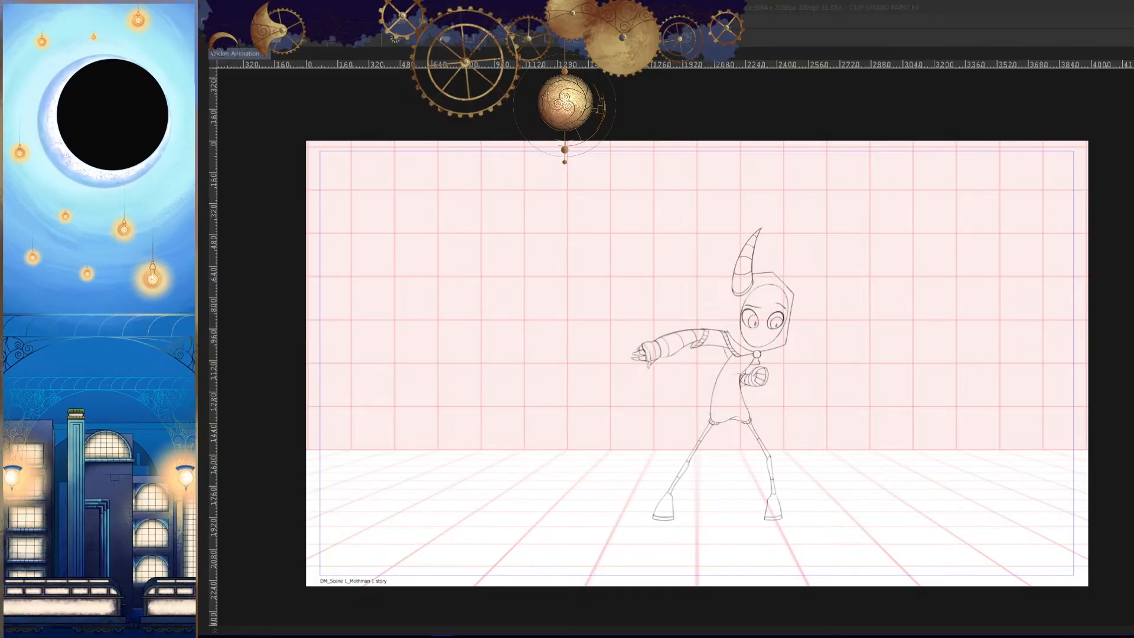
- Bring the palettes back and set the drawing colour to black
click(934, 23)
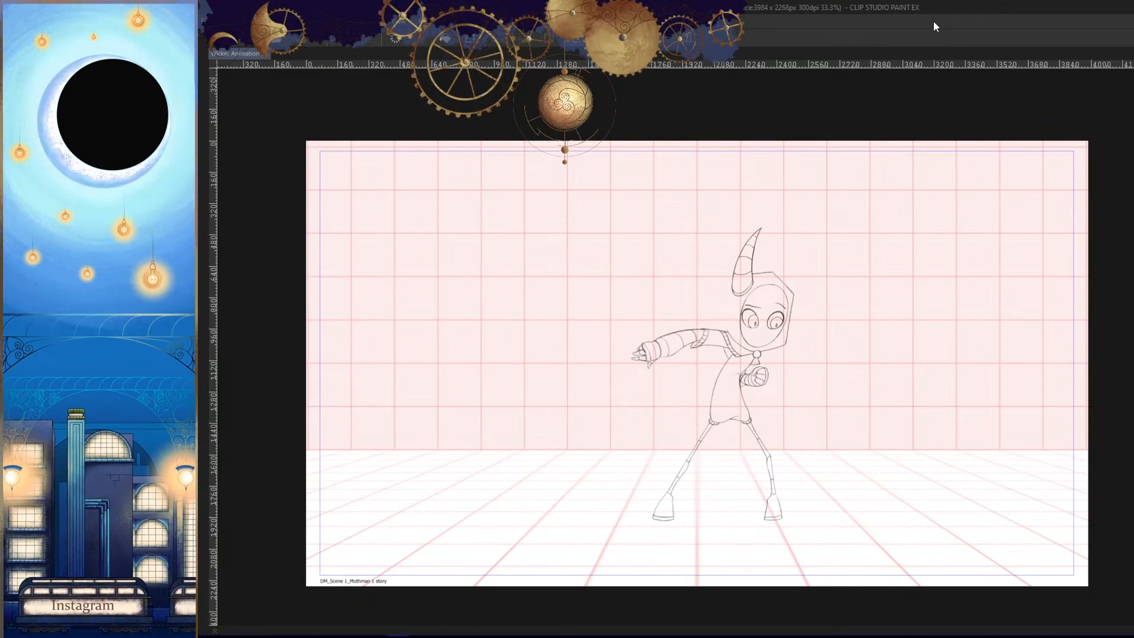
drag(778, 394, 805, 378)
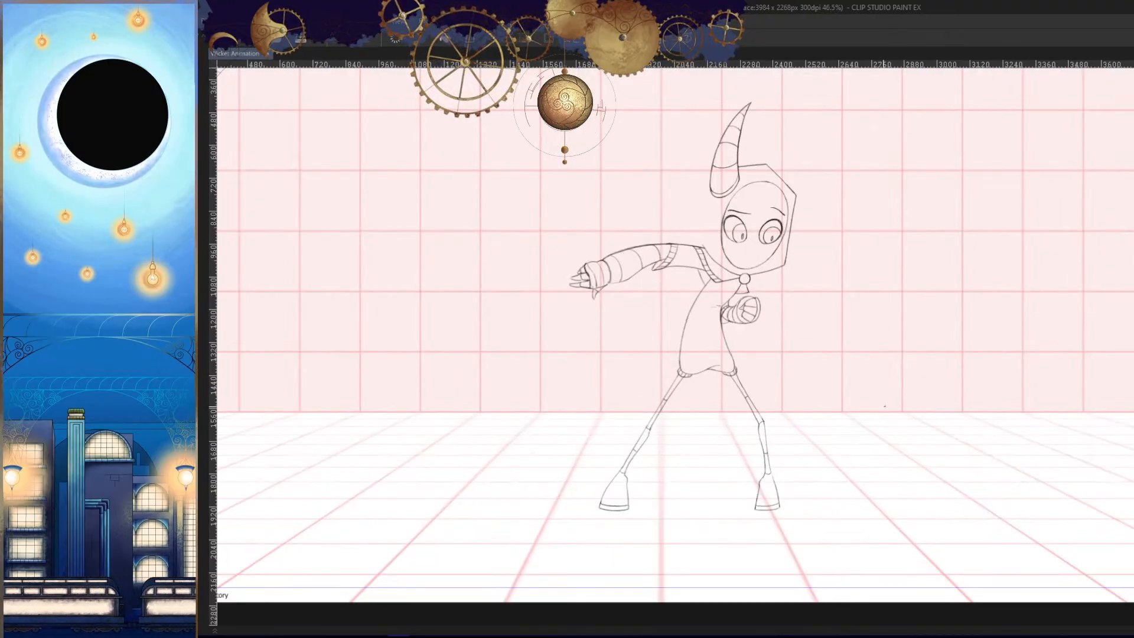
key(Tab)
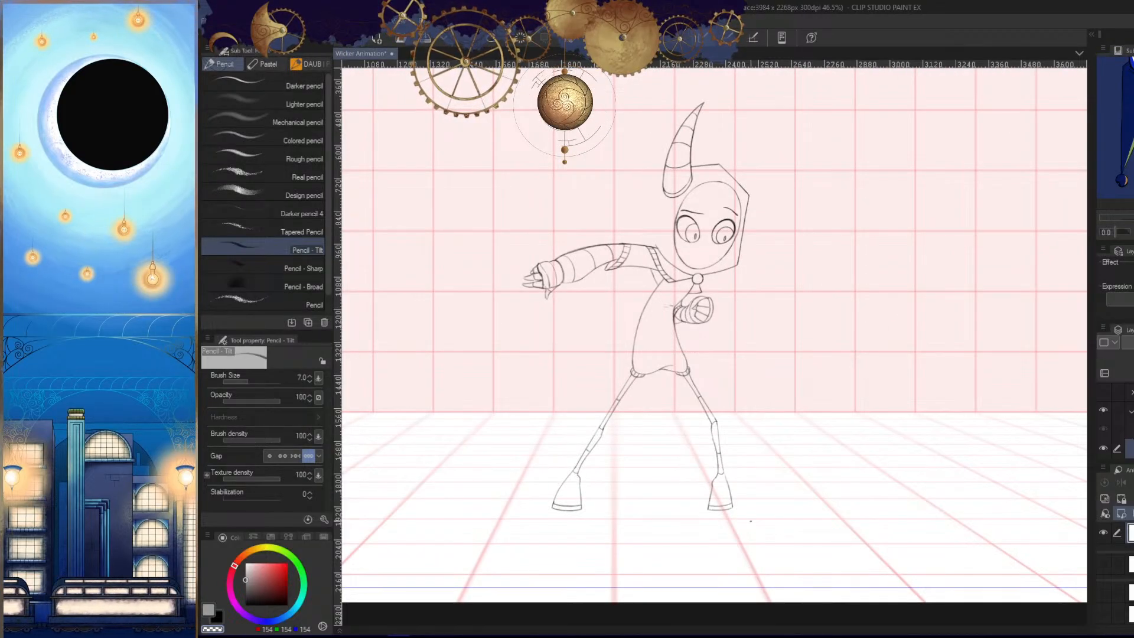
key(c)
key(c)
key(c)
key(c)
key(c)
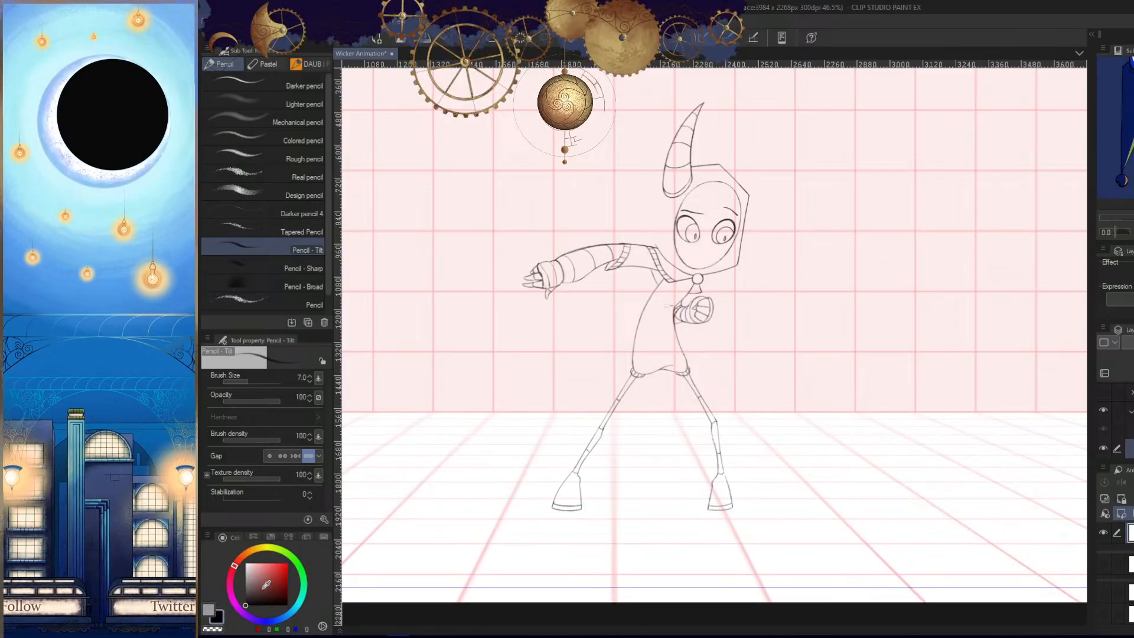
mouse_move(827, 414)
mouse_down()
mouse_move(828, 441)
mouse_move(770, 450)
mouse_move(827, 431)
mouse_up()
- Show the timeline and move to frame 187, where the next key drawing on the Wicker track begins
key(Tab)
key(Tab)
key(Tab)
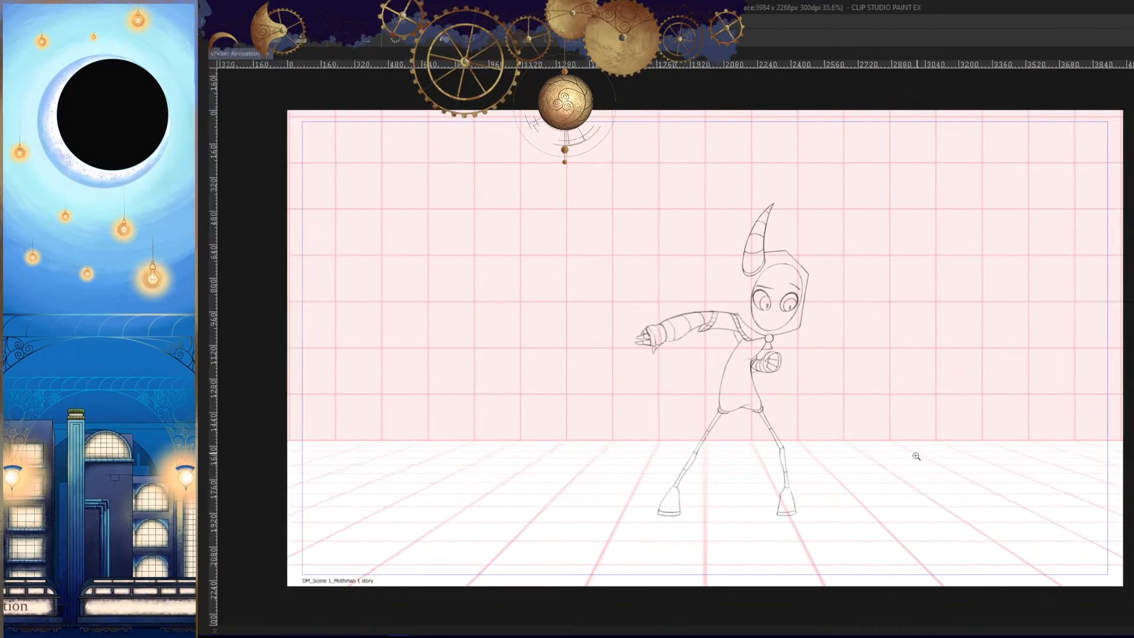
key(Tab)
click(340, 630)
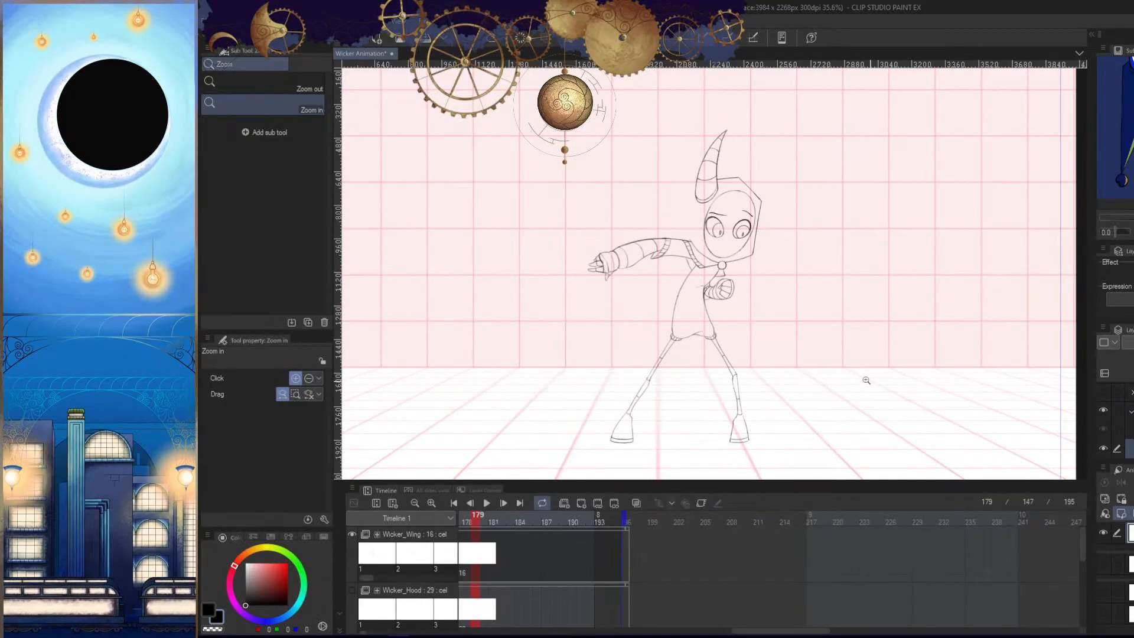
drag(865, 381, 919, 351)
drag(791, 630, 755, 630)
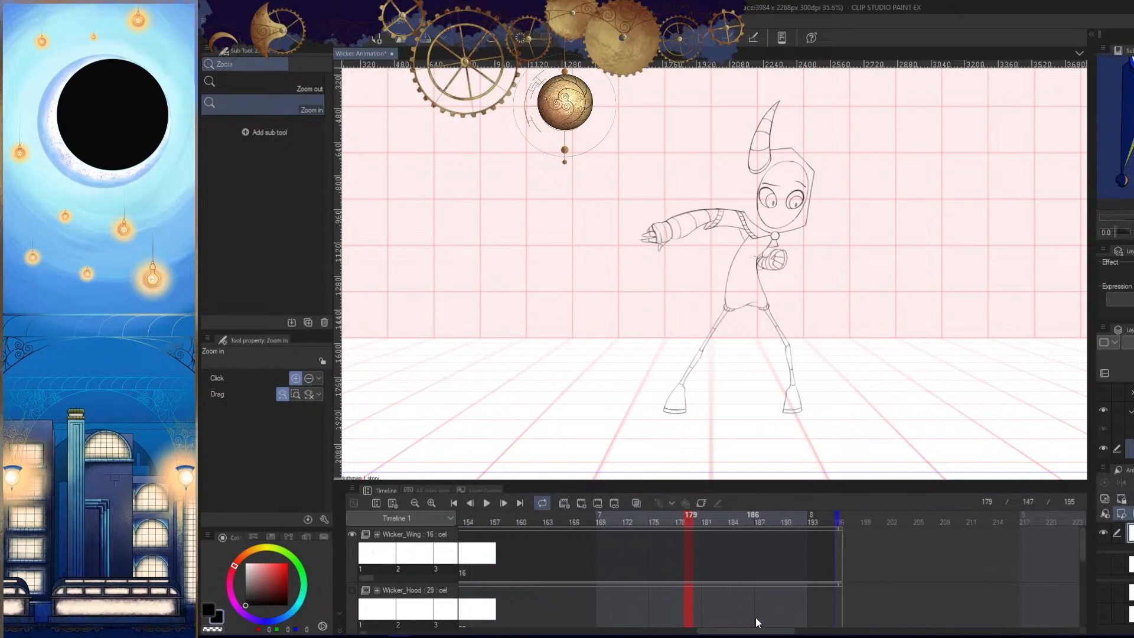
drag(1081, 554, 1080, 584)
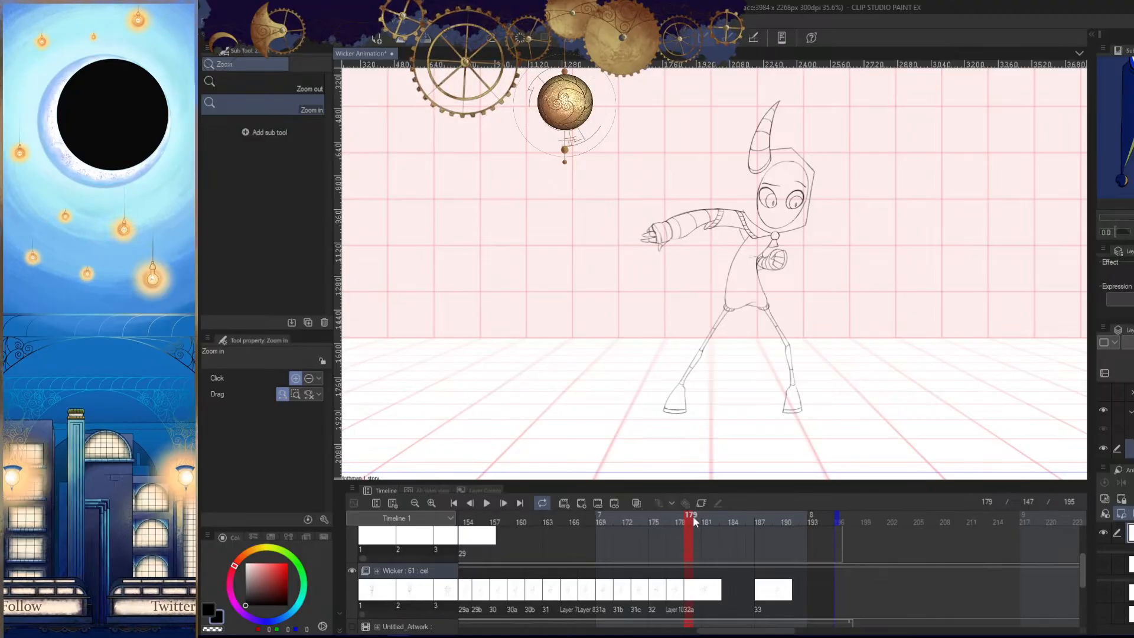
drag(692, 520, 760, 524)
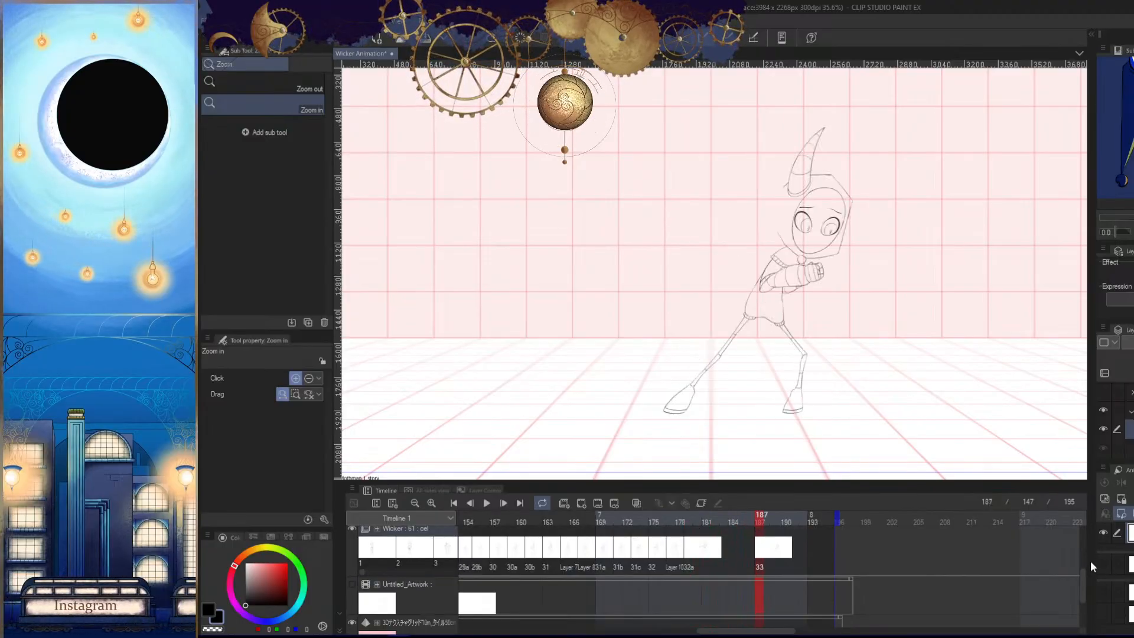
- Move to frame 181 and make the rough sketches on the Untitled_Artwork track visible
drag(1081, 580, 1078, 568)
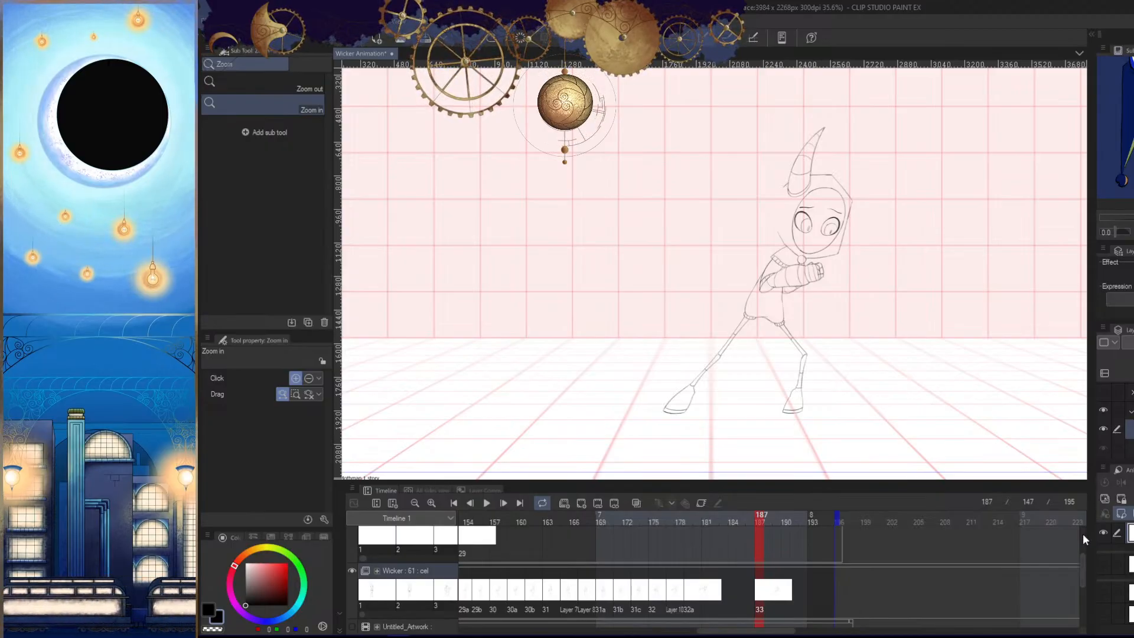
drag(1080, 562, 1080, 588)
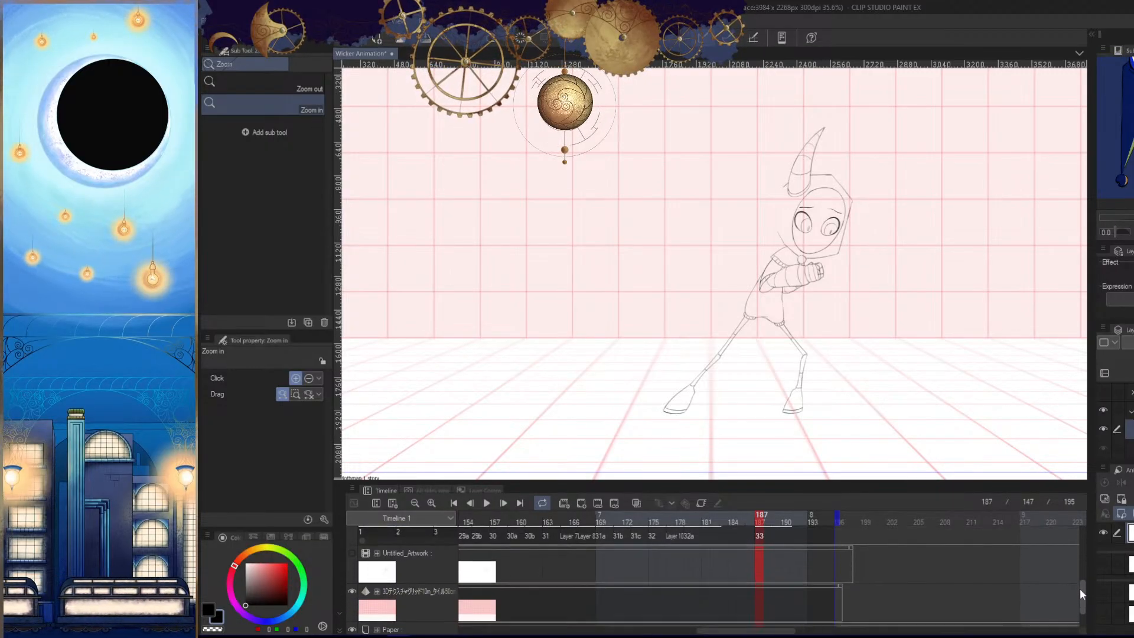
drag(779, 635, 771, 596)
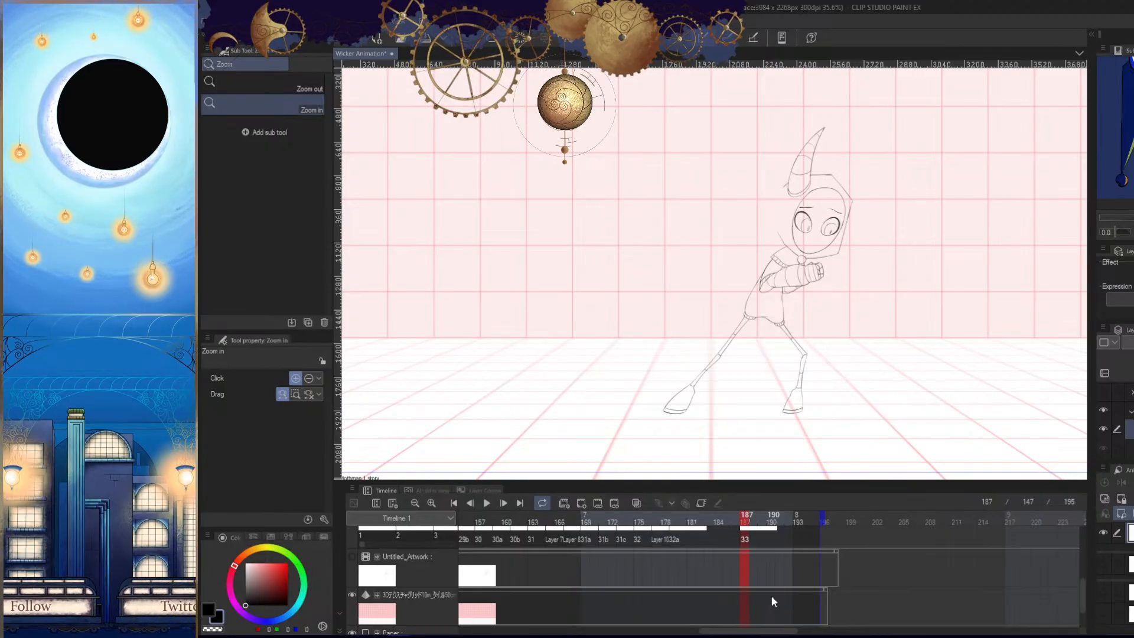
scroll(845, 361, down, 2)
drag(831, 359, 734, 372)
drag(867, 336, 837, 339)
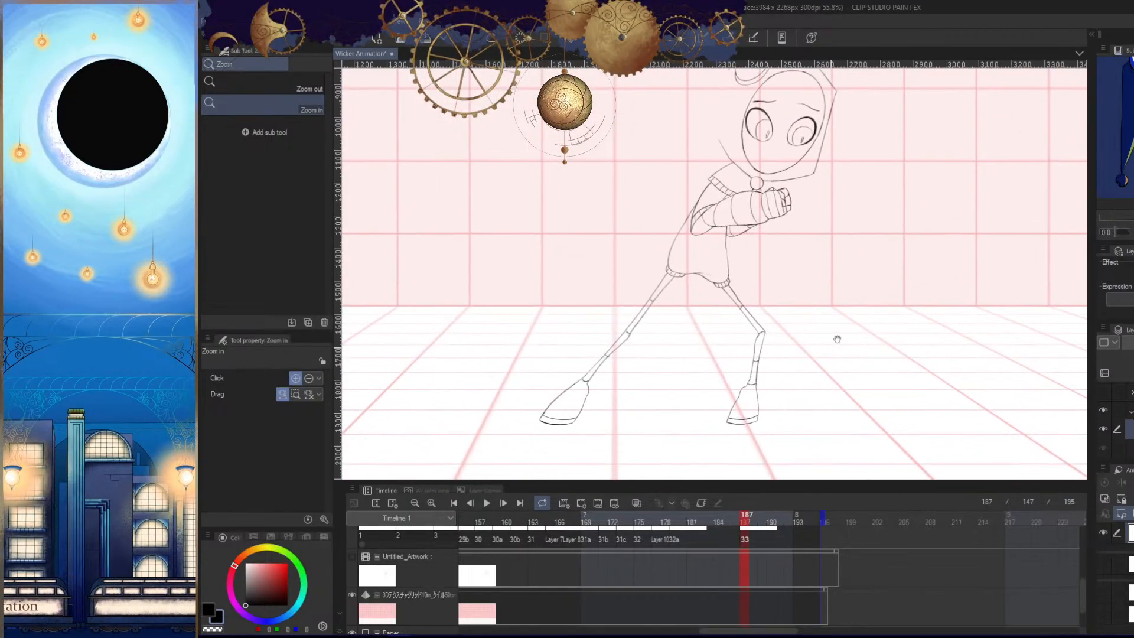
scroll(837, 339, down, 2)
drag(1080, 587, 1082, 575)
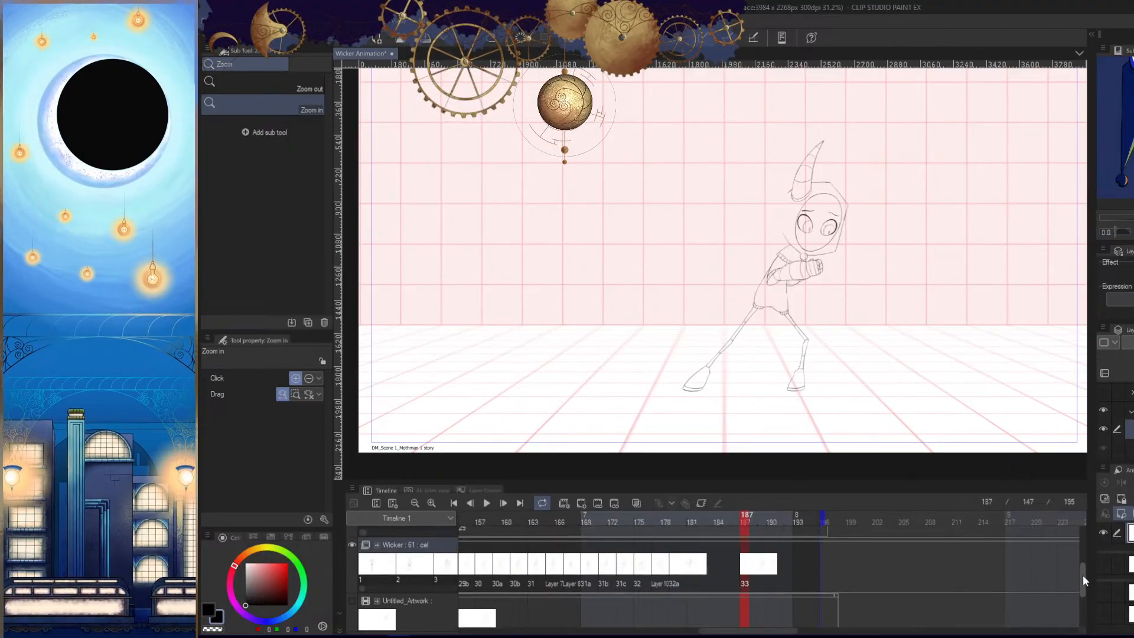
click(692, 520)
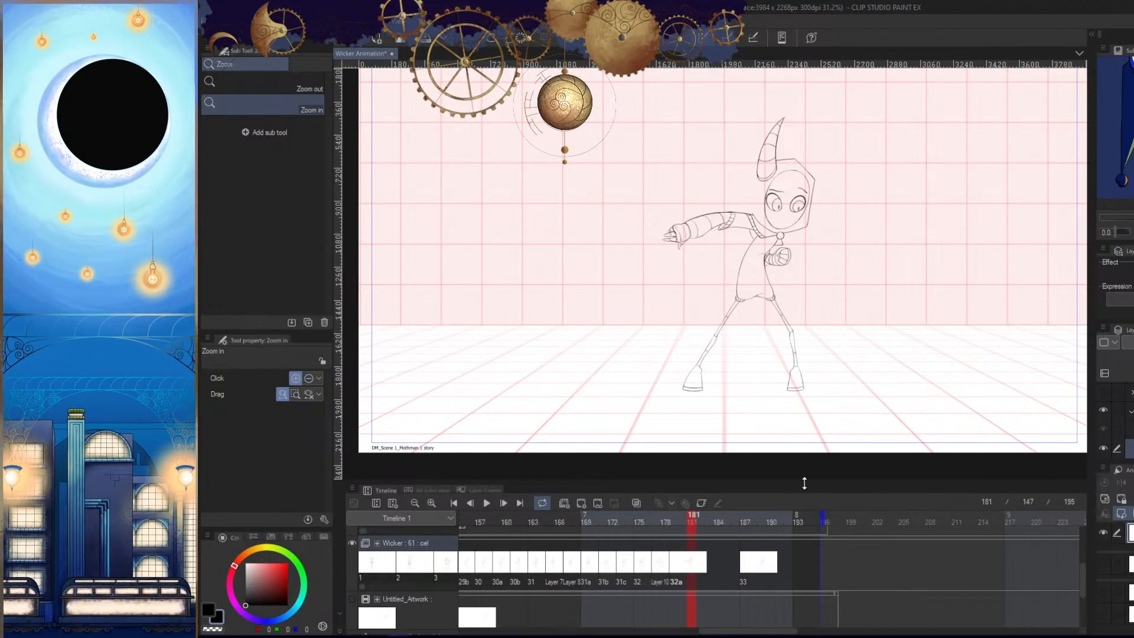
click(353, 598)
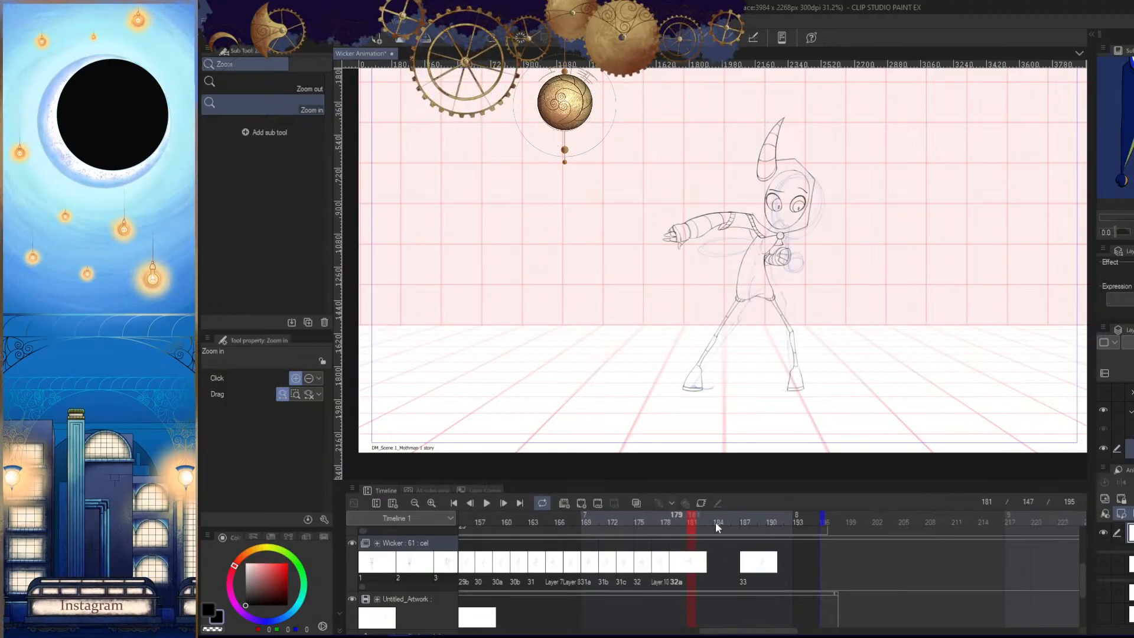
- Scrub the animation between frames 179 and 195 to compare the blue rough poses with the pencil drawings
click(679, 519)
drag(676, 523, 816, 520)
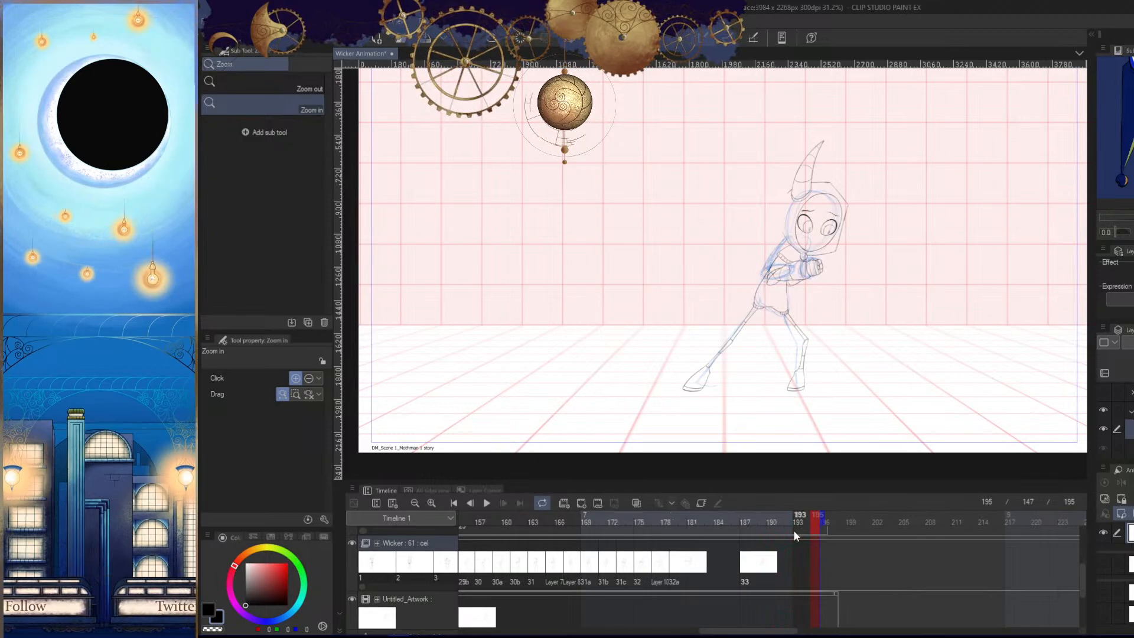
drag(823, 289, 828, 354)
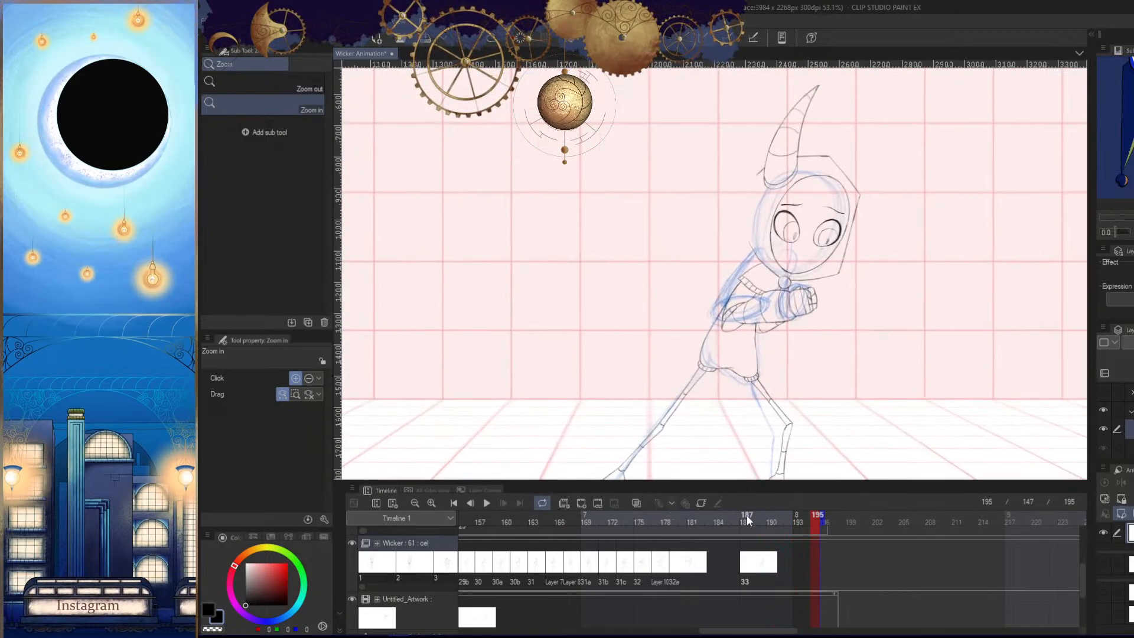
drag(738, 514, 776, 514)
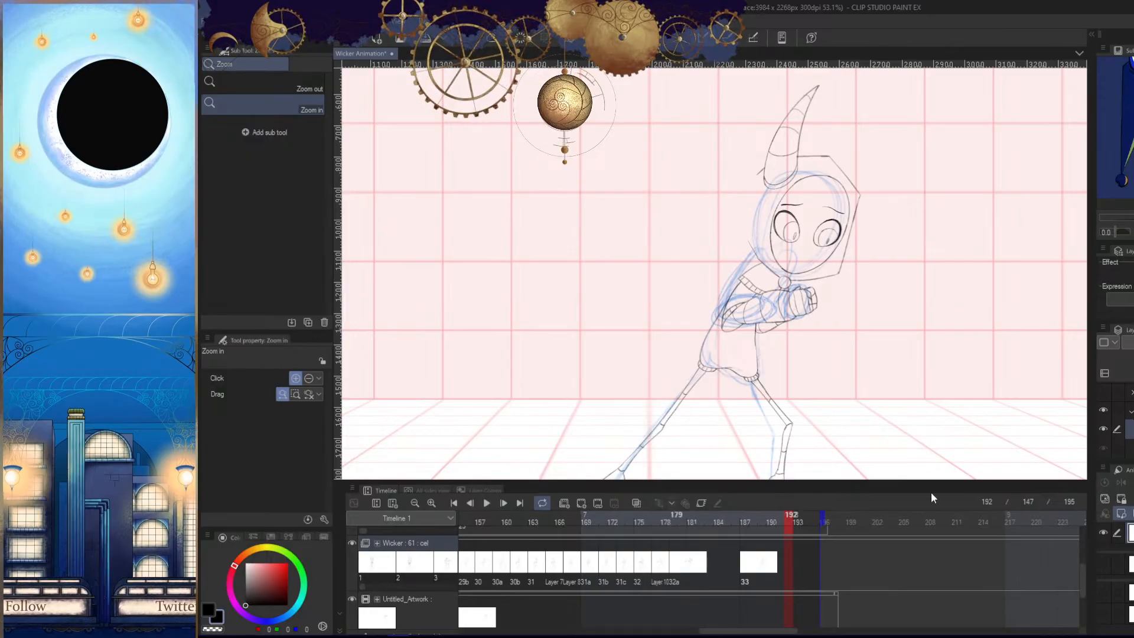
- Check the rough poses from frame 181 to frame 187 to find where the next inbetween drawing belongs
drag(678, 526, 690, 525)
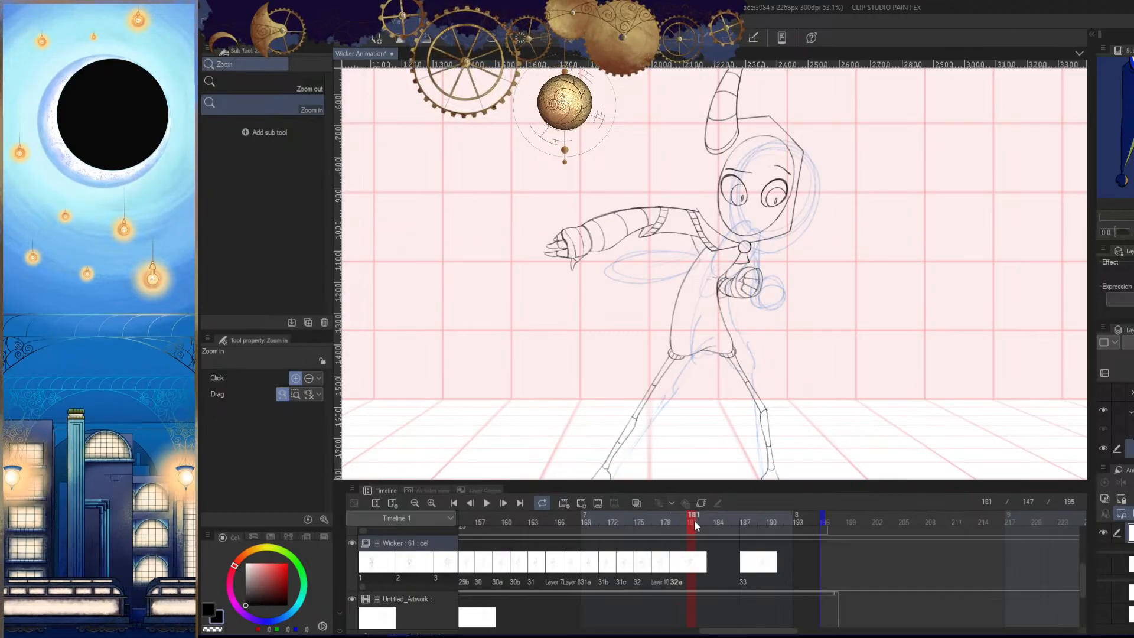
drag(694, 520, 706, 515)
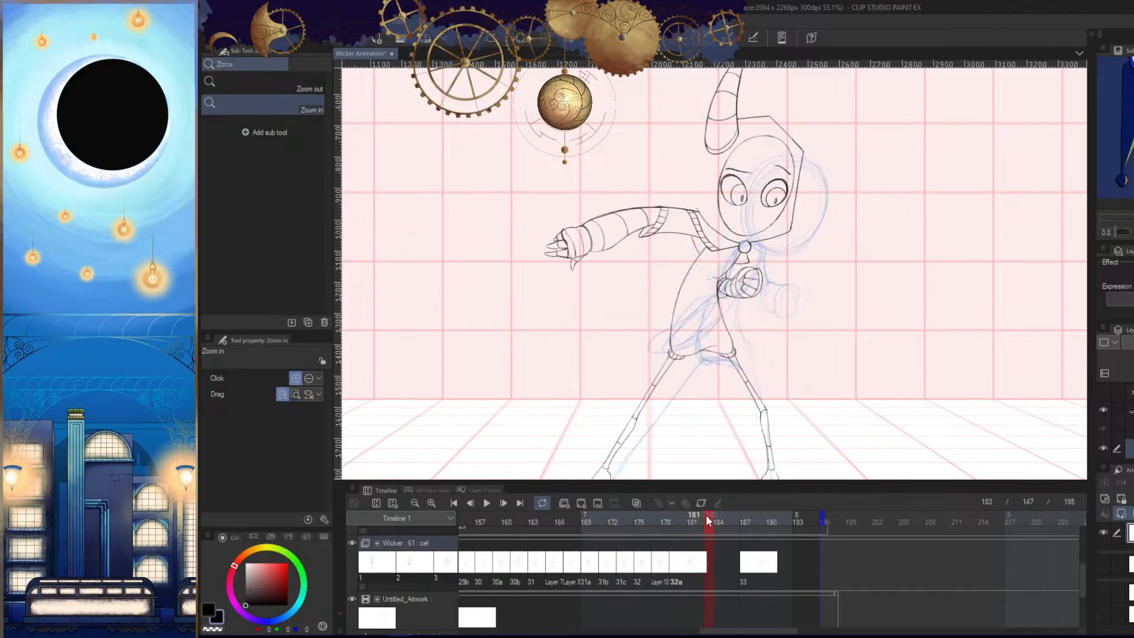
click(745, 522)
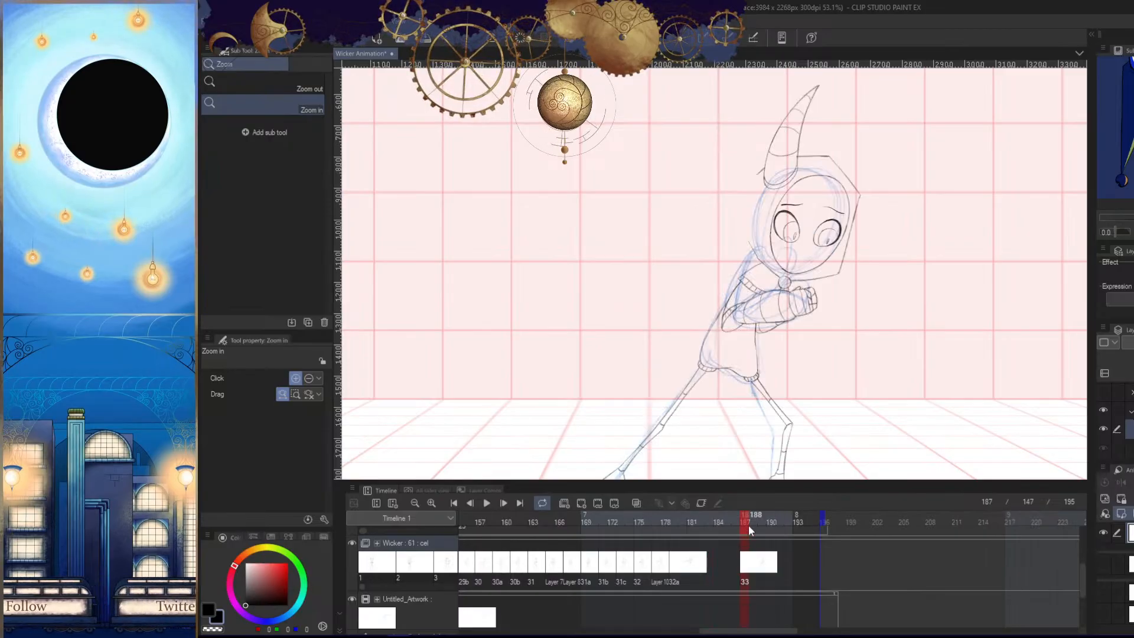
click(717, 522)
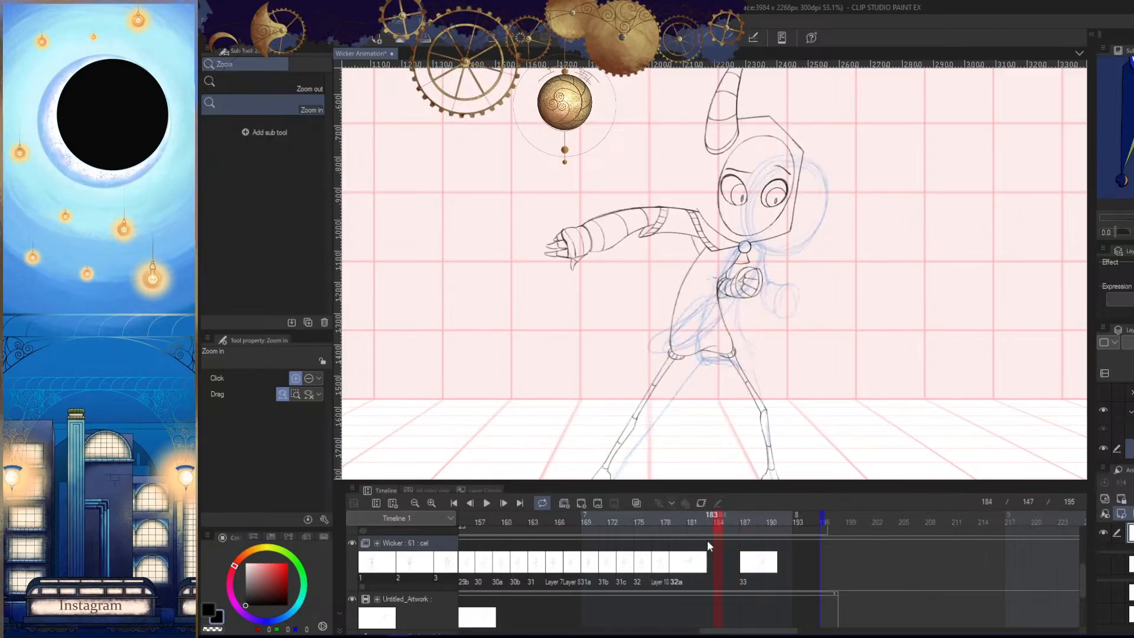
drag(913, 345, 860, 370)
key(h)
key(h)
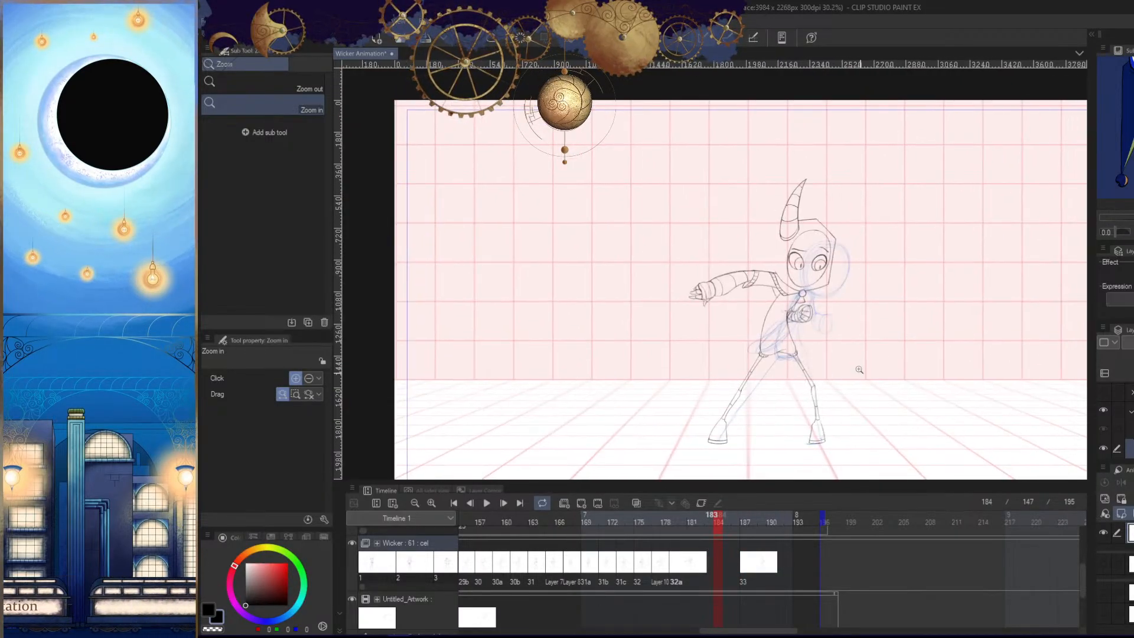
click(859, 370)
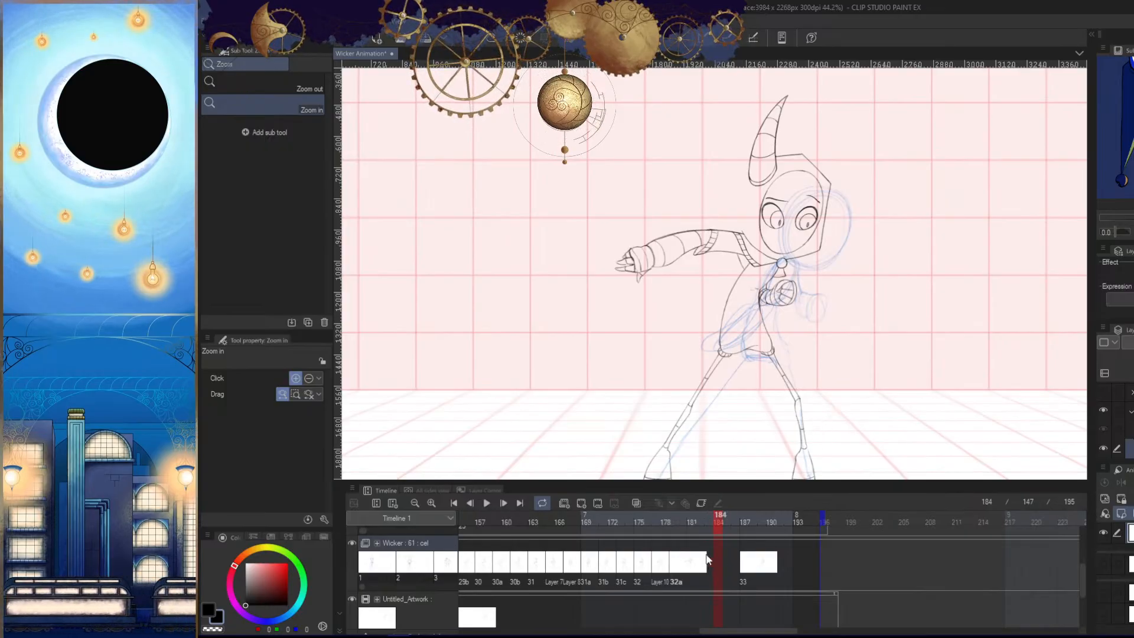
click(692, 522)
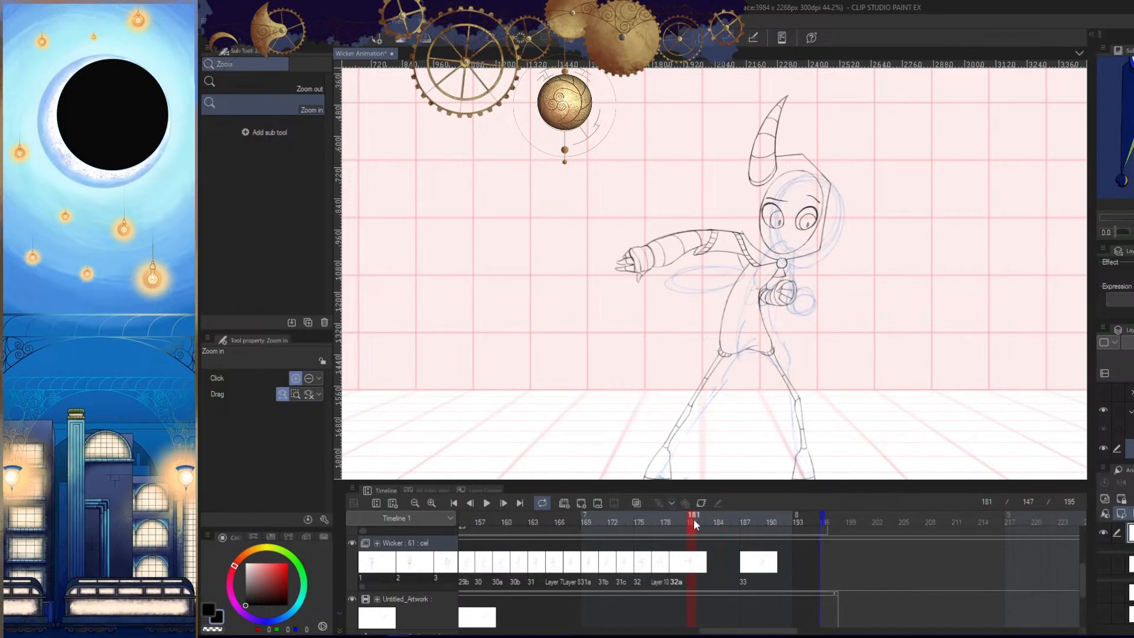
click(713, 520)
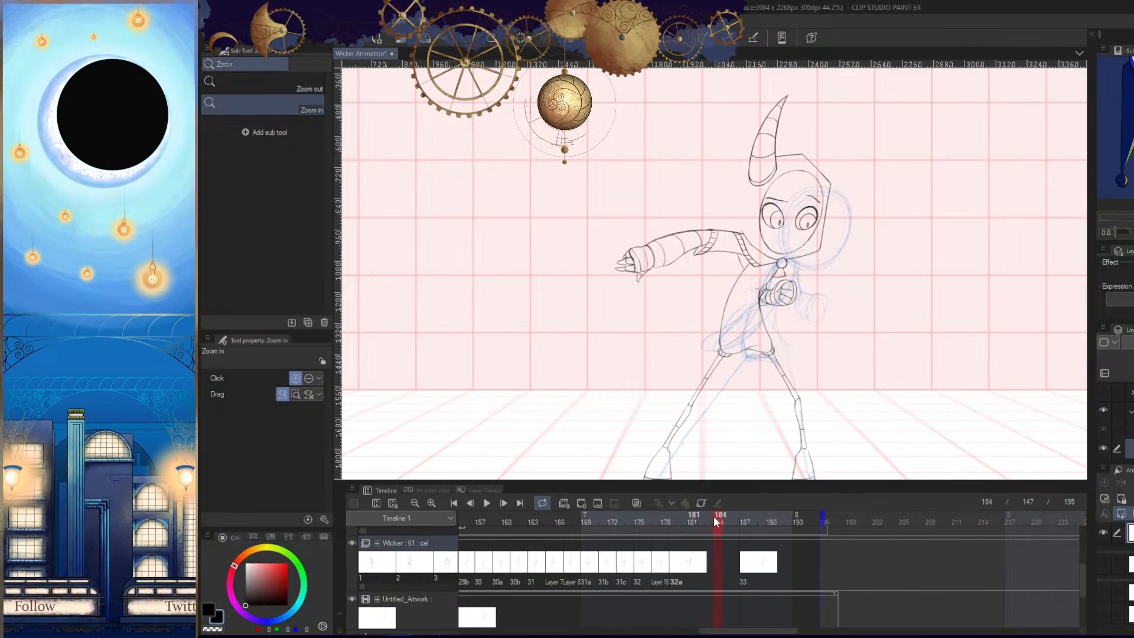
click(723, 520)
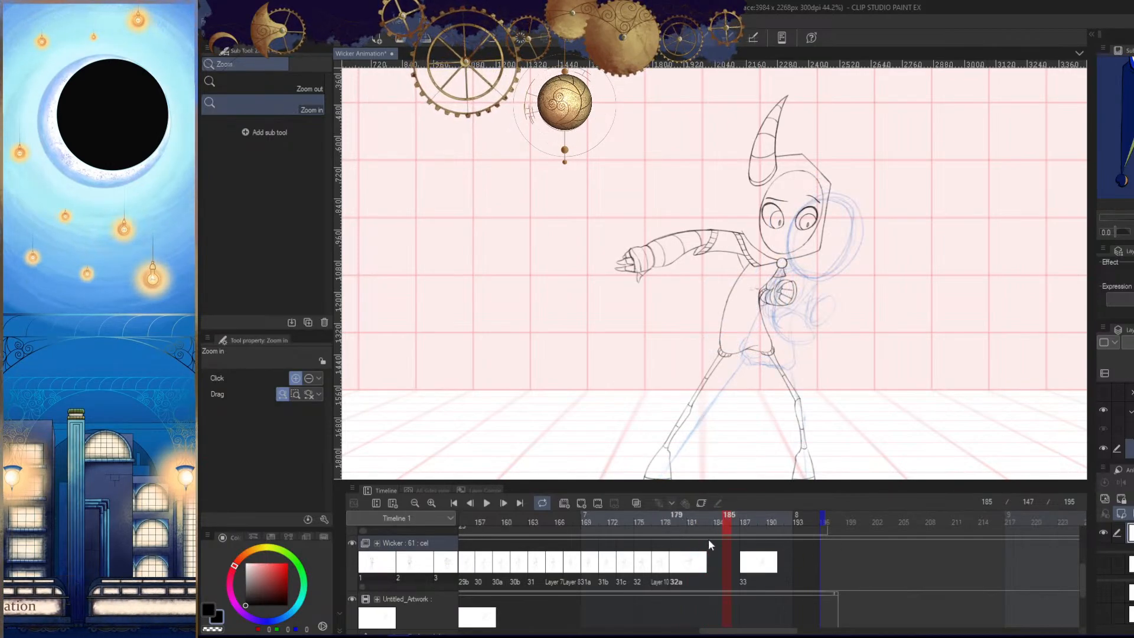
- Add a new blank animation cel to the Wicker track at frame 183
click(674, 520)
drag(668, 519, 706, 522)
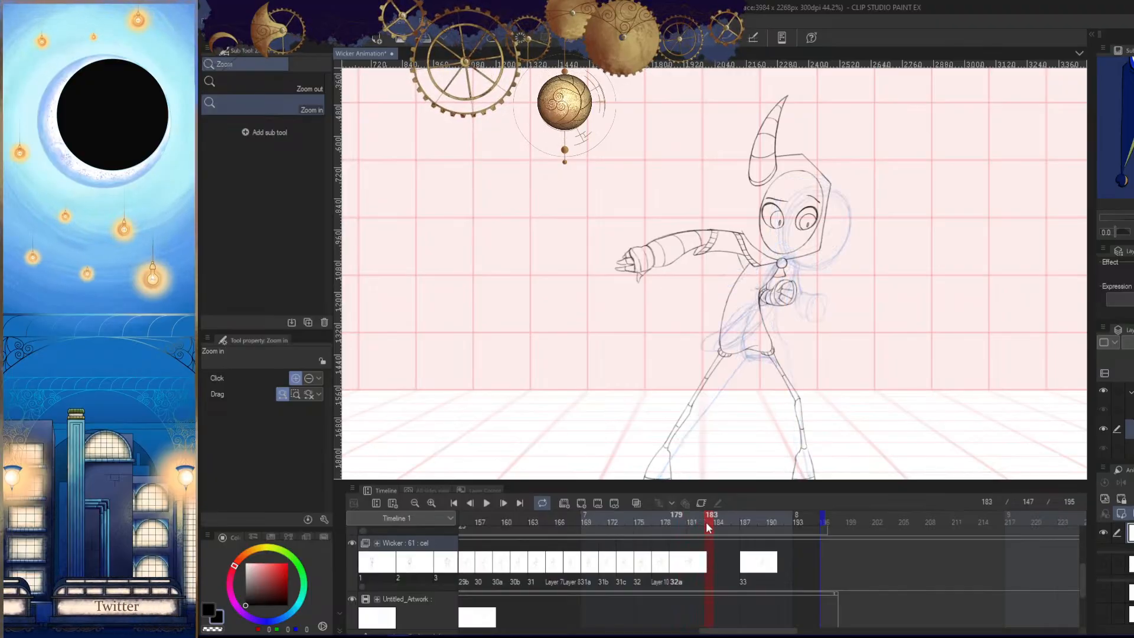
click(581, 504)
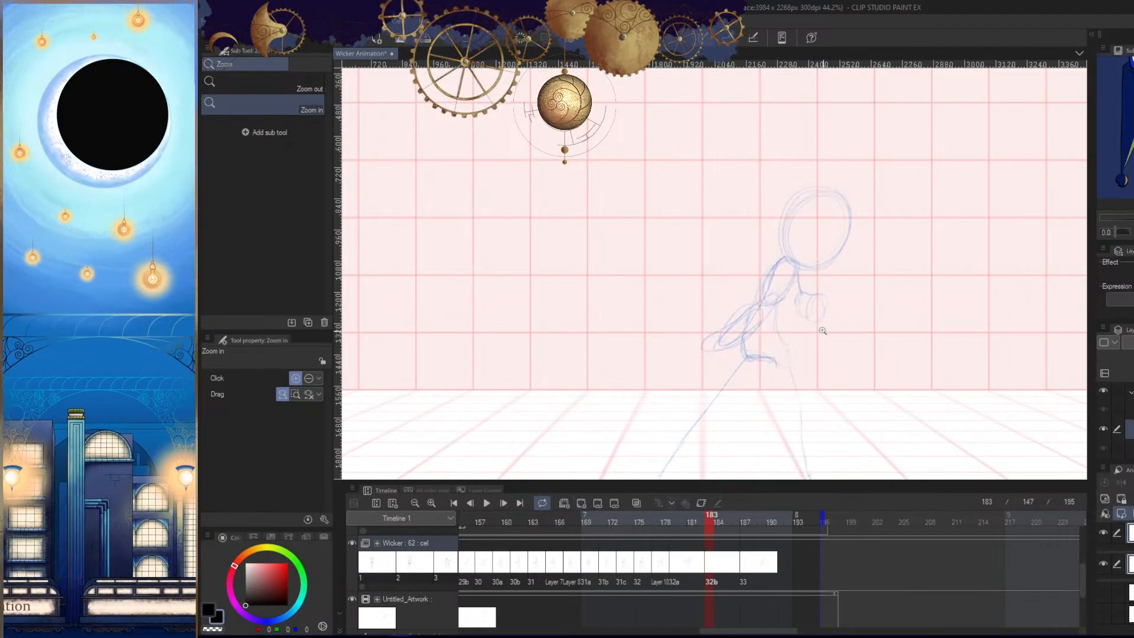
- Hide the palettes and examine the rough pose of the new cel on the full canvas
drag(822, 330, 796, 330)
drag(802, 372, 824, 366)
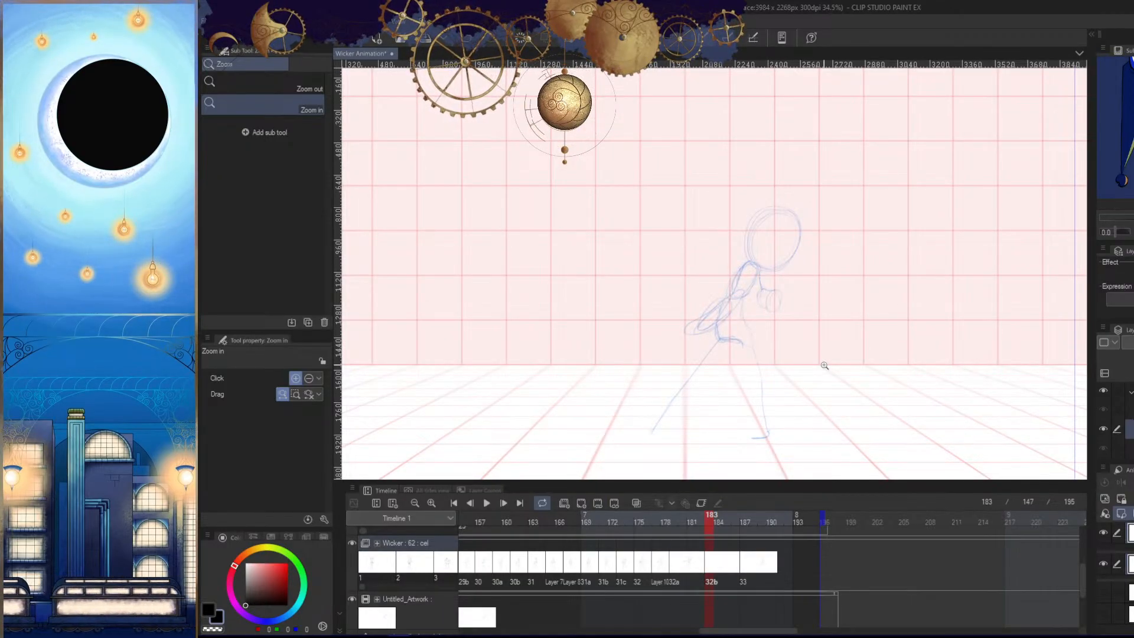
key(Tab)
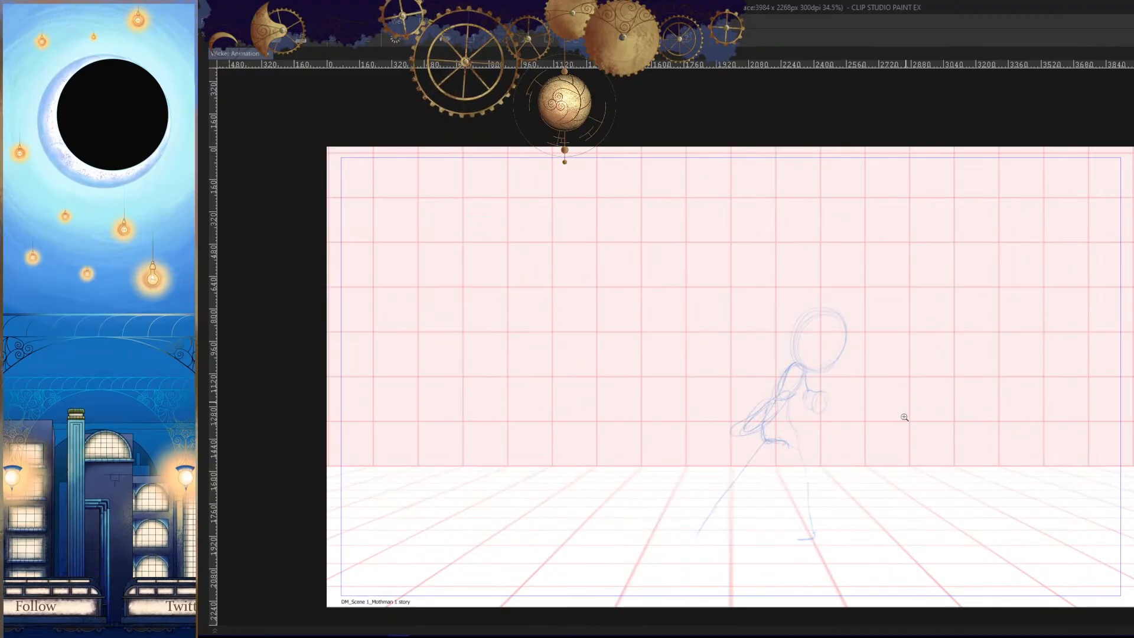
key(.)
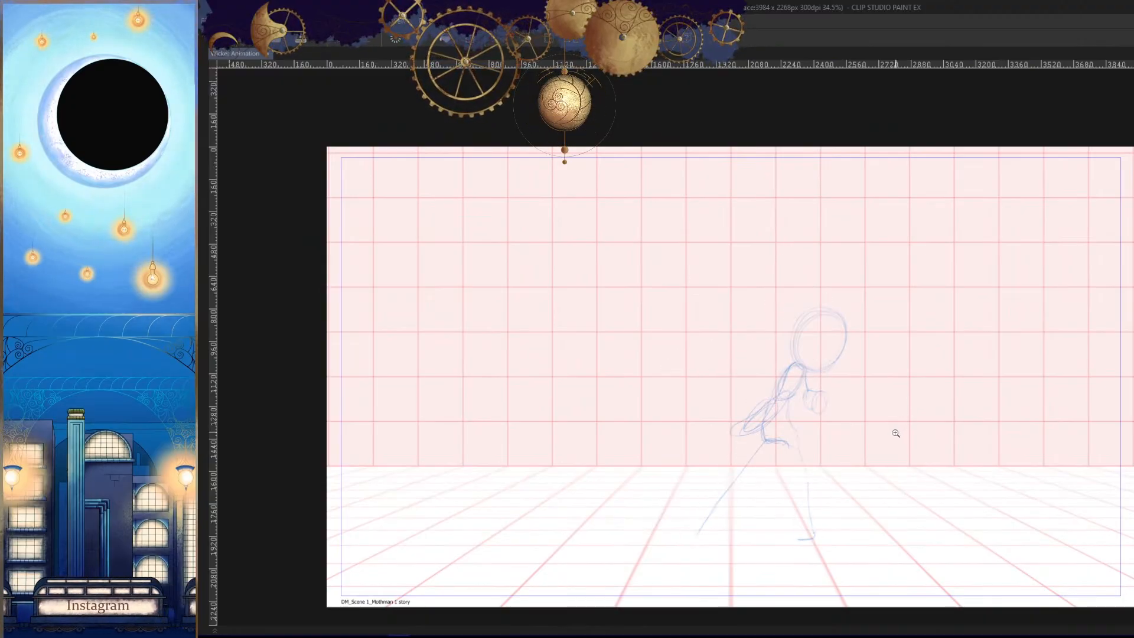
key(.)
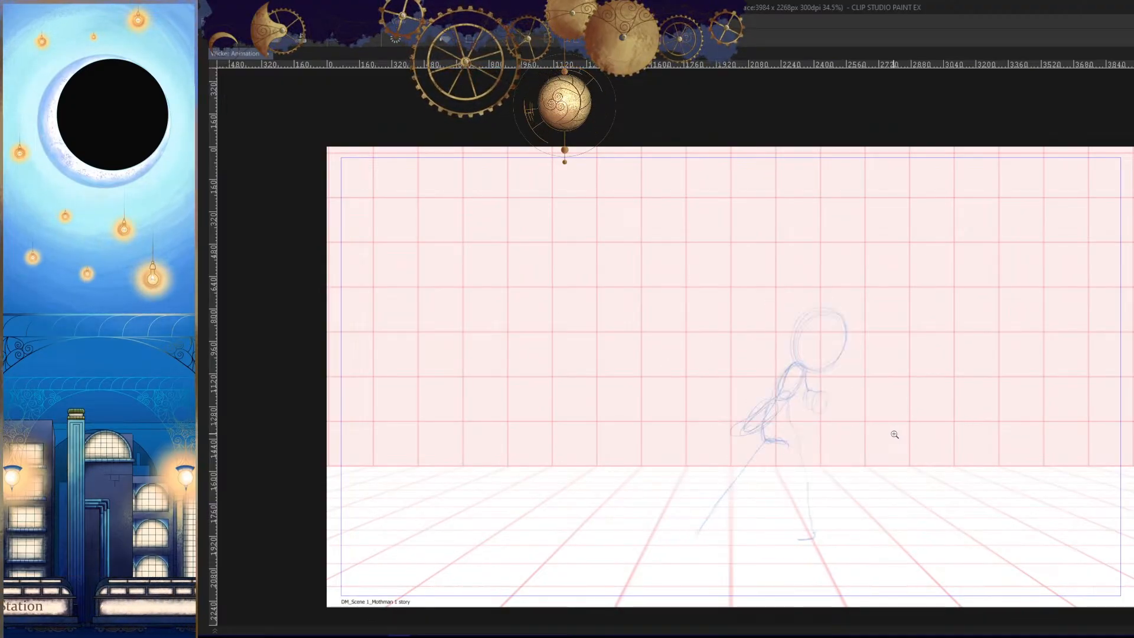
key(.)
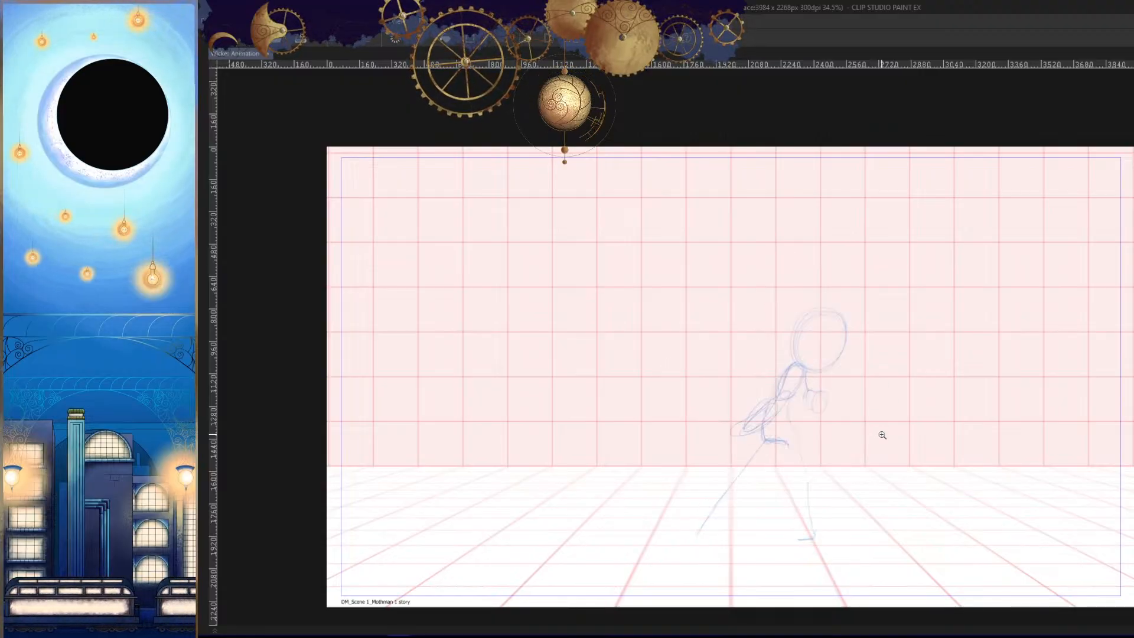
- Show the light table images of neighbouring drawings 32a and 33 over the rough pose at frame 183
key(.)
drag(873, 377, 902, 404)
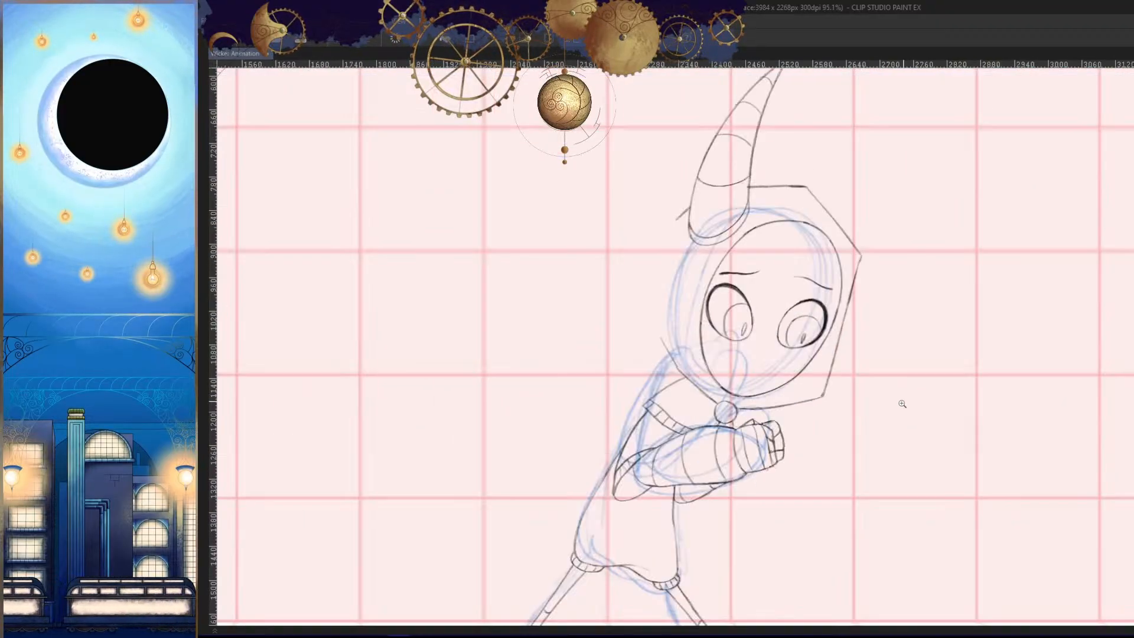
key(Tab)
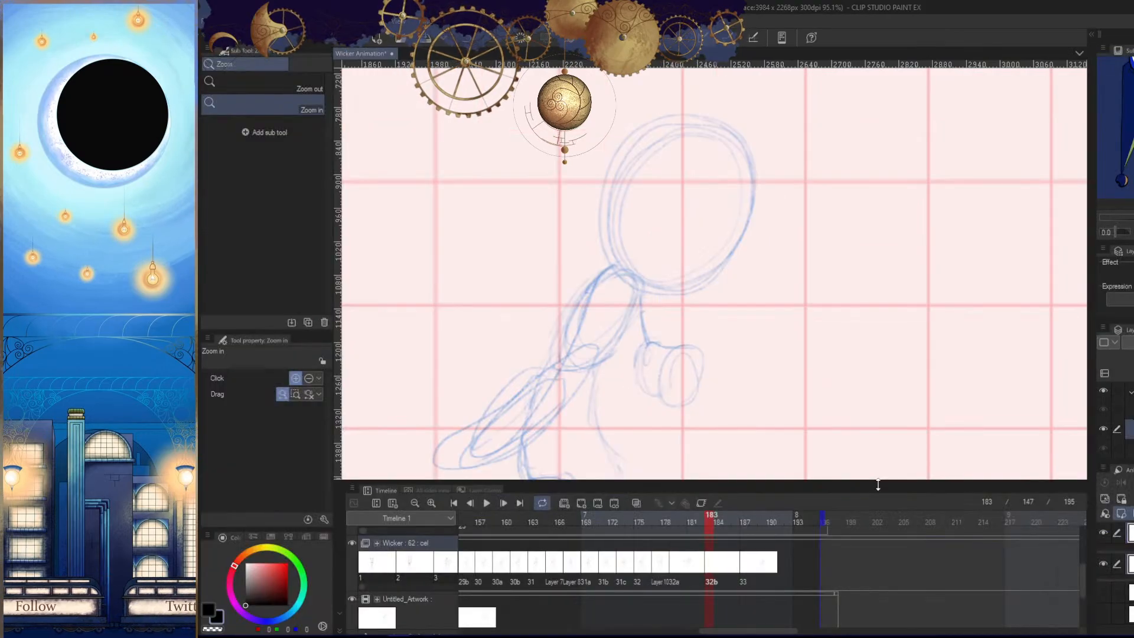
drag(834, 370, 806, 394)
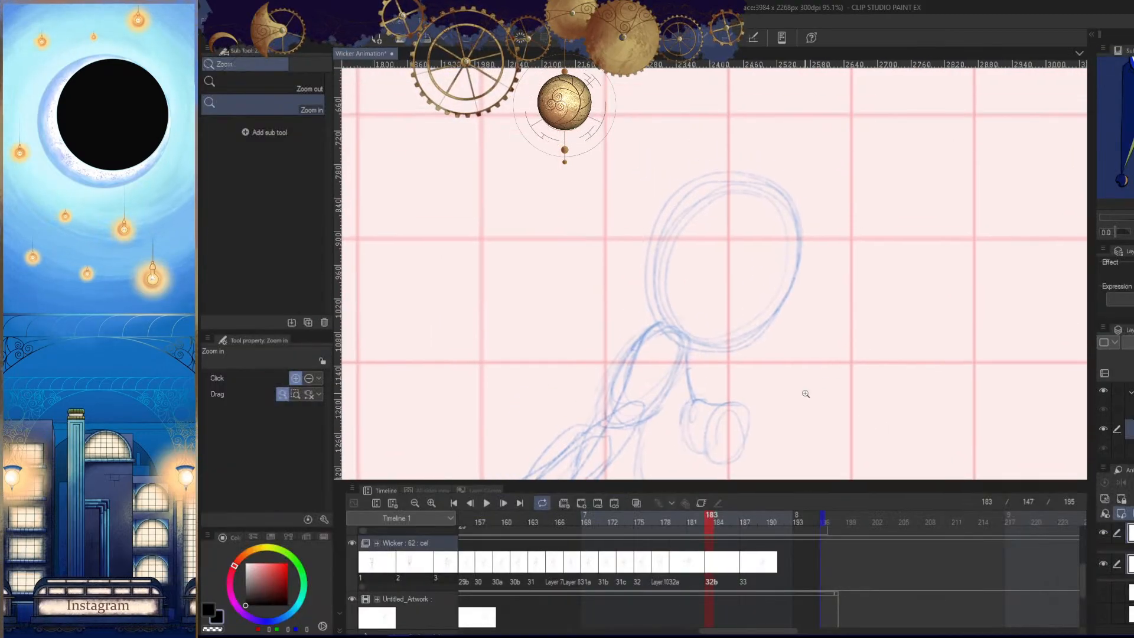
key(o)
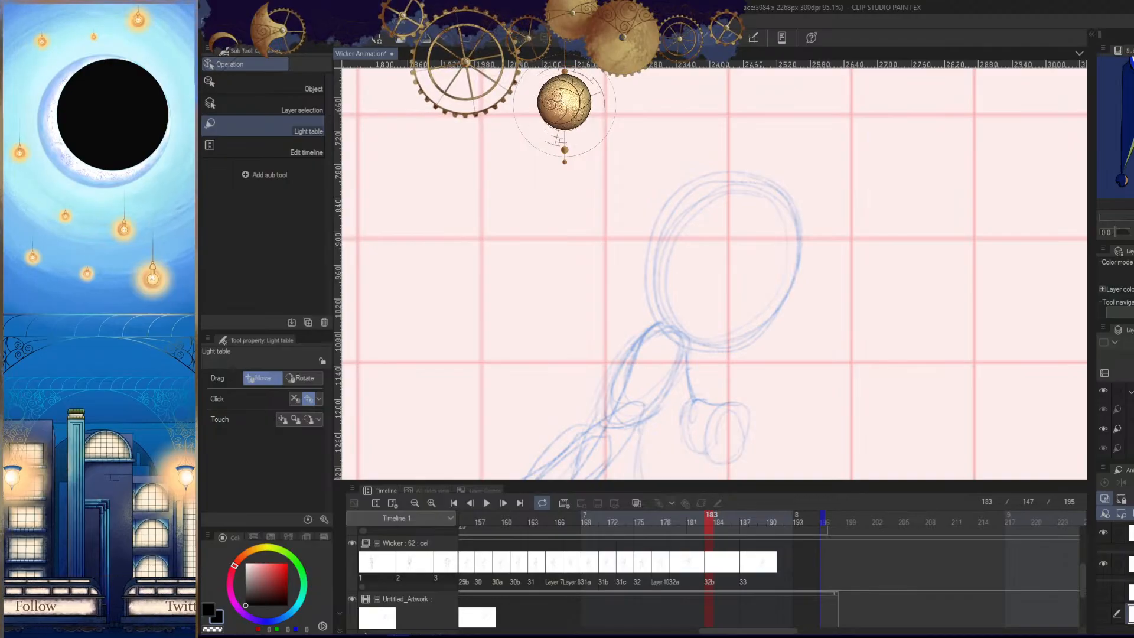
click(1103, 589)
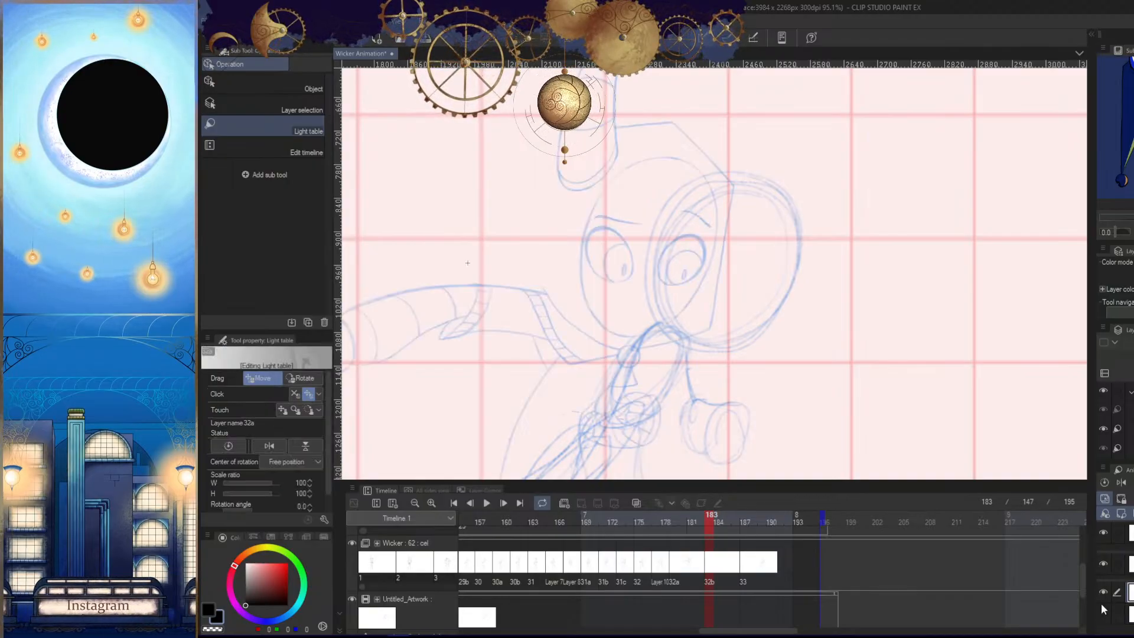
click(1103, 611)
key(ctrl+space)
mouse_move(945, 434)
mouse_down()
mouse_move(959, 388)
mouse_move(884, 353)
mouse_move(852, 441)
mouse_up()
key(ctrl+space)
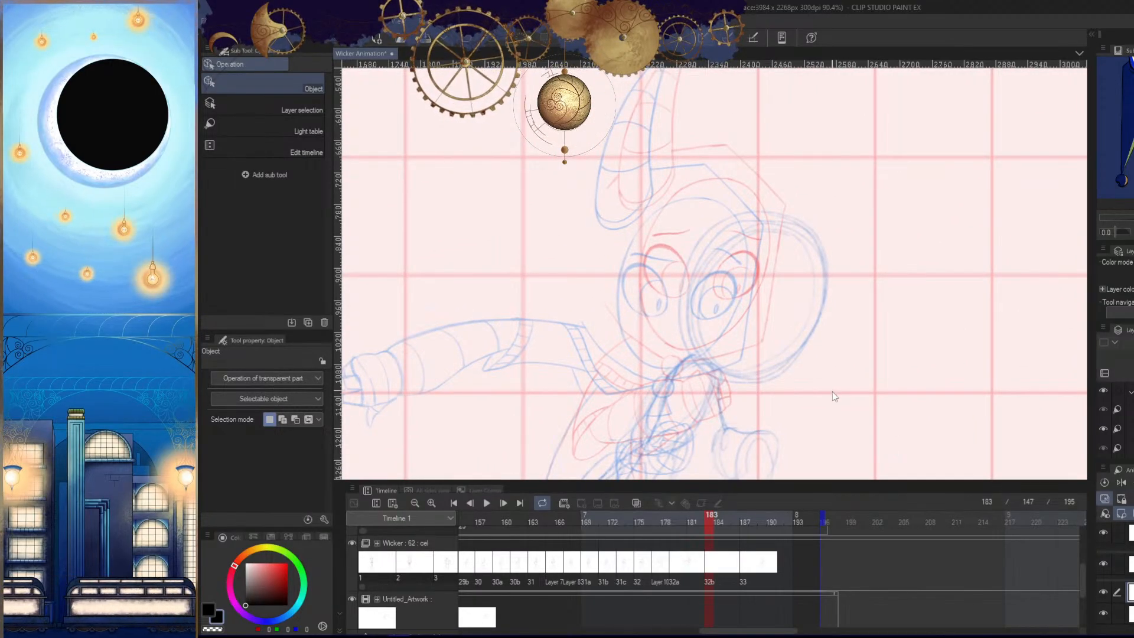
- Shift light table drawing 32a onto the rough head, and move and rotate drawing 33 until both heads overlap
click(266, 127)
drag(886, 377, 957, 388)
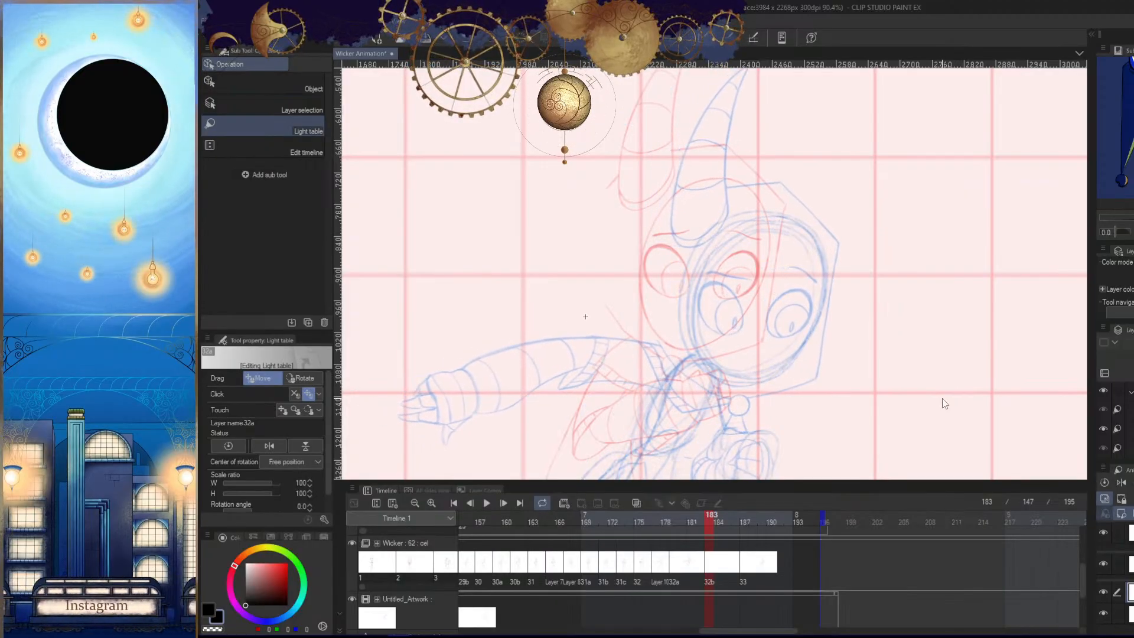
click(1128, 613)
mouse_move(887, 349)
mouse_down()
mouse_move(924, 375)
mouse_move(915, 378)
mouse_up()
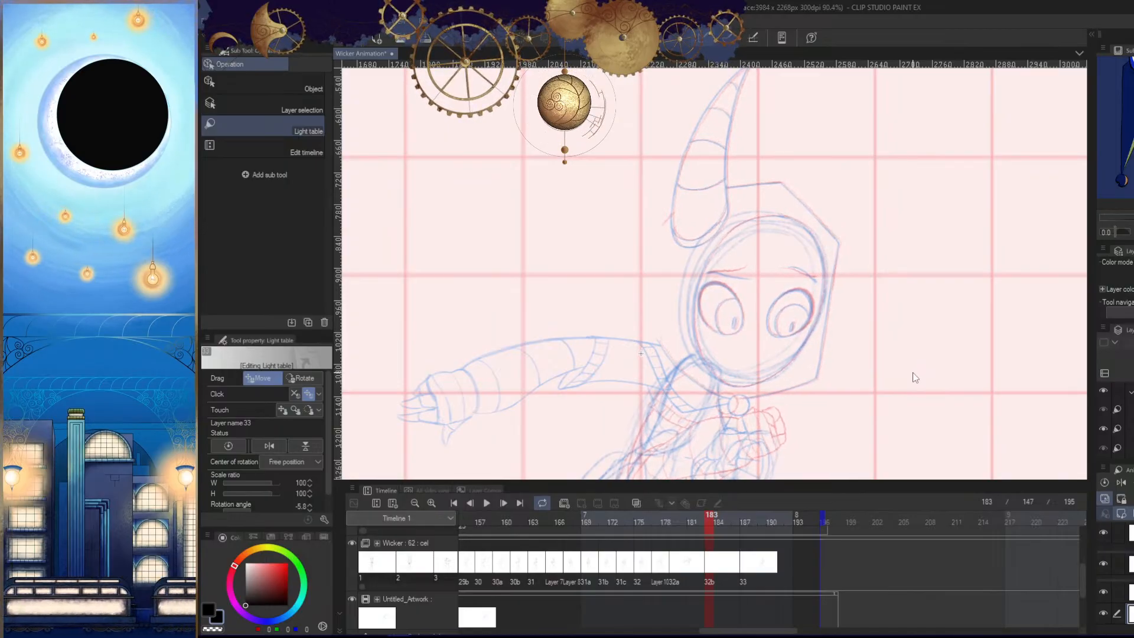
- Examine how the two light table drawings line up with the rough pose at the face, outstretched arm and body
key(slash)
drag(774, 301, 826, 398)
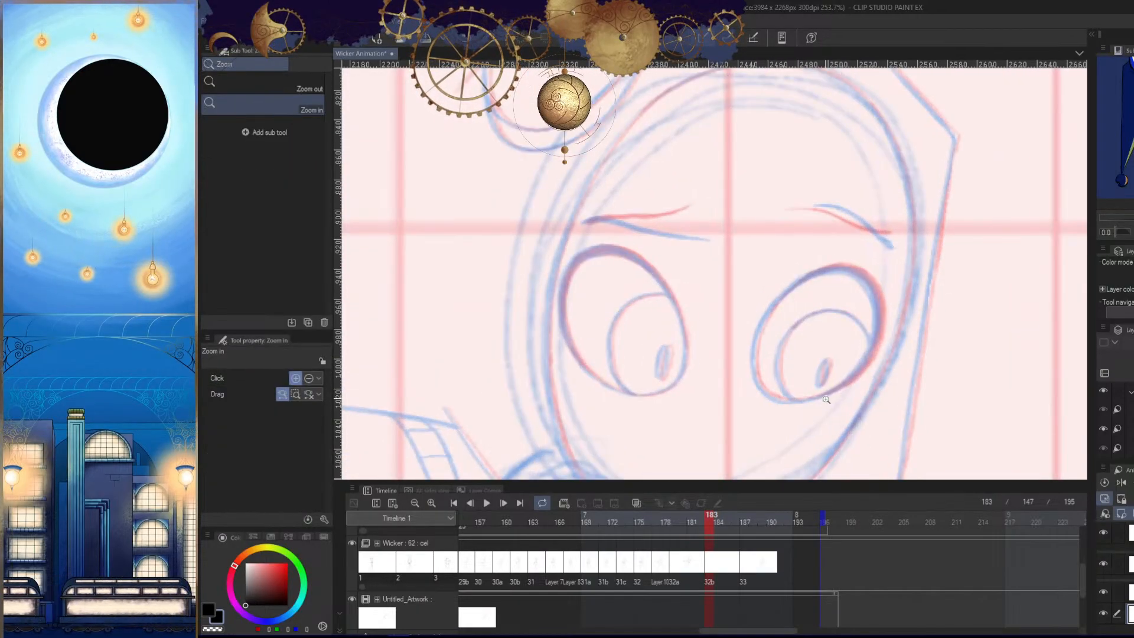
drag(949, 358, 907, 340)
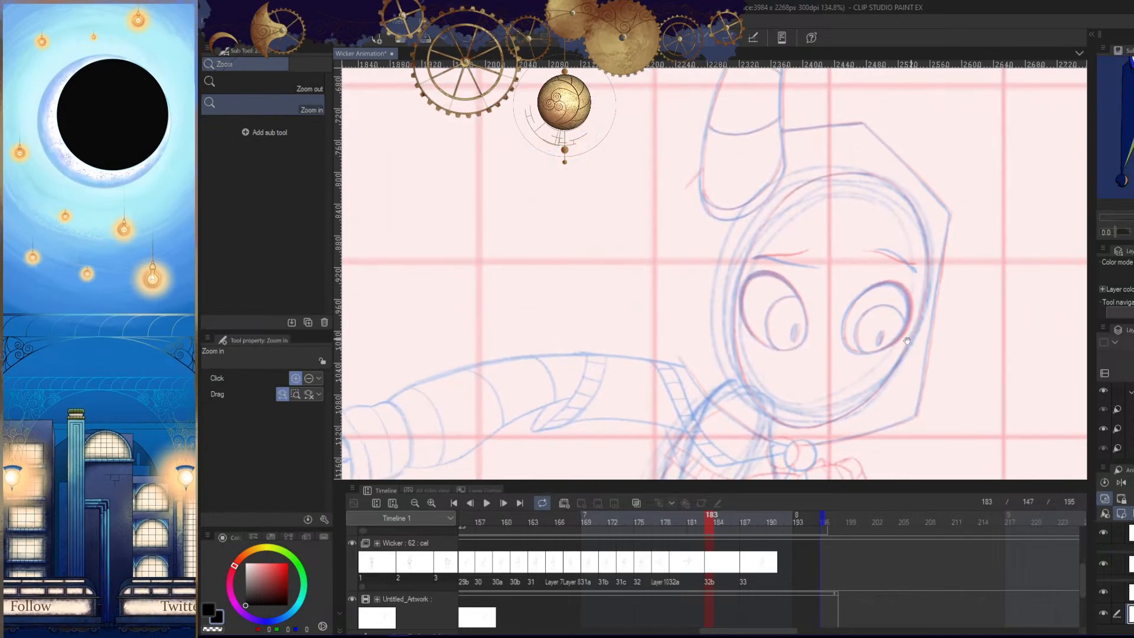
drag(969, 368, 998, 397)
drag(953, 389, 906, 413)
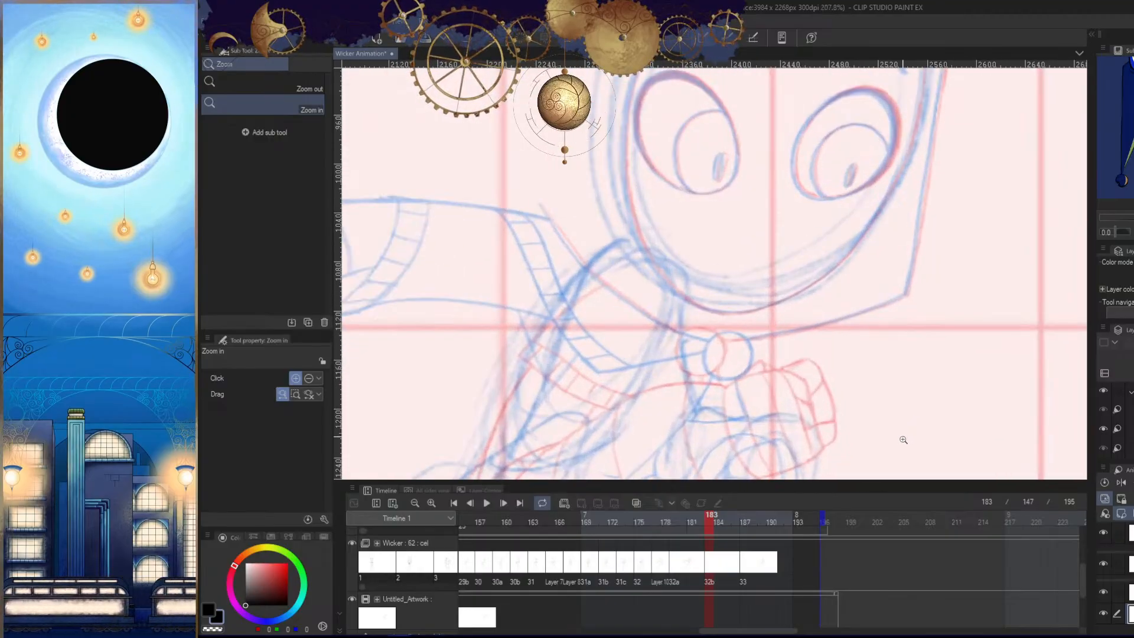
drag(916, 348, 753, 353)
drag(874, 383, 827, 387)
drag(894, 372, 890, 302)
drag(887, 391, 885, 300)
drag(829, 378, 959, 378)
key(Tab)
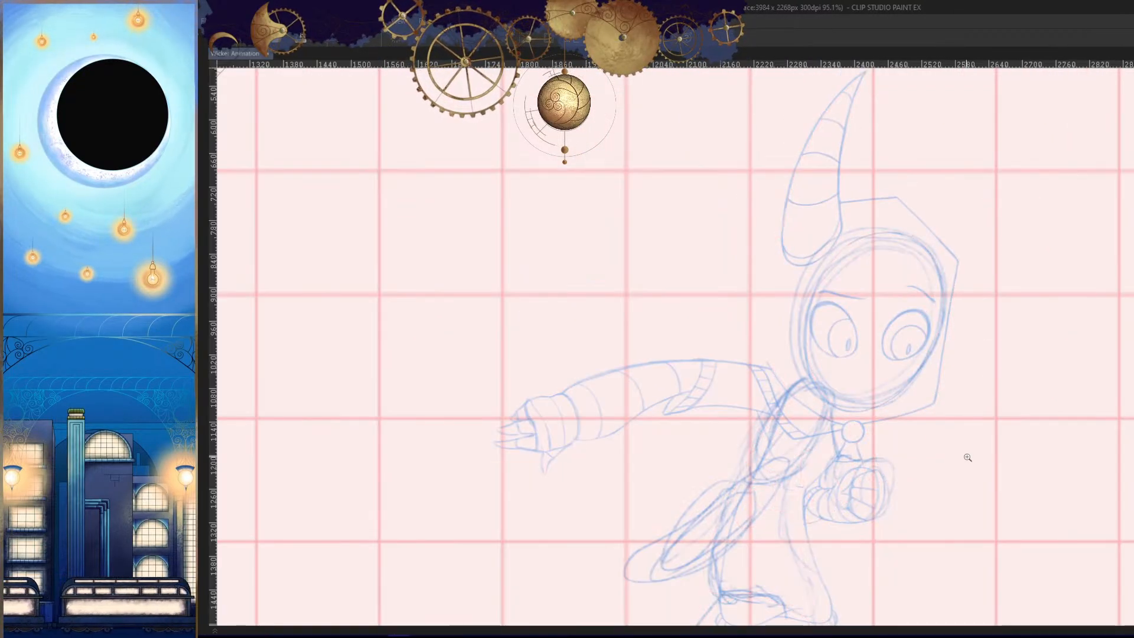
key(Tab)
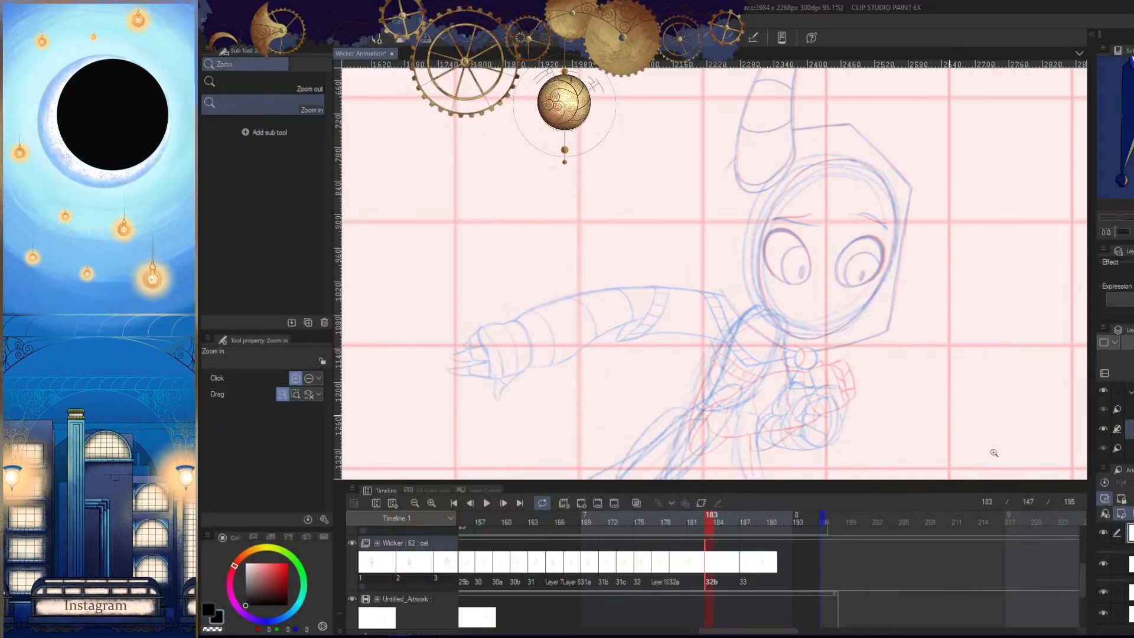
- Flip back and forth between frame 183 and its neighbouring frames to compare the poses
key(Left)
key(Right)
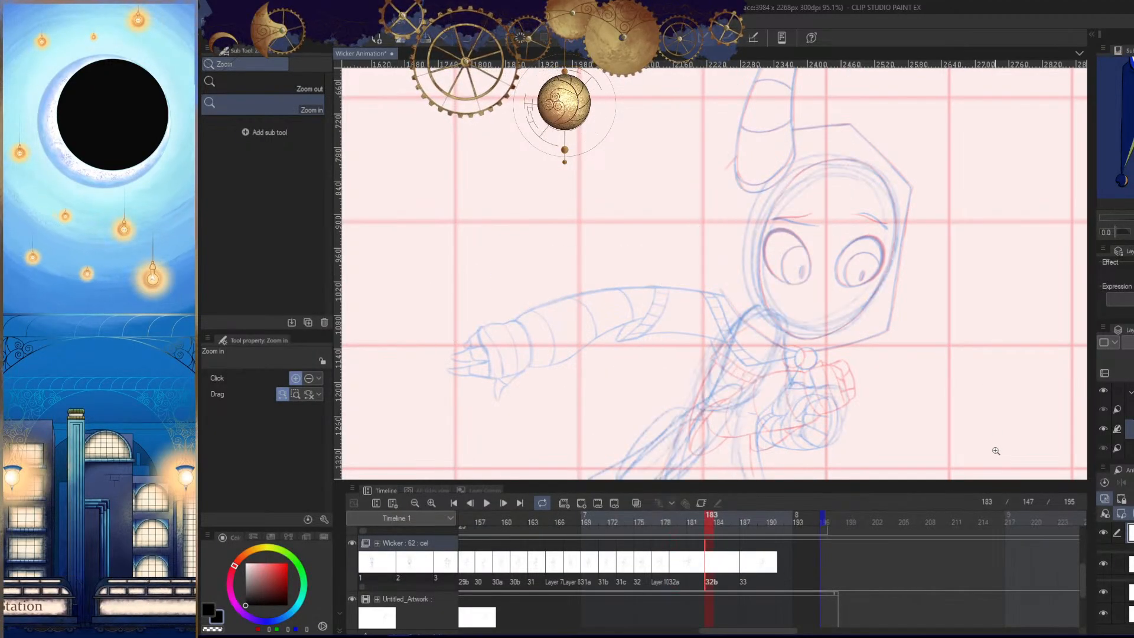
key(Right)
key(Left)
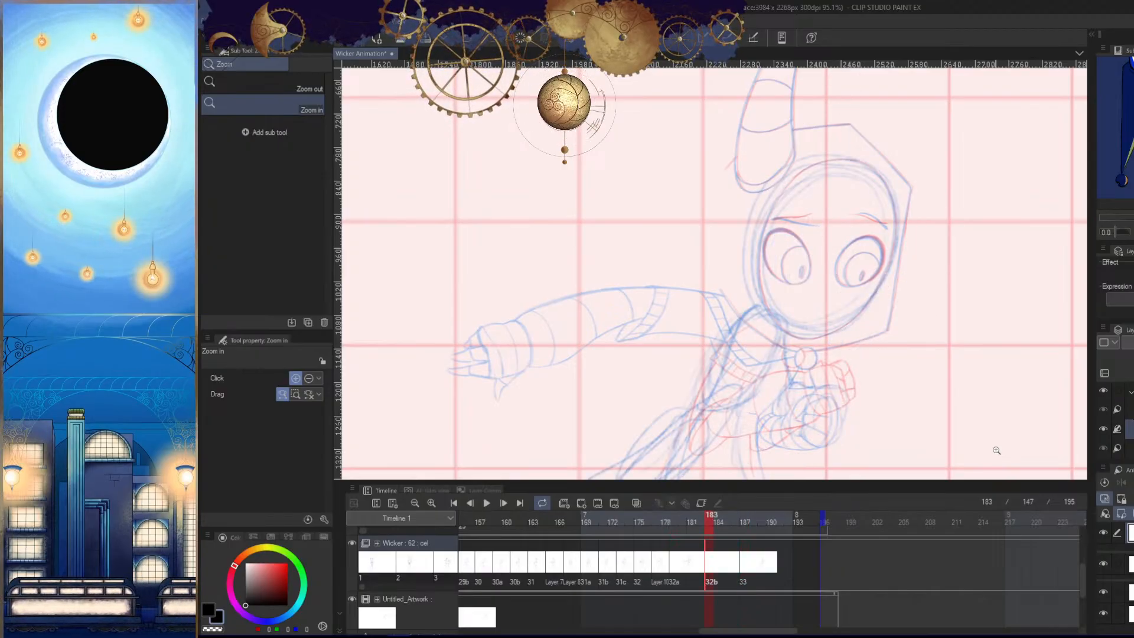
key(Left)
key(Right)
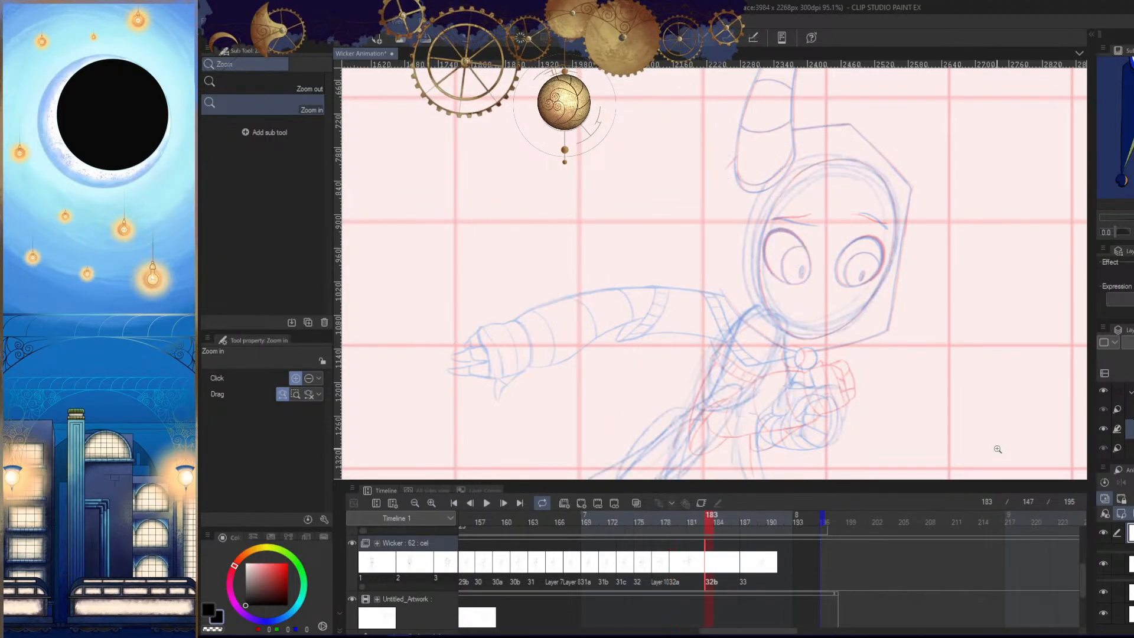
key(Left)
key(Right)
- Hide the Untitled_Artwork rough sketch track so only the light table drawings remain as guides
scroll(906, 392, down, 5)
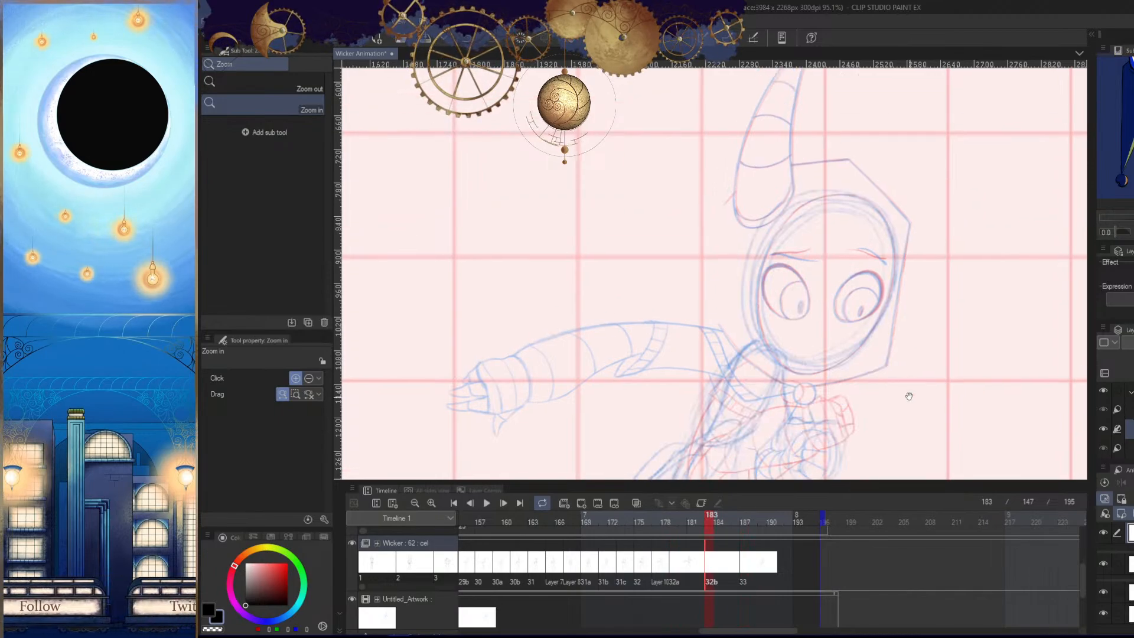
scroll(886, 313, up, 4)
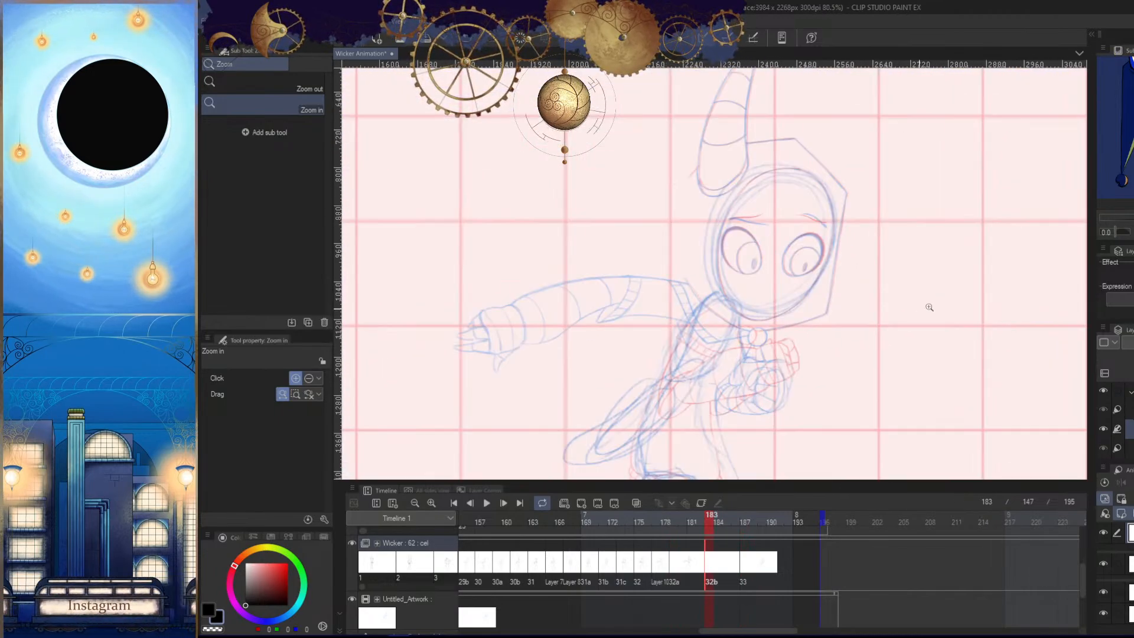
drag(821, 341, 825, 392)
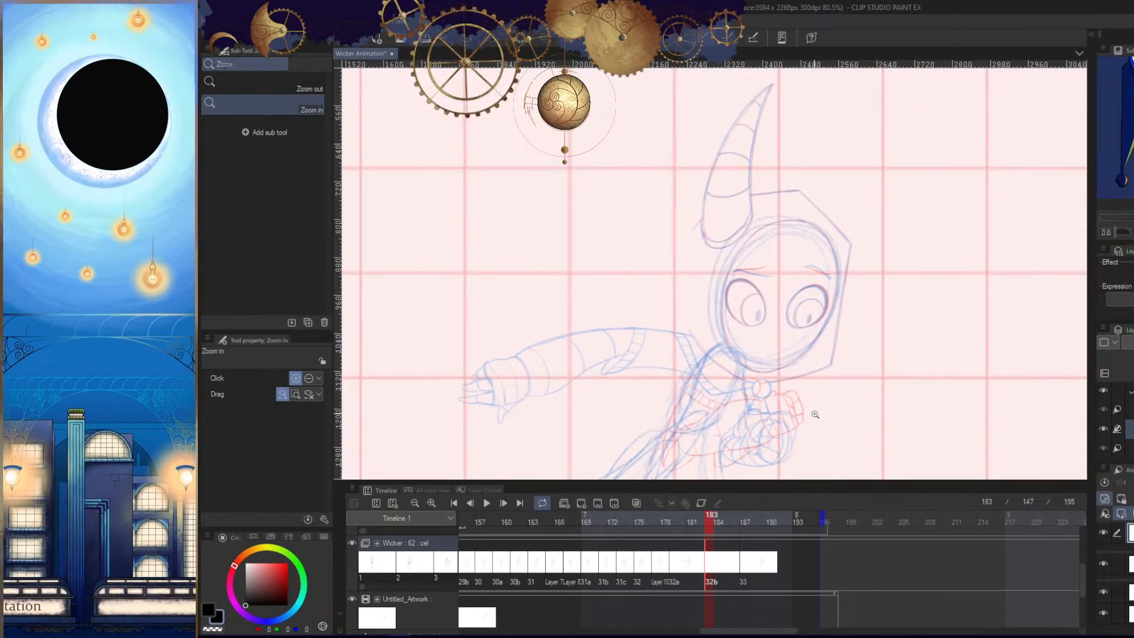
click(352, 599)
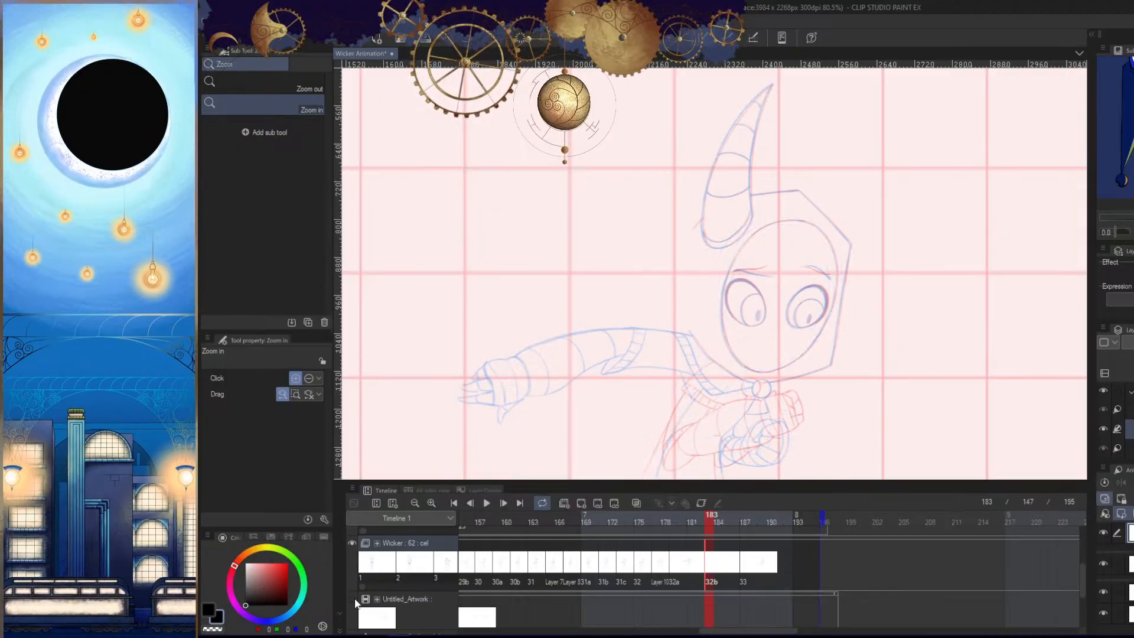
- Trace the upper part of the hood's slanted edge on the mirrored canvas, undoing the unsatisfactory strokes
mouse_move(831, 279)
mouse_down()
mouse_move(818, 329)
mouse_move(891, 396)
mouse_up()
key(h)
drag(647, 243, 658, 248)
key(Tab)
mouse_move(735, 274)
mouse_down()
mouse_move(851, 308)
mouse_move(917, 223)
mouse_move(781, 312)
mouse_up()
drag(811, 312, 868, 253)
drag(899, 193, 736, 356)
drag(855, 237, 660, 439)
drag(709, 390, 755, 342)
key(ctrl+z)
drag(881, 207, 731, 370)
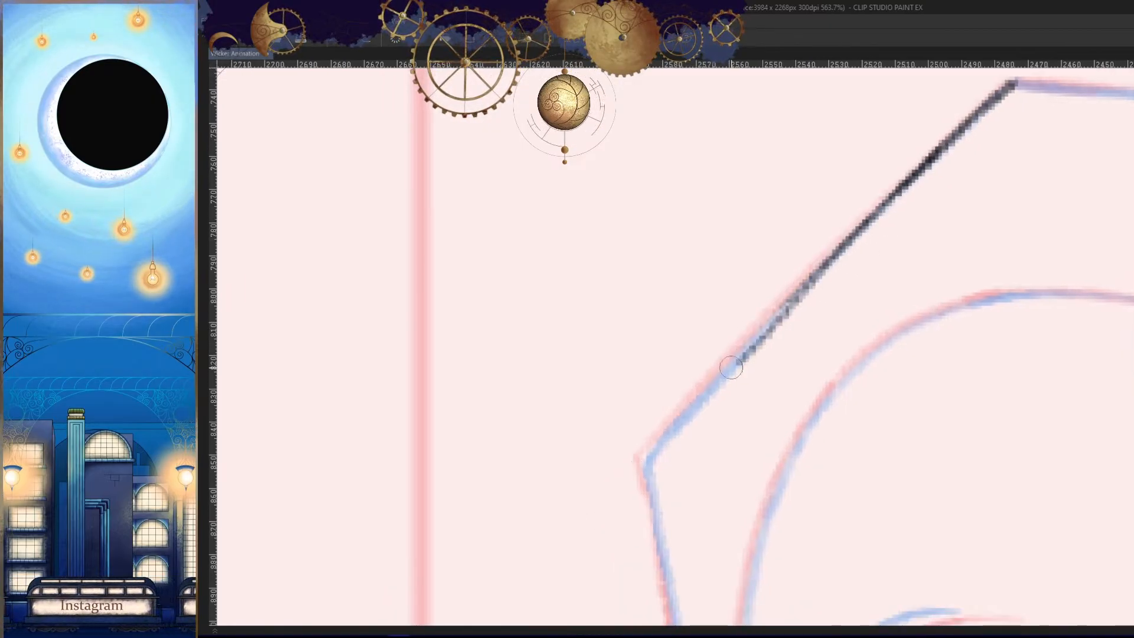
key(ctrl+z)
- Extend the slanted hood edge in dark pencil down to the hood's side corner
drag(865, 216, 706, 384)
drag(791, 295, 646, 460)
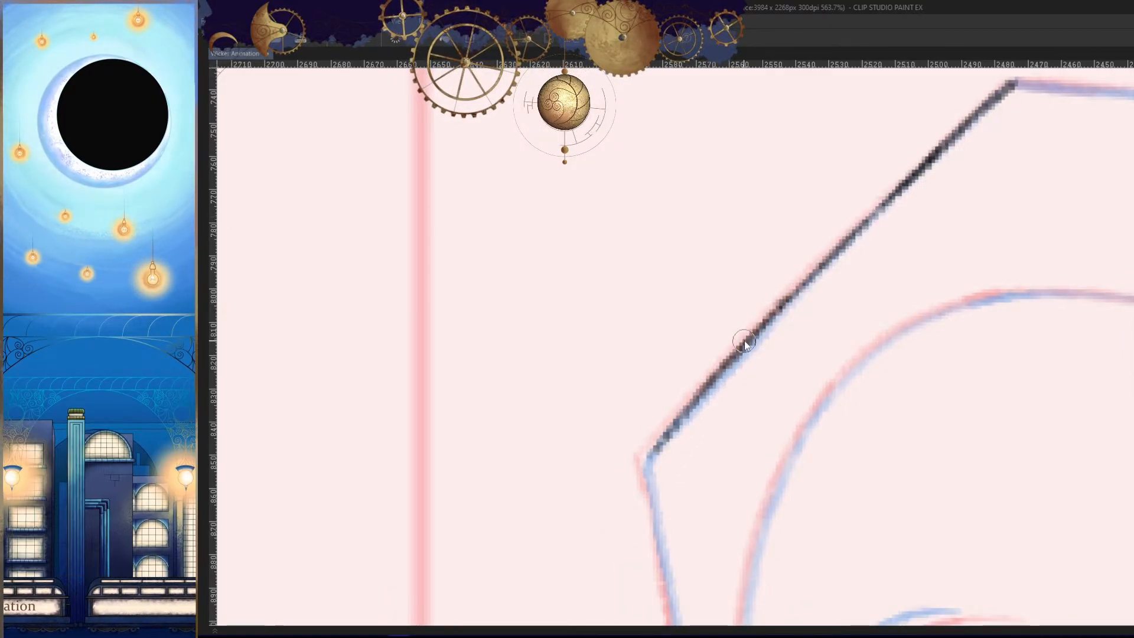
key(ctrl+z)
drag(747, 343, 658, 439)
drag(702, 392, 640, 461)
- Darken and even out the slanted hood edge between its top and side corners
scroll(767, 390, down, 5)
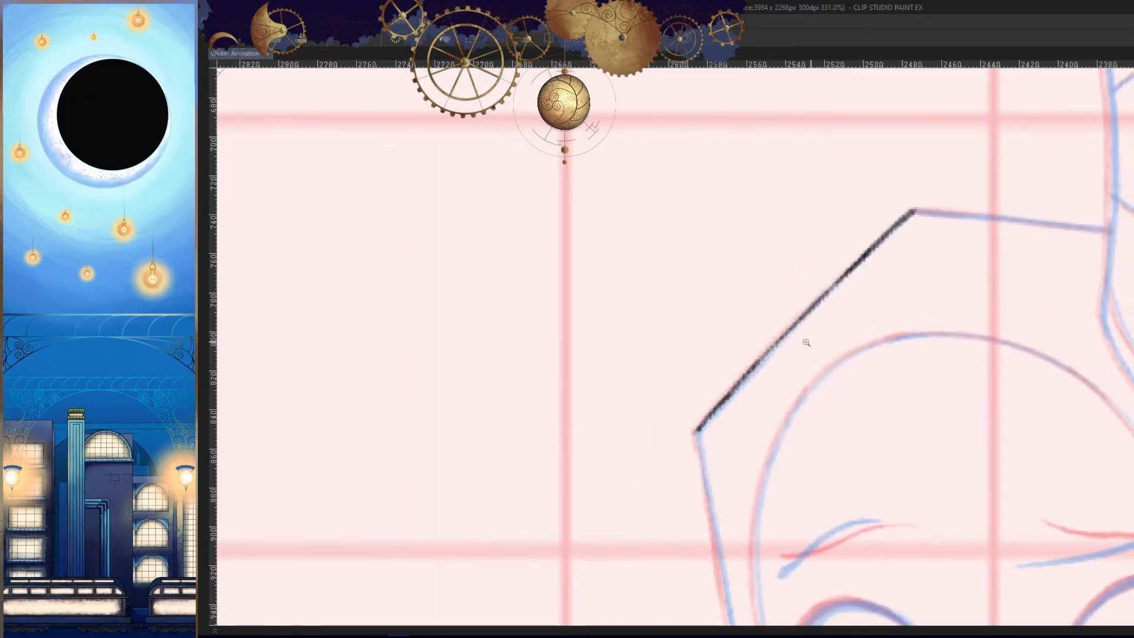
scroll(806, 342, up, 7)
mouse_move(854, 240)
mouse_down()
mouse_move(685, 416)
mouse_move(782, 309)
mouse_move(721, 374)
mouse_up()
key(ctrl+z)
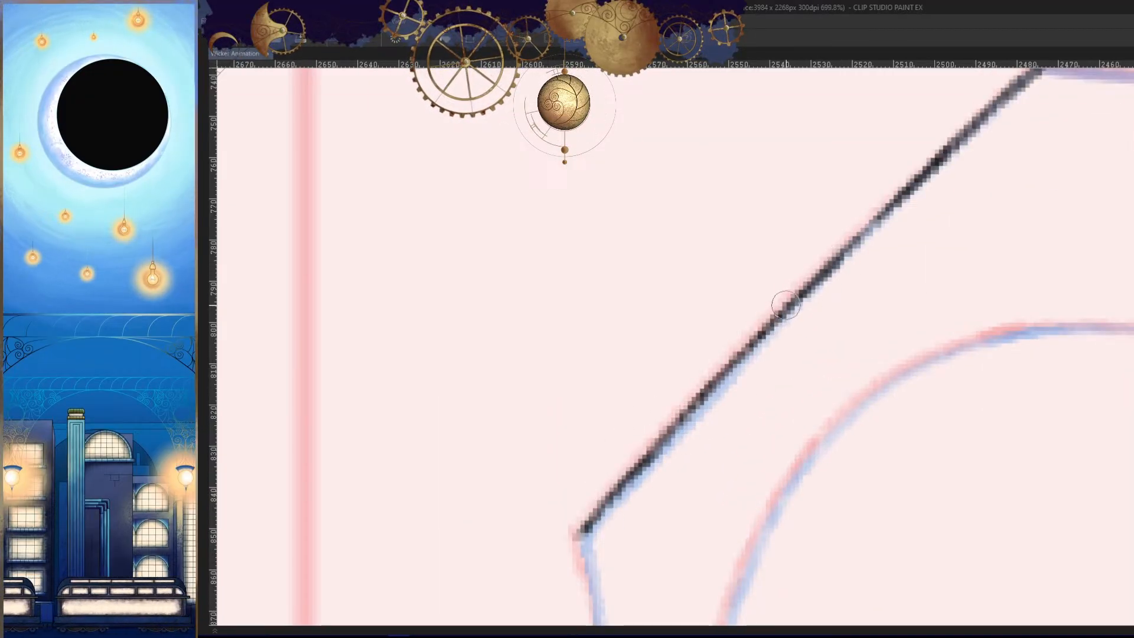
mouse_move(870, 296)
mouse_down()
mouse_move(777, 390)
mouse_move(711, 483)
mouse_up()
drag(767, 381, 615, 500)
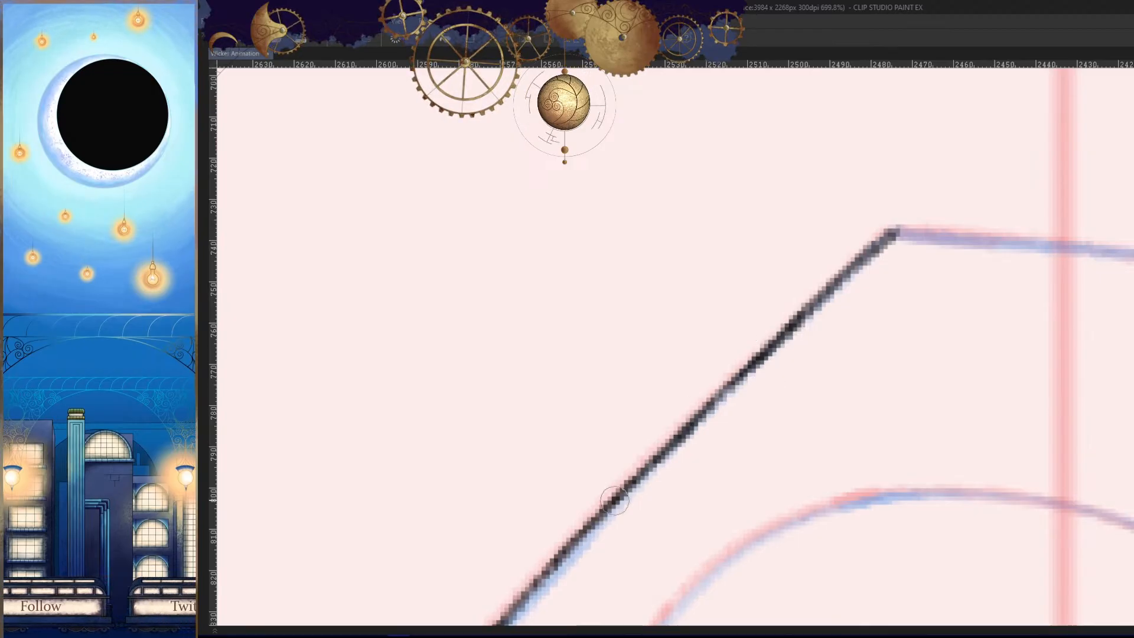
- Draw the hood's top edge from its upper corner to the side of the horn, with the canvas view unmirrored
key(h)
drag(502, 319, 1116, 278)
drag(1069, 191, 700, 227)
drag(970, 246, 1058, 238)
drag(1128, 187, 769, 222)
drag(855, 211, 754, 224)
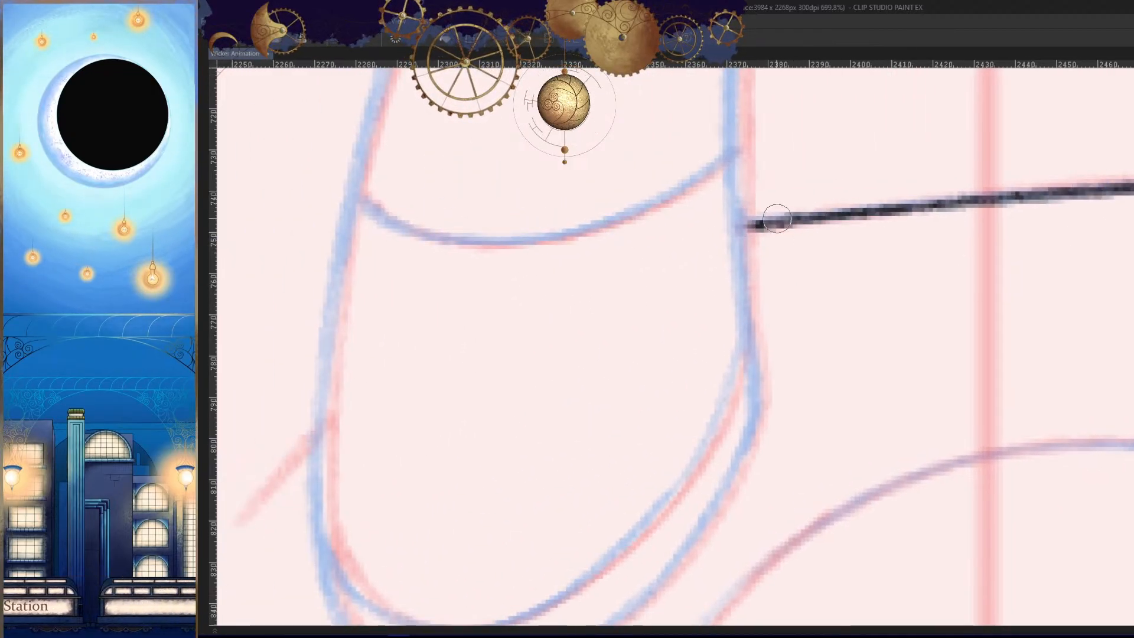
- Trace the upper part of the horn's right edge downward from its tip, undoing the strokes that miss the guide
drag(855, 281, 800, 335)
drag(926, 350, 1036, 277)
drag(762, 277, 769, 331)
drag(769, 331, 699, 466)
mouse_move(829, 207)
mouse_down()
mouse_move(893, 210)
mouse_move(844, 260)
mouse_move(812, 256)
mouse_move(832, 256)
mouse_up()
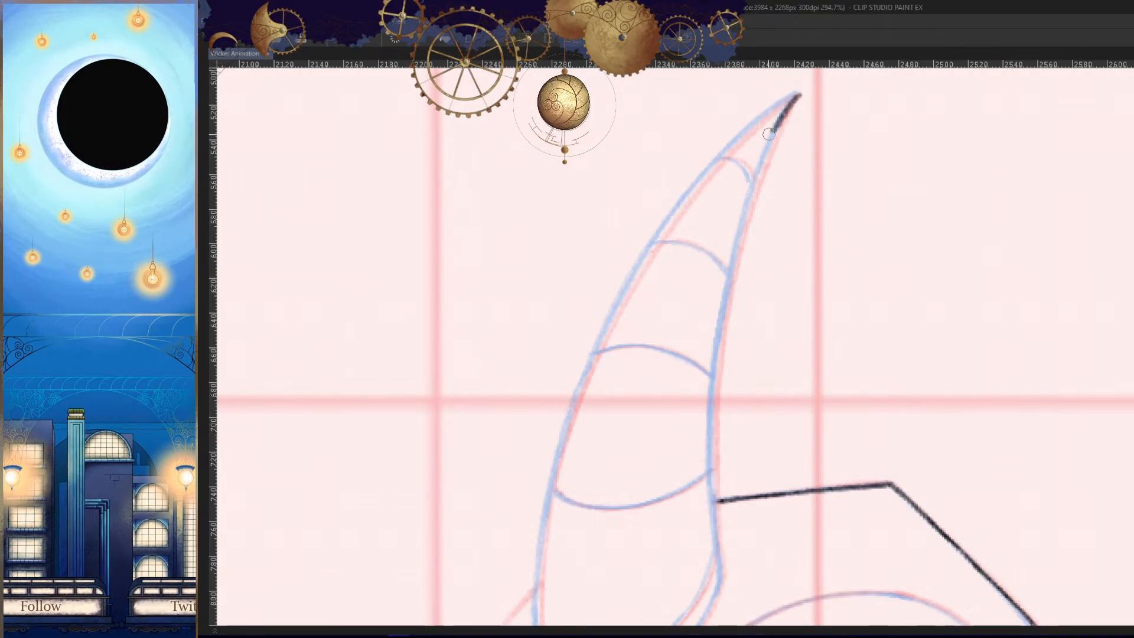
drag(769, 134, 699, 440)
key(ctrl+z)
mouse_move(799, 91)
mouse_down()
mouse_move(726, 278)
mouse_move(705, 402)
mouse_move(705, 508)
mouse_up()
key(ctrl+z)
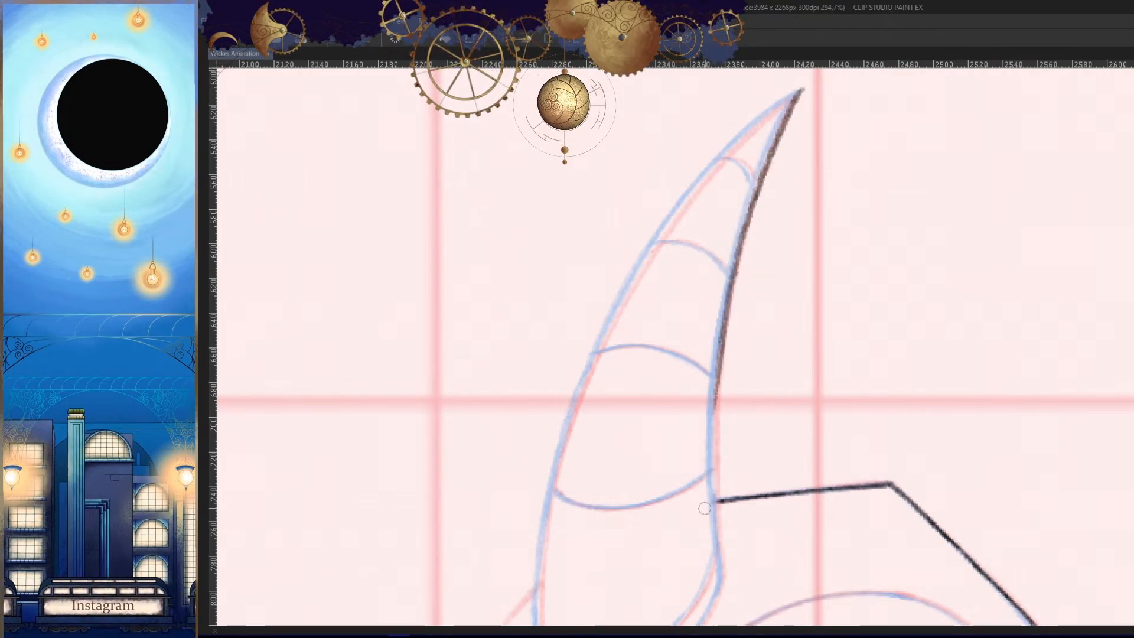
- Continue the horn's right edge downward past the hood's top line to where the horn base begins curving
drag(745, 267, 715, 462)
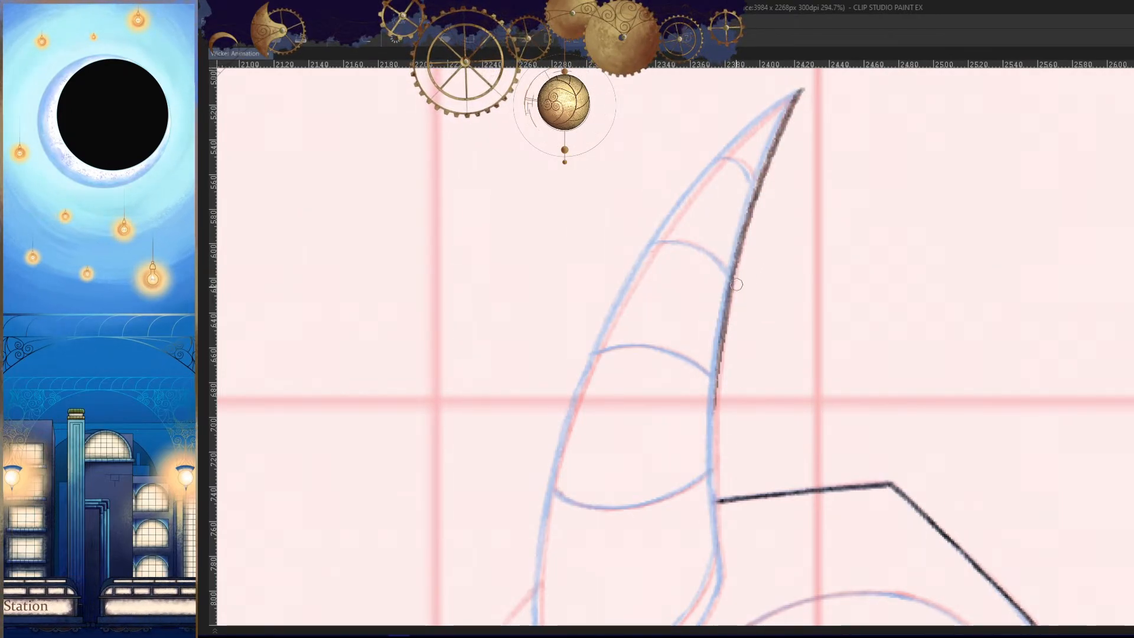
drag(738, 410, 739, 311)
drag(734, 207, 717, 425)
click(721, 383)
key(ctrl+z)
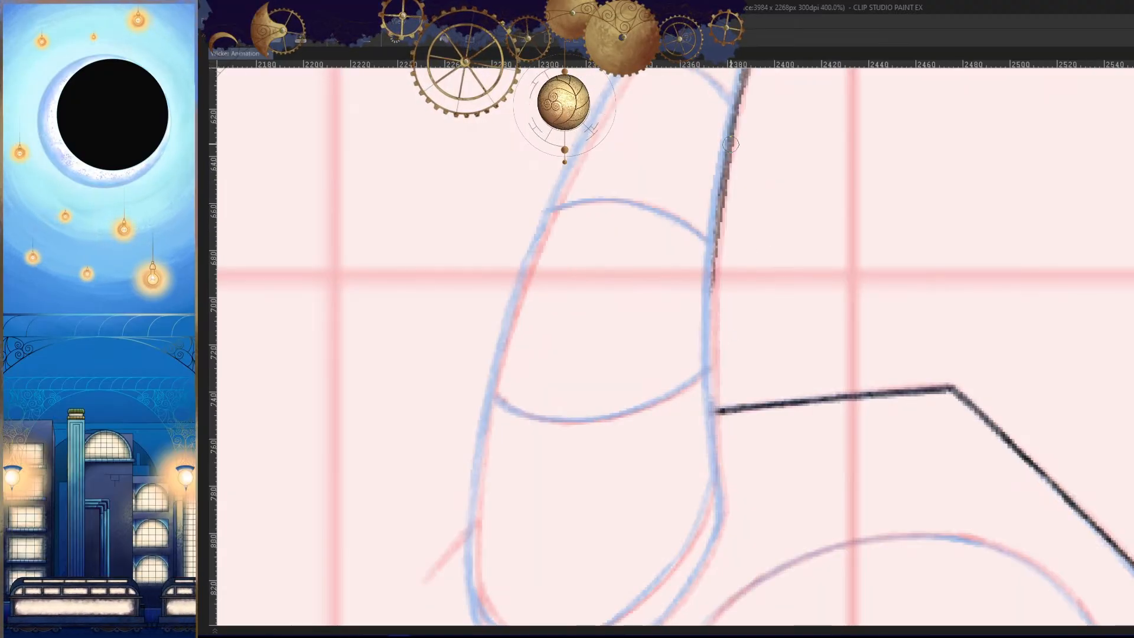
drag(730, 144, 712, 384)
drag(714, 264, 712, 466)
key(ctrl+z)
drag(713, 263, 715, 466)
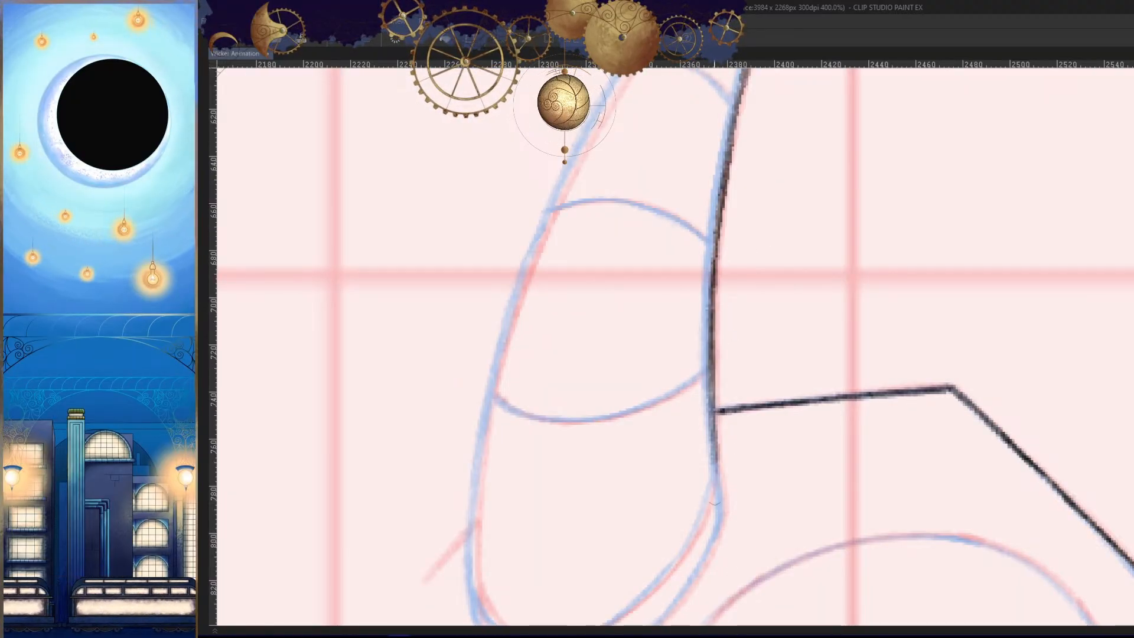
drag(711, 379, 722, 508)
- Trace the outer curve of the horn's base from the end of its right edge toward the bottom
key(h)
drag(885, 440, 881, 278)
key(ctrl+z)
mouse_move(788, 319)
mouse_down()
mouse_move(795, 264)
mouse_move(774, 381)
mouse_move(789, 407)
mouse_up()
key(h)
mouse_move(844, 462)
mouse_down()
mouse_move(848, 516)
mouse_move(918, 326)
mouse_up()
drag(914, 326, 926, 268)
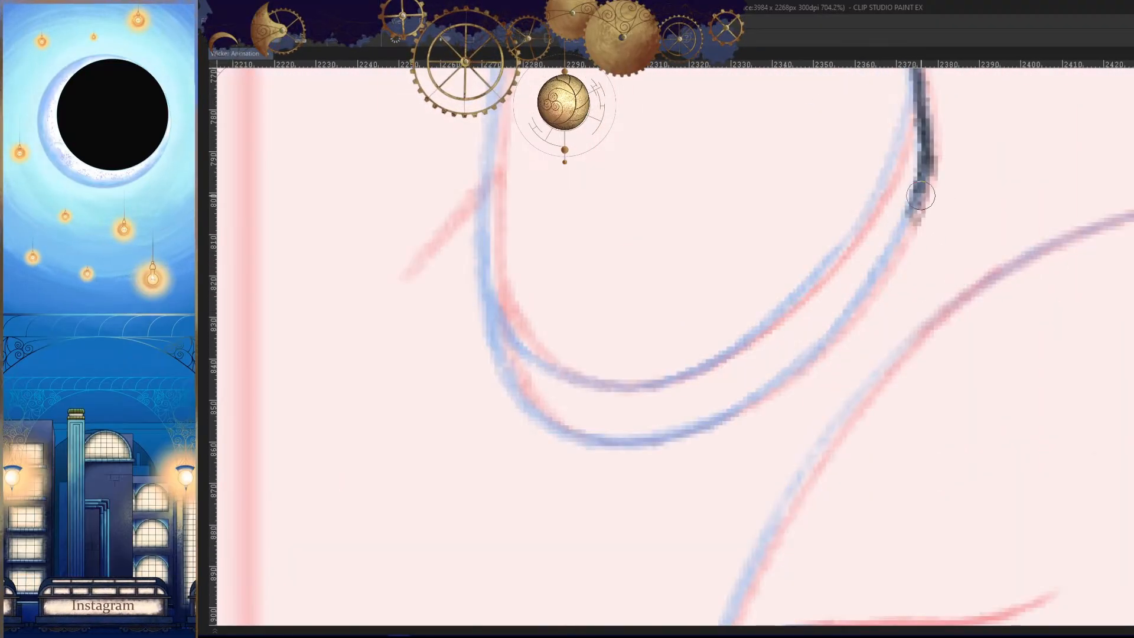
mouse_move(921, 196)
mouse_down()
mouse_move(866, 316)
mouse_move(786, 384)
mouse_up()
drag(822, 348, 702, 425)
- Complete the outer curve of the horn's base up to its left edge on the mirrored canvas
drag(786, 437, 901, 426)
drag(624, 333, 733, 429)
key(h)
drag(971, 445, 874, 366)
click(874, 366)
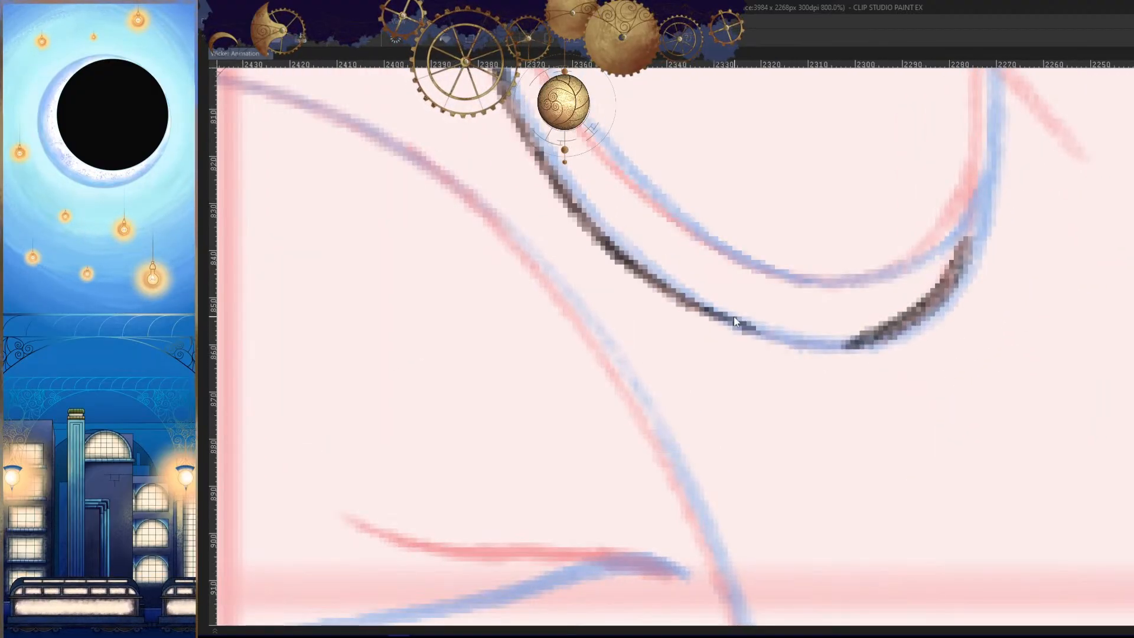
mouse_move(768, 341)
mouse_down()
mouse_move(911, 333)
mouse_move(864, 335)
mouse_move(985, 264)
mouse_move(946, 323)
mouse_move(929, 306)
mouse_move(974, 213)
mouse_up()
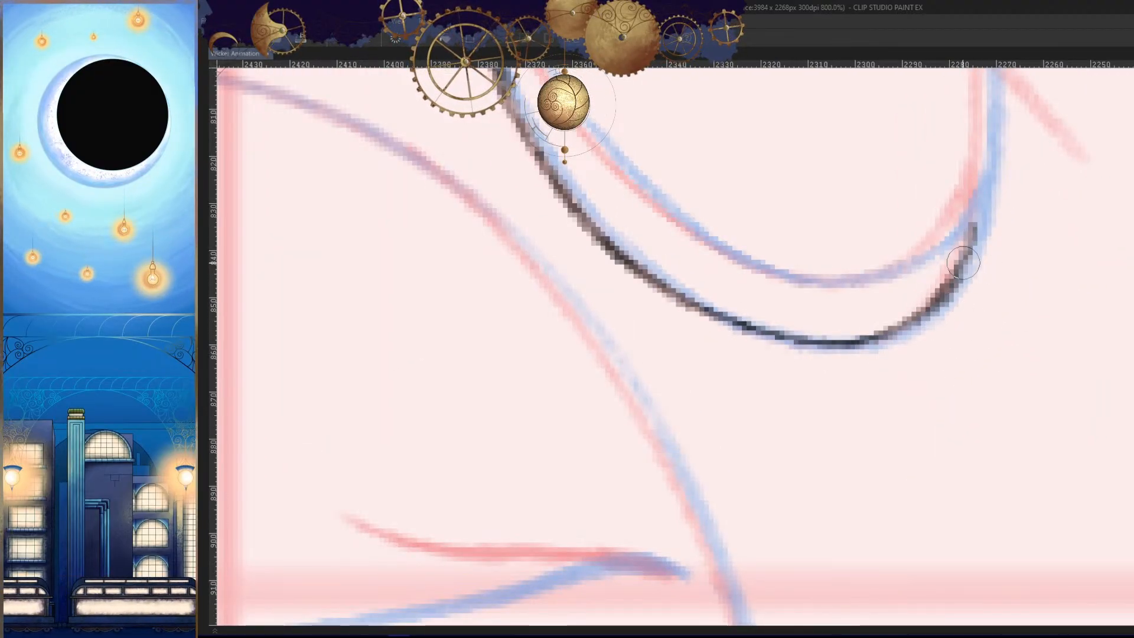
drag(964, 263, 978, 212)
key(h)
drag(982, 303, 868, 426)
mouse_move(936, 152)
mouse_down()
mouse_move(831, 352)
mouse_move(802, 506)
mouse_up()
drag(802, 506, 838, 201)
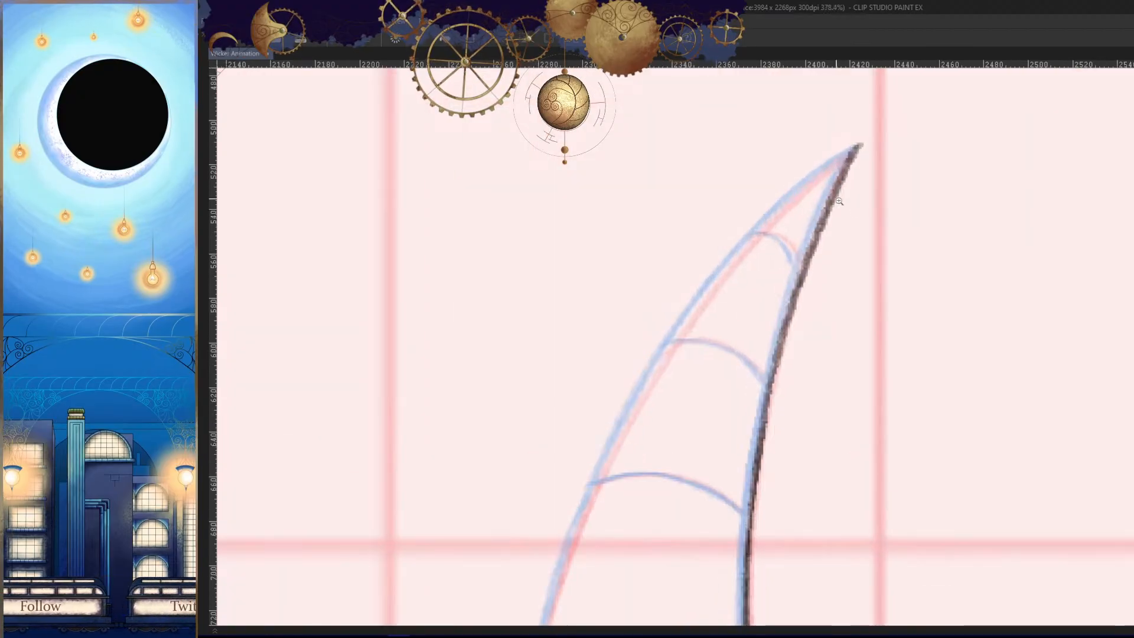
- Trace the upper part of the horn's left edge downward from its tip, undoing the strokes that miss the guide
drag(856, 150, 671, 332)
key(ctrl+z)
mouse_move(859, 147)
mouse_down()
mouse_move(752, 233)
mouse_move(673, 337)
mouse_up()
drag(712, 288, 593, 476)
drag(559, 615, 620, 411)
key(ctrl+z)
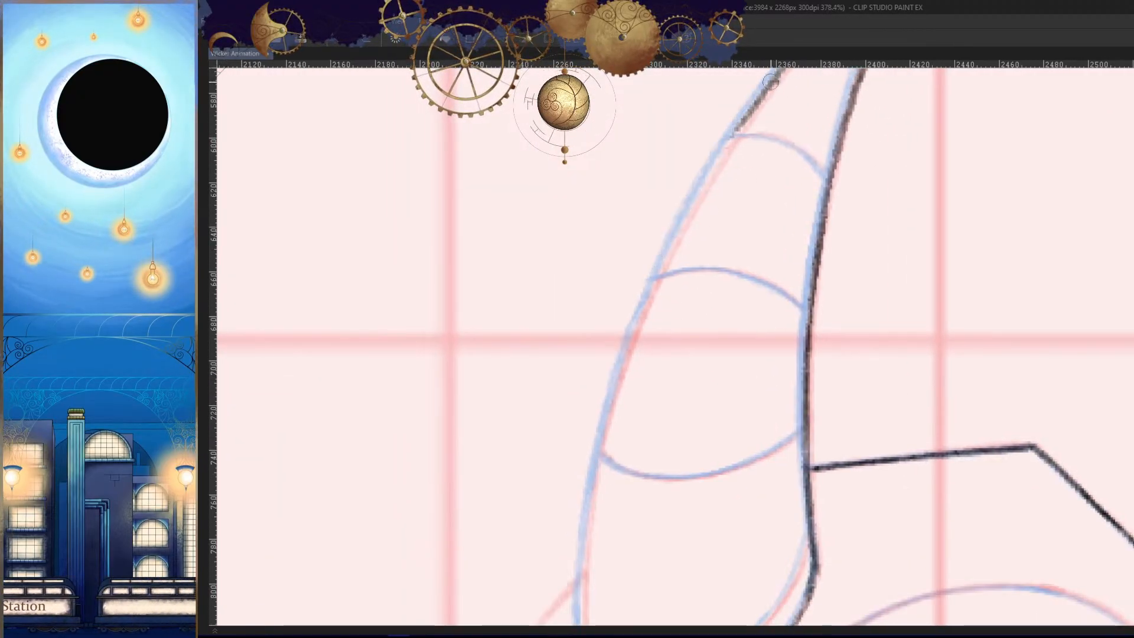
- Continue the horn's left edge downward past the ring guides toward the horn's base, undoing the strokes that miss the guide
mouse_move(770, 84)
mouse_down()
mouse_move(640, 333)
mouse_move(724, 152)
mouse_move(619, 377)
mouse_up()
key(ctrl+z)
drag(656, 274, 573, 515)
drag(576, 509, 615, 315)
key(ctrl+z)
drag(689, 115, 615, 412)
mouse_move(634, 294)
mouse_down()
mouse_move(623, 471)
mouse_move(645, 385)
mouse_up()
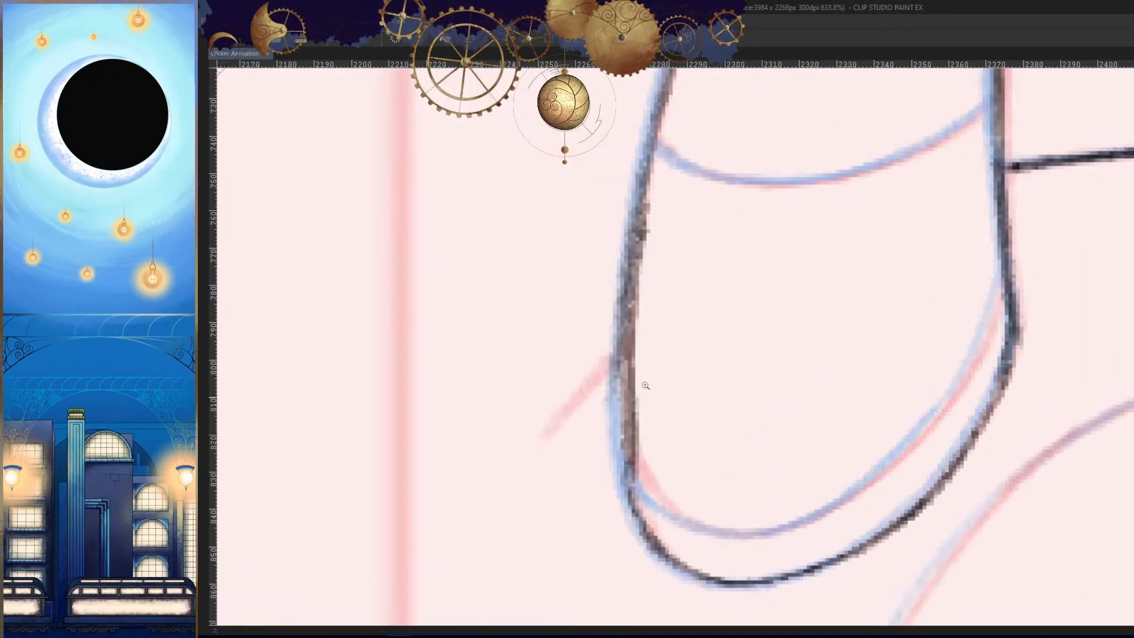
- Join the lower end of the horn's left edge to the outer curve of the base
key(ctrl+z)
drag(645, 207, 628, 495)
drag(617, 384, 631, 515)
drag(615, 422, 640, 517)
drag(743, 489, 650, 502)
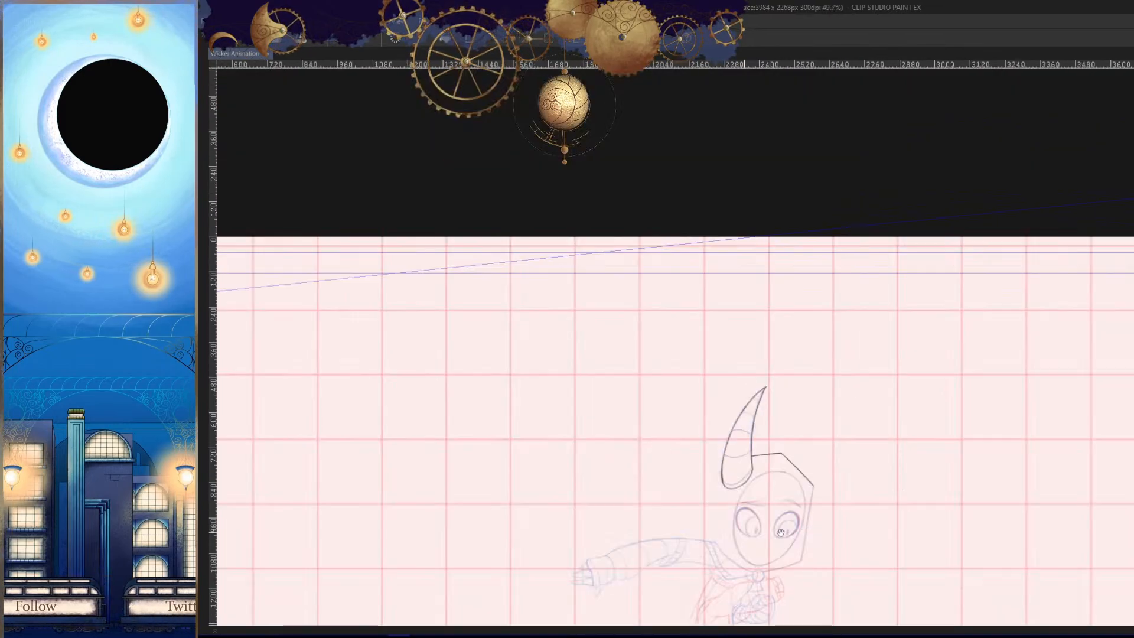
- Thin the thick lower part of the horn's left edge and even out the line along its middle section
drag(780, 533, 736, 407)
drag(683, 352, 768, 354)
mouse_move(678, 381)
mouse_down()
mouse_move(678, 210)
mouse_move(682, 287)
mouse_up()
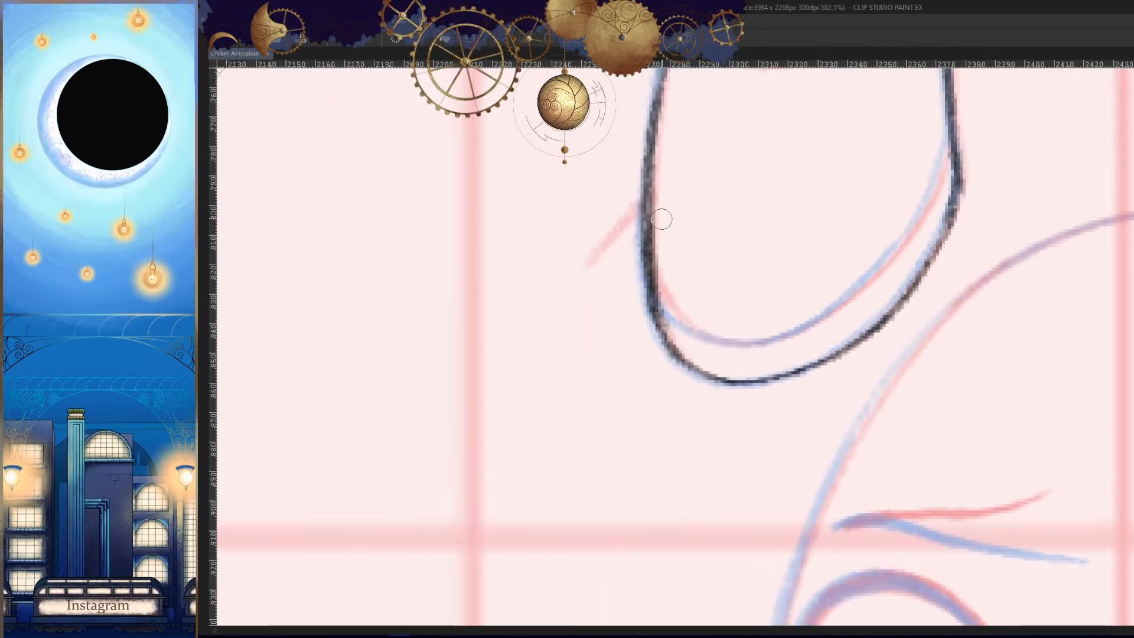
drag(674, 140, 680, 206)
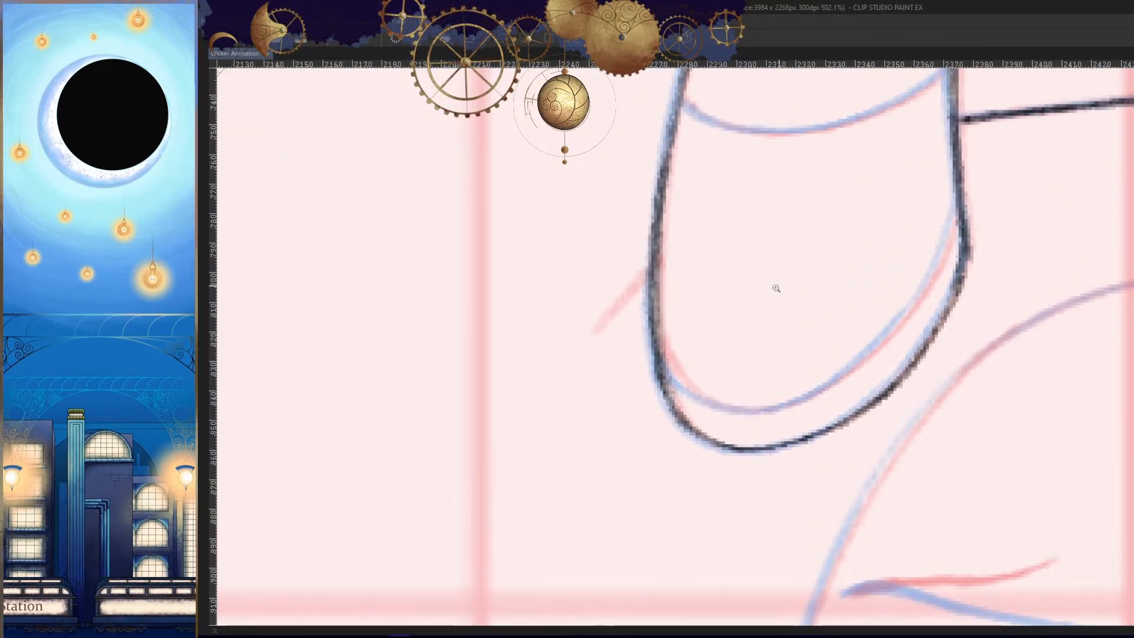
drag(776, 288, 746, 288)
drag(827, 142, 766, 363)
drag(749, 313, 771, 312)
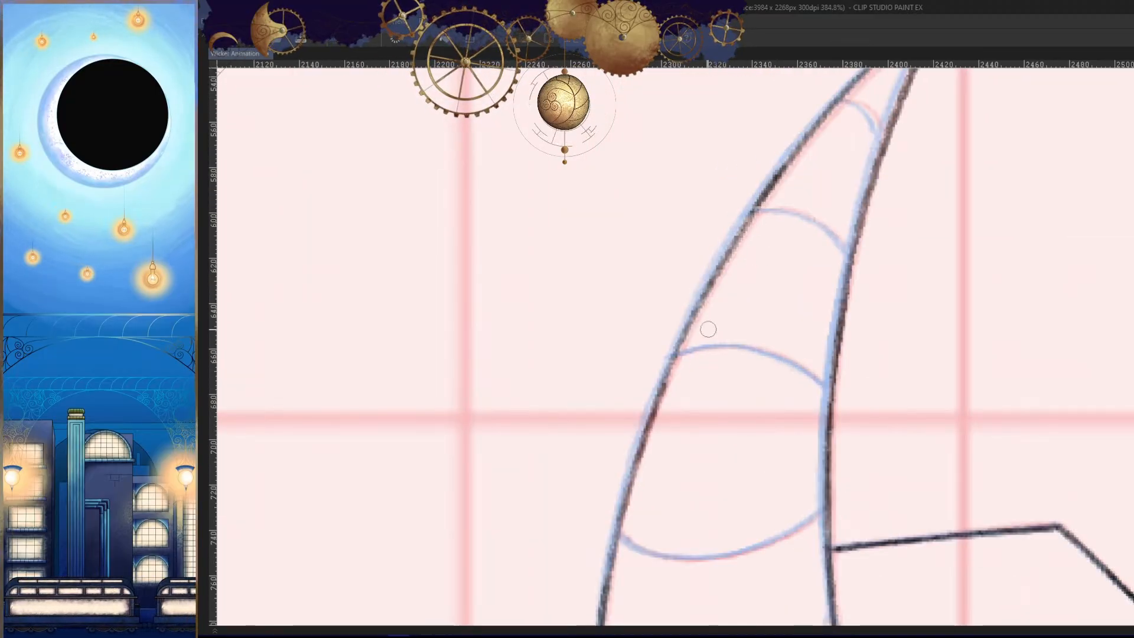
mouse_move(759, 202)
mouse_down()
mouse_move(707, 344)
mouse_move(666, 381)
mouse_up()
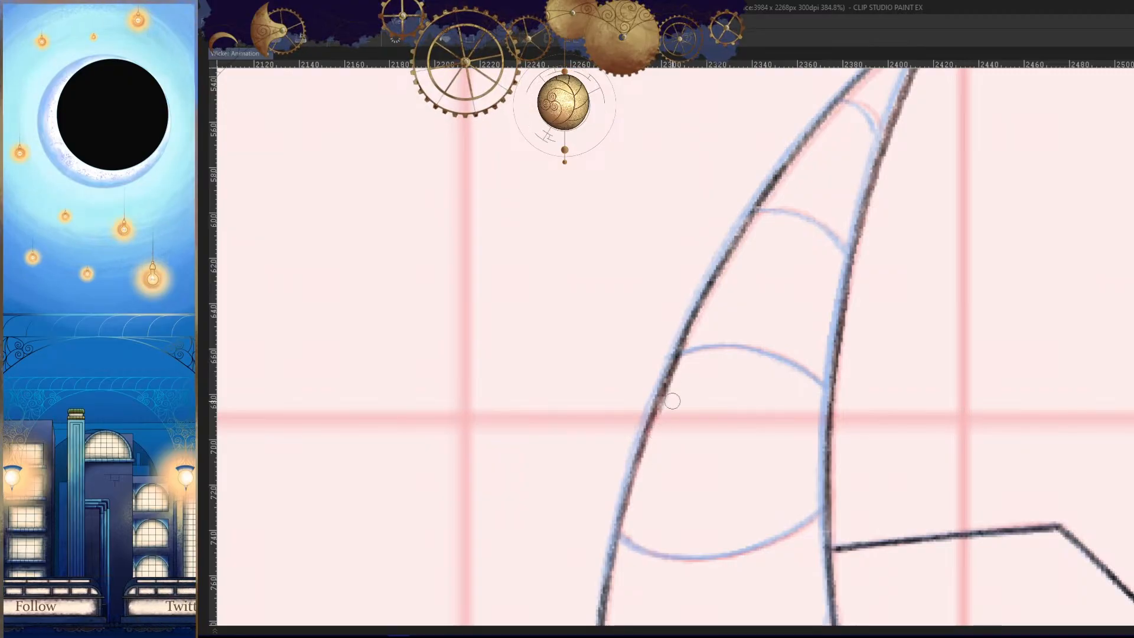
drag(740, 444, 713, 444)
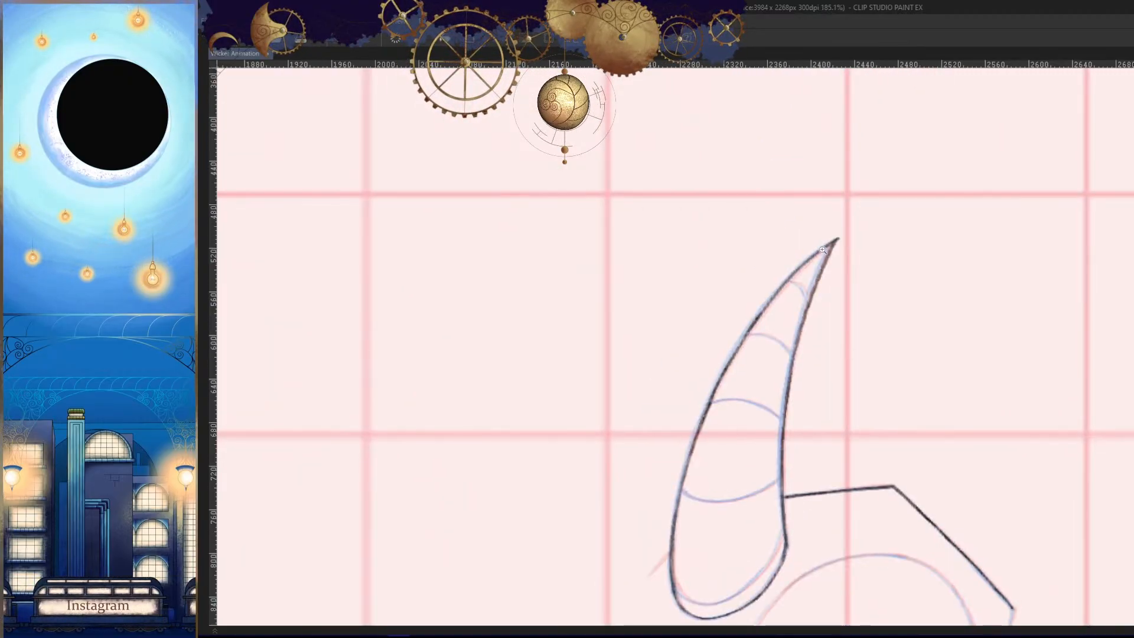
- Trace the topmost ring line across the horn just below its tip on the mirrored canvas
drag(819, 253, 874, 269)
drag(889, 203, 850, 277)
drag(772, 379, 785, 316)
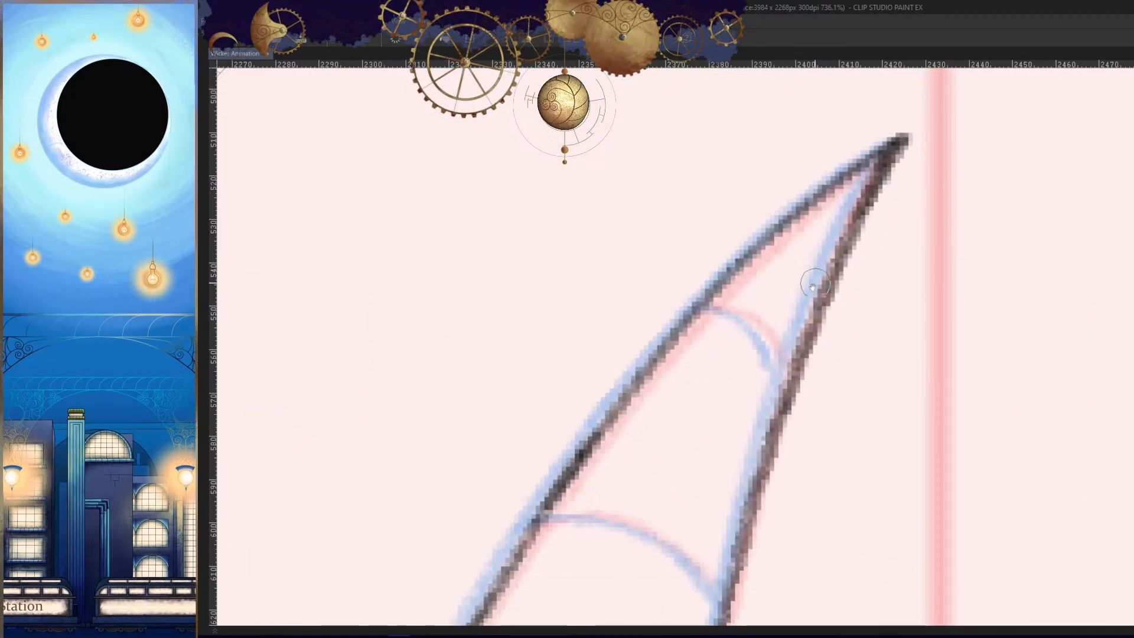
key(h)
drag(822, 373, 889, 283)
mouse_move(826, 244)
mouse_down()
mouse_move(865, 193)
mouse_move(732, 309)
mouse_up()
drag(792, 228, 737, 316)
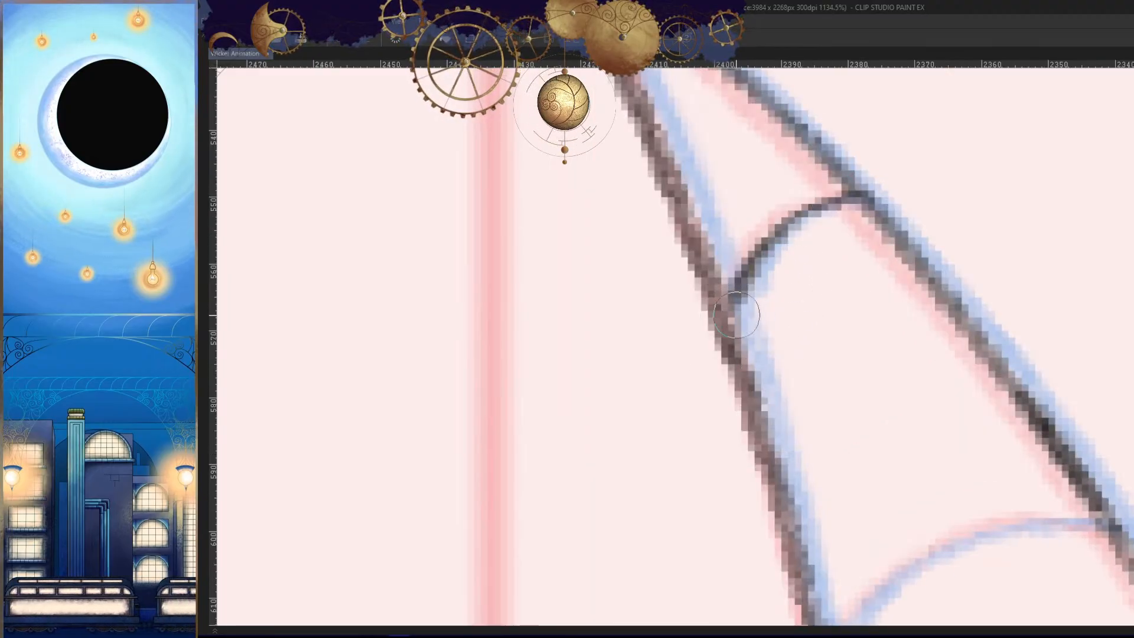
drag(753, 269, 731, 322)
drag(861, 193, 721, 331)
- Trace the second ring line from the top across the horn and darken it with a repeat stroke
drag(815, 380, 841, 525)
mouse_move(846, 455)
mouse_down()
mouse_move(911, 228)
mouse_move(884, 314)
mouse_up()
mouse_move(1042, 255)
mouse_down()
mouse_move(971, 237)
mouse_move(689, 382)
mouse_move(611, 455)
mouse_up()
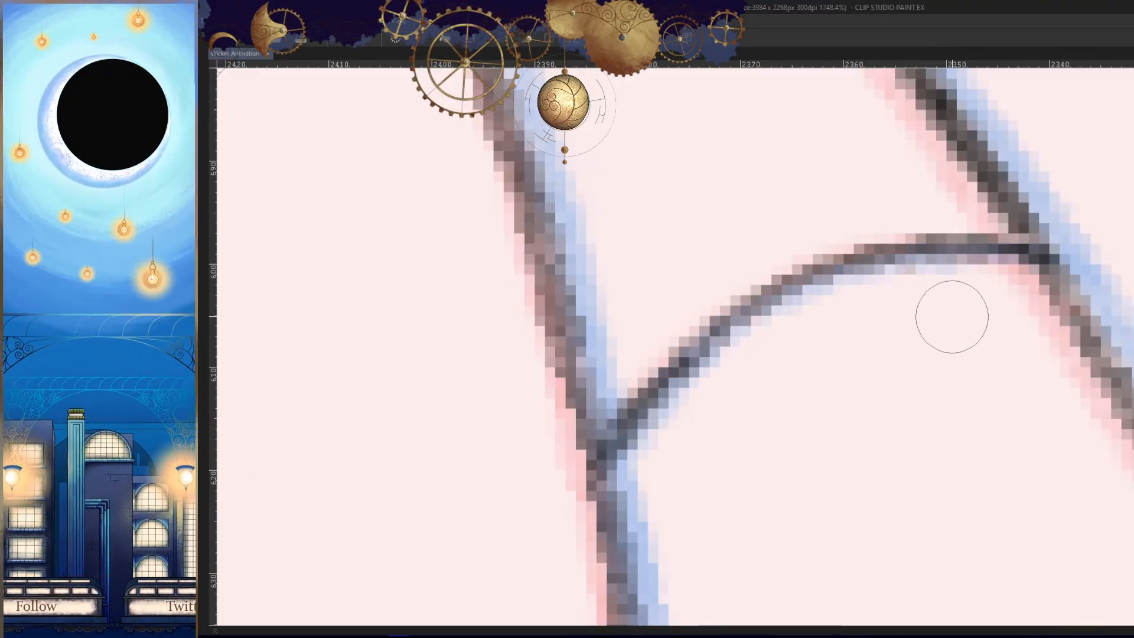
mouse_move(1013, 237)
mouse_down()
mouse_move(815, 254)
mouse_move(706, 326)
mouse_move(617, 450)
mouse_up()
mouse_move(742, 431)
mouse_down()
mouse_move(713, 476)
mouse_move(698, 468)
mouse_up()
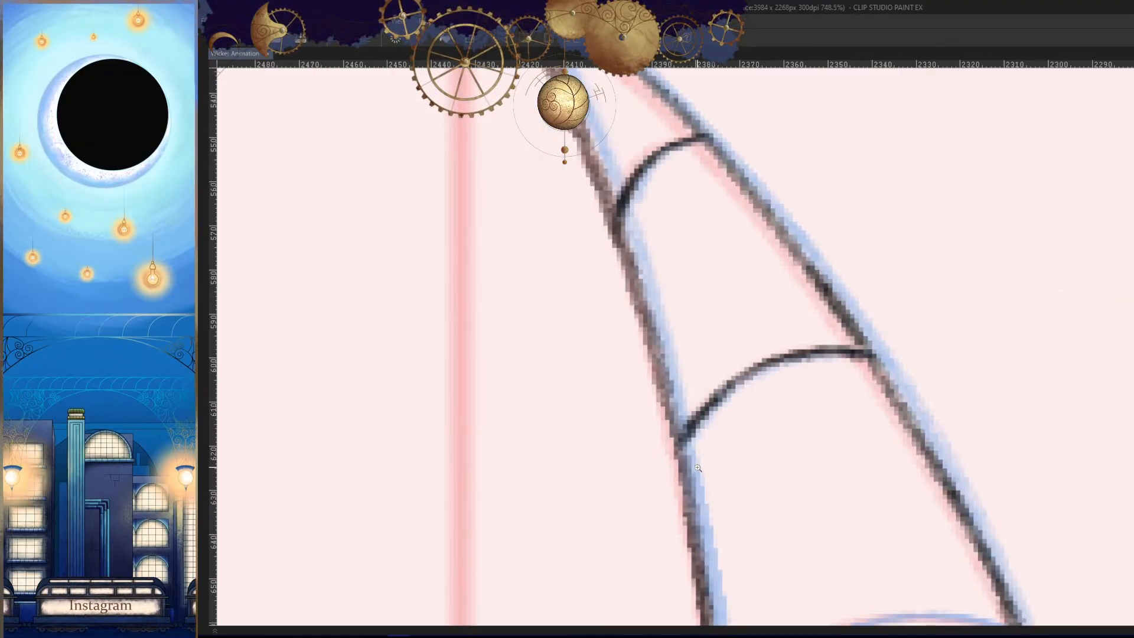
- Trace the third ring line from the top across the middle of the horn and reinforce its end
drag(930, 421, 888, 473)
mouse_move(927, 502)
mouse_down()
mouse_move(983, 199)
mouse_move(1044, 260)
mouse_up()
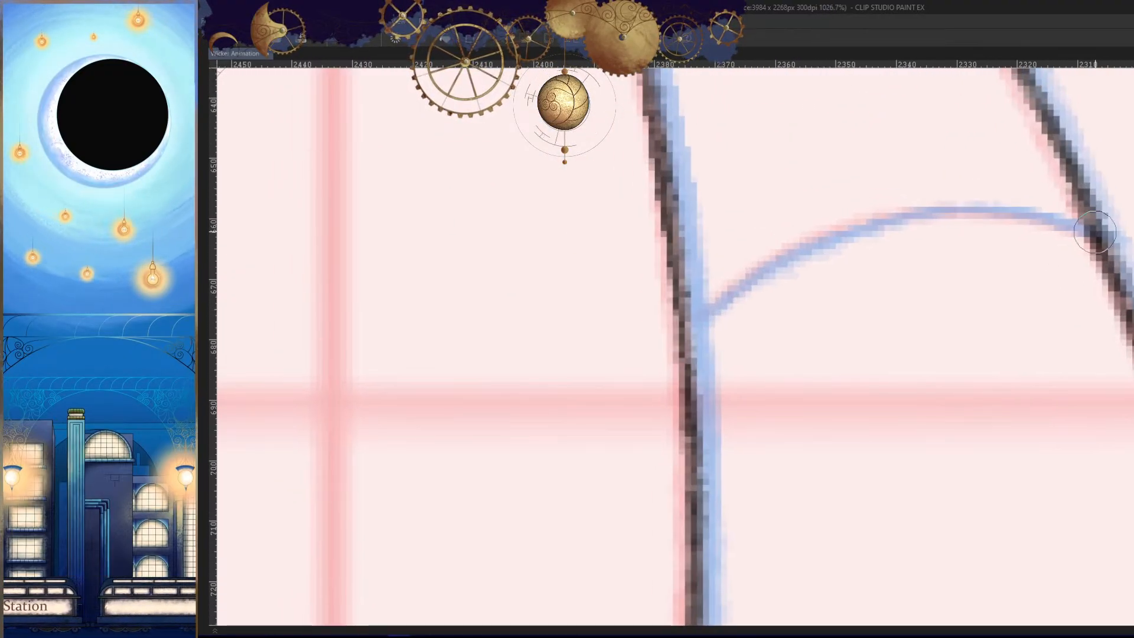
mouse_move(1098, 235)
mouse_down()
mouse_move(919, 201)
mouse_move(706, 308)
mouse_up()
key(ctrl+z)
drag(1095, 230, 704, 309)
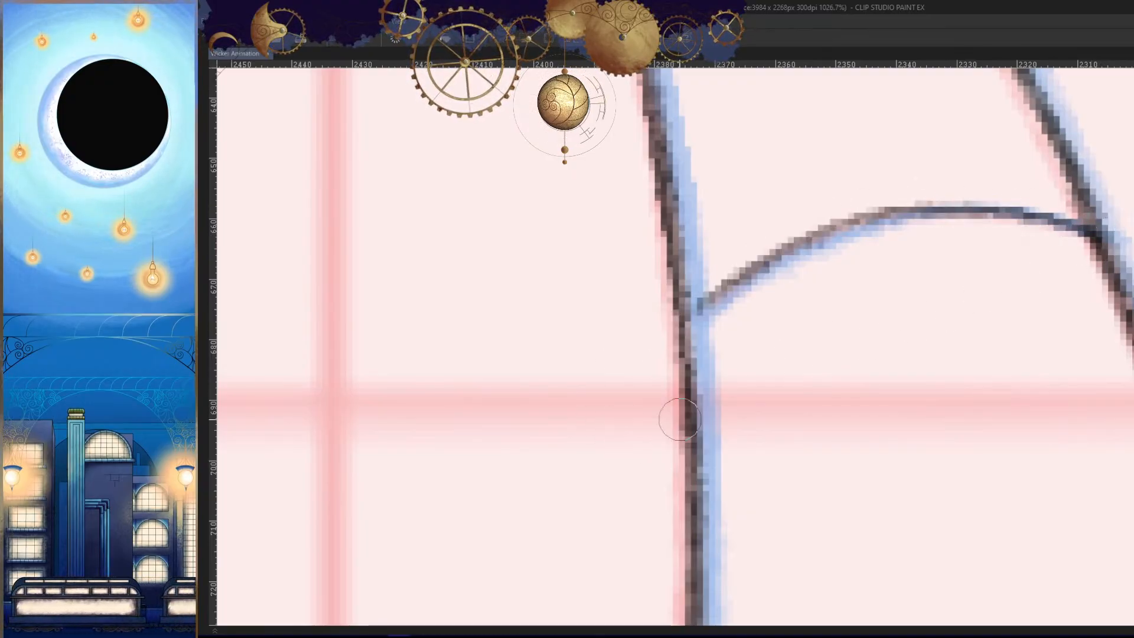
drag(885, 219, 673, 341)
drag(738, 280, 678, 347)
- Unmirror the canvas and trace the downward-curving lowest ring line from the horn's left edge to its right edge
drag(857, 295, 886, 390)
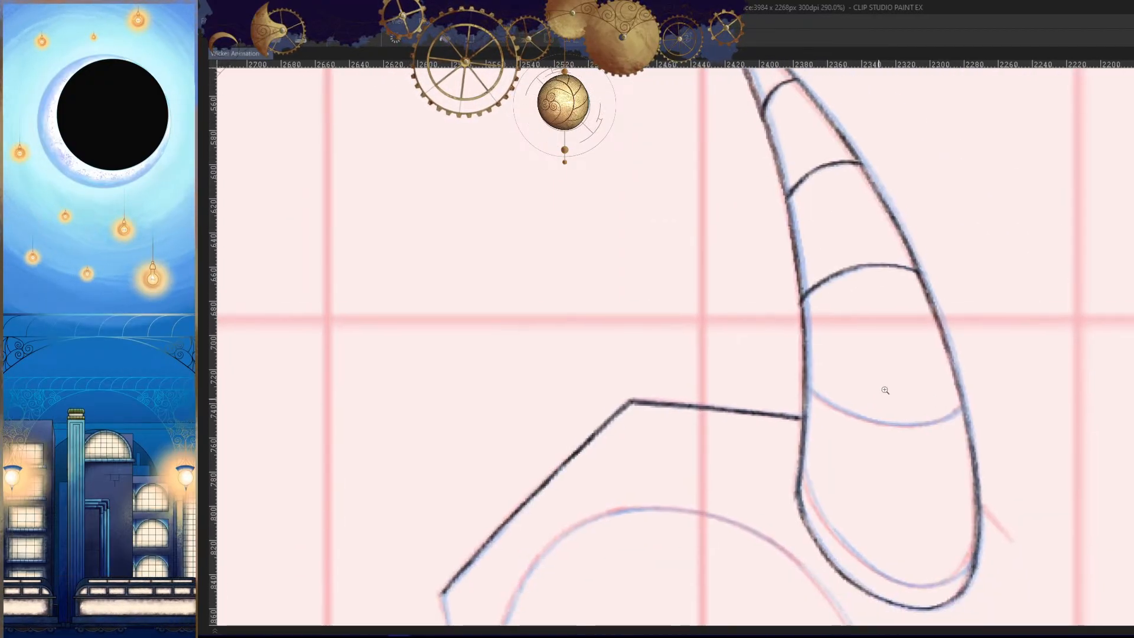
mouse_move(888, 281)
mouse_down()
mouse_move(973, 257)
mouse_move(913, 204)
mouse_move(712, 231)
mouse_up()
drag(876, 364, 892, 449)
drag(910, 446, 929, 285)
drag(904, 331, 948, 324)
key(h)
drag(768, 352, 703, 283)
drag(634, 287, 730, 283)
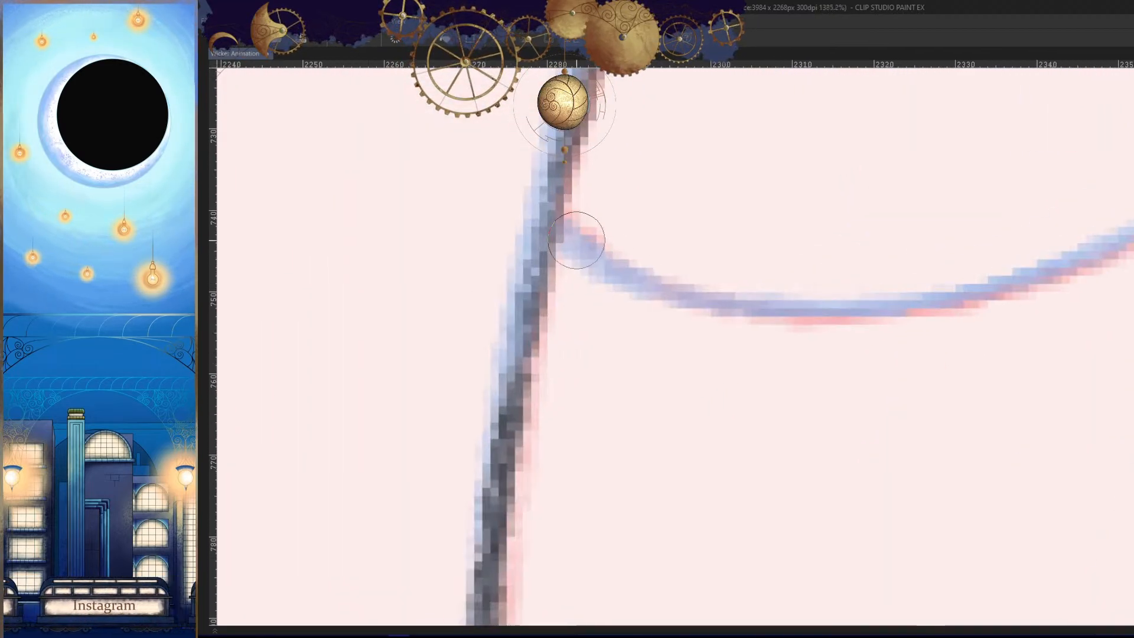
mouse_move(580, 232)
mouse_down()
mouse_move(1001, 278)
mouse_move(1048, 258)
mouse_up()
drag(1122, 246, 912, 362)
mouse_move(810, 404)
mouse_down()
mouse_move(1109, 222)
mouse_move(987, 303)
mouse_move(697, 416)
mouse_up()
drag(1108, 236, 998, 275)
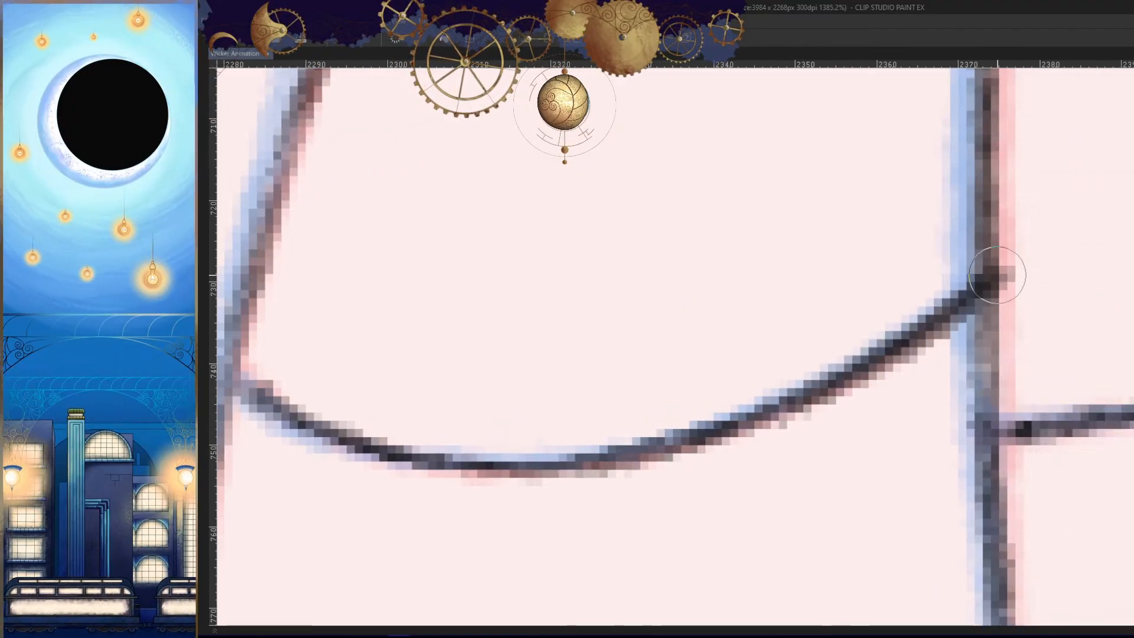
drag(1030, 158, 945, 189)
drag(1003, 284, 1054, 260)
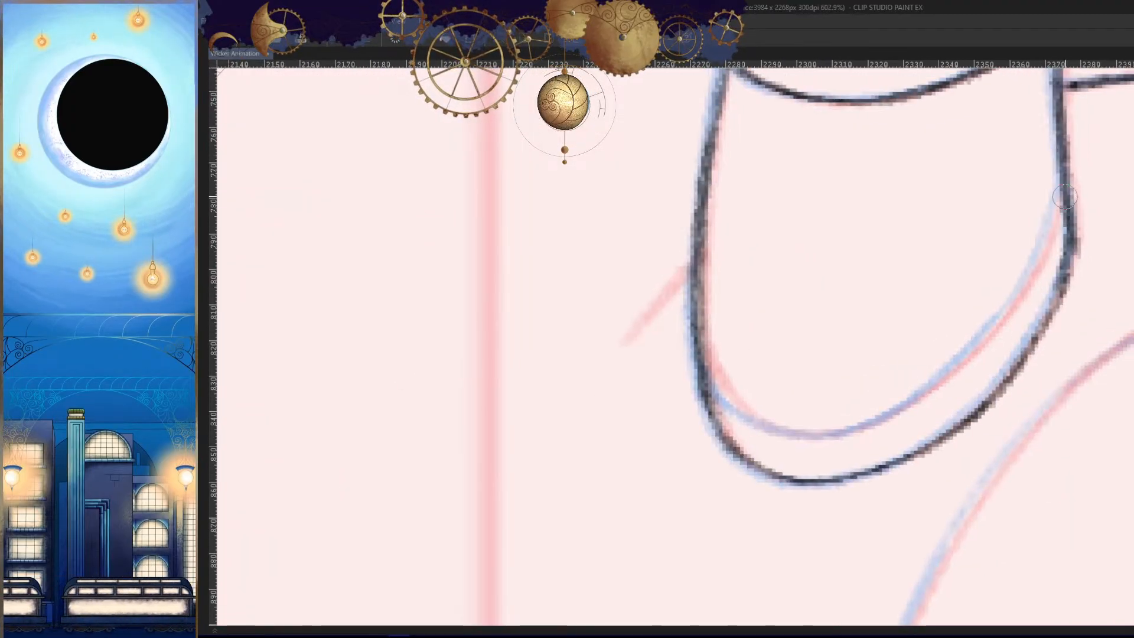
drag(1052, 213, 1012, 308)
key(h)
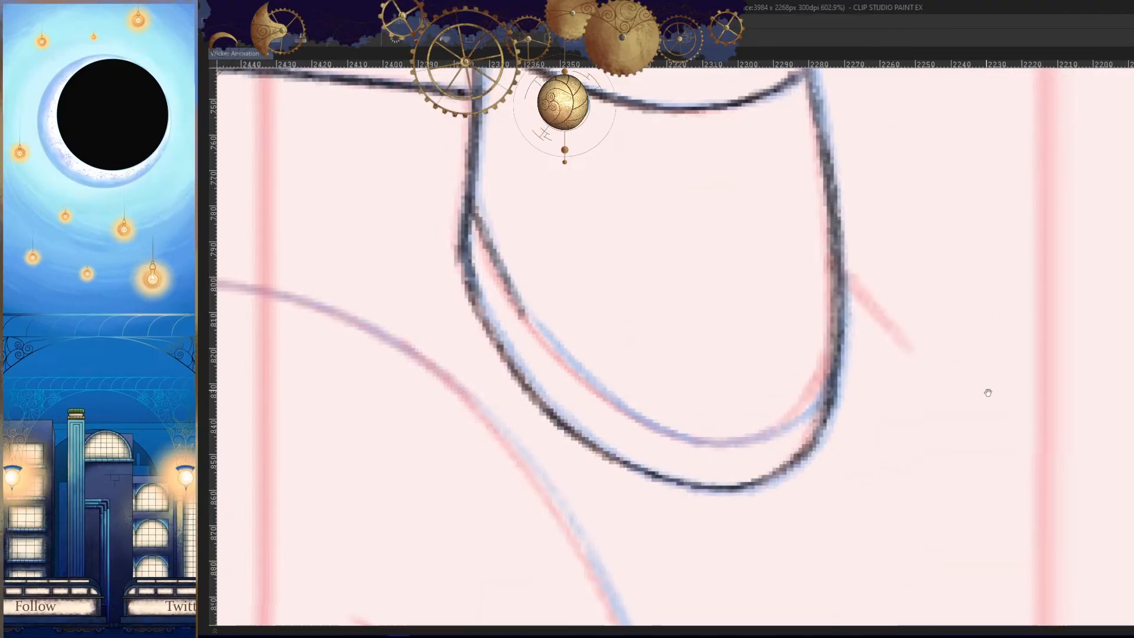
drag(987, 390, 992, 399)
key(ctrl+z)
mouse_move(475, 204)
mouse_down()
mouse_move(560, 362)
mouse_move(506, 284)
mouse_move(558, 353)
mouse_move(670, 429)
mouse_up()
key(ctrl+z)
key(h)
- Trace the inner curve of the horn's base between its two edges, undoing a stroke that misses the guide
drag(889, 467, 951, 401)
mouse_move(951, 401)
mouse_down()
mouse_move(973, 305)
mouse_move(796, 352)
mouse_move(590, 226)
mouse_move(824, 373)
mouse_up()
key(ctrl+z)
mouse_move(638, 273)
mouse_down()
mouse_move(800, 354)
mouse_move(1026, 260)
mouse_up()
scroll(958, 266, down, 4)
scroll(958, 266, up, 4)
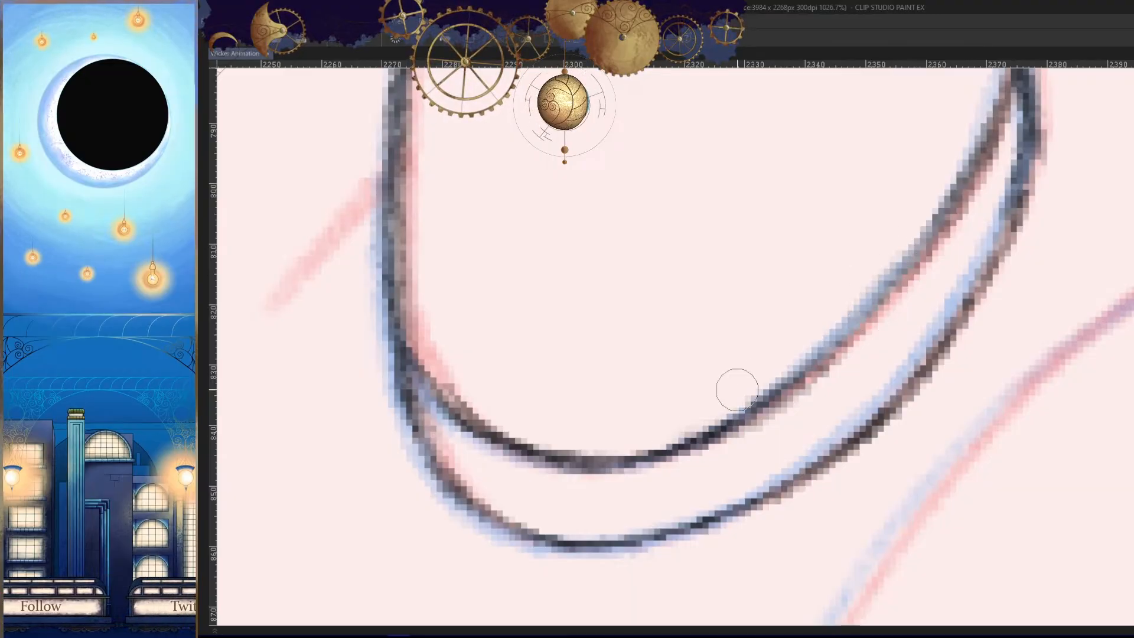
- Darken the right half of the base's inner curve with repeat strokes and check the shape on the mirrored canvas
drag(930, 240, 749, 433)
key(ctrl+z)
drag(945, 217, 790, 385)
drag(881, 304, 787, 380)
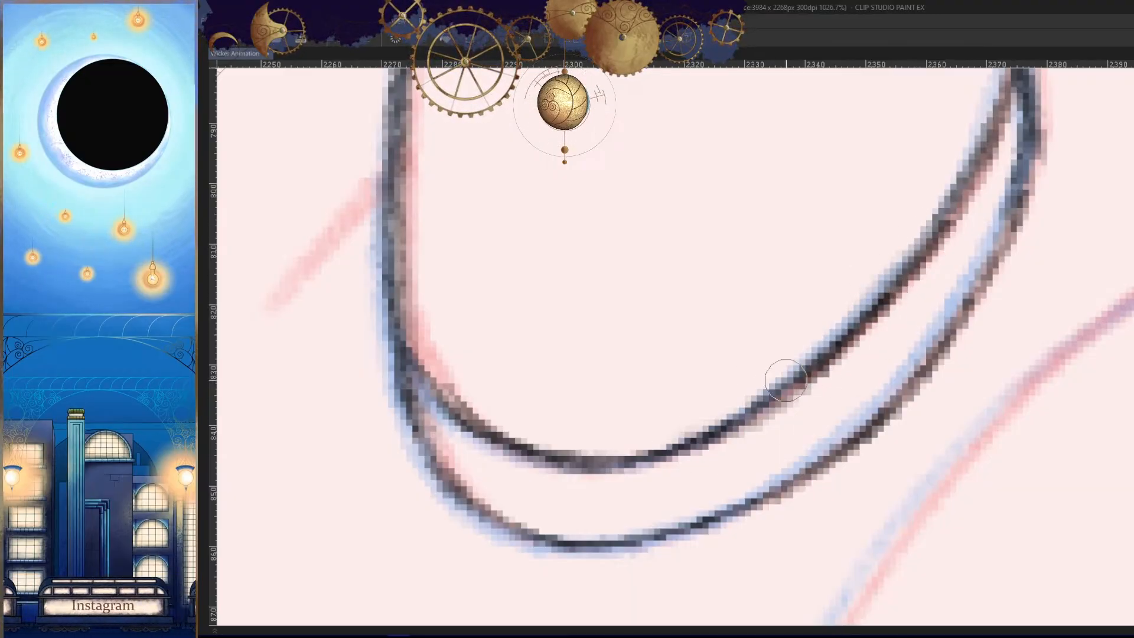
drag(1000, 187, 903, 289)
drag(889, 246, 754, 430)
mouse_move(932, 387)
mouse_down()
mouse_move(908, 377)
mouse_move(952, 351)
mouse_move(980, 350)
mouse_up()
mouse_move(946, 251)
mouse_down()
mouse_move(880, 411)
mouse_move(837, 461)
mouse_up()
key(h)
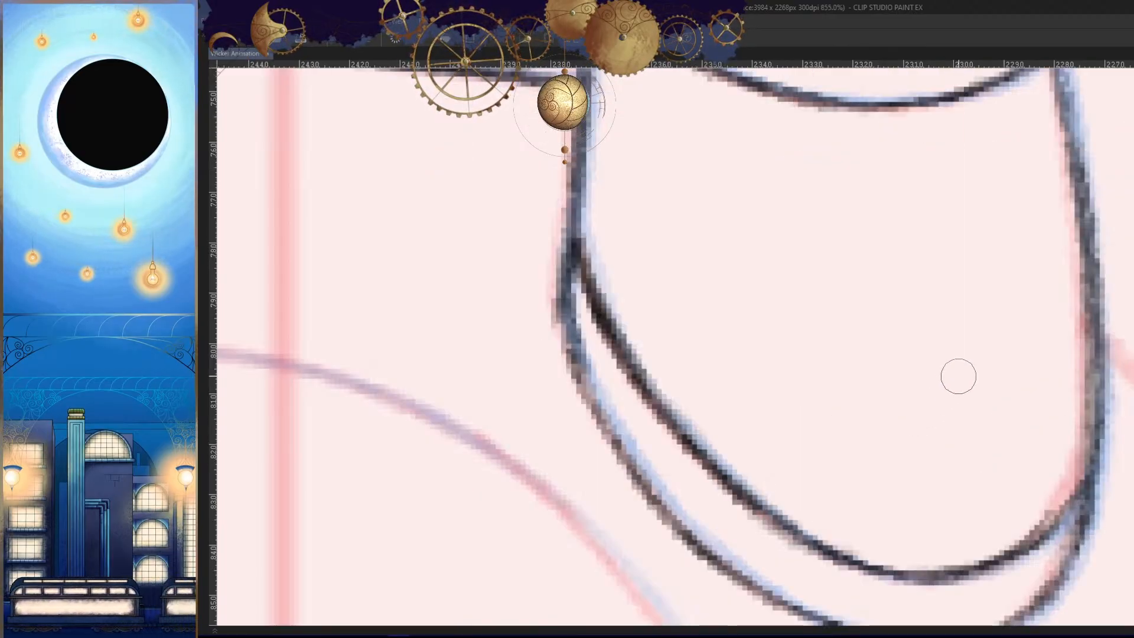
key(h)
- Thicken the right side of the base's outer curve below the horn's right edge, undoing the strokes that miss
mouse_move(1054, 352)
mouse_down()
mouse_move(1016, 351)
mouse_move(935, 399)
mouse_up()
drag(877, 331, 1016, 332)
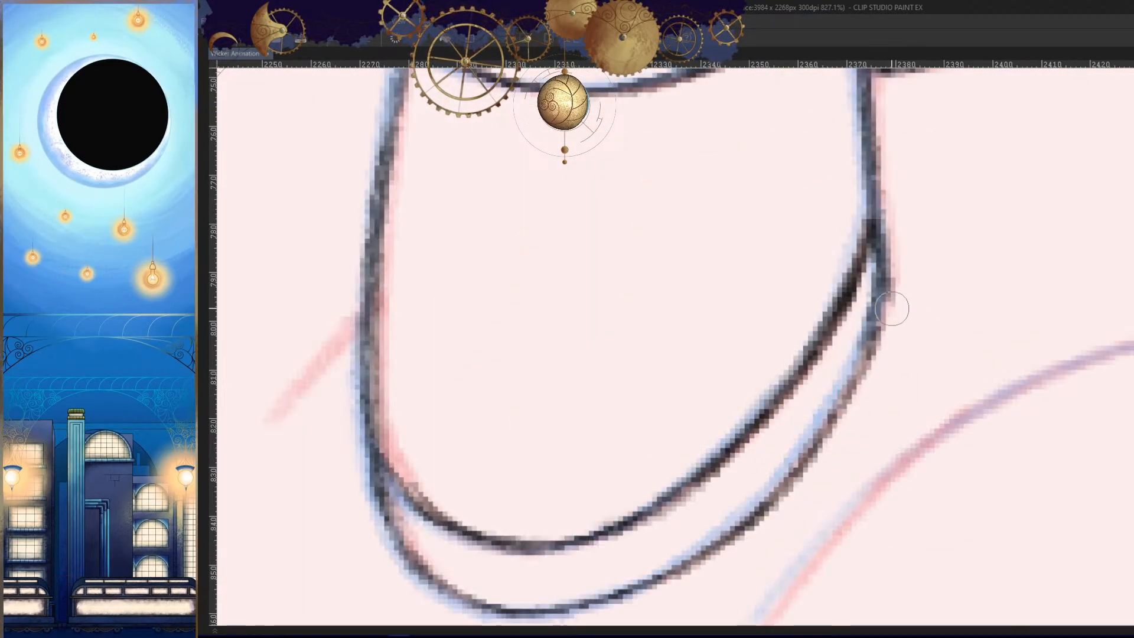
drag(886, 280, 751, 516)
drag(827, 378, 882, 276)
key(ctrl+z)
drag(942, 182, 849, 373)
key(ctrl+z)
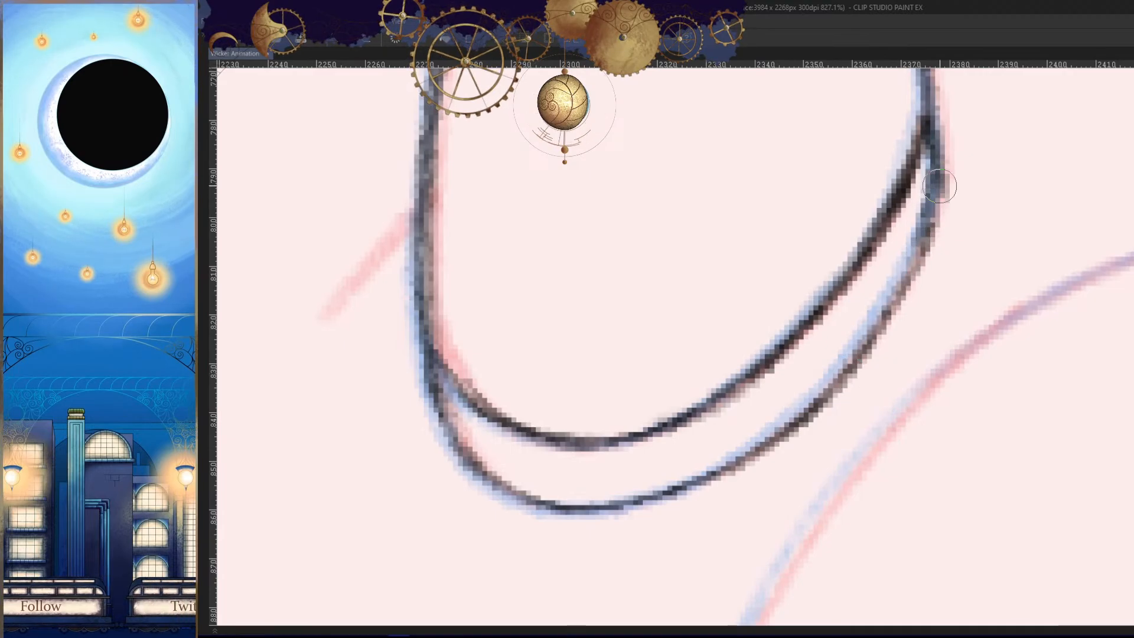
mouse_move(940, 185)
mouse_down()
mouse_move(817, 414)
mouse_move(889, 299)
mouse_up()
key(ctrl+z)
key(ctrl+z)
drag(938, 187, 852, 372)
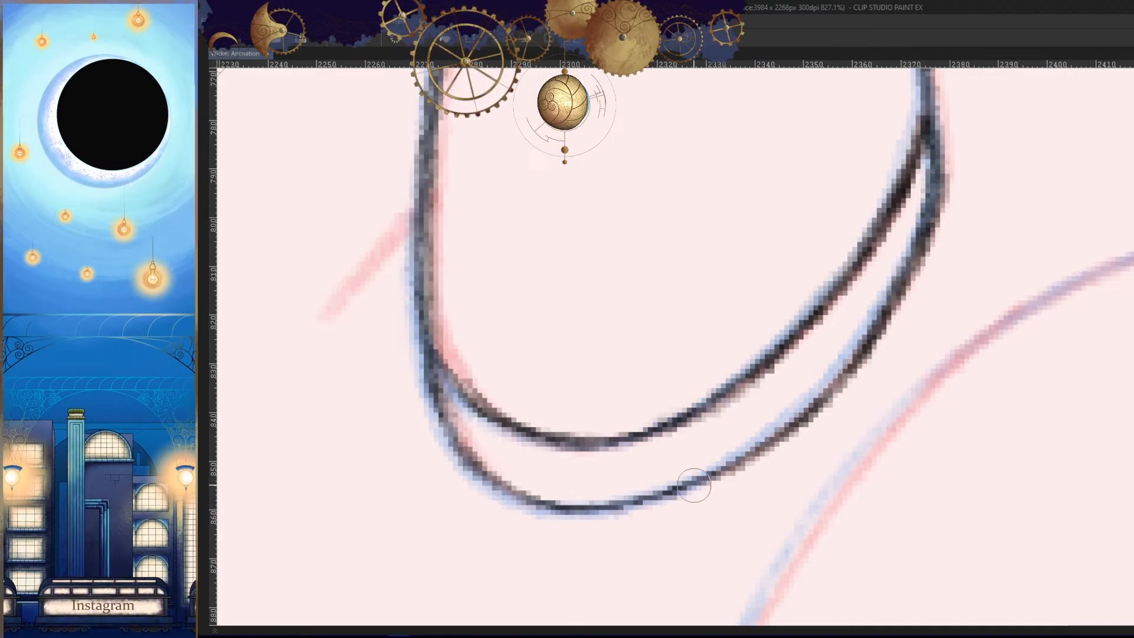
drag(929, 211, 804, 416)
drag(898, 420, 898, 408)
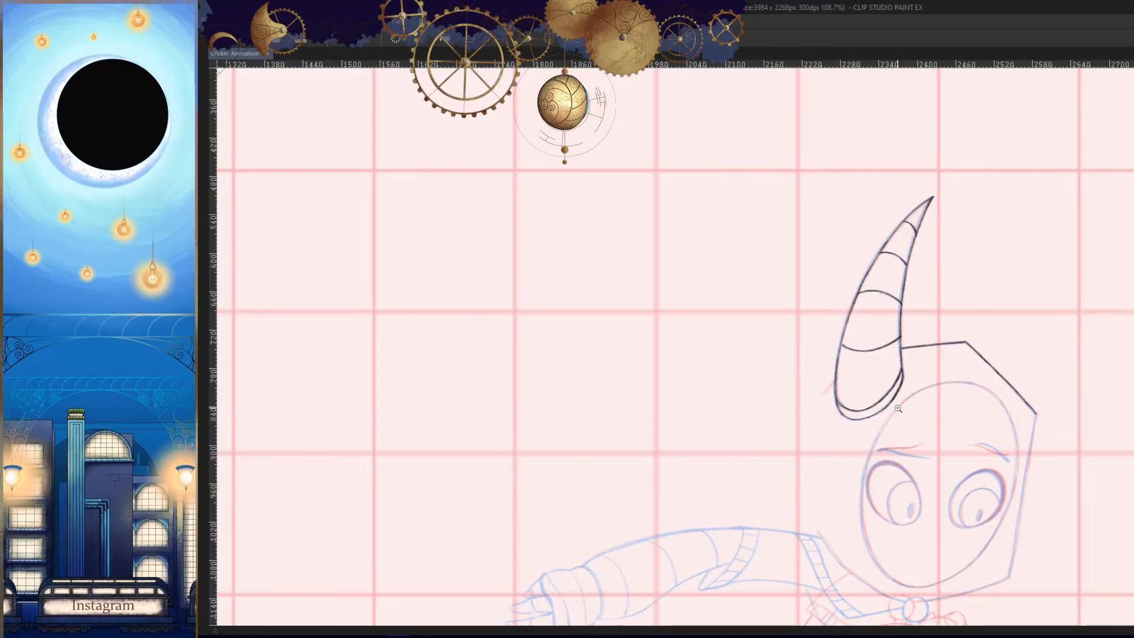
drag(1004, 475, 1033, 472)
drag(1033, 473, 926, 284)
key(h)
mouse_move(886, 322)
mouse_down()
mouse_move(990, 256)
mouse_move(963, 350)
mouse_move(808, 144)
mouse_move(754, 488)
mouse_up()
key(h)
key(ctrl+z)
- Trace the upper part of the hood's right edge downward from its top corner, undoing the strokes that miss
key(ctrl+z)
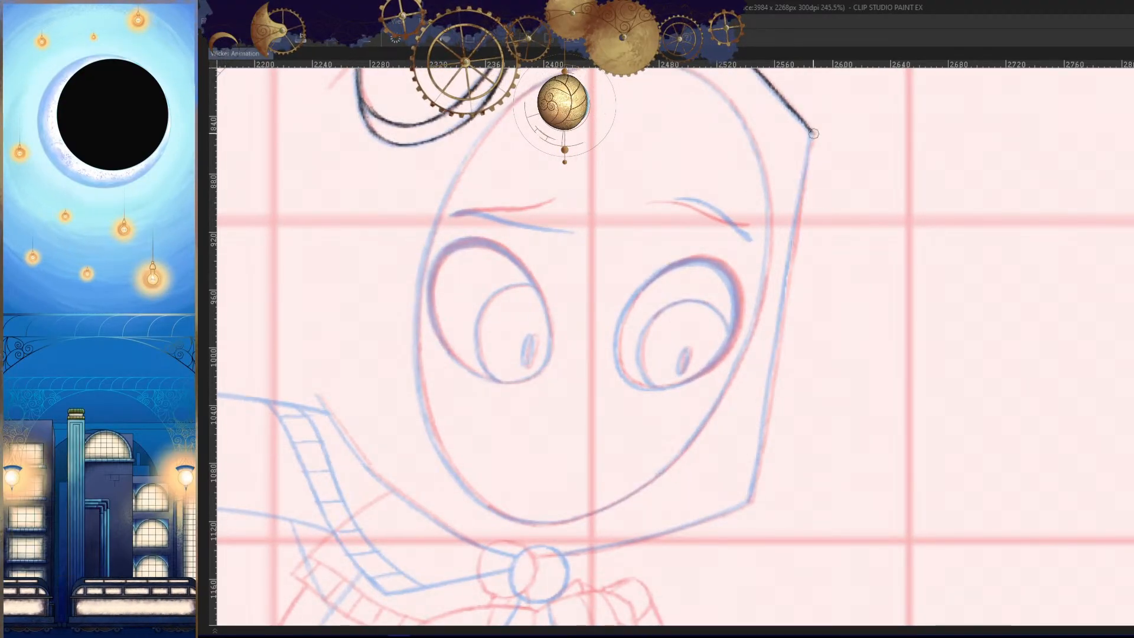
drag(813, 132, 773, 453)
key(ctrl+z)
drag(813, 132, 768, 470)
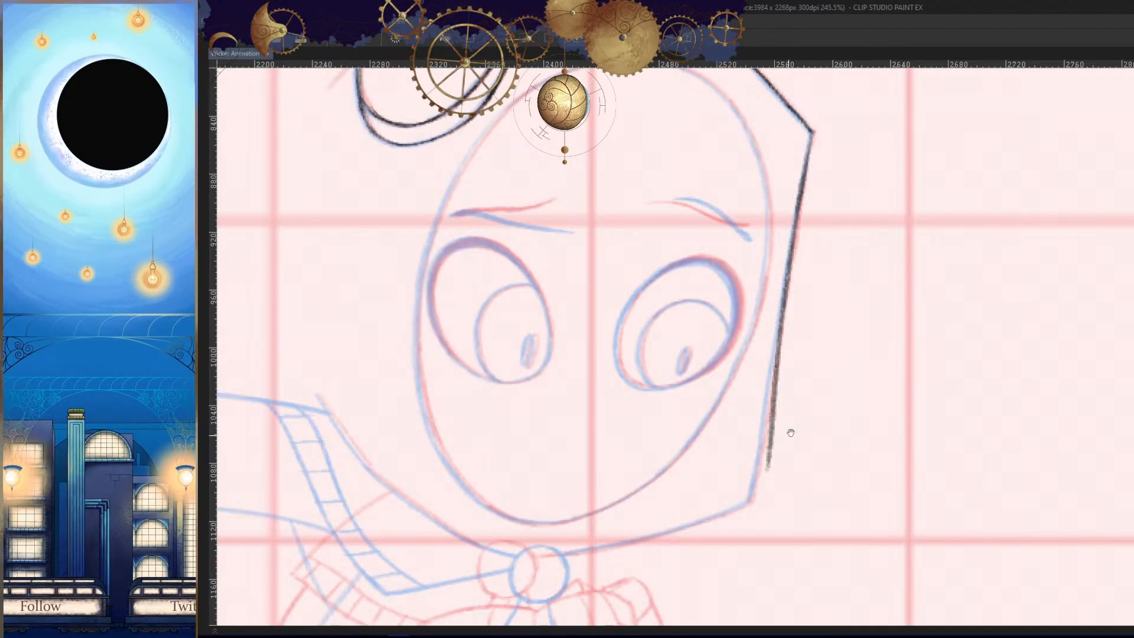
drag(790, 432, 793, 393)
drag(782, 293, 773, 392)
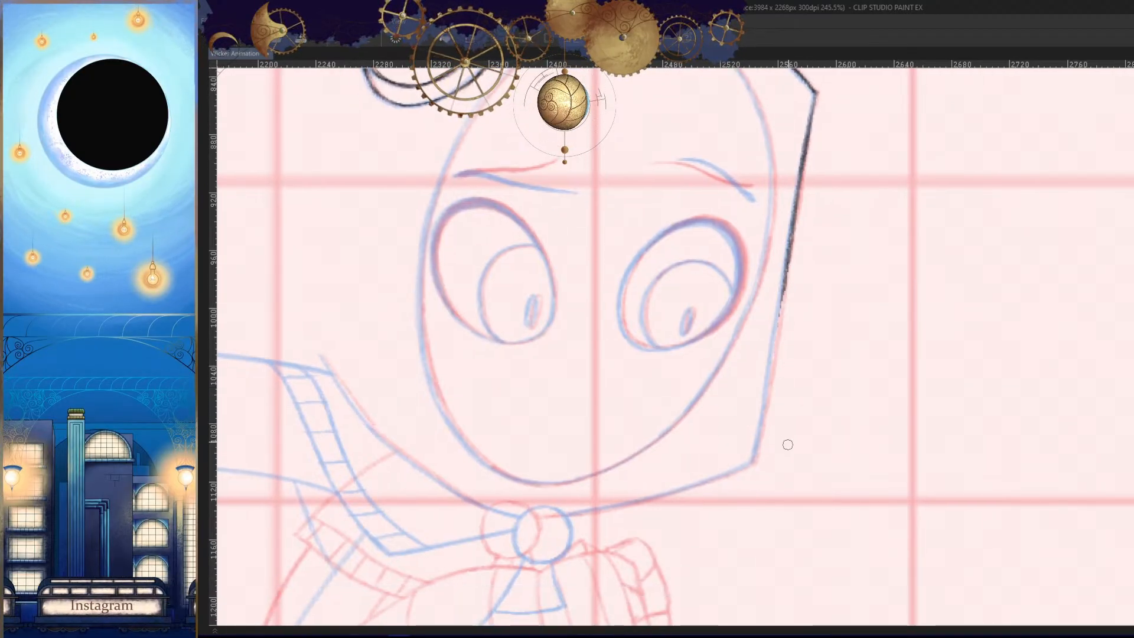
drag(788, 444, 809, 274)
drag(792, 171, 750, 472)
key(ctrl+z)
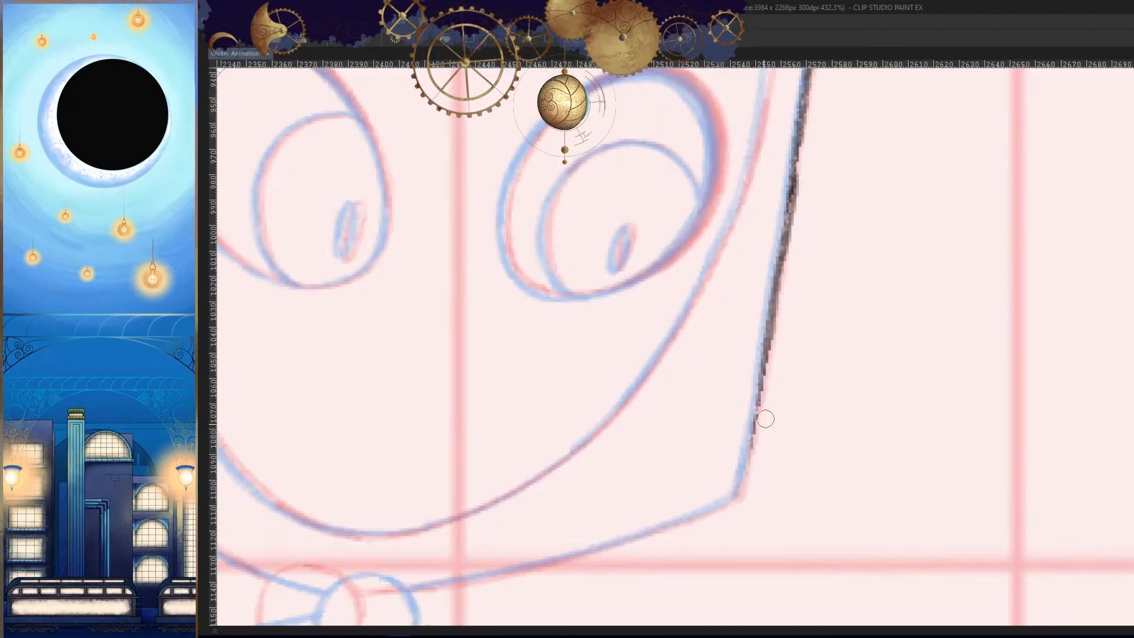
- Continue the hood's right edge down to its bottom corner and clean up the lower stretch of the line
drag(766, 332, 739, 502)
drag(759, 423, 739, 511)
drag(778, 302, 752, 420)
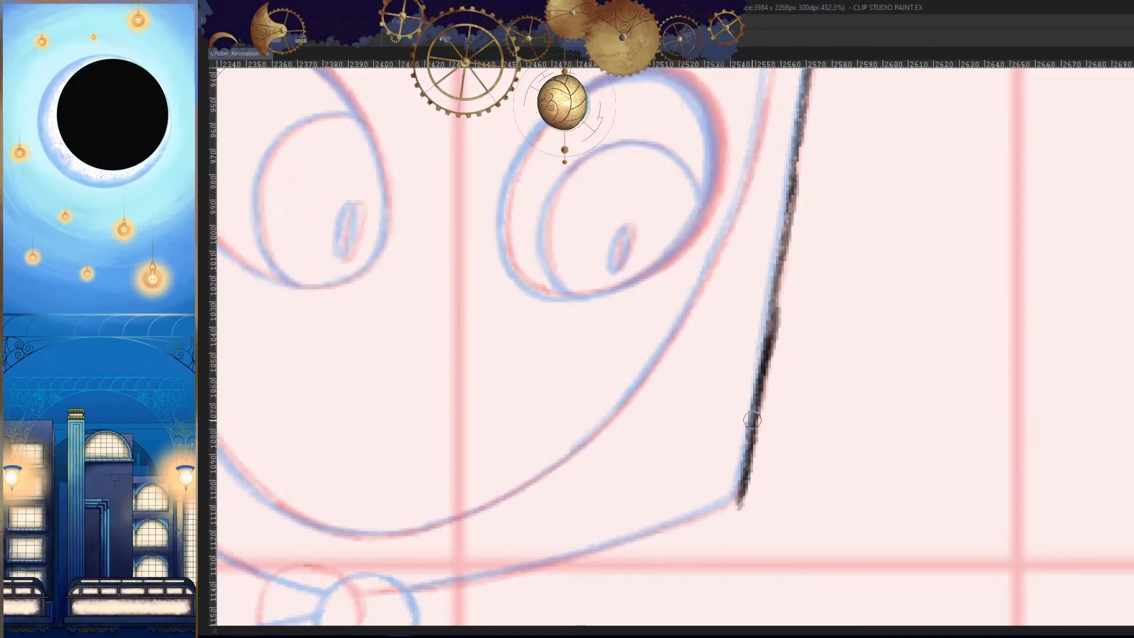
drag(780, 324, 784, 351)
drag(786, 301, 759, 422)
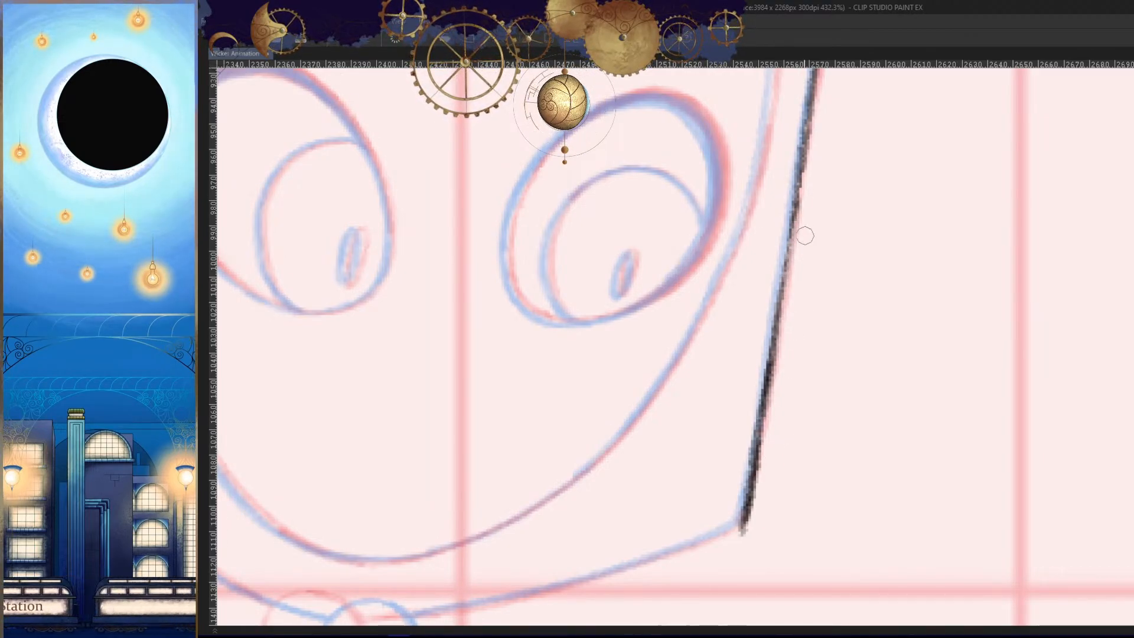
- Darken and even out the middle section of the hood's right edge, undoing the strokes that miss
drag(798, 199, 772, 337)
key(ctrl+z)
drag(797, 213, 774, 337)
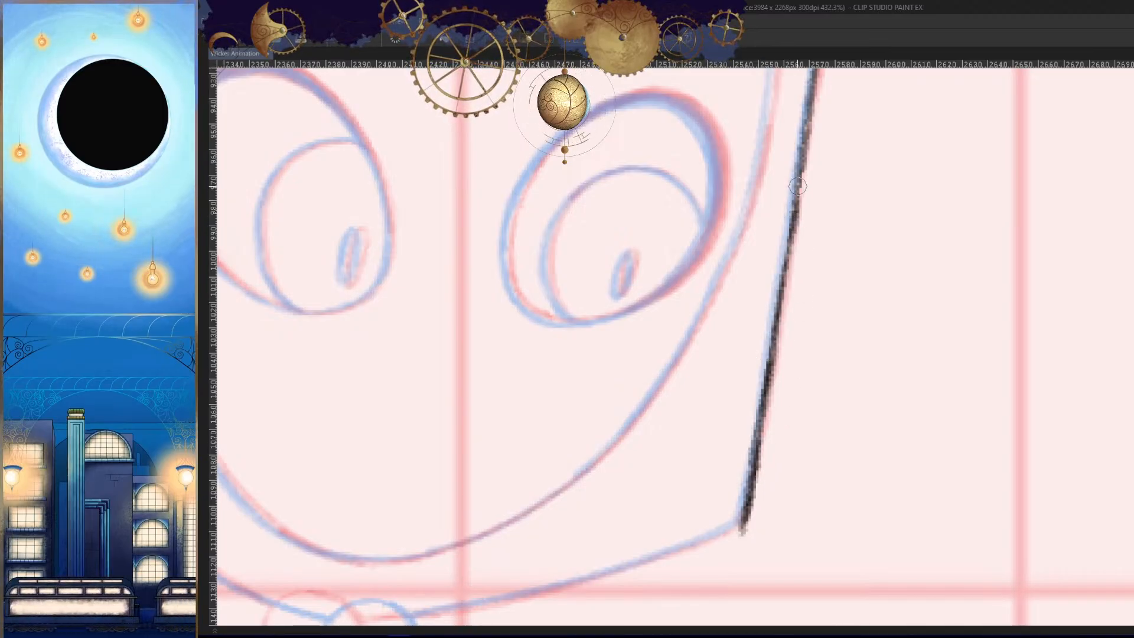
drag(828, 253, 803, 376)
mouse_move(782, 268)
mouse_down()
mouse_move(771, 357)
mouse_move(791, 407)
mouse_move(759, 400)
mouse_up()
key(ctrl+z)
mouse_move(788, 205)
mouse_down()
mouse_move(770, 310)
mouse_move(783, 382)
mouse_up()
drag(786, 244, 759, 419)
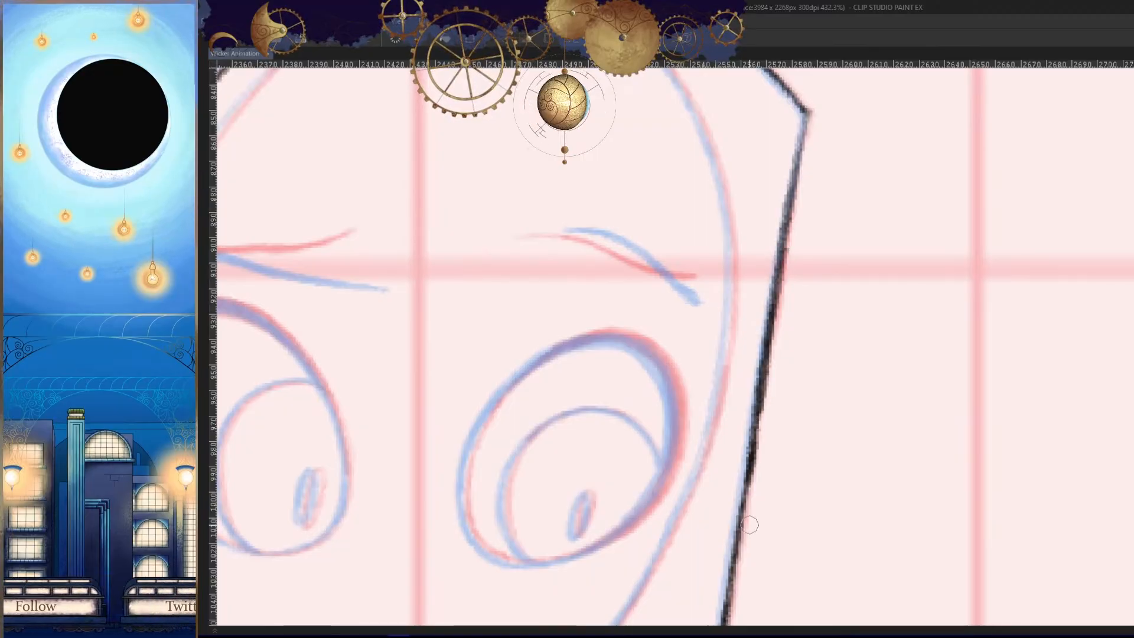
key(h)
drag(871, 248, 869, 340)
drag(644, 205, 667, 369)
key(ctrl+z)
- Reinforce the upper section of the hood's right edge with a long downward stroke on the unmirrored canvas
key(h)
drag(865, 408, 868, 434)
scroll(858, 239, up, 3)
drag(840, 221, 820, 353)
key(ctrl+z)
mouse_move(838, 221)
mouse_down()
mouse_move(806, 359)
mouse_move(807, 458)
mouse_up()
drag(866, 281, 867, 364)
scroll(868, 365, up, 5)
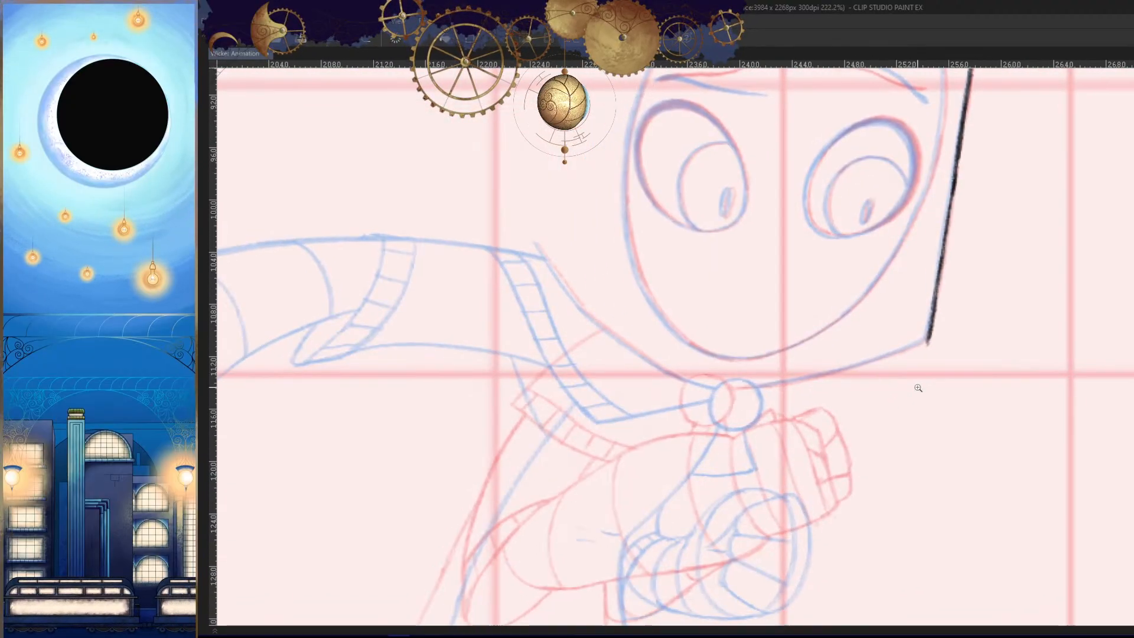
- Trace the hood's lower right edge from its bottom corner inward to the neck clasp, undoing the strokes that miss
drag(1043, 341, 1106, 301)
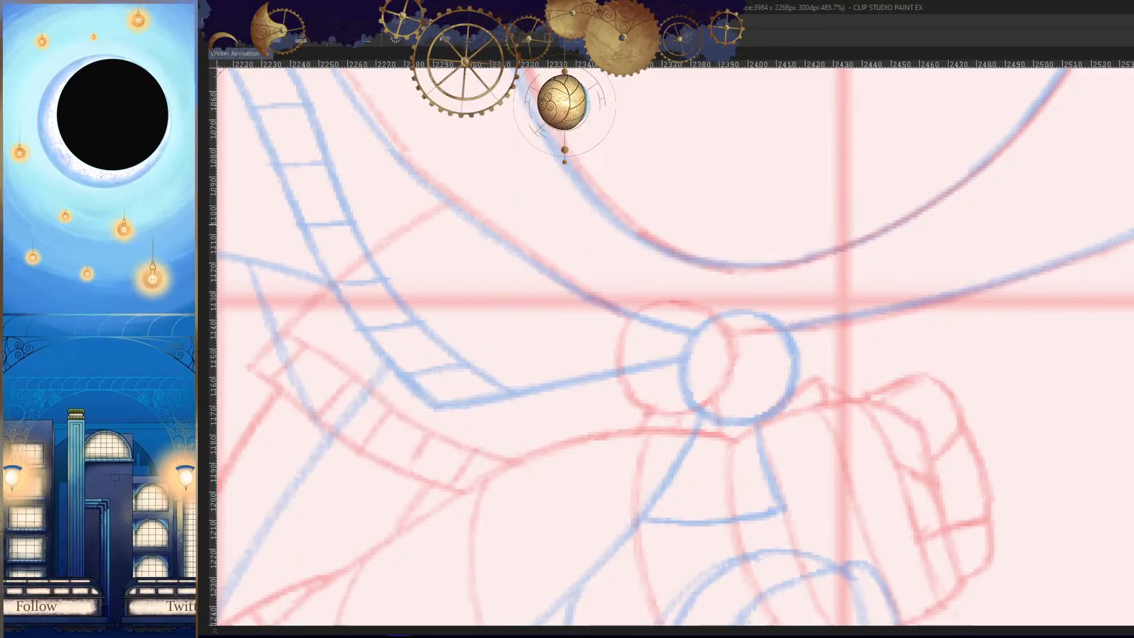
drag(1131, 235, 790, 332)
drag(1031, 299, 1054, 297)
key(ctrl+z)
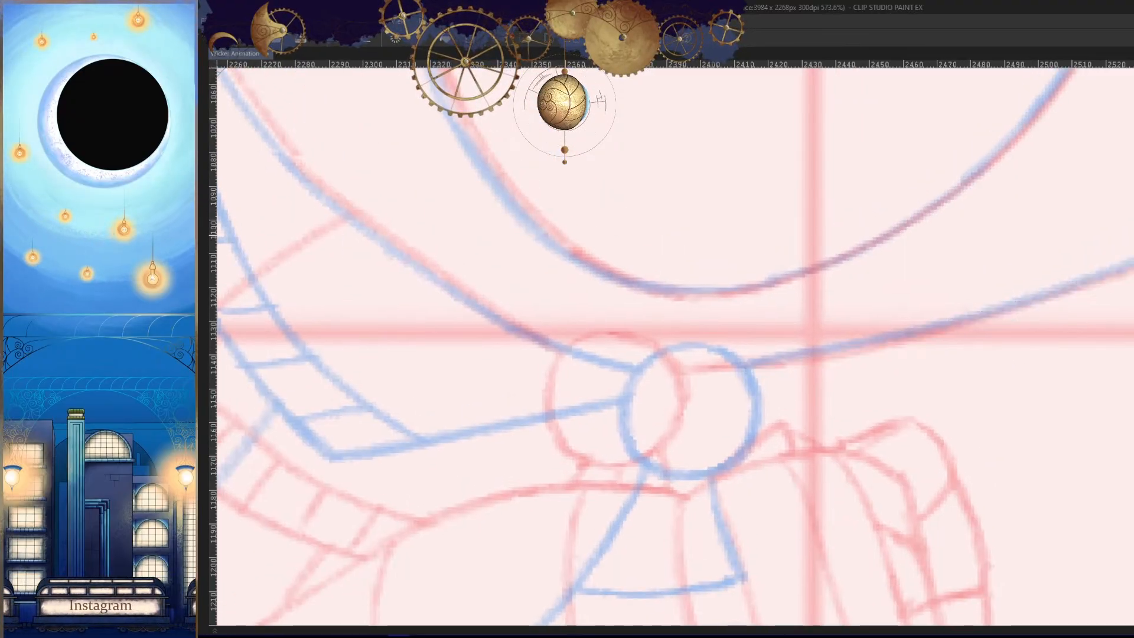
drag(1132, 262, 789, 357)
drag(974, 312, 719, 344)
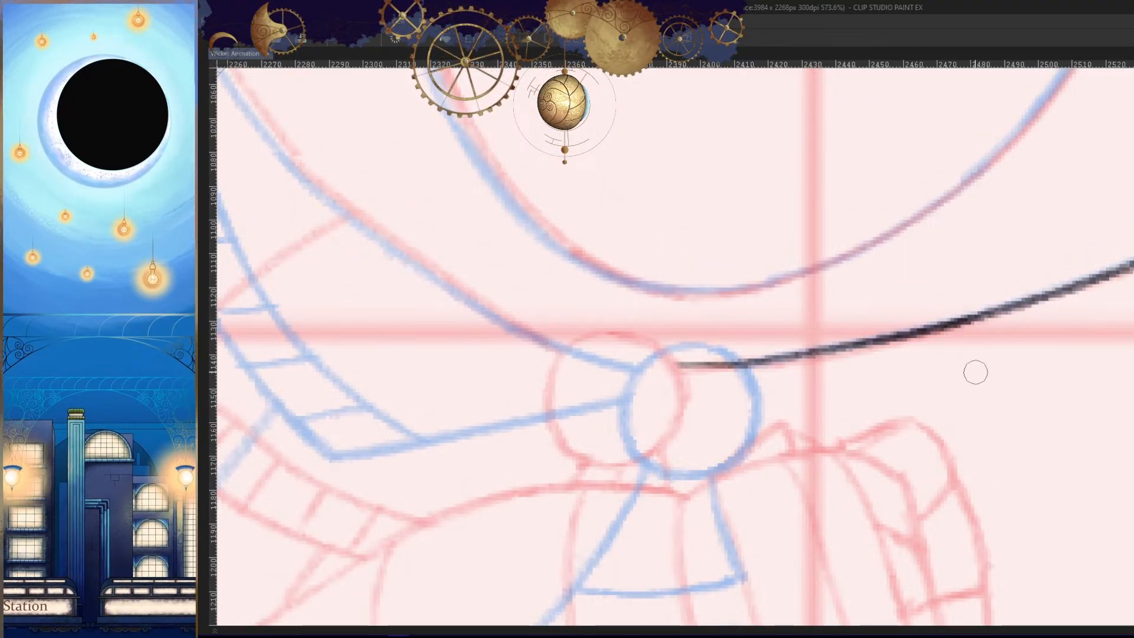
key(ctrl+z)
drag(606, 431, 1040, 329)
drag(1059, 286, 800, 338)
key(h)
mouse_move(901, 407)
mouse_down()
mouse_move(641, 414)
mouse_move(778, 373)
mouse_up()
key(h)
- Draw the round neck clasp as a circle between the red and blue guide circles, undoing the outlines that miss
drag(706, 369, 927, 382)
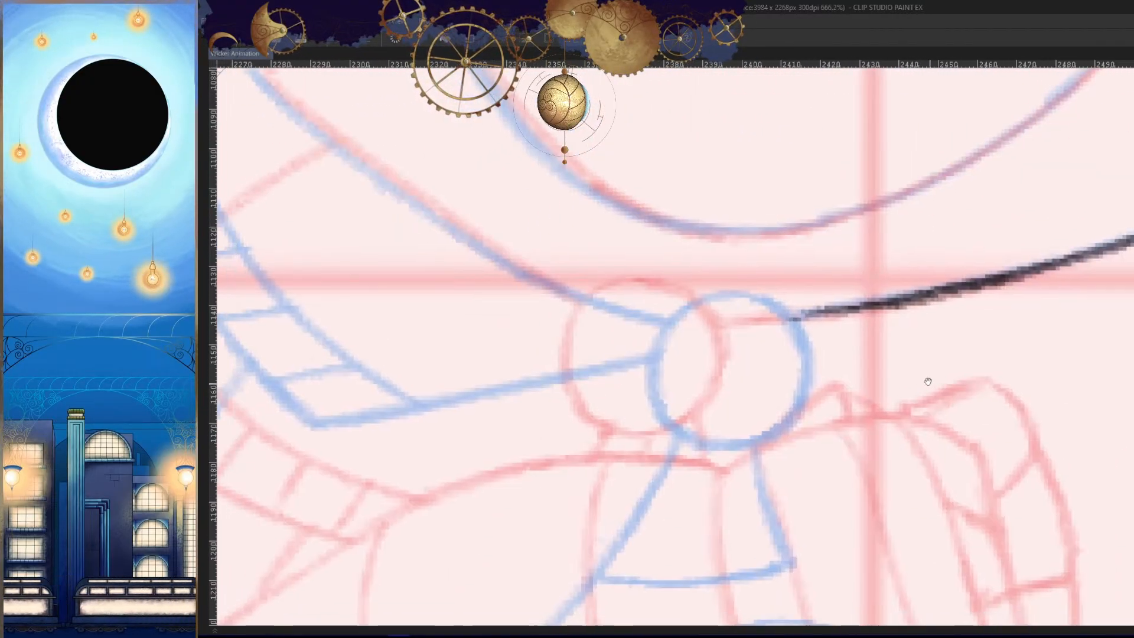
scroll(928, 382, up, 3)
mouse_move(886, 299)
mouse_down()
mouse_move(835, 284)
mouse_move(904, 304)
mouse_move(809, 285)
mouse_move(833, 342)
mouse_up()
key(ctrl+z)
drag(937, 435, 947, 408)
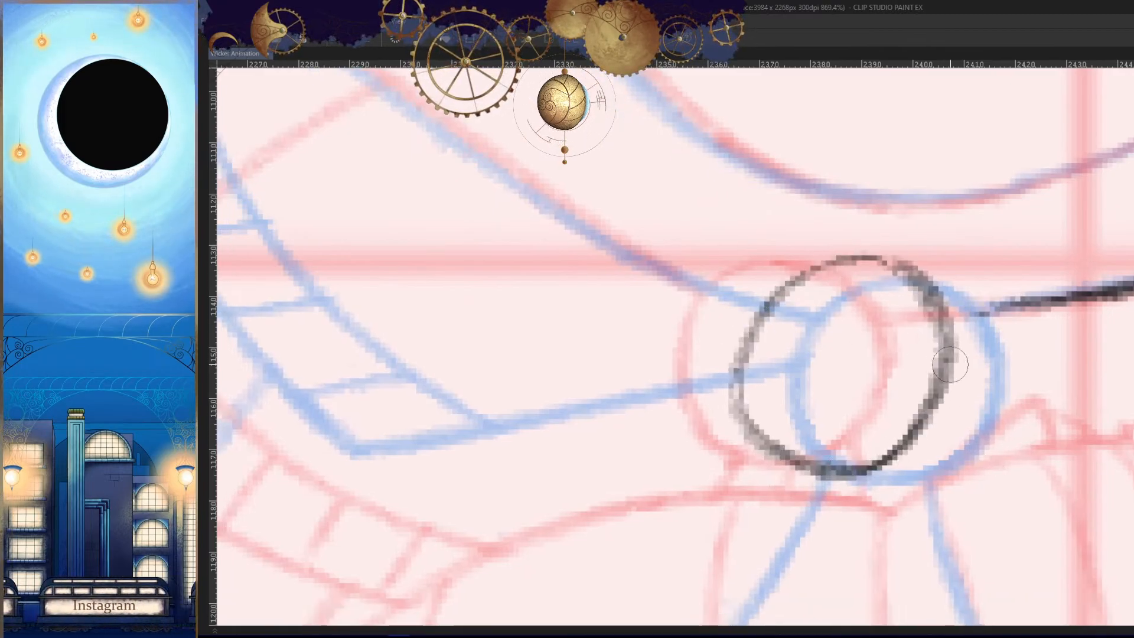
key(ctrl+z)
scroll(932, 431, up, 5)
mouse_move(896, 221)
mouse_down()
mouse_move(697, 541)
mouse_move(869, 189)
mouse_move(828, 503)
mouse_move(828, 160)
mouse_up()
key(ctrl+z)
key(h)
drag(1015, 350, 1064, 357)
- Close and darken the clasp circle's upper right side on the mirrored canvas, undoing the arcs that miss
drag(732, 172, 668, 266)
key(ctrl+z)
drag(773, 168, 673, 260)
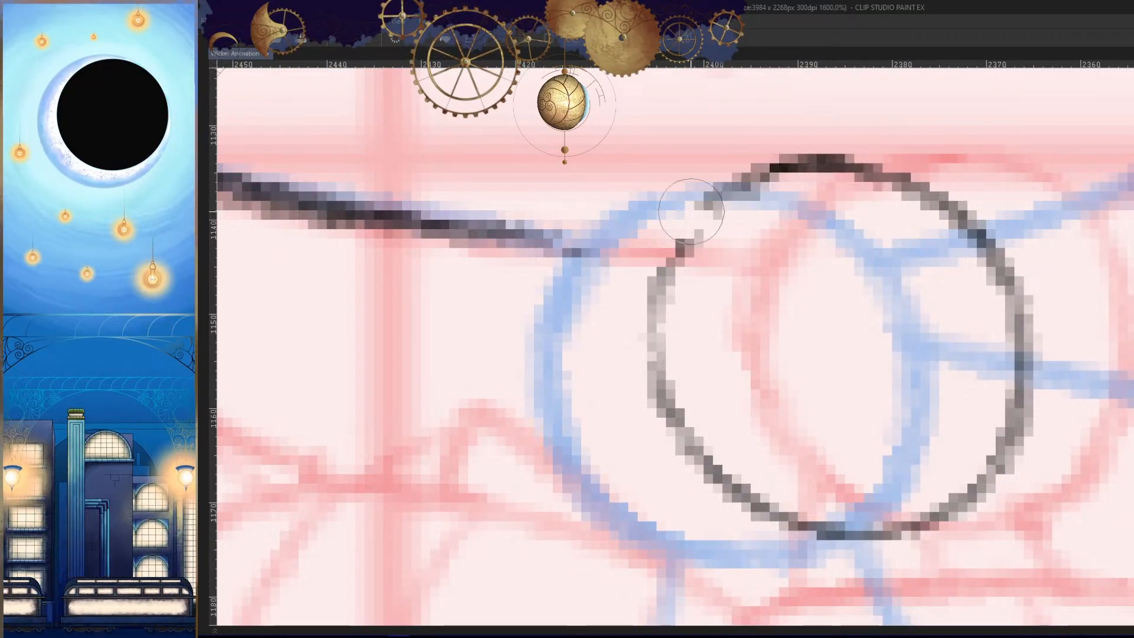
key(ctrl+z)
drag(774, 168, 673, 260)
key(ctrl+z)
mouse_move(782, 168)
mouse_down()
mouse_move(648, 322)
mouse_move(663, 413)
mouse_up()
key(ctrl+z)
drag(818, 157, 648, 351)
drag(680, 248, 690, 459)
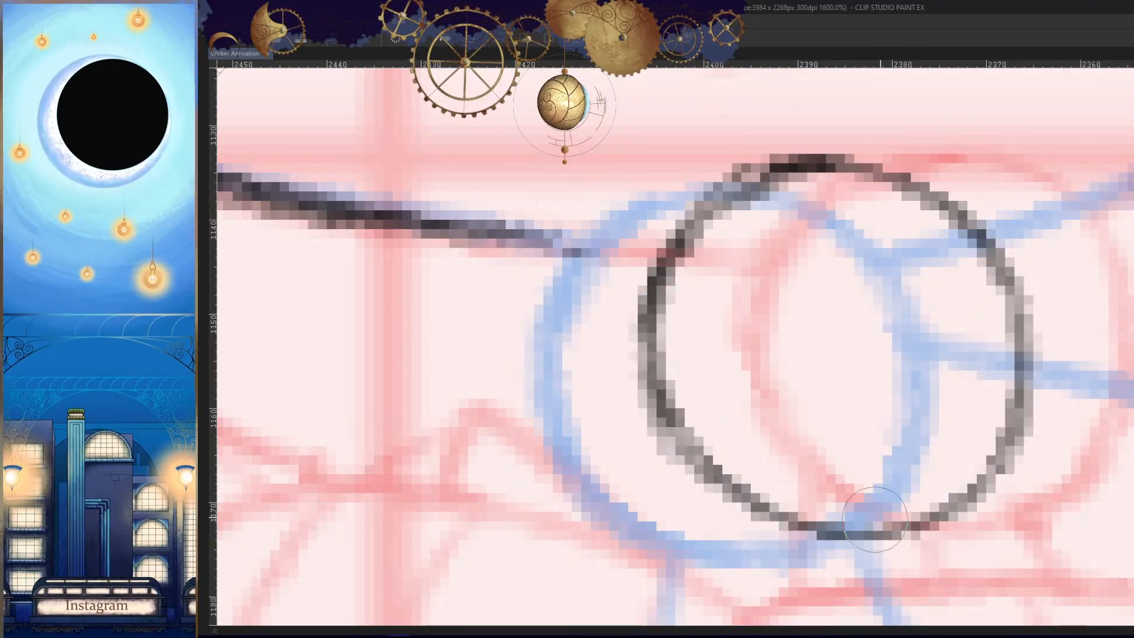
- Extend the hood's lower right edge on the unmirrored canvas so that it meets the clasp's circle
key(h)
mouse_move(1007, 411)
mouse_down()
mouse_move(941, 412)
mouse_move(939, 346)
mouse_up()
drag(937, 348, 1087, 354)
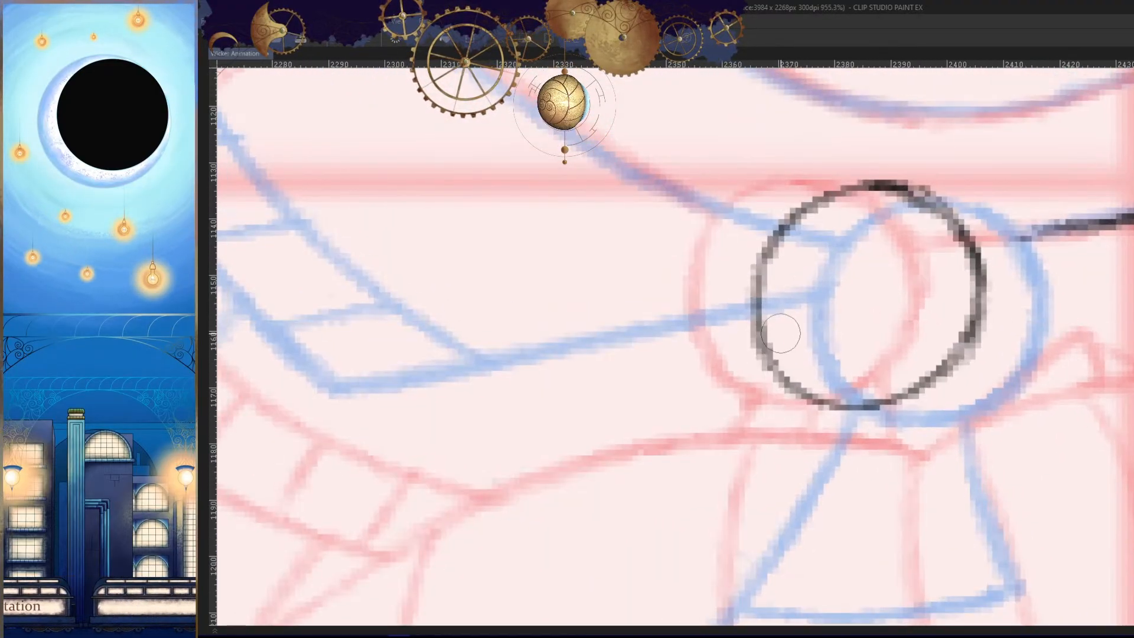
mouse_move(779, 373)
mouse_down()
mouse_move(919, 392)
mouse_move(975, 327)
mouse_up()
drag(1037, 348, 1031, 405)
mouse_move(1017, 312)
mouse_down()
mouse_move(1068, 311)
mouse_move(939, 282)
mouse_up()
drag(1071, 271, 890, 282)
drag(1030, 357, 806, 378)
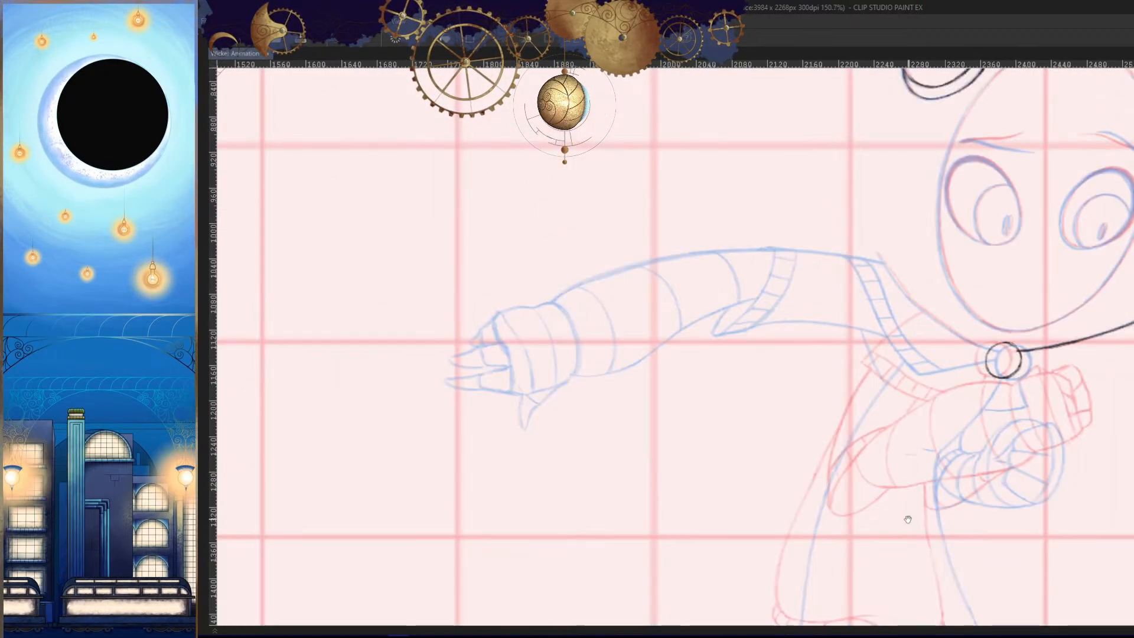
drag(916, 521, 615, 561)
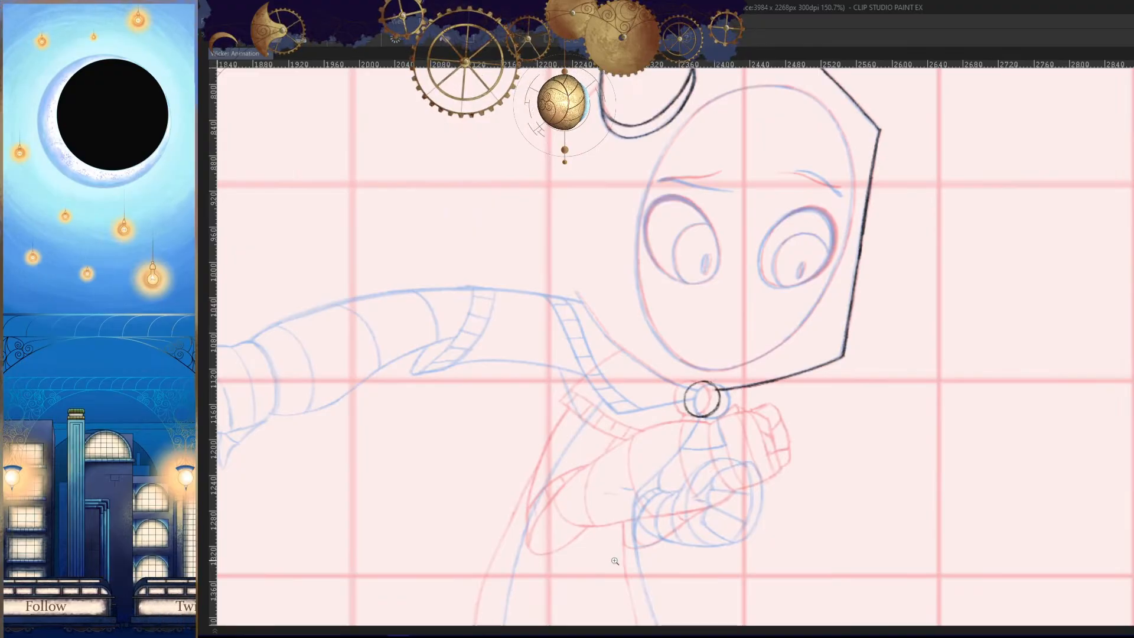
- Trace the upper part of the hood's lower left edge from the shoulder on the mirrored canvas, replacing the first stroke
key(h)
drag(851, 406, 825, 412)
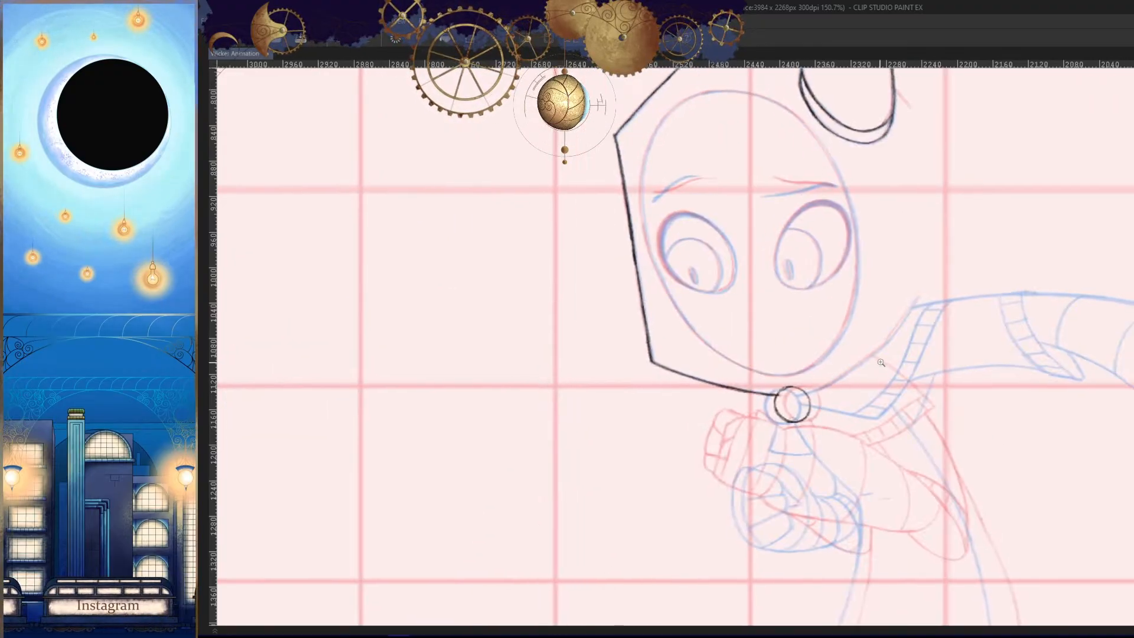
drag(862, 367, 935, 378)
drag(953, 313, 996, 313)
drag(1006, 141, 885, 324)
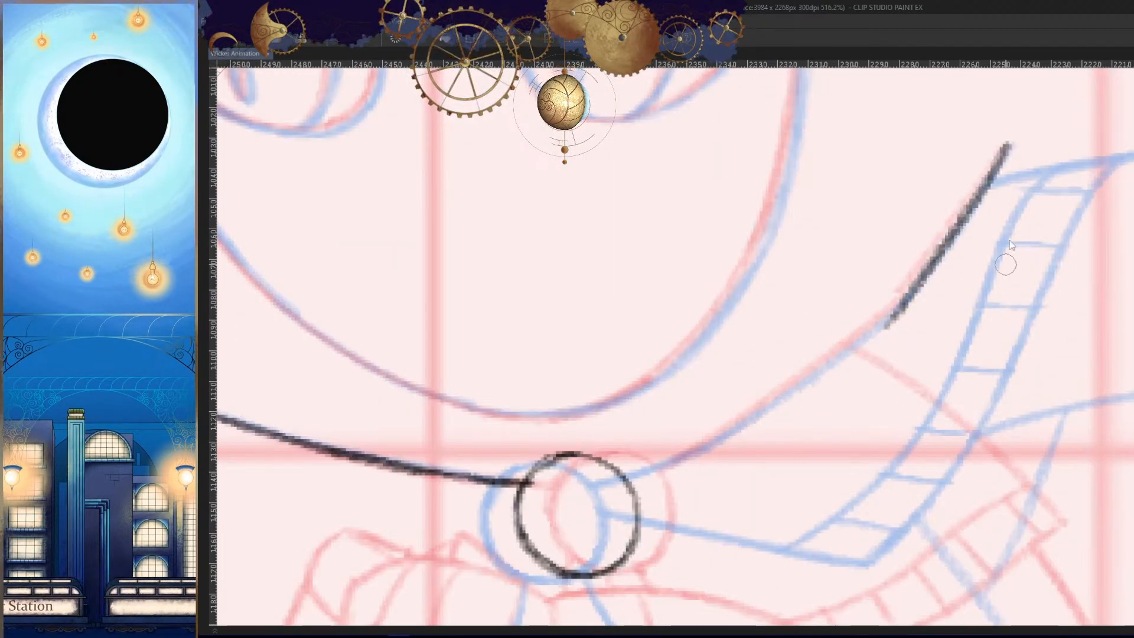
key(ctrl+z)
drag(1008, 144, 901, 301)
drag(935, 255, 1053, 155)
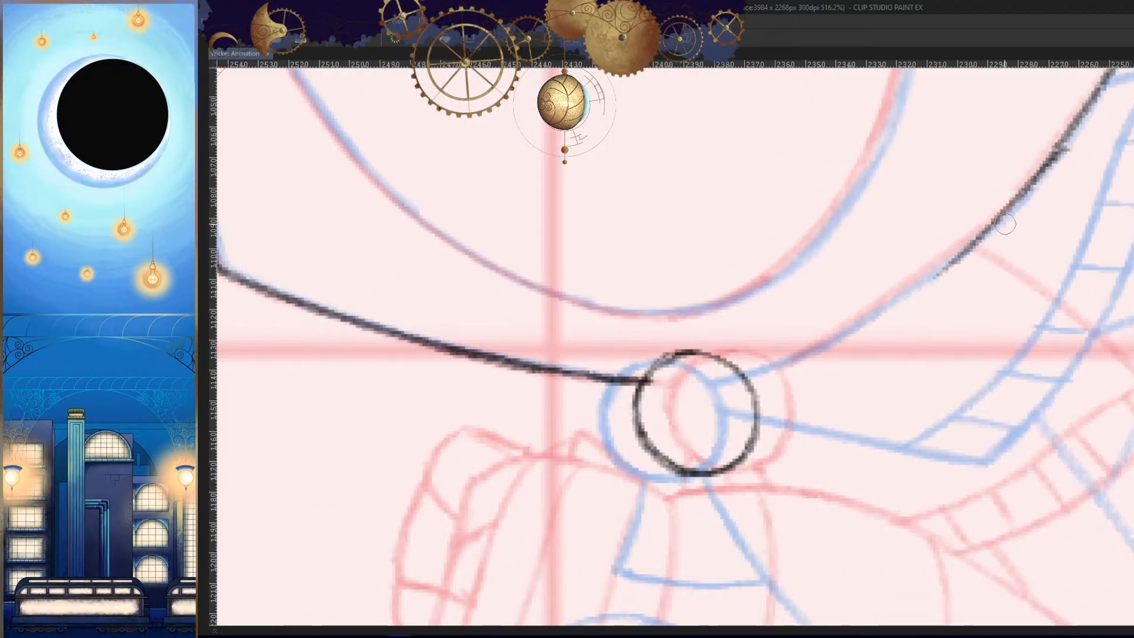
drag(928, 308, 953, 308)
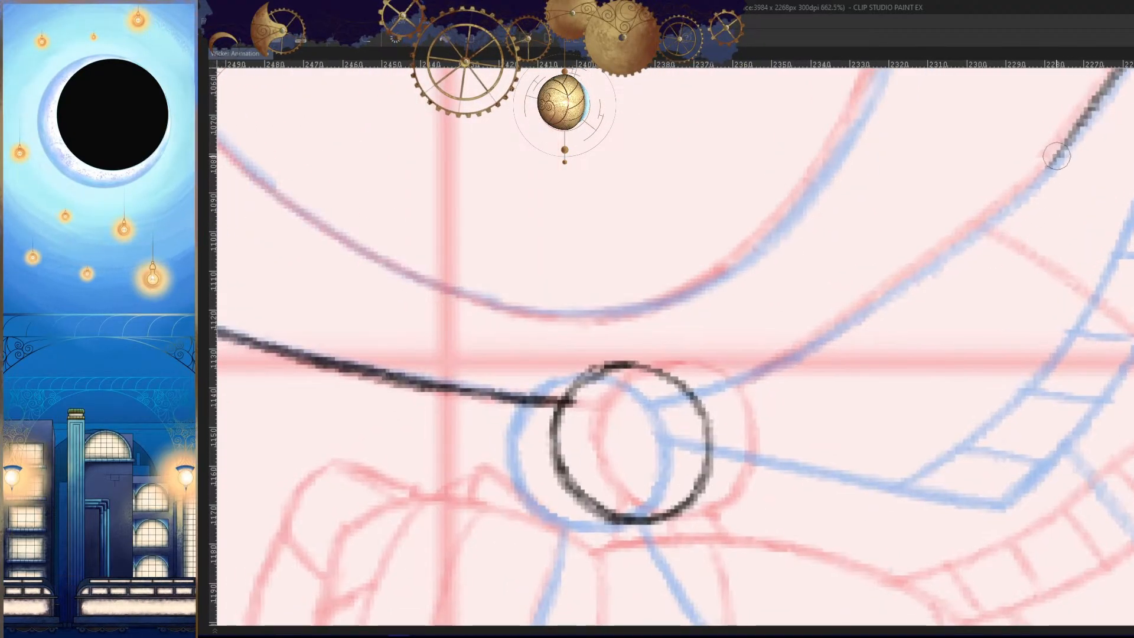
- Continue the hood's lower left edge down to the neck clasp, undoing the strokes that miss
drag(1055, 158, 830, 310)
key(ctrl+z)
mouse_move(1049, 159)
mouse_down()
mouse_move(830, 326)
mouse_move(708, 390)
mouse_up()
drag(856, 309, 666, 407)
key(ctrl+z)
drag(819, 336, 755, 368)
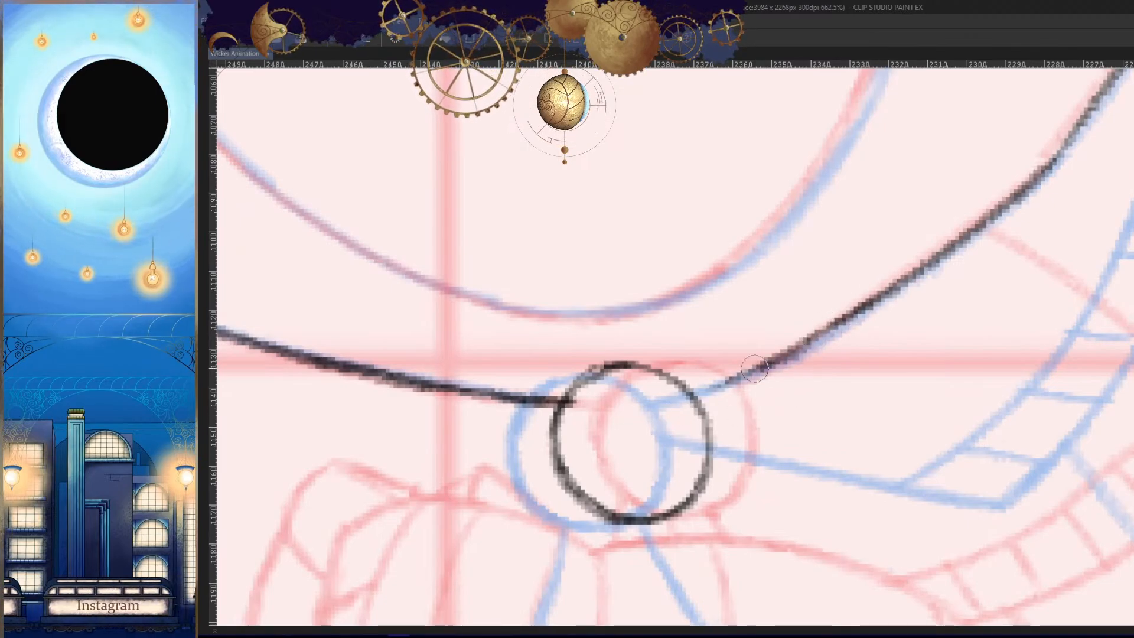
- Darken and even out the shoulder end of the hood's lower left edge
scroll(847, 395, down, 8)
scroll(889, 364, up, 10)
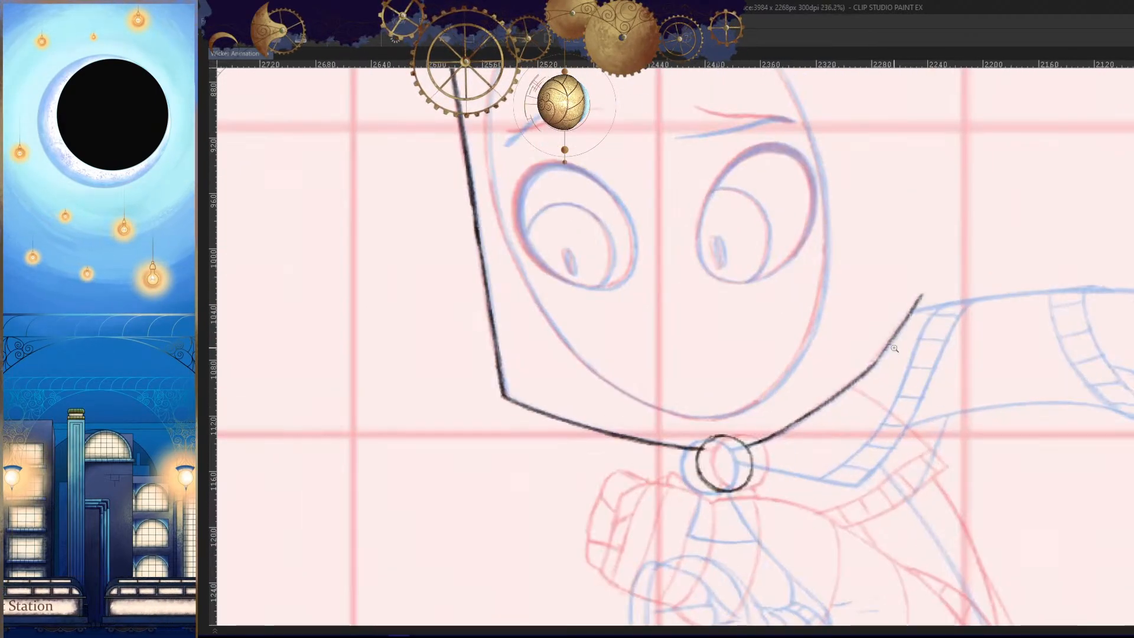
drag(907, 260, 840, 345)
drag(989, 220, 949, 273)
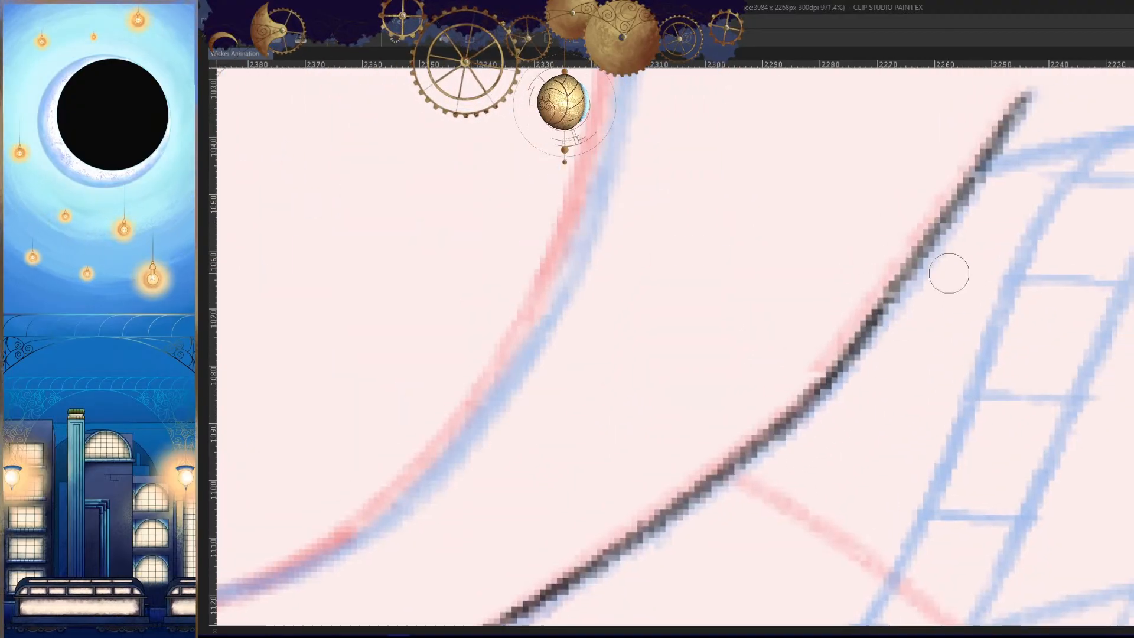
drag(941, 221, 850, 362)
drag(1016, 137, 835, 368)
scroll(874, 403, down, 12)
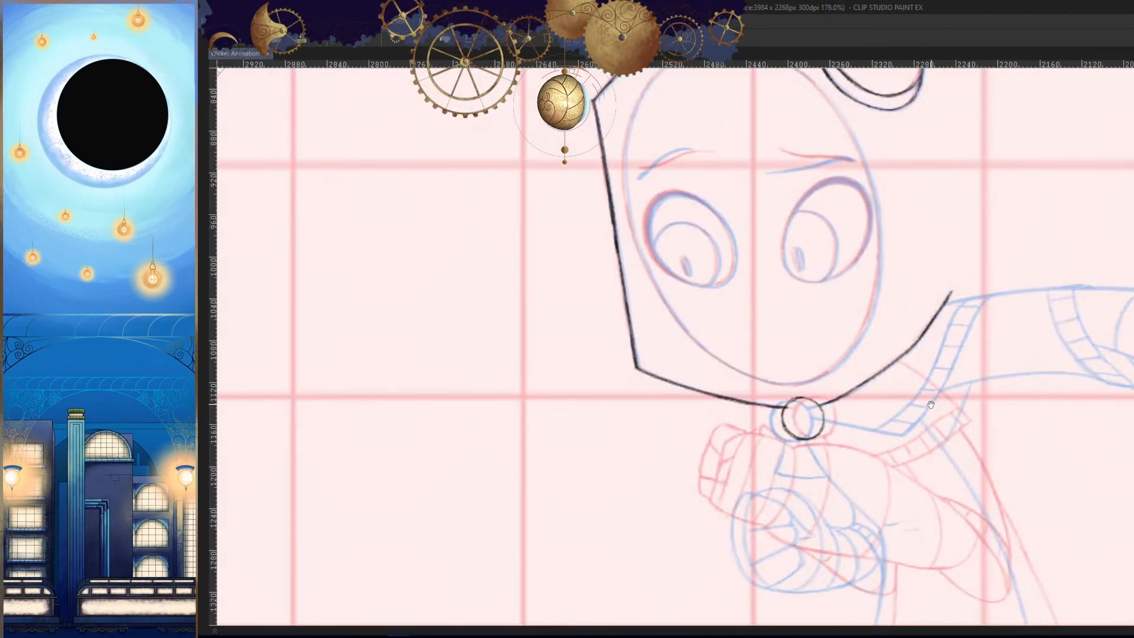
- Trace the top arc of the face oval from its upper right toward the left on the unmirrored canvas
drag(887, 326, 866, 466)
drag(994, 248, 1003, 309)
drag(983, 187, 1030, 212)
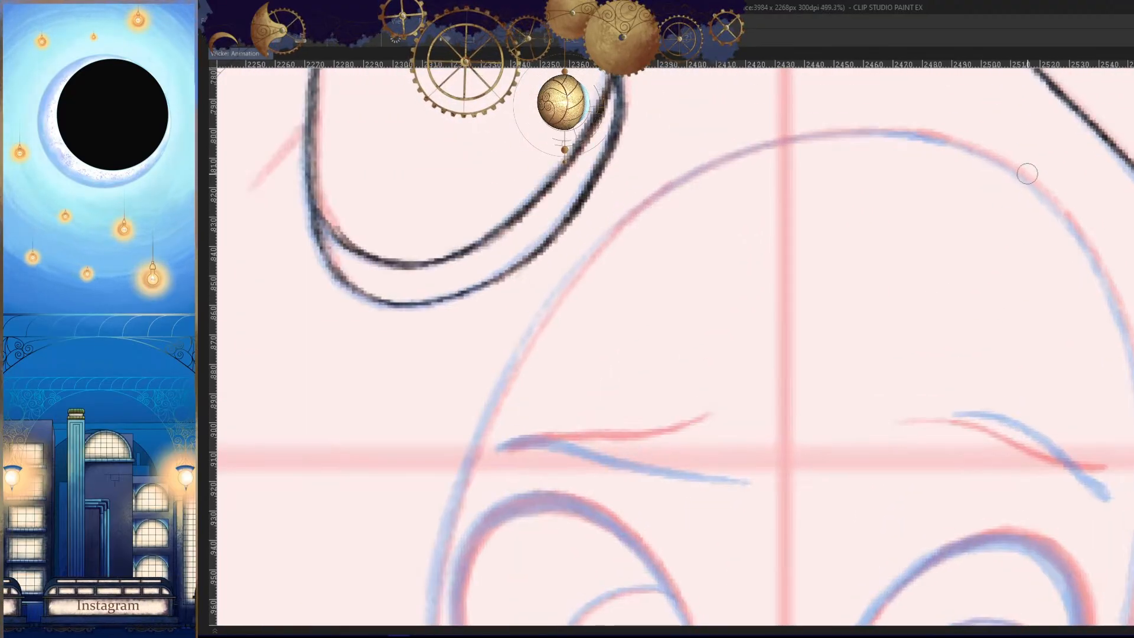
mouse_move(948, 199)
mouse_down()
mouse_move(990, 187)
mouse_move(992, 207)
mouse_move(945, 209)
mouse_up()
key(ctrl+z)
drag(1020, 265, 856, 229)
drag(857, 224, 920, 190)
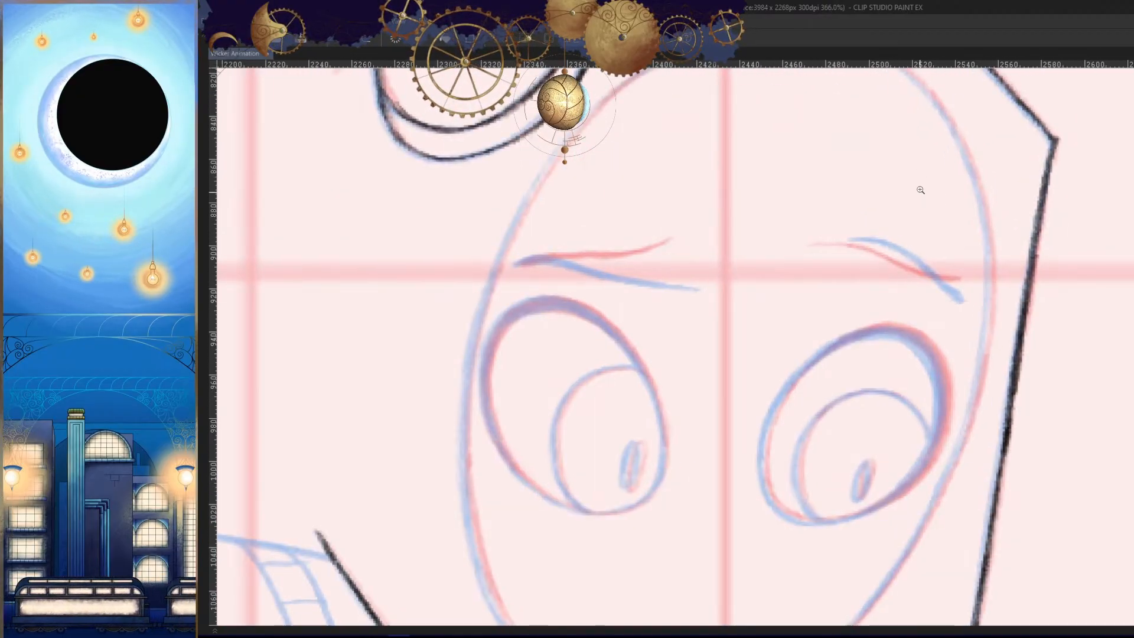
drag(889, 138, 948, 161)
mouse_move(998, 131)
mouse_down()
mouse_move(787, 124)
mouse_move(442, 483)
mouse_up()
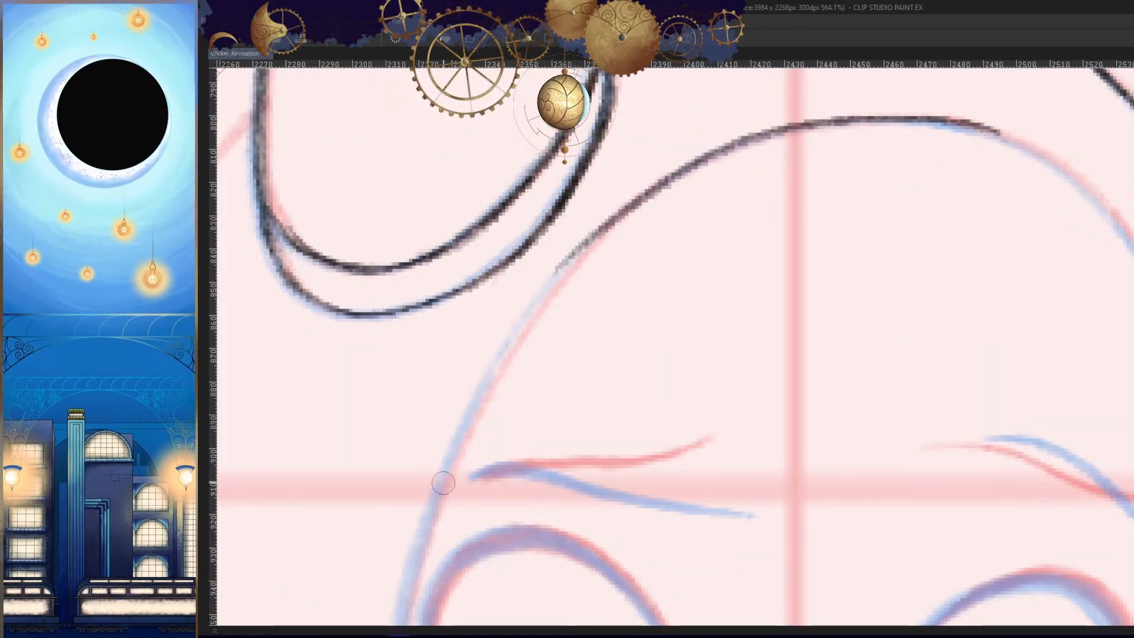
- Continue the face oval's upper left curve down to the left eyebrow, undoing the stroke that misses
drag(589, 241, 469, 421)
mouse_move(602, 260)
mouse_down()
mouse_move(694, 104)
mouse_move(508, 418)
mouse_up()
key(ctrl+z)
drag(641, 151, 473, 512)
drag(643, 309, 715, 309)
drag(708, 265, 709, 471)
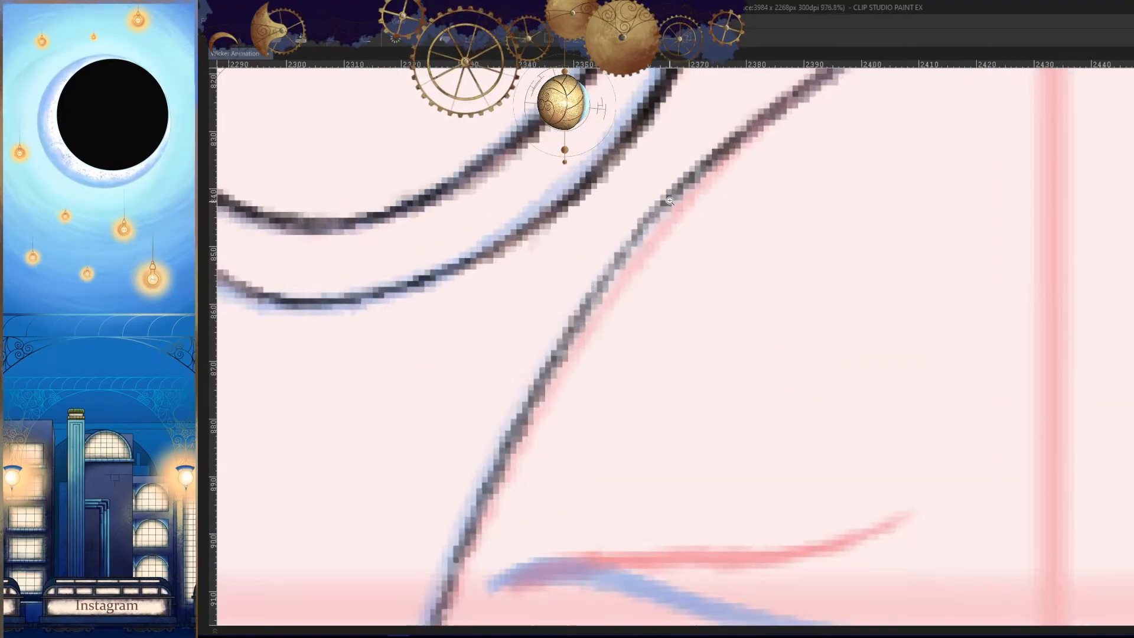
- Lighten and redraw the face oval's upper left stretch above the eyebrow to get one clean, even line
drag(692, 155, 532, 382)
drag(707, 130, 471, 481)
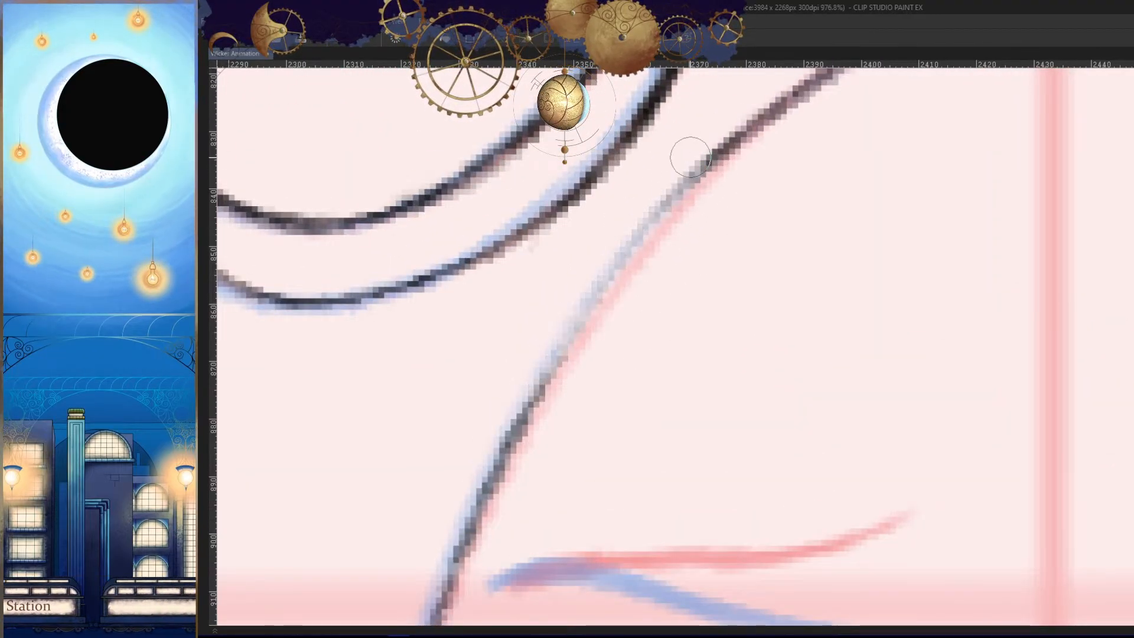
drag(691, 158, 544, 366)
drag(736, 161, 521, 418)
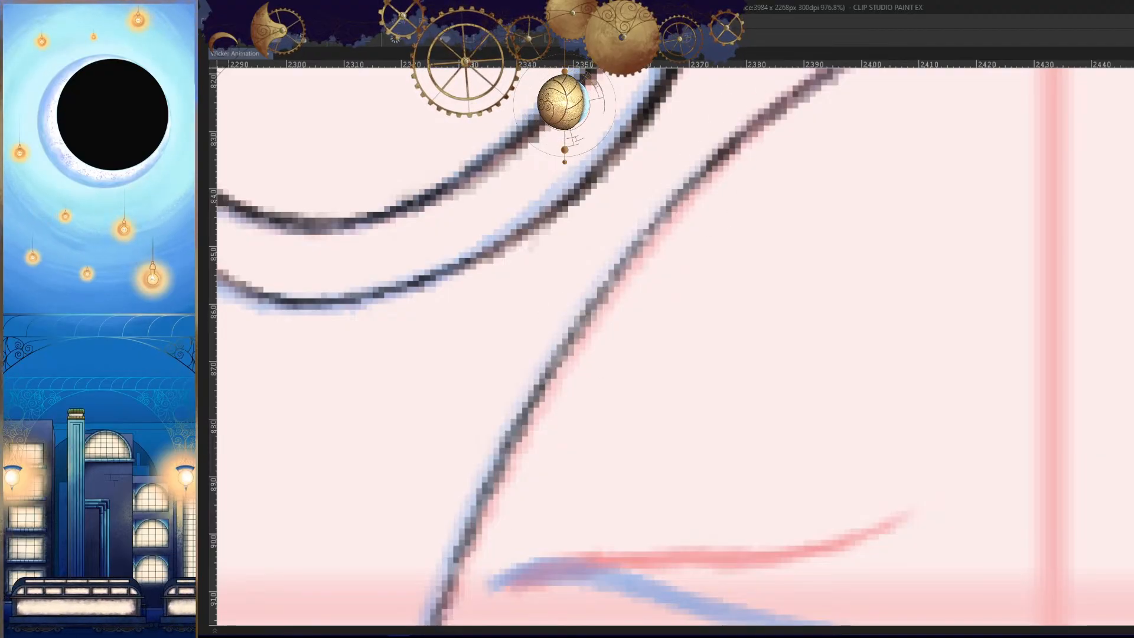
drag(726, 142, 513, 444)
drag(580, 463, 496, 473)
mouse_move(574, 481)
mouse_down()
mouse_move(650, 160)
mouse_move(729, 154)
mouse_up()
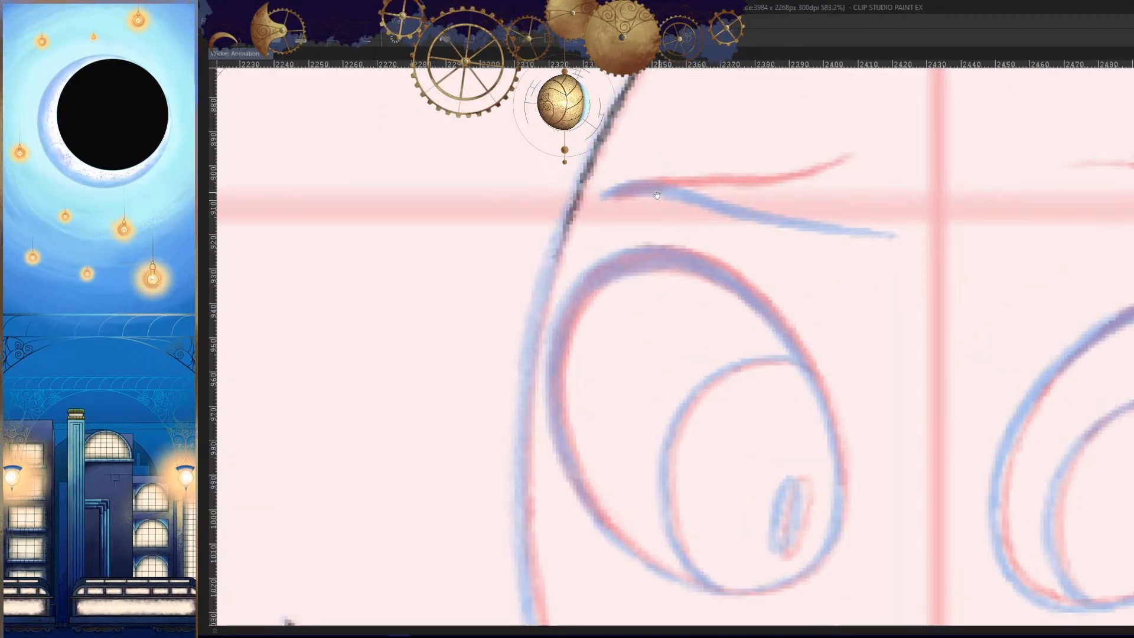
- Trace the left side of the face oval beside the left eye down to the cheek, undoing the strokes that miss
mouse_move(732, 71)
mouse_down()
mouse_move(666, 292)
mouse_move(703, 121)
mouse_move(466, 416)
mouse_up()
mouse_move(657, 277)
mouse_down()
mouse_move(626, 498)
mouse_move(686, 150)
mouse_move(722, 149)
mouse_up()
drag(636, 98, 595, 358)
key(ctrl+z)
key(ctrl+z)
drag(636, 103, 620, 451)
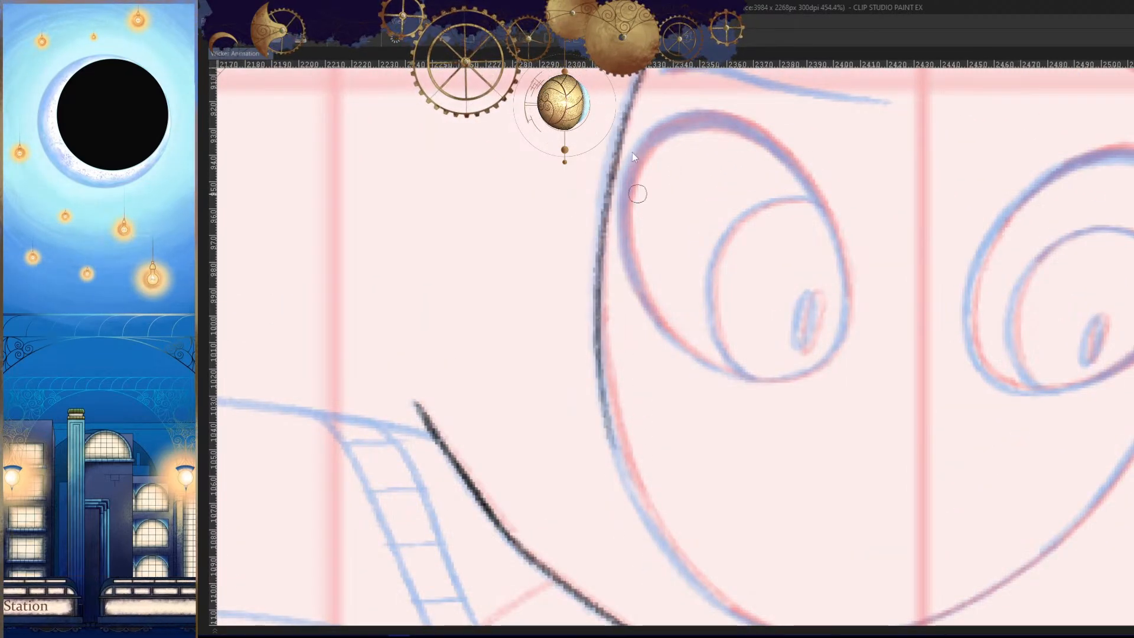
key(ctrl+z)
drag(633, 102, 608, 423)
key(ctrl+z)
drag(654, 115, 642, 184)
drag(619, 145, 601, 387)
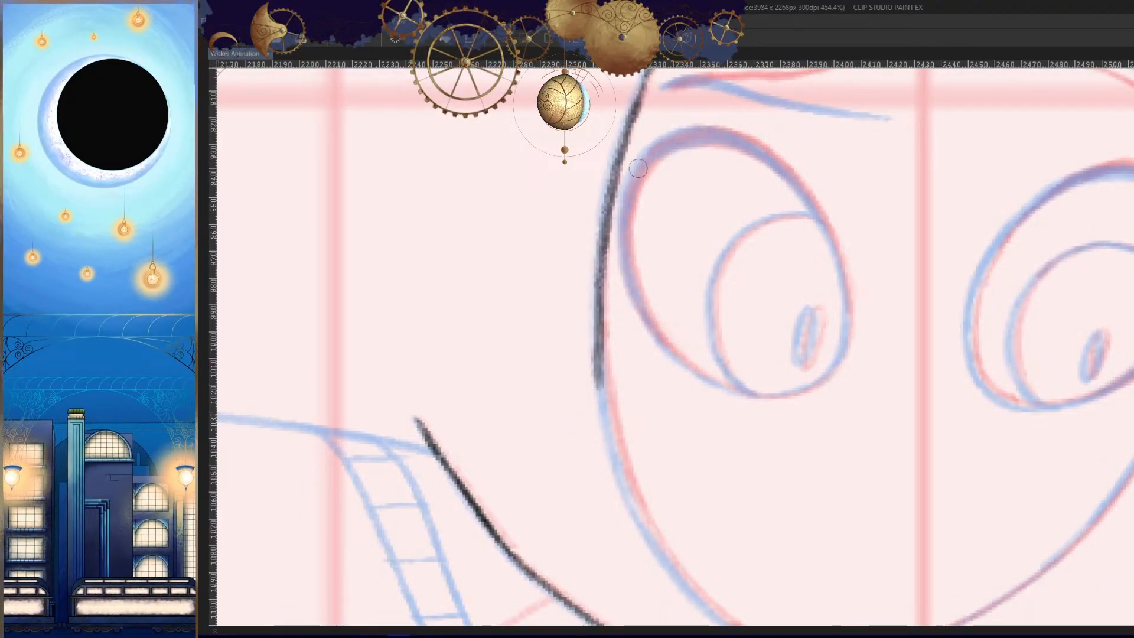
key(ctrl+z)
mouse_move(637, 108)
mouse_down()
mouse_move(605, 232)
mouse_move(600, 390)
mouse_up()
drag(603, 350, 641, 506)
- Undo the last cheek stroke and retrace the face oval's left cheek curve on the mirrored canvas
key(h)
drag(898, 548, 660, 368)
key(ctrl+z)
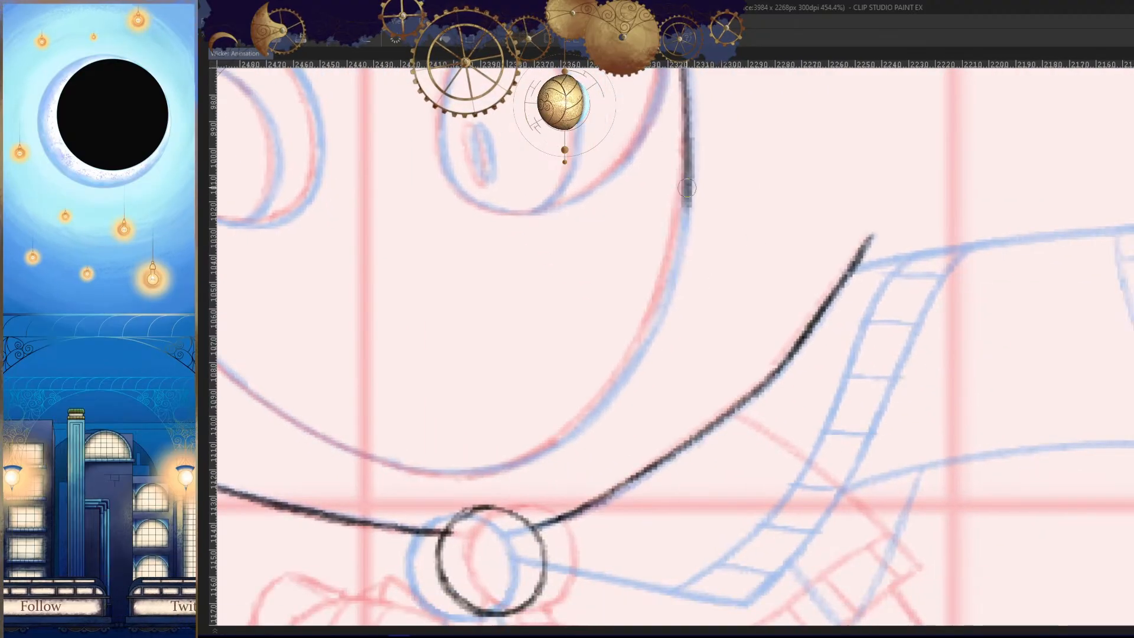
scroll(677, 126, up, 3)
drag(713, 177, 709, 270)
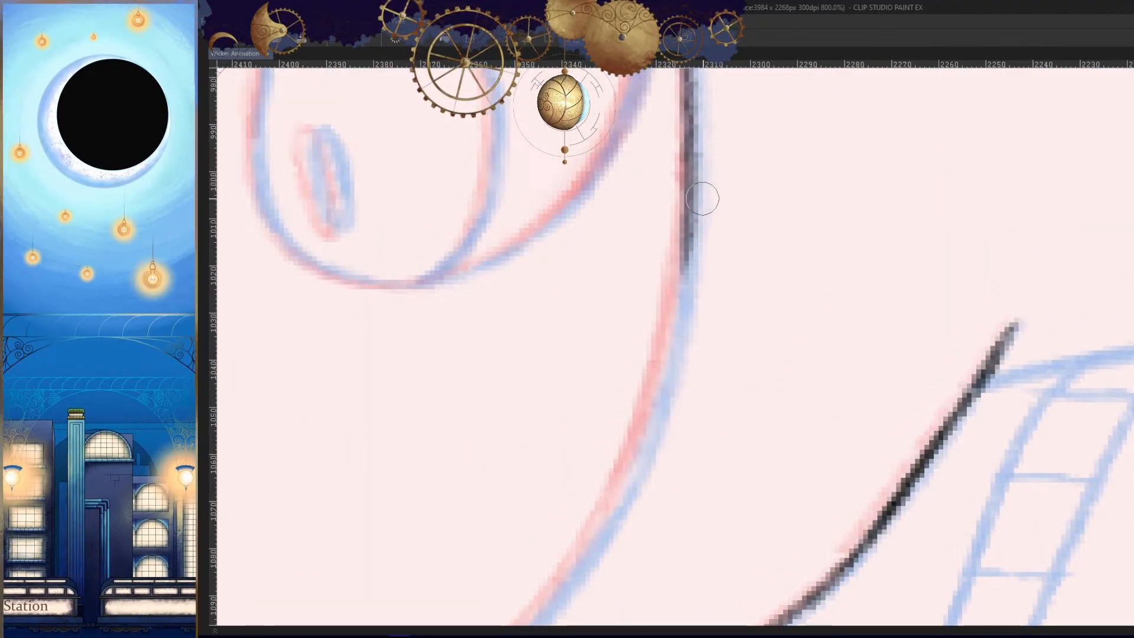
mouse_move(700, 161)
mouse_down()
mouse_move(699, 254)
mouse_move(651, 432)
mouse_up()
drag(666, 324, 605, 520)
scroll(642, 509, down, 9)
- Trace the face oval from the lower left cheek to the bottom of the chin, mirroring the canvas as needed
key(h)
mouse_move(895, 509)
mouse_down()
mouse_move(718, 244)
mouse_move(800, 232)
mouse_up()
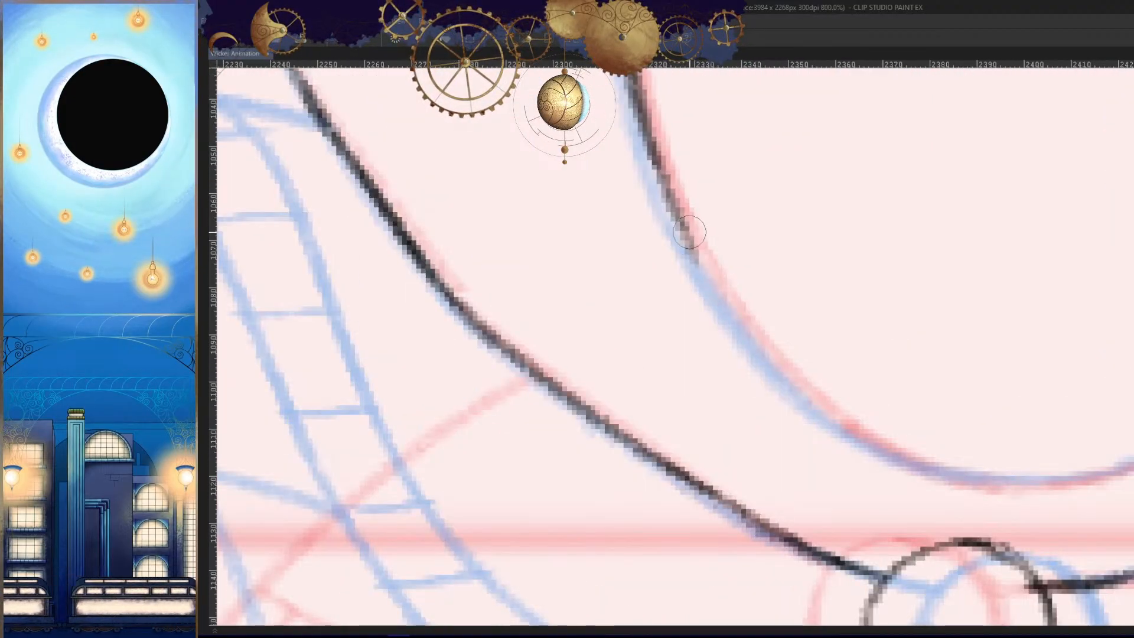
drag(689, 233, 815, 392)
key(h)
drag(864, 420, 1042, 244)
drag(920, 193, 762, 296)
drag(856, 247, 666, 307)
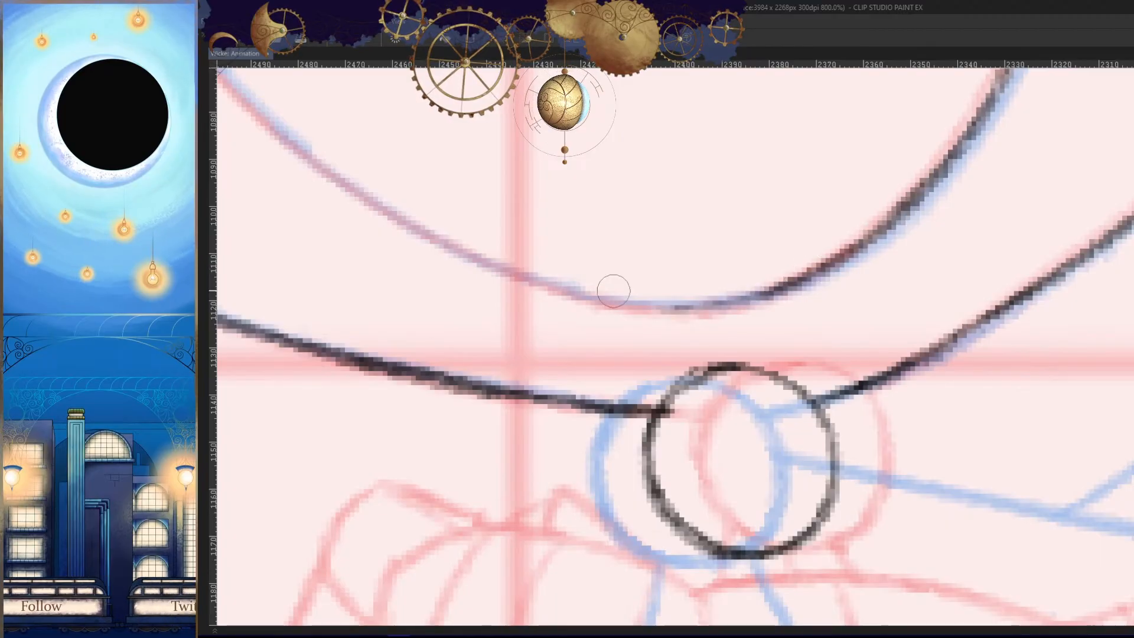
- Draw the bottom curve of the chin above the clasp on the unmirrored canvas, undoing the strokes that miss
key(h)
drag(885, 309, 867, 304)
drag(718, 292, 903, 286)
mouse_move(805, 294)
mouse_down()
mouse_move(1025, 234)
mouse_move(942, 276)
mouse_move(1017, 251)
mouse_up()
key(ctrl+z)
key(ctrl+z)
drag(874, 293, 1031, 237)
key(ctrl+z)
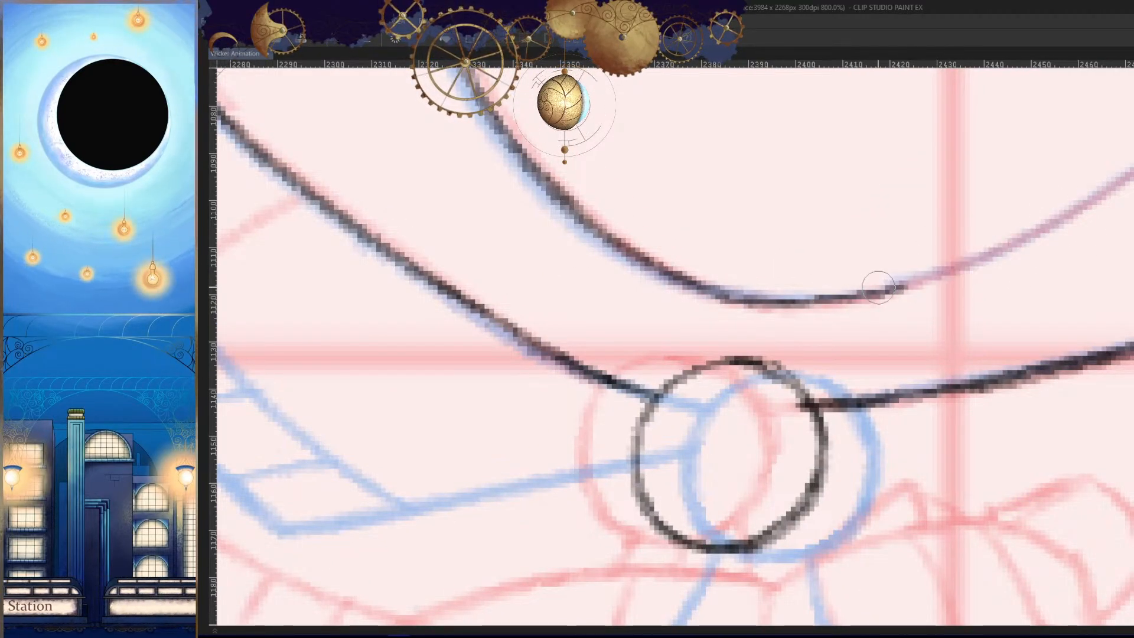
- Continue the chin line from above the clasp up toward the right cheek
drag(876, 290, 1044, 236)
click(1006, 312)
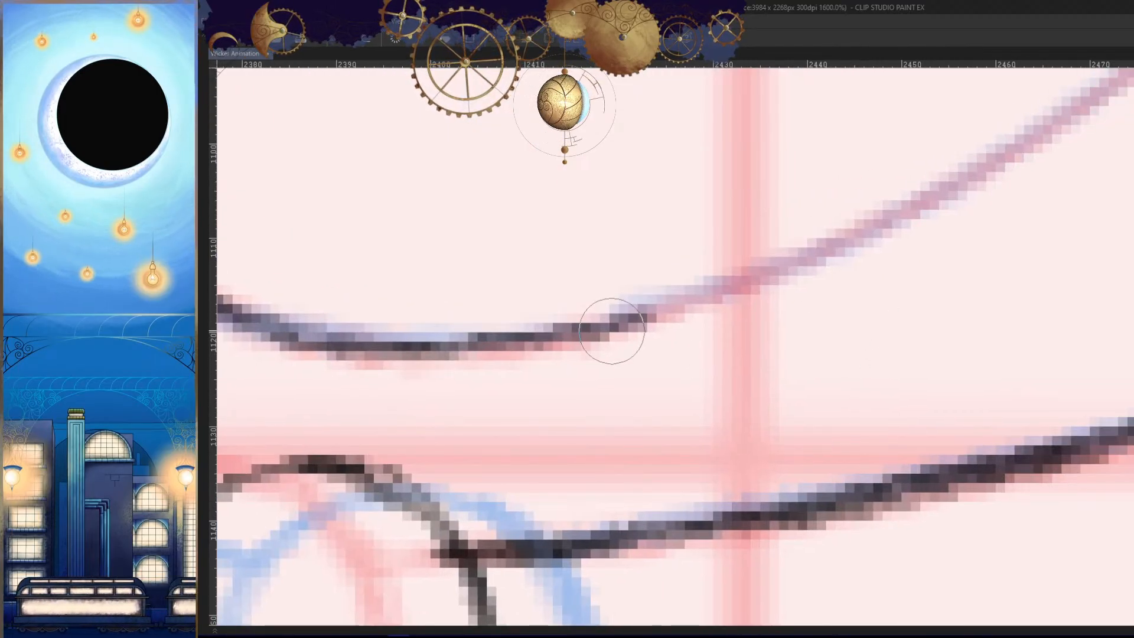
drag(614, 327, 889, 220)
drag(735, 281, 1020, 148)
drag(1009, 249, 839, 254)
- Trace the face oval's upper right curve downward from the top arc on the mirrored canvas, undoing the strokes that miss
key(h)
mouse_move(670, 146)
mouse_down()
mouse_move(955, 283)
mouse_move(1070, 393)
mouse_up()
mouse_move(709, 163)
mouse_down()
mouse_move(767, 165)
mouse_move(521, 307)
mouse_up()
key(ctrl+z)
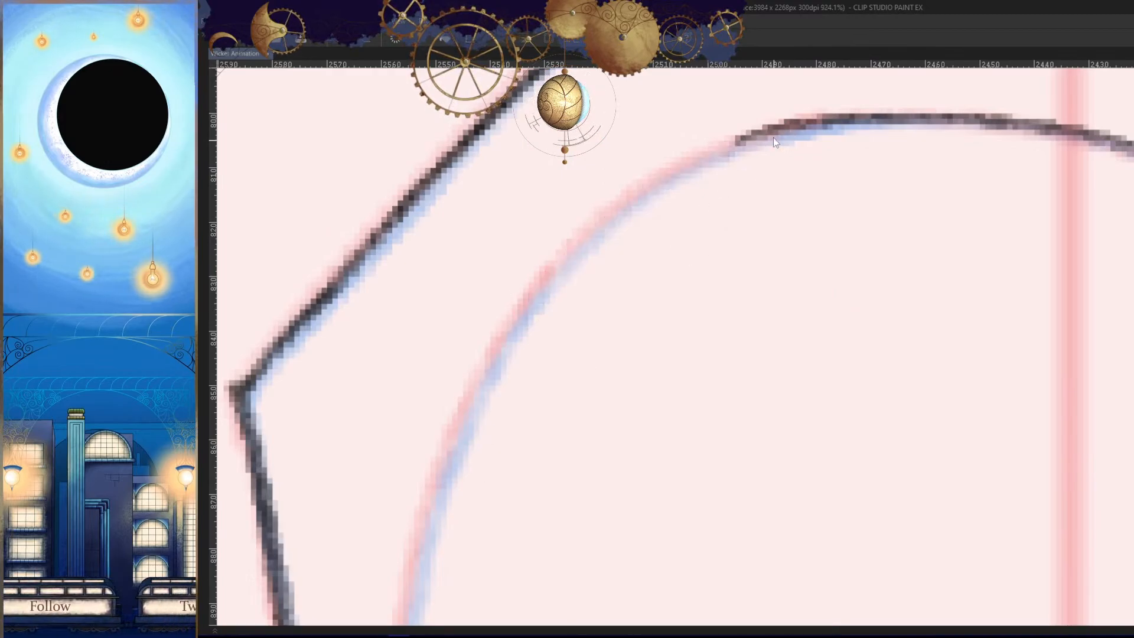
drag(776, 142, 508, 319)
key(ctrl+z)
drag(772, 119, 484, 365)
mouse_move(581, 251)
mouse_down()
mouse_move(464, 407)
mouse_move(442, 488)
mouse_up()
- Continue the face oval from its upper arc down past the brow on the mirrored canvas, undoing the strokes that miss
drag(520, 498, 484, 496)
drag(562, 446, 681, 201)
mouse_move(621, 227)
mouse_down()
mouse_move(641, 227)
mouse_move(580, 473)
mouse_up()
key(ctrl+z)
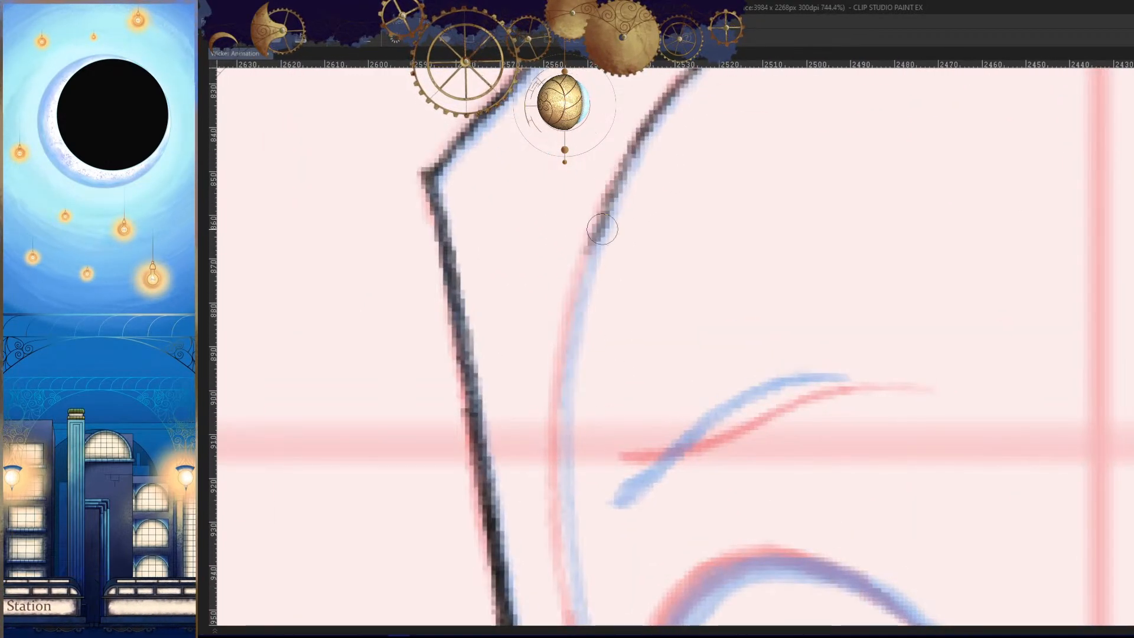
drag(608, 204, 539, 572)
key(ctrl+z)
drag(613, 198, 549, 599)
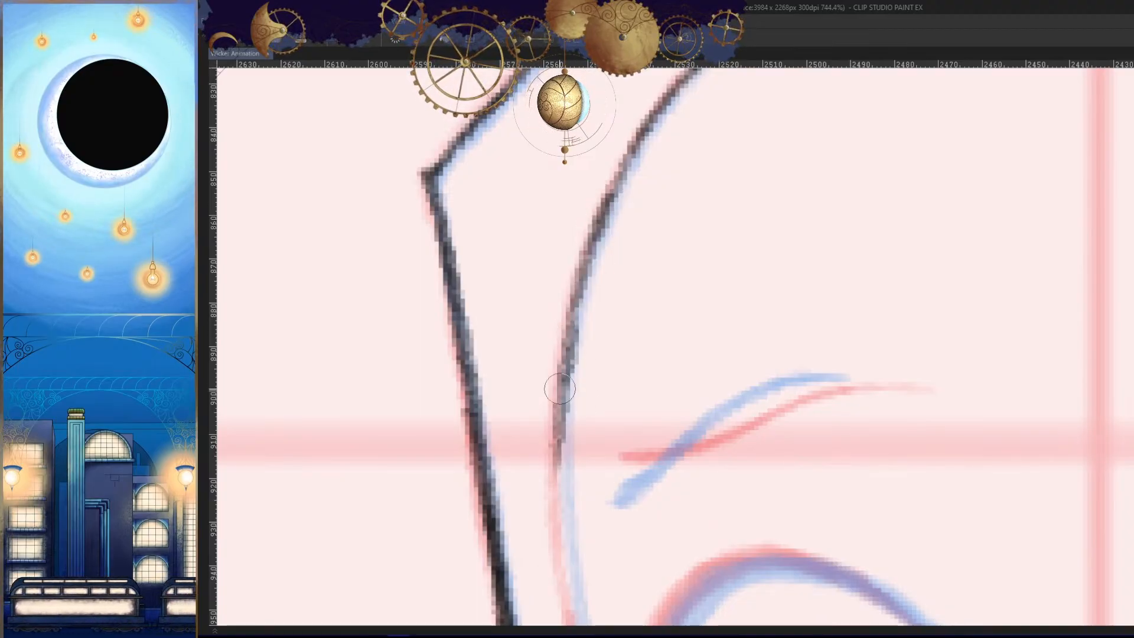
drag(560, 388, 558, 546)
- Extend the face oval's side downward beside the eye's outer edge, replacing the stroke that misses
drag(602, 482, 567, 481)
drag(606, 566, 578, 265)
mouse_move(575, 186)
mouse_down()
mouse_move(593, 186)
mouse_move(579, 410)
mouse_up()
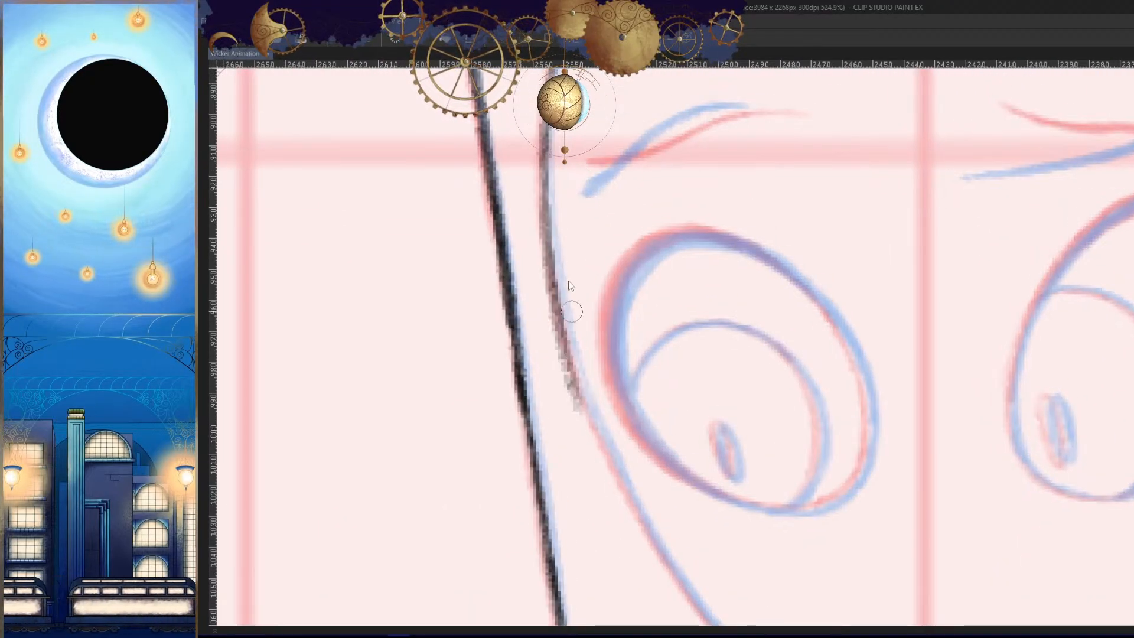
key(ctrl+z)
mouse_move(545, 205)
mouse_down()
mouse_move(586, 415)
mouse_move(621, 499)
mouse_up()
- Unmirror the canvas and trace the right cheek line from beside the eye down toward the chin
key(h)
drag(894, 479, 836, 298)
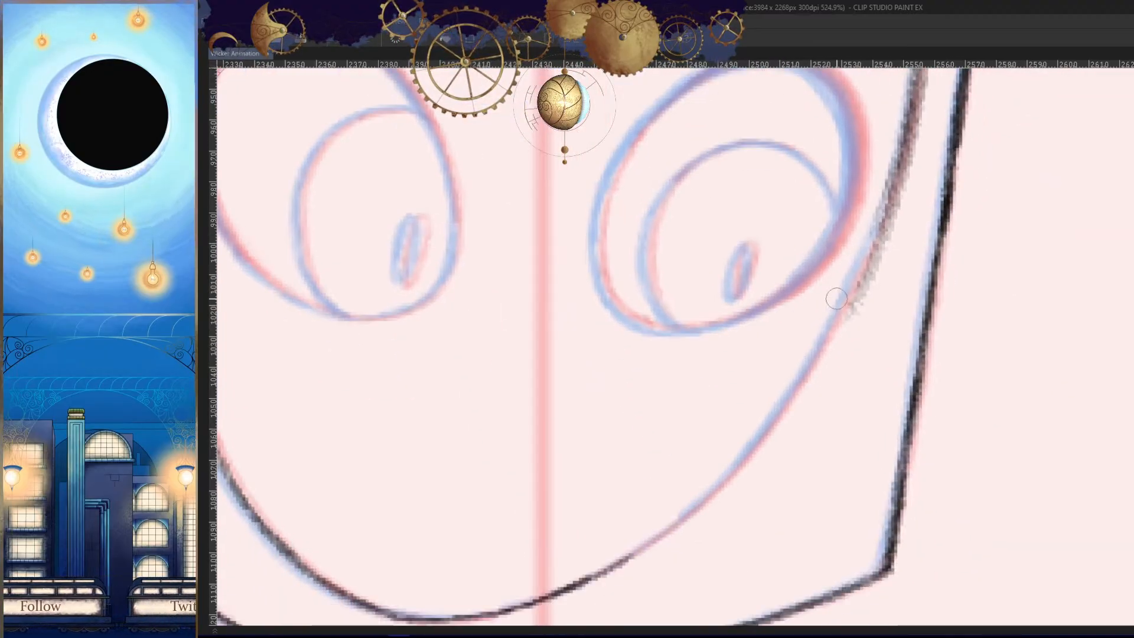
key(ctrl+z)
click(874, 240)
drag(885, 181, 809, 353)
drag(671, 537, 695, 357)
drag(868, 124, 766, 297)
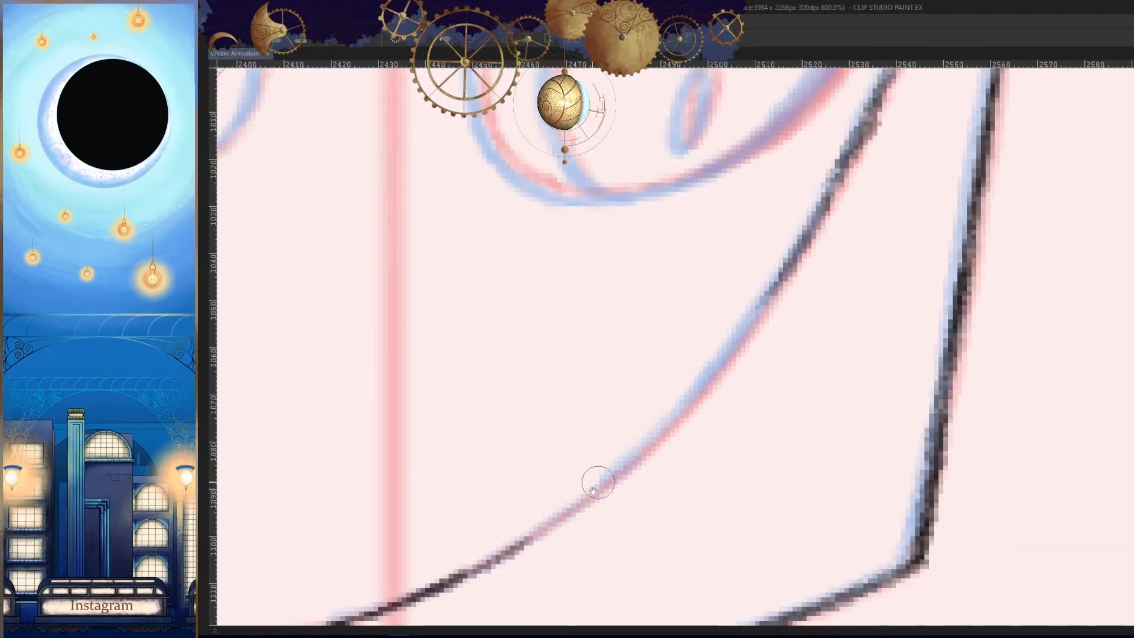
drag(594, 488, 550, 569)
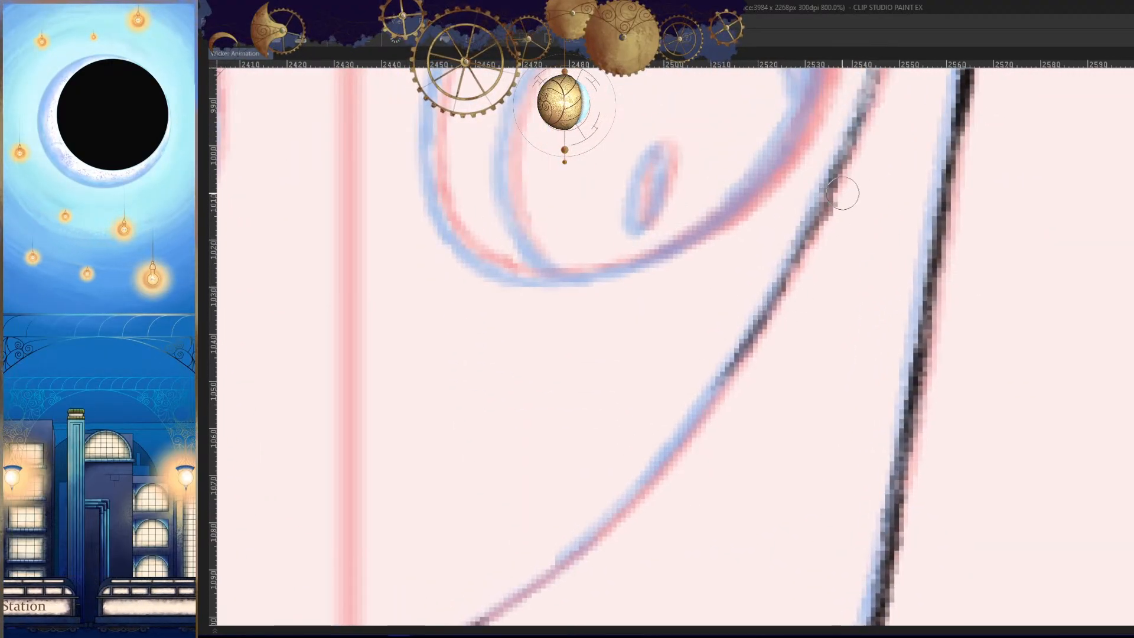
- Redraw and darken the right cheek line just below the eye's outer corner, undoing the strokes that miss
alt+click(817, 390)
mouse_move(813, 223)
mouse_down()
mouse_move(798, 248)
mouse_move(836, 273)
mouse_up()
key(ctrl+z)
ctrl+click(817, 284)
drag(824, 254, 773, 355)
key(ctrl+z)
drag(809, 276, 766, 355)
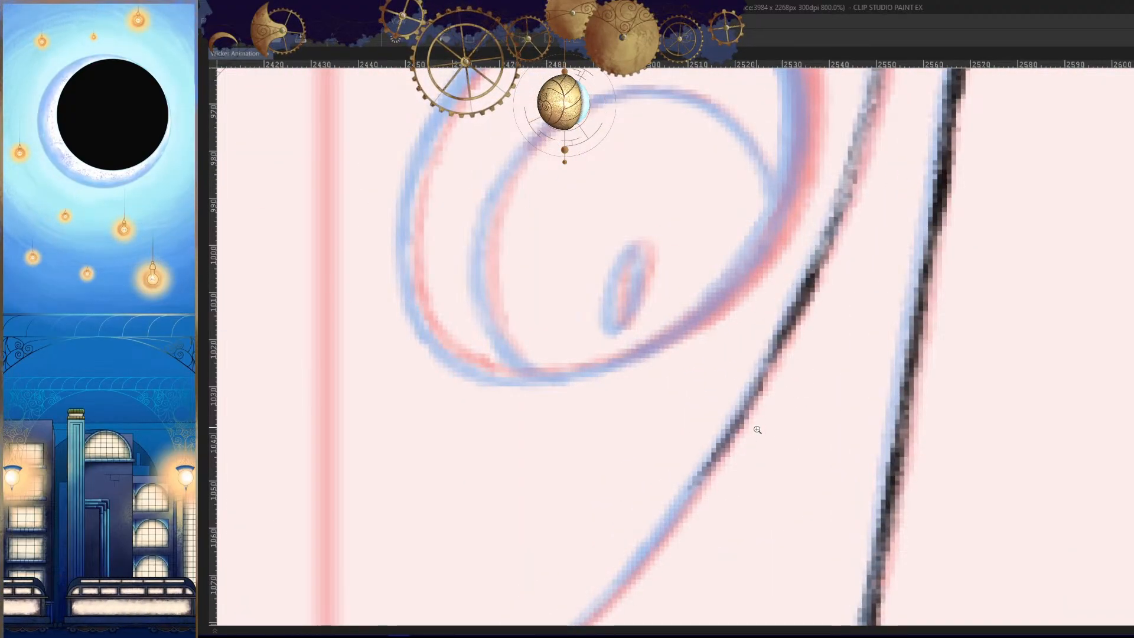
- Join the right cheek line to the chin curve to close the face oval, undoing the strokes that miss
drag(757, 429, 626, 461)
mouse_move(712, 469)
mouse_down()
mouse_move(840, 238)
mouse_move(971, 189)
mouse_move(919, 257)
mouse_up()
drag(936, 176, 786, 348)
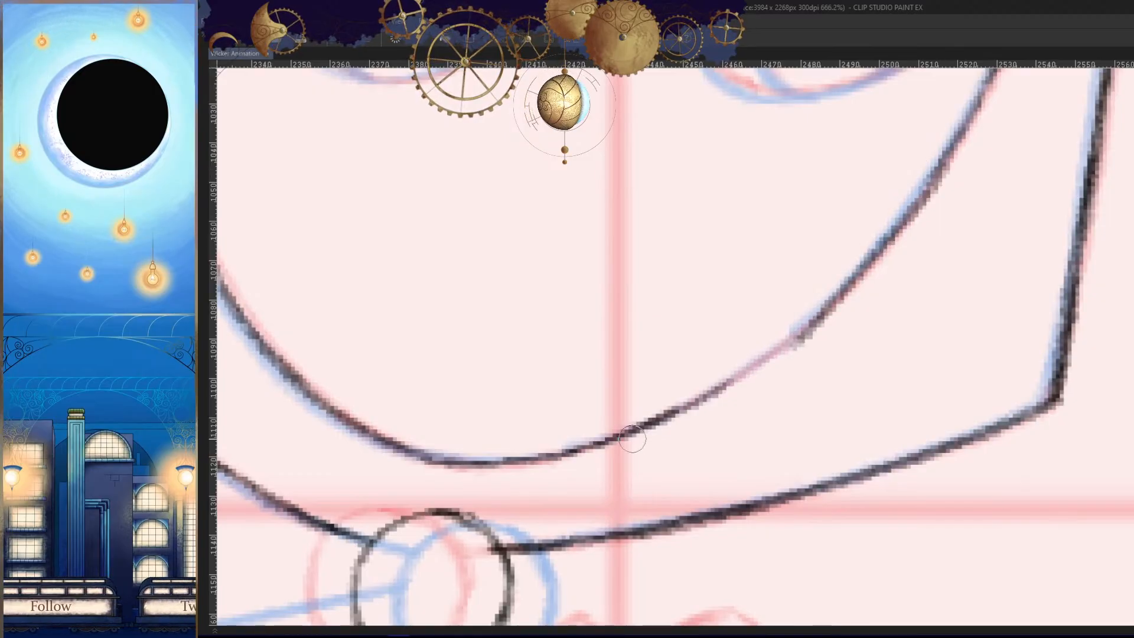
key(ctrl+z)
drag(932, 182, 789, 314)
key(ctrl+z)
drag(933, 177, 680, 409)
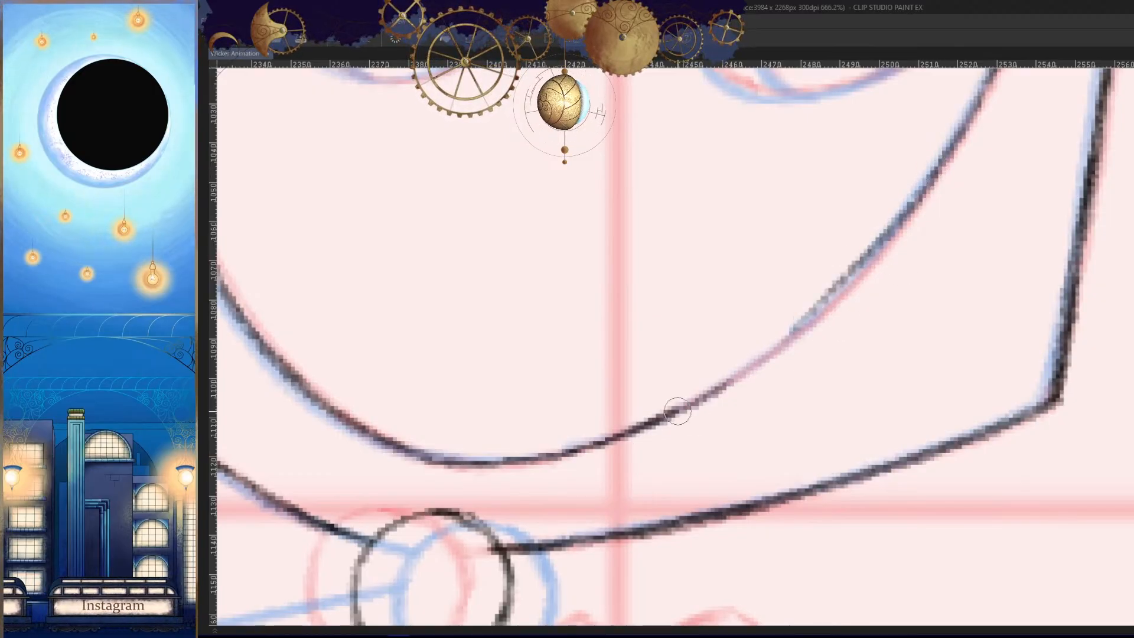
key(ctrl+z)
drag(934, 177, 702, 377)
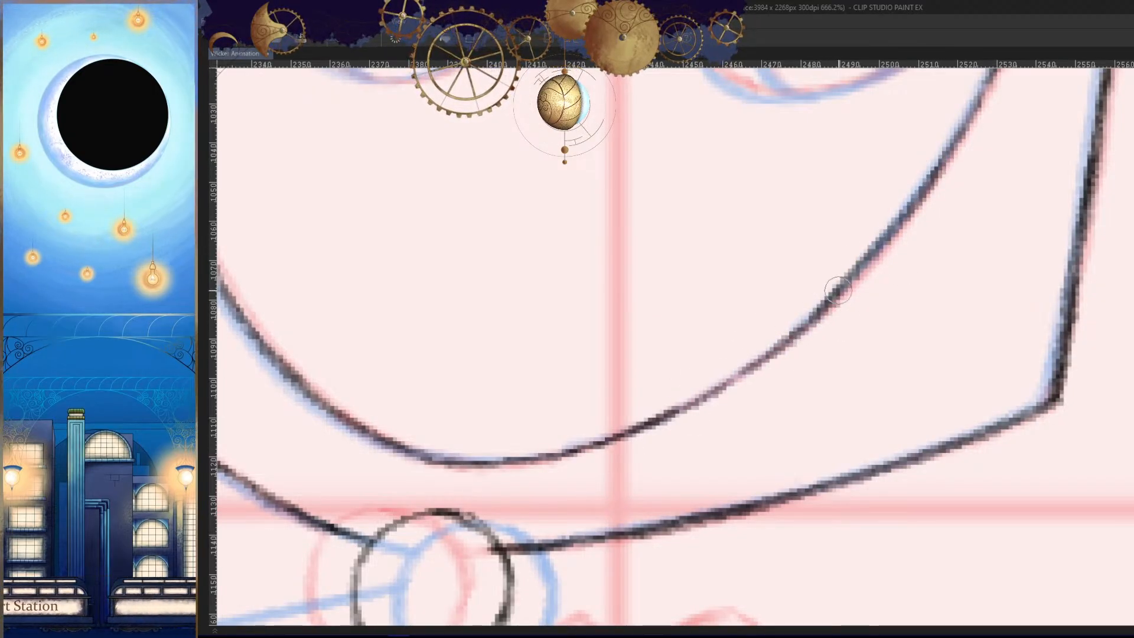
key(ctrl+z)
drag(839, 287, 723, 379)
- Check the face oval and hood outline against the light table drawings, both mirrored and unmirrored
drag(828, 376, 795, 373)
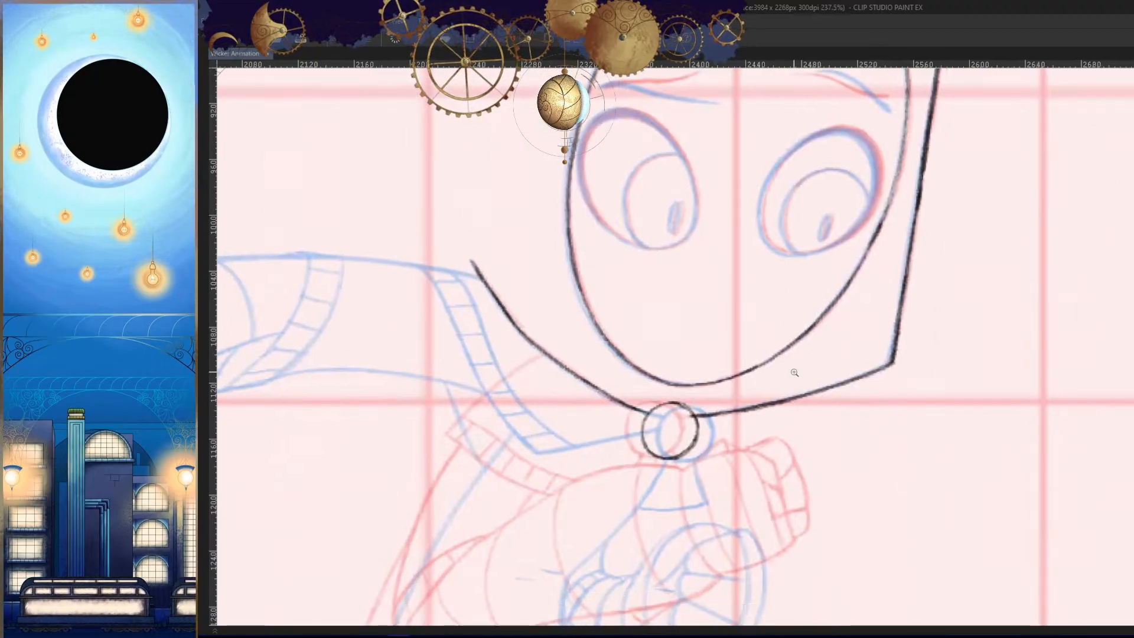
key(h)
drag(673, 253, 823, 361)
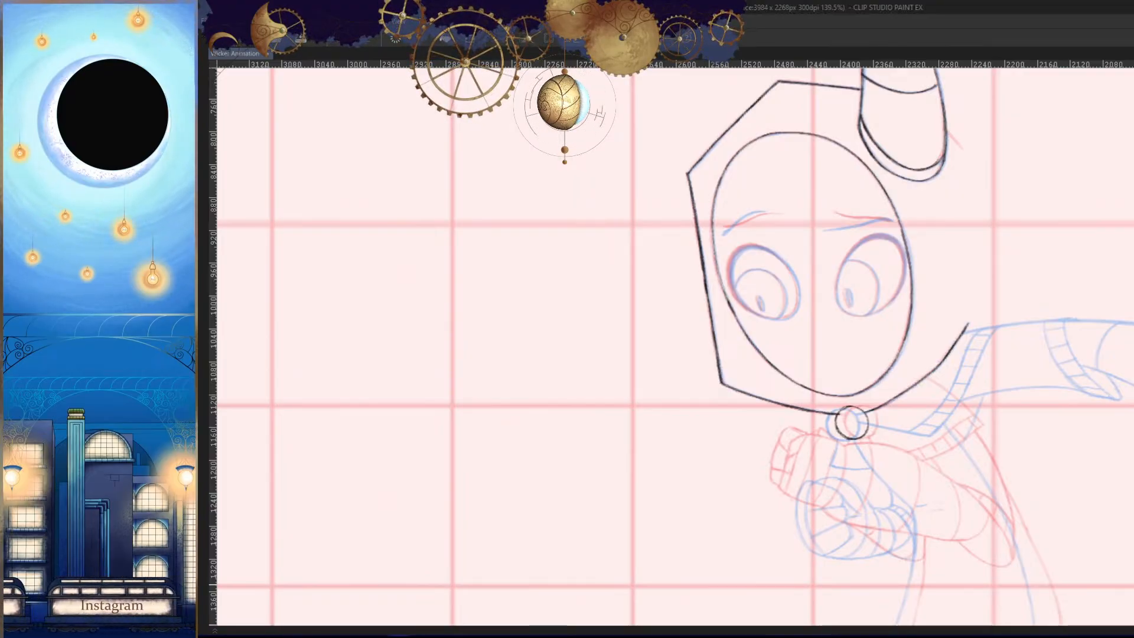
mouse_move(944, 334)
mouse_down()
mouse_move(899, 357)
mouse_move(931, 385)
mouse_up()
scroll(899, 357, up, 5)
scroll(945, 339, down, 3)
scroll(960, 356, up, 9)
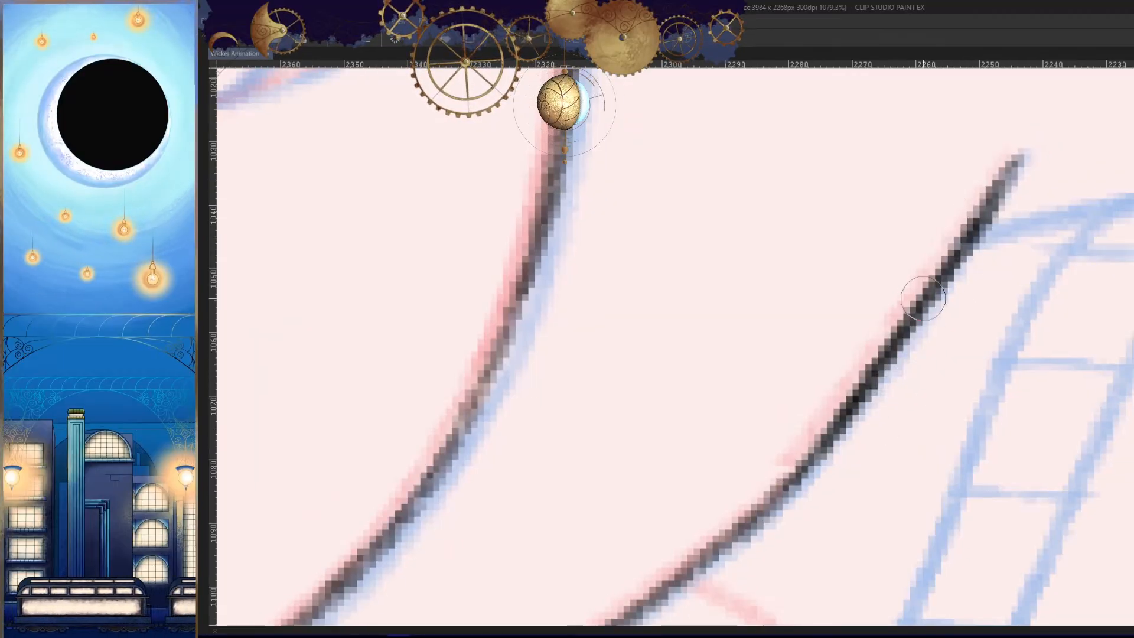
scroll(1002, 172, down, 10)
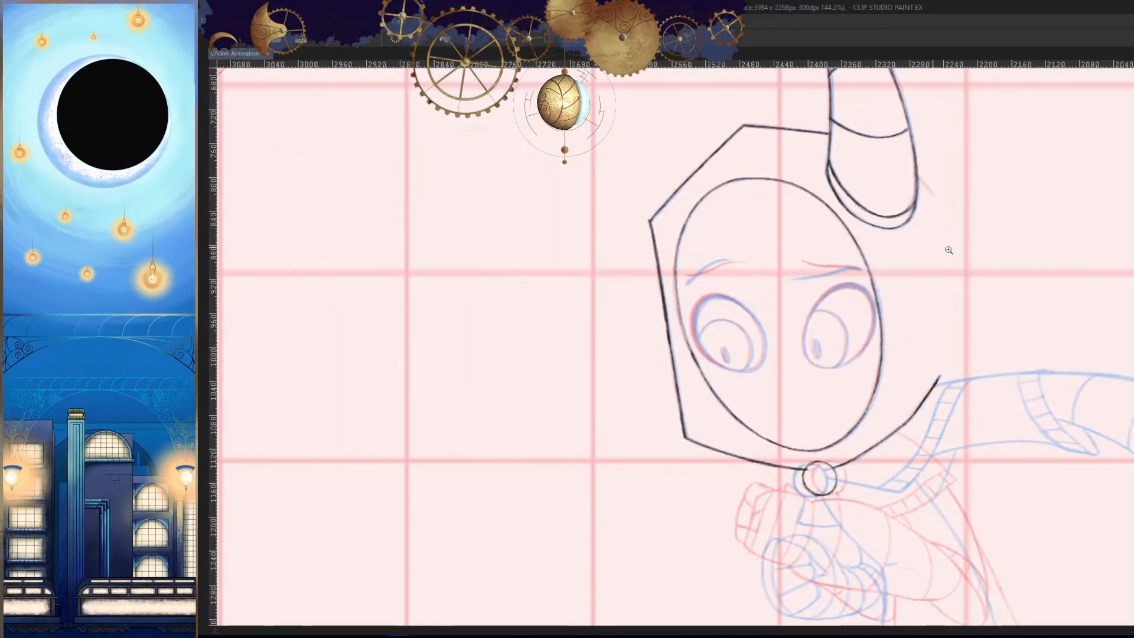
key(h)
drag(945, 295, 974, 283)
drag(902, 216, 887, 352)
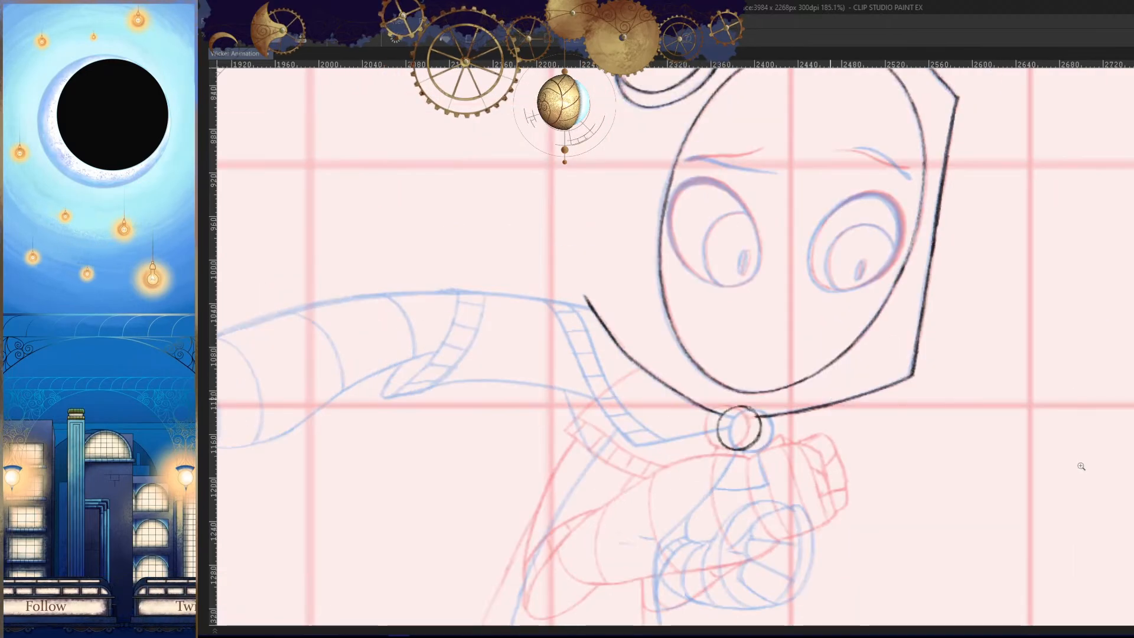
- Trace the right eye's thick outline from its top around the outer side to the lower edge on the mirrored canvas
scroll(961, 282, up, 10)
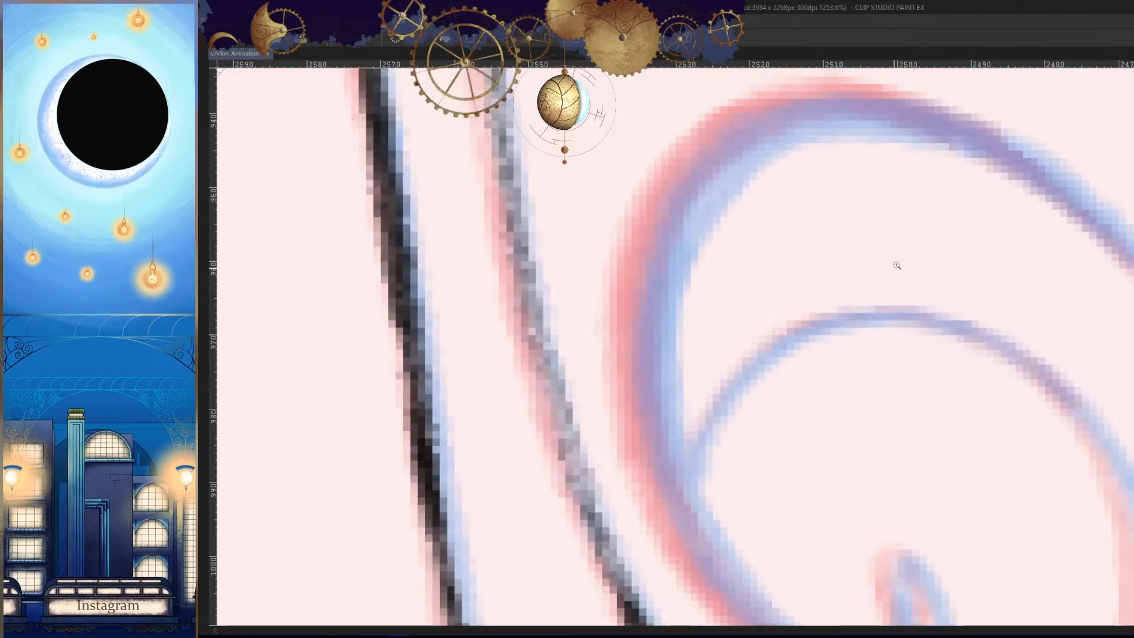
drag(899, 105, 632, 295)
drag(798, 102, 638, 418)
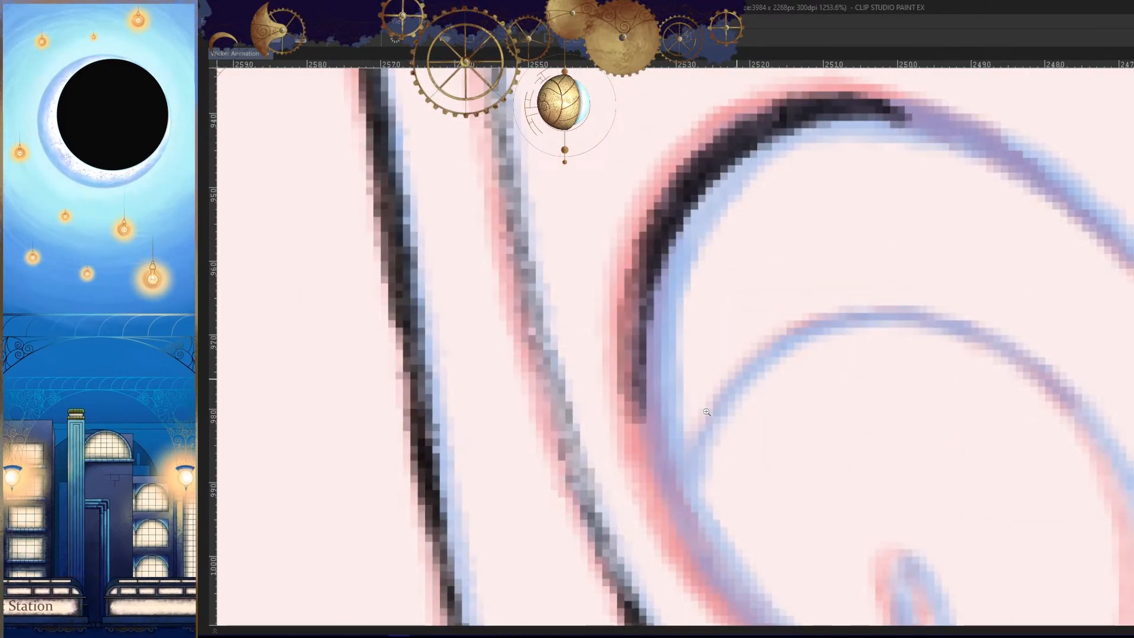
scroll(708, 412, down, 4)
drag(708, 411, 722, 197)
scroll(721, 197, up, 4)
key(ctrl+z)
mouse_move(638, 173)
mouse_down()
mouse_move(769, 407)
mouse_move(774, 389)
mouse_up()
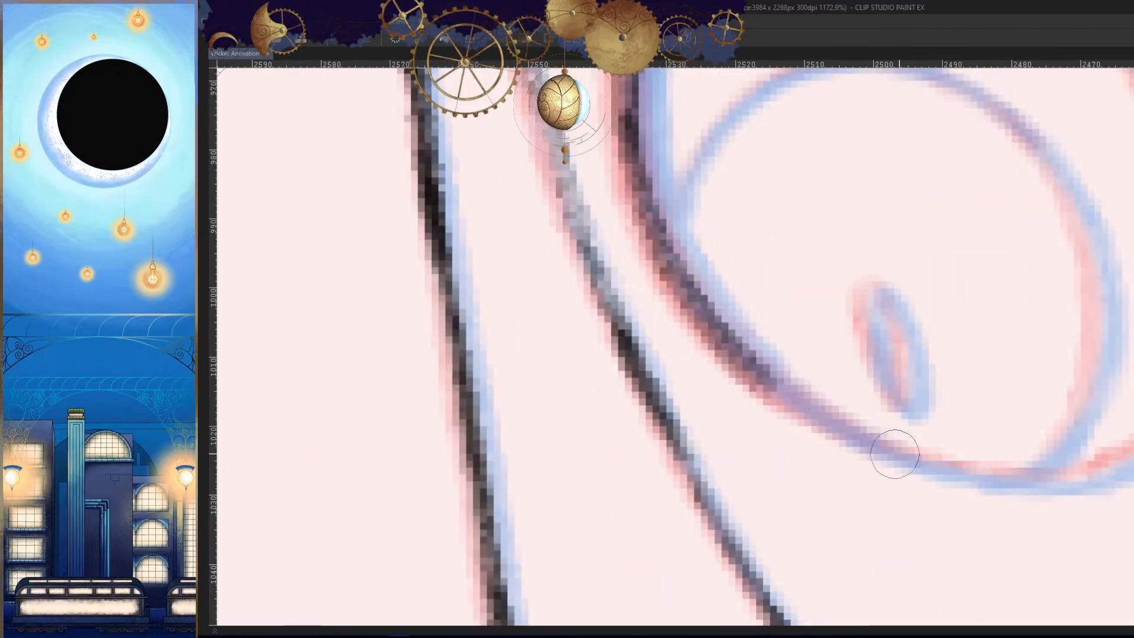
- Extend the right eye's lower edge to the base of the iris on the unmirrored canvas, undoing the strokes that miss
key(h)
scroll(998, 387, down, 4)
scroll(844, 472, up, 3)
drag(915, 249, 785, 327)
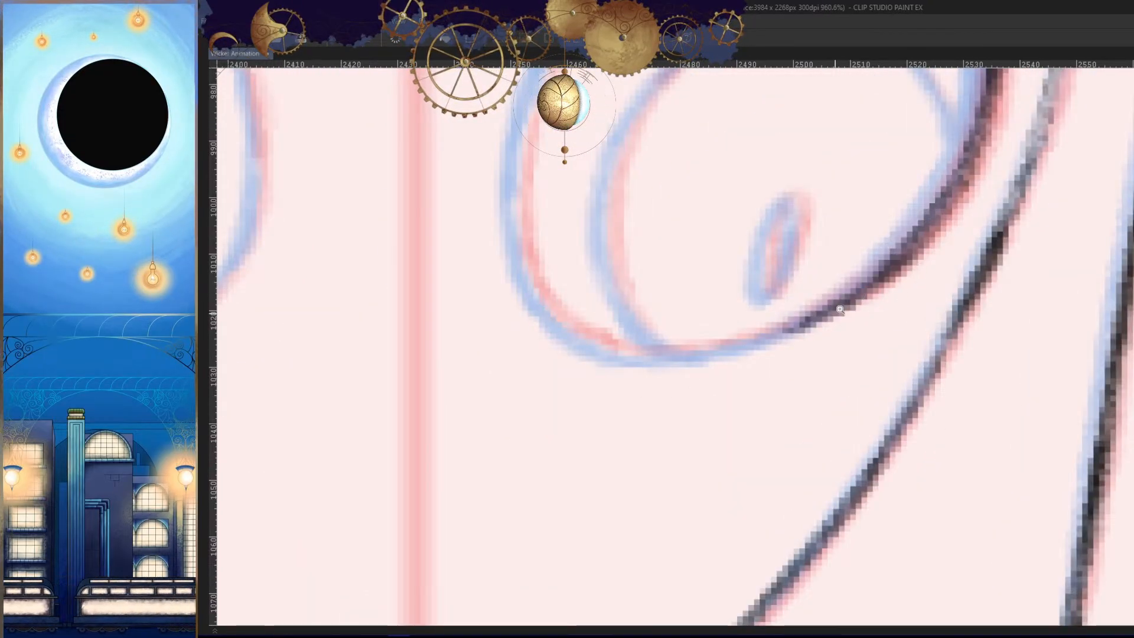
scroll(841, 309, up, 4)
drag(847, 288, 588, 359)
key(ctrl+z)
drag(805, 311, 620, 390)
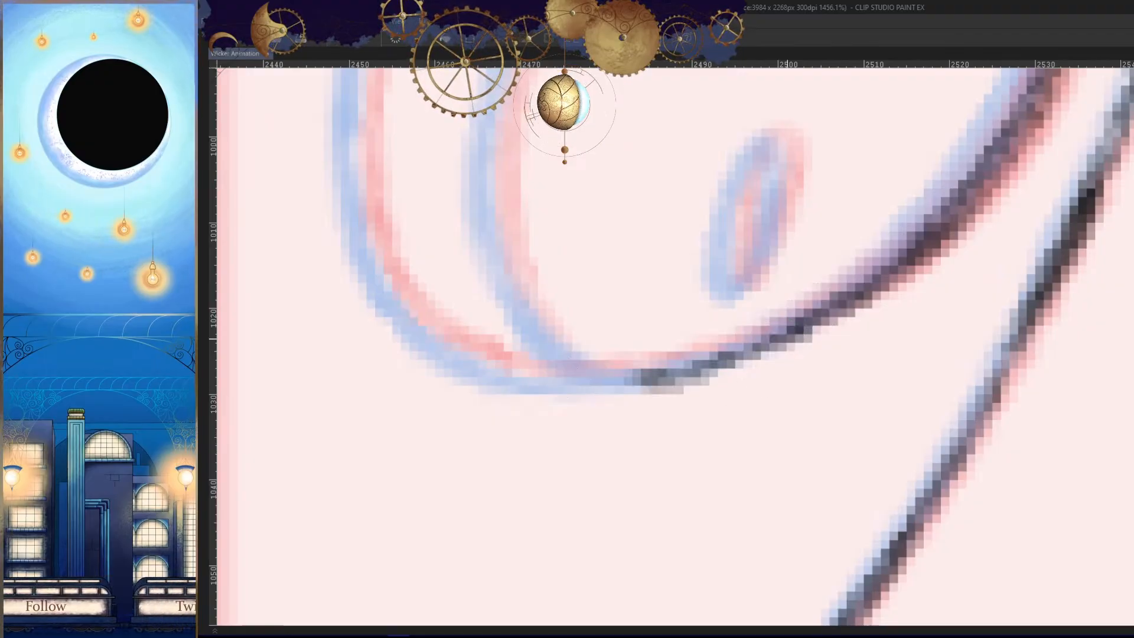
key(ctrl+z)
drag(789, 330, 561, 387)
key(ctrl+z)
drag(790, 329, 535, 372)
- Trace the right eye's upper edge from its top toward the inner side, undoing the strokes that miss
key(h)
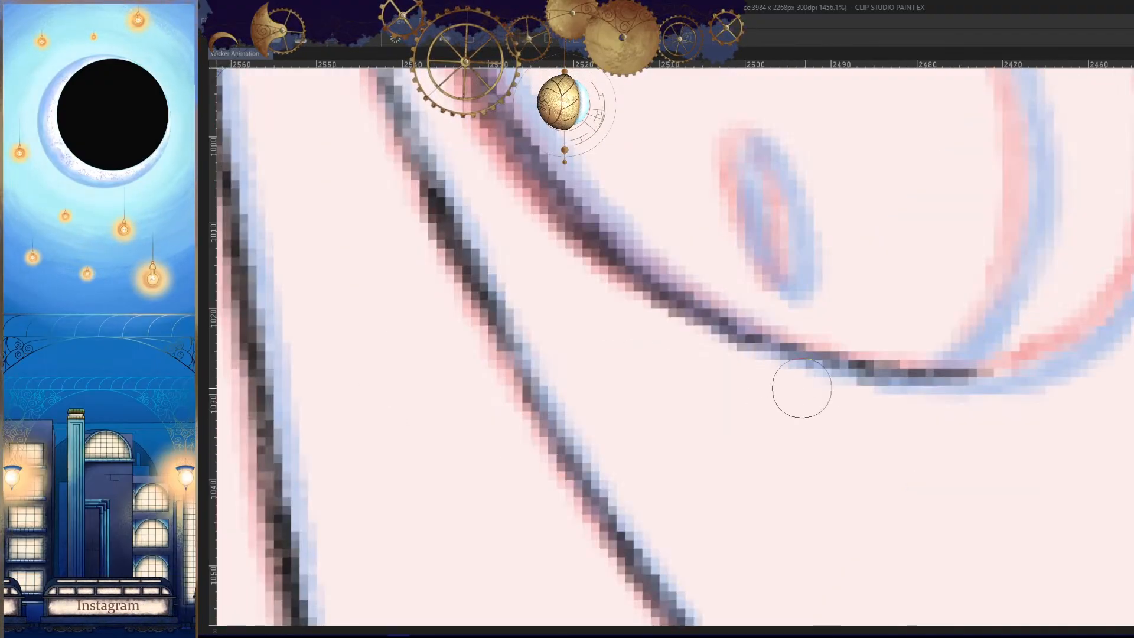
scroll(809, 383, down, 7)
key(h)
scroll(842, 221, up, 5)
drag(861, 152, 682, 252)
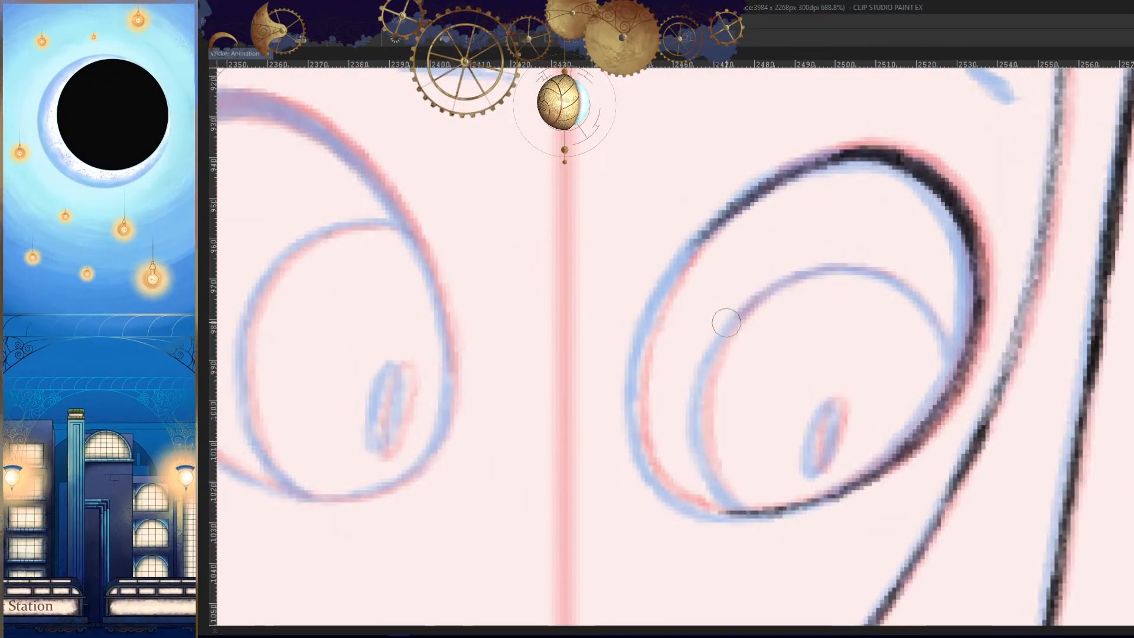
scroll(796, 200, up, 3)
key(ctrl+z)
drag(882, 137, 606, 318)
key(ctrl+z)
drag(870, 134, 589, 465)
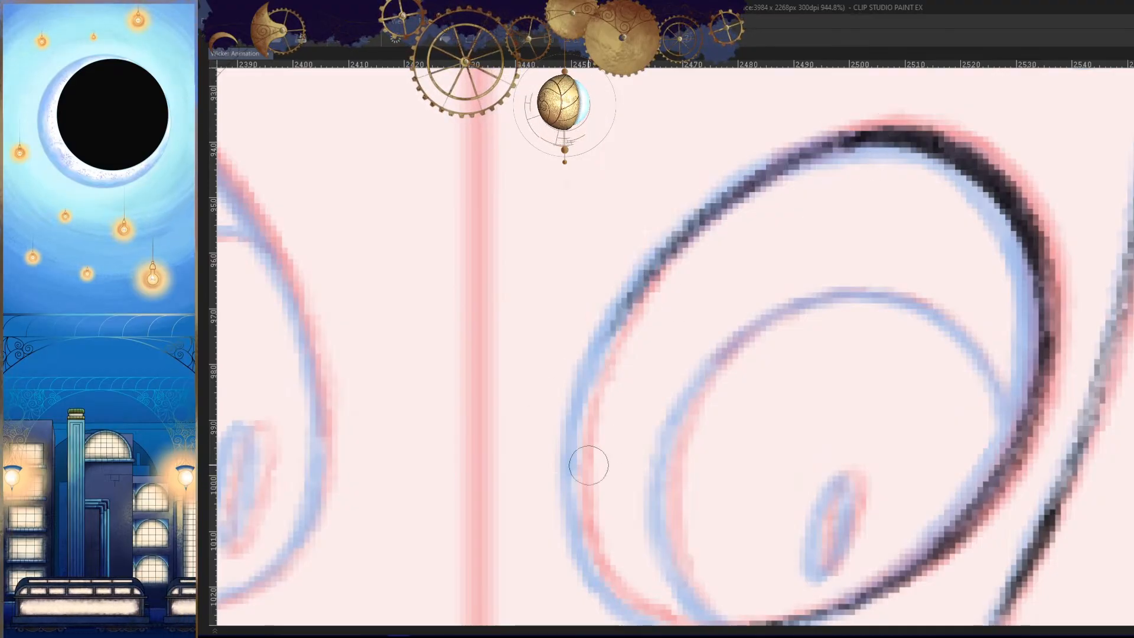
- Continue the right eye's outline down its inner side toward the lower inner corner
mouse_move(747, 188)
mouse_down()
mouse_move(688, 229)
mouse_move(584, 467)
mouse_up()
drag(653, 369, 697, 211)
key(ctrl+z)
mouse_move(703, 133)
mouse_down()
mouse_move(613, 316)
mouse_move(626, 382)
mouse_up()
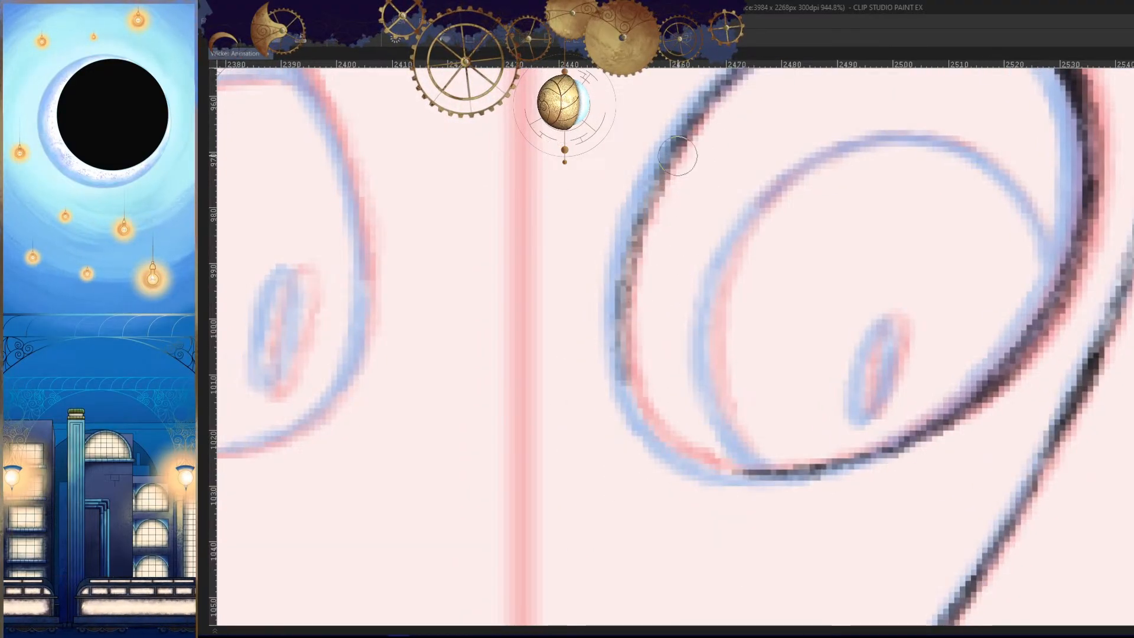
mouse_move(678, 156)
mouse_down()
mouse_move(655, 424)
mouse_move(782, 495)
mouse_up()
key(ctrl+z)
scroll(717, 609, up, 4)
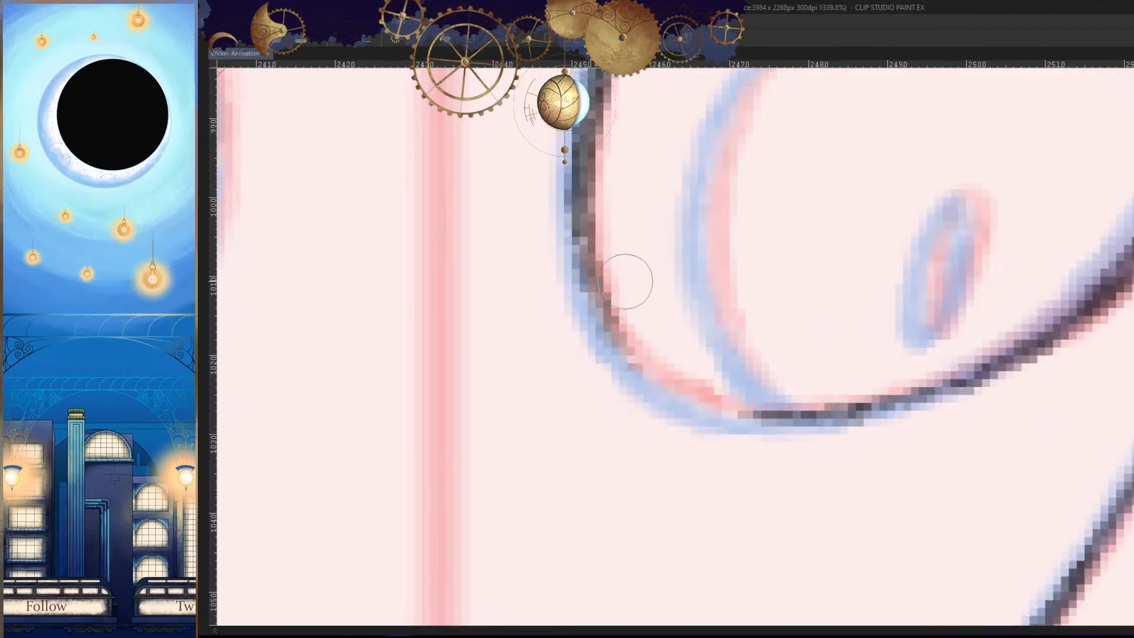
drag(596, 274, 767, 420)
key(ctrl+z)
mouse_move(605, 267)
mouse_down()
mouse_move(788, 430)
mouse_move(634, 362)
mouse_move(809, 419)
mouse_move(759, 416)
mouse_up()
key(ctrl+z)
- Mirror the canvas and close the gap in the eye outline at its lower inner corner
key(ctrl+z)
key(ctrl+z)
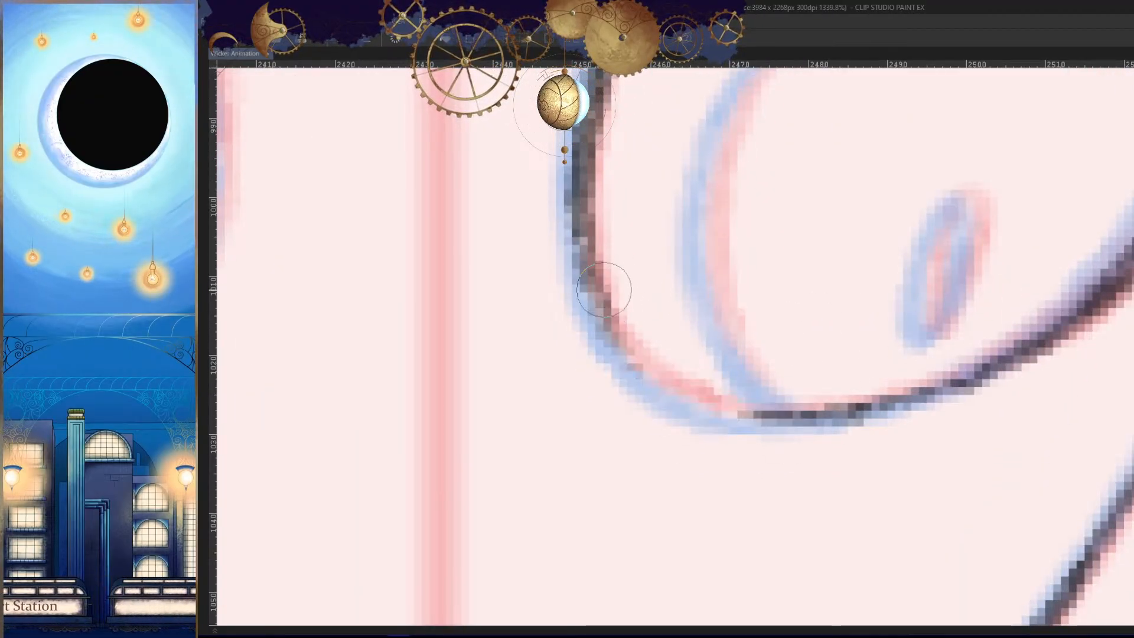
drag(605, 289, 806, 443)
key(h)
drag(925, 412, 971, 324)
- Unmirror the canvas and darken the inner side of the right eye's outline, undoing the strokes that miss
key(ctrl+z)
drag(913, 300, 902, 326)
scroll(938, 278, up, 3)
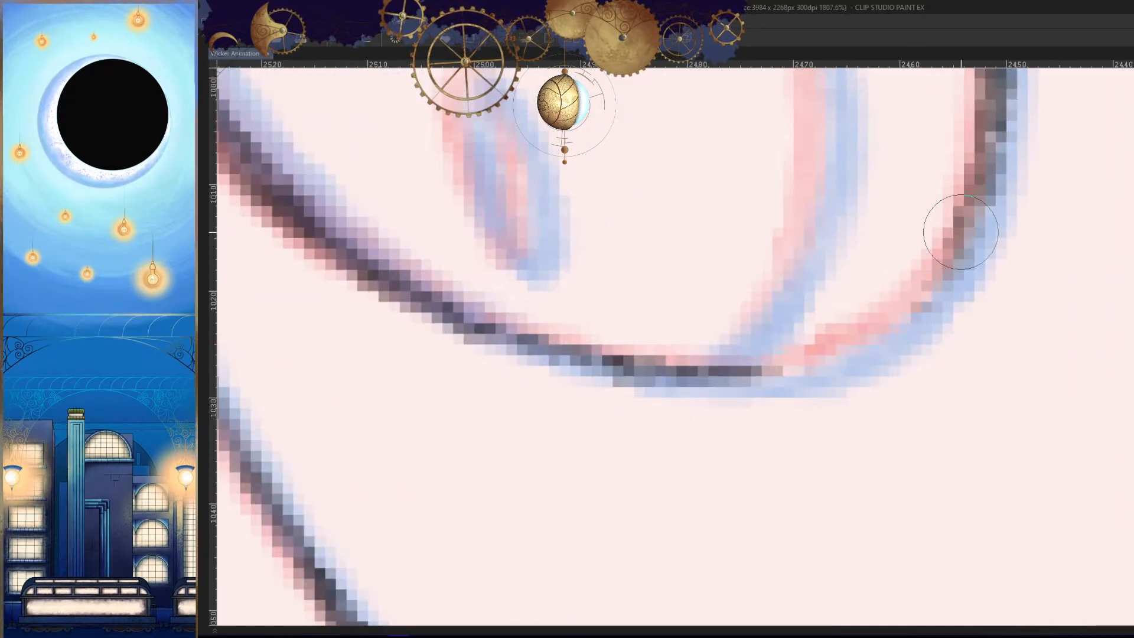
drag(964, 231, 760, 368)
drag(901, 307, 717, 365)
mouse_move(785, 359)
mouse_down()
mouse_move(968, 213)
mouse_move(926, 305)
mouse_move(889, 347)
mouse_move(854, 205)
mouse_move(882, 228)
mouse_up()
key(h)
mouse_move(945, 98)
mouse_down()
mouse_move(719, 267)
mouse_move(837, 131)
mouse_move(700, 313)
mouse_move(699, 490)
mouse_up()
key(ctrl+z)
key(ctrl+z)
drag(716, 235, 702, 413)
drag(693, 271, 732, 494)
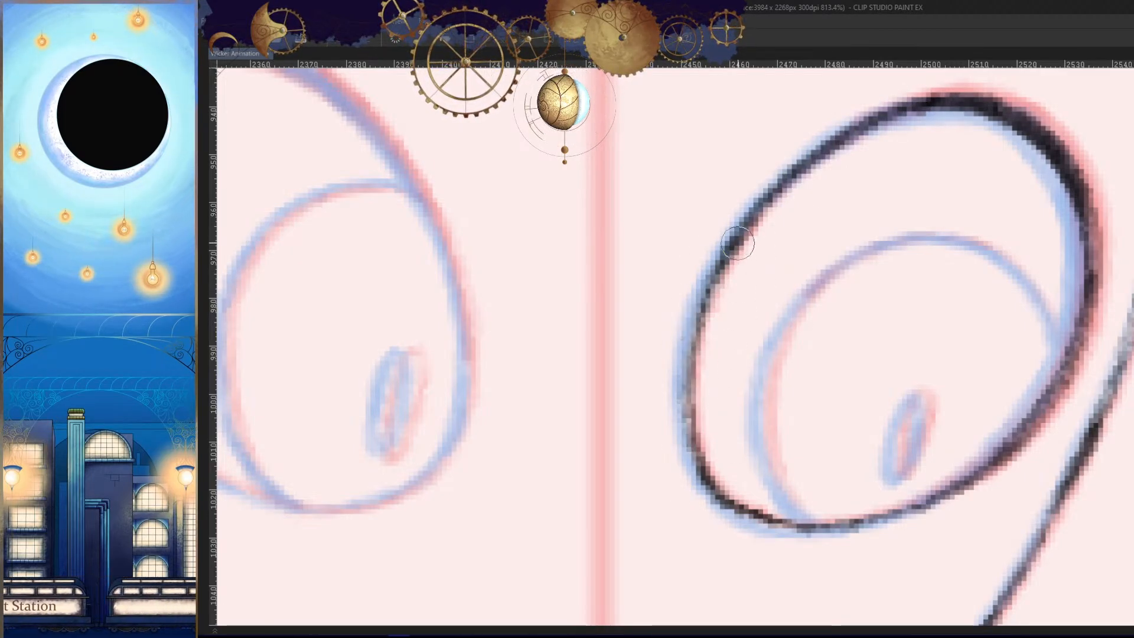
mouse_move(737, 242)
mouse_down()
mouse_move(678, 422)
mouse_move(703, 479)
mouse_up()
- Thicken the eye outline's upper edge and upper outer curve on the mirrored canvas
mouse_move(812, 397)
mouse_down()
mouse_move(787, 448)
mouse_move(910, 295)
mouse_up()
key(h)
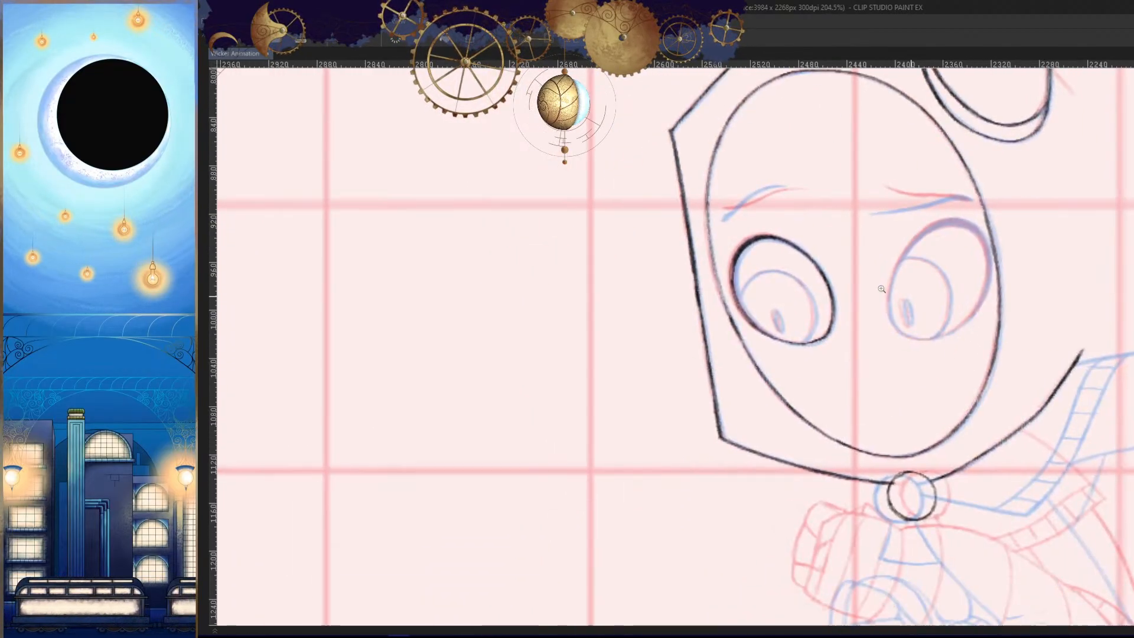
mouse_move(762, 232)
mouse_down()
mouse_move(835, 307)
mouse_move(858, 224)
mouse_up()
drag(875, 182, 671, 304)
key(ctrl+z)
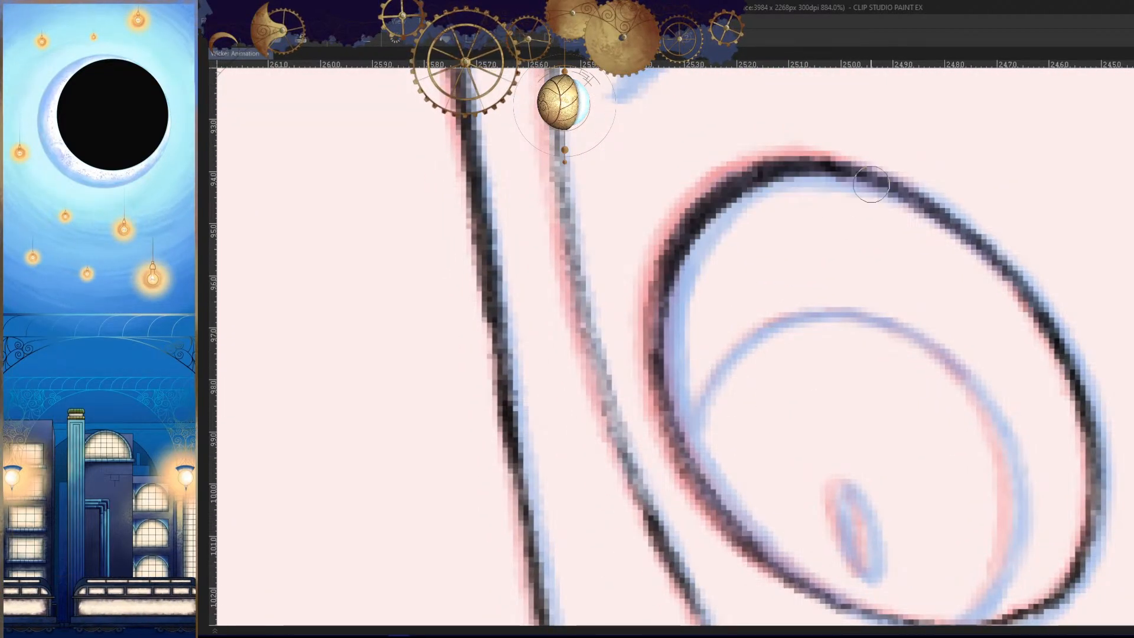
mouse_move(871, 182)
mouse_down()
mouse_move(734, 182)
mouse_move(669, 305)
mouse_up()
drag(742, 185, 672, 437)
drag(748, 241, 732, 179)
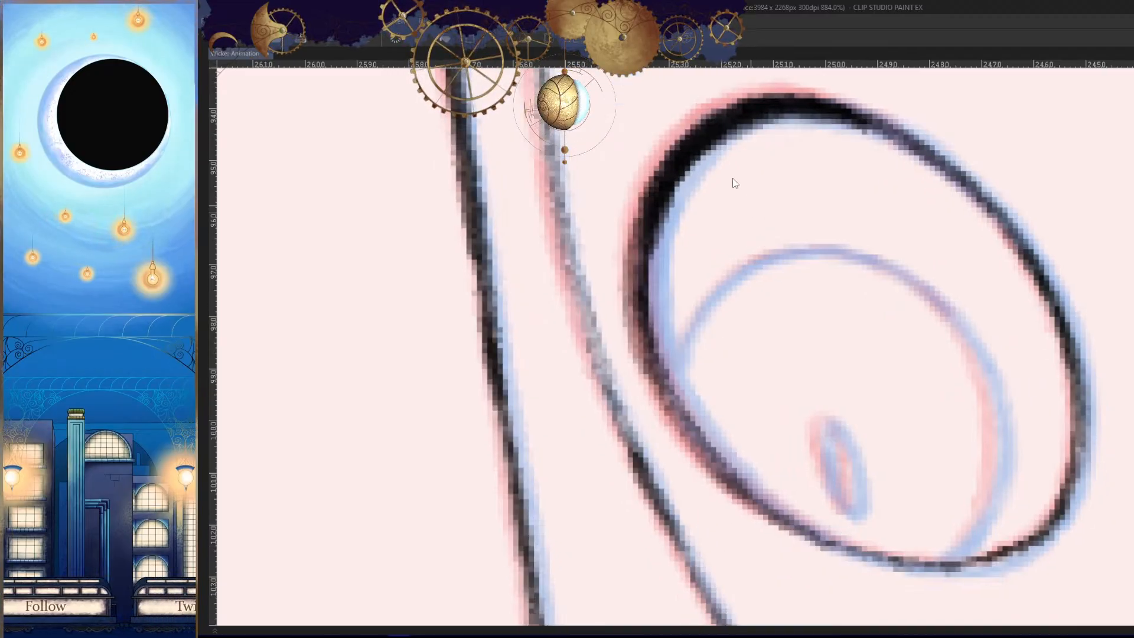
- Thicken the eye outline's outer side down to the lower edge, replacing the strokes that miss
key(ctrl+z)
drag(710, 131, 675, 376)
mouse_move(686, 195)
mouse_down()
mouse_move(663, 324)
mouse_move(683, 397)
mouse_up()
key(ctrl+z)
drag(663, 212, 683, 435)
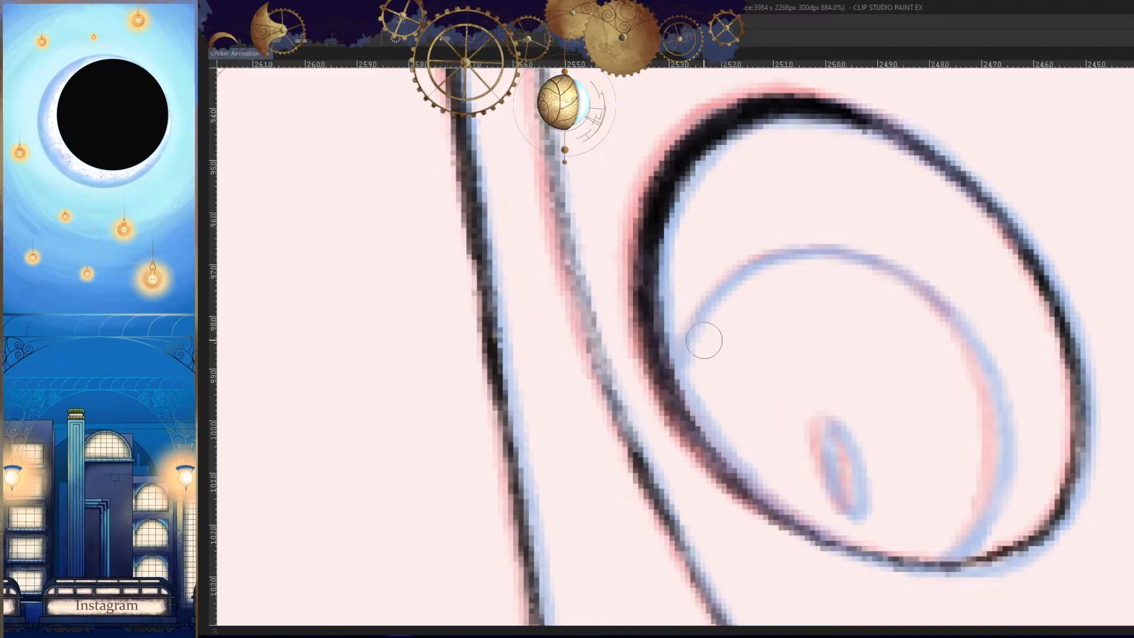
drag(658, 254, 725, 471)
- Darken the eye outline's upper inner edge on the unmirrored canvas, comparing it with the mirrored view
key(h)
key(h)
drag(792, 188, 862, 225)
key(h)
mouse_move(724, 179)
mouse_down()
mouse_move(1004, 187)
mouse_move(683, 311)
mouse_up()
drag(949, 152, 683, 349)
key(h)
drag(806, 255, 984, 240)
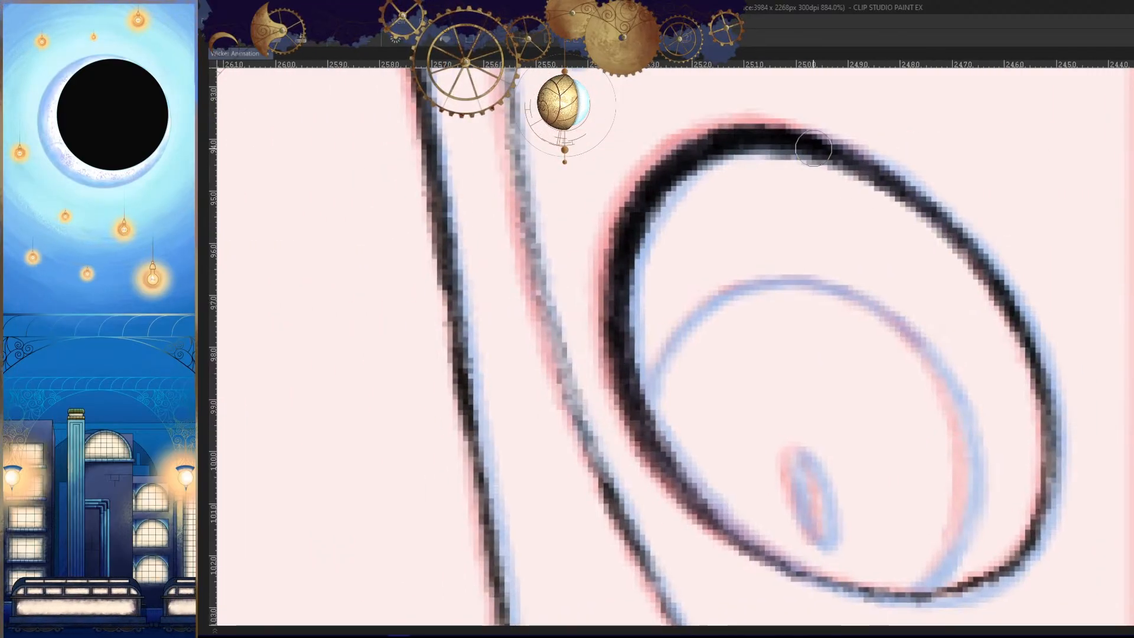
- Widen the eye outline outward along its upper outer curve, undoing the strokes that miss, and unmirror the canvas
mouse_move(697, 139)
mouse_down()
mouse_move(610, 280)
mouse_move(658, 435)
mouse_up()
key(ctrl+z)
key(ctrl+z)
drag(709, 143, 607, 354)
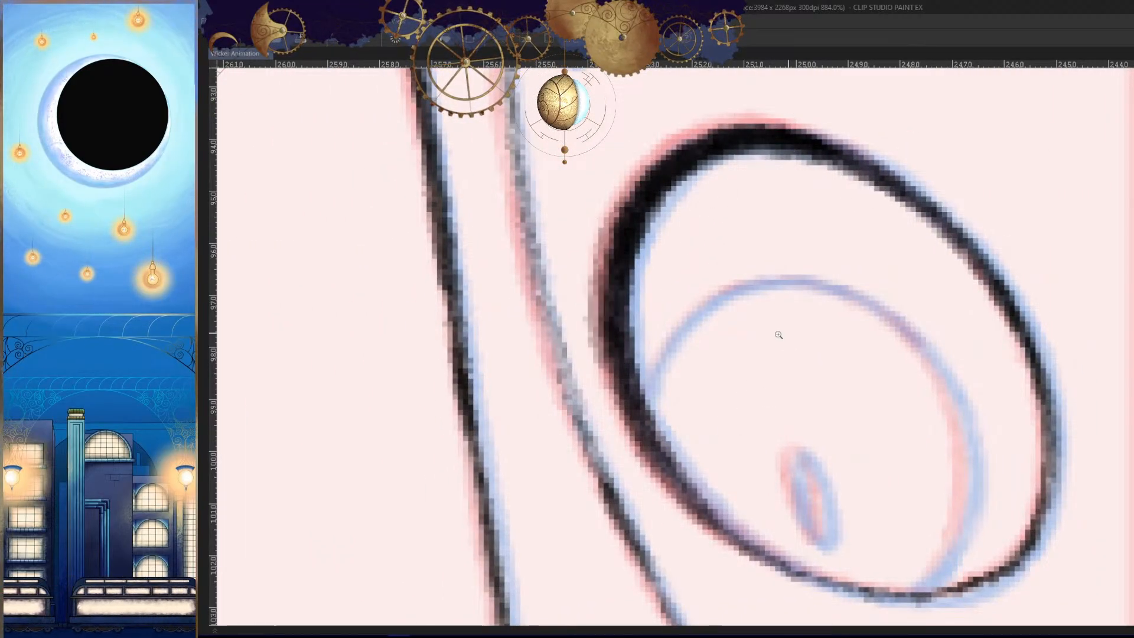
drag(777, 302, 1057, 248)
key(h)
mouse_move(604, 415)
mouse_down()
mouse_move(884, 458)
mouse_move(881, 356)
mouse_up()
scroll(854, 254, up, 15)
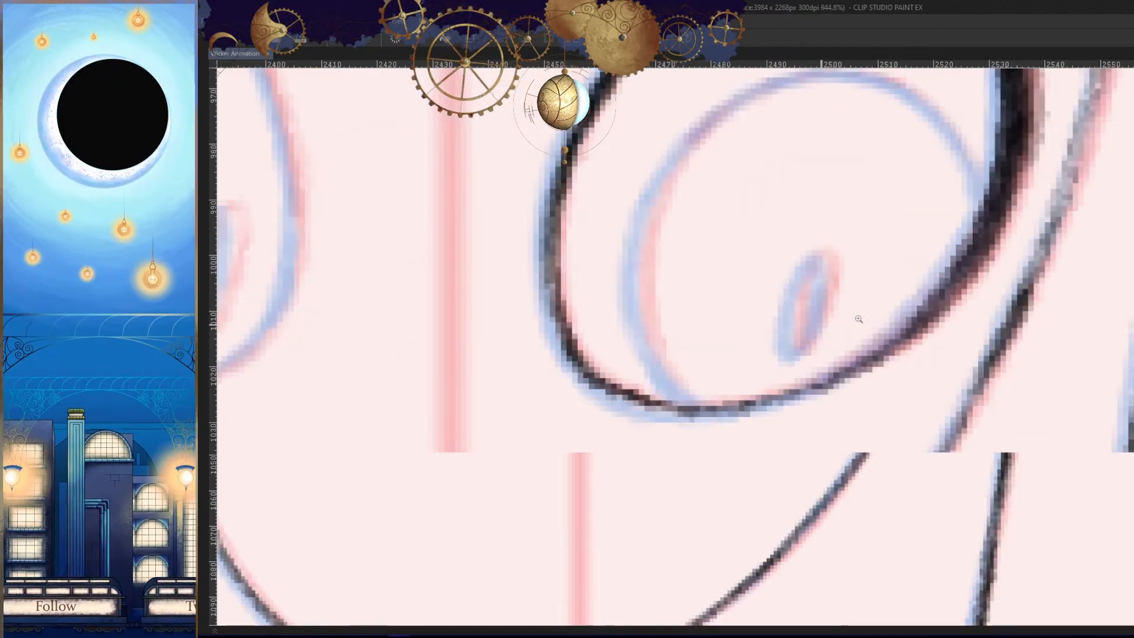
- Trace the narrow oval highlight inside the iris between the light table lines, replacing the strokes that miss
drag(847, 131, 781, 404)
key(ctrl+z)
drag(845, 136, 805, 384)
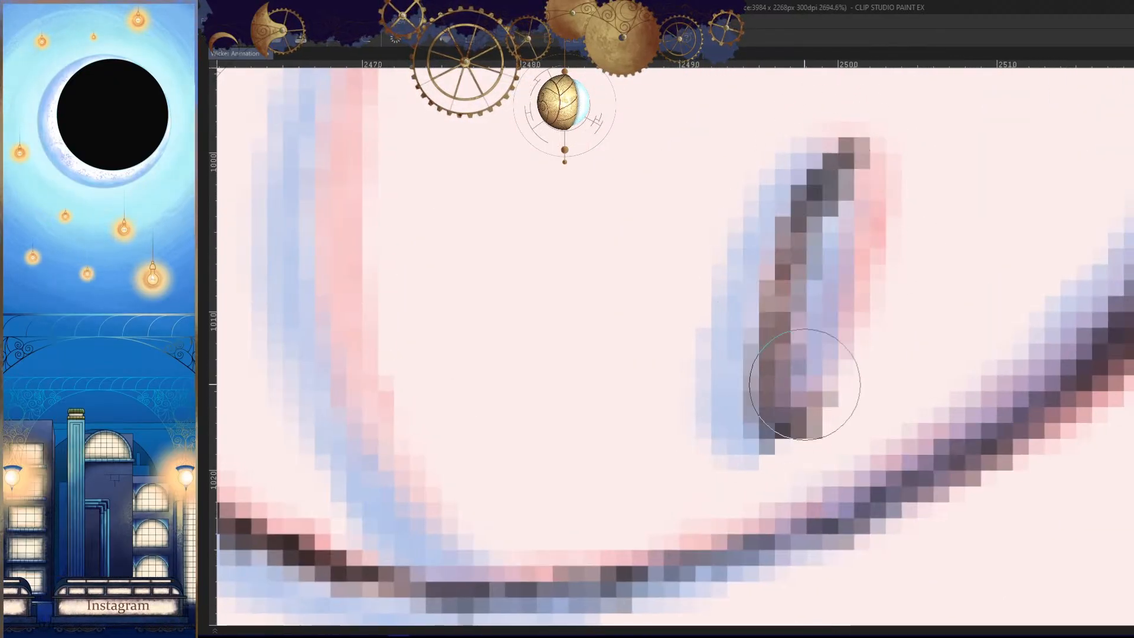
key(ctrl+z)
mouse_move(845, 160)
mouse_down()
mouse_move(817, 301)
mouse_move(853, 154)
mouse_move(747, 399)
mouse_move(869, 163)
mouse_move(780, 252)
mouse_move(749, 351)
mouse_move(856, 205)
mouse_move(842, 206)
mouse_up()
scroll(842, 207, down, 12)
mouse_move(870, 346)
mouse_down()
mouse_move(912, 458)
mouse_move(921, 425)
mouse_up()
scroll(922, 425, down, 2)
scroll(894, 323, up, 10)
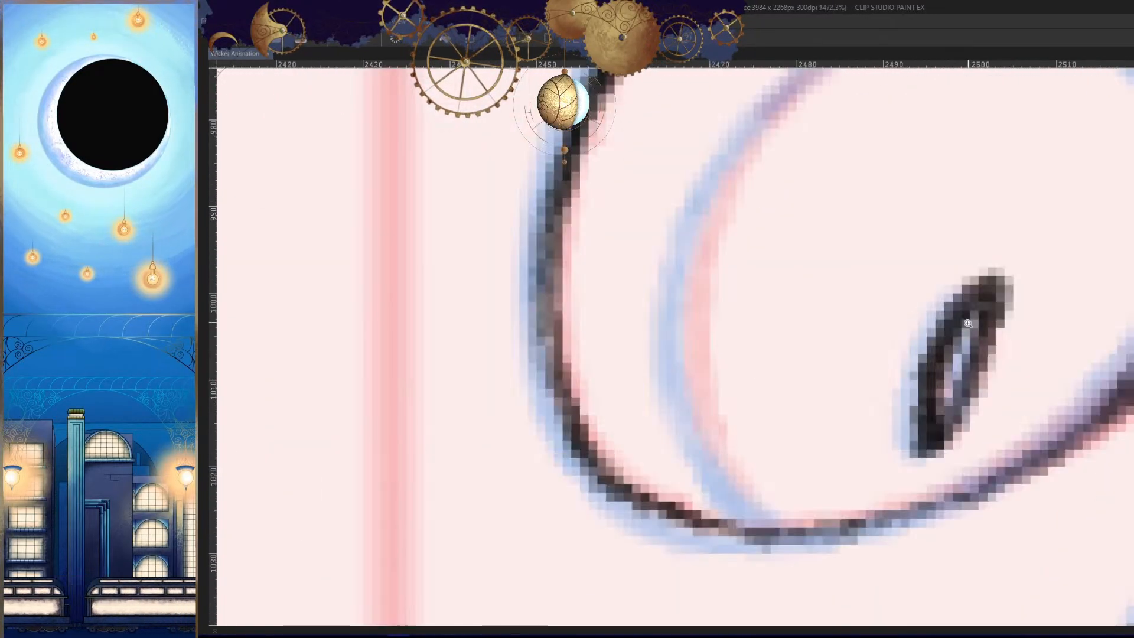
- Darken and touch up both sides of the narrow oval highlight, checking it against the whole face
mouse_move(963, 300)
mouse_down()
mouse_move(918, 376)
mouse_move(930, 393)
mouse_up()
key(ctrl+z)
drag(927, 286, 916, 407)
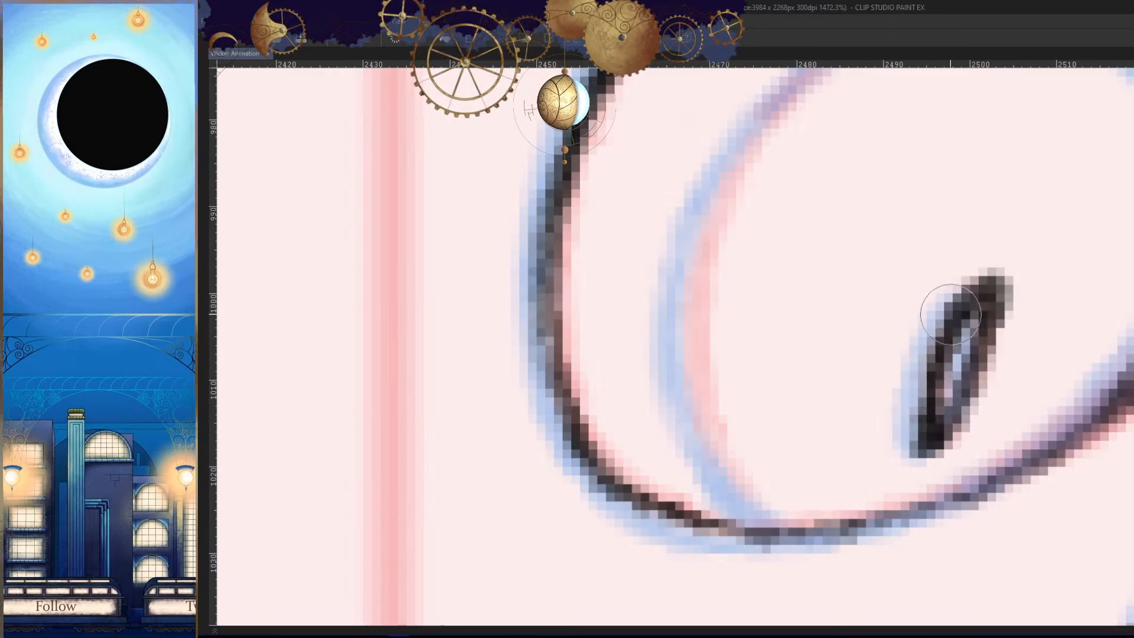
mouse_move(950, 314)
mouse_down()
mouse_move(936, 421)
mouse_move(970, 370)
mouse_up()
scroll(969, 370, down, 8)
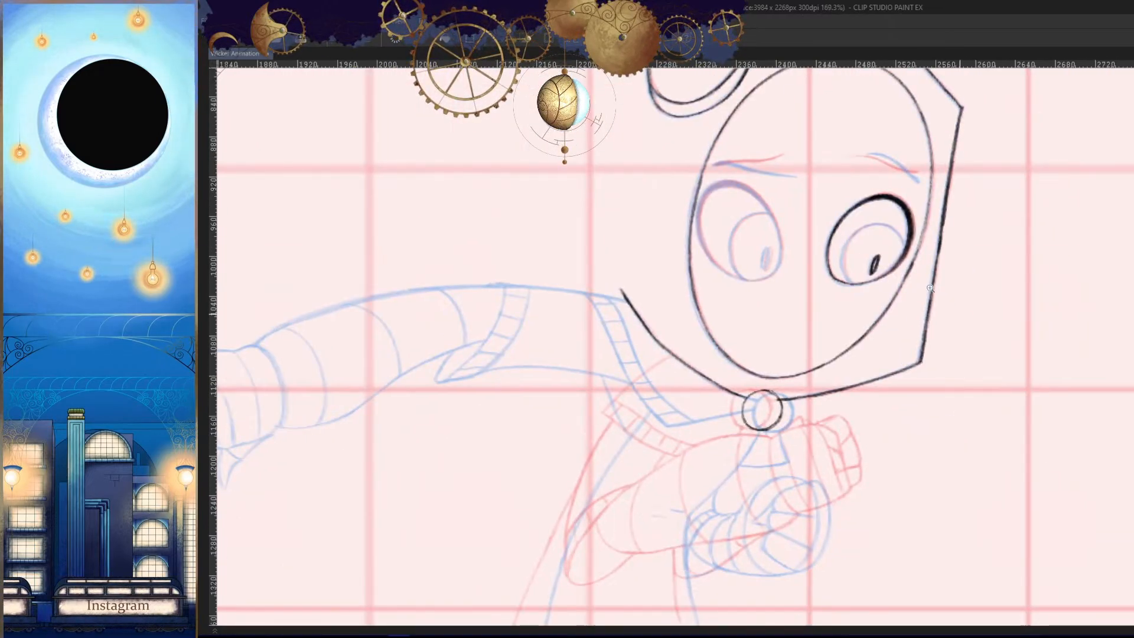
scroll(802, 236, up, 8)
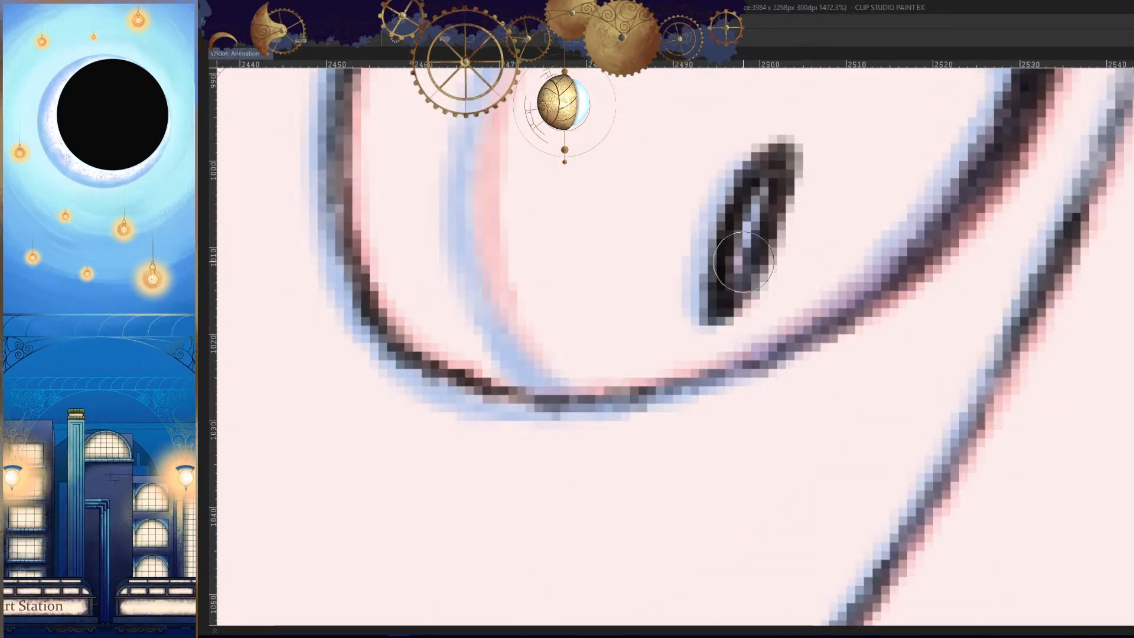
drag(743, 262, 735, 283)
scroll(907, 330, down, 8)
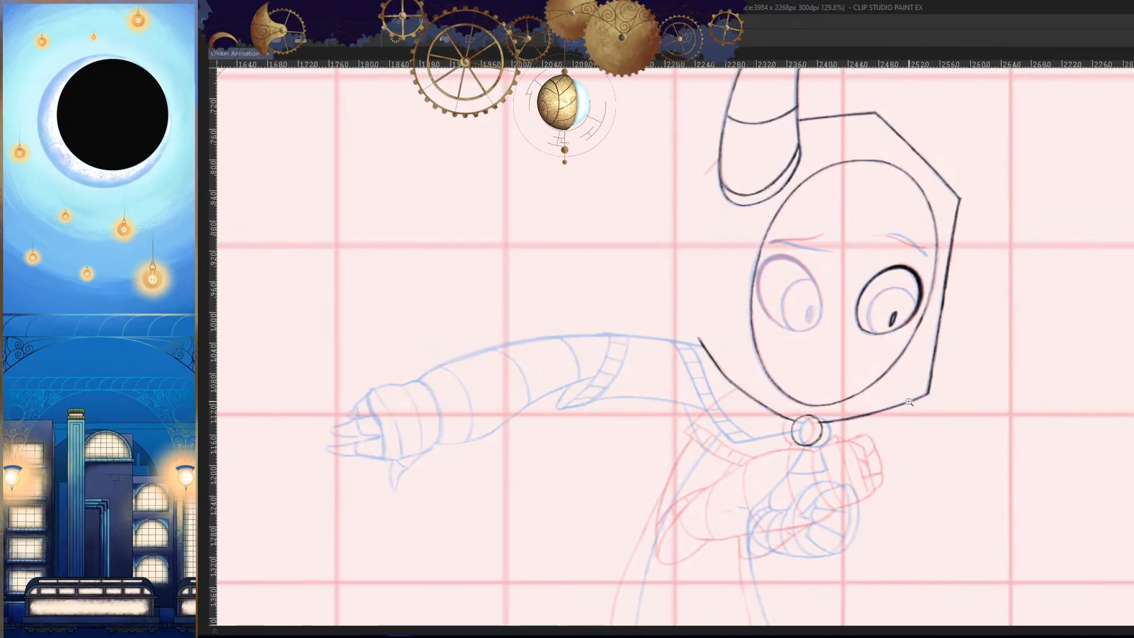
- Trace the iris's upper arc from the eye's outer edge, using the mirrored canvas to redraw the missed stroke
scroll(909, 402, up, 7)
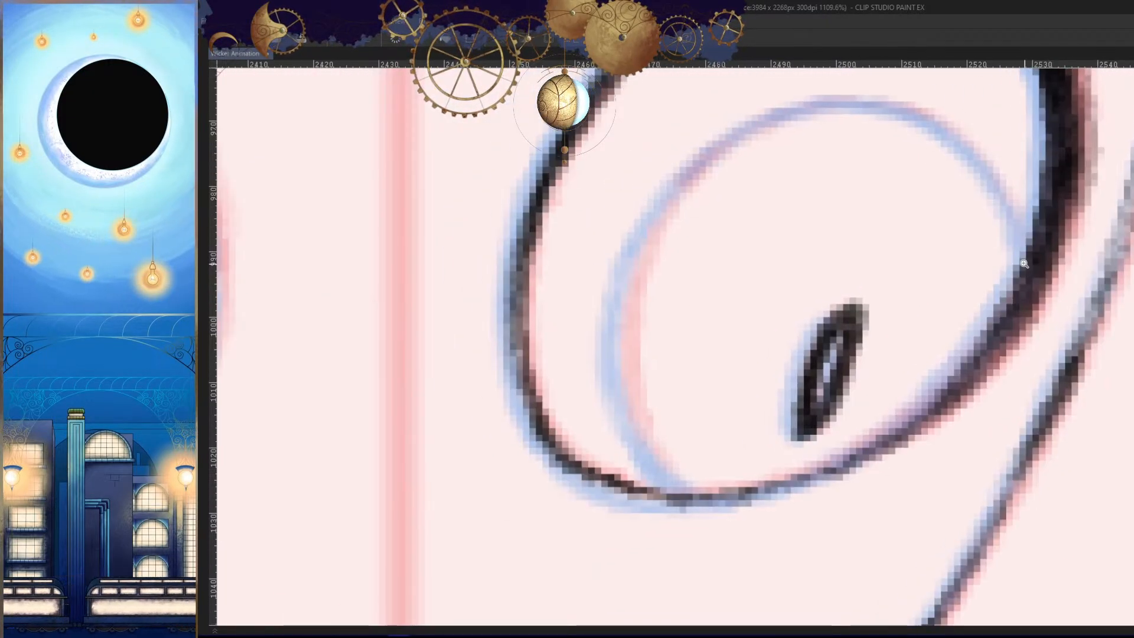
mouse_move(1010, 197)
mouse_down()
mouse_move(838, 107)
mouse_move(655, 199)
mouse_move(642, 242)
mouse_up()
key(h)
key(ctrl+z)
drag(857, 102, 641, 283)
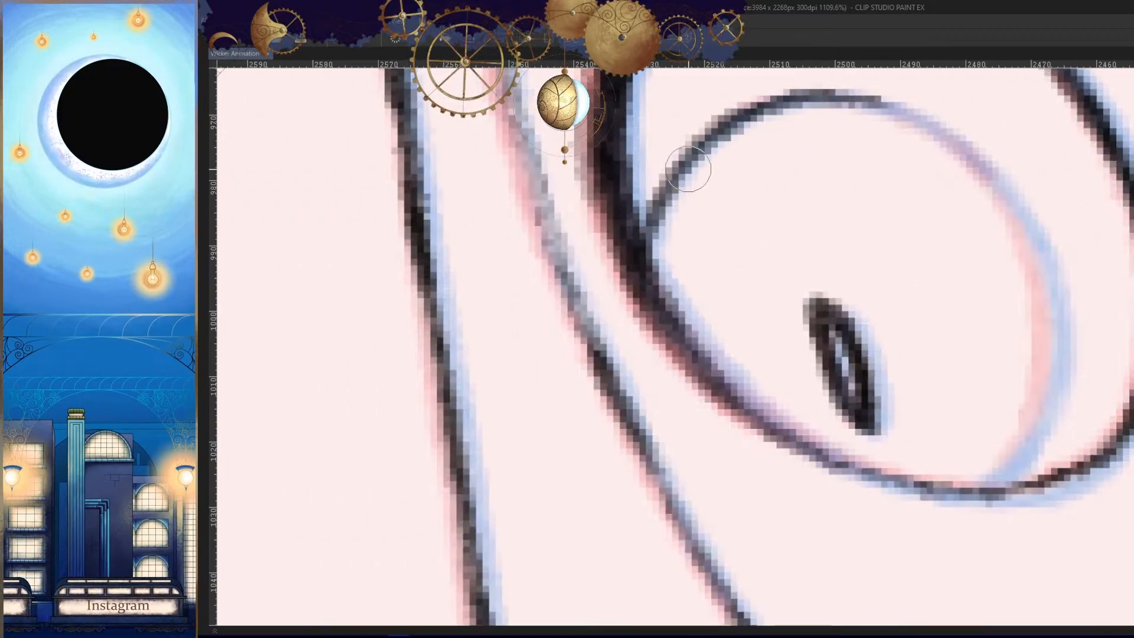
drag(688, 169, 644, 260)
key(h)
- Trace the iris's inner side as it curves downward between the light table lines
drag(777, 171, 970, 209)
drag(909, 136, 663, 404)
mouse_move(712, 265)
mouse_down()
mouse_move(662, 338)
mouse_move(722, 508)
mouse_up()
drag(711, 365, 711, 207)
key(ctrl+z)
- Trace the iris's lower inner curve down to the eye outline, undoing the strokes that miss or overshoot
drag(690, 130, 736, 407)
key(ctrl+z)
mouse_move(672, 167)
mouse_down()
mouse_move(753, 362)
mouse_move(663, 187)
mouse_move(741, 365)
mouse_move(667, 289)
mouse_move(770, 396)
mouse_up()
key(ctrl+z)
key(ctrl+z)
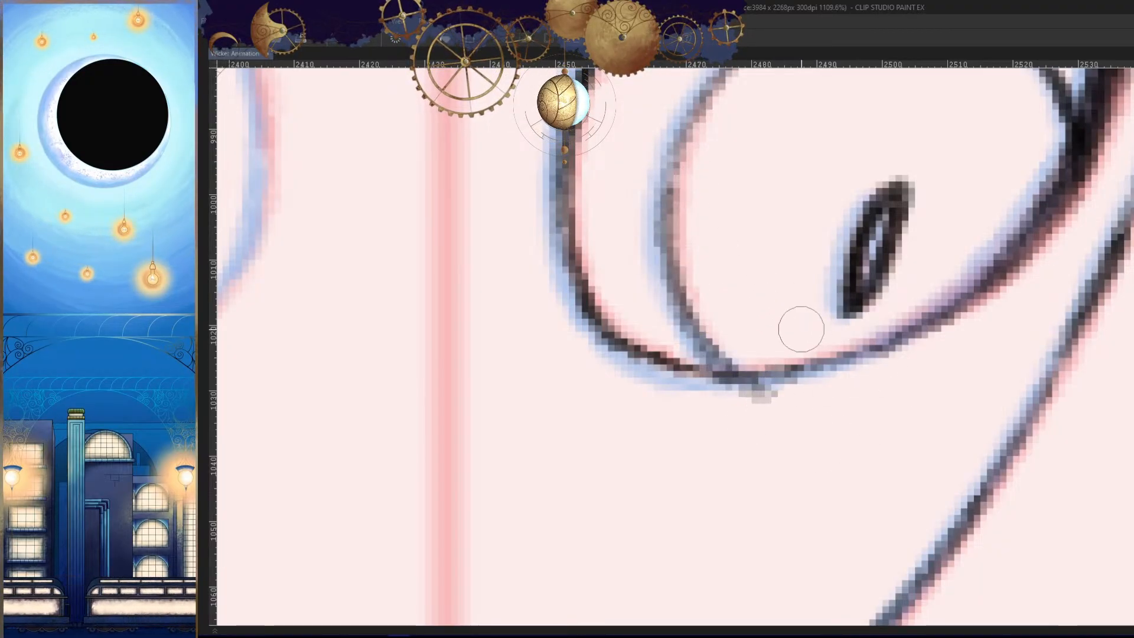
key(ctrl+z)
drag(668, 165, 753, 396)
key(ctrl+z)
drag(665, 183, 736, 363)
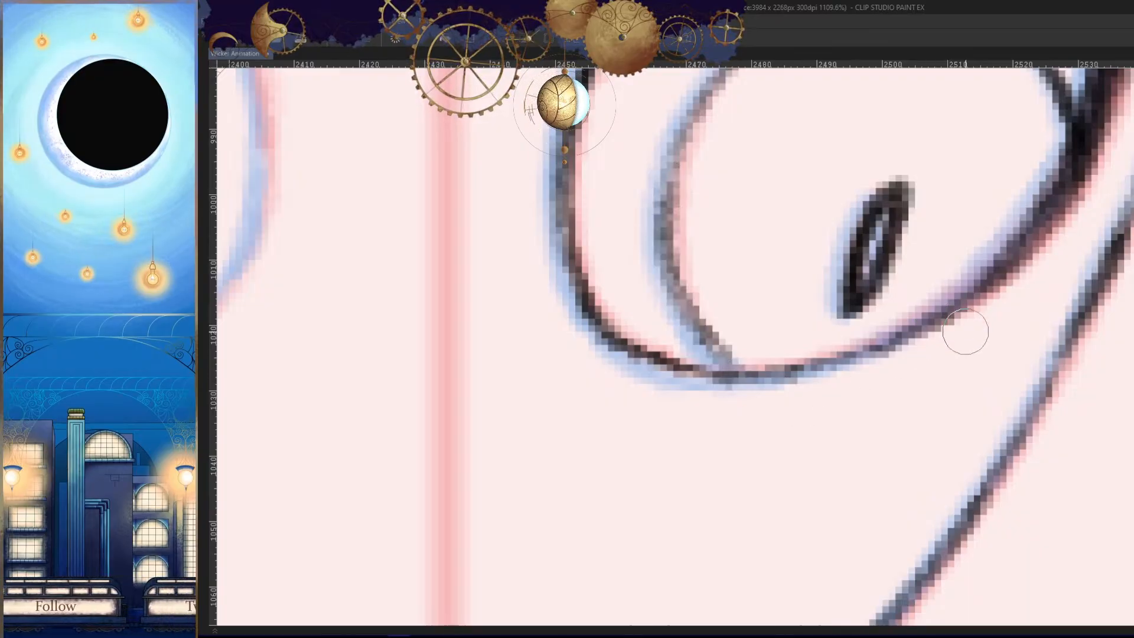
- Darken the iris's inner side from its upper curve to its lower end, working in mirrored and unmirrored views
key(h)
scroll(966, 331, up, 3)
mouse_move(785, 276)
mouse_down()
mouse_move(753, 307)
mouse_move(774, 320)
mouse_move(739, 385)
mouse_up()
key(h)
drag(815, 260, 849, 483)
drag(873, 105, 708, 352)
drag(764, 262, 716, 501)
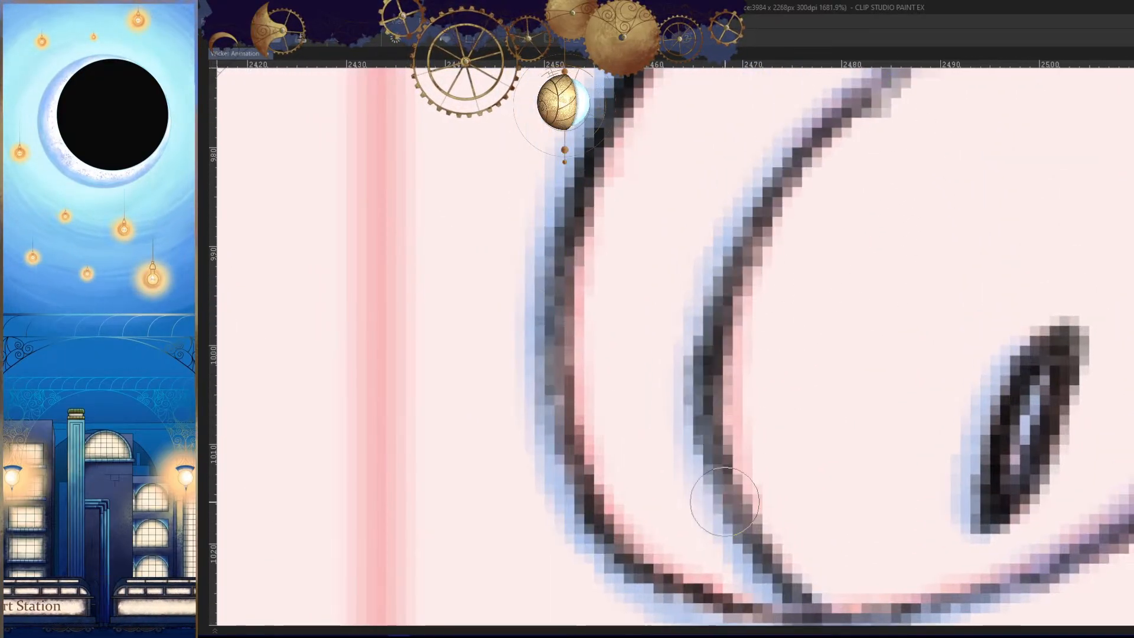
- Undo the last stroke and trace the gap joining the iris's top arc to its inner side
key(h)
key(ctrl+z)
drag(860, 341, 757, 342)
key(h)
drag(798, 222, 879, 224)
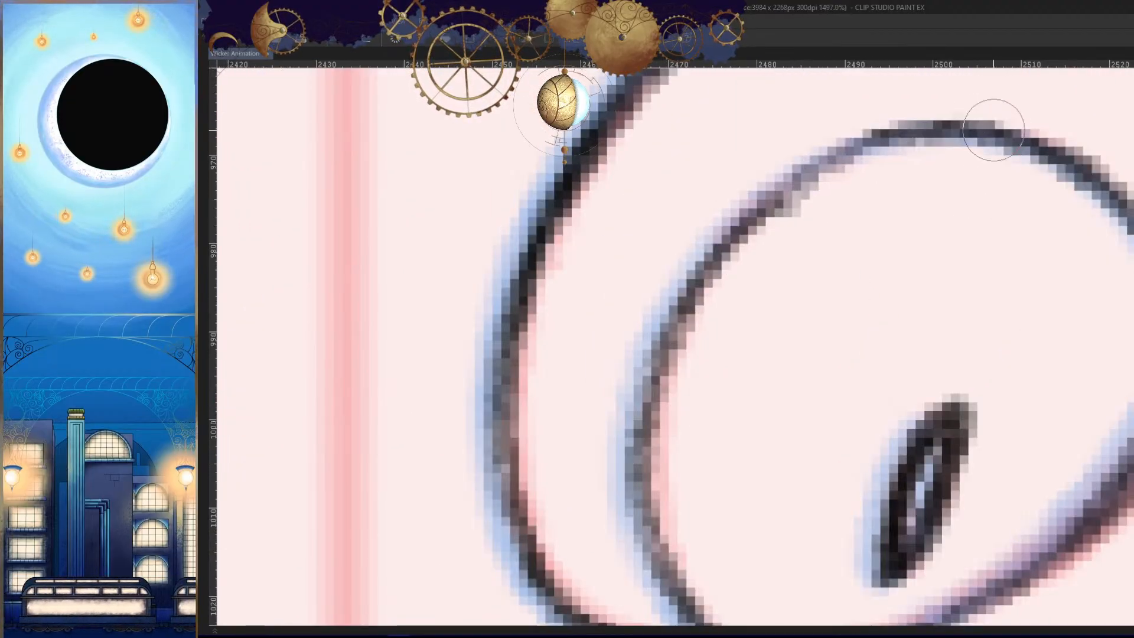
mouse_move(994, 130)
mouse_down()
mouse_move(672, 387)
mouse_move(812, 160)
mouse_move(681, 325)
mouse_up()
key(ctrl+z)
drag(817, 161, 645, 487)
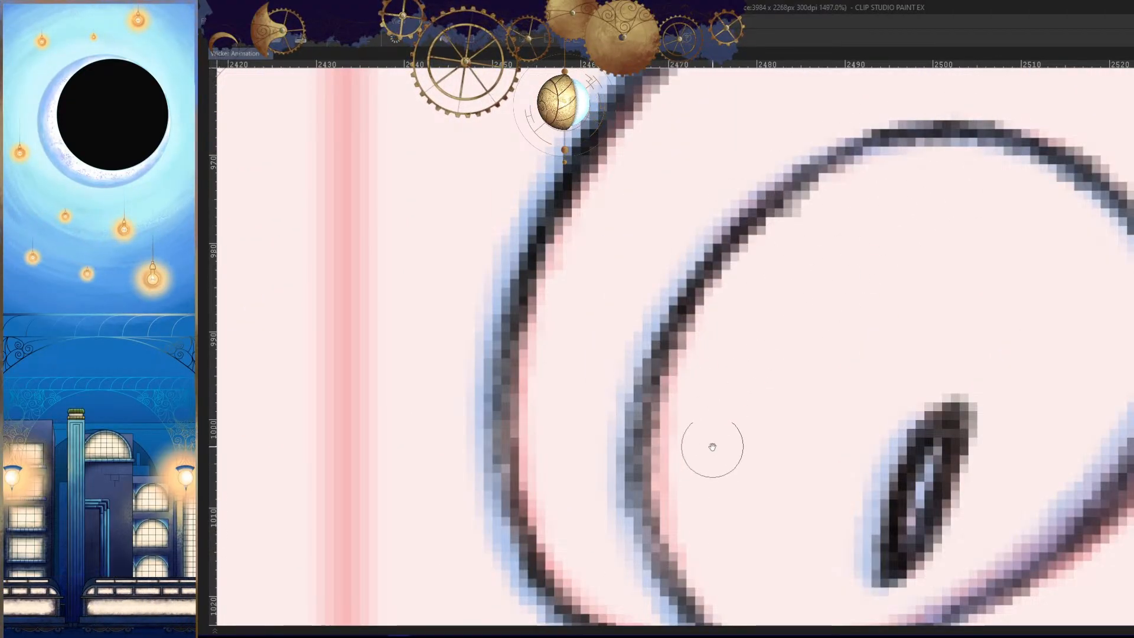
- Redo the dark stroke along the iris's upper inner curve and extend it down the inner side
drag(712, 447, 745, 344)
key(ctrl+z)
drag(772, 137, 657, 402)
drag(740, 405, 723, 485)
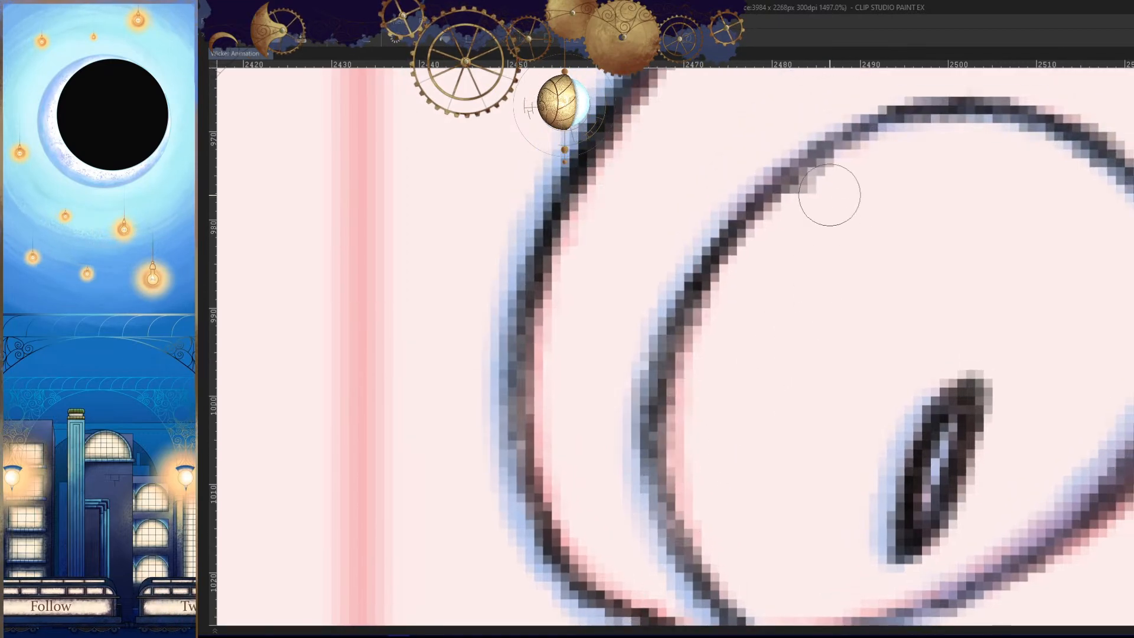
drag(769, 388, 784, 298)
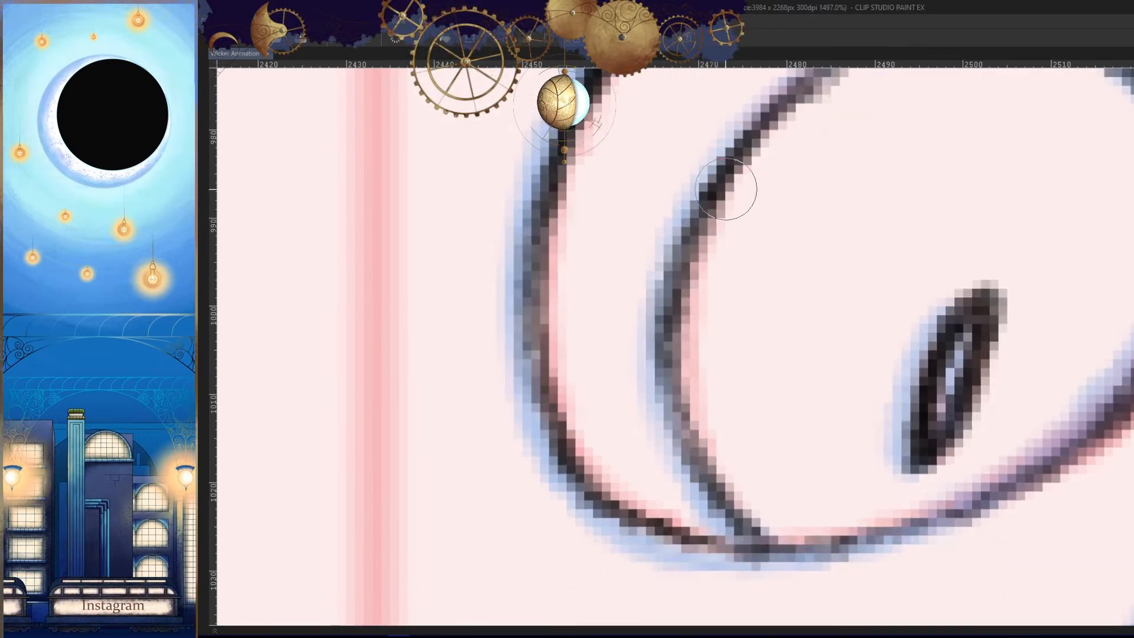
drag(726, 190, 666, 308)
- Touch up the iris's inner curve after comparing it in the mirrored view
key(h)
mouse_move(851, 221)
mouse_down()
mouse_move(863, 362)
mouse_move(878, 357)
mouse_up()
key(h)
drag(712, 297, 753, 296)
drag(758, 239, 643, 317)
drag(733, 256, 632, 332)
mouse_move(746, 404)
mouse_down()
mouse_move(780, 337)
mouse_move(723, 369)
mouse_up()
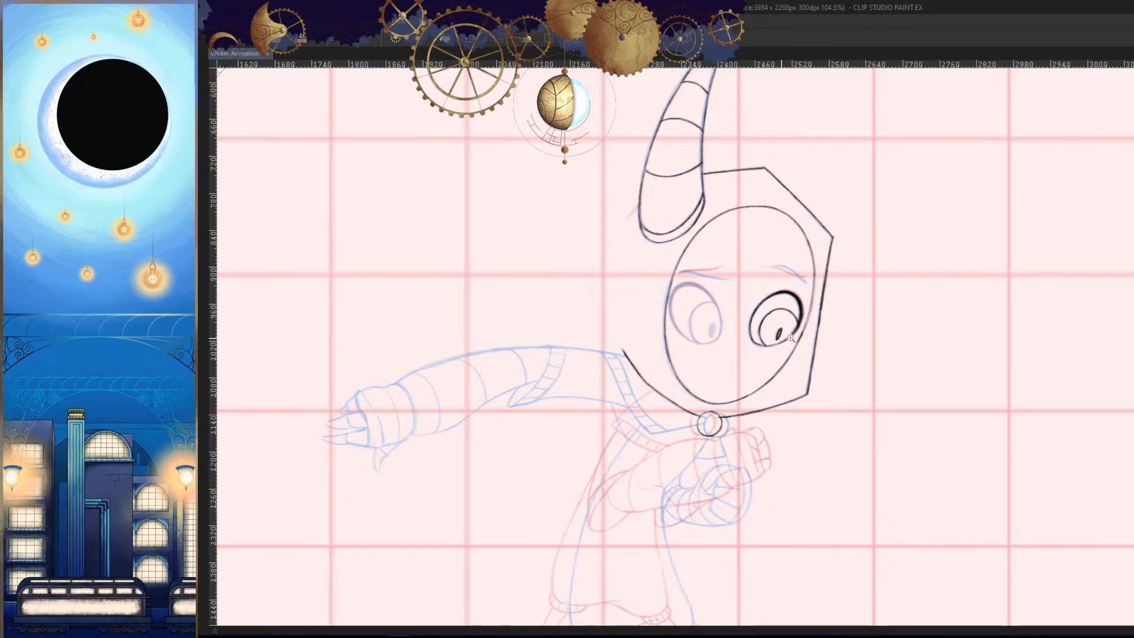
- Draw the eyebrow above the finished eye on the mirrored canvas, midway between the light table lines, and unmirror
mouse_move(791, 338)
mouse_down()
mouse_move(839, 340)
mouse_move(793, 302)
mouse_move(866, 271)
mouse_move(657, 171)
mouse_move(554, 164)
mouse_up()
key(h)
drag(664, 344, 910, 342)
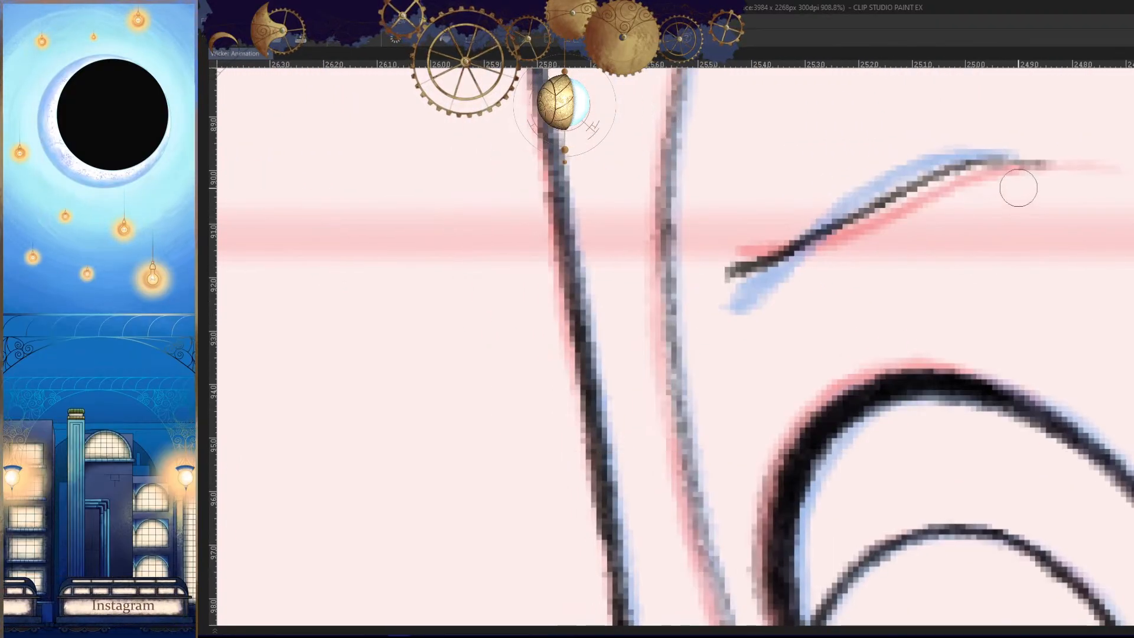
mouse_move(1018, 188)
mouse_down()
mouse_move(979, 183)
mouse_move(1031, 197)
mouse_move(1033, 185)
mouse_move(781, 246)
mouse_move(806, 239)
mouse_move(707, 290)
mouse_move(731, 281)
mouse_move(766, 292)
mouse_move(762, 268)
mouse_move(699, 303)
mouse_move(761, 288)
mouse_move(743, 298)
mouse_move(810, 235)
mouse_move(942, 204)
mouse_up()
mouse_move(871, 222)
mouse_down()
mouse_move(930, 193)
mouse_move(999, 190)
mouse_up()
drag(1028, 242, 962, 418)
key(h)
- Draw the eyebrow above the untraced eye as a wavy line between the red and blue guides, redrawing it once
mouse_move(354, 277)
mouse_down()
mouse_move(680, 251)
mouse_move(1028, 141)
mouse_move(995, 266)
mouse_up()
drag(1035, 218, 568, 230)
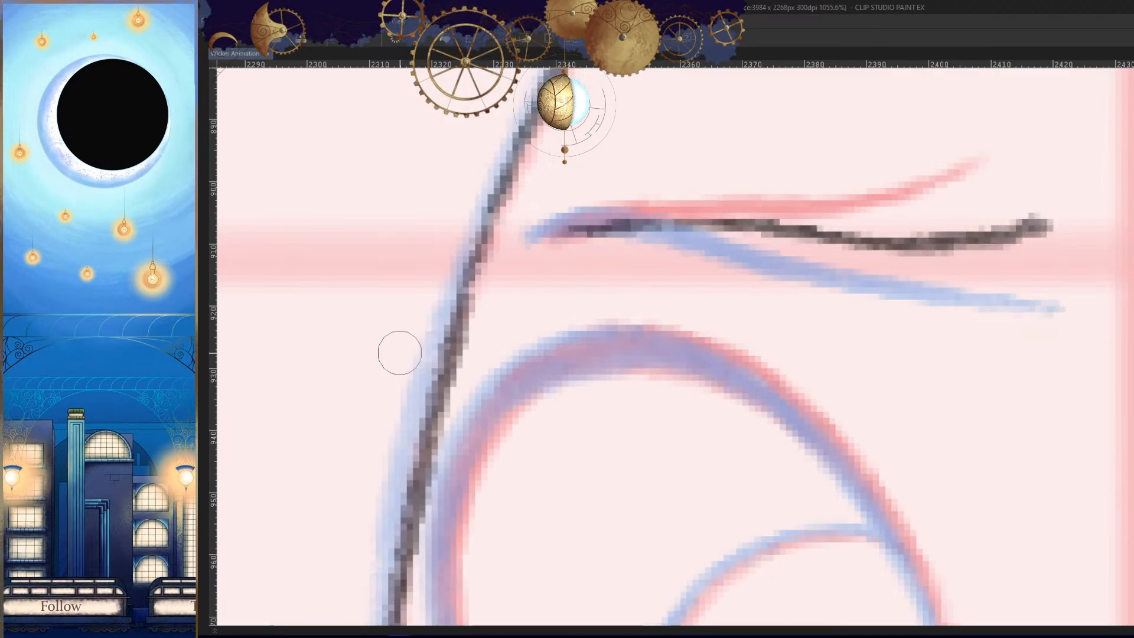
key(ctrl+z)
mouse_move(1030, 231)
mouse_down()
mouse_move(704, 212)
mouse_move(524, 231)
mouse_up()
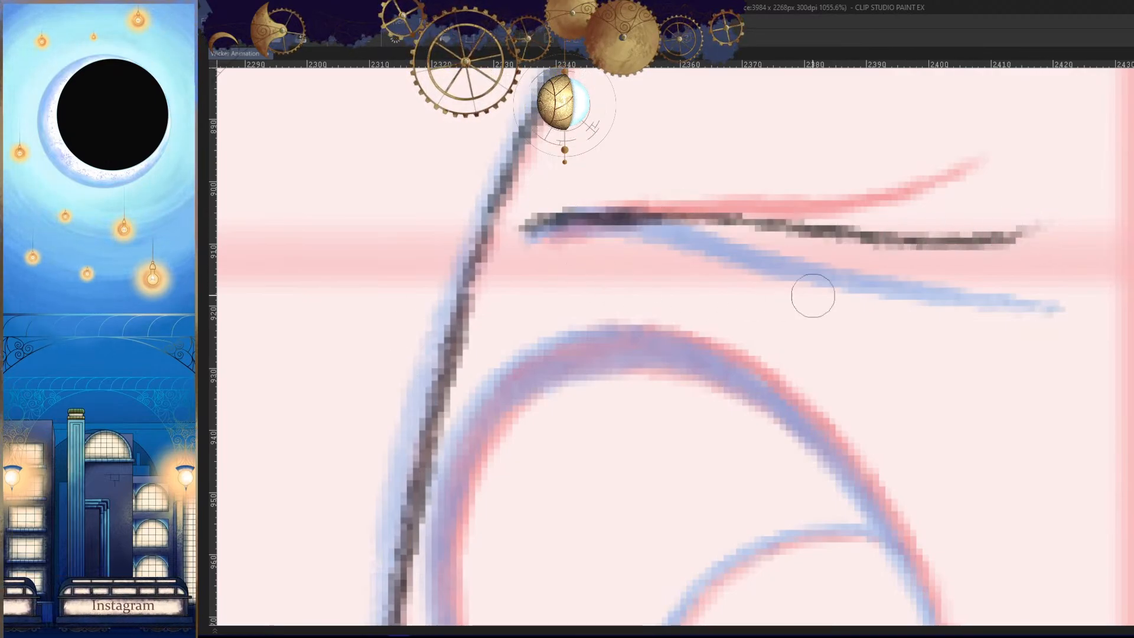
mouse_move(1050, 258)
mouse_down()
mouse_move(891, 355)
mouse_move(615, 402)
mouse_up()
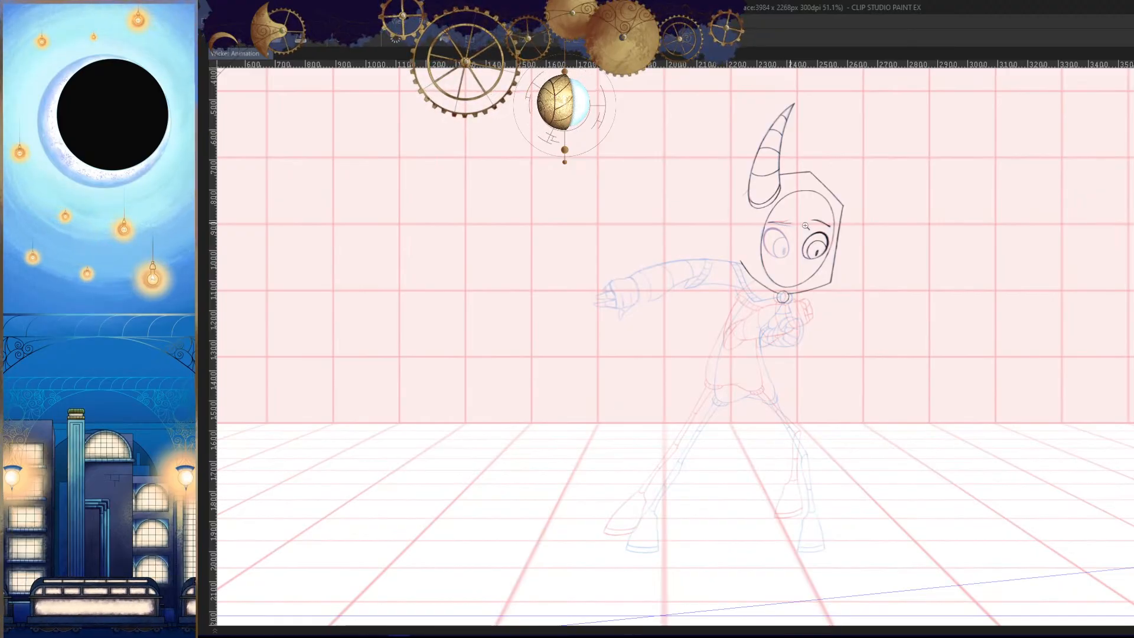
- Flip through the neighbouring frames to check how the eyebrows move between poses
drag(805, 225, 894, 302)
drag(896, 351, 1043, 415)
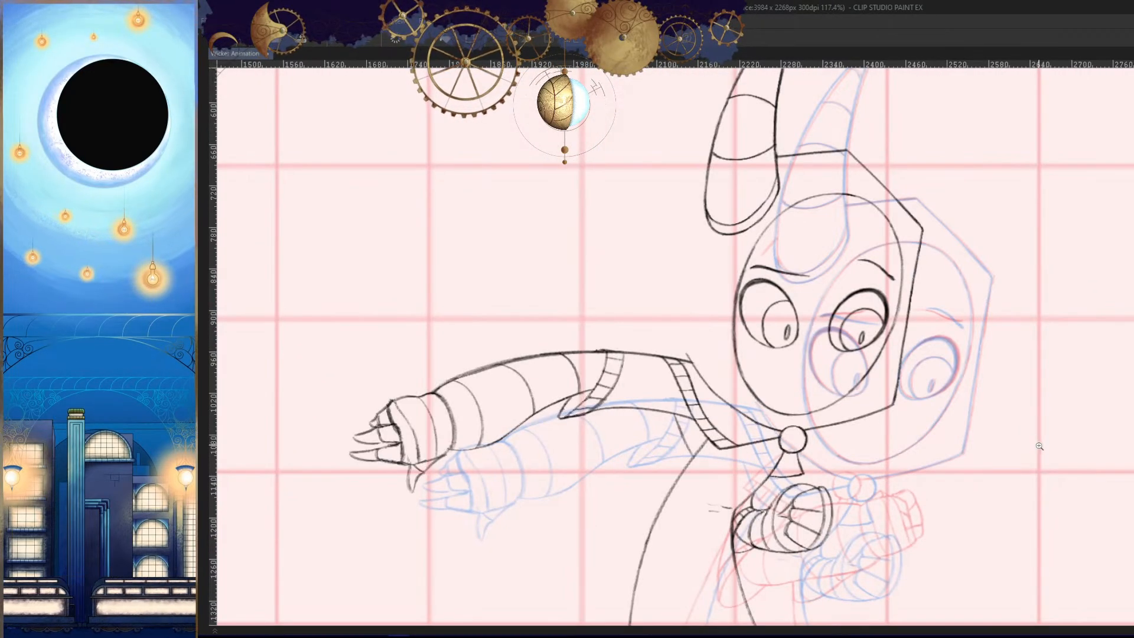
key(Right)
key(Right)
key(Left)
key(Left)
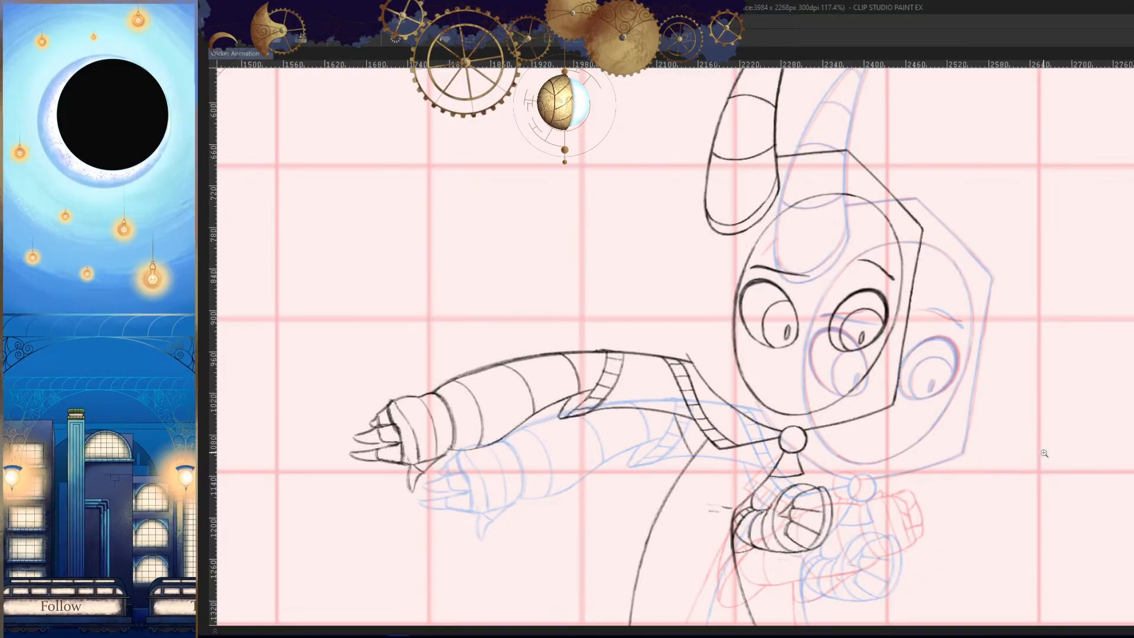
key(Right)
- Flip back and forth through the neighbouring frames to examine the motion of the redrawn eyebrow and the head
key(Right)
key(Left)
mouse_move(851, 313)
mouse_down()
mouse_move(914, 329)
mouse_move(939, 257)
mouse_up()
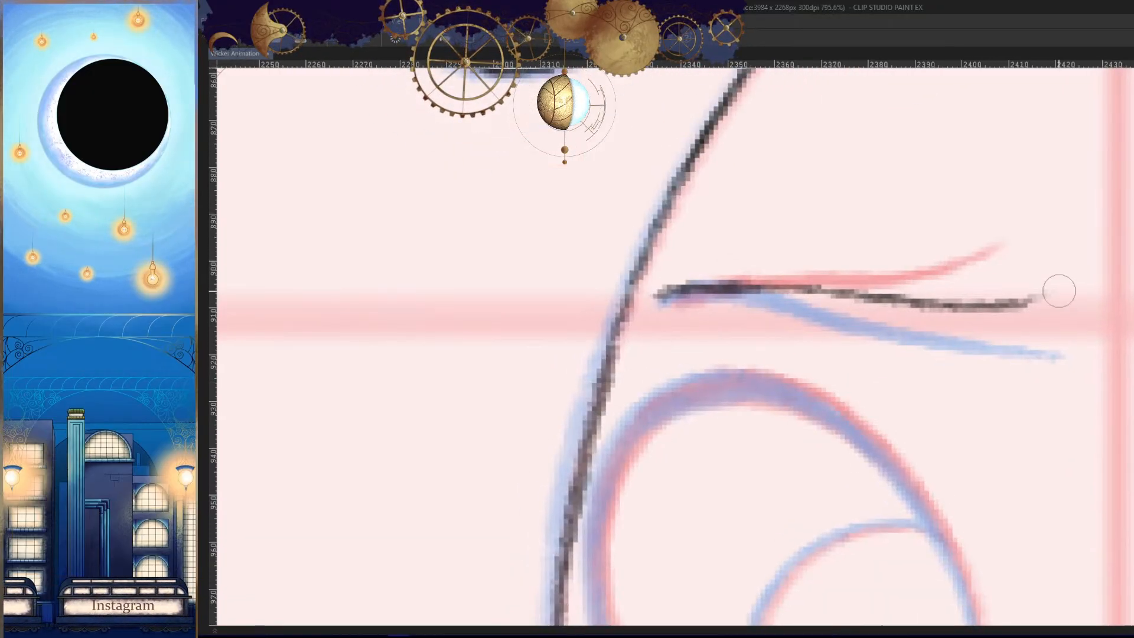
- Undo the eyebrow above the untraced eye and redraw it with its inner end curving upward
key(ctrl+z)
key(ctrl+z)
mouse_move(877, 298)
mouse_down()
mouse_move(1033, 263)
mouse_move(845, 295)
mouse_up()
key(ctrl+z)
mouse_move(989, 290)
mouse_down()
mouse_move(837, 289)
mouse_move(904, 288)
mouse_up()
drag(959, 351, 1019, 411)
key(Right)
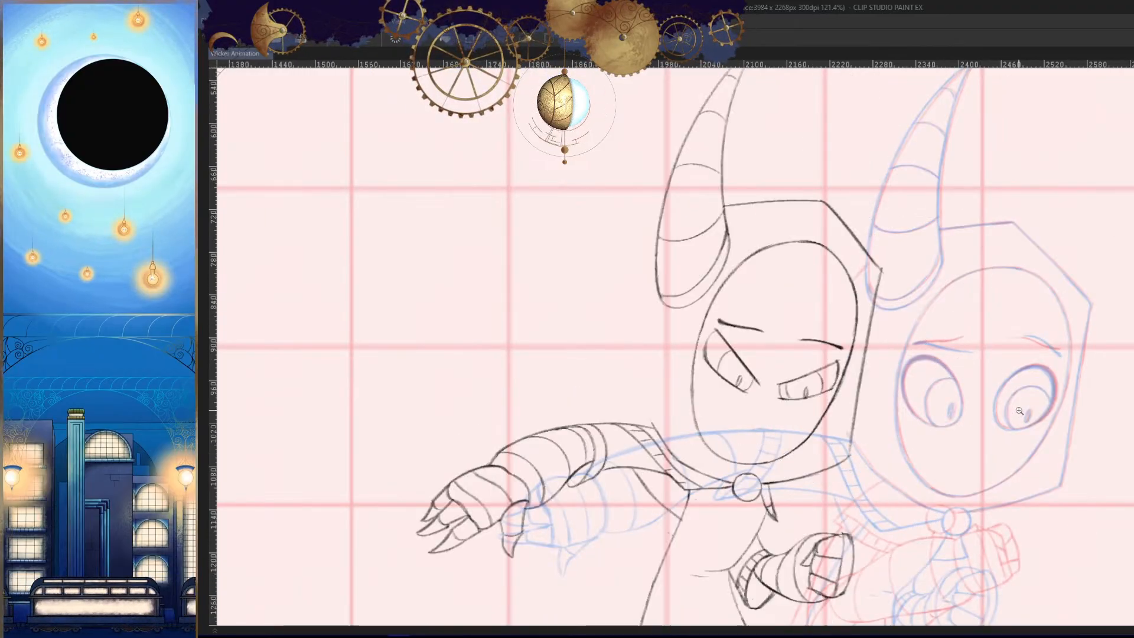
key(Right)
key(Right)
key(Left)
key(Left)
key(Left)
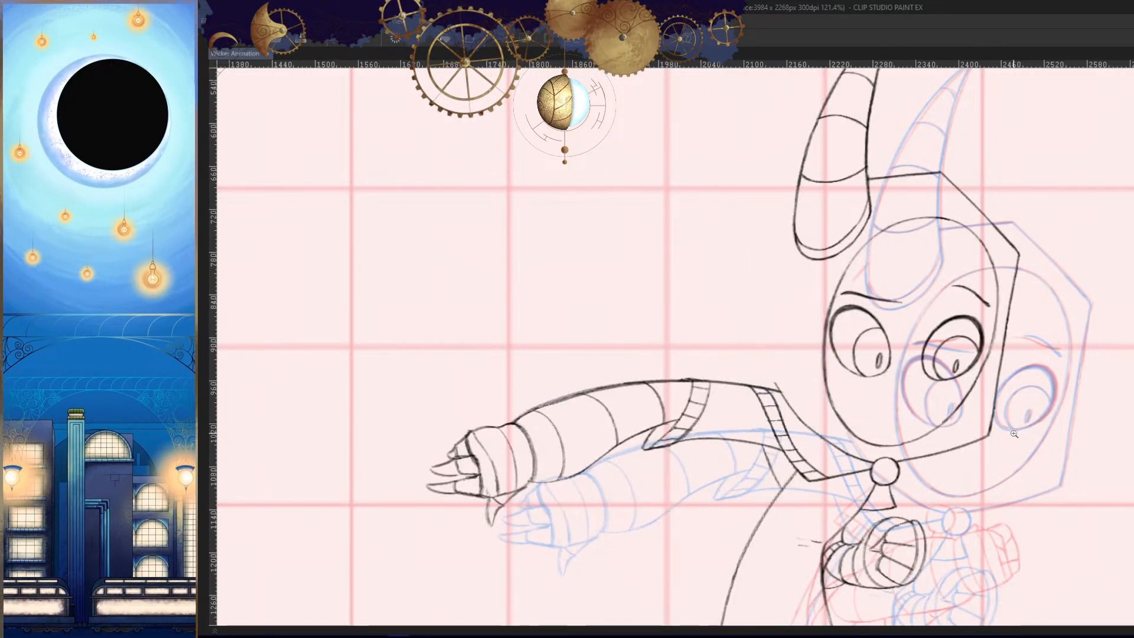
key(Right)
key(Left)
key(Right)
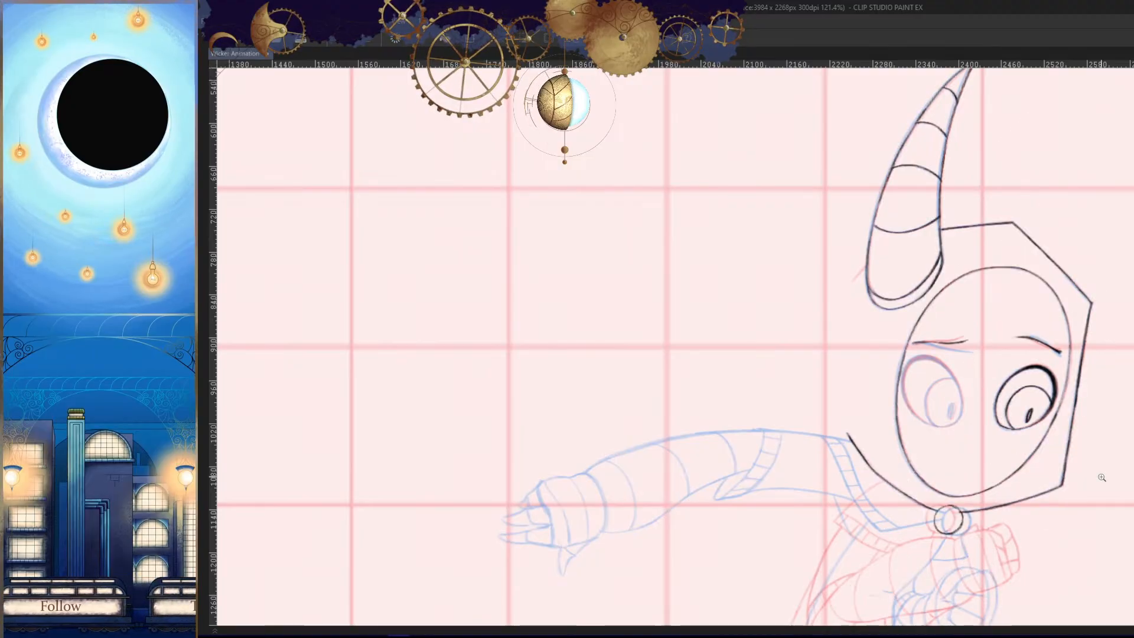
key(Right)
key(Right)
key(Left)
key(Left)
key(Left)
key(Right)
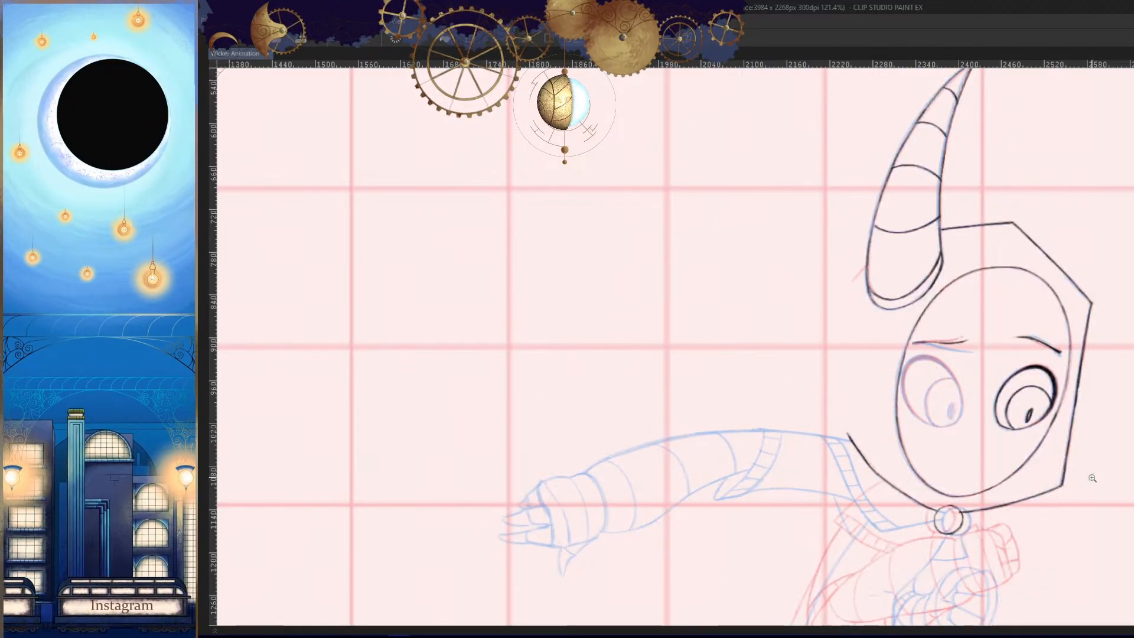
key(Right)
key(Left)
- Mirror the canvas and trace the thick upper edge of the second eye's outline
drag(1096, 477, 970, 341)
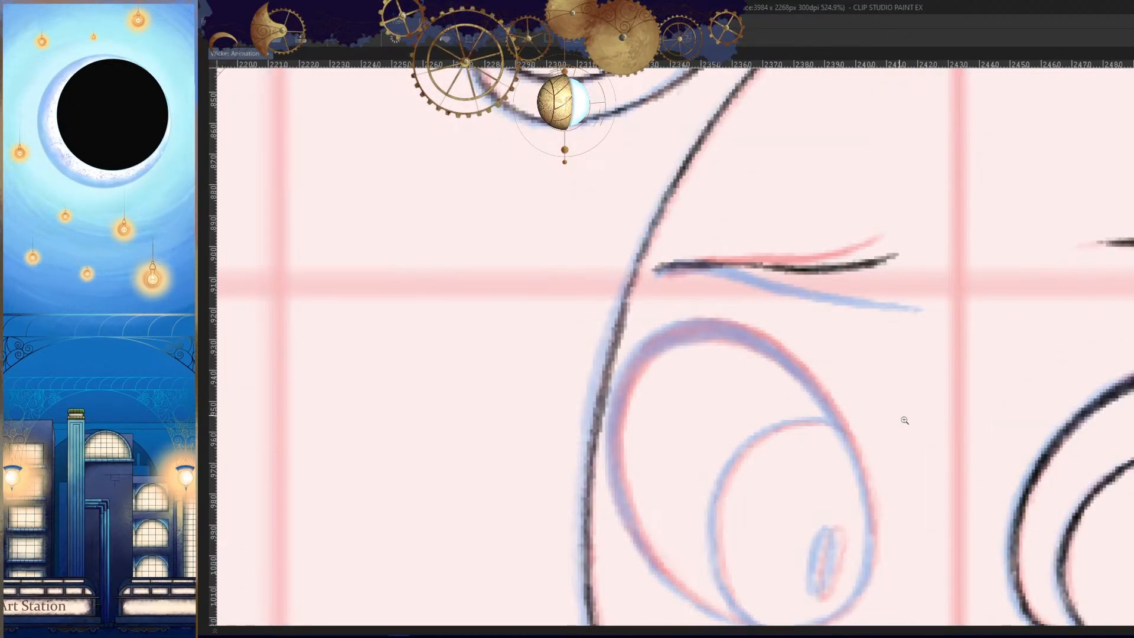
key(h)
drag(905, 420, 815, 336)
drag(1025, 443, 1050, 416)
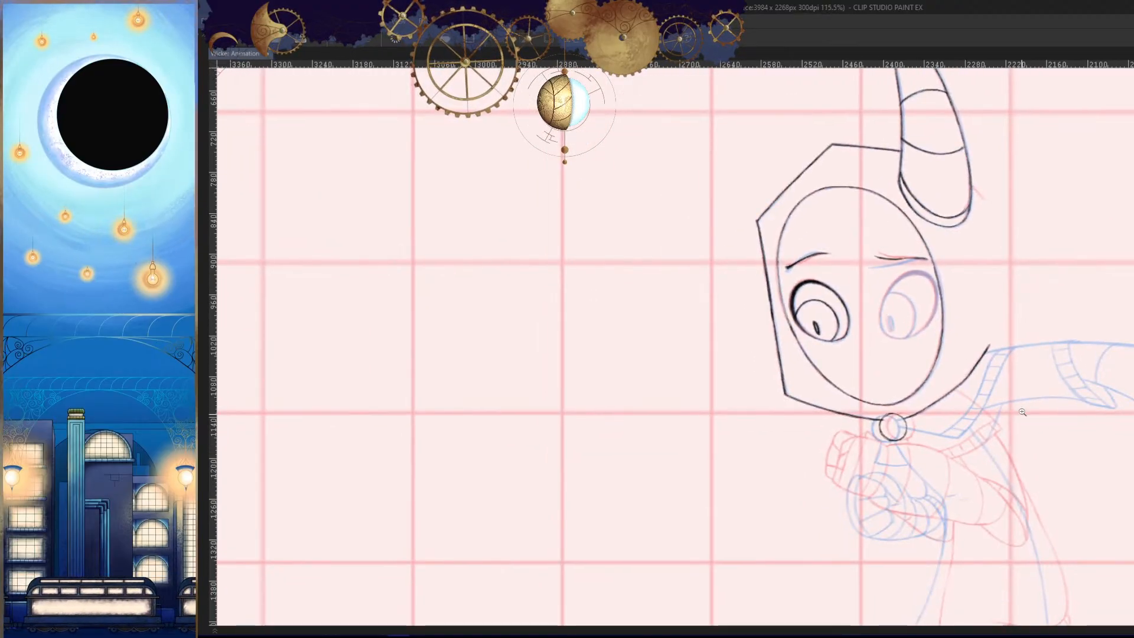
mouse_move(937, 263)
mouse_down()
mouse_move(955, 172)
mouse_move(749, 197)
mouse_up()
key(ctrl+z)
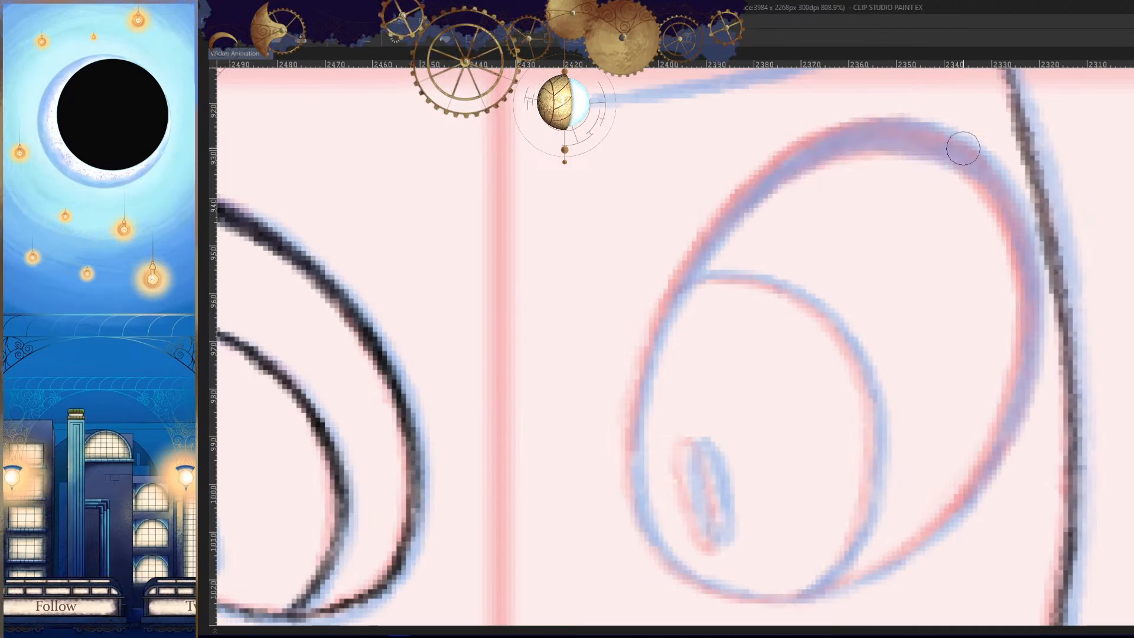
mouse_move(967, 157)
mouse_down()
mouse_move(812, 145)
mouse_move(769, 180)
mouse_up()
drag(842, 137, 676, 281)
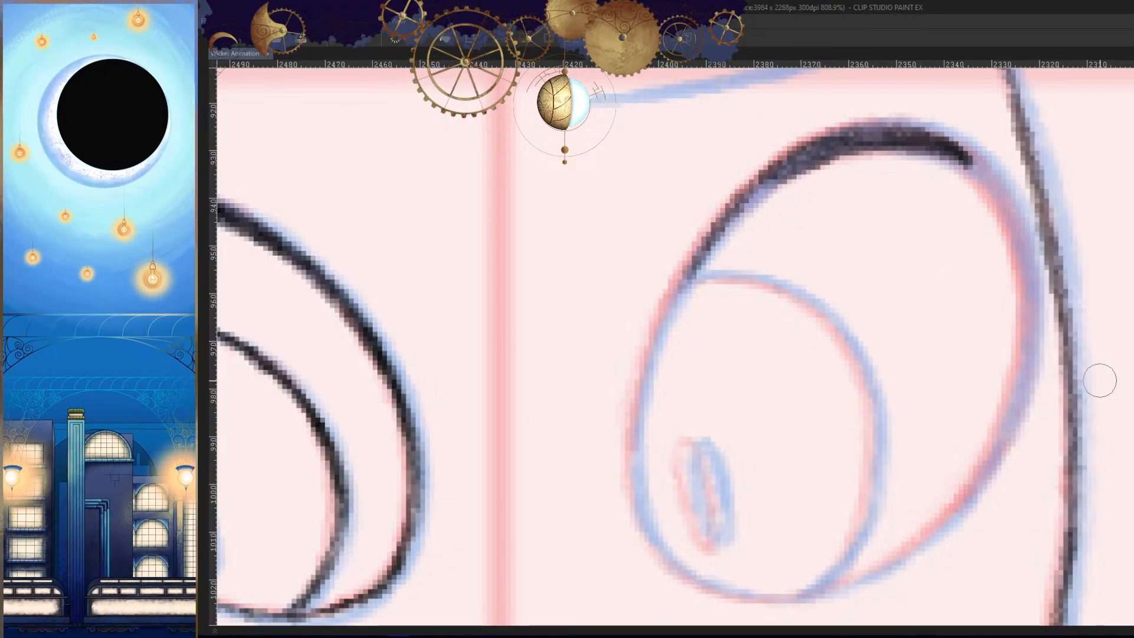
- Continue the second eye's outline down the upper part of its inner side, undoing the stroke that misses
drag(764, 183, 652, 352)
mouse_move(703, 264)
mouse_down()
mouse_move(665, 314)
mouse_move(652, 448)
mouse_up()
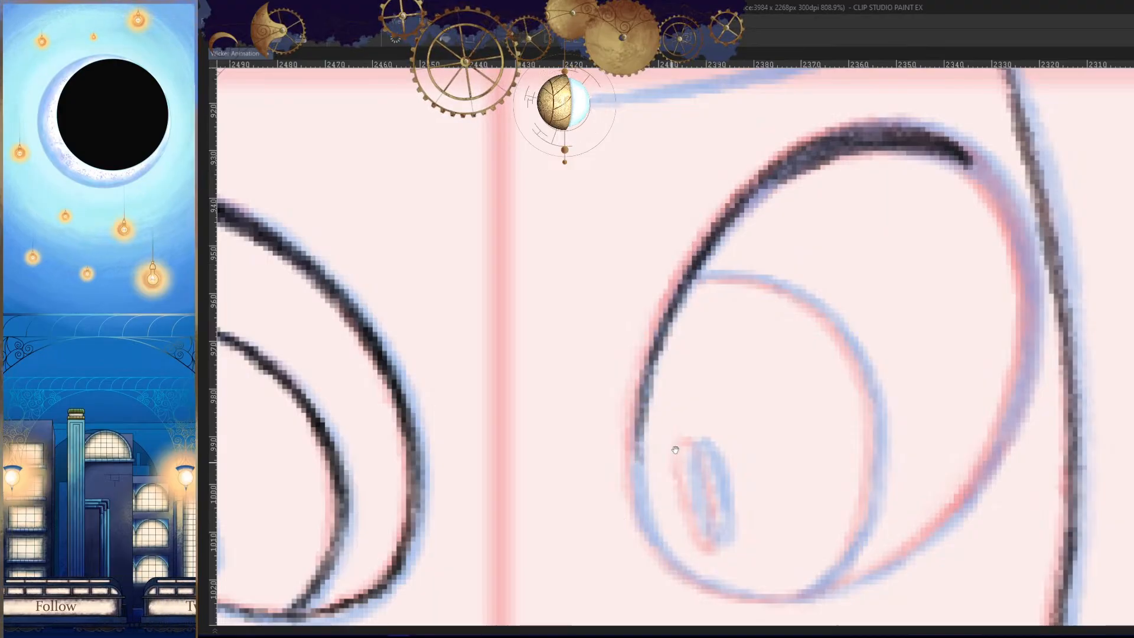
mouse_move(679, 373)
mouse_down()
mouse_move(706, 250)
mouse_move(683, 418)
mouse_up()
drag(669, 287, 704, 432)
key(ctrl+z)
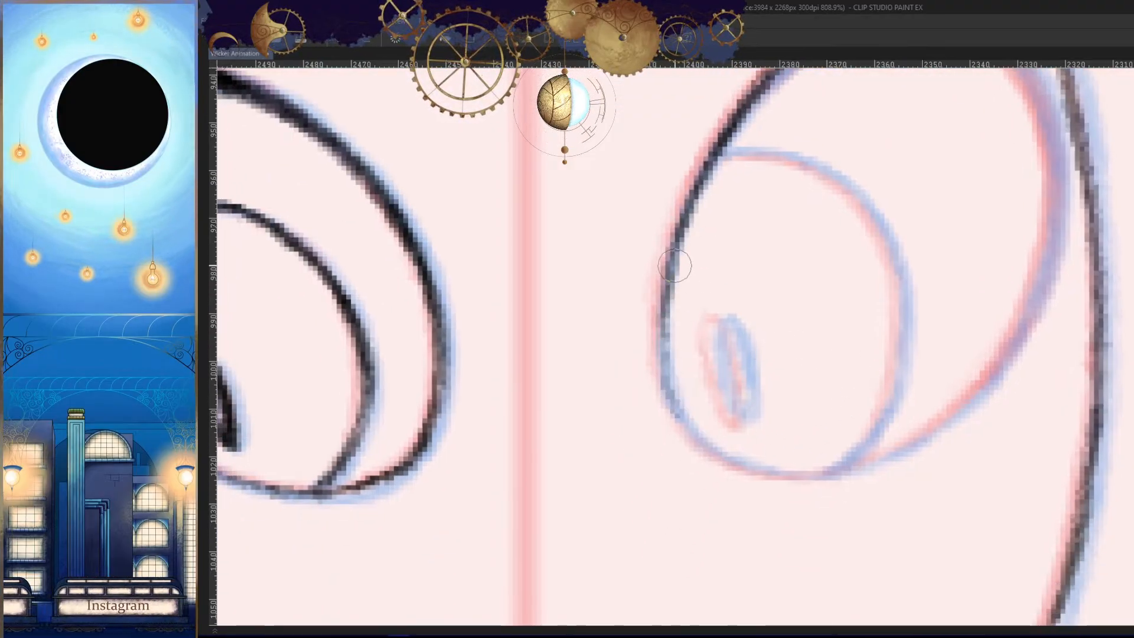
- Trace the lower inner side and the bottom of the second eye's outline, undoing the stroke that misses
drag(676, 267, 701, 437)
drag(722, 356, 721, 311)
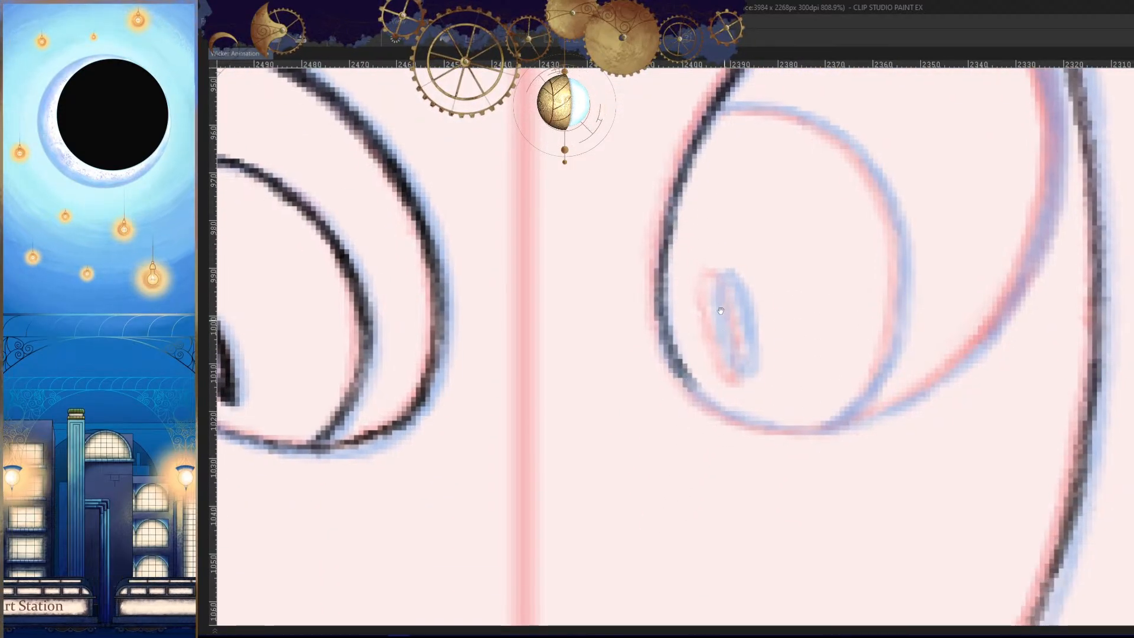
drag(676, 204, 665, 299)
drag(663, 231, 714, 422)
key(ctrl+z)
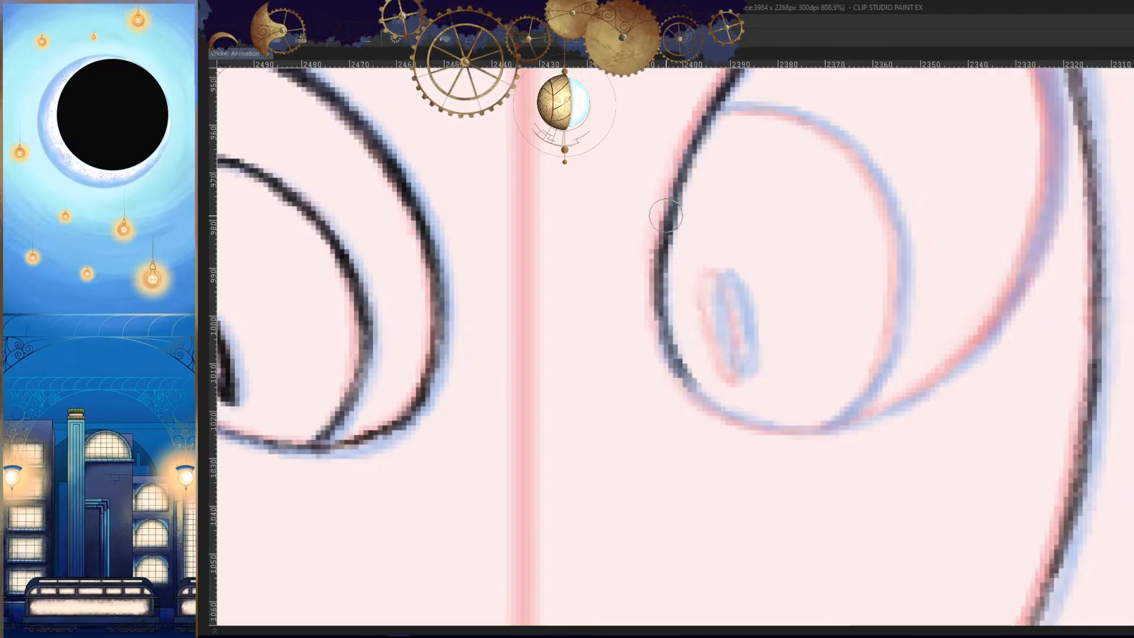
drag(666, 216, 663, 263)
key(h)
mouse_move(841, 375)
mouse_down()
mouse_move(823, 400)
mouse_move(700, 428)
mouse_up()
key(h)
scroll(897, 438, down, 3)
key(h)
- Trace the thick outer side of the second eye's outline down from its upper edge
drag(514, 225, 813, 177)
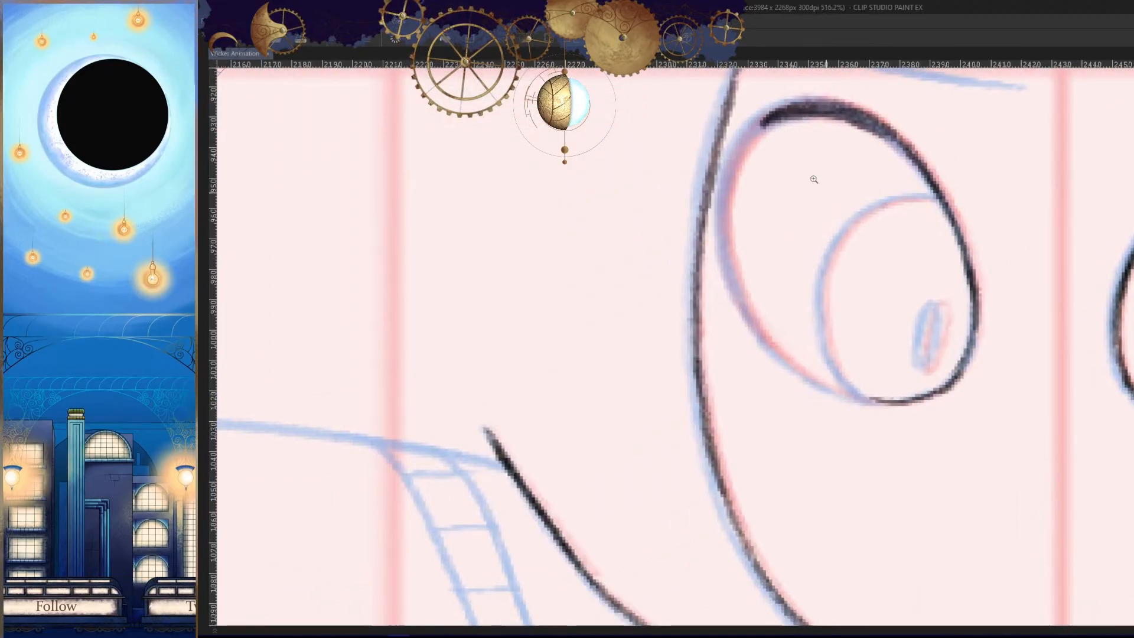
scroll(791, 112, up, 5)
mouse_move(835, 93)
mouse_down()
mouse_move(745, 109)
mouse_move(654, 223)
mouse_up()
drag(730, 133, 615, 355)
drag(643, 266, 652, 476)
scroll(734, 483, down, 4)
key(h)
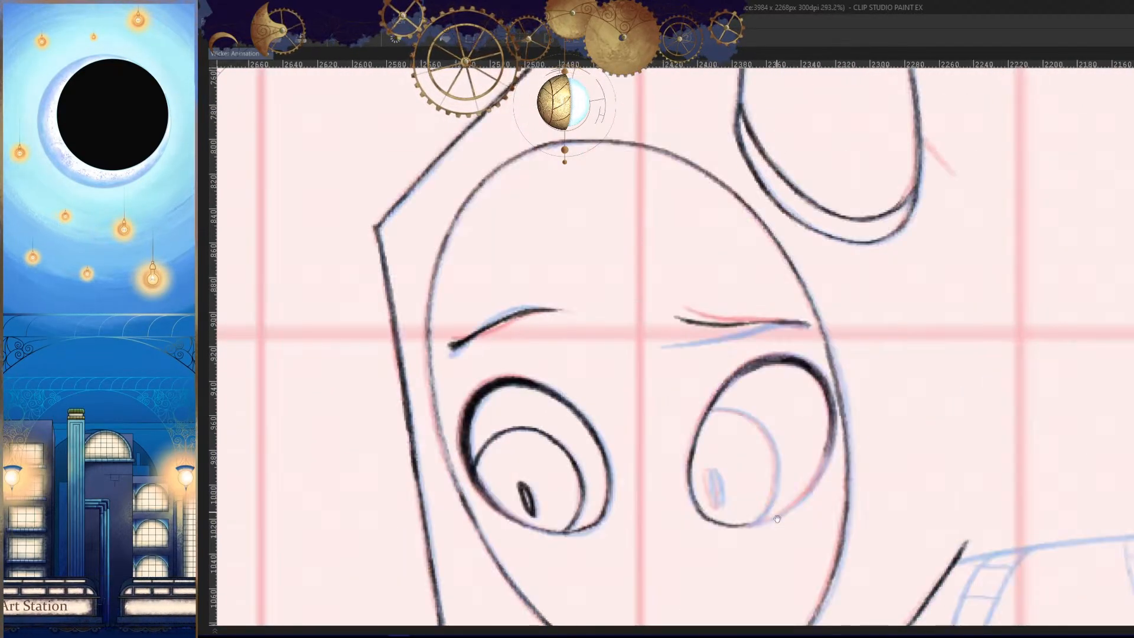
- Close the second eye's outline along its lower outer curve down to the bottom, undoing the strokes that miss
drag(830, 481, 886, 298)
scroll(886, 299, up, 4)
drag(899, 236, 812, 375)
key(ctrl+z)
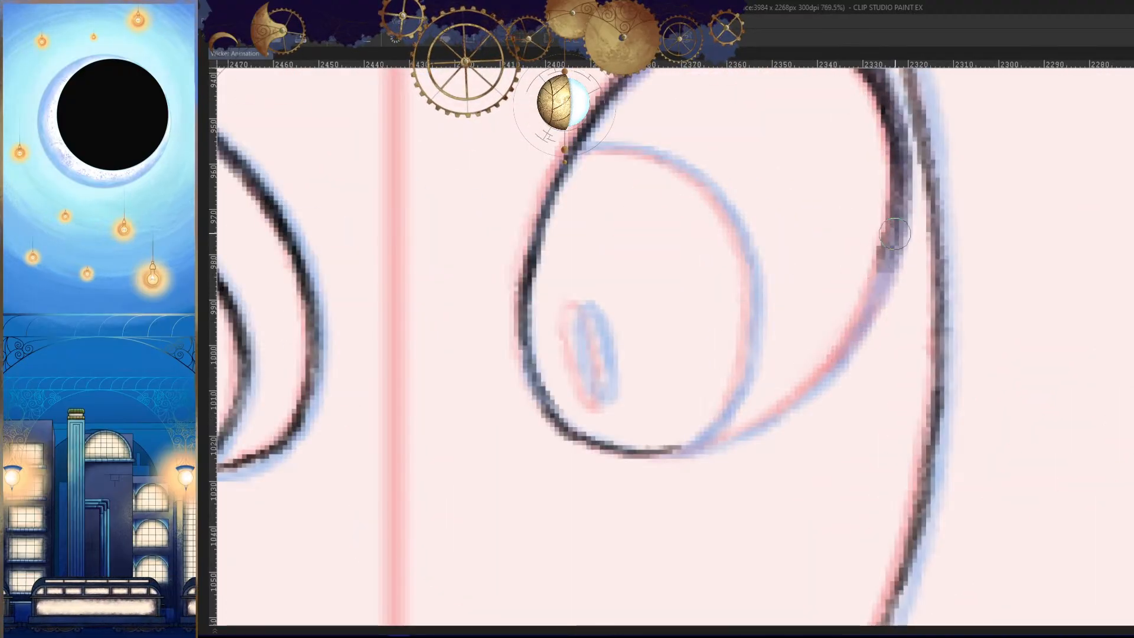
drag(897, 236, 829, 364)
drag(865, 330, 777, 401)
key(ctrl+z)
scroll(880, 371, up, 1)
drag(880, 371, 923, 325)
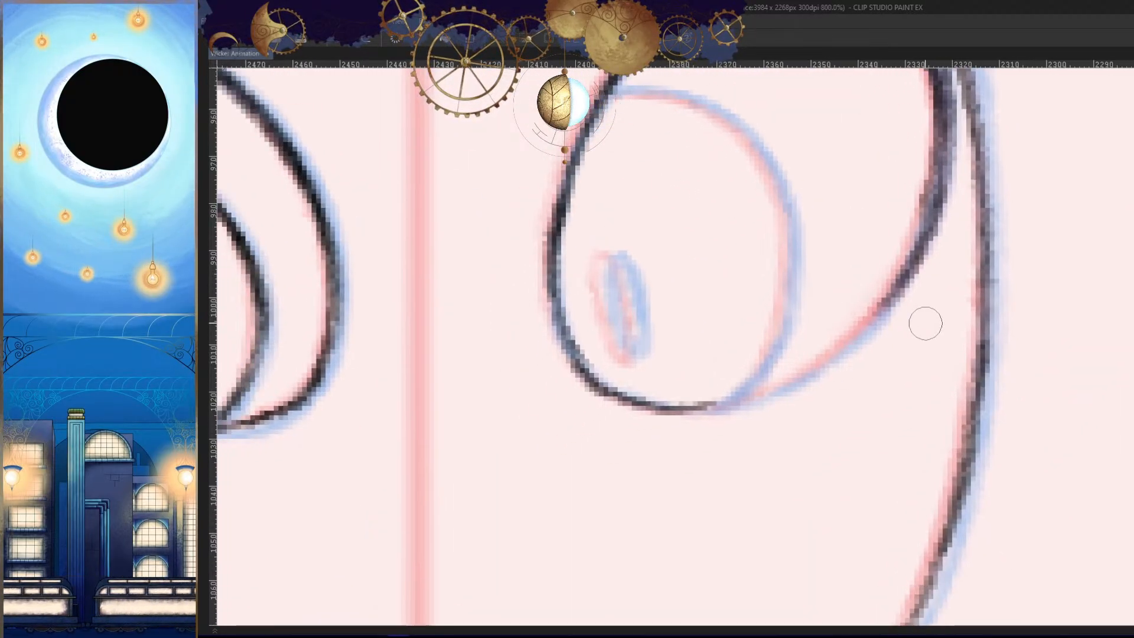
drag(904, 271, 844, 347)
mouse_move(876, 312)
mouse_down()
mouse_move(794, 378)
mouse_move(731, 407)
mouse_move(792, 385)
mouse_up()
drag(709, 404, 819, 368)
drag(890, 371, 860, 373)
- Thicken the lower outer side of the second eye's outline so it tapers towards the bottom, redoing the strokes that miss
key(h)
drag(639, 312, 658, 307)
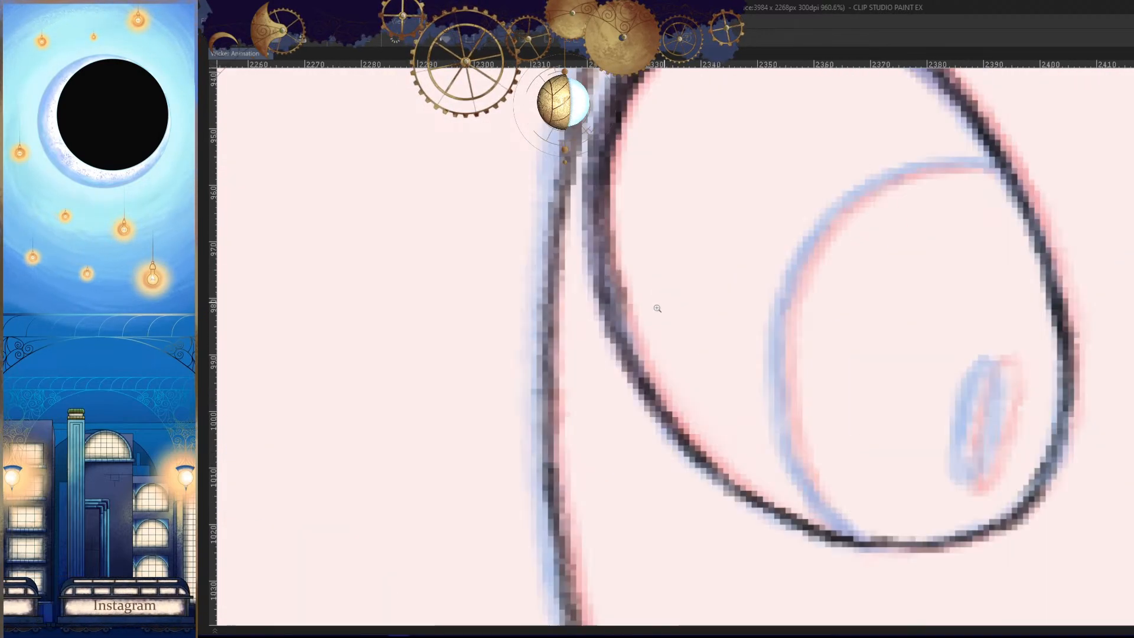
mouse_move(612, 274)
mouse_down()
mouse_move(690, 410)
mouse_move(615, 294)
mouse_move(677, 426)
mouse_up()
key(ctrl+z)
drag(615, 305, 732, 473)
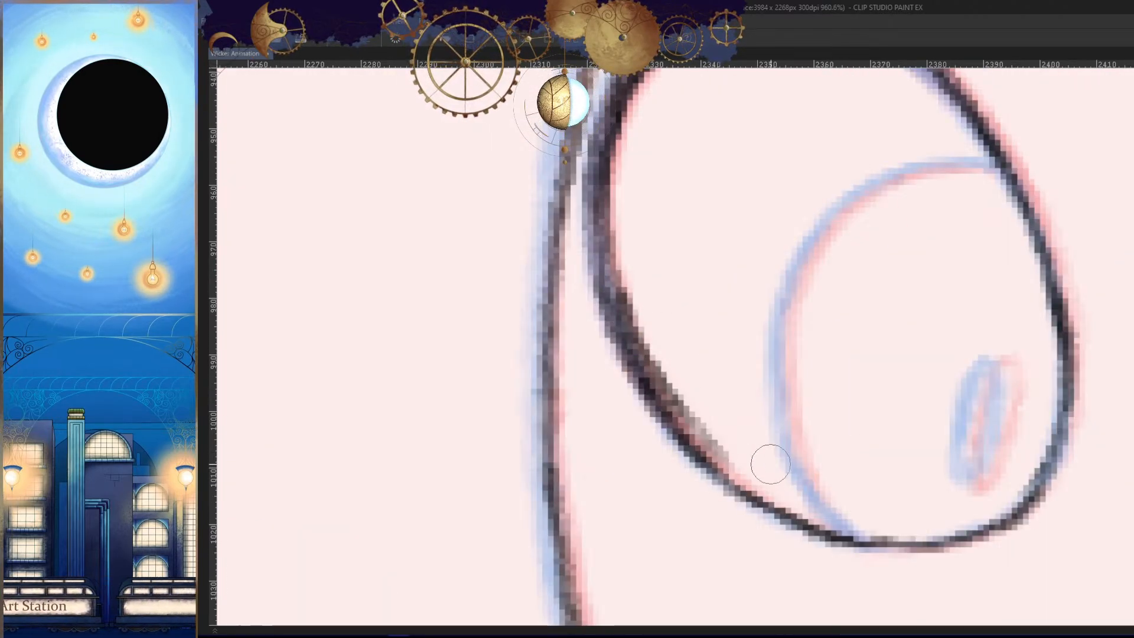
key(h)
drag(732, 326, 902, 286)
key(ctrl+z)
key(ctrl+z)
drag(907, 231, 817, 411)
drag(896, 275, 833, 394)
key(h)
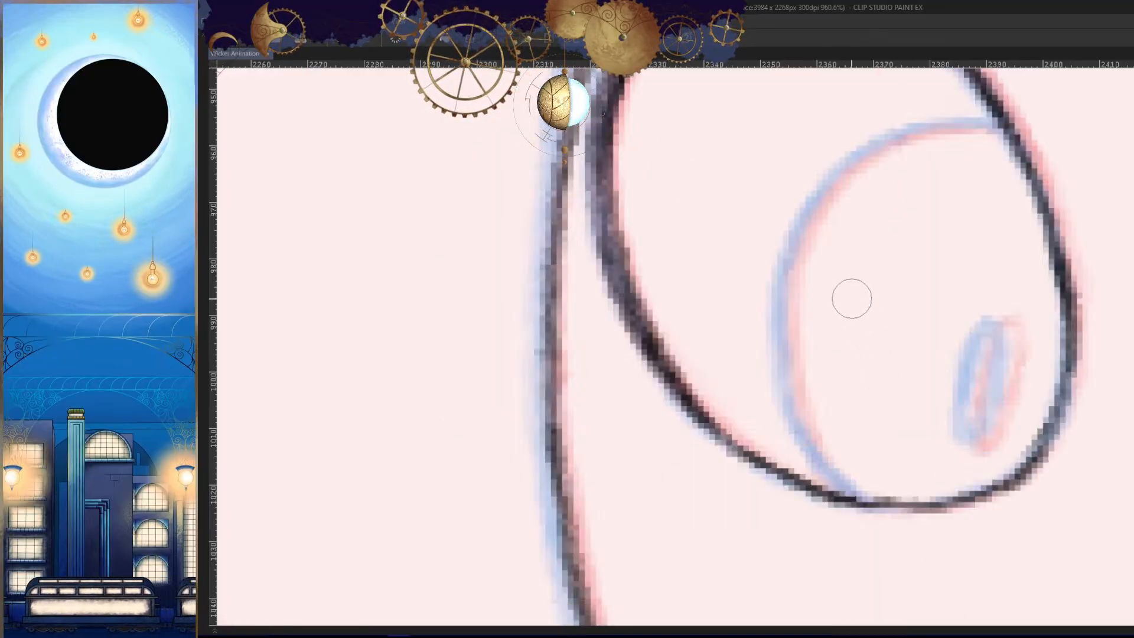
- Darken the second eye's outline from its upper outer side across the top towards the inner side
drag(848, 278, 894, 446)
drag(788, 122, 642, 387)
mouse_move(676, 231)
mouse_down()
mouse_move(663, 464)
mouse_move(676, 476)
mouse_up()
key(h)
drag(591, 343, 860, 385)
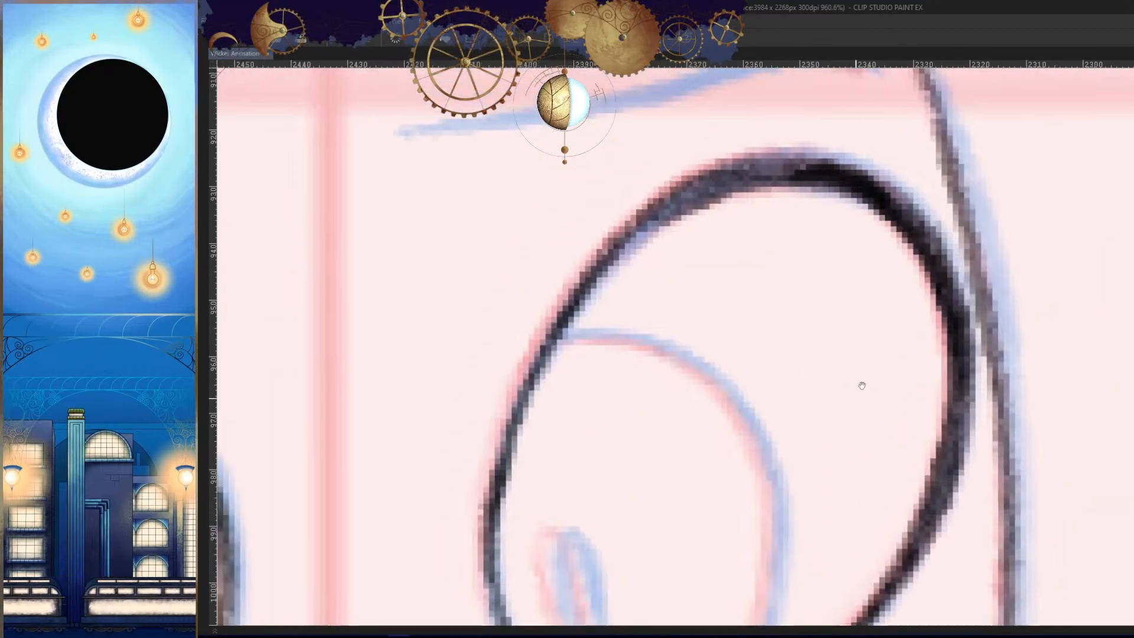
mouse_move(818, 172)
mouse_down()
mouse_move(697, 179)
mouse_move(557, 340)
mouse_up()
drag(678, 205, 546, 356)
scroll(730, 228, down, 5)
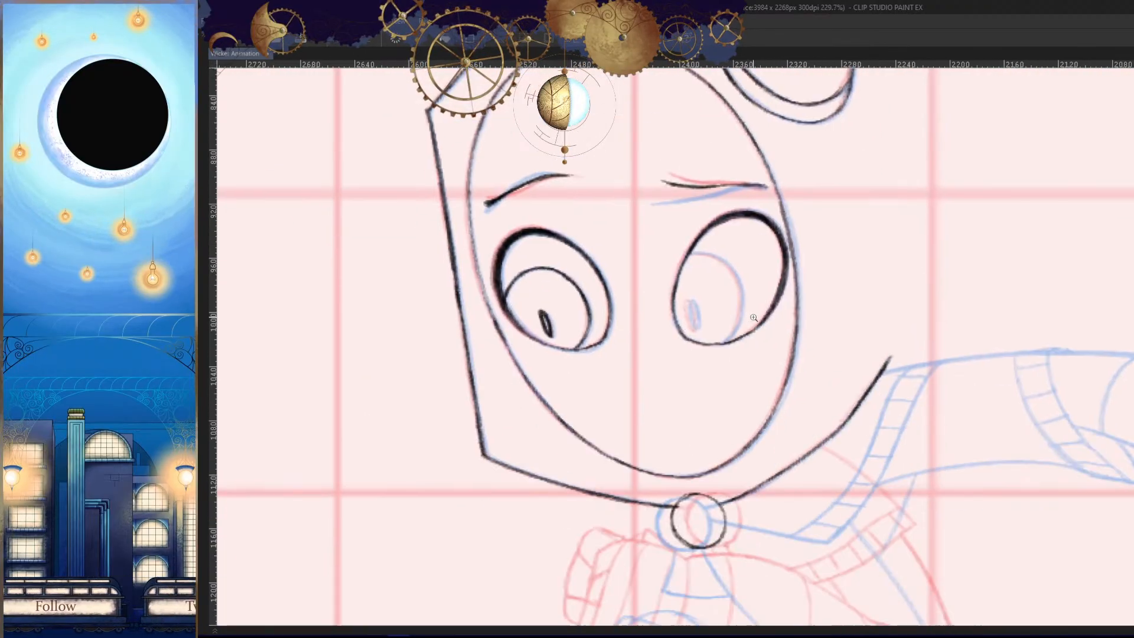
- Trace the top and upper outer curve of the second eye's iris
key(h)
scroll(868, 303, up, 5)
drag(708, 236, 856, 280)
drag(845, 138, 587, 298)
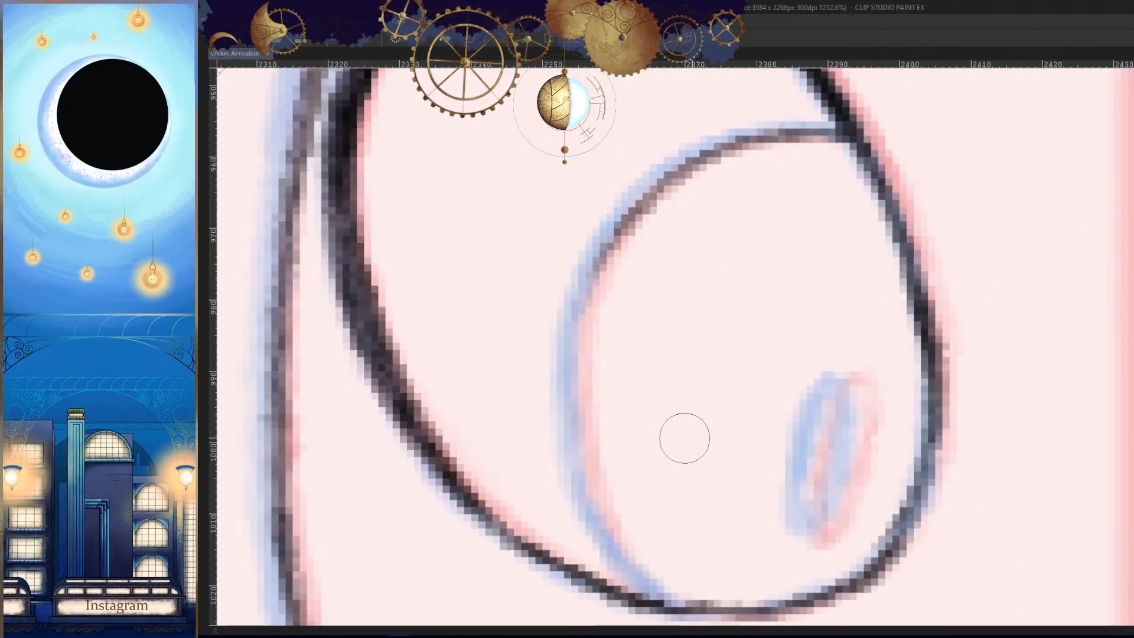
drag(729, 152, 584, 454)
- Continue the iris outline down its outer side to the eye's bottom edge, undoing and redrawing the strokes that miss
drag(645, 492, 635, 388)
drag(562, 235, 642, 477)
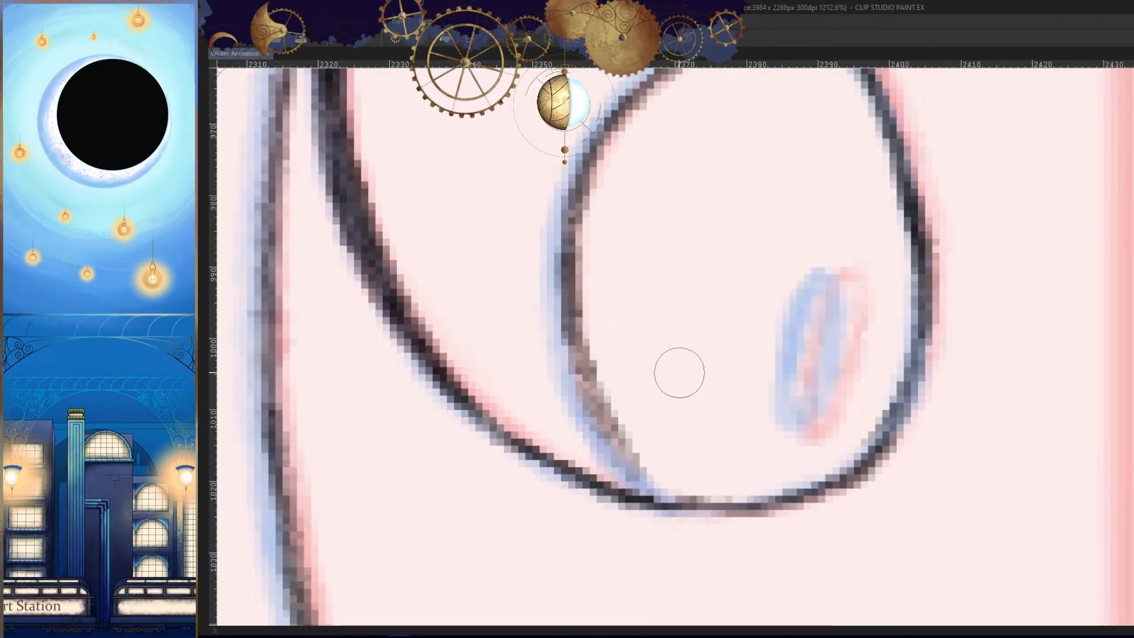
key(ctrl+z)
drag(567, 192, 620, 450)
key(ctrl+z)
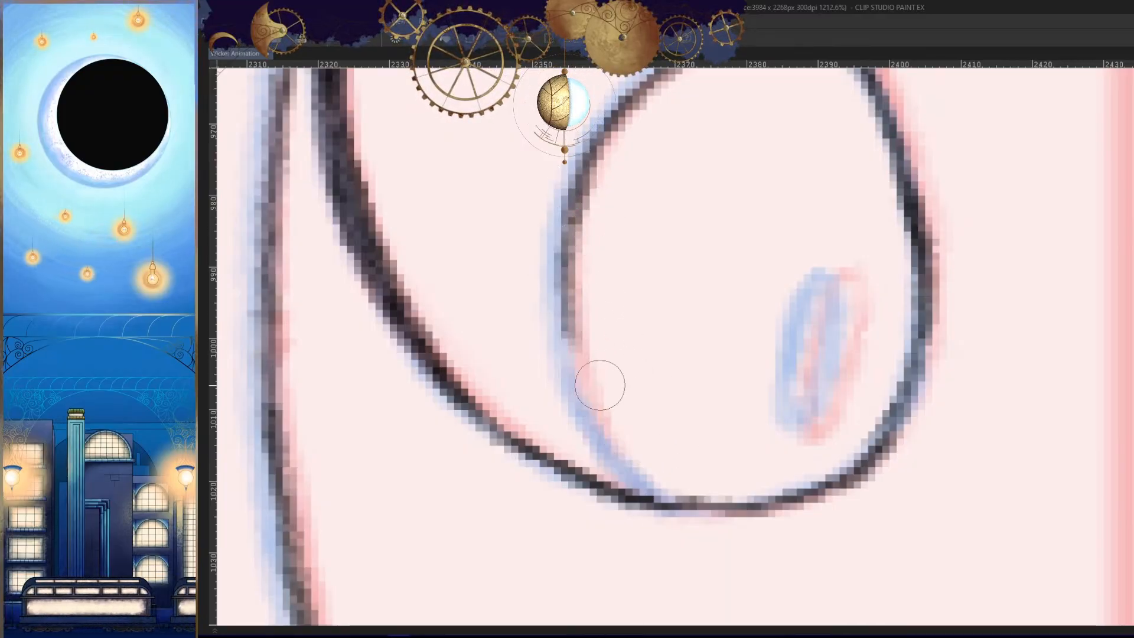
drag(575, 222, 642, 477)
drag(593, 371, 646, 480)
key(h)
mouse_move(978, 325)
mouse_down()
mouse_move(937, 341)
mouse_move(902, 455)
mouse_up()
key(ctrl+z)
key(ctrl+z)
drag(974, 397, 936, 341)
key(ctrl+z)
drag(911, 232, 827, 440)
mouse_move(898, 335)
mouse_down()
mouse_move(805, 441)
mouse_move(897, 481)
mouse_up()
- Darken the upper and outer curve of the second eye's iris outline
key(h)
drag(896, 127, 682, 216)
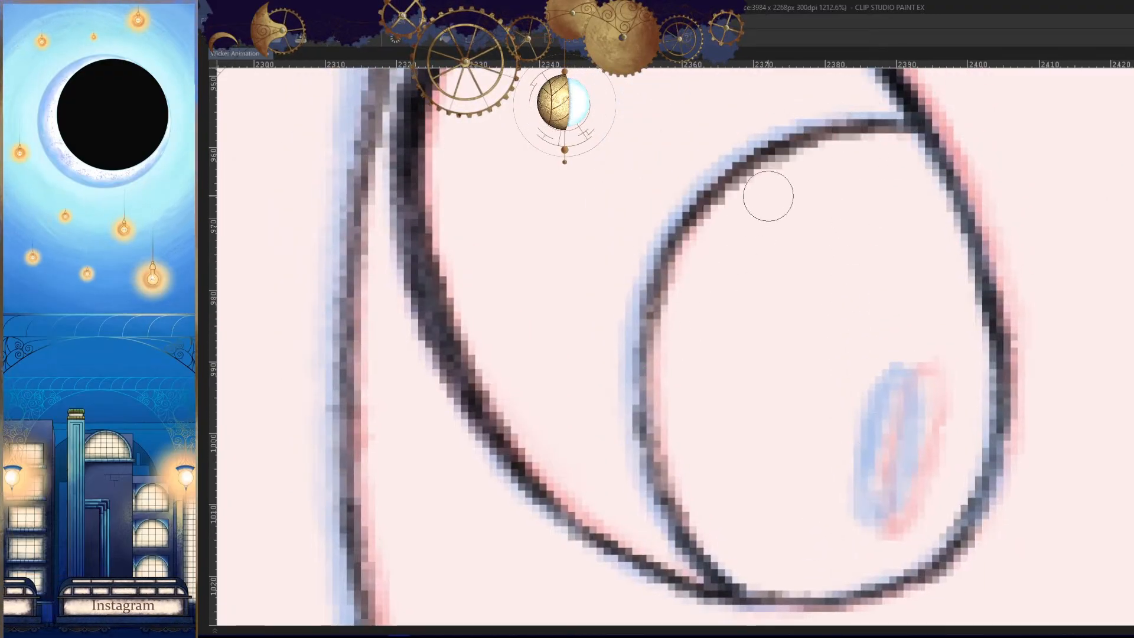
drag(749, 164, 643, 422)
- Draw the narrow slanted pupil inside the second eye's iris, undoing the first stroke
key(h)
scroll(741, 516, down, 8)
drag(831, 530, 866, 473)
scroll(702, 455, up, 10)
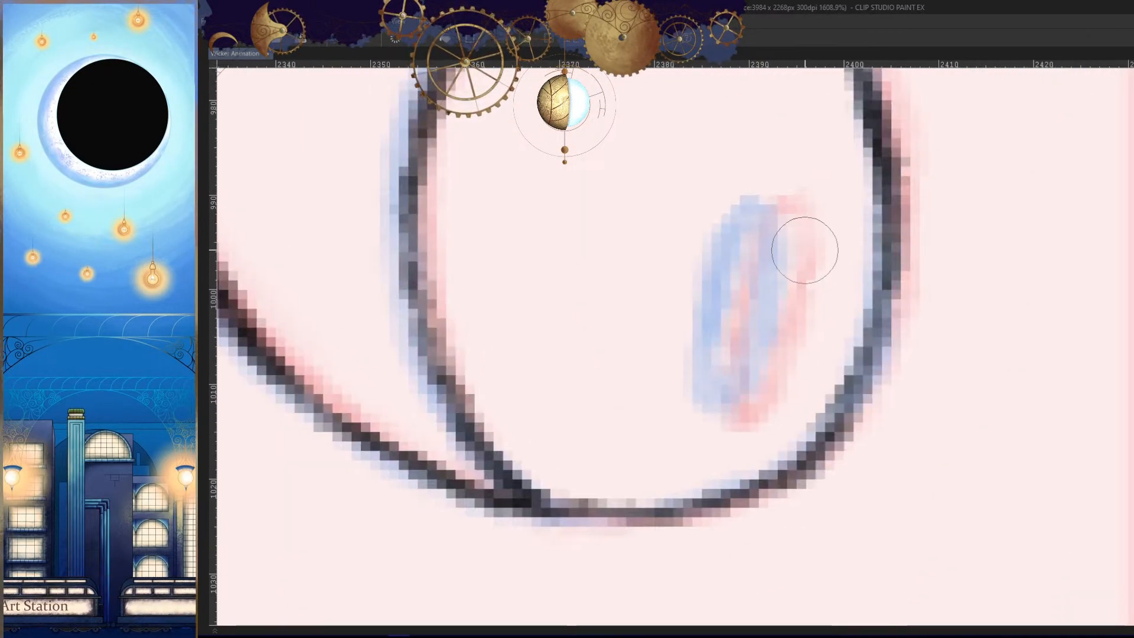
mouse_move(785, 204)
mouse_down()
mouse_move(717, 394)
mouse_move(784, 213)
mouse_move(761, 365)
mouse_move(764, 211)
mouse_move(746, 421)
mouse_up()
key(ctrl+z)
drag(740, 307, 729, 402)
scroll(815, 394, down, 10)
key(h)
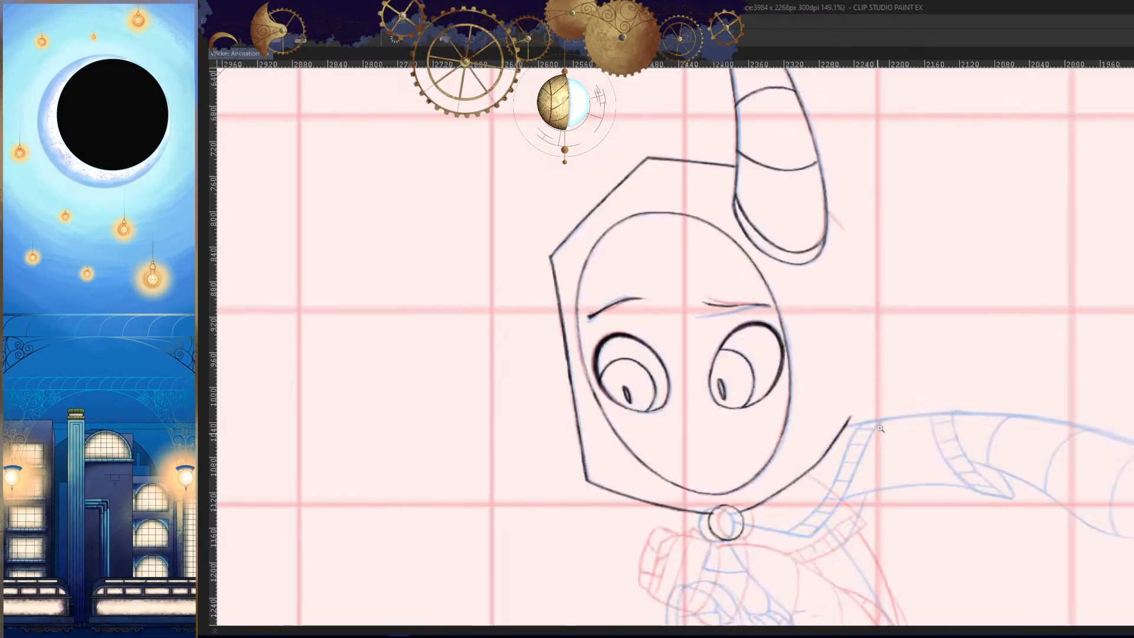
- Hide the two coloured light table reference drawings behind the frame 183 head
scroll(886, 347, down, 7)
key(h)
drag(871, 419, 887, 357)
scroll(761, 334, up, 5)
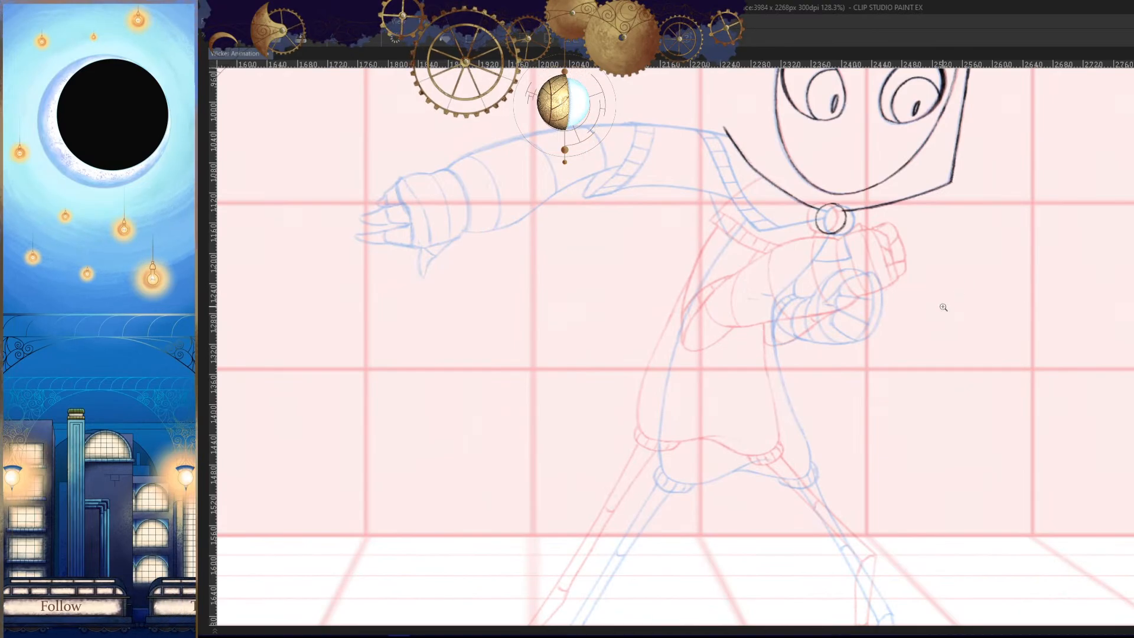
scroll(943, 307, down, 3)
key(Tab)
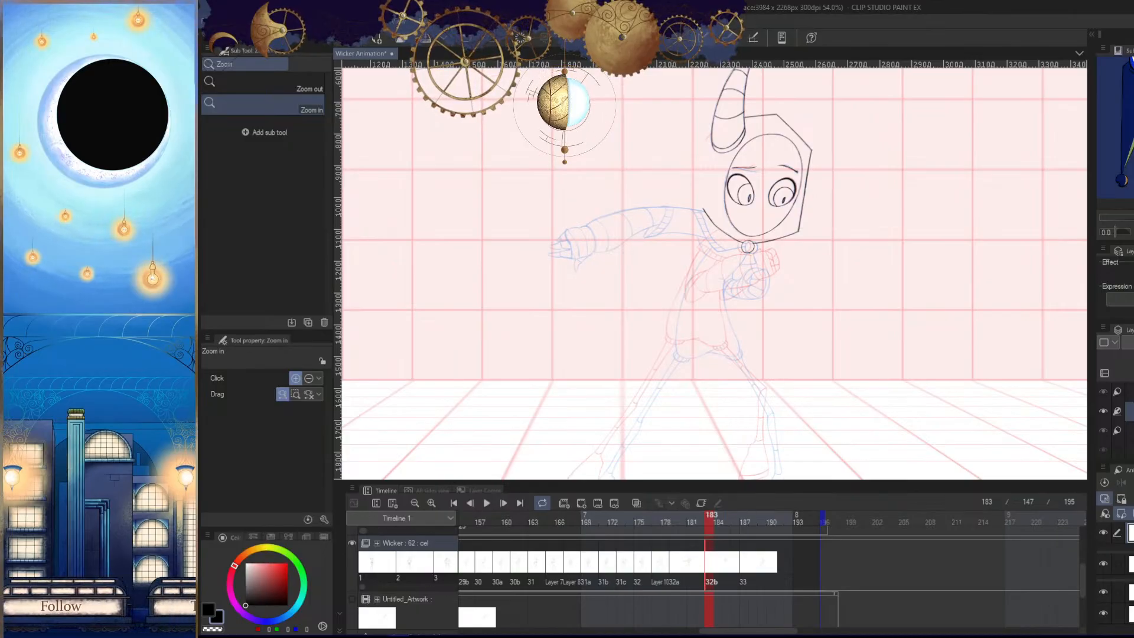
click(1102, 596)
click(1102, 611)
drag(919, 388, 911, 370)
scroll(920, 397, down, 3)
- Show the Untitled_Artwork track so its blue rough body sketch lies under the traced head
key(Tab)
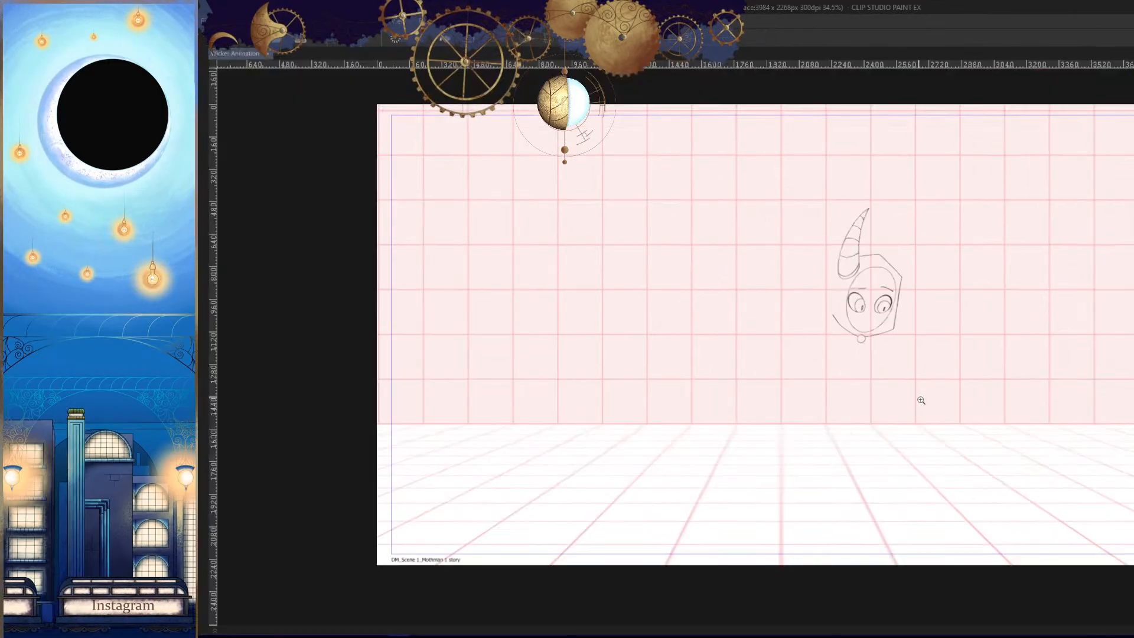
key(Tab)
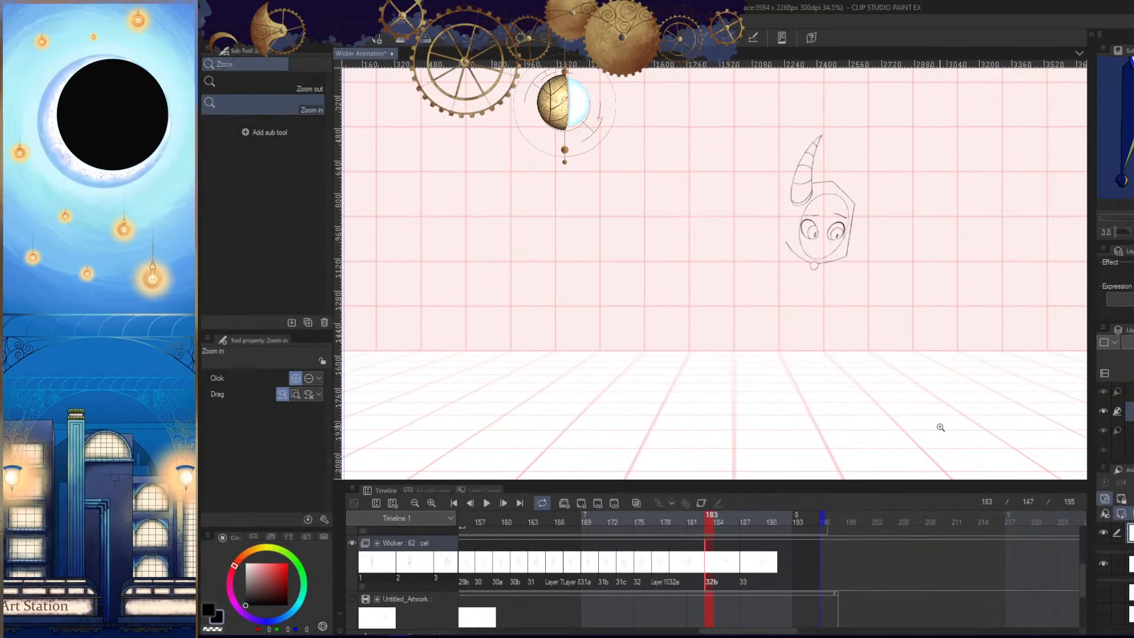
click(352, 600)
scroll(805, 321, up, 6)
key(Tab)
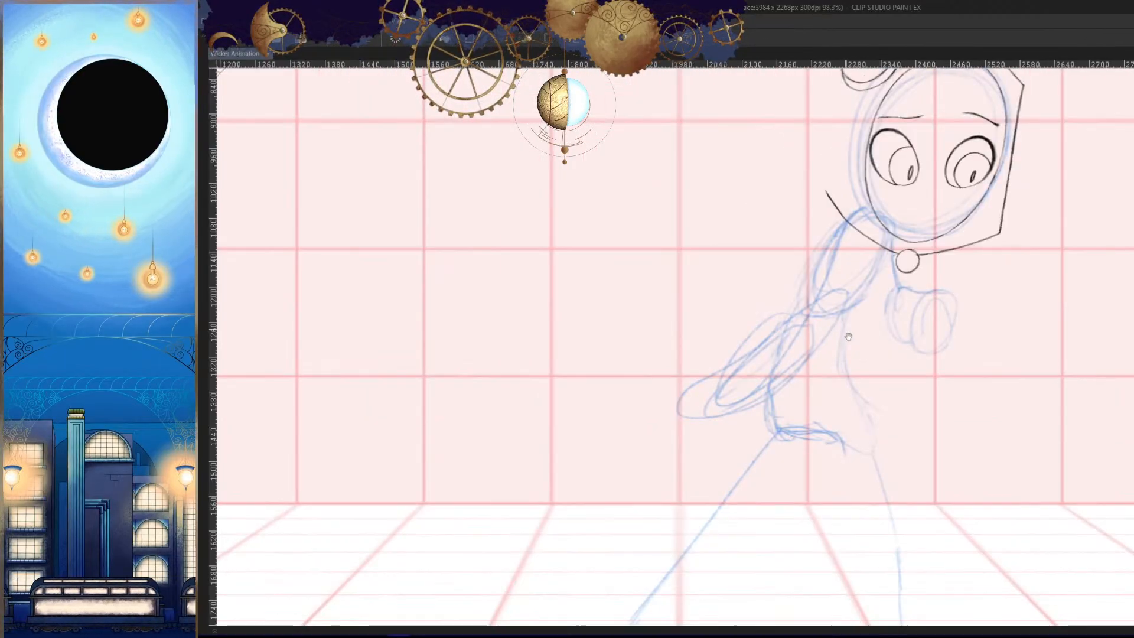
drag(902, 369, 881, 412)
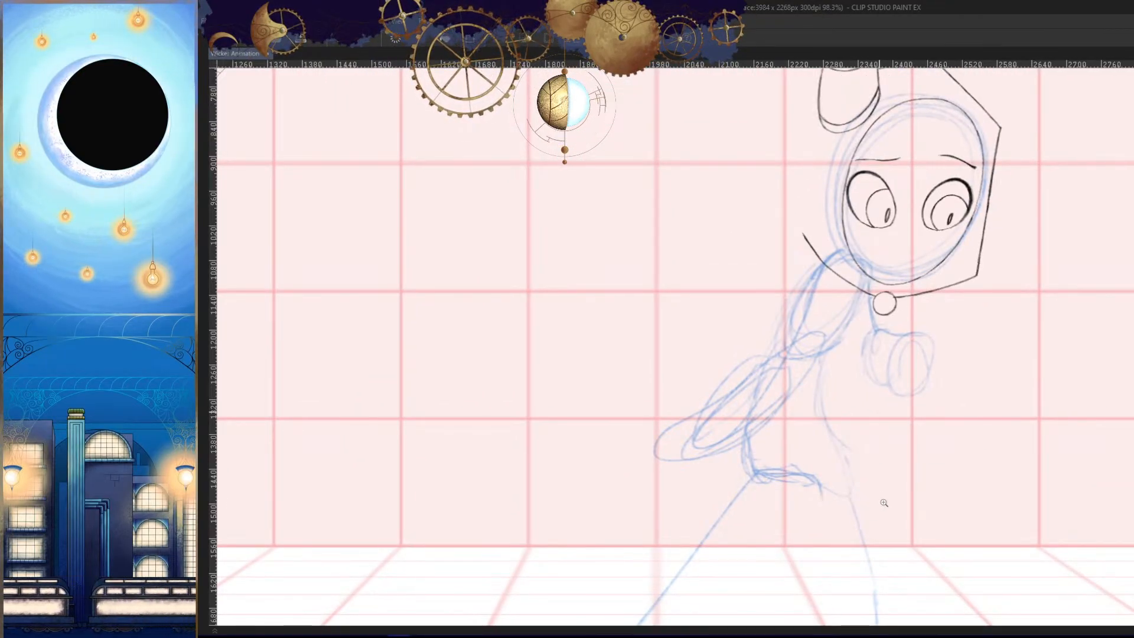
- Try to draw a line of the lowered arm over the blue rough sketch
key(Left)
key(Right)
drag(832, 392, 859, 353)
drag(789, 360, 833, 344)
drag(844, 269, 629, 433)
drag(807, 371, 831, 354)
key(ctrl+z)
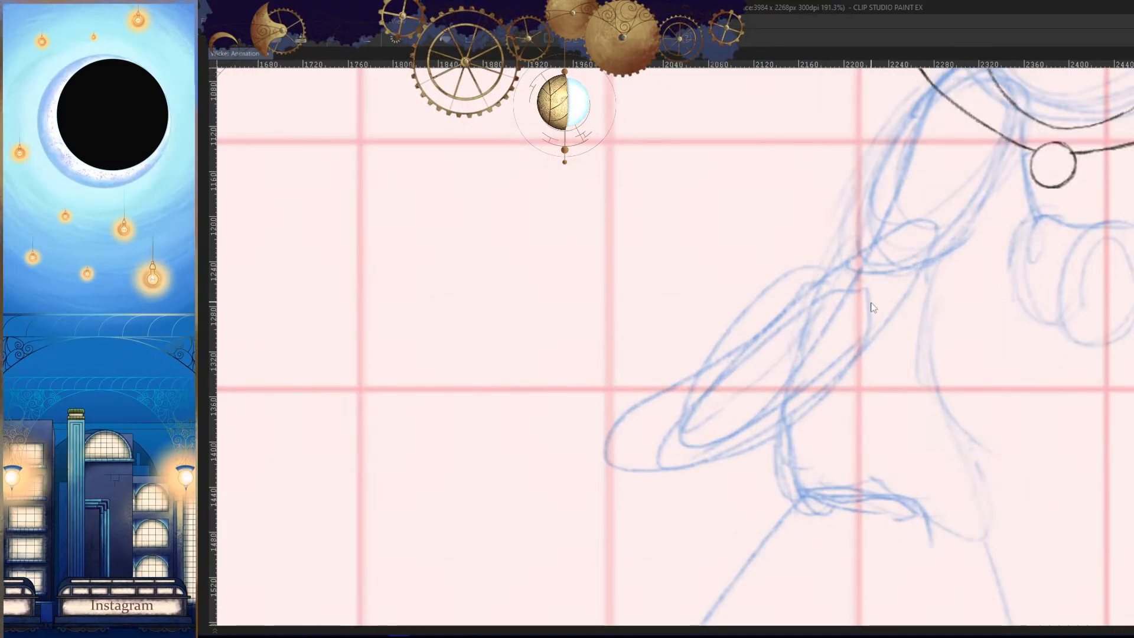
- Mirror the canvas and try to draw the curved edge of the raised fist below the neck clasp over the rough sketch
drag(690, 416, 663, 426)
drag(795, 345, 827, 331)
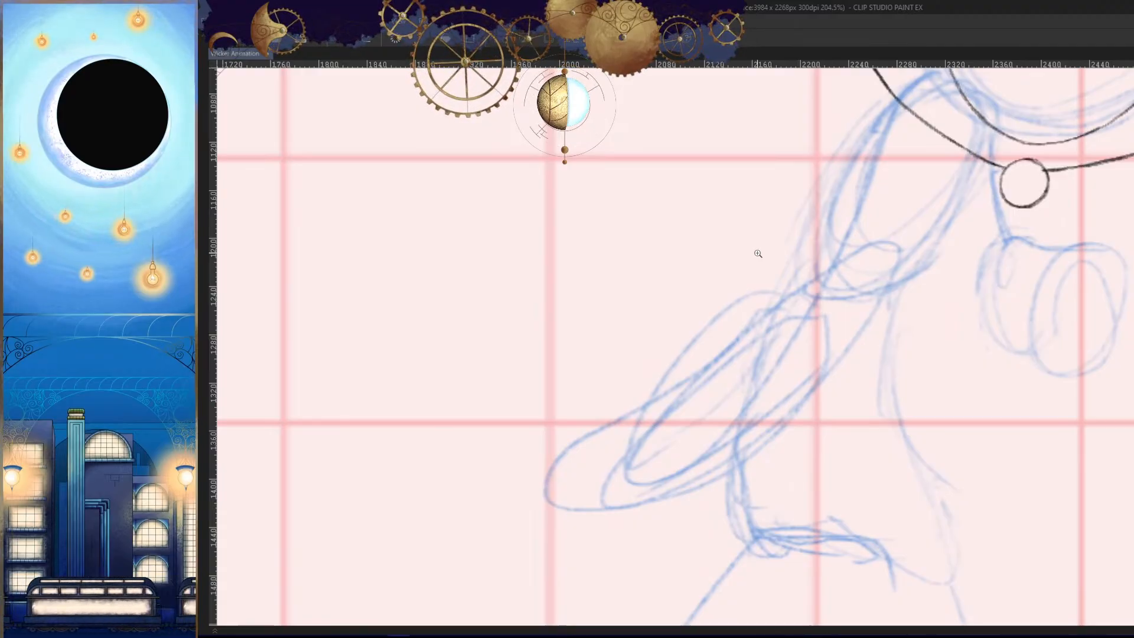
drag(870, 393, 748, 403)
drag(762, 404, 768, 485)
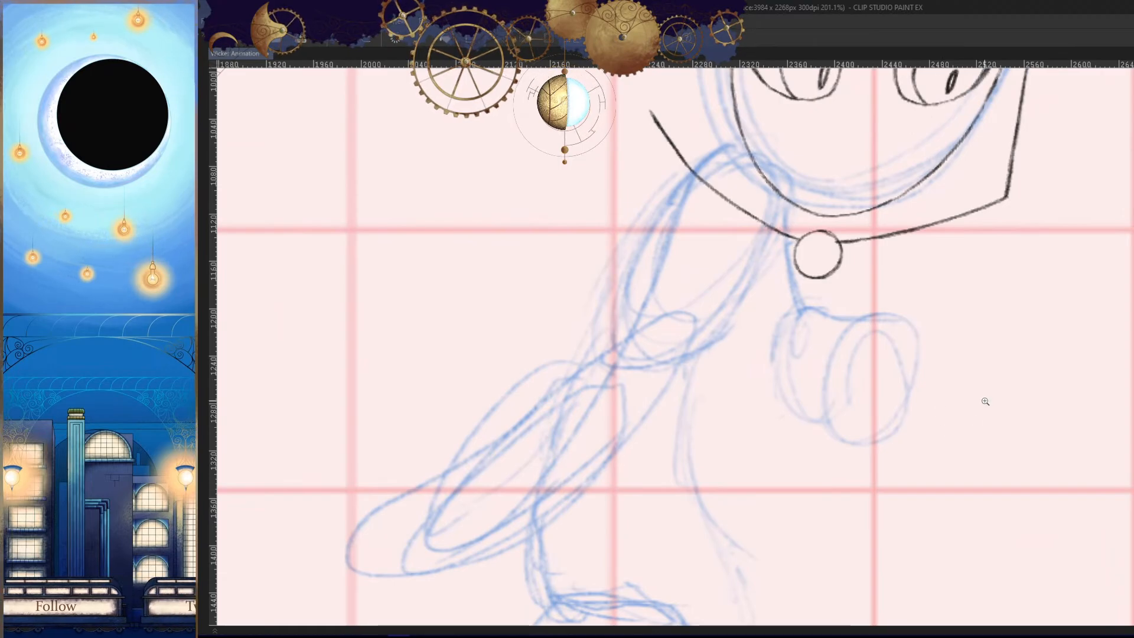
drag(950, 437, 939, 444)
key(h)
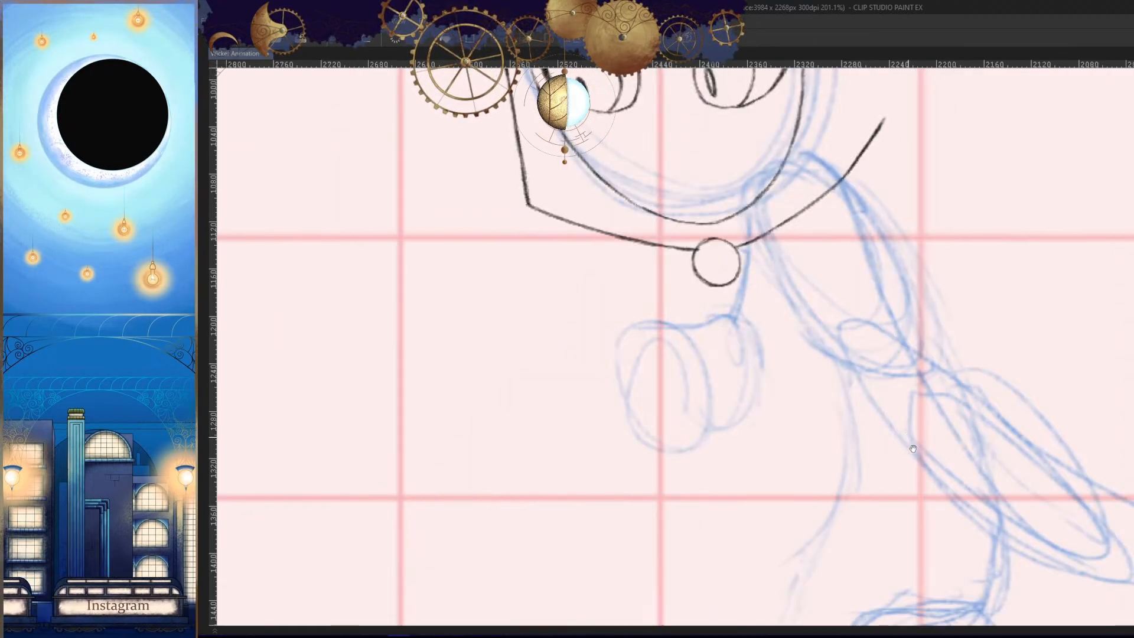
drag(825, 425, 947, 392)
drag(860, 338, 895, 330)
drag(877, 289, 779, 418)
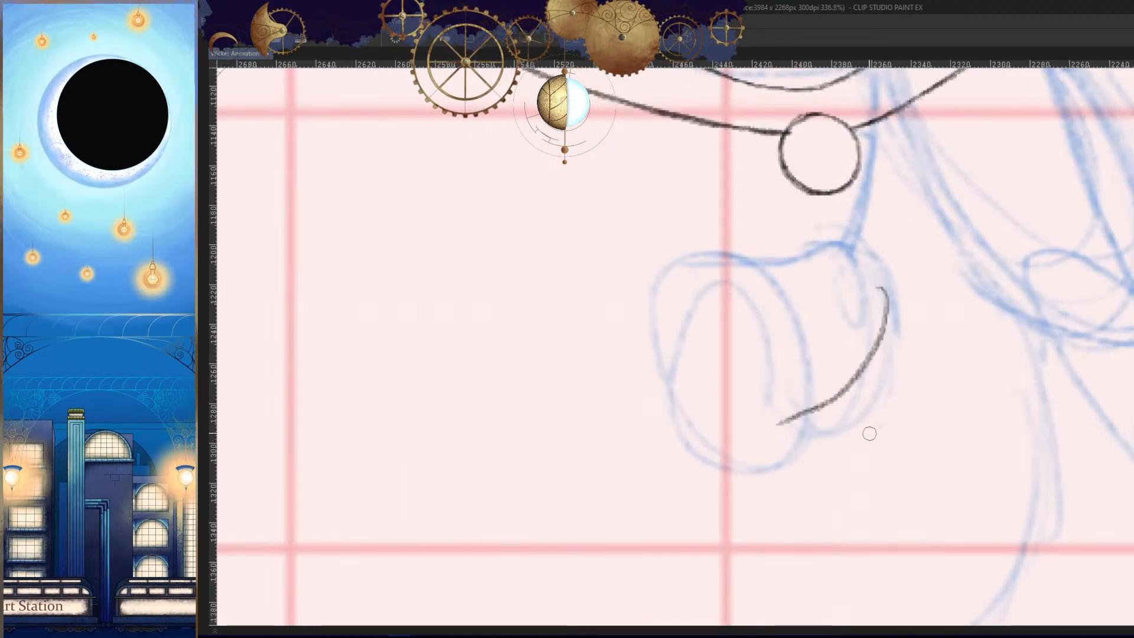
key(ctrl+z)
drag(886, 274, 767, 443)
key(ctrl+z)
key(h)
- Examine the rough body and arm pose and compare it with the drawings in the neighbouring frames
mouse_move(894, 404)
mouse_down()
mouse_move(889, 447)
mouse_move(992, 365)
mouse_move(997, 413)
mouse_up()
drag(833, 322, 926, 362)
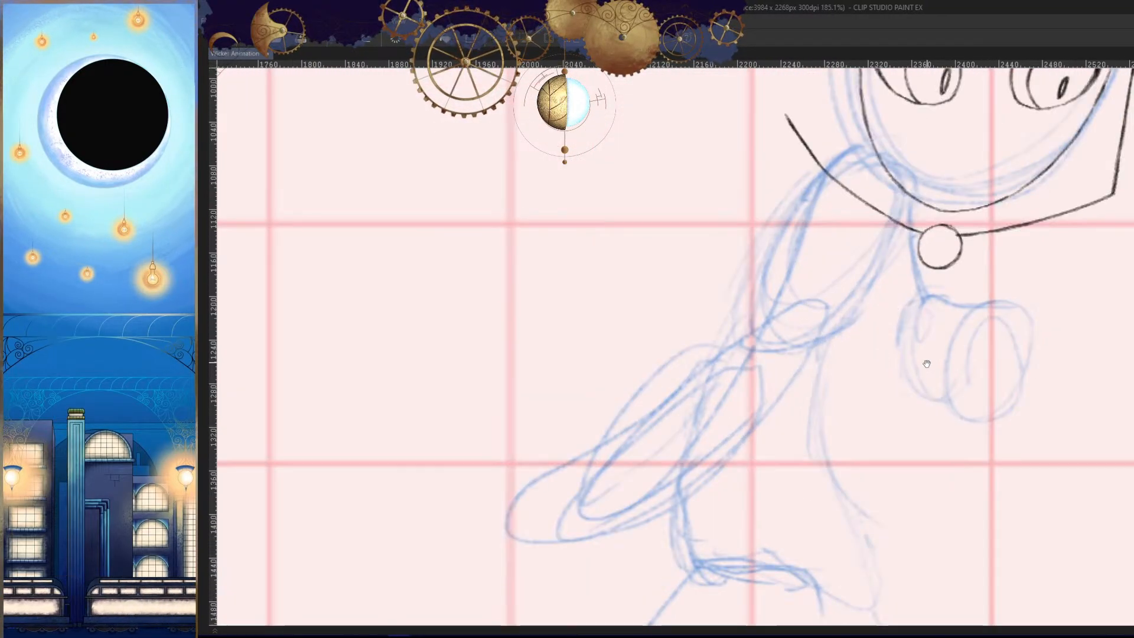
mouse_move(933, 431)
mouse_down()
mouse_move(862, 407)
mouse_move(864, 431)
mouse_move(881, 441)
mouse_move(945, 443)
mouse_up()
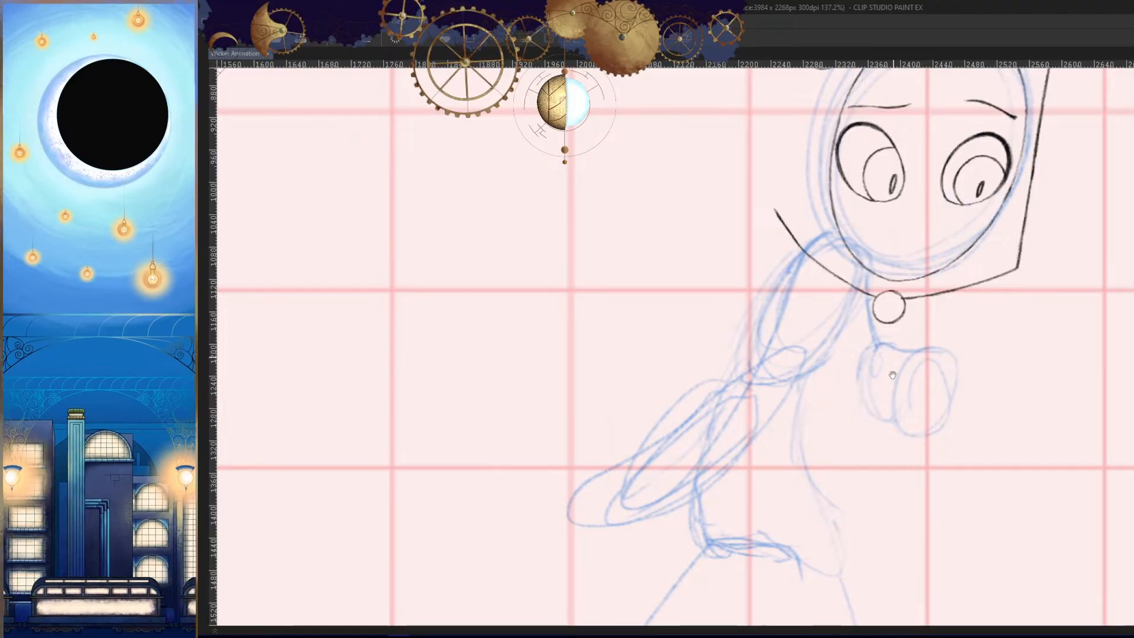
drag(892, 375, 906, 438)
mouse_move(906, 439)
mouse_down()
mouse_move(916, 490)
mouse_move(904, 433)
mouse_up()
drag(873, 397, 855, 447)
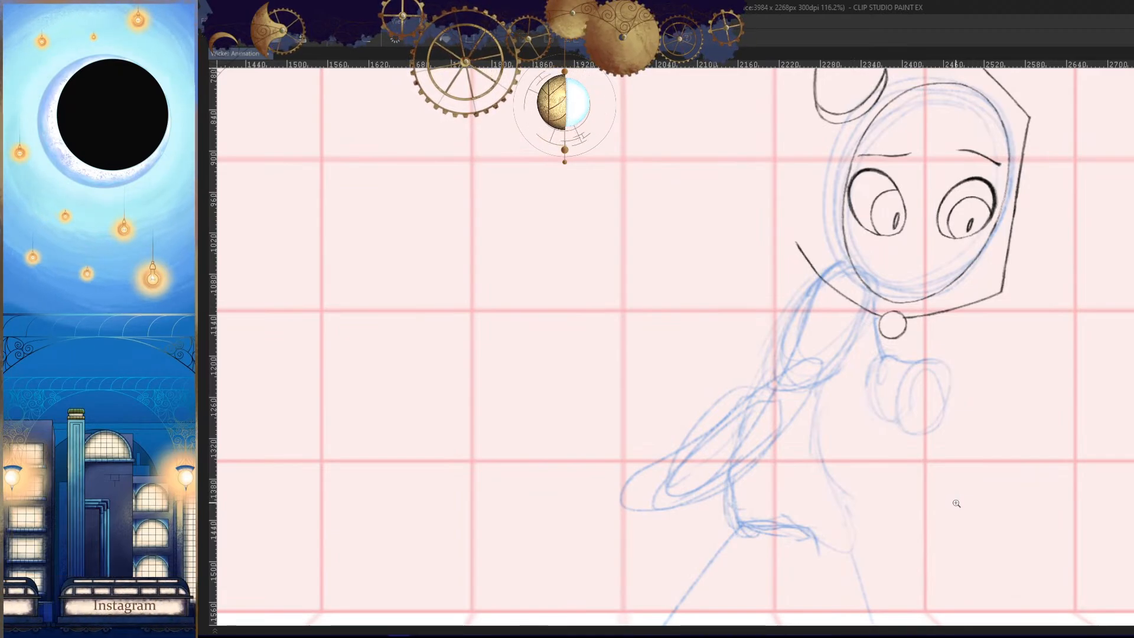
click(918, 404)
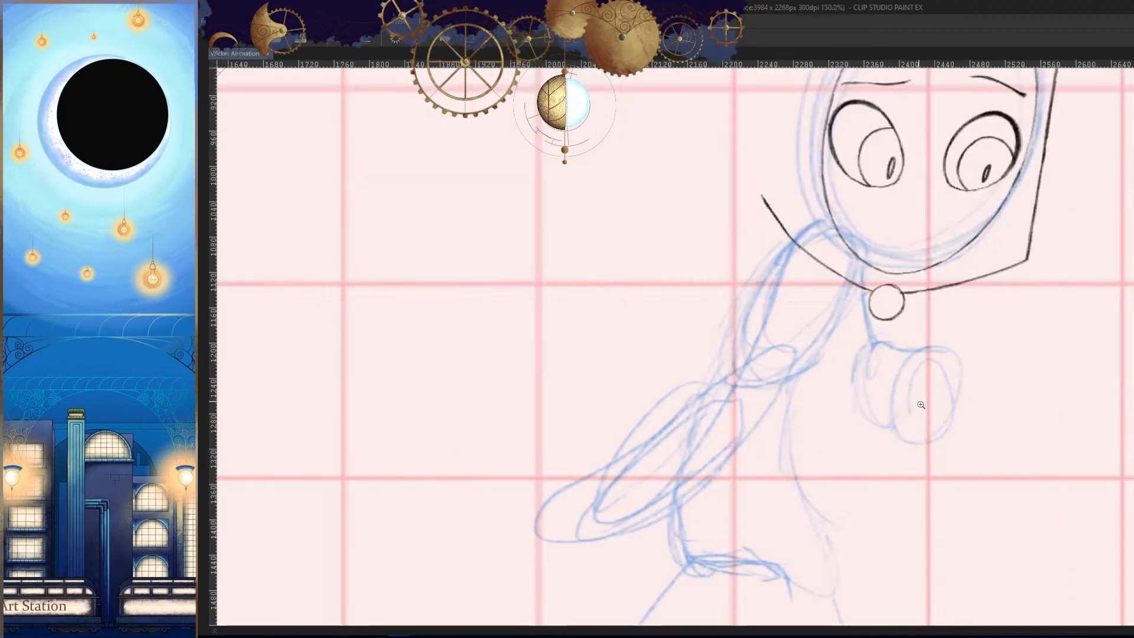
drag(899, 389, 890, 359)
drag(907, 370, 926, 380)
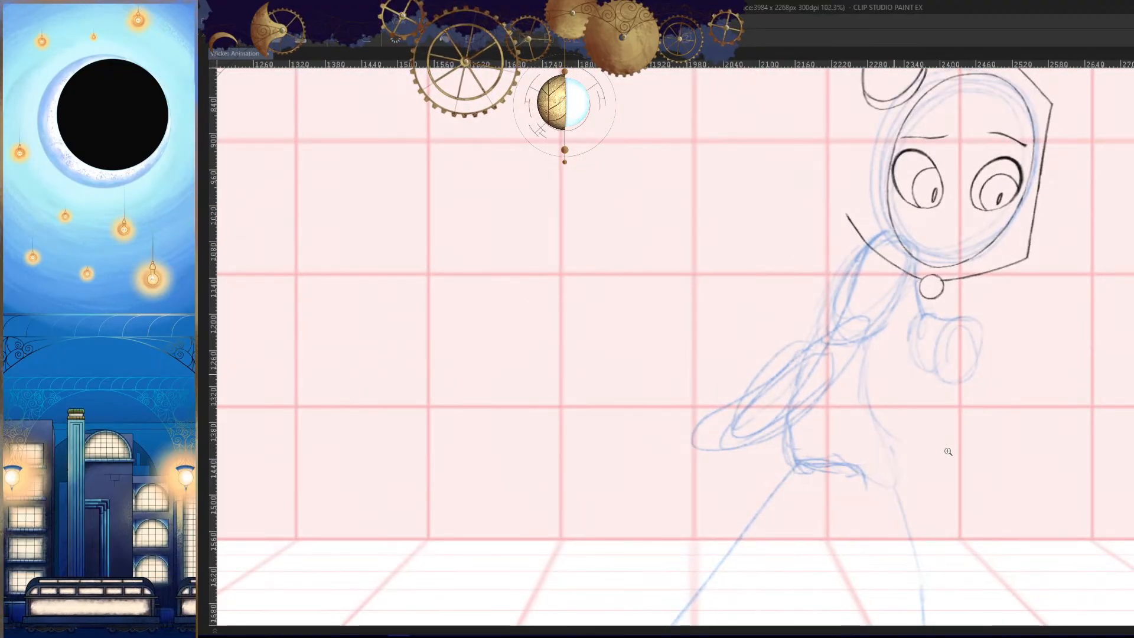
key(Left)
key(Right)
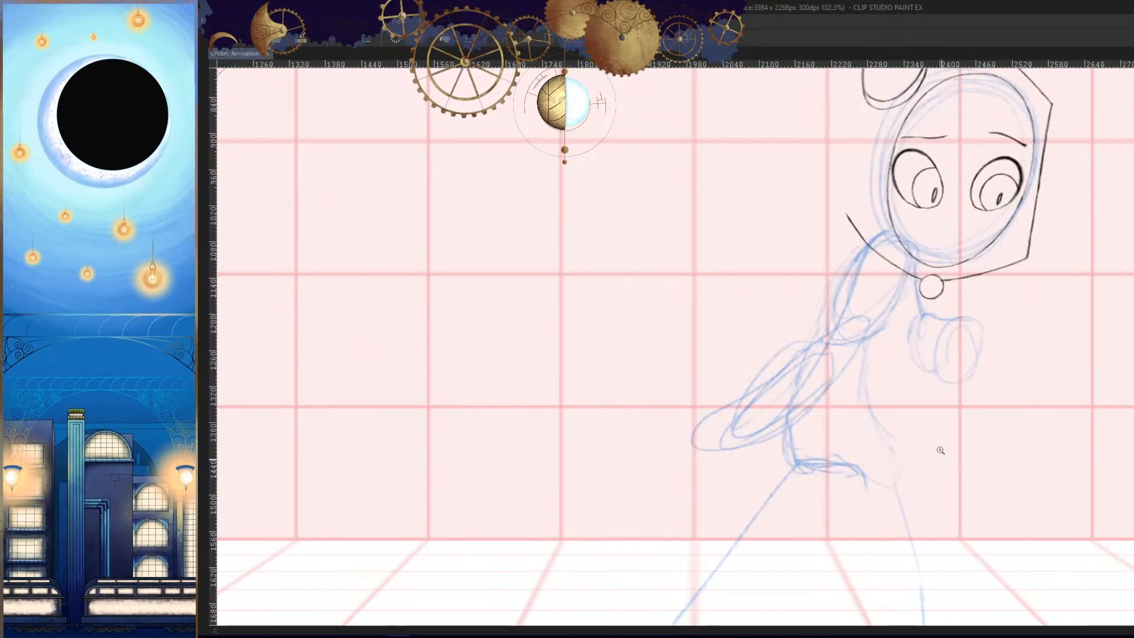
drag(875, 374, 936, 355)
key(Right)
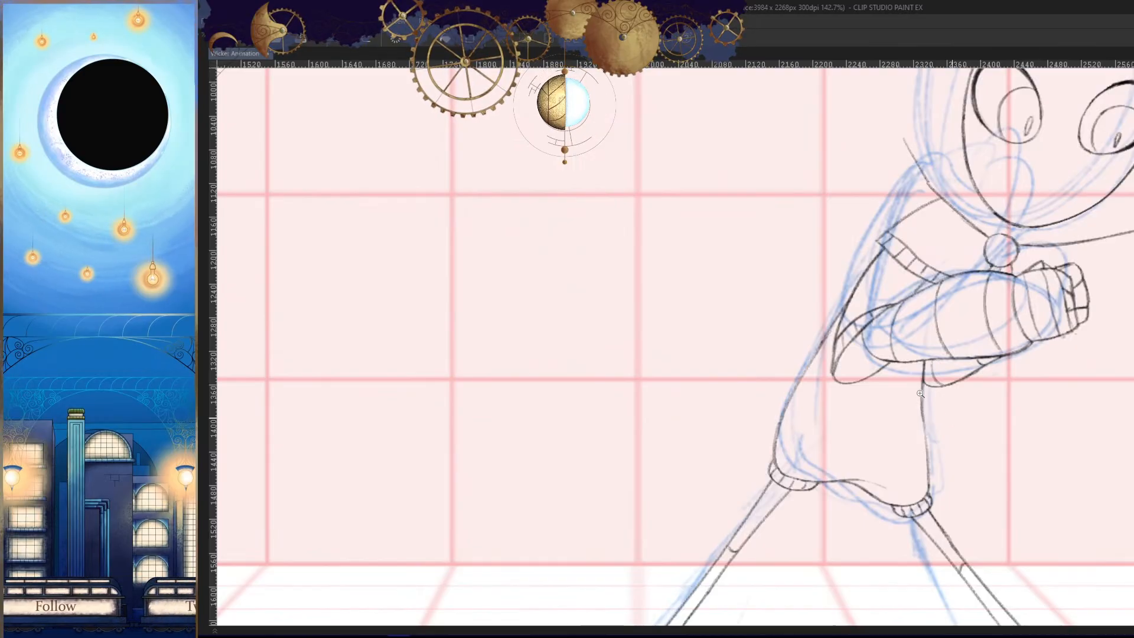
- Draw the long curved back line of the body from the shoulder down to the hem over the blue rough sketch
key(Left)
drag(879, 155, 776, 430)
key(ctrl+z)
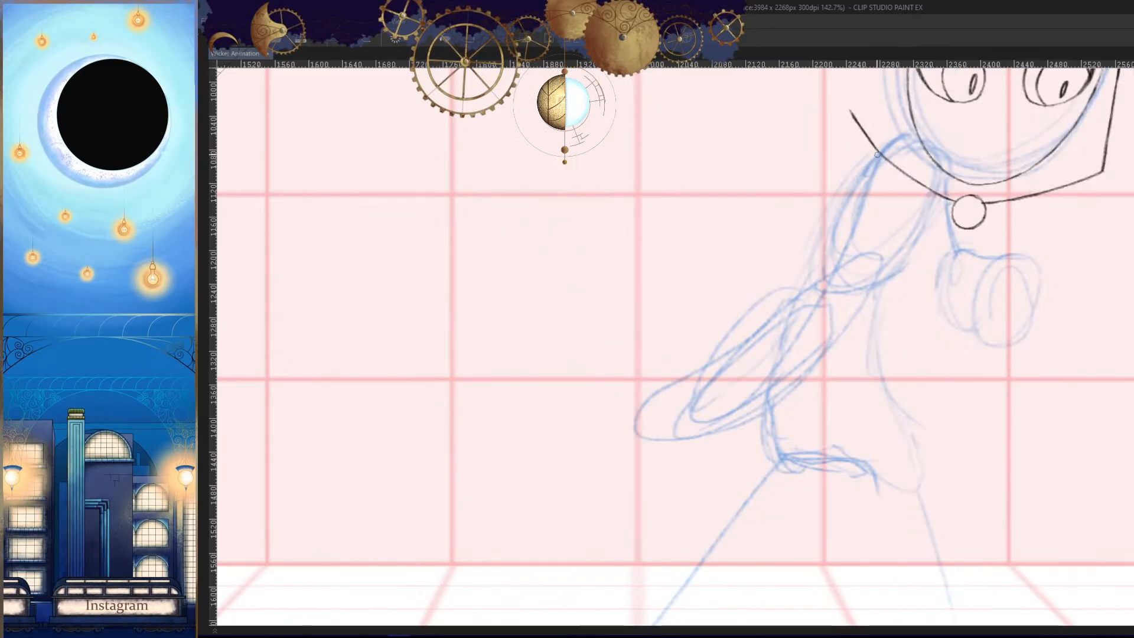
drag(874, 160, 762, 475)
key(ctrl+z)
drag(883, 159, 769, 472)
key(h)
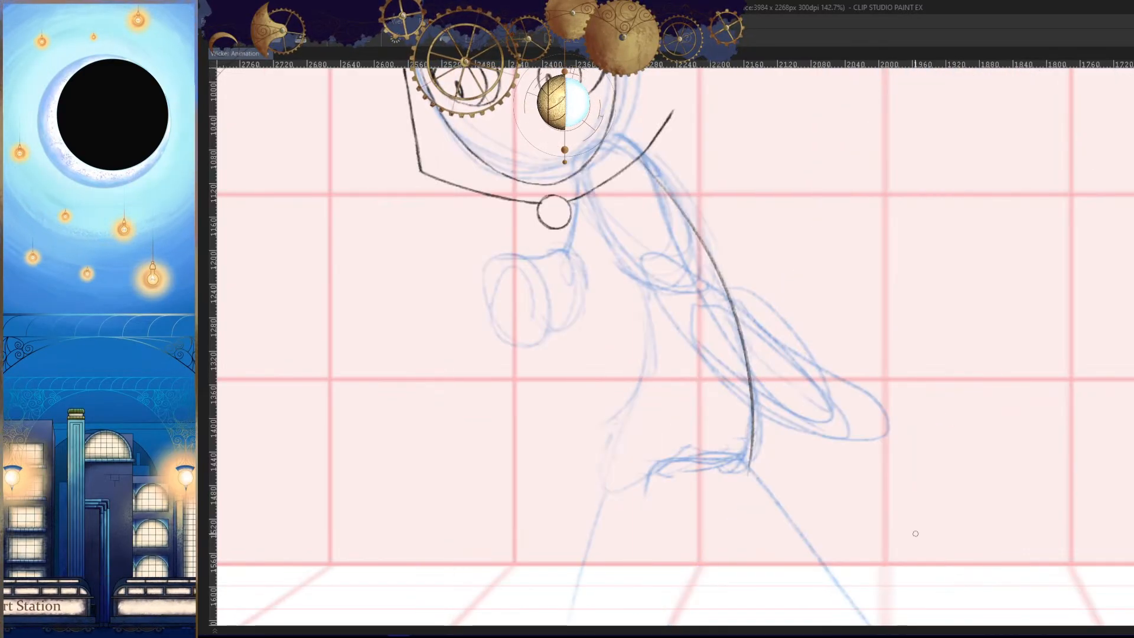
key(Right)
key(Left)
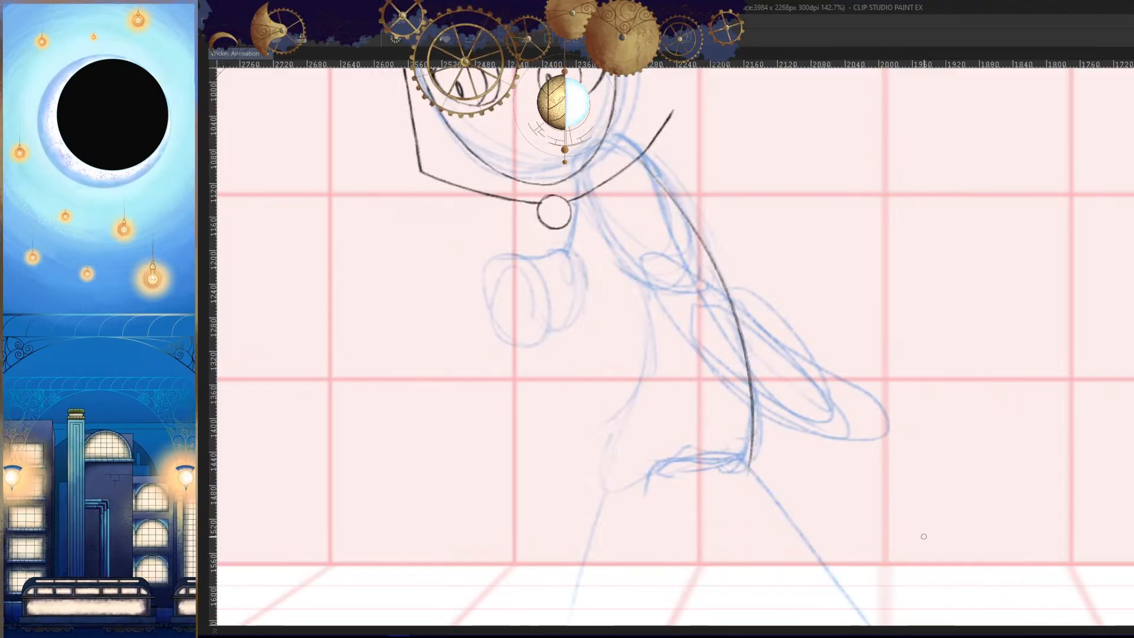
- Draw the rounded lower back corner of the body and continue it along the back half of the hem
scroll(886, 478, up, 5)
mouse_move(790, 444)
mouse_down()
mouse_move(801, 332)
mouse_move(825, 336)
mouse_move(634, 375)
mouse_up()
key(h)
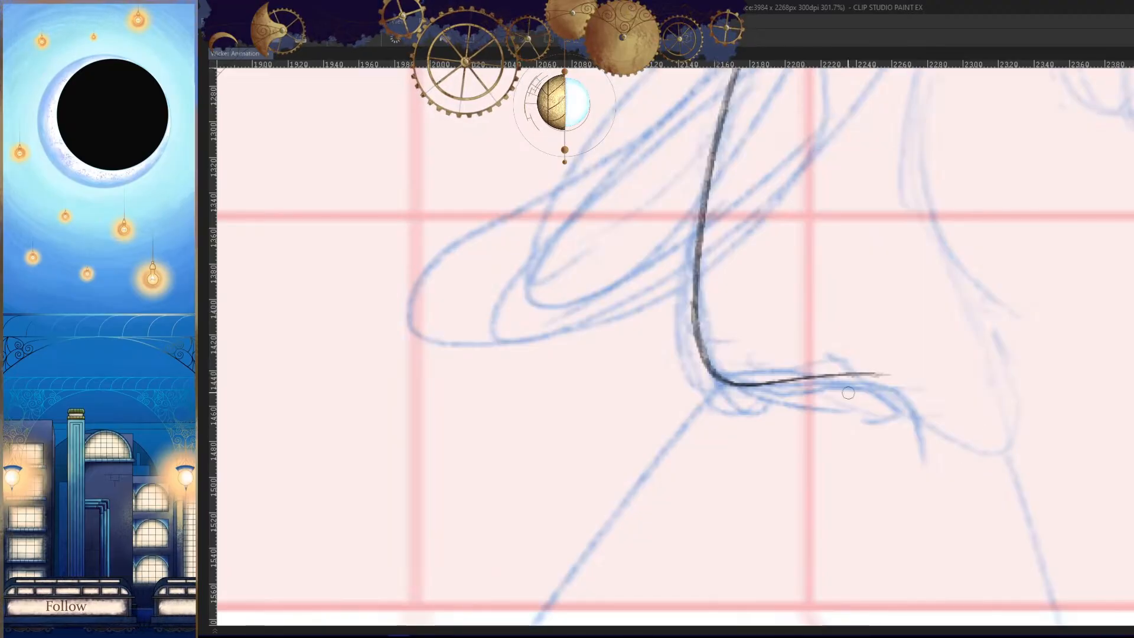
- Try to draw the front half of the hem curving up around the lower front corner of the body
drag(852, 385, 965, 441)
drag(1008, 433, 1098, 408)
key(ctrl+z)
key(h)
drag(550, 367, 725, 339)
scroll(725, 339, up, 2)
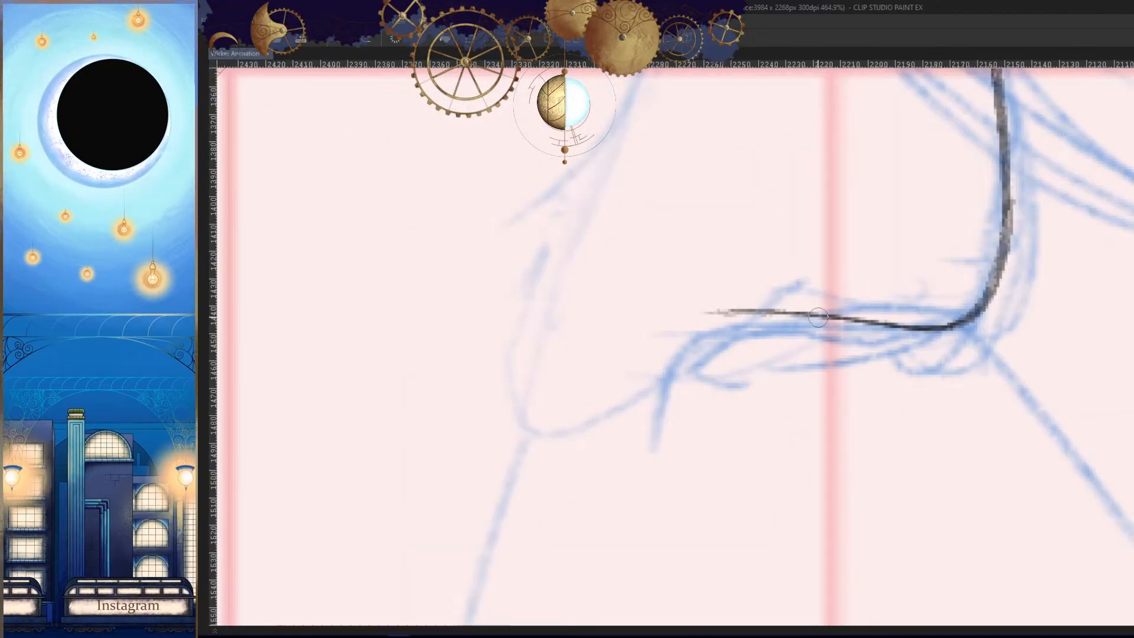
drag(827, 314, 524, 381)
key(ctrl+z)
drag(826, 314, 528, 266)
key(h)
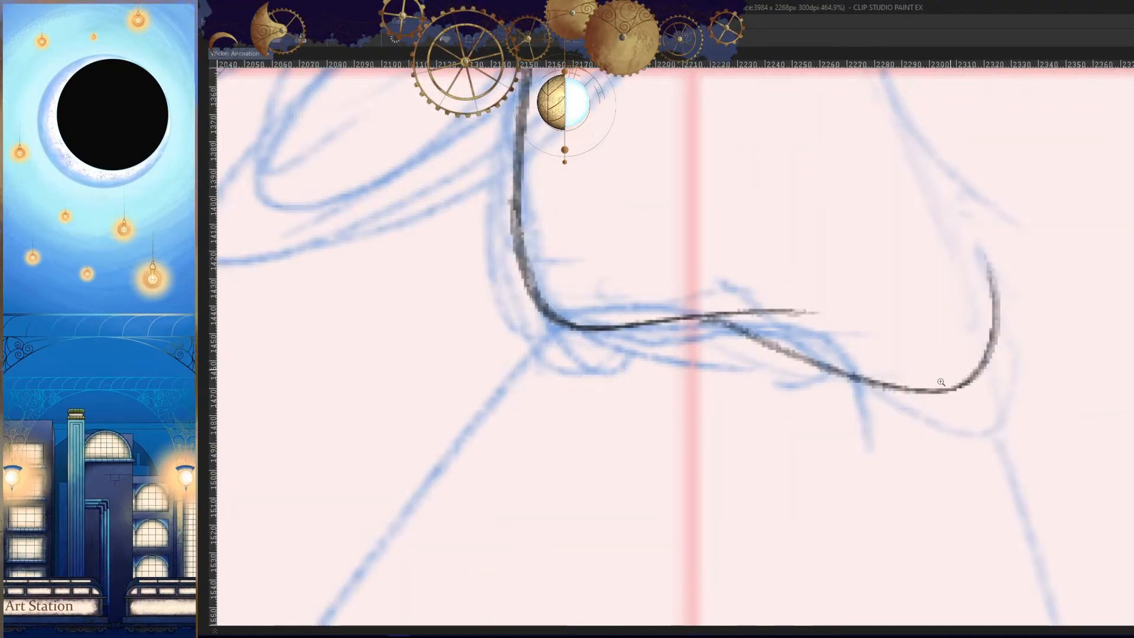
scroll(940, 381, down, 8)
scroll(997, 369, up, 5)
key(h)
key(ctrl+z)
- Draw the front half of the hem as a dipping curve that turns up around the lower front corner
scroll(774, 406, up, 5)
drag(795, 403, 892, 379)
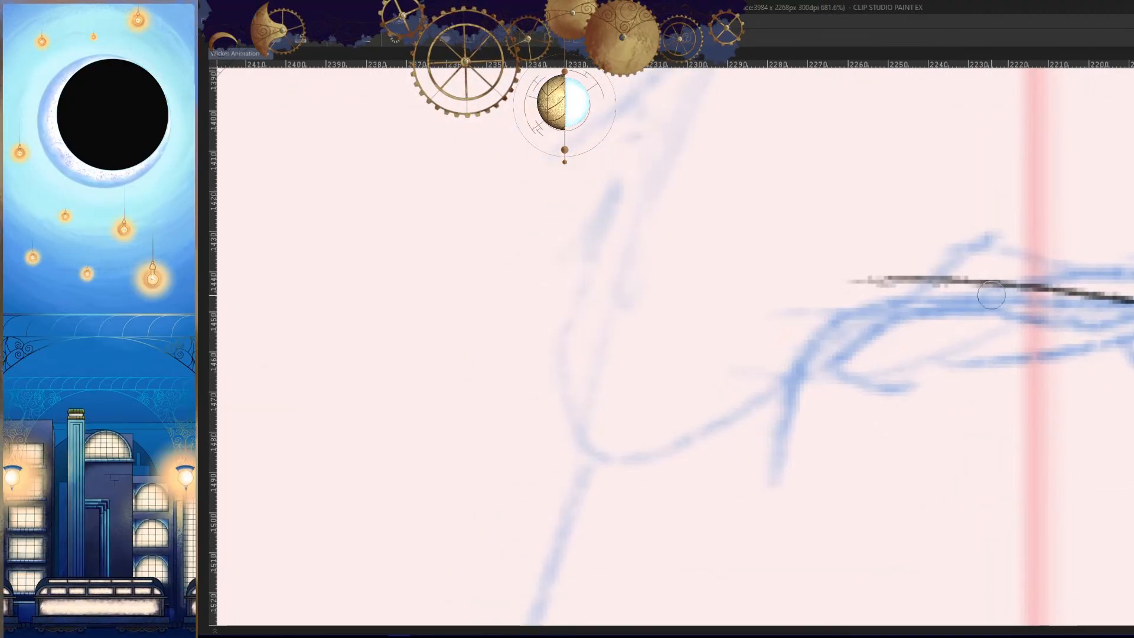
mouse_move(989, 286)
mouse_down()
mouse_move(653, 366)
mouse_move(582, 304)
mouse_up()
key(ctrl+z)
mouse_move(989, 285)
mouse_down()
mouse_move(673, 381)
mouse_move(607, 205)
mouse_up()
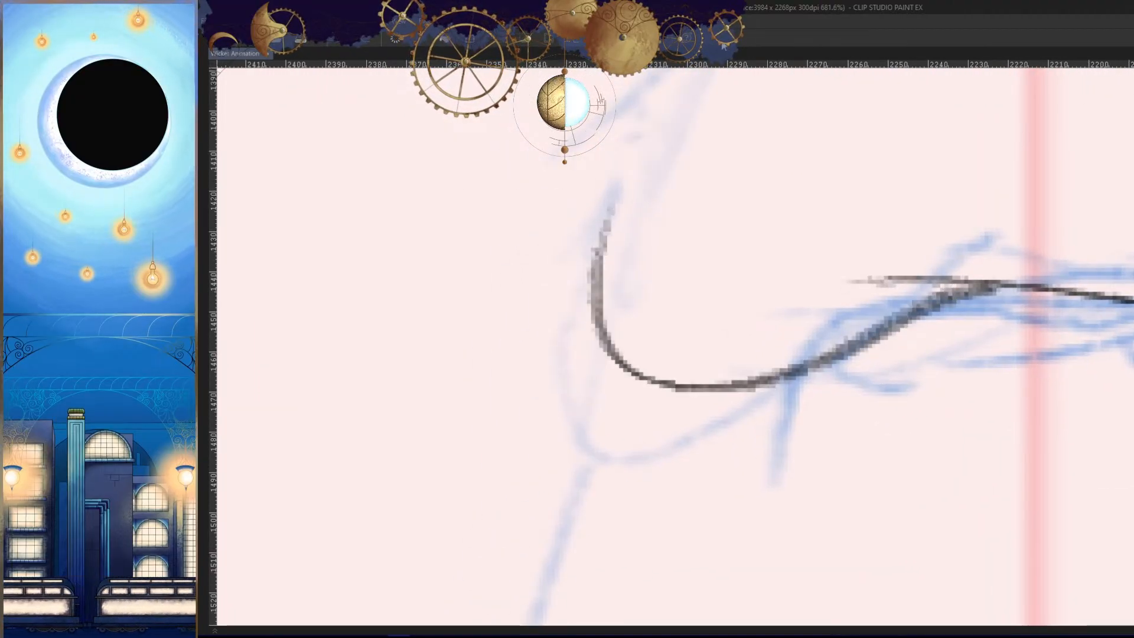
- Examine the new back line and hem in both canvas orientations and compare them with the crossed-arms drawing in the neighbouring frame
key(h)
scroll(989, 381, down, 10)
key(h)
mouse_move(974, 414)
mouse_down()
mouse_move(970, 455)
mouse_move(1022, 471)
mouse_up()
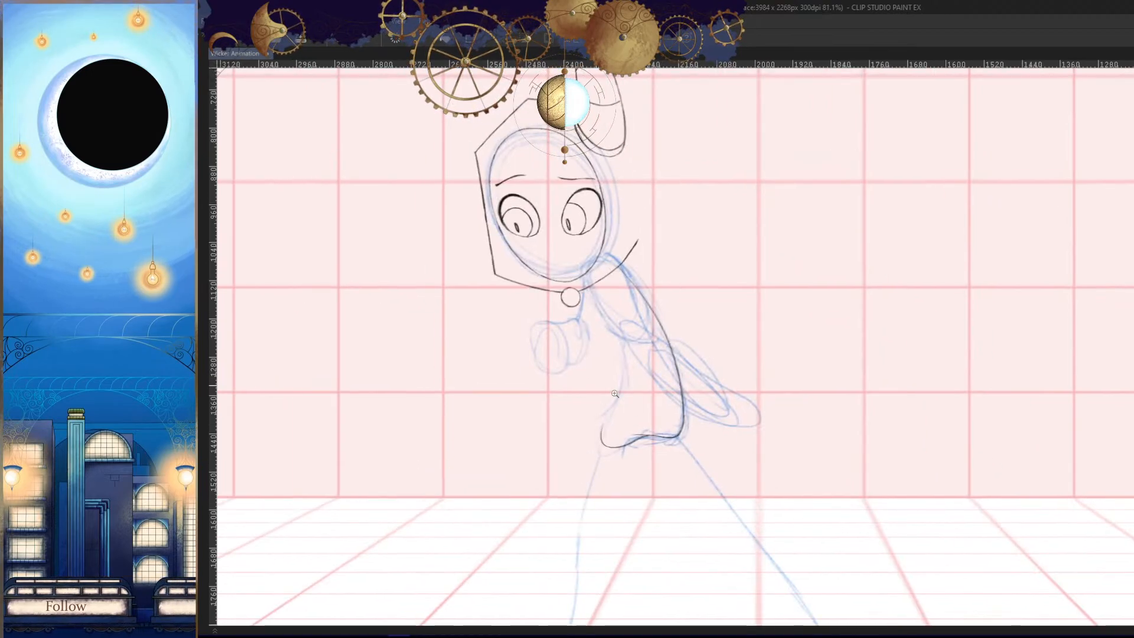
key(h)
drag(904, 384, 874, 390)
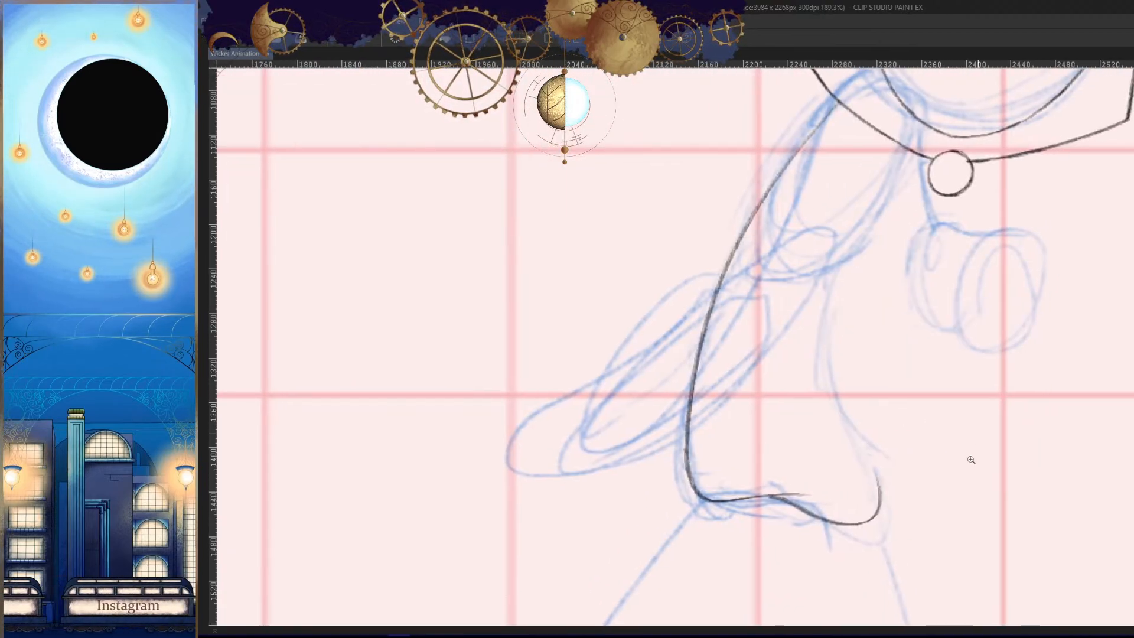
key(Left)
key(Right)
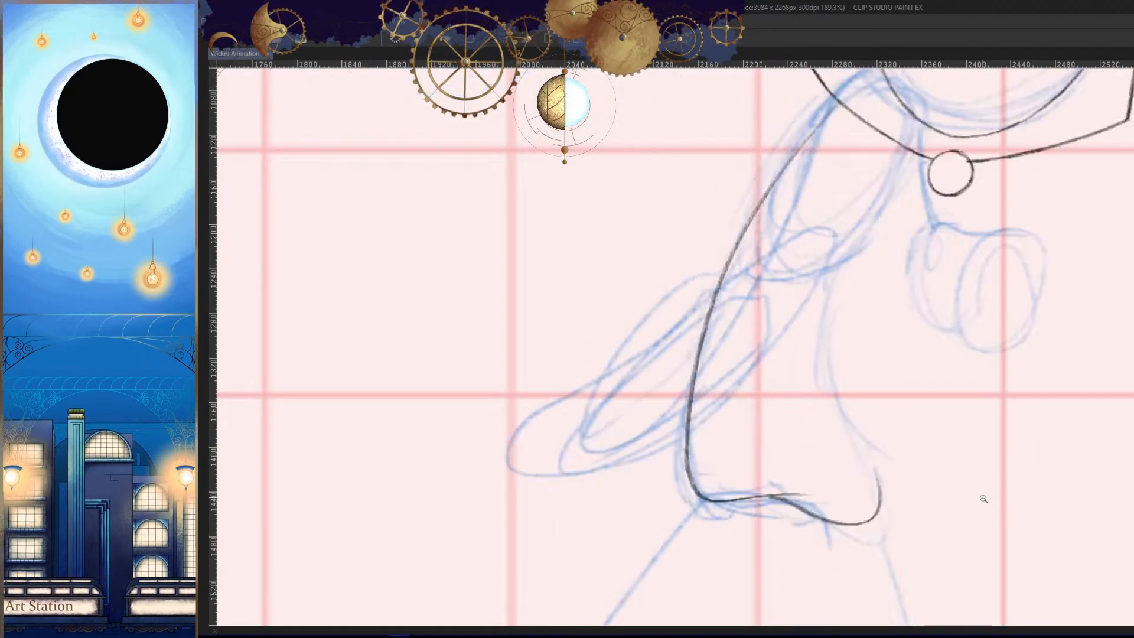
drag(948, 504, 989, 436)
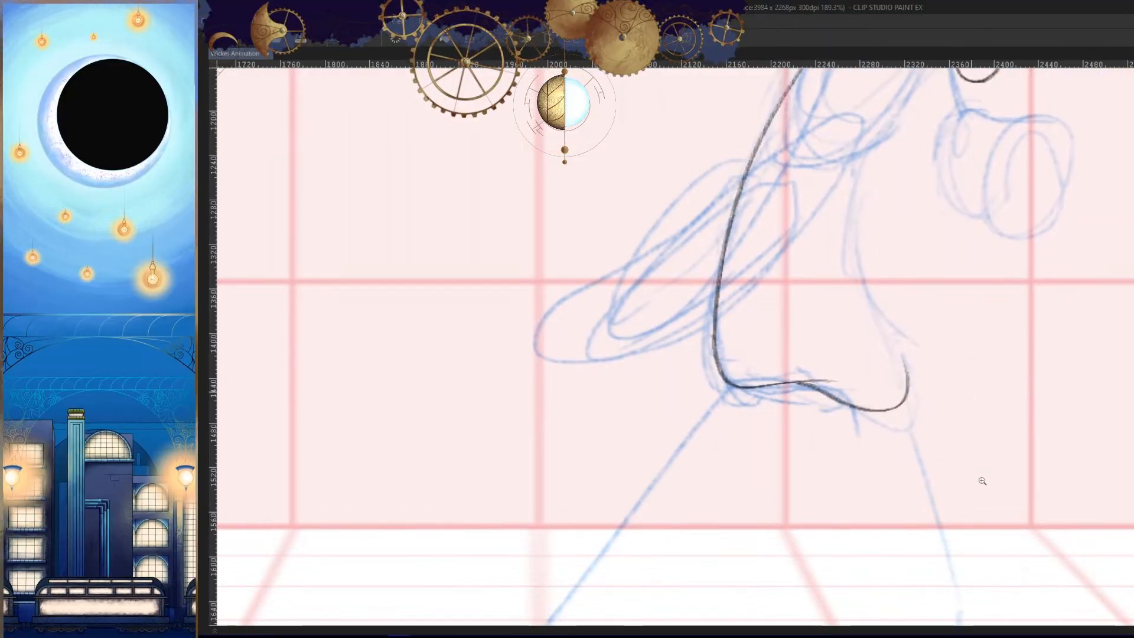
key(Left)
key(Right)
key(Left)
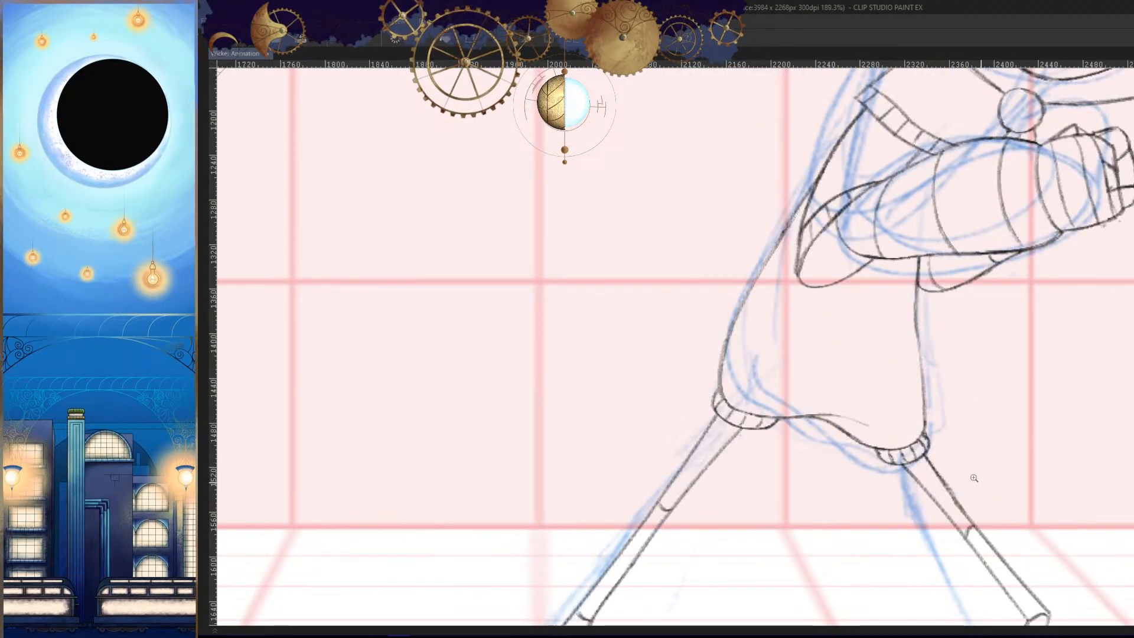
key(Right)
- Redraw the lower back outline slightly outside the existing line, retrying its turn into the hem
drag(812, 373, 845, 451)
drag(785, 359, 827, 359)
mouse_move(780, 203)
mouse_down()
mouse_move(736, 532)
mouse_move(775, 501)
mouse_up()
key(ctrl+z)
drag(808, 251, 853, 251)
mouse_move(797, 81)
mouse_down()
mouse_move(729, 210)
mouse_move(768, 547)
mouse_up()
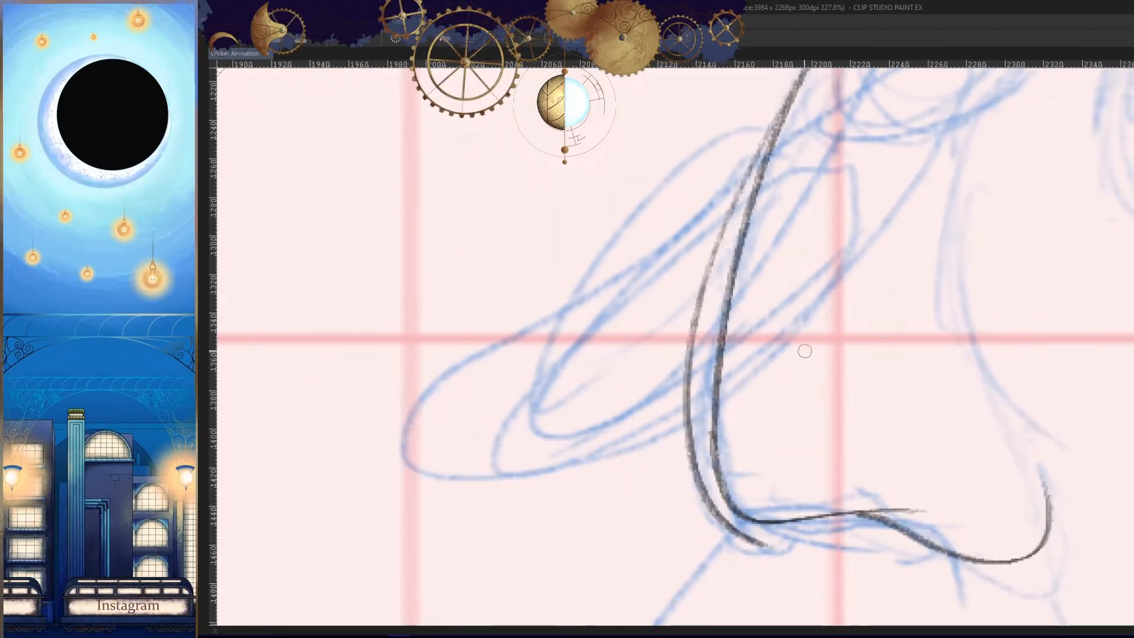
key(ctrl+z)
mouse_move(798, 74)
mouse_down()
mouse_move(730, 535)
mouse_move(883, 487)
mouse_up()
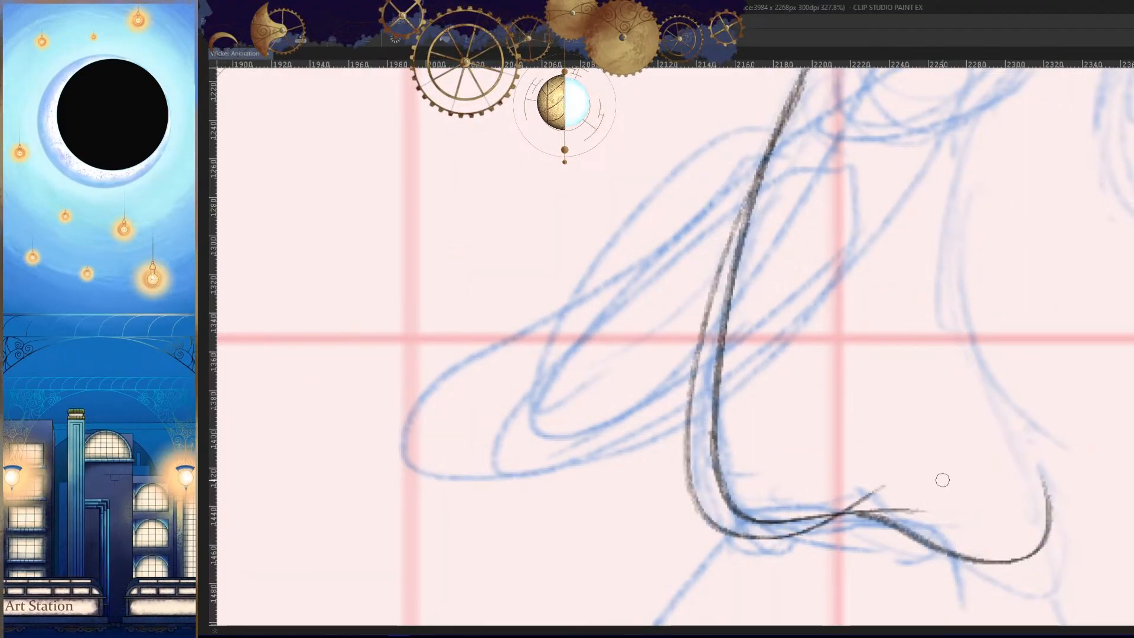
key(ctrl+z)
- Join the outer back outline to the hem with a rounded corner and erase the overlapping stretch of the old hem line
key(h)
mouse_move(561, 550)
mouse_down()
mouse_move(1028, 381)
mouse_move(566, 321)
mouse_up()
key(h)
drag(710, 402, 1007, 376)
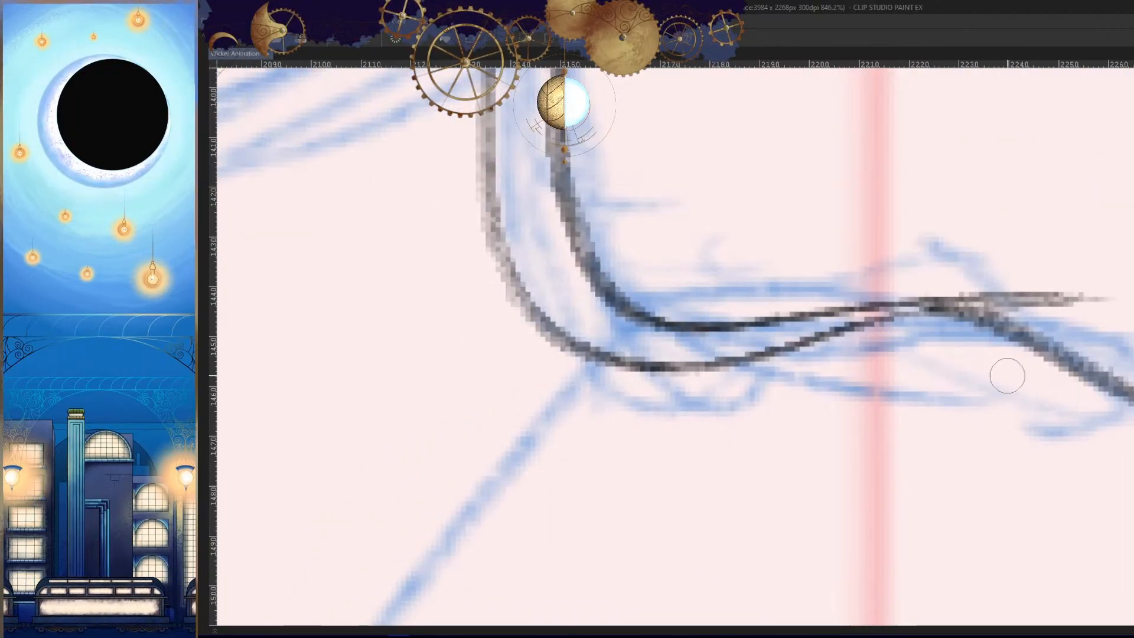
mouse_move(1087, 295)
mouse_down()
mouse_move(738, 326)
mouse_move(1131, 293)
mouse_up()
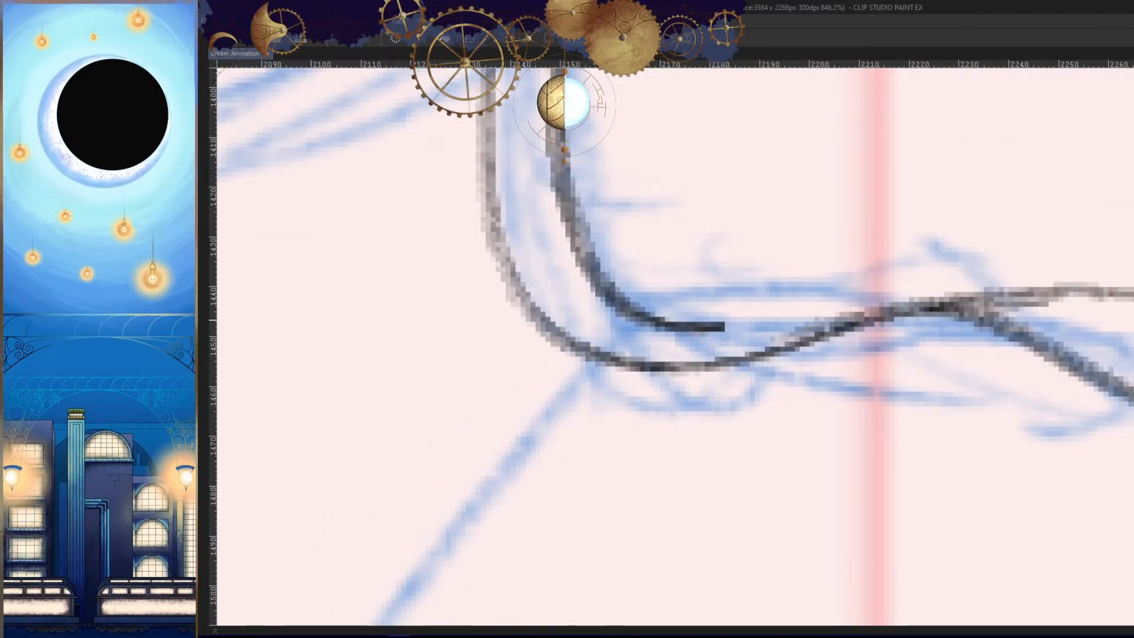
key(ctrl+z)
drag(771, 348, 1131, 297)
key(h)
drag(968, 365, 928, 343)
key(h)
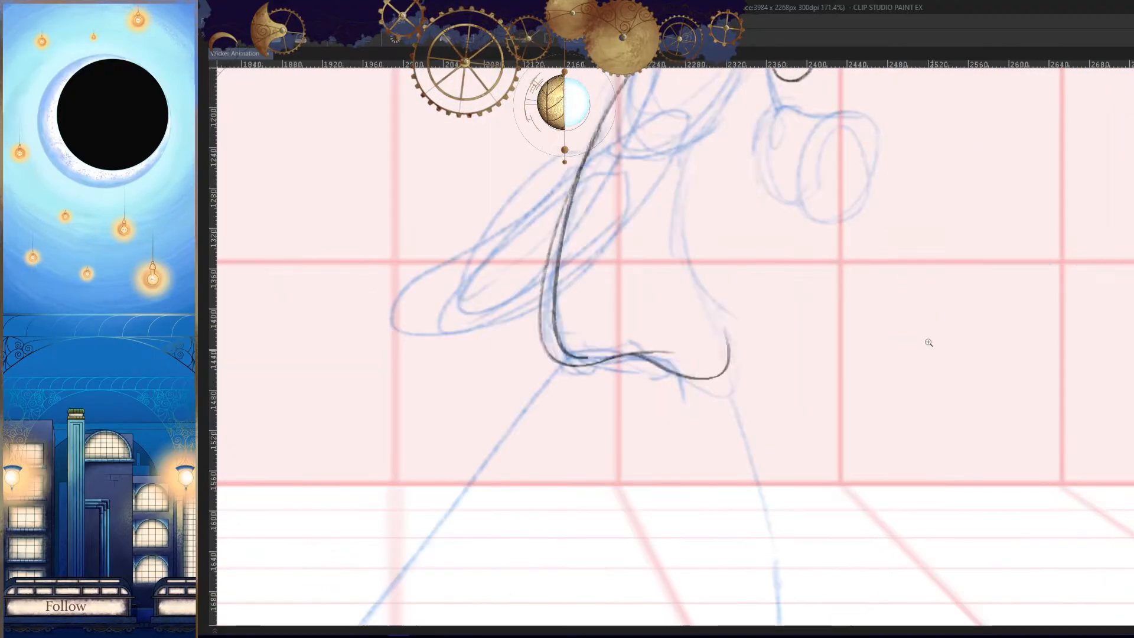
- Try to retouch the back outline where the old inner line and the new outer line split
drag(870, 317, 970, 382)
drag(695, 298, 750, 277)
drag(707, 230, 886, 233)
drag(761, 118, 663, 370)
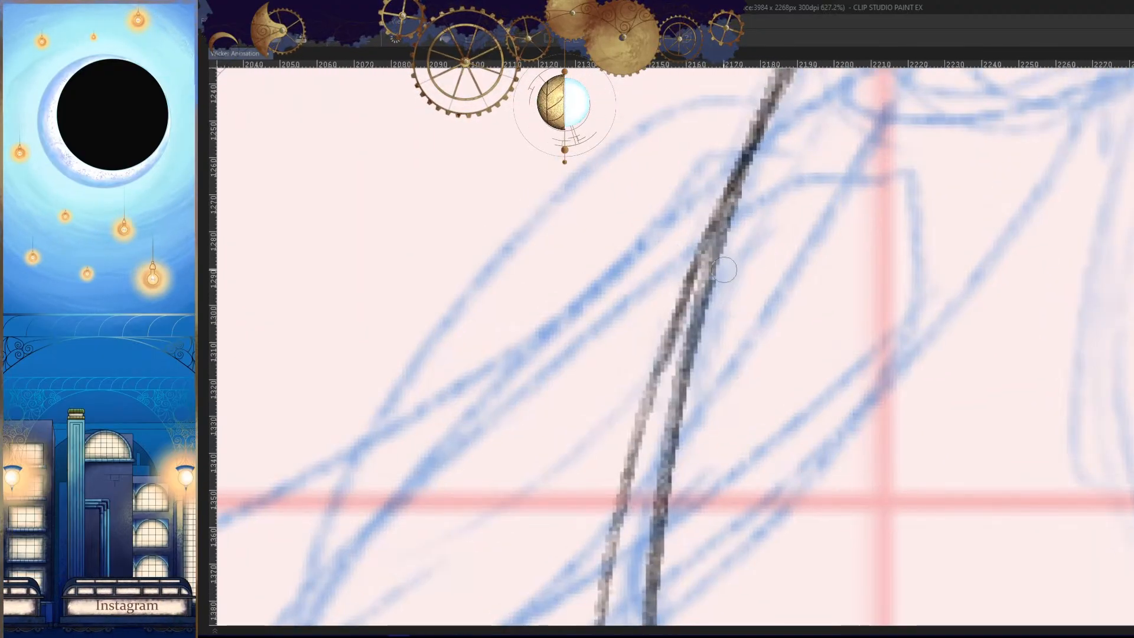
drag(724, 270, 718, 309)
key(ctrl+z)
mouse_move(769, 124)
mouse_down()
mouse_move(675, 332)
mouse_move(746, 168)
mouse_move(655, 412)
mouse_up()
key(ctrl+z)
- Erase the old inner back line and its leftover lower corner, keeping only the outer outline
key(c)
mouse_move(733, 244)
mouse_down()
mouse_move(670, 454)
mouse_move(667, 554)
mouse_up()
drag(744, 243, 685, 407)
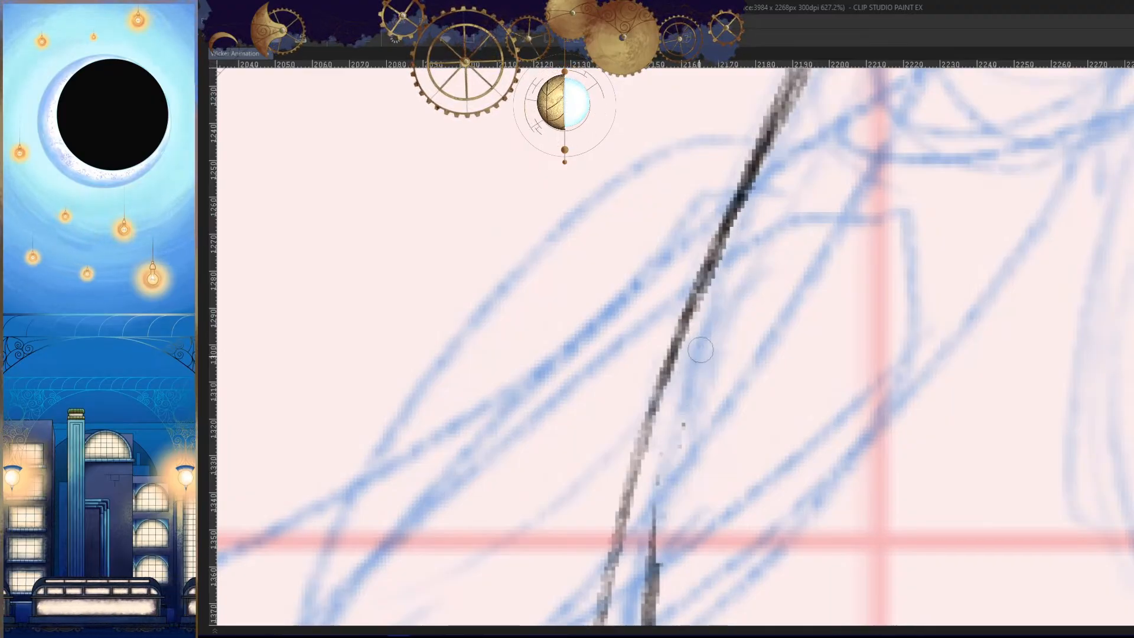
drag(713, 511, 717, 208)
mouse_move(785, 349)
mouse_down()
mouse_move(718, 355)
mouse_move(735, 331)
mouse_up()
drag(689, 208, 681, 380)
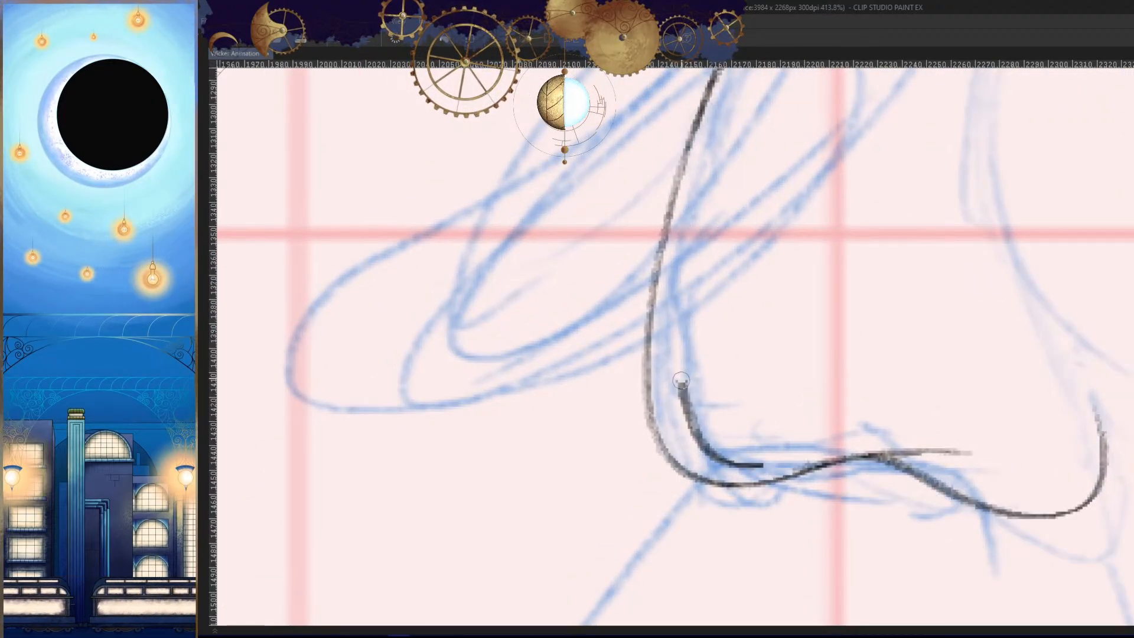
mouse_move(693, 432)
mouse_down()
mouse_move(751, 467)
mouse_move(773, 455)
mouse_up()
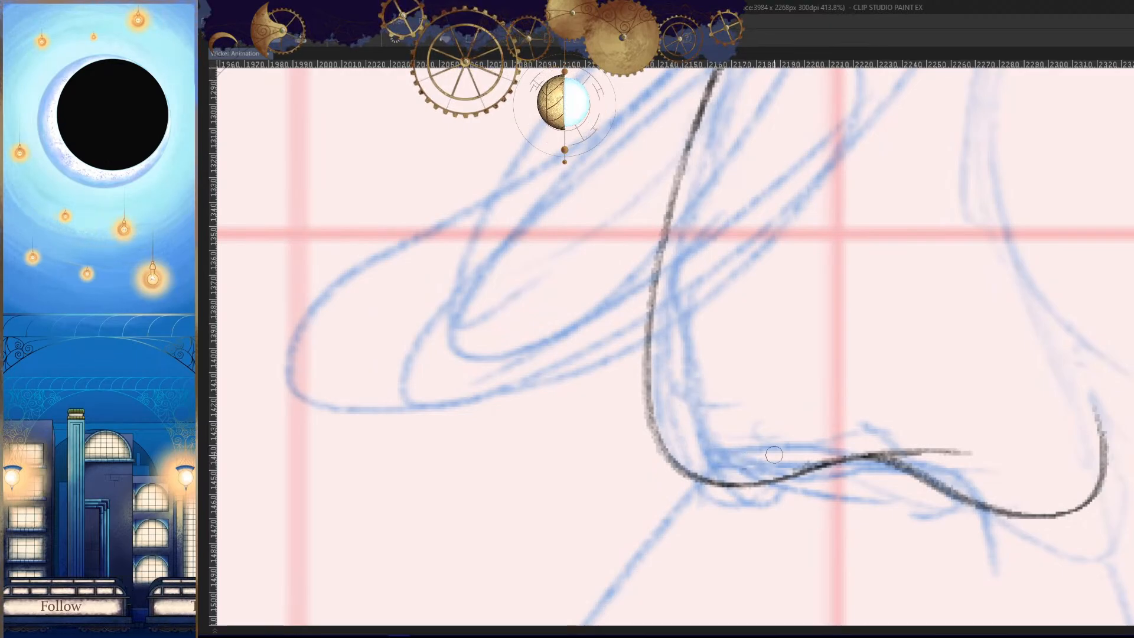
drag(853, 443, 792, 508)
- Examine the cleaned body outline in both canvas orientations and compare it with the outstretched-arm drawing in another frame
key(h)
drag(945, 390, 905, 434)
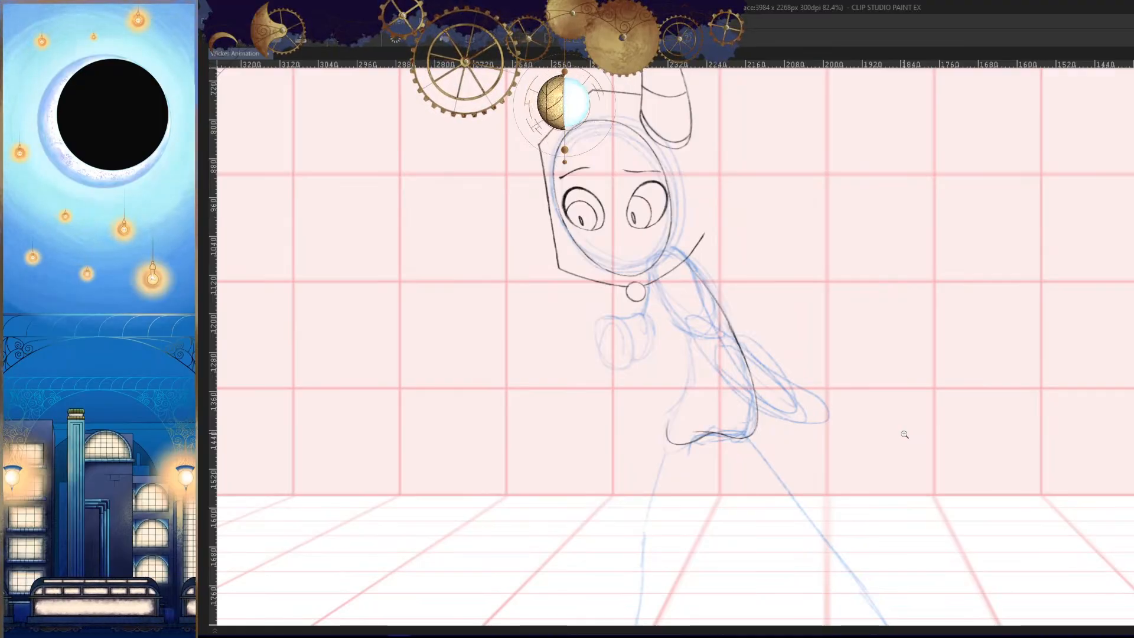
drag(678, 391, 701, 372)
drag(800, 396, 909, 405)
key(h)
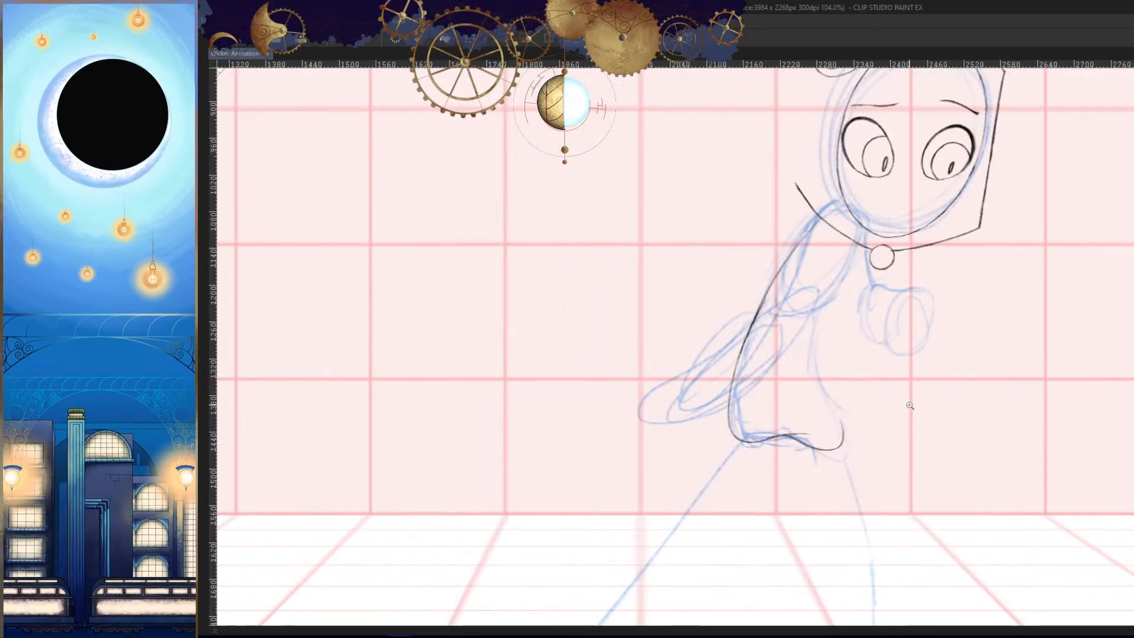
key(h)
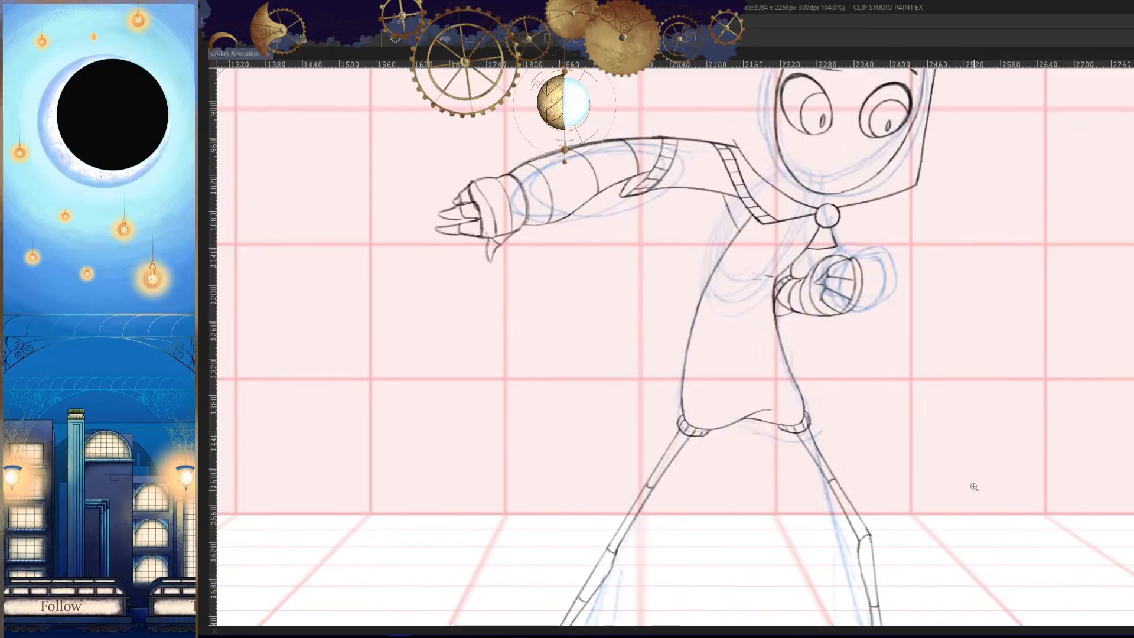
key(h)
- Try to adjust the middle of the back line with another stroke
mouse_move(857, 327)
mouse_down()
mouse_move(899, 374)
mouse_move(915, 369)
mouse_up()
drag(703, 291, 744, 282)
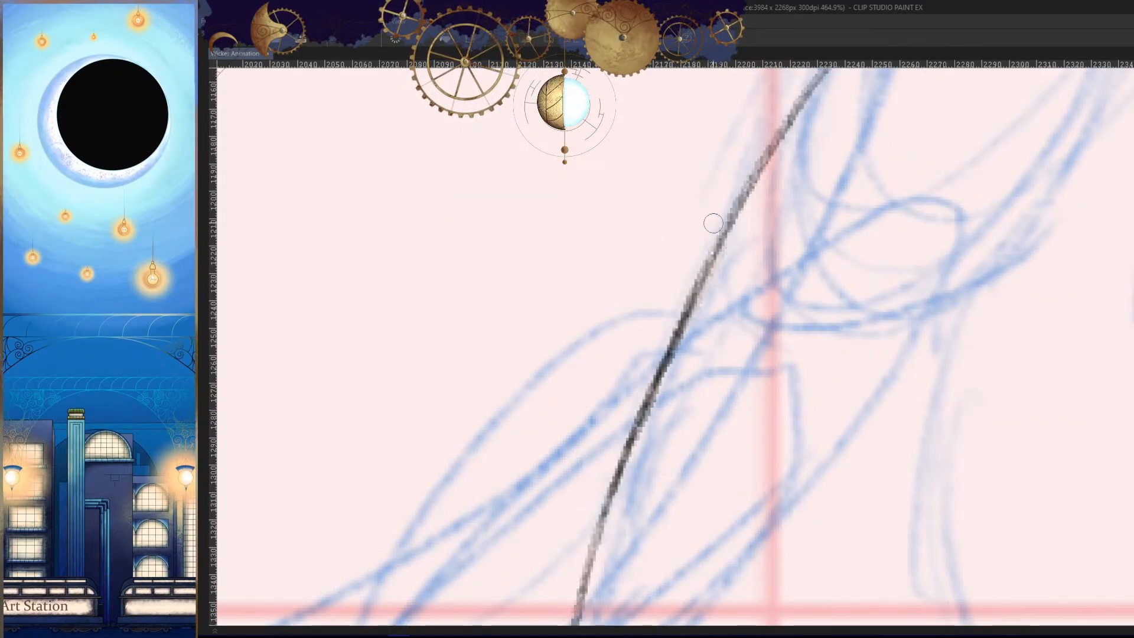
mouse_move(713, 223)
mouse_down()
mouse_move(568, 528)
mouse_move(583, 483)
mouse_up()
key(ctrl+z)
drag(756, 376, 728, 460)
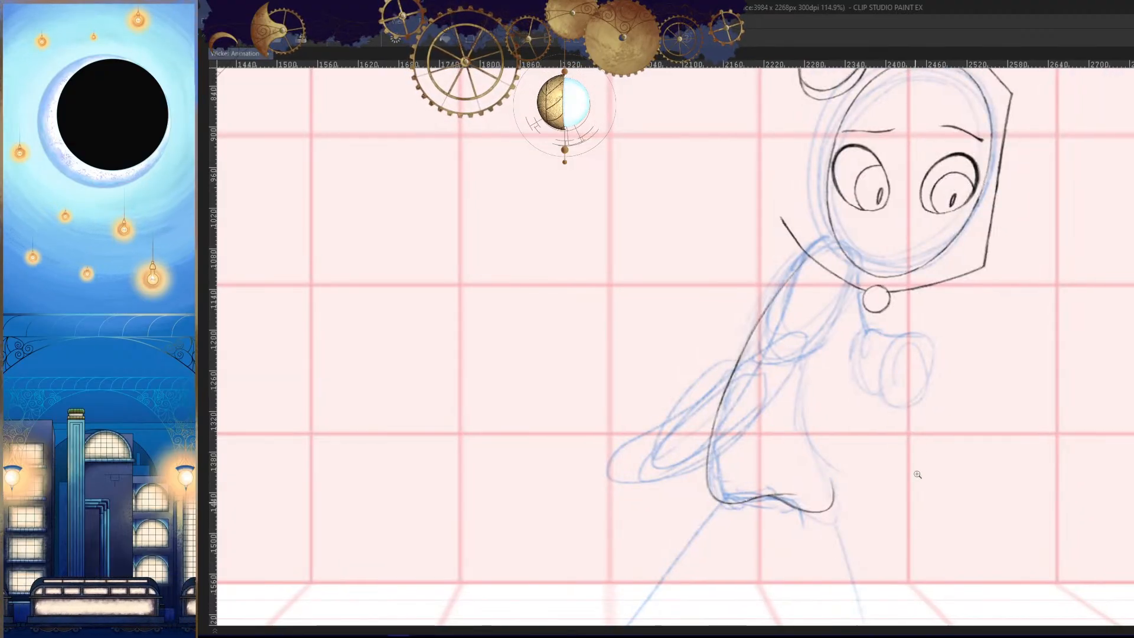
- Try to draw the chest line from the neck clasp to the upper arm, checking it against the neighbouring frame
drag(910, 390, 938, 357)
drag(827, 246, 853, 218)
drag(863, 289, 842, 323)
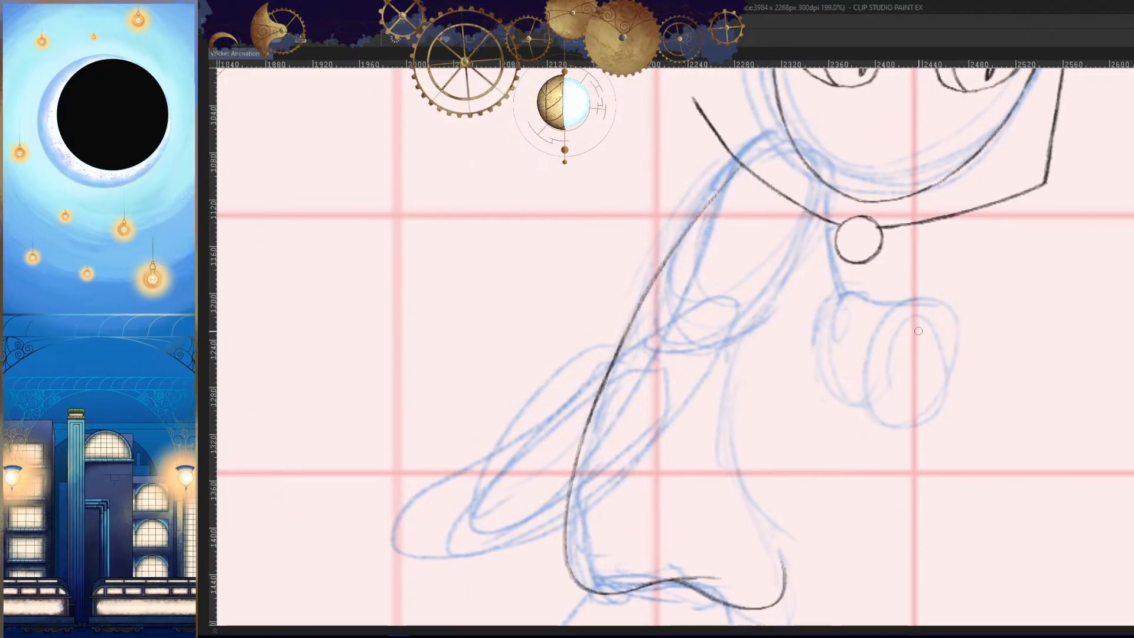
key(Left)
key(Right)
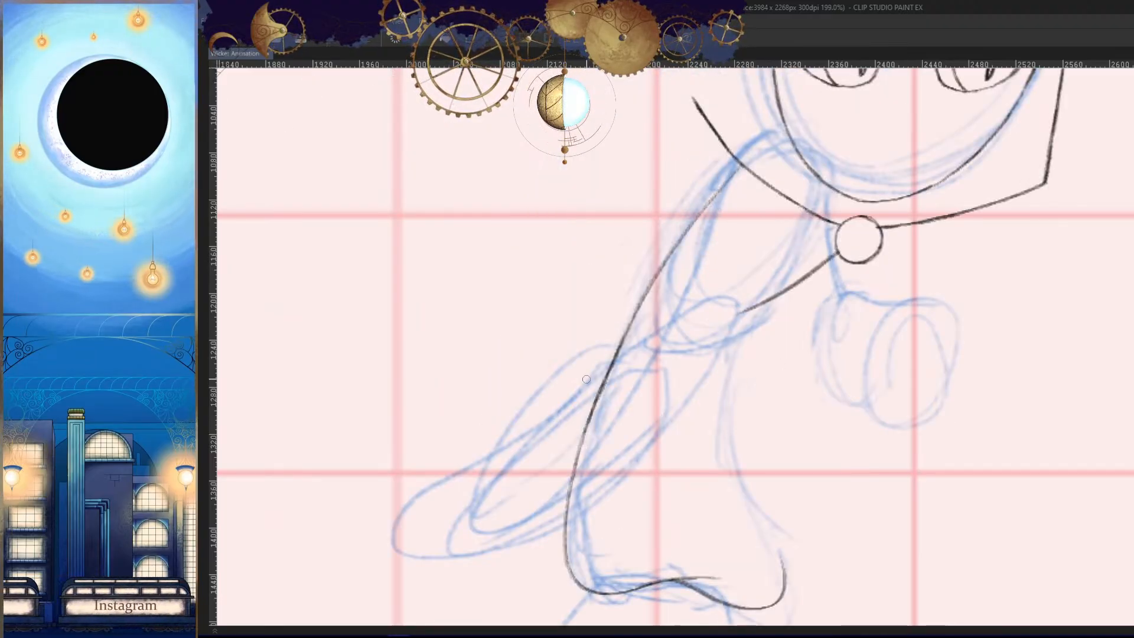
key(Left)
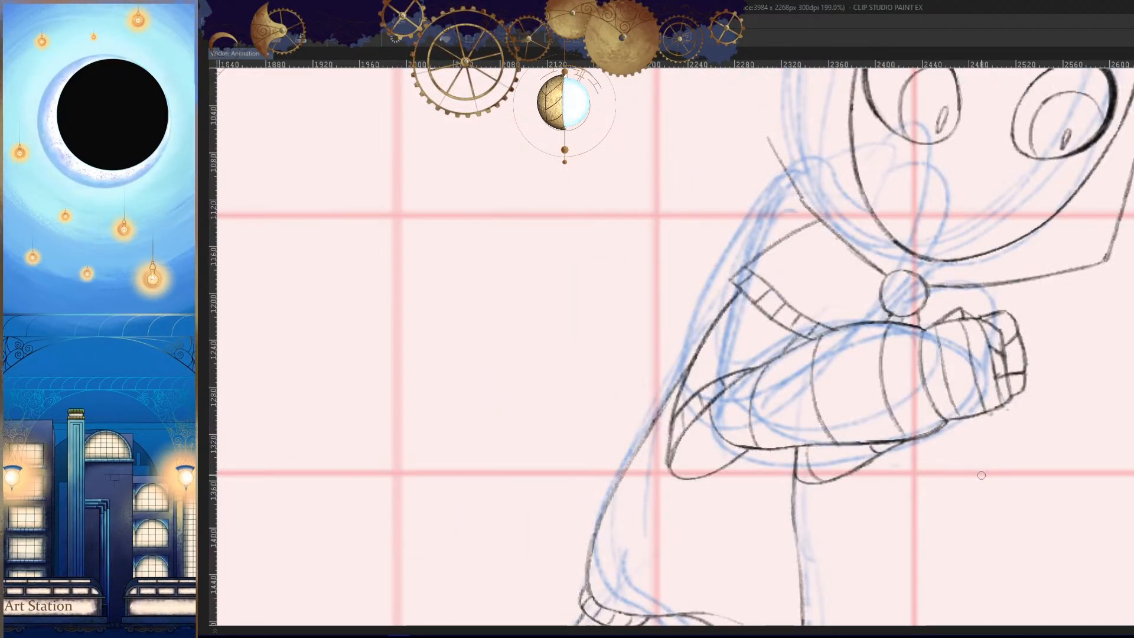
key(Right)
key(ctrl+z)
- Draw the curved chest line from under the neck clasp down to the underside of the rough upper arm
drag(861, 286, 941, 331)
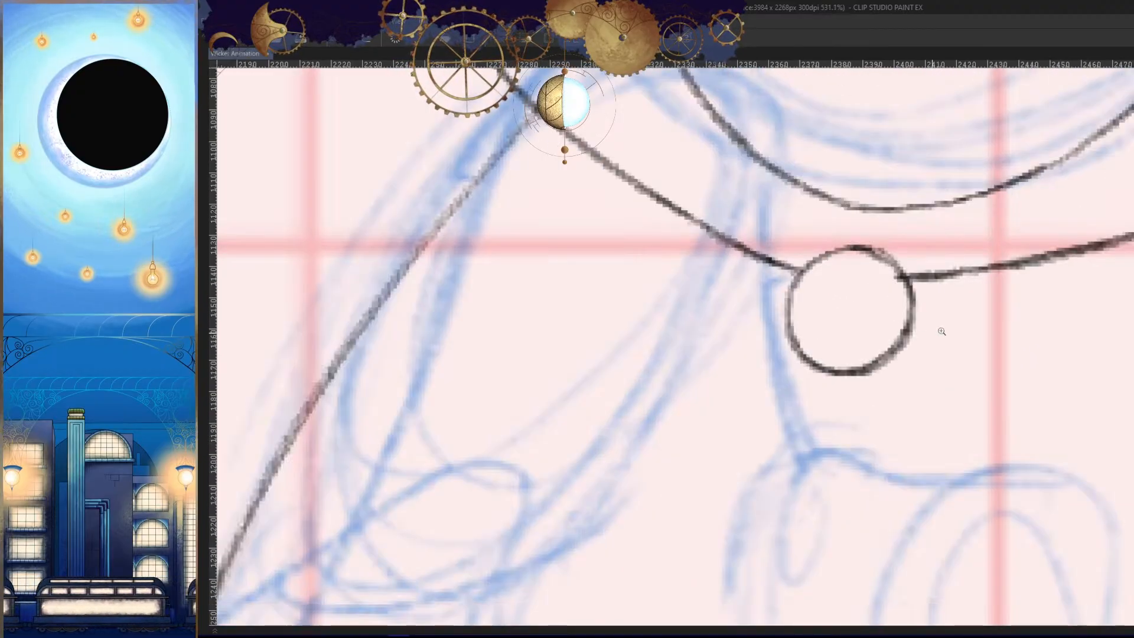
scroll(876, 309, down, 5)
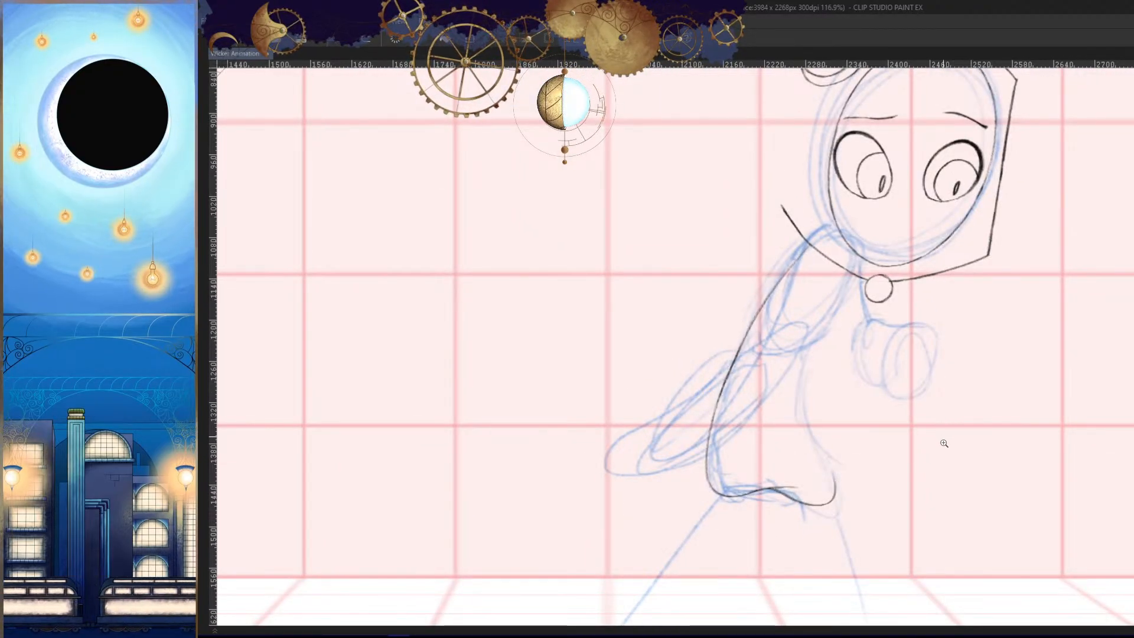
key(Left)
key(Right)
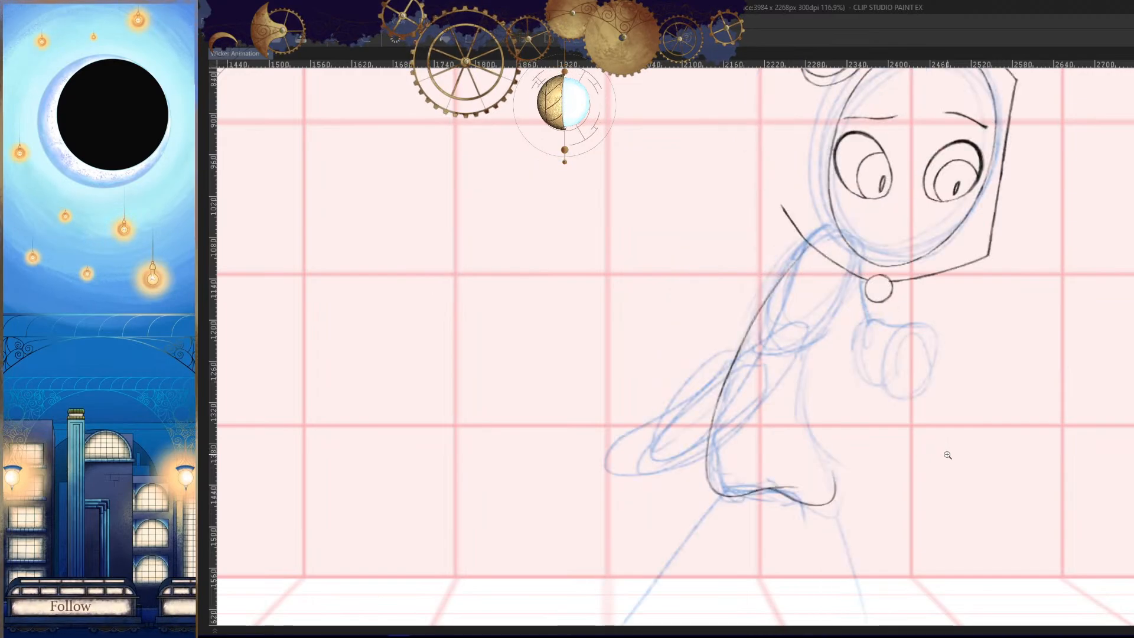
scroll(839, 309, up, 2)
drag(862, 298, 758, 372)
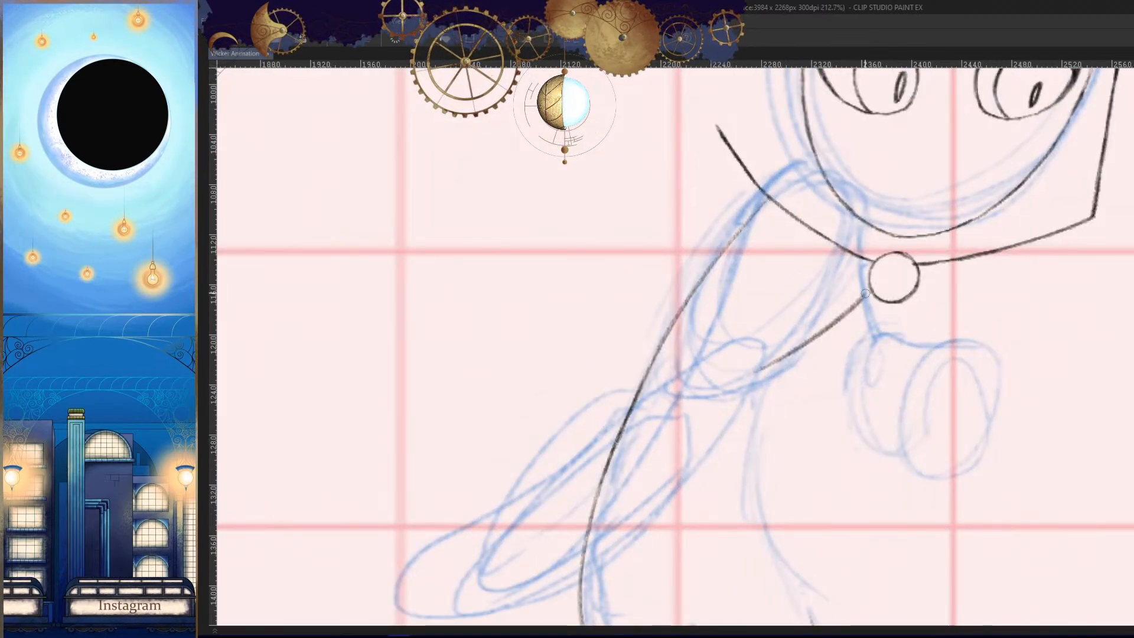
key(ctrl+z)
drag(870, 297, 746, 397)
key(h)
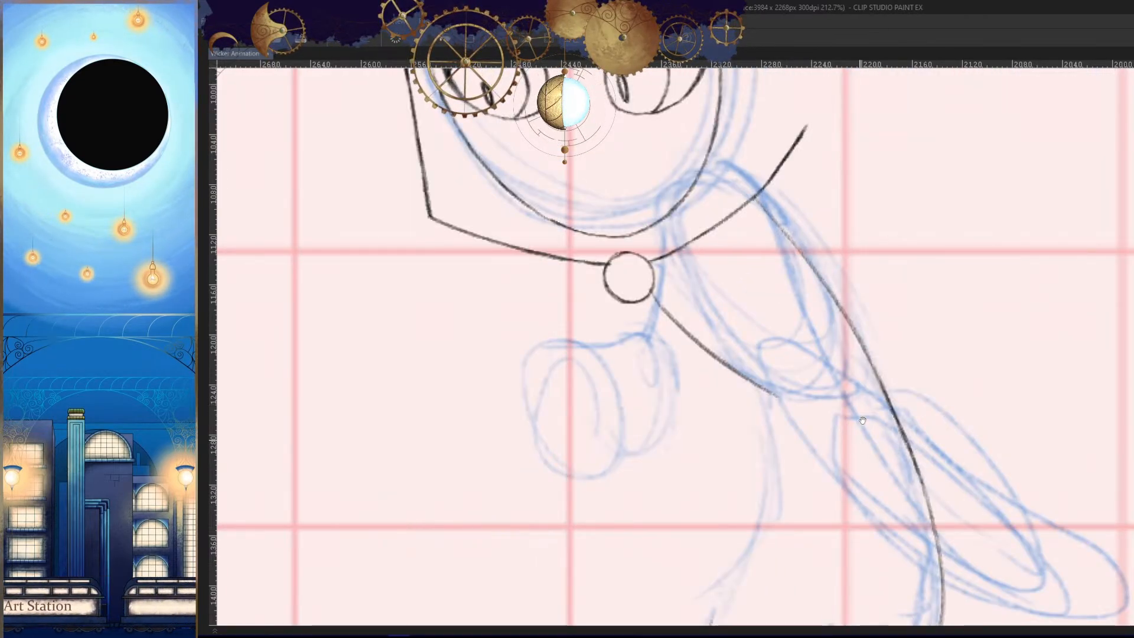
key(h)
- Draw the front edge of the body from the end of the chest line down to the lower front hem corner
drag(855, 485, 874, 305)
drag(789, 221, 840, 430)
key(h)
key(ctrl+z)
scroll(771, 238, up, 1)
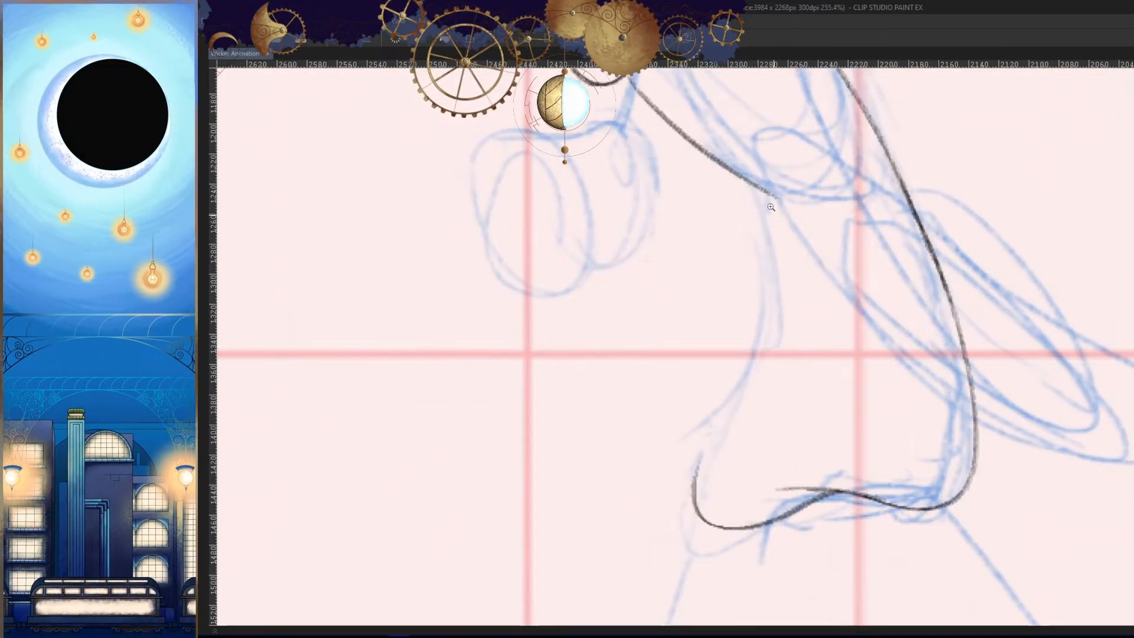
mouse_move(743, 178)
mouse_down()
mouse_move(734, 356)
mouse_move(697, 471)
mouse_up()
key(h)
drag(956, 369, 889, 479)
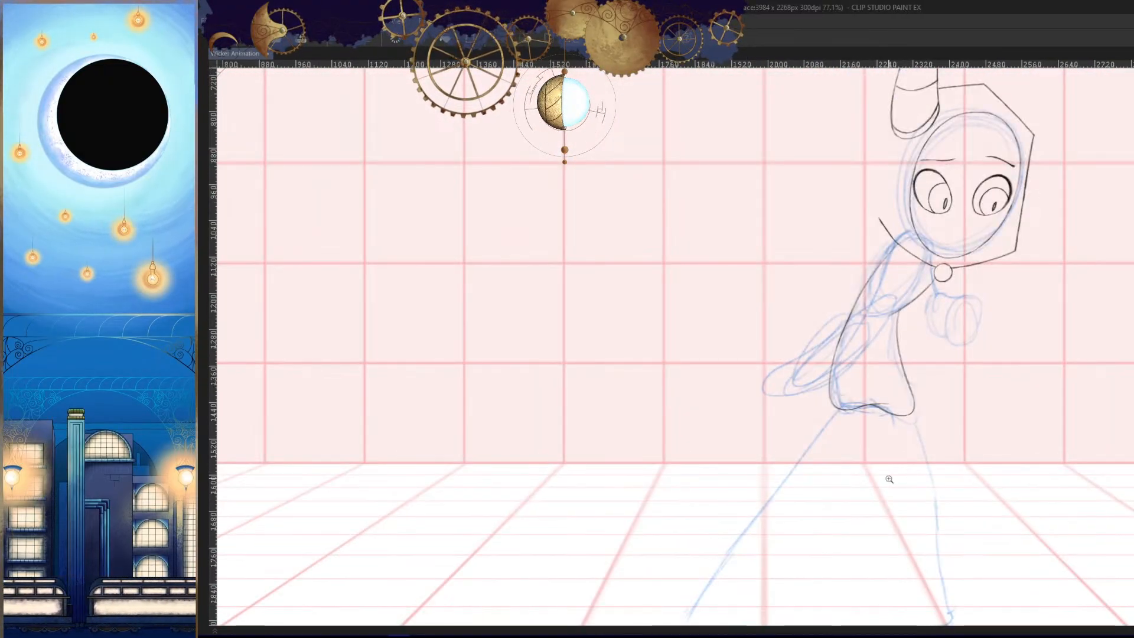
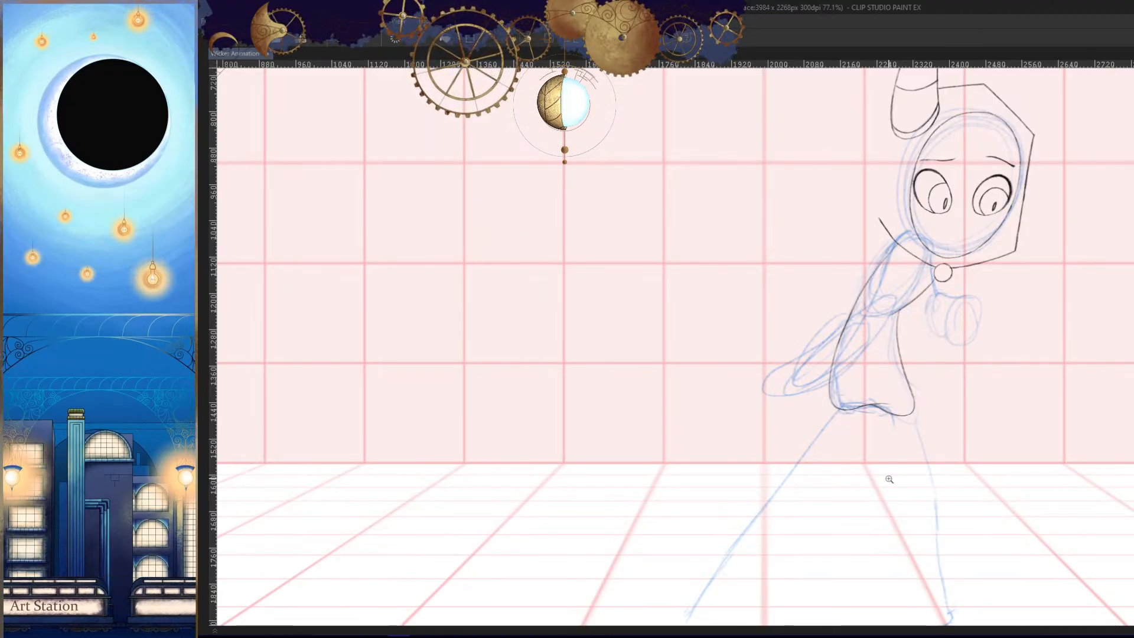
- Check the traced pose against the neighbouring frame and thicken the front arc of the round neck clasp
scroll(901, 356, down, 3)
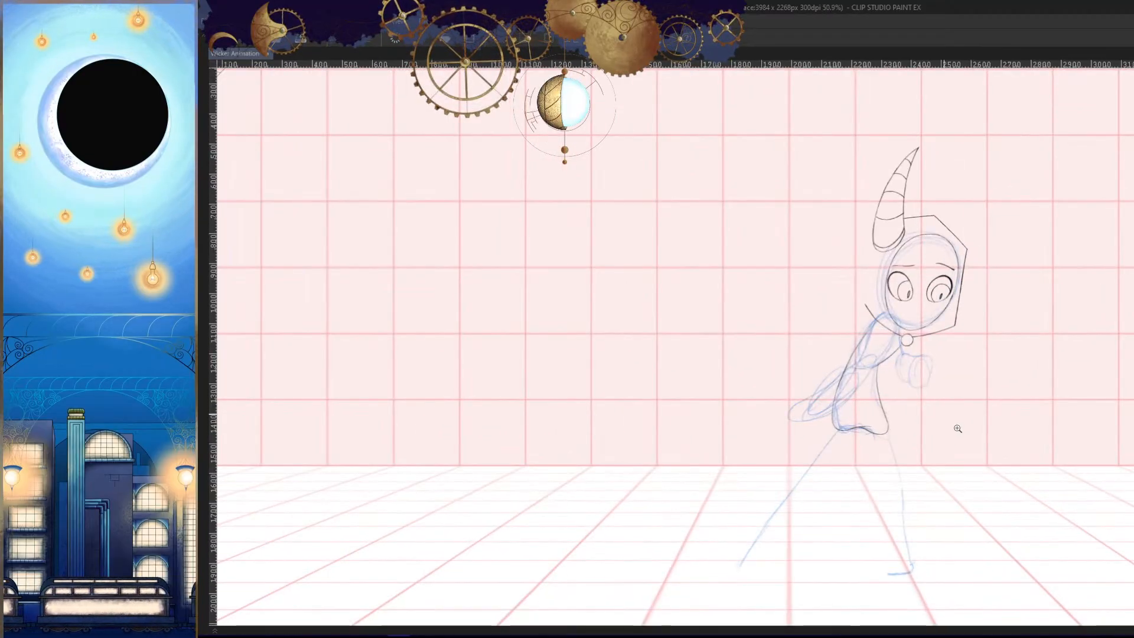
key(Left)
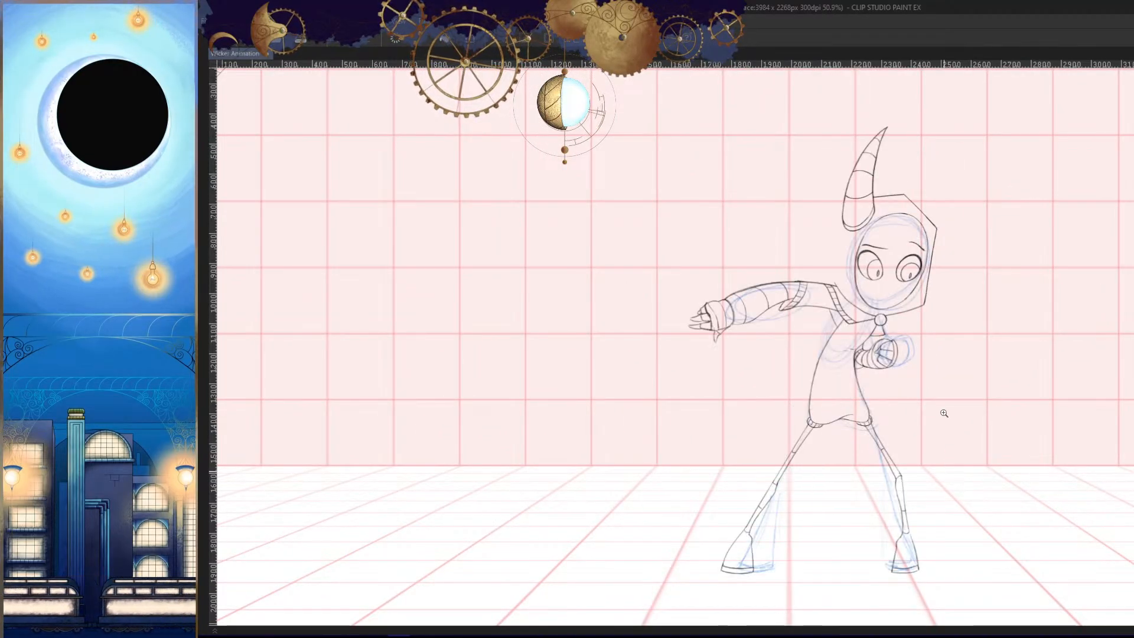
key(Right)
drag(910, 408, 906, 524)
drag(910, 246, 924, 363)
mouse_move(976, 293)
mouse_down()
mouse_move(995, 288)
mouse_move(992, 356)
mouse_up()
drag(780, 391, 637, 390)
key(h)
drag(577, 369, 789, 392)
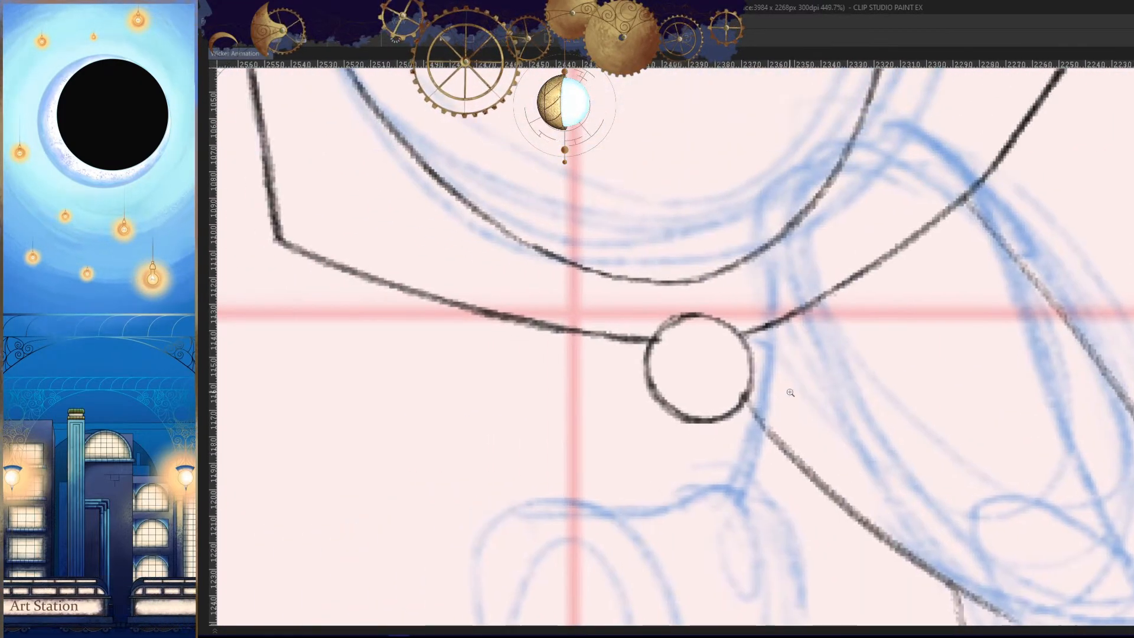
drag(679, 352, 754, 331)
drag(737, 235, 576, 375)
drag(619, 288, 600, 502)
key(h)
- Thicken the neck clasp's lower front arc and the arc where the rear collar line meets it
drag(961, 443, 962, 334)
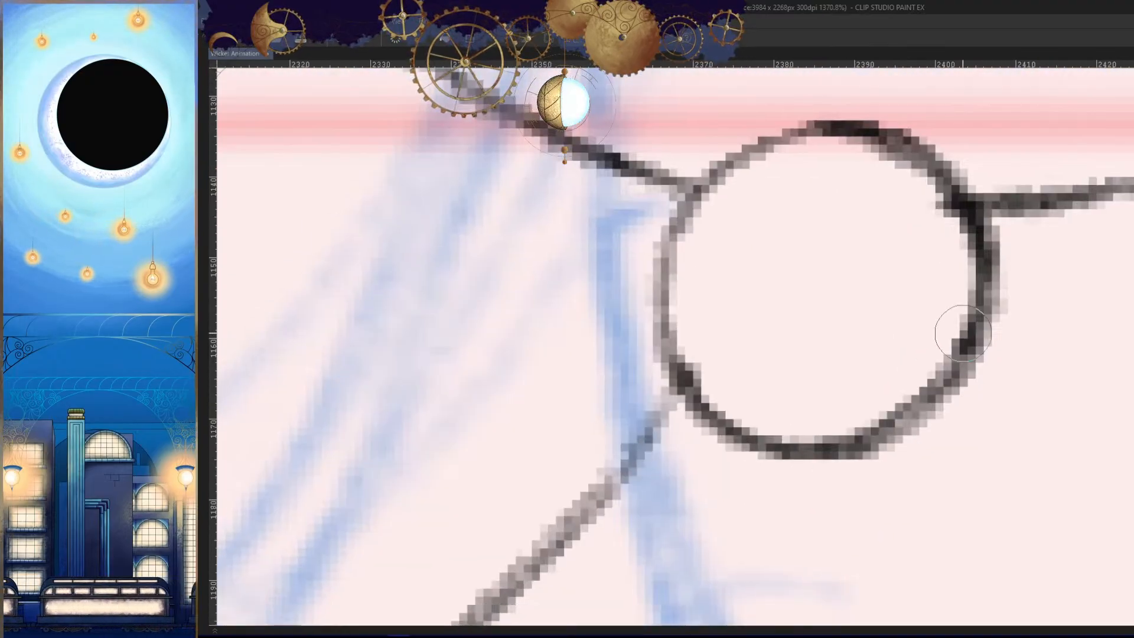
drag(986, 270, 845, 446)
drag(949, 361, 881, 415)
drag(938, 332, 883, 406)
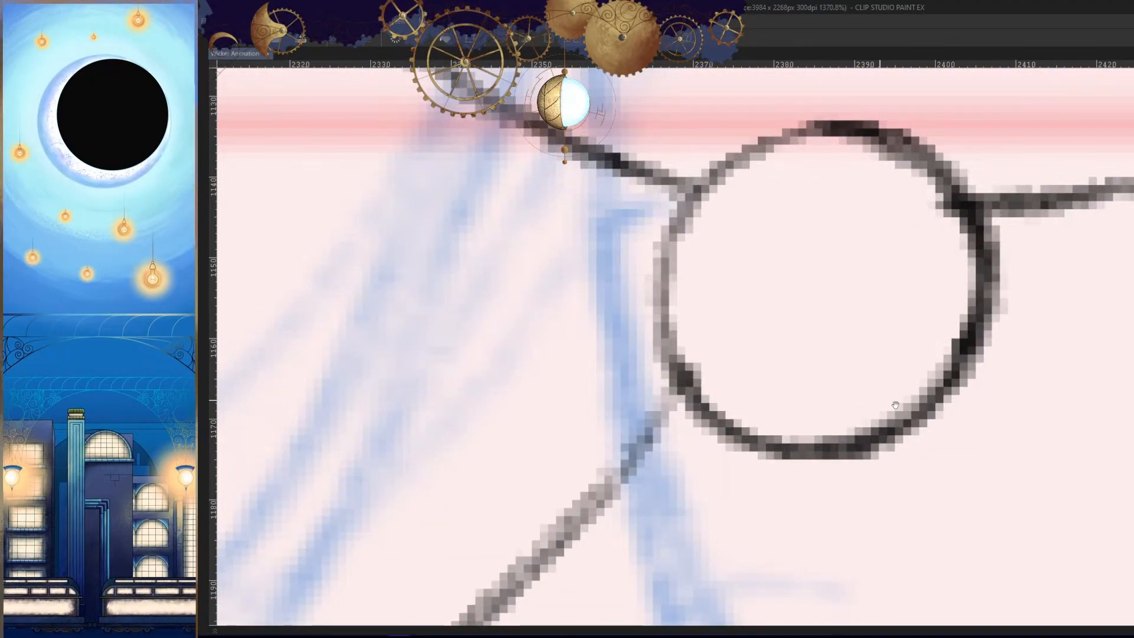
drag(891, 224, 957, 232)
drag(839, 147, 752, 257)
drag(910, 163, 788, 233)
drag(891, 137, 734, 266)
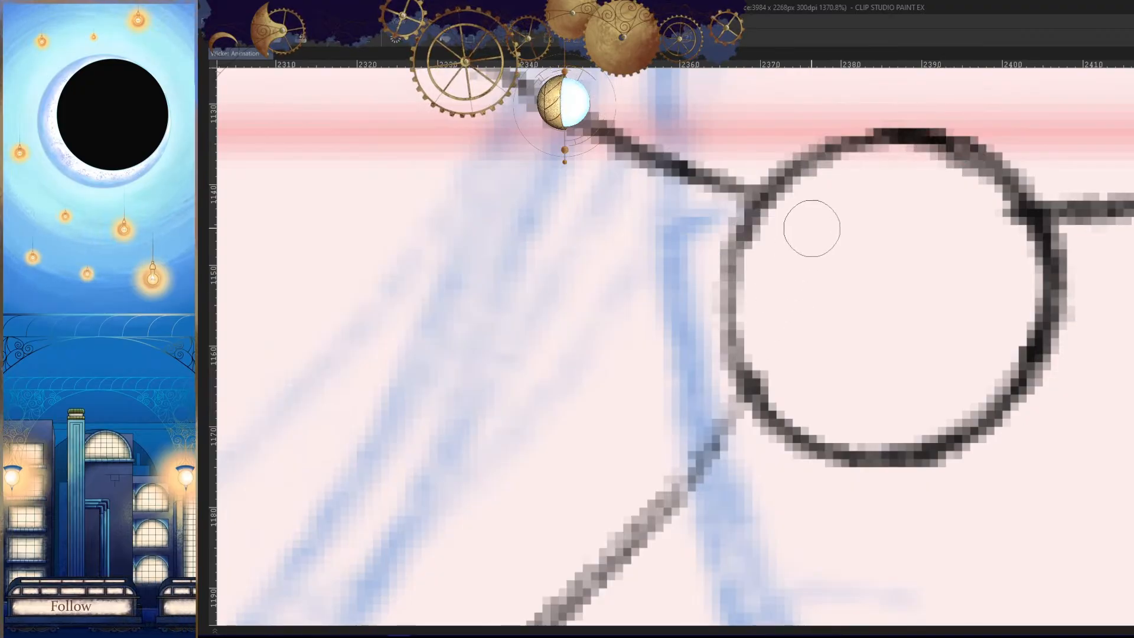
drag(821, 160, 745, 390)
- Darken the remaining thin arcs of the neck clasp and compare the drawing with the neighbouring frame
key(h)
drag(699, 283, 1025, 312)
mouse_move(782, 163)
mouse_down()
mouse_move(705, 183)
mouse_move(613, 316)
mouse_up()
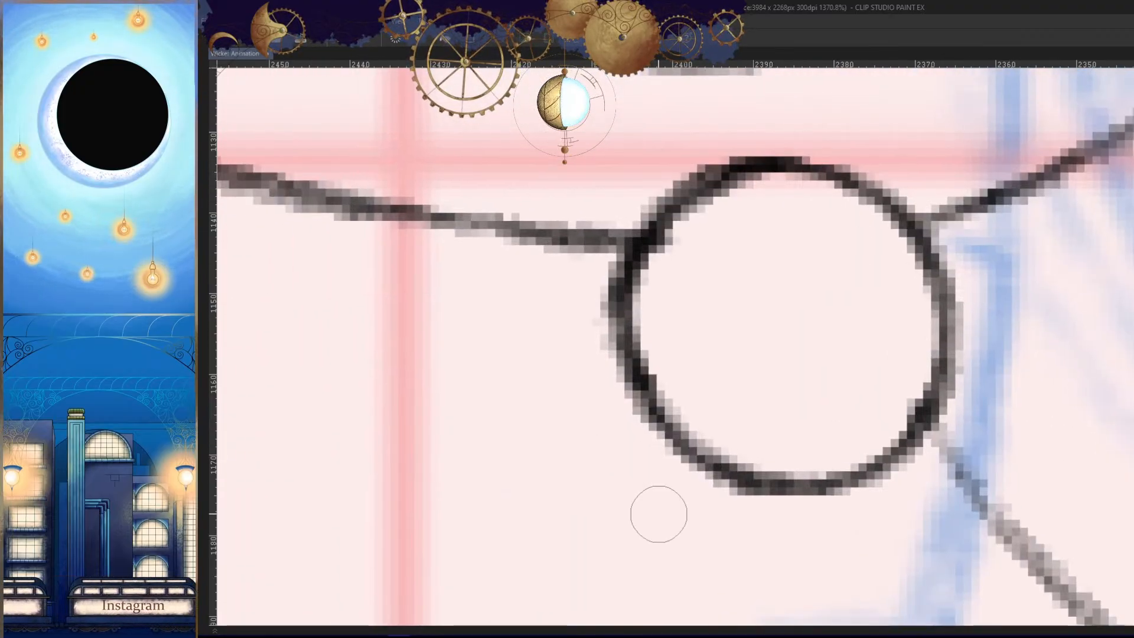
drag(963, 411, 909, 480)
key(h)
drag(789, 519, 920, 374)
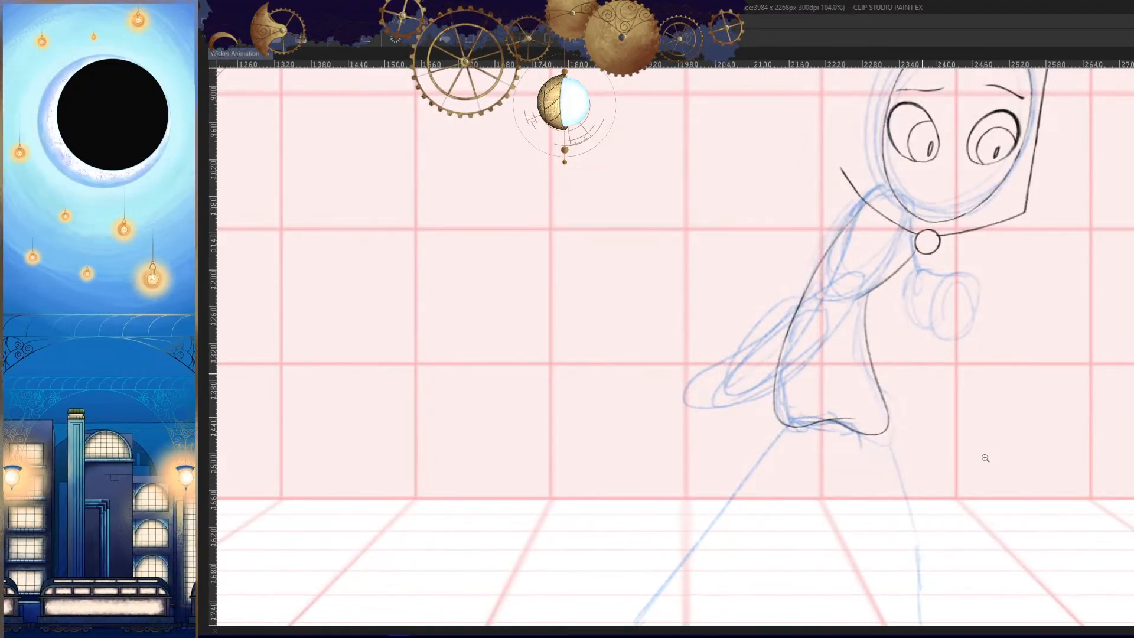
key(Left)
key(Right)
- Replace the chest line's overshooting end with a short line running back under the rough upper arm, and darken the chest line
drag(860, 280, 910, 295)
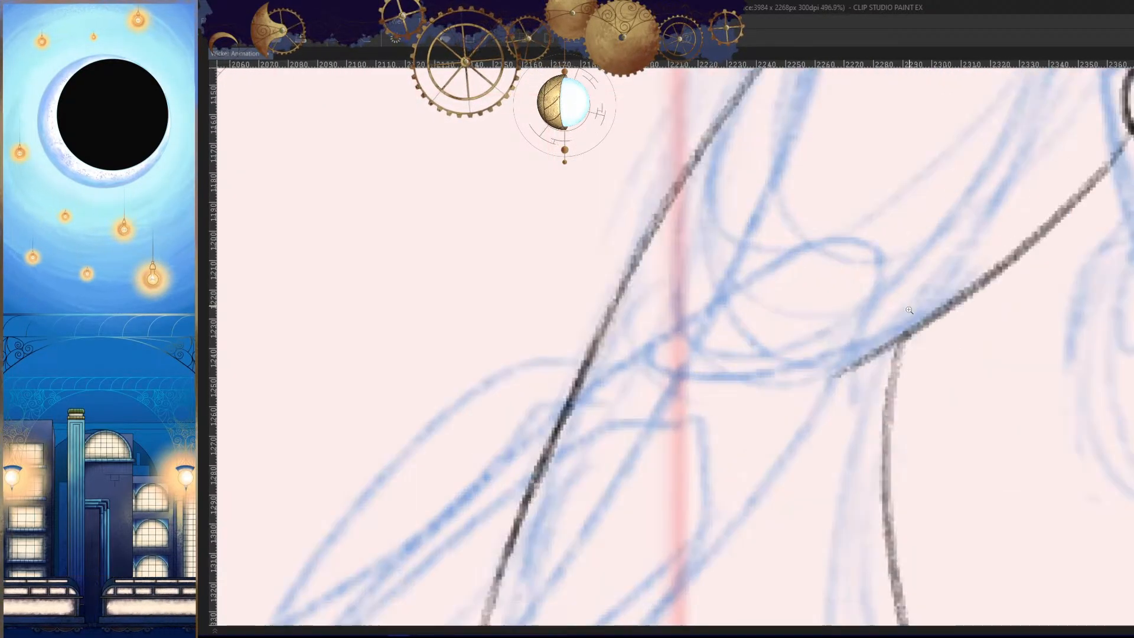
mouse_move(846, 360)
mouse_down()
mouse_move(893, 326)
mouse_move(882, 350)
mouse_up()
mouse_move(884, 375)
mouse_down()
mouse_move(778, 439)
mouse_move(811, 459)
mouse_move(800, 477)
mouse_up()
drag(981, 255, 786, 427)
mouse_move(758, 475)
mouse_down()
mouse_move(868, 386)
mouse_move(807, 335)
mouse_up()
key(h)
drag(688, 347, 851, 320)
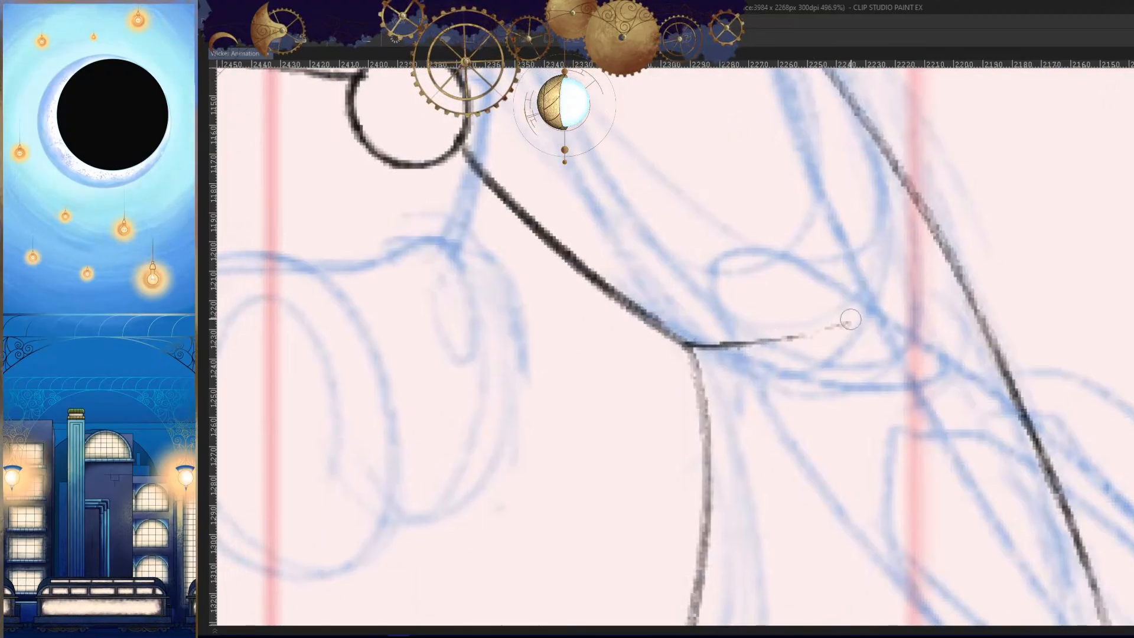
drag(735, 363, 871, 341)
- Compare the traced body and hem with the finished drawings in the frames before and after it
key(h)
drag(980, 348, 958, 437)
drag(1003, 385, 1023, 422)
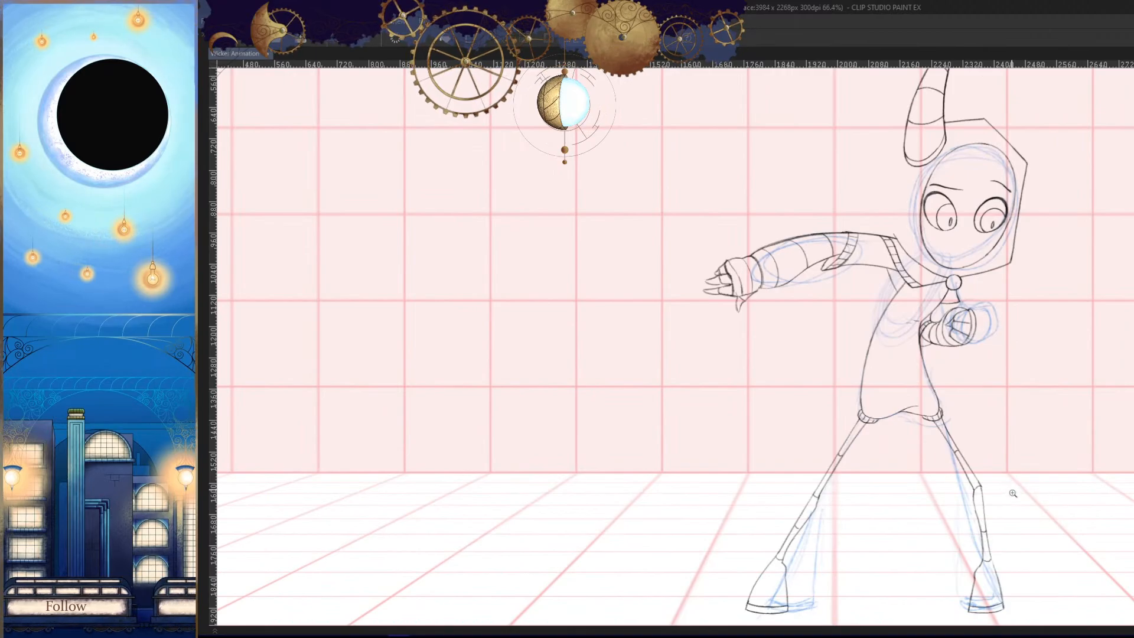
key(Right)
key(Right)
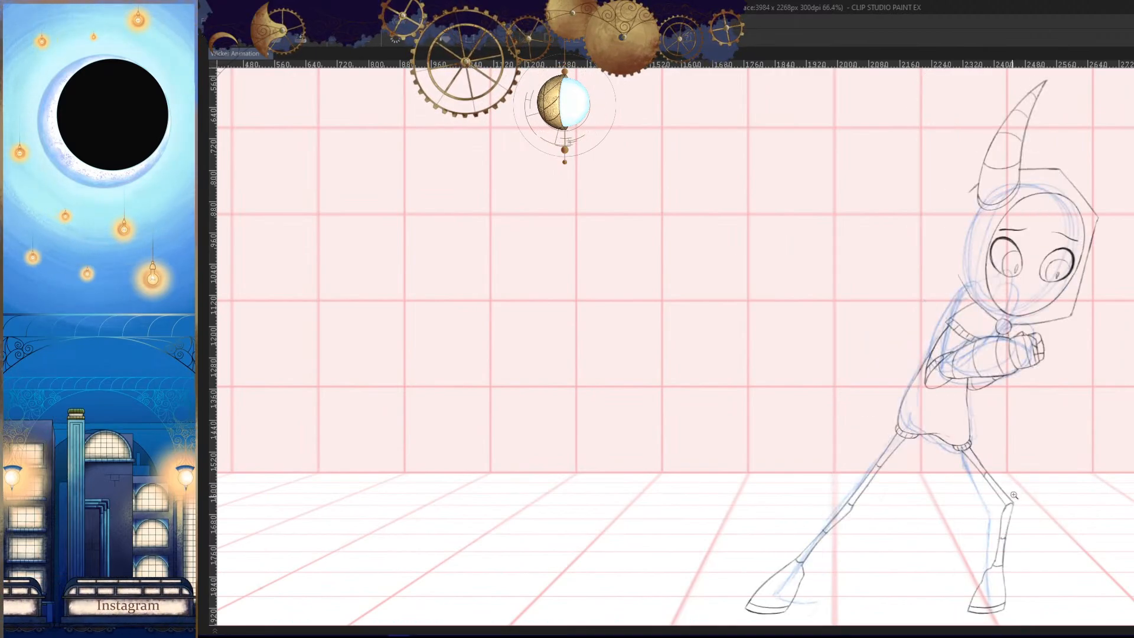
key(Left)
mouse_move(975, 356)
mouse_down()
mouse_move(878, 387)
mouse_move(937, 387)
mouse_up()
drag(1035, 469, 1013, 428)
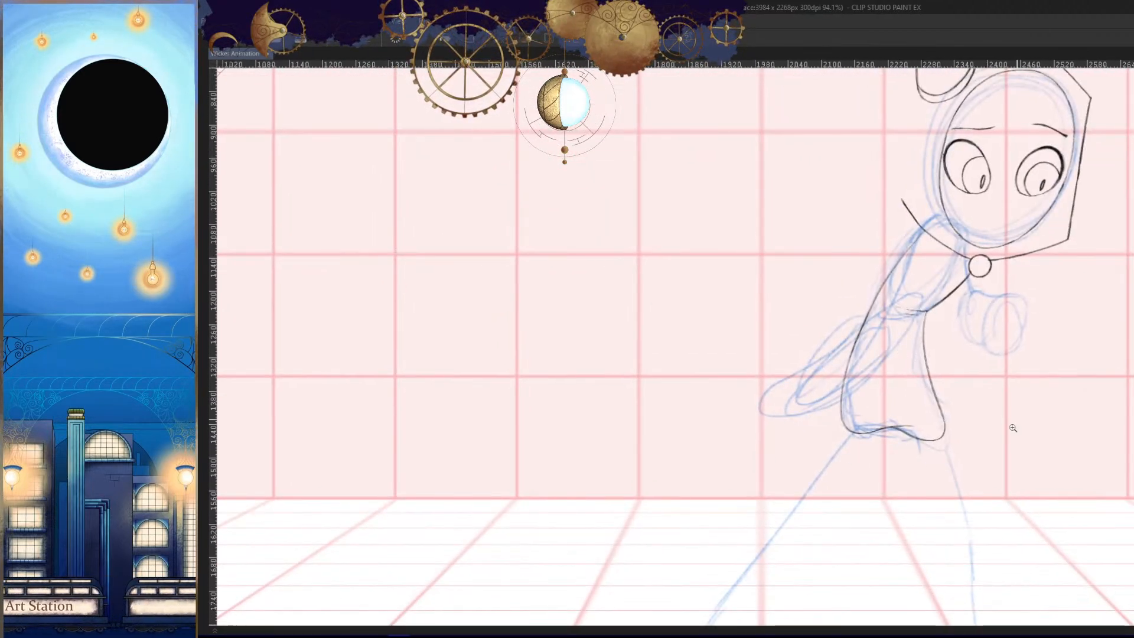
key(h)
drag(886, 493, 958, 367)
drag(809, 259, 882, 223)
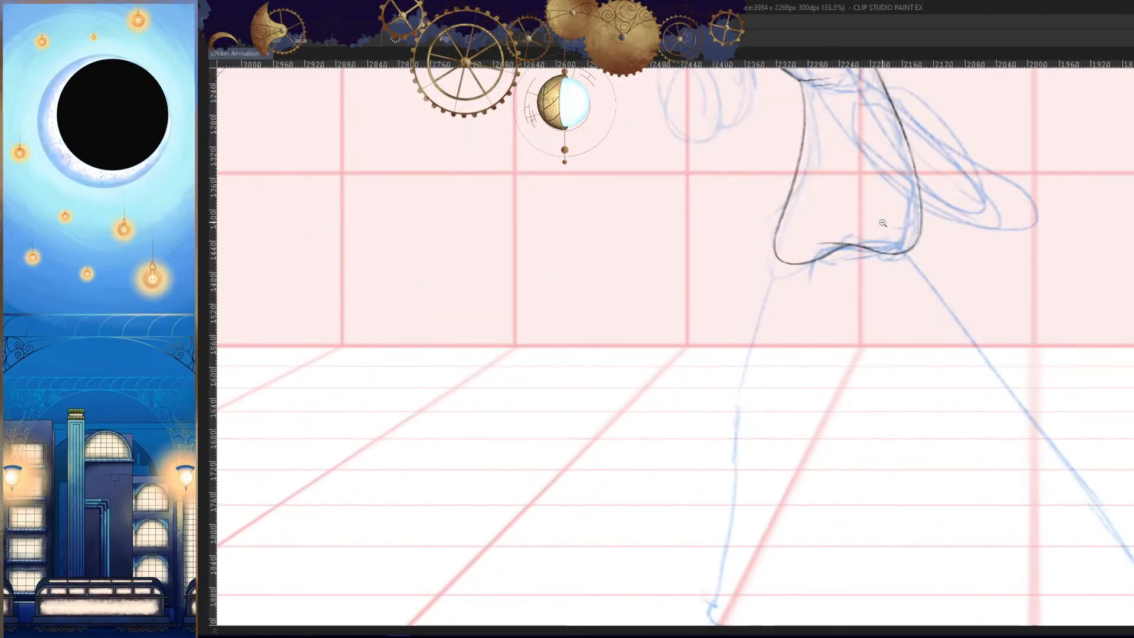
key(Right)
key(Left)
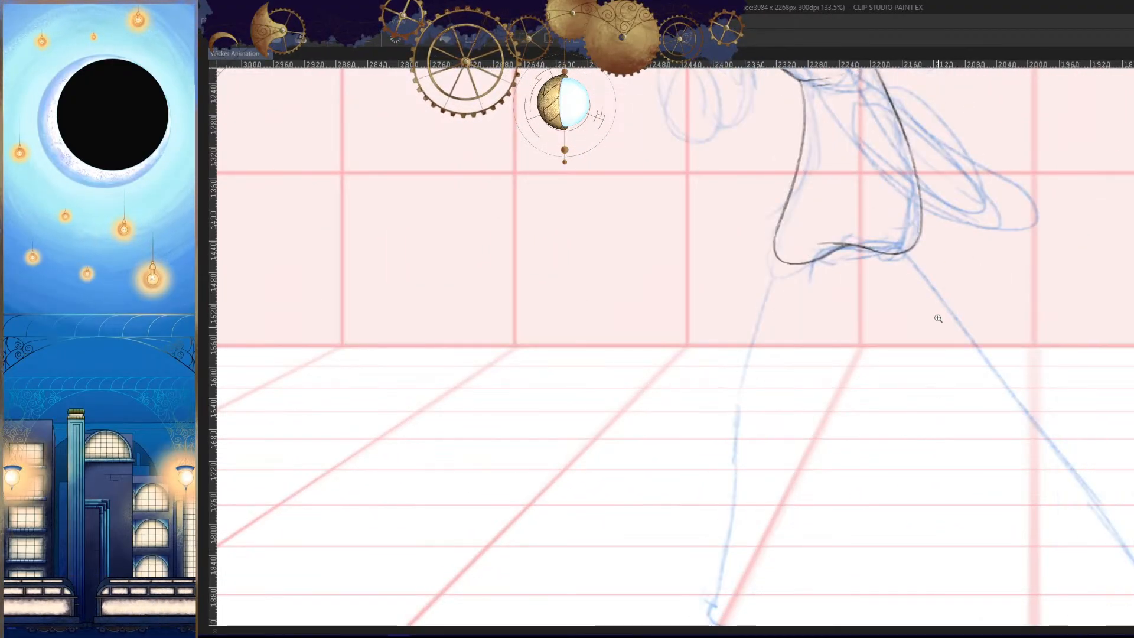
- Examine the rough legs and compare the front foot's position with the neighbouring frame's boot
drag(936, 408, 897, 310)
key(h)
key(h)
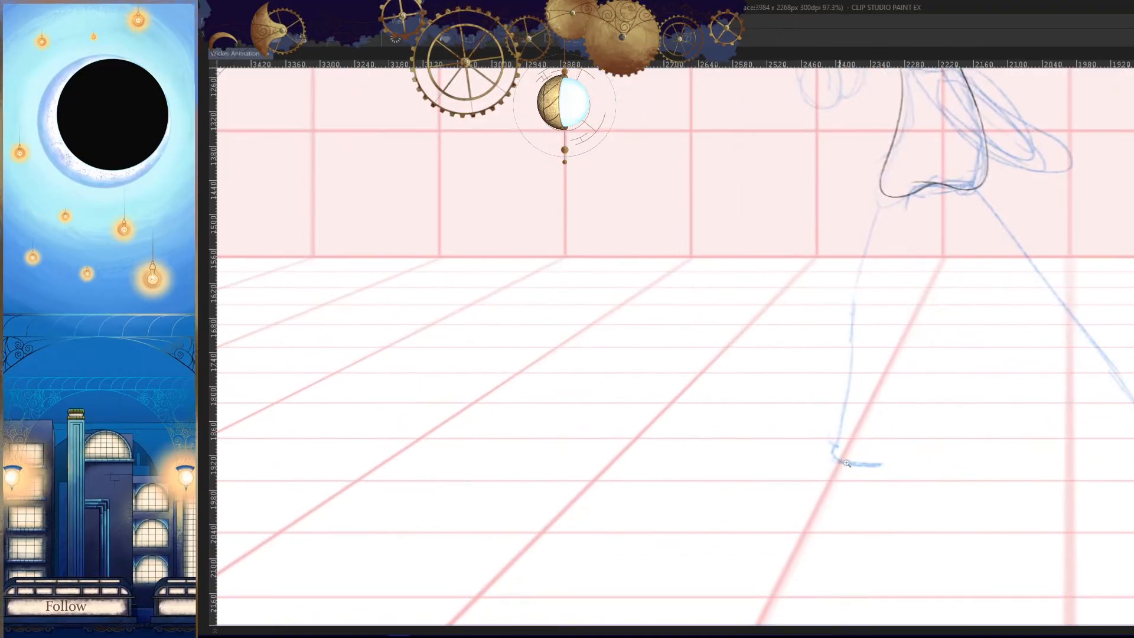
drag(848, 464, 862, 468)
key(Right)
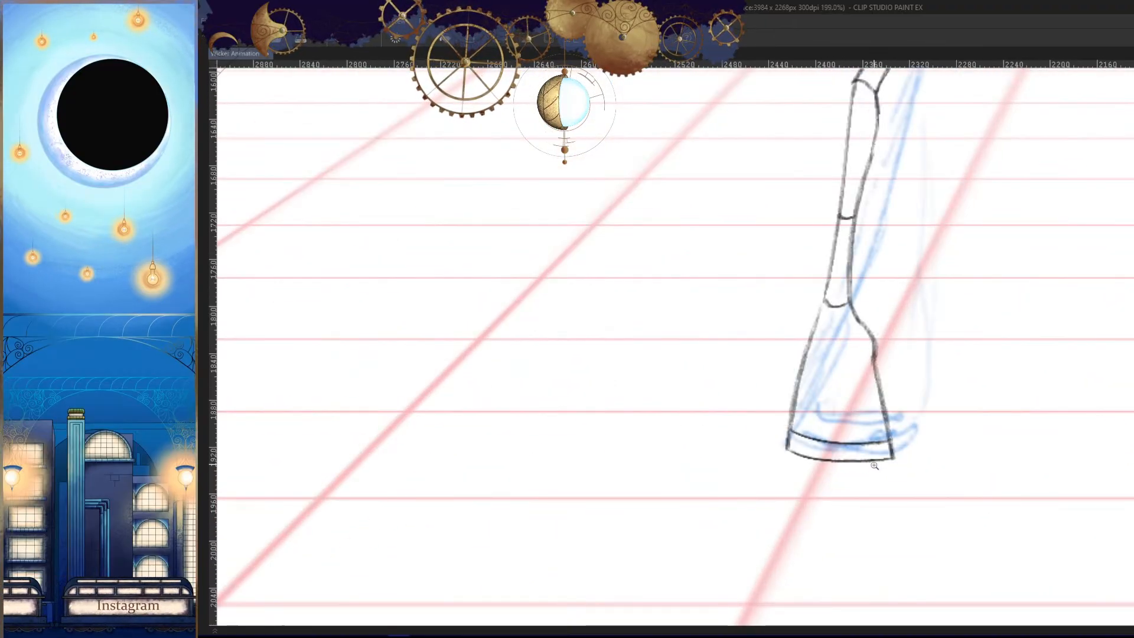
key(Left)
drag(911, 432, 903, 471)
drag(932, 388, 899, 400)
key(h)
drag(682, 372, 963, 372)
drag(921, 375, 949, 377)
drag(838, 358, 868, 399)
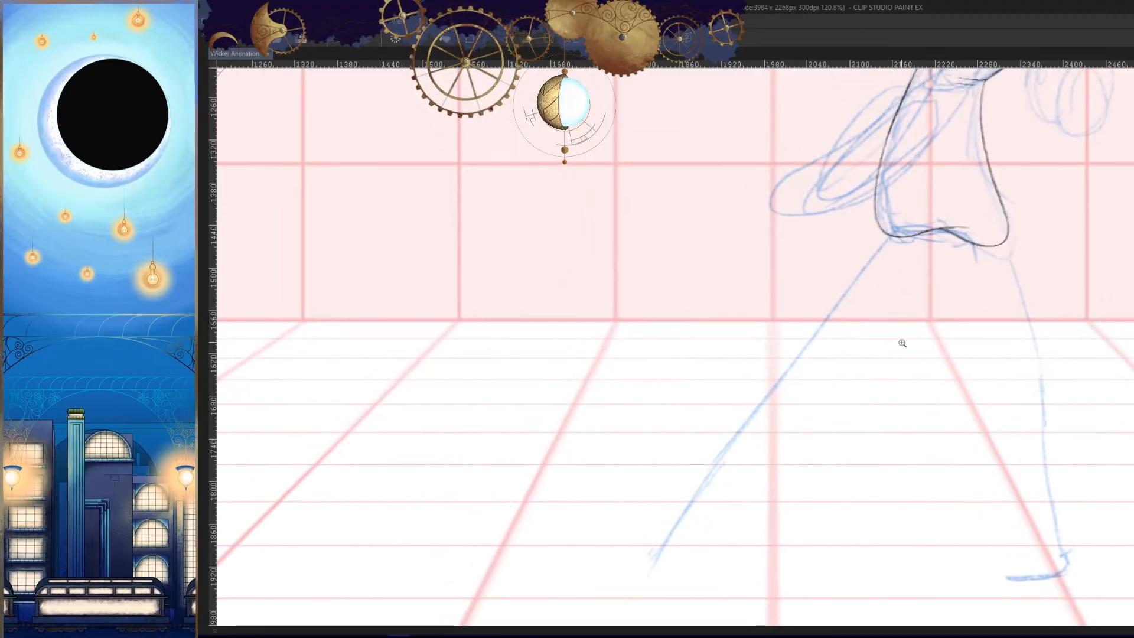
- Hide the blue rough sketch so that only the traced lines of the character show
drag(902, 343, 962, 369)
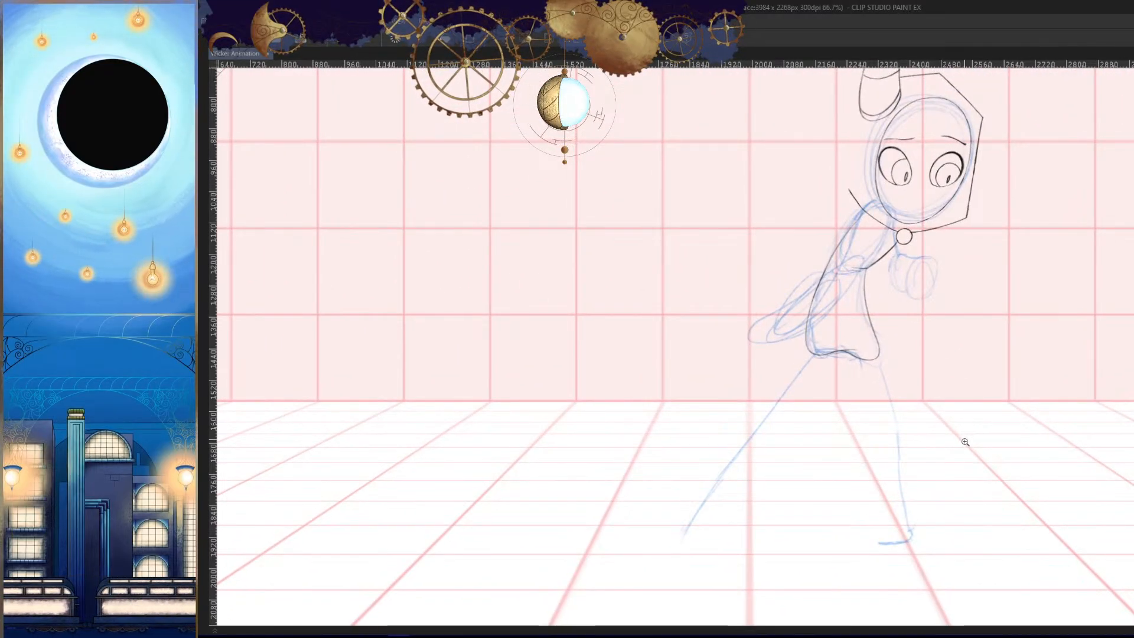
key(Tab)
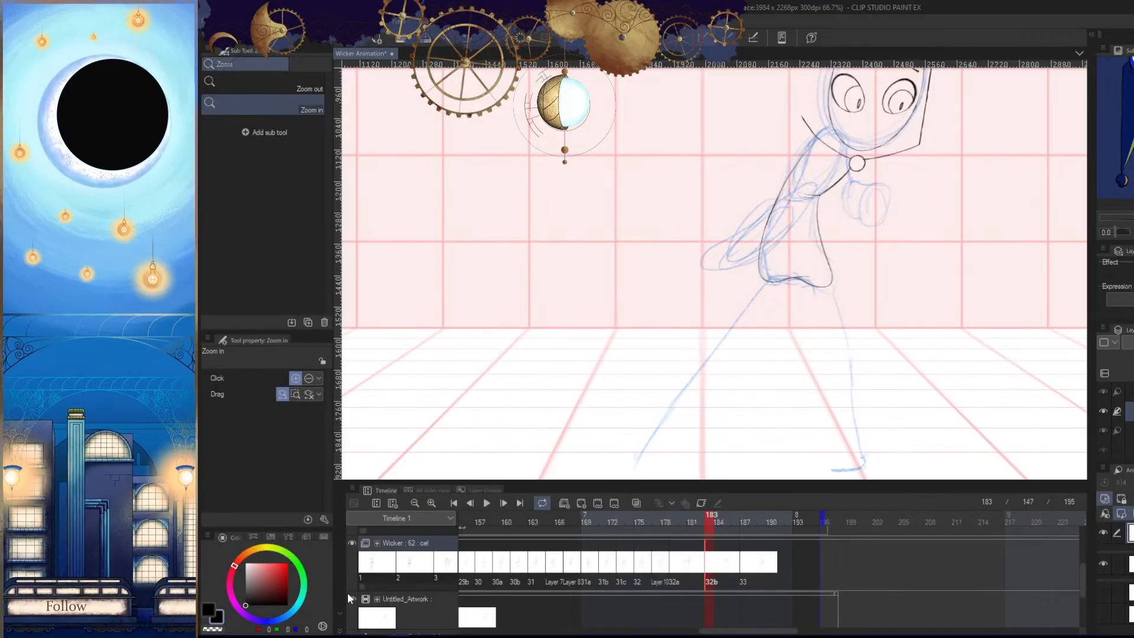
key(Tab)
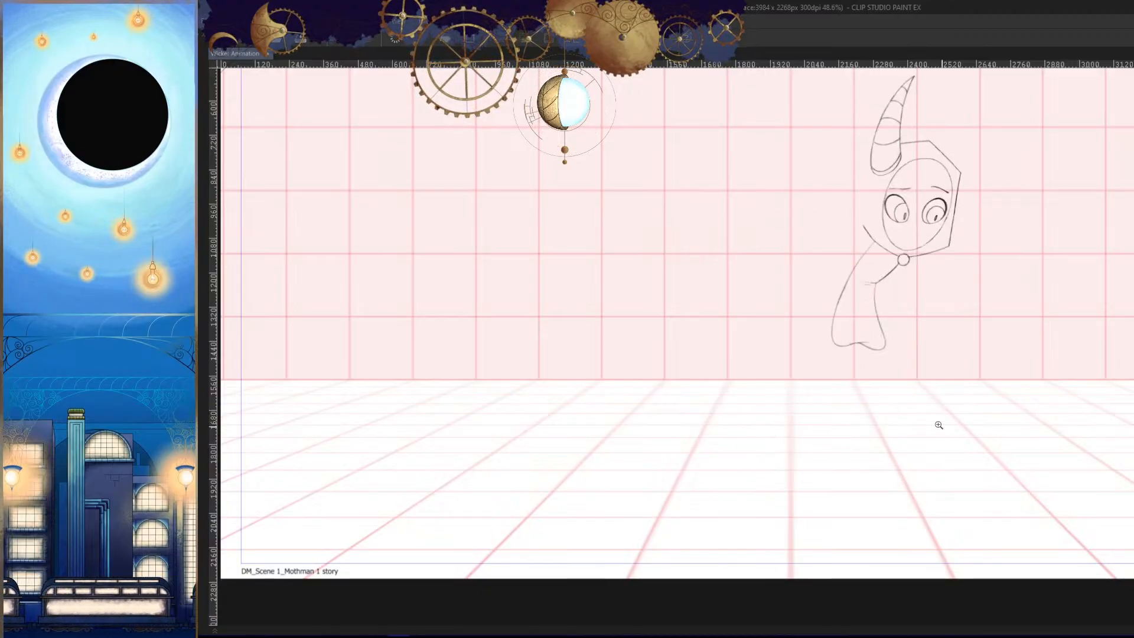
- Draw a short curved stroke for the front leg's knee and check it against the neighbouring frames
key(h)
scroll(720, 352, up, 3)
scroll(686, 378, up, 3)
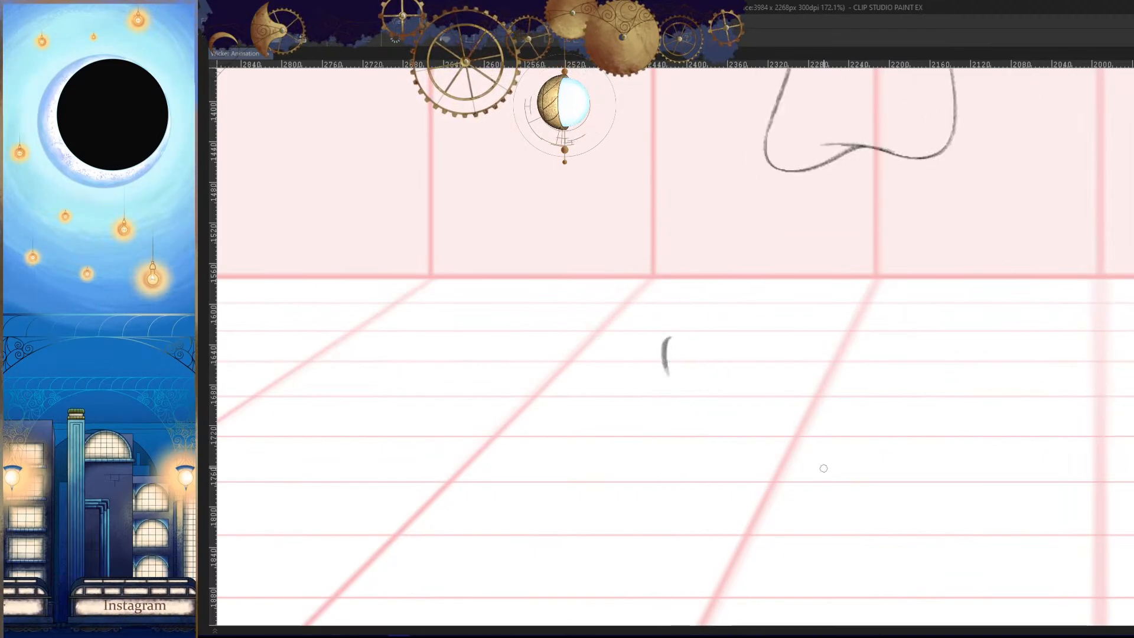
drag(843, 379, 810, 437)
key(Left)
key(Right)
key(Right)
key(Left)
key(h)
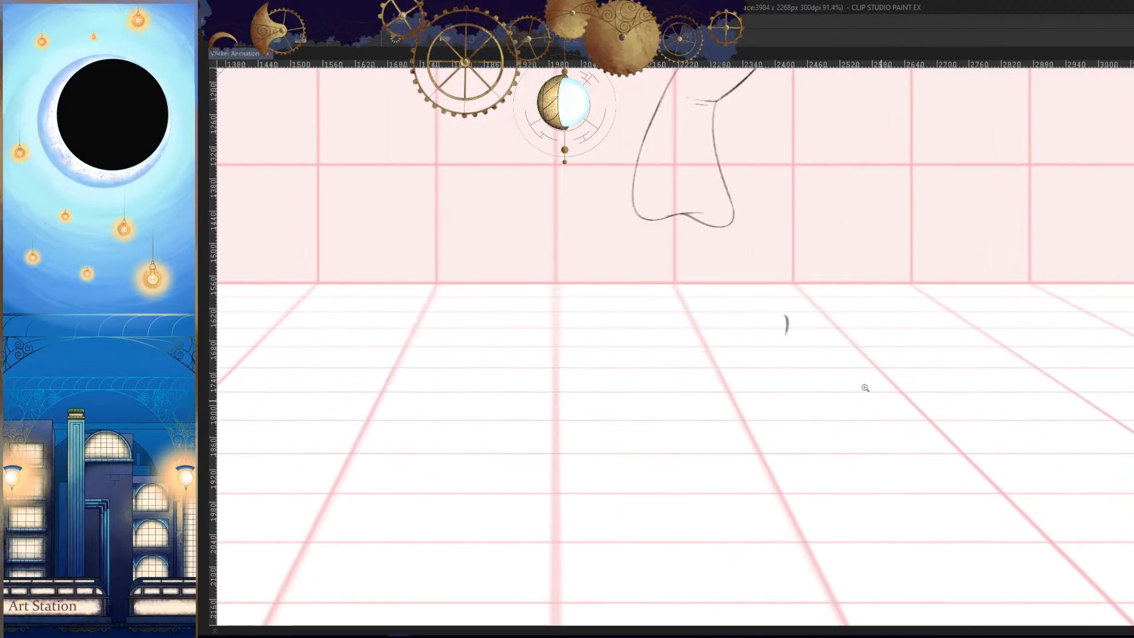
- Extend the front leg's knee stroke down along the upper shin, comparing it with the neighbouring frames
drag(801, 339, 848, 310)
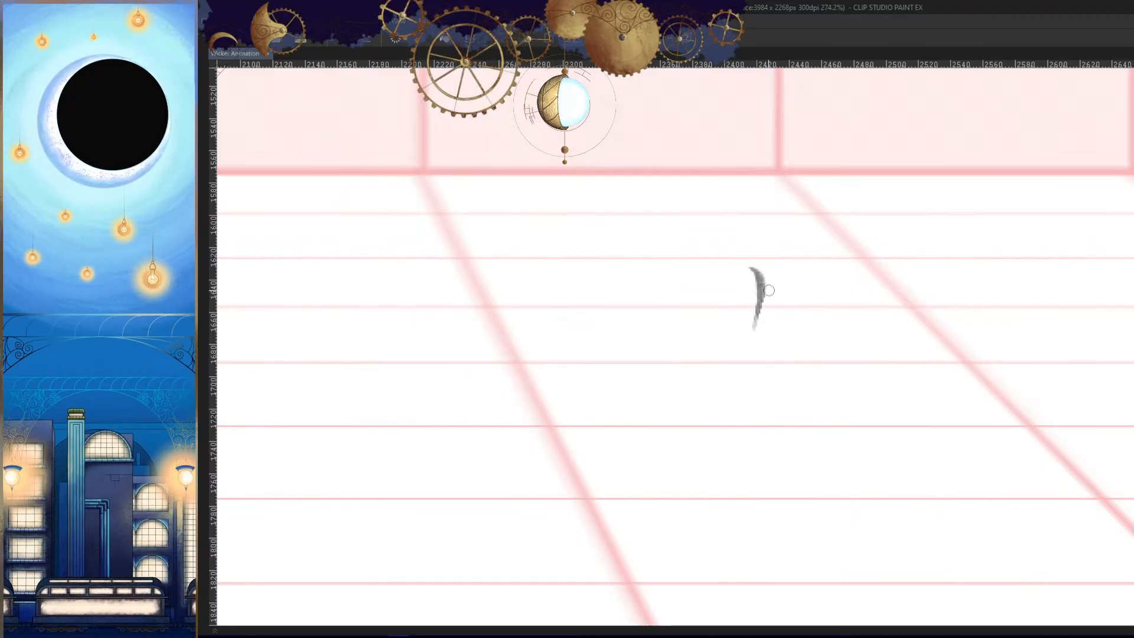
drag(766, 287, 745, 374)
drag(766, 373, 778, 310)
key(ctrl+z)
drag(775, 235, 734, 441)
key(Left)
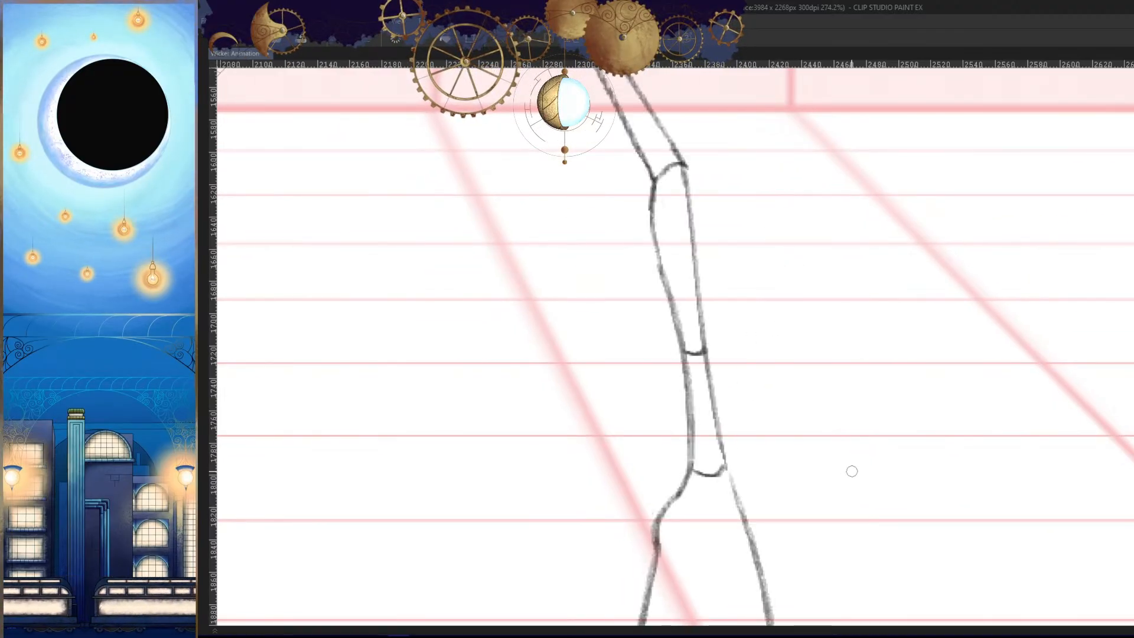
key(Right)
key(Right)
key(Left)
- Continue the outer shin line of the front leg down to ankle height, checking it against the neighbouring frames
drag(798, 386, 806, 349)
drag(777, 225, 757, 485)
key(comma)
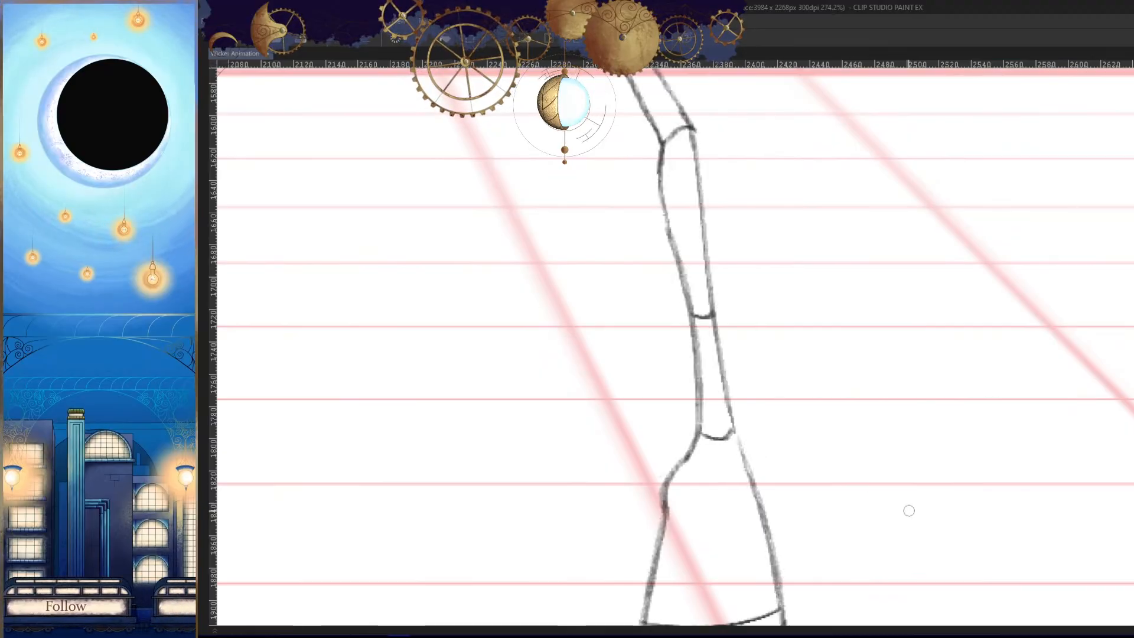
key(period)
key(period)
key(comma)
key(h)
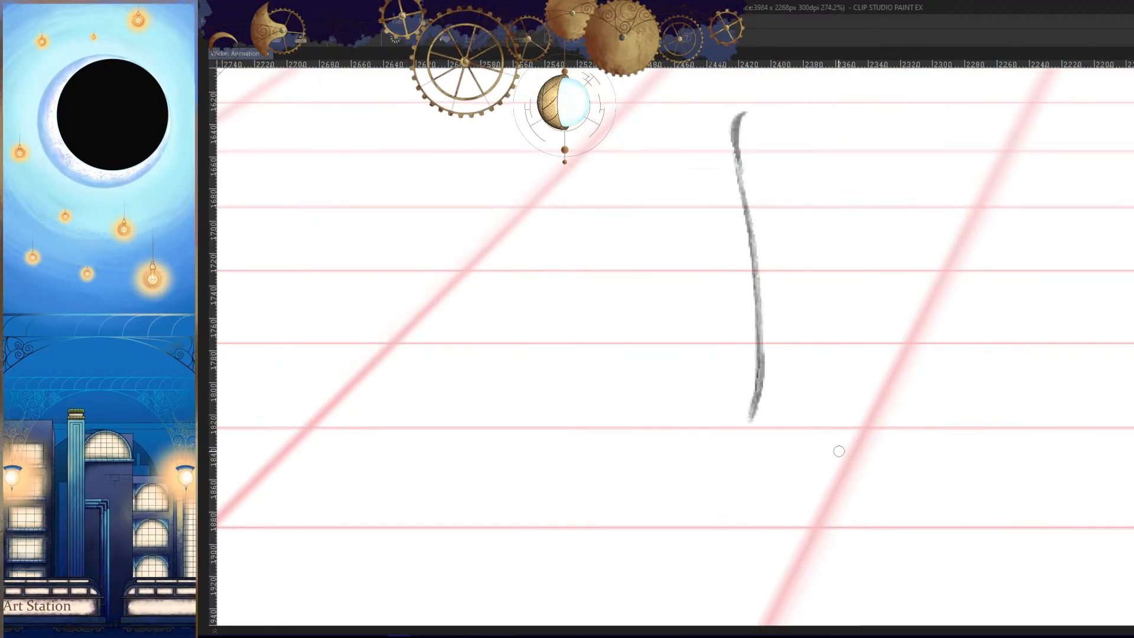
- Lengthen the lower end of the front leg's shin line slightly and check its curve in the mirrored view
drag(761, 353, 752, 460)
key(h)
drag(922, 449, 856, 481)
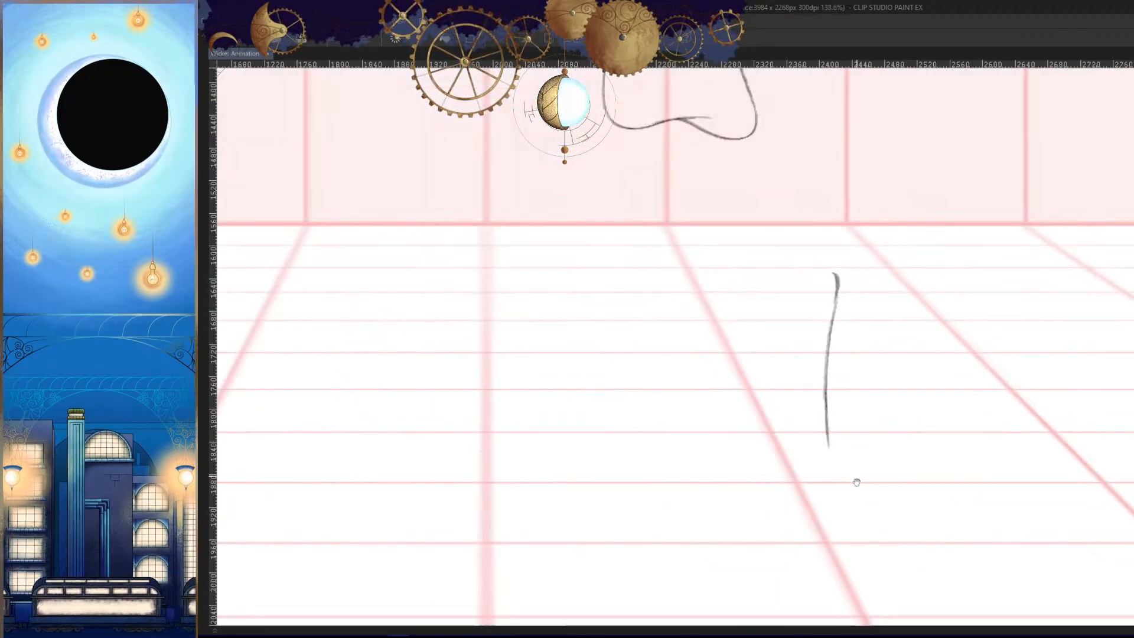
drag(989, 452, 1006, 419)
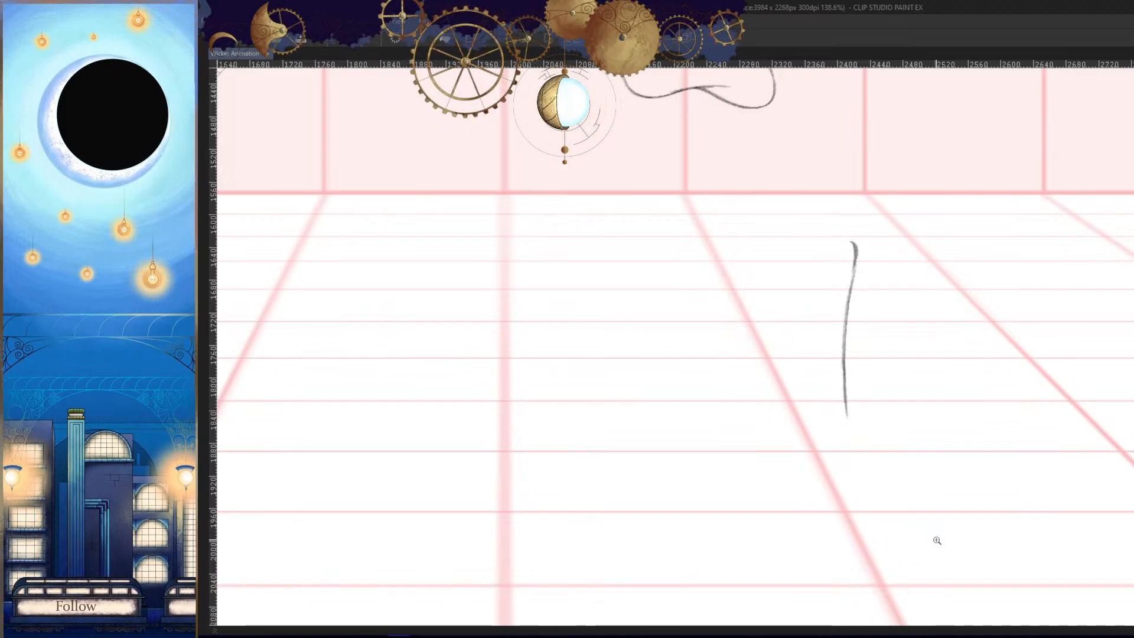
mouse_move(937, 541)
mouse_down()
mouse_move(888, 397)
mouse_move(815, 252)
mouse_up()
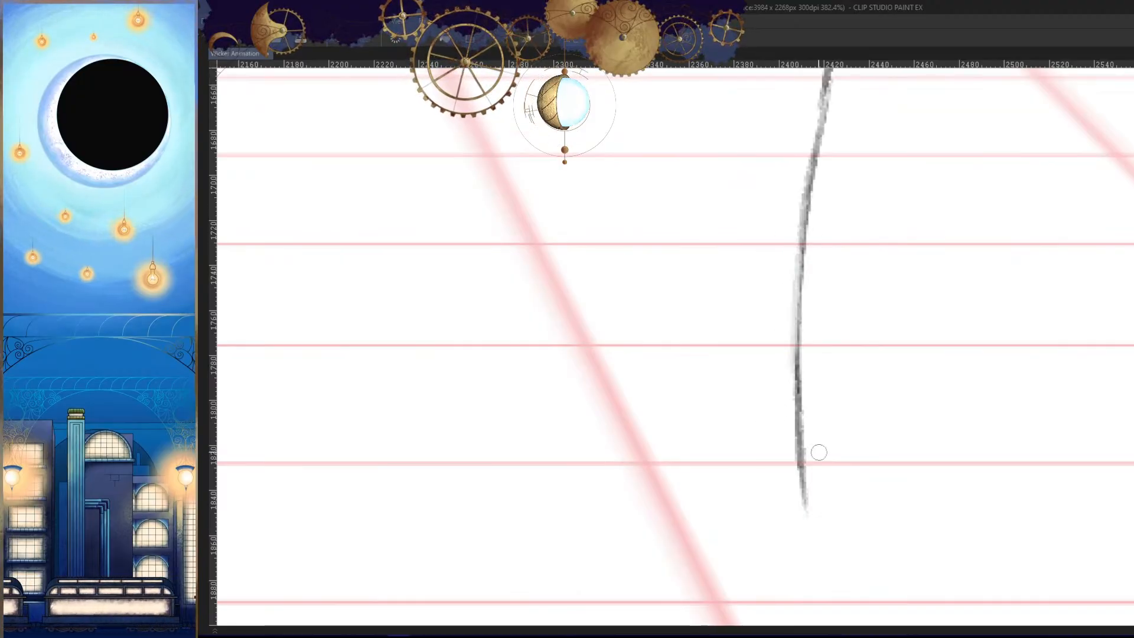
drag(817, 450, 837, 399)
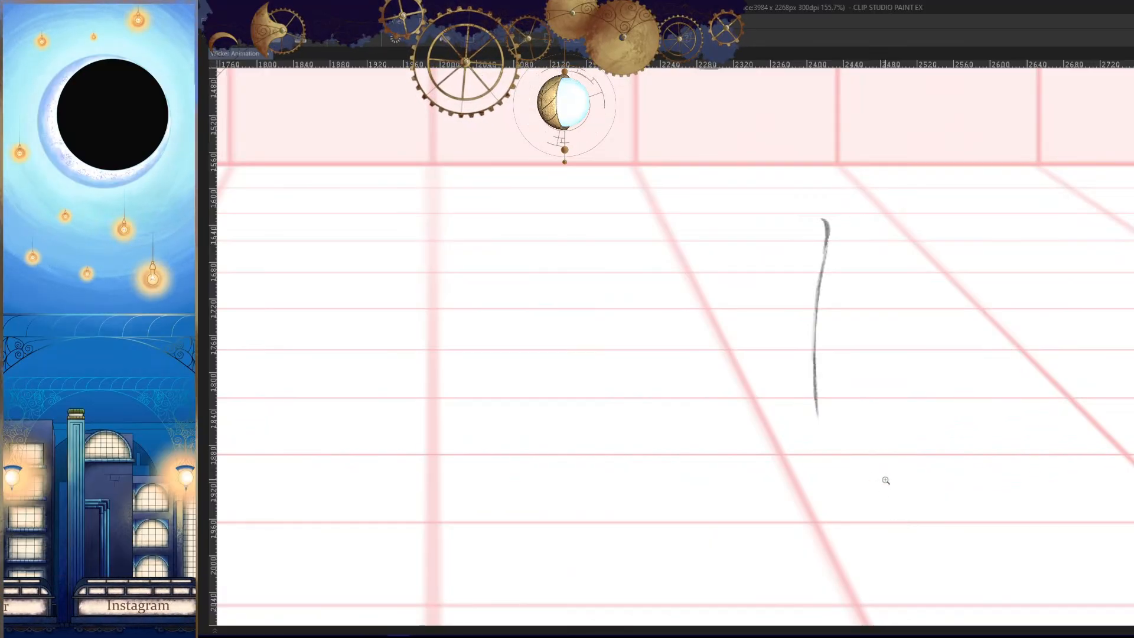
key(h)
drag(881, 386, 937, 481)
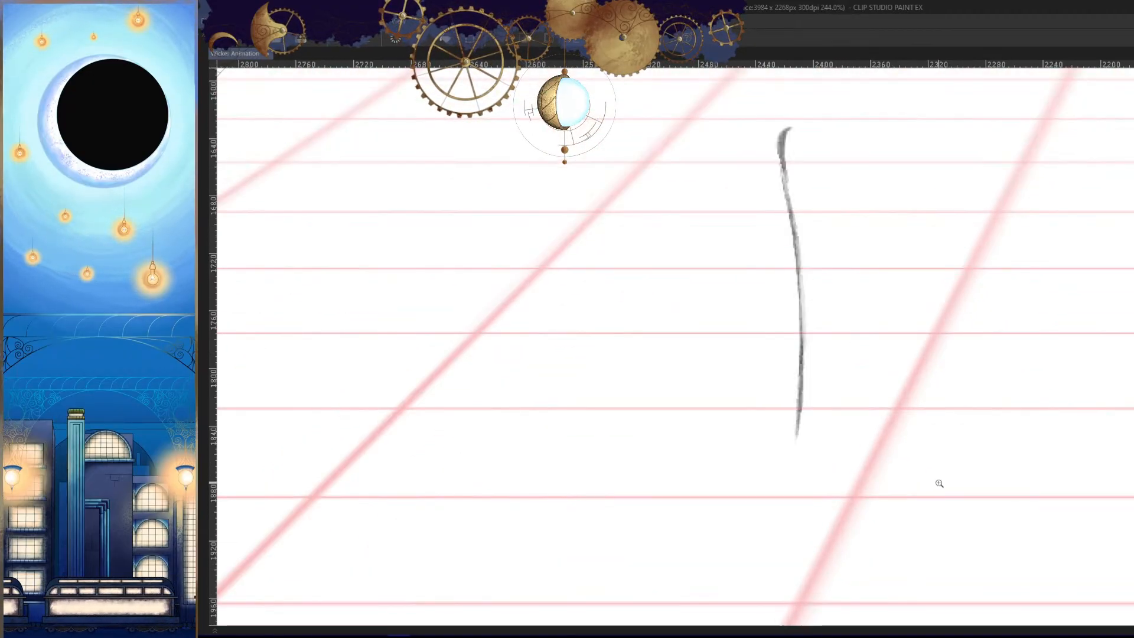
- Compare the leg with earlier frames and continue its outer line from the ankle into the flare of the boot
key(Left)
- Check the boot against earlier frames and extend its outer edge further down towards the sole
key(Left)
key(Left)
drag(880, 459, 885, 428)
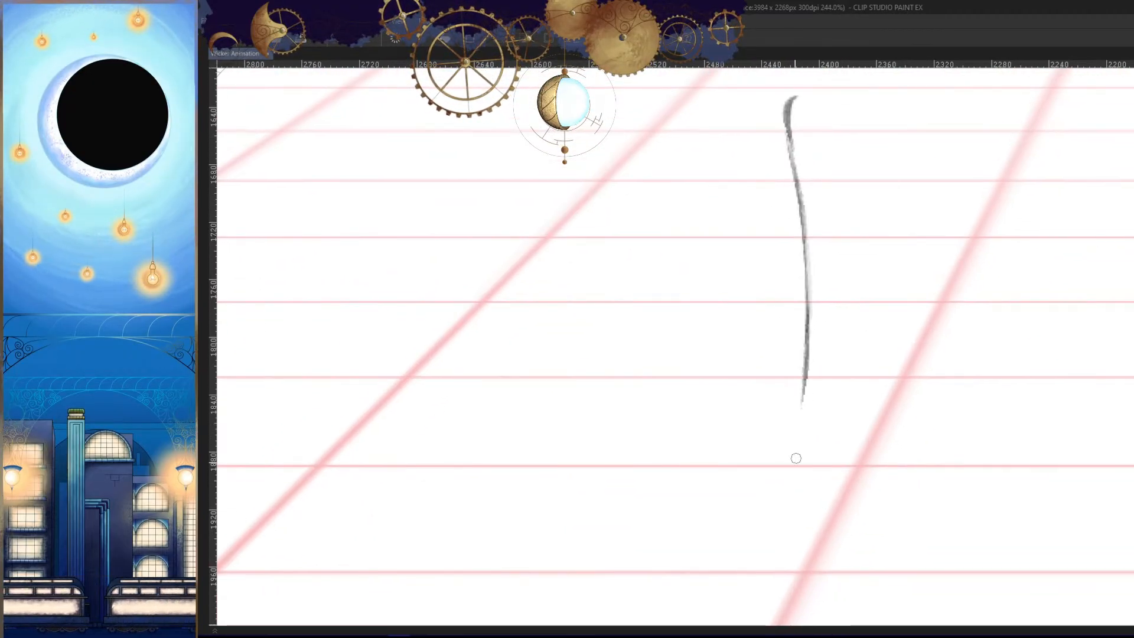
mouse_move(806, 490)
mouse_down()
mouse_move(825, 301)
mouse_move(780, 451)
mouse_up()
drag(800, 394, 776, 475)
key(Left)
key(Left)
key(Left)
drag(874, 495, 880, 438)
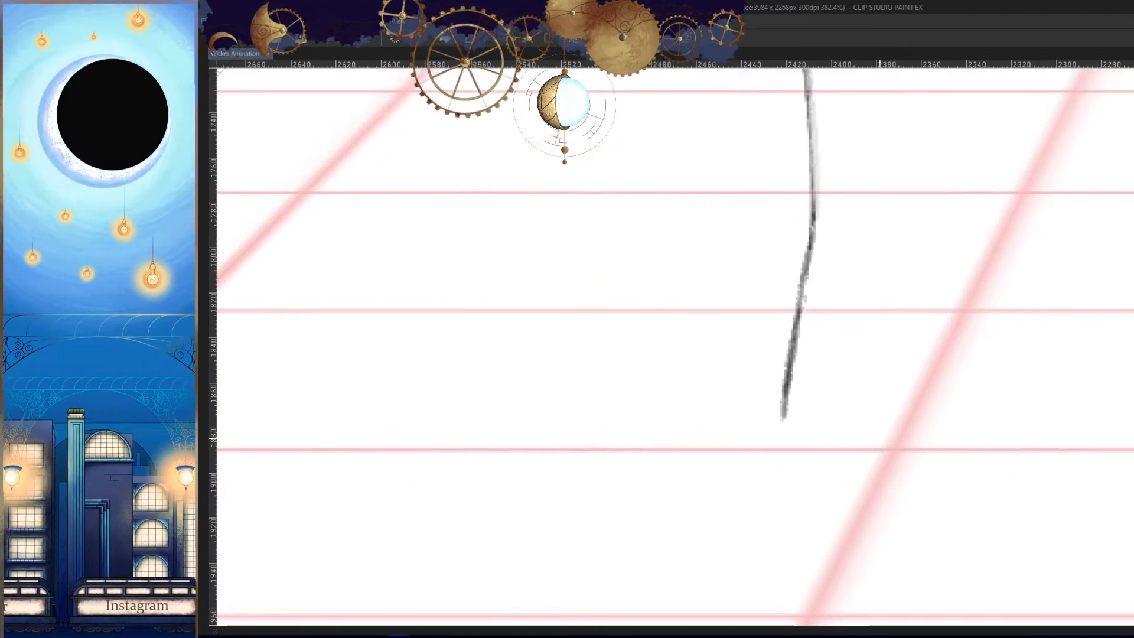
drag(787, 360, 782, 480)
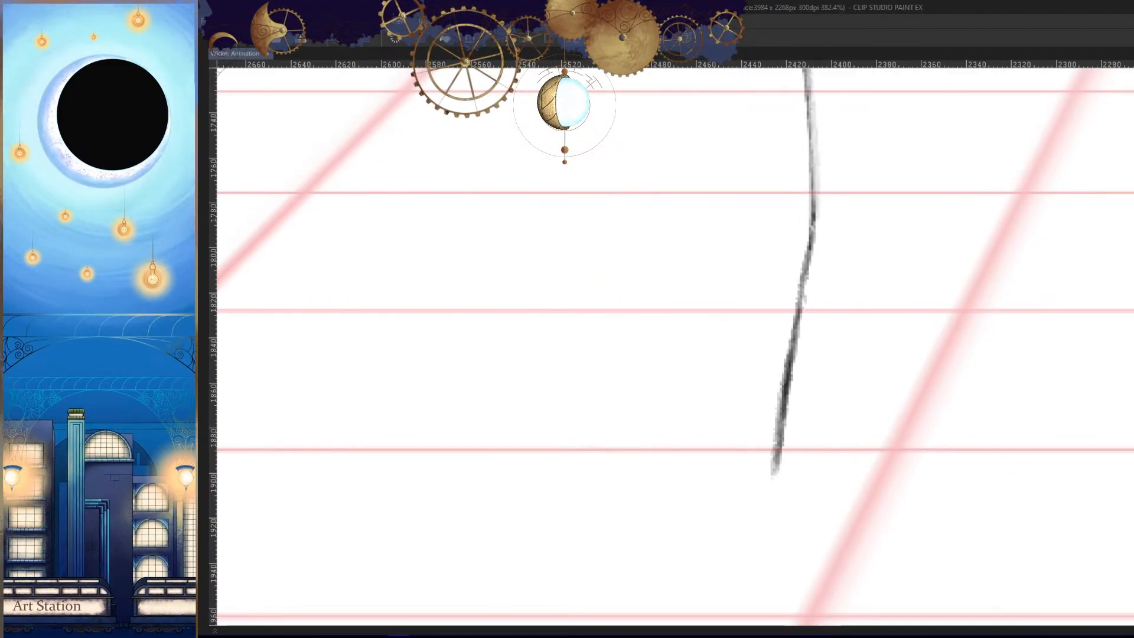
- Redraw the lower part of the boot's outer edge with a slight curve and lengthen it
key(alt+Tab)
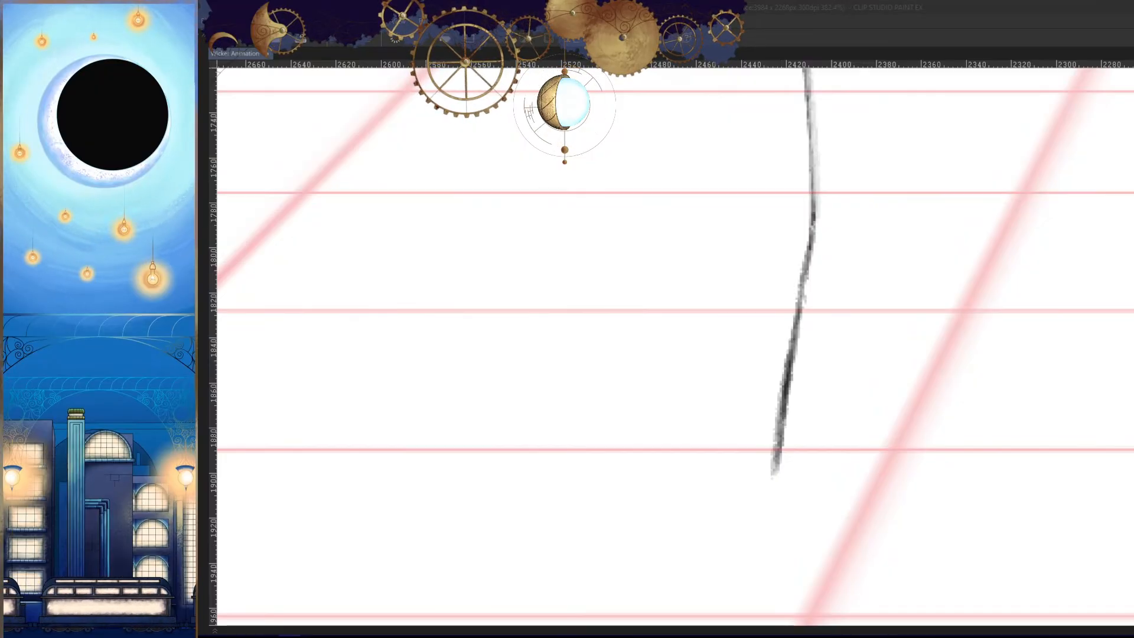
key(alt+Tab)
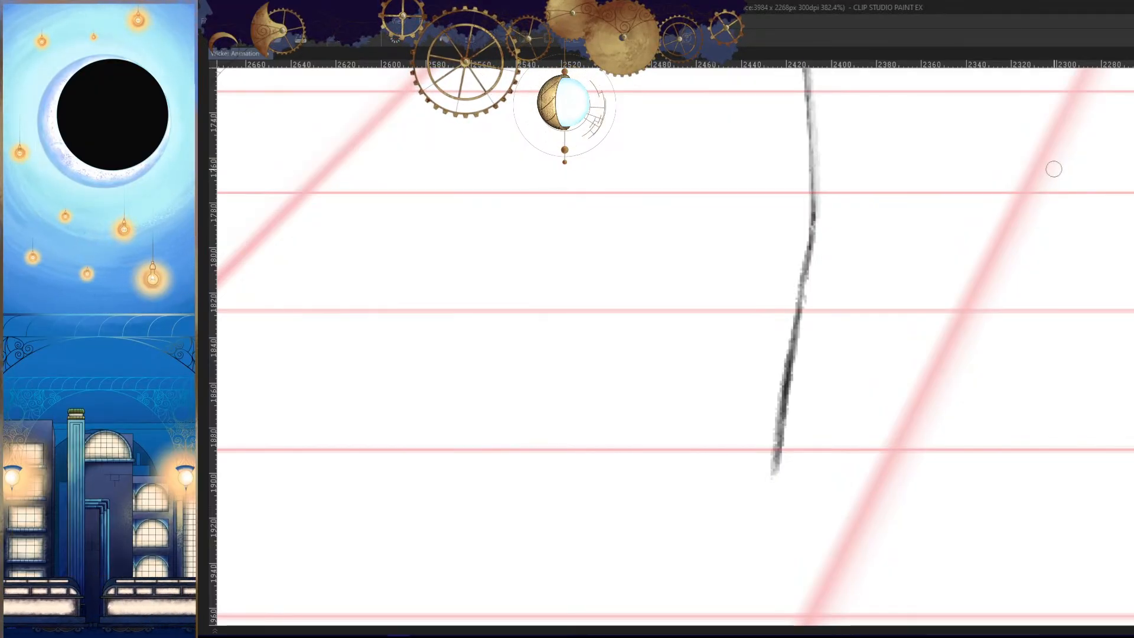
drag(1055, 170, 873, 446)
key(comma)
key(period)
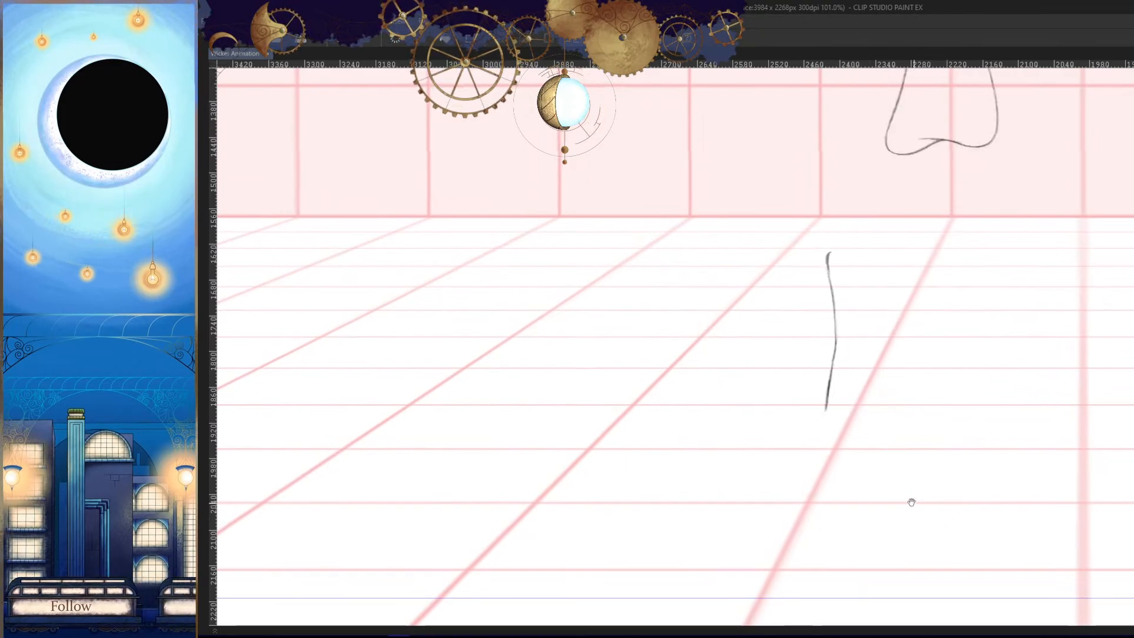
drag(835, 407, 853, 388)
drag(838, 258, 816, 404)
drag(816, 296, 798, 424)
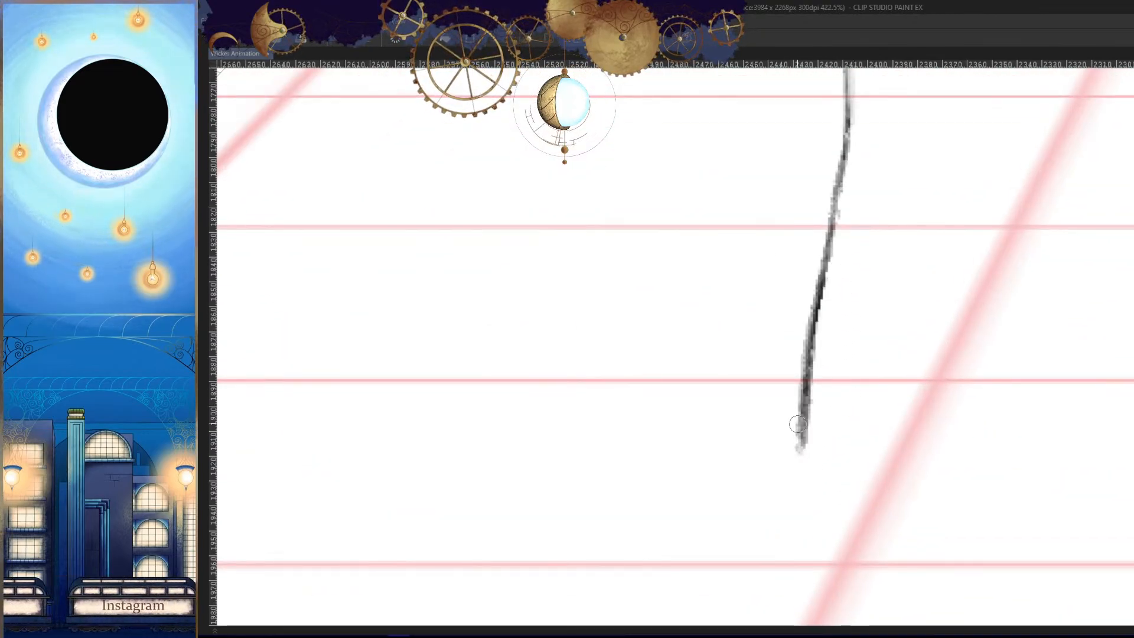
drag(814, 371, 801, 454)
- Compare the boot with the neighbouring frames in the mirrored view and extend its outer edge to the corner of the sole
key(h)
key(comma)
key(period)
key(comma)
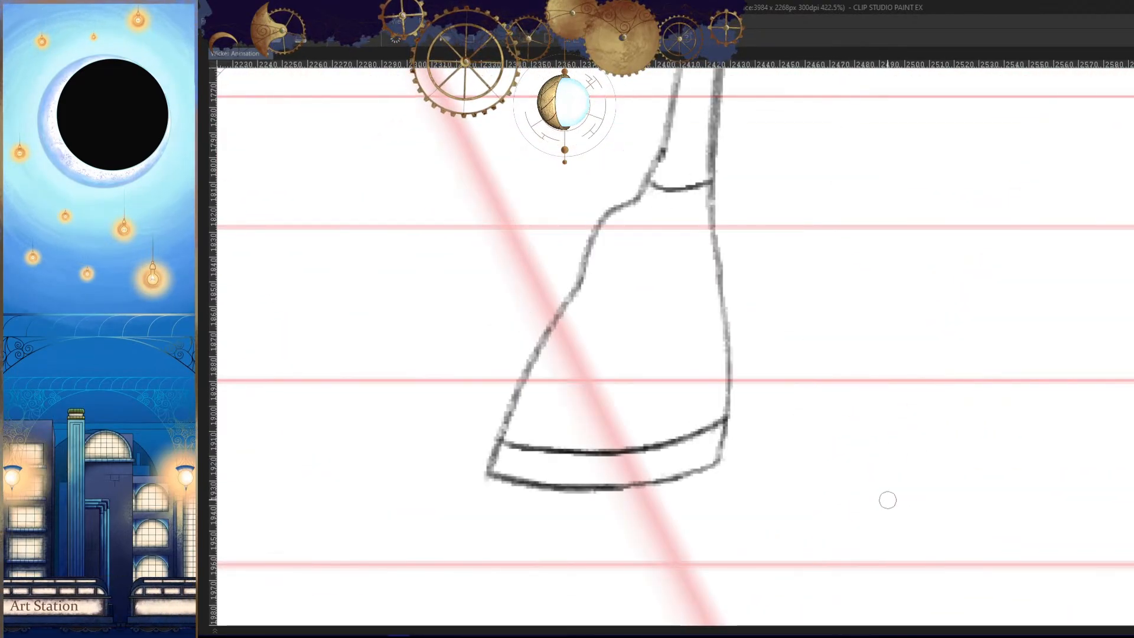
key(period)
drag(735, 415, 848, 389)
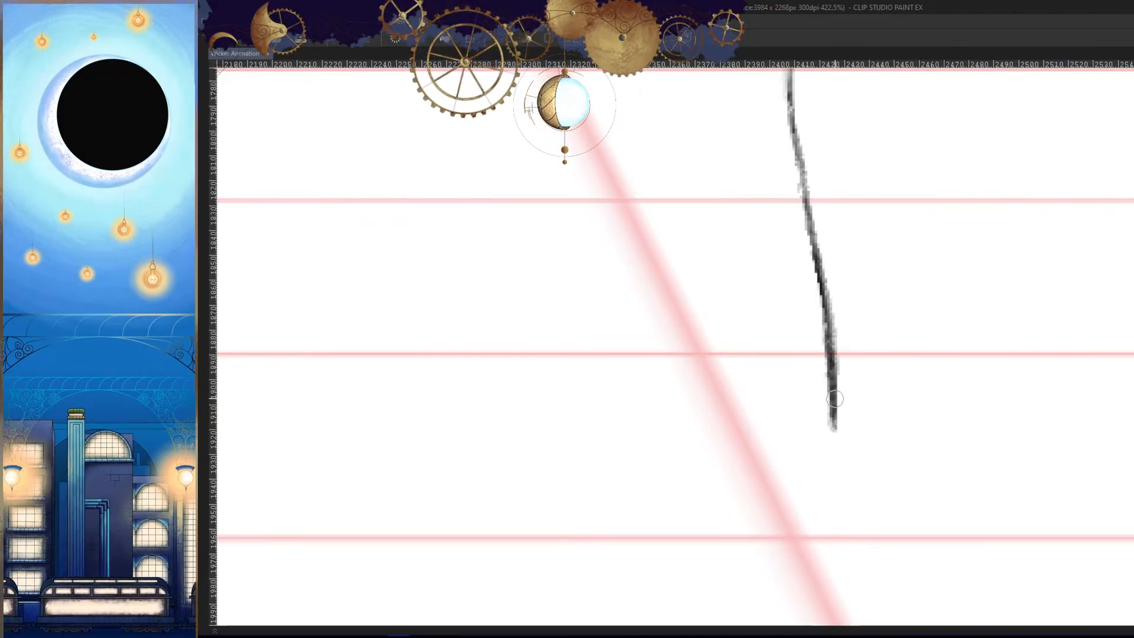
key(comma)
key(period)
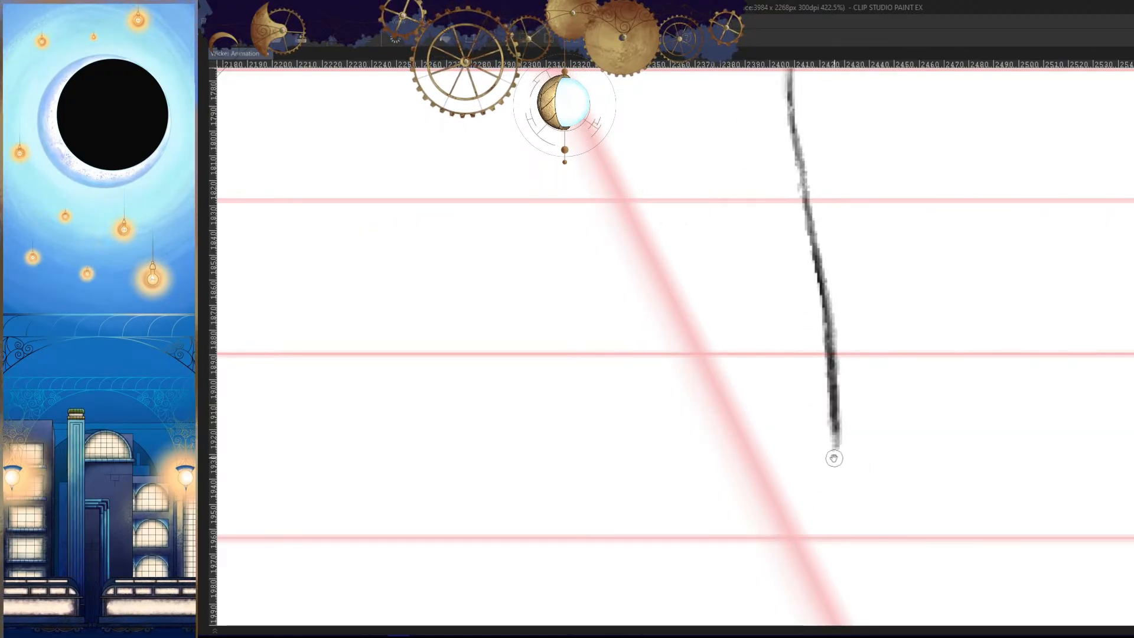
mouse_move(833, 458)
mouse_down()
mouse_move(932, 411)
mouse_move(714, 408)
mouse_up()
- Draw the bottom line of the sole as a shallow curve from the lower end of the boot's outer edge to the toe
key(comma)
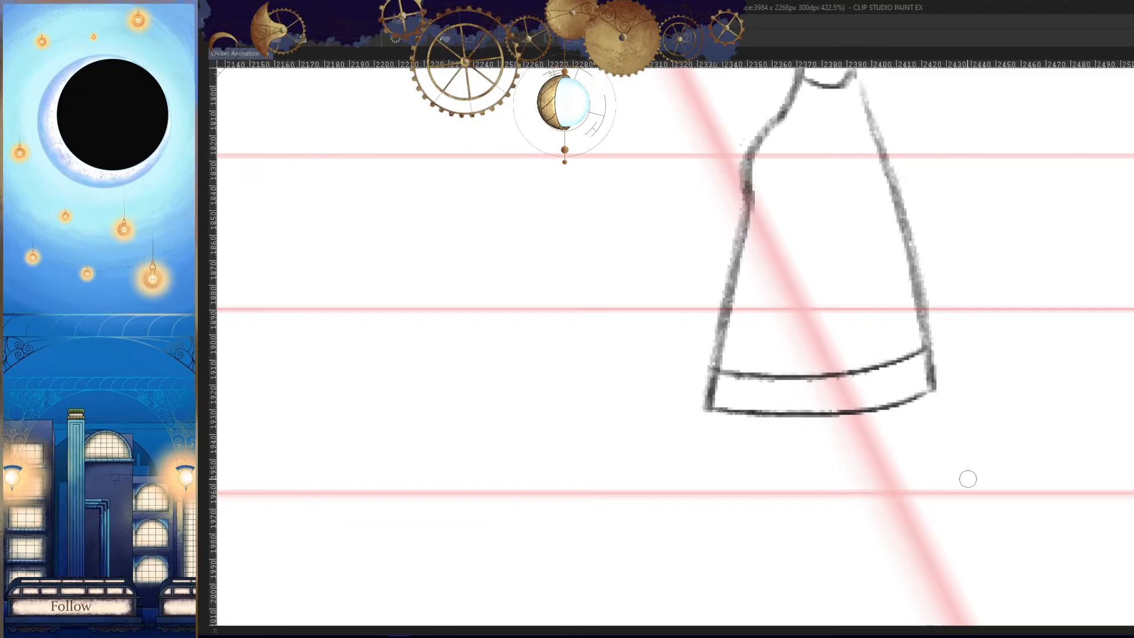
key(period)
key(period)
key(comma)
key(ctrl+z)
drag(930, 387, 709, 407)
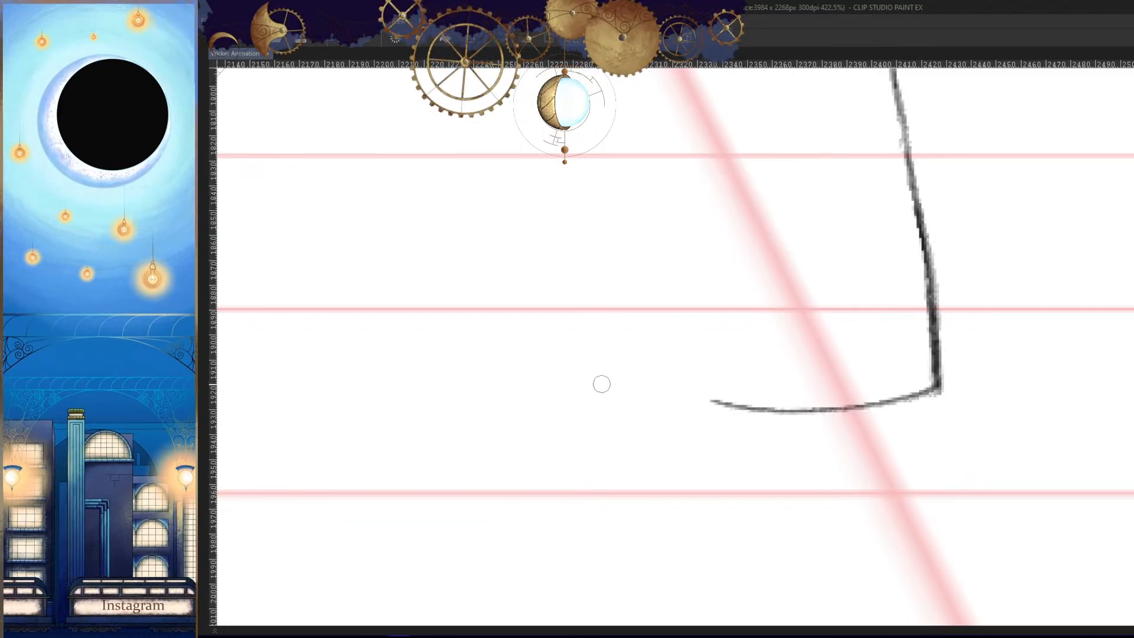
- Compare the sole's curve with the neighbouring frames in both normal and mirrored views
key(comma)
key(period)
key(period)
key(comma)
key(h)
key(comma)
key(period)
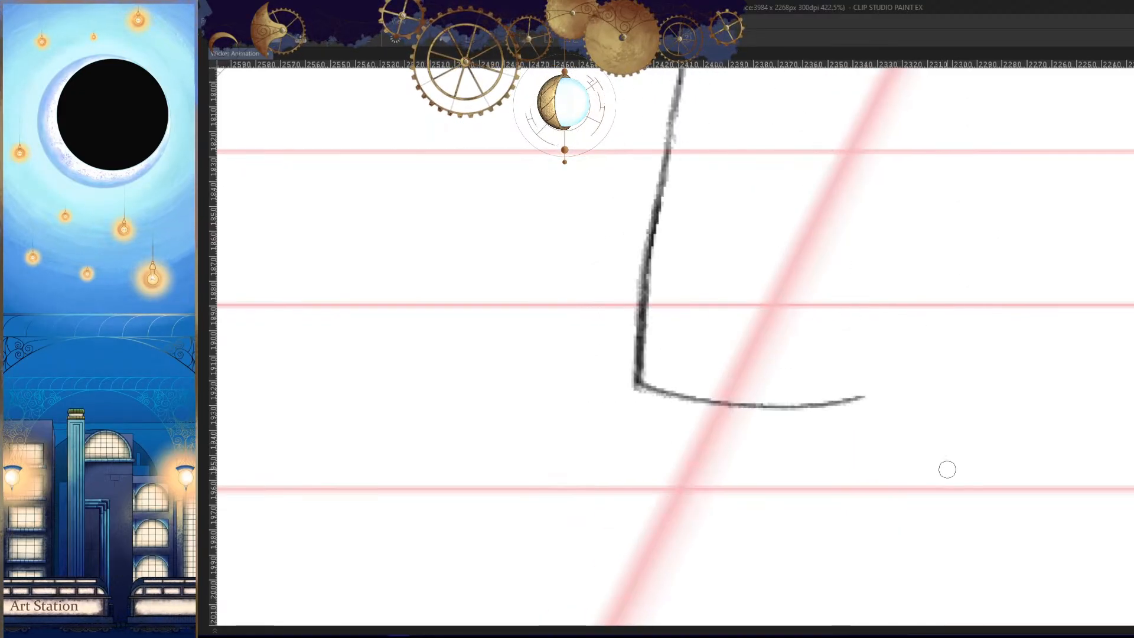
key(period)
key(comma)
key(h)
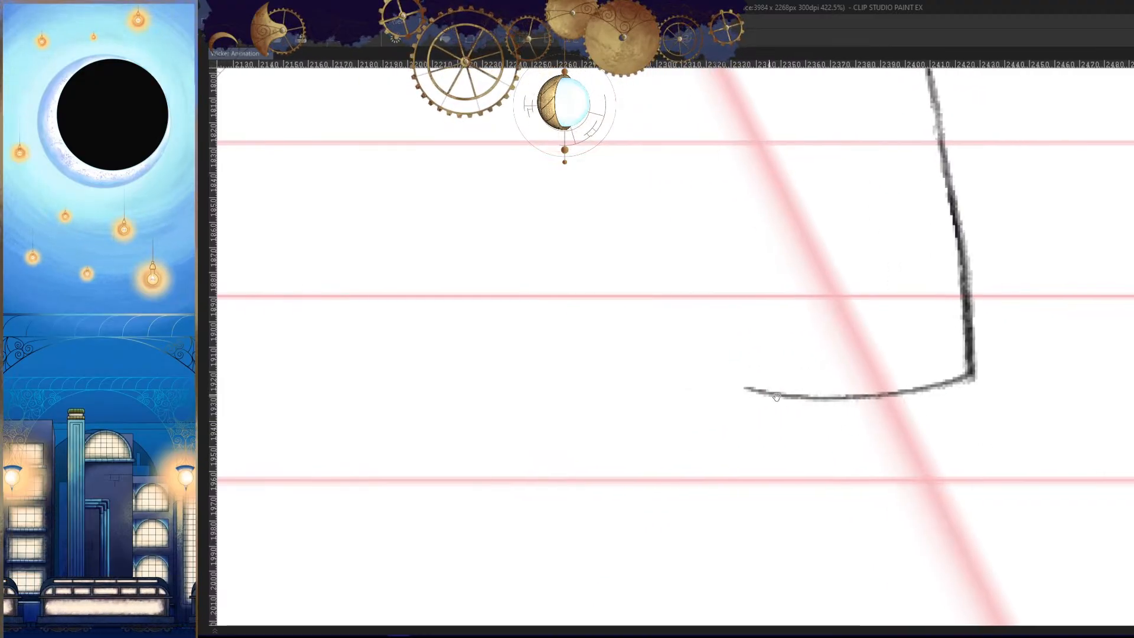
- Thicken and darken the sole line towards the toe
scroll(776, 397, up, 2)
mouse_move(860, 387)
mouse_down()
mouse_move(762, 367)
mouse_move(838, 398)
mouse_move(1001, 370)
mouse_move(834, 398)
mouse_move(1066, 351)
mouse_move(1056, 363)
mouse_move(849, 388)
mouse_move(878, 392)
mouse_move(820, 385)
mouse_up()
key(ctrl+z)
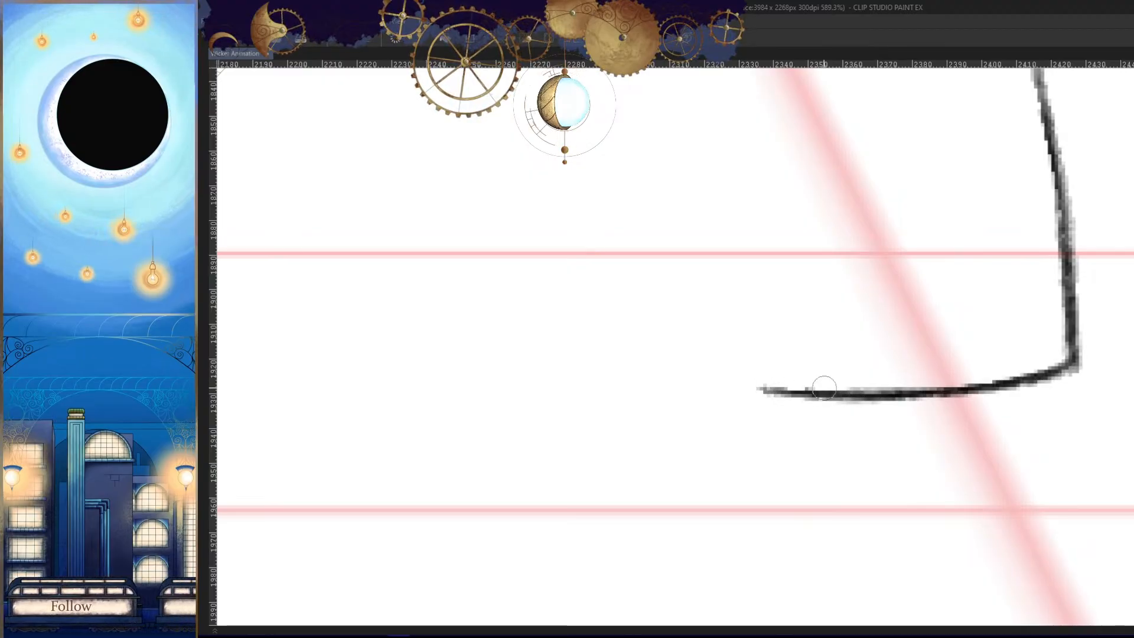
- Compare the whole leg's pose and boot placement with the neighbouring frames in normal and mirrored views
key(h)
scroll(892, 468, down, 4)
key(Left)
key(Left)
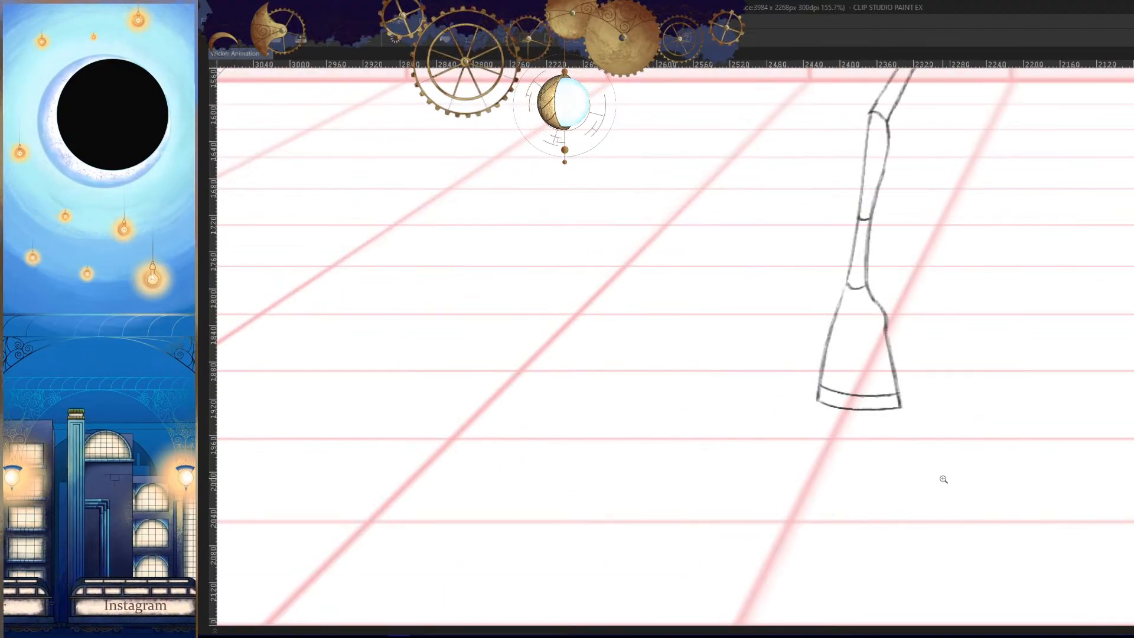
key(Right)
key(Right)
key(h)
scroll(945, 460, down, 3)
key(Left)
- Draw the front leg's outer thigh line from the corner of the shirt hem to the knee, checking it against the neighbouring frames
key(Right)
key(Right)
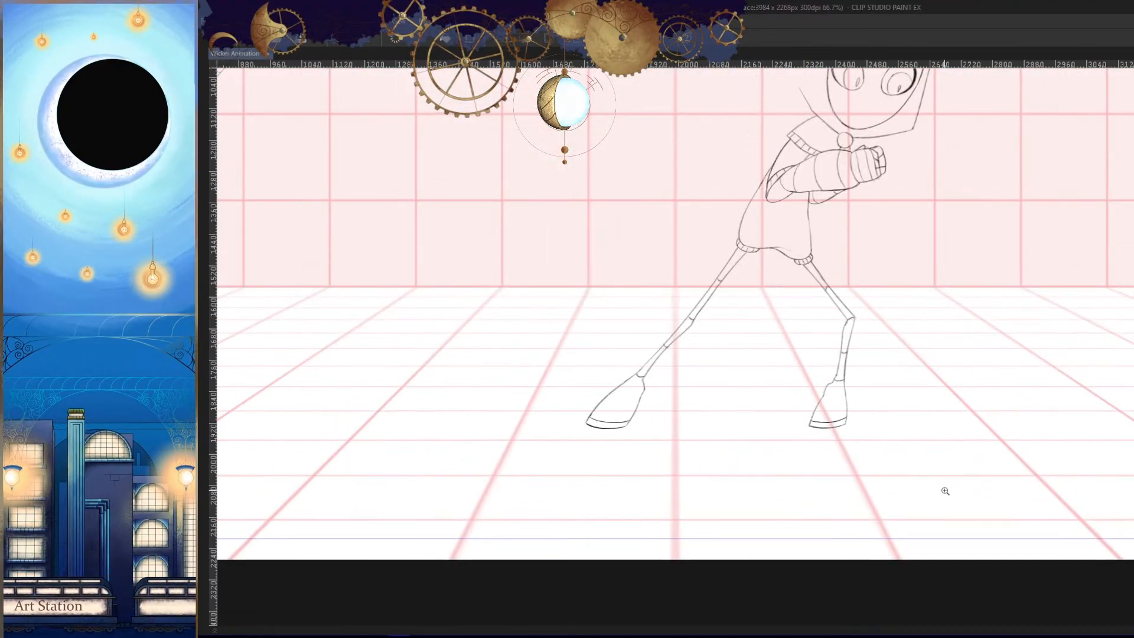
key(Left)
key(h)
drag(915, 423, 949, 451)
scroll(769, 298, up, 5)
key(Right)
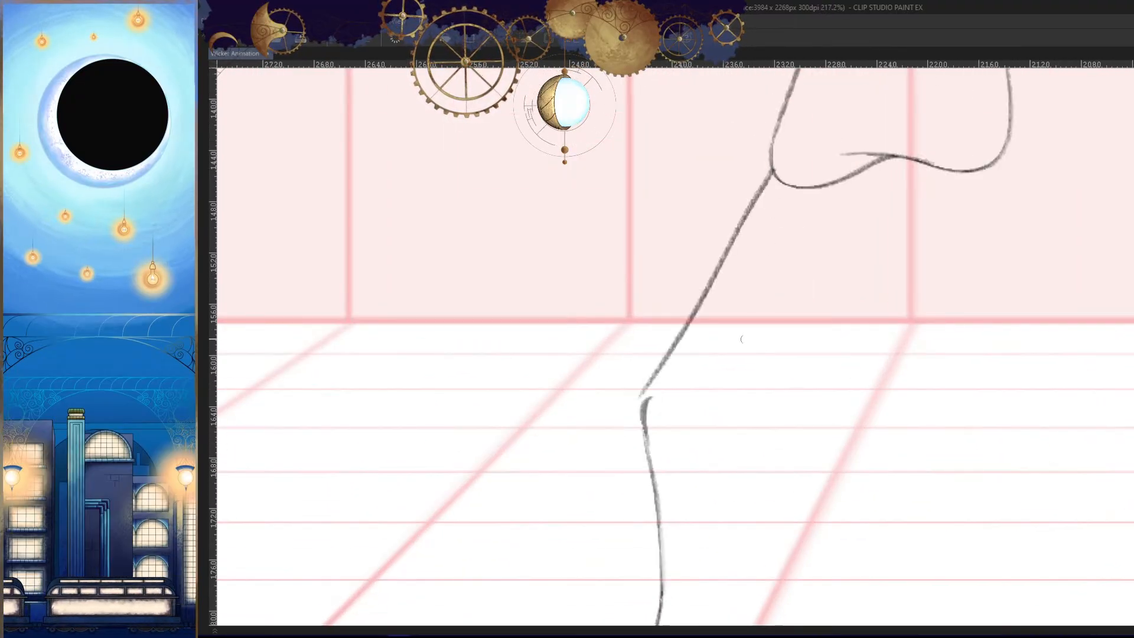
key(Left)
key(Right)
key(Left)
key(Right)
key(Left)
key(Right)
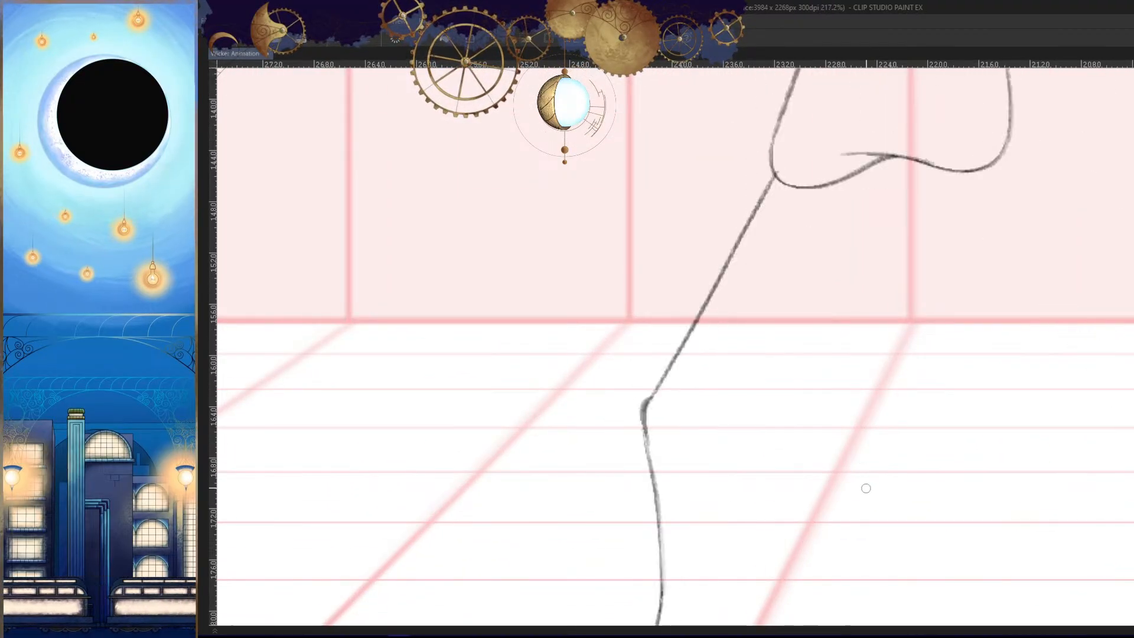
key(Left)
key(Right)
key(Left)
- Try several strokes for the front leg's inner thigh line, running from the shirt hem down to the knee
key(Right)
drag(803, 192, 675, 396)
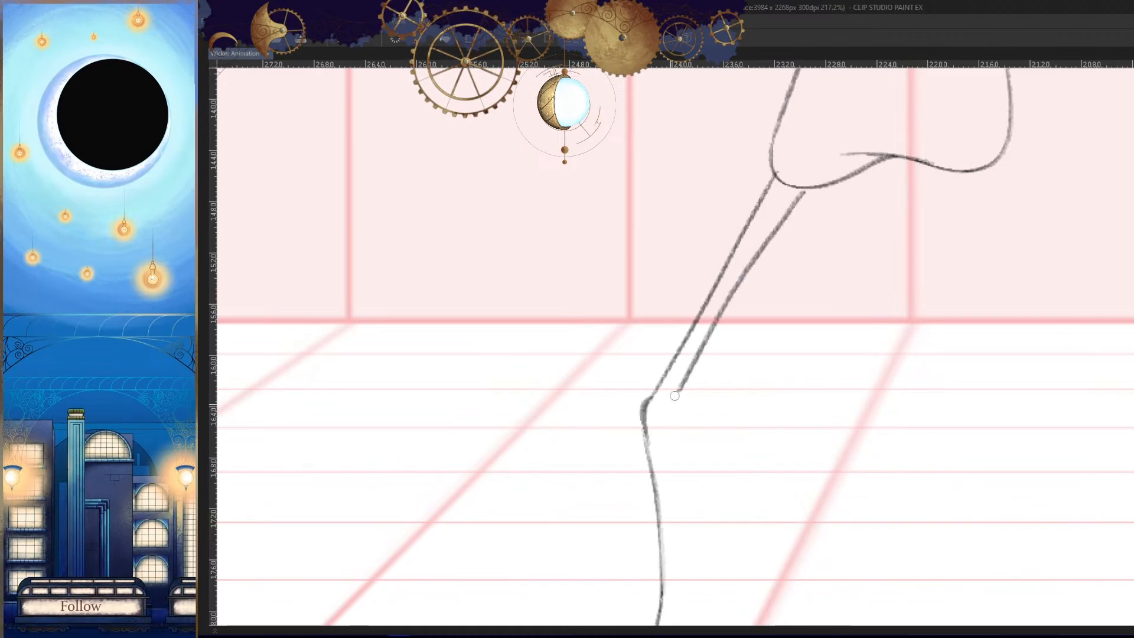
key(Right)
key(Left)
key(Left)
key(Right)
key(ctrl+z)
mouse_move(795, 188)
mouse_down()
mouse_move(694, 401)
mouse_move(672, 418)
mouse_up()
key(ctrl+z)
key(ctrl+z)
drag(793, 188, 674, 402)
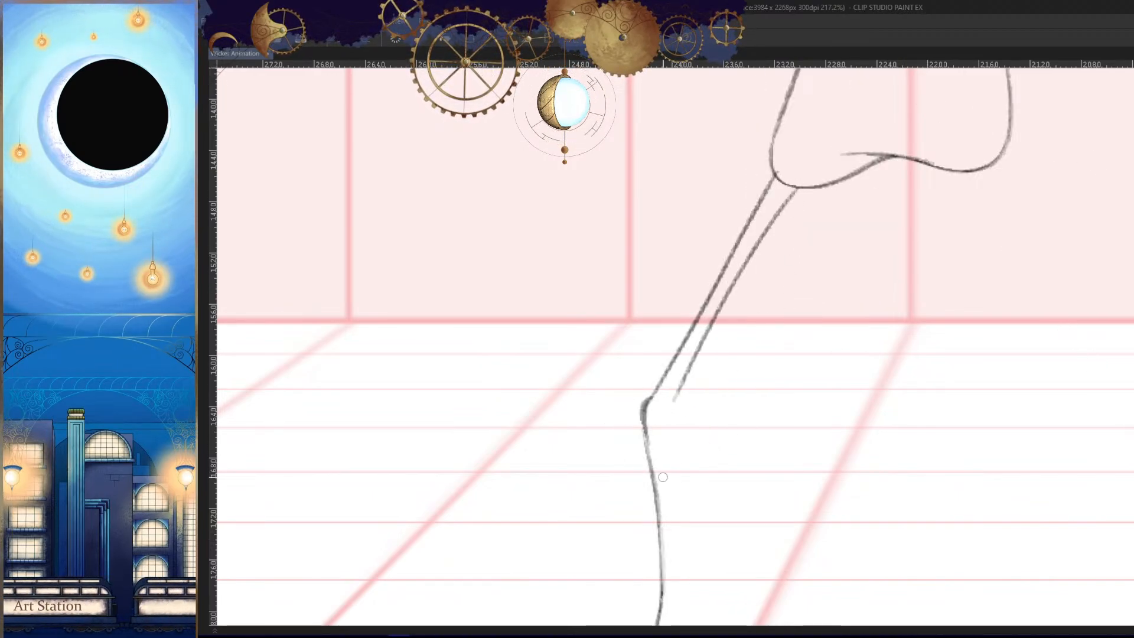
- Compare the thigh's thickness with the neighbouring frames in the mirrored view and undo the inner thigh line
key(h)
ctrl+drag(856, 463, 744, 485)
key(Right)
key(Left)
key(Left)
key(Right)
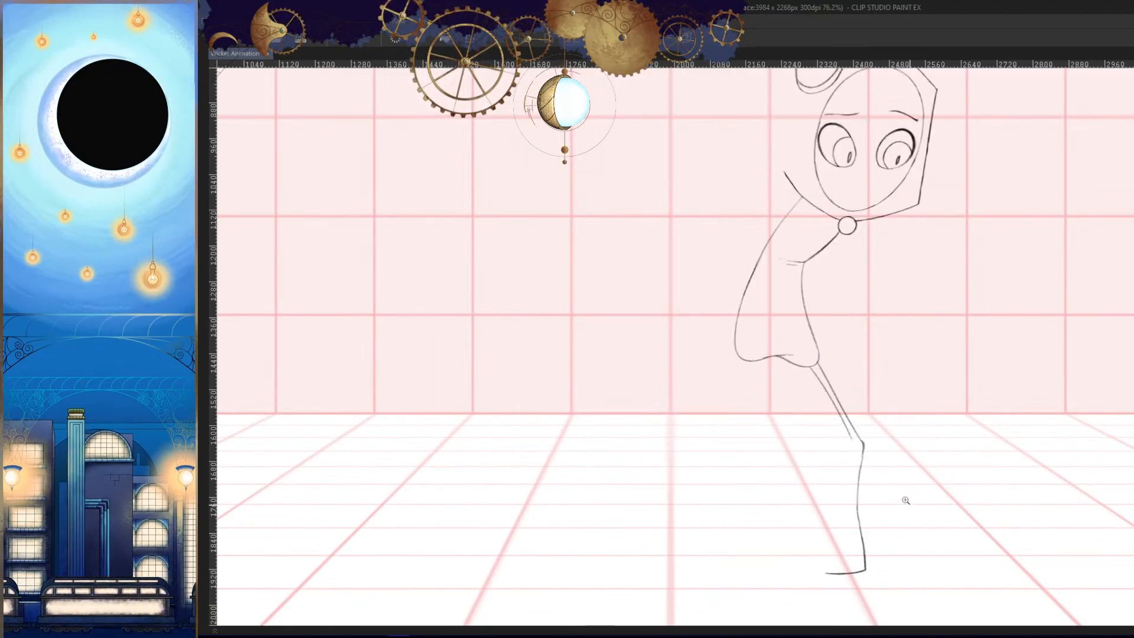
key(h)
ctrl+drag(874, 461, 1004, 449)
key(ctrl+z)
- Redraw the inner thigh line beside the outer one, from just under the shirt hem to knee height
drag(891, 216, 725, 485)
key(ctrl+z)
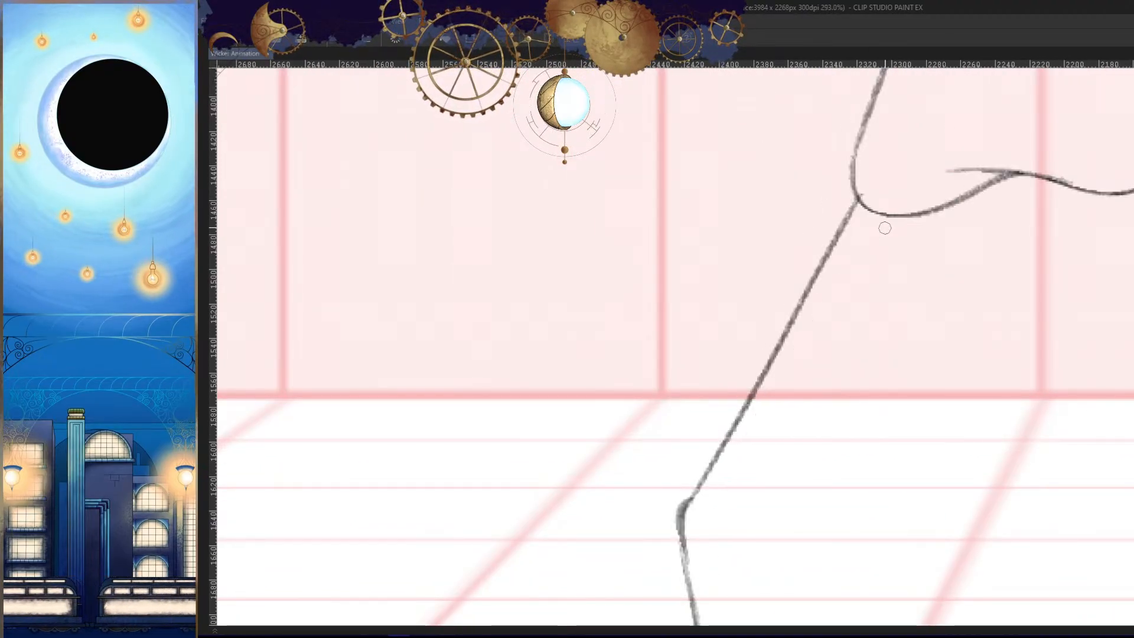
mouse_move(891, 216)
mouse_down()
mouse_move(718, 499)
mouse_move(884, 222)
mouse_move(724, 485)
mouse_move(739, 487)
mouse_up()
key(ctrl+z)
key(ctrl+z)
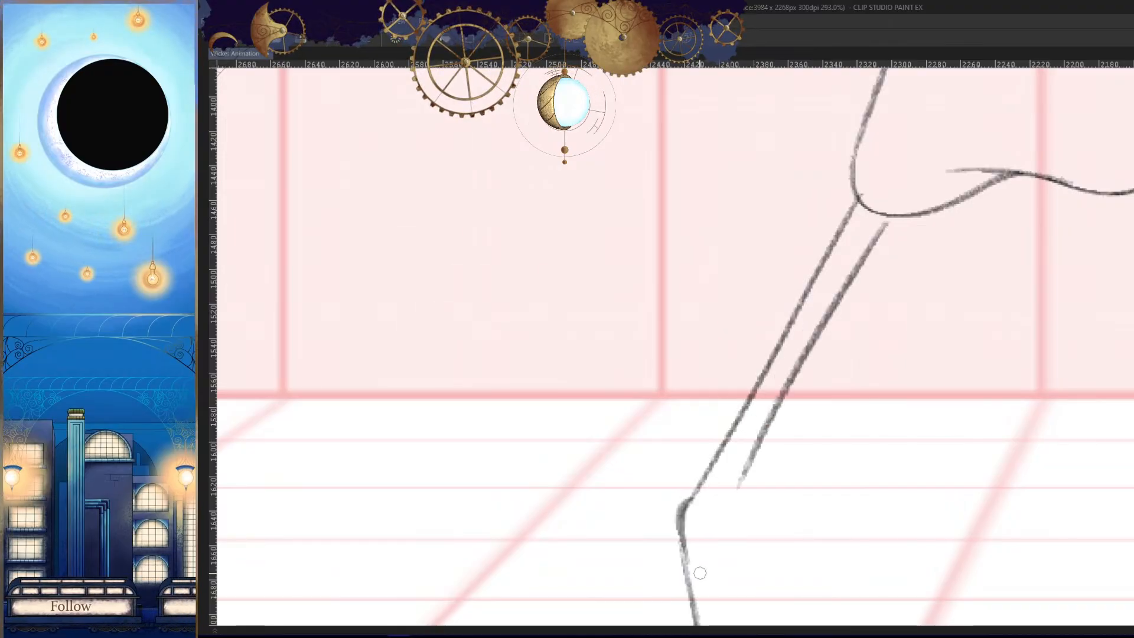
- Check the thigh against the neighbouring frames and erase the lower half of its inner line
key(h)
ctrl+drag(945, 487, 861, 481)
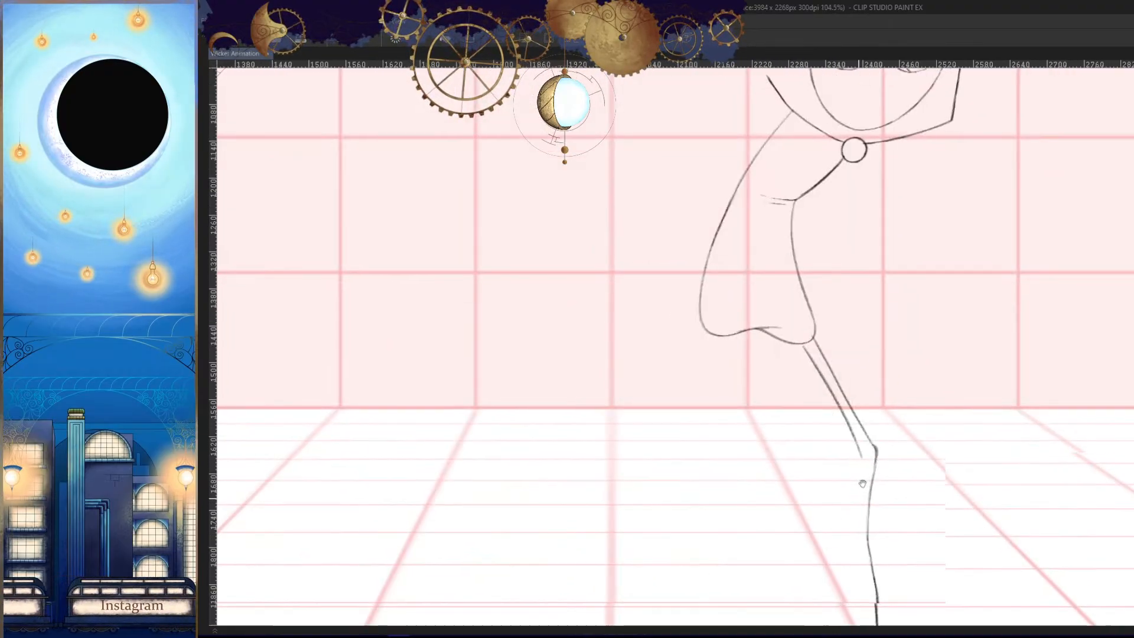
key(Left)
key(Right)
key(Right)
key(Left)
key(h)
mouse_move(639, 463)
ctrl+mouse_down()
mouse_move(747, 379)
mouse_move(752, 394)
ctrl+mouse_up()
drag(760, 312, 738, 347)
drag(722, 398, 686, 497)
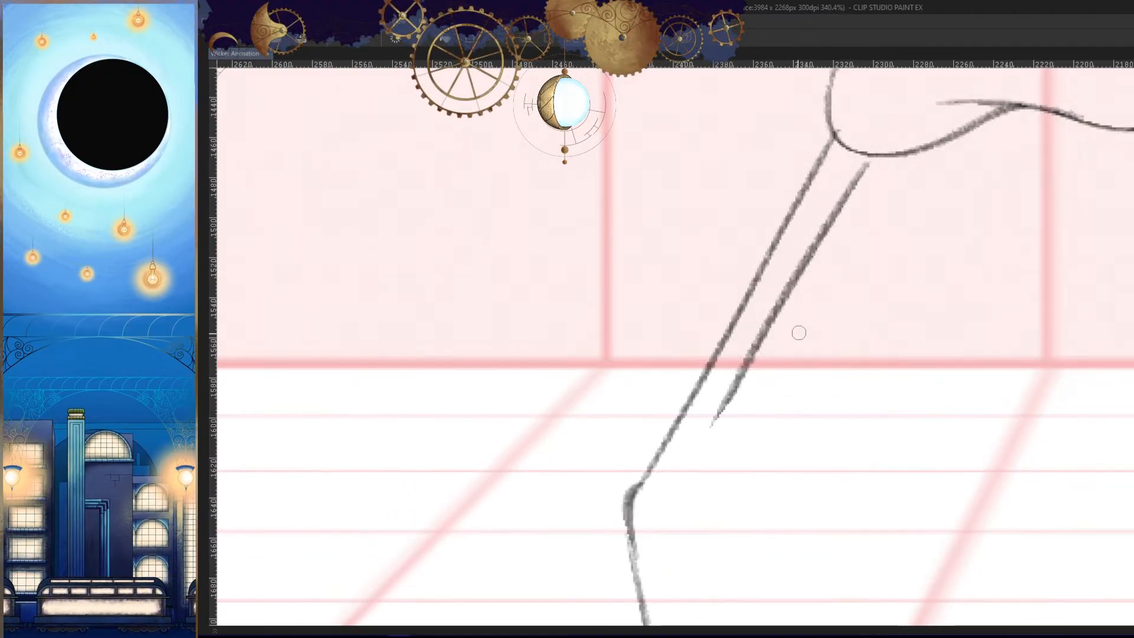
drag(767, 333, 731, 400)
drag(754, 455, 786, 420)
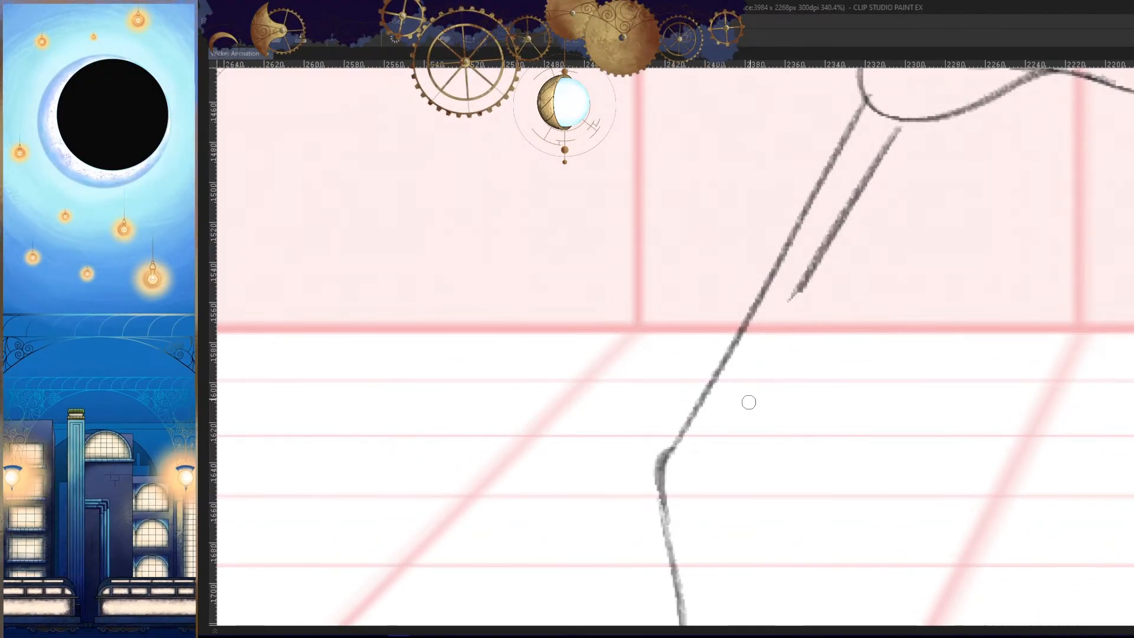
- Redraw the lower half of the inner thigh line down to knee height
drag(779, 319, 714, 464)
key(ctrl+z)
drag(805, 285, 718, 441)
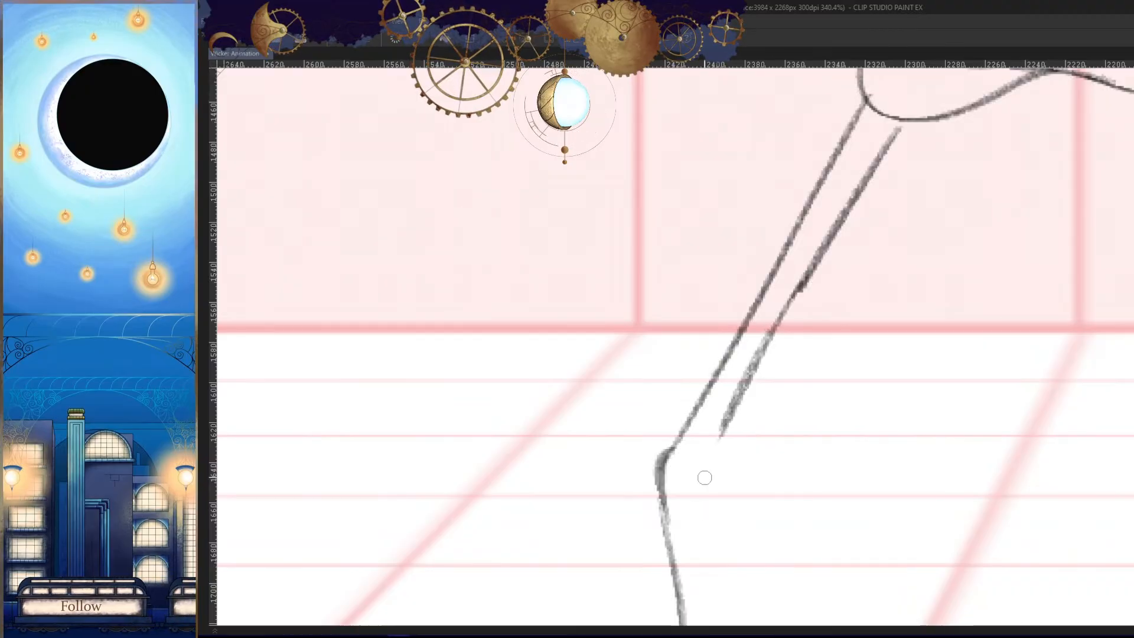
- Compare the thigh's shape and width with the legs in the neighbouring frames
drag(812, 457, 795, 498)
drag(888, 527, 903, 499)
key(Left)
key(Right)
key(Right)
key(Left)
key(Left)
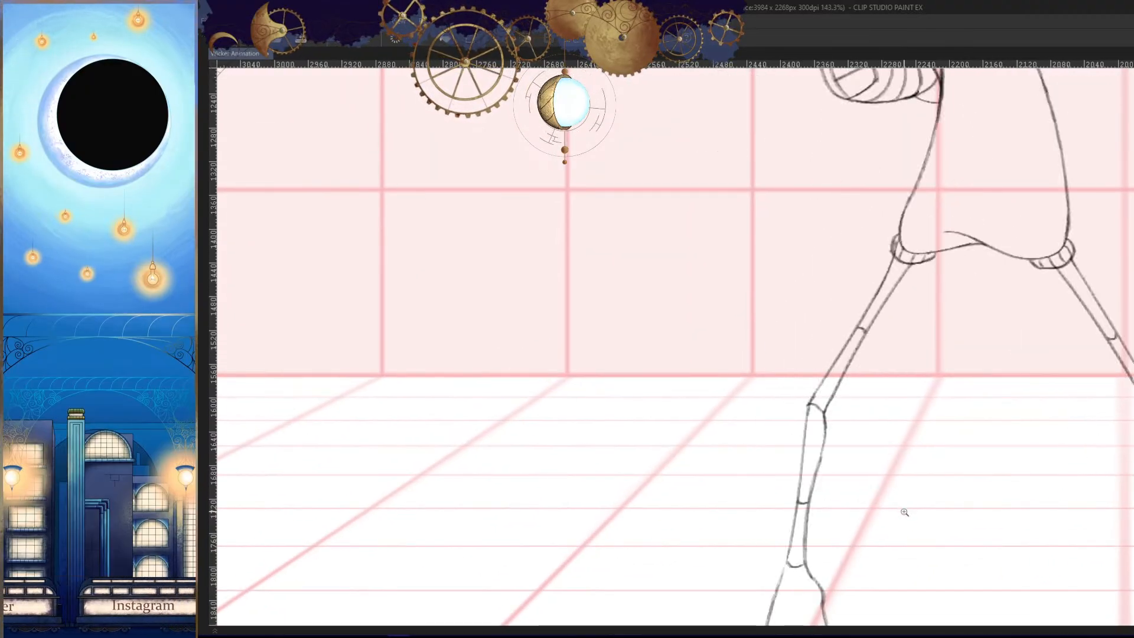
key(Right)
key(Right)
key(Left)
- Thin the upper parts of both thigh lines and retrace them with cleaner strokes
mouse_move(856, 364)
mouse_down()
mouse_move(852, 379)
mouse_move(878, 331)
mouse_up()
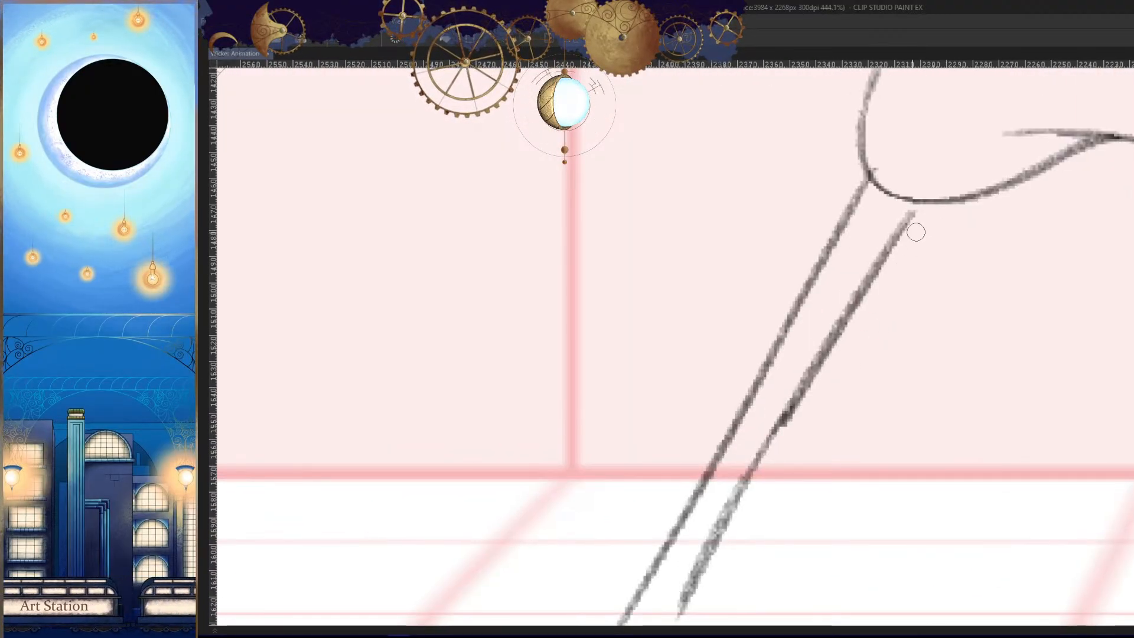
drag(896, 260, 800, 415)
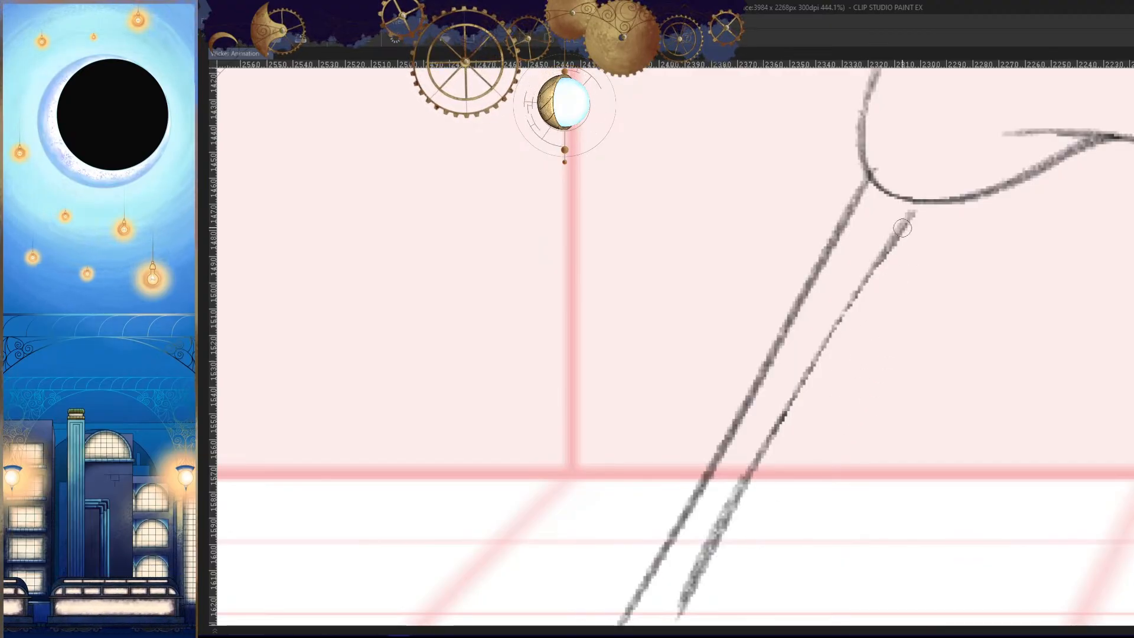
drag(912, 218, 767, 447)
drag(830, 231, 827, 229)
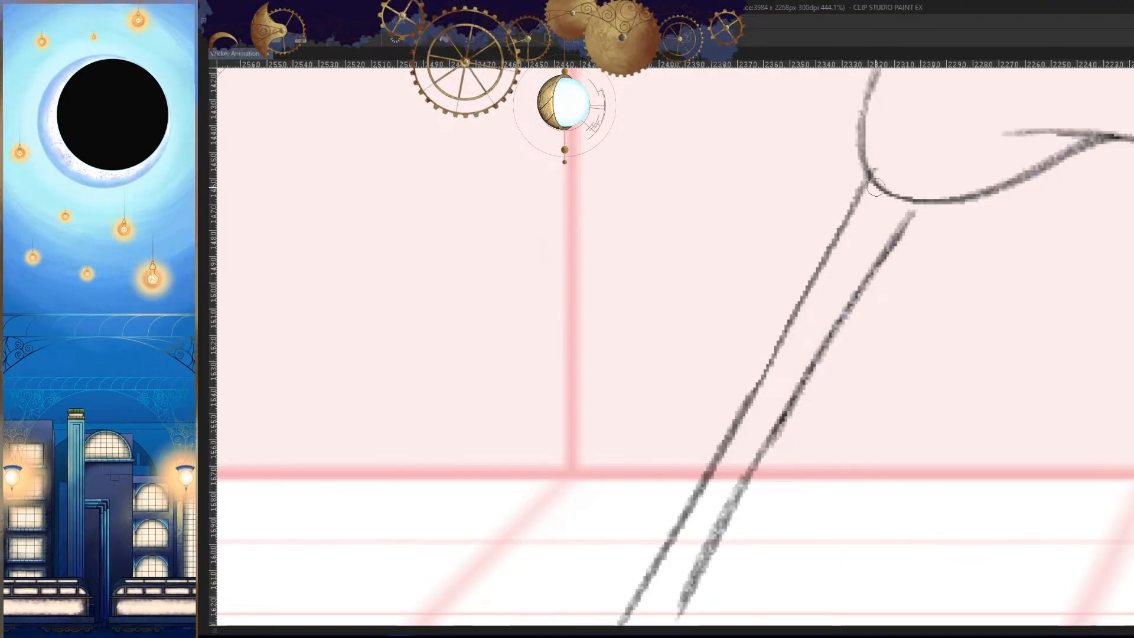
drag(868, 174, 740, 418)
- Check the thigh against the neighbouring frames and mirrored view, and darken the inner line's end at the knee
key(h)
mouse_move(870, 431)
mouse_down()
mouse_move(970, 496)
mouse_move(909, 456)
mouse_move(805, 428)
mouse_move(867, 356)
mouse_move(893, 374)
mouse_up()
key(Right)
key(Right)
key(Left)
key(h)
key(h)
key(h)
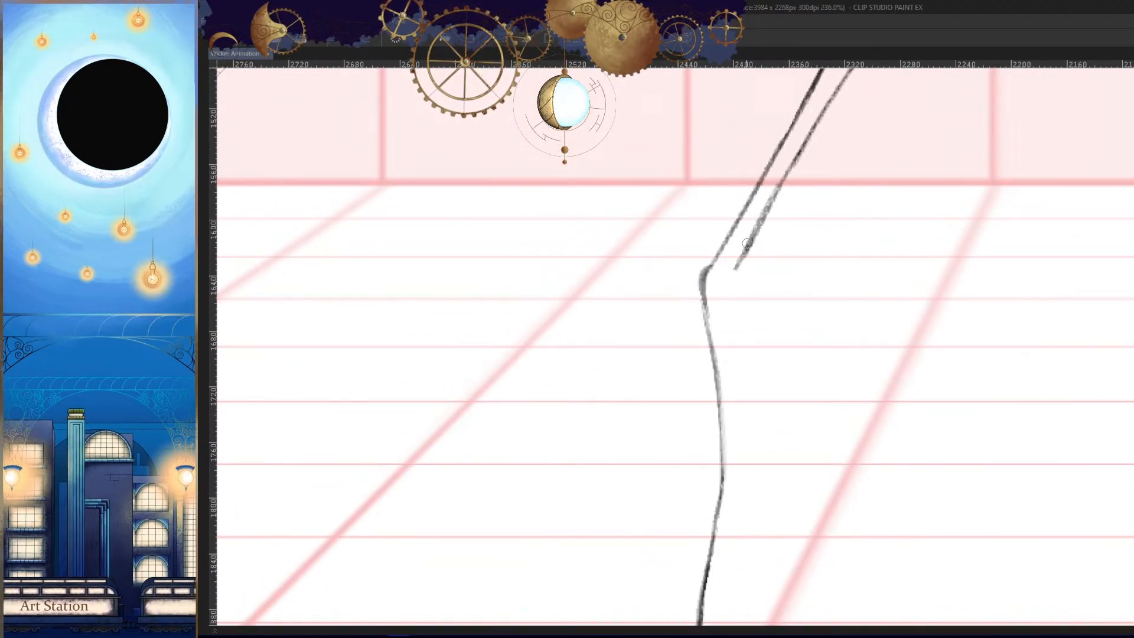
drag(747, 243, 735, 268)
- Try drawing the inner shin line from the knee down the lower leg in the mirrored view
key(h)
drag(805, 354, 814, 299)
drag(797, 215, 782, 432)
key(ctrl+z)
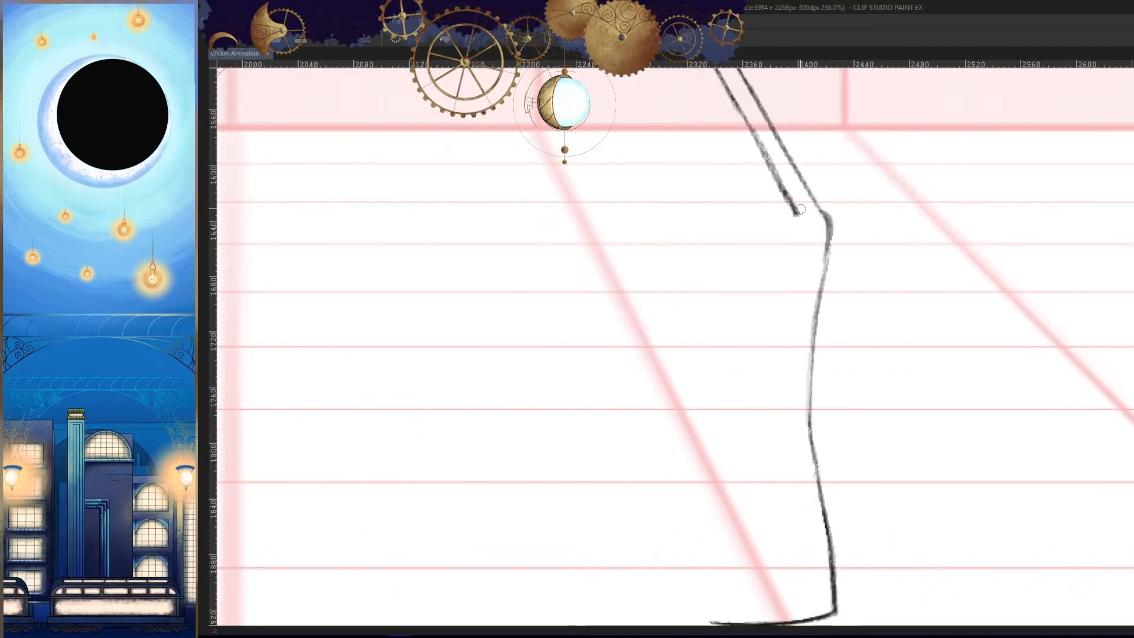
drag(800, 209, 786, 415)
key(h)
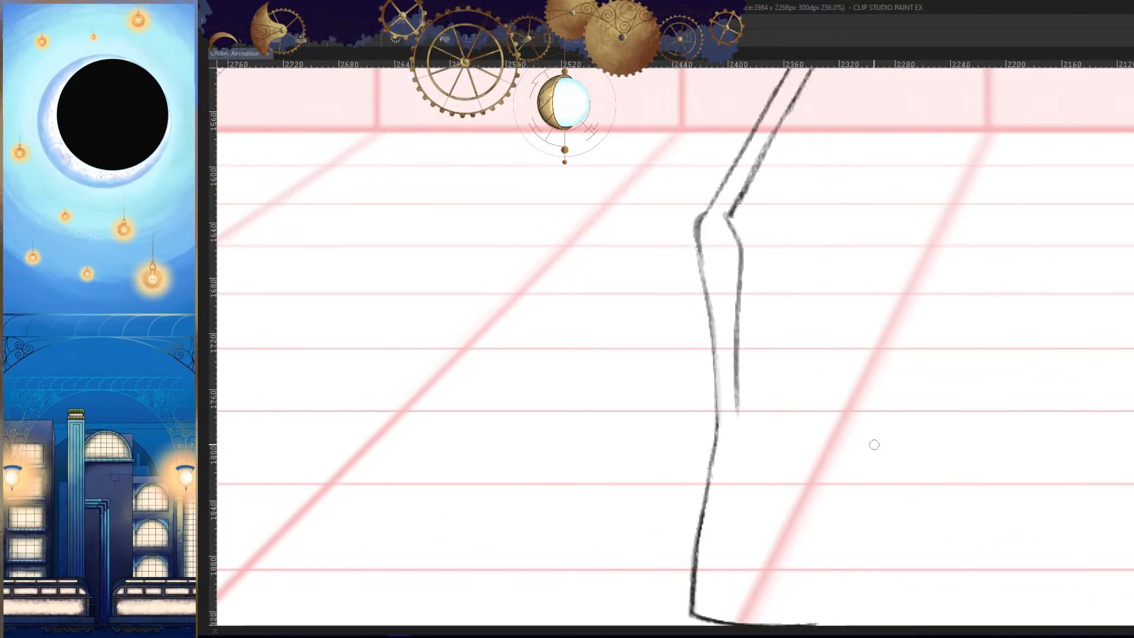
- Redraw the inner shin line from the knee to just above the ankle and check it against the neighbouring frame
key(ctrl+z)
drag(724, 220, 737, 443)
key(h)
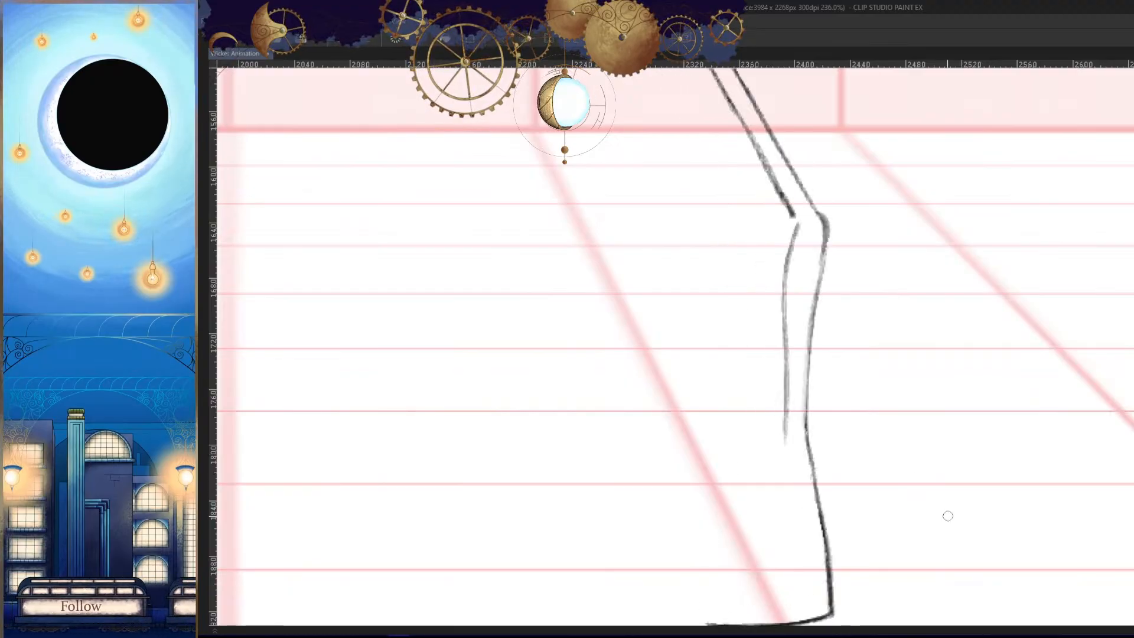
key(comma)
key(period)
key(h)
scroll(736, 207, up, 4)
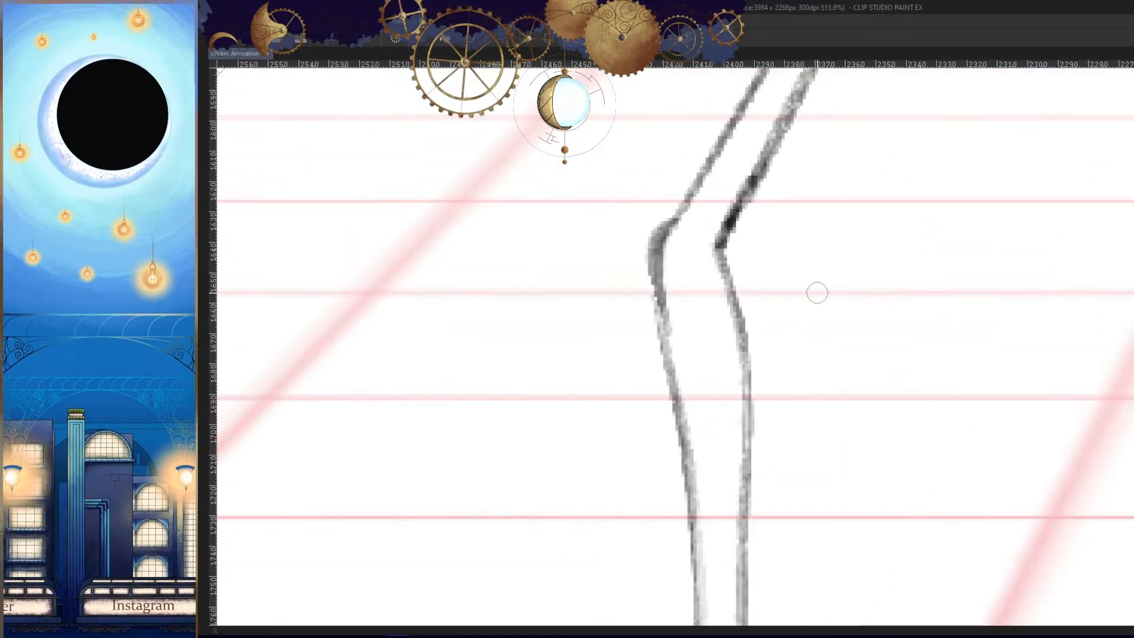
- Compare the knee and lower leg with the neighbouring frames in normal and mirrored views
drag(947, 368, 762, 408)
key(comma)
key(period)
key(period)
key(comma)
key(h)
mouse_move(681, 458)
mouse_down()
mouse_move(812, 340)
mouse_move(789, 383)
mouse_up()
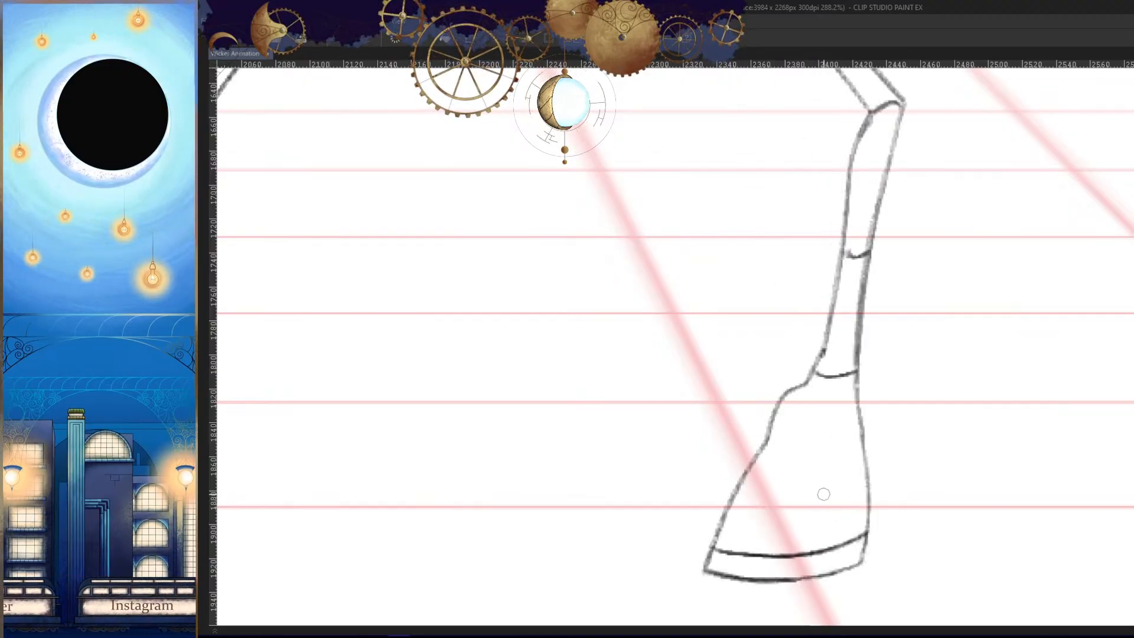
- Try drawing the front leg's boot edge from the instep down to the toe and compare it with the neighbouring frames in mirrored view
drag(771, 387, 715, 583)
drag(753, 453, 716, 589)
key(h)
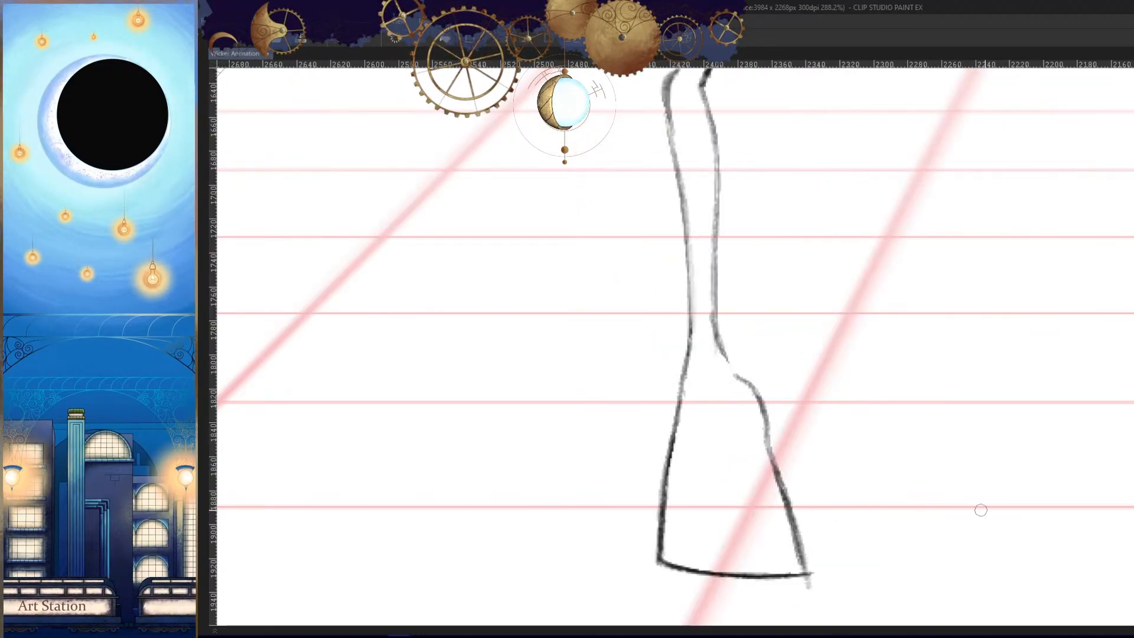
key(Left)
key(Right)
key(Right)
key(Left)
key(Left)
key(Right)
key(Right)
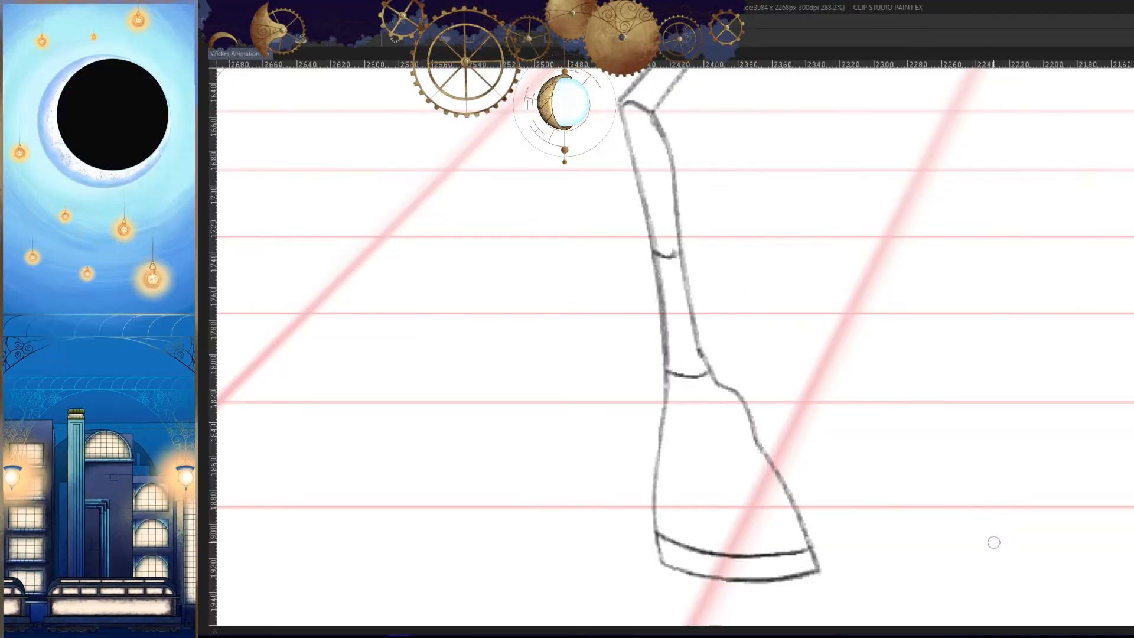
key(Left)
key(h)
- Redraw the boot's toe-side edge as a curve from the instep down to the corner of the sole
drag(916, 520, 944, 466)
scroll(774, 519, up, 2)
mouse_move(779, 390)
mouse_down()
mouse_move(804, 325)
mouse_move(758, 478)
mouse_move(797, 404)
mouse_up()
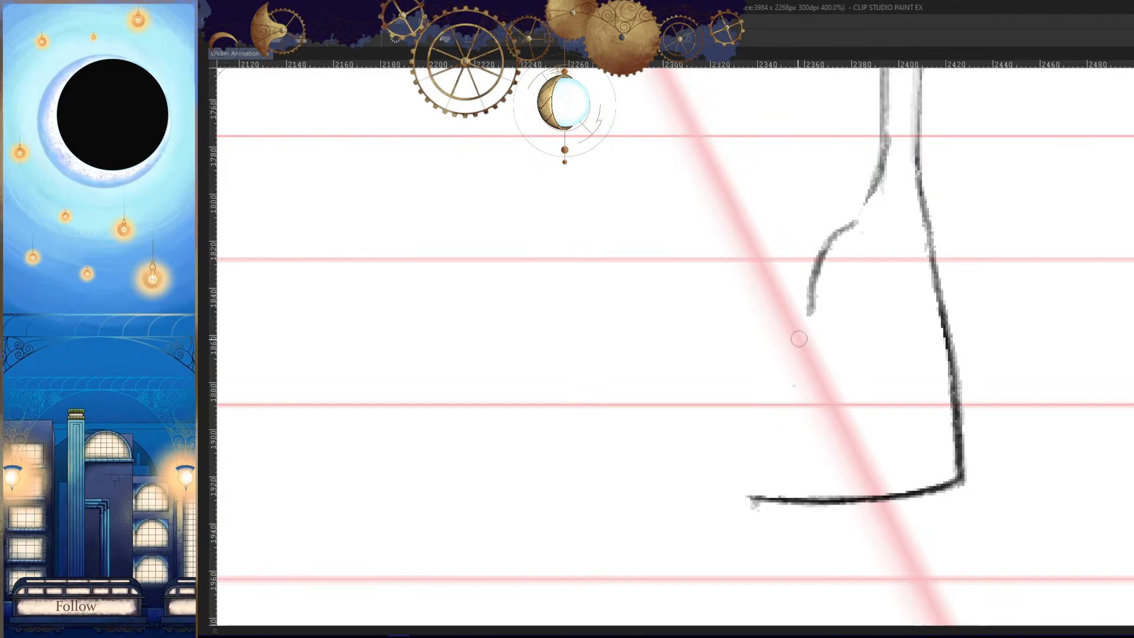
mouse_move(814, 308)
mouse_down()
mouse_move(791, 334)
mouse_move(743, 492)
mouse_up()
key(ctrl+z)
drag(782, 359, 745, 495)
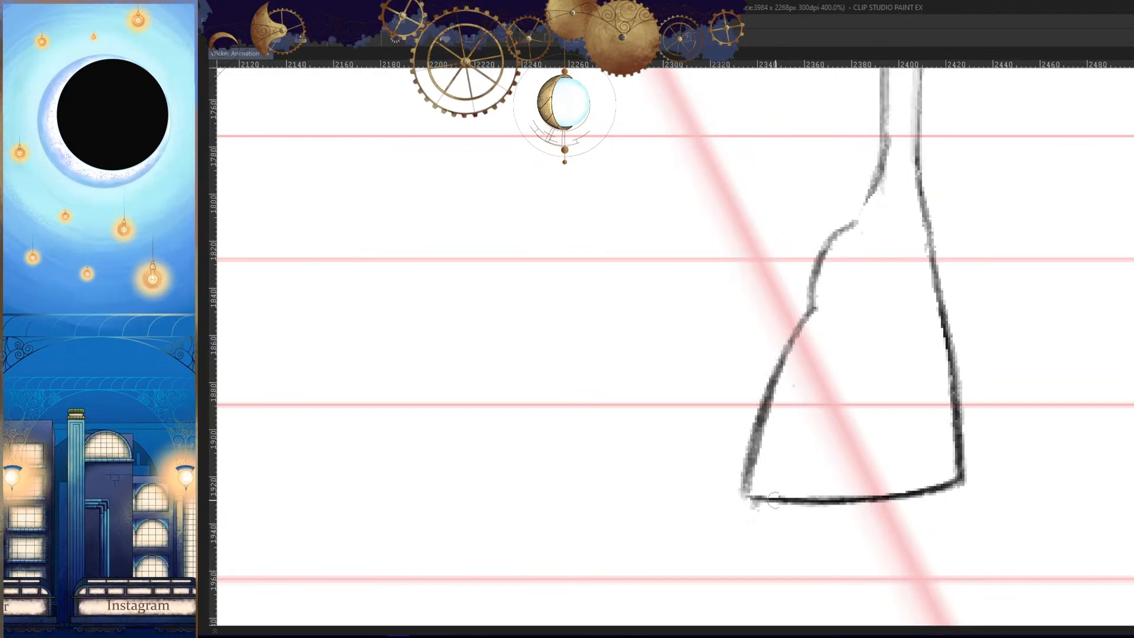
- Compare the boot outline with the neighbouring frames in mirrored view
key(h)
drag(892, 459, 851, 534)
key(comma)
key(period)
key(period)
key(comma)
key(comma)
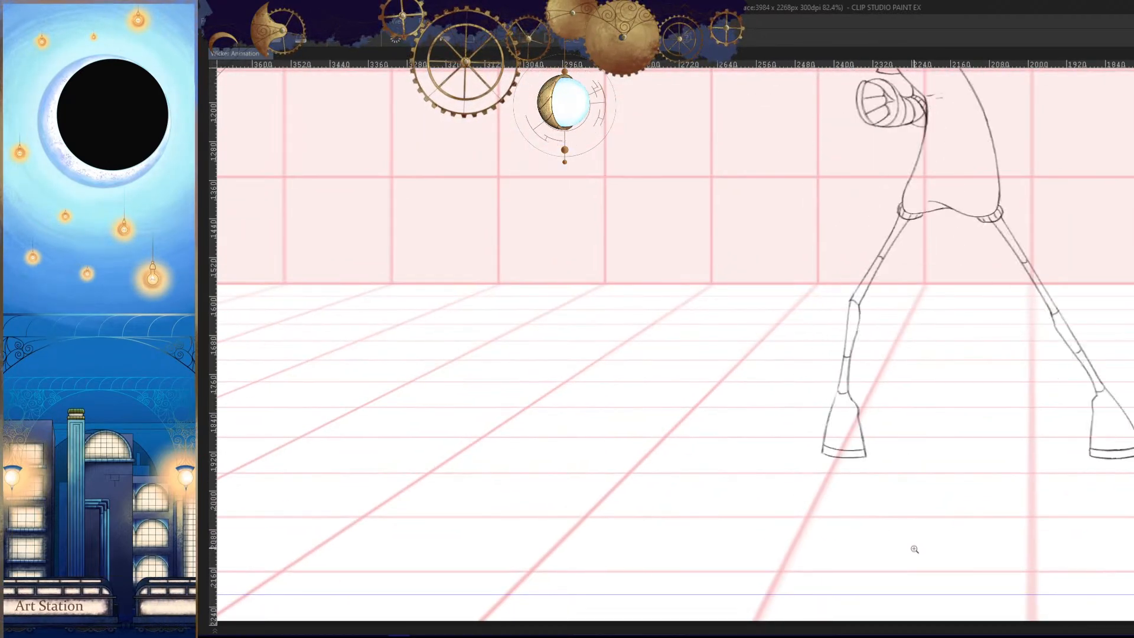
key(period)
key(period)
key(comma)
key(comma)
key(period)
key(period)
key(comma)
key(h)
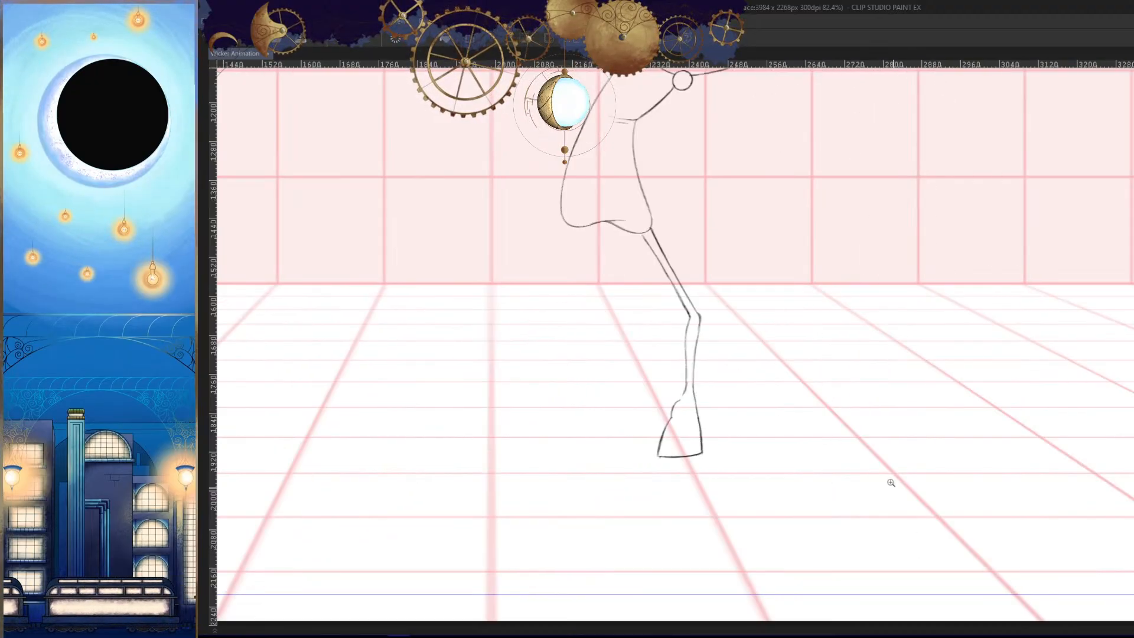
- Draw the connecting line at the ankle that joins the shin to the top of the boot
mouse_move(676, 391)
mouse_down()
mouse_move(719, 378)
mouse_move(726, 387)
mouse_move(702, 449)
mouse_up()
drag(724, 405, 705, 443)
drag(741, 324, 706, 445)
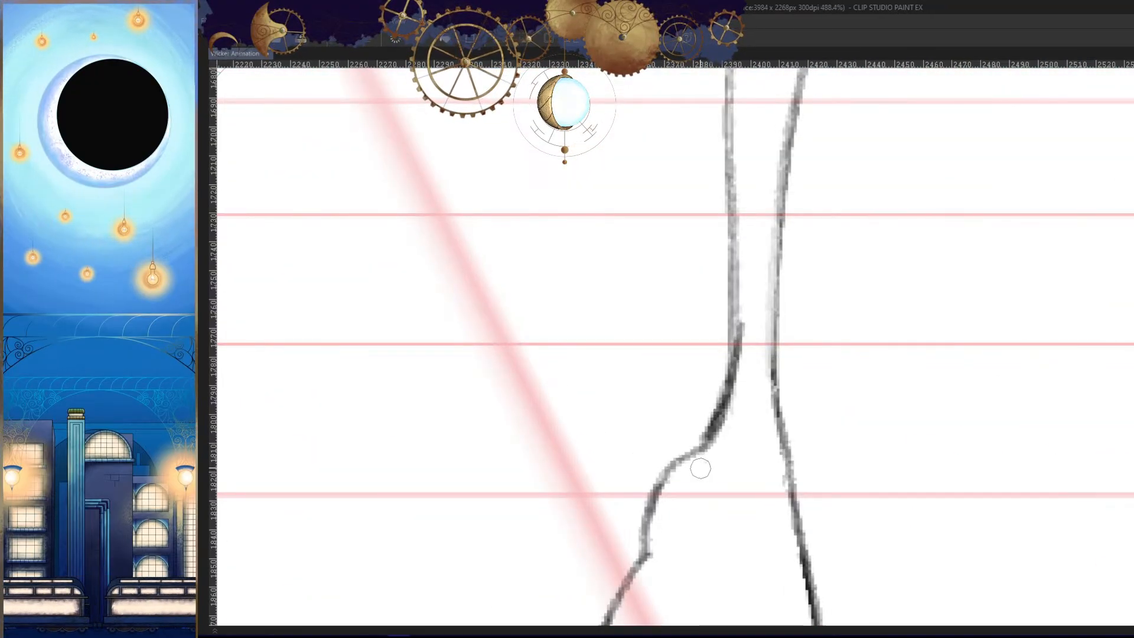
drag(801, 433, 860, 508)
- Check the joined ankle and whole front leg against the neighbouring frames in mirrored view
key(h)
key(comma)
key(period)
key(period)
key(comma)
key(comma)
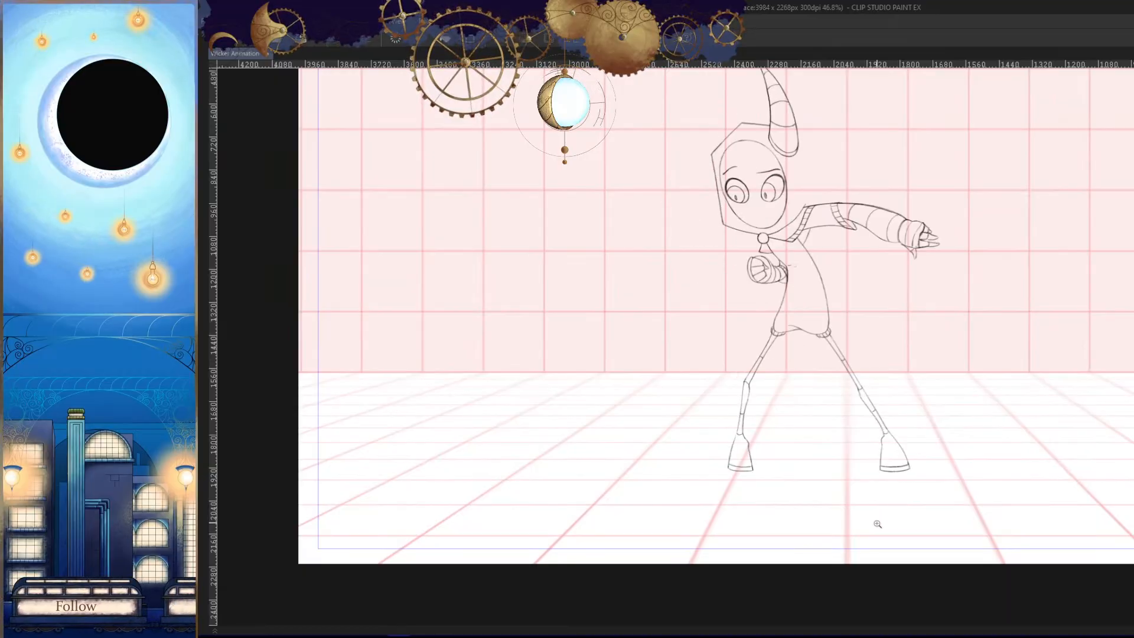
key(period)
key(period)
key(comma)
key(h)
- Draw the curved sole line across the lower part of the front leg's boot, using the neighbouring frames as reference
drag(792, 470, 873, 462)
key(comma)
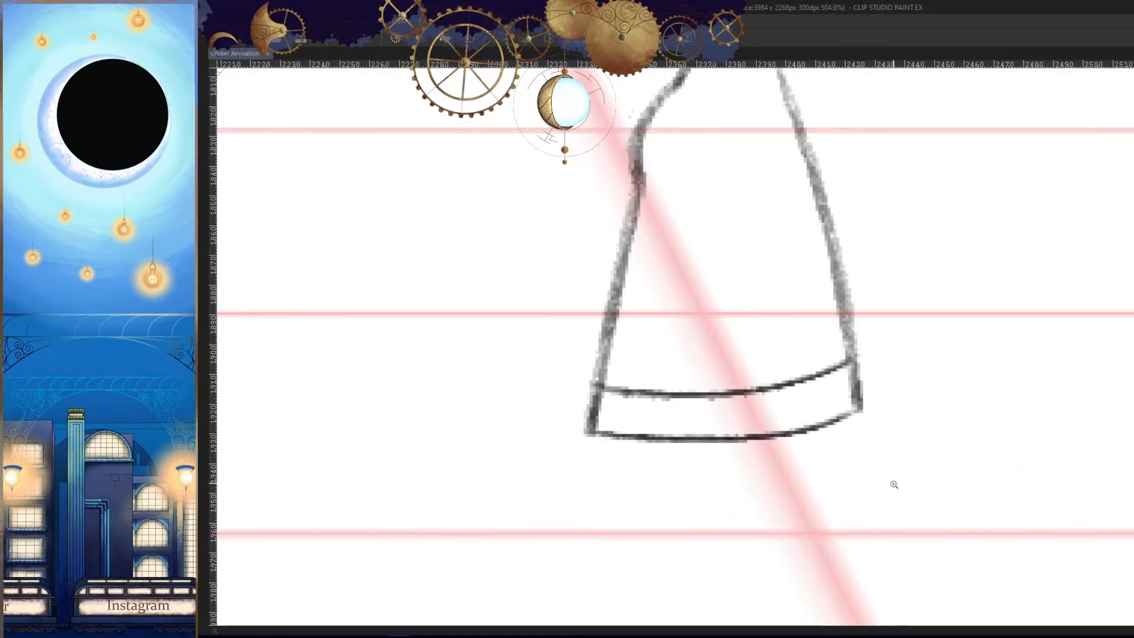
key(period)
key(period)
key(comma)
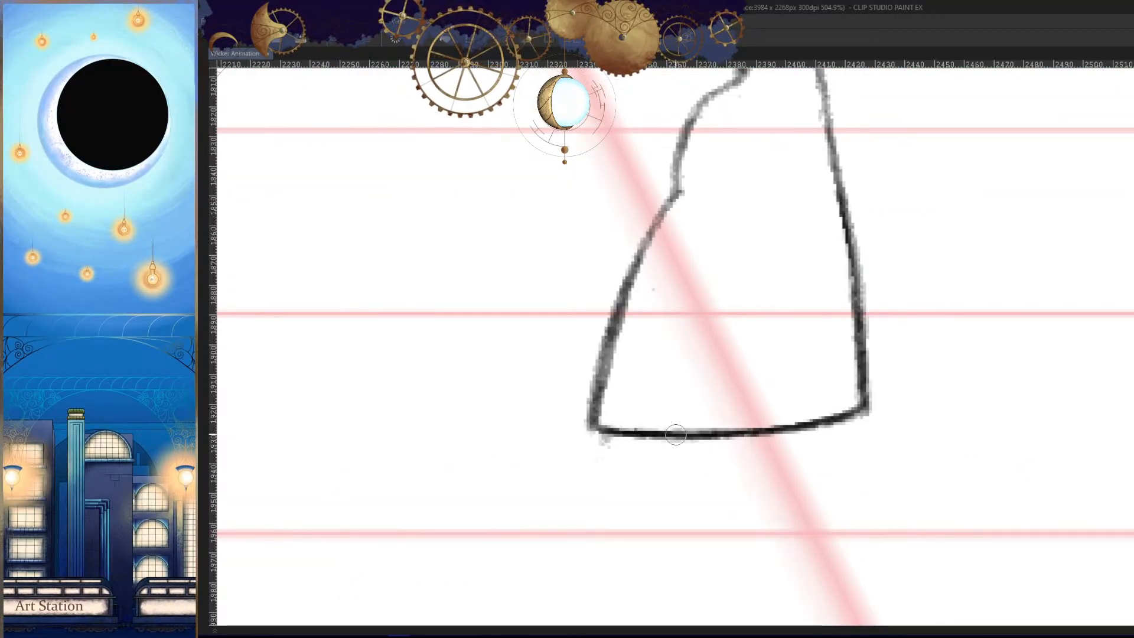
key(period)
key(comma)
key(period)
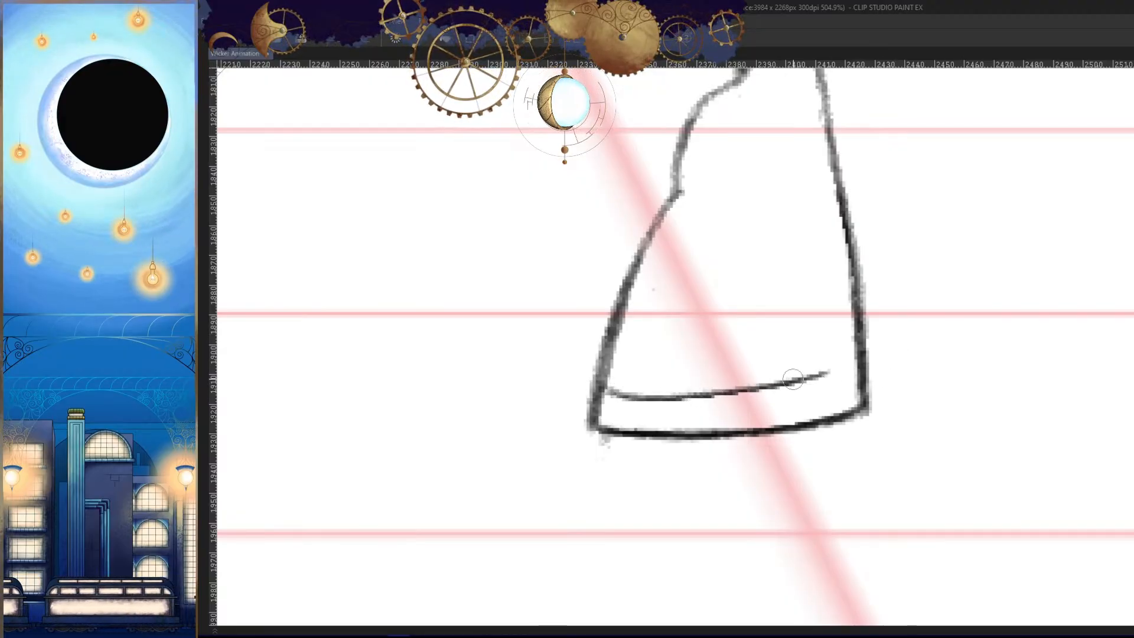
key(comma)
mouse_move(607, 389)
mouse_down()
mouse_move(843, 380)
mouse_move(859, 360)
mouse_move(750, 389)
mouse_up()
key(h)
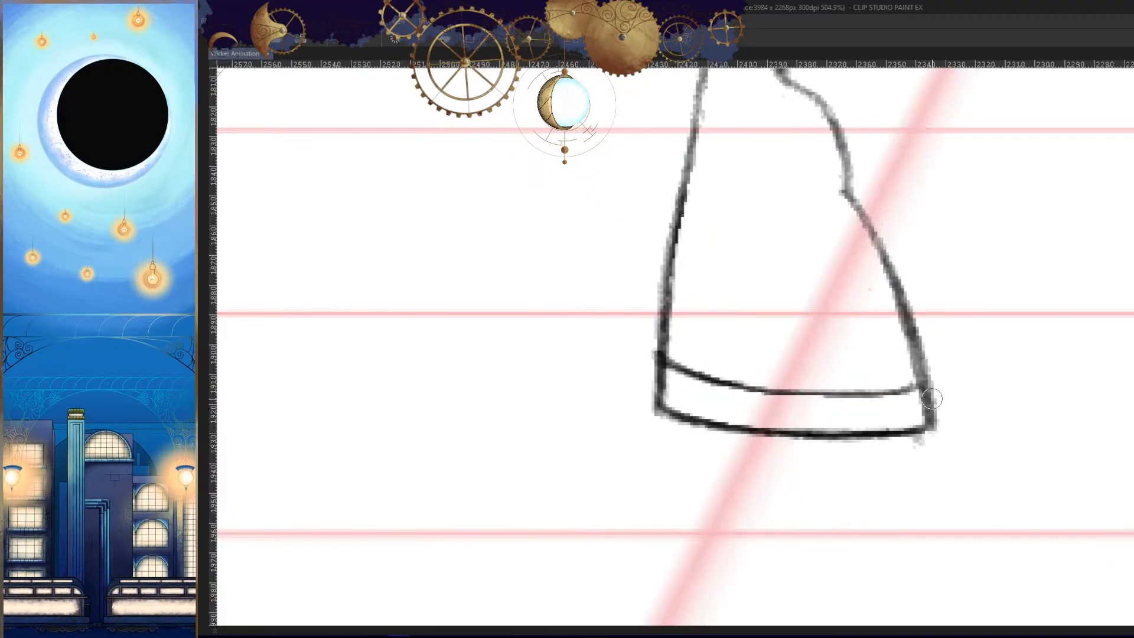
- Compare the boot and its sole line with the neighbouring frames in the zoomed-out mirrored view
drag(906, 418, 921, 508)
key(period)
key(comma)
key(comma)
key(period)
key(period)
key(comma)
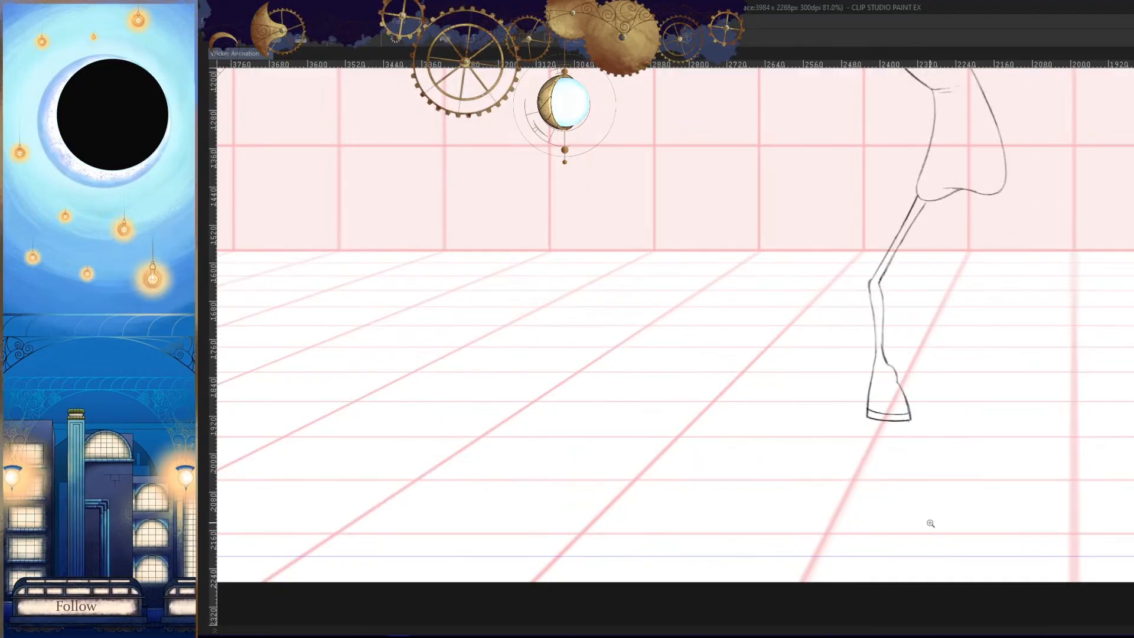
key(comma)
key(period)
- Step through several surrounding frames to examine the whole character's pose and both legs' movement
key(period)
key(comma)
key(comma)
key(period)
key(h)
drag(904, 477, 926, 494)
key(period)
key(comma)
key(comma)
key(period)
key(comma)
key(comma)
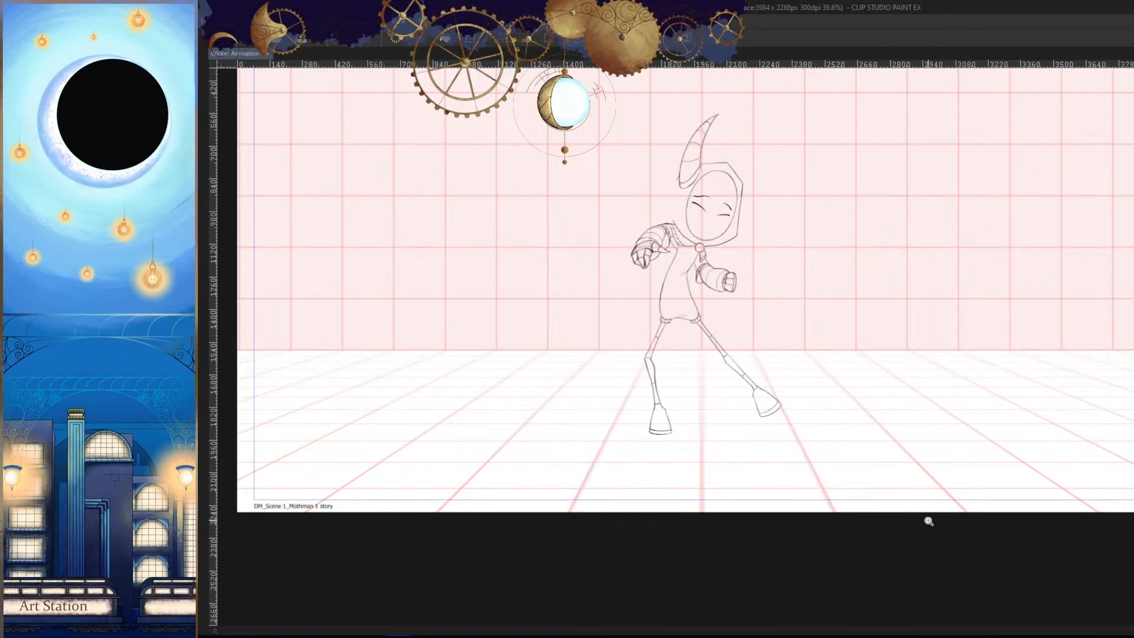
key(period)
key(period)
key(period)
drag(889, 440, 906, 501)
drag(892, 494, 916, 487)
key(comma)
key(comma)
key(comma)
key(comma)
key(comma)
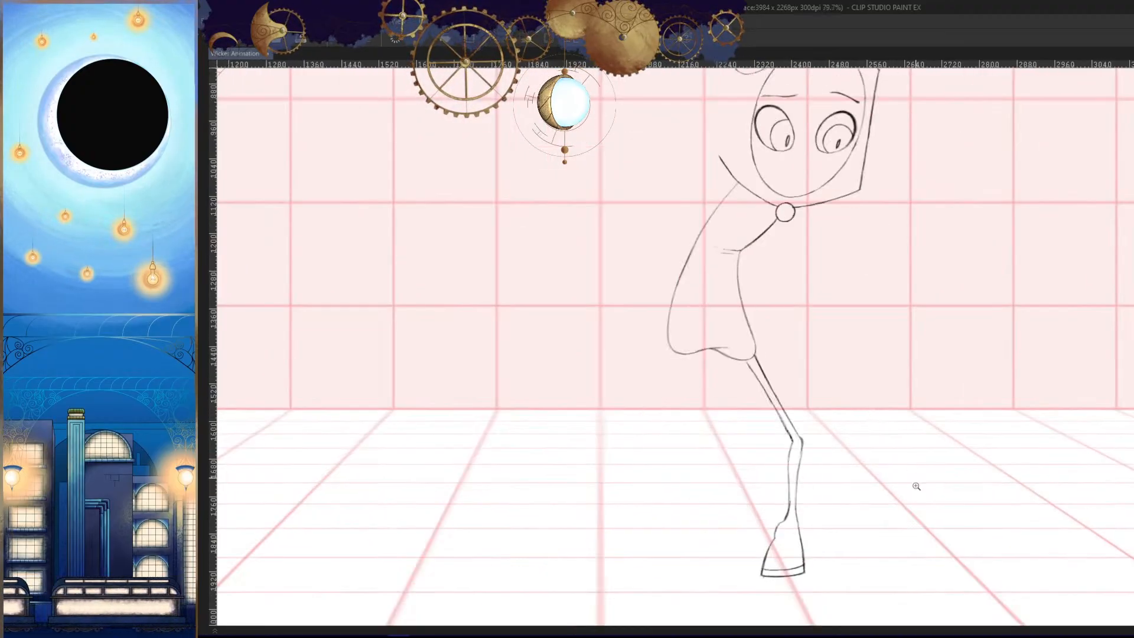
key(period)
key(period)
key(period)
key(period)
key(period)
key(period)
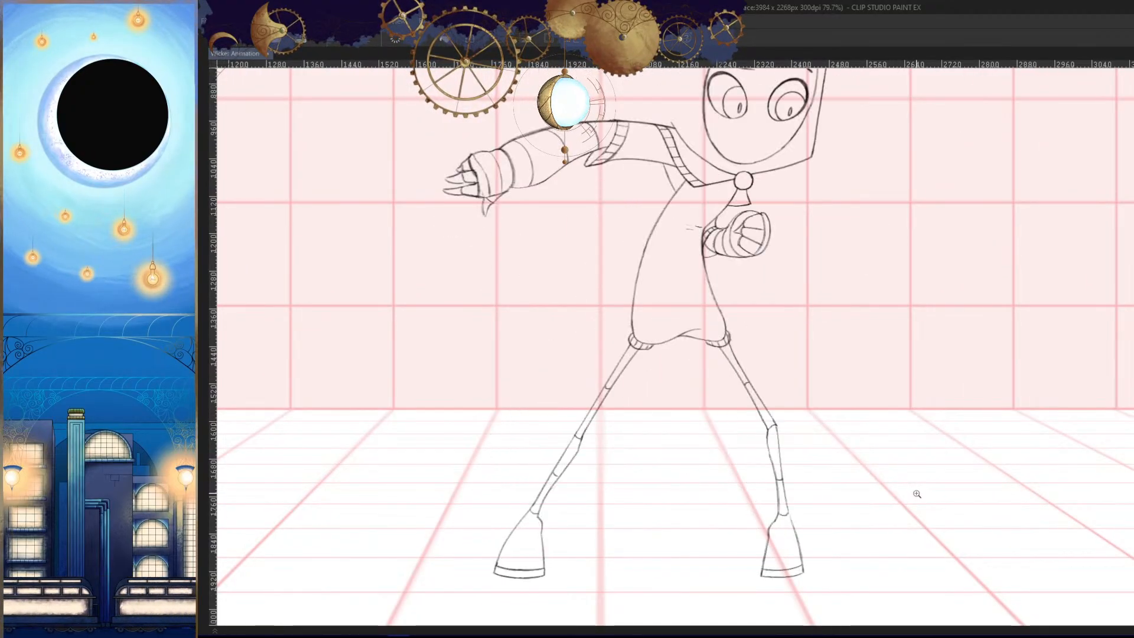
key(comma)
key(comma)
key(comma)
key(comma)
key(period)
key(period)
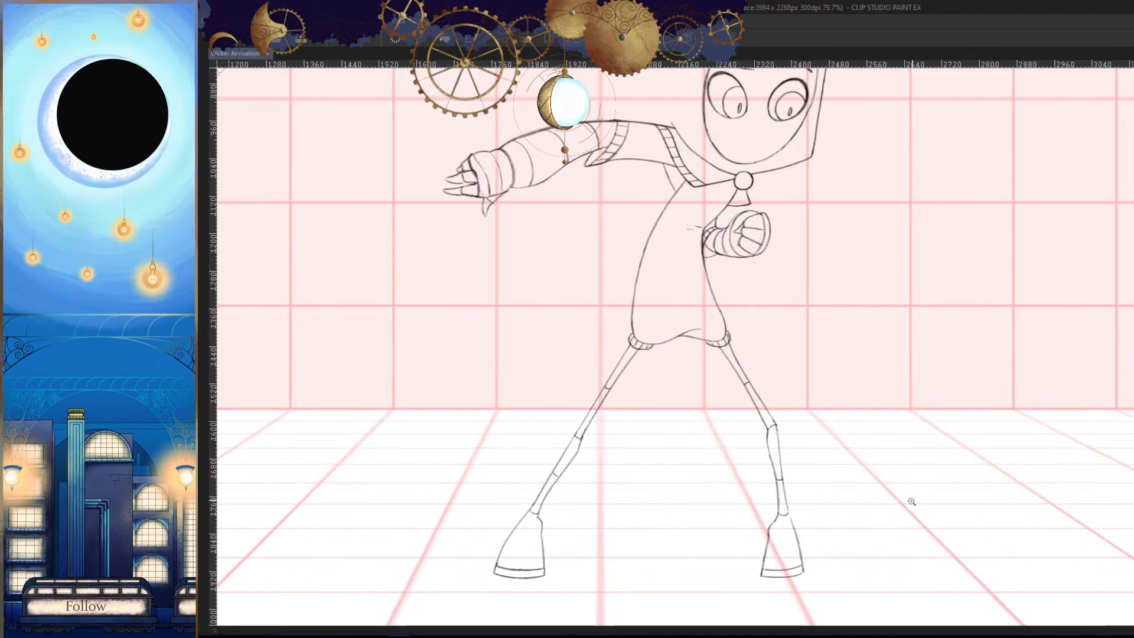
- Draw the curved bottom edge of the other, outstretched leg's boot, using the neighbouring frames as reference
key(period)
drag(699, 549, 866, 413)
key(comma)
key(comma)
mouse_move(688, 441)
mouse_down()
mouse_move(732, 427)
mouse_move(693, 428)
mouse_up()
key(period)
key(period)
key(period)
key(comma)
key(comma)
key(period)
drag(608, 416, 829, 423)
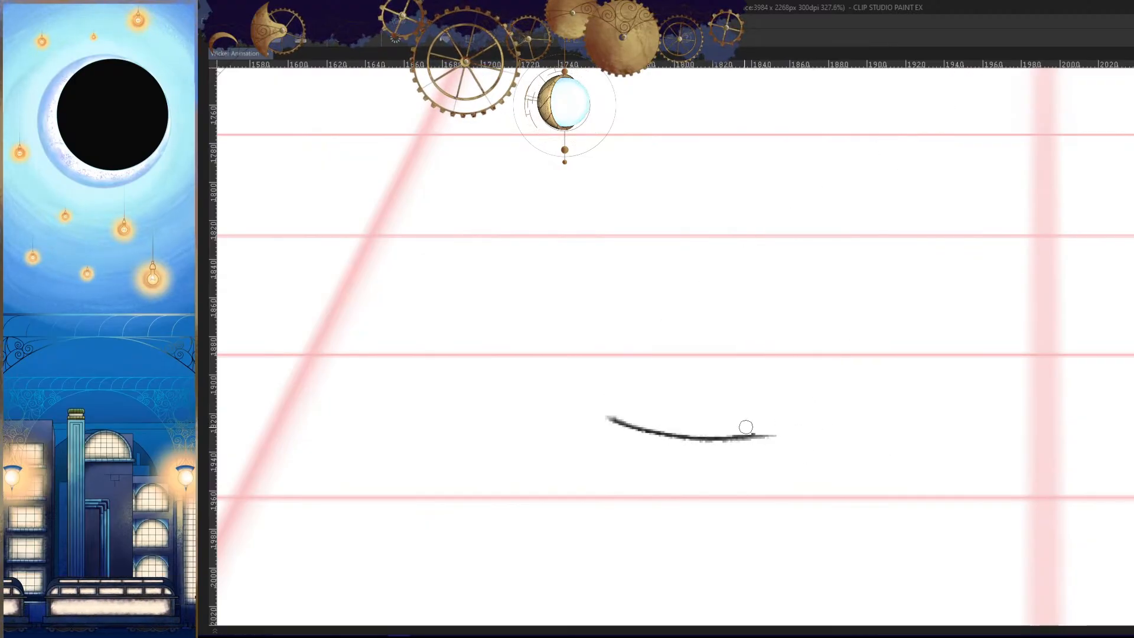
click(758, 434)
mouse_move(744, 433)
mouse_down()
mouse_move(851, 429)
mouse_move(828, 453)
mouse_move(891, 452)
mouse_move(914, 435)
mouse_move(872, 459)
mouse_up()
- Check the placement of the outstretched leg's boot bottom against the neighbouring frames
key(comma)
key(period)
key(period)
key(comma)
key(comma)
key(period)
key(period)
key(comma)
key(comma)
key(period)
key(period)
- Draw the outstretched leg's outer line from the hip past the knee and down the shin, comparing it with the neighbouring frames
key(comma)
mouse_move(957, 428)
mouse_down()
mouse_move(878, 466)
mouse_move(962, 335)
mouse_up()
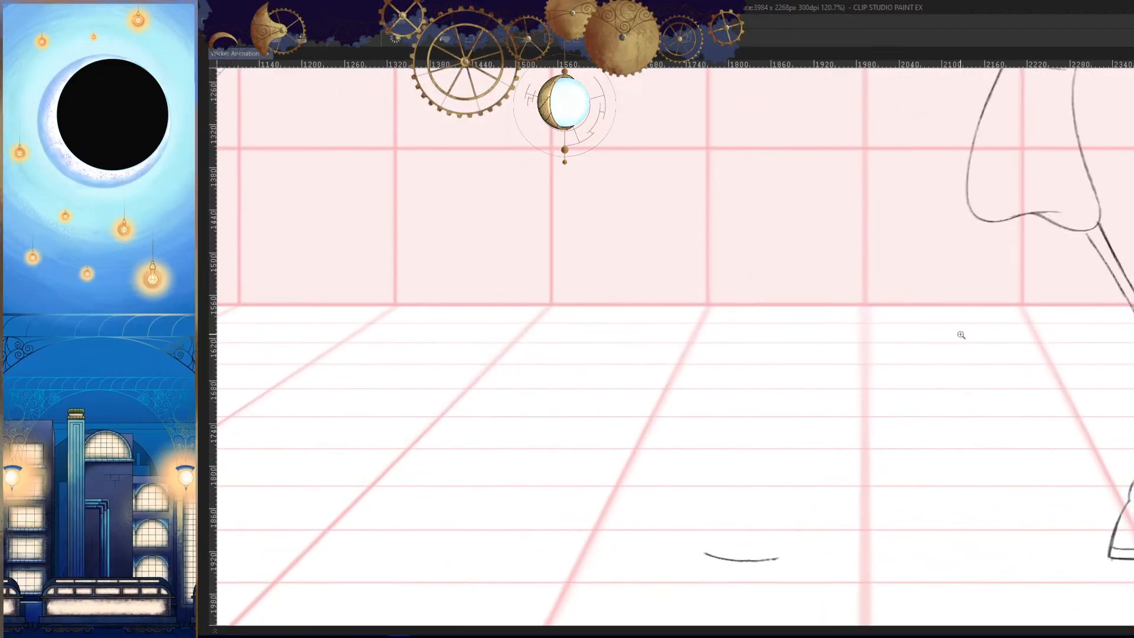
drag(971, 208, 846, 367)
key(comma)
key(period)
key(period)
key(comma)
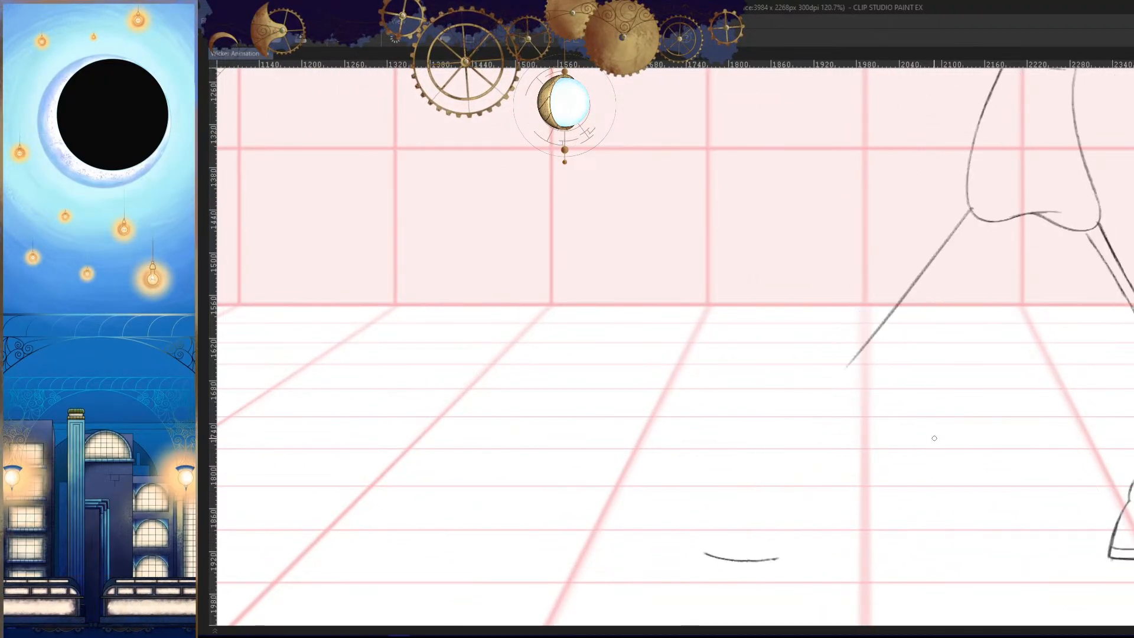
key(comma)
key(period)
key(period)
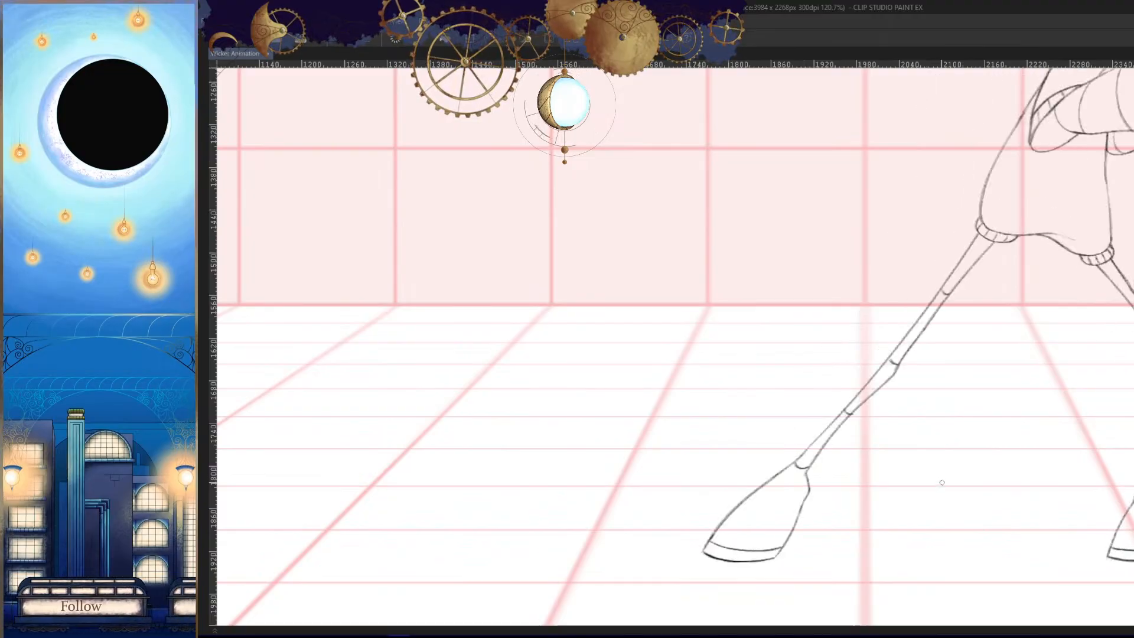
key(comma)
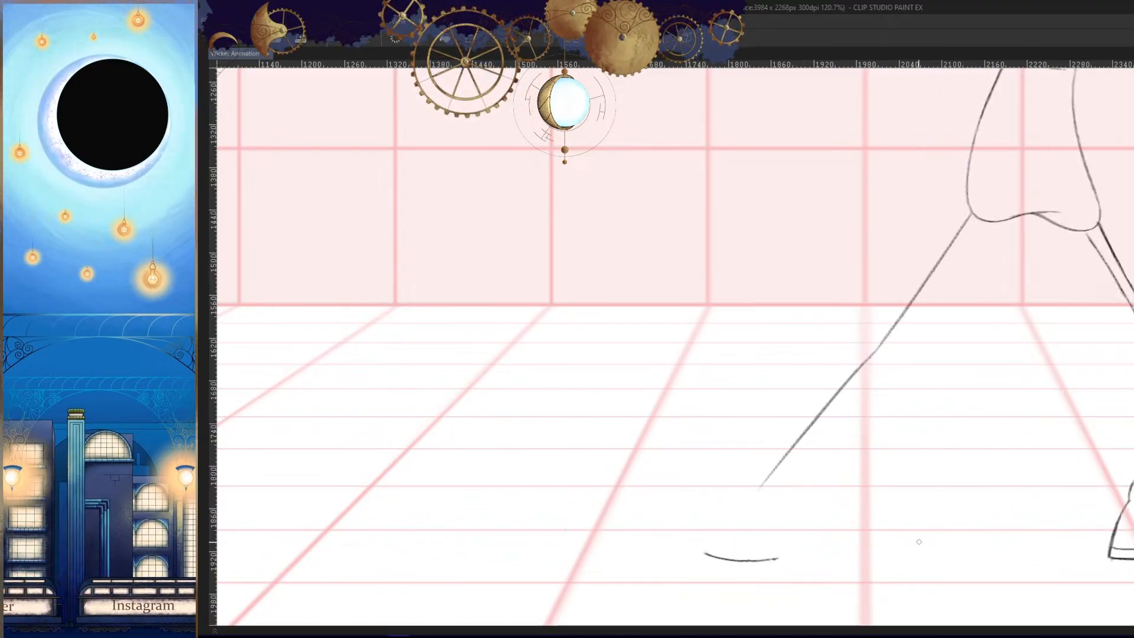
- Examine the outstretched leg's lower leg and boot shape in the neighbouring frames
drag(841, 496, 831, 382)
key(comma)
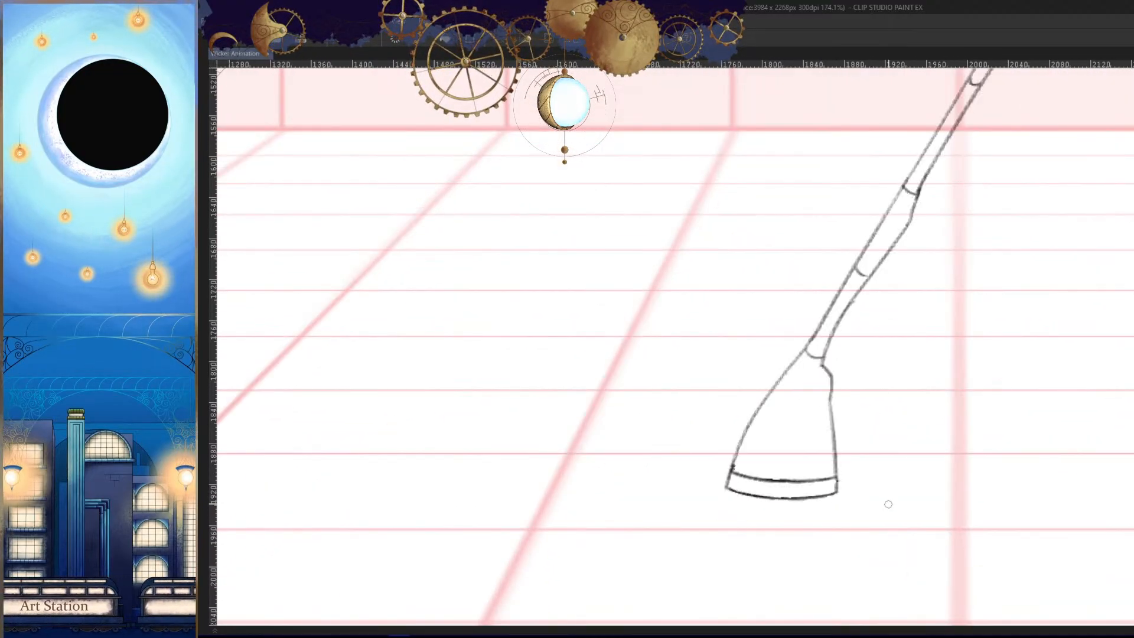
key(period)
key(period)
key(comma)
key(comma)
key(period)
key(period)
drag(887, 462, 878, 481)
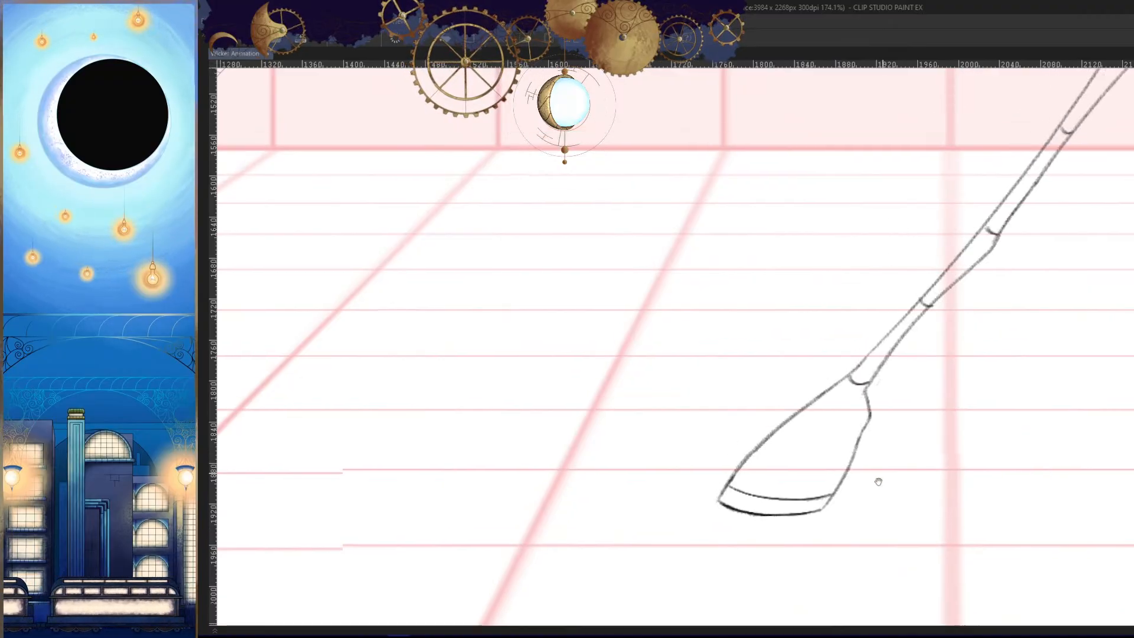
key(comma)
- Draw the outstretched boot's curved toe-side edge from the sole up to the ankle and join it to the shin line
drag(915, 416, 903, 491)
mouse_move(948, 293)
mouse_down()
mouse_move(791, 488)
mouse_move(917, 334)
mouse_up()
key(ctrl+z)
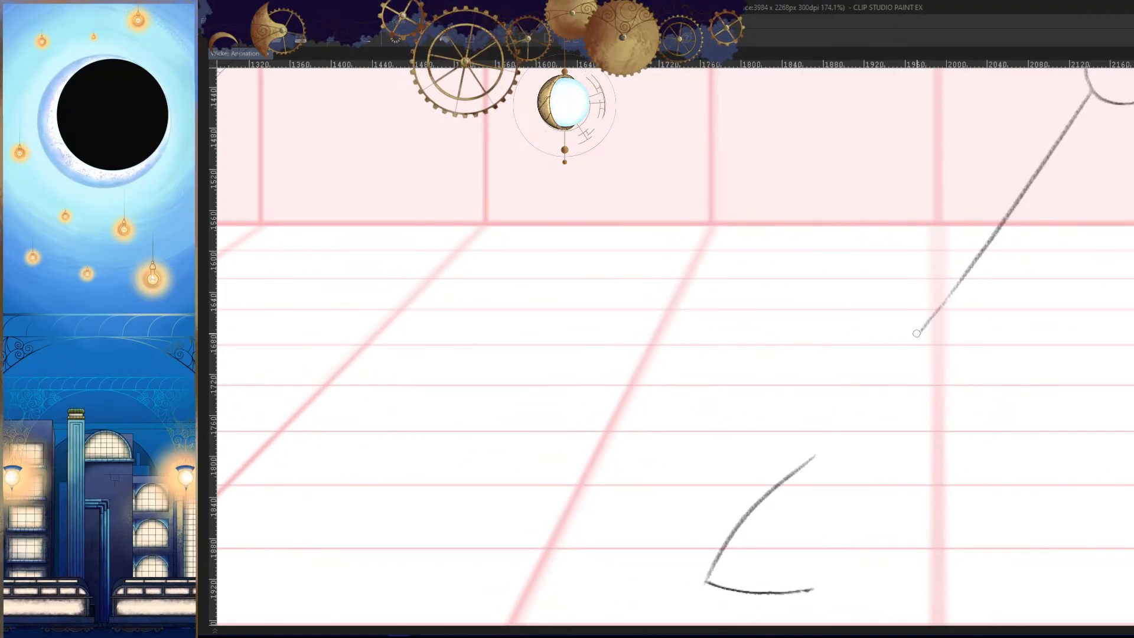
mouse_move(815, 464)
mouse_down()
mouse_move(858, 406)
mouse_move(802, 458)
mouse_move(762, 531)
mouse_up()
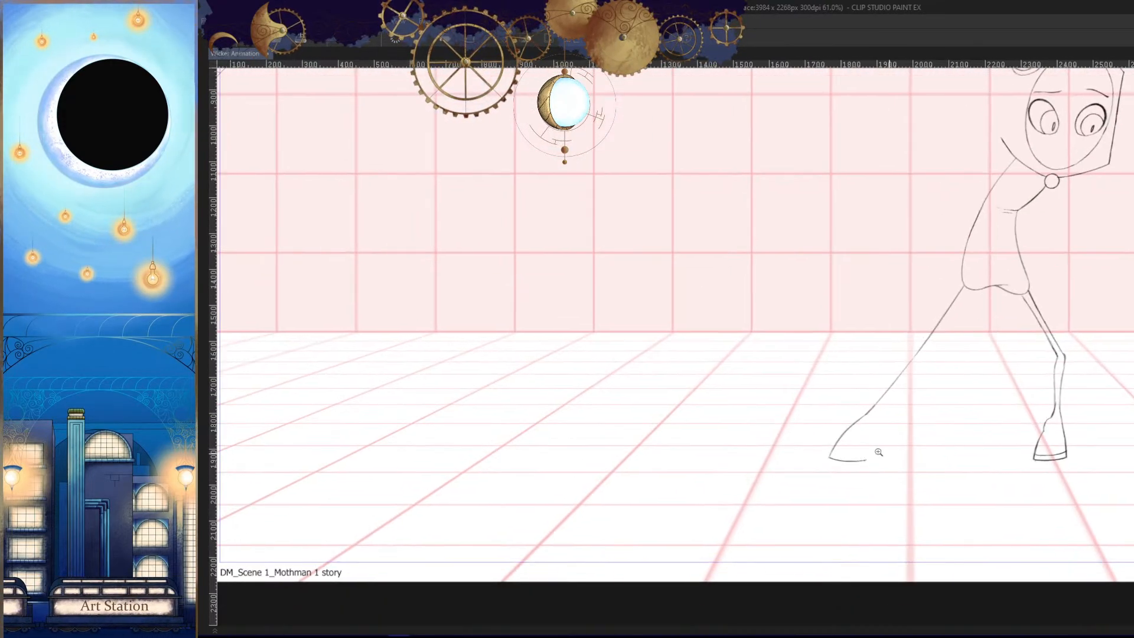
- Draw the outstretched boot's heel-side edge from below the ankle down to the end of the sole, replacing the first attempt
scroll(878, 452, up, 5)
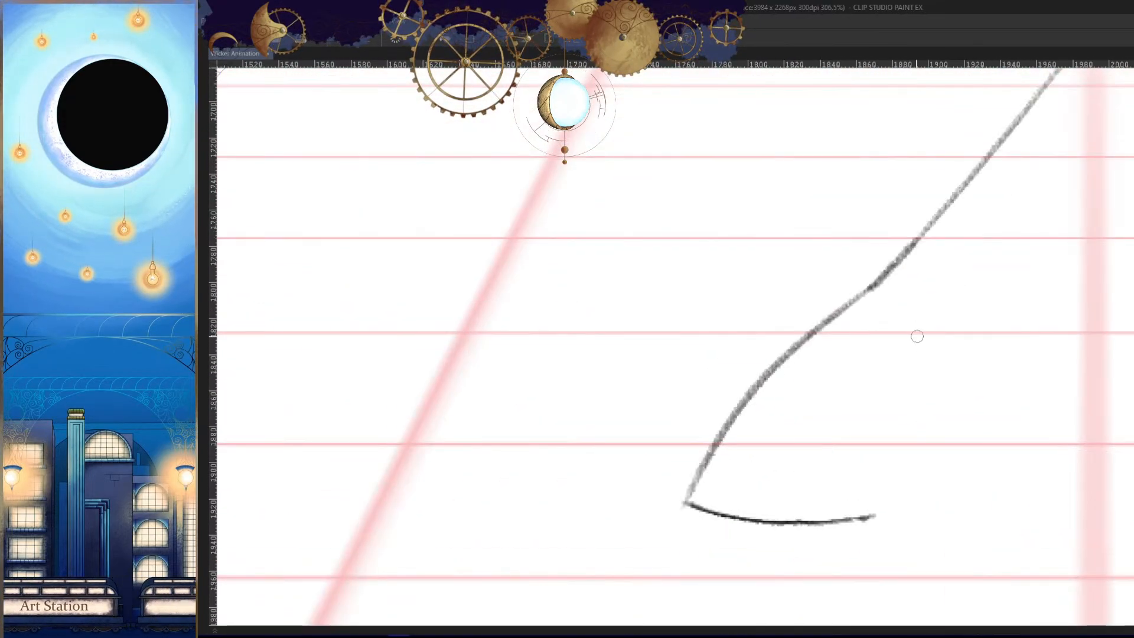
drag(914, 313, 897, 400)
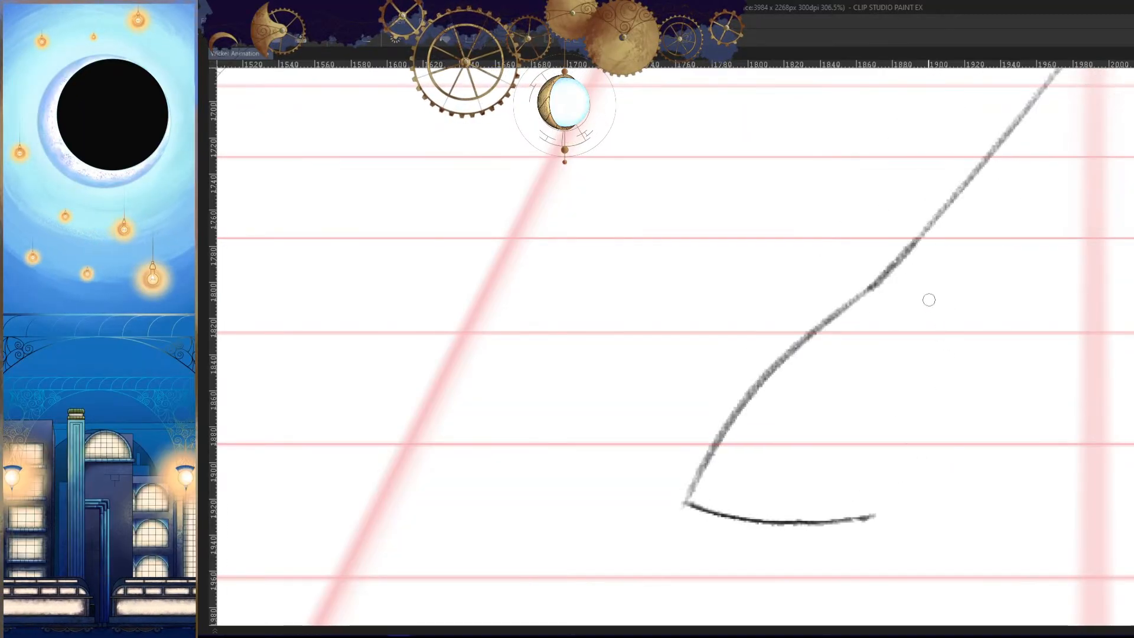
key(ctrl+z)
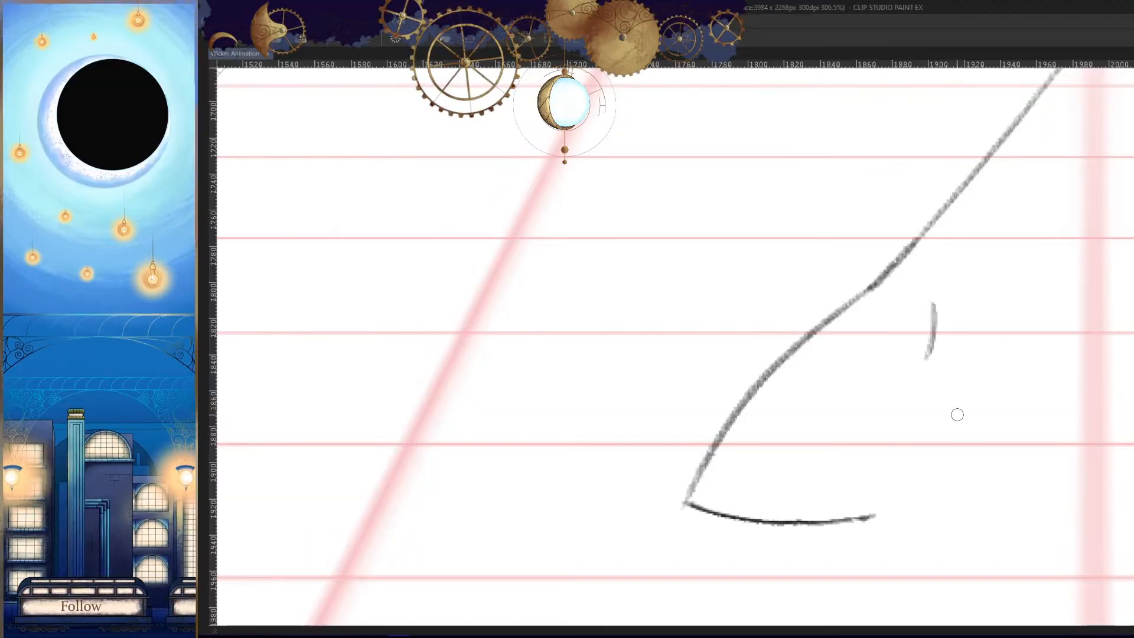
mouse_move(928, 310)
mouse_down()
mouse_move(914, 368)
mouse_move(922, 421)
mouse_move(913, 380)
mouse_move(873, 514)
mouse_up()
- Check the outstretched boot's outline in the mirrored and zoomed-out views and against the neighbouring frame
mouse_move(889, 438)
mouse_down()
mouse_move(873, 511)
mouse_move(926, 552)
mouse_up()
key(h)
key(h)
drag(874, 478, 845, 438)
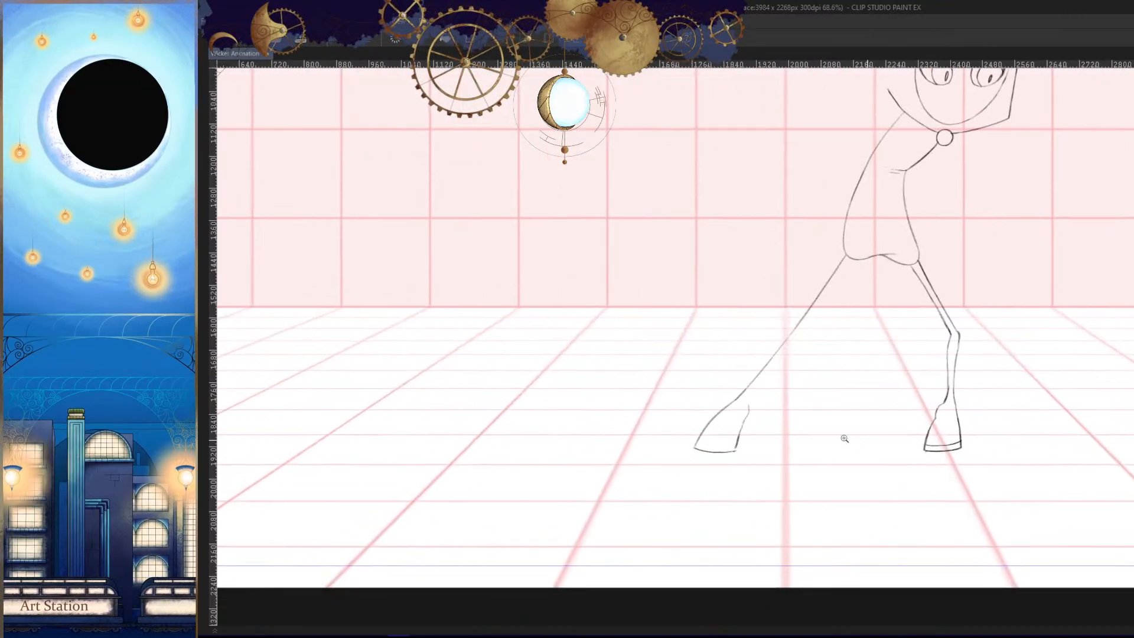
drag(725, 450, 853, 443)
drag(830, 406, 806, 461)
mouse_move(854, 456)
mouse_down()
mouse_move(812, 489)
mouse_move(737, 490)
mouse_up()
key(Left)
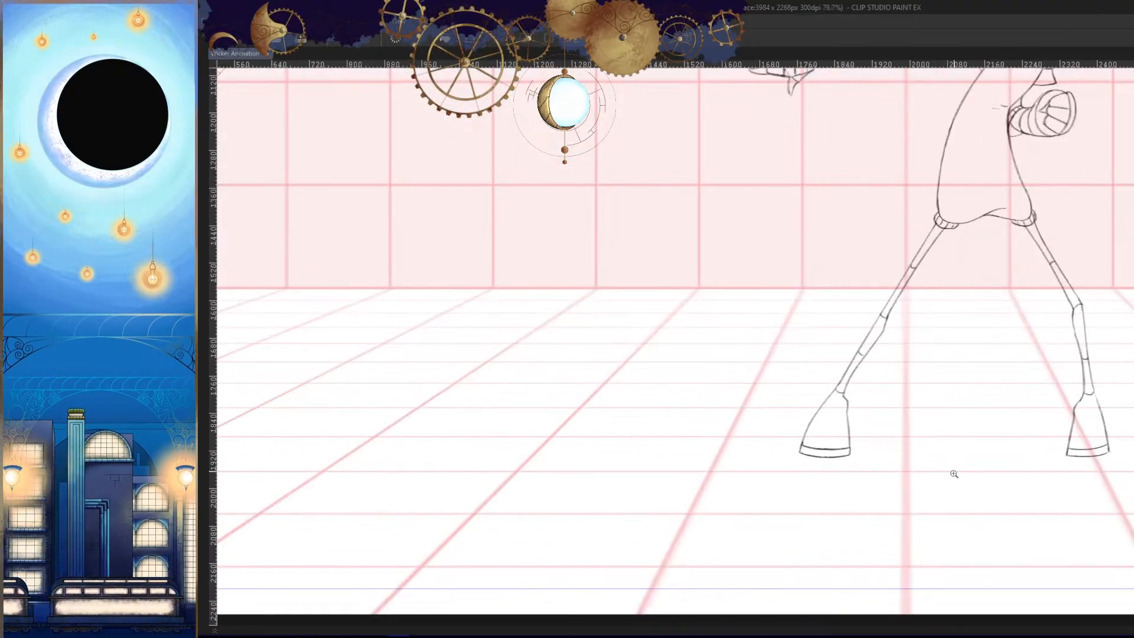
- Compare the outstretched leg's thigh and boot with the same leg in the neighbouring frames
key(Right)
key(Left)
key(Right)
key(Right)
mouse_move(969, 237)
mouse_down()
mouse_move(955, 280)
mouse_move(983, 280)
mouse_move(853, 450)
mouse_up()
key(Left)
key(Right)
key(Left)
- Draw the second edge of the outstretched leg's thigh from the hip to the knee, parallel to the existing leg line
key(Right)
drag(926, 491, 943, 414)
key(ctrl+z)
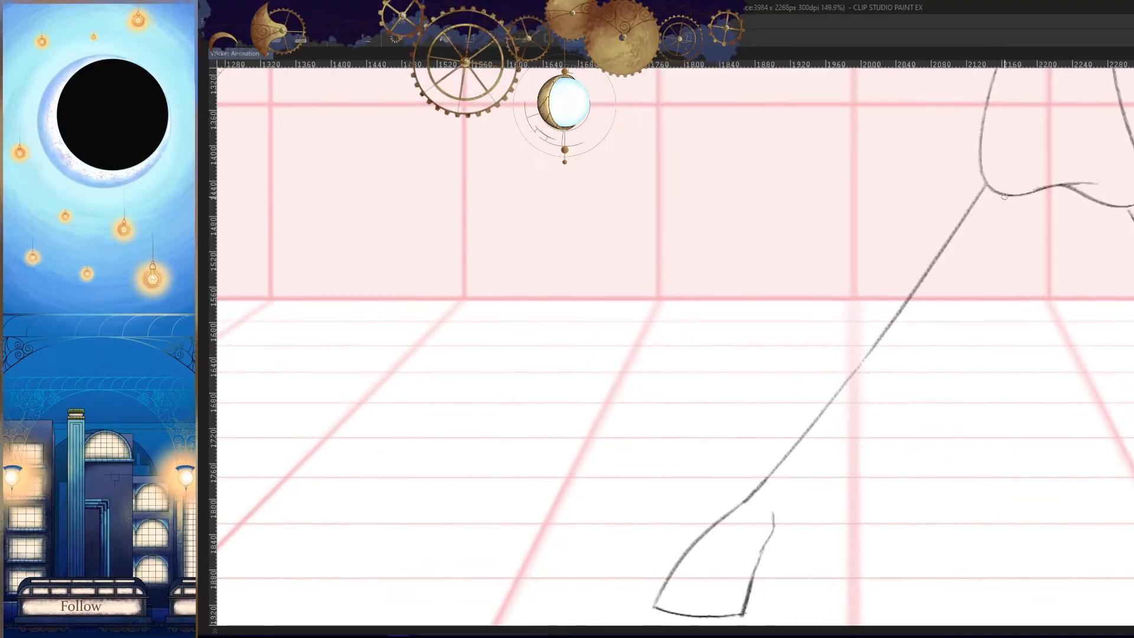
drag(1003, 193, 883, 367)
key(Left)
key(Right)
key(Right)
key(Left)
drag(955, 379, 944, 456)
drag(967, 302, 1006, 302)
drag(947, 455, 962, 355)
key(Left)
key(Right)
key(Right)
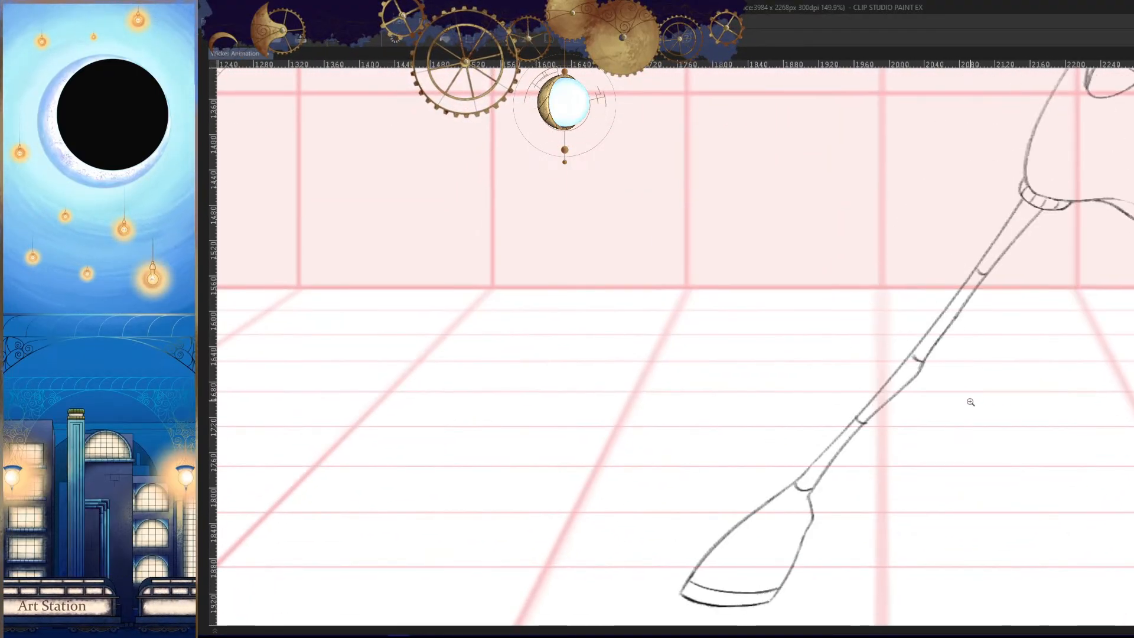
key(Left)
drag(945, 420, 940, 417)
drag(980, 319, 996, 235)
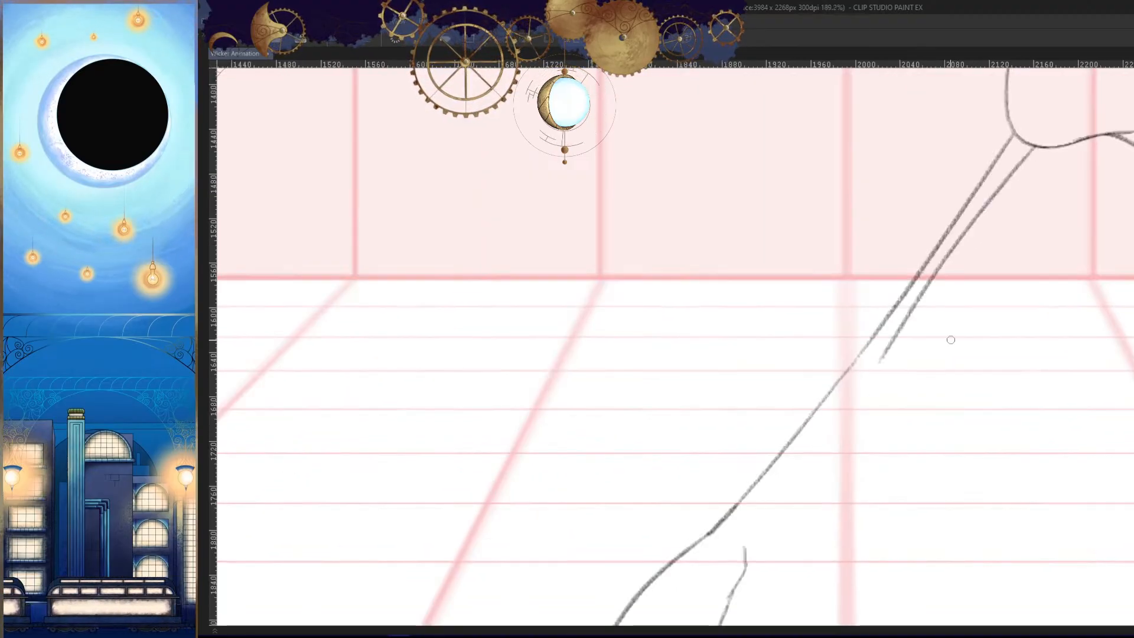
- Draw the inner edge of the outstretched lower leg from the knee to the ankle, replacing the earlier attempts
key(Left)
key(Right)
key(Right)
key(Left)
mouse_move(932, 410)
mouse_down()
mouse_move(913, 313)
mouse_move(729, 537)
mouse_up()
key(Left)
key(Right)
key(Right)
key(Left)
drag(929, 453, 947, 421)
key(ctrl+z)
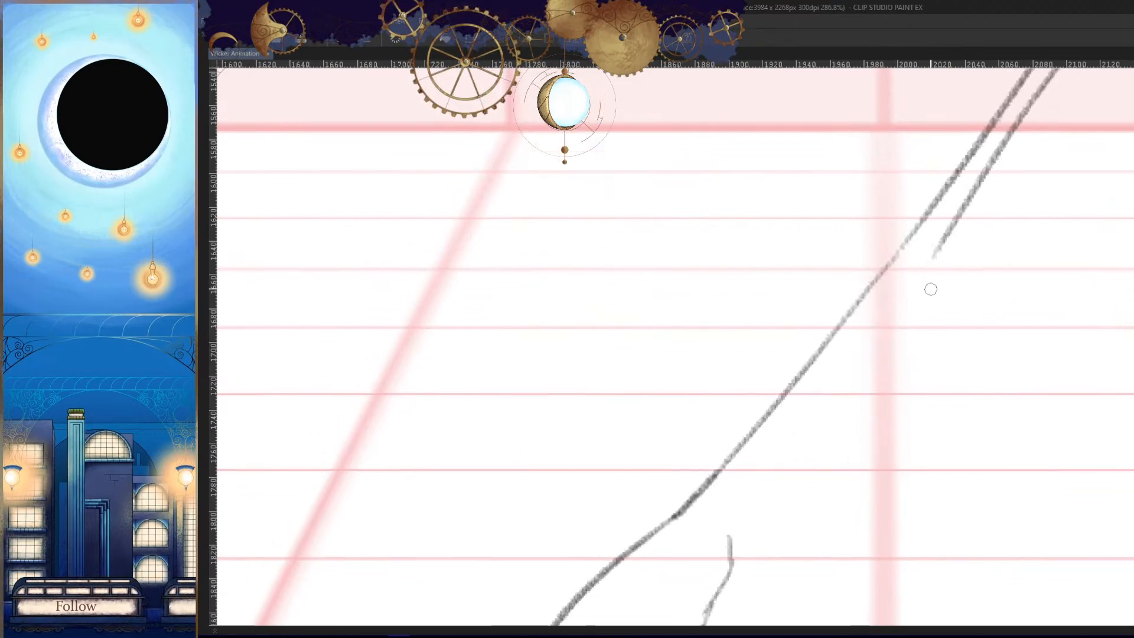
key(ctrl+z)
drag(924, 253, 764, 506)
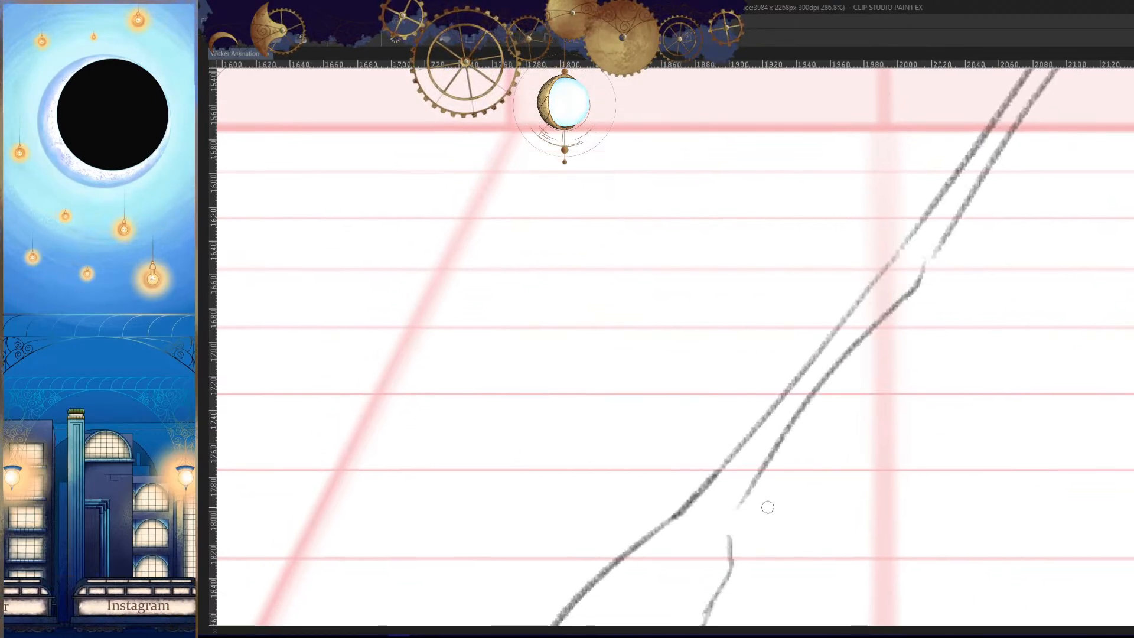
key(ctrl+z)
drag(923, 261, 720, 531)
- Check the leg in the mirrored view and join the inner thigh and lower-leg lines at the knee
drag(901, 461, 830, 519)
key(h)
key(Left)
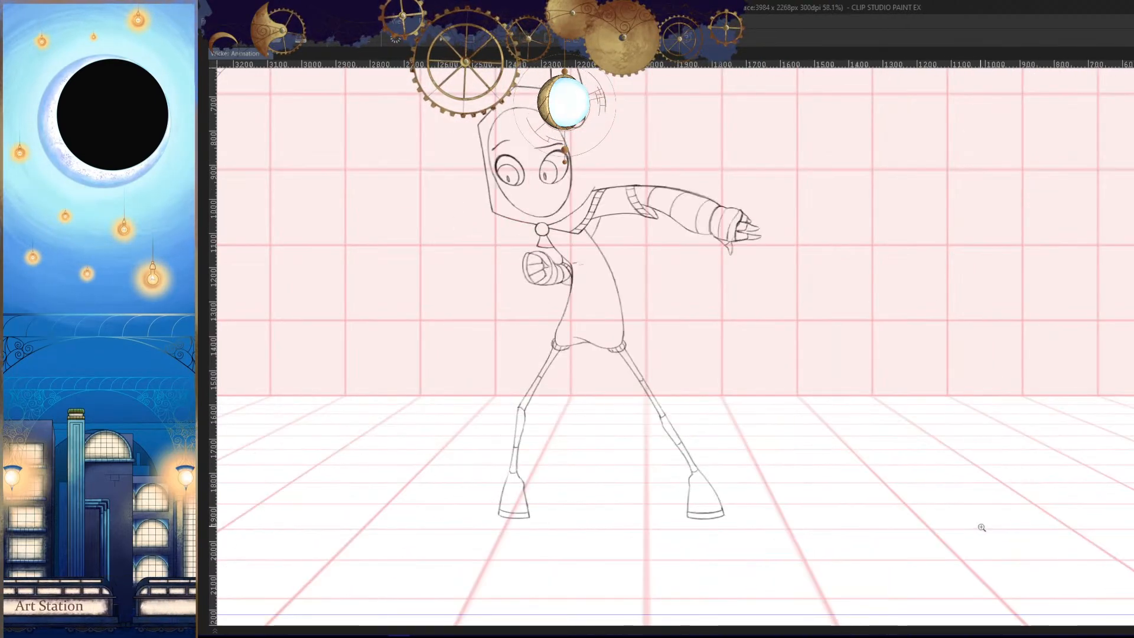
key(Right)
key(Right)
key(Left)
key(h)
scroll(886, 336, up, 8)
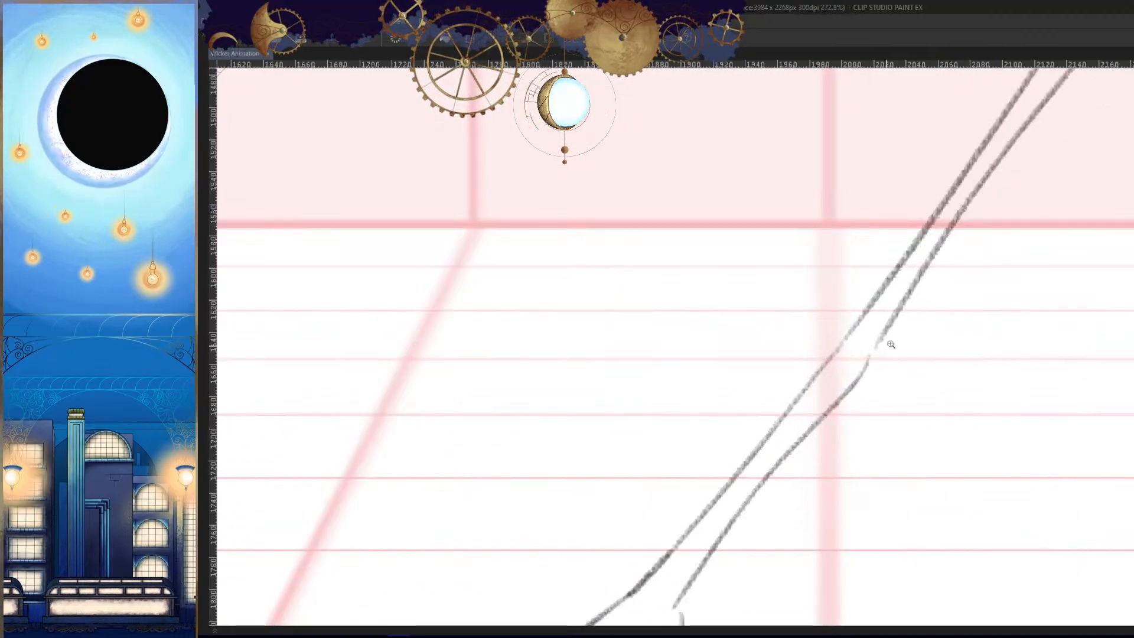
mouse_move(896, 324)
mouse_down()
mouse_move(905, 295)
mouse_move(855, 375)
mouse_up()
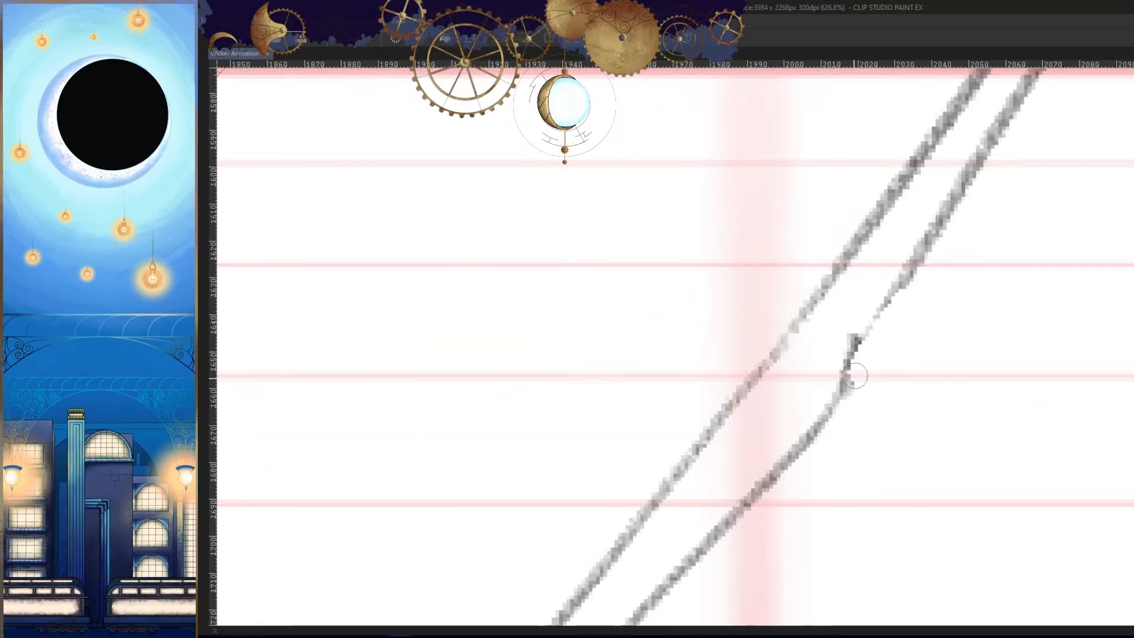
- Check the knee and leg outline in the mirrored view and against the neighbouring frames
mouse_move(893, 292)
mouse_down()
mouse_move(841, 364)
mouse_move(912, 484)
mouse_up()
key(h)
key(Left)
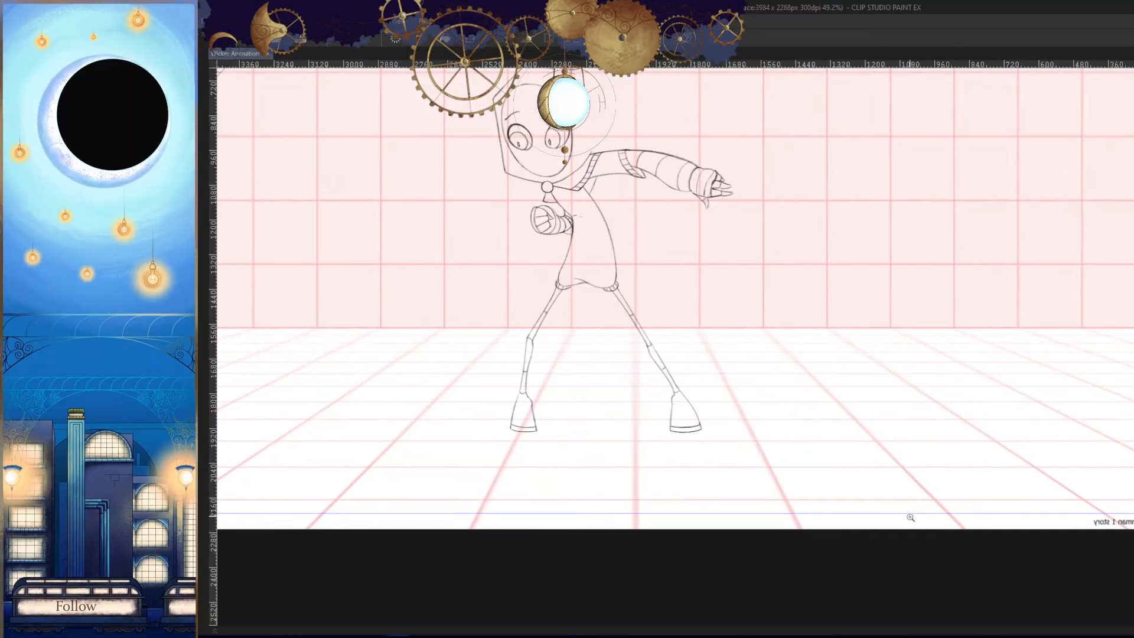
key(Right)
key(Right)
key(h)
scroll(899, 481, up, 5)
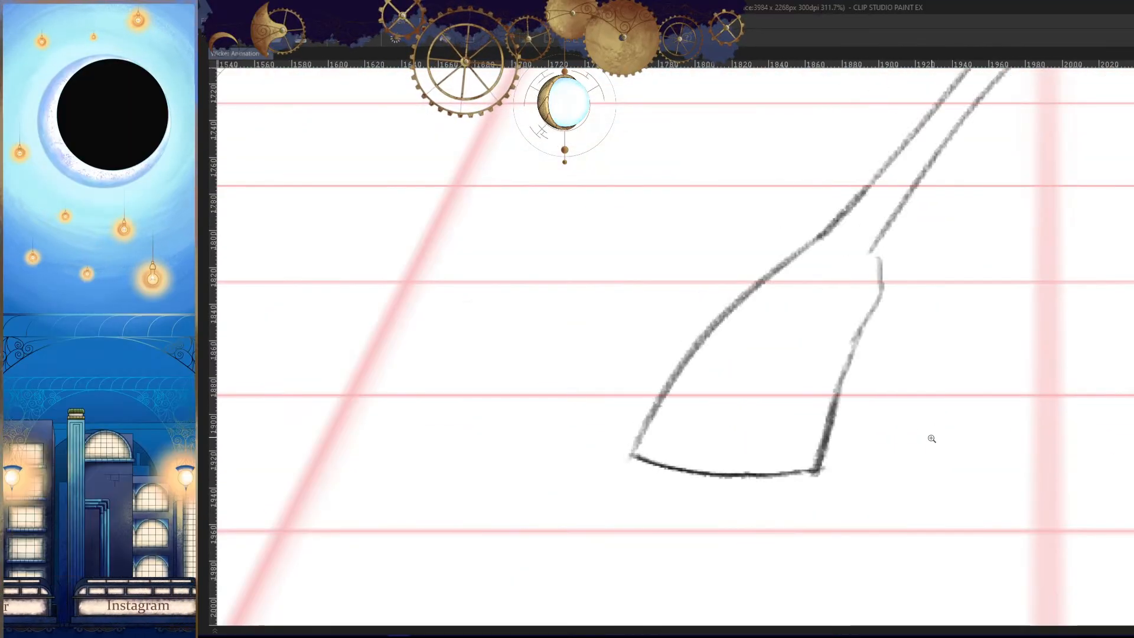
key(Left)
- Erase the upper end of the outstretched boot's heel-side edge and try a new line joining it to the lower leg
drag(906, 353, 891, 400)
key(h)
mouse_move(839, 311)
mouse_down()
mouse_move(876, 313)
mouse_move(884, 348)
mouse_up()
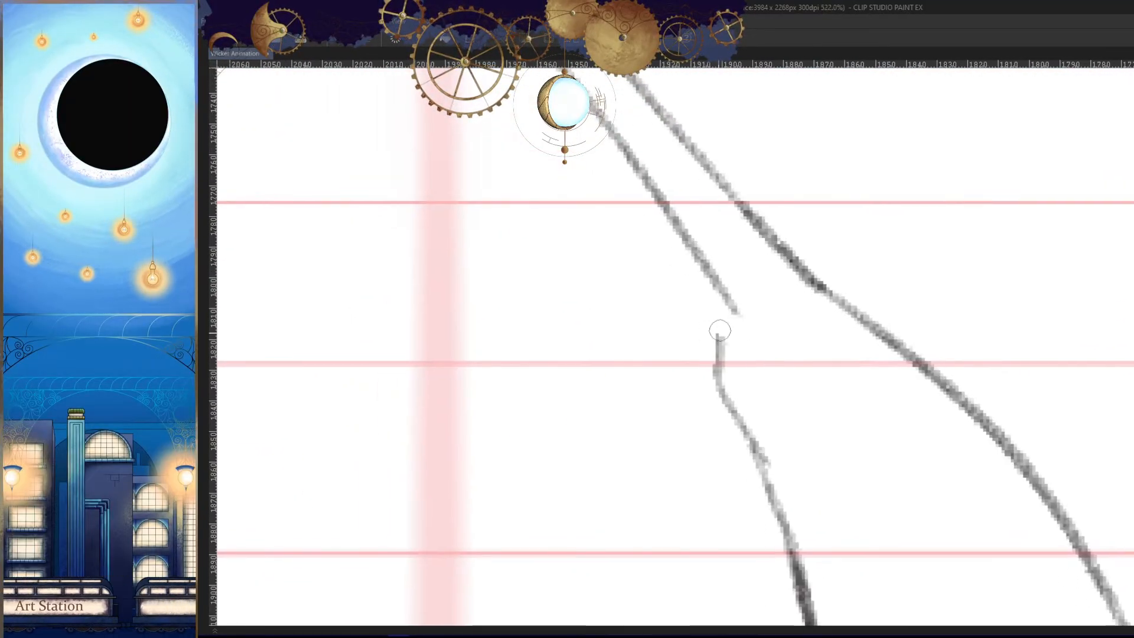
drag(719, 329, 732, 400)
mouse_move(736, 314)
mouse_down()
mouse_move(734, 303)
mouse_move(733, 413)
mouse_up()
key(h)
key(ctrl+z)
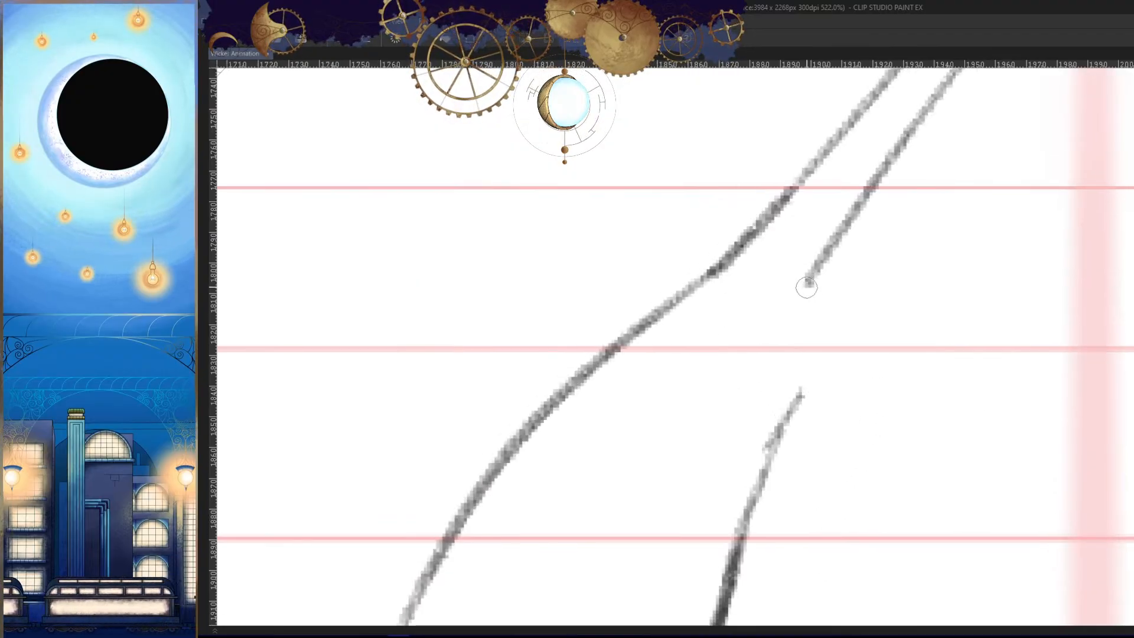
drag(805, 284, 773, 444)
key(ctrl+z)
- Draw the bulged ankle contour that joins the inner lower-leg line to the outstretched boot's heel-side edge
key(h)
drag(880, 443, 788, 446)
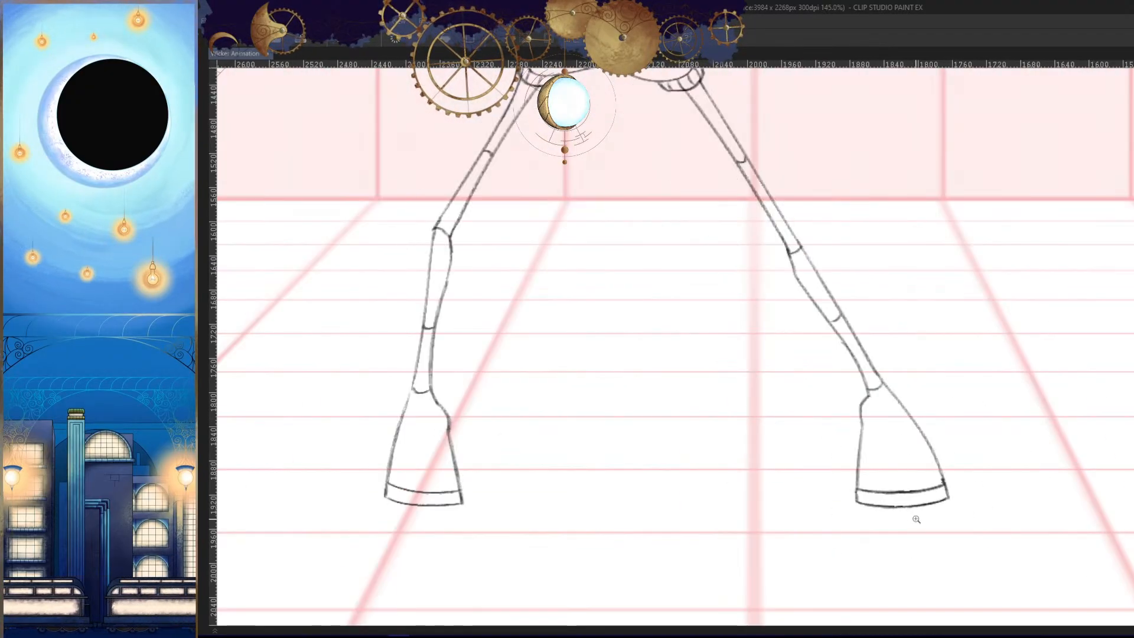
key(Left)
- Check the outstretched leg's ankle and boot in the mirrored view against the neighbouring frames
key(Left)
key(h)
drag(683, 408, 776, 407)
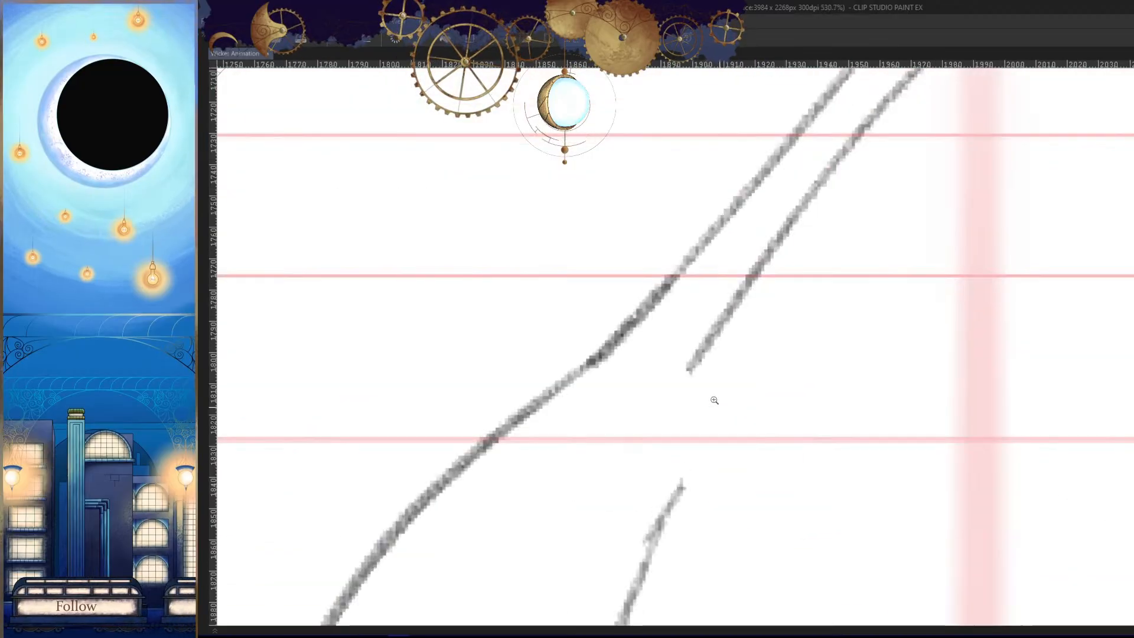
mouse_move(692, 359)
mouse_down()
mouse_move(680, 527)
mouse_move(715, 490)
mouse_move(695, 433)
mouse_move(703, 459)
mouse_move(681, 446)
mouse_move(681, 483)
mouse_move(654, 523)
mouse_move(693, 496)
mouse_up()
drag(695, 451, 641, 550)
key(h)
drag(891, 481, 792, 490)
key(Left)
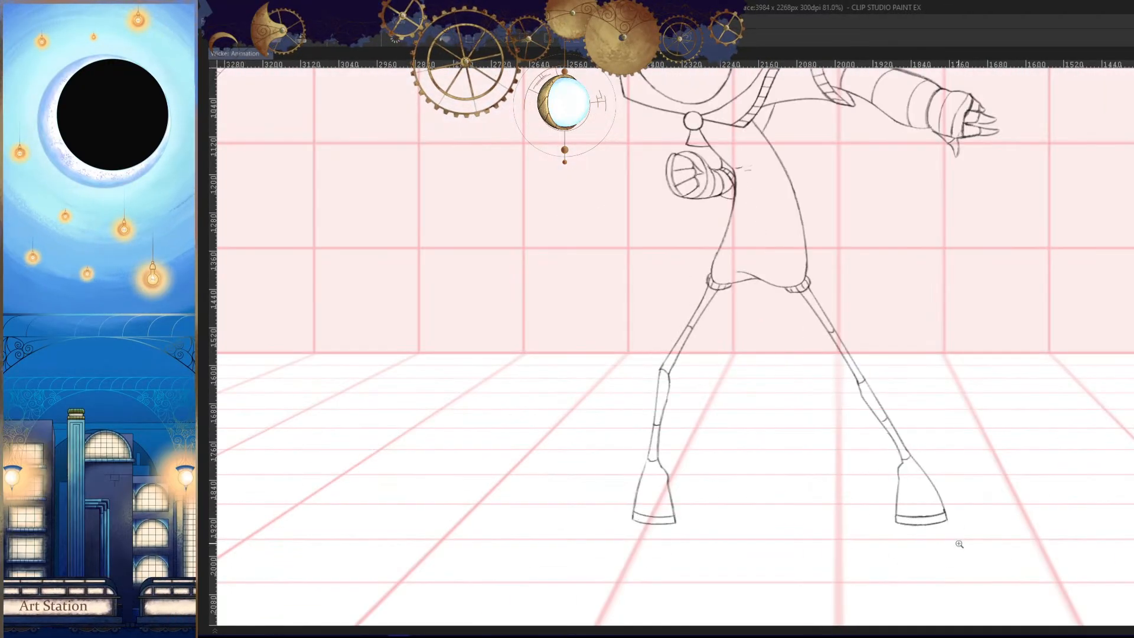
key(Right)
key(Right)
- Flip back and forth through the neighbouring frames with the whole character in view to judge the leg's motion
key(Left)
key(h)
drag(941, 474, 877, 487)
key(Left)
key(Right)
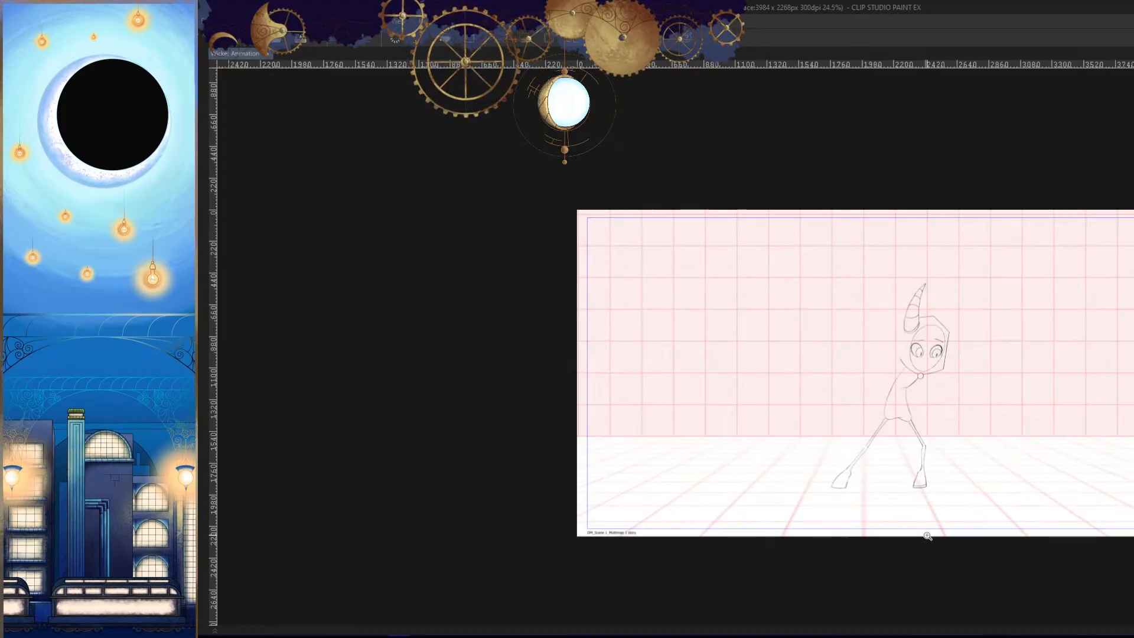
key(Right)
key(Left)
- Erase the lower part of the outstretched boot's heel-side edge and redraw it down to the sole
key(Left)
key(Right)
key(Right)
key(Left)
key(Left)
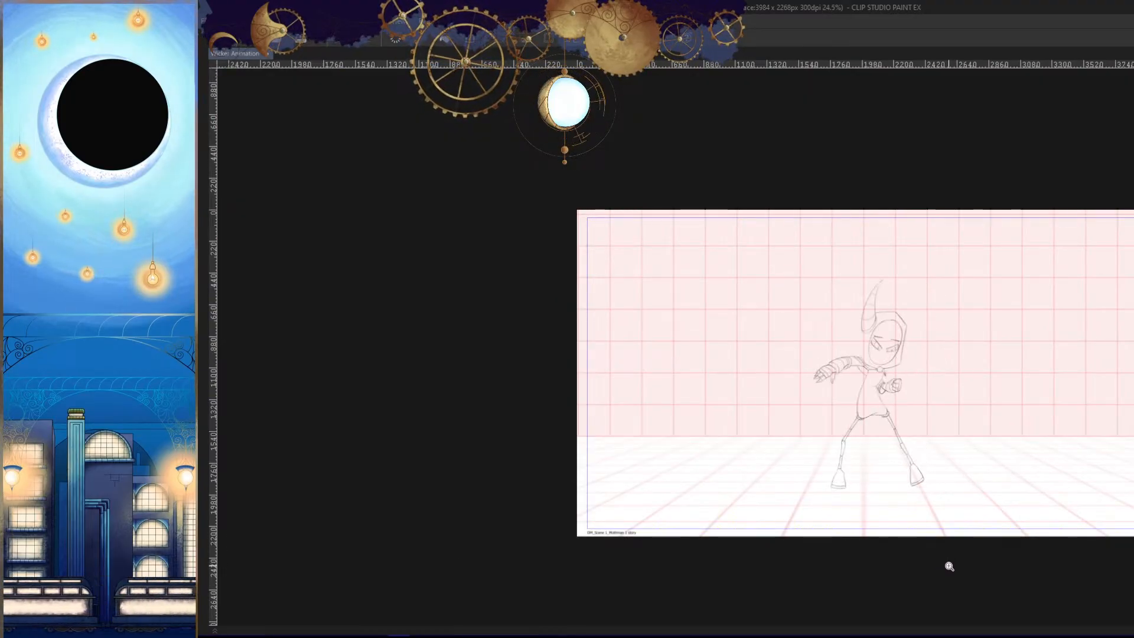
key(Right)
key(Right)
drag(840, 498, 939, 423)
key(Left)
key(Left)
key(Right)
key(Left)
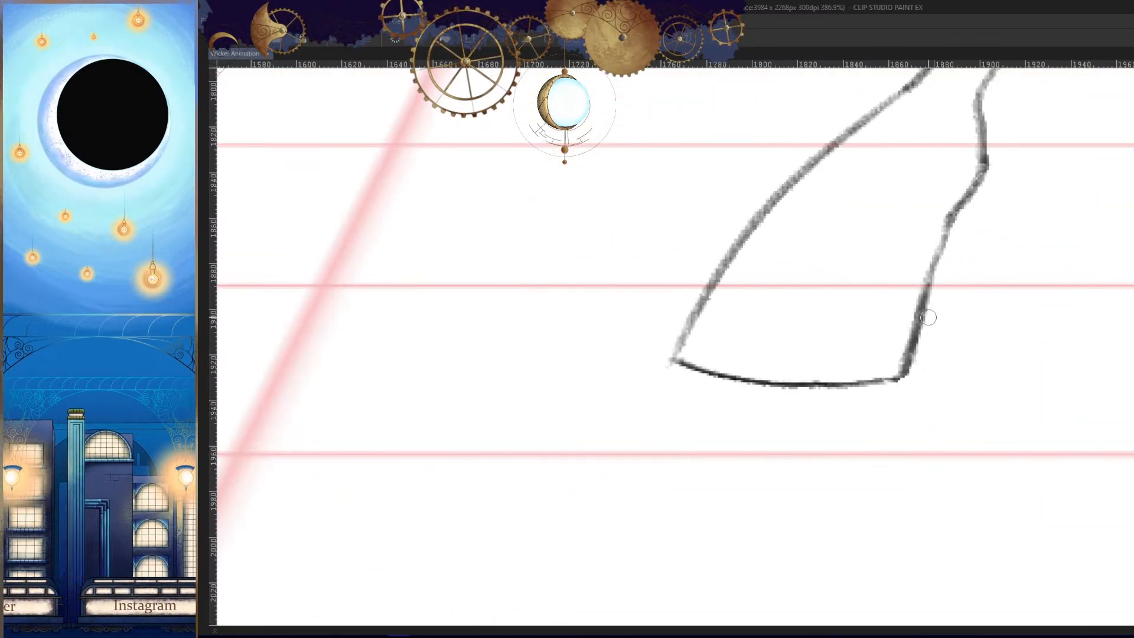
drag(923, 328, 909, 362)
drag(929, 301, 894, 417)
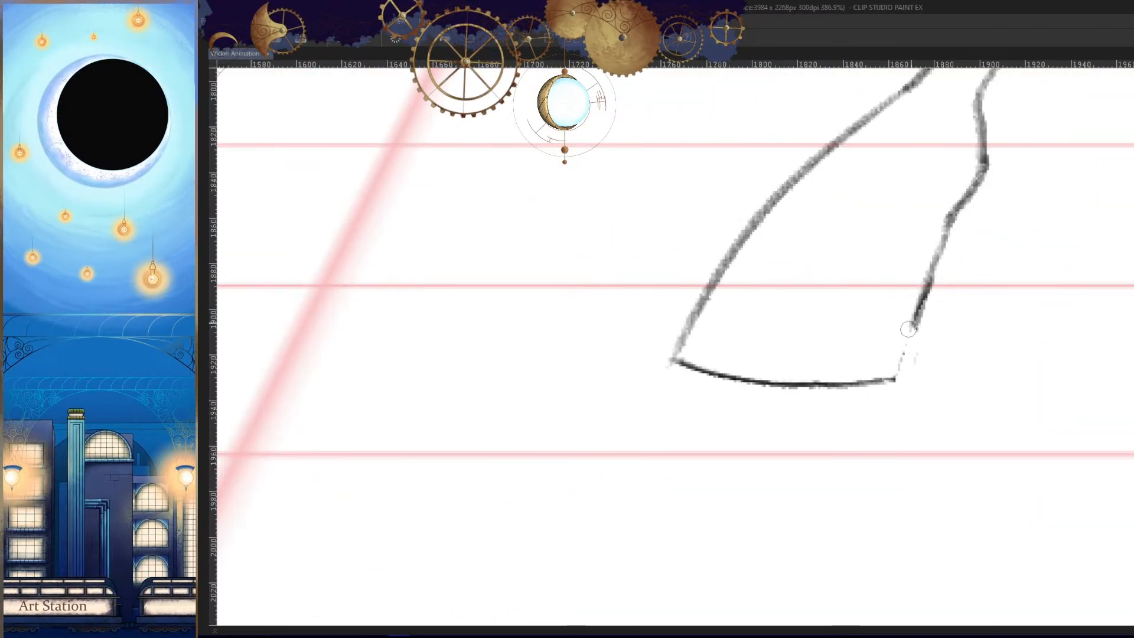
drag(913, 327, 894, 379)
drag(932, 277, 895, 381)
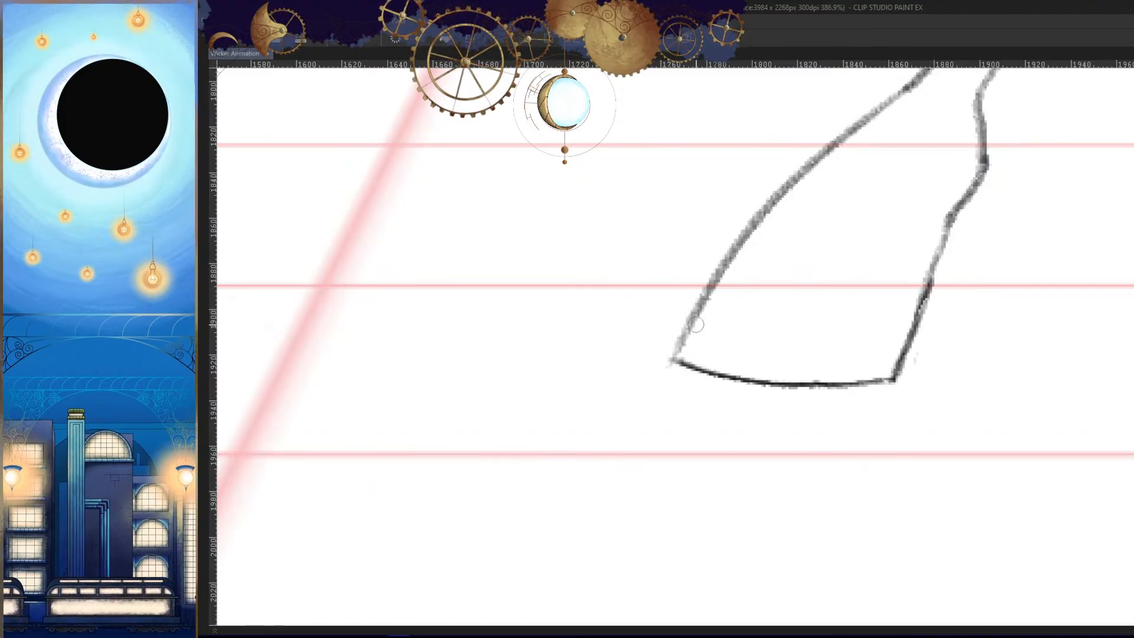
- Draw the upper line of the sole across the outstretched boot, redoing it until it follows the sole's curve
drag(697, 321, 895, 349)
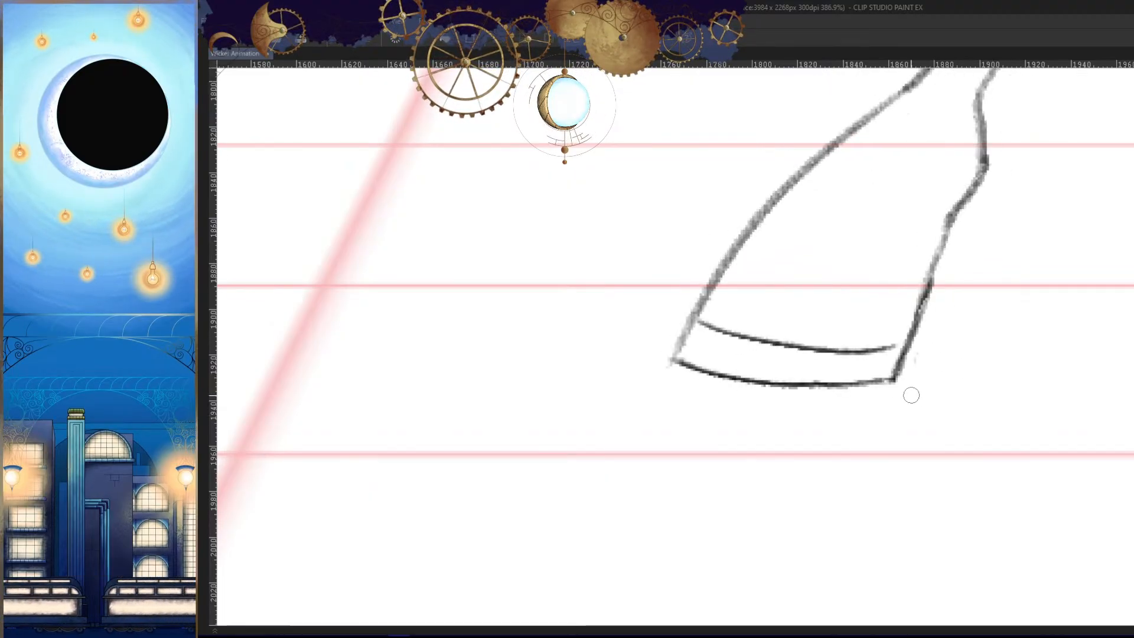
key(ctrl+z)
drag(696, 320, 910, 335)
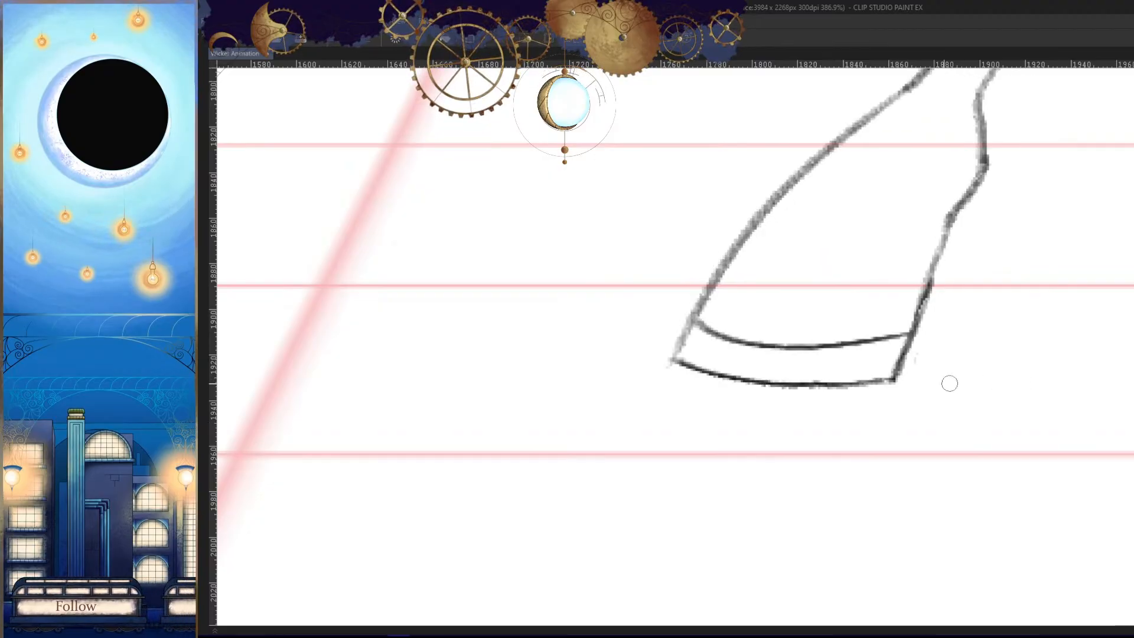
key(ctrl+z)
mouse_move(690, 325)
mouse_down()
mouse_move(895, 359)
mouse_move(822, 347)
mouse_up()
key(ctrl+z)
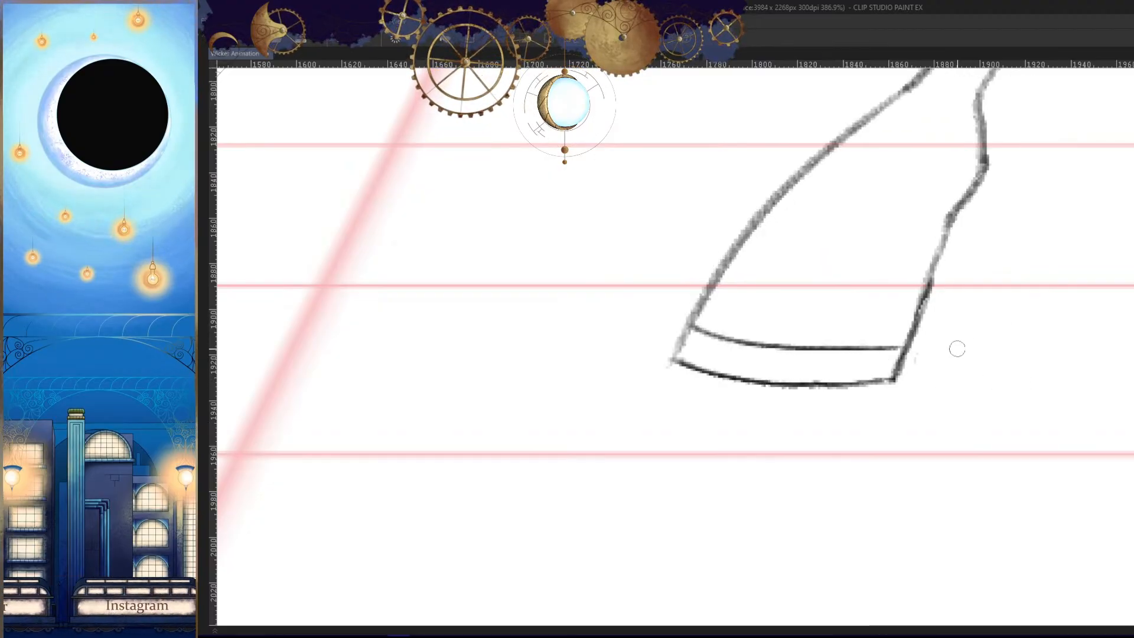
- Compare the outstretched boot and its sole with the neighbouring frames in the mirrored view
key(h)
drag(965, 395, 994, 460)
key(Left)
key(Right)
key(Right)
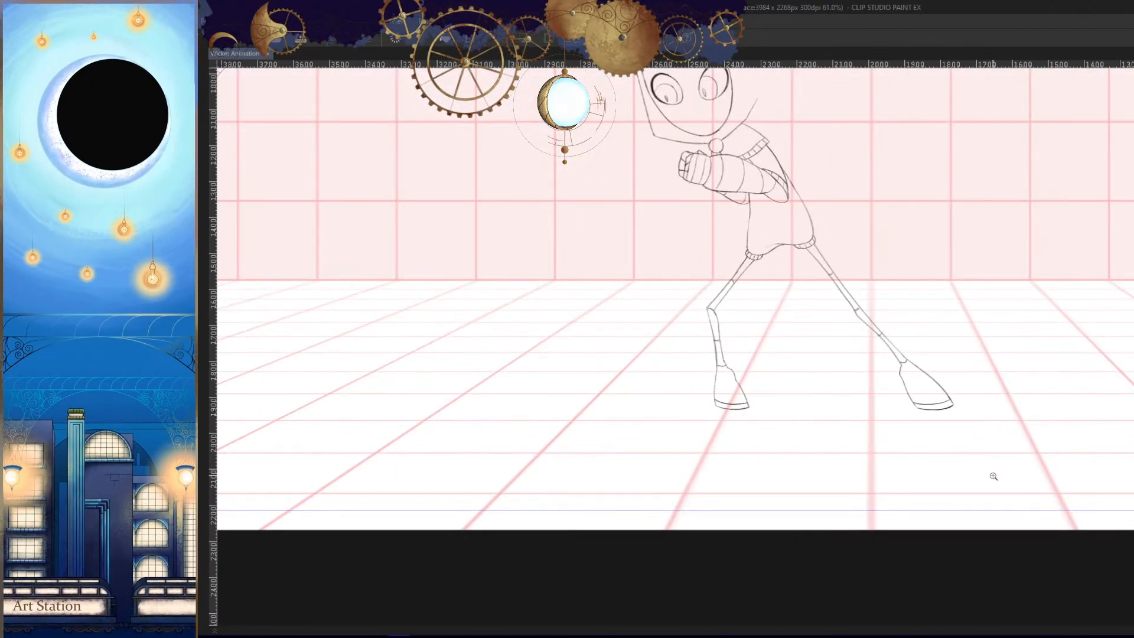
key(Left)
key(Left)
- Redraw the outstretched boot's heel-side edge slightly farther out and extend both sole lines to meet it
key(Right)
key(Right)
key(Left)
key(h)
drag(758, 444, 936, 403)
drag(659, 358, 858, 420)
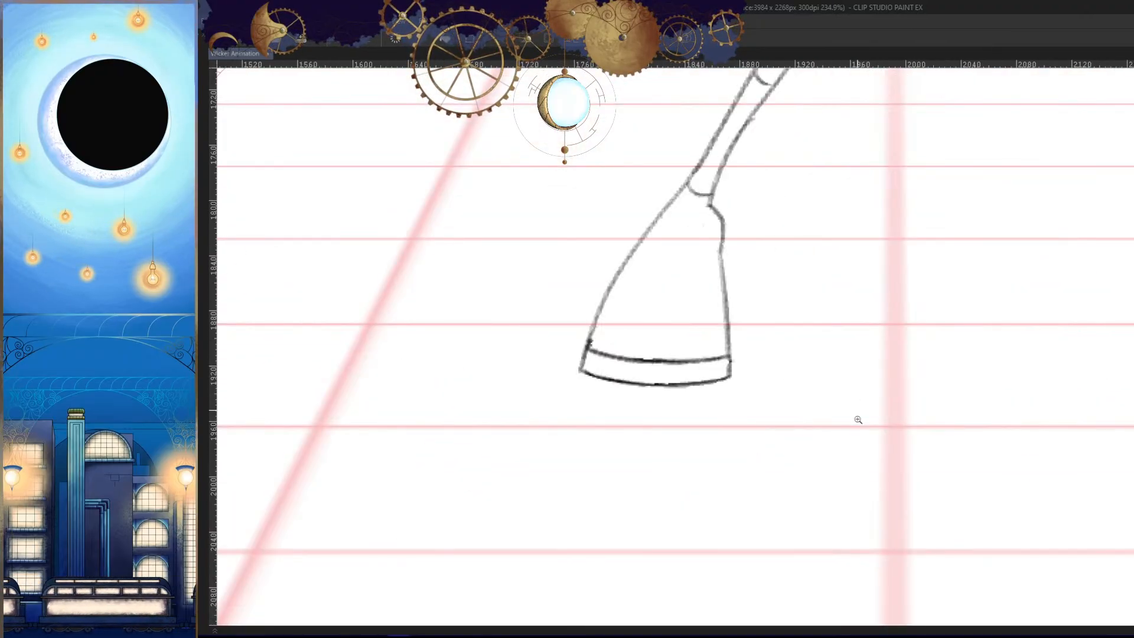
key(Right)
key(Right)
key(Left)
drag(745, 350, 814, 344)
drag(761, 239, 725, 358)
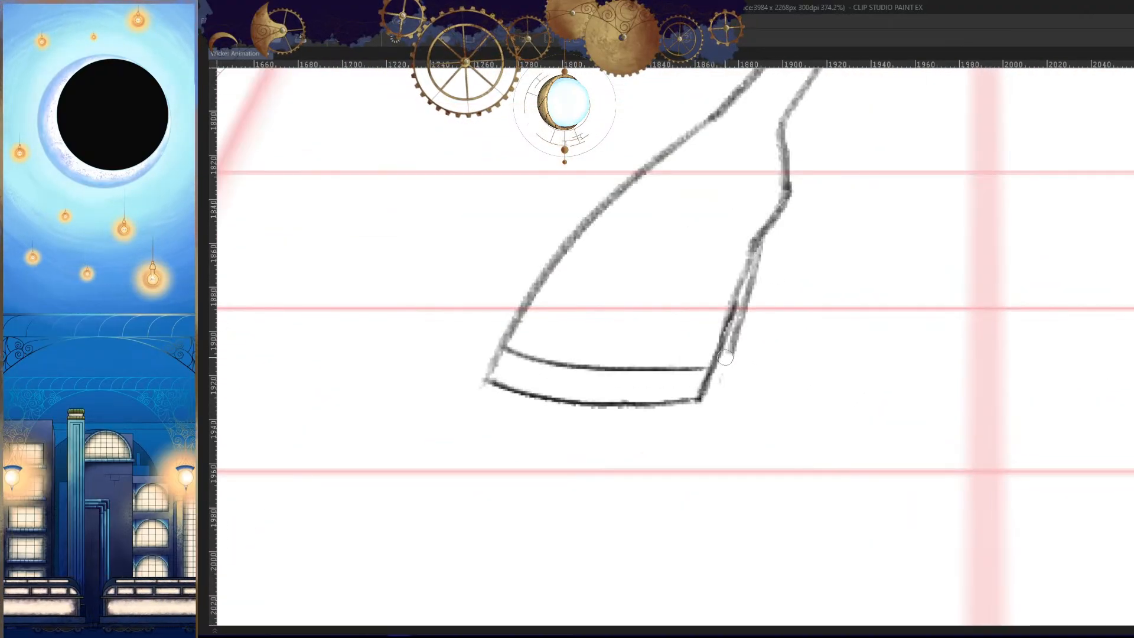
key(ctrl+z)
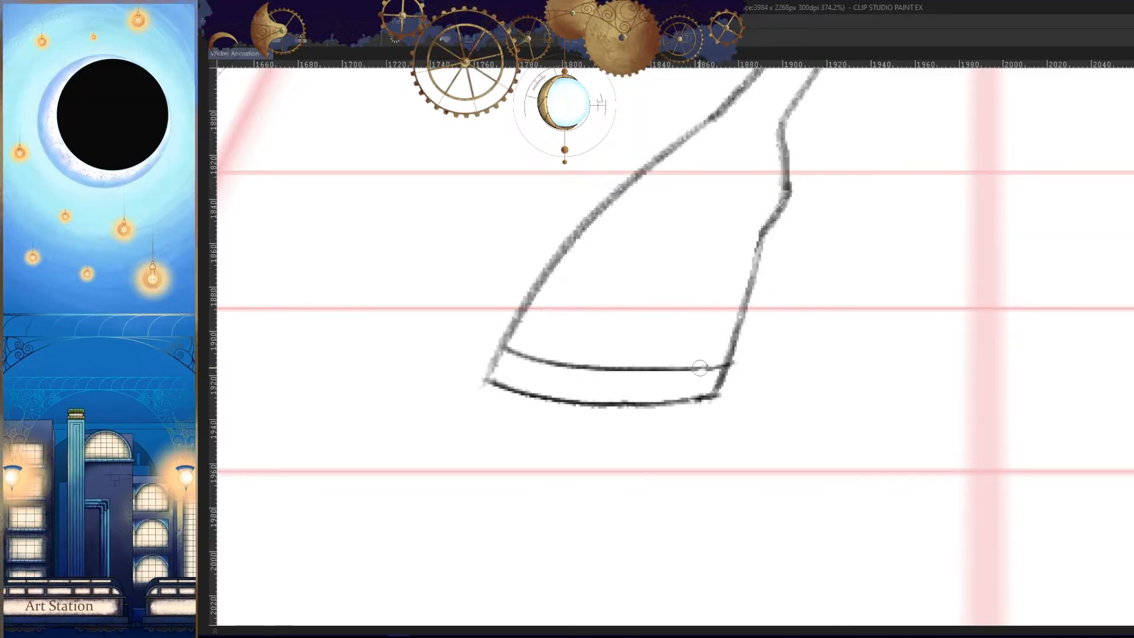
- Check the widened boot in the mirrored view and step through the following frames
key(h)
drag(924, 411, 962, 460)
key(Left)
key(Right)
key(Right)
key(Right)
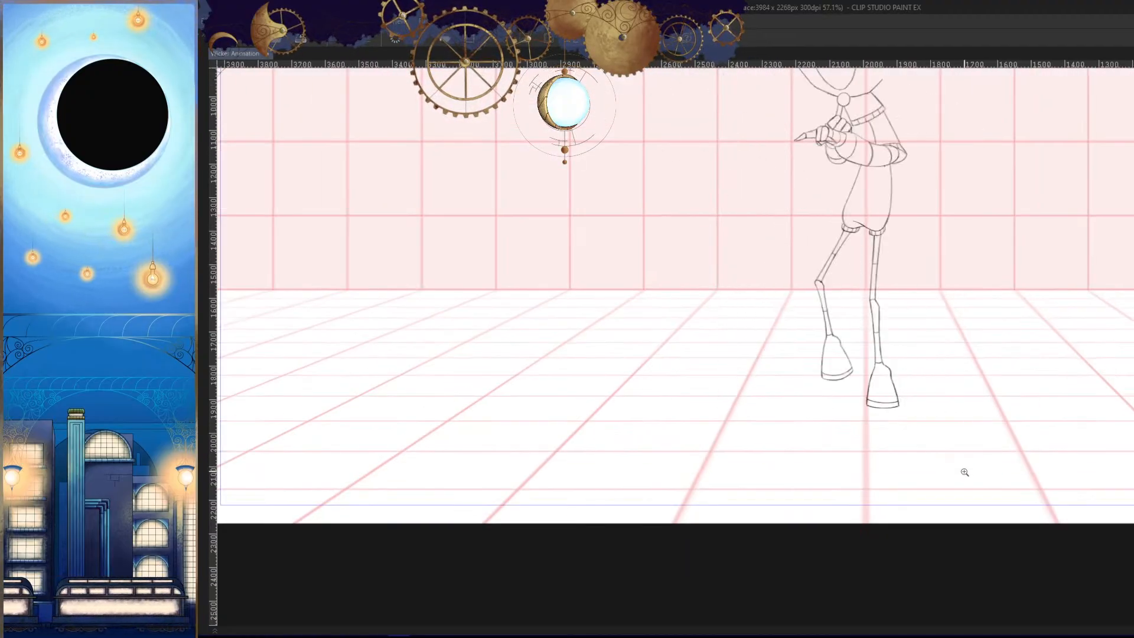
key(Right)
key(Right)
key(Right)
key(Right)
key(Right)
- Review the character's movement by stepping through the animation frames in the unmirrored, zoomed-out view
key(h)
drag(958, 434, 946, 474)
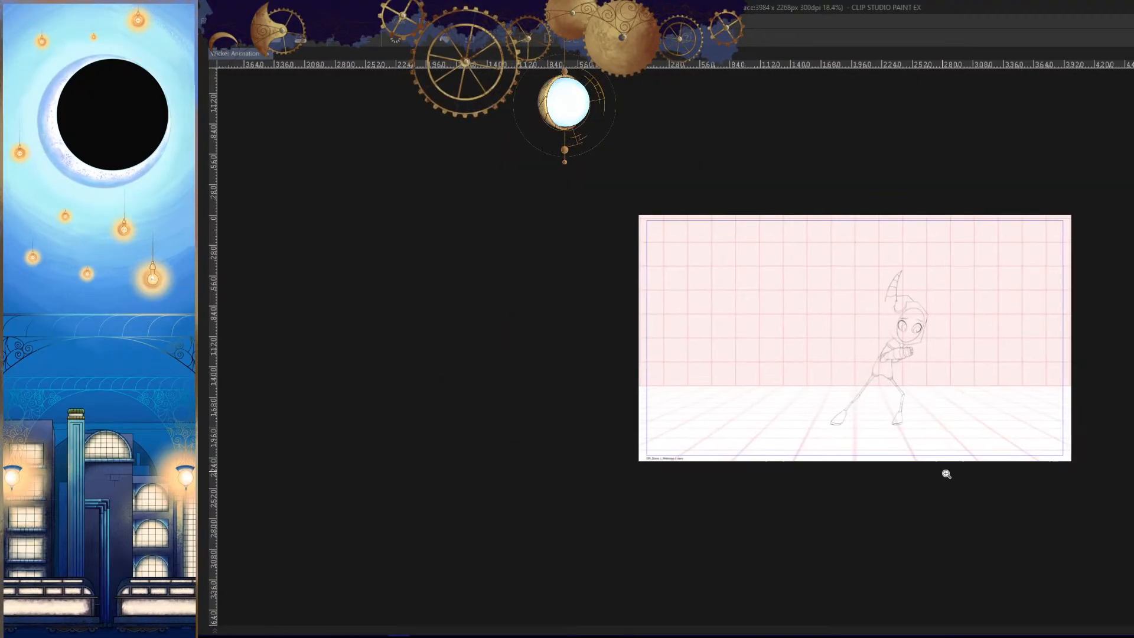
drag(930, 383, 894, 411)
drag(894, 411, 952, 365)
key(Right)
key(Right)
key(Right)
key(Right)
drag(930, 470, 986, 444)
drag(986, 445, 944, 473)
key(Right)
key(Right)
key(Right)
key(Right)
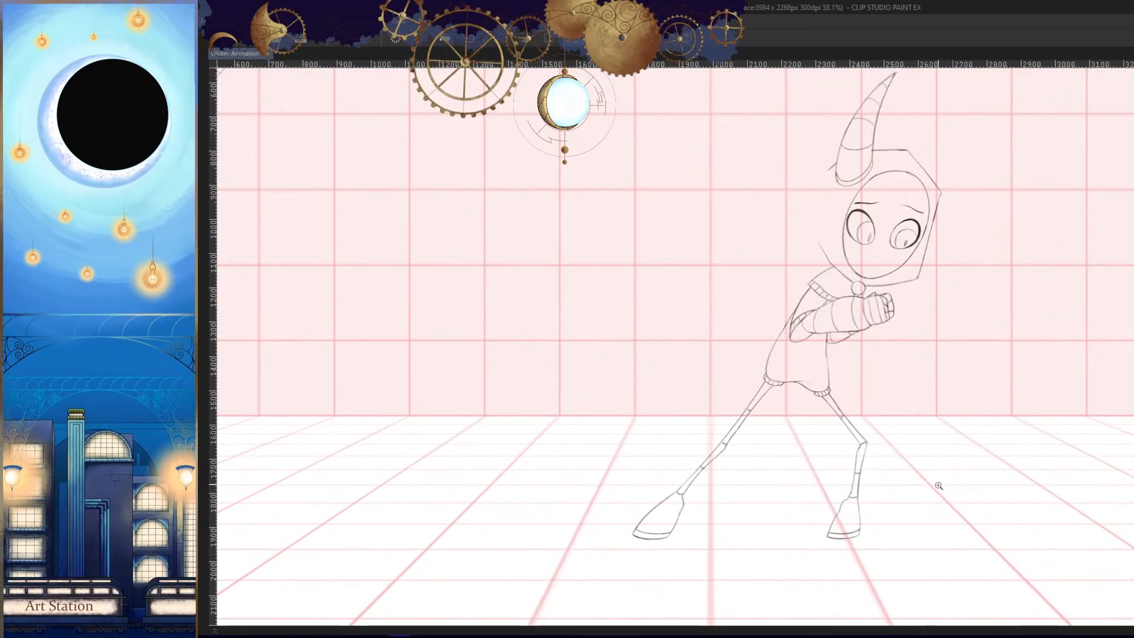
drag(936, 485, 920, 475)
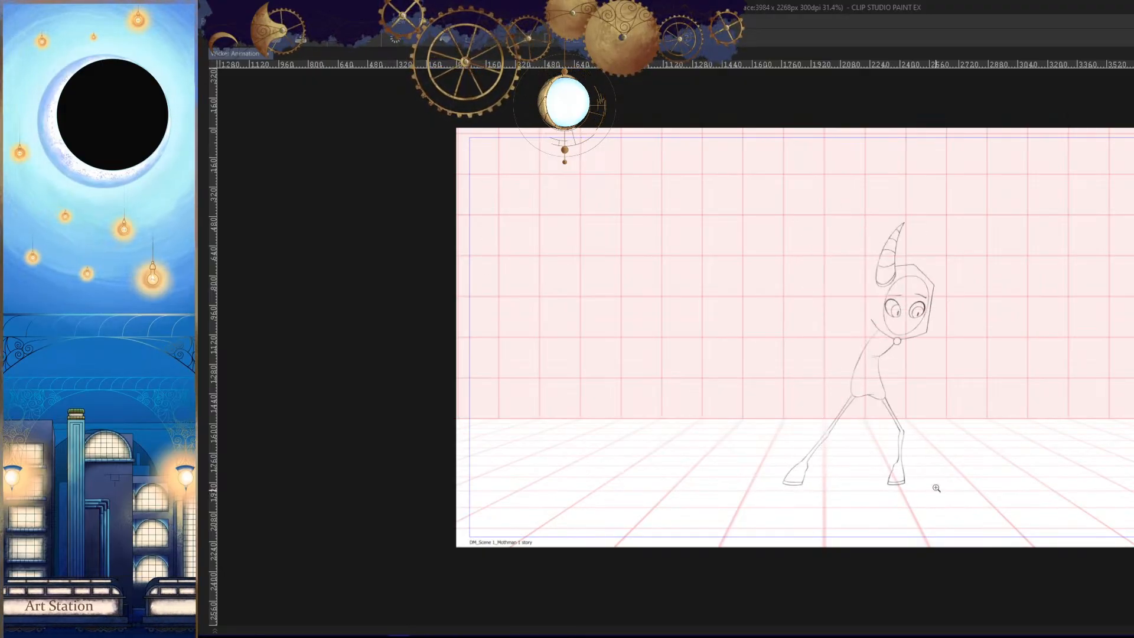
- Make the Untitled_Artwork rough sketch visible beneath the drawing and frame the character's torso and arm
drag(856, 464, 941, 407)
key(Tab)
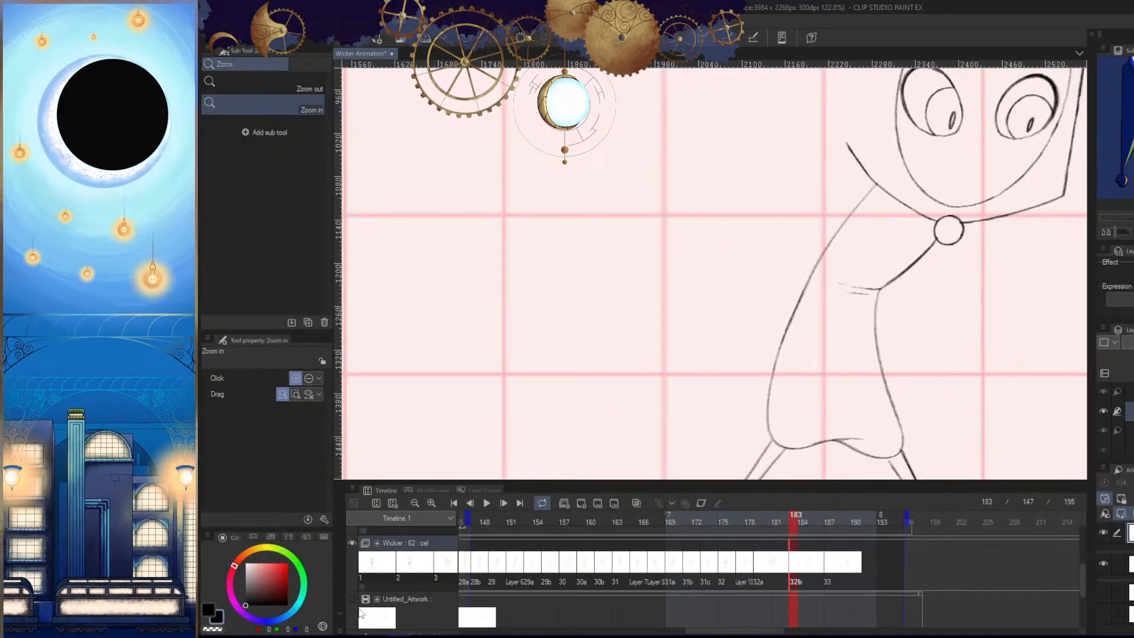
click(352, 599)
mouse_move(845, 461)
mouse_down()
mouse_move(806, 437)
mouse_move(866, 392)
mouse_up()
key(Tab)
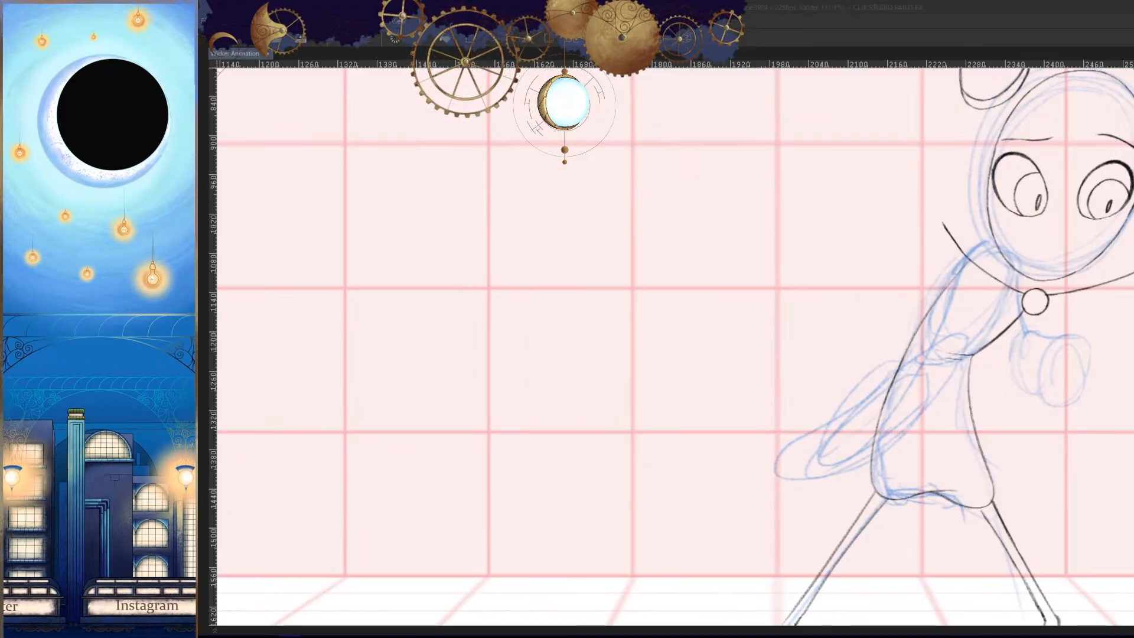
click(957, 28)
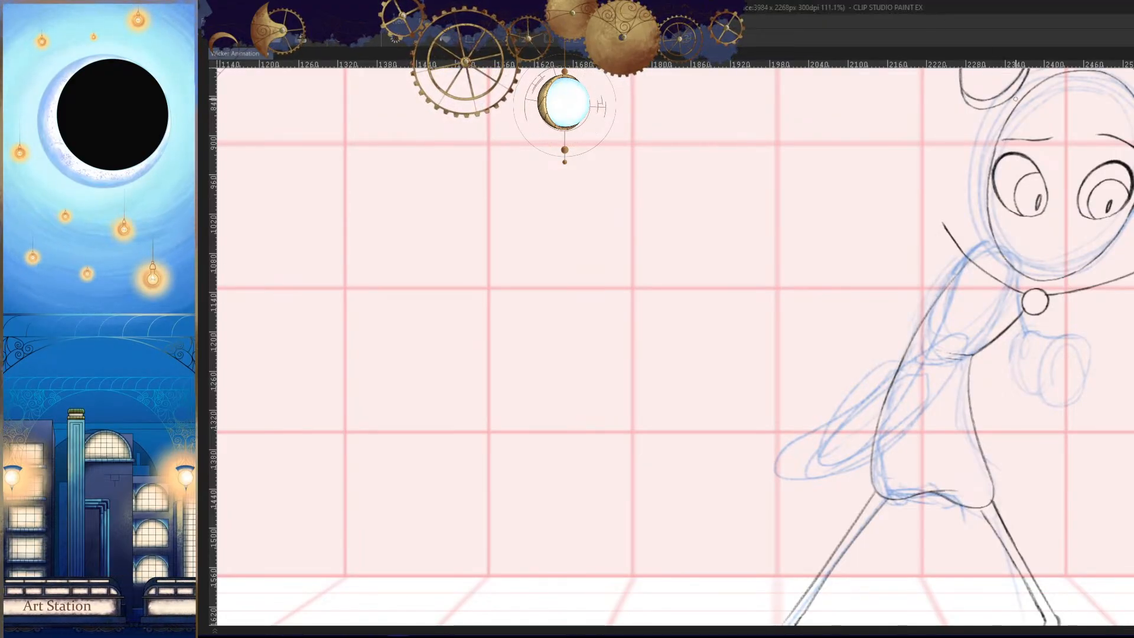
drag(929, 406, 863, 350)
drag(781, 387, 873, 317)
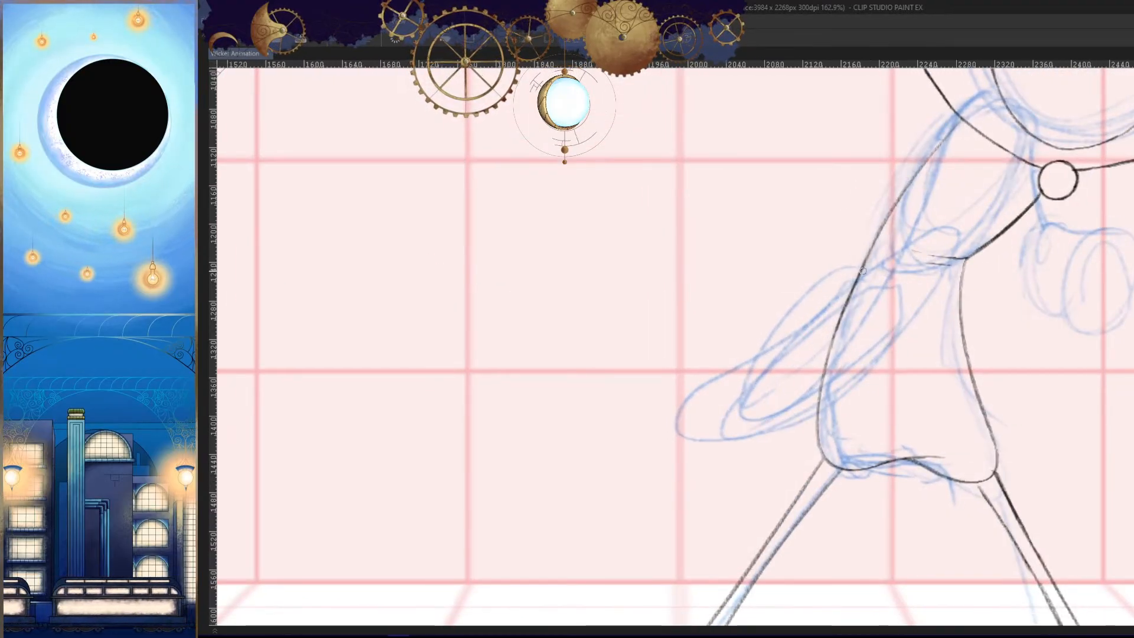
- Draw the trailing arm's large rounded forearm sleeve extending behind the torso, reworking its outline over the blue rough sketch
drag(875, 268, 702, 397)
scroll(808, 386, up, 2)
key(ctrl+z)
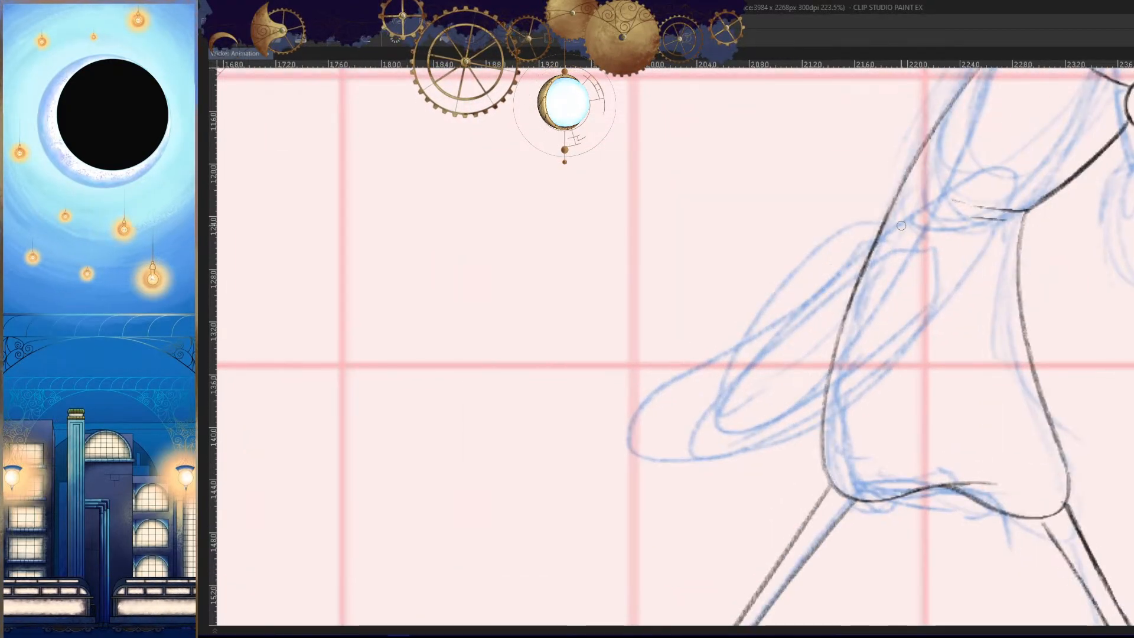
drag(904, 227, 645, 436)
key(ctrl+z)
mouse_move(908, 229)
mouse_down()
mouse_move(686, 450)
mouse_move(888, 335)
mouse_up()
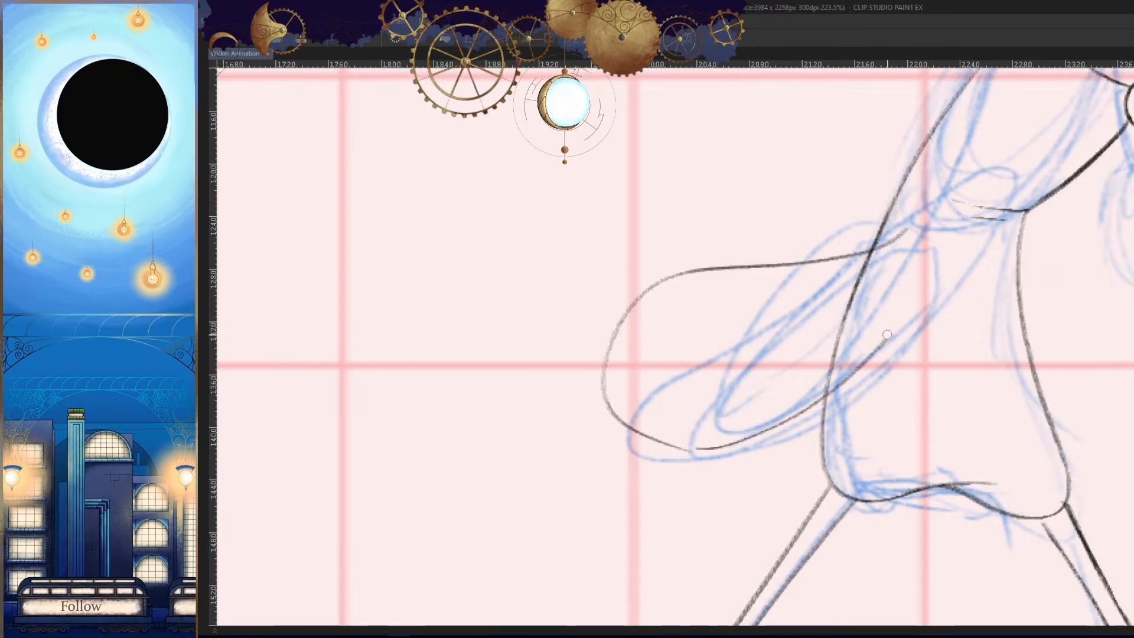
key(ctrl+z)
drag(681, 450, 913, 333)
drag(928, 395, 929, 446)
- Try drawing the upper arm's outer edge from the shoulder to the forearm sleeve, checking it in the mirrored view
key(h)
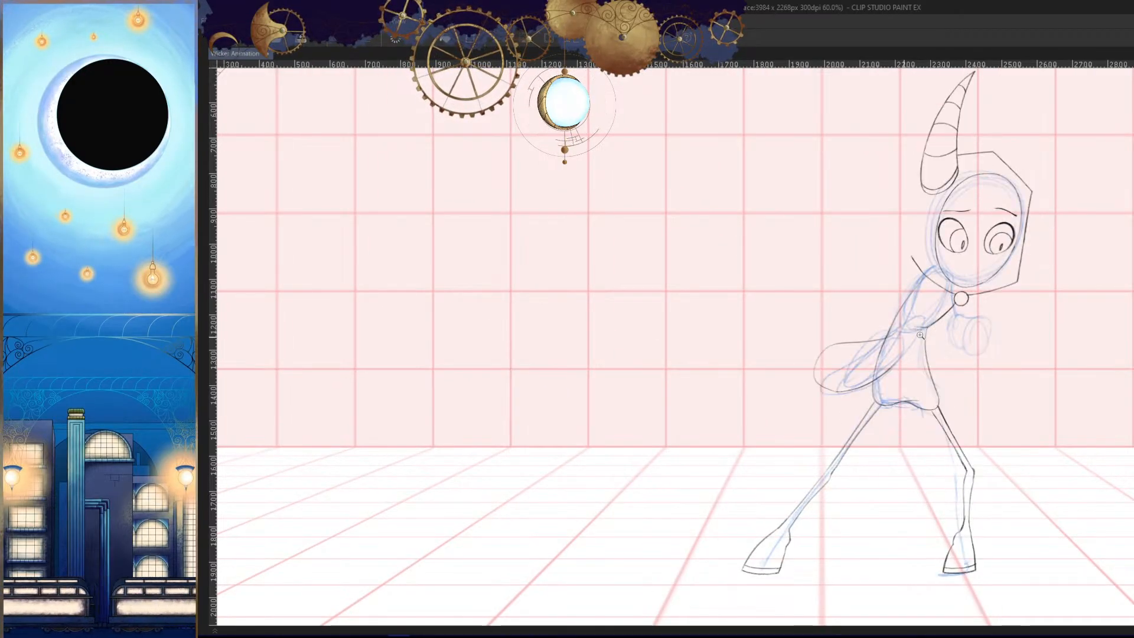
scroll(921, 334, up, 6)
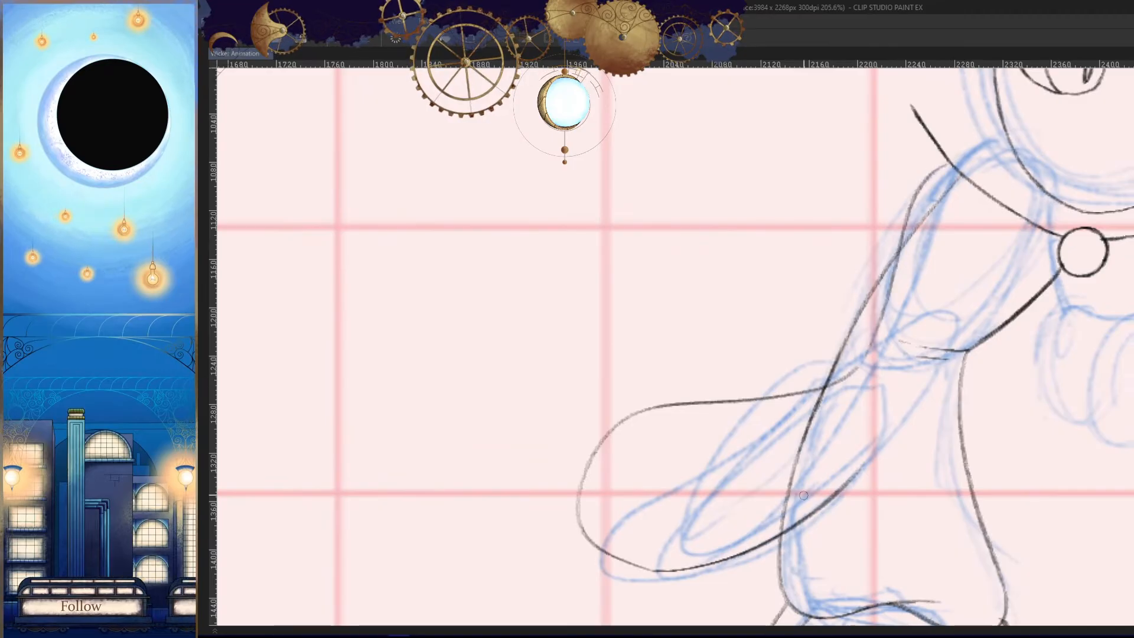
key(h)
key(h)
scroll(952, 380, up, 2)
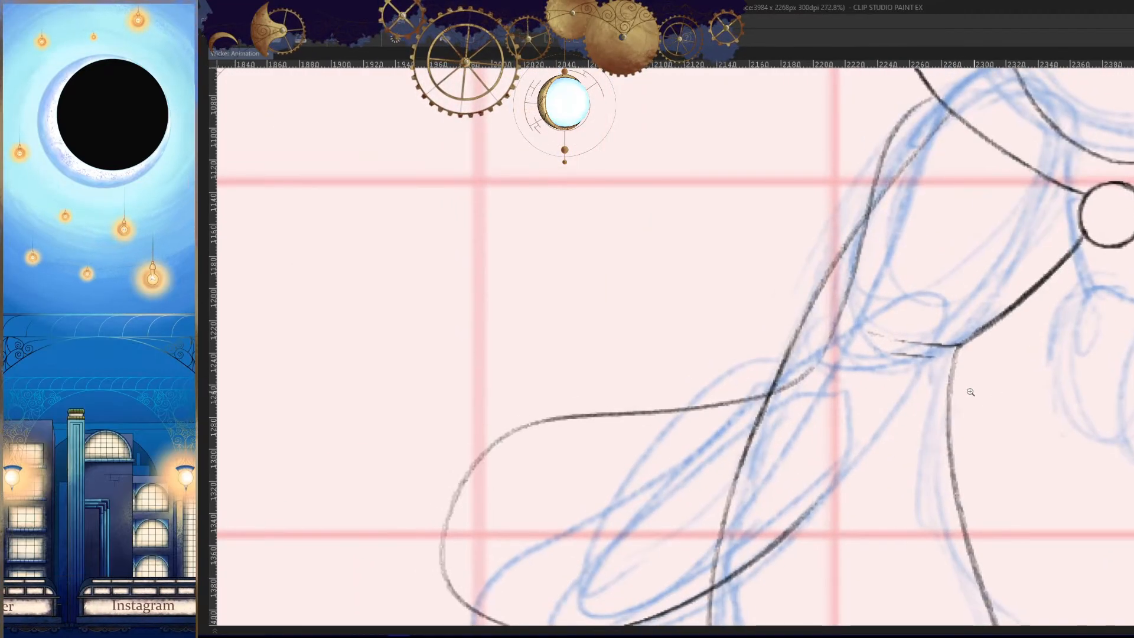
key(ctrl+z)
drag(916, 124, 741, 437)
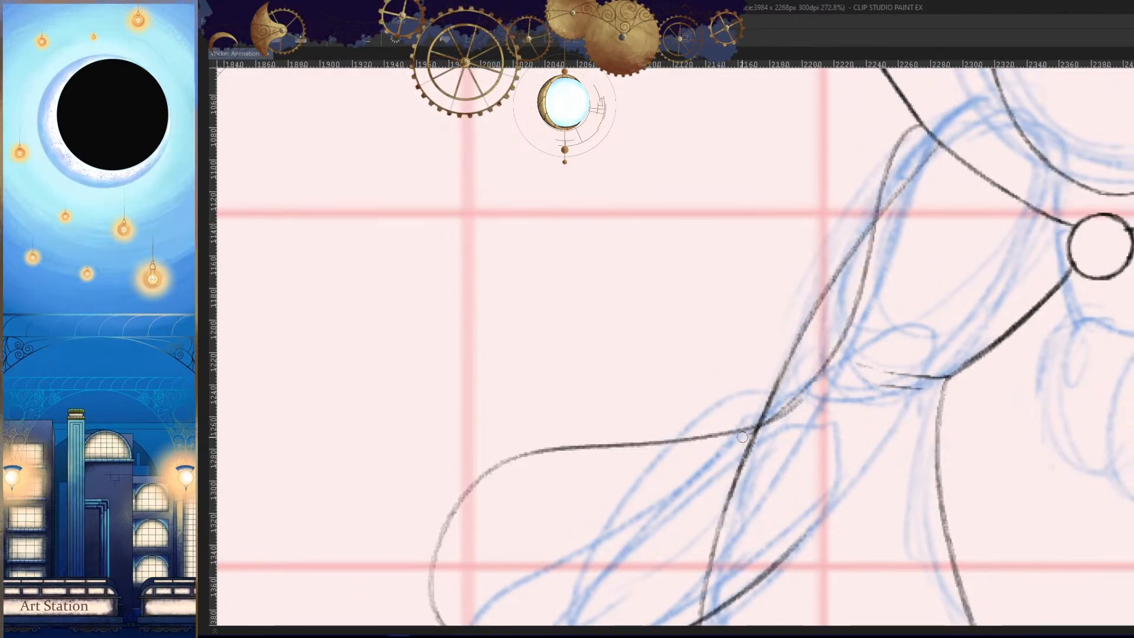
key(h)
key(h)
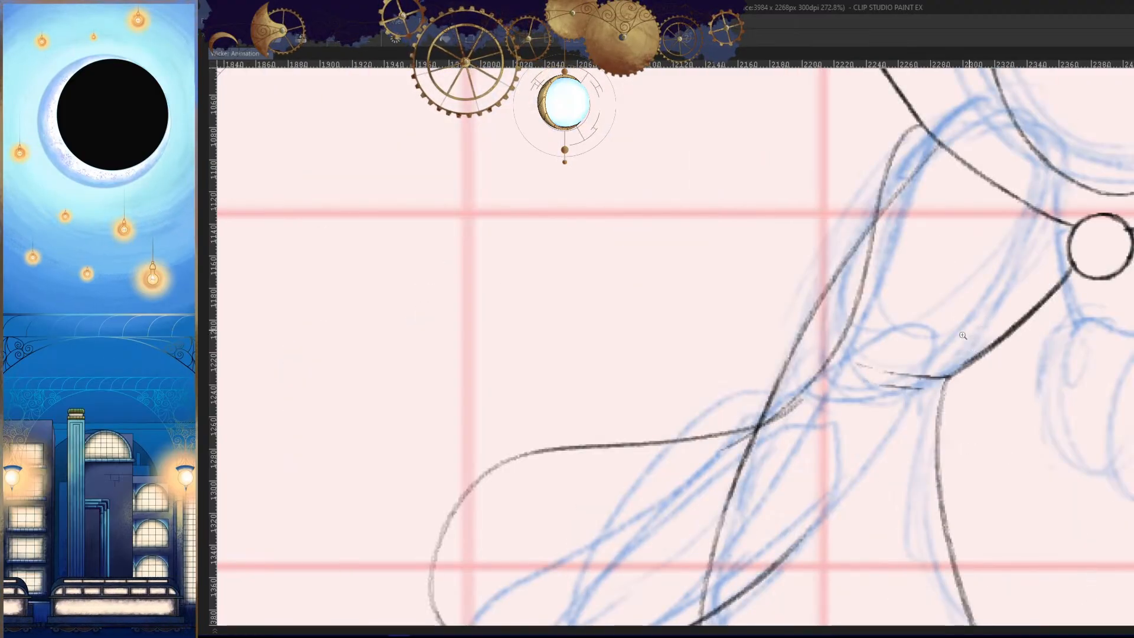
- Compare the arm and body pose with the following frame in the zoomed-out view
scroll(820, 349, down, 5)
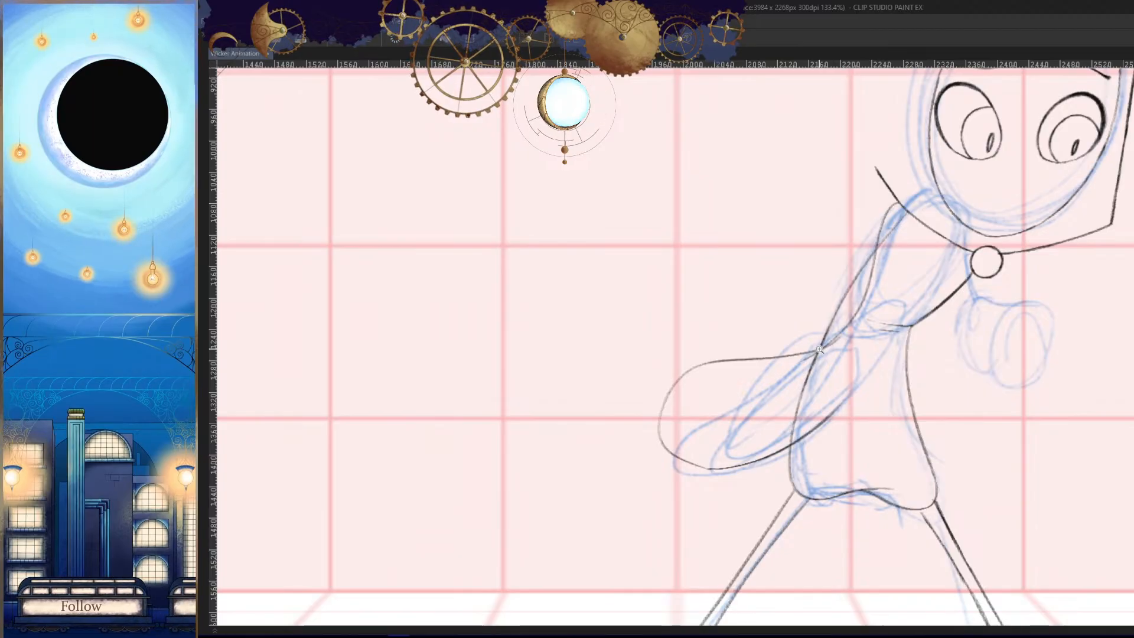
scroll(968, 330, down, 2)
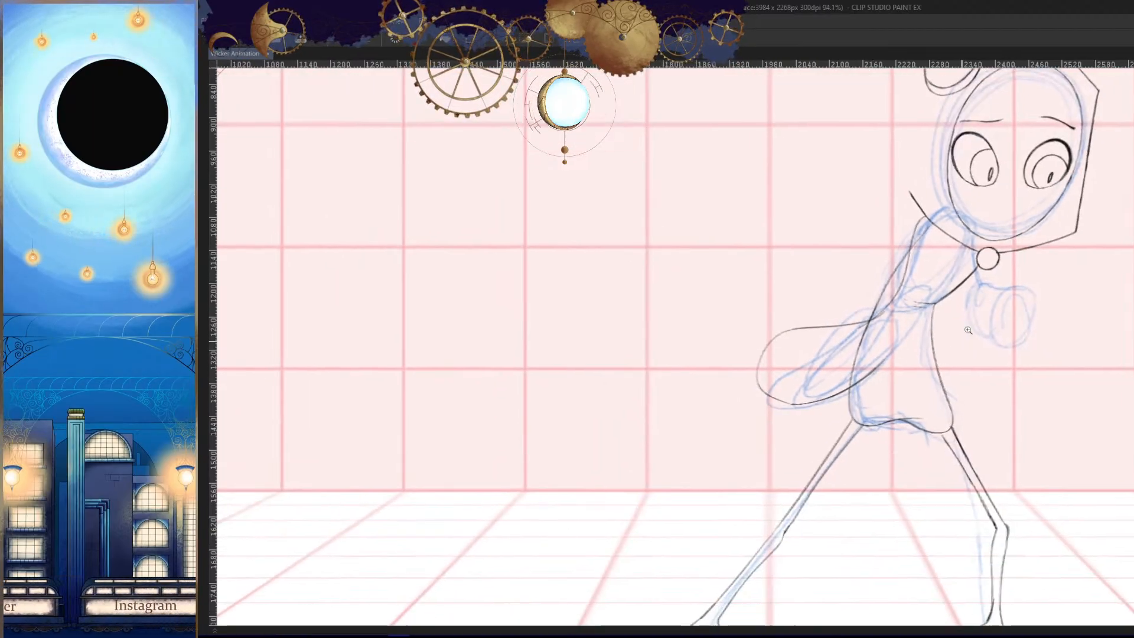
mouse_move(1035, 414)
mouse_down()
mouse_move(989, 404)
mouse_move(979, 444)
mouse_up()
key(Right)
key(Left)
drag(1010, 385, 1014, 401)
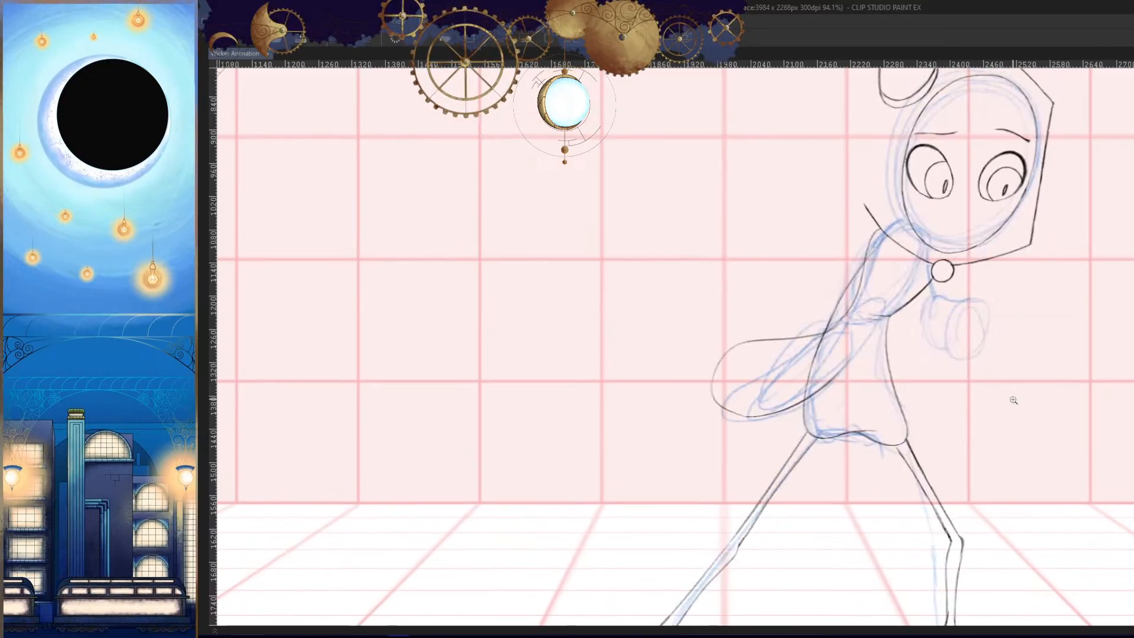
key(Right)
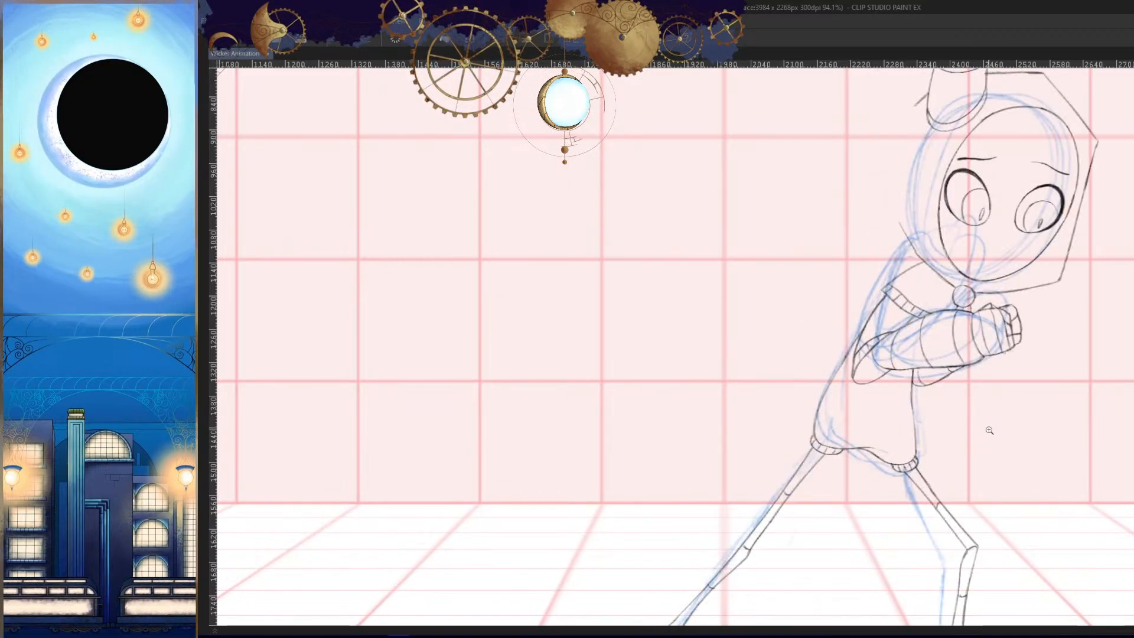
key(Left)
- Redraw the upper arm's outer edge from the shoulder down into the forearm sleeve and clean up their junction
click(889, 281)
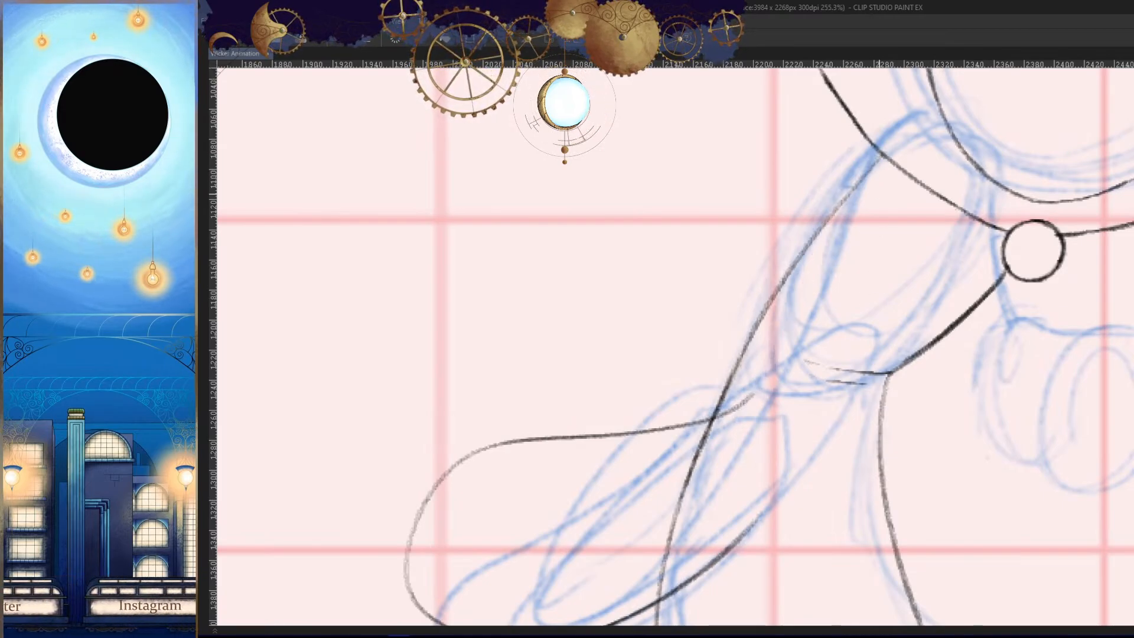
mouse_move(883, 152)
mouse_down()
mouse_move(740, 395)
mouse_move(868, 329)
mouse_move(721, 386)
mouse_up()
click(745, 410)
drag(788, 435, 697, 440)
key(h)
drag(919, 509, 929, 441)
key(h)
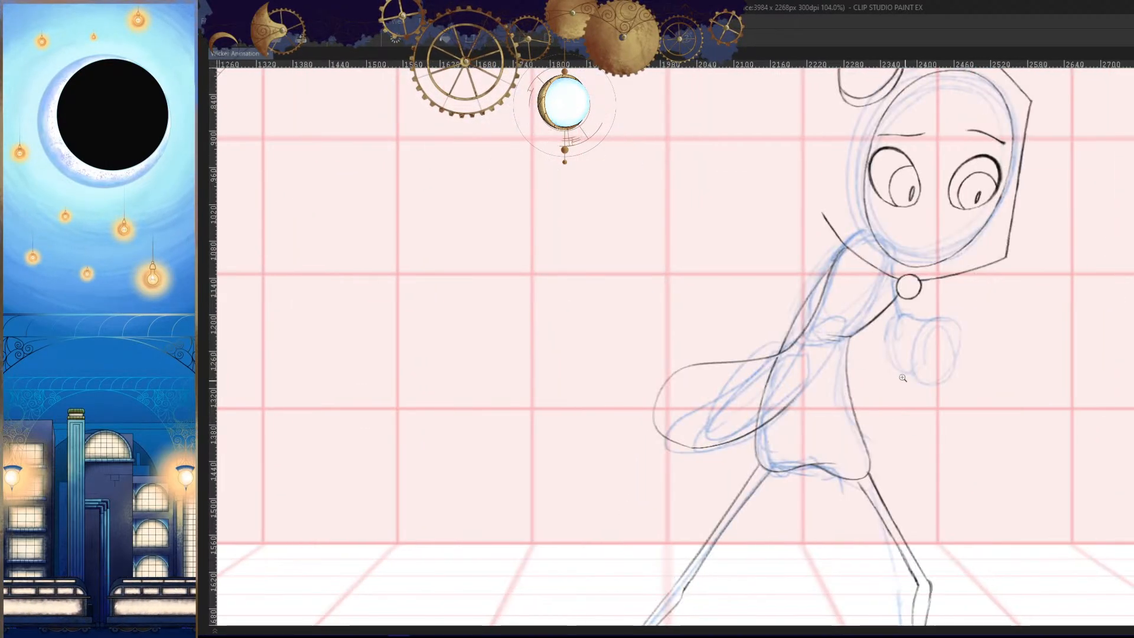
- Draw the elbow cuff's pointed outer corner and its curved lower edge across the arm
click(903, 378)
click(869, 259)
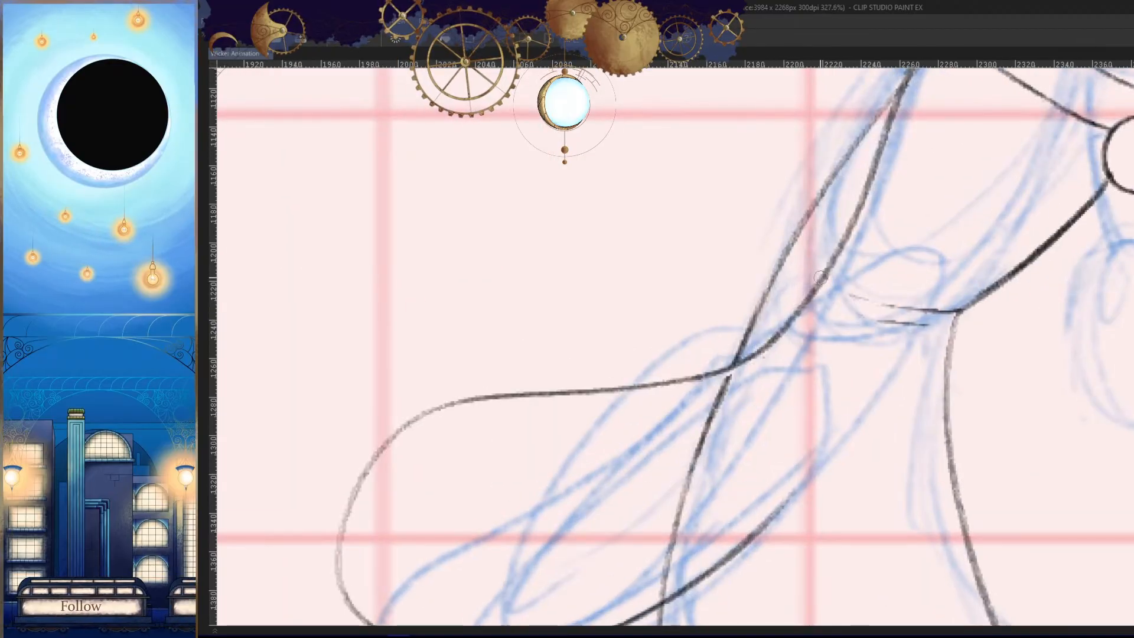
key(h)
mouse_move(729, 319)
mouse_down()
mouse_move(786, 308)
mouse_move(641, 397)
mouse_up()
click(786, 307)
key(ctrl+z)
mouse_move(836, 283)
mouse_down()
mouse_move(762, 310)
mouse_move(632, 407)
mouse_move(614, 440)
mouse_up()
drag(780, 359, 801, 357)
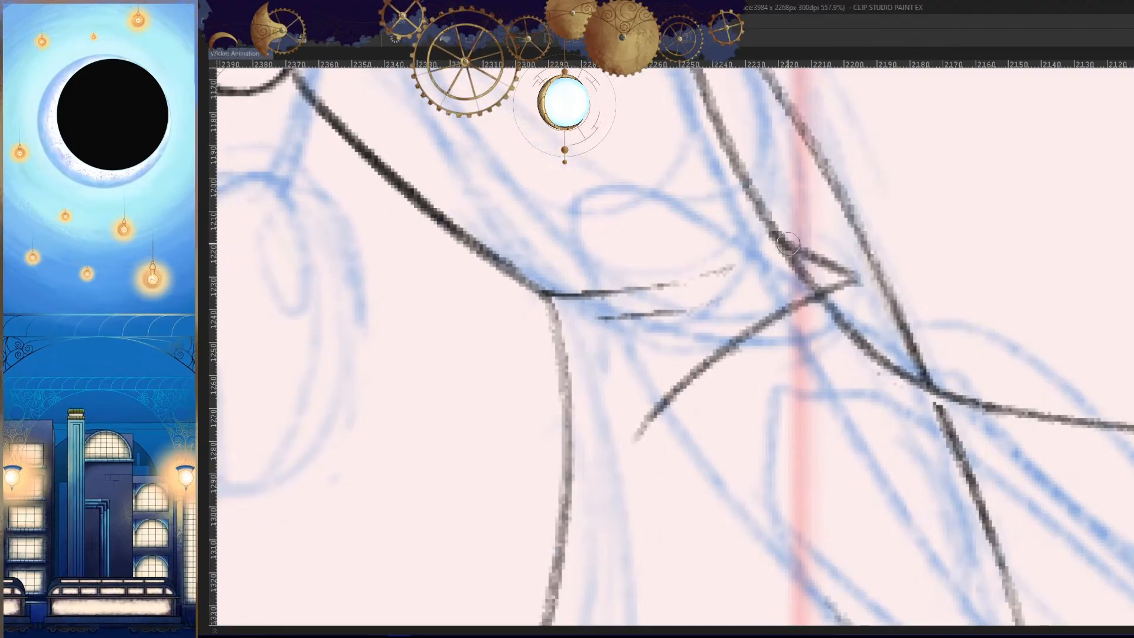
- Complete the elbow cuff with a curved upper edge and a short inner end
drag(787, 244, 630, 347)
key(ctrl+z)
drag(673, 312, 623, 369)
key(h)
mouse_move(920, 359)
mouse_down()
mouse_move(911, 309)
mouse_move(871, 381)
mouse_up()
drag(868, 323, 866, 391)
drag(951, 112, 876, 305)
- Draw the upper arm's inner edge from below the shoulder to the elbow cuff, redoing the stroke for a better slope
scroll(919, 228, down, 3)
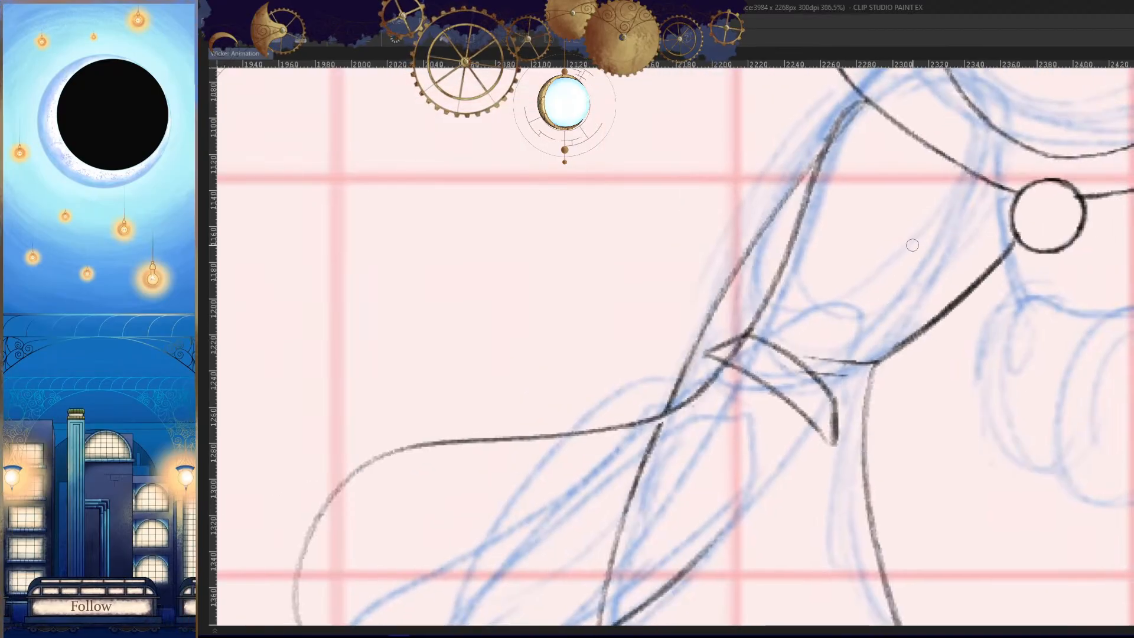
drag(914, 203, 844, 393)
drag(908, 240, 856, 372)
key(ctrl+z)
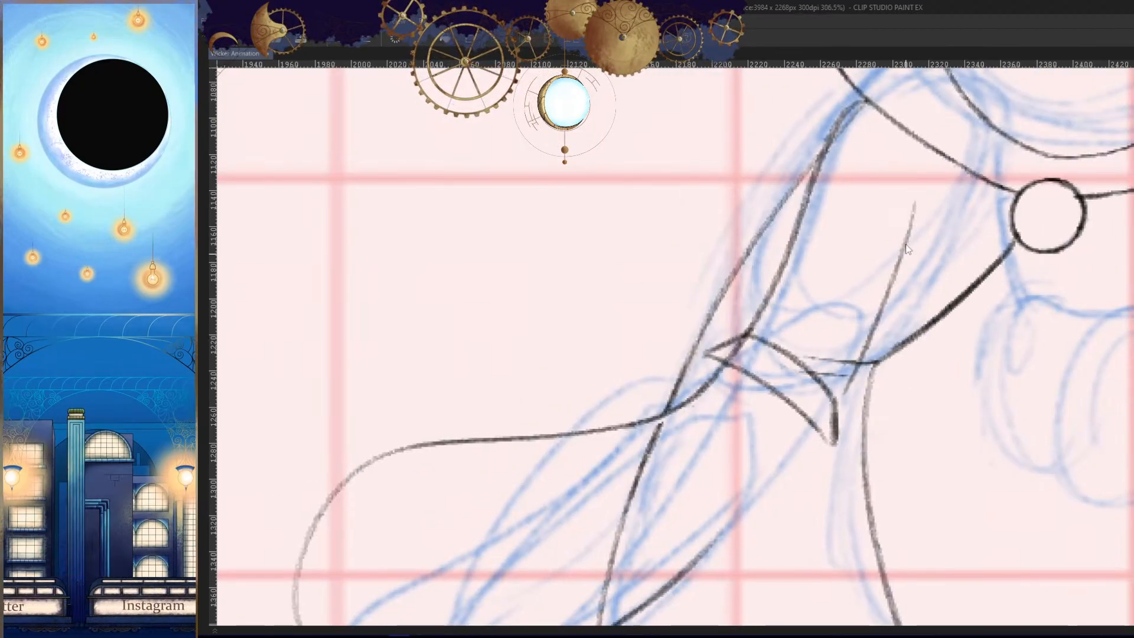
key(ctrl+z)
drag(914, 202, 846, 394)
key(ctrl+z)
drag(911, 202, 827, 418)
- Join the upper arm's inner edge to the cuff corner and erase the waist lines crossing the arm
scroll(824, 413, up, 3)
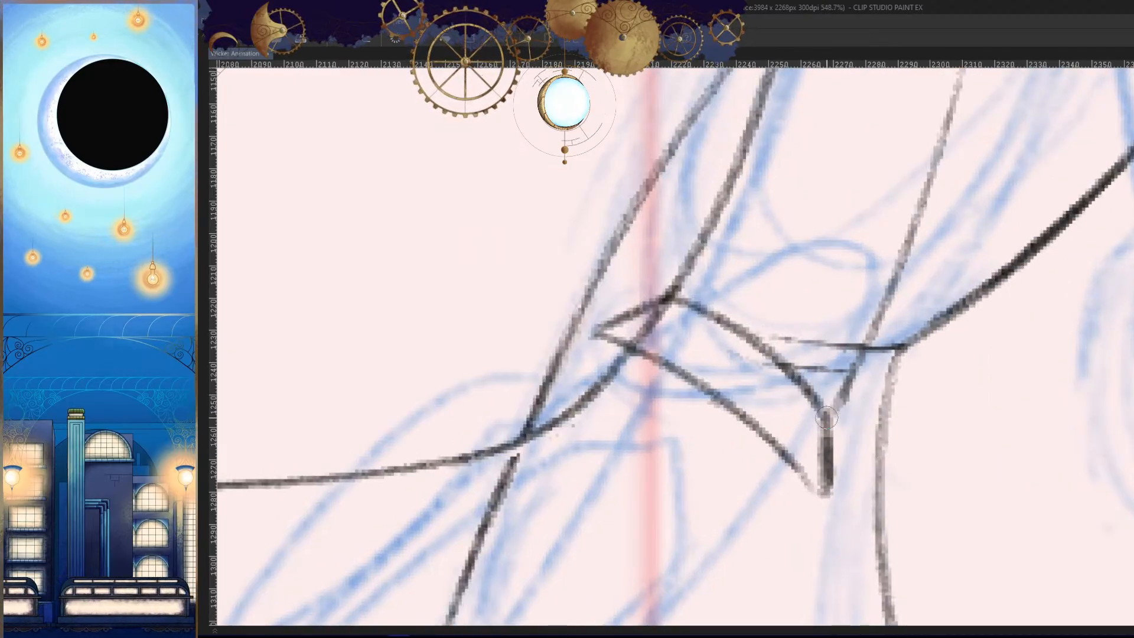
drag(858, 360, 826, 414)
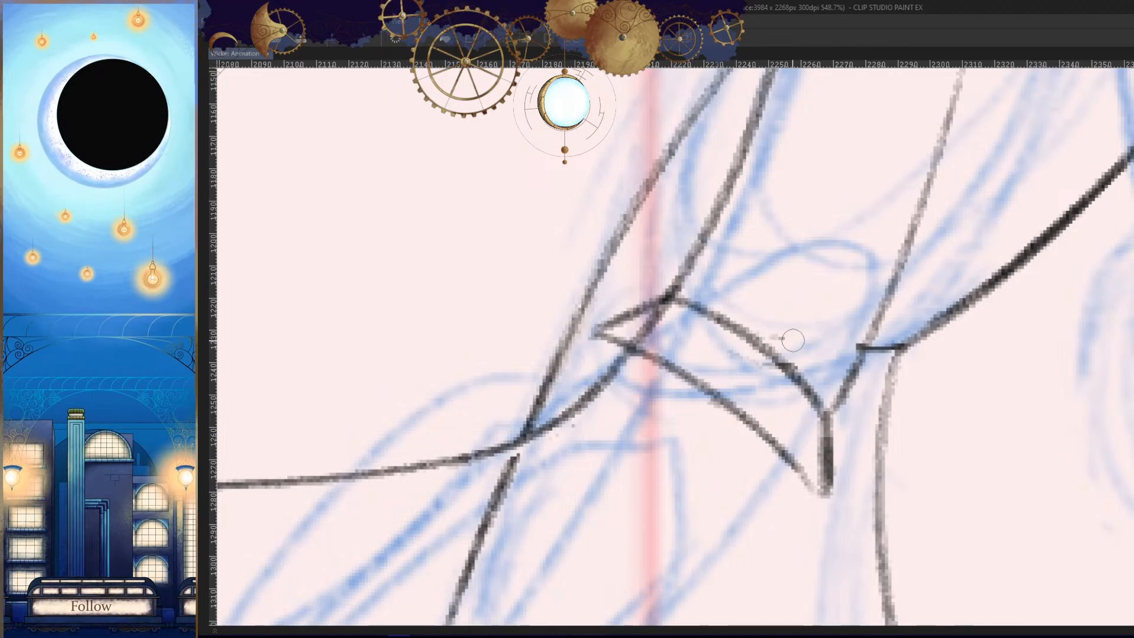
key(h)
mouse_move(844, 382)
mouse_down()
mouse_move(860, 358)
mouse_move(800, 490)
mouse_up()
key(h)
drag(897, 323, 854, 348)
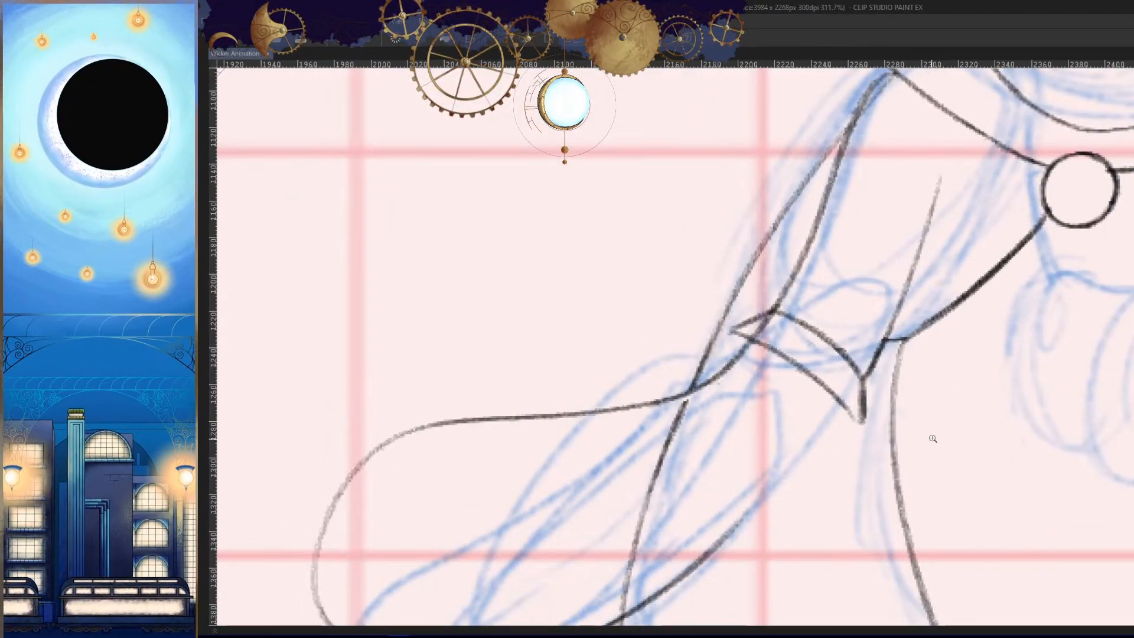
- Erase the arm line inside the elbow cuff and the torso line that crosses the forearm sleeve
drag(933, 438, 945, 337)
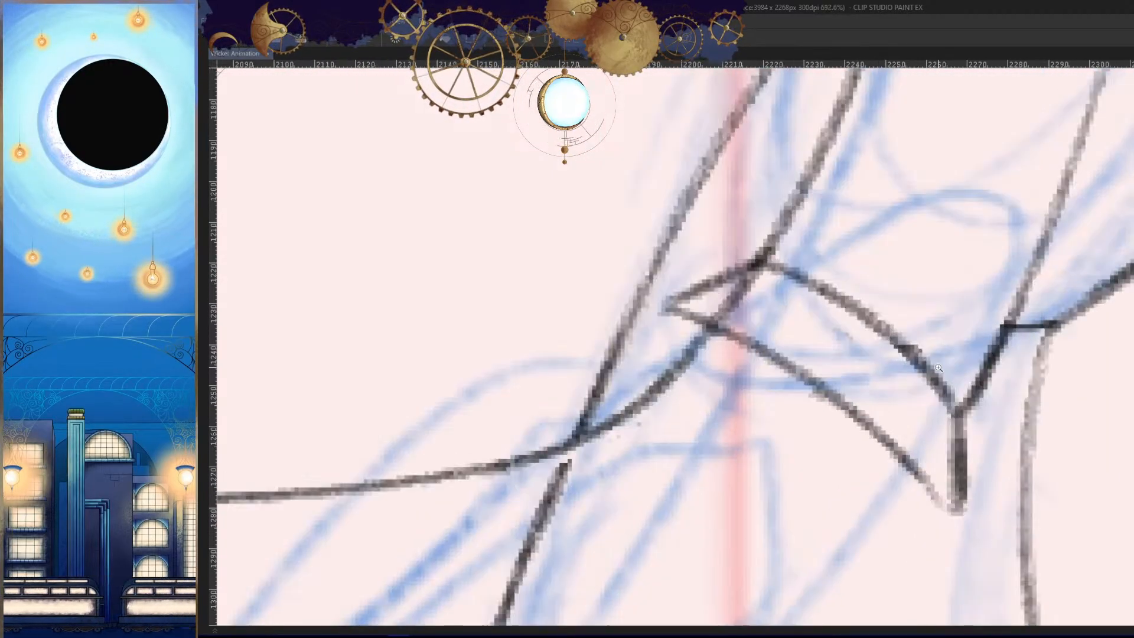
key(h)
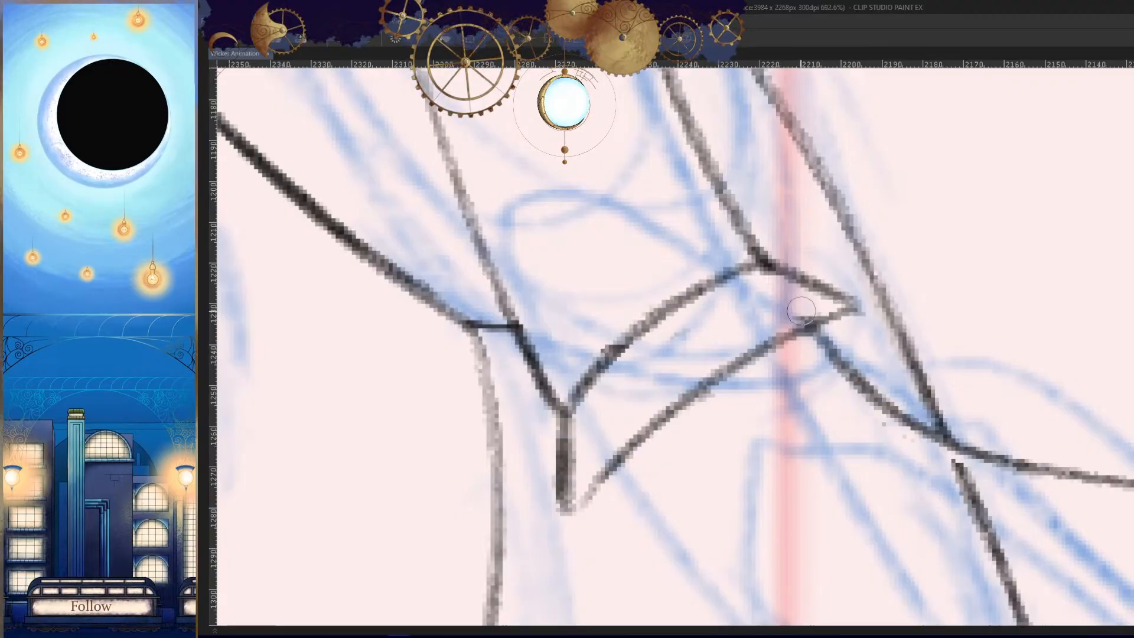
key(h)
mouse_move(879, 261)
mouse_down()
mouse_move(840, 377)
mouse_move(783, 351)
mouse_up()
drag(783, 351, 856, 268)
mouse_move(862, 183)
mouse_down()
mouse_move(797, 367)
mouse_move(831, 243)
mouse_move(810, 295)
mouse_up()
key(ctrl+z)
key(ctrl+z)
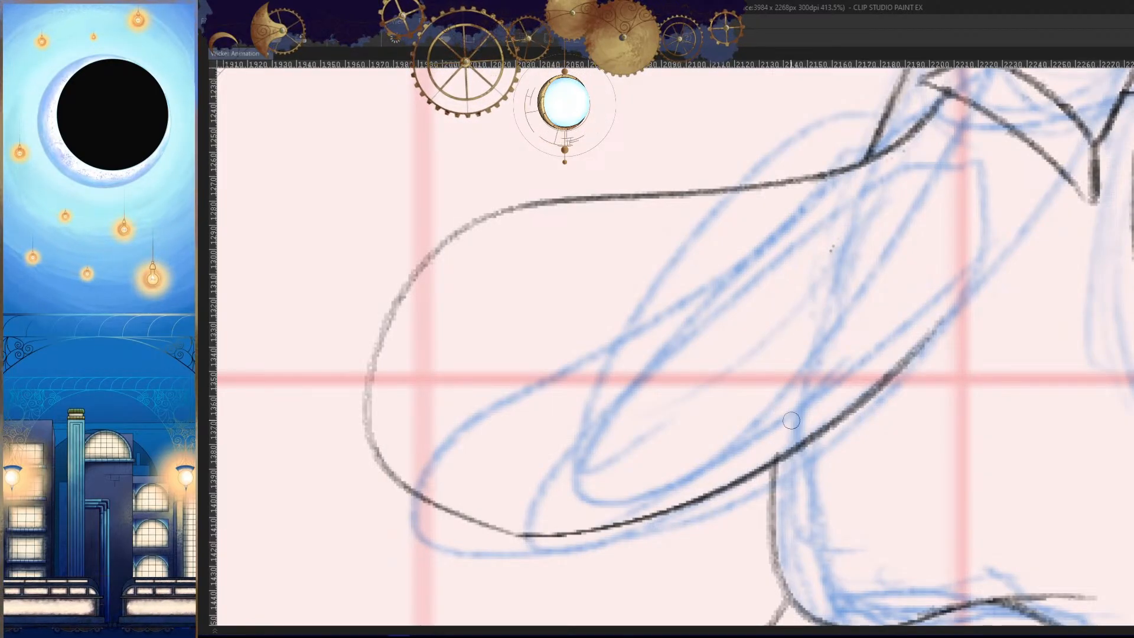
- Try replacing the elbow cuff's pointed outer corner with a rounded end and reshaping its inner end
drag(928, 280, 933, 225)
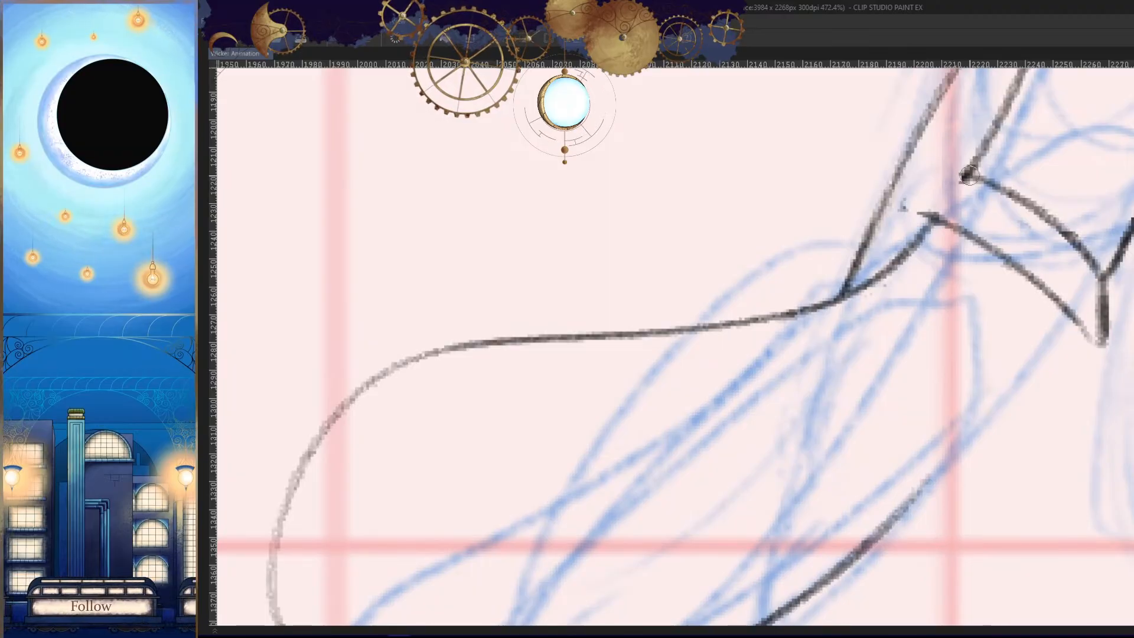
drag(969, 175, 931, 215)
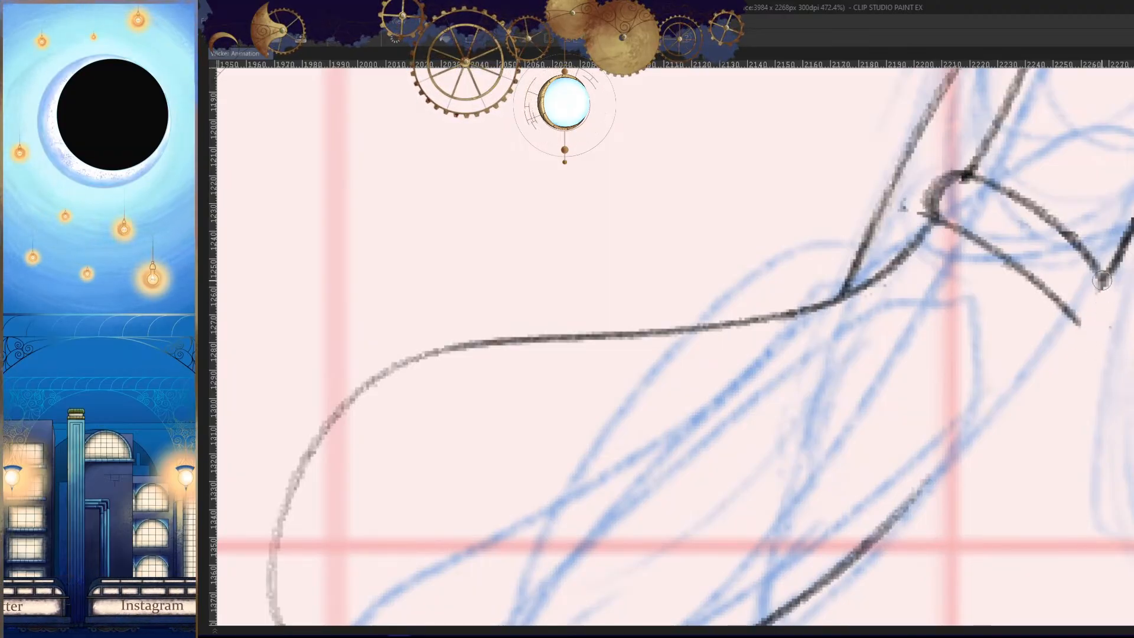
drag(1102, 281, 1080, 326)
key(h)
drag(1049, 365, 815, 325)
key(h)
drag(995, 312, 969, 402)
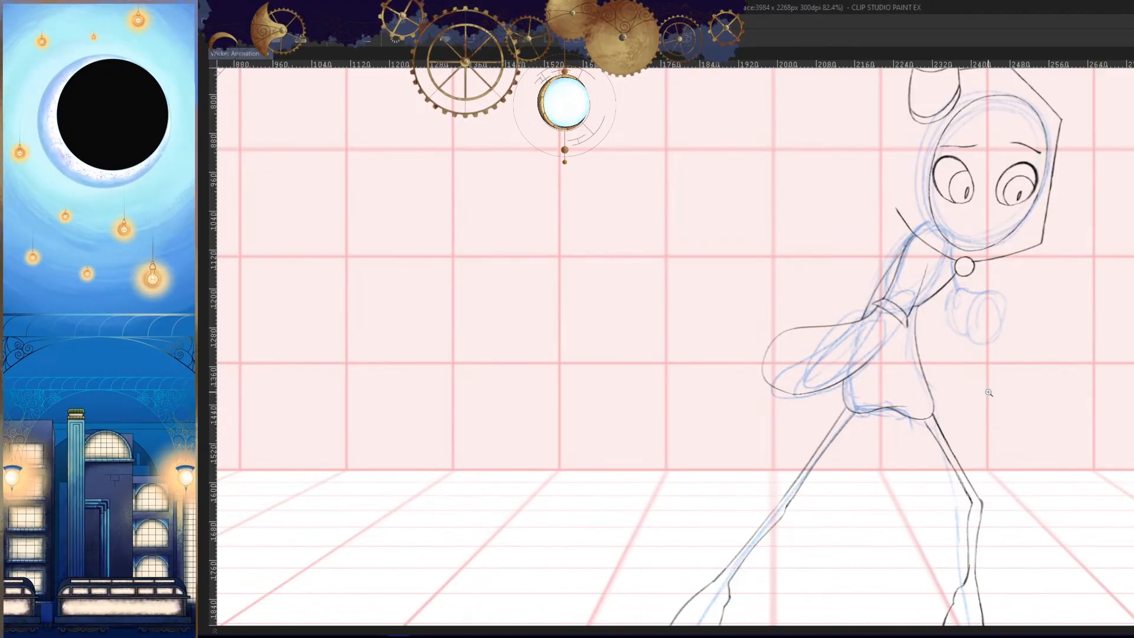
- Draw the forearm sleeve's underside from the elbow cuff into its lower curve, redoing the stroke until the two lines blend
drag(878, 315, 945, 306)
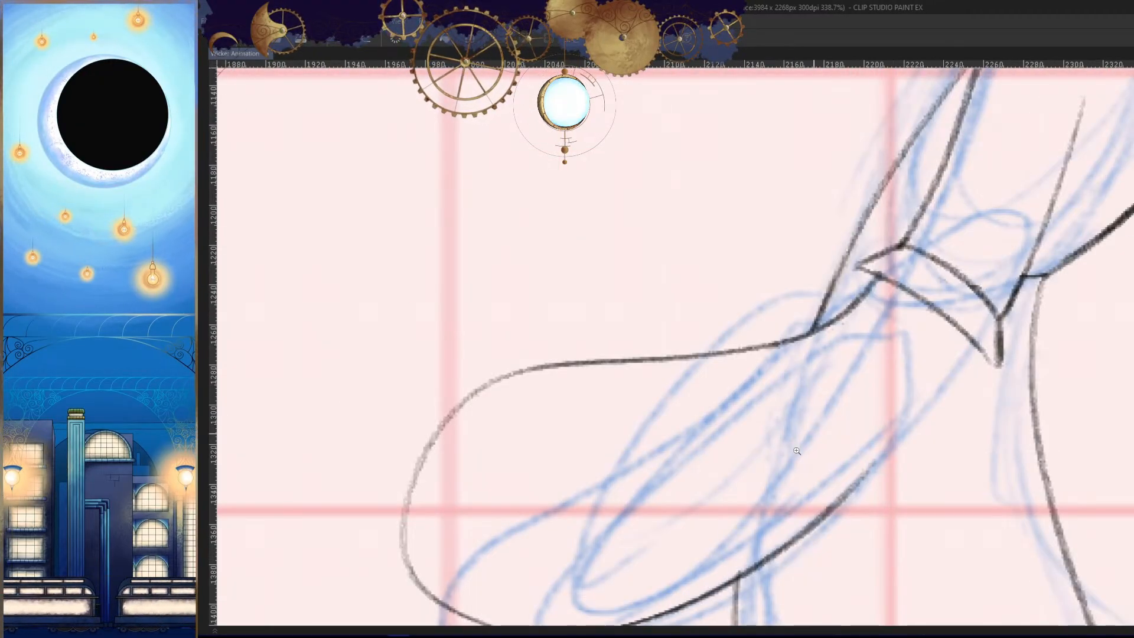
mouse_move(797, 451)
mouse_down()
mouse_move(767, 440)
mouse_move(778, 430)
mouse_move(917, 435)
mouse_move(923, 382)
mouse_move(853, 456)
mouse_move(951, 438)
mouse_up()
mouse_move(975, 207)
mouse_down()
mouse_move(771, 451)
mouse_move(798, 431)
mouse_up()
key(ctrl+z)
key(ctrl+z)
drag(959, 185, 801, 430)
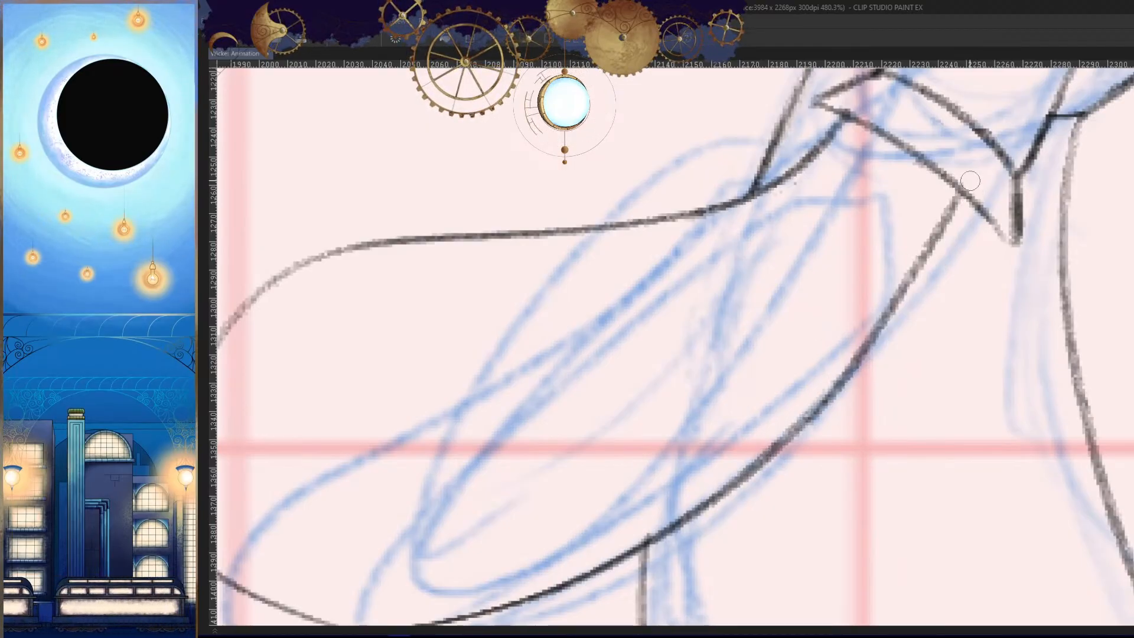
key(ctrl+z)
mouse_move(971, 184)
mouse_down()
mouse_move(811, 417)
mouse_move(845, 373)
mouse_up()
key(ctrl+z)
drag(947, 229, 745, 481)
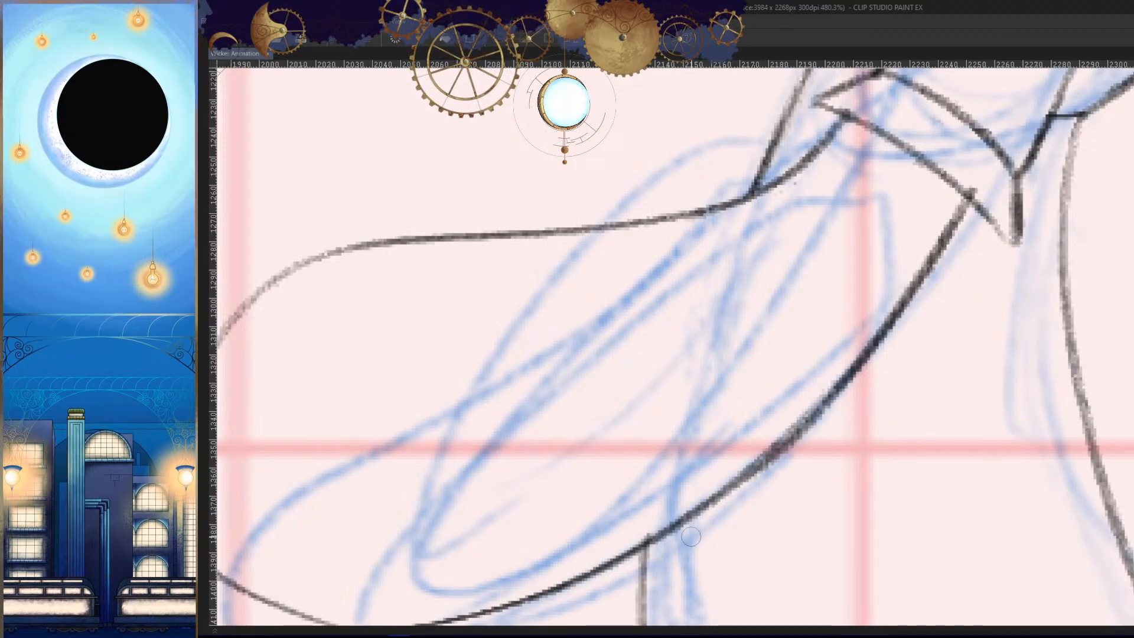
drag(846, 450, 709, 496)
key(h)
key(h)
- Draw the trailing hand as a tapered shape curving upward out of the forearm sleeve's rounded end
drag(843, 480, 989, 385)
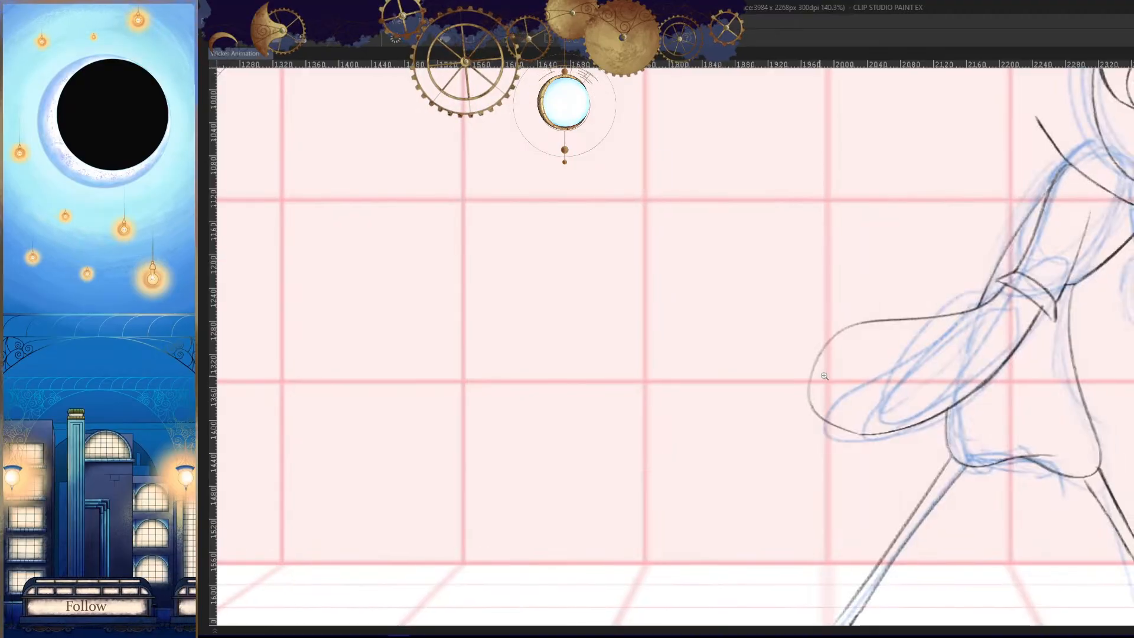
ctrl+click(828, 378)
drag(868, 404, 856, 391)
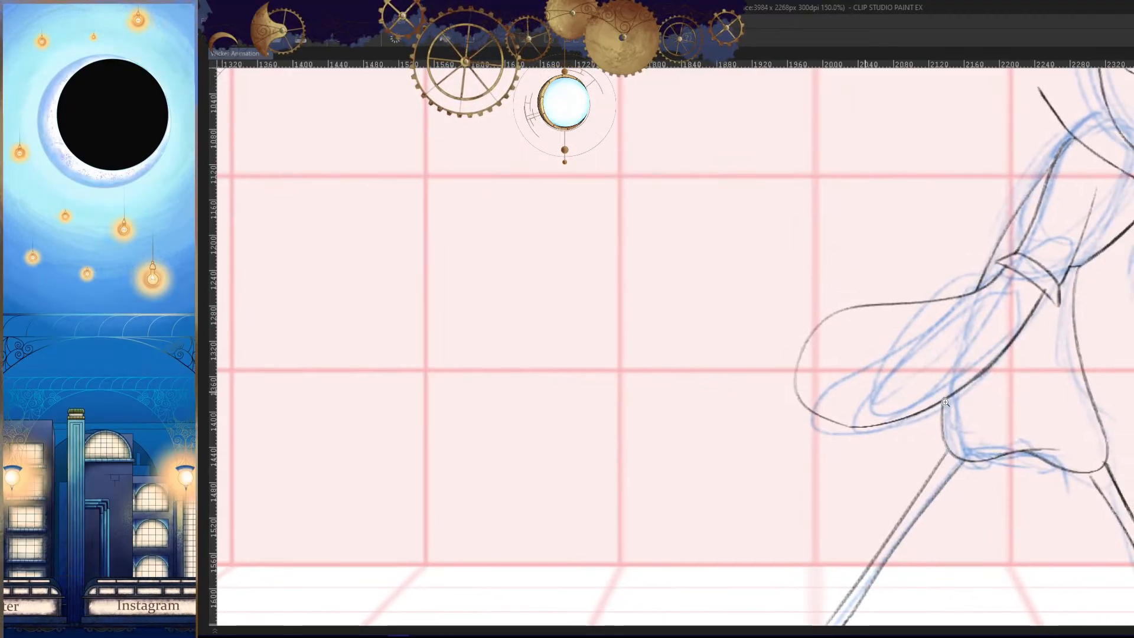
mouse_move(948, 418)
mouse_down()
mouse_move(948, 449)
mouse_move(979, 364)
mouse_move(1004, 361)
mouse_up()
key(.)
key(h)
scroll(886, 292, up, 3)
mouse_move(898, 228)
mouse_down()
mouse_move(849, 379)
mouse_move(718, 438)
mouse_up()
key(h)
- Erase and redraw the forearm sleeve's lower end so it curves smoothly from the underside toward the hand
key(h)
scroll(950, 414, down, 8)
drag(924, 494, 939, 430)
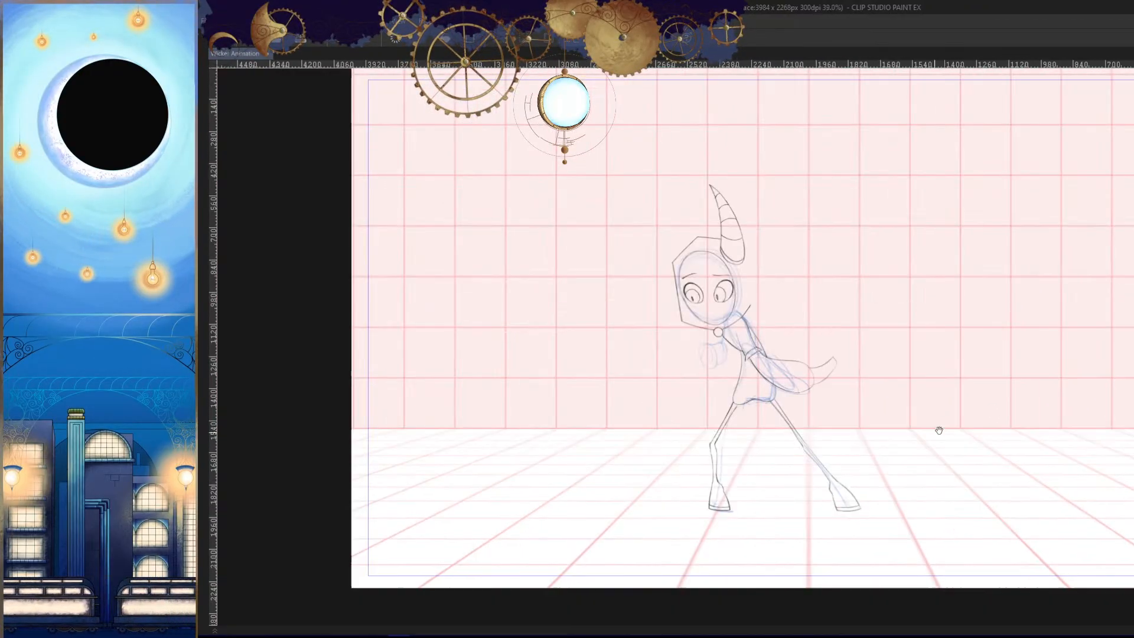
scroll(899, 334, up, 8)
key(h)
drag(773, 409, 1044, 336)
key(h)
drag(786, 428, 949, 364)
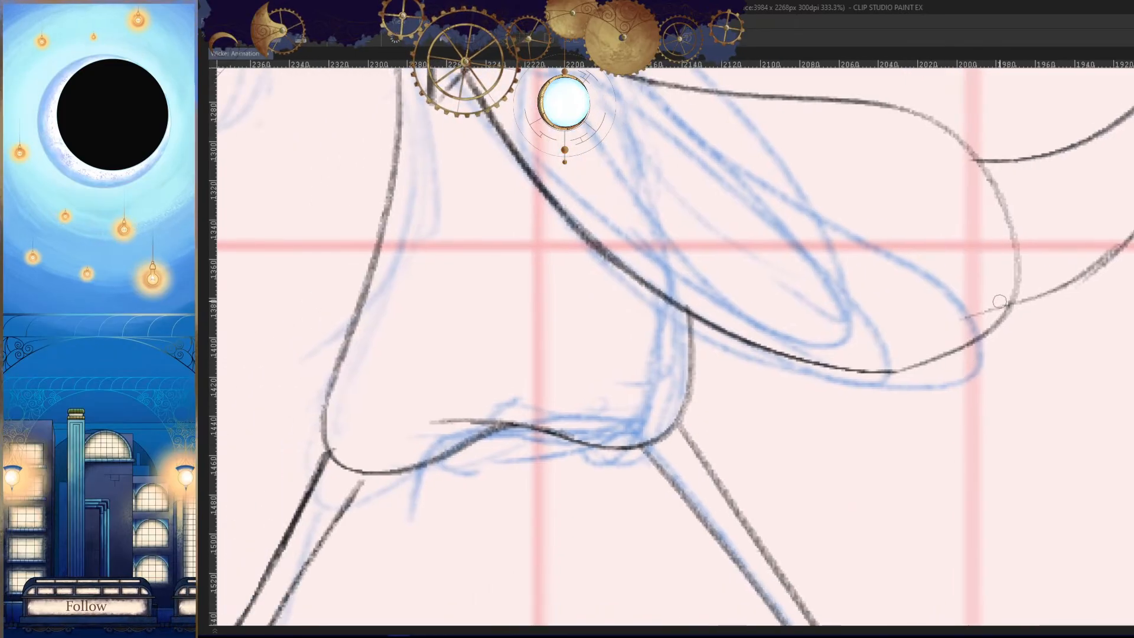
scroll(941, 357, up, 2)
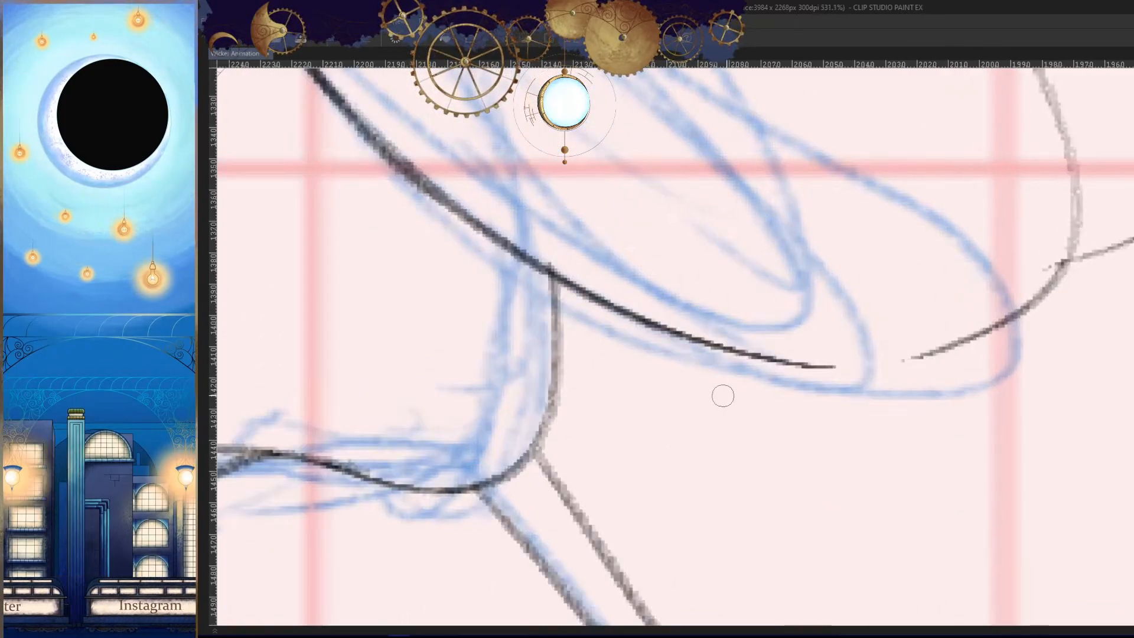
drag(981, 329, 820, 367)
drag(950, 346, 807, 366)
key(h)
mouse_move(875, 386)
mouse_down()
mouse_move(788, 323)
mouse_move(842, 407)
mouse_move(822, 353)
mouse_up()
key(h)
- Close the gap in the forearm sleeve's underside and compare the pose with the previous drawing
drag(698, 405, 774, 273)
key(h)
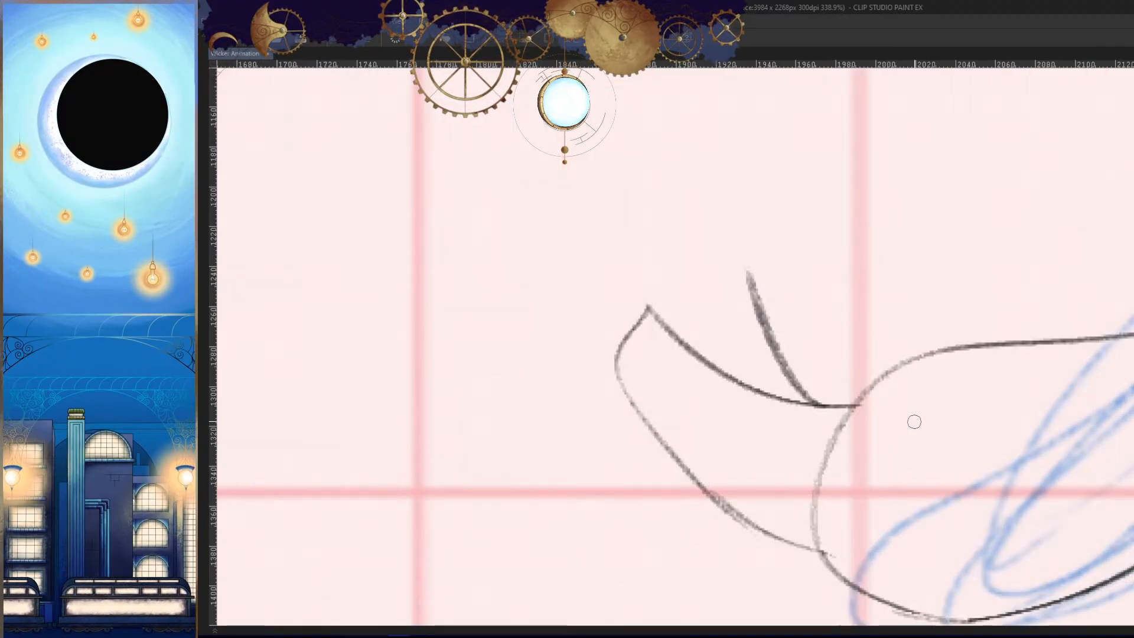
drag(918, 355, 878, 439)
key(h)
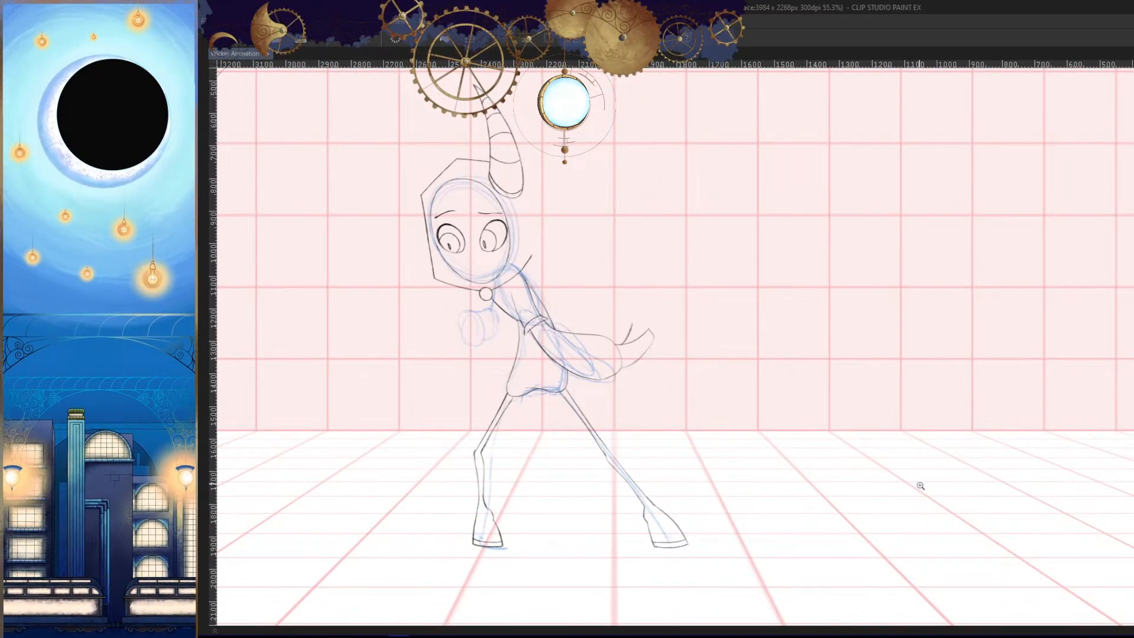
key(Left)
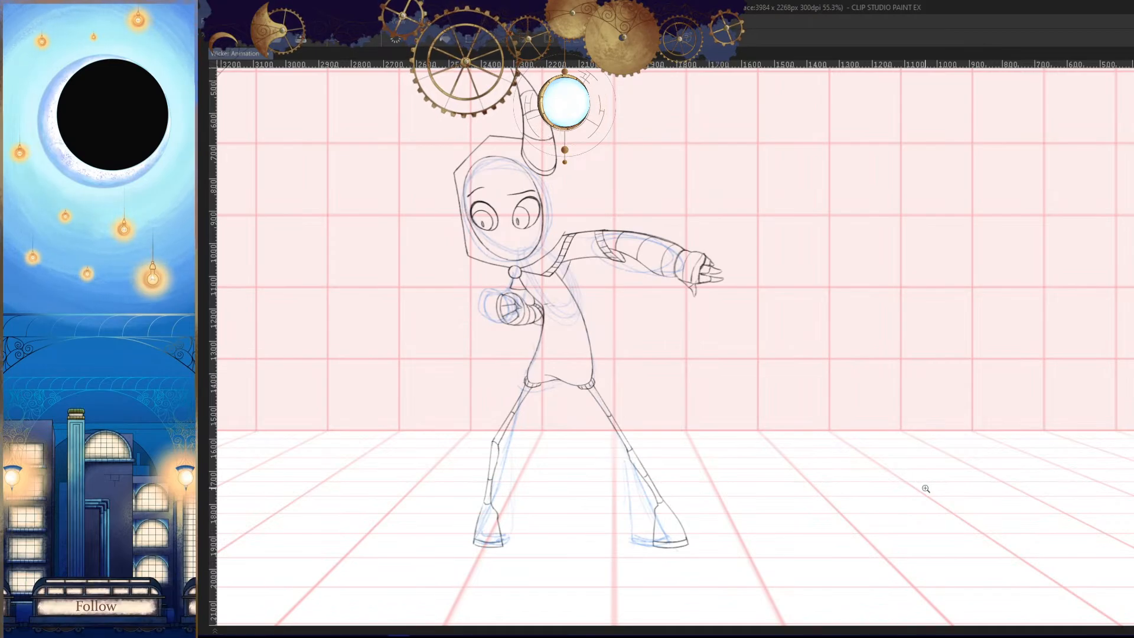
key(Right)
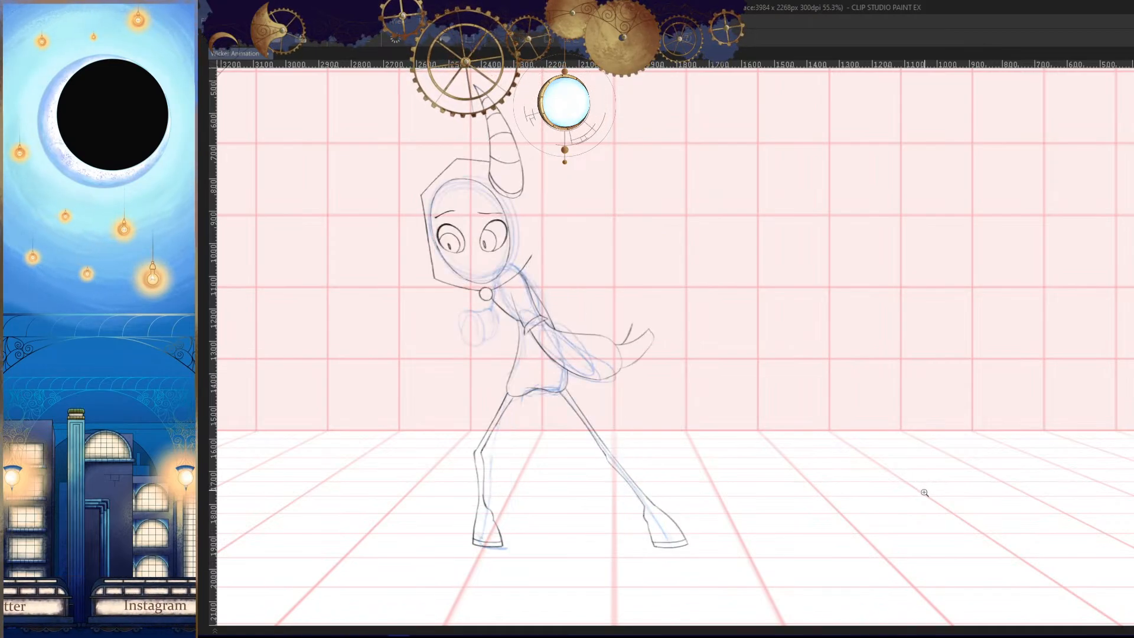
key(Left)
key(Right)
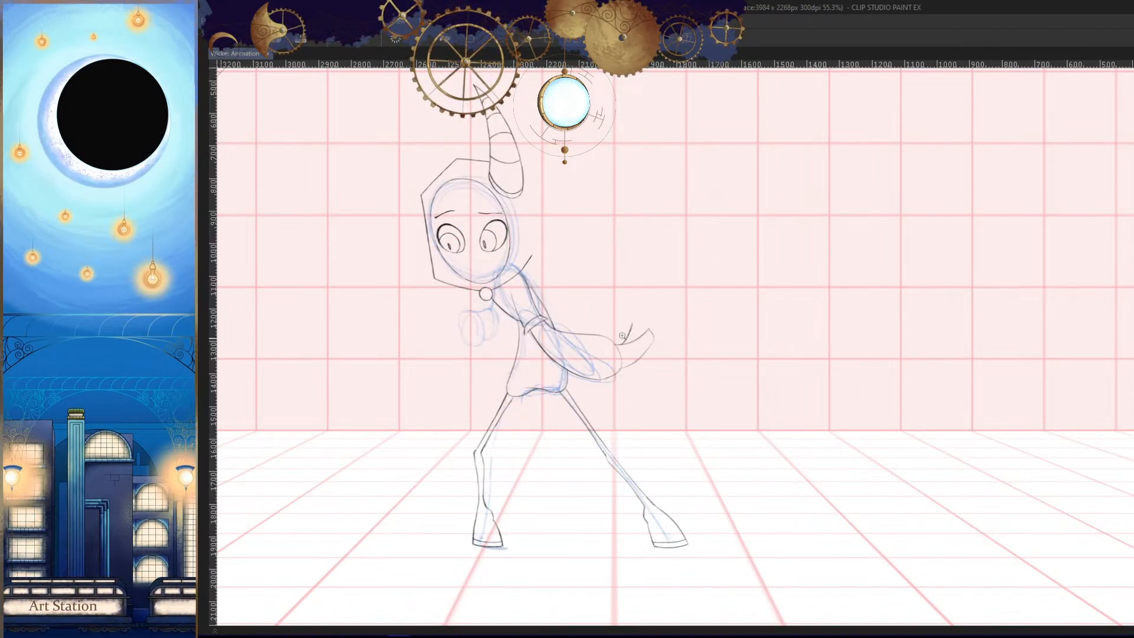
- Redraw the thumb's base as a short stroke rising from the trailing hand and cap it with a curved joint line
drag(622, 335, 716, 289)
drag(662, 338, 726, 369)
key(ctrl+z)
key(h)
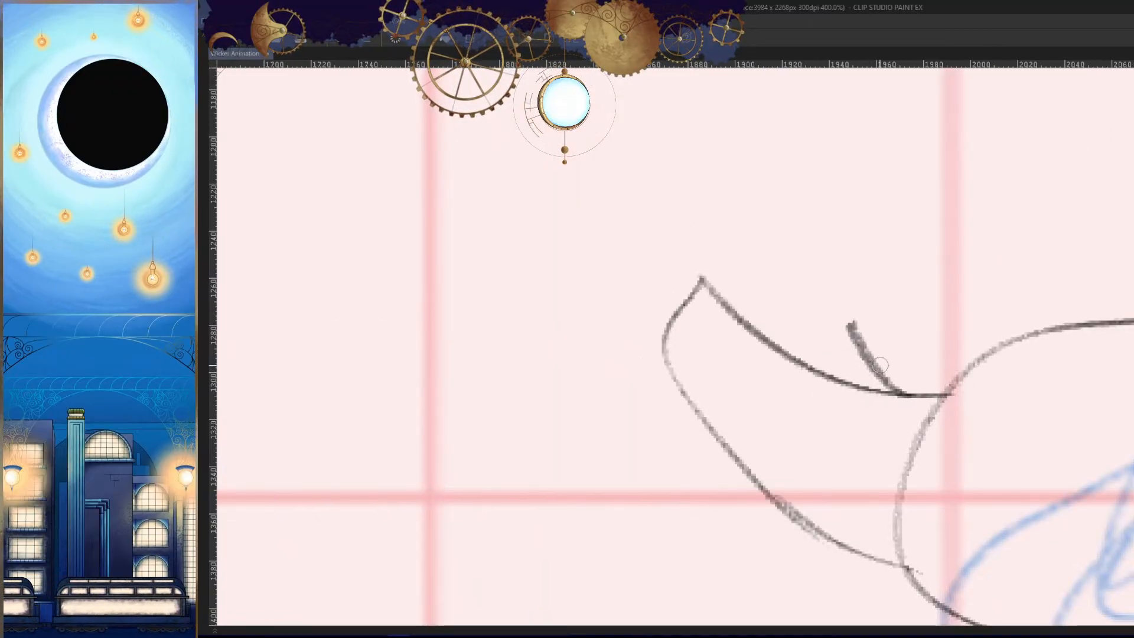
mouse_move(856, 347)
mouse_down()
mouse_move(866, 346)
mouse_move(758, 353)
mouse_up()
key(ctrl+z)
drag(851, 321, 771, 355)
key(h)
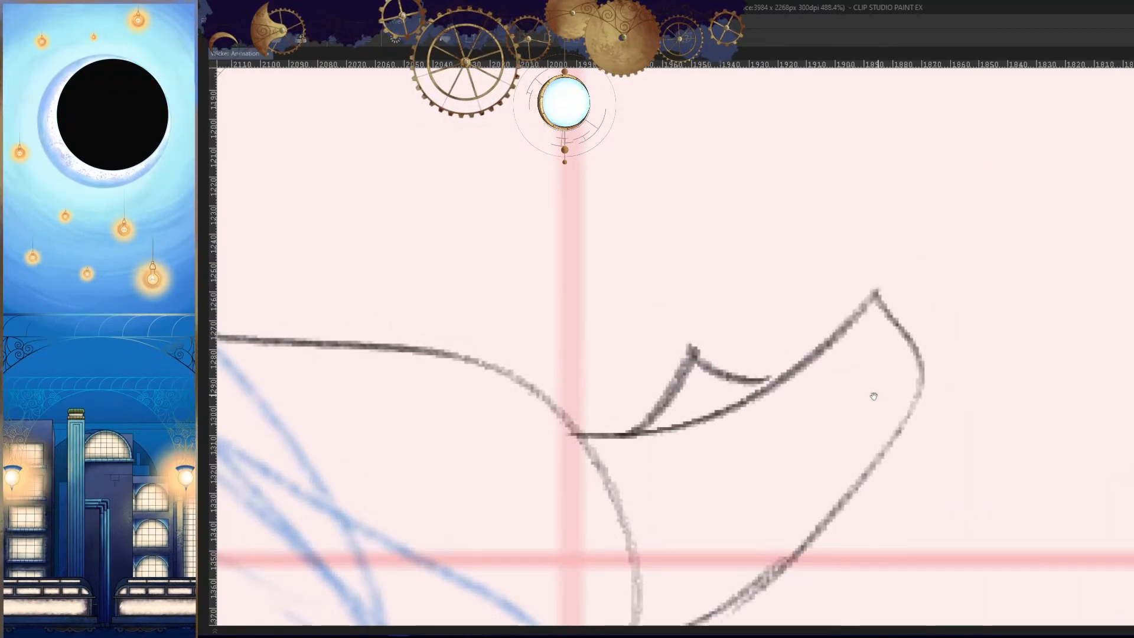
- Draw the thumb's pointed claw curving upward from the joint line, redoing its strokes until the shape closes
mouse_move(694, 353)
mouse_down()
mouse_move(722, 244)
mouse_move(743, 207)
mouse_move(720, 165)
mouse_move(716, 425)
mouse_move(765, 389)
mouse_up()
key(h)
key(ctrl+z)
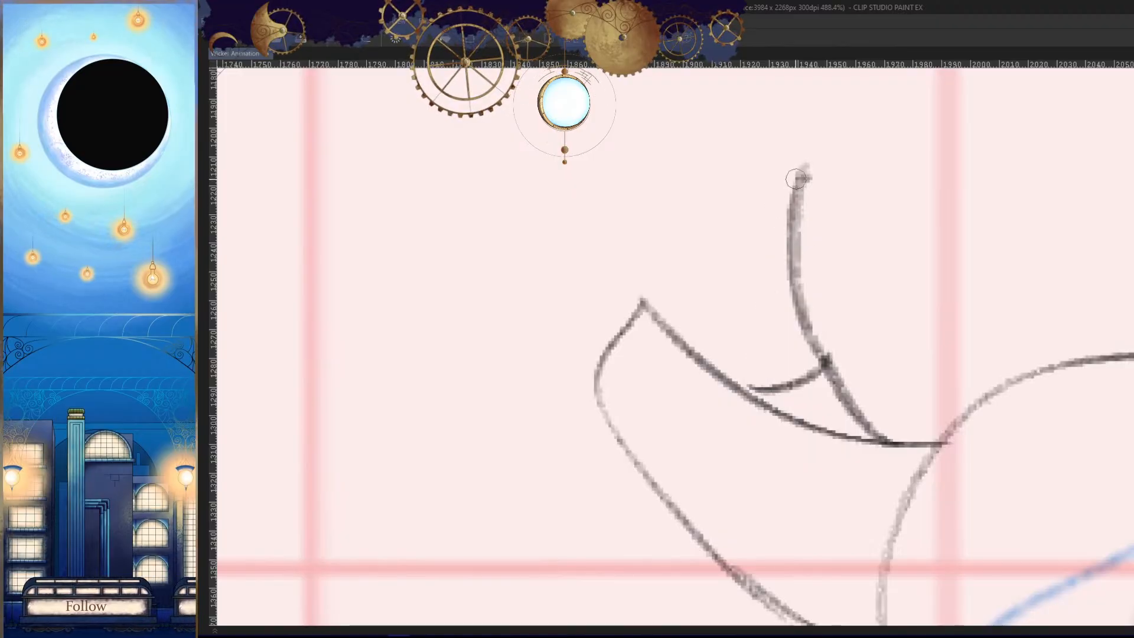
key(ctrl+z)
mouse_move(800, 177)
mouse_down()
mouse_move(753, 413)
mouse_move(771, 399)
mouse_up()
drag(790, 200, 766, 383)
key(h)
drag(874, 387, 768, 414)
key(h)
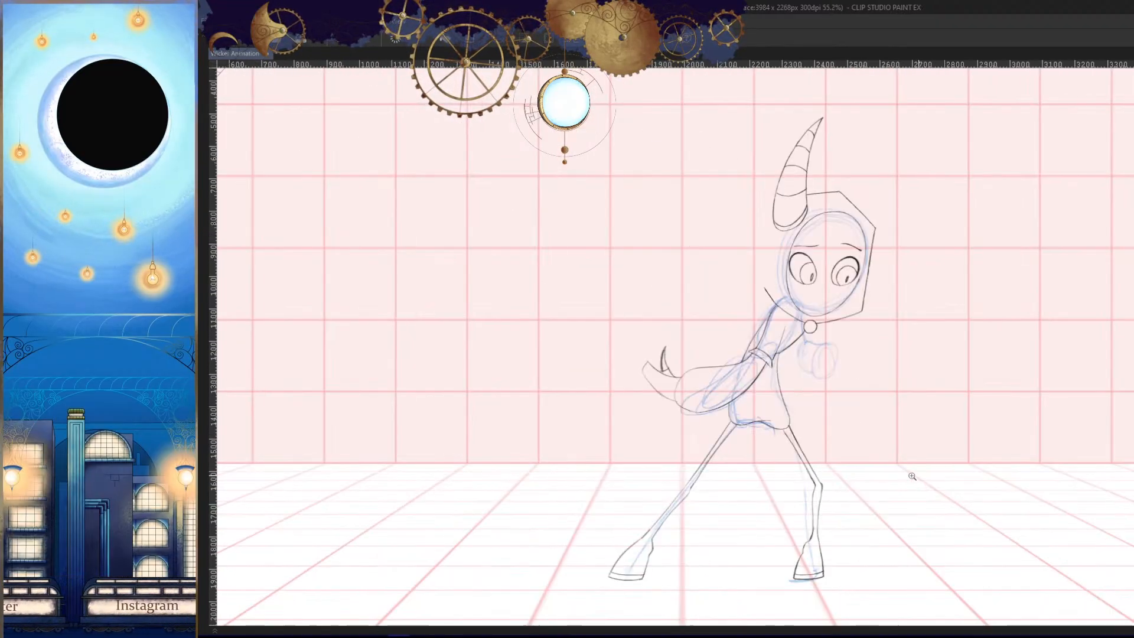
- Draw the outermost finger as a long tapered claw rising from the hand's end, with a short joint line across it
drag(602, 405, 773, 340)
key(h)
click(780, 335)
drag(825, 172, 799, 319)
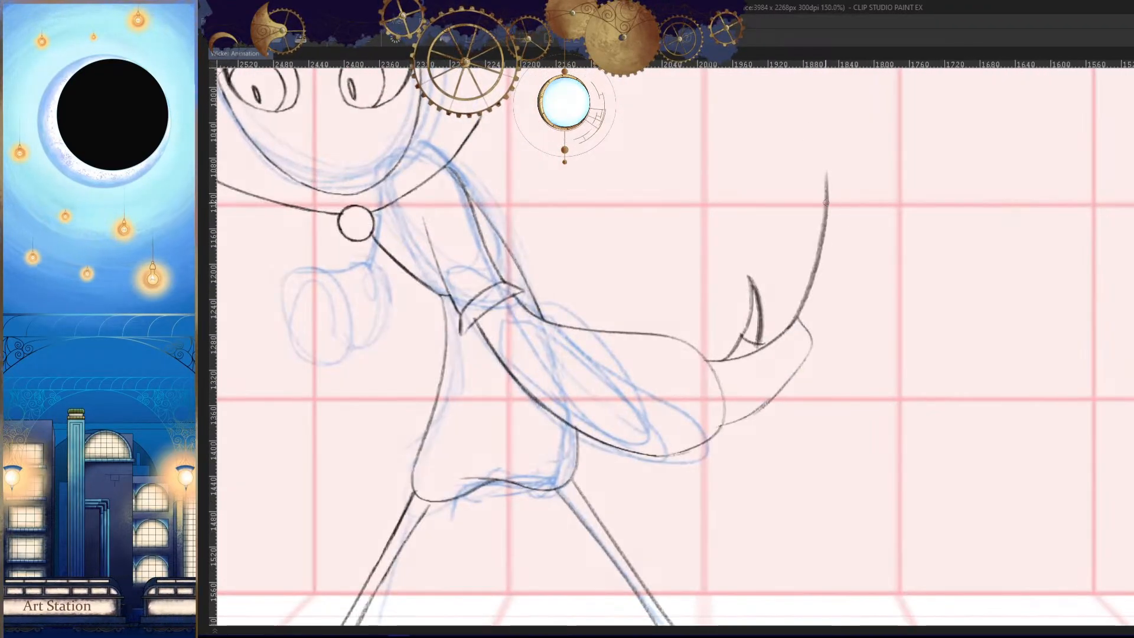
drag(826, 202, 814, 335)
key(h)
mouse_move(692, 274)
mouse_down()
mouse_move(747, 274)
mouse_move(707, 313)
mouse_up()
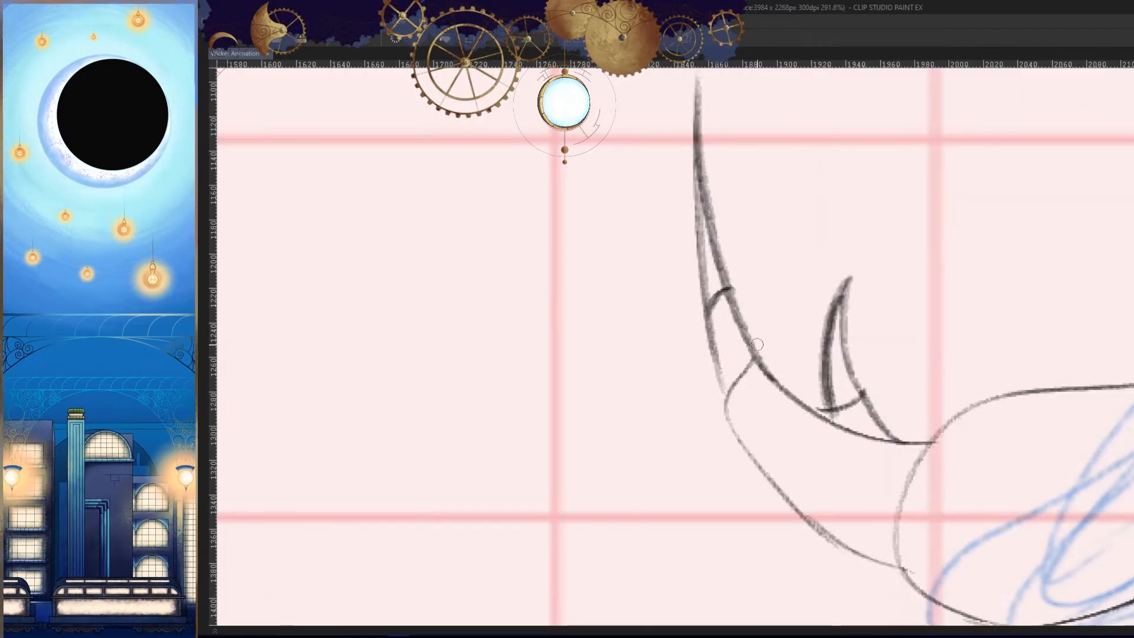
- Draw a second, slightly shorter clawed finger beside the outermost one, redoing strokes that miss the shape
key(h)
mouse_move(756, 342)
mouse_down()
mouse_move(732, 131)
mouse_move(762, 361)
mouse_up()
key(ctrl+z)
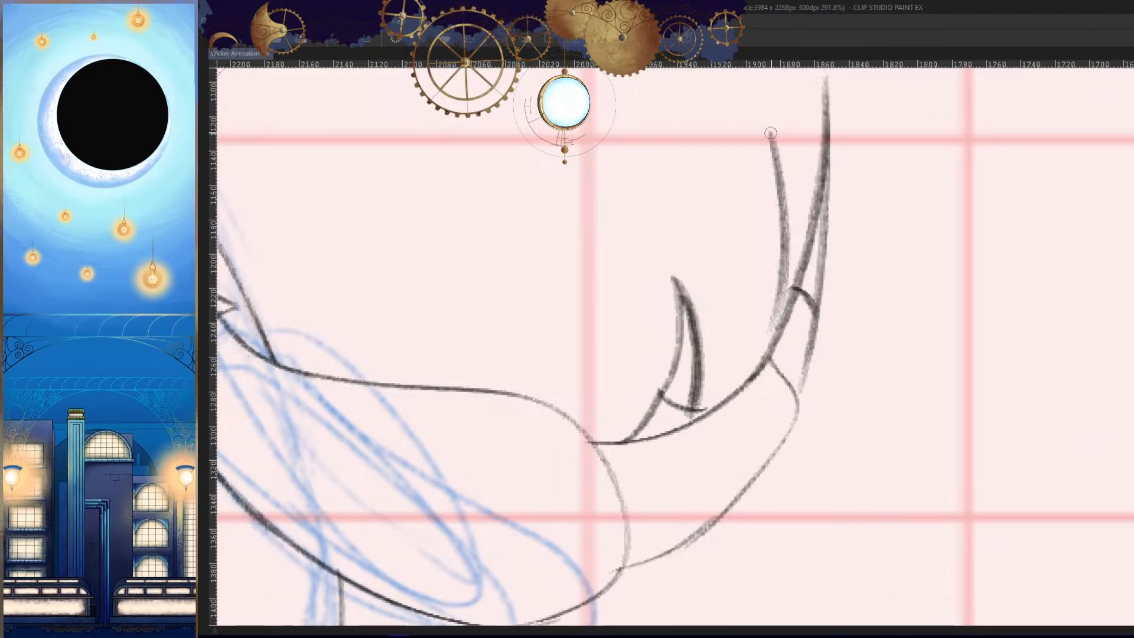
drag(772, 131, 796, 260)
key(ctrl+z)
key(h)
drag(816, 333, 831, 355)
key(ctrl+z)
scroll(763, 197, up, 2)
mouse_move(769, 139)
mouse_down()
mouse_move(746, 171)
mouse_move(728, 310)
mouse_up()
key(h)
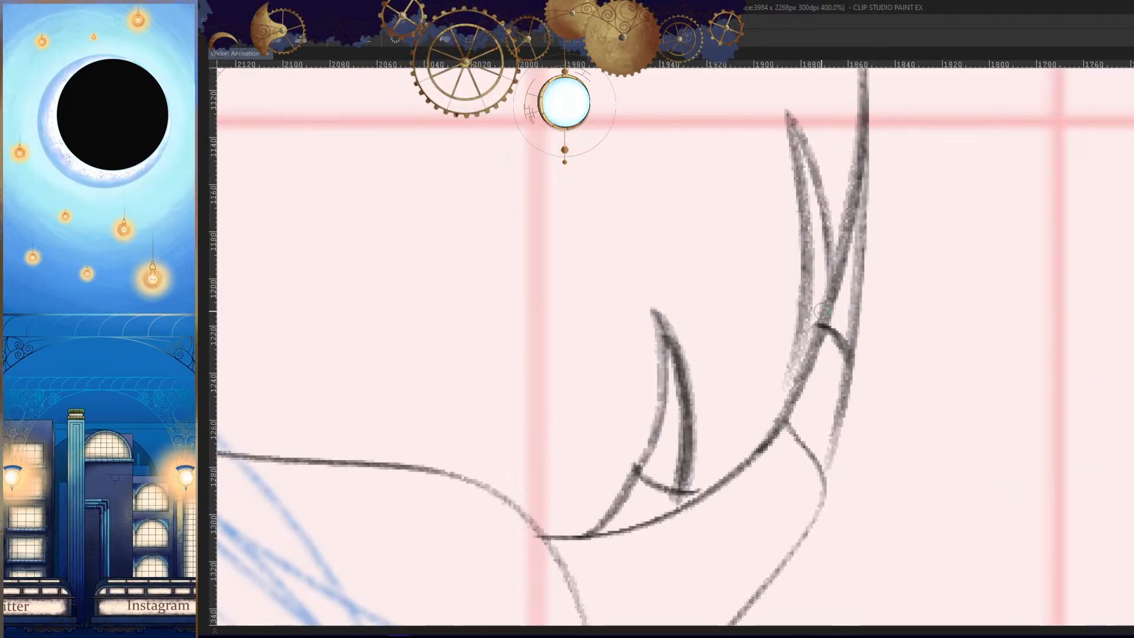
- Add a third, shorter clawed finger between the thumb and the second finger
key(h)
mouse_move(809, 191)
mouse_down()
mouse_move(758, 359)
mouse_move(829, 184)
mouse_move(810, 472)
mouse_up()
key(ctrl+z)
scroll(767, 332, down, 7)
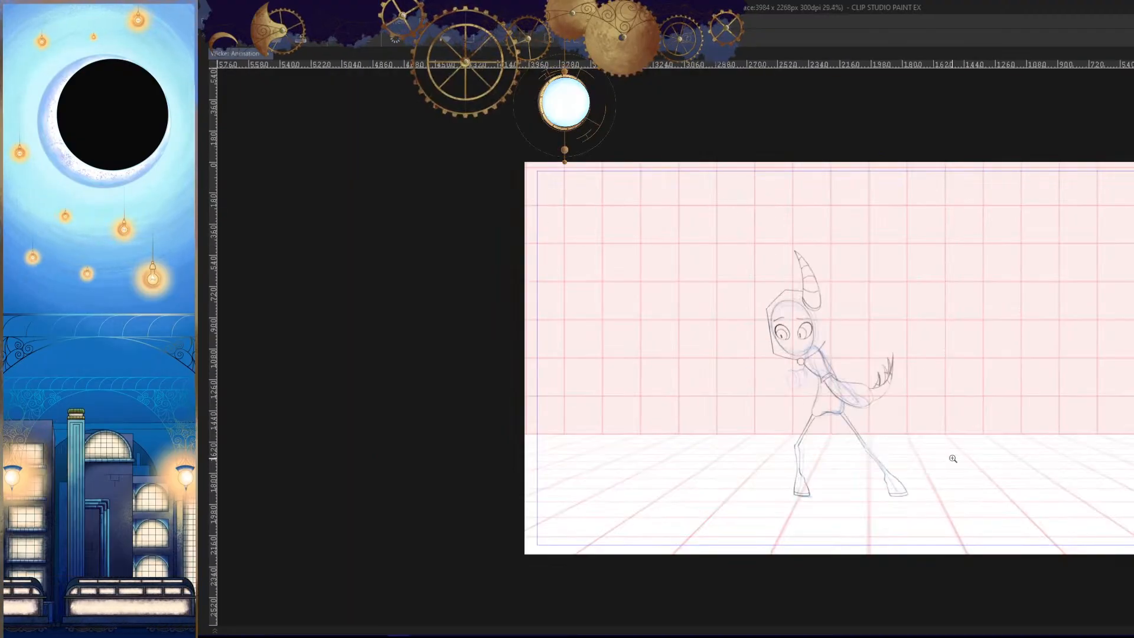
- Compare the character's pose and trailing arm with the neighbouring drawings in both normal and mirrored view
key(Left)
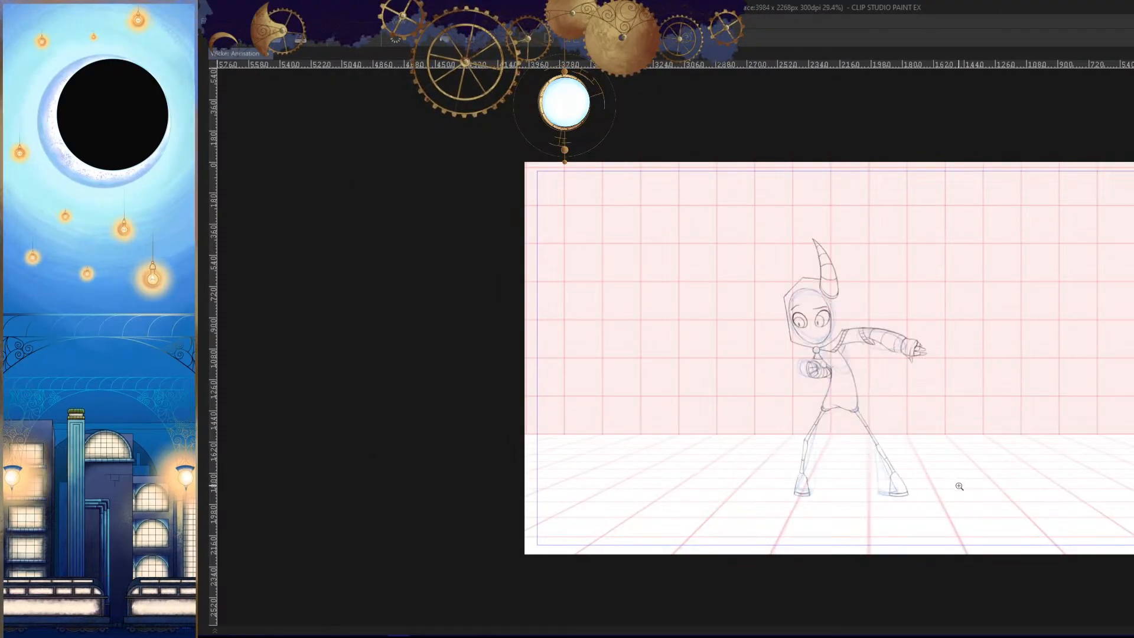
key(Right)
key(h)
drag(960, 448, 984, 398)
key(Right)
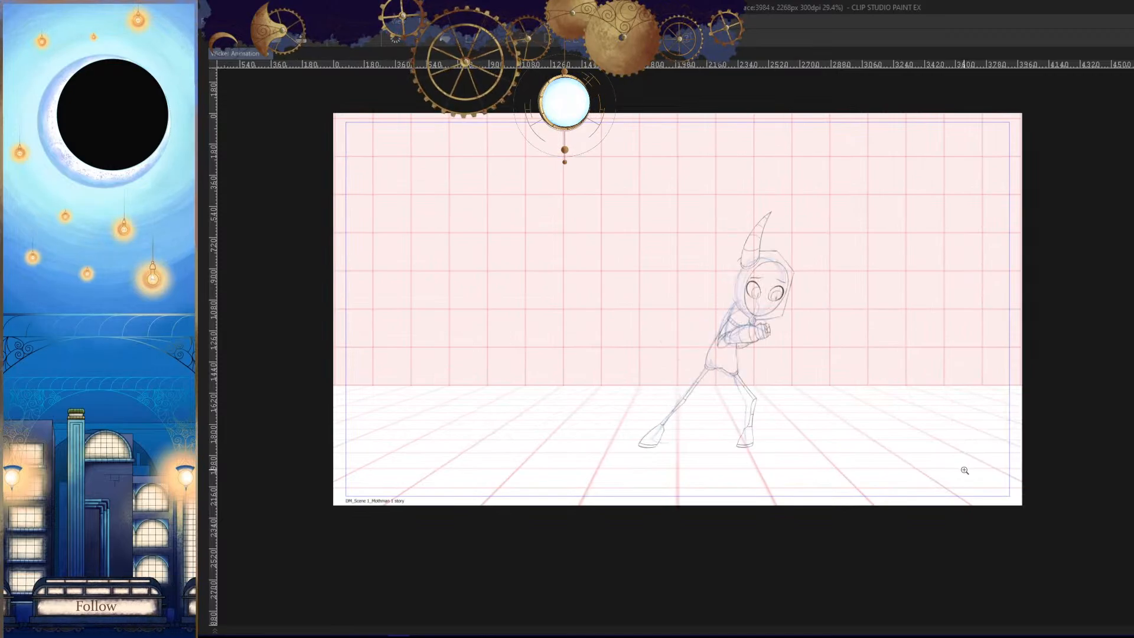
key(Right)
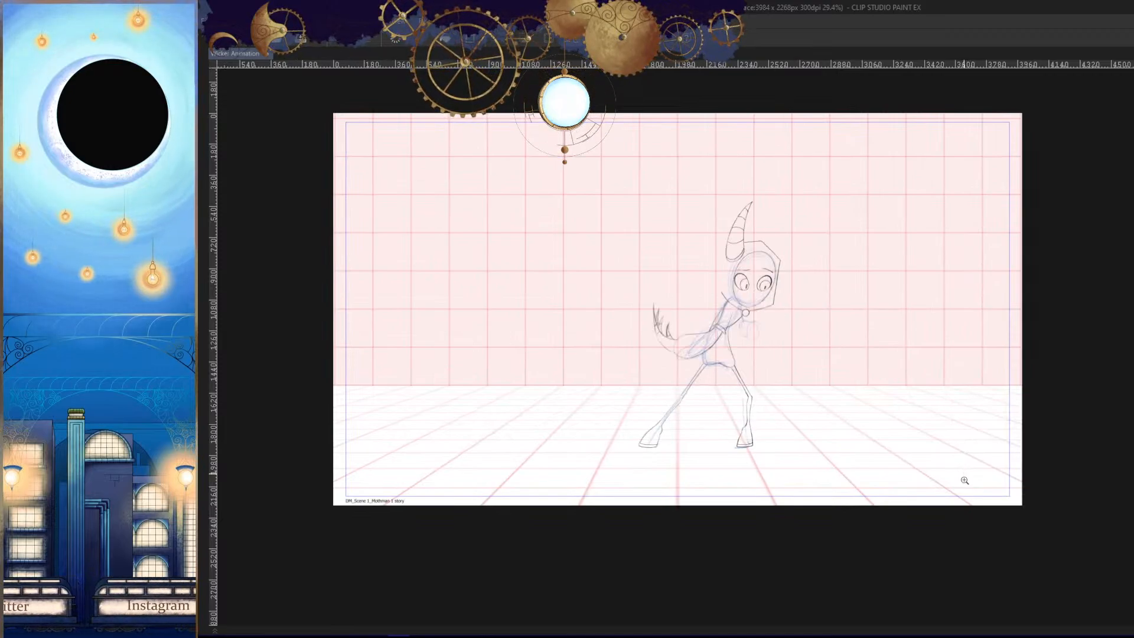
key(Left)
key(Right)
- Clean up the elbow cuff's lower tip and the join between the cuff and the forearm sleeve's underside
drag(906, 447, 951, 403)
mouse_move(776, 300)
mouse_down()
mouse_move(858, 341)
mouse_move(866, 284)
mouse_move(876, 413)
mouse_move(867, 448)
mouse_up()
key(h)
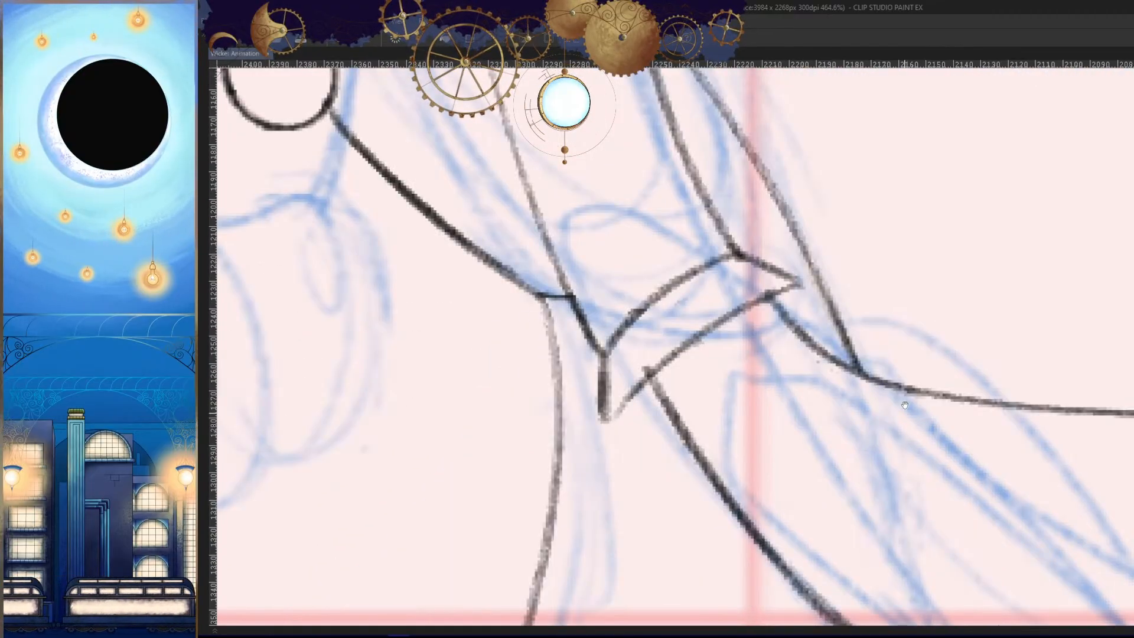
key(h)
drag(905, 406, 934, 370)
drag(717, 269, 747, 271)
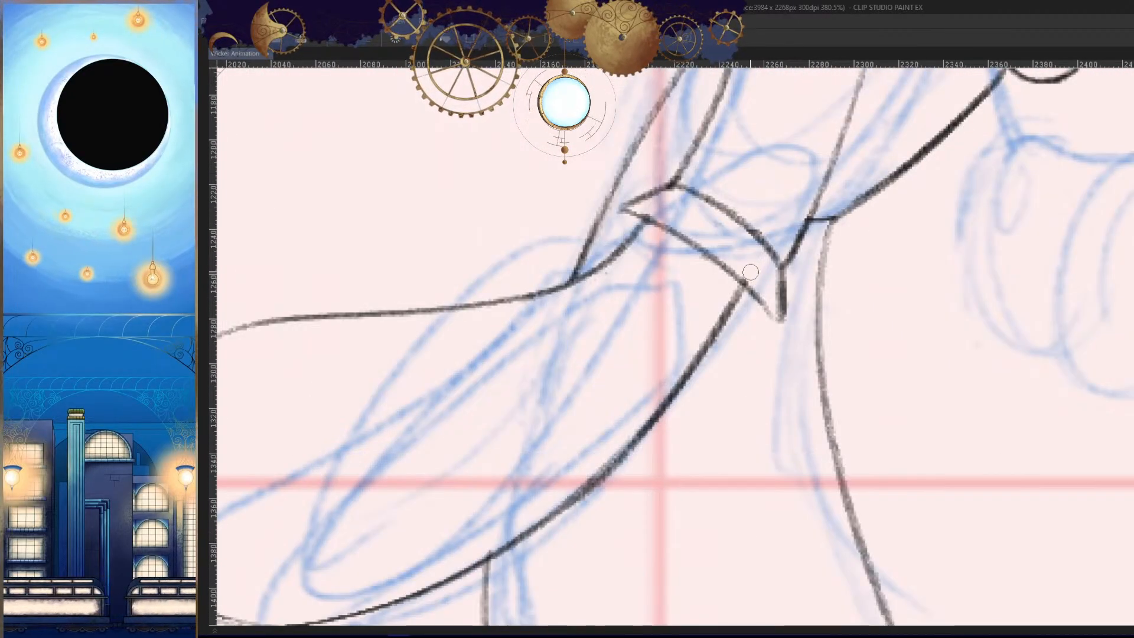
drag(782, 326, 706, 343)
drag(636, 399, 684, 390)
- Darken and thicken the forearm sleeve's rounded wrist end and its curve into the underside
key(h)
- Draw a curved band across the forearm sleeve near its wrist end, redoing the stroke so it stops at the underside
key(h)
drag(625, 332, 716, 305)
drag(761, 138, 728, 451)
drag(700, 400, 903, 465)
mouse_move(815, 103)
mouse_down()
mouse_move(710, 159)
mouse_move(672, 234)
mouse_up()
key(h)
drag(872, 340, 793, 348)
key(h)
drag(715, 315, 773, 304)
drag(687, 222, 680, 500)
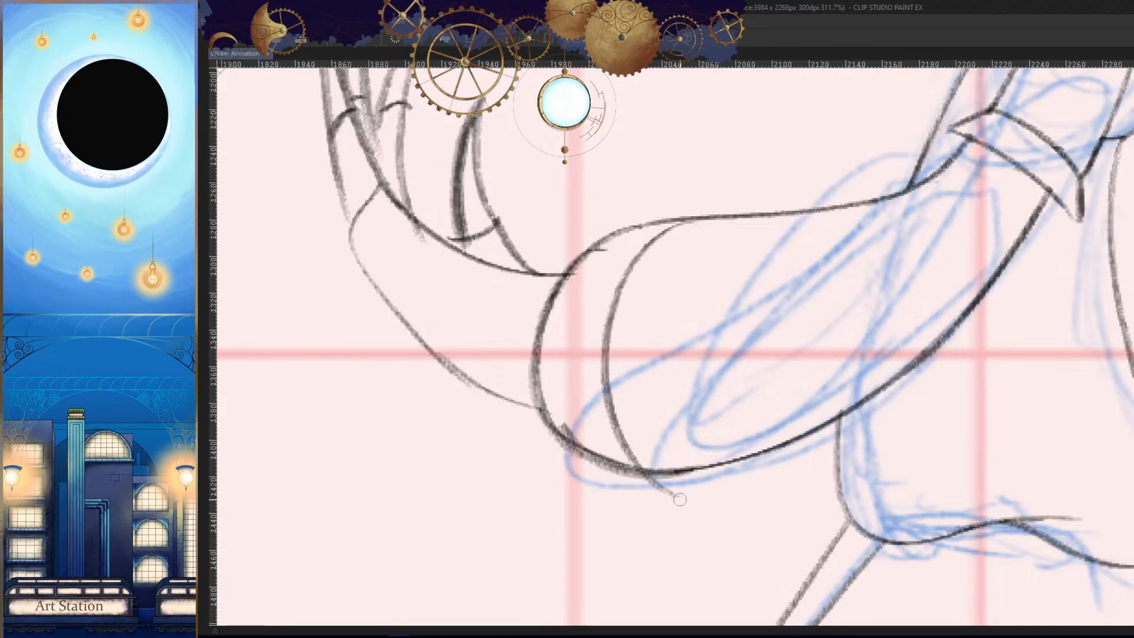
key(ctrl+z)
drag(676, 223, 656, 475)
- Add two more curved bands across the forearm sleeve, one mid-forearm and one near the elbow cuff
mouse_move(799, 214)
mouse_down()
mouse_move(850, 414)
mouse_move(820, 407)
mouse_up()
key(ctrl+z)
key(ctrl+z)
drag(808, 214, 828, 422)
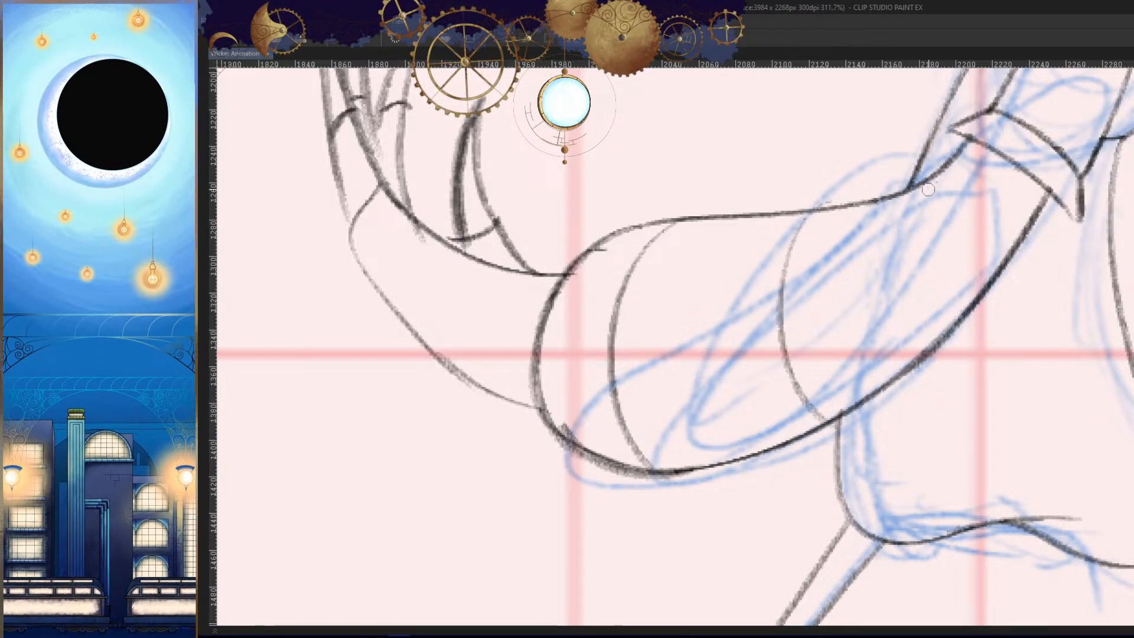
key(ctrl+z)
mouse_move(922, 189)
mouse_down()
mouse_move(985, 292)
mouse_move(921, 342)
mouse_up()
key(h)
- Thicken and clean the trailing hand's underside line from the finger end down to the sleeve's rounded end
key(h)
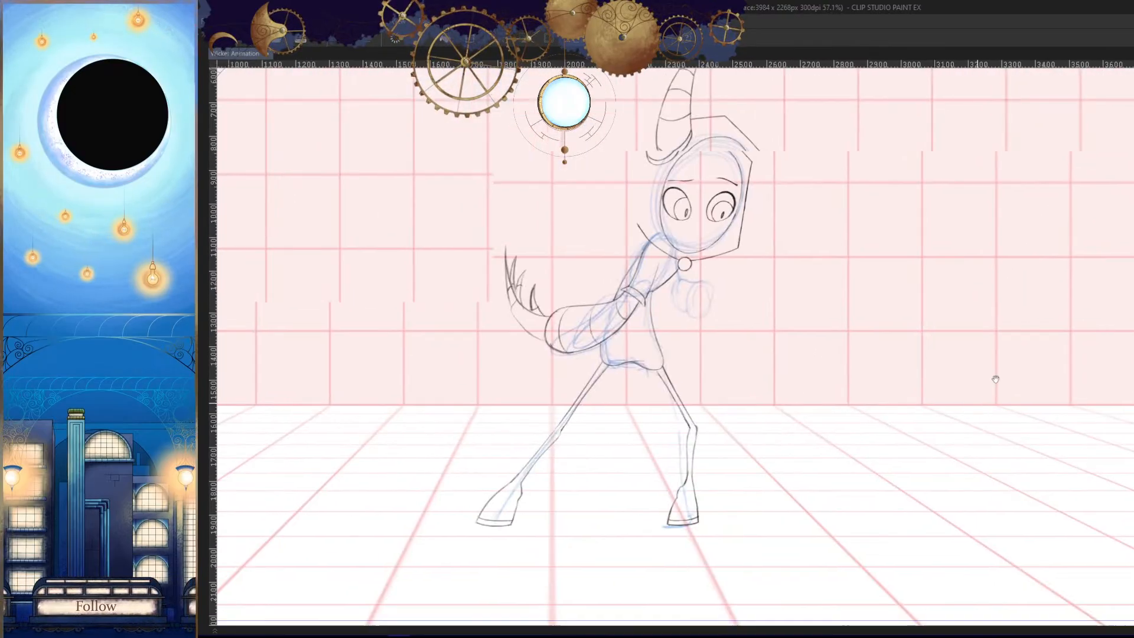
drag(554, 326, 662, 254)
drag(662, 254, 659, 184)
key(h)
drag(627, 266, 894, 298)
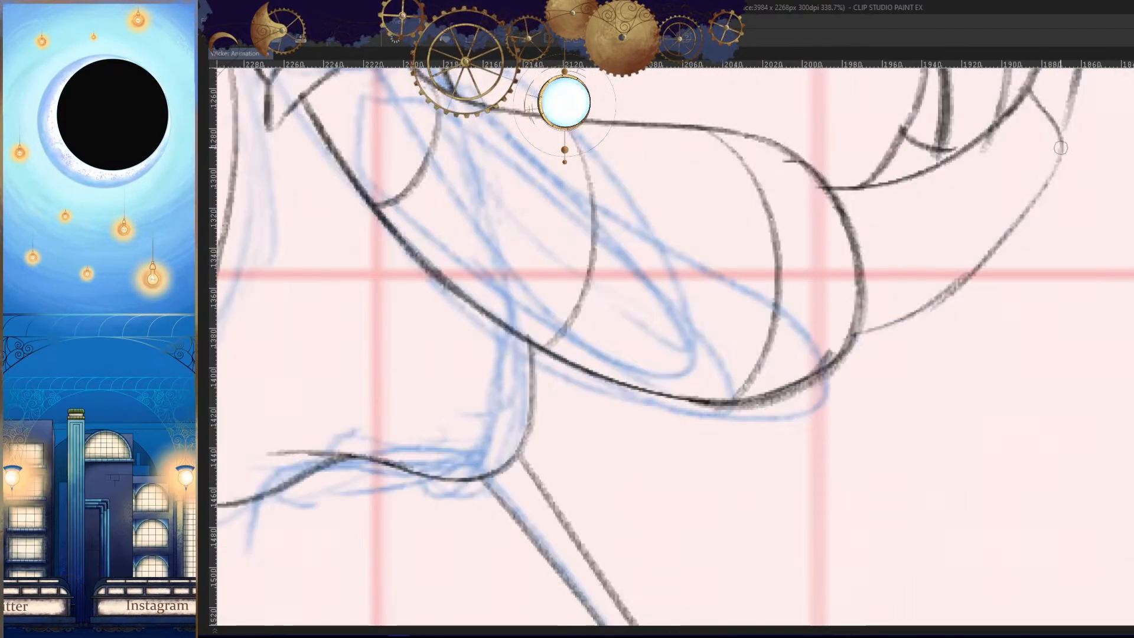
drag(1061, 148, 922, 316)
drag(996, 186, 905, 270)
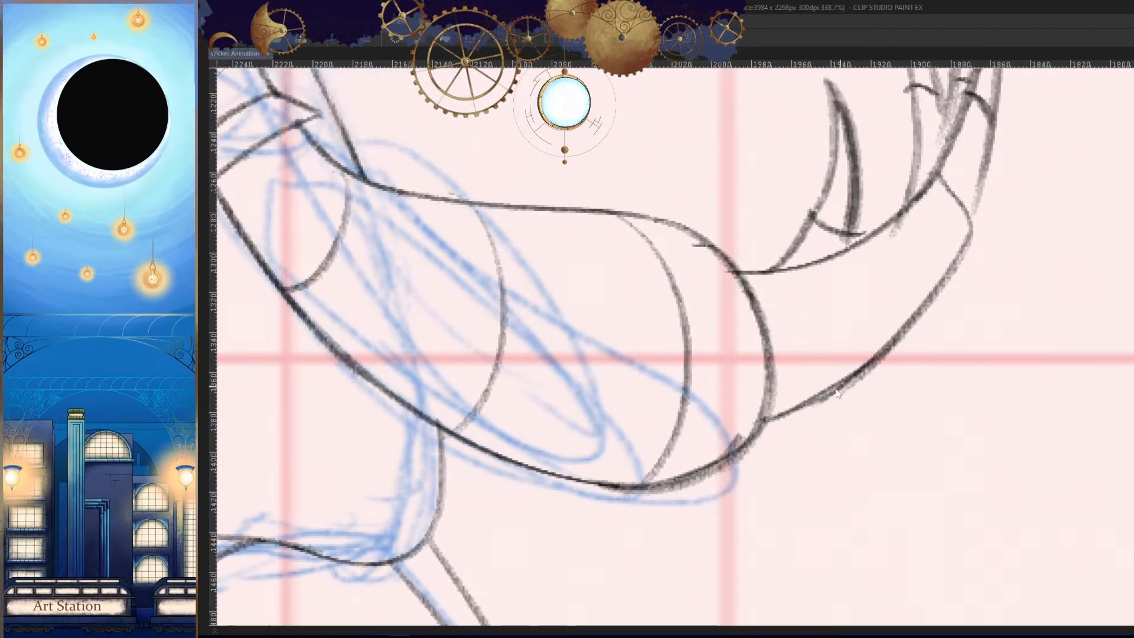
drag(827, 396, 895, 384)
drag(887, 354, 704, 446)
key(h)
drag(983, 348, 864, 404)
key(h)
drag(639, 264, 860, 321)
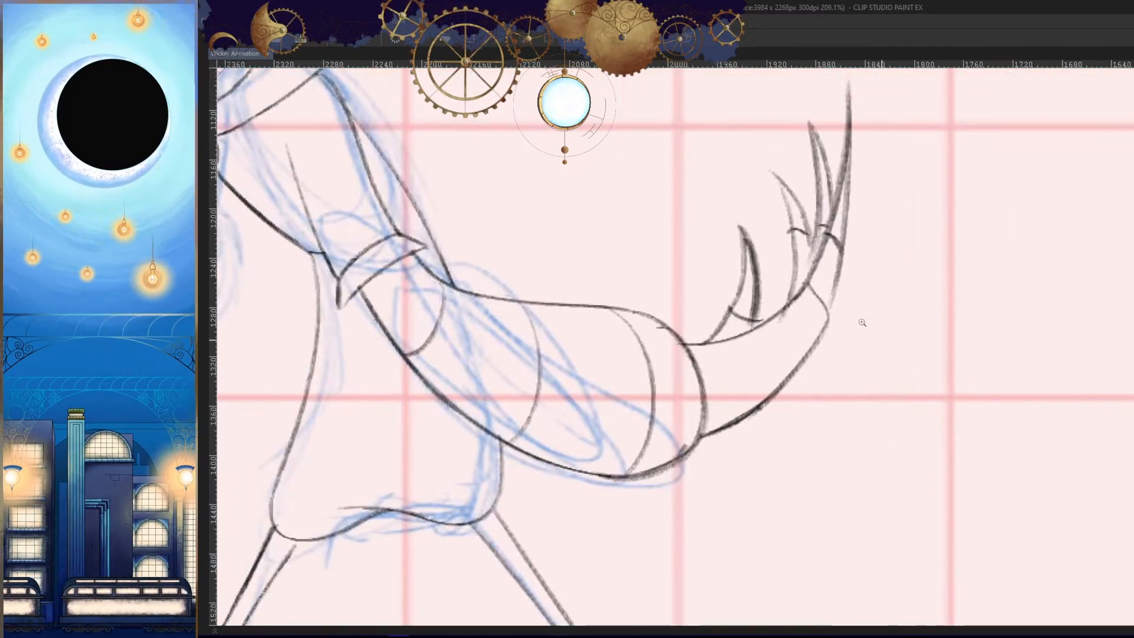
- Thicken the hand's edge at the base of the fingers and join the thumb claw's inner edge to the hand's upper line
key(h)
drag(756, 313, 892, 350)
key(h)
drag(843, 411, 878, 383)
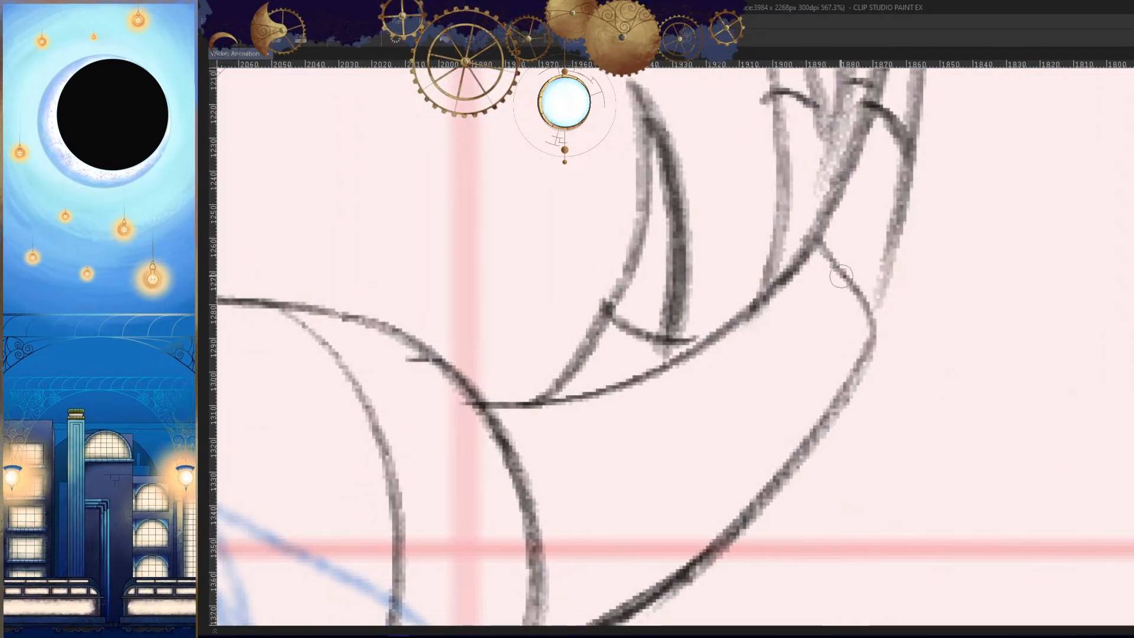
drag(797, 265, 821, 251)
key(h)
drag(746, 395, 828, 356)
drag(794, 214, 730, 308)
drag(696, 203, 736, 279)
key(h)
drag(827, 177, 877, 319)
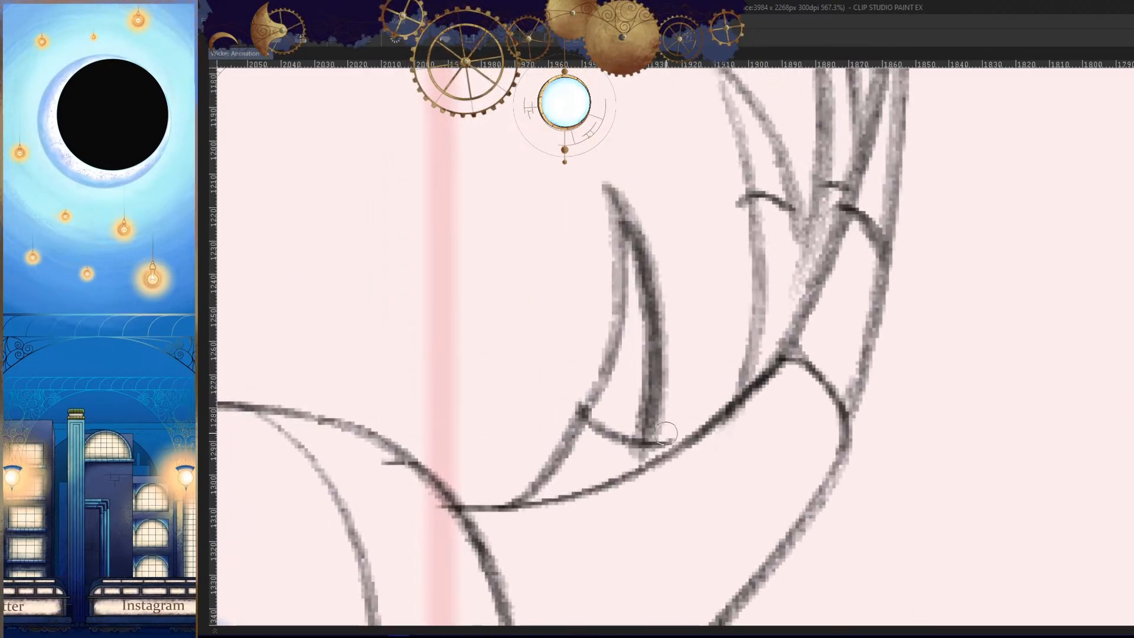
mouse_move(666, 433)
mouse_down()
mouse_move(670, 445)
mouse_move(645, 462)
mouse_up()
key(h)
mouse_move(862, 364)
mouse_down()
mouse_move(848, 375)
mouse_move(948, 335)
mouse_up()
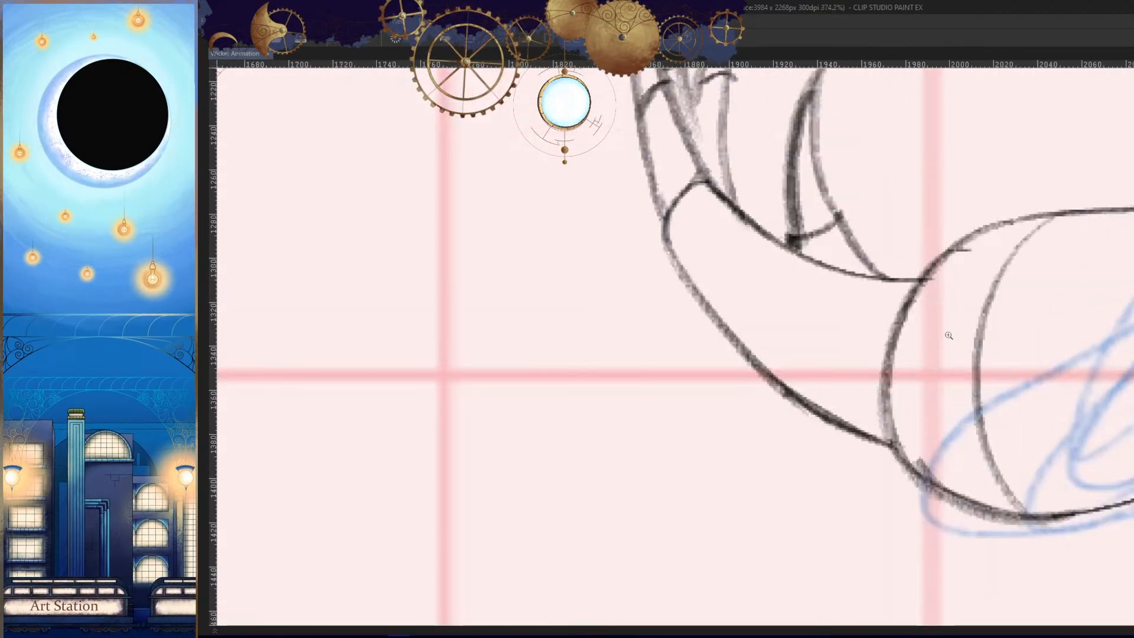
- Draw two curved bands across the trailing hand between the sleeve end and the finger bases, redoing the first one
drag(1071, 296, 878, 300)
mouse_move(806, 329)
mouse_down()
mouse_move(709, 341)
mouse_move(826, 330)
mouse_up()
mouse_move(755, 259)
mouse_down()
mouse_move(700, 410)
mouse_move(725, 264)
mouse_move(668, 434)
mouse_up()
key(ctrl+z)
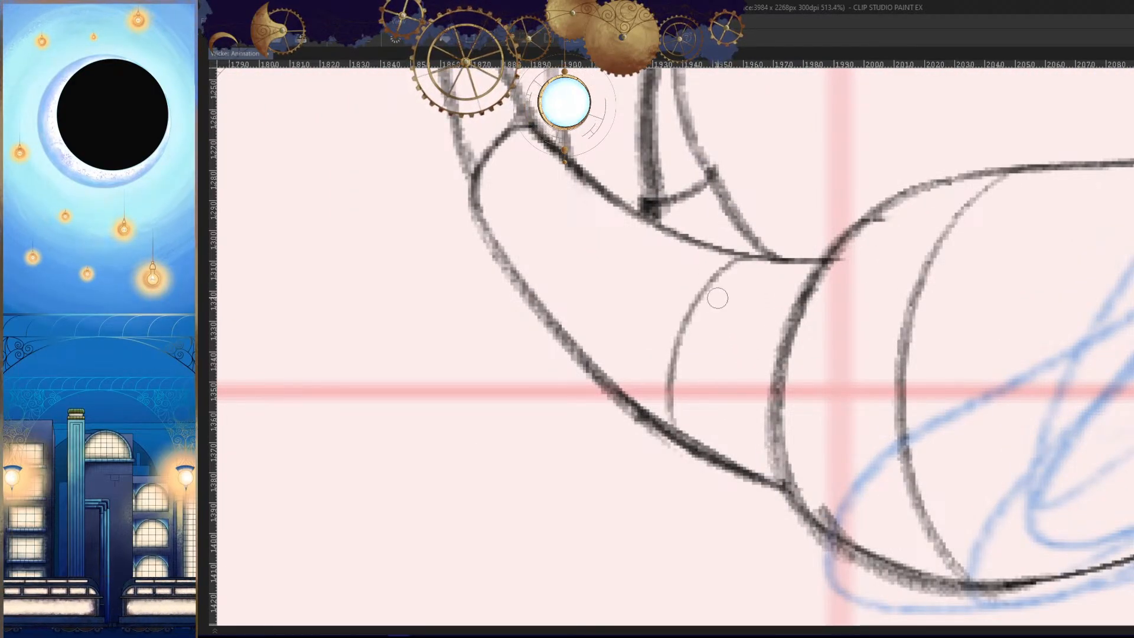
drag(715, 298, 667, 434)
drag(615, 197, 540, 316)
drag(576, 228, 542, 326)
drag(694, 369, 497, 378)
key(h)
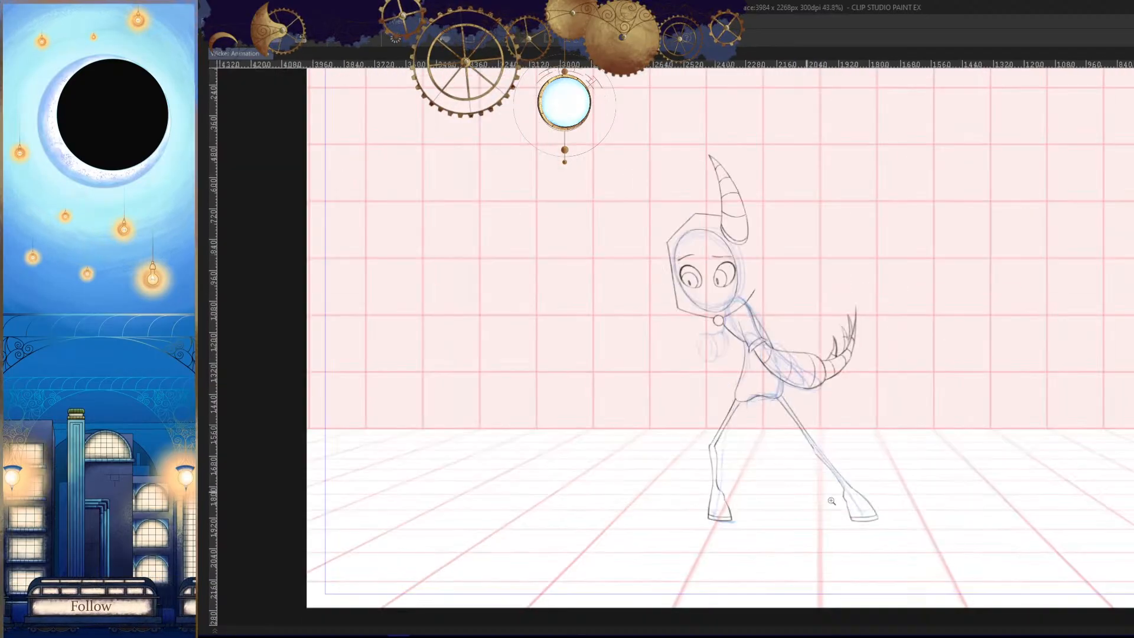
- Darken the upper arm's outer line at the shoulder so it joins the hood's lower edge
key(h)
drag(831, 498, 851, 413)
drag(817, 336, 915, 317)
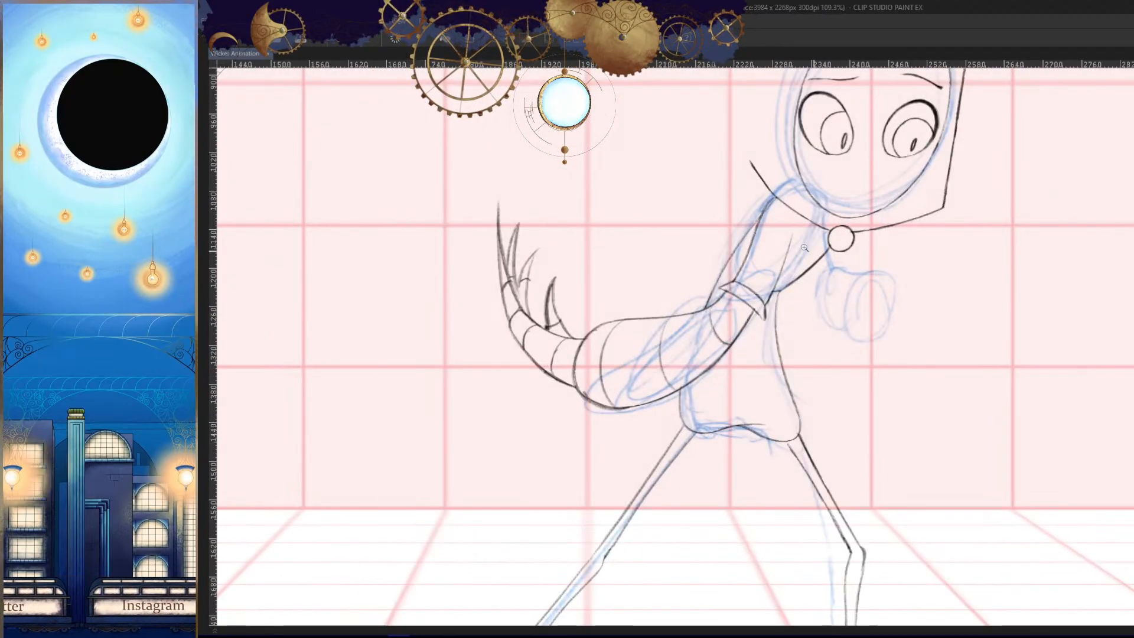
drag(851, 231, 907, 248)
key(h)
drag(846, 179, 945, 189)
key(h)
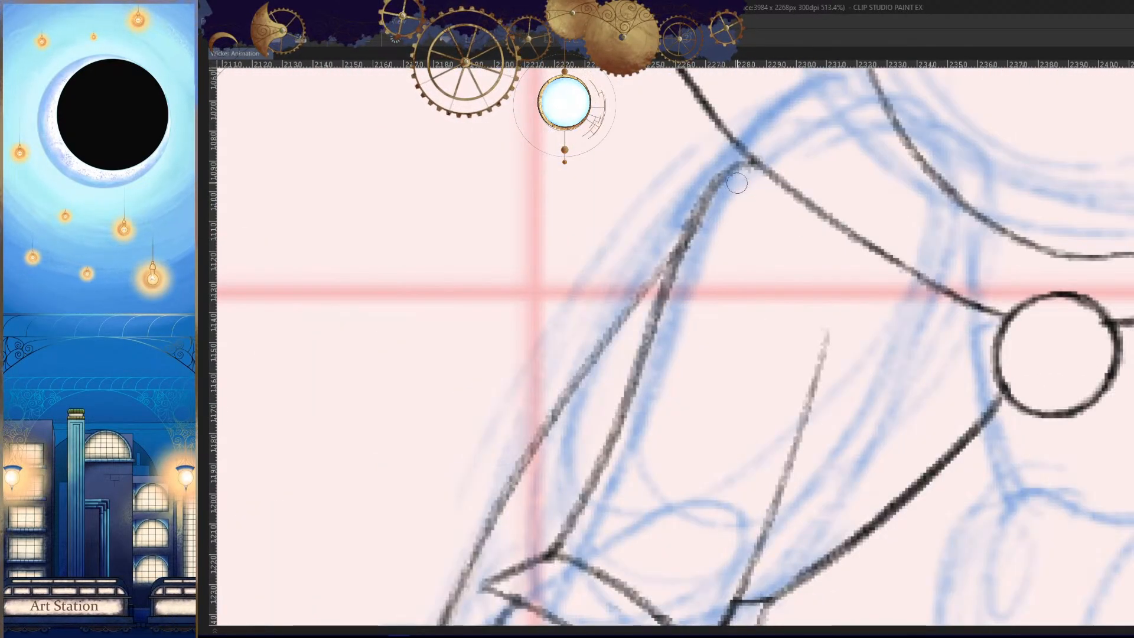
drag(750, 158, 689, 243)
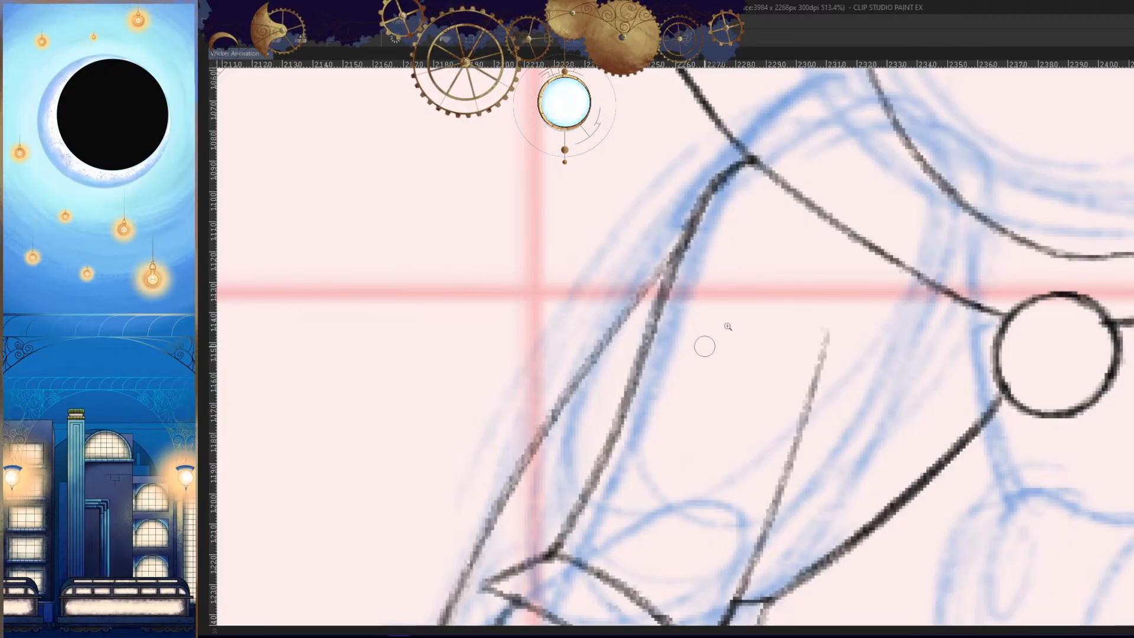
drag(767, 265, 632, 277)
key(h)
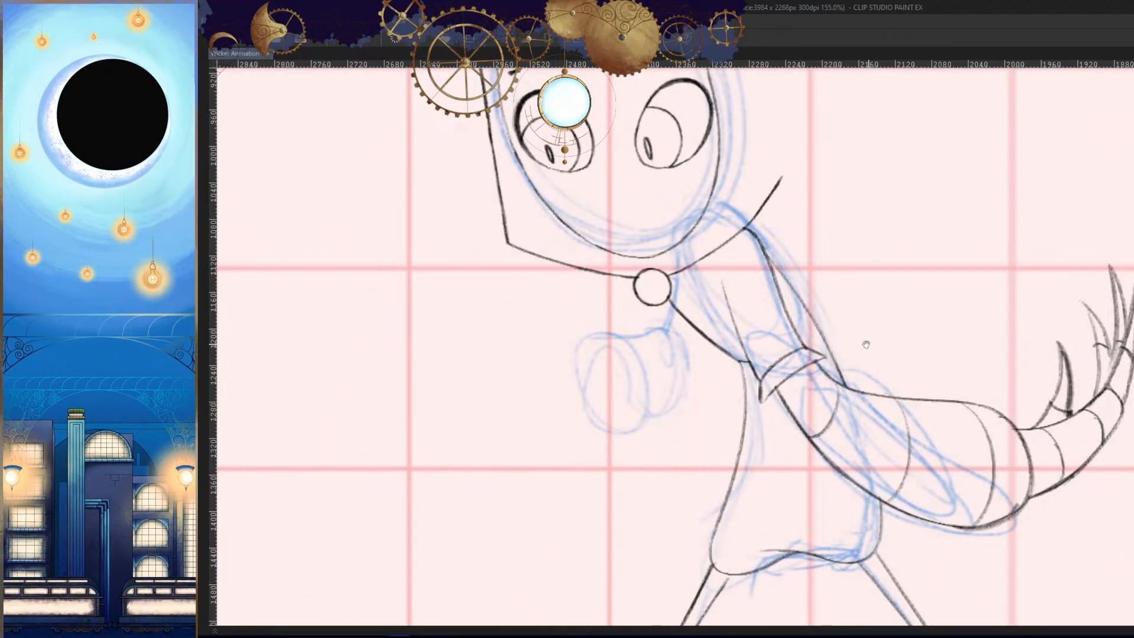
drag(866, 344, 854, 343)
drag(786, 327, 851, 349)
drag(788, 412, 745, 435)
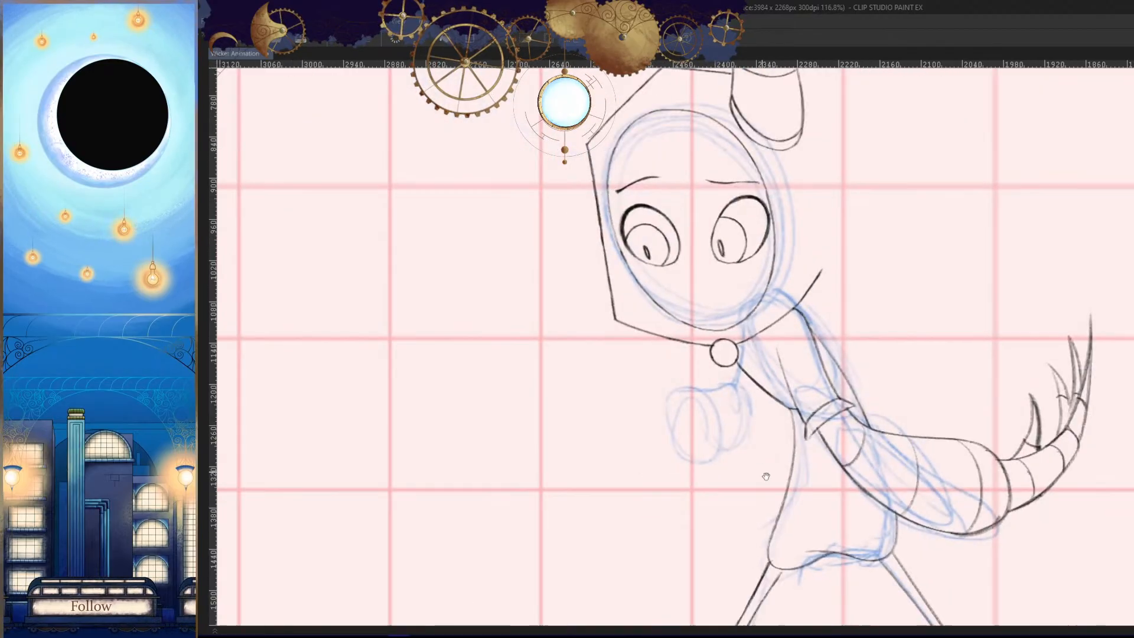
- Draw the fist's outer curved edge over the rough sketch in front of the body
drag(769, 478, 810, 384)
key(comma)
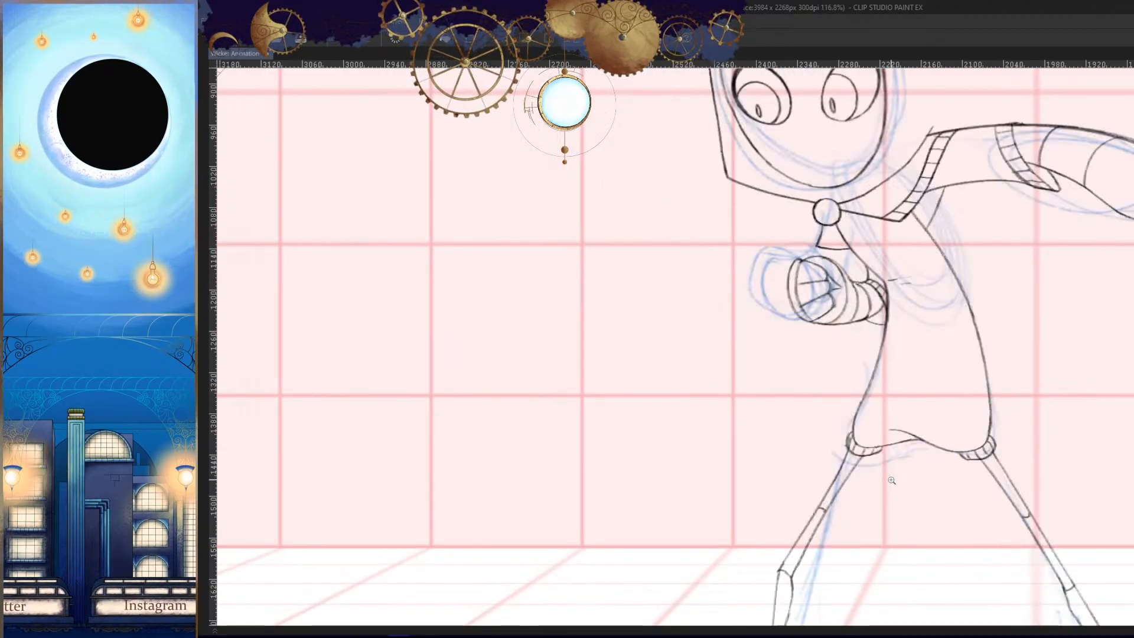
key(period)
drag(751, 338, 767, 340)
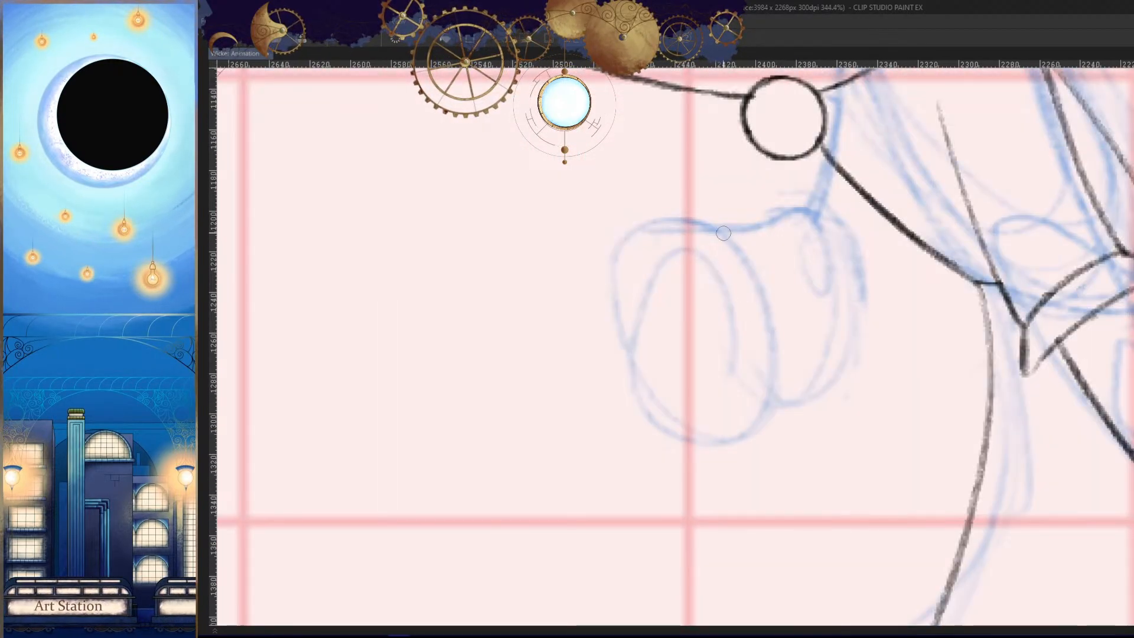
drag(720, 233, 712, 412)
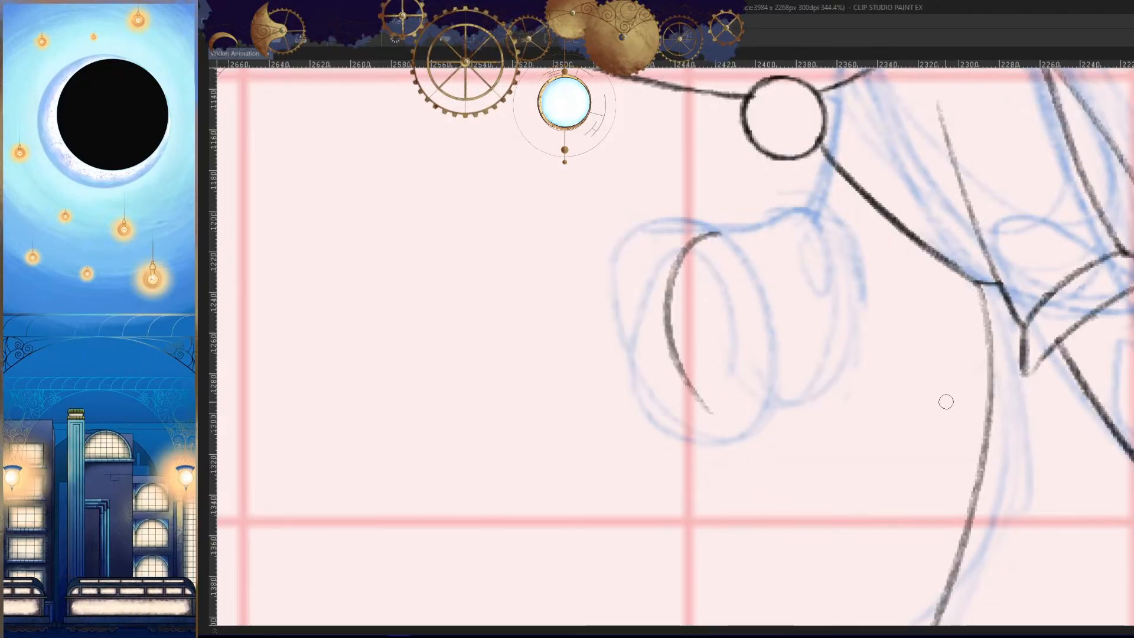
- Hide the Untitled_Artwork rough sketch so only the line drawings are shown
key(comma)
key(period)
key(Tab)
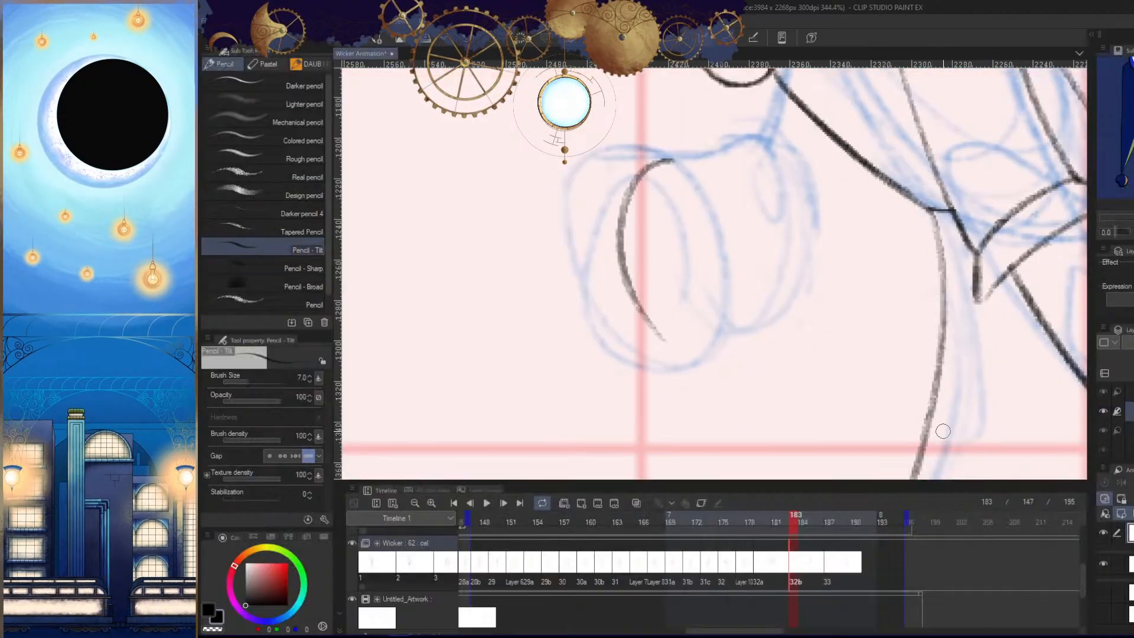
click(352, 599)
key(slash)
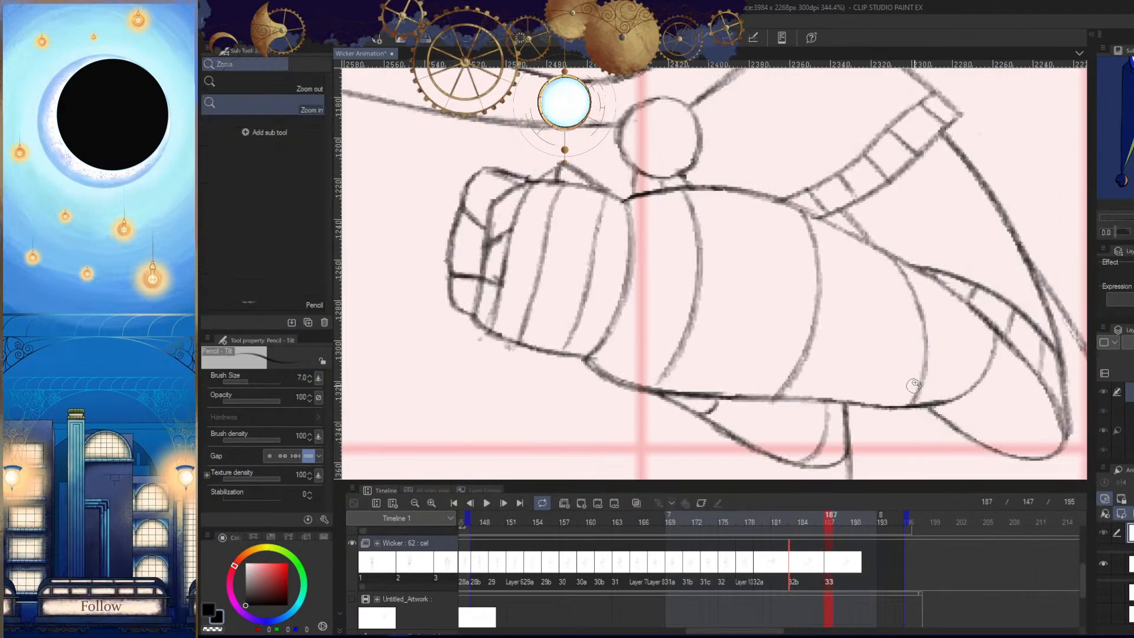
key(Tab)
mouse_move(914, 385)
mouse_down()
mouse_move(906, 416)
mouse_move(921, 382)
mouse_move(828, 370)
mouse_up()
- Draw a second, inner curve beside the fist's outer edge to form a narrow crescent, comparing the neighbouring drawings
key(comma)
key(comma)
key(period)
key(period)
- Compare the trailing-arm pose with the neighbouring drawings to judge the front fist's placement
key(period)
mouse_move(793, 244)
mouse_down()
mouse_move(782, 453)
mouse_move(751, 271)
mouse_move(780, 472)
mouse_up()
key(ctrl+z)
key(h)
key(slash)
drag(903, 393, 873, 397)
key(comma)
key(period)
key(comma)
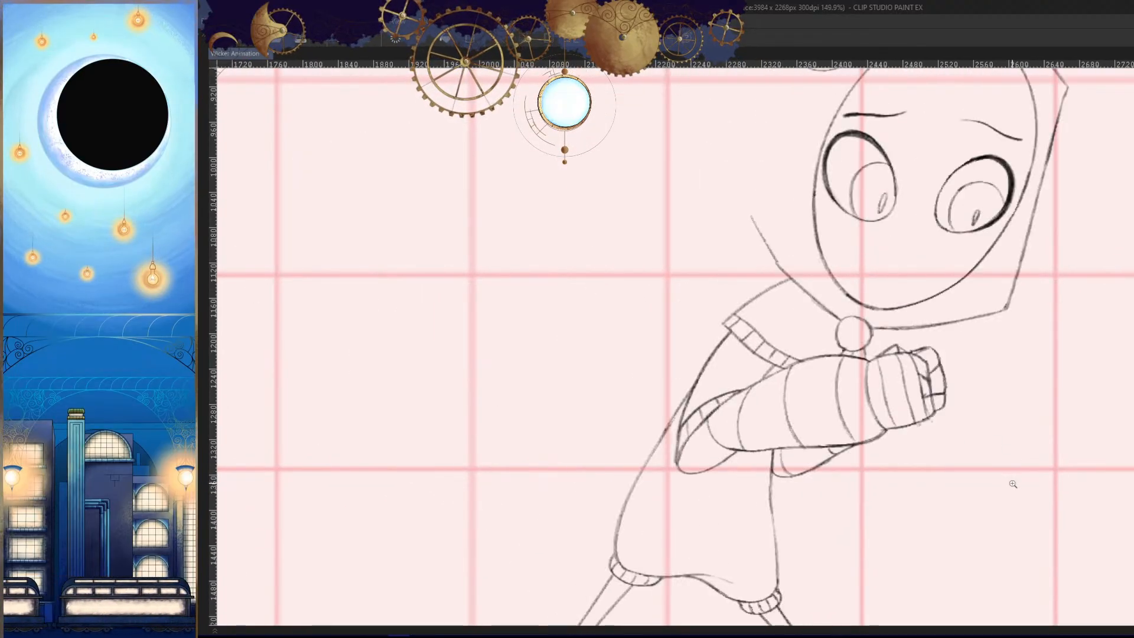
key(period)
key(period)
key(comma)
key(comma)
key(period)
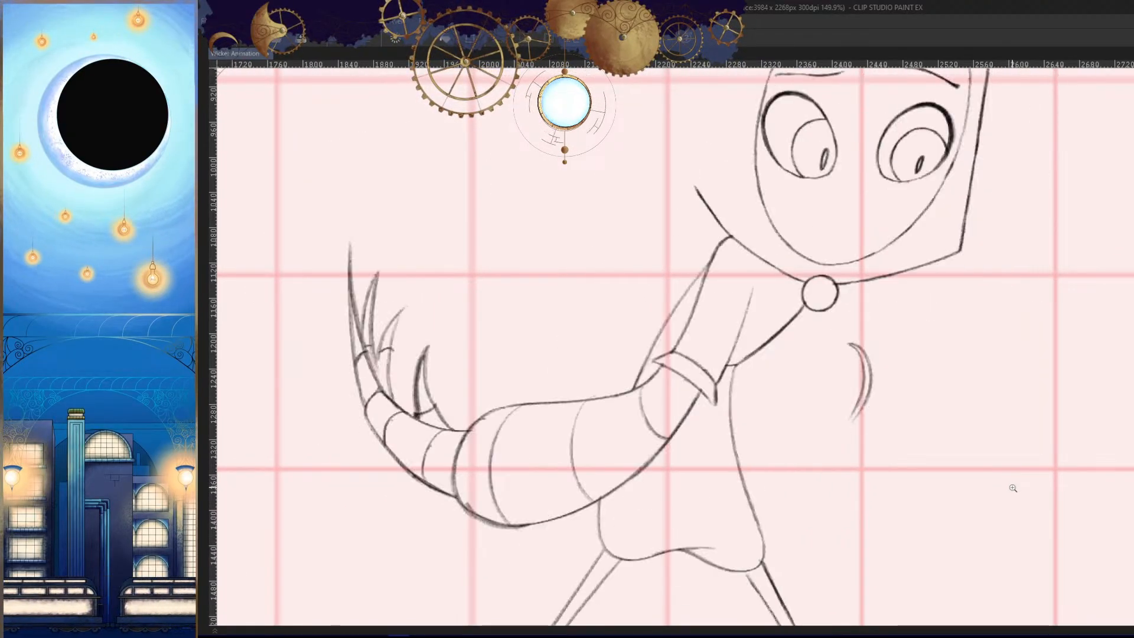
key(period)
key(comma)
- Join the lower ends of the fist's two curves with a short stroke
key(h)
drag(834, 464, 873, 392)
drag(701, 317, 730, 317)
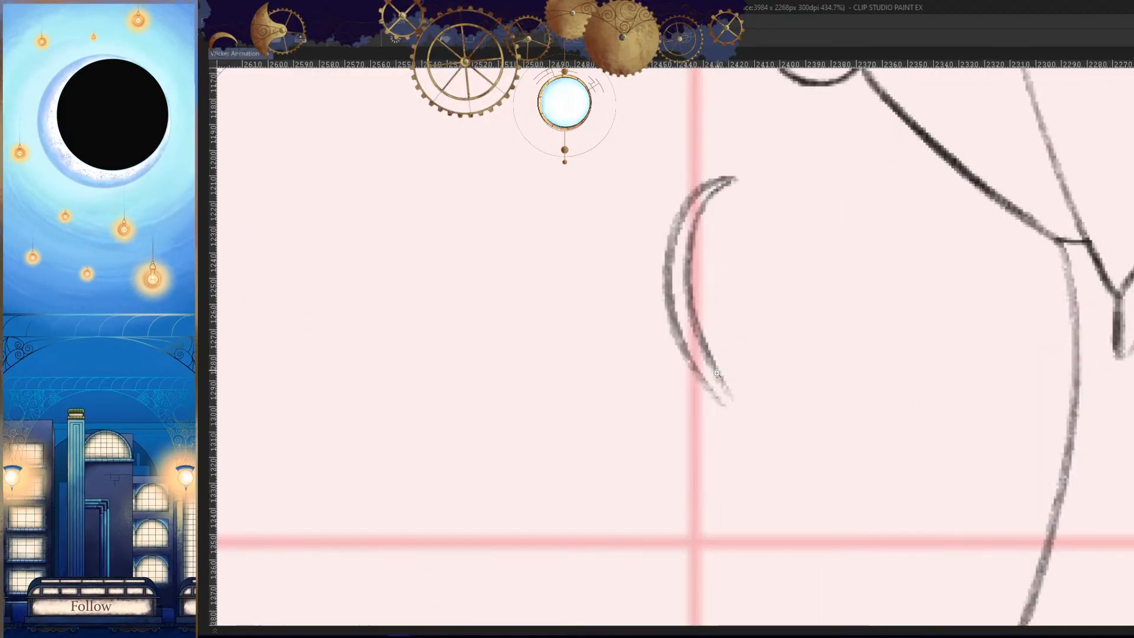
drag(716, 364, 741, 416)
key(h)
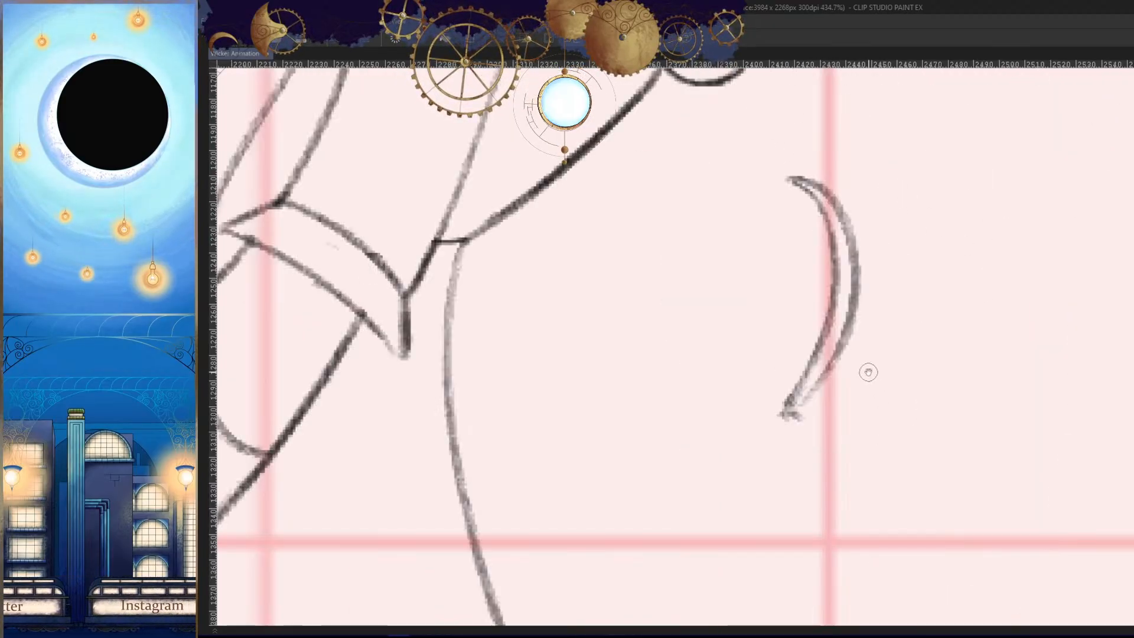
drag(868, 372, 889, 386)
drag(814, 421, 839, 417)
drag(874, 354, 895, 402)
- Draw the upper, inner and lower edges of the finger block from the crescent, redoing the misplaced strokes
drag(846, 241, 751, 259)
key(h)
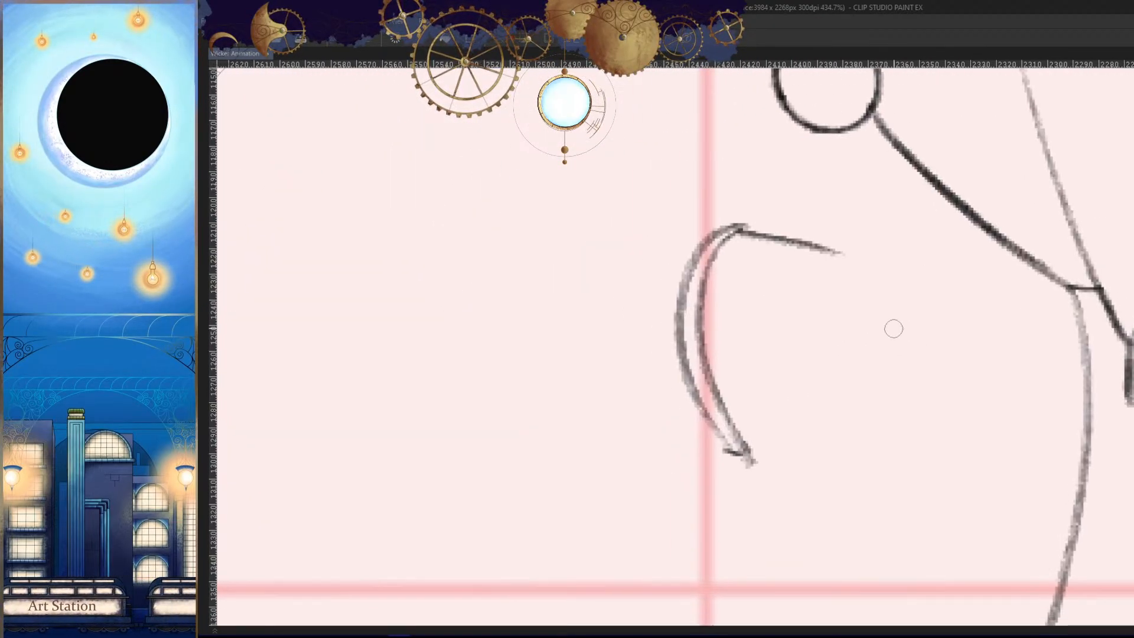
key(ctrl+z)
mouse_move(829, 235)
mouse_down()
mouse_move(846, 397)
mouse_move(756, 461)
mouse_up()
key(ctrl+z)
drag(841, 423, 759, 458)
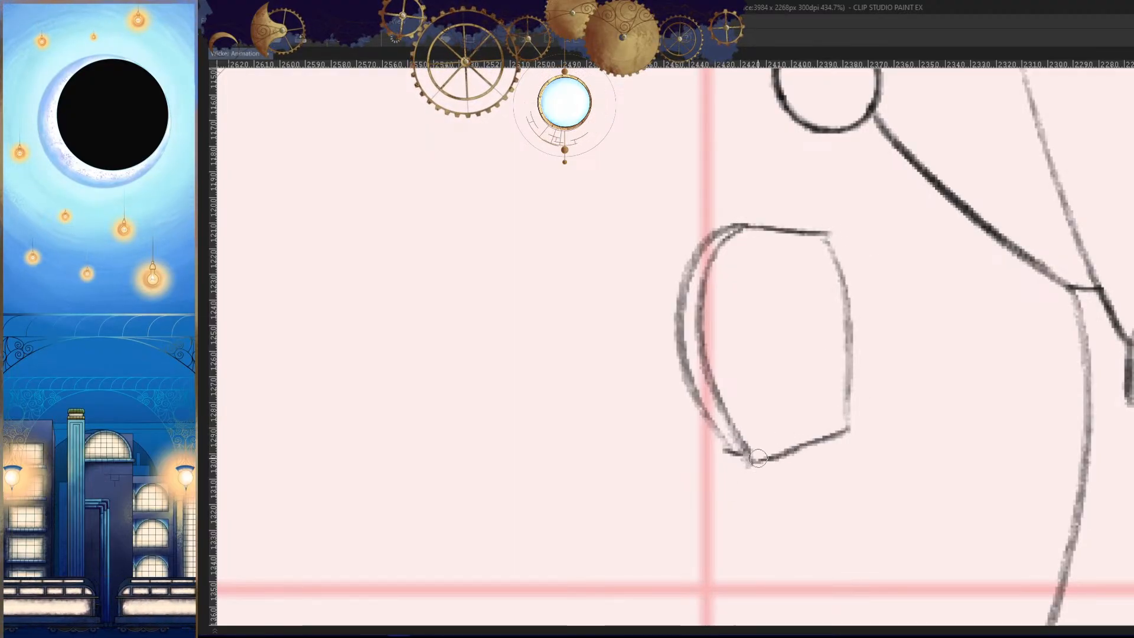
- Divide the finger block into three fingers with two lines running across to the crescent, redoing rejected strokes
drag(843, 300, 718, 292)
key(h)
drag(944, 345, 994, 335)
key(ctrl+z)
drag(773, 300, 919, 290)
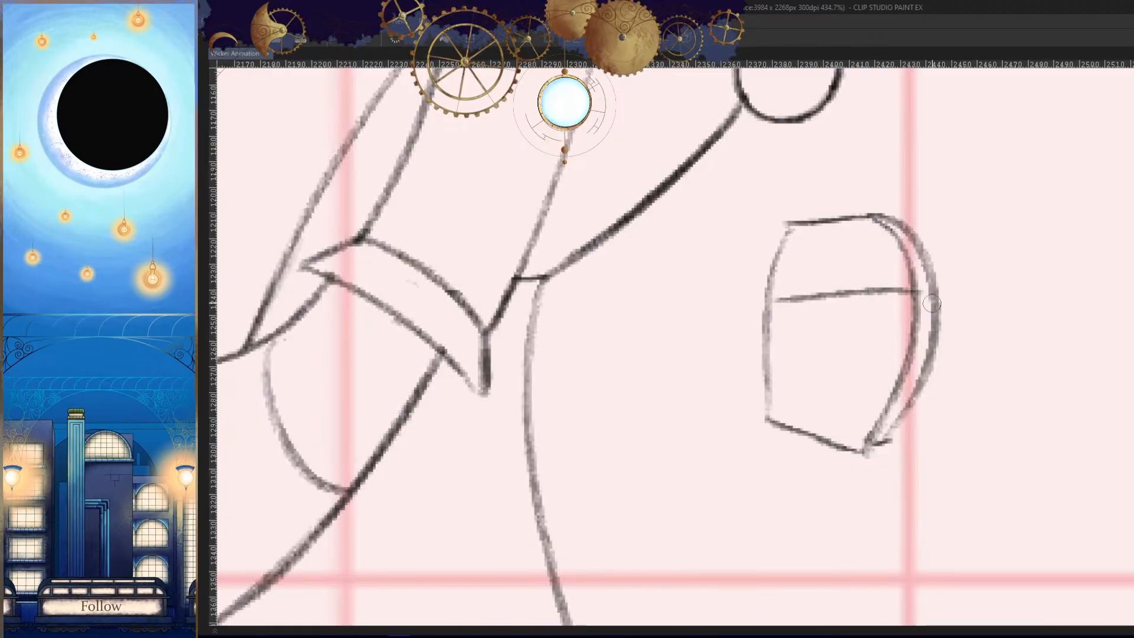
key(ctrl+z)
key(h)
mouse_move(832, 313)
mouse_down()
mouse_move(709, 354)
mouse_move(703, 338)
mouse_up()
key(ctrl+z)
drag(766, 323, 704, 339)
- Step through the animation drawings to check the new fist against the whole body's motion
scroll(850, 363, down, 8)
key(Left)
key(Left)
key(Left)
key(Left)
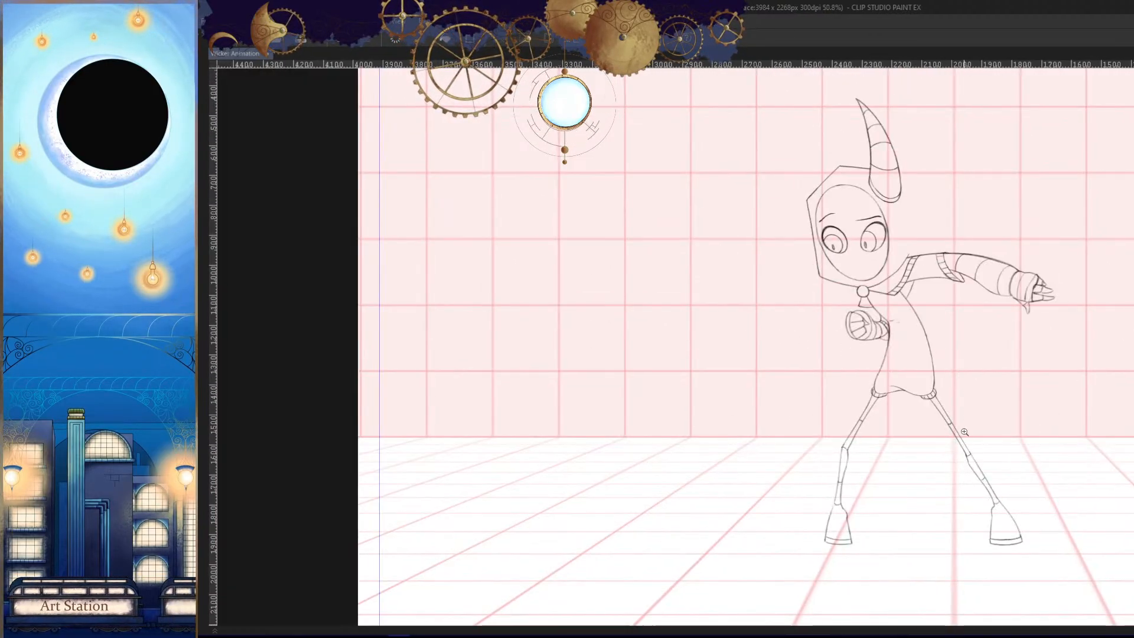
key(Left)
key(Left)
key(Left)
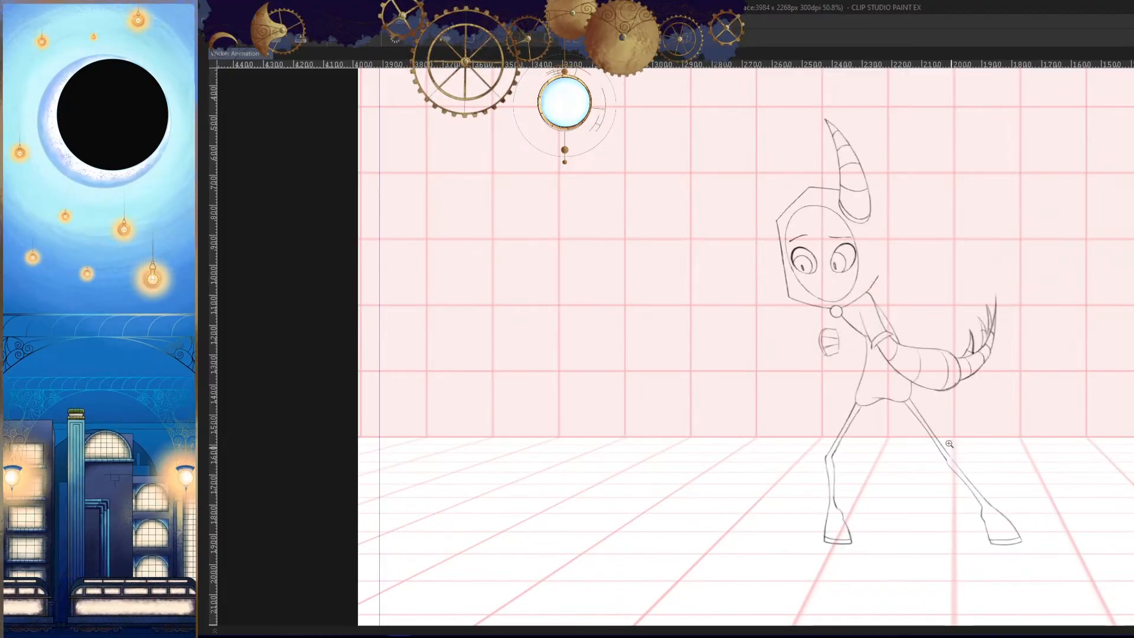
- Thicken and round the three fingers' inner ends along the fist's inside edge
scroll(903, 379, up, 8)
scroll(861, 358, up, 4)
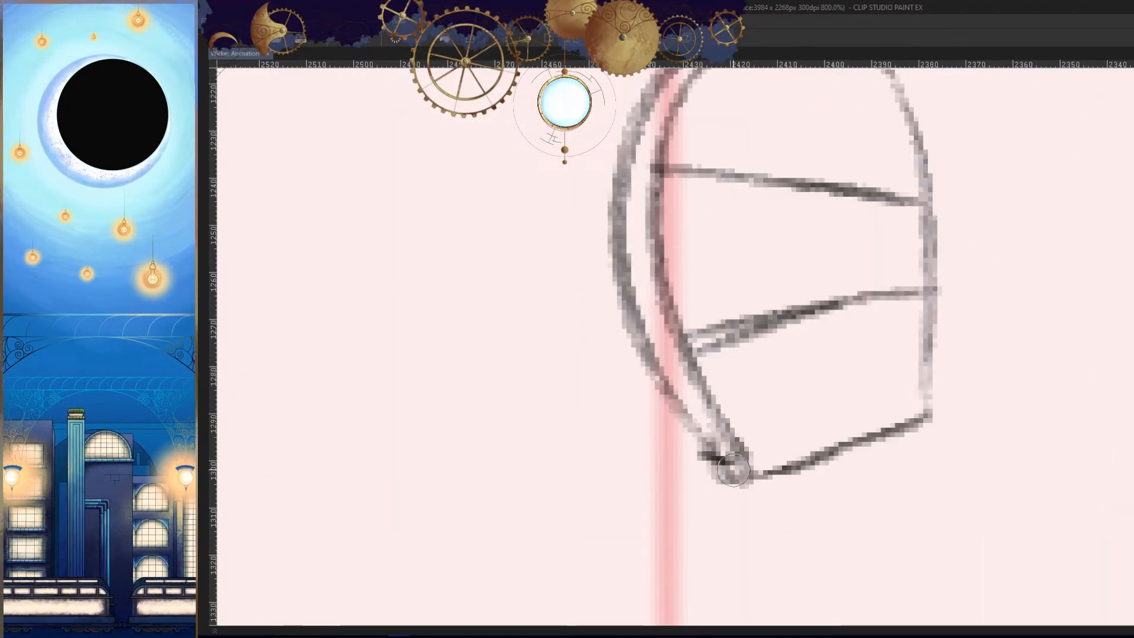
key(h)
drag(746, 279, 748, 357)
mouse_move(778, 145)
mouse_down()
mouse_move(734, 213)
mouse_move(751, 274)
mouse_up()
drag(743, 381, 766, 487)
key(h)
scroll(883, 413, down, 7)
key(h)
scroll(826, 357, up, 6)
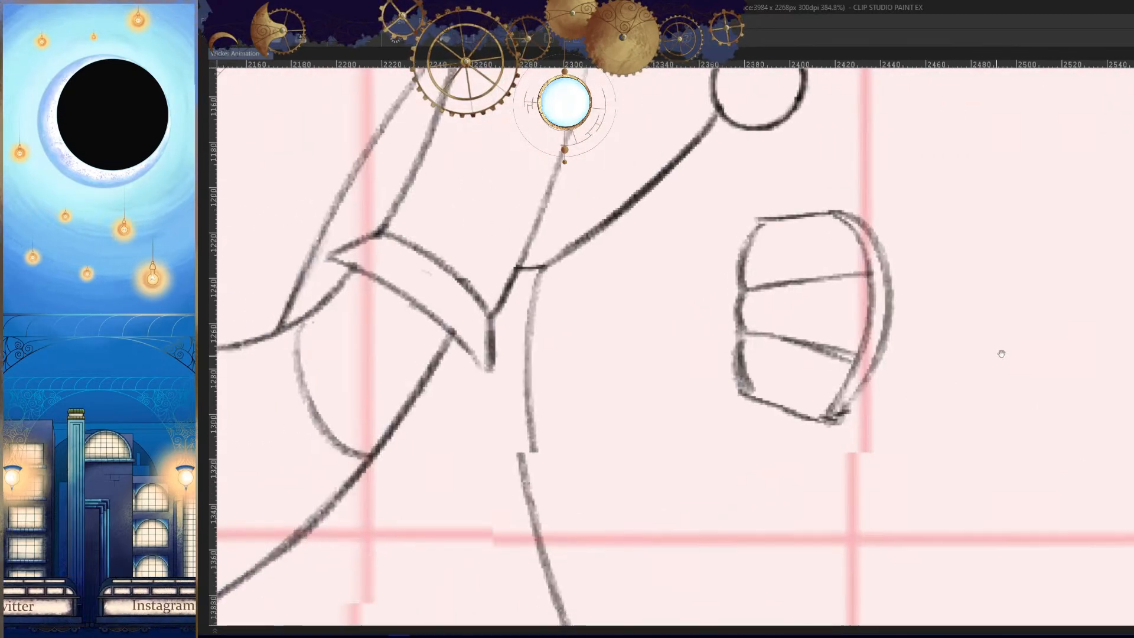
- Draw a small pointed thumb against the fist's inner edge and compare it with the neighbouring drawings
drag(758, 225, 694, 335)
drag(702, 342, 741, 323)
scroll(827, 369, down, 8)
key(h)
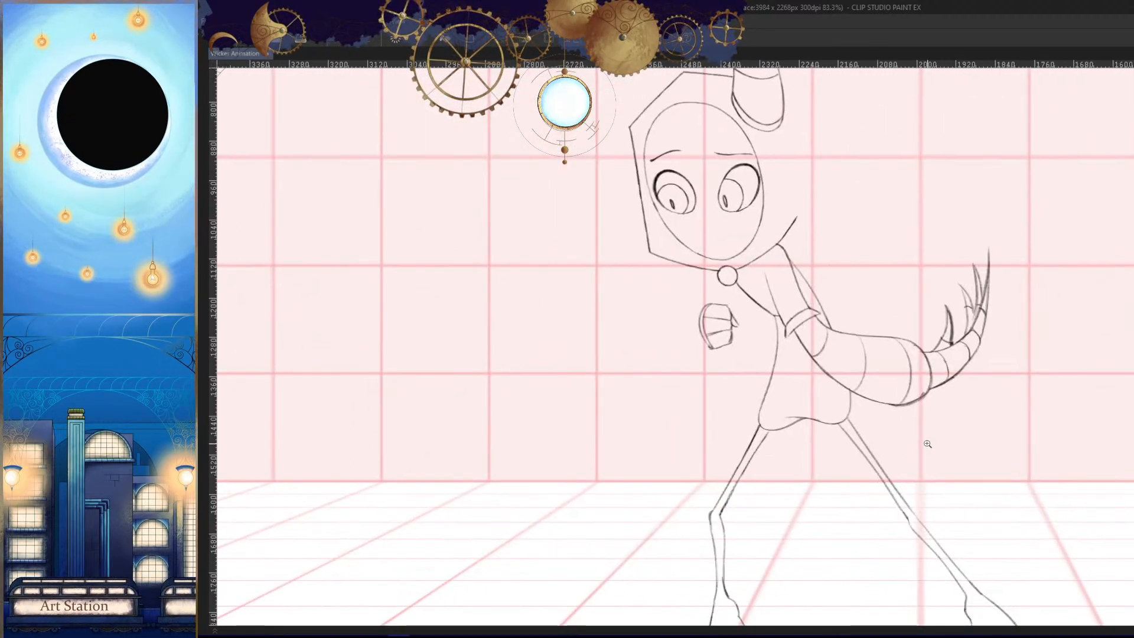
key(Right)
key(Right)
key(Right)
key(h)
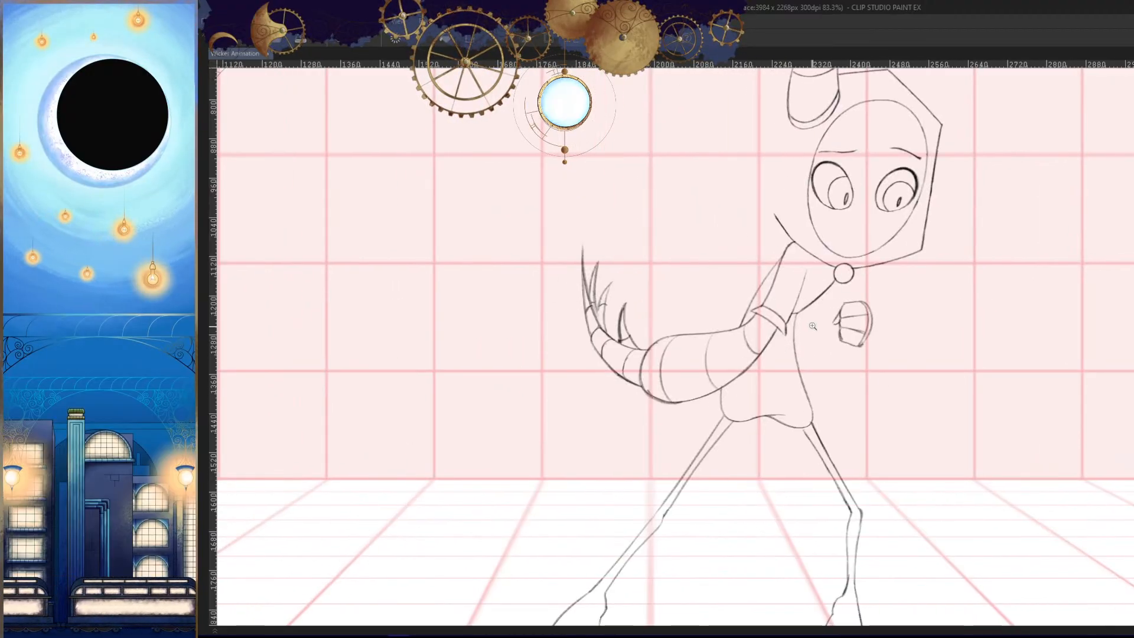
- Try a wide curved outline behind the thumb for the back of the fist
scroll(903, 312, up, 4)
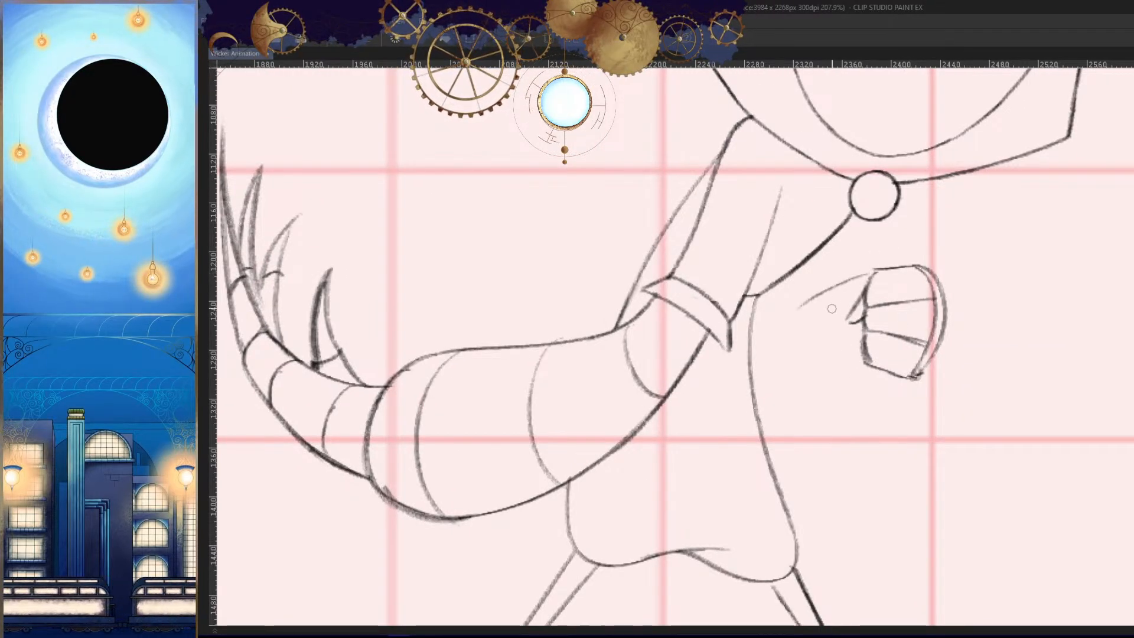
drag(798, 311, 862, 380)
key(h)
key(Left)
key(Right)
key(Right)
key(Left)
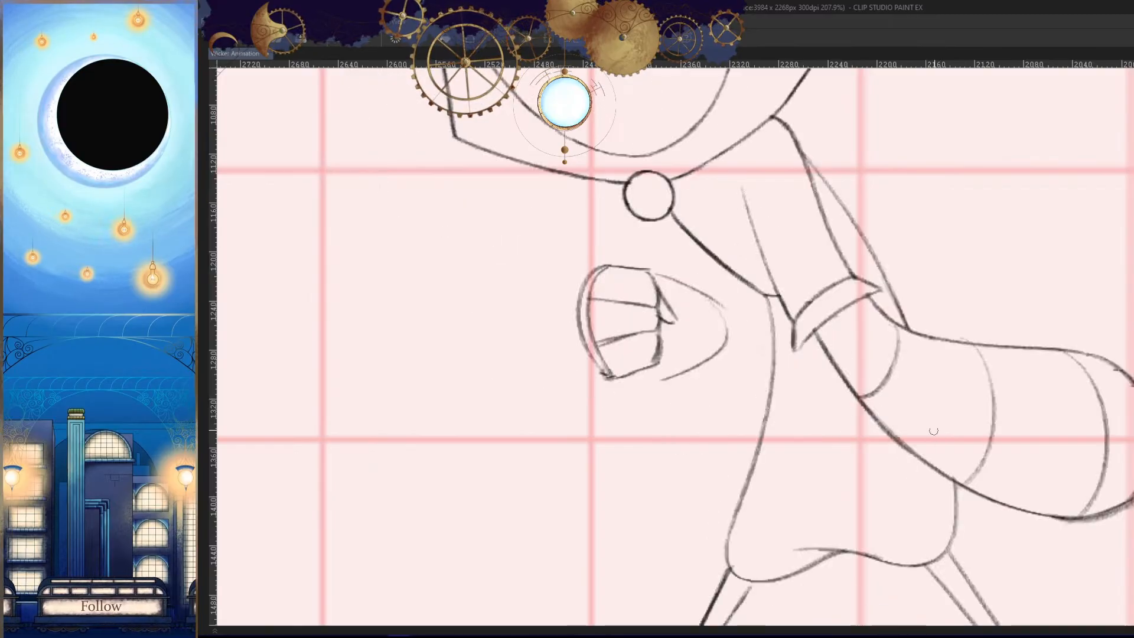
key(ctrl+z)
key(h)
key(ctrl+z)
- Draw the rounded palm outline behind the thumb and curve it under the fingers, redoing the first strokes
key(Left)
key(Right)
key(Right)
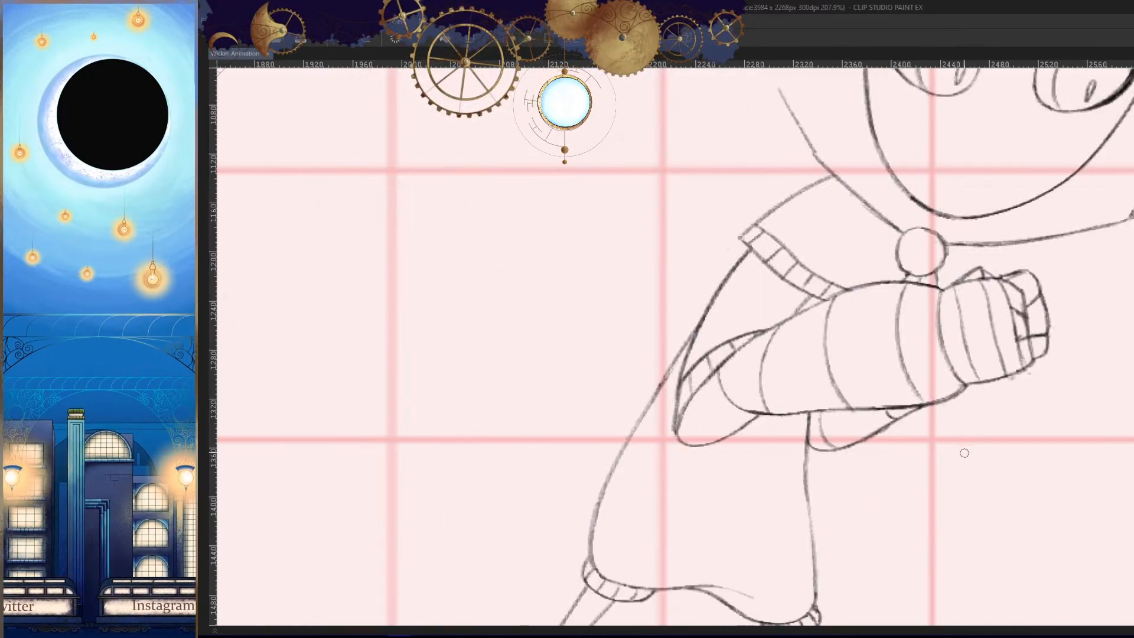
key(Left)
scroll(898, 287, up, 3)
drag(939, 211, 779, 309)
key(ctrl+z)
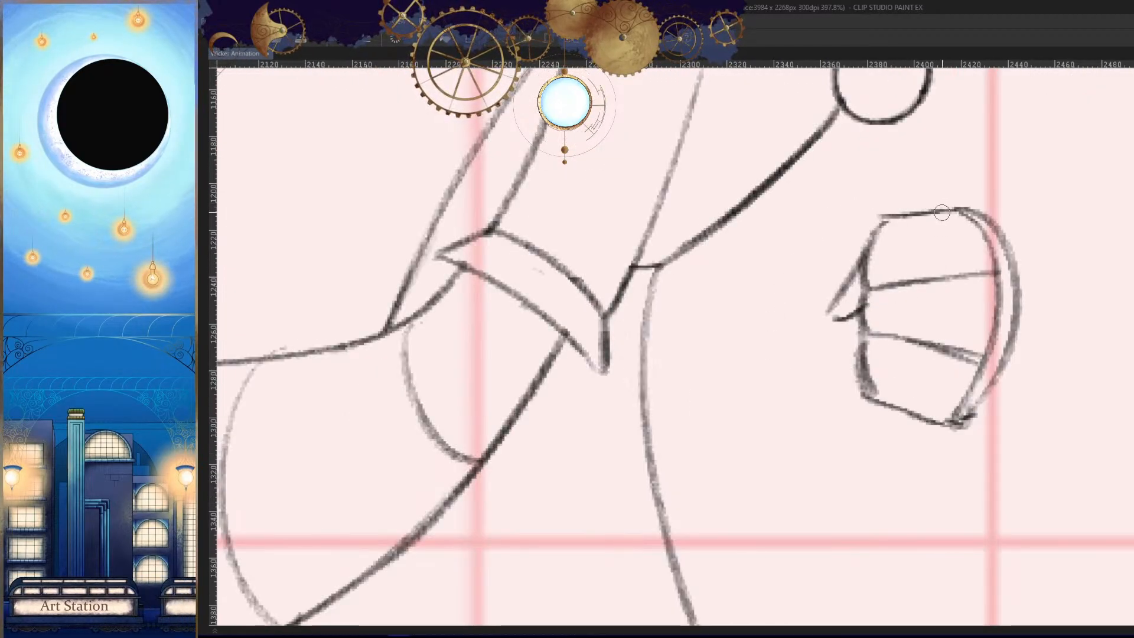
mouse_move(920, 204)
mouse_down()
mouse_move(866, 437)
mouse_move(950, 414)
mouse_up()
key(ctrl+z)
mouse_move(849, 436)
mouse_down()
mouse_move(877, 444)
mouse_move(924, 422)
mouse_up()
key(h)
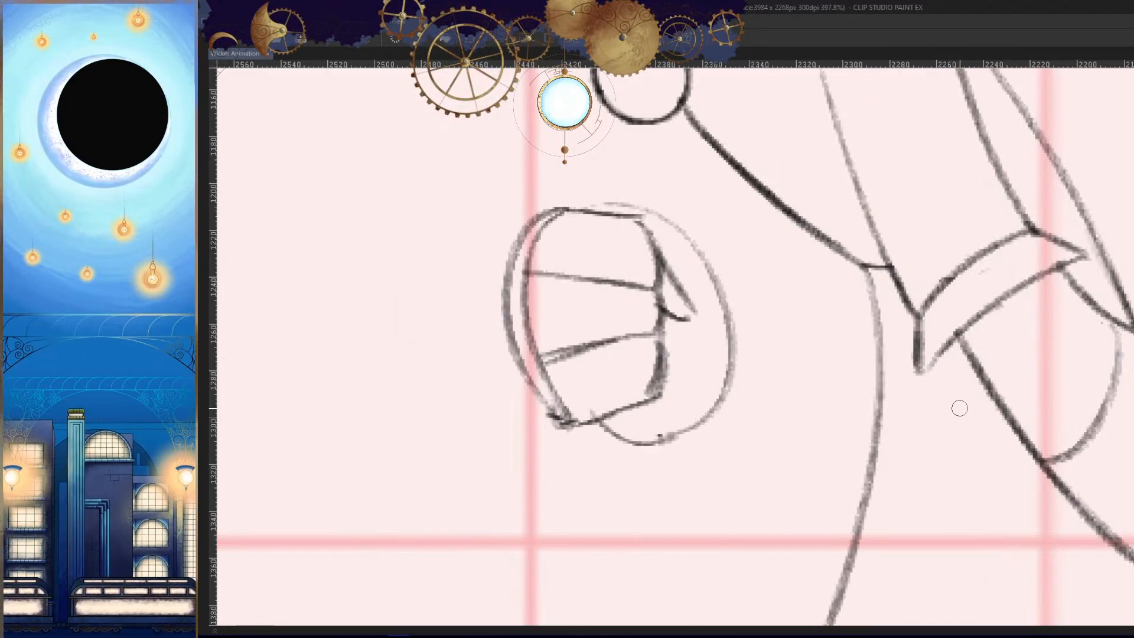
- Darken the rounded palm outline from the top of the fist around to its underside
key(h)
drag(944, 209, 803, 280)
drag(891, 206, 828, 422)
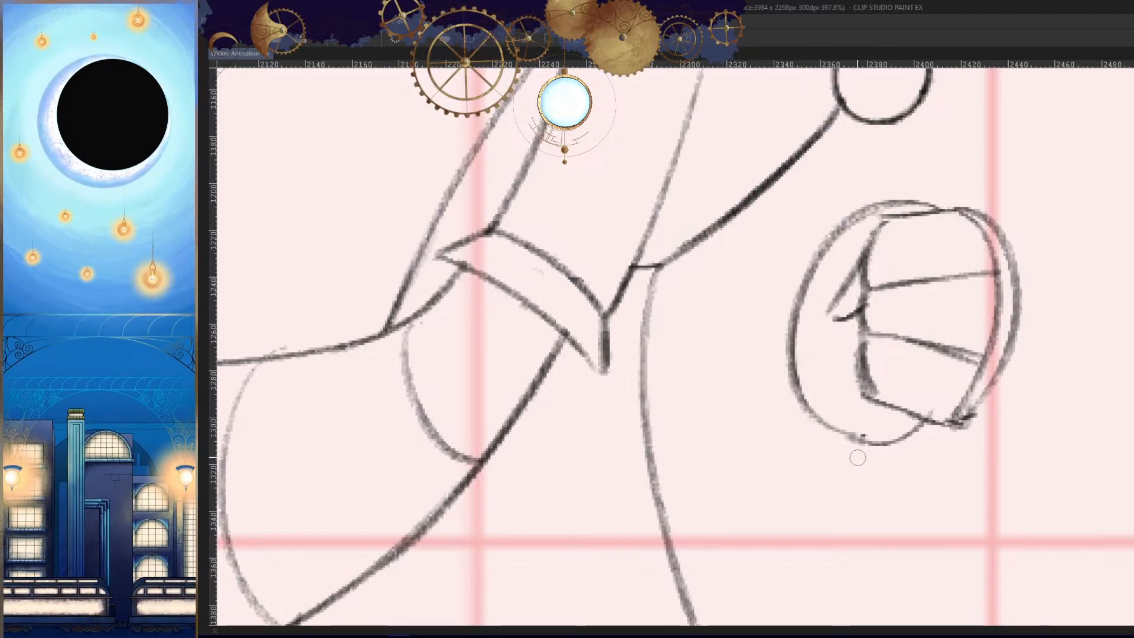
- Draw the tapering, rounded wrist outline behind the palm and join it to the fist's underside
drag(890, 215, 745, 299)
key(ctrl+z)
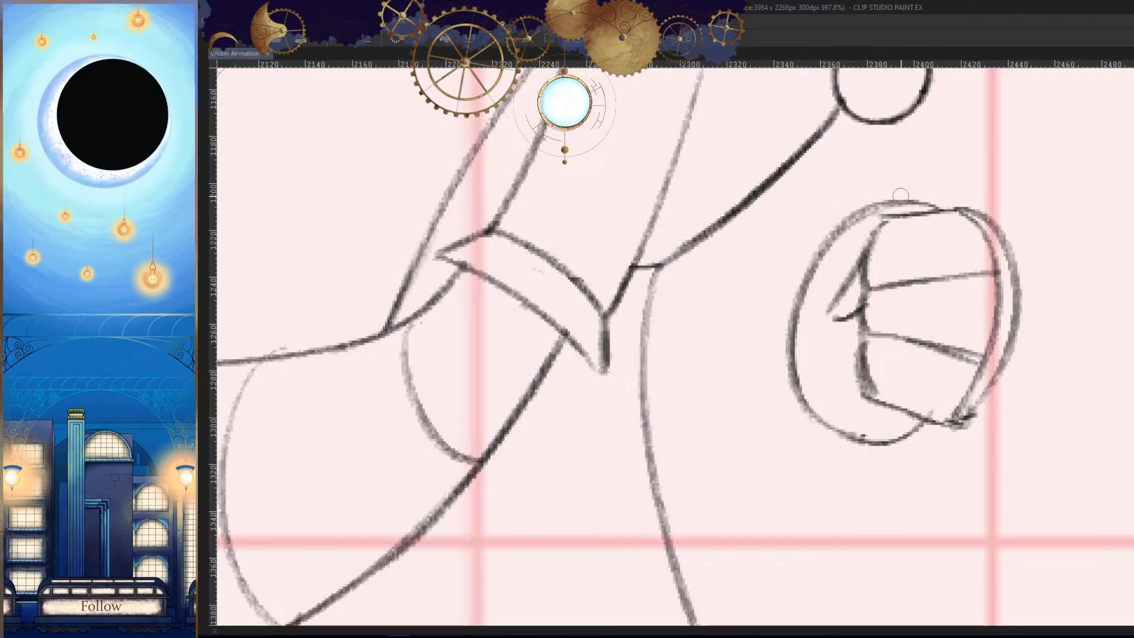
mouse_move(904, 194)
mouse_down()
mouse_move(764, 265)
mouse_move(771, 408)
mouse_up()
key(h)
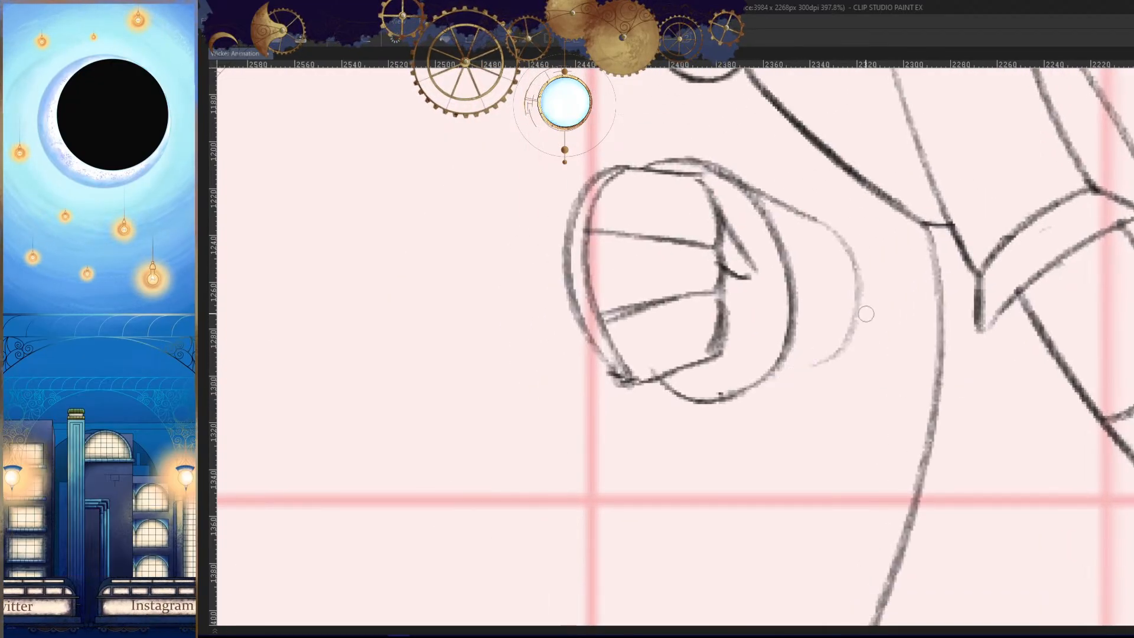
drag(858, 283, 732, 402)
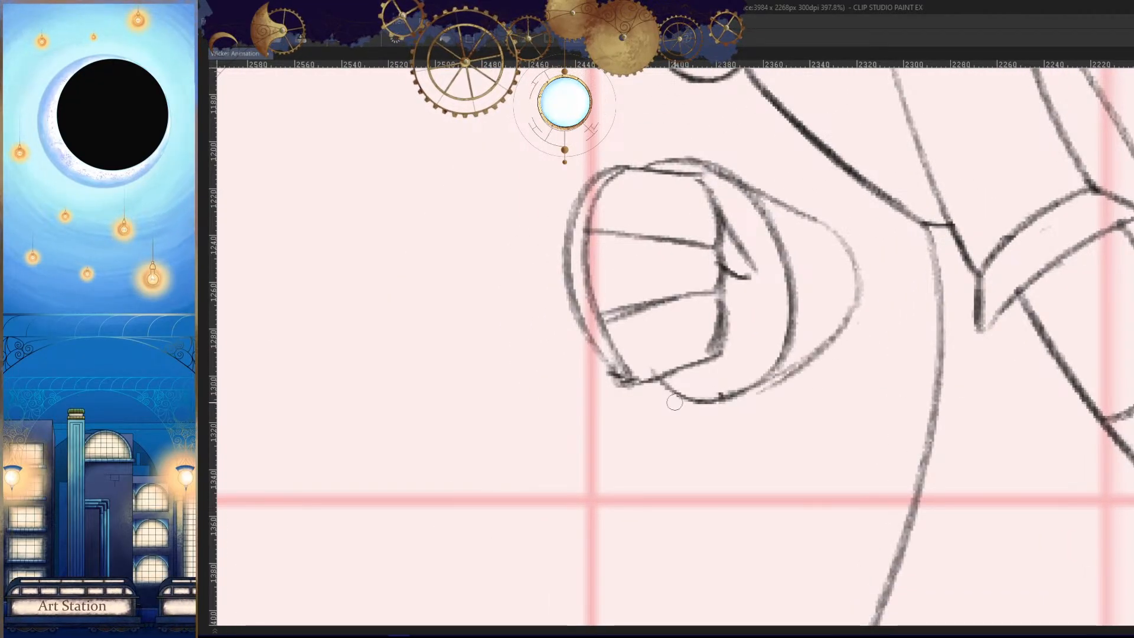
key(ctrl+z)
drag(851, 323, 741, 392)
key(h)
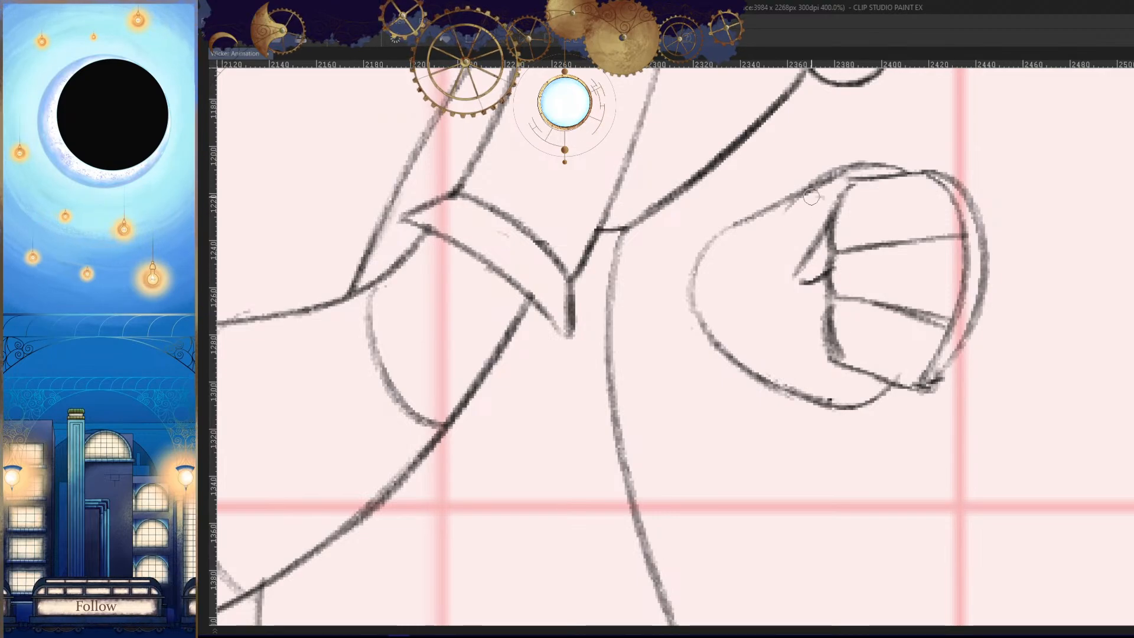
- Replace the palm's back edge with curved bands across the wrist between the thumb and the rounded end
drag(806, 197, 790, 386)
key(ctrl+z)
drag(829, 174, 863, 407)
drag(779, 212, 766, 379)
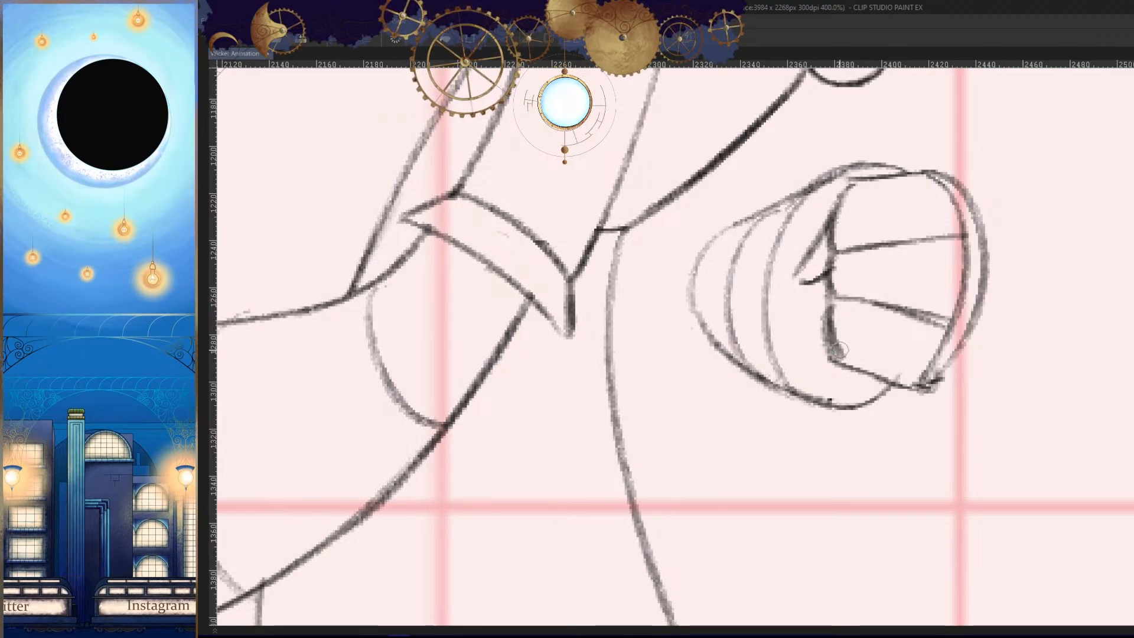
mouse_move(737, 225)
mouse_down()
mouse_move(697, 280)
mouse_move(713, 344)
mouse_up()
key(h)
- Compare the banded fist with the neighbouring drawings at full-figure and close-up views
drag(929, 373, 945, 452)
key(Left)
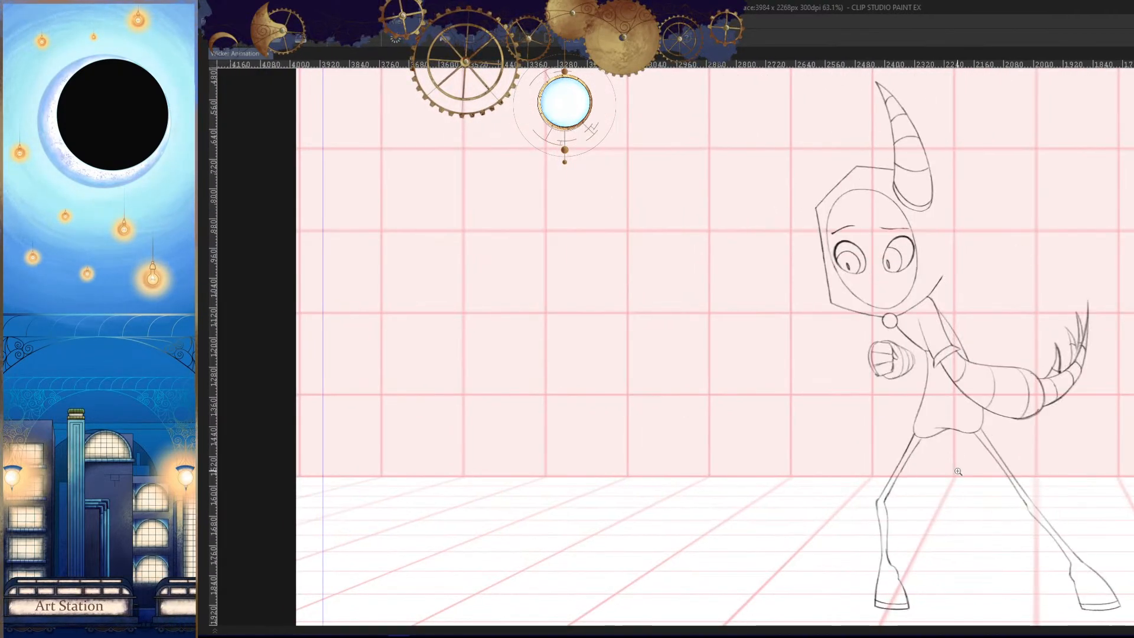
key(Left)
key(Right)
drag(920, 383, 967, 385)
key(Right)
key(h)
key(Left)
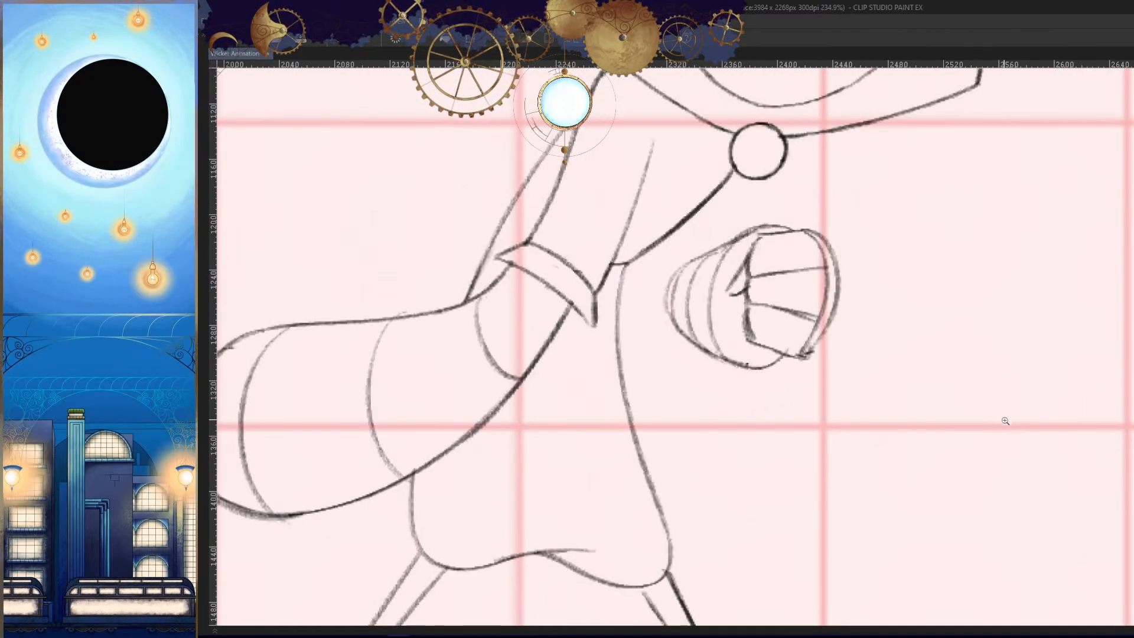
key(Left)
drag(997, 426, 1027, 411)
key(Right)
key(h)
drag(900, 349, 924, 336)
key(h)
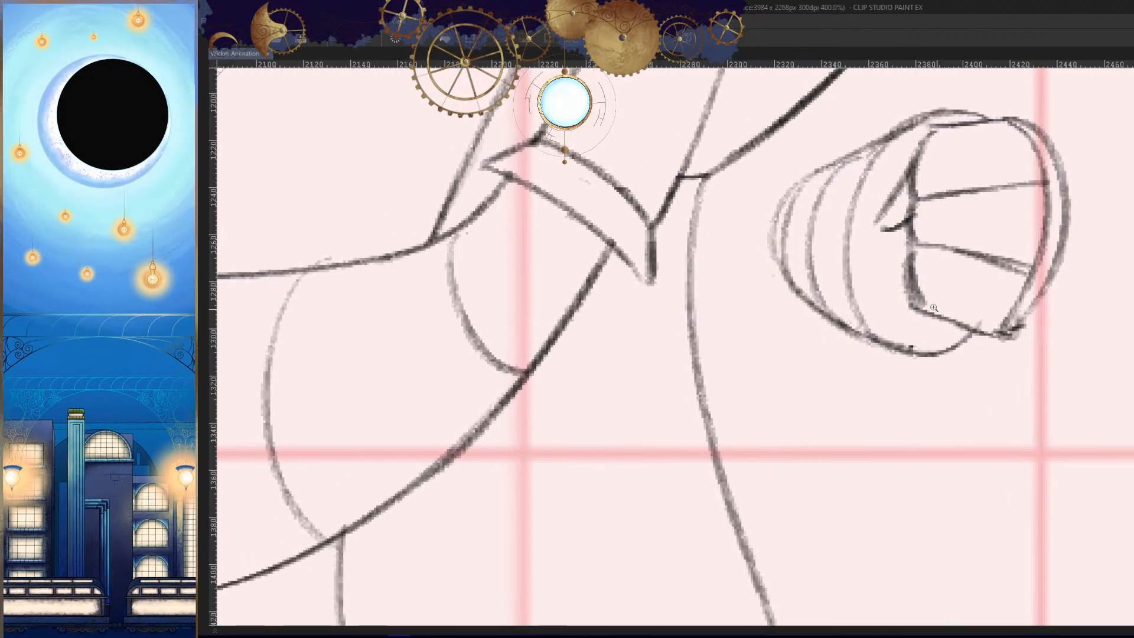
- Erase the wrist's upper outline and the band tops, and redraw the upper outline further out
drag(893, 151, 818, 168)
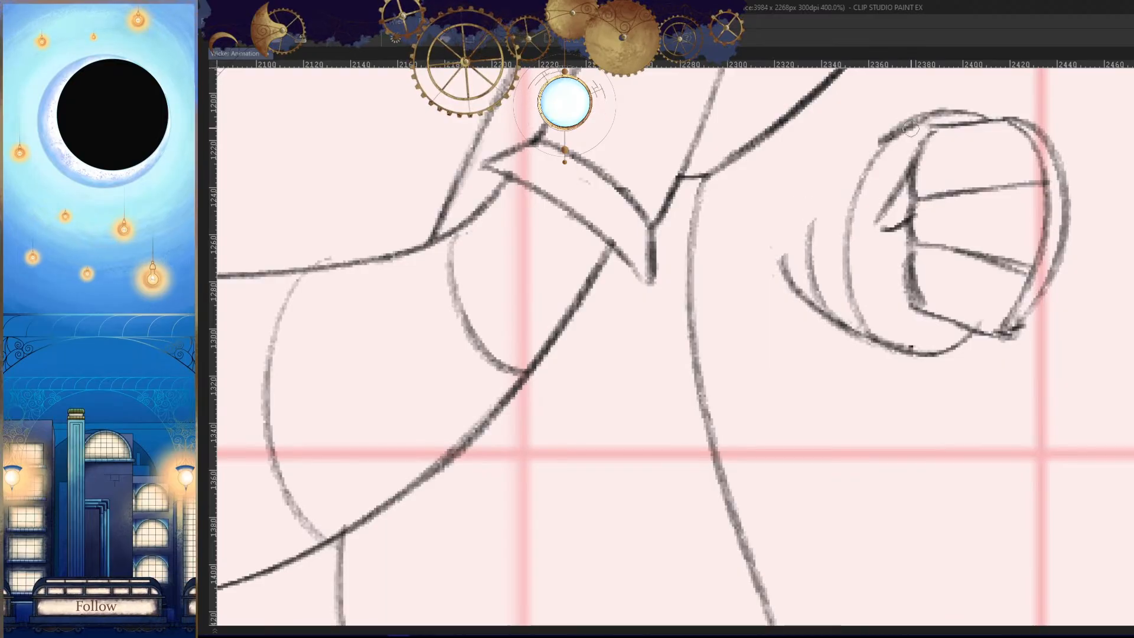
drag(909, 129, 789, 214)
key(ctrl+z)
drag(871, 165, 759, 231)
mouse_move(761, 231)
mouse_down()
mouse_move(805, 341)
mouse_move(951, 347)
mouse_up()
key(ctrl+z)
- Redraw the wrist's outline further out, rounding its back end and running the underside back to the fist
key(h)
key(h)
scroll(778, 229, up, 2)
drag(768, 188, 674, 235)
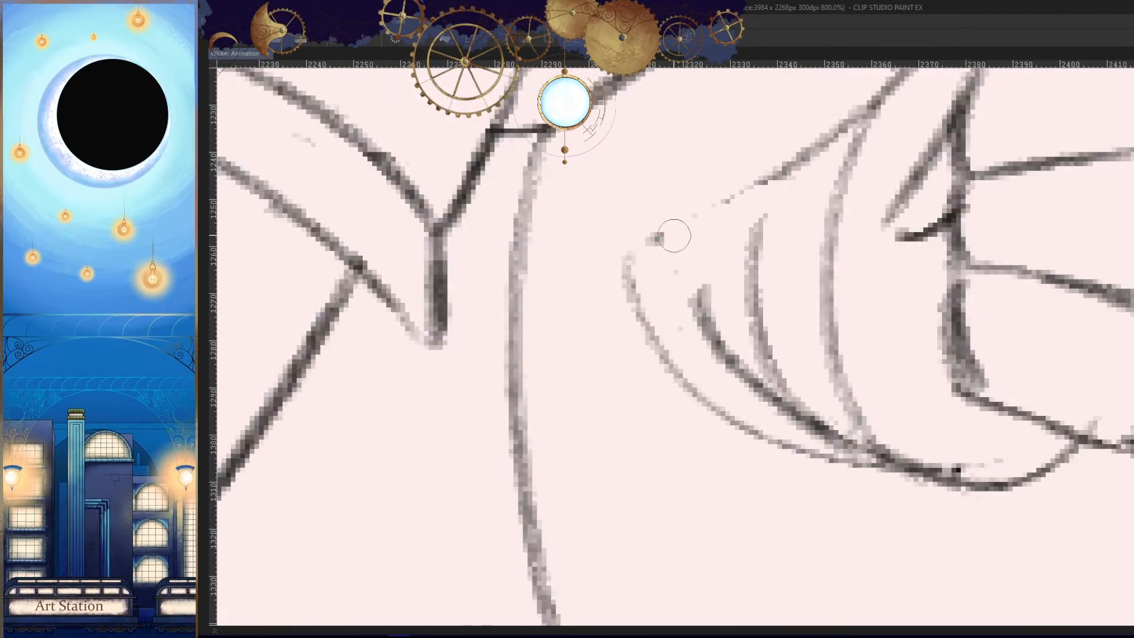
drag(839, 139, 632, 298)
key(ctrl+z)
mouse_move(900, 71)
mouse_down()
mouse_move(716, 167)
mouse_move(635, 276)
mouse_move(822, 428)
mouse_up()
key(h)
drag(1004, 410, 1012, 349)
mouse_move(903, 272)
mouse_down()
mouse_move(776, 364)
mouse_move(662, 399)
mouse_up()
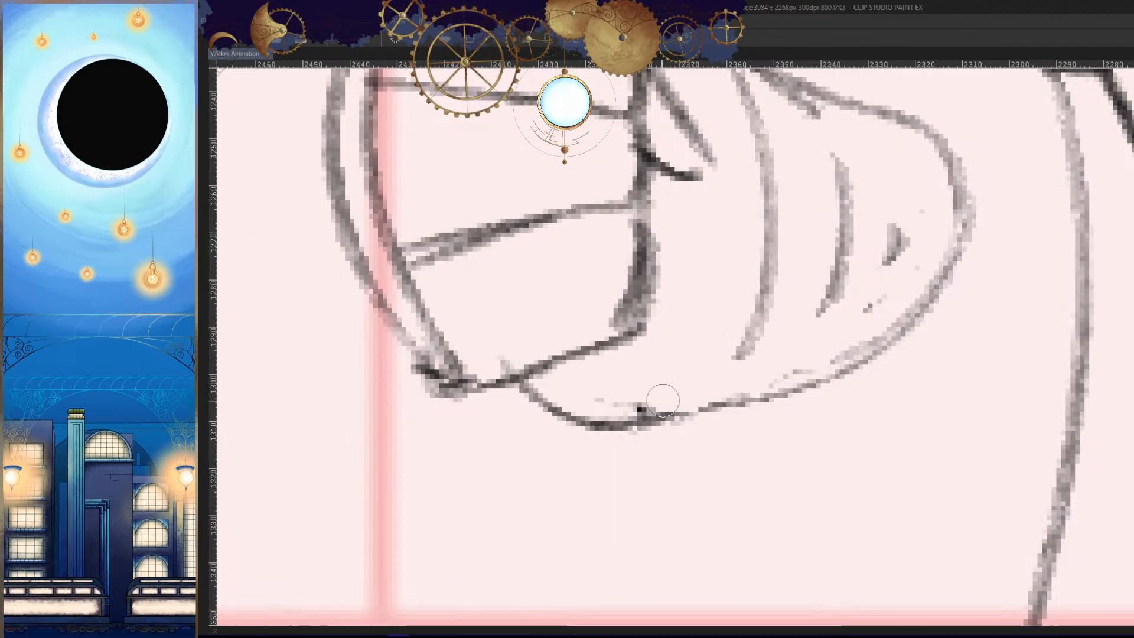
- Erase the curved bands and stray marks inside the wrist, and thin the doubled line along its underside
drag(839, 272, 744, 317)
mouse_move(767, 195)
mouse_down()
mouse_move(851, 273)
mouse_move(885, 269)
mouse_up()
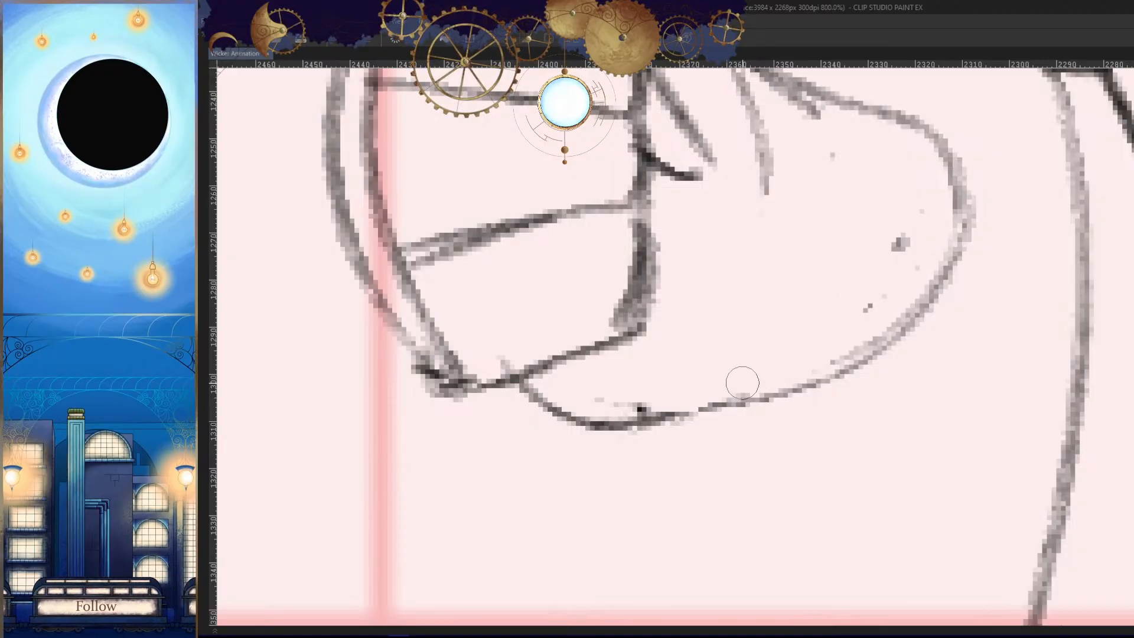
drag(623, 398, 733, 407)
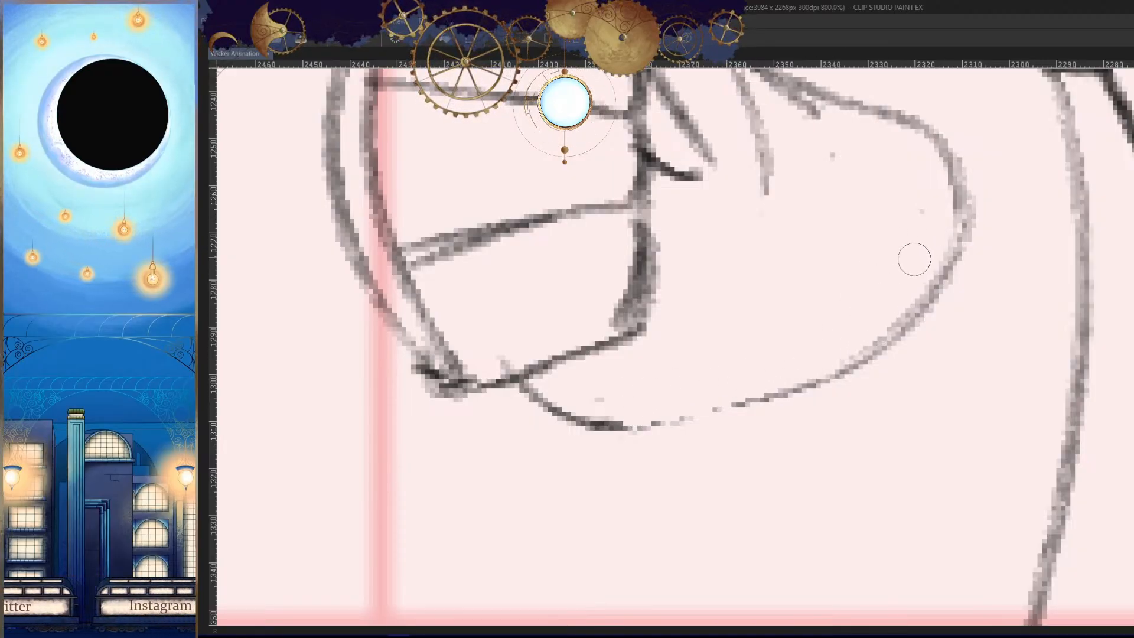
drag(761, 142, 766, 188)
key(h)
drag(885, 219, 884, 313)
drag(830, 185, 800, 198)
drag(745, 196, 811, 165)
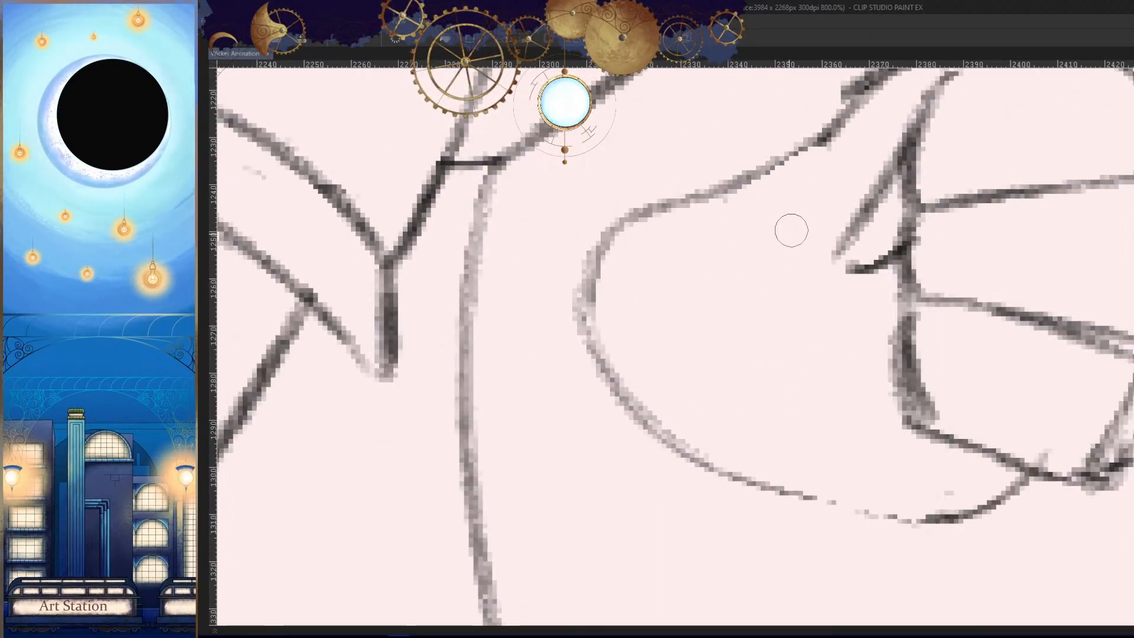
- Erase the wrist's upper outline between the thumb and the rounded end, and redraw it as a cleaner slope
drag(859, 125, 840, 155)
drag(831, 206, 766, 354)
drag(851, 179, 784, 222)
drag(724, 294, 711, 322)
drag(842, 198, 782, 236)
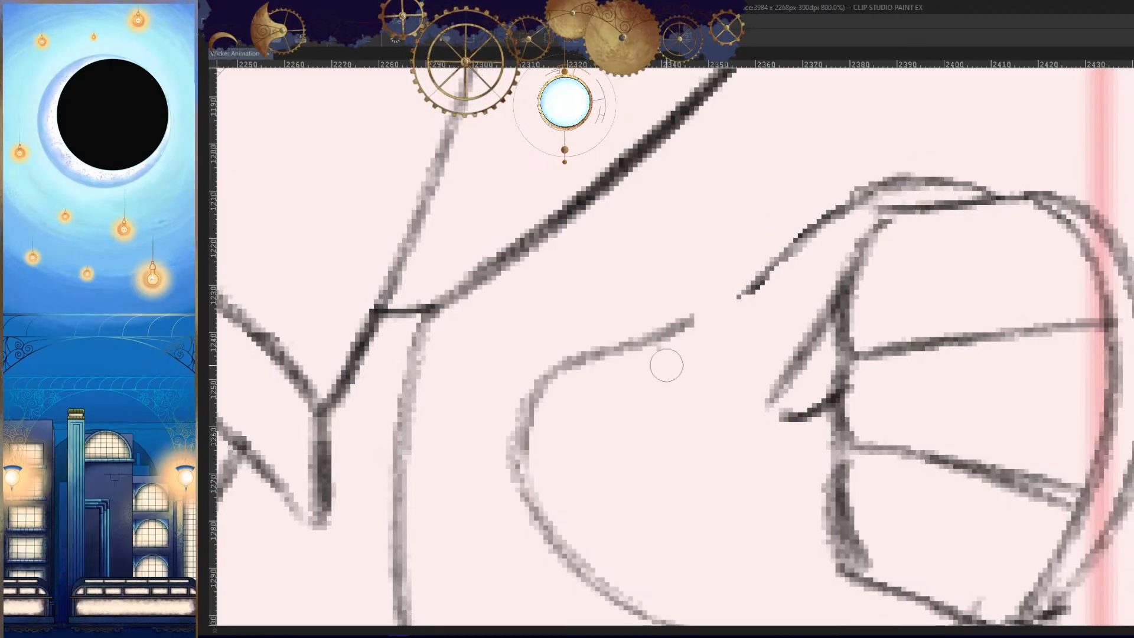
drag(845, 198, 688, 328)
drag(811, 241, 652, 346)
drag(759, 354, 668, 356)
key(h)
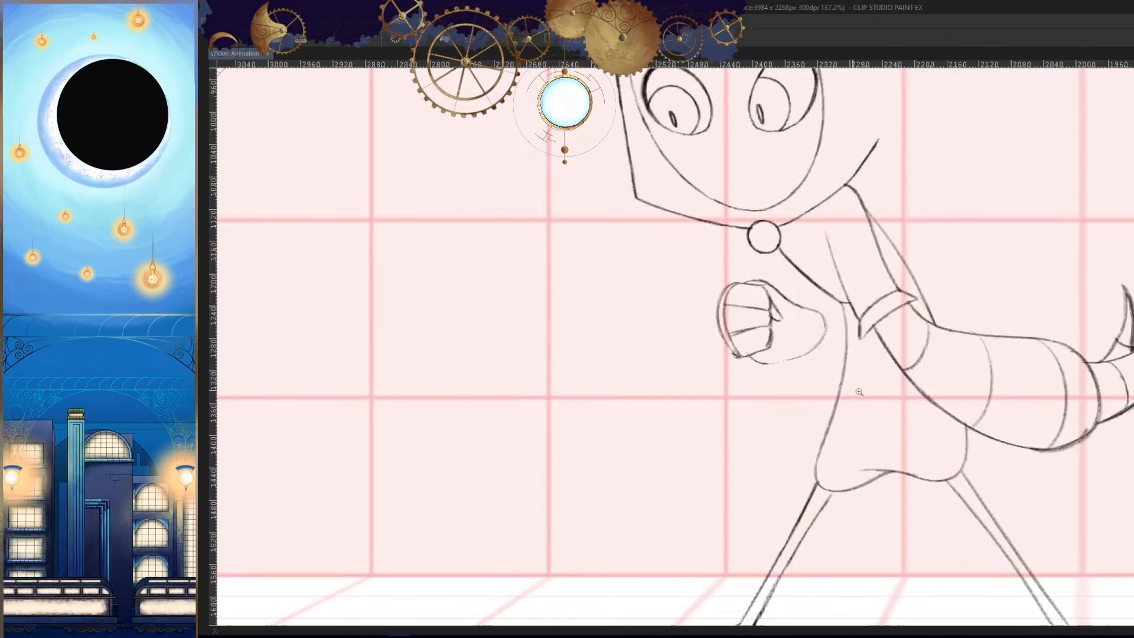
key(Left)
key(Right)
key(h)
- Erase the faint stretch of the wrist's underside and redraw it from the fist's lower corner toward the rounded end
mouse_move(772, 371)
mouse_down()
mouse_move(790, 345)
mouse_move(886, 344)
mouse_up()
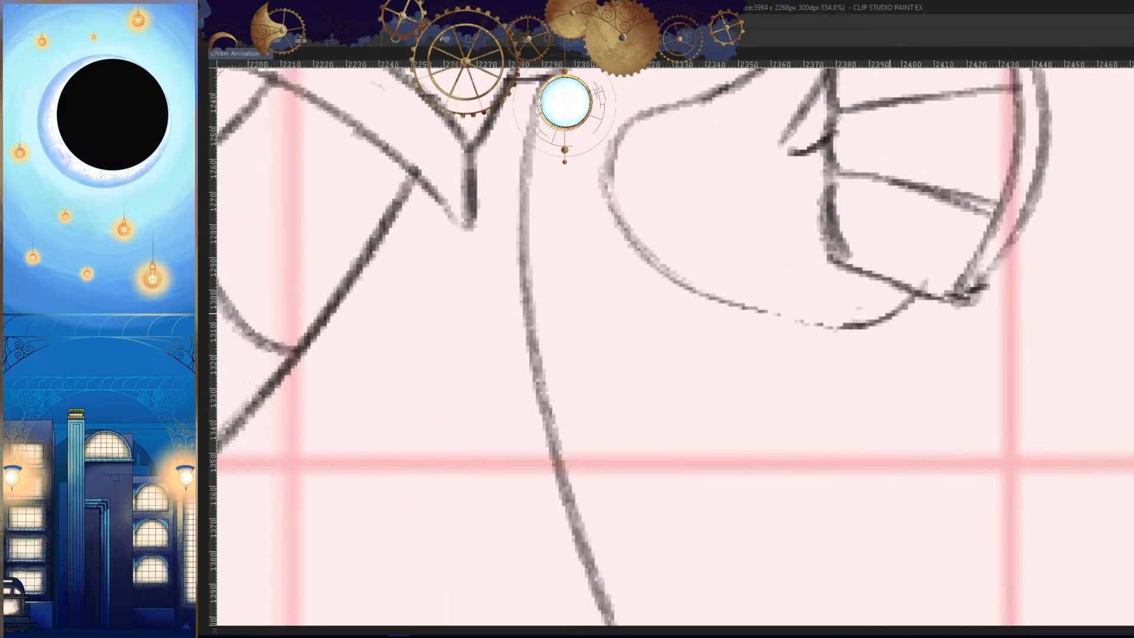
drag(809, 329, 890, 324)
key(h)
scroll(838, 319, up, 3)
drag(652, 272, 973, 295)
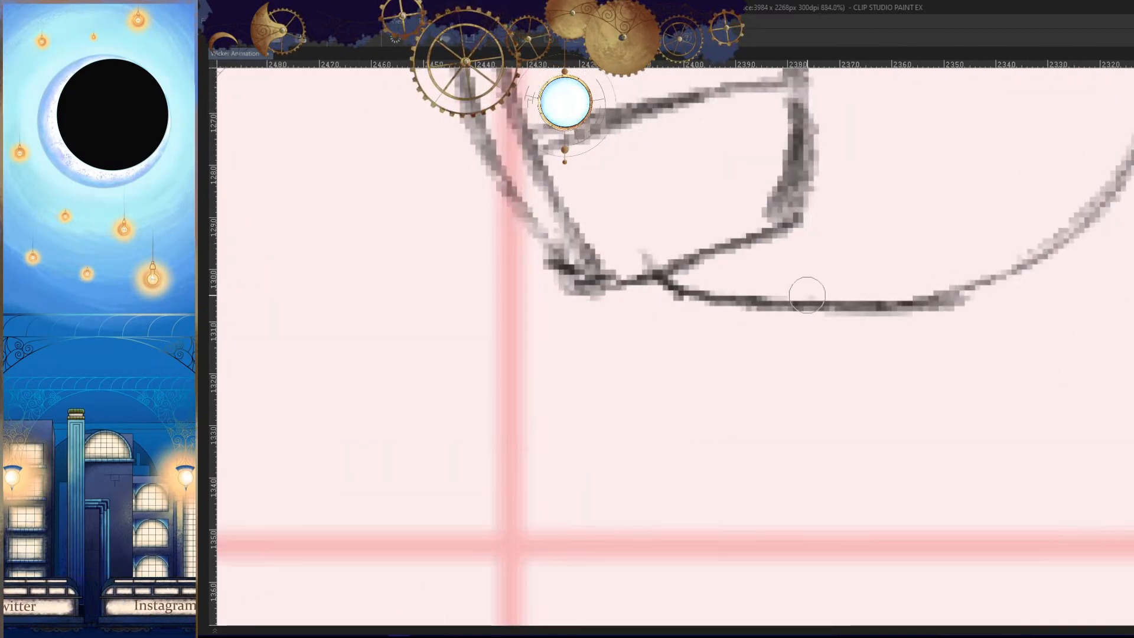
key(ctrl+z)
drag(658, 277, 939, 299)
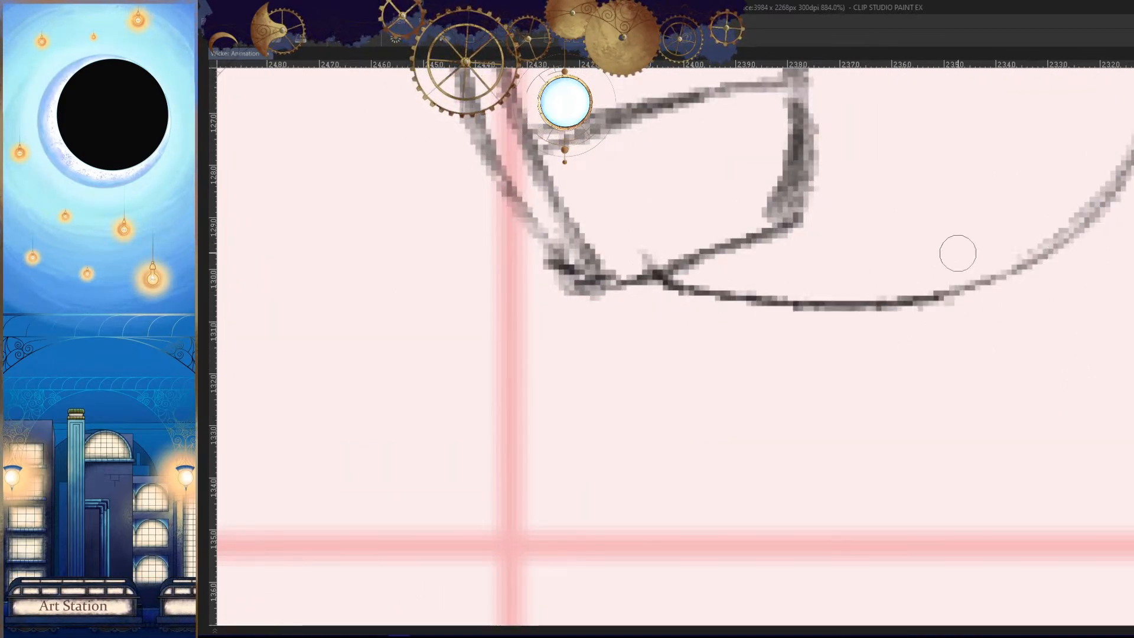
drag(855, 300, 1068, 251)
scroll(872, 392, down, 4)
key(h)
drag(873, 391, 969, 353)
scroll(931, 297, down, 3)
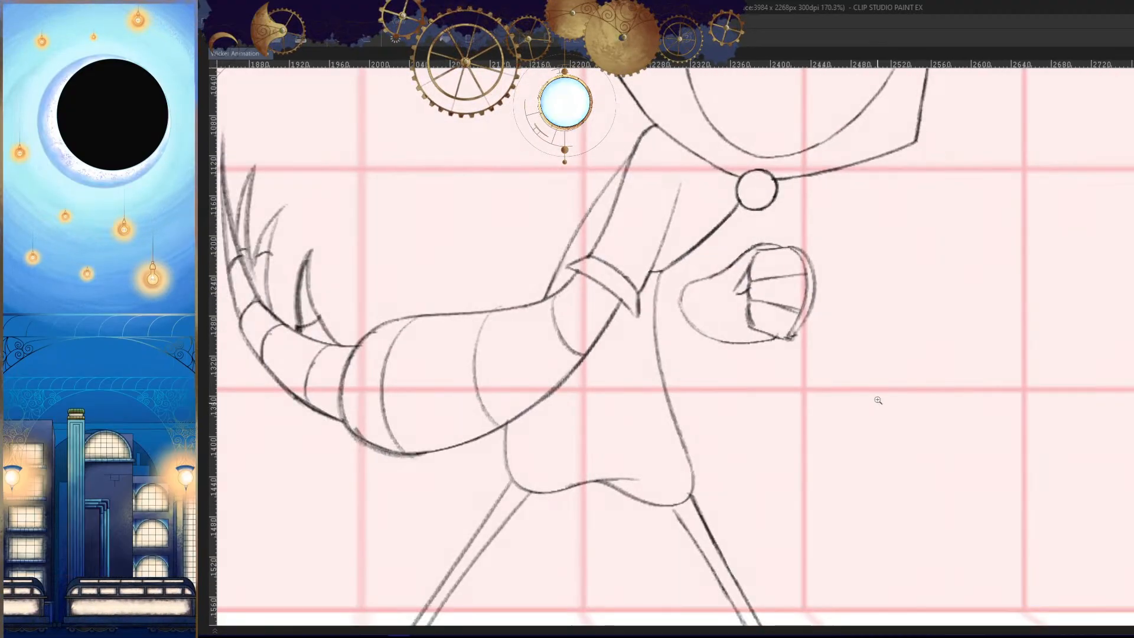
- Strengthen the wrist's underside with a longer continuous curve and compare the pose with the neighbouring drawings
key(h)
scroll(678, 317, up, 6)
mouse_move(685, 354)
mouse_down()
mouse_move(1037, 349)
mouse_move(1086, 316)
mouse_up()
scroll(972, 409, down, 5)
key(h)
drag(786, 434, 806, 418)
key(Left)
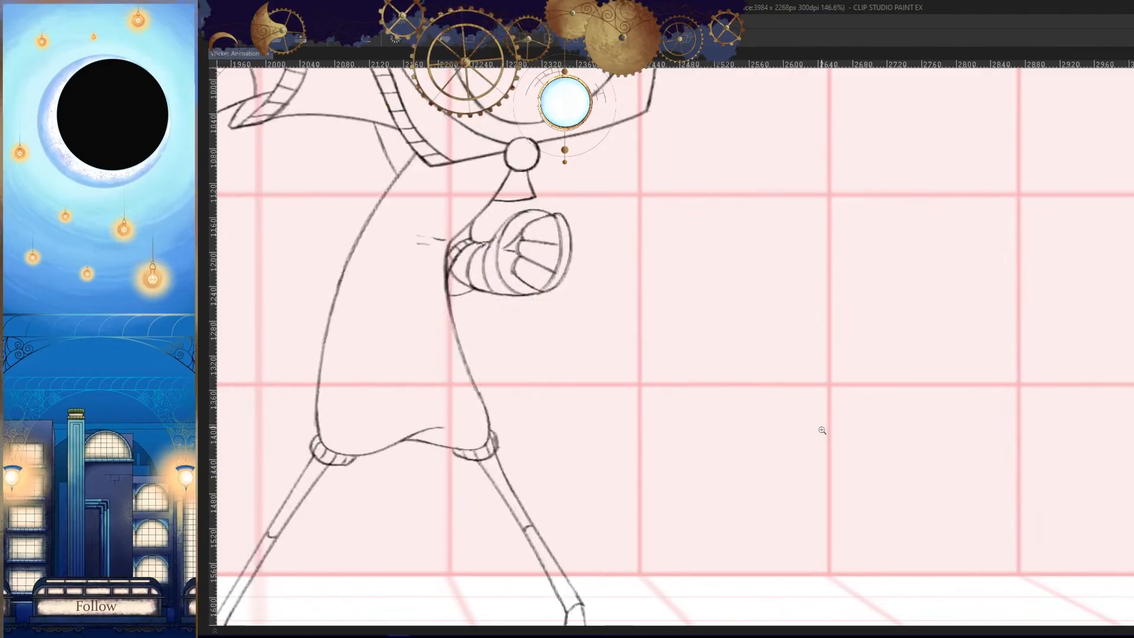
key(Right)
key(Right)
key(Left)
- Trim the overlapping lines at the fist's lower corner and redraw the corner
key(h)
drag(903, 339, 1045, 339)
drag(845, 331, 861, 356)
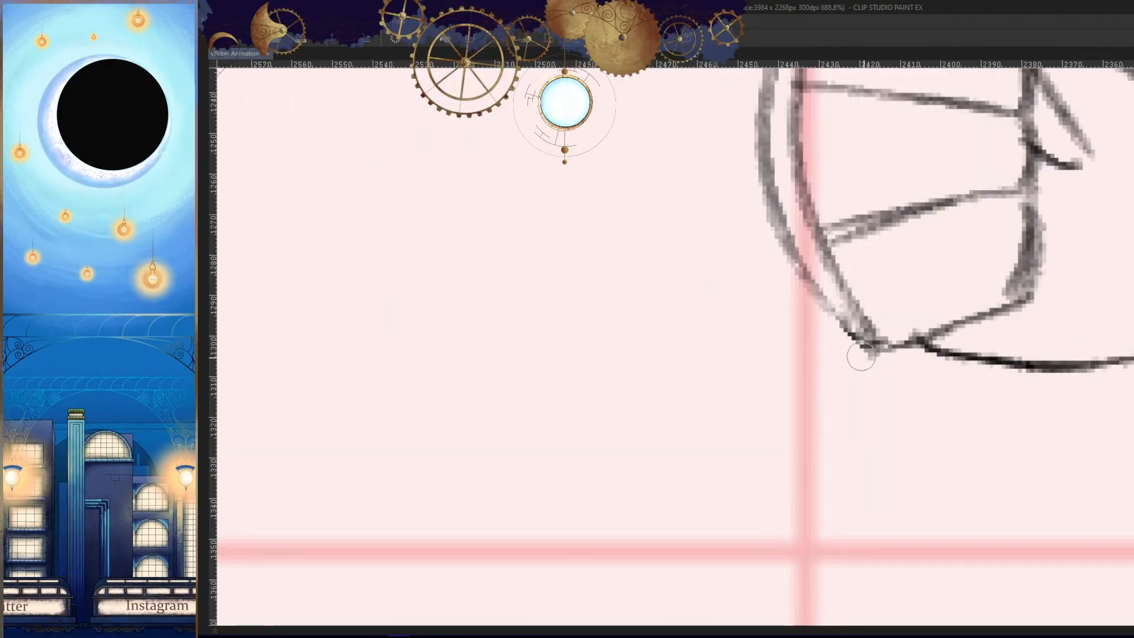
key(h)
mouse_move(768, 308)
mouse_down()
mouse_move(750, 346)
mouse_move(797, 335)
mouse_move(791, 309)
mouse_up()
drag(834, 350, 853, 413)
- Compare the fist and wrist with the previous and next drawings at full-figure view, in both mirrored and normal orientation
key(h)
key(Left)
key(Right)
key(Right)
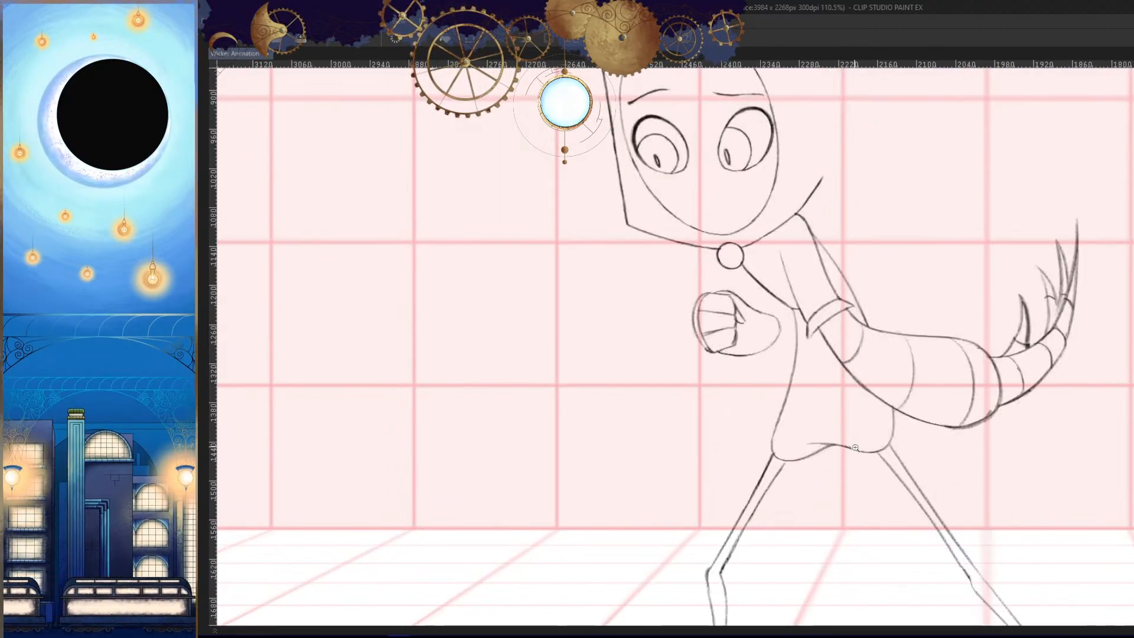
key(Left)
key(Left)
key(Right)
key(Right)
key(Left)
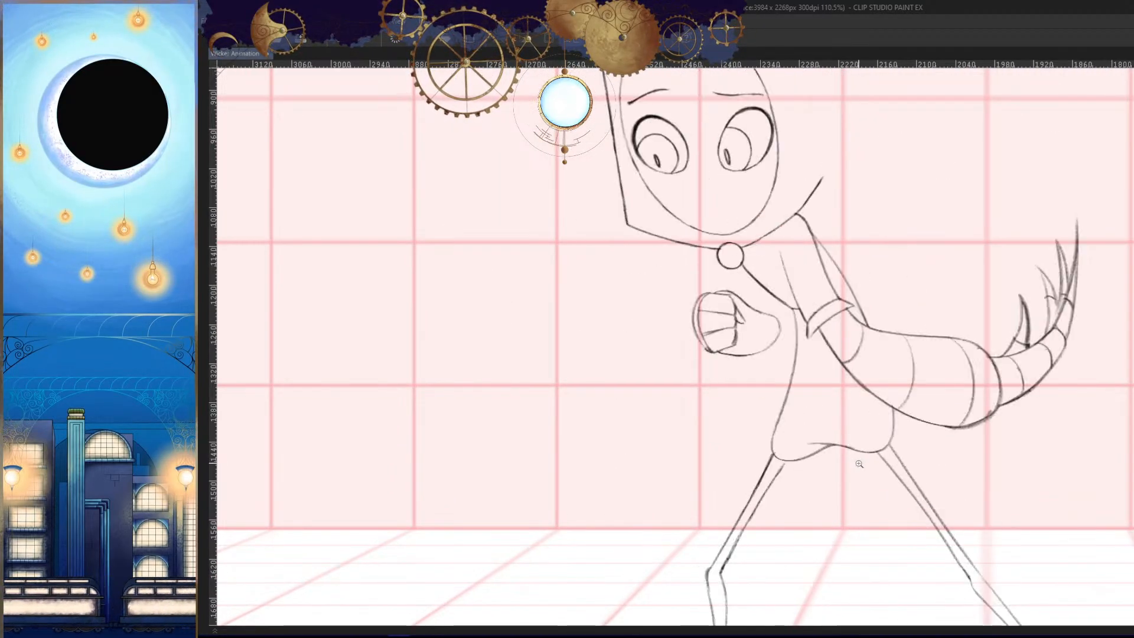
key(Left)
key(Right)
key(Right)
key(Left)
key(Left)
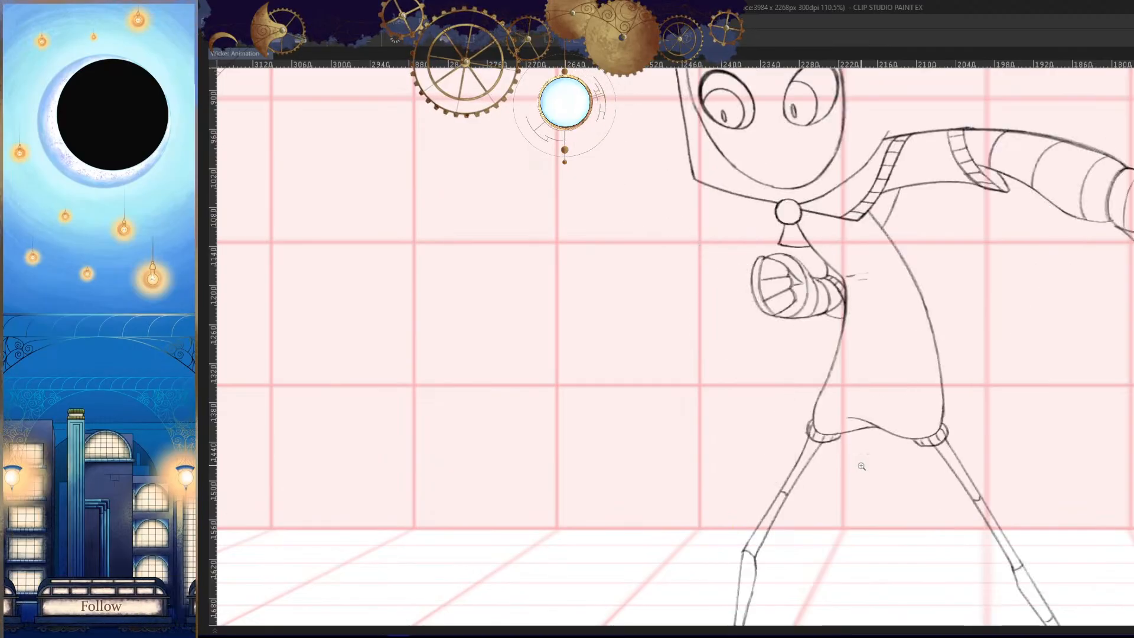
key(Right)
key(Right)
key(Left)
key(h)
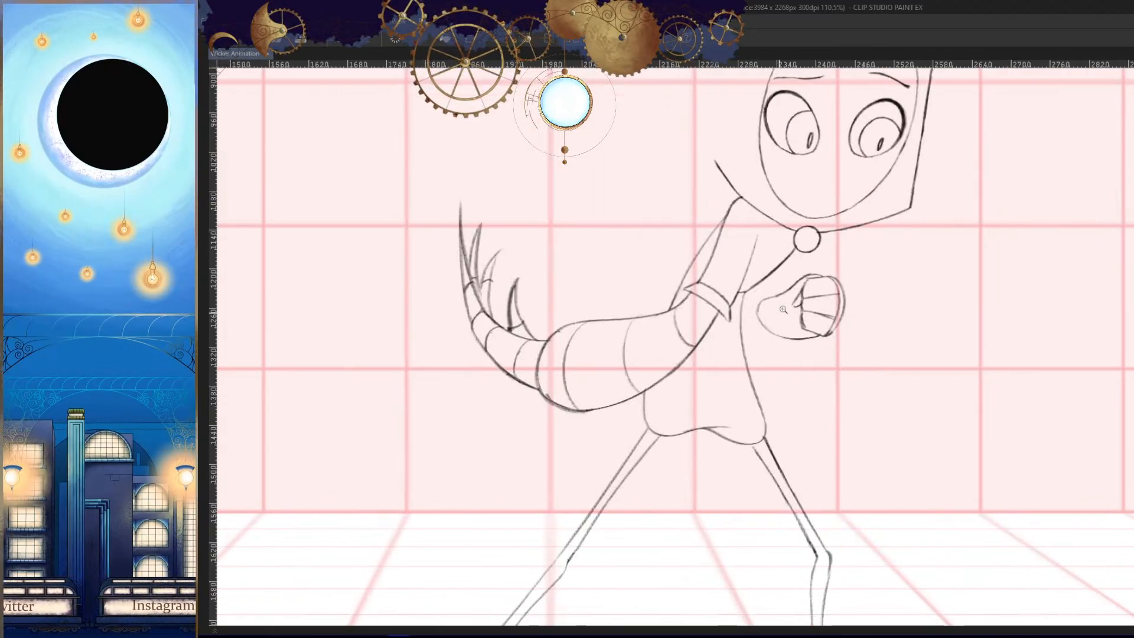
drag(779, 314, 863, 383)
key(Left)
key(Right)
key(Right)
key(Left)
- Erase the wrist's rounded outline, leaving short stubs at the thumb and the fist's underside
drag(888, 426, 862, 341)
mouse_move(704, 241)
mouse_down()
mouse_move(739, 306)
mouse_move(865, 355)
mouse_move(844, 398)
mouse_up()
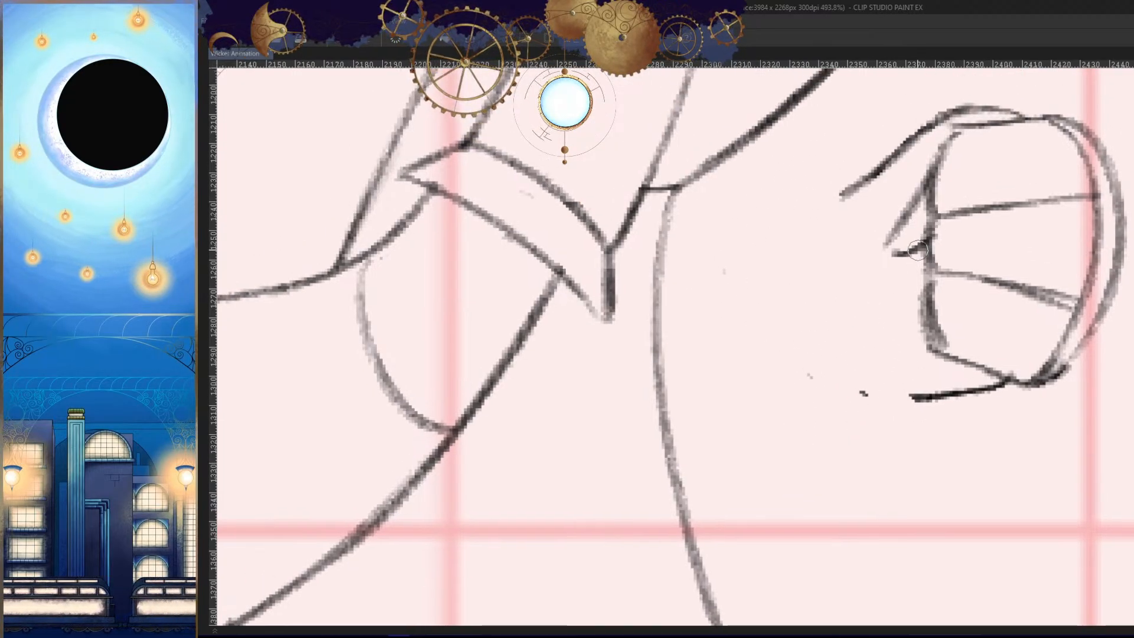
drag(913, 137, 721, 337)
key(ctrl+z)
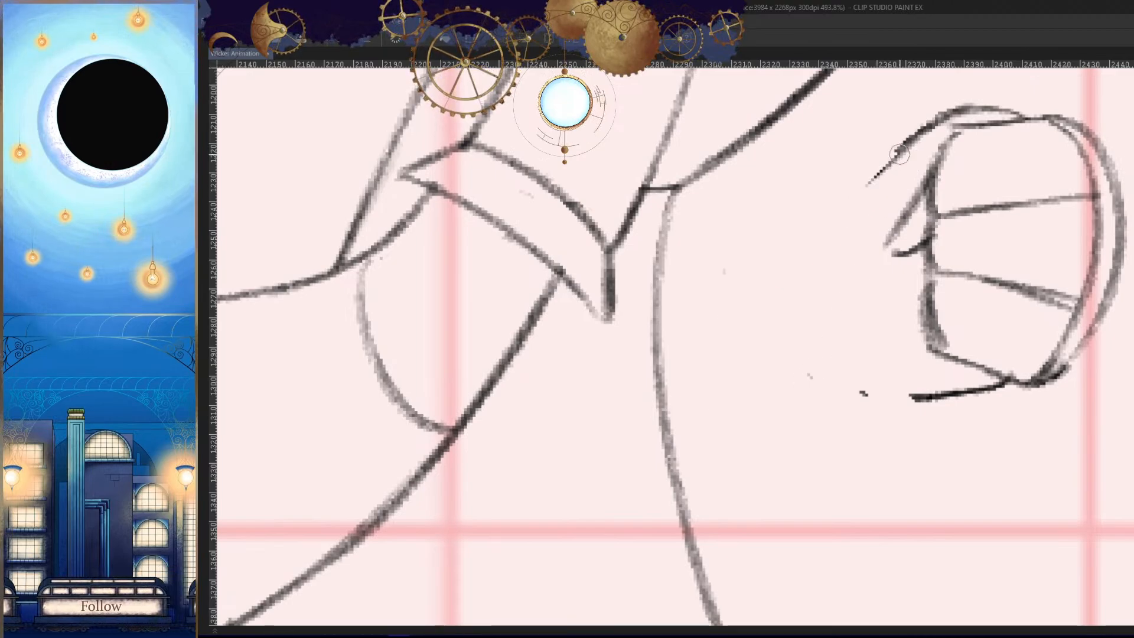
drag(907, 147, 702, 423)
drag(821, 433, 1006, 383)
key(ctrl+z)
key(ctrl+z)
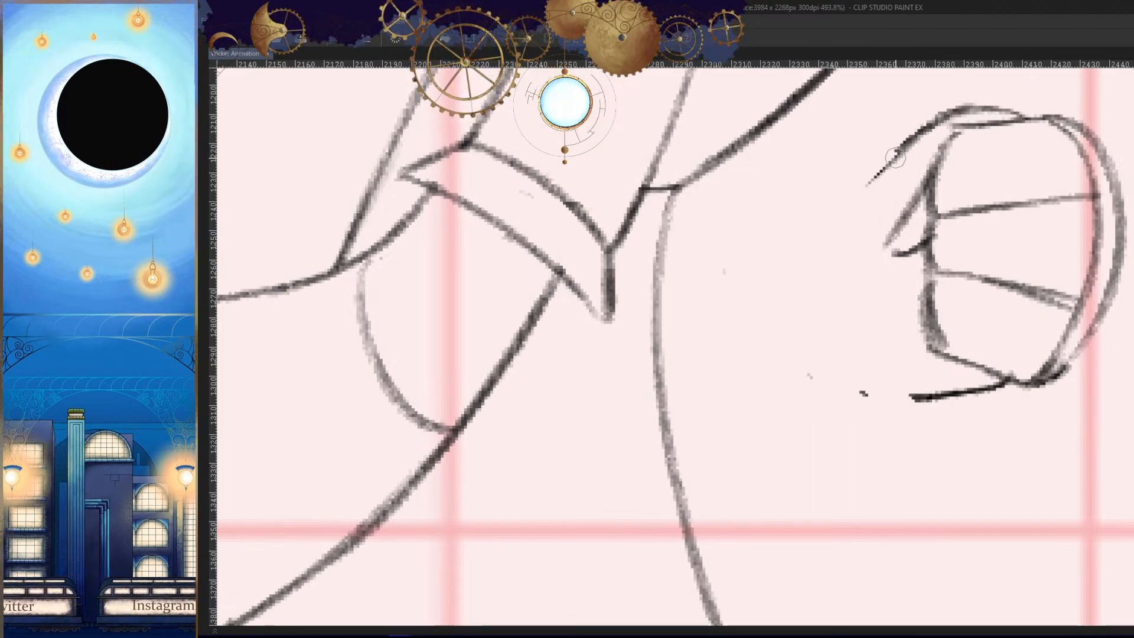
- Redraw the wrist as a larger rounded outline from the thumb around to the fist's underside, and compare it with neighbouring drawings
mouse_move(908, 141)
mouse_down()
mouse_move(731, 283)
mouse_move(709, 365)
mouse_move(911, 424)
mouse_up()
key(h)
drag(1004, 381, 944, 430)
key(Left)
key(Left)
key(Right)
key(Right)
key(h)
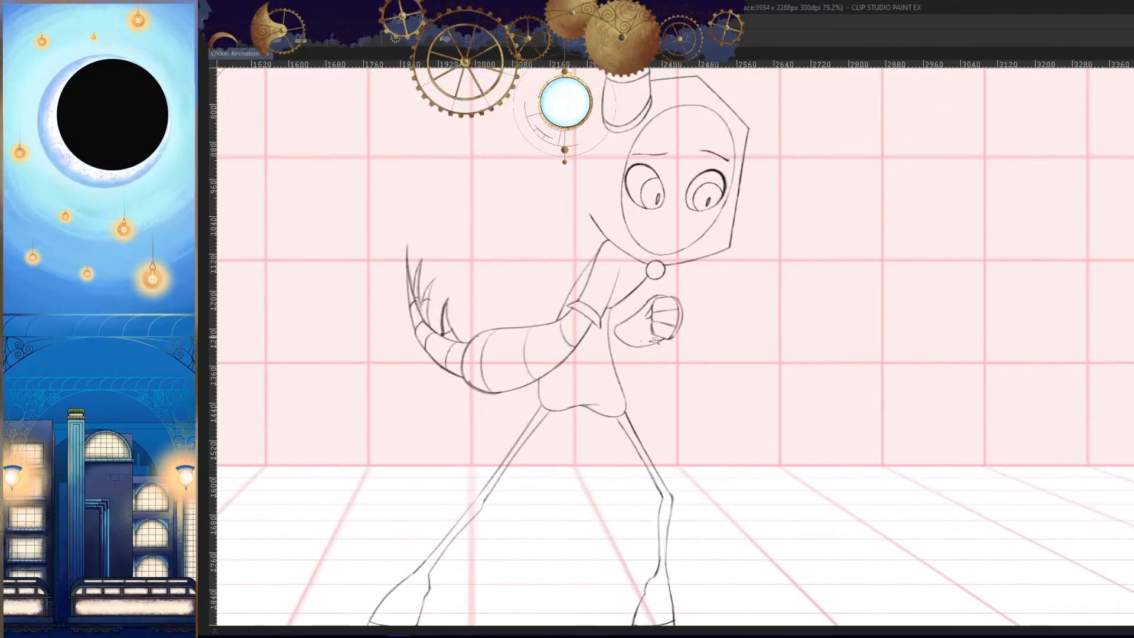
- Erase most of the new wrist's underside and the lower part of its rounded end
key(h)
drag(1004, 462, 1007, 376)
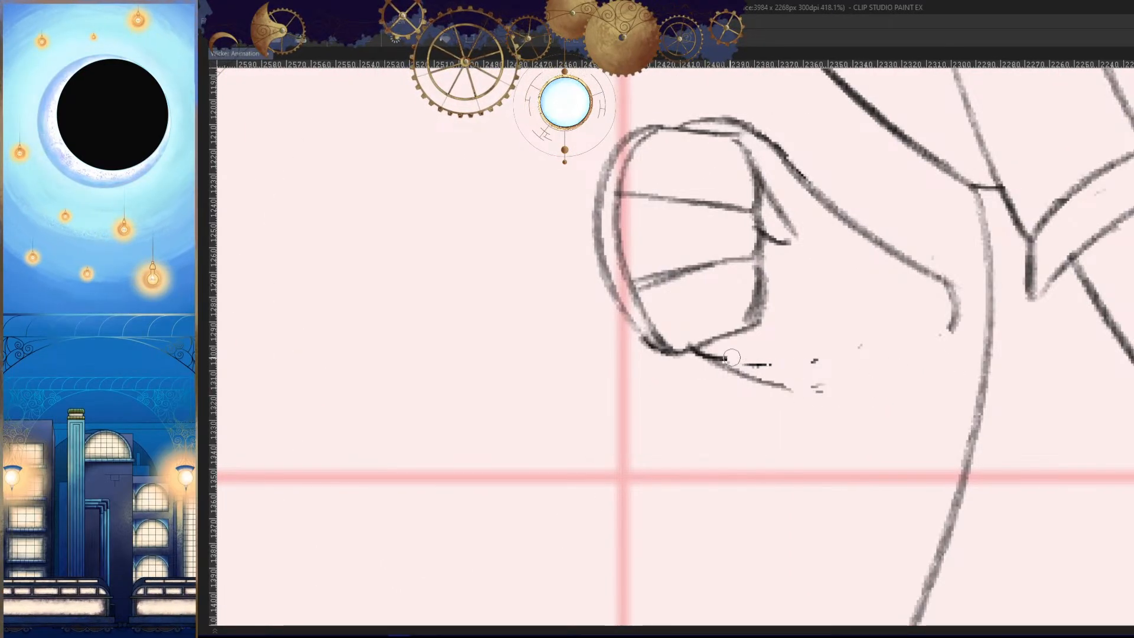
drag(731, 358, 726, 356)
key(h)
mouse_move(756, 390)
mouse_down()
mouse_move(866, 370)
mouse_move(812, 346)
mouse_up()
drag(834, 326, 799, 330)
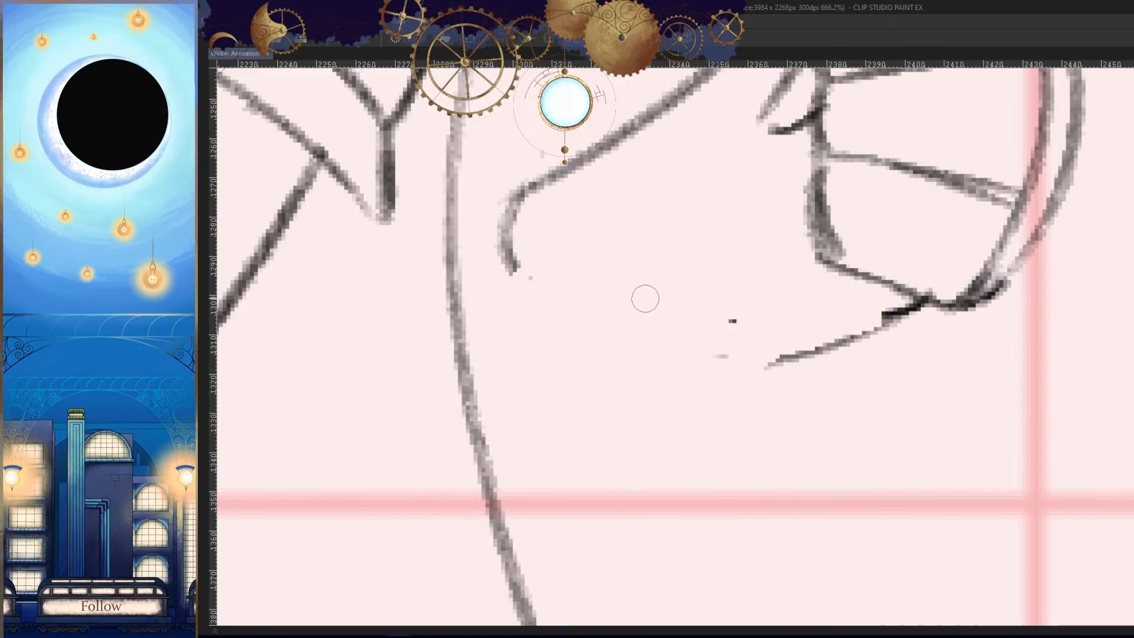
- Redraw the wrist's rounded back end, curving from the upper outline down toward the underside
drag(535, 180, 582, 324)
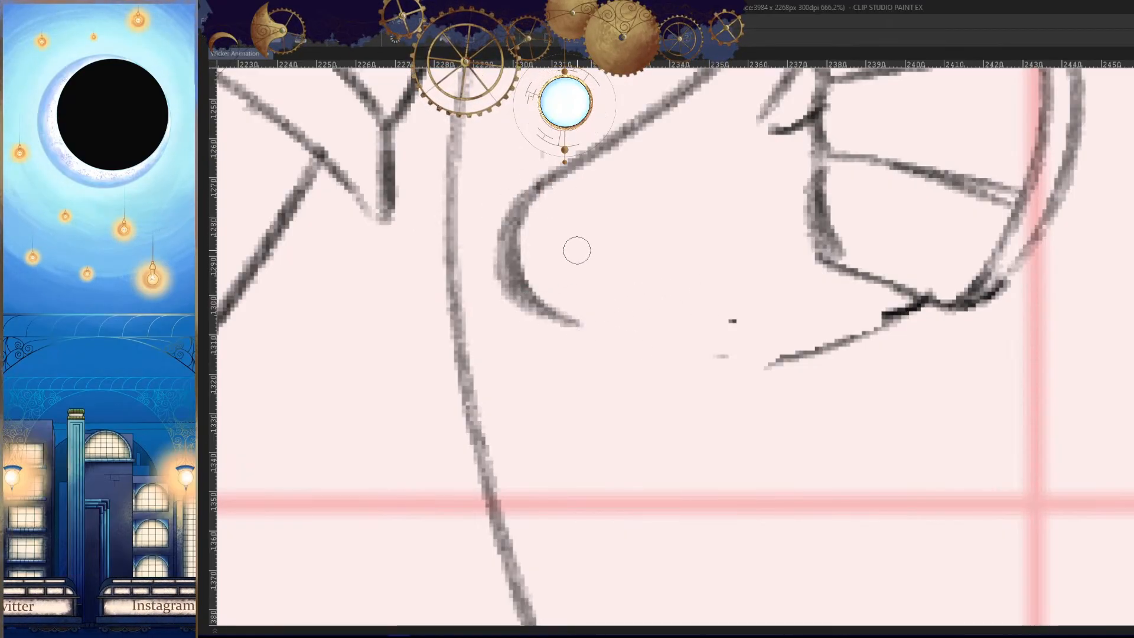
key(ctrl+z)
mouse_move(535, 190)
mouse_down()
mouse_move(549, 349)
mouse_move(590, 369)
mouse_up()
mouse_move(550, 349)
mouse_down()
mouse_move(834, 381)
mouse_move(928, 352)
mouse_up()
key(ctrl+z)
- Draw the wrist's underside from the fist's lower corner to the rounded end, undoing strokes that do not fit
key(h)
drag(766, 308, 1060, 320)
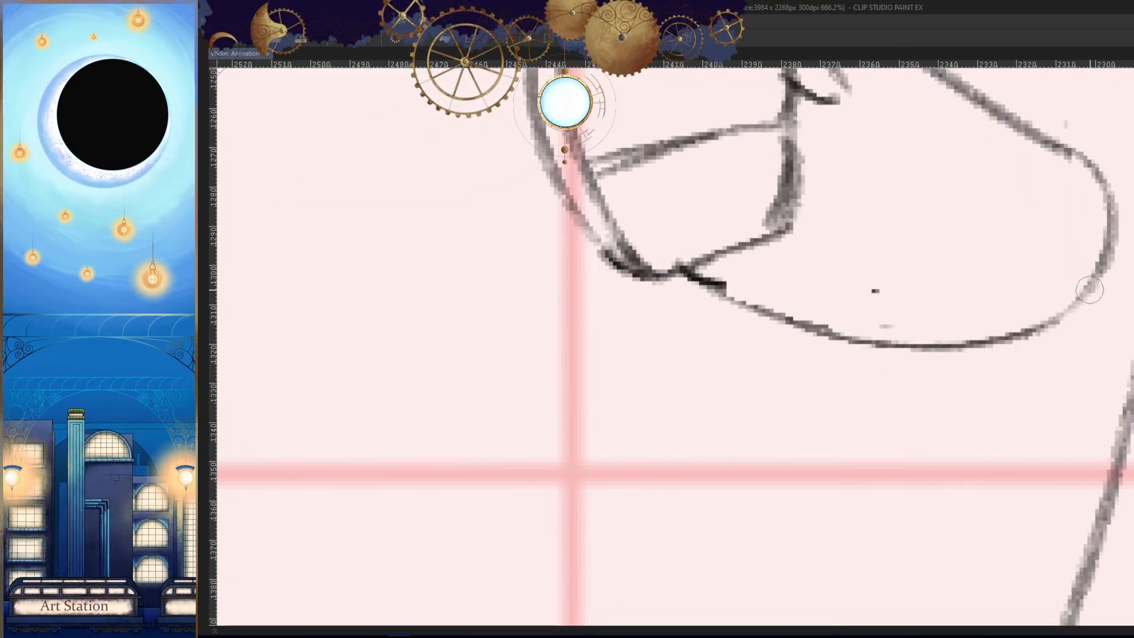
key(ctrl+z)
mouse_move(801, 322)
mouse_down()
mouse_move(1050, 321)
mouse_move(995, 344)
mouse_move(1076, 327)
mouse_up()
key(ctrl+z)
key(ctrl+z)
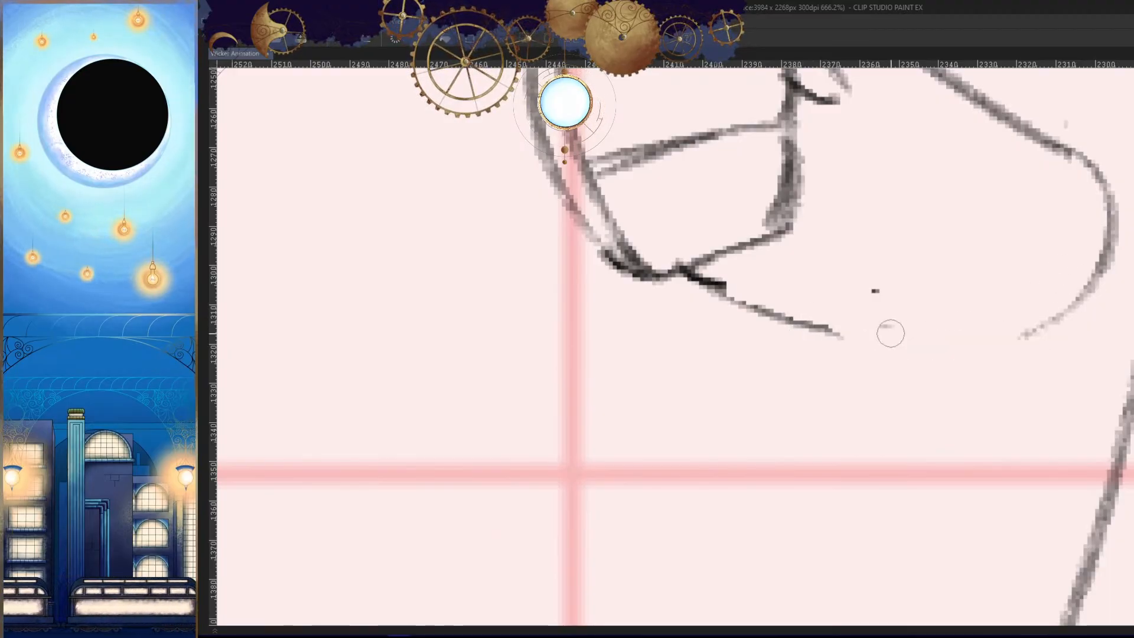
drag(807, 319, 1083, 325)
key(ctrl+z)
mouse_move(684, 271)
mouse_down()
mouse_move(749, 299)
mouse_move(1048, 313)
mouse_move(919, 343)
mouse_move(1024, 322)
mouse_up()
key(ctrl+z)
key(h)
mouse_move(938, 340)
mouse_down()
mouse_move(1056, 323)
mouse_move(913, 399)
mouse_up()
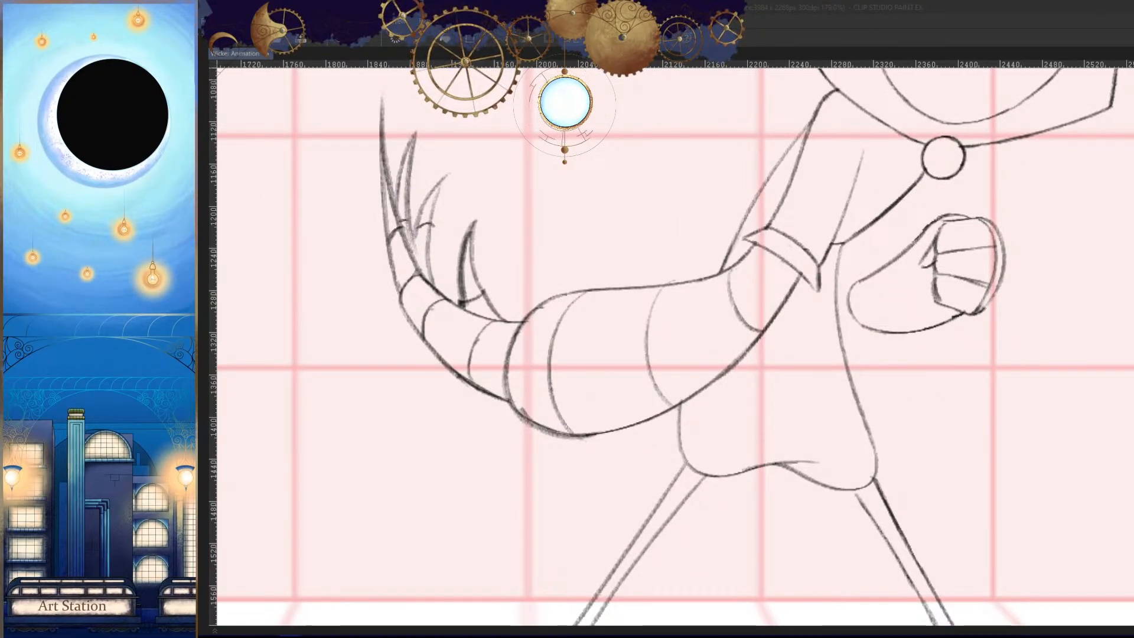
click(795, 155)
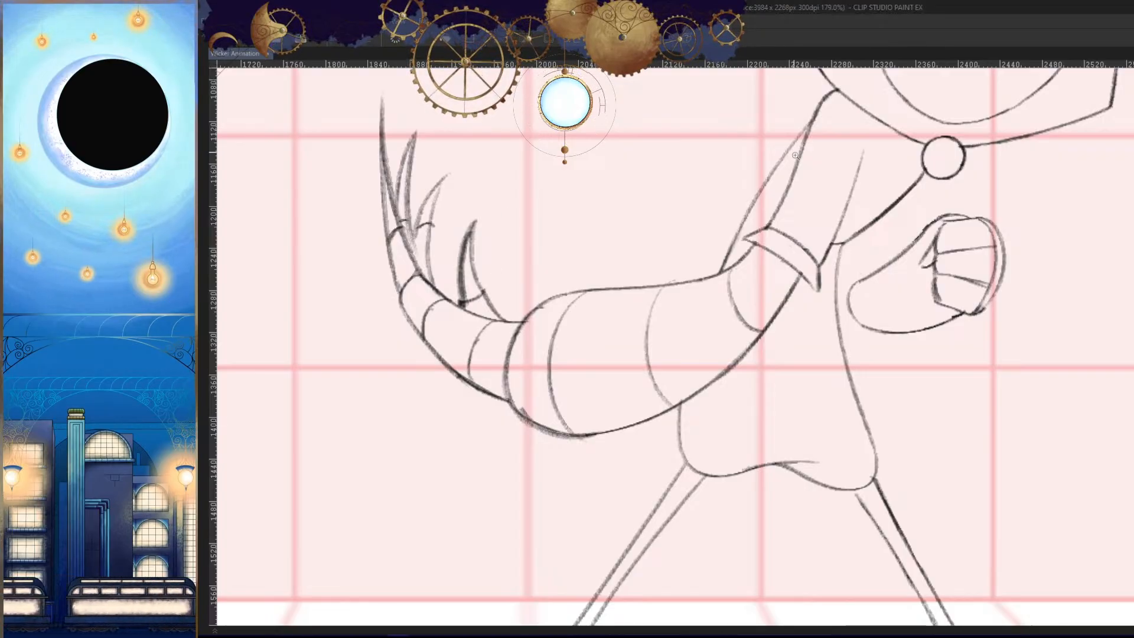
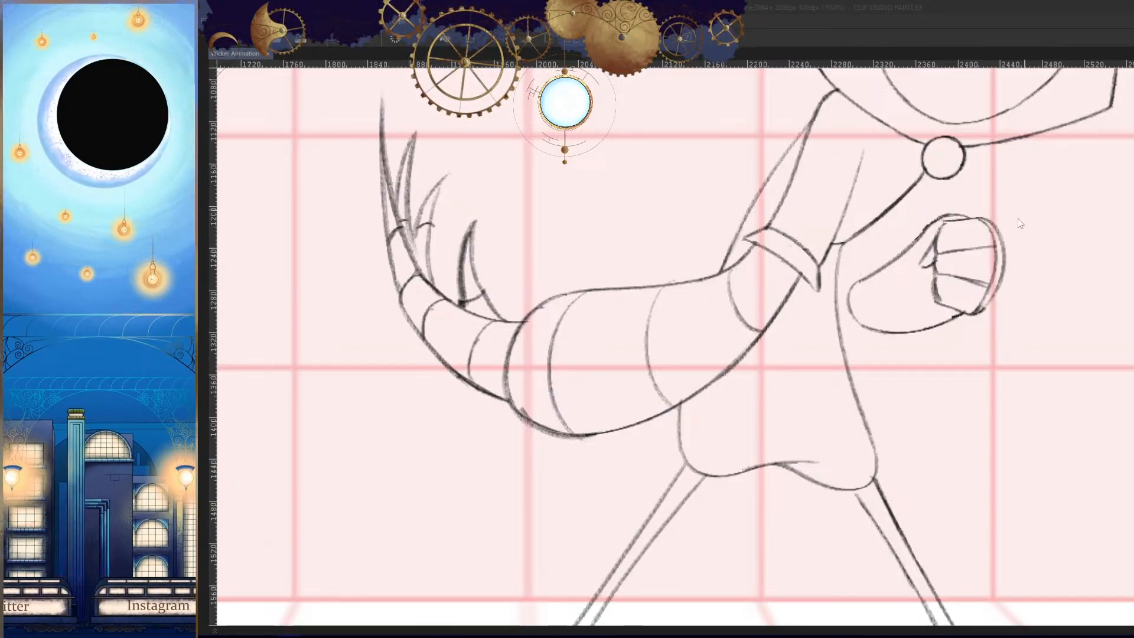
drag(1051, 306, 923, 468)
key(h)
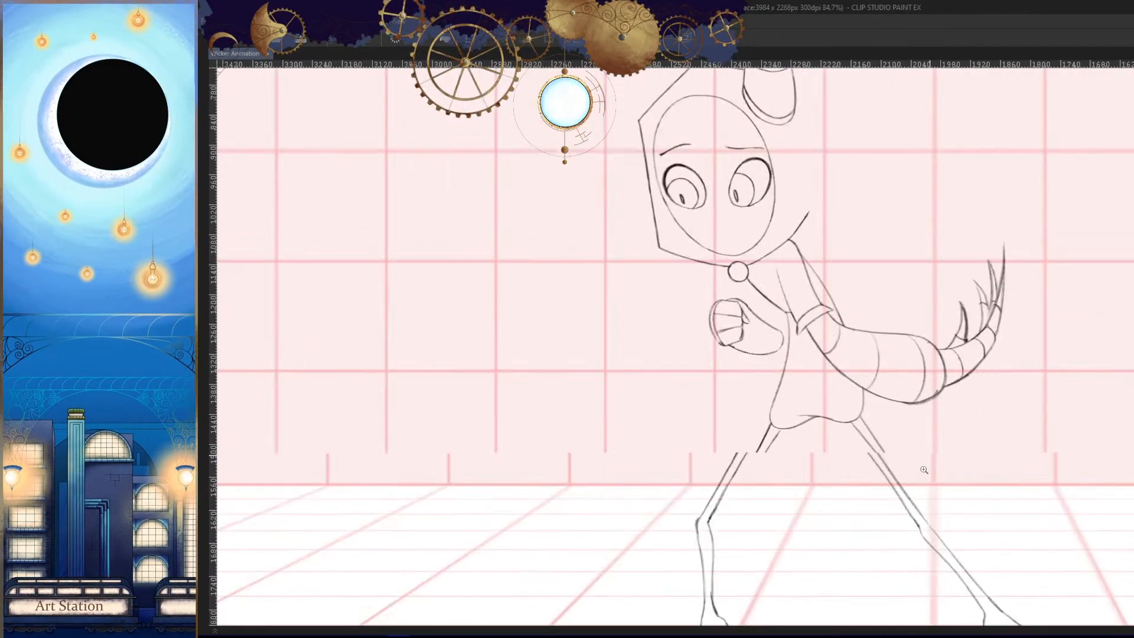
key(space)
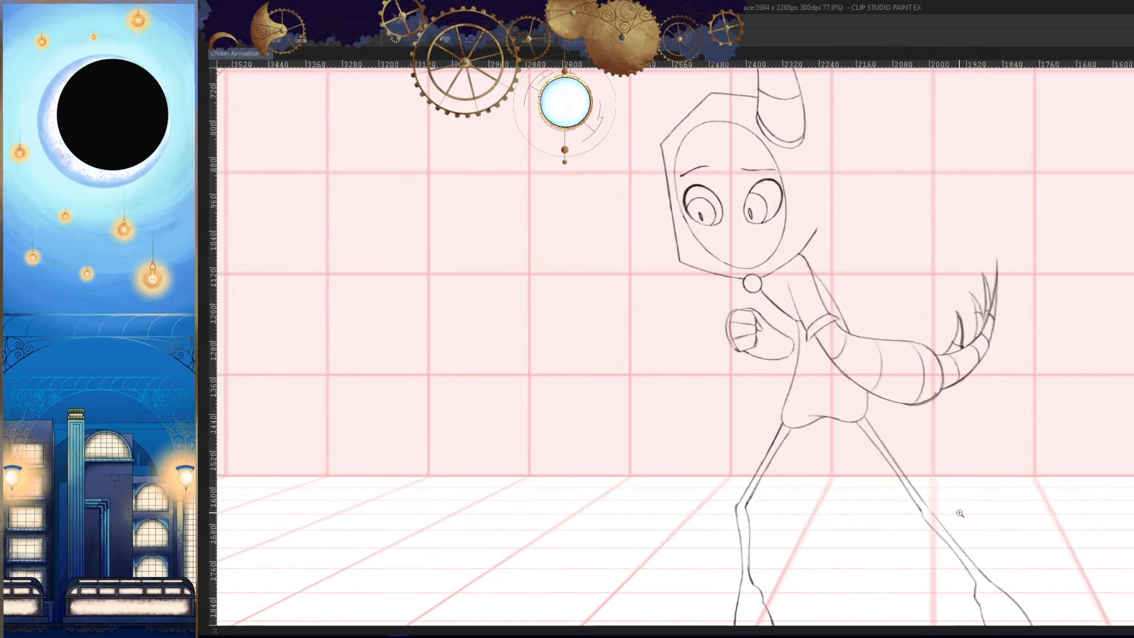
key(h)
drag(756, 365, 760, 356)
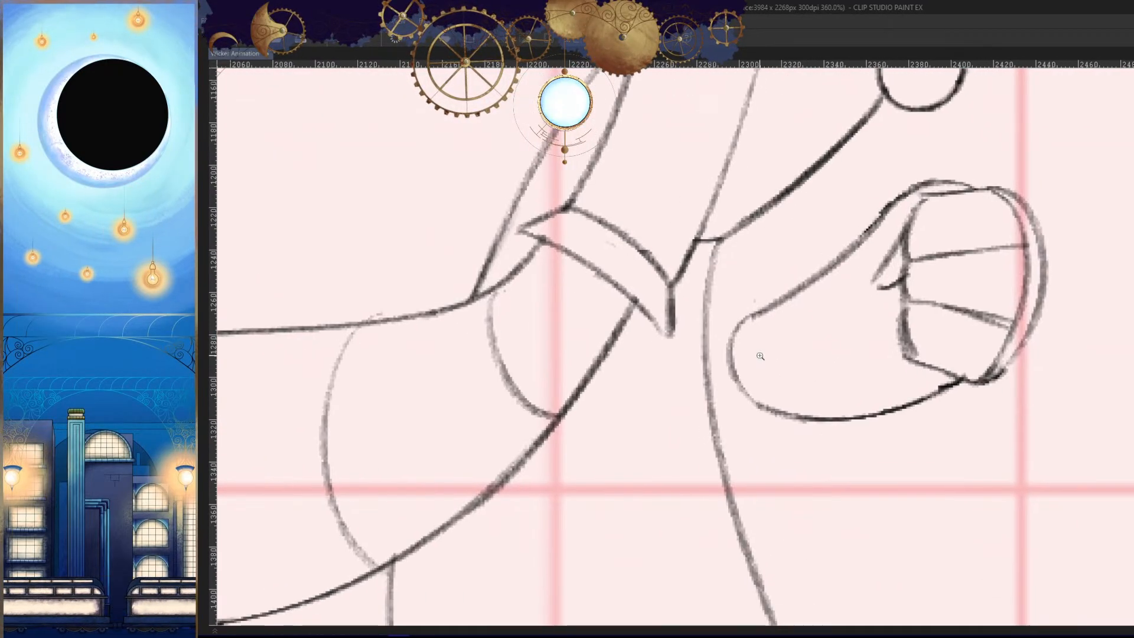
drag(858, 439, 784, 438)
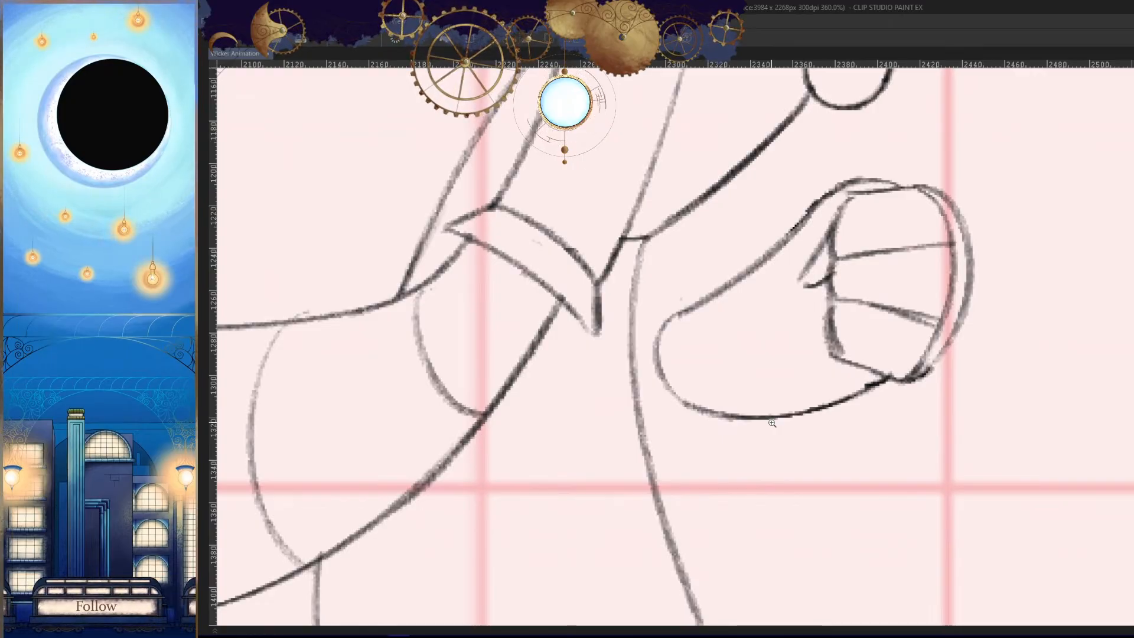
drag(694, 340, 724, 339)
drag(655, 314, 656, 440)
mouse_move(679, 300)
mouse_down()
mouse_move(648, 392)
mouse_move(692, 449)
mouse_move(670, 433)
mouse_up()
key(ctrl+z)
- Compare the front arm's position and shape with the neighbouring drawings
mouse_move(824, 432)
mouse_down()
mouse_move(764, 472)
mouse_move(725, 473)
mouse_up()
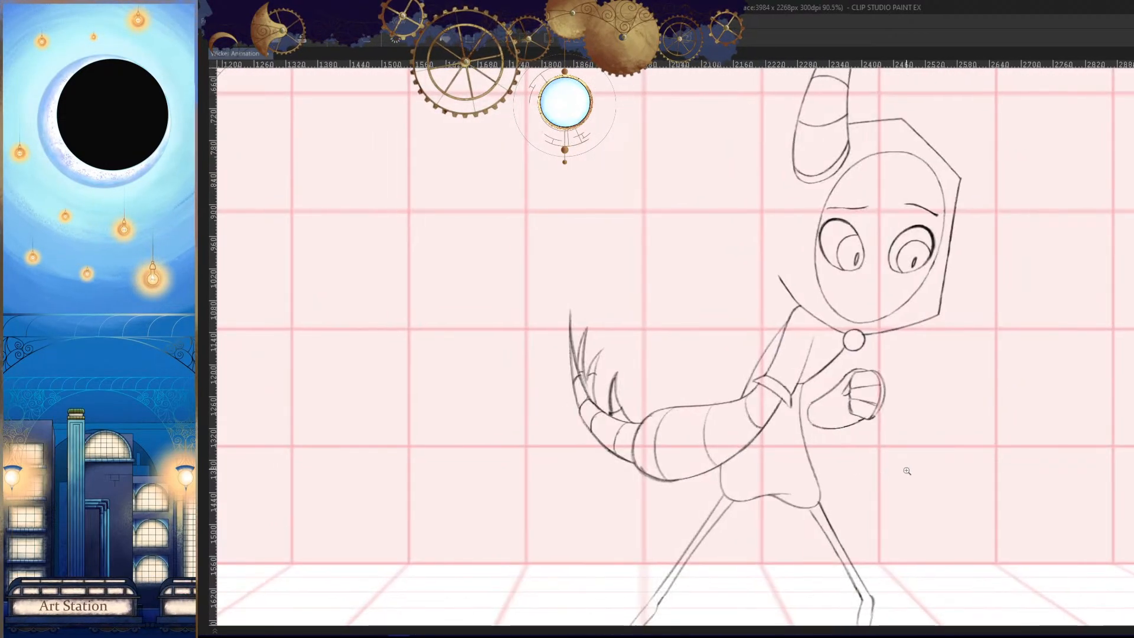
key(Left)
key(Right)
key(Right)
key(Left)
drag(880, 483, 912, 431)
drag(861, 363, 912, 413)
key(Left)
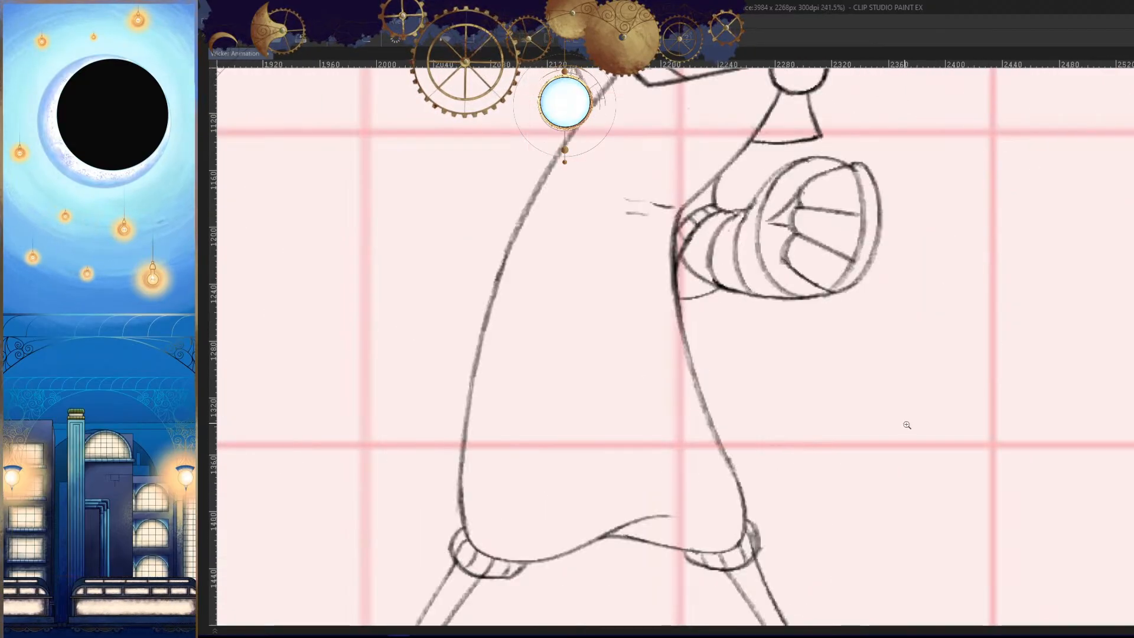
key(Right)
key(Right)
key(Left)
- Draw a curve from the wrist's upper back corner down to the body outline, undoing strokes that do not fit
drag(792, 400, 830, 315)
drag(839, 254, 773, 367)
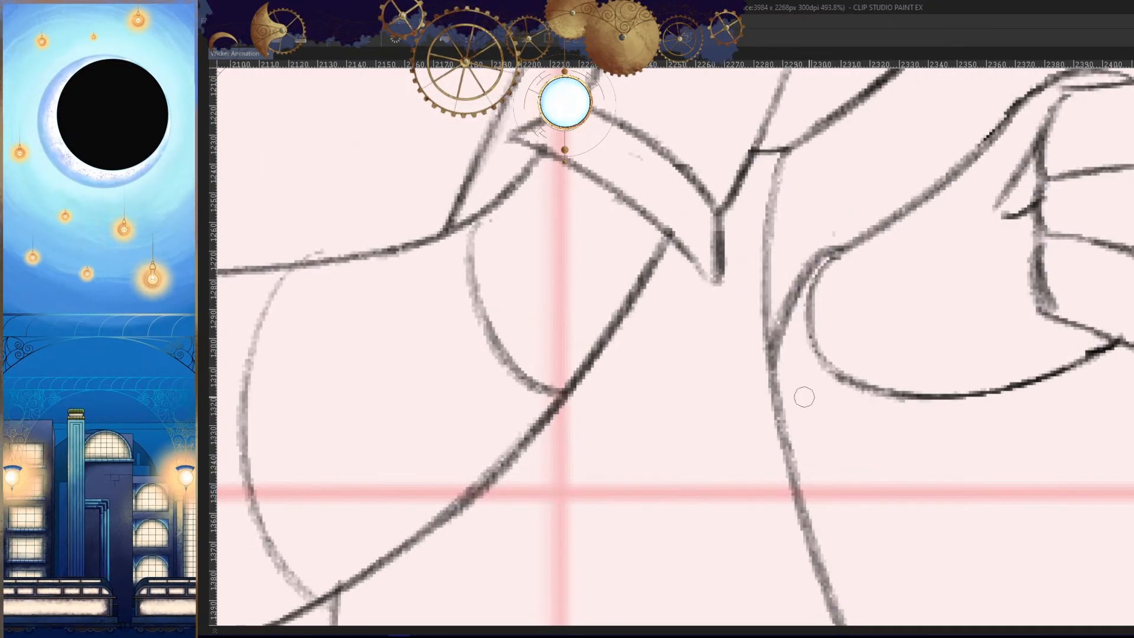
key(ctrl+z)
mouse_move(836, 254)
mouse_down()
mouse_move(776, 389)
mouse_move(870, 393)
mouse_move(785, 443)
mouse_up()
key(ctrl+z)
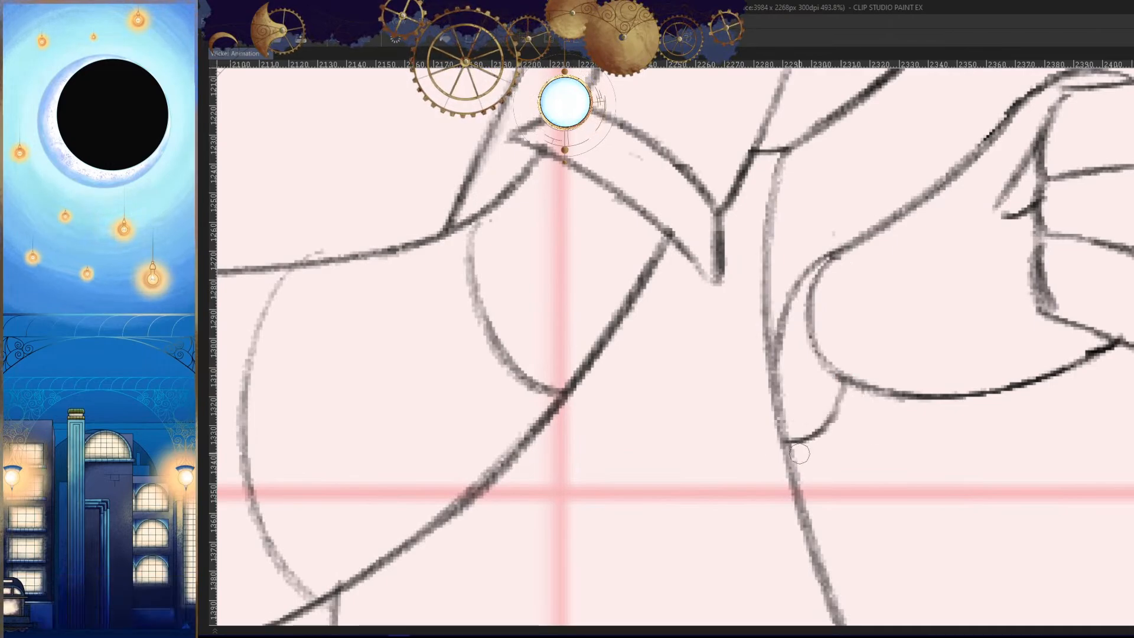
- Redraw the short curve from the wrist's underside down to the body outline until it fits
key(h)
key(ctrl+z)
drag(669, 387, 720, 437)
key(ctrl+z)
key(h)
mouse_move(864, 404)
mouse_down()
mouse_move(877, 384)
mouse_move(798, 438)
mouse_move(793, 543)
mouse_up()
key(h)
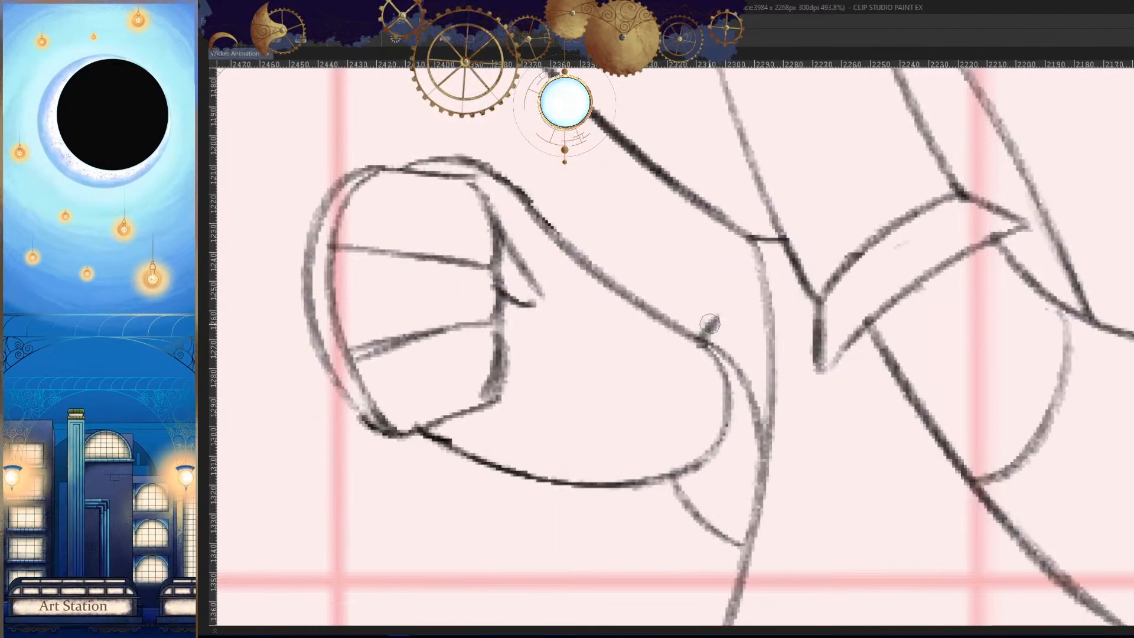
- Draw a small arched sleeve edge from the wrist's upper back corner across to the body outline
drag(717, 320, 775, 358)
key(h)
key(ctrl+z)
drag(851, 309, 785, 372)
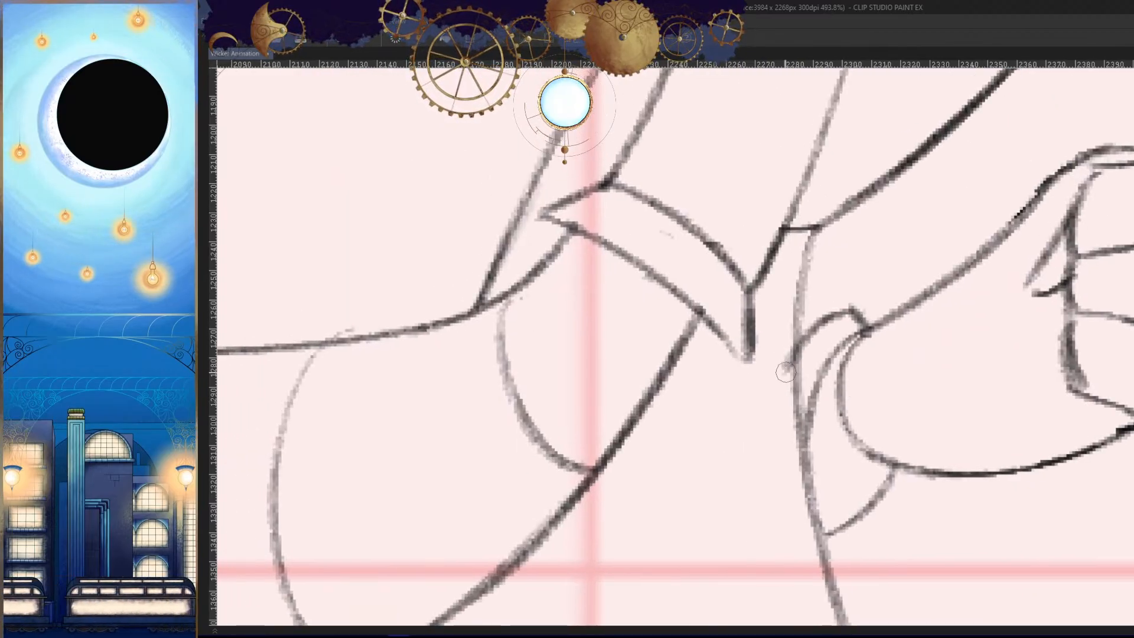
- Draw a near-vertical sleeve line from the chest line down to the wrist's upper back corner, redoing it until it fits
drag(852, 306, 851, 206)
key(h)
key(ctrl+z)
drag(688, 271, 711, 294)
mouse_move(696, 234)
mouse_down()
mouse_move(701, 346)
mouse_move(693, 245)
mouse_up()
key(h)
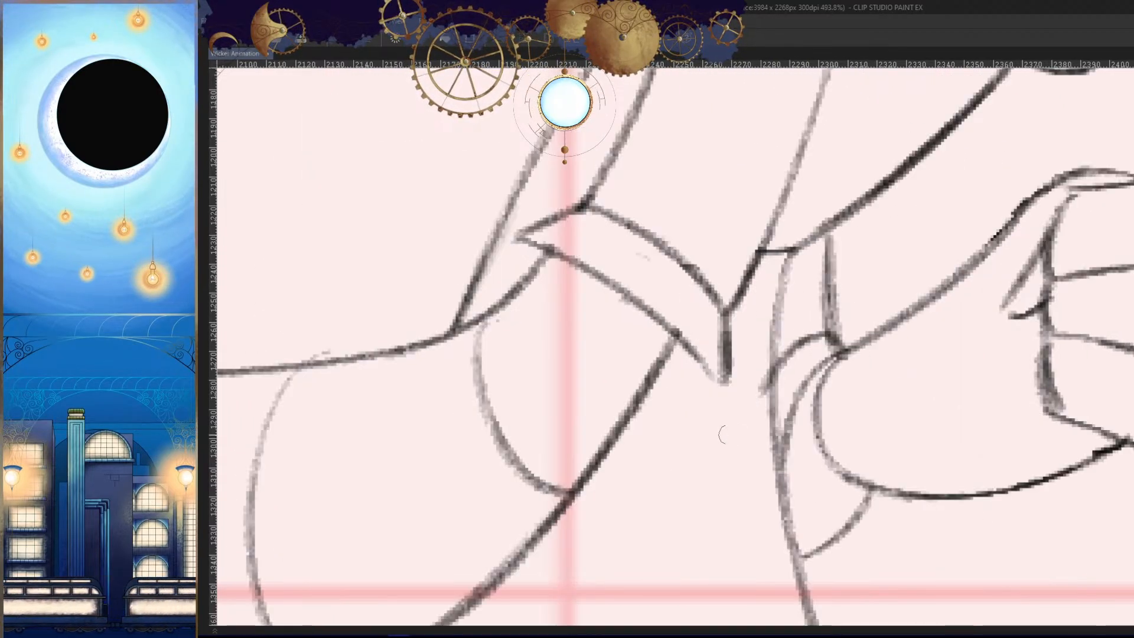
drag(878, 351, 890, 344)
key(ctrl+z)
key(ctrl+z)
drag(844, 228, 840, 319)
key(h)
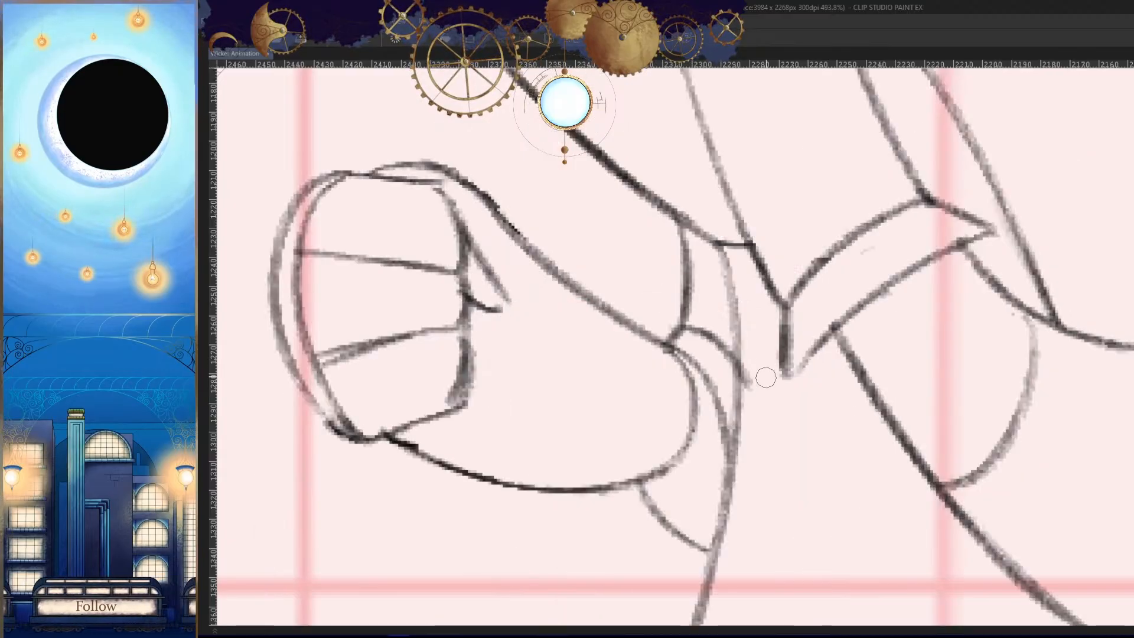
- Erase the inner rounded back end of the wrist, leaving the outer curve along the body outline
key(h)
drag(905, 413, 908, 403)
key(h)
scroll(676, 425, up, 3)
drag(686, 351, 680, 441)
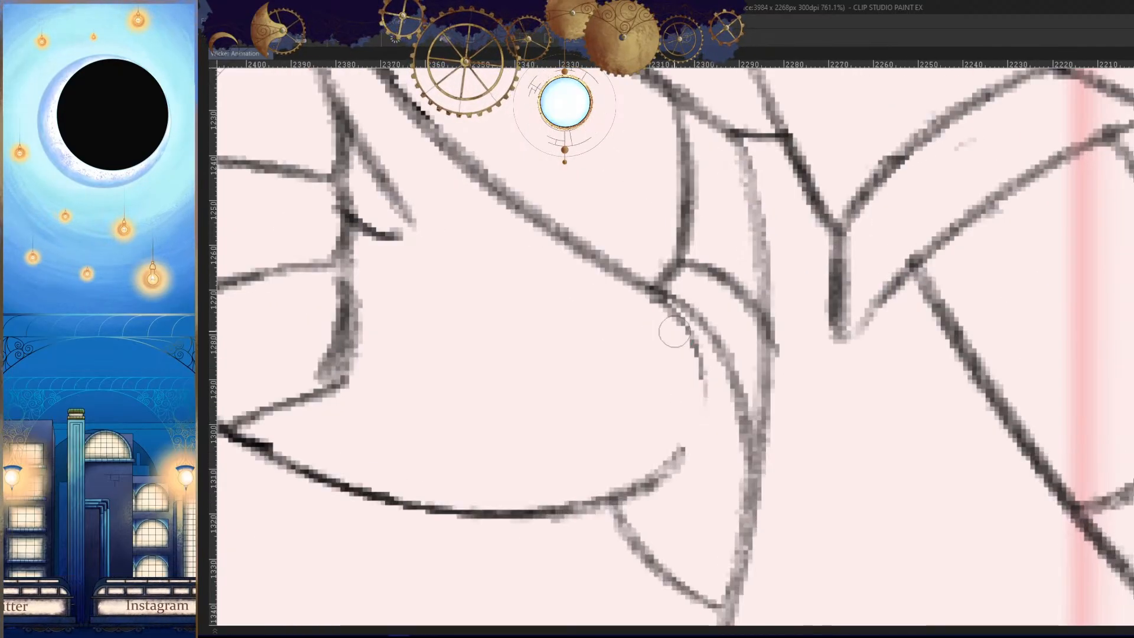
drag(675, 331, 696, 389)
key(h)
mouse_move(797, 405)
mouse_down()
mouse_move(811, 413)
mouse_move(821, 368)
mouse_up()
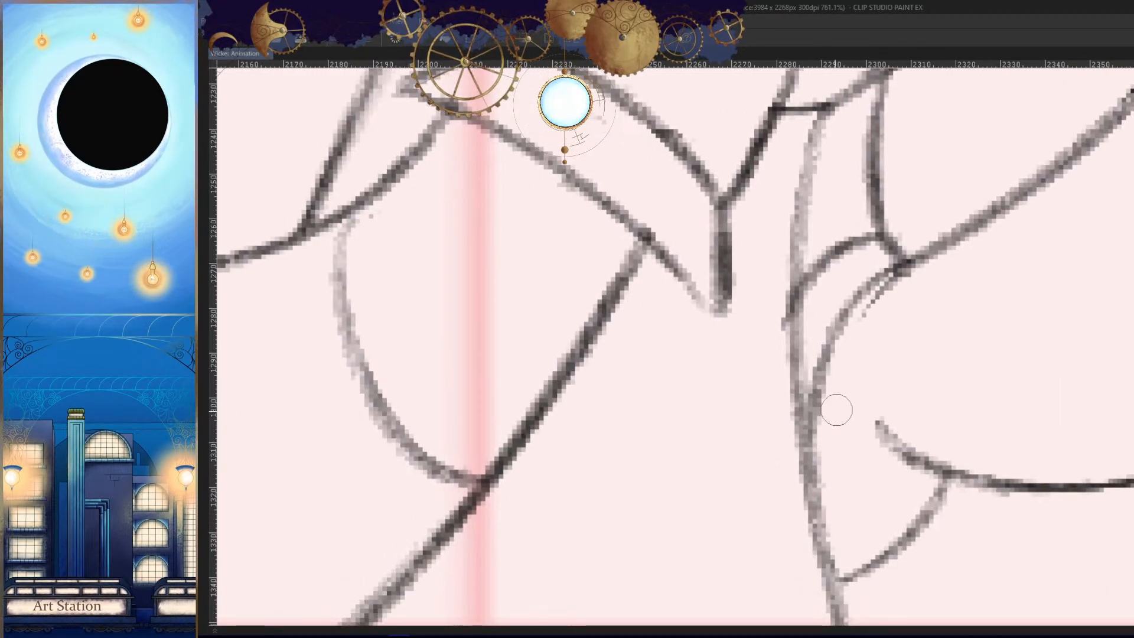
key(h)
drag(911, 405, 945, 378)
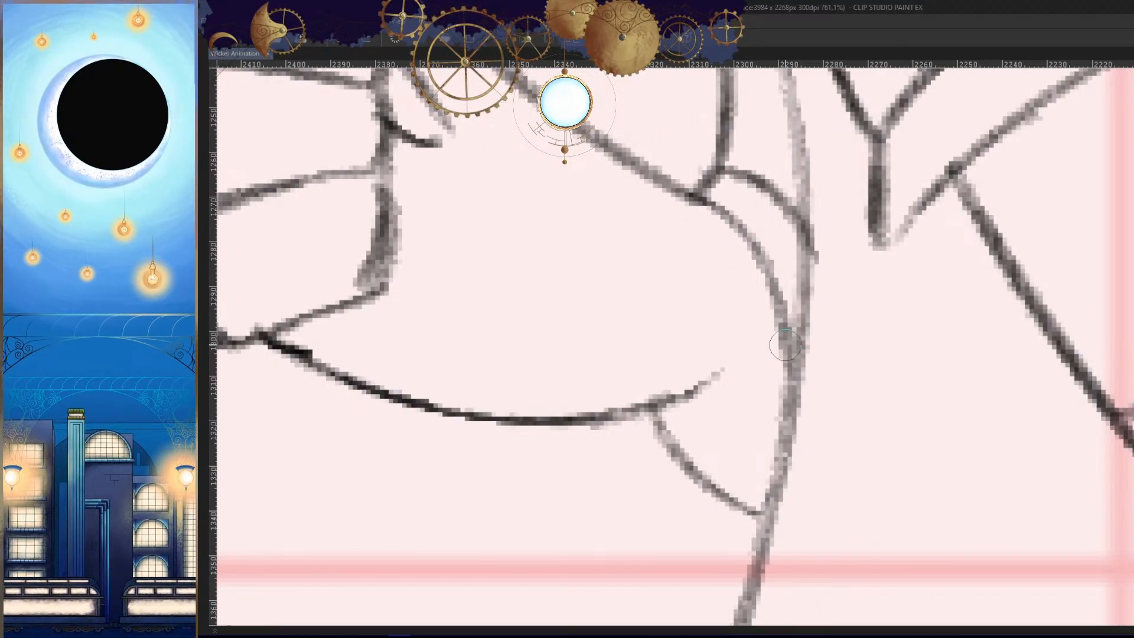
- Extend the wrist's underside back to meet the outer curve at the body outline and tidy the join
drag(781, 328, 635, 413)
drag(748, 362, 540, 422)
key(h)
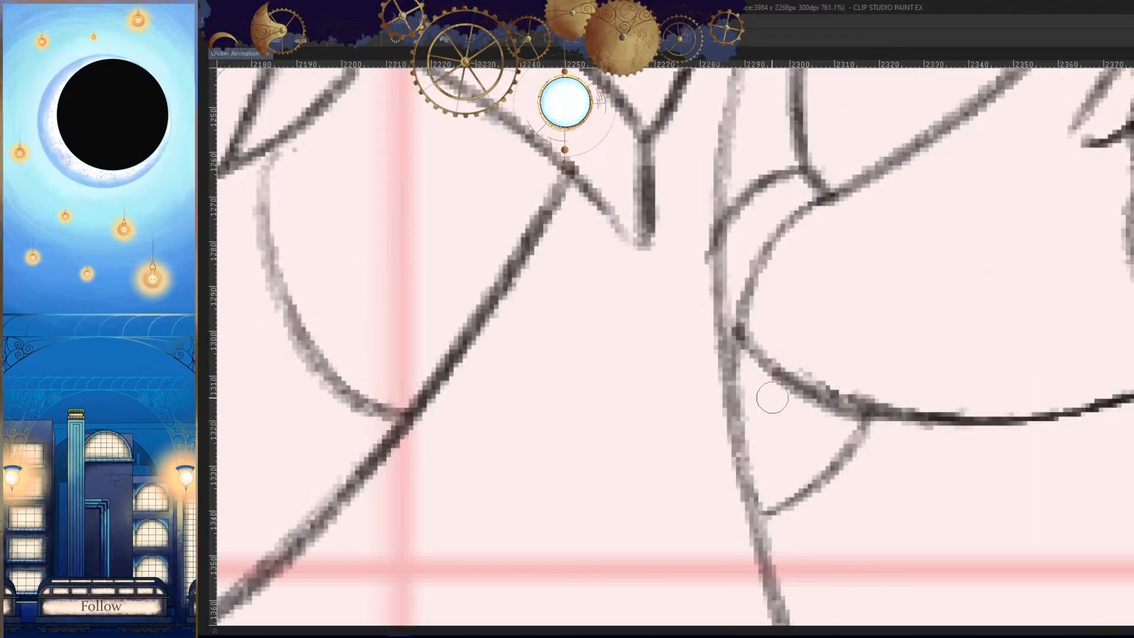
mouse_move(886, 410)
mouse_down()
mouse_move(614, 423)
mouse_move(713, 362)
mouse_up()
- Compare the reshaped front arm with the drawings on either side
key(h)
key(Right)
key(Left)
key(Left)
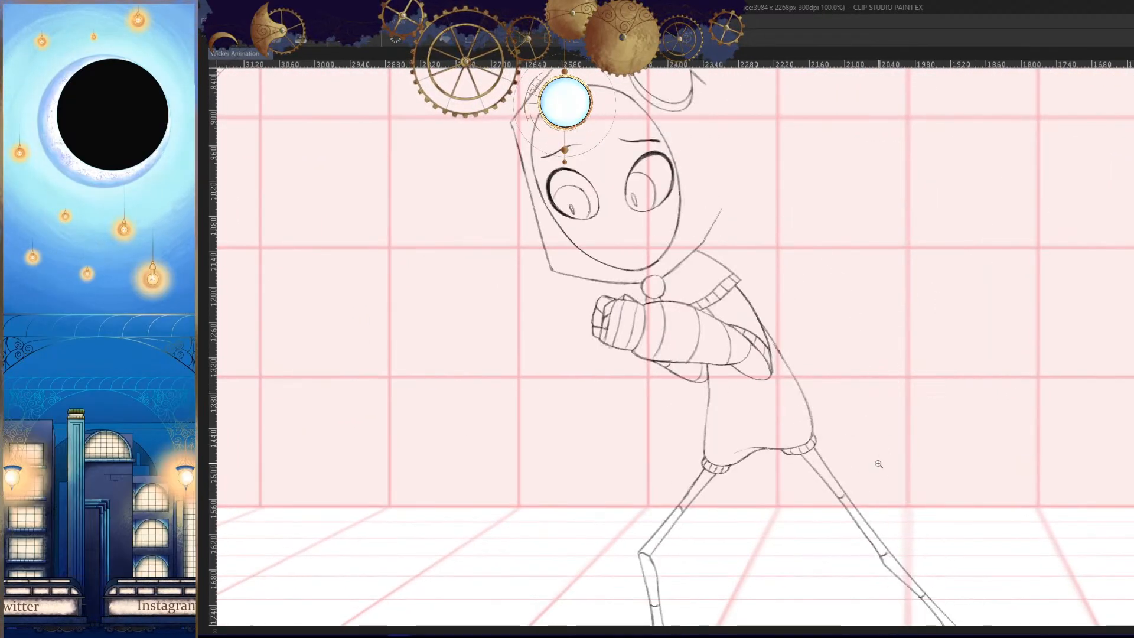
key(Right)
key(h)
drag(876, 458, 888, 405)
key(Right)
key(Left)
key(Left)
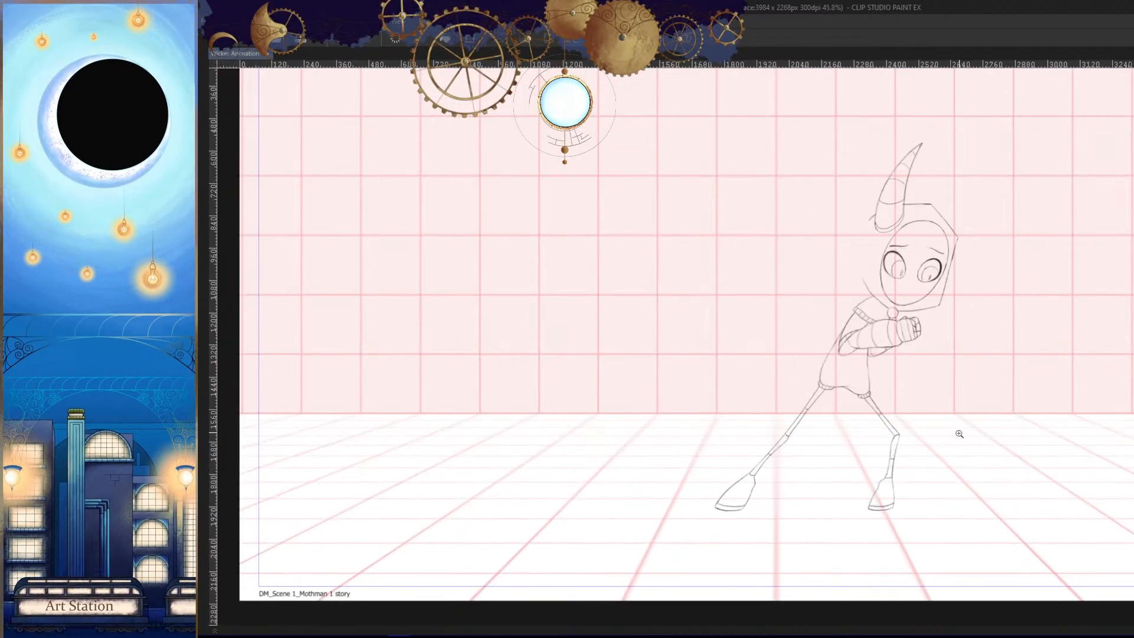
key(Right)
- Flip through the surrounding drawings with the whole figure in view to examine the arm and body motion
drag(959, 433, 927, 367)
click(926, 367)
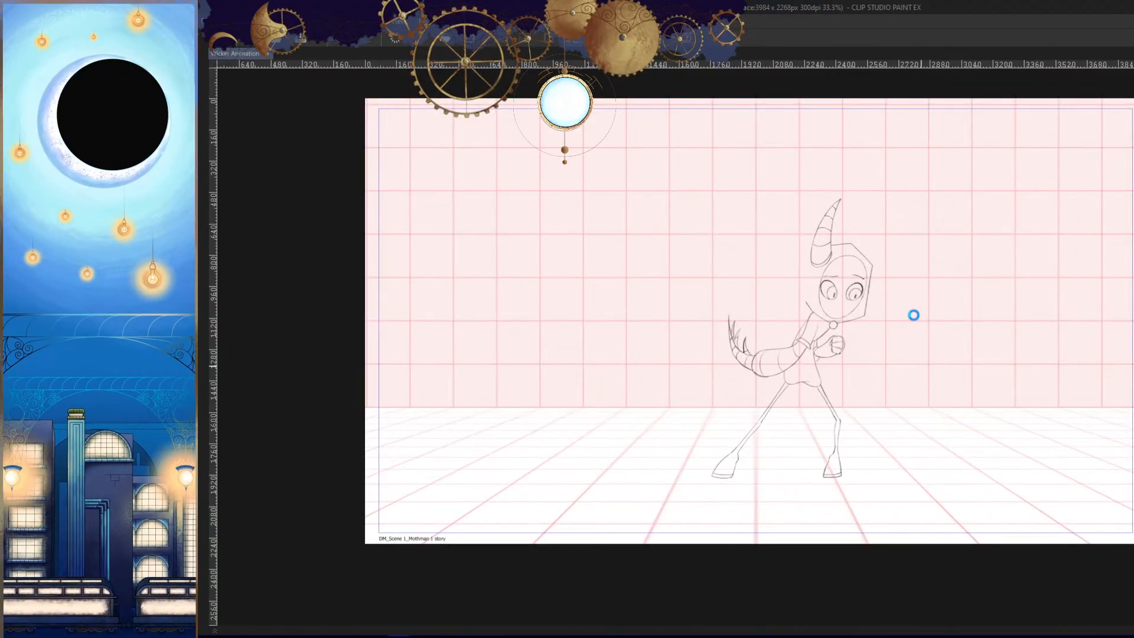
click(889, 407)
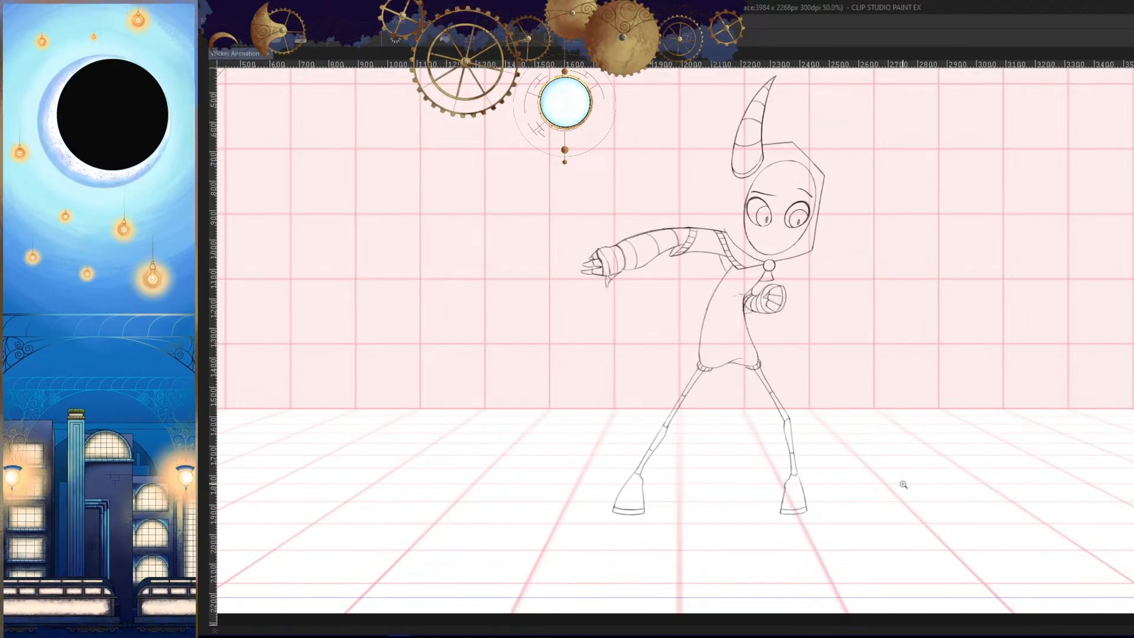
key(Left)
key(Right)
key(Right)
key(Right)
key(Left)
key(Left)
key(Right)
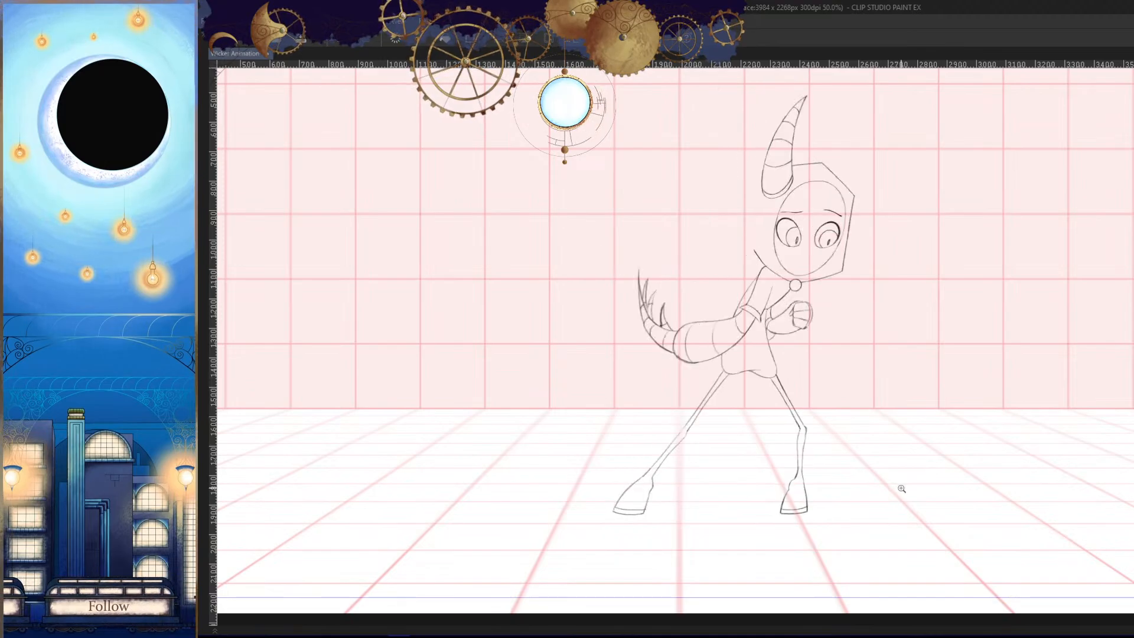
key(Left)
key(Right)
key(Left)
key(Right)
key(Right)
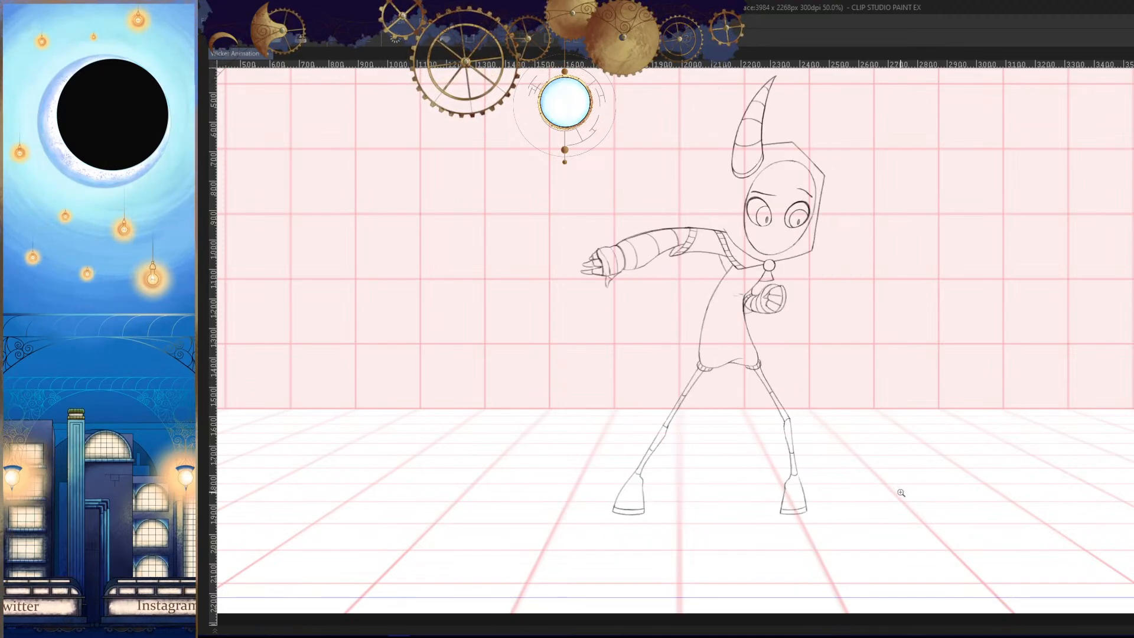
key(Right)
key(Right)
key(Tab)
key(Tab)
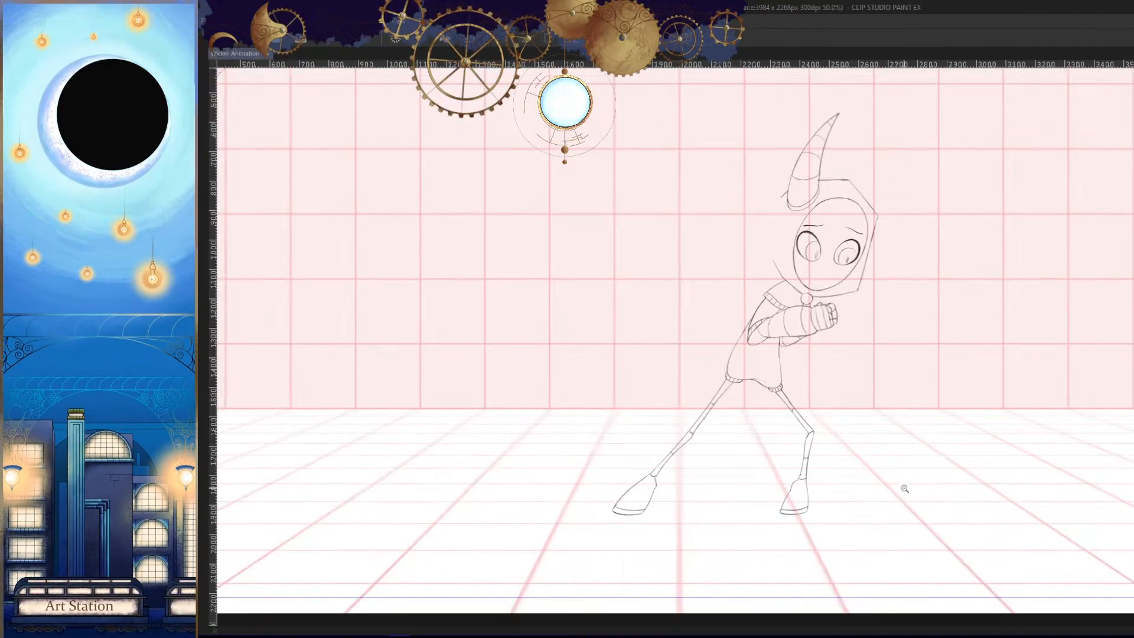
key(Left)
key(Left)
key(Right)
key(Right)
key(Left)
- Erase the wrist's underside and redraw it as one smooth curve from the fist's lower corner to the body outline
drag(770, 319, 840, 413)
key(h)
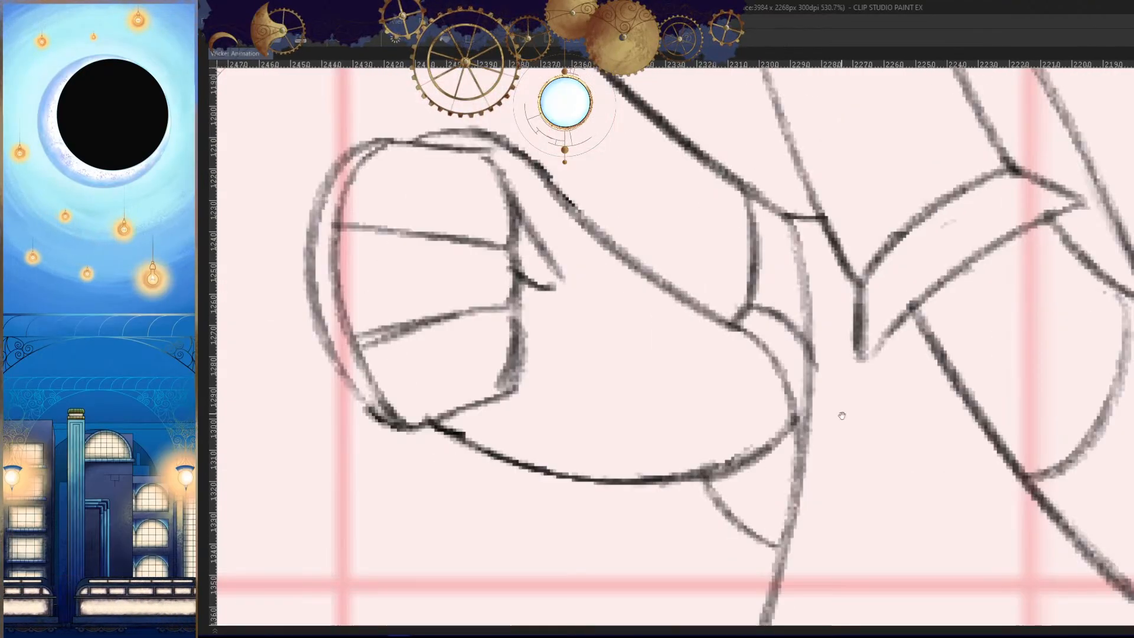
key(h)
mouse_move(900, 443)
mouse_down()
mouse_move(927, 361)
mouse_move(884, 383)
mouse_up()
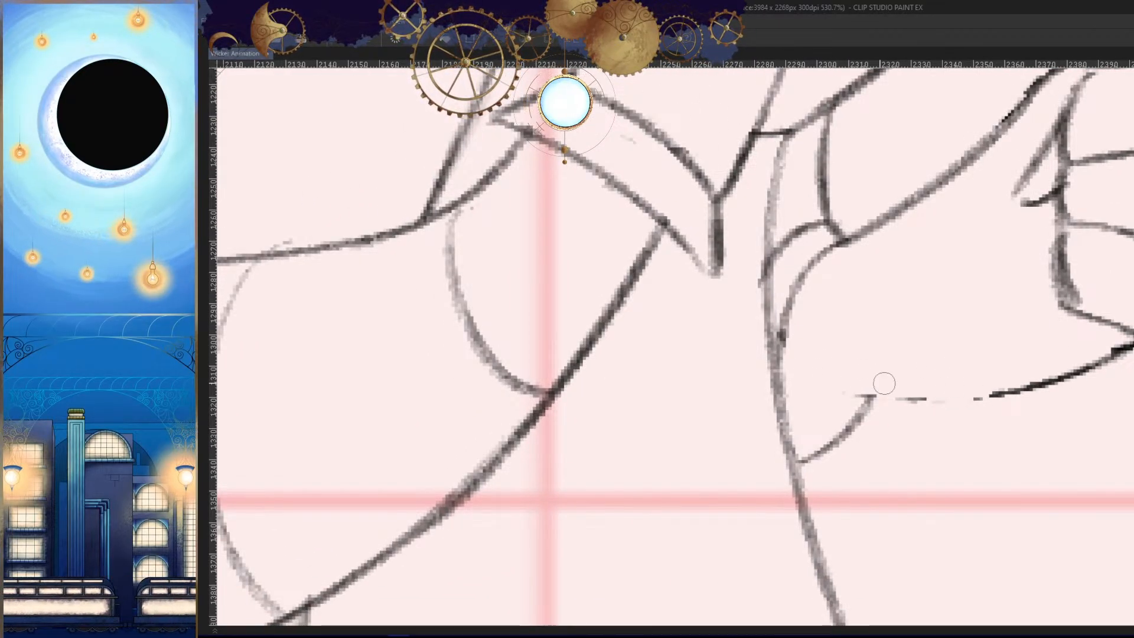
drag(1052, 387, 805, 400)
drag(968, 405, 798, 381)
key(h)
drag(854, 418, 958, 401)
key(ctrl+z)
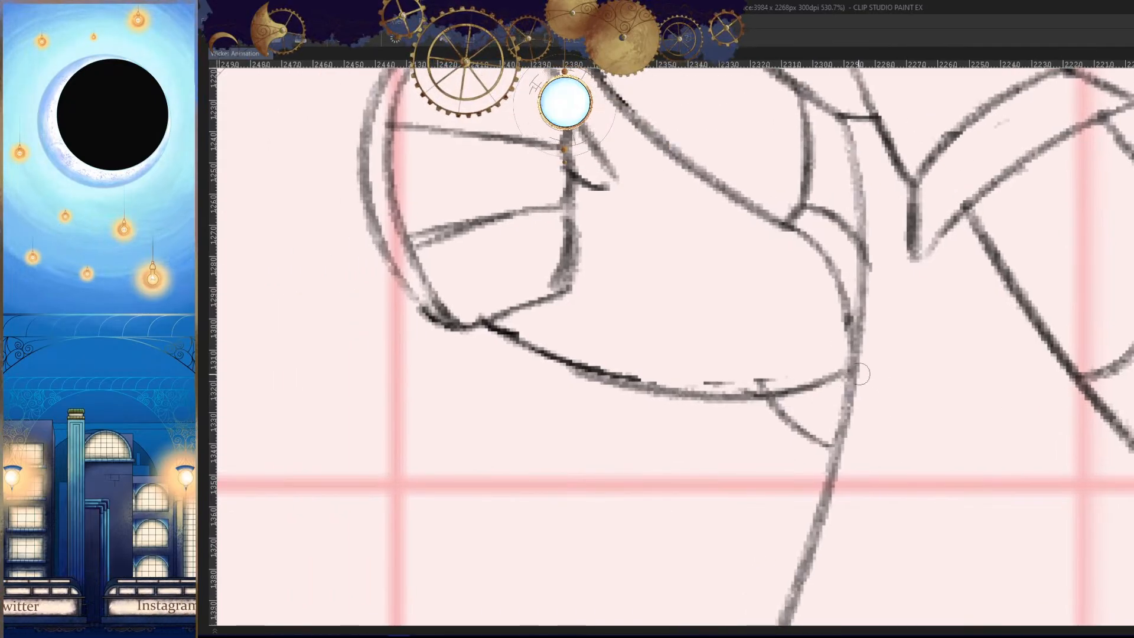
key(h)
drag(925, 410, 883, 413)
- Check the redrawn wrist underside against the neighbouring drawings, viewing the canvas normally and mirrored
key(Left)
key(Right)
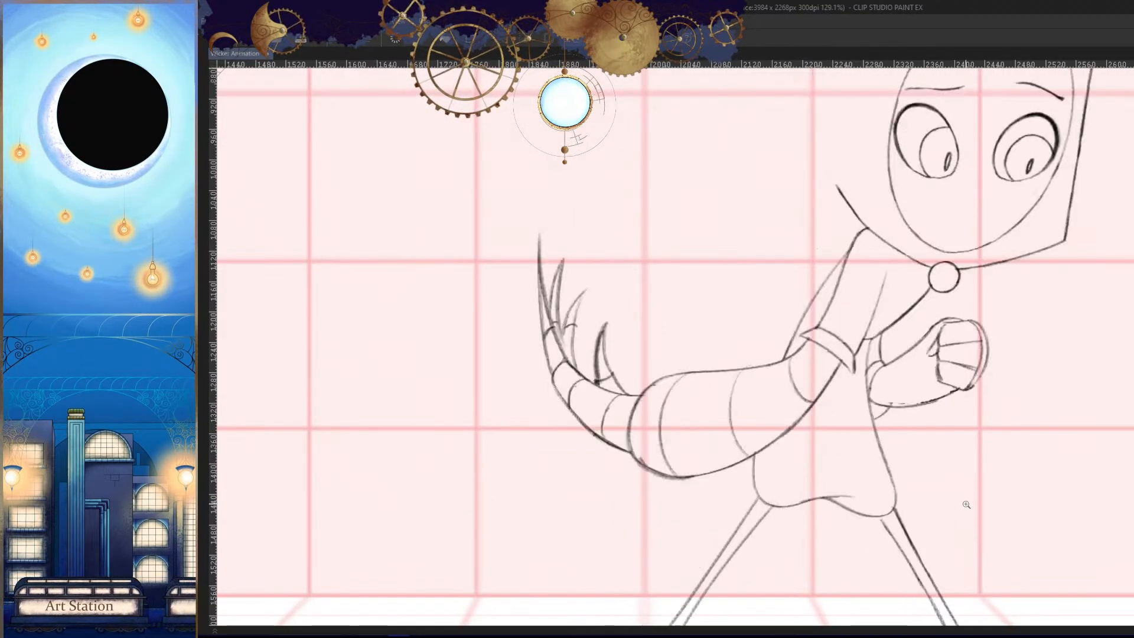
key(Right)
key(Right)
key(Right)
key(Left)
key(Left)
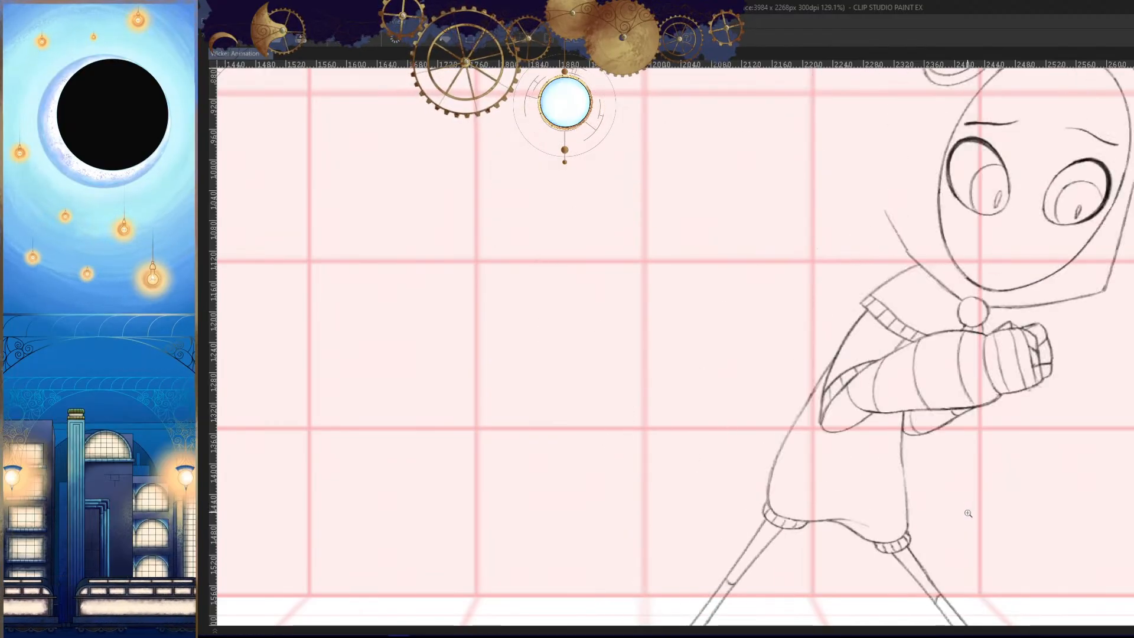
key(Right)
key(h)
drag(985, 399, 954, 463)
key(Right)
key(Left)
key(Left)
key(Right)
key(h)
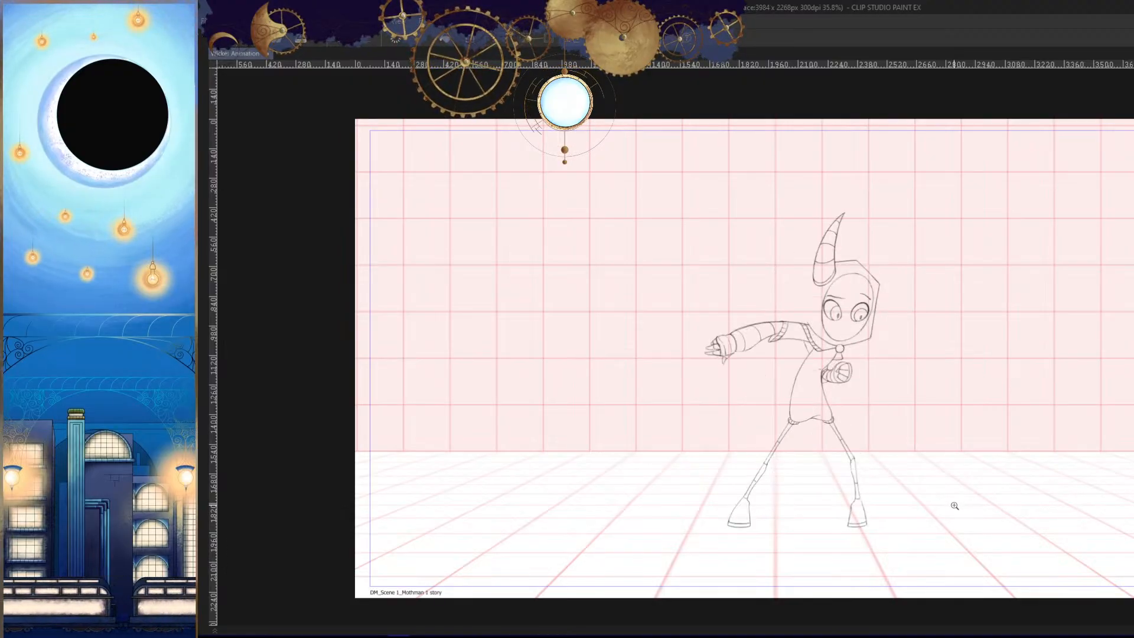
- Draw the curved joint lines across the back leg at the ankle, knee and thigh
mouse_move(808, 516)
mouse_down()
mouse_move(889, 413)
mouse_move(868, 355)
mouse_up()
drag(790, 320, 848, 333)
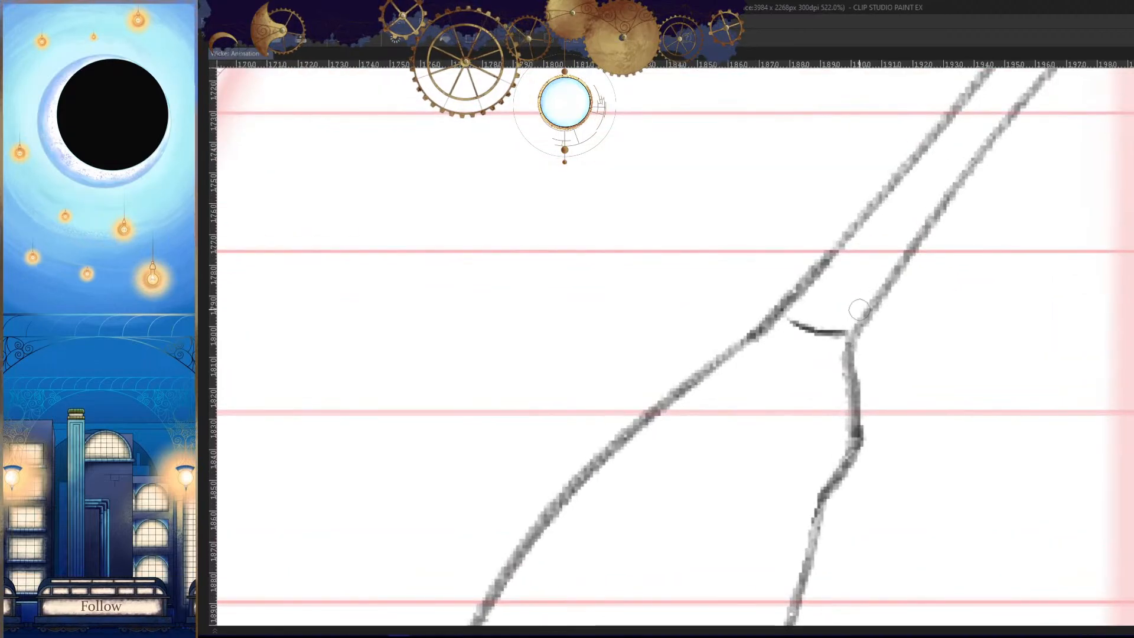
drag(919, 345, 836, 405)
drag(851, 405, 843, 407)
drag(871, 227, 892, 296)
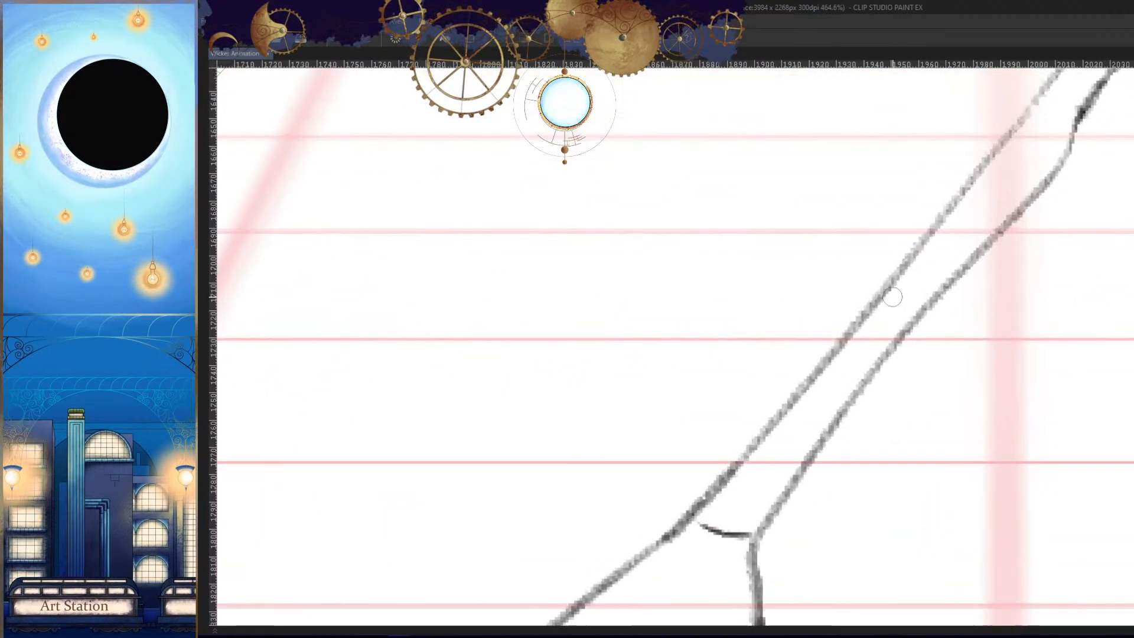
drag(969, 279, 835, 466)
drag(912, 282, 955, 306)
drag(953, 306, 802, 473)
drag(1059, 178, 911, 367)
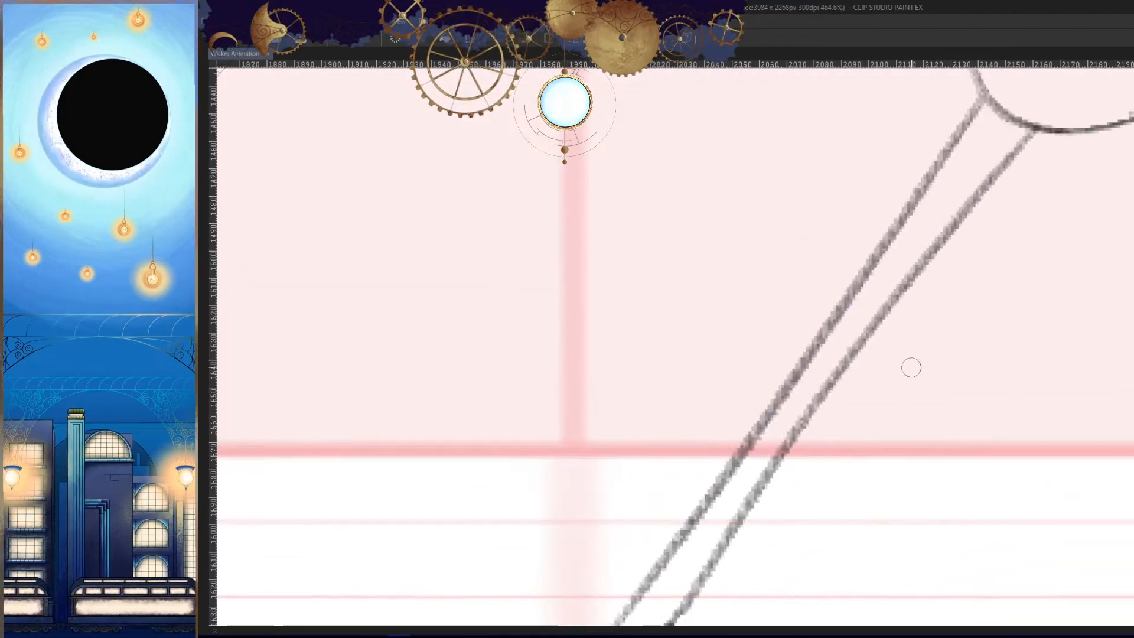
drag(835, 361, 845, 363)
- Check the leg joints on the neighbouring drawings and draw the ankle line across the front leg above the boot
key(h)
mouse_move(922, 396)
mouse_down()
mouse_move(881, 431)
mouse_move(968, 395)
mouse_up()
key(Left)
key(Right)
key(Right)
key(Left)
key(h)
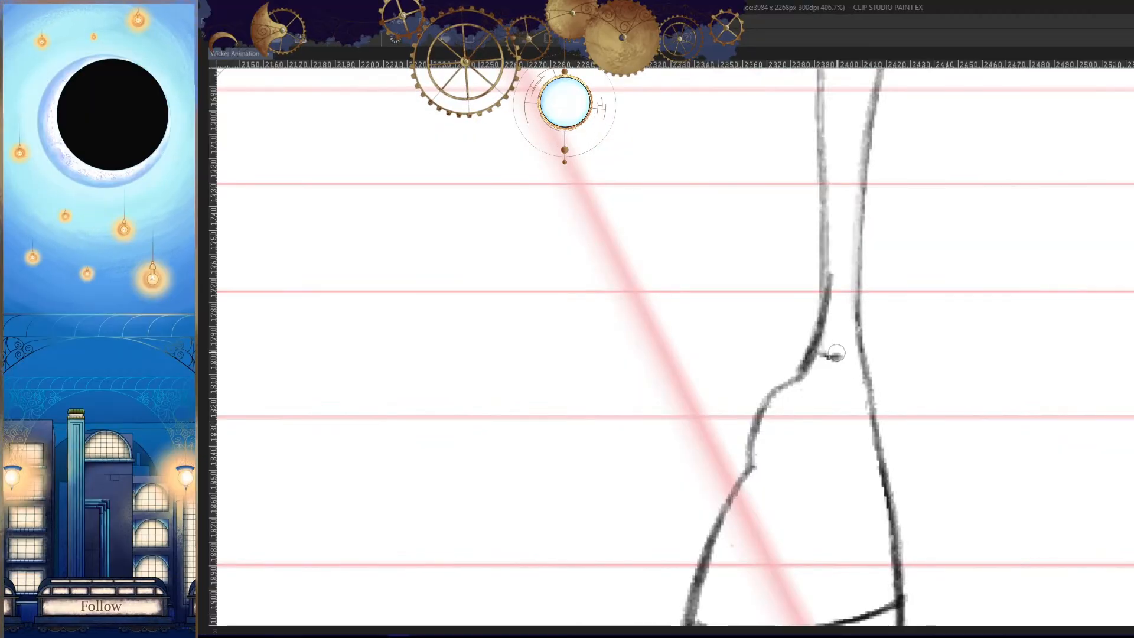
drag(836, 354, 851, 351)
drag(887, 387, 827, 434)
- Draw the segment line across the front leg's shin, using the neighbouring drawings as reference
key(Left)
key(Right)
key(Right)
key(Left)
drag(886, 381, 1004, 360)
drag(854, 258, 886, 260)
drag(920, 342, 859, 396)
- Complete the ankle and shin lines across the front leg, using the neighbouring drawings as reference
key(Left)
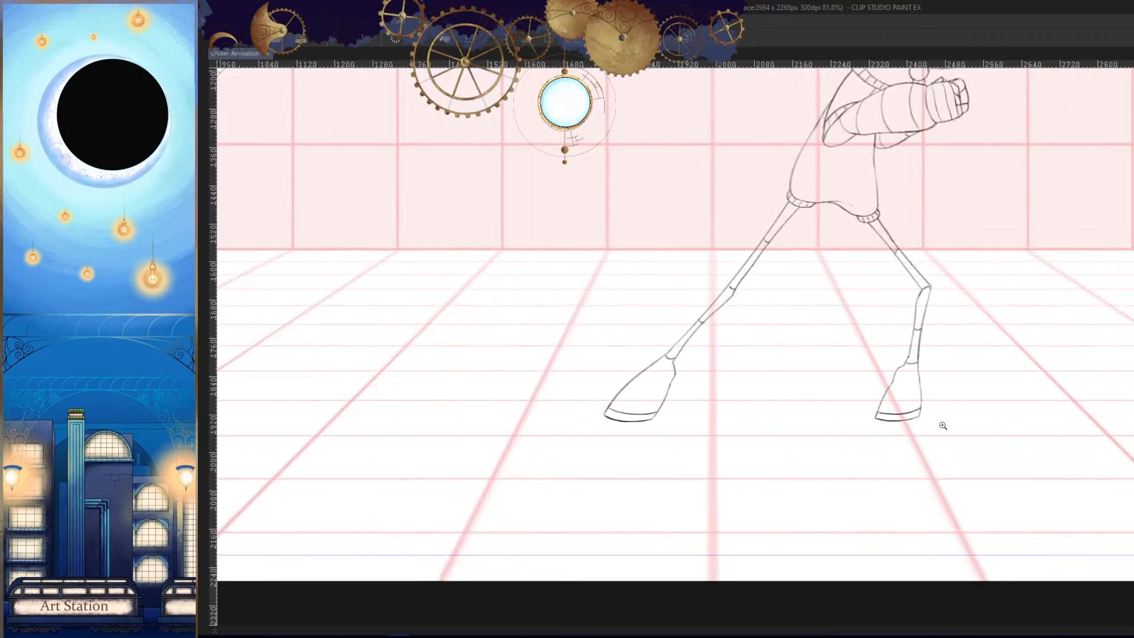
key(Right)
mouse_move(943, 425)
mouse_down()
mouse_move(932, 366)
mouse_move(998, 355)
mouse_up()
key(Right)
key(Left)
key(Left)
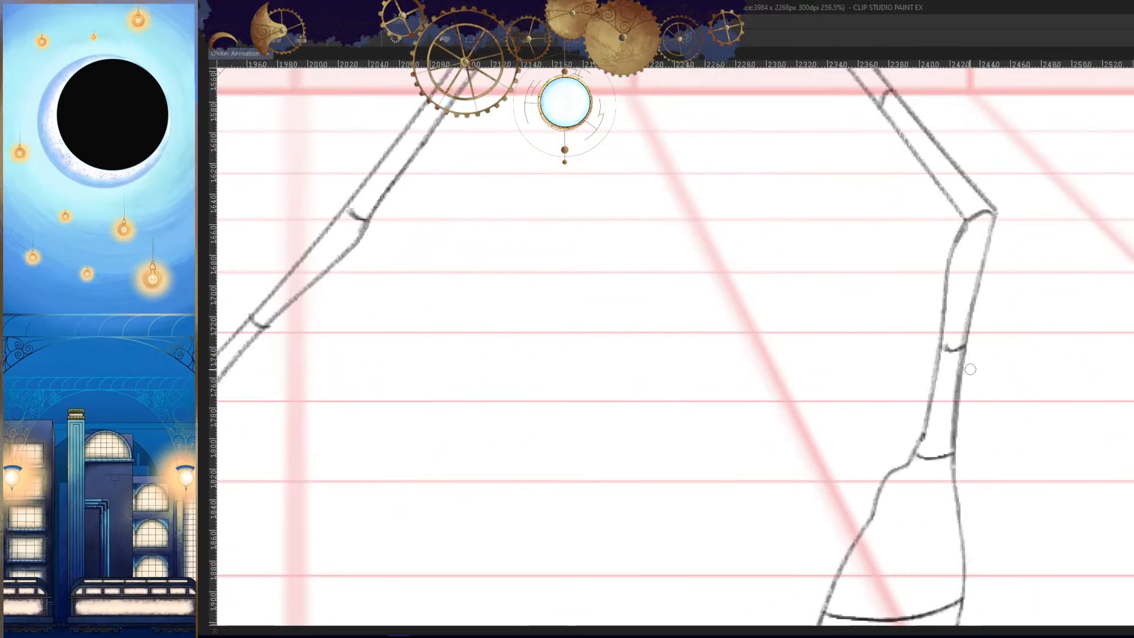
key(Right)
mouse_move(957, 316)
mouse_down()
mouse_move(978, 368)
mouse_move(934, 413)
mouse_up()
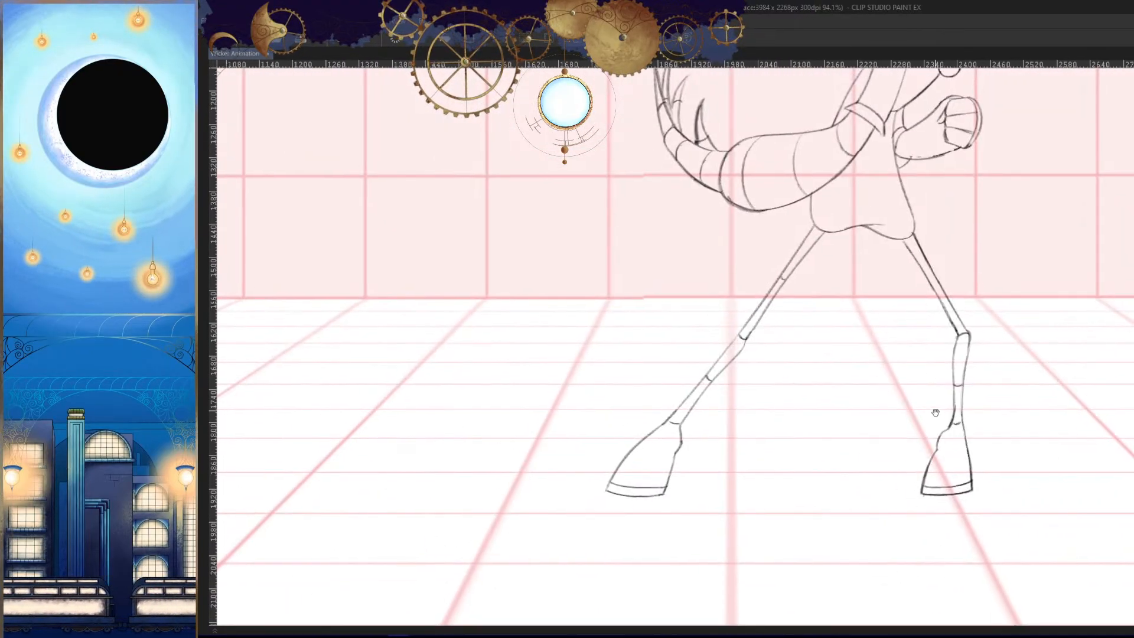
- Draw the segment line across the front leg's thigh between the hip and the knee
drag(933, 366, 916, 452)
drag(913, 405, 981, 409)
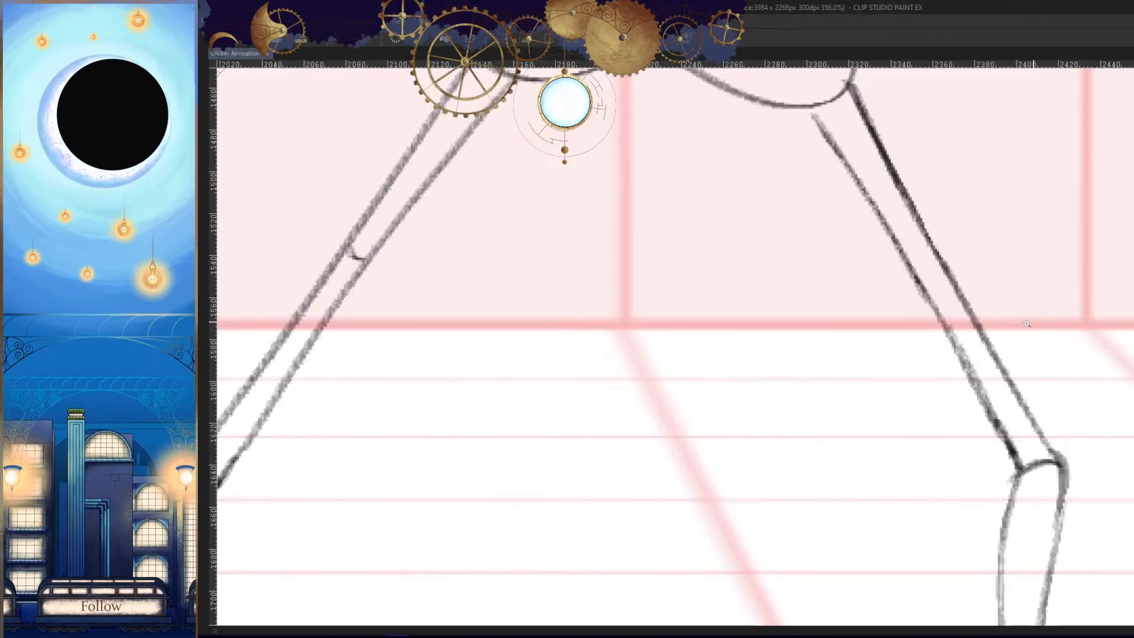
drag(976, 303, 913, 331)
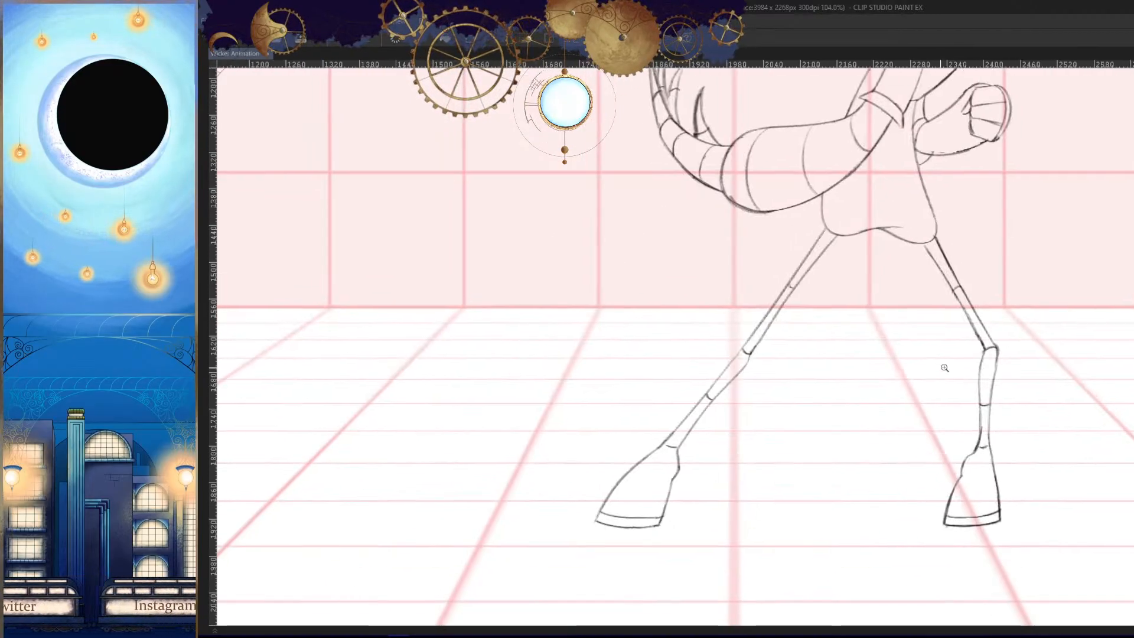
mouse_move(968, 404)
mouse_down()
mouse_move(980, 397)
mouse_move(958, 387)
mouse_up()
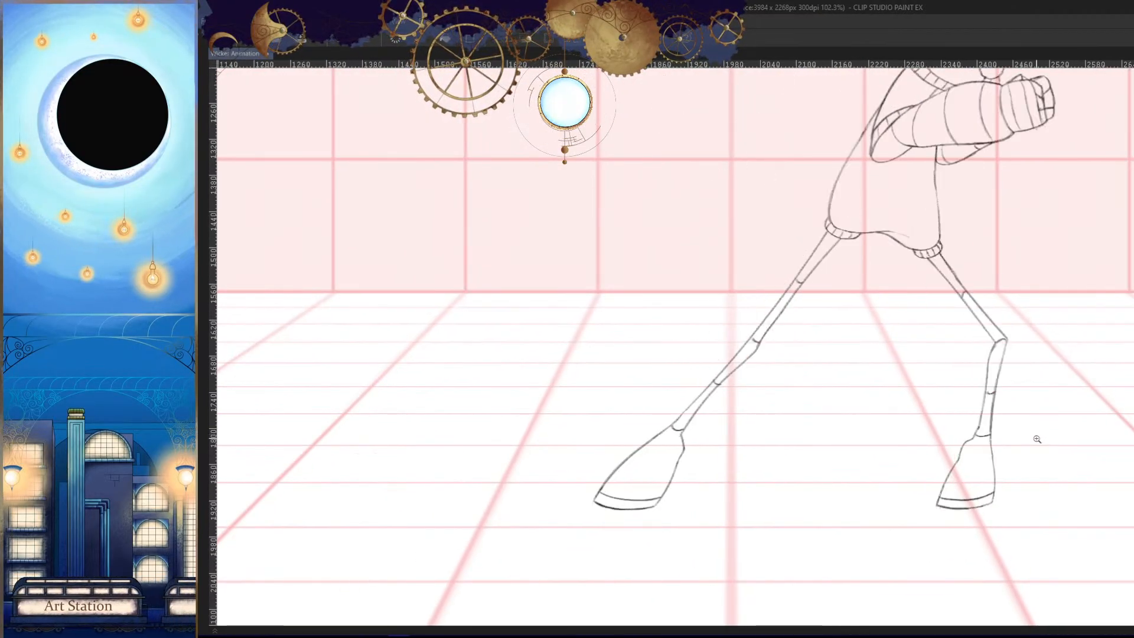
- Compare the leg joint lines with the neighbouring drawings, viewing the canvas normally and mirrored
key(Right)
drag(1028, 360, 965, 418)
drag(1048, 306, 1039, 344)
drag(975, 364, 1020, 374)
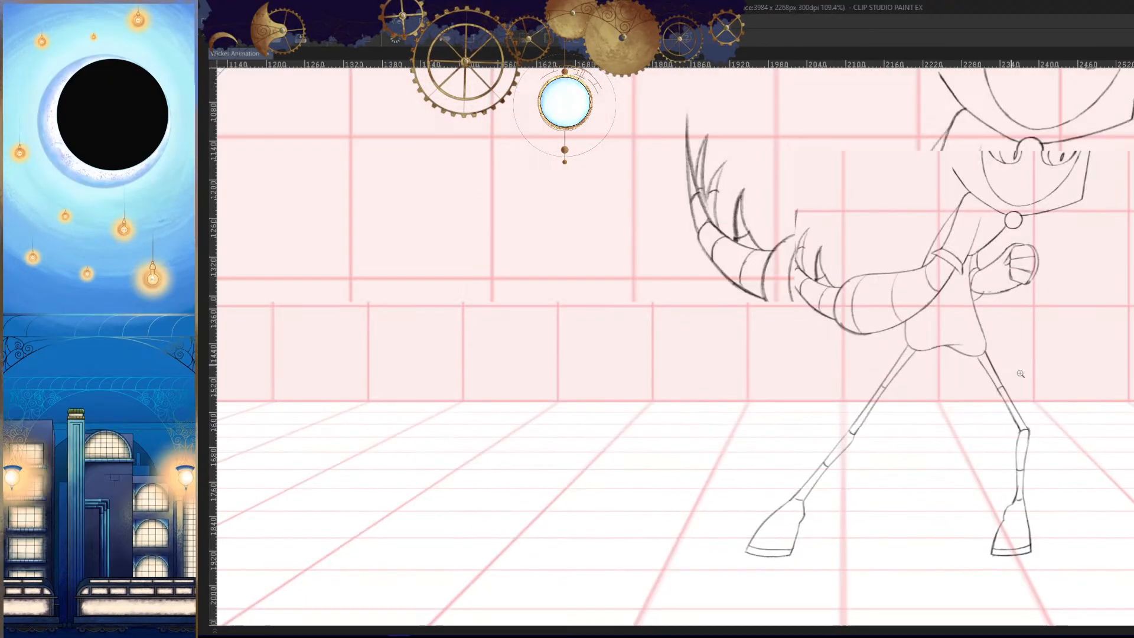
key(Right)
drag(1097, 459, 928, 413)
key(Right)
key(Right)
key(Right)
key(h)
drag(921, 414, 1074, 393)
key(h)
- Examine the torso, arms and collar on the neighbouring drawings against the trailing-arm pose
drag(870, 390, 881, 387)
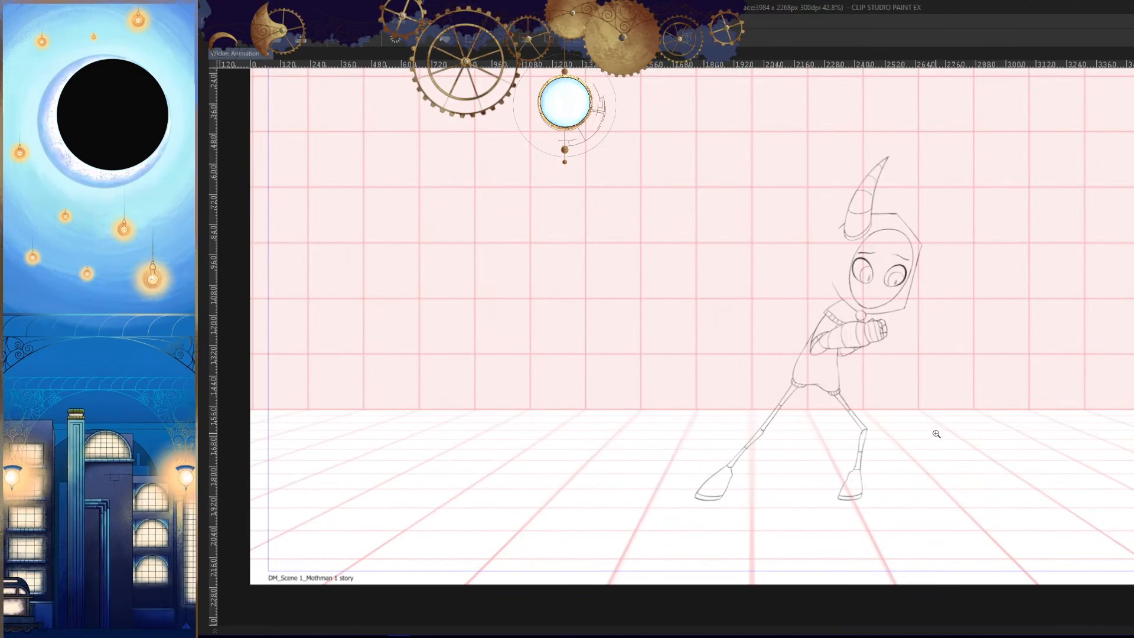
drag(898, 323, 947, 417)
drag(865, 392, 954, 390)
key(Left)
key(Left)
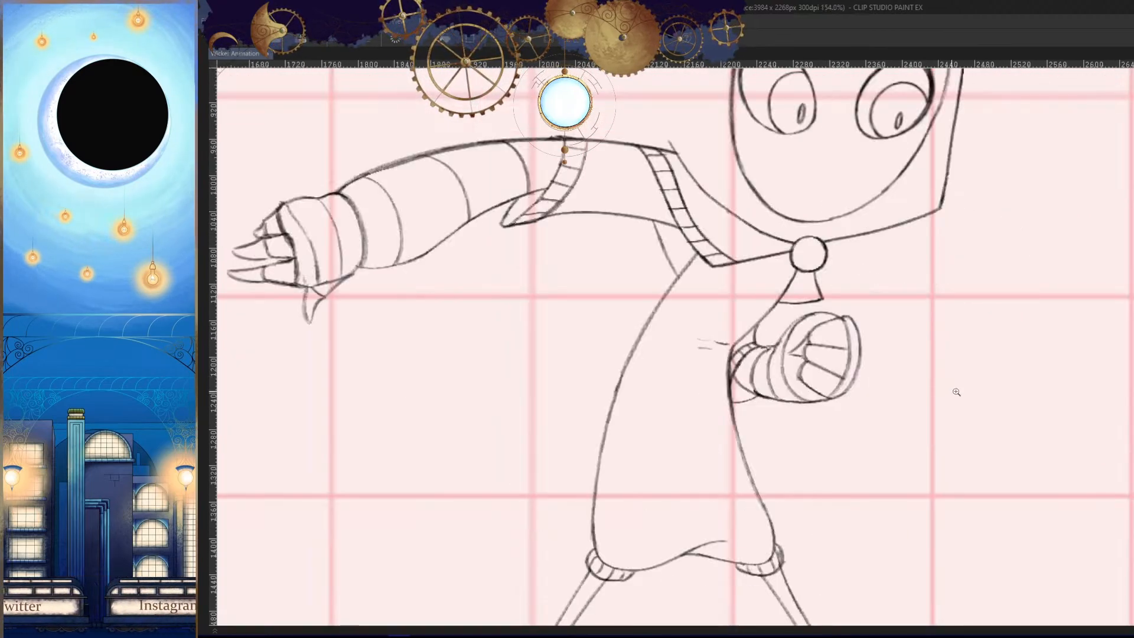
key(Right)
key(Right)
mouse_move(848, 345)
mouse_down()
mouse_move(921, 333)
mouse_move(797, 358)
mouse_up()
- Check the whole pose in the mirrored view, stepping back and forth through the neighbouring drawings
key(h)
mouse_move(915, 407)
mouse_down()
mouse_move(845, 409)
mouse_move(926, 406)
mouse_up()
key(h)
key(h)
drag(782, 436, 880, 402)
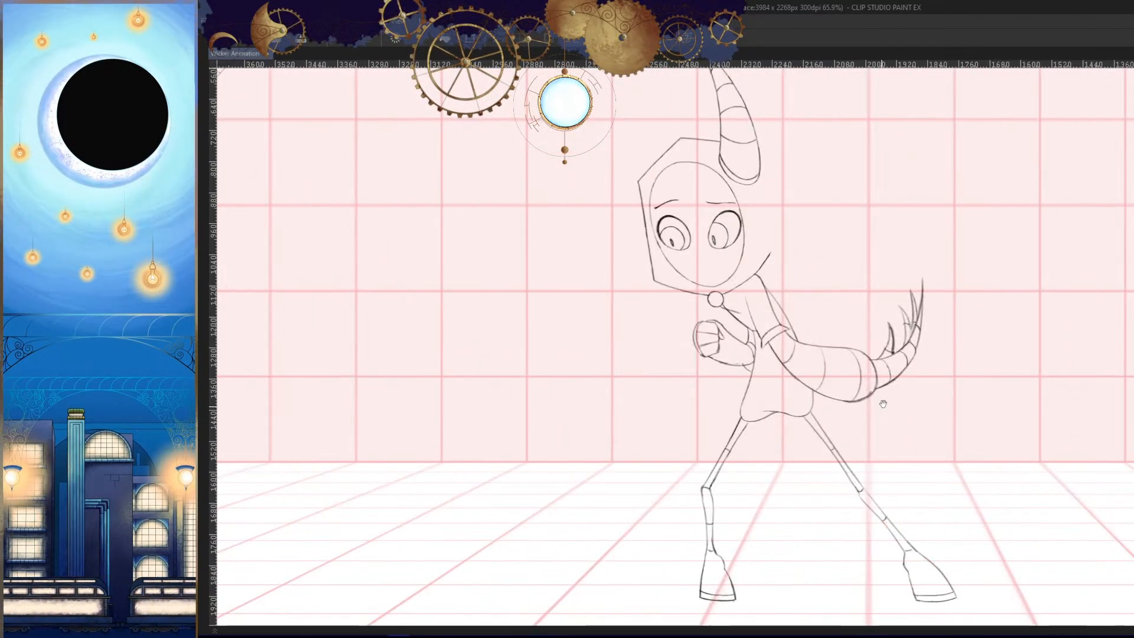
drag(966, 402, 891, 418)
key(Left)
key(Right)
key(Right)
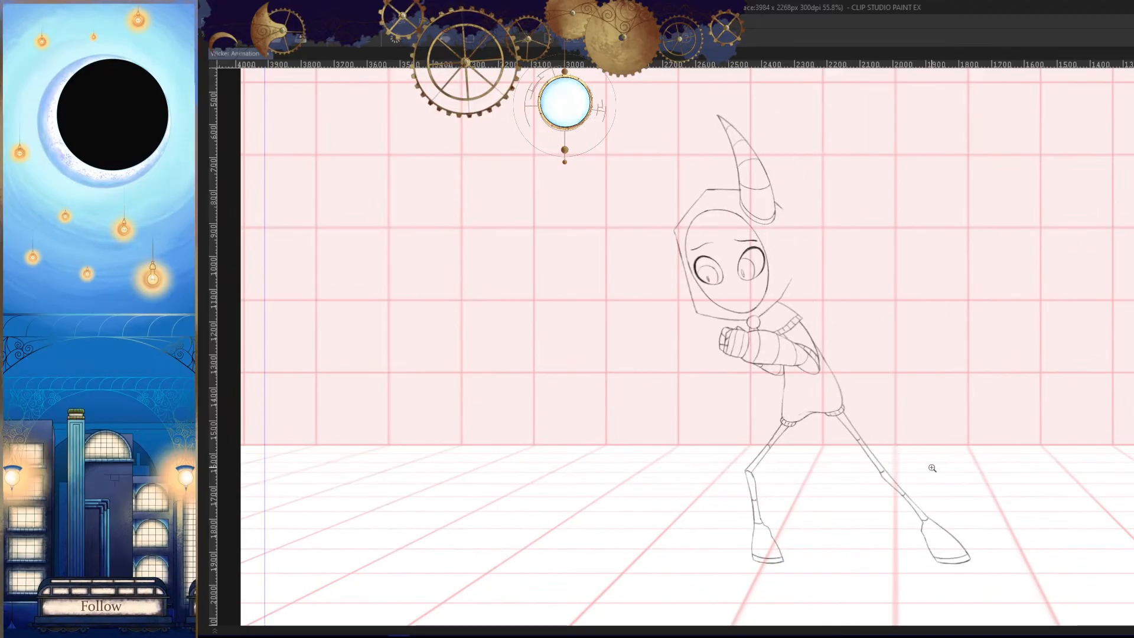
key(Left)
key(Left)
key(Right)
key(Right)
key(Right)
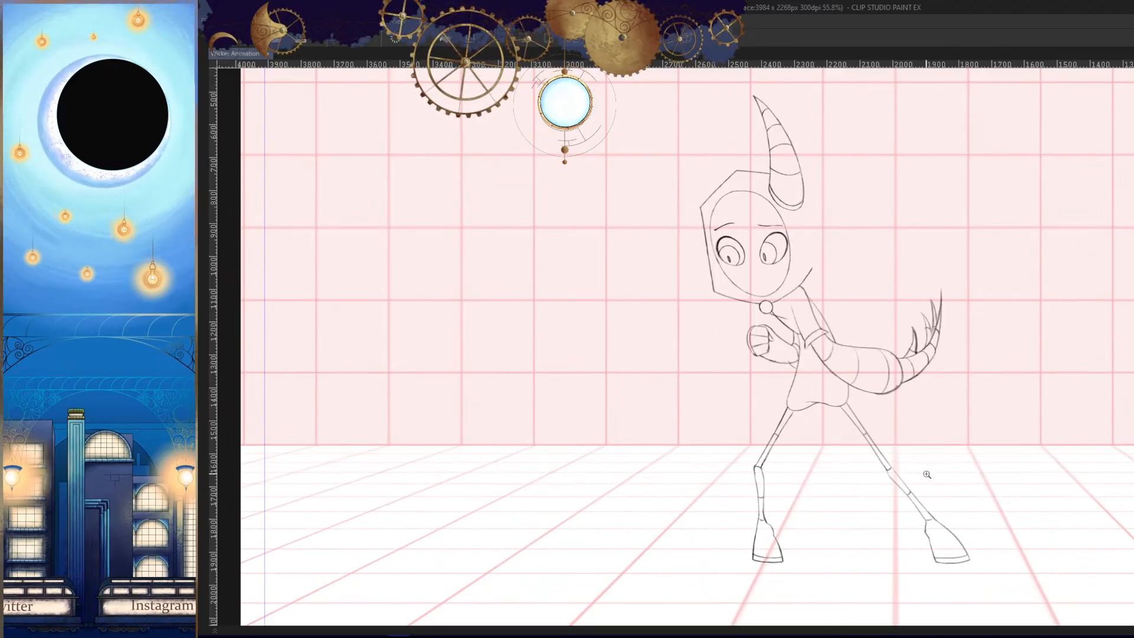
- Sketch the cape's lower edge from the collar brooch across the upper arm and out behind the shoulder
drag(797, 319, 828, 409)
key(h)
key(h)
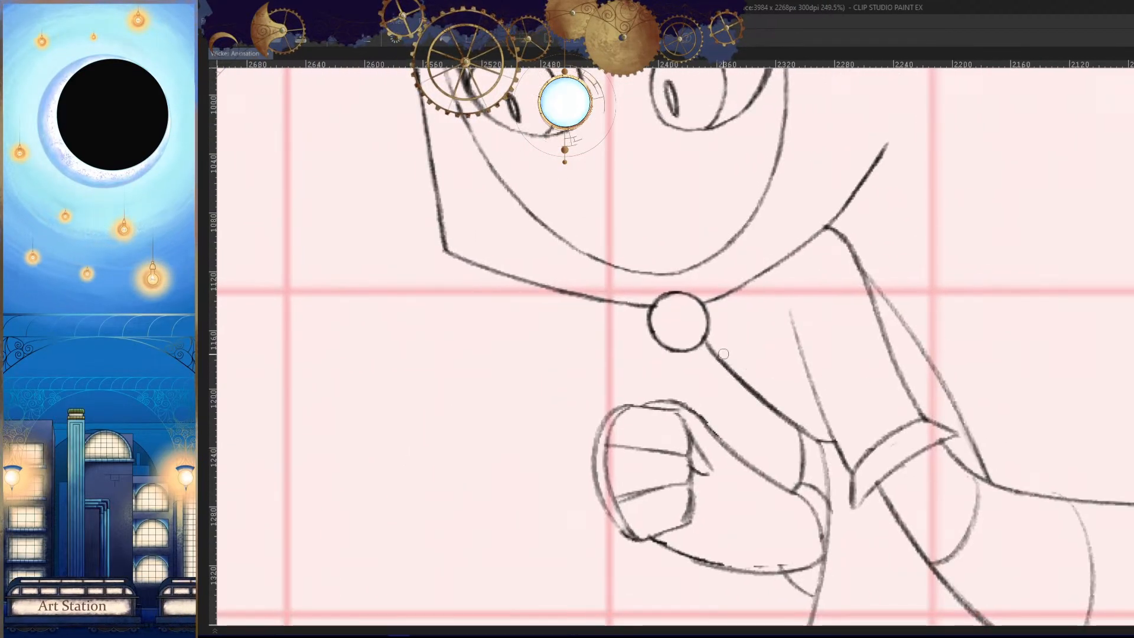
drag(711, 349, 790, 319)
mouse_move(711, 344)
mouse_down()
mouse_move(785, 338)
mouse_move(862, 280)
mouse_move(845, 205)
mouse_up()
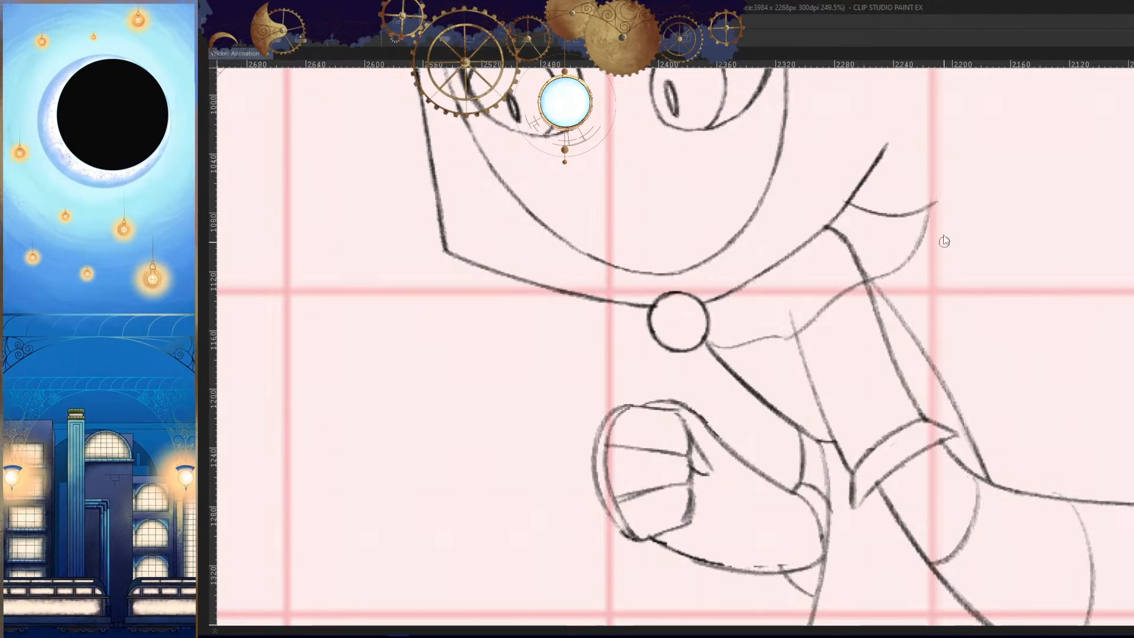
key(ctrl+z)
key(ctrl+z)
mouse_move(981, 205)
mouse_down()
mouse_move(800, 326)
mouse_move(893, 326)
mouse_up()
key(ctrl+z)
key(h)
key(h)
scroll(893, 327, up, 6)
- Redraw the cape's lower edge beside the brooch so that it meets the shoulder curve in a point
key(h)
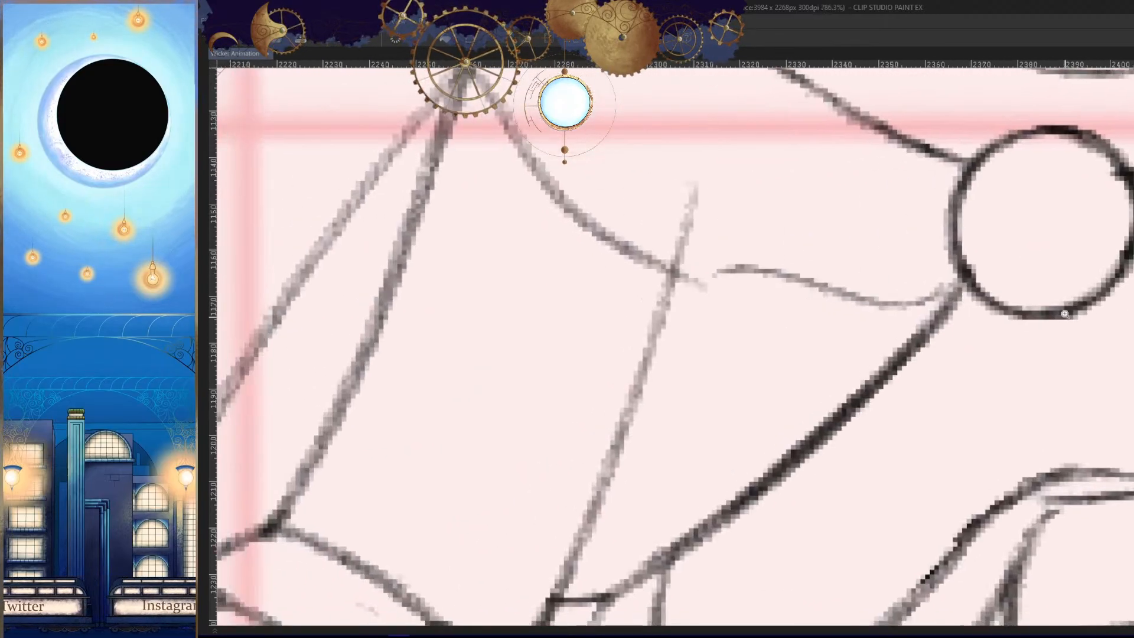
drag(797, 278, 740, 274)
key(h)
drag(913, 258, 823, 309)
key(h)
drag(877, 331, 821, 275)
mouse_move(910, 292)
mouse_down()
mouse_move(819, 281)
mouse_move(804, 315)
mouse_move(762, 297)
mouse_up()
mouse_move(814, 284)
mouse_down()
mouse_move(803, 314)
mouse_move(752, 302)
mouse_up()
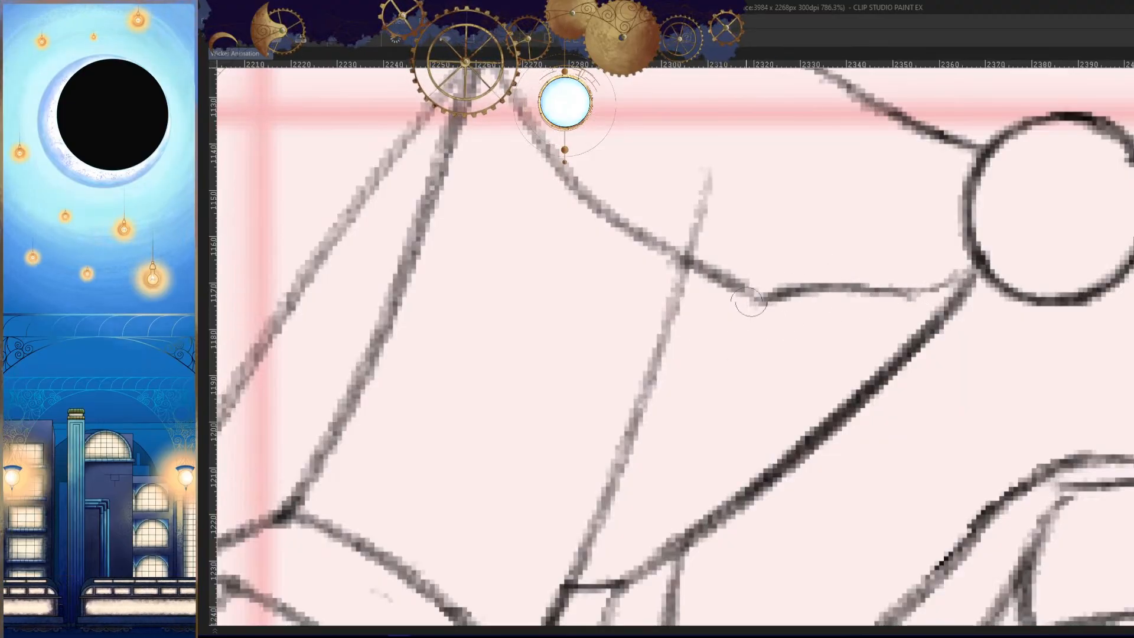
- Straighten the cape edge between the brooch and the hem point and clean up where it meets the chest line
key(h)
mouse_move(863, 353)
mouse_down()
mouse_move(799, 337)
mouse_move(900, 371)
mouse_move(860, 328)
mouse_move(885, 320)
mouse_move(656, 338)
mouse_up()
key(h)
drag(810, 327, 762, 327)
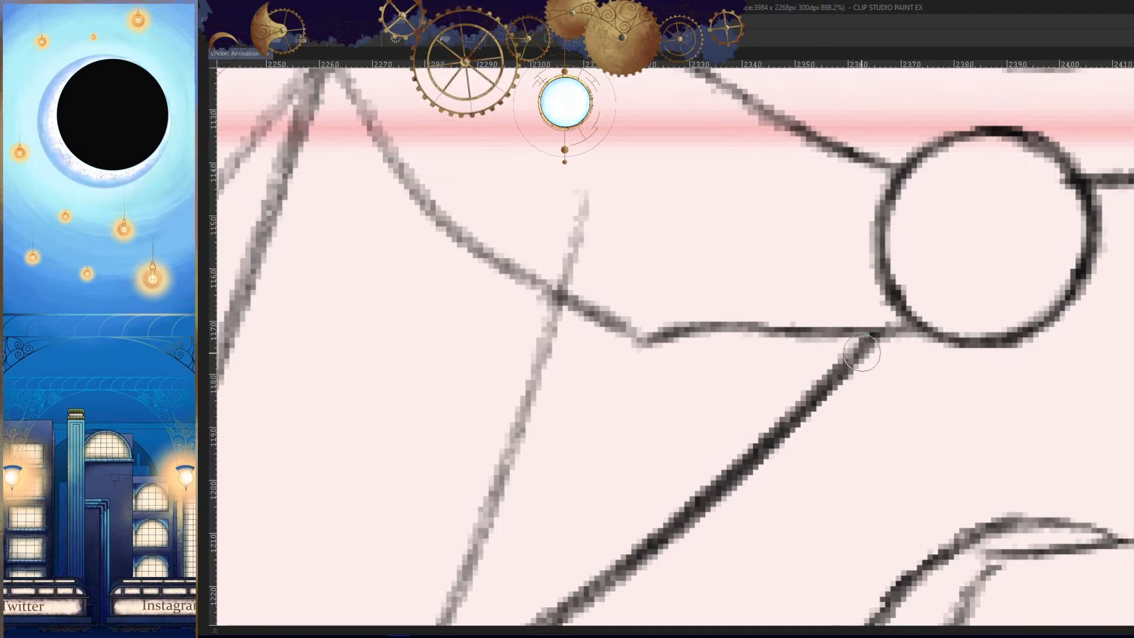
mouse_move(862, 331)
mouse_down()
mouse_move(758, 319)
mouse_move(633, 347)
mouse_up()
key(h)
drag(923, 380, 809, 363)
key(h)
- Try an upward-arched upper edge for the cape that ends in a pointed corner behind the shoulder
key(.)
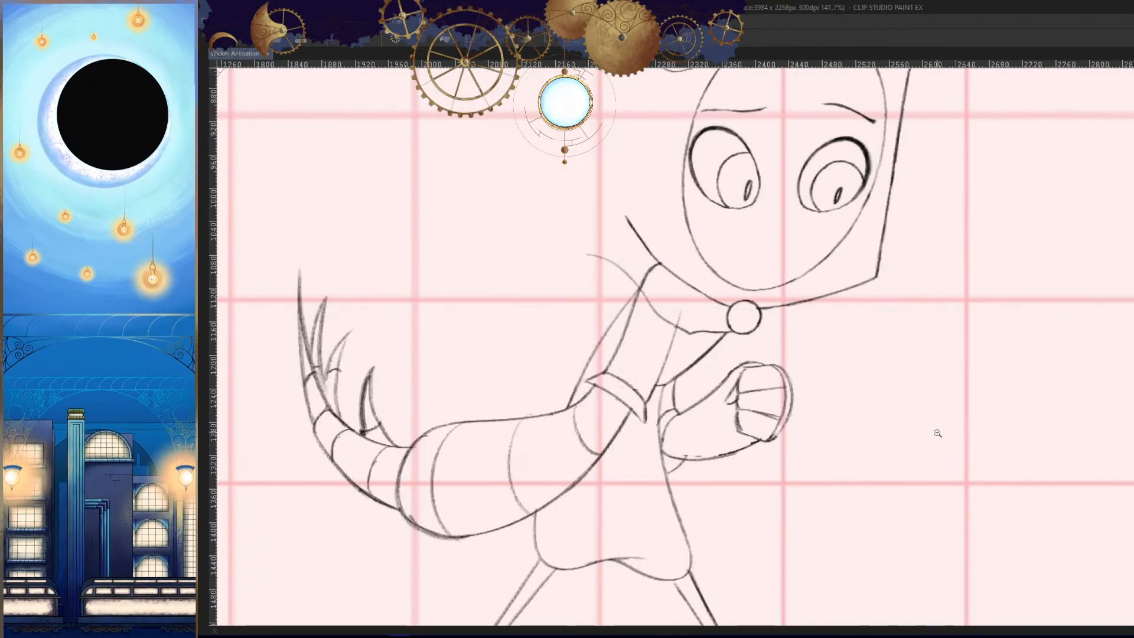
key(.)
drag(702, 337, 794, 347)
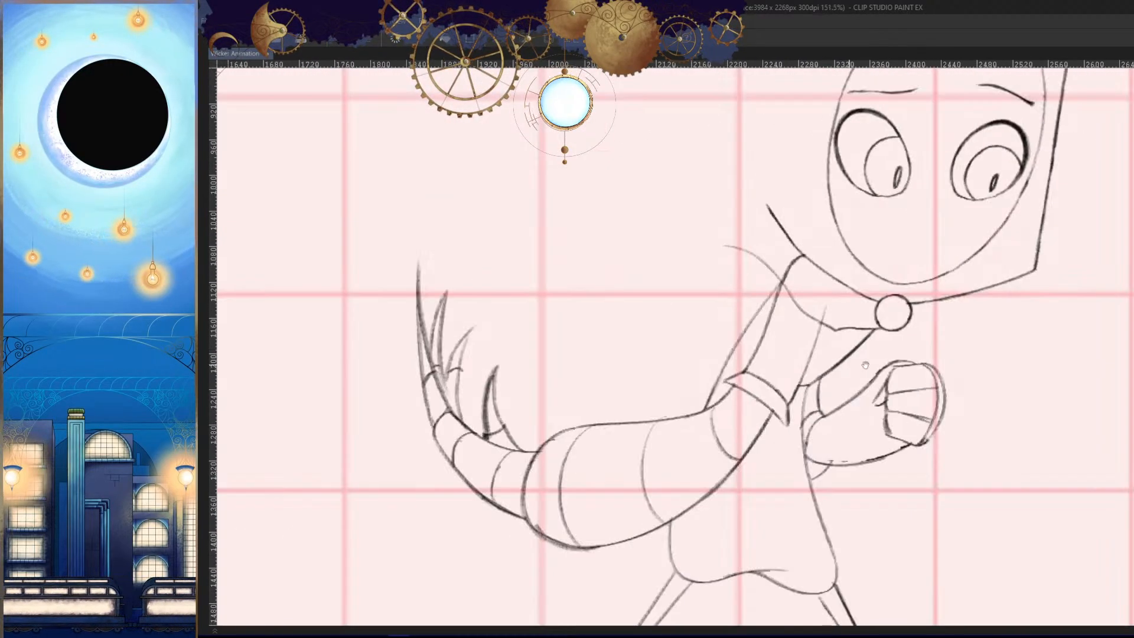
drag(886, 369, 898, 364)
key(h)
key(.)
key(h)
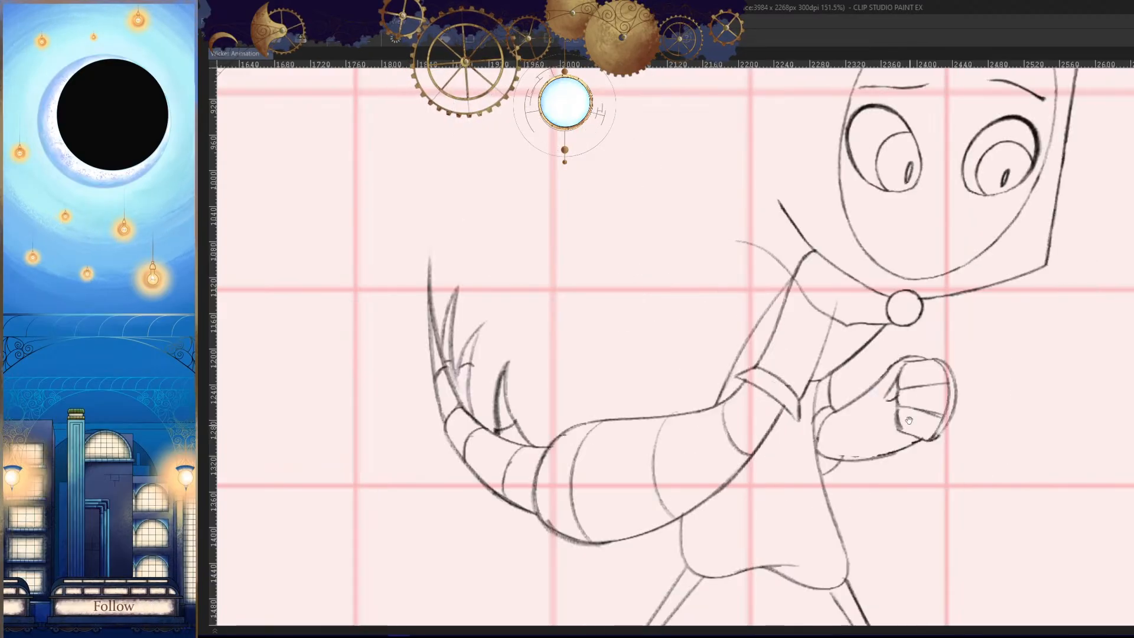
drag(755, 237, 785, 210)
ctrl+drag(785, 210, 836, 213)
drag(733, 223, 913, 187)
key(h)
drag(834, 273, 886, 250)
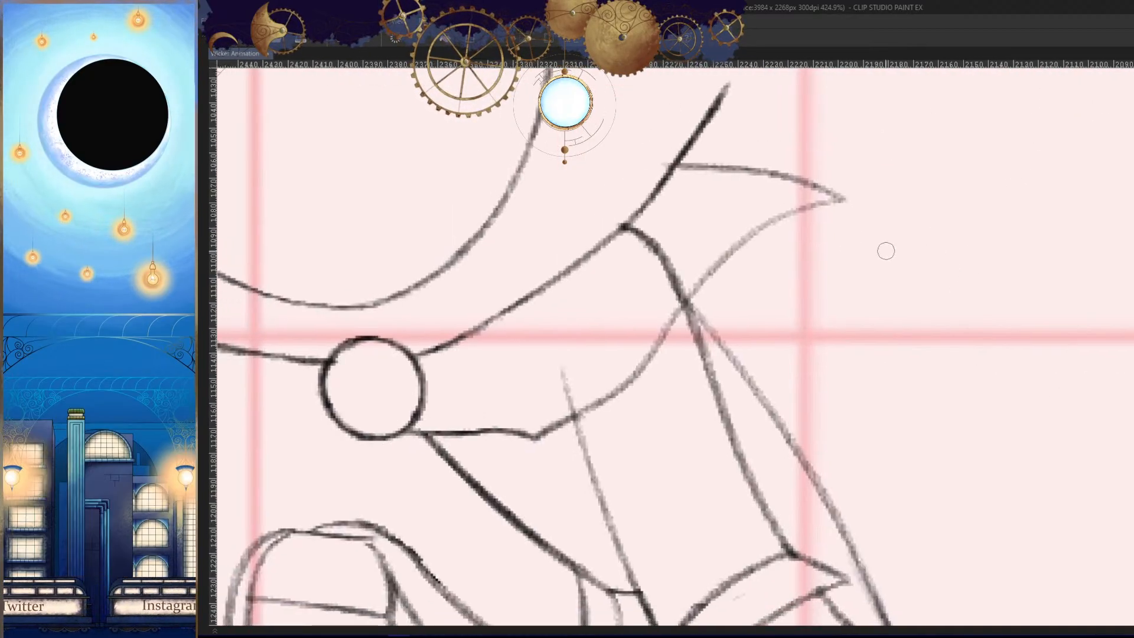
- Try a back fold line running down from the cape's pointed corner toward the upper arm
drag(843, 198, 800, 354)
key(ctrl+z)
drag(844, 199, 766, 367)
key(h)
ctrl+drag(877, 381, 887, 438)
key(.)
key(.)
key(h)
ctrl+drag(809, 373, 881, 433)
key(h)
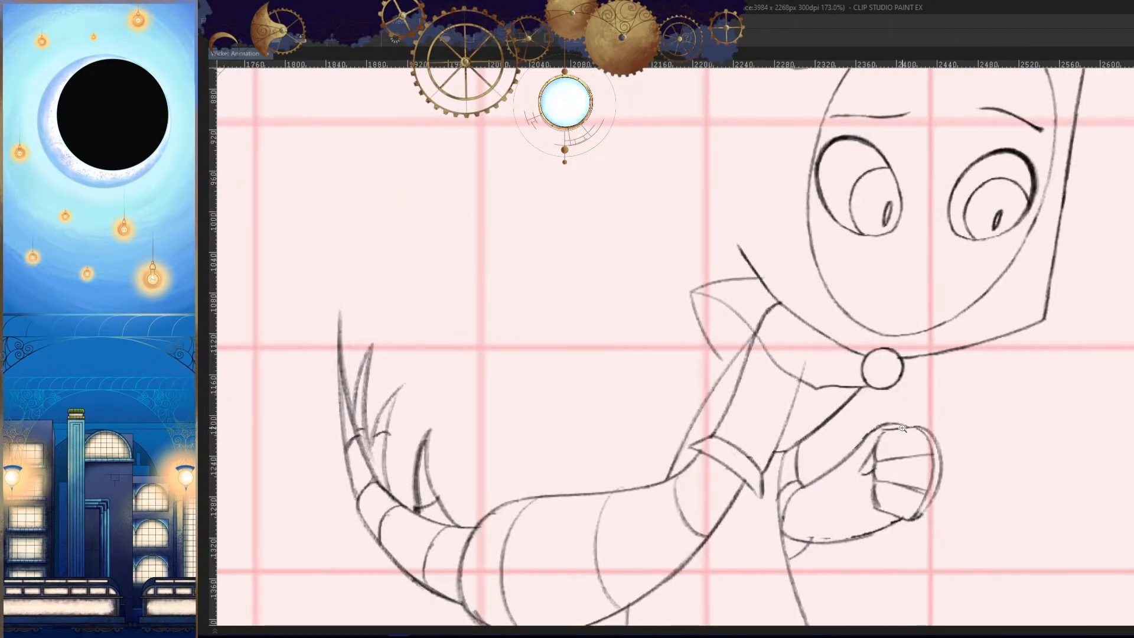
- Redraw the cape's upper edge as a downward-sagging curve running from the hood outward behind the shoulder
mouse_move(720, 298)
ctrl+mouse_down()
mouse_move(805, 286)
mouse_move(666, 263)
ctrl+mouse_up()
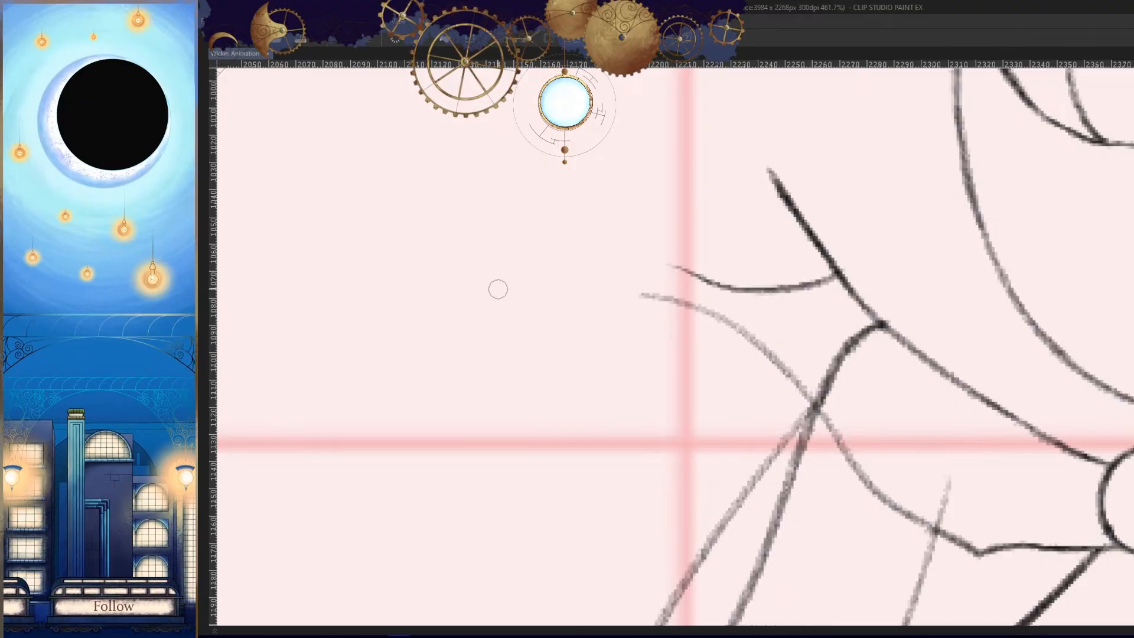
key(ctrl+z)
mouse_move(851, 275)
mouse_down()
mouse_move(750, 285)
mouse_move(667, 257)
mouse_up()
key(h)
mouse_move(941, 290)
mouse_down()
mouse_move(856, 314)
mouse_move(827, 336)
mouse_up()
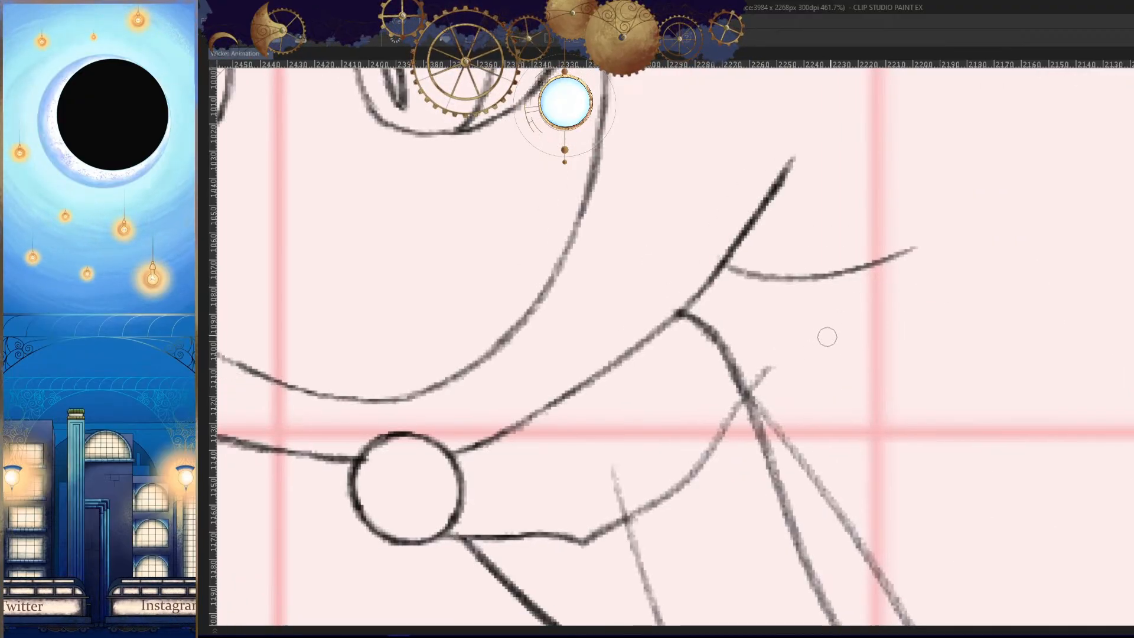
- Draw the cape's outer edge from its corner down across the upper arm and join it to the hem point
drag(904, 254, 698, 477)
drag(679, 473, 769, 327)
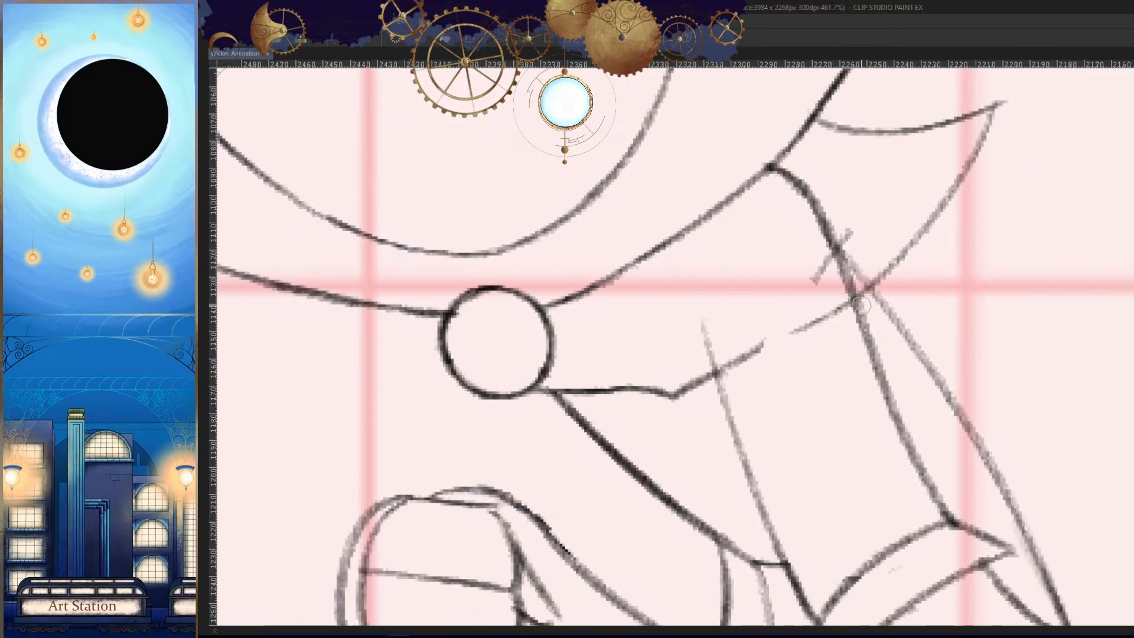
drag(880, 278, 728, 358)
key(ctrl+z)
drag(912, 228, 673, 395)
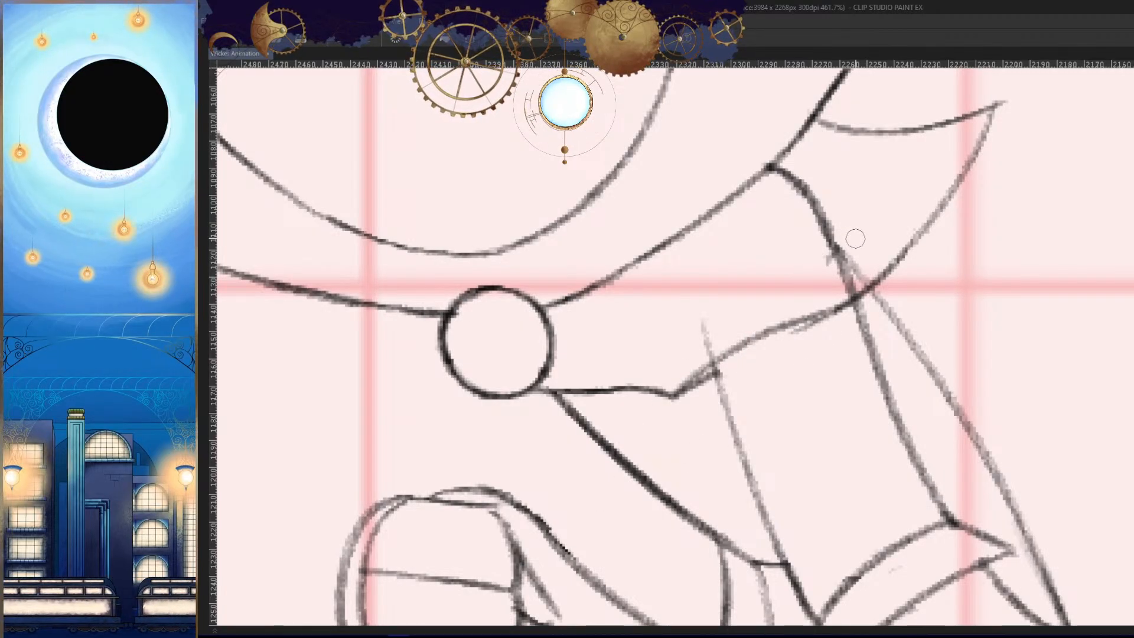
- Erase the leftover strokes around the shoulder and along the cape's new lower edge
key(h)
drag(894, 332, 926, 339)
scroll(752, 266, up, 4)
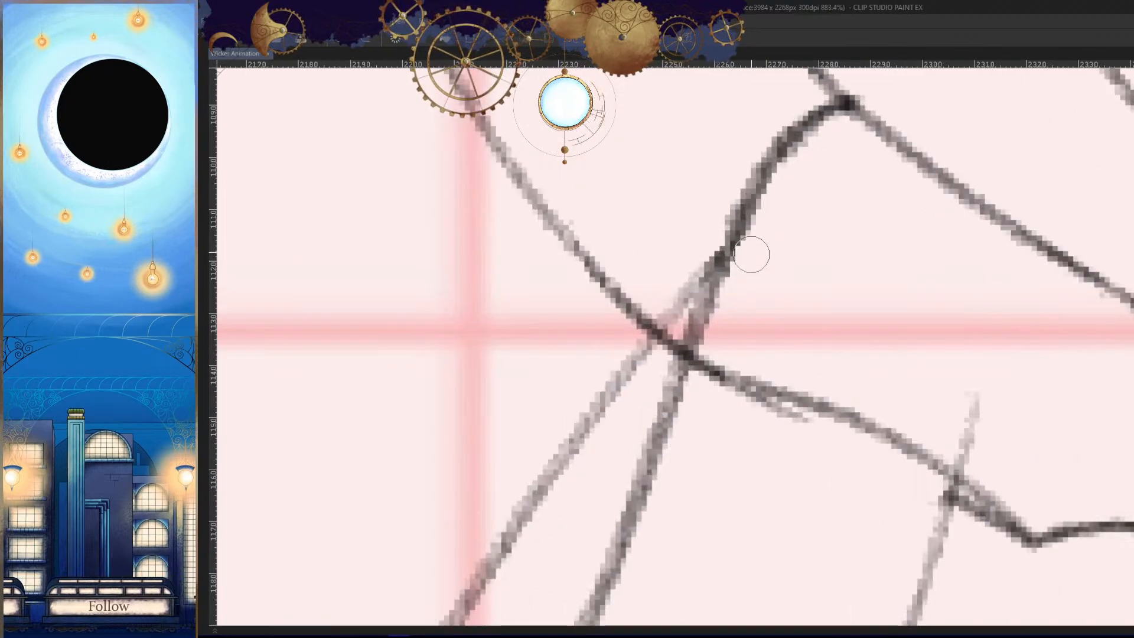
mouse_move(753, 204)
mouse_down()
mouse_move(724, 241)
mouse_move(718, 296)
mouse_up()
key(h)
mouse_move(785, 411)
mouse_down()
mouse_move(854, 315)
mouse_move(766, 319)
mouse_up()
mouse_move(670, 407)
mouse_down()
mouse_move(770, 331)
mouse_move(656, 396)
mouse_up()
key(h)
key(h)
- Erase the old hem point beside the brooch and extend the cape edge to a lower point
drag(894, 428, 1063, 339)
drag(771, 269, 690, 266)
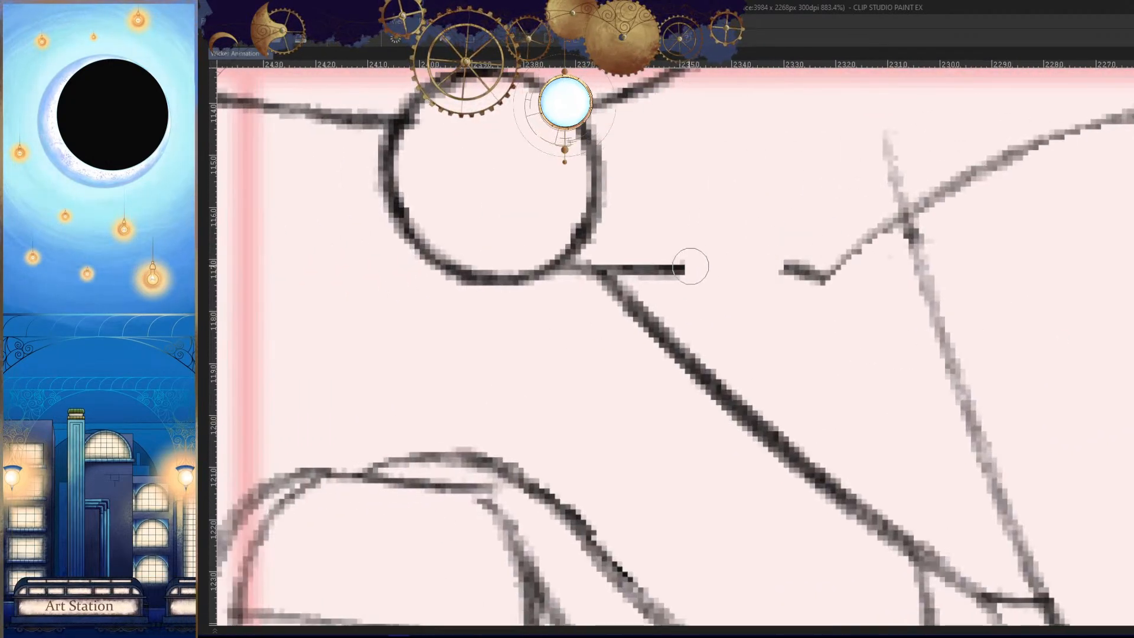
drag(850, 259, 780, 272)
drag(906, 216, 821, 325)
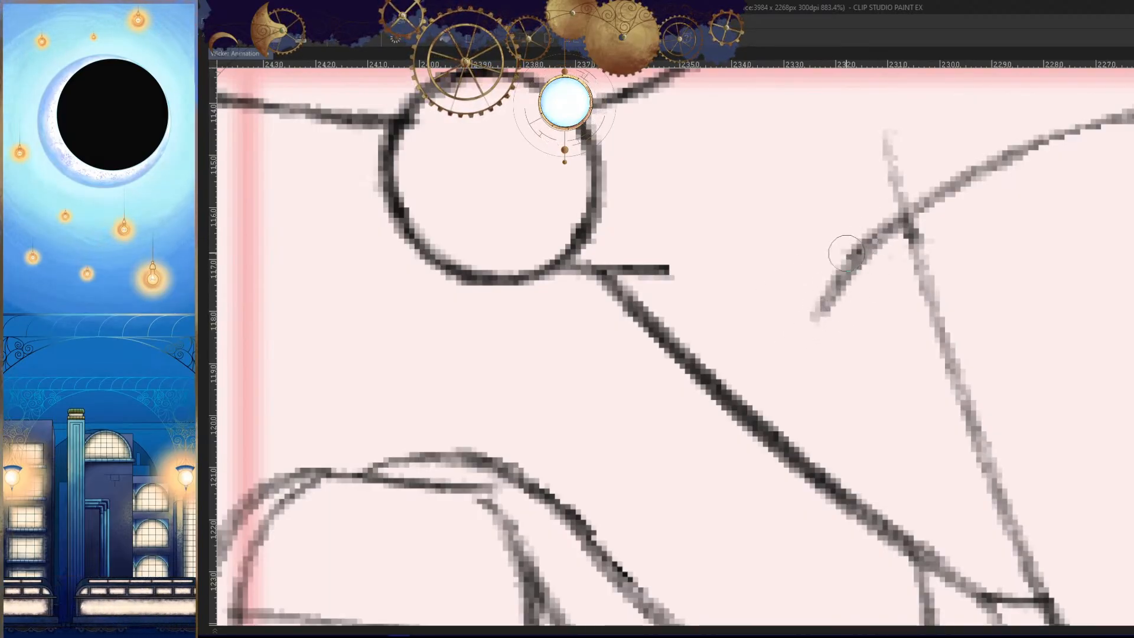
- Redraw the cape edge from the brooch to the lowered hem point as a slight curve
key(h)
mouse_move(1038, 342)
mouse_down()
mouse_move(1000, 337)
mouse_move(1045, 357)
mouse_up()
key(h)
key(h)
mouse_move(966, 297)
mouse_down()
mouse_move(913, 266)
mouse_move(925, 263)
mouse_move(754, 294)
mouse_up()
drag(827, 276, 718, 314)
ctrl+space+drag(805, 346, 697, 354)
- Draw the back fold line down from the cape's outer corner and compare it with the neighbouring drawing
key(h)
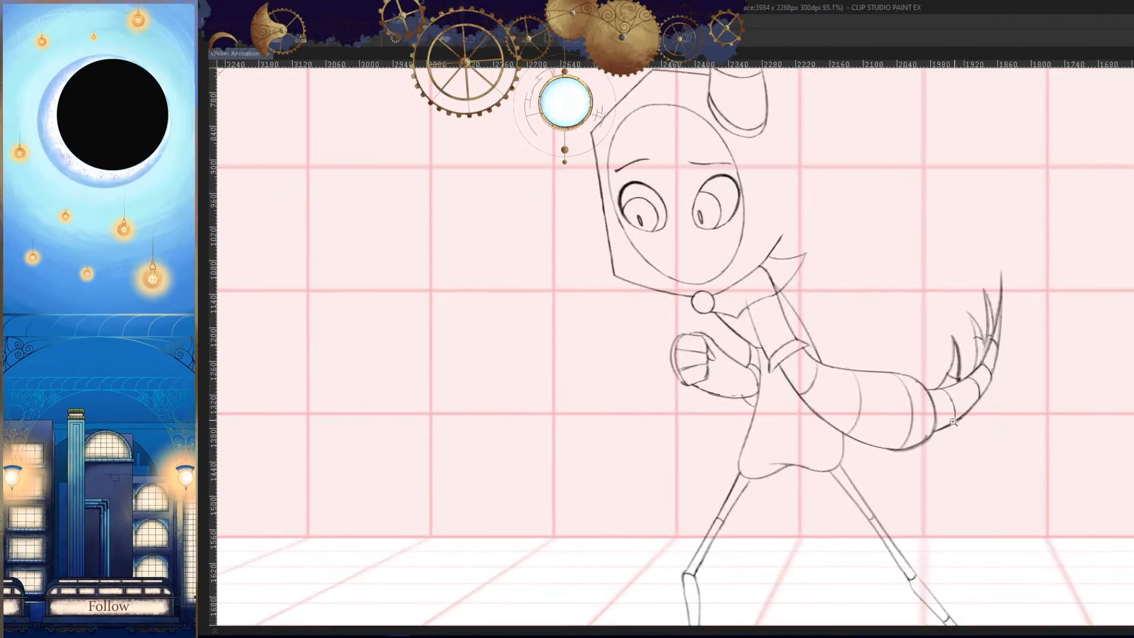
key(Right)
key(Left)
key(h)
ctrl+space+drag(745, 271, 857, 254)
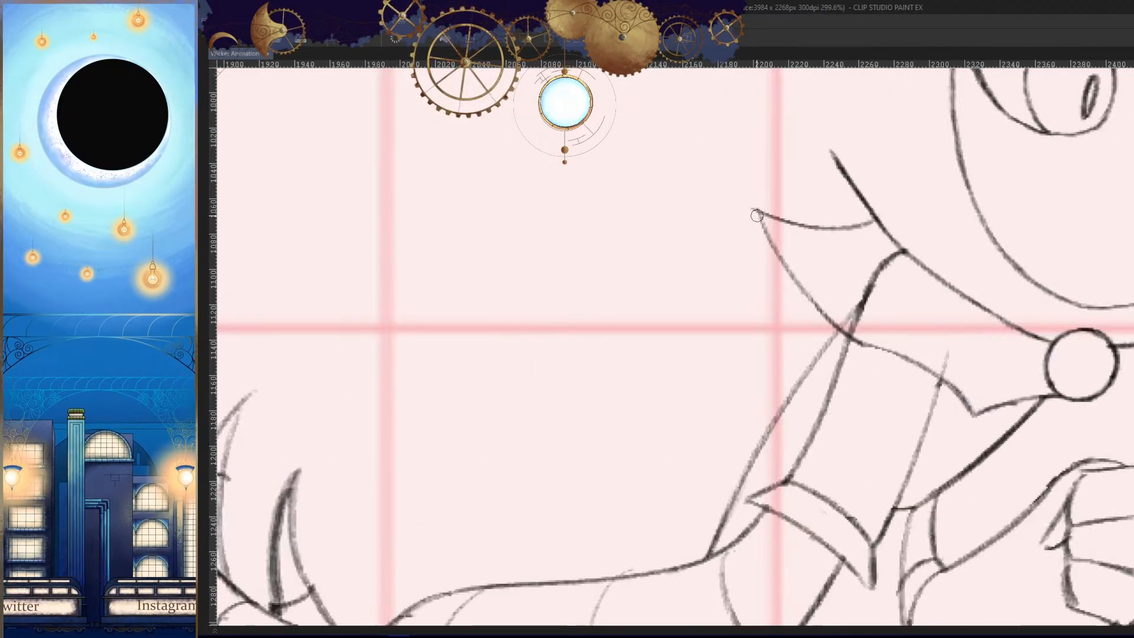
drag(759, 220, 797, 374)
key(h)
key(ctrl+z)
drag(793, 301, 764, 403)
ctrl+space+drag(810, 415, 702, 419)
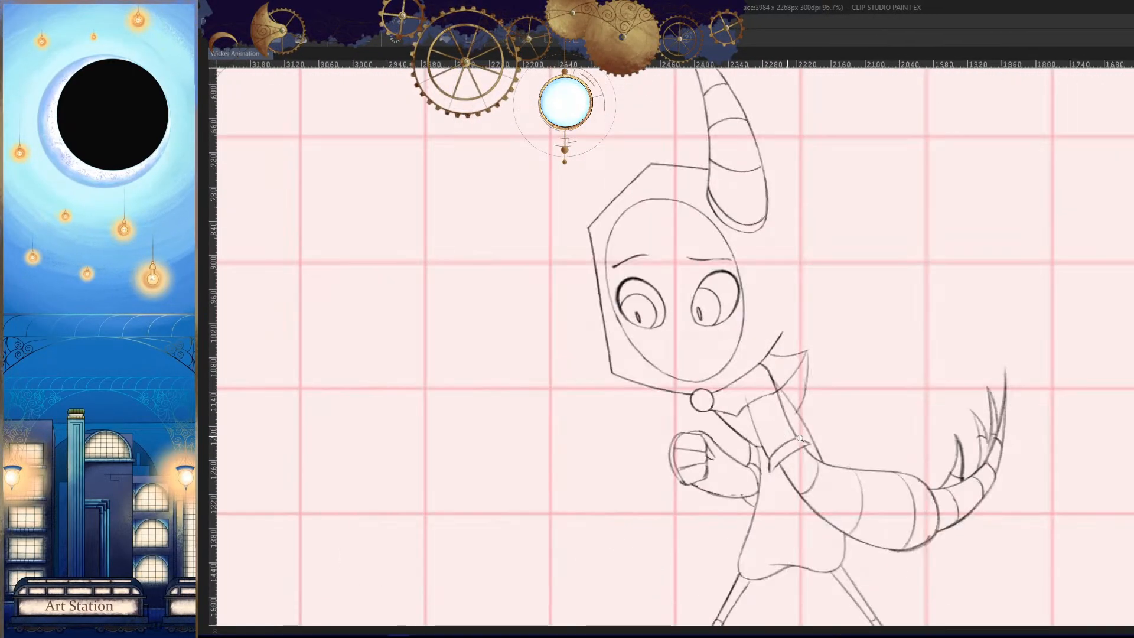
space+drag(885, 451, 895, 390)
key(h)
key(Right)
key(Left)
key(h)
space+drag(908, 430, 928, 408)
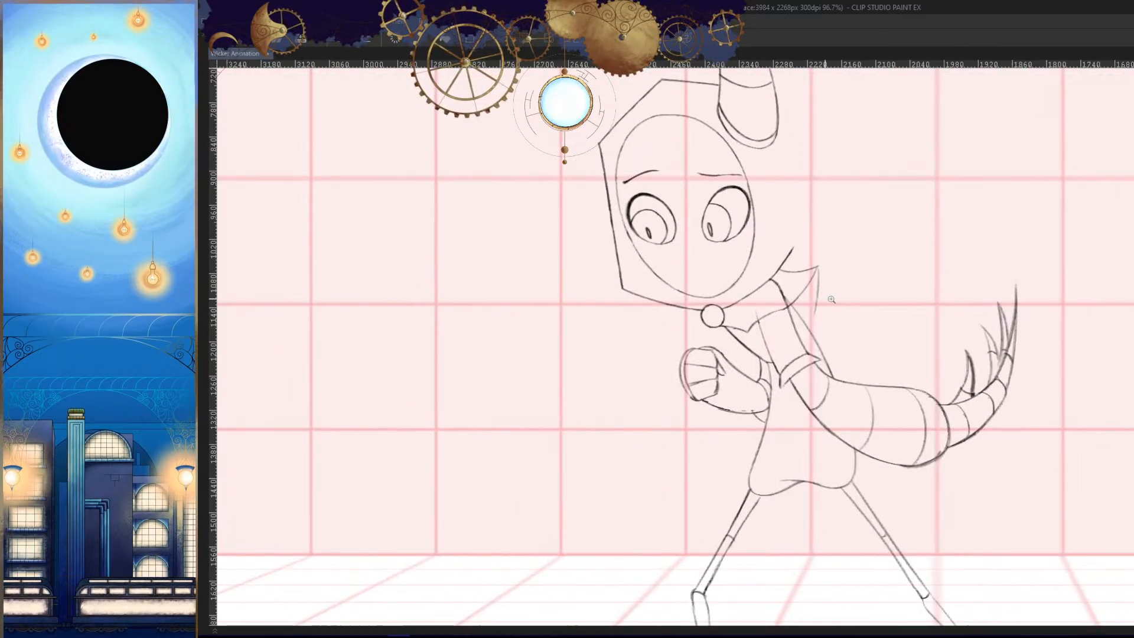
- Redraw the back fold line as a longer curve from the cape's outer corner down toward the back of the arm
ctrl+space+drag(824, 299, 825, 237)
key(h)
space+drag(743, 291, 771, 291)
key(ctrl+z)
mouse_move(734, 251)
ctrl+space+mouse_down()
mouse_move(754, 226)
mouse_move(774, 429)
ctrl+space+mouse_up()
key(ctrl+z)
drag(728, 190, 771, 431)
key(h)
ctrl+space+drag(853, 405, 847, 368)
space+drag(848, 367, 858, 344)
space+drag(883, 410, 893, 443)
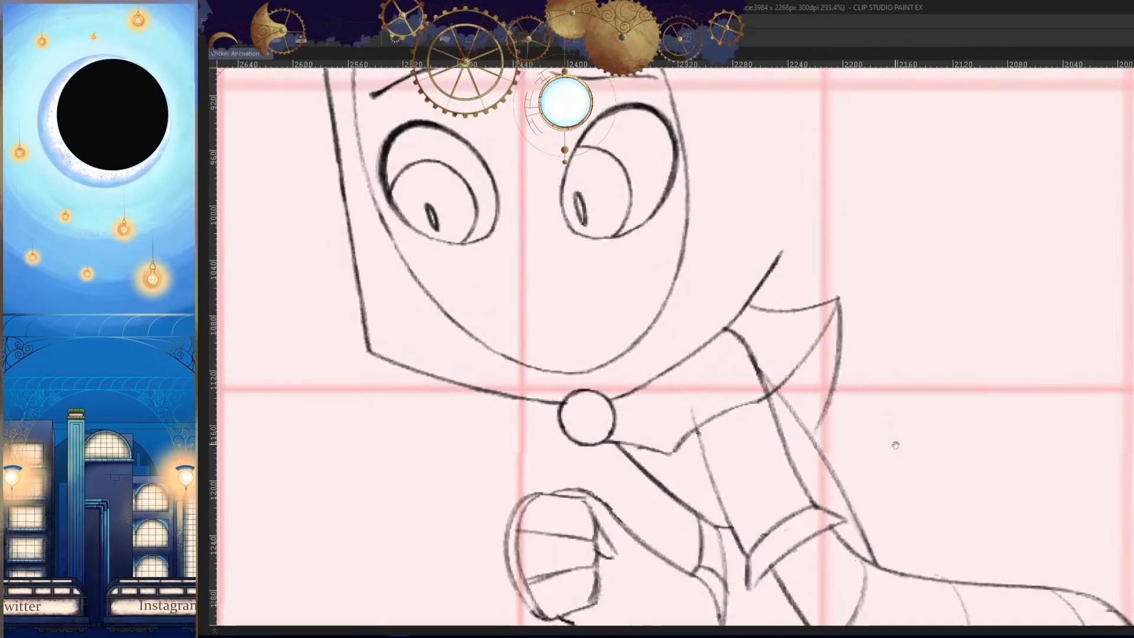
ctrl+space+drag(907, 342, 962, 445)
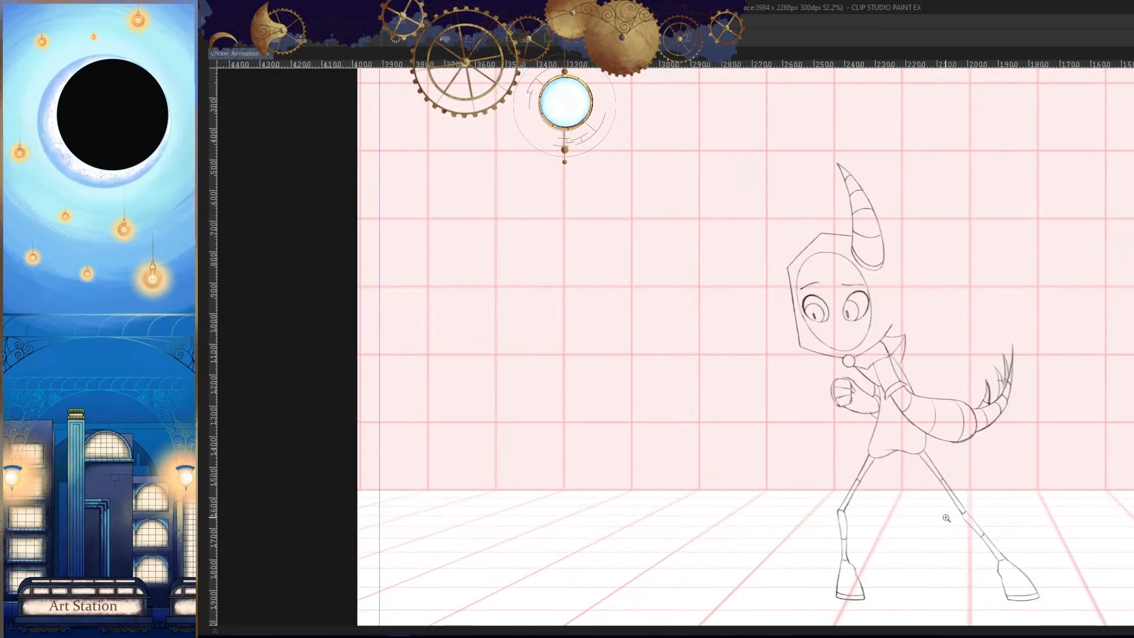
- Redraw the cape's rear lower edge as an S-curve from near the outer corner down to the shoulder
ctrl+space+drag(902, 356, 884, 378)
space+drag(870, 253, 870, 268)
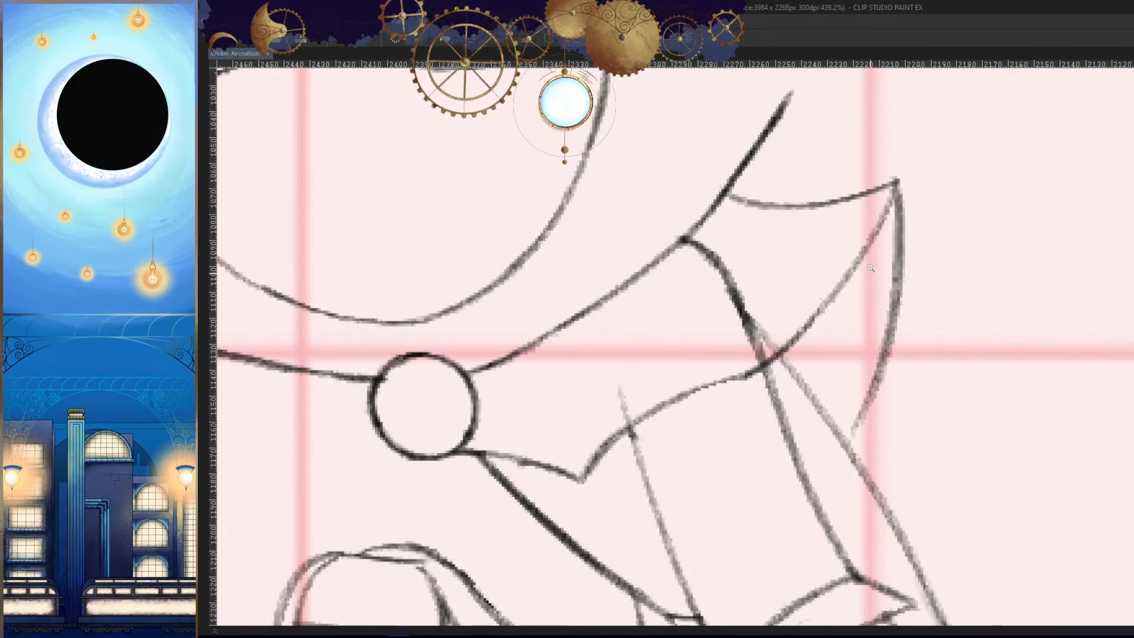
drag(862, 206, 801, 312)
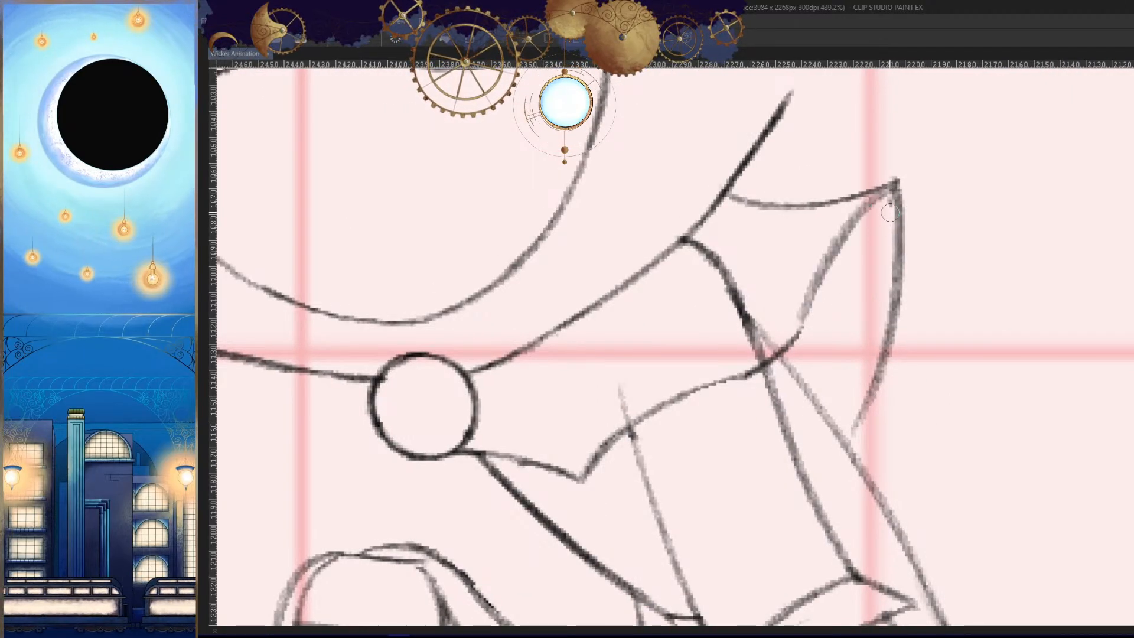
key(ctrl+z)
mouse_move(897, 182)
mouse_down()
mouse_move(862, 197)
mouse_move(809, 316)
mouse_up()
key(h)
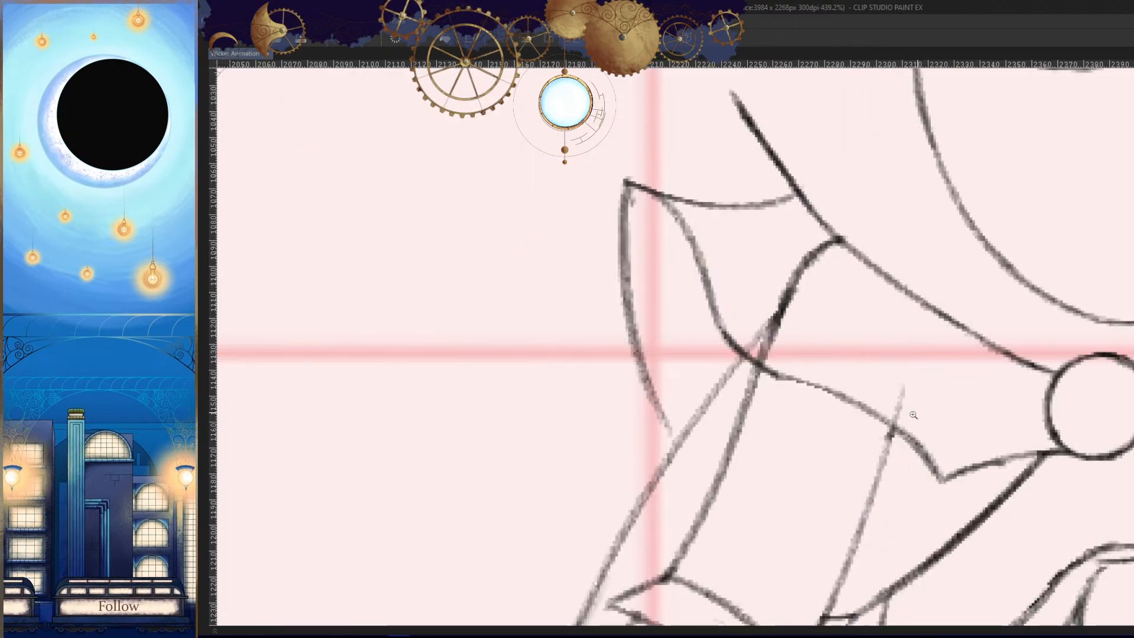
- Round off the cape's sharp outer corner into the back fold line and compare it with the neighbouring drawing
ctrl+space+drag(925, 402, 879, 426)
key(h)
space+drag(880, 426, 970, 394)
key(h)
ctrl+space+drag(829, 316, 882, 315)
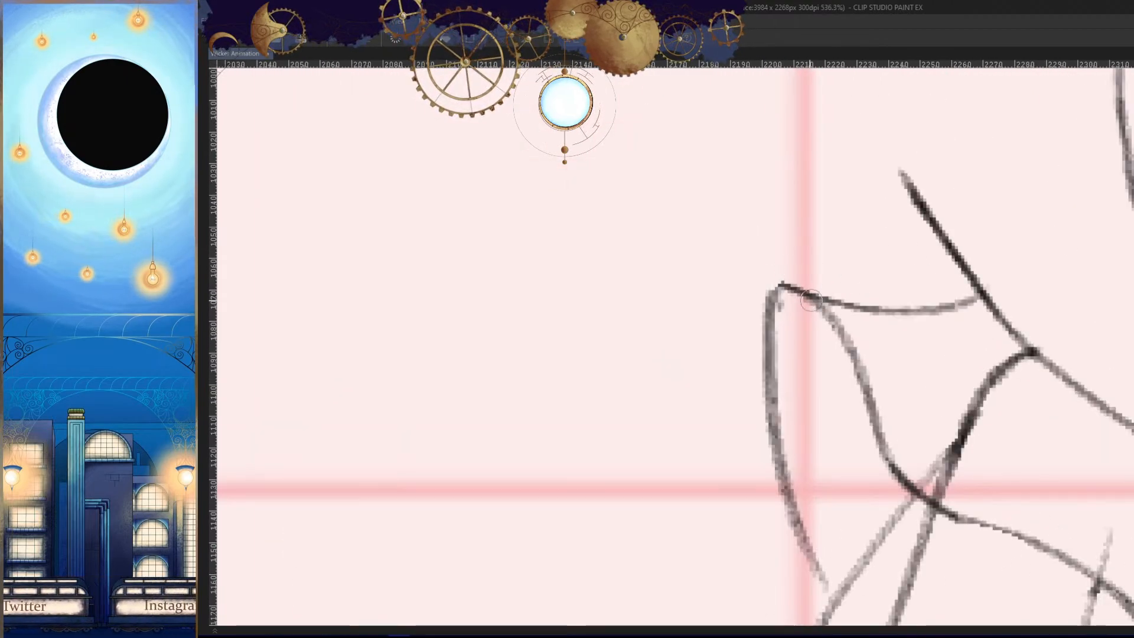
drag(815, 300, 768, 316)
key(h)
ctrl+space+drag(893, 335, 815, 366)
key(Left)
key(Right)
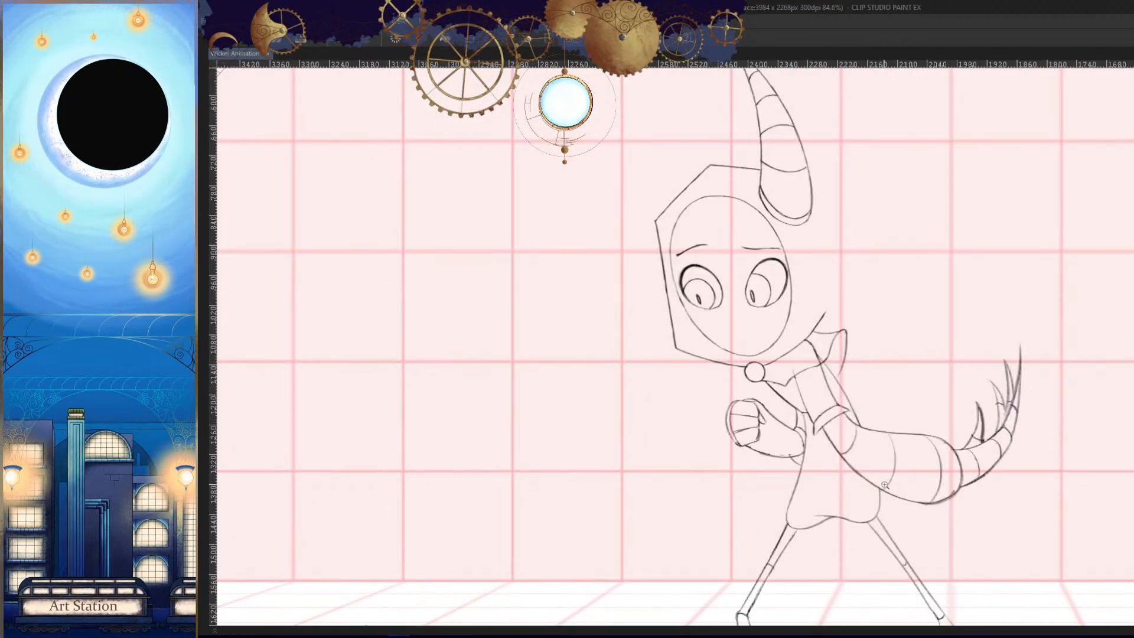
- Redraw the cape's lower edge from the shoulder to the hem point beside the brooch as one smooth curve
key(h)
ctrl+space+drag(774, 295, 816, 298)
key(h)
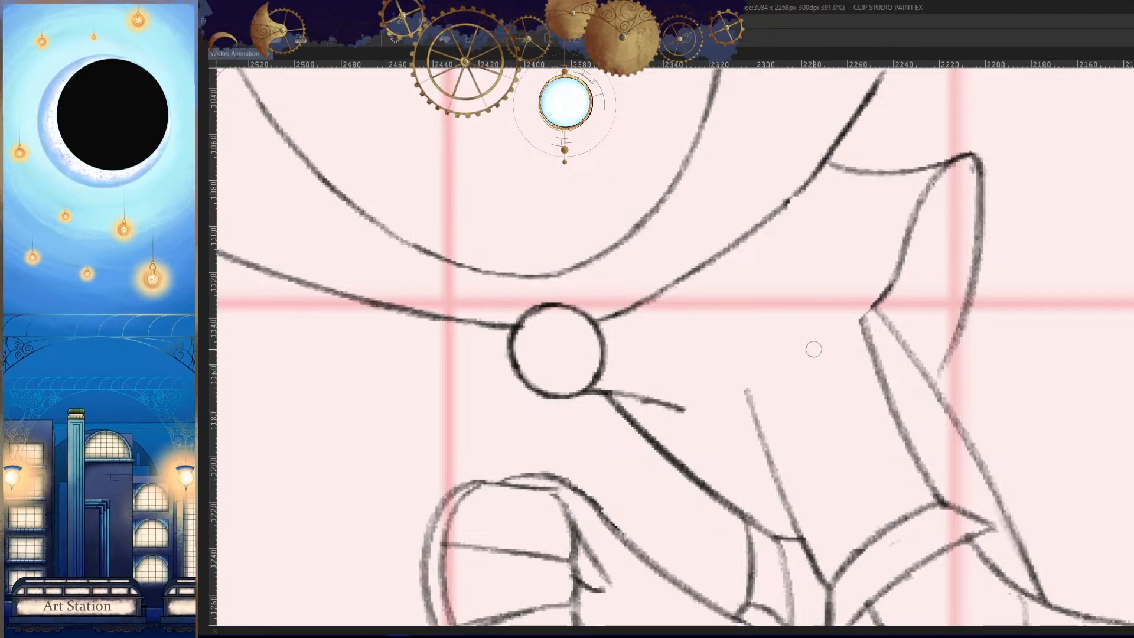
drag(888, 281, 685, 411)
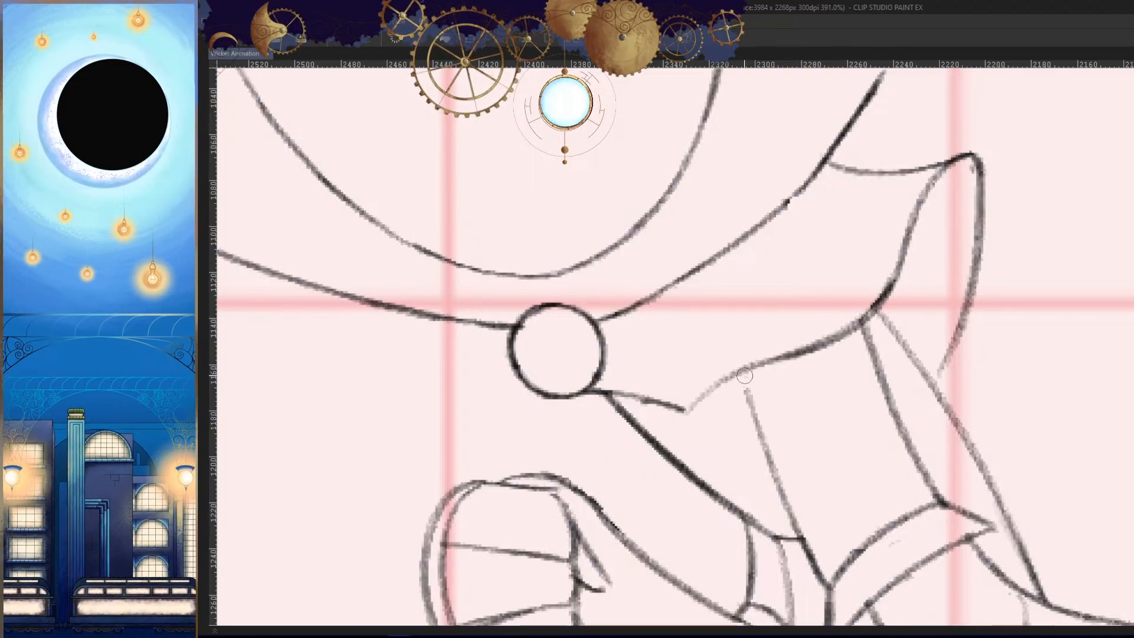
drag(745, 377, 688, 411)
- Extend the front line of the upper arm up to the cape edge and check it against the neighbouring drawing
key(h)
key(h)
scroll(768, 414, down, 6)
scroll(827, 414, up, 7)
key(h)
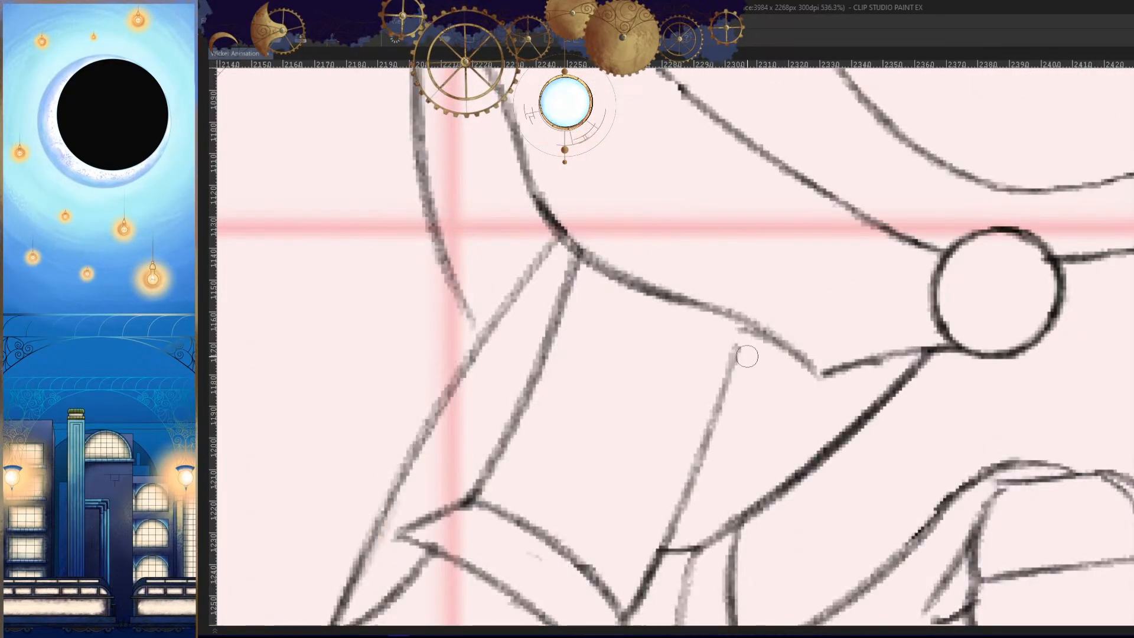
mouse_move(743, 317)
mouse_down()
mouse_move(731, 395)
mouse_move(721, 399)
mouse_up()
scroll(793, 378, down, 7)
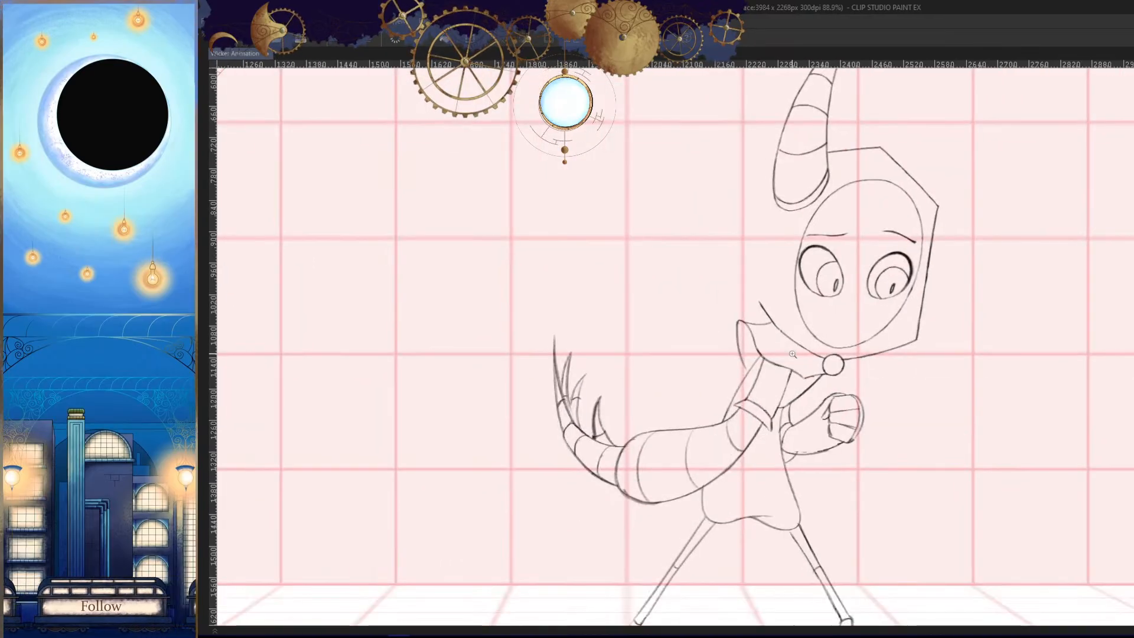
scroll(793, 353, down, 5)
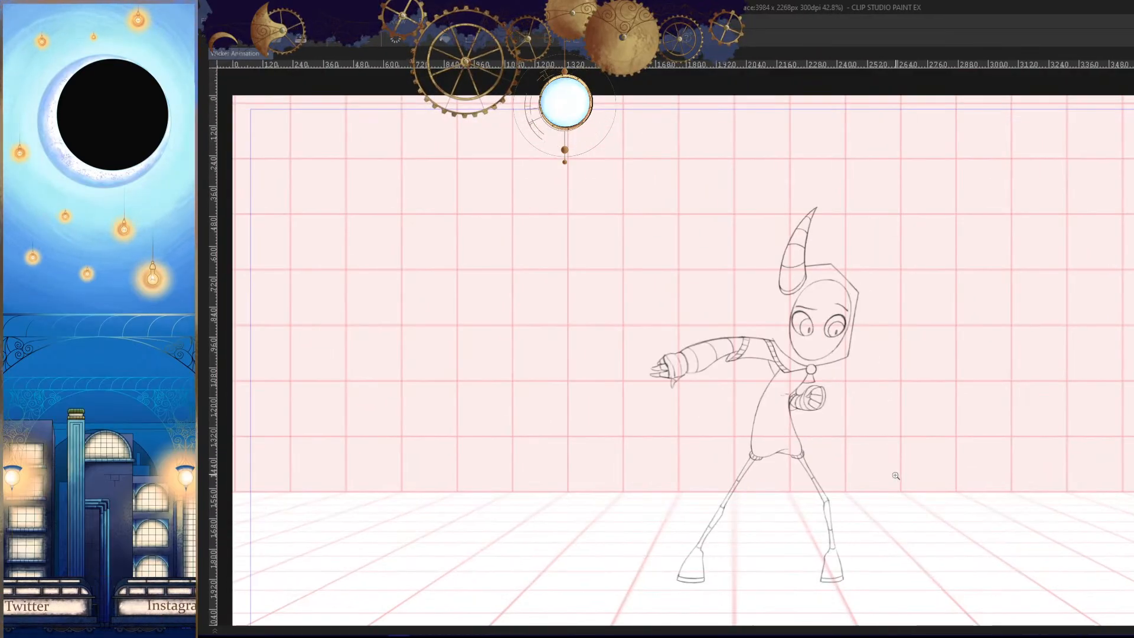
key(h)
- Draw the far side of the cape below the brooch as a pointed flap and compare it with the neighbouring drawing
scroll(732, 348, up, 9)
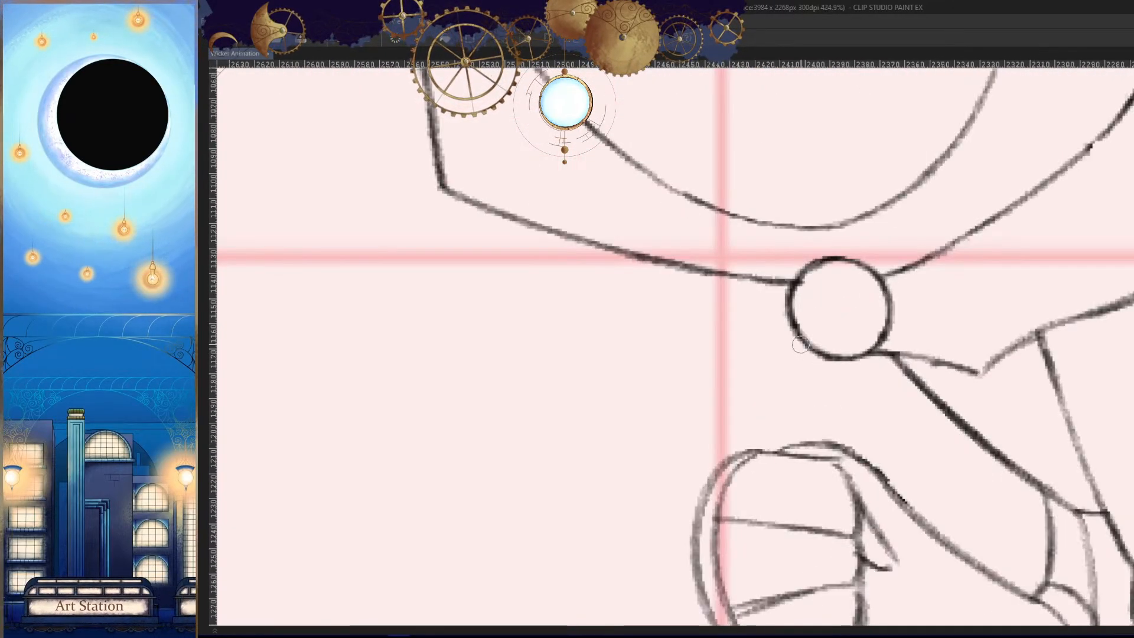
key(ctrl+z)
mouse_move(788, 313)
mouse_down()
mouse_move(714, 379)
mouse_move(876, 399)
mouse_up()
key(h)
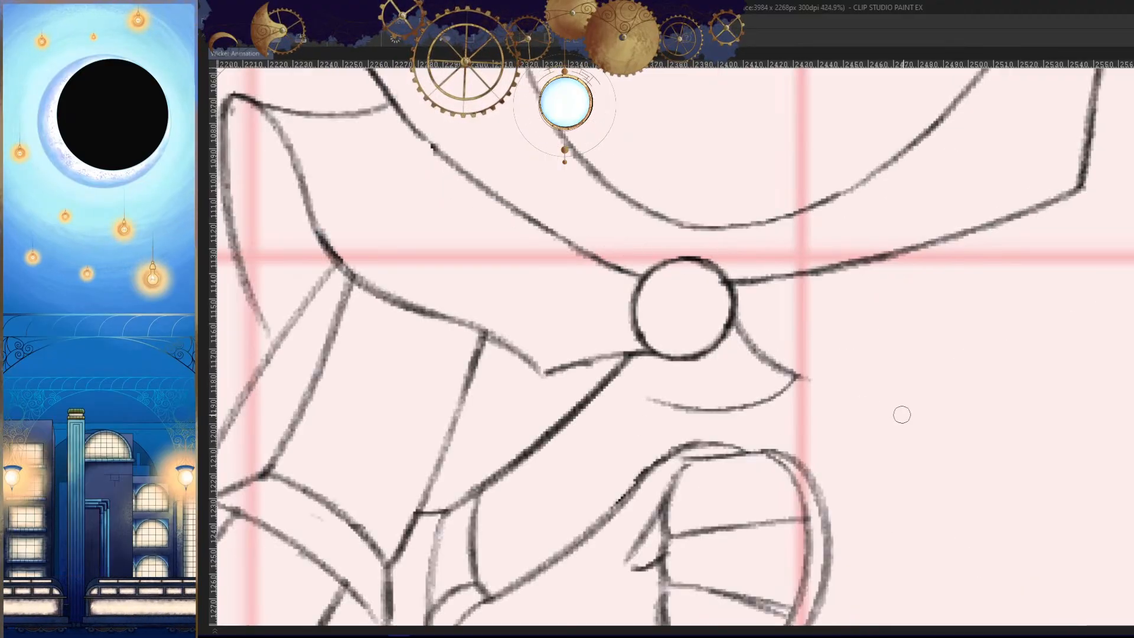
drag(682, 408, 631, 391)
key(h)
mouse_move(929, 432)
mouse_down()
mouse_move(886, 483)
mouse_move(876, 437)
mouse_up()
key(Left)
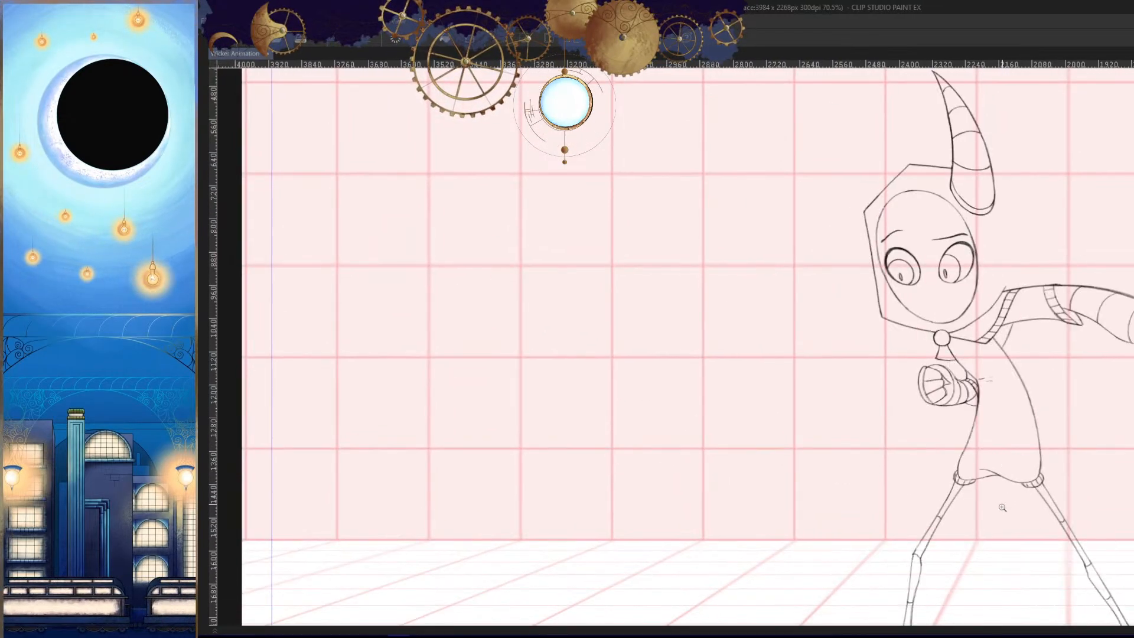
key(Right)
key(Left)
key(Right)
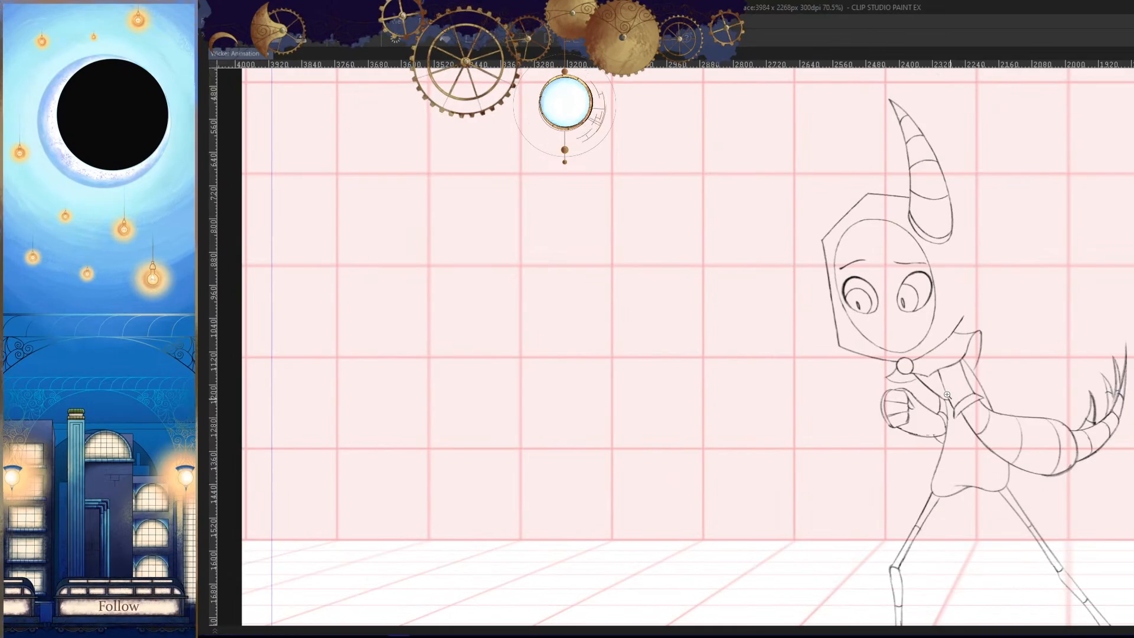
- Draw the cape trim's inner line parallel to the lower edge, from the upper collar edge to beside the brooch
scroll(947, 394, up, 10)
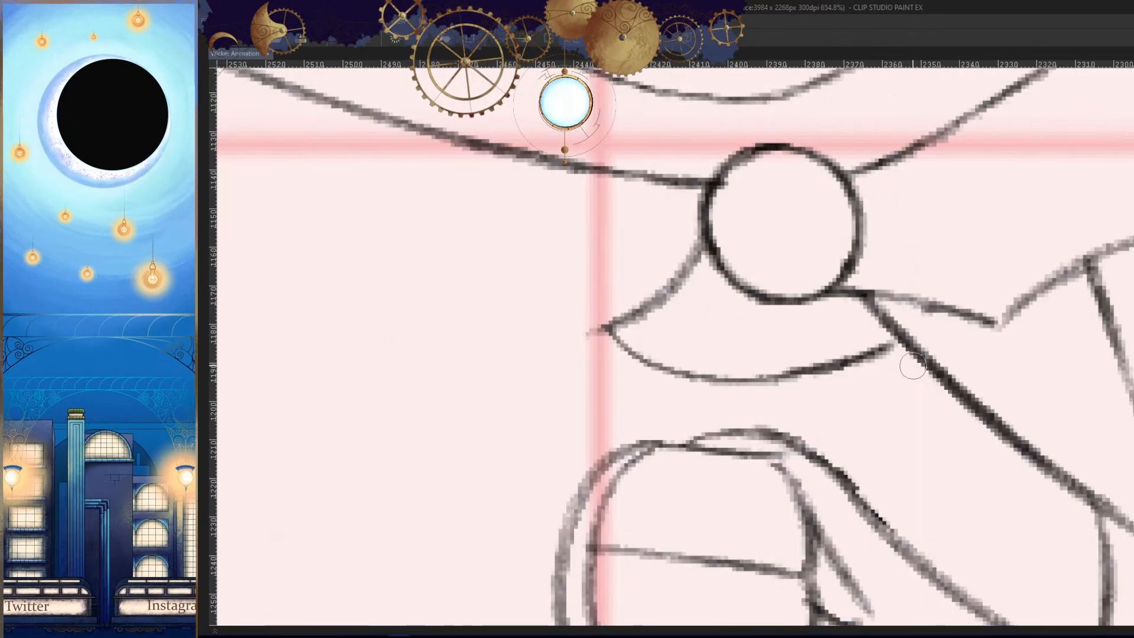
scroll(913, 366, down, 5)
scroll(951, 210, up, 2)
scroll(890, 290, up, 2)
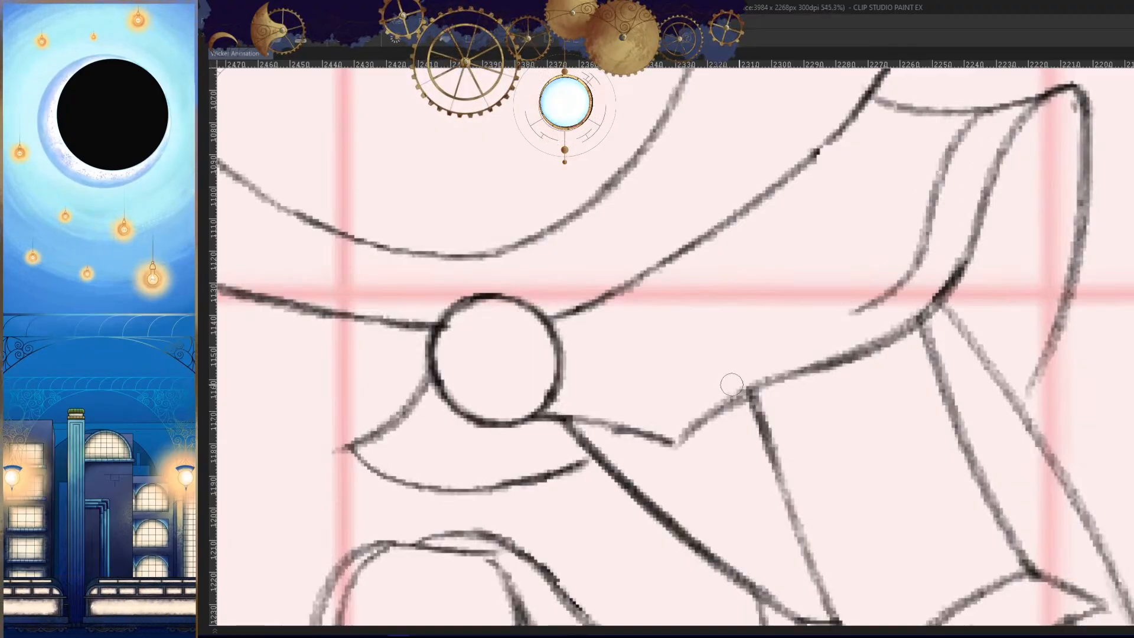
drag(831, 315, 724, 361)
drag(785, 339, 640, 430)
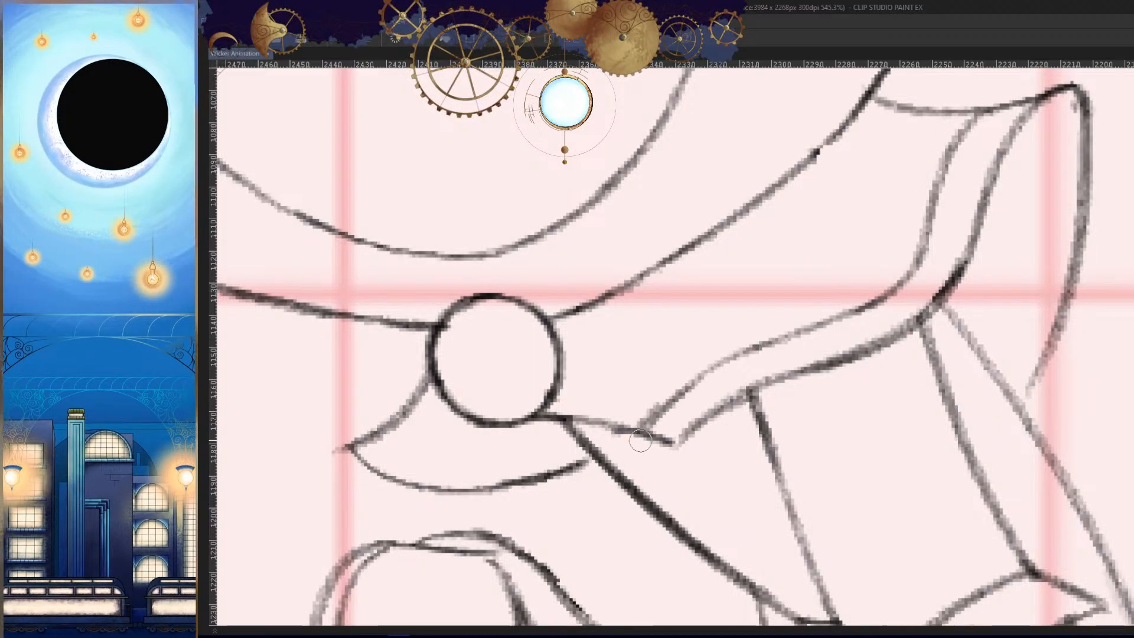
scroll(640, 443, down, 8)
key(h)
drag(836, 479, 874, 454)
key(Left)
key(Right)
- Draw short rib lines across the cape's trim band and join the back fold line to the arm
key(h)
drag(799, 398, 806, 379)
mouse_move(806, 379)
mouse_down()
mouse_move(866, 349)
mouse_move(965, 373)
mouse_up()
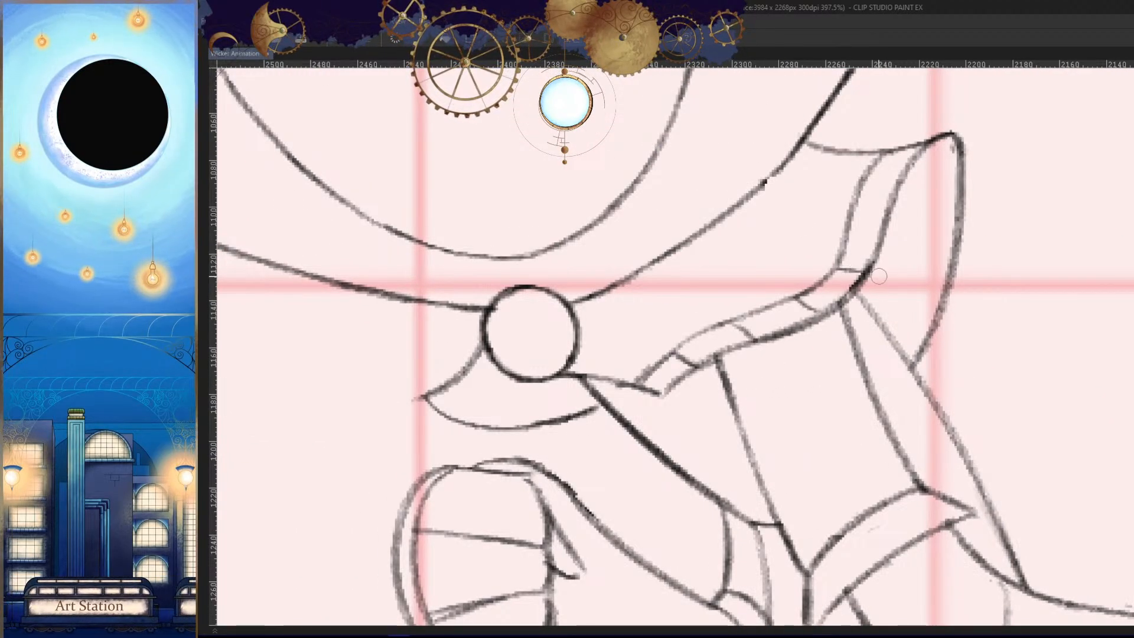
drag(966, 211, 797, 260)
- Compare the trimmed cape with the neighbouring drawings in both mirrored and normal view
key(h)
drag(555, 360, 891, 440)
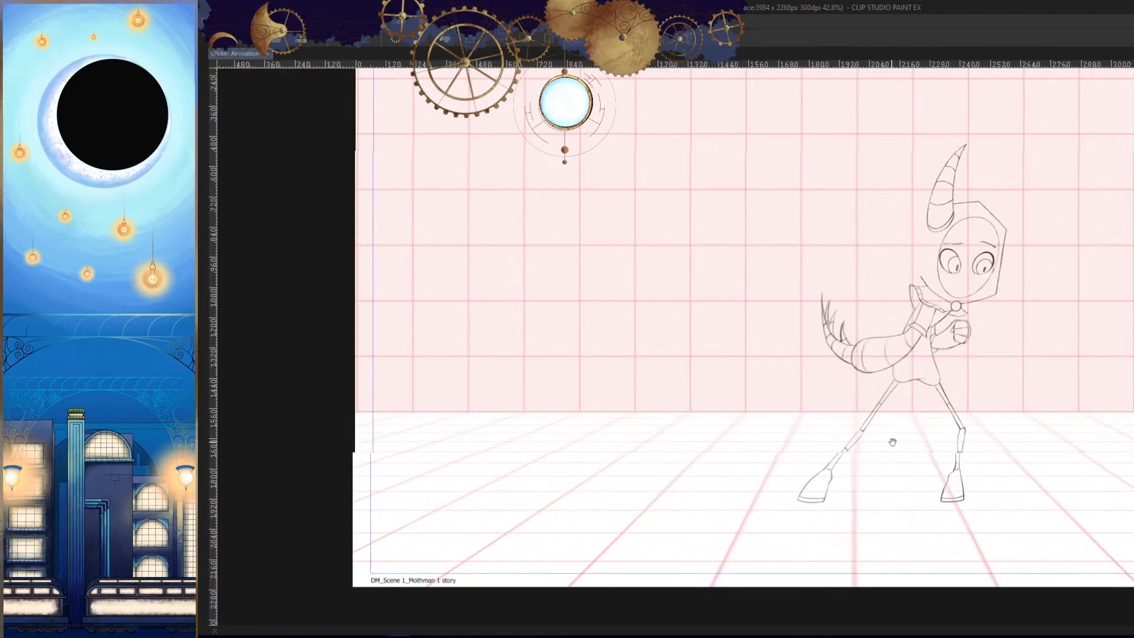
key(Left)
key(Right)
key(h)
key(Left)
drag(957, 405, 945, 447)
key(Left)
key(Right)
key(Right)
- Retrace the back line of the upper arm from the cape's edge down to the sleeve cuff and forearm
key(h)
drag(768, 345, 853, 370)
drag(792, 327, 825, 312)
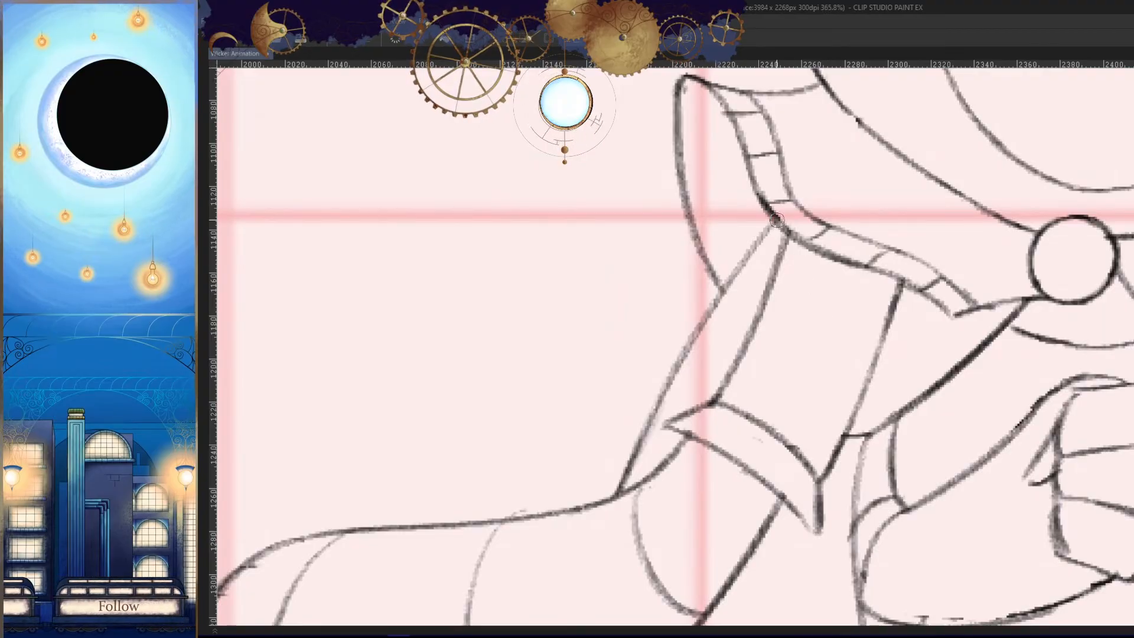
drag(777, 220, 668, 384)
drag(738, 277, 621, 489)
drag(744, 427, 626, 427)
drag(895, 463, 922, 427)
- Flip back and forth through the neighbouring drawings, mirrored and unmirrored, to examine the motion of the whole pose
key(Left)
key(Right)
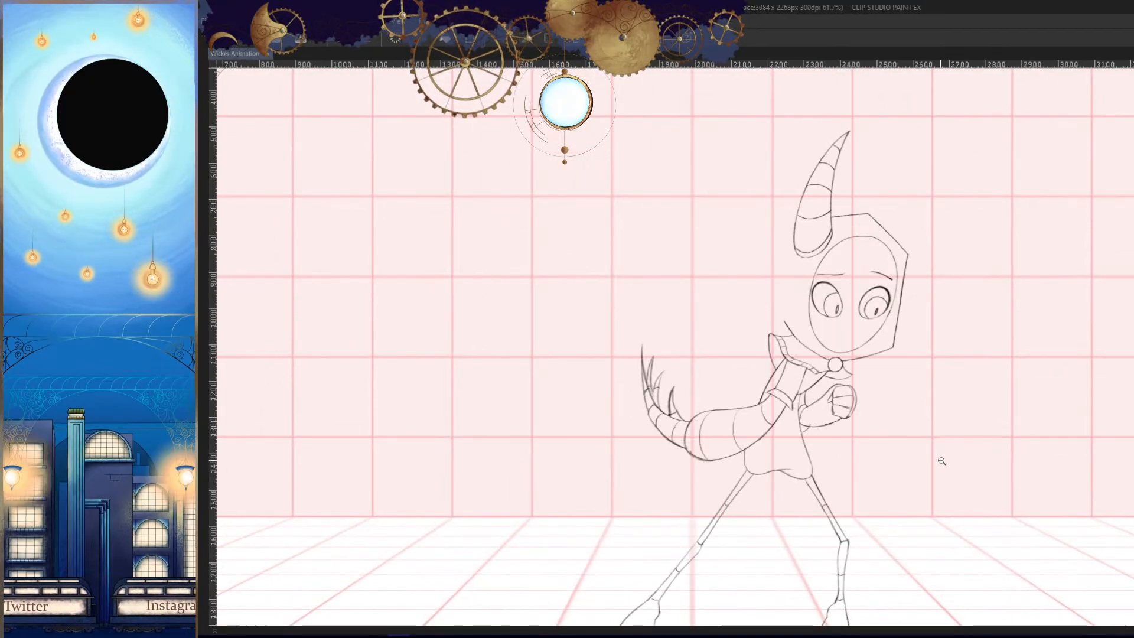
key(Right)
key(Left)
drag(884, 488, 932, 357)
key(h)
key(Left)
key(Right)
key(Right)
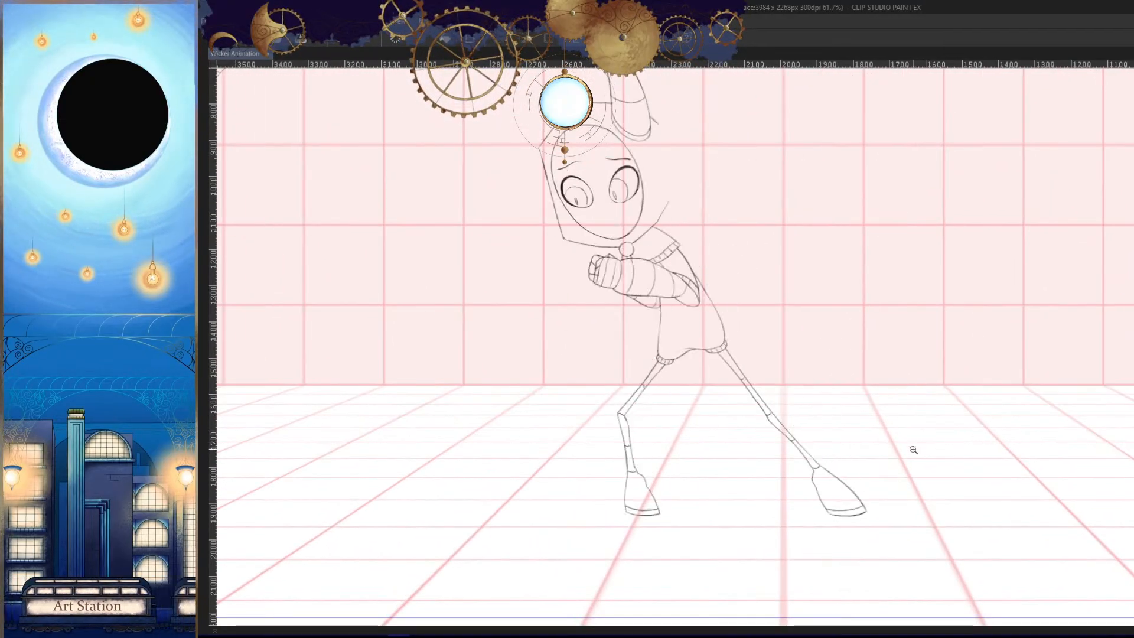
key(Left)
key(Left)
key(Left)
key(Right)
key(Right)
key(Right)
key(Left)
key(h)
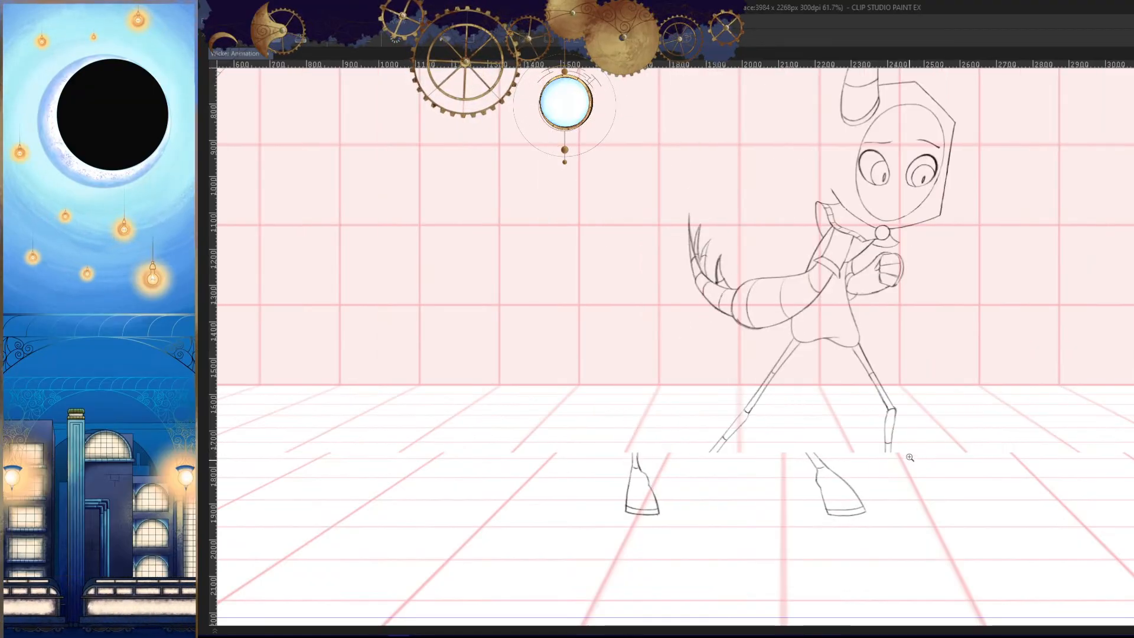
drag(891, 387, 838, 290)
key(h)
mouse_move(669, 414)
mouse_down()
mouse_move(869, 395)
mouse_move(759, 486)
mouse_move(671, 489)
mouse_move(868, 417)
mouse_up()
key(h)
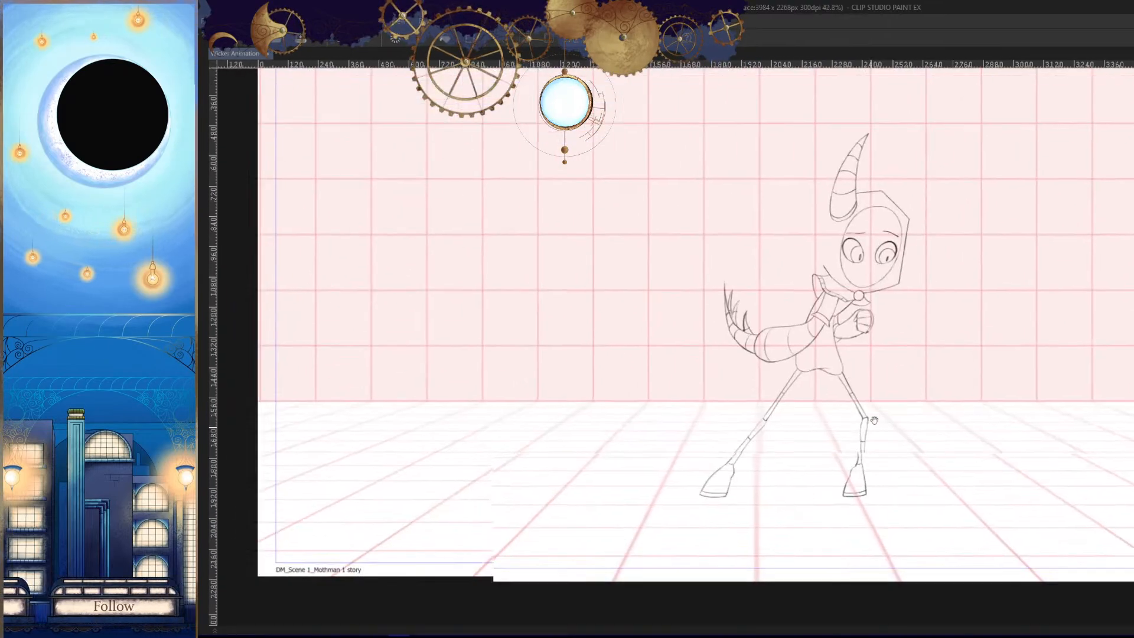
key(Left)
key(Left)
key(Left)
key(Left)
key(Right)
key(Right)
key(Right)
- Draw a rounded shorts cuff around the top of the front leg and erase the leg lines inside it
drag(876, 465, 850, 351)
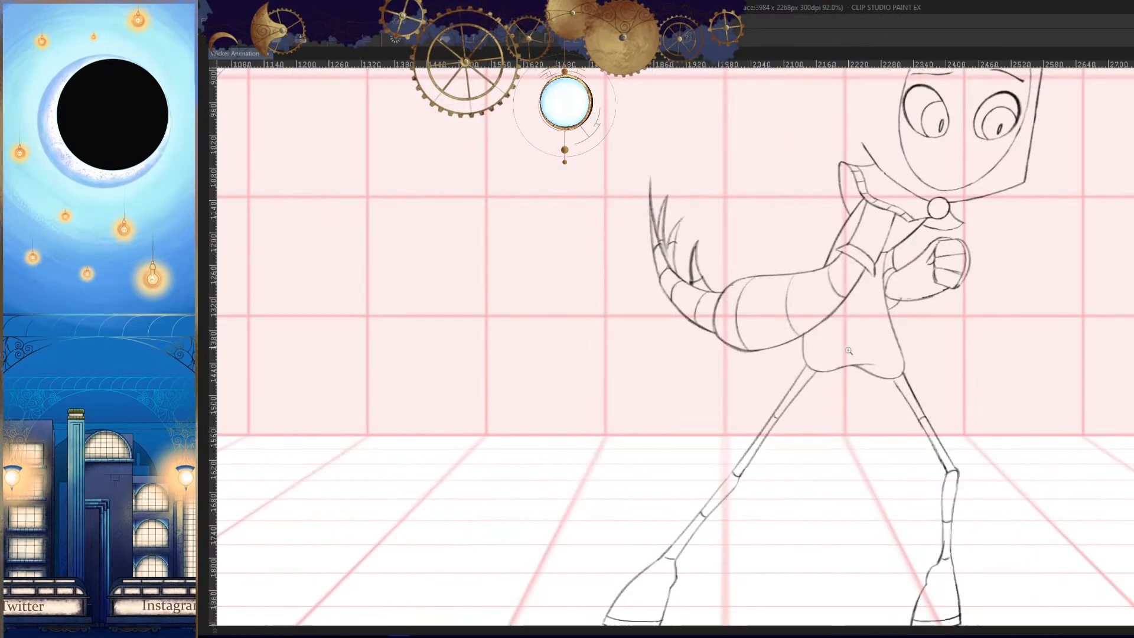
key(h)
drag(669, 343, 775, 325)
mouse_move(770, 257)
mouse_down()
mouse_move(752, 256)
mouse_move(854, 401)
mouse_move(920, 322)
mouse_move(891, 405)
mouse_up()
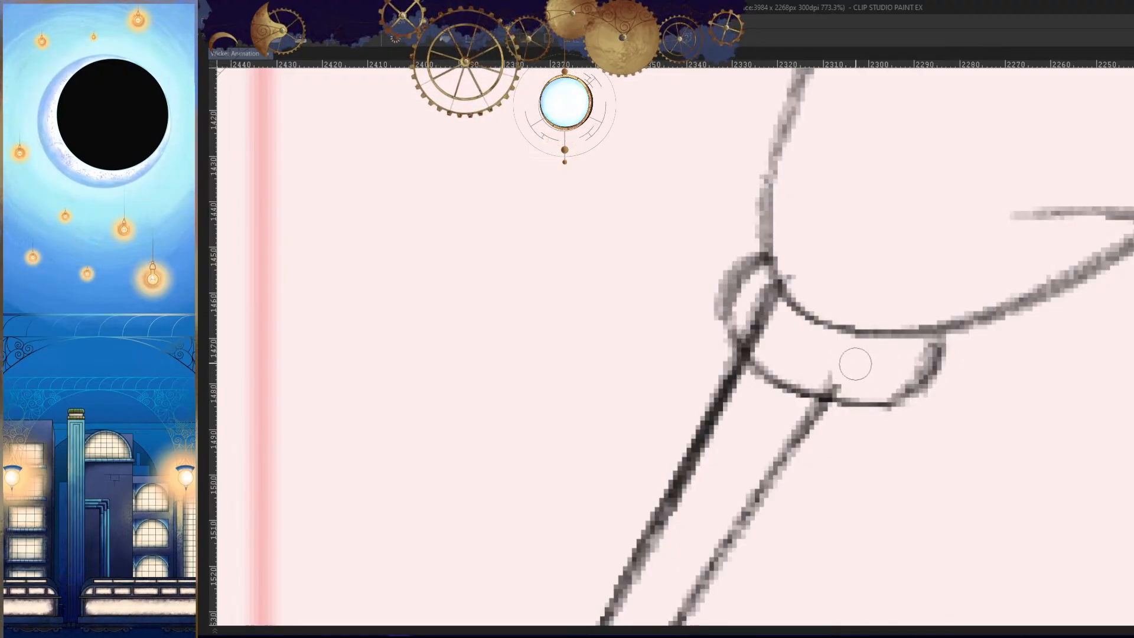
mouse_move(793, 350)
mouse_down()
mouse_move(760, 337)
mouse_move(830, 385)
mouse_up()
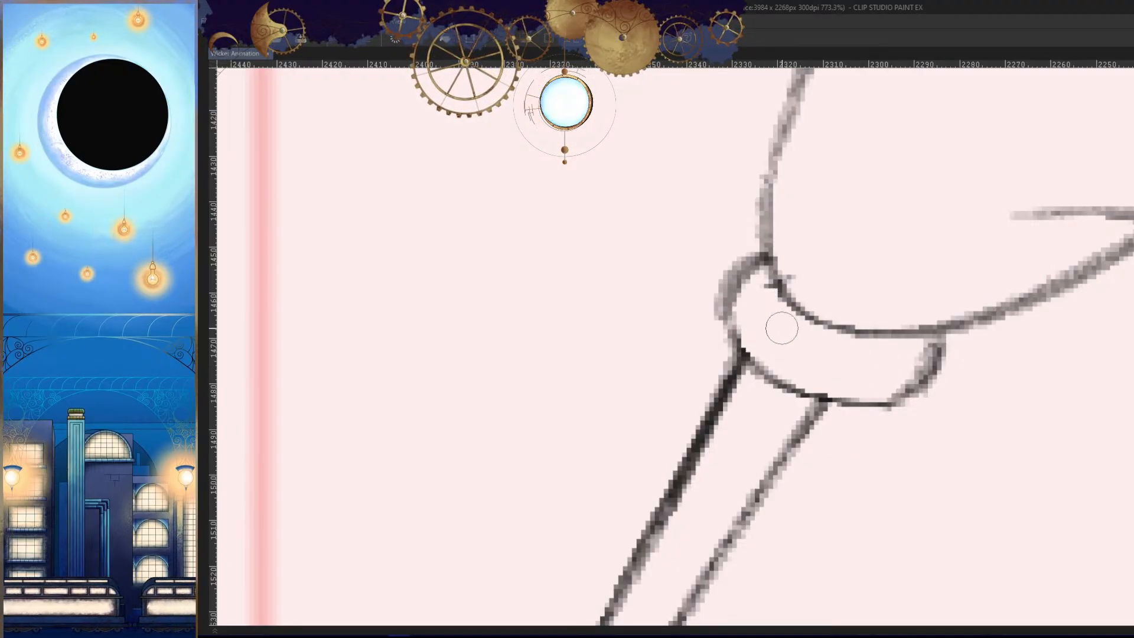
- Add four curved rib lines across the front leg's cuff
drag(770, 285, 741, 345)
drag(806, 313, 777, 375)
drag(842, 334, 815, 390)
drag(889, 343, 863, 399)
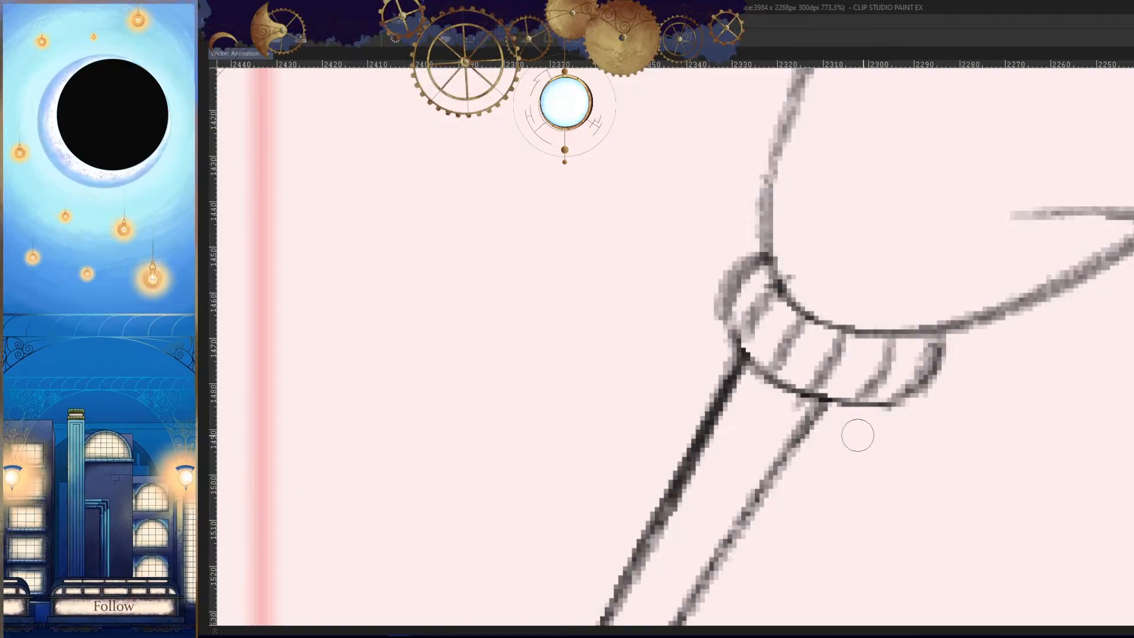
scroll(902, 393, down, 10)
- Draw a matching cuff with rib lines around the top of the trailing back leg
key(h)
drag(526, 402, 685, 361)
scroll(670, 361, up, 8)
mouse_move(761, 190)
mouse_down()
mouse_move(723, 273)
mouse_move(735, 253)
mouse_move(834, 296)
mouse_up()
key(ctrl+z)
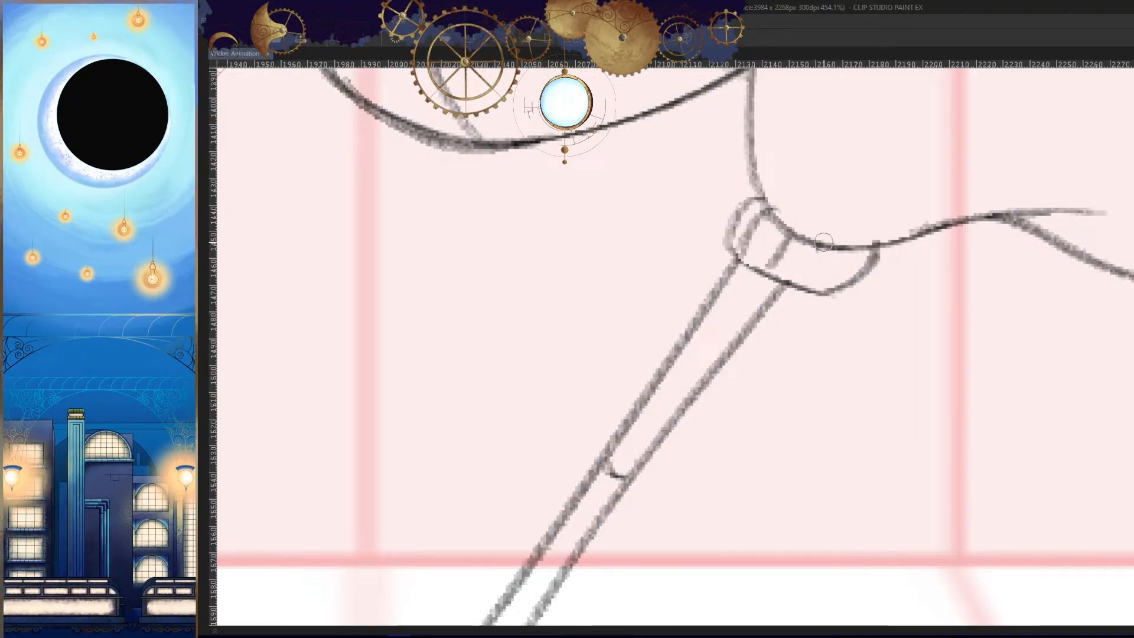
drag(852, 252, 838, 288)
scroll(874, 360, down, 7)
key(h)
scroll(884, 403, down, 3)
- Step through the neighbouring drawings to review the finished pose in sequence, and bring the timeline and palettes back into view
key(period)
key(period)
key(period)
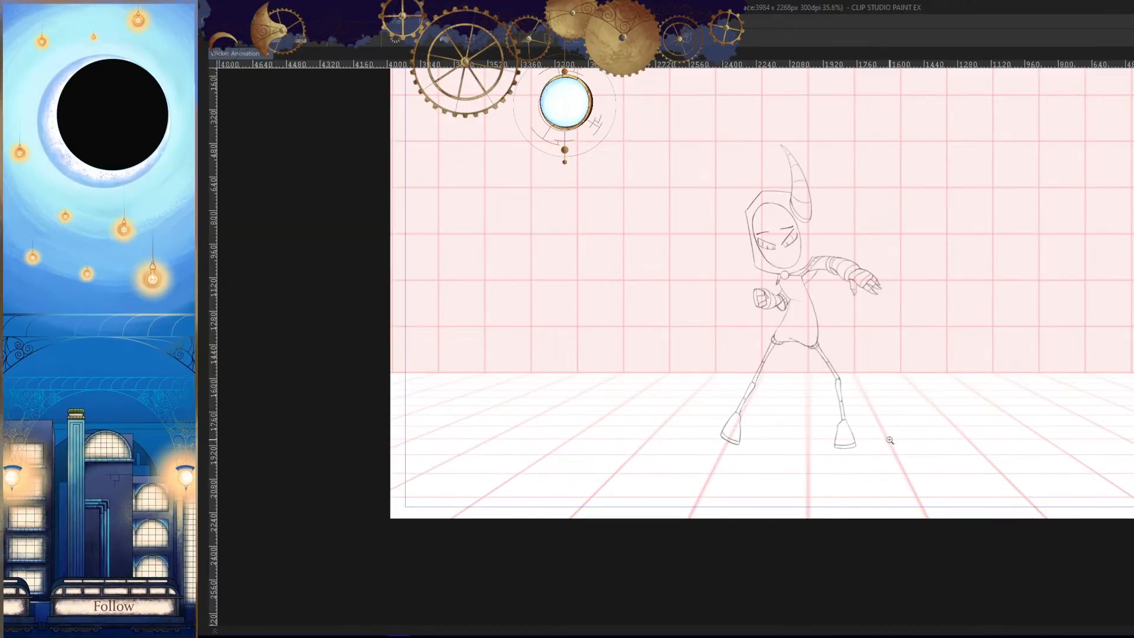
key(comma)
key(comma)
key(period)
key(period)
key(comma)
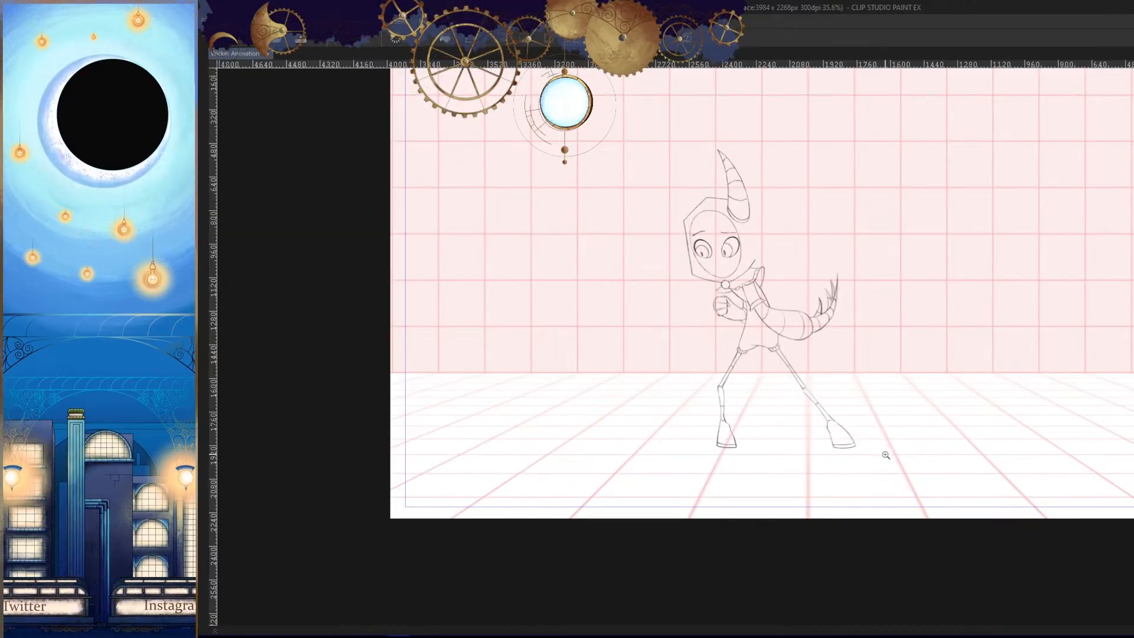
key(comma)
key(h)
mouse_move(908, 409)
mouse_down()
mouse_move(893, 405)
mouse_move(897, 420)
mouse_up()
key(period)
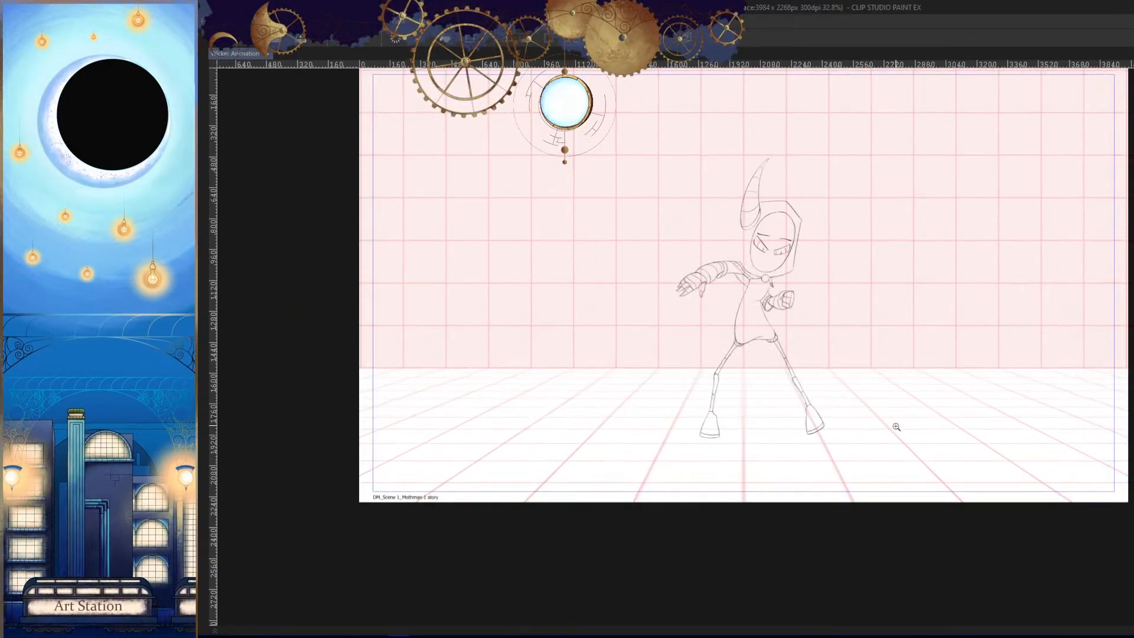
key(period)
key(period)
key(period)
key(Tab)
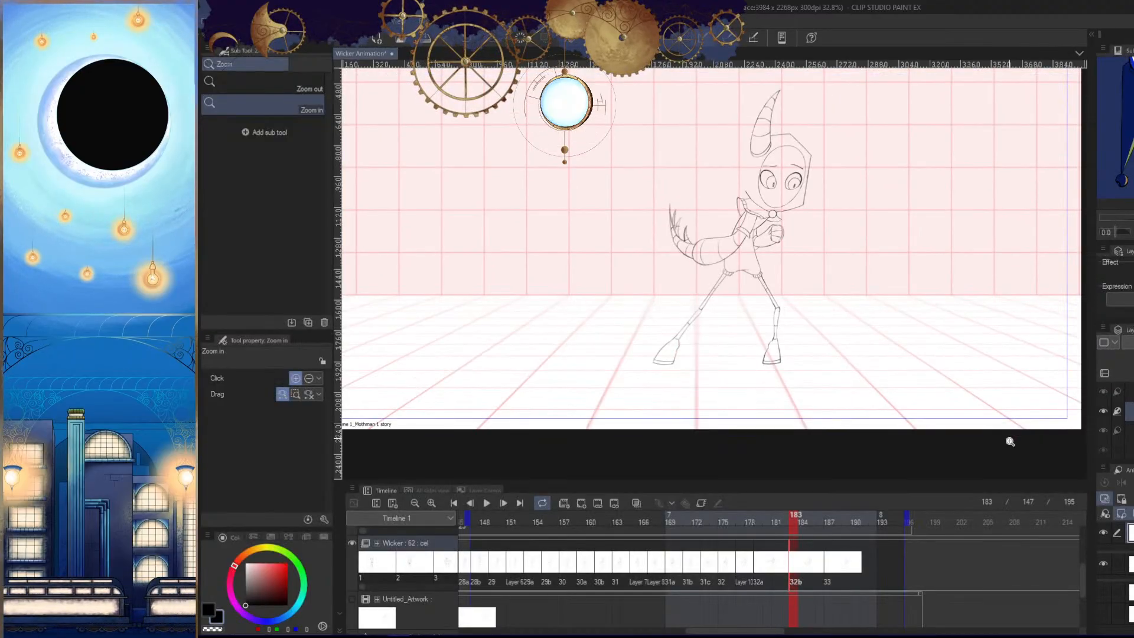
- Step through the drawings from frame 155 with the interface hidden to check how the motion leads into the trailing-arm pose
click(540, 517)
key(Tab)
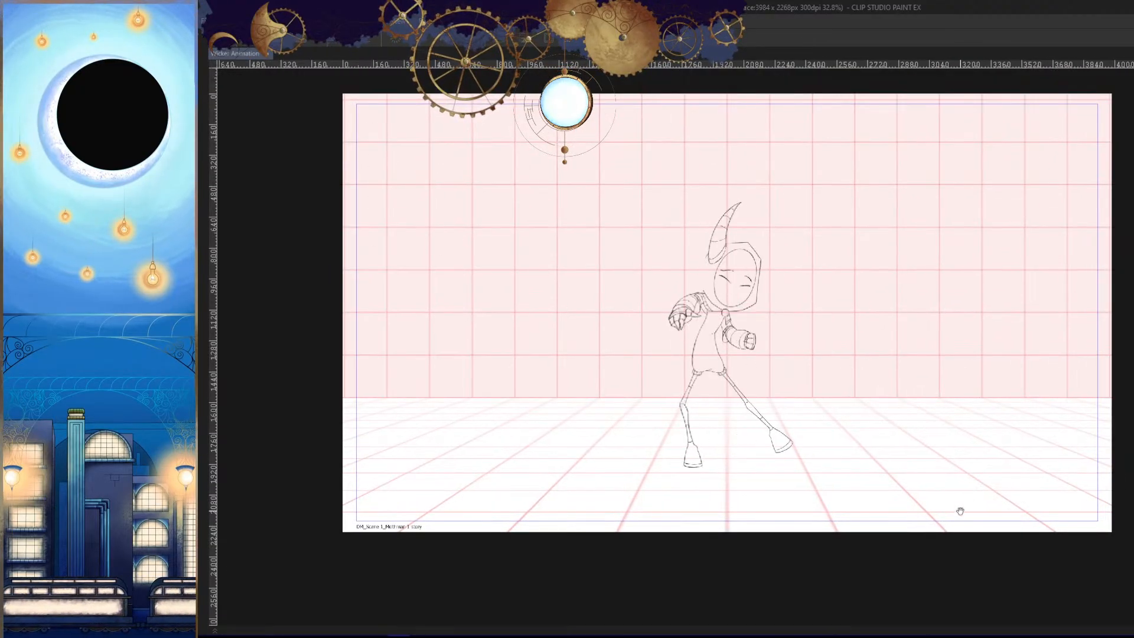
key(period)
key(period)
drag(959, 511, 962, 536)
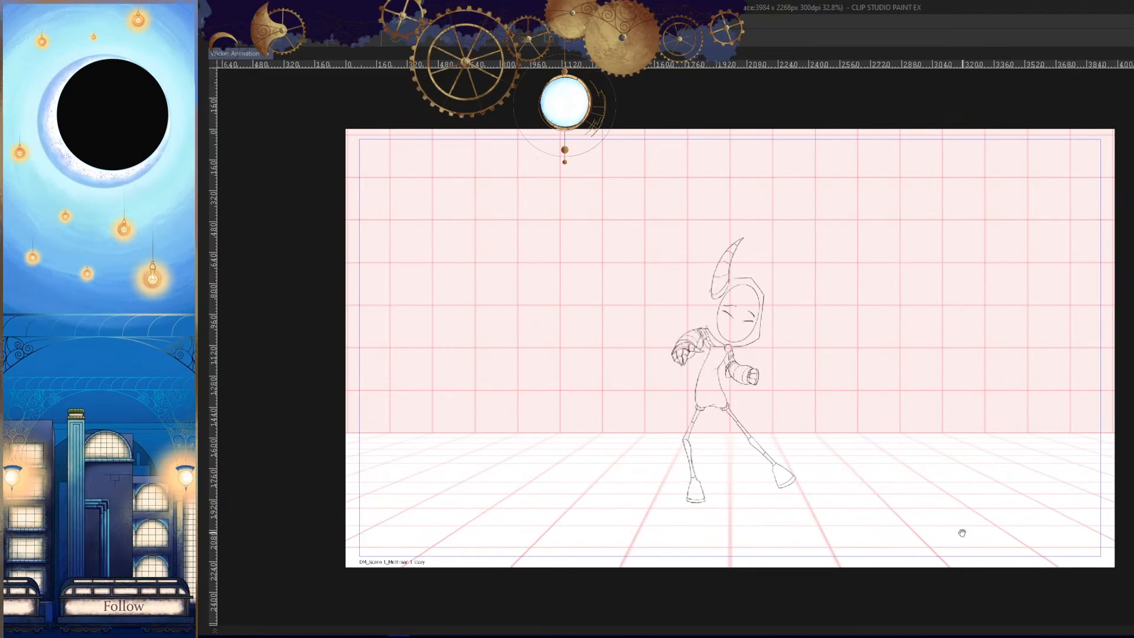
key(period)
key(period)
key(period)
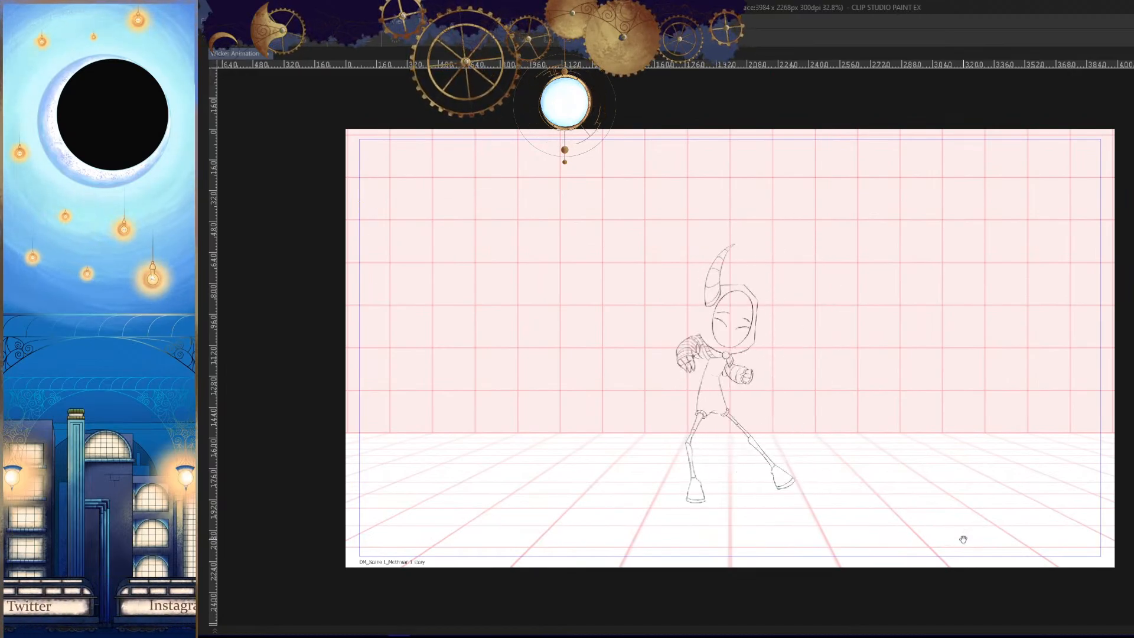
drag(970, 436, 969, 539)
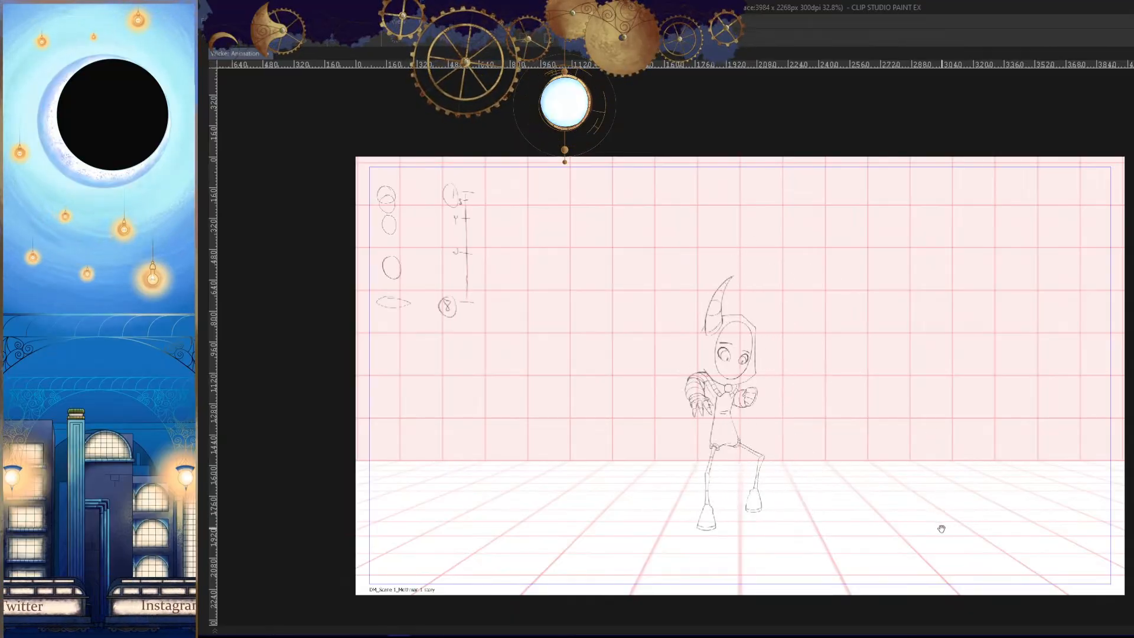
key(Tab)
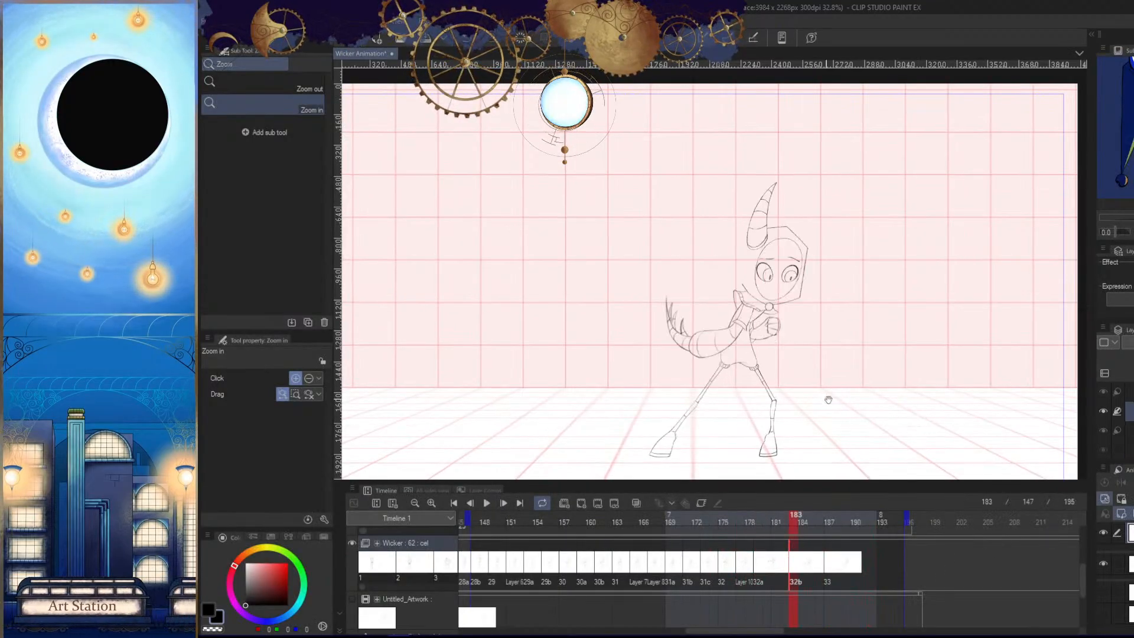
- Lasso the clawed hand of the trailing arm, transform it to be smaller and reshaped at the sleeve opening, and deselect
key(h)
drag(758, 352, 856, 354)
key(Tab)
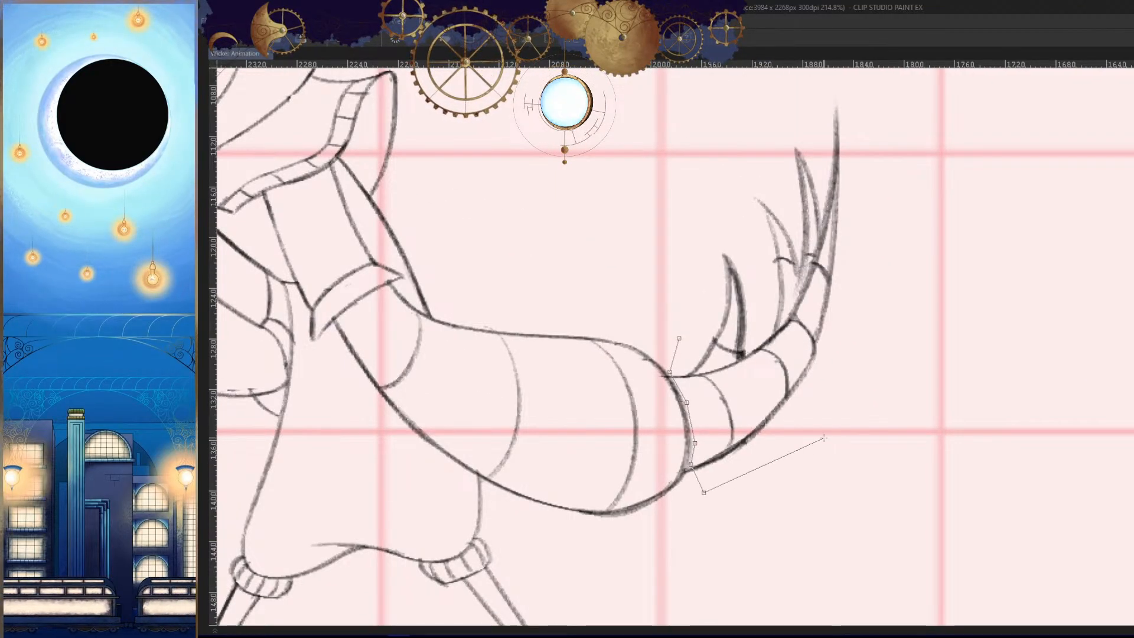
scroll(867, 365, up, 1)
click(868, 364)
click(905, 148)
click(861, 98)
click(827, 84)
click(773, 99)
click(702, 177)
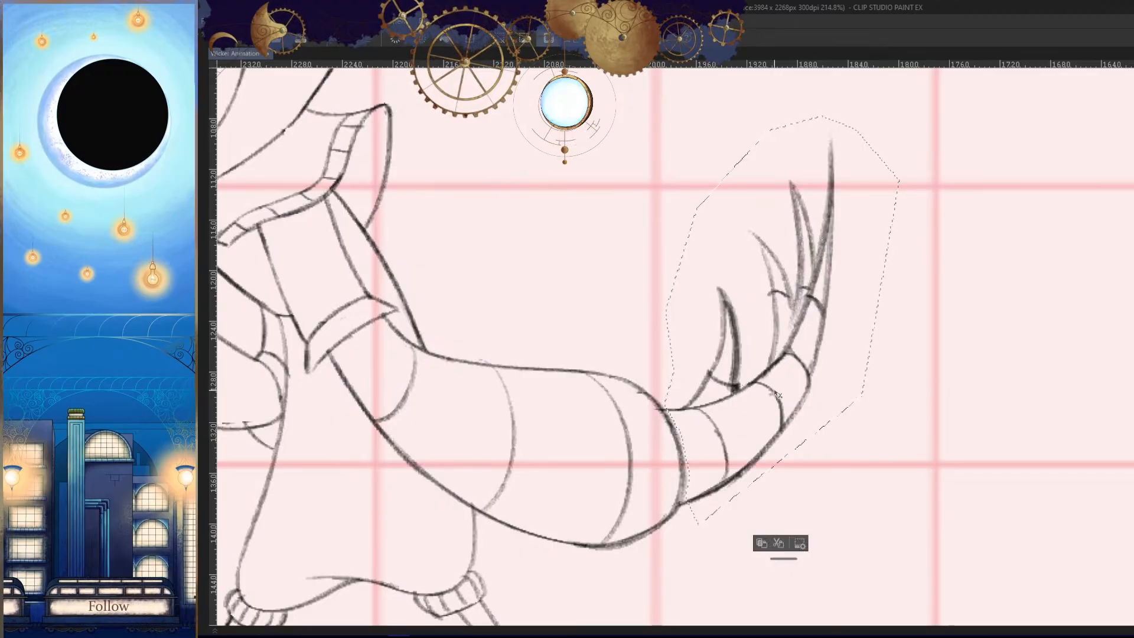
key(ctrl+t)
drag(781, 114, 769, 176)
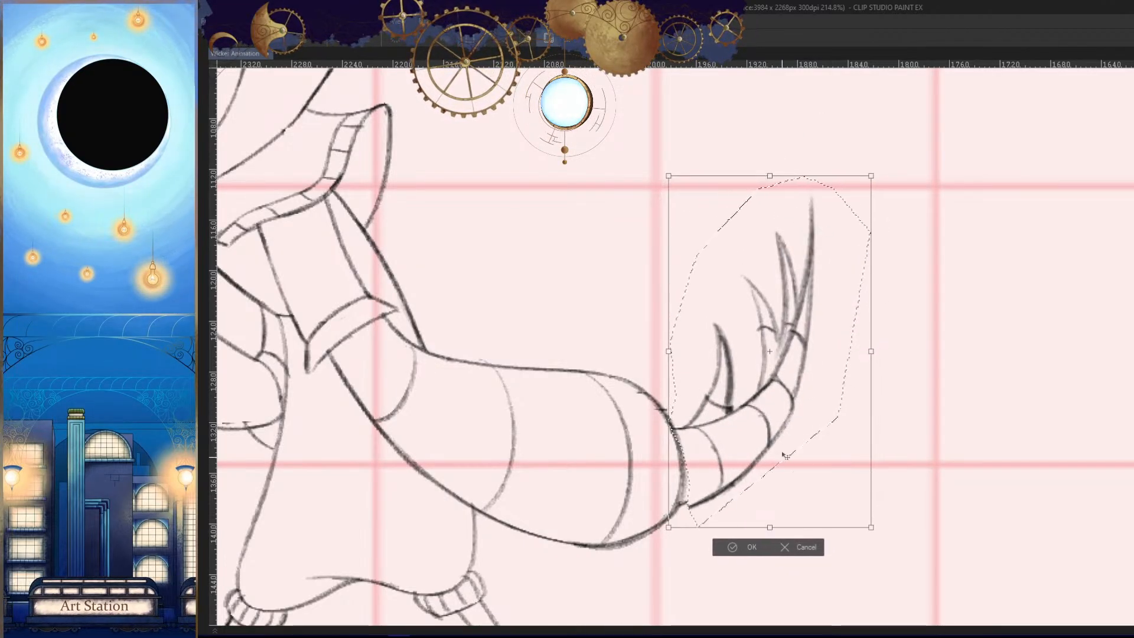
drag(785, 456, 777, 456)
drag(668, 188, 720, 154)
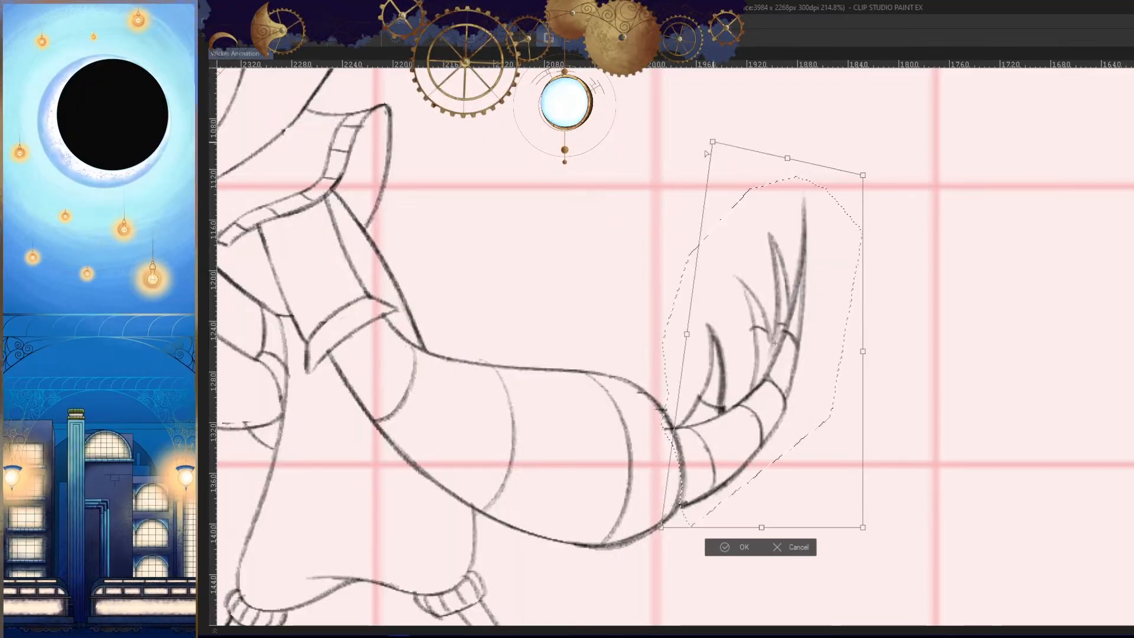
key(Return)
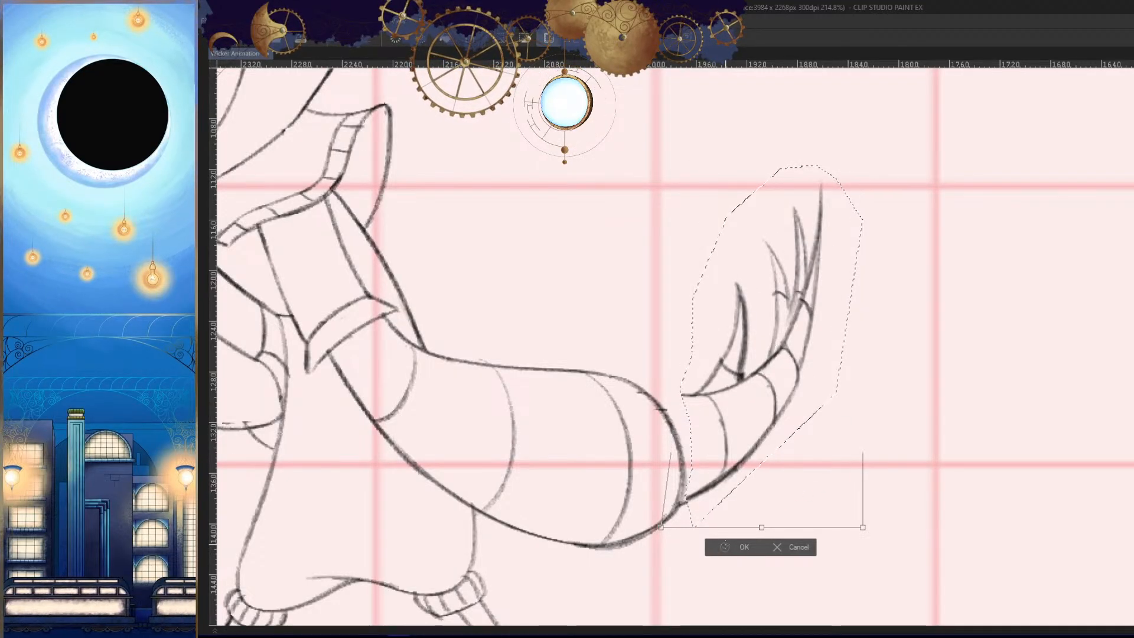
key(ctrl+d)
- Redraw the top edge of the trailing hand so that it joins the sleeve opening, and check the pose mirrored
drag(798, 422, 864, 387)
drag(747, 365, 815, 362)
mouse_move(785, 353)
mouse_down()
mouse_move(755, 354)
mouse_move(782, 365)
mouse_move(713, 388)
mouse_up()
drag(787, 353, 722, 386)
key(h)
scroll(940, 409, down, 10)
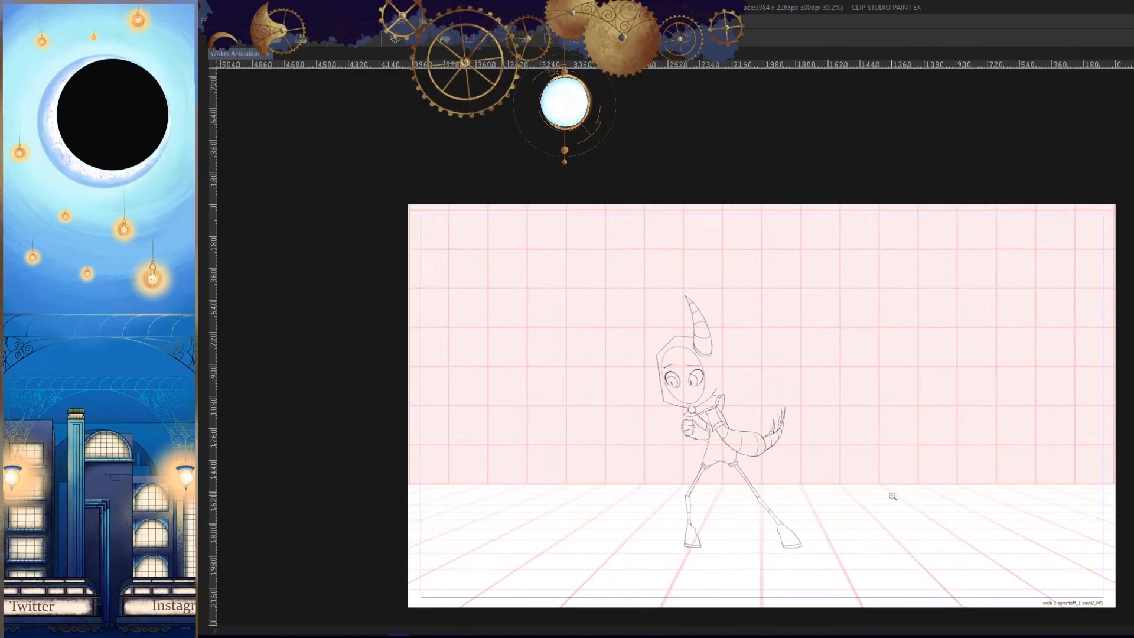
key(h)
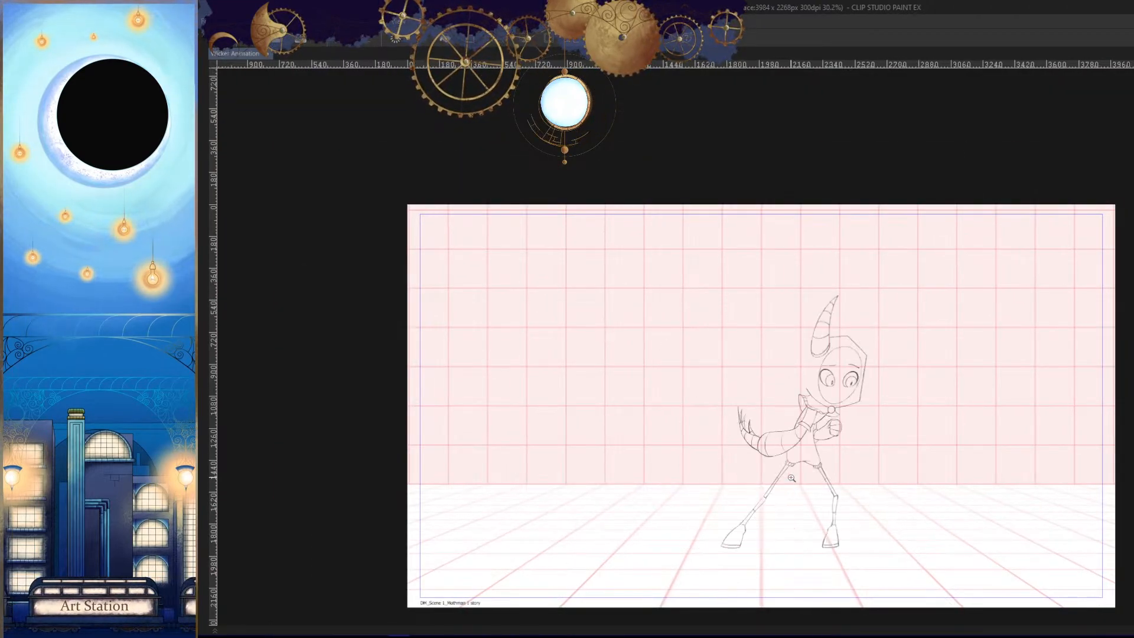
- Darken the knuckle line and the outer contour of the trailing hand where the claws begin
scroll(773, 345, up, 10)
scroll(773, 344, up, 3)
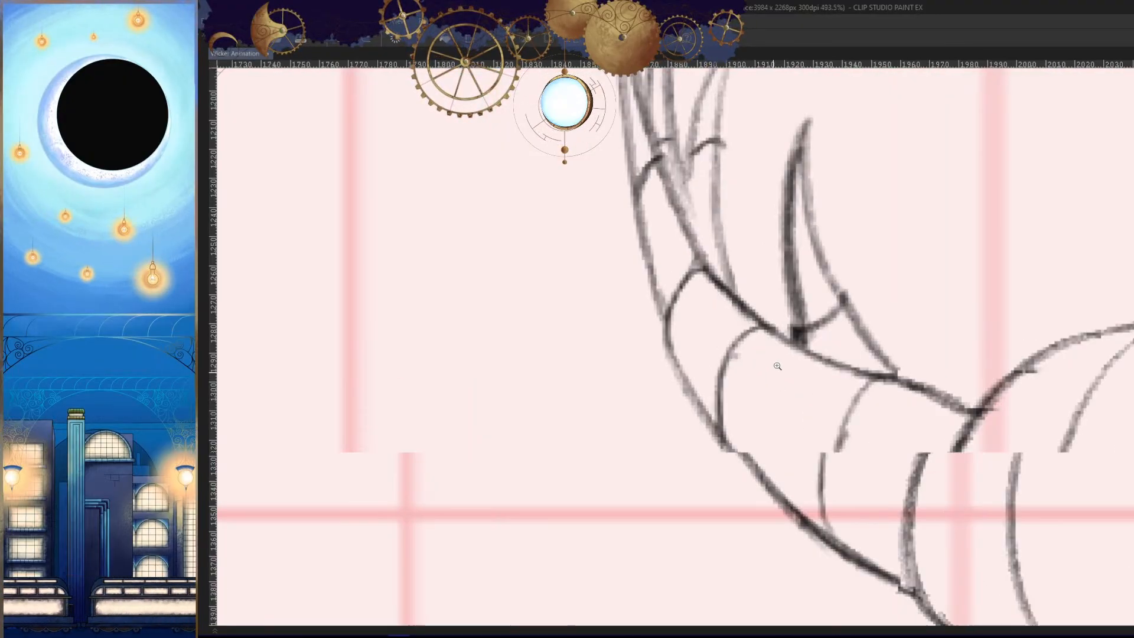
drag(701, 273, 675, 387)
drag(667, 331, 734, 456)
key(h)
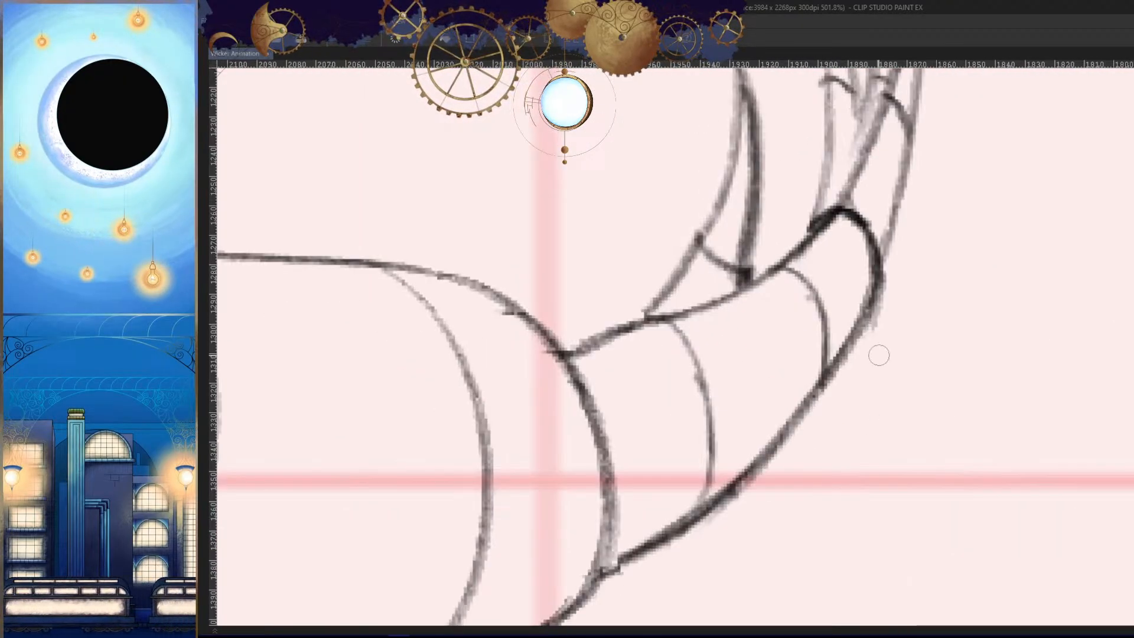
mouse_move(833, 221)
mouse_down()
mouse_move(810, 222)
mouse_move(811, 233)
mouse_move(678, 321)
mouse_up()
key(h)
scroll(699, 437, down, 10)
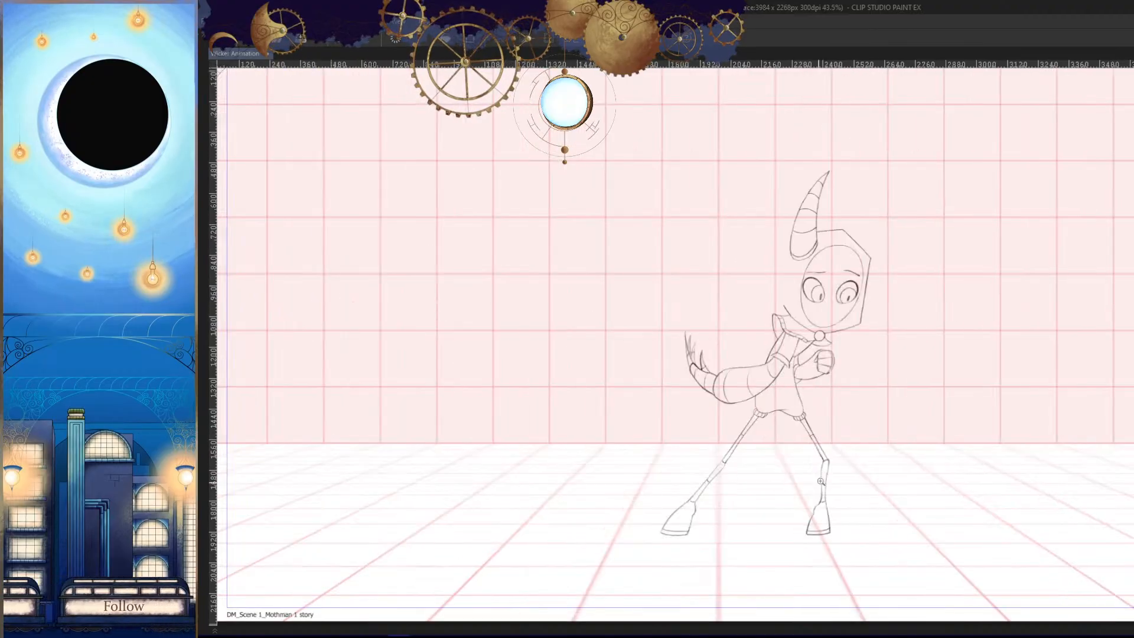
- Examine the whole pose in mirrored and normal view, then inspect the crossing lines around the bent arm's elbow
scroll(837, 465, up, 1)
key(space)
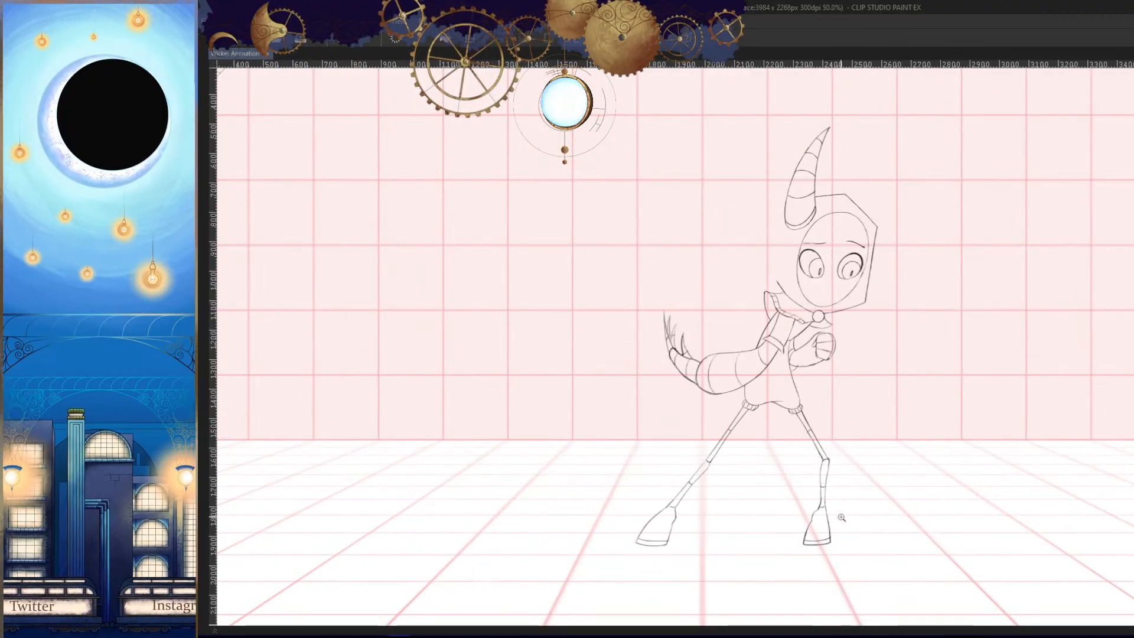
key(h)
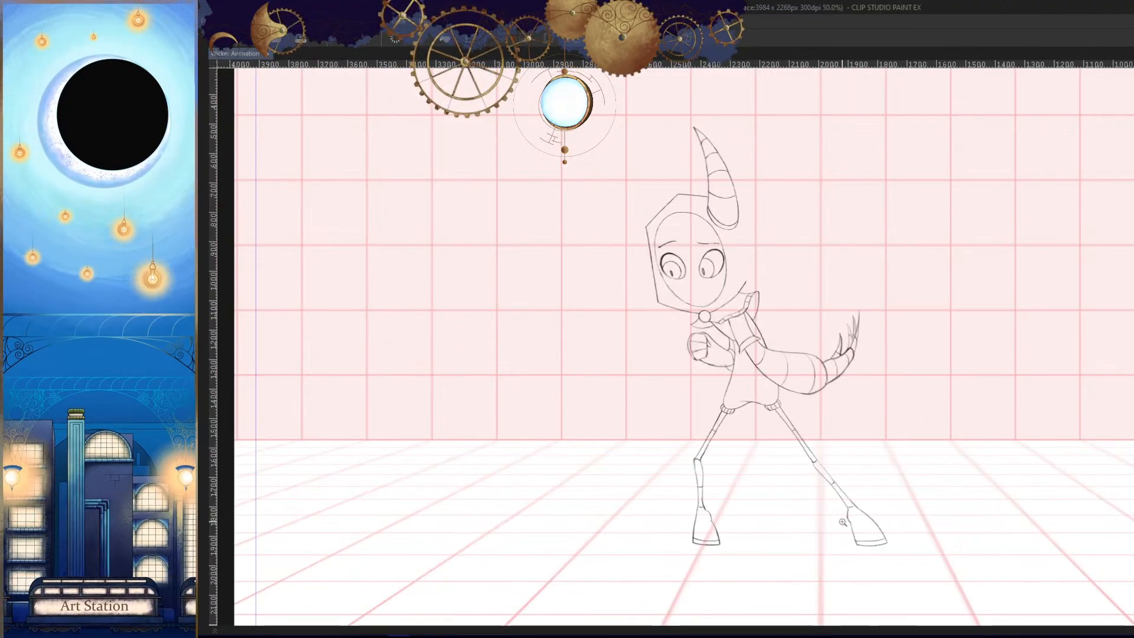
key(h)
scroll(851, 484, down, 2)
scroll(854, 434, up, 3)
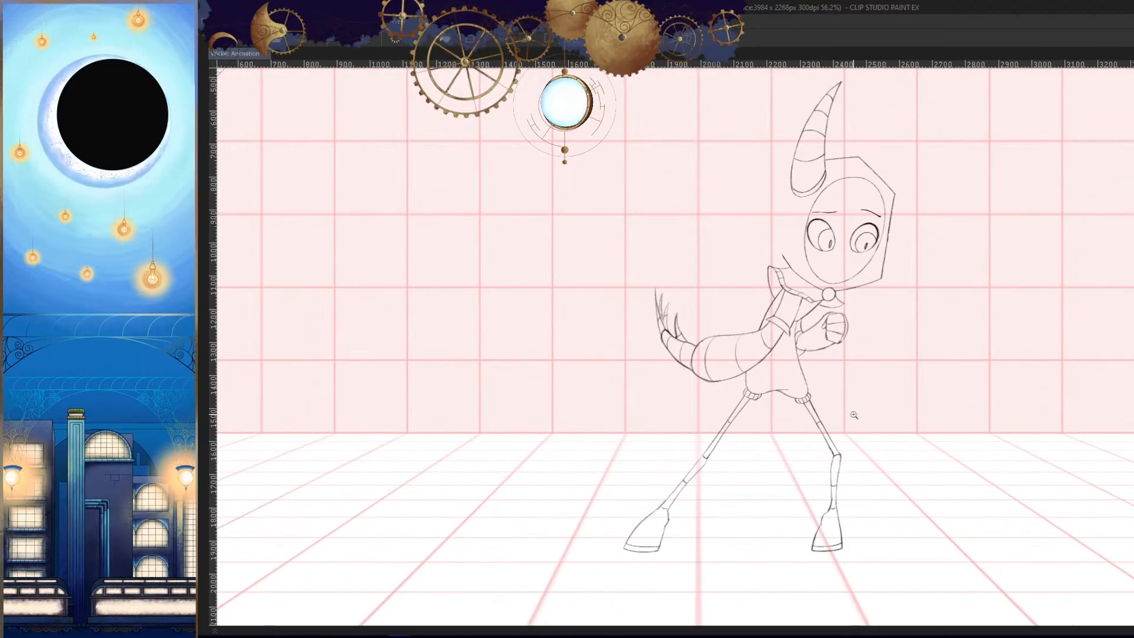
scroll(830, 383, up, 10)
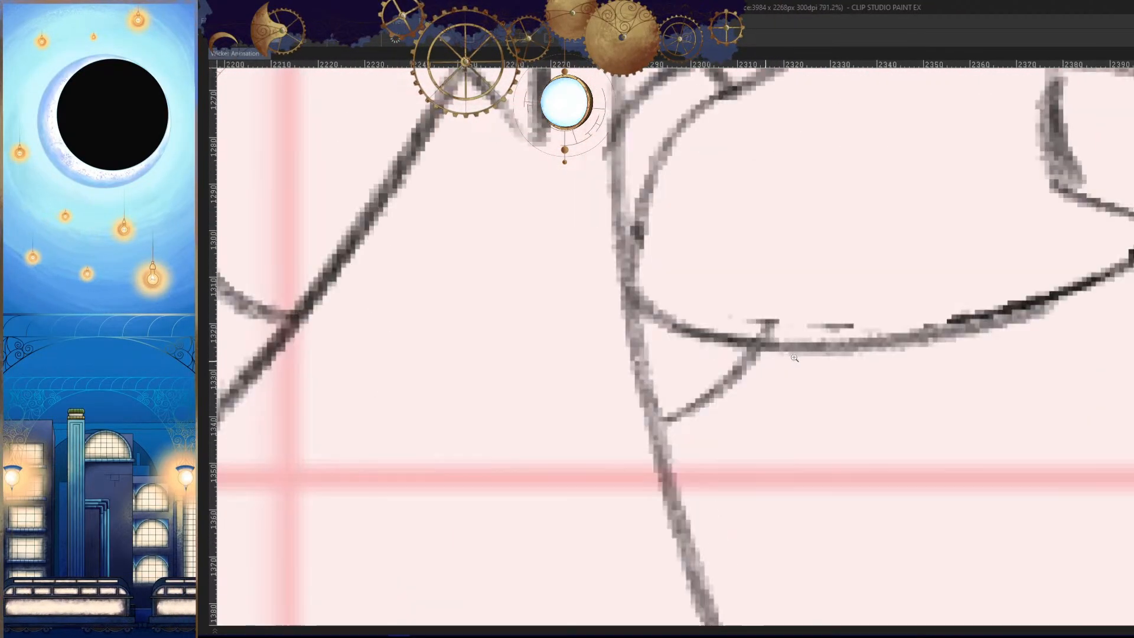
scroll(957, 314, down, 8)
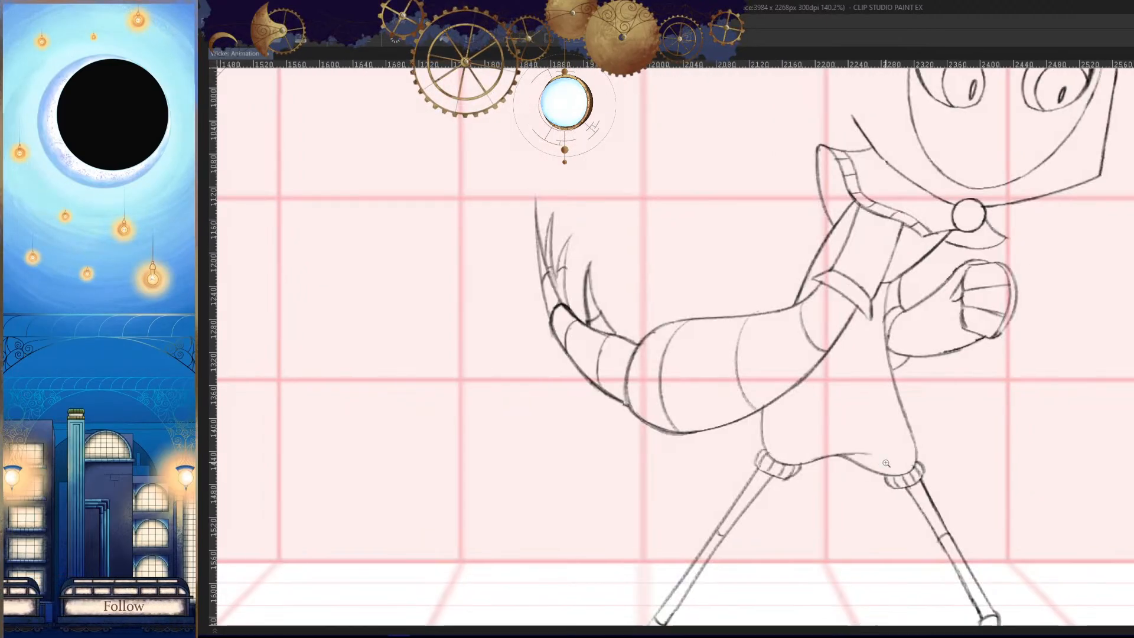
- Close the ends of the trailing arm's upper sleeve cuff and add a curved inner edge beneath its pointed tip
scroll(914, 372, up, 5)
drag(797, 272, 810, 295)
key(h)
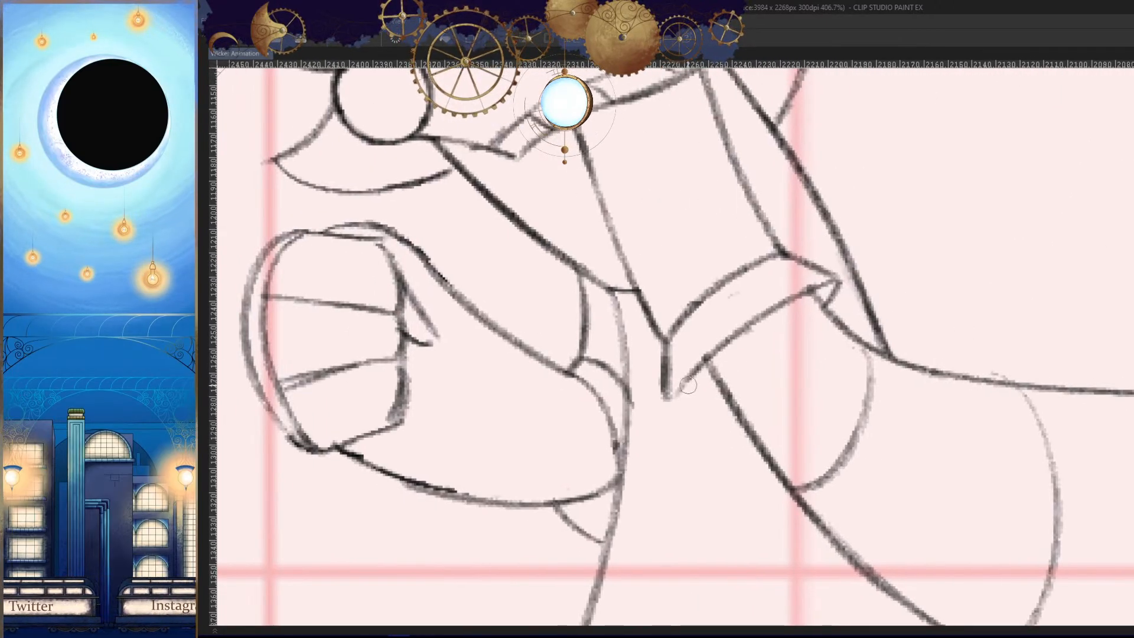
key(h)
scroll(688, 385, up, 3)
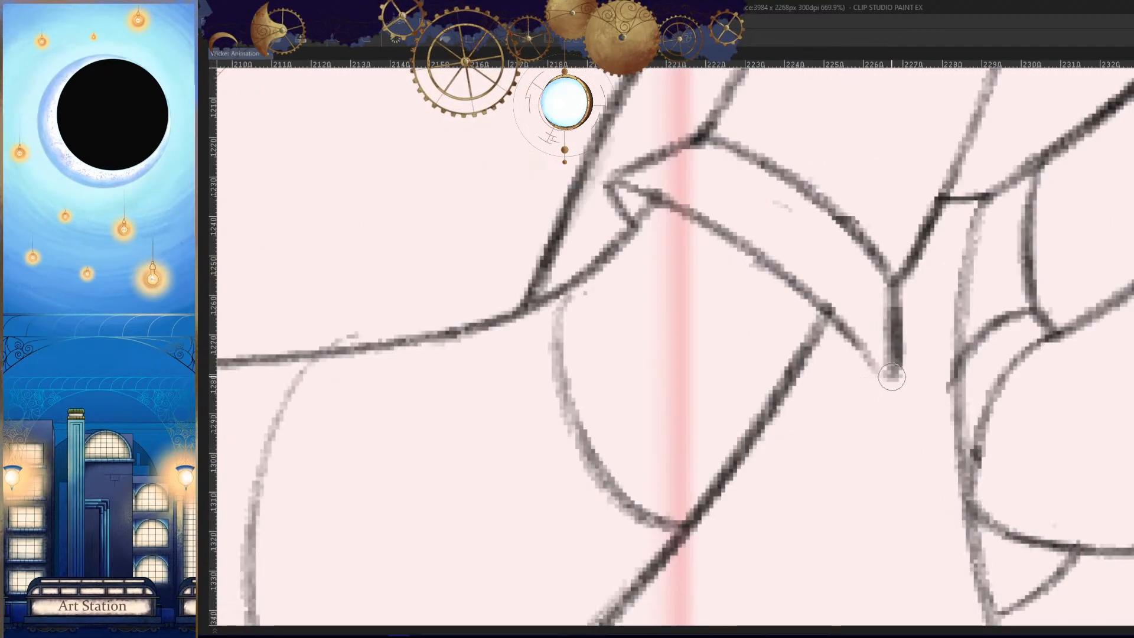
mouse_move(895, 381)
mouse_down()
mouse_move(810, 365)
mouse_move(922, 453)
mouse_up()
key(h)
key(h)
drag(747, 314, 811, 324)
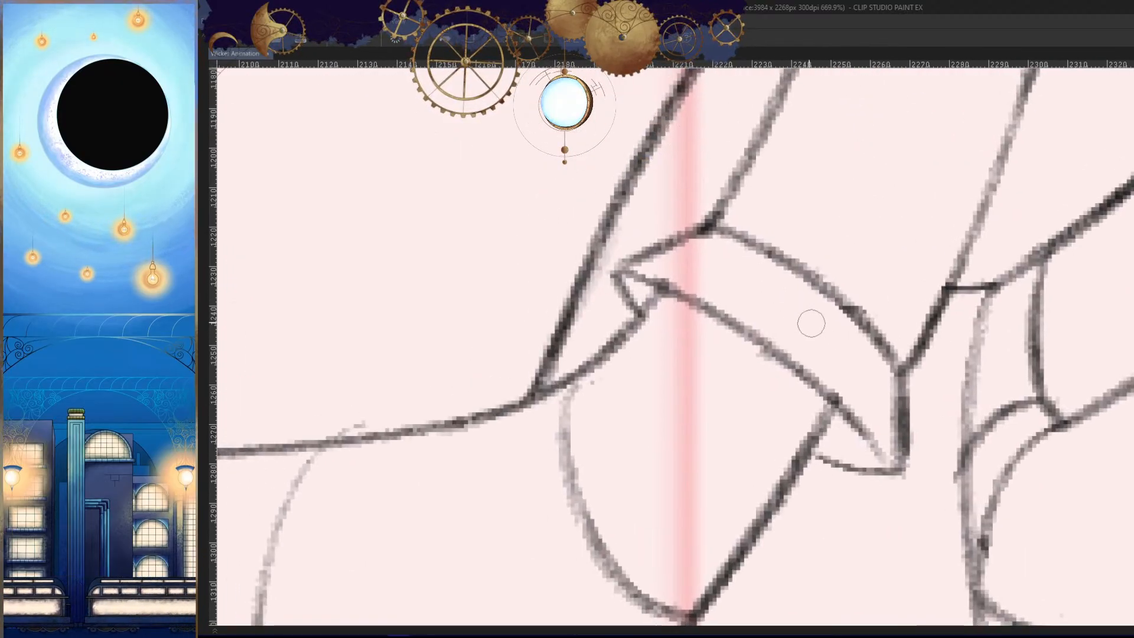
- Add four rib lines across the trailing arm's upper sleeve cuff and reinforce the cuff's lower edge
drag(743, 246, 670, 276)
key(ctrl+z)
drag(742, 239, 667, 297)
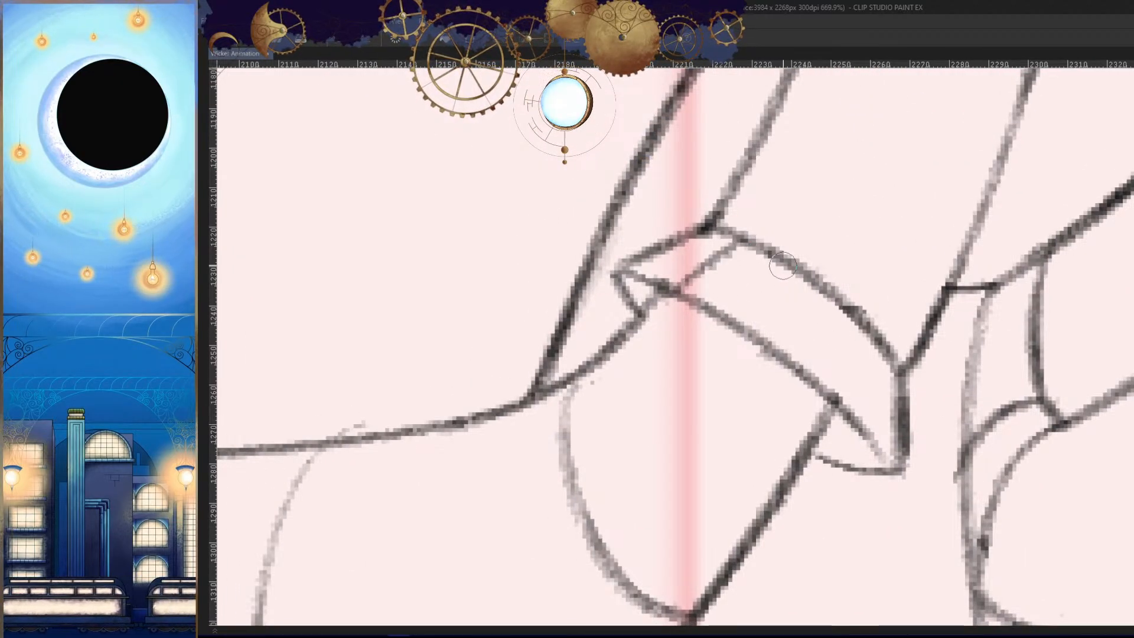
drag(784, 263, 746, 319)
drag(850, 293, 798, 371)
mouse_move(895, 347)
mouse_down()
mouse_move(874, 371)
mouse_move(850, 448)
mouse_up()
key(h)
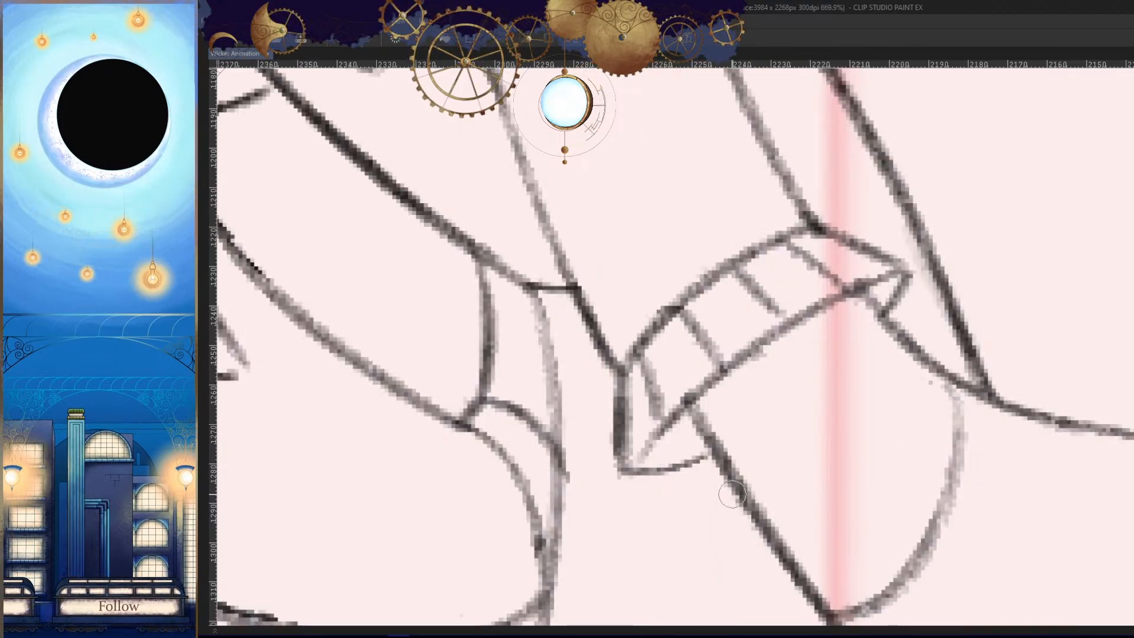
drag(674, 416, 635, 463)
- Draw short rib lines across the narrow sleeve cuff of the bent arm with the fist
key(h)
drag(935, 440, 982, 516)
key(h)
mouse_move(576, 442)
mouse_down()
mouse_move(682, 367)
mouse_move(681, 412)
mouse_up()
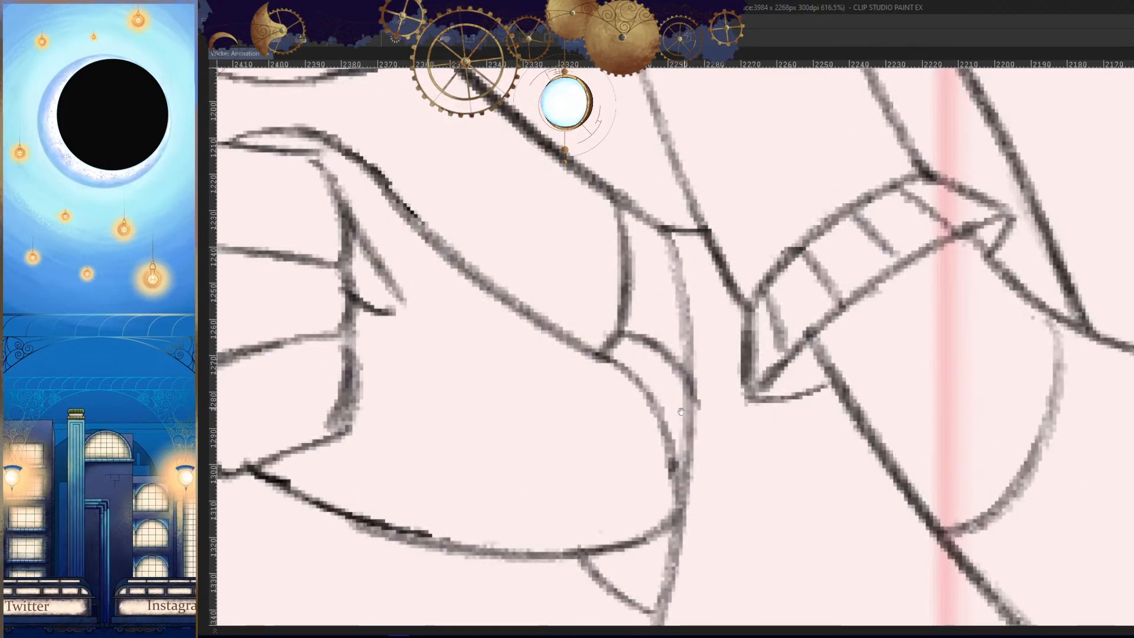
mouse_move(636, 339)
mouse_down()
mouse_move(669, 369)
mouse_move(654, 385)
mouse_move(679, 428)
mouse_up()
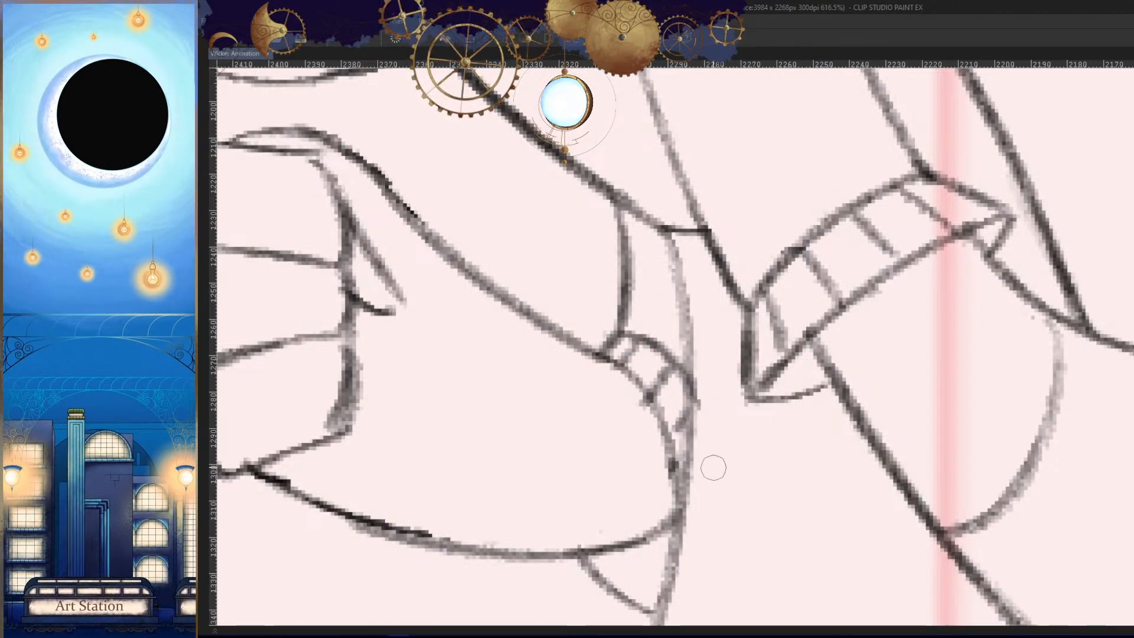
- Examine the full pose with its ribbed sleeve cuffs in both normal and mirrored view
drag(715, 466, 831, 516)
key(h)
drag(861, 342, 855, 411)
drag(801, 457, 846, 468)
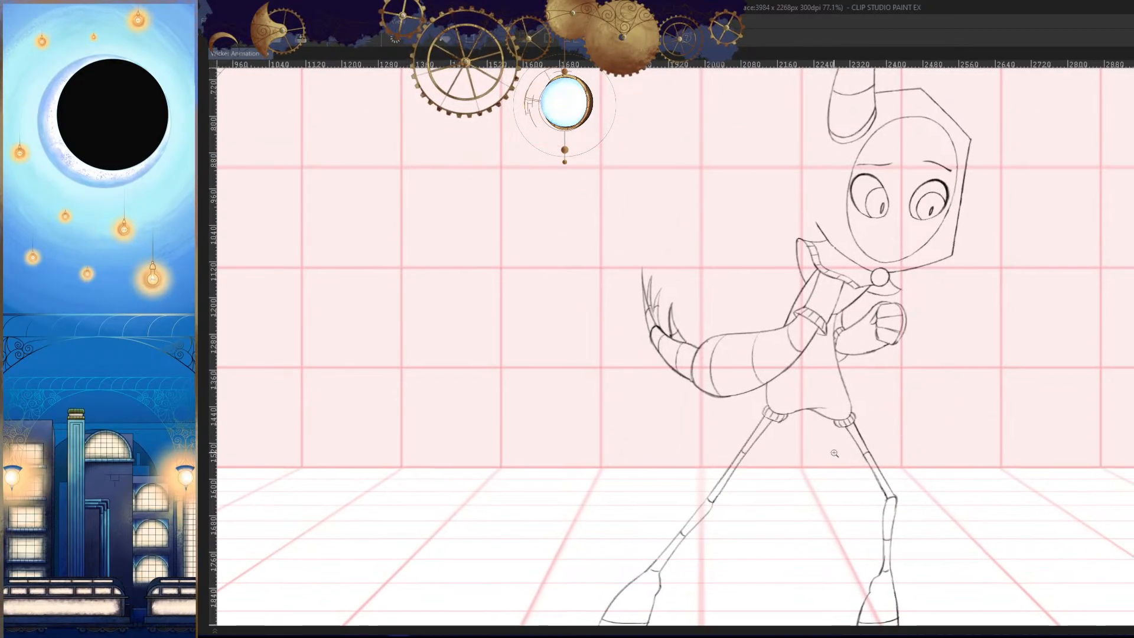
mouse_move(871, 375)
mouse_down()
mouse_move(915, 449)
mouse_move(920, 371)
mouse_move(945, 382)
mouse_up()
key(h)
drag(980, 315, 904, 336)
drag(932, 447, 792, 413)
drag(1093, 455, 715, 402)
drag(821, 324, 853, 349)
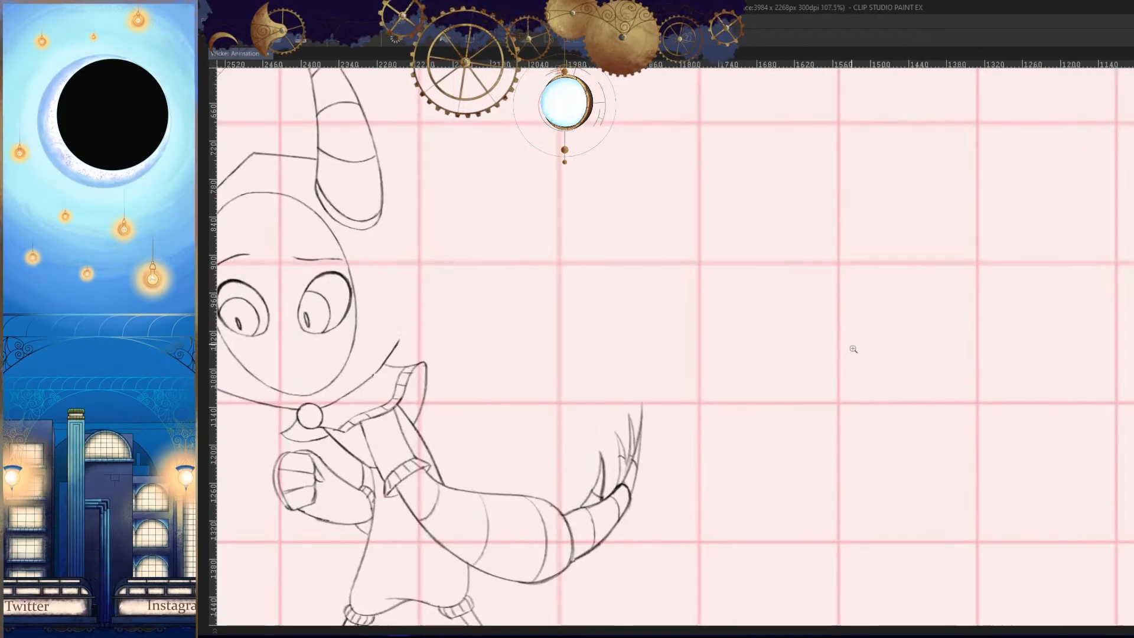
drag(818, 421, 679, 499)
drag(833, 295, 876, 324)
drag(992, 296, 901, 325)
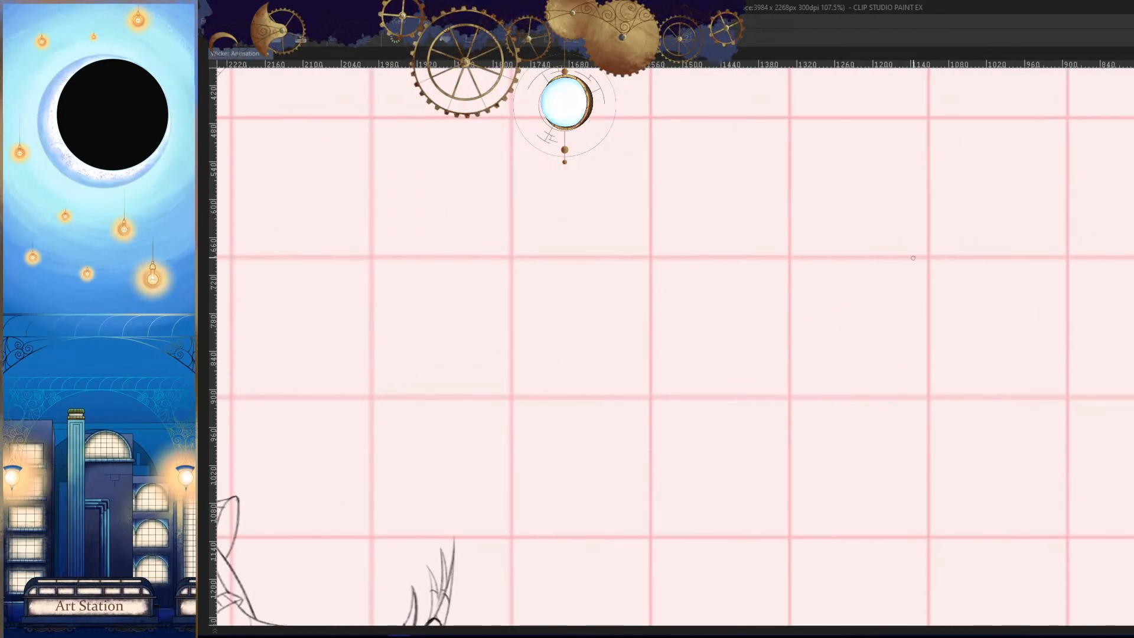
mouse_move(899, 229)
mouse_down()
mouse_move(789, 388)
mouse_move(802, 329)
mouse_move(836, 356)
mouse_up()
key(ctrl+z)
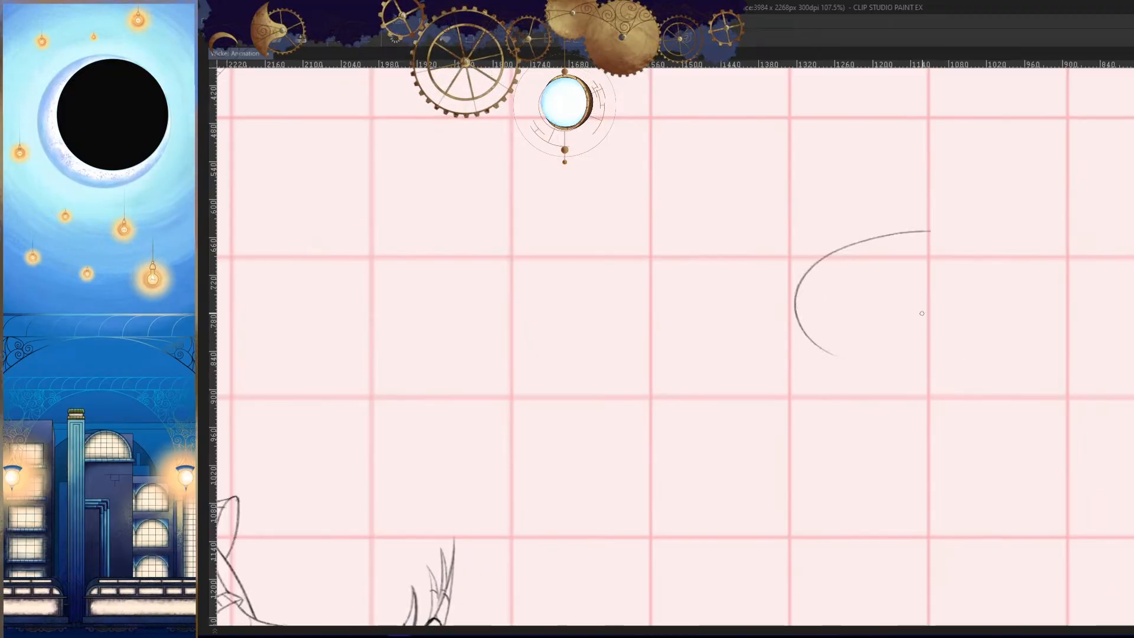
key(ctrl+z)
drag(822, 244, 867, 227)
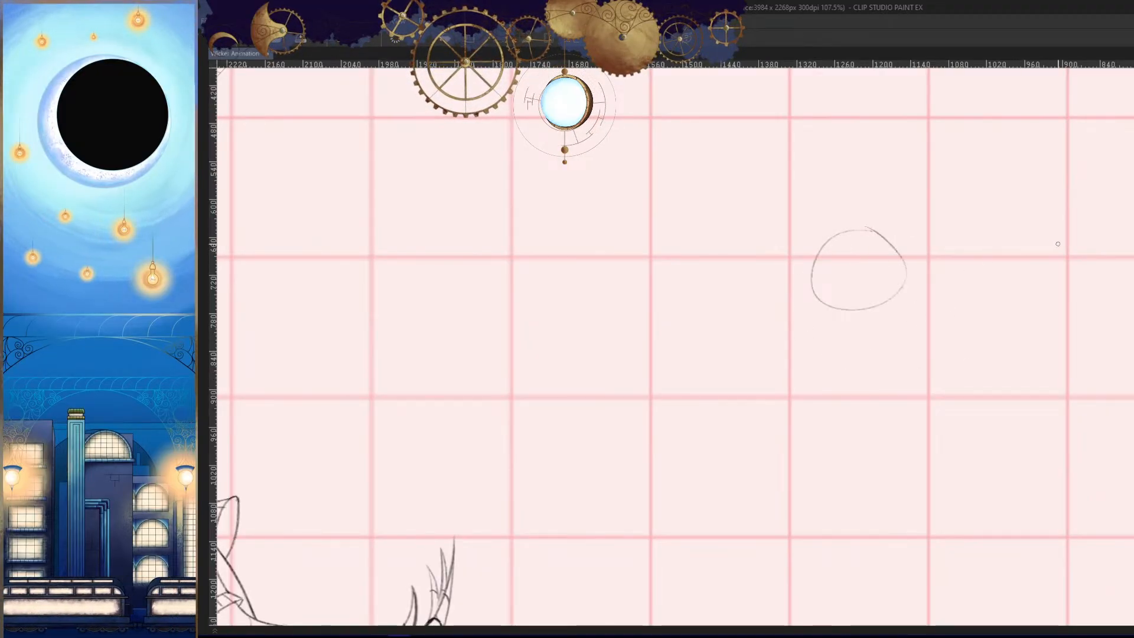
drag(1057, 243, 1078, 250)
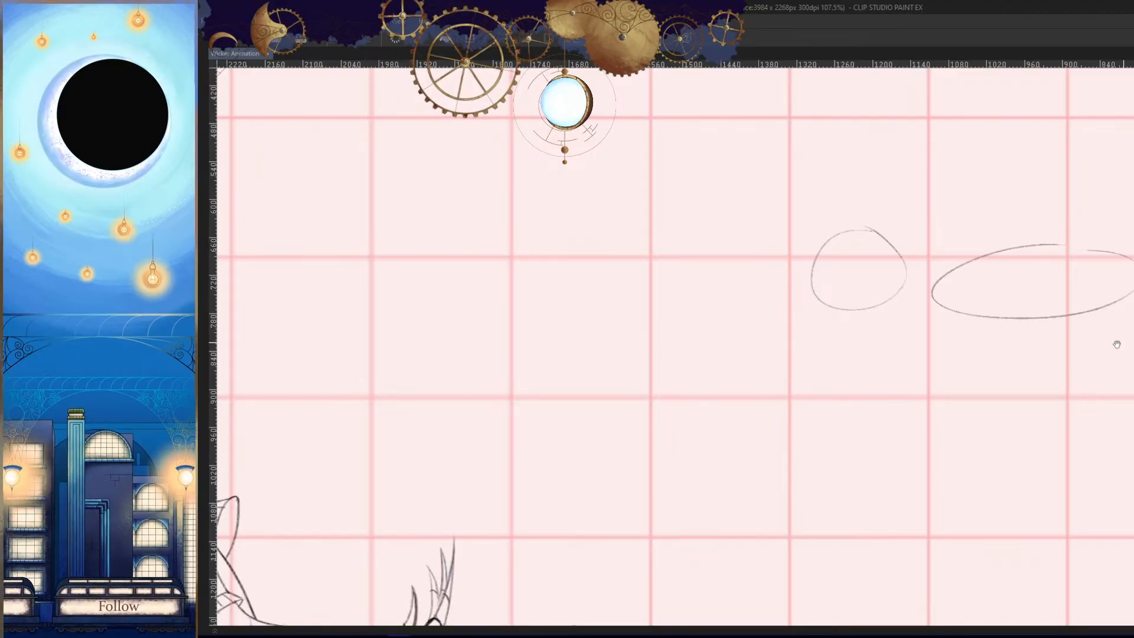
drag(1117, 341, 978, 363)
key(ctrl+z)
key(ctrl+z)
drag(717, 299, 762, 288)
drag(811, 235, 867, 310)
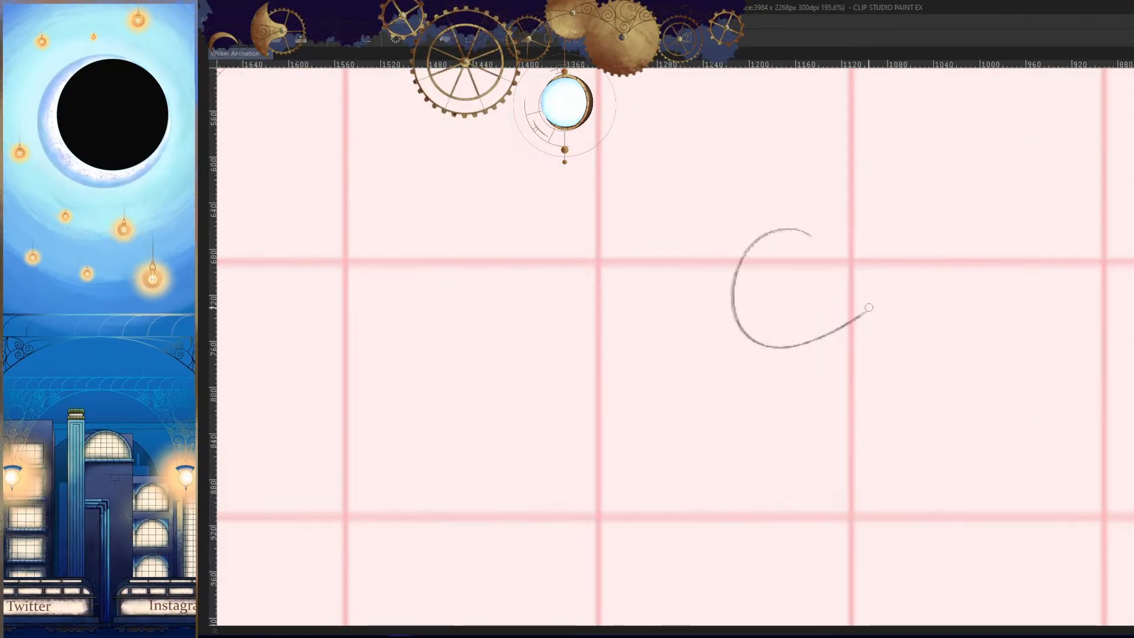
key(ctrl+z)
- Sketch three overlapping open arcs side by side in the empty area beside the character
mouse_move(872, 230)
mouse_down()
mouse_move(778, 304)
mouse_move(896, 347)
mouse_up()
mouse_move(932, 235)
mouse_down()
mouse_move(928, 375)
mouse_move(964, 366)
mouse_up()
mouse_move(1002, 245)
mouse_down()
mouse_move(1053, 368)
mouse_move(999, 465)
mouse_up()
drag(917, 336, 980, 312)
drag(969, 383, 987, 407)
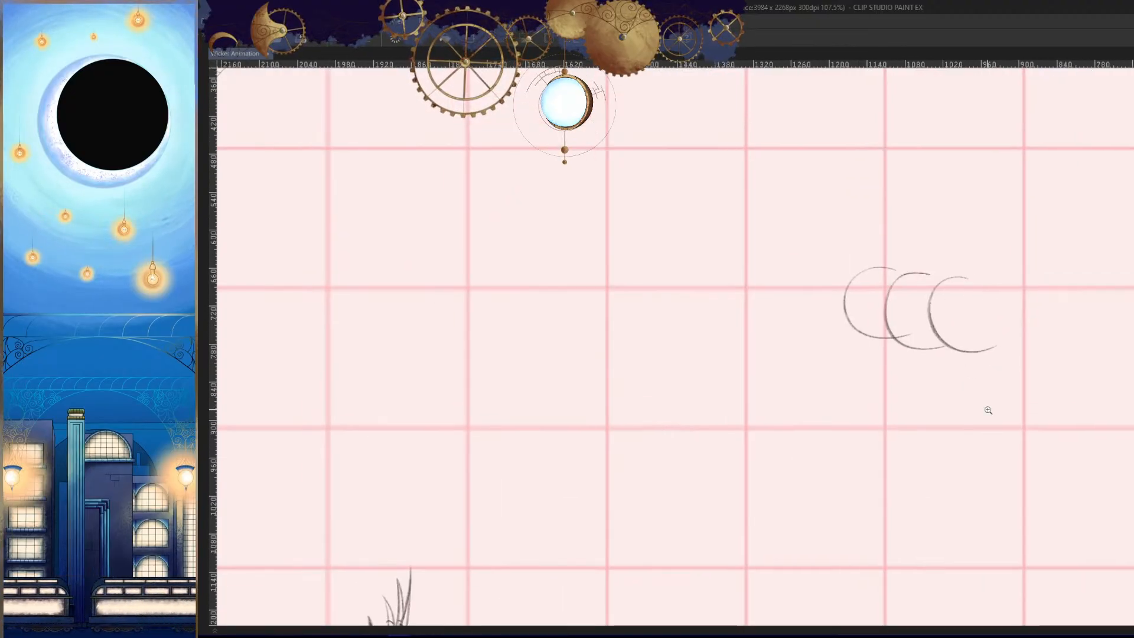
- Undo the three open arcs sketched in the empty area beside the character
key(ctrl+z)
key(ctrl+z)
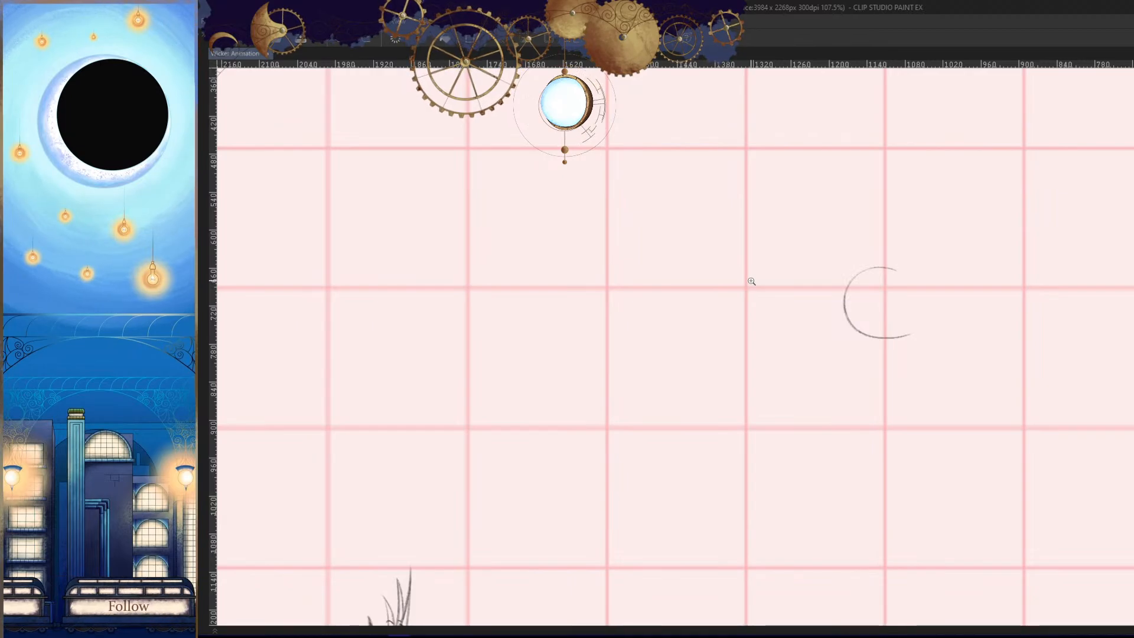
key(ctrl+z)
drag(932, 356, 878, 372)
drag(836, 302, 829, 306)
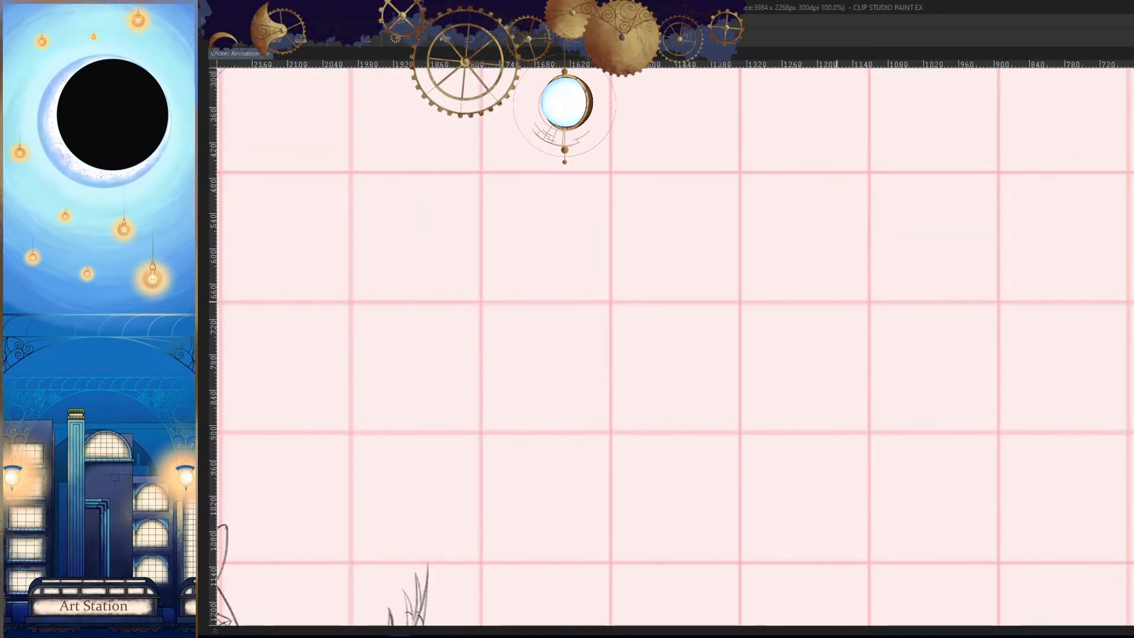
drag(785, 244, 752, 339)
drag(918, 291, 855, 268)
mouse_move(917, 236)
mouse_down()
mouse_move(917, 274)
mouse_move(762, 308)
mouse_up()
key(ctrl+z)
key(ctrl+z)
mouse_move(929, 231)
mouse_down()
mouse_move(886, 265)
mouse_move(784, 278)
mouse_move(919, 221)
mouse_move(735, 323)
mouse_up()
key(ctrl+z)
key(ctrl+z)
drag(812, 305, 927, 296)
drag(883, 319, 1121, 323)
drag(1034, 404, 986, 472)
drag(999, 509, 840, 443)
drag(853, 313, 884, 324)
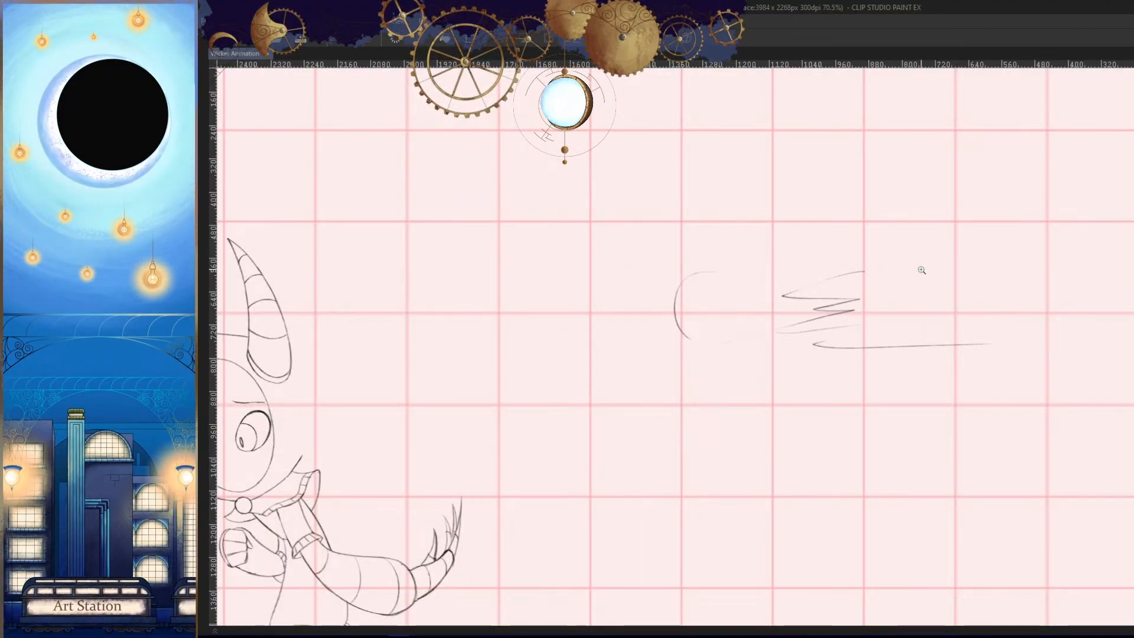
key(ctrl+z)
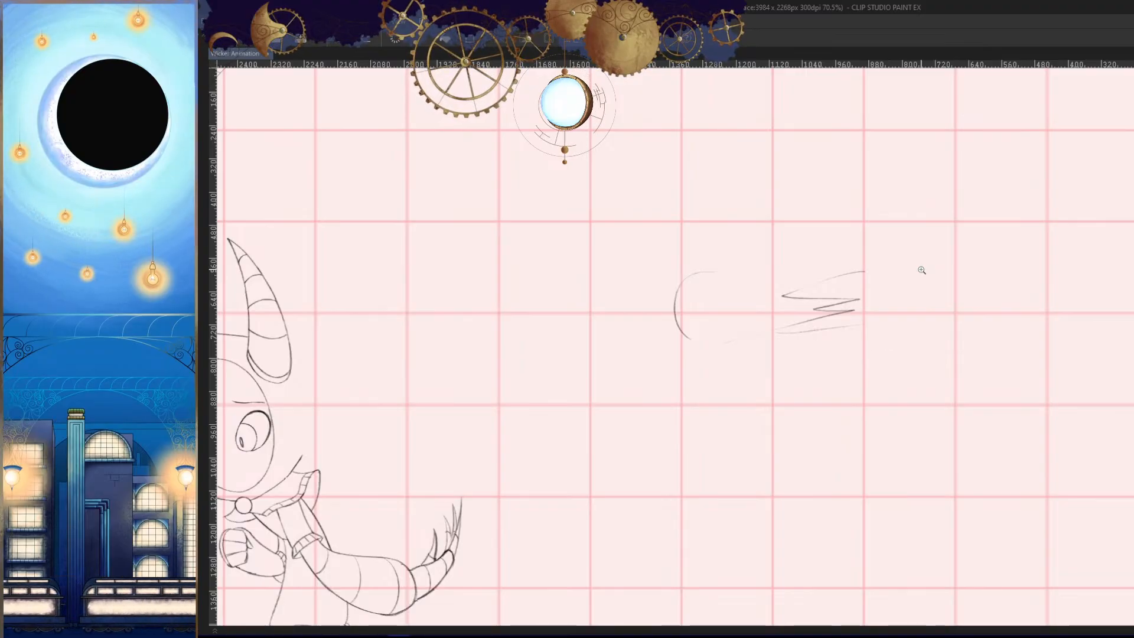
key(ctrl+z)
key(ctrl+z)
- Flip the canvas view, compare the full pose with its neighbouring frames, and save the animation
drag(911, 394, 850, 425)
drag(884, 463, 915, 375)
drag(807, 354, 862, 396)
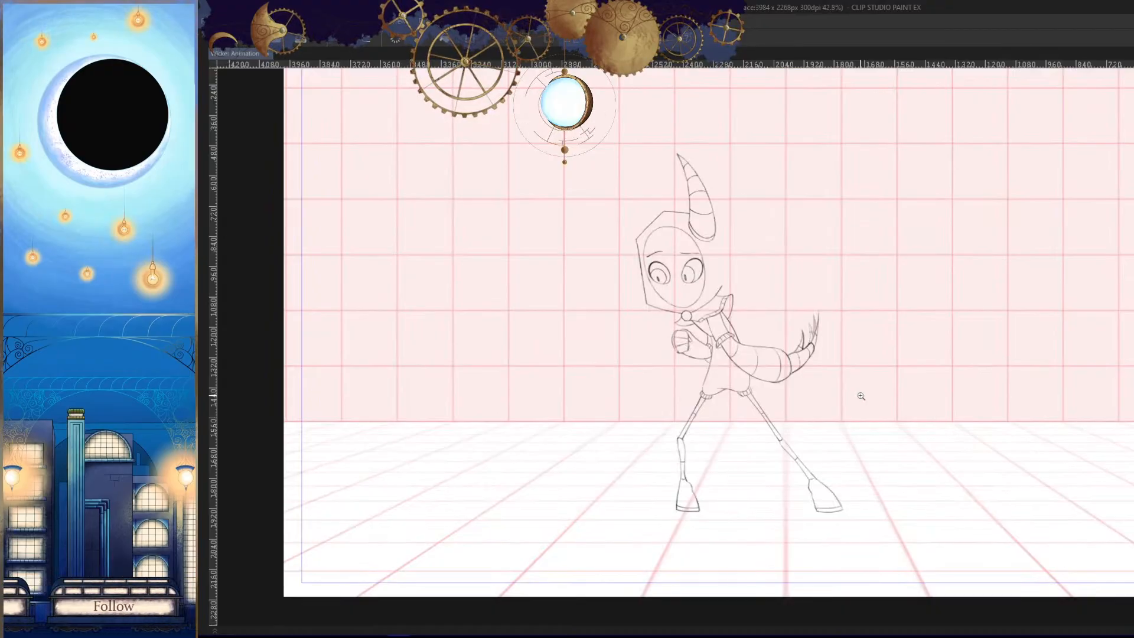
scroll(813, 395, up, 1)
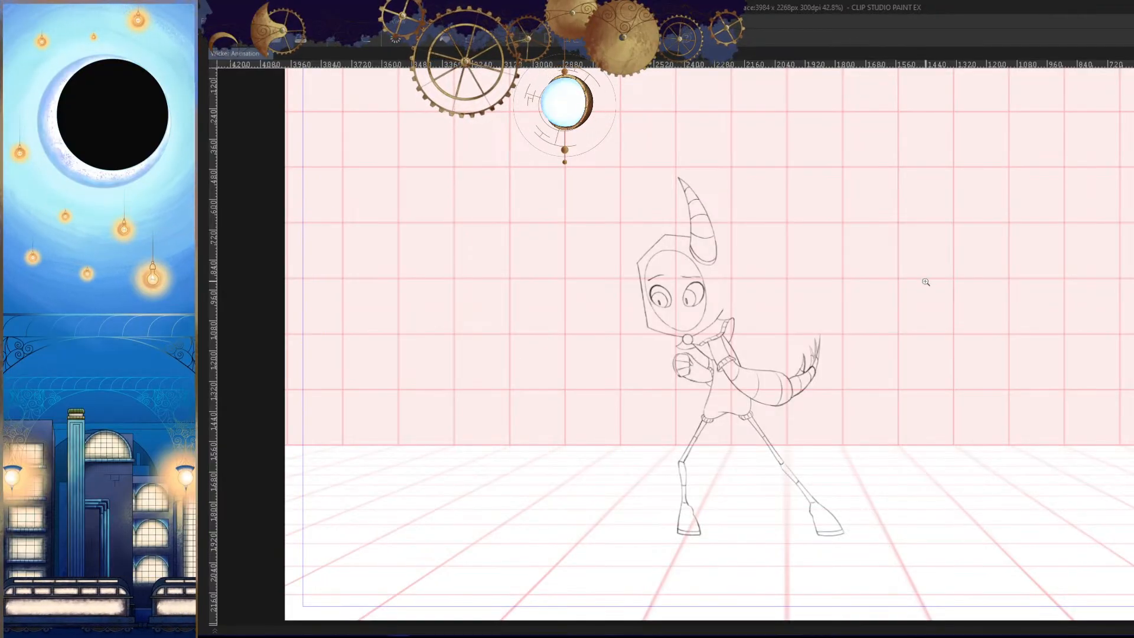
scroll(904, 362, down, 2)
key(h)
key(Right)
mouse_move(896, 420)
mouse_down()
mouse_move(908, 414)
mouse_move(843, 414)
mouse_up()
key(Left)
key(Left)
key(Right)
key(Left)
key(Right)
key(Right)
key(Left)
click(843, 415)
key(Tab)
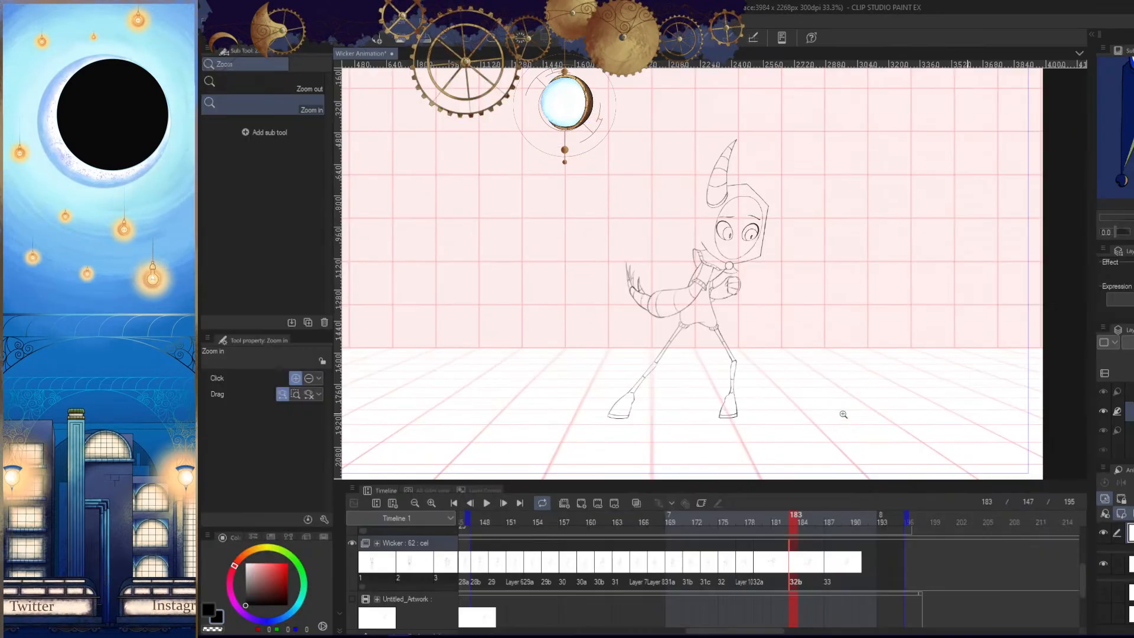
key(ctrl+s)
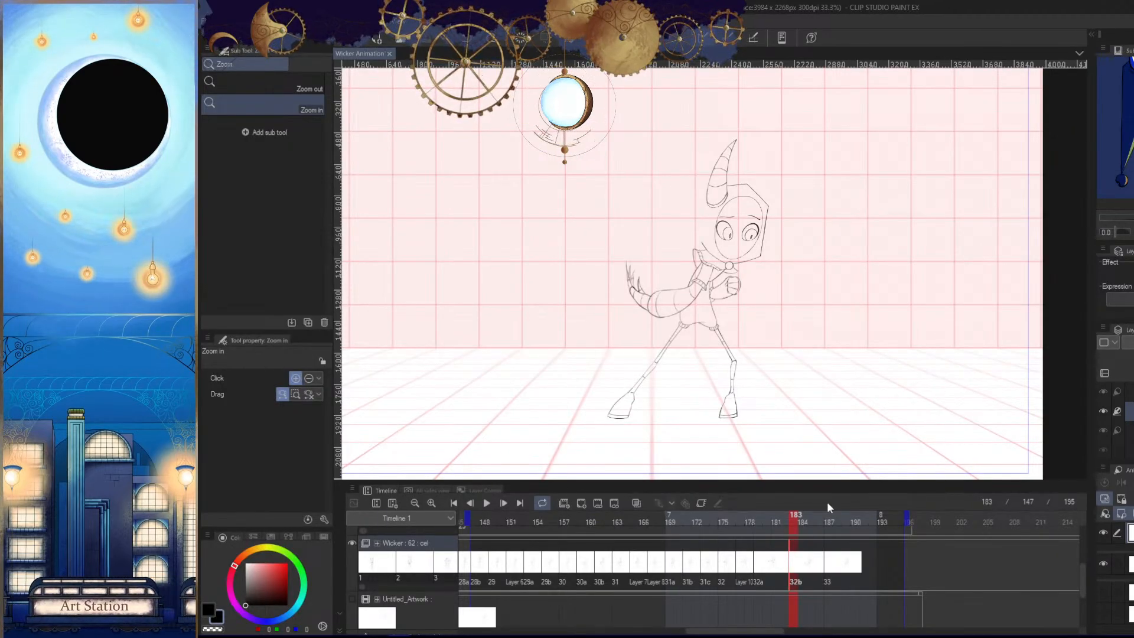
- Show the Untitled_Artwork rough and add a new blank cel to the Wicker track at frame 181
drag(793, 516, 770, 525)
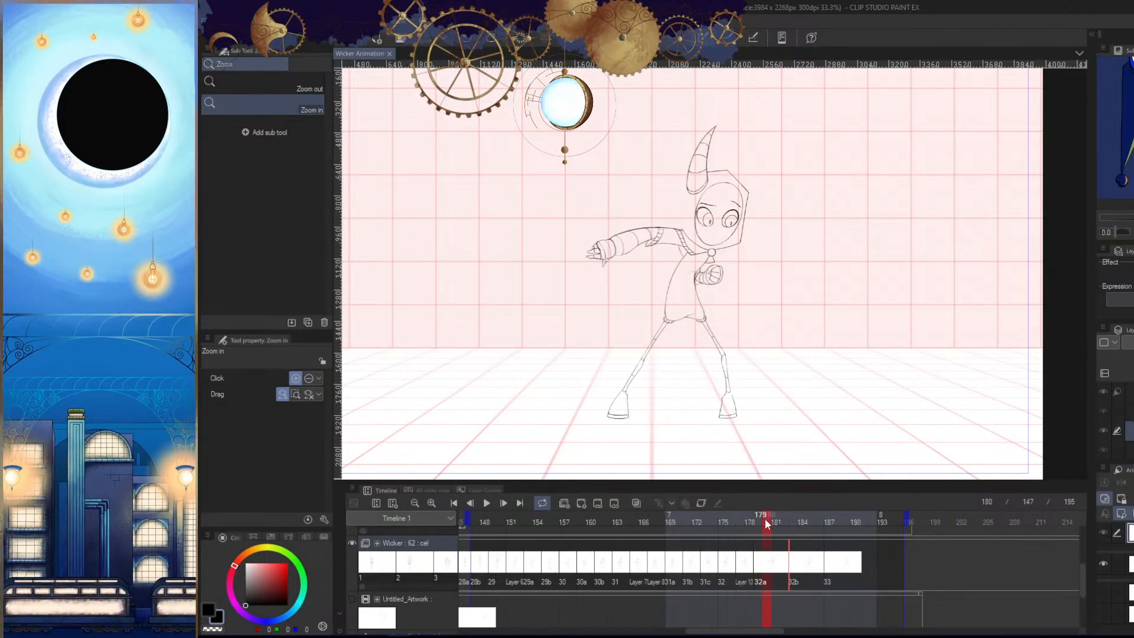
drag(765, 520, 762, 523)
click(352, 599)
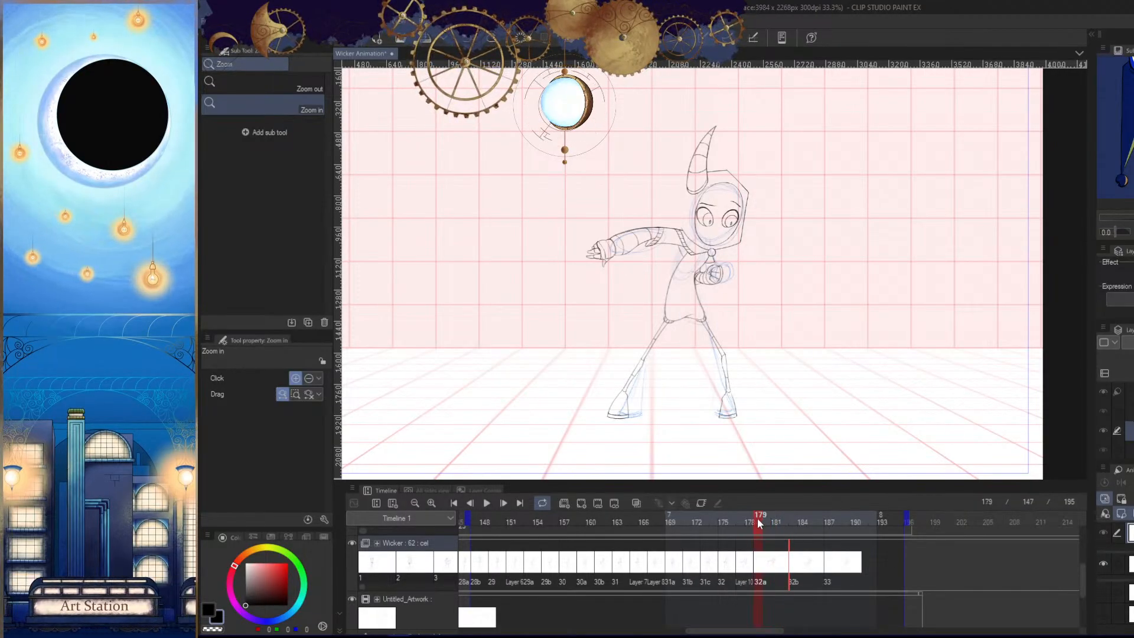
drag(768, 521, 775, 520)
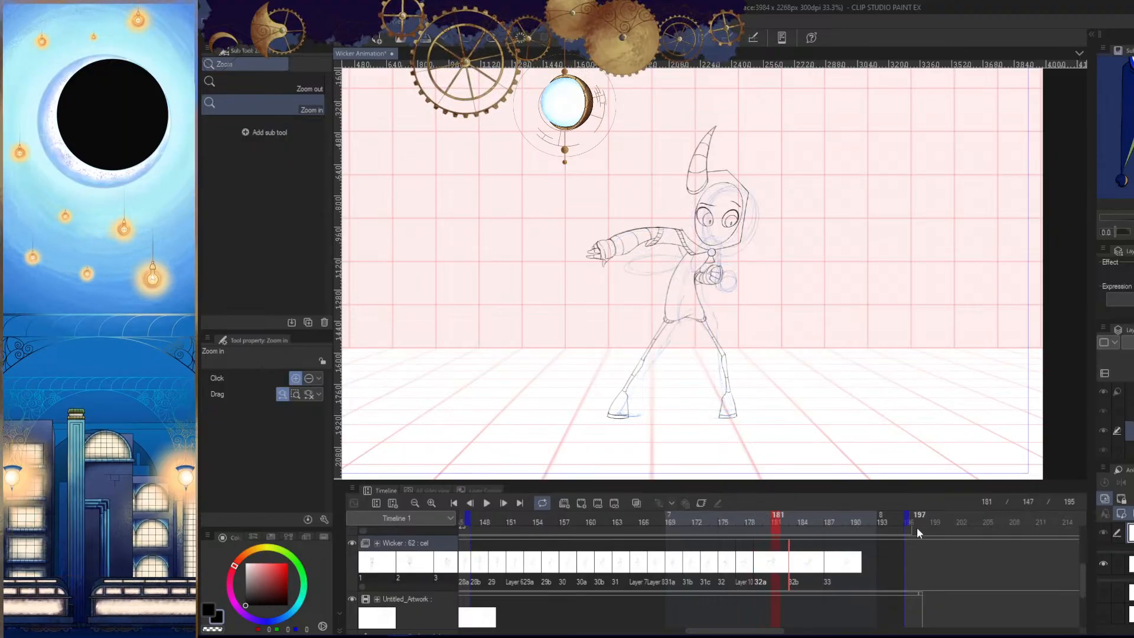
click(583, 502)
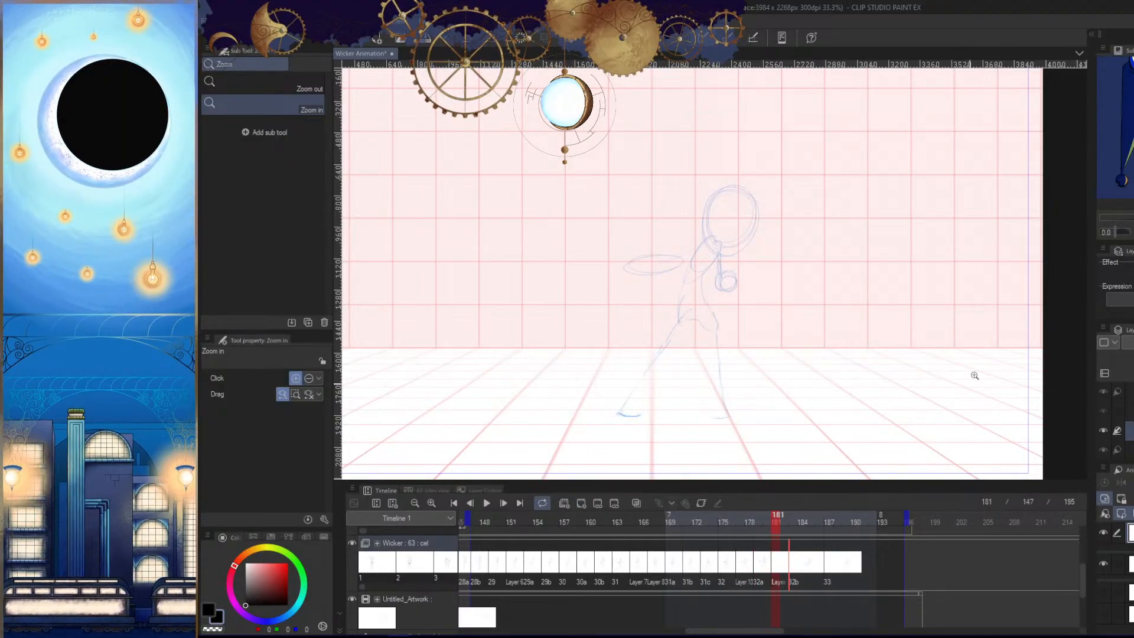
- Compare the rough pose at frame 181 with the drawings on the neighbouring frames
drag(808, 344, 807, 387)
drag(807, 376, 877, 361)
key(Tab)
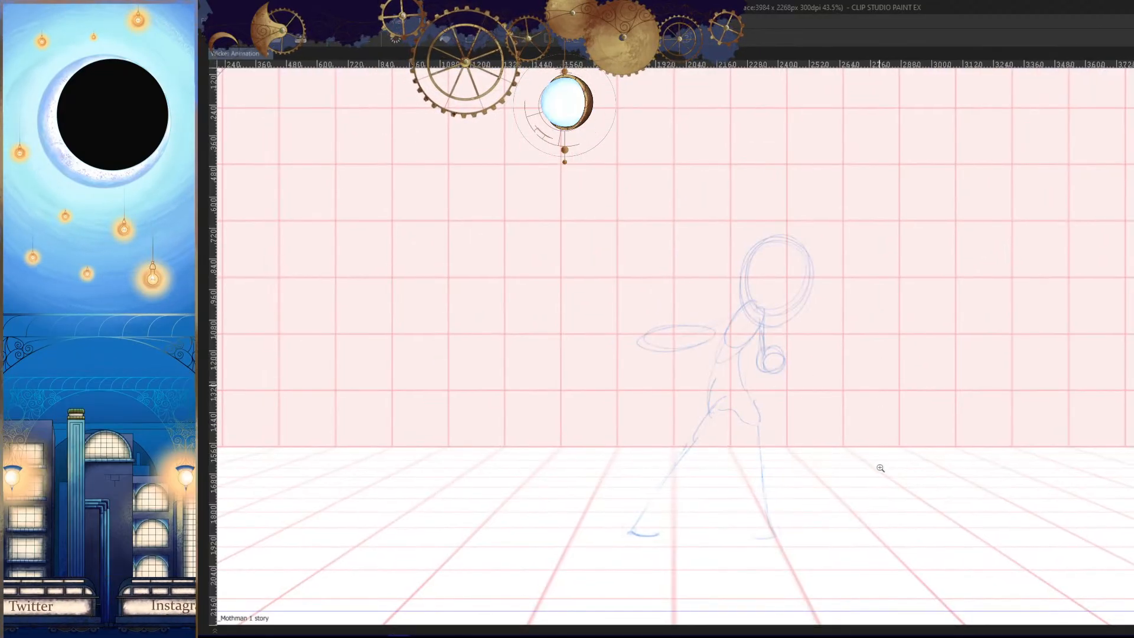
key(Left)
key(Right)
key(Right)
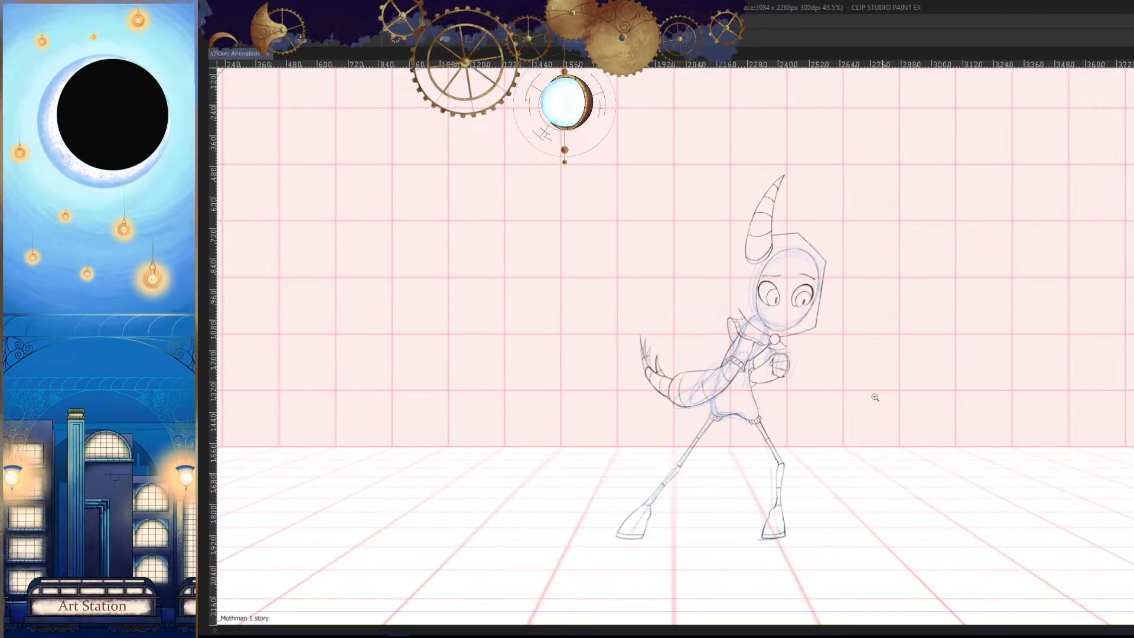
key(Left)
drag(858, 369, 853, 408)
mouse_move(797, 331)
mouse_down()
mouse_move(848, 383)
mouse_move(817, 446)
mouse_move(831, 391)
mouse_move(835, 428)
mouse_up()
drag(835, 428, 855, 387)
click(832, 400)
key(Tab)
drag(871, 384, 861, 377)
drag(857, 431, 855, 318)
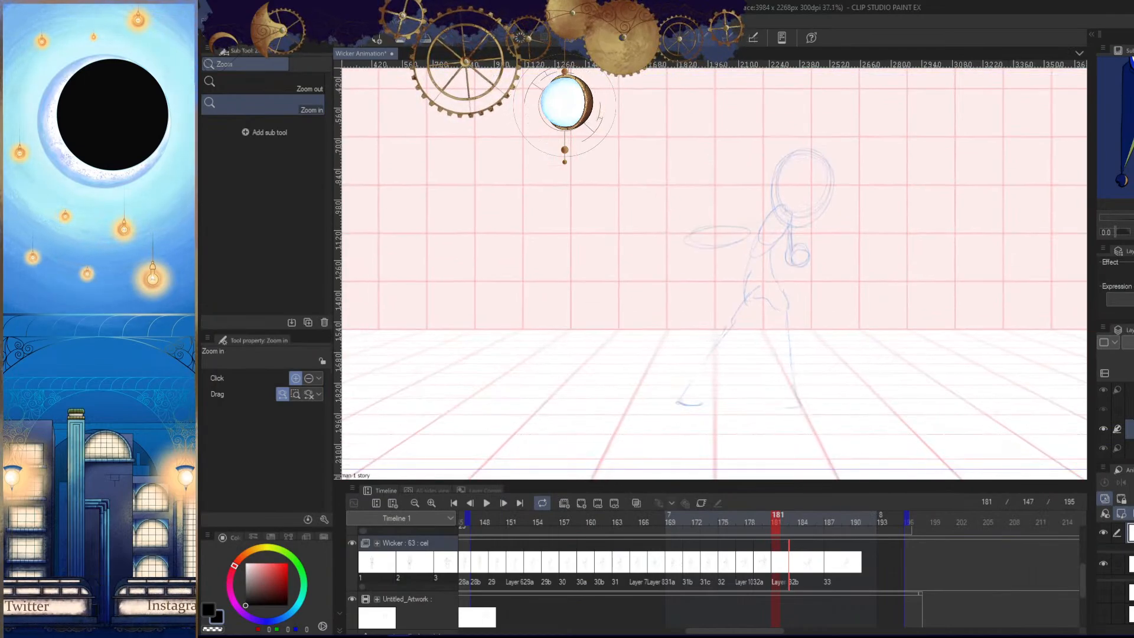
- Display cels 32a and 32b as blue and red light table references over the rough at frame 181
key(o)
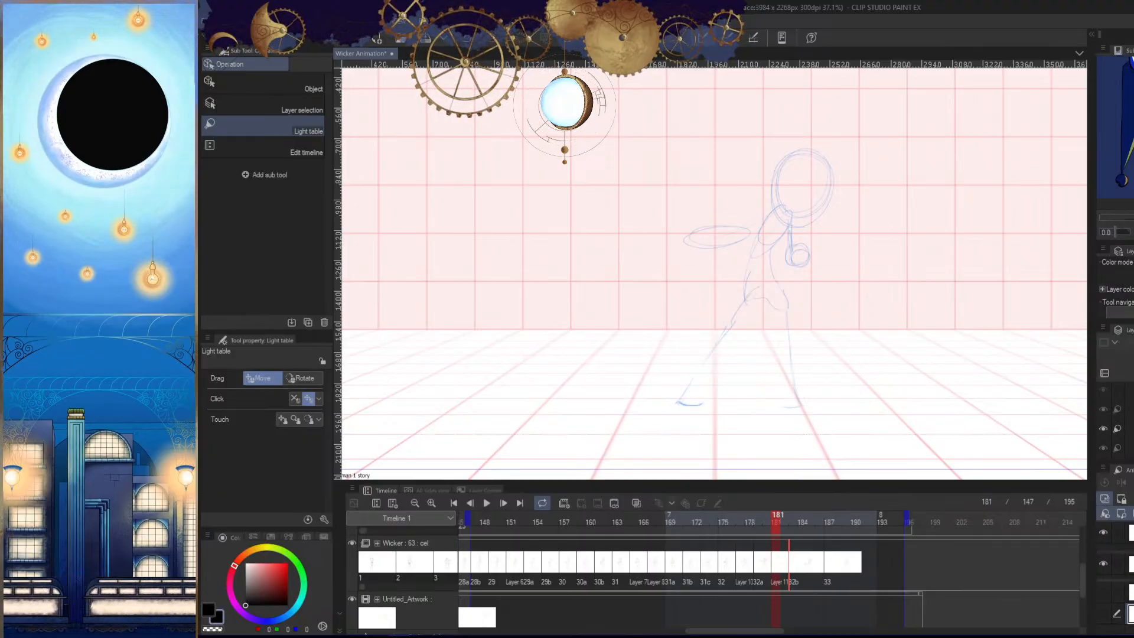
click(1104, 593)
click(1103, 614)
drag(935, 383, 939, 433)
drag(830, 388, 866, 390)
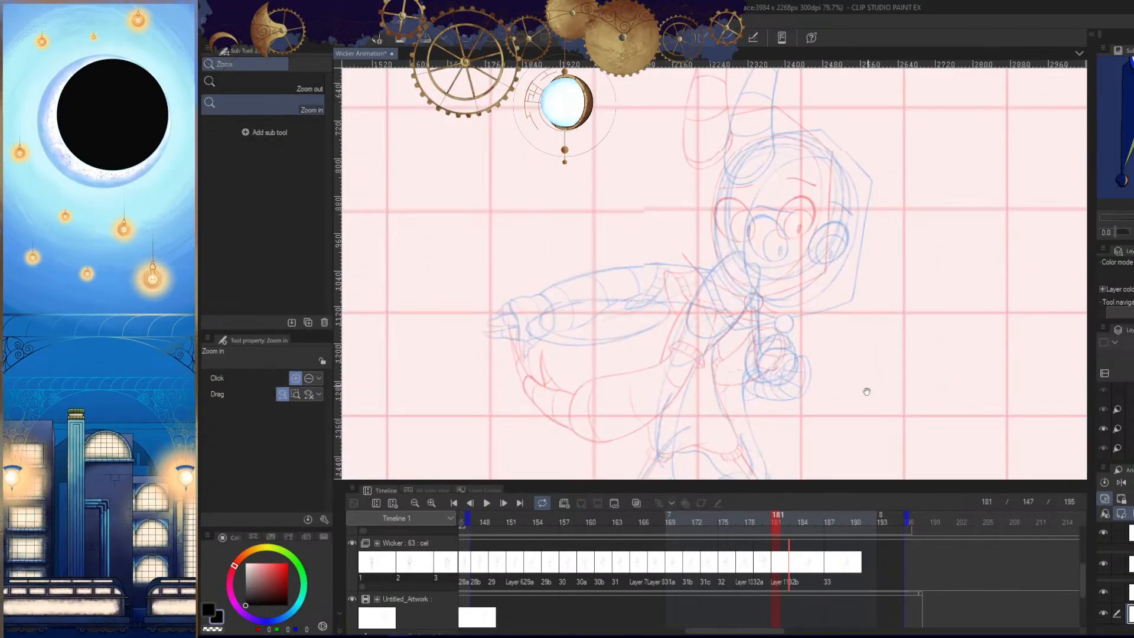
- Reposition the 32a and 32b light table references so their heads line up over the rough head
key(o)
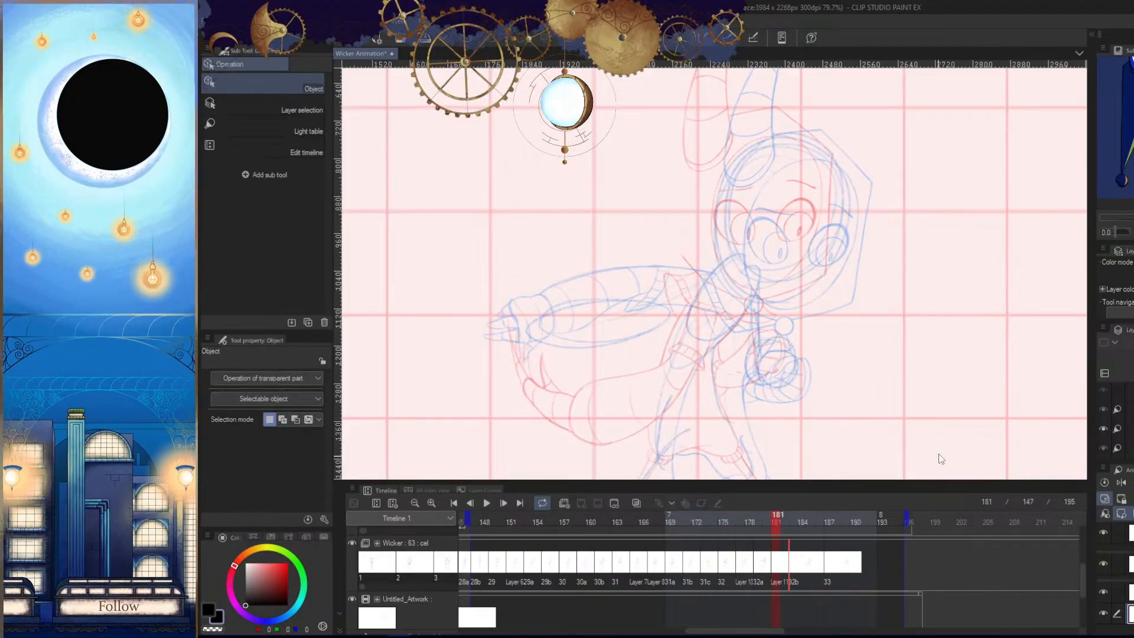
click(283, 129)
drag(848, 345, 814, 366)
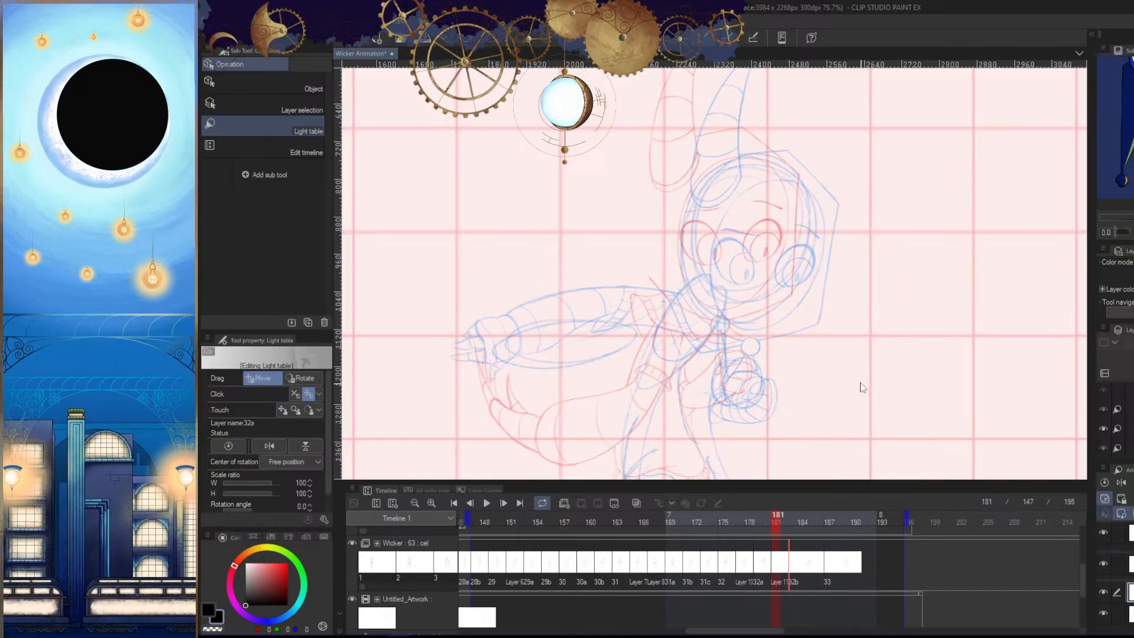
drag(863, 387, 839, 354)
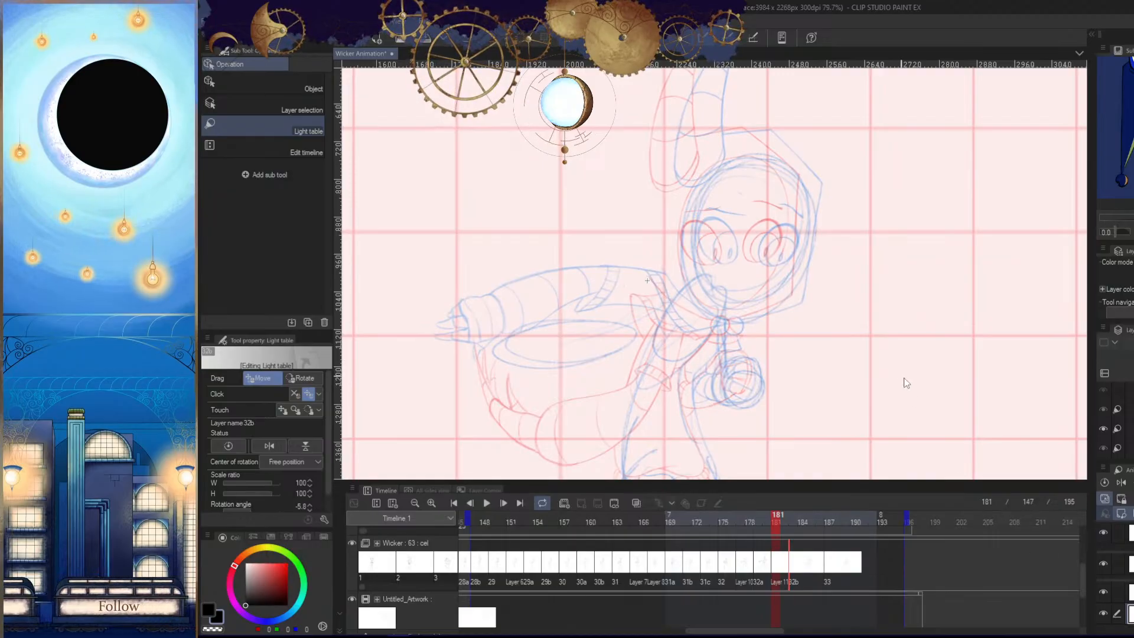
mouse_move(906, 383)
mouse_down()
mouse_move(921, 385)
mouse_move(915, 378)
mouse_up()
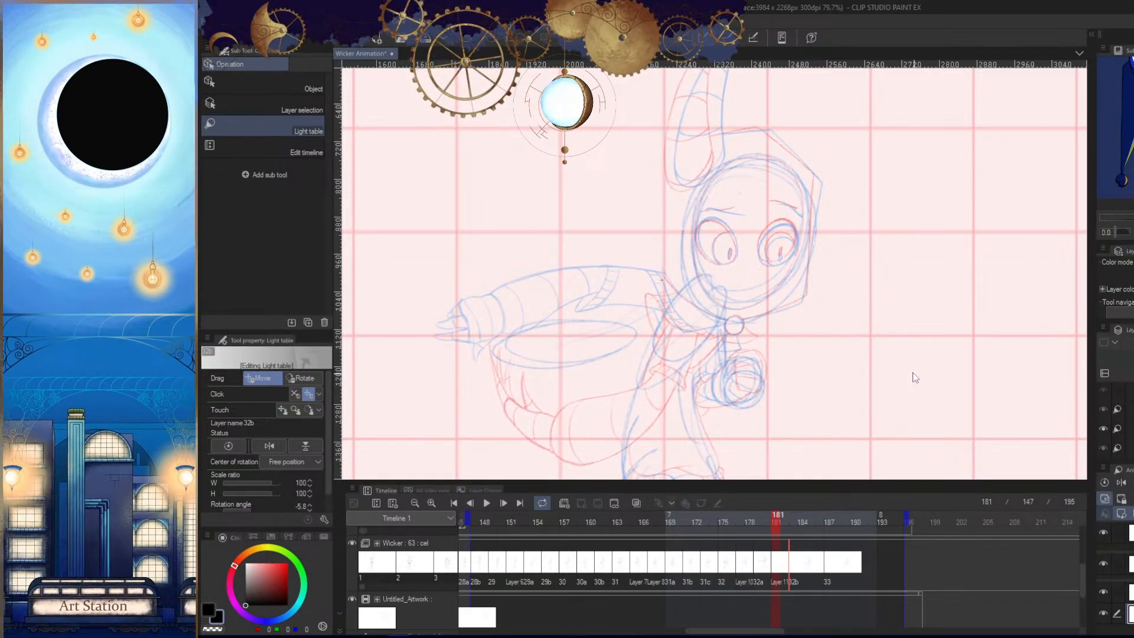
- Hide the Untitled_Artwork rough and nudge the 32b reference so its face fits more closely over 32a
key(ctrl+space)
click(874, 333)
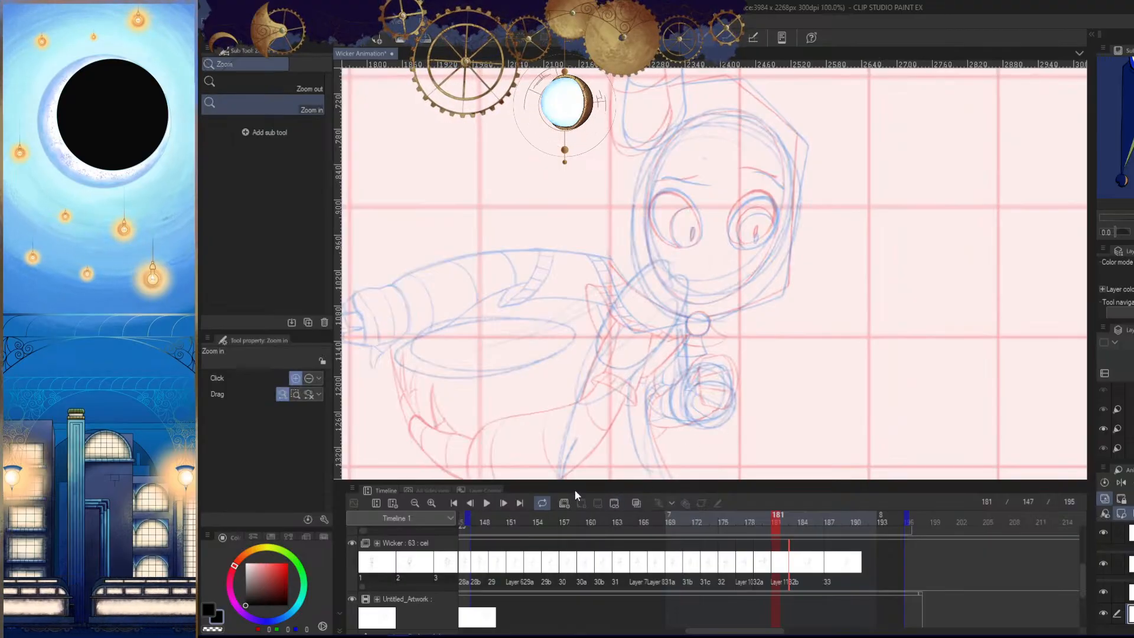
click(351, 598)
scroll(793, 411, up, 1)
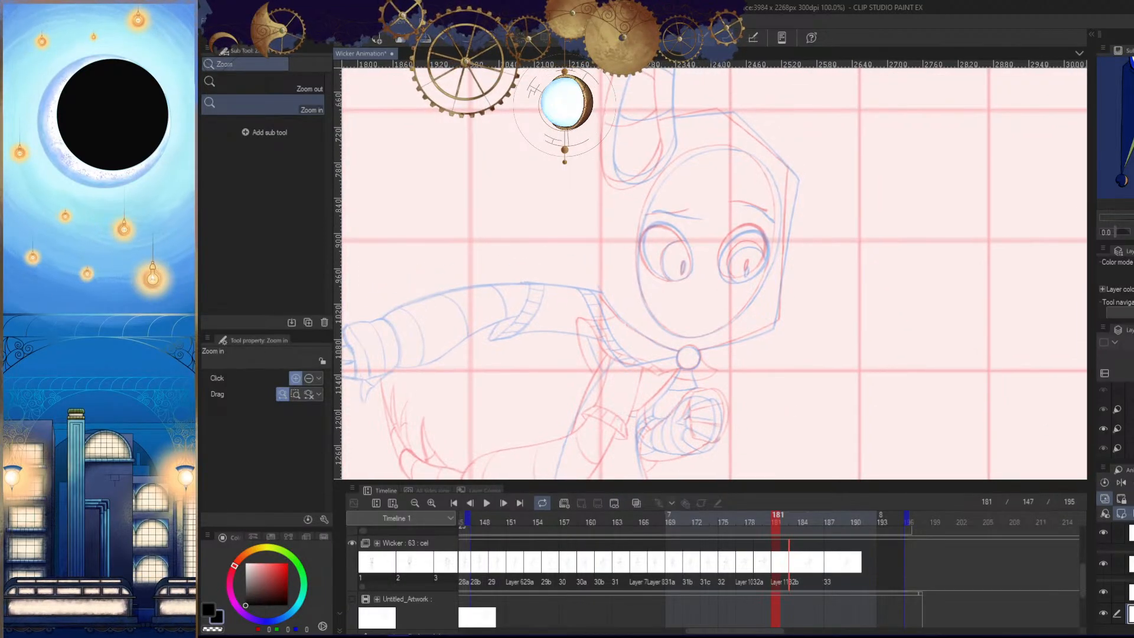
drag(832, 369, 839, 390)
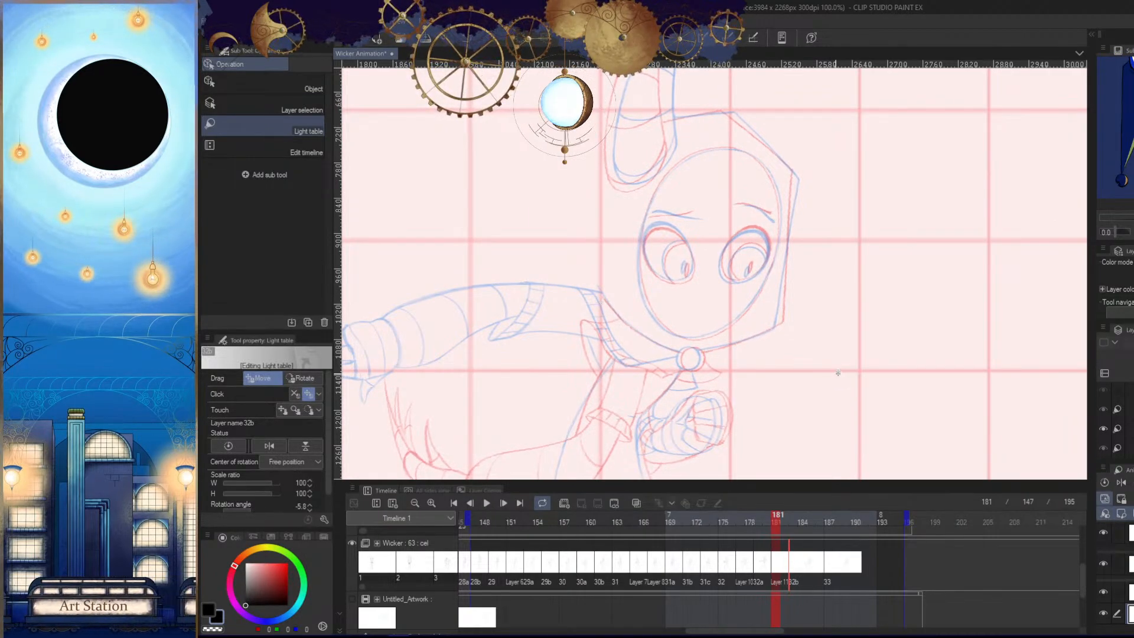
click(837, 372)
drag(832, 376, 831, 384)
key(ctrl+space)
drag(875, 347, 853, 438)
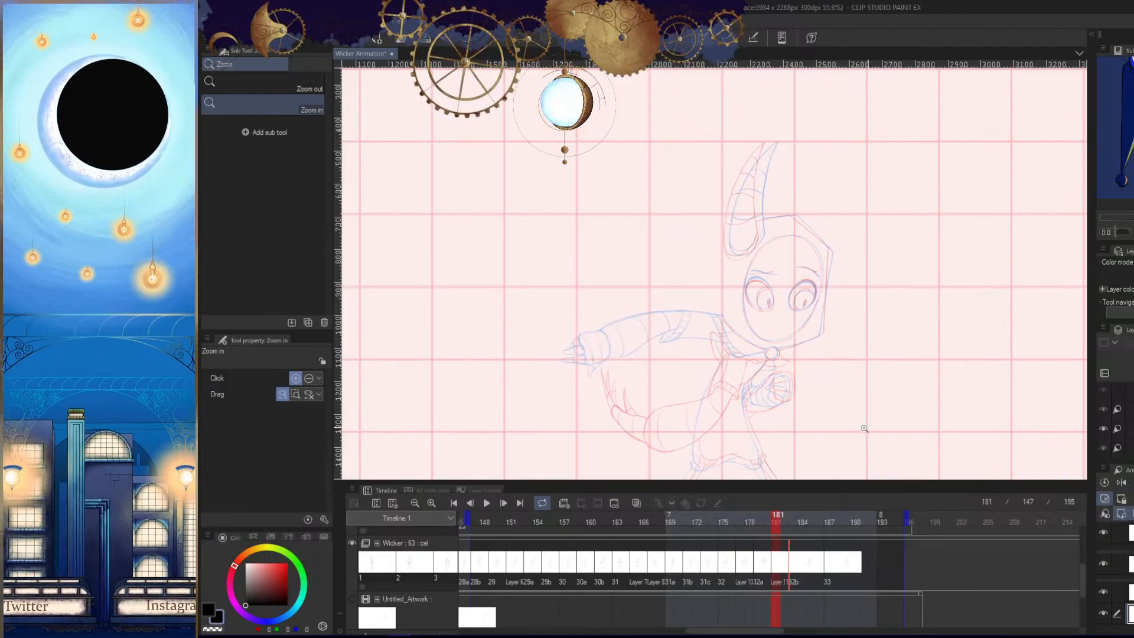
mouse_move(878, 428)
mouse_down()
mouse_move(886, 389)
mouse_move(865, 413)
mouse_up()
- Show the Untitled_Artwork rough again and rotate the tilted 32b light table reference back upright
click(352, 600)
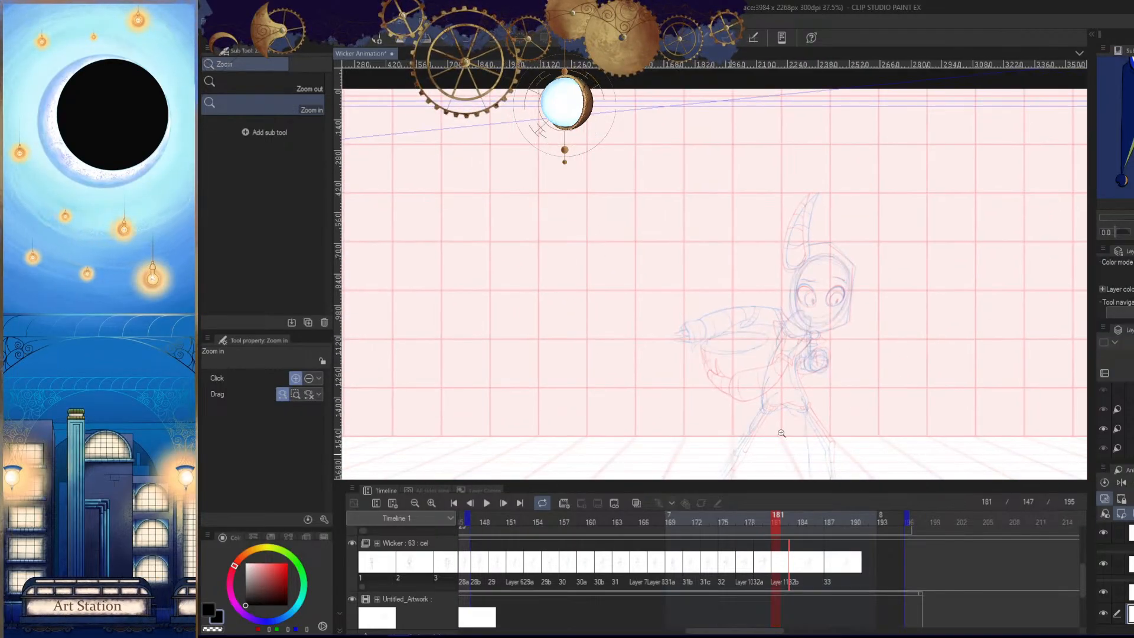
mouse_move(845, 304)
mouse_down()
mouse_move(905, 324)
mouse_move(805, 378)
mouse_up()
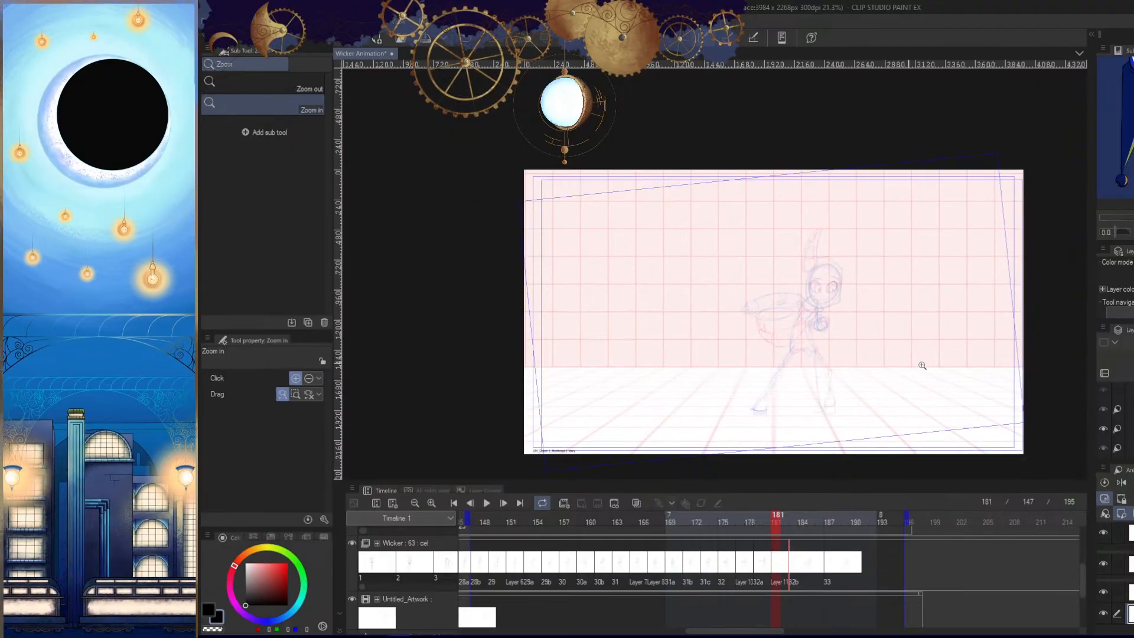
key(o)
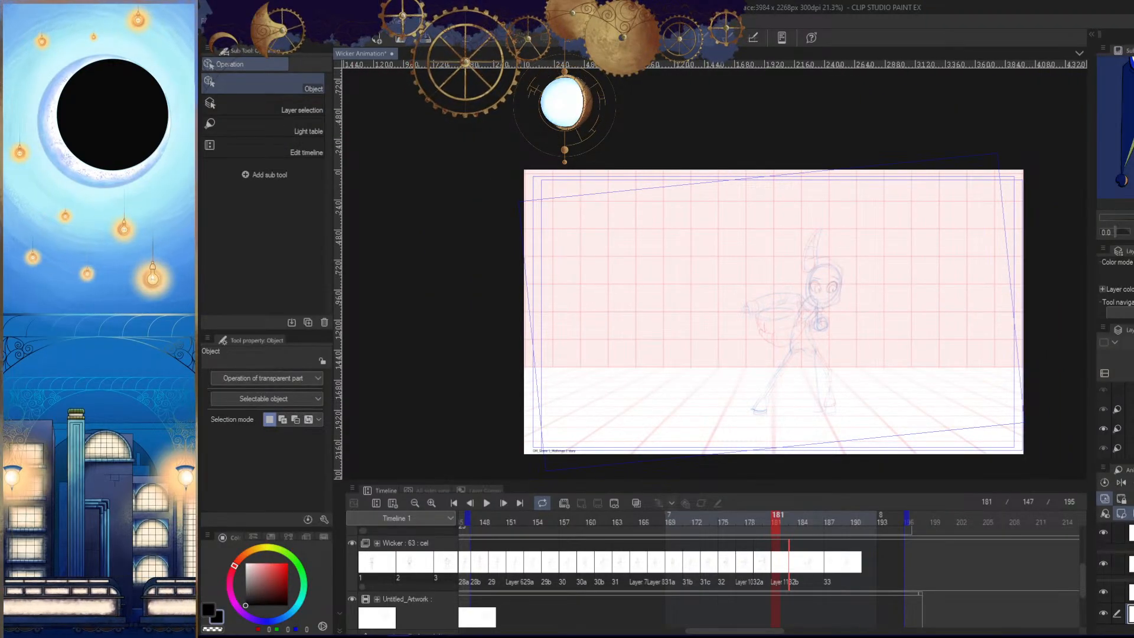
key(o)
drag(1022, 153, 1032, 164)
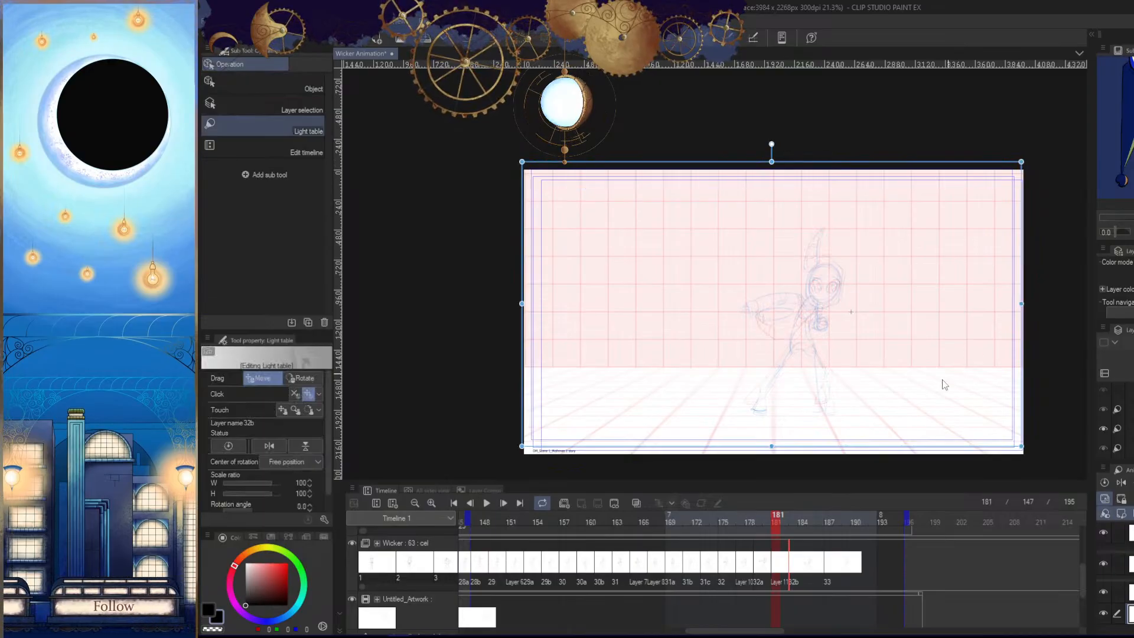
- Move the upright 32b reference until its horn, hood and eyes coincide with those of the 32a reference
key(slash)
drag(837, 371, 838, 531)
key(o)
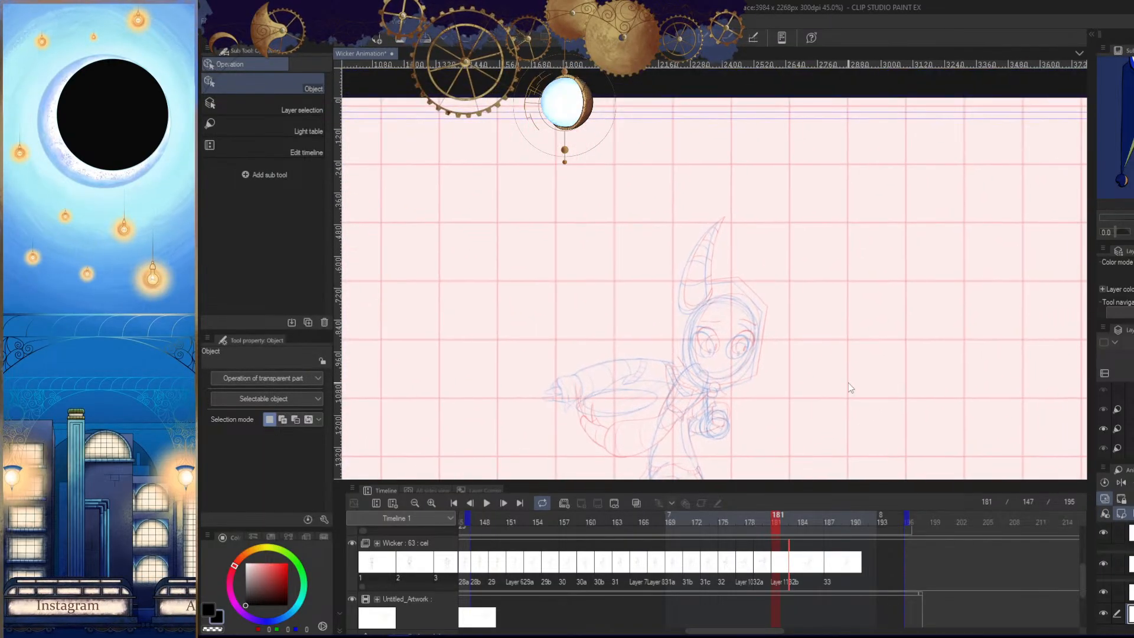
click(306, 121)
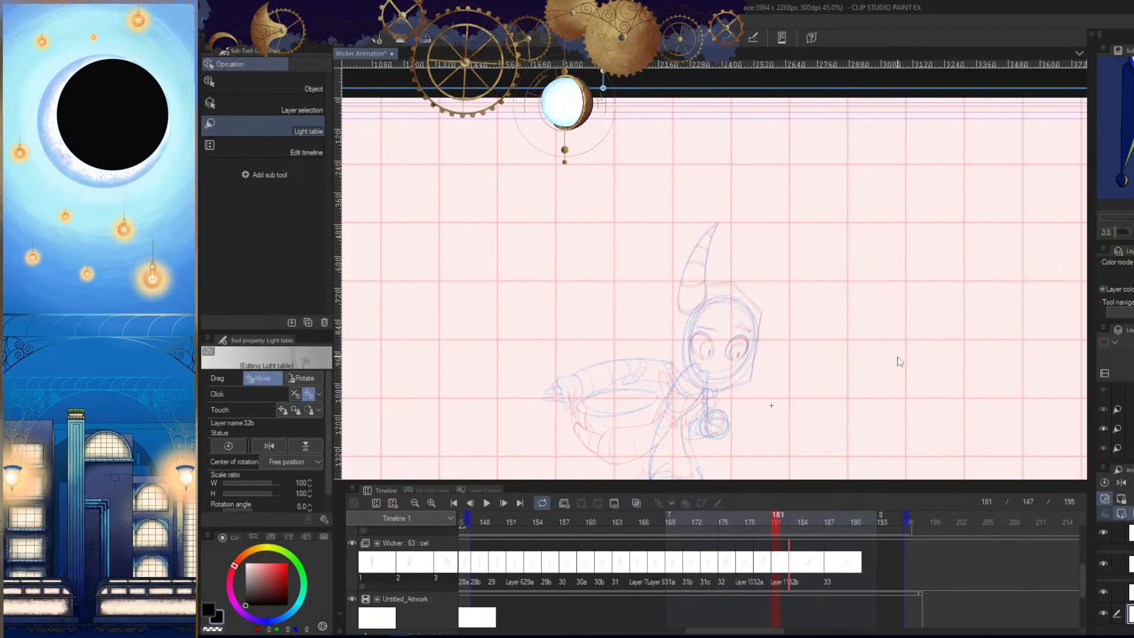
key(slash)
drag(833, 388, 838, 396)
key(o)
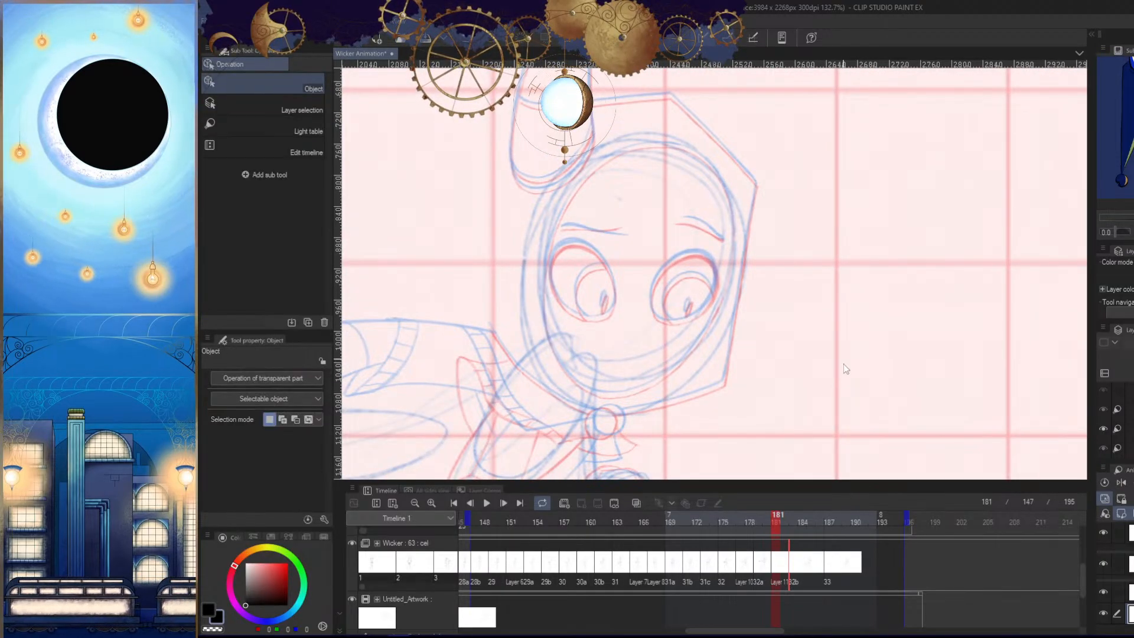
click(293, 129)
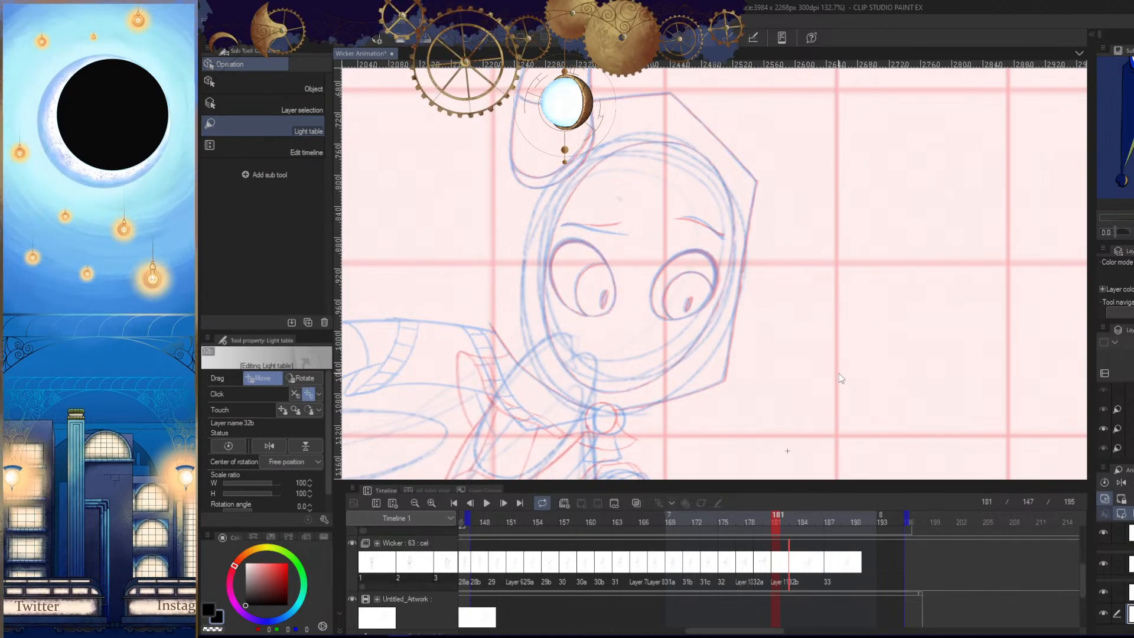
key(slash)
scroll(876, 398, down, 3)
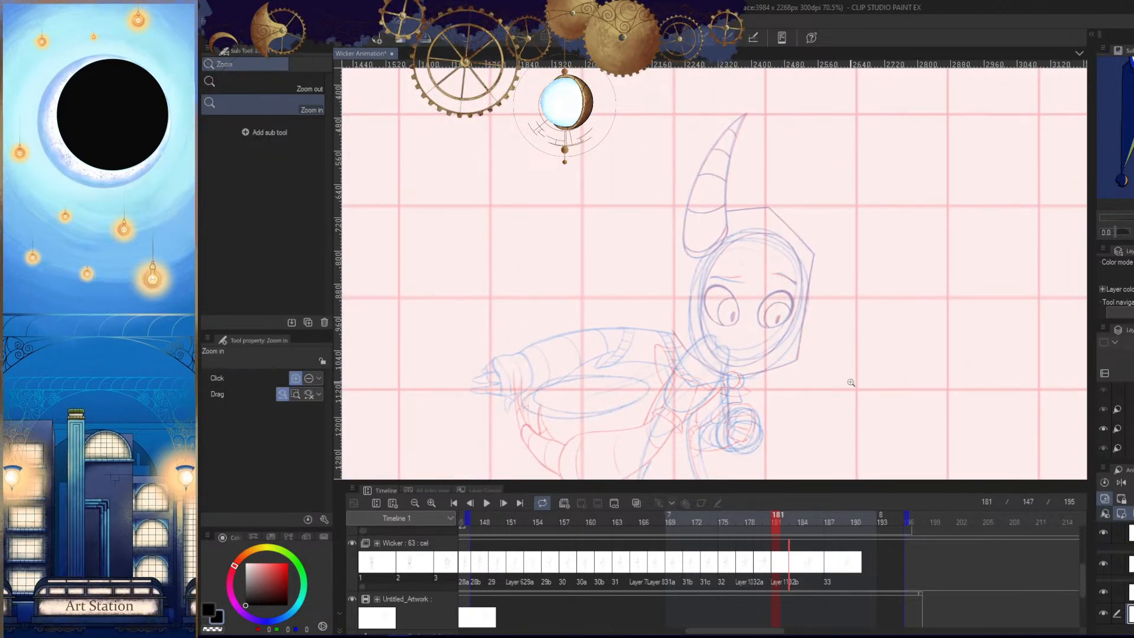
drag(713, 165, 779, 243)
drag(831, 272, 822, 304)
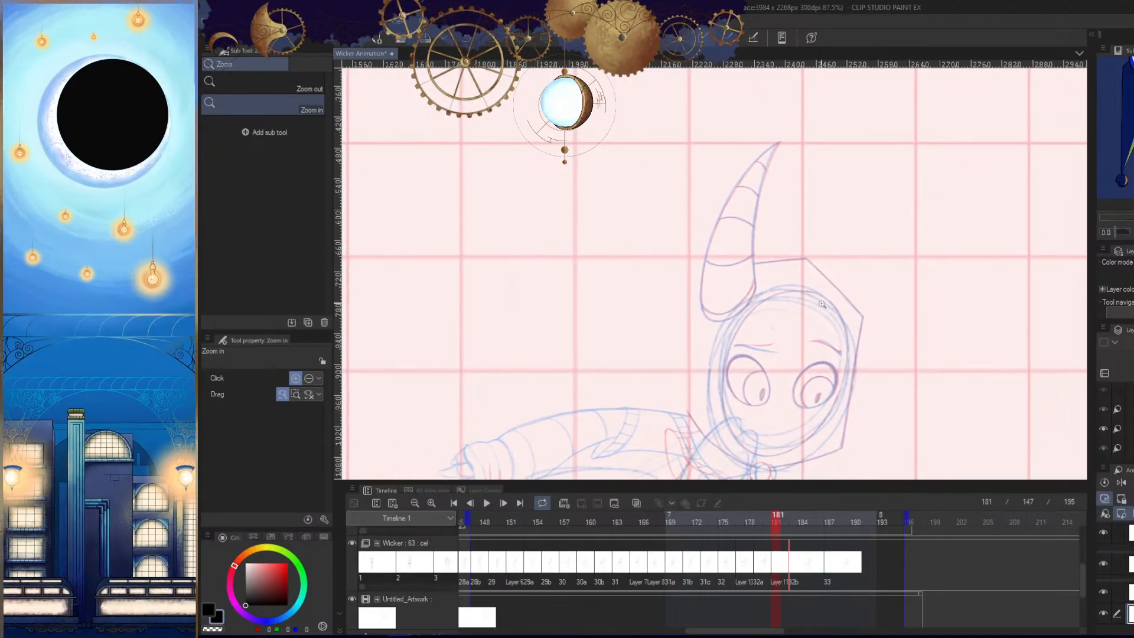
- Hide the Untitled_Artwork rough and make the new cel between 32a and 32b active for drawing
scroll(886, 372, down, 5)
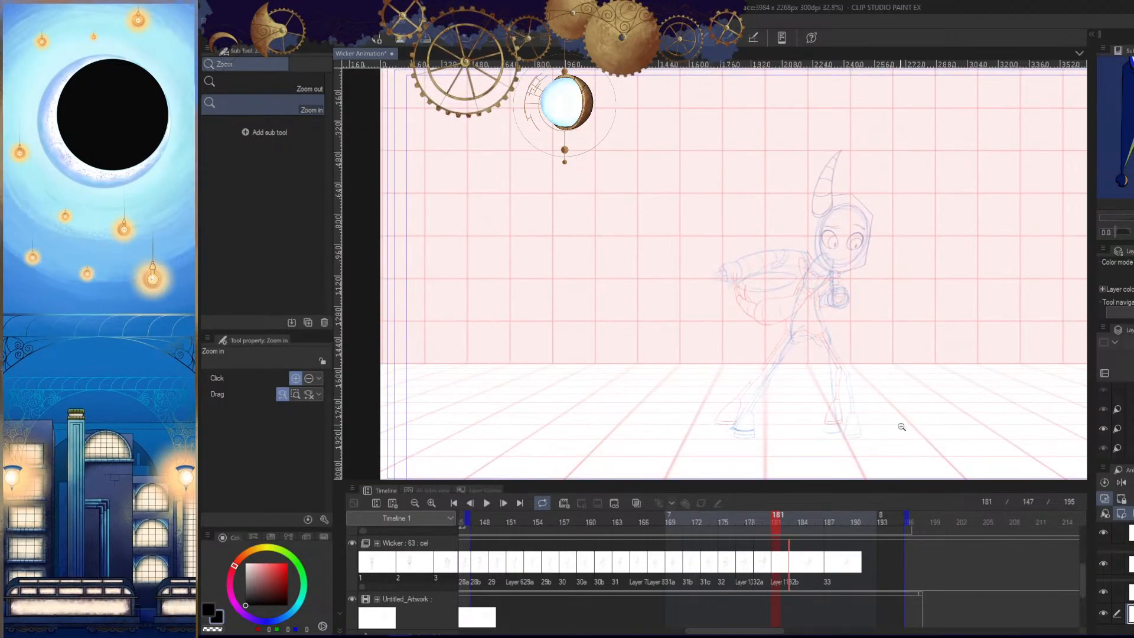
click(926, 311)
click(902, 392)
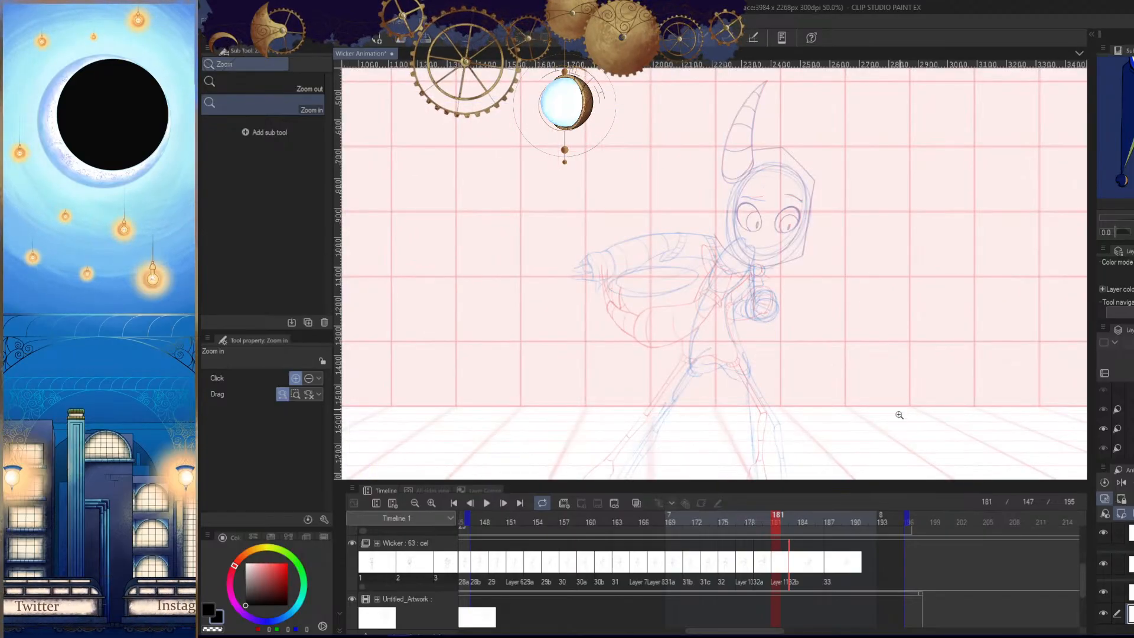
drag(784, 217, 853, 323)
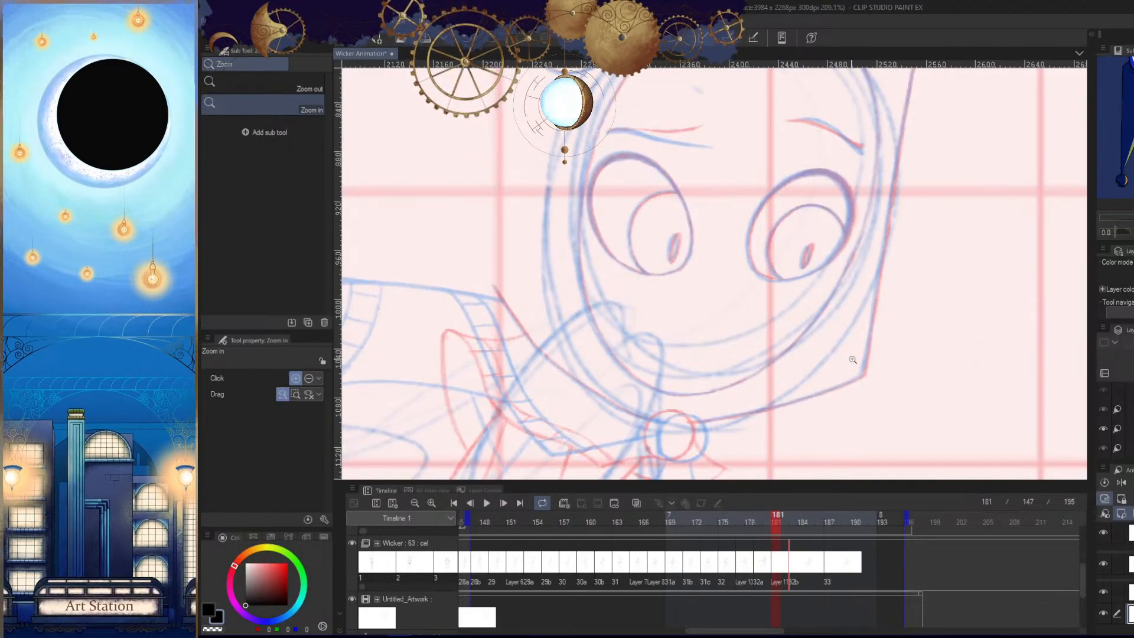
drag(782, 284, 722, 388)
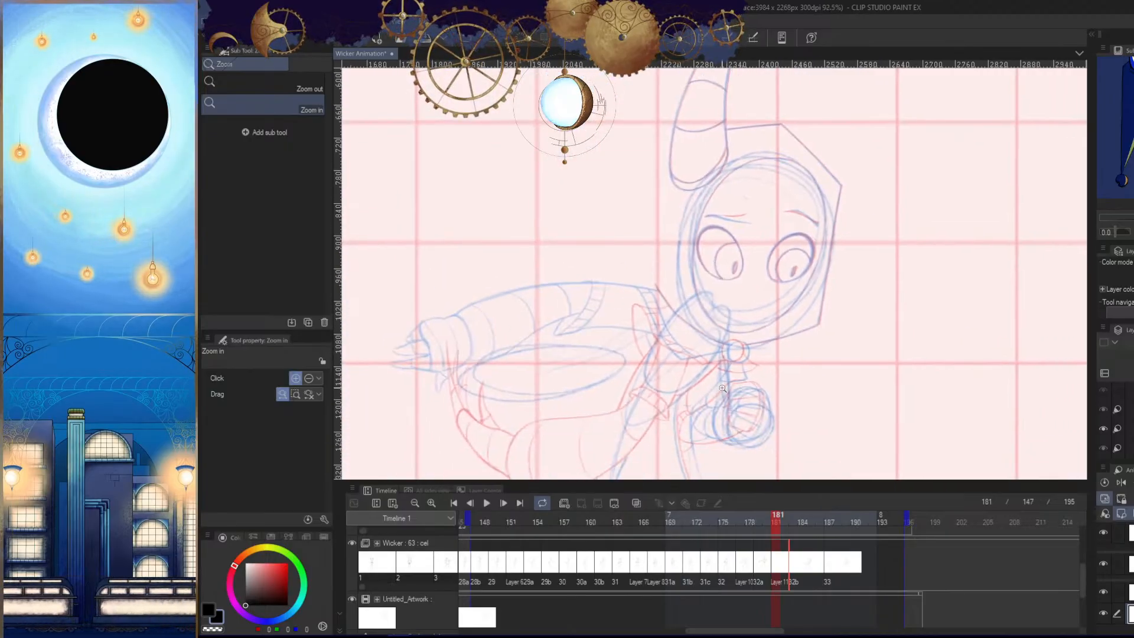
click(352, 600)
mouse_move(867, 385)
mouse_down()
mouse_move(846, 407)
mouse_move(884, 408)
mouse_up()
click(774, 568)
drag(825, 288, 921, 354)
drag(830, 321, 879, 394)
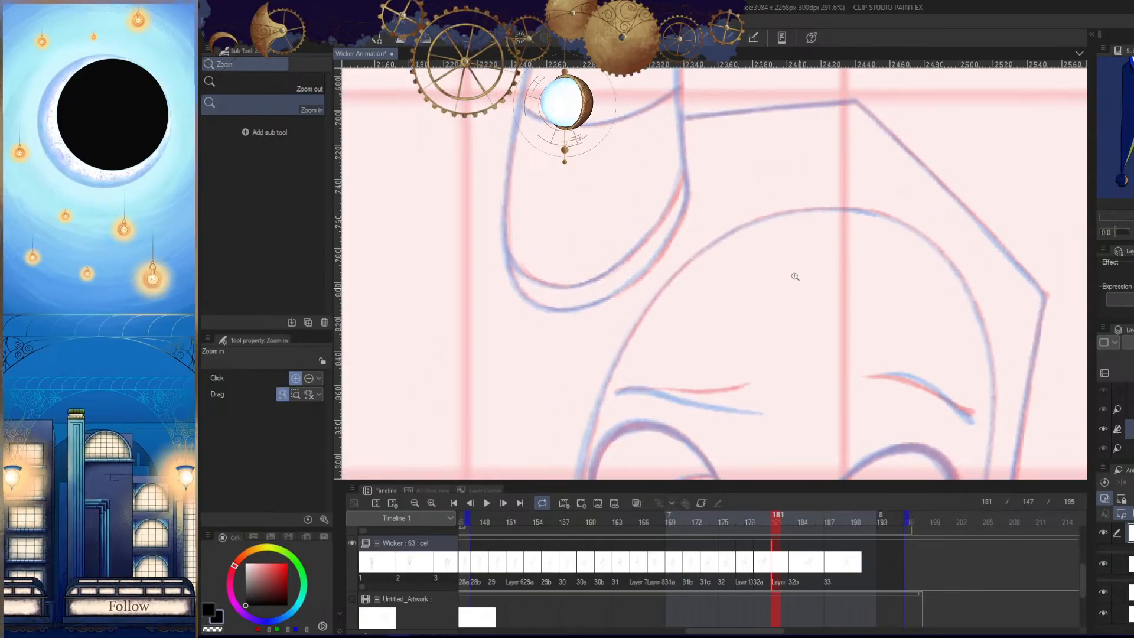
drag(795, 277, 833, 284)
- Trace the face outline from the crown down the horn side of the forehead
drag(831, 176, 644, 244)
key(Tab)
key(ctrl+z)
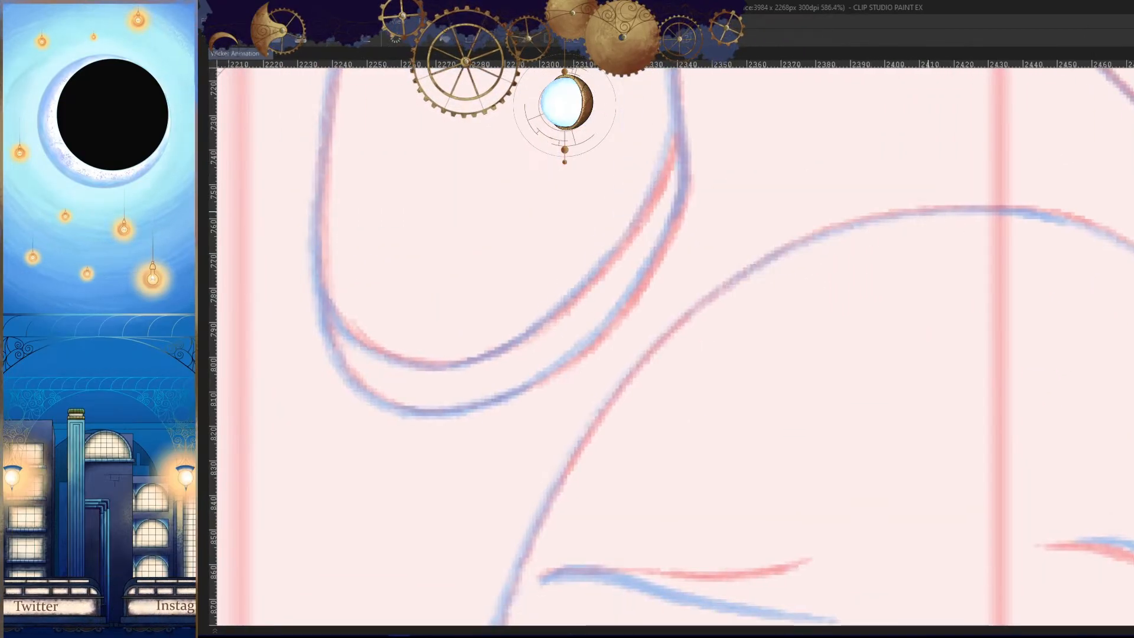
drag(925, 209, 645, 364)
drag(739, 276, 583, 441)
drag(637, 407, 706, 258)
drag(740, 195, 579, 455)
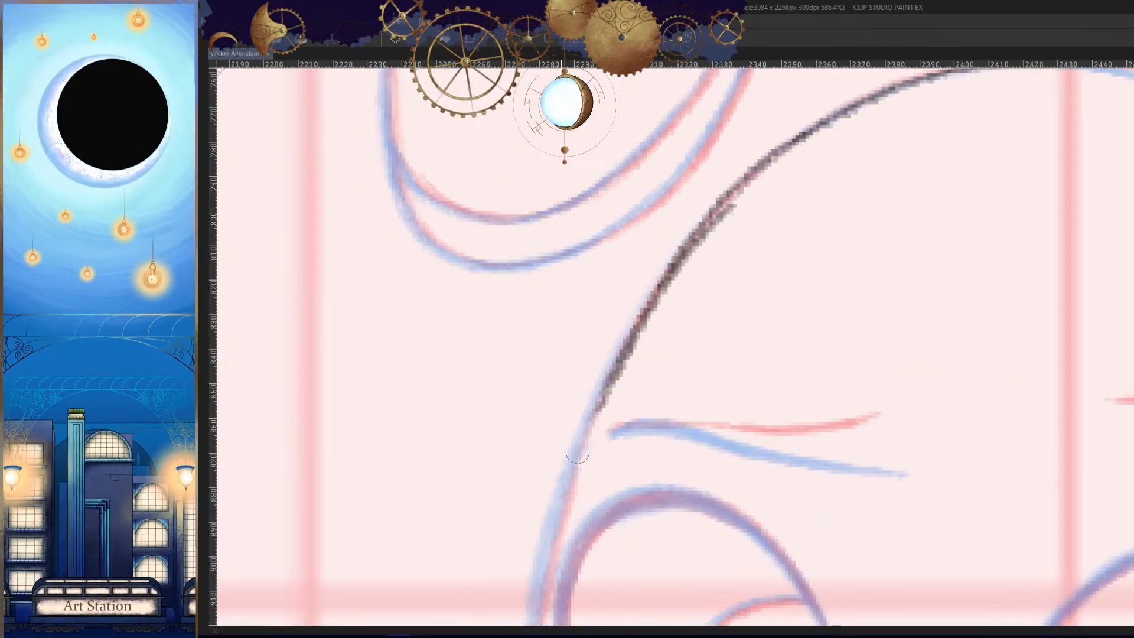
- Redraw the horn-side face outline from below the horn down to eyebrow height, following the references
mouse_move(676, 333)
mouse_down()
mouse_move(742, 161)
mouse_move(718, 224)
mouse_up()
key(ctrl+z)
drag(734, 130, 635, 309)
key(ctrl+z)
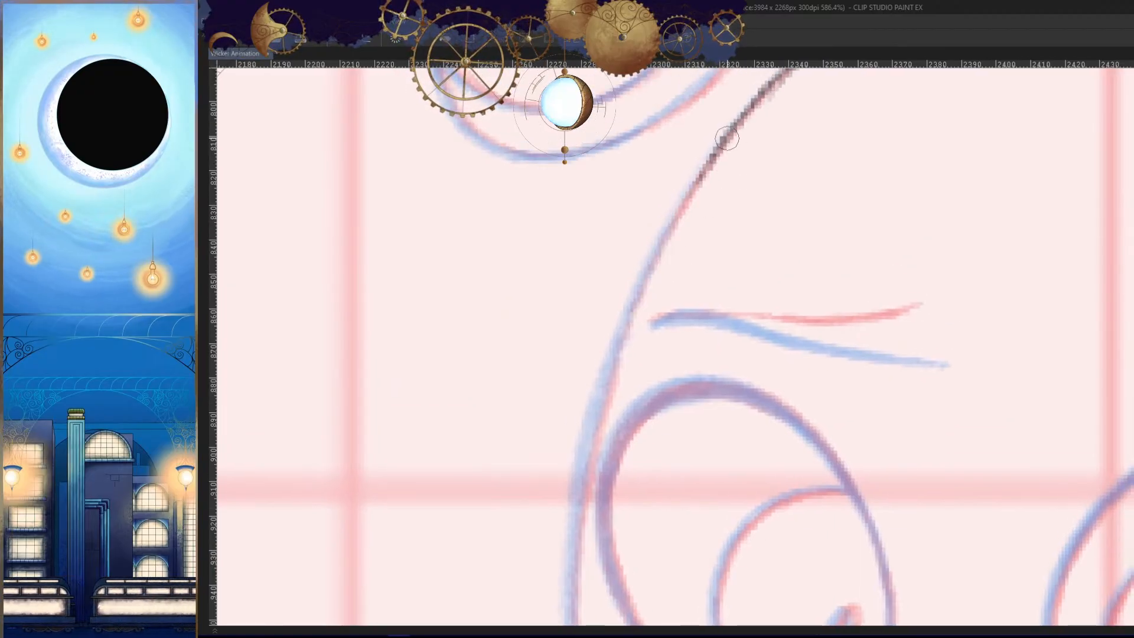
drag(730, 137, 614, 342)
drag(654, 253, 592, 458)
key(ctrl+z)
key(ctrl+z)
drag(714, 154, 612, 379)
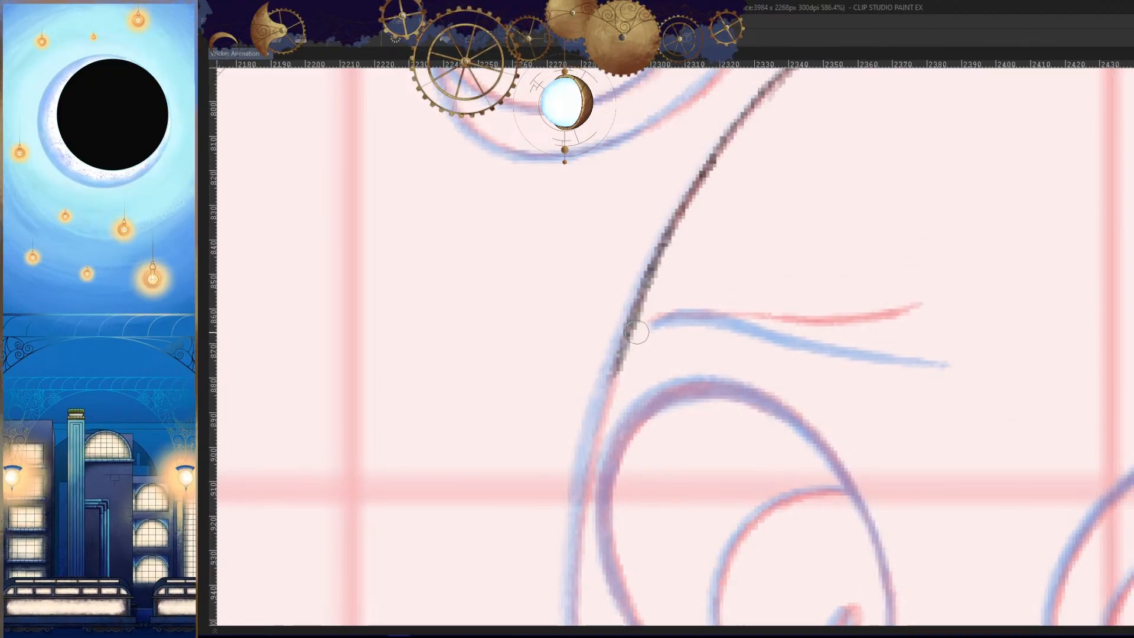
- Extend the horn-side face outline past the eyebrow and along the outer edge of the eye
drag(646, 280, 571, 518)
key(ctrl+z)
mouse_move(640, 322)
mouse_down()
mouse_move(657, 208)
mouse_move(582, 460)
mouse_up()
drag(598, 353, 583, 531)
drag(648, 494, 597, 541)
key(h)
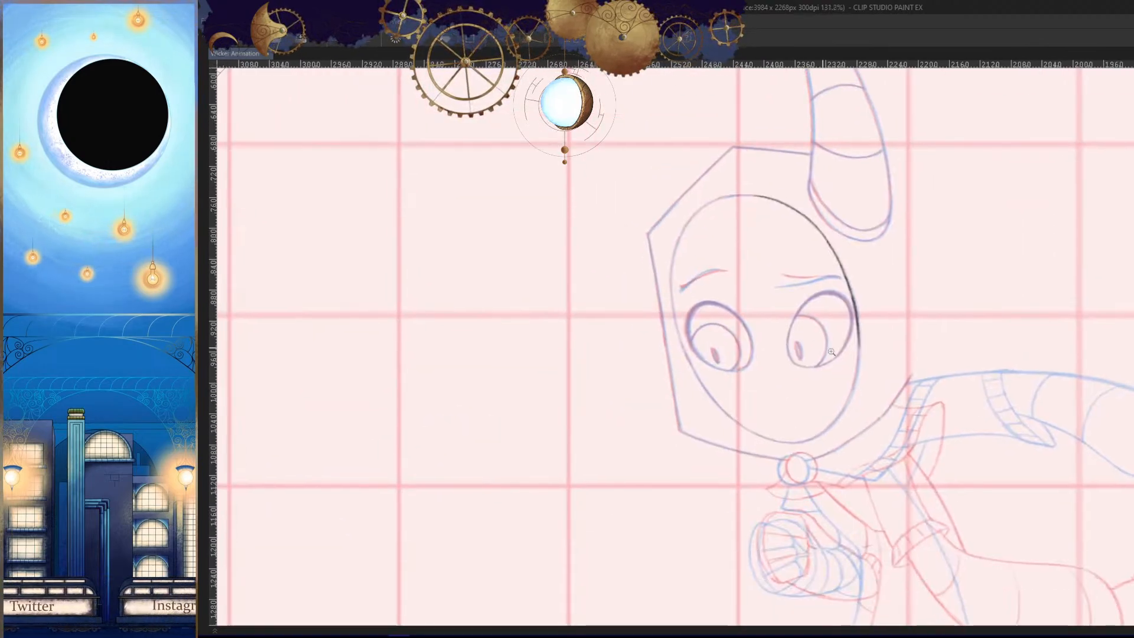
drag(838, 386, 870, 384)
key(h)
drag(617, 309, 645, 308)
drag(561, 202, 589, 413)
key(ctrl+z)
drag(567, 322, 629, 530)
- Trace the horn-side cheek from below the eye down toward the chin with smooth, overlapping strokes
key(h)
drag(698, 518, 635, 388)
key(ctrl+z)
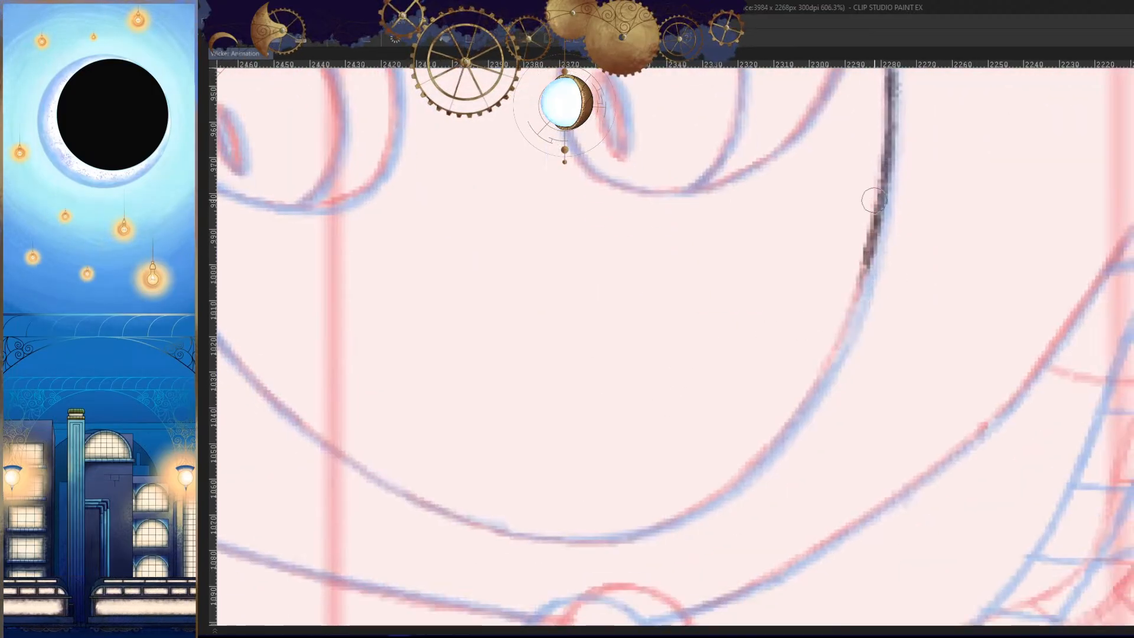
drag(880, 195, 838, 362)
mouse_move(864, 273)
mouse_down()
mouse_move(794, 436)
mouse_move(856, 380)
mouse_up()
key(ctrl+z)
drag(897, 229, 825, 362)
key(ctrl+z)
mouse_move(890, 255)
mouse_down()
mouse_move(832, 354)
mouse_move(771, 418)
mouse_up()
drag(815, 378, 702, 463)
key(ctrl+z)
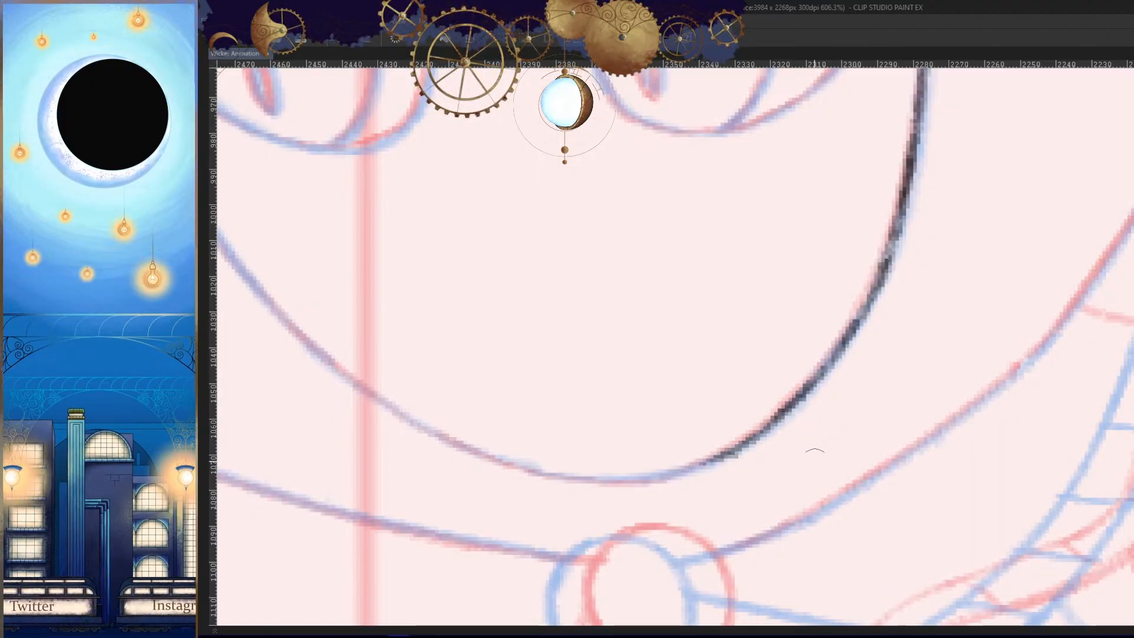
- Carry the face outline from the horn-side cheek into the start of the chin above the collar's round clasp
key(h)
mouse_move(814, 452)
mouse_down()
mouse_move(807, 476)
mouse_move(756, 459)
mouse_up()
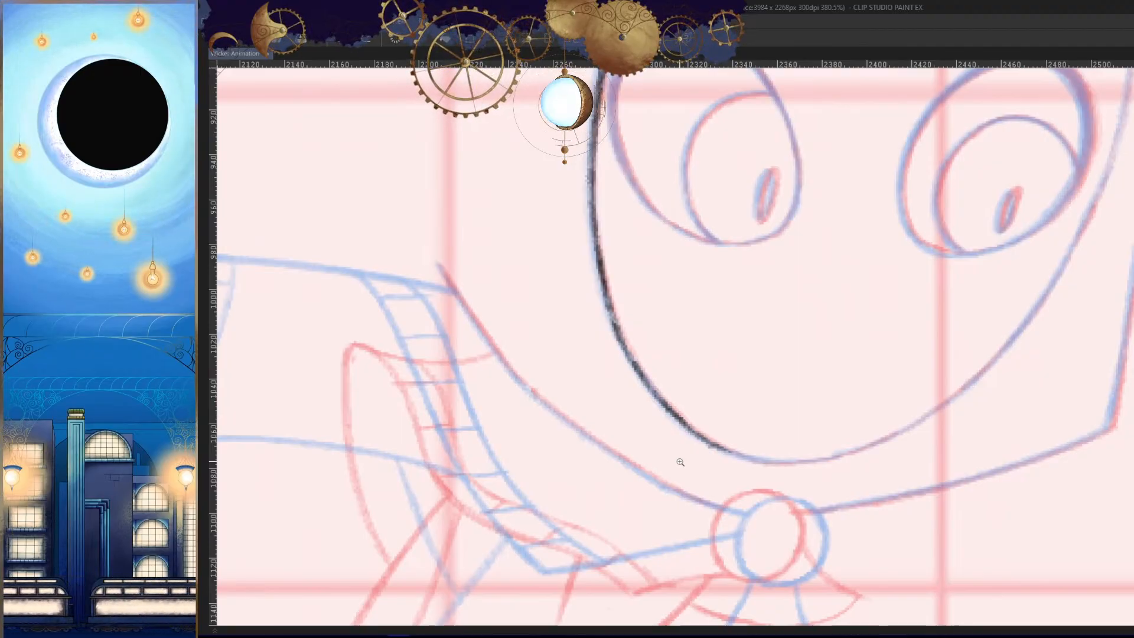
drag(775, 469, 741, 445)
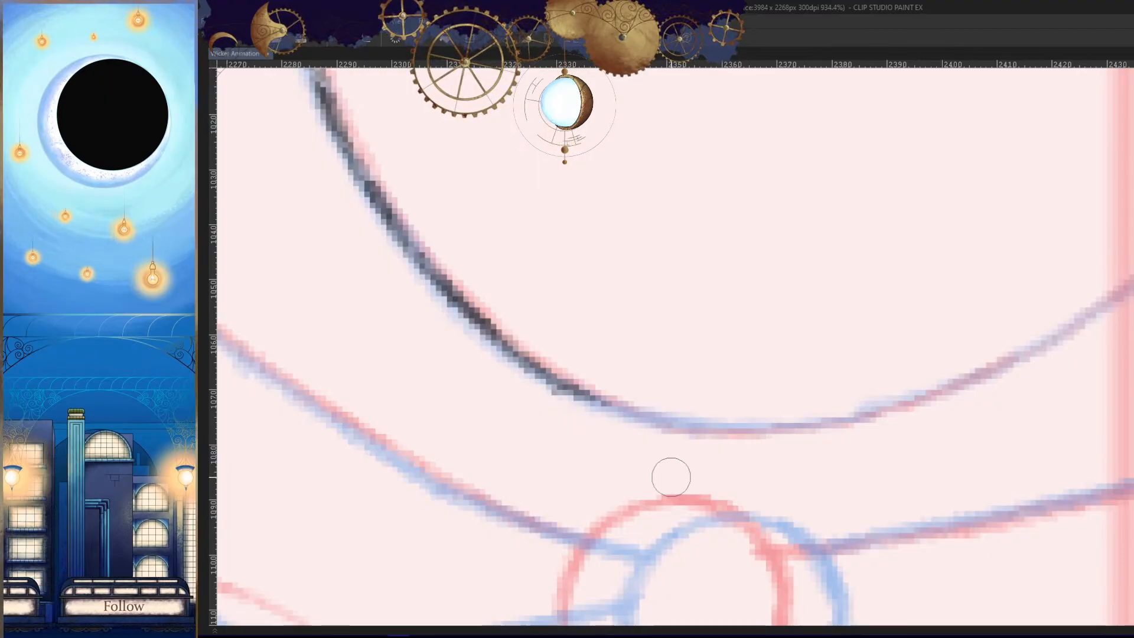
drag(619, 407, 801, 423)
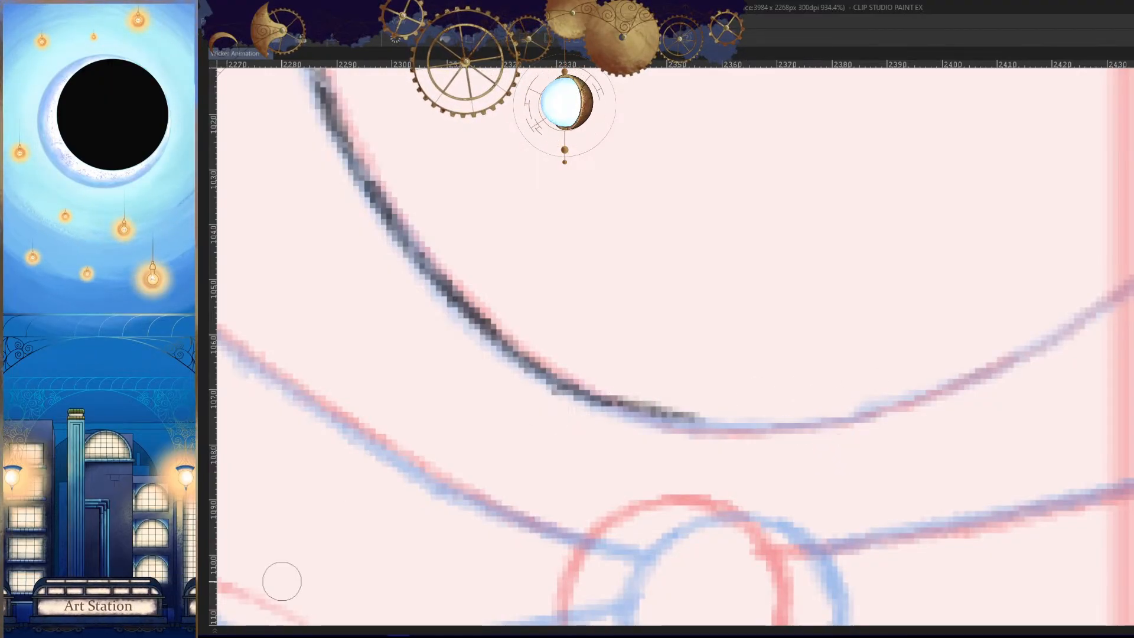
drag(750, 426, 714, 401)
key(ctrl+z)
mouse_move(555, 369)
mouse_down()
mouse_move(708, 411)
mouse_move(802, 397)
mouse_move(575, 382)
mouse_move(743, 412)
mouse_up()
key(ctrl+z)
key(ctrl+z)
drag(673, 401, 797, 396)
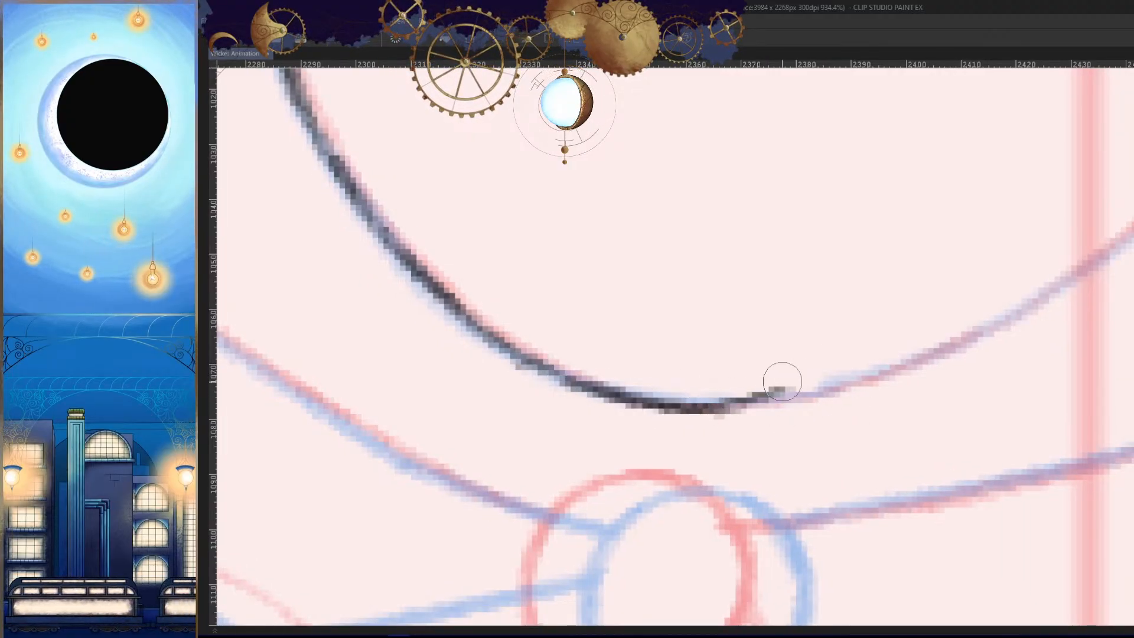
- Redraw the bottom of the chin and continue its curve toward the opposite cheek
key(ctrl+z)
key(ctrl+z)
mouse_move(539, 360)
mouse_down()
mouse_move(742, 406)
mouse_move(861, 384)
mouse_up()
key(ctrl+z)
drag(698, 403, 888, 374)
key(ctrl+z)
mouse_move(823, 388)
mouse_down()
mouse_move(982, 331)
mouse_move(868, 382)
mouse_up()
- Trace the top of the face outline across the forehead toward the side away from the horn
key(h)
scroll(1020, 345, down, 5)
drag(718, 339, 942, 546)
drag(762, 193, 886, 212)
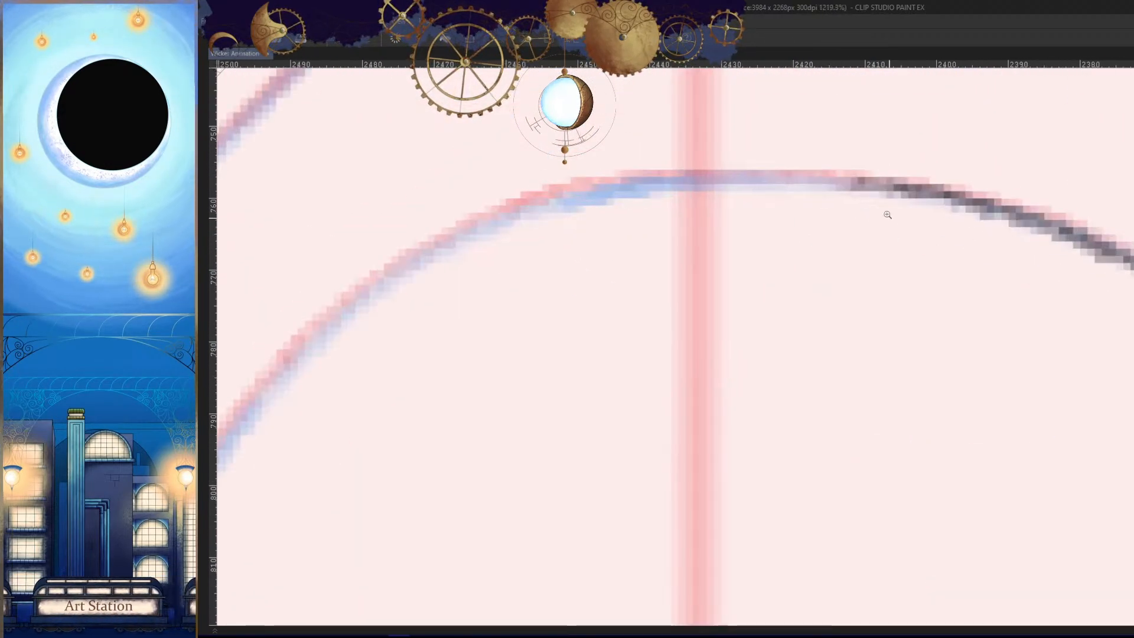
drag(831, 175, 581, 191)
drag(917, 244, 1040, 233)
drag(980, 170, 574, 211)
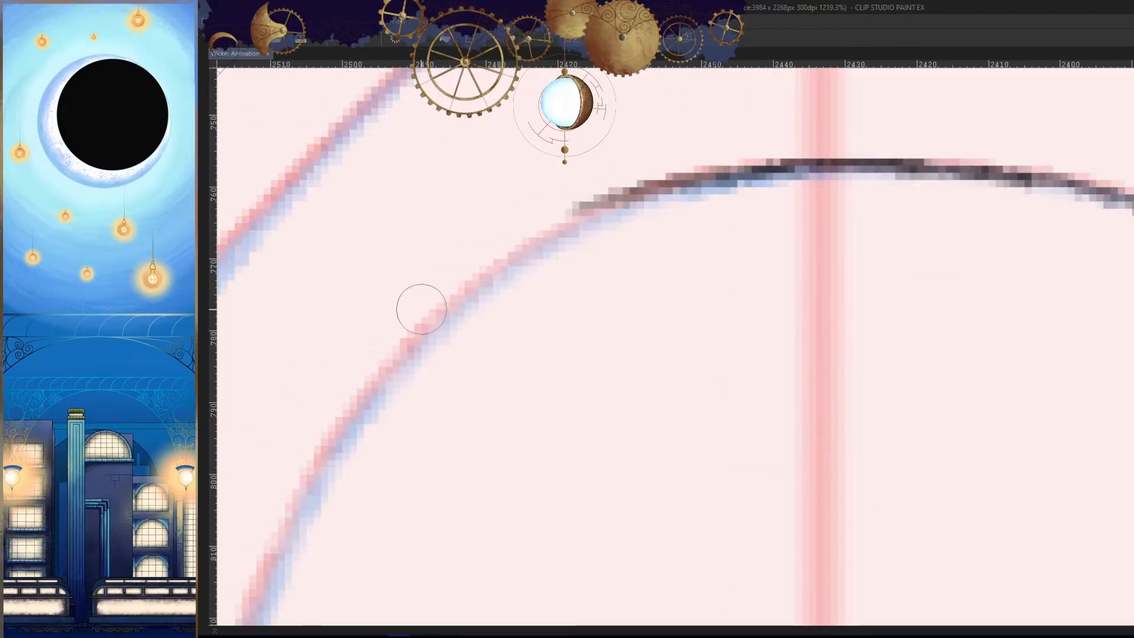
key(ctrl+z)
drag(849, 163, 502, 267)
mouse_move(700, 179)
mouse_down()
mouse_move(544, 232)
mouse_move(402, 356)
mouse_up()
drag(520, 420, 390, 437)
- Trace the temple on the side away from the horn, from the forehead down to eyebrow height
mouse_move(501, 419)
mouse_down()
mouse_move(601, 193)
mouse_move(686, 197)
mouse_up()
drag(638, 117, 533, 294)
key(ctrl+z)
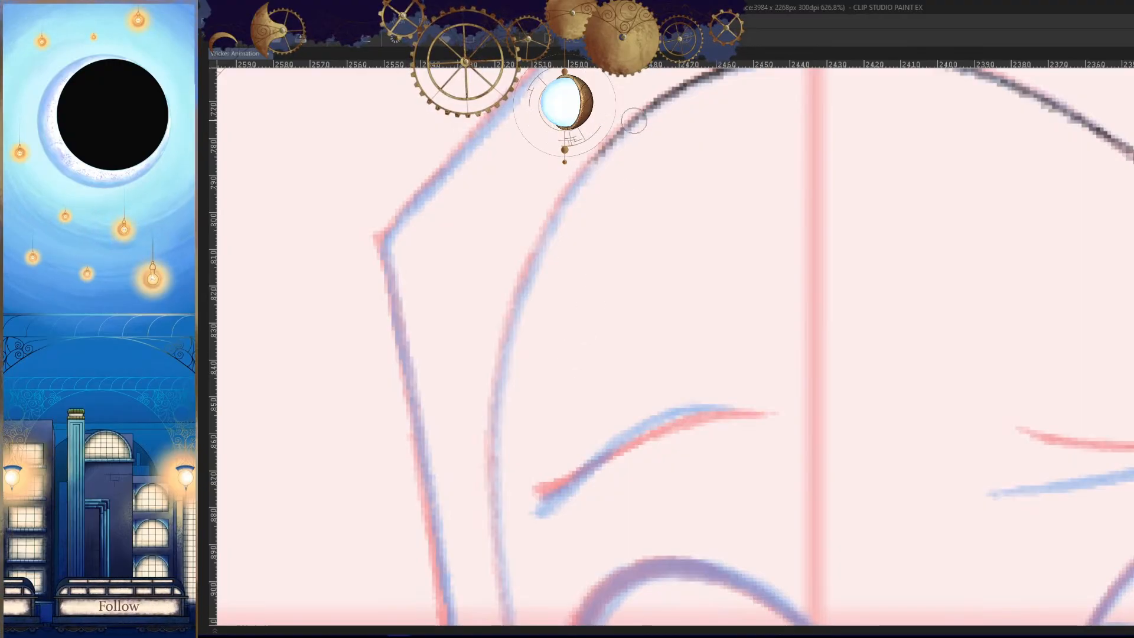
mouse_move(633, 121)
mouse_down()
mouse_move(527, 278)
mouse_move(587, 165)
mouse_move(508, 322)
mouse_up()
key(ctrl+z)
key(ctrl+z)
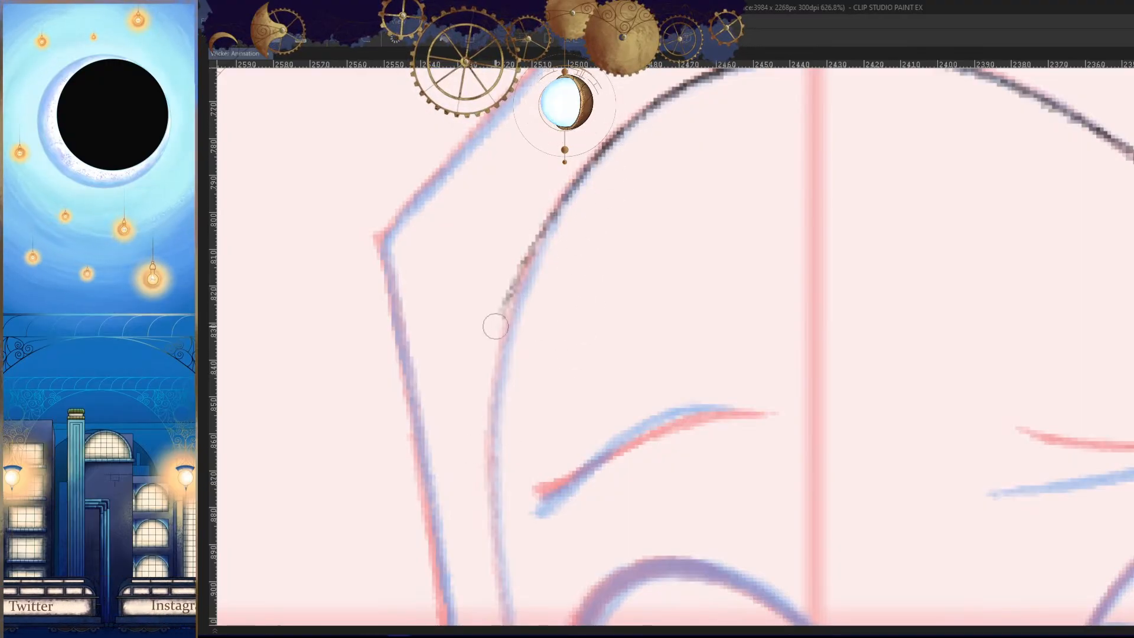
key(ctrl+z)
drag(625, 144, 501, 353)
drag(540, 259, 488, 467)
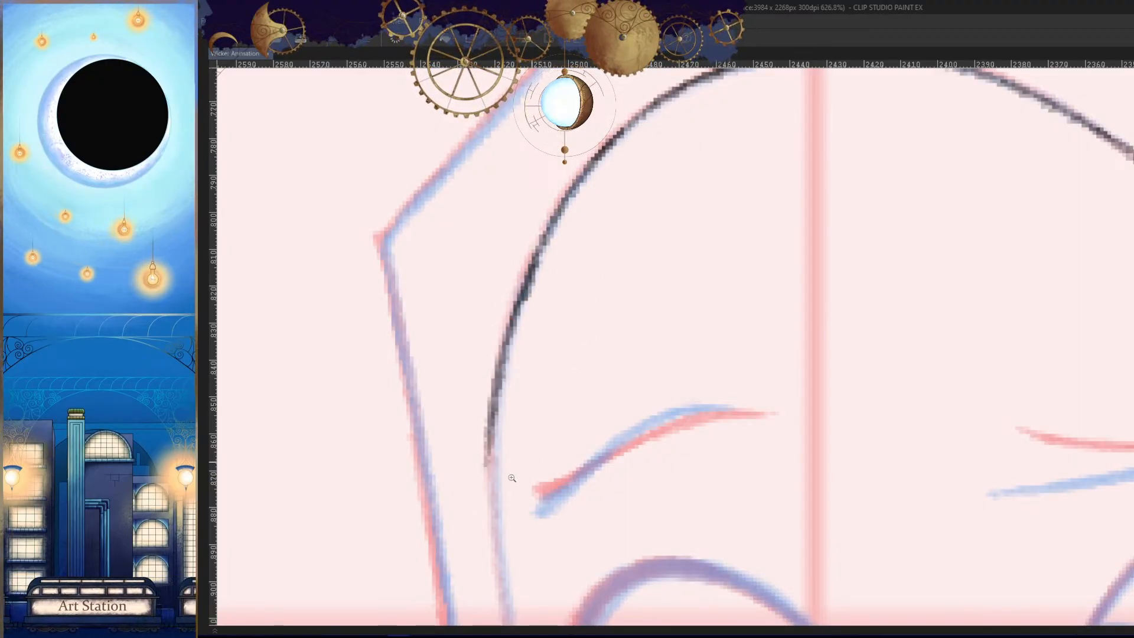
key(ctrl+z)
- Continue the face outline on the side away from the horn, past the eyebrow and beside the eye
drag(580, 97, 490, 99)
drag(570, 165, 651, 165)
drag(555, 117, 557, 420)
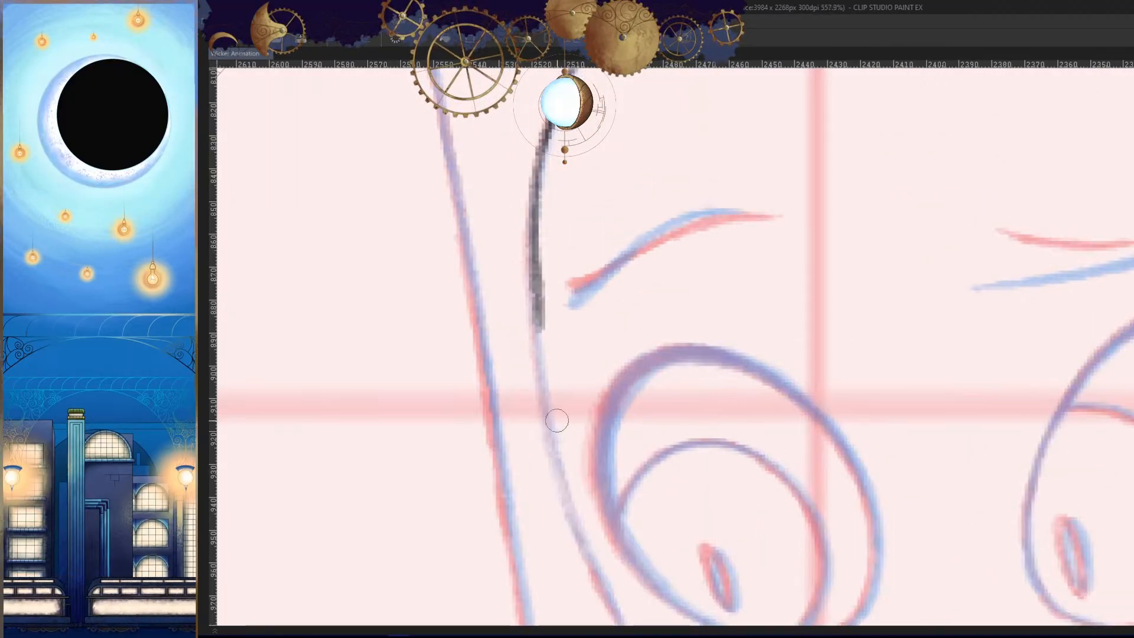
key(ctrl+z)
mouse_move(555, 117)
mouse_down()
mouse_move(528, 414)
mouse_move(541, 160)
mouse_move(533, 340)
mouse_move(532, 195)
mouse_move(535, 437)
mouse_move(546, 422)
mouse_move(551, 444)
mouse_up()
key(ctrl+z)
key(ctrl+z)
- Trace the remaining cheek down to the chin to close the face outline, and darken the lower cheek line
key(ctrl+z)
key(h)
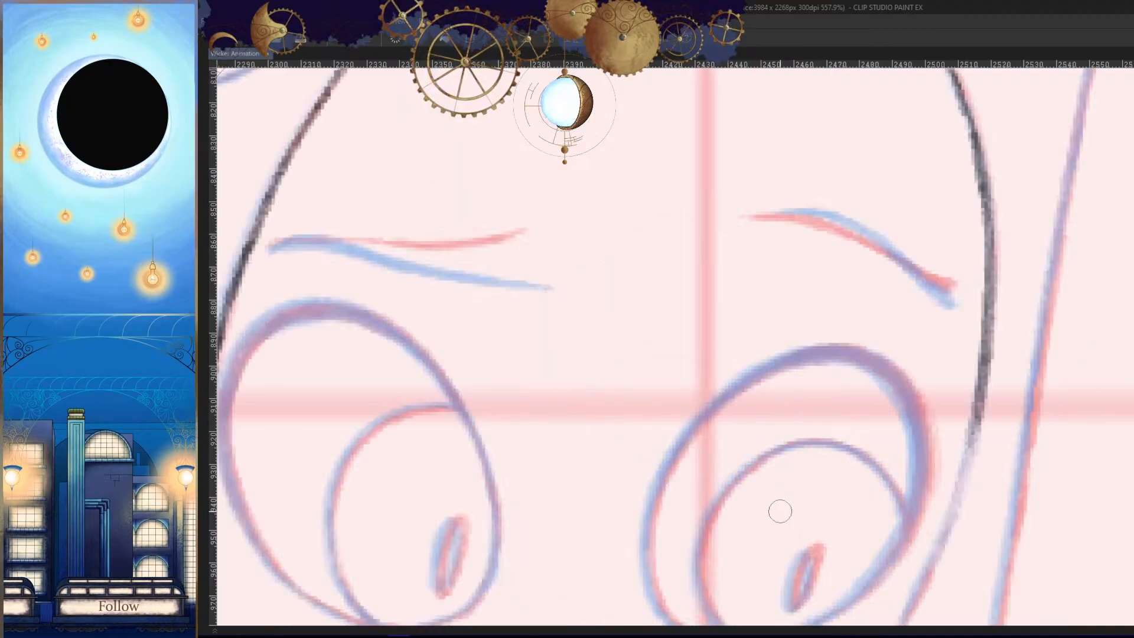
drag(934, 454, 874, 454)
drag(968, 499, 933, 242)
drag(939, 253, 995, 253)
drag(877, 204, 861, 239)
drag(863, 139, 800, 293)
mouse_move(827, 233)
mouse_down()
mouse_move(741, 404)
mouse_move(844, 262)
mouse_move(789, 354)
mouse_up()
click(845, 263)
key(ctrl+z)
drag(868, 220, 626, 443)
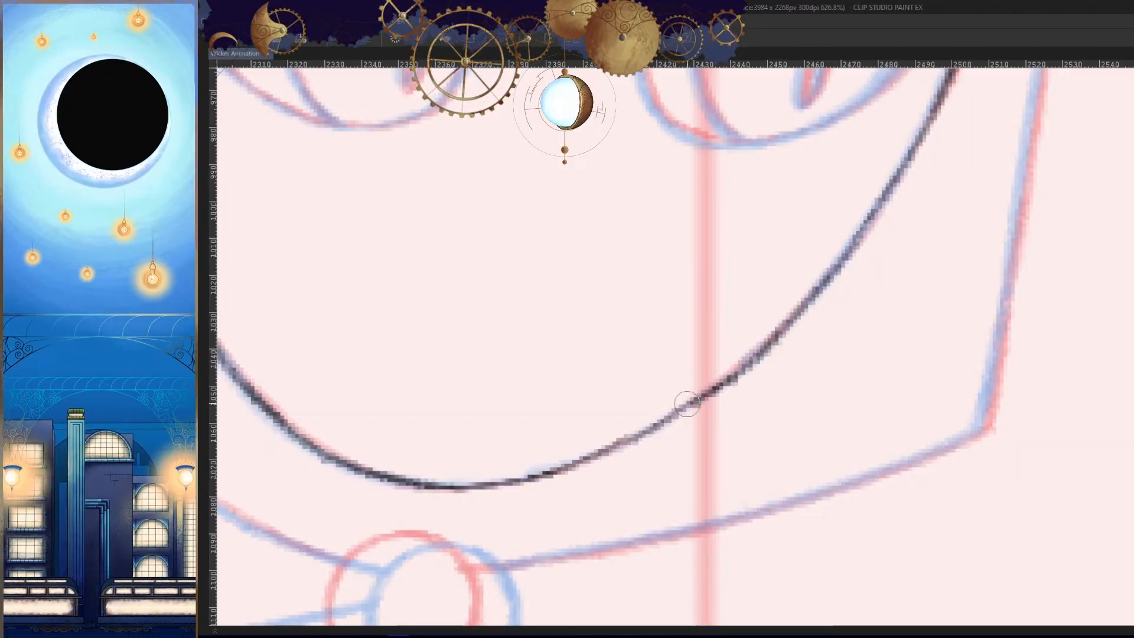
mouse_move(770, 357)
mouse_down()
mouse_move(656, 431)
mouse_move(815, 286)
mouse_move(798, 329)
mouse_up()
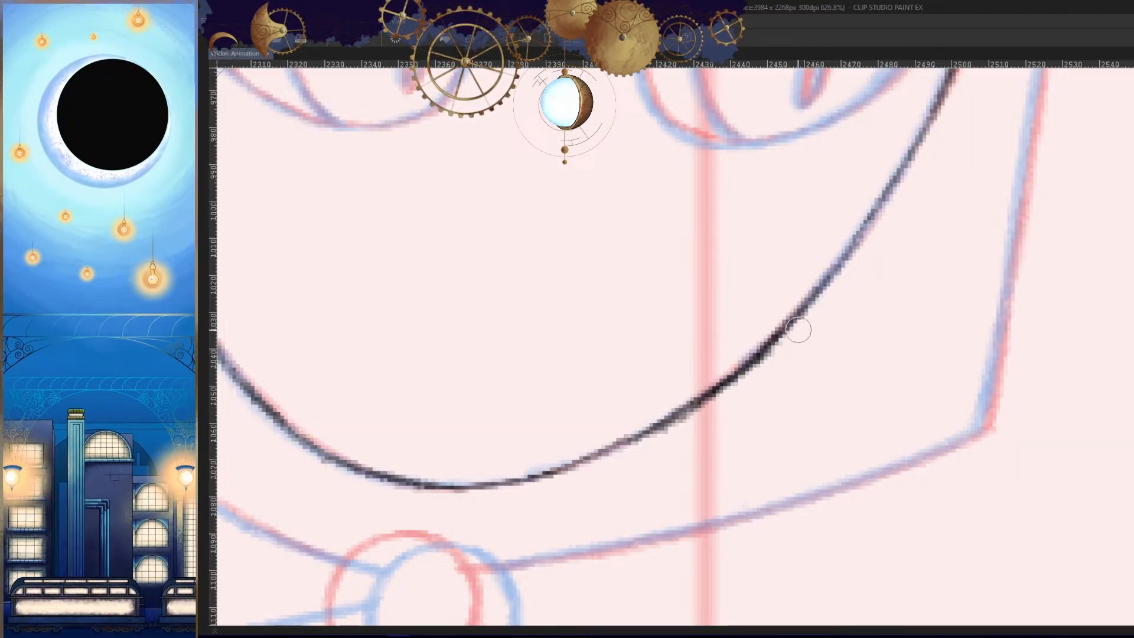
- Trace the hood's slanted upper edge from its peak to its outer side corner
scroll(675, 454, down, 8)
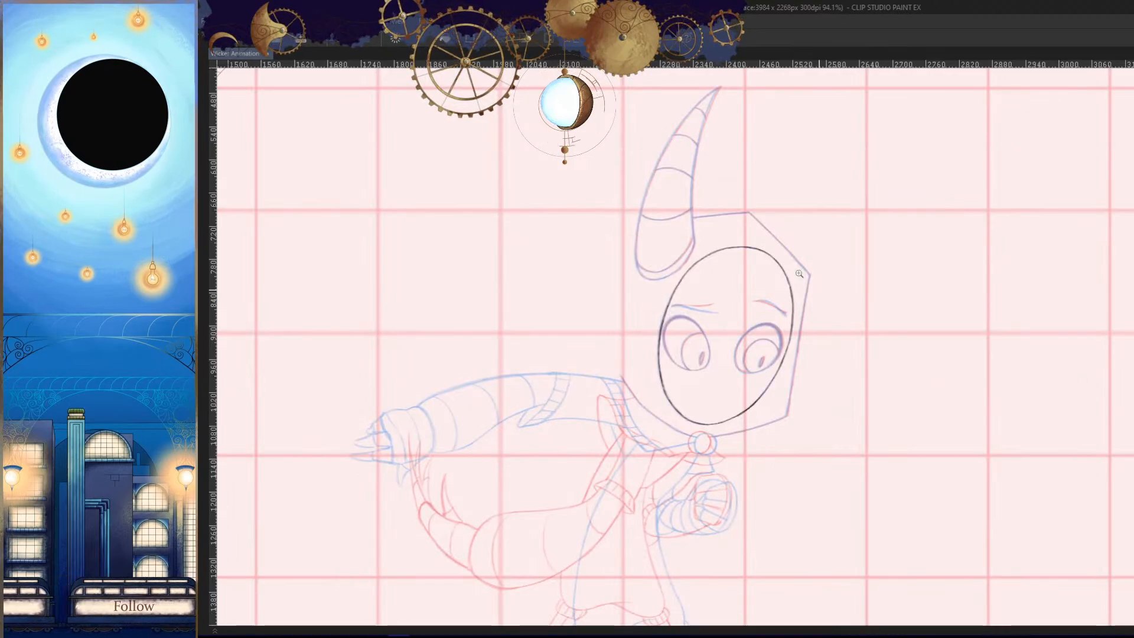
scroll(798, 274, up, 7)
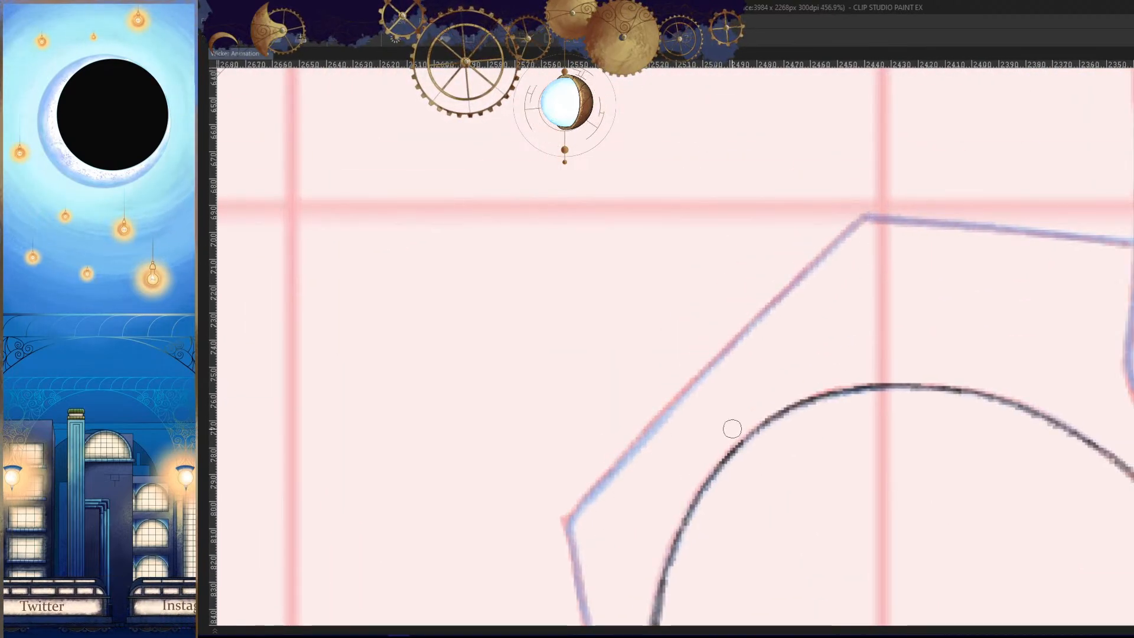
drag(866, 217, 628, 461)
drag(821, 303, 905, 201)
key(ctrl+z)
drag(950, 113, 696, 368)
drag(777, 278, 695, 367)
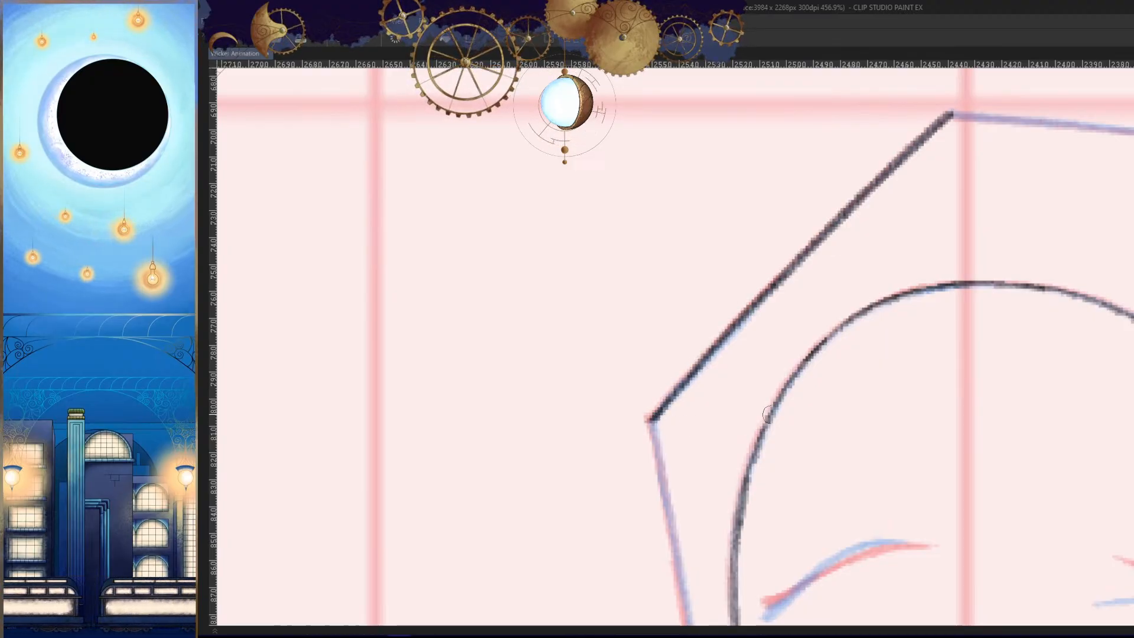
- Trace the hood's top edge from its peak toward the horn
scroll(767, 413, down, 7)
scroll(792, 324, up, 10)
drag(1045, 247, 571, 295)
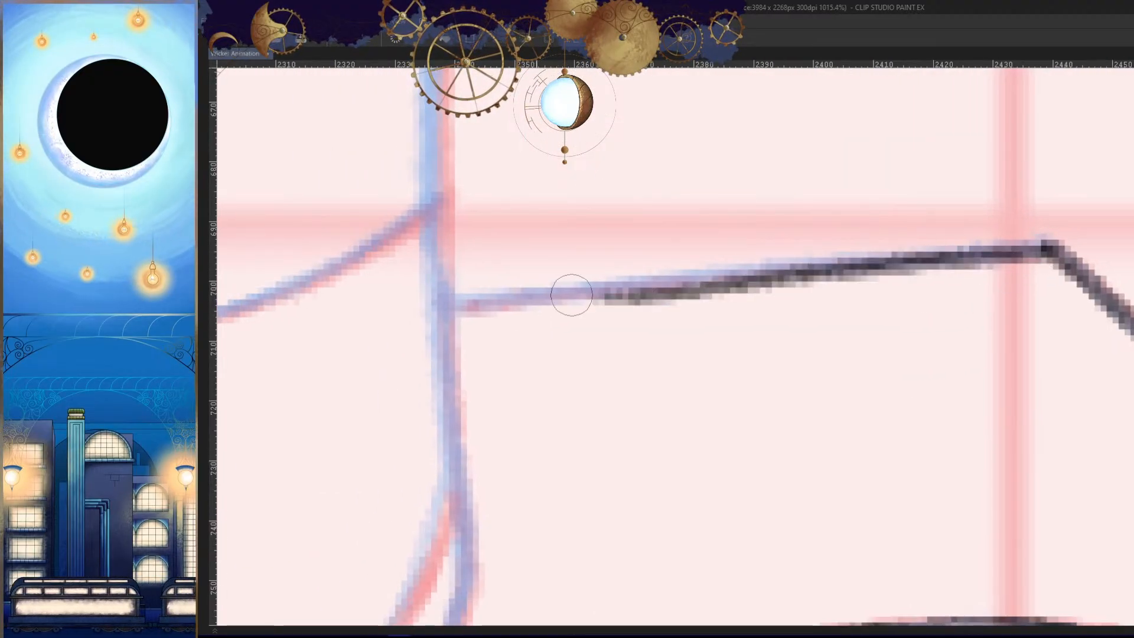
drag(930, 305, 1063, 296)
key(ctrl+z)
drag(1131, 241, 587, 293)
drag(587, 293, 800, 280)
drag(898, 314, 738, 325)
mouse_move(907, 478)
mouse_down()
mouse_move(815, 362)
mouse_move(745, 408)
mouse_move(658, 413)
mouse_up()
- Trace the hood's long side edge from the outer corner down to its lower corner
key(h)
drag(549, 283, 714, 319)
key(h)
drag(923, 341, 734, 170)
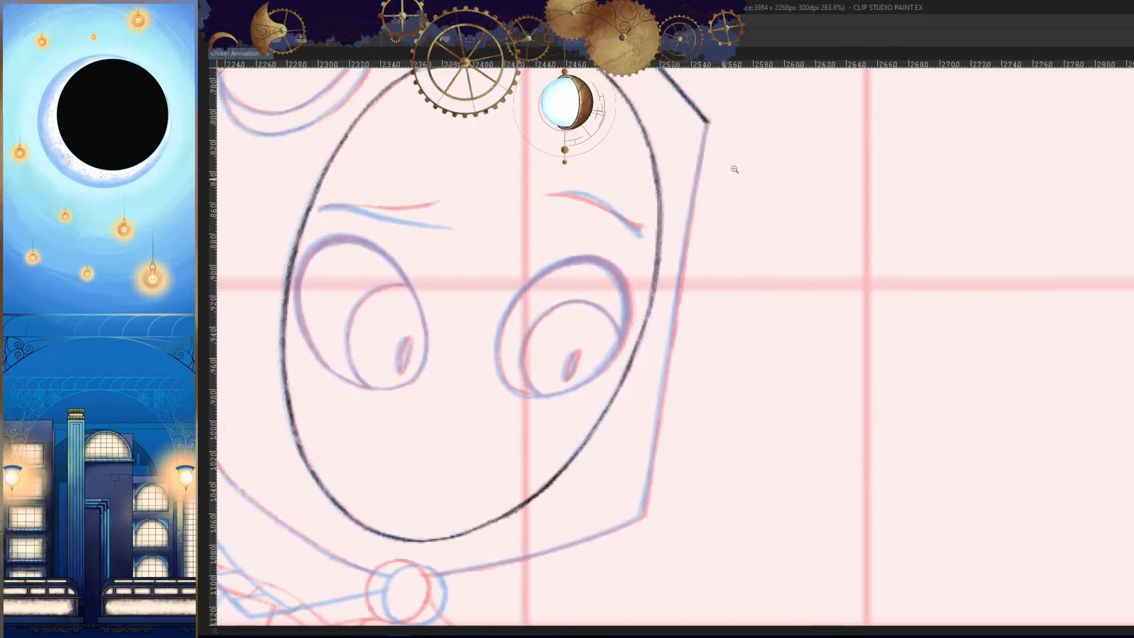
drag(708, 122, 666, 364)
key(ctrl+z)
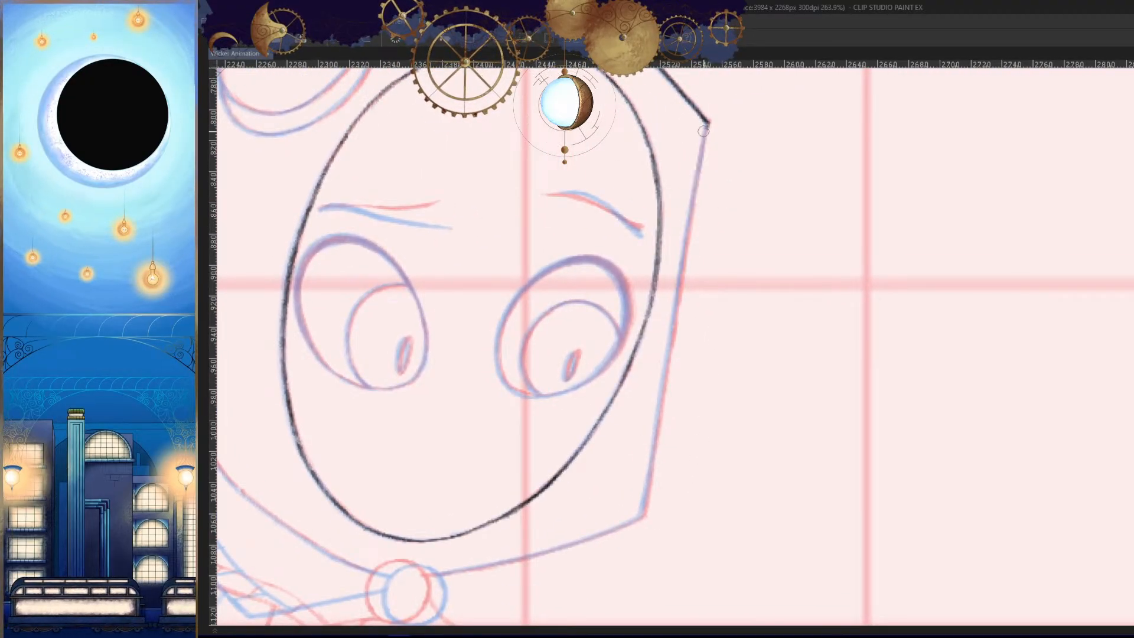
drag(708, 123, 663, 372)
key(ctrl+z)
drag(708, 122, 656, 413)
key(ctrl+z)
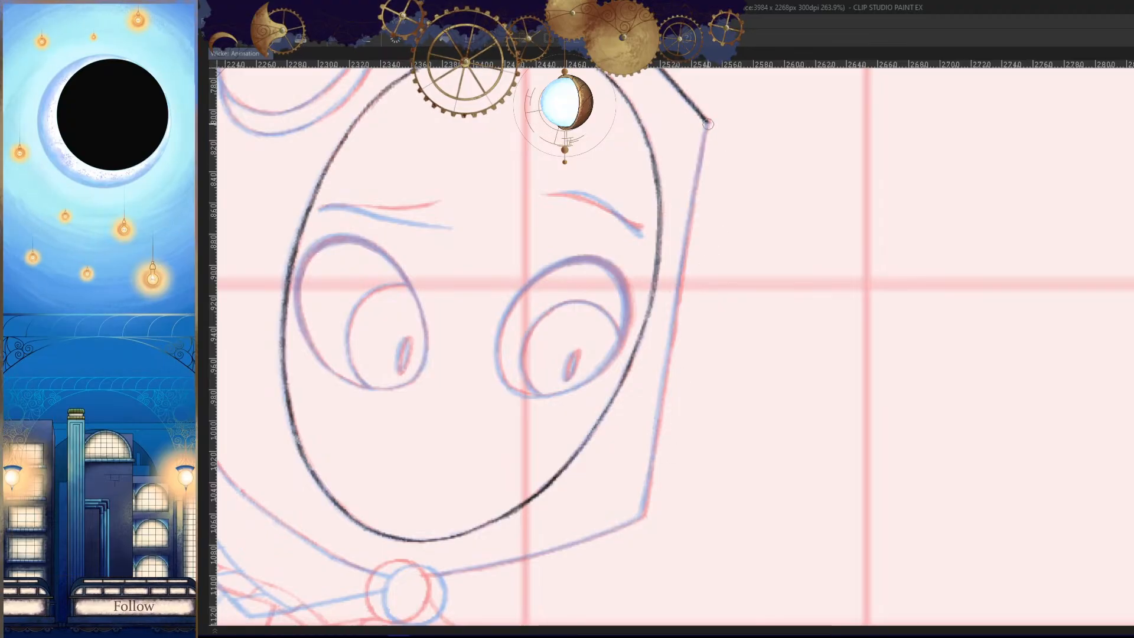
drag(708, 123, 652, 452)
scroll(636, 557, up, 5)
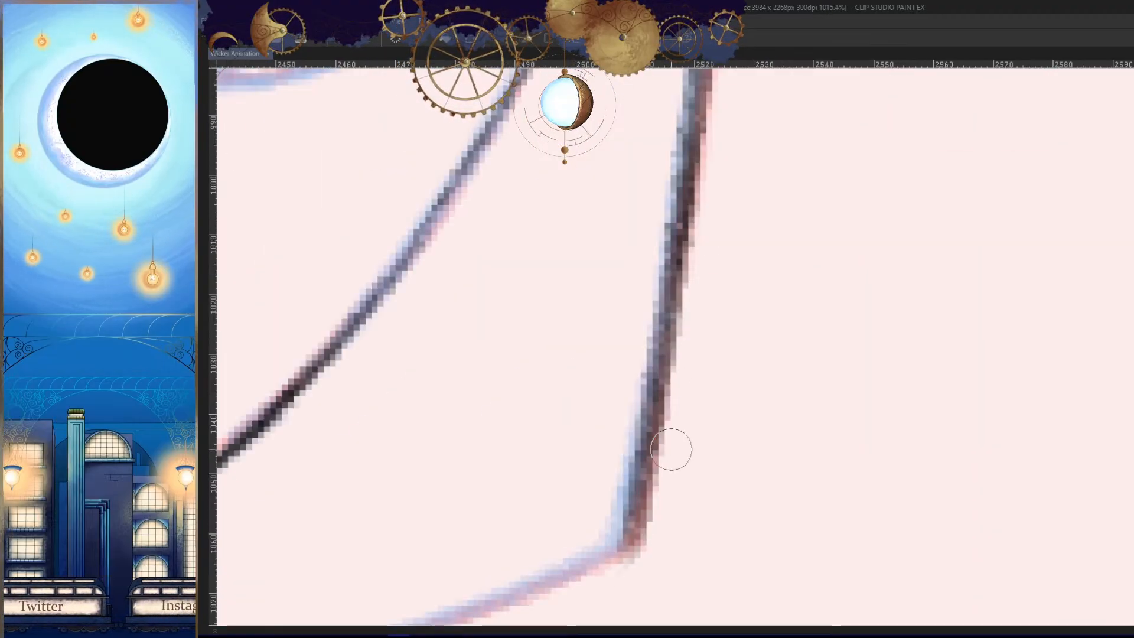
scroll(716, 428, down, 8)
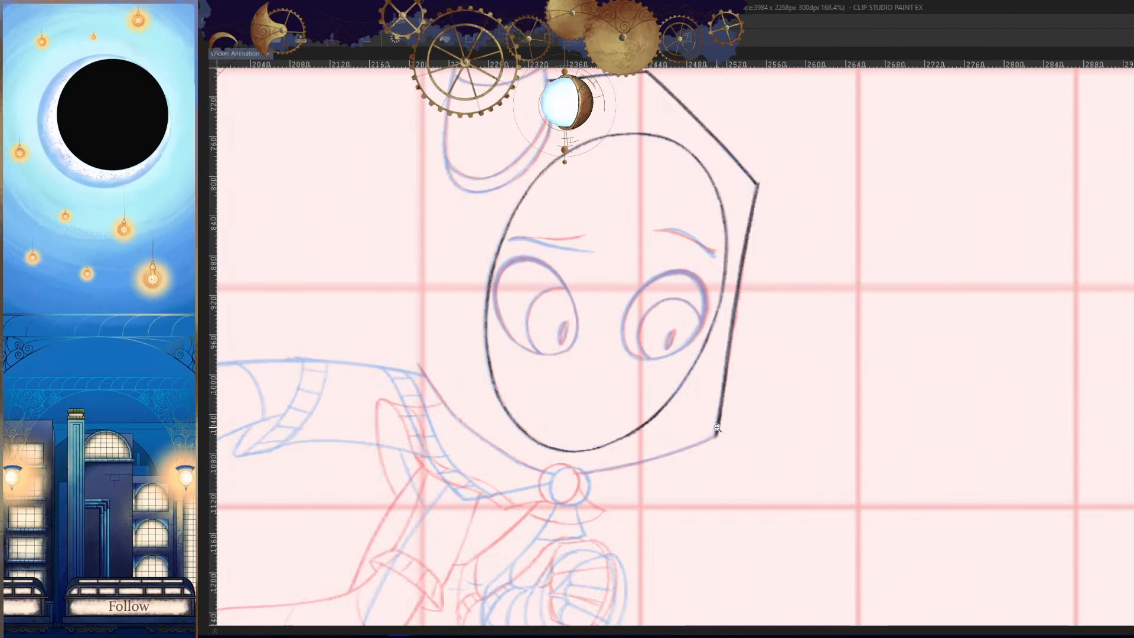
scroll(716, 428, up, 4)
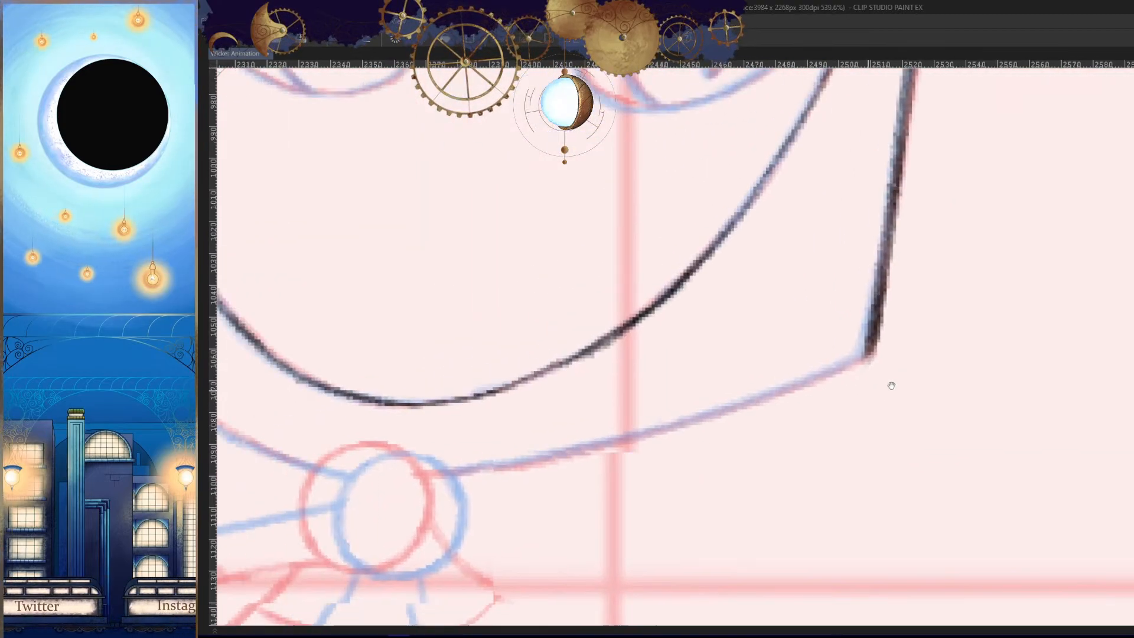
- Trace the hood's lower edge from its outer lower corner to the round clasp under the chin
scroll(906, 385, up, 1)
scroll(905, 385, up, 1)
drag(905, 385, 881, 392)
drag(963, 312, 709, 396)
mouse_move(763, 413)
mouse_down()
mouse_move(907, 377)
mouse_move(765, 385)
mouse_move(577, 437)
mouse_up()
key(ctrl+z)
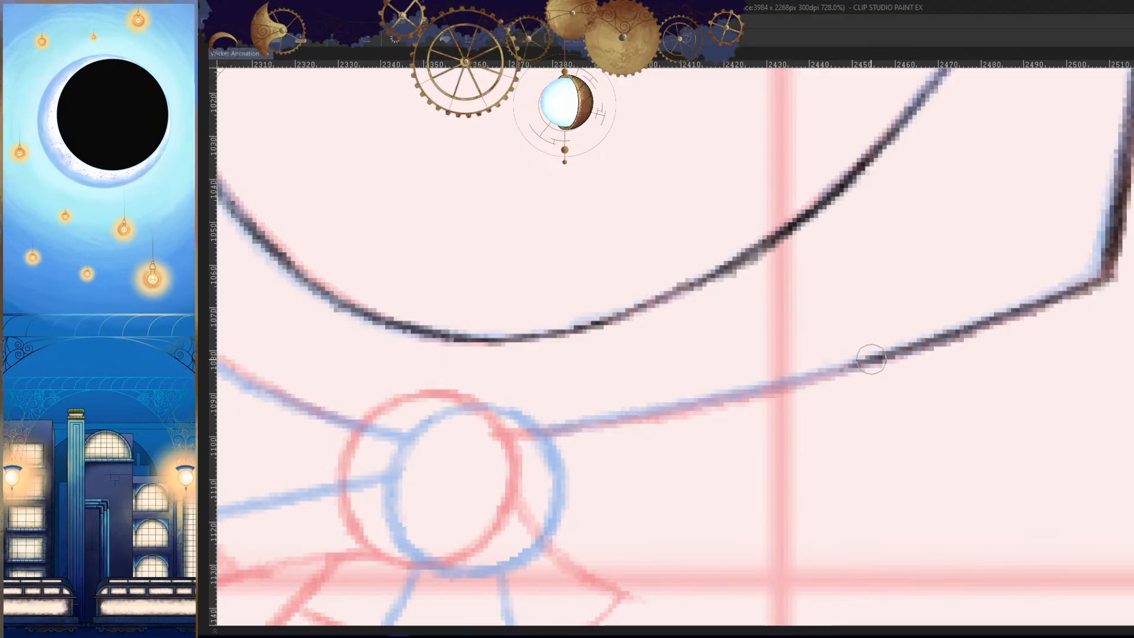
drag(872, 359, 568, 430)
mouse_move(645, 414)
mouse_down()
mouse_move(514, 439)
mouse_move(608, 422)
mouse_up()
key(ctrl+z)
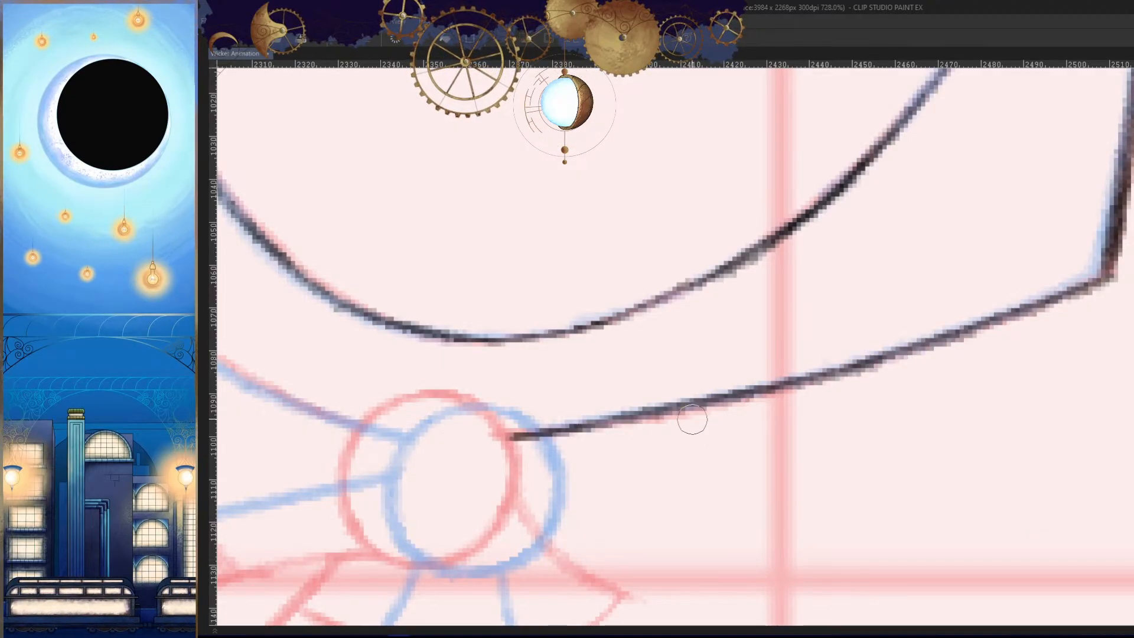
- Retrace the hood's lower edge between the clasp and the outer corner with a darker, cleaner line
key(ctrl+z)
mouse_move(512, 436)
mouse_down()
mouse_move(720, 400)
mouse_move(968, 335)
mouse_up()
key(ctrl+z)
drag(1084, 360, 899, 431)
drag(921, 347, 727, 418)
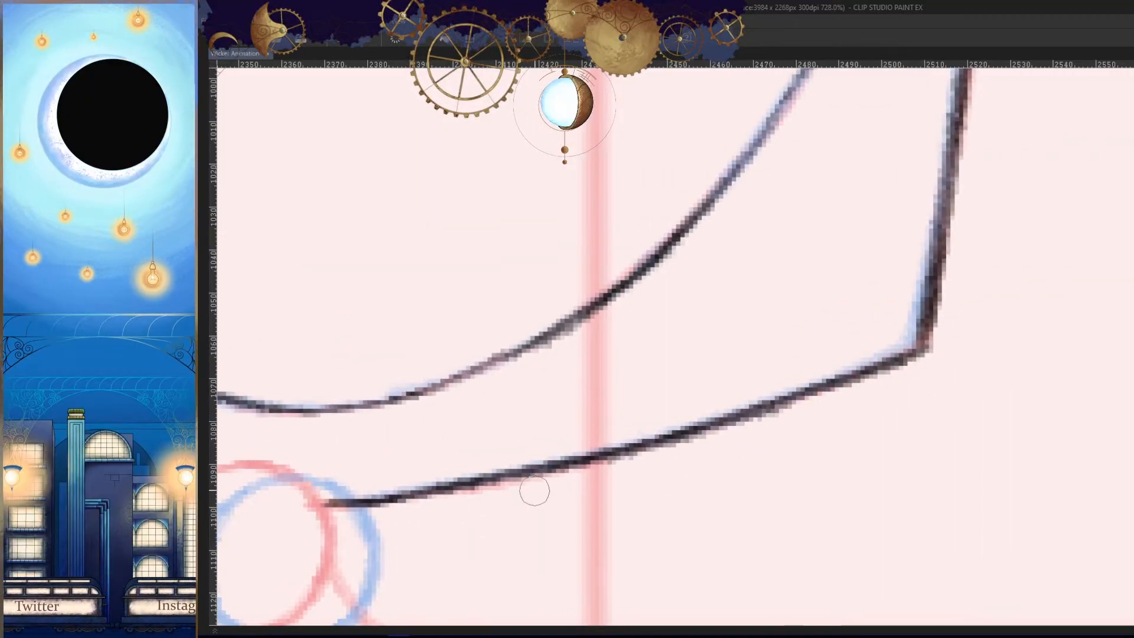
drag(953, 424, 911, 476)
drag(868, 384, 935, 415)
- Sketch the round clasp's outline midway between the red and blue guide circles
scroll(943, 447, down, 2)
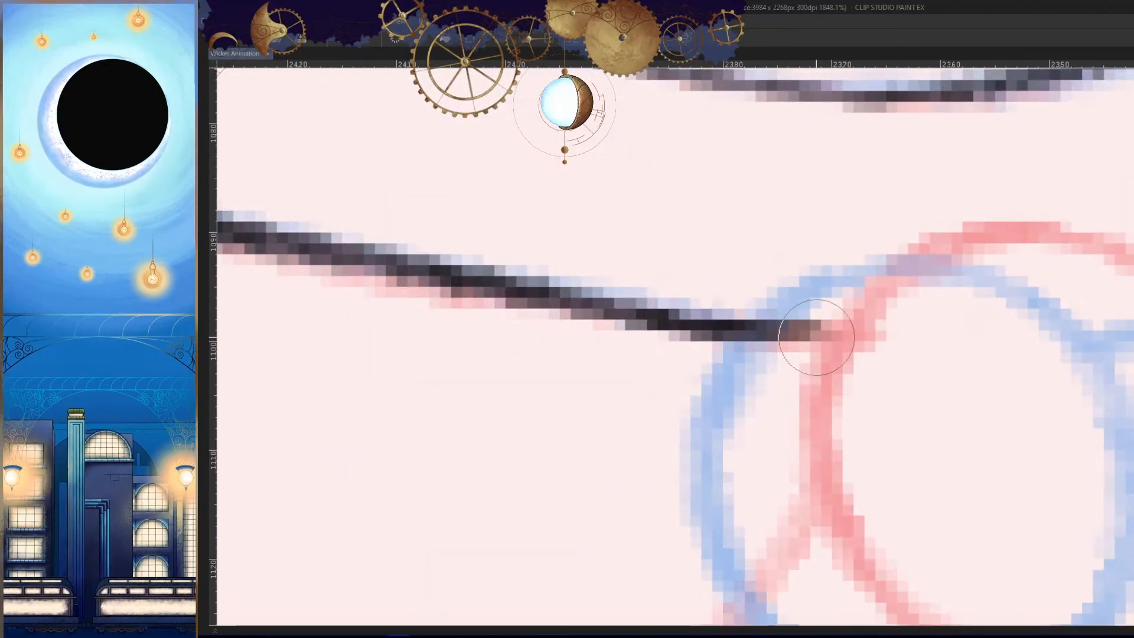
scroll(896, 458, down, 5)
scroll(874, 477, up, 5)
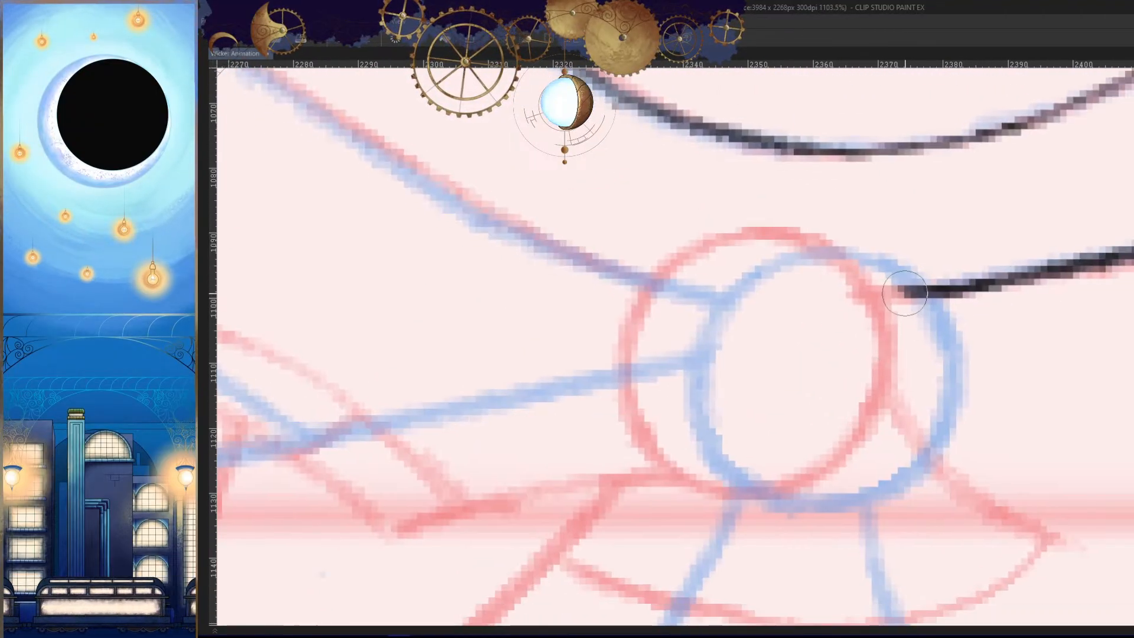
drag(905, 293, 679, 299)
scroll(875, 407, up, 2)
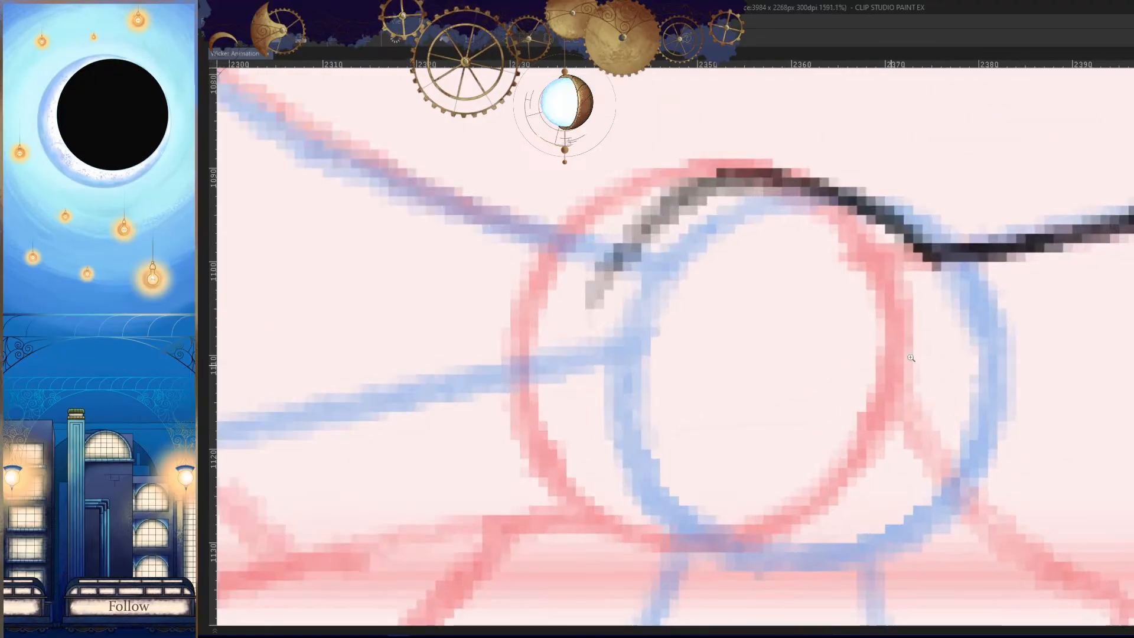
key(ctrl+z)
mouse_move(926, 258)
mouse_down()
mouse_move(716, 185)
mouse_move(667, 532)
mouse_move(848, 183)
mouse_move(717, 547)
mouse_move(857, 497)
mouse_move(947, 263)
mouse_up()
key(ctrl+z)
key(h)
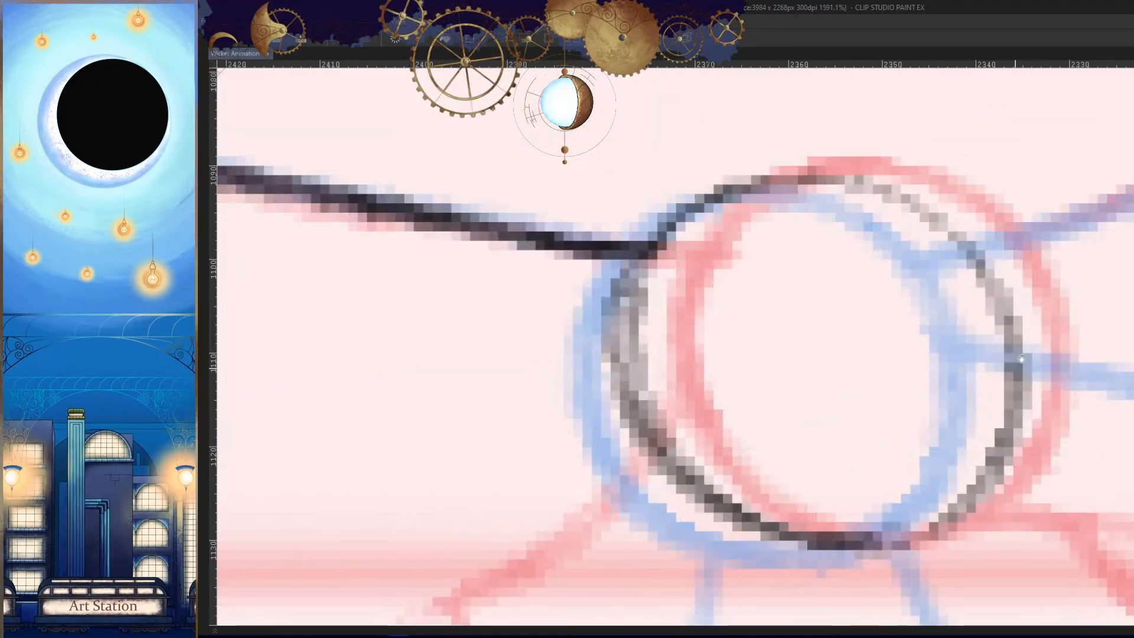
- Redraw the clasp's side curve from the hood's traced edge down to the clasp's underside
key(ctrl+z)
drag(643, 260, 691, 519)
drag(658, 470, 943, 534)
key(h)
drag(844, 574, 869, 471)
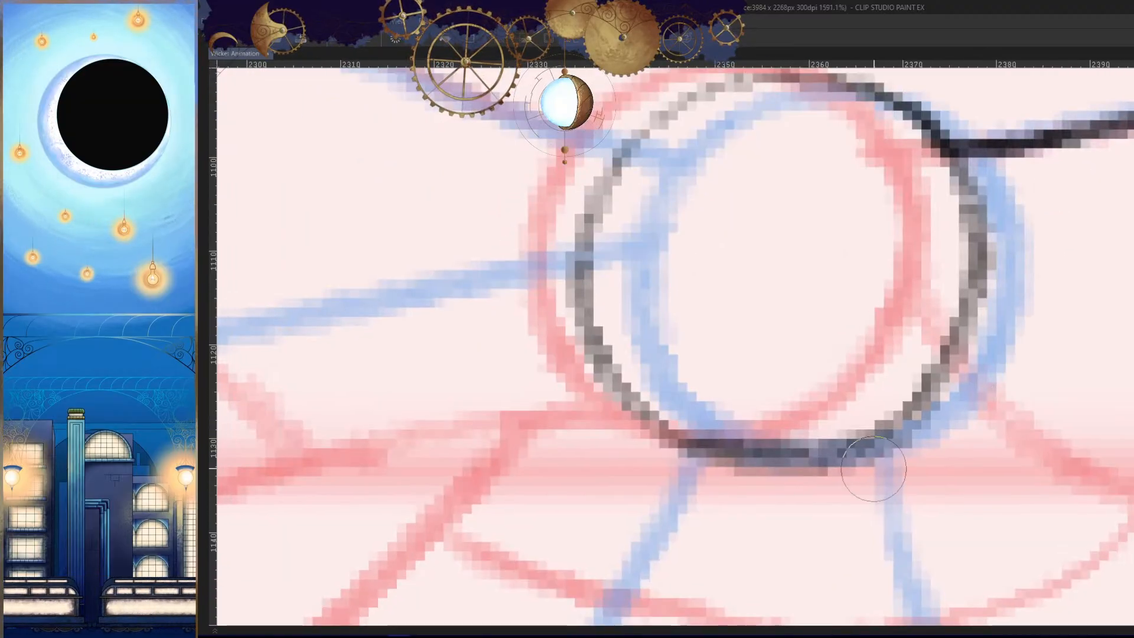
- Darken the bottom curve of the clasp with a smooth stroke
key(ctrl+z)
mouse_move(665, 425)
mouse_down()
mouse_move(737, 447)
mouse_move(943, 406)
mouse_up()
key(ctrl+z)
drag(697, 437, 917, 346)
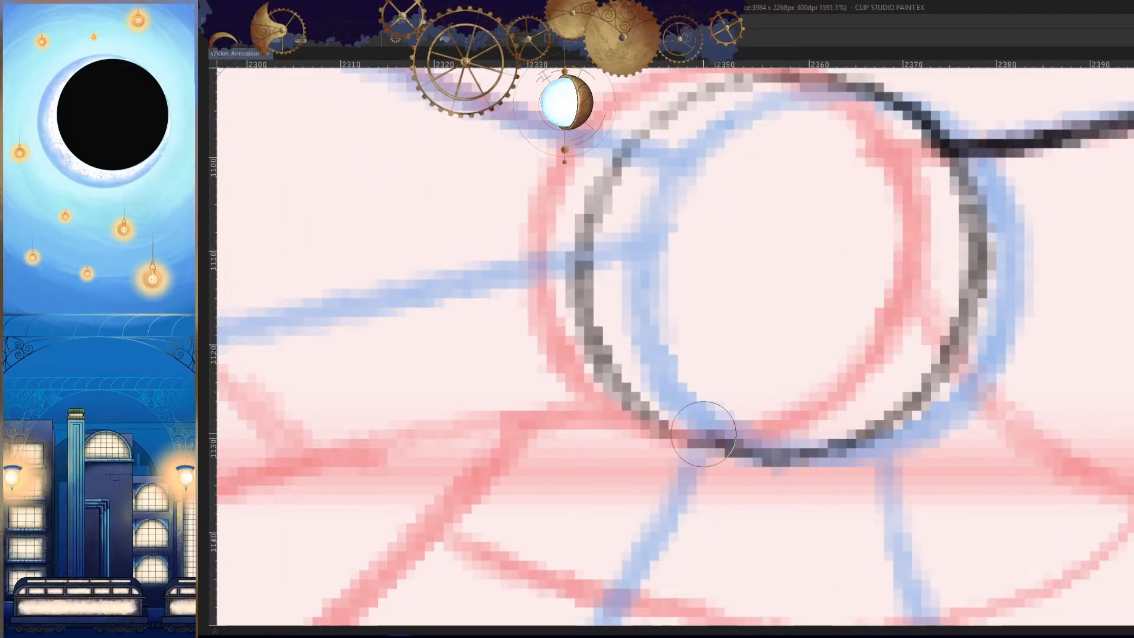
drag(703, 434, 910, 402)
key(ctrl+z)
mouse_move(677, 429)
mouse_down()
mouse_move(885, 430)
mouse_move(916, 388)
mouse_up()
key(h)
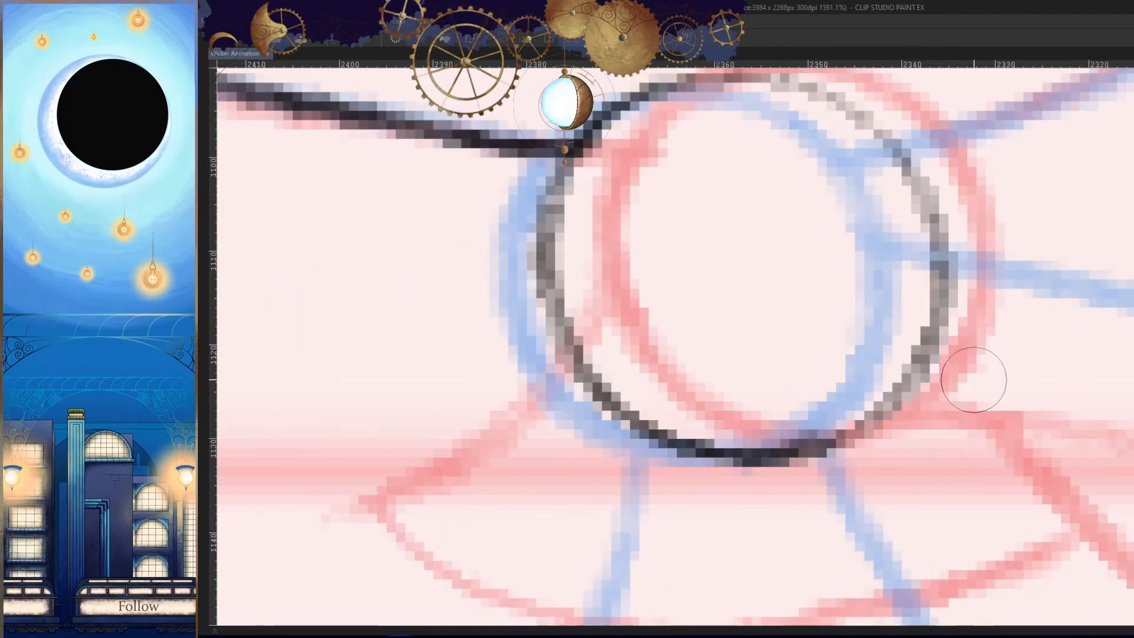
- Strengthen the clasp's outline on the side where it meets the hood's traced edge
scroll(974, 380, down, 4)
scroll(764, 301, up, 3)
drag(761, 298, 737, 430)
mouse_move(806, 232)
mouse_down()
mouse_move(769, 269)
mouse_move(787, 450)
mouse_move(810, 482)
mouse_up()
key(h)
scroll(960, 391, down, 4)
scroll(894, 372, up, 3)
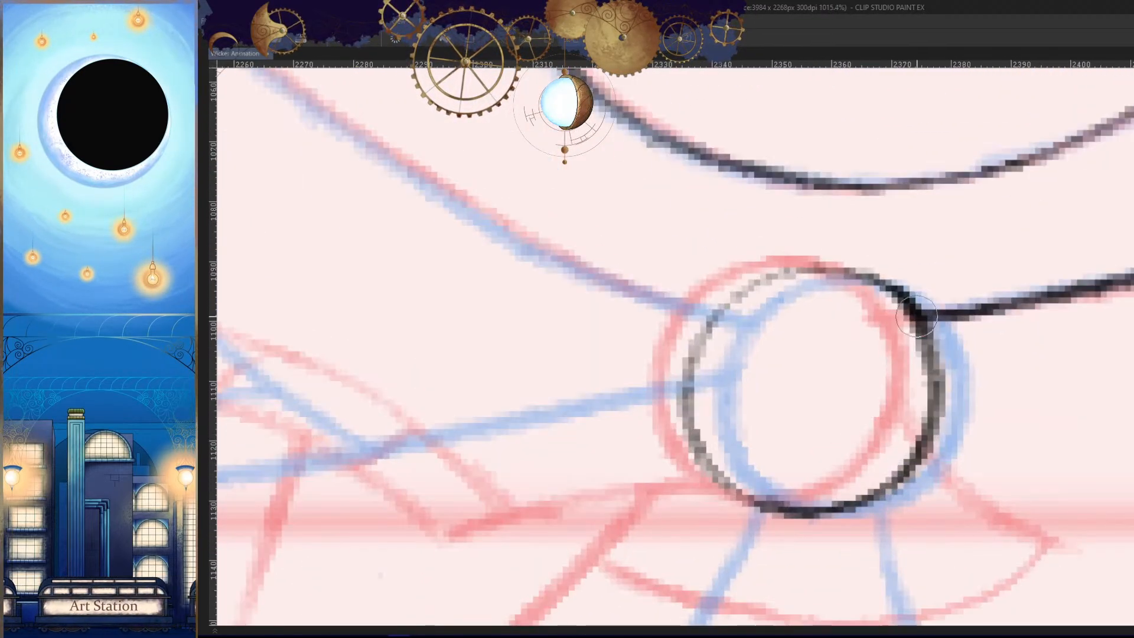
- Refine the clasp's top curve and its far side to even out the circle's outline
drag(850, 274, 734, 301)
drag(810, 273, 674, 387)
key(ctrl+z)
scroll(837, 301, up, 3)
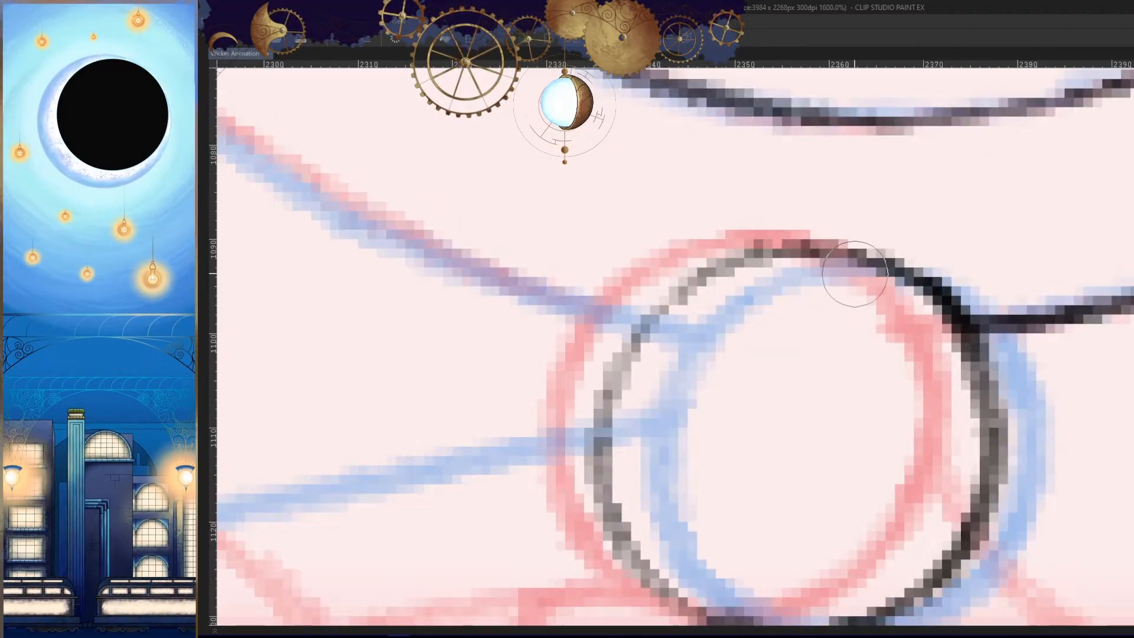
drag(795, 248, 602, 435)
key(ctrl+z)
drag(809, 247, 595, 437)
drag(770, 413, 838, 408)
drag(694, 275, 639, 492)
drag(614, 365, 645, 488)
drag(650, 322, 632, 365)
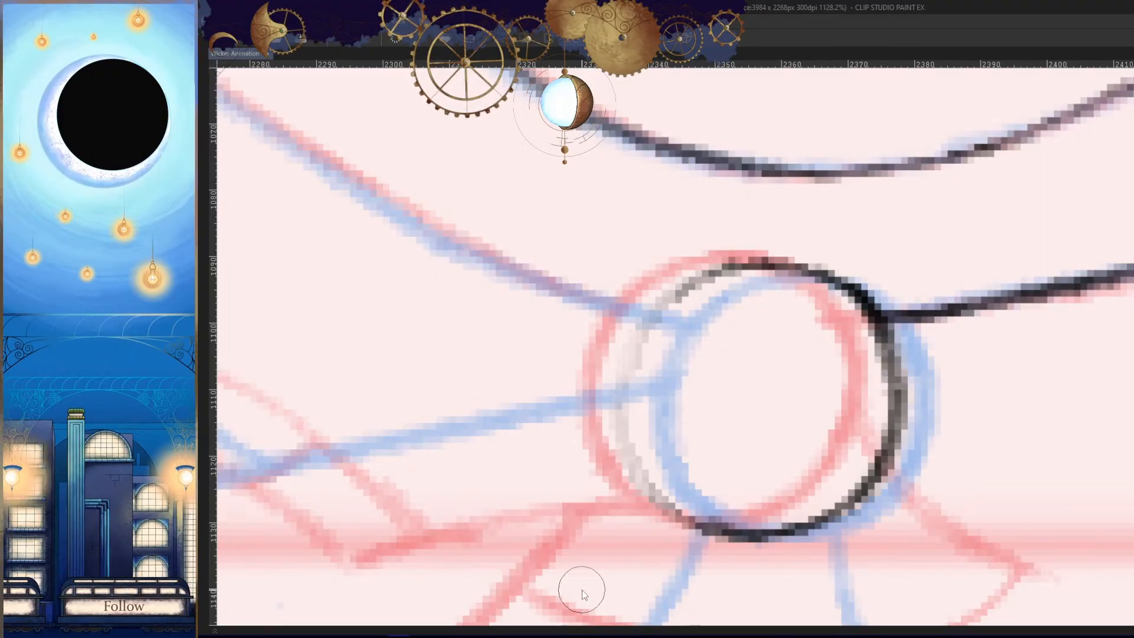
key(ctrl+z)
scroll(913, 479, down, 8)
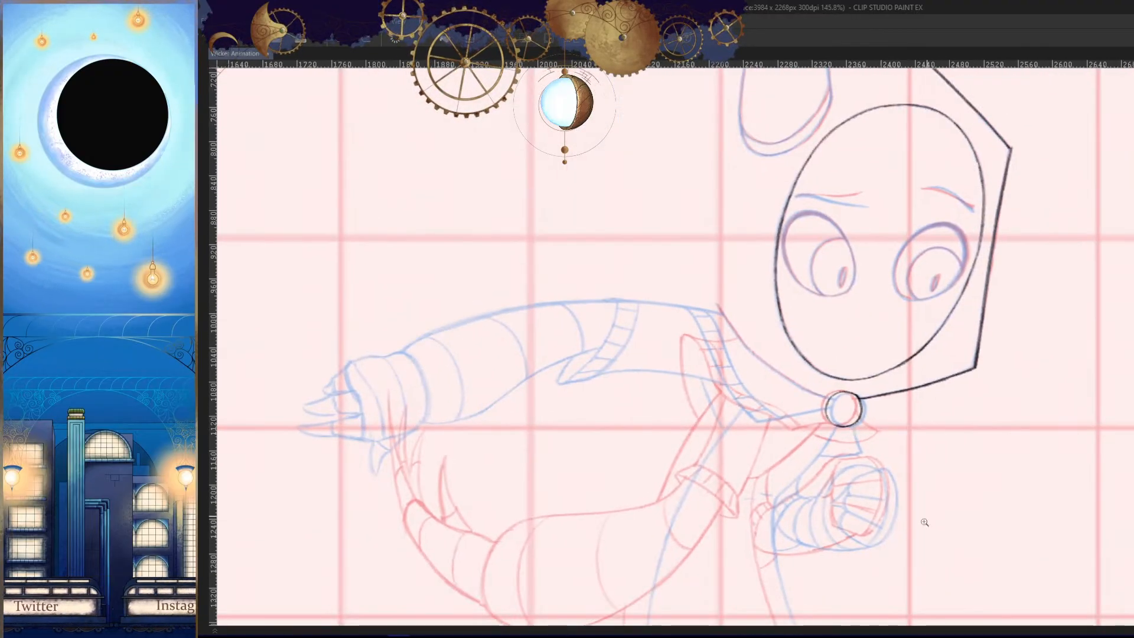
- Flip back and forth between the new inbetween and its neighbouring drawings to examine the head's movement
scroll(983, 484, down, 2)
mouse_move(955, 499)
mouse_down()
mouse_move(894, 461)
mouse_move(927, 504)
mouse_up()
key(Left)
key(Left)
key(Right)
key(Left)
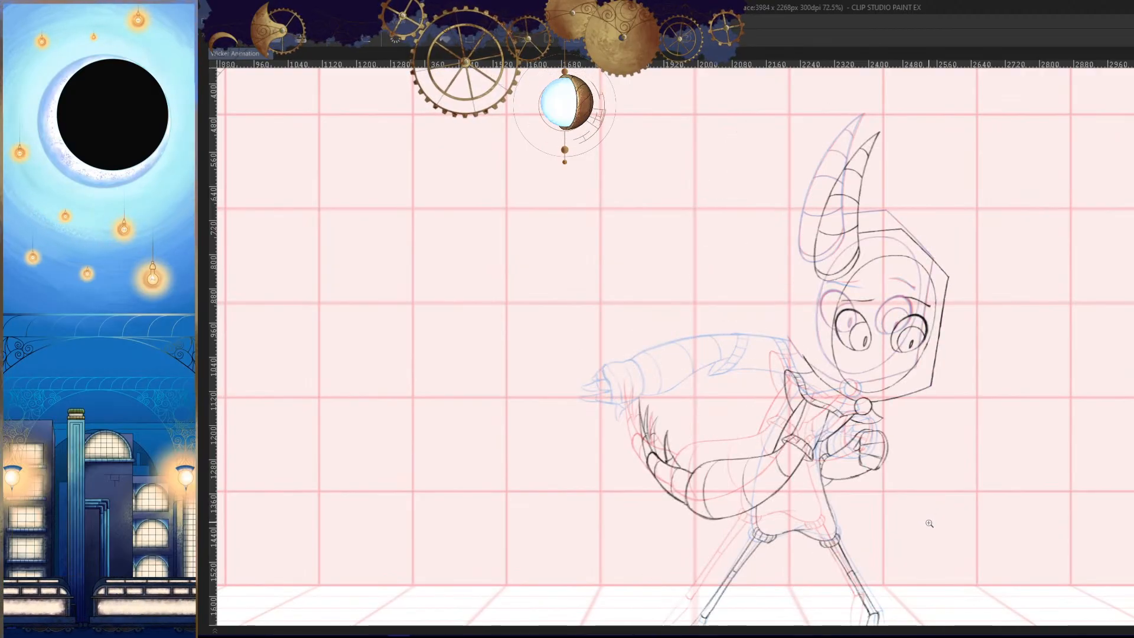
key(Right)
key(Right)
key(Left)
key(Left)
key(Left)
key(Right)
key(Right)
key(Right)
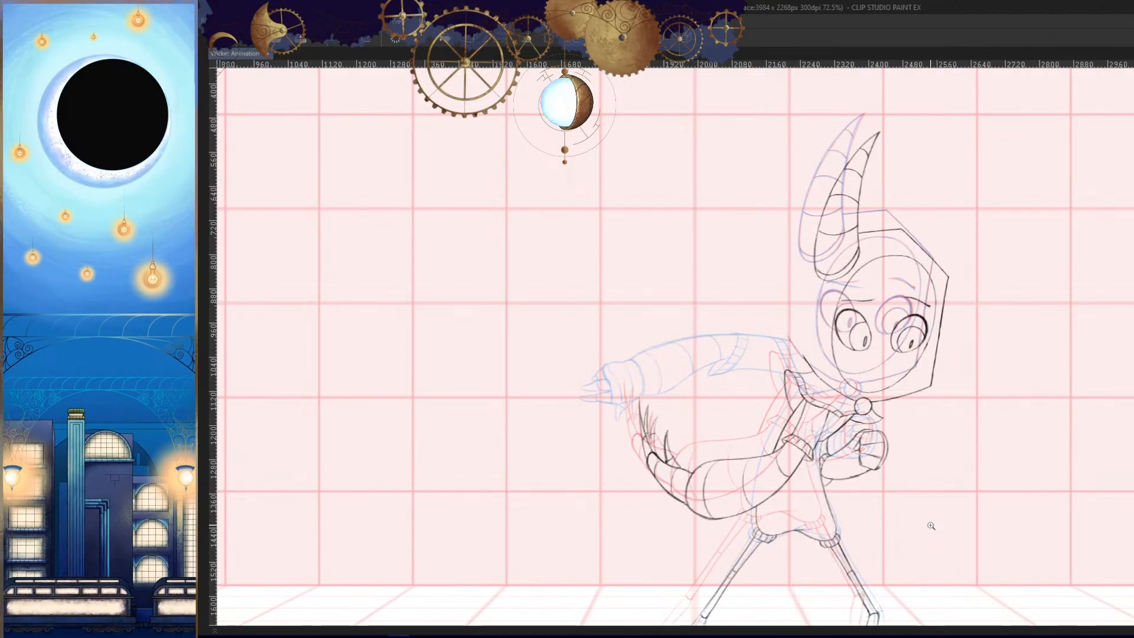
key(Left)
key(Left)
key(Left)
key(Left)
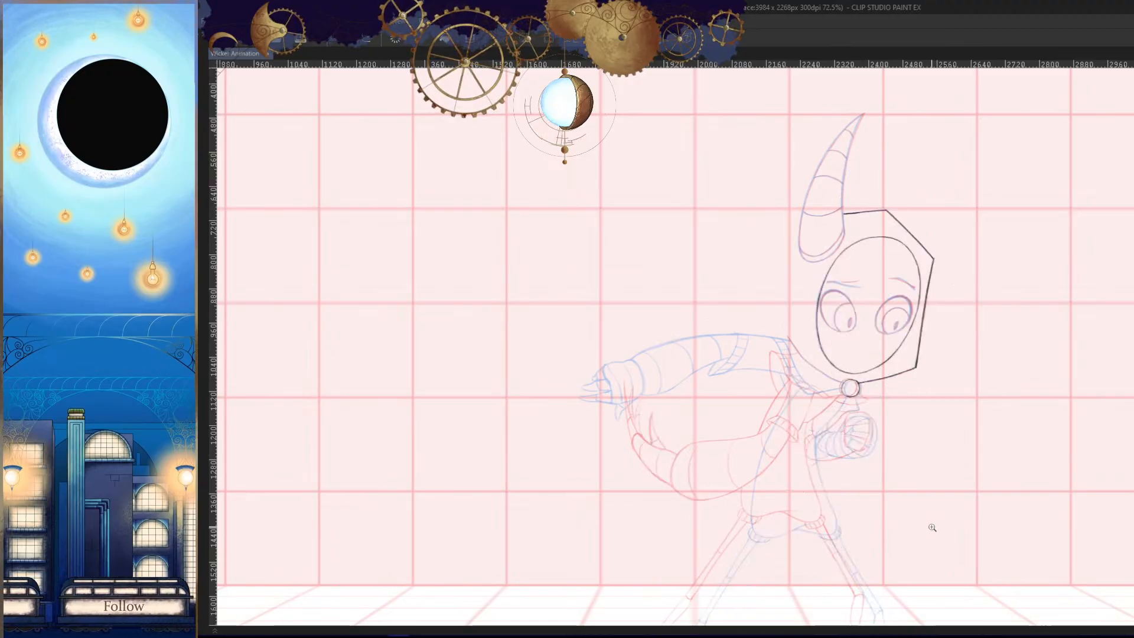
key(Right)
key(Left)
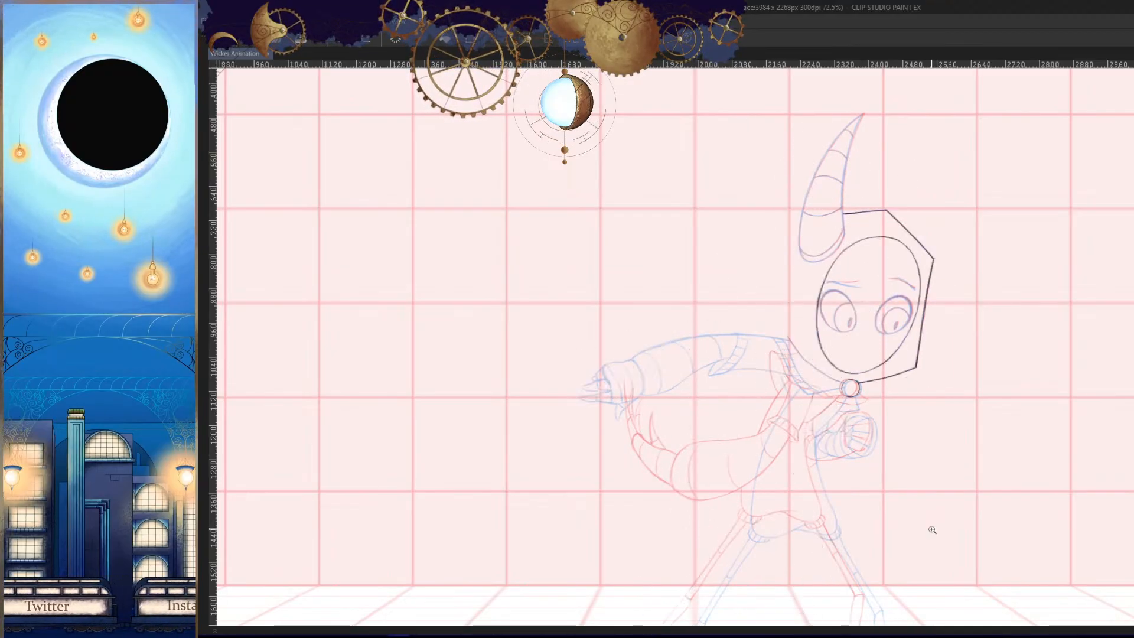
key(Left)
key(Left)
key(Left)
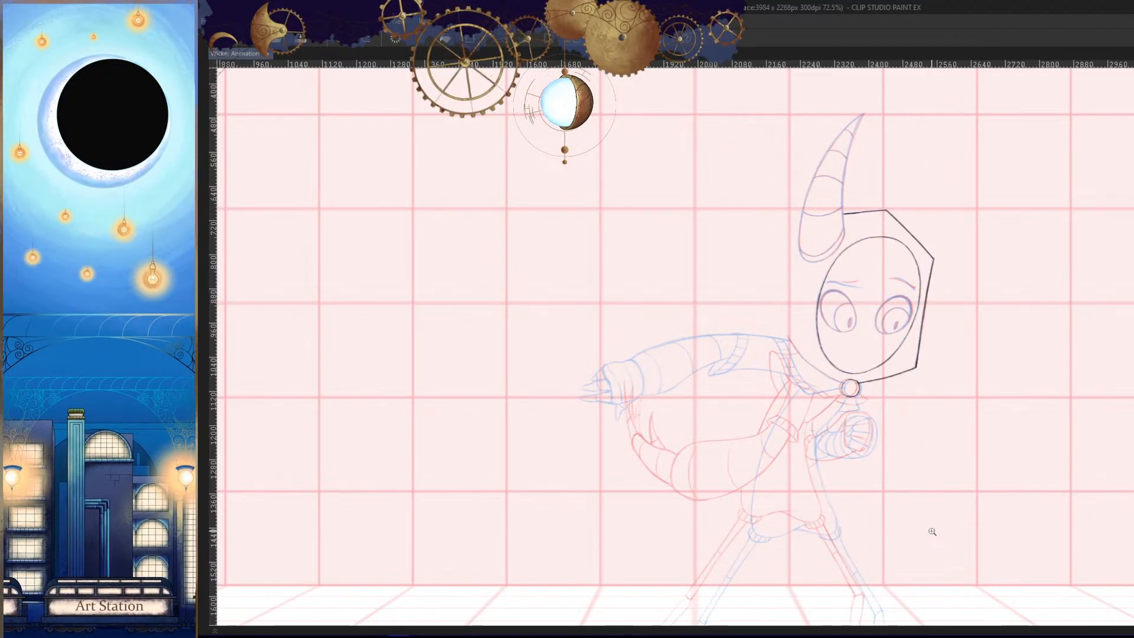
key(Right)
key(Left)
key(Left)
key(Right)
key(Right)
key(Left)
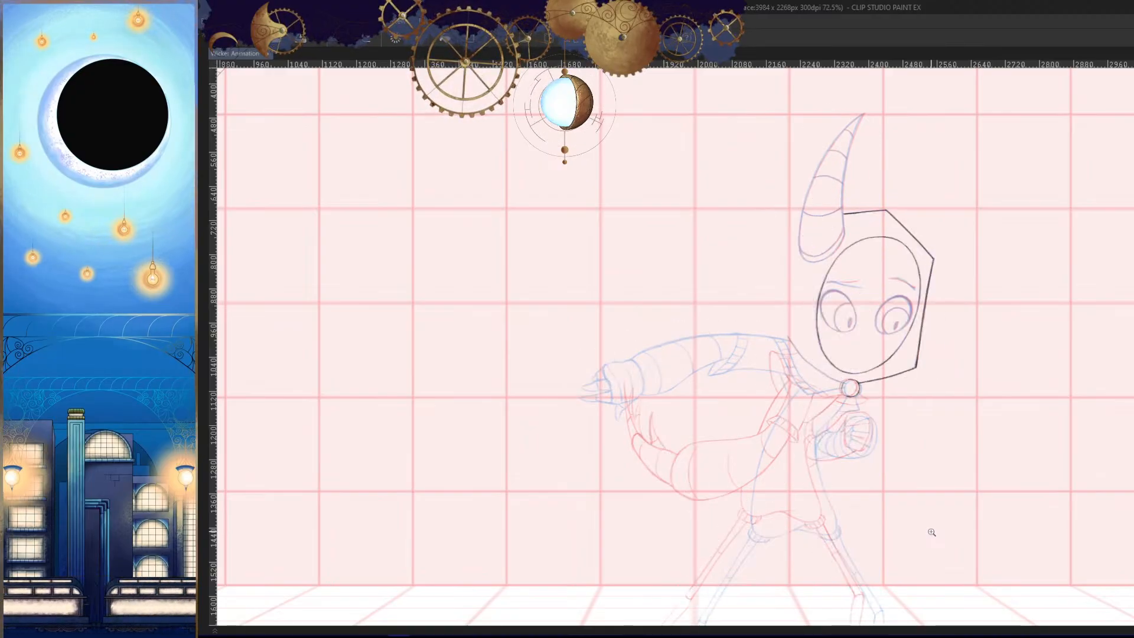
key(Left)
key(Right)
key(Right)
key(Left)
key(Left)
key(Left)
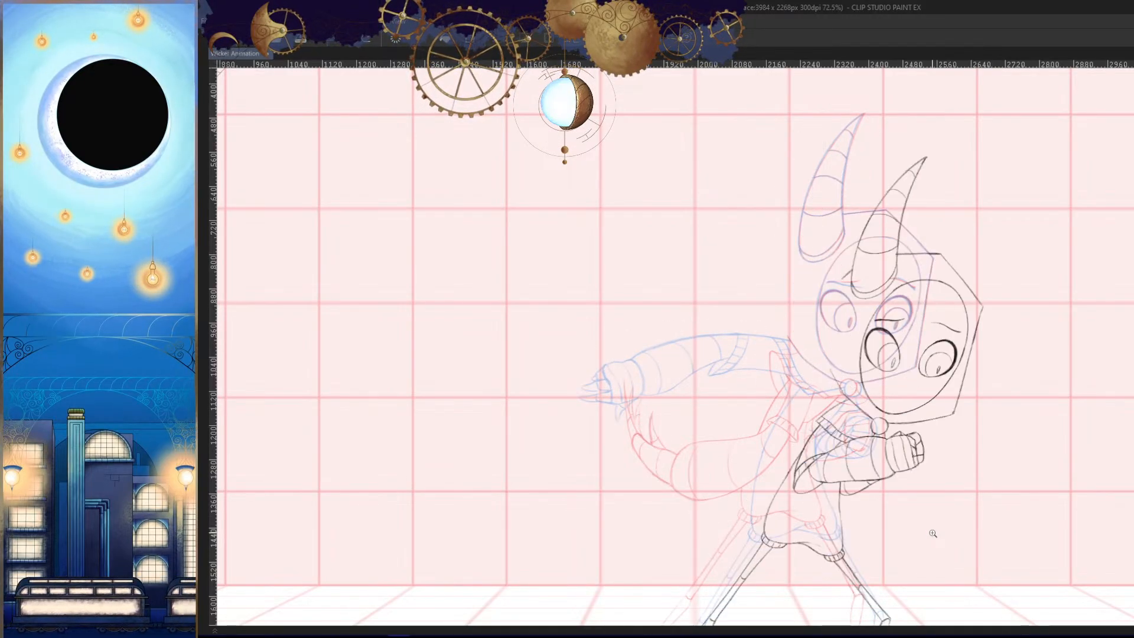
key(Right)
key(Right)
key(Right)
key(Left)
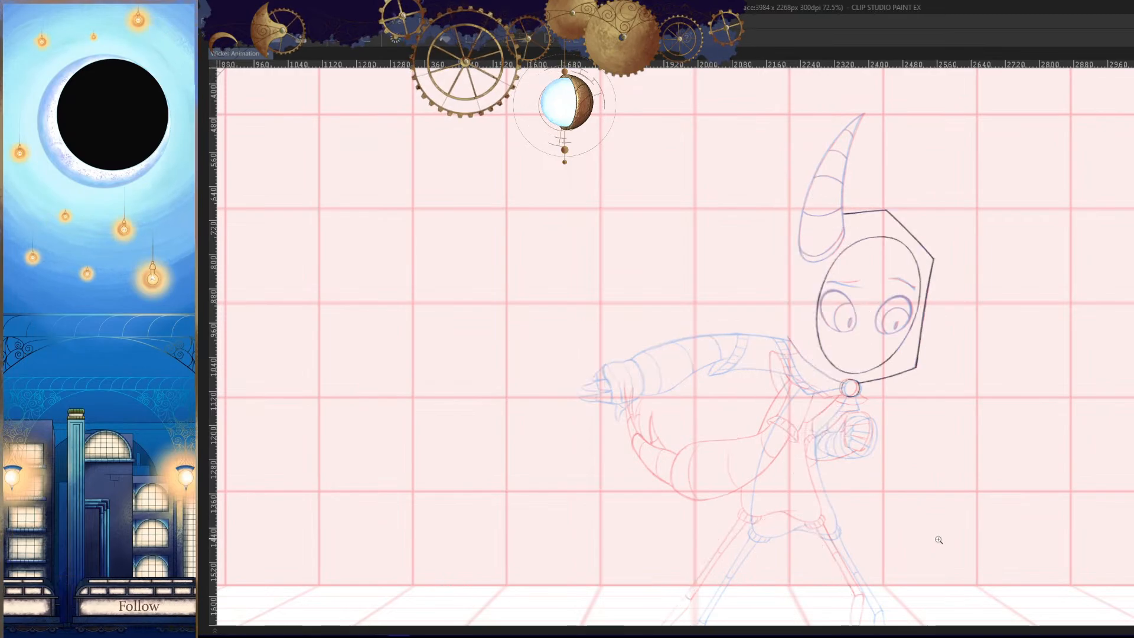
key(Left)
key(Left)
key(Right)
drag(934, 464, 938, 496)
drag(879, 391, 903, 400)
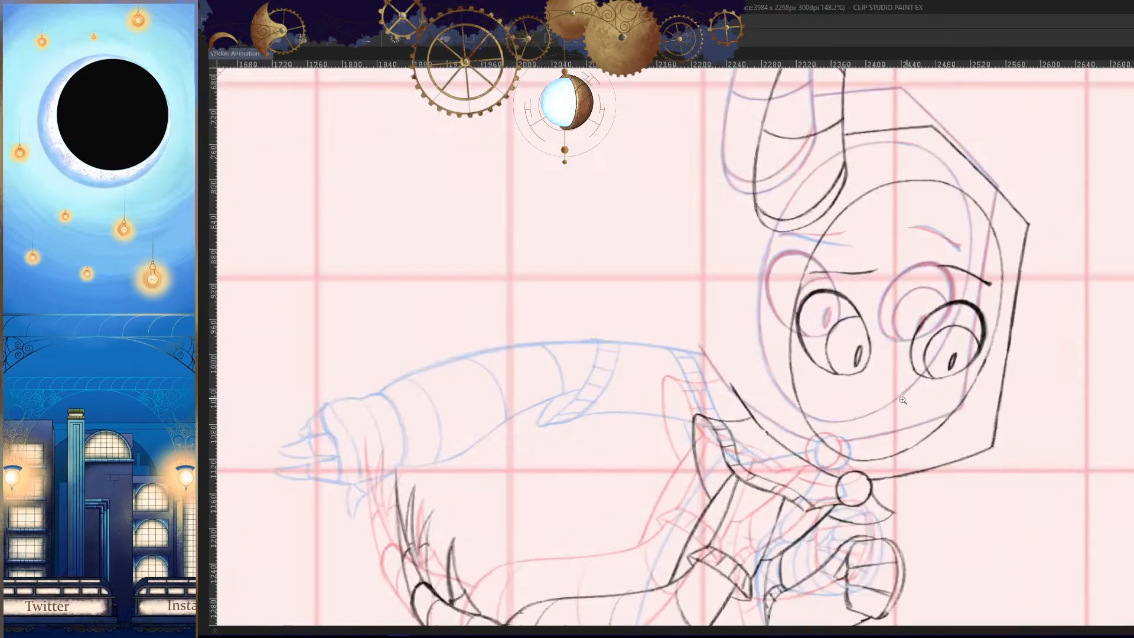
key(Right)
- Trace the upper part of the hood's shoulder-side edge from its tip at the shoulder down to the bend
drag(902, 476, 927, 443)
key(h)
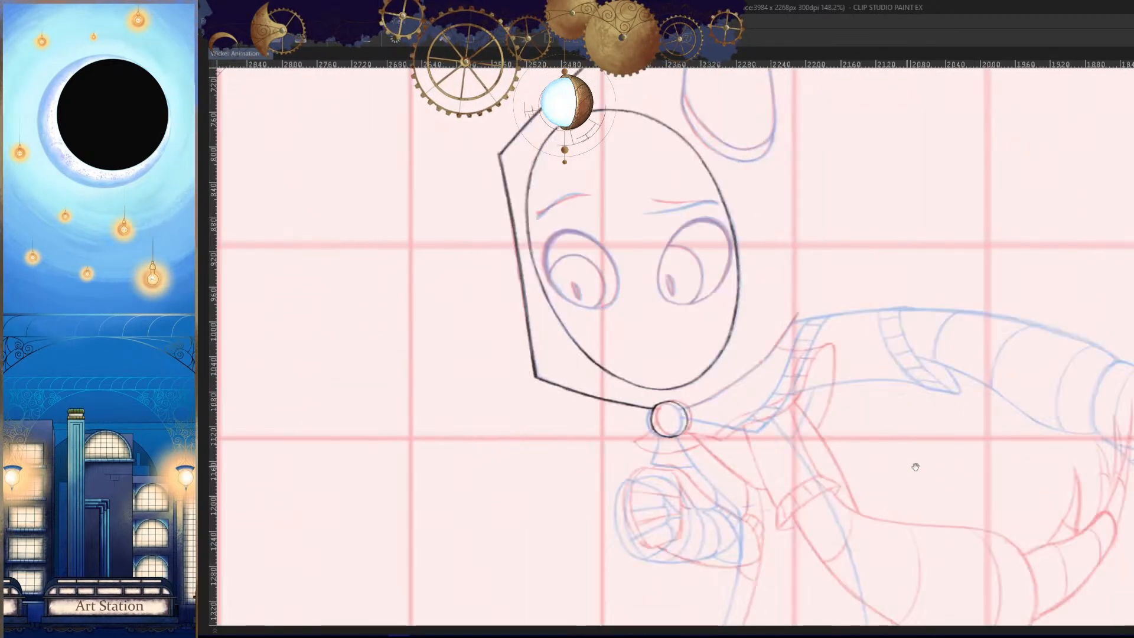
drag(775, 384, 849, 437)
drag(850, 440, 867, 449)
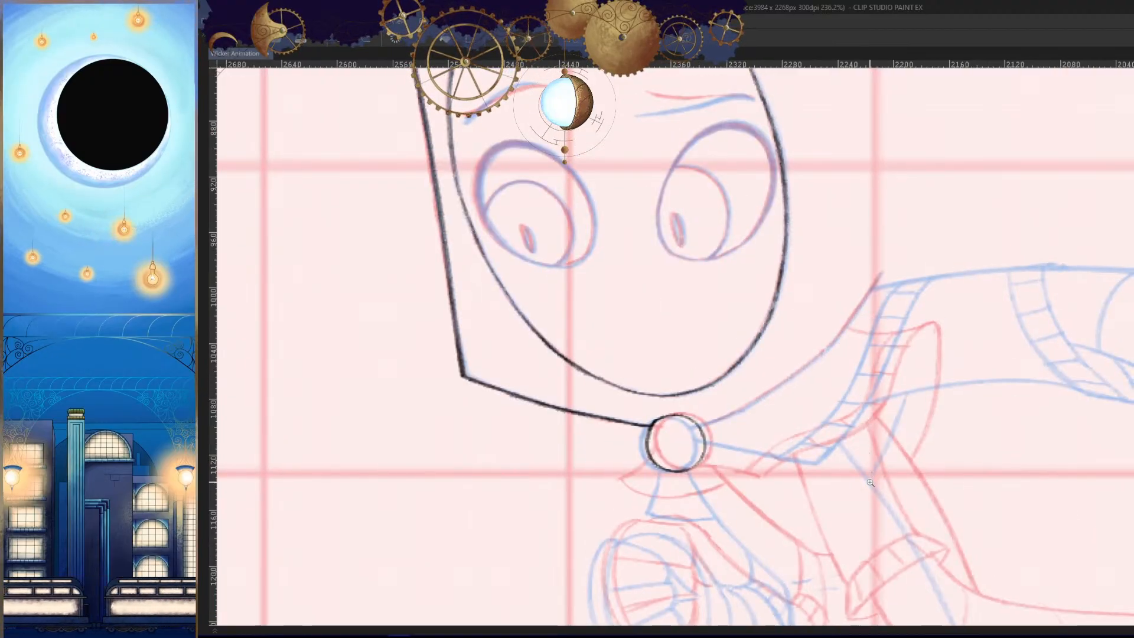
mouse_move(833, 414)
mouse_down()
mouse_move(851, 401)
mouse_move(851, 414)
mouse_up()
drag(851, 414, 867, 423)
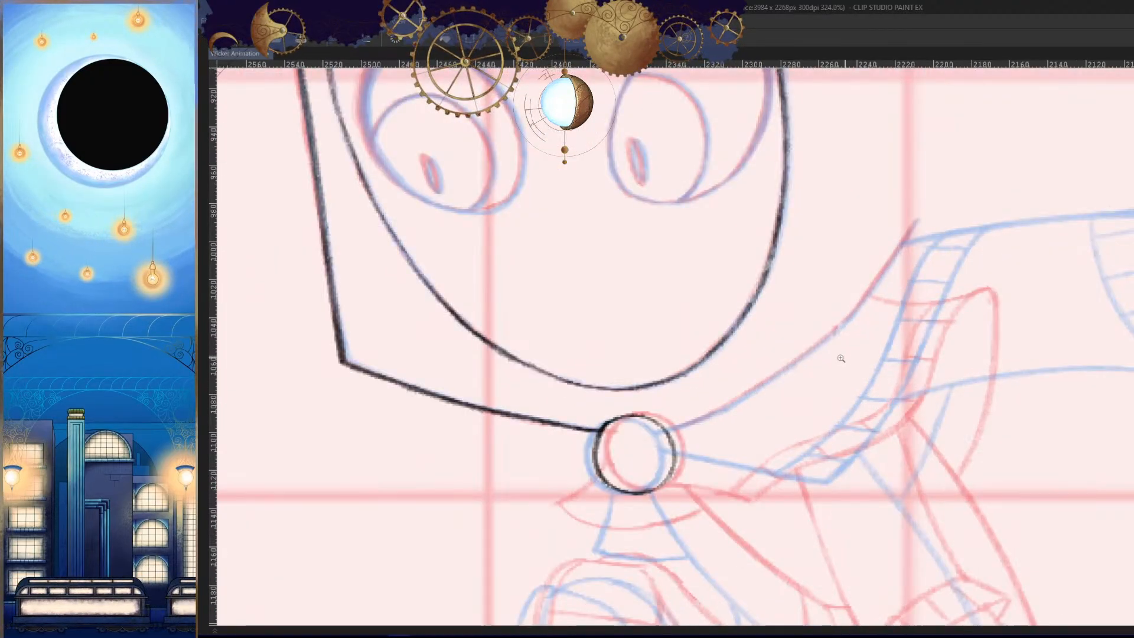
drag(841, 359, 854, 353)
drag(854, 354, 866, 366)
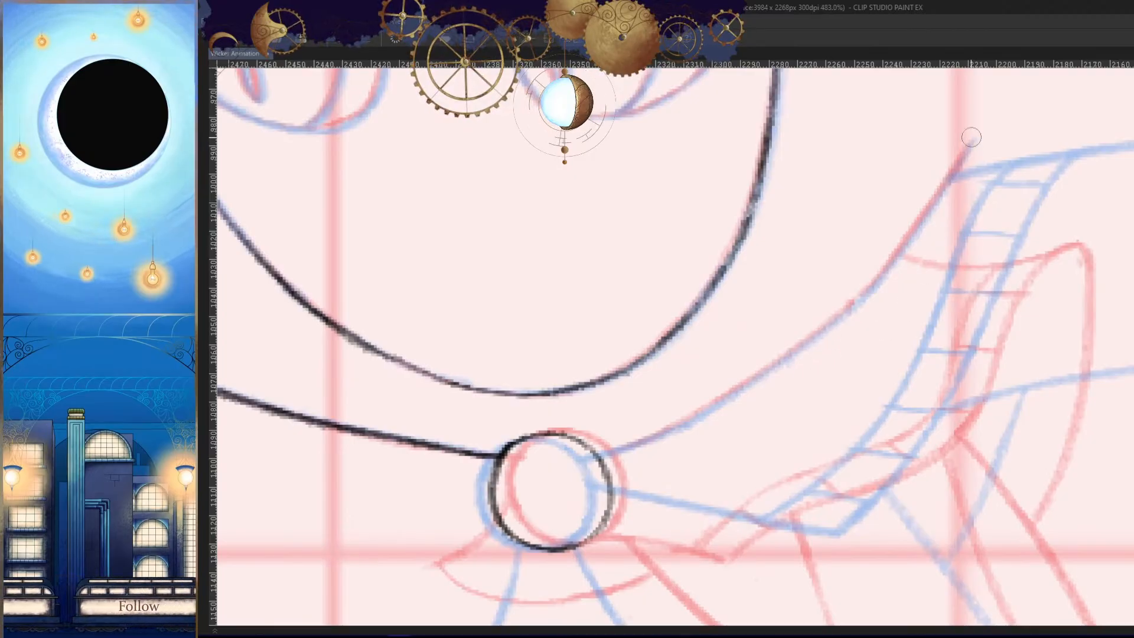
drag(971, 138, 873, 285)
drag(911, 238, 851, 309)
drag(884, 376, 858, 431)
key(h)
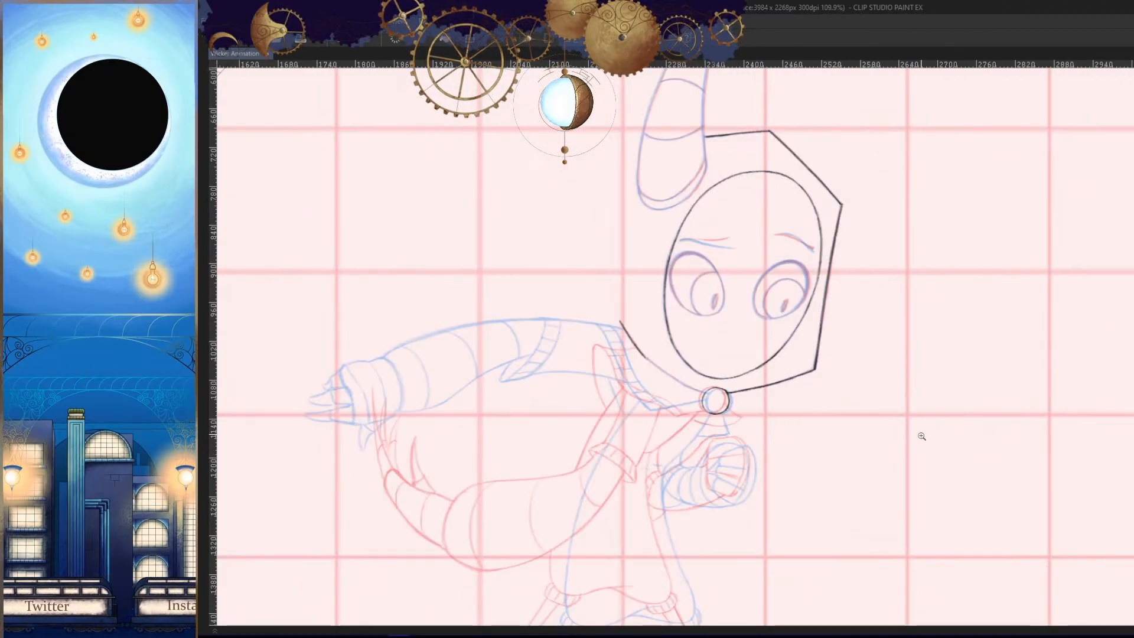
- Show the rough sketch track to compare it with the traced lines, and hide it again
key(Tab)
click(351, 597)
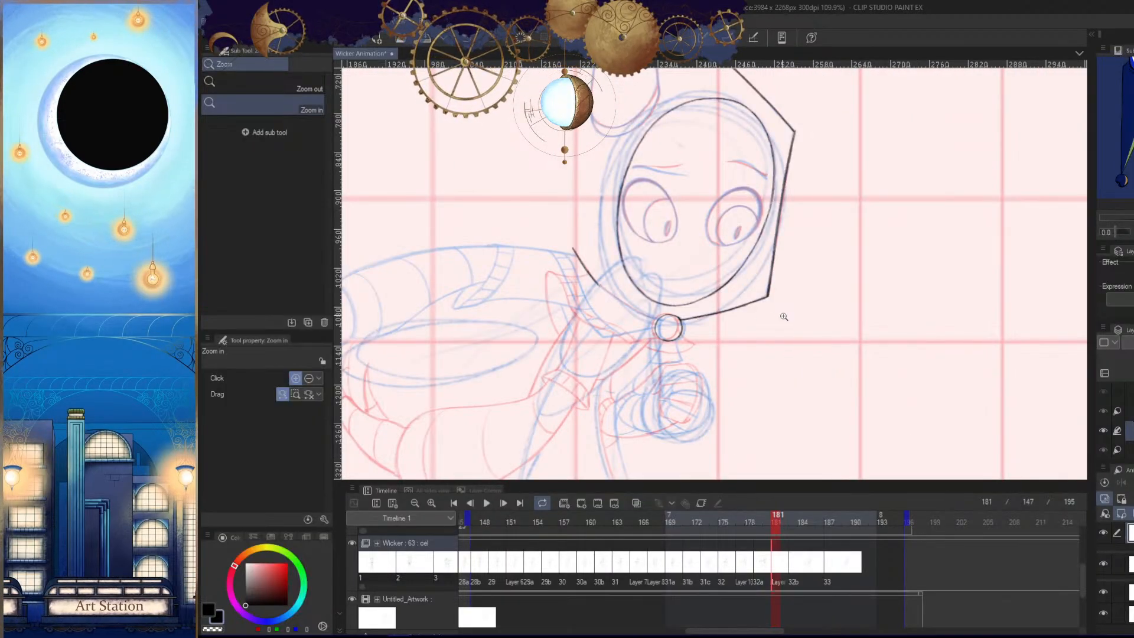
click(354, 597)
key(Tab)
- Continue tracing the hood's shoulder-side edge from the bend down toward the clasp, redoing uneven strokes
mouse_move(852, 398)
mouse_down()
mouse_move(836, 348)
mouse_move(923, 264)
mouse_up()
key(h)
drag(920, 173, 761, 301)
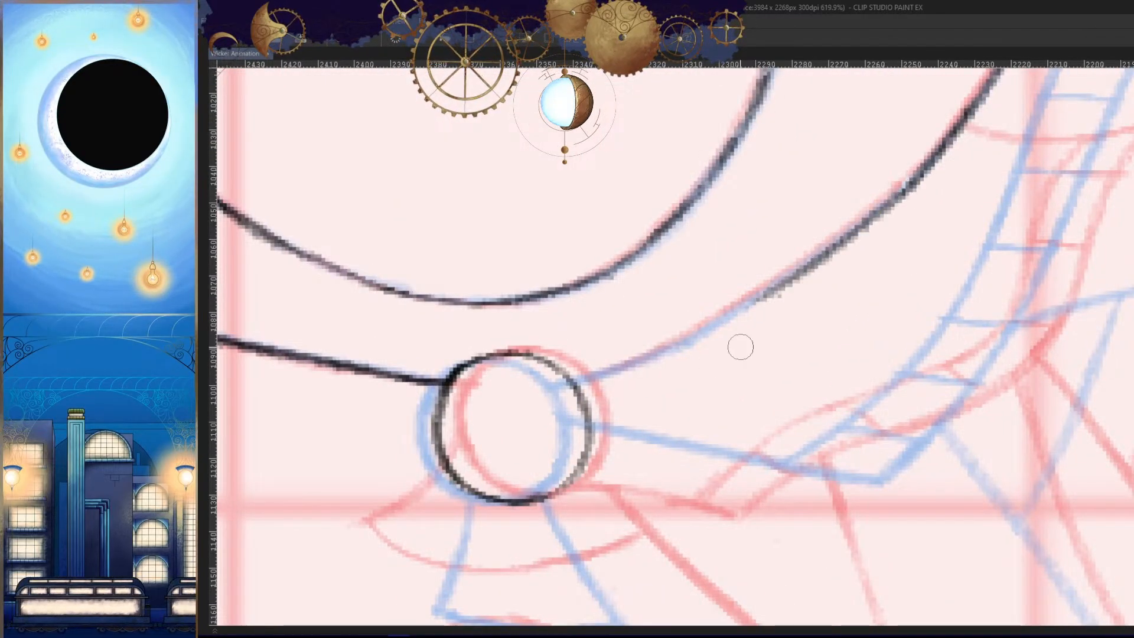
key(ctrl+z)
mouse_move(913, 177)
mouse_down()
mouse_move(772, 304)
mouse_move(581, 392)
mouse_up()
key(ctrl+z)
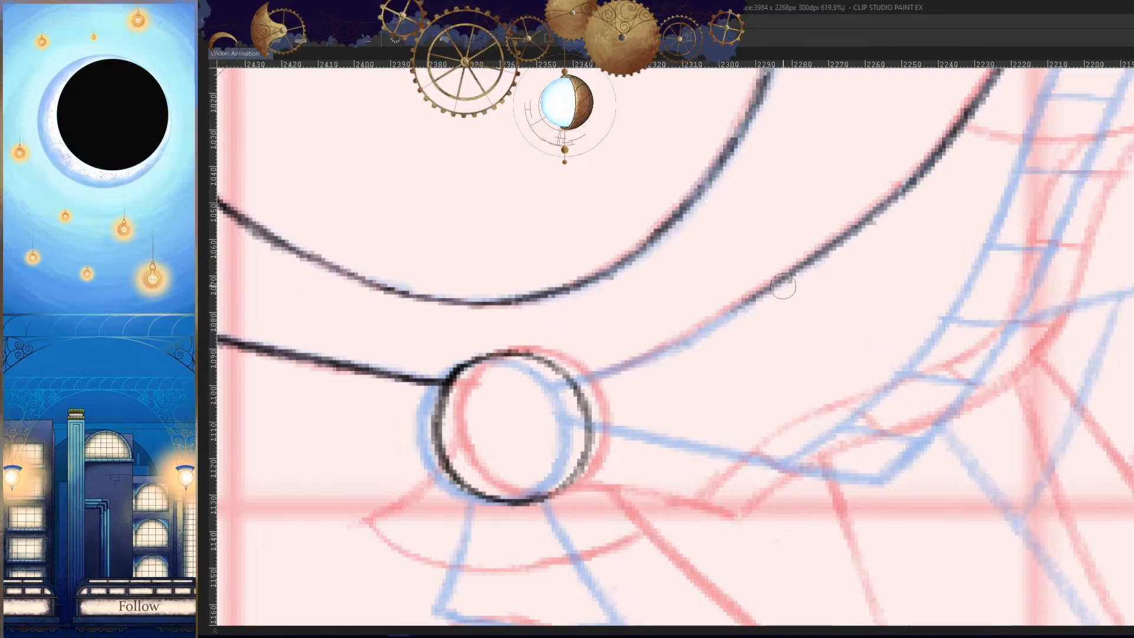
drag(785, 287, 572, 378)
drag(669, 339, 582, 375)
key(ctrl+z)
key(ctrl+z)
drag(748, 302, 616, 362)
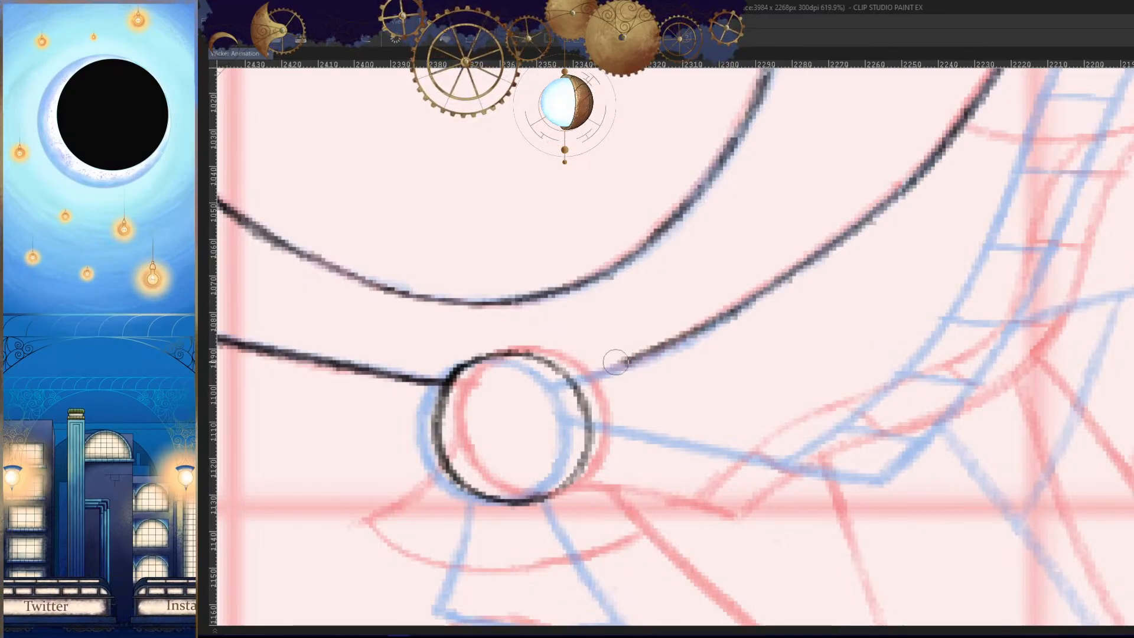
- Join the hood's shoulder-side edge to the clasp and darken the line up past the bend toward the shoulder
drag(699, 324, 808, 264)
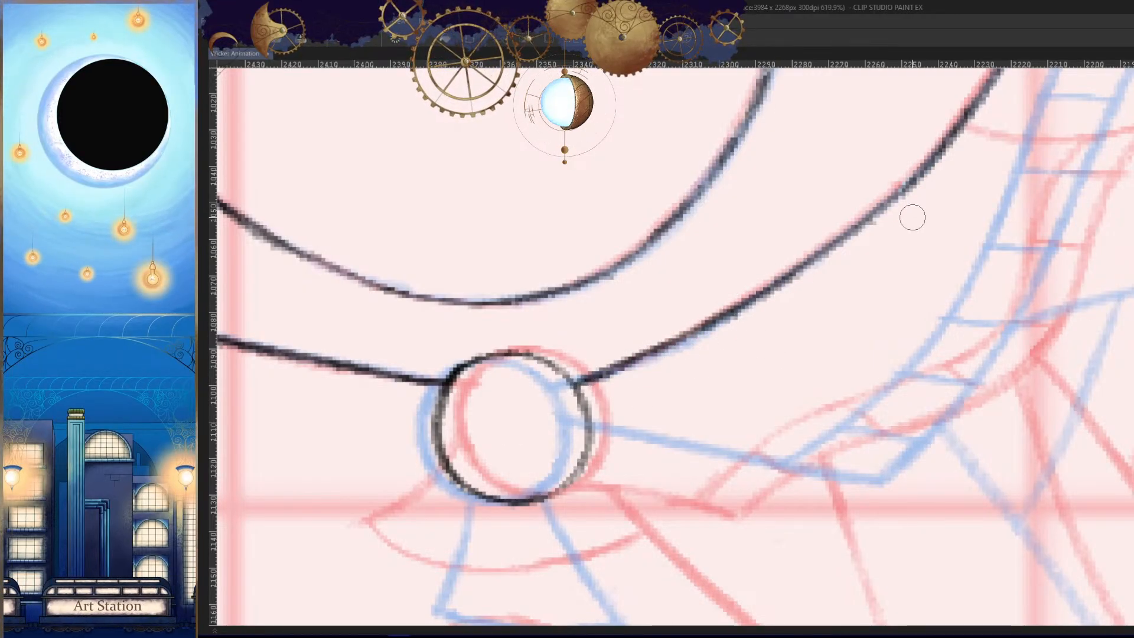
drag(913, 226, 821, 324)
drag(864, 235, 701, 364)
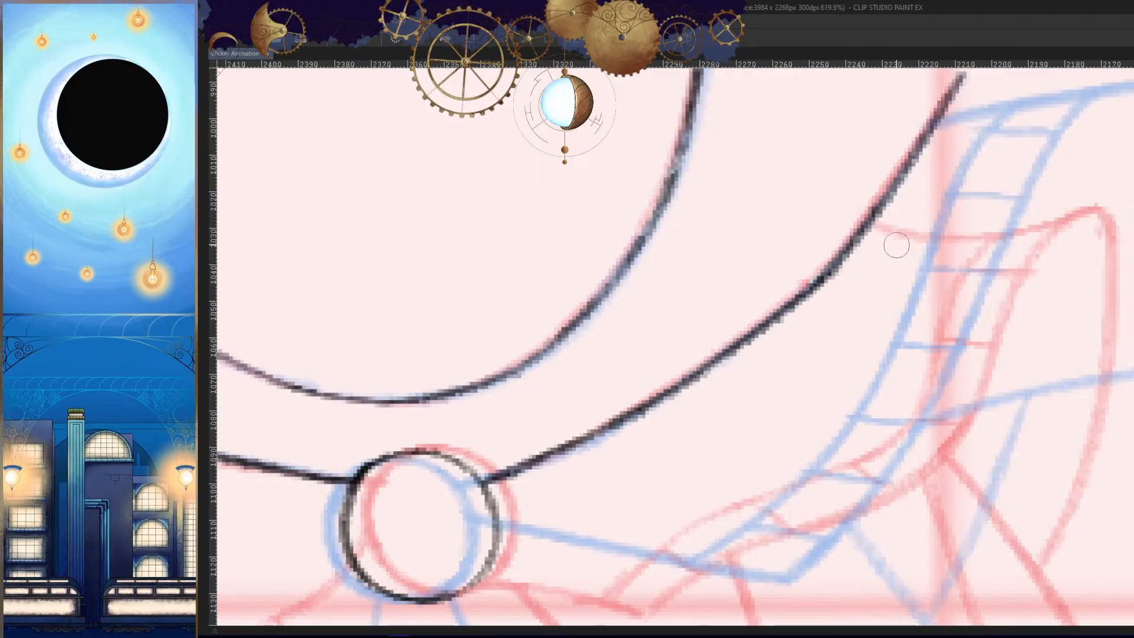
drag(889, 253, 808, 347)
drag(875, 182, 733, 381)
key(ctrl+z)
drag(864, 201, 749, 369)
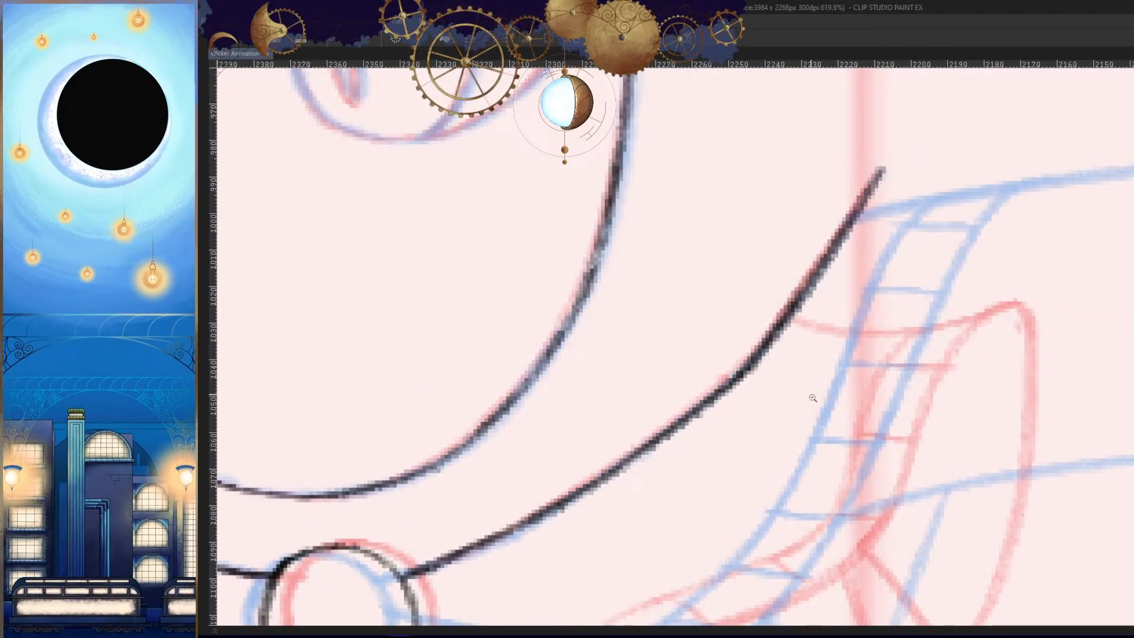
- Compare the traced head, hood and clasp with the neighbouring drawing, then check the whole figure in mirrored and normal views
scroll(813, 398, down, 8)
key(.)
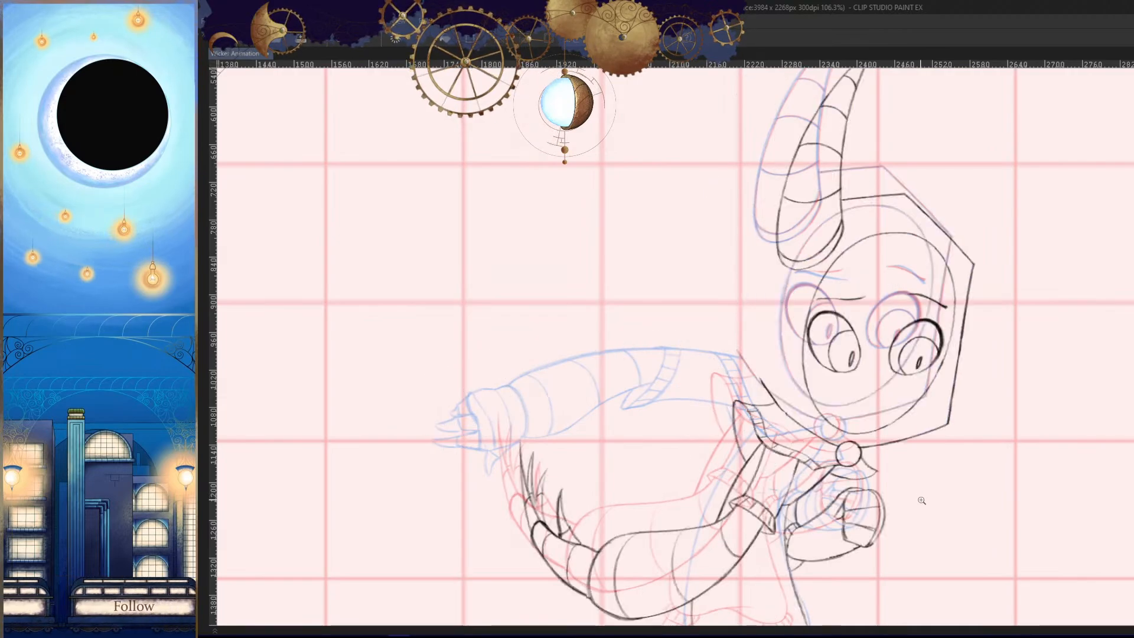
key(h)
drag(901, 503, 860, 427)
key(h)
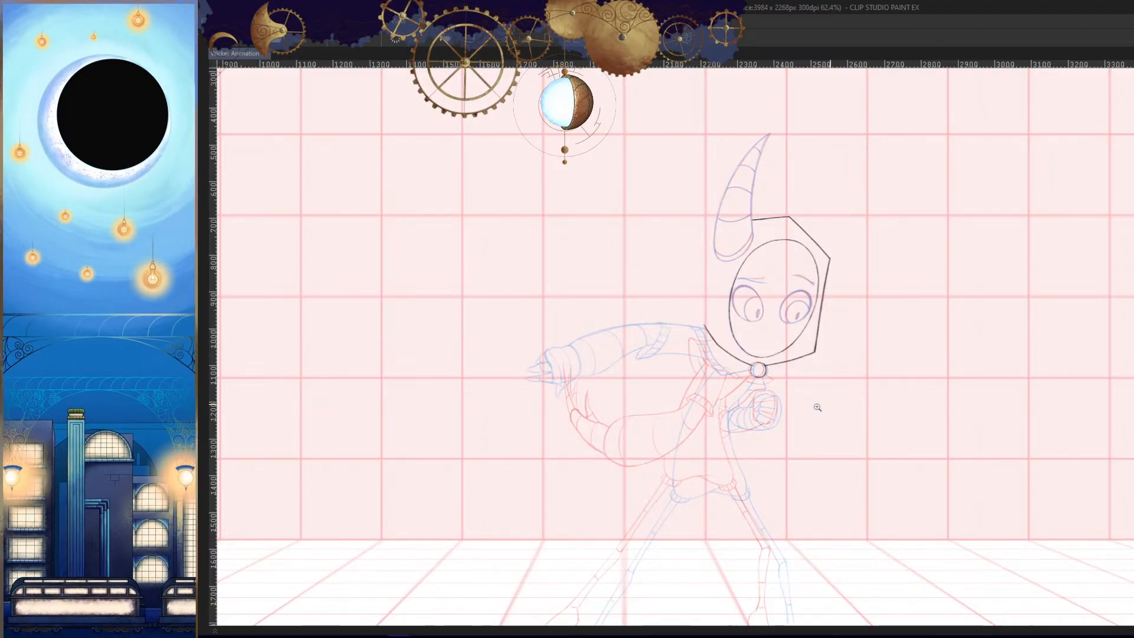
drag(817, 406, 893, 462)
drag(771, 440, 767, 471)
drag(846, 426, 984, 360)
drag(800, 342, 823, 350)
mouse_move(906, 362)
mouse_down()
mouse_move(854, 356)
mouse_move(903, 334)
mouse_move(711, 364)
mouse_up()
drag(912, 354, 855, 400)
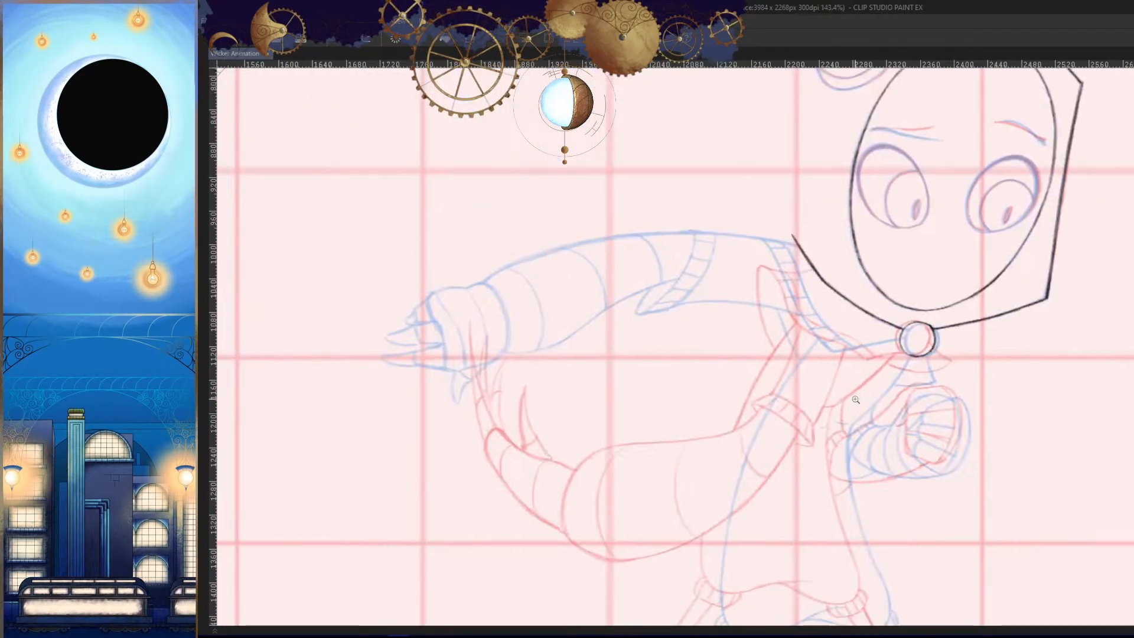
drag(912, 487, 874, 506)
key(Tab)
key(Tab)
- Trace the thick upper lid line of the shoulder-side eye, undoing the stroke that continues down its inner side
drag(858, 311, 898, 327)
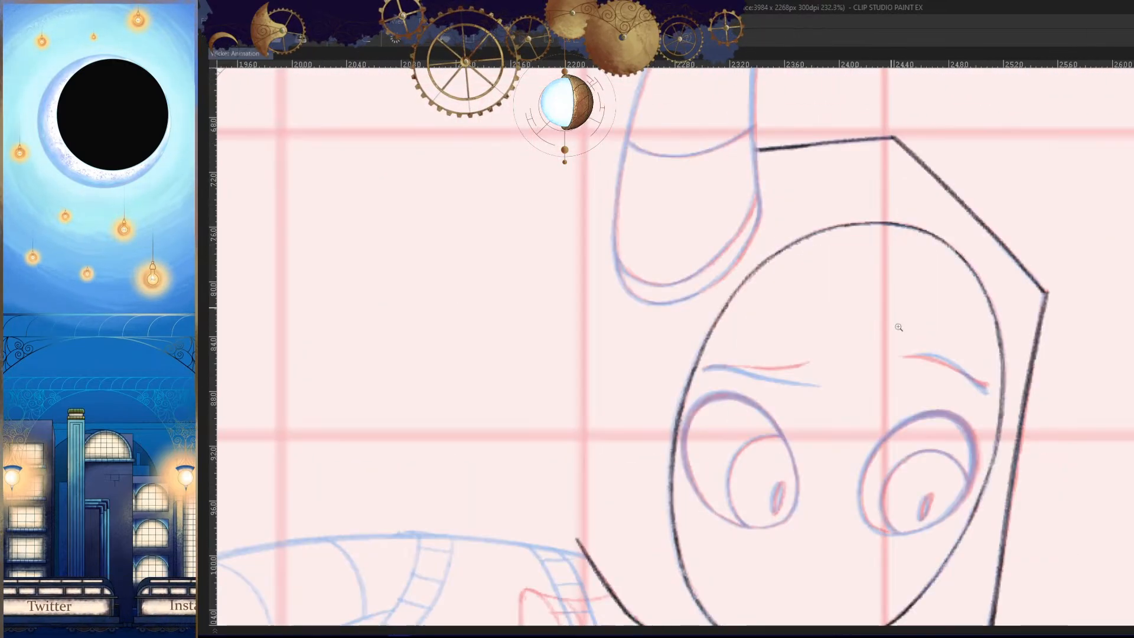
key(h)
drag(872, 524, 919, 387)
drag(862, 289, 891, 280)
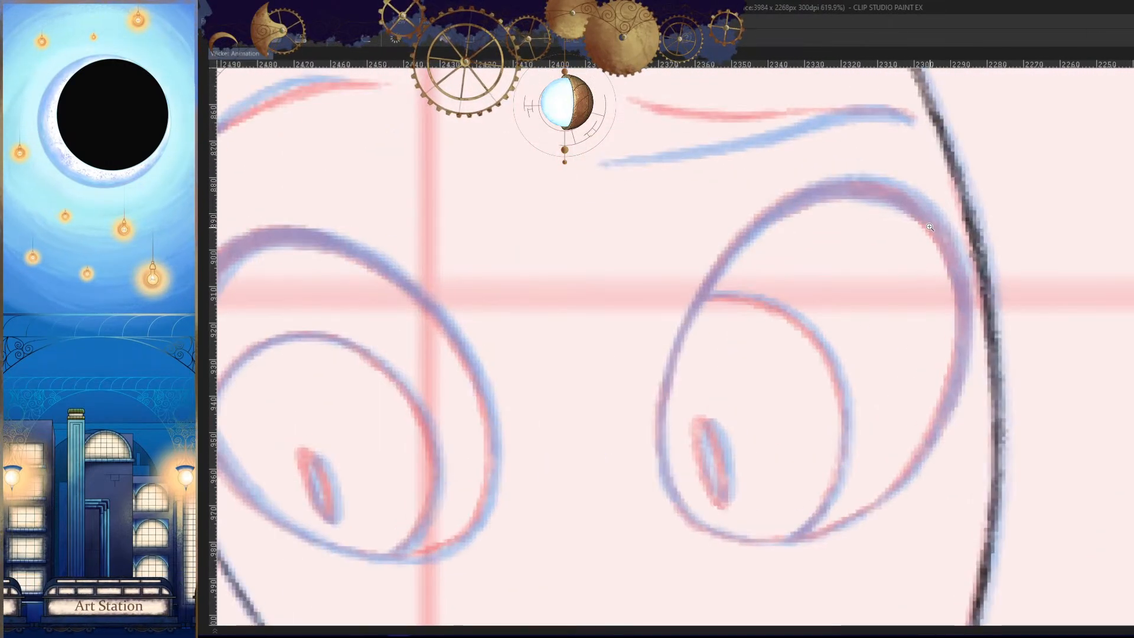
mouse_move(915, 198)
mouse_down()
mouse_move(813, 190)
mouse_move(759, 215)
mouse_up()
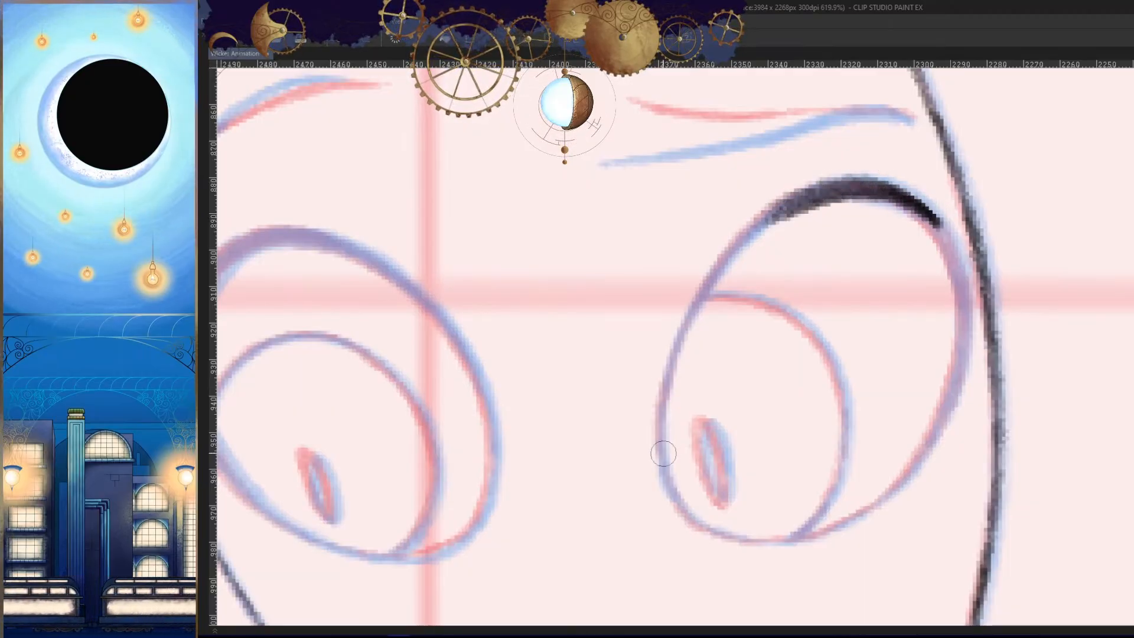
drag(822, 190, 685, 335)
key(ctrl+z)
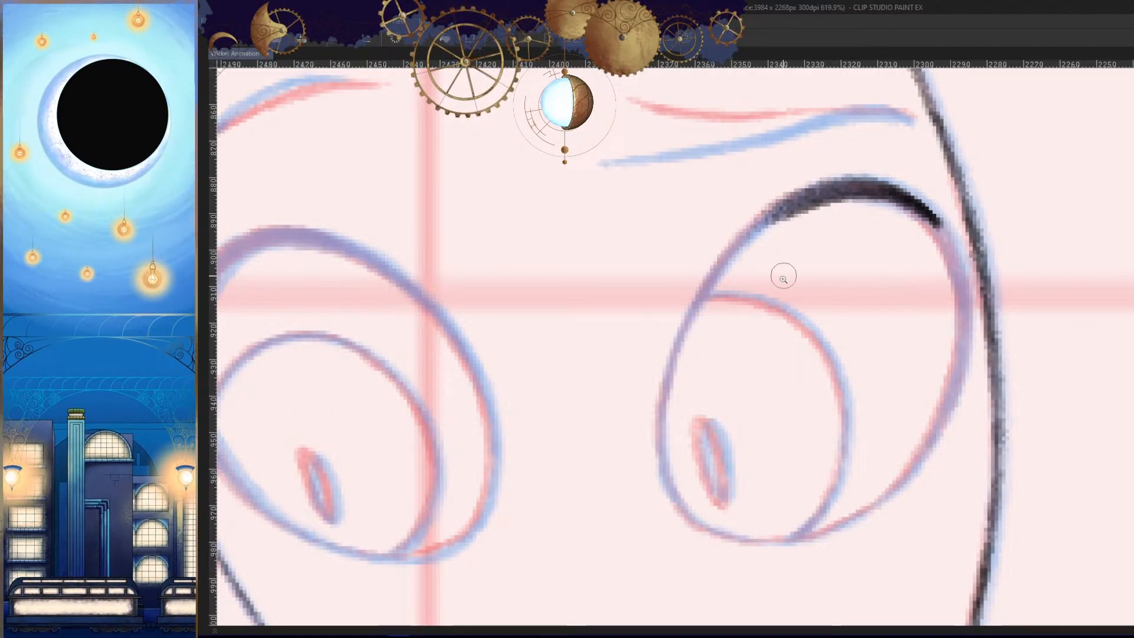
- Trace the inner side of the shoulder-side eye from the upper lid to about halfway down, redoing uneven strokes
drag(794, 288, 800, 288)
drag(801, 288, 801, 263)
mouse_move(811, 146)
mouse_down()
mouse_move(717, 217)
mouse_move(632, 401)
mouse_up()
mouse_move(672, 279)
mouse_down()
mouse_move(628, 446)
mouse_move(640, 532)
mouse_move(681, 507)
mouse_up()
key(ctrl+z)
drag(681, 507, 668, 425)
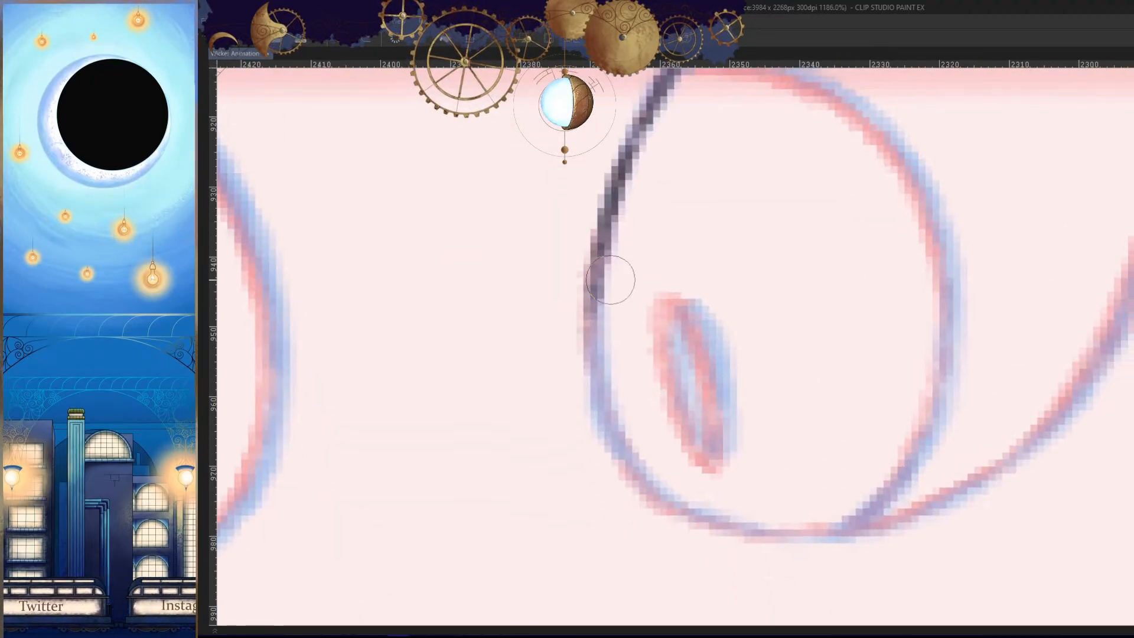
- Continue the shoulder-side eye's inner outline down and around its bottom curve
mouse_move(610, 280)
mouse_down()
mouse_move(618, 486)
mouse_move(653, 520)
mouse_up()
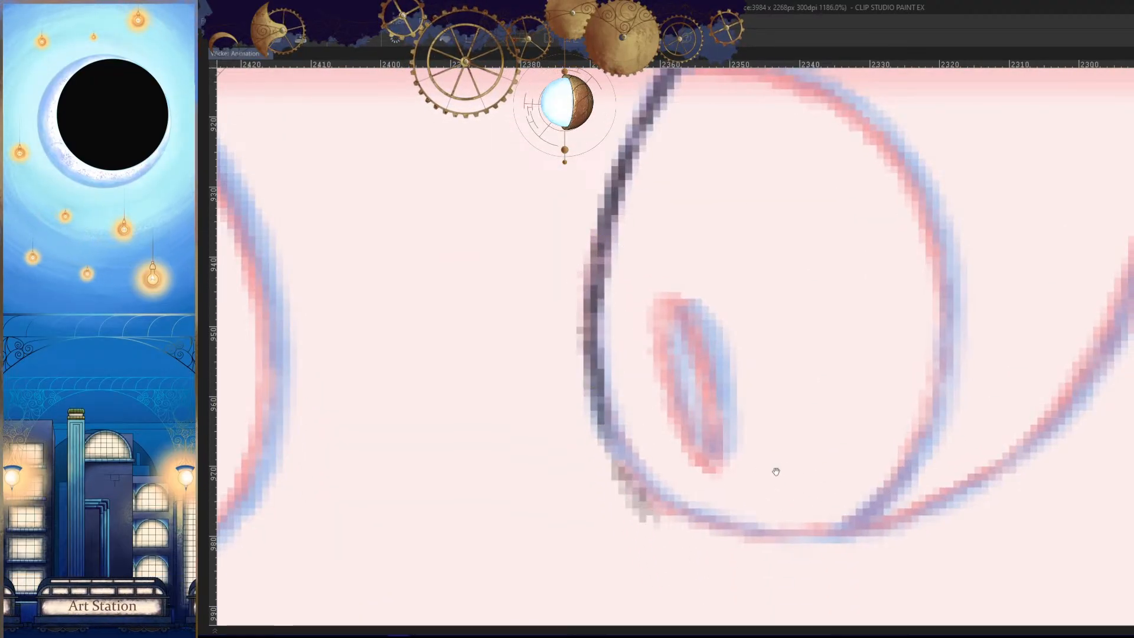
drag(776, 471, 813, 429)
drag(813, 428, 785, 429)
drag(868, 577, 842, 518)
drag(909, 507, 886, 513)
drag(789, 415, 825, 445)
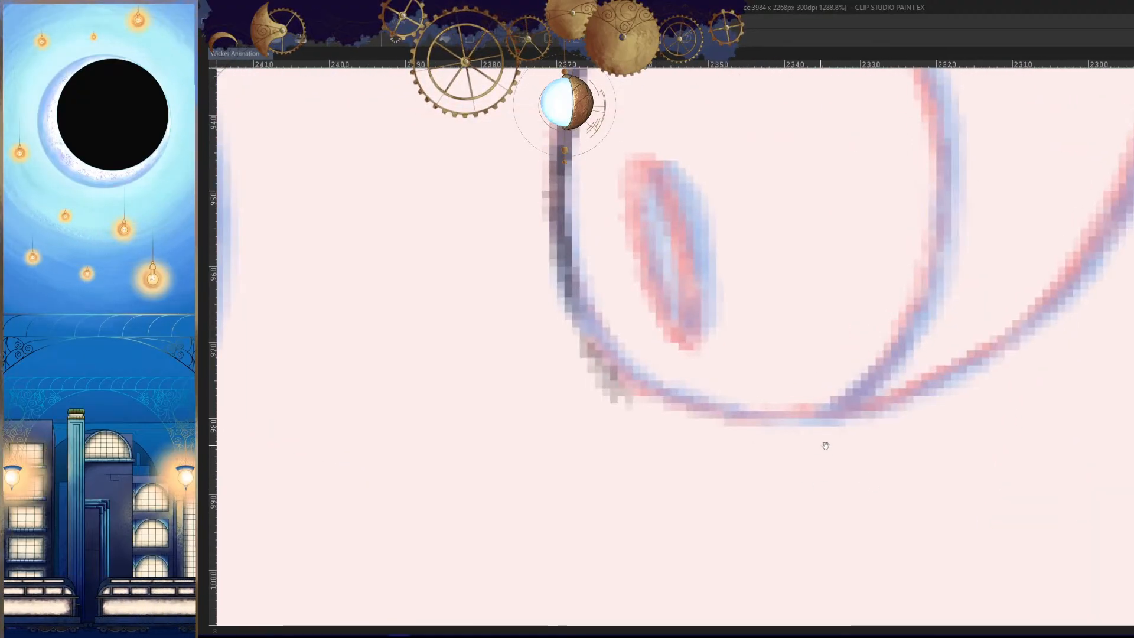
mouse_move(593, 275)
mouse_down()
mouse_move(716, 410)
mouse_move(789, 412)
mouse_move(971, 388)
mouse_move(915, 421)
mouse_up()
- Trace the upper outer side of the shoulder-side eye from the lid down beside the face outline, redoing uneven strokes
key(h)
drag(798, 379, 899, 405)
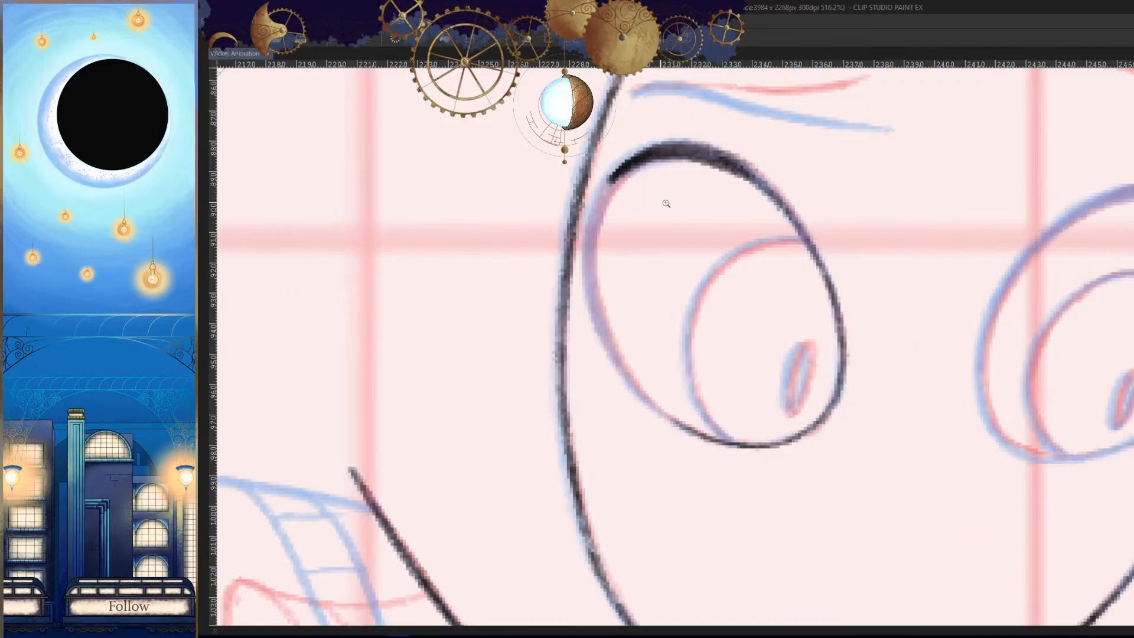
drag(666, 204, 683, 198)
drag(677, 131, 575, 224)
key(ctrl+z)
mouse_move(647, 159)
mouse_down()
mouse_move(664, 146)
mouse_move(543, 249)
mouse_move(576, 401)
mouse_up()
key(ctrl+z)
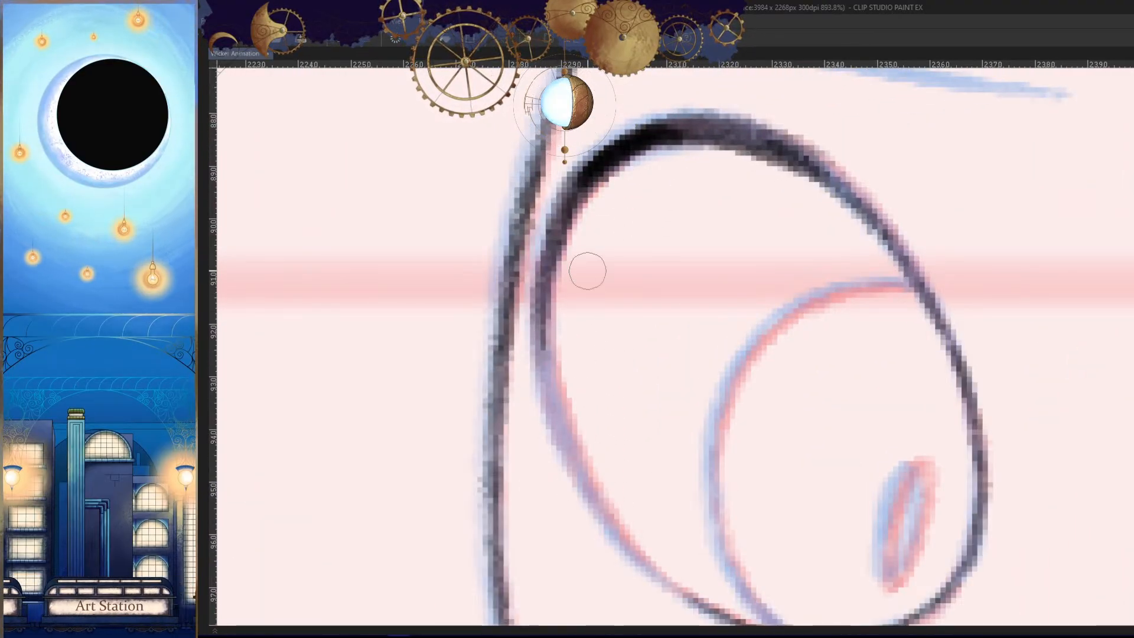
- Continue the shoulder-side eye's outer outline down toward its lower curve, undoing and redrawing uneven strokes
drag(543, 236, 655, 557)
key(ctrl+z)
drag(559, 208, 575, 505)
key(ctrl+z)
mouse_move(548, 237)
mouse_down()
mouse_move(567, 470)
mouse_move(593, 515)
mouse_up()
- Join the outer outline of the shoulder-side eye to its bottom curve in the mirrored view
key(h)
drag(798, 559, 800, 434)
drag(957, 349, 805, 488)
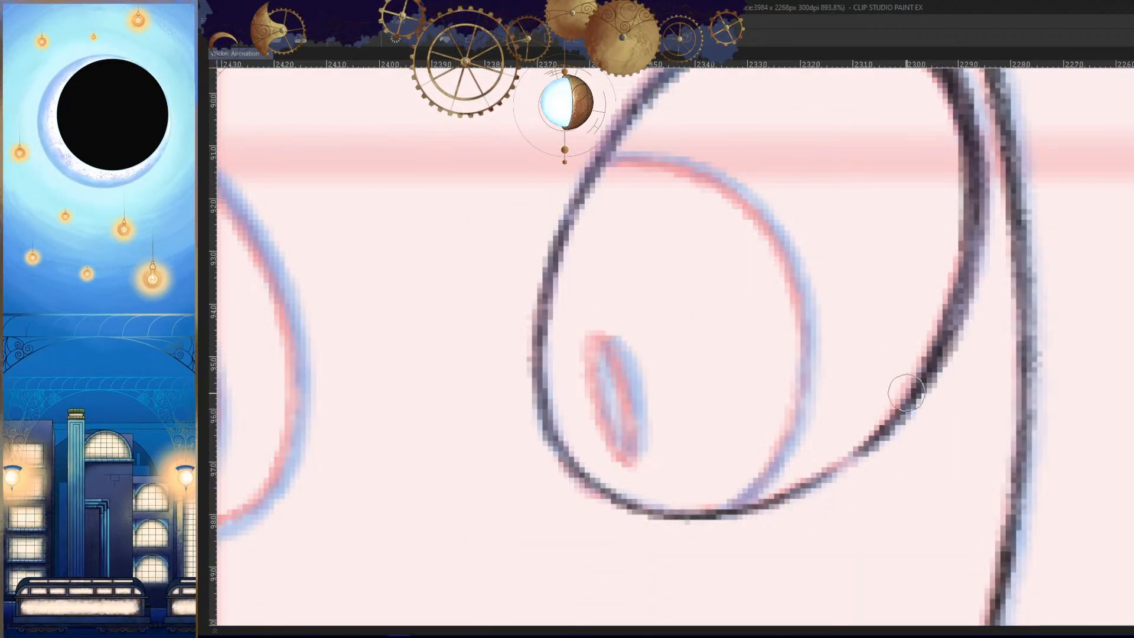
drag(906, 393, 807, 481)
drag(885, 425, 835, 464)
- Thicken and darken the shoulder-side eye's outline from the outer end of the upper lid down the outer side
scroll(810, 516, down, 6)
key(h)
scroll(703, 368, up, 8)
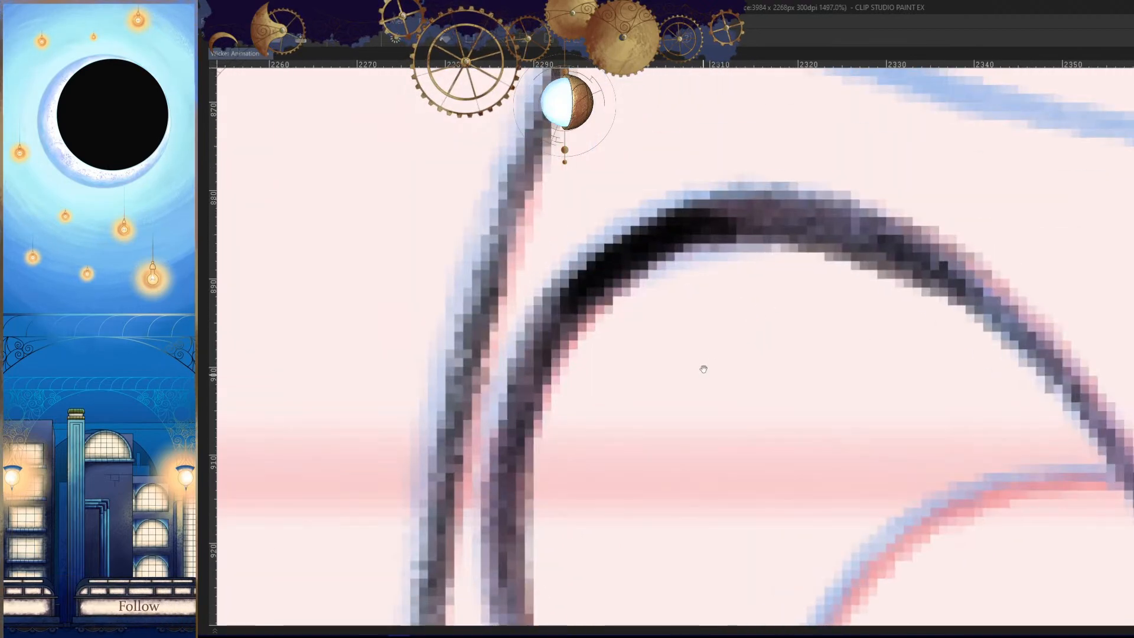
drag(704, 369, 741, 289)
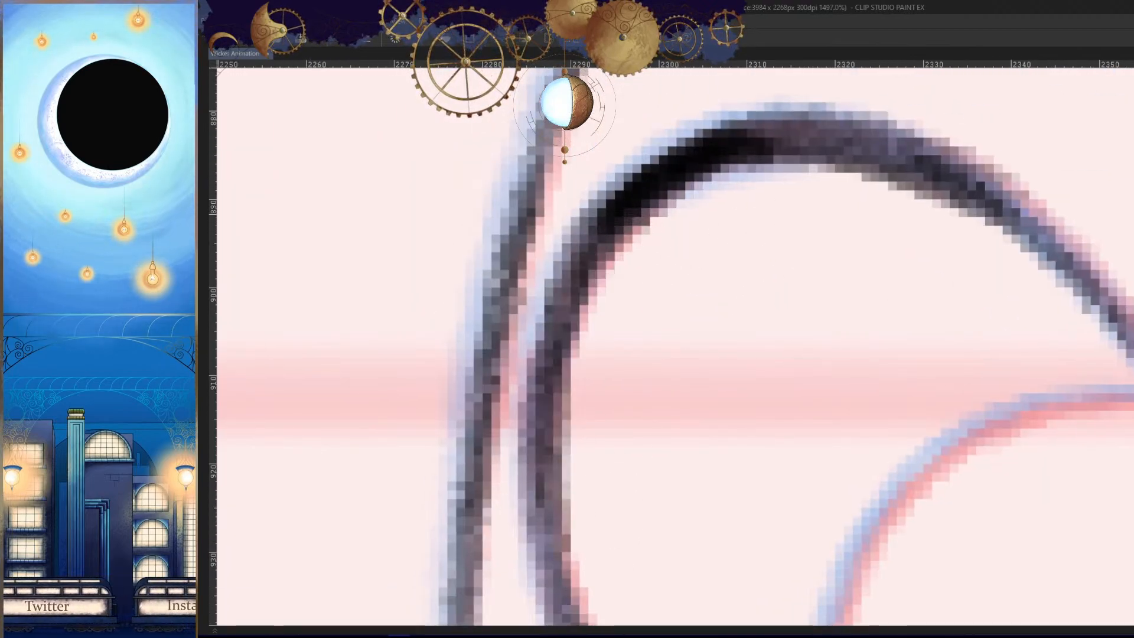
drag(611, 236, 535, 499)
drag(612, 200, 529, 532)
- Darken the upper lid of the shoulder-side eye toward its inner side, redoing uneven strokes
key(h)
mouse_move(855, 172)
mouse_down()
mouse_move(973, 212)
mouse_move(517, 347)
mouse_move(490, 417)
mouse_up()
key(ctrl+z)
mouse_move(808, 296)
mouse_down()
mouse_move(834, 377)
mouse_move(784, 380)
mouse_up()
mouse_move(789, 174)
mouse_down()
mouse_move(632, 348)
mouse_move(637, 385)
mouse_up()
key(ctrl+z)
drag(761, 193, 690, 268)
- Strengthen the outer side of the shoulder-side eye beside the face outline, undoing the last uneven stroke
key(h)
drag(666, 384, 790, 398)
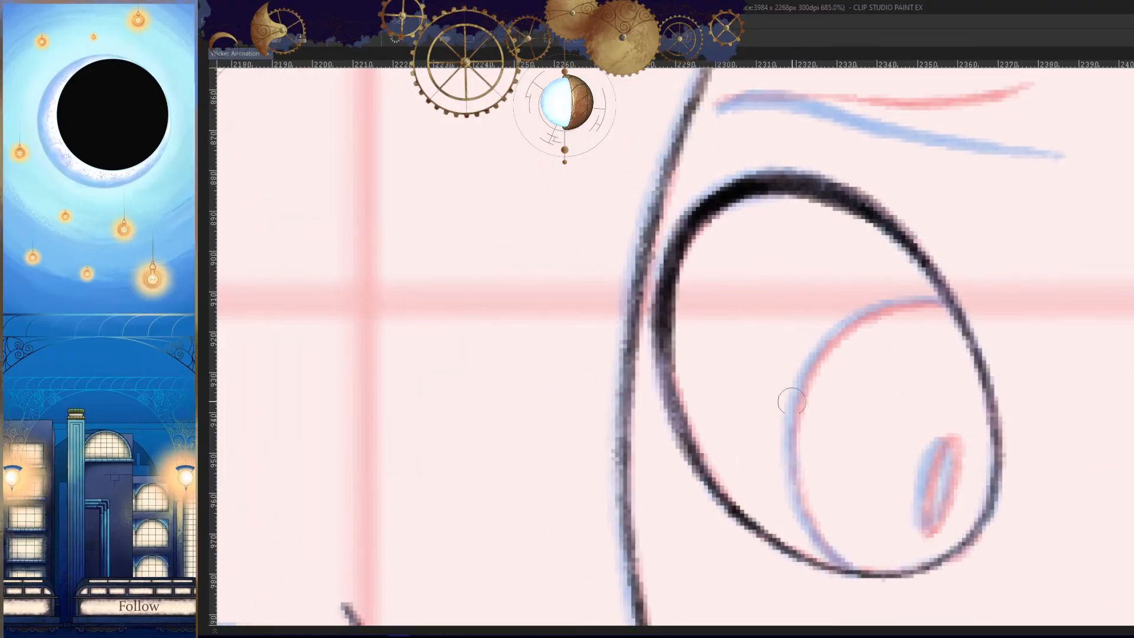
drag(665, 302, 684, 434)
key(h)
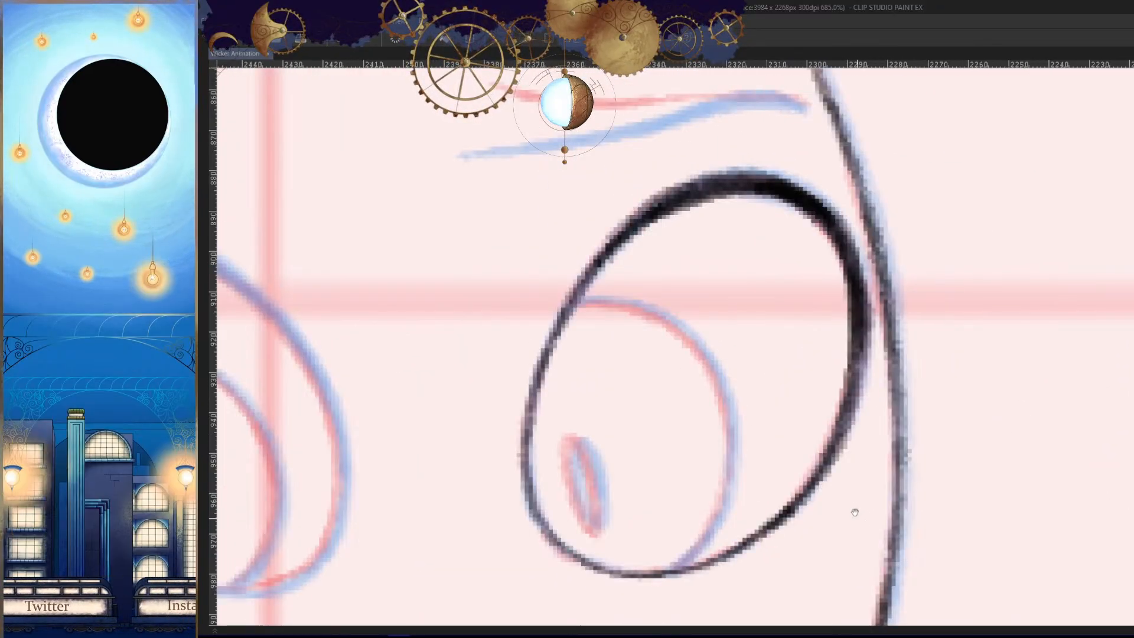
drag(856, 438, 867, 406)
drag(869, 404, 878, 360)
key(ctrl+z)
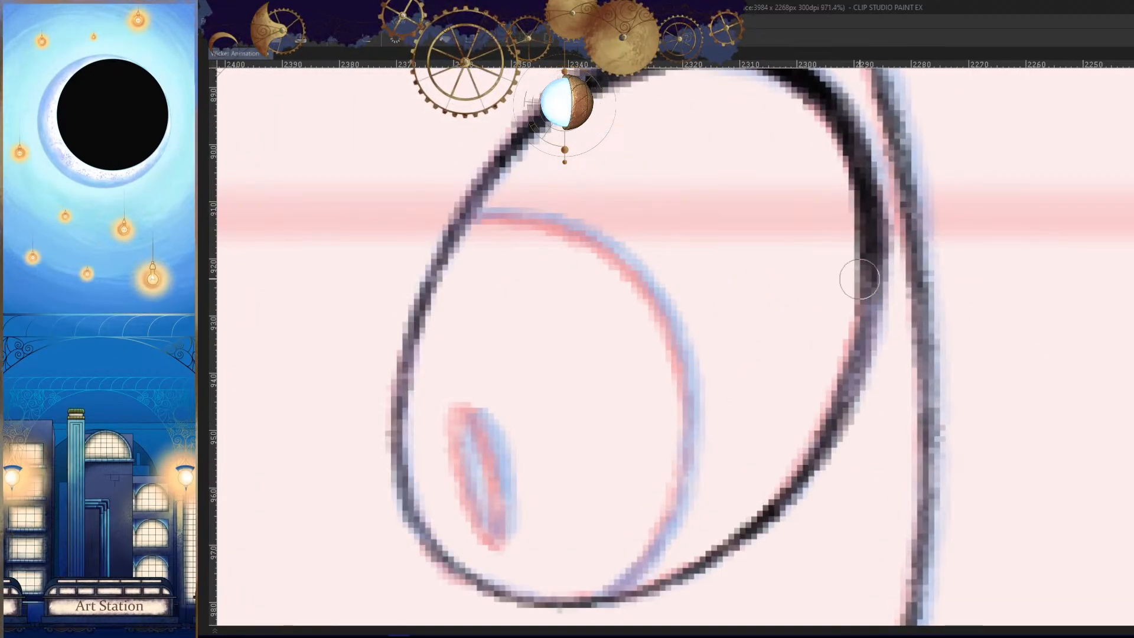
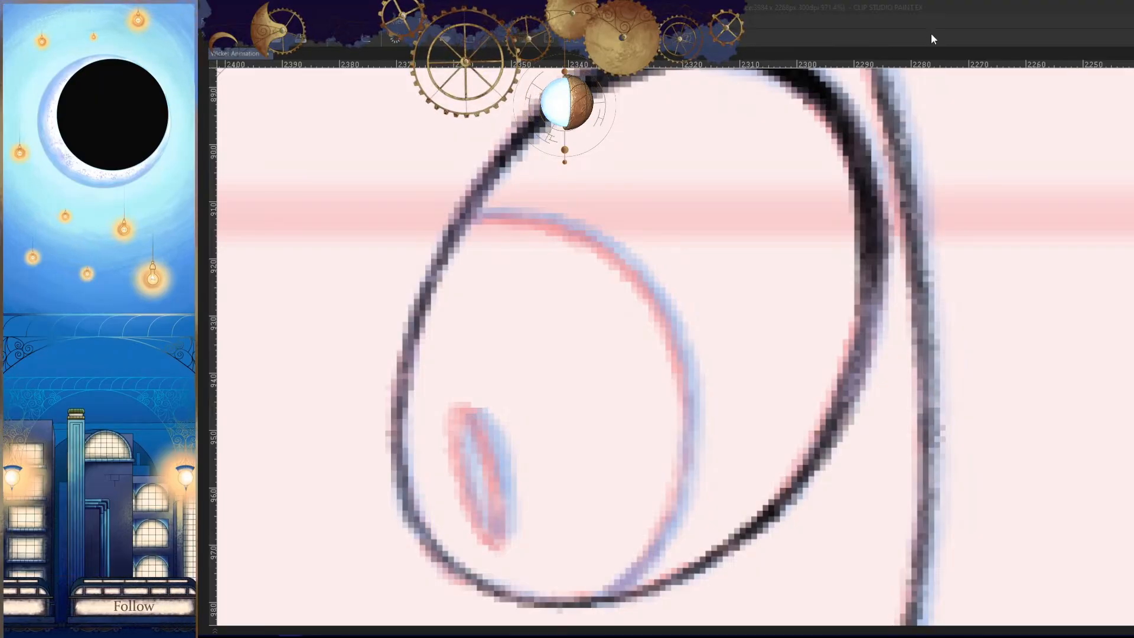
- Ink the right side and bottom of the small pupil oval in the left eye over the sketch
mouse_move(829, 500)
mouse_down()
mouse_move(824, 400)
mouse_move(871, 339)
mouse_move(869, 369)
mouse_up()
key(h)
mouse_move(772, 165)
mouse_down()
mouse_move(672, 295)
mouse_move(708, 405)
mouse_up()
mouse_move(775, 162)
mouse_down()
mouse_move(795, 220)
mouse_move(686, 267)
mouse_move(775, 162)
mouse_move(676, 331)
mouse_move(768, 159)
mouse_move(745, 331)
mouse_up()
key(ctrl+z)
key(ctrl+z)
key(ctrl+z)
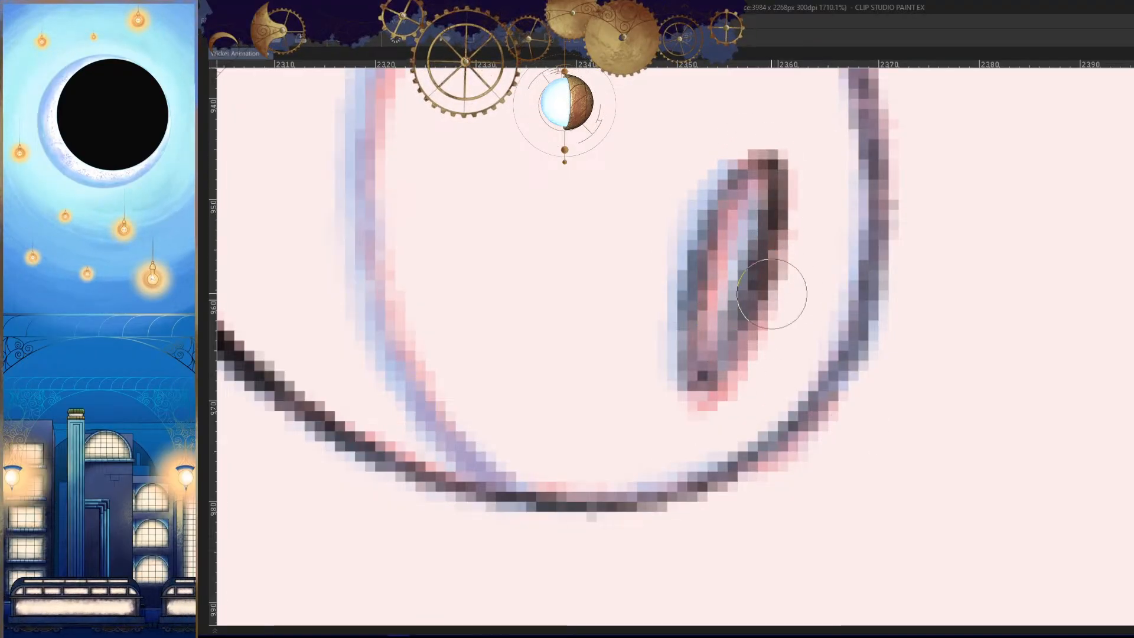
drag(768, 223, 737, 334)
mouse_move(733, 294)
mouse_down()
mouse_move(694, 388)
mouse_move(772, 218)
mouse_move(739, 372)
mouse_up()
drag(773, 188, 736, 381)
mouse_move(758, 265)
mouse_down()
mouse_move(742, 349)
mouse_move(744, 334)
mouse_up()
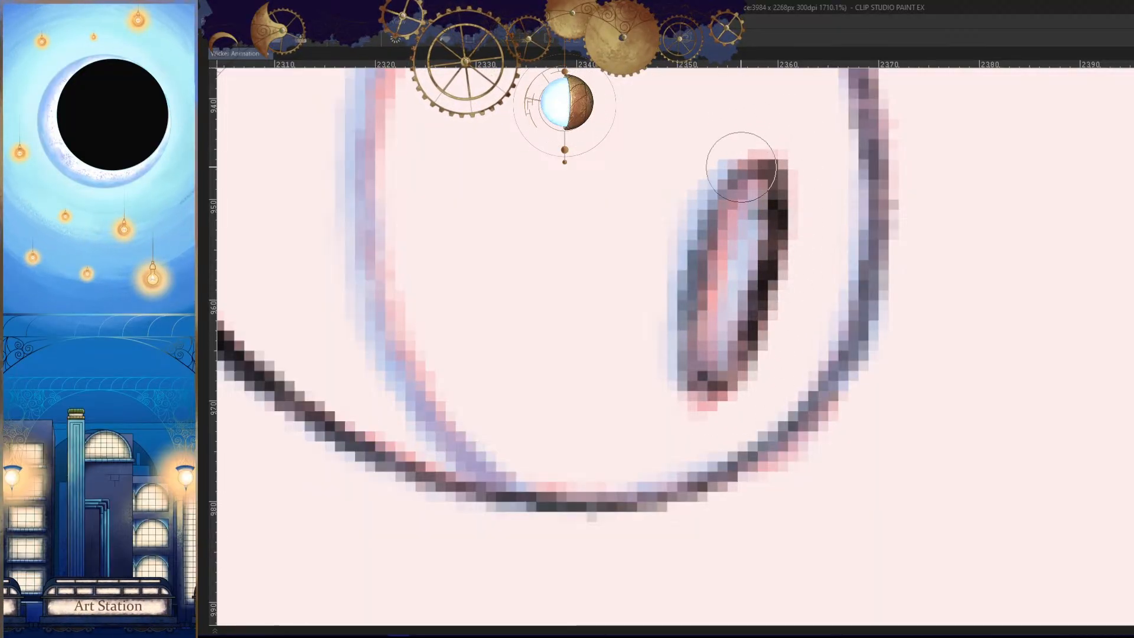
- Ink the left side and top of the left eye's pupil to close its oval outline
mouse_move(739, 157)
mouse_down()
mouse_move(683, 284)
mouse_move(683, 392)
mouse_up()
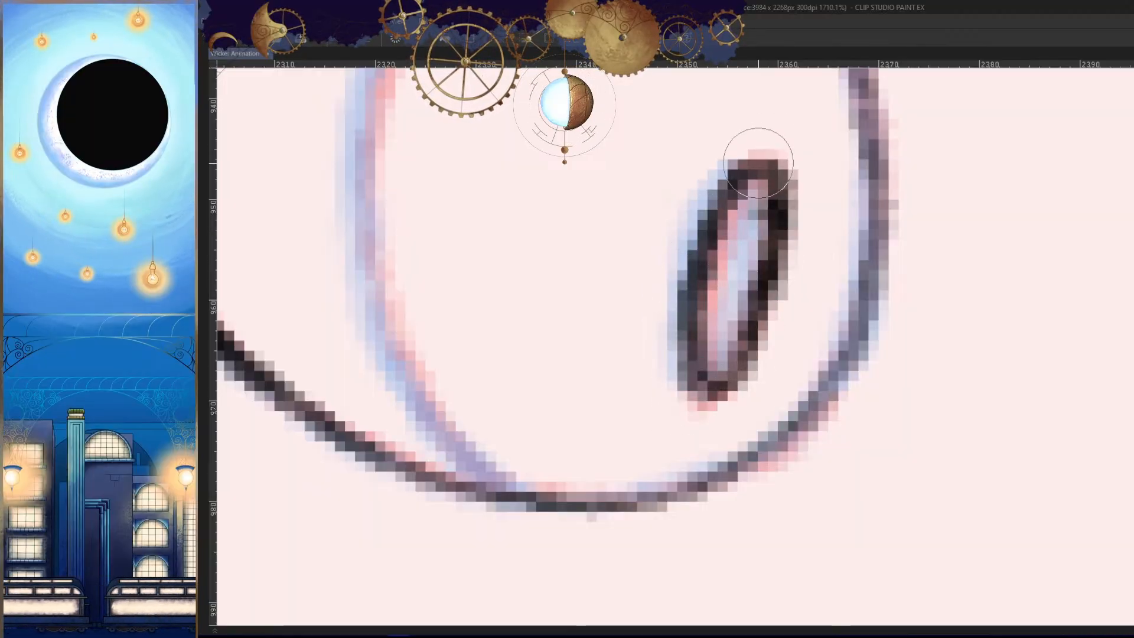
drag(757, 162, 681, 380)
drag(793, 342, 789, 328)
- Ink the small slanted pupil oval in the right eye, darkening both sides with repeated strokes
mouse_move(935, 351)
mouse_down()
mouse_move(799, 359)
mouse_move(874, 343)
mouse_up()
mouse_move(818, 157)
mouse_down()
mouse_move(709, 405)
mouse_move(785, 272)
mouse_move(753, 397)
mouse_up()
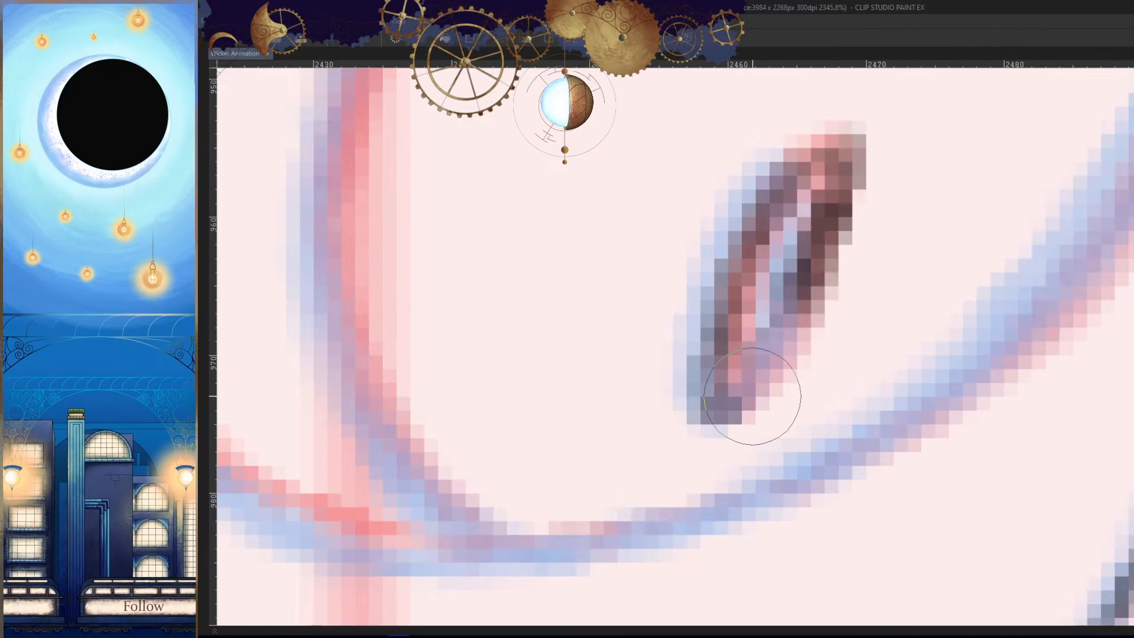
drag(822, 232, 768, 378)
drag(794, 331, 749, 402)
mouse_move(788, 312)
mouse_down()
mouse_move(785, 170)
mouse_move(701, 366)
mouse_move(804, 302)
mouse_move(790, 163)
mouse_move(756, 237)
mouse_up()
drag(842, 387, 774, 431)
- Ink the left eye's iris outline from the upper eye contour around its left side
mouse_move(805, 513)
mouse_down()
mouse_move(806, 437)
mouse_move(910, 500)
mouse_up()
drag(718, 312, 800, 341)
drag(882, 286, 840, 149)
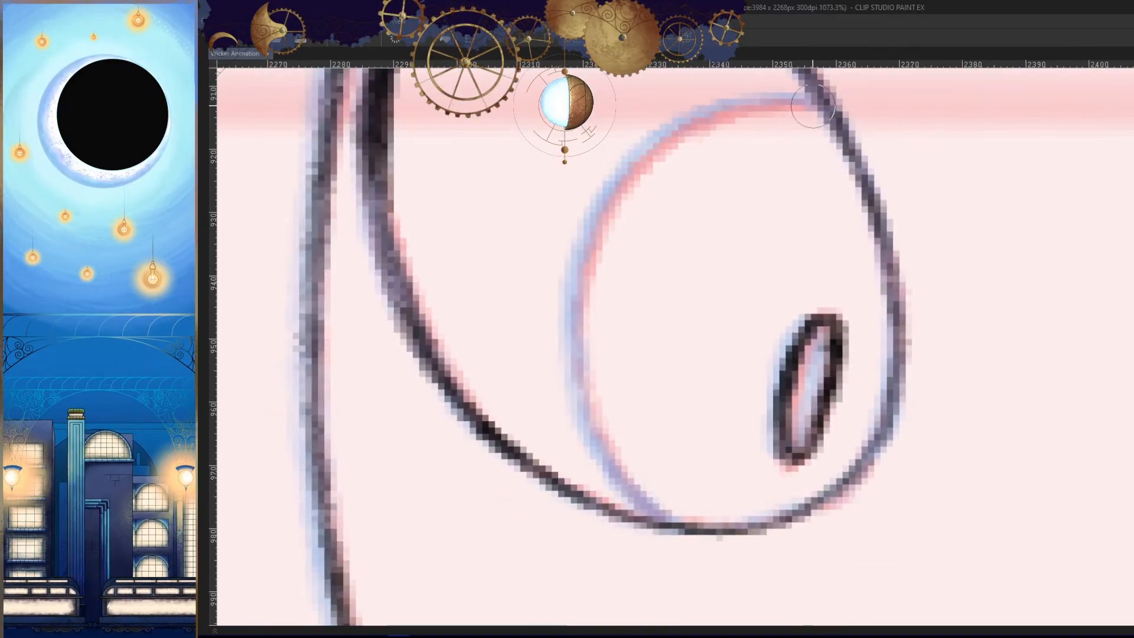
drag(813, 105, 572, 295)
drag(601, 202, 620, 460)
mouse_move(646, 272)
mouse_down()
mouse_move(582, 226)
mouse_move(548, 412)
mouse_up()
key(ctrl+z)
key(ctrl+z)
mouse_move(520, 221)
mouse_down()
mouse_move(516, 364)
mouse_move(547, 437)
mouse_up()
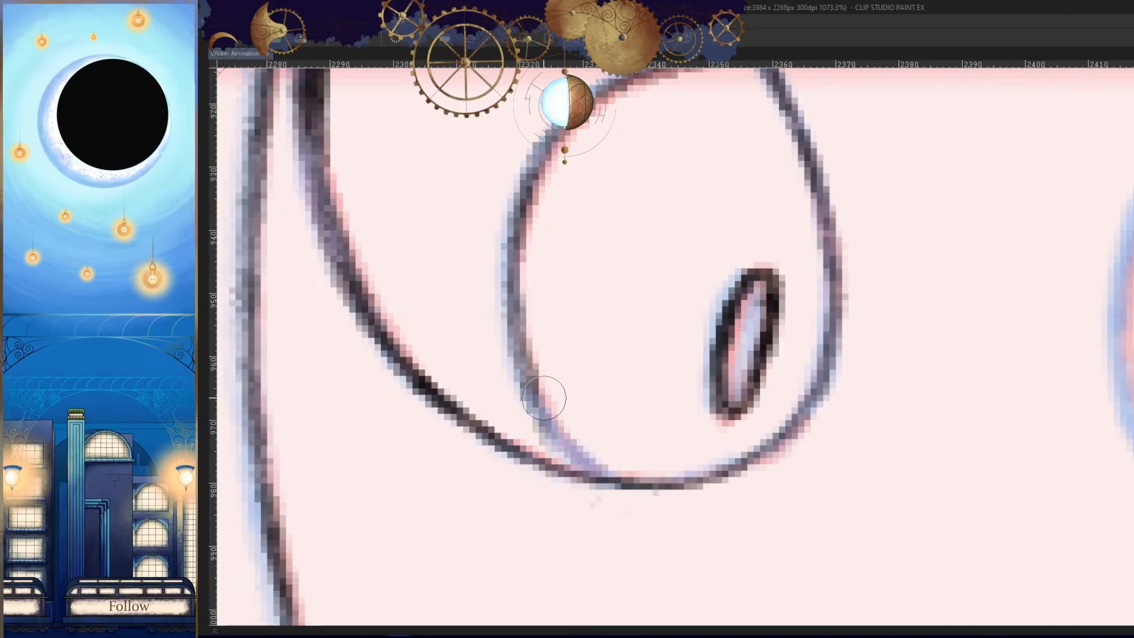
- Ink the lower end of the left eye's iris curve down to the bottom eye contour
drag(544, 398, 619, 466)
key(h)
mouse_move(969, 425)
mouse_down()
mouse_move(971, 291)
mouse_move(865, 376)
mouse_up()
scroll(972, 291, up, 3)
drag(933, 324, 865, 377)
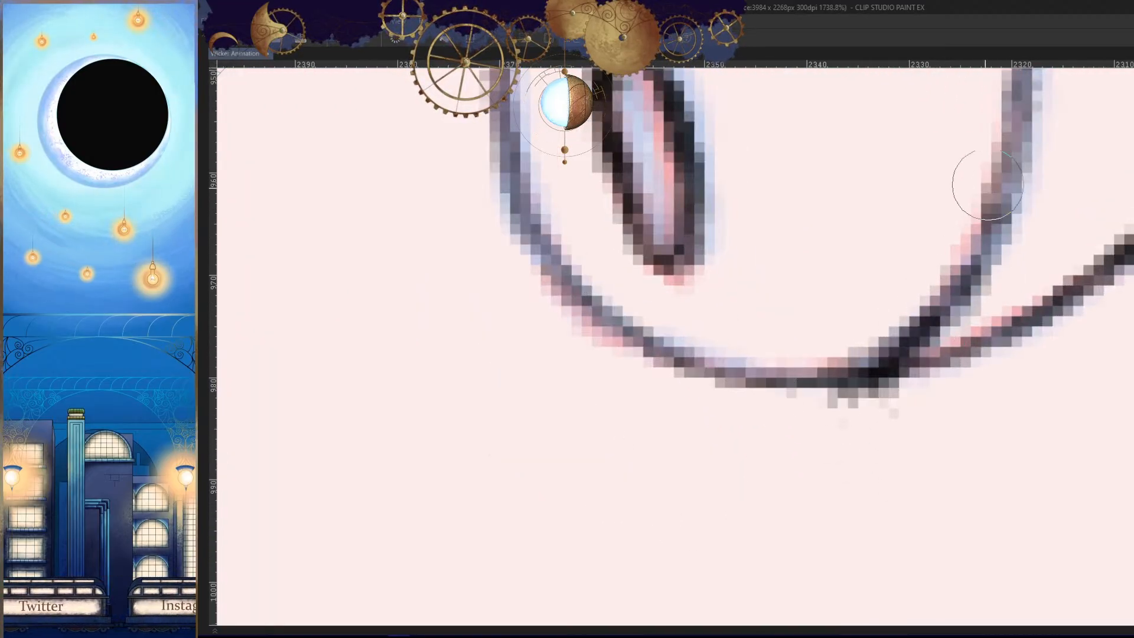
key(ctrl+z)
key(ctrl+z)
drag(1000, 204, 861, 377)
- Darken the top and left side of the left eye's iris outline with additional strokes
key(h)
mouse_move(868, 109)
mouse_down()
mouse_move(861, 342)
mouse_move(827, 343)
mouse_up()
drag(889, 110, 704, 283)
drag(768, 159, 707, 334)
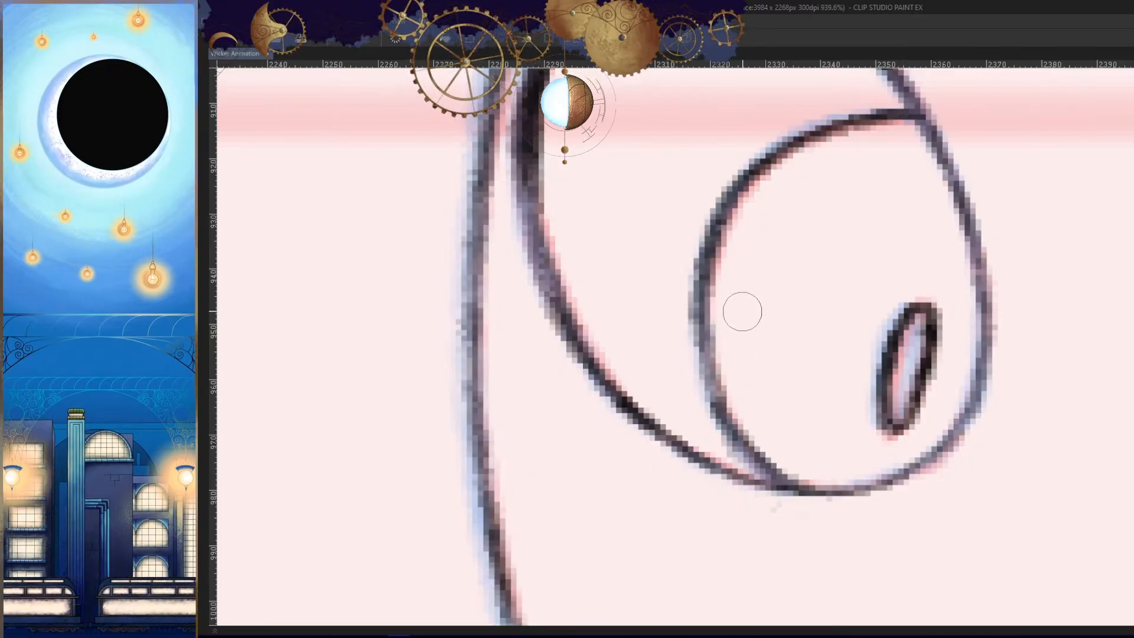
drag(700, 276, 722, 402)
key(ctrl+z)
key(ctrl+z)
drag(750, 180, 729, 414)
drag(711, 310, 727, 410)
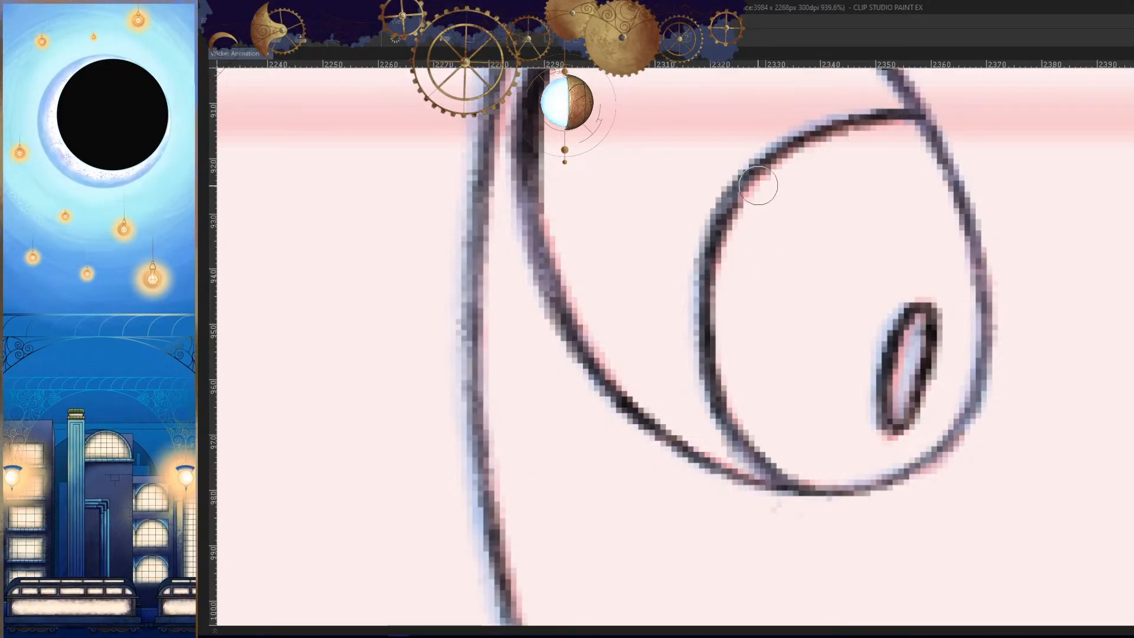
drag(756, 177, 701, 290)
key(ctrl+z)
- Check the left eye in mirrored view and retouch the lower curve of its iris outline
mouse_move(845, 272)
mouse_down()
mouse_move(816, 351)
mouse_move(759, 331)
mouse_move(866, 367)
mouse_move(916, 368)
mouse_up()
key(h)
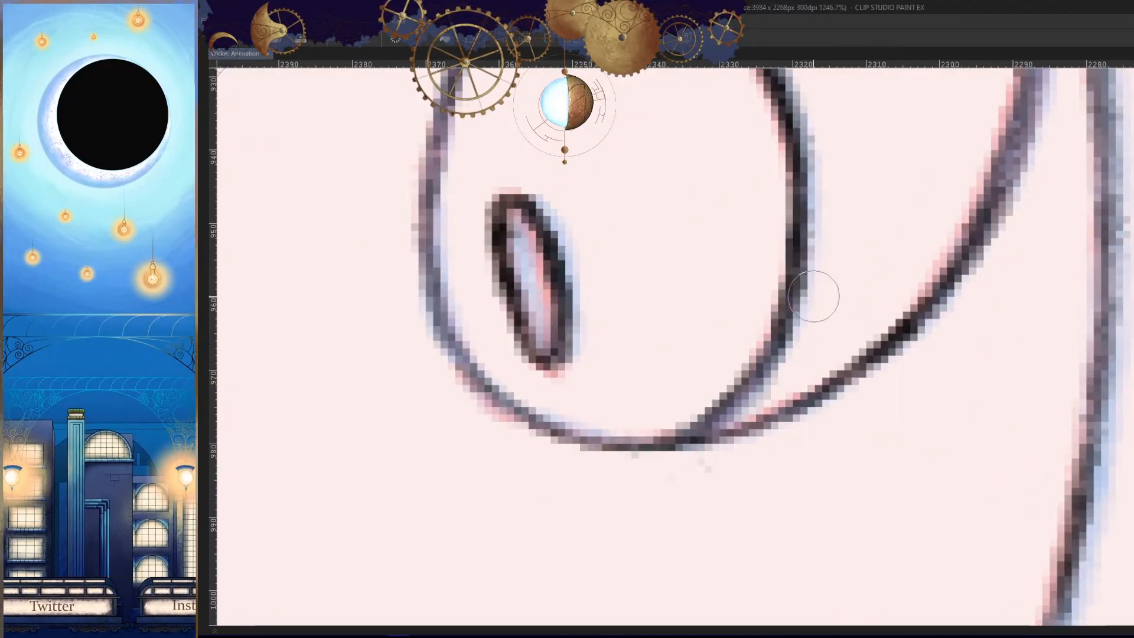
key(h)
drag(810, 345, 801, 428)
key(ctrl+z)
mouse_move(728, 218)
mouse_down()
mouse_move(694, 299)
mouse_move(731, 430)
mouse_move(659, 417)
mouse_up()
- Ink the thick upper outer curve of the right eye's contour
drag(880, 447, 821, 450)
drag(886, 503, 737, 392)
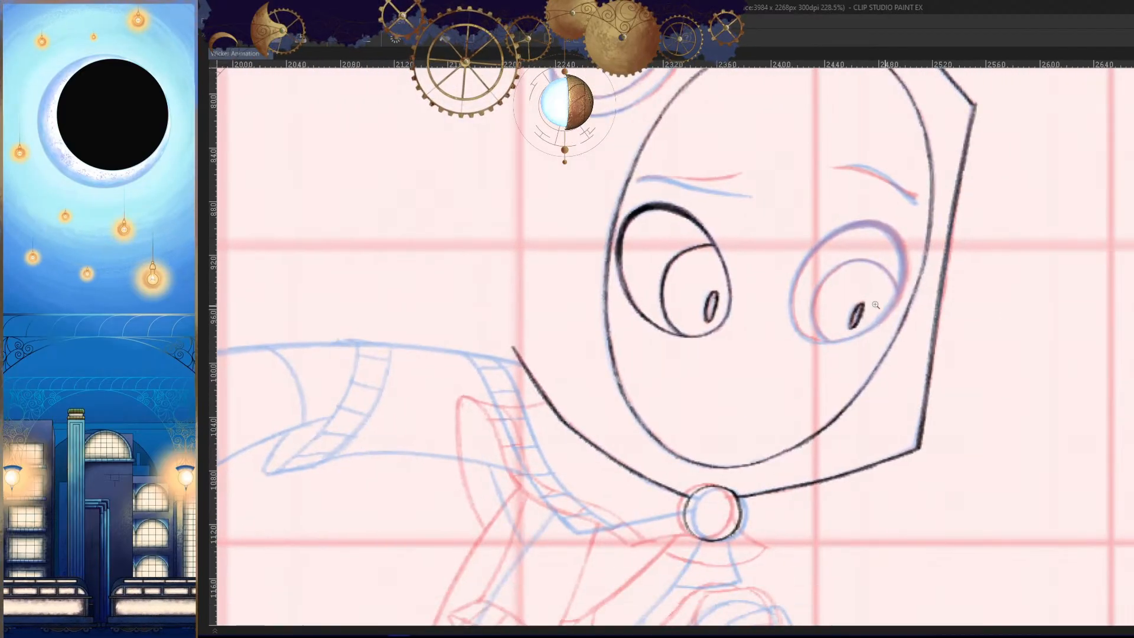
drag(788, 323, 860, 324)
drag(860, 324, 775, 349)
drag(894, 322, 932, 299)
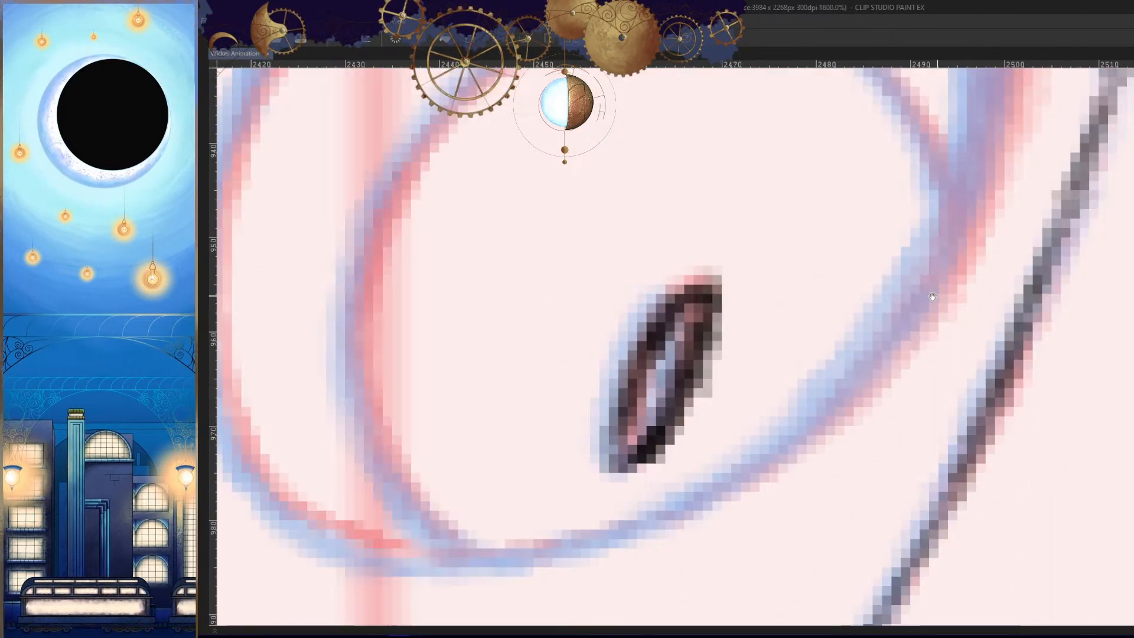
drag(932, 407, 912, 376)
mouse_move(956, 193)
mouse_down()
mouse_move(953, 283)
mouse_move(907, 183)
mouse_move(798, 167)
mouse_up()
key(ctrl+z)
key(h)
drag(898, 221, 916, 213)
mouse_move(782, 176)
mouse_down()
mouse_move(746, 163)
mouse_move(576, 331)
mouse_up()
- Ink the outer side of the right eye's contour down toward its lower edge
drag(582, 251, 661, 478)
drag(654, 371, 622, 281)
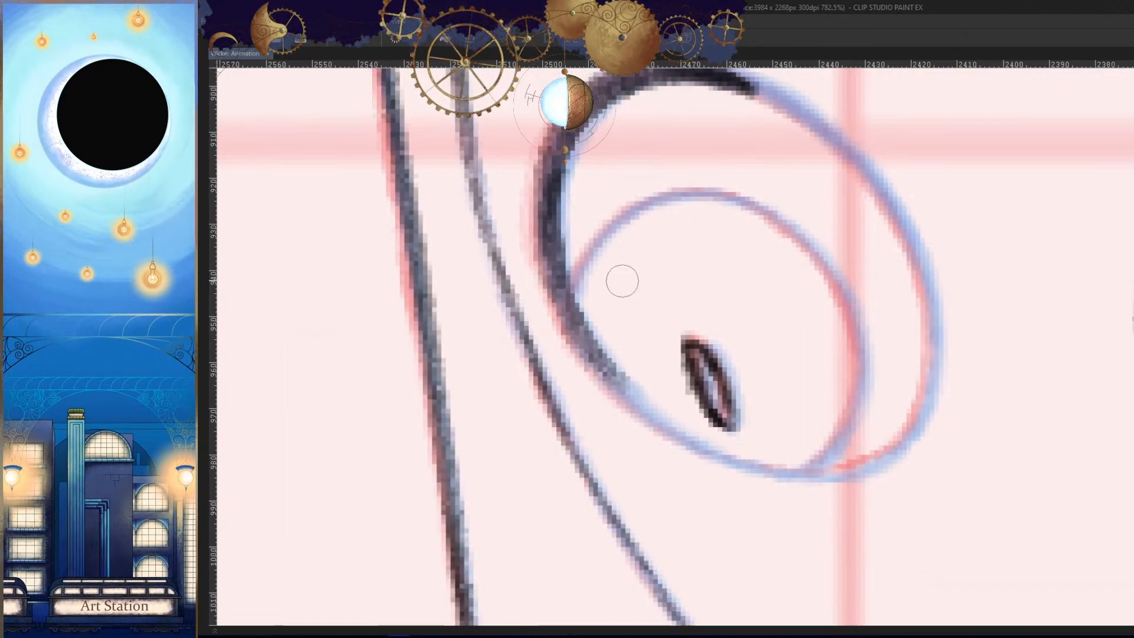
mouse_move(536, 203)
mouse_down()
mouse_move(531, 250)
mouse_move(543, 307)
mouse_move(544, 276)
mouse_move(562, 328)
mouse_up()
key(ctrl+z)
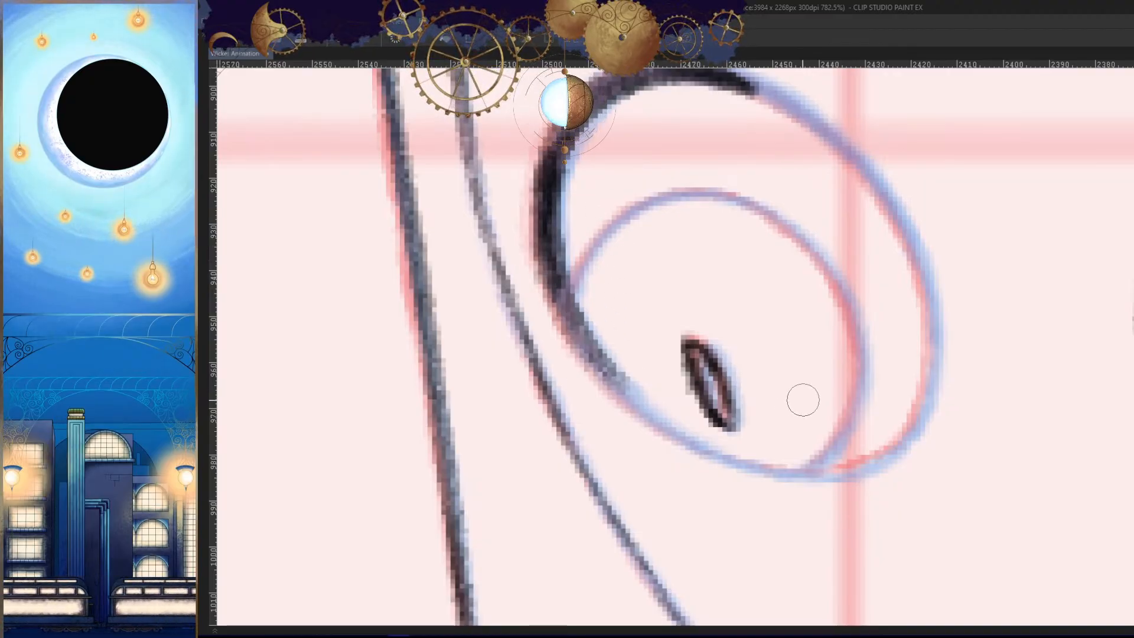
key(h)
drag(924, 284, 927, 375)
drag(843, 157, 656, 273)
scroll(784, 198, up, 3)
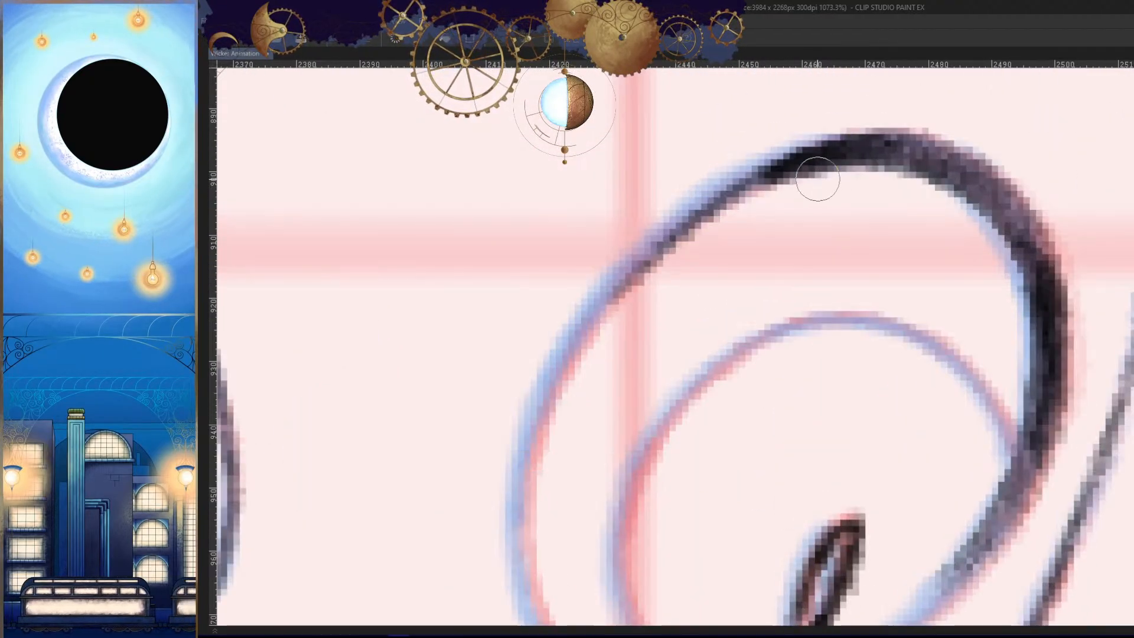
key(ctrl+z)
mouse_move(874, 146)
mouse_down()
mouse_move(708, 187)
mouse_move(653, 228)
mouse_up()
key(ctrl+z)
drag(842, 151, 608, 303)
key(ctrl+z)
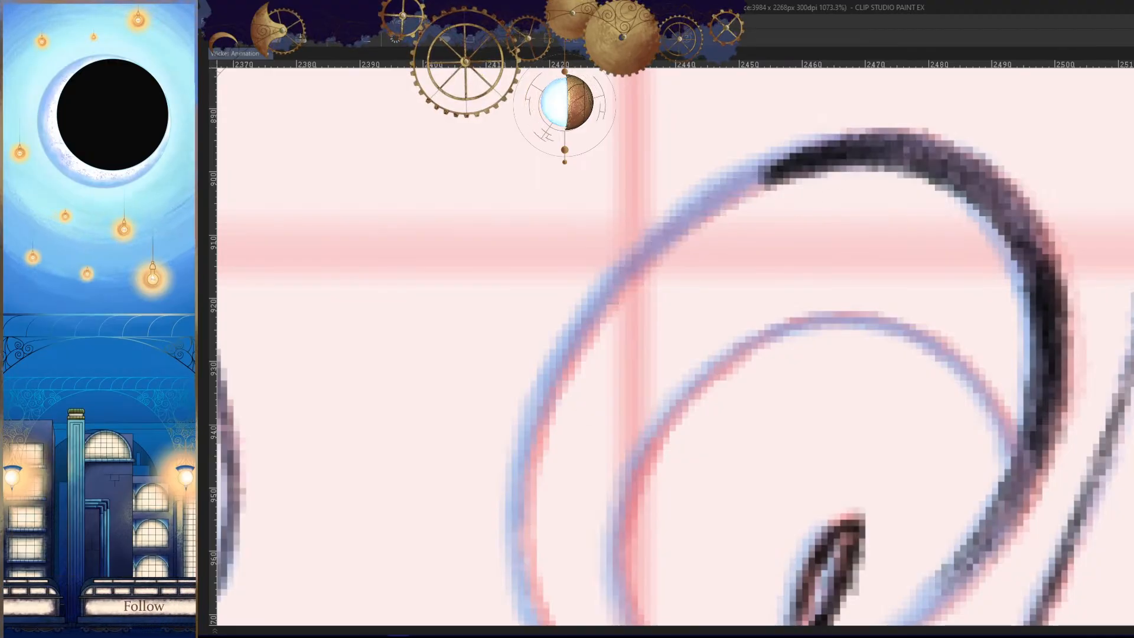
drag(865, 148, 621, 259)
key(ctrl+z)
- Ink the right eye's contour from its upper curve down along the inner side
drag(841, 141, 596, 317)
drag(721, 210, 540, 403)
mouse_move(549, 378)
mouse_down()
mouse_move(577, 181)
mouse_move(541, 344)
mouse_up()
drag(549, 289, 586, 486)
drag(558, 422, 719, 527)
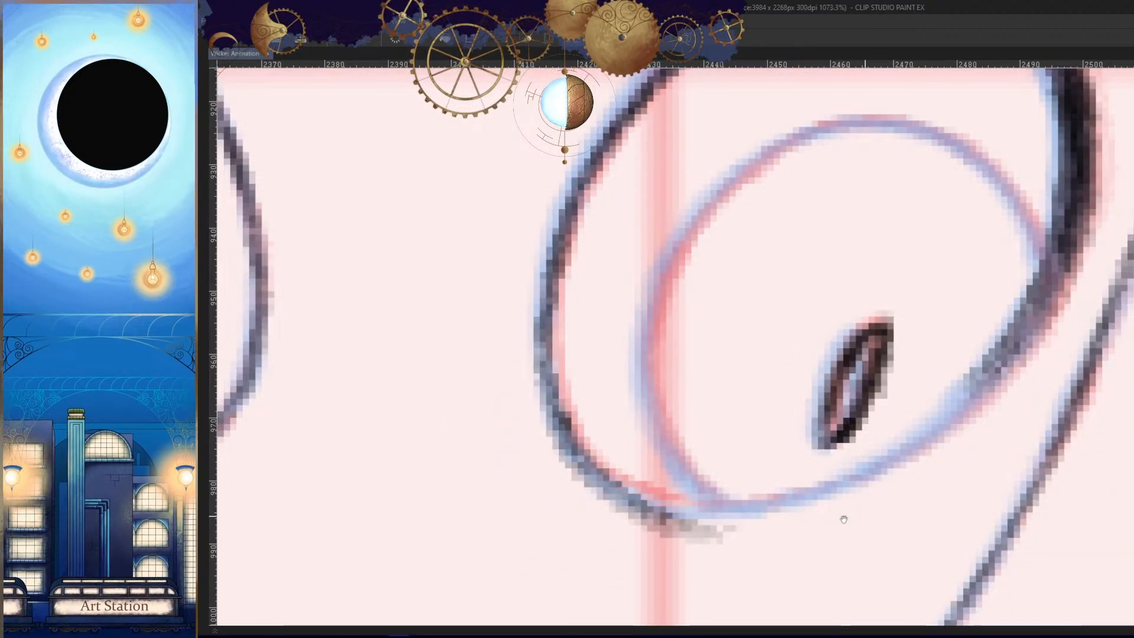
- Redo the lower inner curve of the right eye's contour as a clean line through the bottom
drag(843, 516, 835, 389)
key(ctrl+z)
drag(550, 304, 757, 380)
key(ctrl+z)
drag(557, 323, 764, 379)
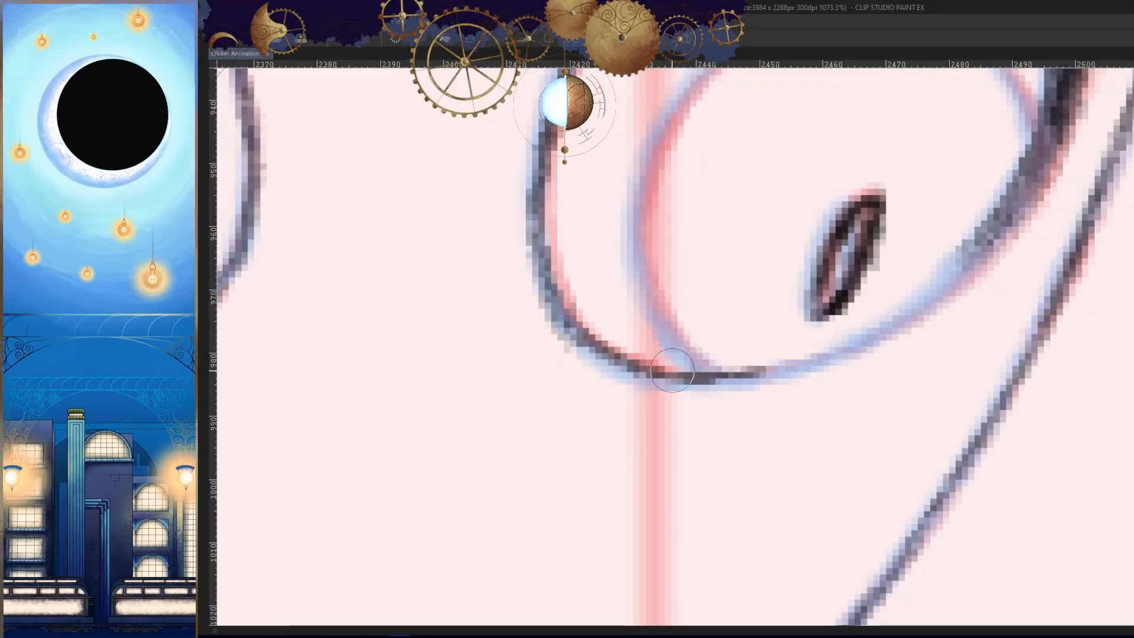
- Ink the bottom edge of the right eye's contour and join it to the thick outer side
drag(671, 380, 919, 319)
drag(894, 353, 818, 395)
drag(948, 239, 797, 379)
key(ctrl+z)
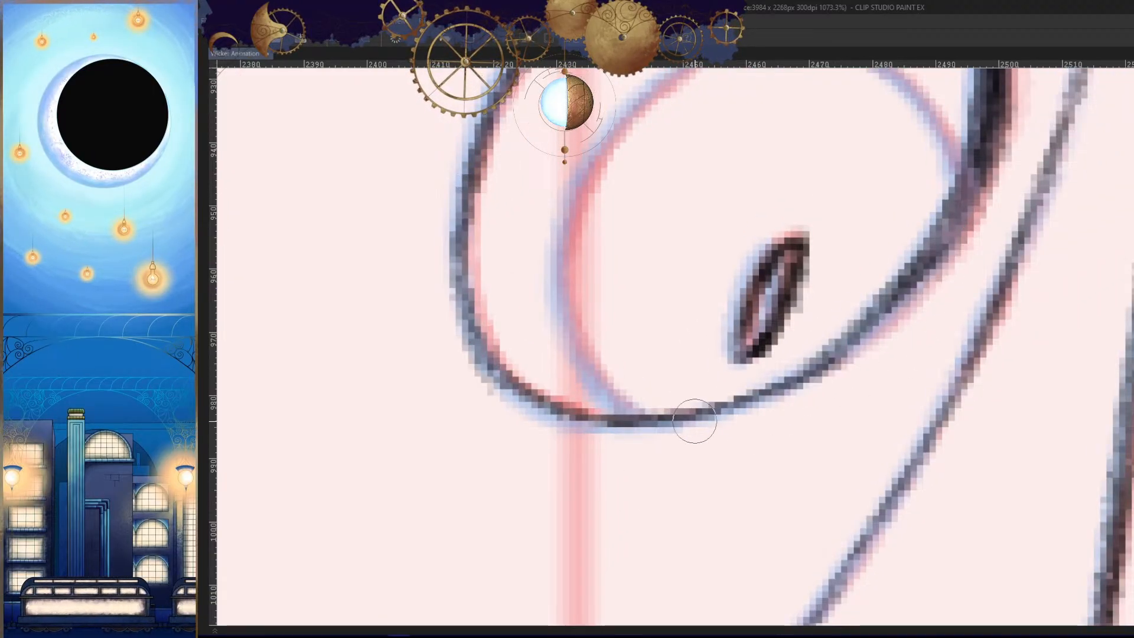
key(ctrl+z)
mouse_move(913, 272)
mouse_down()
mouse_move(812, 374)
mouse_move(821, 359)
mouse_move(1014, 415)
mouse_up()
key(h)
key(ctrl+z)
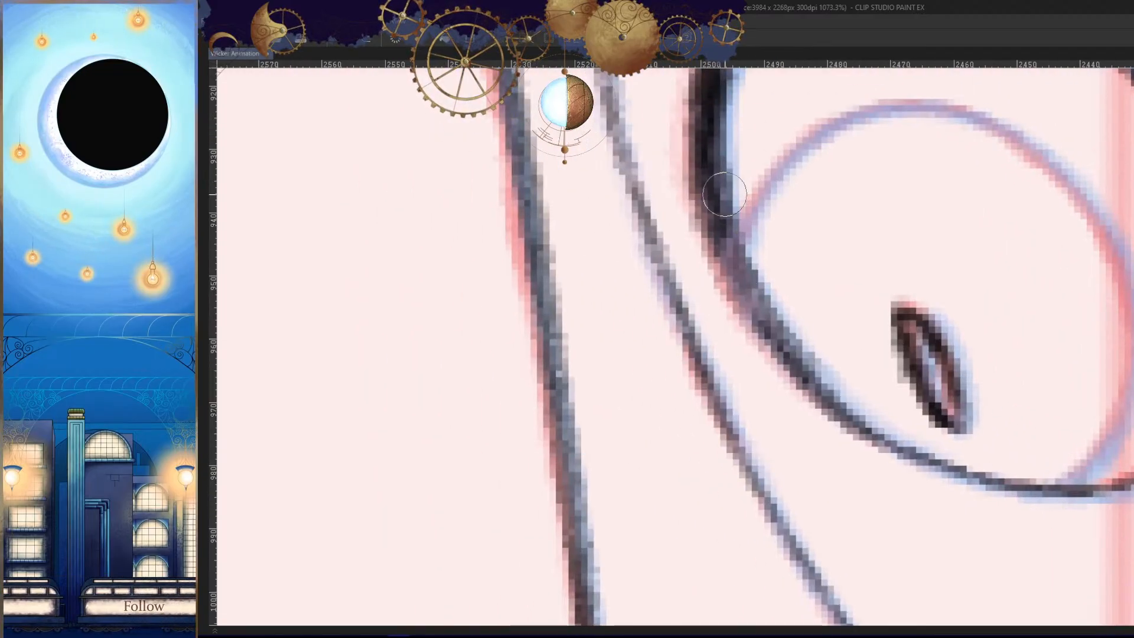
- Thicken the lower outer section of the right eye's contour so it tapers into the thin bottom line
drag(721, 200, 800, 352)
key(h)
key(ctrl+z)
drag(846, 316, 753, 433)
drag(846, 291, 725, 486)
key(h)
drag(805, 382, 820, 448)
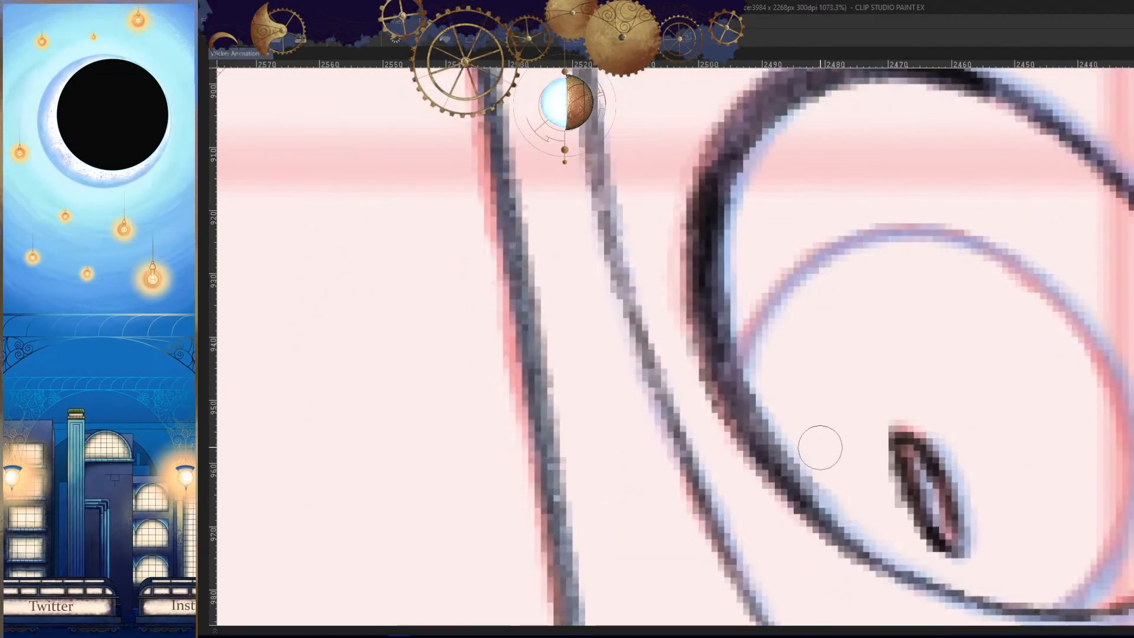
- Darken the outer side and upper outer curve of the right eye's contour
drag(716, 227, 739, 421)
drag(753, 296, 732, 396)
mouse_move(778, 204)
mouse_down()
mouse_move(743, 225)
mouse_move(691, 327)
mouse_up()
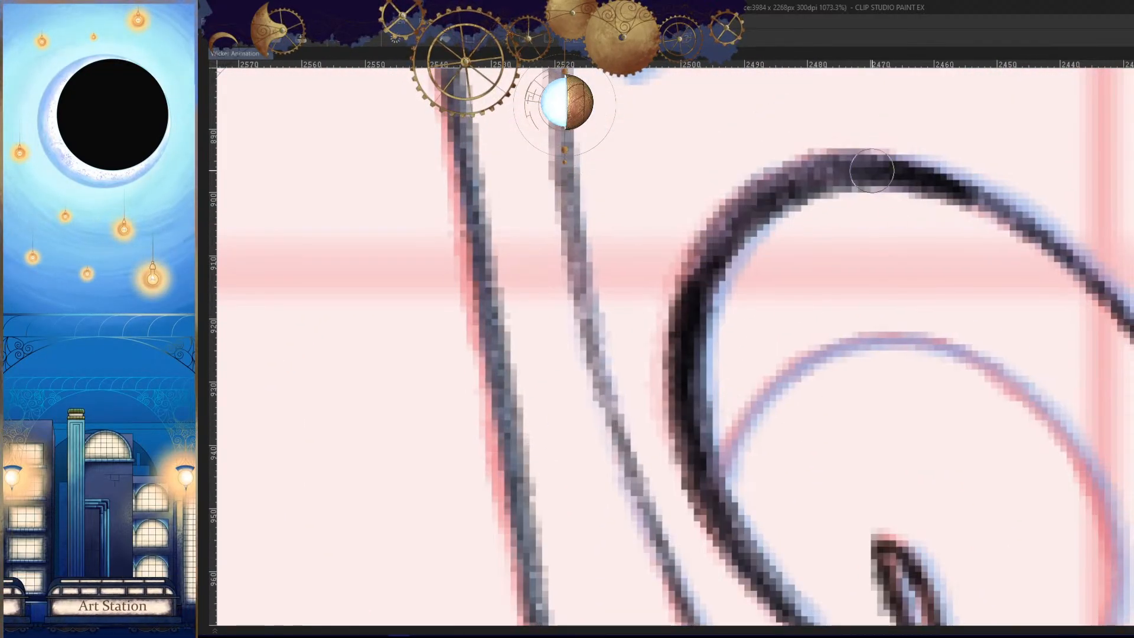
drag(865, 168, 728, 277)
- Darken and thicken the upper inner curve of the right eye's contour
key(h)
drag(805, 287, 904, 324)
drag(855, 232, 554, 318)
drag(772, 208, 570, 306)
mouse_move(727, 421)
mouse_down()
mouse_move(683, 471)
mouse_move(549, 454)
mouse_up()
mouse_move(773, 251)
mouse_down()
mouse_move(969, 352)
mouse_move(984, 347)
mouse_up()
drag(827, 105, 657, 200)
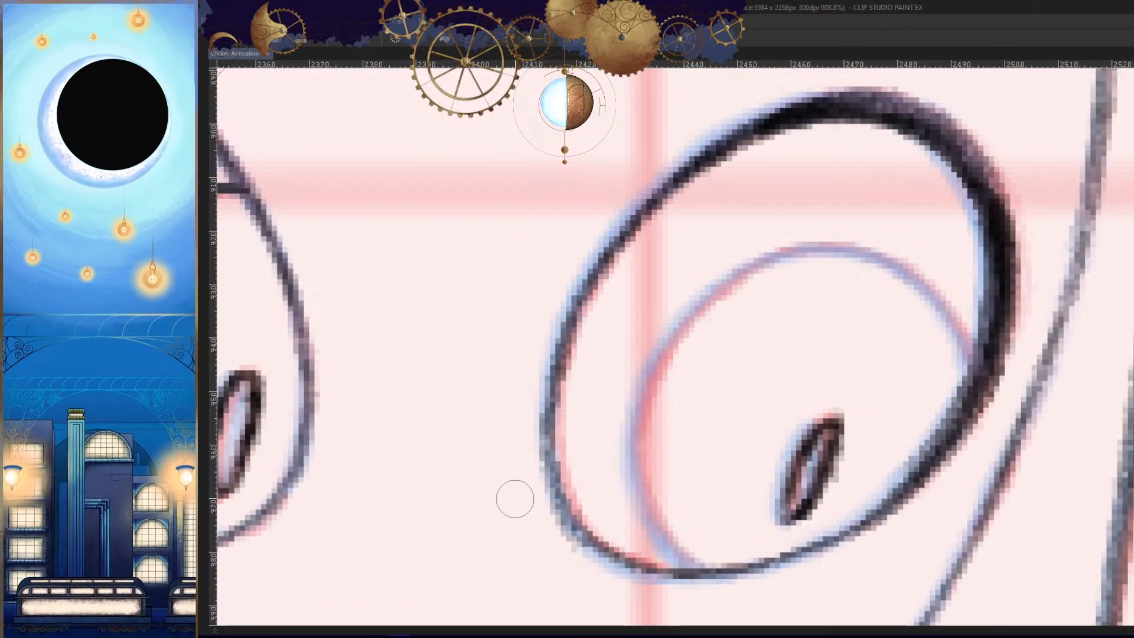
- Check the right eye in mirrored view and retouch the upper inner stretch of its contour
key(h)
mouse_move(851, 148)
mouse_down()
mouse_move(850, 197)
mouse_move(733, 406)
mouse_up()
key(h)
drag(979, 382, 756, 391)
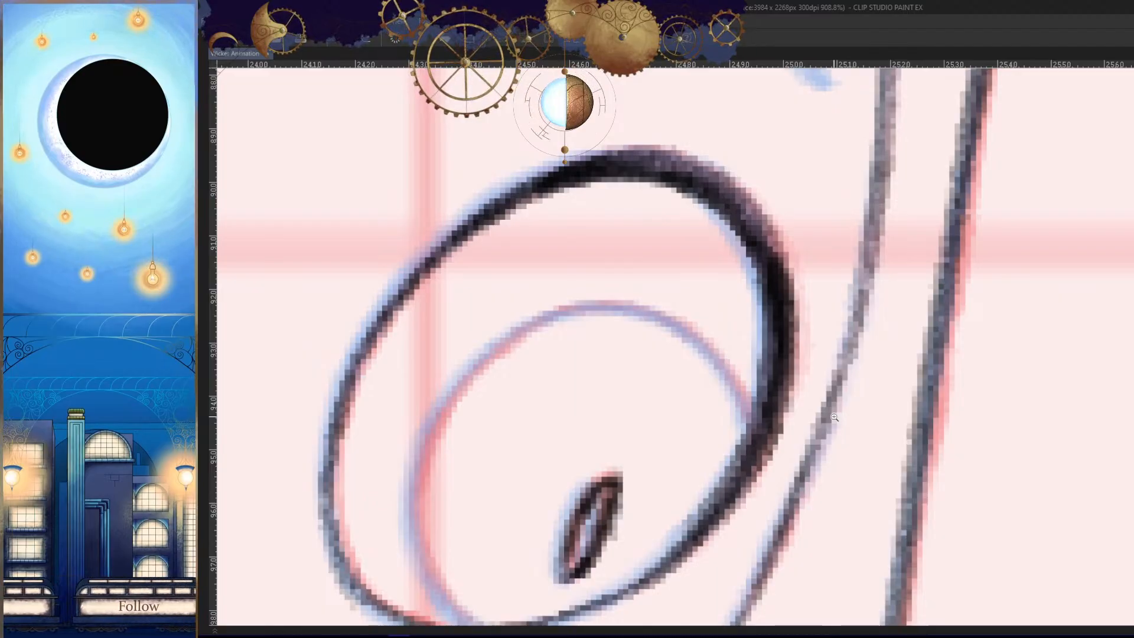
drag(689, 353, 841, 332)
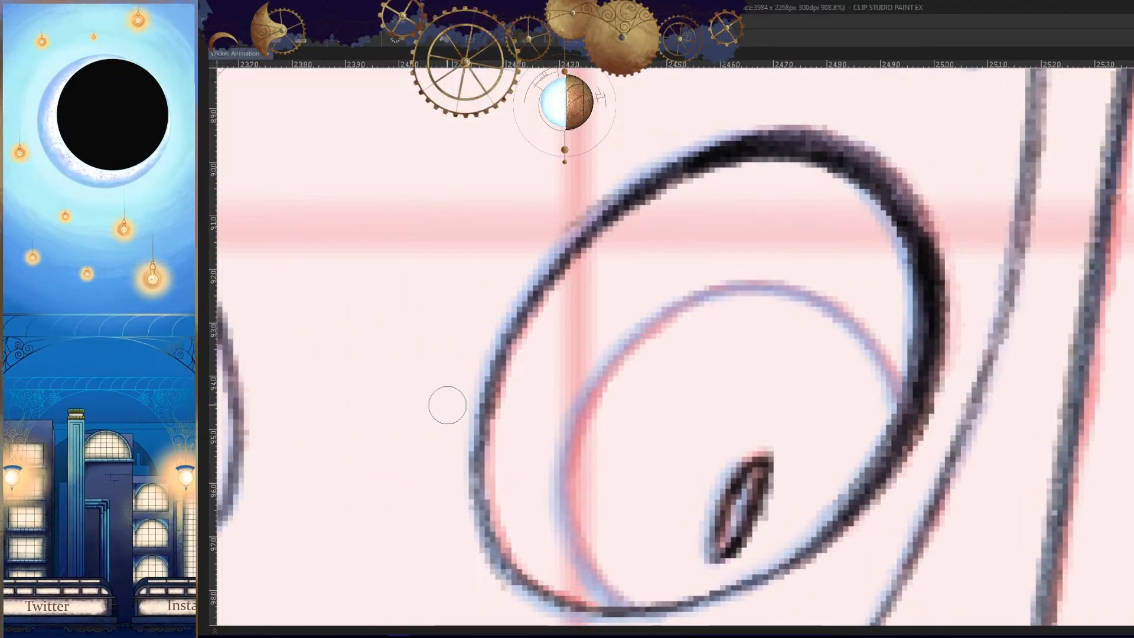
drag(703, 143, 570, 220)
- Ink the upper outer curve of the right eye's iris, starting from the thick outer contour
scroll(775, 278, down, 6)
scroll(761, 405, up, 7)
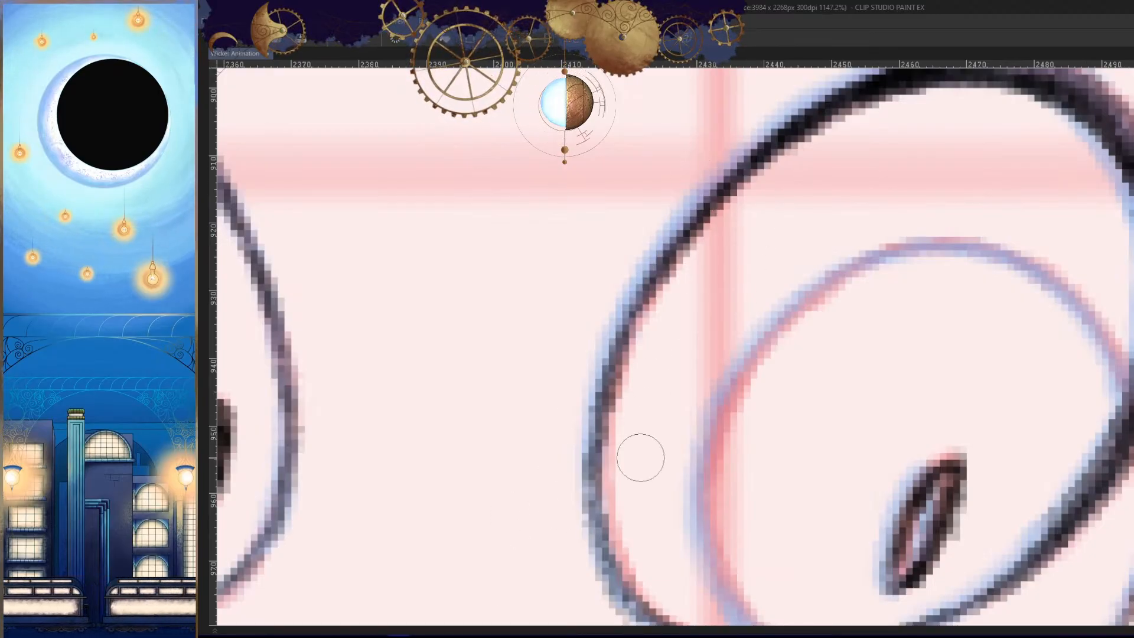
scroll(824, 409, down, 5)
scroll(968, 463, up, 5)
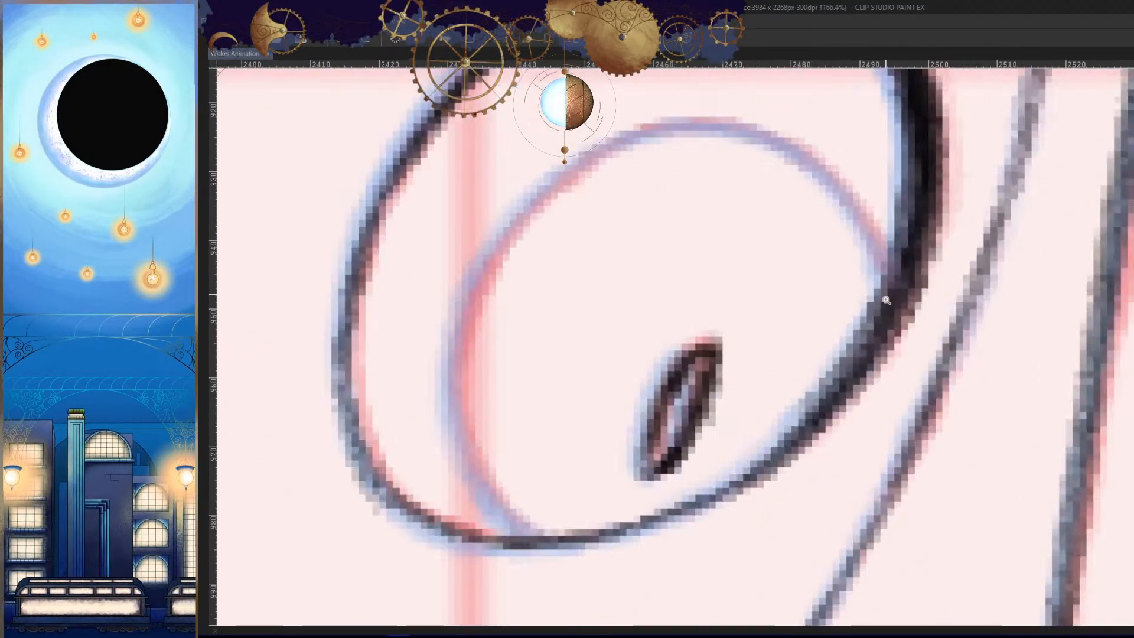
key(h)
drag(934, 158, 891, 134)
drag(728, 157, 645, 295)
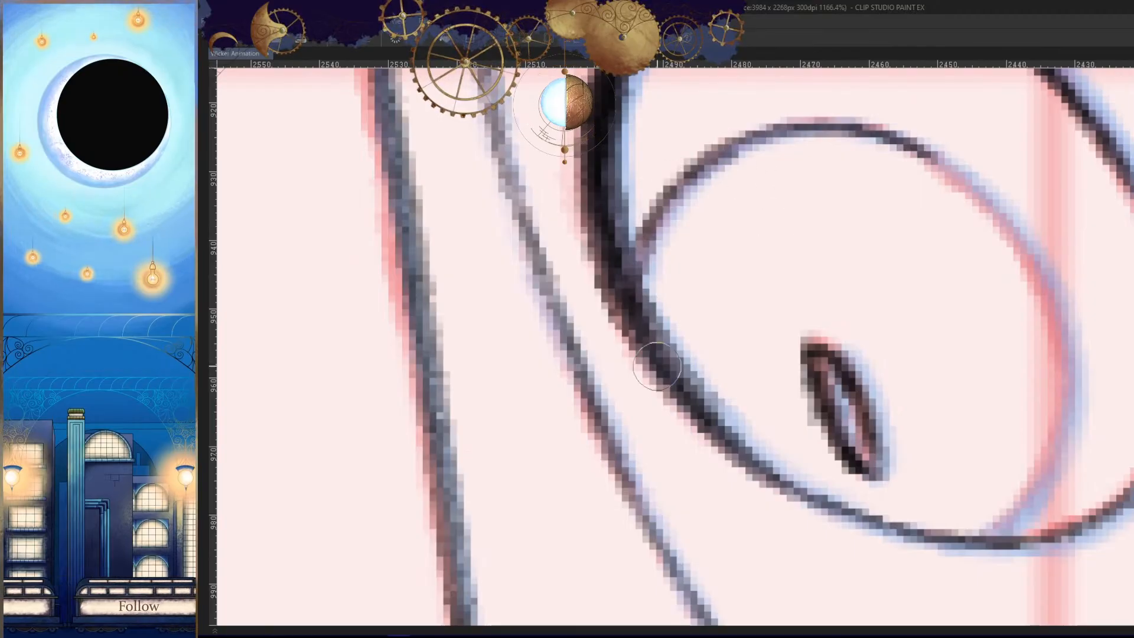
drag(700, 170, 635, 263)
- Ink the top and upper inner curve of the right eye's iris outline
key(h)
mouse_move(860, 141)
mouse_down()
mouse_move(757, 135)
mouse_move(599, 343)
mouse_up()
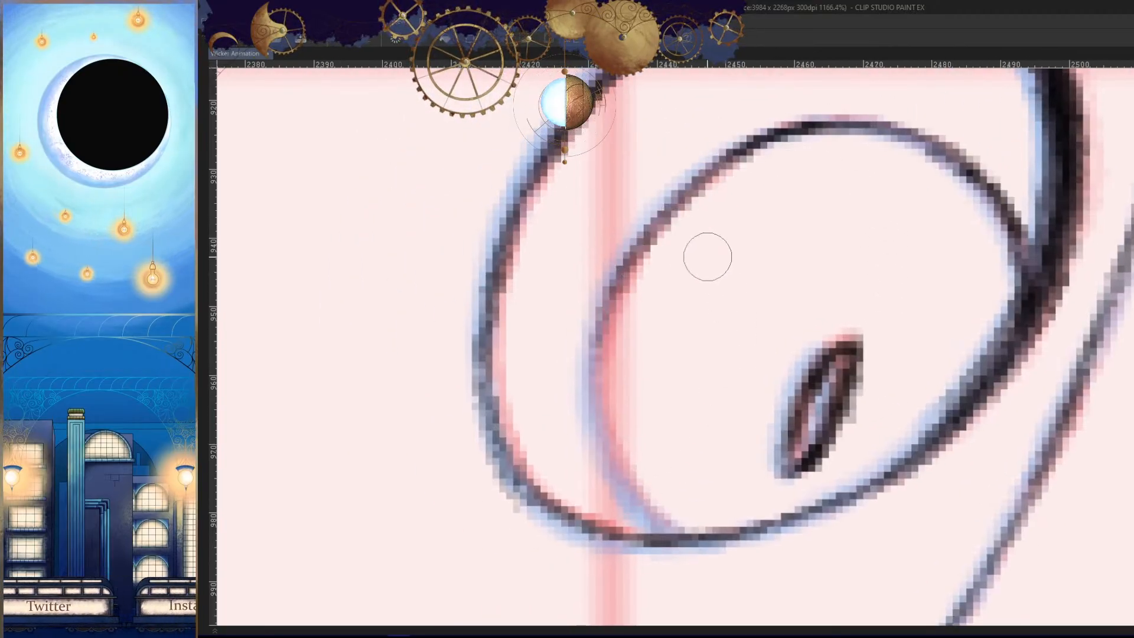
mouse_move(651, 248)
mouse_down()
mouse_move(629, 501)
mouse_move(688, 424)
mouse_up()
key(ctrl+z)
drag(651, 182, 659, 474)
key(ctrl+z)
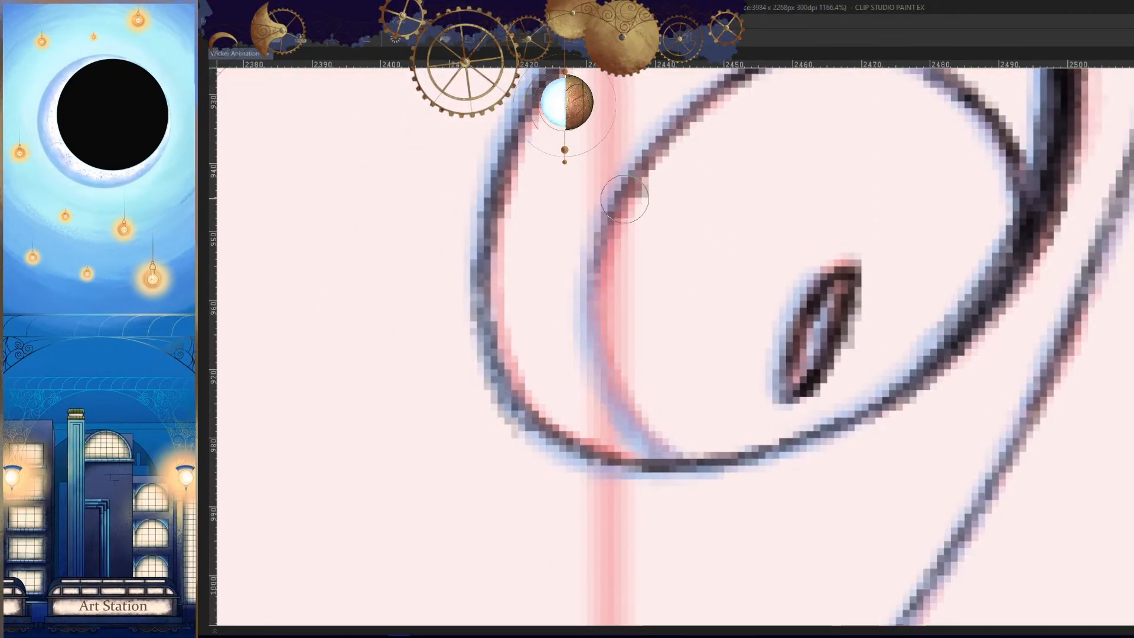
- Ink the inner side of the right eye's iris down to the bottom eye contour
mouse_move(625, 199)
mouse_down()
mouse_move(655, 458)
mouse_move(706, 466)
mouse_up()
key(h)
key(ctrl+z)
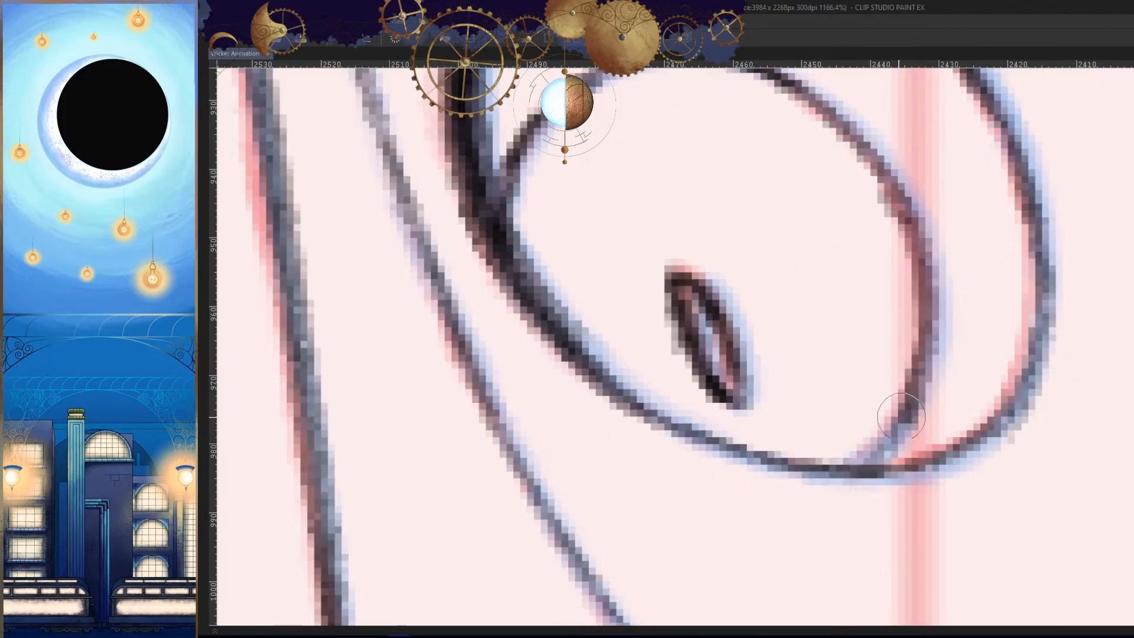
drag(902, 415, 854, 465)
key(h)
drag(957, 143, 1014, 205)
drag(997, 127, 701, 339)
mouse_move(721, 248)
mouse_down()
mouse_move(680, 365)
mouse_move(697, 414)
mouse_up()
key(ctrl+z)
key(ctrl+z)
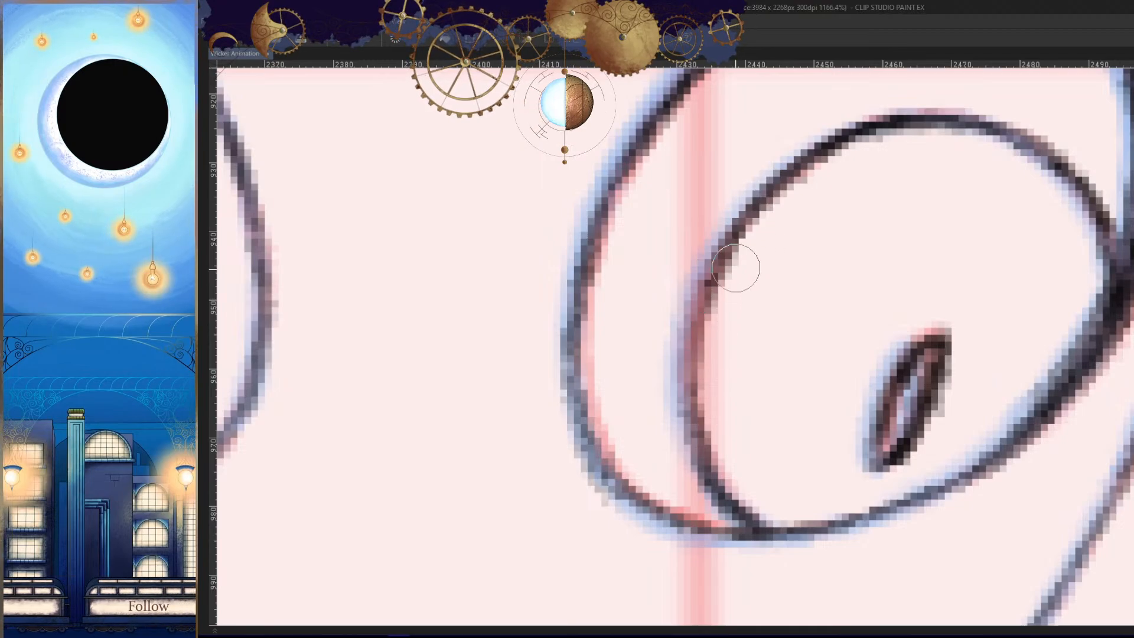
drag(743, 228, 693, 378)
drag(729, 260, 700, 417)
key(ctrl+z)
key(ctrl+z)
drag(741, 229, 693, 391)
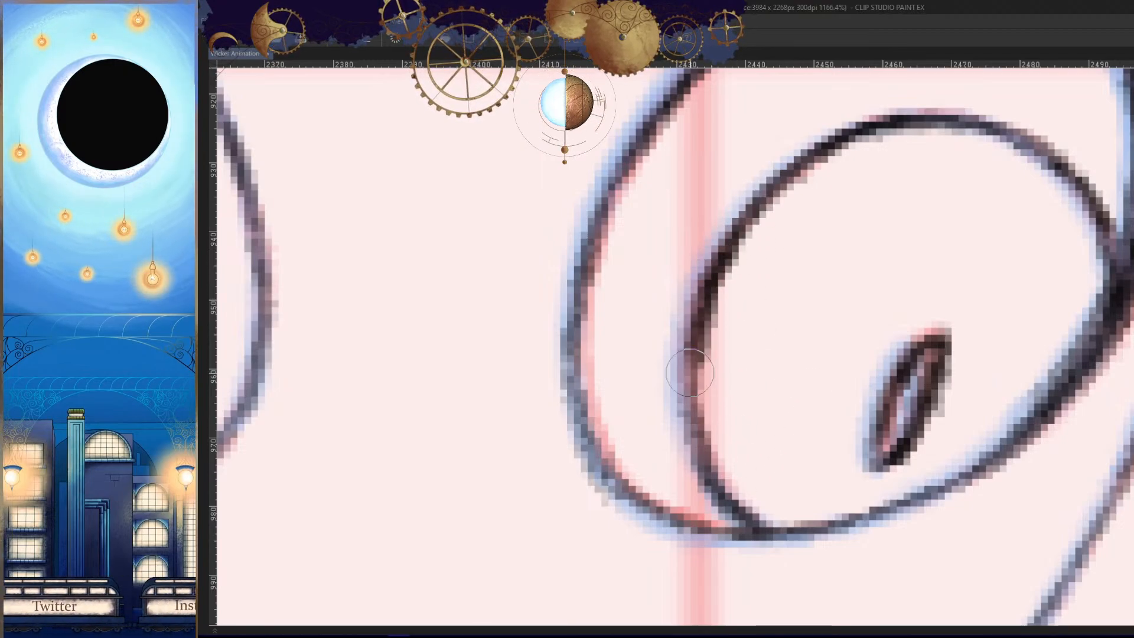
drag(707, 292, 710, 455)
- Darken the top and upper outer curve of the right eye's iris outline
key(ctrl+z)
key(ctrl+z)
- Darken the inner side of the right eye's iris outline and check it in mirrored view
drag(730, 253, 713, 459)
key(h)
drag(899, 344, 971, 392)
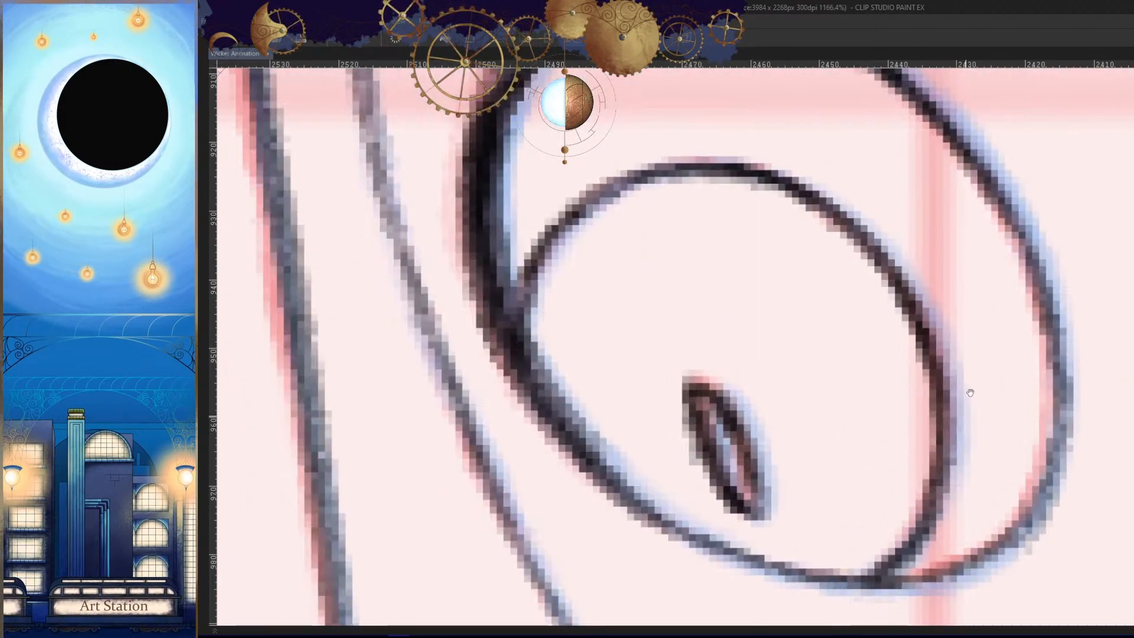
drag(770, 177, 597, 198)
mouse_move(652, 176)
mouse_down()
mouse_move(525, 302)
mouse_move(603, 185)
mouse_move(519, 345)
mouse_up()
key(ctrl+z)
drag(822, 376, 798, 393)
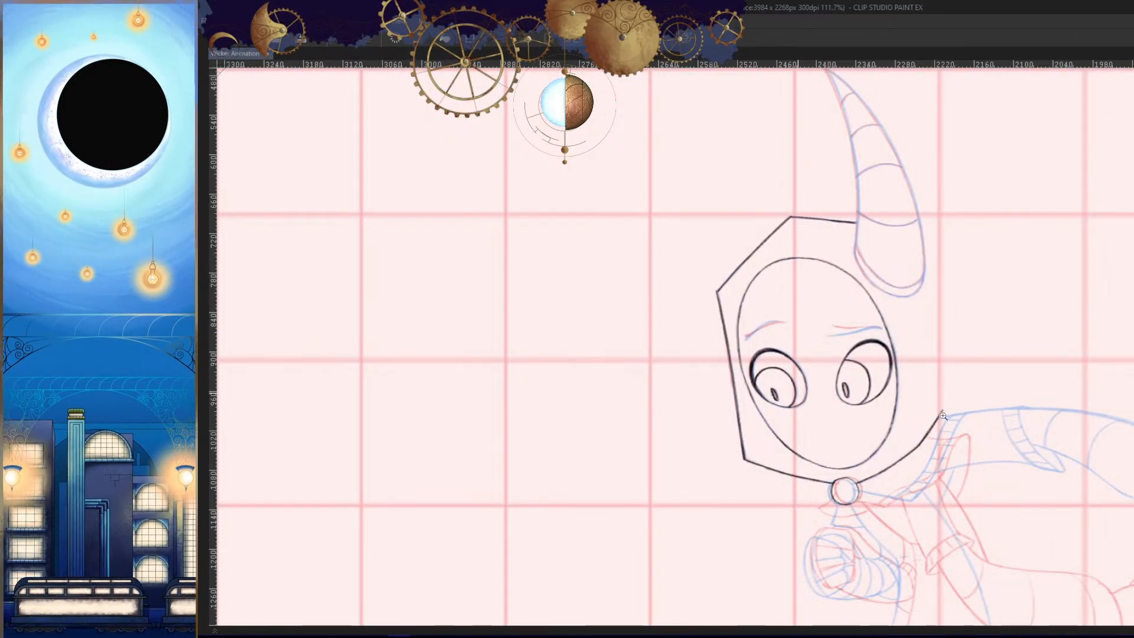
- Ink the left eyebrow in mirrored view, running the line between the red and blue rough strokes
drag(943, 416, 955, 418)
mouse_move(778, 335)
mouse_down()
mouse_move(1030, 297)
mouse_move(734, 317)
mouse_up()
drag(934, 307, 961, 316)
key(ctrl+z)
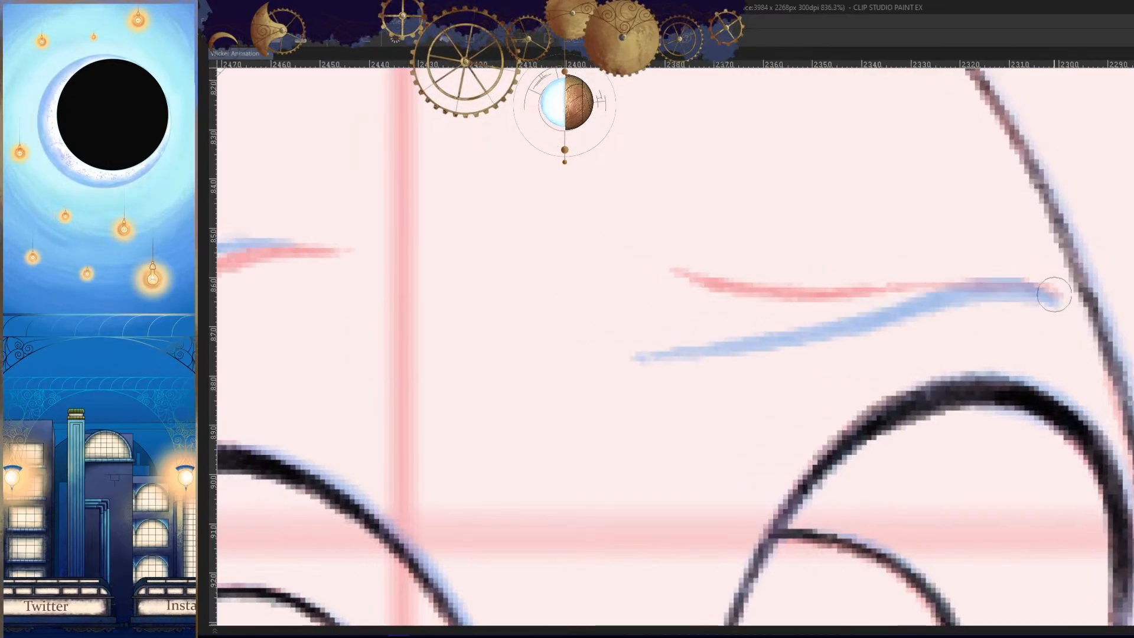
mouse_move(1056, 299)
mouse_down()
mouse_move(960, 284)
mouse_move(669, 295)
mouse_up()
key(ctrl+z)
drag(1054, 293, 646, 296)
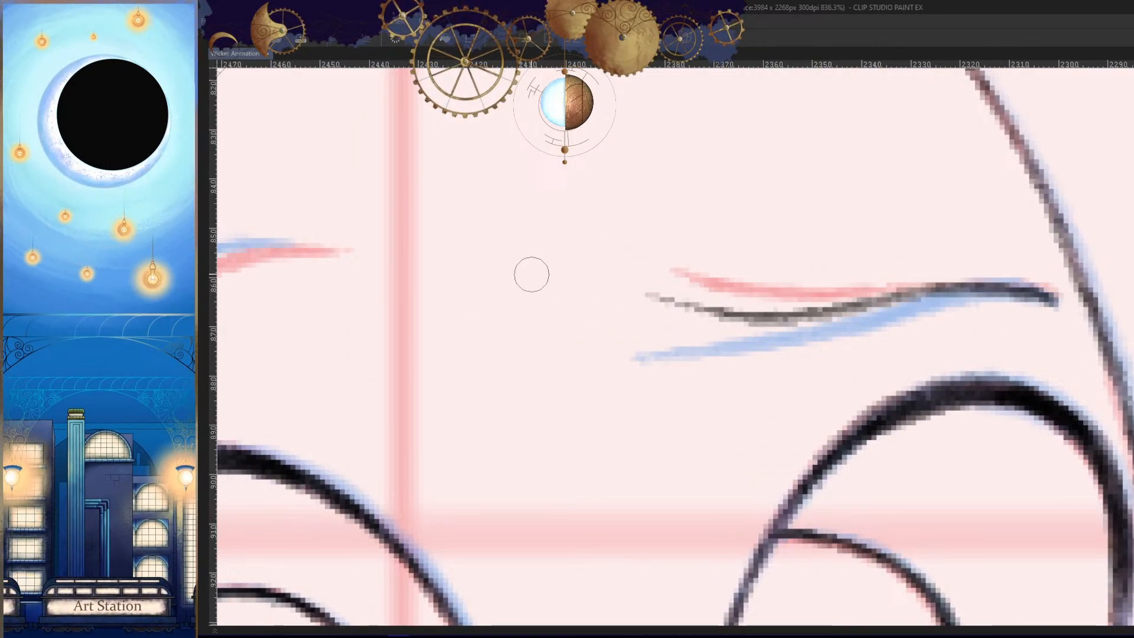
- Darken the left eyebrow's outer end and retrace the brow line toward its inner tip
key(h)
drag(974, 389, 858, 370)
drag(750, 322, 812, 319)
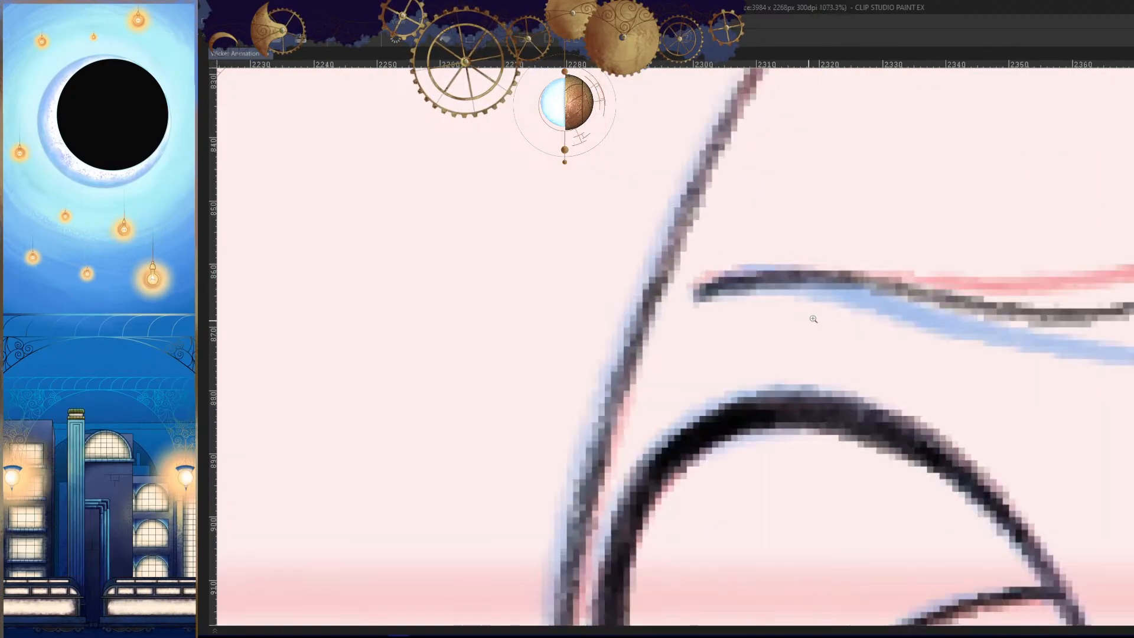
drag(903, 287, 700, 292)
drag(833, 276, 712, 285)
key(h)
drag(792, 337, 1014, 302)
drag(975, 239, 564, 245)
drag(928, 325, 867, 340)
mouse_move(865, 402)
mouse_down()
mouse_move(881, 357)
mouse_move(946, 415)
mouse_move(940, 425)
mouse_move(964, 416)
mouse_up()
- Flip back and forth through the neighbouring animation frames to examine how the inked face moves
key(Right)
key(Left)
key(Left)
key(Right)
key(Right)
key(Left)
key(Left)
key(Left)
key(Right)
key(Right)
- Ink the right eyebrow along the rough lines and compare it with the neighbouring frames in normal view
mouse_move(791, 240)
mouse_down()
mouse_move(936, 267)
mouse_move(691, 262)
mouse_move(625, 304)
mouse_up()
mouse_move(718, 298)
mouse_down()
mouse_move(869, 193)
mouse_move(562, 362)
mouse_move(597, 314)
mouse_move(569, 347)
mouse_move(773, 200)
mouse_move(1083, 150)
mouse_move(763, 203)
mouse_up()
key(ctrl+z)
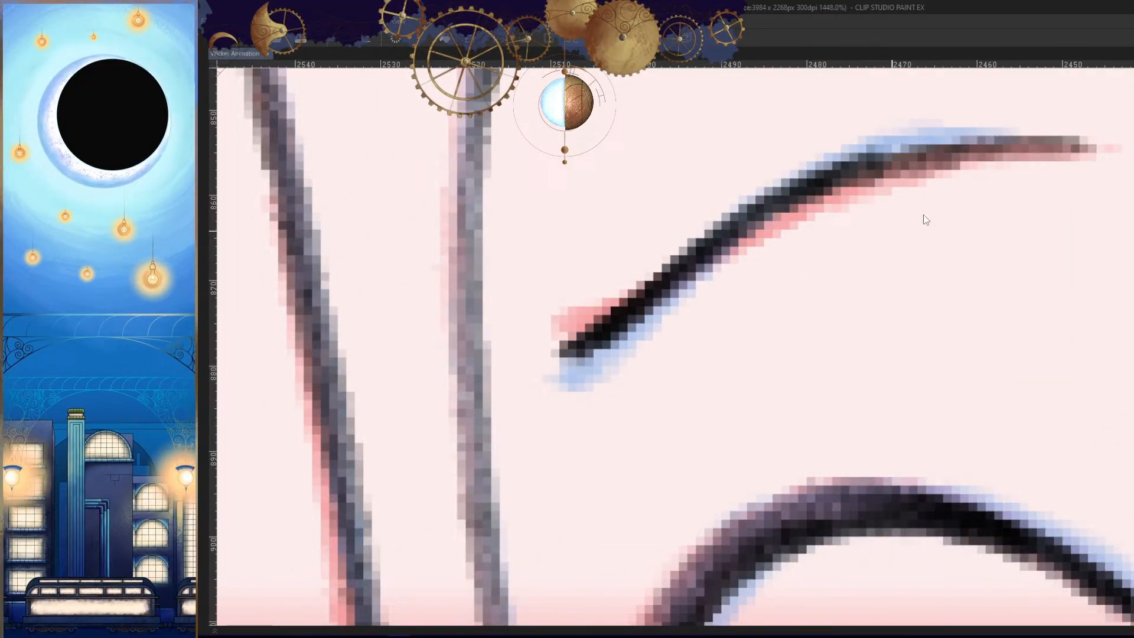
key(ctrl+z)
drag(1000, 146, 855, 149)
drag(833, 313, 735, 436)
key(h)
drag(863, 310, 870, 450)
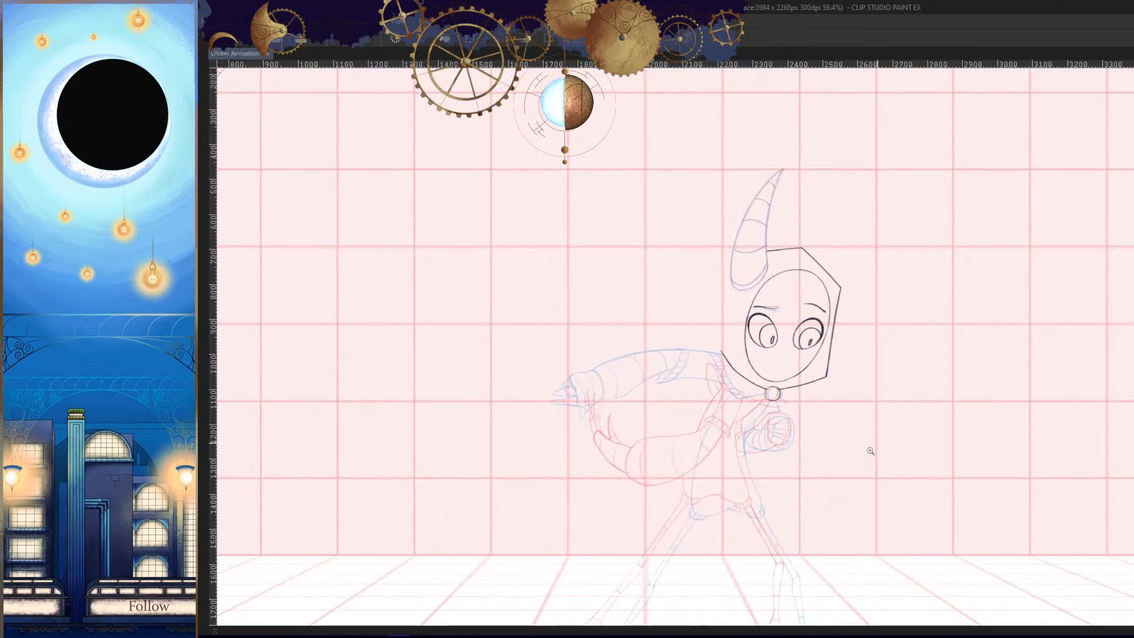
key(Left)
key(Right)
key(Right)
key(Left)
- Ink the horn's inner edge in one long curve from the tip down to the hood
drag(786, 234, 841, 142)
drag(803, 286, 752, 391)
key(ctrl+z)
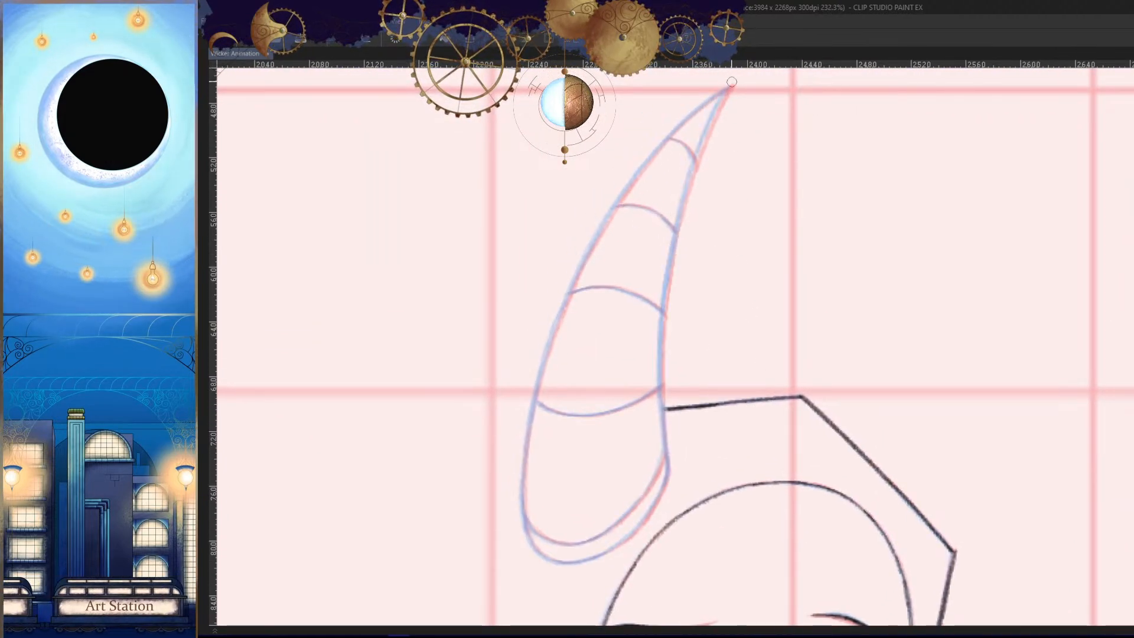
drag(732, 84, 656, 417)
key(ctrl+z)
key(ctrl+y)
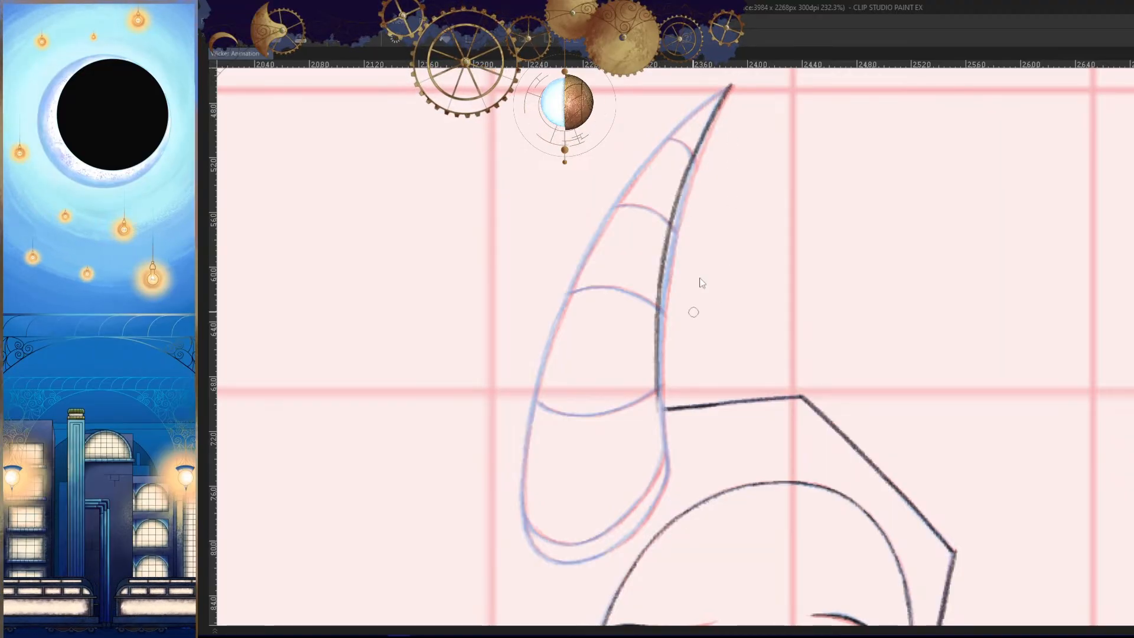
key(ctrl+z)
key(ctrl+y)
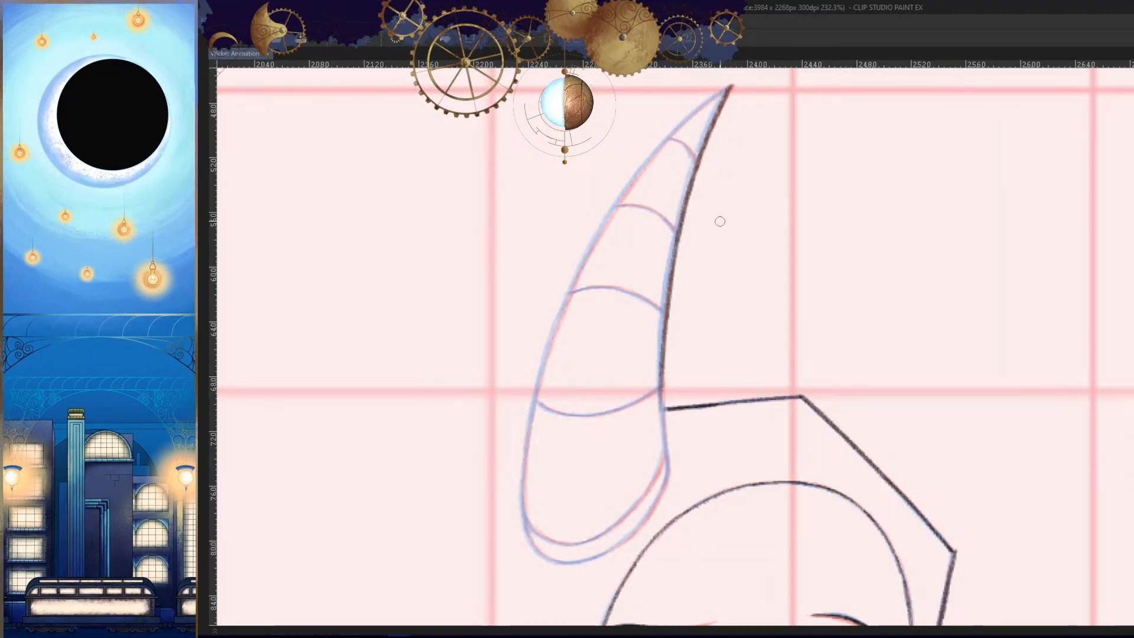
key(ctrl+z)
mouse_move(732, 84)
mouse_down()
mouse_move(662, 440)
mouse_move(698, 343)
mouse_up()
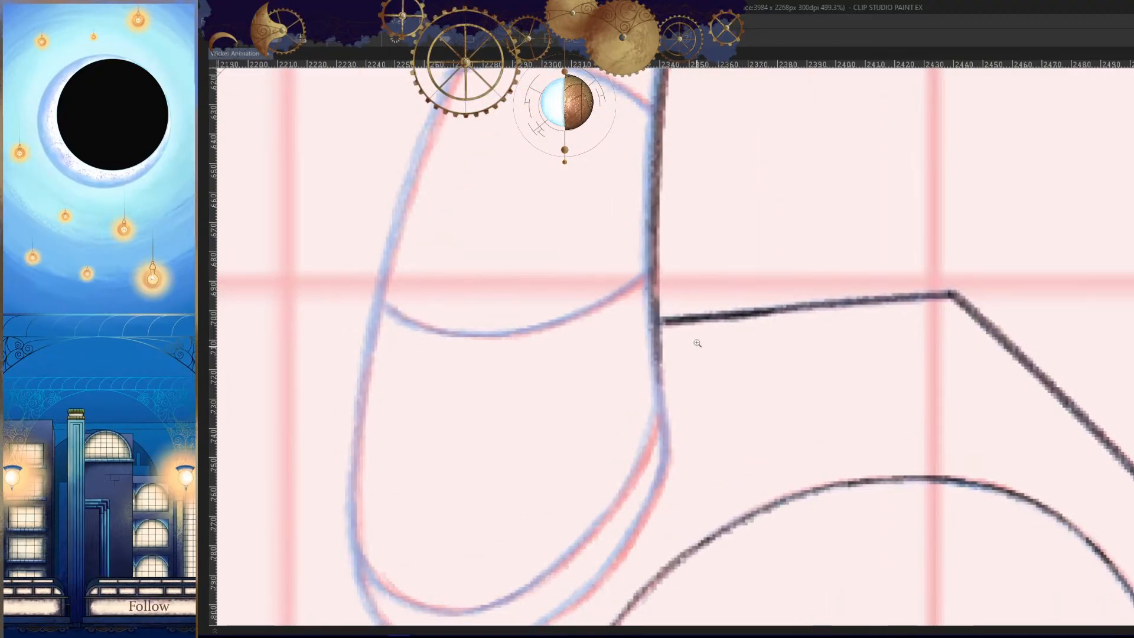
- Extend the horn's inner edge past the hood line down to the corner of the horn base
drag(651, 305, 666, 546)
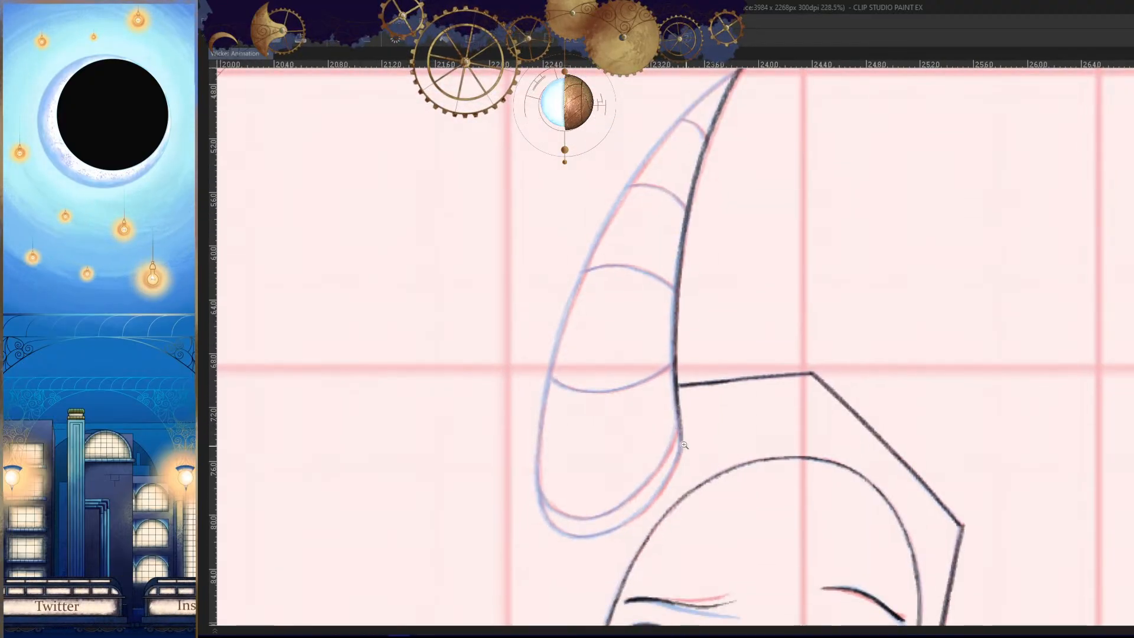
mouse_move(682, 440)
mouse_down()
mouse_move(705, 337)
mouse_move(677, 471)
mouse_up()
drag(661, 335, 678, 475)
drag(696, 577, 653, 590)
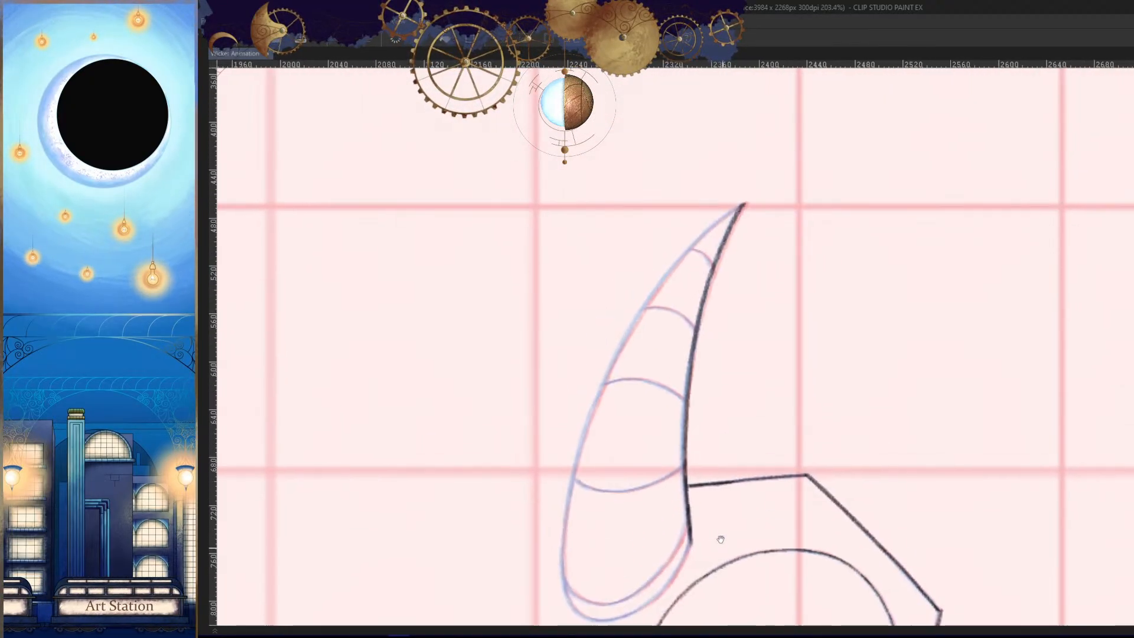
- Ink the horn's outer edge from the tip down along the rough sketch
drag(734, 202, 791, 201)
mouse_move(764, 208)
mouse_down()
mouse_move(704, 298)
mouse_move(664, 409)
mouse_up()
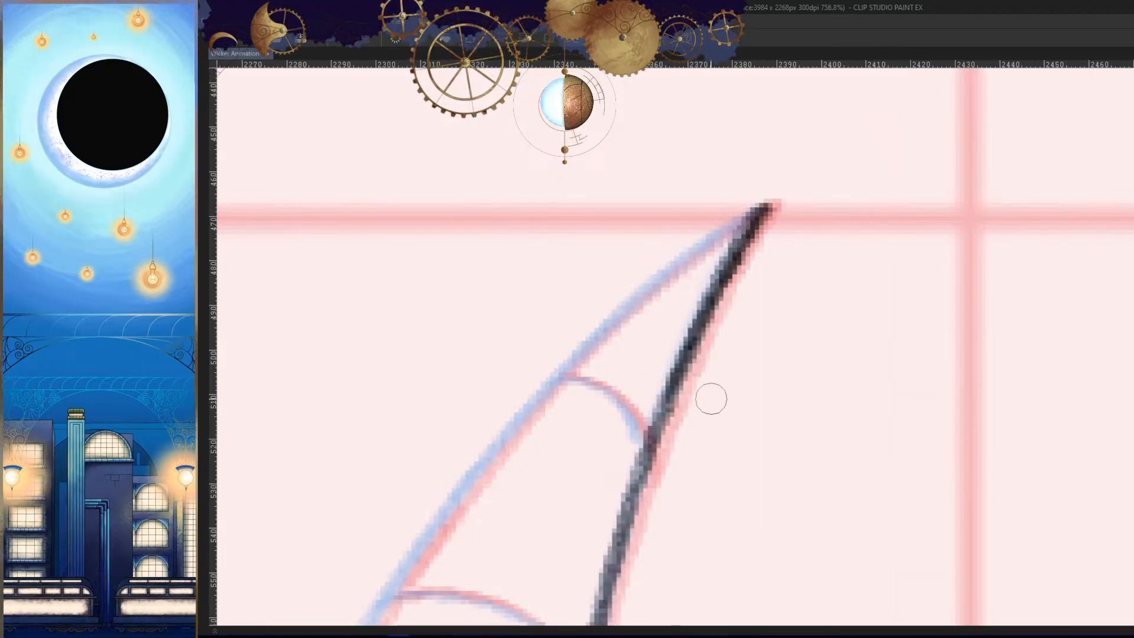
drag(779, 144, 759, 267)
drag(757, 203, 784, 163)
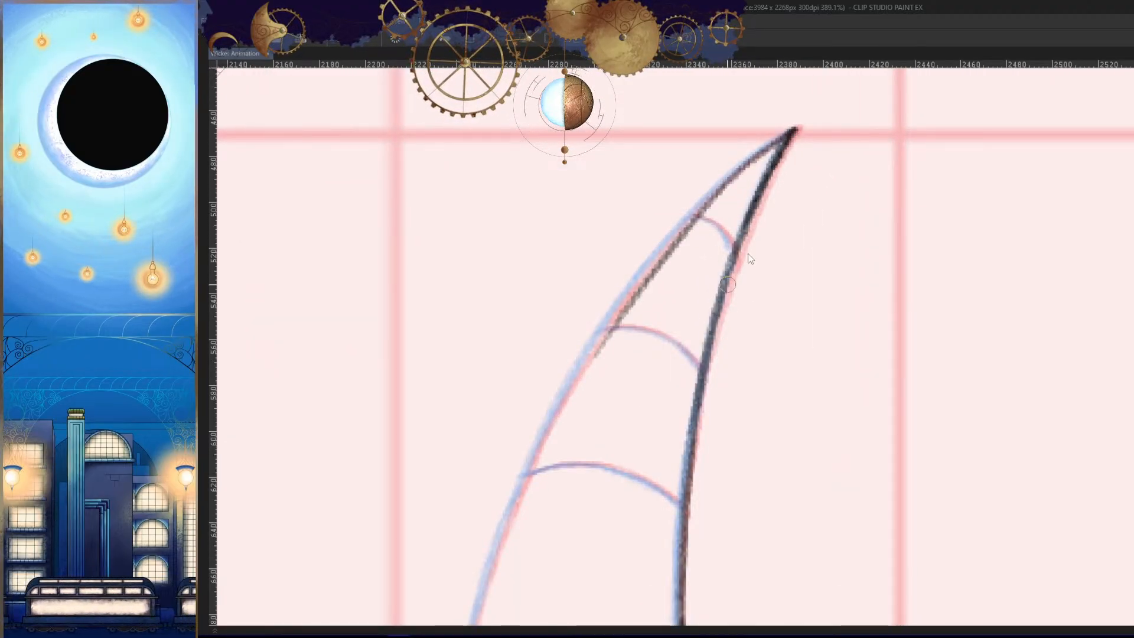
drag(796, 125, 544, 434)
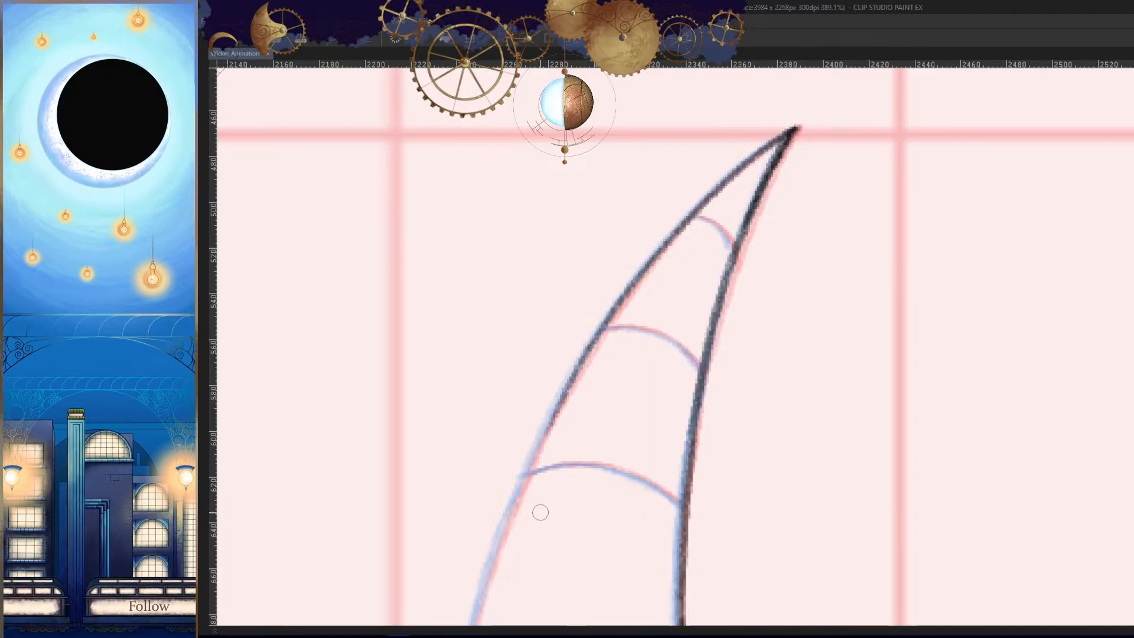
mouse_move(540, 512)
mouse_down()
mouse_move(627, 164)
mouse_move(534, 393)
mouse_up()
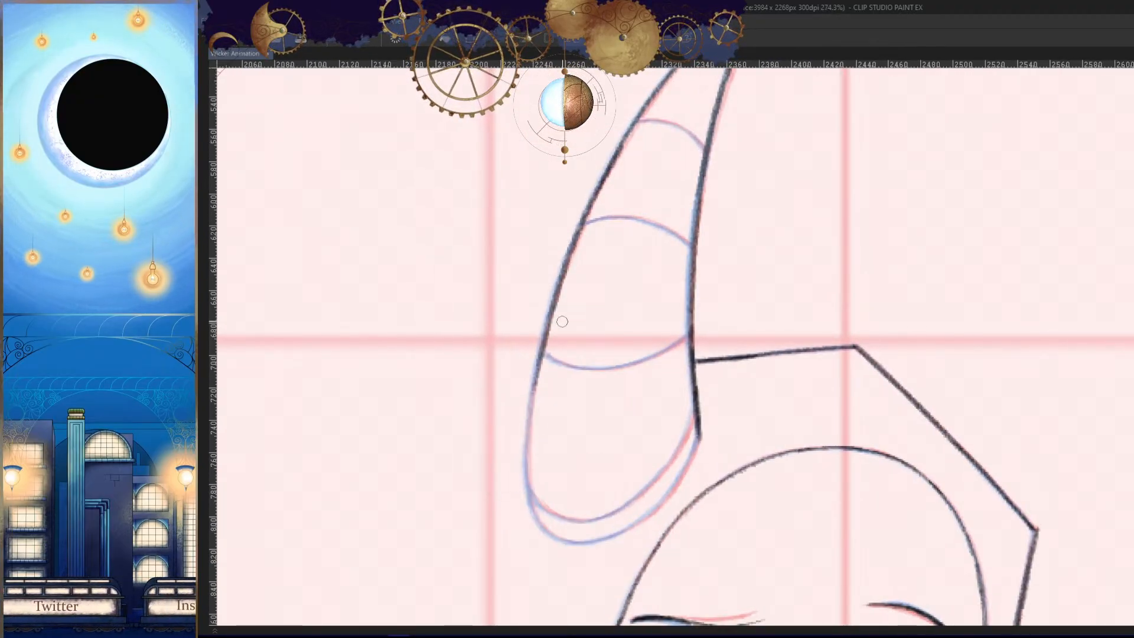
- Extend the horn's outer edge down to where it bends into the rounded base
drag(519, 456, 519, 500)
scroll(536, 476, up, 3)
key(ctrl+z)
drag(551, 224, 528, 477)
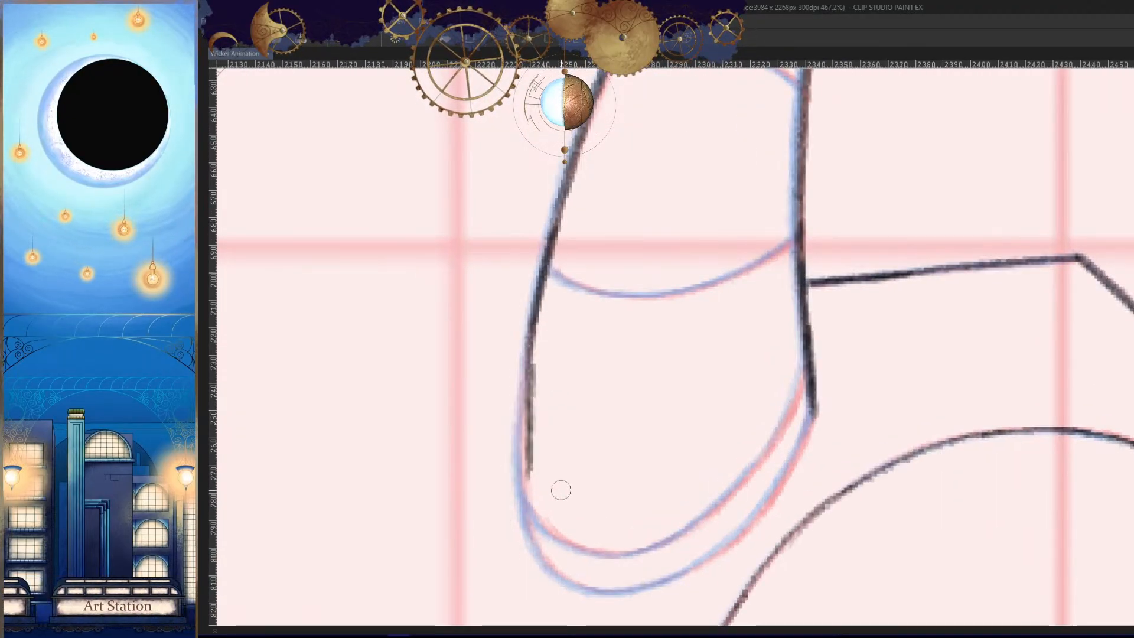
key(ctrl+z)
drag(549, 237, 520, 508)
key(ctrl+z)
mouse_move(554, 227)
mouse_down()
mouse_move(520, 497)
mouse_move(537, 418)
mouse_up()
key(ctrl+z)
key(ctrl+z)
scroll(539, 513, up, 3)
mouse_move(515, 301)
mouse_down()
mouse_move(524, 458)
mouse_move(571, 523)
mouse_up()
- Ink the rounded horn base in mirrored view, from the inner corner down toward its lowest point
key(h)
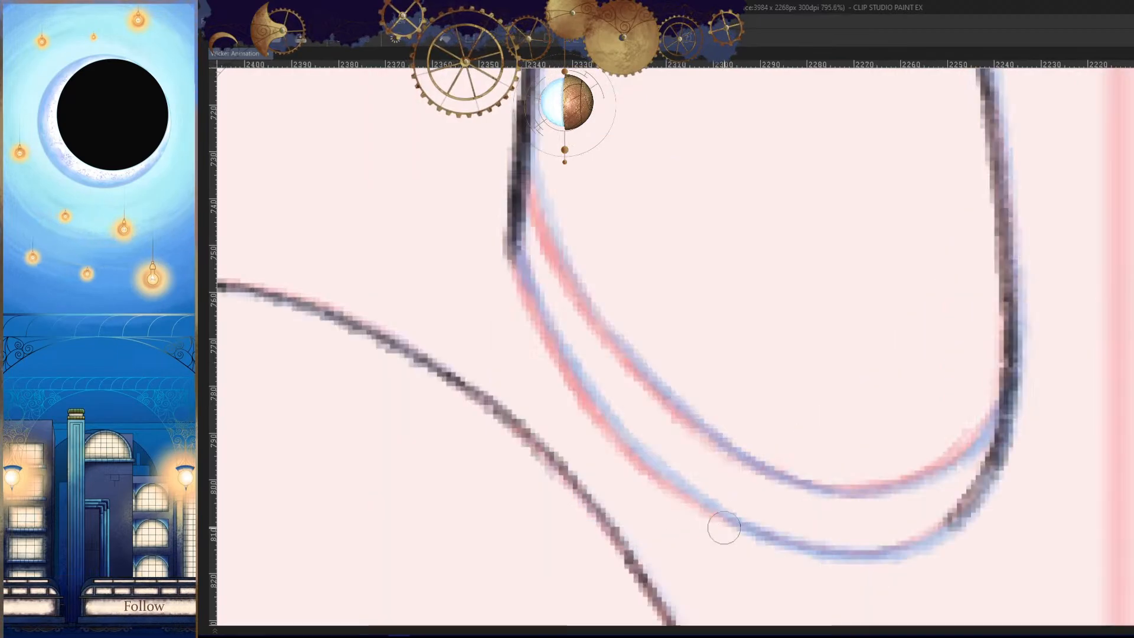
scroll(724, 527, down, 5)
scroll(700, 331, up, 3)
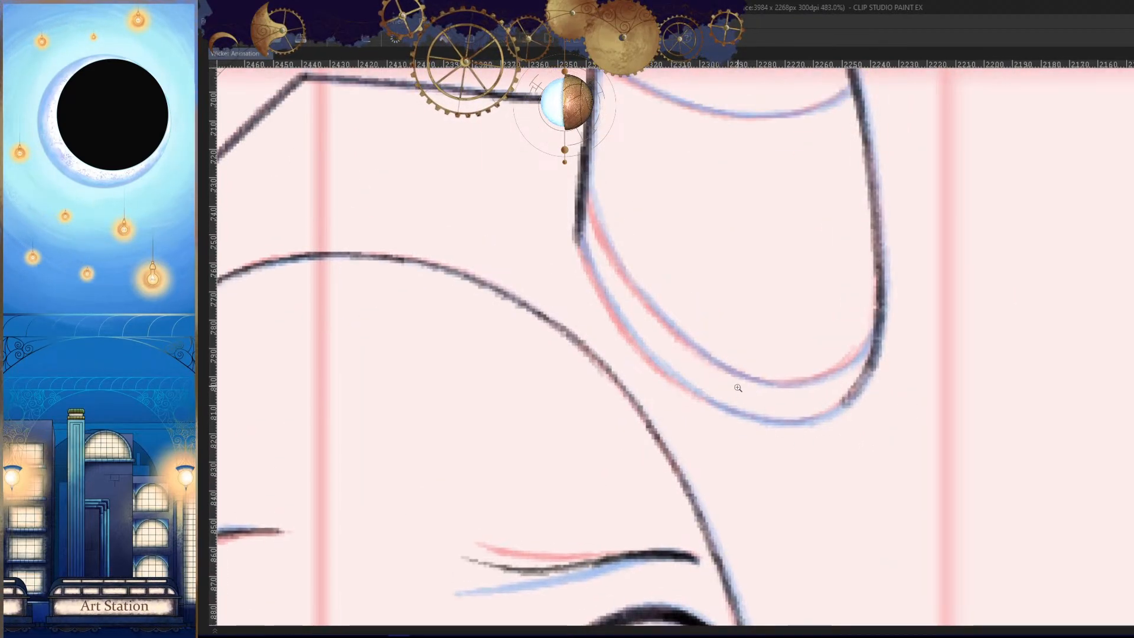
scroll(738, 387, up, 2)
drag(501, 220, 840, 449)
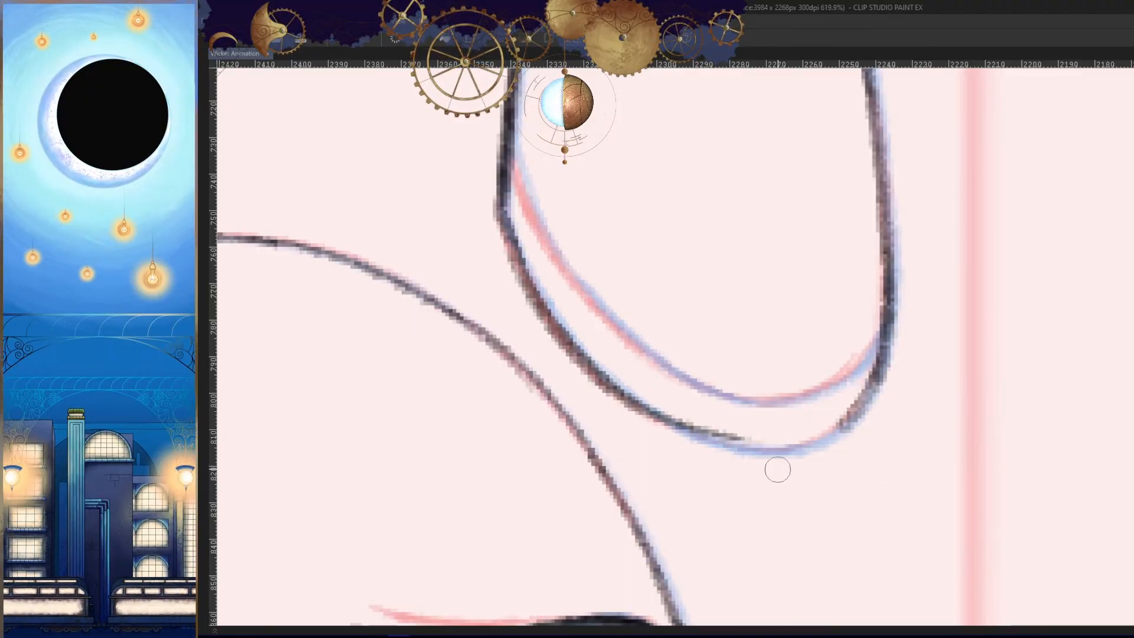
- Return to normal view and extend the inner side of the horn base curve toward the bottom
key(h)
scroll(877, 372, up, 2)
mouse_move(838, 363)
mouse_down()
mouse_move(891, 339)
mouse_move(797, 367)
mouse_up()
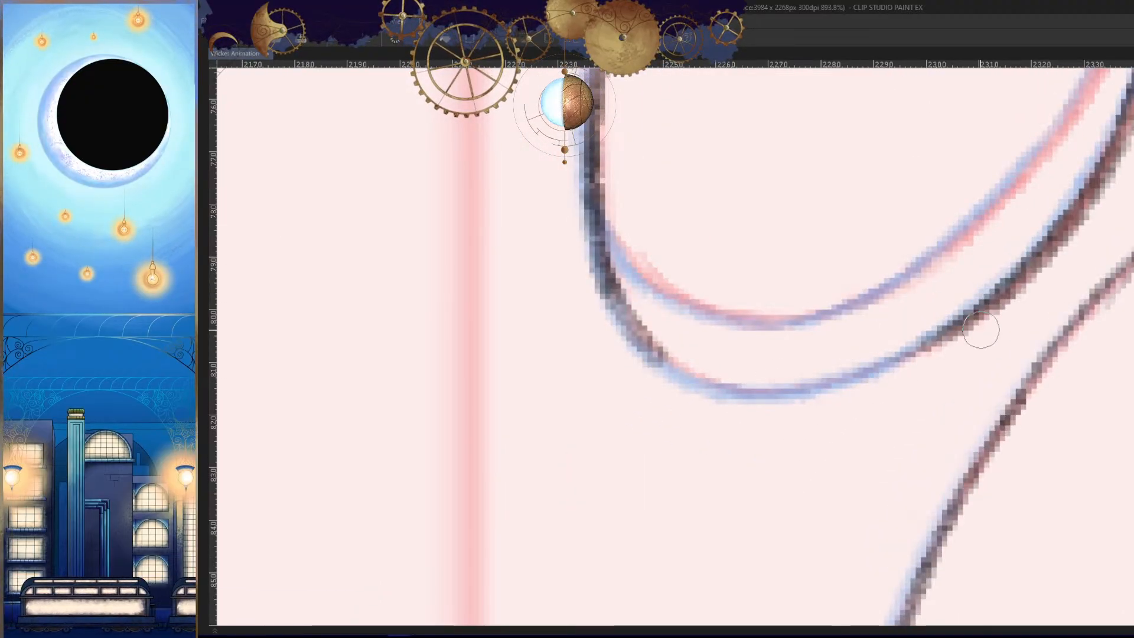
drag(993, 300, 822, 385)
mouse_move(906, 360)
mouse_down()
mouse_move(815, 381)
mouse_move(664, 359)
mouse_up()
key(ctrl+z)
scroll(784, 396, up, 2)
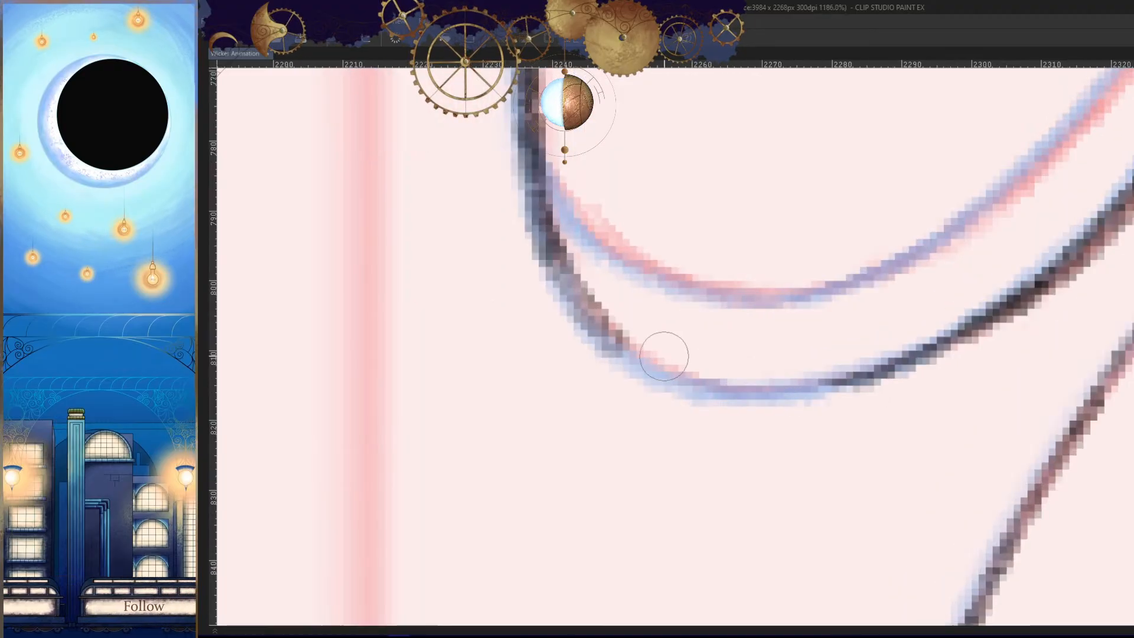
- Close the gap at the bottom of the horn base, joining the outer bend to the inner curve
drag(581, 300, 877, 373)
drag(727, 388, 982, 311)
key(ctrl+z)
key(ctrl+z)
drag(581, 300, 809, 394)
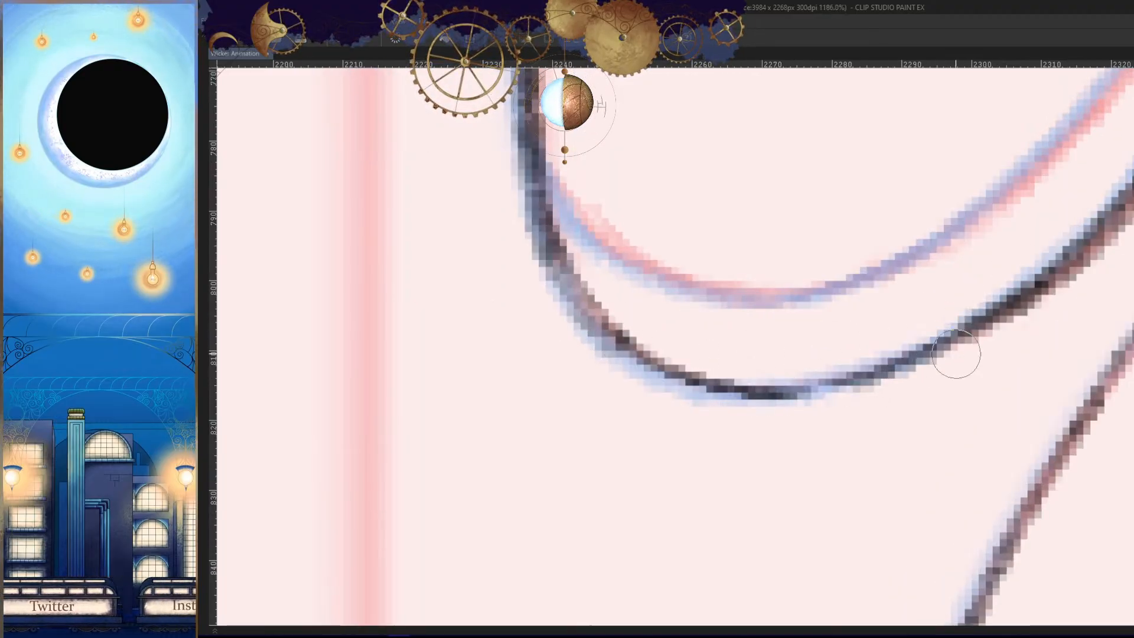
key(ctrl+z)
drag(636, 353, 915, 377)
key(ctrl+z)
mouse_move(606, 331)
mouse_down()
mouse_move(869, 376)
mouse_move(659, 356)
mouse_move(868, 373)
mouse_up()
key(ctrl+z)
drag(771, 380, 963, 332)
drag(977, 392, 896, 432)
key(h)
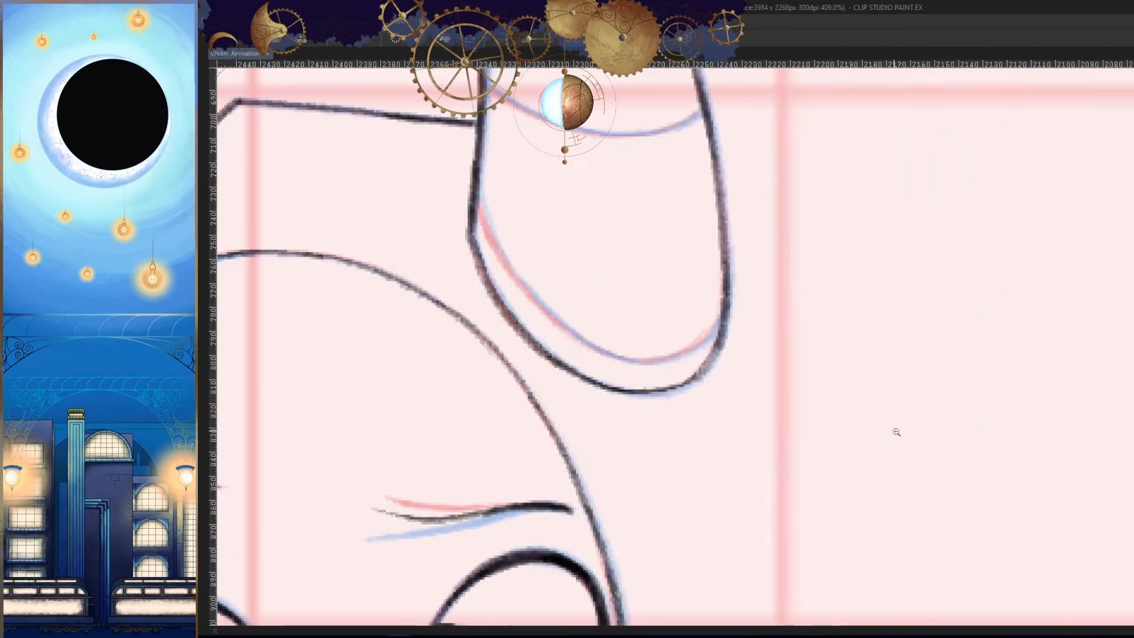
key(h)
- Thicken and darken the inner side of the horn base curve, from the corner toward the bottom
drag(947, 347, 1005, 319)
mouse_move(971, 312)
mouse_down()
mouse_move(919, 339)
mouse_move(912, 323)
mouse_up()
drag(997, 102, 877, 345)
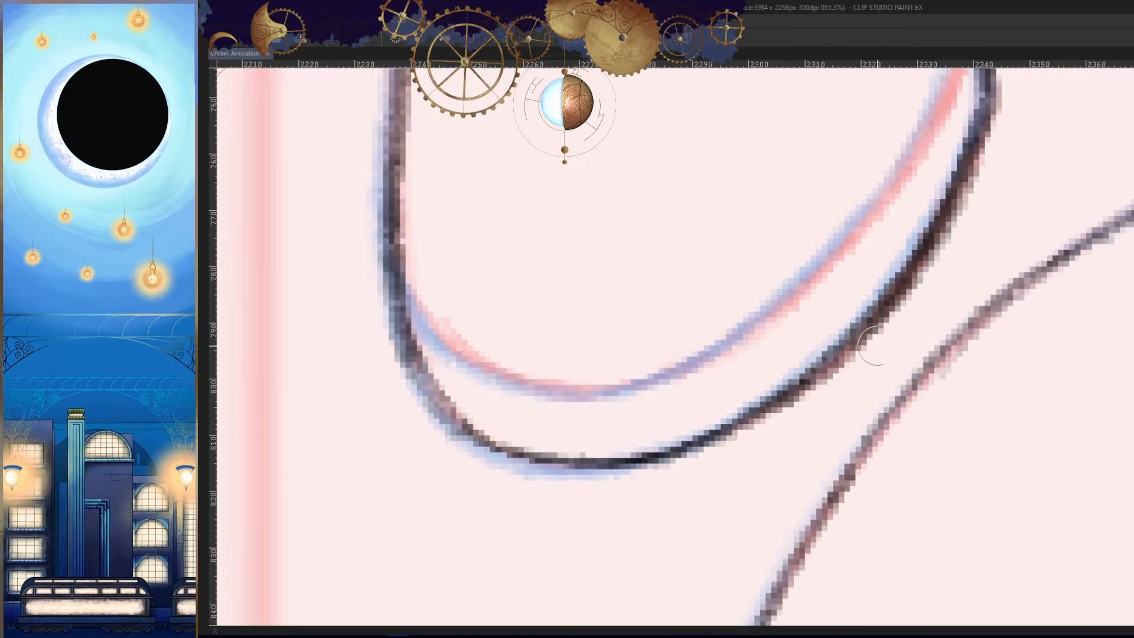
key(ctrl+z)
drag(987, 127, 836, 360)
drag(929, 237, 764, 409)
drag(977, 182, 815, 394)
mouse_move(947, 239)
mouse_down()
mouse_move(819, 423)
mouse_move(843, 399)
mouse_up()
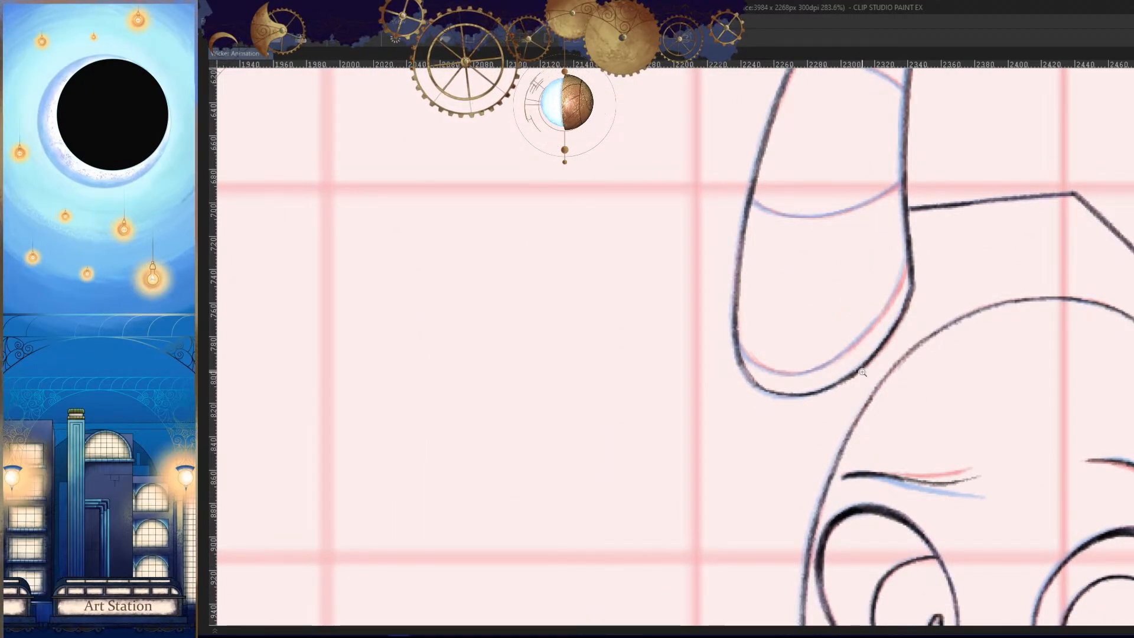
- Strengthen the outer bend of the horn base, working in mirrored view
drag(789, 399, 809, 409)
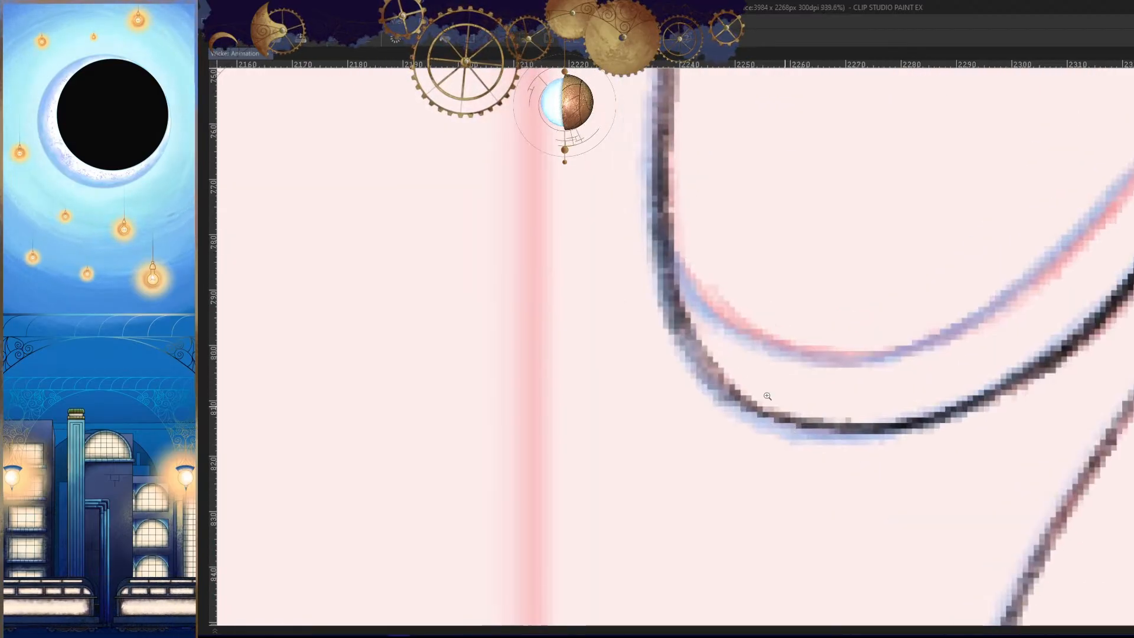
drag(681, 321, 732, 377)
key(h)
drag(871, 318, 782, 389)
drag(834, 402, 706, 434)
drag(906, 460, 877, 467)
key(h)
- Darken the horn's outer edge around the second ring from the tip
drag(784, 140, 853, 147)
drag(686, 252, 606, 388)
drag(629, 336, 645, 334)
drag(735, 177, 591, 391)
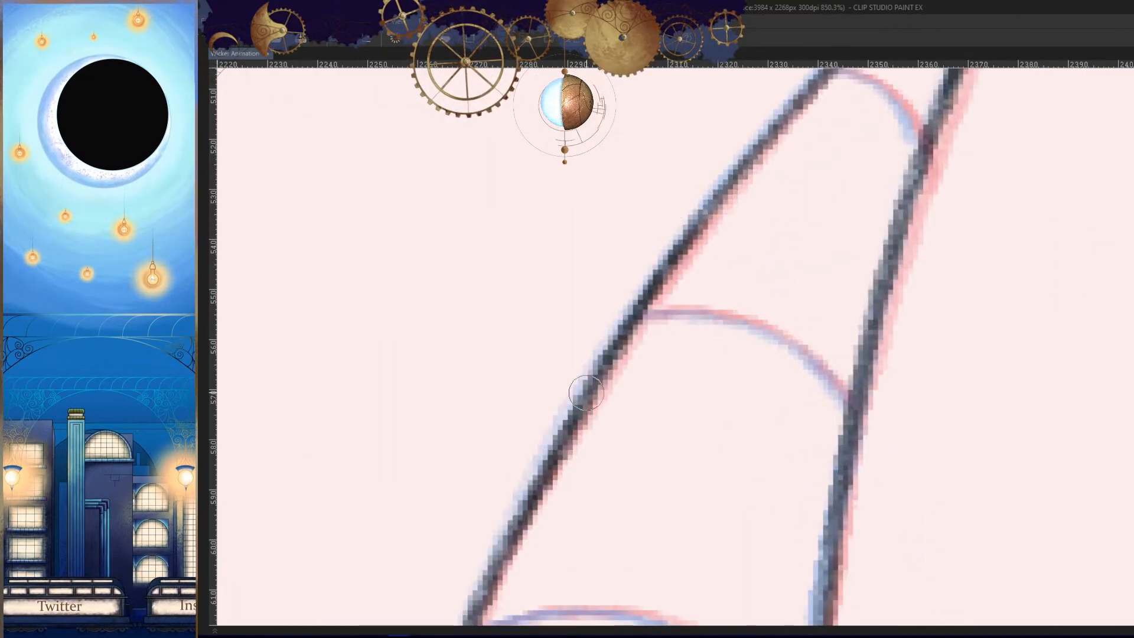
drag(651, 298, 564, 449)
drag(677, 451, 651, 459)
- Ink the ring line nearest the horn's tip, curving from the outer edge to the inner edge
key(h)
drag(549, 363, 640, 358)
mouse_move(912, 341)
mouse_down()
mouse_move(952, 327)
mouse_move(856, 314)
mouse_move(776, 419)
mouse_up()
drag(967, 294, 772, 439)
key(h)
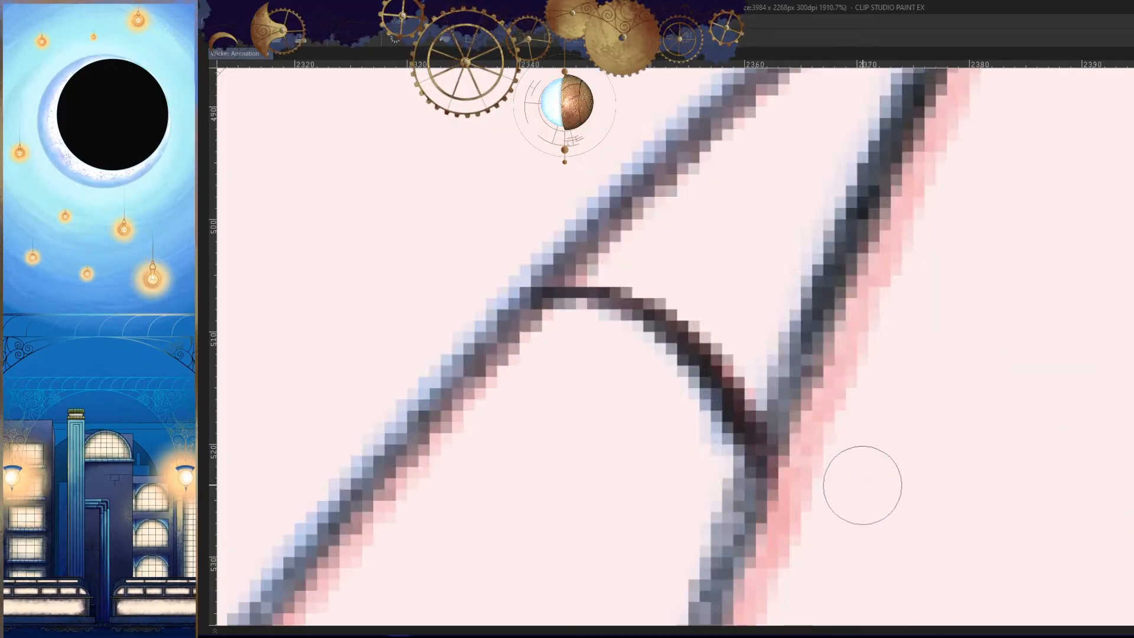
drag(816, 468, 750, 485)
drag(795, 503, 827, 367)
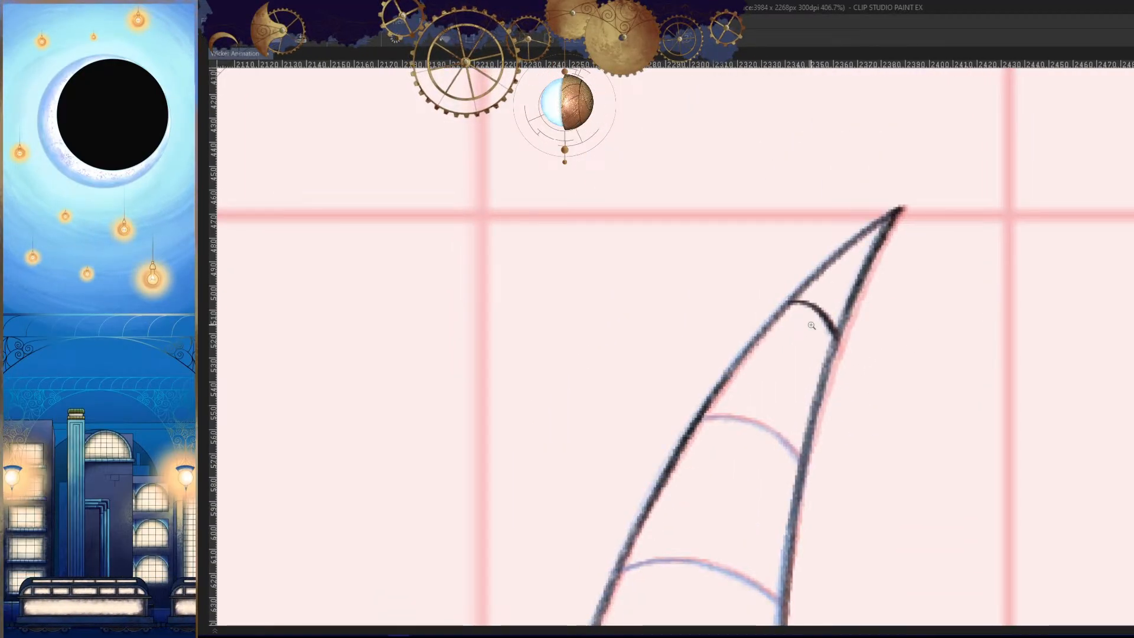
mouse_move(796, 451)
mouse_down()
mouse_move(853, 317)
mouse_move(844, 328)
mouse_up()
- Ink the second ring line from the horn's tip as an arc between both edges, using mirrored view
key(h)
drag(847, 346, 957, 319)
drag(921, 264, 950, 260)
mouse_move(971, 213)
mouse_down()
mouse_move(786, 228)
mouse_move(680, 322)
mouse_up()
mouse_move(822, 228)
mouse_down()
mouse_move(678, 361)
mouse_move(679, 338)
mouse_up()
key(ctrl+z)
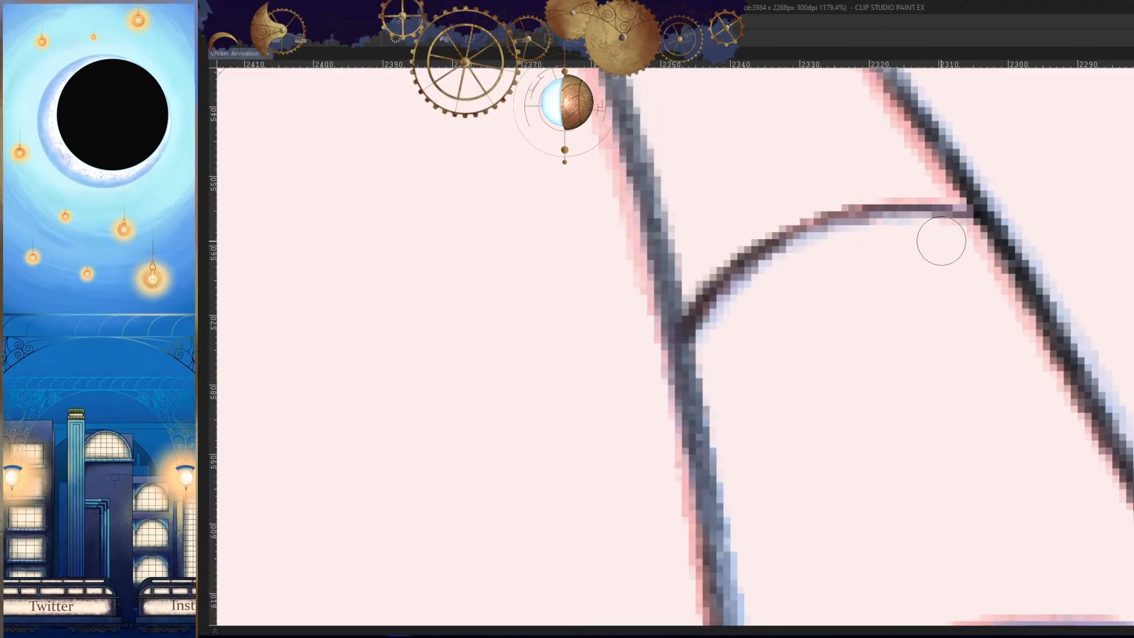
mouse_move(976, 212)
mouse_down()
mouse_move(753, 242)
mouse_move(669, 357)
mouse_up()
drag(762, 399, 685, 408)
key(h)
drag(779, 521, 793, 322)
drag(792, 321, 886, 286)
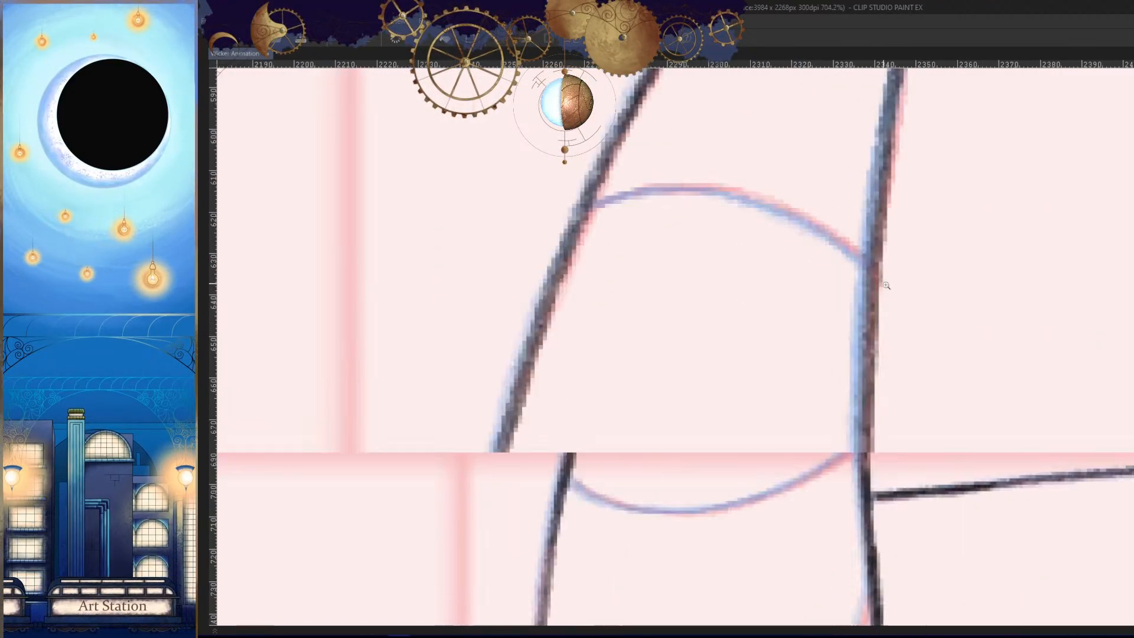
- Ink the third ring line from the horn's tip in mirrored view, darkening its ends where it meets the edges
key(h)
drag(1008, 212, 1011, 287)
mouse_move(1011, 286)
mouse_down()
mouse_move(1089, 269)
mouse_move(1020, 213)
mouse_move(741, 261)
mouse_up()
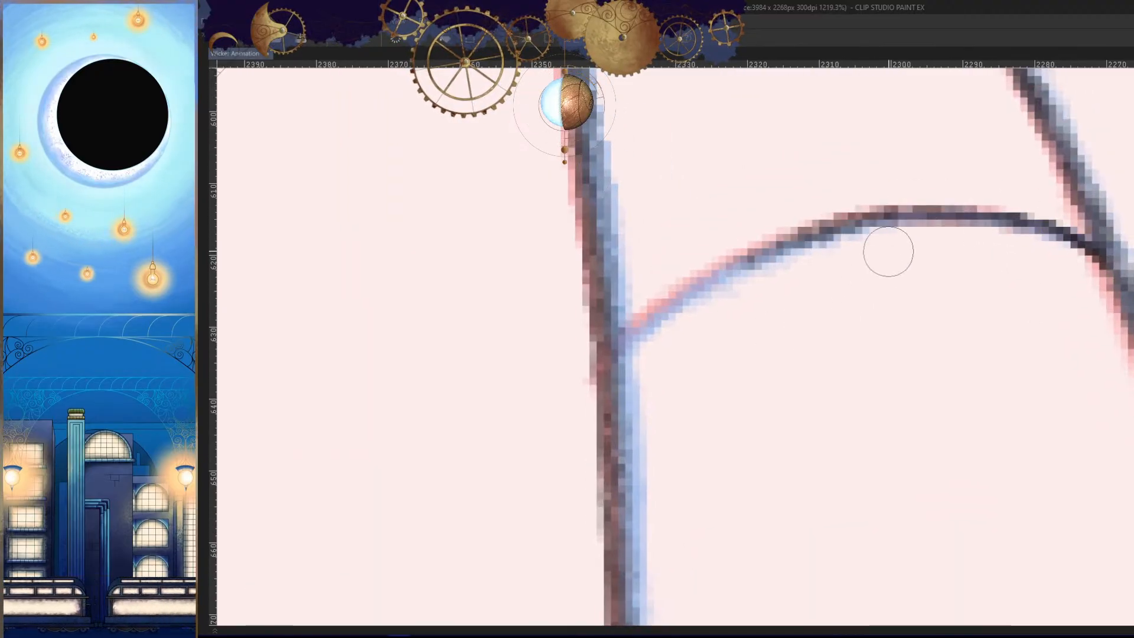
drag(823, 221, 634, 356)
drag(720, 275, 619, 352)
drag(723, 263, 586, 384)
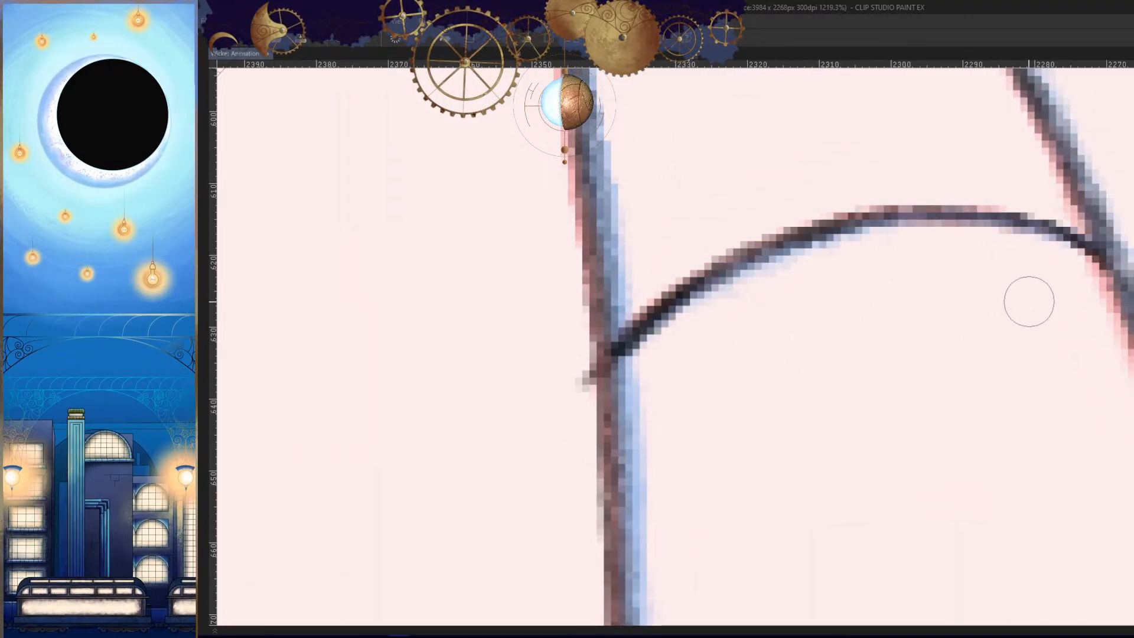
key(ctrl+z)
mouse_move(1103, 264)
mouse_down()
mouse_move(1069, 246)
mouse_move(746, 255)
mouse_up()
drag(815, 232, 623, 350)
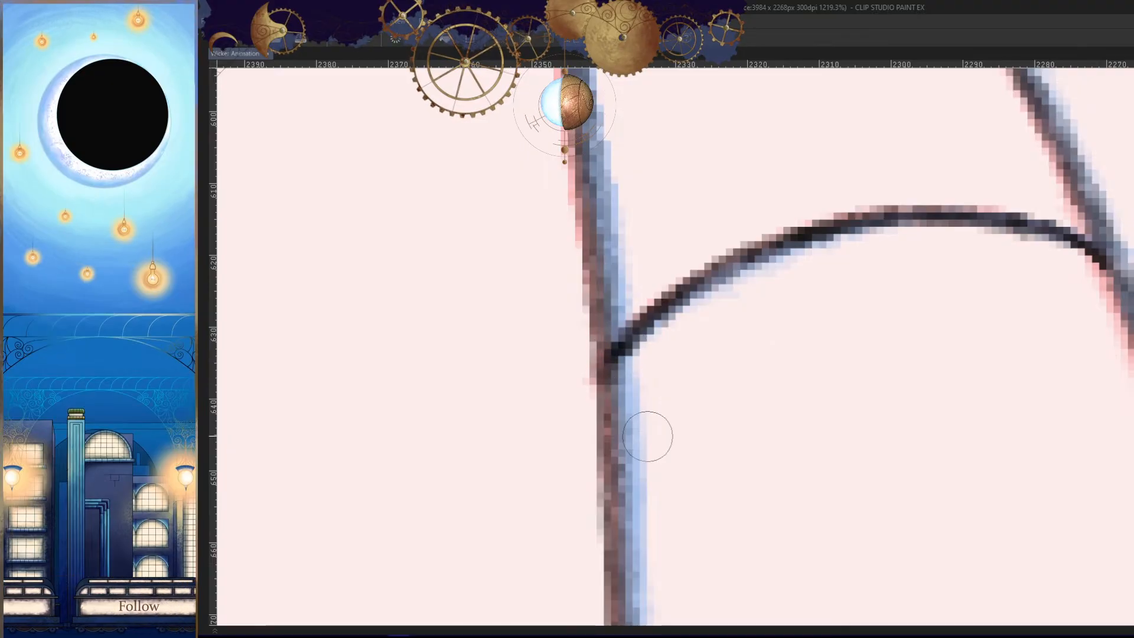
- Ink the fourth ring line from the horn's tip as a downward-bowed arc between both edges
key(h)
scroll(791, 437, down, 4)
drag(846, 301, 713, 208)
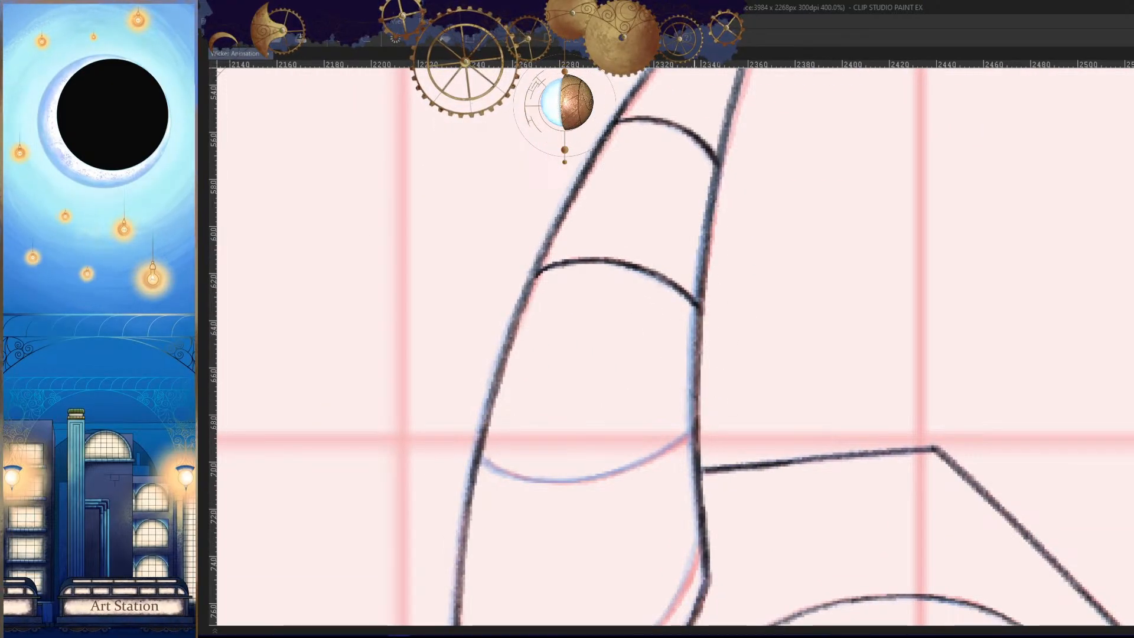
drag(733, 390, 685, 378)
drag(717, 340, 763, 367)
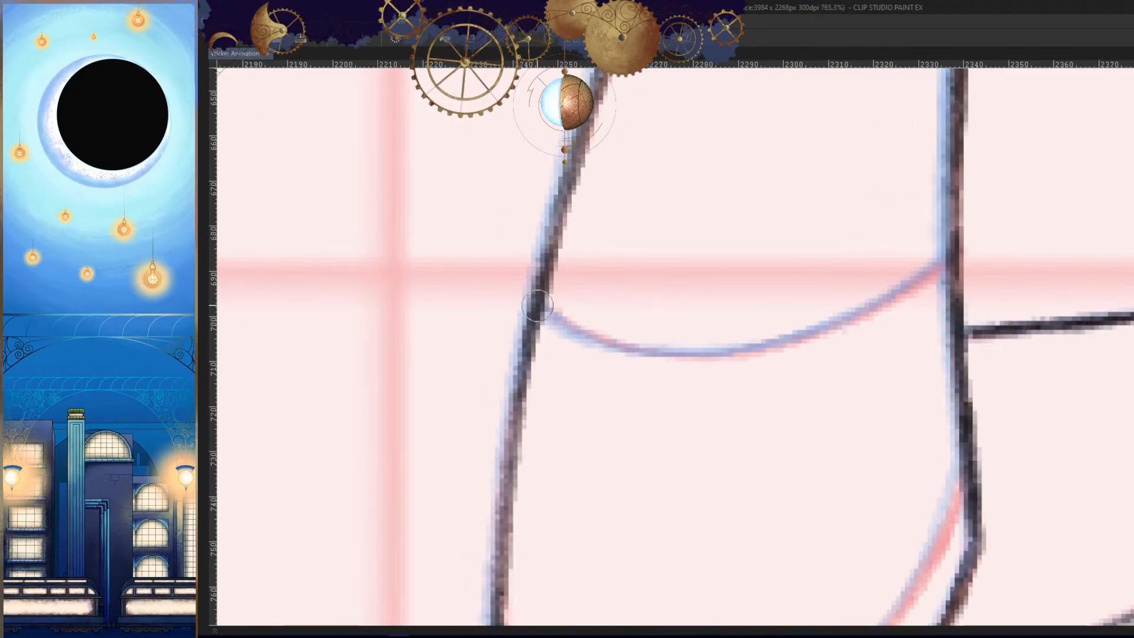
mouse_move(537, 306)
mouse_down()
mouse_move(868, 314)
mouse_move(684, 348)
mouse_move(825, 333)
mouse_move(871, 341)
mouse_up()
key(ctrl+z)
mouse_move(762, 331)
mouse_down()
mouse_move(1009, 210)
mouse_move(801, 319)
mouse_up()
key(ctrl+z)
drag(1027, 202, 774, 330)
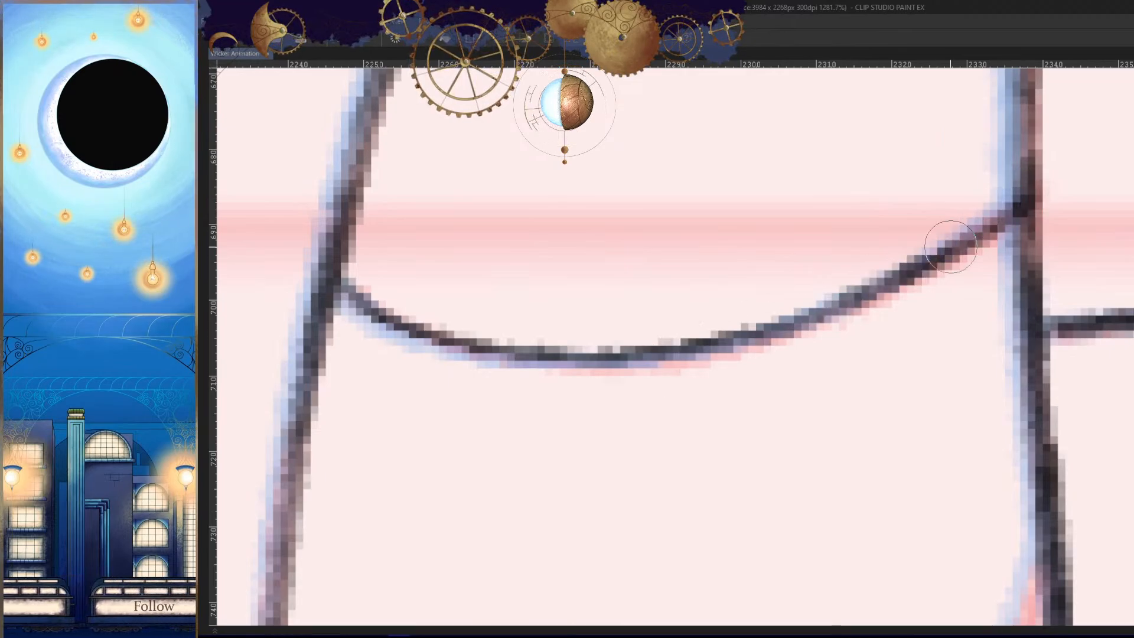
- Retrace and darken the inner-edge half of the horn's fourth ring line
key(ctrl+z)
drag(1026, 201, 851, 304)
drag(984, 241, 721, 345)
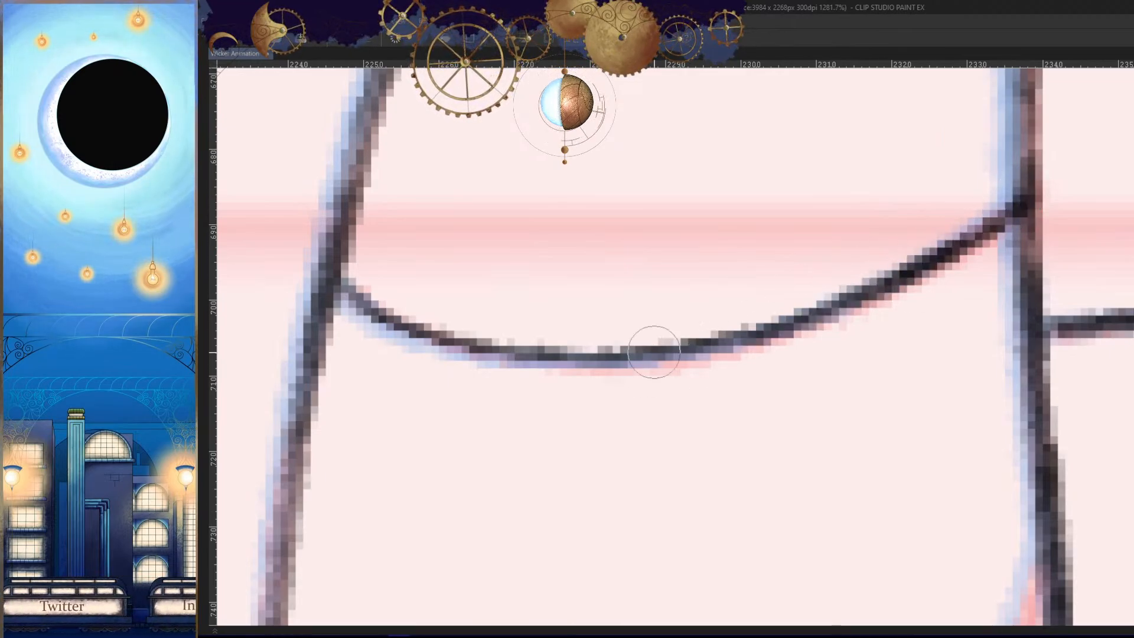
drag(929, 262, 709, 341)
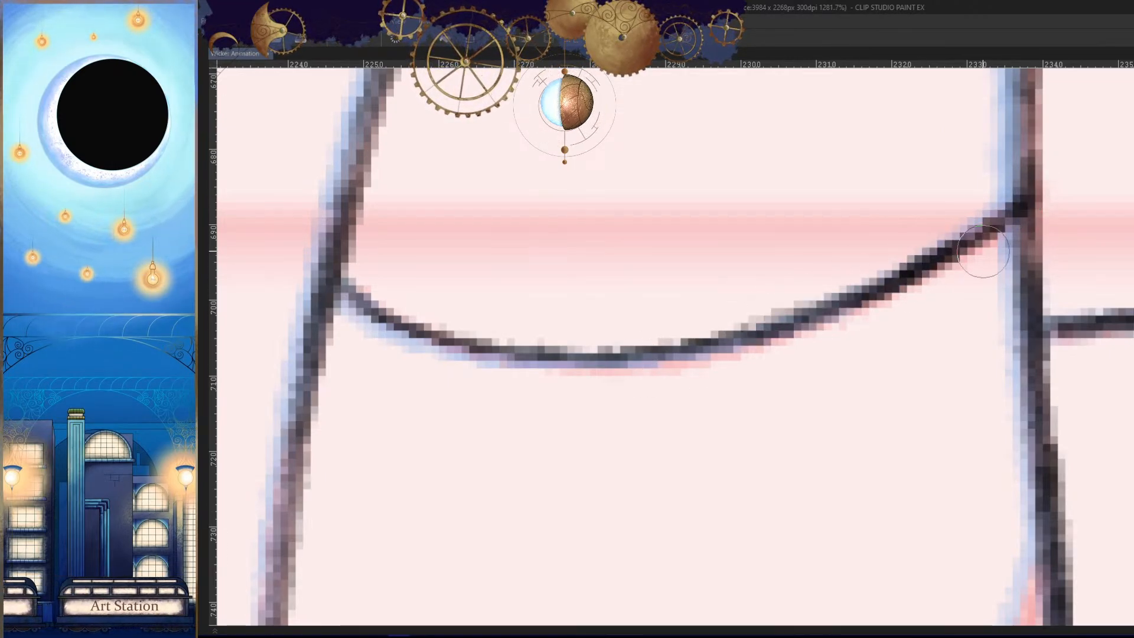
key(ctrl+z)
mouse_move(1004, 222)
mouse_down()
mouse_move(721, 342)
mouse_move(965, 259)
mouse_up()
- Ink the outer-edge part of the curved line just inside the horn's rounded base
drag(912, 379, 833, 381)
drag(976, 484, 979, 307)
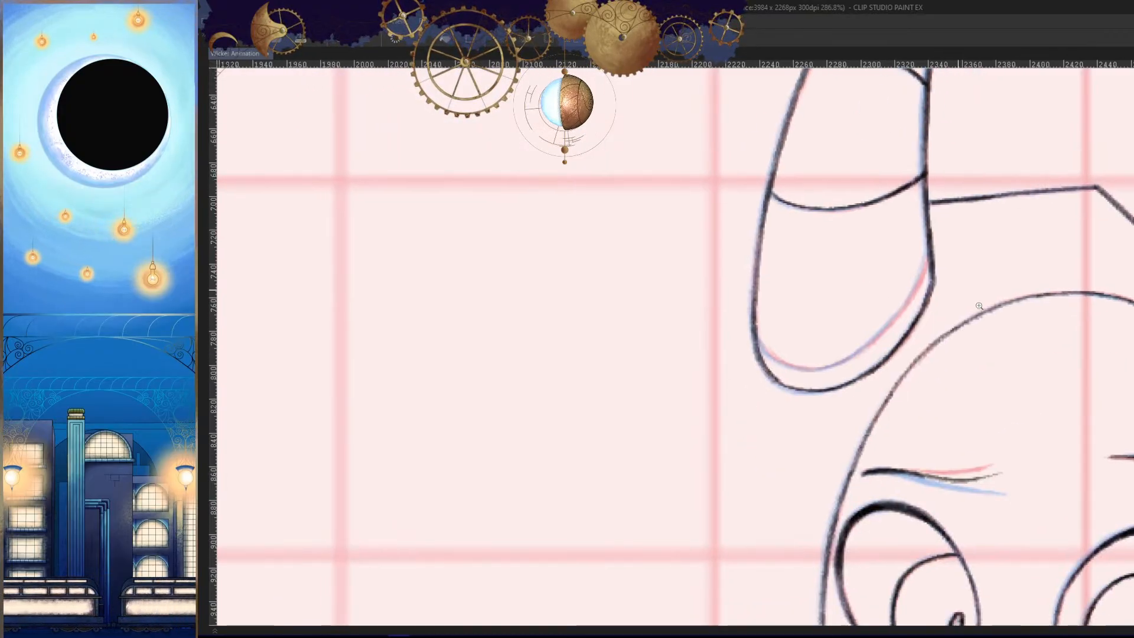
drag(883, 344, 910, 380)
drag(465, 352, 603, 441)
drag(765, 458, 826, 351)
key(ctrl+z)
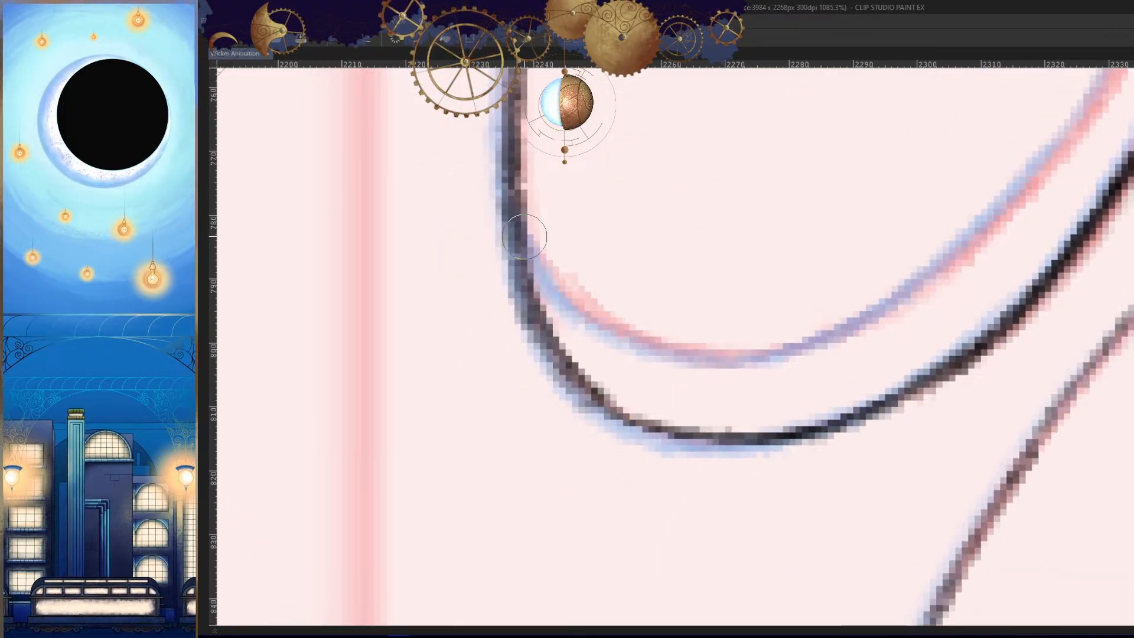
mouse_move(528, 238)
mouse_down()
mouse_move(703, 364)
mouse_move(860, 322)
mouse_up()
key(ctrl+z)
drag(653, 343, 834, 319)
key(ctrl+z)
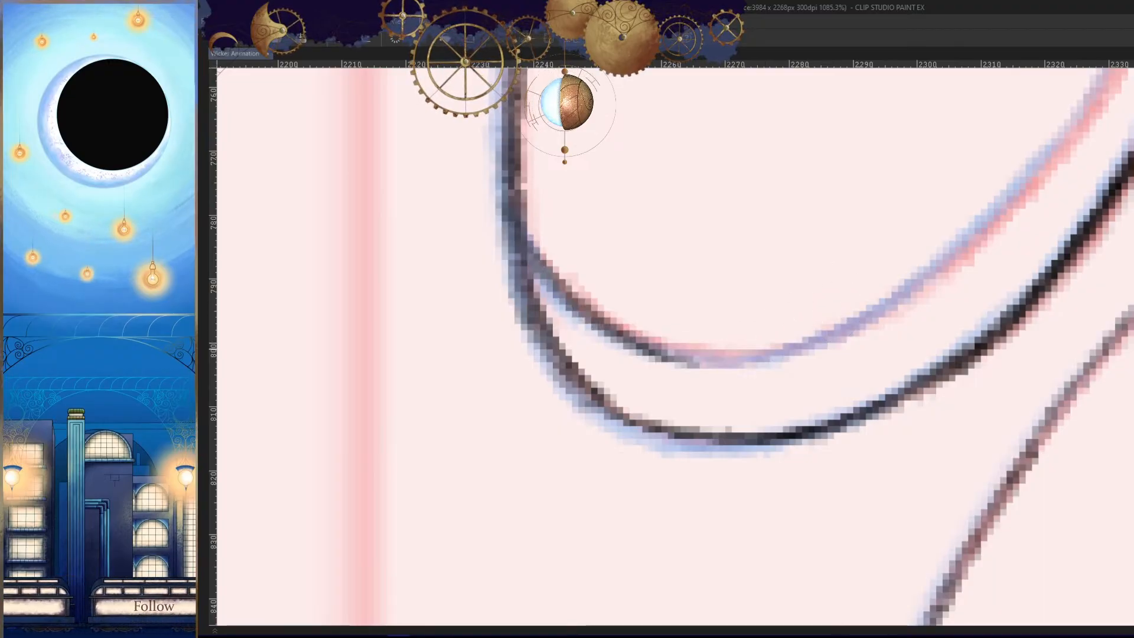
- Continue the horn's inner base line along its curve up to the inner edge
drag(702, 353, 906, 290)
drag(1110, 200, 907, 345)
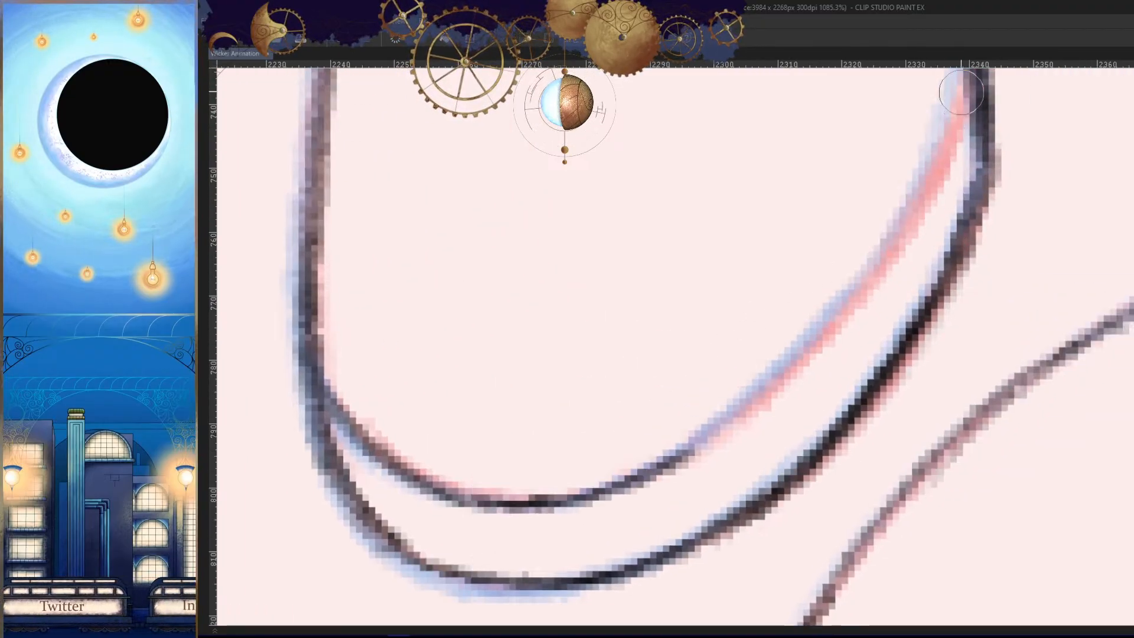
mouse_move(961, 93)
mouse_down()
mouse_move(746, 402)
mouse_move(674, 446)
mouse_up()
drag(743, 400, 672, 452)
key(ctrl+z)
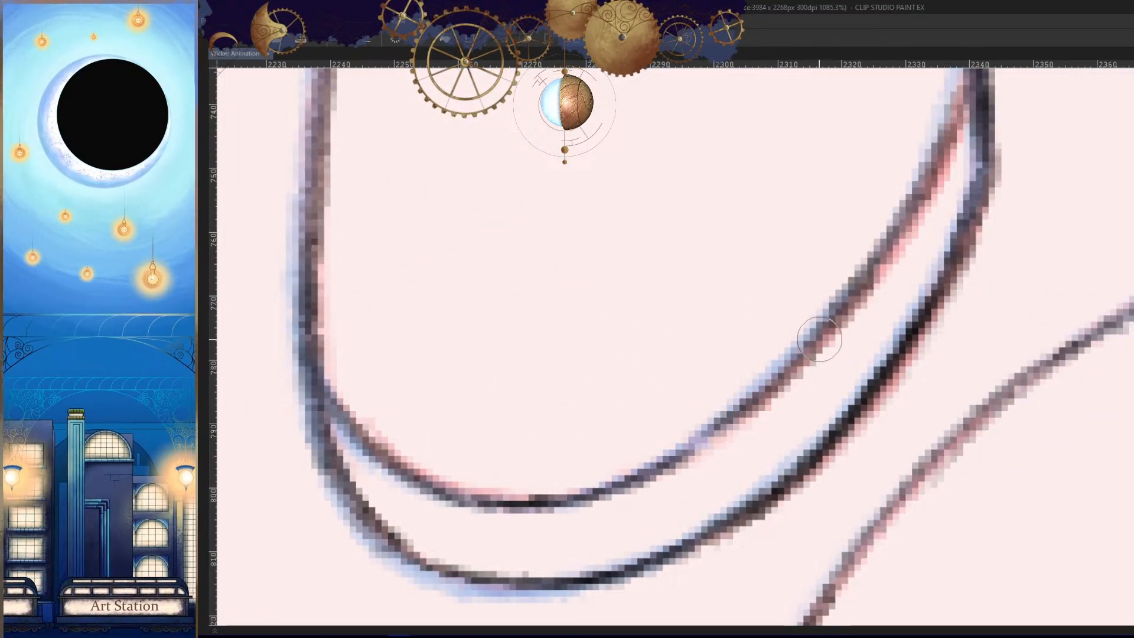
drag(821, 339, 661, 471)
drag(840, 360, 703, 463)
drag(842, 186, 691, 415)
- Thicken and darken the horn's inner base line toward the inner edge, checking it in mirrored view
key(h)
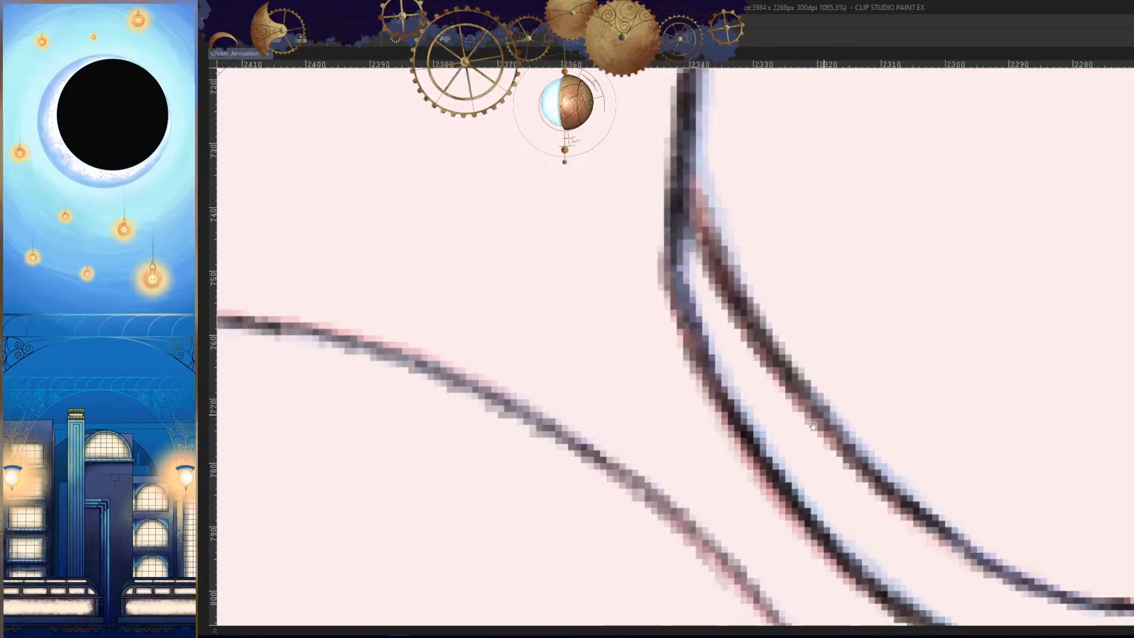
drag(878, 306, 833, 349)
key(ctrl+z)
drag(632, 207, 737, 441)
key(h)
drag(824, 414, 819, 357)
drag(870, 156, 634, 466)
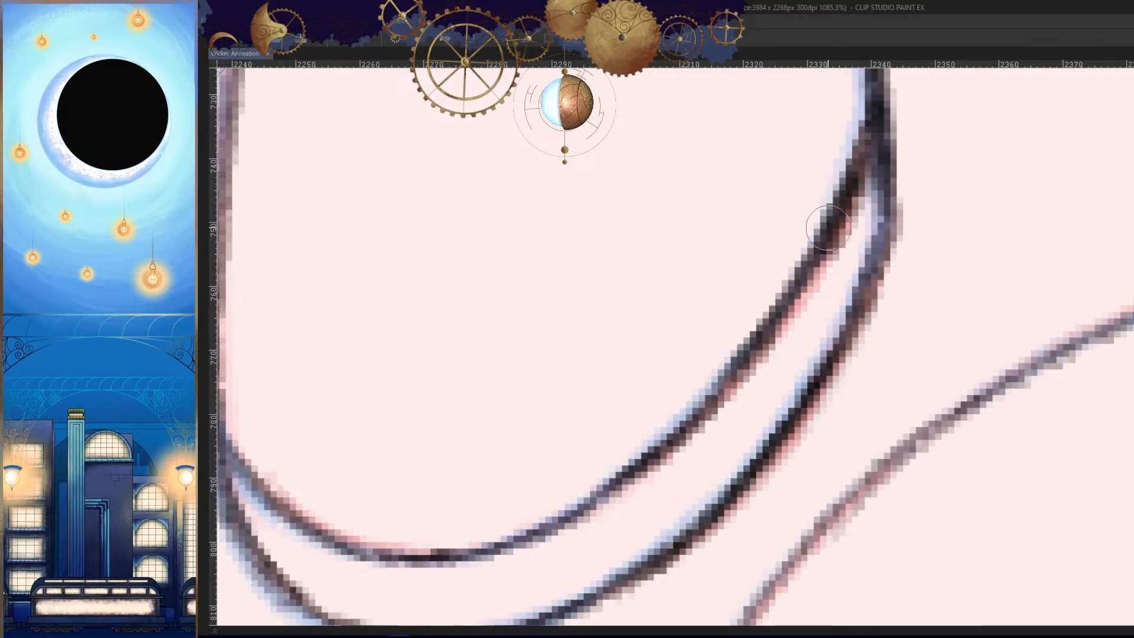
drag(828, 228, 684, 435)
drag(818, 346, 769, 413)
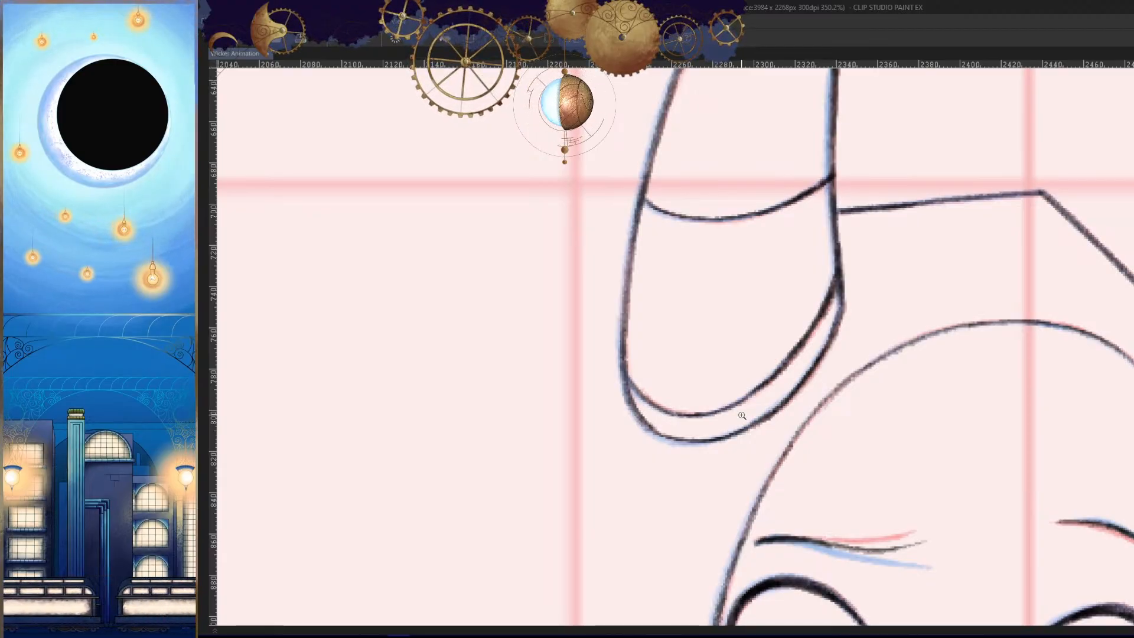
- Hide the coloured rough sketches so that only the inked head and the perspective grid remain
scroll(881, 401, down, 10)
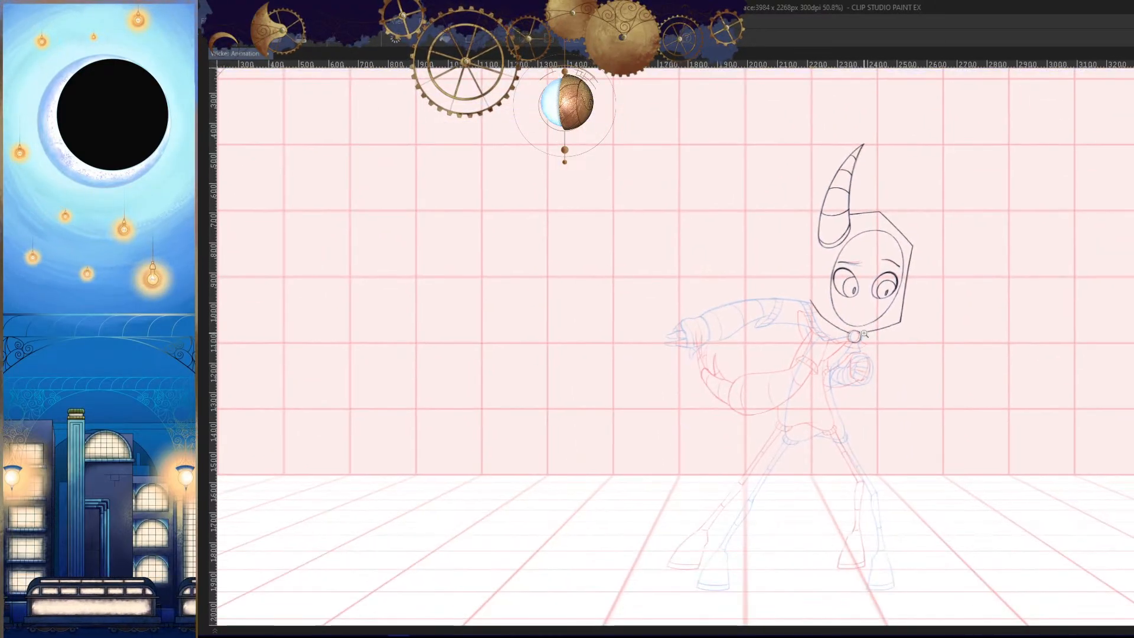
key(Tab)
click(352, 599)
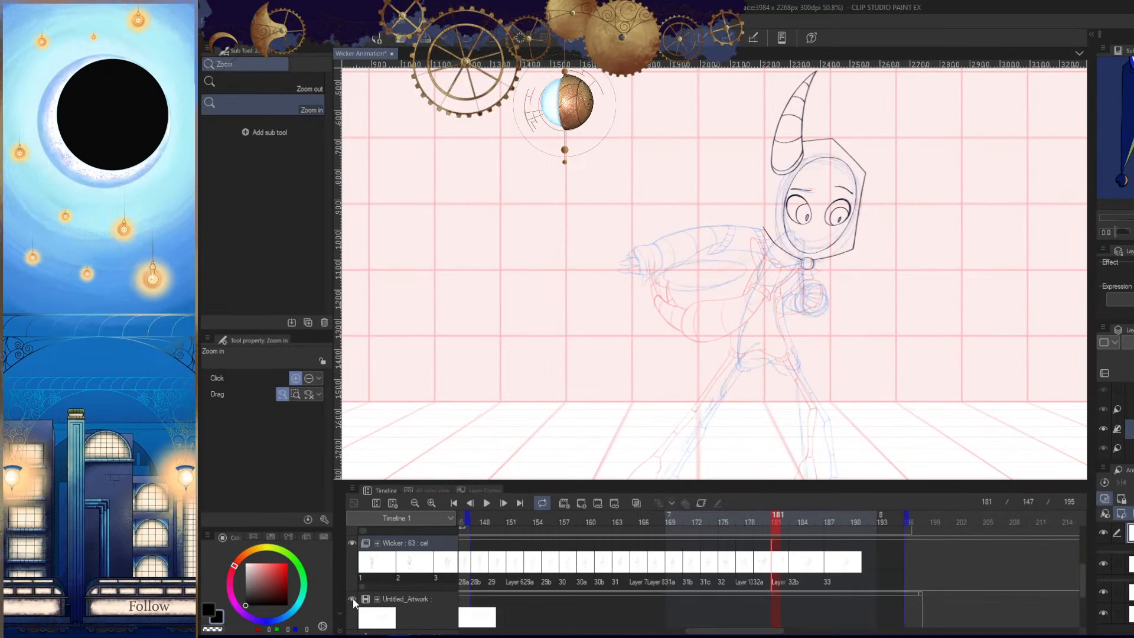
click(352, 600)
click(1103, 591)
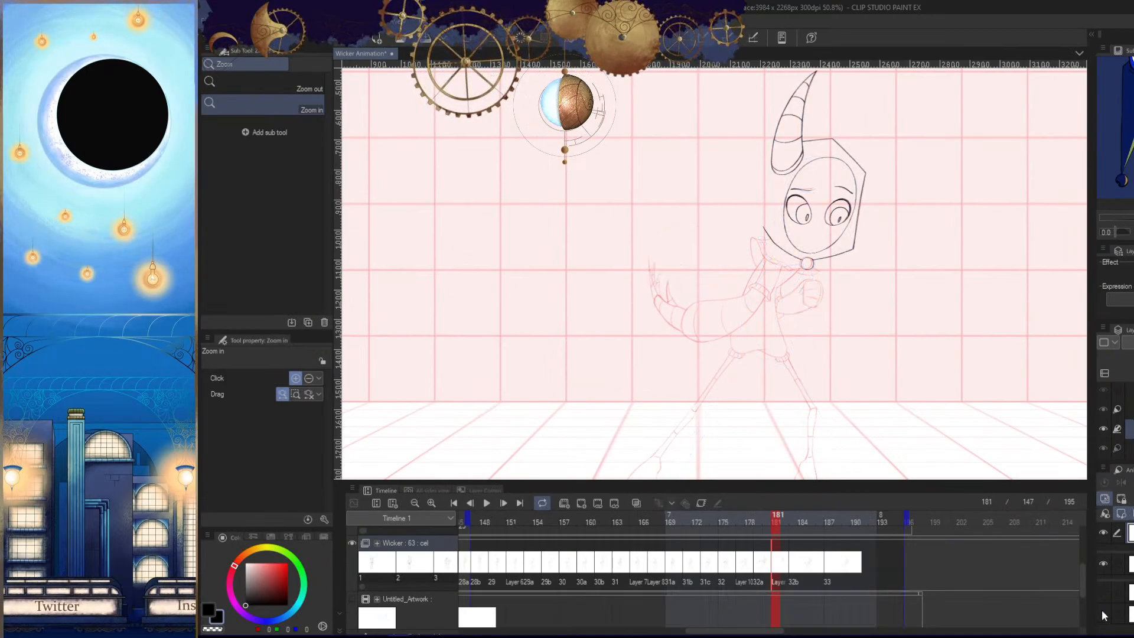
scroll(903, 405, down, 3)
key(Tab)
- Flip between the neighbouring frames to compare the inked head with their full-body drawings
key(Right)
key(Right)
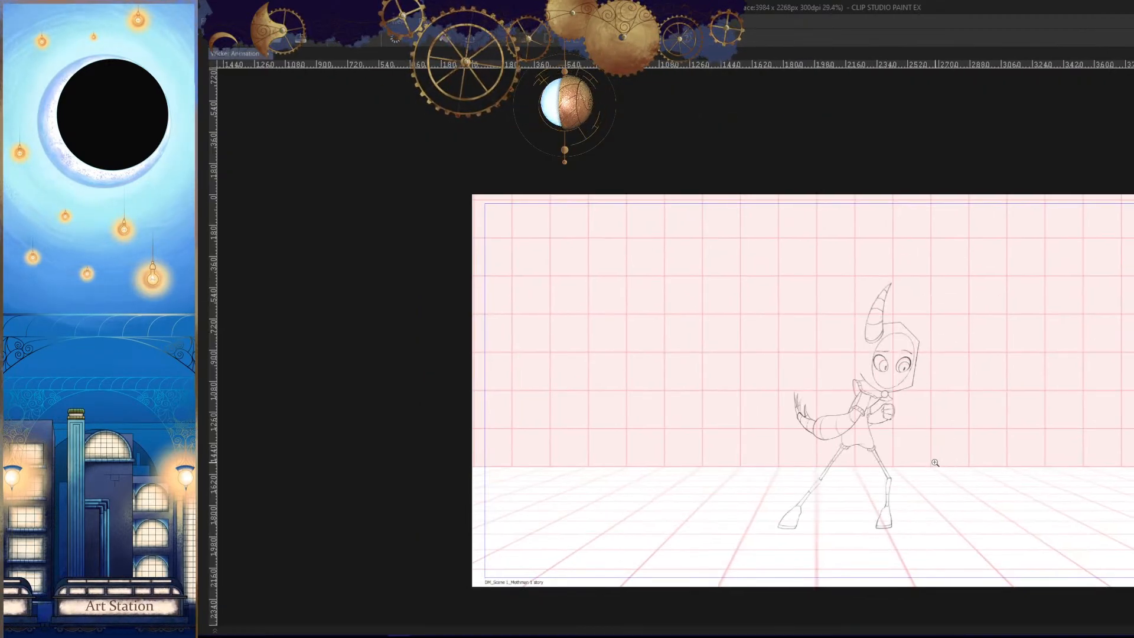
key(Left)
key(Right)
scroll(904, 419, up, 6)
key(Left)
key(Right)
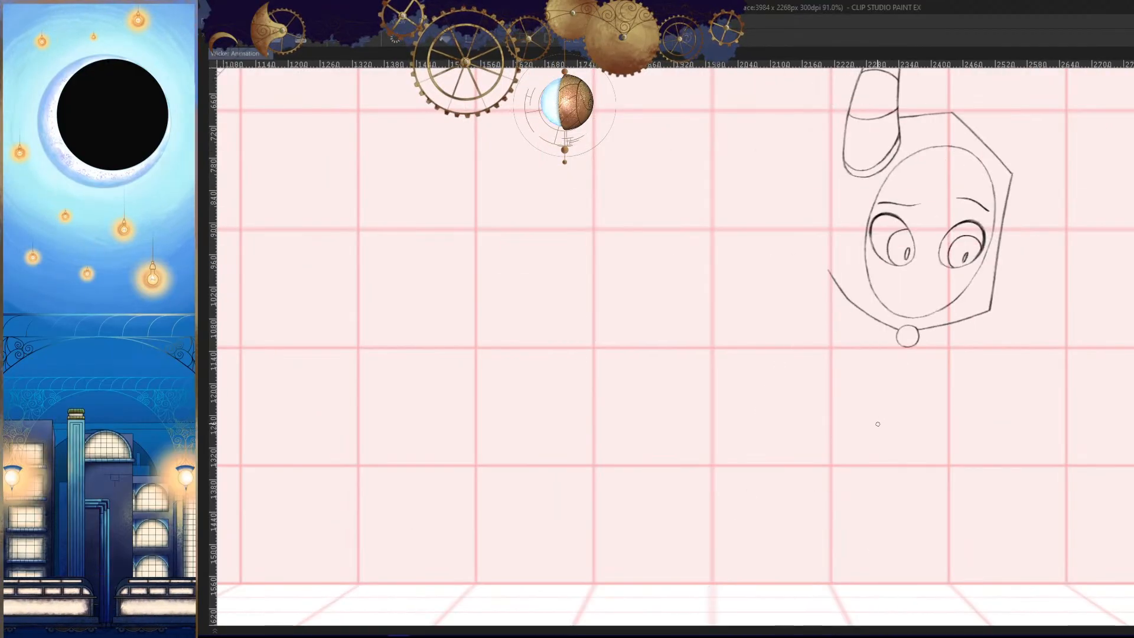
key(Right)
key(Left)
drag(876, 437, 883, 393)
scroll(861, 345, up, 1)
key(Left)
key(Right)
key(Right)
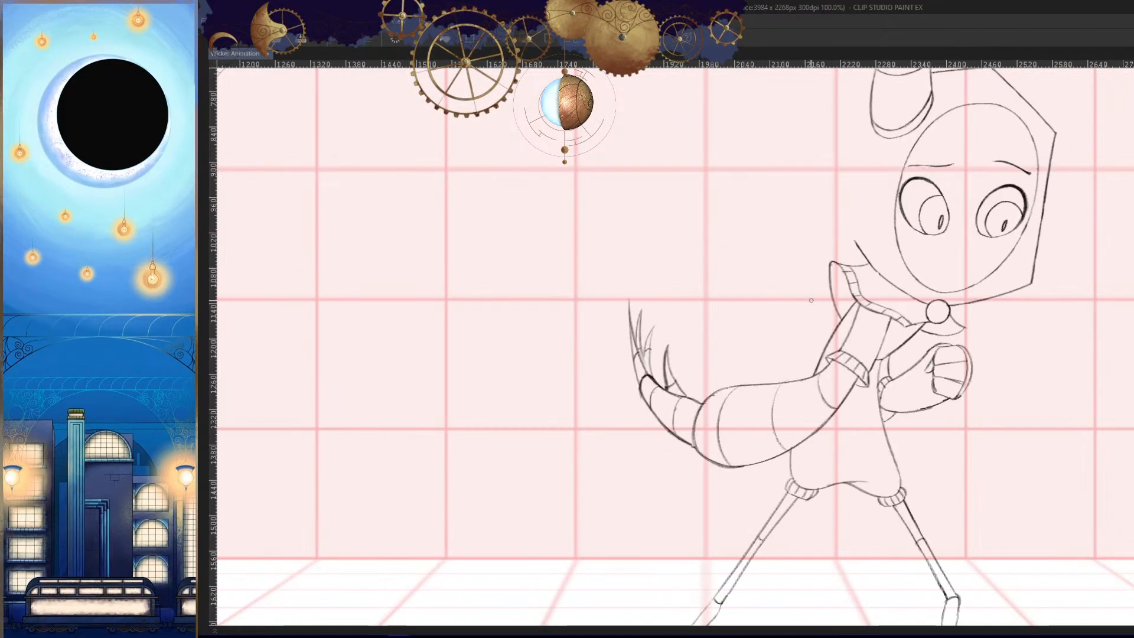
key(Left)
key(Left)
key(Right)
key(Right)
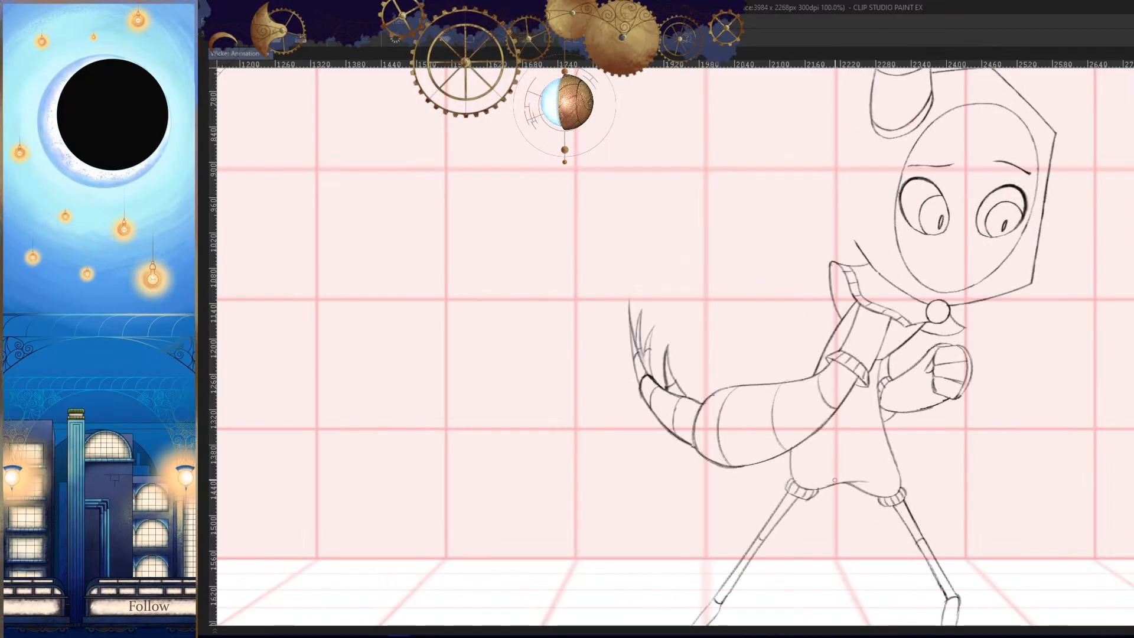
key(Left)
- Show the blue construction sketch and try a line for the character's back over it, comparing neighbouring frames
key(ctrl+z)
key(Tab)
click(1102, 563)
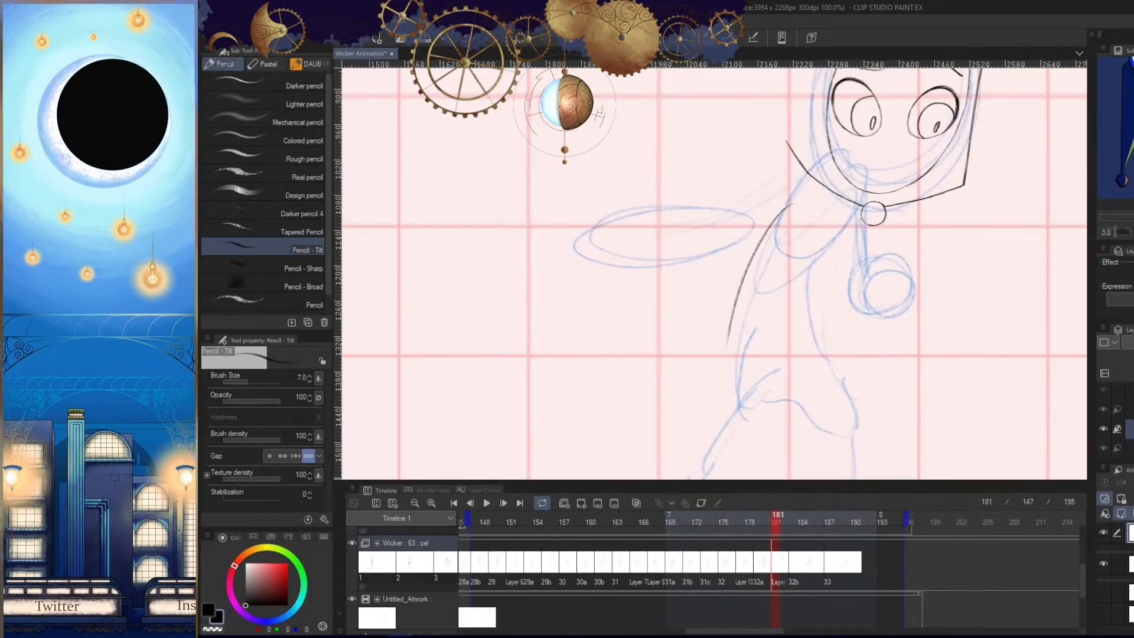
key(Tab)
drag(837, 418, 827, 428)
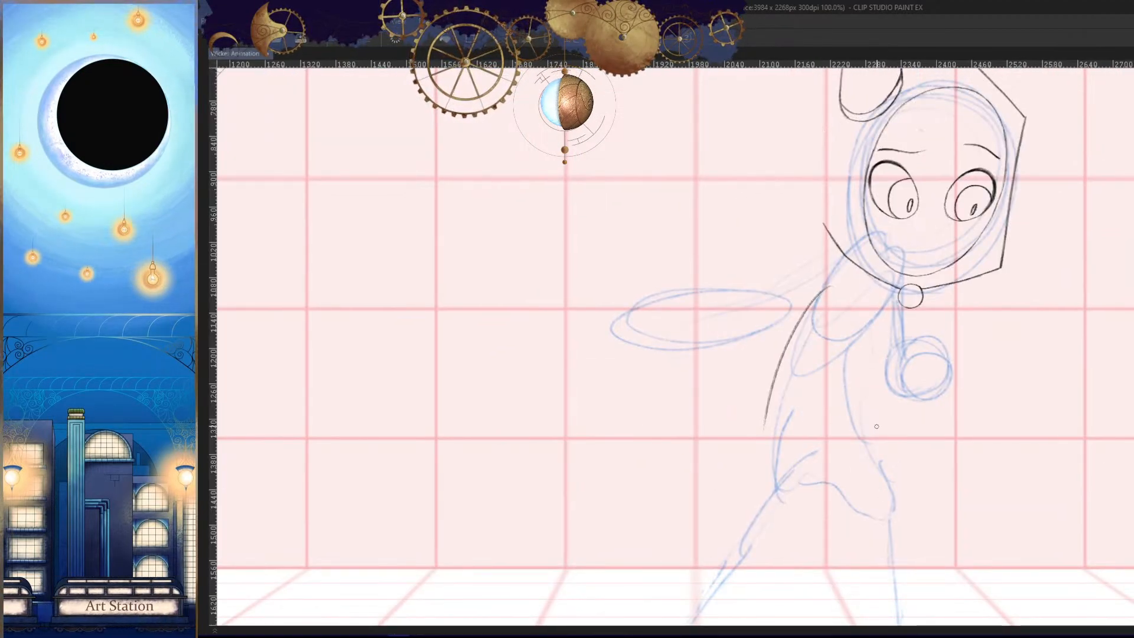
key(Left)
key(Right)
key(Right)
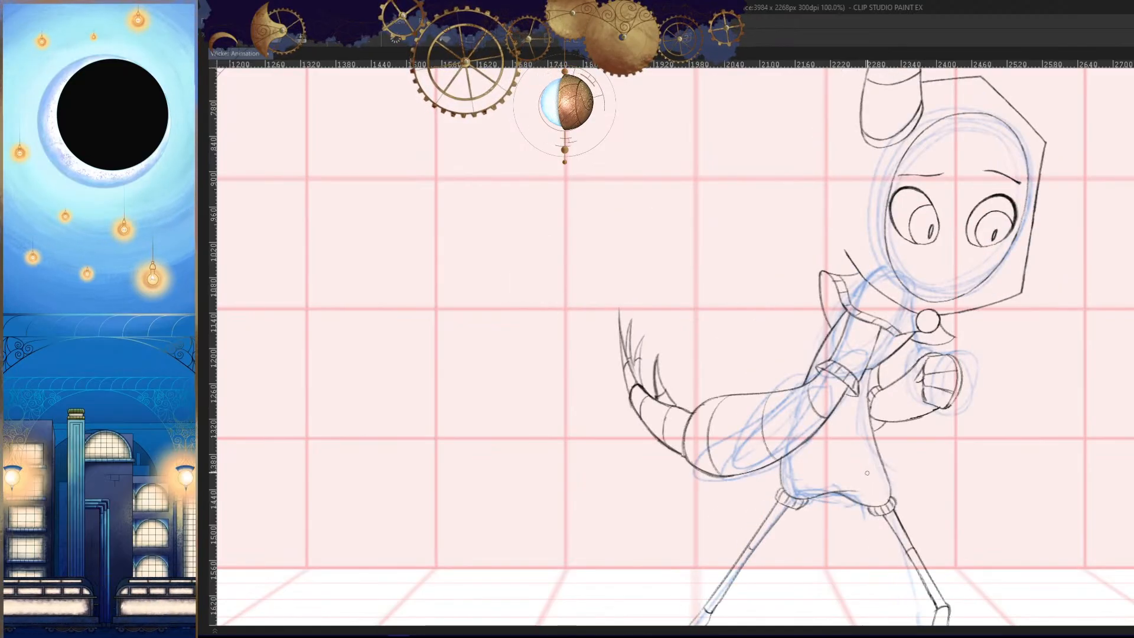
key(Right)
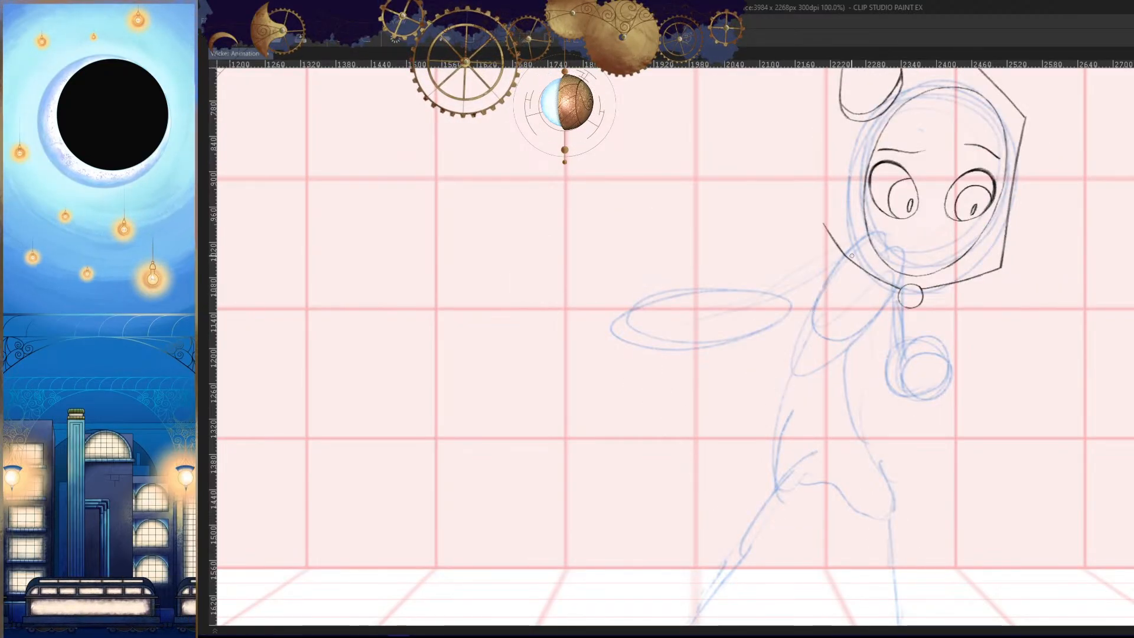
- Hide the construction sketch and try a long back line down from the collar, comparing neighbouring frames
key(Tab)
click(353, 598)
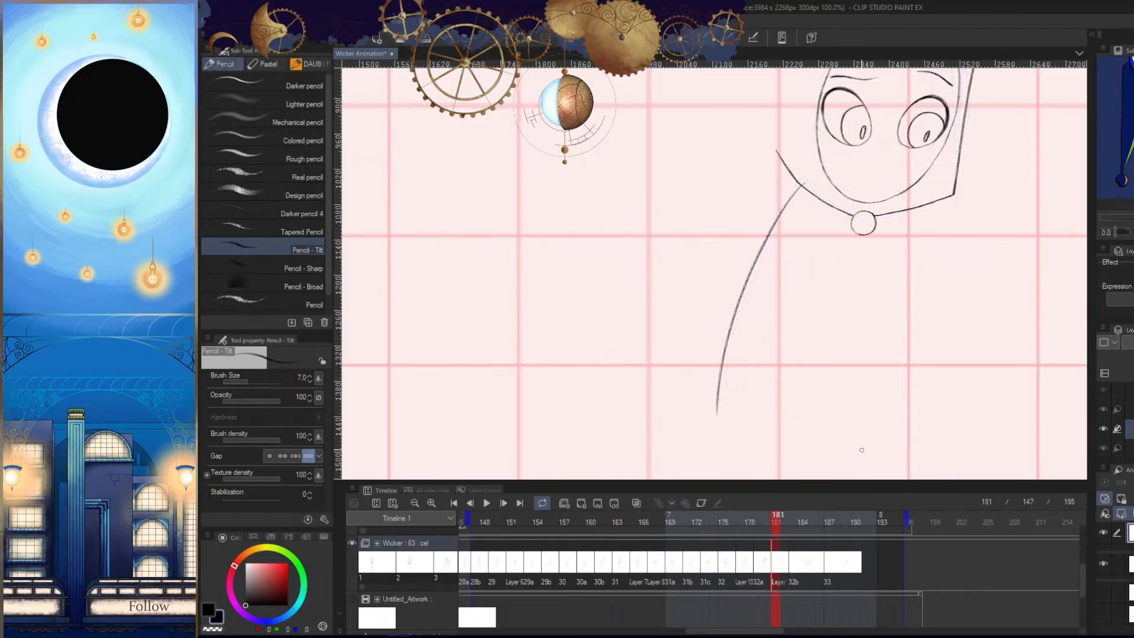
key(Tab)
key(Left)
key(Right)
key(Right)
key(Left)
drag(865, 477, 841, 404)
key(Left)
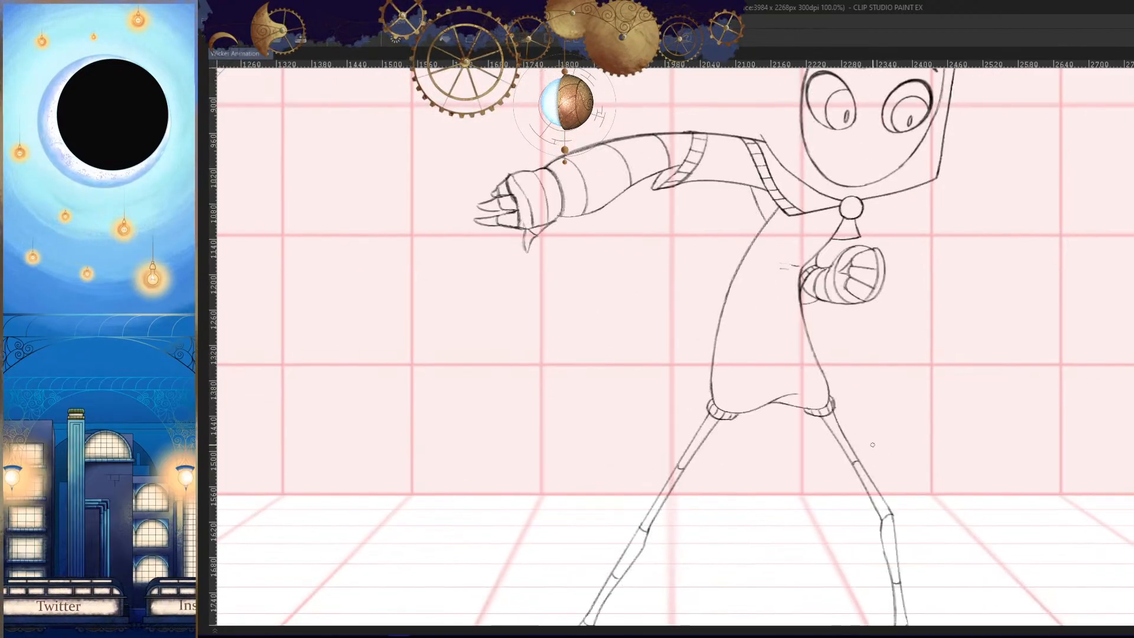
key(Right)
key(Right)
key(Left)
key(ctrl+z)
- Try a new back line from the collar curving down toward the hip
drag(823, 212, 828, 210)
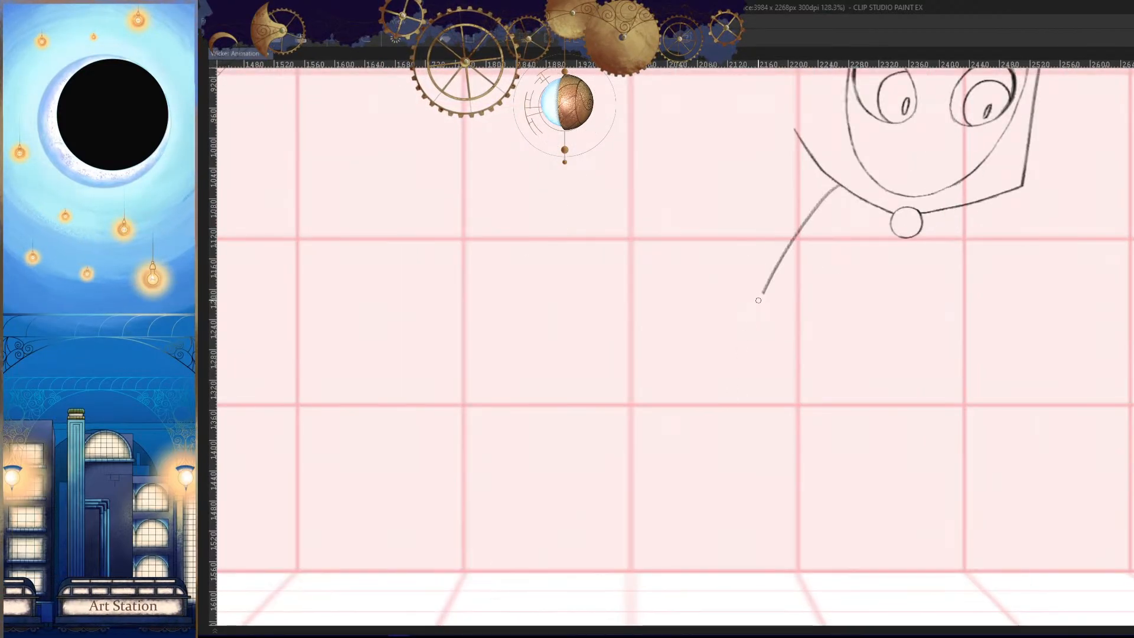
drag(758, 300, 729, 440)
key(Left)
key(Right)
key(Right)
key(Left)
drag(805, 471, 807, 439)
key(ctrl+z)
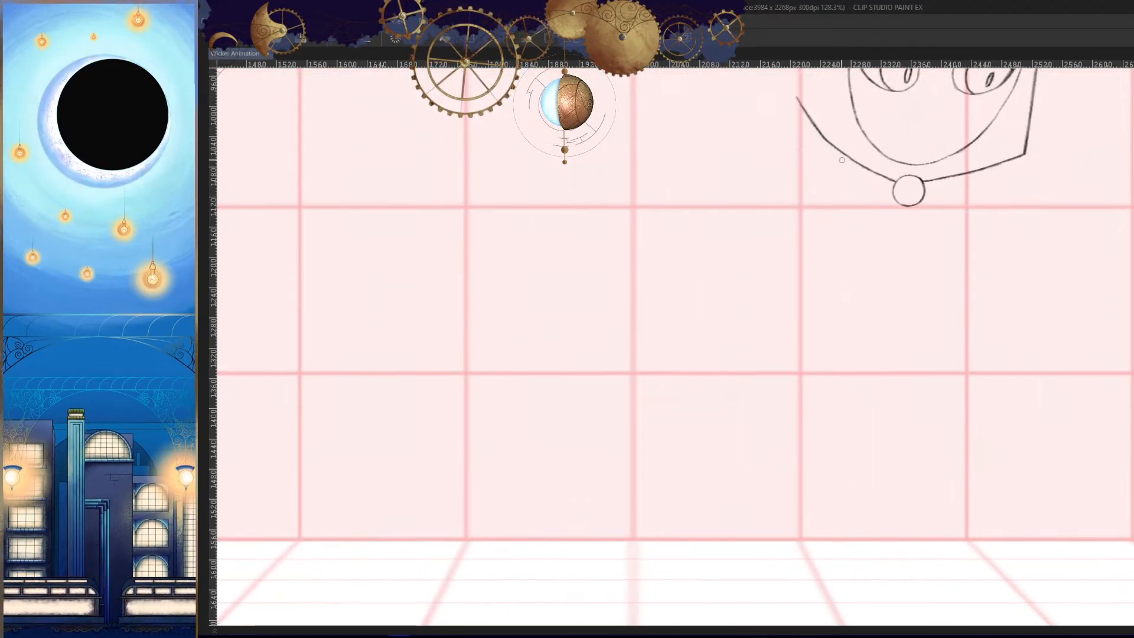
- Try a longer, rounder curve for the character's back and compare it with the neighbouring frames
key(Left)
key(Right)
key(Right)
key(Left)
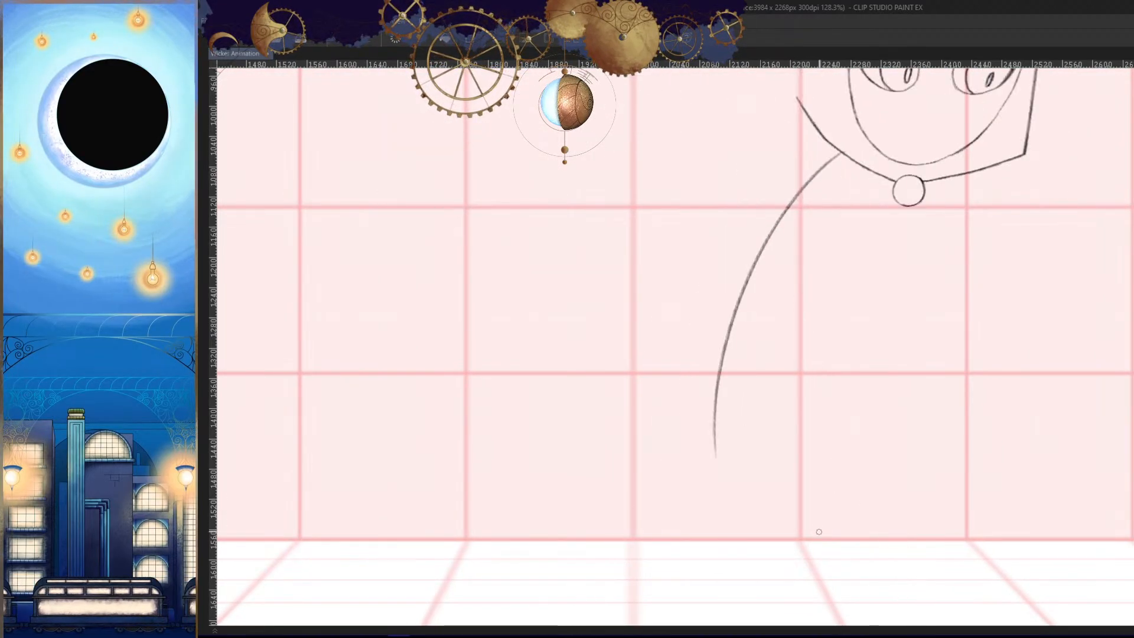
key(Left)
- Draw the character's back as one curve from the collar down to the hip, turning inward at its lower end
key(Right)
key(Right)
key(Left)
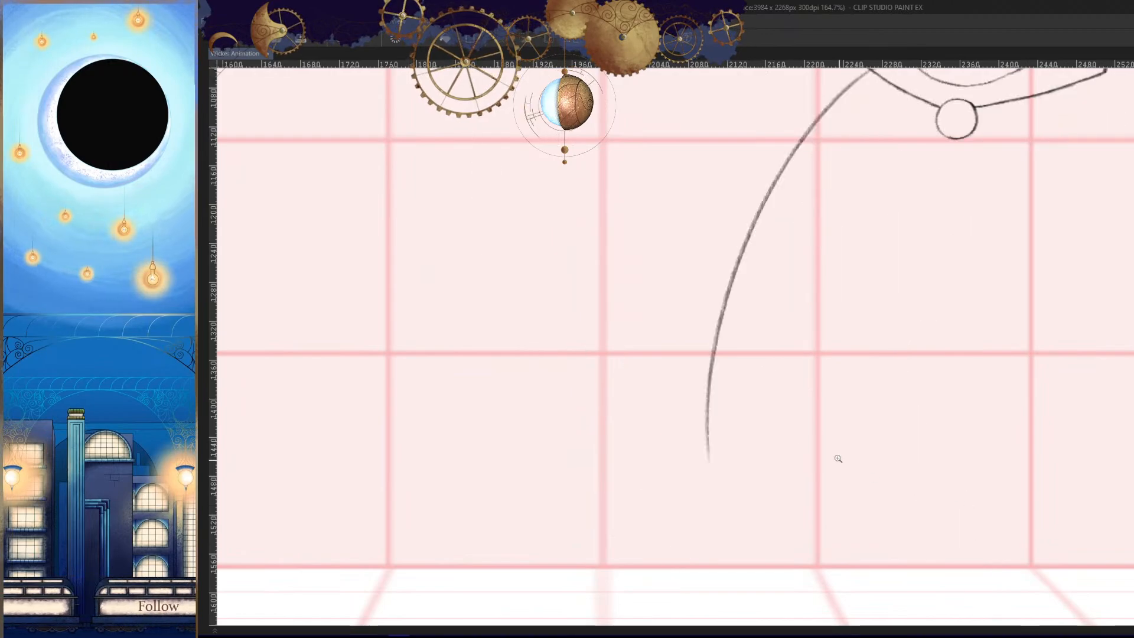
click(840, 240)
key(ctrl+z)
drag(870, 97, 688, 499)
key(Left)
key(Right)
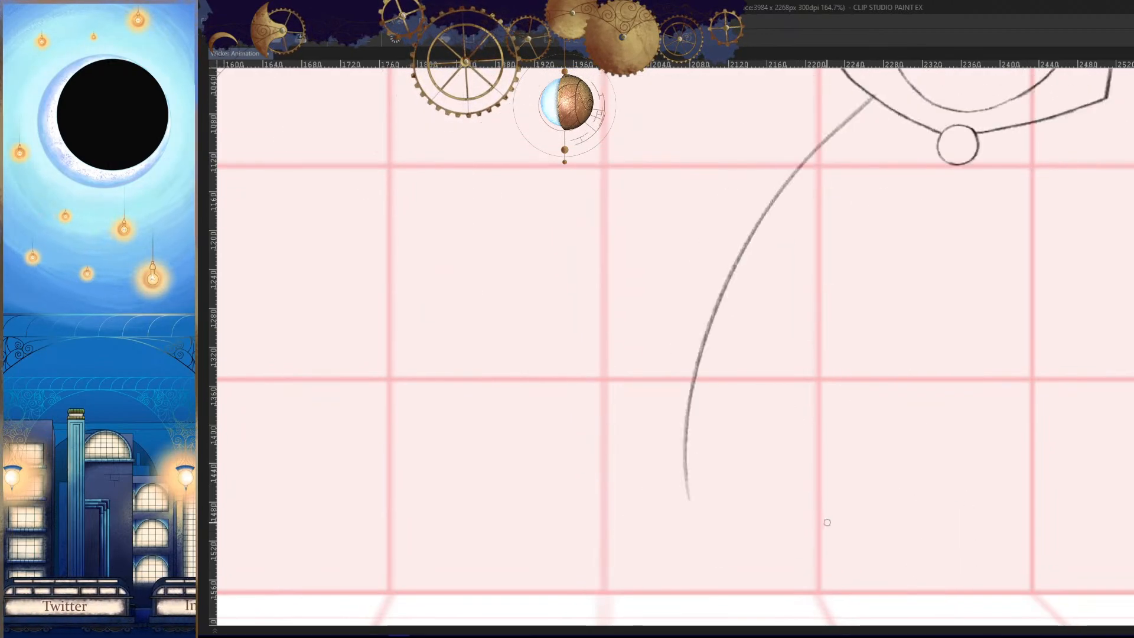
key(Right)
key(Left)
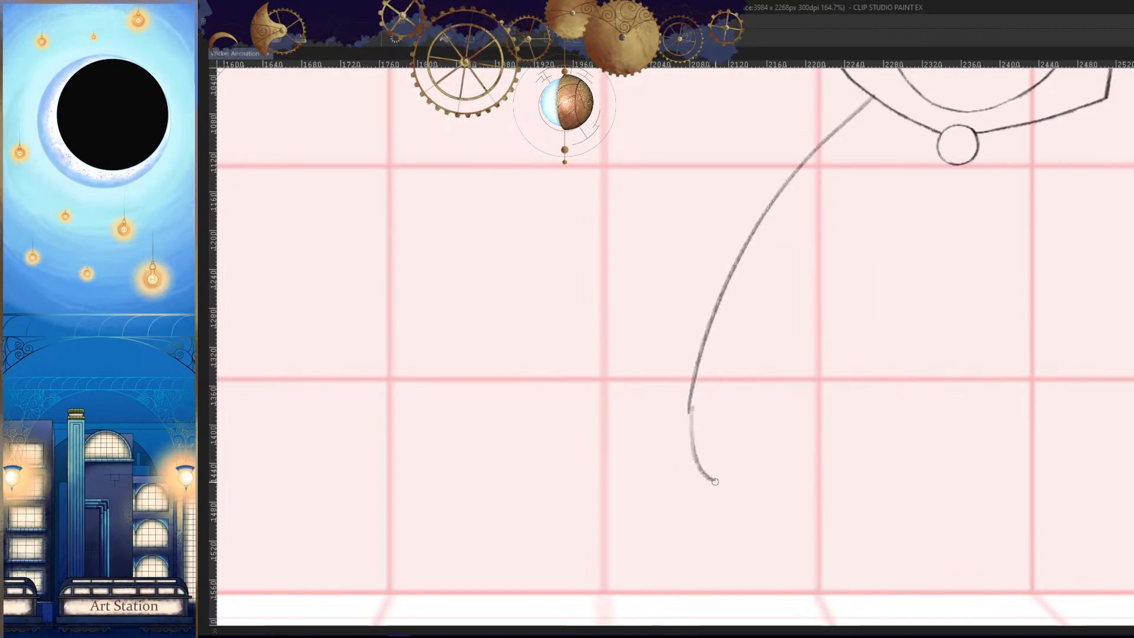
- Flip through the neighbouring frames to compare the body's outline with the new back line
key(Left)
key(Right)
key(Right)
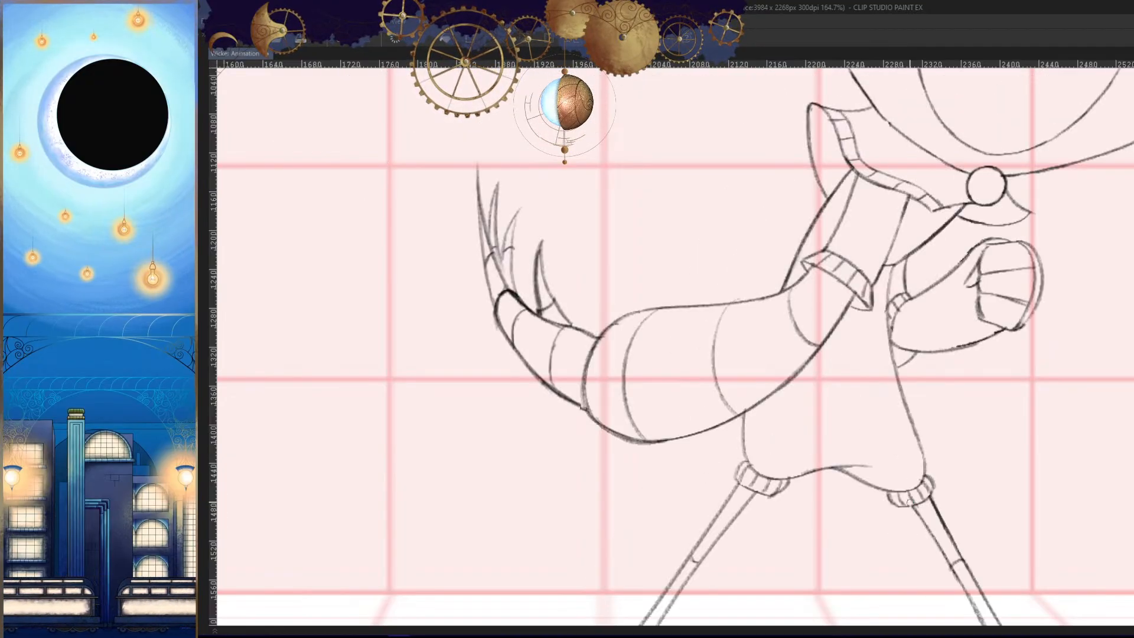
key(Left)
key(Left)
key(Right)
key(Right)
key(Left)
- Refine the upper part of the character's back line below the hood into a thinner, smoother stroke
key(h)
drag(888, 497, 900, 579)
key(h)
drag(834, 198, 782, 251)
mouse_move(912, 168)
mouse_down()
mouse_move(854, 248)
mouse_move(638, 417)
mouse_up()
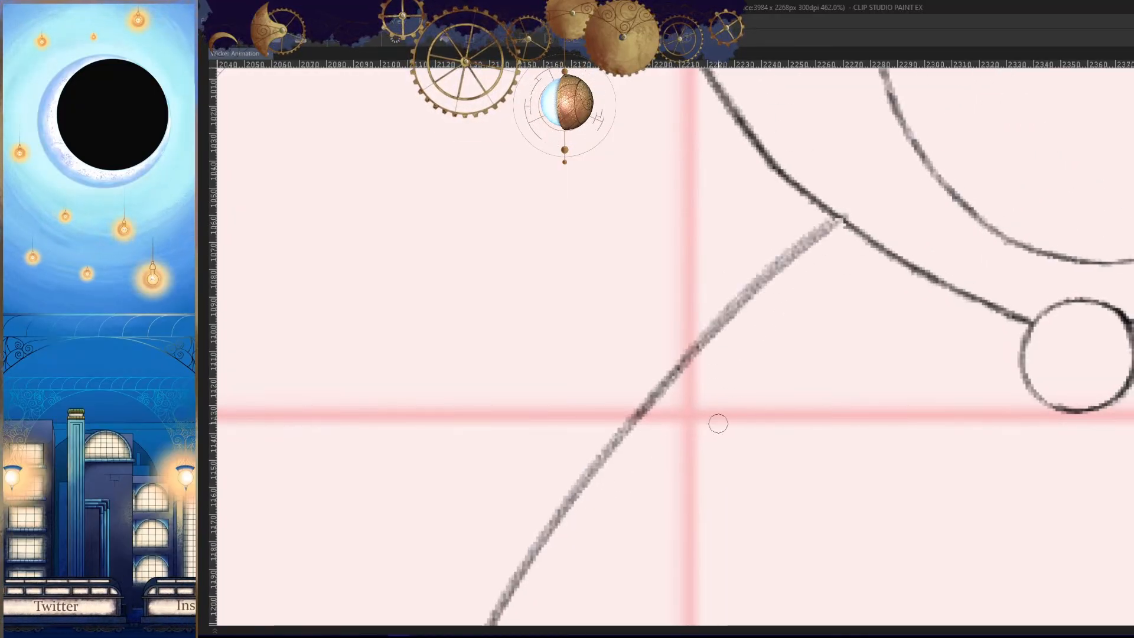
key(ctrl+z)
mouse_move(837, 216)
mouse_down()
mouse_move(640, 424)
mouse_move(676, 356)
mouse_move(617, 438)
mouse_up()
key(ctrl+z)
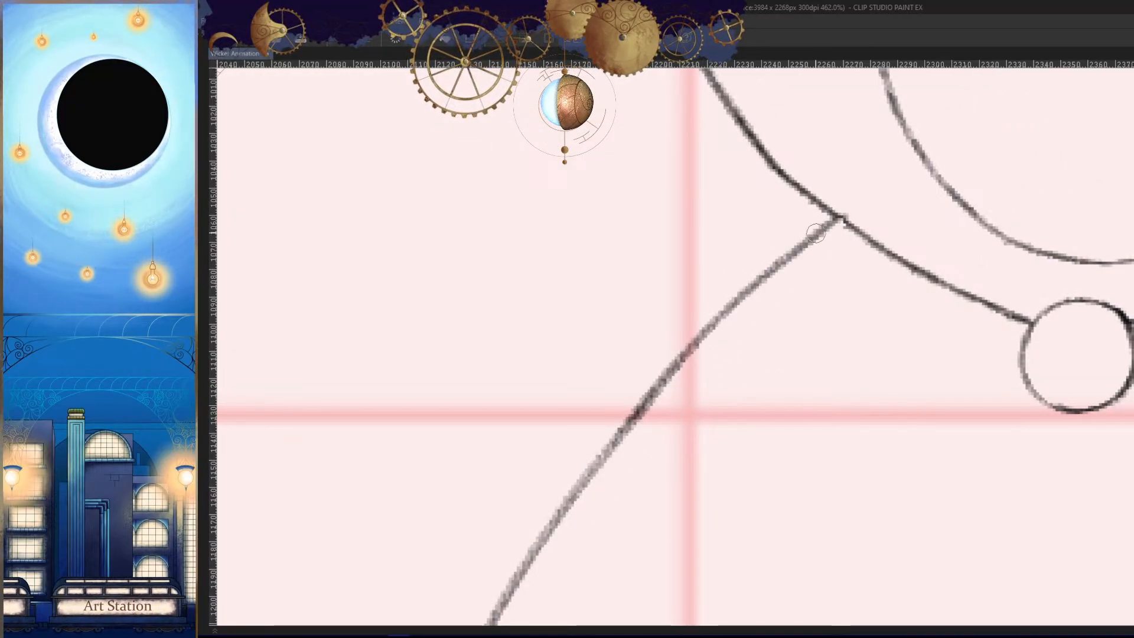
drag(817, 234, 553, 522)
key(ctrl+z)
drag(704, 331, 553, 520)
- Compare the back line with the neighbouring frames and redraw its lower stretch so it joins the hip curve continuously
mouse_move(695, 463)
mouse_down()
mouse_move(647, 569)
mouse_move(830, 438)
mouse_up()
key(h)
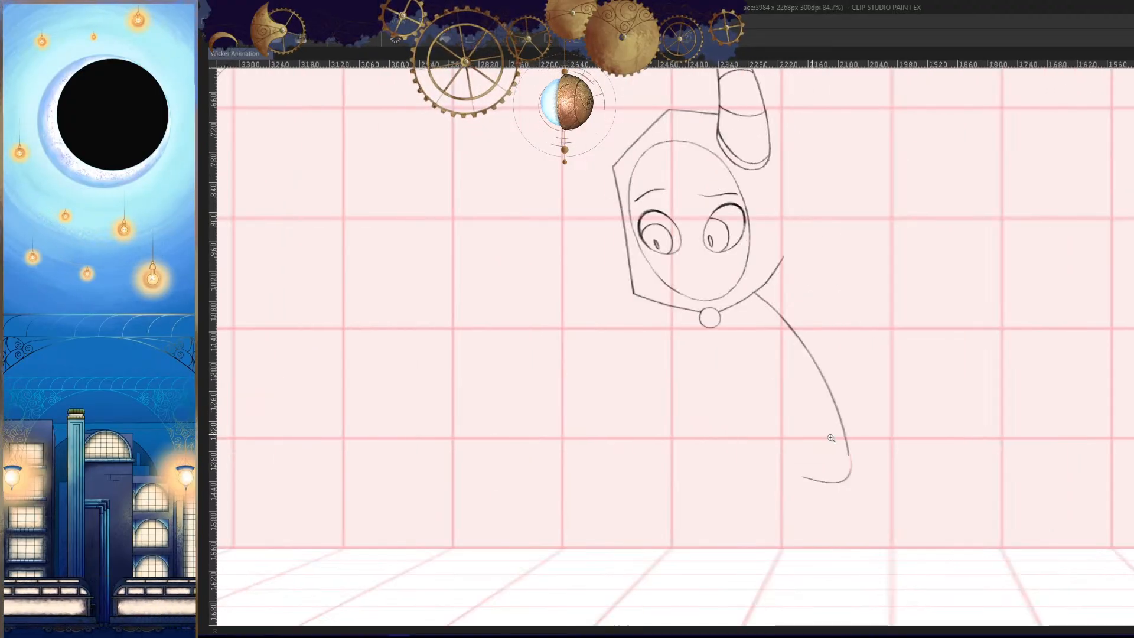
key(Left)
key(Right)
key(Right)
key(Left)
key(h)
drag(900, 466, 938, 409)
drag(728, 411, 736, 373)
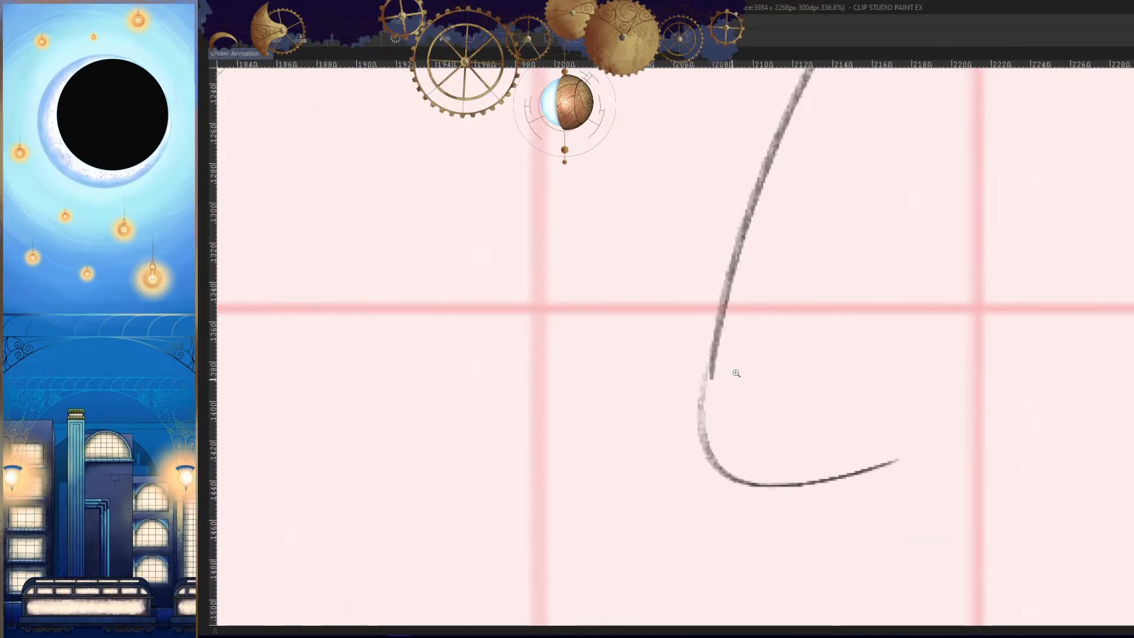
drag(725, 292, 707, 442)
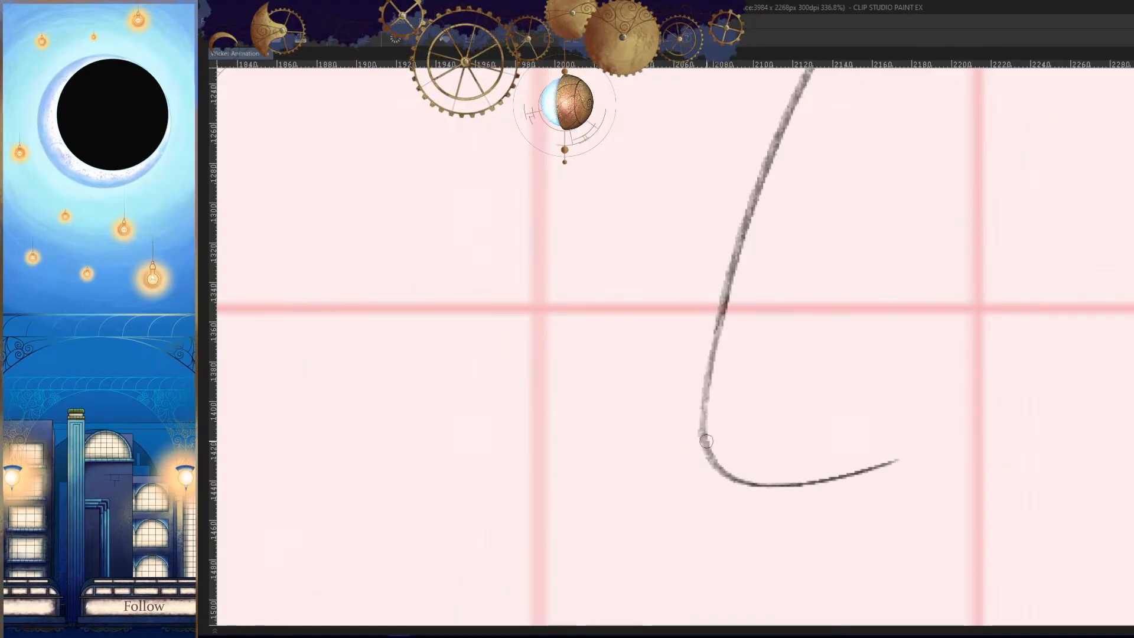
- Check the hip against the neighbouring frames and try a hem stroke at the bottom of the torso, undoing it
key(h)
drag(830, 384, 842, 448)
key(h)
key(Left)
key(Right)
key(Right)
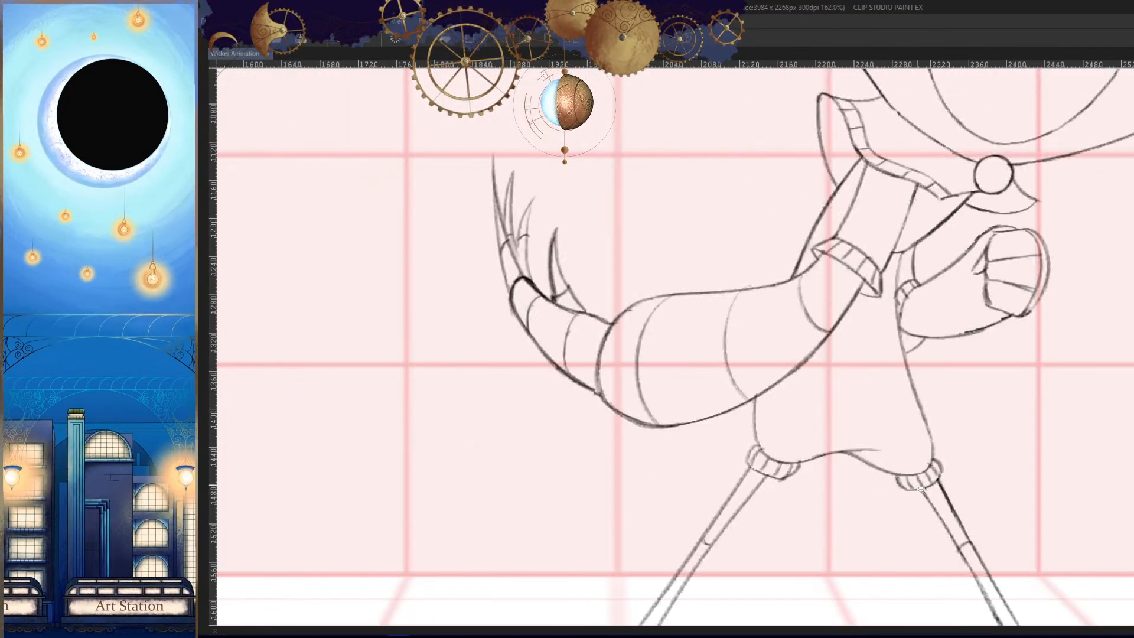
key(Left)
drag(922, 493, 934, 428)
scroll(786, 431, up, 4)
mouse_move(839, 357)
mouse_down()
mouse_move(968, 329)
mouse_move(756, 375)
mouse_up()
key(ctrl+z)
- Extend the hip curve inward into a gently rising hem line along the torso's bottom, following the neighbouring frames
key(Left)
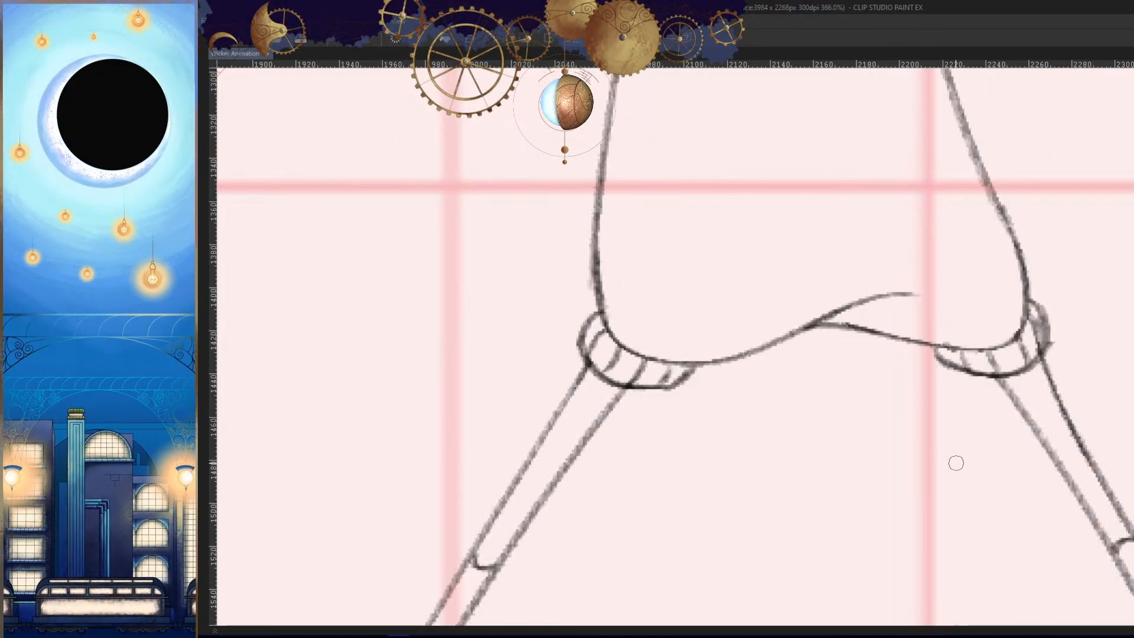
key(Left)
key(Right)
key(Right)
scroll(924, 374, up, 3)
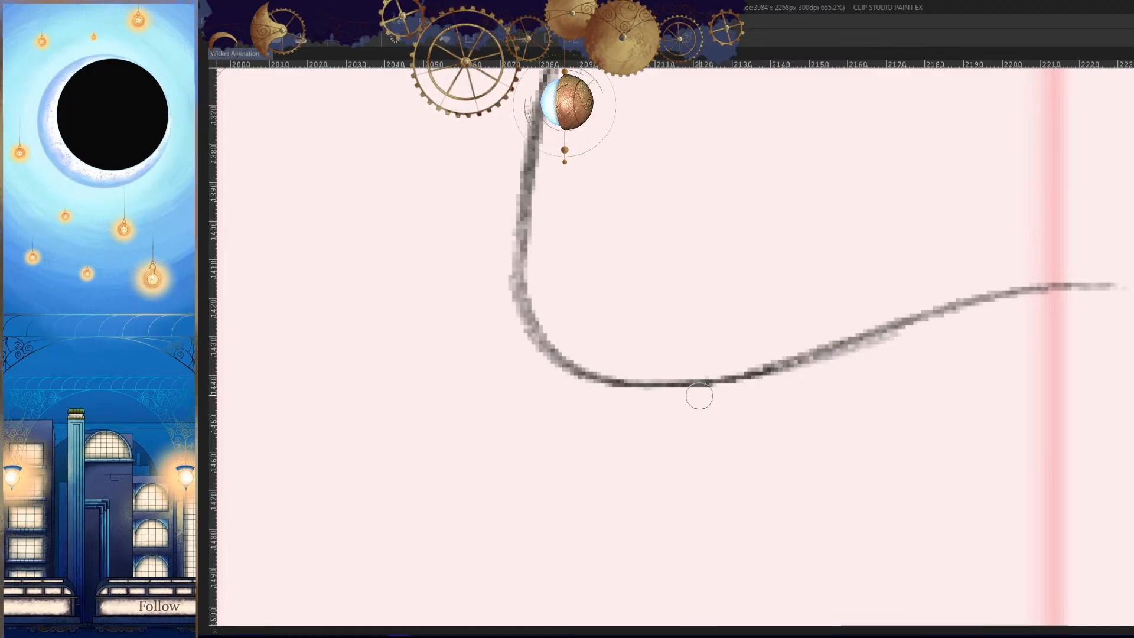
scroll(792, 405, down, 3)
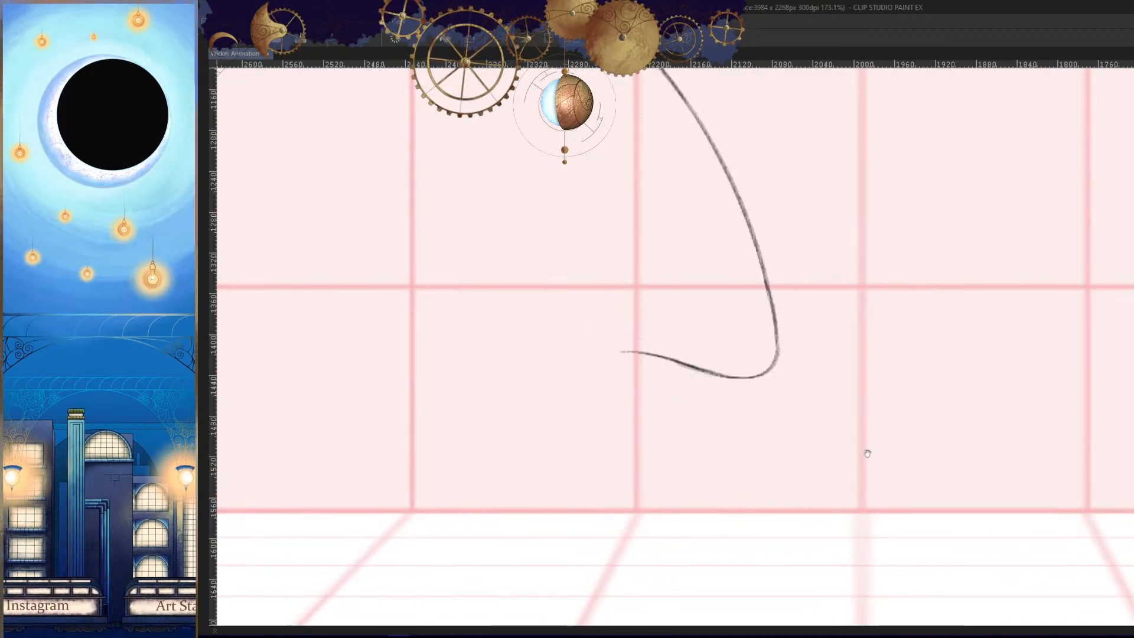
scroll(866, 451, up, 4)
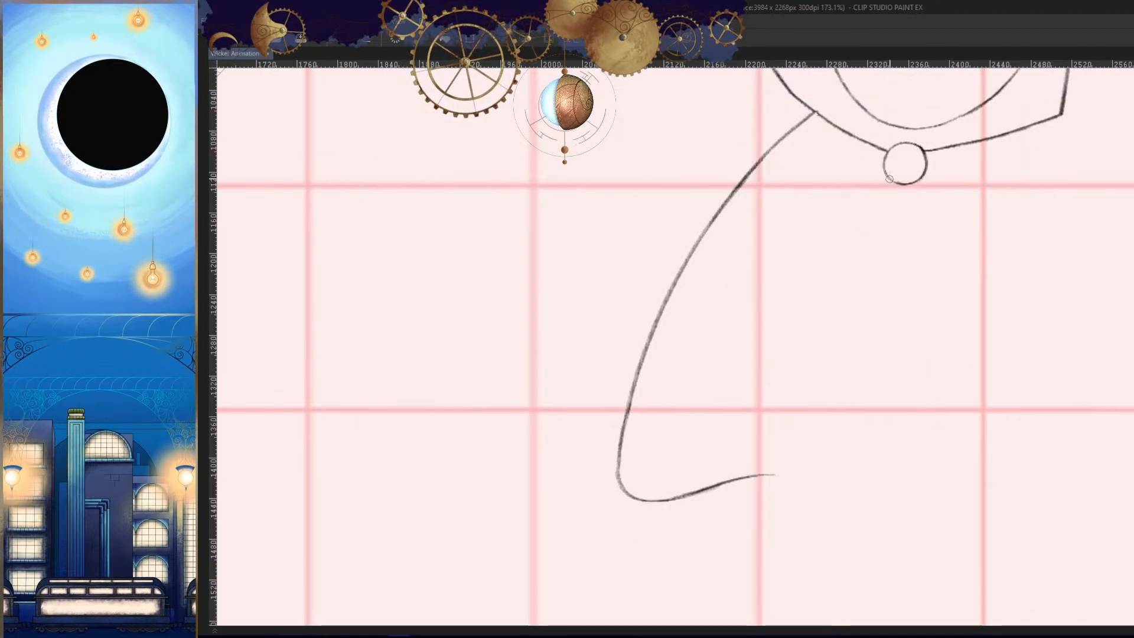
- Draw the chest line from the round collar button and continue it down the torso's front to the hem
key(ctrl+z)
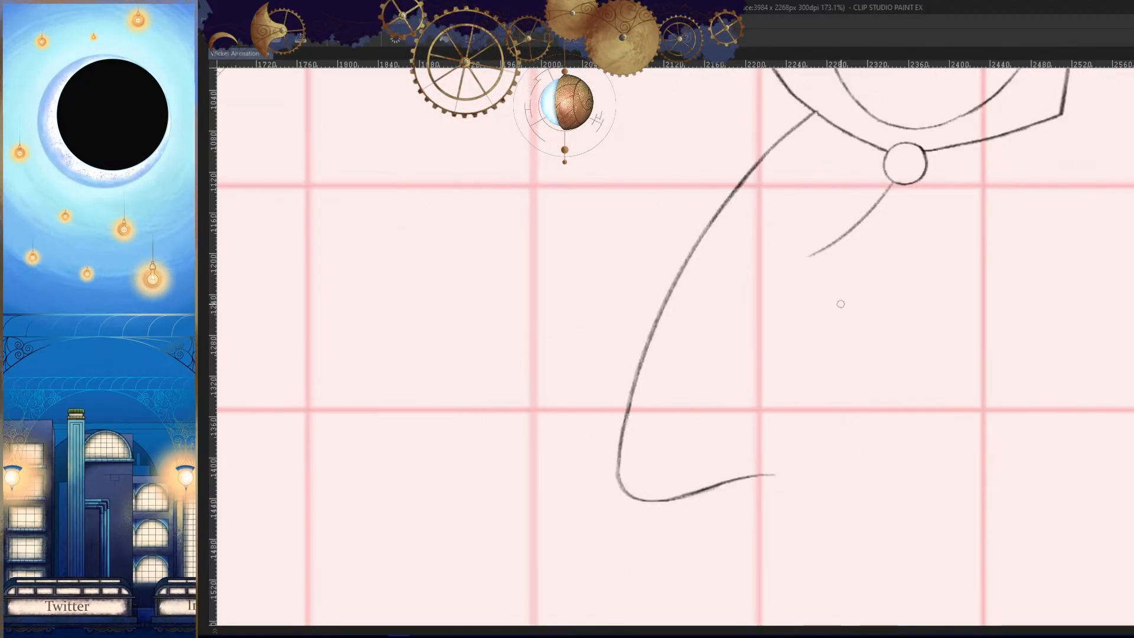
drag(810, 255, 812, 378)
key(h)
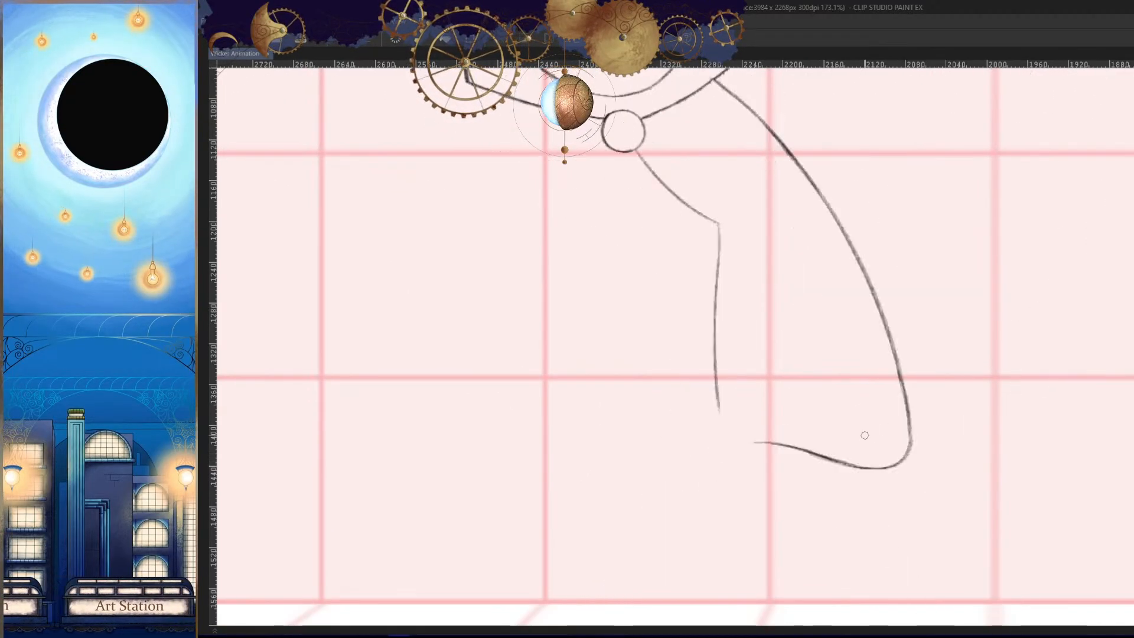
key(h)
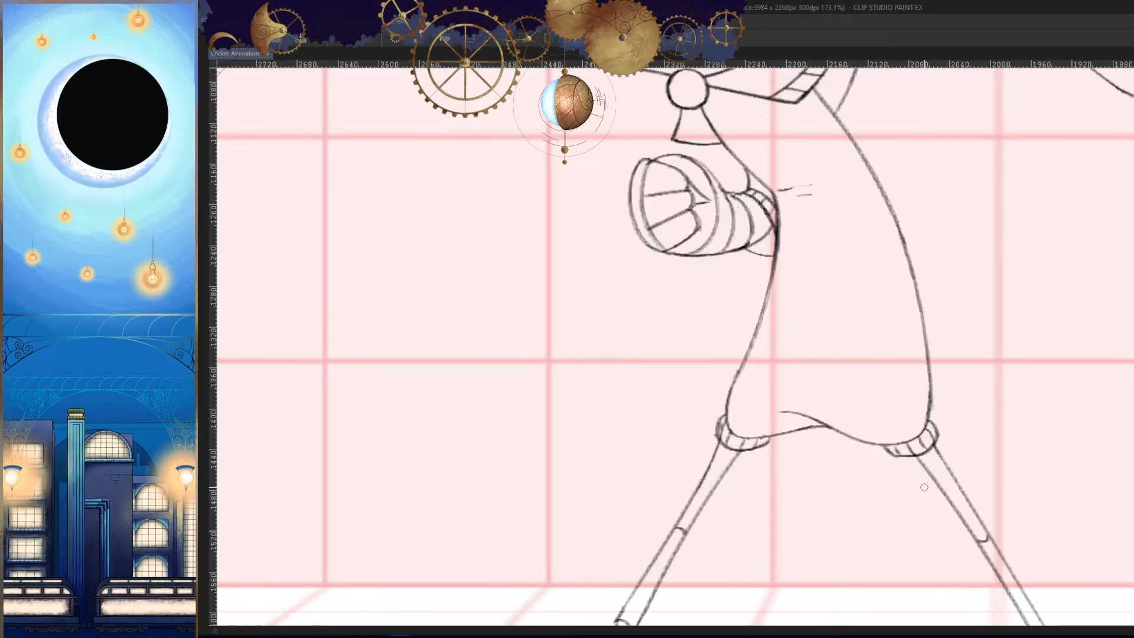
key(h)
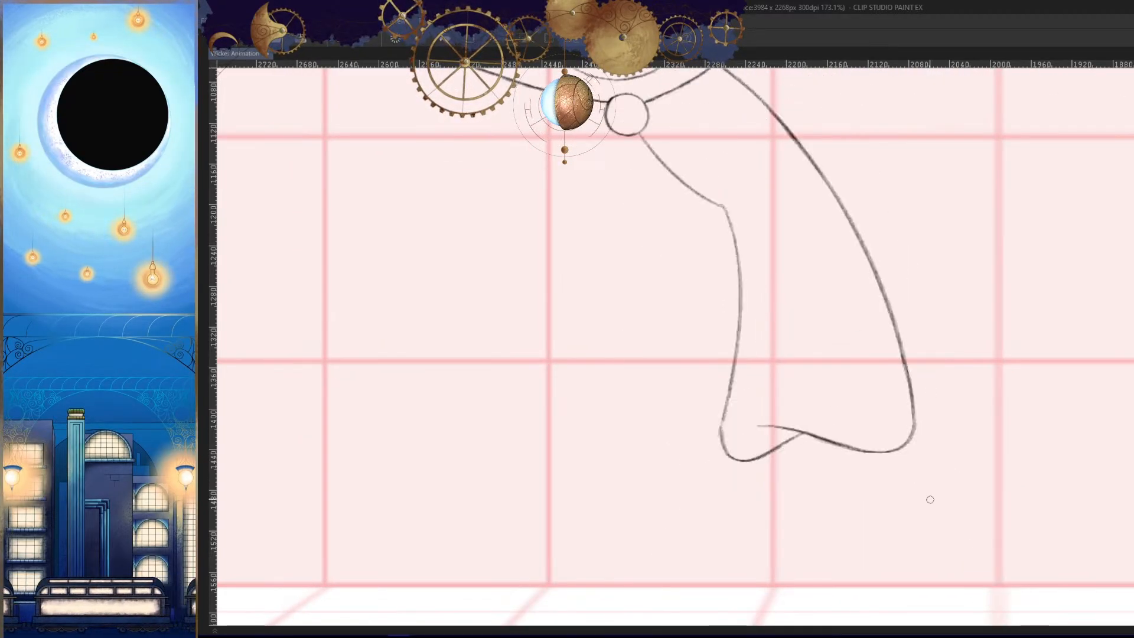
- Erase the lower front line and redraw it as a fuller curve turning into the hem, matching the neighbouring frames
scroll(770, 335, down, 1)
drag(766, 276, 764, 296)
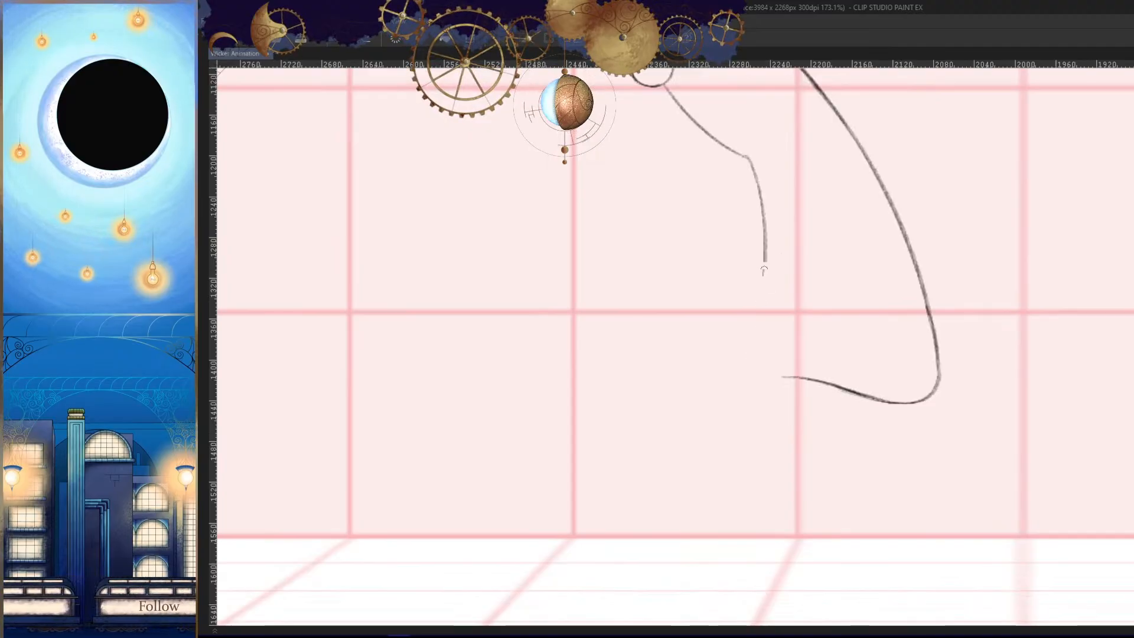
scroll(759, 342, up, 2)
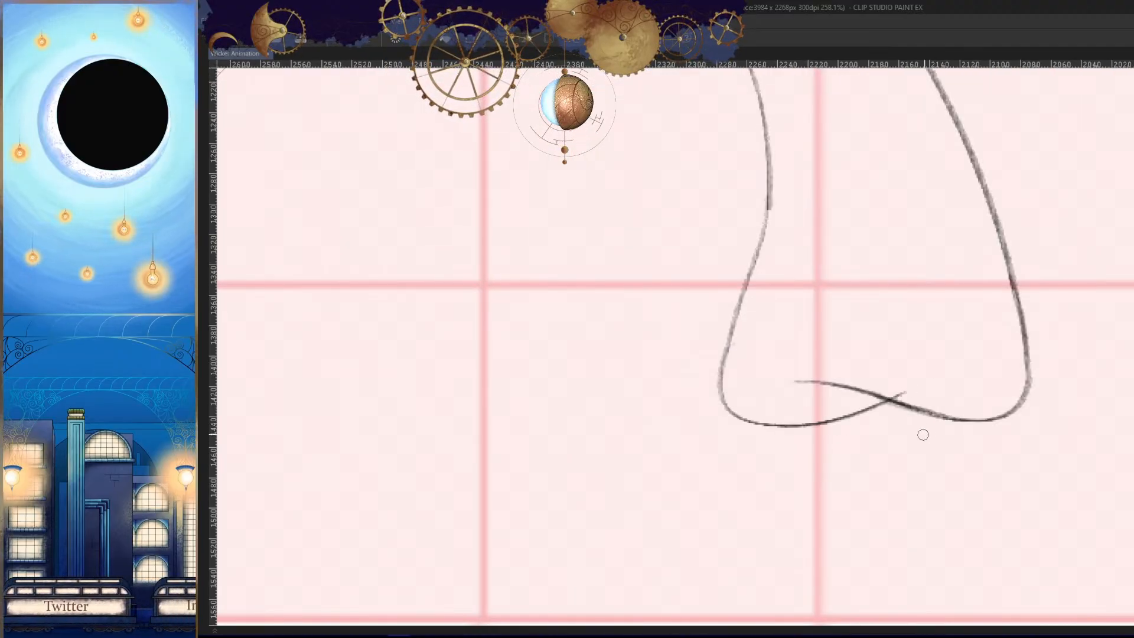
drag(923, 434, 730, 343)
key(Left)
key(Left)
key(Left)
key(Left)
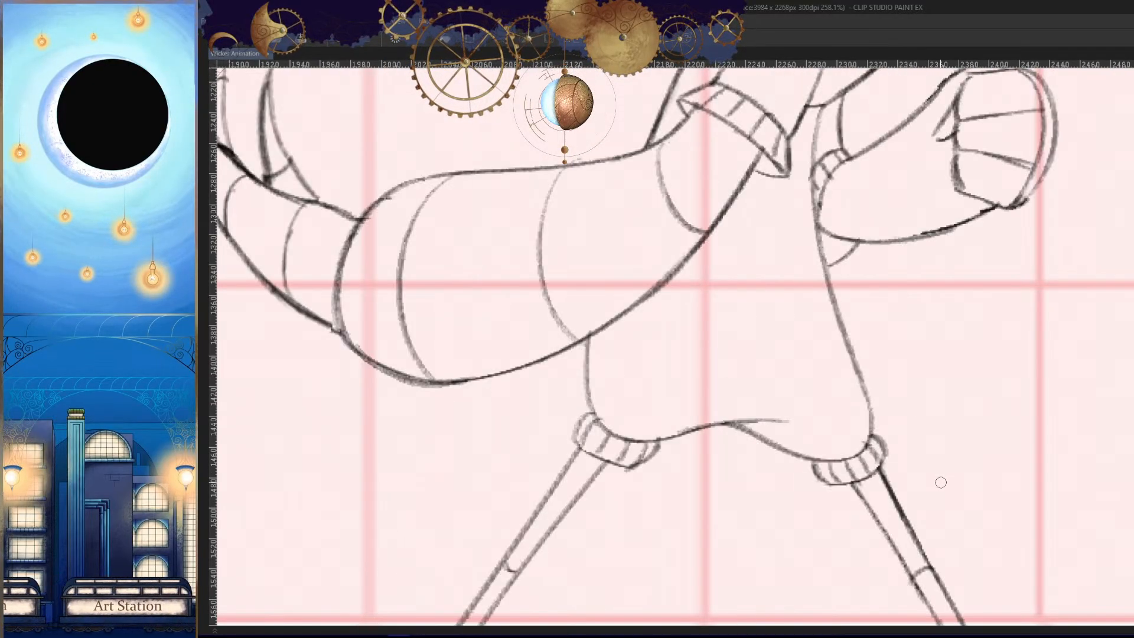
key(Right)
key(Right)
key(Right)
key(Right)
mouse_move(930, 457)
mouse_down()
mouse_move(890, 518)
mouse_move(888, 503)
mouse_up()
- Flip back and forth through the surrounding frames to examine how the new torso fits the whole movement
key(Left)
key(Left)
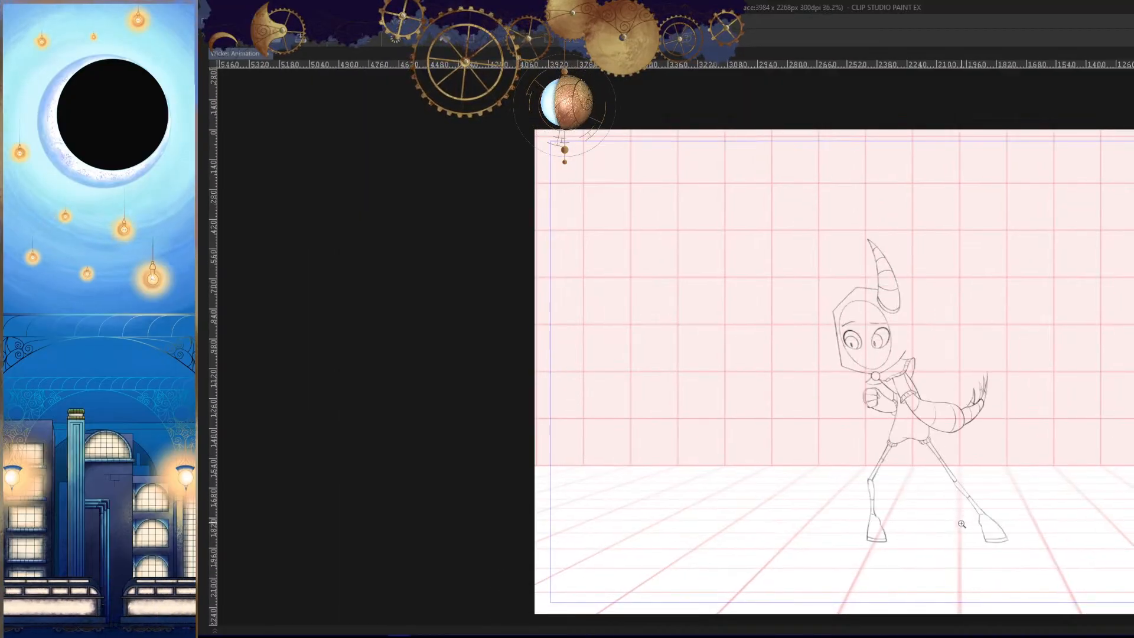
key(Right)
key(Right)
key(Left)
key(Left)
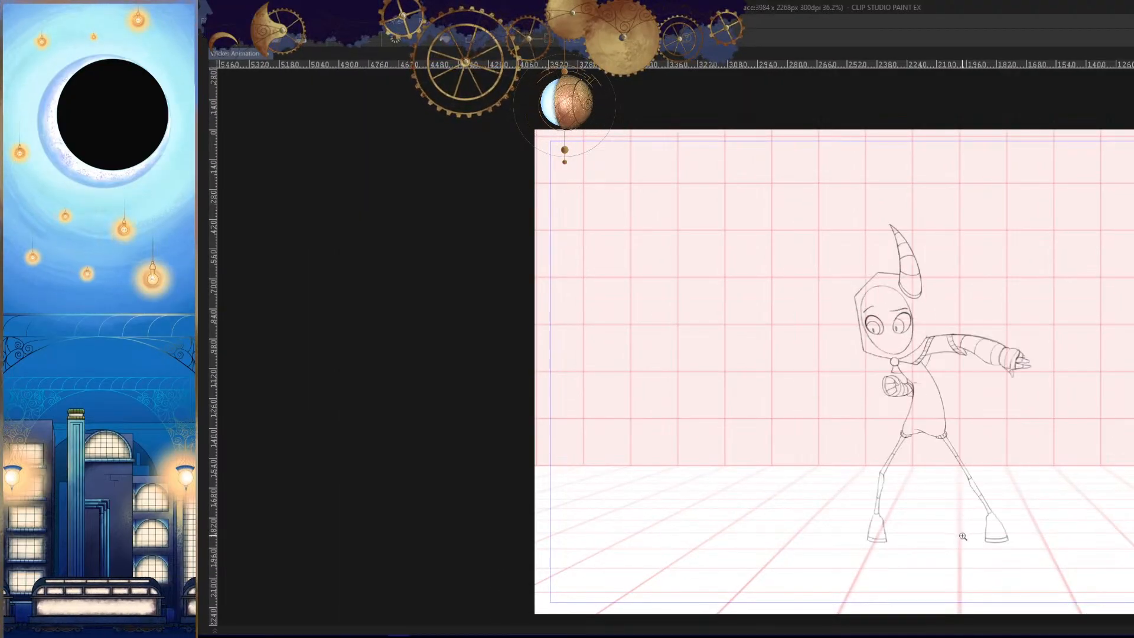
key(Right)
key(Right)
key(Left)
key(Left)
key(Left)
key(Left)
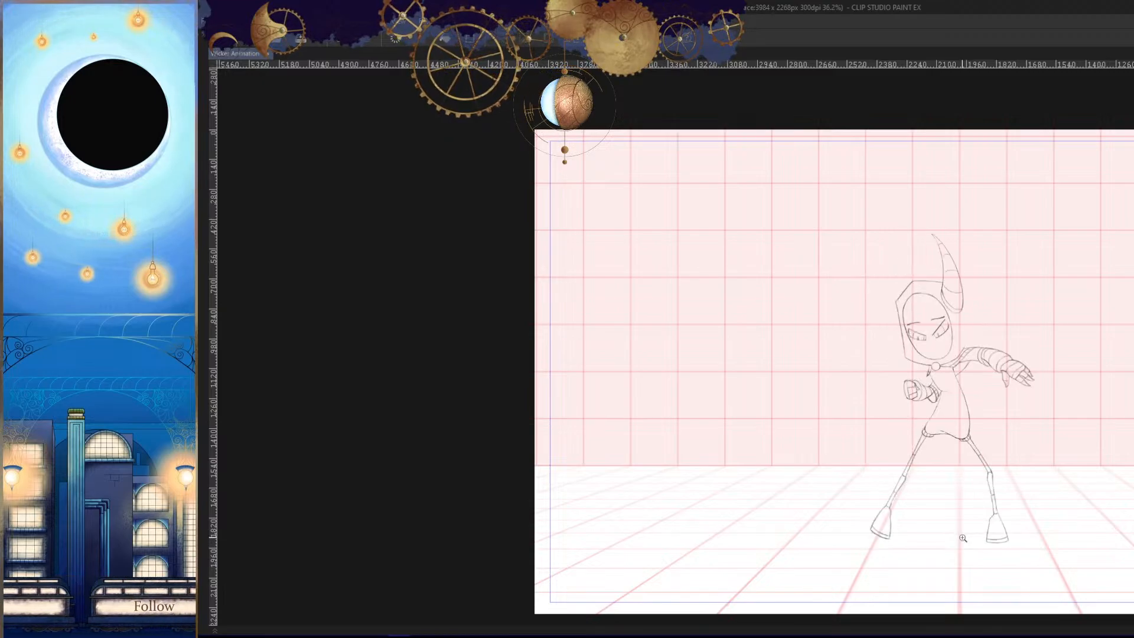
key(Right)
key(Right)
key(Right)
key(Right)
key(Left)
key(Left)
key(Right)
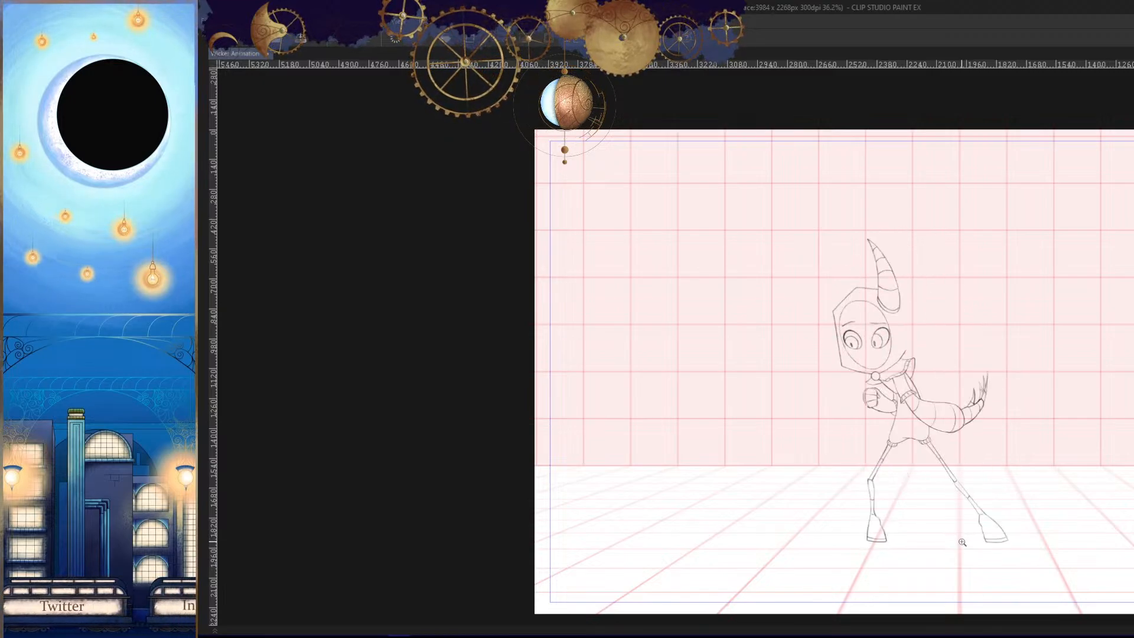
key(Right)
key(Right)
key(Right)
key(Left)
key(Left)
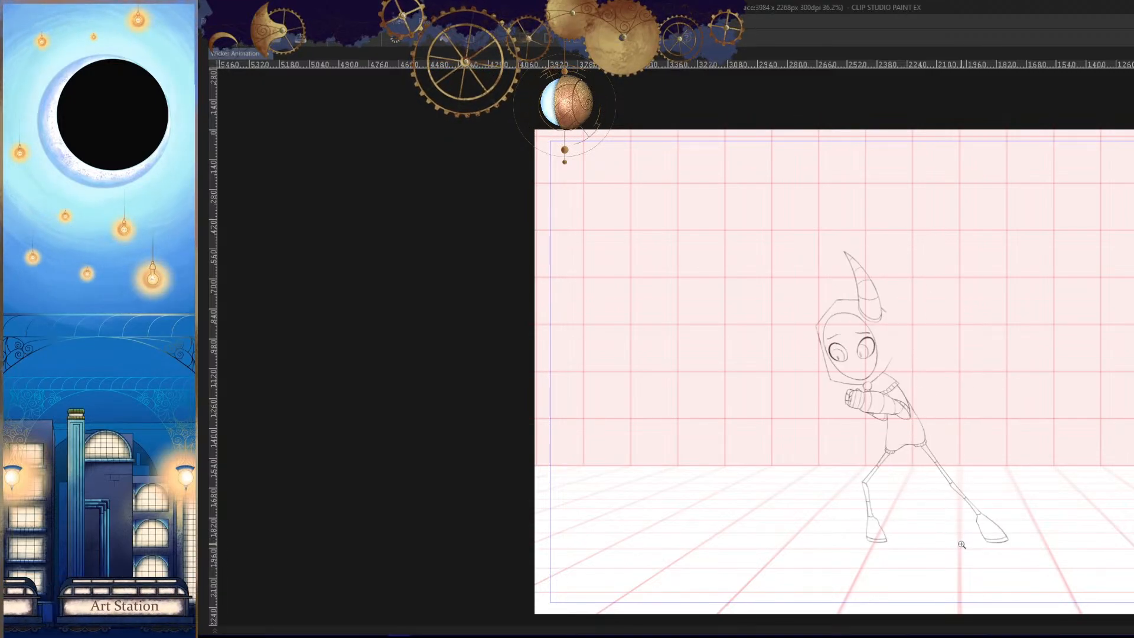
key(Right)
key(Right)
- Mirror the canvas and compare the torso outline with the adjacent frames from the flipped view
key(Left)
key(Left)
key(Right)
key(h)
drag(993, 455, 950, 499)
- Go to frame 185 in the timeline and add a new blank animation cel between cels 32b and 33
key(Right)
key(Right)
key(Left)
key(Left)
mouse_move(816, 445)
mouse_down()
mouse_move(818, 428)
mouse_move(966, 459)
mouse_up()
key(Tab)
key(Right)
key(Right)
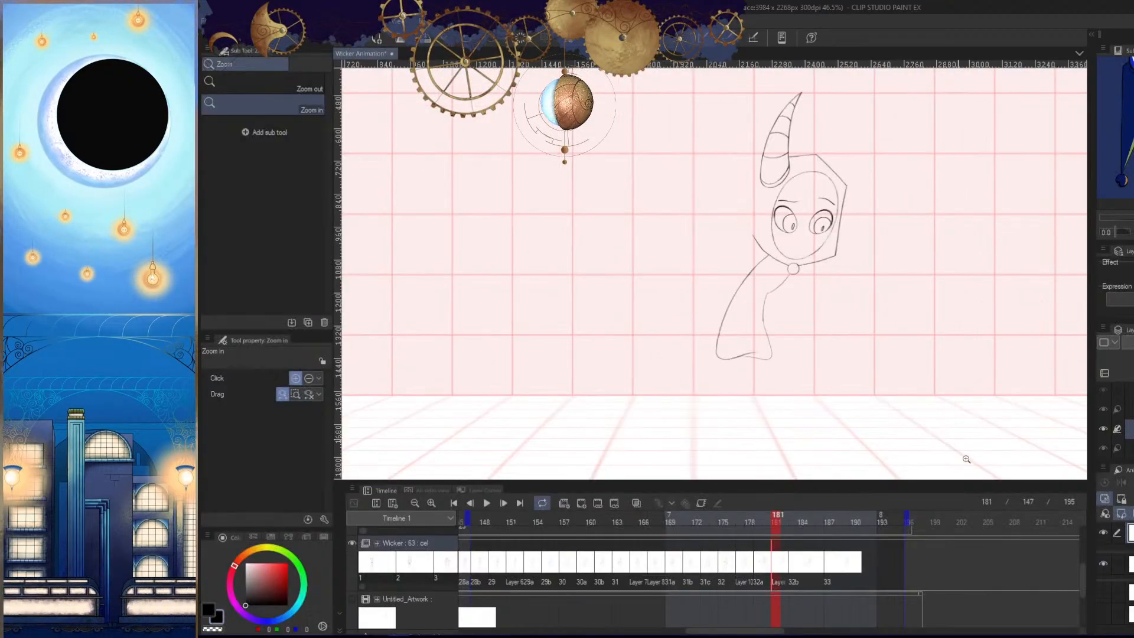
click(801, 523)
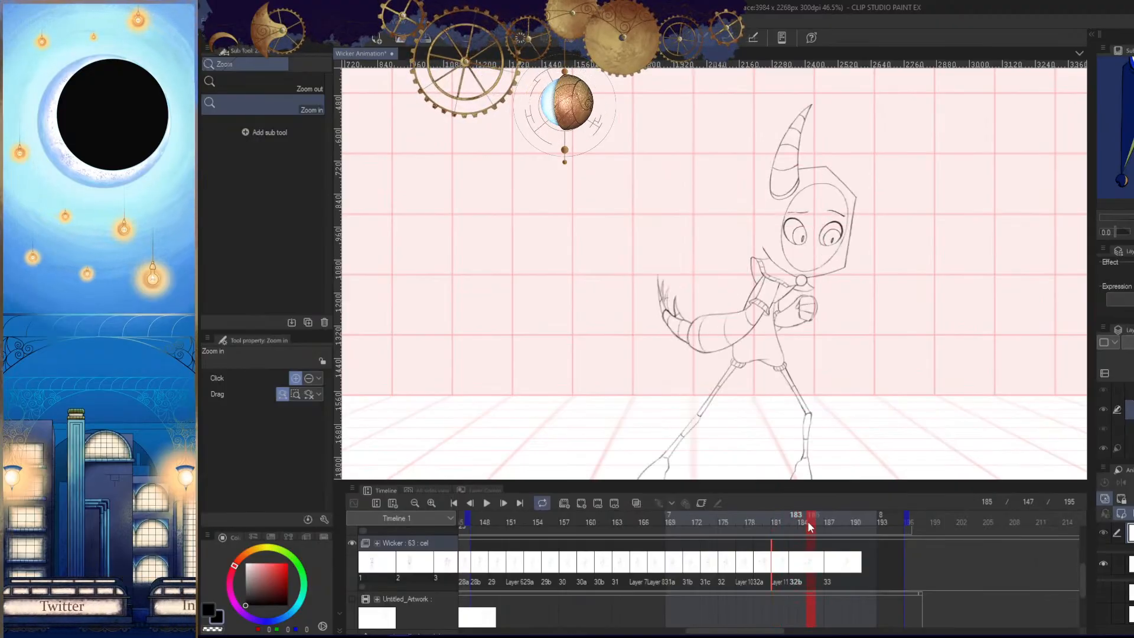
click(824, 566)
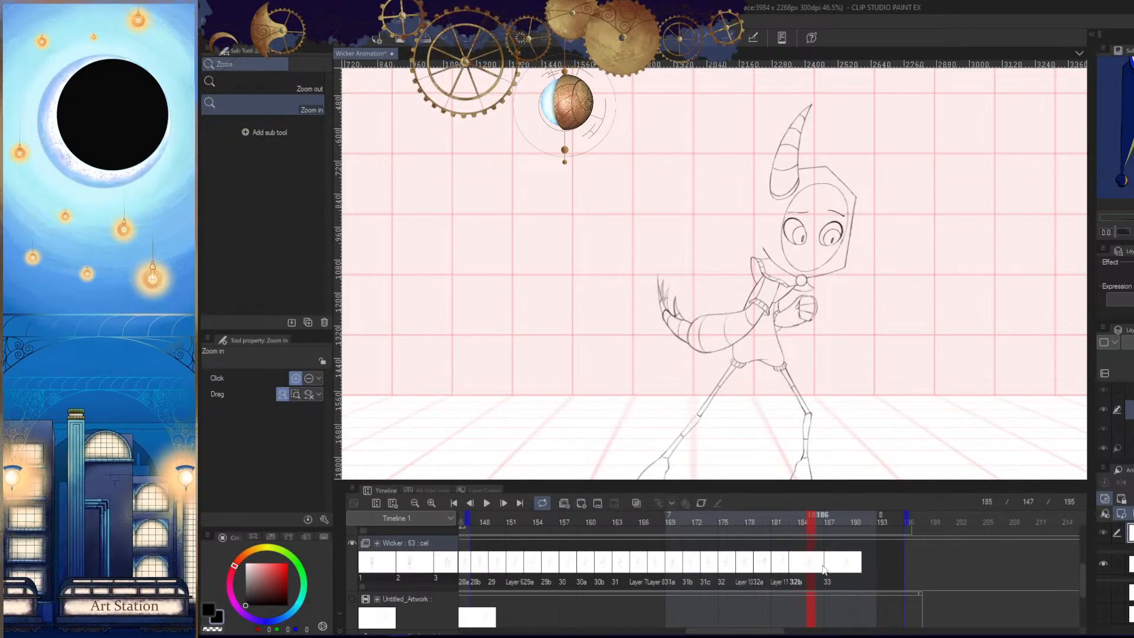
click(581, 505)
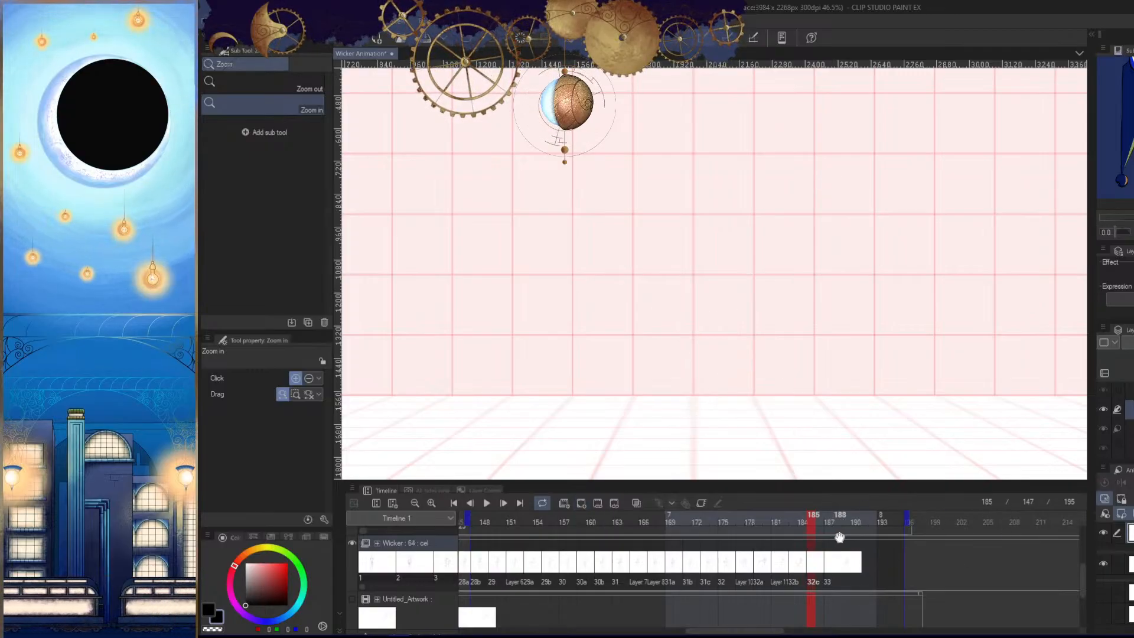
- Step through the frames around the new blank cel to review the timing and poses
key(Tab)
key(Right)
key(Left)
key(Left)
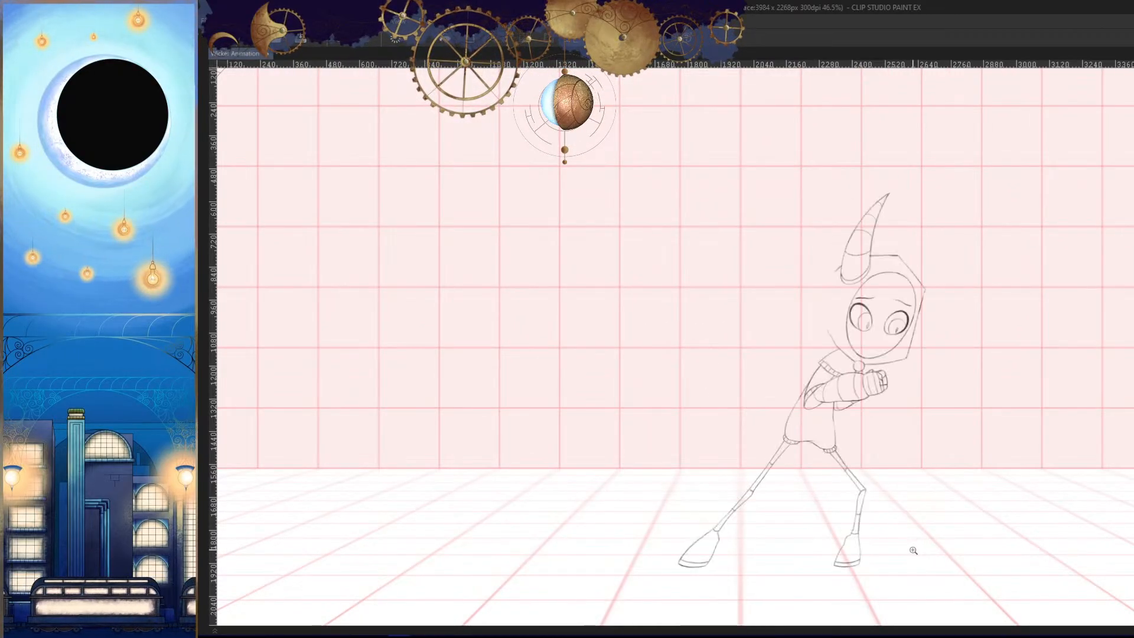
key(Right)
key(Right)
key(Right)
key(Left)
key(Left)
key(Left)
key(Right)
key(Right)
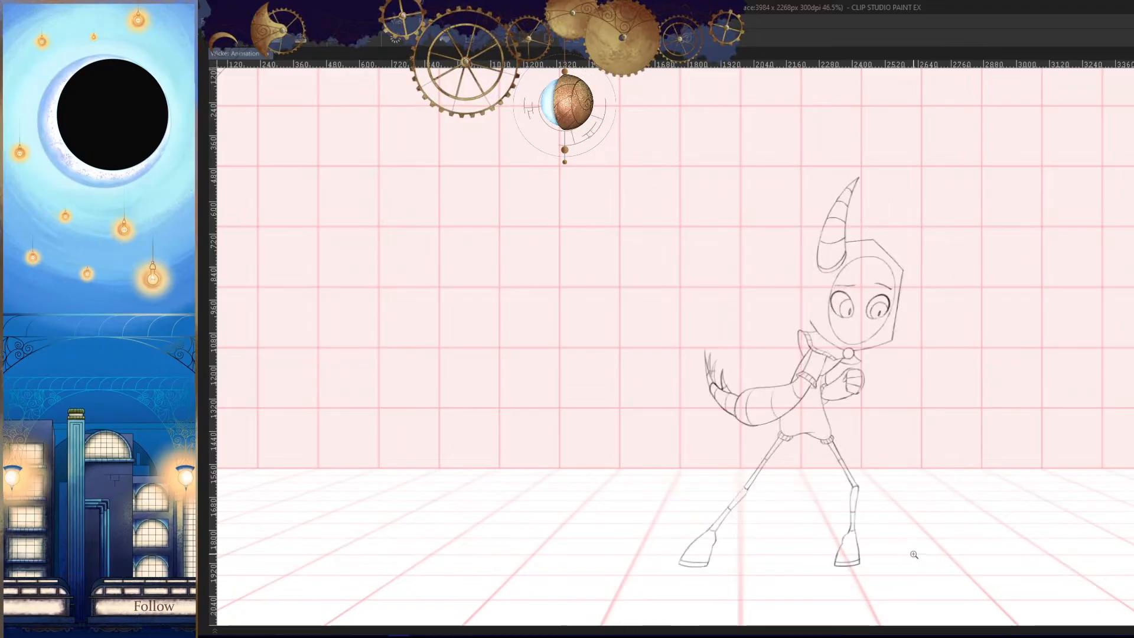
key(Right)
key(Right)
key(Right)
key(Right)
key(Left)
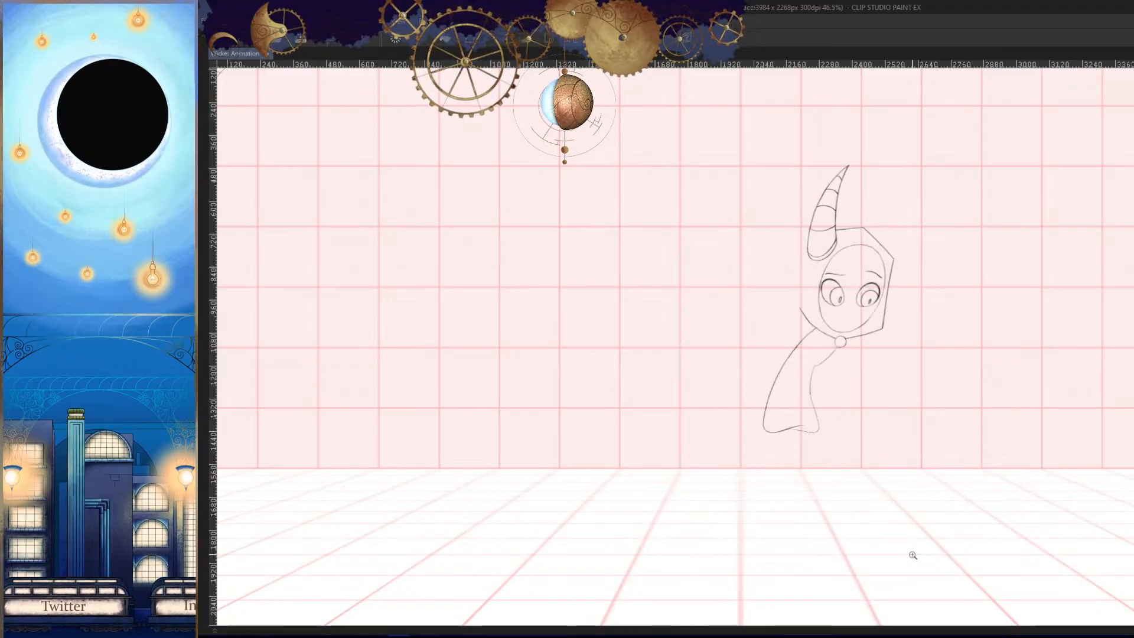
key(Right)
key(Right)
key(Right)
key(Left)
key(Left)
key(Left)
key(Left)
key(Right)
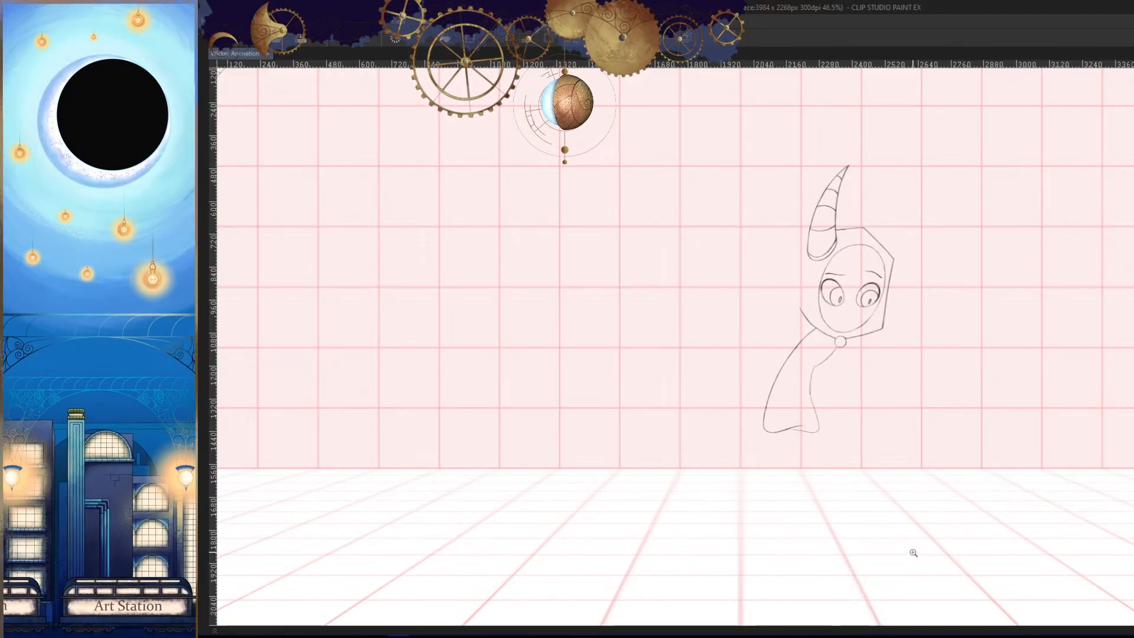
- Mirror the view and compare the unfinished torso drawing with the finished poses in the neighbouring frames
key(h)
click(810, 410)
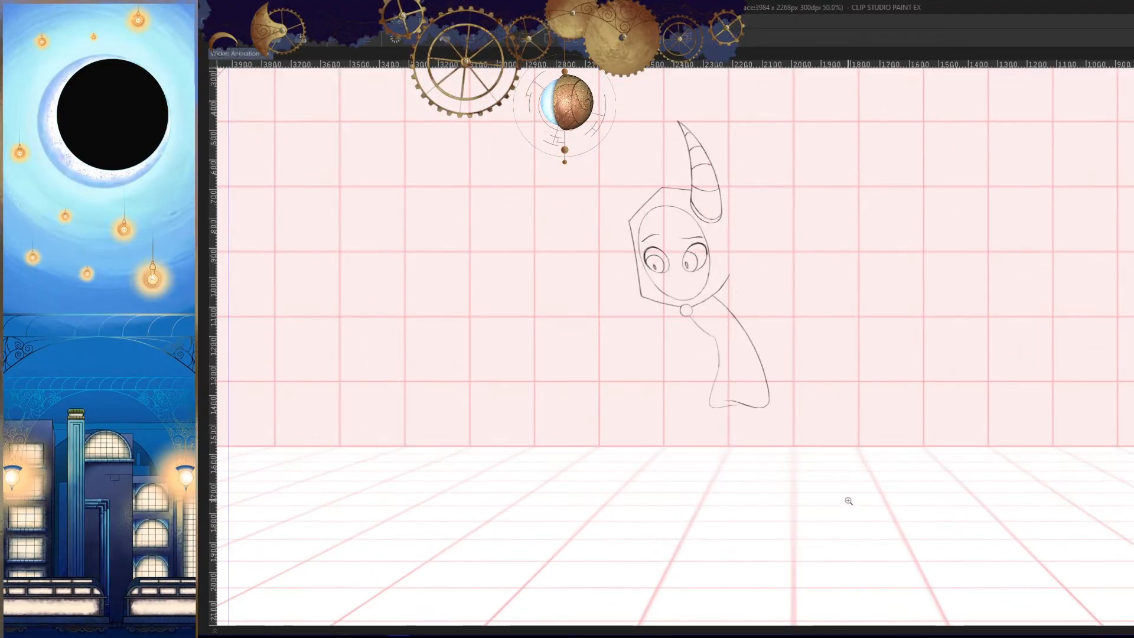
key(Left)
key(Left)
key(Left)
key(Right)
key(Left)
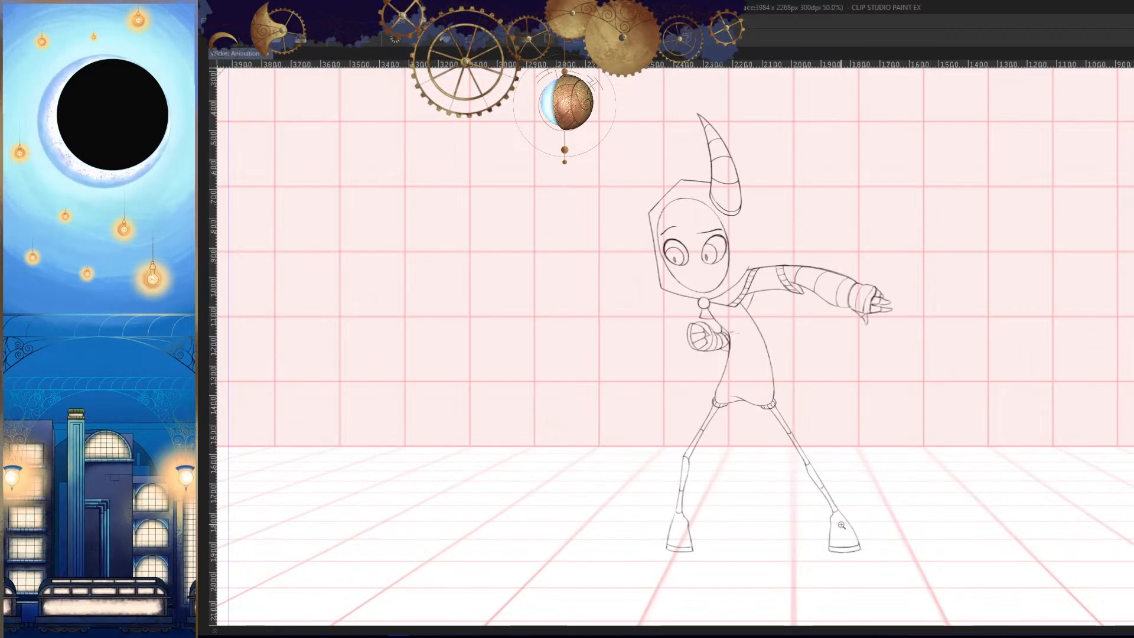
key(Right)
key(Left)
key(Right)
key(h)
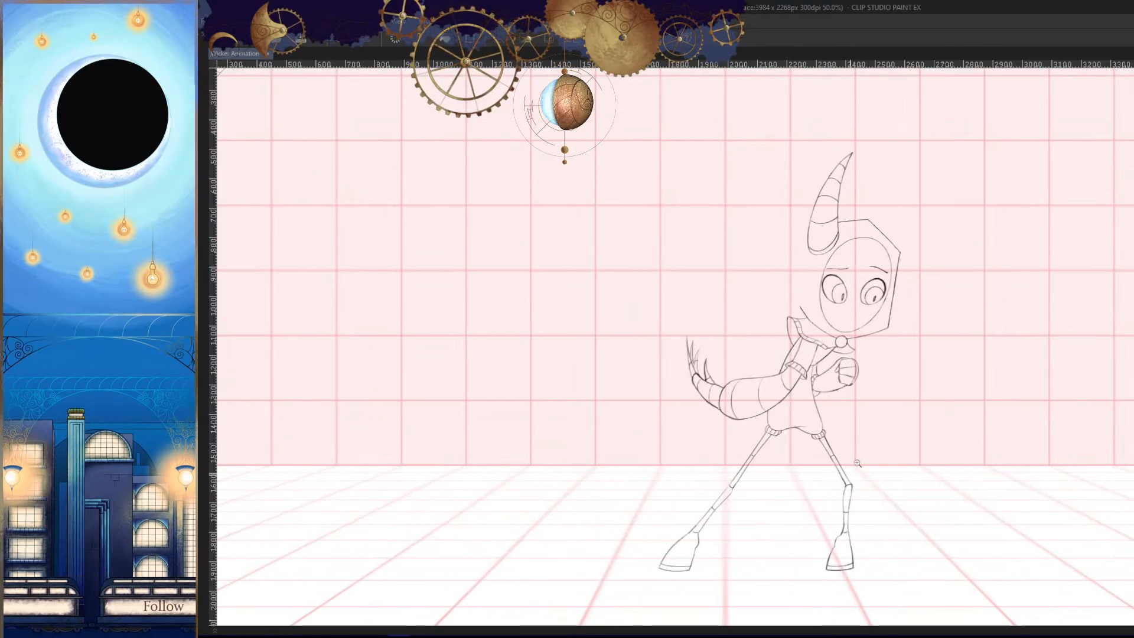
- Draw curved contour bands across the forearm of the arm with the raised fist
scroll(843, 385, up, 8)
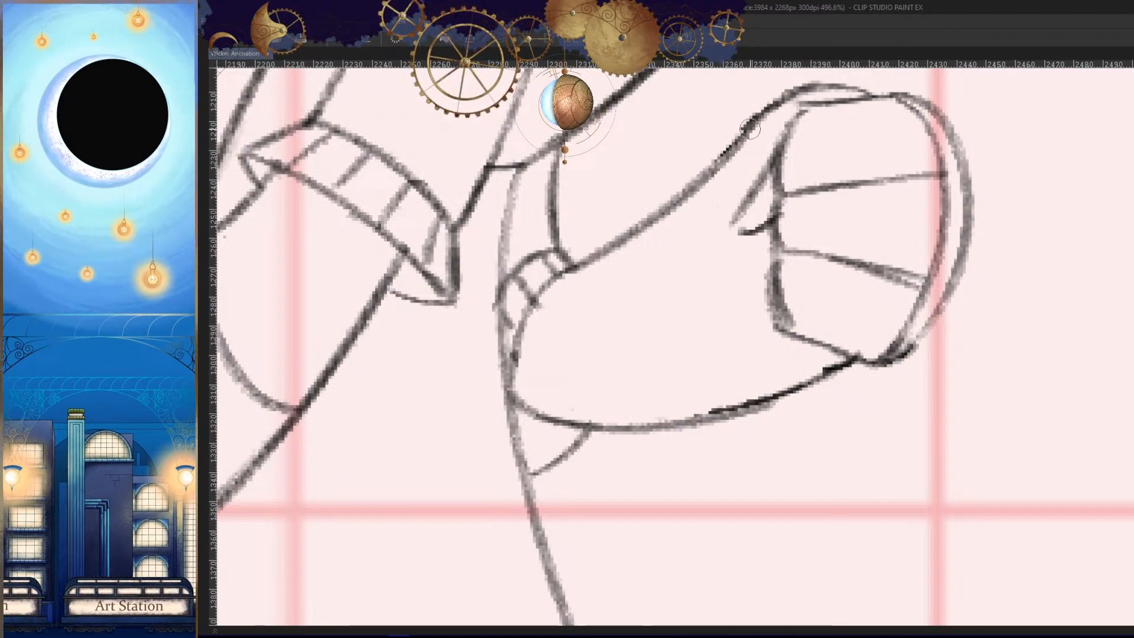
drag(750, 129, 853, 337)
drag(679, 195, 722, 424)
key(ctrl+z)
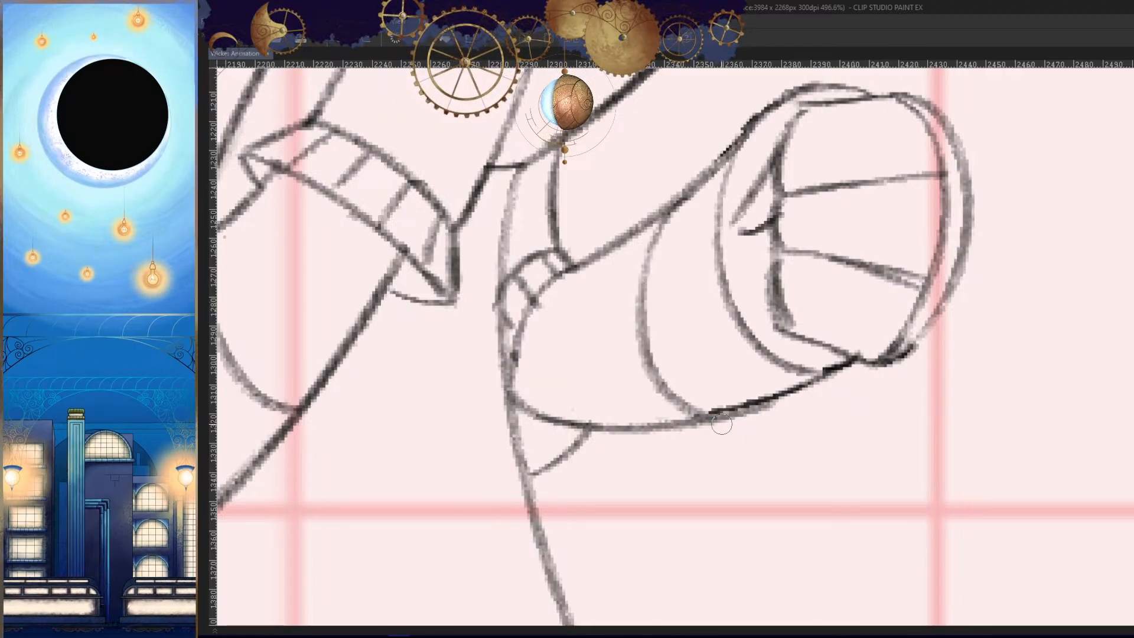
drag(608, 245, 691, 430)
key(h)
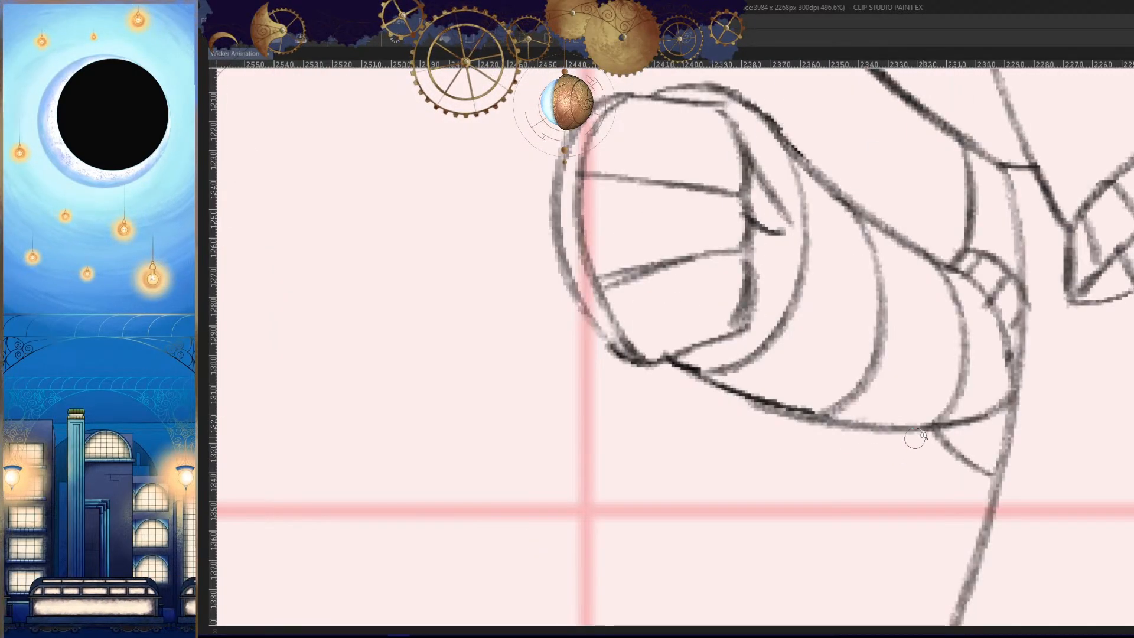
drag(915, 437, 886, 443)
key(h)
drag(983, 449, 934, 445)
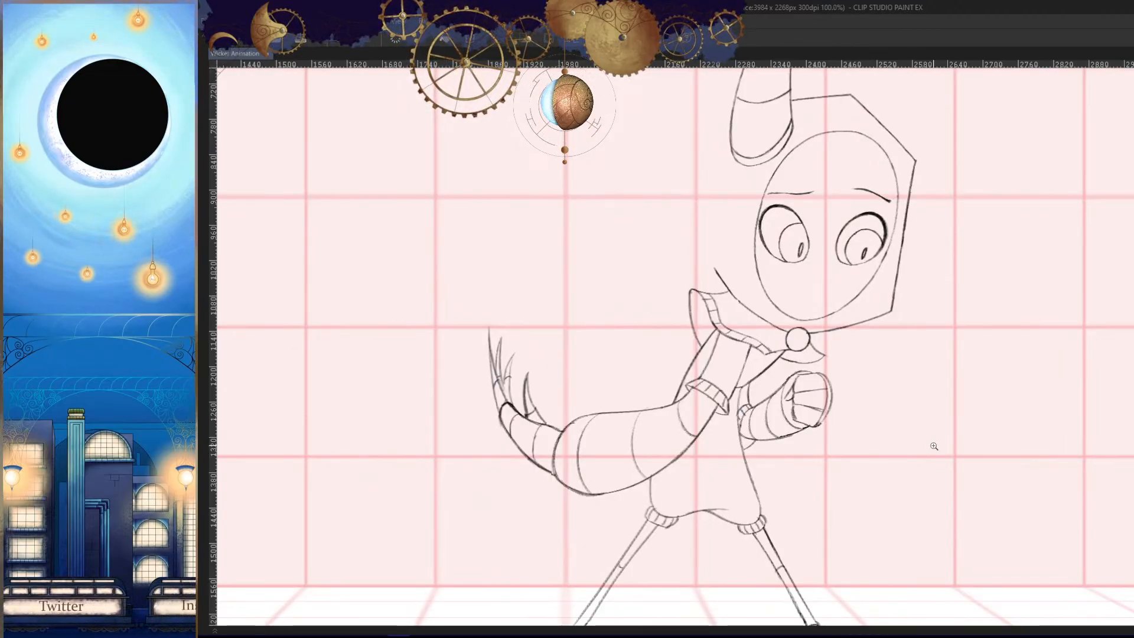
- Mirror the view and compare the finished arm pose with the unfinished torso in the adjacent frame
drag(859, 358, 870, 391)
mouse_move(870, 392)
mouse_down()
mouse_move(844, 395)
mouse_move(853, 418)
mouse_up()
key(h)
key(Right)
key(Left)
key(Right)
key(Left)
key(Right)
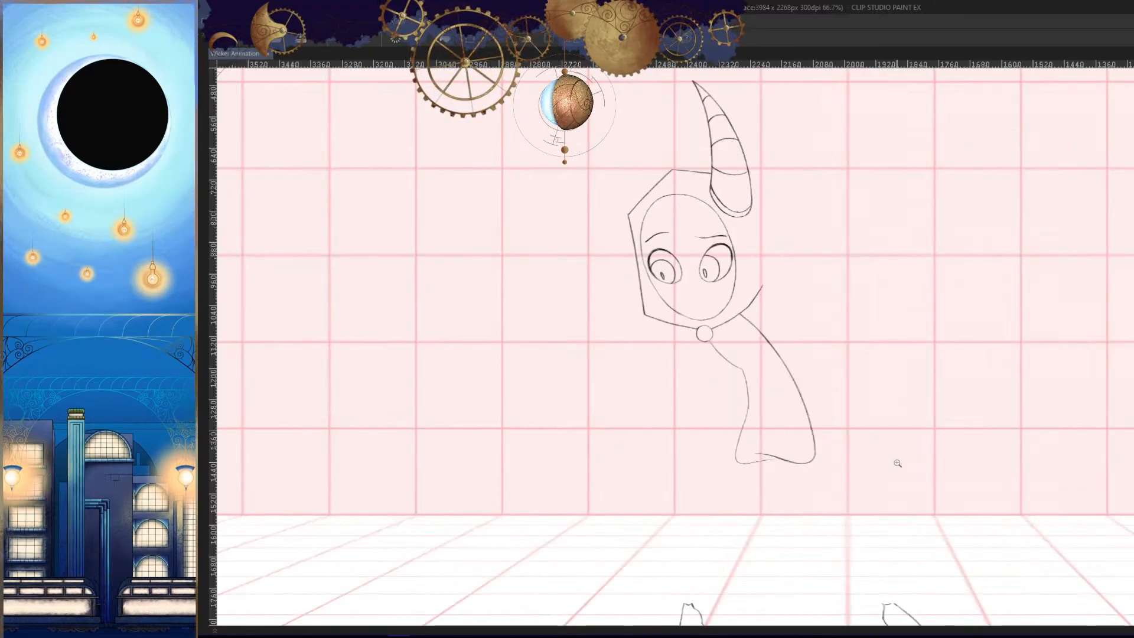
- Refine the curved hem line along the bottom edge of the unfinished torso
key(h)
drag(886, 476, 899, 468)
key(h)
mouse_move(797, 349)
mouse_down()
mouse_move(759, 357)
mouse_move(878, 317)
mouse_move(886, 299)
mouse_up()
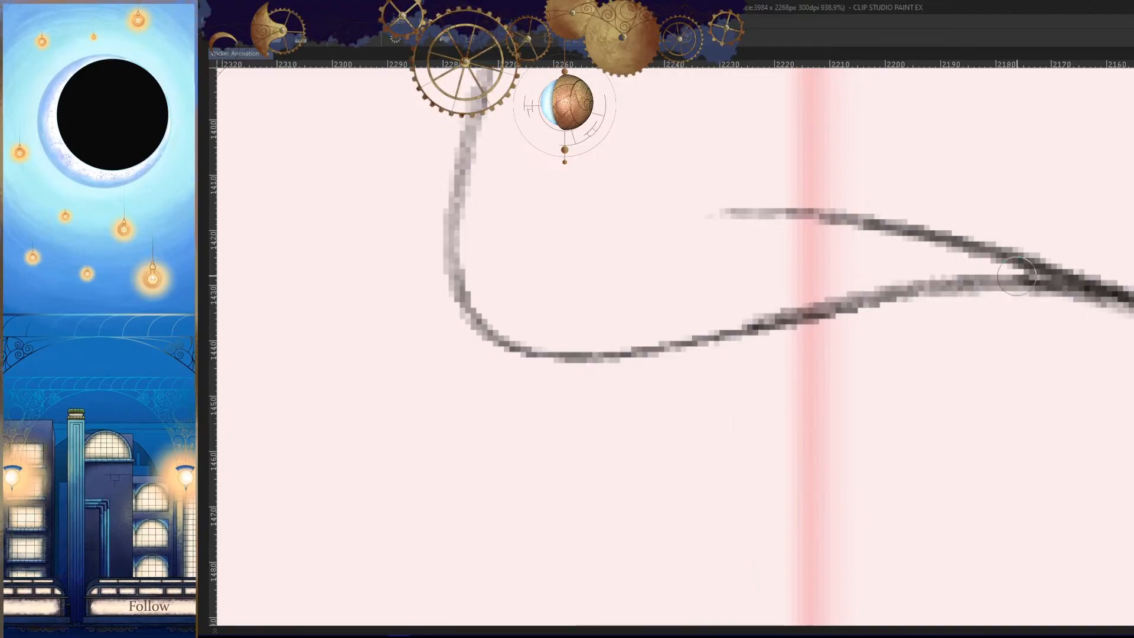
drag(1017, 276, 659, 351)
key(h)
drag(936, 391, 848, 450)
- Flip between the neighbouring frames to compare the torso's hem and overall outline
key(Left)
key(Right)
key(Right)
key(Left)
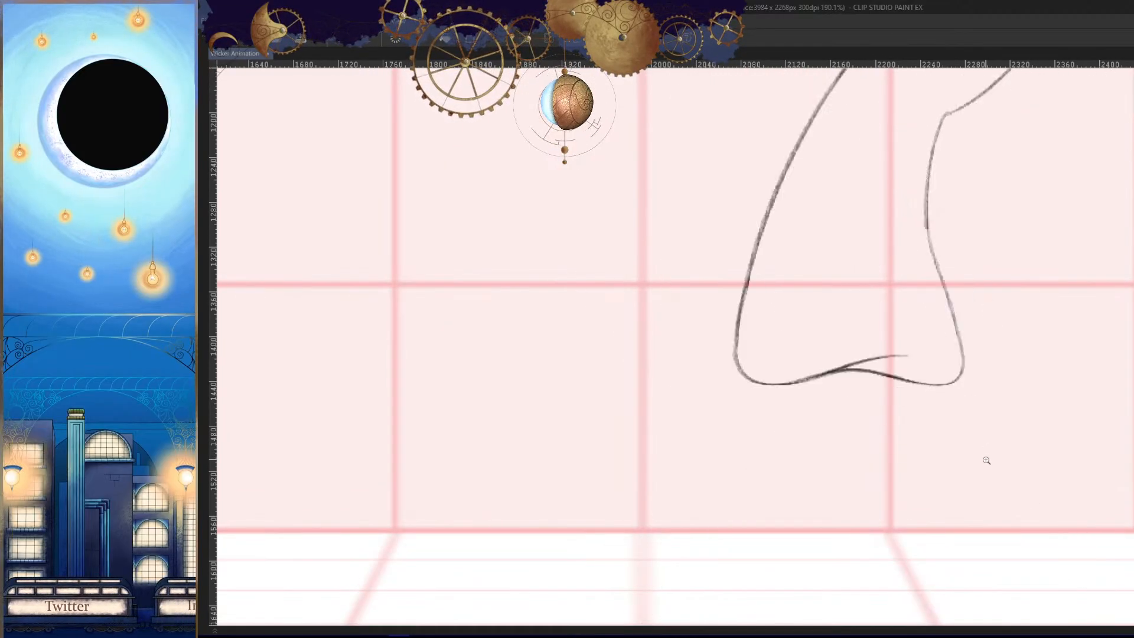
drag(986, 460, 945, 480)
- Refine the chest corner below the collar button and add short crease strokes beside it
key(Right)
key(Right)
key(Left)
key(Left)
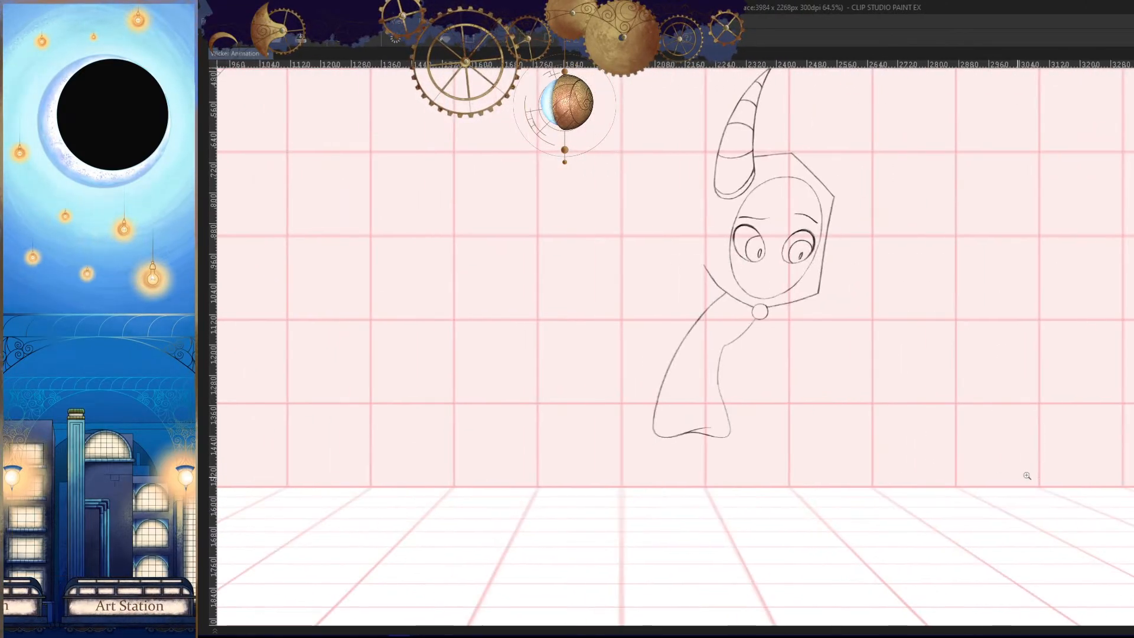
drag(722, 341, 799, 344)
key(Left)
key(Right)
key(Right)
key(Left)
drag(708, 360, 812, 344)
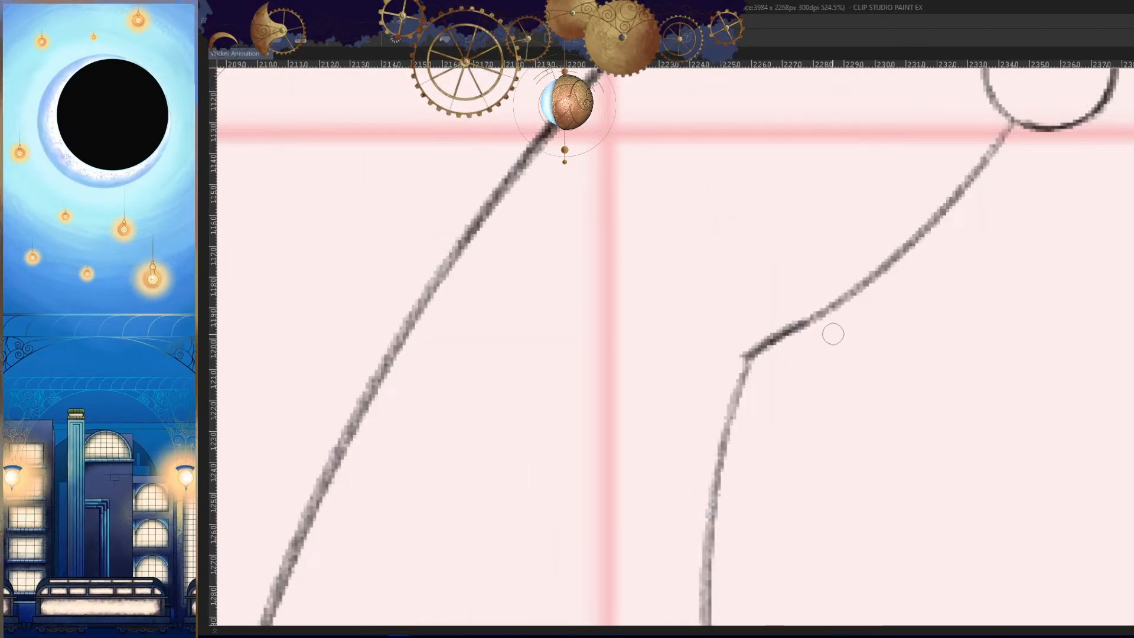
key(h)
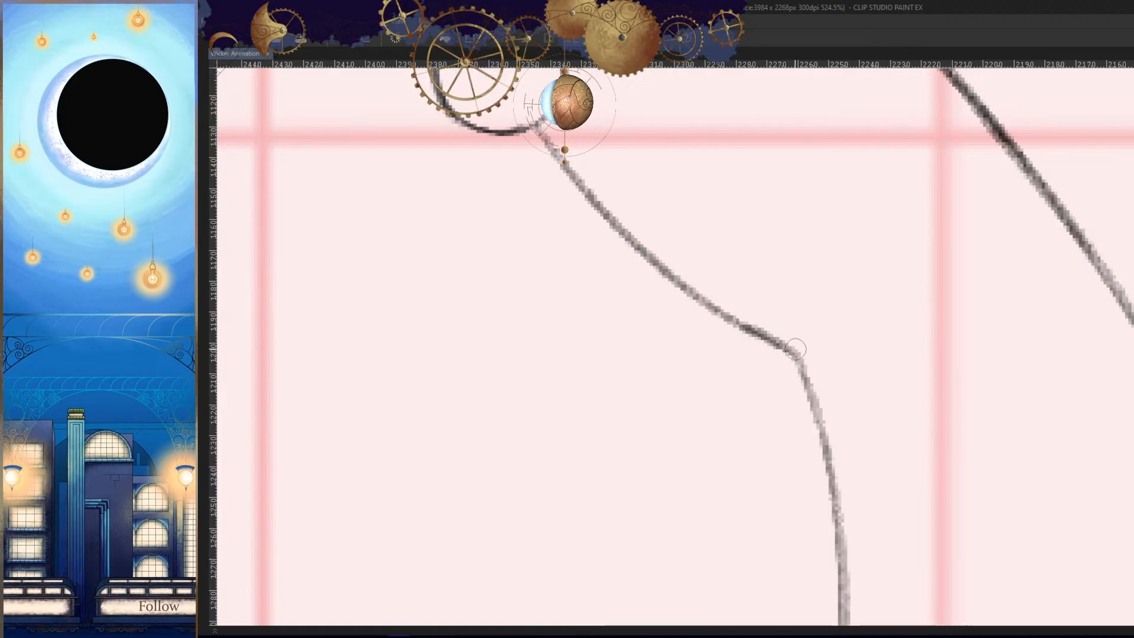
key(h)
drag(974, 387, 912, 453)
- Step through the preceding and following frames to study the outstretched arm's movement against the armless torso
key(Left)
key(Right)
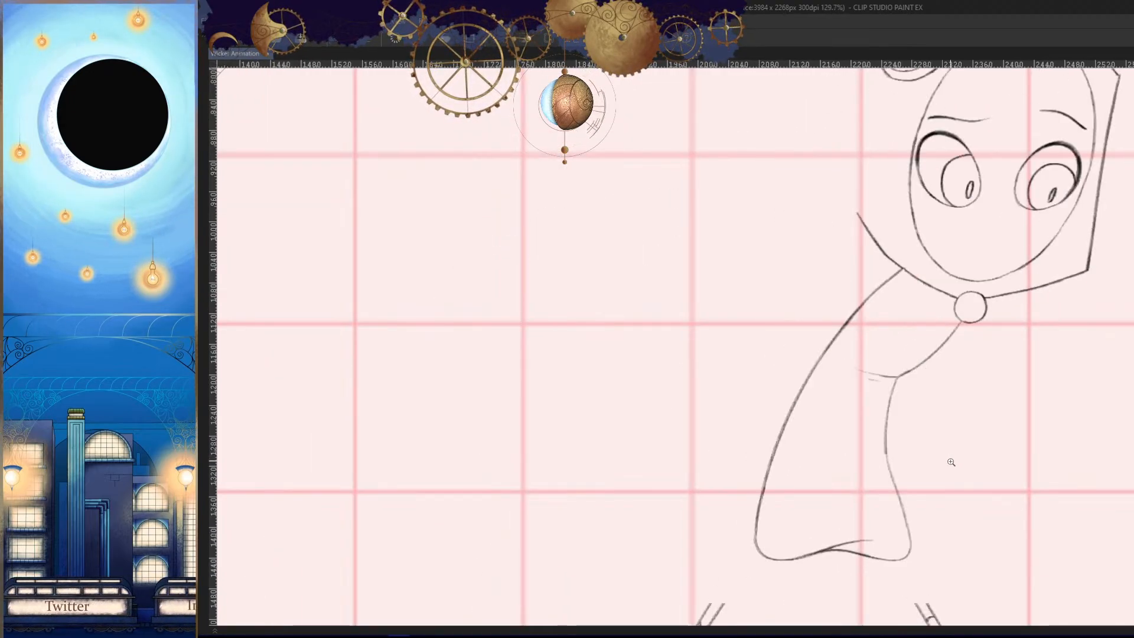
key(Right)
key(Left)
key(Left)
key(Right)
key(Left)
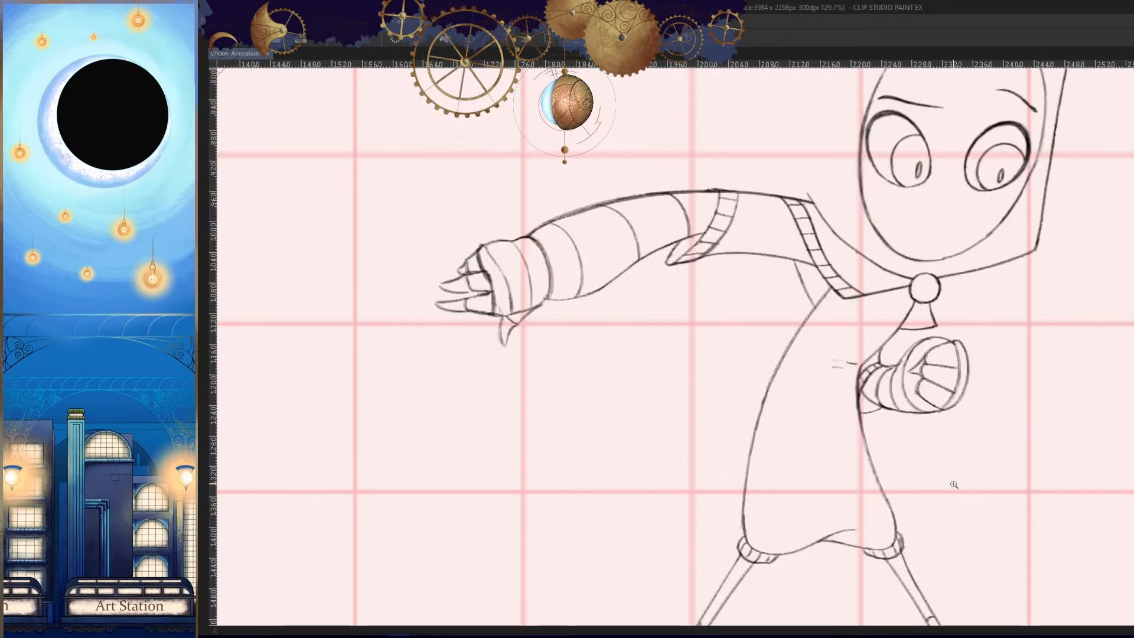
key(Left)
key(Left)
drag(985, 391, 938, 471)
key(Left)
key(Left)
key(Left)
key(Right)
key(Right)
key(Right)
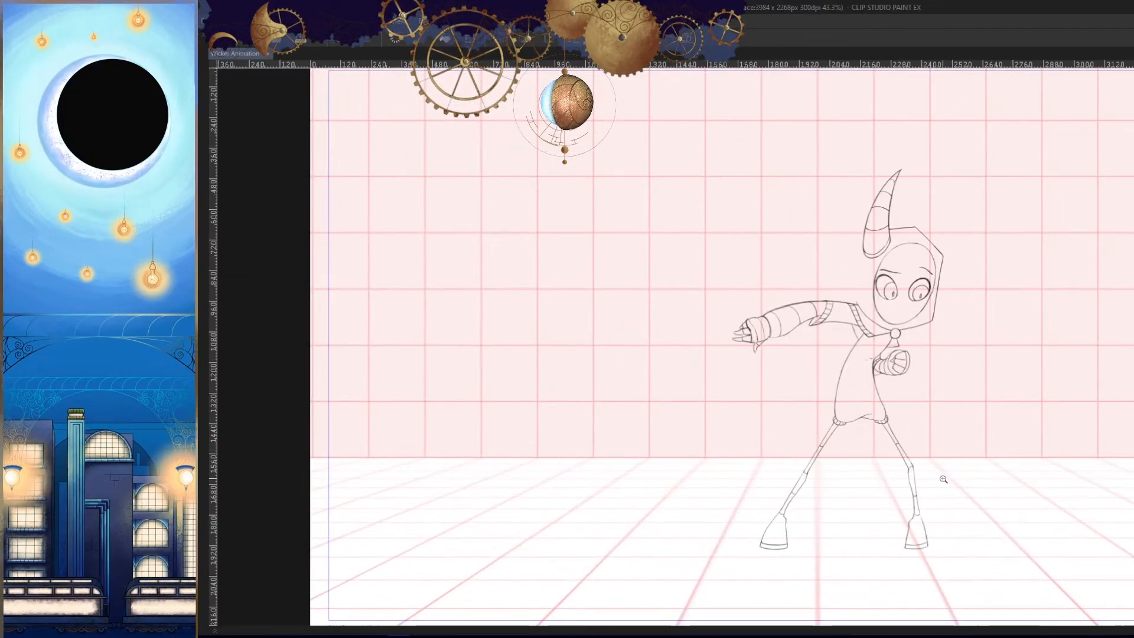
key(Left)
drag(874, 368, 914, 341)
key(Right)
key(Left)
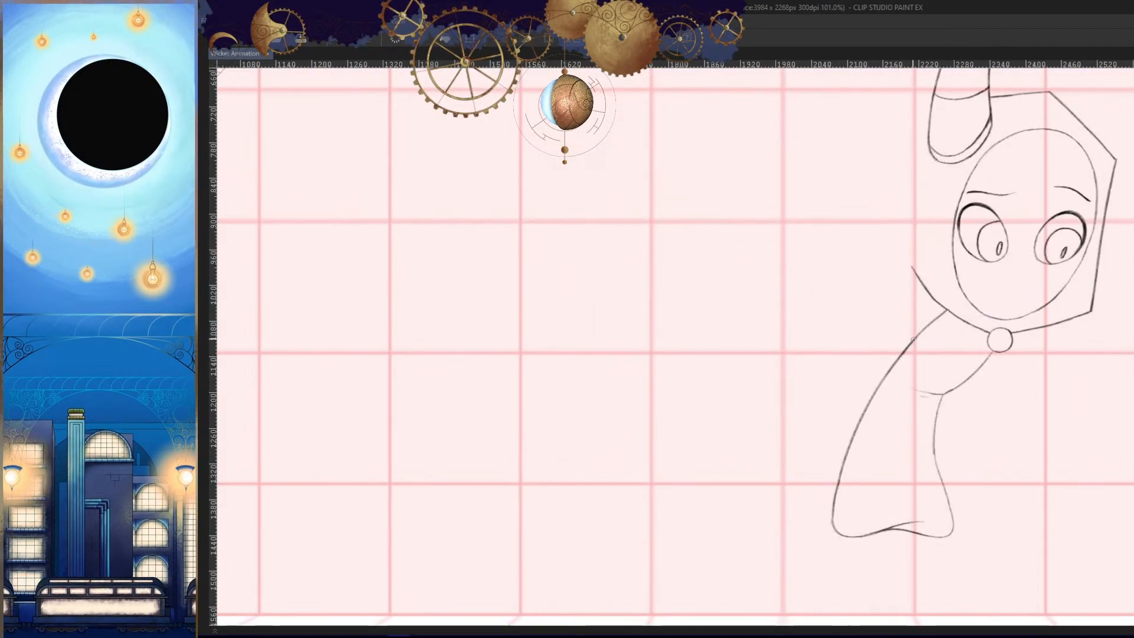
key(Right)
key(Left)
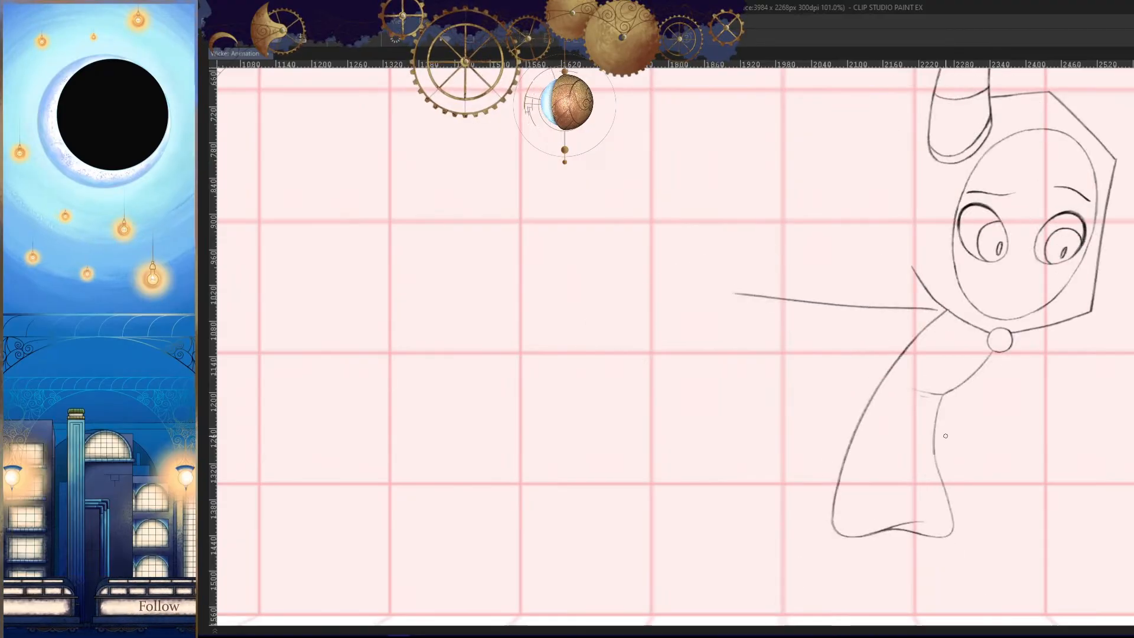
key(Left)
key(Right)
key(h)
drag(945, 420, 972, 415)
key(ctrl+z)
key(Right)
key(Left)
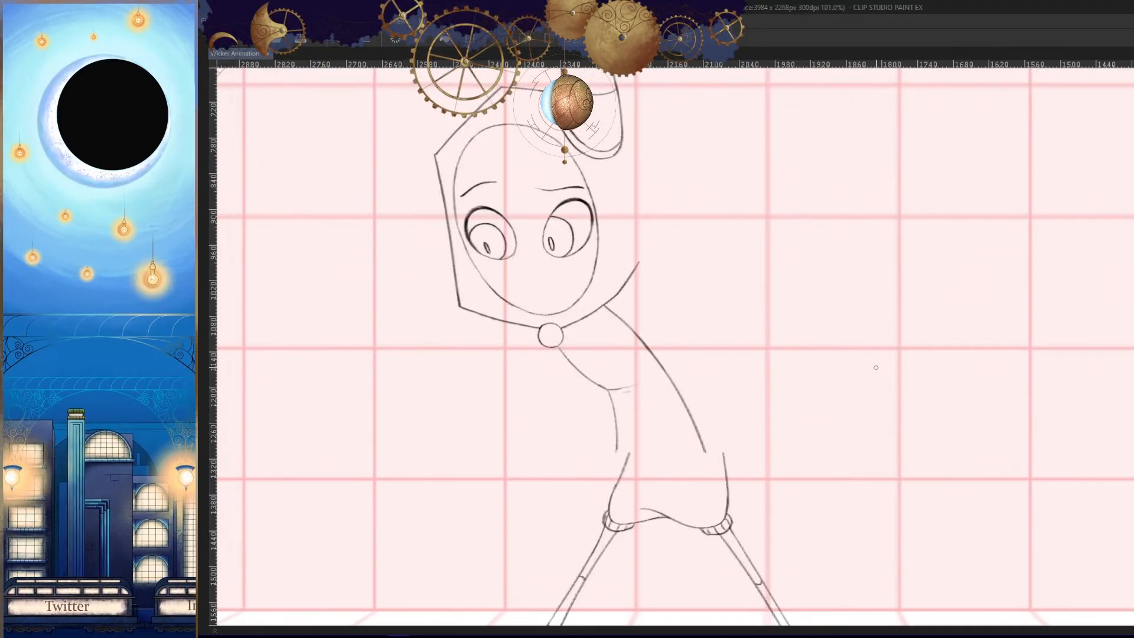
key(h)
- Turn on the blue rough sketch track Untitled_Artwork beneath the line art and check it against the adjacent frame
key(Tab)
click(352, 599)
drag(828, 364, 851, 364)
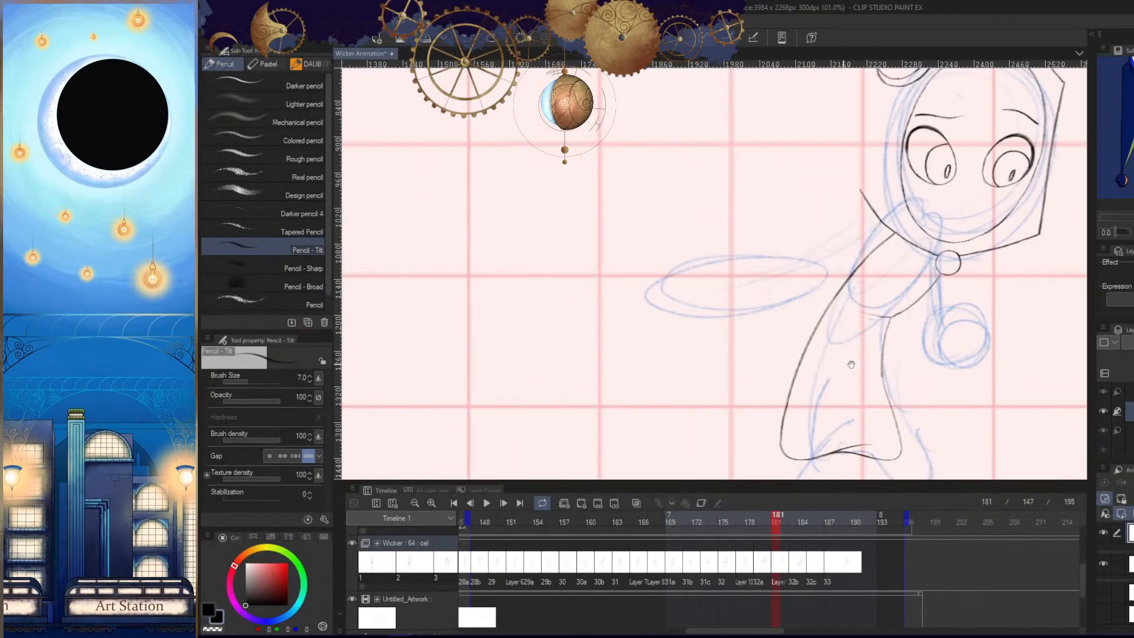
key(Tab)
key(Right)
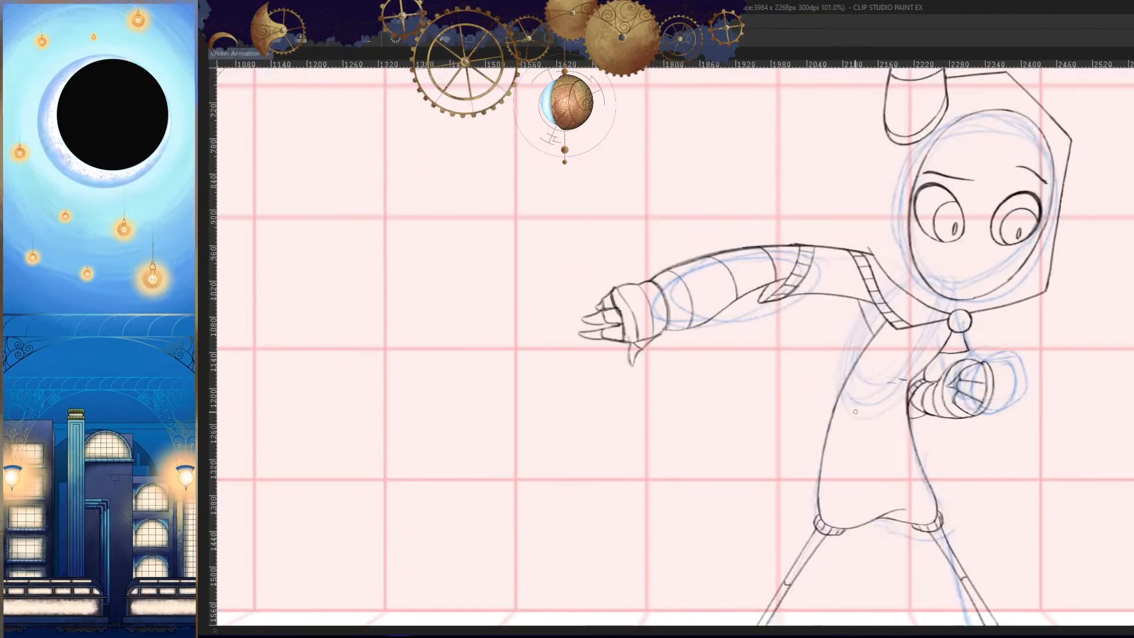
key(Left)
- Draw the rounded outline of the outstretched forearm around the rough sketch's ellipse, checking it in mirrored view
scroll(732, 352, up, 2)
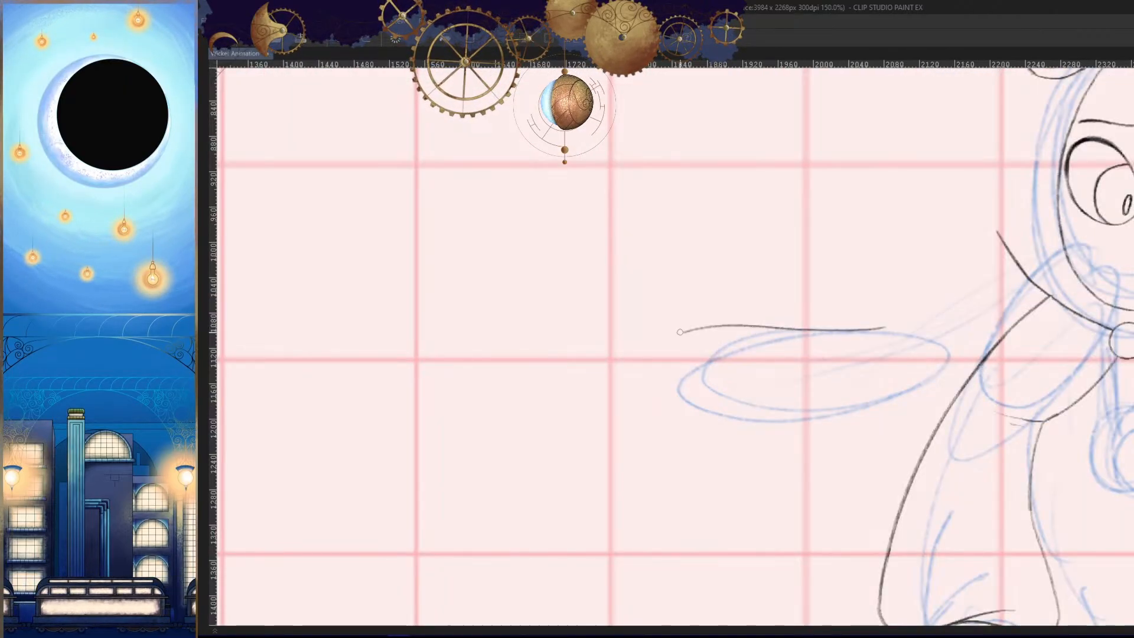
key(ctrl+z)
mouse_move(678, 397)
mouse_down()
mouse_move(878, 408)
mouse_move(892, 391)
mouse_up()
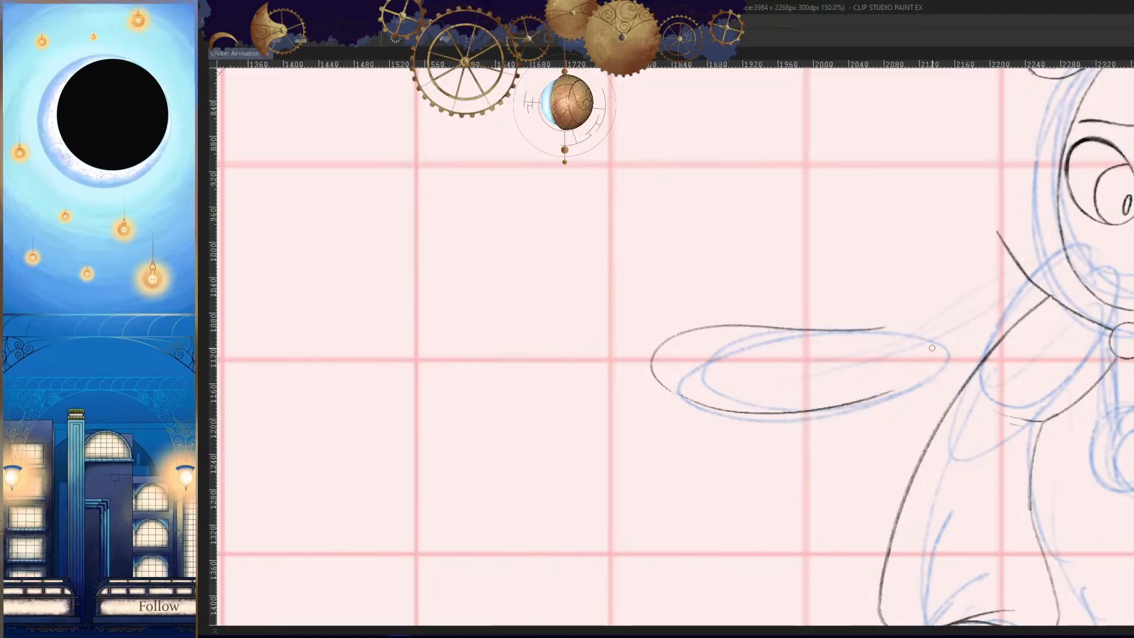
key(h)
key(Right)
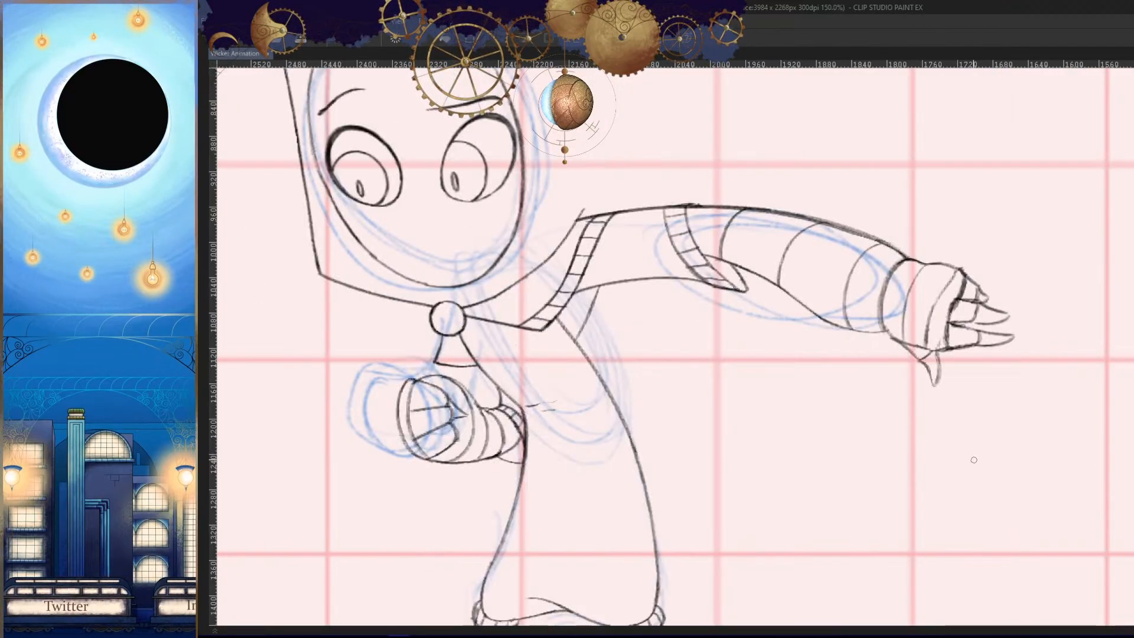
key(Left)
key(h)
- Redraw and extend the forearm's lower edge so it curves up towards the torso
scroll(894, 366, up, 4)
mouse_move(898, 401)
mouse_down()
mouse_move(955, 345)
mouse_move(816, 414)
mouse_move(1037, 290)
mouse_move(1014, 319)
mouse_move(743, 419)
mouse_up()
key(ctrl+z)
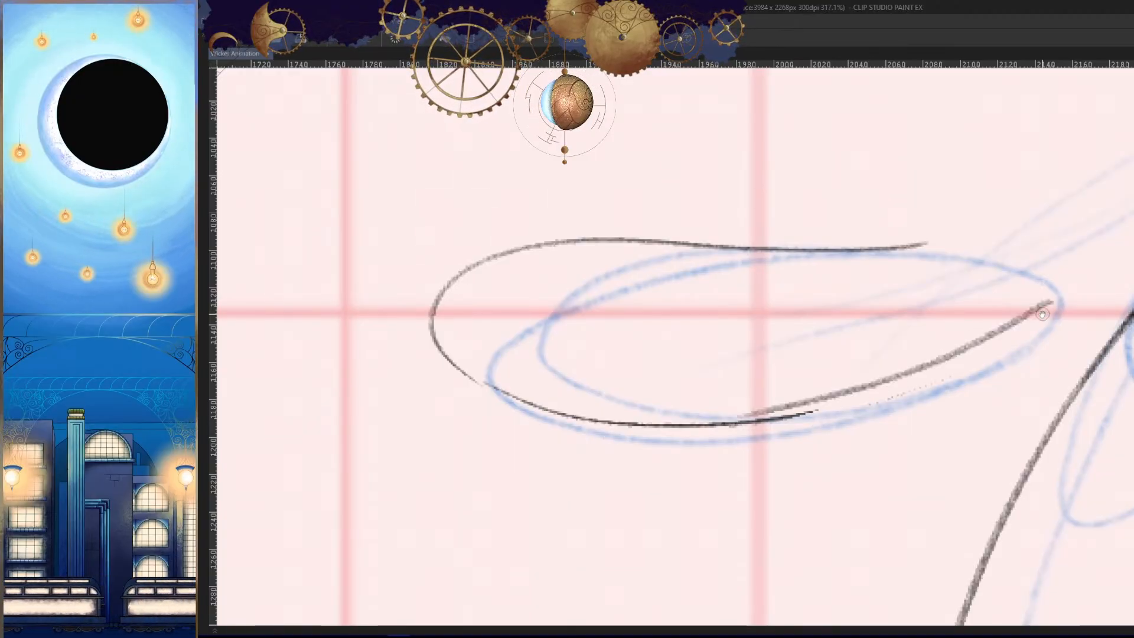
key(ctrl+z)
drag(1043, 314, 723, 432)
drag(995, 348, 909, 438)
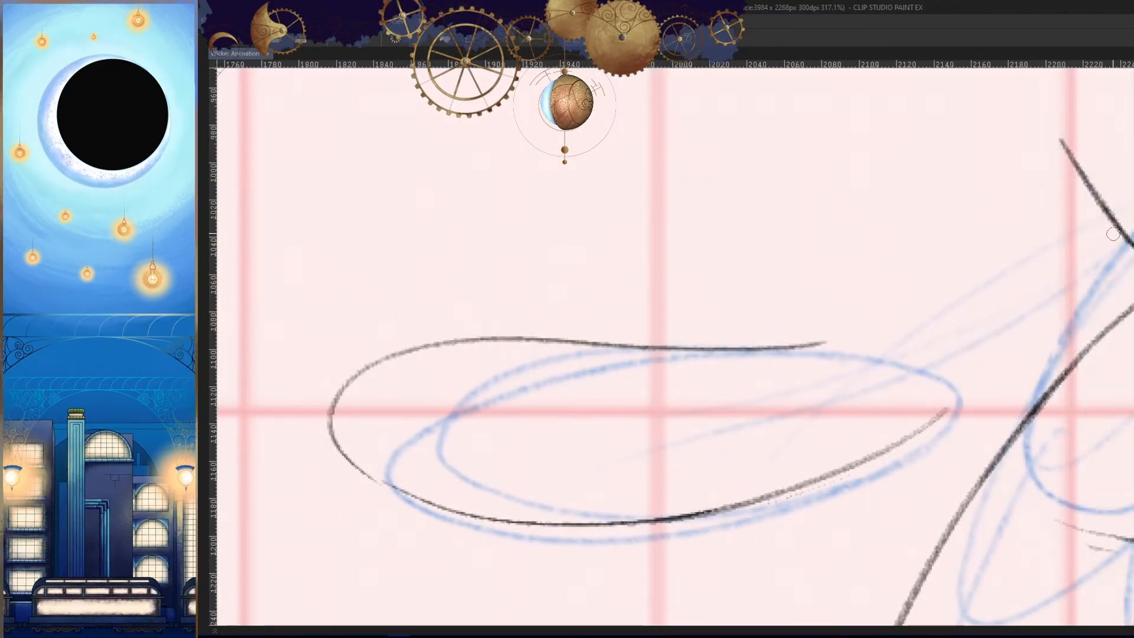
drag(821, 340, 1131, 282)
key(ctrl+z)
drag(818, 342, 1129, 269)
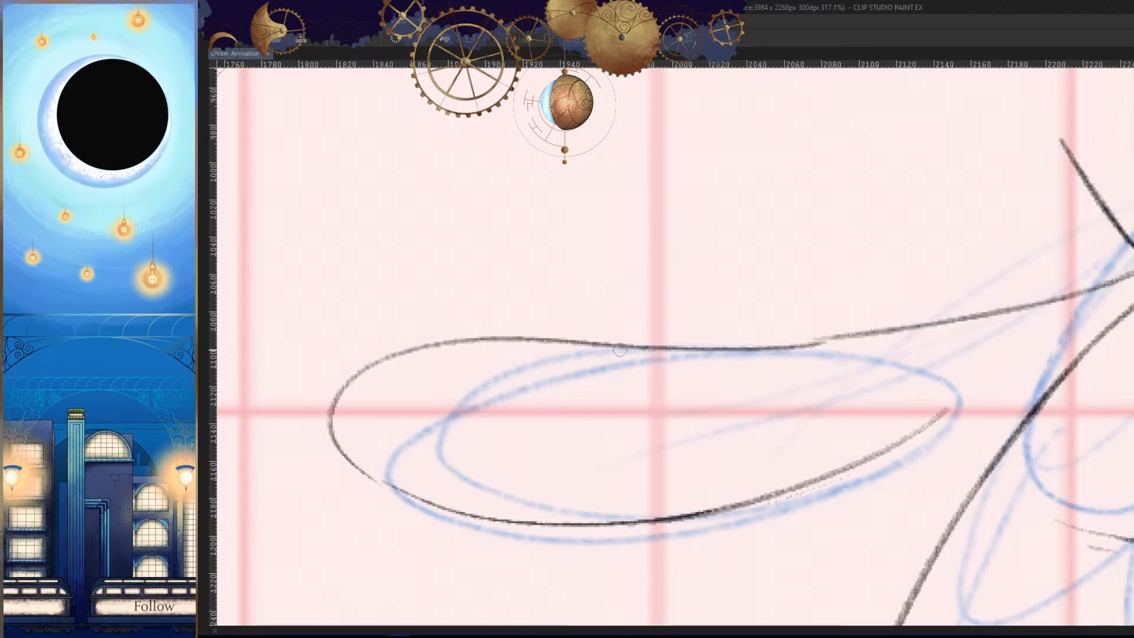
key(ctrl+z)
drag(818, 341, 1131, 255)
key(h)
key(h)
mouse_move(919, 397)
mouse_down()
mouse_move(927, 471)
mouse_move(945, 471)
mouse_up()
key(Left)
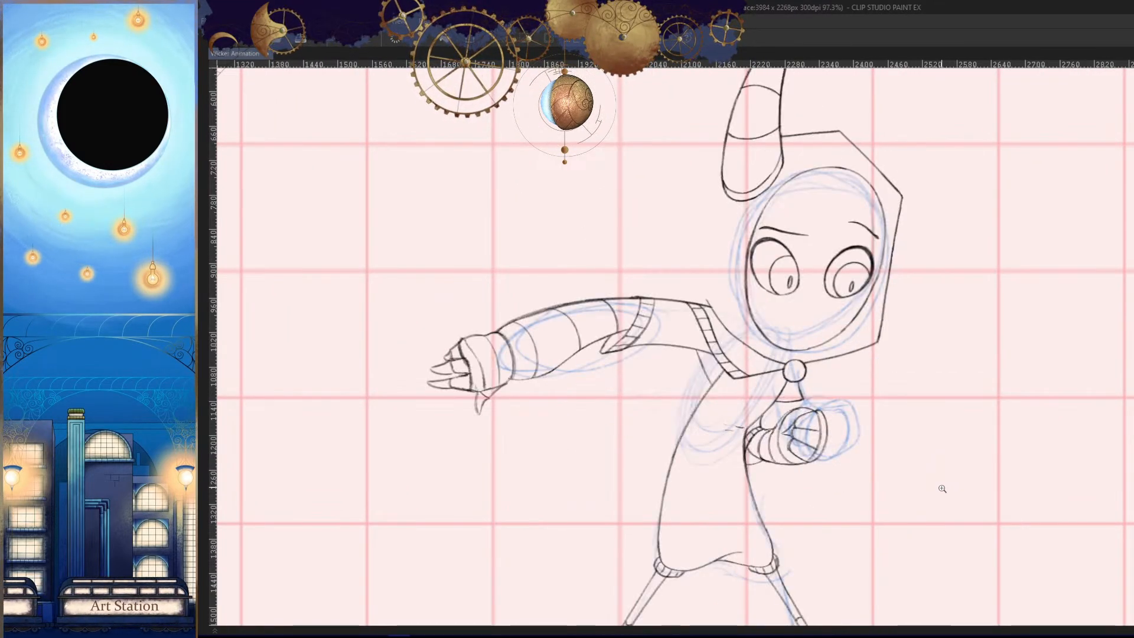
key(Right)
key(ctrl+z)
drag(772, 382, 922, 277)
drag(922, 277, 987, 301)
drag(1003, 272, 567, 329)
key(ctrl+z)
key(h)
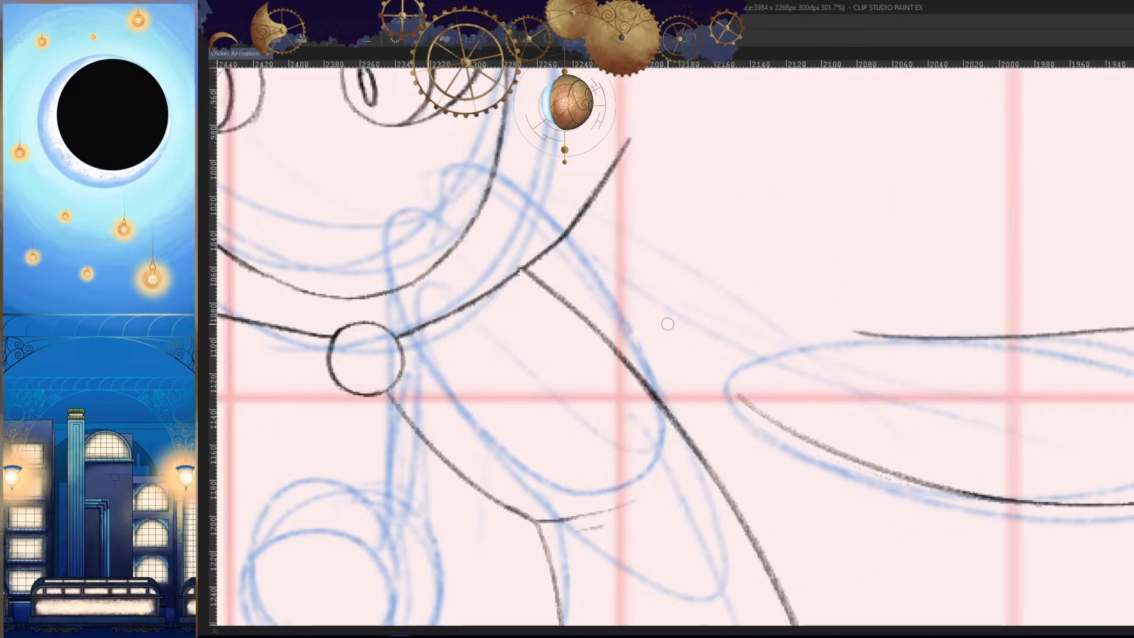
key(ctrl+y)
key(ctrl+z)
key(ctrl+y)
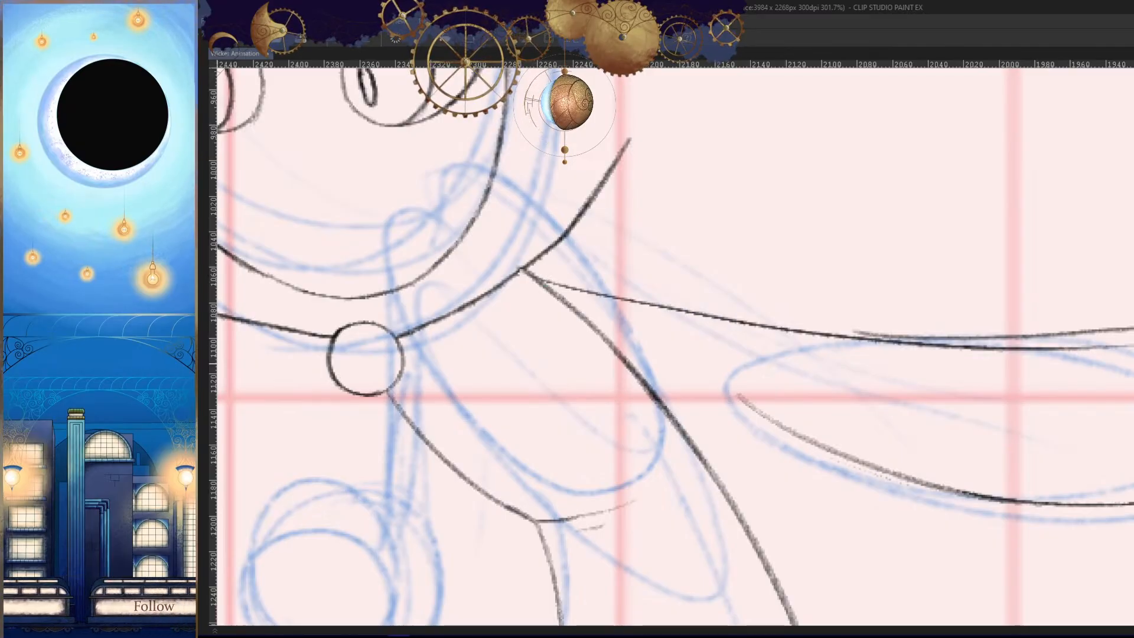
key(ctrl+z)
drag(537, 269, 1013, 348)
drag(1043, 387, 1036, 379)
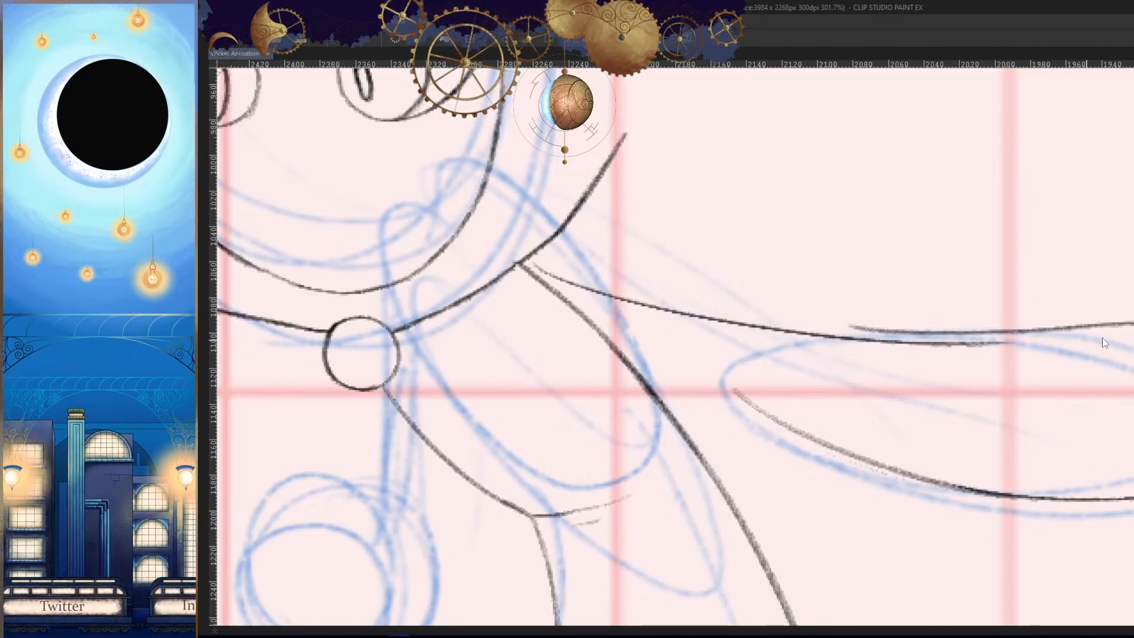
key(ctrl+z)
mouse_move(1131, 322)
mouse_down()
mouse_move(762, 306)
mouse_move(601, 275)
mouse_up()
key(h)
drag(1043, 400, 1082, 386)
key(ctrl+z)
mouse_move(576, 316)
mouse_down()
mouse_move(791, 296)
mouse_move(1043, 248)
mouse_move(641, 301)
mouse_up()
key(ctrl+z)
key(ctrl+z)
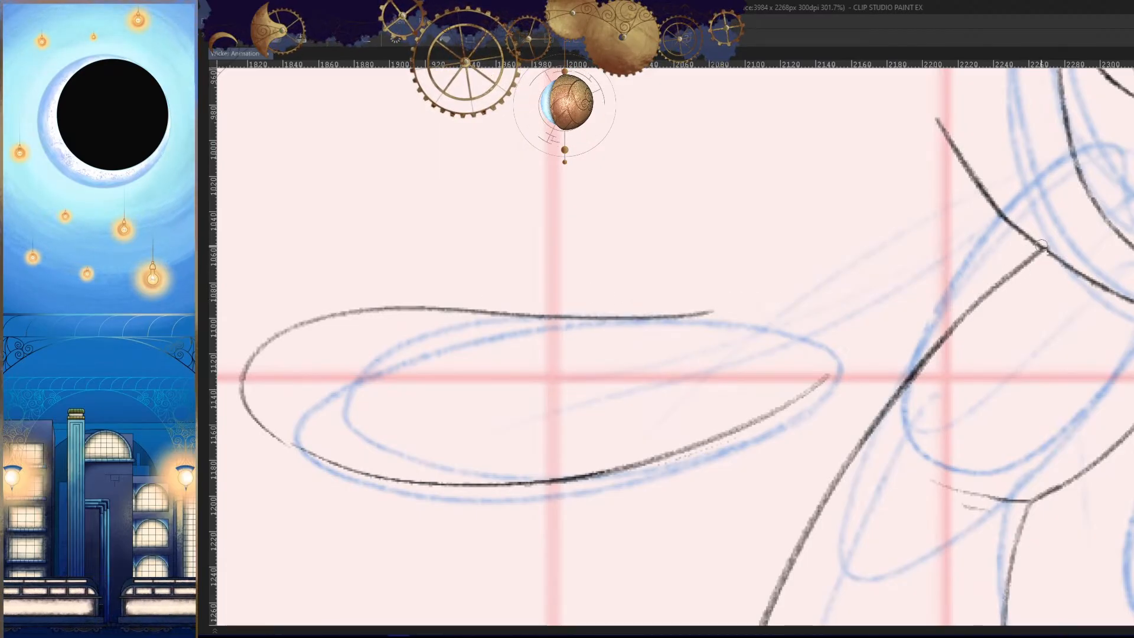
- Draw the arm's upper edge from the collar into the forearm outline, smooth the join and compare with the adjacent frame
drag(1045, 248, 635, 315)
key(h)
key(h)
drag(840, 338, 935, 314)
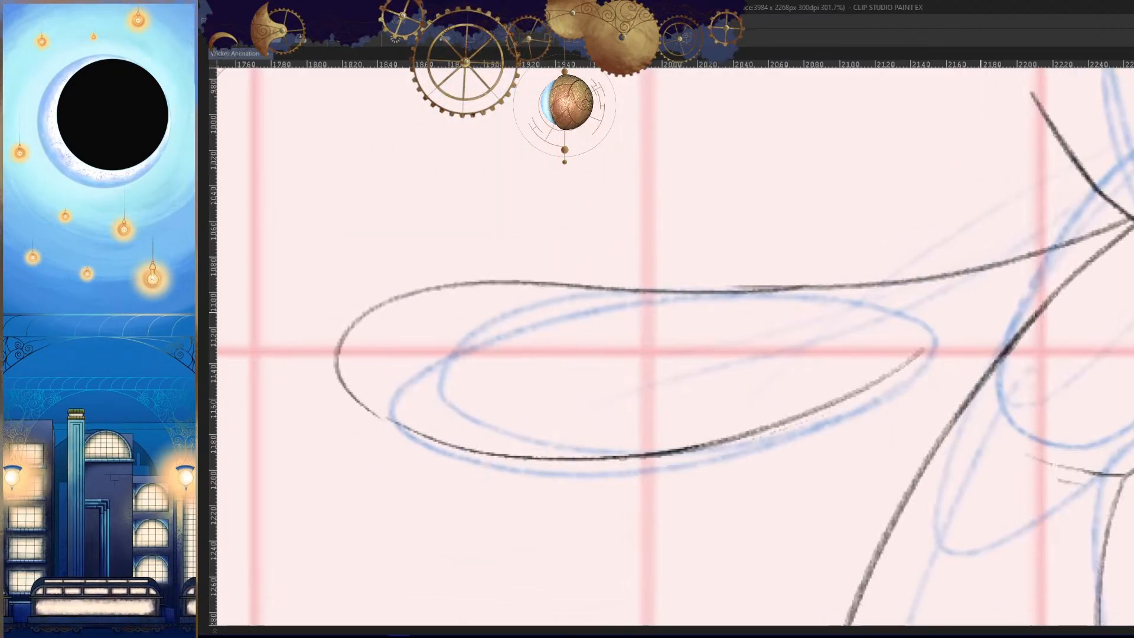
mouse_move(791, 291)
mouse_down()
mouse_move(875, 274)
mouse_move(657, 276)
mouse_move(944, 278)
mouse_up()
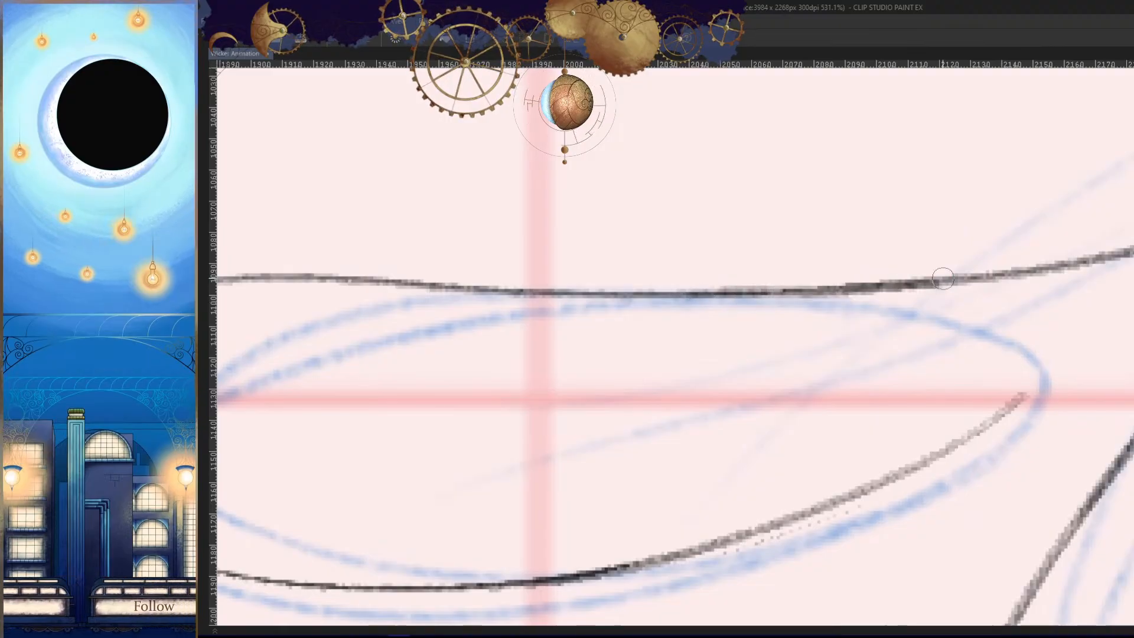
drag(770, 295, 1045, 264)
key(ctrl+z)
drag(965, 368, 886, 440)
key(h)
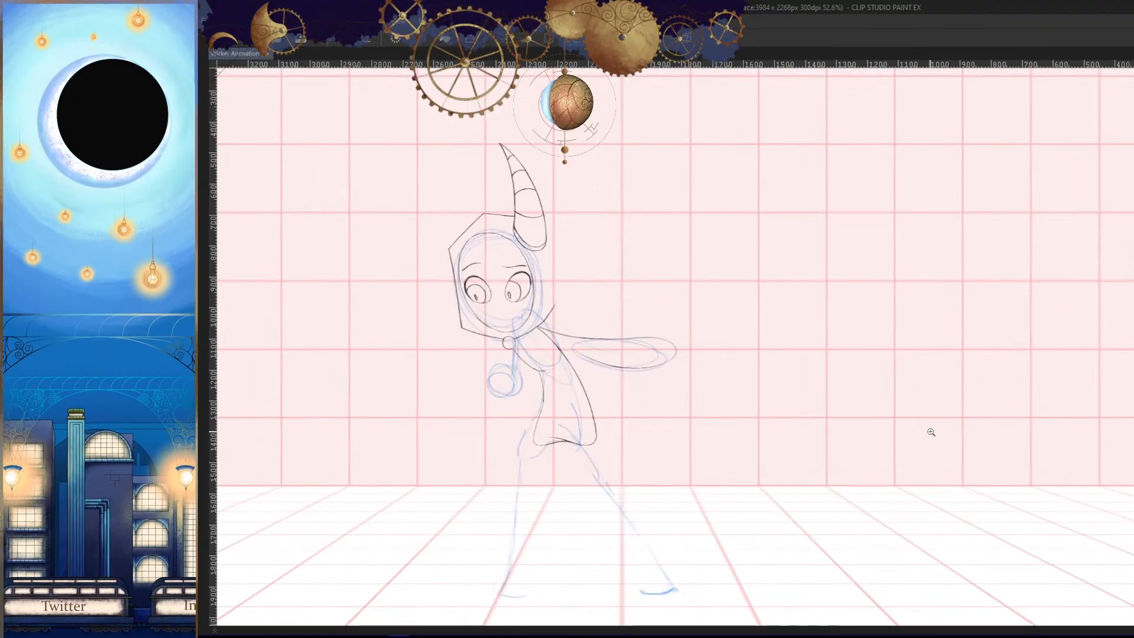
key(Left)
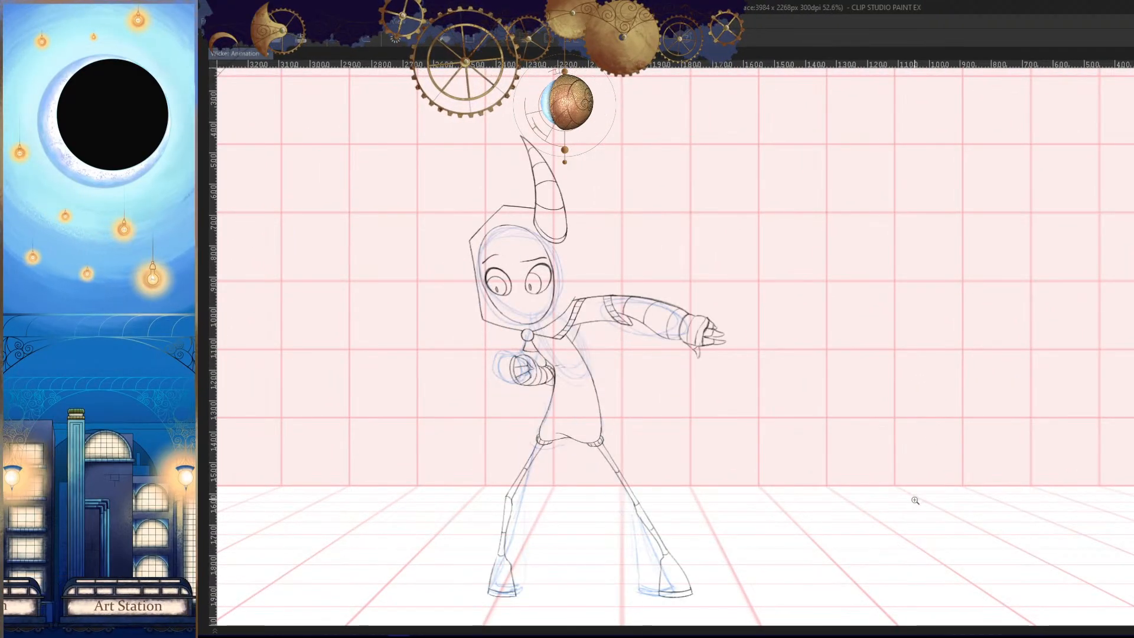
key(Right)
- Erase the part of the torso's back line that overlaps the arm just below the collar
key(h)
drag(969, 333, 1057, 349)
mouse_move(1046, 349)
mouse_down()
mouse_move(993, 366)
mouse_move(957, 361)
mouse_up()
mouse_move(974, 322)
mouse_down()
mouse_move(1027, 299)
mouse_move(801, 466)
mouse_up()
key(h)
drag(916, 345, 1045, 359)
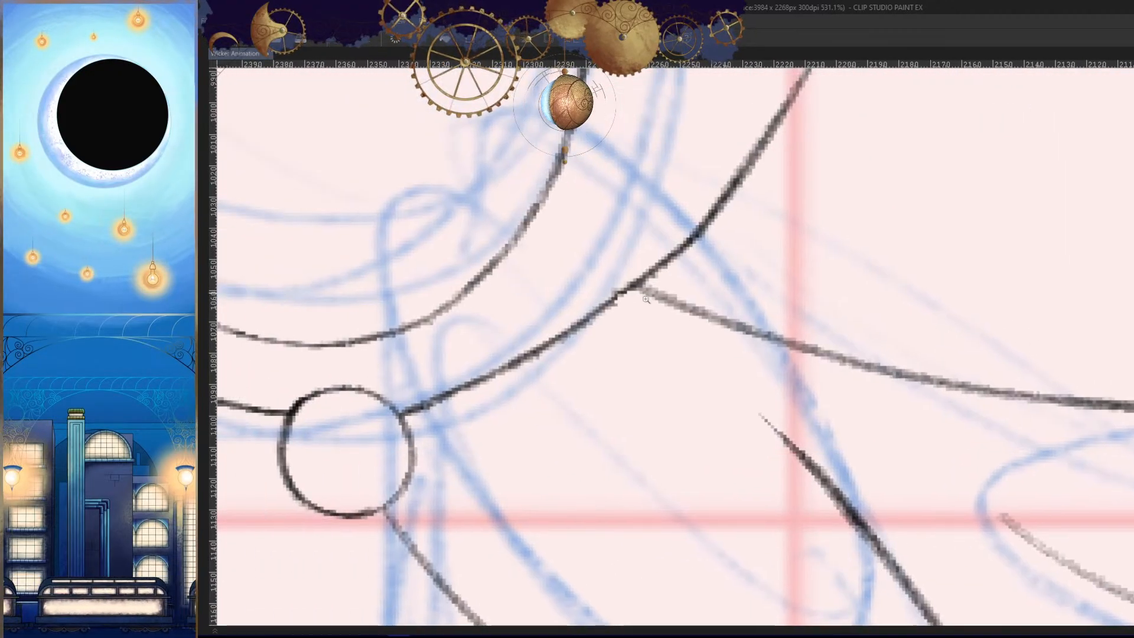
drag(658, 267, 582, 320)
key(ctrl+z)
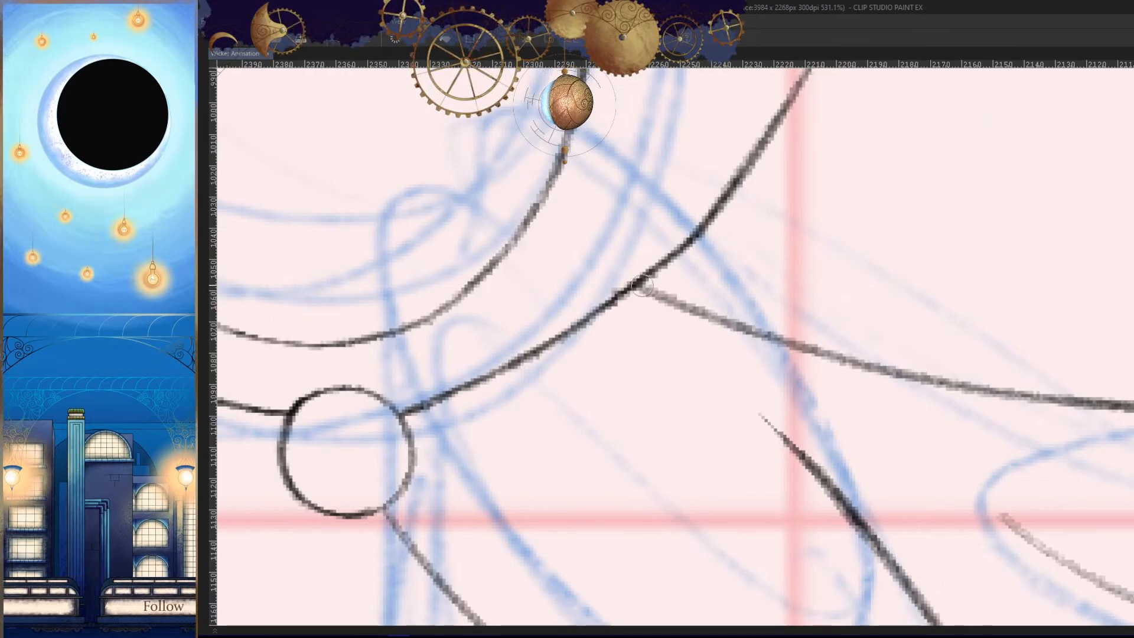
- Compare the torso and outstretched arm line art with the adjacent frame, also examining it in mirrored view
drag(642, 286, 567, 333)
key(h)
mouse_move(895, 419)
mouse_down()
mouse_move(814, 426)
mouse_move(898, 441)
mouse_move(863, 434)
mouse_up()
key(h)
drag(780, 432, 1031, 355)
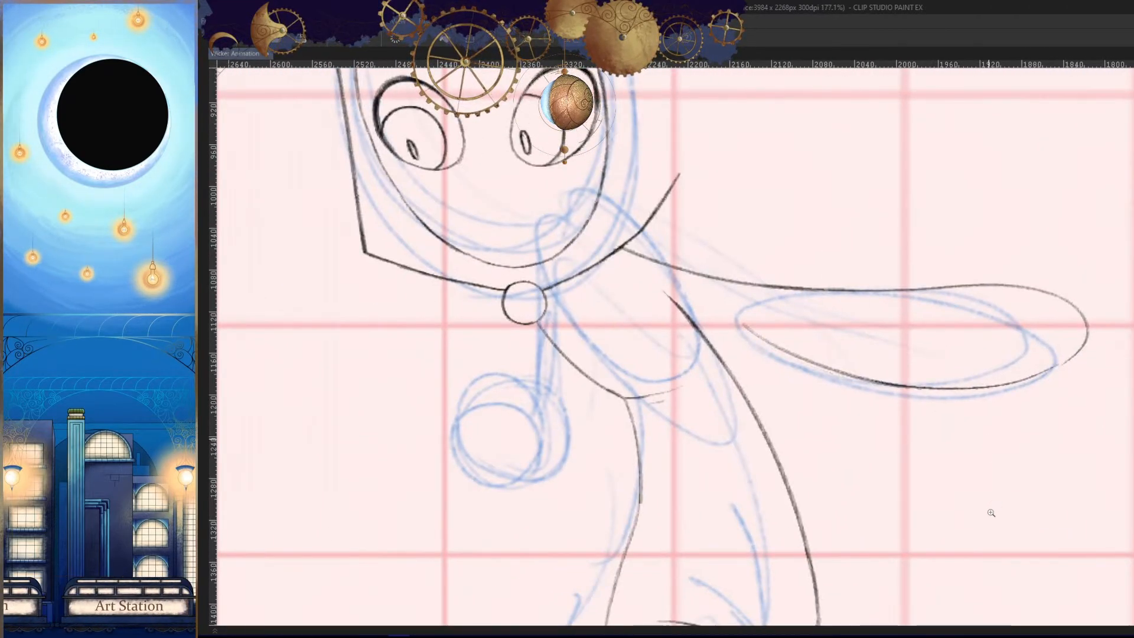
key(Left)
key(Right)
drag(807, 318, 810, 357)
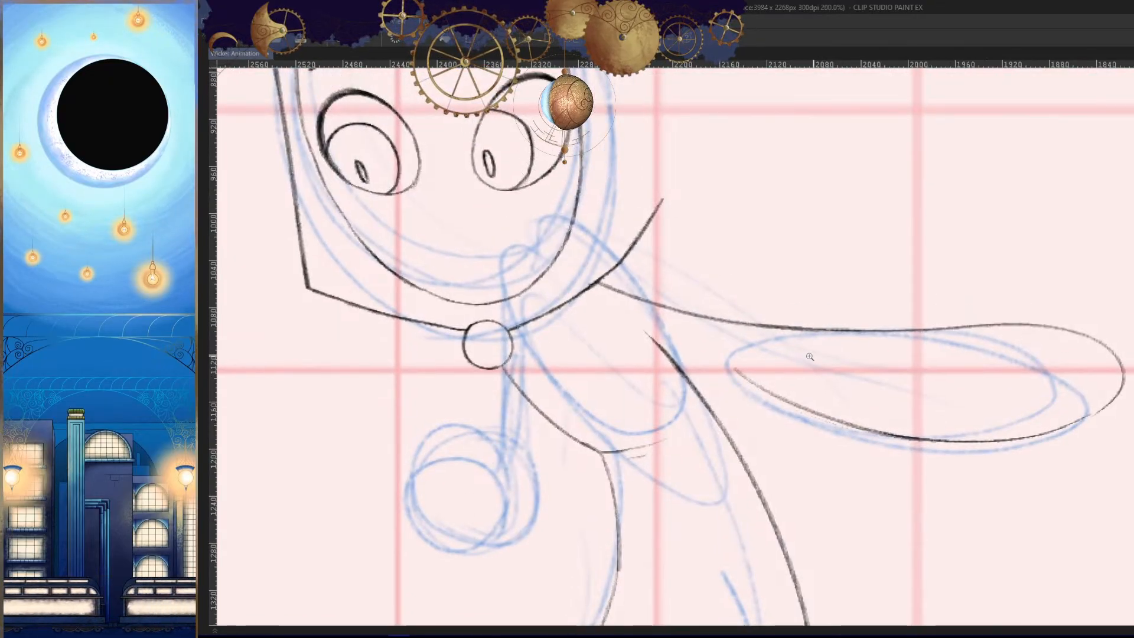
key(Left)
drag(927, 459, 887, 466)
drag(896, 466, 915, 374)
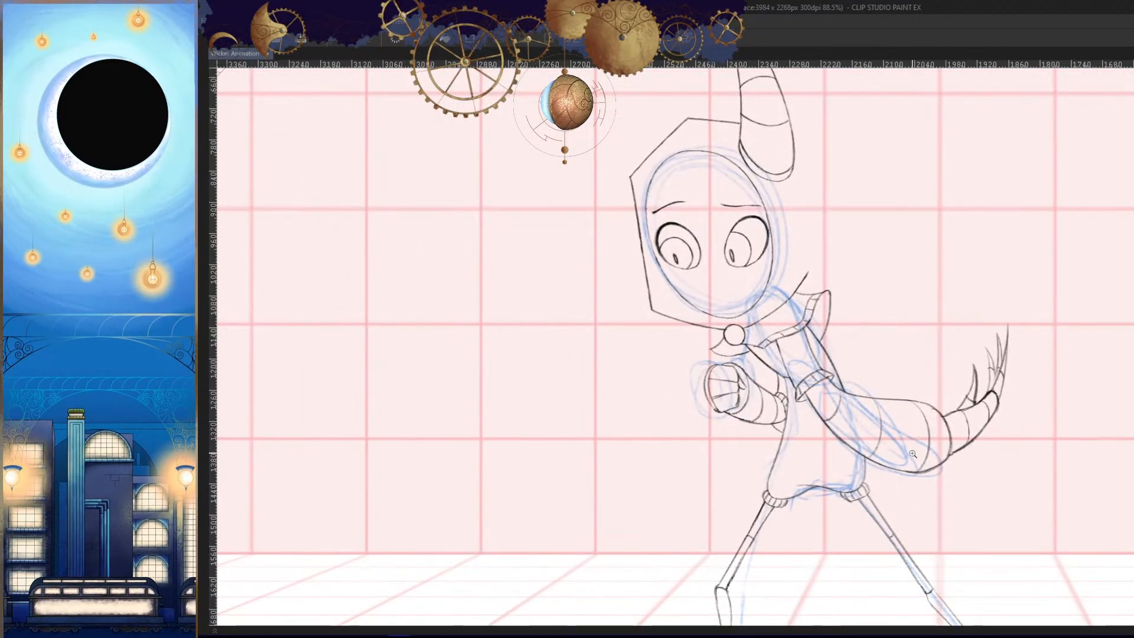
key(Right)
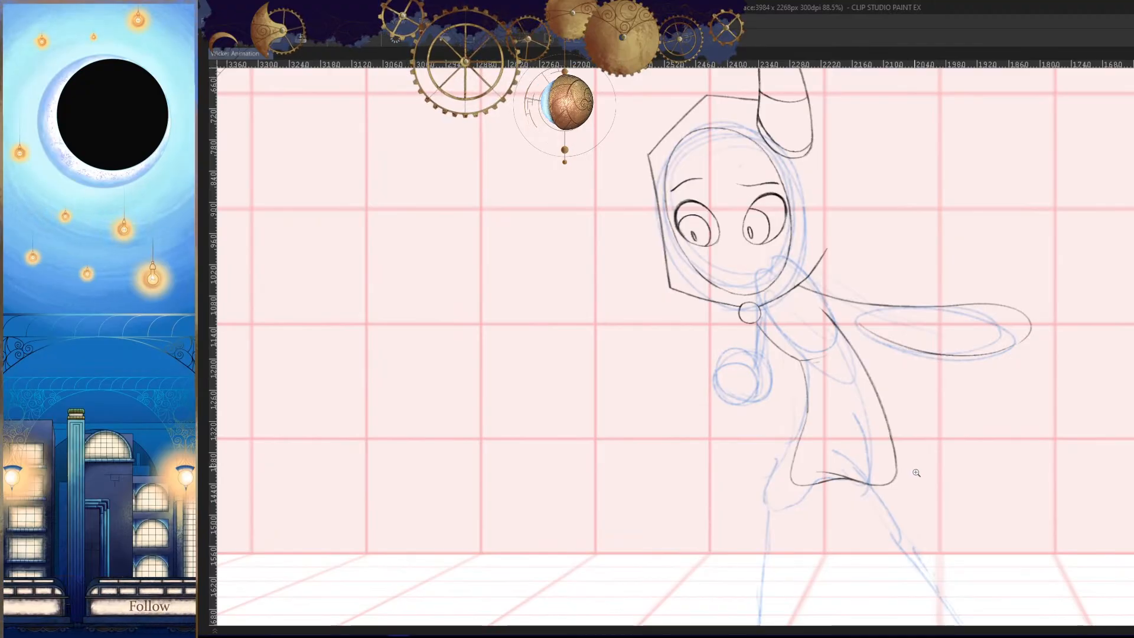
key(Left)
key(Right)
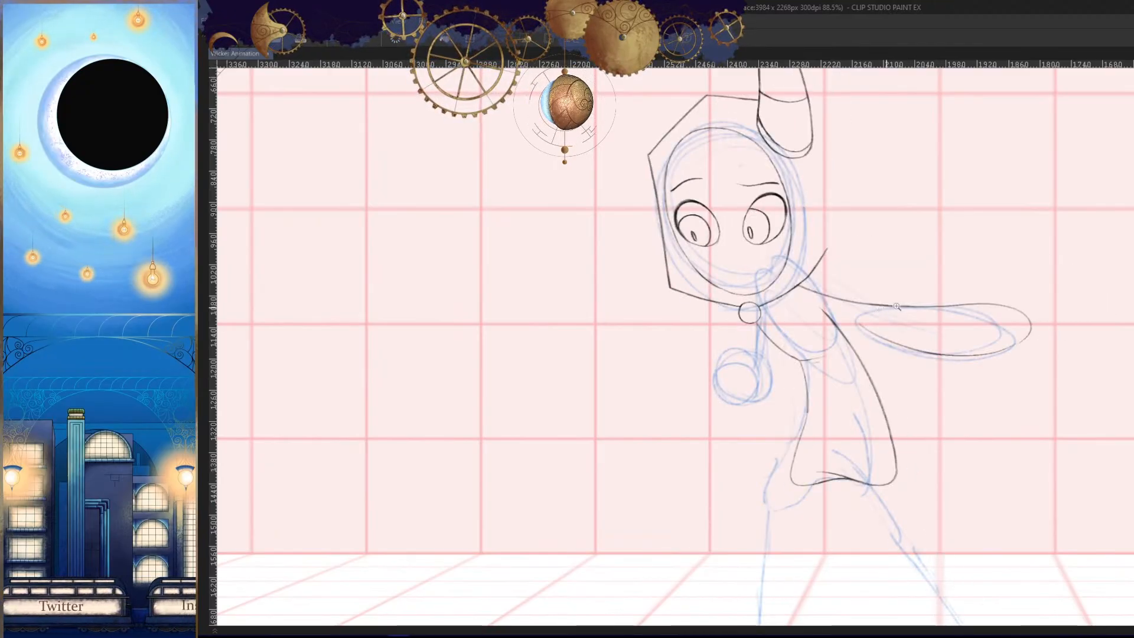
drag(897, 306, 945, 303)
mouse_move(794, 290)
mouse_down()
mouse_move(911, 273)
mouse_move(832, 289)
mouse_move(1098, 276)
mouse_up()
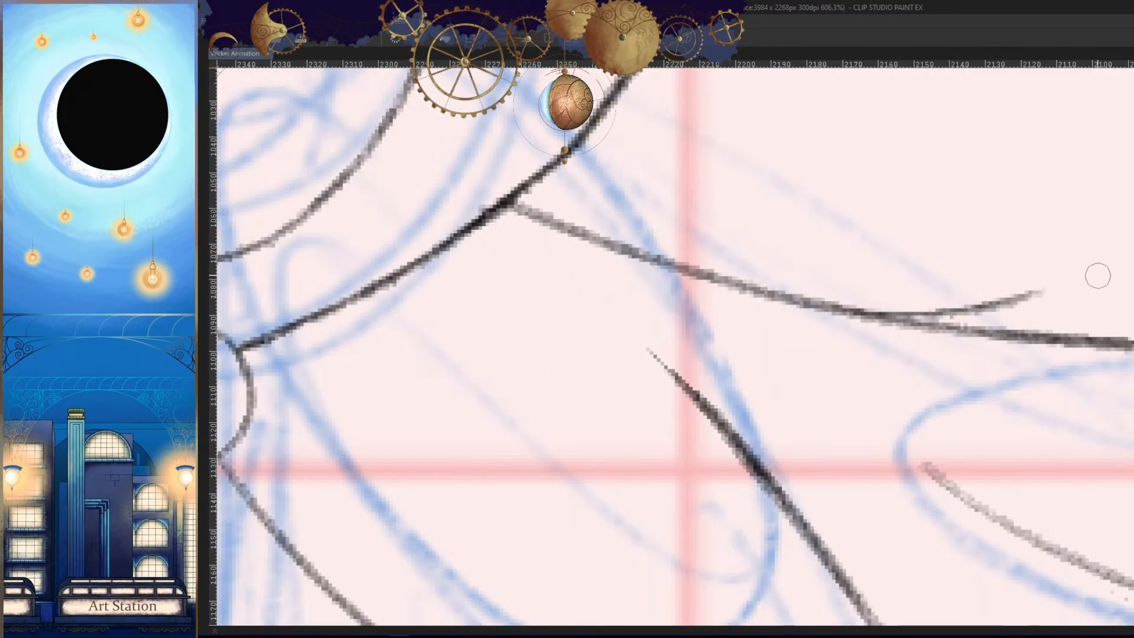
drag(1038, 294, 956, 481)
drag(888, 542, 792, 414)
key(ctrl+z)
drag(952, 168, 820, 423)
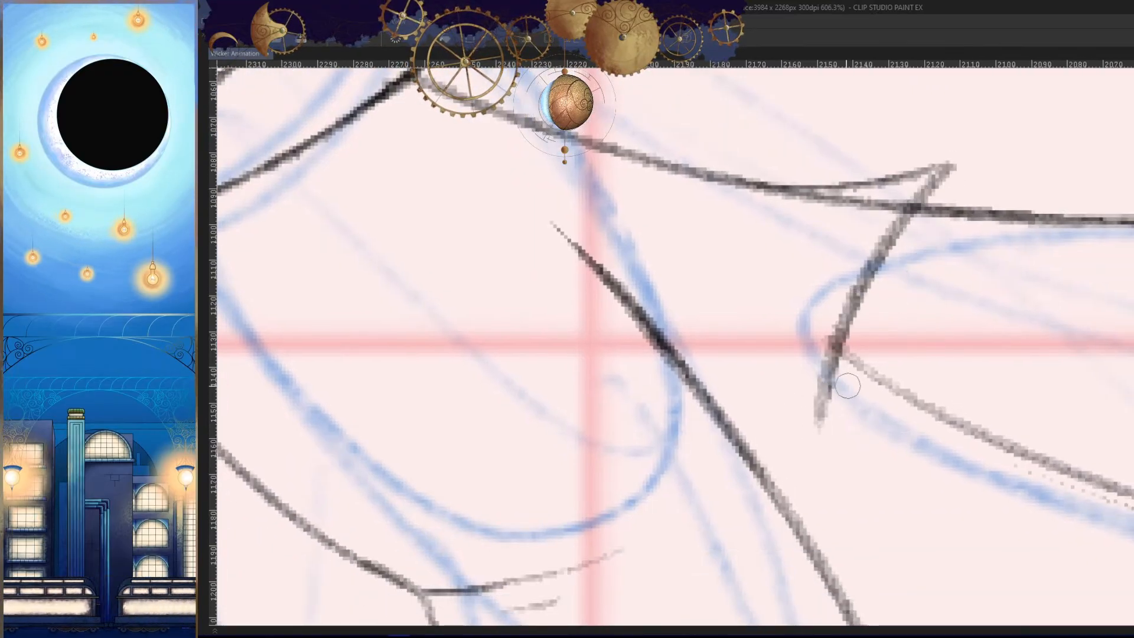
key(ctrl+z)
mouse_move(946, 170)
mouse_down()
mouse_move(797, 434)
mouse_move(926, 412)
mouse_up()
key(h)
mouse_move(1012, 406)
mouse_down()
mouse_move(927, 488)
mouse_move(975, 484)
mouse_up()
key(Left)
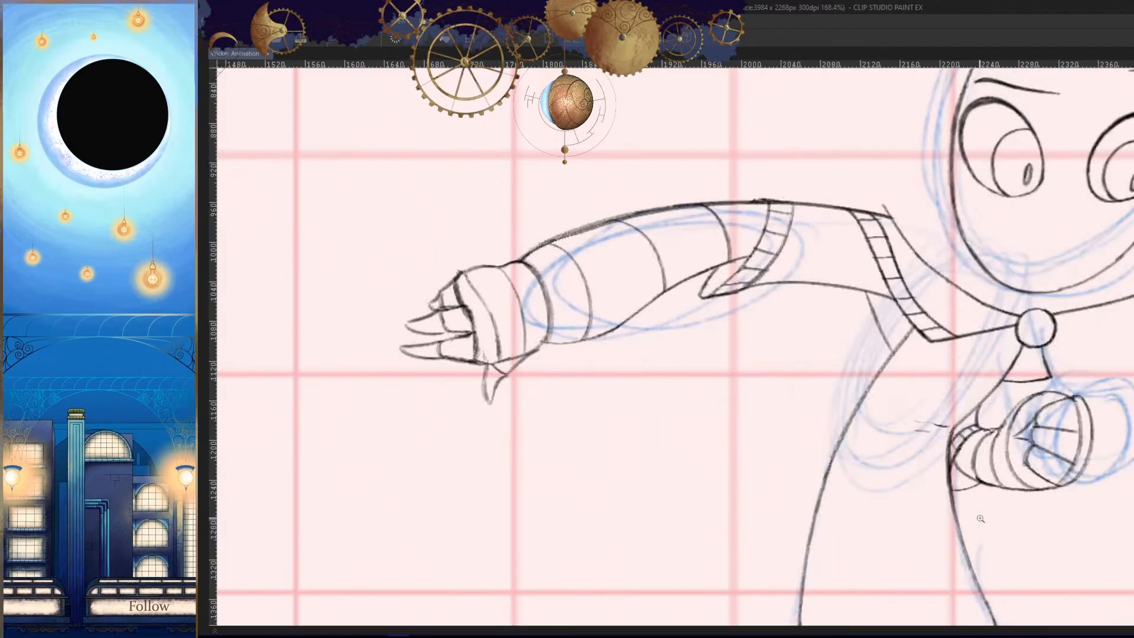
key(Right)
key(h)
drag(966, 417, 1051, 357)
drag(737, 335, 864, 361)
key(h)
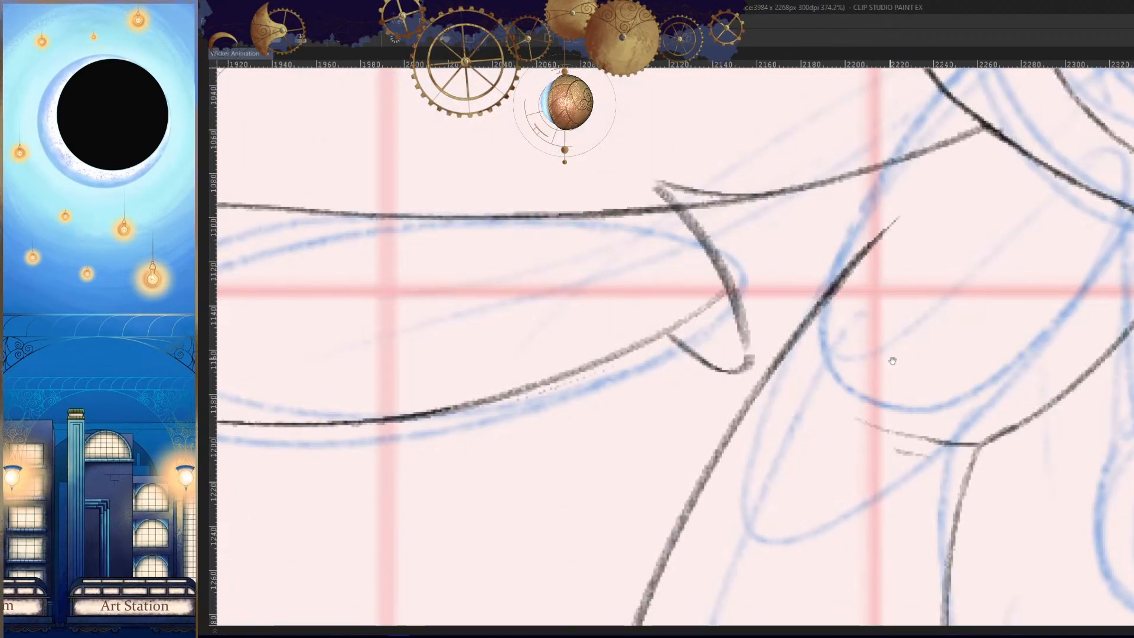
key(h)
key(ctrl+z)
drag(851, 196, 731, 407)
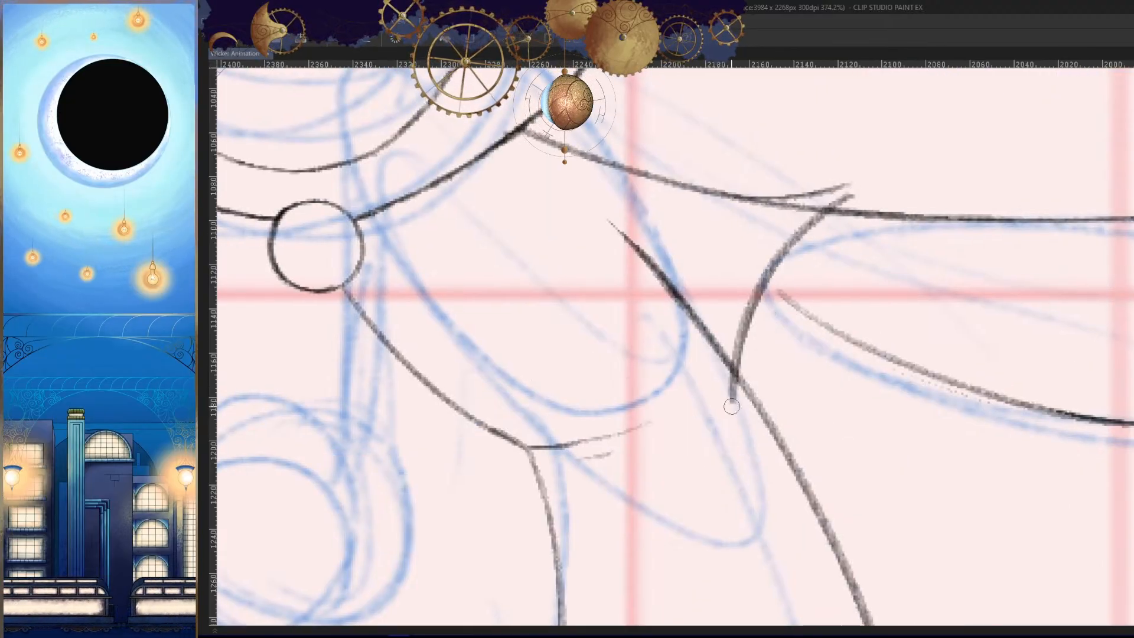
key(ctrl+z)
key(ctrl+z)
drag(845, 204, 847, 224)
drag(657, 189, 890, 179)
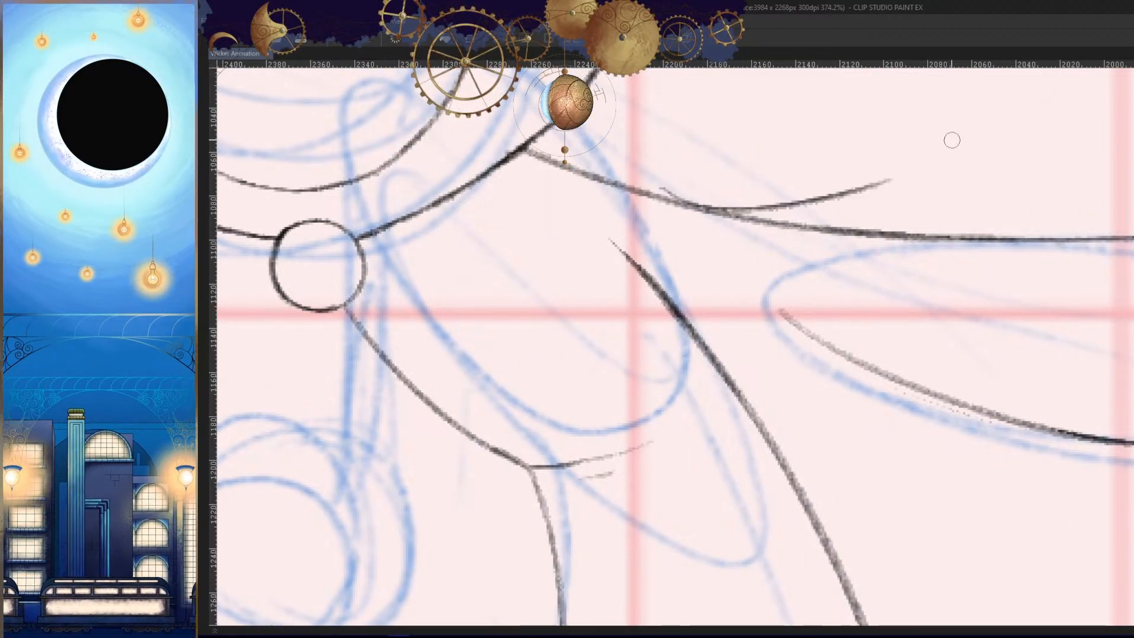
key(ctrl+z)
- Draw the flared upper edge of the short sleeve above the arm line, with its pointed tip and first cuff curve
drag(591, 166, 860, 164)
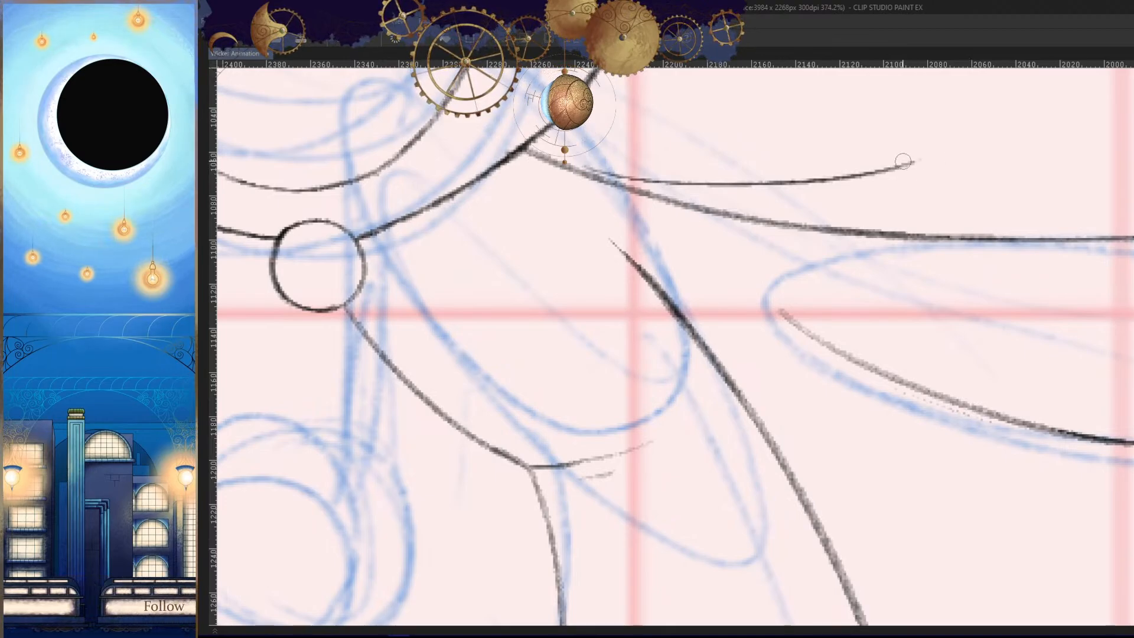
drag(913, 161, 767, 337)
drag(909, 213, 900, 233)
key(h)
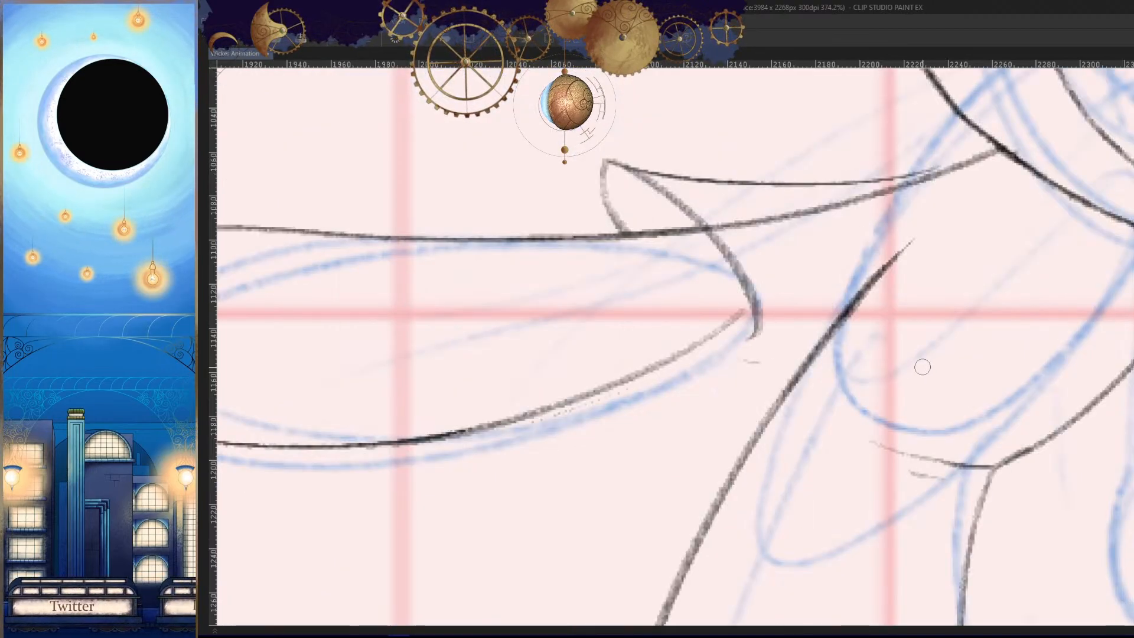
key(h)
drag(914, 365, 990, 365)
- Draw a second cuff curve parallel to the first on the torso side and close the band at its lower end
drag(935, 191, 805, 300)
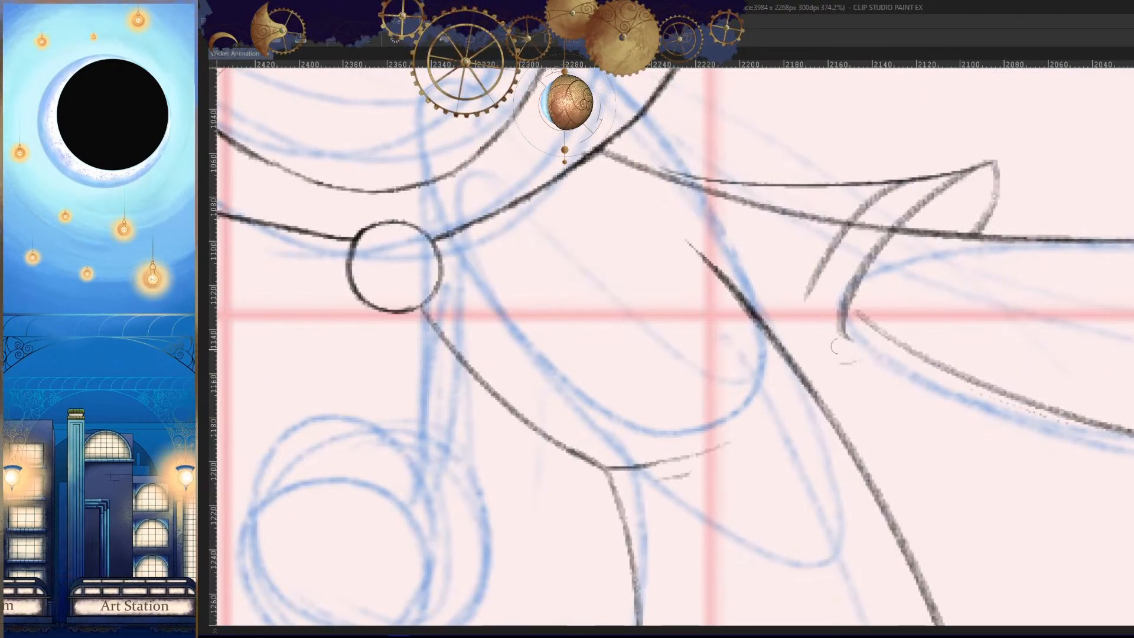
drag(826, 261, 806, 336)
mouse_move(811, 322)
mouse_down()
mouse_move(859, 357)
mouse_move(865, 384)
mouse_up()
key(h)
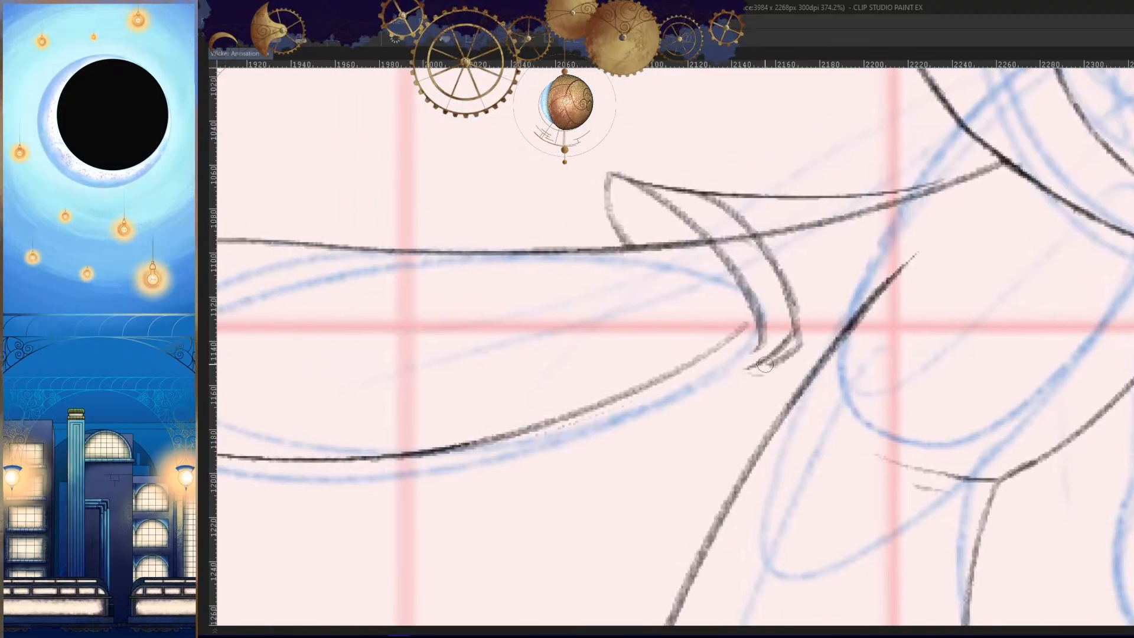
key(h)
mouse_move(759, 369)
mouse_down()
mouse_move(727, 341)
mouse_move(765, 357)
mouse_up()
- Clean up and redefine the small fold at the lower end of the cuff band
scroll(783, 351, up, 3)
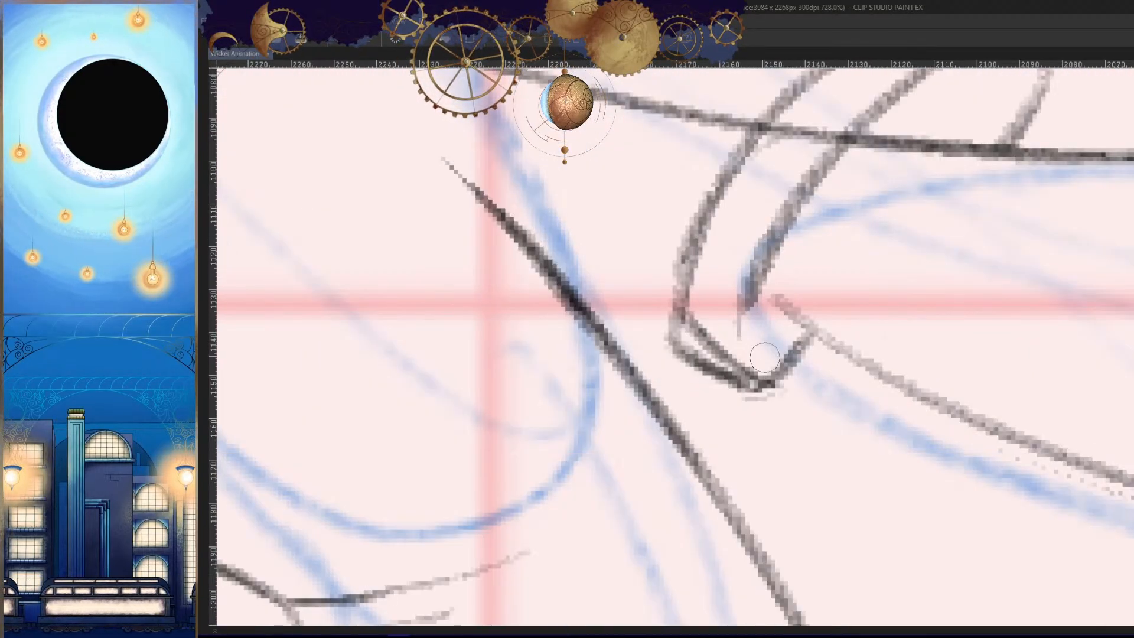
drag(700, 334, 725, 338)
drag(756, 286, 761, 381)
scroll(816, 364, down, 8)
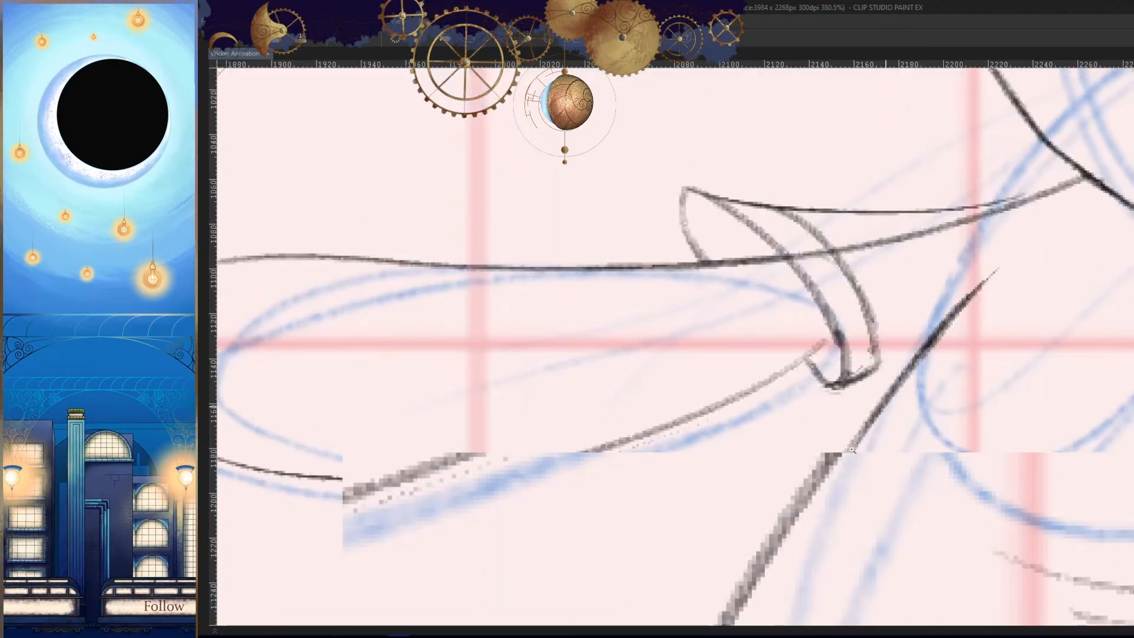
scroll(816, 364, up, 4)
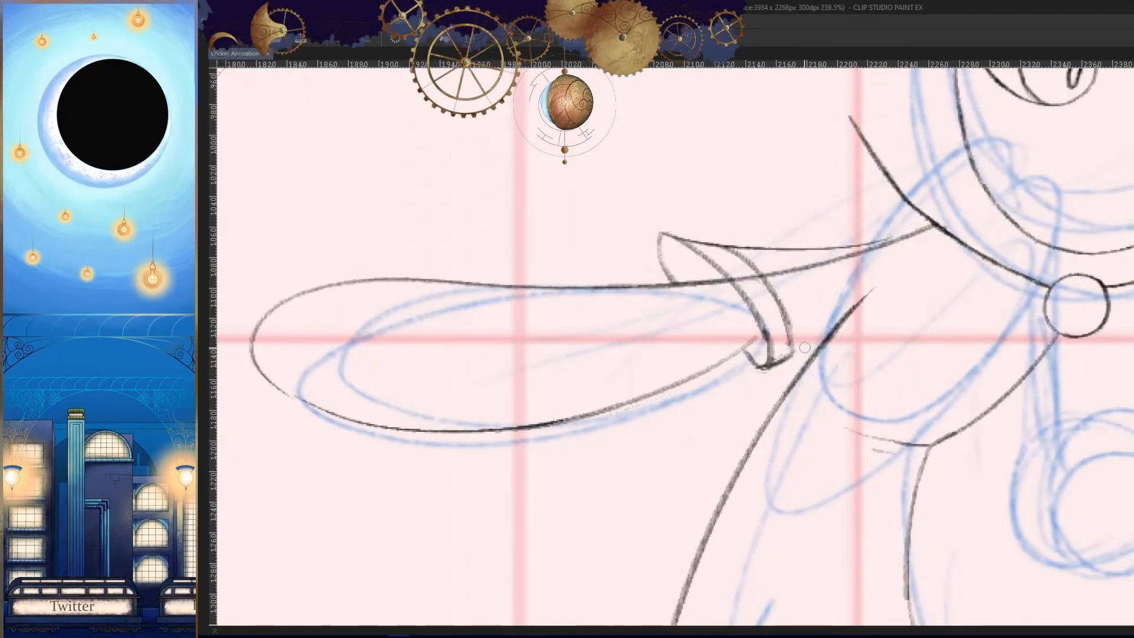
- Draw the sleeve's underside from the cuff into the torso and erase the back line sticking out above it
drag(796, 355, 969, 316)
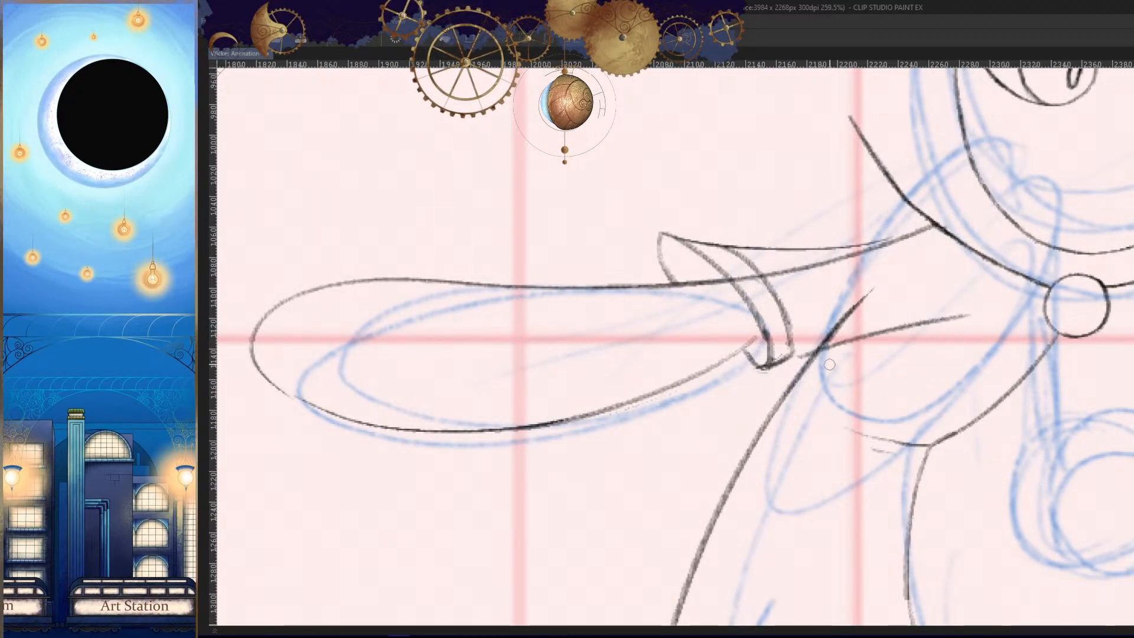
key(ctrl+z)
drag(791, 356, 924, 335)
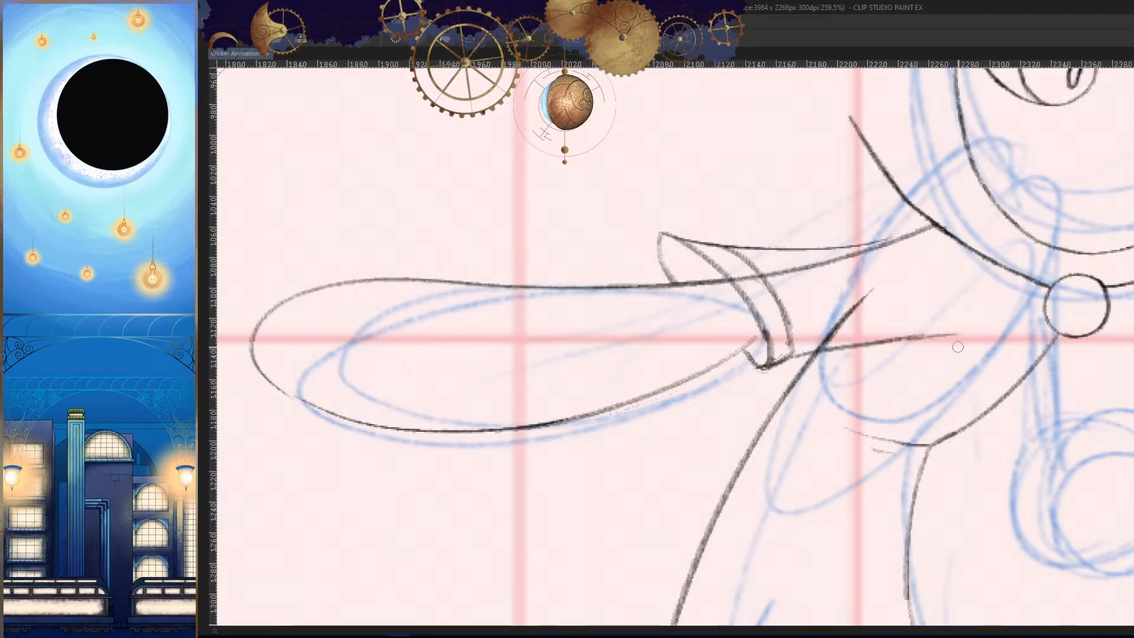
scroll(853, 315, up, 2)
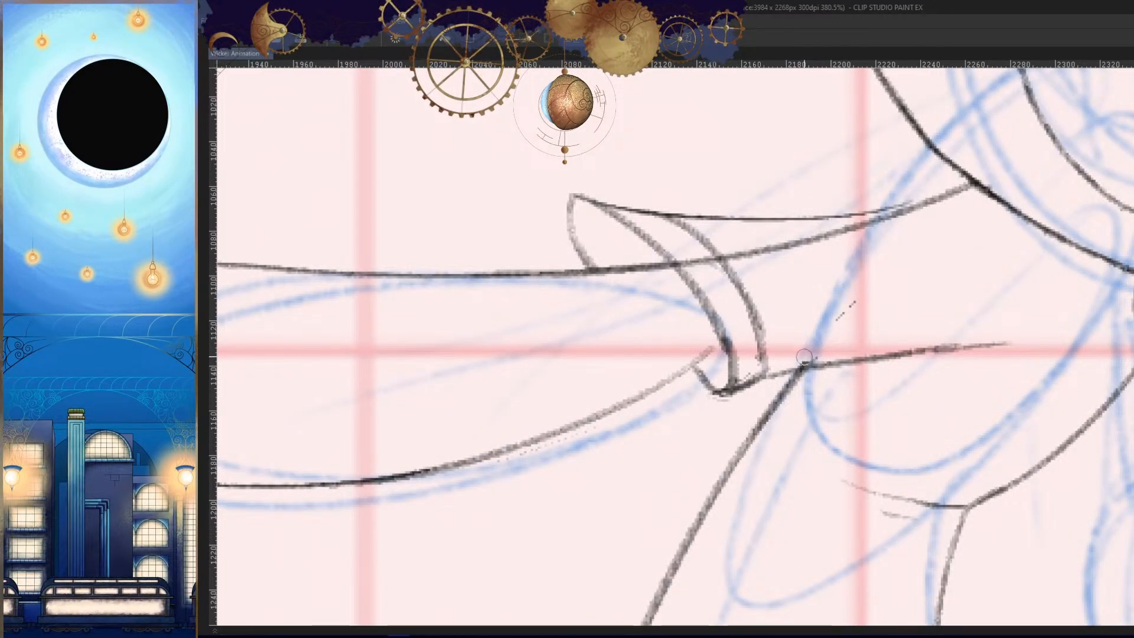
scroll(798, 370, up, 2)
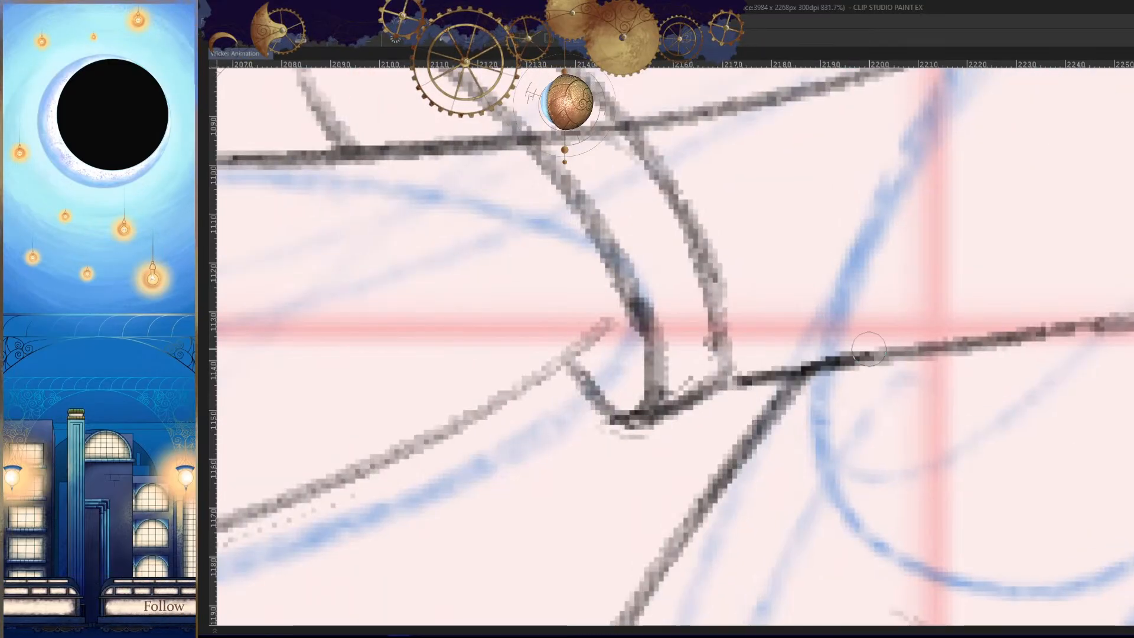
- Strengthen the join of the cuff and sleeve underside, and redraw the forearm's lower edge up to the cuff
drag(818, 366, 617, 420)
mouse_move(620, 378)
mouse_down()
mouse_move(719, 393)
mouse_move(870, 345)
mouse_up()
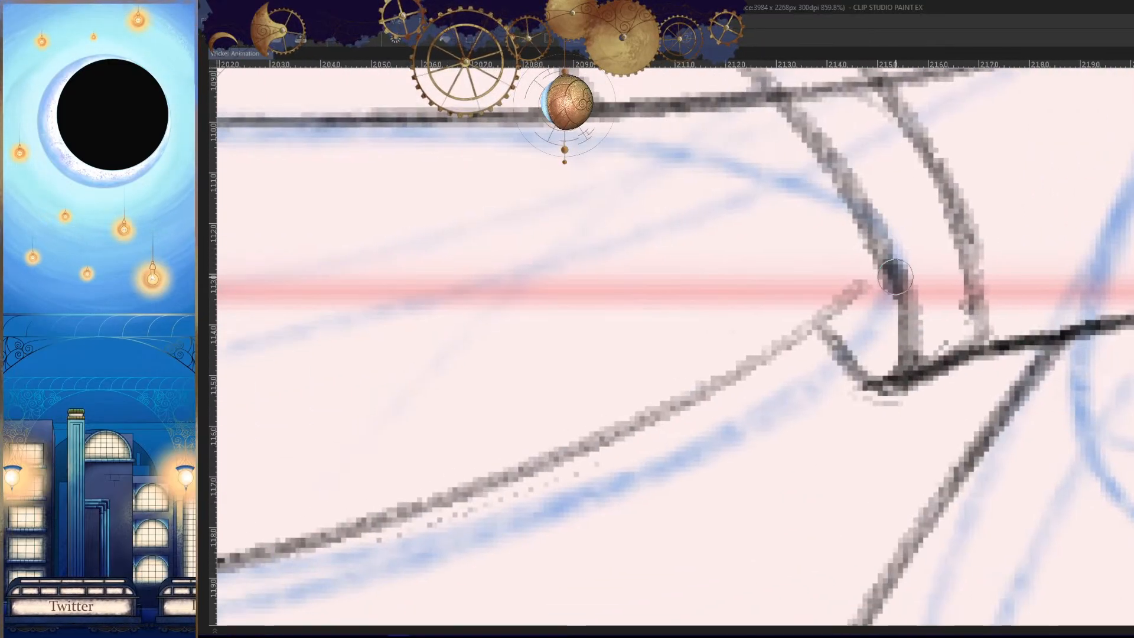
drag(892, 285, 523, 472)
scroll(963, 367, down, 4)
- Erase the forearm's upper line where it crosses the cuff band
key(h)
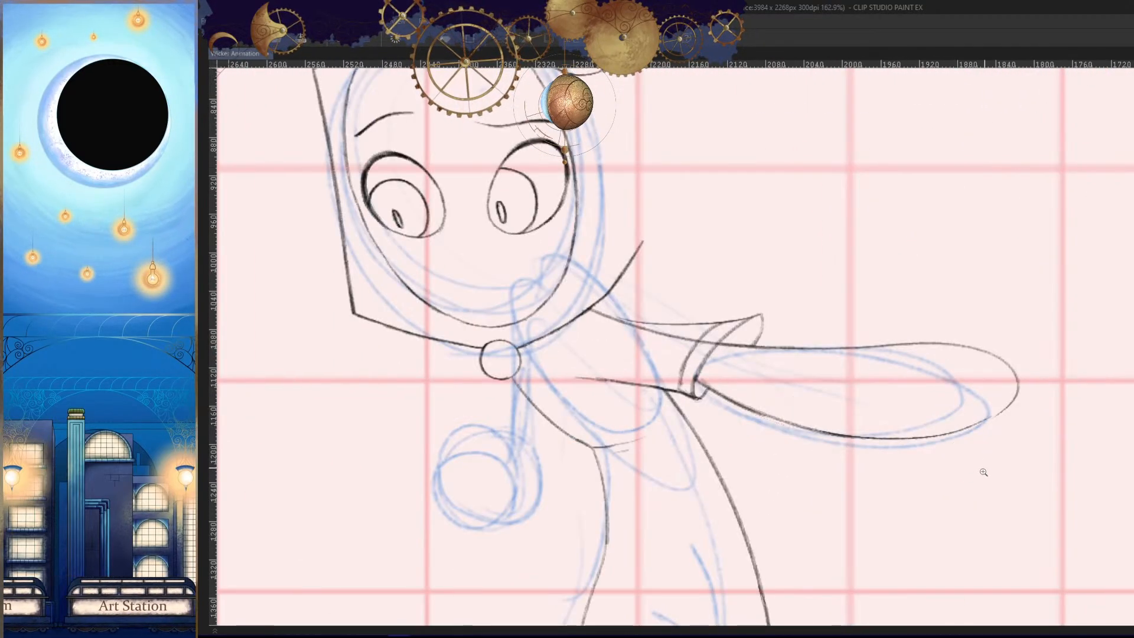
key(h)
drag(790, 378, 874, 332)
drag(862, 337, 902, 324)
click(930, 316)
drag(856, 293, 924, 344)
key(h)
drag(788, 378, 1130, 359)
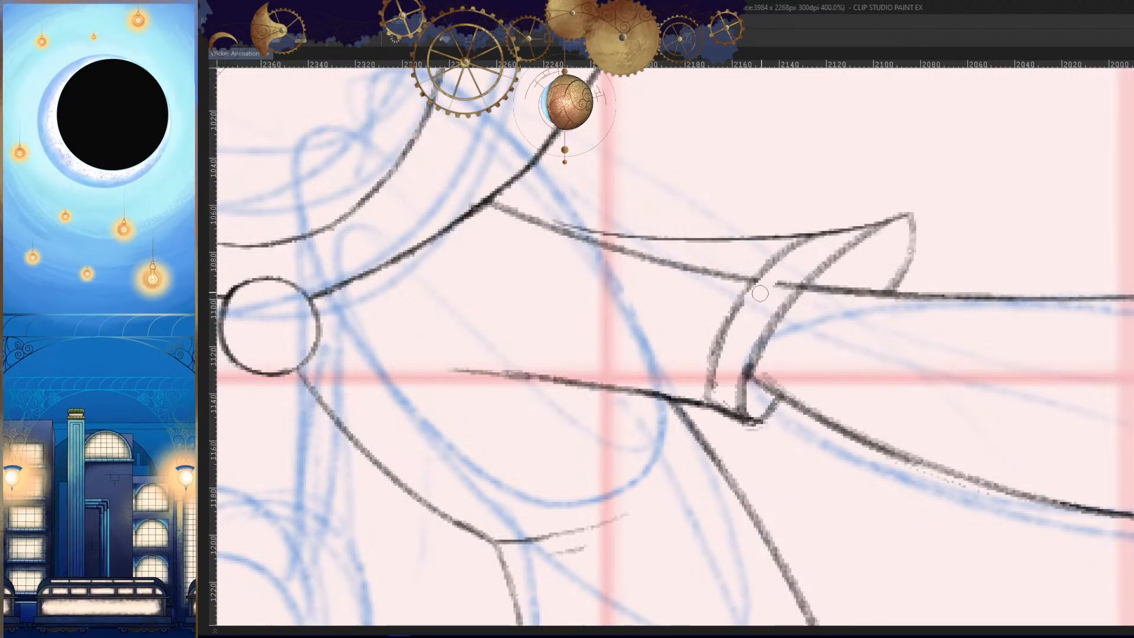
mouse_move(790, 254)
mouse_down()
mouse_move(699, 347)
mouse_move(772, 303)
mouse_move(783, 252)
mouse_move(712, 361)
mouse_up()
key(ctrl+z)
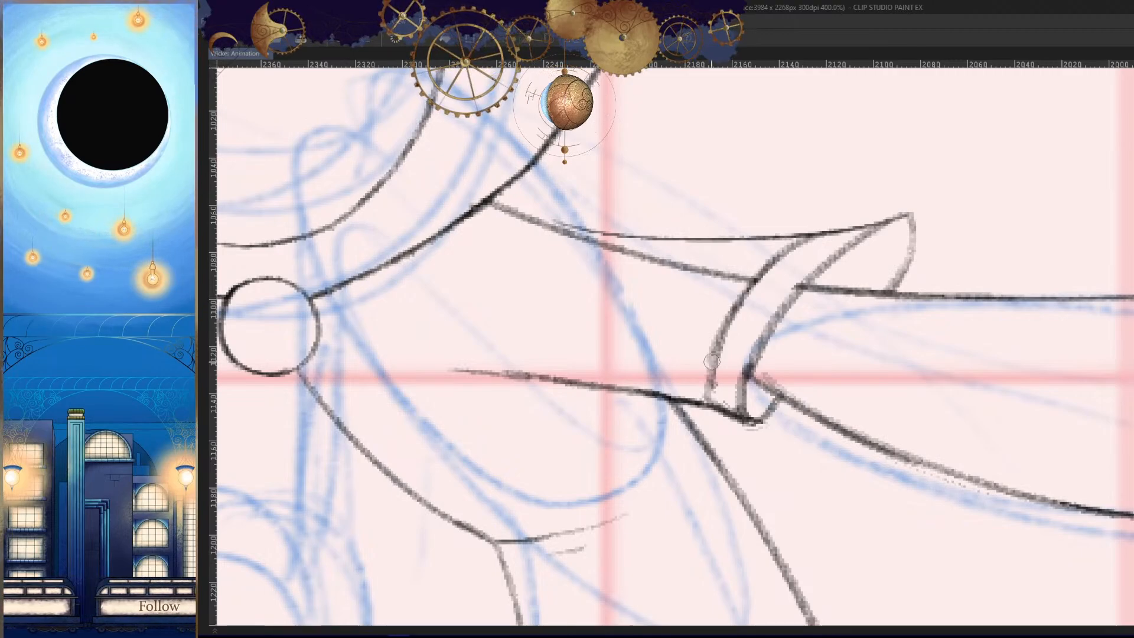
- Erase the old upper arm line inside the sleeve and join the sleeve's upper edge to the collar
drag(731, 288, 590, 242)
key(h)
drag(807, 264, 948, 280)
drag(913, 251, 933, 246)
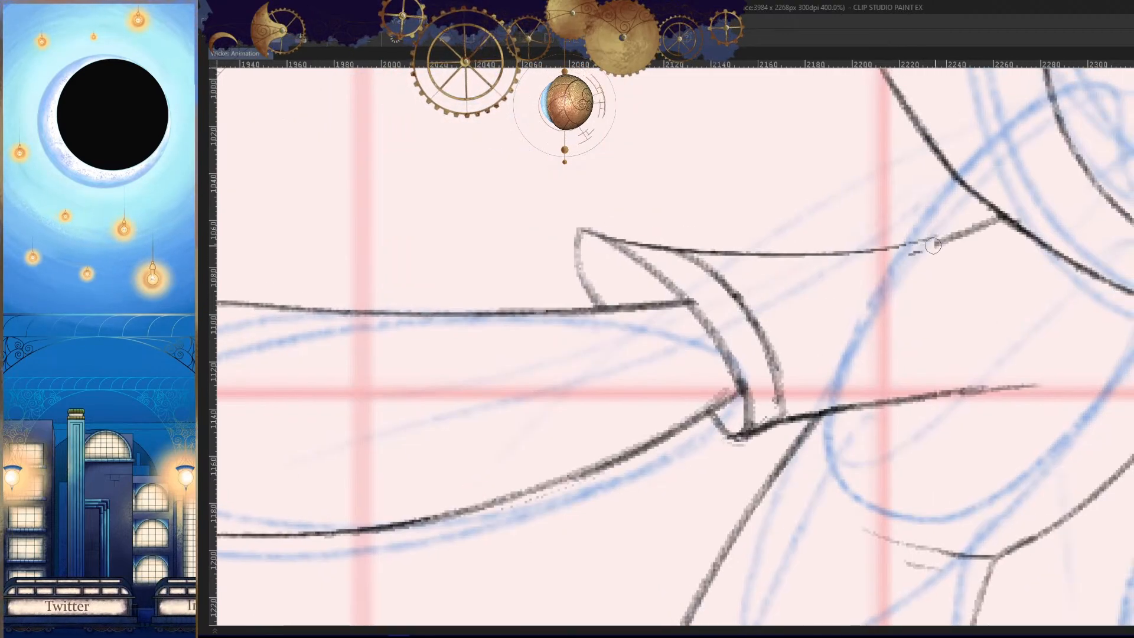
mouse_move(992, 222)
mouse_down()
mouse_move(844, 252)
mouse_move(685, 250)
mouse_up()
- Retrace the cuff's torso-side curve more firmly and check the whole figure against the adjacent frame
drag(895, 370, 791, 307)
key(h)
drag(1025, 388, 1013, 360)
key(h)
drag(723, 300, 693, 307)
key(h)
drag(774, 390, 849, 412)
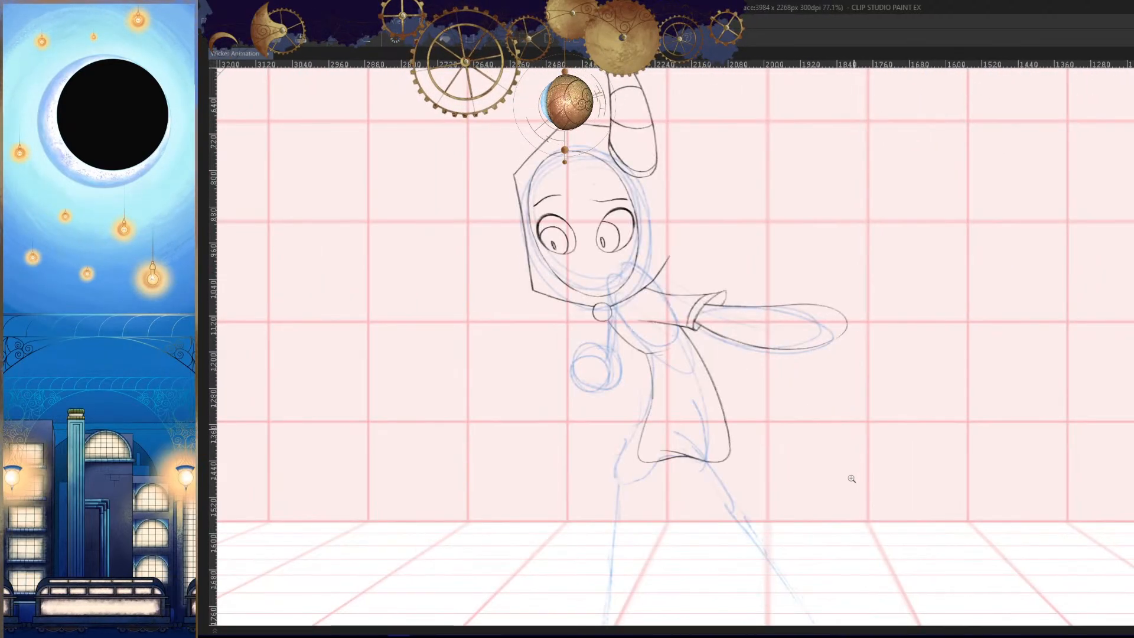
key(comma)
key(period)
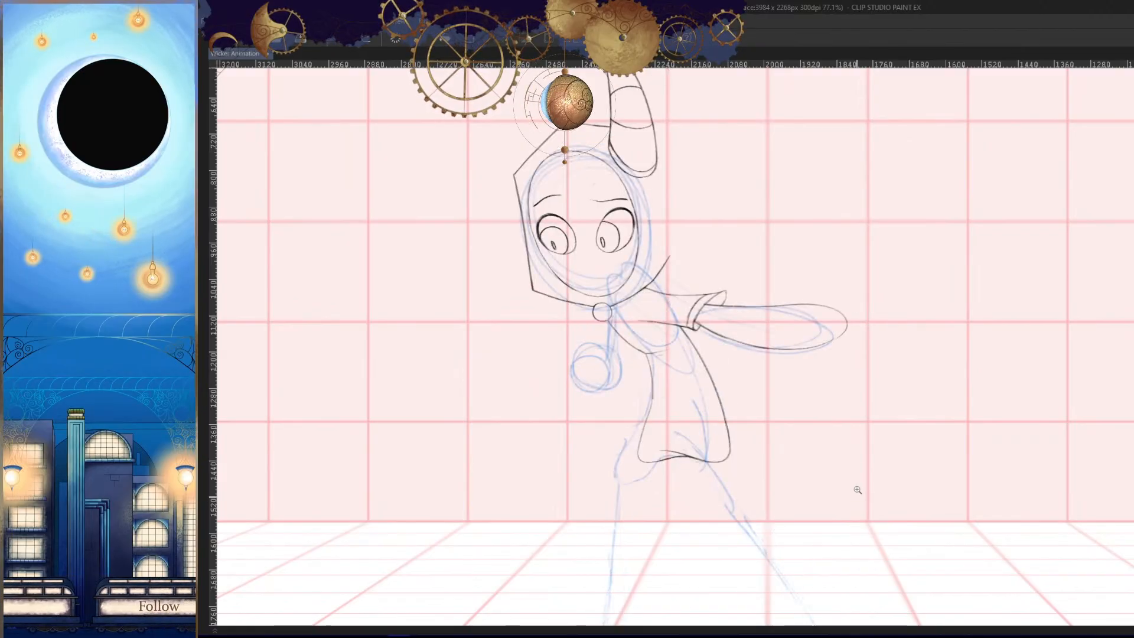
- Draw short stripes across the sleeve's cuff band, dividing it into segments
drag(685, 308, 795, 319)
key(h)
drag(871, 412, 928, 326)
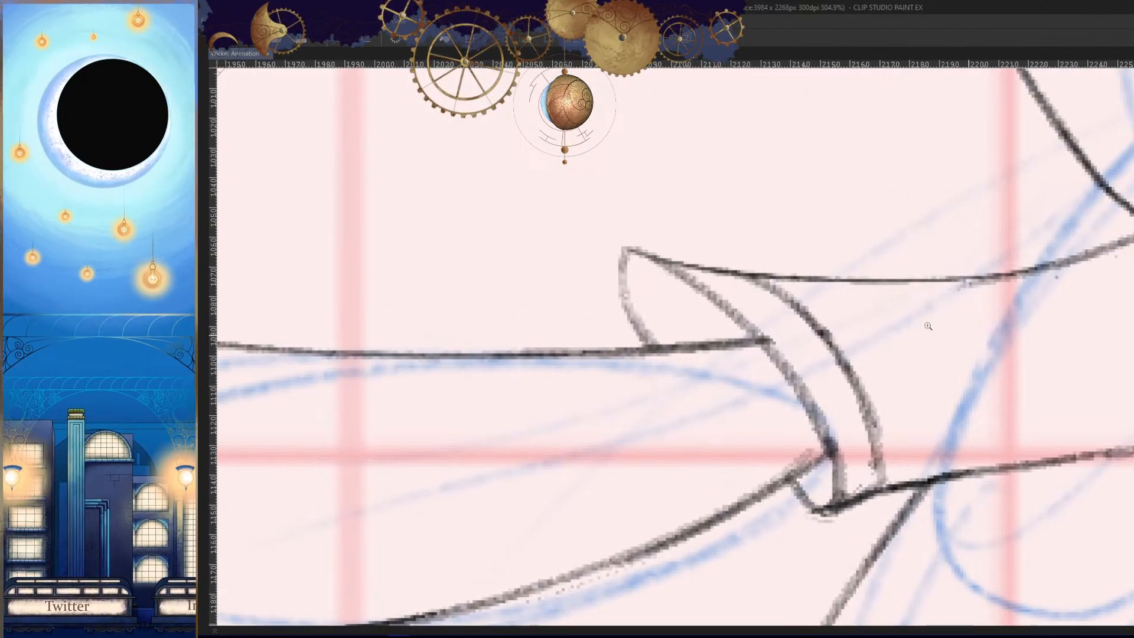
drag(810, 377, 928, 379)
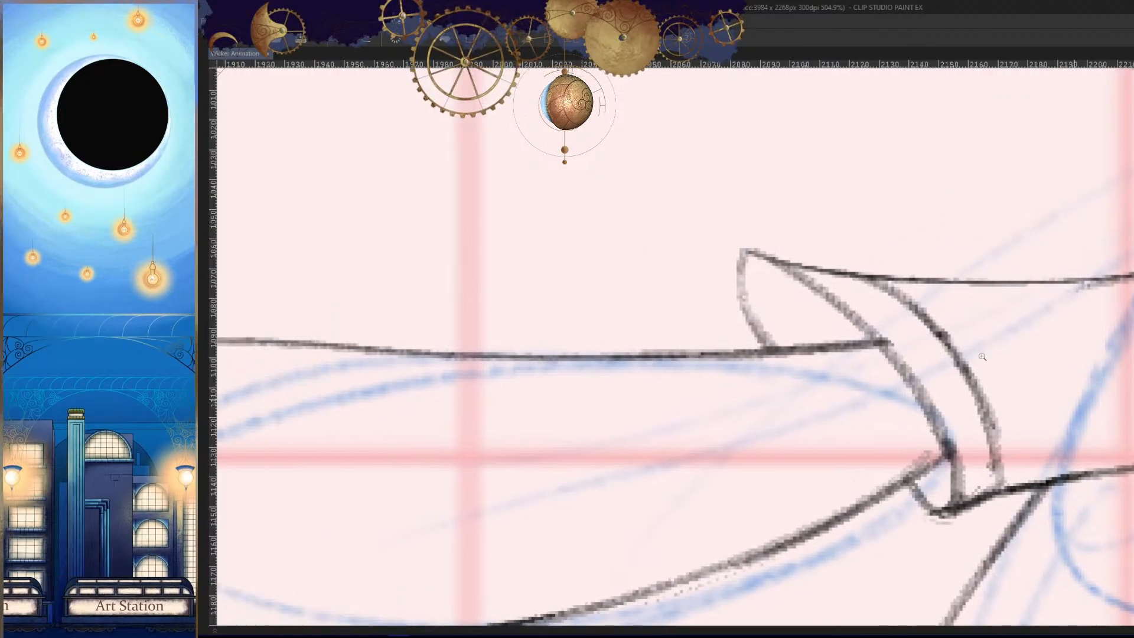
drag(888, 322, 919, 286)
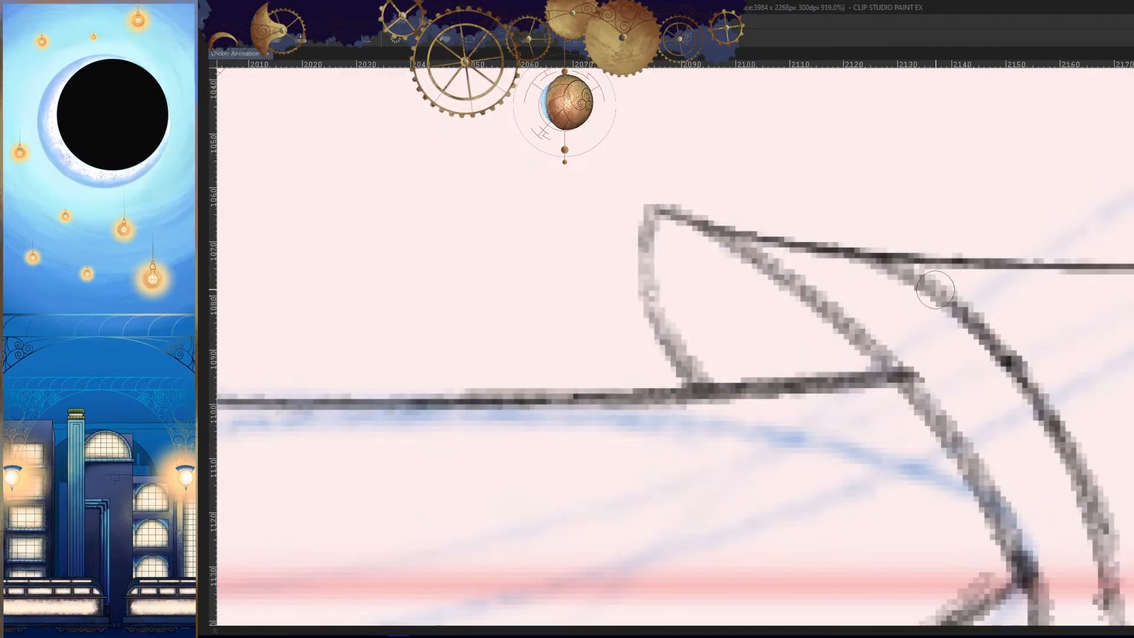
mouse_move(978, 388)
mouse_down()
mouse_move(967, 339)
mouse_move(908, 342)
mouse_up()
key(ctrl+z)
drag(995, 322, 905, 349)
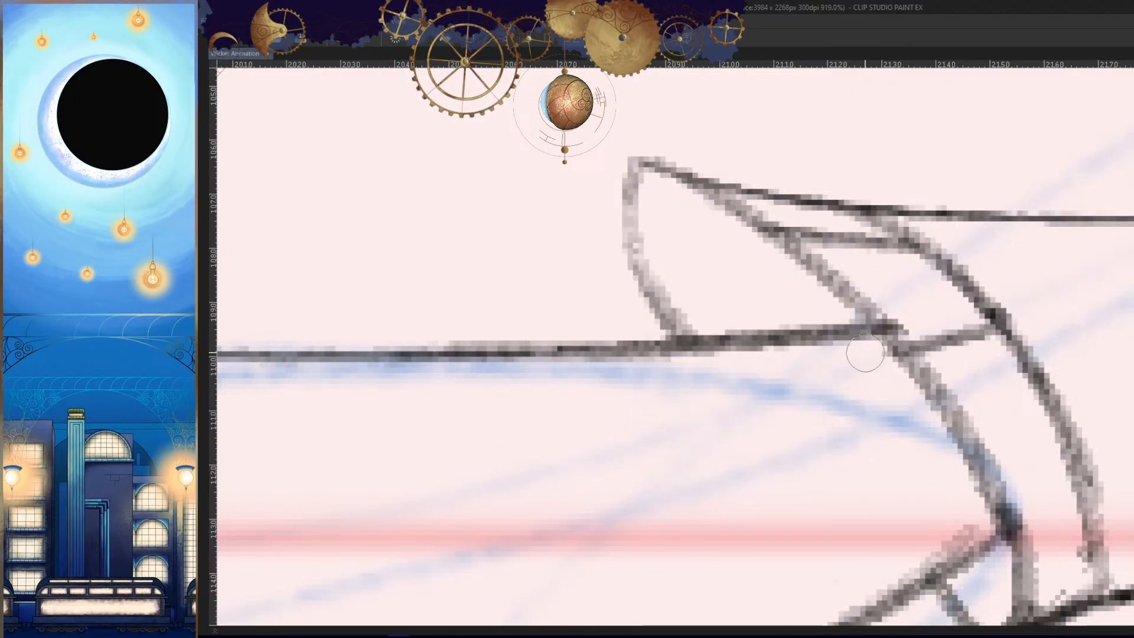
mouse_move(1105, 455)
mouse_down()
mouse_move(993, 359)
mouse_move(880, 361)
mouse_up()
mouse_move(992, 446)
mouse_down()
mouse_move(900, 484)
mouse_move(918, 475)
mouse_up()
key(h)
key(h)
drag(1018, 417, 933, 435)
drag(825, 409, 861, 341)
drag(861, 341, 870, 342)
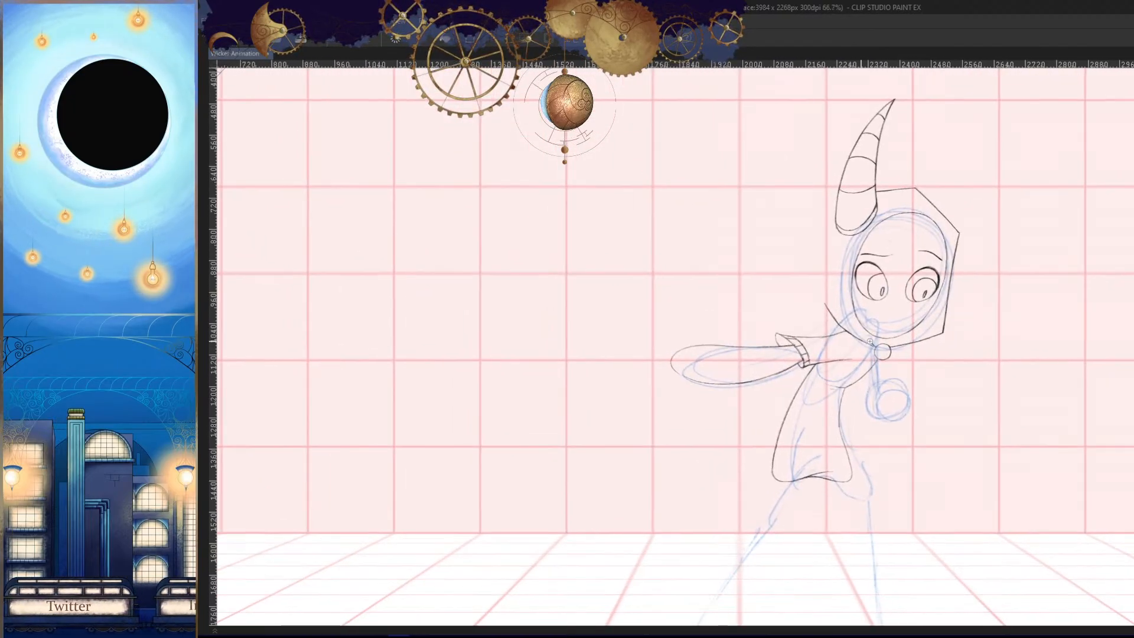
drag(942, 387, 840, 385)
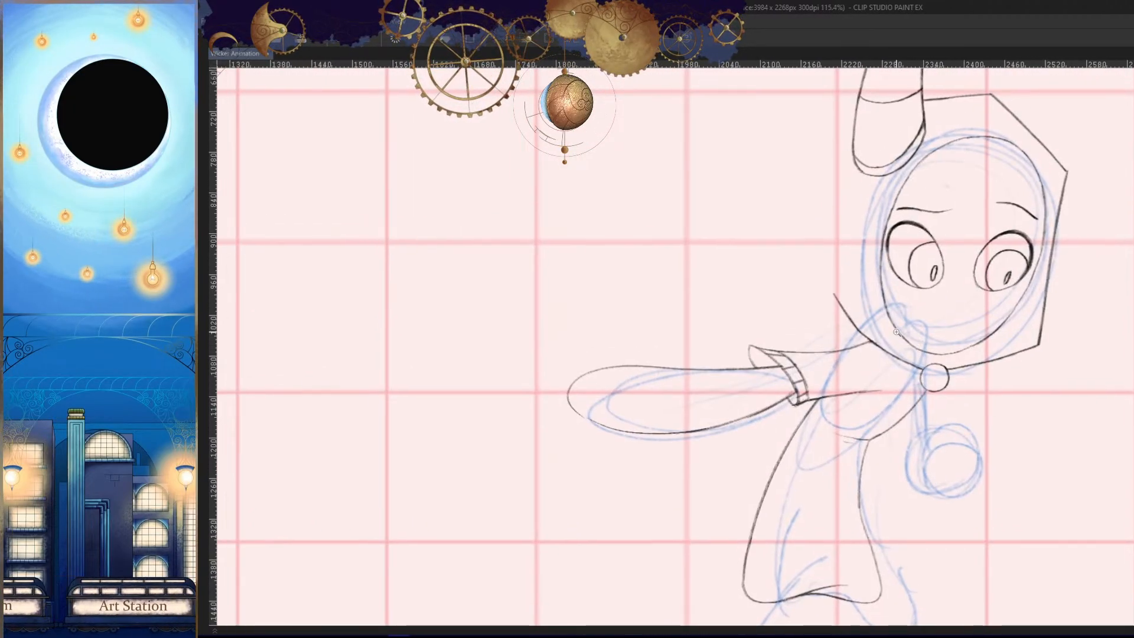
- Examine the shoulder and outstretched arm in normal and mirrored view and compare them with the adjacent frame
drag(896, 332, 905, 459)
mouse_move(902, 362)
mouse_down()
mouse_move(941, 384)
mouse_move(946, 374)
mouse_move(913, 378)
mouse_up()
mouse_move(949, 423)
mouse_down()
mouse_move(983, 343)
mouse_move(1025, 300)
mouse_move(858, 366)
mouse_up()
key(h)
drag(1009, 300, 751, 391)
drag(855, 415, 759, 464)
drag(983, 445, 1022, 452)
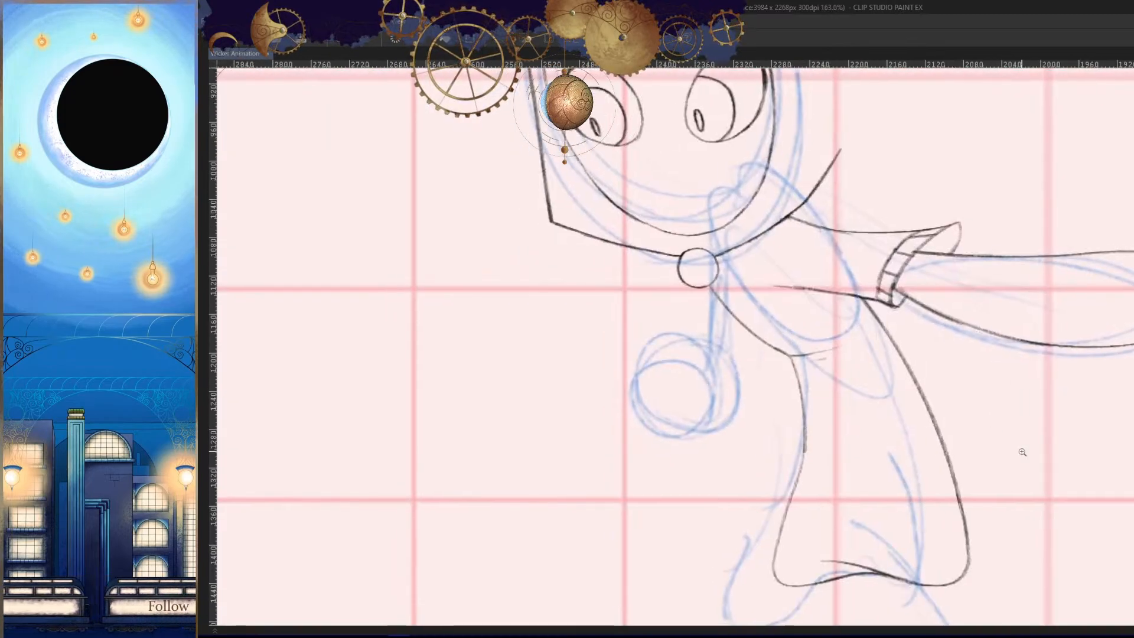
drag(976, 421, 898, 469)
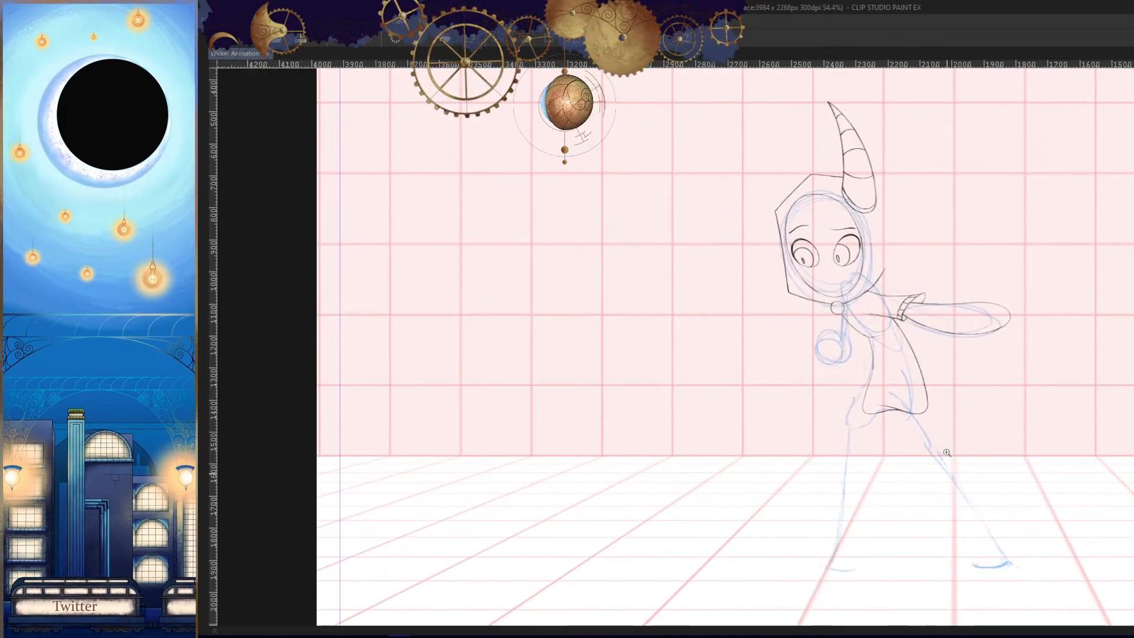
drag(897, 310, 898, 367)
key(h)
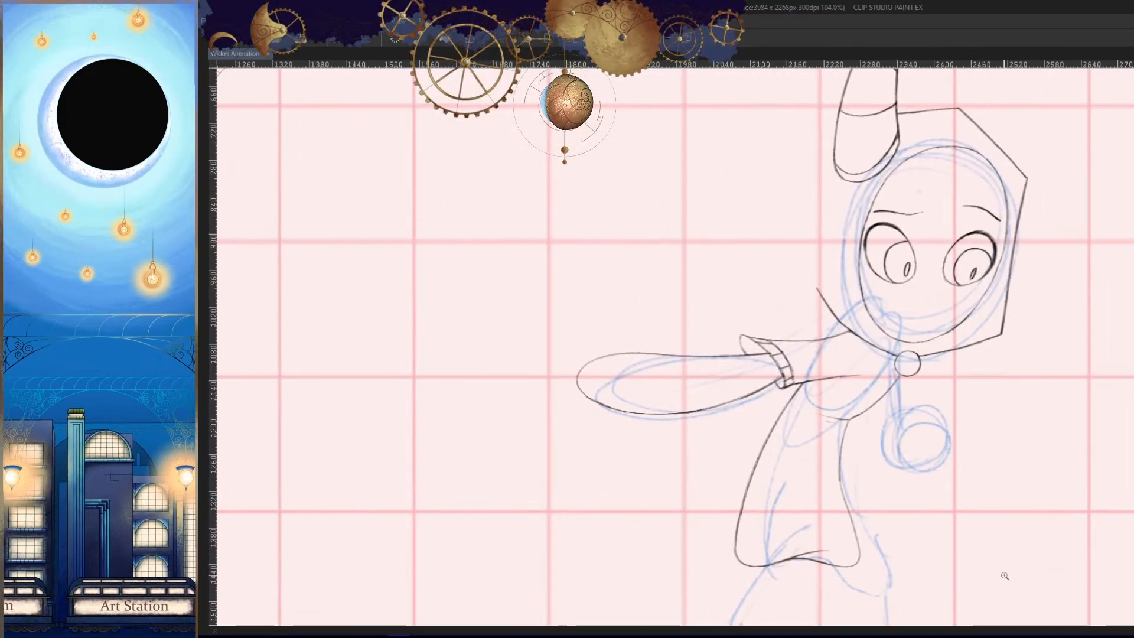
drag(845, 362, 958, 433)
key(comma)
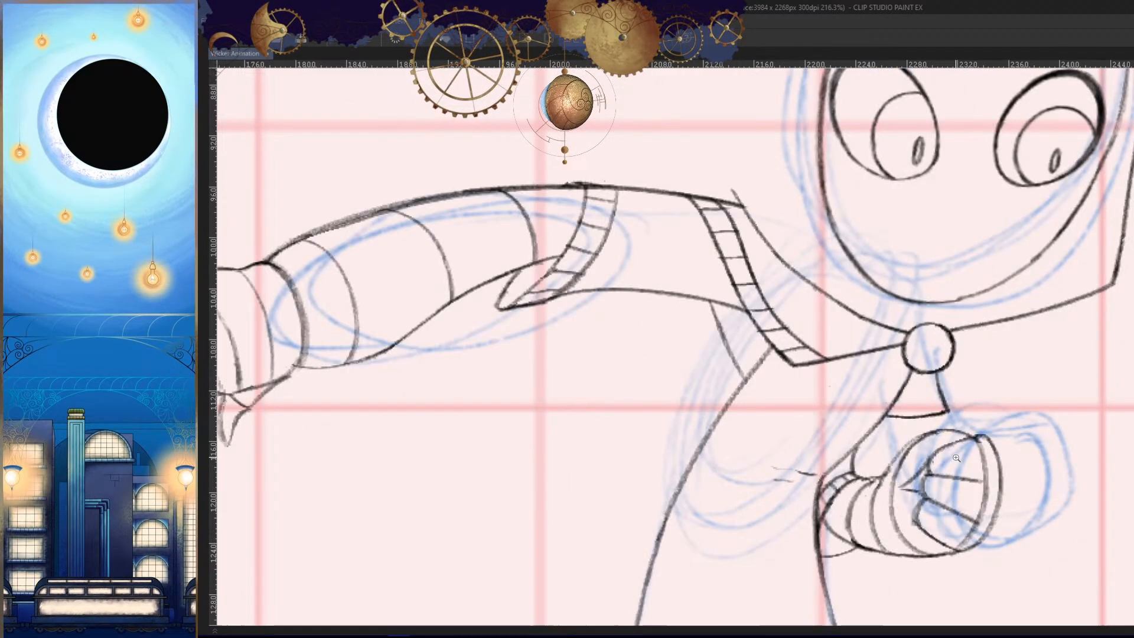
key(period)
- Draw the shoulder cape's curved edge across the upper arm and add its upper edge towards the collar
key(h)
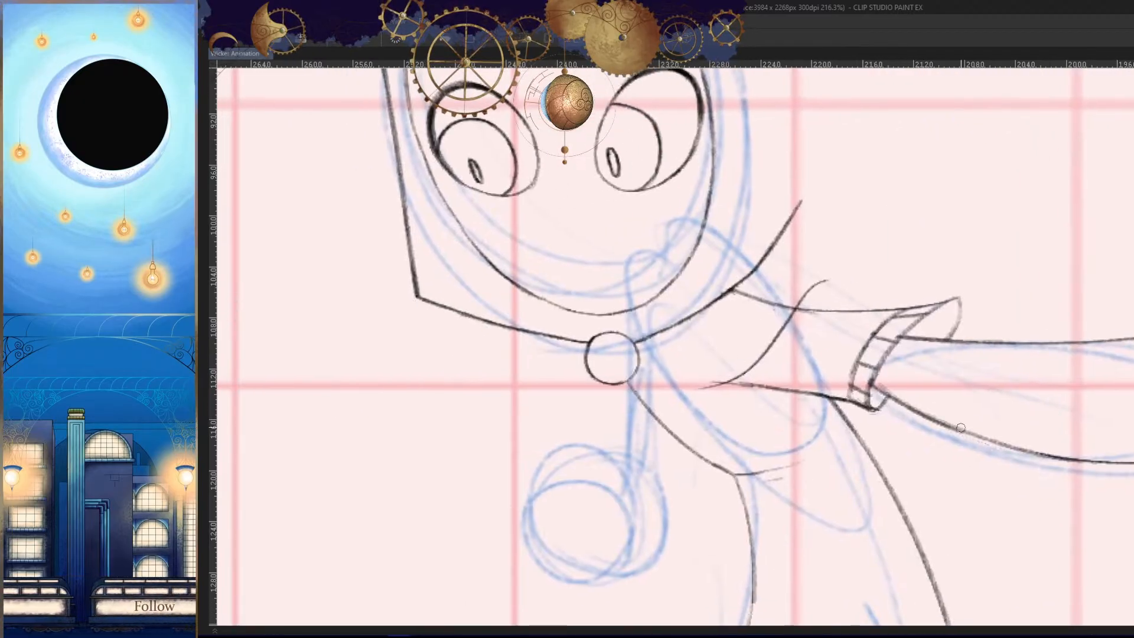
scroll(843, 303, up, 2)
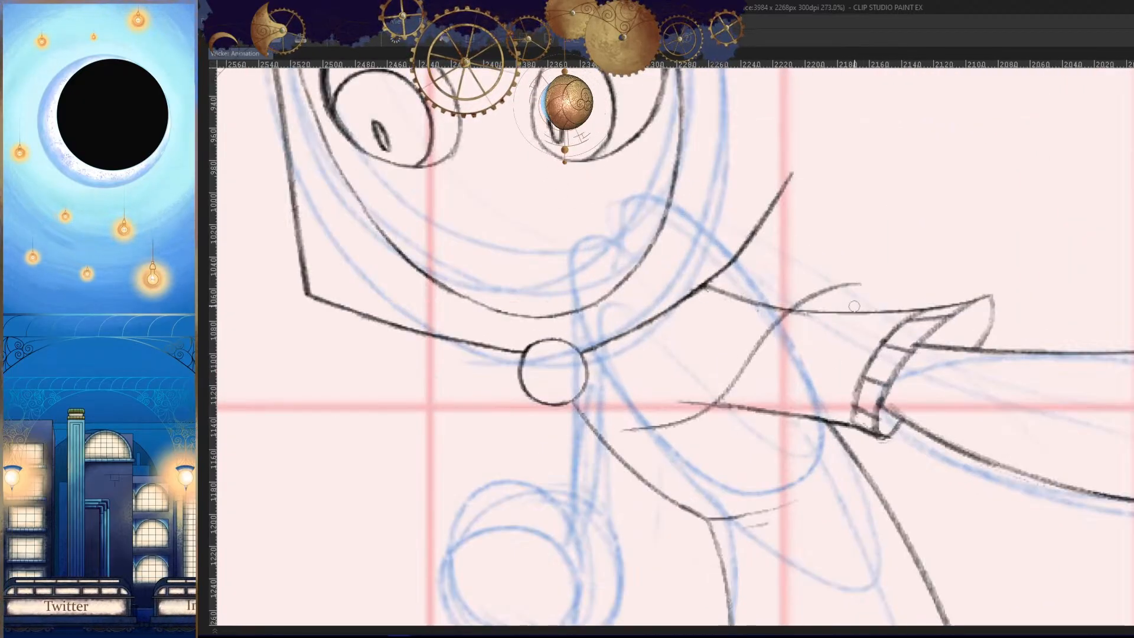
key(h)
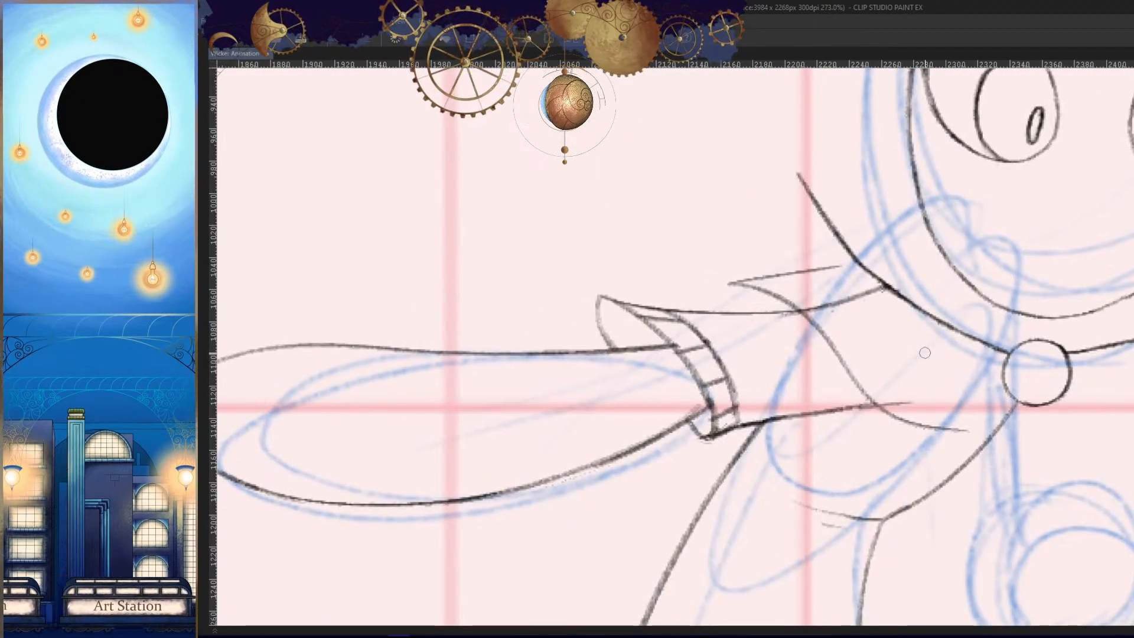
key(comma)
key(period)
key(h)
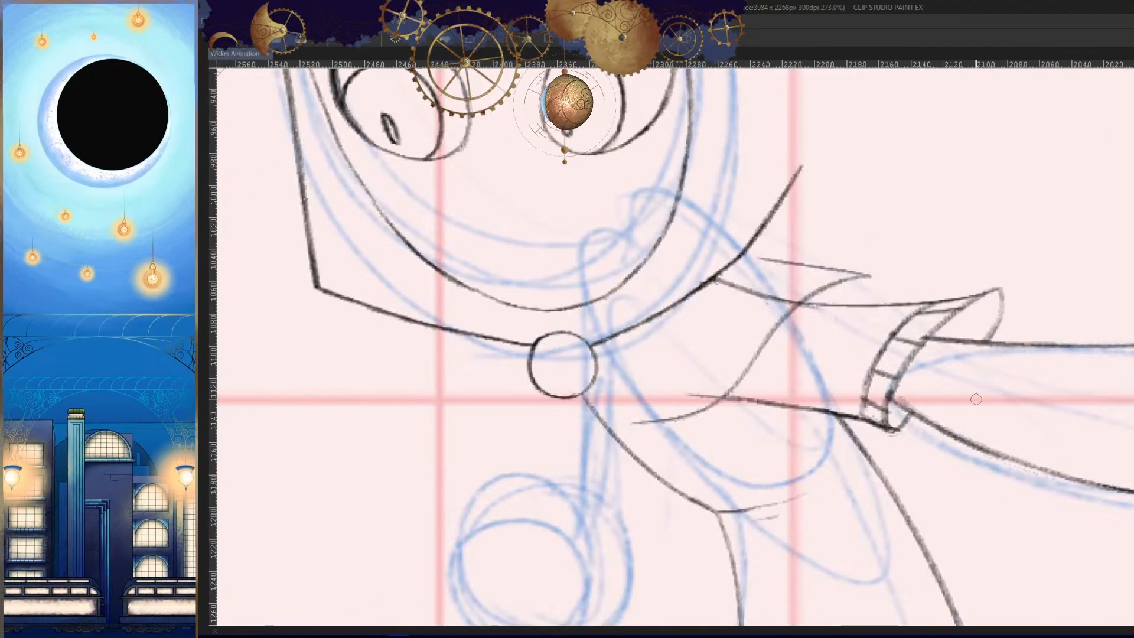
- Join the cape's lower edge to the round clasp and check the shape against the adjacent frame
key(h)
scroll(976, 399, up, 2)
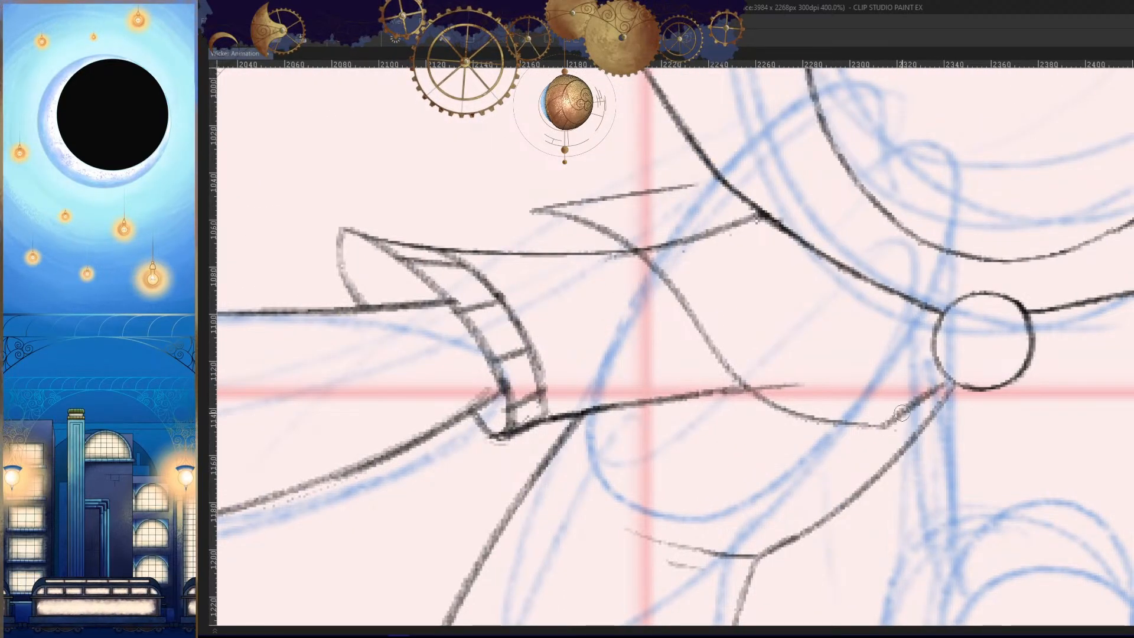
drag(913, 395, 945, 378)
scroll(914, 438, down, 4)
key(h)
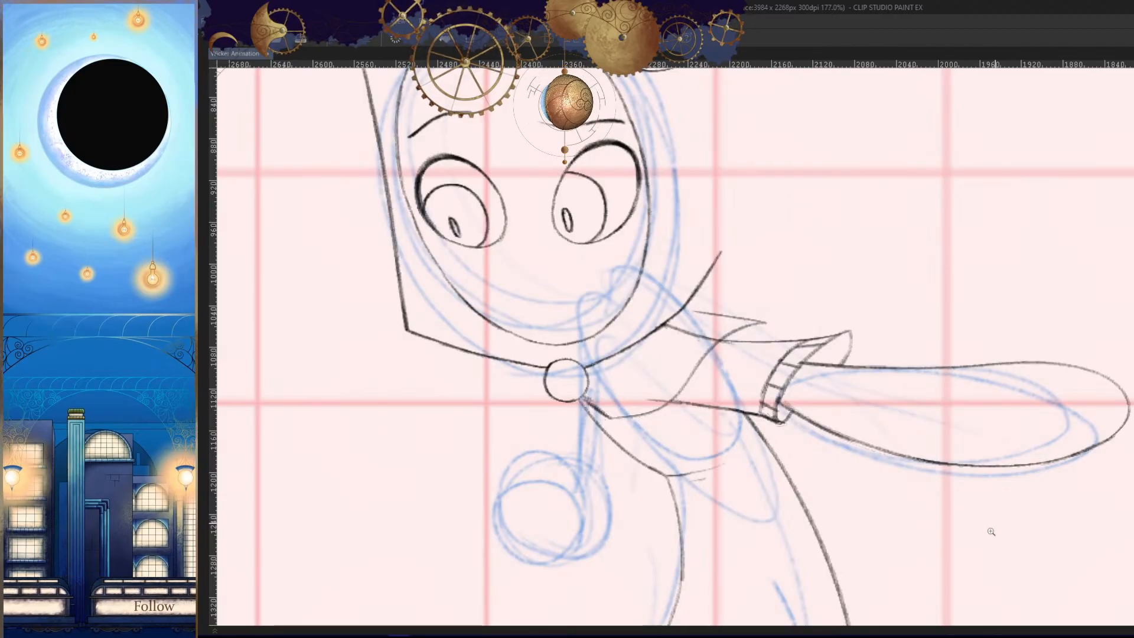
key(comma)
key(period)
key(h)
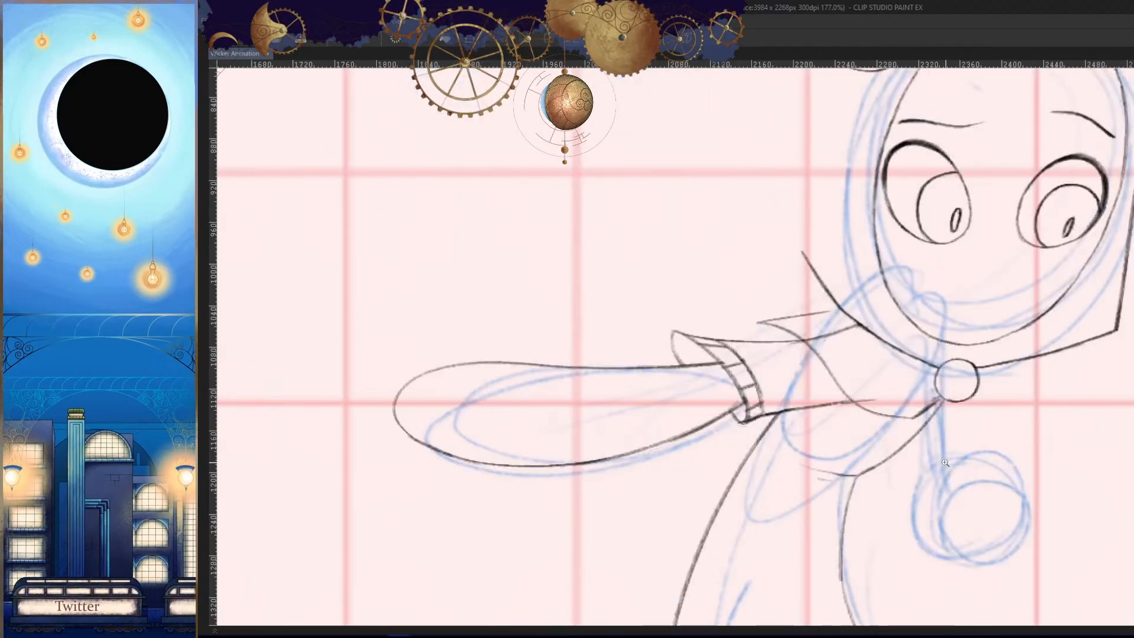
- Hide the blue rough sketch so only the line art remains
scroll(990, 536, up, 4)
scroll(791, 364, down, 8)
key(Tab)
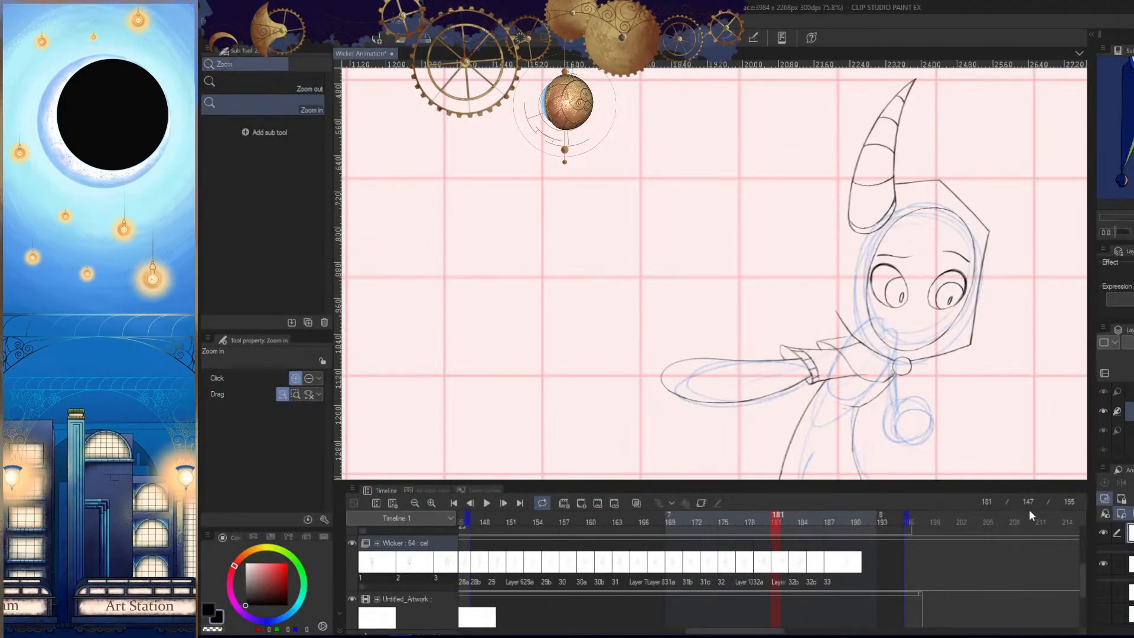
key(Tab)
- Compare the cape and arm line art with the previous and next frames
key(comma)
key(period)
key(period)
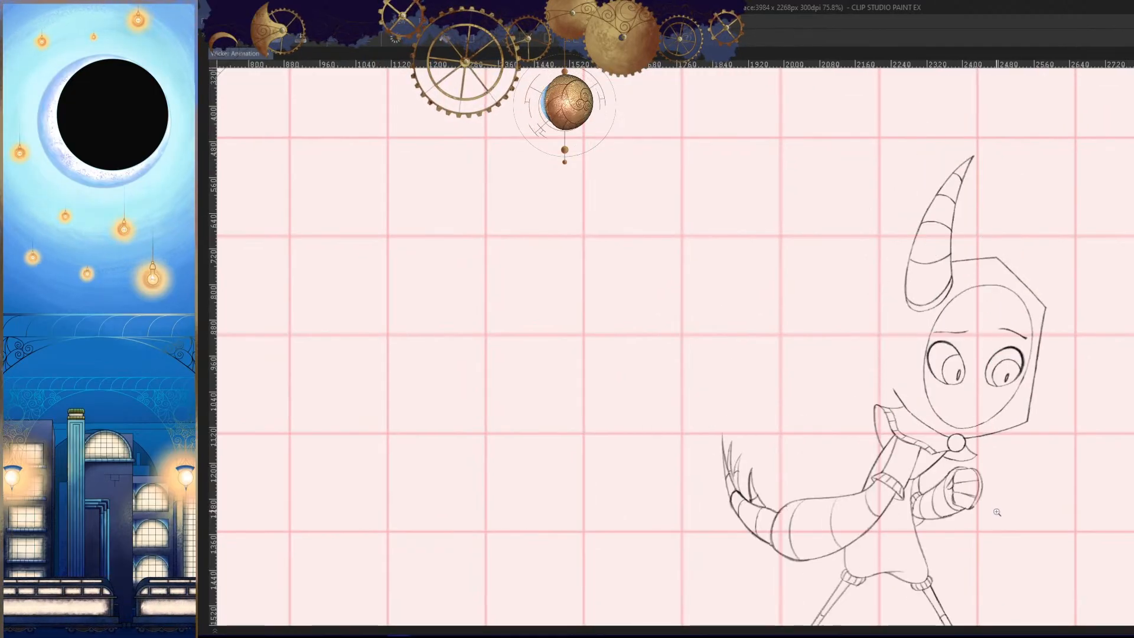
key(comma)
key(comma)
key(period)
key(period)
drag(977, 535, 899, 423)
key(comma)
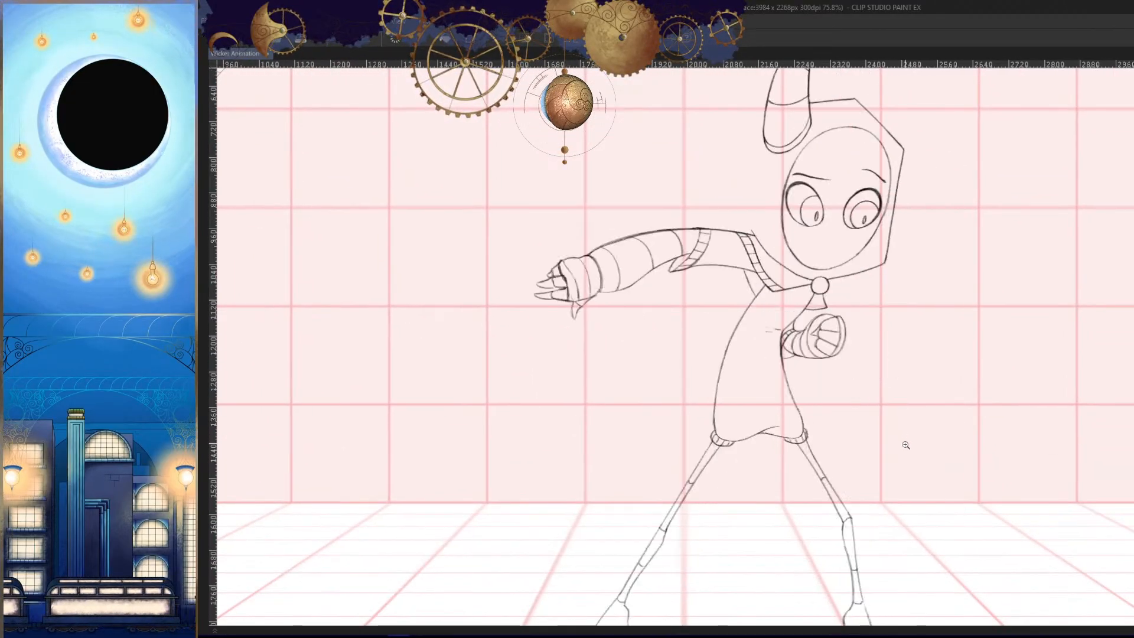
key(period)
key(period)
scroll(800, 297, up, 4)
key(comma)
key(period)
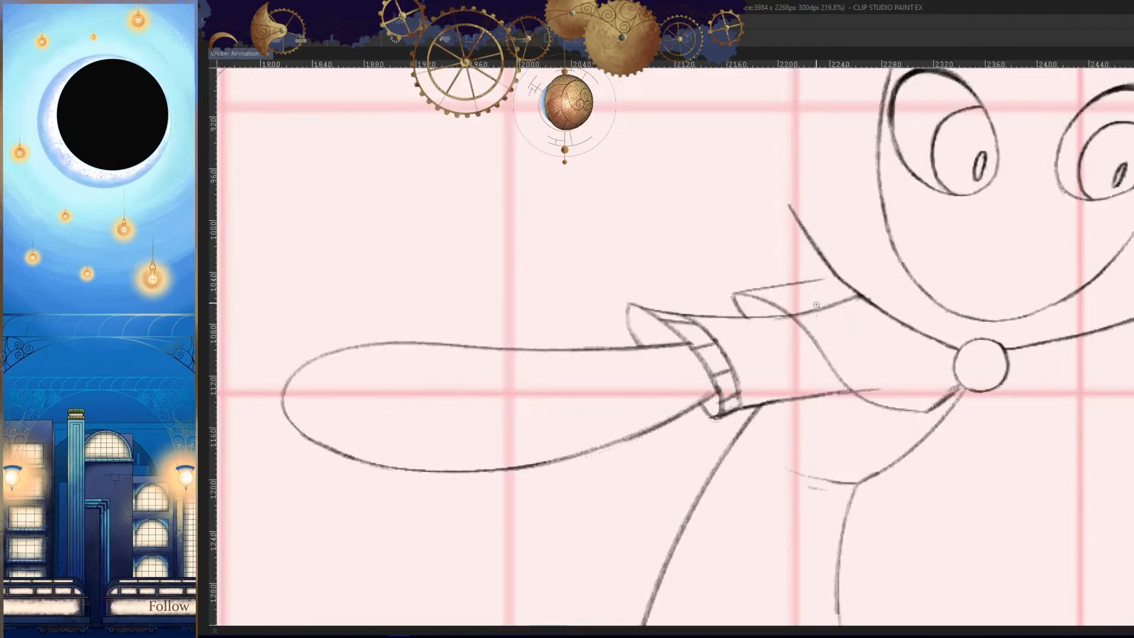
- Redraw the cape's upper edge higher on the collar and curve its front edge down from the new tip
scroll(768, 283, up, 2)
drag(842, 224, 699, 193)
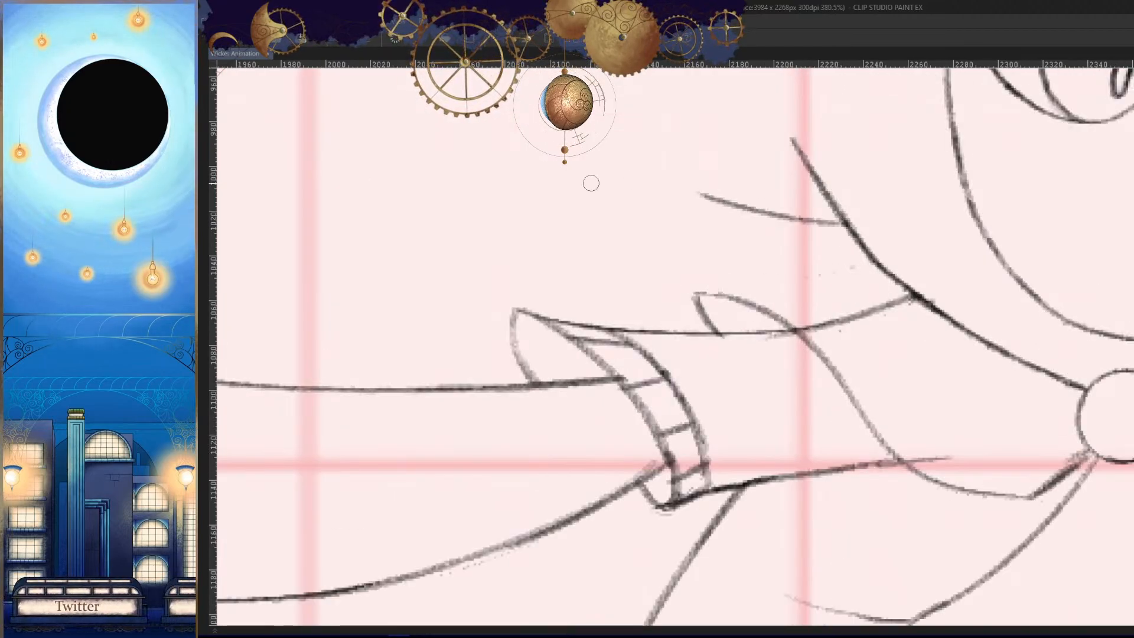
key(h)
drag(879, 189, 798, 297)
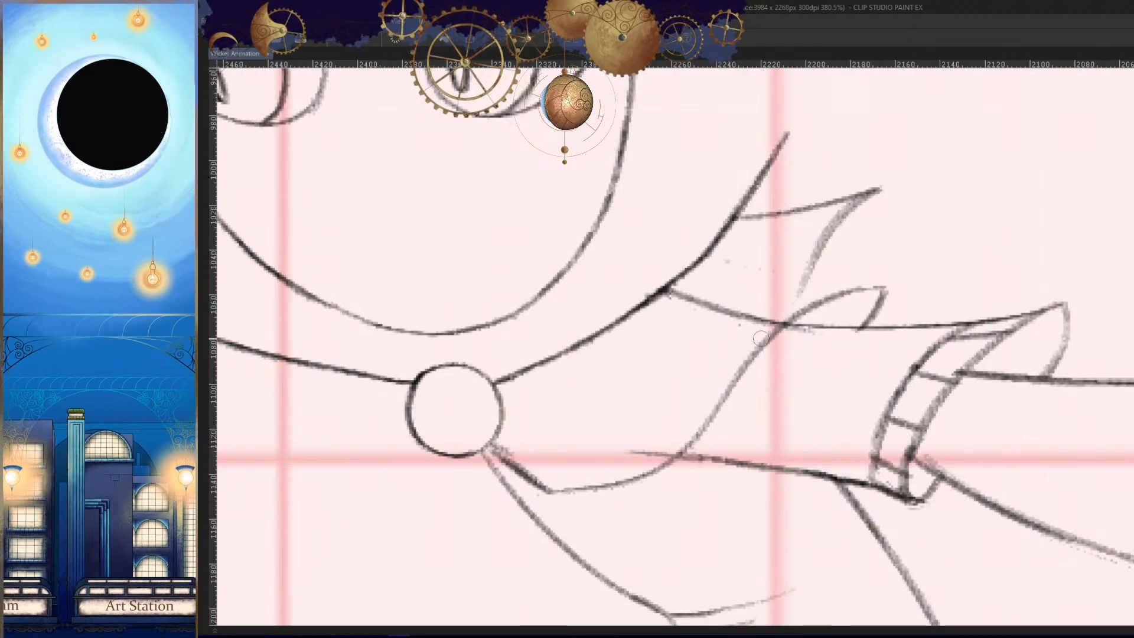
key(ctrl+z)
drag(879, 190, 714, 371)
key(ctrl+z)
drag(884, 190, 733, 378)
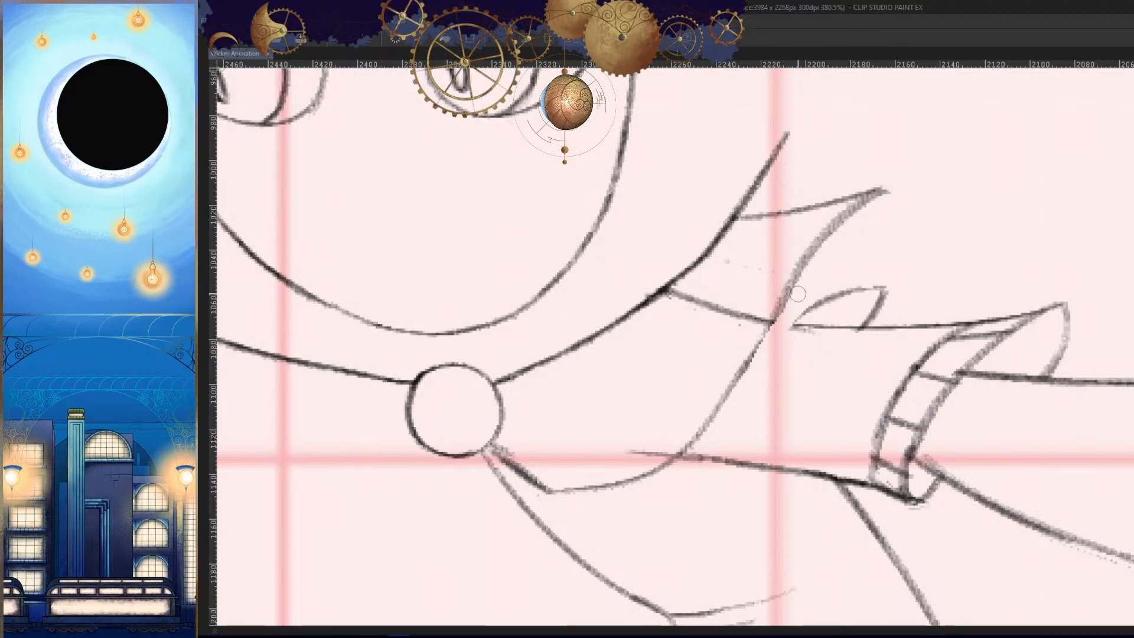
- Erase the cape's old small fold and draw a larger outer fold from the new tip down to the sleeve
mouse_move(798, 294)
mouse_down()
mouse_move(733, 380)
mouse_move(987, 381)
mouse_up()
key(Right)
key(Left)
key(h)
drag(729, 210, 733, 336)
key(h)
- Compare the cape's new fold with the cape in the adjacent frames
key(Left)
key(Right)
key(Right)
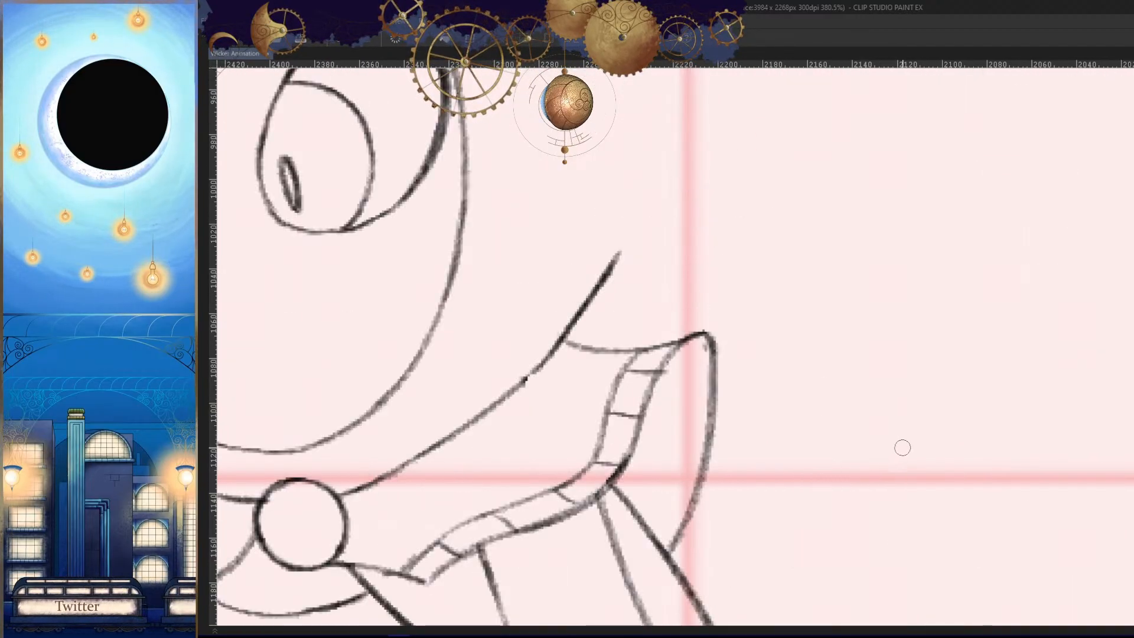
key(Left)
key(Left)
key(Right)
key(Right)
key(Left)
key(h)
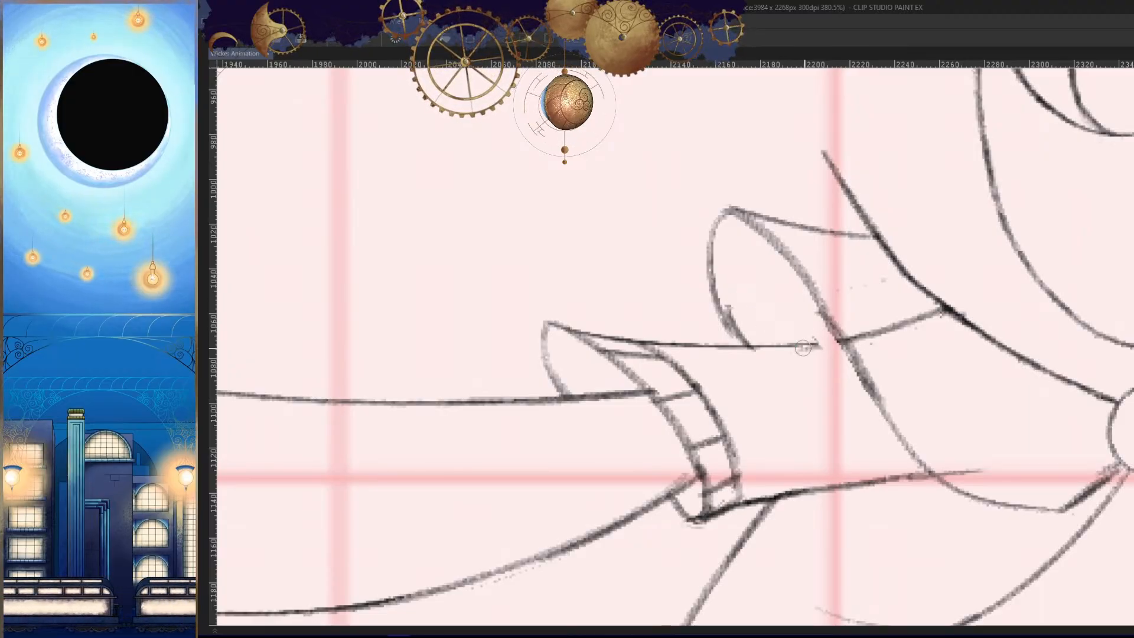
- Erase the sleeve's upper line inside the cape and extend the sleeve's upper edge to meet the cape's edge
key(h)
scroll(803, 349, up, 3)
mouse_move(819, 267)
mouse_down()
mouse_move(807, 345)
mouse_move(604, 339)
mouse_up()
key(h)
drag(904, 354, 742, 343)
drag(745, 351, 934, 341)
drag(976, 329, 1075, 288)
- Check the whole figure's sleeve and cape against both neighbouring frames
scroll(1044, 358, down, 10)
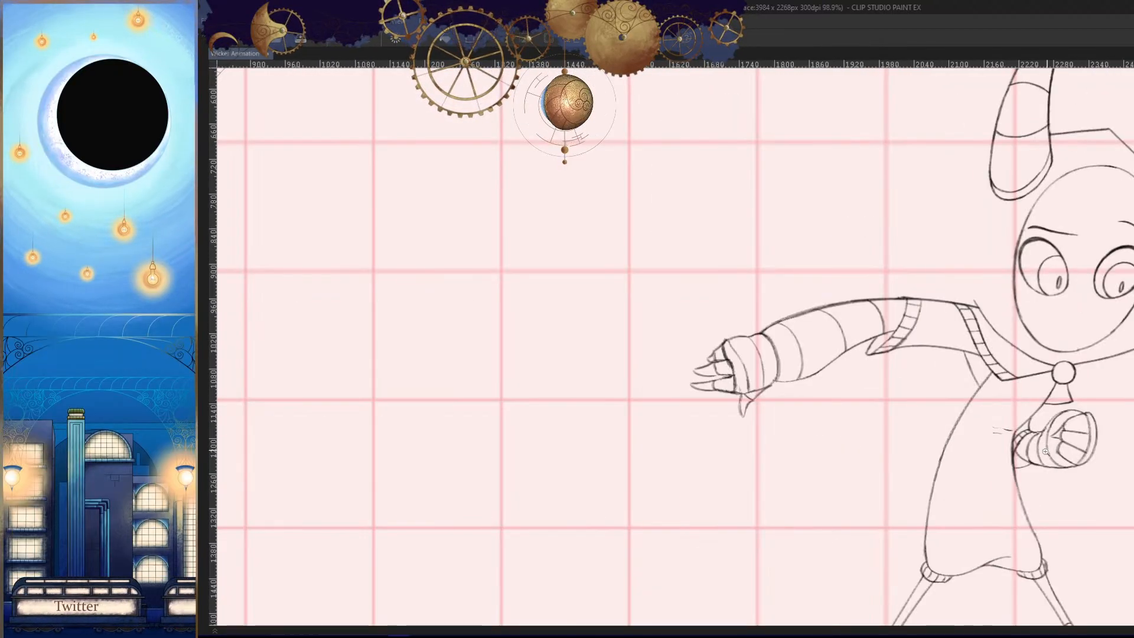
key(h)
key(Right)
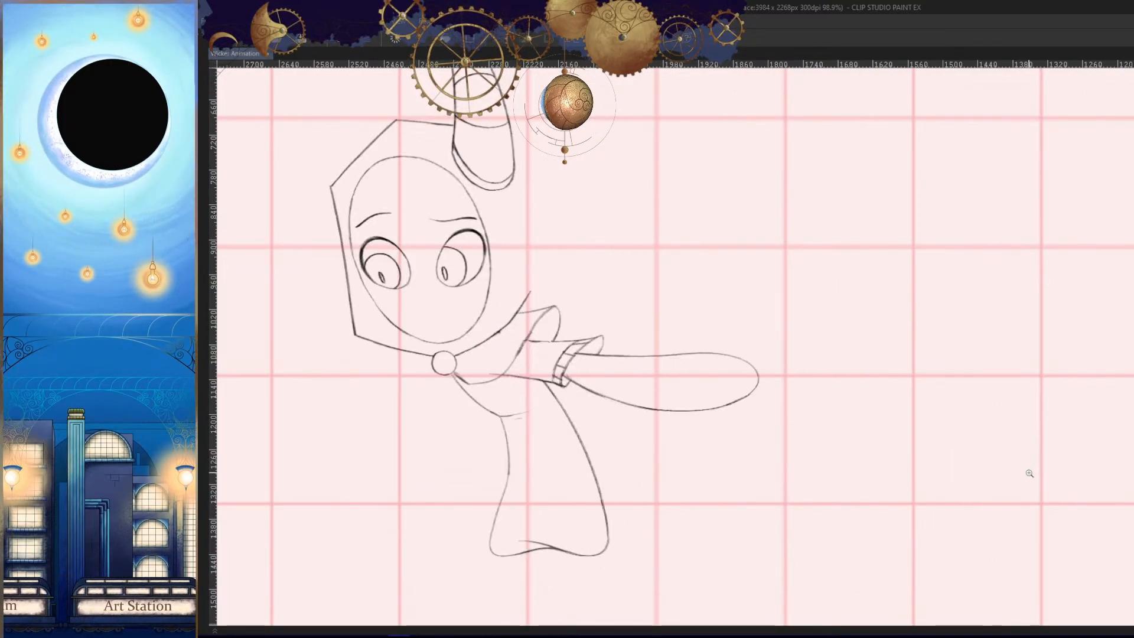
key(Left)
key(Right)
key(Right)
key(Left)
key(h)
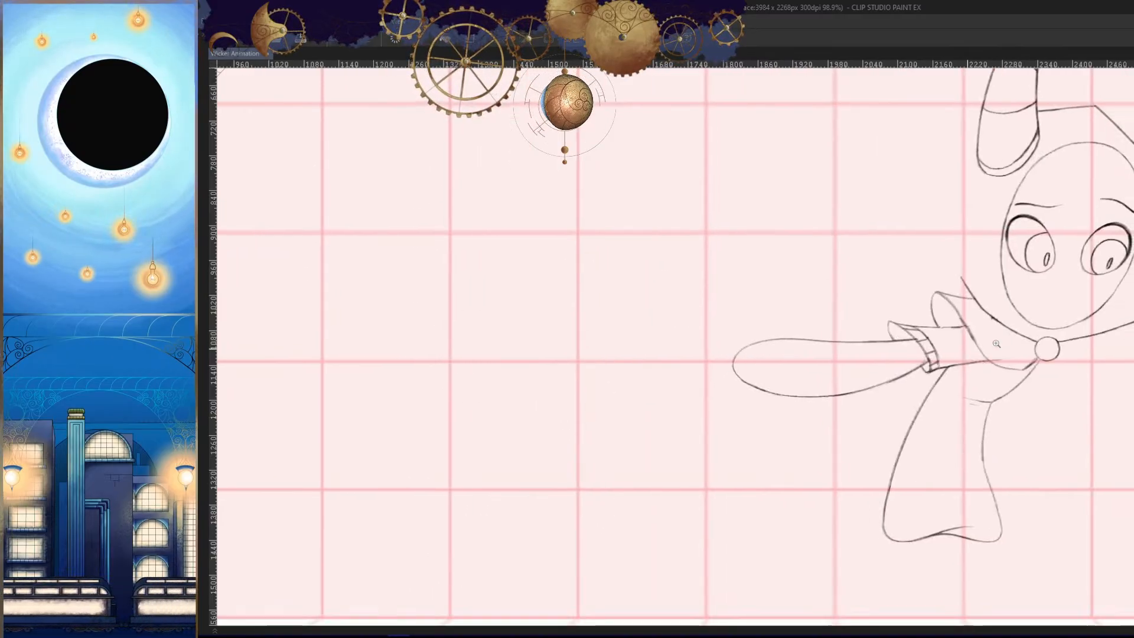
- Erase the cape's lower edge near the clasp and redraw it as a straighter line from the clasp
scroll(968, 381, up, 5)
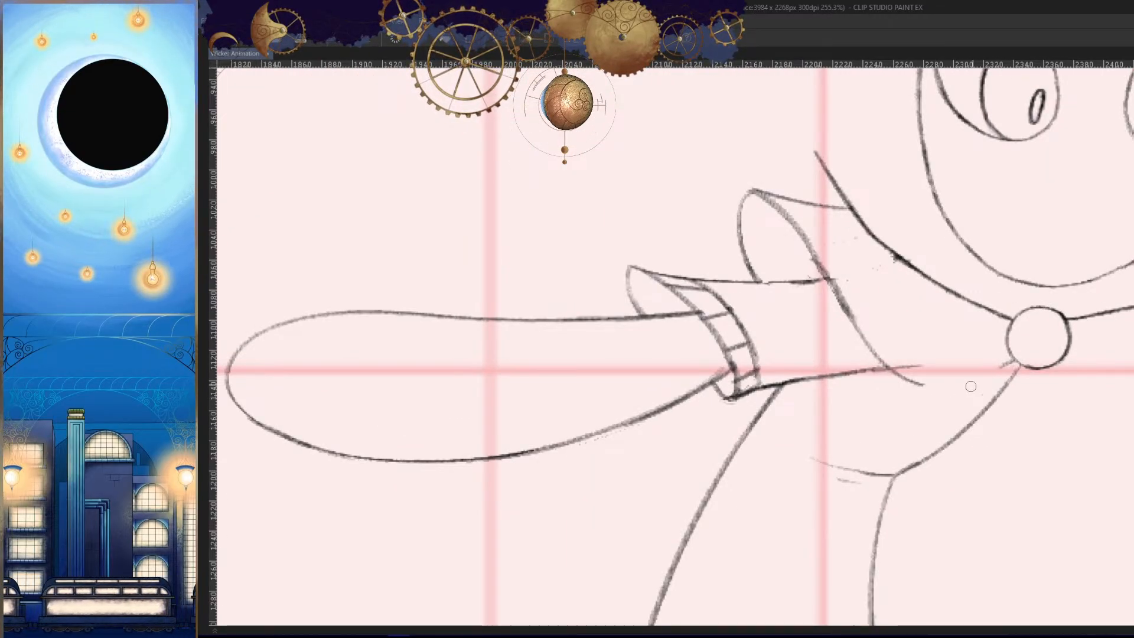
drag(992, 362, 940, 375)
key(Left)
key(Right)
key(Right)
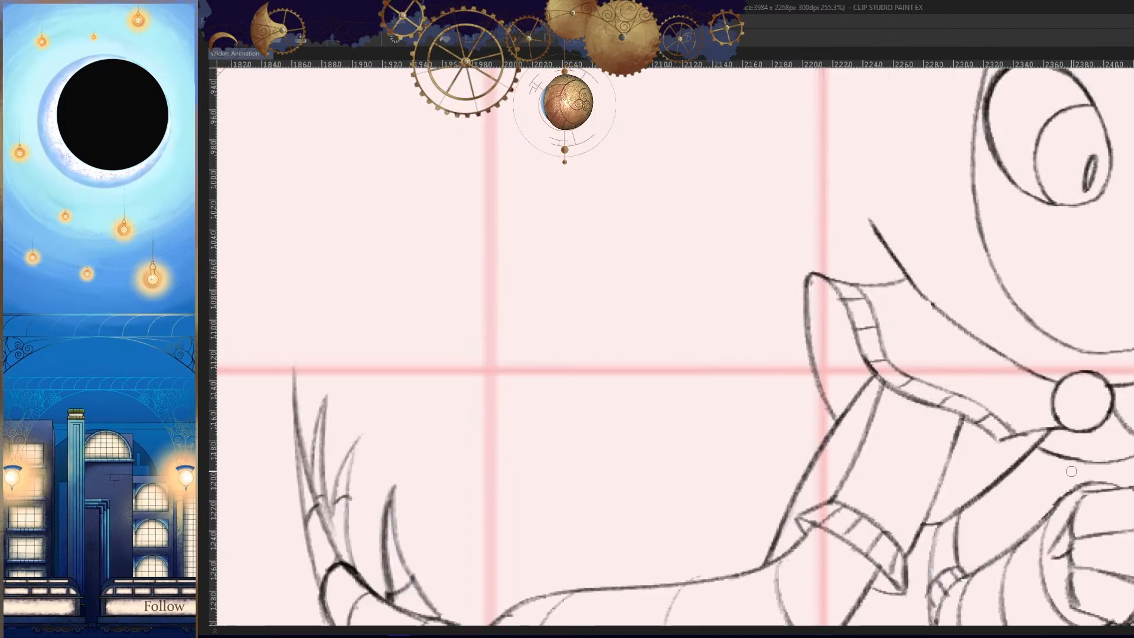
key(Left)
key(Right)
- Step back and forth through the surrounding frames to review the arm's motion across the full figure
scroll(1000, 474, down, 6)
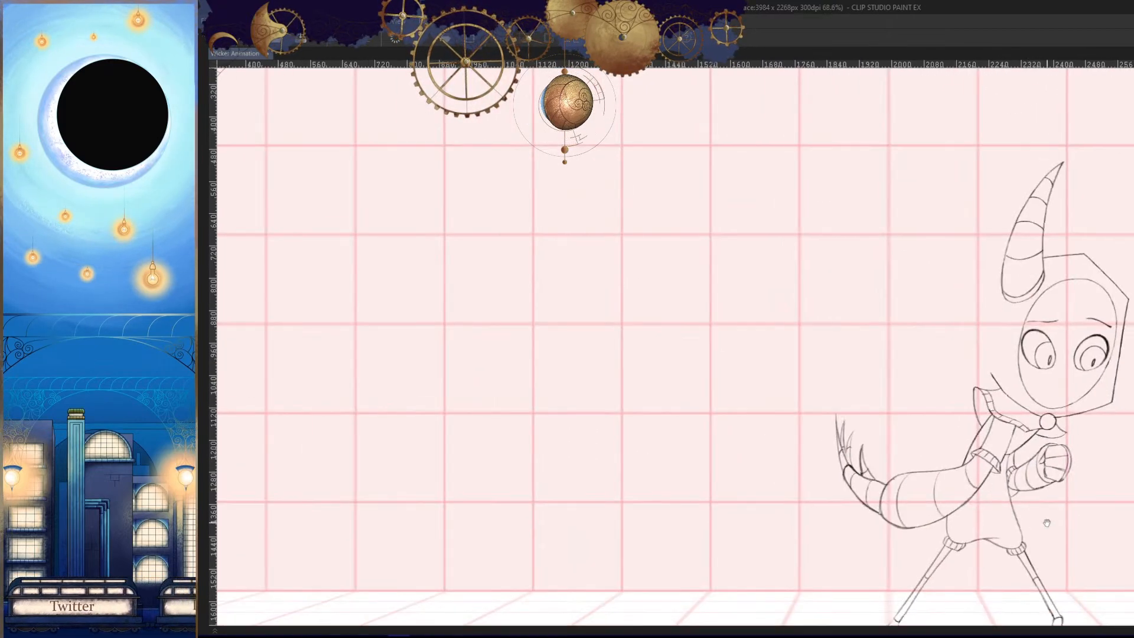
key(Left)
key(Right)
key(Right)
space+drag(974, 500, 972, 457)
key(Right)
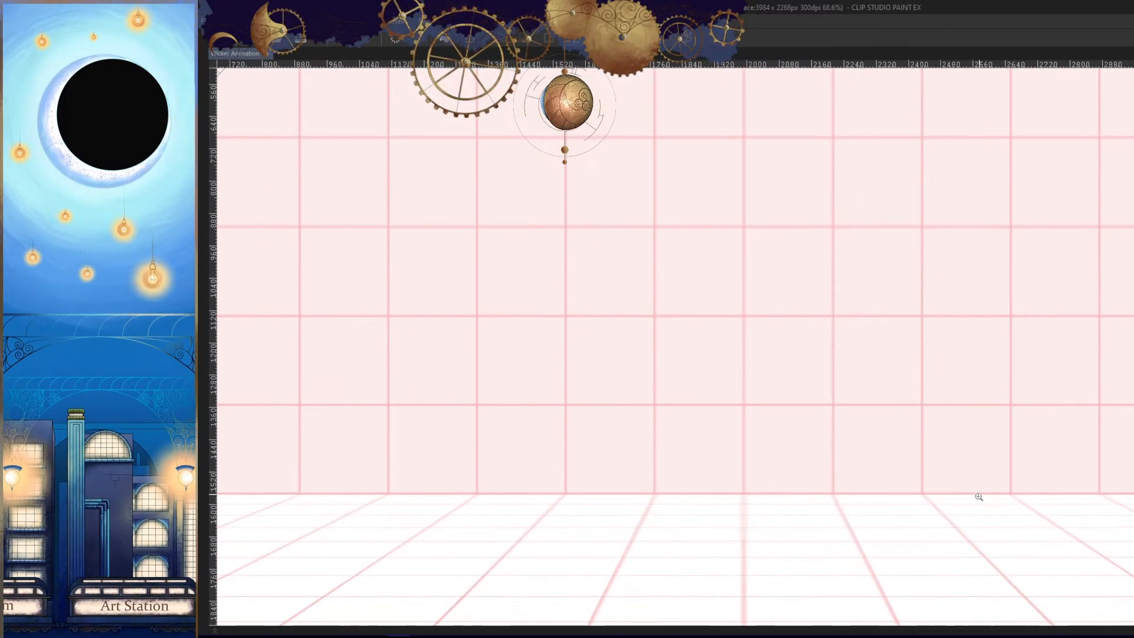
key(Right)
key(Left)
key(Left)
key(Left)
key(Left)
key(Right)
key(Right)
key(Right)
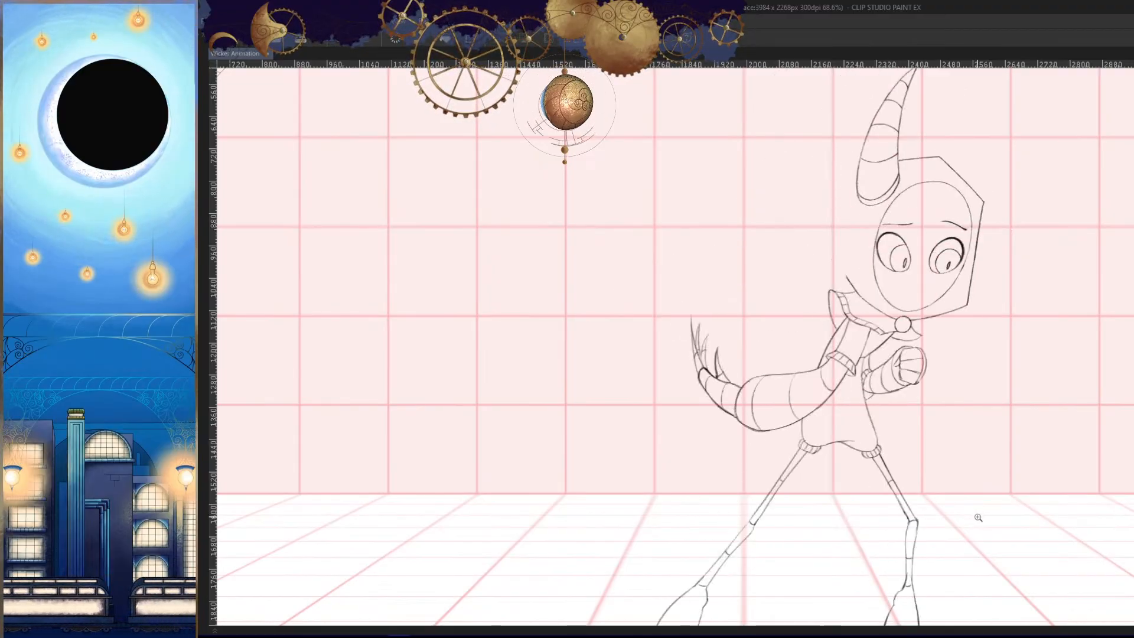
key(Left)
key(Left)
key(Left)
key(Right)
key(Right)
space+drag(973, 500, 976, 465)
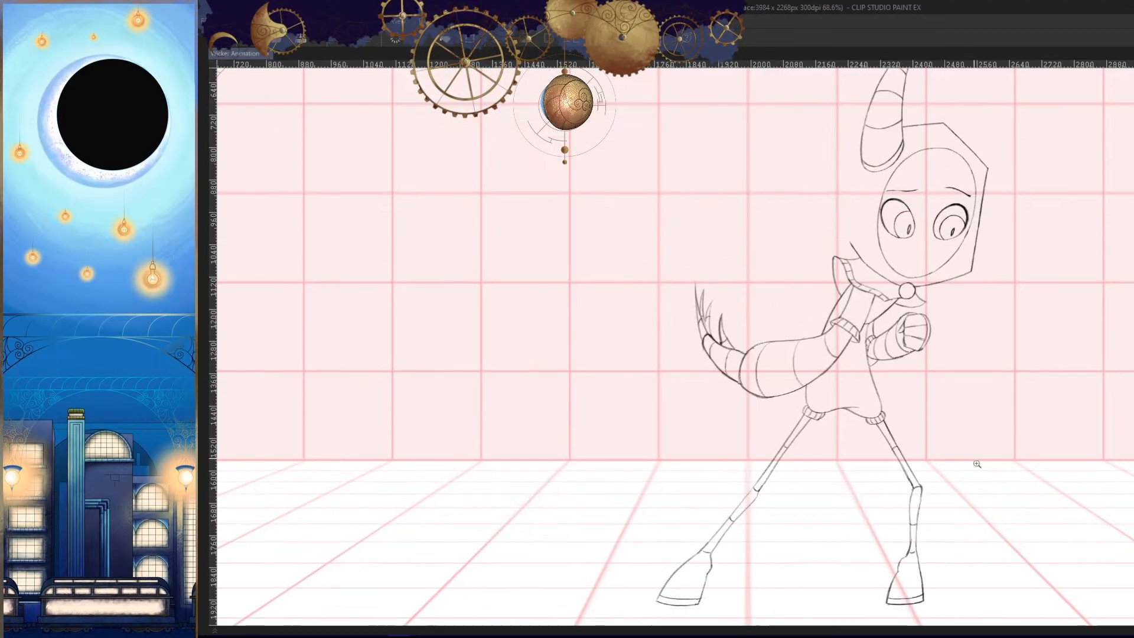
- Review the motion between neighbouring frames with the entire canvas mirrored
scroll(976, 467, down, 3)
key(h)
key(Left)
key(Left)
key(Left)
key(Left)
key(Left)
key(Left)
key(Left)
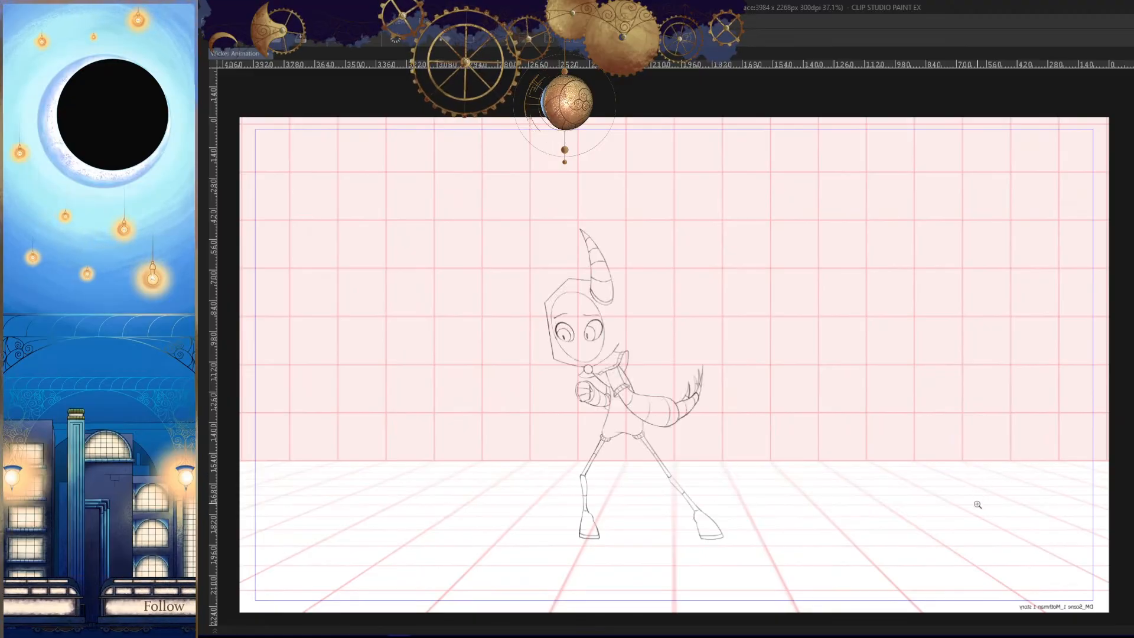
key(Right)
key(Right)
key(Left)
key(Left)
key(Right)
key(Right)
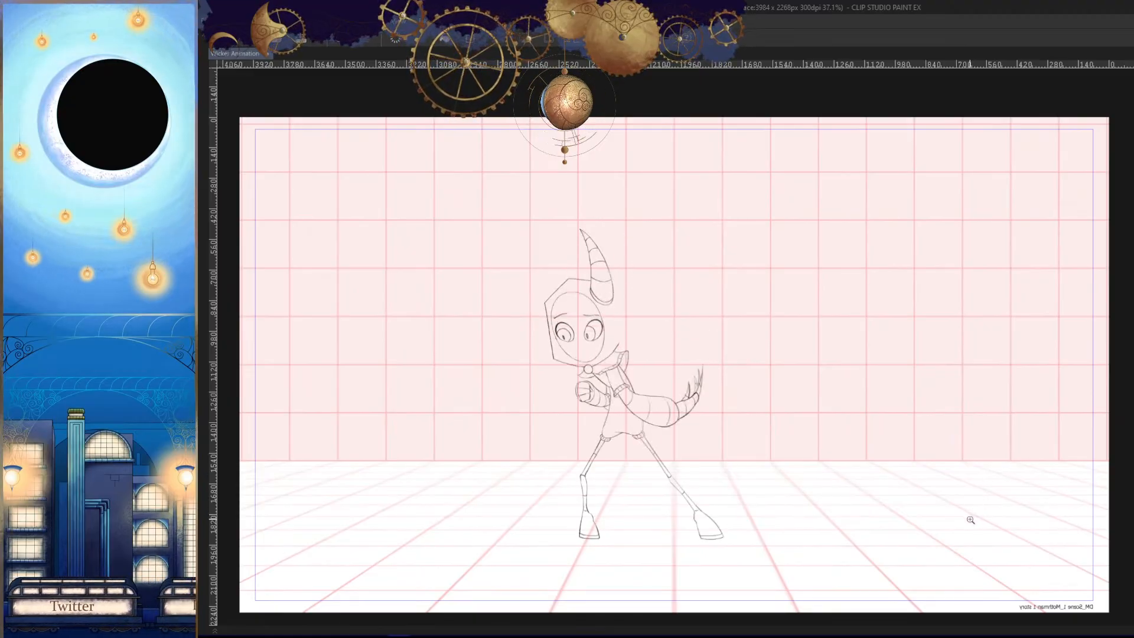
key(Left)
space+drag(937, 483, 983, 470)
ctrl+space+drag(922, 514, 962, 521)
key(h)
- Compare the cape and outstretched arm up close with the adjacent frames
key(Left)
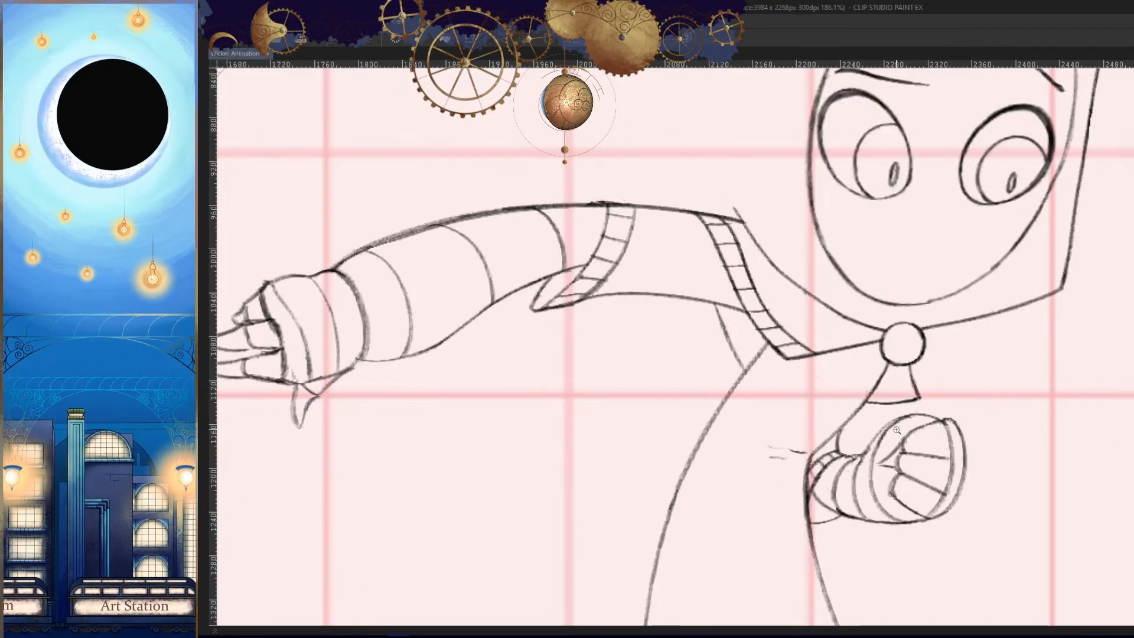
key(Right)
key(Right)
key(h)
key(Left)
key(Left)
ctrl+space+drag(900, 419, 886, 425)
key(Right)
key(Left)
- Thin the thickened line of the cape's front edge and erase the sleeve's lower line inside the cape
ctrl+space+drag(738, 363, 766, 365)
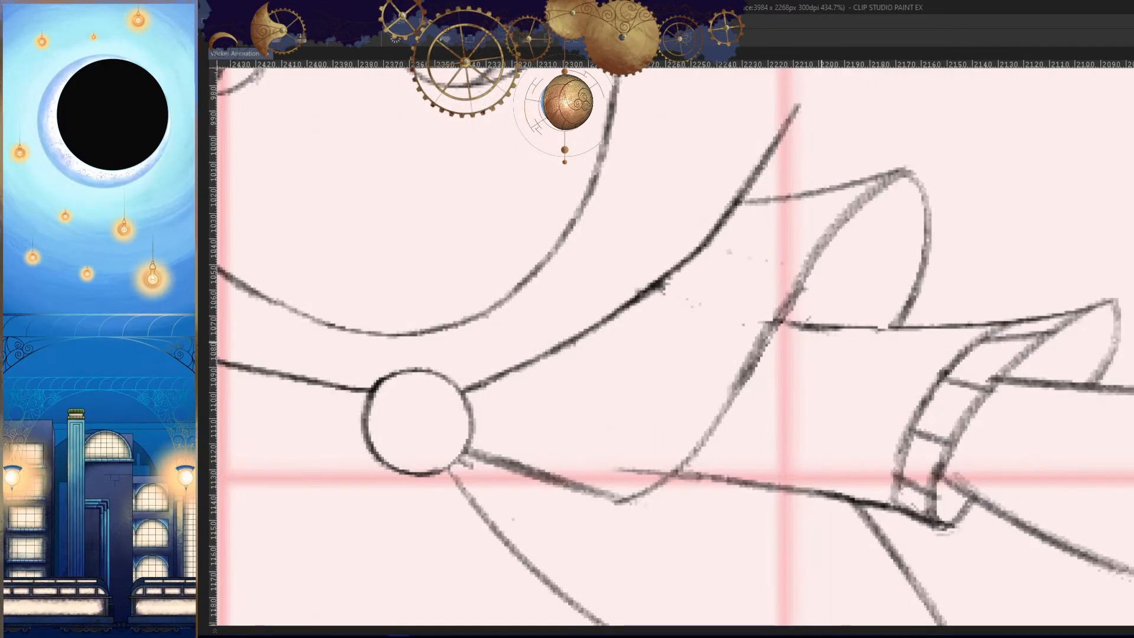
drag(798, 273, 733, 371)
drag(776, 307, 730, 385)
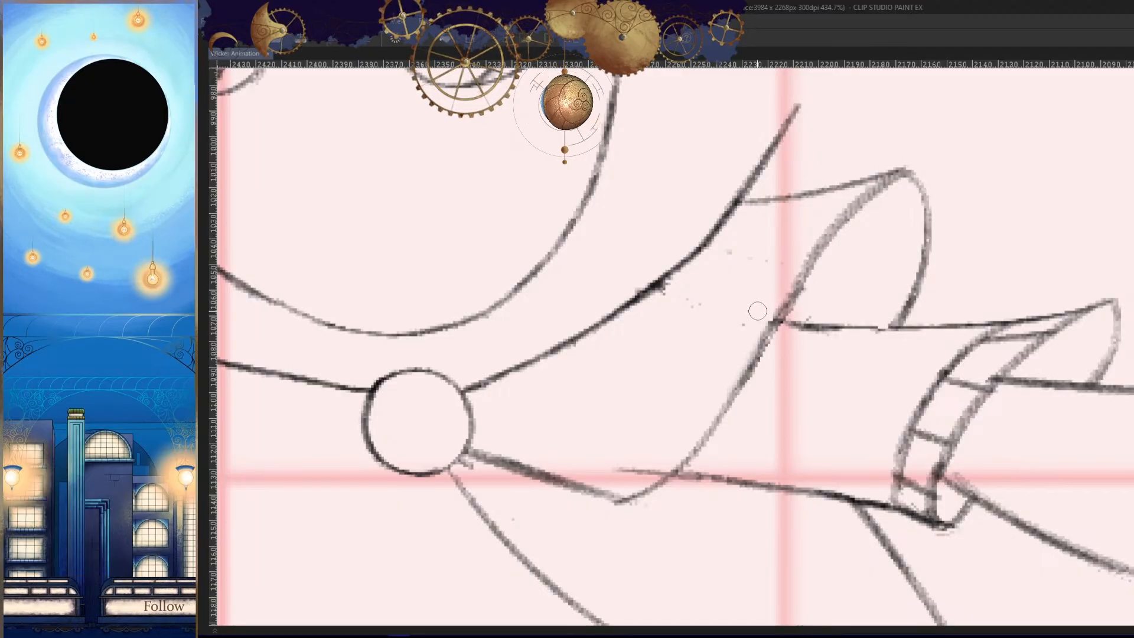
key(h)
mouse_move(1081, 526)
space+mouse_down()
mouse_move(1028, 451)
mouse_move(946, 437)
space+mouse_up()
key(h)
space+drag(903, 252, 871, 310)
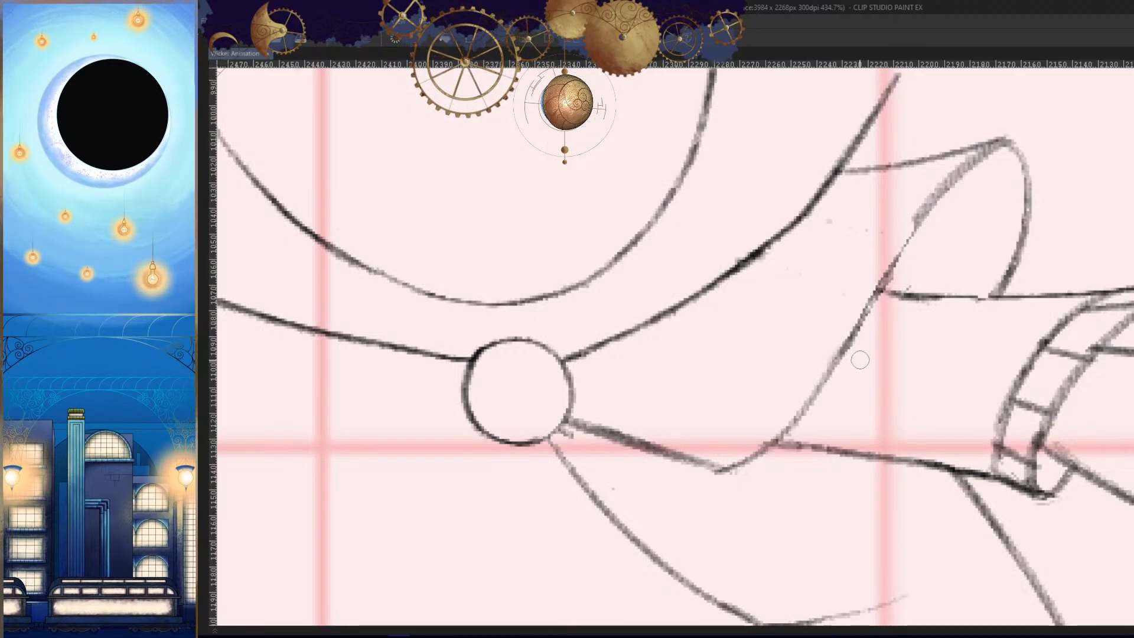
- Thin and redraw the cape's front edge as one clean line from the shoulder fold down to the lower hem
key(Tab)
key(Tab)
drag(924, 205, 834, 381)
key(ctrl+z)
key(ctrl+z)
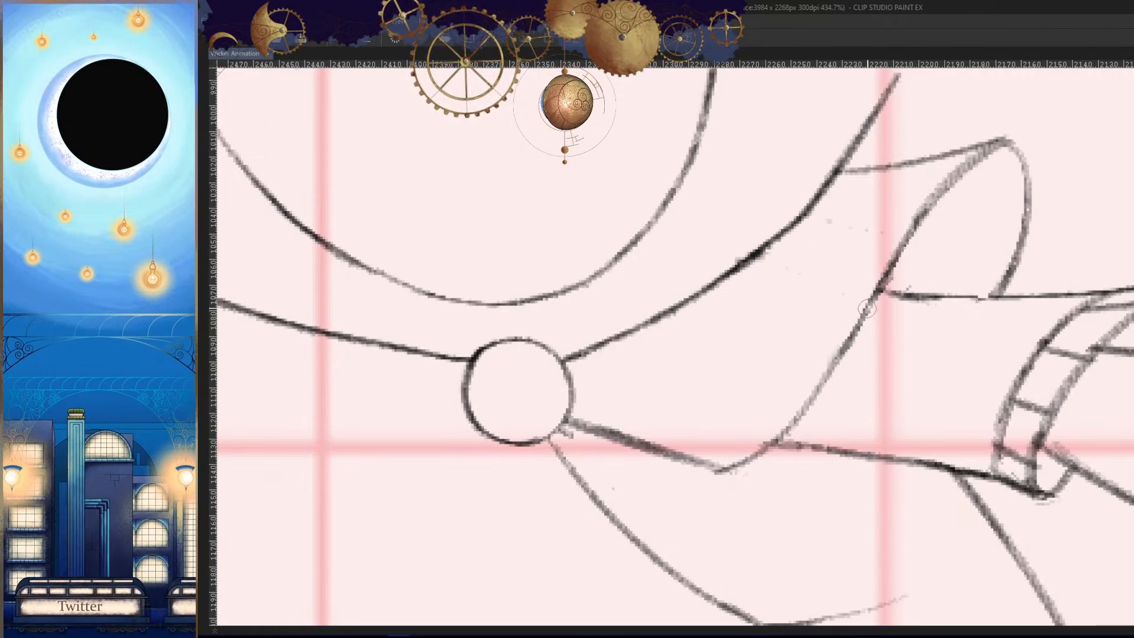
drag(874, 302, 790, 422)
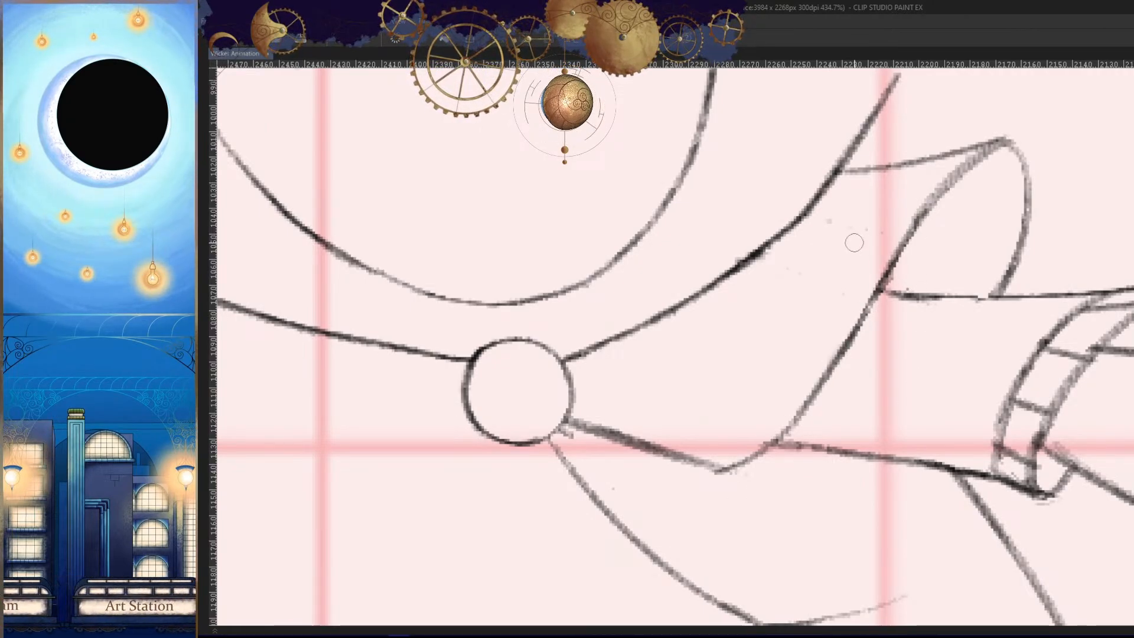
- Thin the thick, doubled line of the cape's lower edge between the round clasp and the pointed corner
key(h)
scroll(934, 360, down, 7)
scroll(898, 382, up, 9)
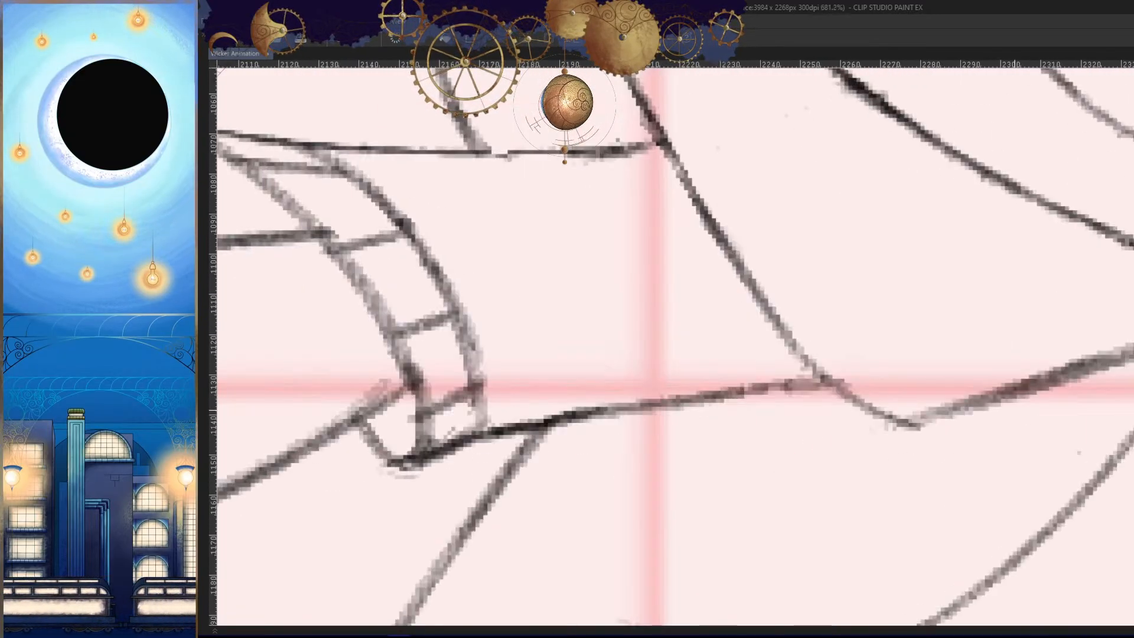
drag(1130, 350, 921, 416)
key(ctrl+z)
key(ctrl+z)
key(ctrl+z)
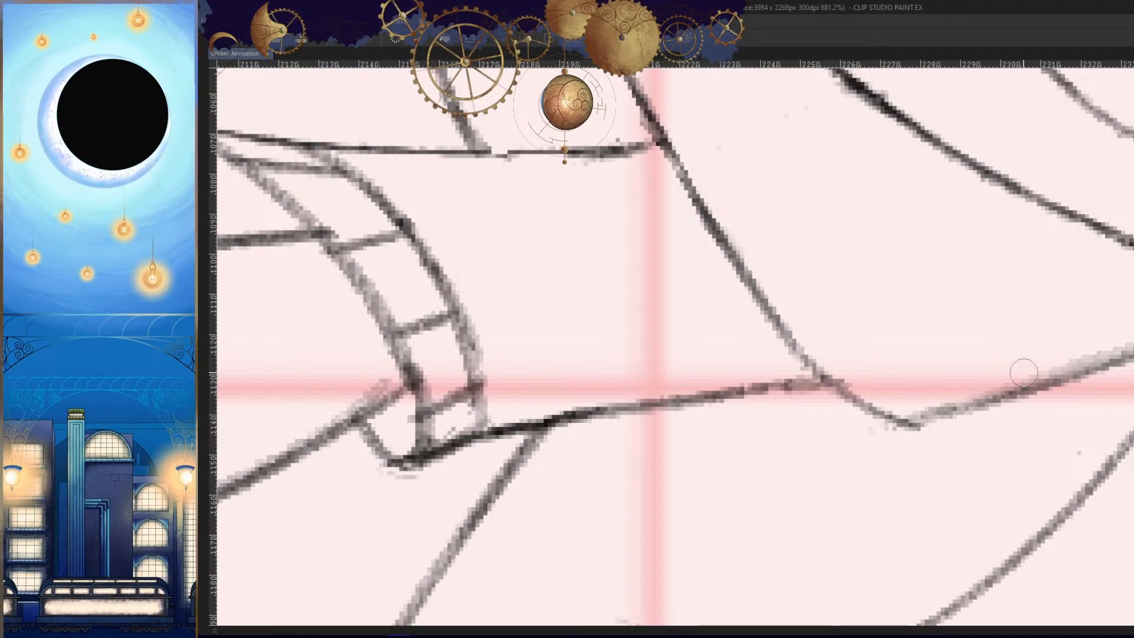
- Redraw the cape's lower edge as a single dark line from the round clasp to the pointed corner
mouse_move(1123, 341)
mouse_down()
mouse_move(1082, 371)
mouse_move(940, 416)
mouse_up()
drag(1025, 388, 917, 424)
key(h)
drag(993, 434, 959, 466)
scroll(932, 415, up, 5)
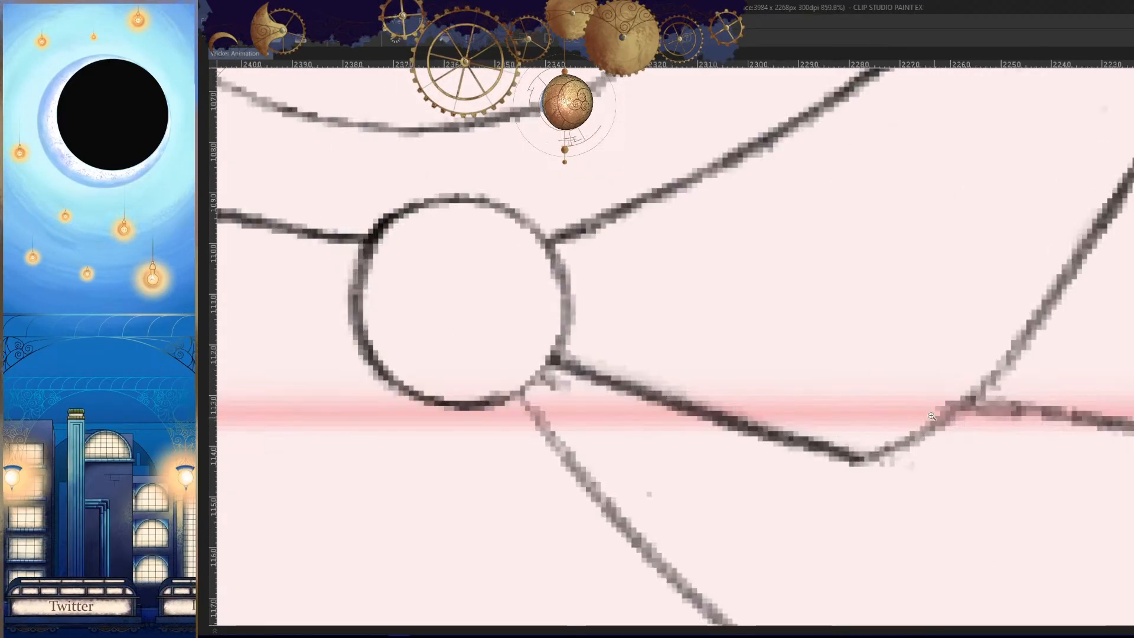
scroll(974, 389, down, 3)
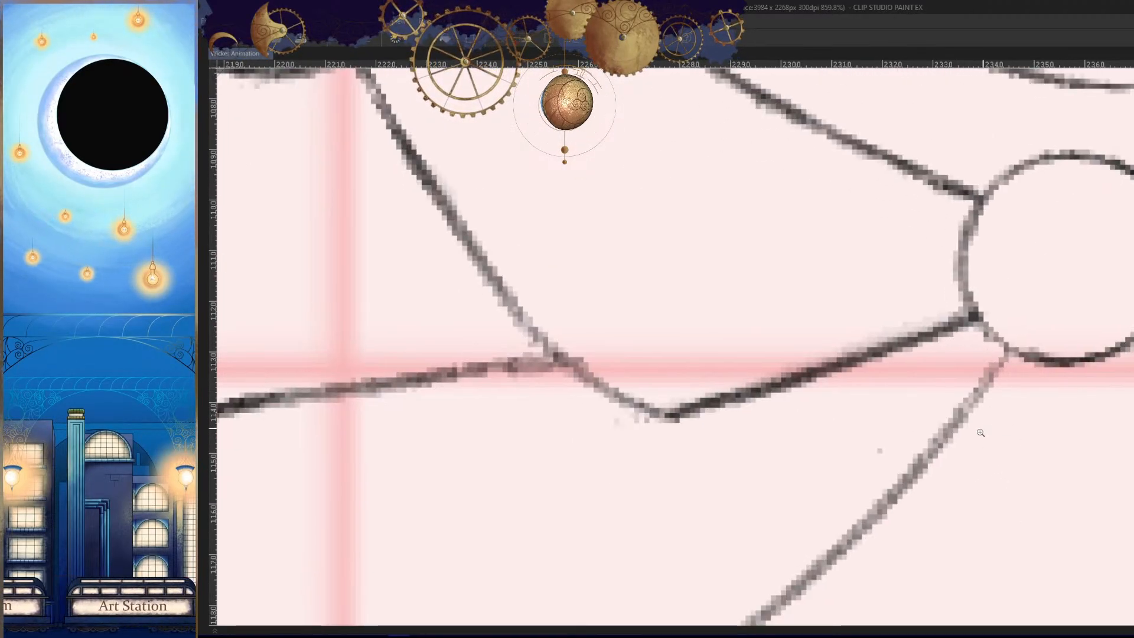
scroll(943, 461, down, 2)
scroll(944, 461, down, 2)
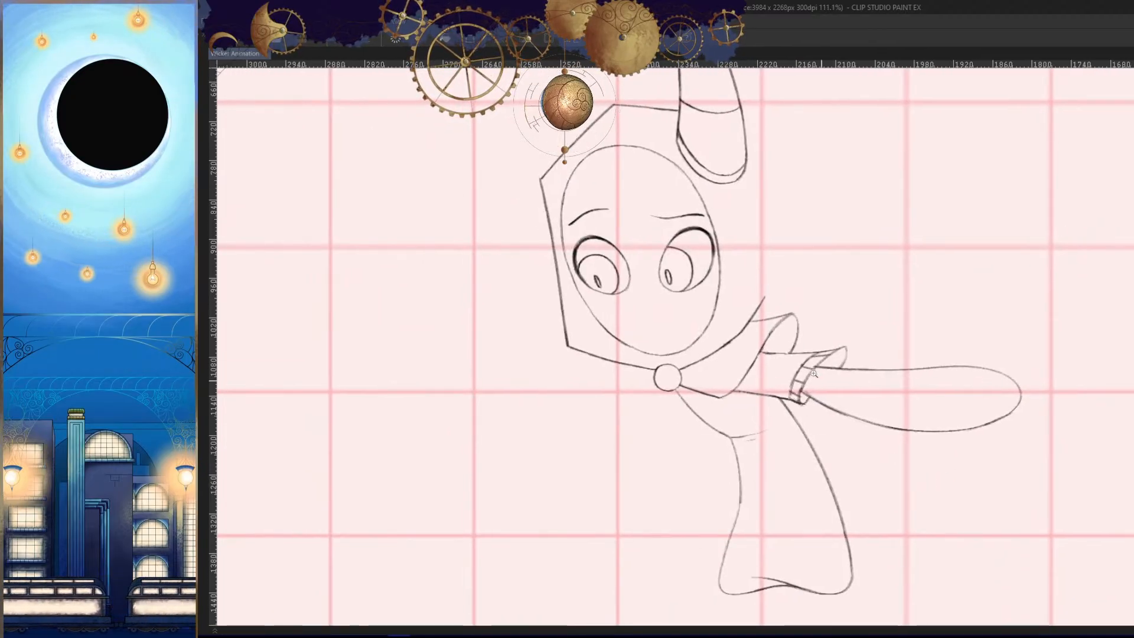
- Clean up the junction where the sleeve's upper line meets the cape's front edge
scroll(803, 359, up, 8)
drag(953, 388, 632, 372)
mouse_move(895, 405)
mouse_down()
mouse_move(1036, 392)
mouse_move(792, 362)
mouse_up()
key(ctrl+z)
drag(1043, 380, 742, 365)
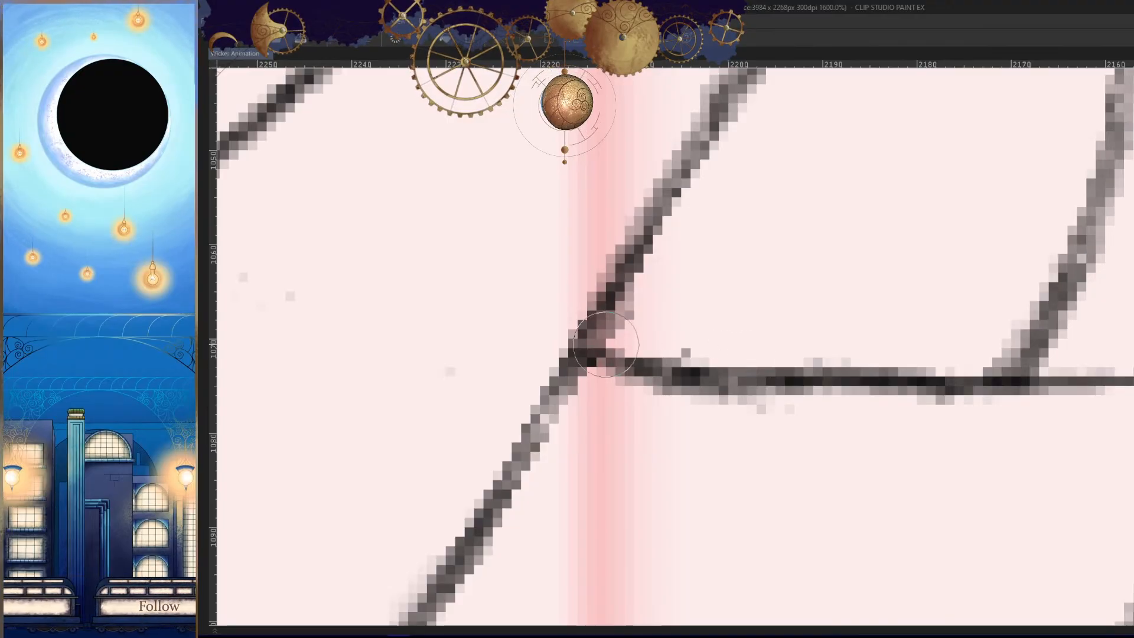
scroll(954, 509, down, 6)
key(space)
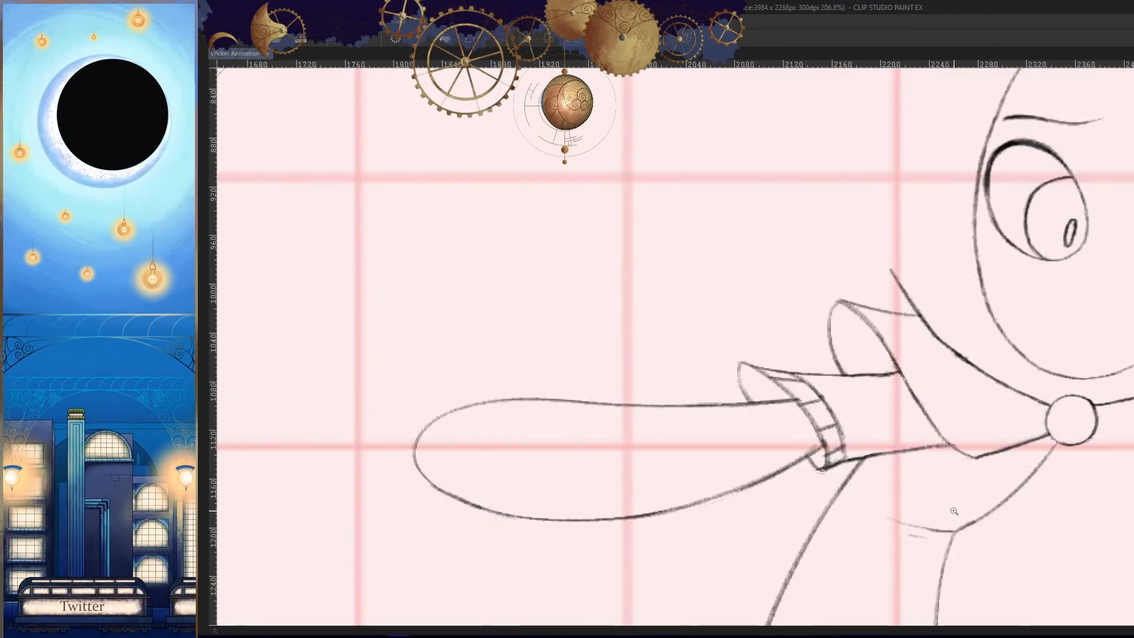
- Compare the outstretched arm with the neighbouring frames in normal and mirrored view
key(h)
scroll(955, 509, down, 3)
drag(909, 501, 927, 443)
key(Left)
key(h)
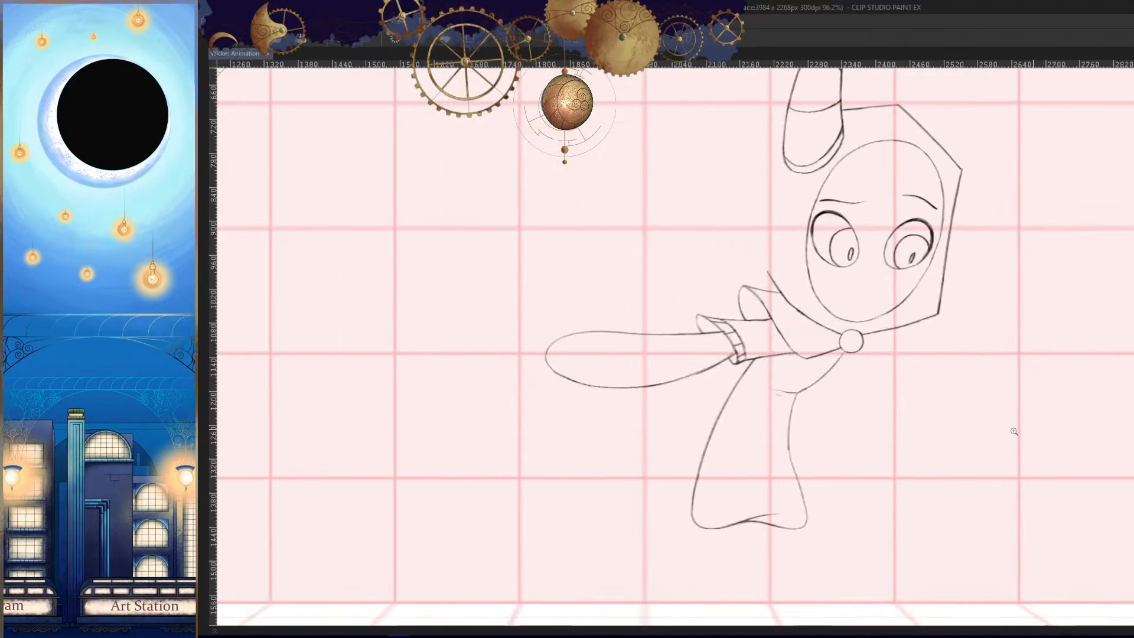
key(Left)
key(Right)
key(Right)
key(Left)
key(h)
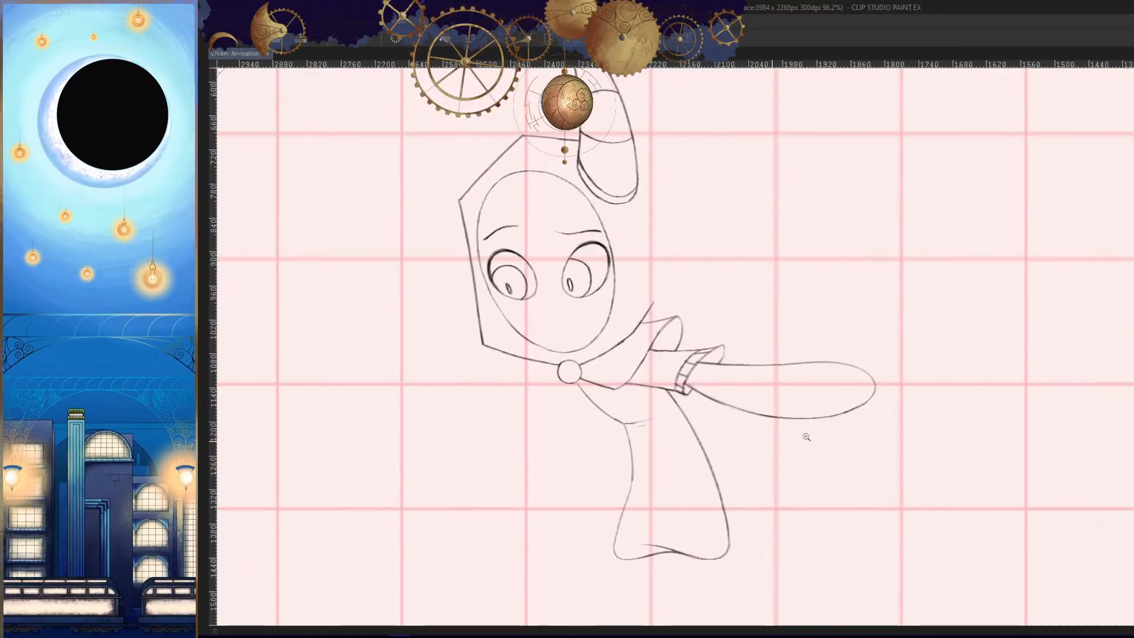
- Erase the rounded end of the forearm and redraw it slightly shorter, joining the upper and lower arm lines
scroll(805, 435, up, 6)
mouse_move(769, 263)
mouse_down()
mouse_move(727, 331)
mouse_move(760, 277)
mouse_up()
drag(758, 447, 723, 437)
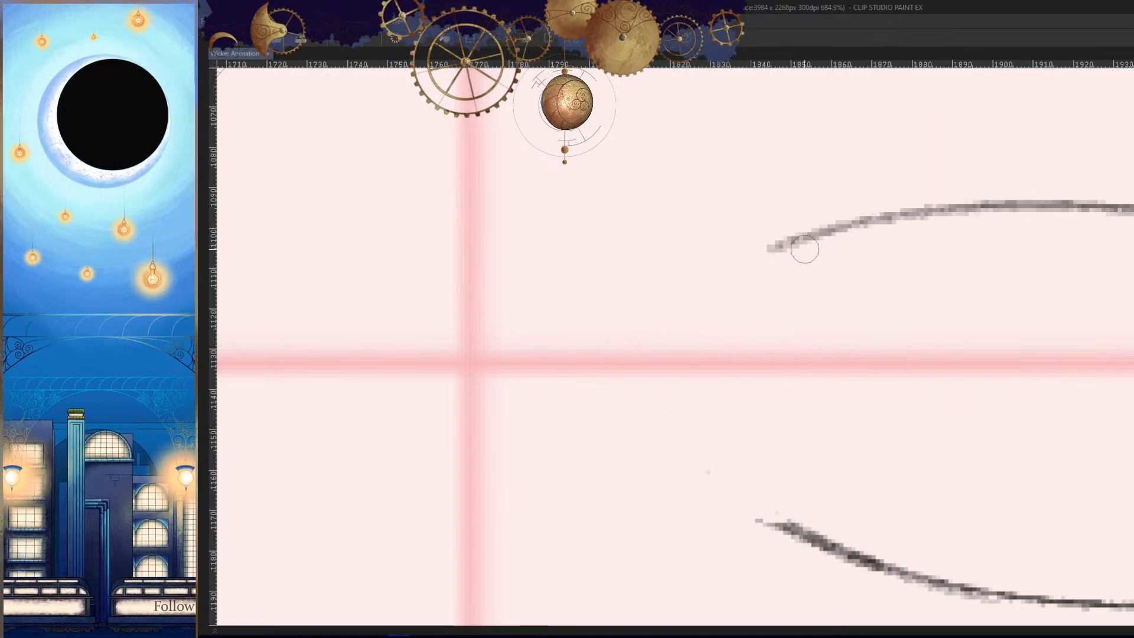
drag(805, 249, 813, 523)
drag(880, 483, 873, 420)
key(ctrl+z)
mouse_move(804, 179)
mouse_down()
mouse_move(689, 271)
mouse_move(842, 499)
mouse_move(819, 479)
mouse_up()
key(ctrl+z)
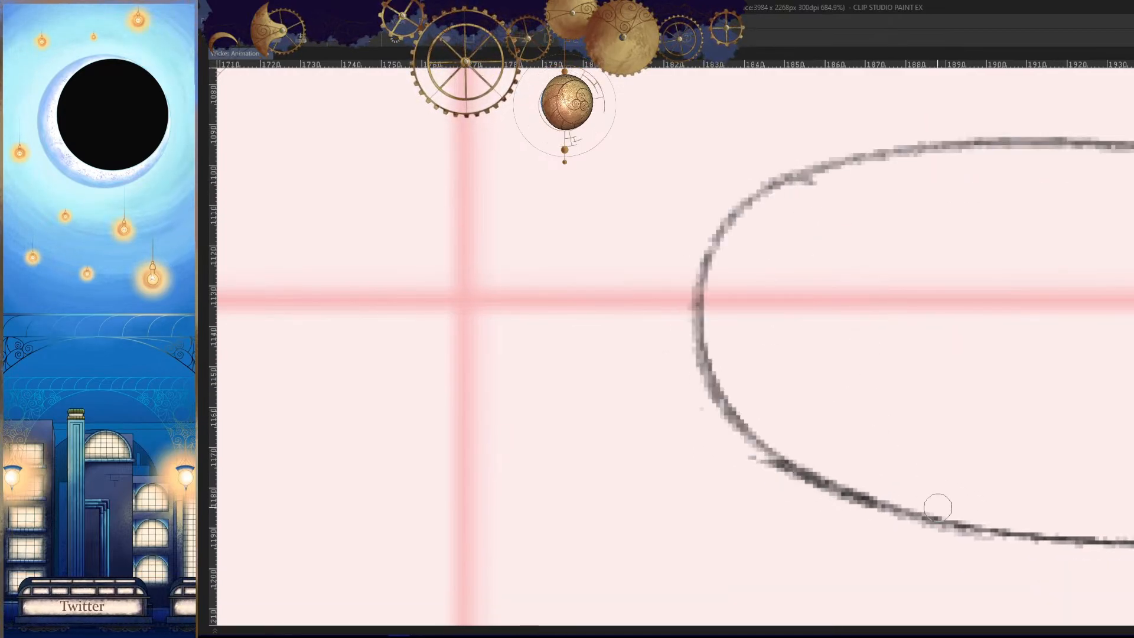
key(h)
drag(951, 394, 697, 537)
key(h)
drag(908, 475, 841, 461)
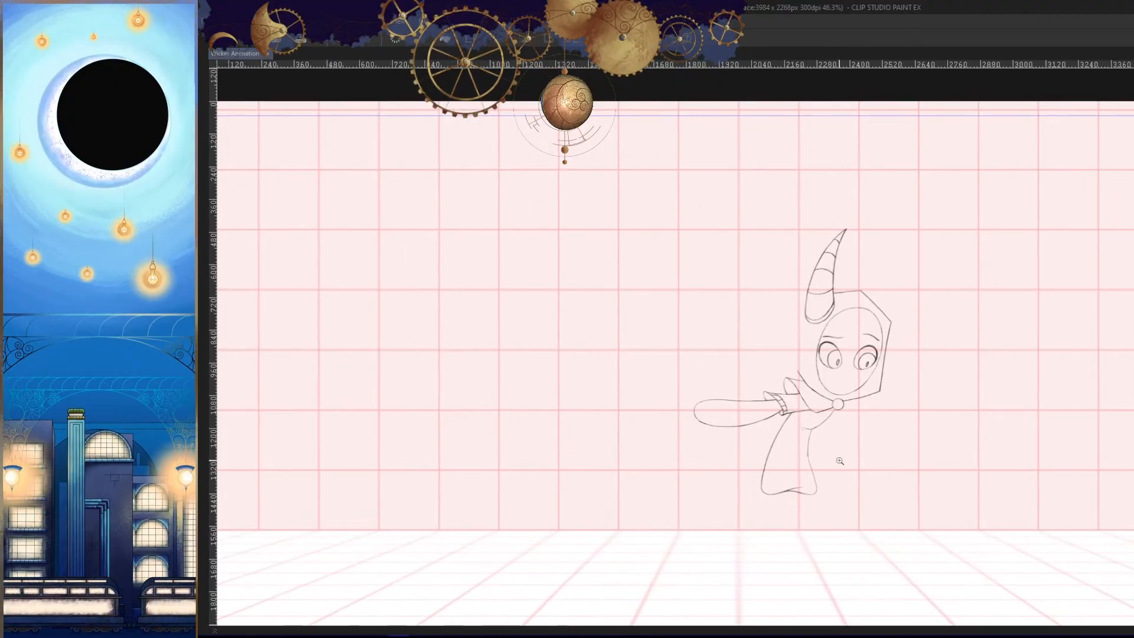
- Examine the shortened forearm's proportions against the whole figure in normal and mirrored view
drag(765, 409, 887, 449)
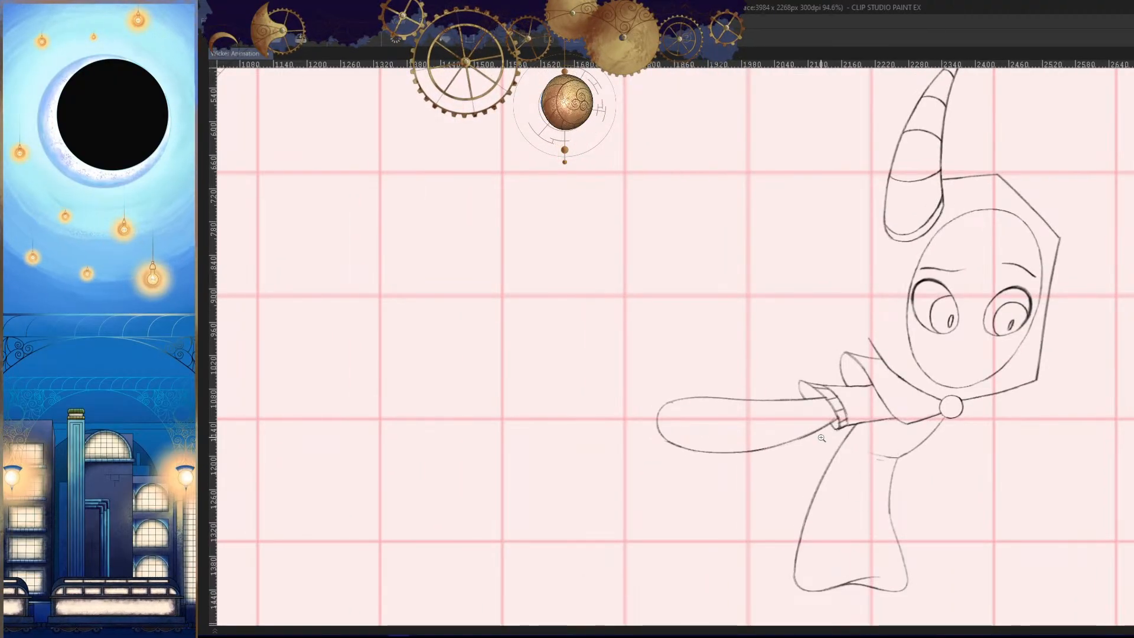
drag(1027, 497, 885, 489)
drag(851, 444, 902, 432)
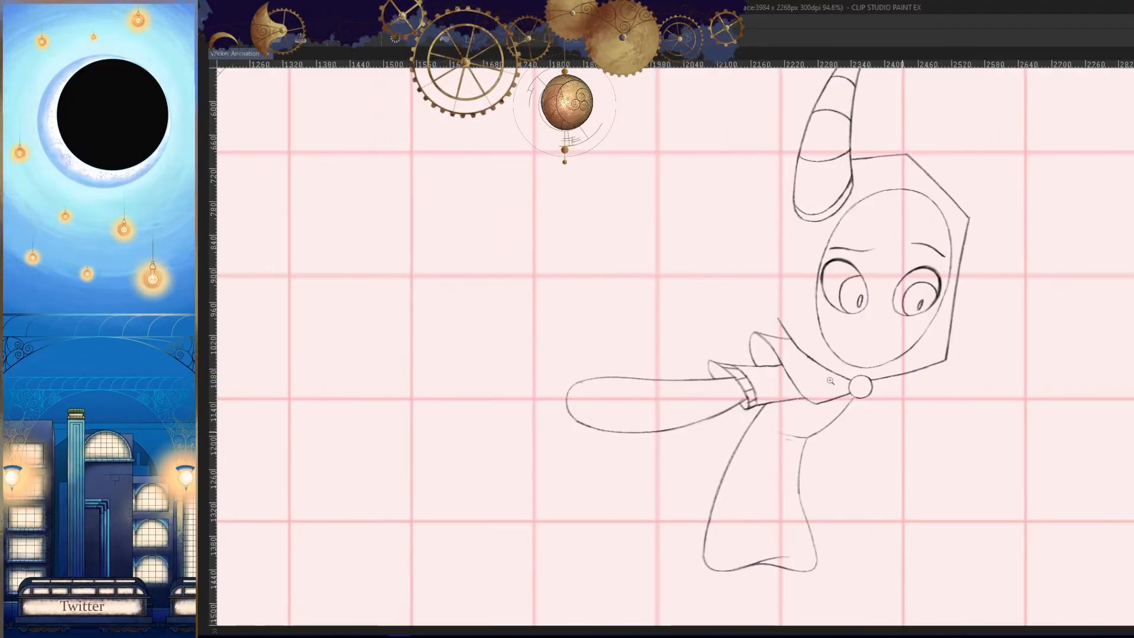
drag(831, 381, 813, 382)
mouse_move(852, 369)
mouse_down()
mouse_move(885, 447)
mouse_move(839, 473)
mouse_up()
key(.)
mouse_move(915, 495)
mouse_down()
mouse_move(904, 483)
mouse_move(915, 466)
mouse_up()
key(h)
key(.)
drag(847, 446, 895, 441)
- Sketch the palm outline of the raised hand beyond the forearm's rounded end and check it against the neighbouring frames
drag(793, 384, 880, 364)
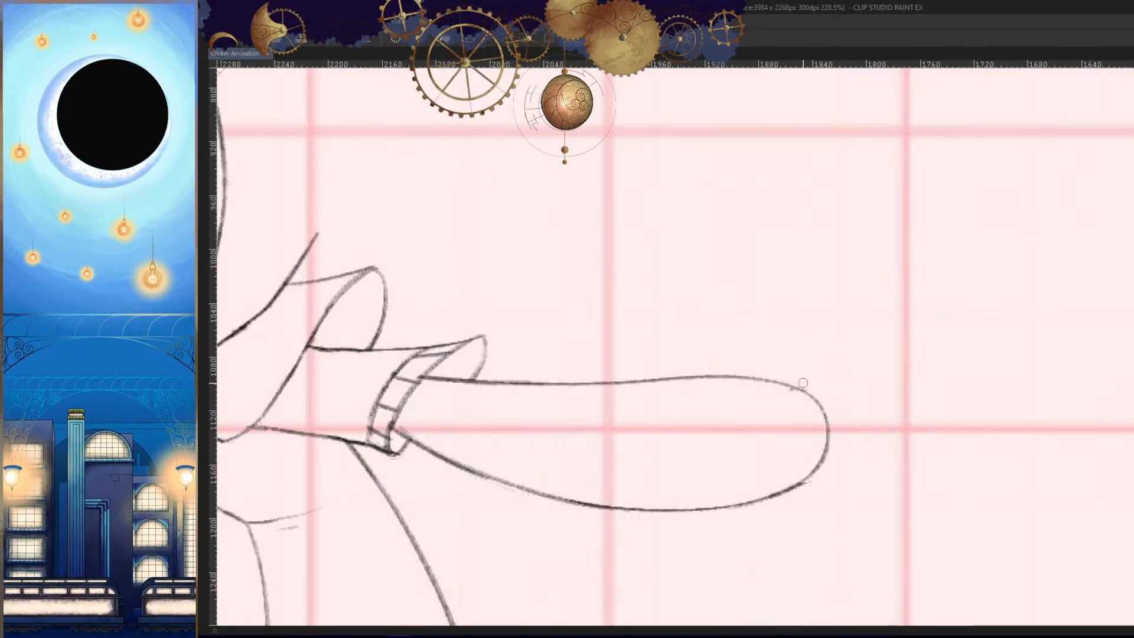
key(.)
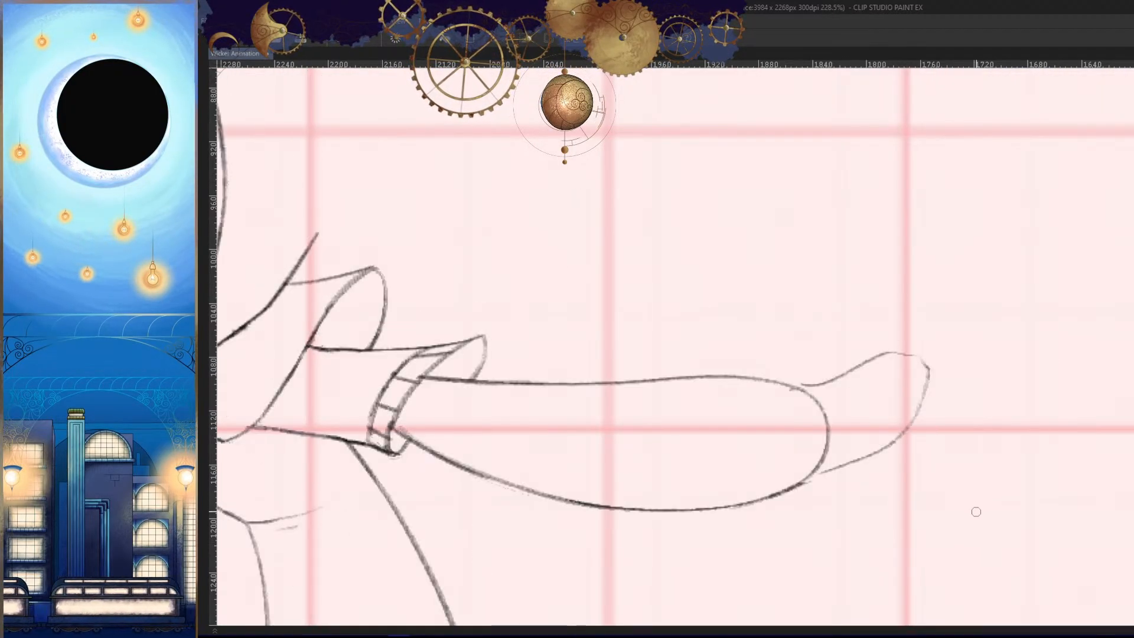
key(h)
key(Left)
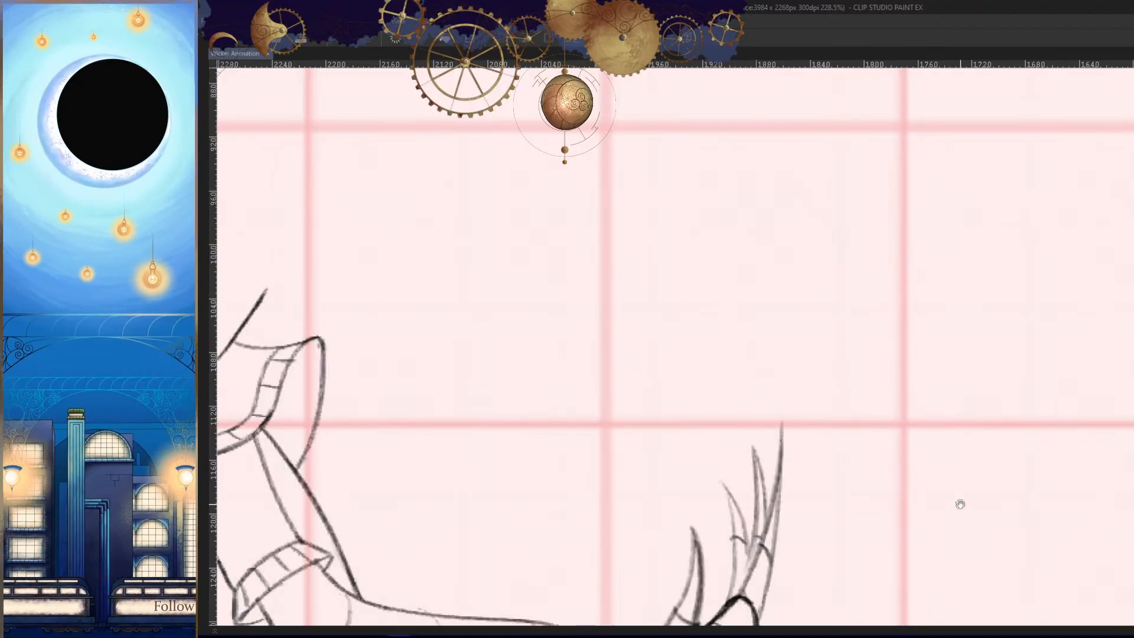
scroll(958, 502, down, 3)
key(Right)
key(Right)
key(Left)
- Draw the hand's outermost finger with a rounded fingertip and a long pointed claw
scroll(934, 422, up, 6)
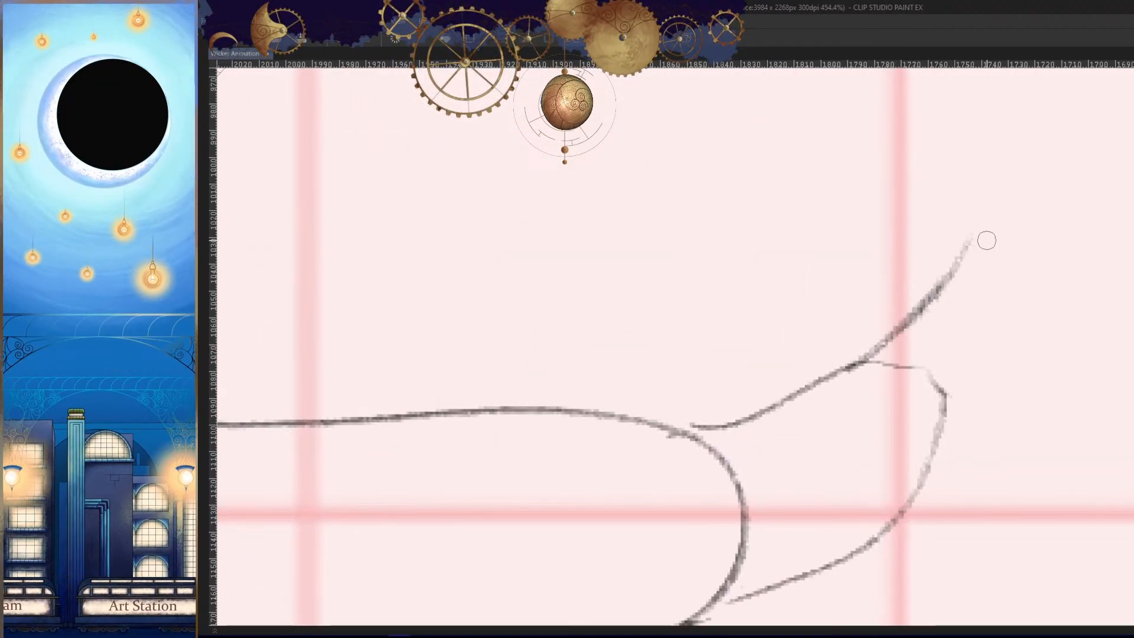
key(h)
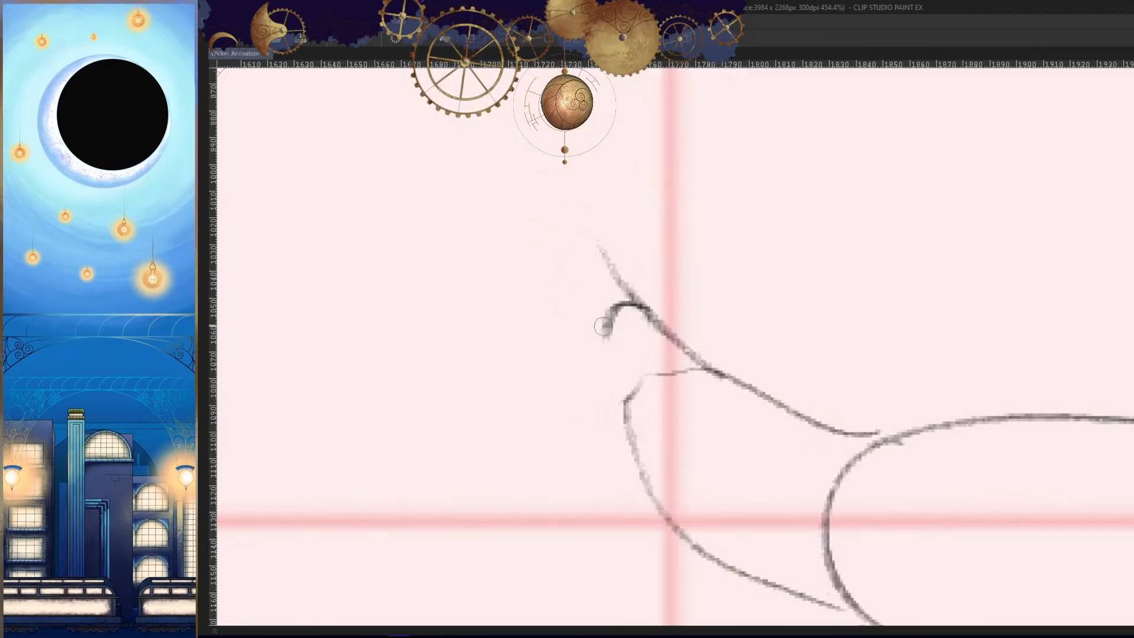
key(h)
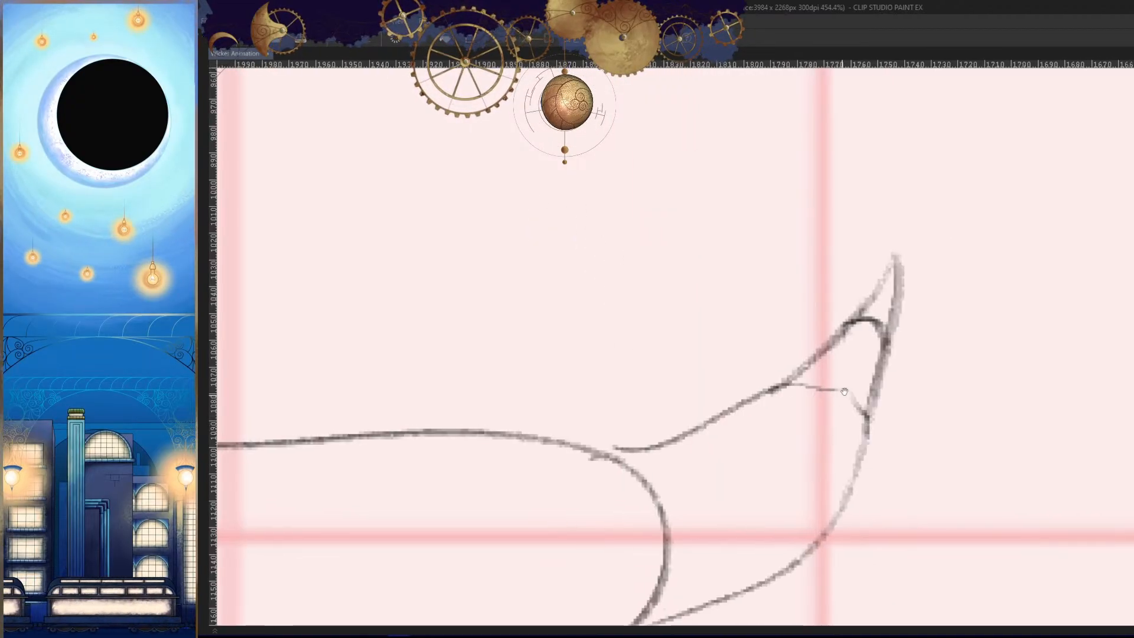
- Try to draw a long, pointed second finger beside the outermost one
drag(821, 271, 813, 295)
key(ctrl+z)
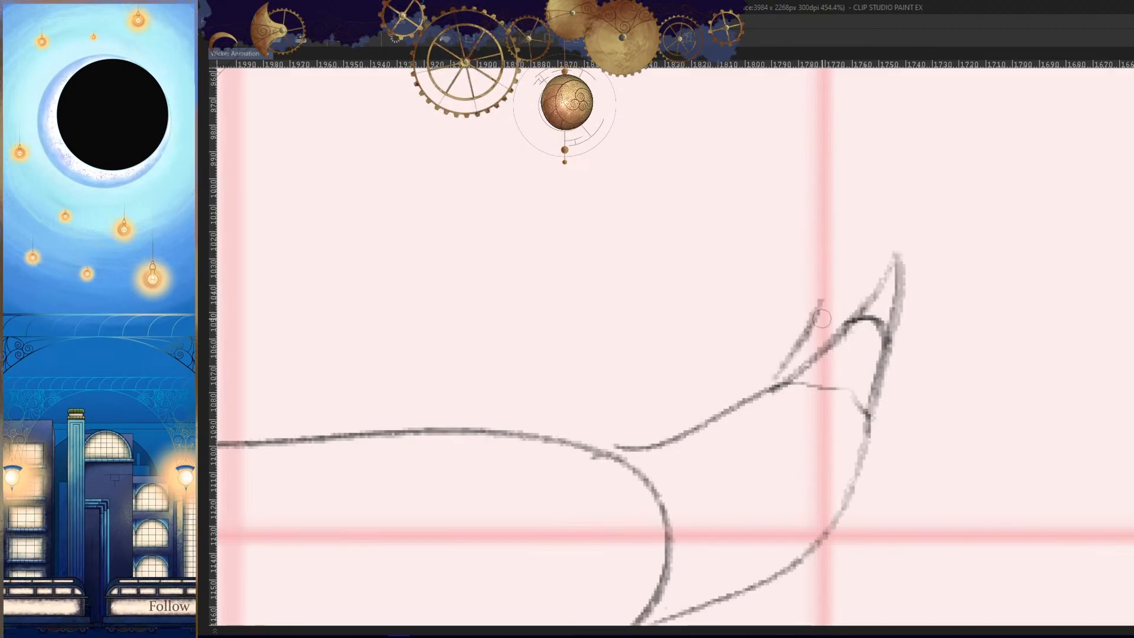
key(h)
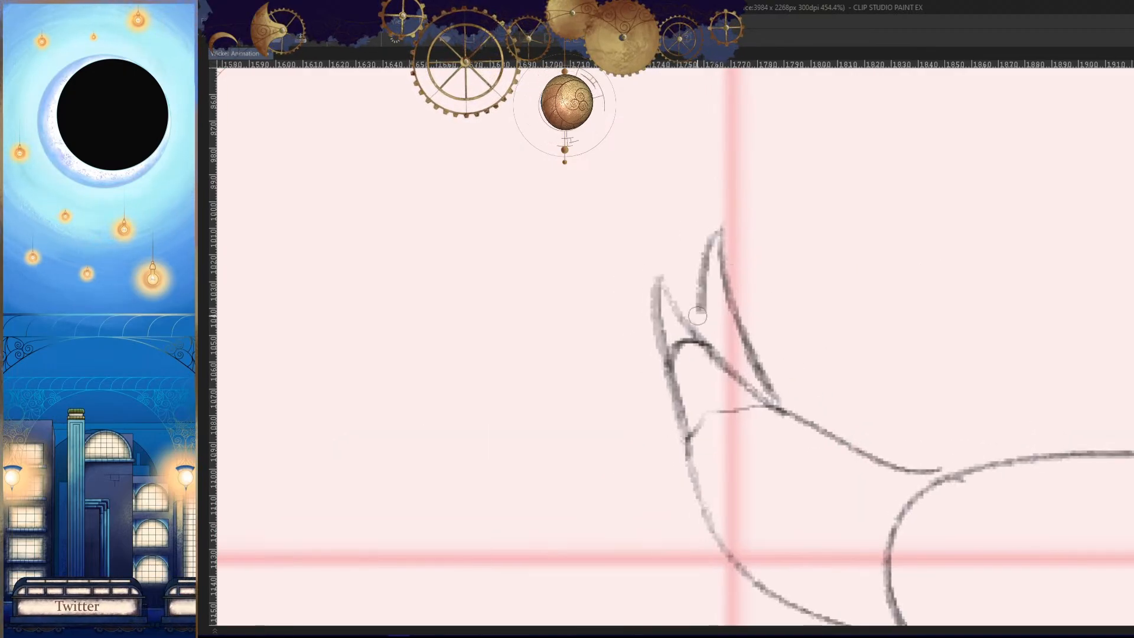
key(h)
- Compare the hand with the adjacent frames and replace the long second finger with a shorter, round-tipped one
drag(945, 451, 907, 536)
key(Left)
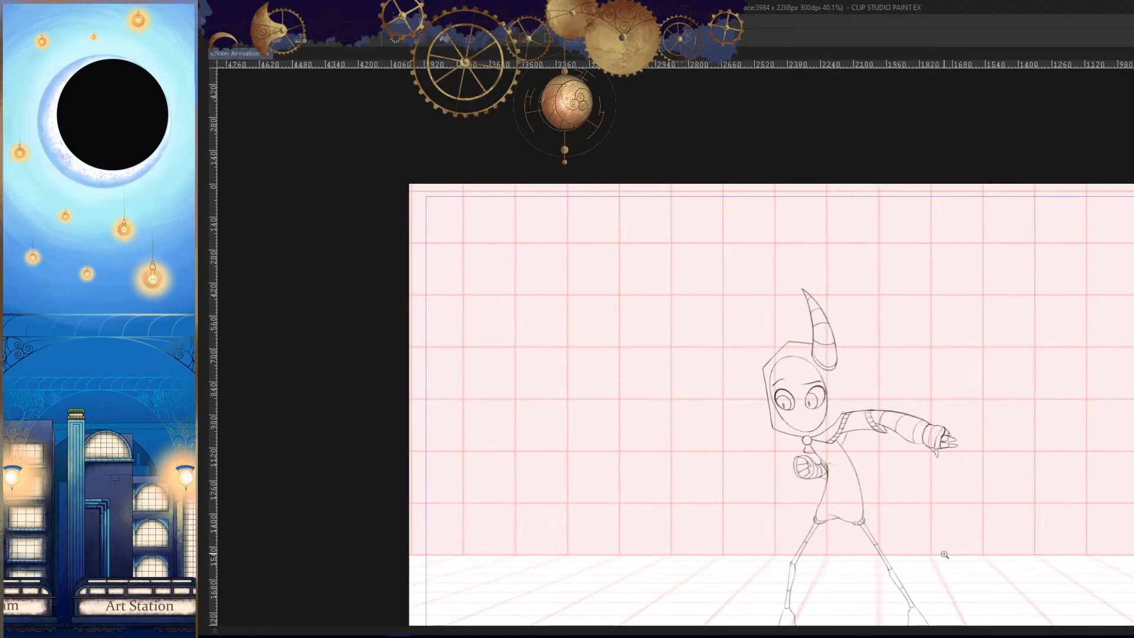
key(Right)
key(Right)
key(Left)
drag(925, 466, 962, 477)
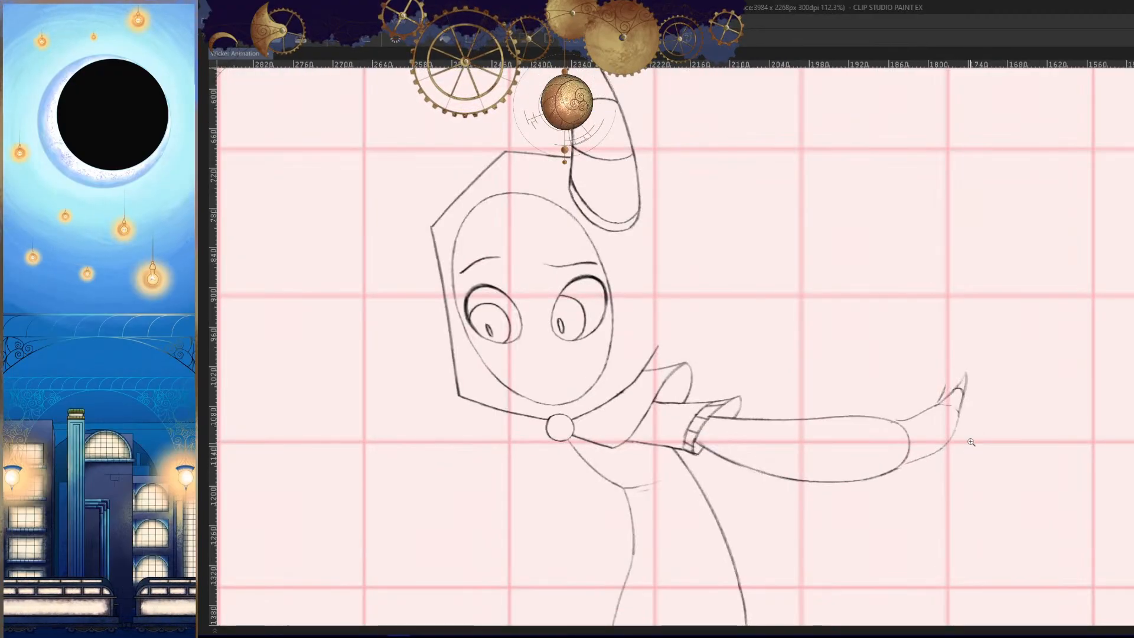
drag(946, 409, 997, 409)
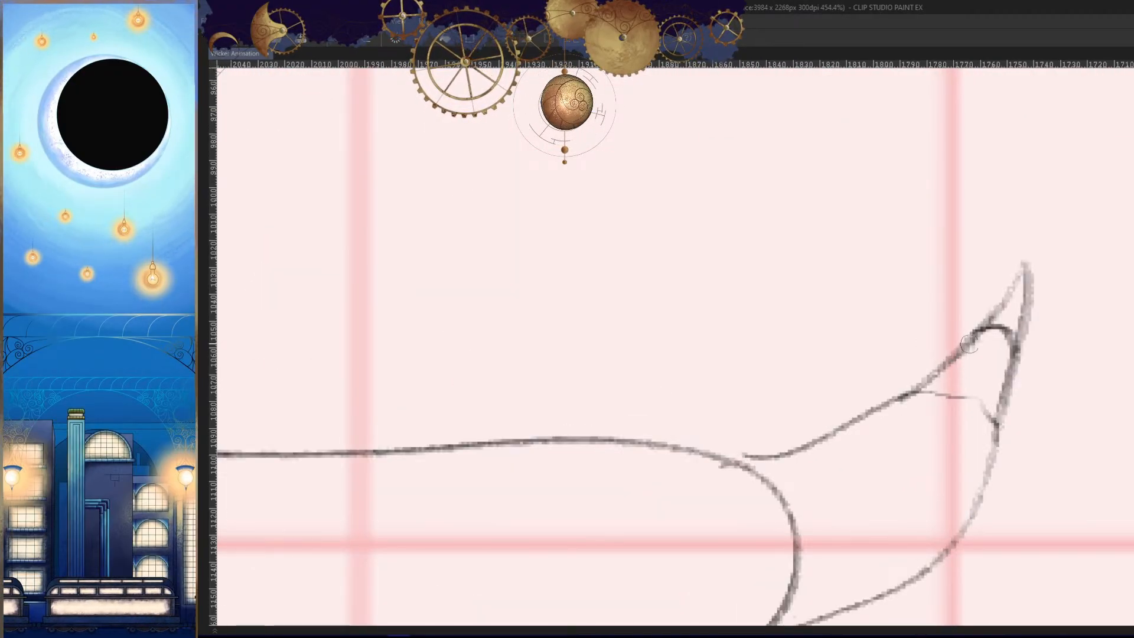
key(ctrl+z)
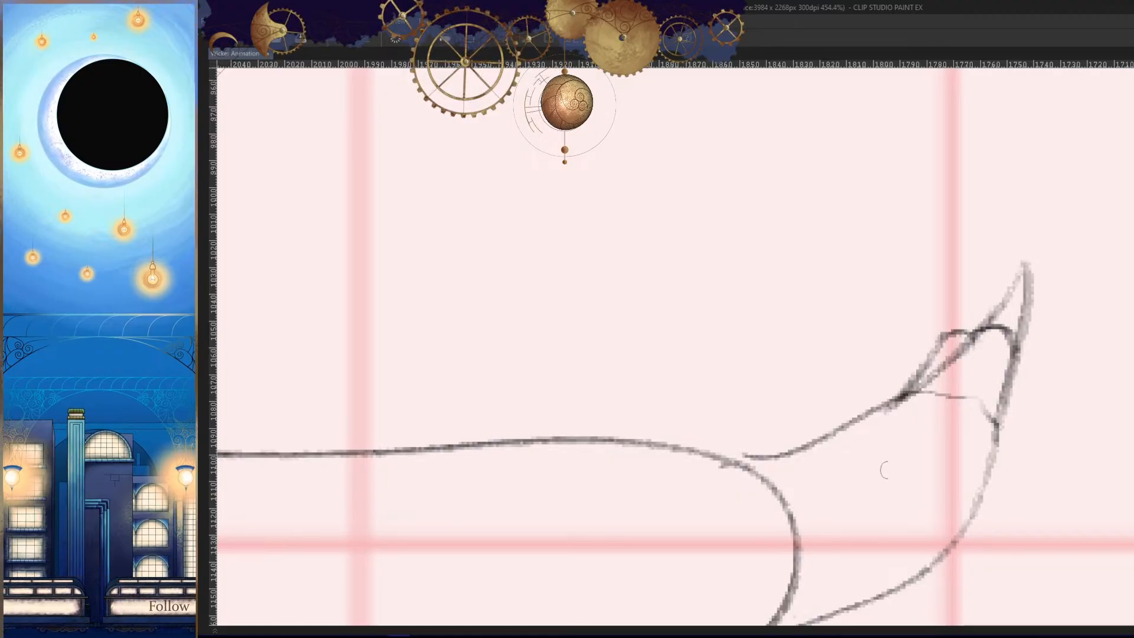
- Add a pointed claw rising from the second finger's rounded tip
drag(965, 244, 984, 320)
key(h)
drag(582, 284, 654, 276)
key(ctrl+z)
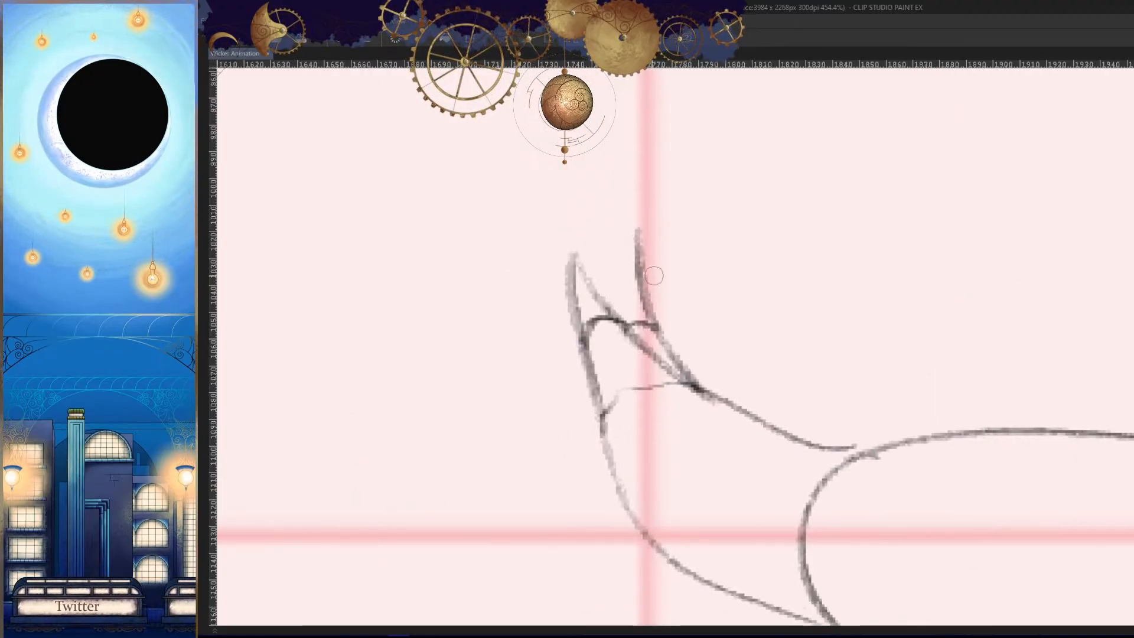
- Draw a small third finger with a rounded tip and a short pointed claw on the hand's inner side
key(h)
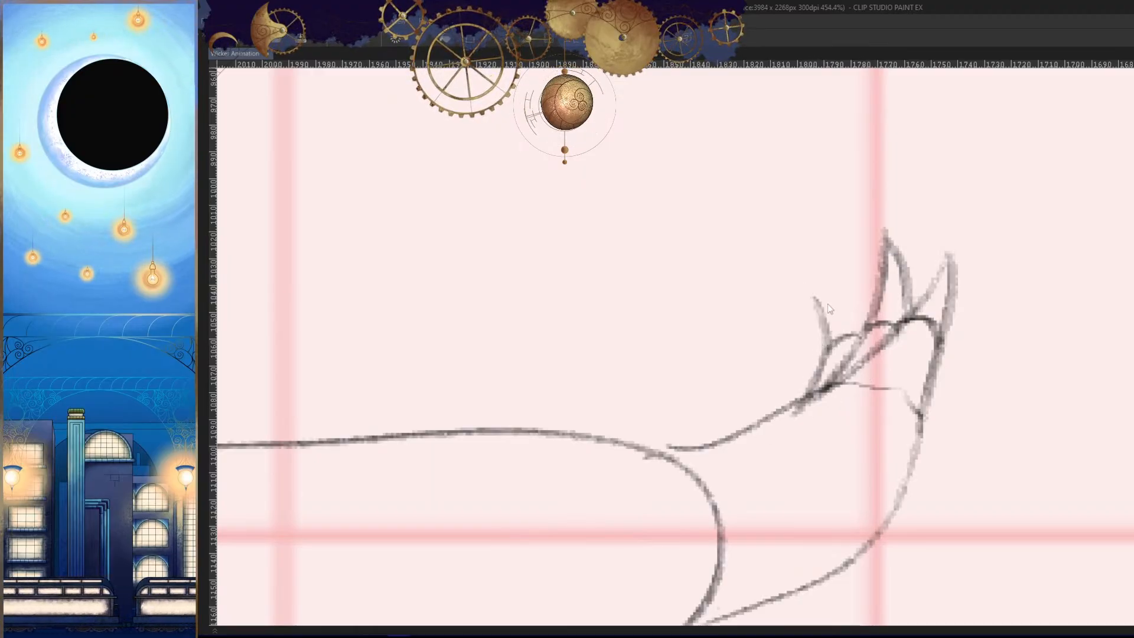
drag(825, 290, 858, 323)
key(h)
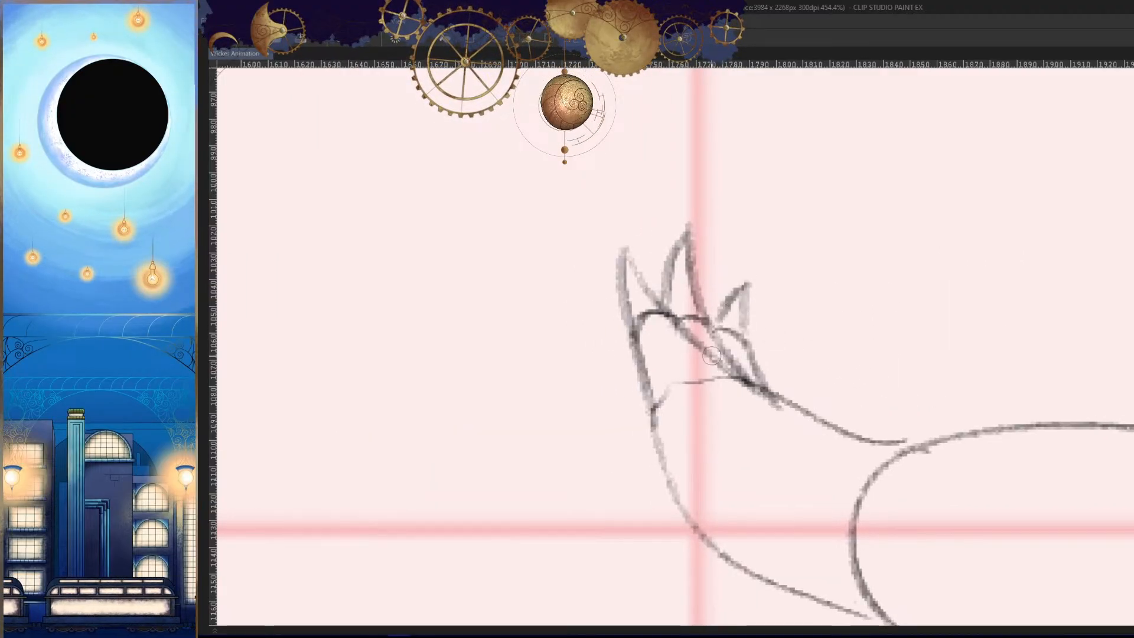
- Step through the neighbouring frames to compare the new clawed hand and the arm's motion
key(h)
drag(889, 420, 866, 483)
key(Right)
key(Left)
key(Left)
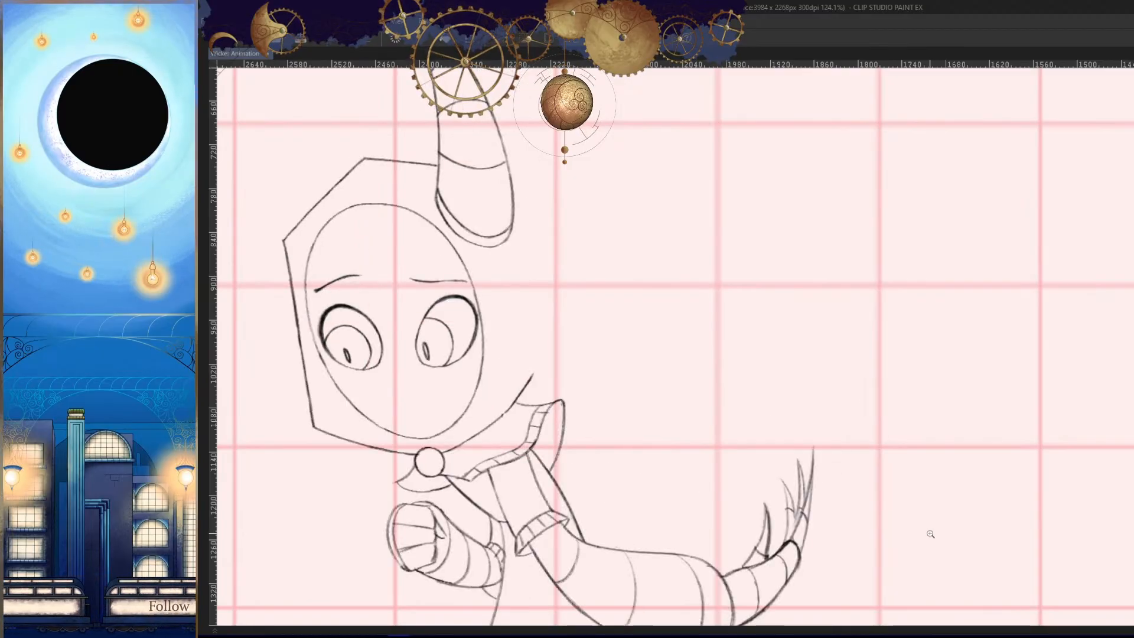
key(Left)
key(Tab)
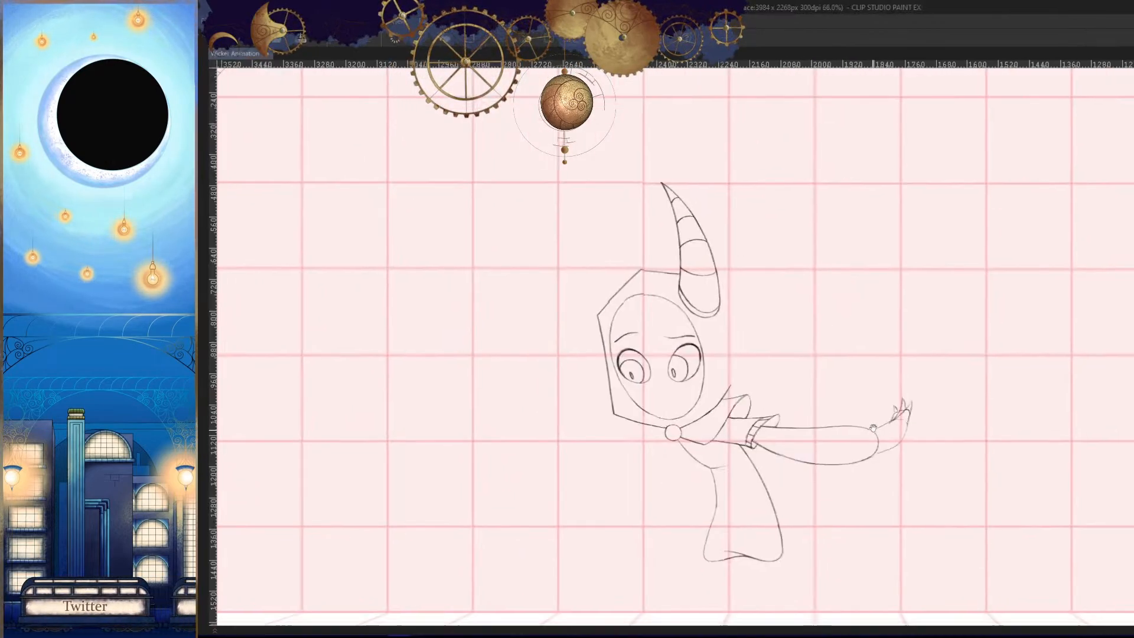
click(991, 472)
key(Right)
key(Right)
key(Left)
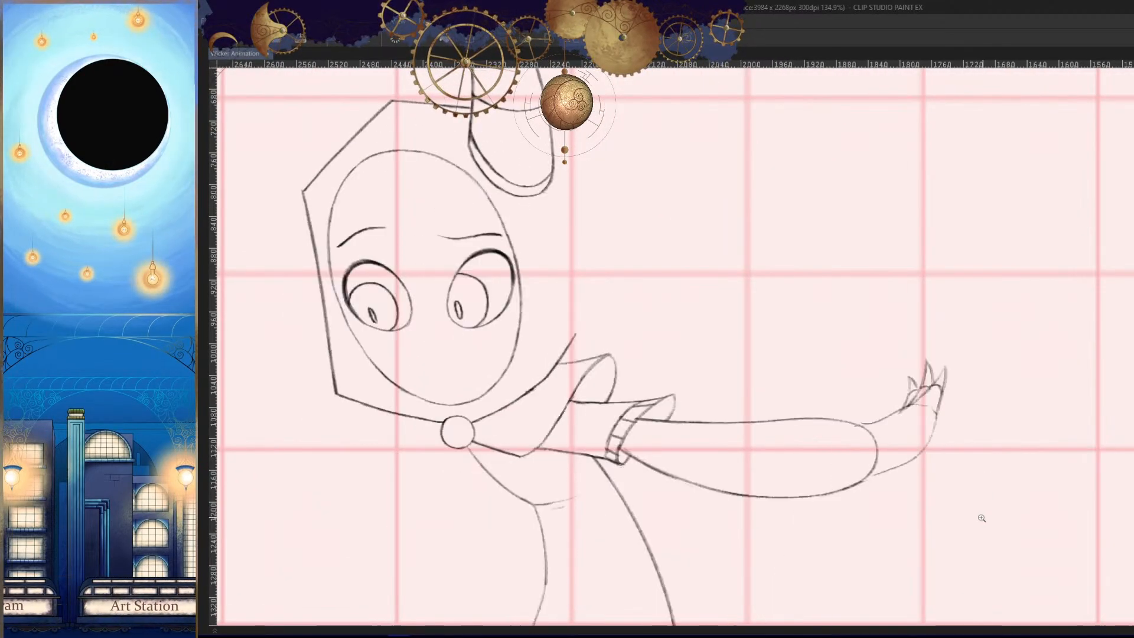
- Replace the hand's outer edge below the fingers with a rounded palm curve starting at the finger bases
drag(961, 442, 939, 380)
drag(860, 381, 988, 378)
key(h)
drag(602, 313, 738, 308)
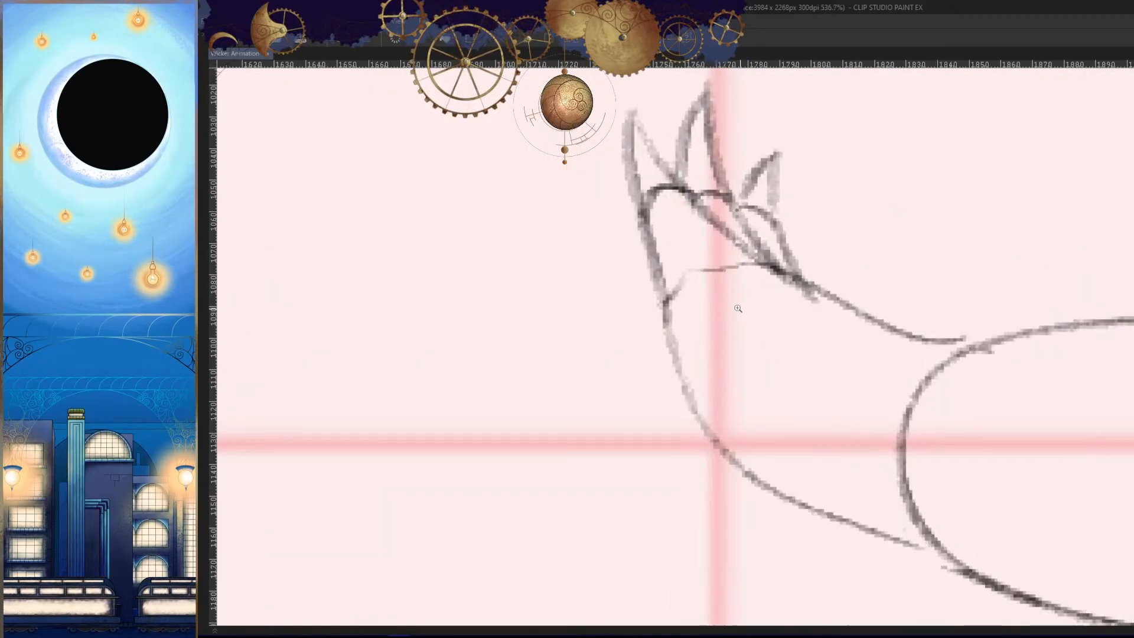
mouse_move(759, 271)
mouse_down()
mouse_move(774, 443)
mouse_move(700, 416)
mouse_up()
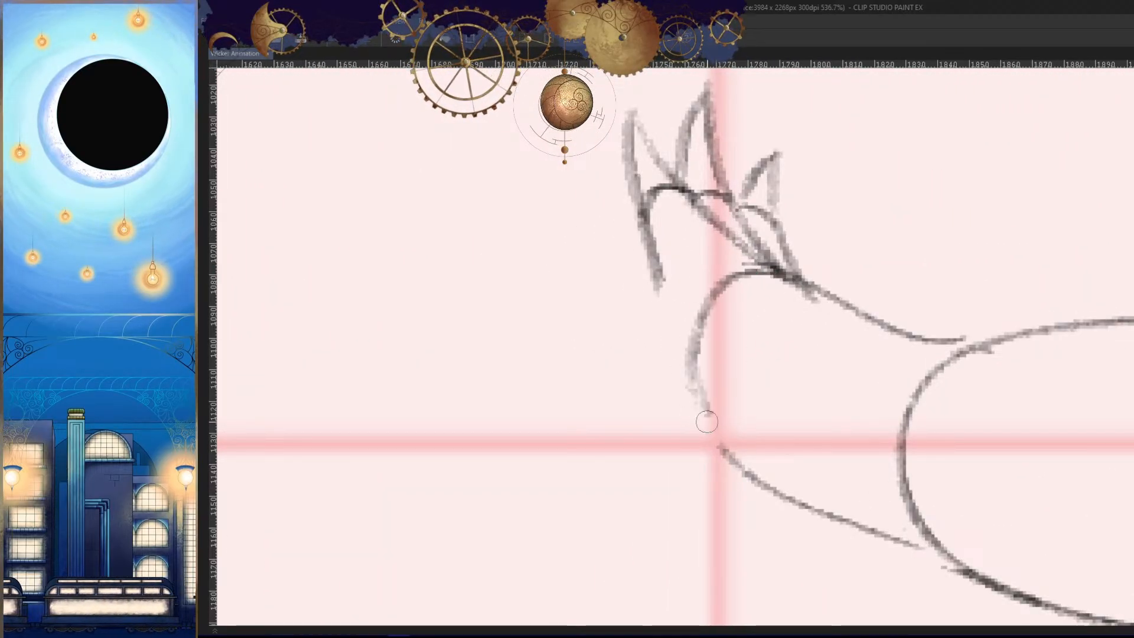
- Redraw the hand's lower edge as a slanted line from the palm curve back to the forearm's underside
key(h)
drag(850, 321, 650, 488)
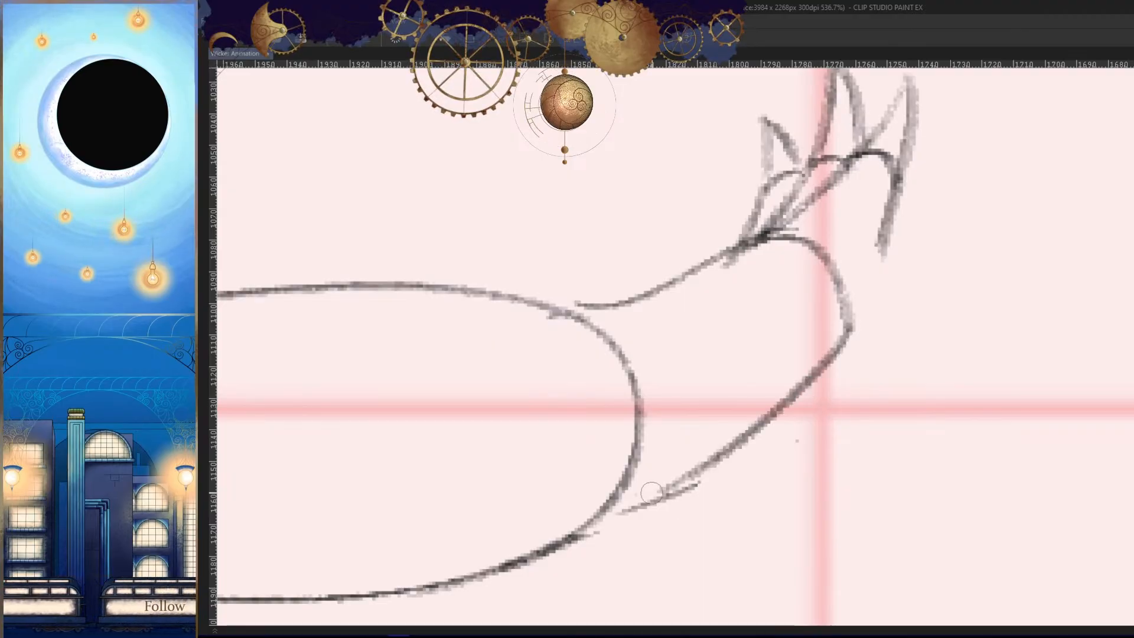
drag(765, 428, 586, 512)
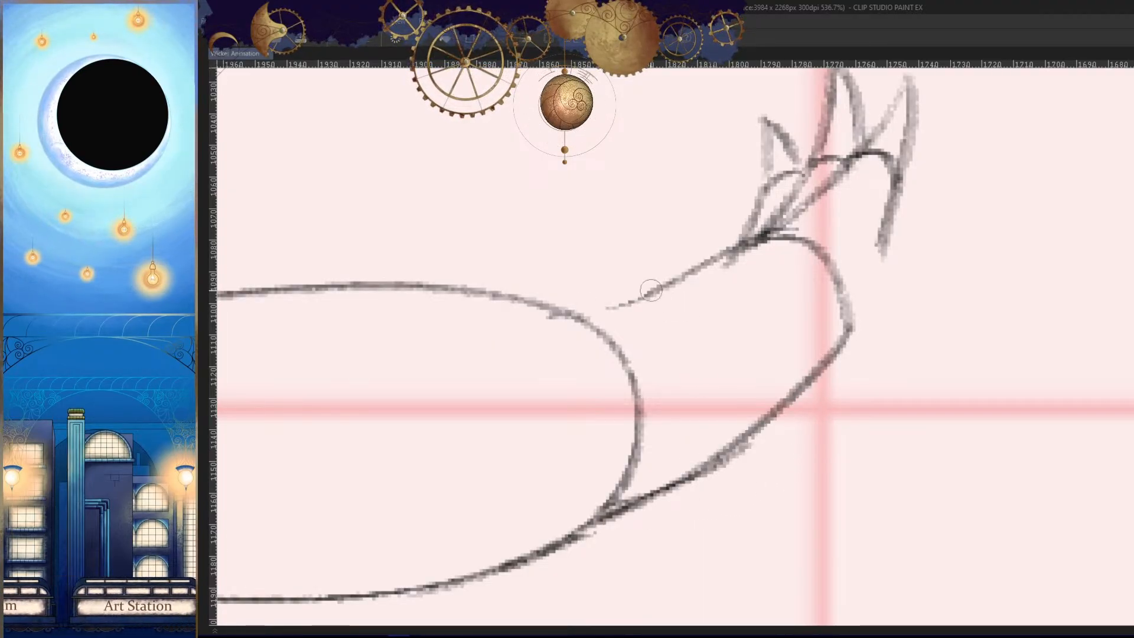
- Rework the upper wrist line to join the forearm's rounded end and compare the hand with the neighbouring frames
drag(650, 290, 575, 316)
key(h)
drag(867, 421, 813, 527)
key(Left)
key(Right)
key(Right)
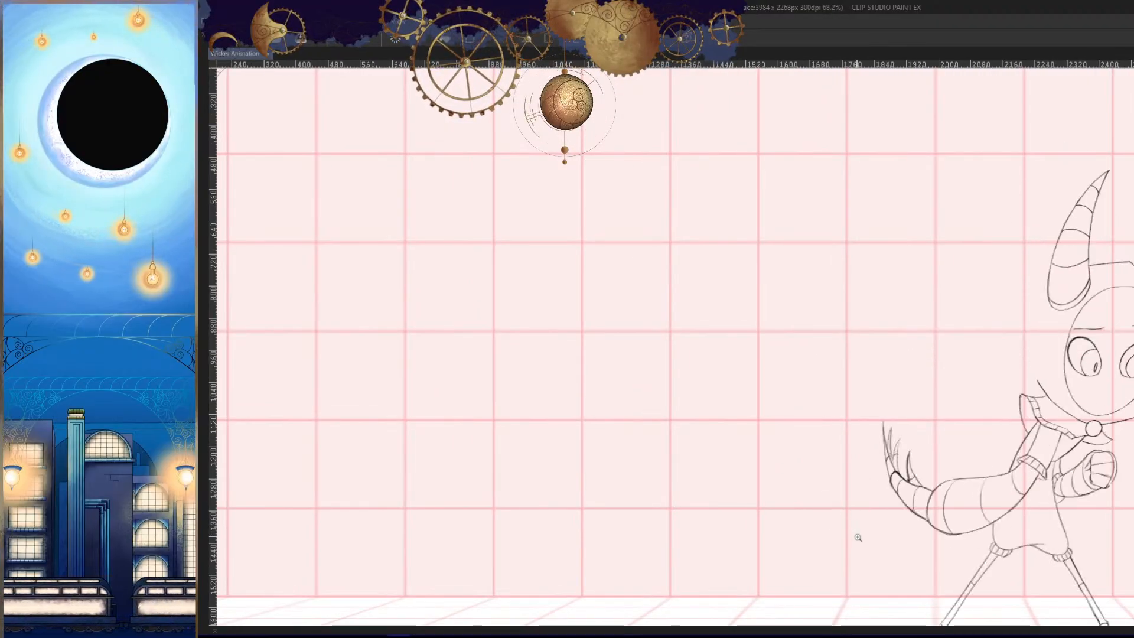
key(Left)
- Redraw the outermost finger's outer side as a slimmer line running from its rounded tip down to the palm corner
key(h)
mouse_move(673, 404)
mouse_down()
mouse_move(739, 397)
mouse_move(759, 378)
mouse_up()
drag(770, 340, 739, 383)
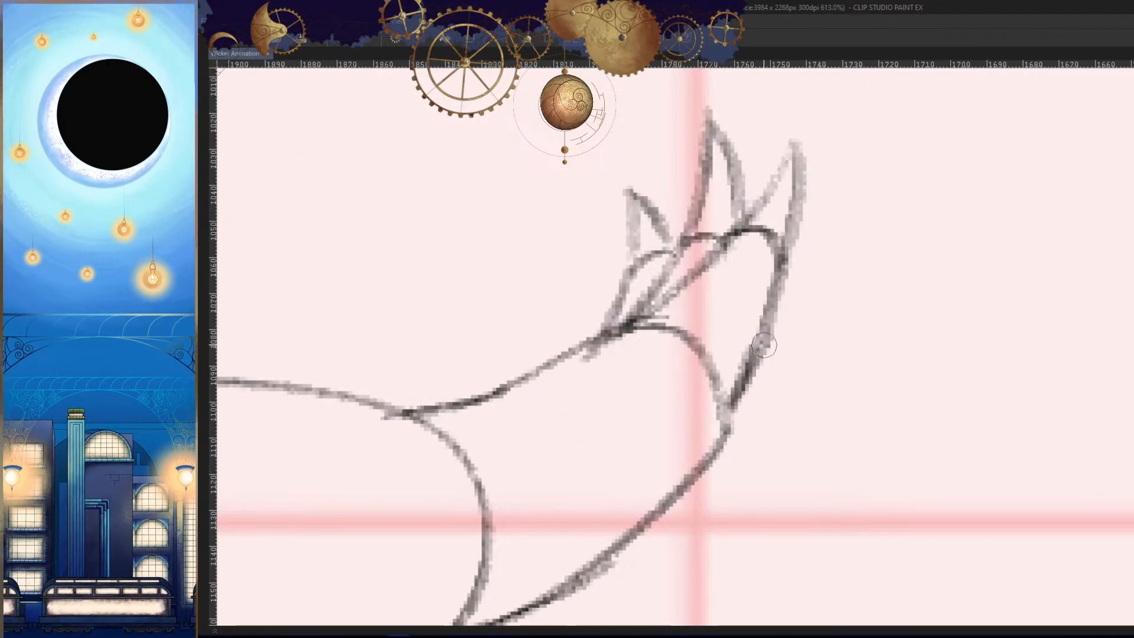
drag(771, 299, 731, 418)
drag(792, 281, 748, 425)
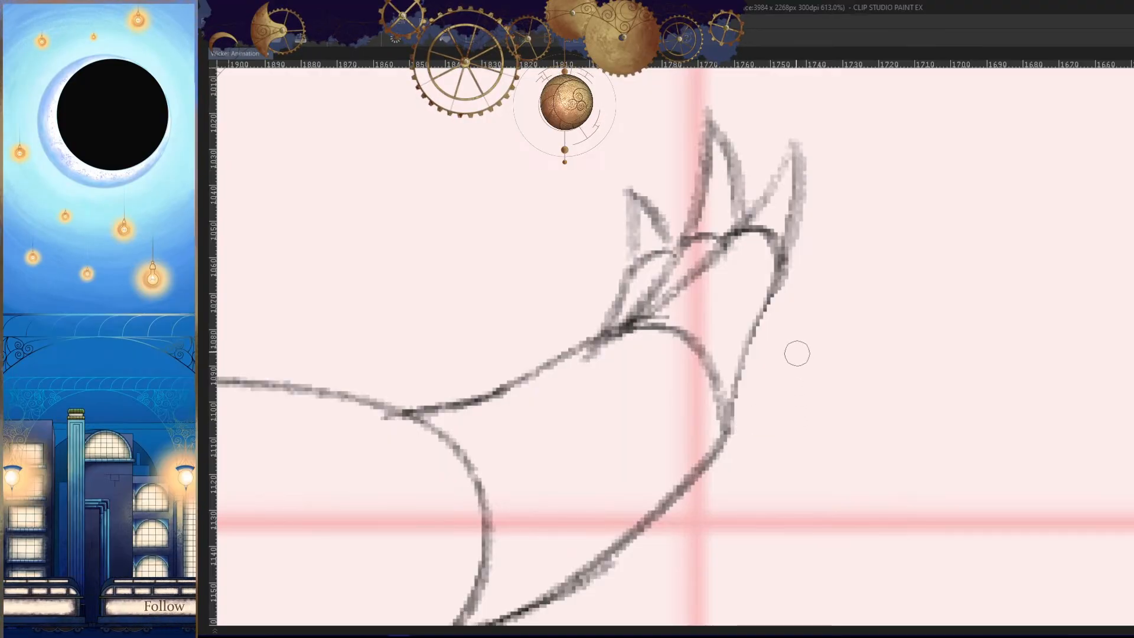
drag(763, 308, 734, 408)
key(h)
drag(943, 361, 930, 353)
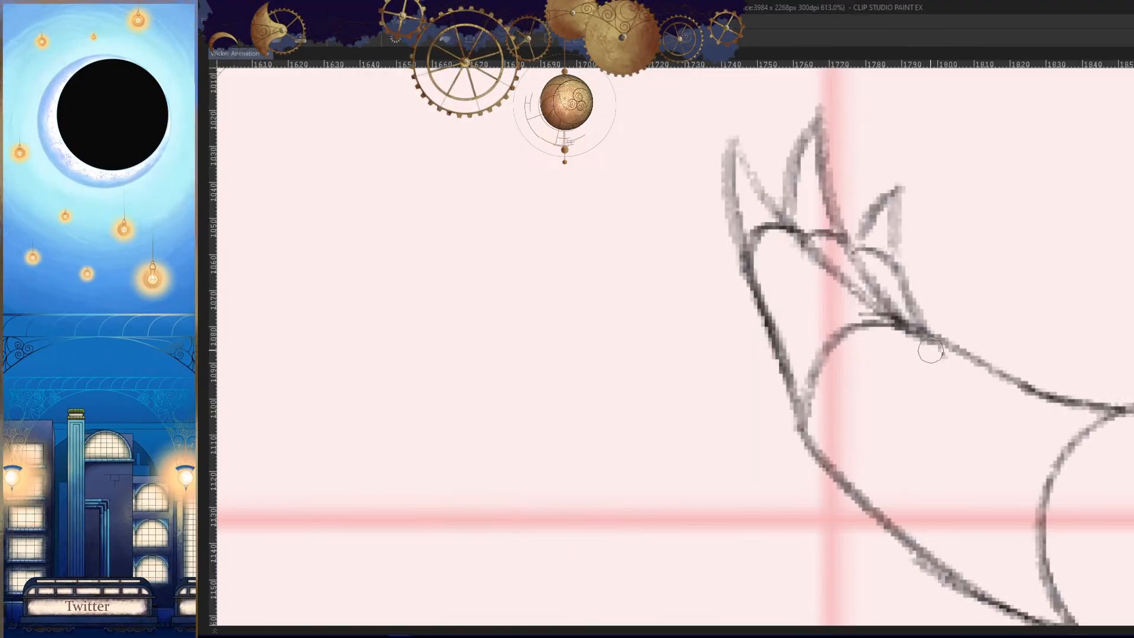
- Step back and forth through the neighbouring frames to check the revised hand within the arm's motion
key(h)
drag(938, 410, 830, 500)
key(Left)
key(Right)
key(Right)
key(Left)
key(Left)
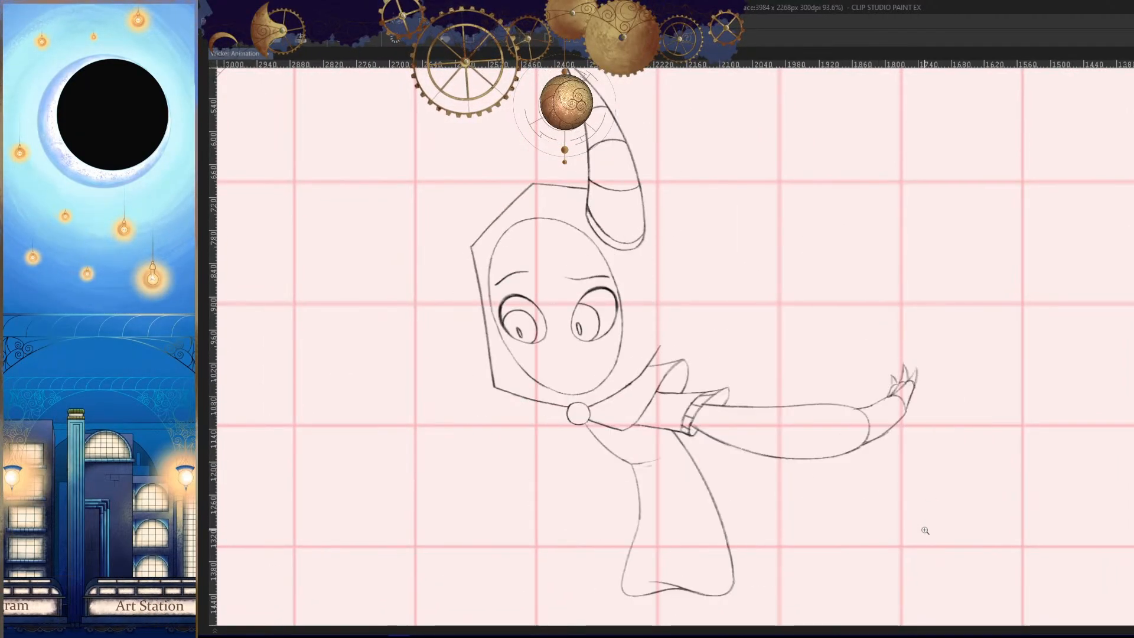
key(Right)
key(Right)
drag(905, 520, 918, 364)
drag(918, 364, 890, 426)
key(Right)
key(Right)
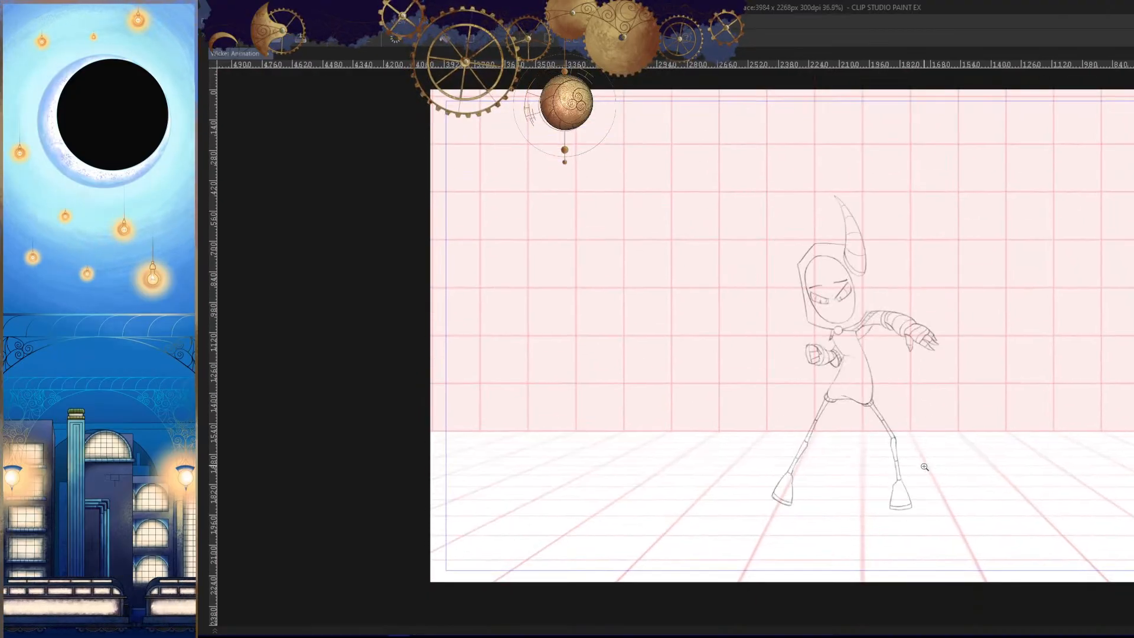
key(Left)
key(Left)
key(Left)
key(Right)
key(Left)
key(Right)
key(Left)
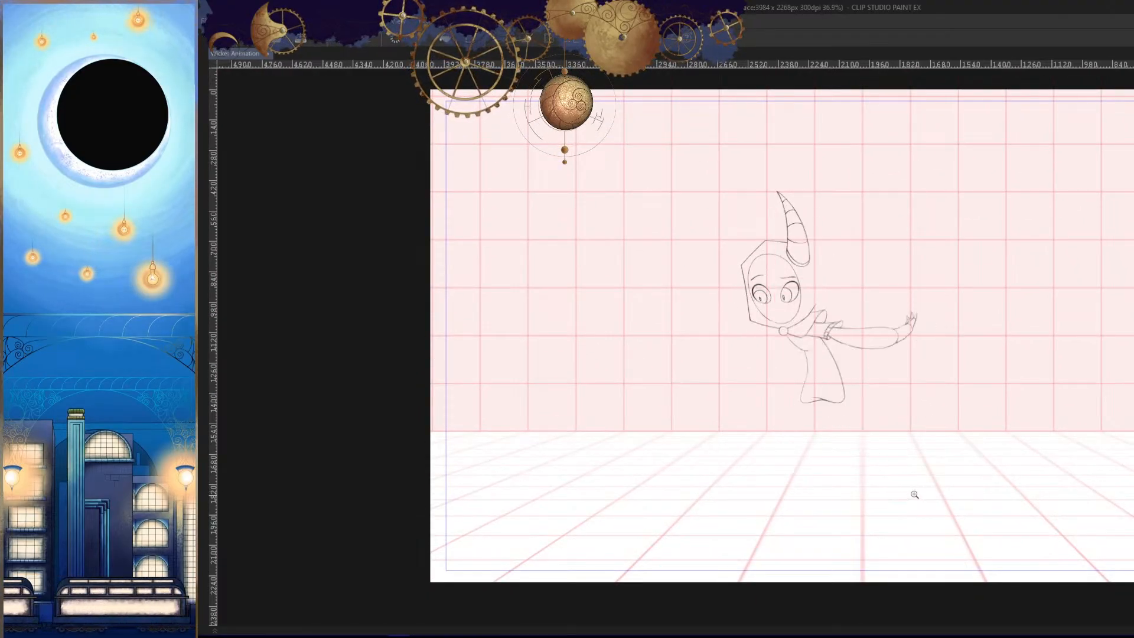
- Draw the first curved band across the forearm, close to its rounded wrist end
key(h)
drag(638, 341, 862, 389)
key(Right)
key(Right)
key(Right)
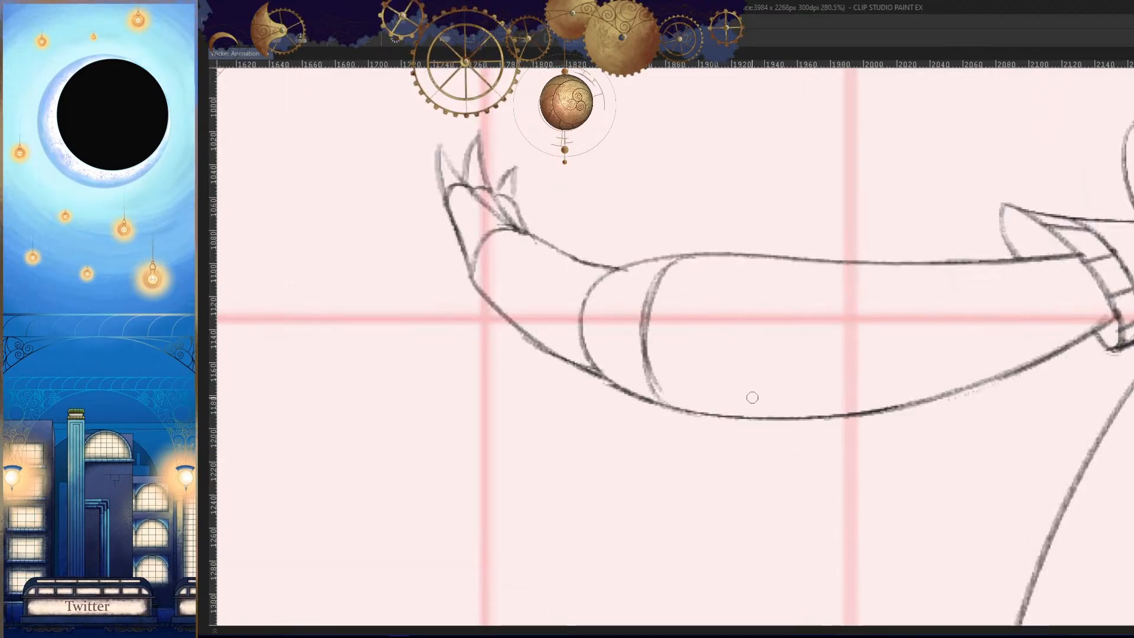
drag(700, 330, 742, 328)
key(ctrl+z)
key(ctrl+z)
mouse_move(674, 211)
mouse_down()
mouse_move(650, 471)
mouse_move(609, 262)
mouse_move(643, 461)
mouse_up()
key(ctrl+z)
- Draw a second curved band across the middle of the forearm, bowing toward the hand
drag(955, 281, 805, 271)
drag(784, 205, 778, 477)
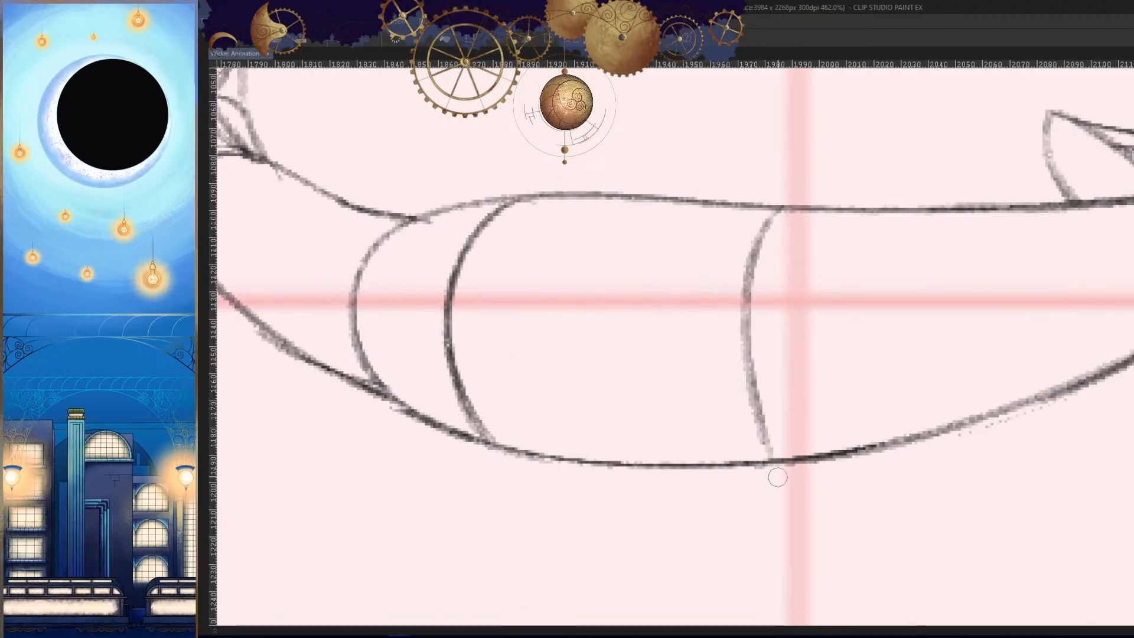
key(ctrl+z)
drag(781, 208, 766, 461)
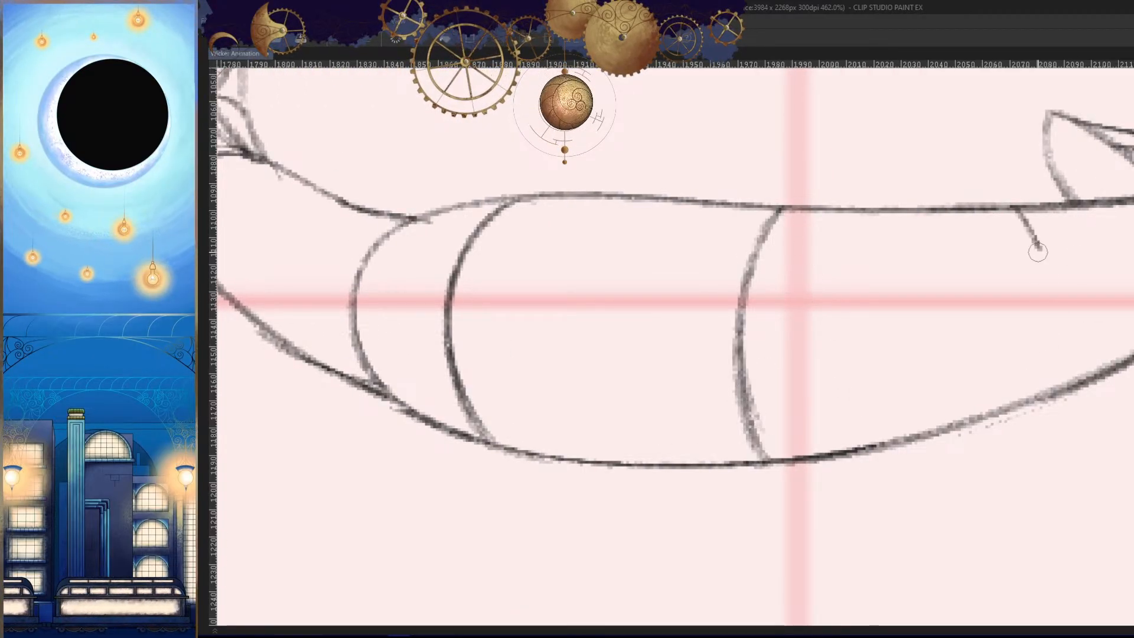
- Draw a third band across the forearm near the sleeve cuff, curving toward the shoulder
drag(1037, 252, 1056, 329)
key(h)
drag(885, 386, 995, 372)
key(ctrl+z)
mouse_move(655, 198)
mouse_down()
mouse_move(628, 225)
mouse_move(607, 387)
mouse_up()
mouse_move(857, 386)
mouse_down()
mouse_move(797, 449)
mouse_move(746, 463)
mouse_up()
key(h)
drag(838, 435, 876, 450)
drag(815, 401, 880, 379)
drag(880, 380, 903, 396)
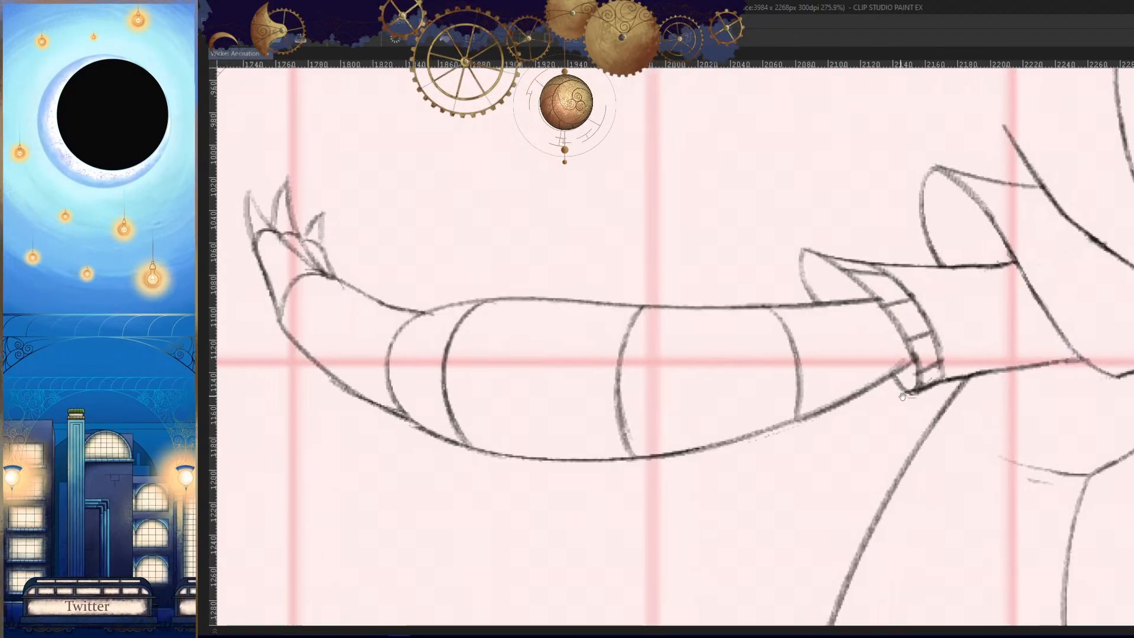
- Try to rework the forearm's lower outline between the second and third bands
drag(809, 406, 856, 407)
drag(828, 412, 607, 487)
key(ctrl+z)
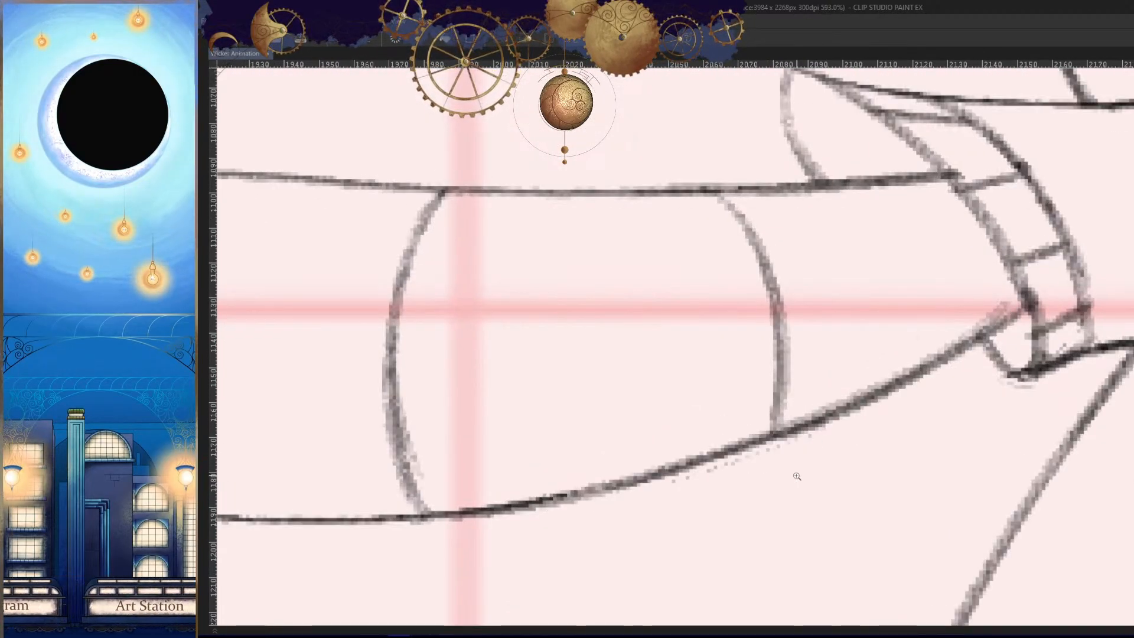
- Play the current animation range with the whole canvas in view to review the arm and body motion
drag(797, 449, 697, 446)
mouse_move(842, 424)
mouse_down()
mouse_move(892, 424)
mouse_move(906, 471)
mouse_up()
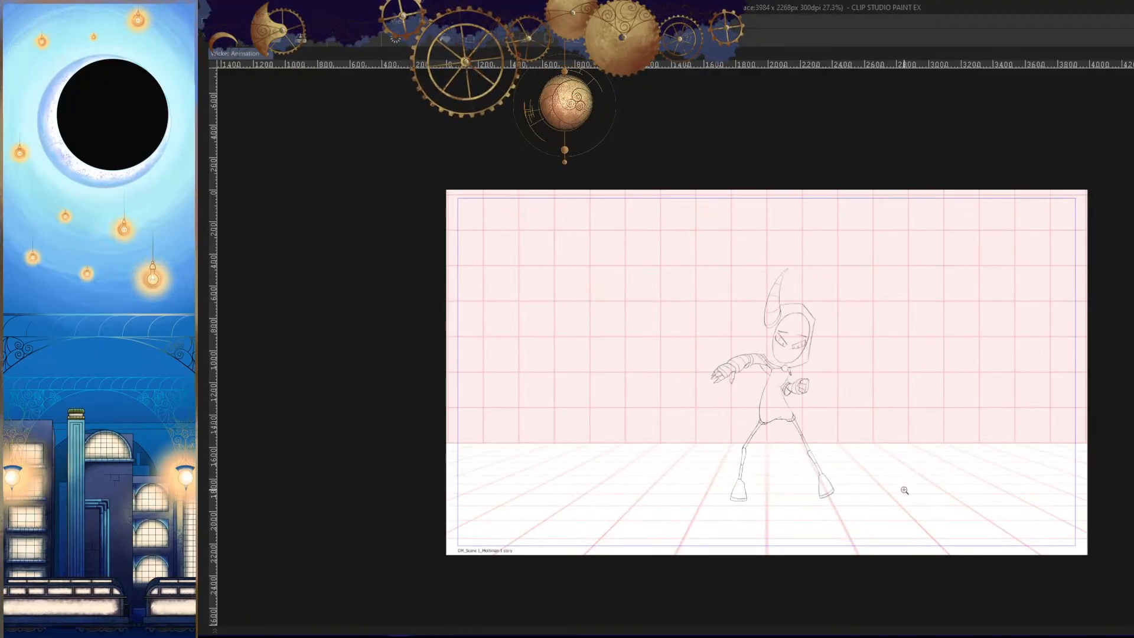
key(Tab)
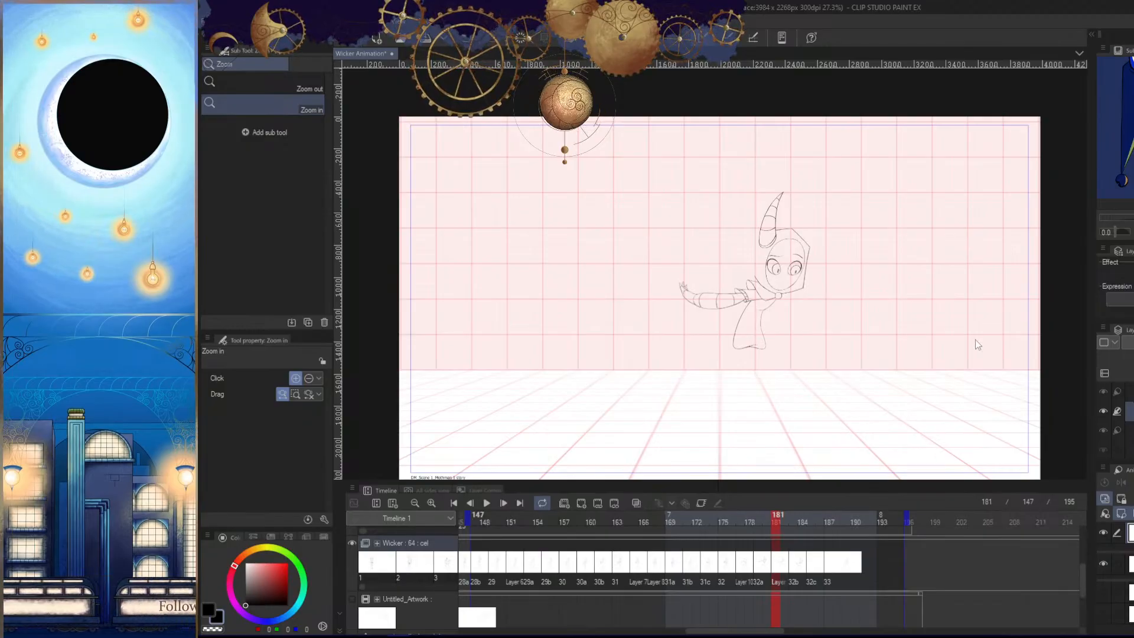
key(Tab)
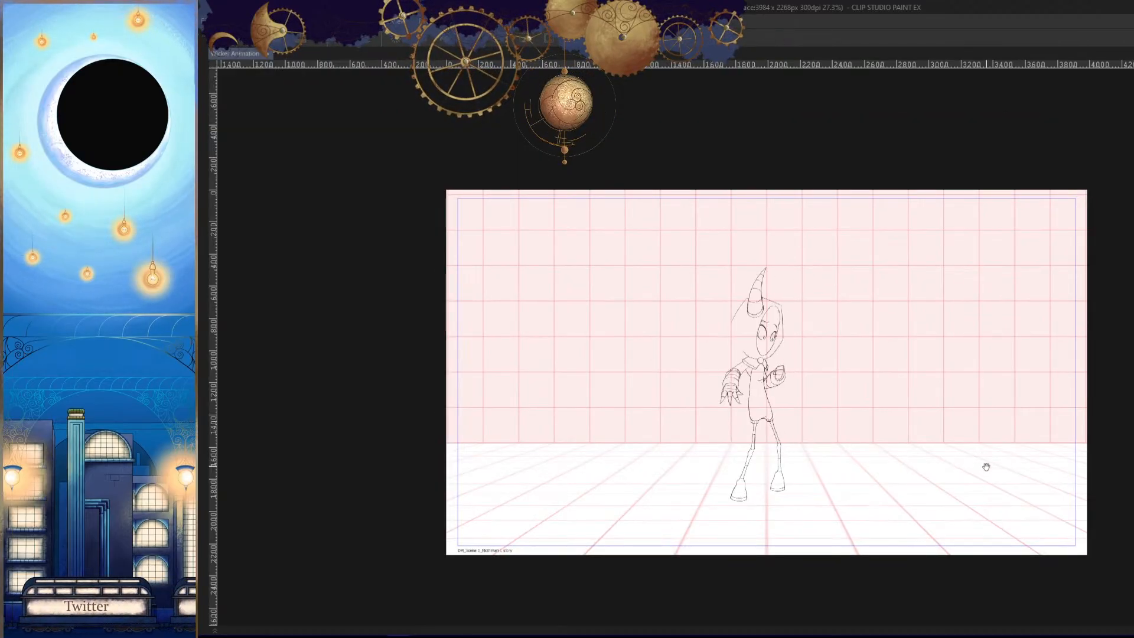
drag(980, 488, 960, 500)
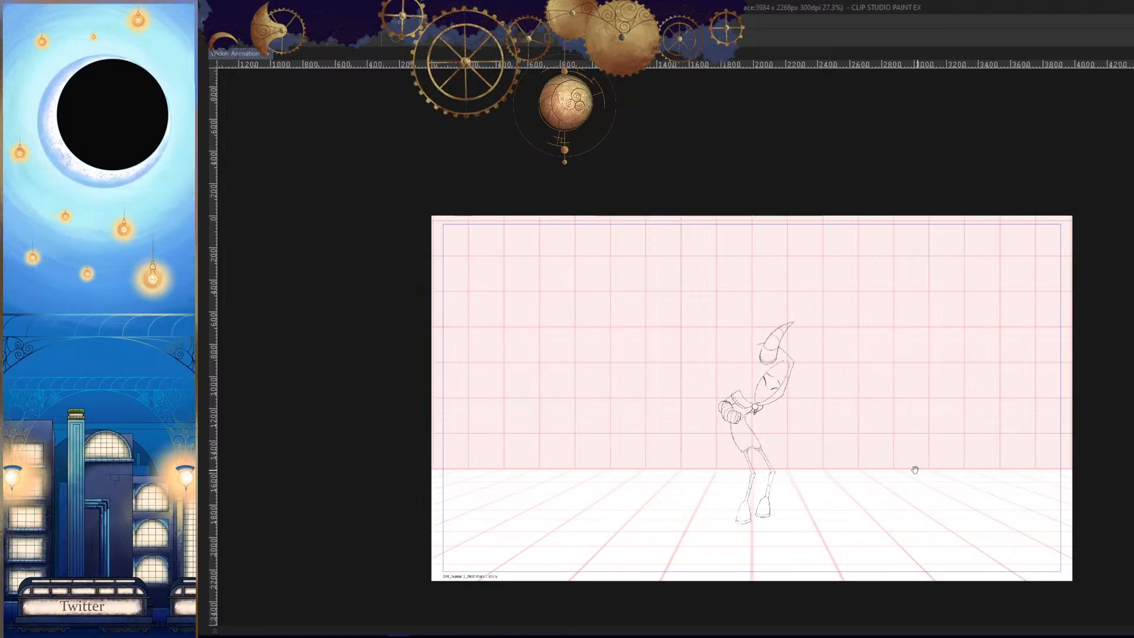
drag(897, 437, 858, 435)
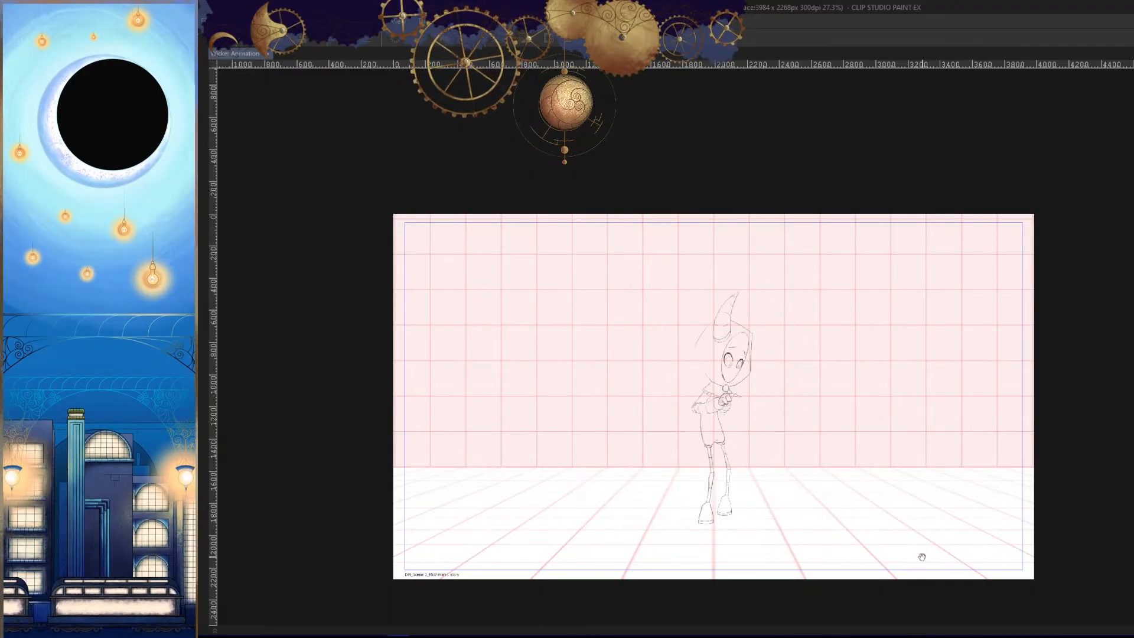
- Move the playback range's start to the first frame and play the whole animation with the canvas unobstructed
key(Tab)
click(667, 521)
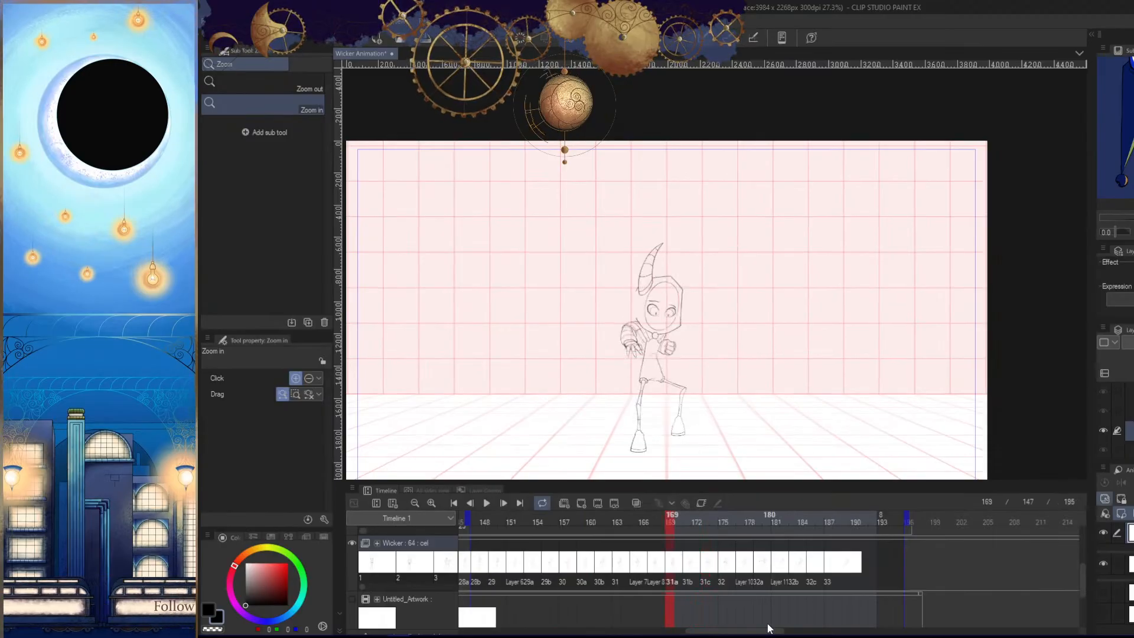
drag(769, 630, 520, 630)
click(871, 521)
click(978, 530)
click(462, 528)
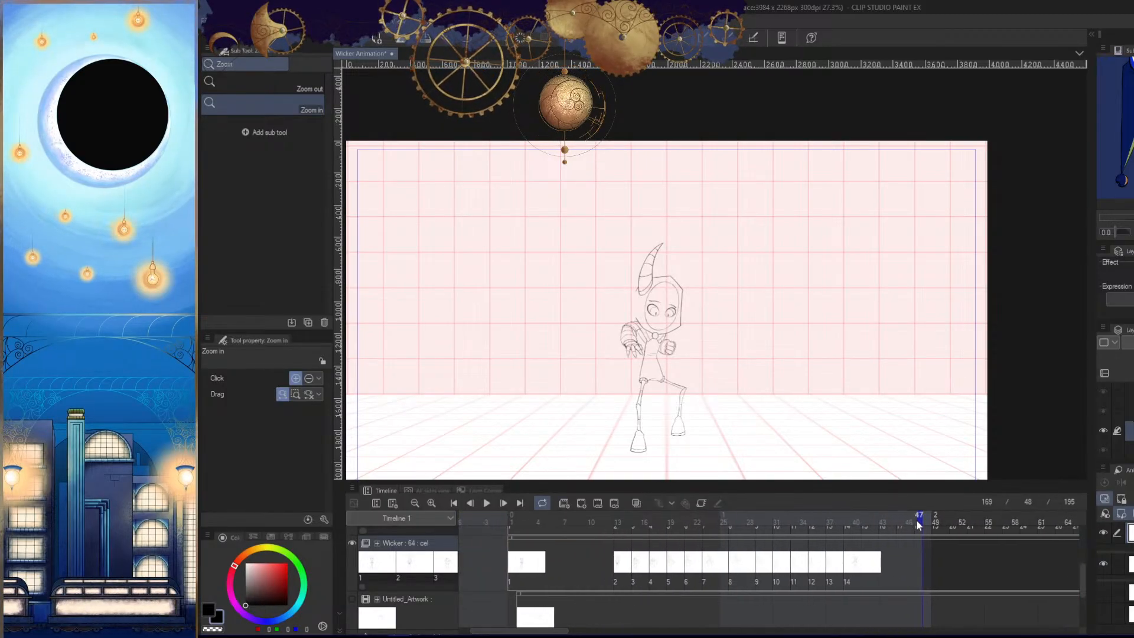
click(521, 522)
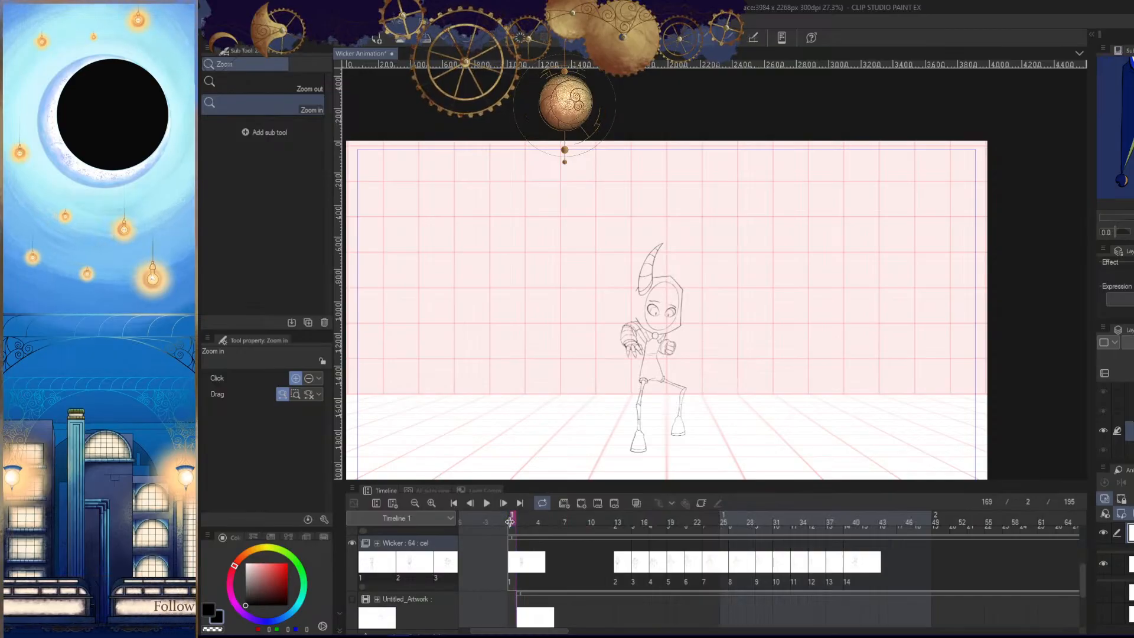
click(521, 524)
click(485, 503)
key(Tab)
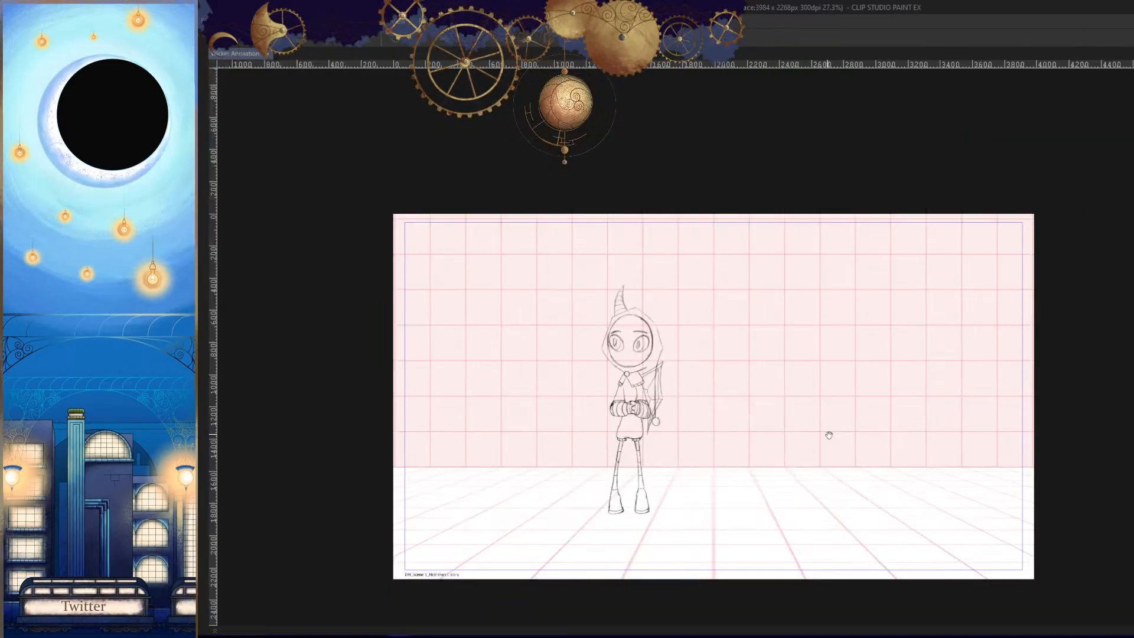
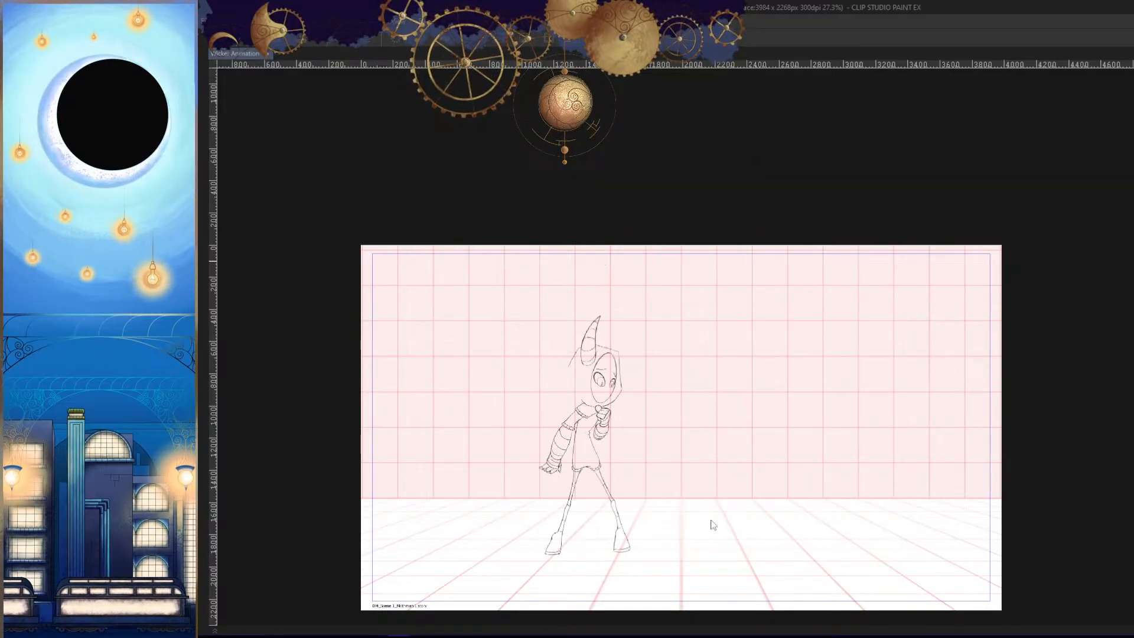
- Return to the first frame and scrub through the timeline to frame 27
key(Tab)
click(453, 503)
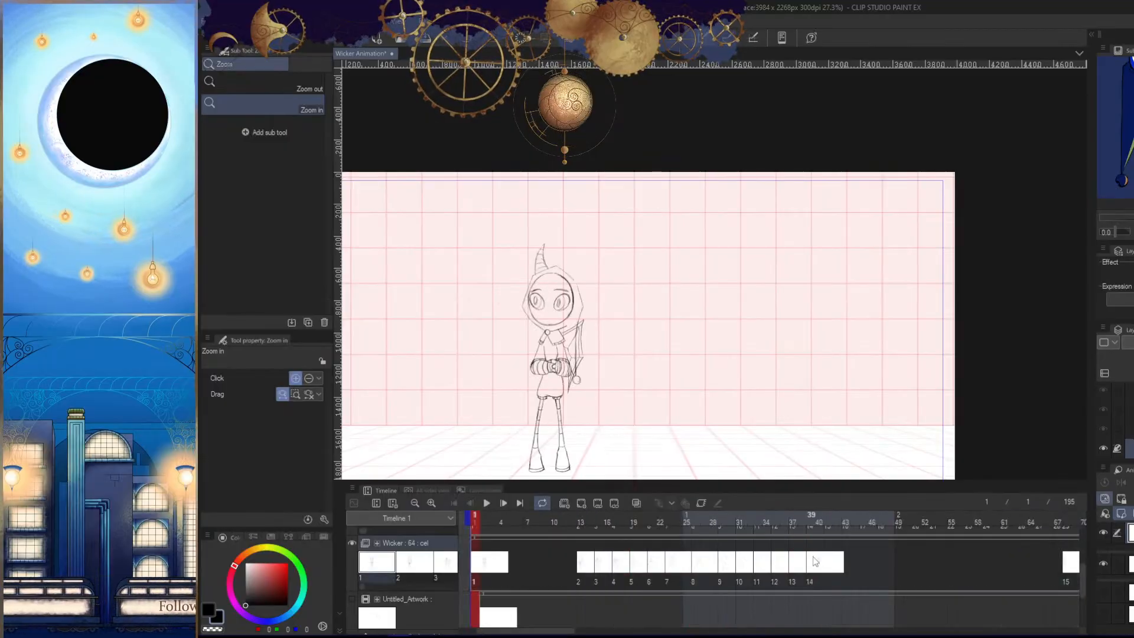
drag(617, 387, 654, 328)
scroll(641, 334, up, 2)
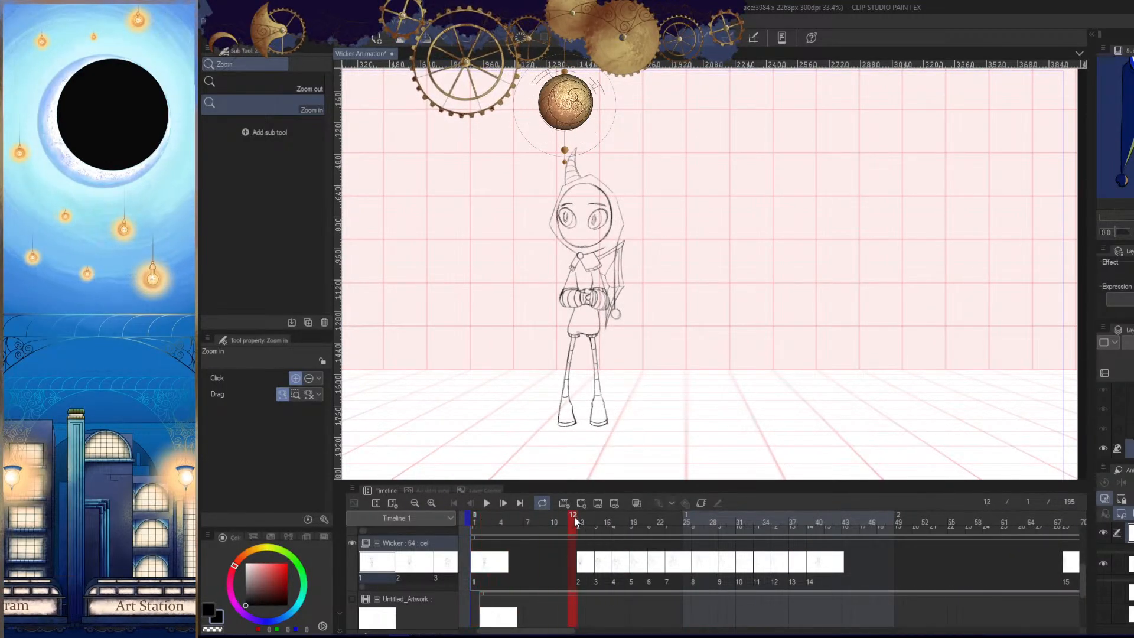
drag(574, 516, 710, 538)
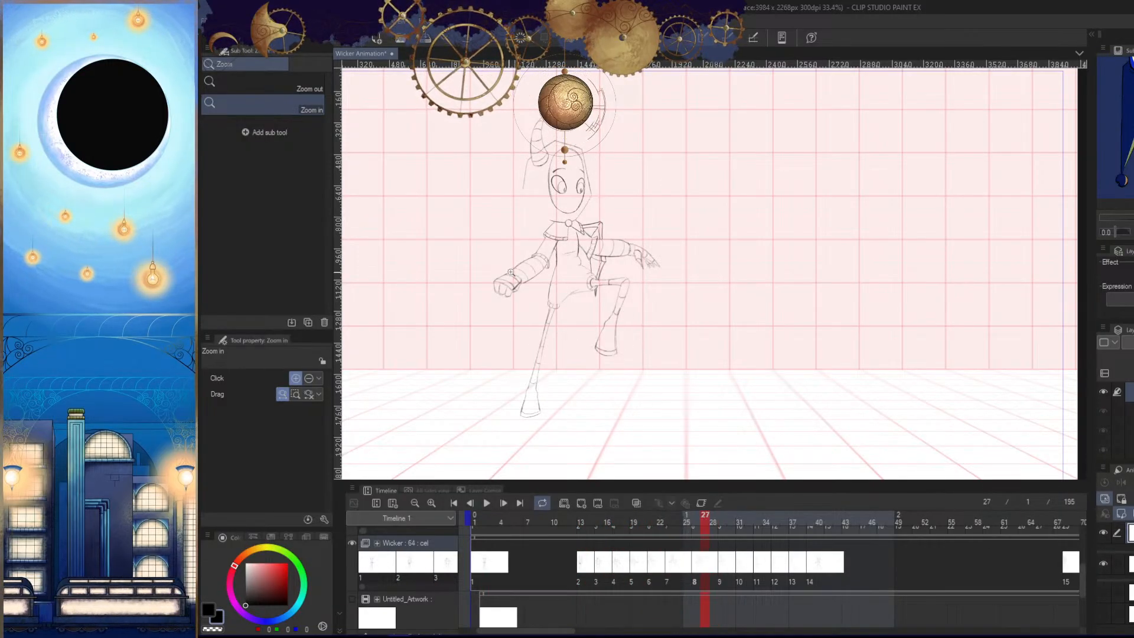
- Examine the banded forearm and the whole pose on frame 27
drag(511, 272, 656, 313)
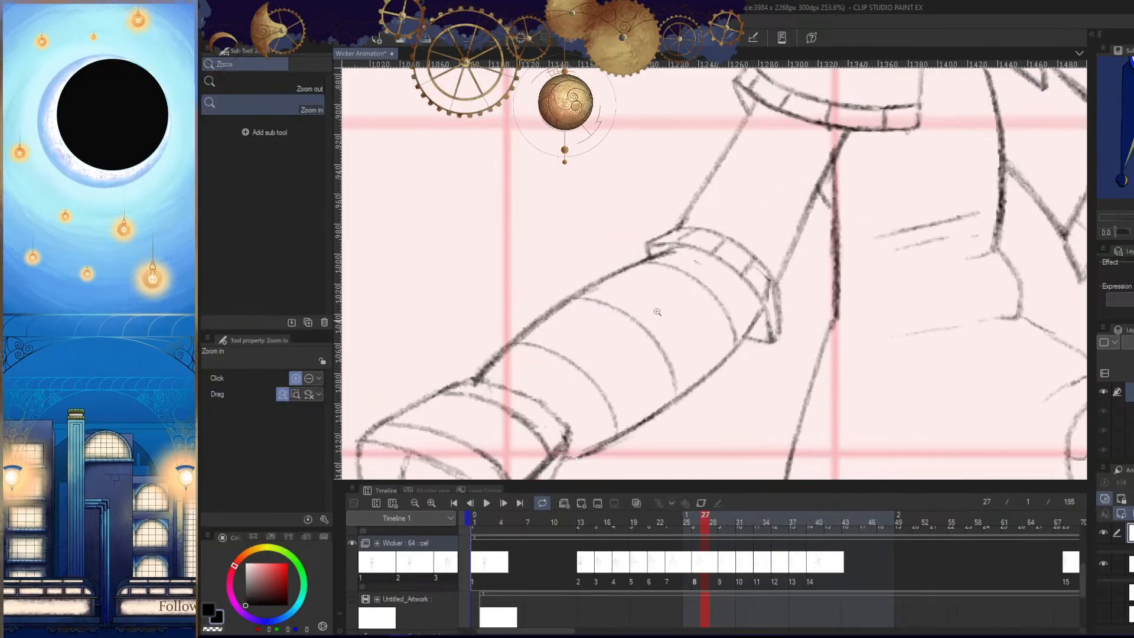
drag(718, 349, 627, 347)
drag(761, 333, 617, 238)
drag(723, 321, 732, 344)
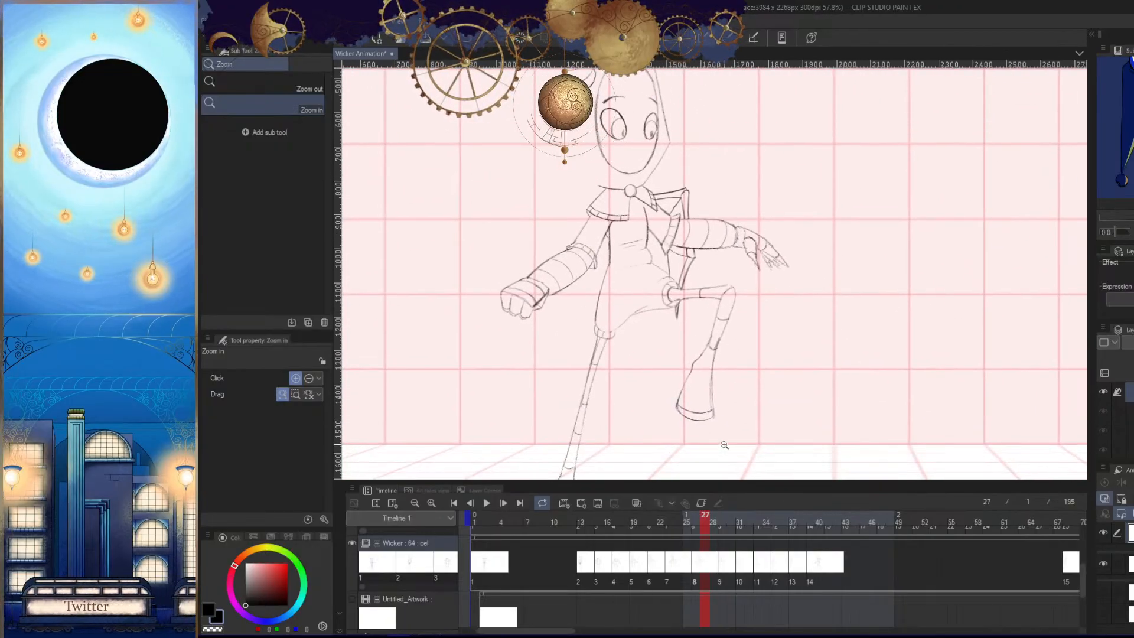
drag(871, 386, 810, 376)
drag(741, 355, 767, 383)
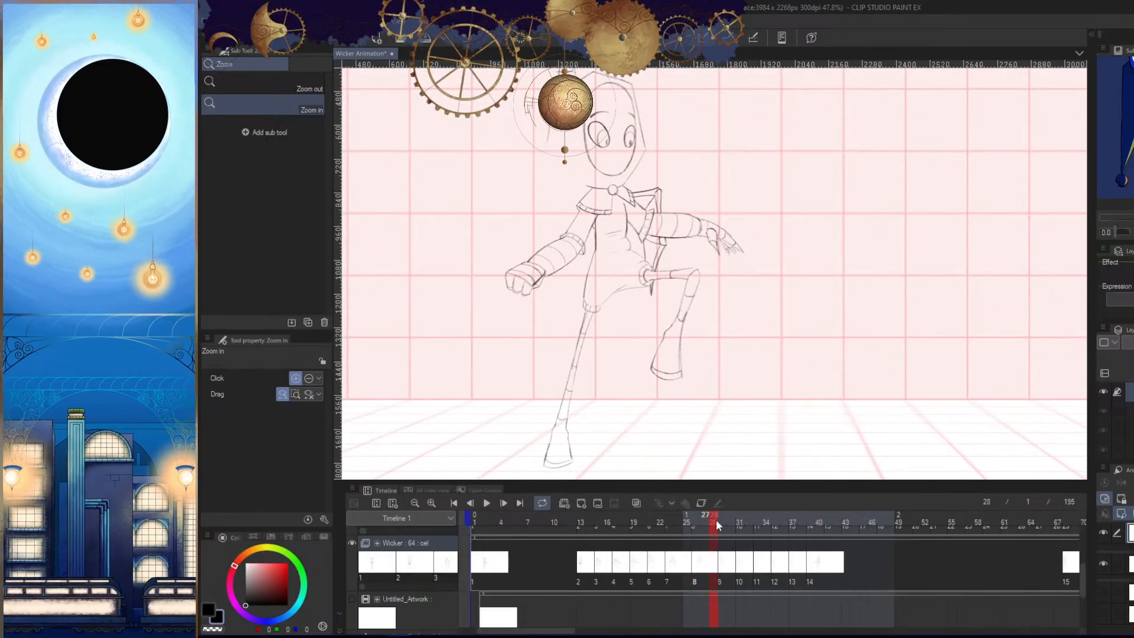
- Scrub through the remaining poses and make the Wicker_Hood animation folder visible
drag(715, 520, 831, 530)
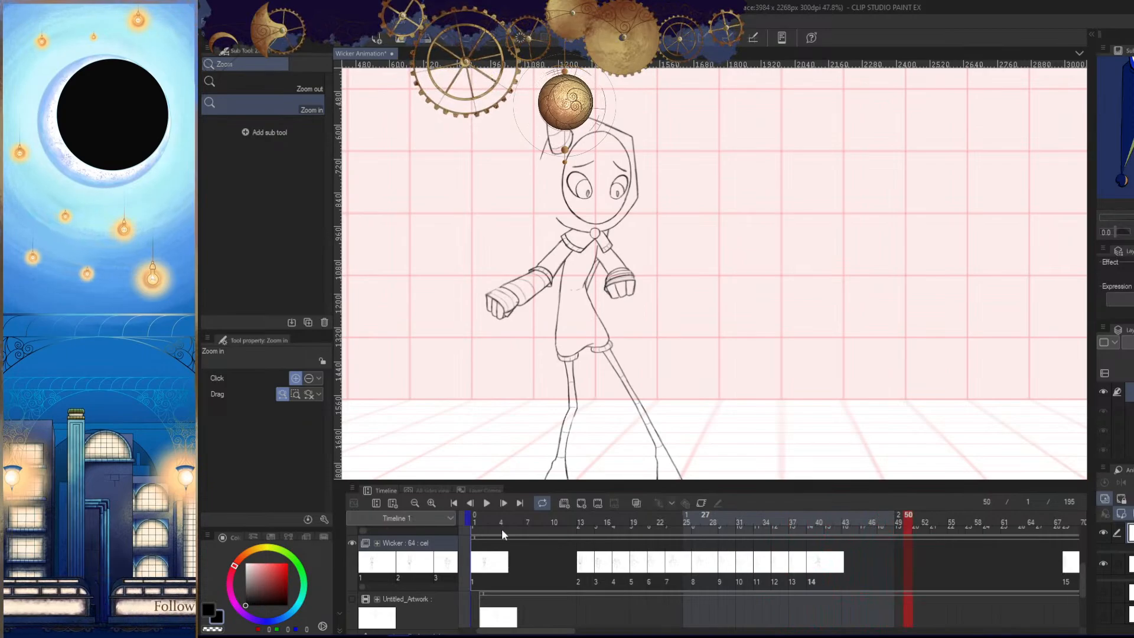
drag(575, 546, 484, 550)
mouse_move(1083, 581)
mouse_down()
mouse_move(1087, 542)
mouse_move(1082, 552)
mouse_up()
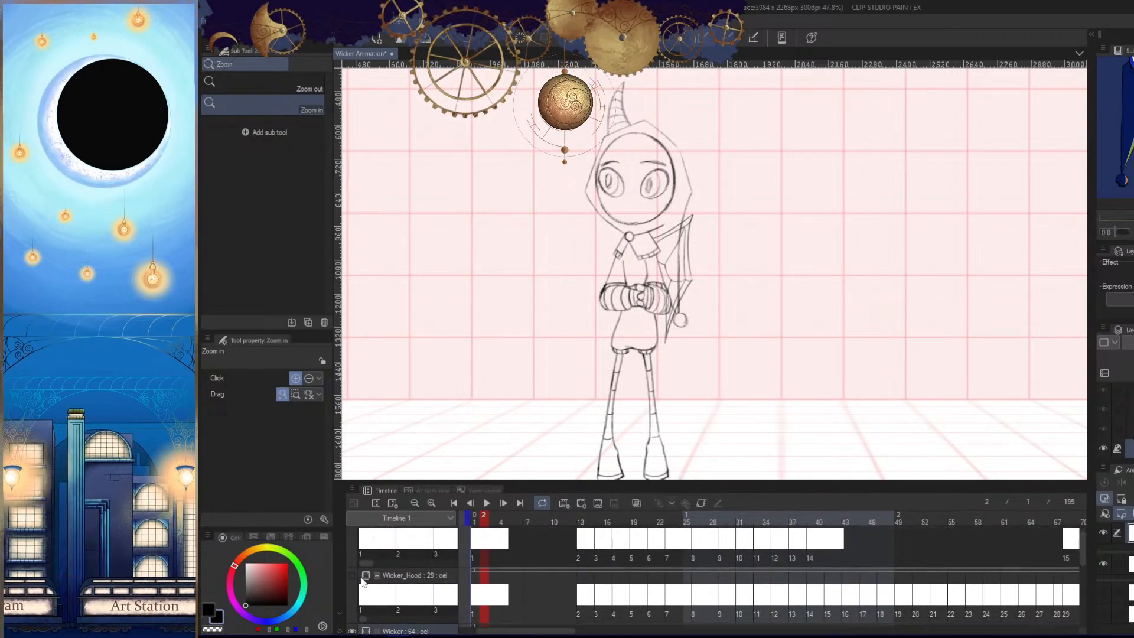
click(351, 576)
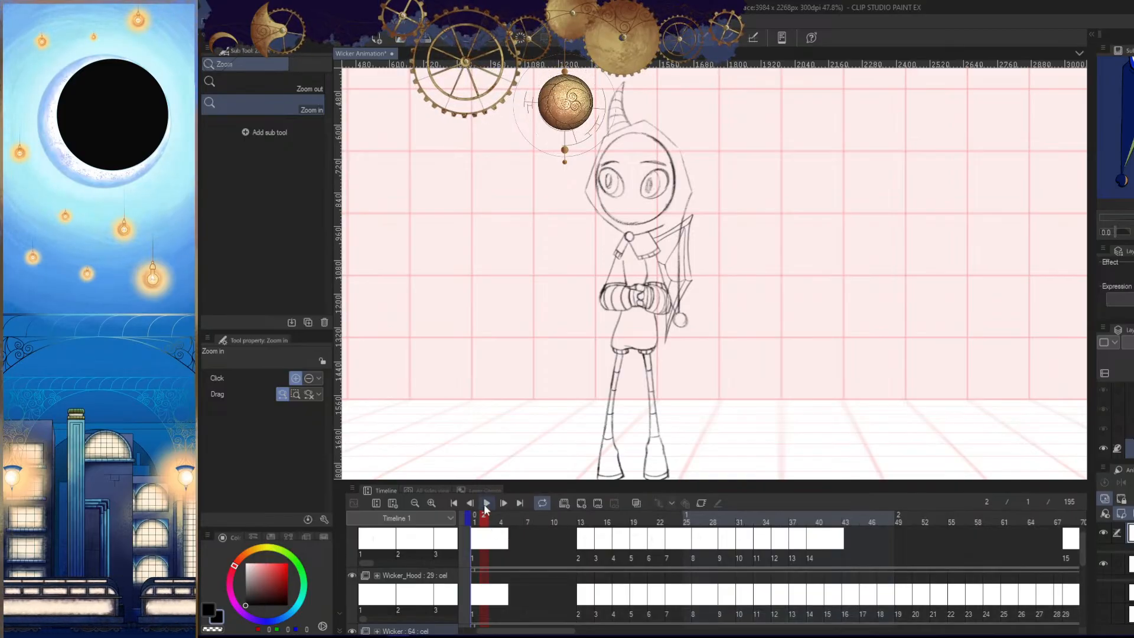
- Play the whole animation with the hood visible and the canvas unobstructed
click(486, 509)
key(Tab)
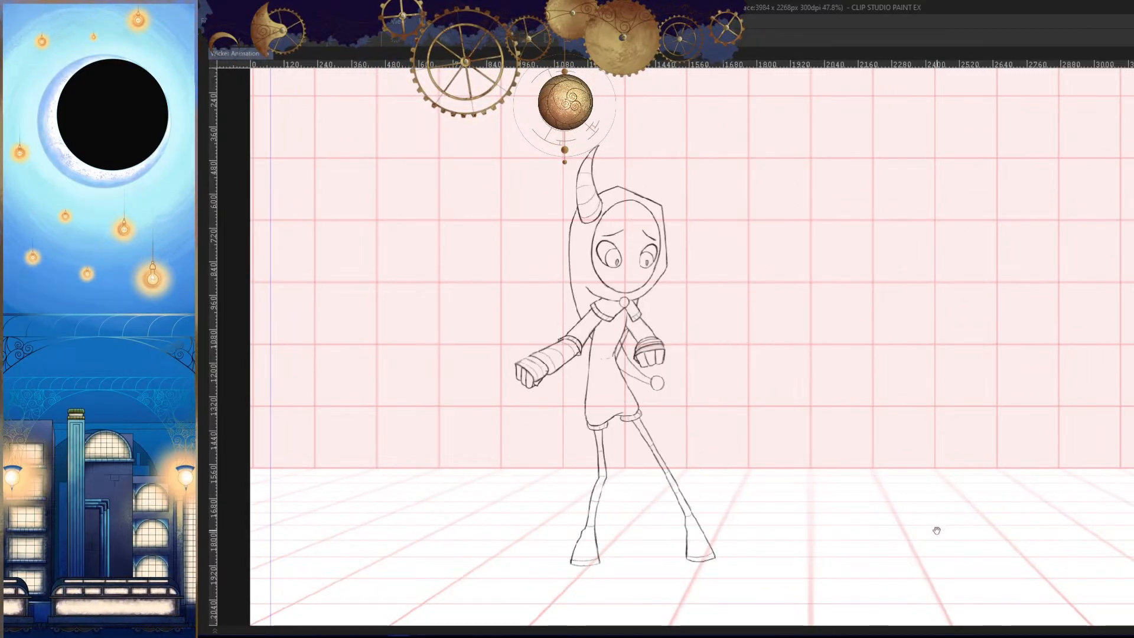
drag(854, 481, 775, 469)
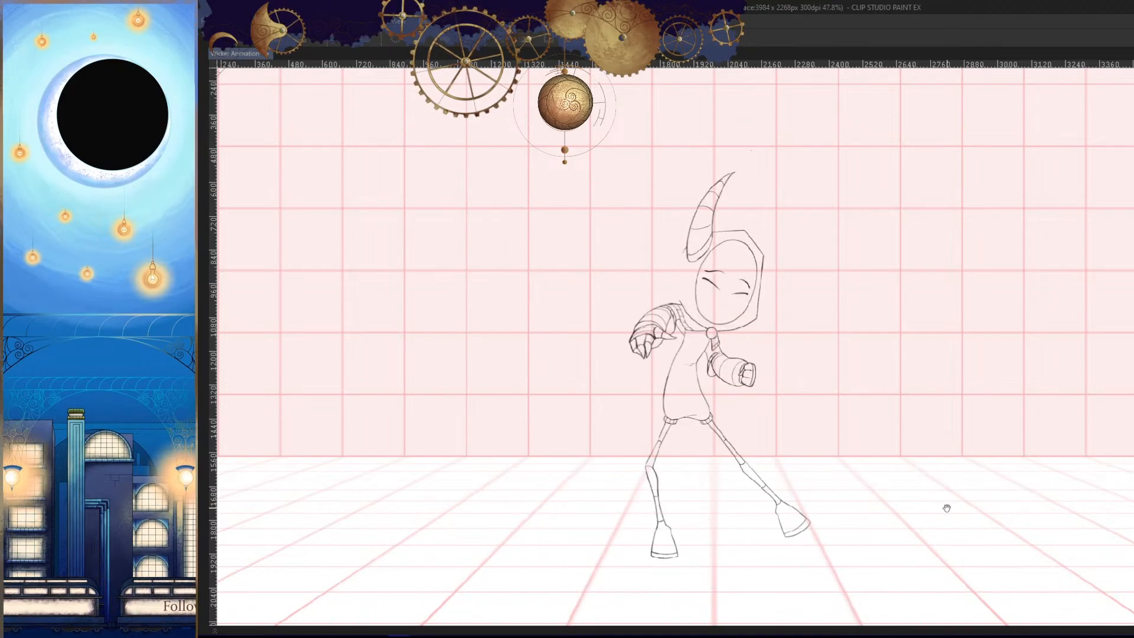
- Stop playback and go to the unfinished, legless frame with the outstretched arm near the end of the timeline
key(Tab)
click(866, 517)
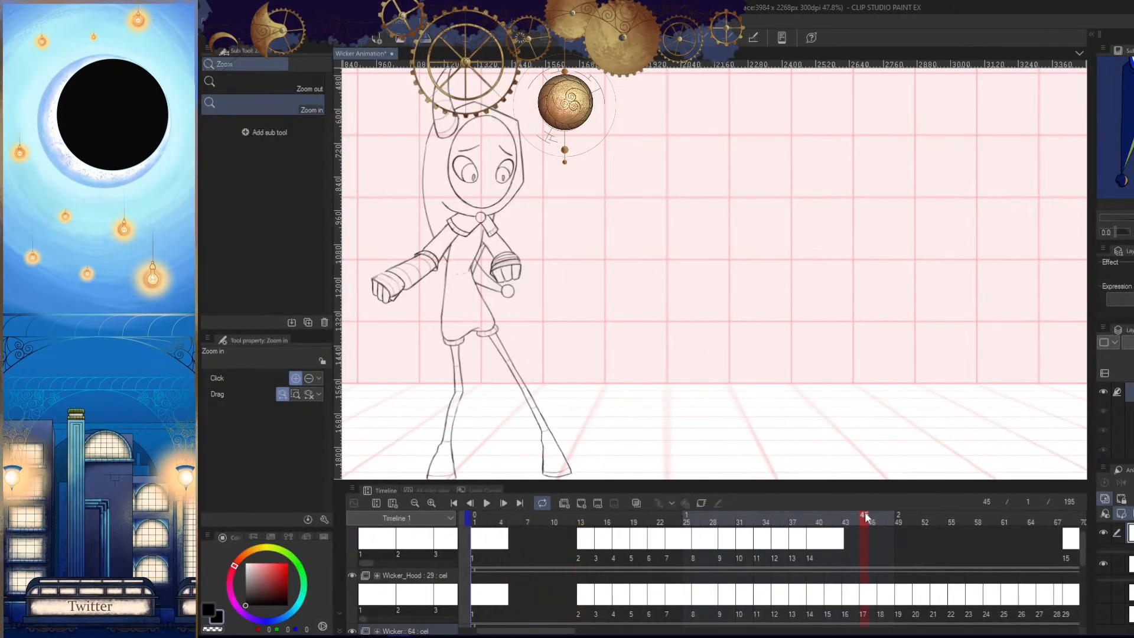
drag(569, 633, 747, 620)
click(789, 530)
drag(853, 402, 851, 363)
key(space)
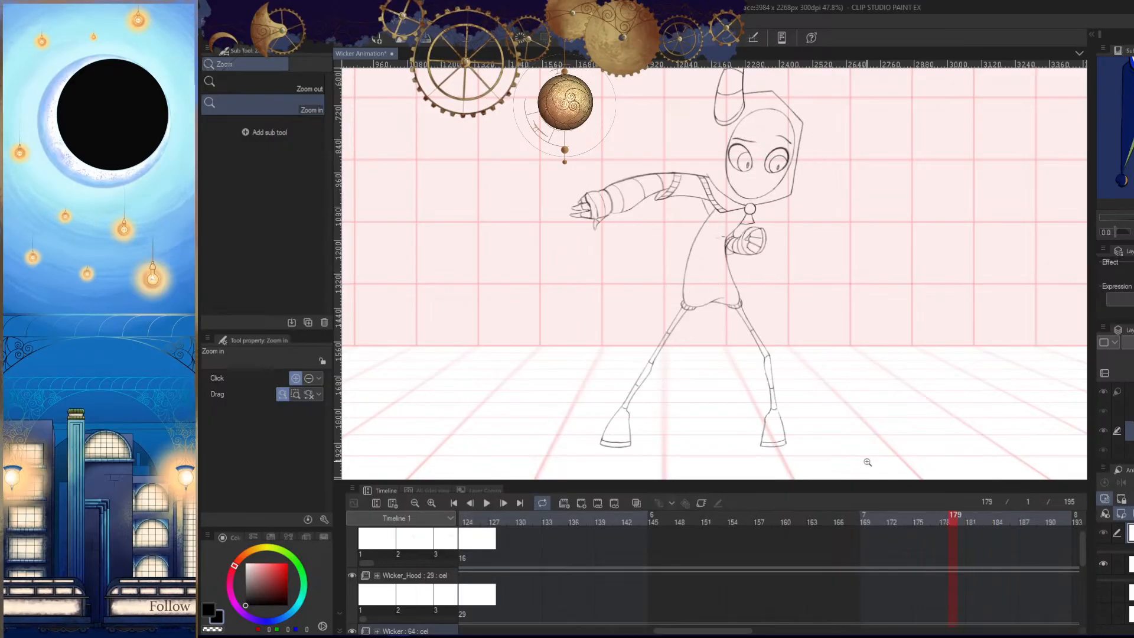
key(Tab)
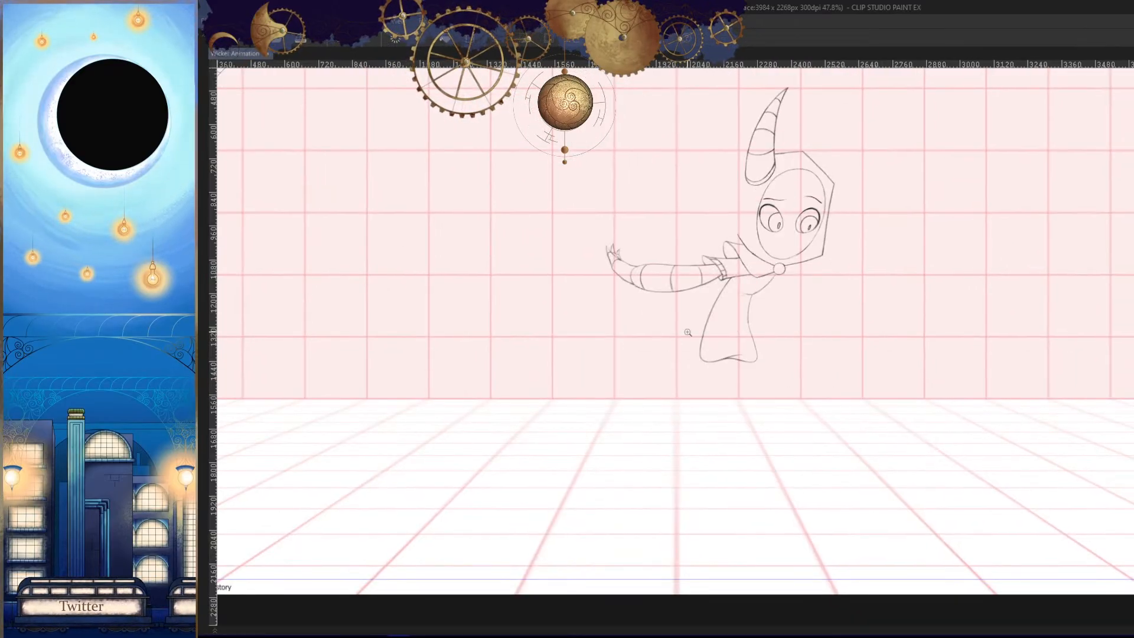
- Examine the outstretched banded arm and unfinished body up close
drag(624, 275, 653, 277)
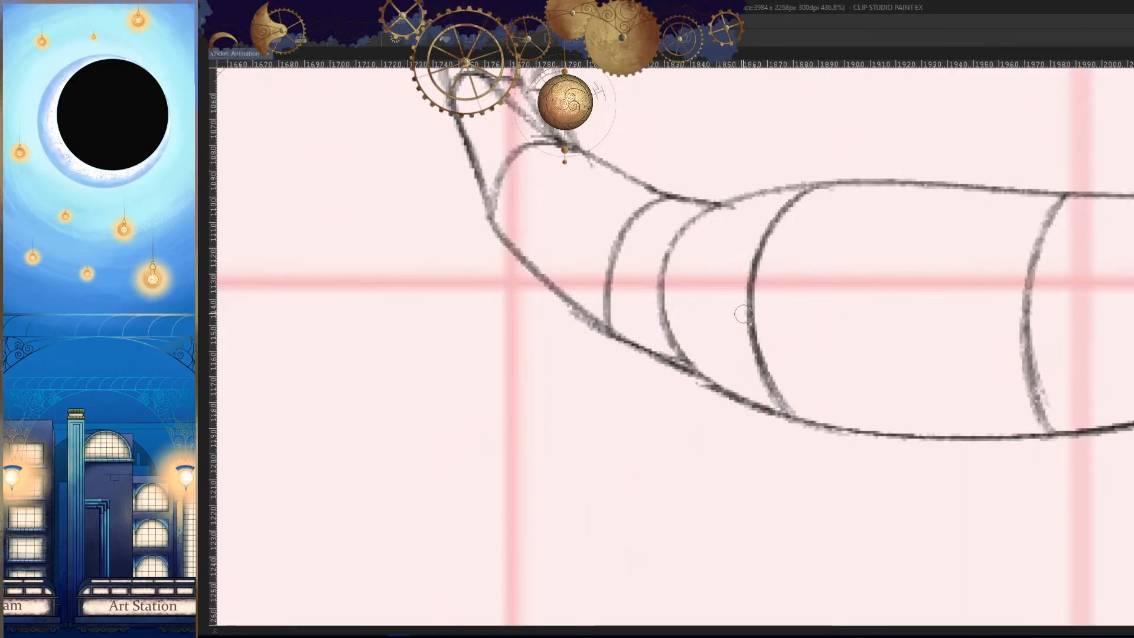
key(h)
drag(785, 383, 821, 424)
key(h)
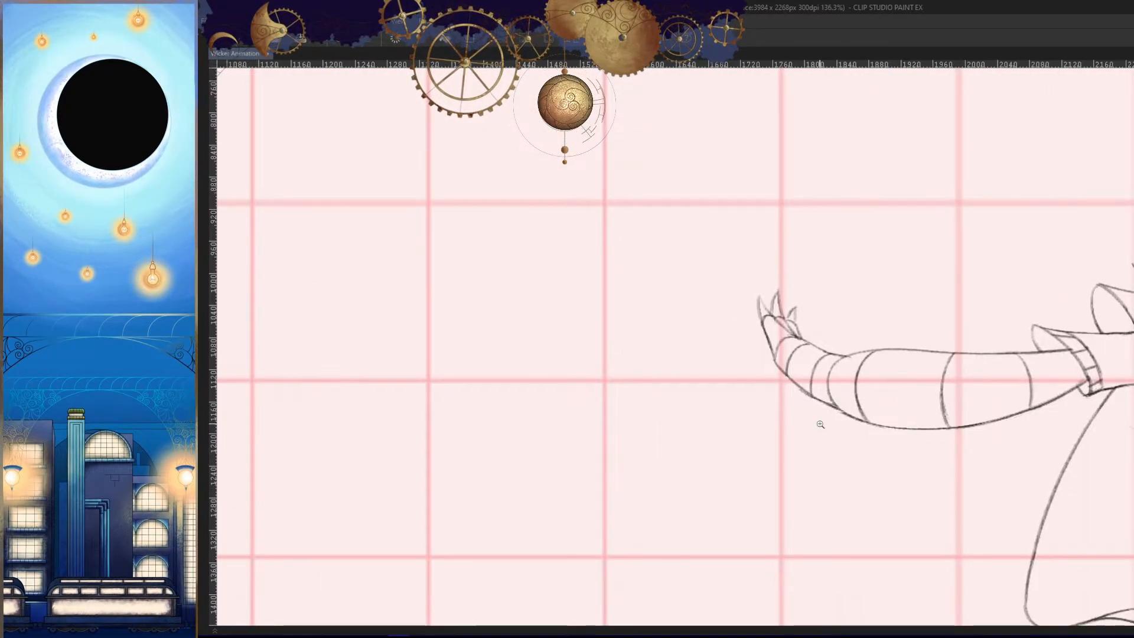
drag(951, 459, 926, 486)
drag(1064, 470, 880, 349)
drag(879, 350, 897, 346)
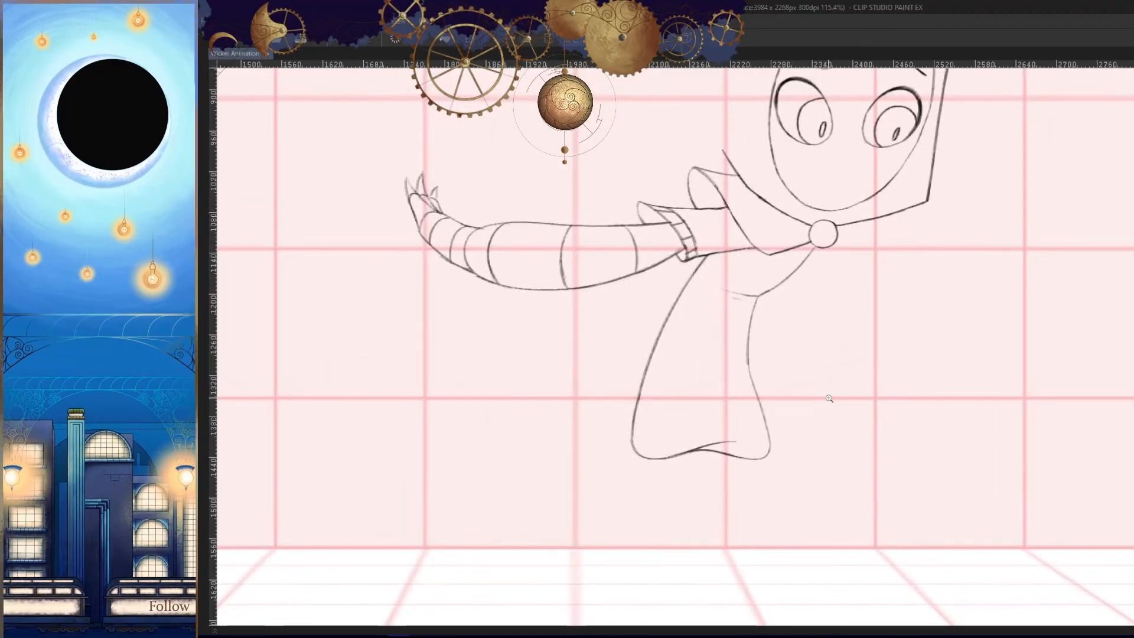
- Sketch a short vertical curve for the second fist's outer edge in front of the torso, using neighbouring frames as reference in a mirrored view
key(h)
drag(892, 459, 877, 446)
key(Right)
key(Left)
key(Left)
key(Right)
drag(693, 372, 762, 350)
key(Right)
key(Left)
key(Right)
key(Right)
key(Left)
key(Right)
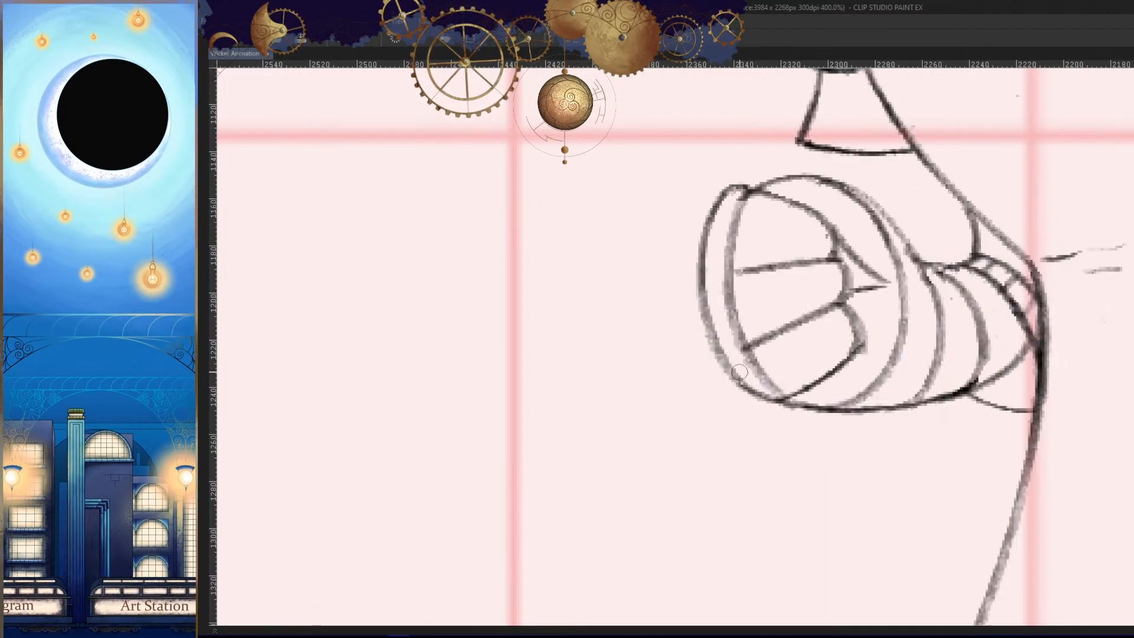
key(Left)
- Compare the new fist curve with the completed fists on the surrounding frames
key(Right)
key(Left)
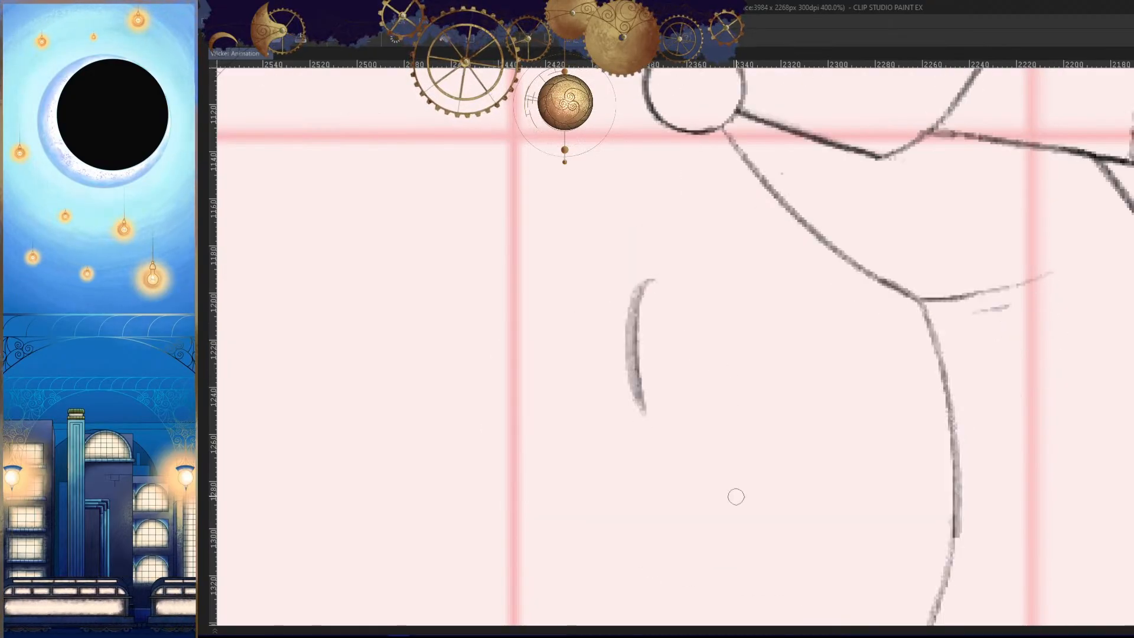
key(Right)
key(Left)
key(Left)
key(Right)
key(Right)
key(Left)
key(Left)
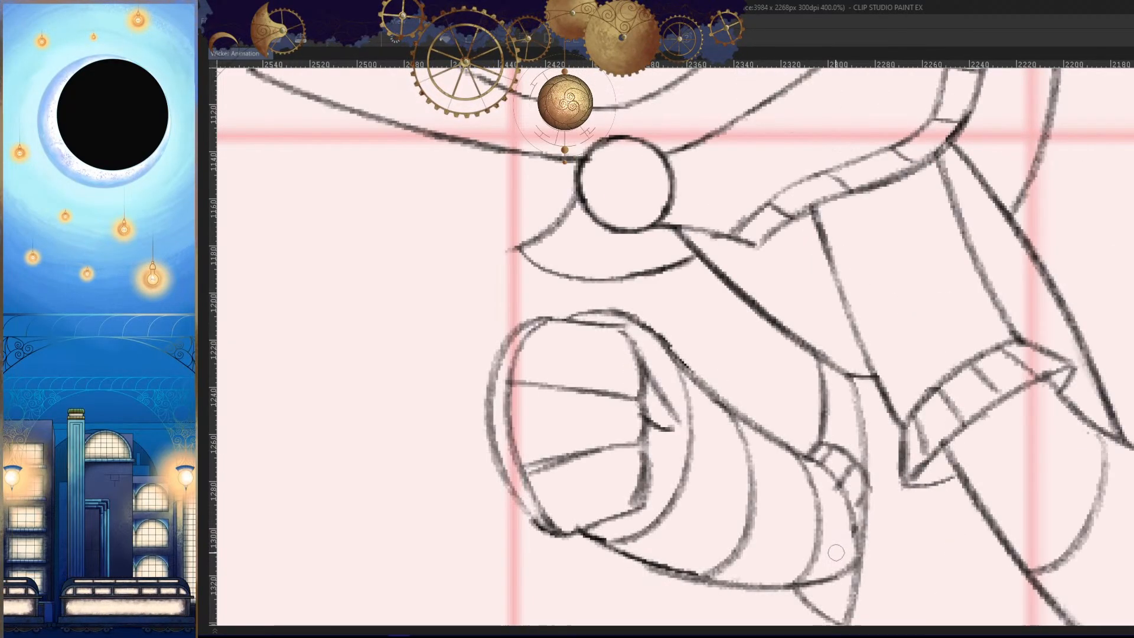
key(Left)
- Retrace and lengthen the fist's outer curve, checking it against the adjacent frames with the view flipped
key(Left)
key(Right)
key(Right)
key(Right)
key(Right)
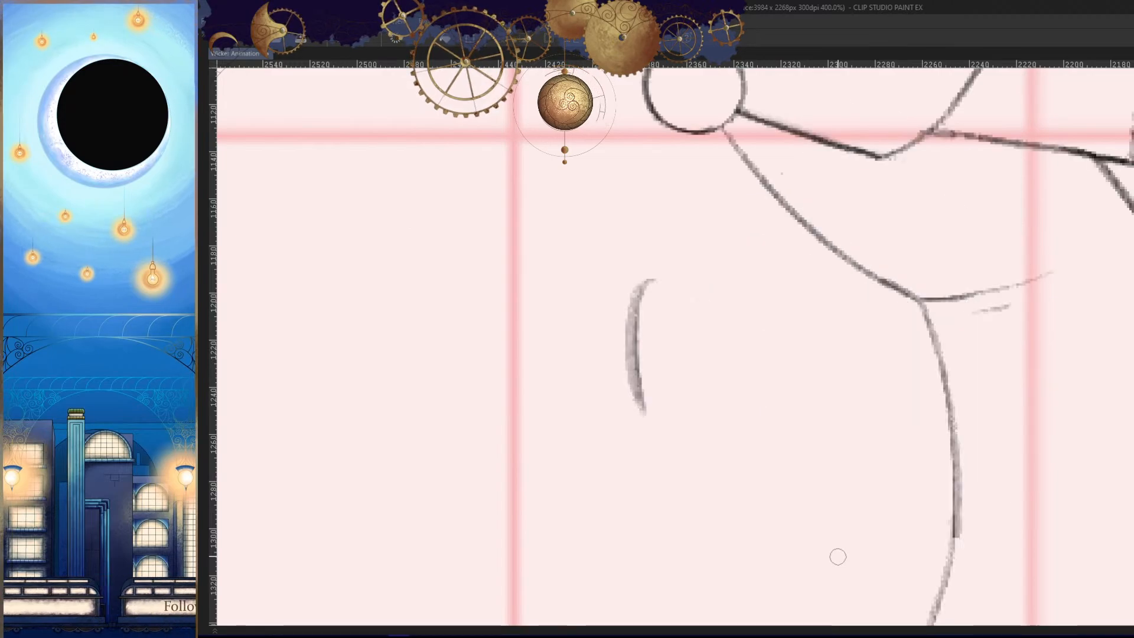
drag(658, 263, 653, 442)
key(h)
key(Left)
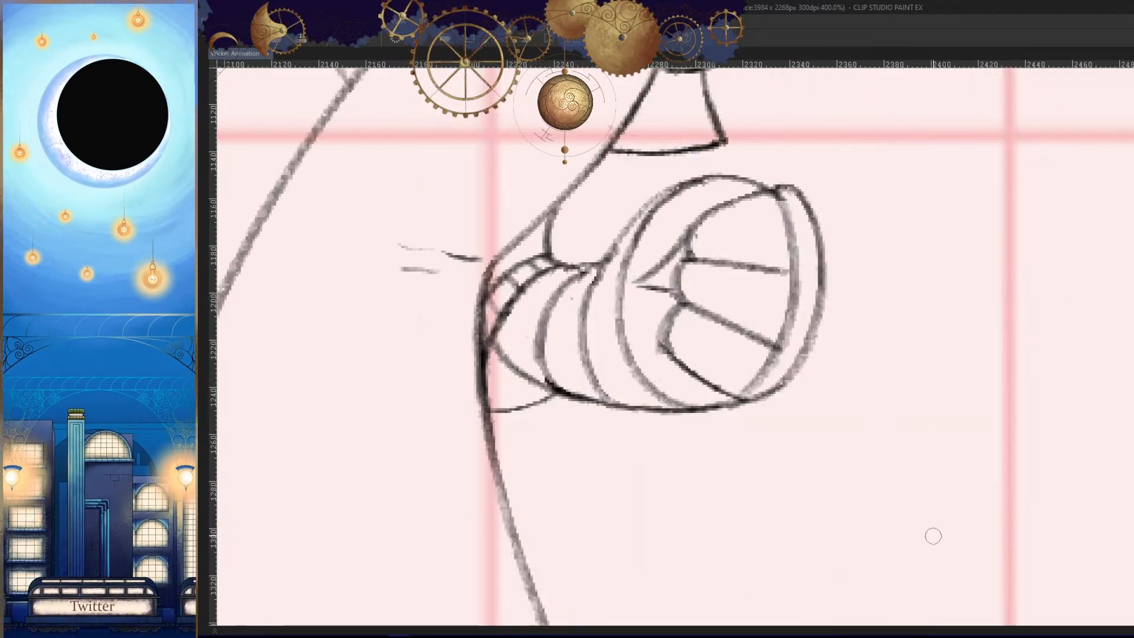
key(Right)
key(Right)
- Flip back and forth between the unfinished frame and its neighbours to examine the fist's placement within the full body motion
key(Left)
drag(927, 541, 838, 496)
key(Left)
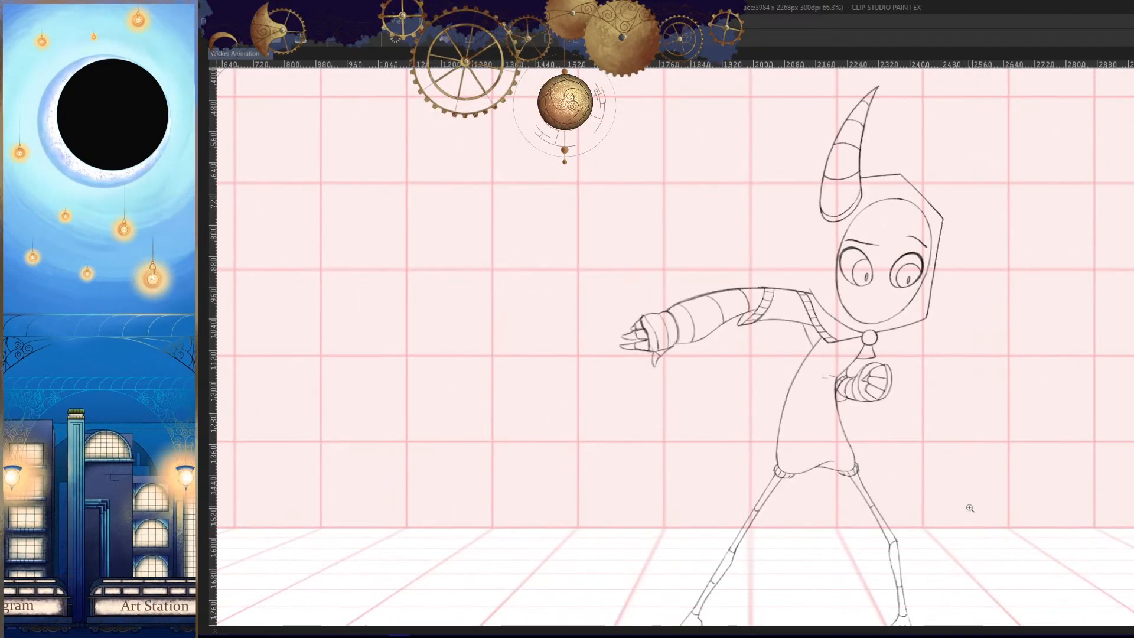
key(Right)
key(Right)
key(Right)
key(Left)
key(Left)
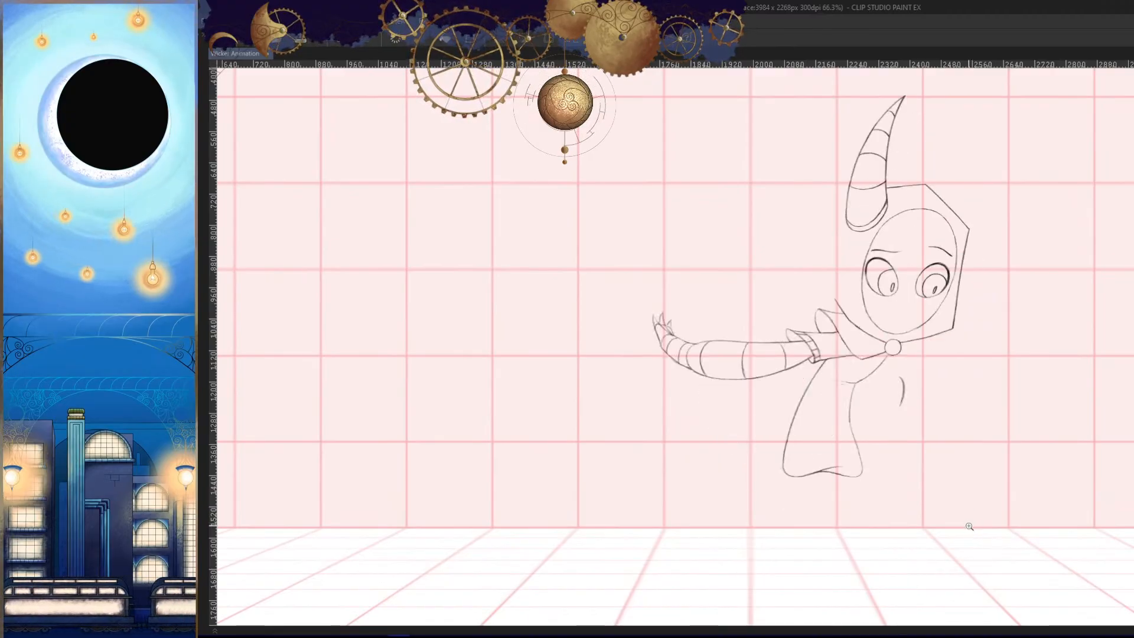
key(Right)
key(Left)
key(Left)
key(Left)
key(Right)
key(Right)
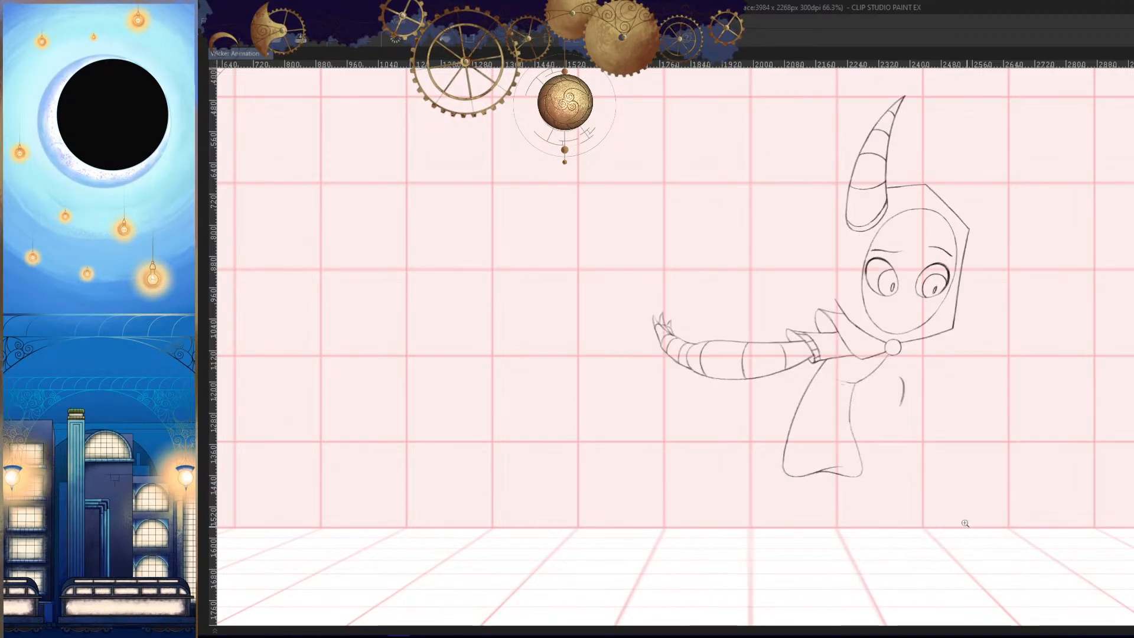
key(Right)
key(Left)
key(Right)
key(Left)
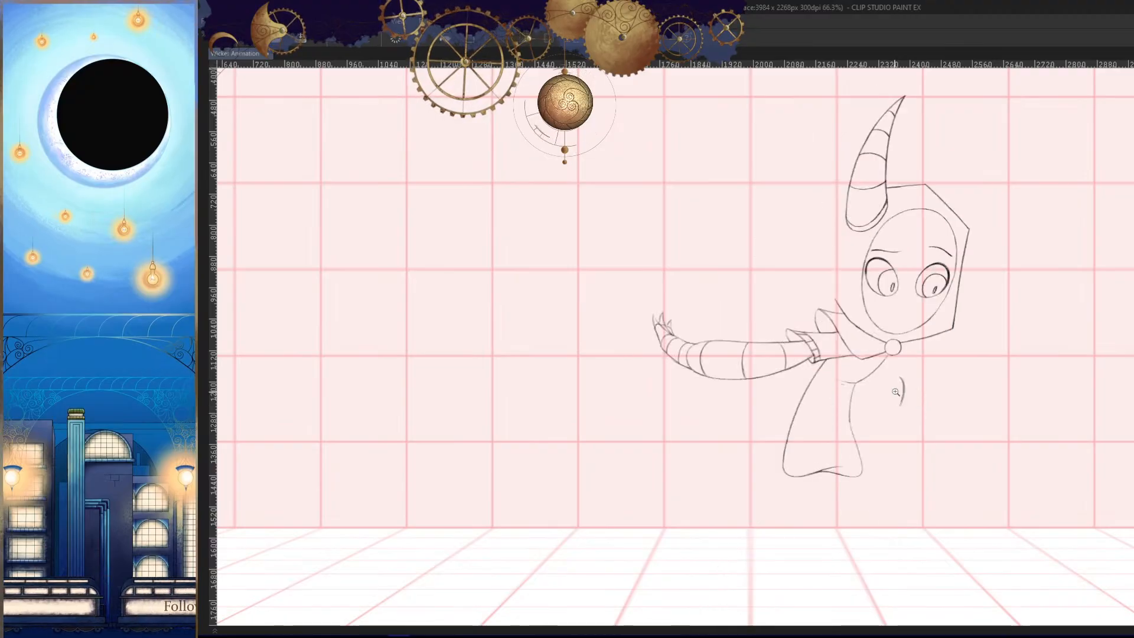
key(Left)
key(Right)
key(Right)
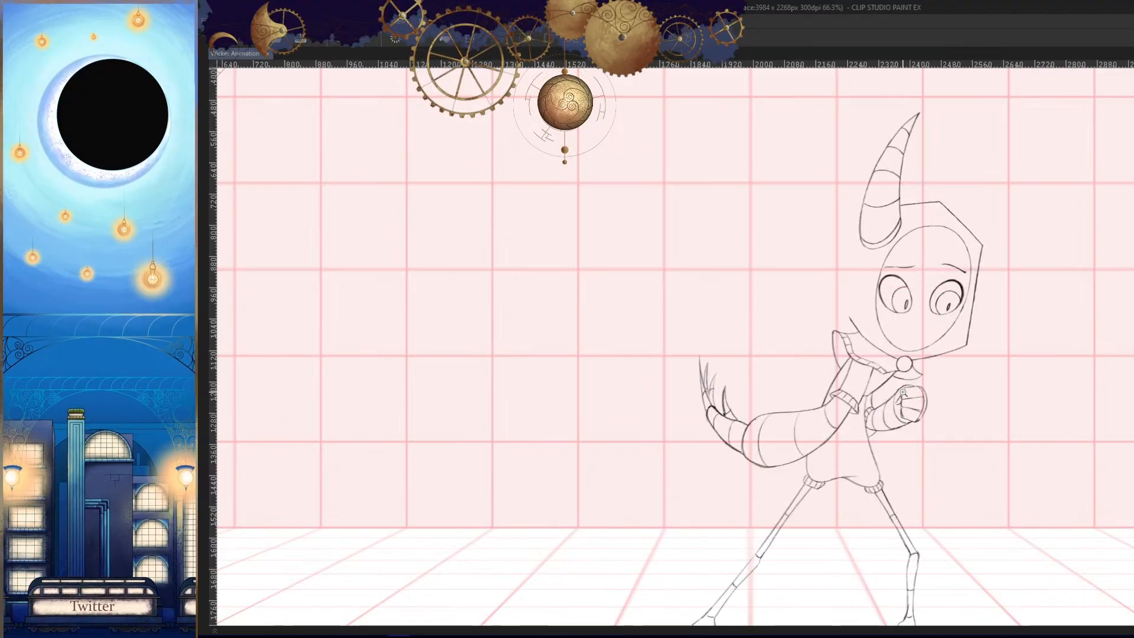
key(Left)
key(Left)
key(Right)
key(Right)
key(Right)
key(Right)
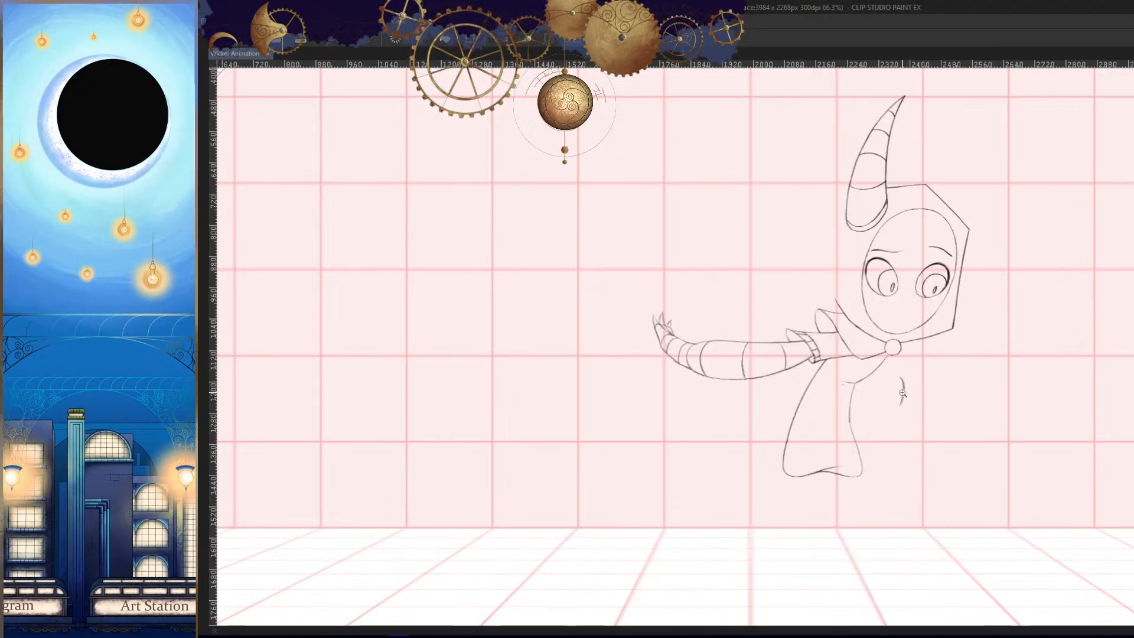
key(Left)
key(Left)
key(Left)
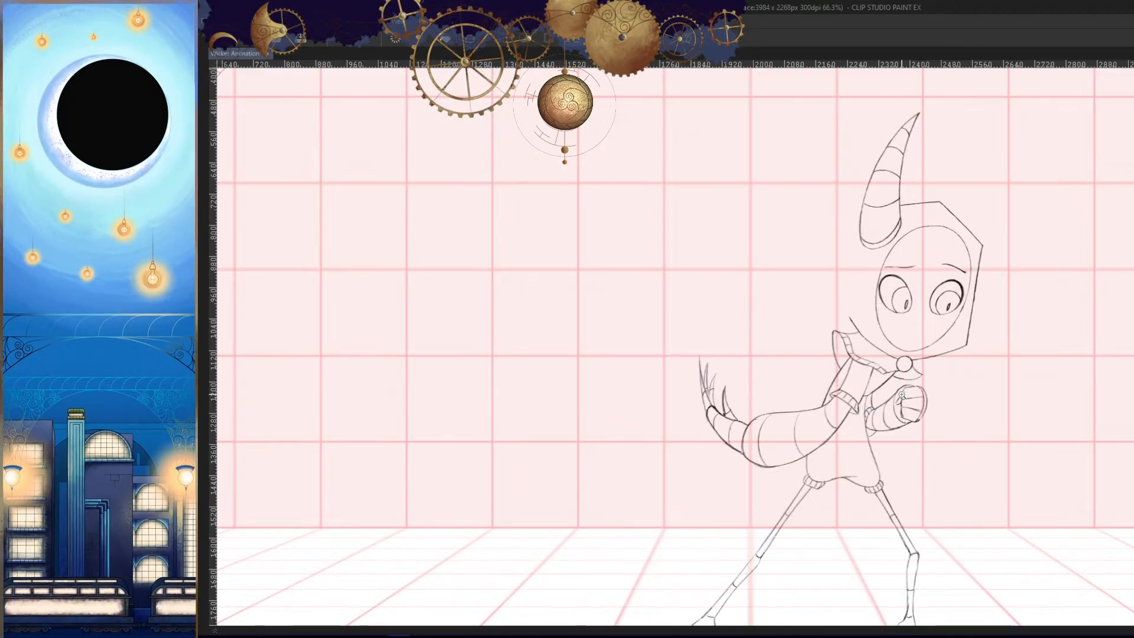
key(Right)
- Redraw the fist's outer curve with darker strokes in the mirrored view and erase the excess line on its inner side
key(h)
drag(618, 376, 704, 372)
drag(824, 327, 812, 299)
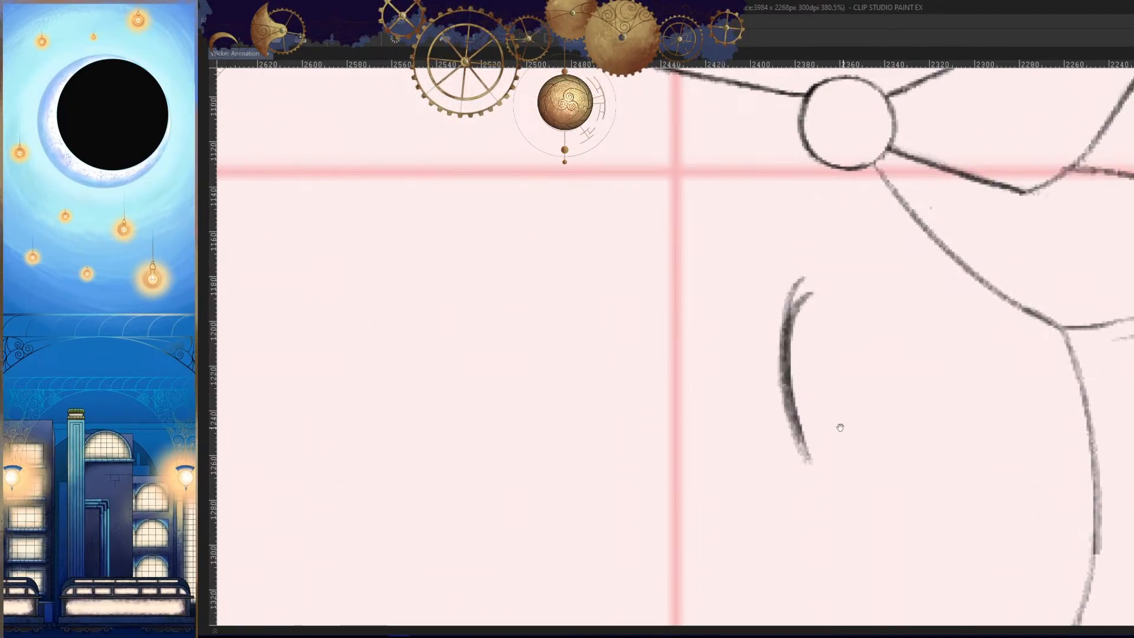
drag(840, 427, 764, 365)
mouse_move(716, 376)
mouse_down()
mouse_move(739, 230)
mouse_move(725, 359)
mouse_up()
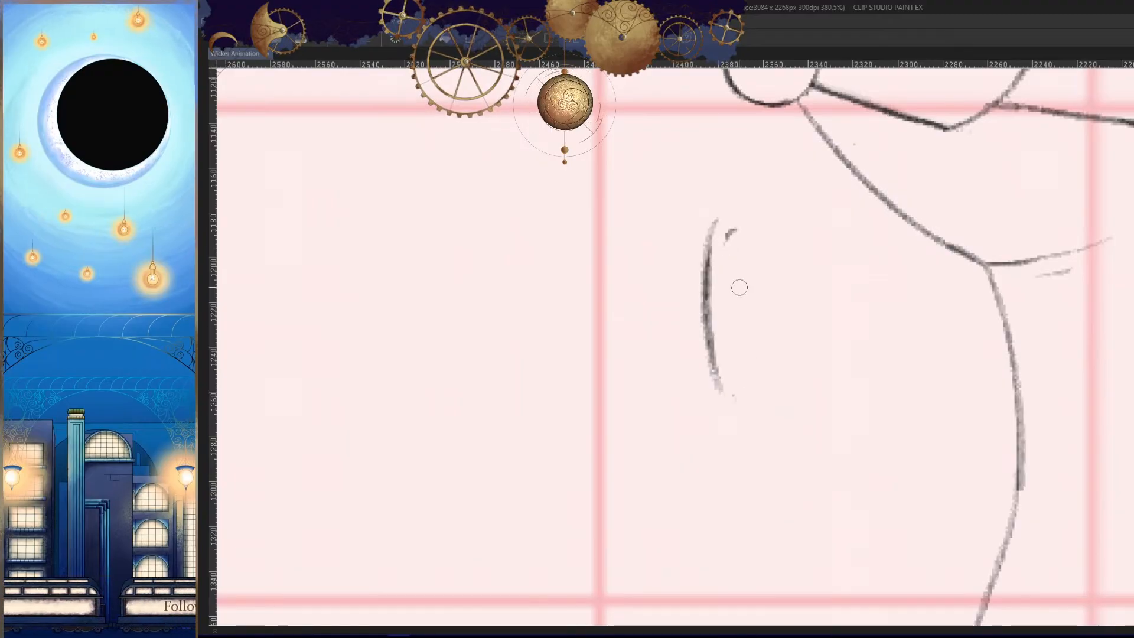
- Draw a second curve parallel to the inside of the fist's outer edge and check it against the neighbouring frames
drag(715, 228, 755, 262)
key(h)
drag(843, 378, 842, 389)
key(ctrl+z)
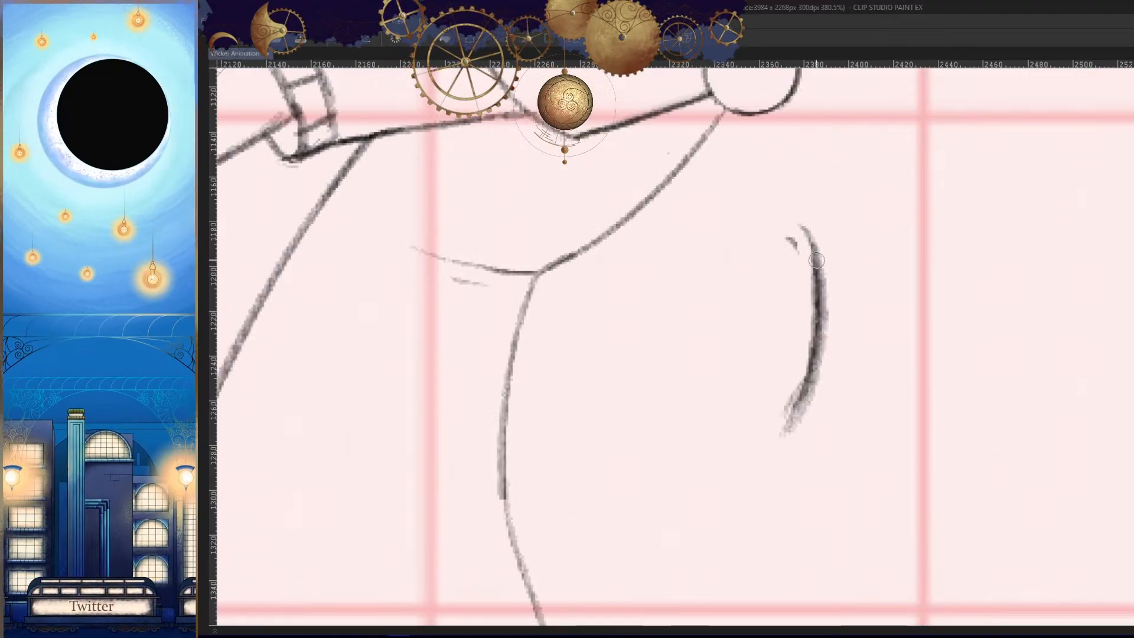
key(h)
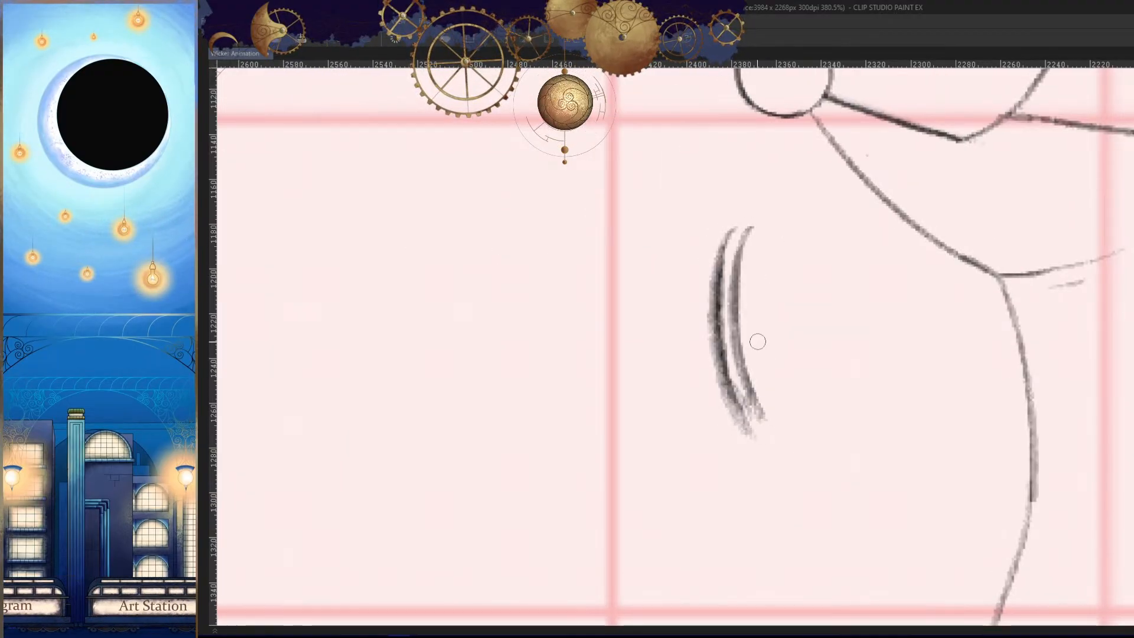
key(ctrl+z)
drag(742, 355, 782, 453)
key(h)
mouse_move(838, 431)
mouse_down()
mouse_move(777, 434)
mouse_move(742, 408)
mouse_move(800, 408)
mouse_up()
key(Left)
key(Right)
key(Right)
key(Left)
- Draw the fist's top edge and its inner side edge, and check the shape against the neighbouring frames
key(h)
drag(734, 433, 722, 451)
drag(758, 408, 761, 427)
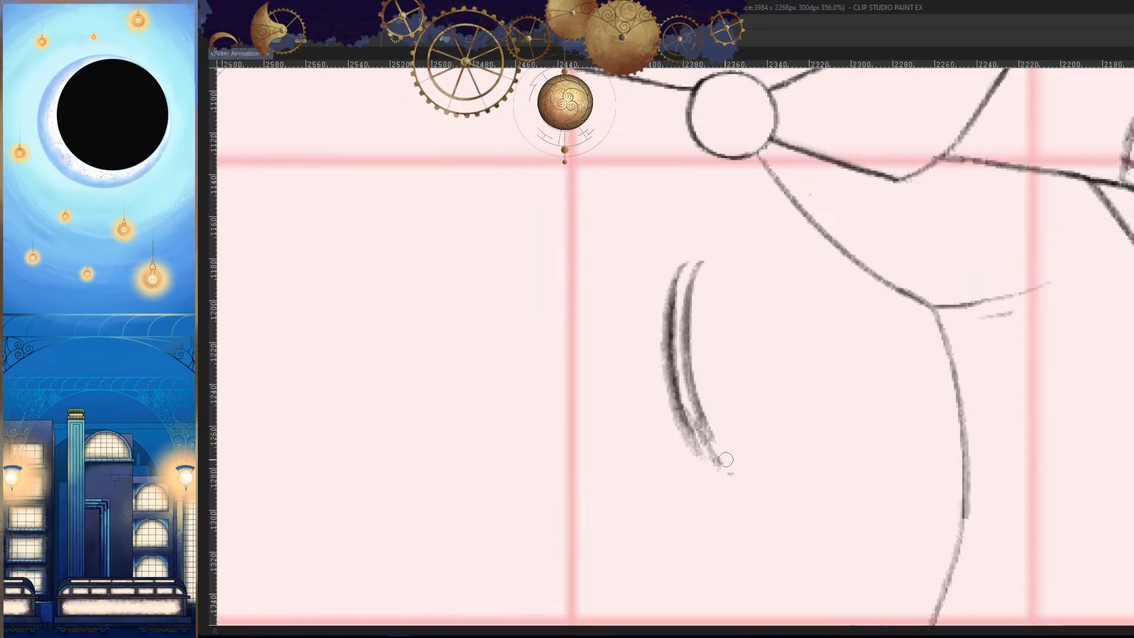
drag(734, 362, 727, 366)
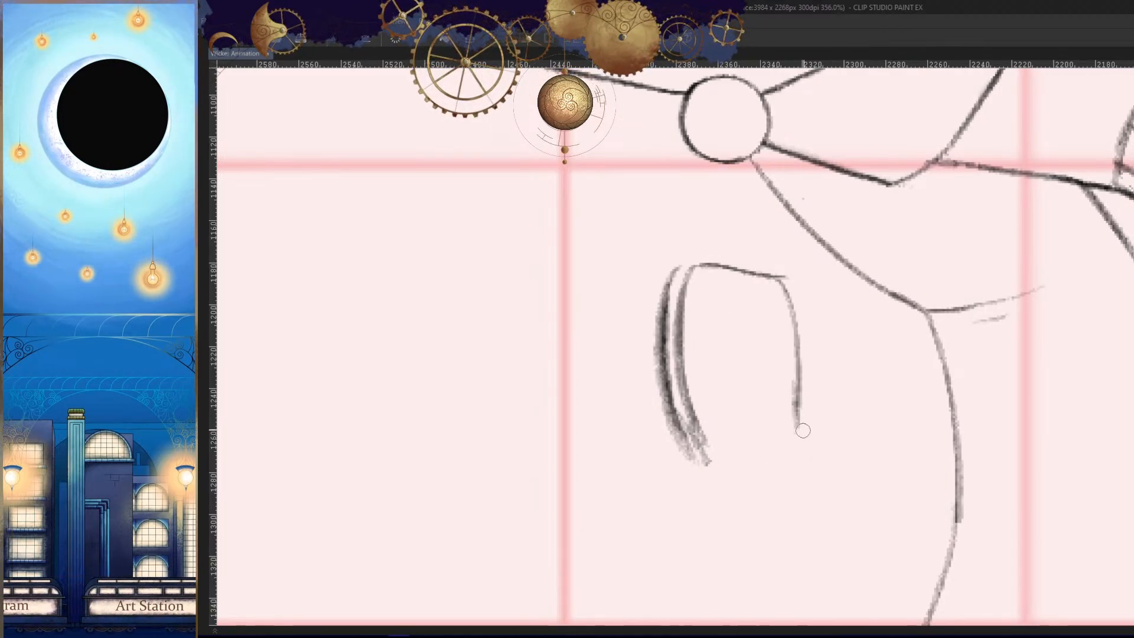
drag(710, 470, 756, 452)
key(h)
drag(858, 471, 781, 474)
key(Left)
key(Right)
key(Right)
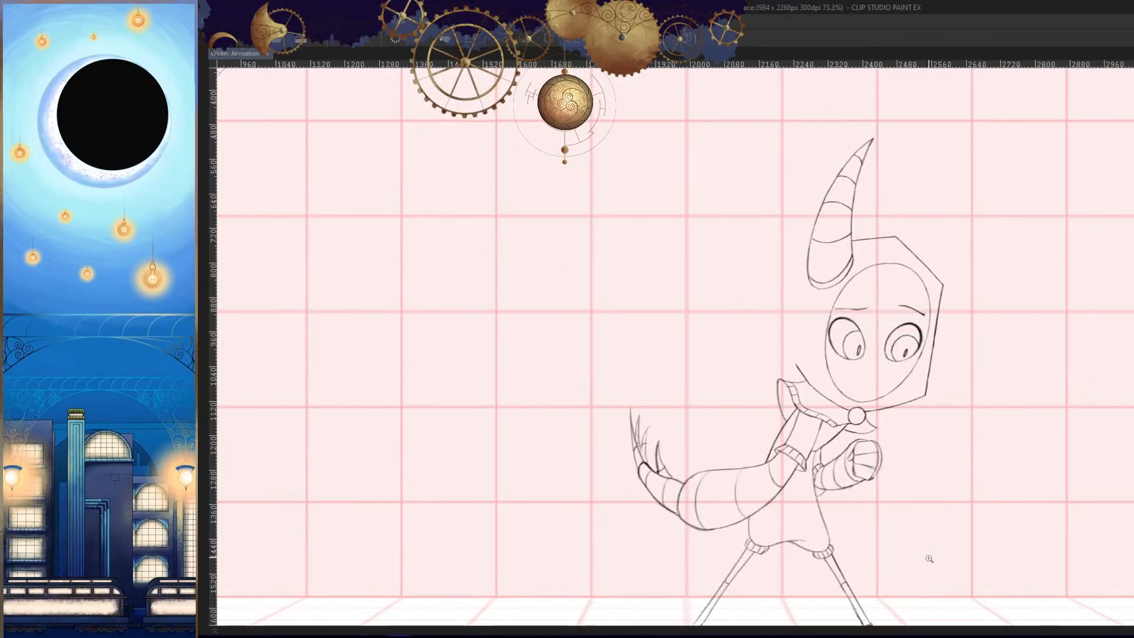
key(Left)
- Close the fist's bottom edge and draw two slanted lines across it to divide the fingers
drag(899, 505, 897, 501)
drag(847, 454, 928, 453)
drag(845, 431, 817, 413)
key(h)
drag(862, 448, 920, 440)
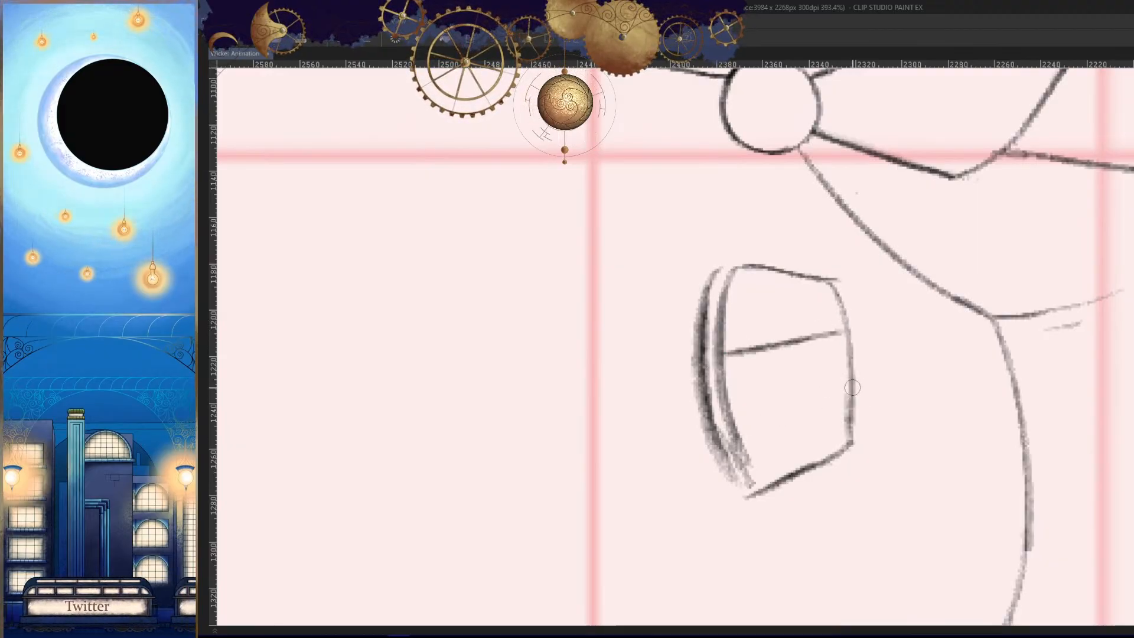
drag(853, 387, 725, 439)
key(h)
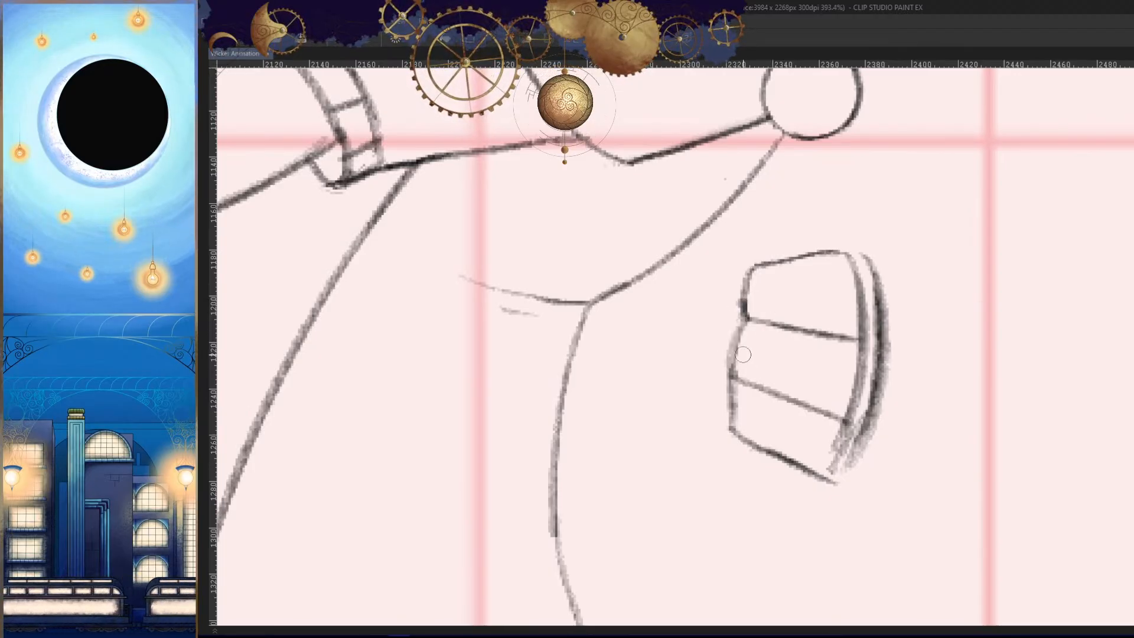
- Bulge and darken the finger ends along the fist's inner side, and redraw its bottom edge
drag(743, 355, 756, 387)
key(h)
drag(820, 354, 822, 411)
key(h)
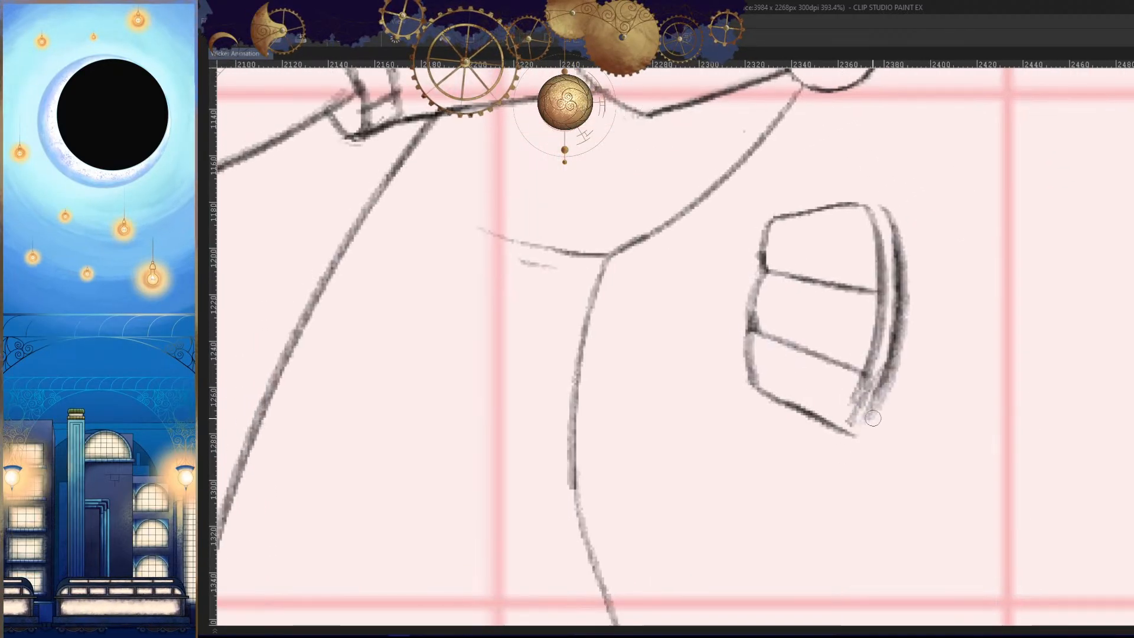
key(h)
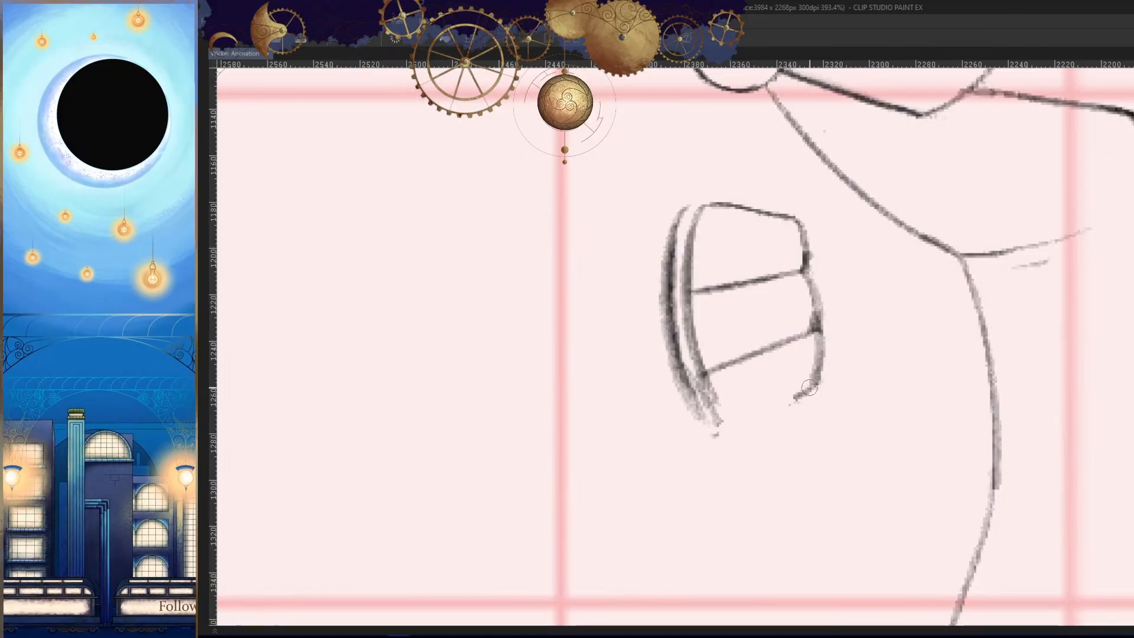
key(h)
- Flip between the unfinished frame and its neighbours to compare the fist's shape and finger divisions
ctrl+drag(804, 449, 830, 466)
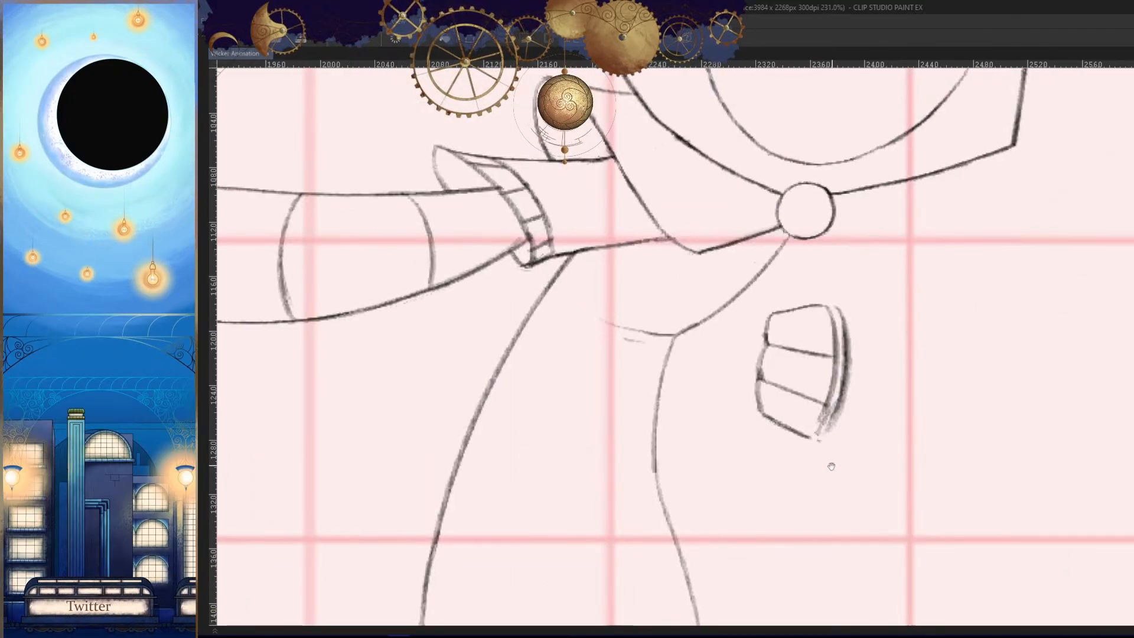
key(Left)
key(Right)
key(Right)
key(Left)
key(Left)
key(Right)
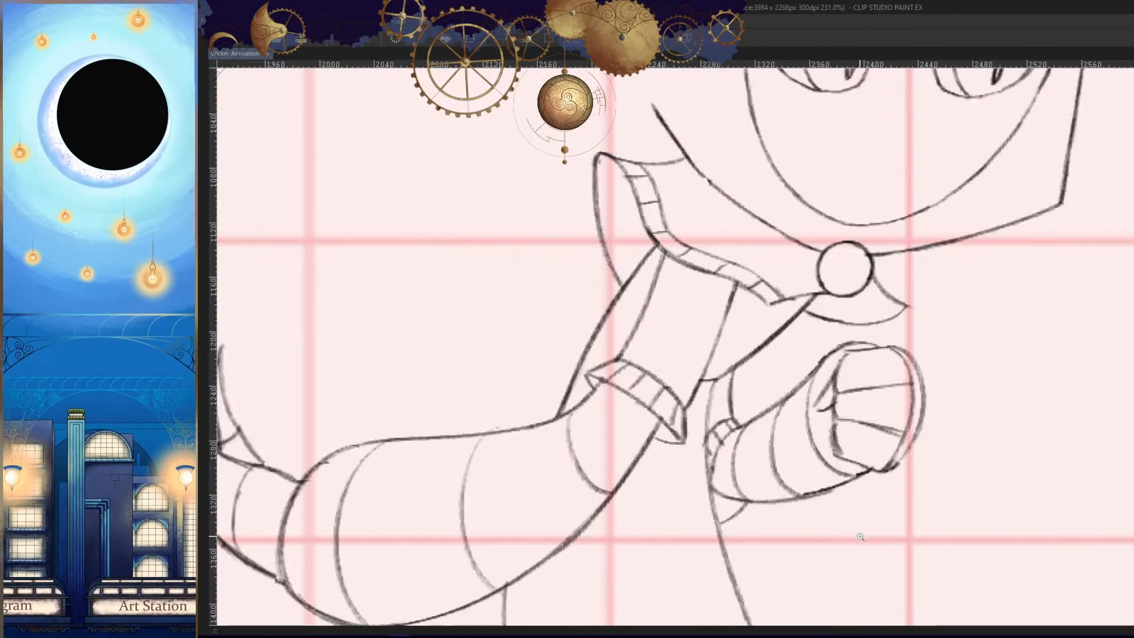
key(Left)
key(Left)
- Draw a small pointed thumb tip projecting from the fist's inner side beside the uppermost finger
ctrl+drag(756, 367, 786, 357)
drag(776, 291, 751, 318)
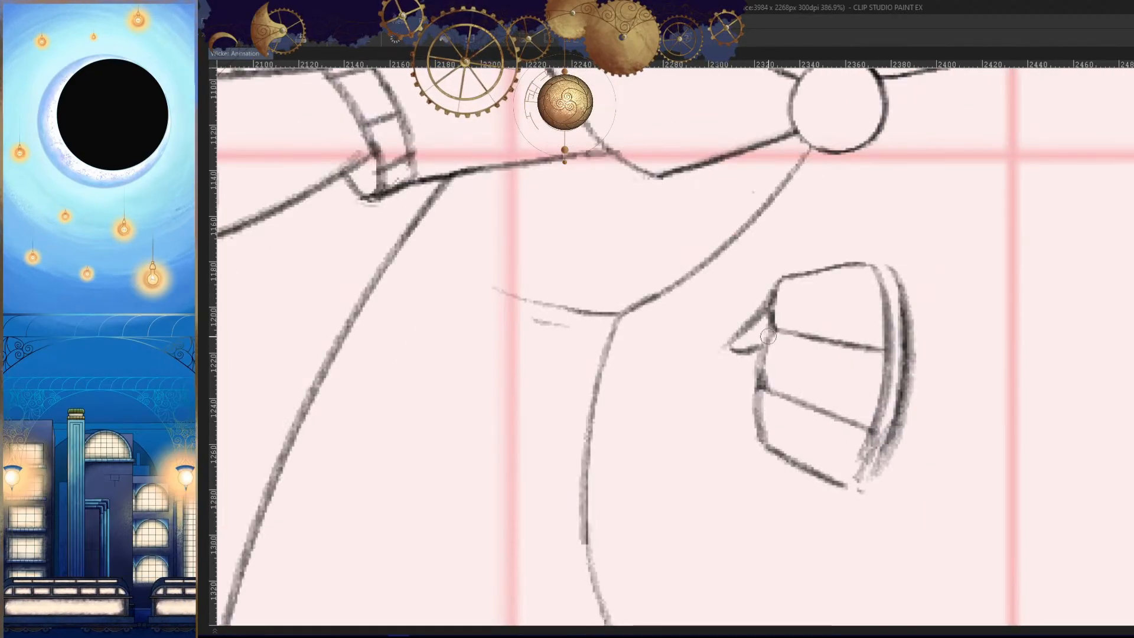
key(h)
- Flip through the adjacent frames at full-body scale to examine how the fist moves between poses
key(Left)
key(Right)
key(Right)
mouse_move(844, 456)
mouse_down()
mouse_move(857, 423)
mouse_move(844, 478)
mouse_up()
key(Left)
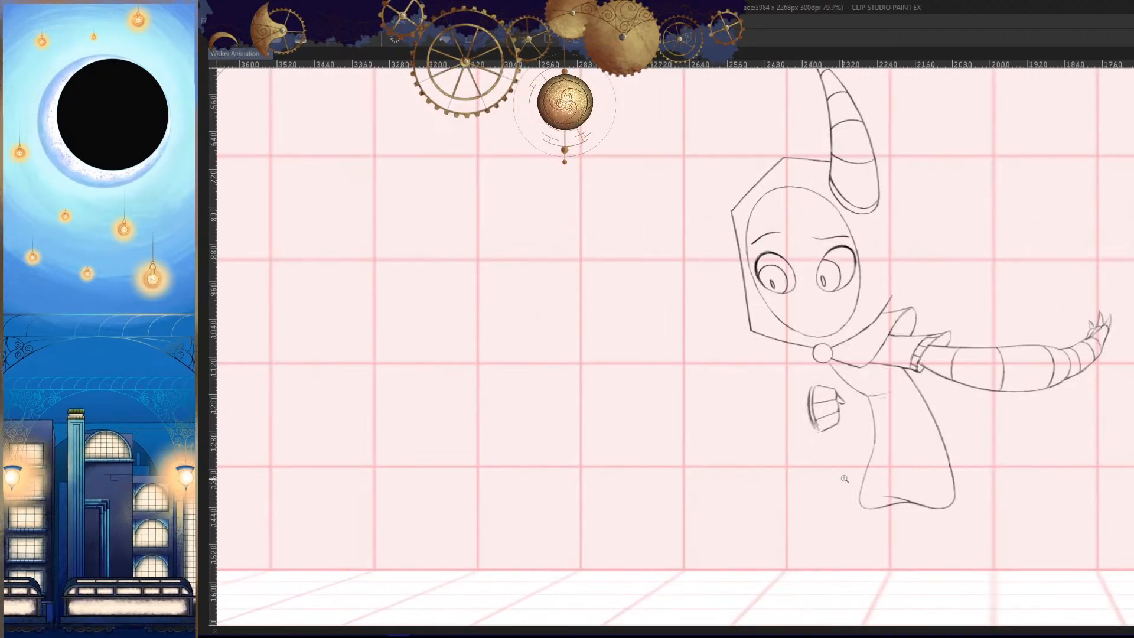
key(Right)
key(Right)
key(Left)
key(Left)
key(Left)
key(Right)
- Erase the rough lower ends of the fist's two side curves and thin the outer curve to a clean line
ctrl+drag(804, 434, 850, 453)
key(h)
drag(787, 412, 809, 421)
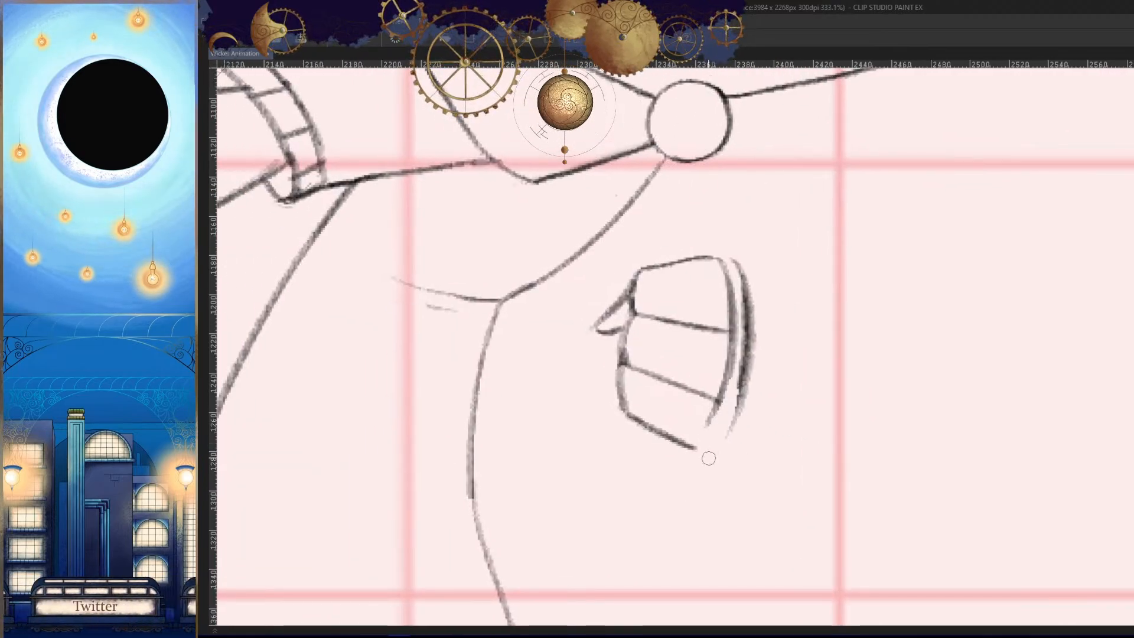
key(h)
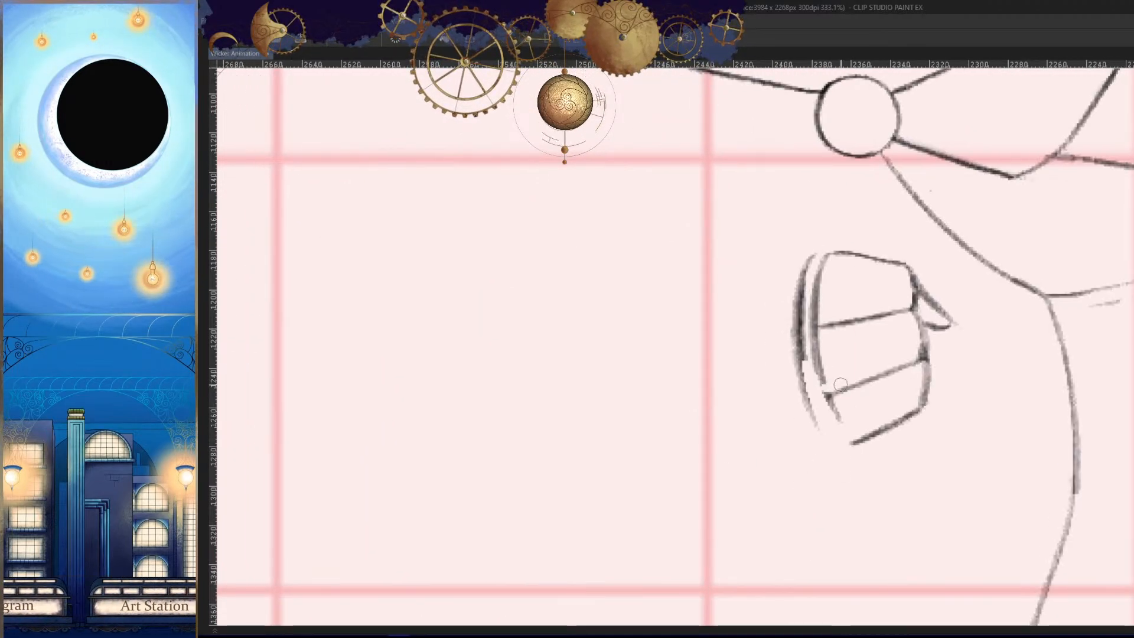
key(ctrl+z)
mouse_move(882, 384)
mouse_down()
mouse_move(835, 421)
mouse_move(808, 412)
mouse_up()
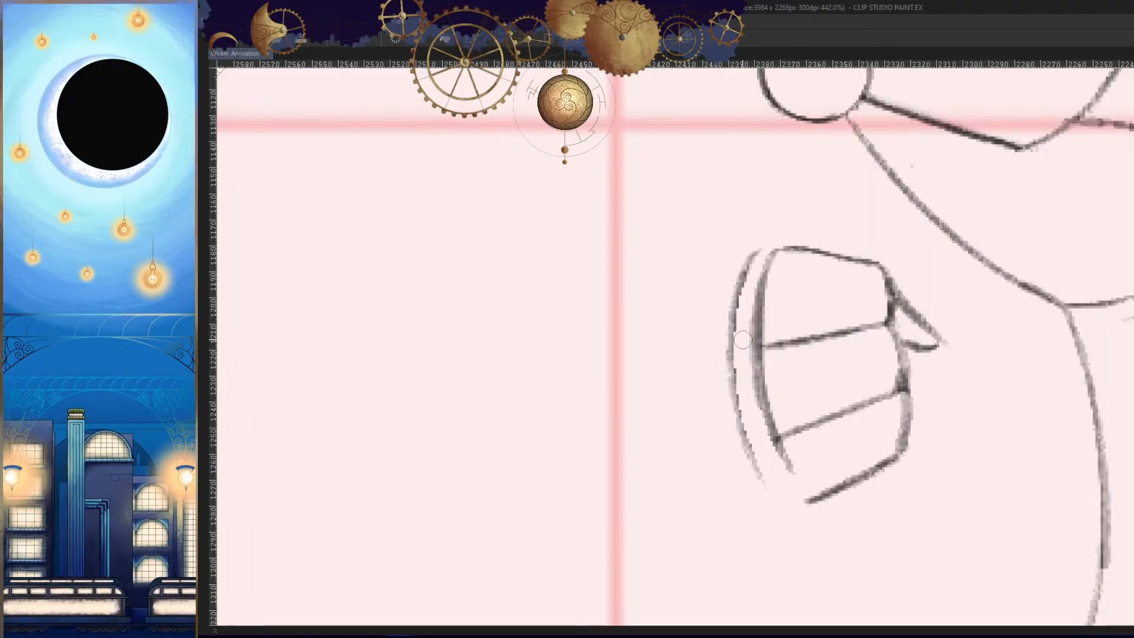
- Extend the fist's inner and outer side curves downward and join them at its lower corner
key(h)
scroll(808, 393, up, 3)
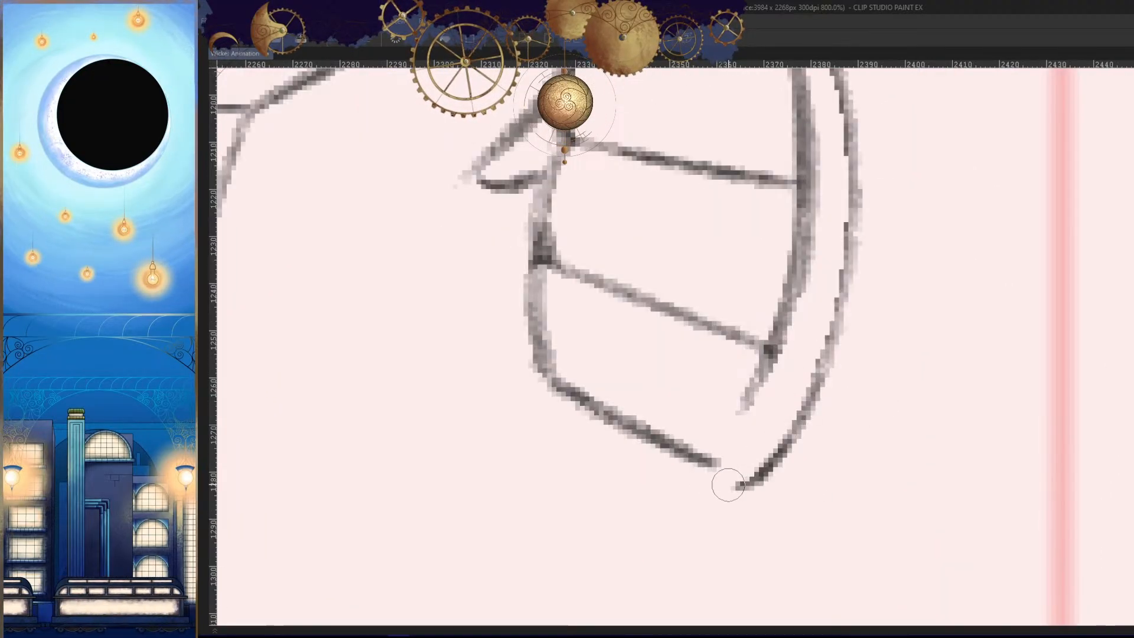
key(h)
scroll(823, 422, down, 2)
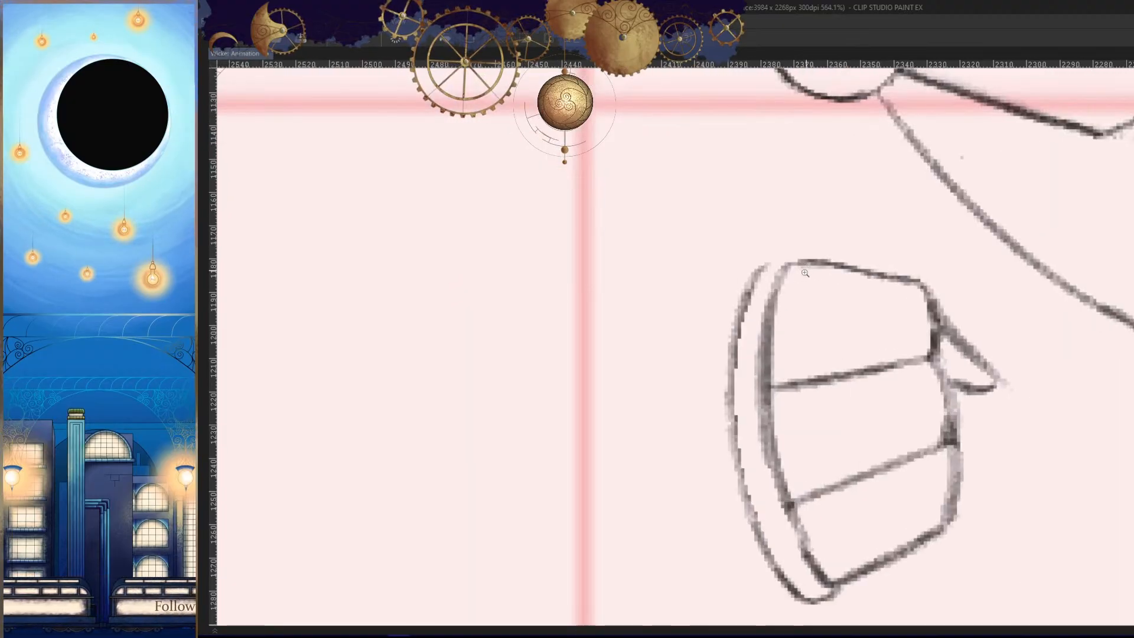
key(h)
- Compare the closed fist with the arm and fist poses on the adjacent frames
scroll(824, 422, down, 5)
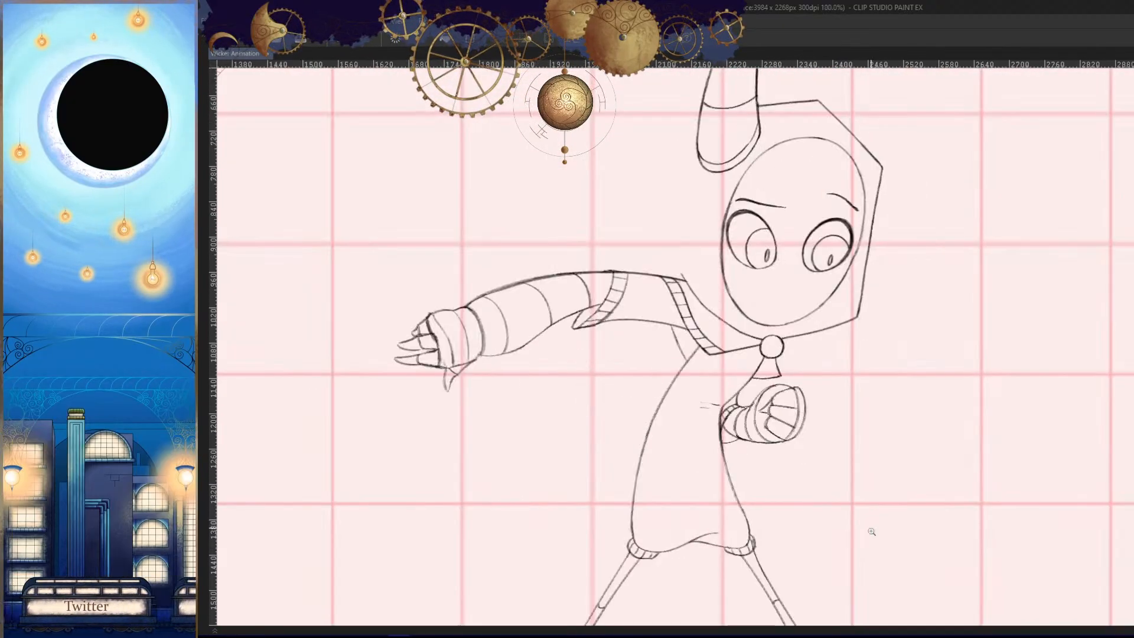
scroll(752, 412, up, 4)
key(h)
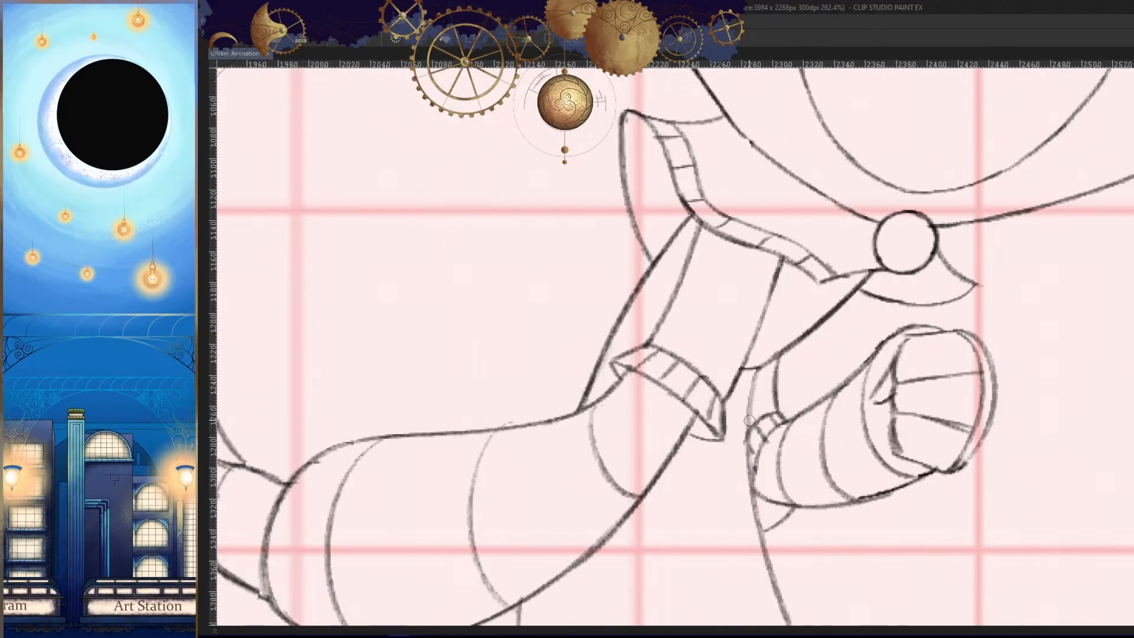
key(h)
key(Right)
key(Left)
key(Left)
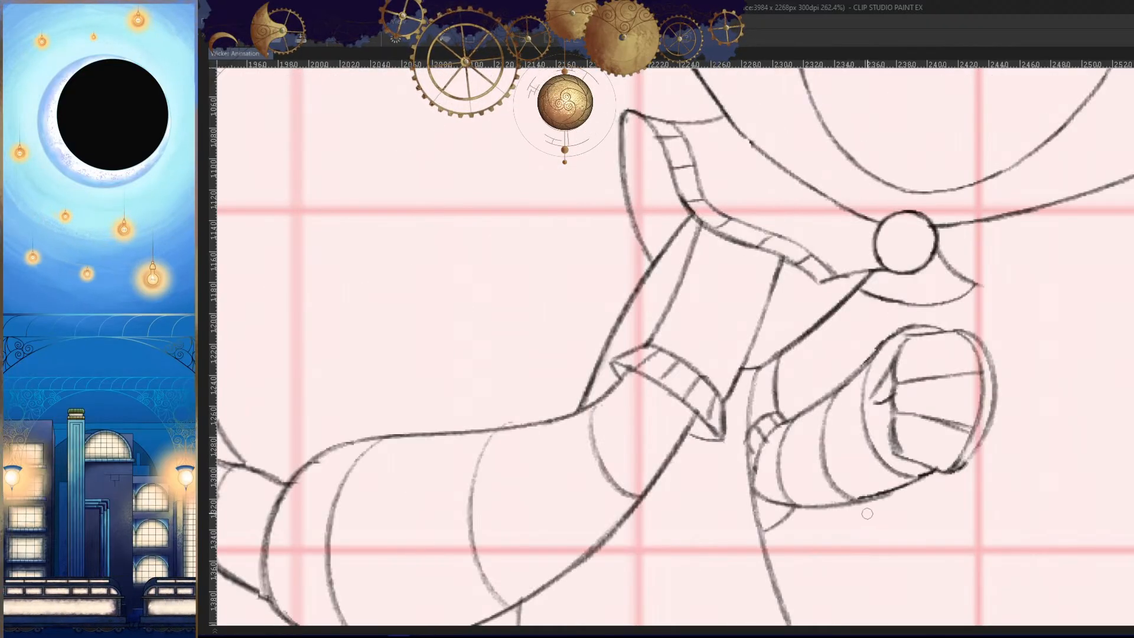
key(Right)
- Draw the forearm's curved underside from the fist's lower corner to the torso and reinforce where it meets the fist
ctrl+drag(744, 520, 780, 454)
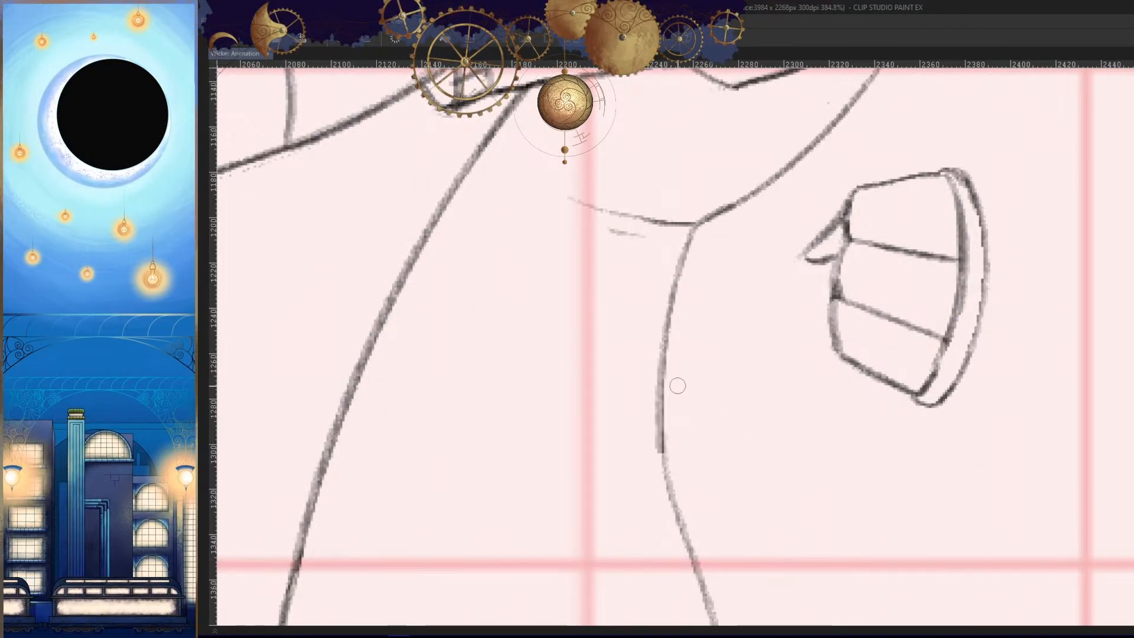
drag(880, 416, 905, 407)
key(h)
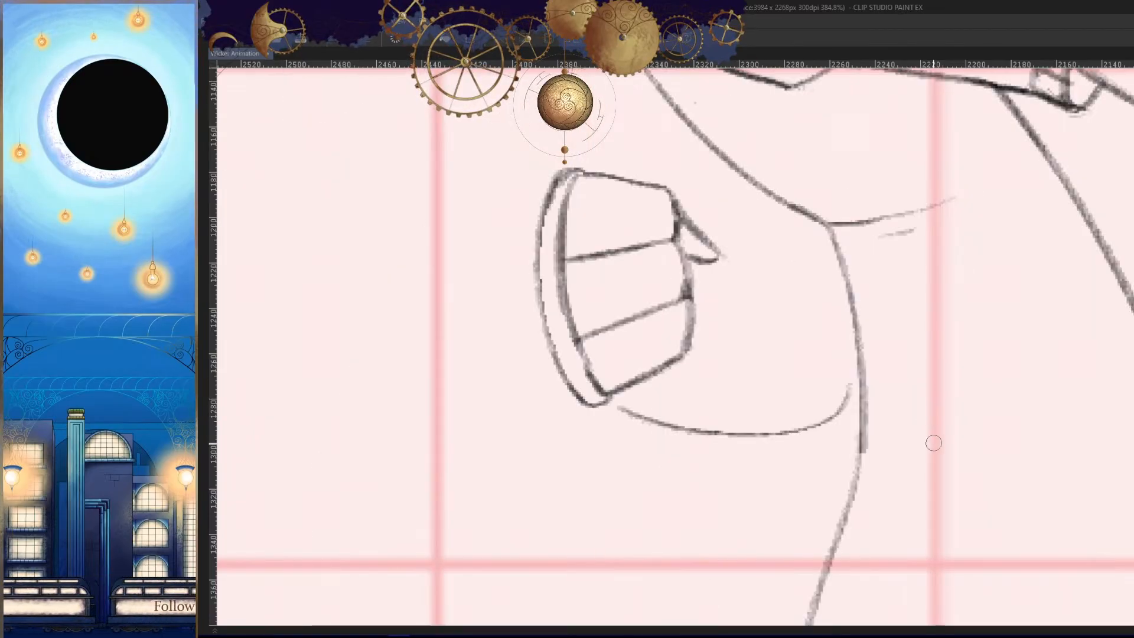
key(h)
ctrl+click(886, 416)
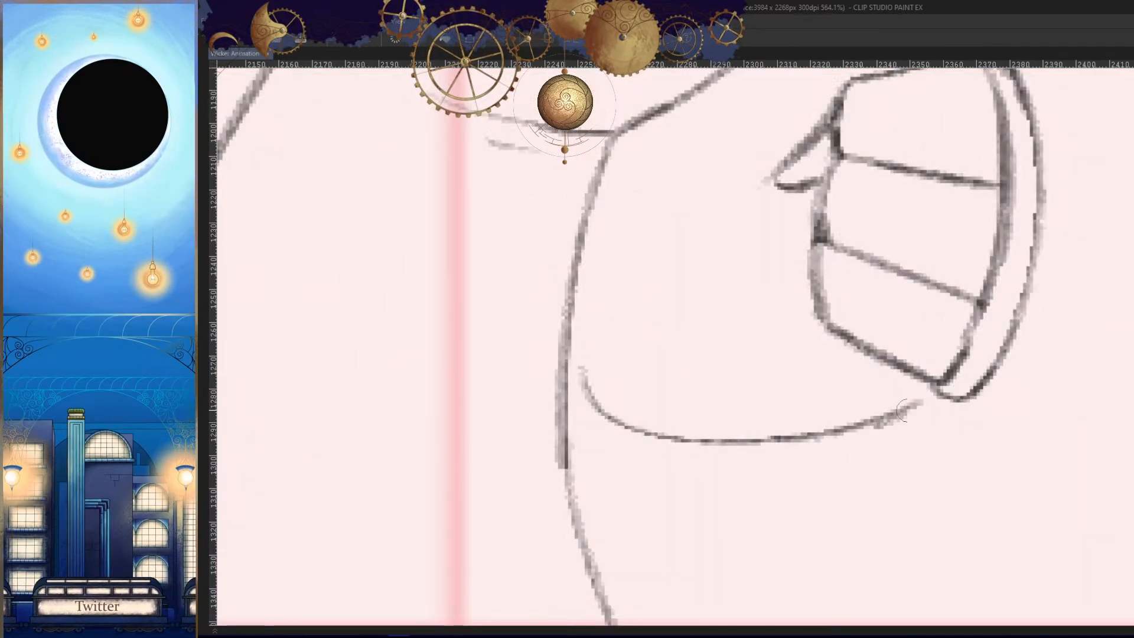
scroll(874, 453, up, 5)
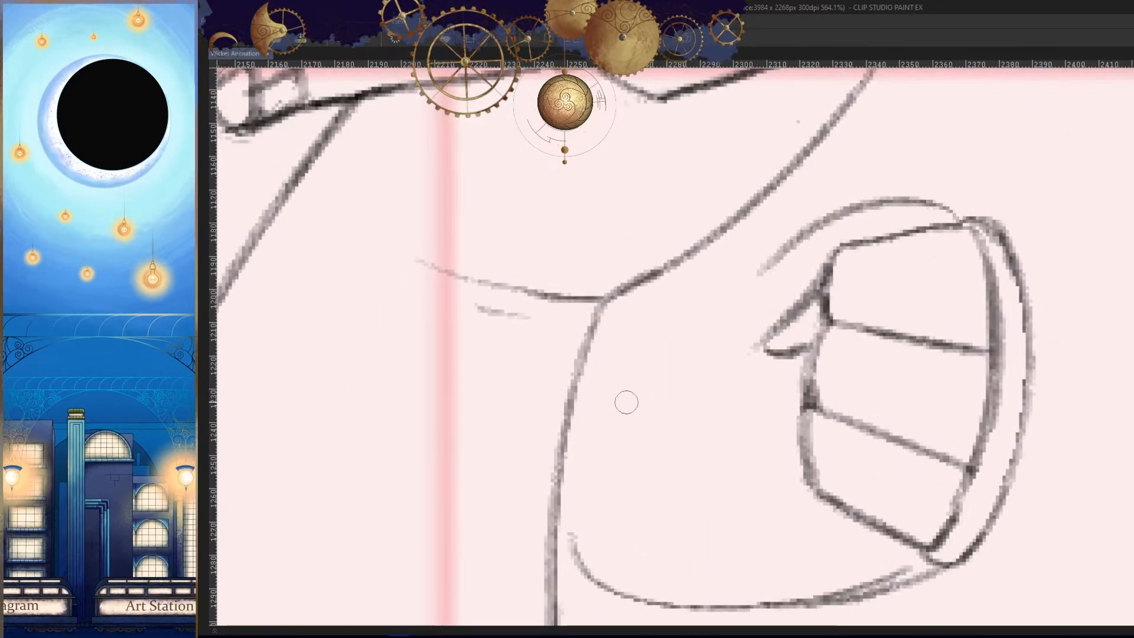
- Draw an arc over the top of the fist, extend it toward the torso, and compare it with the neighbouring frames
mouse_move(978, 219)
mouse_down()
mouse_move(719, 335)
mouse_move(703, 364)
mouse_up()
drag(755, 459, 825, 388)
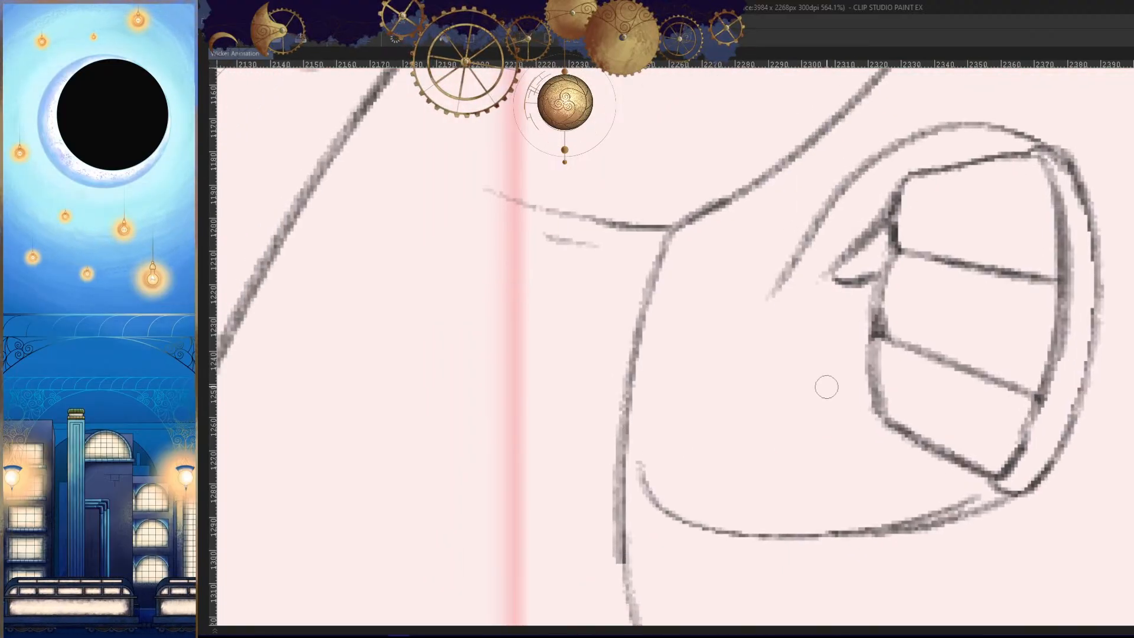
drag(815, 242, 640, 393)
key(h)
drag(969, 444, 779, 497)
key(Left)
key(Right)
key(Right)
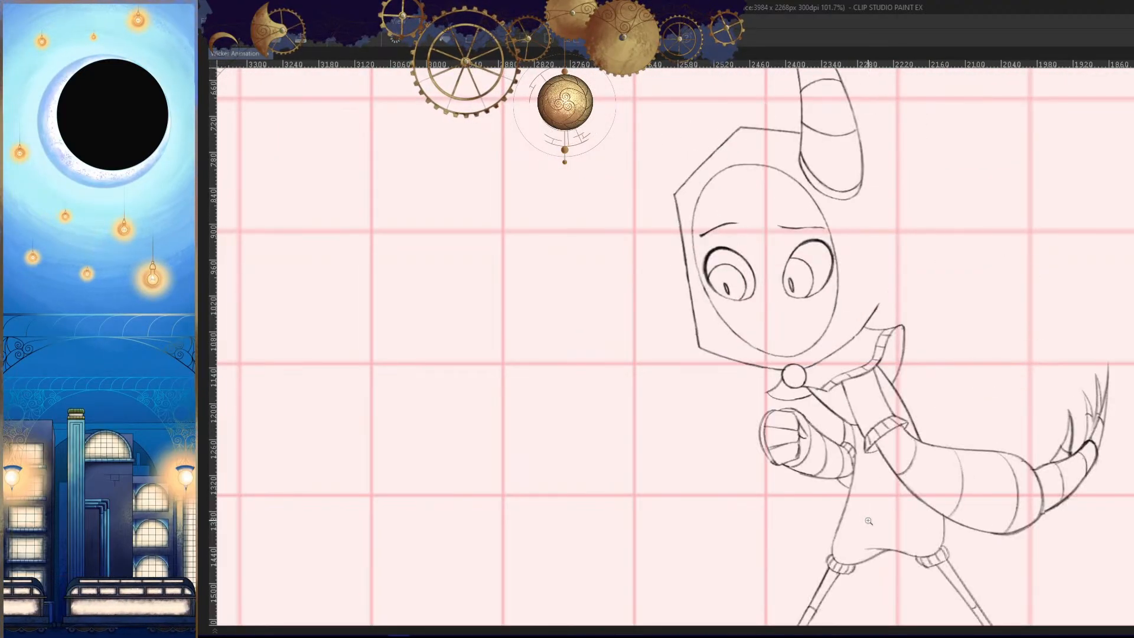
key(Left)
- Undo the arc's extension, redraw the forearm's upper line toward the torso, and check it against the neighbouring frames
key(ctrl+z)
drag(834, 406, 865, 435)
key(ctrl+z)
key(h)
drag(818, 387, 840, 331)
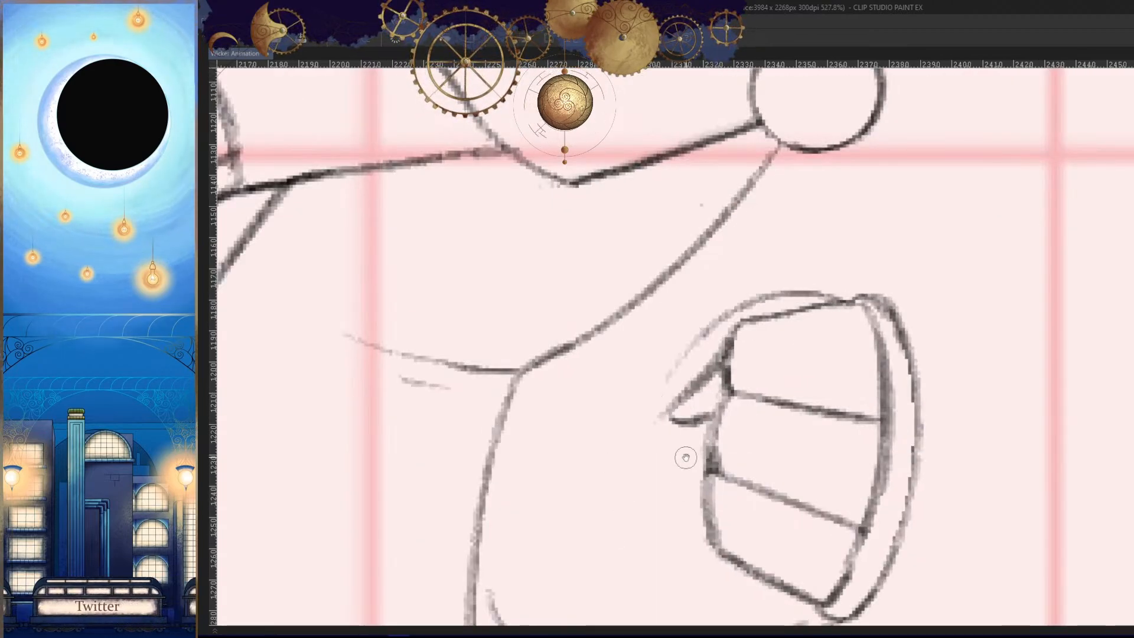
drag(686, 457, 753, 379)
drag(759, 263, 602, 448)
key(h)
key(Left)
key(Right)
key(Right)
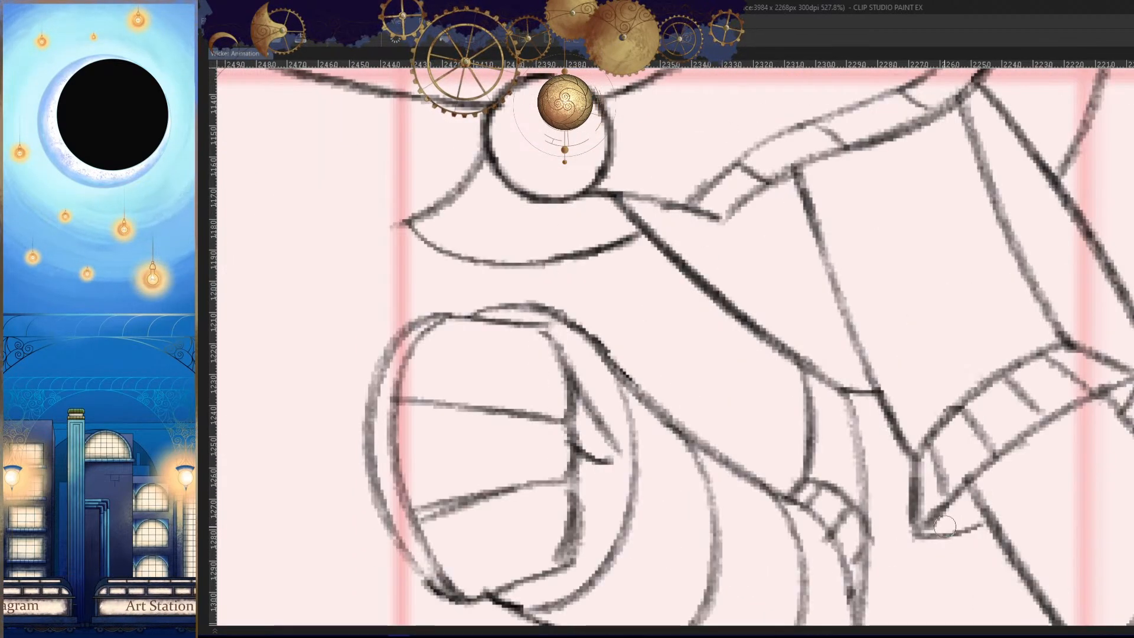
key(Left)
- Undo the last stroke on the forearm's upper line and redraw it with a flatter curve toward the torso
key(h)
drag(700, 406, 746, 336)
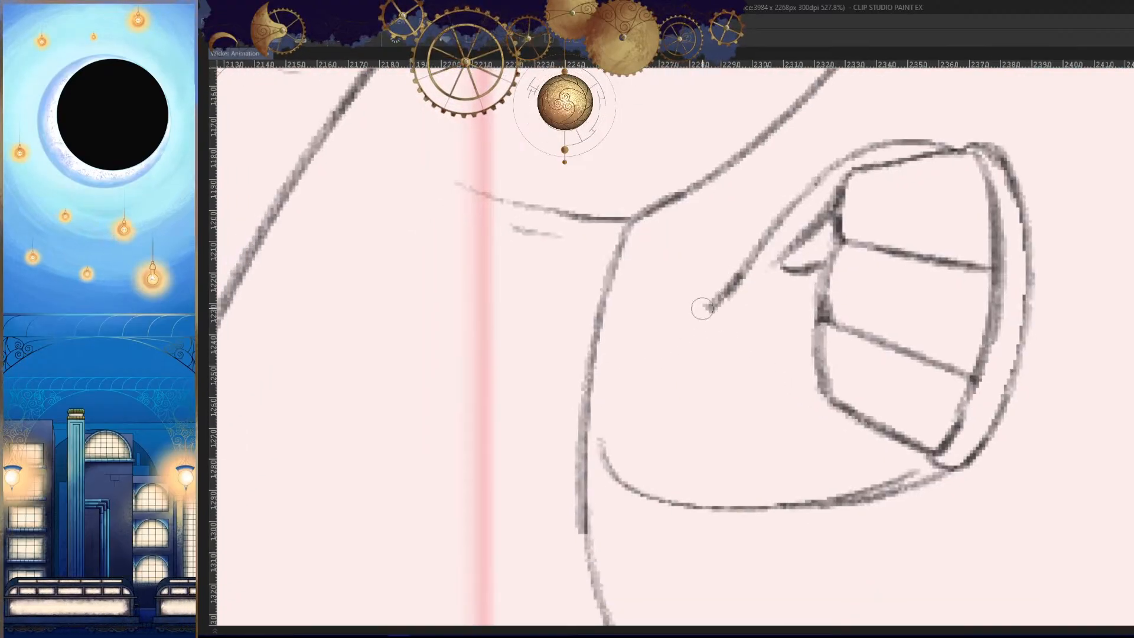
key(ctrl+z)
drag(758, 253, 652, 352)
- Flip repeatedly between the frame and its neighbours to examine the forearm and fist placement in both view orientations
key(h)
drag(857, 430, 768, 493)
key(Left)
key(Right)
key(Right)
key(Left)
key(Left)
key(Right)
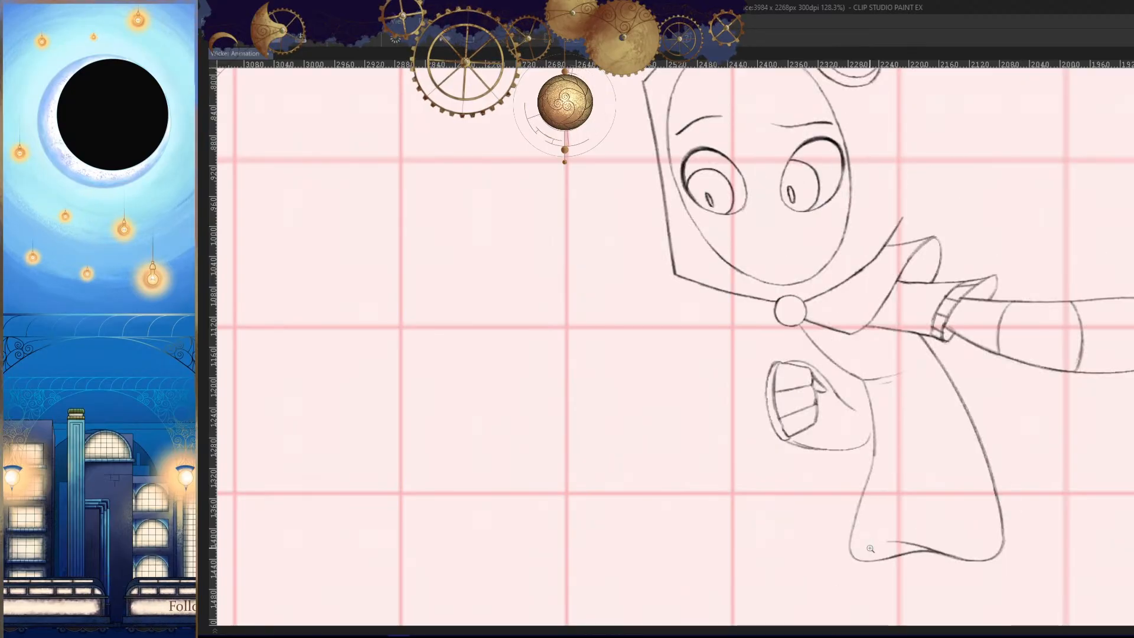
key(Right)
key(Left)
key(h)
mouse_move(716, 451)
mouse_down()
mouse_move(731, 436)
mouse_move(822, 450)
mouse_move(836, 421)
mouse_up()
key(Left)
key(Right)
key(Right)
key(Left)
- Clean up the end of the forearm's underside and redraw it to meet the fist's lower corner
drag(796, 404, 767, 405)
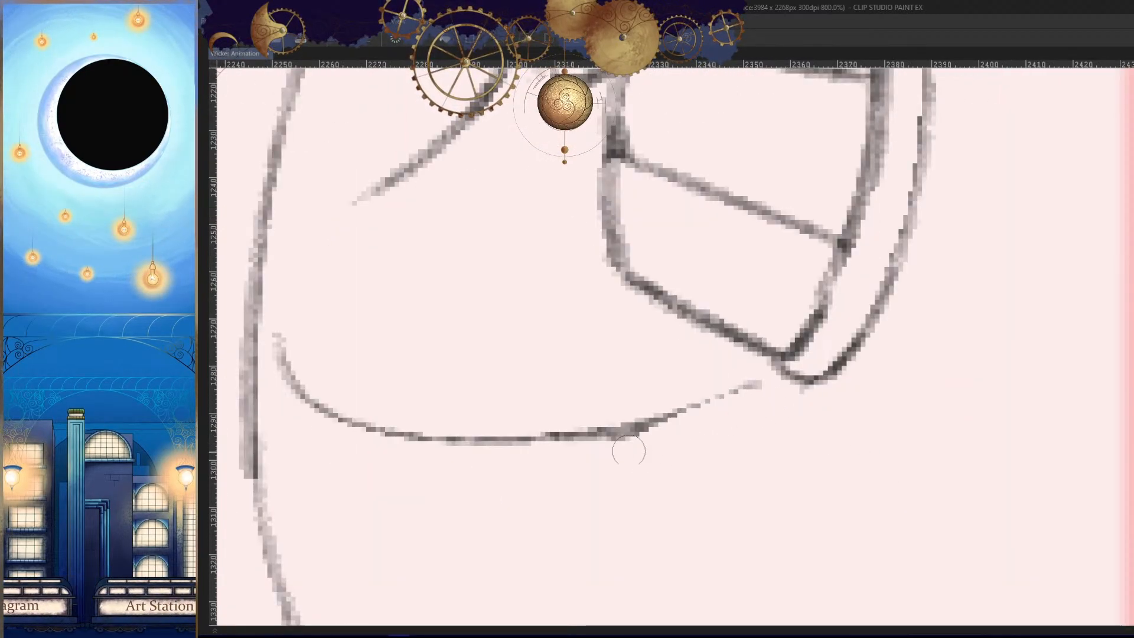
mouse_move(769, 360)
mouse_down()
mouse_move(599, 424)
mouse_move(557, 423)
mouse_move(615, 419)
mouse_up()
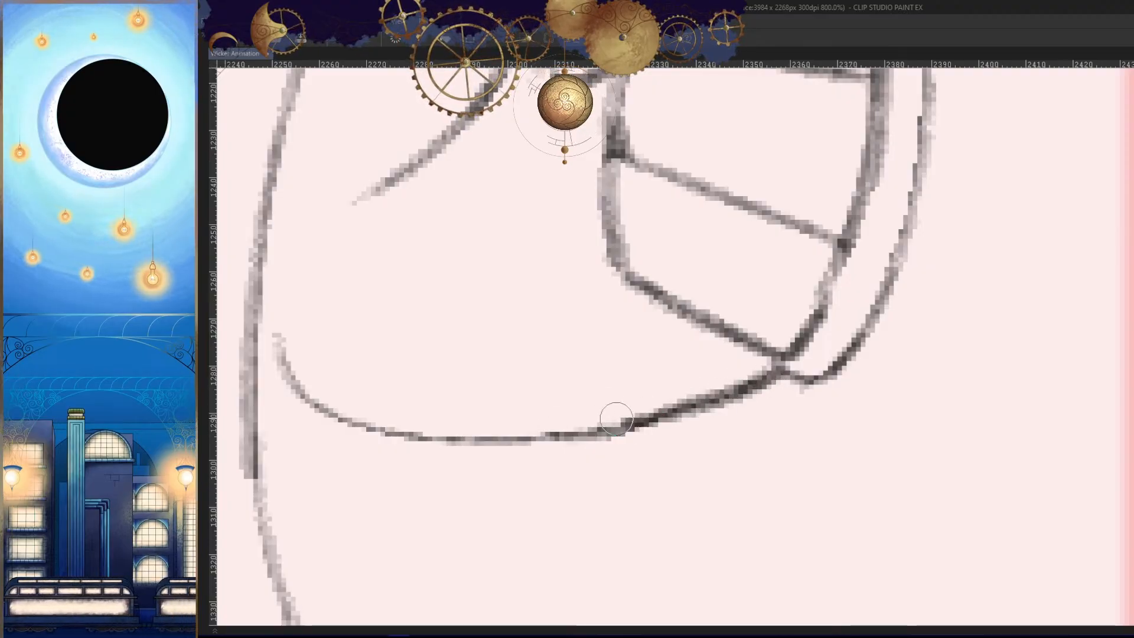
key(ctrl+z)
drag(752, 390, 691, 413)
key(h)
drag(791, 419, 748, 450)
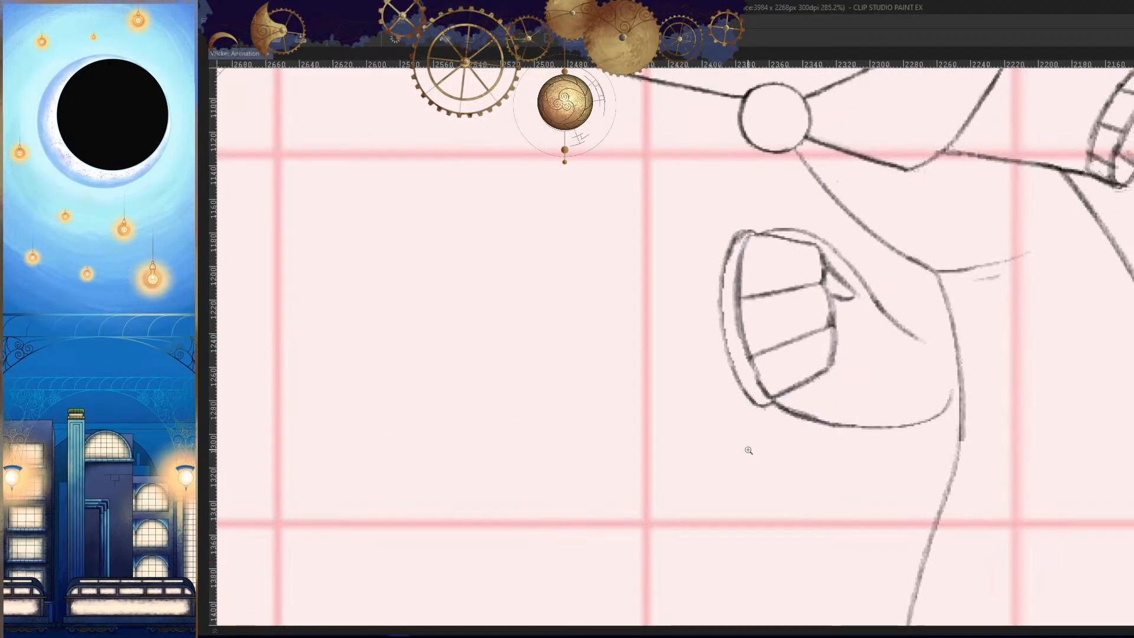
- Extend both finger dividers to the fist's outer edge and erase the inner side curve between them
drag(793, 402, 795, 363)
click(655, 283)
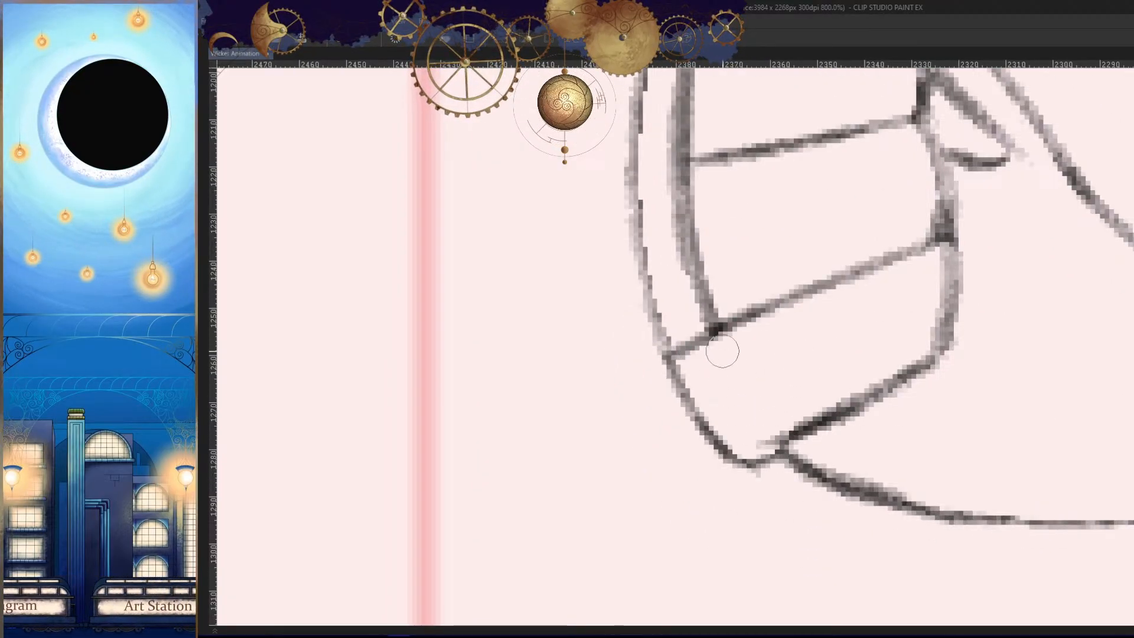
drag(722, 351, 745, 493)
drag(706, 310, 737, 415)
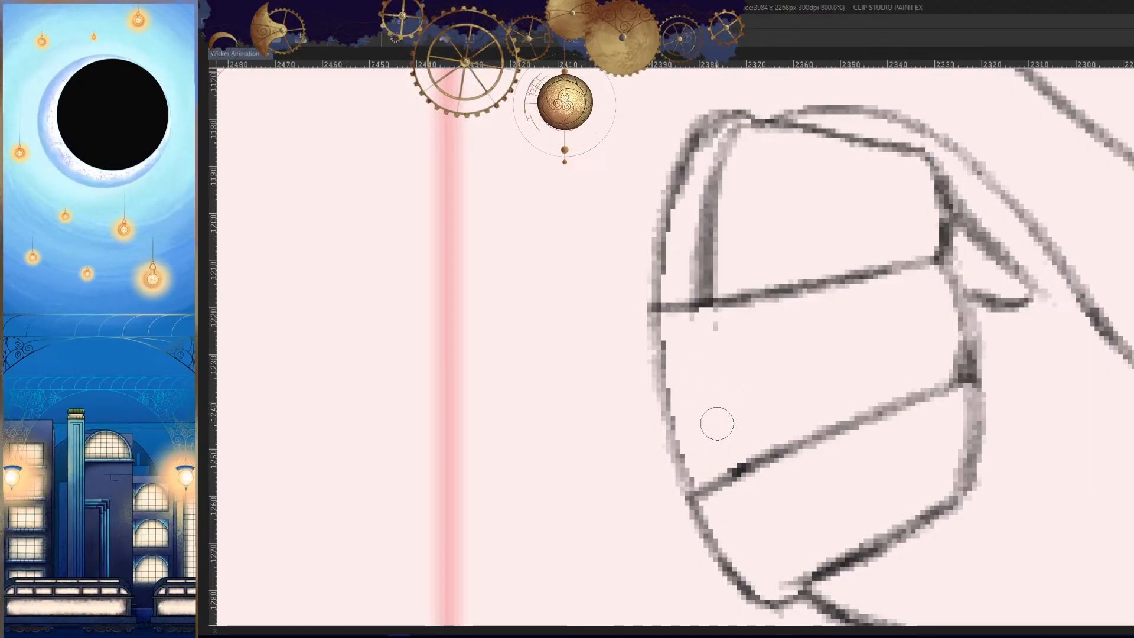
drag(722, 319, 615, 326)
key(h)
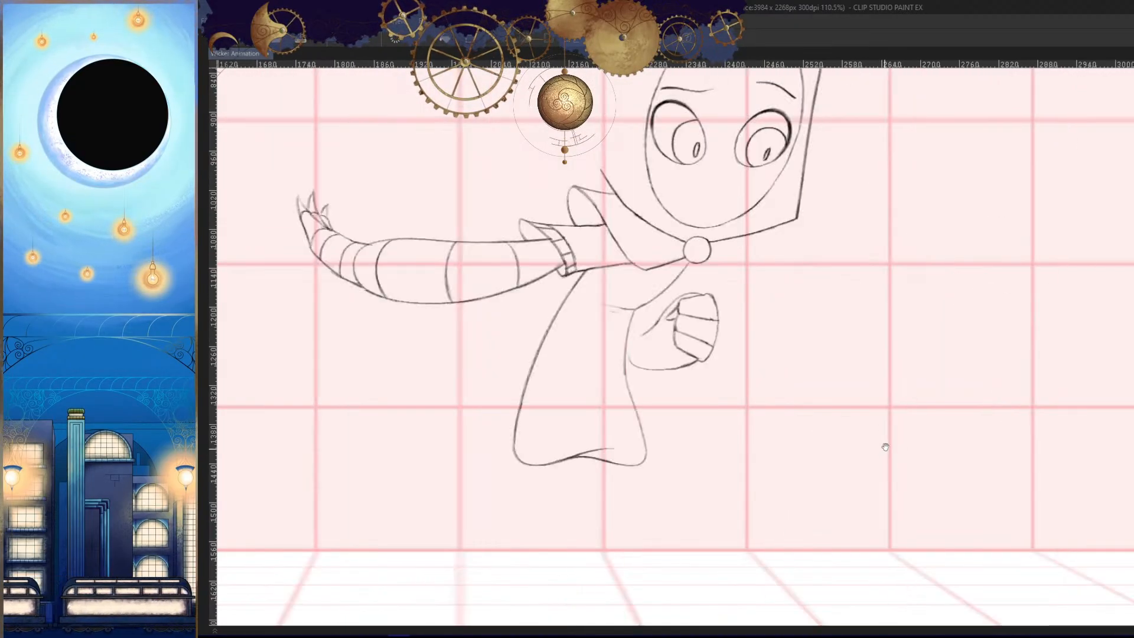
- Flip between the neighbouring frames and view the whole figure to examine the fist's shape and placement
drag(895, 511, 904, 496)
key(Left)
key(Right)
key(Right)
key(Right)
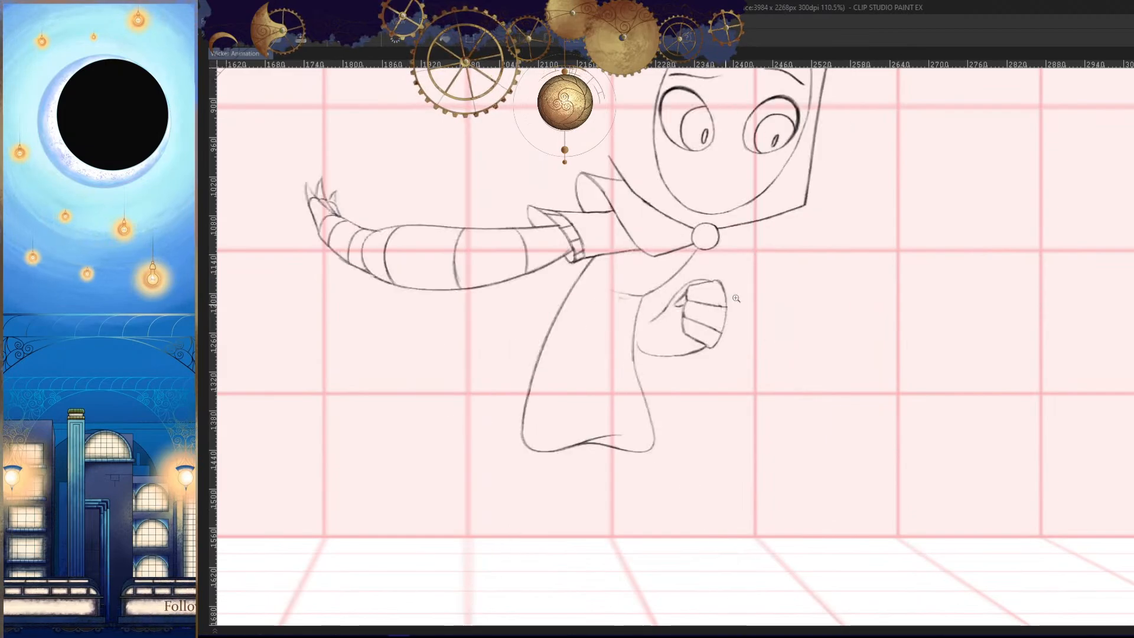
drag(719, 319, 913, 490)
drag(843, 524, 799, 466)
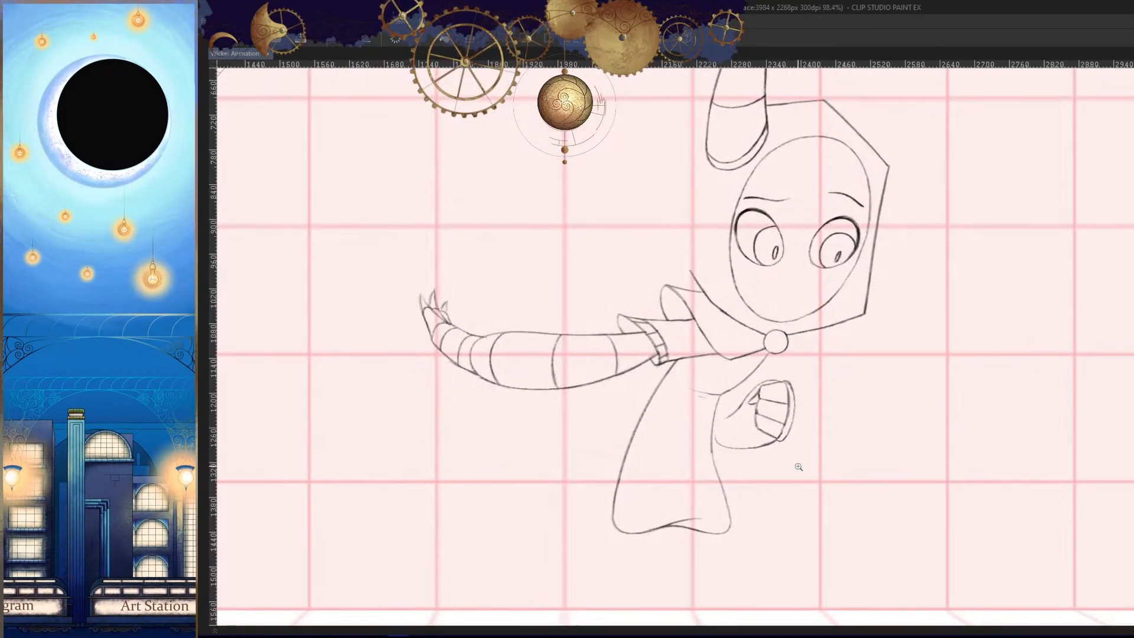
drag(852, 425, 840, 447)
- Erase the heavy end of the forearm's underside line back from the fist's lower corner
drag(762, 455, 892, 473)
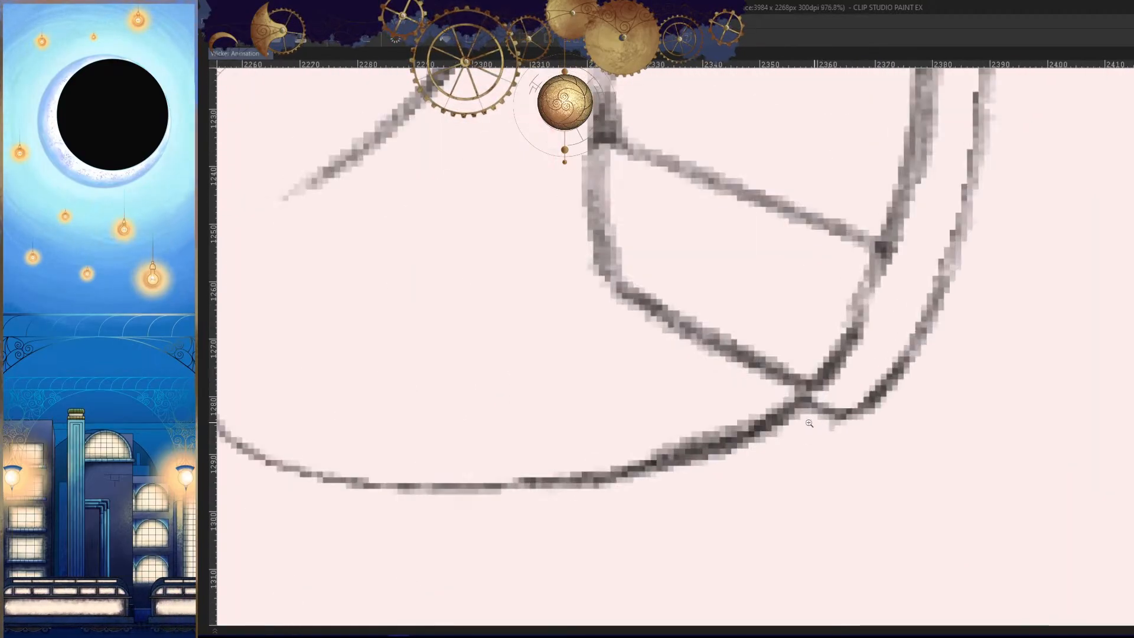
drag(794, 428, 656, 475)
drag(717, 465, 805, 428)
drag(904, 378, 708, 448)
drag(892, 347, 678, 441)
mouse_move(746, 462)
mouse_down()
mouse_move(815, 476)
mouse_move(809, 467)
mouse_move(855, 464)
mouse_up()
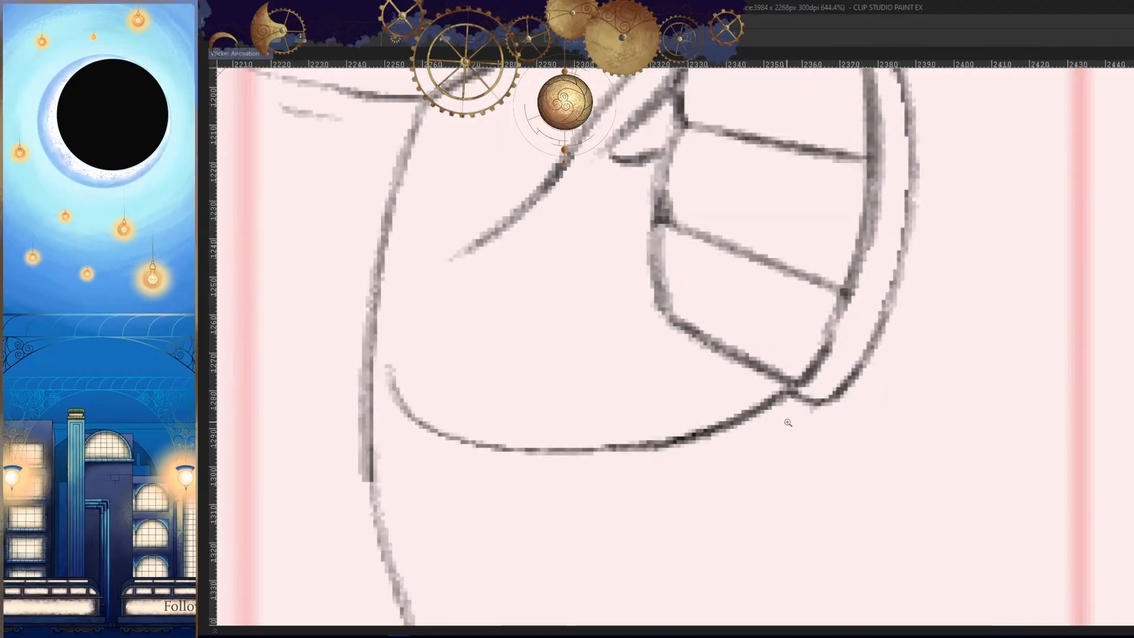
mouse_move(759, 407)
mouse_down()
mouse_move(784, 402)
mouse_move(700, 440)
mouse_up()
drag(744, 431, 795, 415)
drag(843, 376, 630, 438)
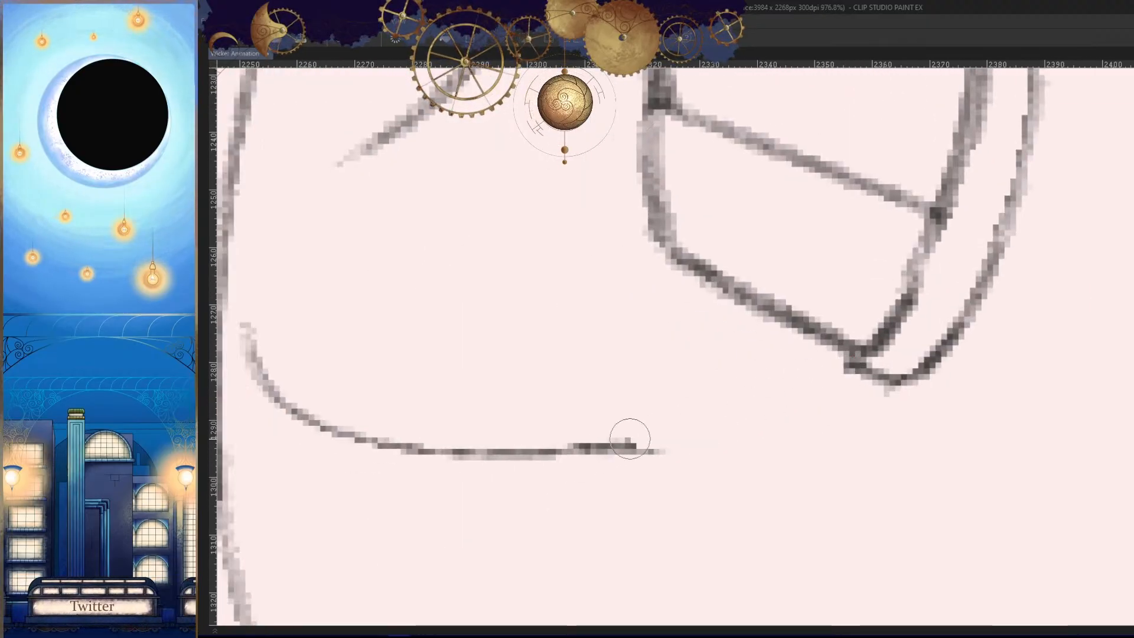
- Redraw the end of the forearm's underside as a smooth thin curve up to the fist's lower corner
drag(834, 442, 860, 408)
drag(891, 347, 670, 418)
key(ctrl+z)
mouse_move(891, 339)
mouse_down()
mouse_move(629, 413)
mouse_move(778, 378)
mouse_move(641, 412)
mouse_up()
key(ctrl+z)
drag(849, 360, 644, 415)
drag(729, 440, 608, 467)
drag(709, 491, 728, 473)
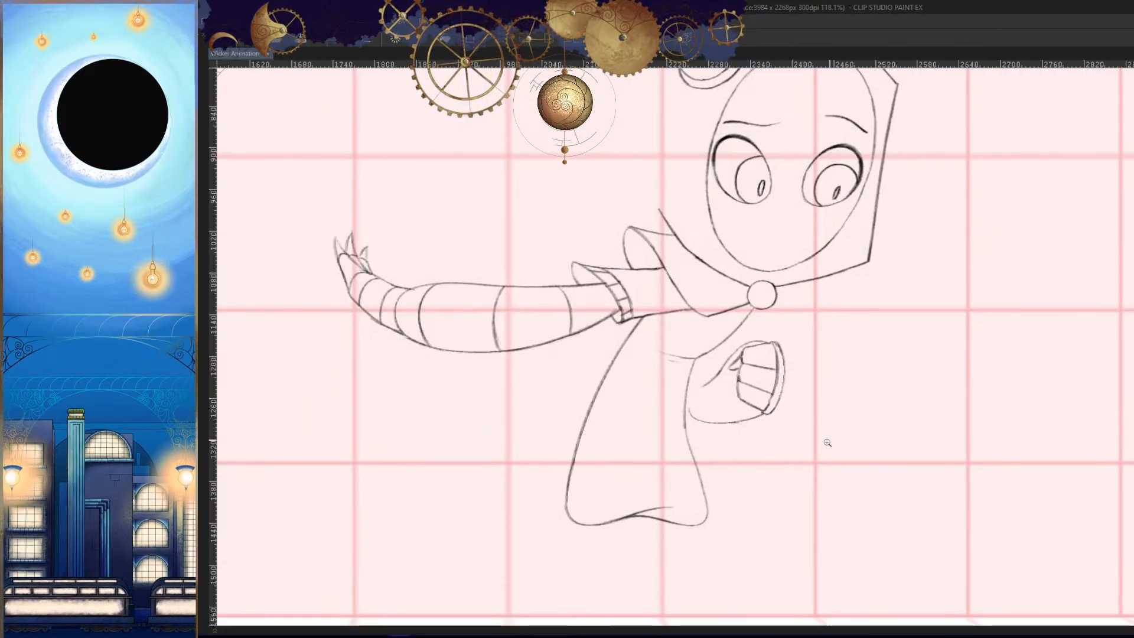
- Play back the animation to check how the inked frame reads in motion
mouse_move(827, 440)
mouse_down()
mouse_move(785, 448)
mouse_move(808, 475)
mouse_up()
key(space)
key(Tab)
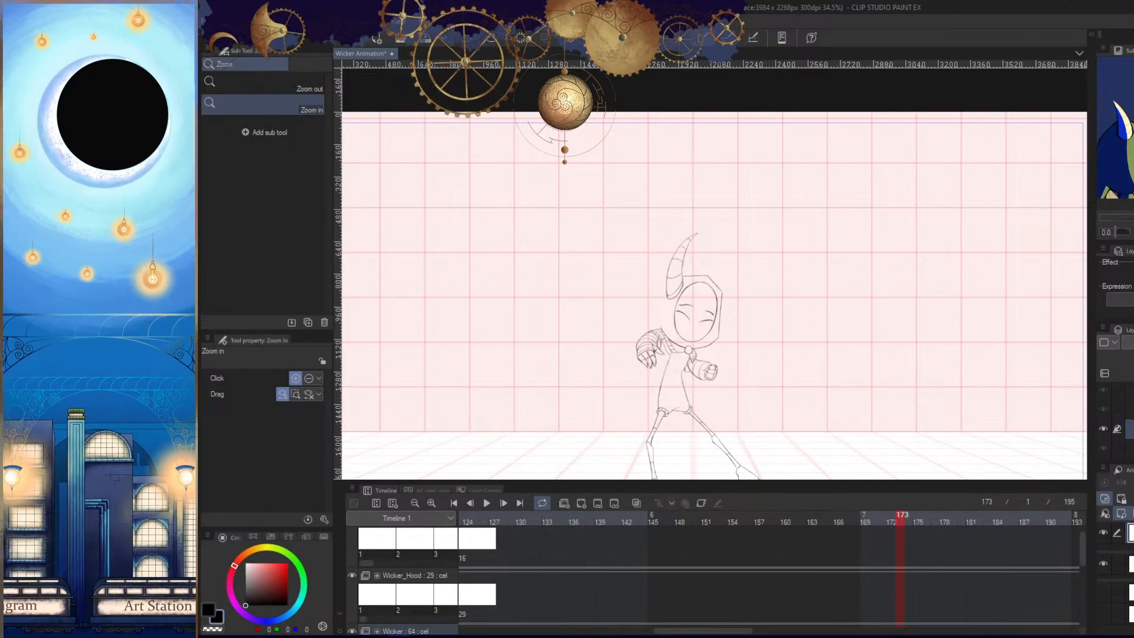
key(Tab)
- Examine the fist and forearm up close in both normal and mirrored view orientations
drag(754, 349, 866, 348)
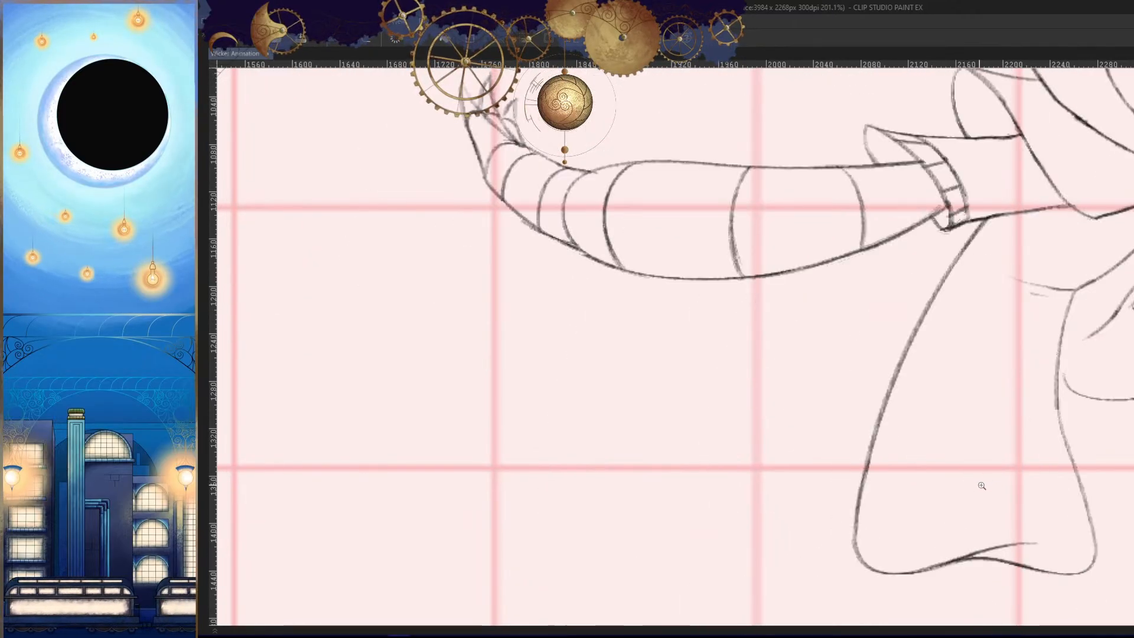
drag(986, 477, 712, 403)
key(h)
drag(618, 377, 797, 352)
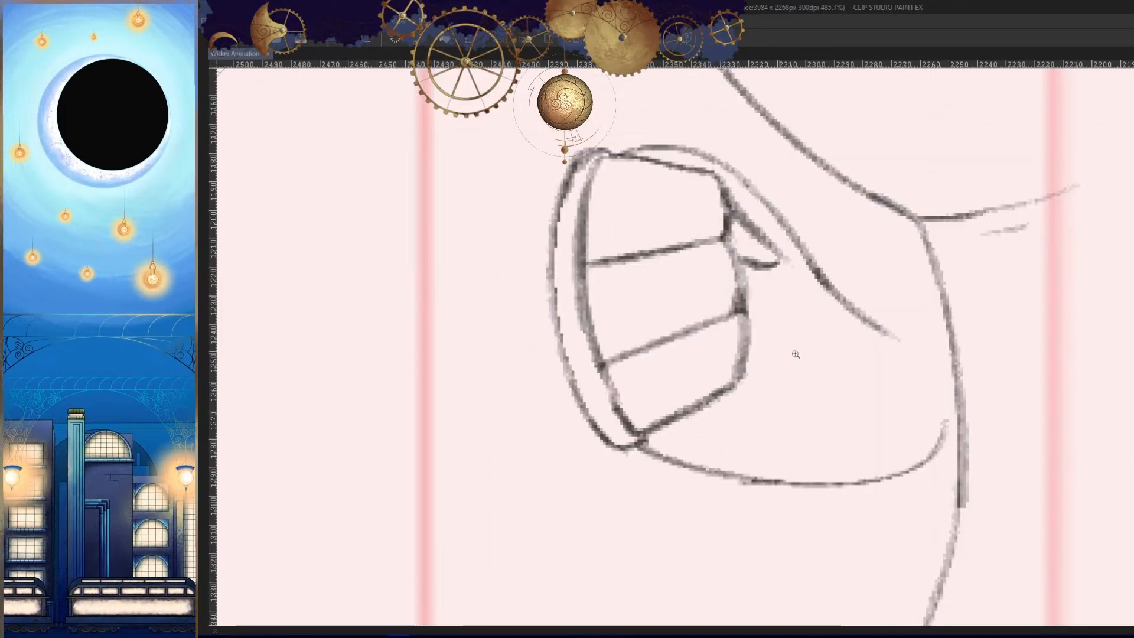
key(h)
drag(813, 477, 1018, 400)
drag(923, 366, 935, 386)
ctrl+click(756, 329)
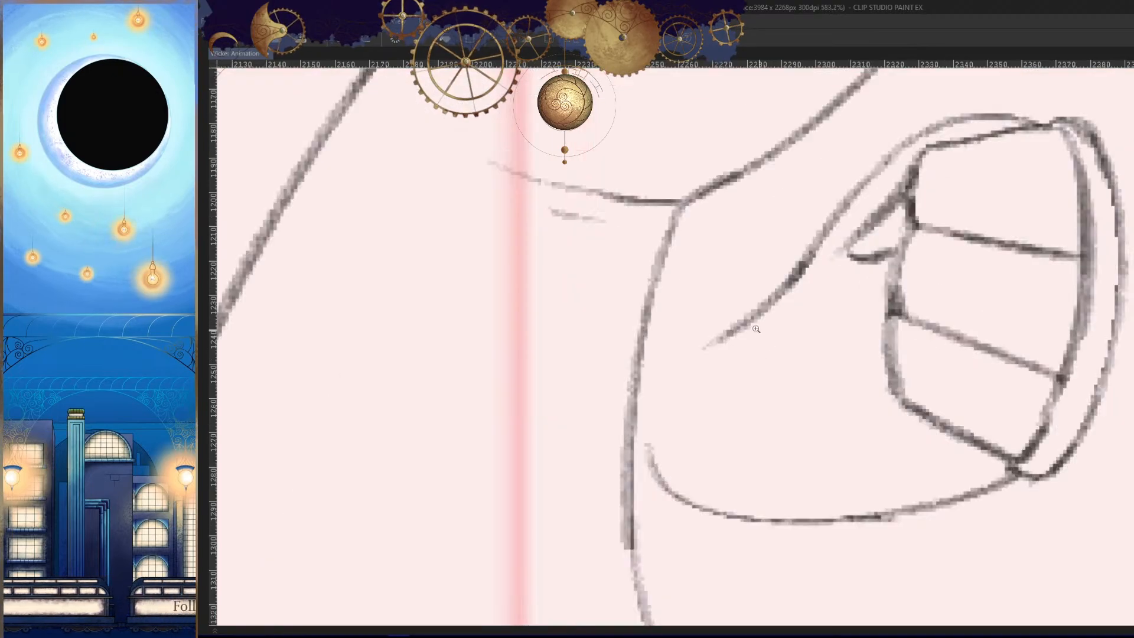
drag(810, 398, 484, 402)
key(h)
key(space)
drag(854, 428, 968, 414)
key(h)
- Extend the forearm's upper line in a curve down to the torso edge and join its underside to the same edge
drag(877, 451, 896, 431)
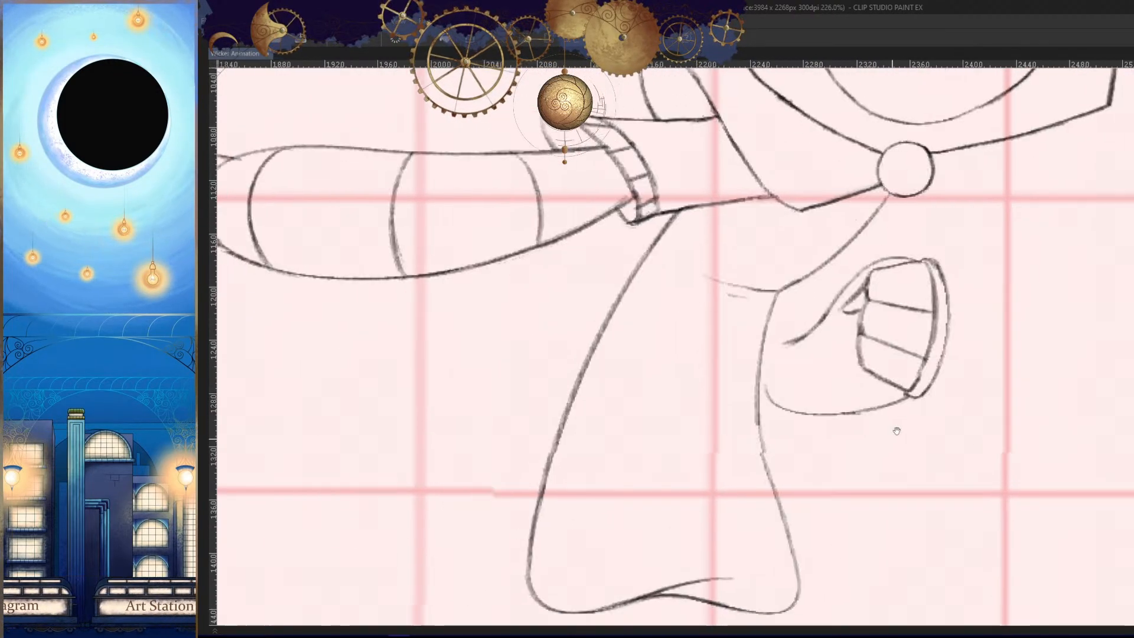
mouse_move(775, 357)
mouse_down()
mouse_move(867, 355)
mouse_move(821, 311)
mouse_up()
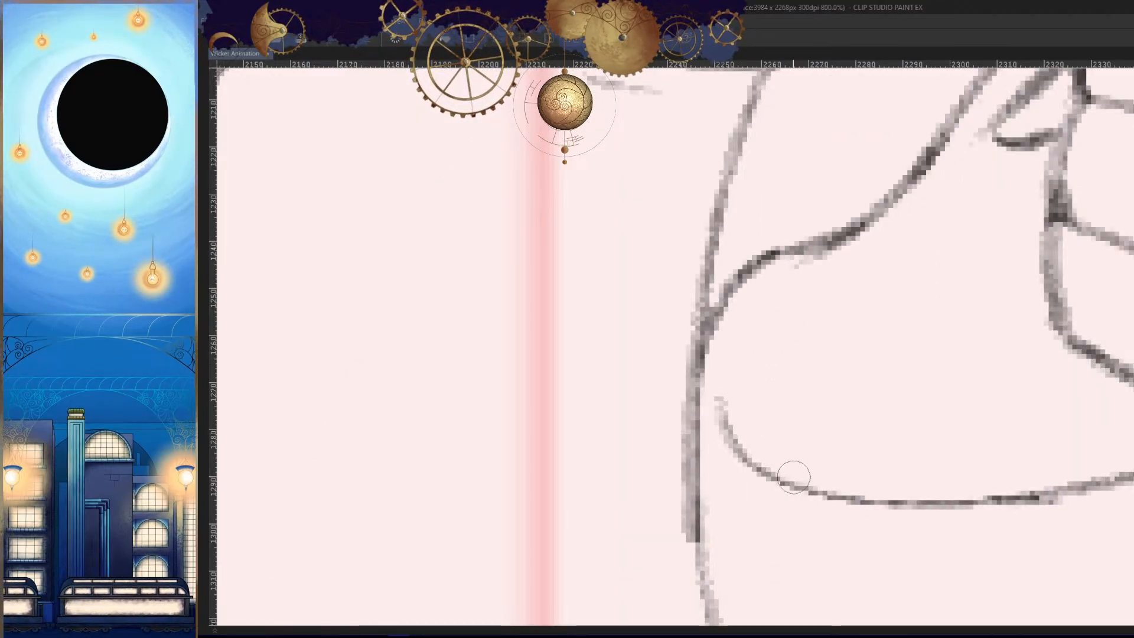
drag(717, 405, 742, 456)
key(h)
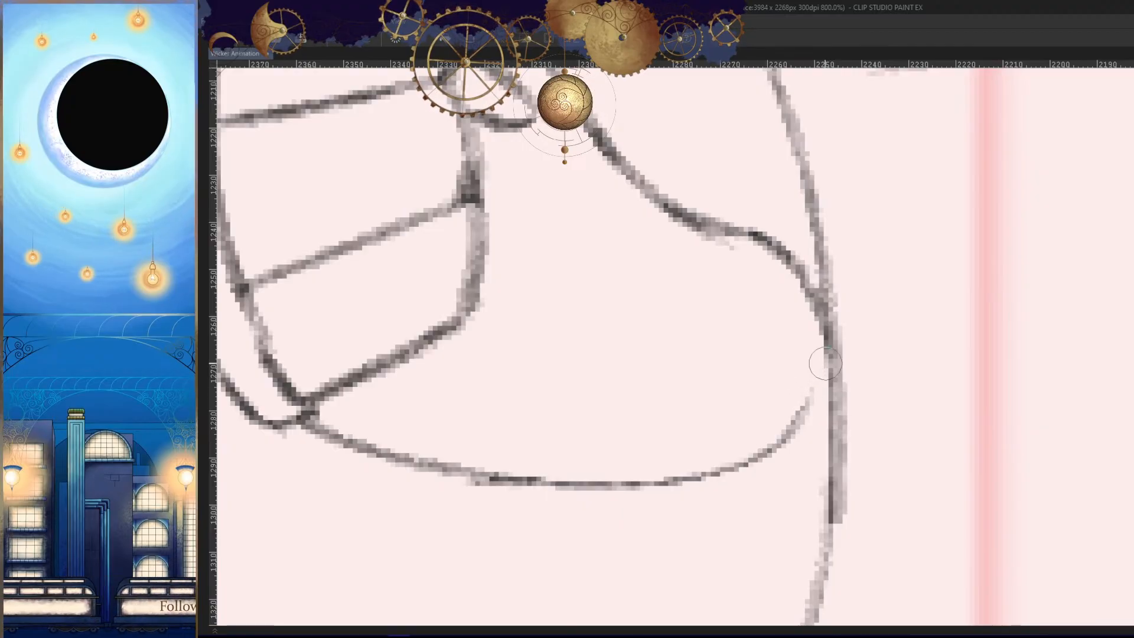
drag(831, 367, 705, 478)
key(h)
drag(873, 416, 898, 496)
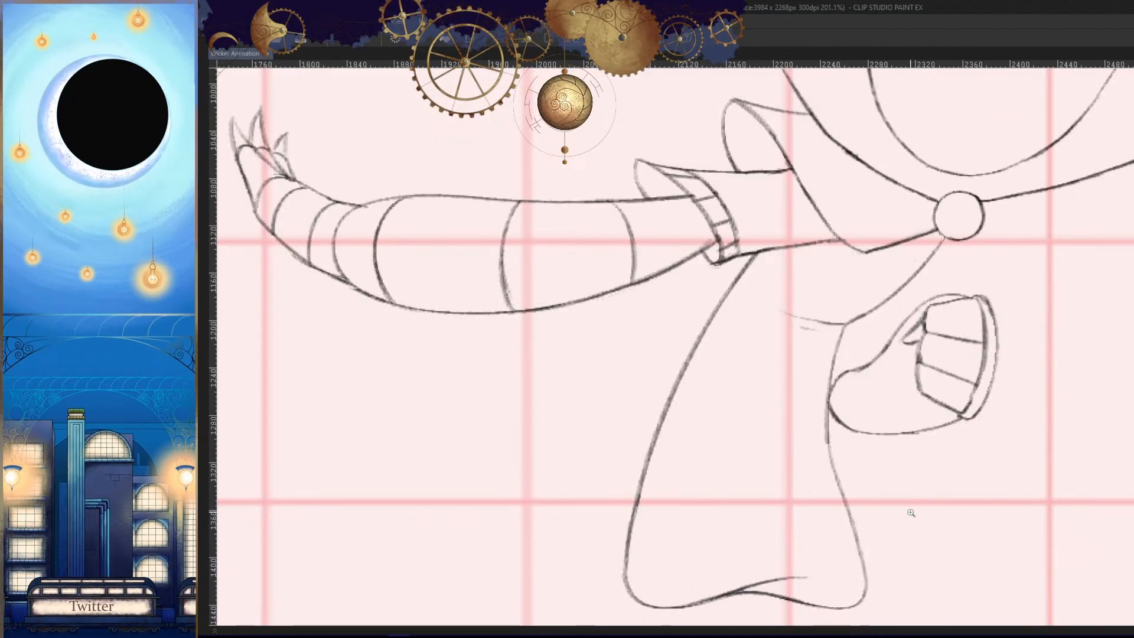
- Refine the forearm's rounded end at the torso and add a small cuff hook above it
mouse_move(838, 391)
mouse_down()
mouse_move(894, 364)
mouse_move(827, 410)
mouse_up()
key(h)
drag(722, 359, 743, 323)
key(h)
drag(821, 410, 851, 393)
drag(814, 305, 780, 330)
key(h)
drag(851, 437, 810, 474)
mouse_move(841, 516)
mouse_down()
mouse_move(861, 393)
mouse_move(870, 475)
mouse_up()
key(ctrl+z)
key(h)
- Flip back and forth between the adjacent frames to compare the forearm's cuff and the torso edge
key(Right)
key(Left)
key(Left)
key(Right)
key(Right)
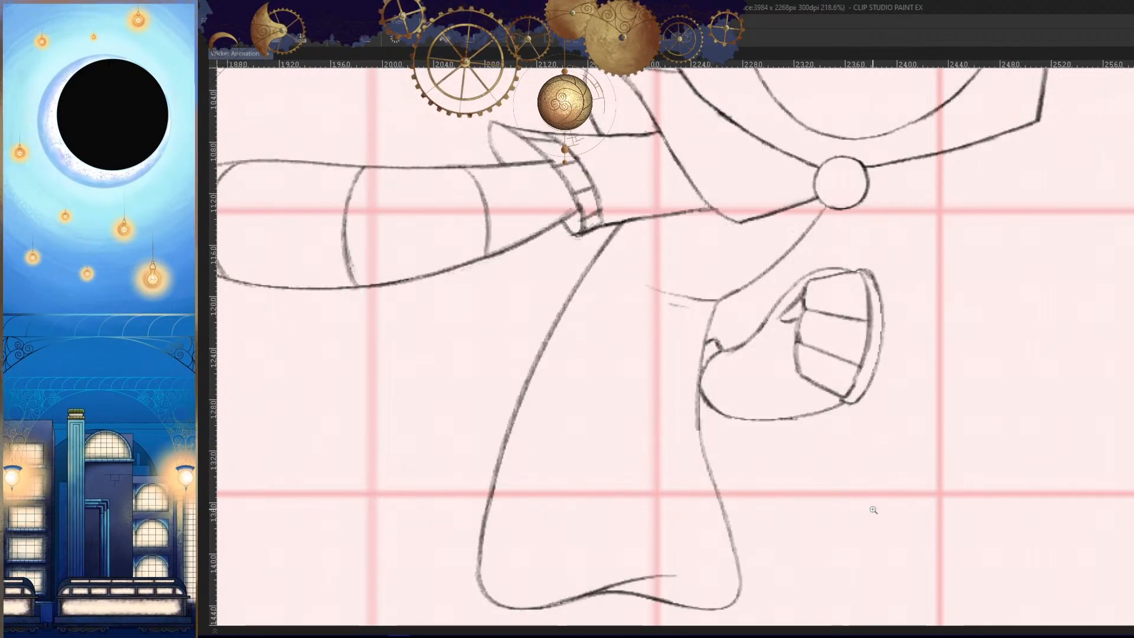
key(Left)
key(Left)
key(Right)
key(Right)
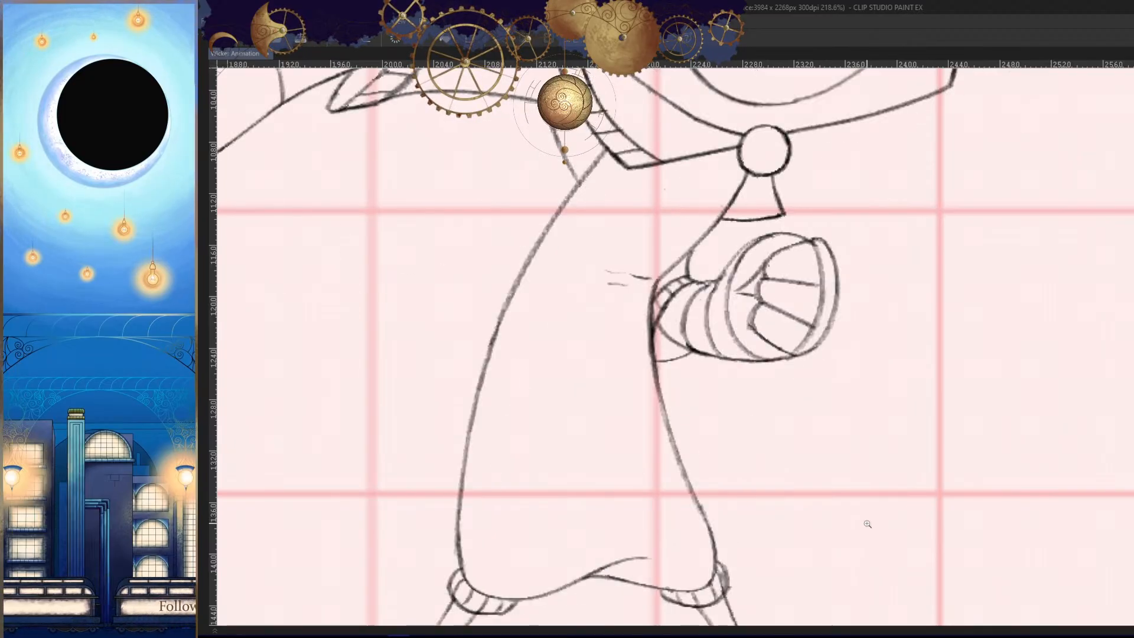
key(Left)
key(Left)
key(Right)
- Redraw the torso's front edge slightly further in from the forearm and blend it into the side above the hem
drag(848, 512, 875, 424)
drag(734, 213, 745, 423)
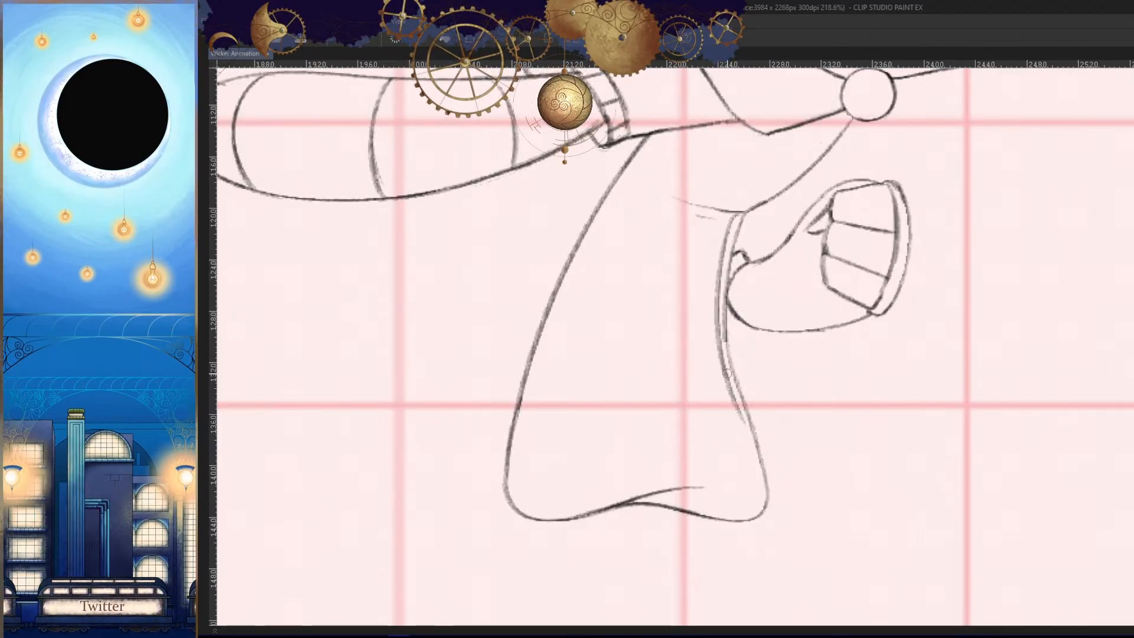
key(h)
drag(851, 461, 863, 382)
drag(818, 338, 826, 391)
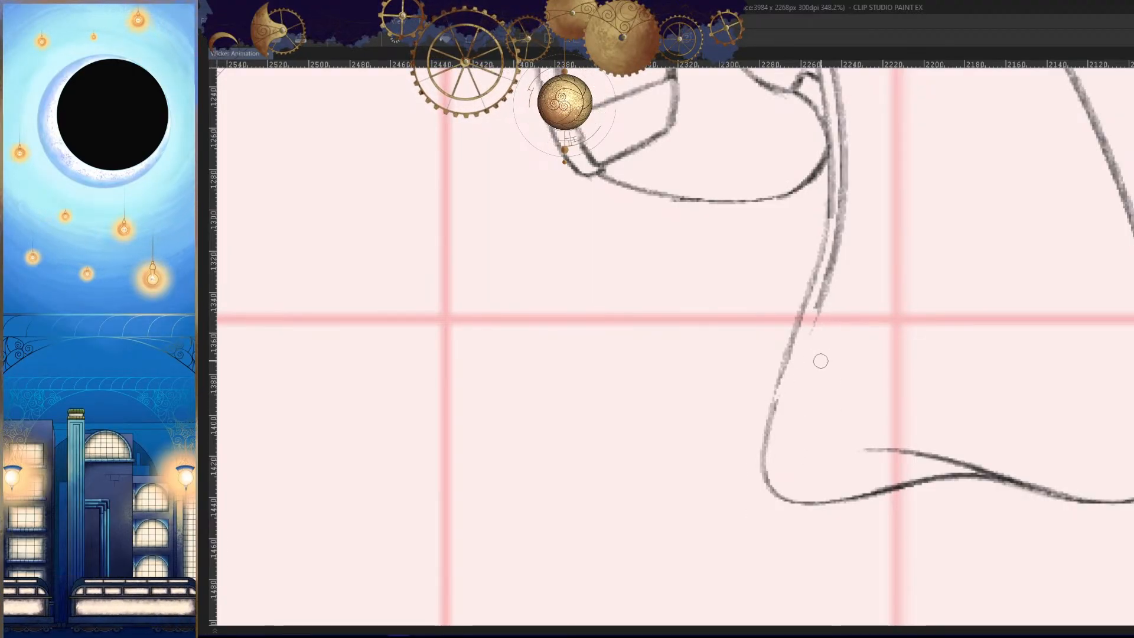
drag(825, 357, 822, 372)
drag(820, 322, 779, 423)
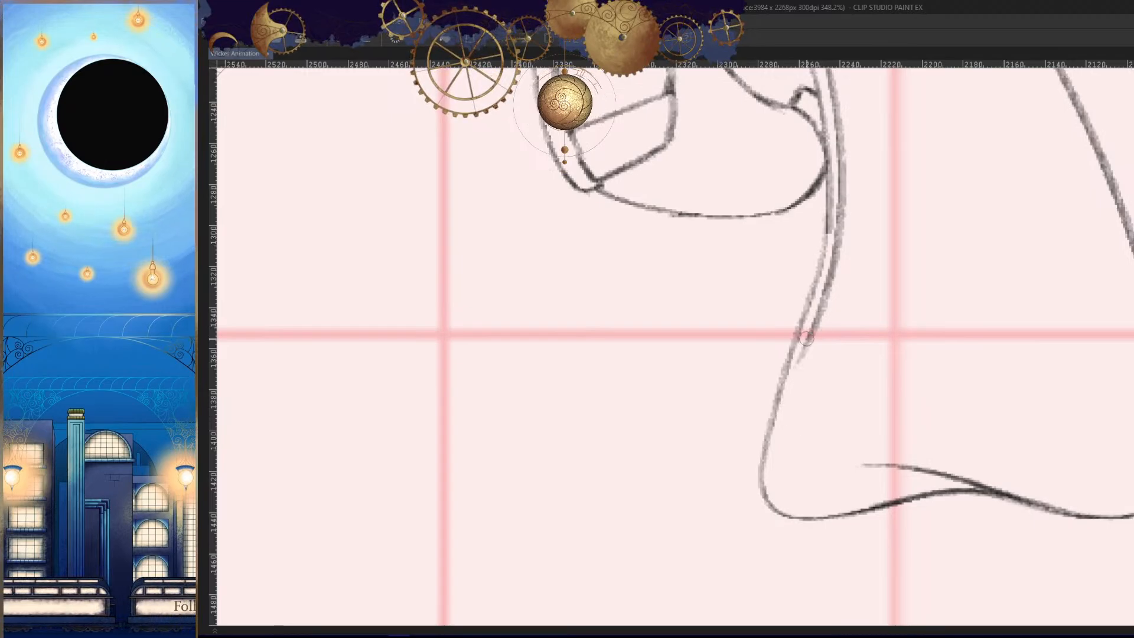
- Erase the old torso edge line running beside and below the forearm's rounded end
drag(794, 329, 793, 335)
key(h)
drag(795, 254, 792, 372)
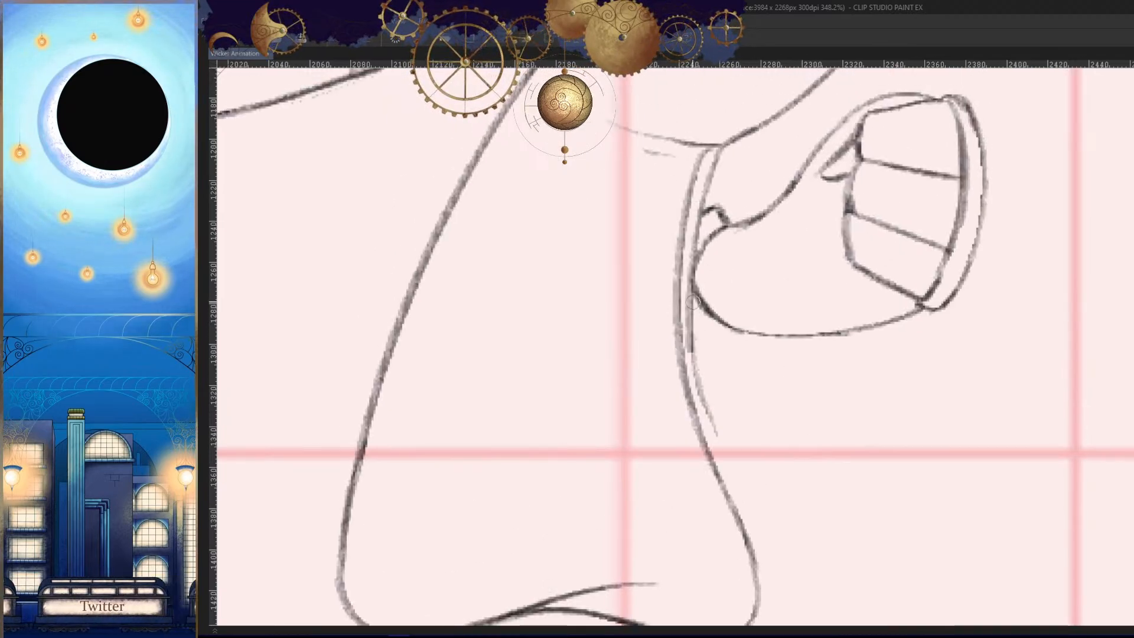
drag(697, 313, 706, 402)
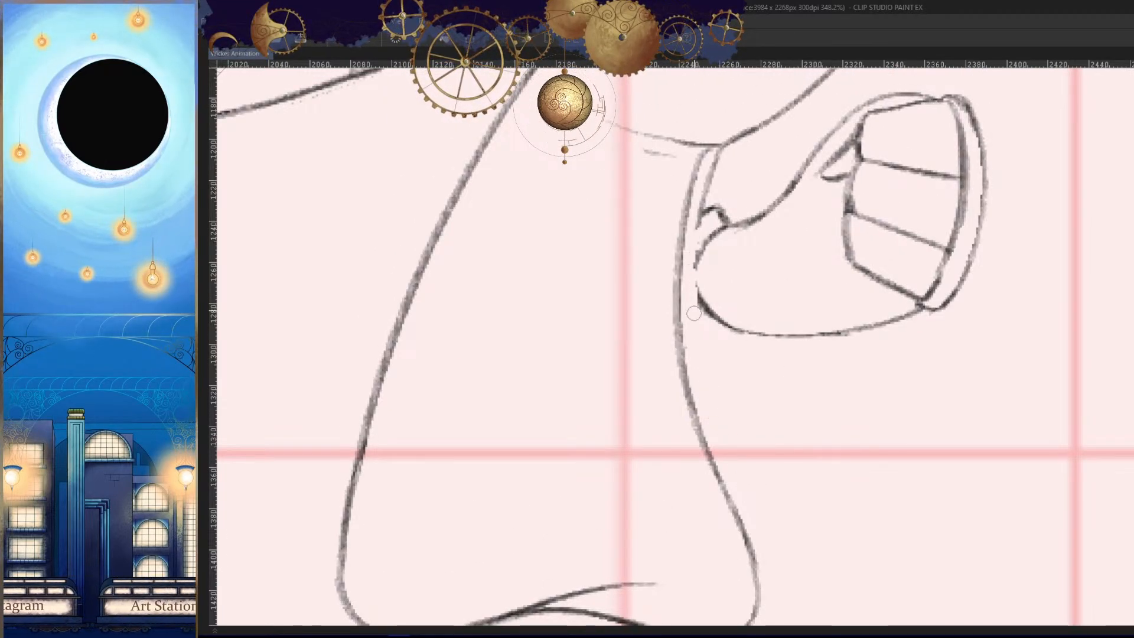
- Clean up the top of the torso's front edge and redraw its junction with the chest curve
scroll(710, 237, up, 3)
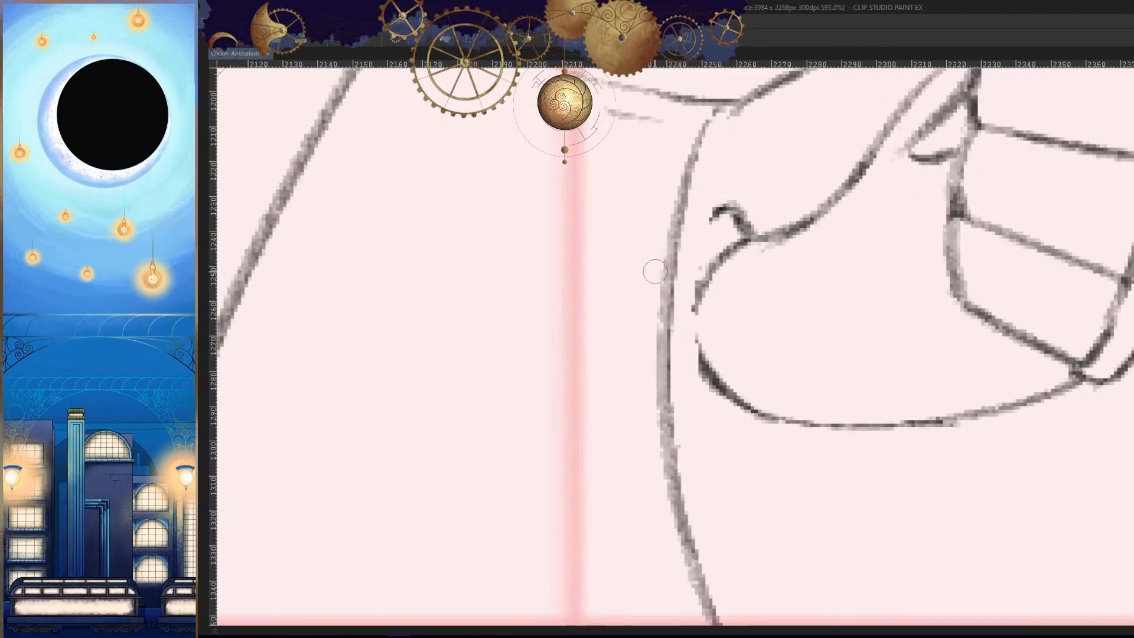
drag(705, 166, 678, 293)
drag(766, 213, 702, 240)
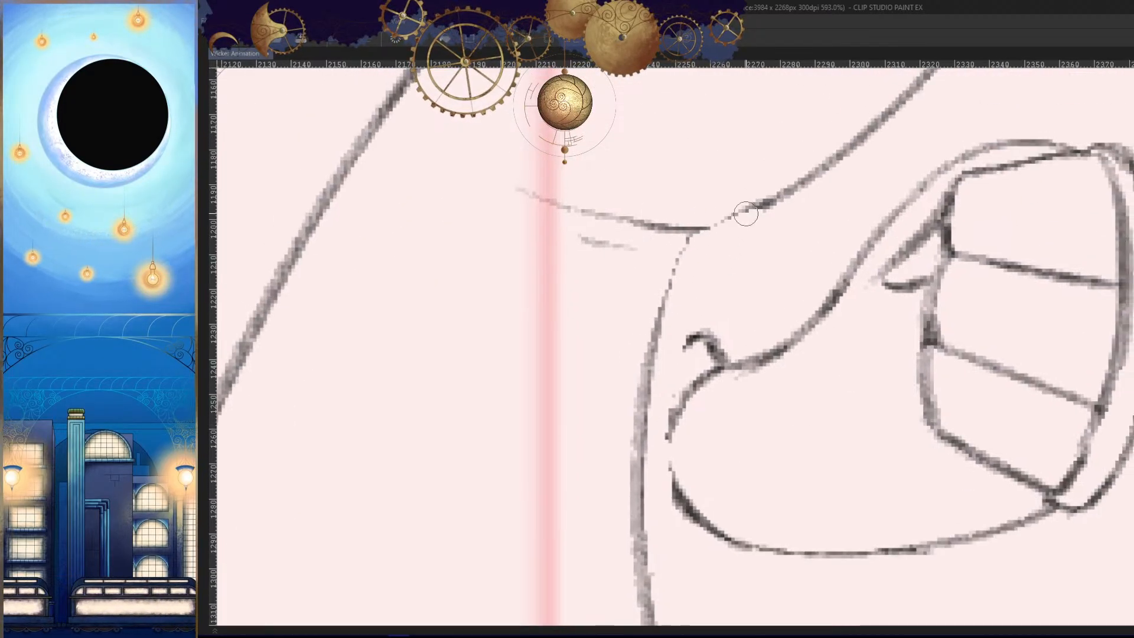
mouse_move(774, 195)
mouse_down()
mouse_move(704, 229)
mouse_move(673, 226)
mouse_move(813, 183)
mouse_up()
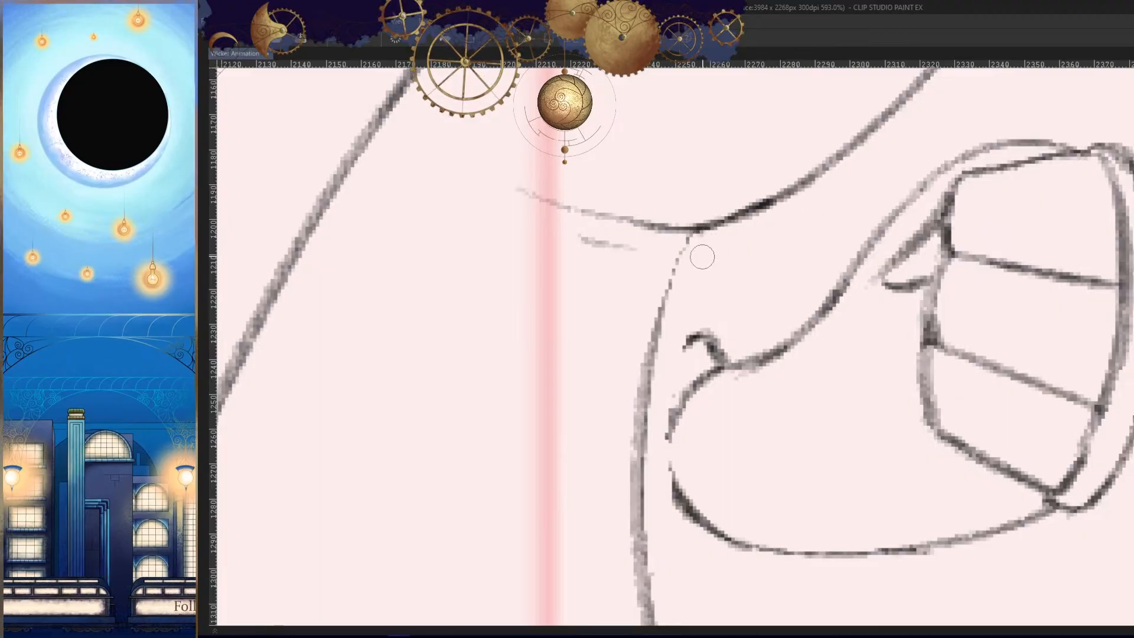
drag(692, 229, 662, 318)
key(ctrl+z)
drag(703, 228, 650, 332)
scroll(673, 375, down, 5)
- Extend the forearm's rounded upper line down to meet the new torso edge
key(h)
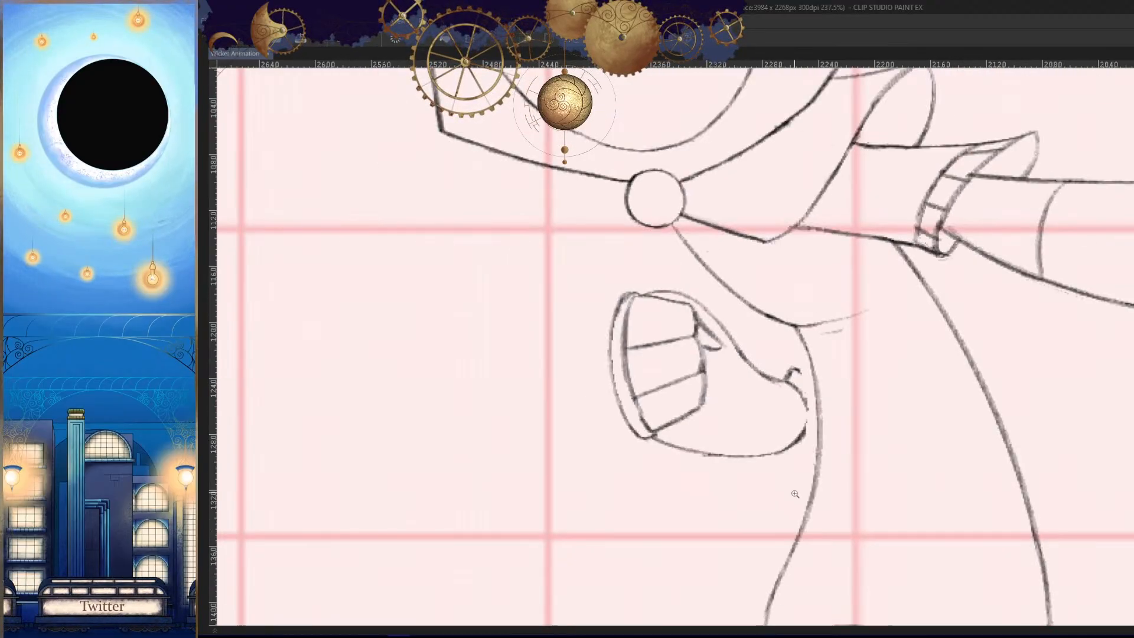
key(h)
scroll(741, 384, up, 6)
key(h)
mouse_move(710, 370)
mouse_down()
mouse_move(678, 472)
mouse_move(714, 450)
mouse_up()
key(ctrl+z)
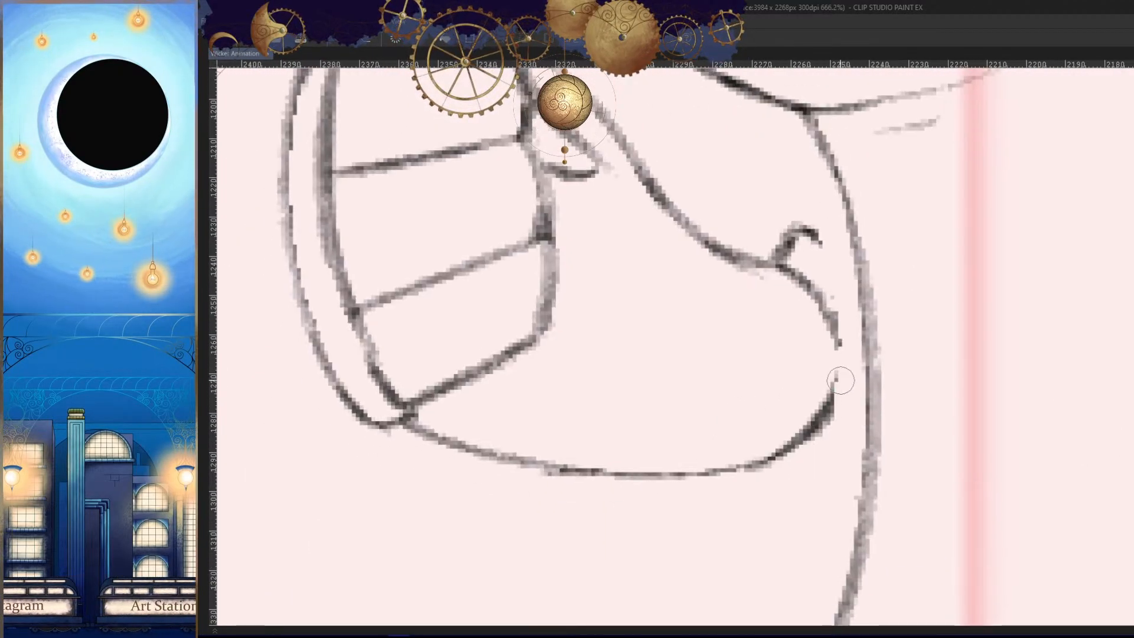
key(h)
mouse_move(729, 331)
mouse_down()
mouse_move(759, 311)
mouse_move(701, 397)
mouse_up()
key(ctrl+z)
key(ctrl+z)
drag(742, 274, 686, 405)
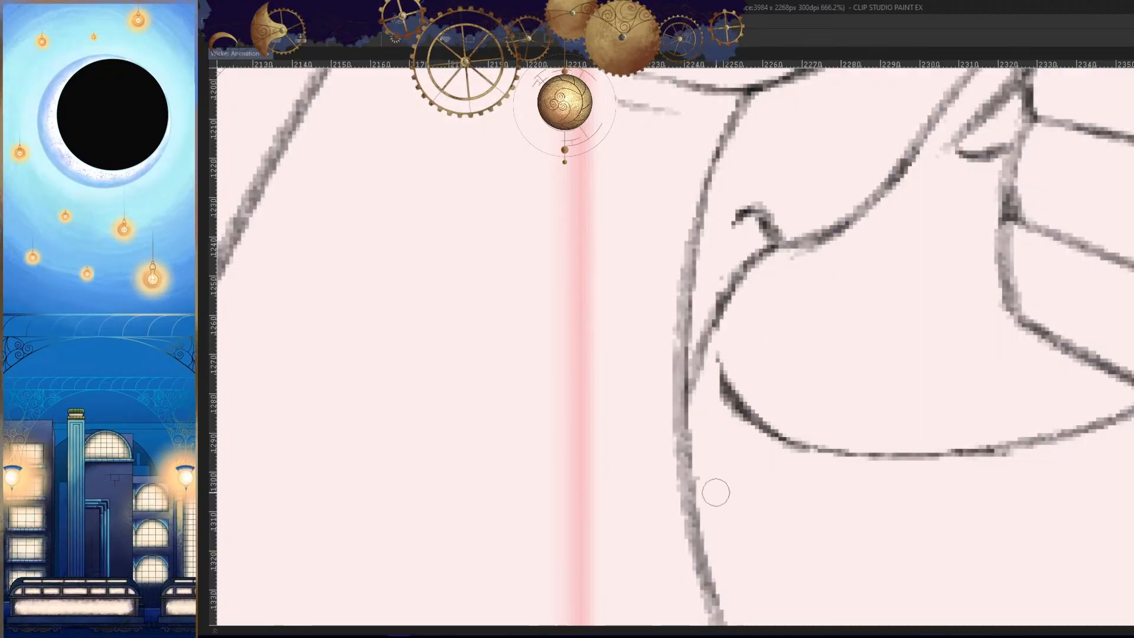
- Try a short curve from the forearm's underside to the torso edge and compare it with the neighbouring frames
drag(688, 468, 745, 421)
key(h)
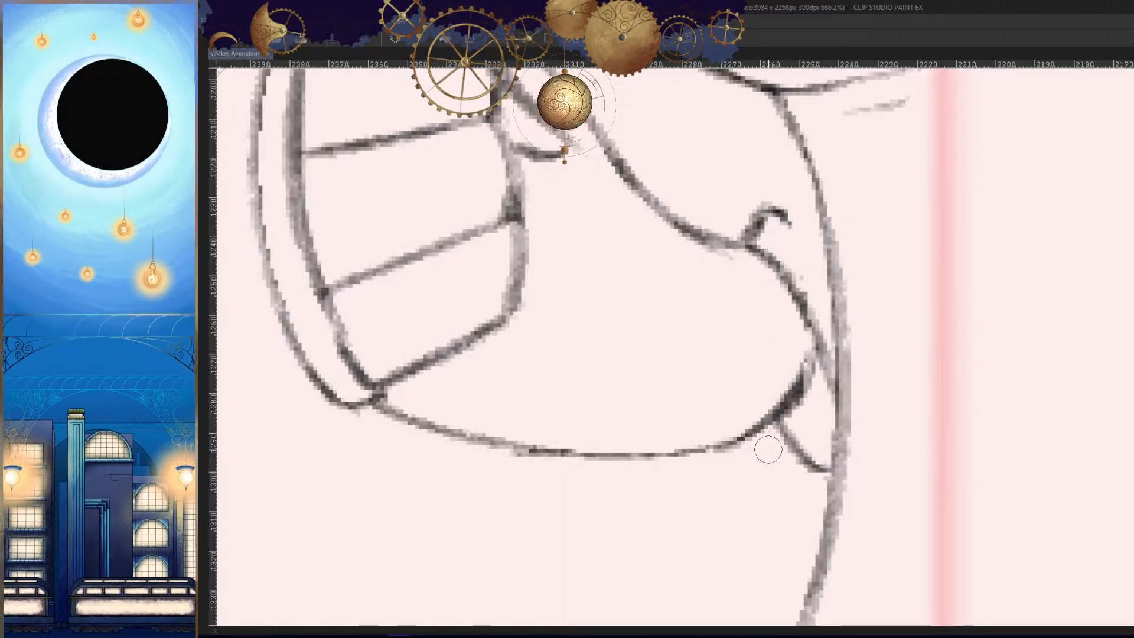
key(h)
key(Left)
drag(841, 399, 819, 438)
key(Right)
key(Right)
key(Left)
key(h)
key(h)
key(ctrl+z)
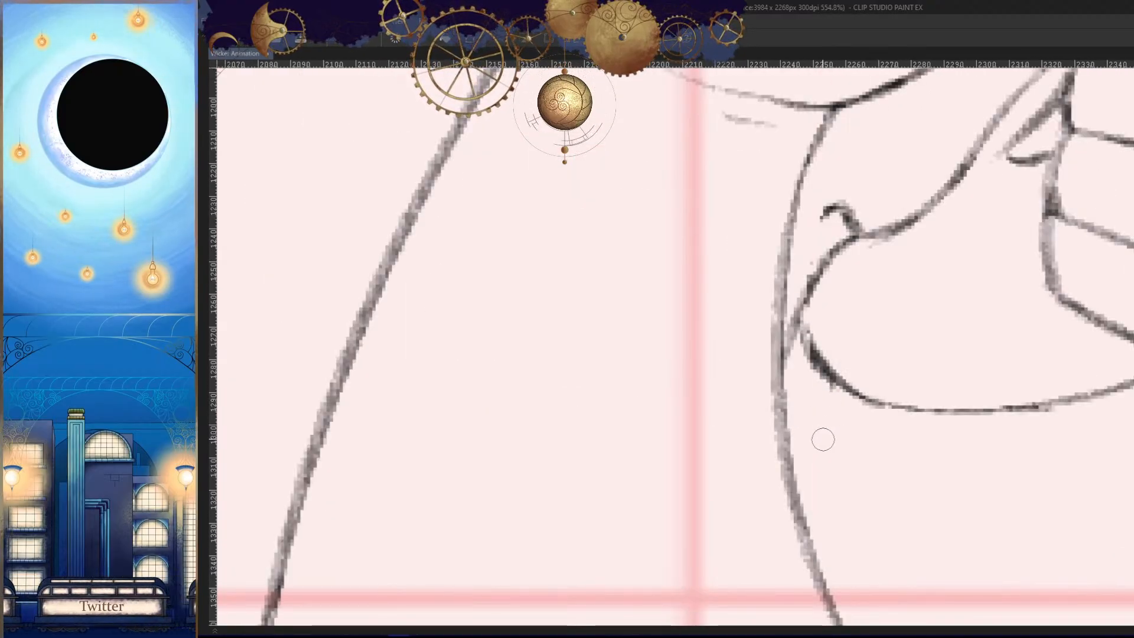
- Draw the short lower cuff curve to the torso edge and complete the upper cuff lines toward the torso and chest curve
drag(854, 395, 790, 445)
drag(865, 296, 819, 381)
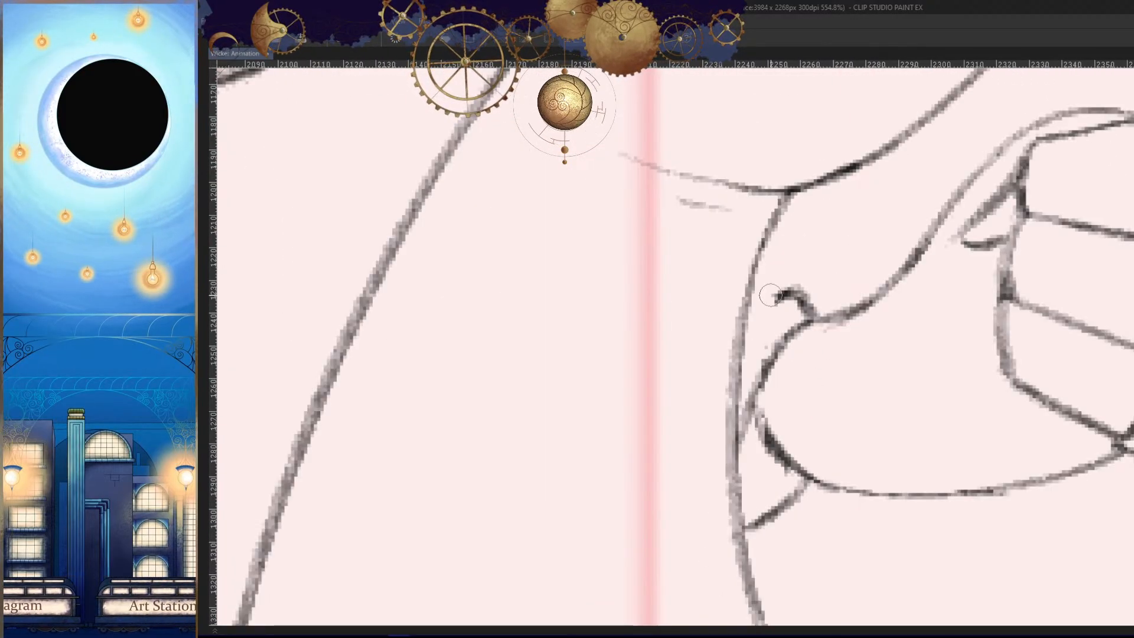
mouse_move(770, 295)
mouse_down()
mouse_move(792, 308)
mouse_move(751, 361)
mouse_up()
mouse_move(796, 269)
mouse_down()
mouse_move(831, 156)
mouse_move(795, 455)
mouse_up()
key(ctrl+z)
- Flip repeatedly through the neighbouring frames to examine the finished cuff and fist in mirrored and normal views
key(h)
key(Right)
key(Left)
key(Left)
key(Right)
key(Right)
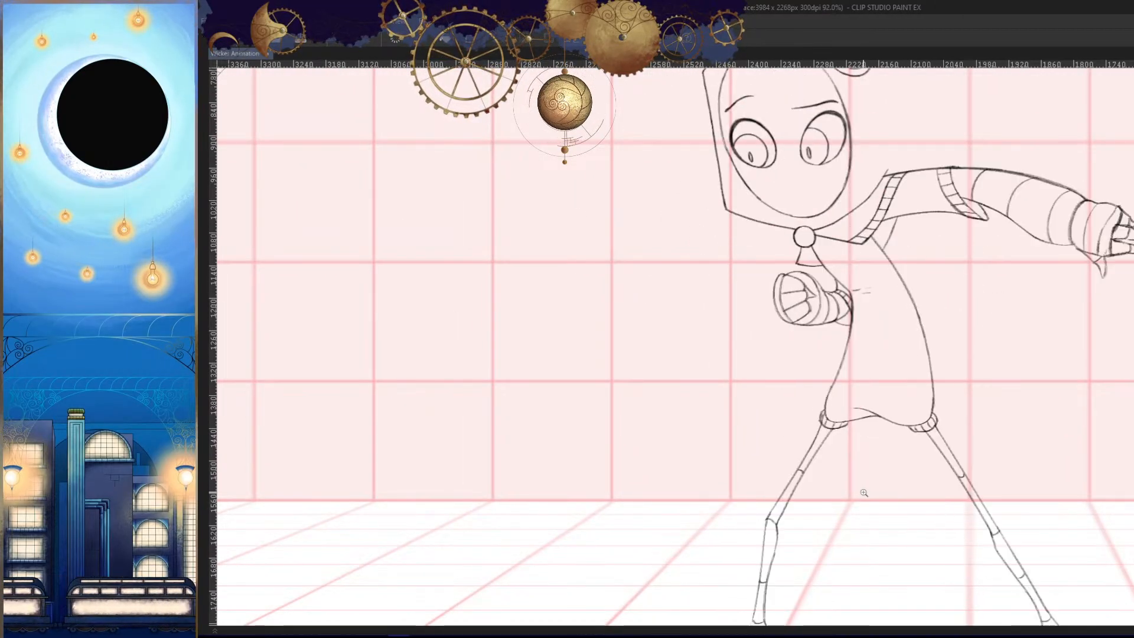
key(Left)
key(Left)
key(Right)
key(Right)
key(Left)
key(Left)
key(Right)
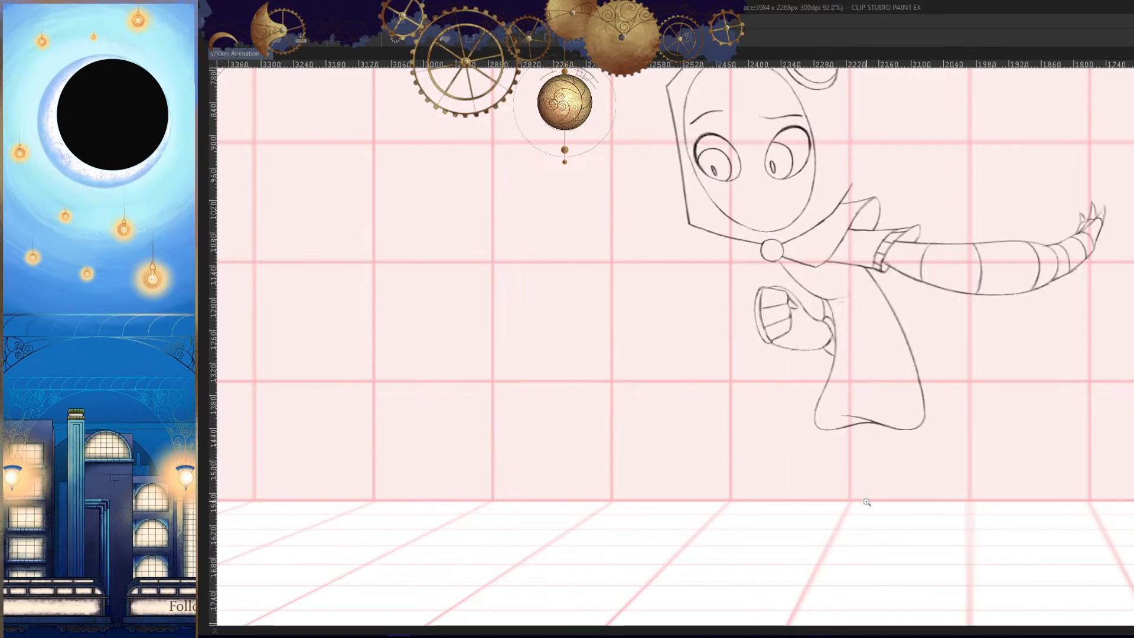
key(h)
drag(866, 436, 880, 466)
key(Right)
key(Left)
key(Left)
key(Right)
key(Right)
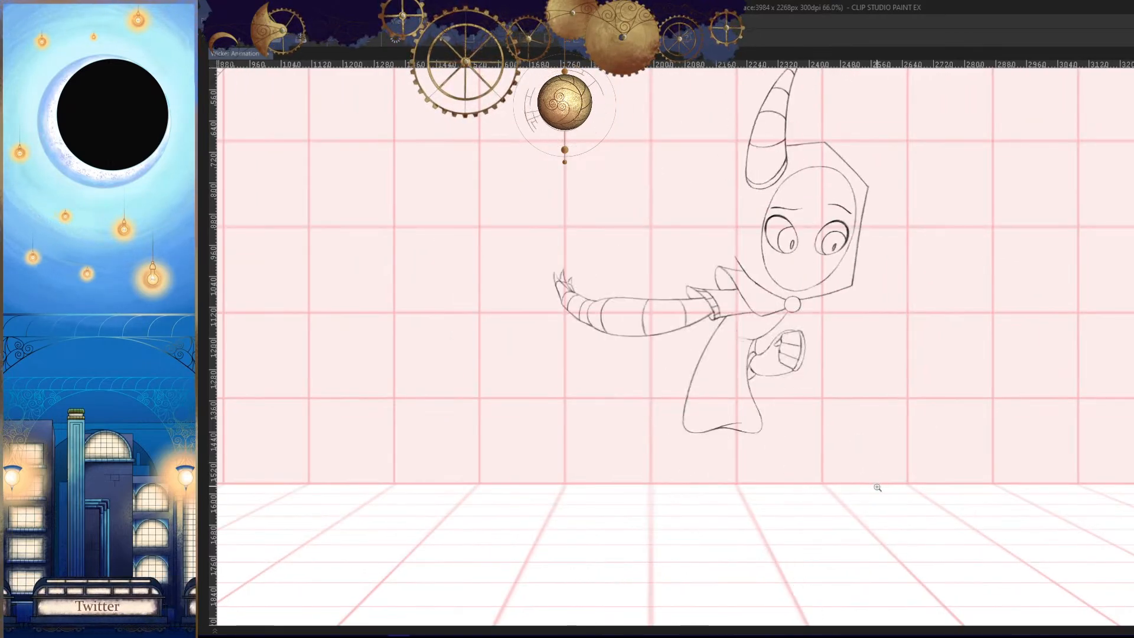
key(Left)
key(Left)
- Try curved contour lines across the fist beside the curled fingers and undo them
drag(800, 369, 855, 405)
drag(831, 354, 855, 369)
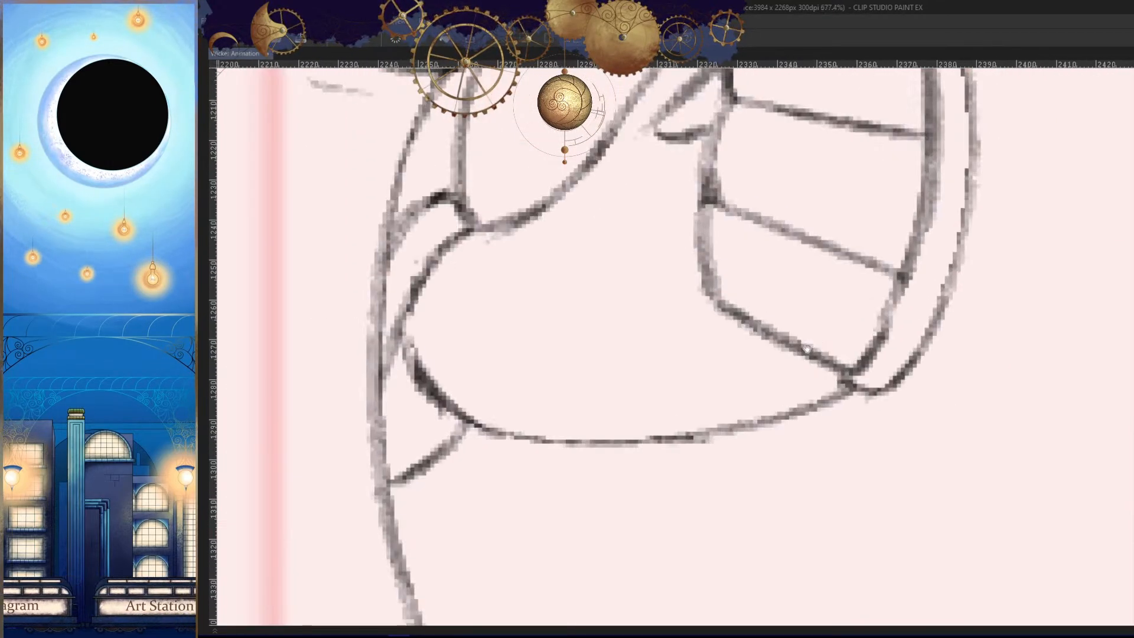
drag(803, 283, 817, 351)
drag(745, 172, 746, 229)
drag(723, 139, 695, 206)
key(ctrl+z)
drag(742, 363, 732, 268)
mouse_move(694, 169)
mouse_down()
mouse_move(671, 307)
mouse_move(738, 443)
mouse_up()
key(ctrl+z)
drag(740, 229, 734, 301)
drag(706, 126, 755, 510)
key(ctrl+z)
- Draw a curved band line around the palm from the thumb base to the fist's underside, undoing the second curve beside it
drag(733, 245, 721, 217)
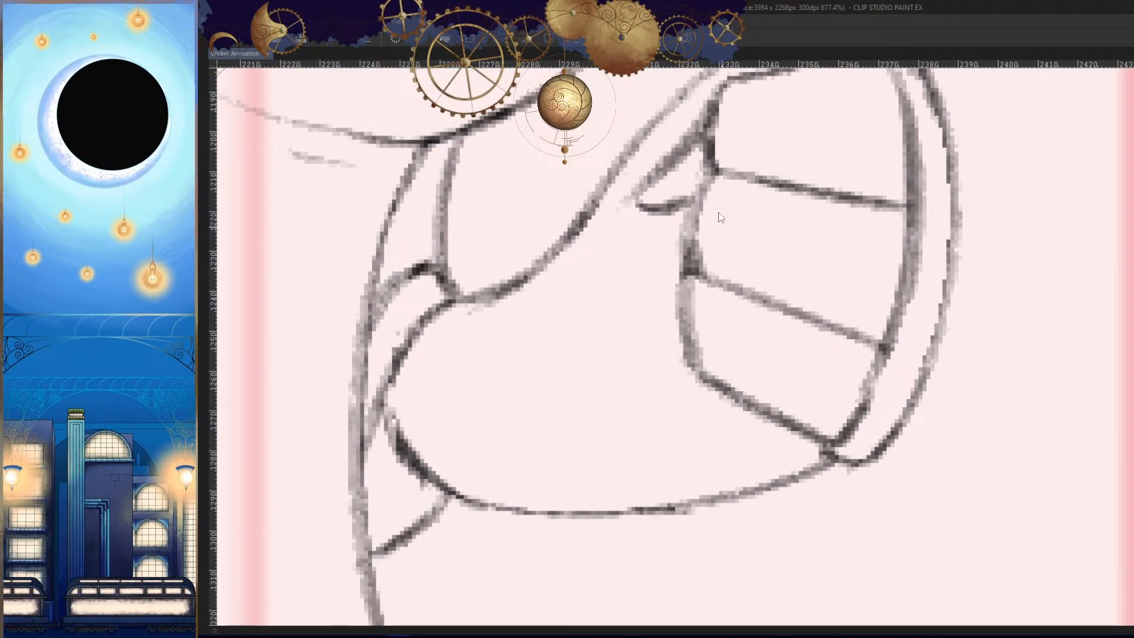
mouse_move(691, 104)
mouse_down()
mouse_move(724, 441)
mouse_move(788, 475)
mouse_up()
drag(609, 204, 700, 490)
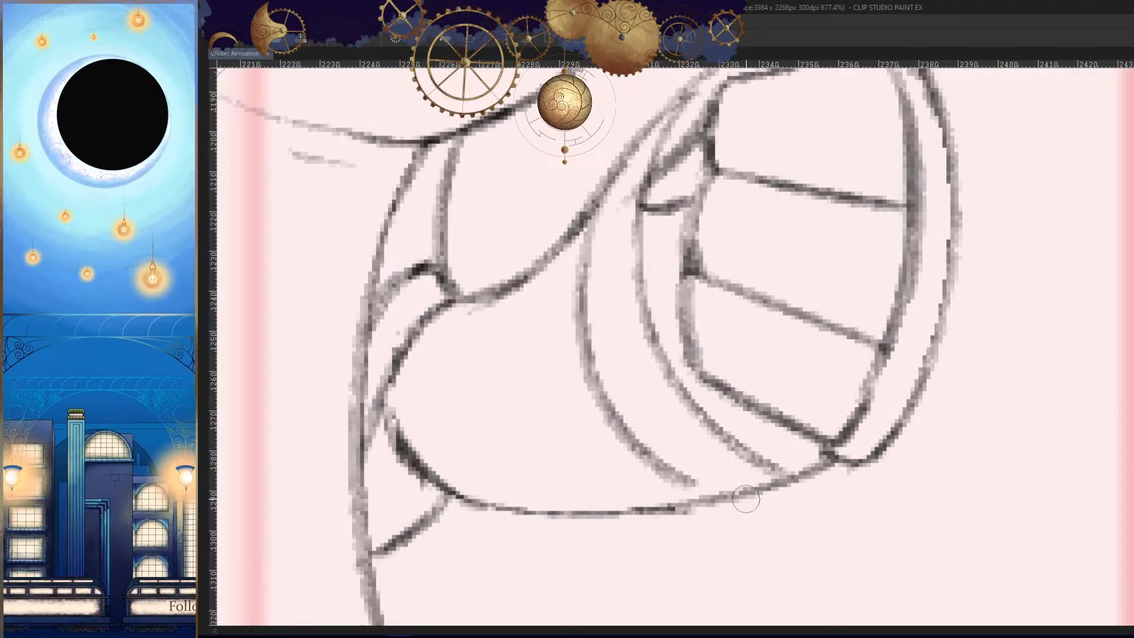
key(ctrl+z)
- Draw two curved band lines across the forearm, reworking the one nearest the cuff until it meets the underside
drag(573, 213, 653, 515)
mouse_move(490, 300)
mouse_down()
mouse_move(449, 511)
mouse_move(466, 464)
mouse_move(490, 518)
mouse_up()
key(ctrl+z)
key(ctrl+z)
drag(463, 438, 526, 511)
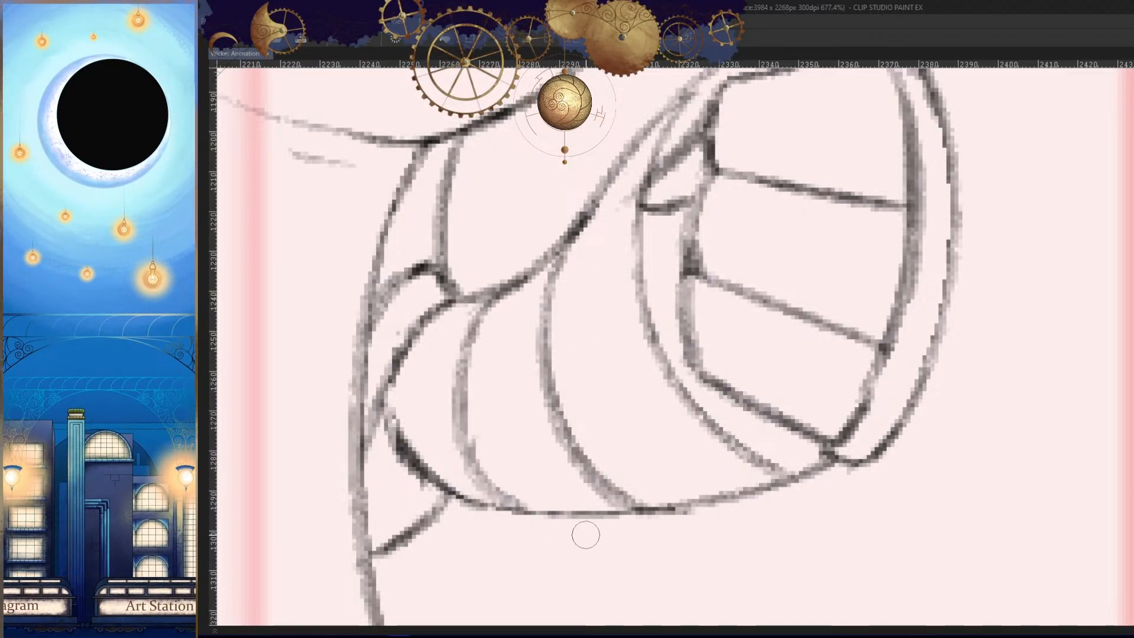
key(h)
key(ctrl+z)
drag(1050, 466, 1011, 508)
key(h)
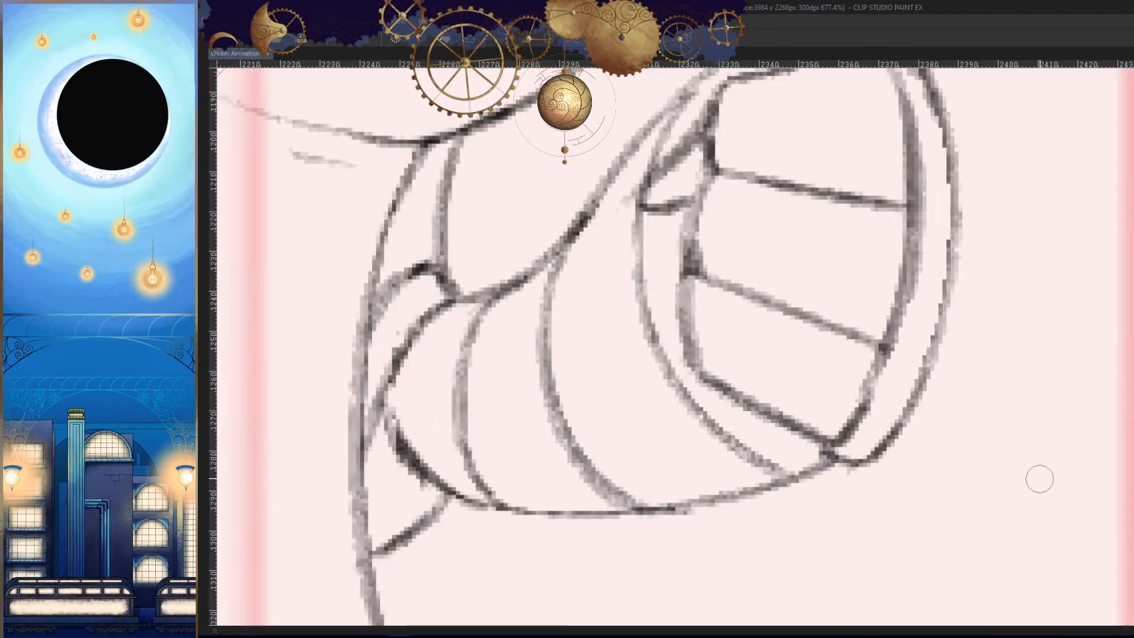
- Close the thumb's pointed tip where it meets the palm's band line
scroll(968, 458, down, 6)
scroll(821, 322, up, 6)
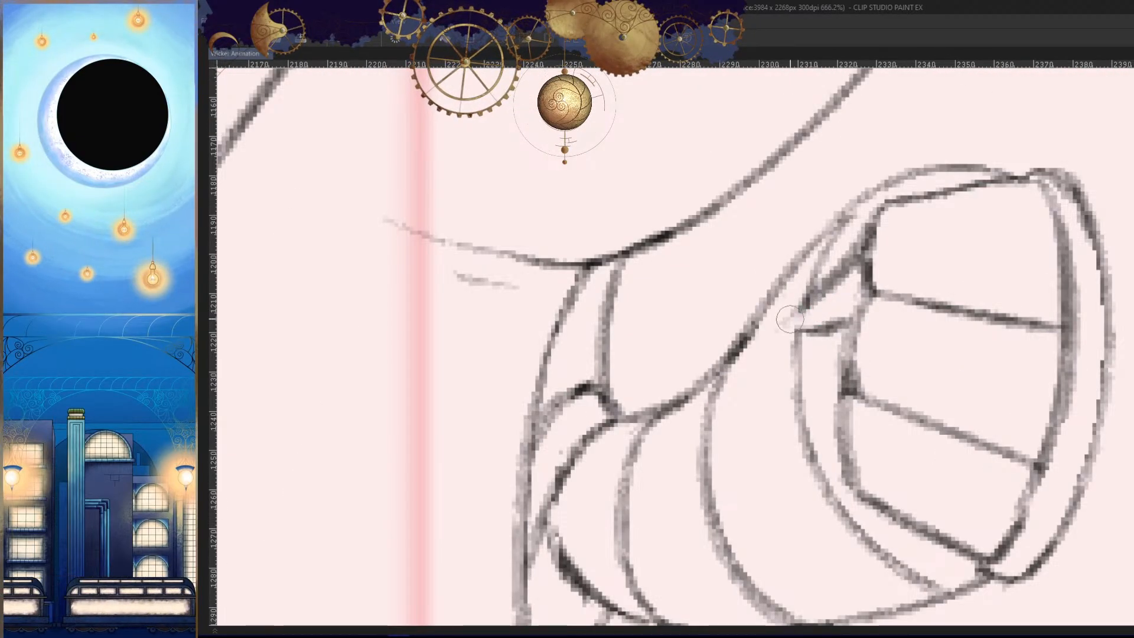
drag(822, 291, 794, 323)
- Examine the banded forearm and fist against the neighbouring frames in mirrored view
key(h)
scroll(892, 514, down, 6)
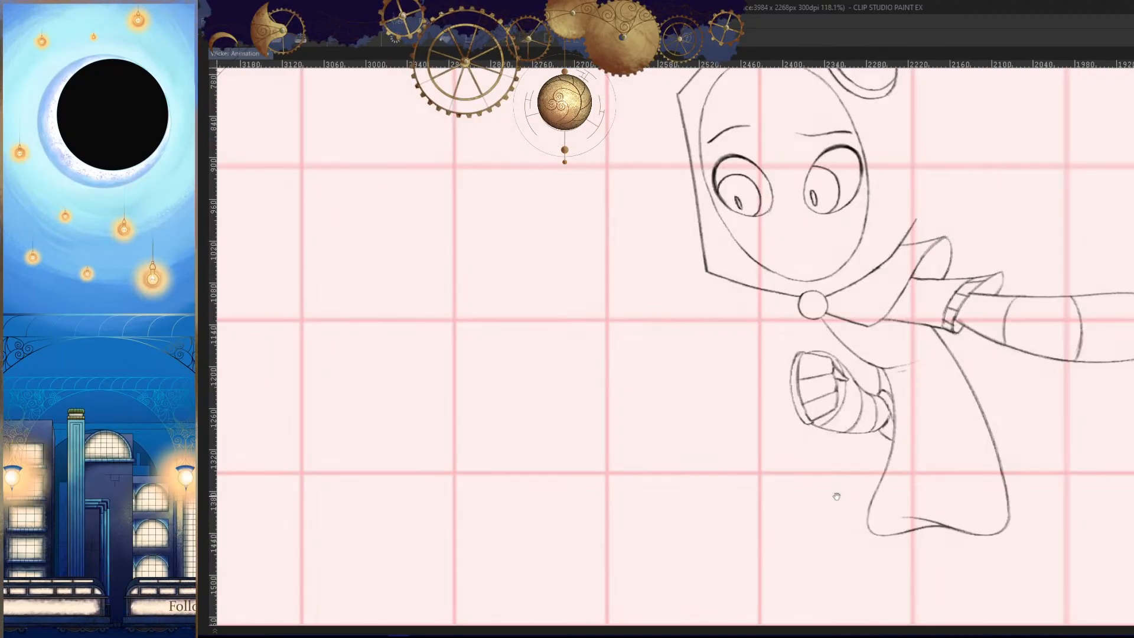
key(Right)
key(Right)
key(Left)
key(Left)
key(Right)
key(Right)
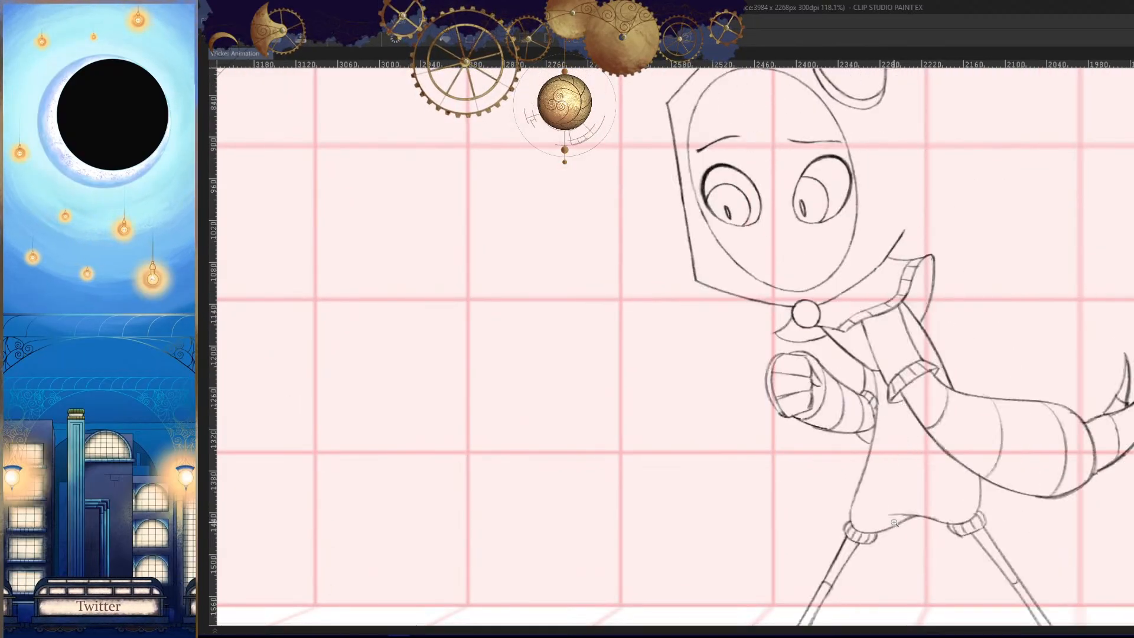
key(Left)
key(h)
scroll(887, 474, down, 3)
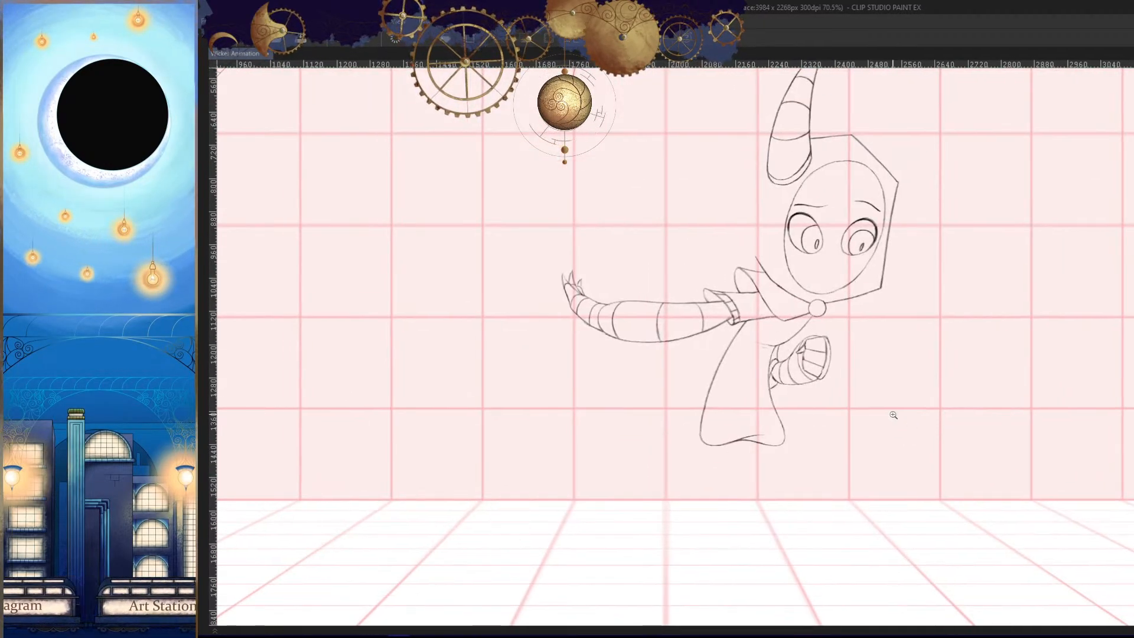
- Redraw the short lower cuff curve to the torso edge and touch up the forearm's underside beside the cuff
scroll(786, 369, up, 9)
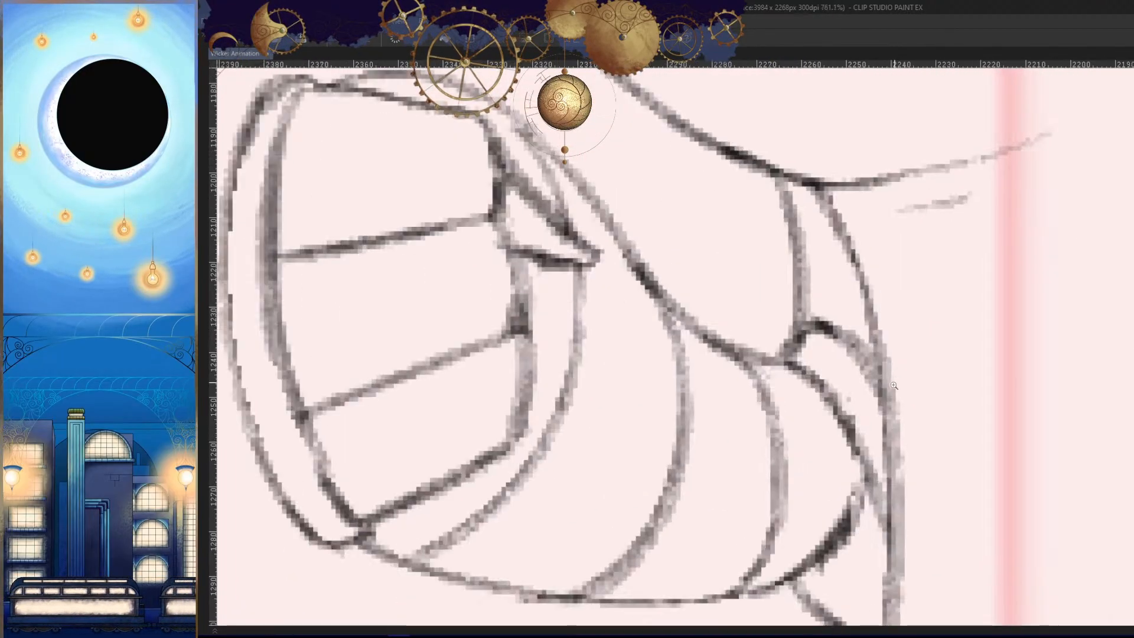
drag(754, 326, 700, 378)
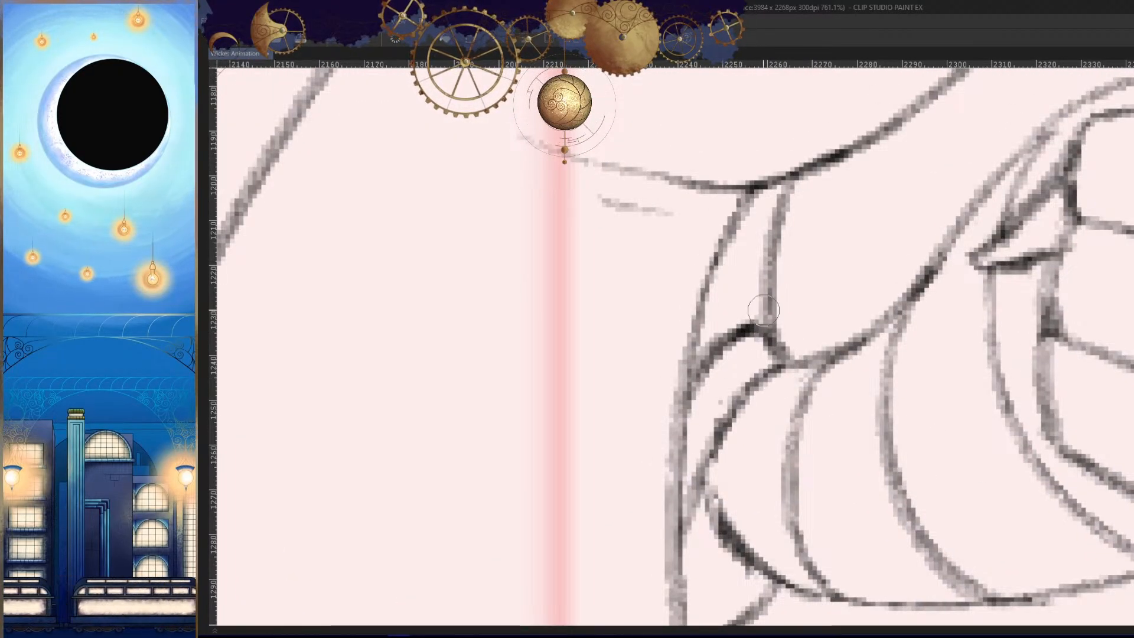
scroll(793, 247, up, 2)
scroll(866, 438, down, 10)
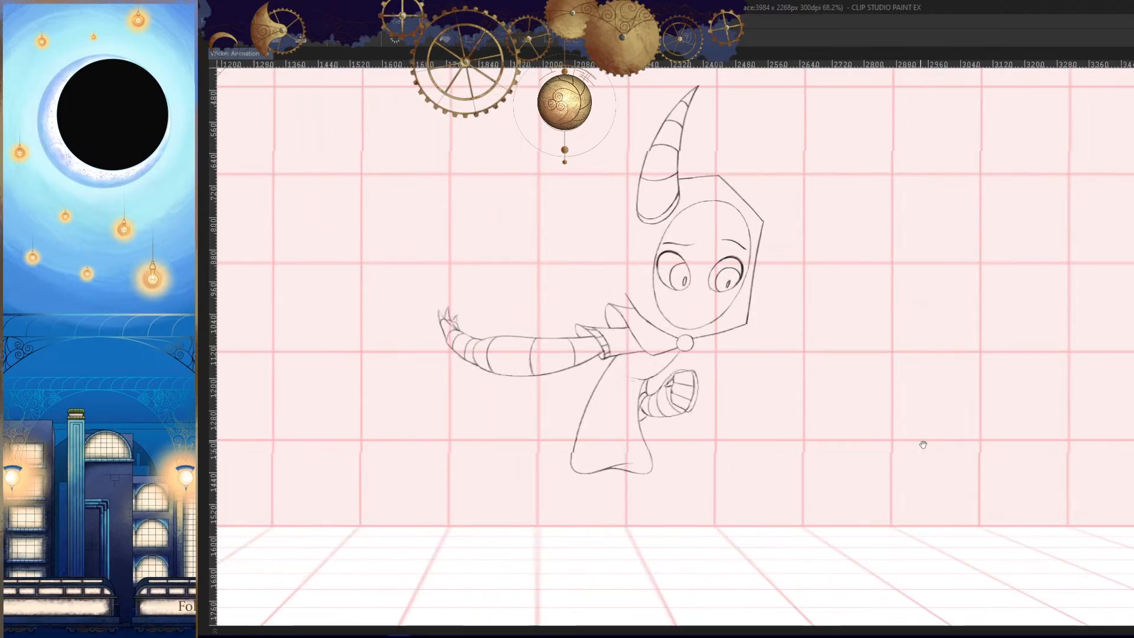
scroll(778, 359, down, 1)
scroll(778, 358, up, 10)
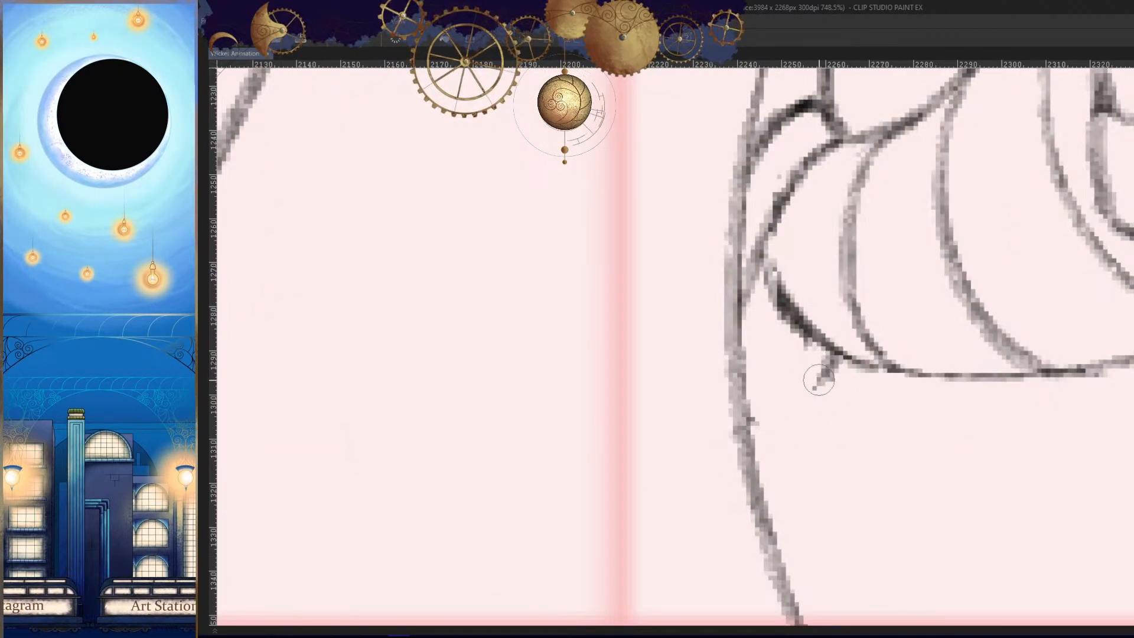
scroll(822, 439, up, 2)
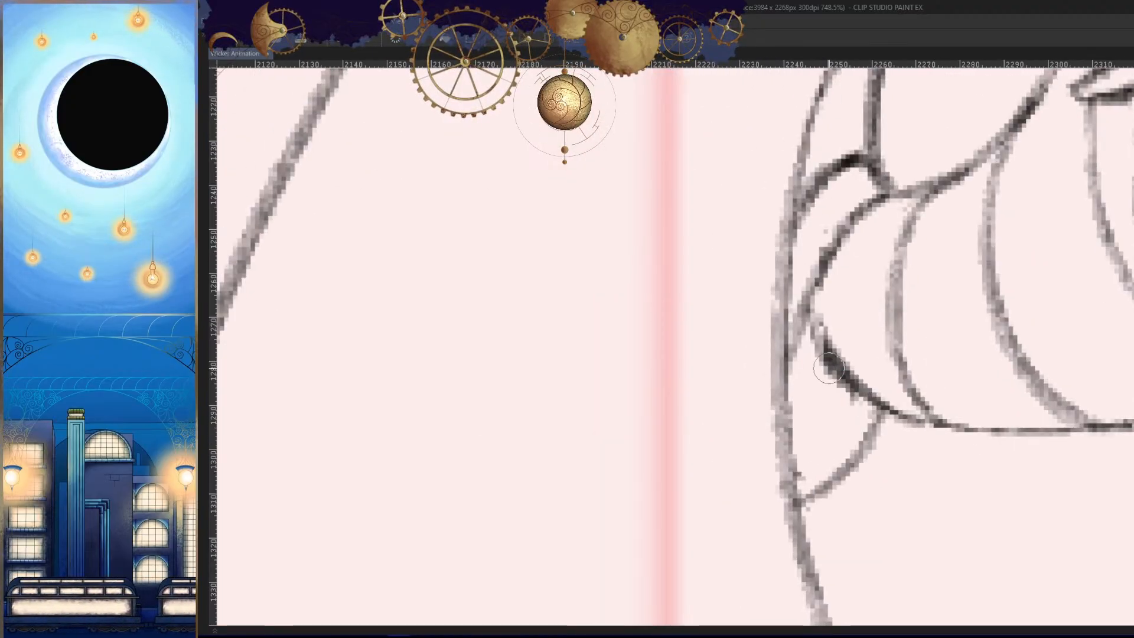
key(h)
drag(769, 375, 817, 390)
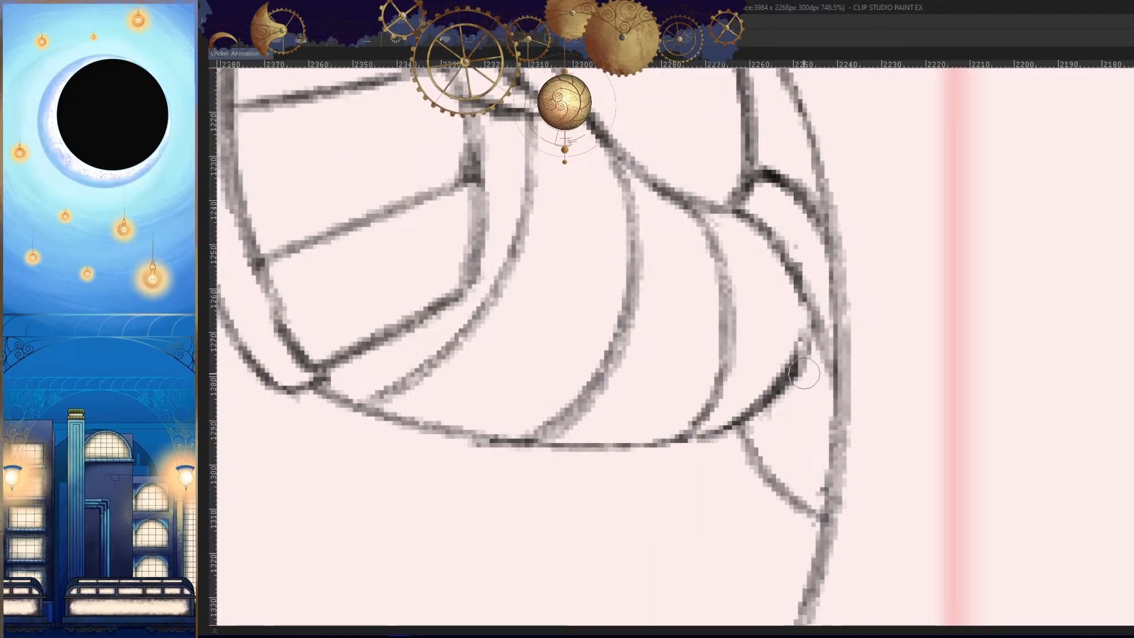
drag(736, 421, 643, 447)
key(h)
- Compare the forearm, fist and lower cuff with the neighbouring frames in normal view
scroll(851, 421, down, 8)
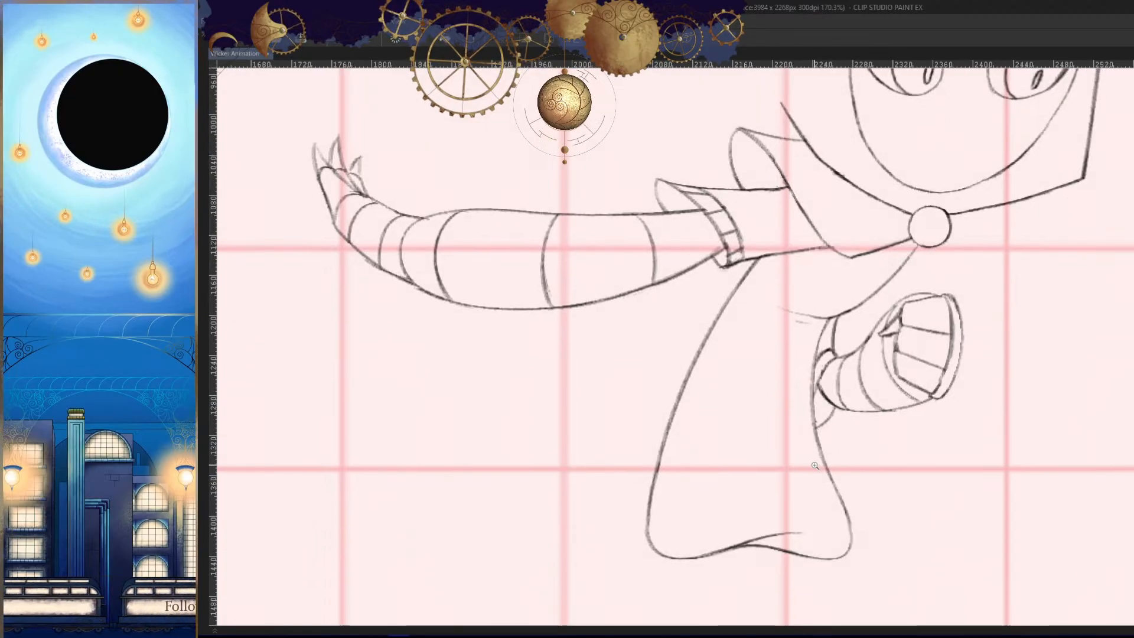
key(period)
key(comma)
key(comma)
key(period)
key(comma)
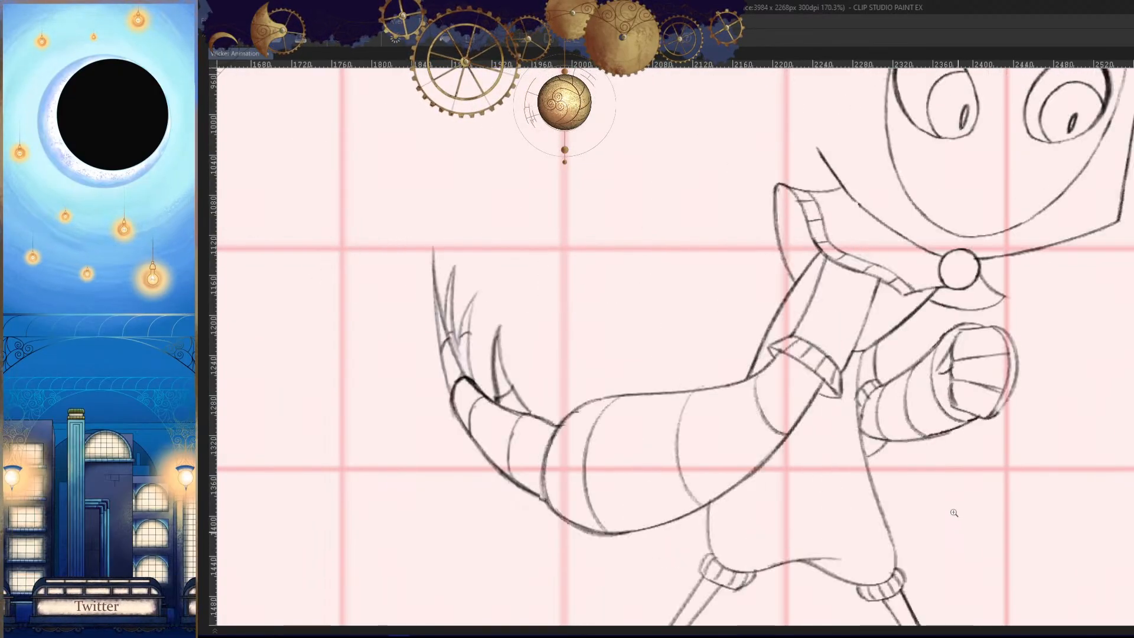
key(comma)
drag(951, 436, 953, 501)
key(period)
key(period)
- Flip back and forth through the frames to check the arm's motion with the whole figure in view
key(comma)
key(comma)
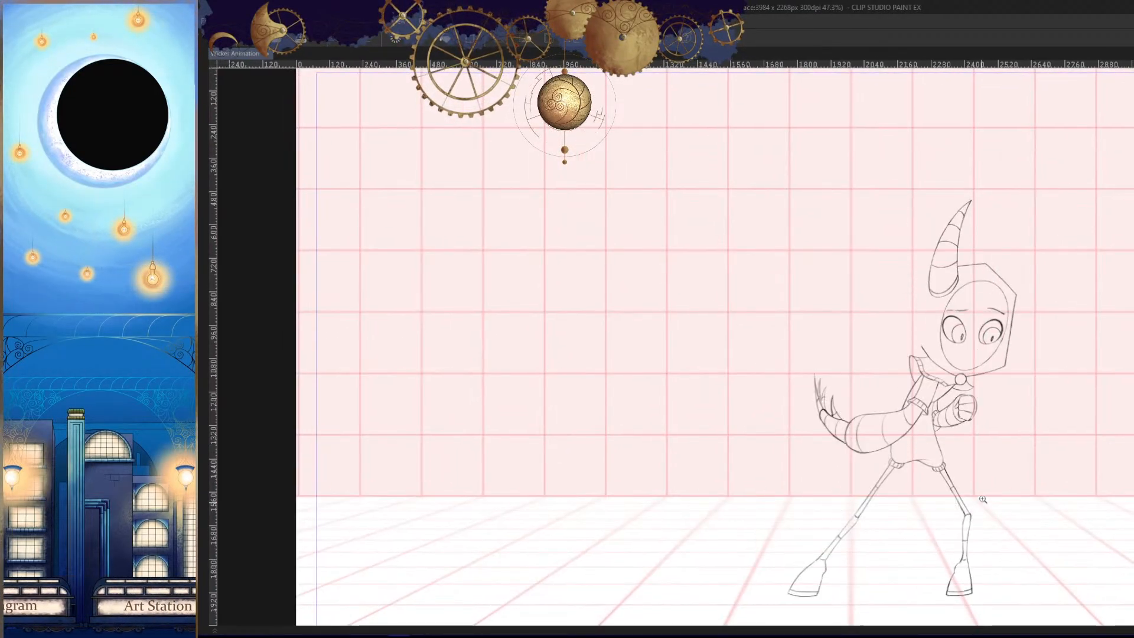
key(period)
key(period)
key(comma)
key(comma)
key(period)
key(period)
key(comma)
key(comma)
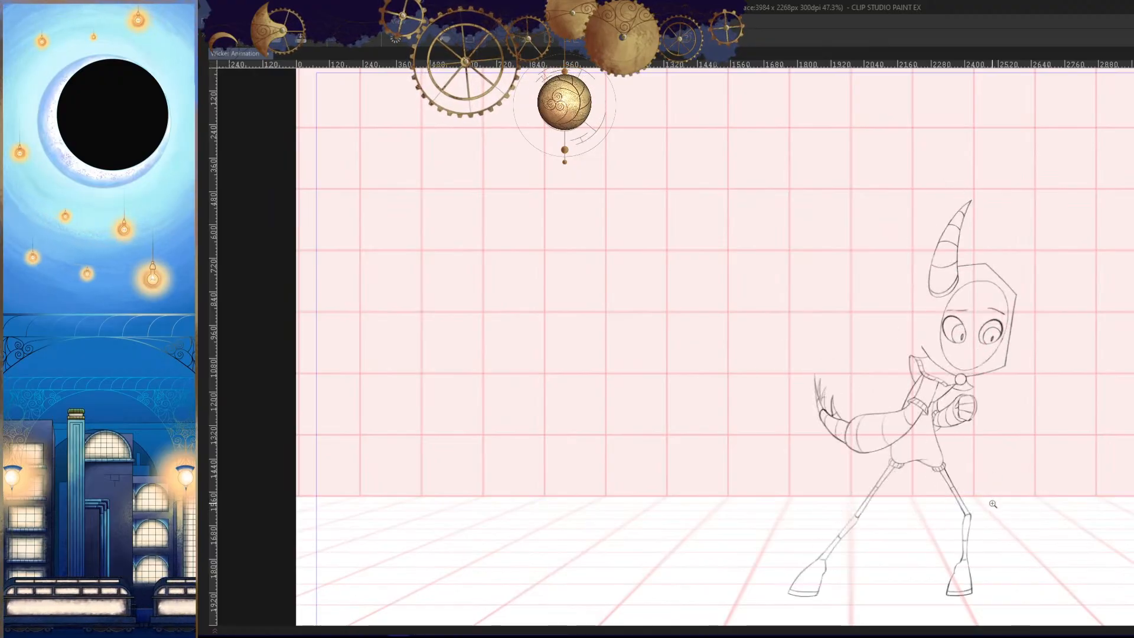
key(period)
drag(990, 505, 905, 472)
key(period)
- Examine the cuff and forearm bands up close against the neighbouring frame in mirrored and normal views
key(comma)
key(comma)
key(period)
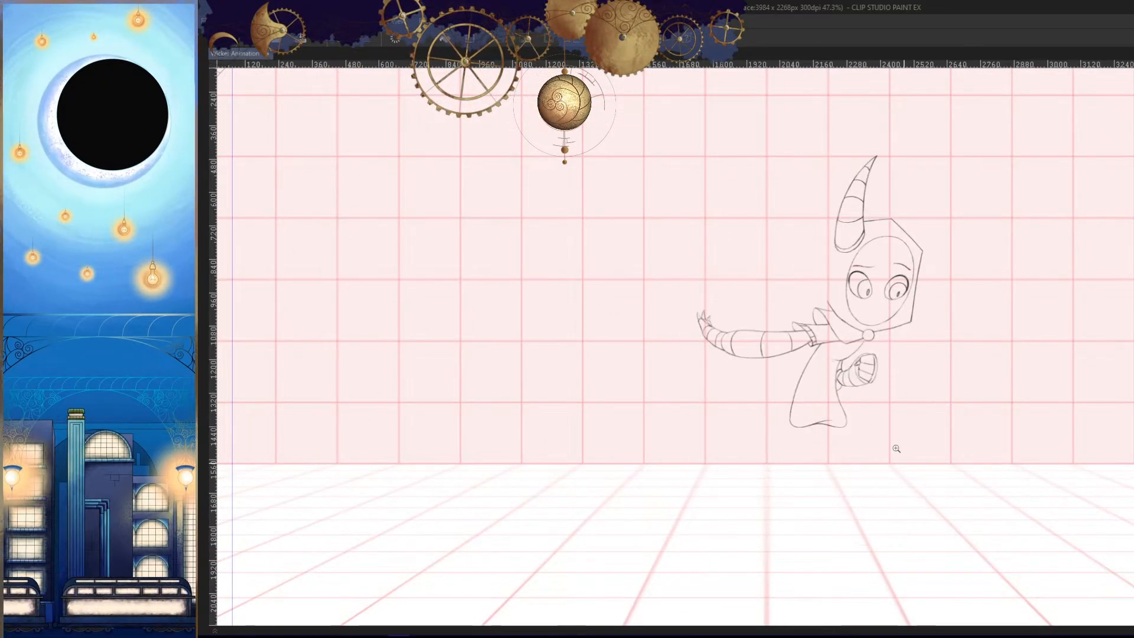
mouse_move(845, 392)
mouse_down()
mouse_move(826, 374)
mouse_move(835, 343)
mouse_up()
key(h)
key(period)
key(comma)
key(comma)
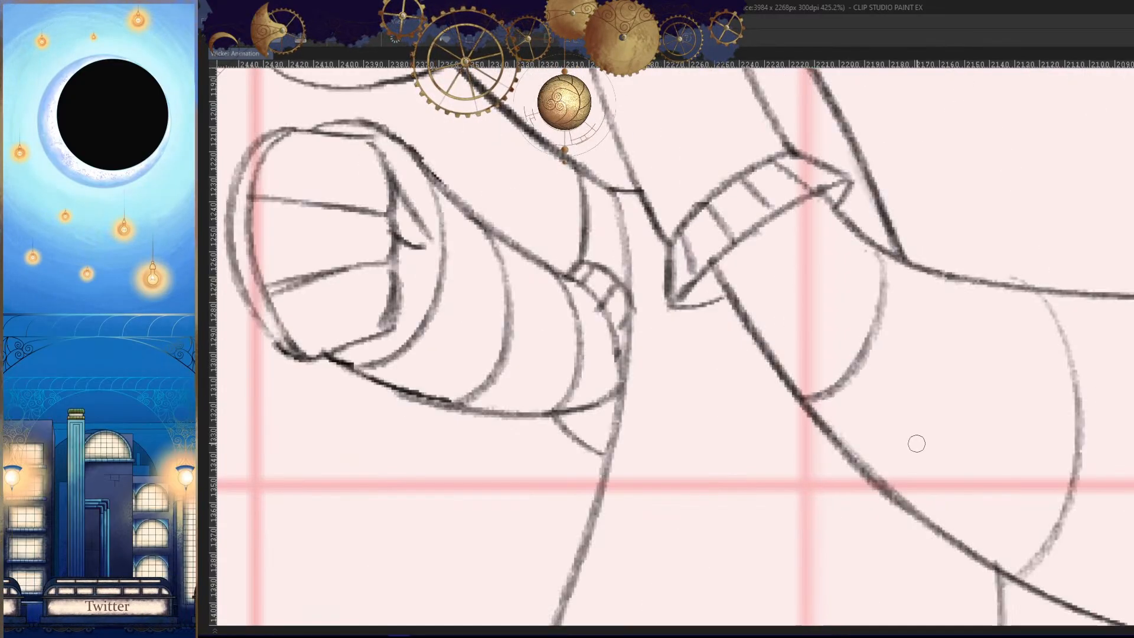
key(period)
key(h)
scroll(919, 379, up, 1)
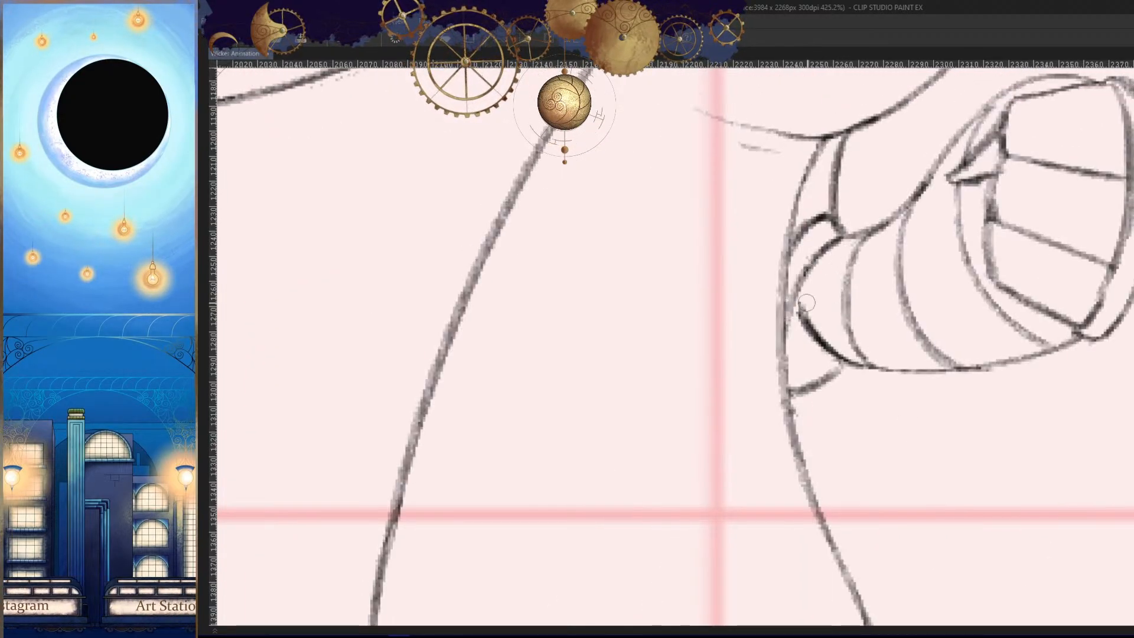
key(h)
drag(726, 297, 725, 306)
- Review the complete pose against the neighbouring frames in both mirrored and normal orientation
scroll(794, 377, down, 6)
key(period)
key(comma)
key(comma)
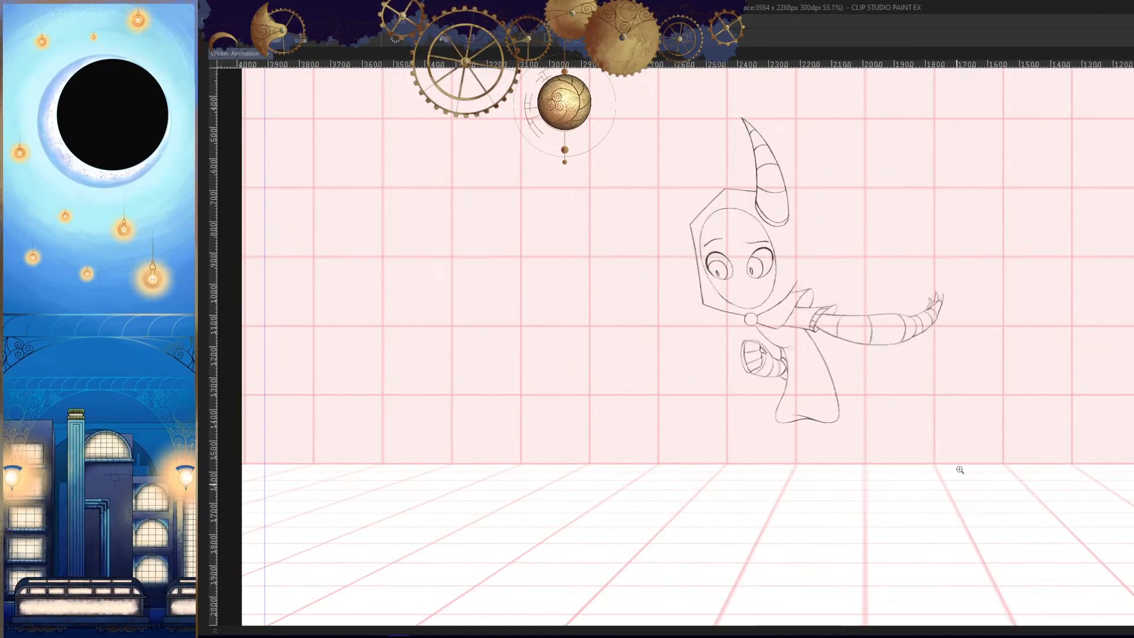
key(period)
key(period)
key(comma)
key(comma)
key(h)
drag(948, 476, 963, 450)
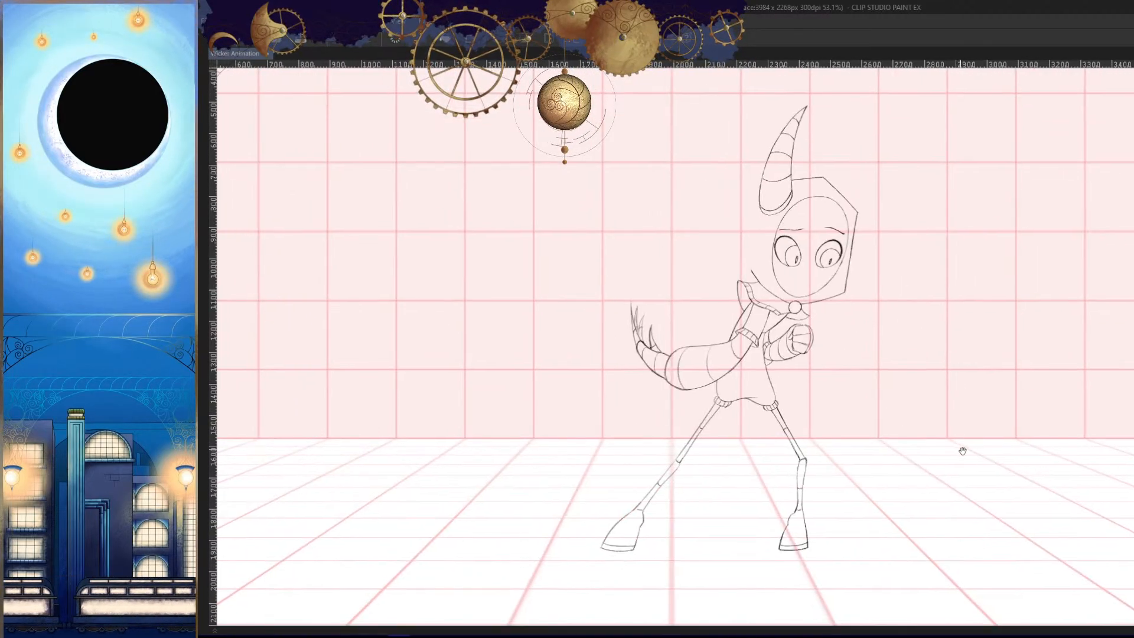
scroll(964, 454, down, 2)
key(period)
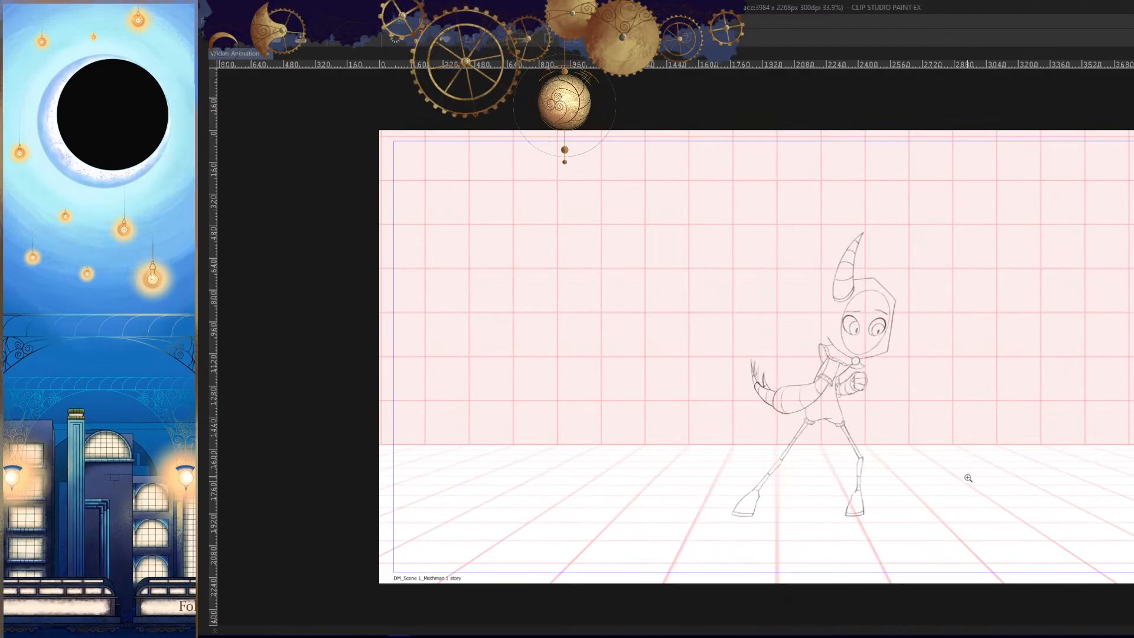
key(period)
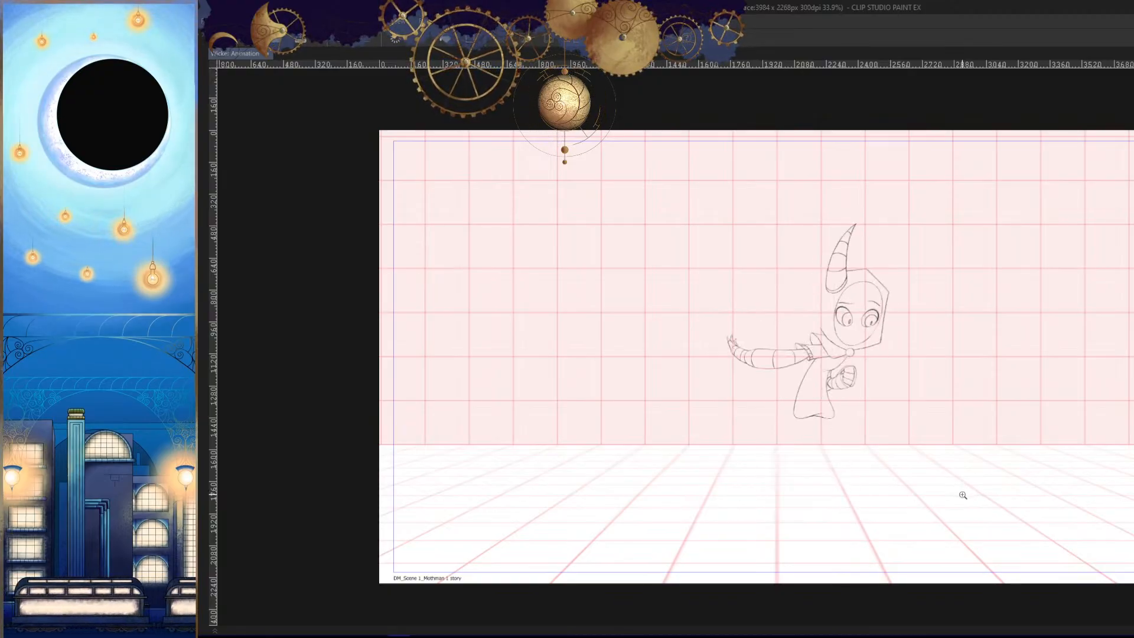
- Draw the two thigh lines from the torso's lower corner to the knee and start the outer shin line below it
drag(804, 439, 835, 378)
click(840, 373)
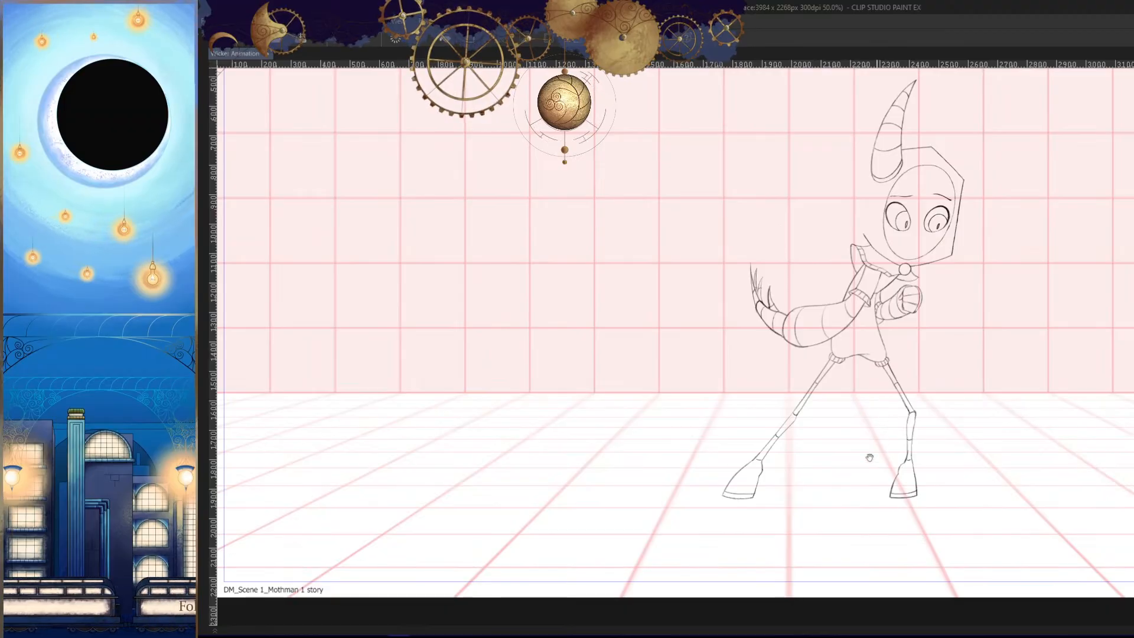
key(h)
drag(869, 458, 878, 471)
drag(804, 432, 803, 334)
drag(768, 392, 783, 357)
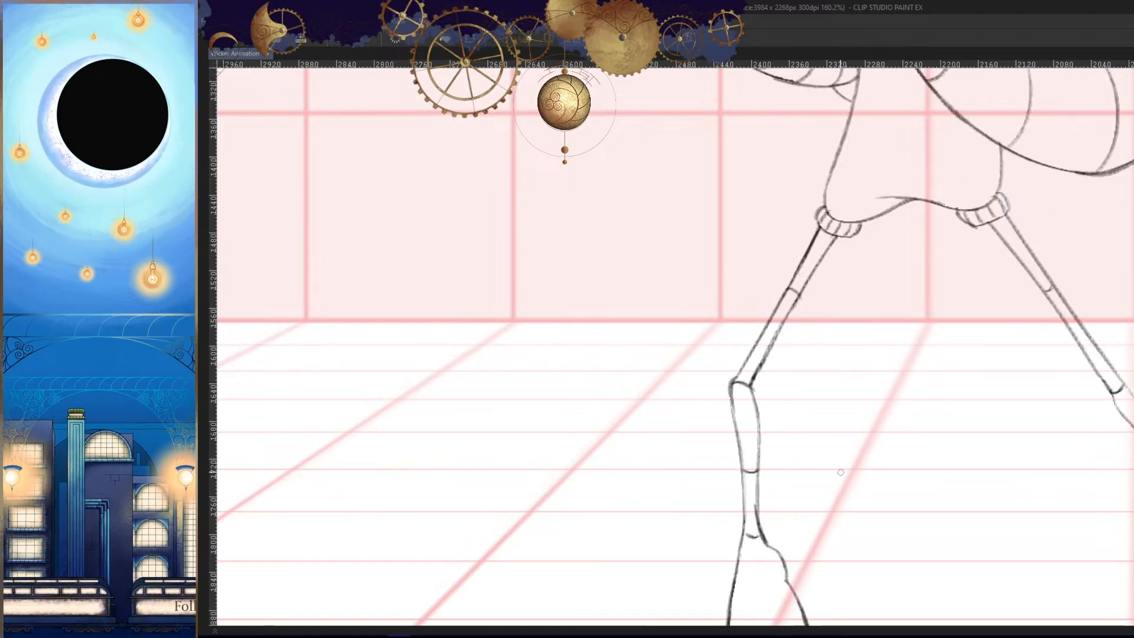
drag(768, 357, 767, 401)
key(h)
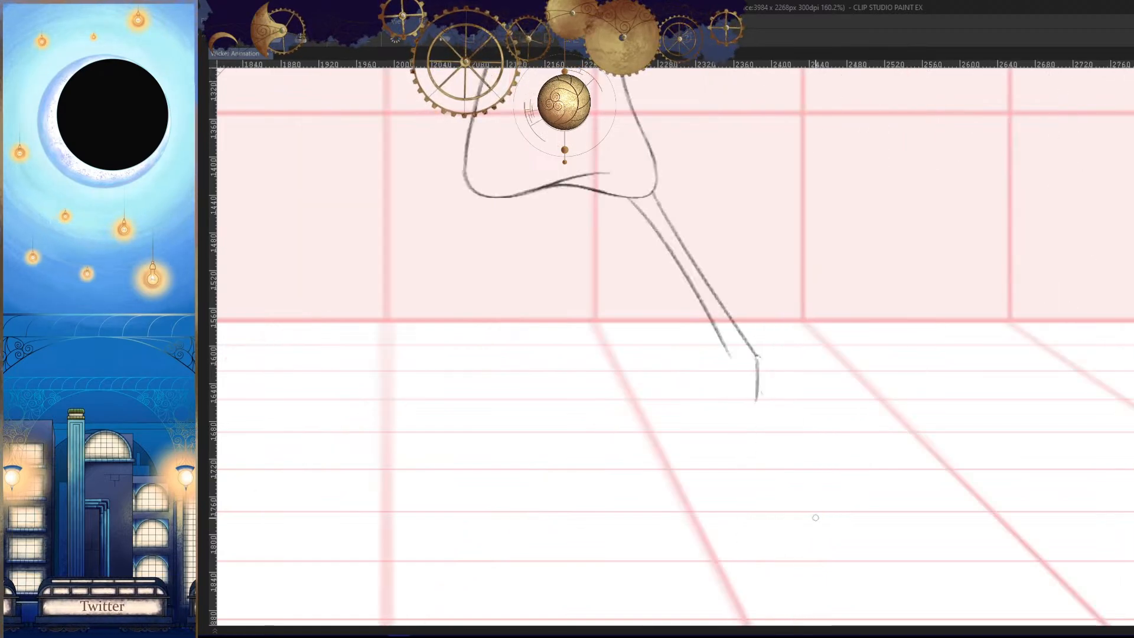
- Try a long, nearly straight outer shin line down from the knee, comparing it with the neighbouring frames
key(Left)
key(Right)
key(Right)
key(Left)
key(h)
drag(820, 450, 828, 401)
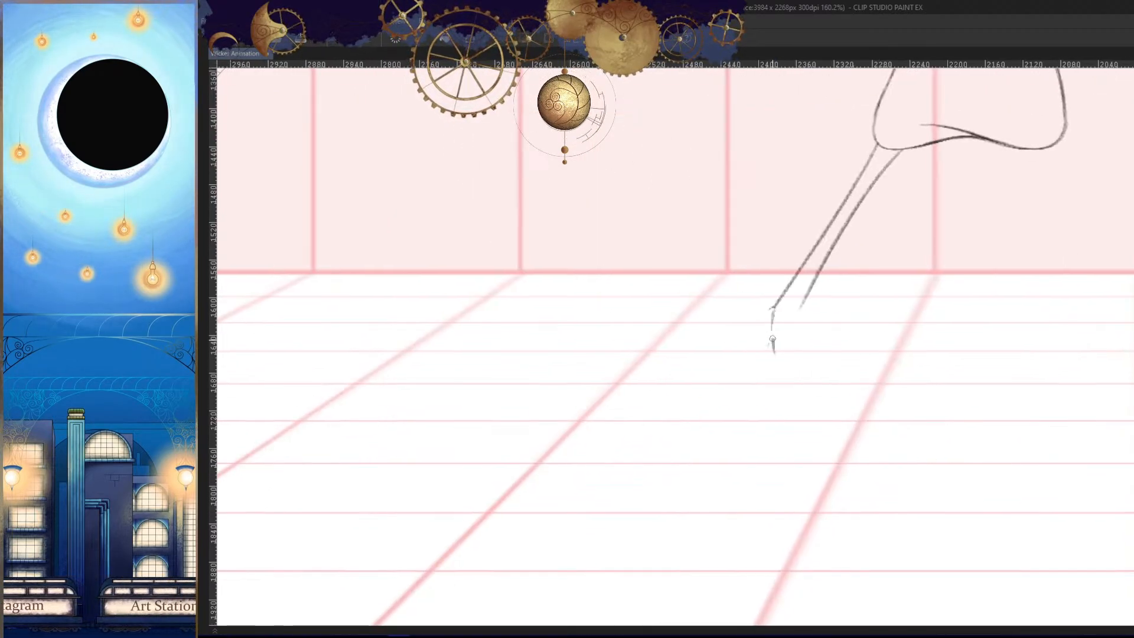
mouse_move(772, 339)
mouse_down()
mouse_move(773, 316)
mouse_move(777, 383)
mouse_up()
key(Left)
key(Right)
key(Right)
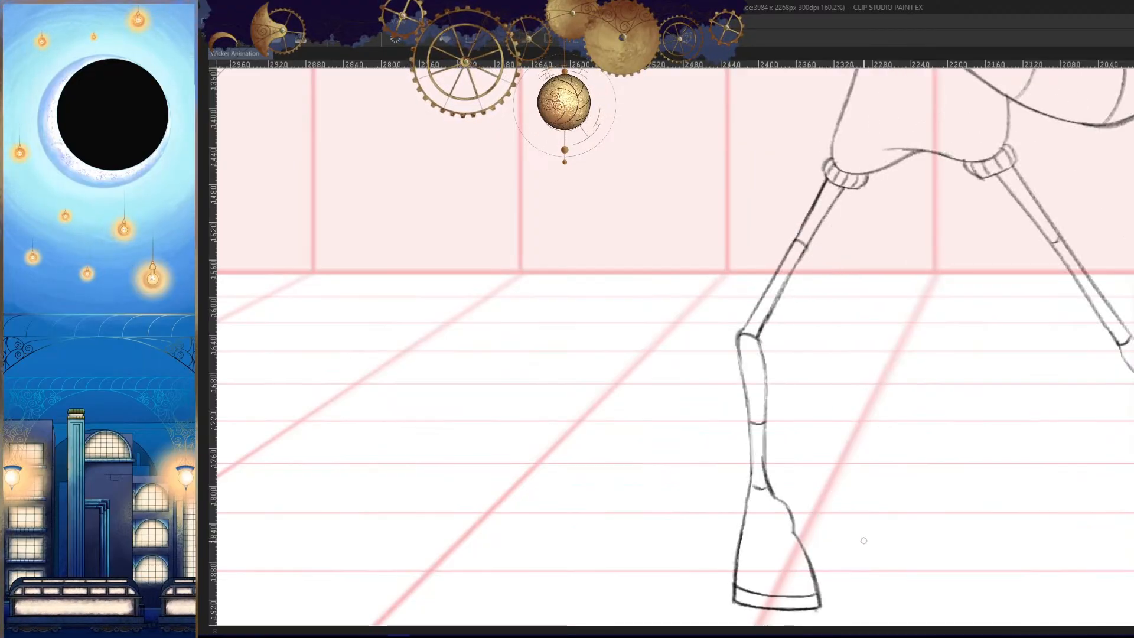
key(Left)
key(h)
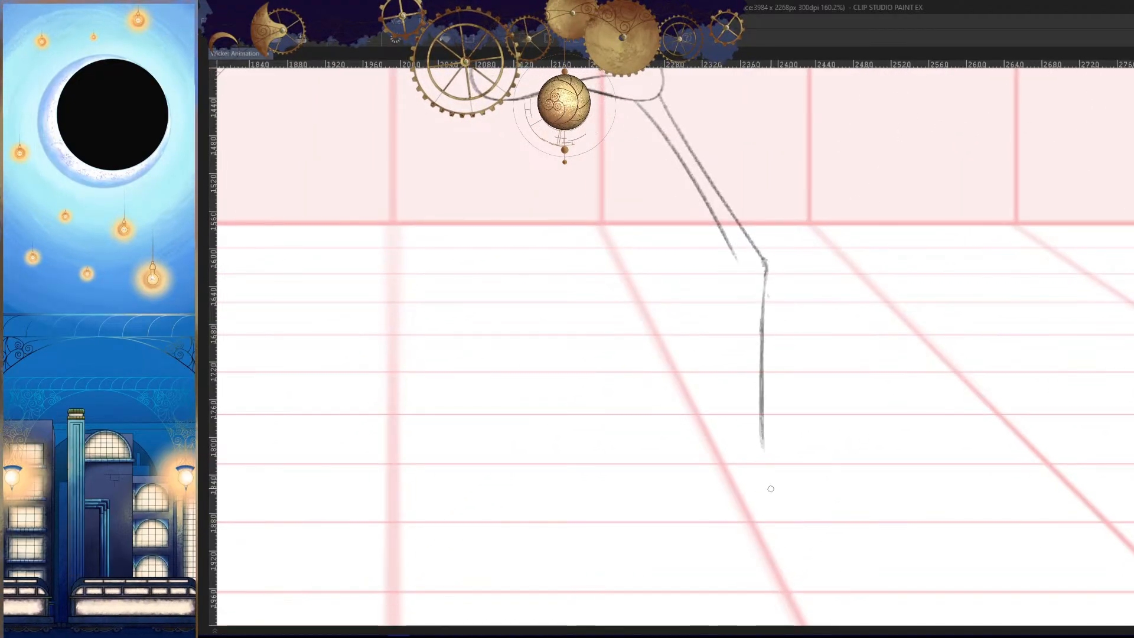
- Check the shin line against the neighbouring frames and undo its latest attempts
key(Left)
key(Right)
key(Right)
key(Left)
key(h)
drag(802, 473, 800, 451)
key(ctrl+z)
key(ctrl+z)
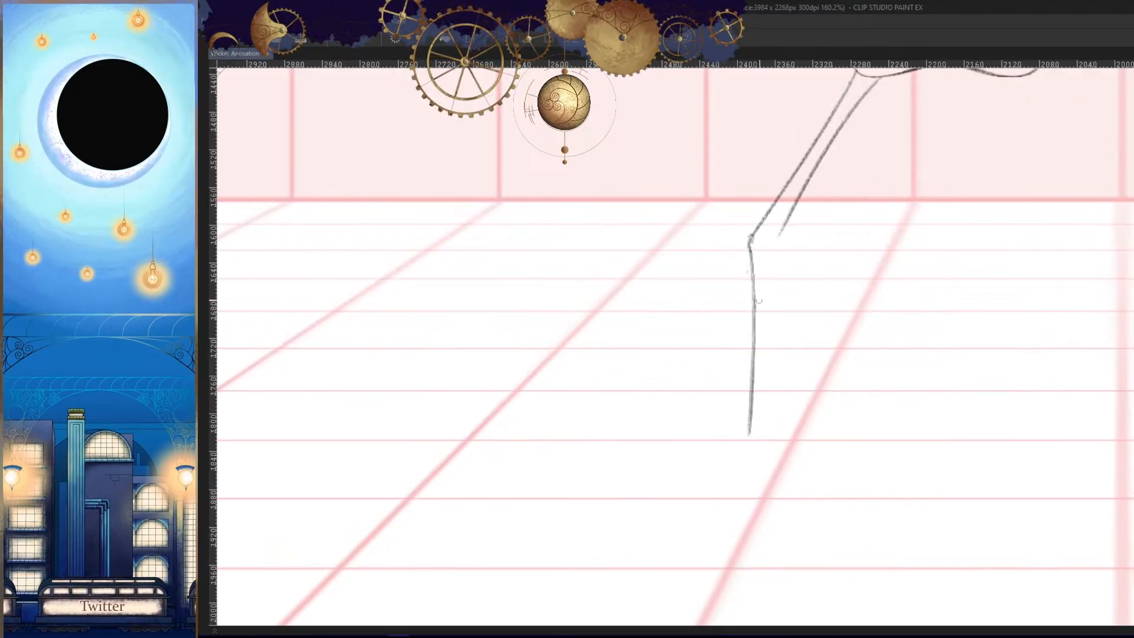
key(ctrl+z)
- Compare the outer shin line with the neighbouring frames in both normal and mirrored orientation
key(Left)
key(Right)
key(Right)
key(Left)
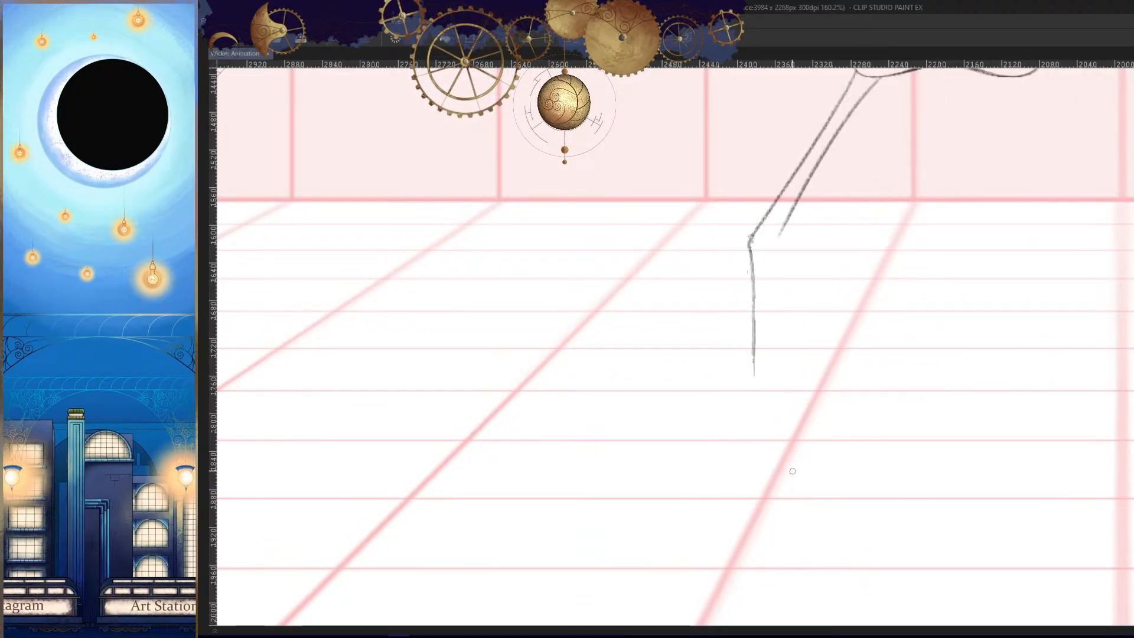
key(h)
key(Left)
key(Right)
key(Left)
key(h)
key(Right)
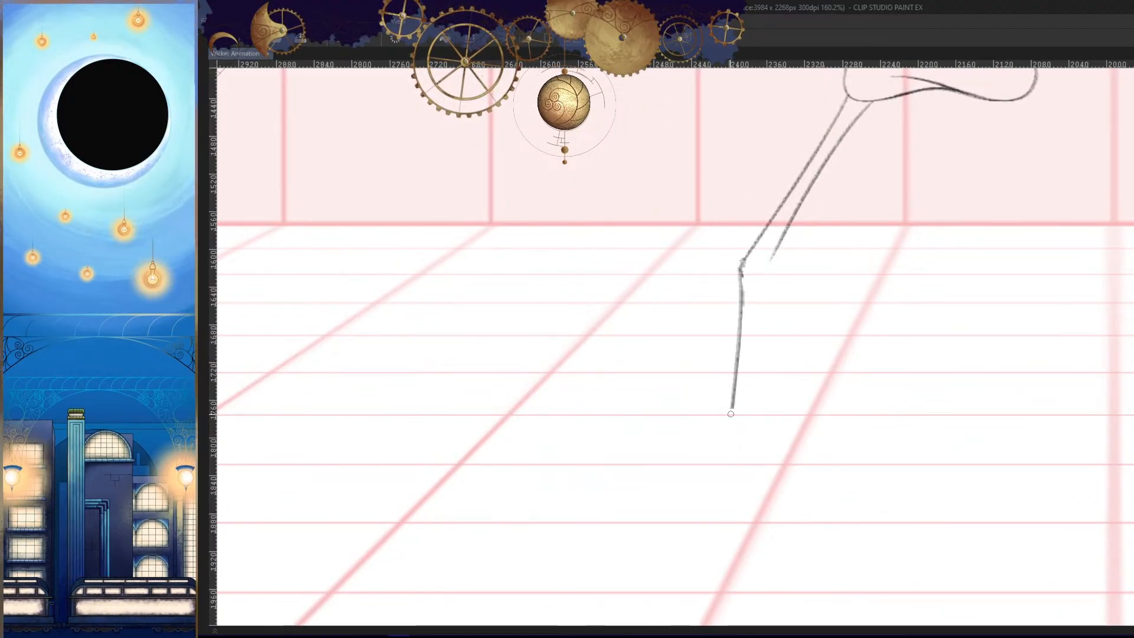
key(Left)
- Extend the outer shin line down to the ankle and continue it with a slanted stroke for the front of the foot
mouse_move(731, 414)
mouse_down()
mouse_move(726, 456)
mouse_move(769, 376)
mouse_up()
key(Right)
key(Right)
key(Left)
ctrl+drag(763, 372, 783, 364)
mouse_move(757, 346)
mouse_down()
mouse_move(726, 489)
mouse_move(814, 465)
mouse_up()
key(Left)
- Review the whole pose and the leg's length and angle against the neighbouring frames
key(Right)
key(Right)
key(Left)
ctrl+drag(814, 465, 805, 502)
key(Left)
key(Right)
key(Right)
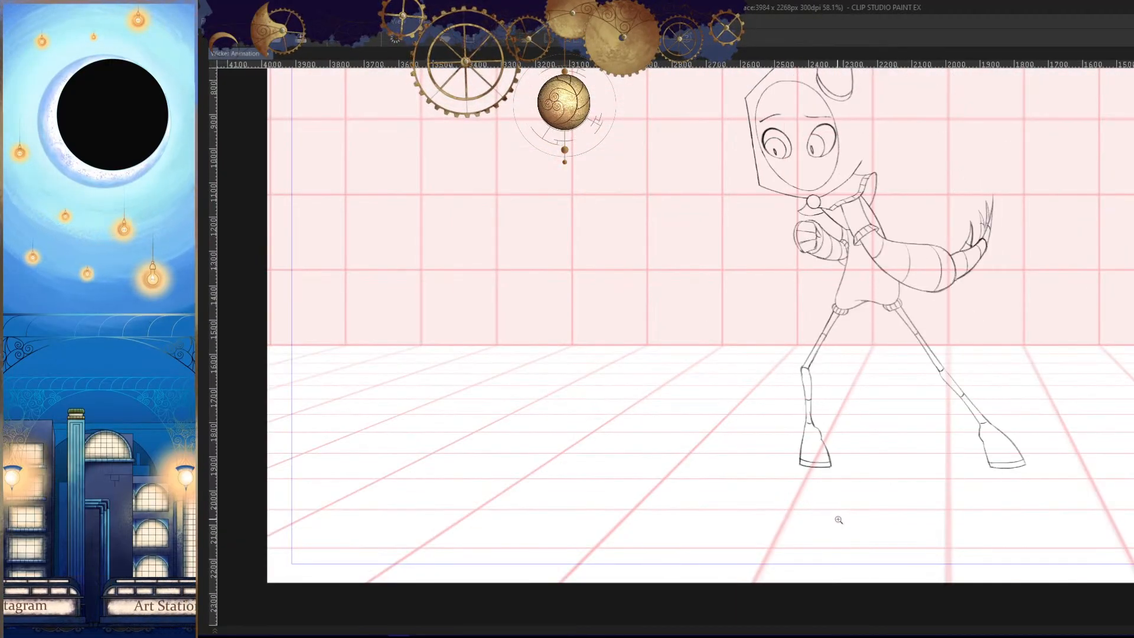
key(Left)
key(Left)
key(Right)
key(Right)
key(Left)
key(Left)
key(Right)
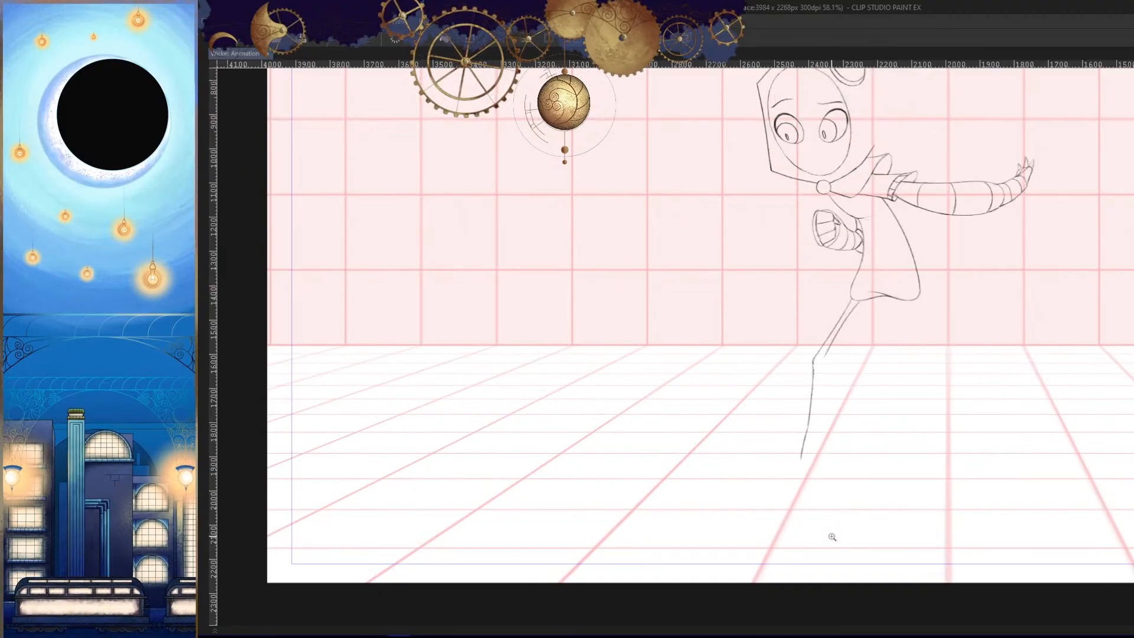
key(Left)
key(Right)
- Join the outer thigh line to the shin with a darker rounded stroke at the knee and check it mirrored
ctrl+drag(815, 392, 826, 268)
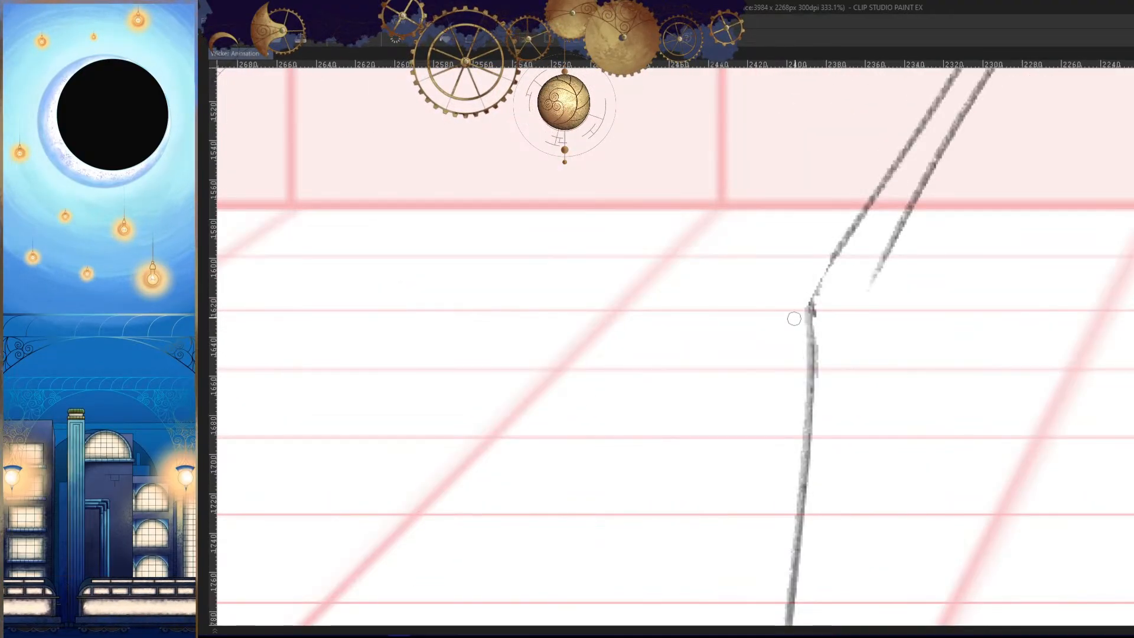
drag(838, 339, 824, 359)
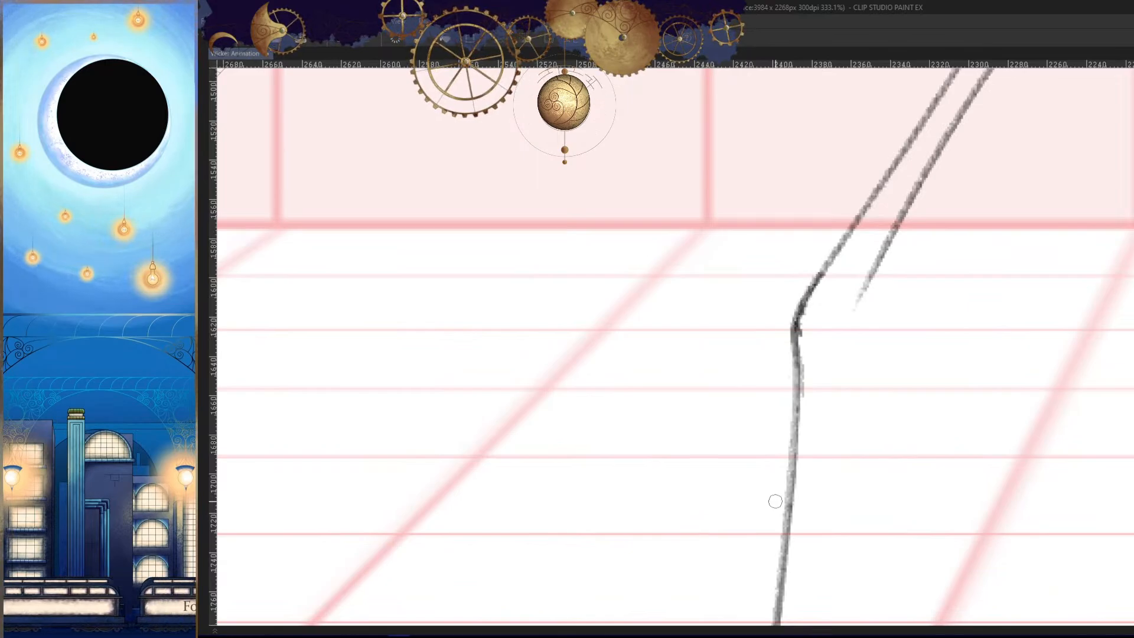
ctrl+drag(869, 483, 822, 482)
key(h)
key(h)
ctrl+drag(783, 359, 843, 364)
- Erase the lower part of the inner thigh line and redraw it closer to the outer line, down to the knee
drag(882, 265, 799, 431)
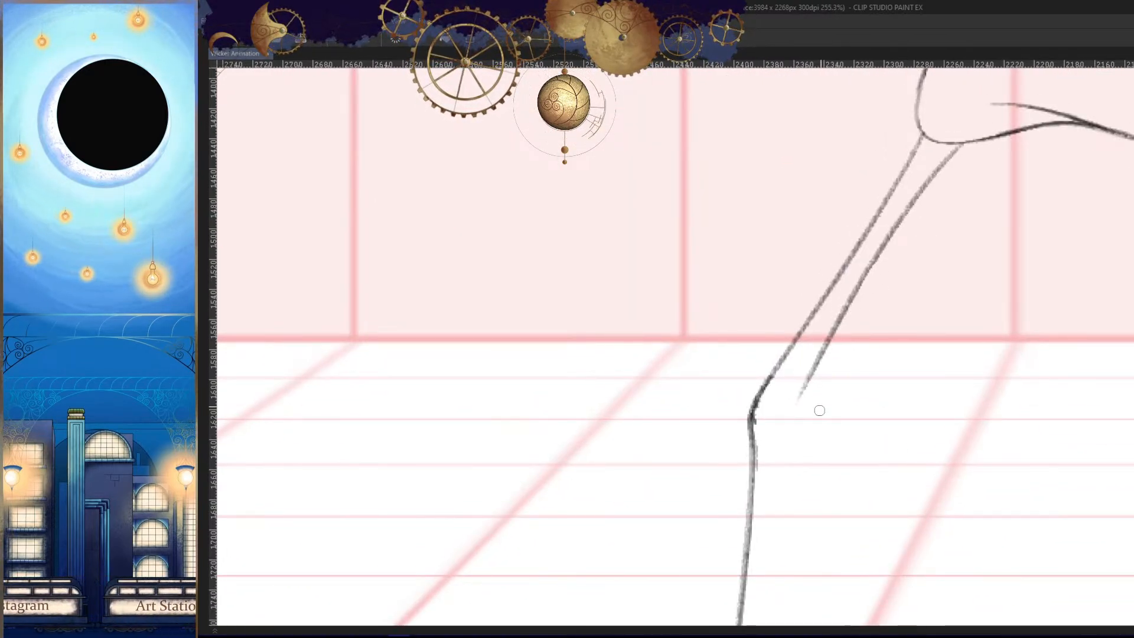
drag(872, 266, 802, 391)
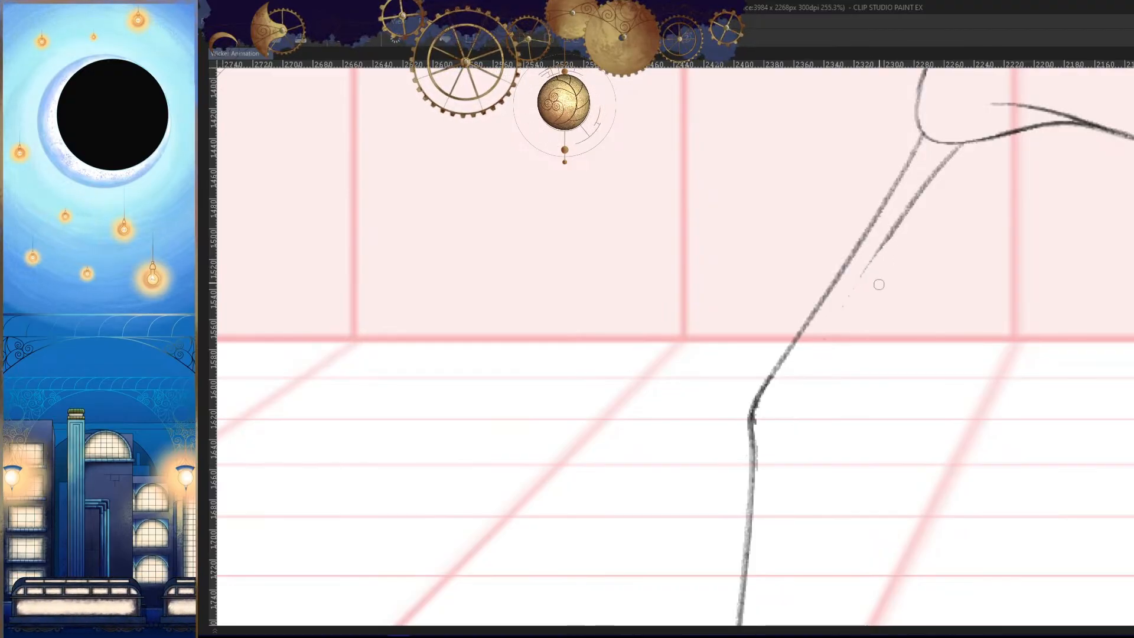
drag(890, 236, 790, 394)
key(ctrl+z)
drag(889, 240, 781, 415)
key(ctrl+z)
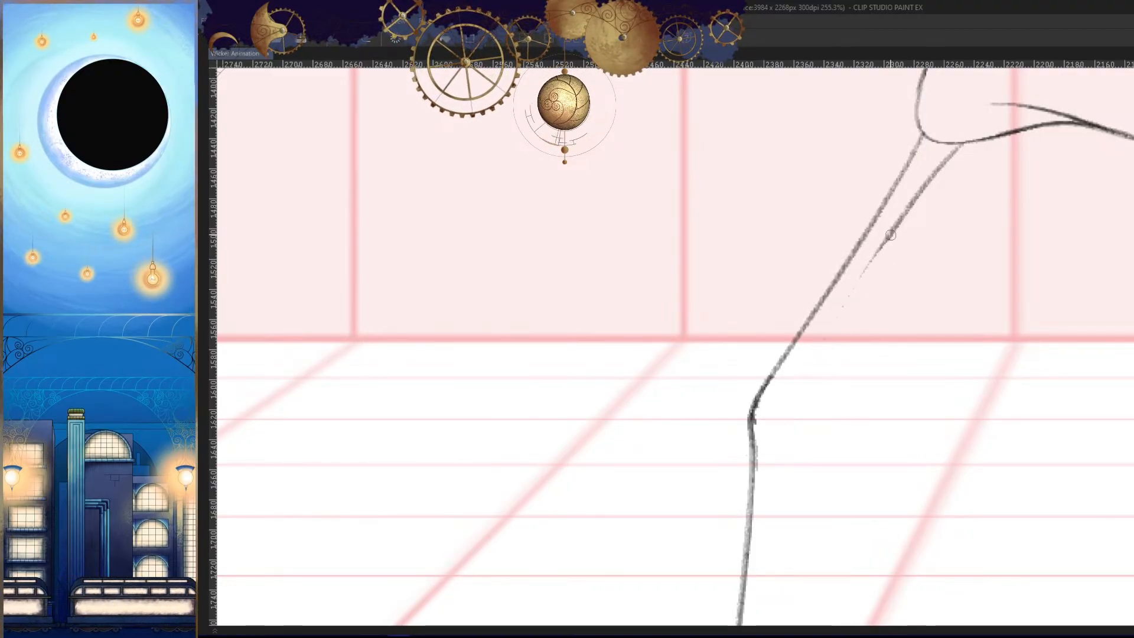
key(ctrl+z)
drag(891, 235, 765, 423)
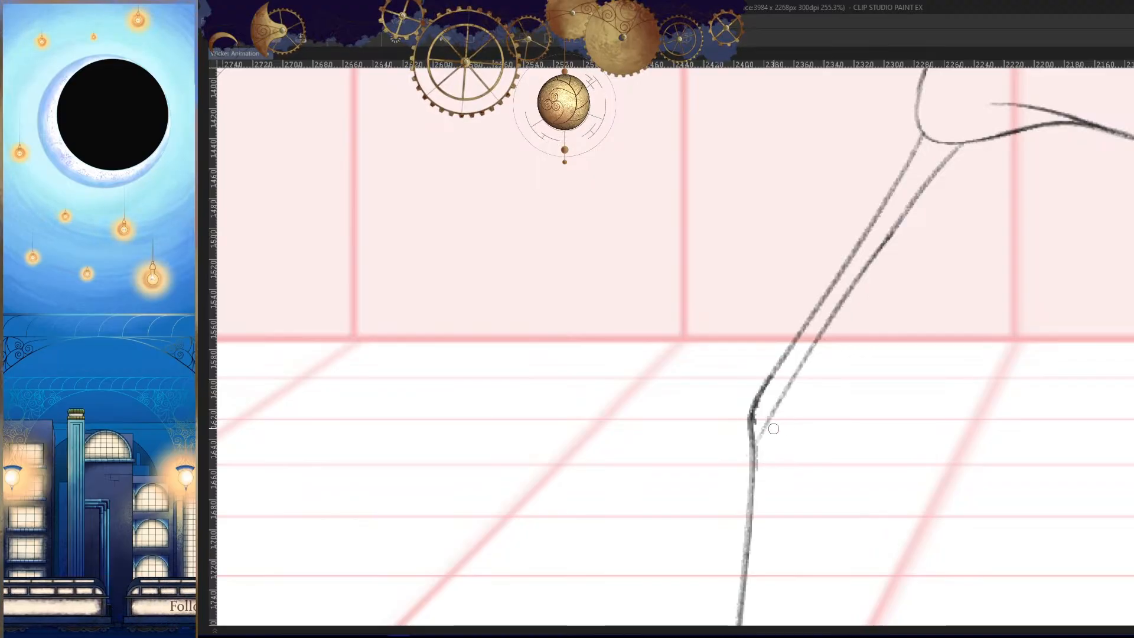
key(h)
key(h)
- Draw the inner shin line from the knee to the ankle with a slight calf curve, checking it mirrored and against the adjacent frame
drag(787, 464, 782, 240)
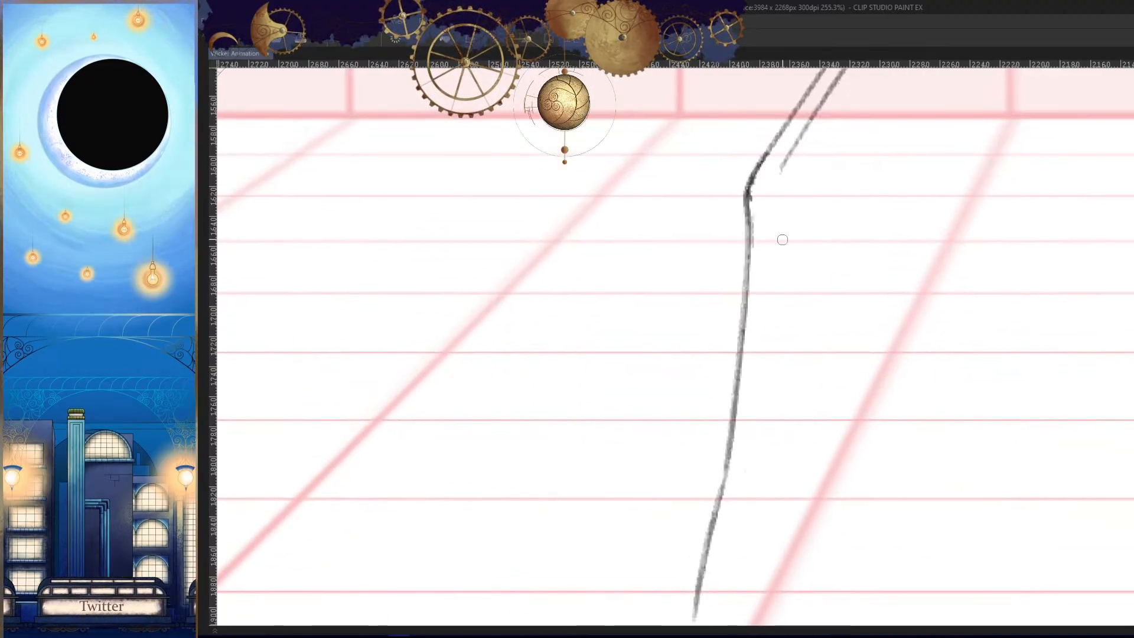
drag(773, 189, 760, 298)
drag(782, 355, 785, 289)
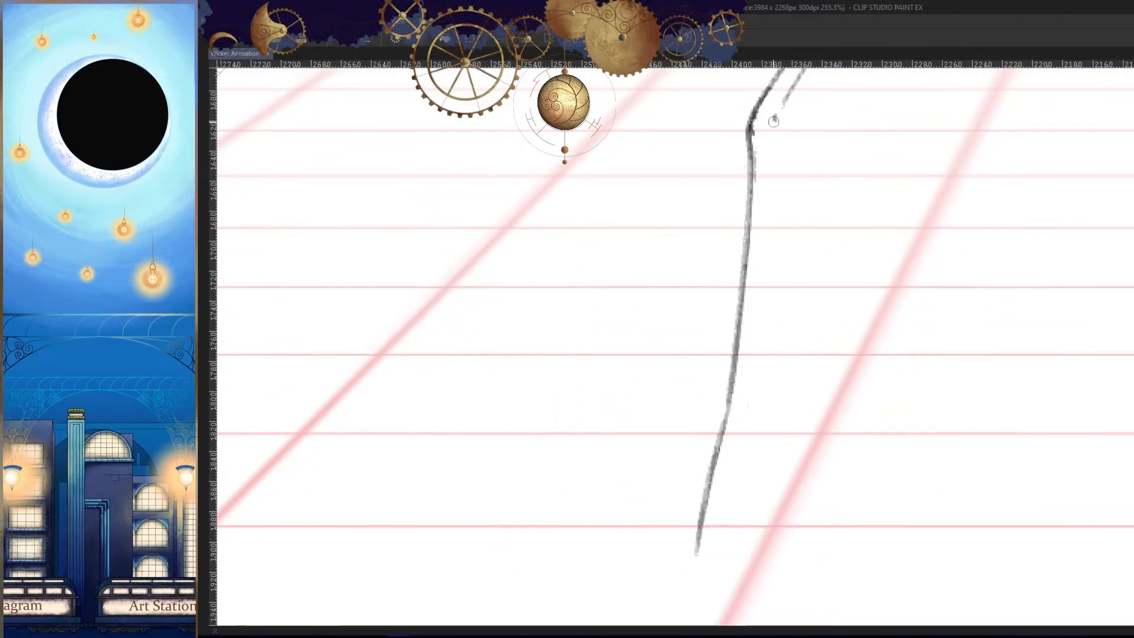
drag(774, 121, 759, 313)
drag(768, 255, 758, 426)
key(ctrl+z)
drag(767, 256, 761, 415)
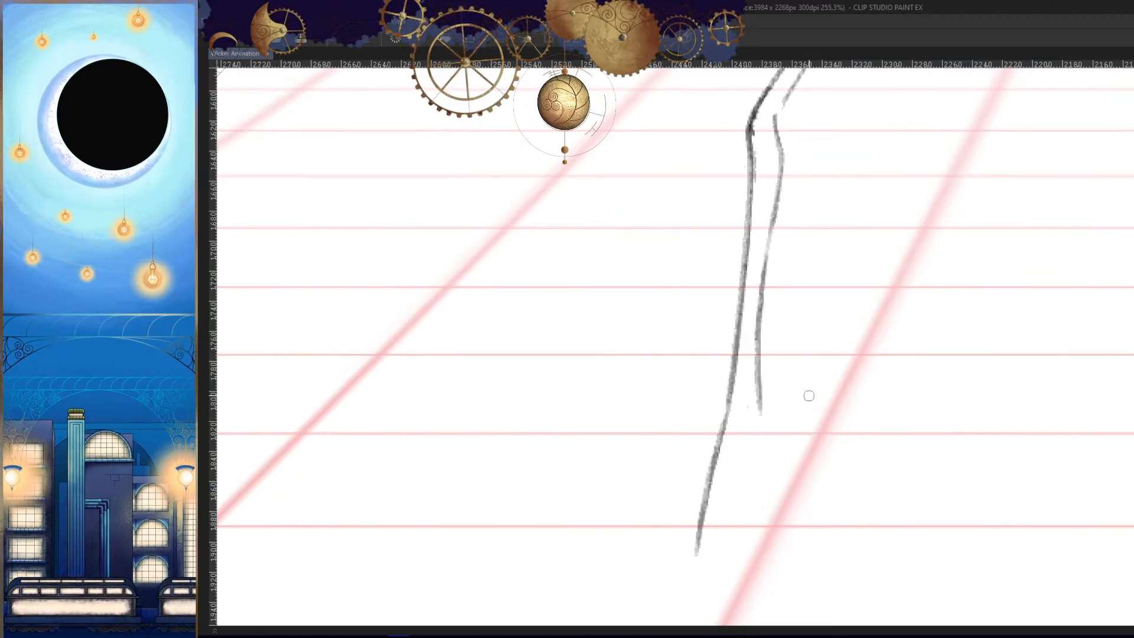
key(ctrl+z)
drag(770, 231, 759, 412)
key(h)
drag(985, 431, 838, 478)
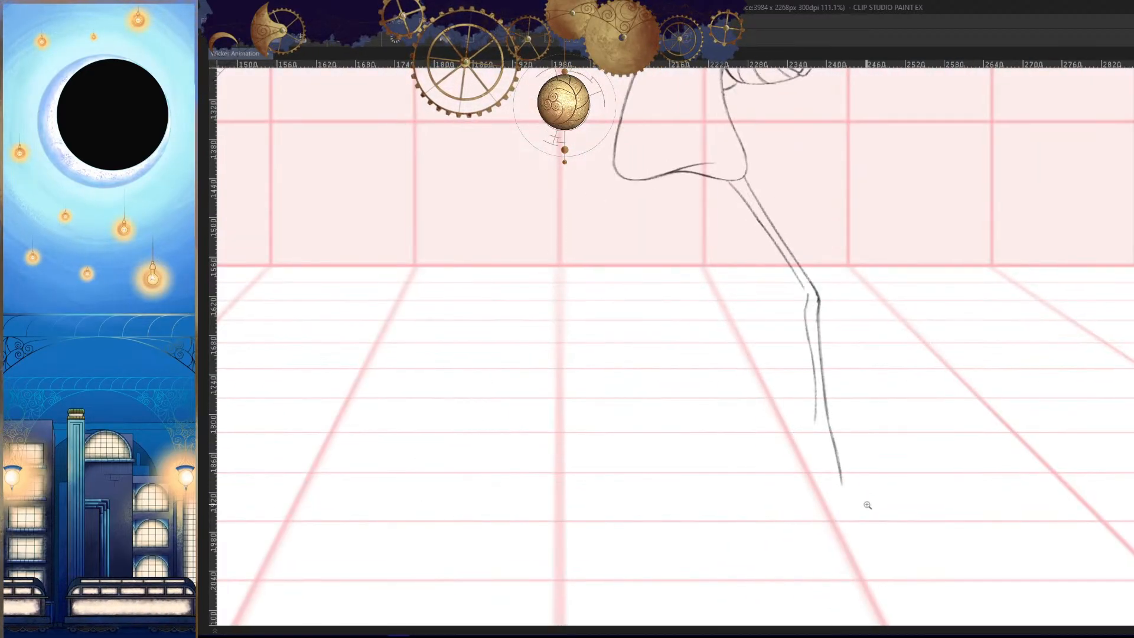
key(Left)
key(Right)
key(h)
- Connect the inner thigh line to the inner shin line and darken the corner at the back of the knee
click(863, 458)
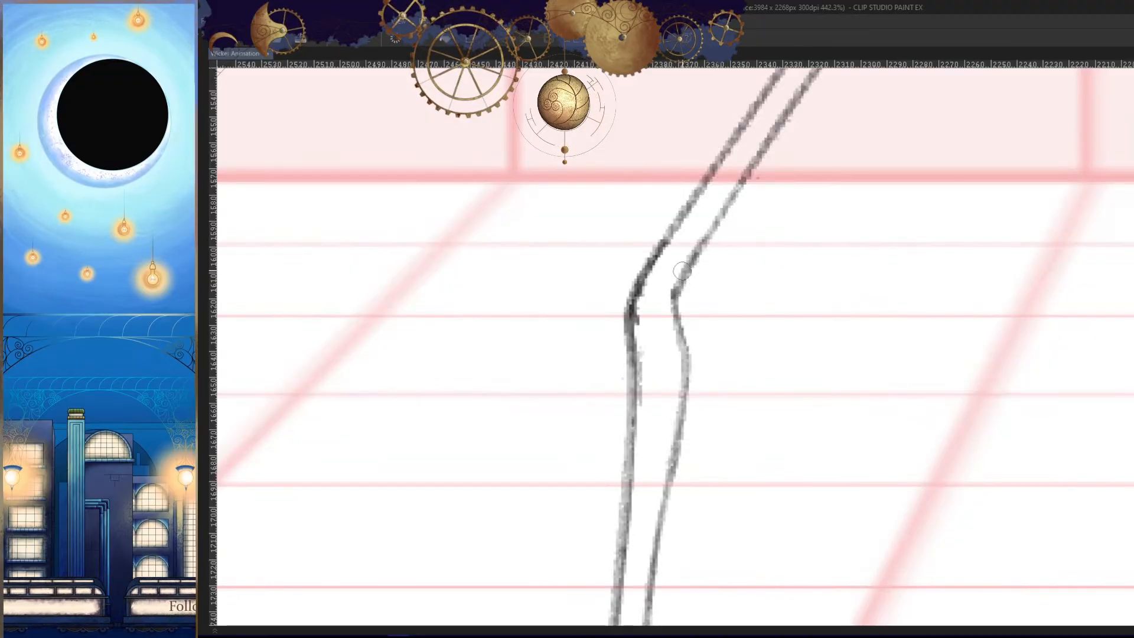
key(ctrl+0)
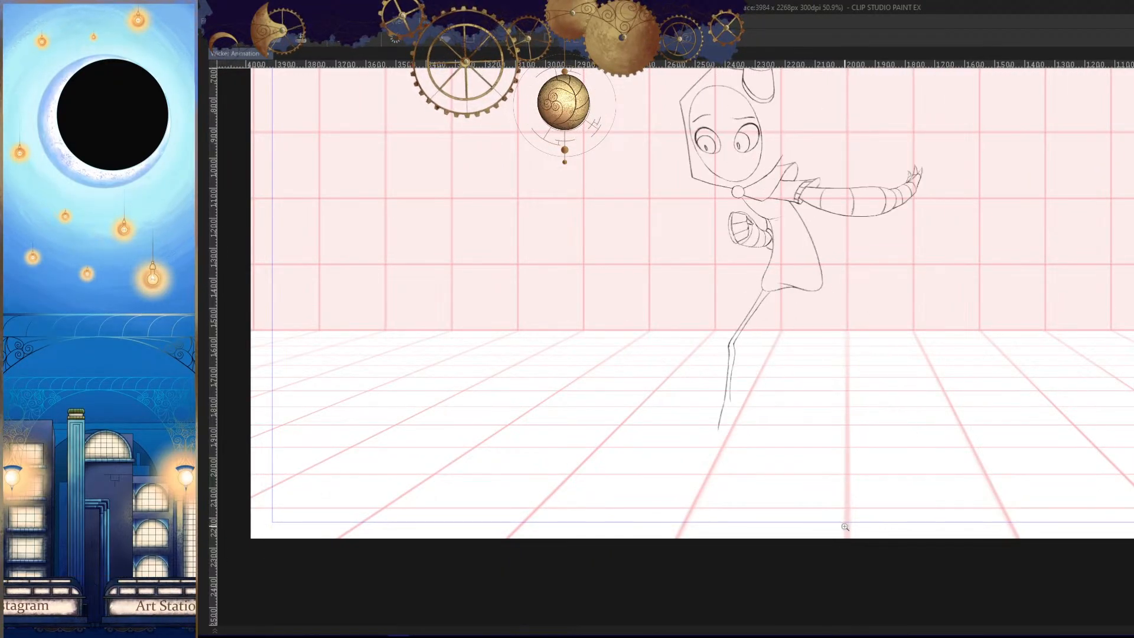
drag(726, 342, 799, 317)
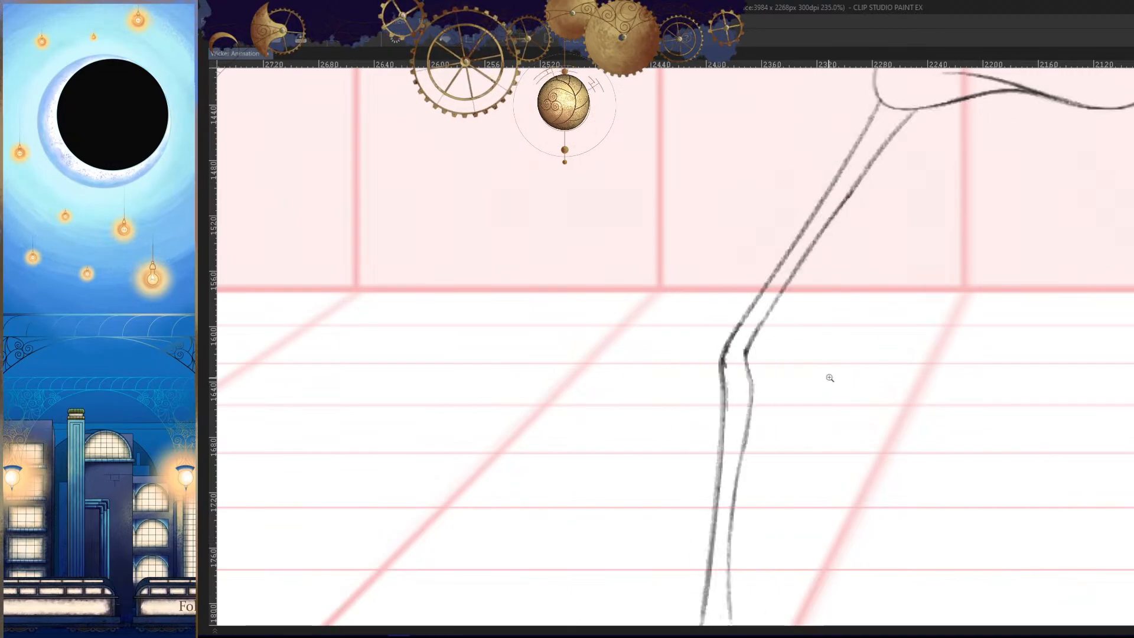
- Thicken the outer thigh line and rework the knee corner farther outward, redrawing the upper shin below it
drag(834, 180, 753, 307)
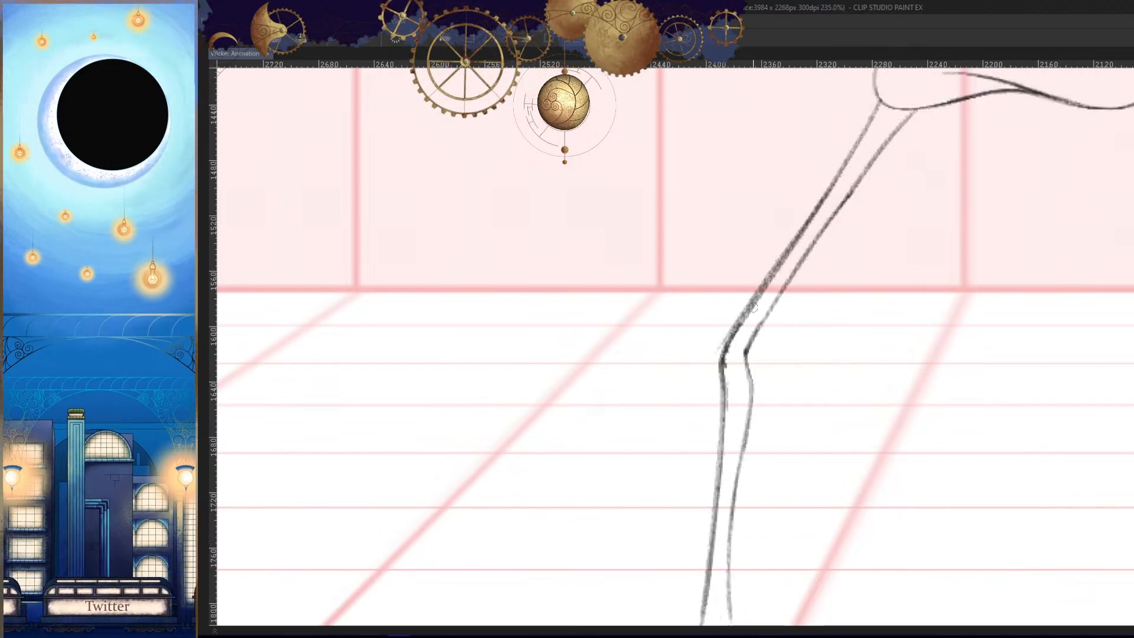
drag(709, 367, 714, 424)
key(h)
mouse_move(750, 474)
mouse_down()
mouse_move(734, 417)
mouse_move(745, 365)
mouse_up()
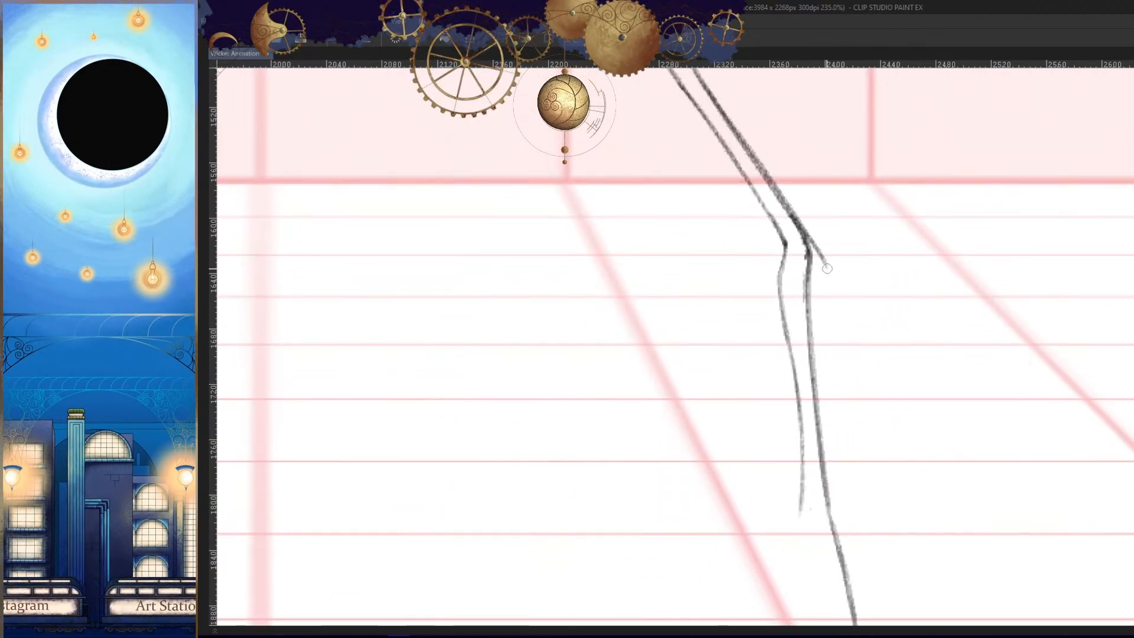
key(h)
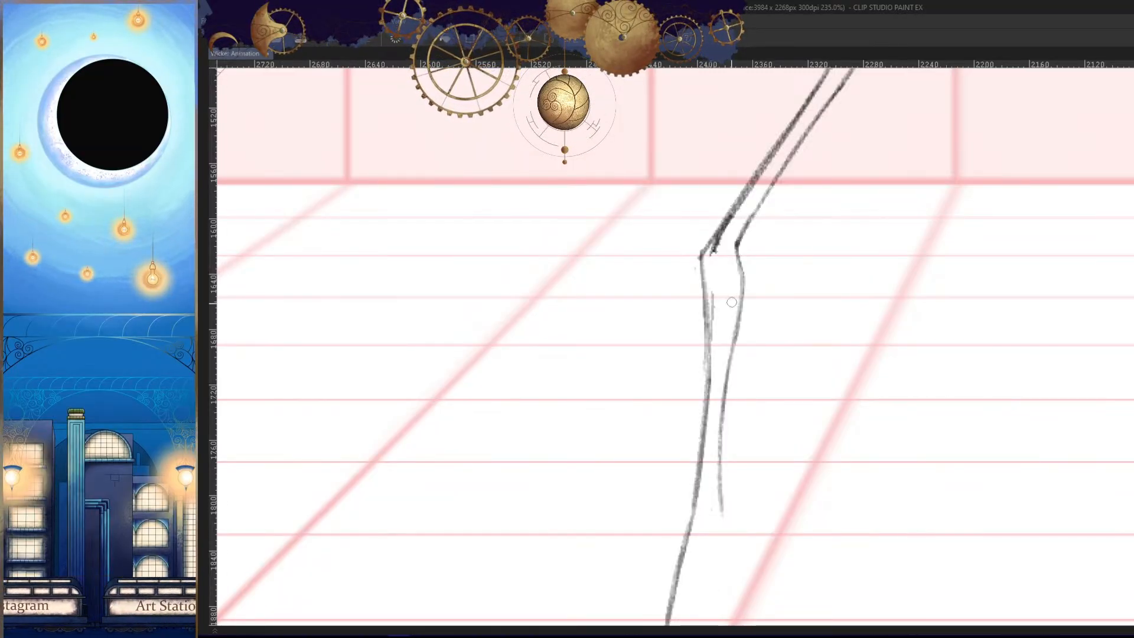
key(h)
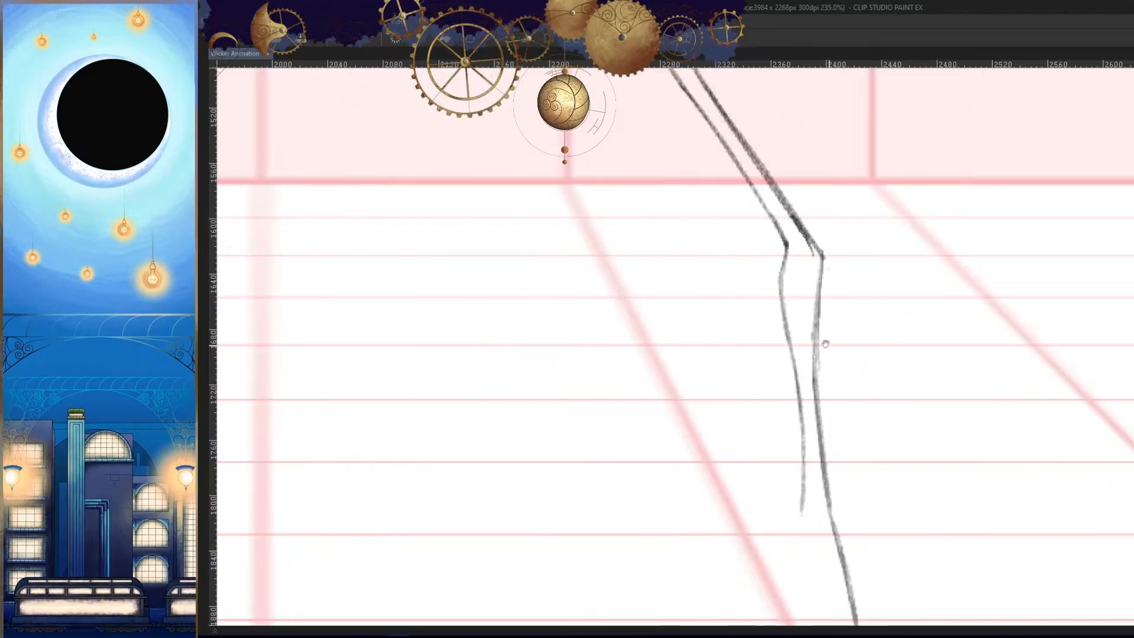
- Erase the upper part of the inner shin line and redraw it from the back of the knee down into the calf
drag(780, 230, 778, 287)
key(h)
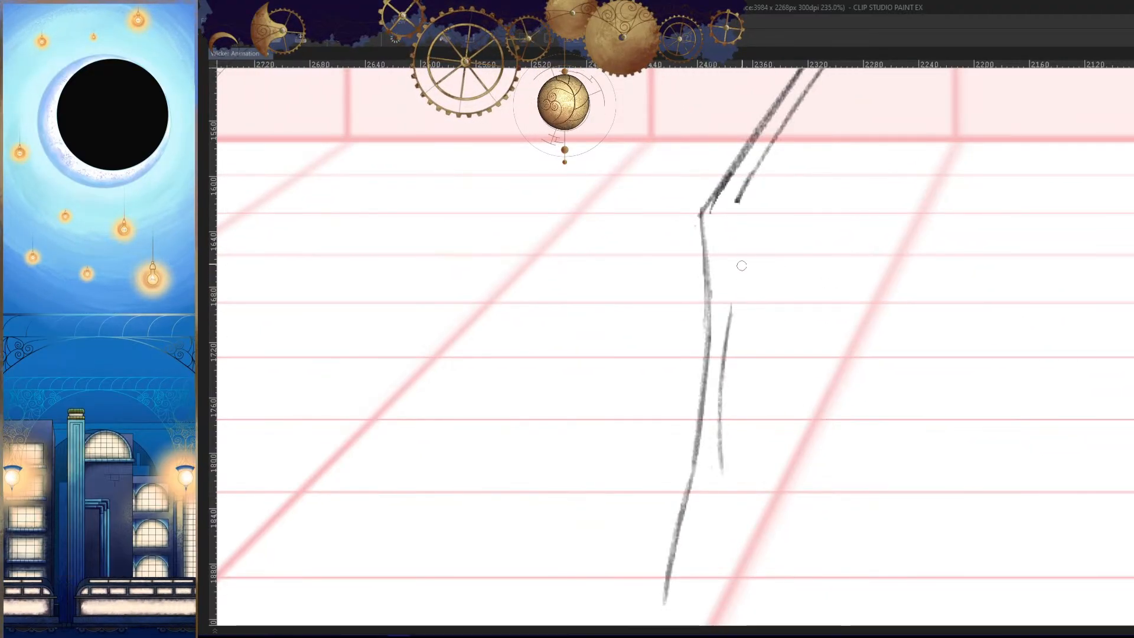
drag(725, 338, 721, 378)
key(ctrl+z)
mouse_move(730, 212)
mouse_down()
mouse_move(721, 378)
mouse_move(731, 517)
mouse_up()
scroll(756, 292, up, 3)
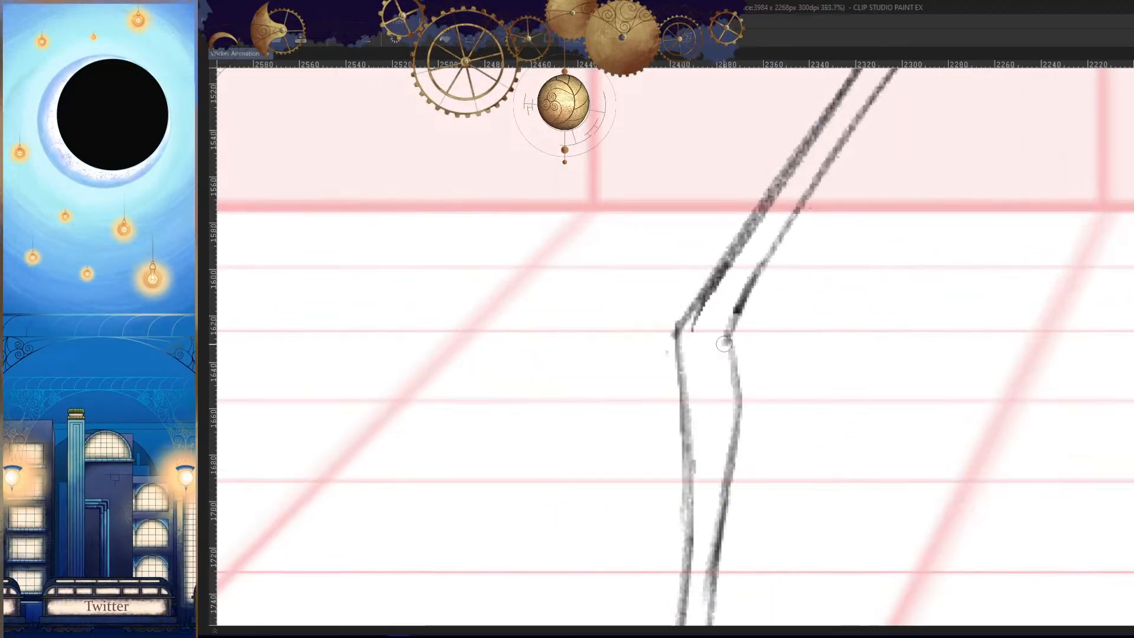
- Clean up the thigh line's overlapping end and close the outer knee corner, undoing a stray stroke
scroll(740, 350, down, 5)
scroll(732, 349, up, 5)
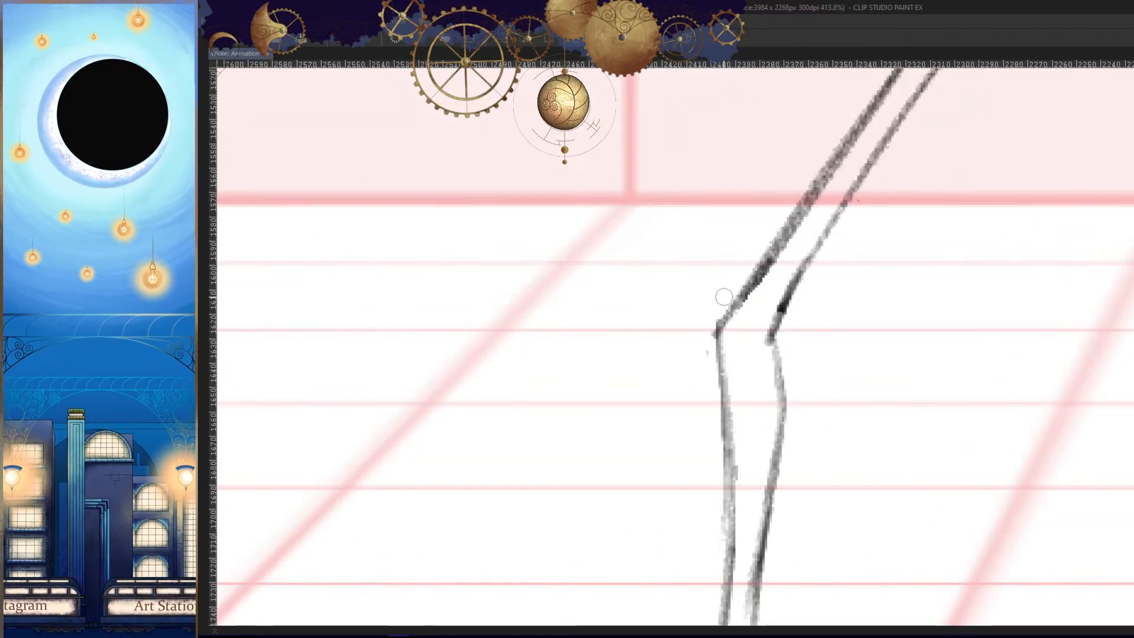
drag(740, 310, 720, 375)
key(ctrl+z)
scroll(736, 330, up, 5)
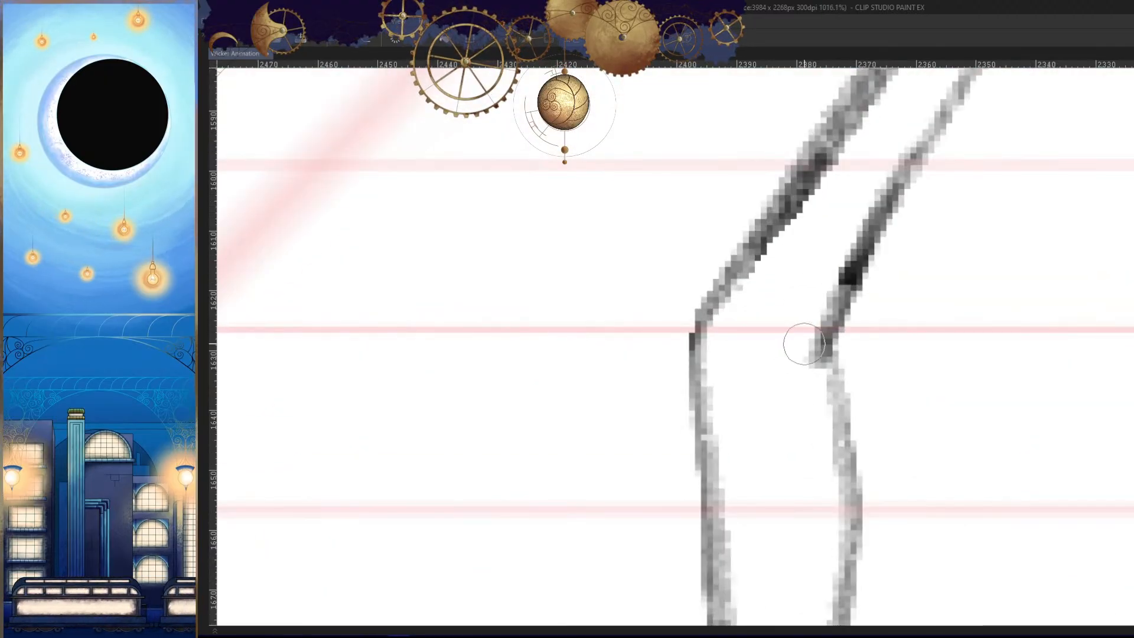
scroll(780, 446, down, 10)
scroll(882, 405, up, 4)
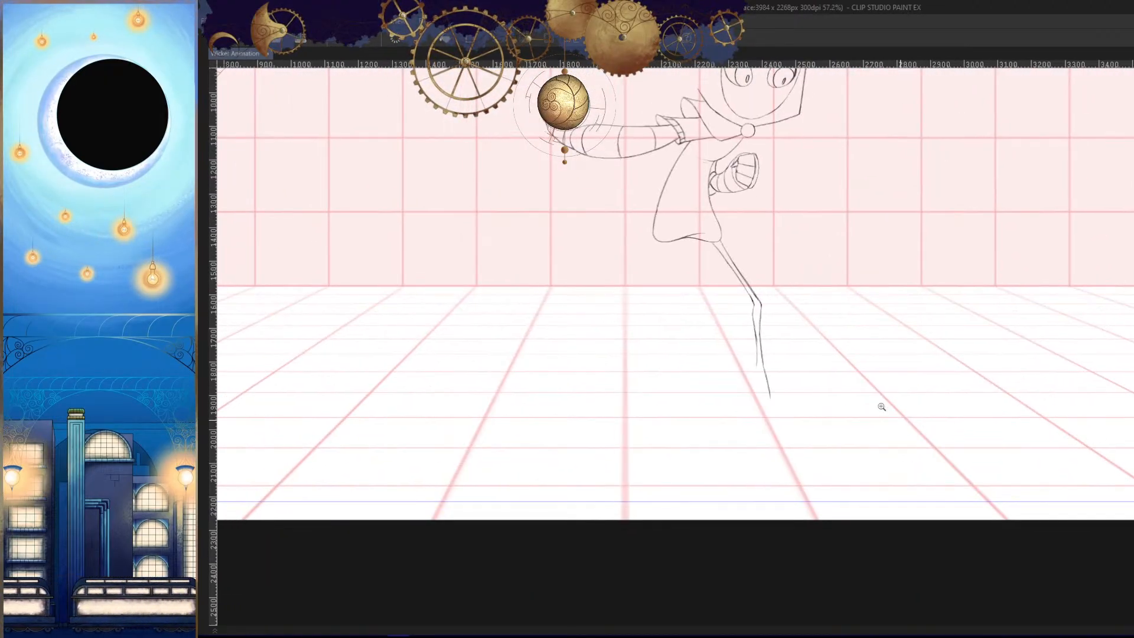
- Thin and redraw the lower part of the inner shin line toward the ankle, checking it in mirrored view
scroll(797, 372, up, 3)
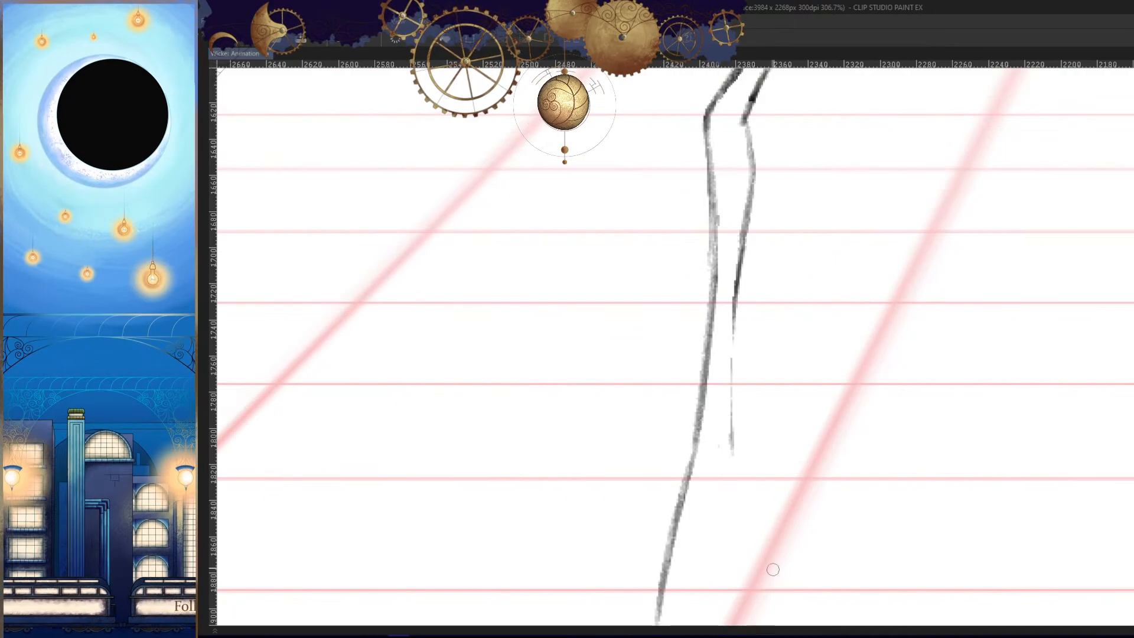
scroll(719, 345, up, 2)
key(h)
scroll(807, 355, down, 6)
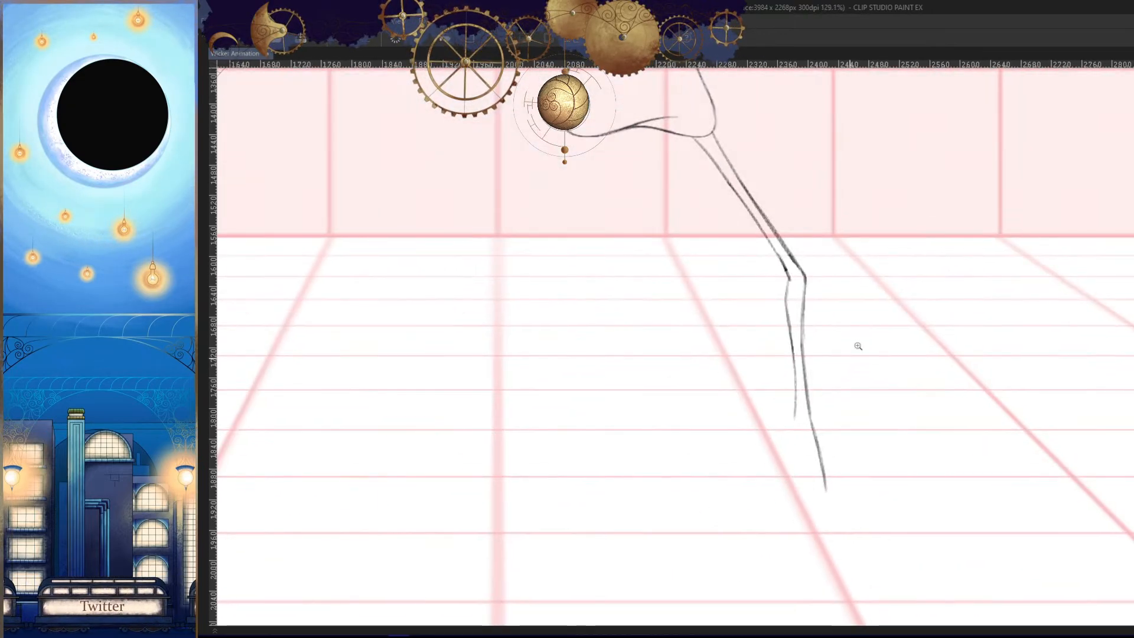
- Inspect the reworked knee up close and compare the leg with the neighbouring frame's finished legs
key(h)
scroll(740, 266, up, 6)
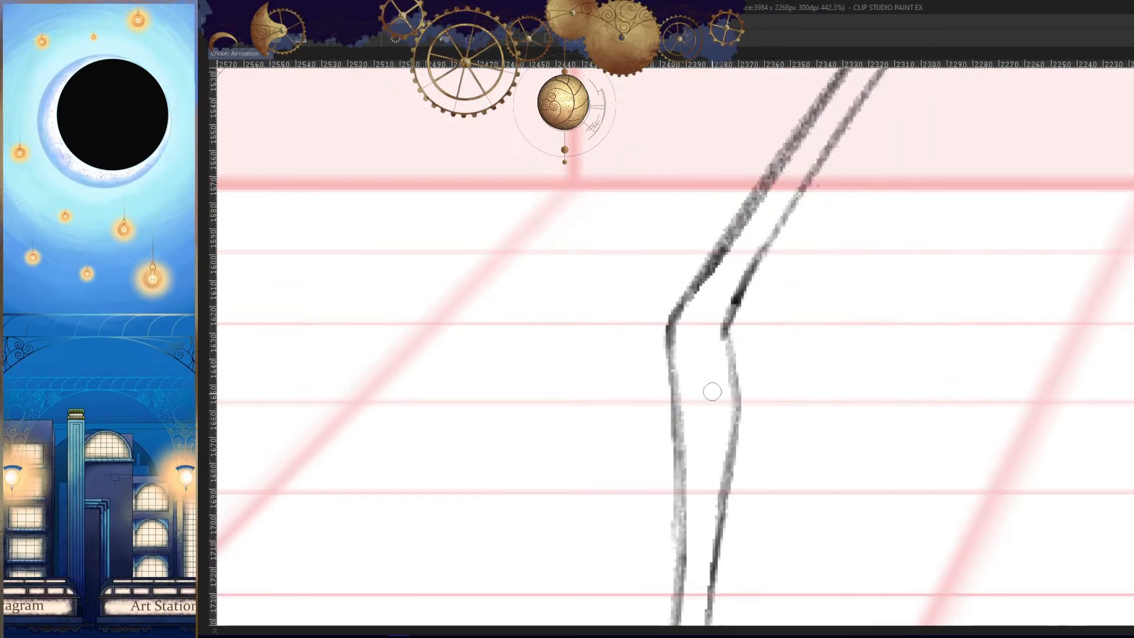
scroll(725, 430, down, 7)
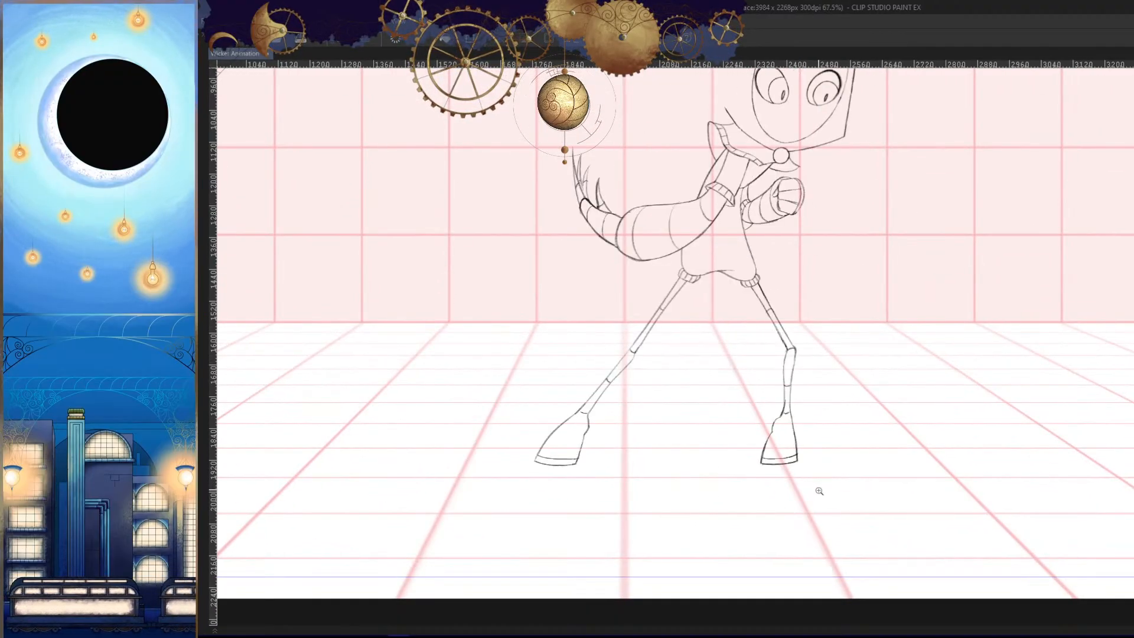
scroll(834, 489, down, 2)
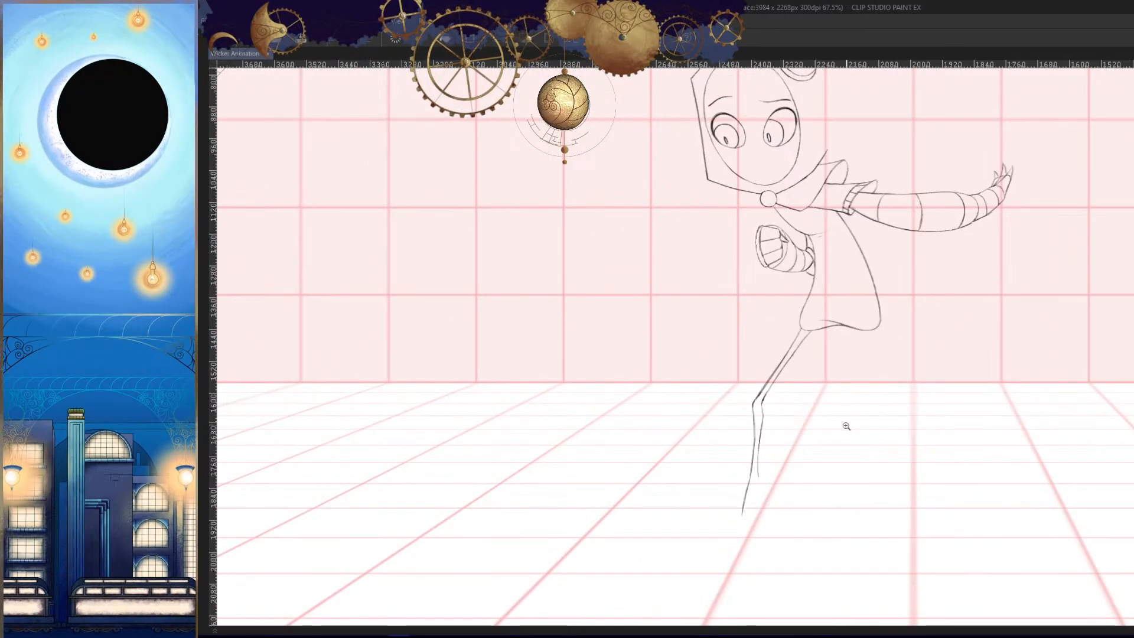
scroll(850, 413, up, 3)
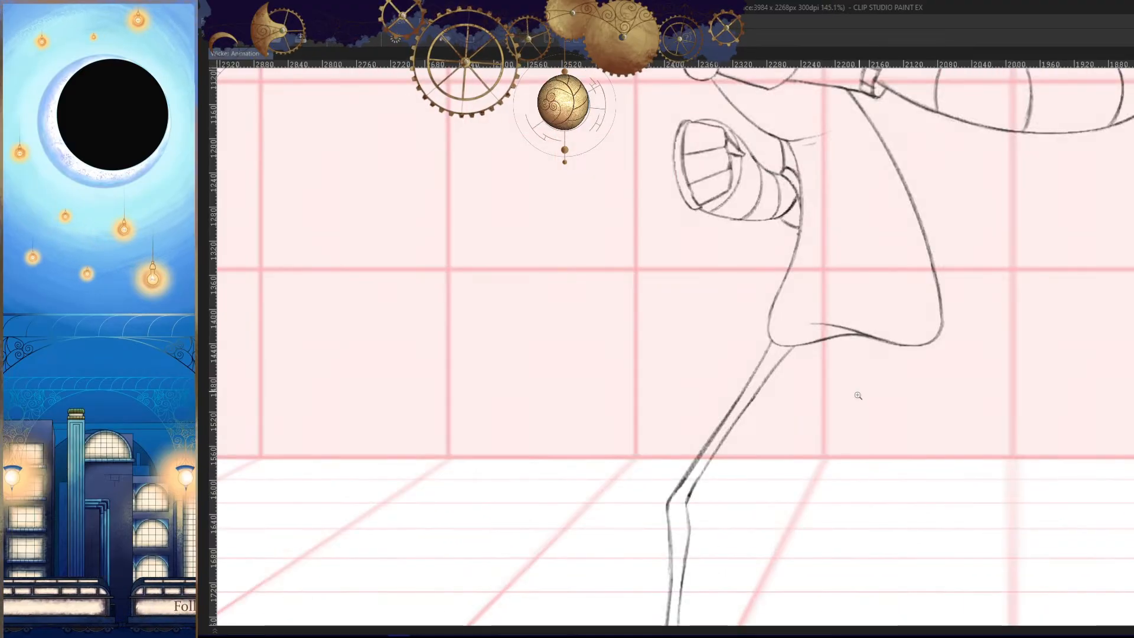
scroll(850, 424, down, 4)
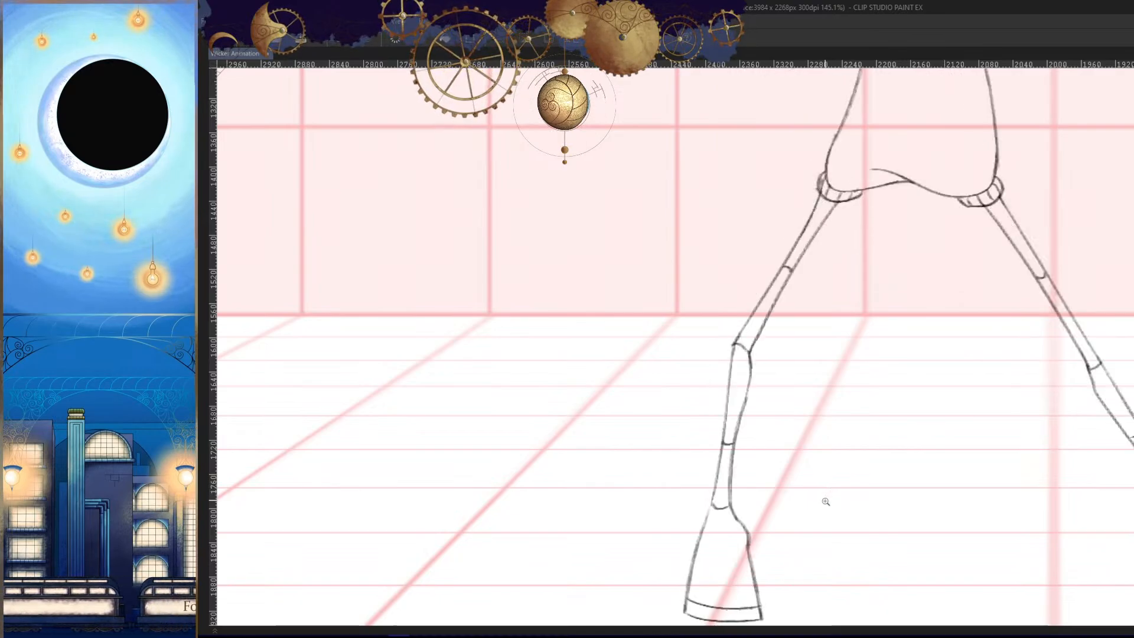
- Extend the thigh's outer line down to the knee corner and thin the top end of the outer shin line
drag(843, 401, 853, 367)
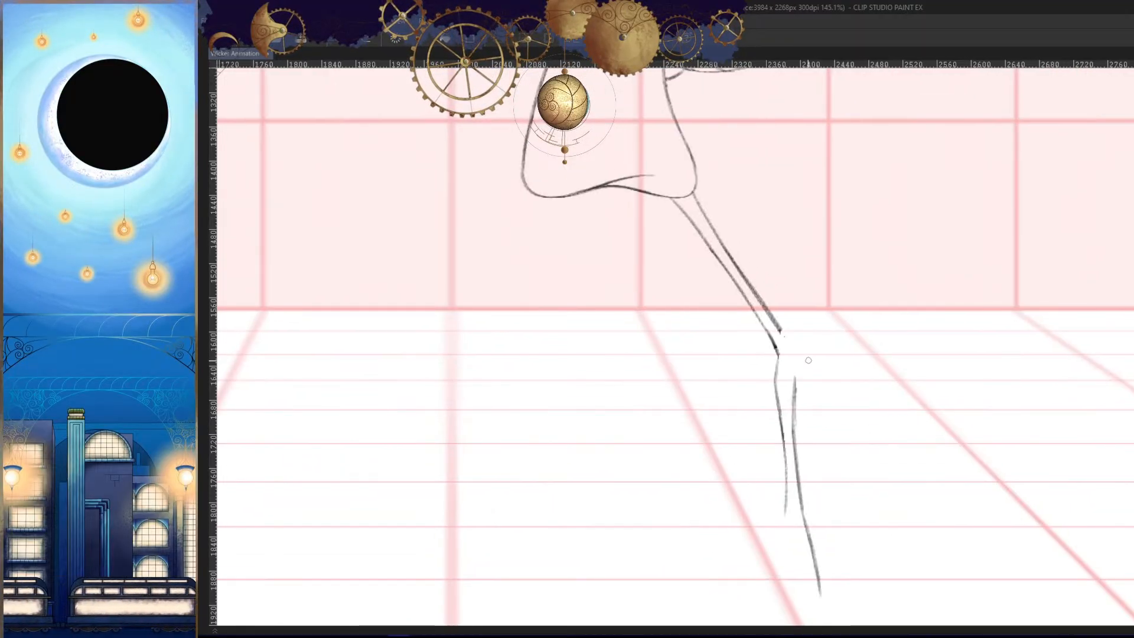
scroll(774, 331, up, 4)
drag(746, 300, 703, 365)
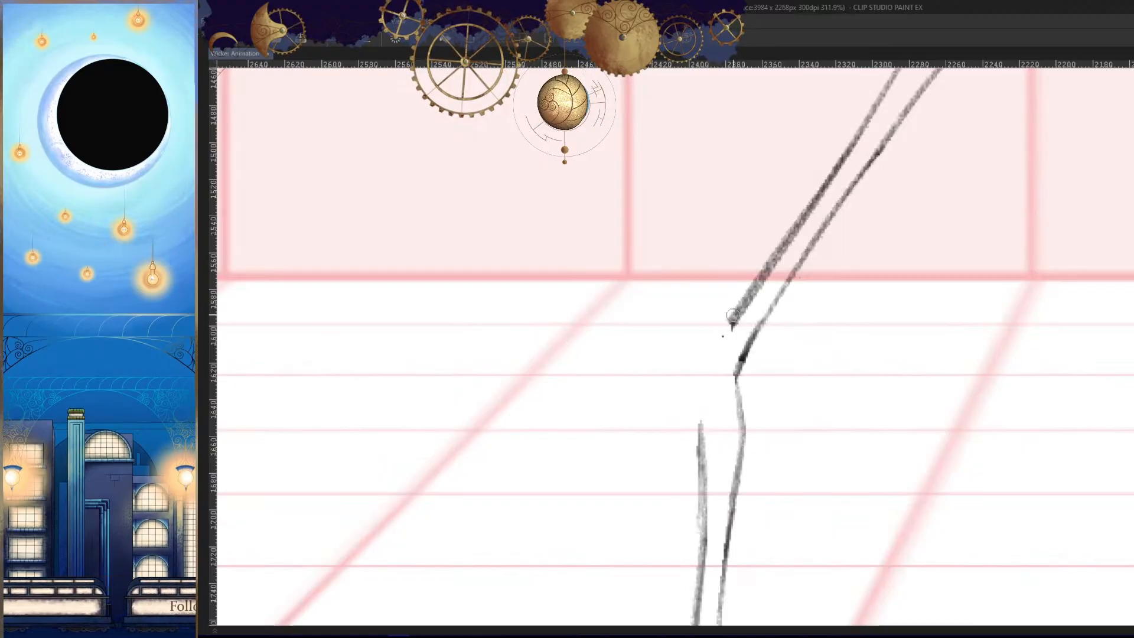
mouse_move(886, 456)
mouse_down()
mouse_move(851, 362)
mouse_move(880, 329)
mouse_up()
drag(692, 295, 691, 317)
key(h)
drag(625, 284, 792, 331)
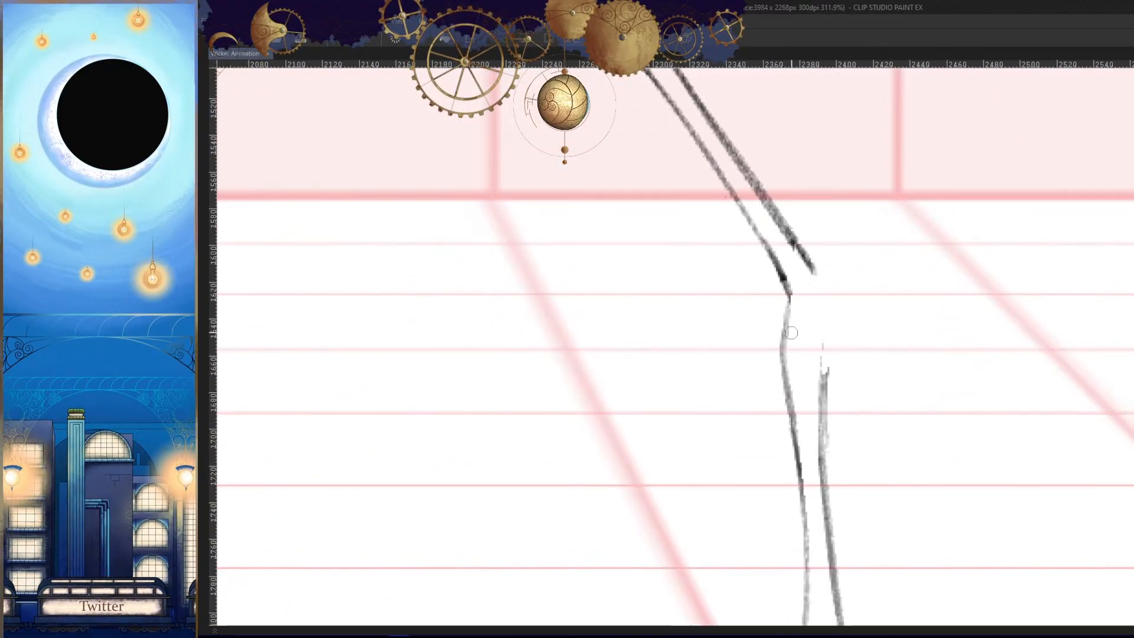
- Redraw the outer shin line from the knee corner down into the lower leg, closing the gap at the knee
drag(816, 273, 826, 458)
key(h)
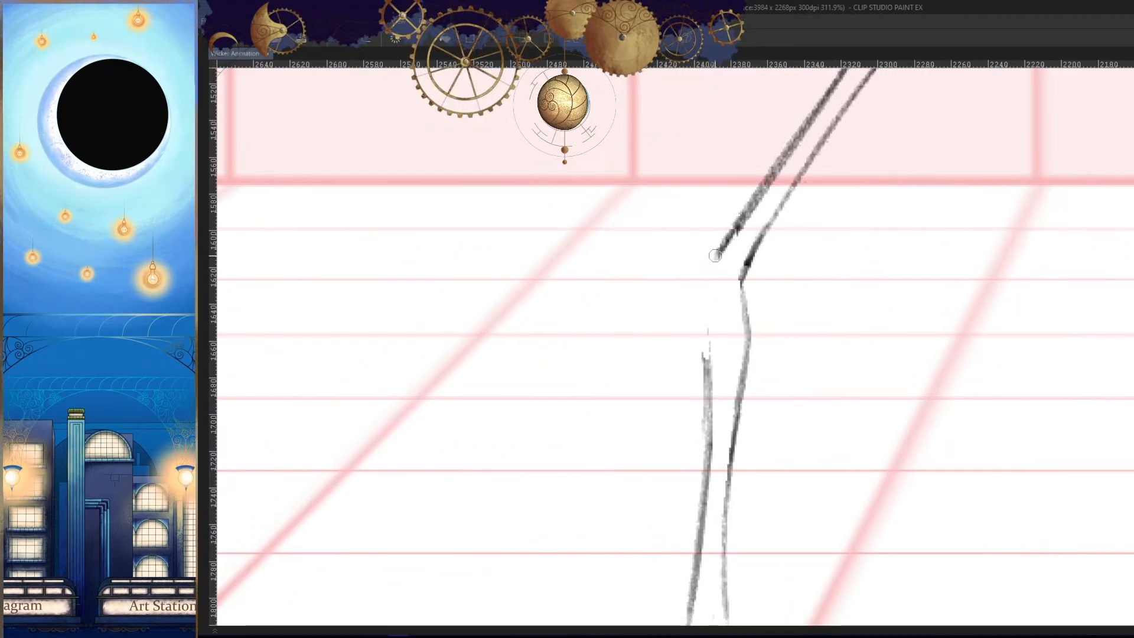
key(h)
key(h)
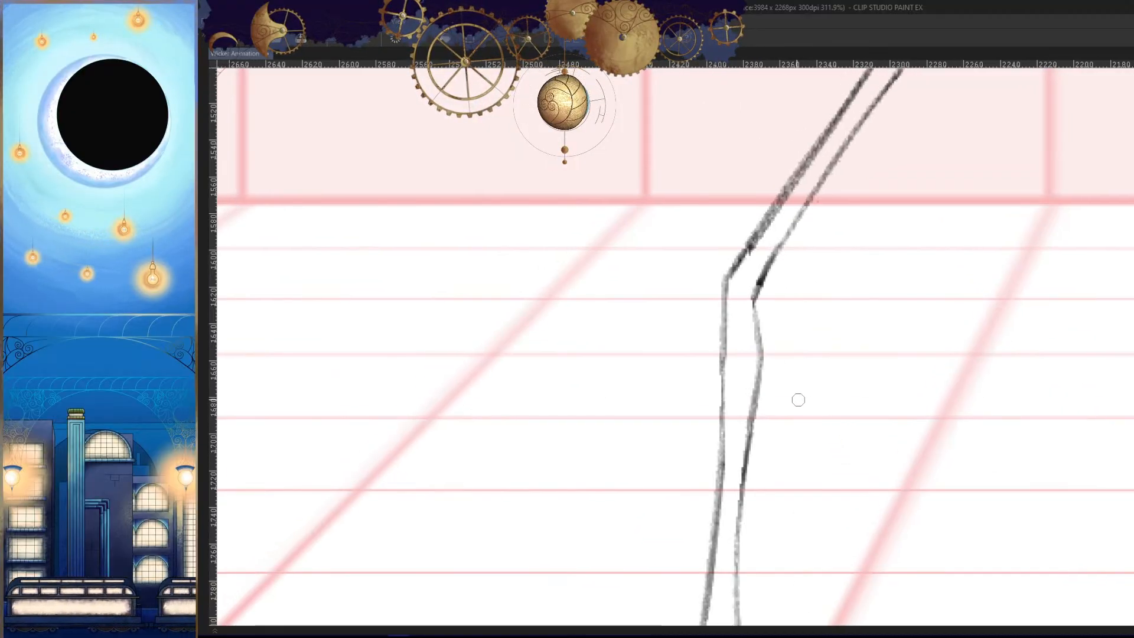
- Smooth and darken the inner line behind the knee and down the calf, checking the shape in mirrored view
key(h)
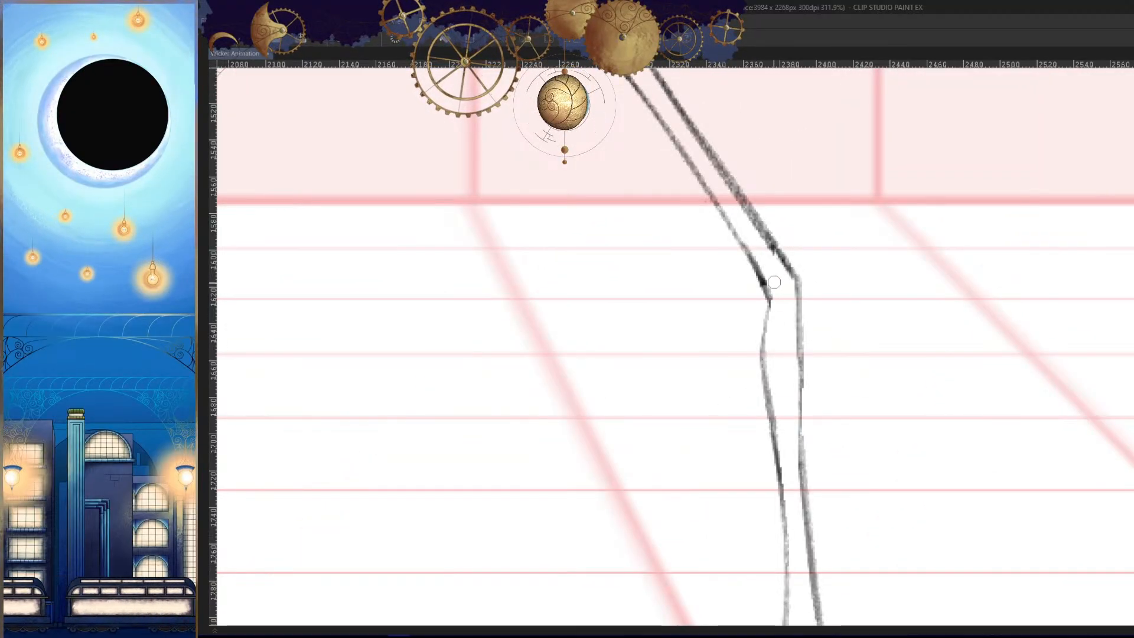
key(h)
mouse_move(757, 272)
mouse_down()
mouse_move(767, 327)
mouse_move(753, 409)
mouse_up()
drag(839, 434, 813, 516)
mouse_move(815, 416)
mouse_down()
mouse_move(820, 309)
mouse_move(804, 251)
mouse_move(813, 353)
mouse_up()
key(h)
key(h)
mouse_move(771, 406)
mouse_down()
mouse_move(771, 337)
mouse_move(745, 456)
mouse_up()
scroll(774, 307, up, 3)
scroll(773, 478, down, 3)
drag(760, 557, 776, 415)
scroll(792, 296, up, 1)
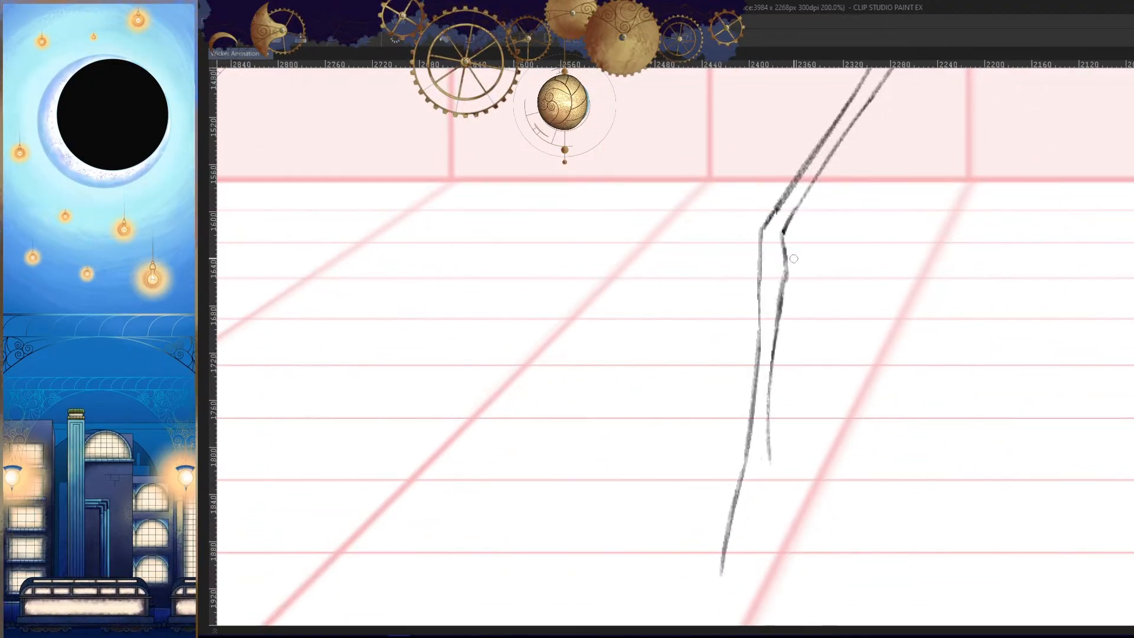
- Compare the bent leg with the finished legs in the neighbouring frames, up close and with the whole figure in view
key(Left)
key(Right)
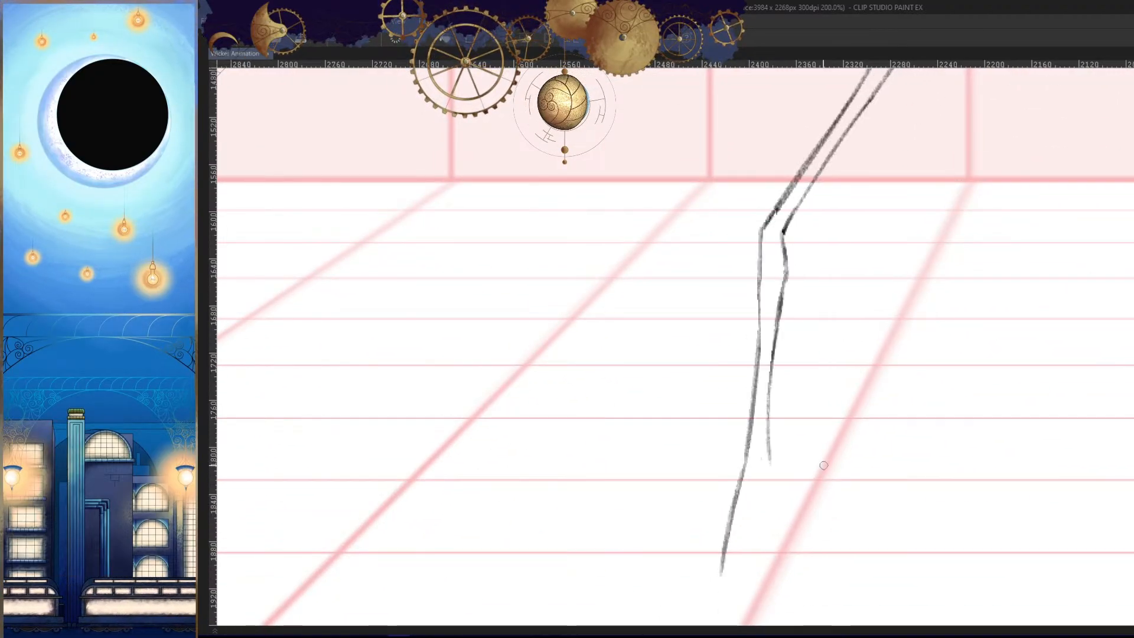
key(Right)
key(Left)
drag(839, 425, 861, 498)
key(Left)
key(Right)
key(Right)
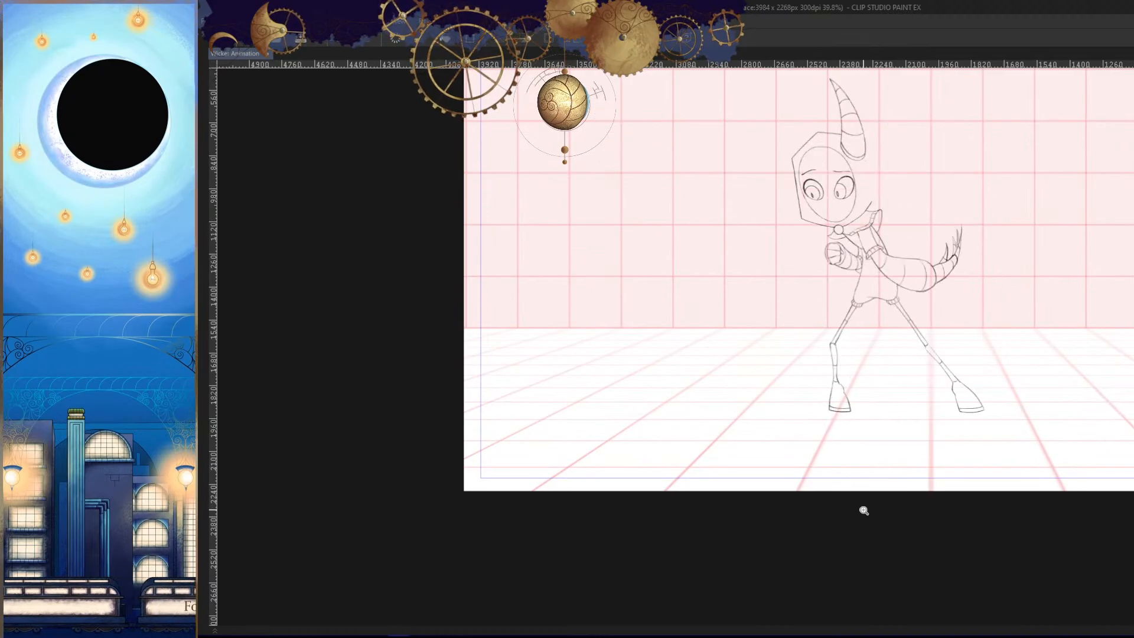
key(Left)
key(h)
drag(682, 336, 753, 382)
drag(753, 382, 785, 341)
key(Left)
key(Right)
key(Right)
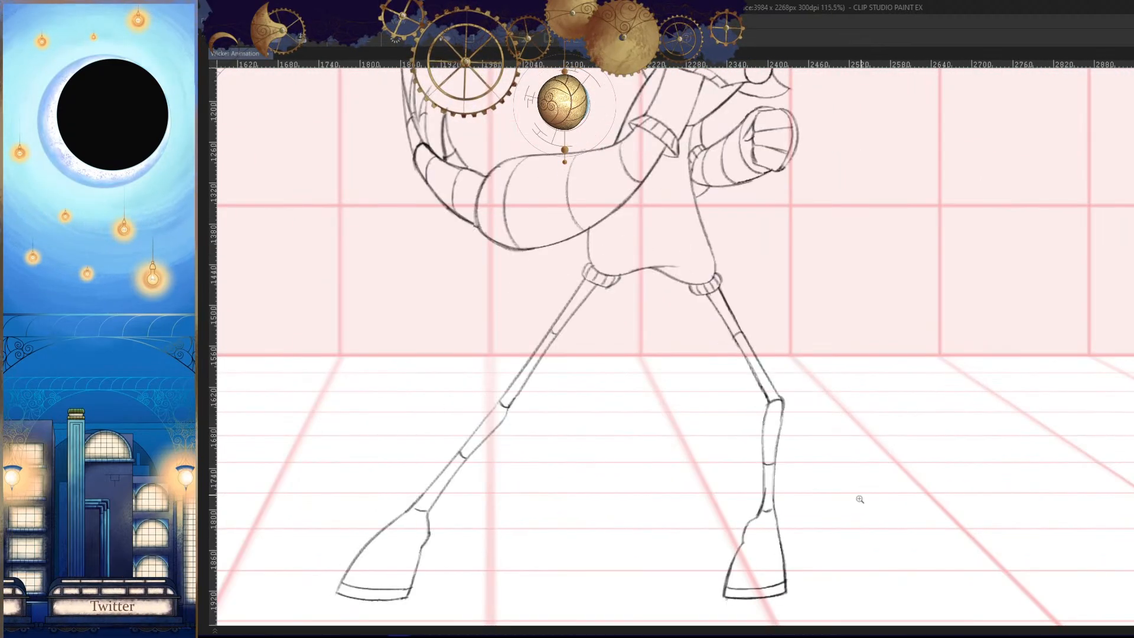
key(Left)
key(h)
- Extend the inner shin line down toward the ankle, using the neighbouring frames as reference
drag(850, 483, 835, 413)
key(h)
drag(754, 461, 786, 452)
drag(786, 451, 820, 412)
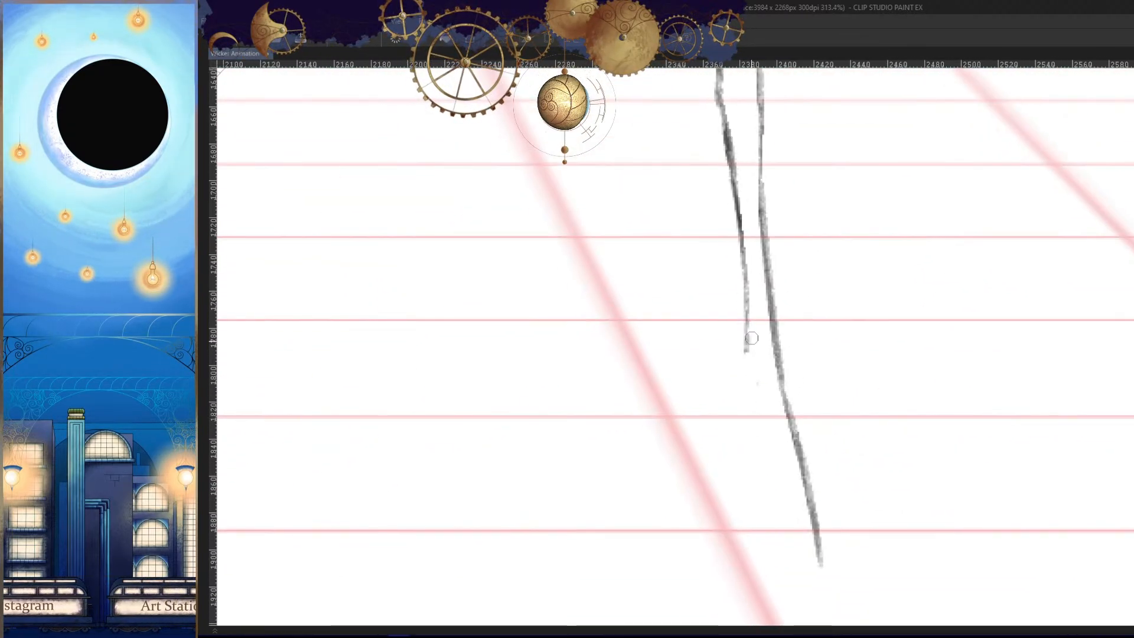
drag(746, 351, 742, 395)
key(Left)
key(Right)
key(Right)
key(Left)
drag(794, 452, 814, 421)
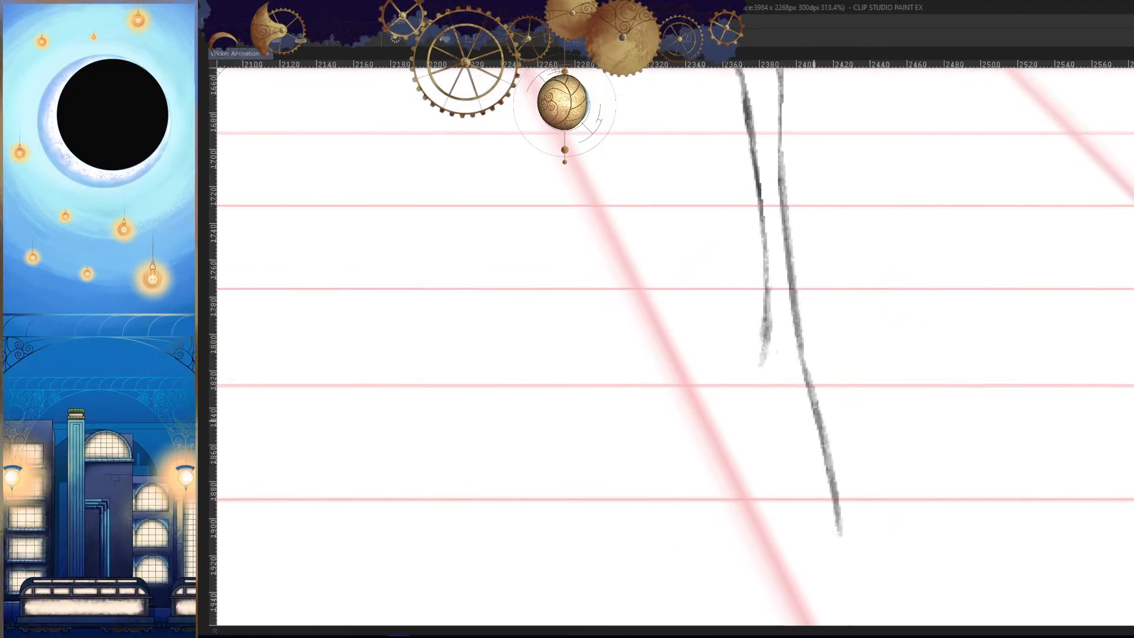
- Curve the end of the inner shin line outward at the ankle and lead it into the top of the foot
key(Left)
key(Right)
key(Right)
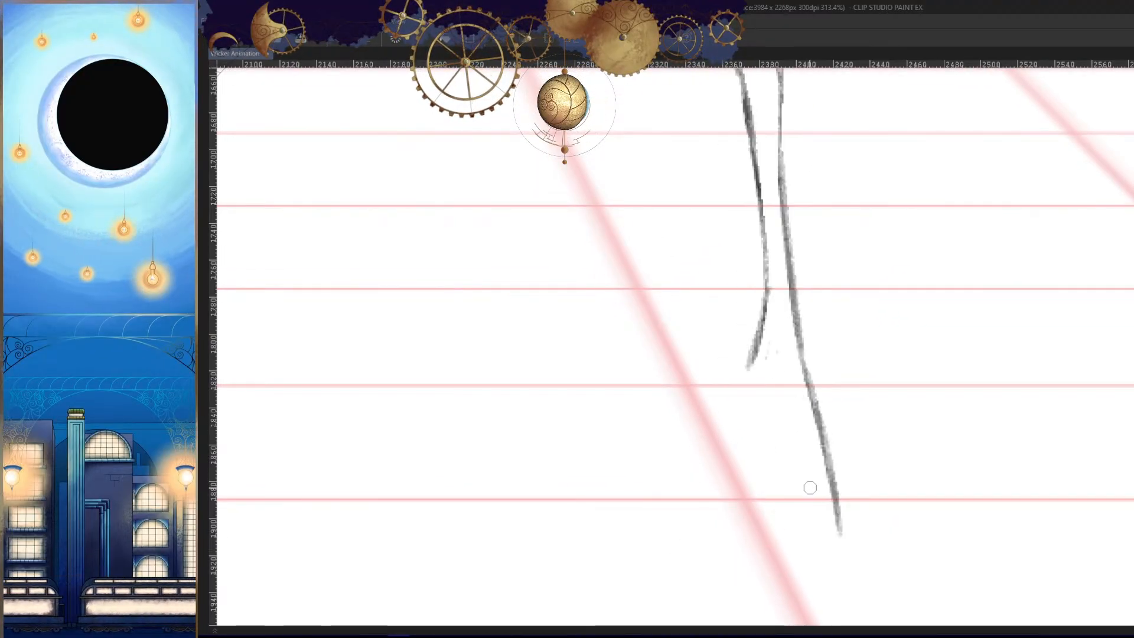
key(Left)
- Undo the curve from ankle to foot, try a smoother one against the neighbouring frames, and undo that stroke
key(Left)
key(Right)
key(Right)
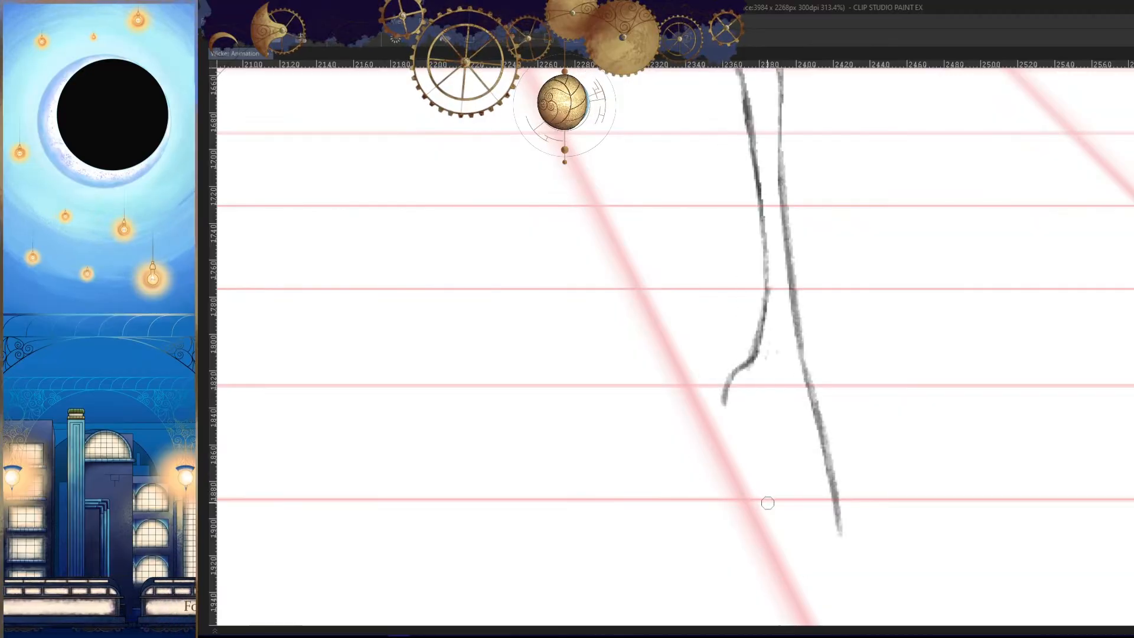
key(Left)
key(ctrl+z)
drag(752, 348, 721, 410)
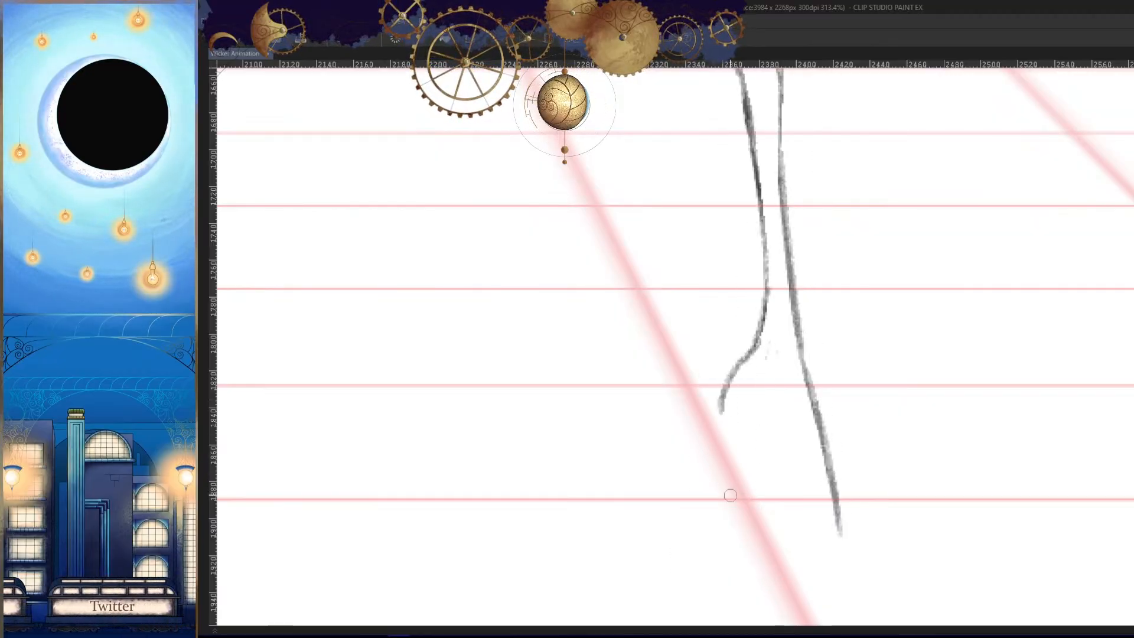
key(Left)
key(Right)
key(Right)
key(Left)
drag(755, 512, 778, 478)
key(ctrl+z)
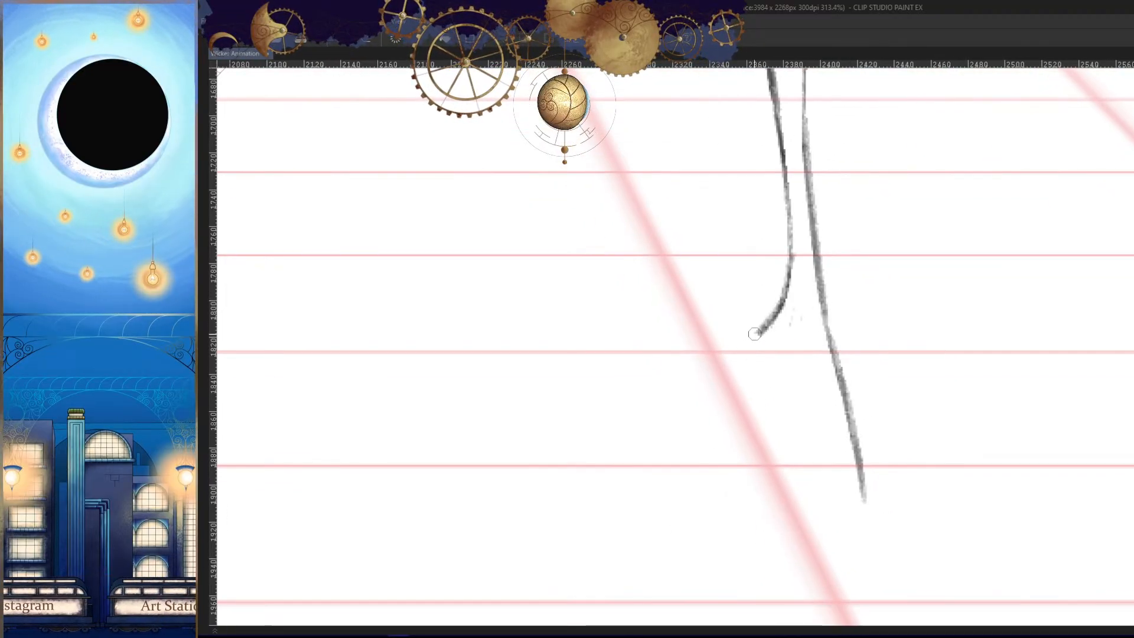
- Draw the foot's inner contour from the ankle over the small bump and down toward the sole, matching the neighbouring frames
key(Left)
drag(755, 334, 713, 483)
key(Right)
key(Right)
key(Left)
key(Left)
- Compare the foot's side contours with the feet in the neighbouring frames
key(Right)
key(Right)
key(Left)
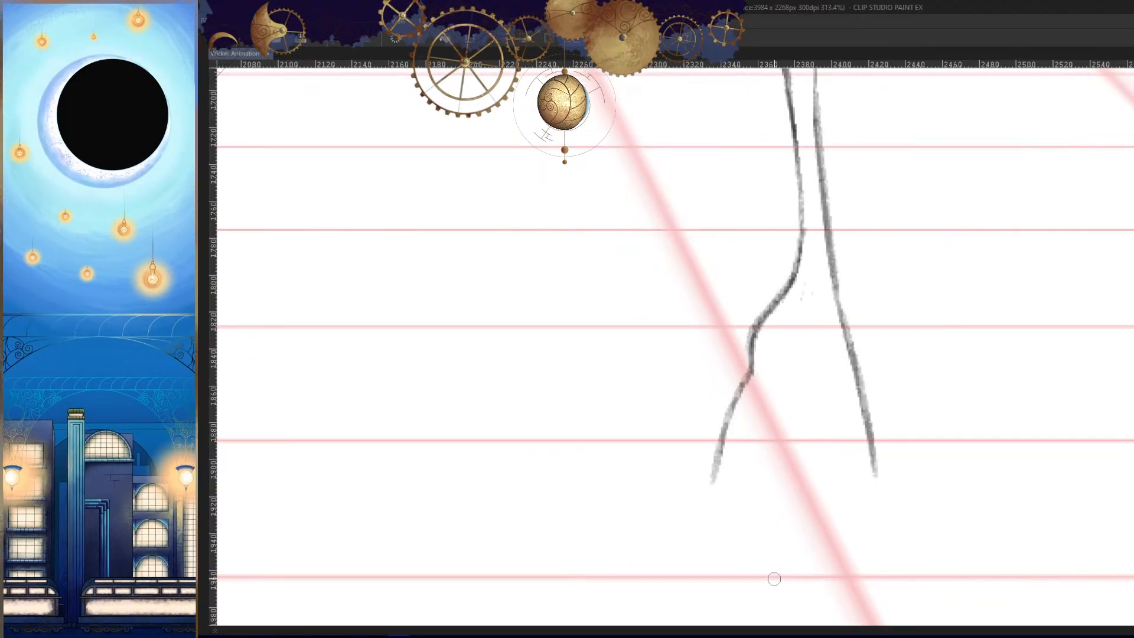
key(h)
mouse_move(777, 466)
ctrl+mouse_down()
mouse_move(755, 493)
mouse_move(775, 541)
mouse_move(795, 453)
ctrl+mouse_up()
key(Left)
key(Right)
key(Right)
key(Left)
key(Left)
key(Right)
key(Right)
key(Left)
ctrl+drag(785, 413, 833, 425)
- Try a bottom edge for the foot, compare it with the neighbouring frames, and undo the stroke
key(Left)
key(Right)
key(Right)
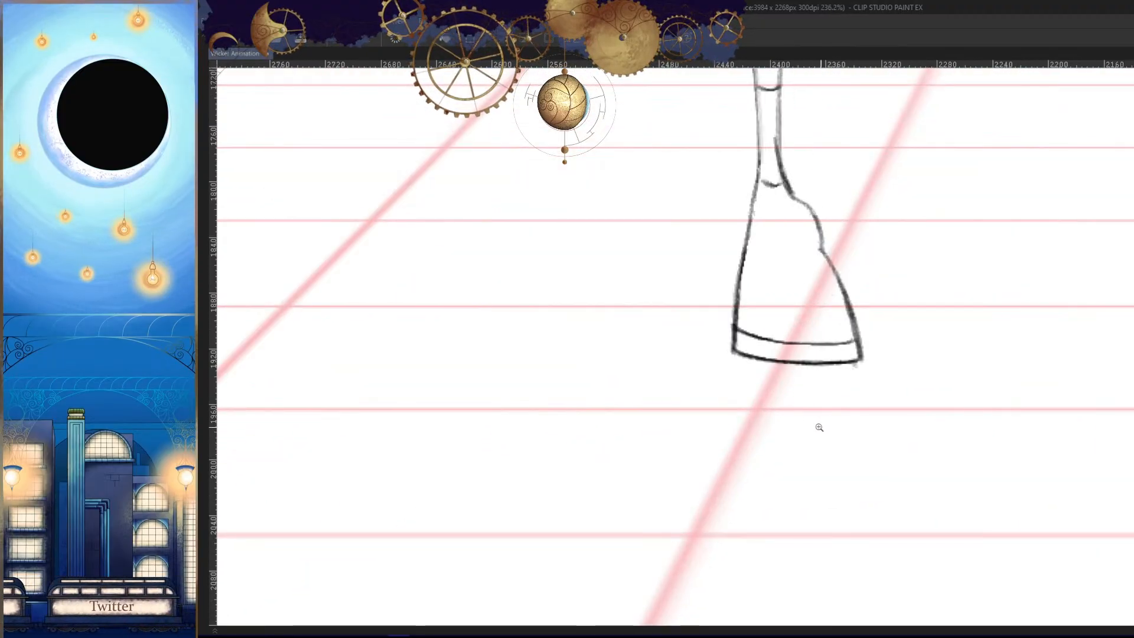
key(Left)
ctrl+drag(758, 344, 767, 373)
drag(728, 335, 931, 370)
key(Left)
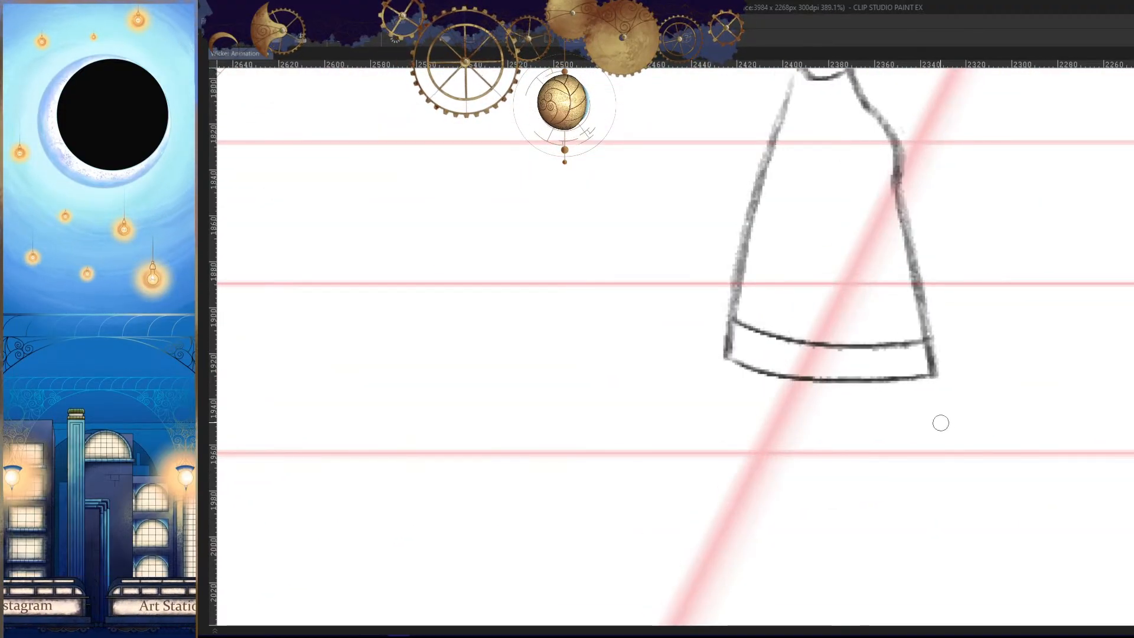
key(Right)
key(Right)
key(Left)
key(ctrl+z)
- Draw the foot's bottom edge as a shallow curve from the outer corner and erase its inner half
ctrl+drag(861, 385, 876, 399)
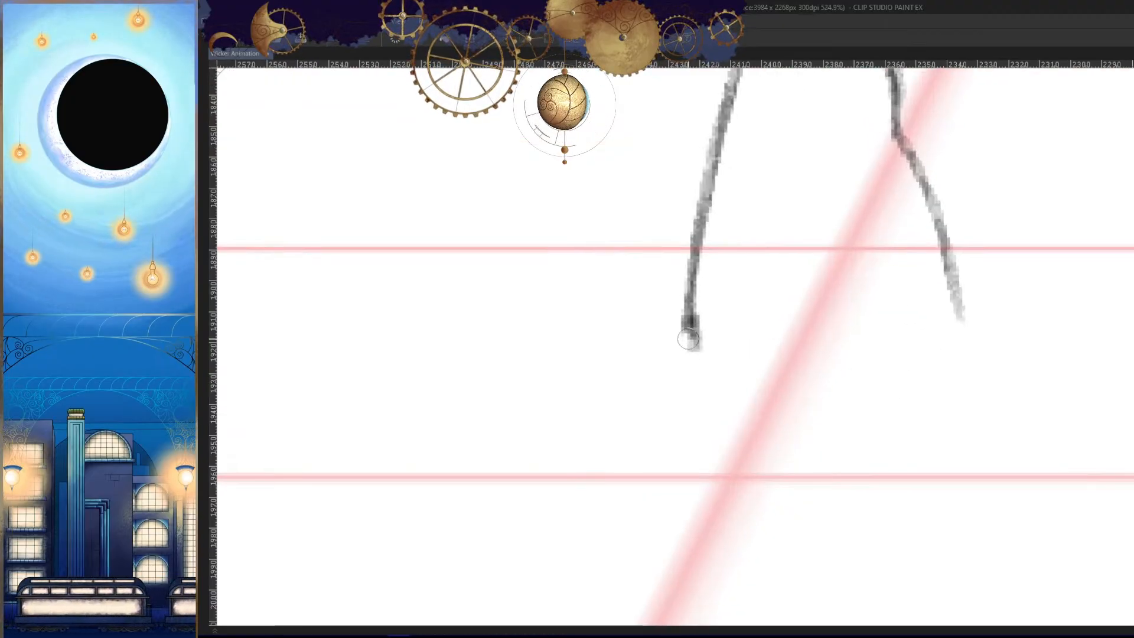
drag(688, 339, 944, 335)
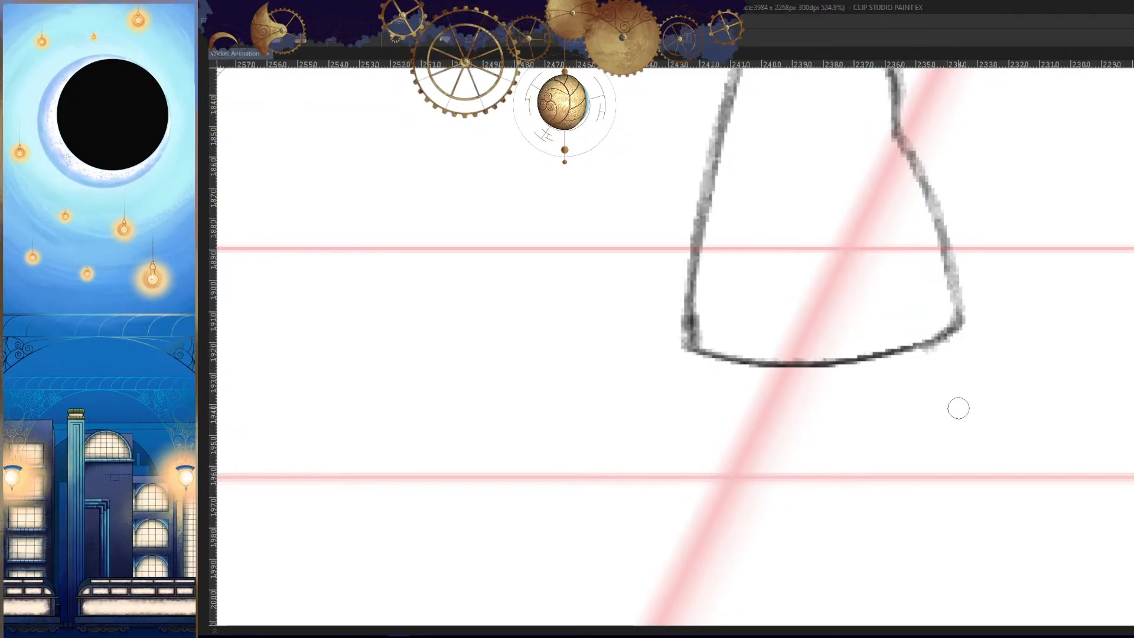
drag(957, 329, 884, 354)
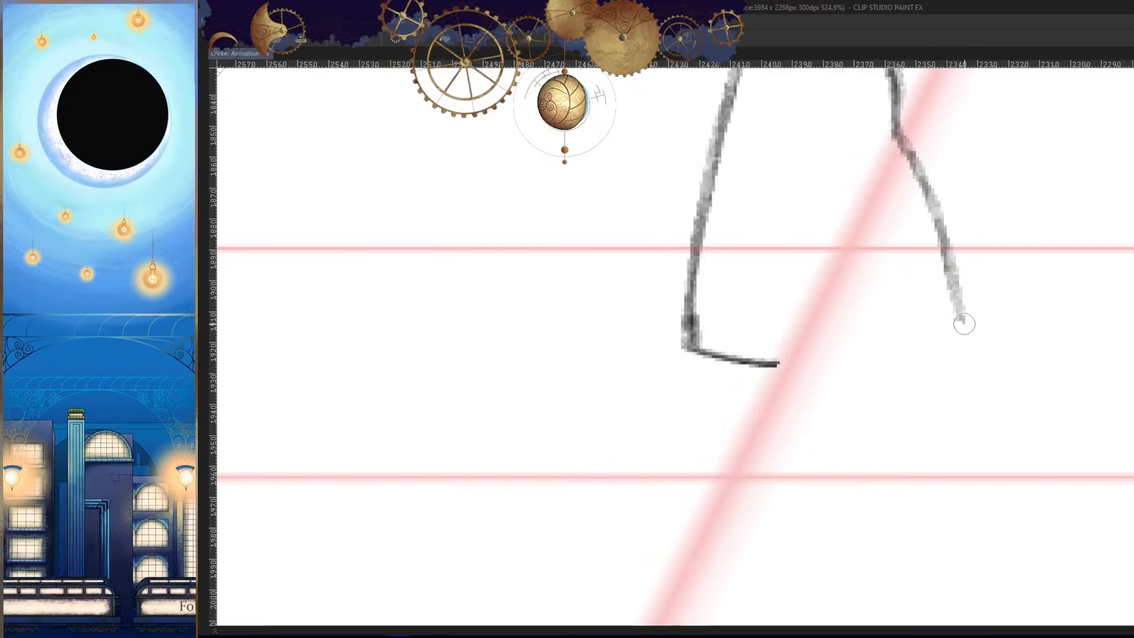
- Extend the foot's inner side downward and redraw the bottom edge to meet it in a sharp corner, thickening the line
drag(798, 372, 992, 363)
key(comma)
mouse_move(853, 374)
mouse_down()
mouse_move(970, 365)
mouse_move(890, 381)
mouse_up()
key(period)
key(period)
key(comma)
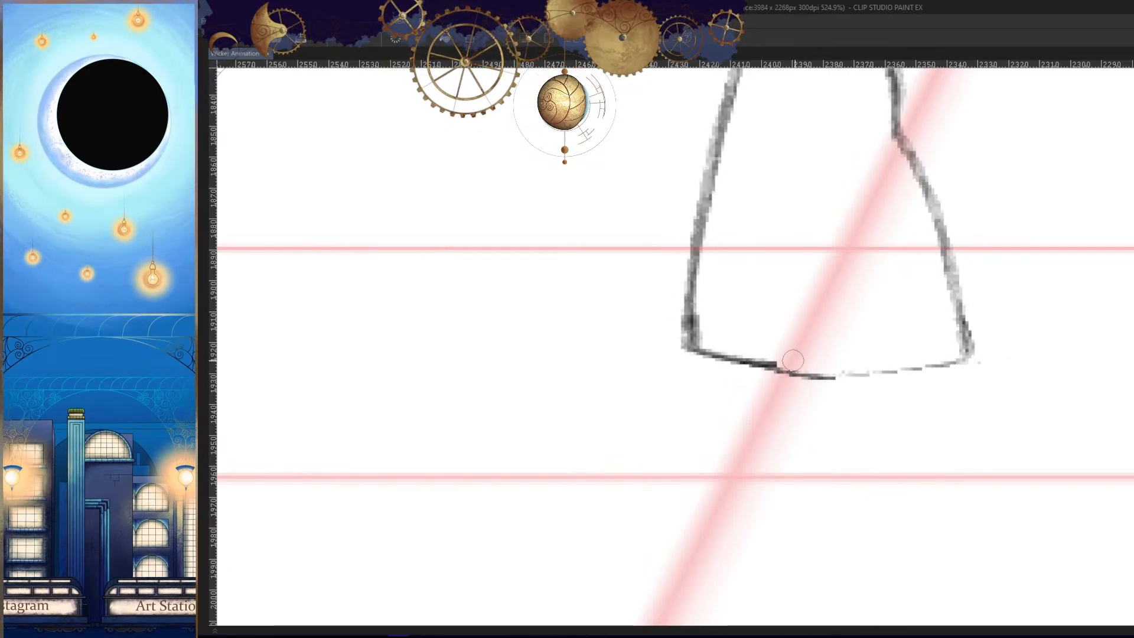
drag(693, 349, 905, 372)
mouse_move(831, 377)
mouse_down()
mouse_move(963, 358)
mouse_move(749, 365)
mouse_up()
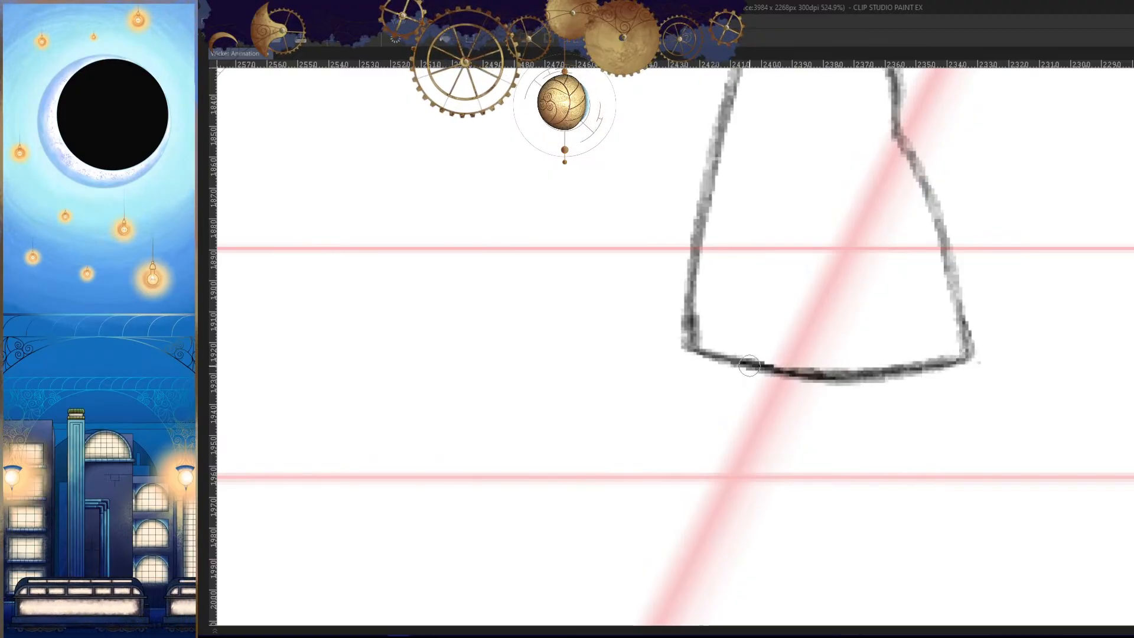
- Compare the closed foot outline with the neighbouring frames' legs in mirrored view
key(h)
scroll(870, 464, down, 7)
drag(870, 464, 878, 460)
key(comma)
key(comma)
key(period)
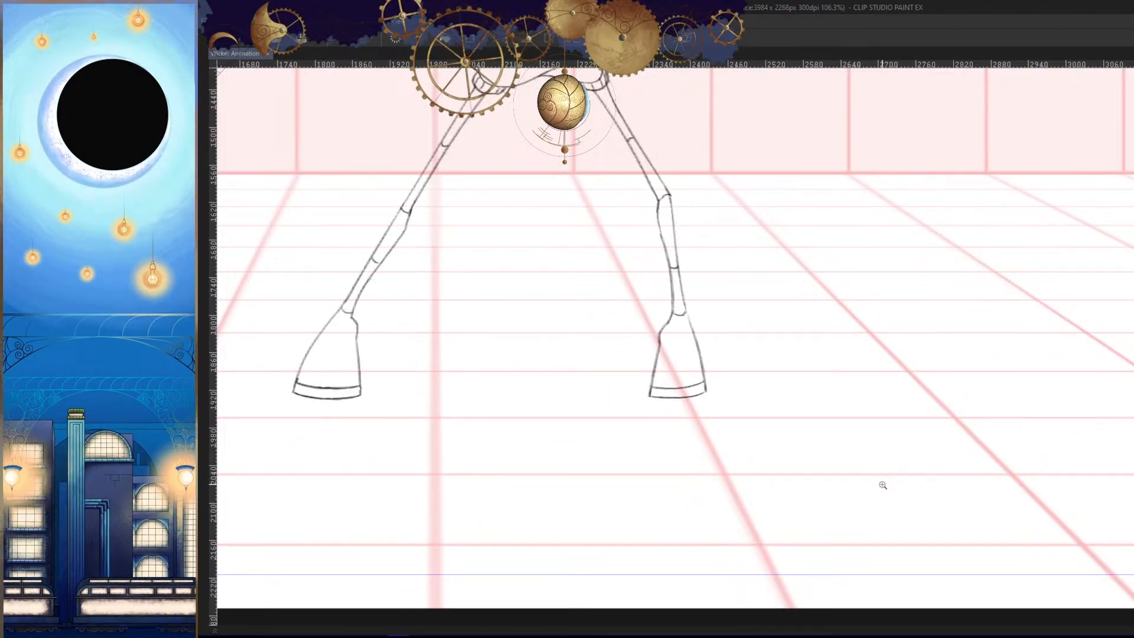
key(comma)
- Clean up the foot's bottom edge and draw the curved sole band line across the foot just above it
key(h)
scroll(880, 489, up, 7)
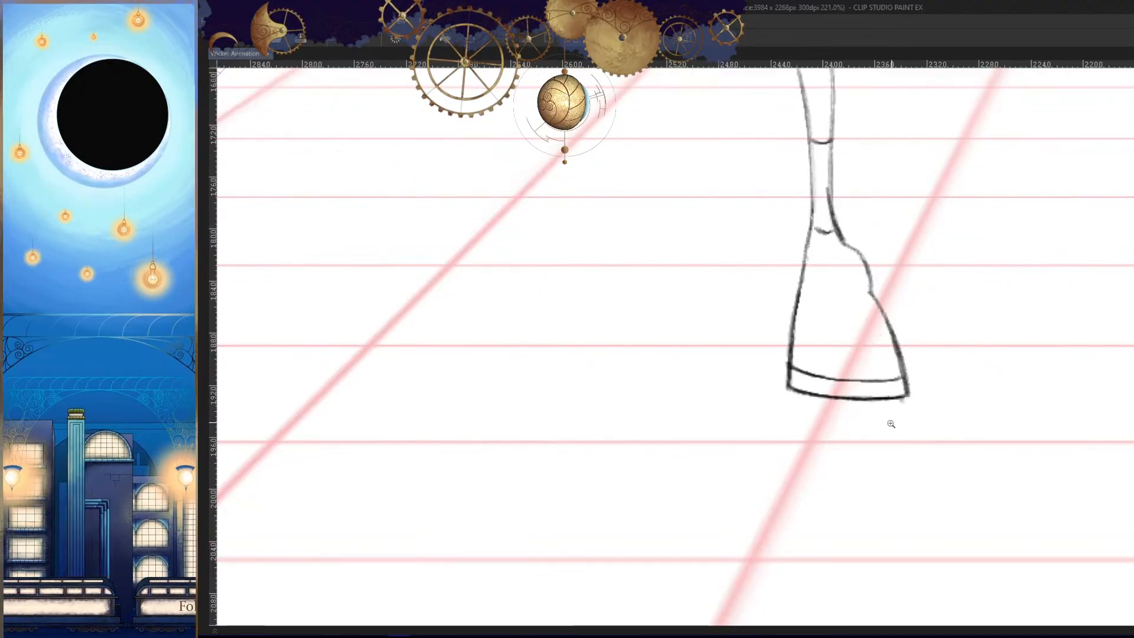
drag(784, 407, 964, 403)
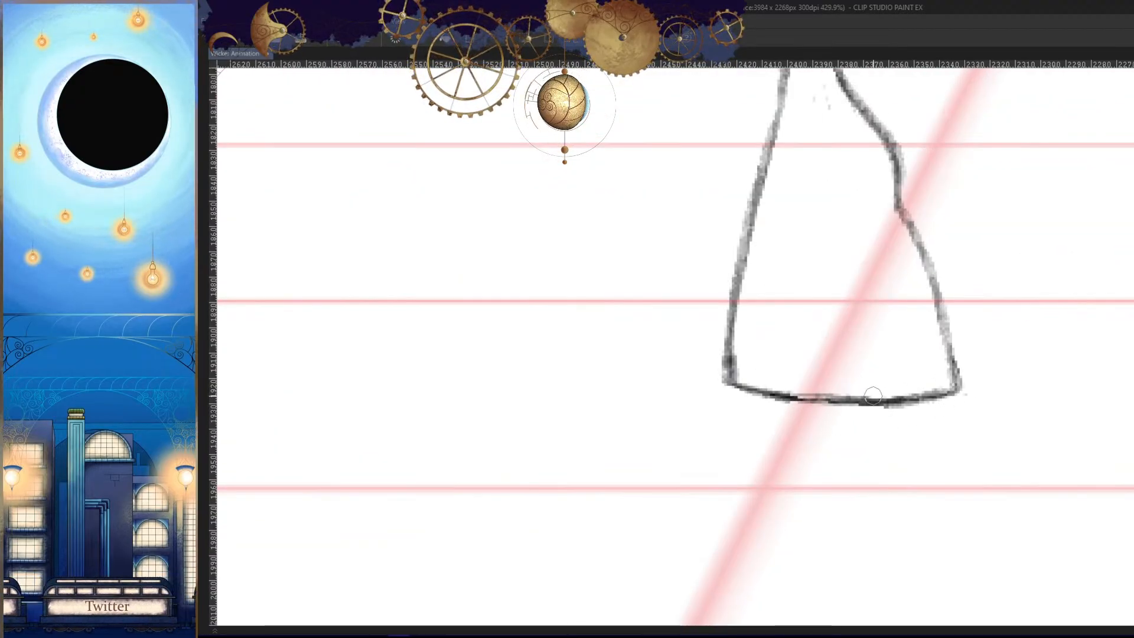
drag(736, 348, 947, 362)
drag(897, 407, 791, 408)
key(h)
- Flip through the neighbouring frames to check the foot and leg movement in mirrored and normal view
key(Right)
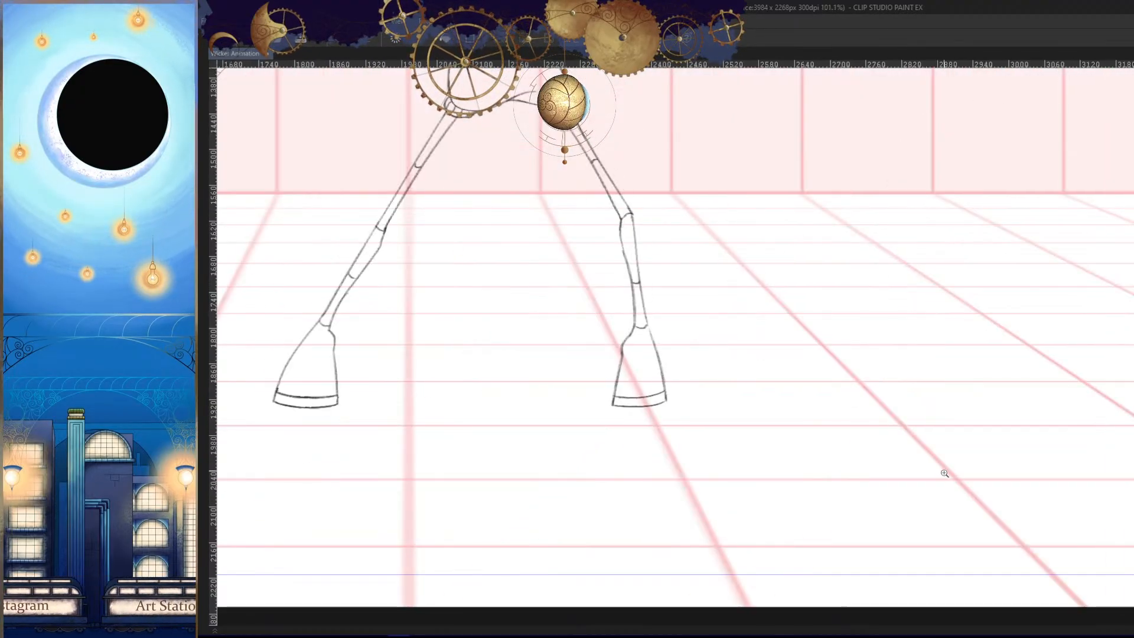
key(Right)
key(Right)
key(h)
key(Left)
key(Left)
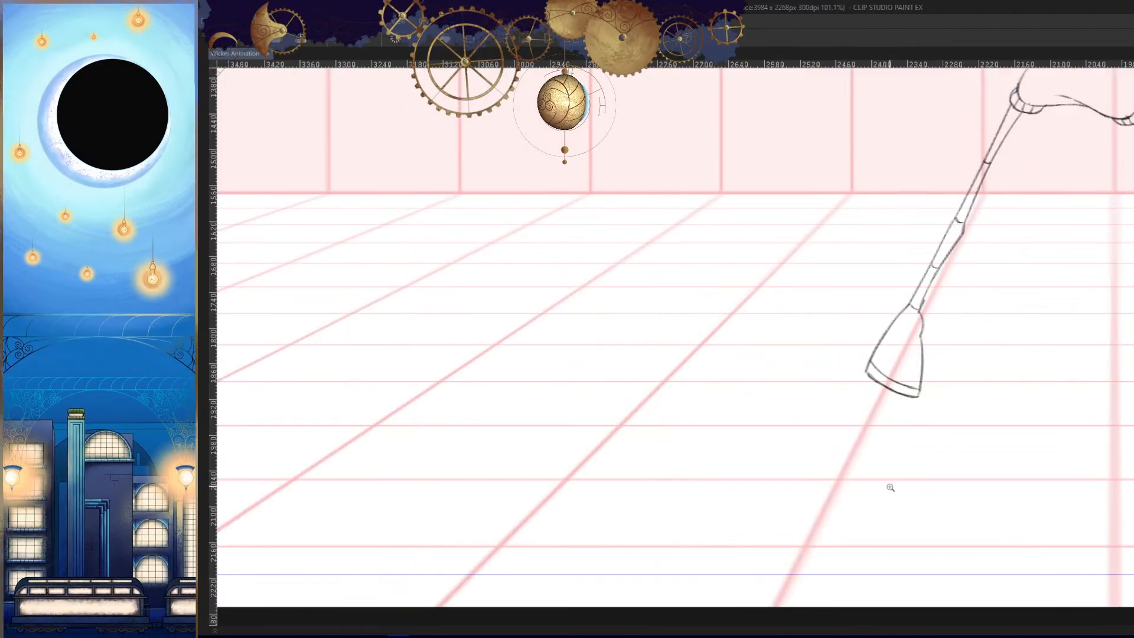
key(Right)
key(Right)
key(Right)
- Check the leg's motion across the neighbouring frames with the whole figure in view
key(Left)
key(Left)
key(Left)
key(Right)
key(Right)
key(Right)
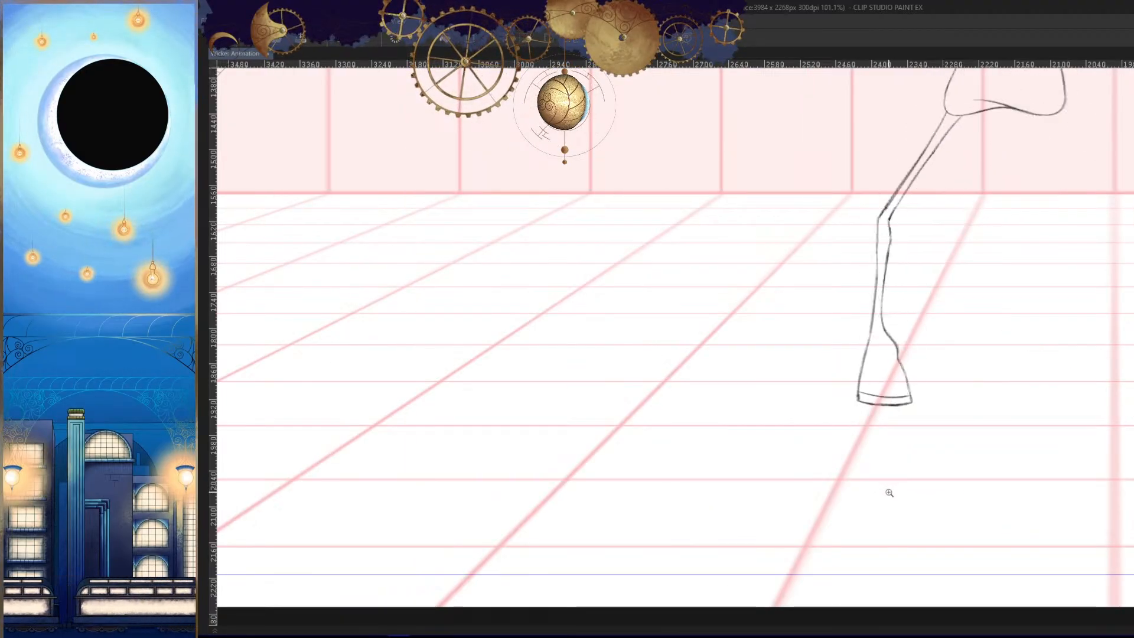
drag(895, 471, 902, 504)
key(Left)
key(Left)
key(Left)
key(Right)
key(Right)
key(Right)
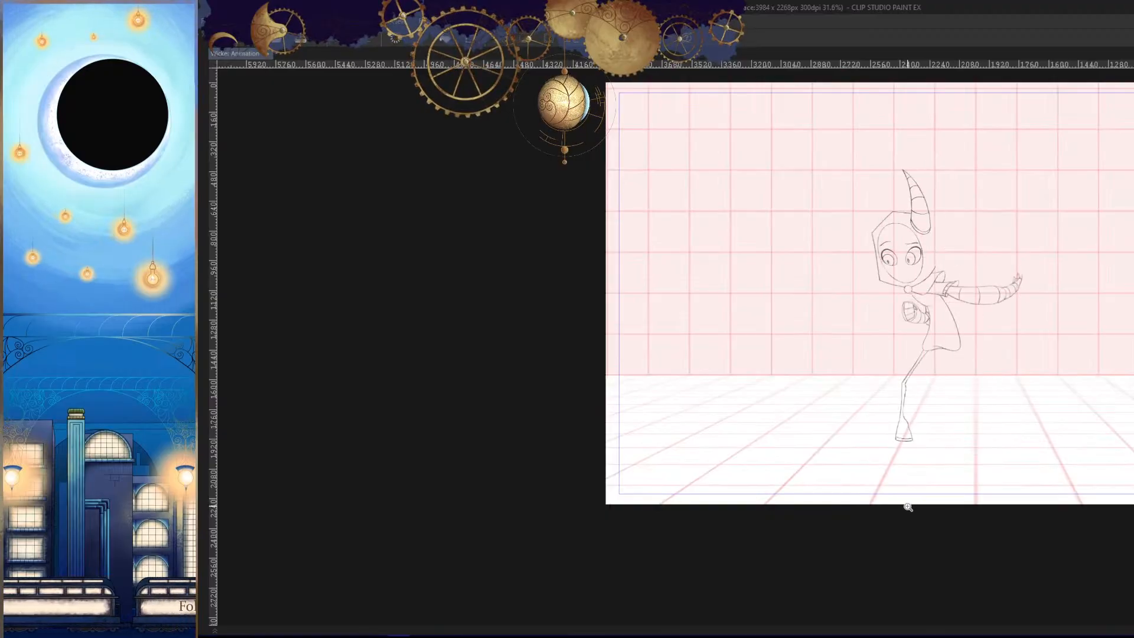
key(Left)
key(Left)
key(Left)
key(Right)
key(Right)
key(Right)
- Draw the curved ankle seam across the bottom of the shin, checking its placement against the neighbouring frame
drag(904, 425, 987, 423)
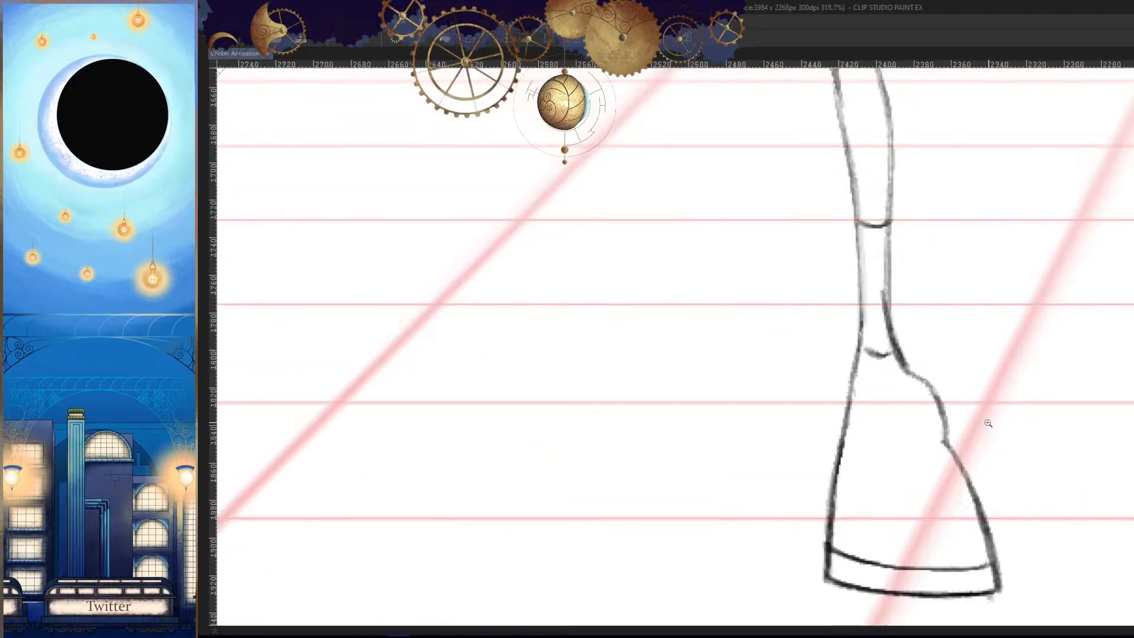
key(Left)
drag(903, 354, 919, 354)
drag(868, 326, 918, 332)
key(Left)
key(Left)
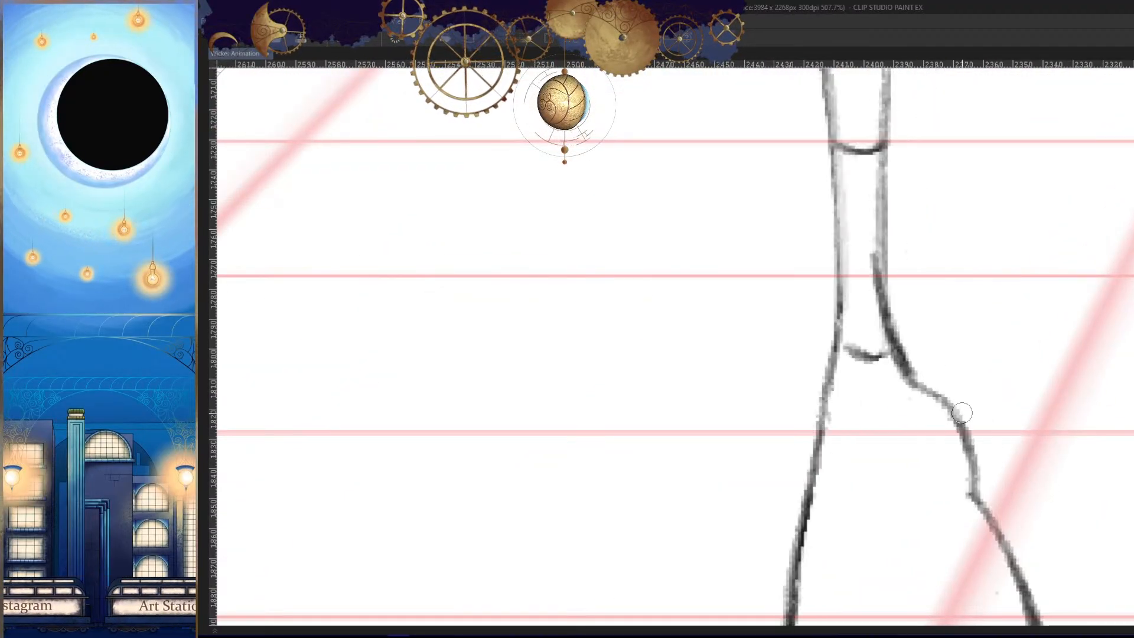
- Draw the short curved segment line across the middle of the shin to match the neighbouring frame
key(Left)
drag(924, 229, 890, 418)
- Undo the last stroke and redraw the short curved segment line across the middle of the shin
key(Left)
key(Right)
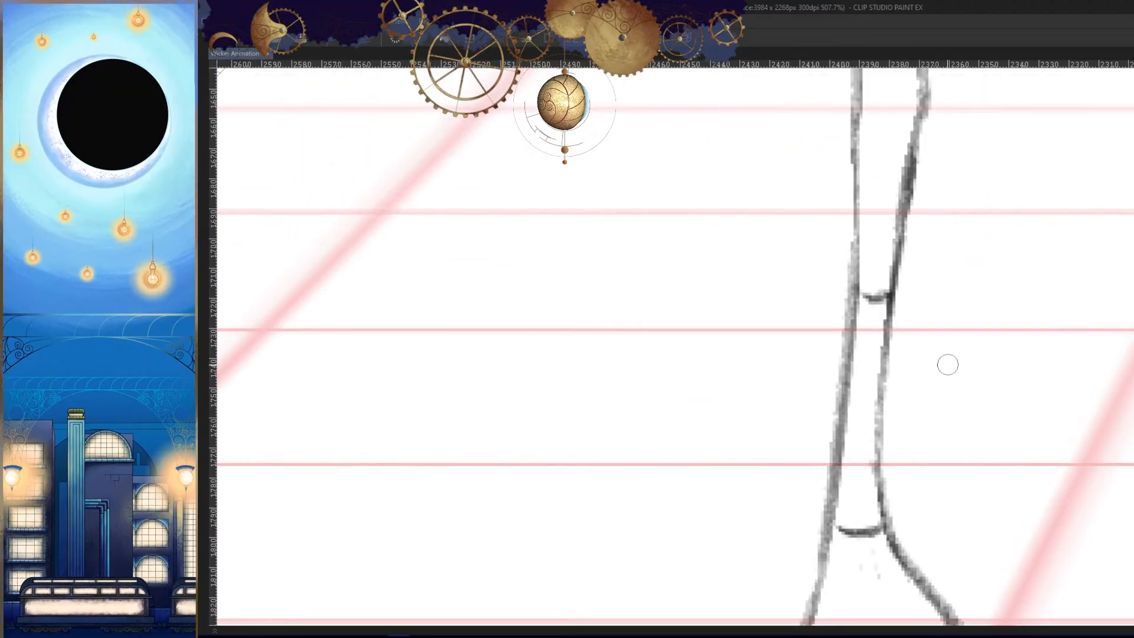
key(Right)
key(Left)
key(ctrl+z)
mouse_move(875, 327)
mouse_down()
mouse_move(883, 341)
mouse_move(857, 322)
mouse_up()
key(h)
drag(872, 387, 816, 390)
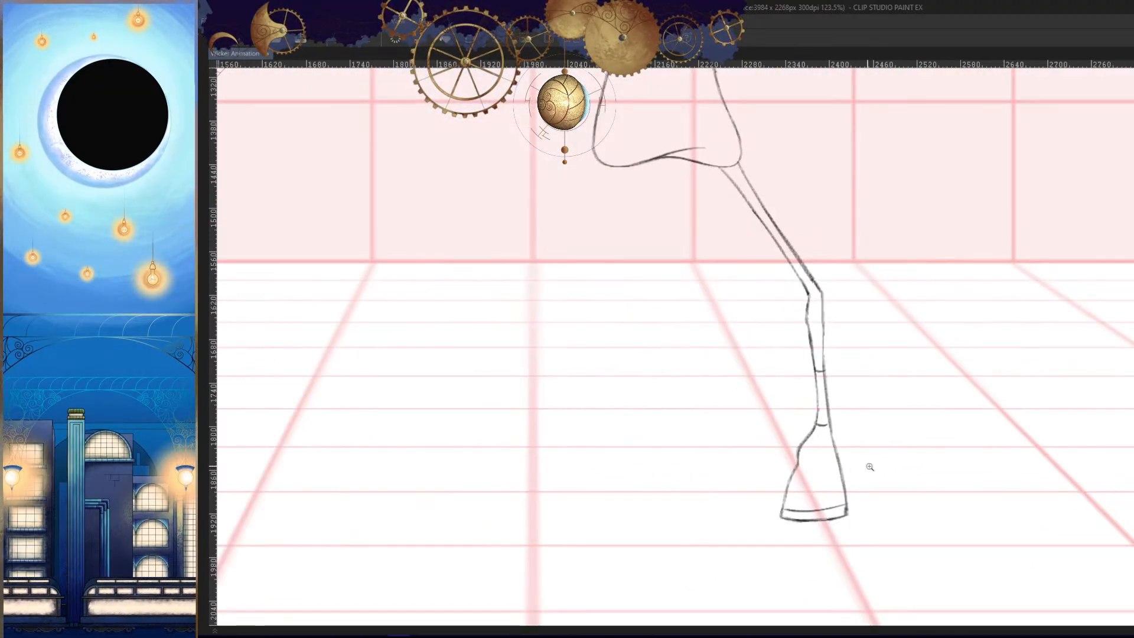
- Draw the curved kneecap line joining the thigh to the top of the shin, comparing it with the neighbouring frames
key(Left)
key(Right)
key(Left)
key(Right)
drag(801, 296, 856, 295)
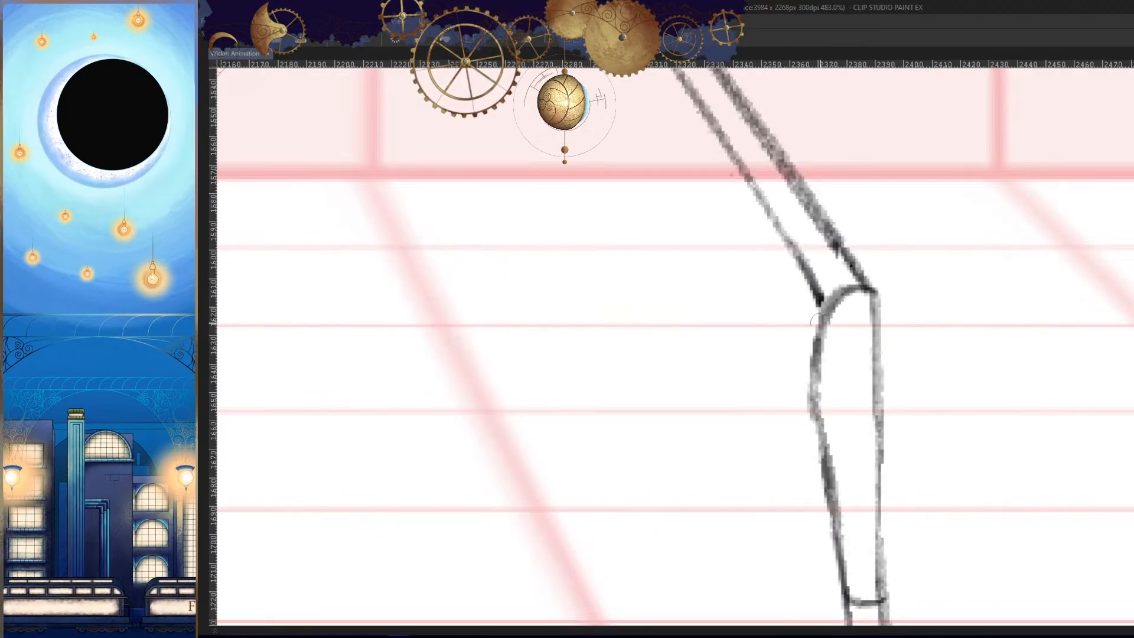
key(Left)
key(Right)
key(Right)
key(Left)
- Draw the short curved segment line across the middle of the bent leg's thigh to match the neighbouring frame
drag(796, 208, 870, 439)
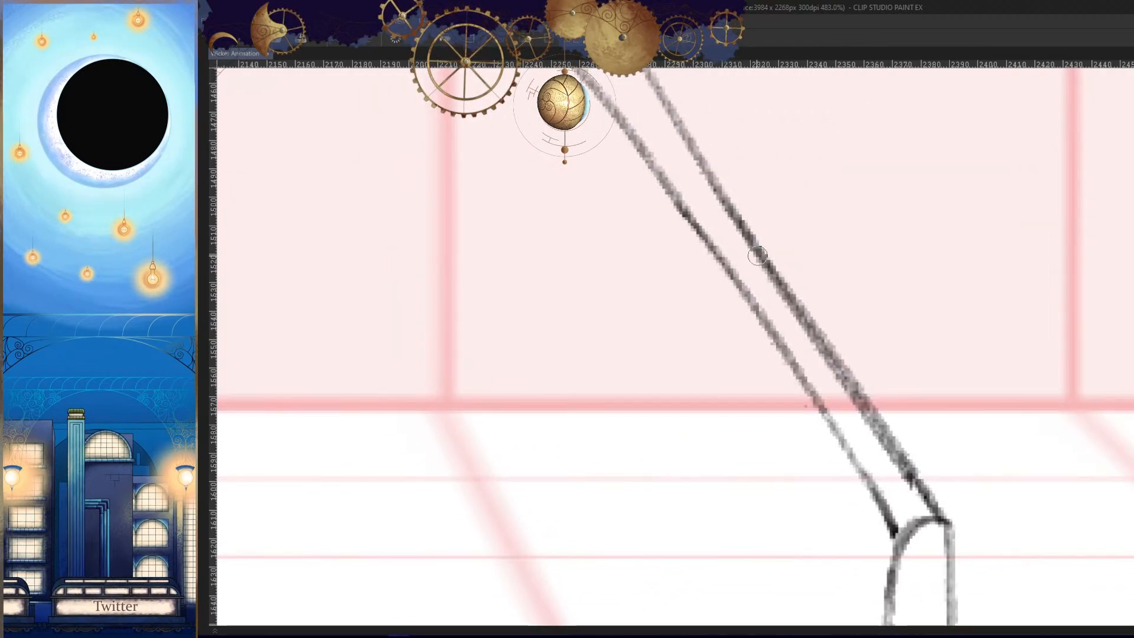
key(Left)
key(Right)
key(Right)
drag(829, 381, 739, 455)
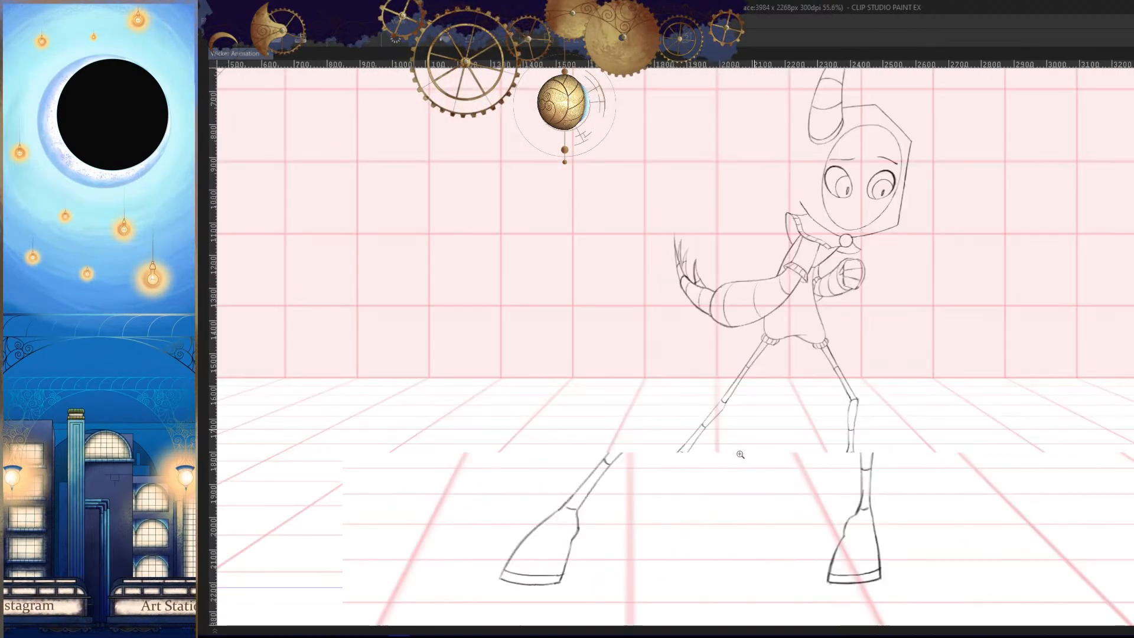
key(Left)
key(Left)
key(Right)
key(Right)
key(Left)
drag(836, 372, 894, 372)
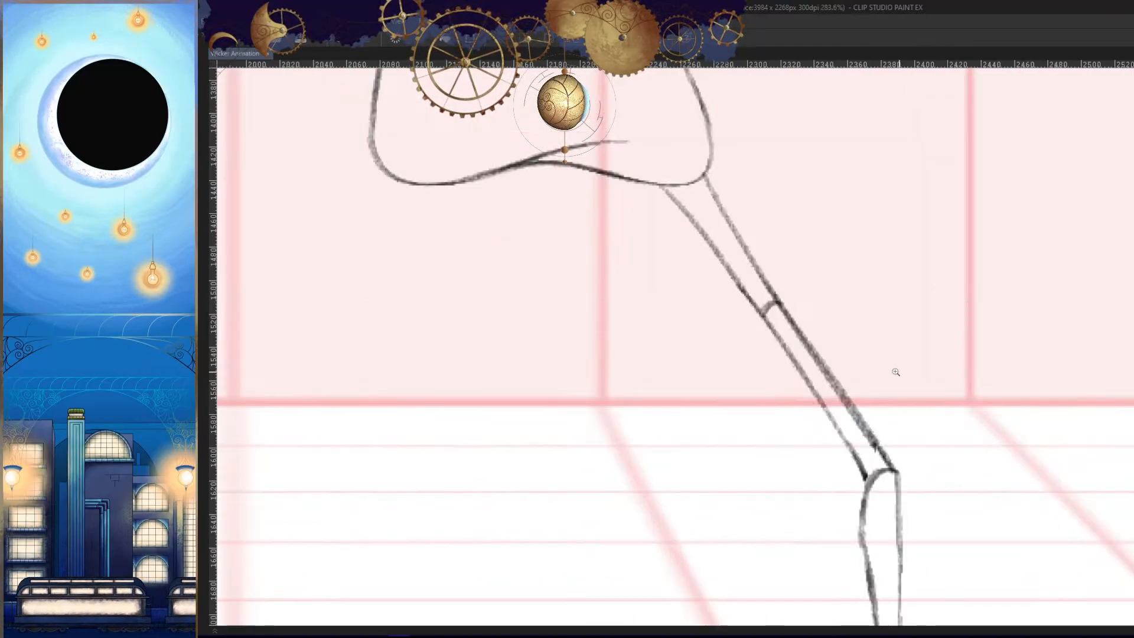
- Check the finished bent leg across the neighbouring frames, first up close and then with the whole canvas mirrored
key(Left)
key(Right)
key(Right)
key(Right)
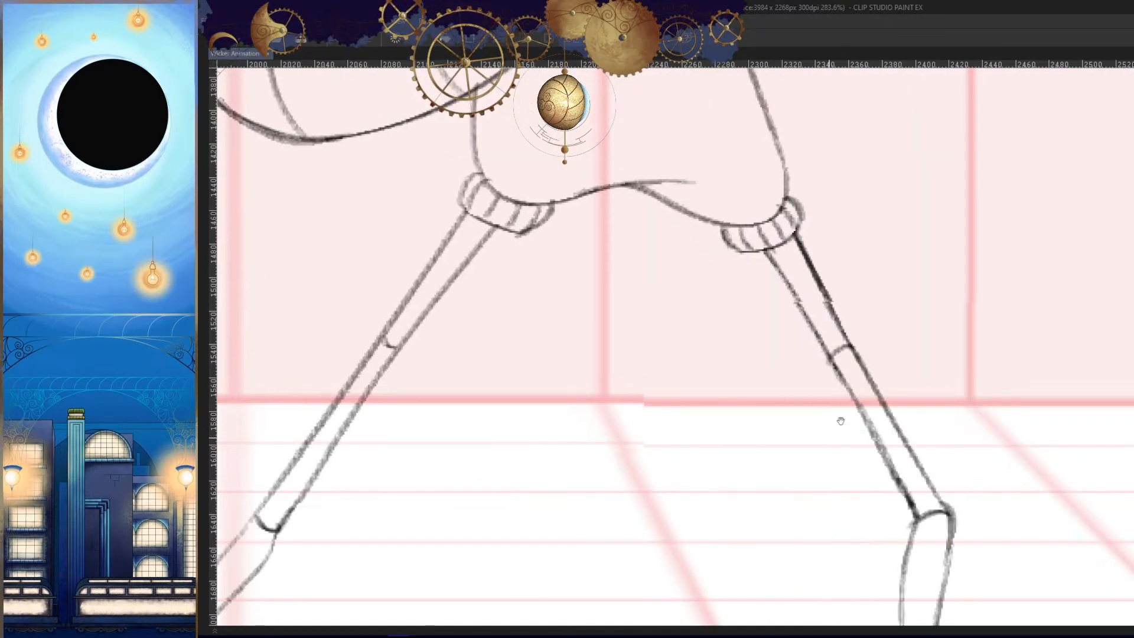
drag(854, 407, 891, 484)
key(Left)
key(Left)
key(Left)
key(Left)
key(h)
key(Left)
key(Left)
key(Left)
key(Left)
key(Left)
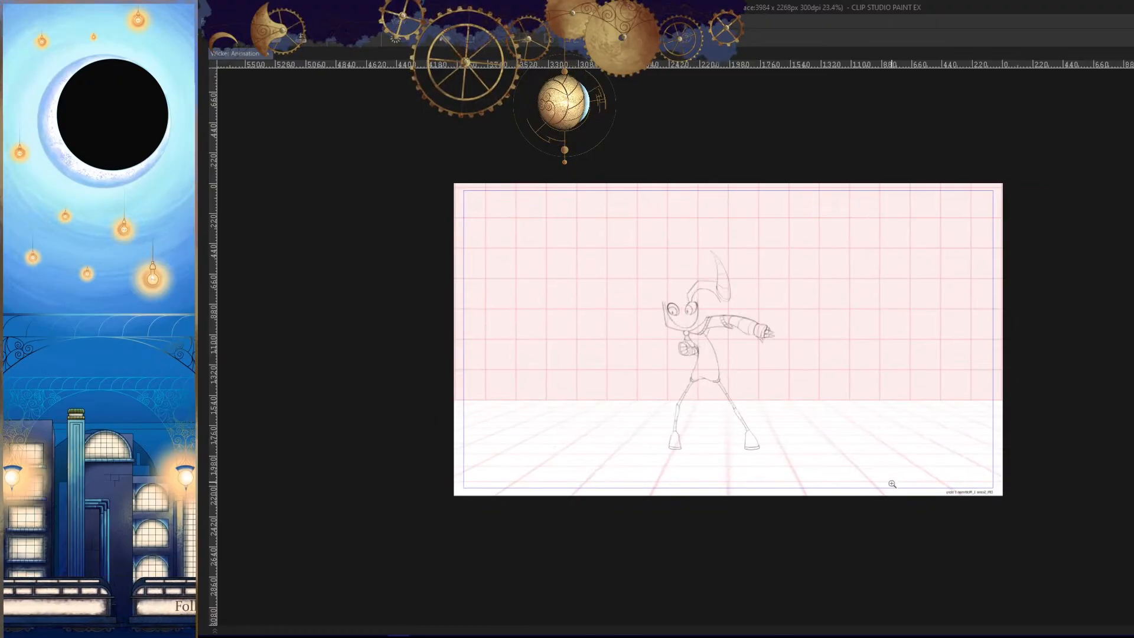
key(Left)
key(Left)
key(Left)
key(Left)
key(Left)
key(Left)
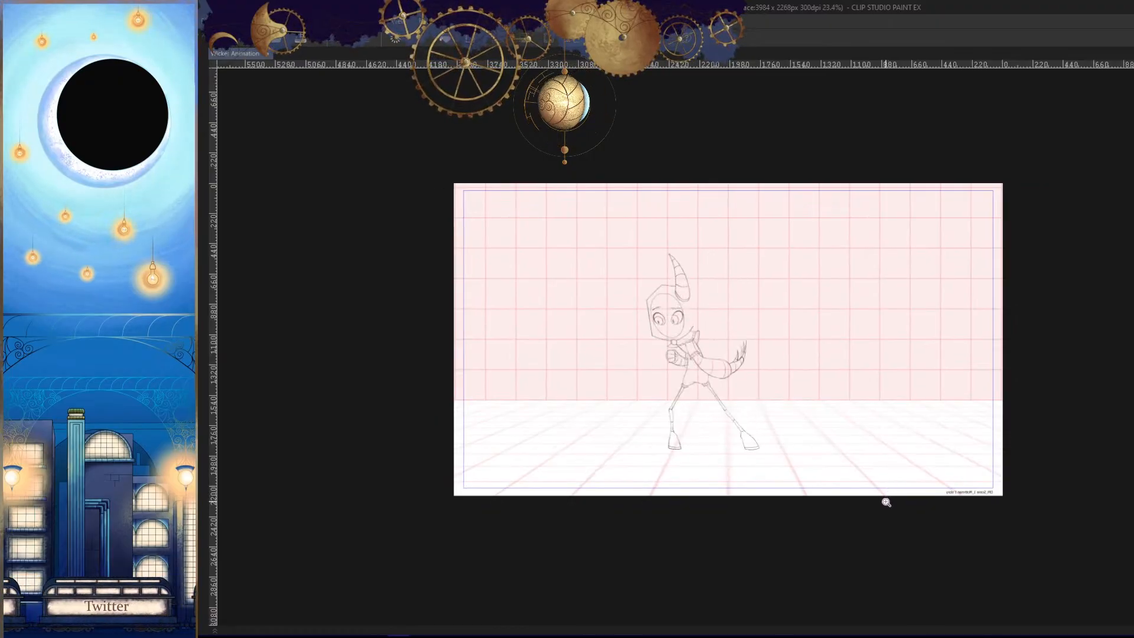
- Compare the outstretched leg's position in the neighbouring frames with the frame where it is missing, in mirrored view
drag(767, 409, 788, 452)
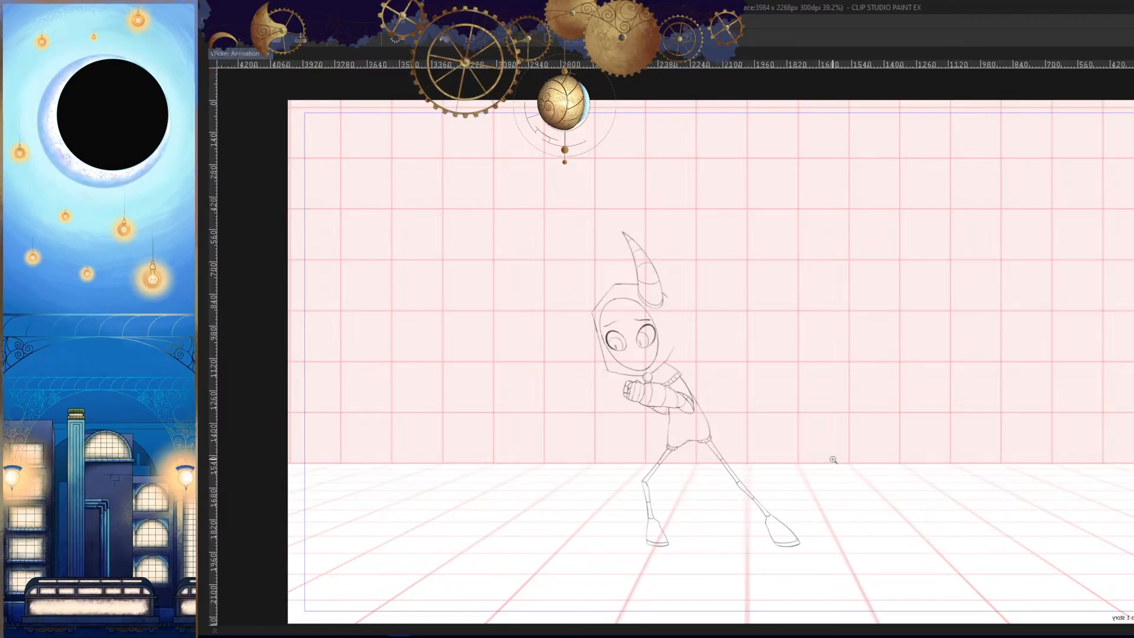
drag(756, 491, 806, 481)
key(Right)
key(Right)
key(Right)
key(Right)
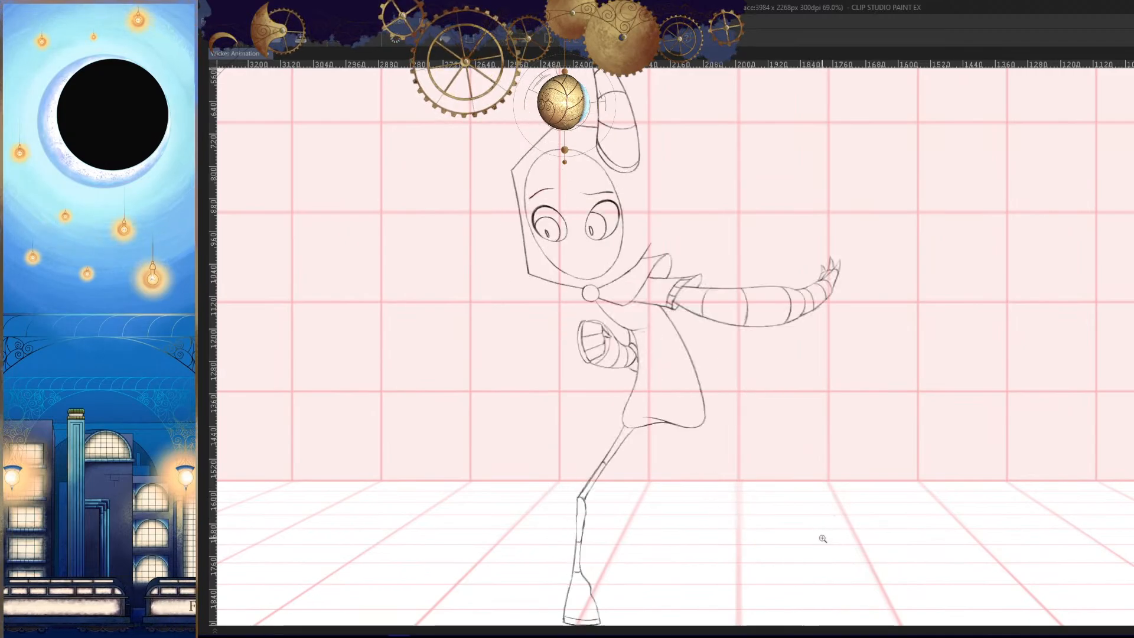
key(Right)
key(Right)
drag(812, 520, 841, 473)
key(Left)
key(Left)
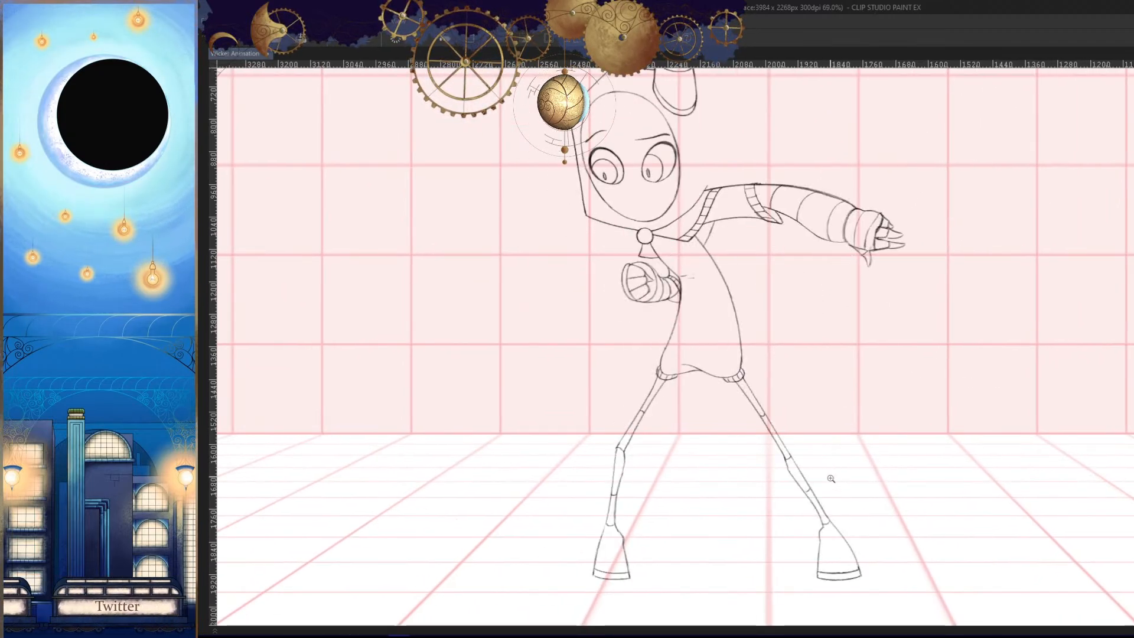
key(Right)
key(Right)
key(Left)
key(Left)
key(h)
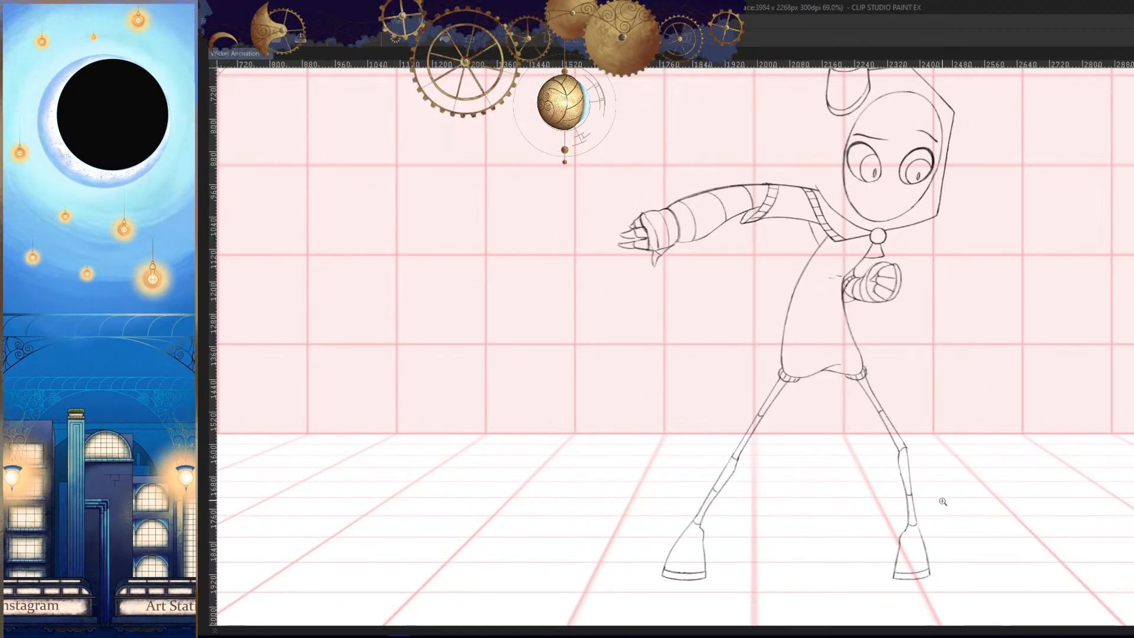
- Draw the outstretched leg's two thigh lines from the tunic hem and continue the outer line down the shin
key(Right)
key(Right)
drag(855, 466, 853, 366)
key(Left)
mouse_move(856, 314)
mouse_down()
mouse_move(847, 327)
mouse_move(859, 307)
mouse_up()
drag(847, 386, 812, 393)
key(Right)
key(Right)
key(Left)
key(Left)
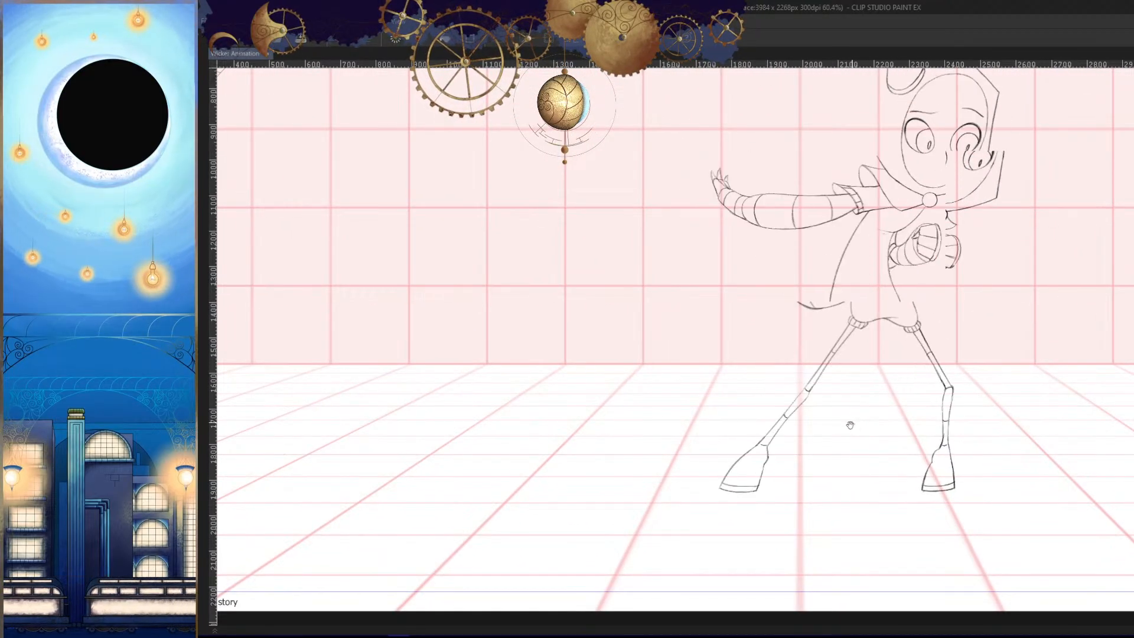
drag(850, 426, 853, 415)
drag(829, 335, 844, 315)
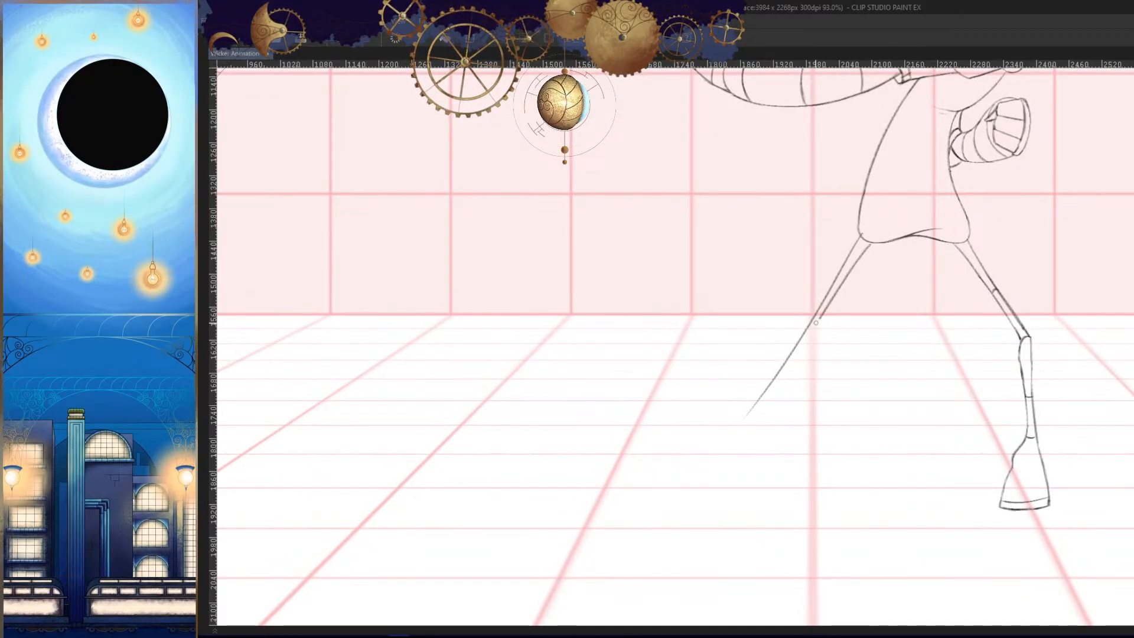
- Extend the outstretched leg's outer shin line down to the ankle, undoing one stroke and comparing with the neighbouring frames
key(Left)
key(Right)
key(Right)
key(Left)
key(Left)
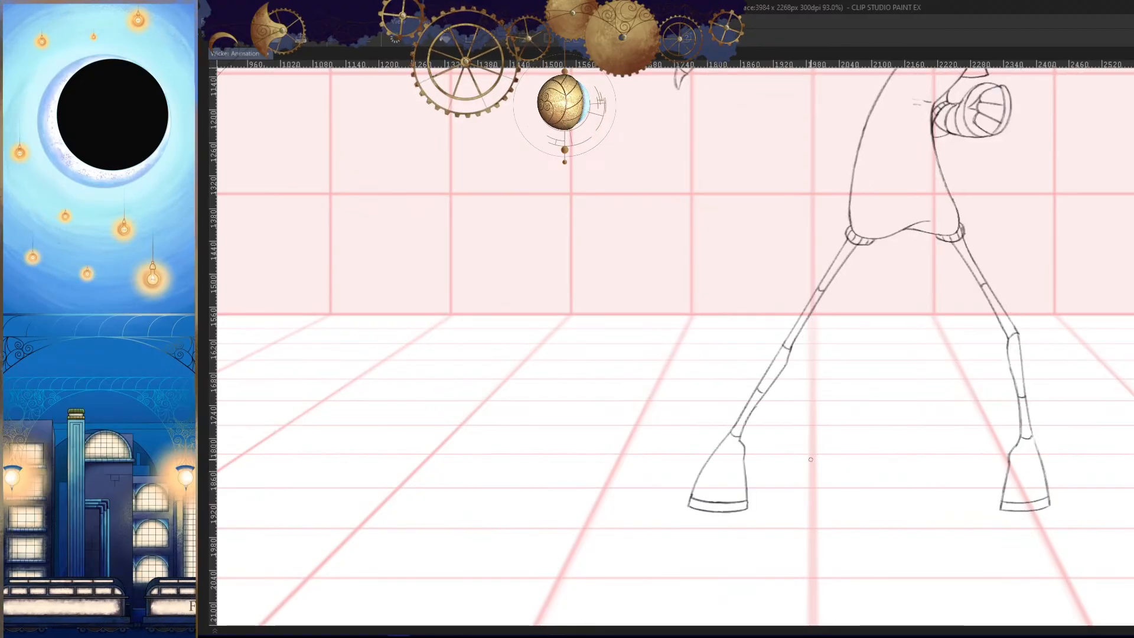
scroll(810, 459, up, 6)
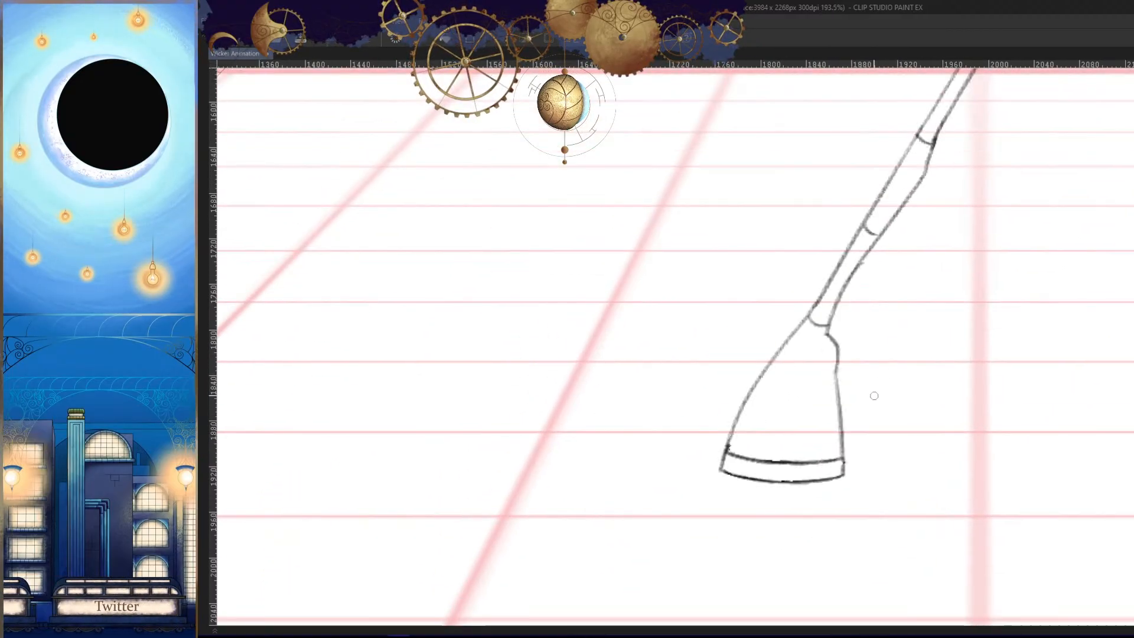
key(Right)
key(Right)
key(Left)
key(ctrl+z)
key(Left)
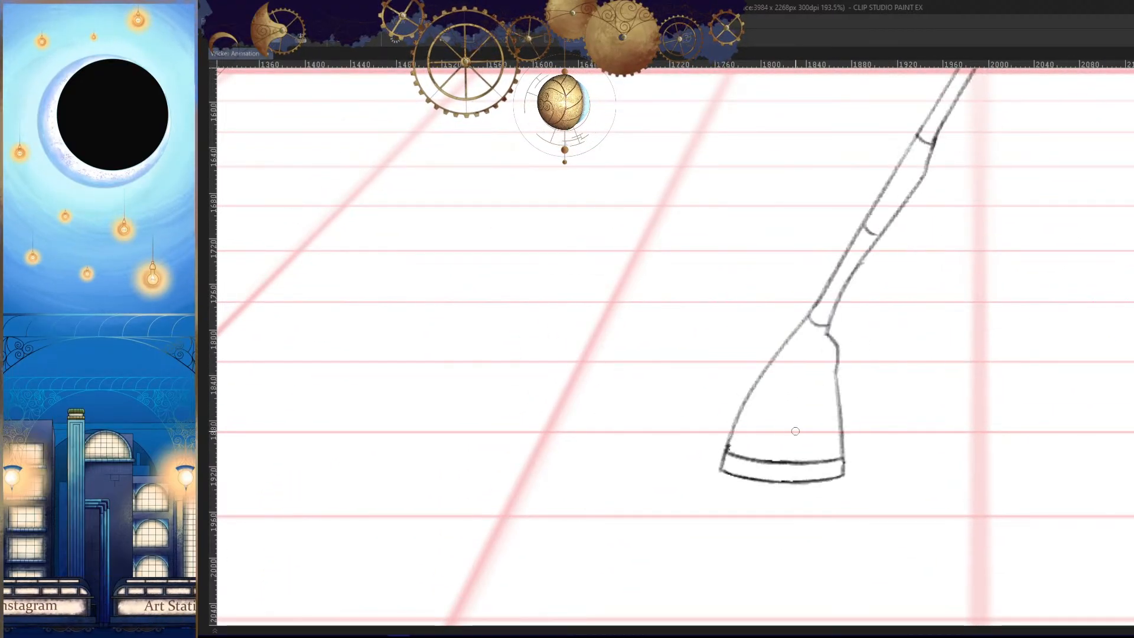
key(Right)
key(Right)
key(Left)
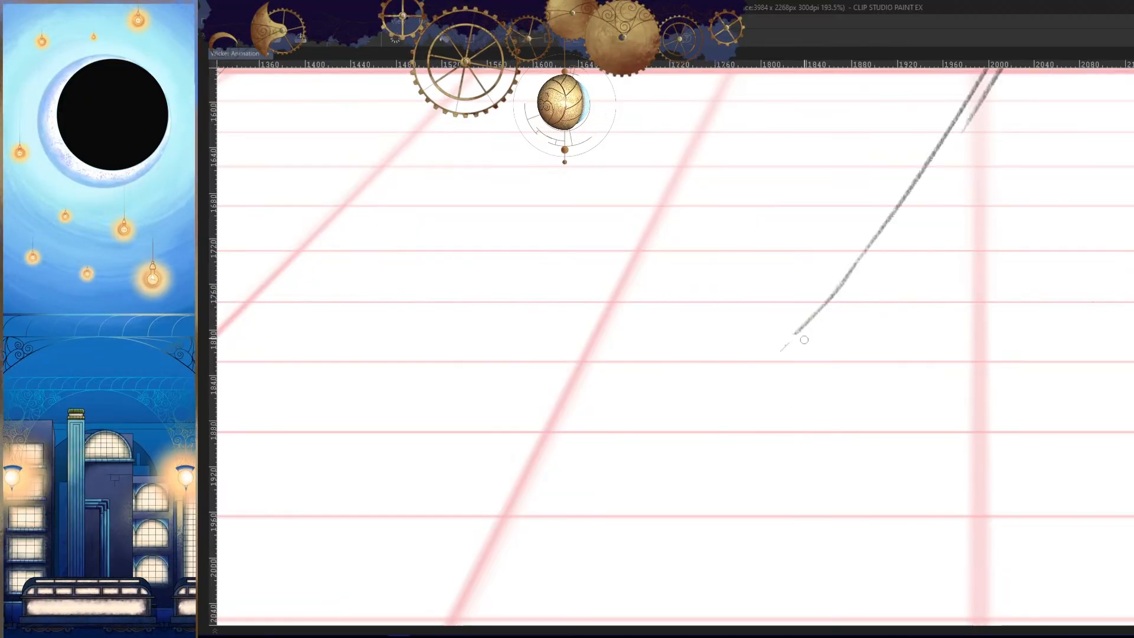
- Draw the foot's outer edge curving down from the outstretched leg's ankle and check it at full-figure view
key(Right)
key(Left)
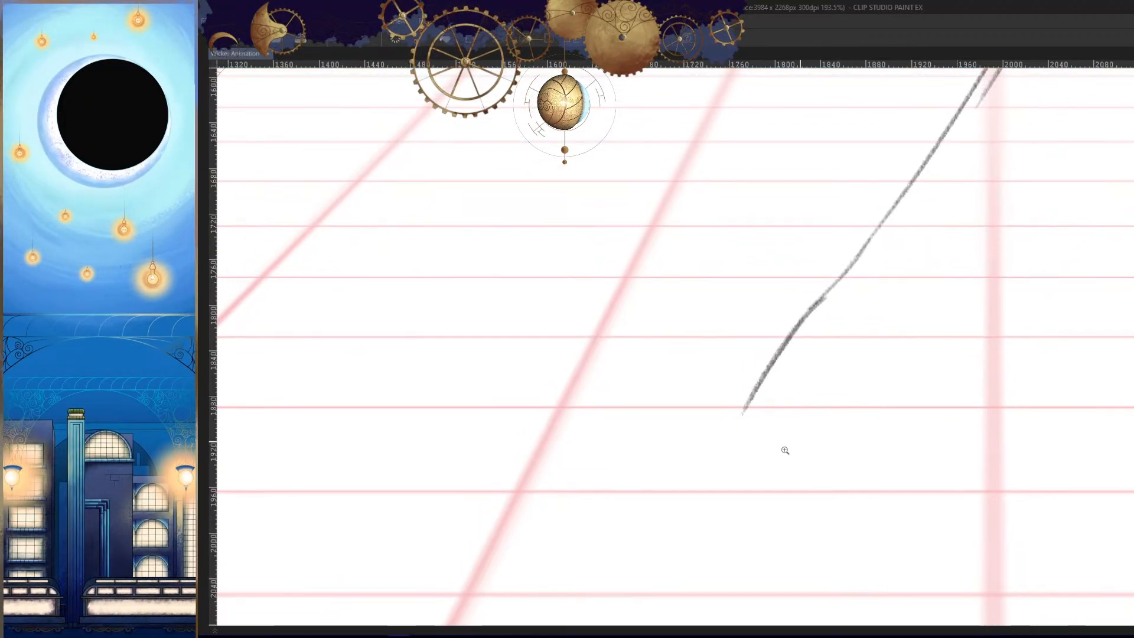
scroll(835, 503, down, 8)
key(Right)
key(Right)
key(Left)
key(Left)
key(Right)
key(Right)
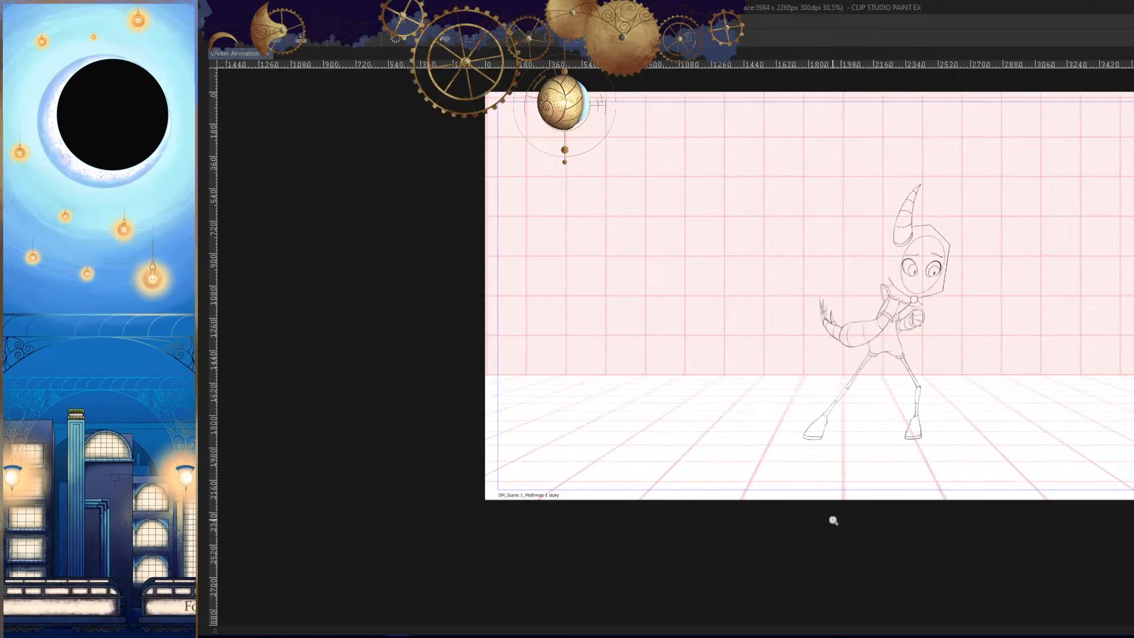
- Flip through the neighbouring frames to check how the outstretched leg and foot move
key(Left)
key(Left)
key(Right)
key(Right)
drag(843, 446, 835, 482)
mouse_move(832, 455)
mouse_down()
mouse_move(852, 458)
mouse_move(829, 474)
mouse_up()
key(Left)
key(Right)
key(Right)
key(Left)
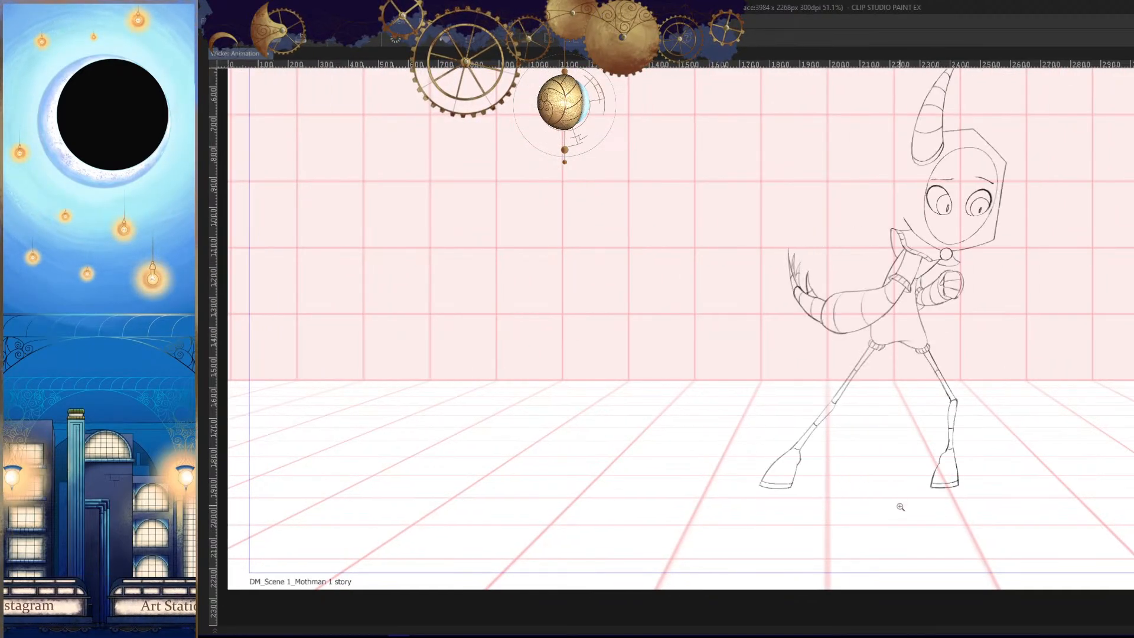
key(Left)
key(Right)
key(Right)
key(Right)
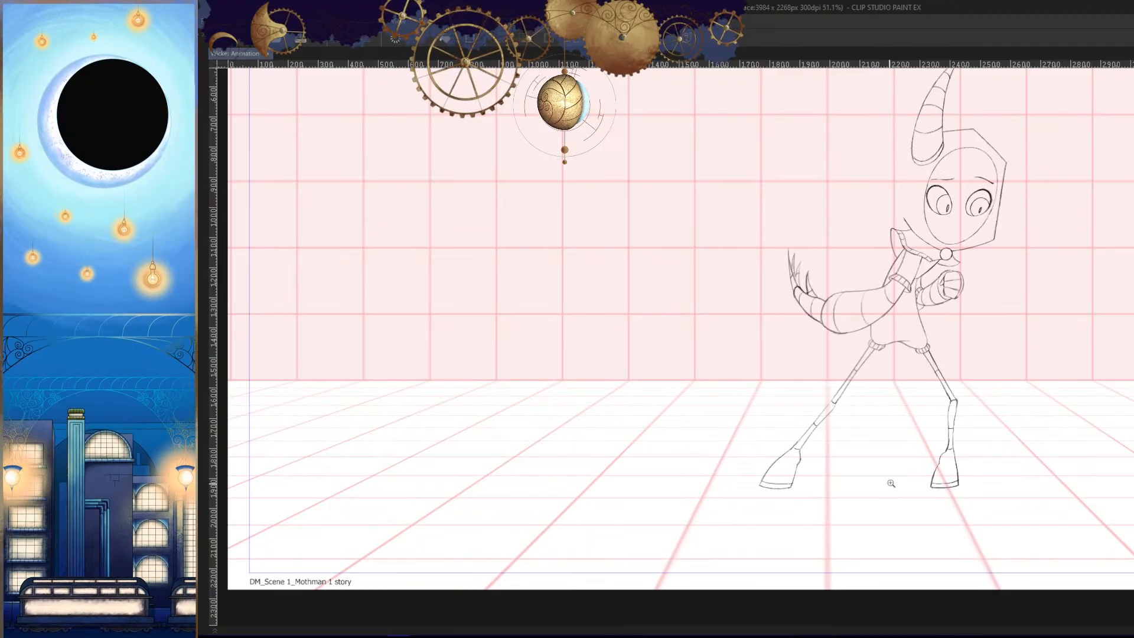
key(Left)
key(Left)
key(Right)
mouse_move(863, 398)
mouse_down()
mouse_move(850, 405)
mouse_move(865, 407)
mouse_up()
- Compare the foot's outer edge up close with the foot shapes in the neighbouring frames
key(Right)
key(Right)
key(Left)
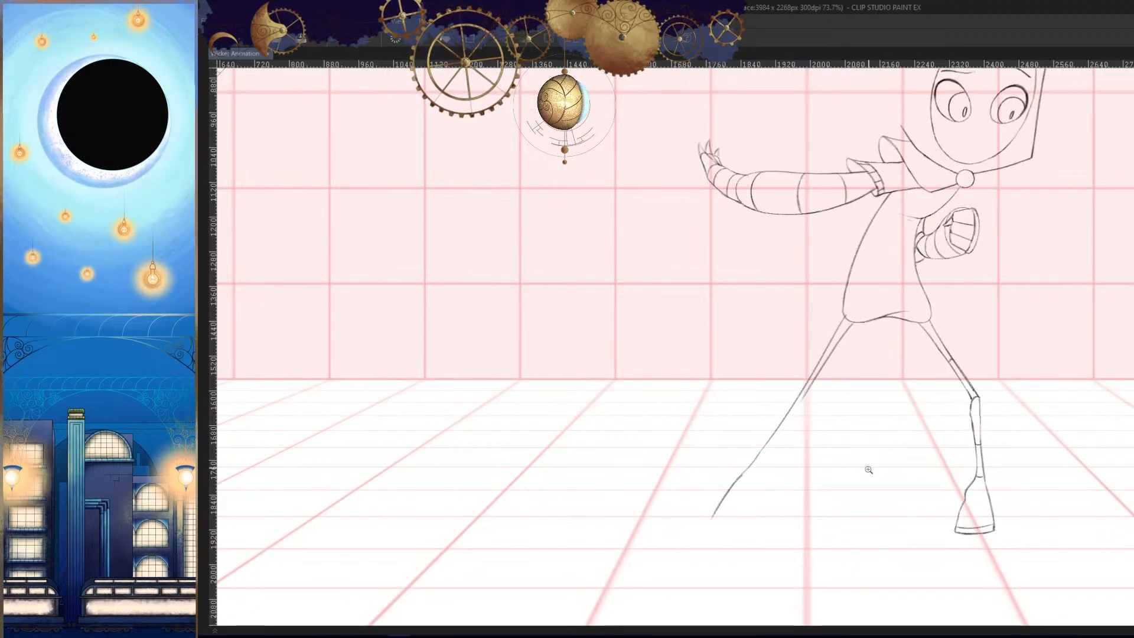
key(Left)
key(Right)
drag(860, 481, 939, 437)
mouse_move(939, 438)
mouse_down()
mouse_move(838, 431)
mouse_move(781, 375)
mouse_up()
key(Left)
key(Right)
key(Left)
key(Right)
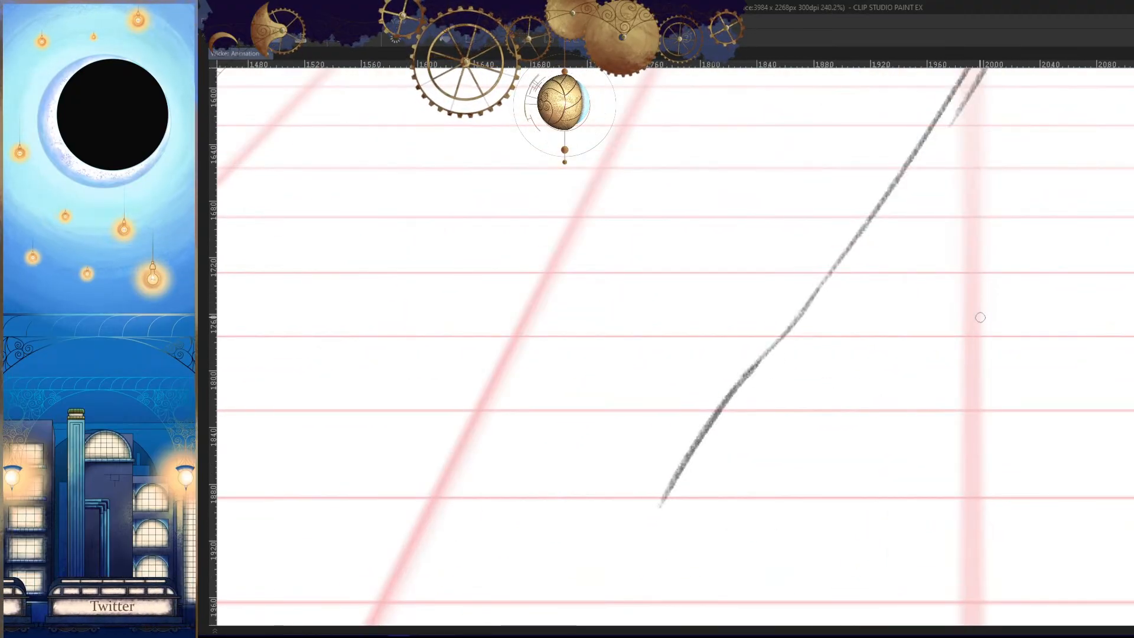
drag(782, 457, 850, 374)
key(Left)
key(Right)
key(Right)
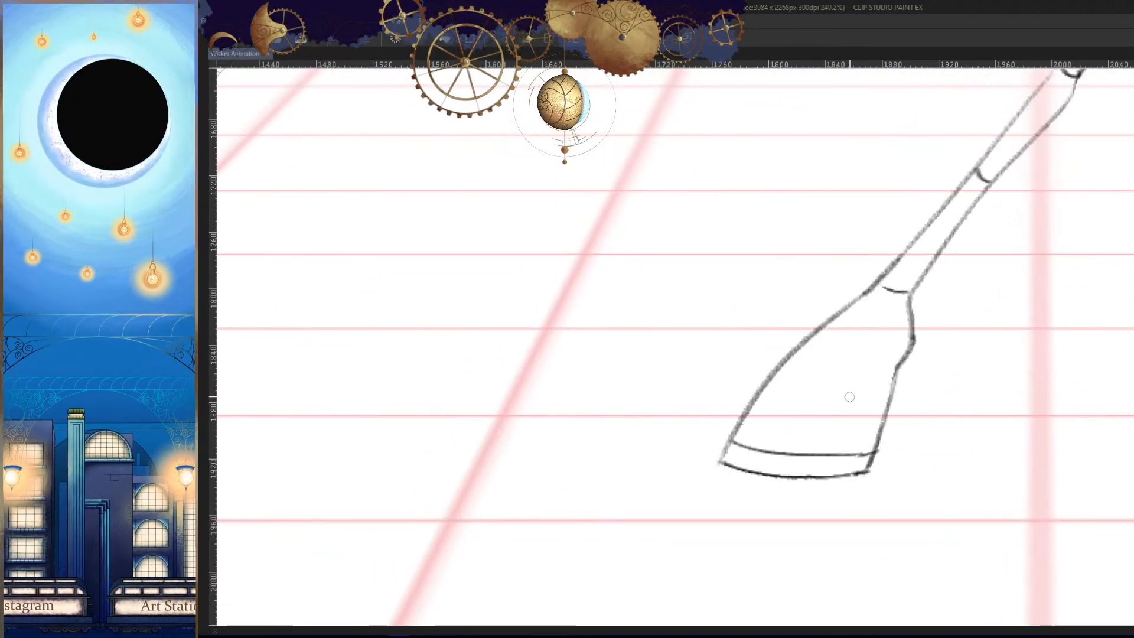
key(Left)
drag(741, 432, 801, 354)
key(Left)
key(Right)
key(Right)
key(Left)
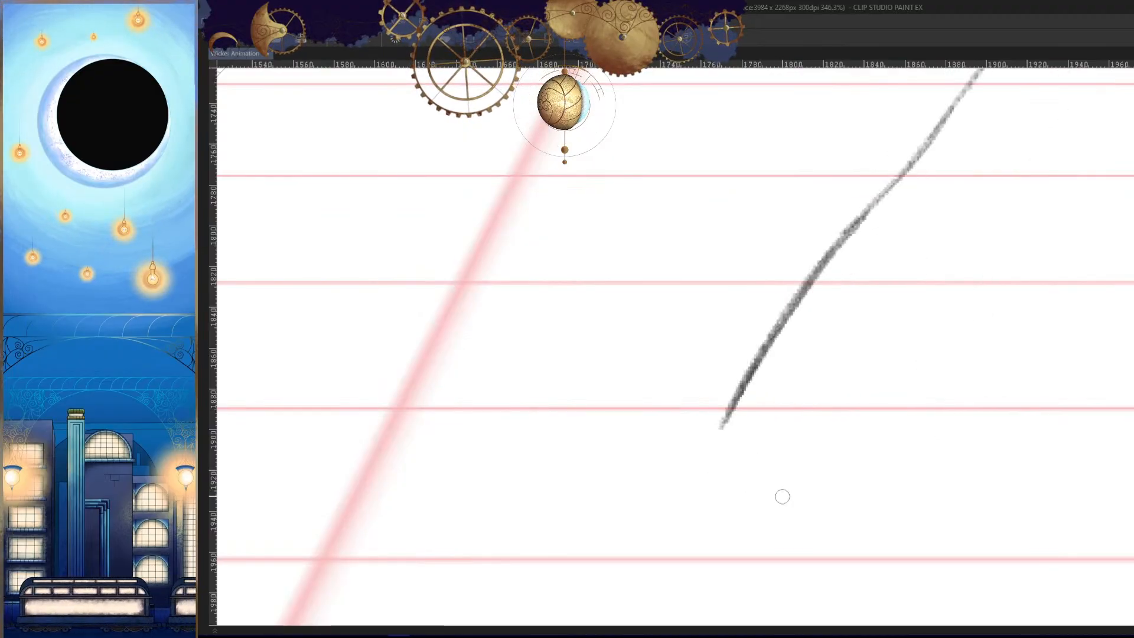
- Darken the foot's outer edge and lengthen it down to the level of the sole
drag(776, 477, 781, 464)
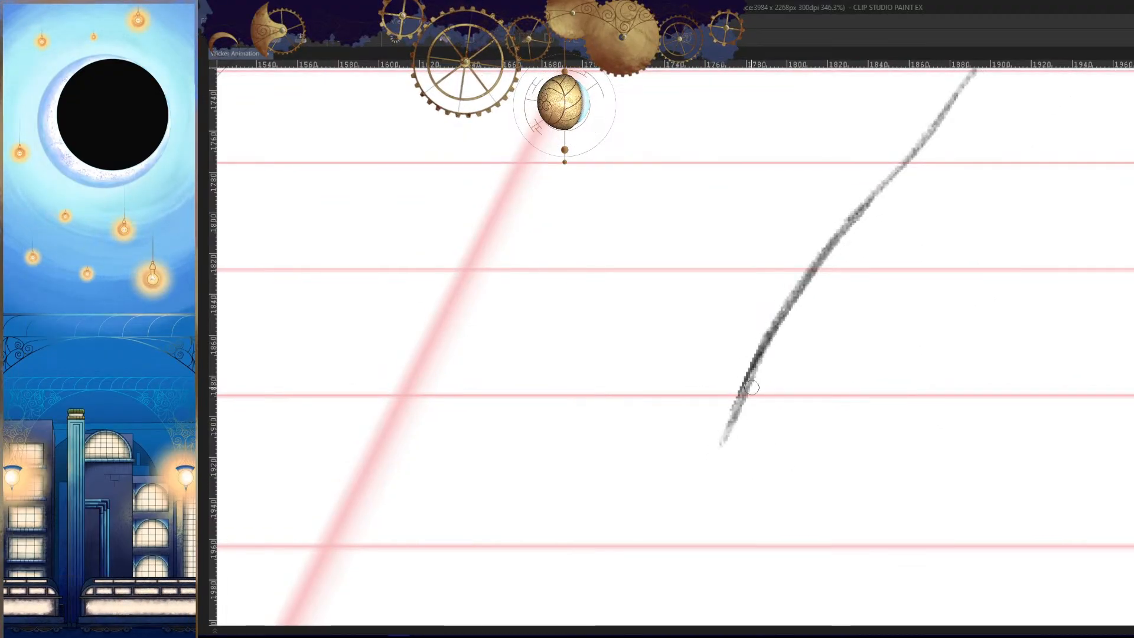
drag(743, 390, 720, 438)
key(Left)
key(Right)
key(Right)
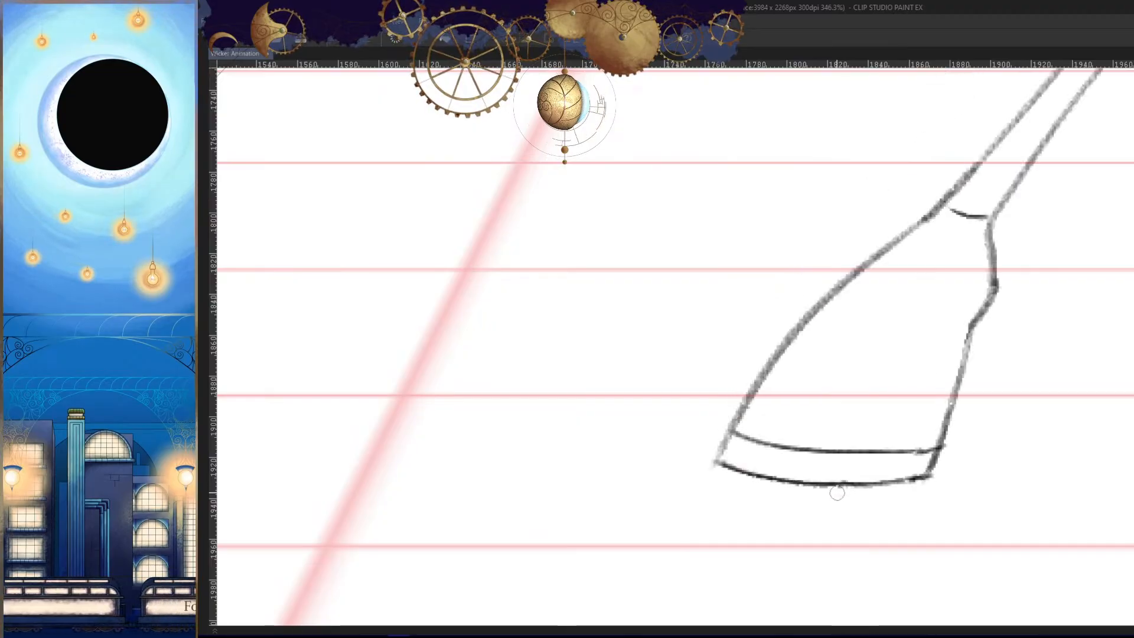
key(Left)
- Refine the lower end of the foot's outer edge, checking it in mirrored and normal view
drag(791, 450, 799, 440)
key(h)
mouse_move(734, 411)
mouse_down()
mouse_move(720, 441)
mouse_move(745, 426)
mouse_move(977, 469)
mouse_move(926, 467)
mouse_up()
key(Left)
key(Right)
key(Right)
key(Left)
key(h)
click(745, 426)
key(Left)
key(Right)
key(Right)
key(Left)
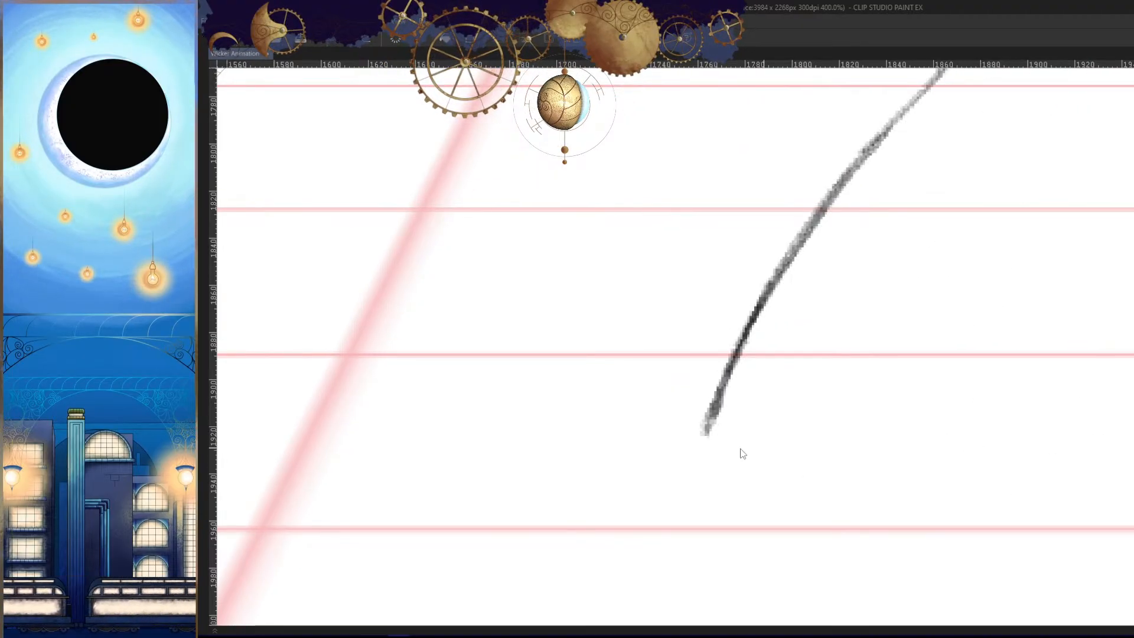
- Draw the curved sole line from the tip of the foot's outer edge and check it in mirrored view
key(Left)
key(Right)
key(Right)
key(Left)
key(ctrl+z)
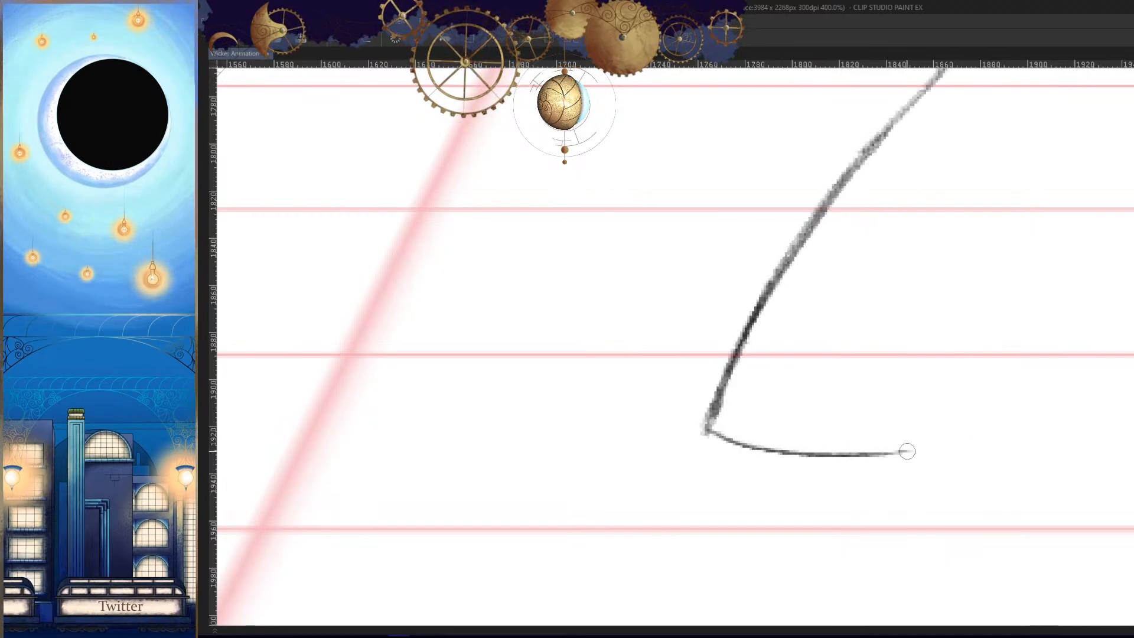
drag(947, 483, 874, 493)
key(h)
key(Left)
key(Right)
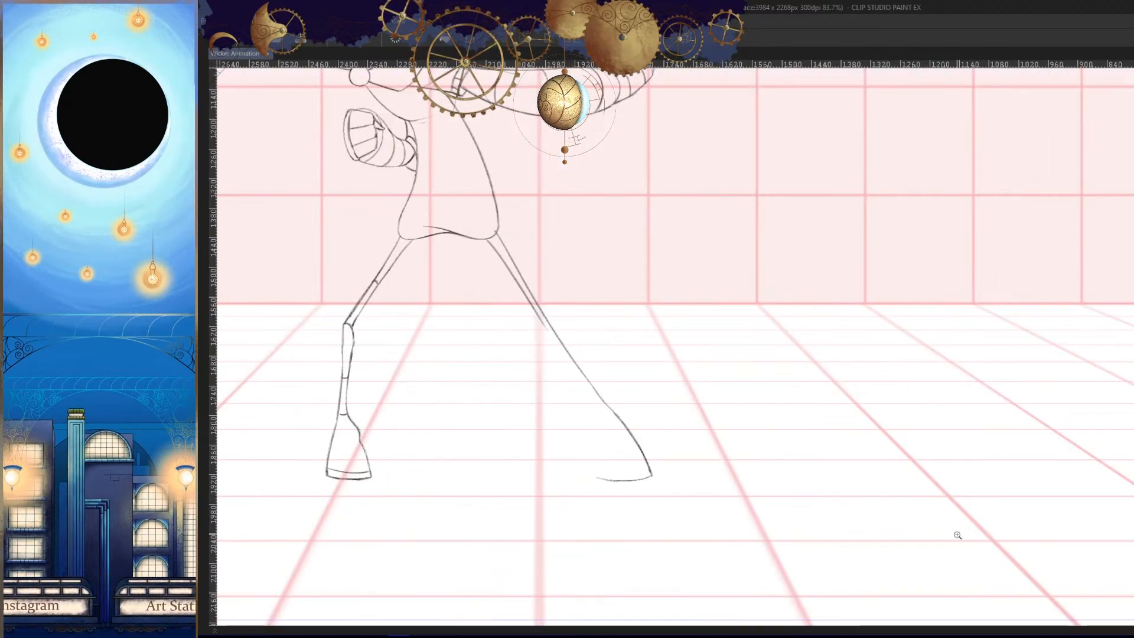
- Compare the outstretched leg and unfinished foot with the neighbouring frames in mirrored and normal view
key(Right)
key(Left)
key(Left)
key(Right)
key(Right)
key(Left)
key(Left)
key(Right)
key(h)
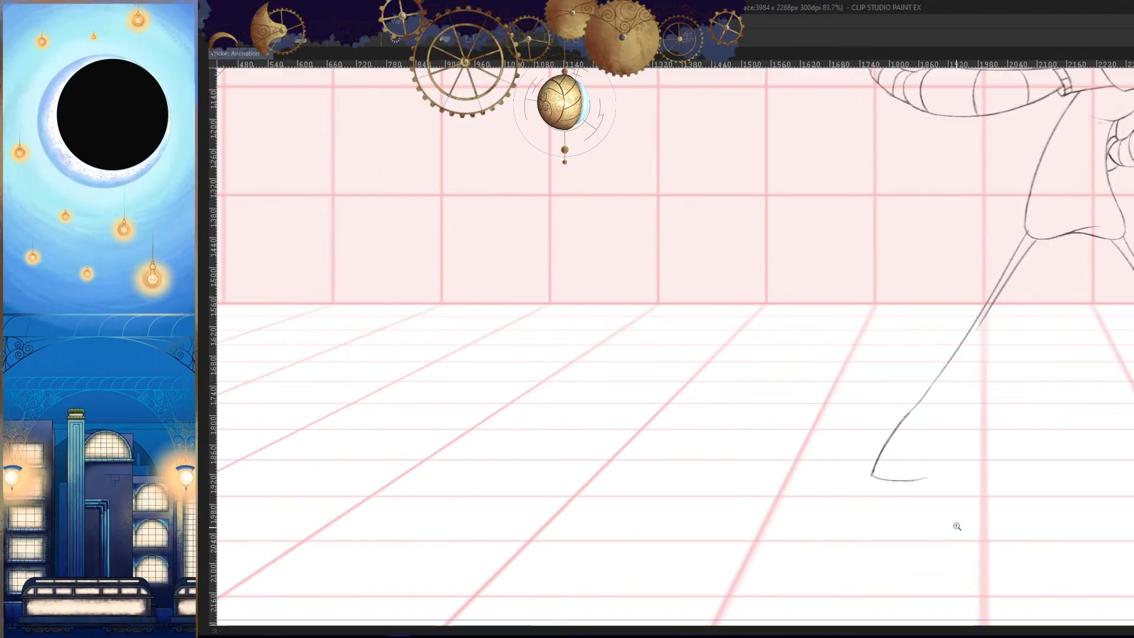
drag(970, 531, 948, 535)
key(Left)
key(Right)
key(Left)
key(Right)
drag(951, 495, 915, 501)
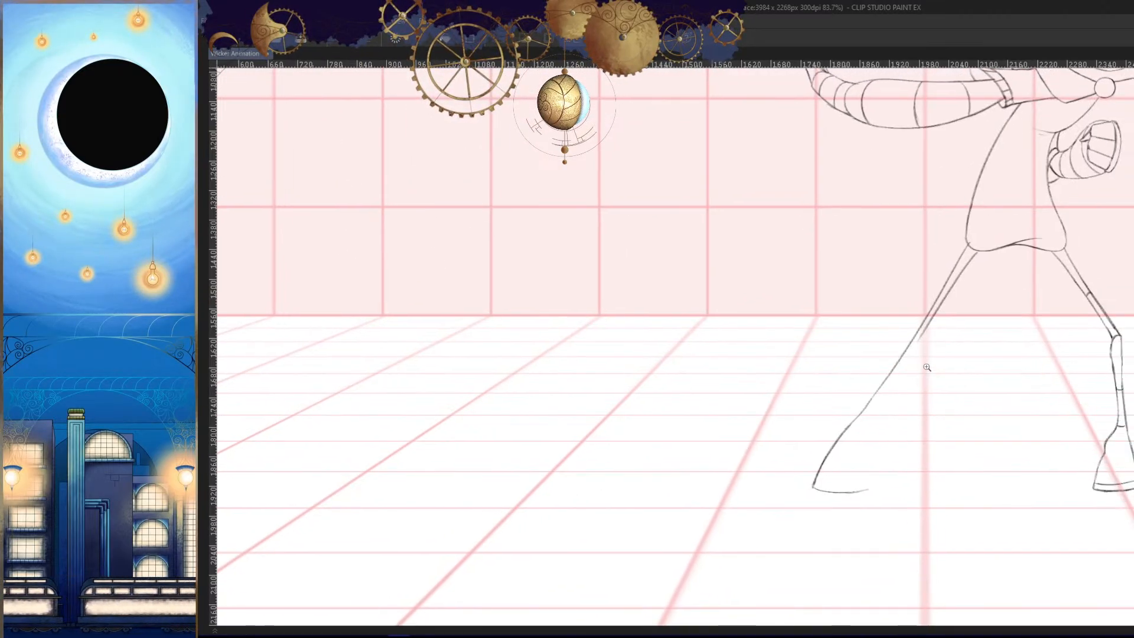
- Draw the knee bend and the upper part of the shin's inner edge on the outstretched leg, checking them against neighbouring frames
drag(916, 366, 961, 353)
drag(928, 301, 809, 482)
drag(832, 504, 857, 420)
key(ctrl+z)
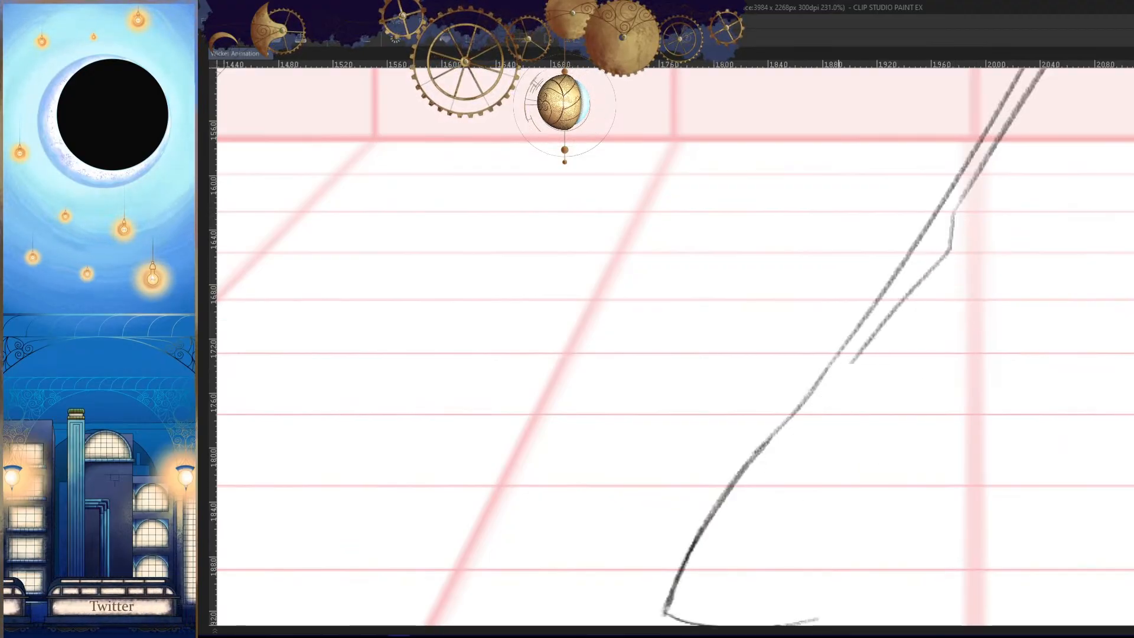
drag(877, 335, 819, 424)
key(h)
key(Left)
key(Left)
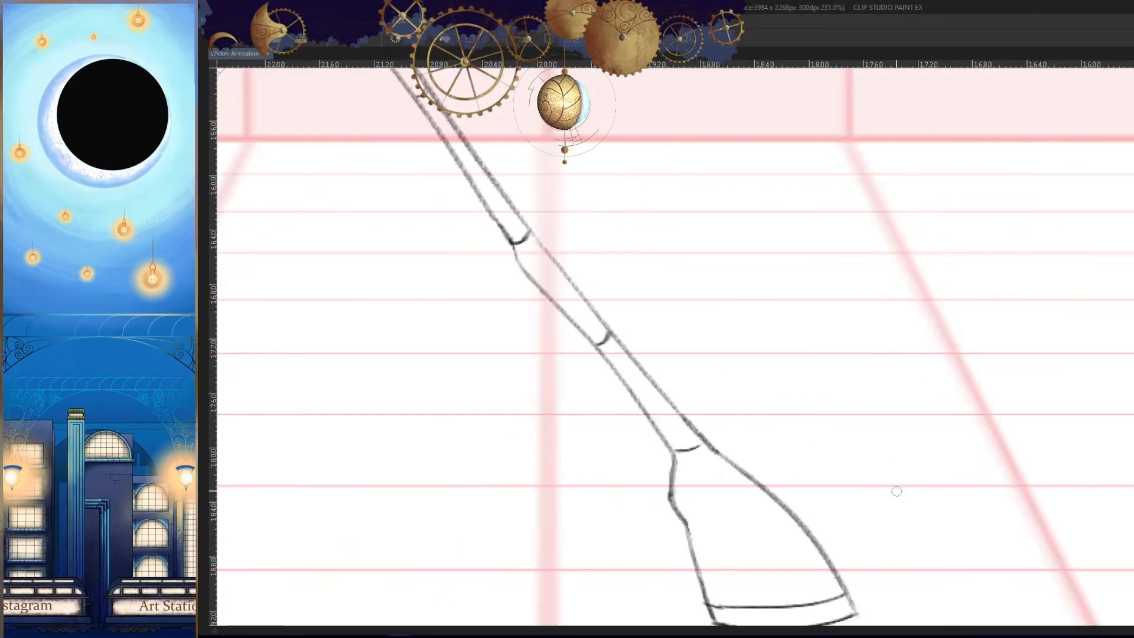
key(Right)
key(Right)
key(h)
- Continue the shin's inner edge in a curve down towards the ankle, matching the neighbouring frames
drag(898, 452, 892, 474)
key(ctrl+z)
mouse_move(879, 419)
mouse_down()
mouse_move(889, 449)
mouse_move(905, 339)
mouse_move(928, 338)
mouse_up()
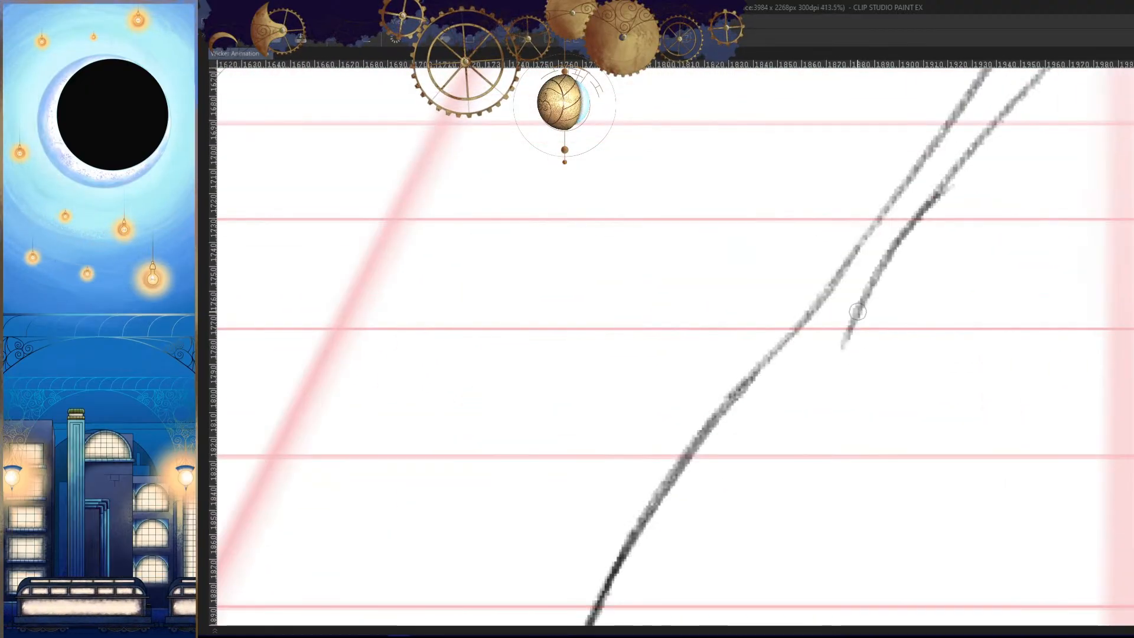
key(Left)
key(Right)
key(Right)
key(Left)
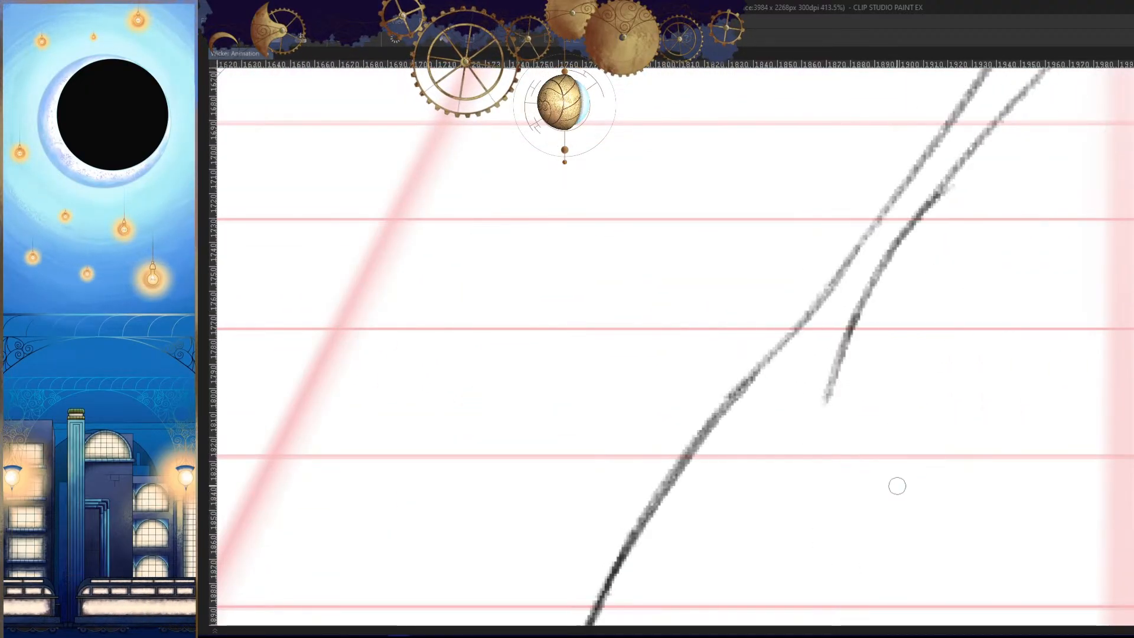
key(h)
- Draw the ankle notch and the foot's inner edge down to the sole, closing the foot outline
drag(871, 458, 776, 355)
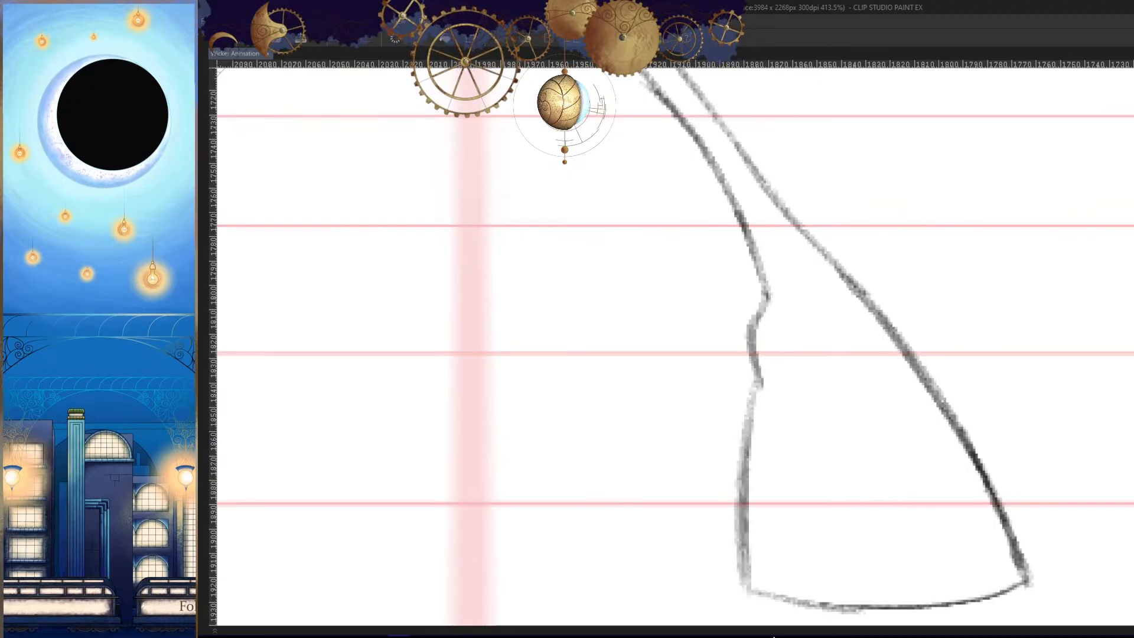
key(h)
key(Left)
key(Right)
key(Left)
key(Right)
drag(916, 511, 852, 509)
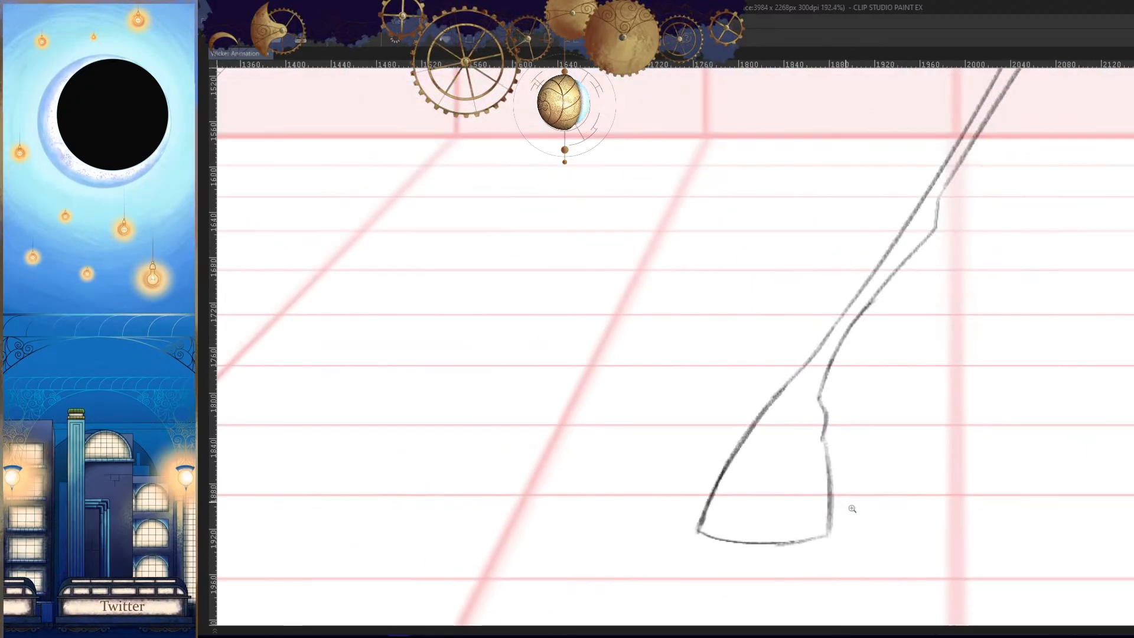
- Erase and redraw the notch below the ankle so it flows smoothly into the foot's inner edge
key(h)
drag(756, 368, 816, 370)
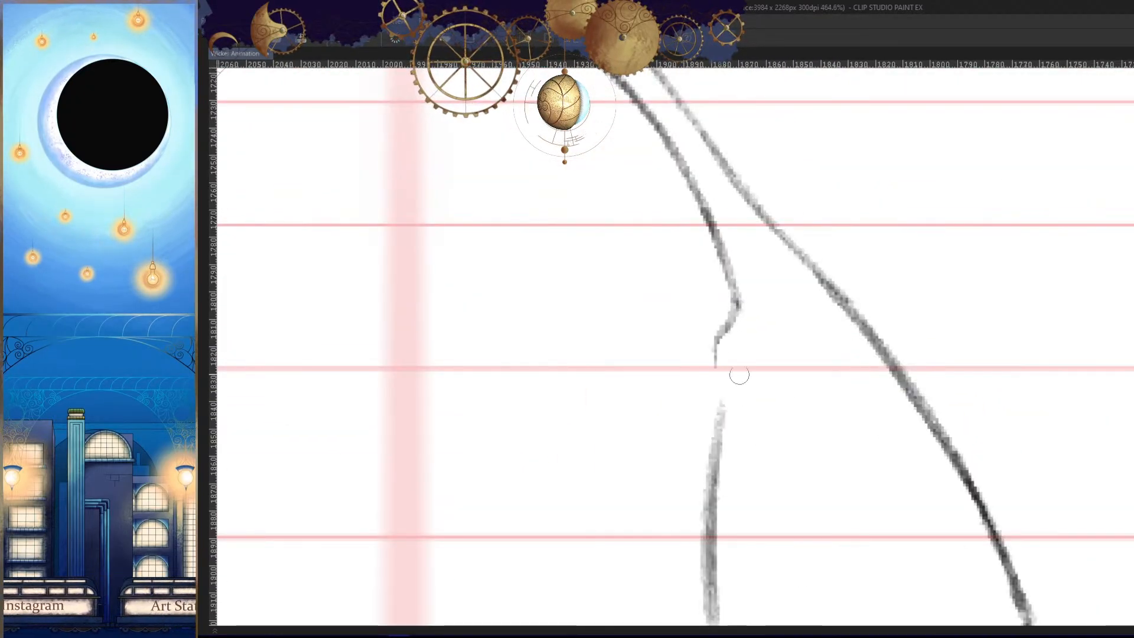
key(h)
drag(734, 445, 936, 486)
key(Left)
key(Right)
key(h)
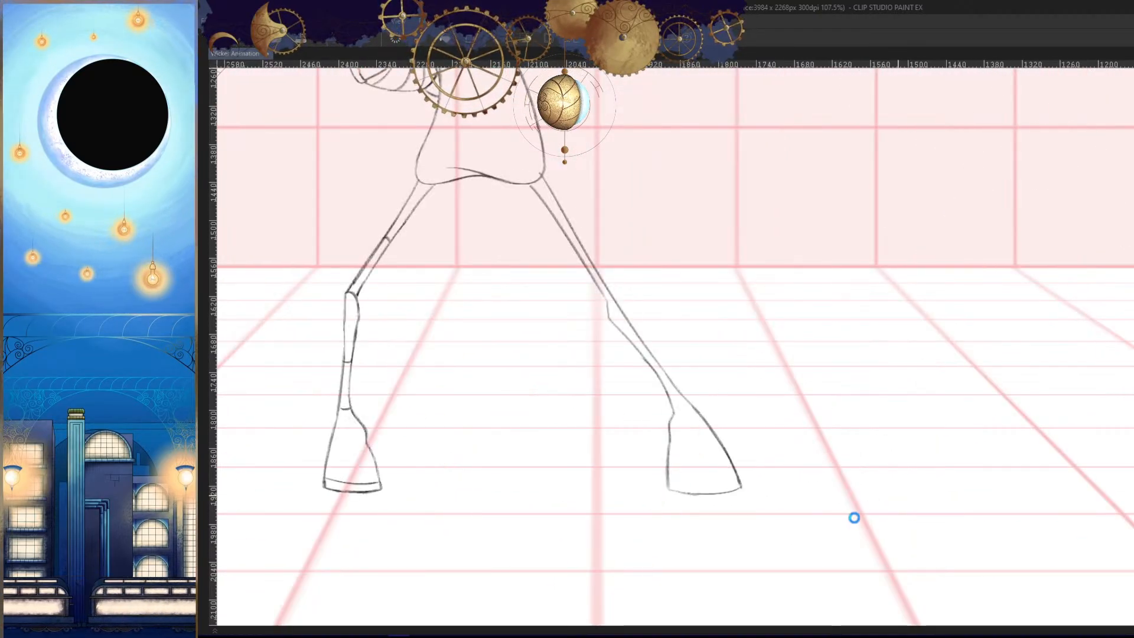
- Darken the inner edge of the outstretched leg along the knee bend and shin
drag(711, 405, 730, 427)
key(h)
drag(812, 344, 906, 357)
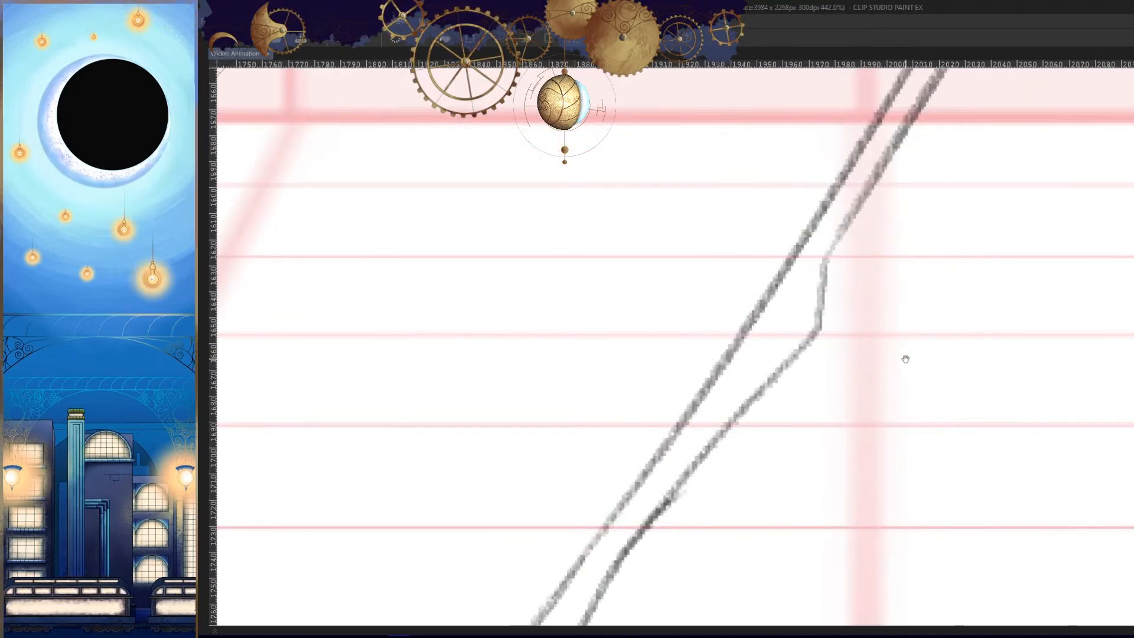
drag(776, 470, 924, 316)
drag(851, 327, 841, 389)
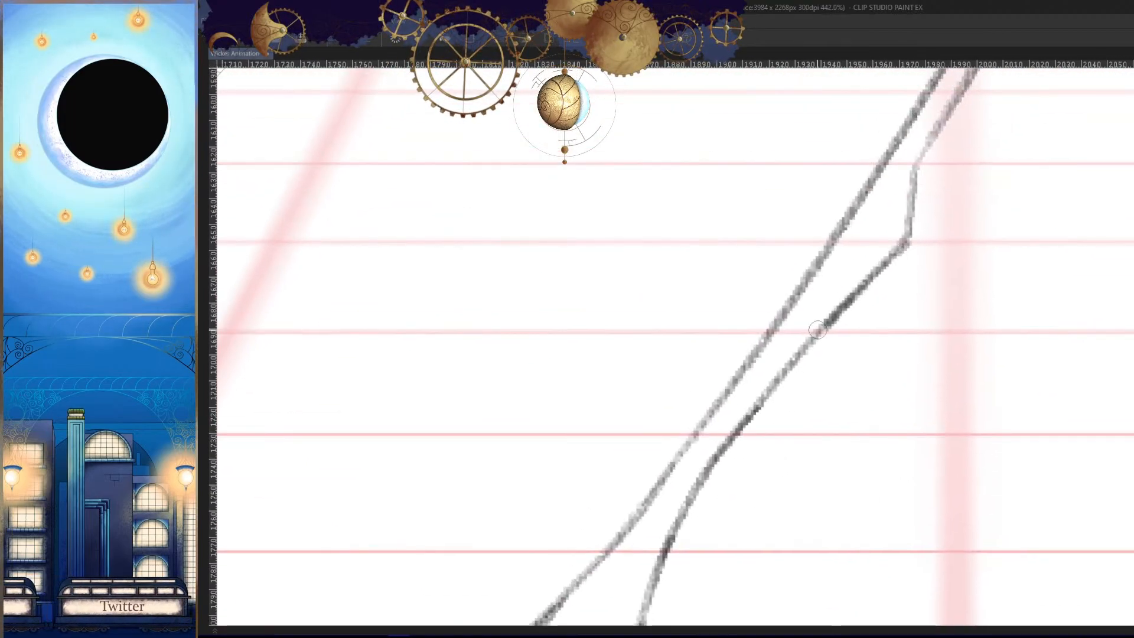
drag(860, 300, 713, 473)
drag(805, 405, 741, 501)
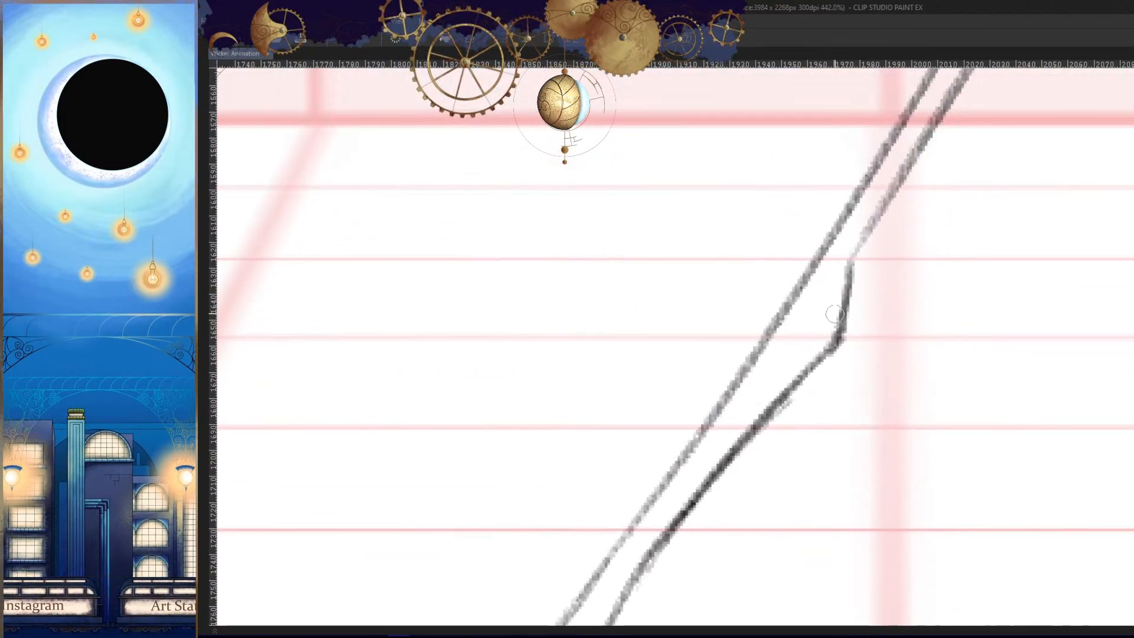
- Redraw the lower end of the thigh's inner edge so it joins the knee bend
scroll(819, 460, down, 5)
scroll(863, 352, up, 5)
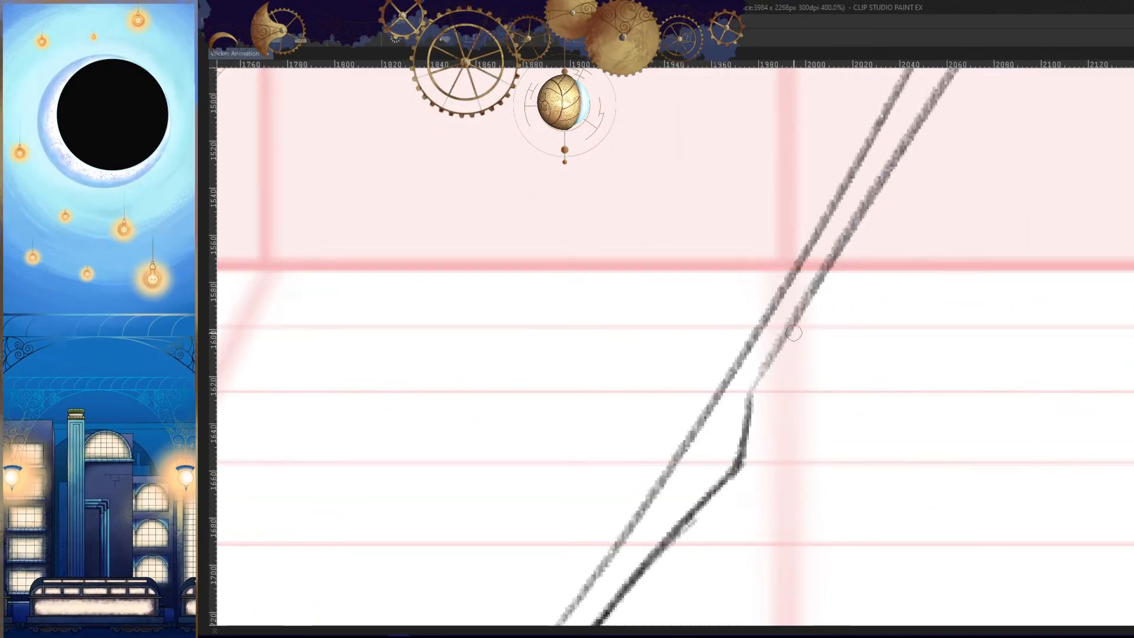
scroll(797, 413, up, 2)
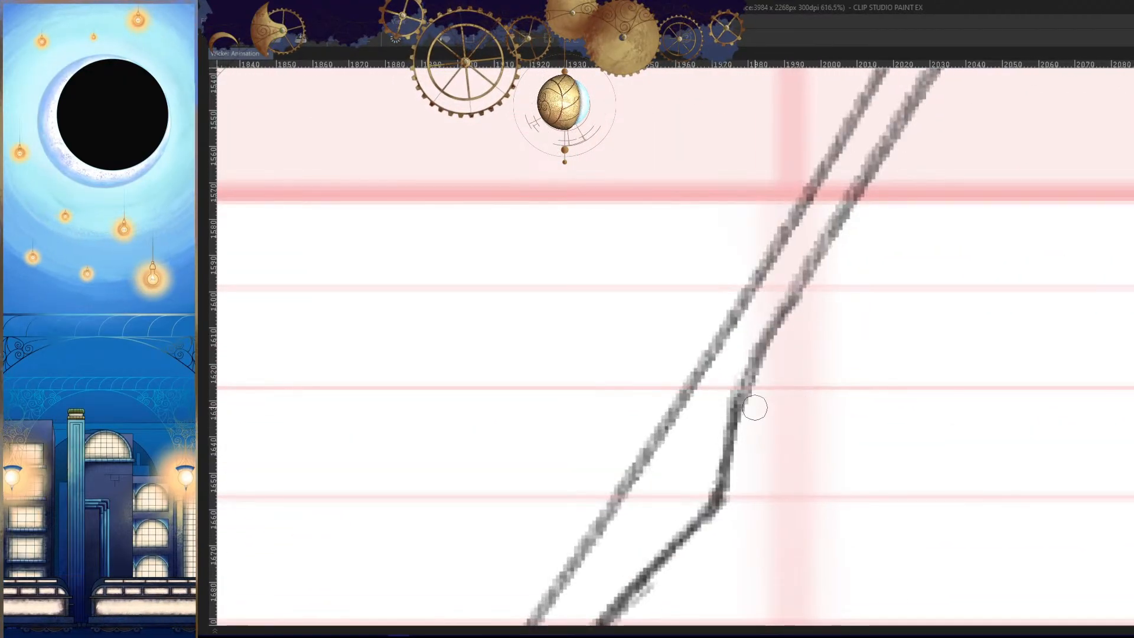
scroll(824, 384, down, 5)
- Clean up the upper ends of the outstretched leg's thigh lines so they meet the hem of the tunic
scroll(843, 329, up, 5)
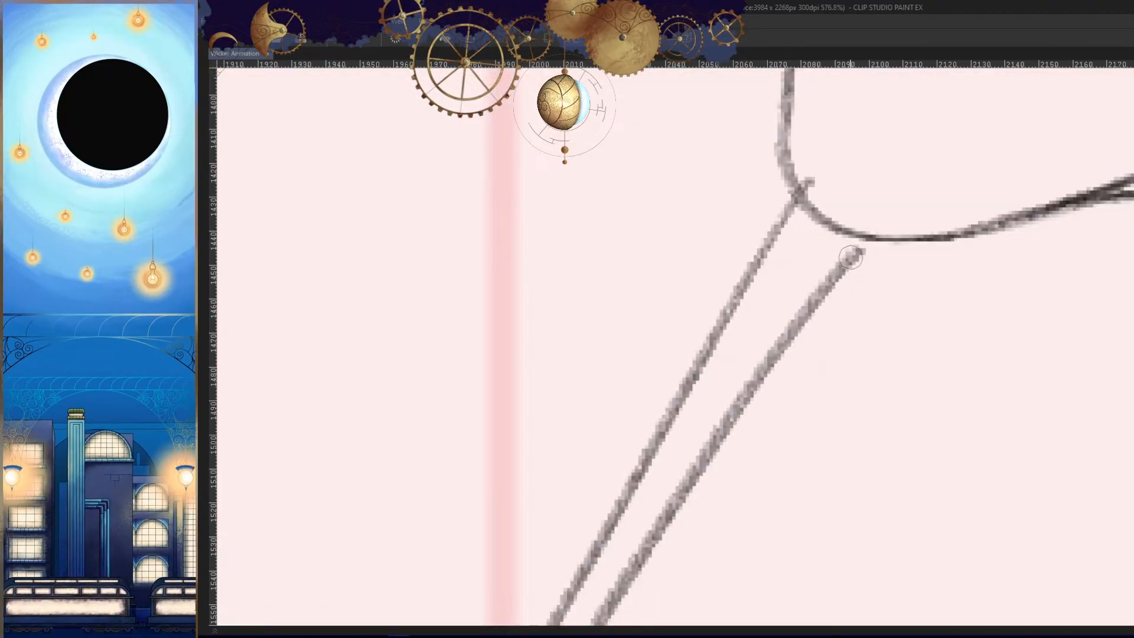
scroll(812, 178, down, 5)
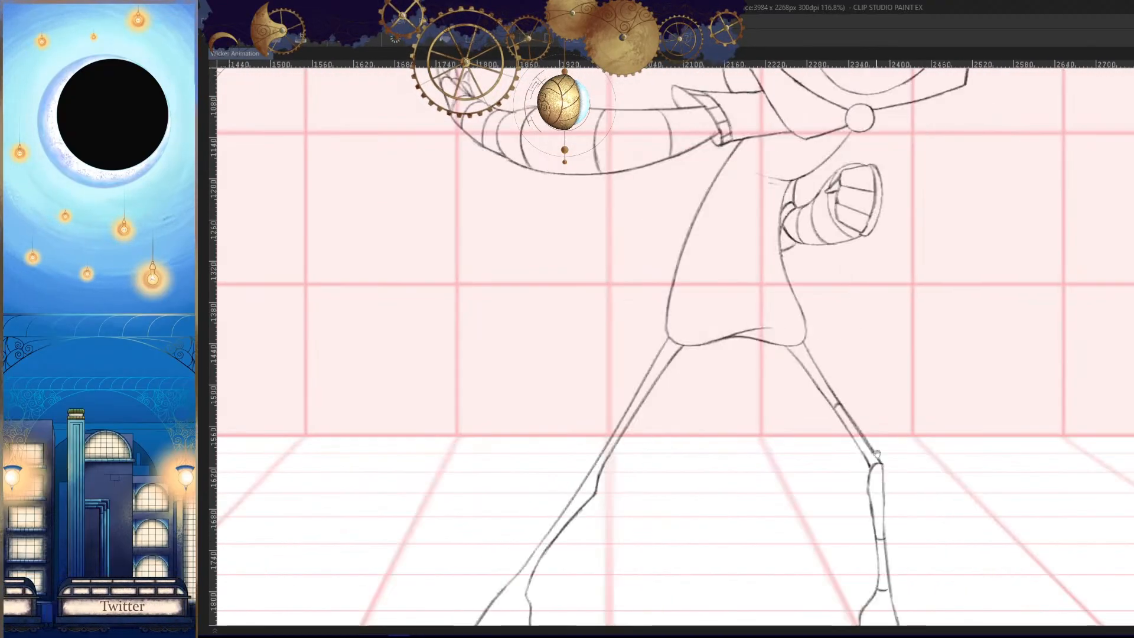
scroll(815, 357, up, 5)
scroll(721, 356, down, 5)
scroll(755, 276, up, 5)
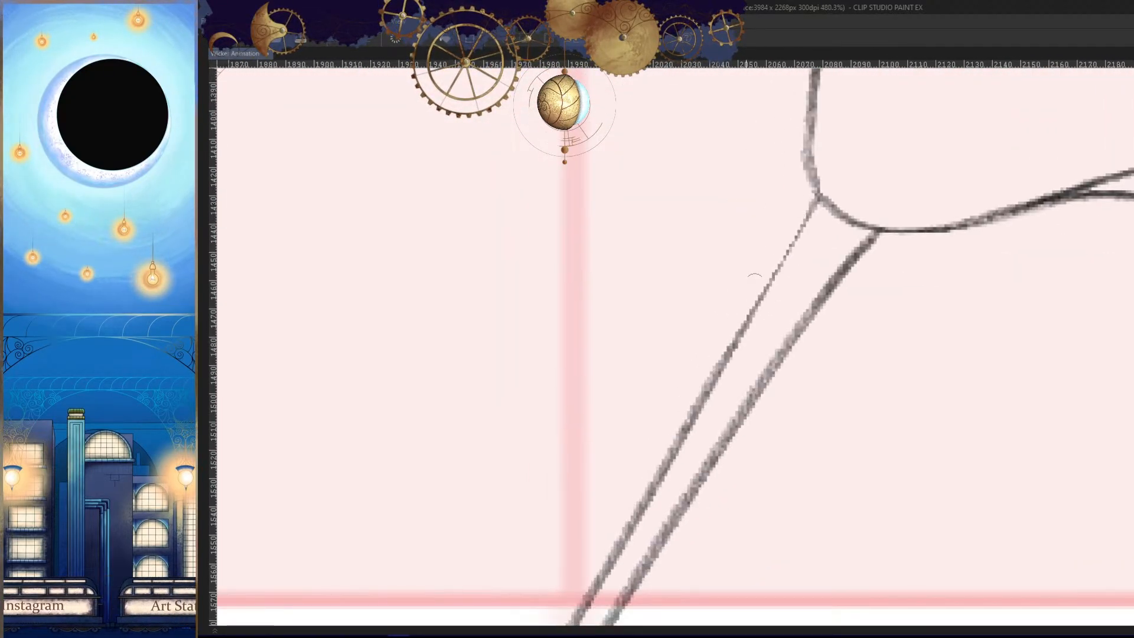
scroll(747, 396, down, 5)
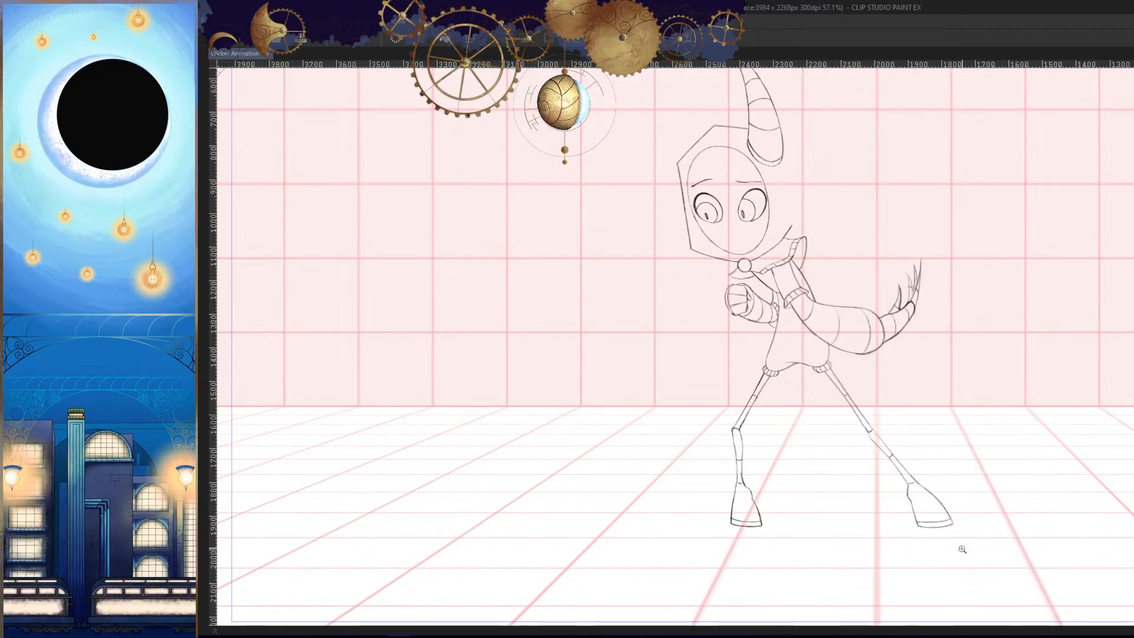
- Darken the foot's inner edge and draw the curved band line above the sole, following the neighbouring frame's foot
key(h)
drag(903, 514, 998, 443)
drag(707, 449, 855, 446)
drag(747, 301, 760, 325)
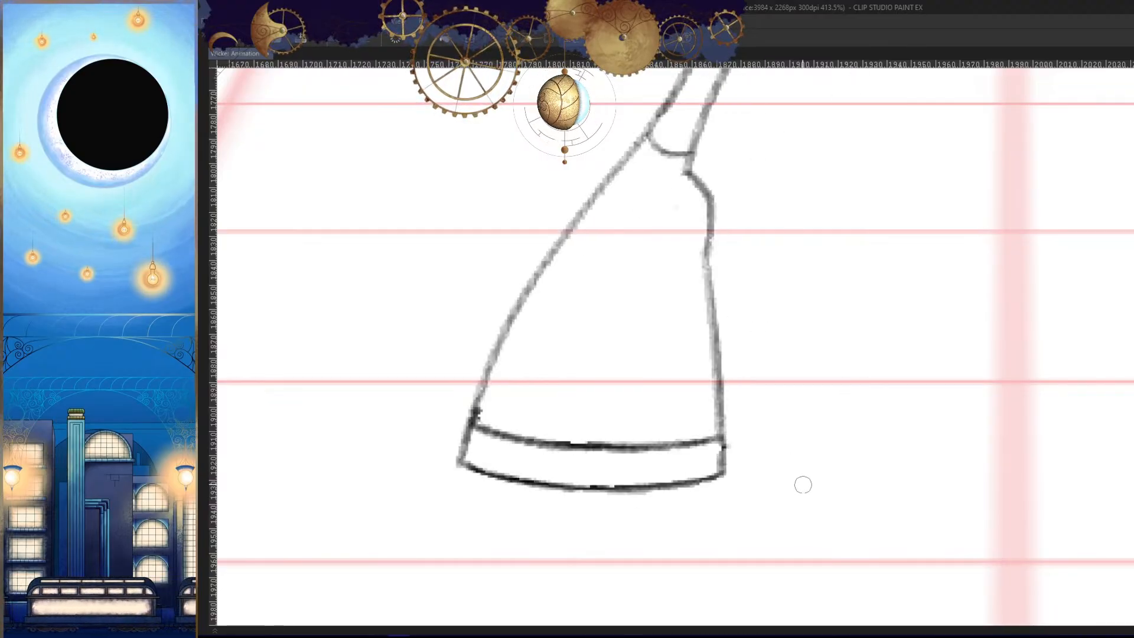
drag(655, 459, 731, 410)
drag(569, 374, 804, 394)
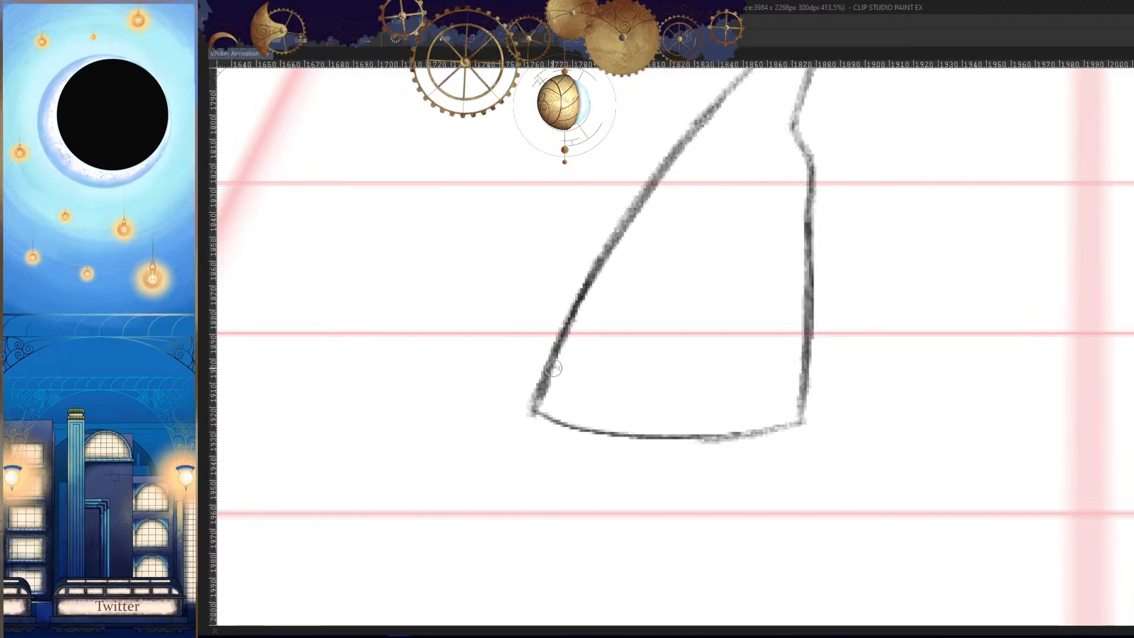
drag(553, 368, 752, 394)
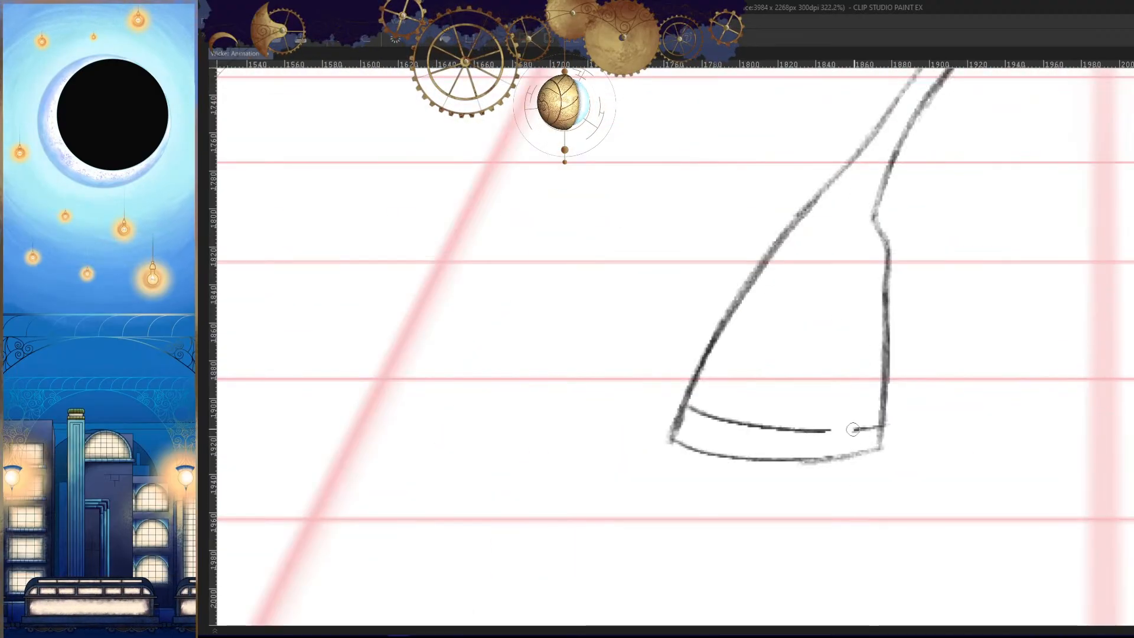
click(838, 435)
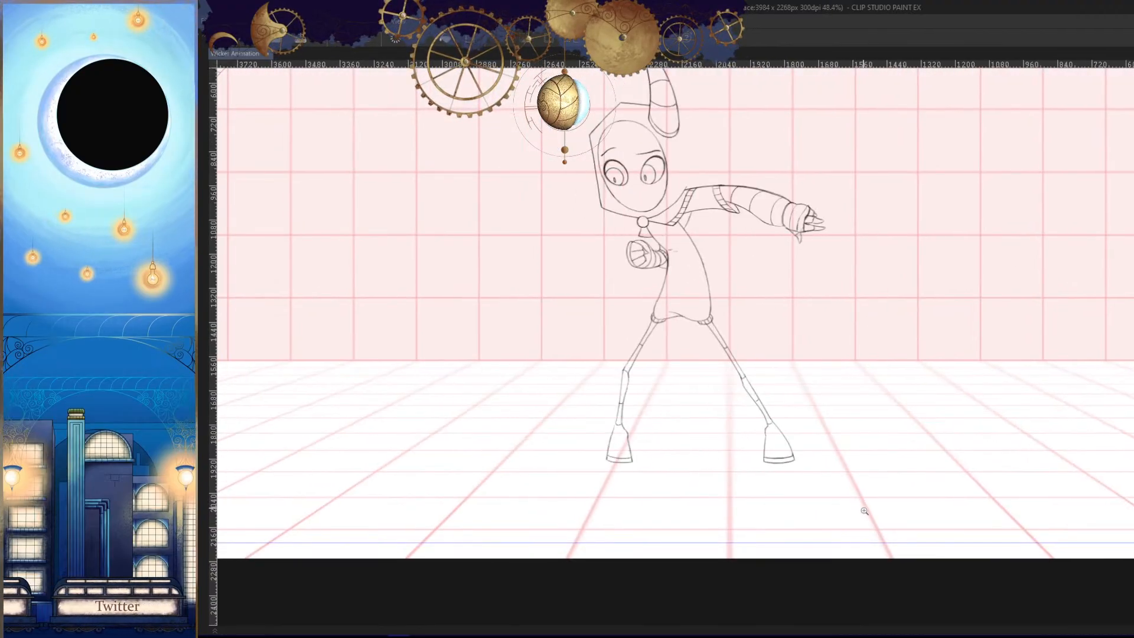
- Draw the curved ankle line across the top of the foot, matching the neighbouring frames
drag(880, 508, 881, 510)
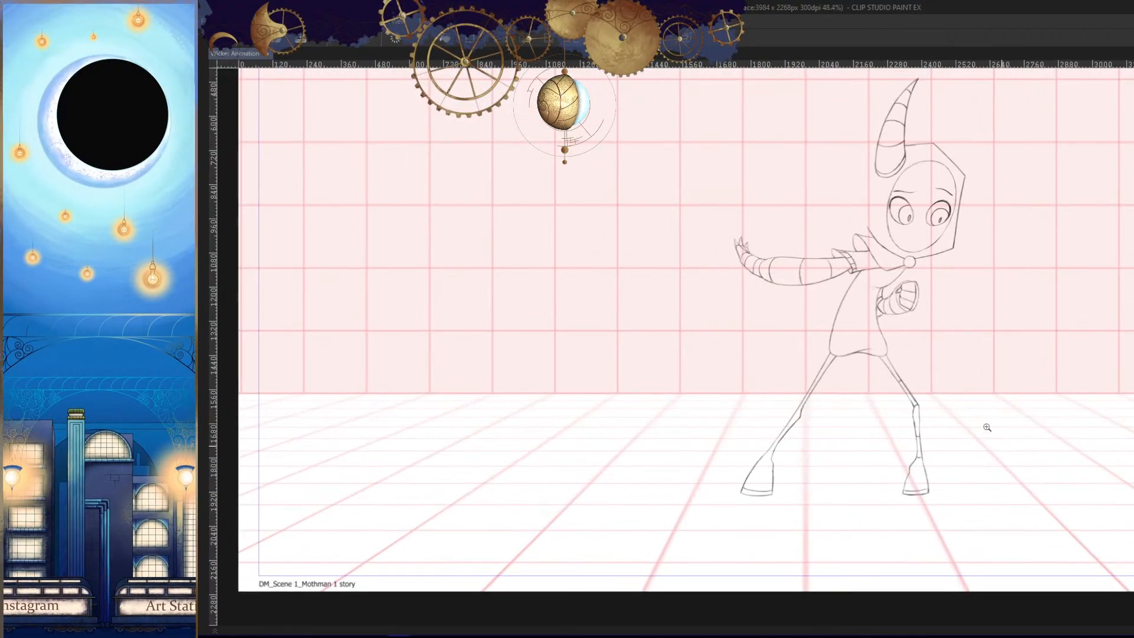
click(788, 472)
click(778, 463)
mouse_move(697, 361)
mouse_down()
mouse_move(721, 411)
mouse_move(770, 436)
mouse_up()
mouse_move(815, 461)
mouse_down()
mouse_move(819, 493)
mouse_move(801, 433)
mouse_up()
key(comma)
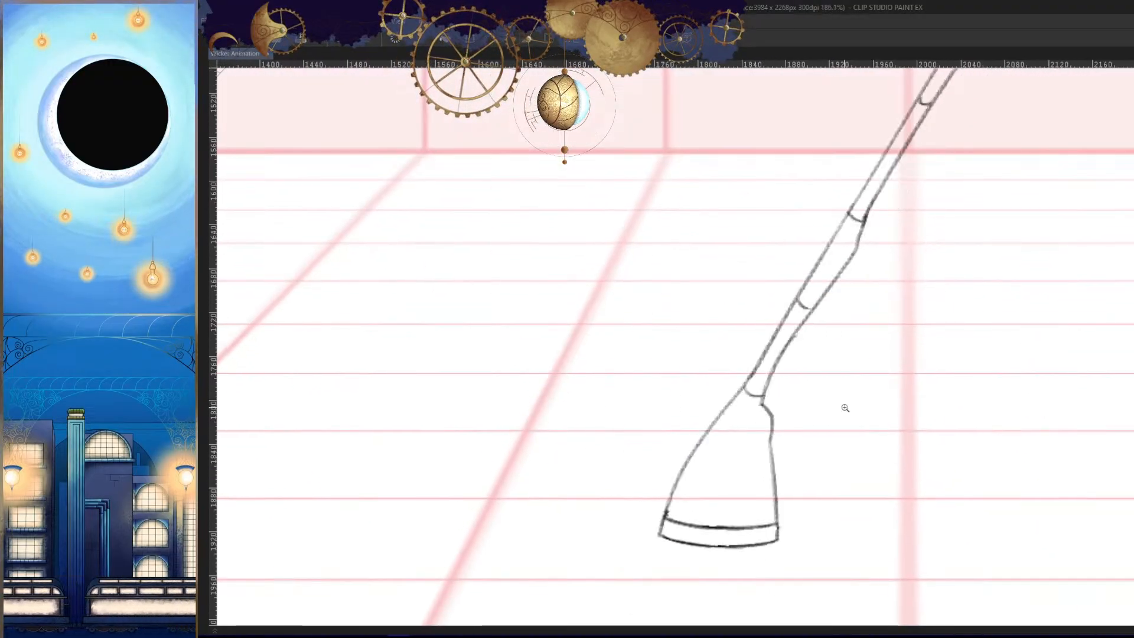
key(period)
key(period)
key(comma)
key(ctrl+z)
mouse_move(759, 391)
mouse_down()
mouse_move(811, 390)
mouse_move(799, 390)
mouse_up()
drag(840, 379, 838, 407)
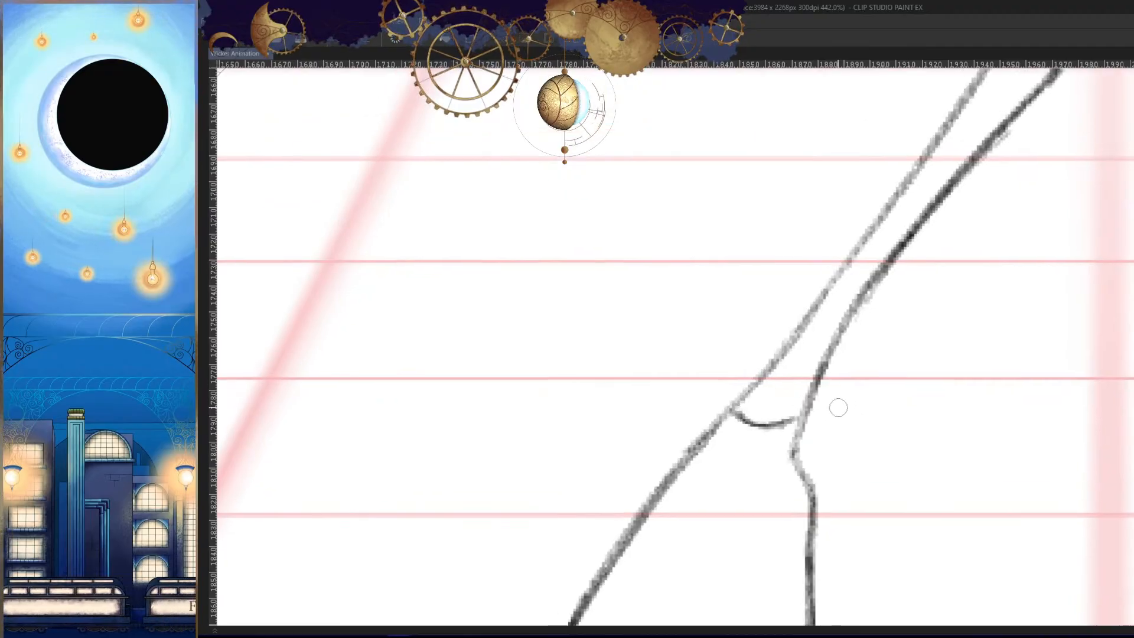
- Draw a short curved band line across the shin of the outstretched leg, using the neighbouring frames as reference
drag(889, 347, 797, 508)
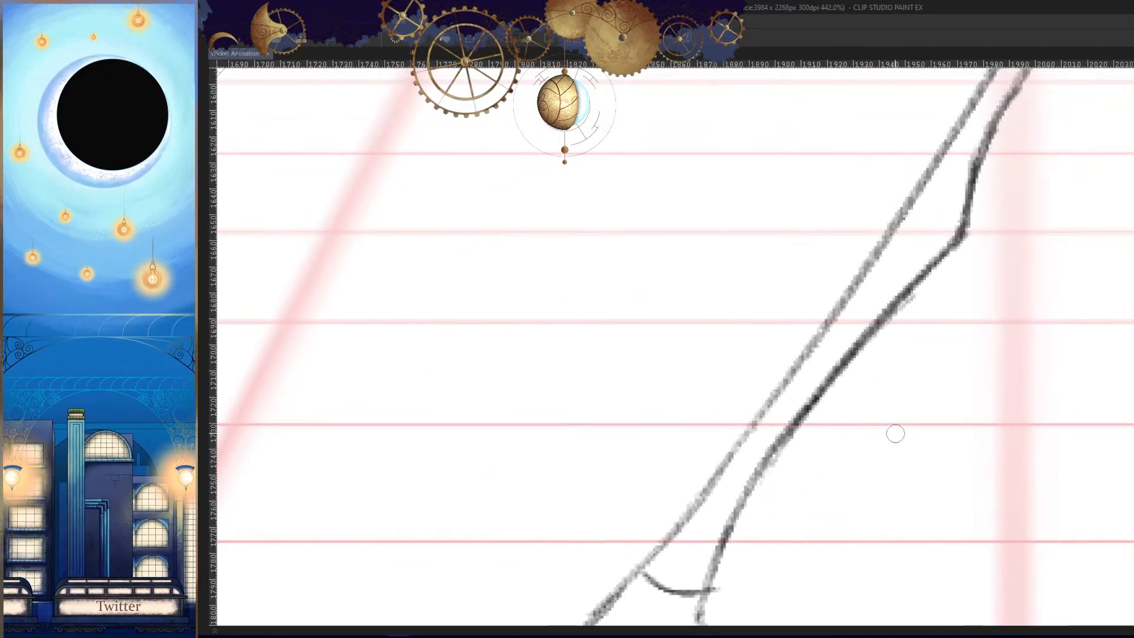
key(h)
drag(704, 450, 916, 410)
key(comma)
key(period)
- Draw a short curved band line across the outstretched leg just above the knee, guided by the neighbouring frames
key(period)
key(comma)
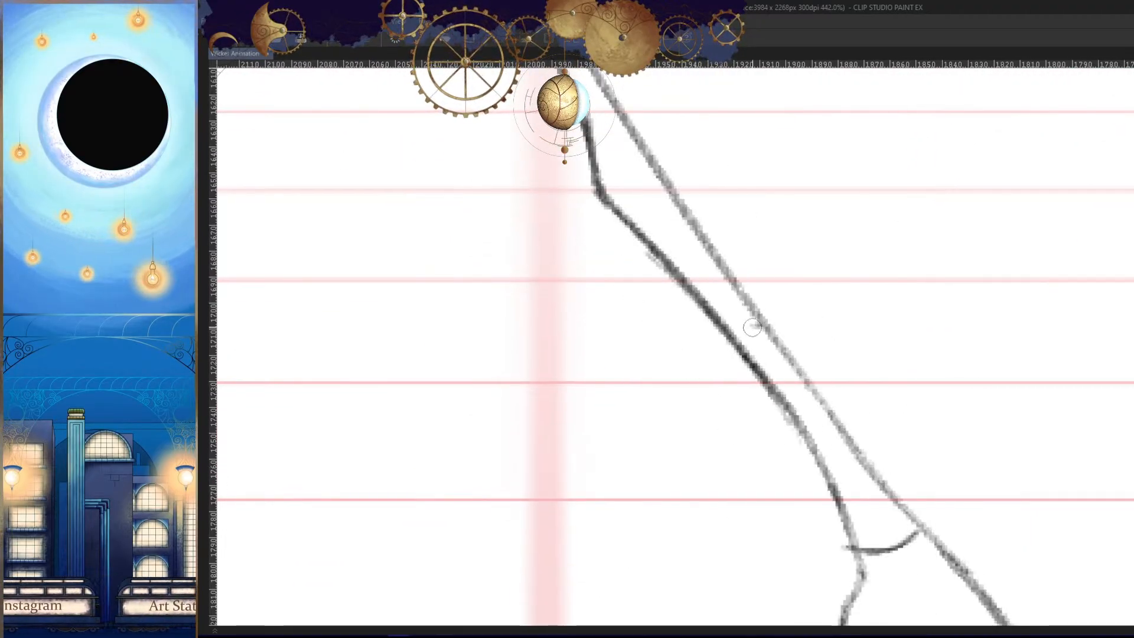
drag(752, 327, 734, 340)
mouse_move(792, 338)
mouse_down()
mouse_move(843, 446)
mouse_move(913, 547)
mouse_up()
key(comma)
key(period)
key(period)
key(comma)
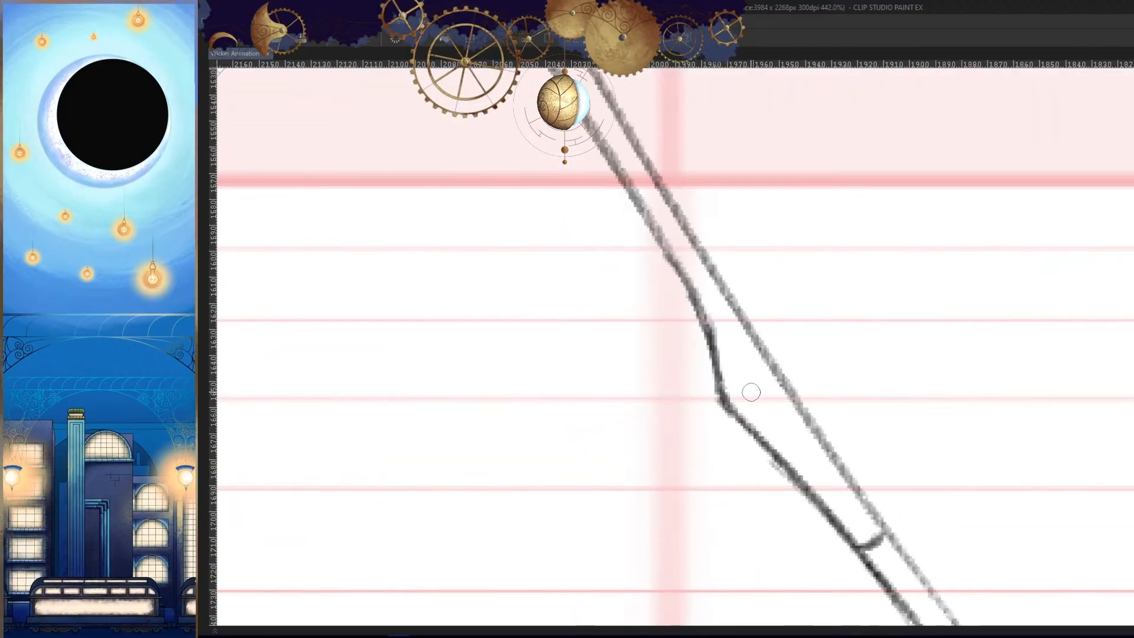
drag(730, 307, 705, 326)
mouse_move(759, 301)
mouse_down()
mouse_move(830, 460)
mouse_move(1040, 596)
mouse_up()
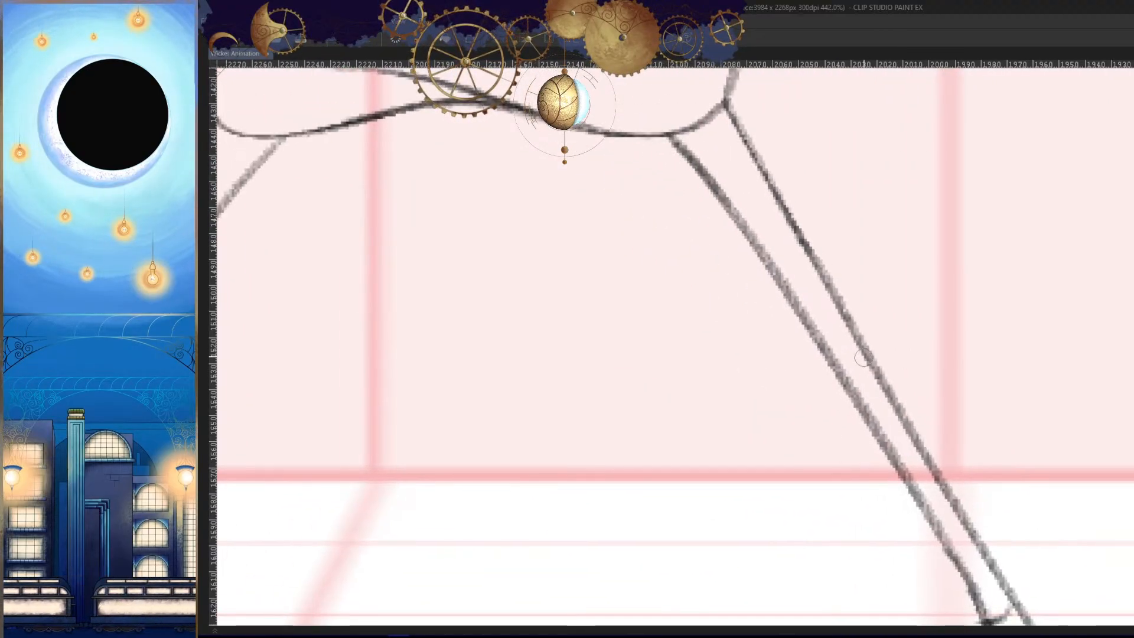
- Step back and forth through the surrounding frames at full view to review the leg line art in motion
key(h)
drag(969, 371, 861, 499)
drag(1093, 506, 967, 490)
key(comma)
key(period)
key(period)
key(comma)
key(comma)
key(h)
key(comma)
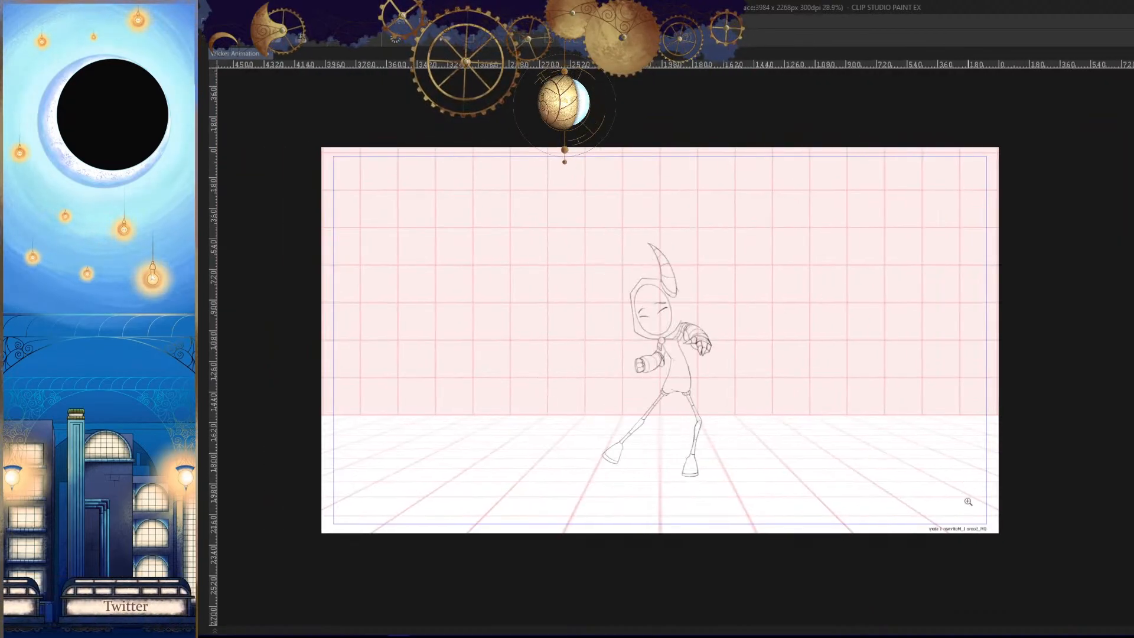
key(period)
key(period)
key(comma)
key(comma)
key(comma)
key(period)
key(period)
key(period)
key(period)
key(period)
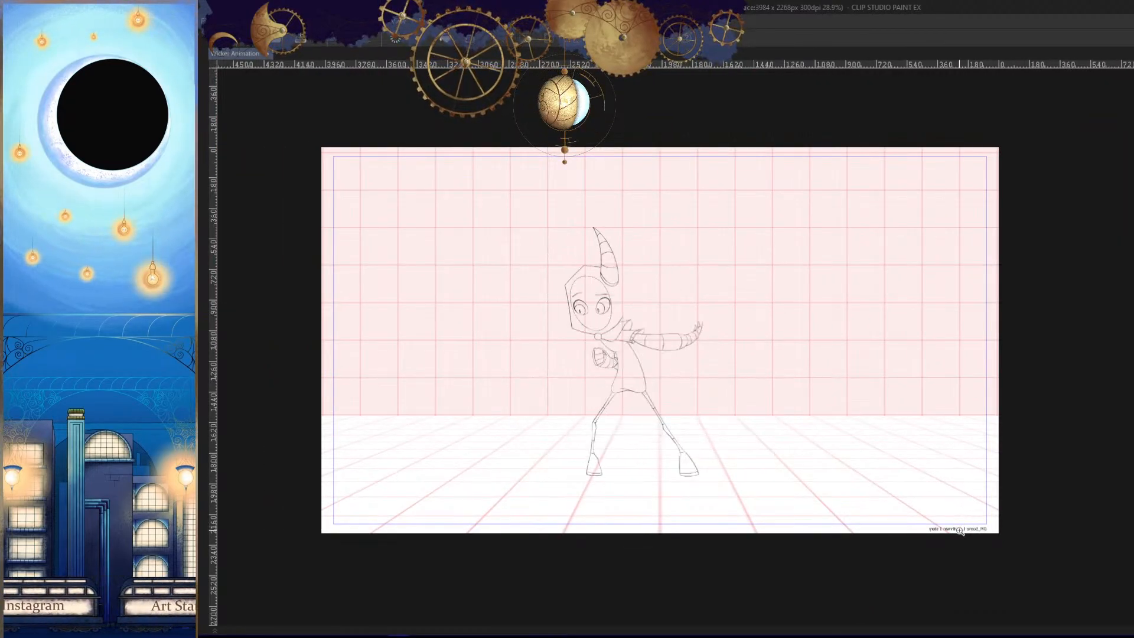
key(period)
key(period)
key(period)
key(period)
key(period)
key(period)
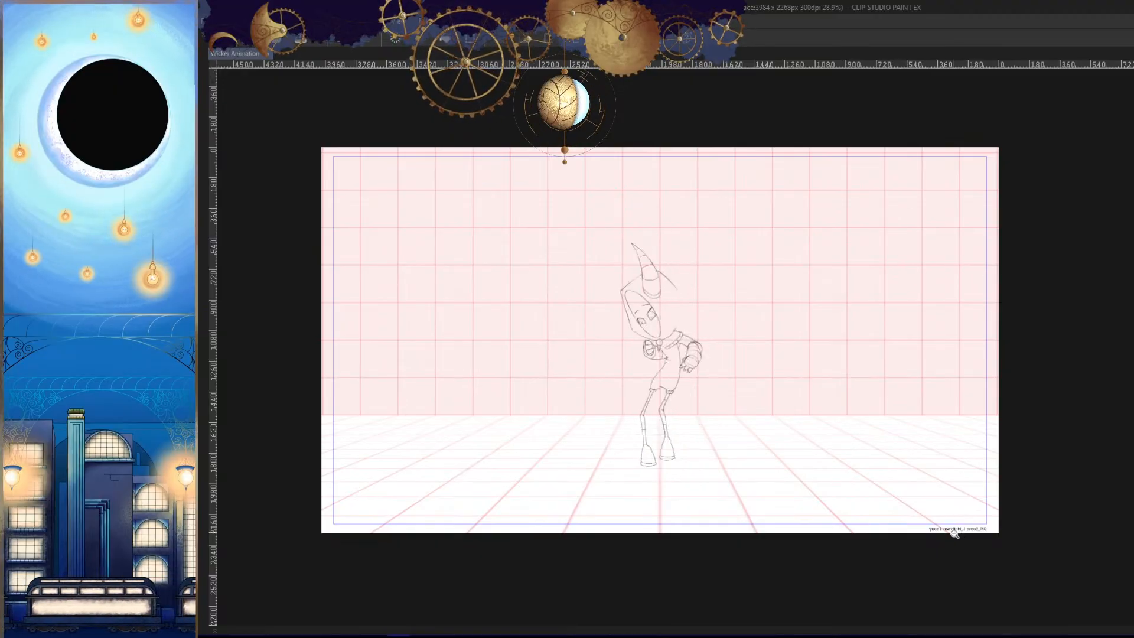
- Jump on the timeline to the frame where the character stands upright facing forward with hands together
key(Tab)
drag(758, 625, 712, 628)
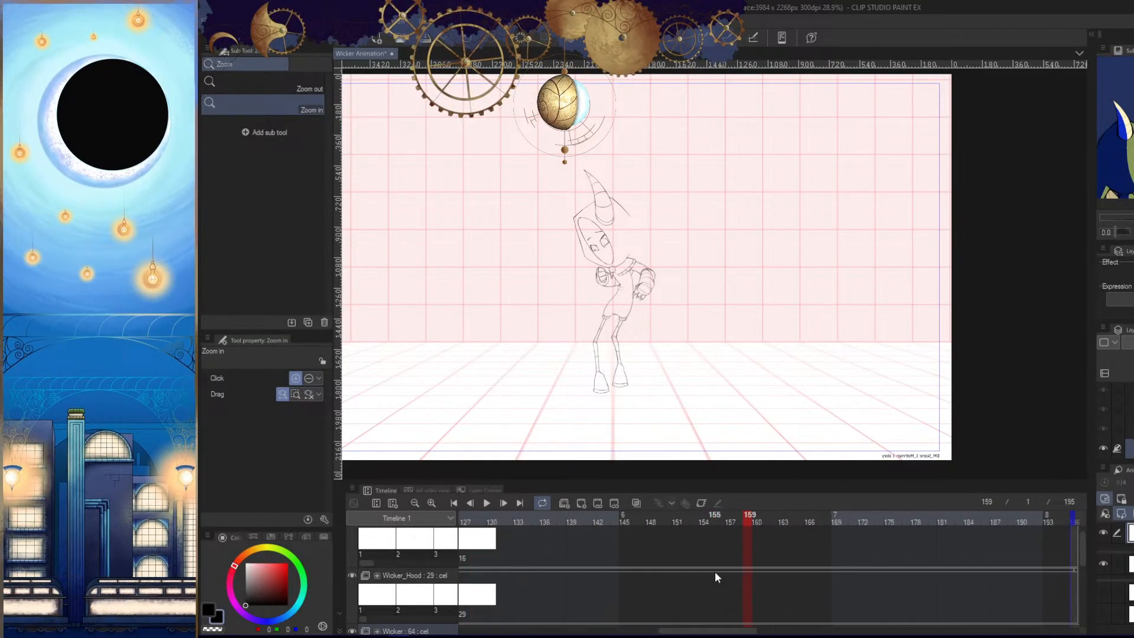
click(597, 522)
key(Tab)
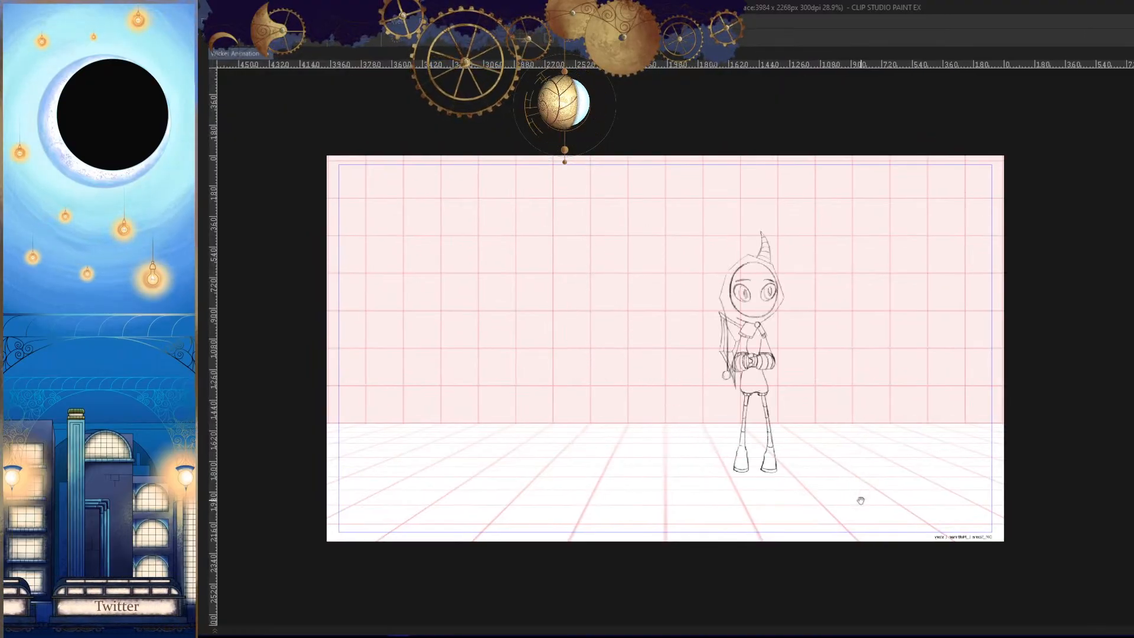
- Review the character's motion at full view, flipping the canvas horizontally to check the poses
drag(860, 493, 866, 513)
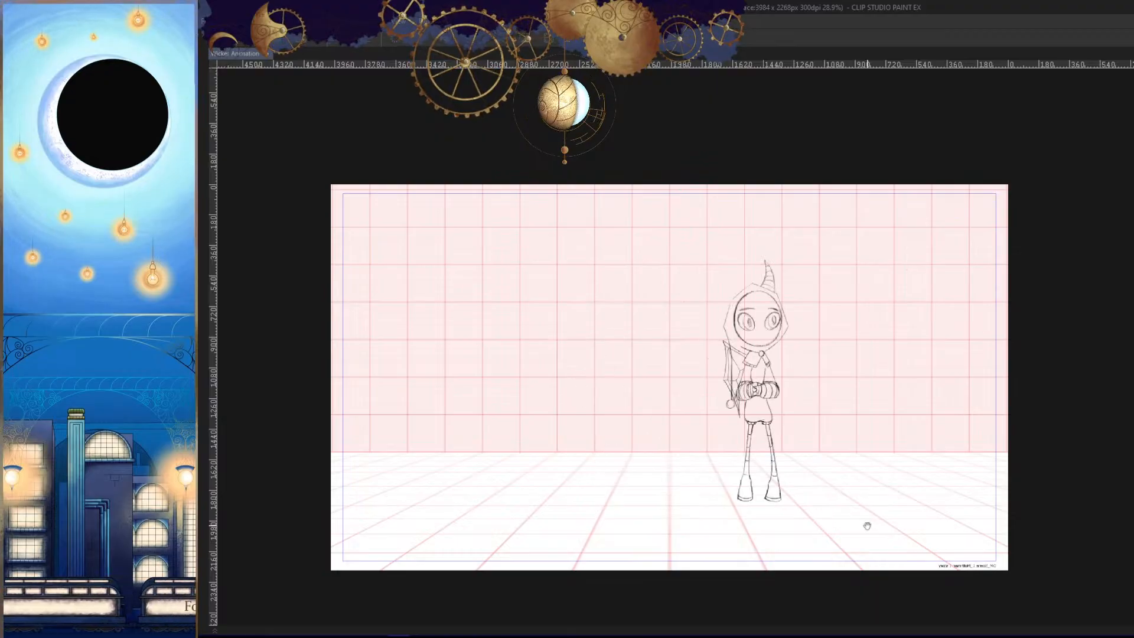
drag(870, 507, 870, 534)
key(h)
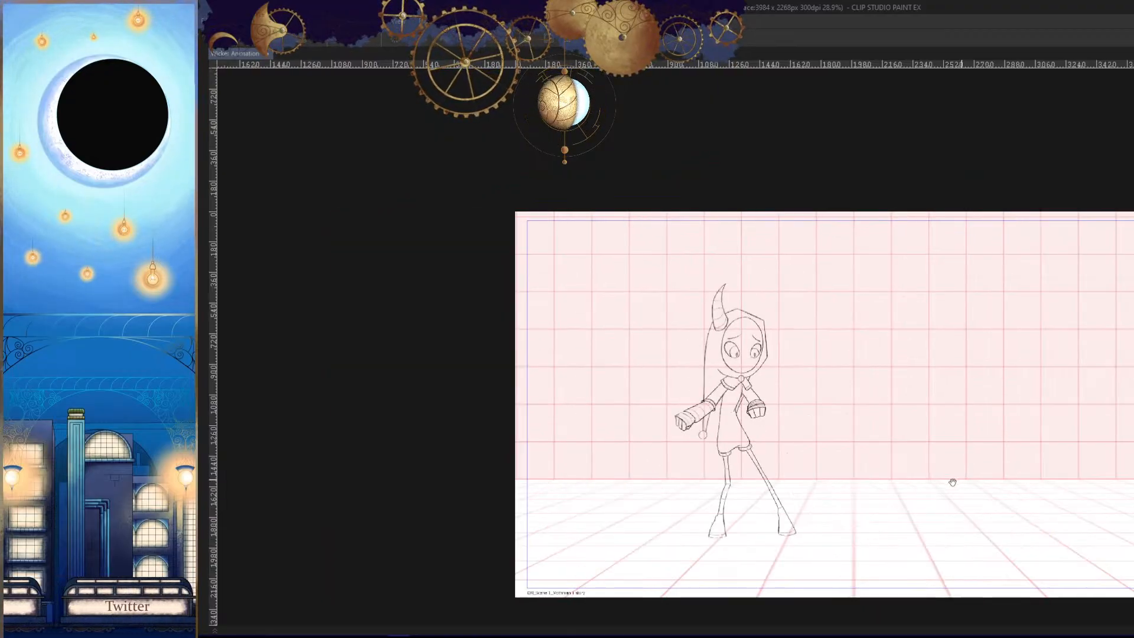
drag(952, 482, 776, 471)
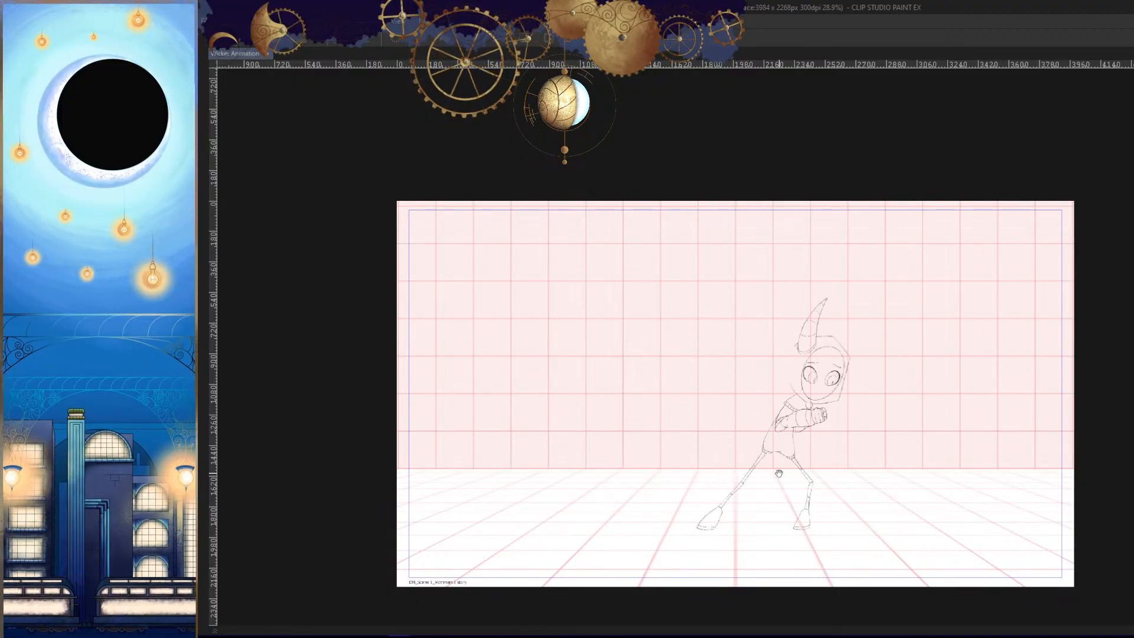
- Go to the end of the timeline, bring the last cels of the Wicker track into view and move the current frame to 193
key(Tab)
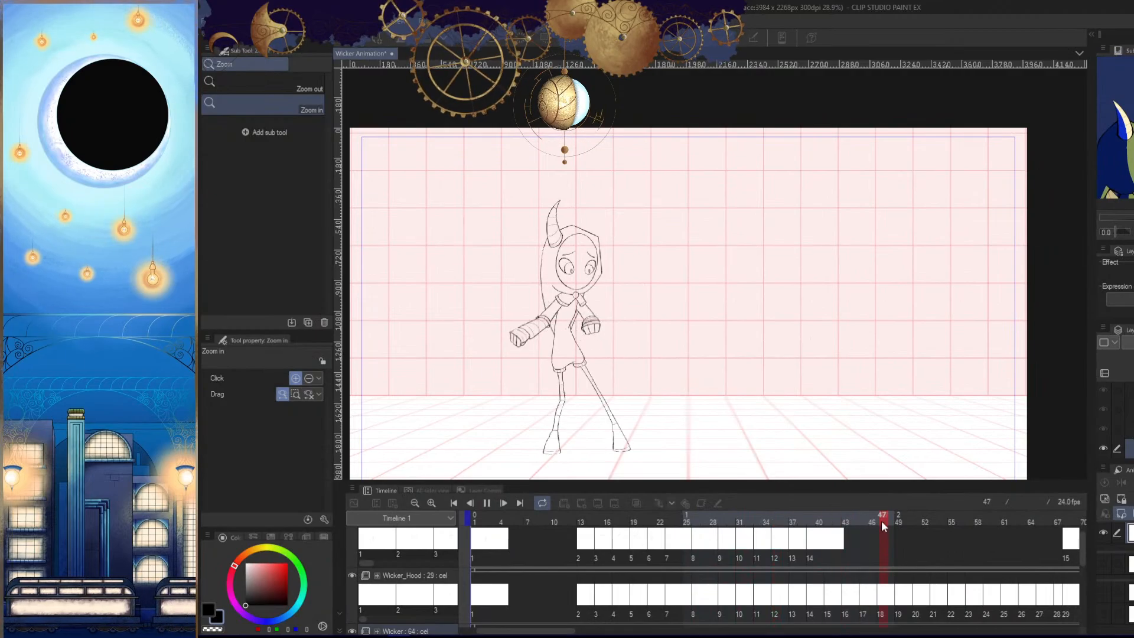
click(520, 503)
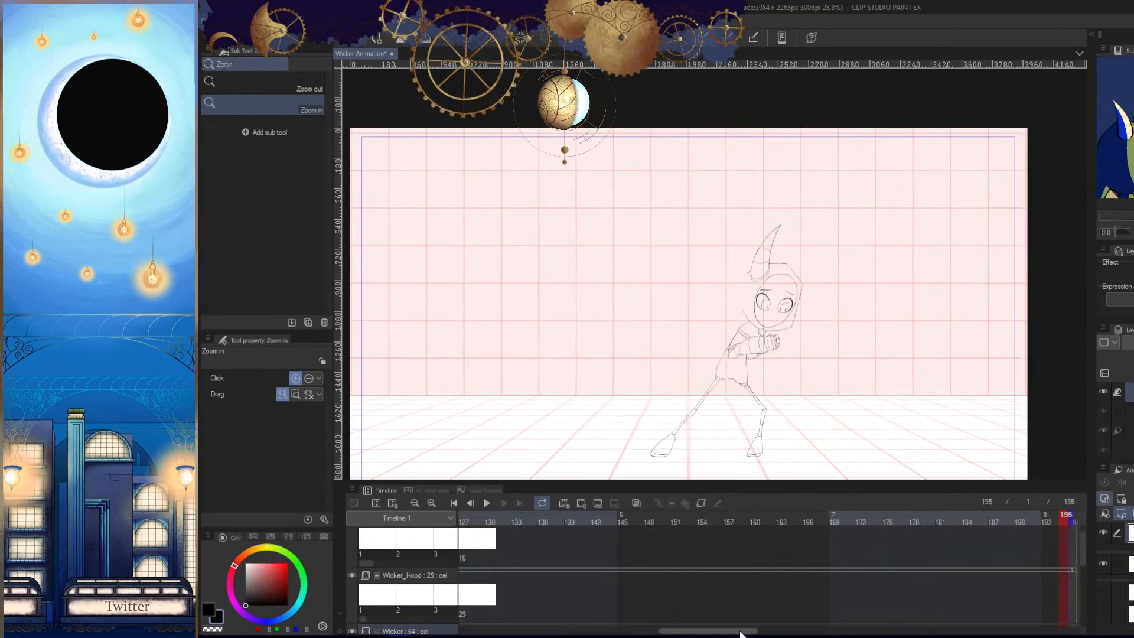
drag(740, 632, 751, 631)
drag(1082, 546, 1080, 575)
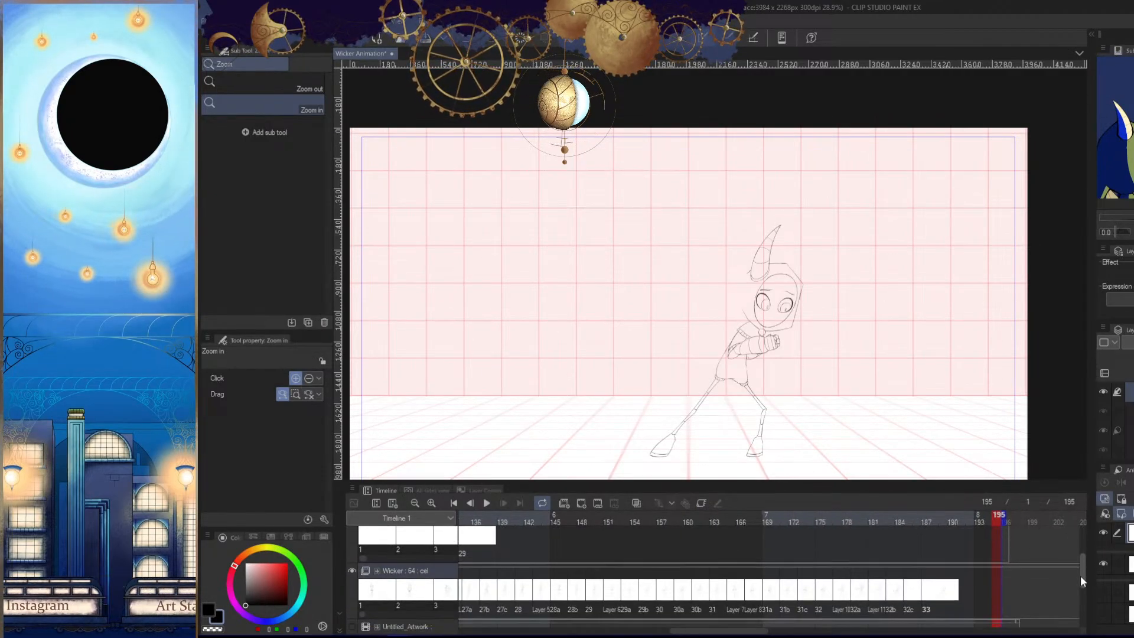
drag(984, 525, 975, 519)
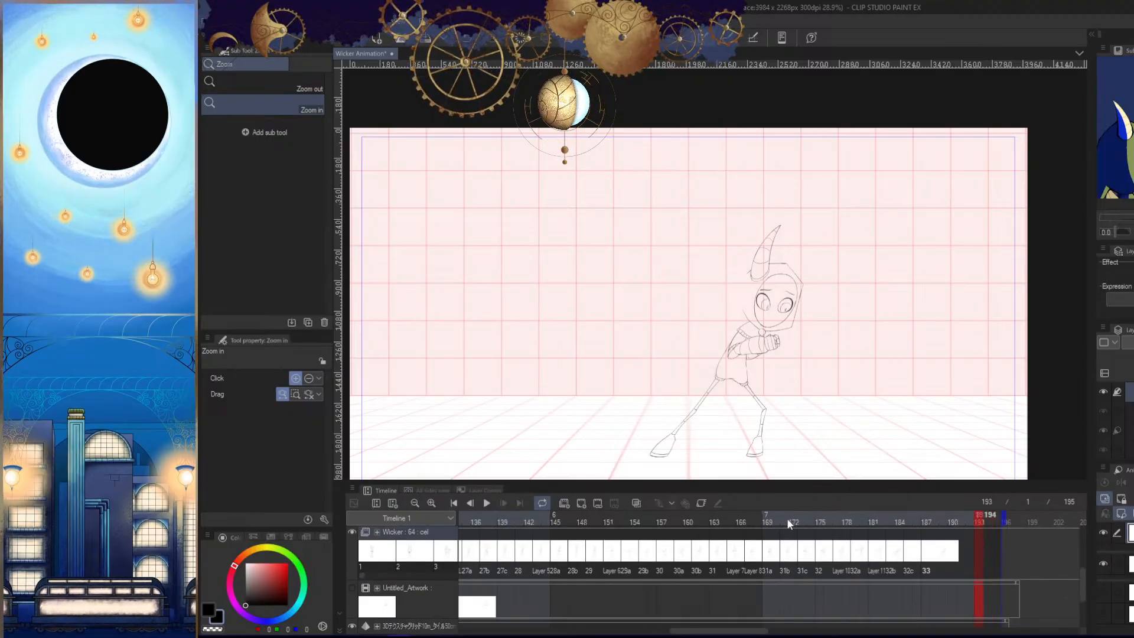
- Review the final frames at full view and look closely at the leaning pose with folded arms
key(Tab)
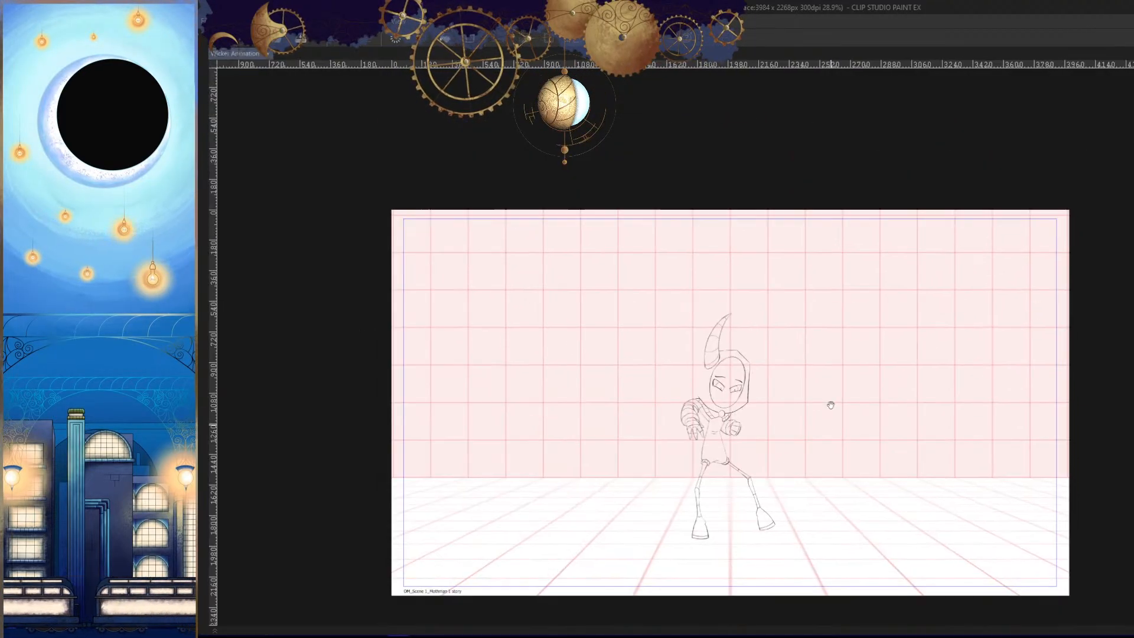
drag(893, 524, 860, 488)
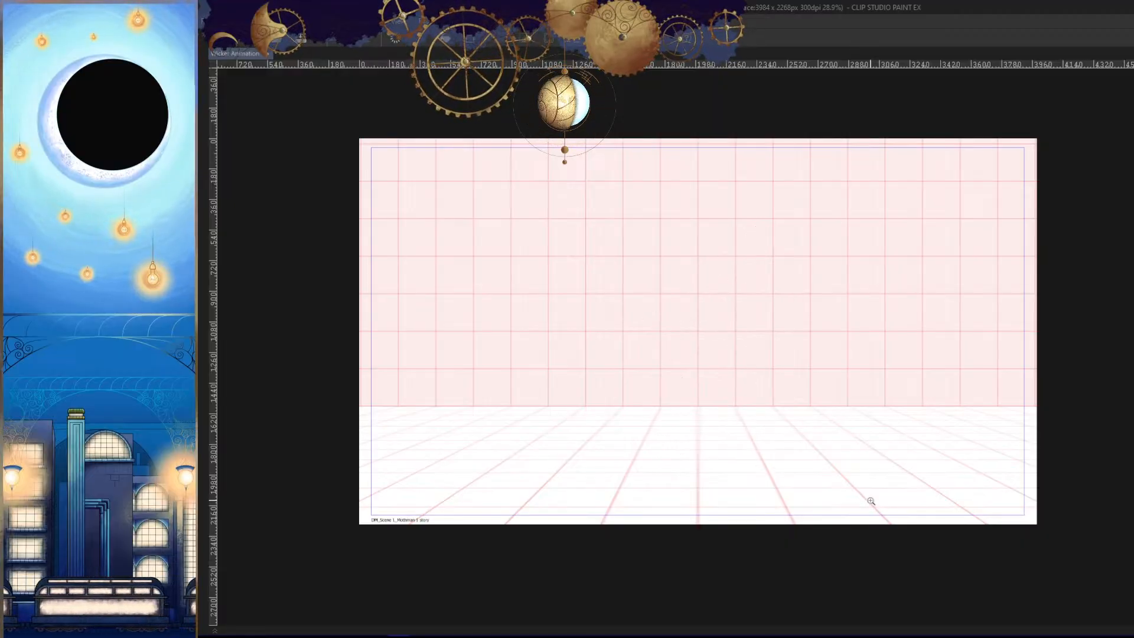
click(869, 453)
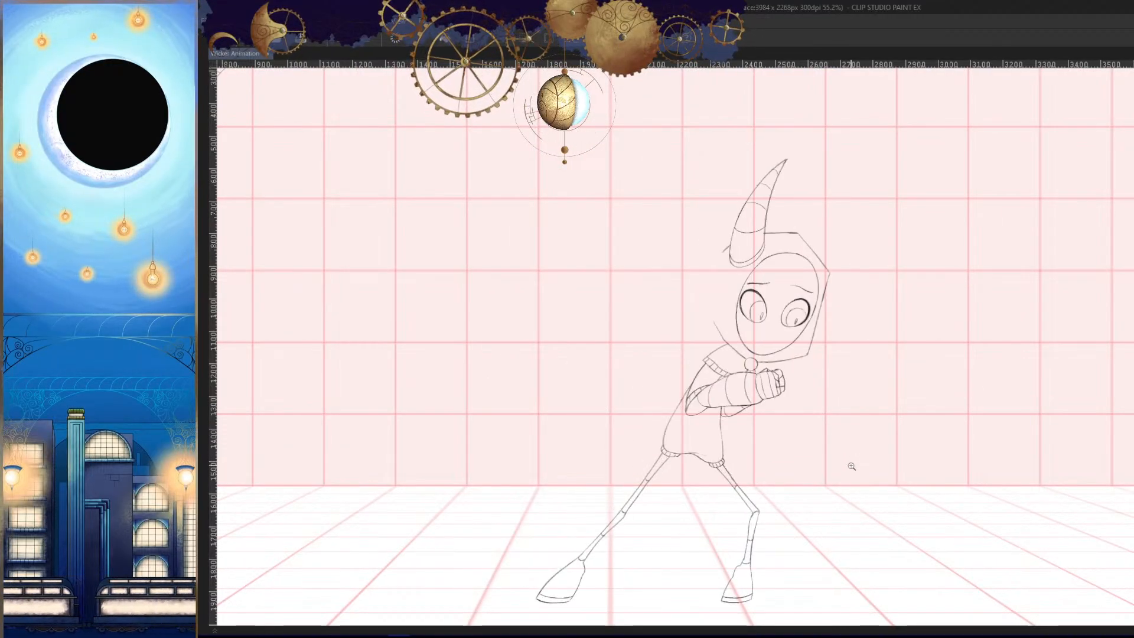
key(ctrl+0)
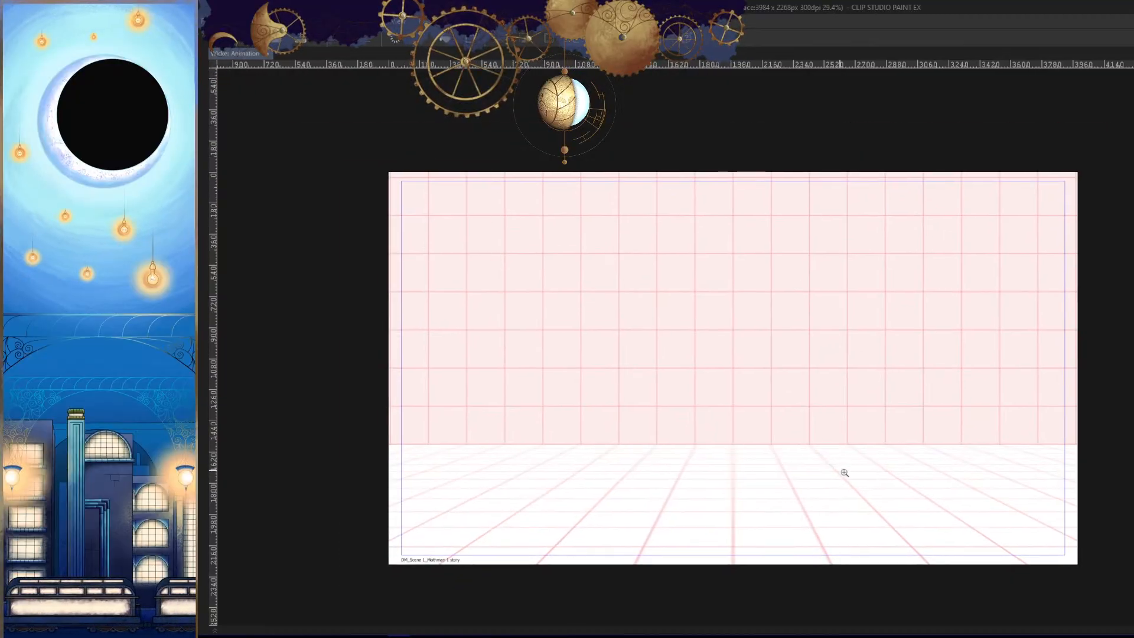
- Show the Untitled_Artwork rough sketch at frame 185, examine the head and torso construction up close, and hide the sketch again
key(Tab)
click(352, 587)
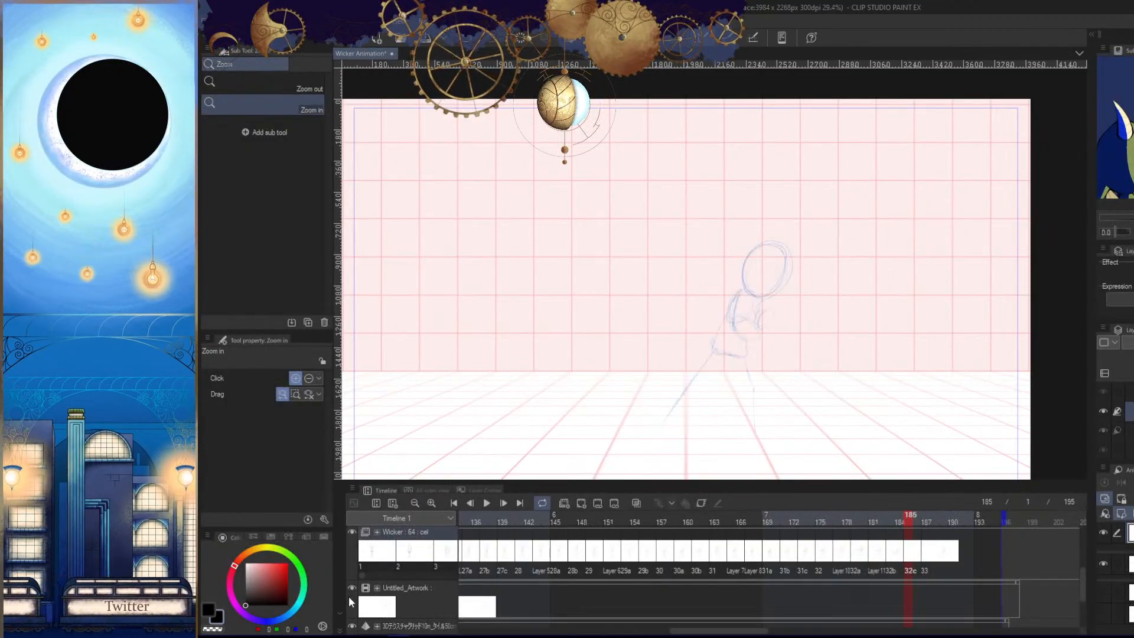
click(763, 437)
key(Tab)
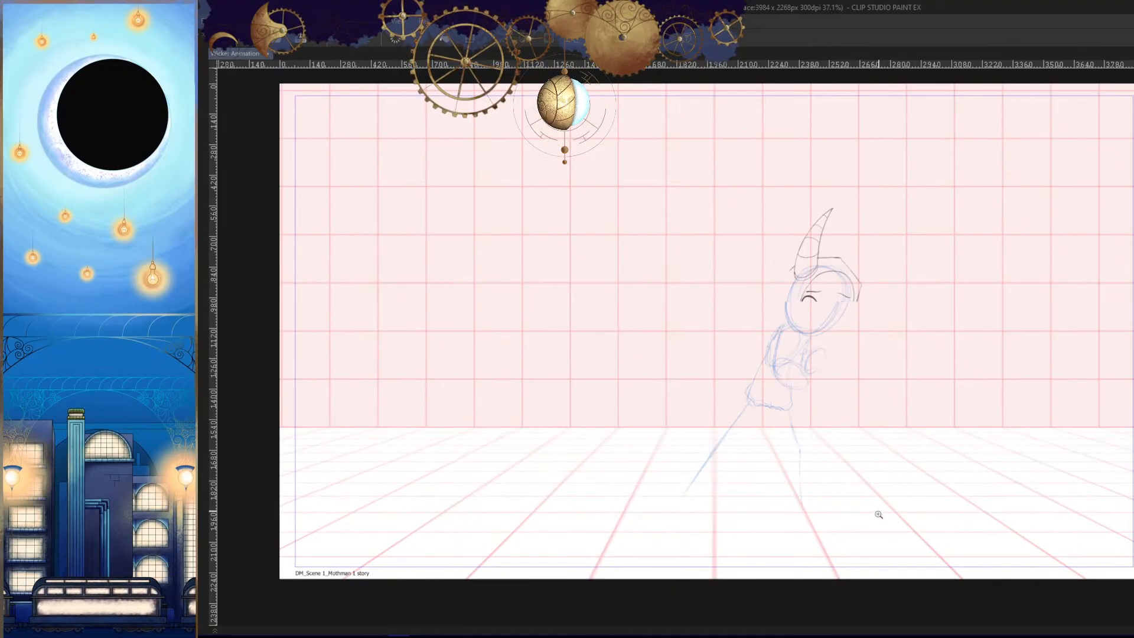
click(845, 337)
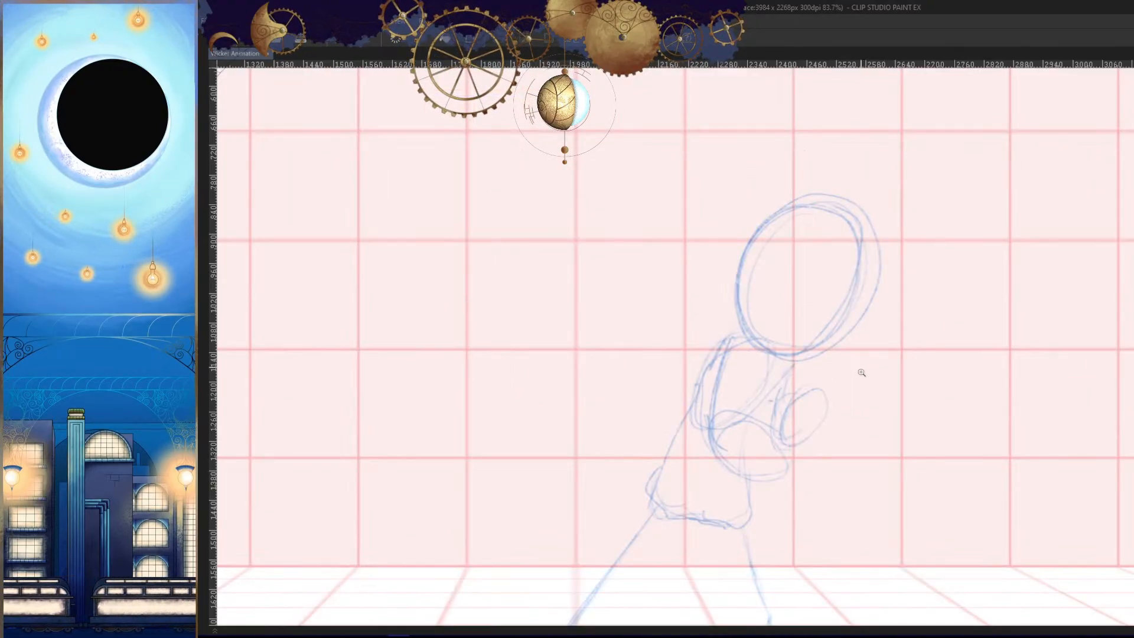
key(Tab)
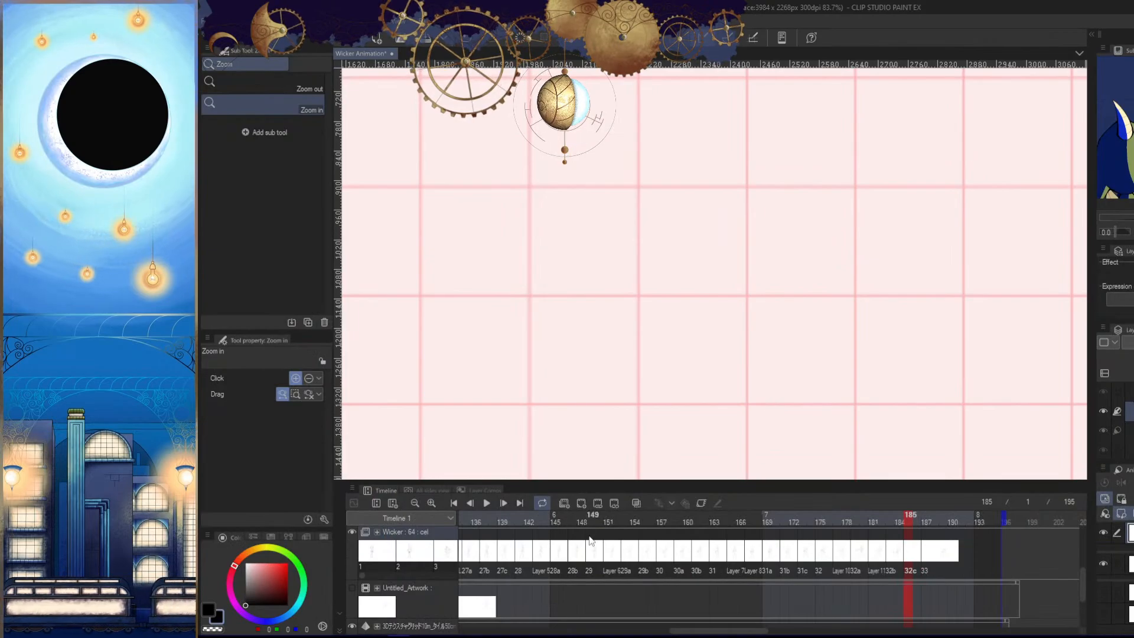
key(Tab)
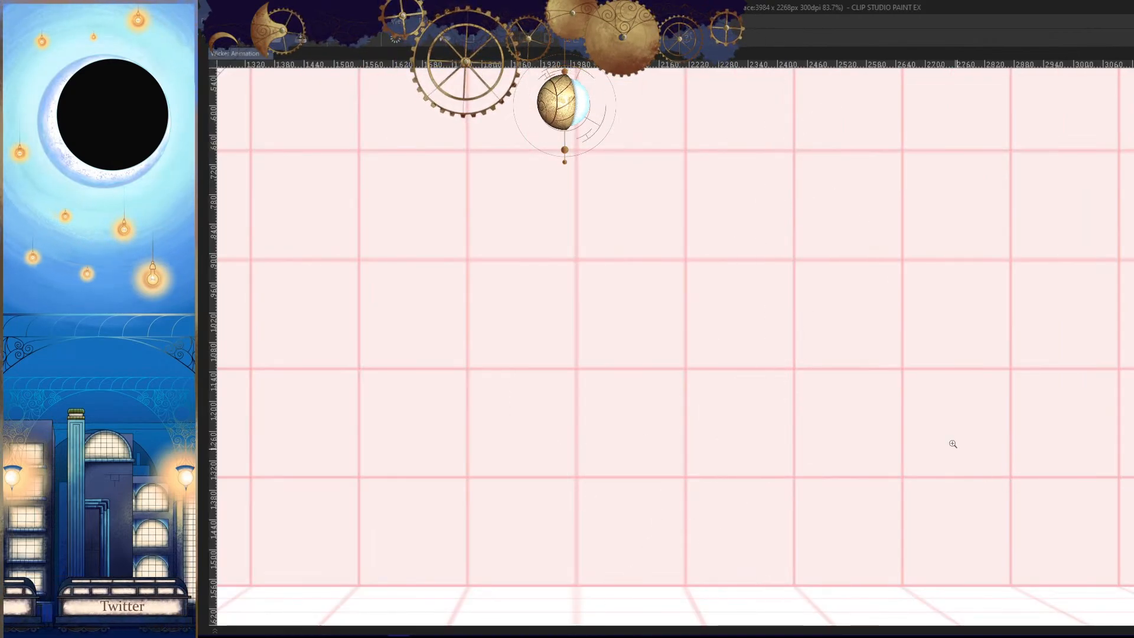
- On frame 187, make a point-by-point selection around the character's head, horn and hood, following the neckline under the round collar button
key(Tab)
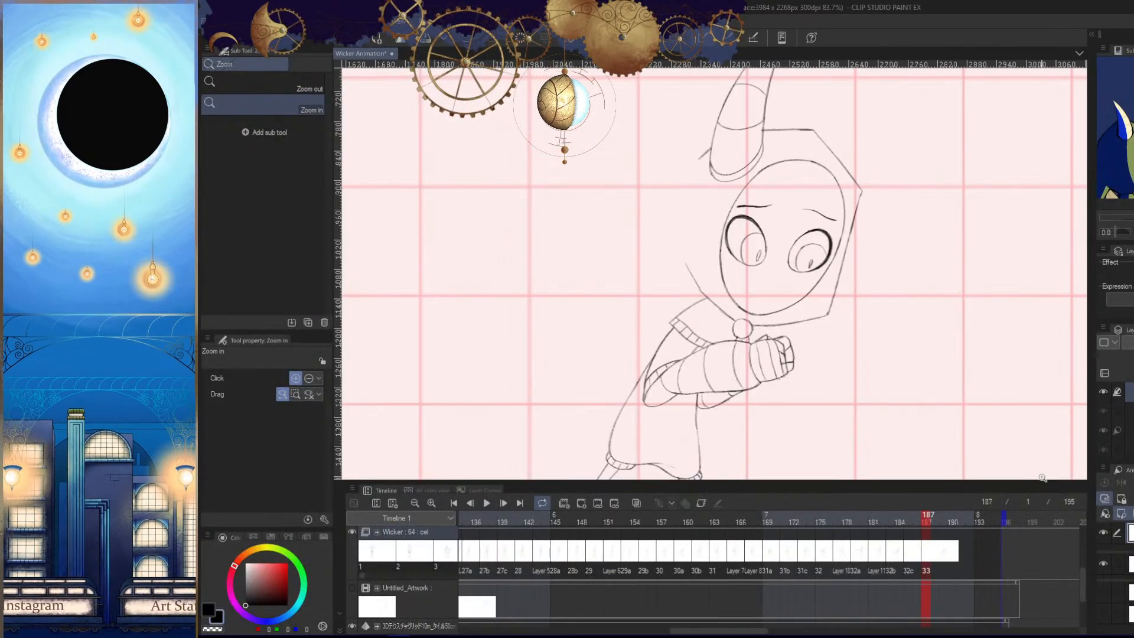
key(Tab)
scroll(909, 414, up, 3)
scroll(849, 483, up, 2)
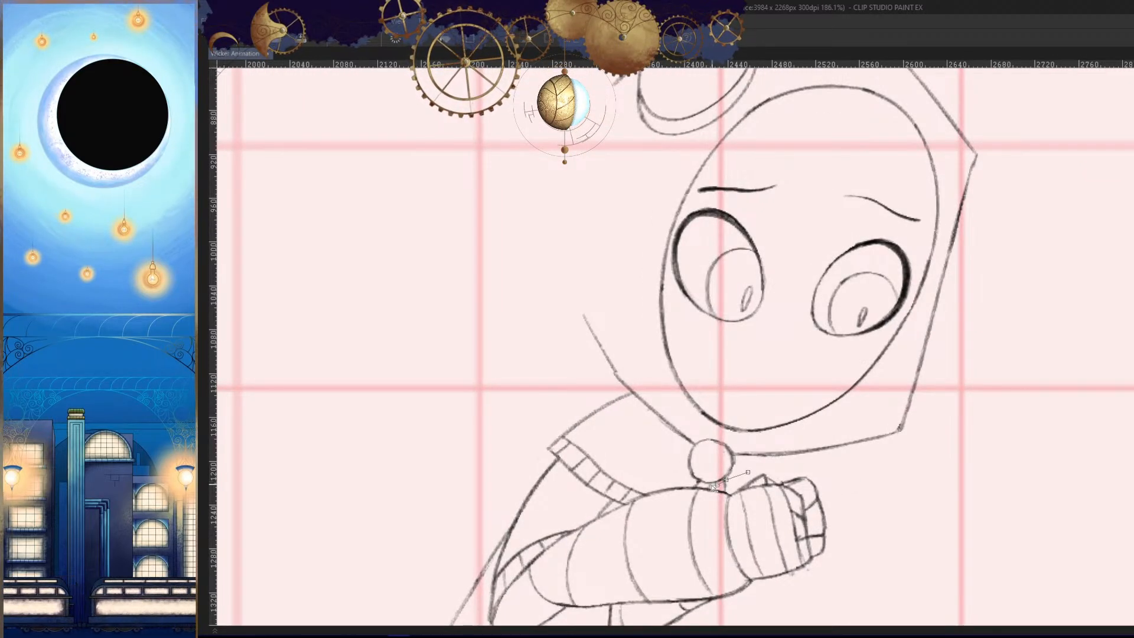
click(717, 484)
click(708, 485)
click(698, 480)
click(677, 468)
click(663, 445)
click(643, 420)
click(633, 393)
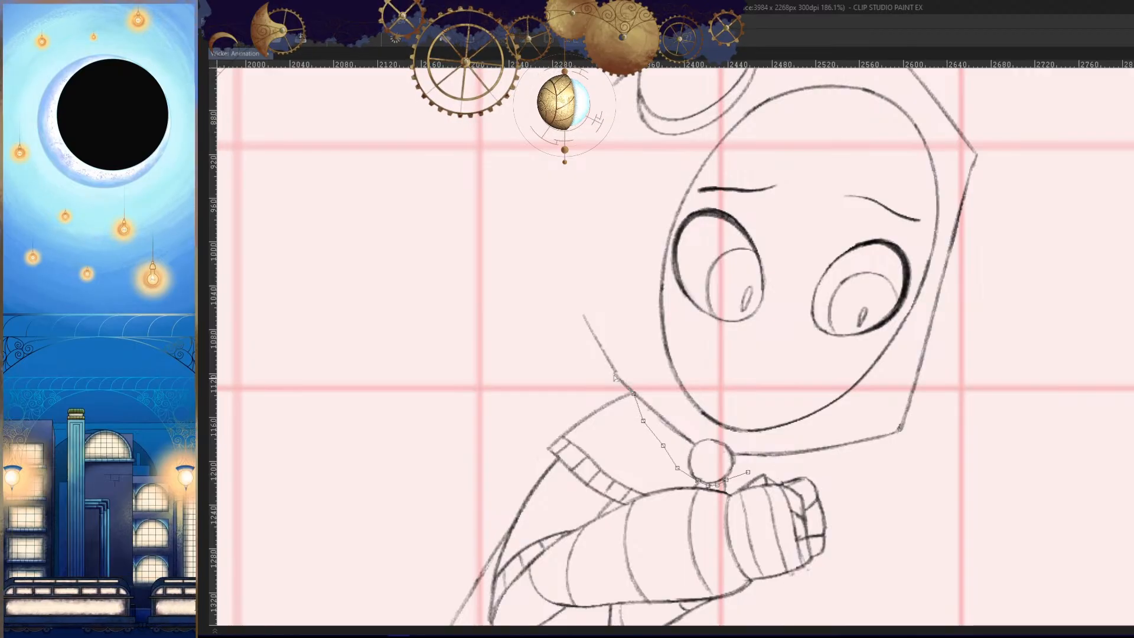
click(621, 393)
click(608, 370)
click(576, 347)
click(553, 314)
click(541, 288)
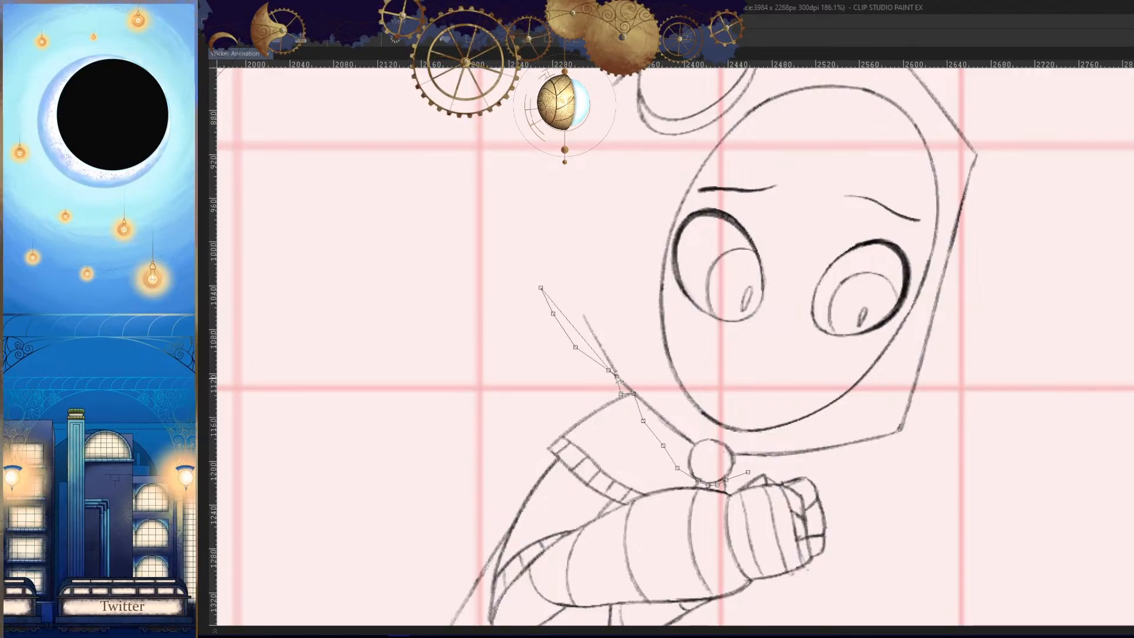
drag(540, 287, 553, 331)
click(528, 234)
drag(519, 195, 523, 319)
drag(520, 145, 507, 471)
click(564, 299)
click(842, 162)
click(1076, 279)
click(1086, 417)
drag(1068, 511, 843, 83)
click(937, 332)
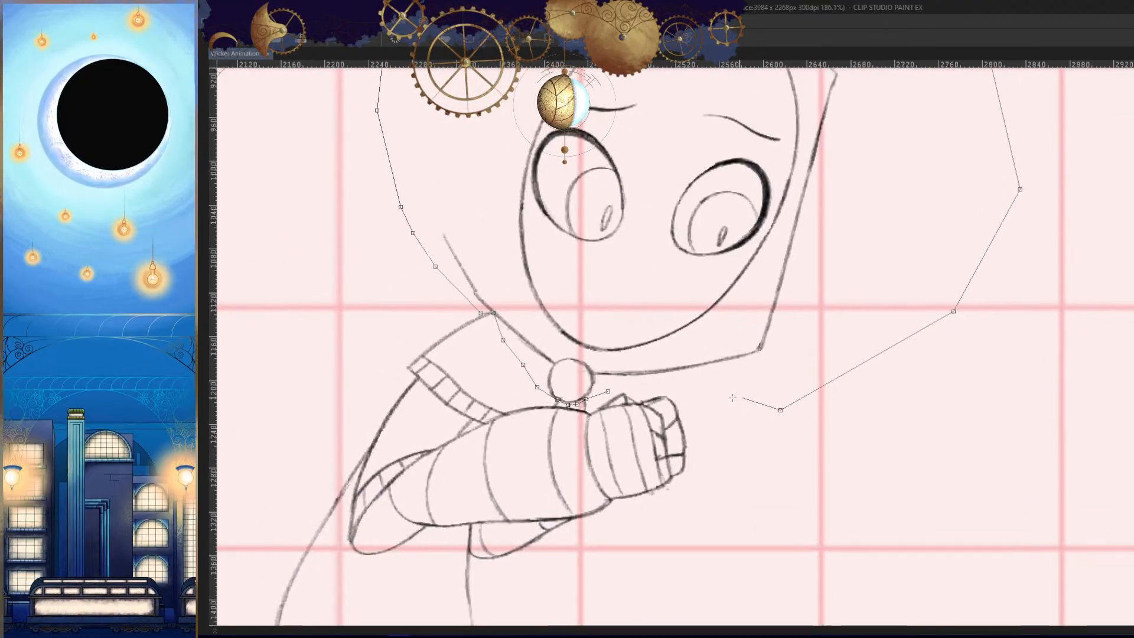
click(608, 391)
scroll(831, 472, down, 5)
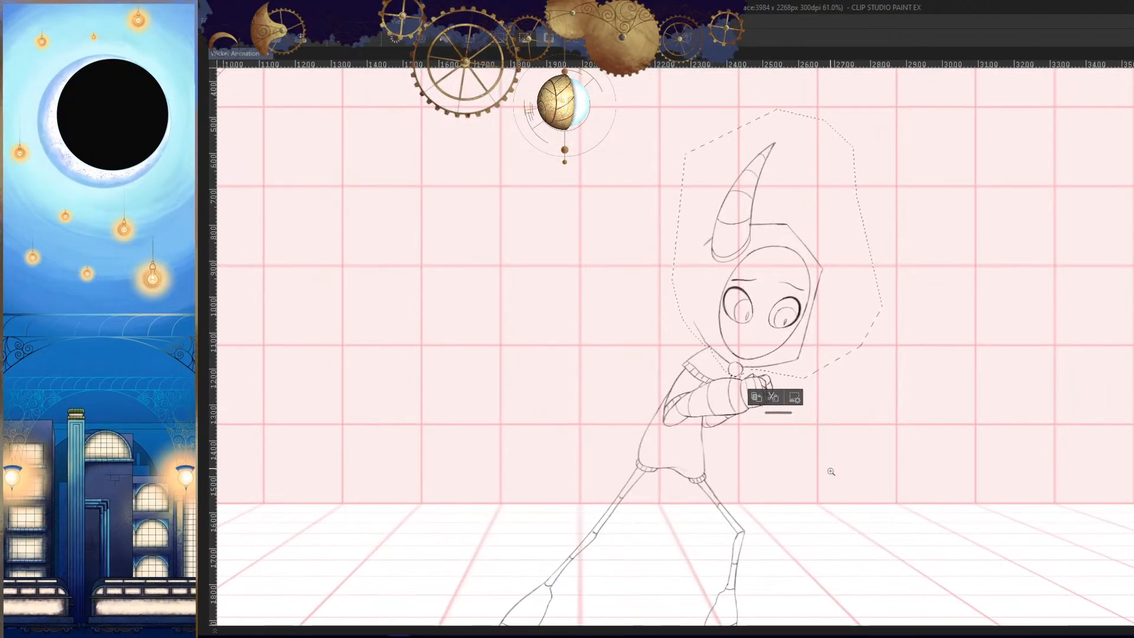
- Paste the selected head line art from frame 187 into frame 185 and clear the selection
key(Tab)
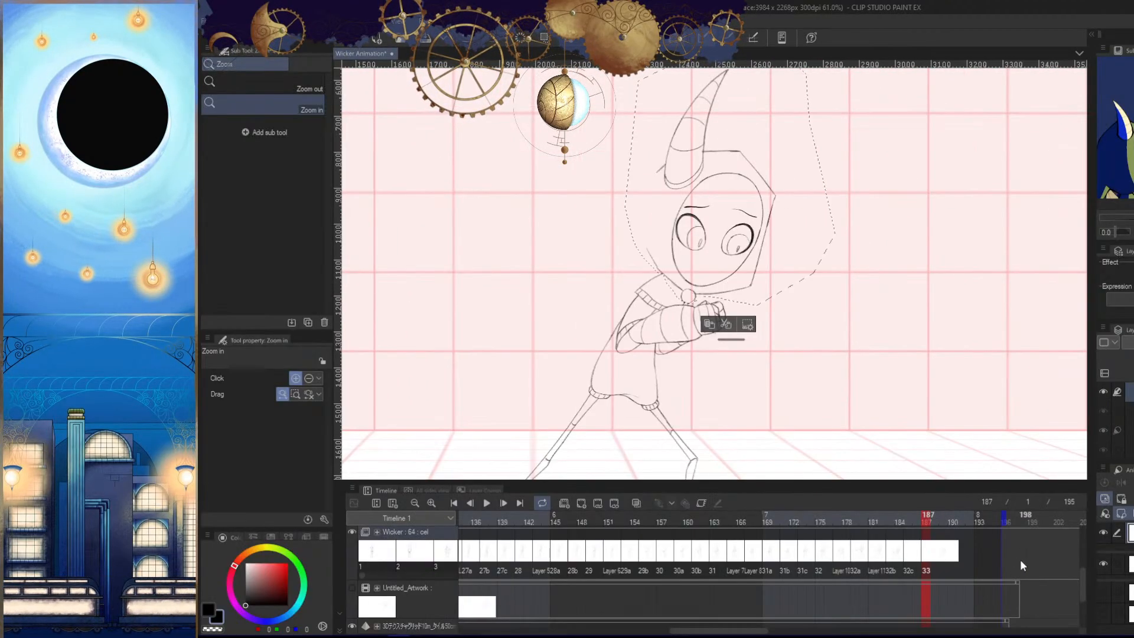
click(909, 561)
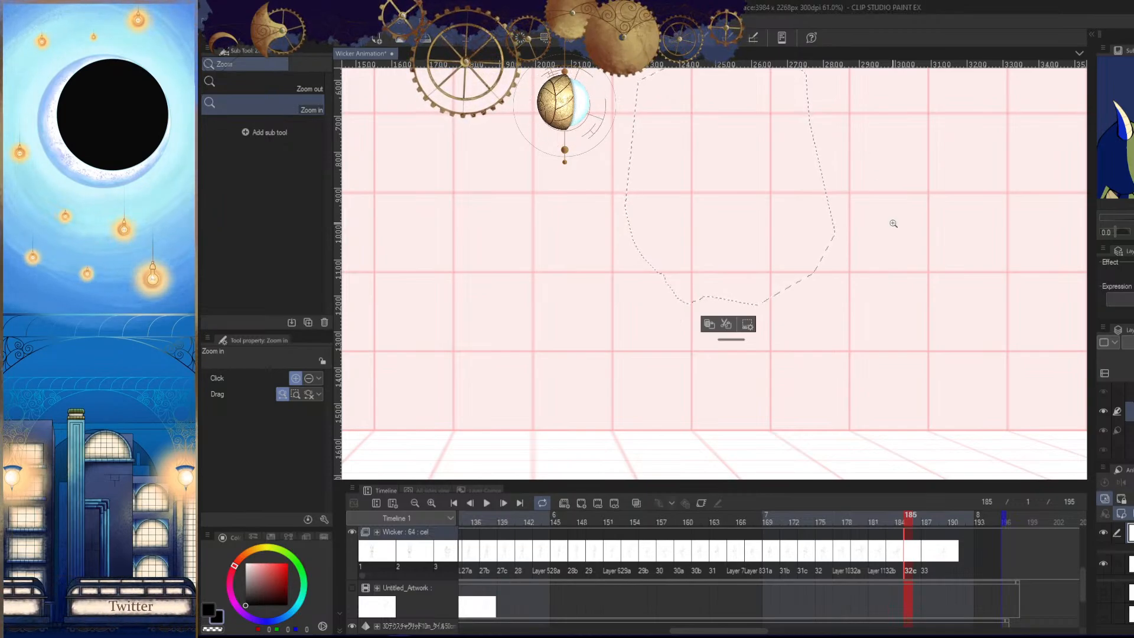
key(ctrl+v)
drag(829, 365, 837, 391)
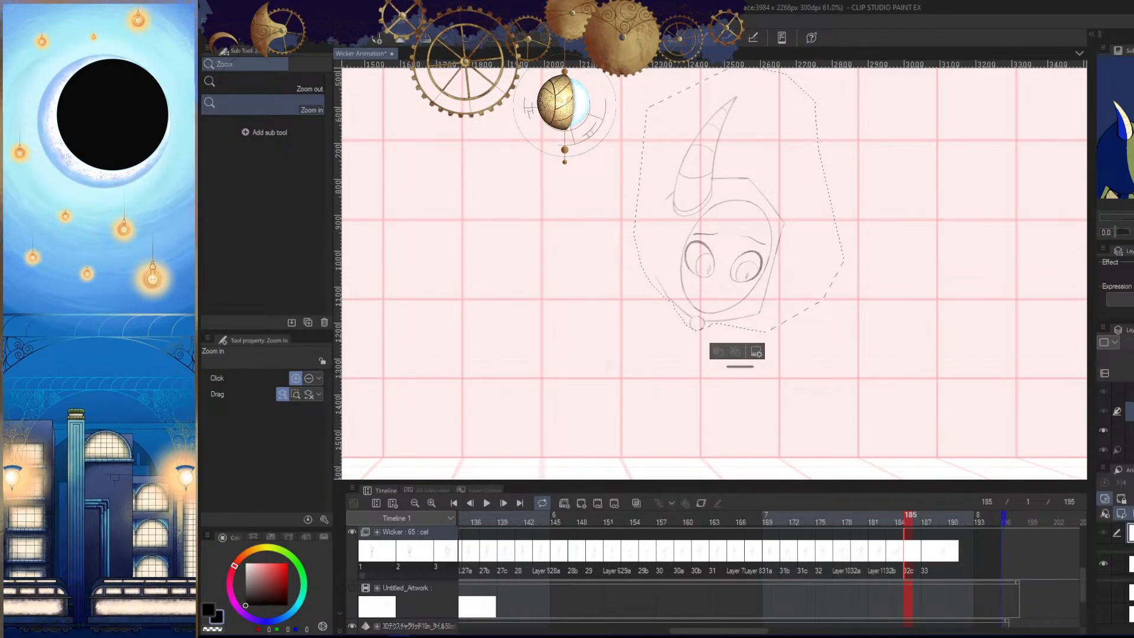
key(Delete)
key(ctrl+z)
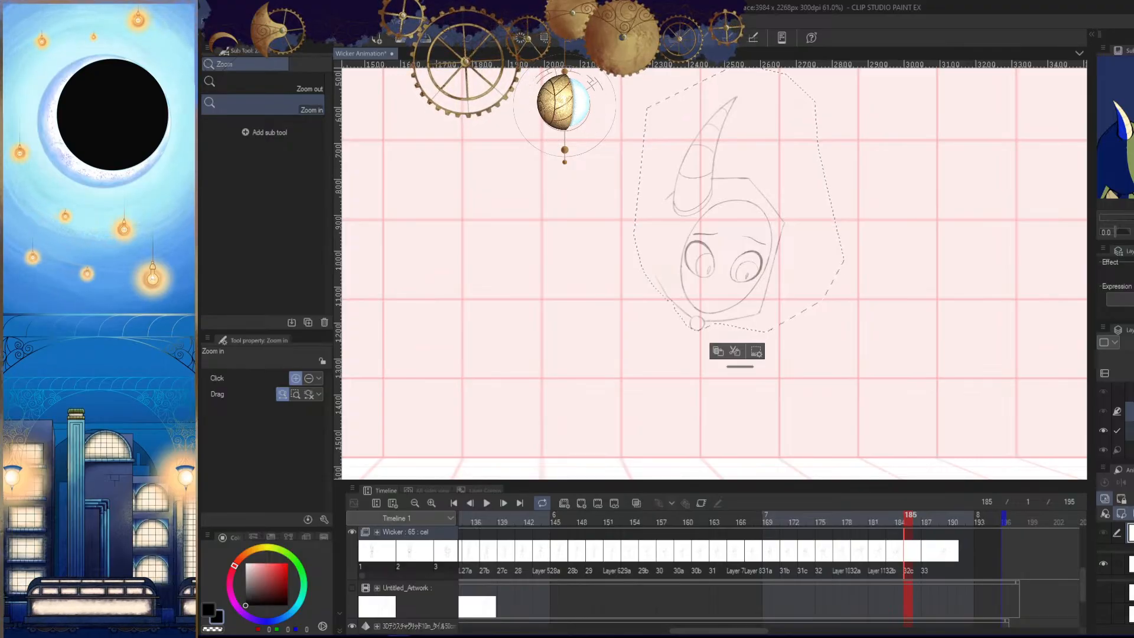
click(1129, 450)
key(ctrl+d)
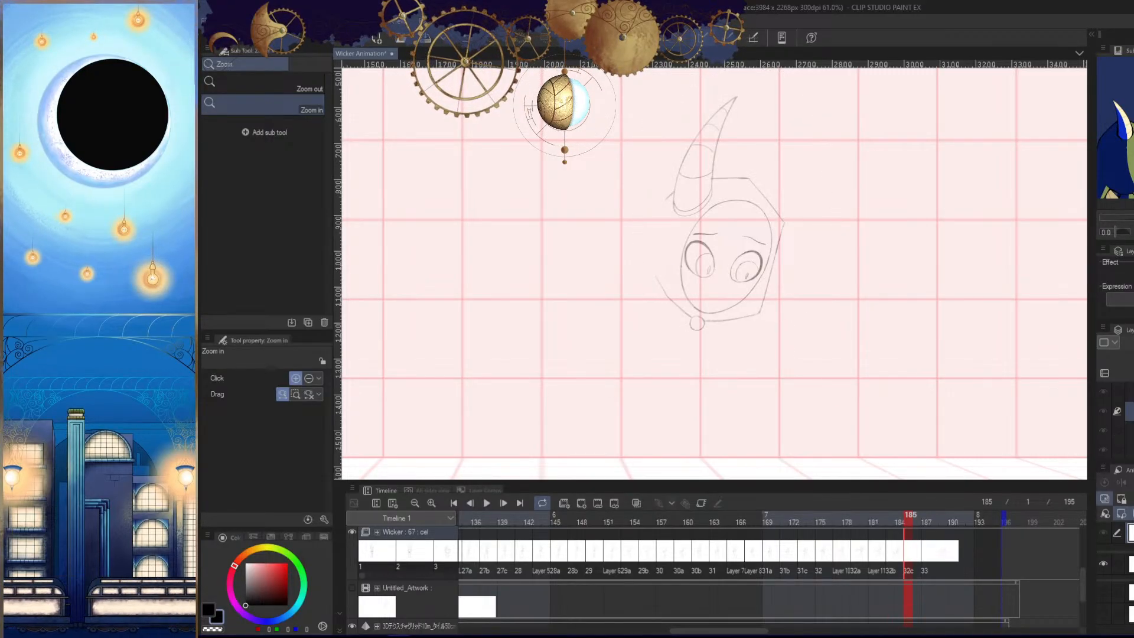
- Organize the pasted head layer with its neighbouring layers in the frame 185 cel, checking the head's display on the canvas
click(1130, 430)
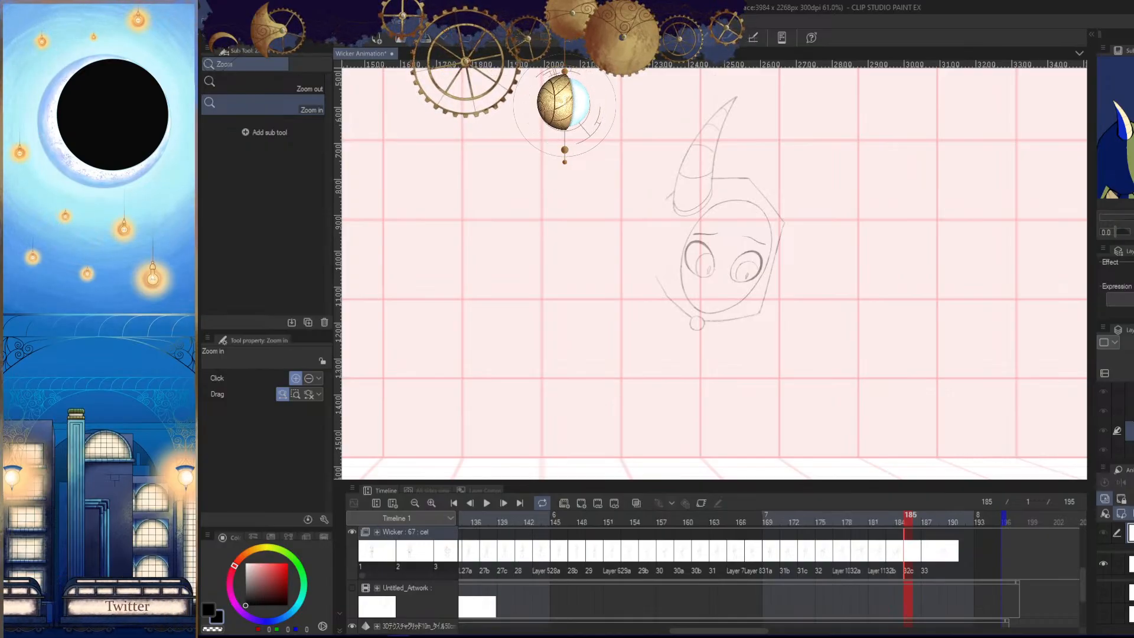
click(1129, 450)
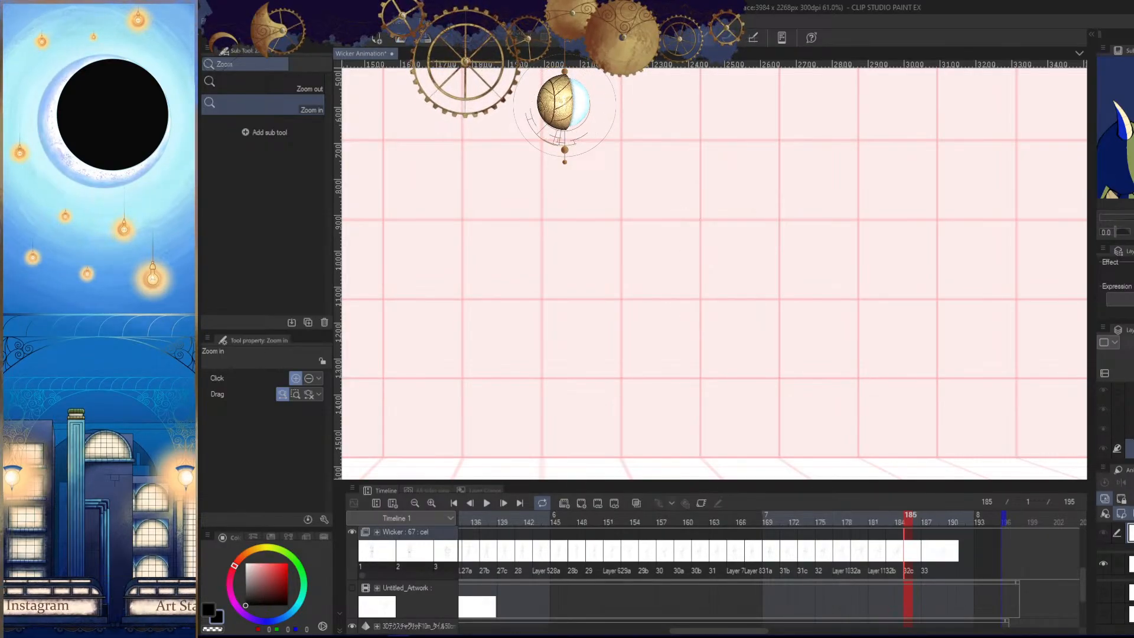
click(1129, 431)
click(1129, 450)
click(1130, 430)
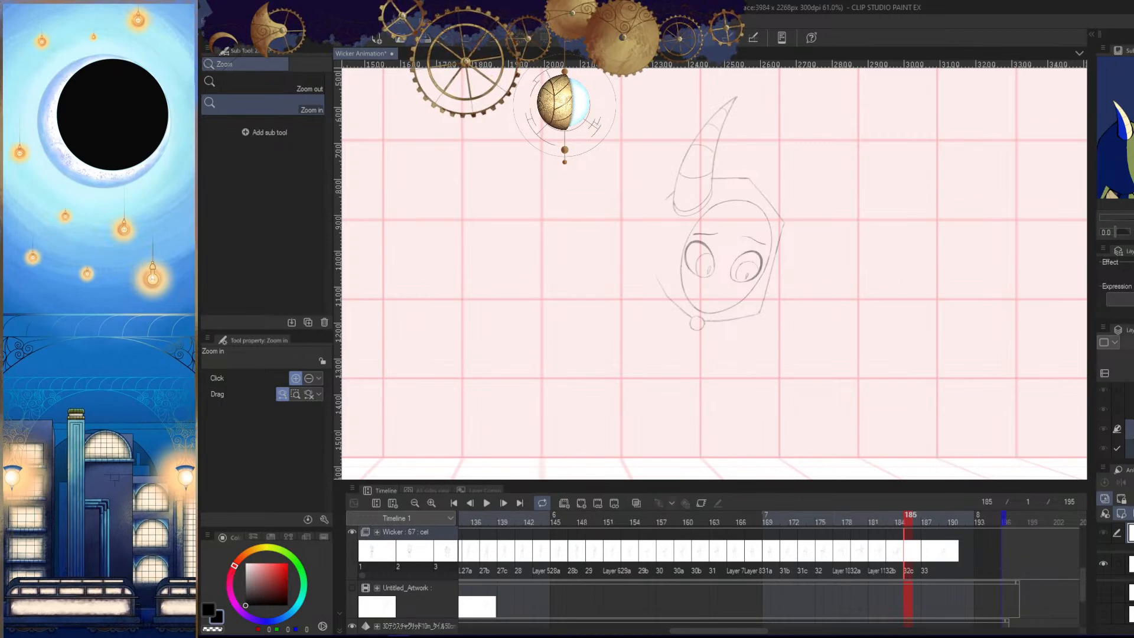
click(1129, 449)
click(1116, 429)
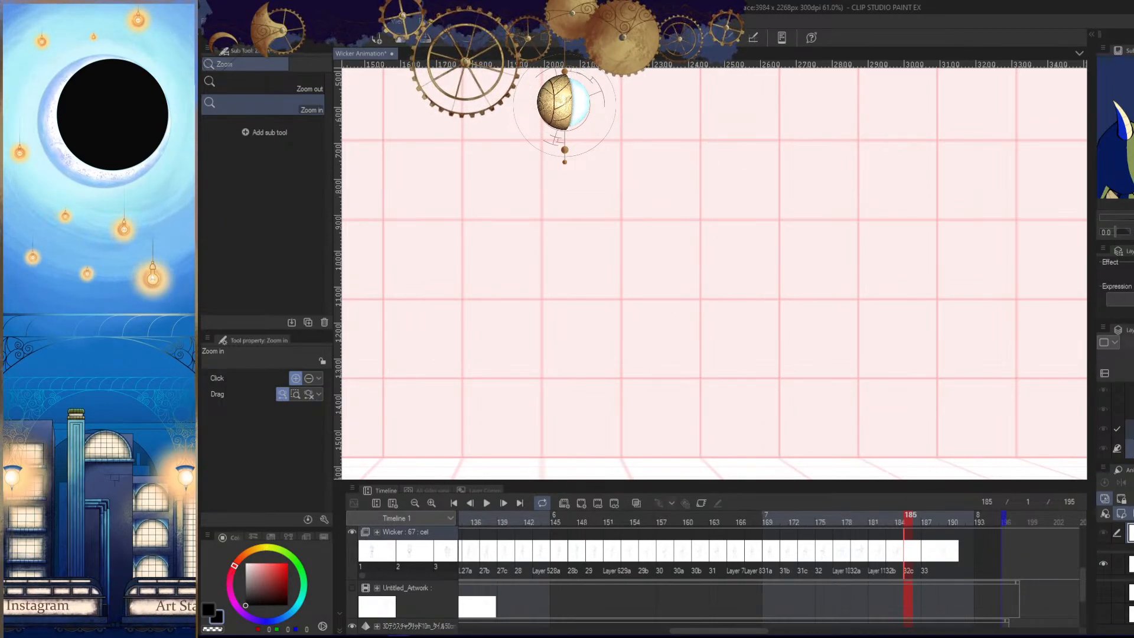
click(1130, 429)
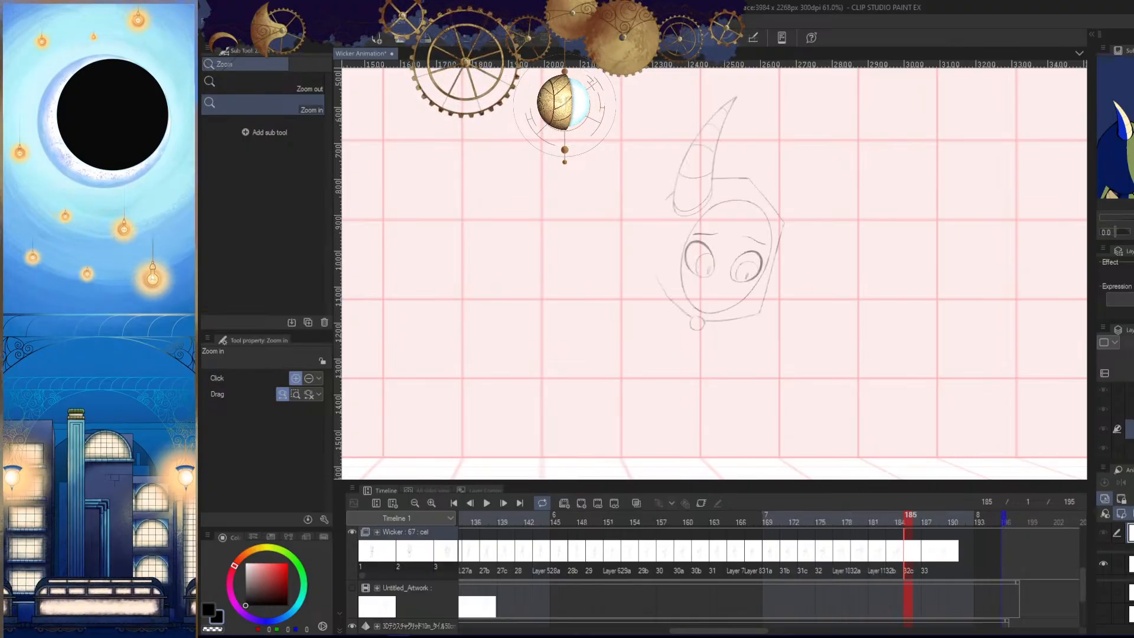
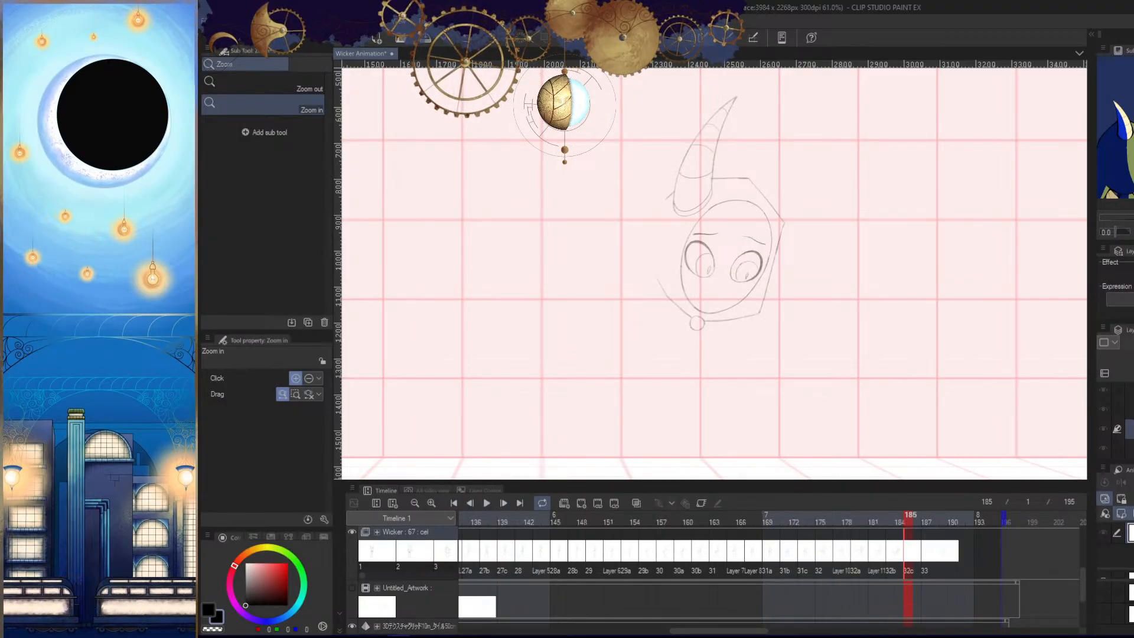
- Check the pasted head layer against the full-body drawing at frame 181 and return to frame 185
click(1129, 448)
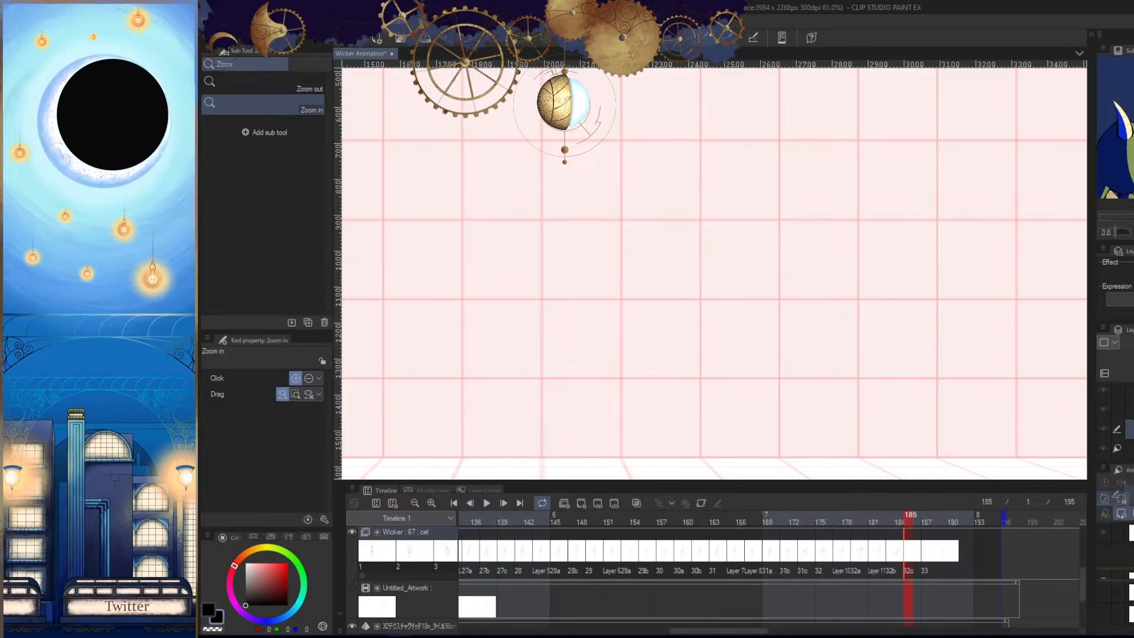
click(1128, 428)
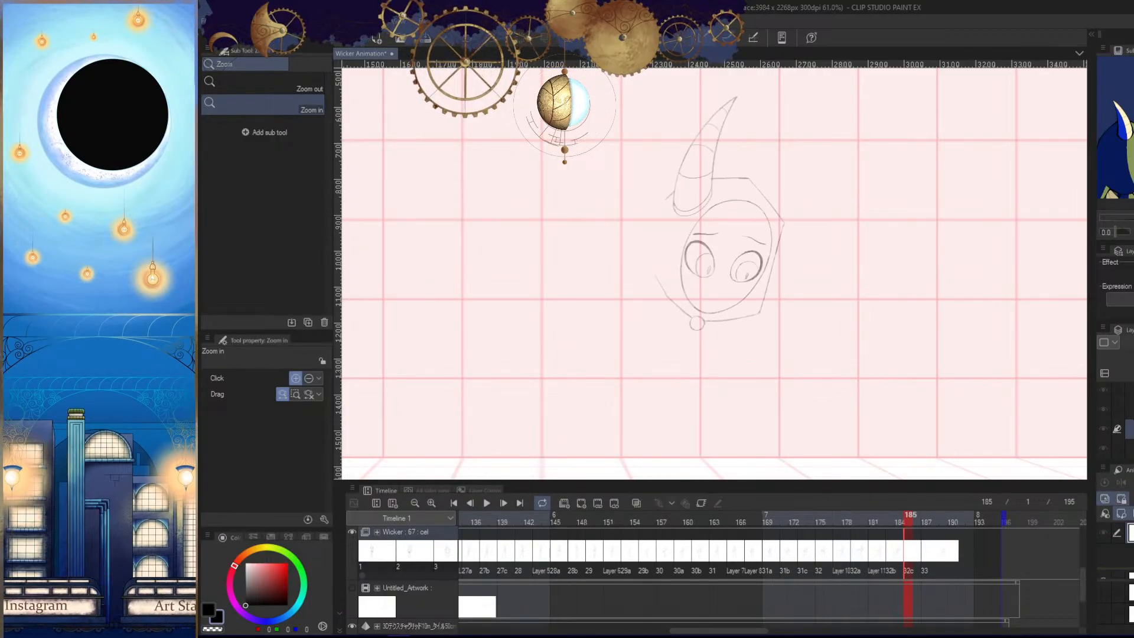
key(o)
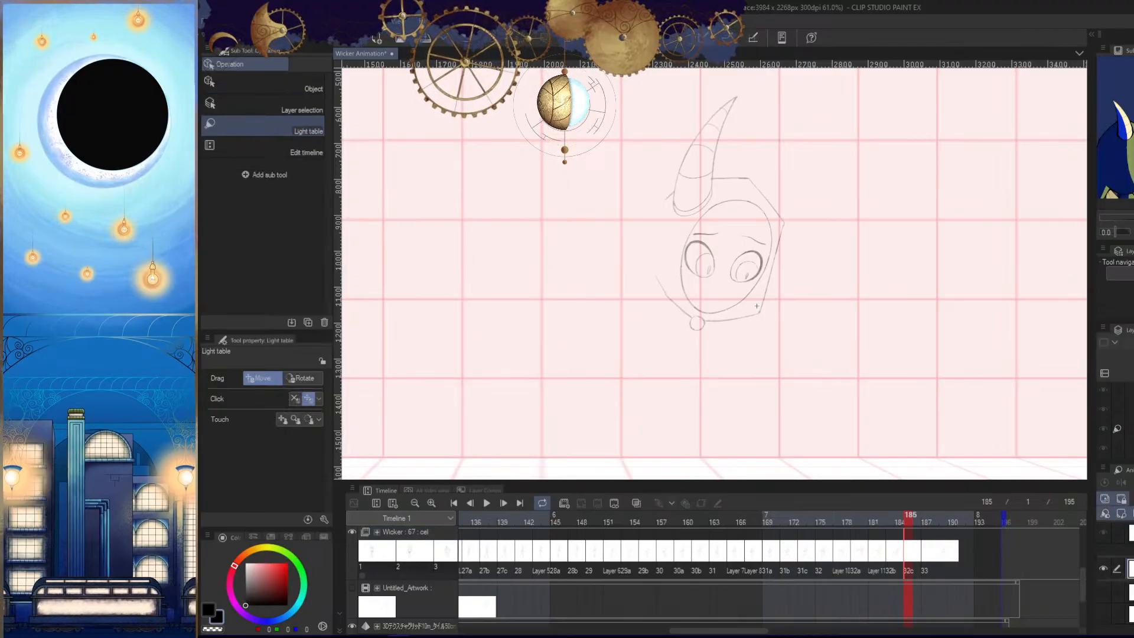
key(Left)
key(Left)
key(Left)
key(Left)
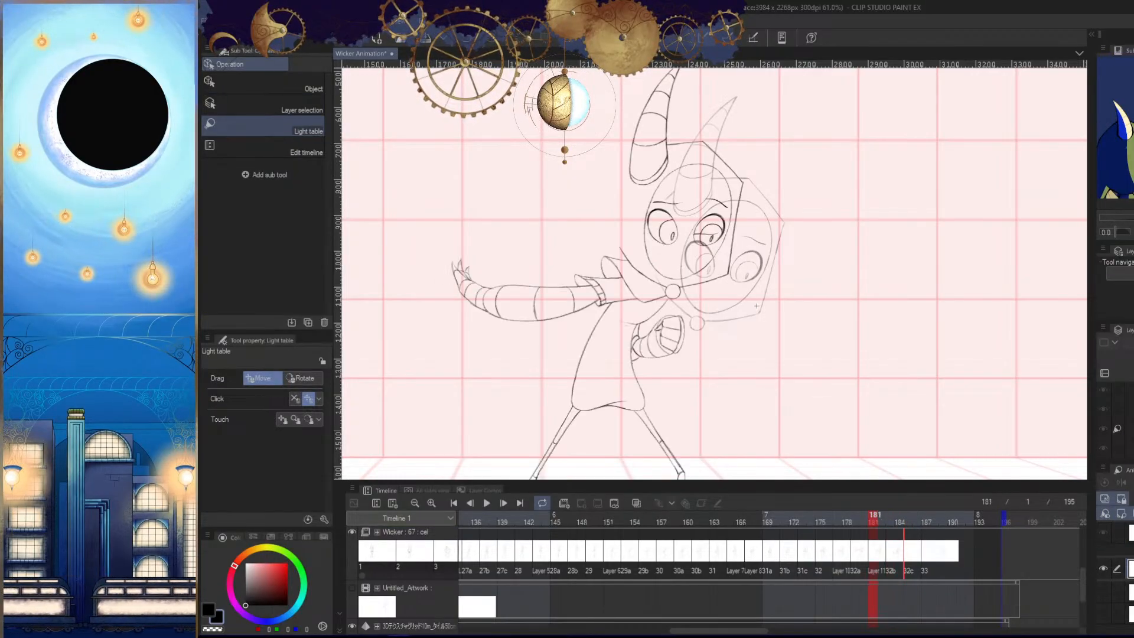
key(Right)
key(Right)
key(Right)
key(Right)
key(/)
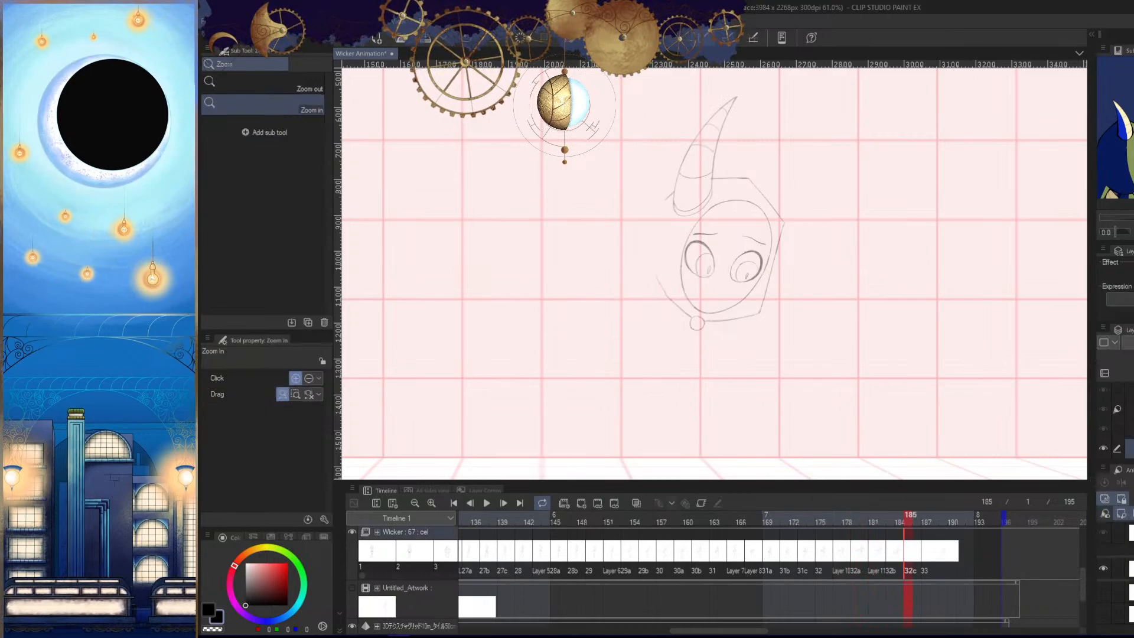
- Move up through the layer stack around the pasted head at frame 185 and examine the neighbouring layers
key(alt+bracketright)
key(alt+bracketright)
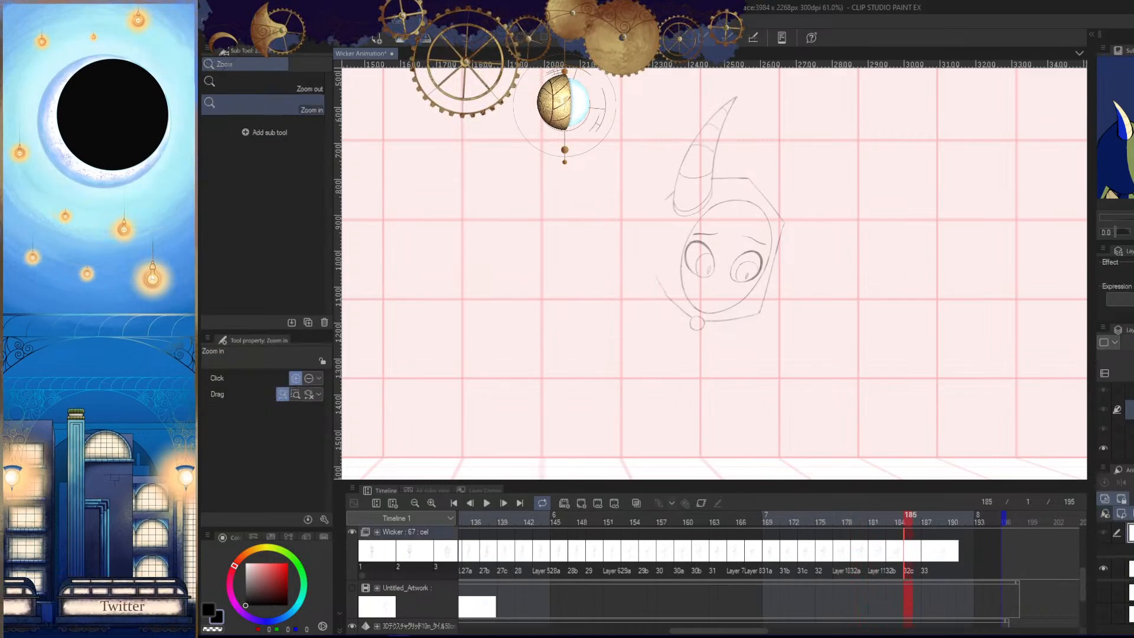
key(alt+bracketright)
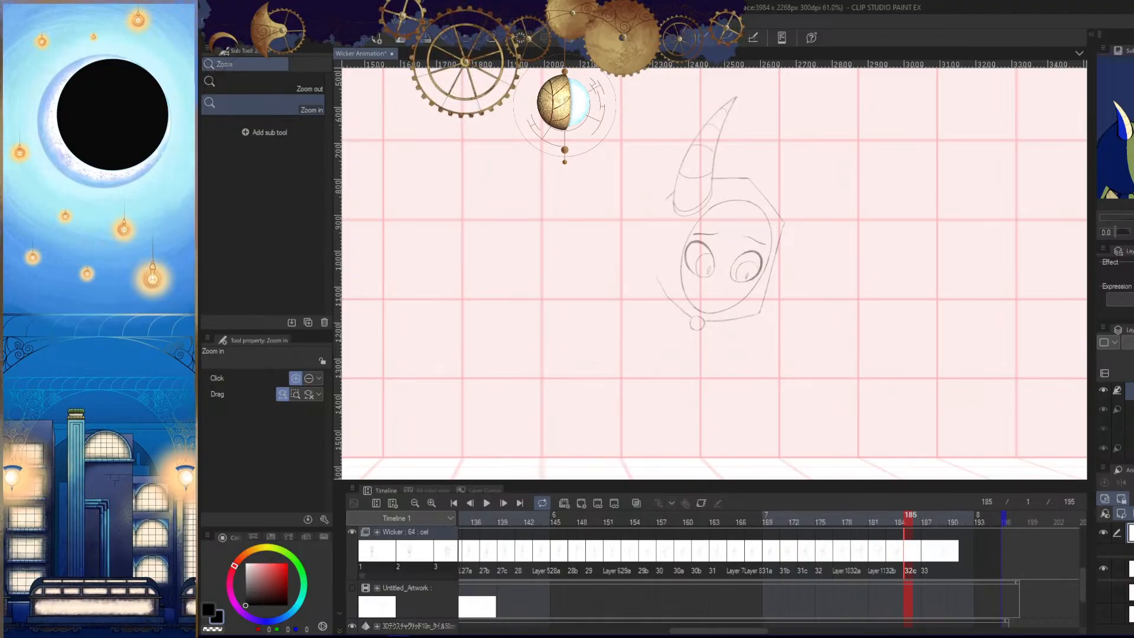
scroll(1115, 420, up, 3)
scroll(1115, 419, down, 1)
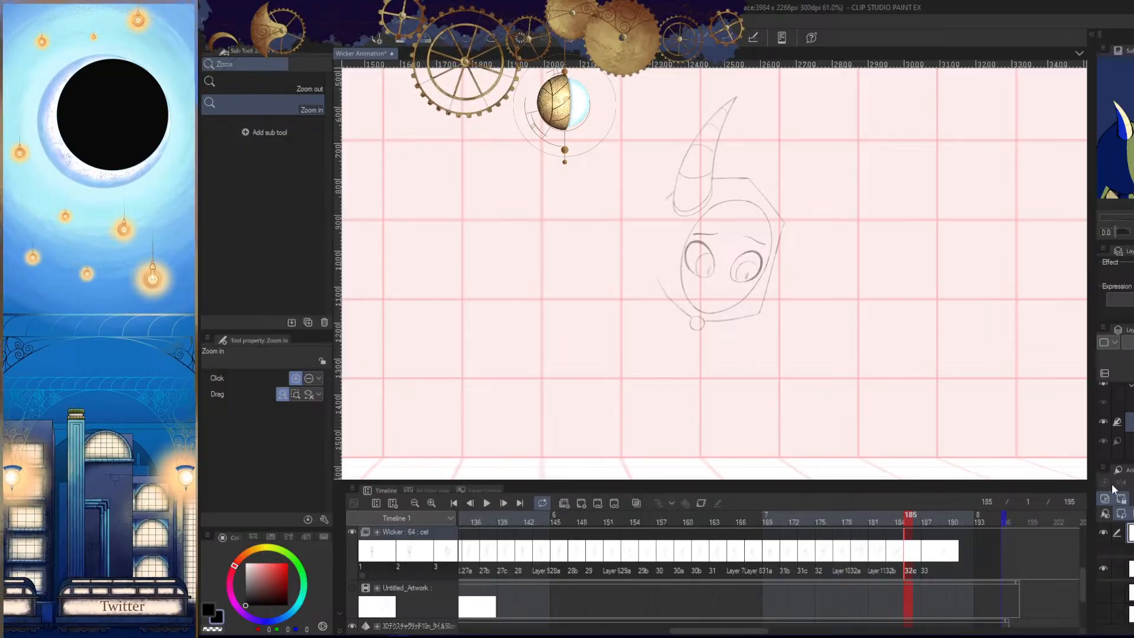
- Compare the cels at frames 181, 183, 185 and 187 to check which drawings each one holds
click(892, 555)
click(907, 554)
click(924, 560)
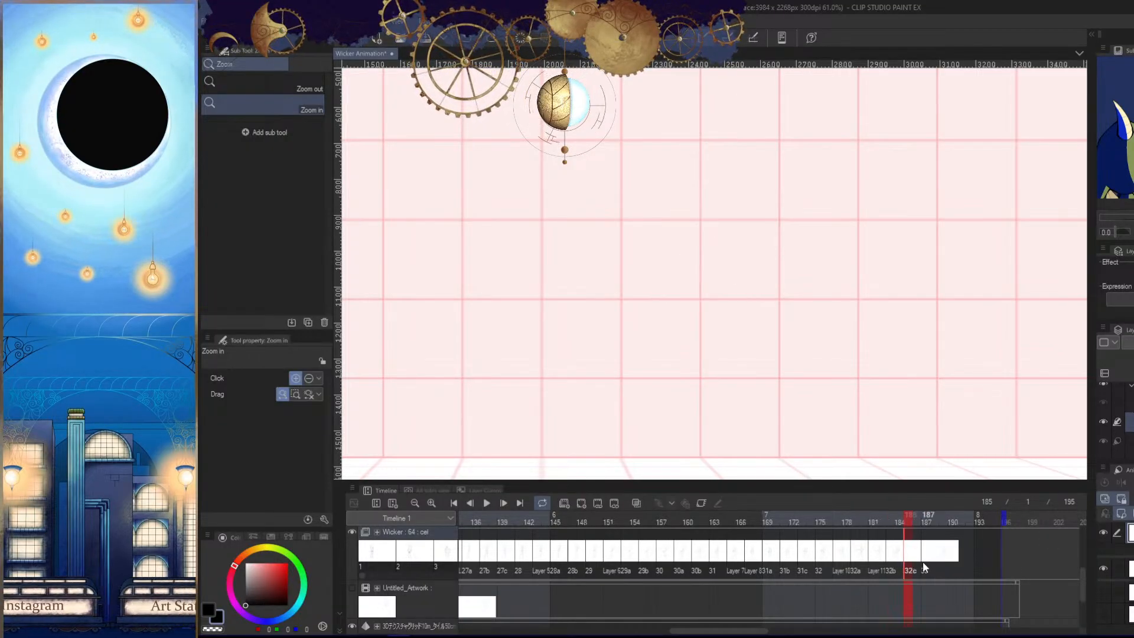
click(910, 559)
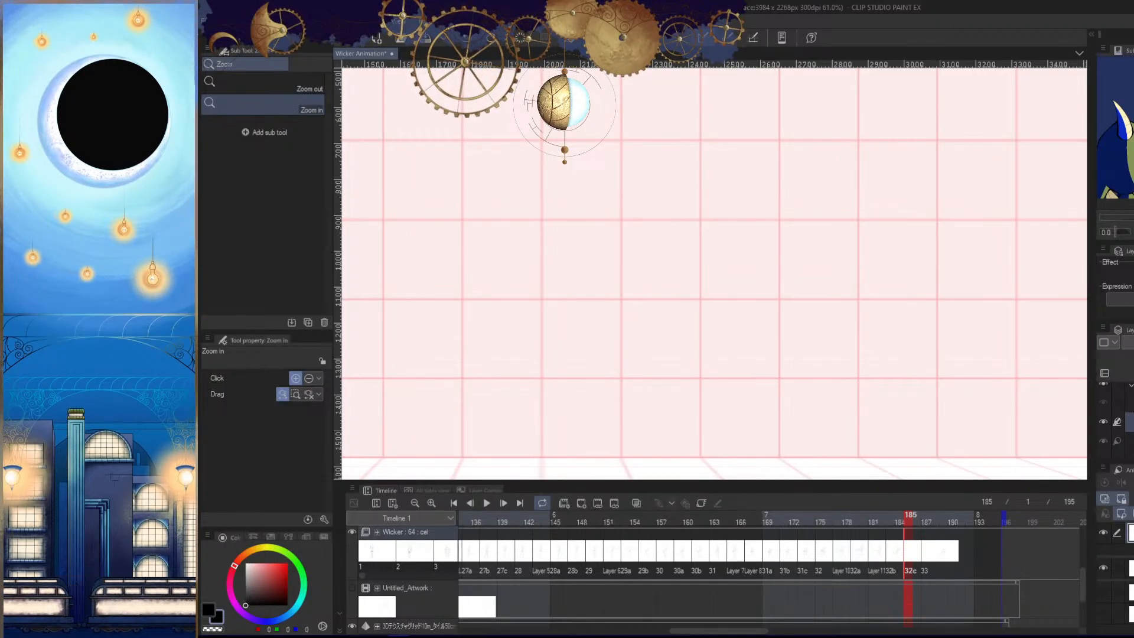
click(926, 519)
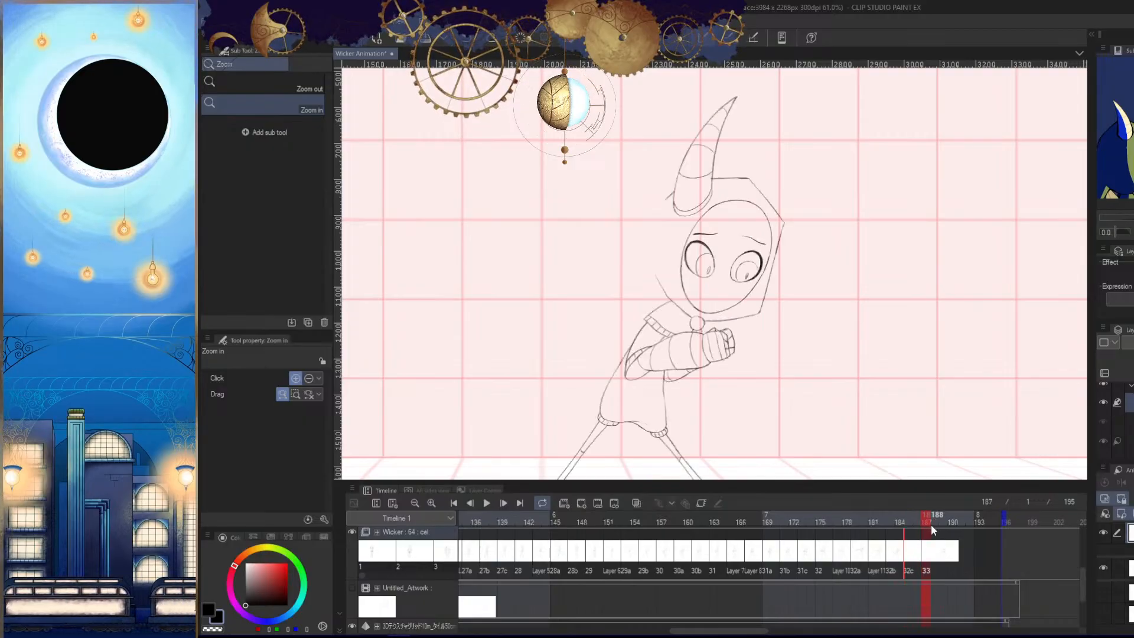
scroll(890, 436, down, 5)
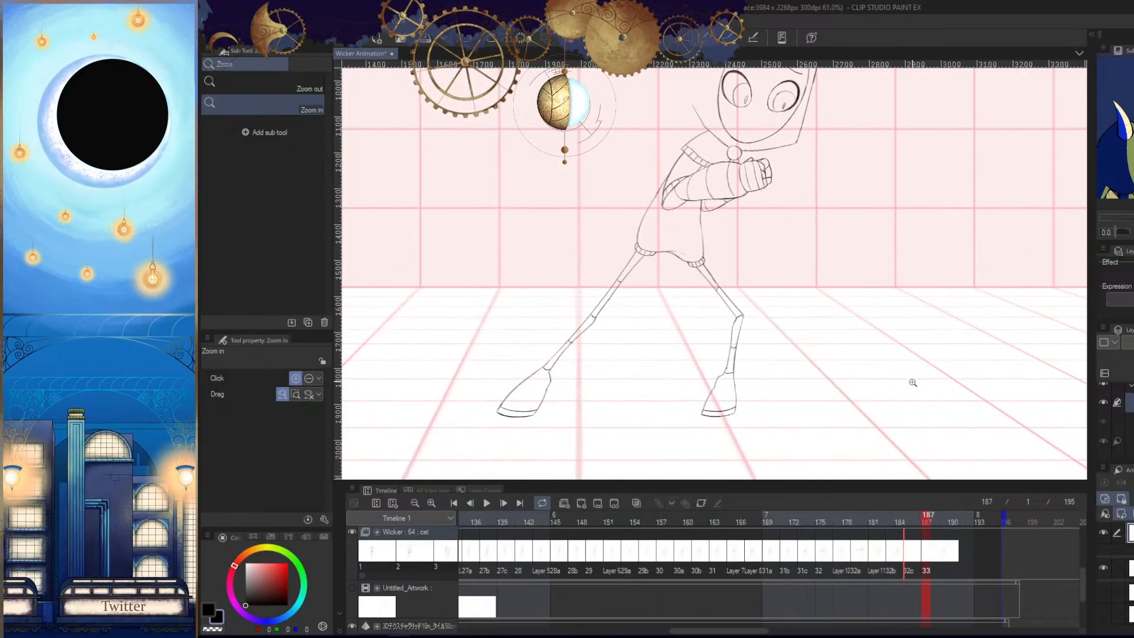
click(909, 520)
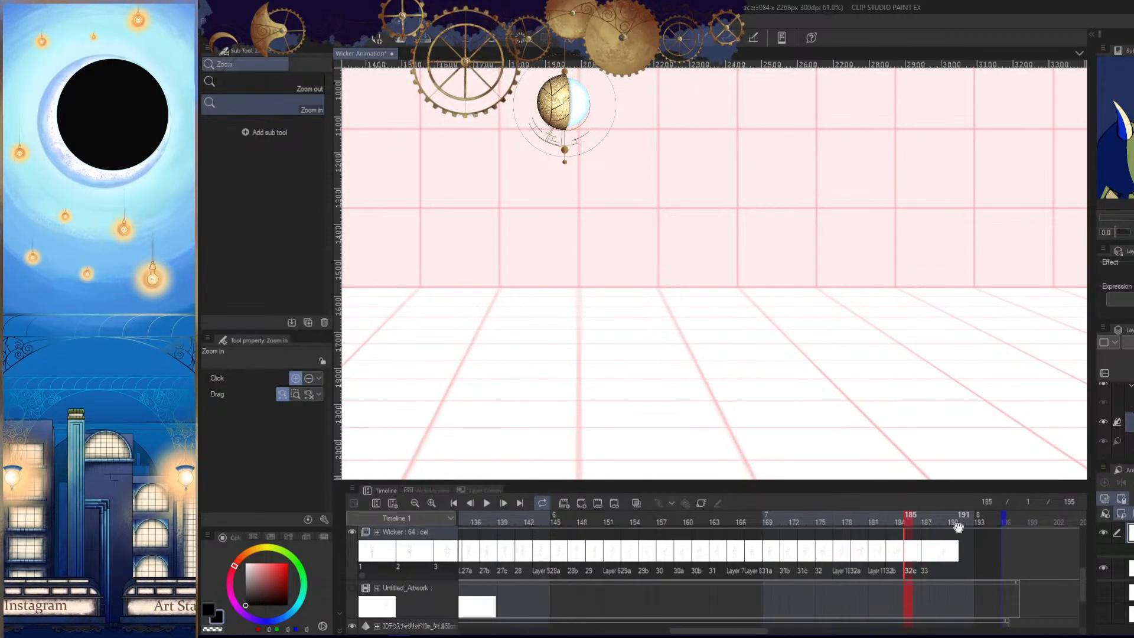
scroll(921, 362, up, 3)
click(897, 523)
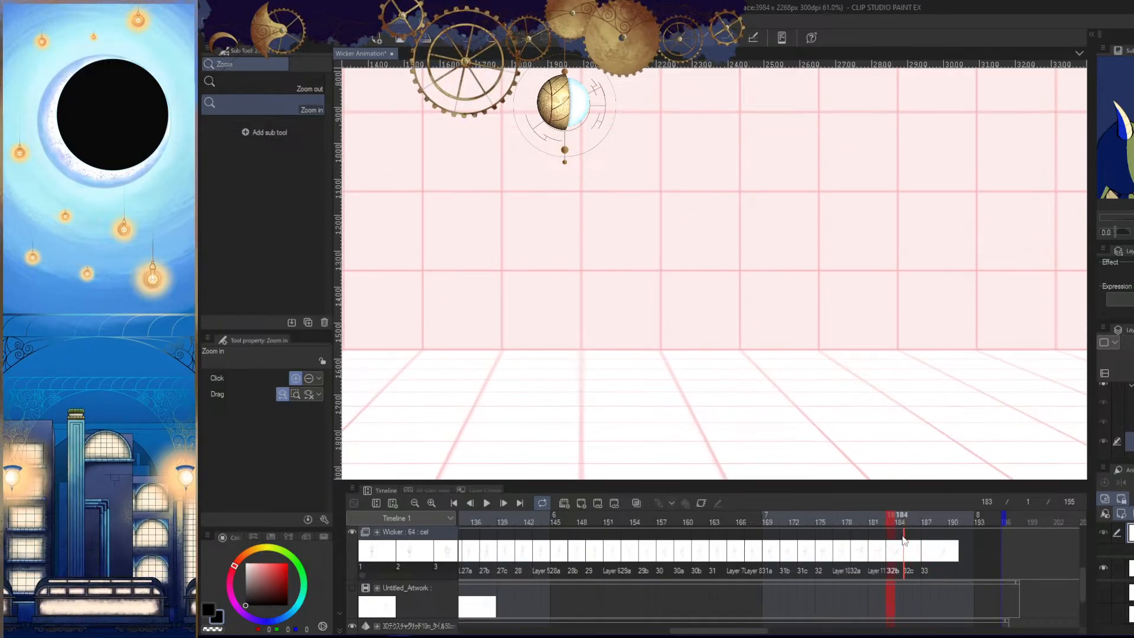
click(874, 519)
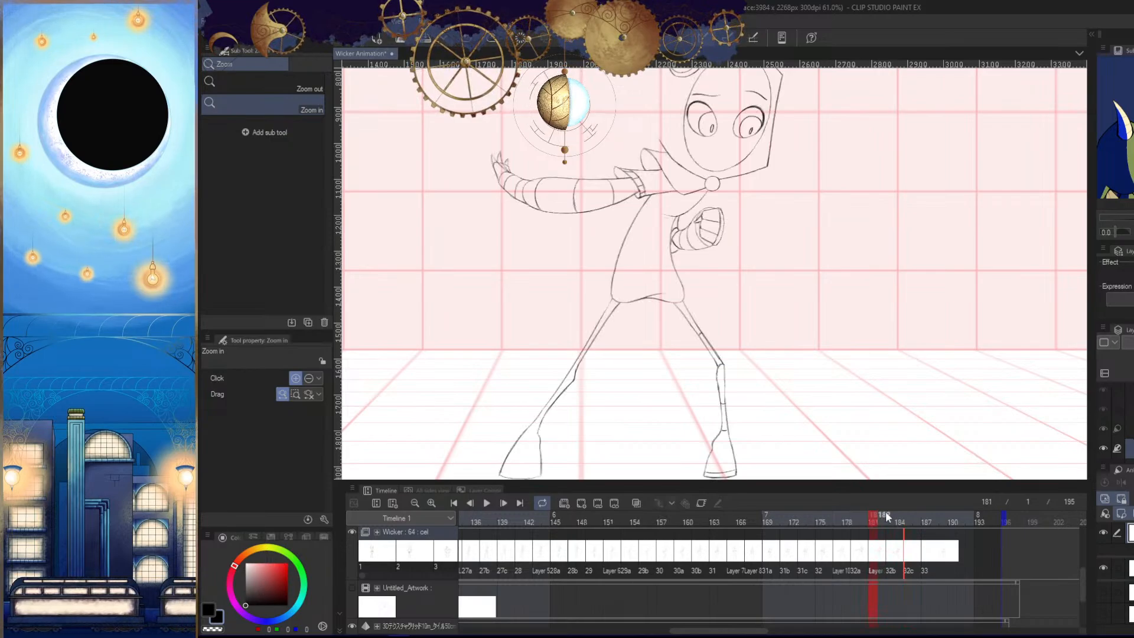
- Step through the edit history back to the pasted head and clear the selection around it
key(ctrl+y)
key(ctrl+y)
key(ctrl+y)
key(ctrl+y)
key(ctrl+y)
key(ctrl+y)
key(ctrl+y)
key(ctrl+y)
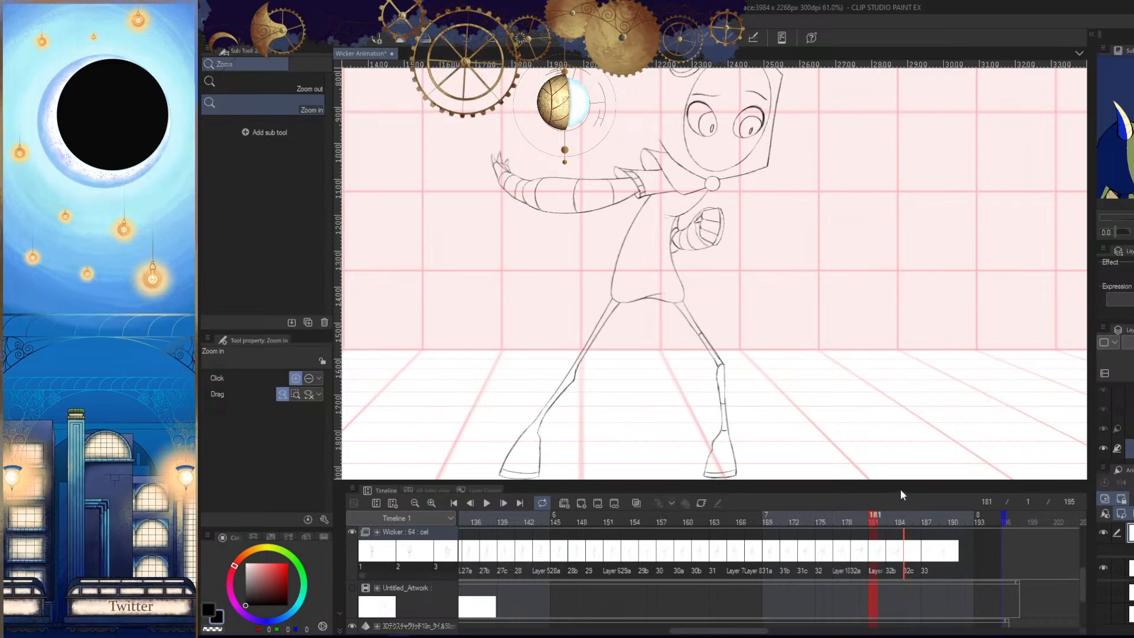
key(ctrl+y)
key(ctrl+y)
key(ctrl+z)
key(ctrl+z)
key(ctrl+z)
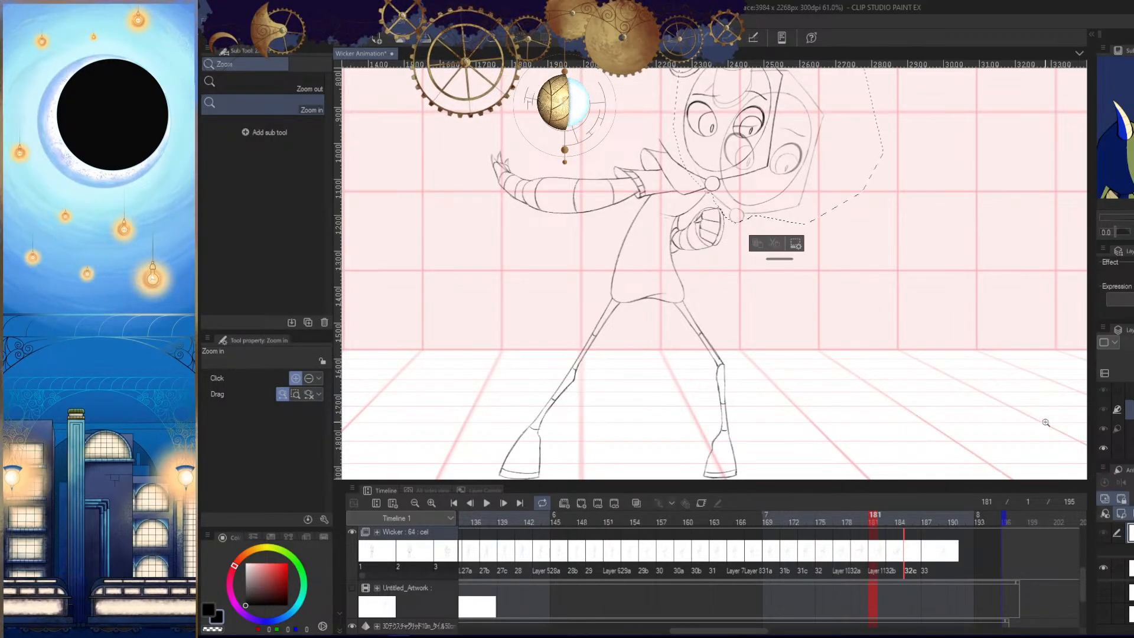
key(ctrl+d)
scroll(1045, 423, up, 1)
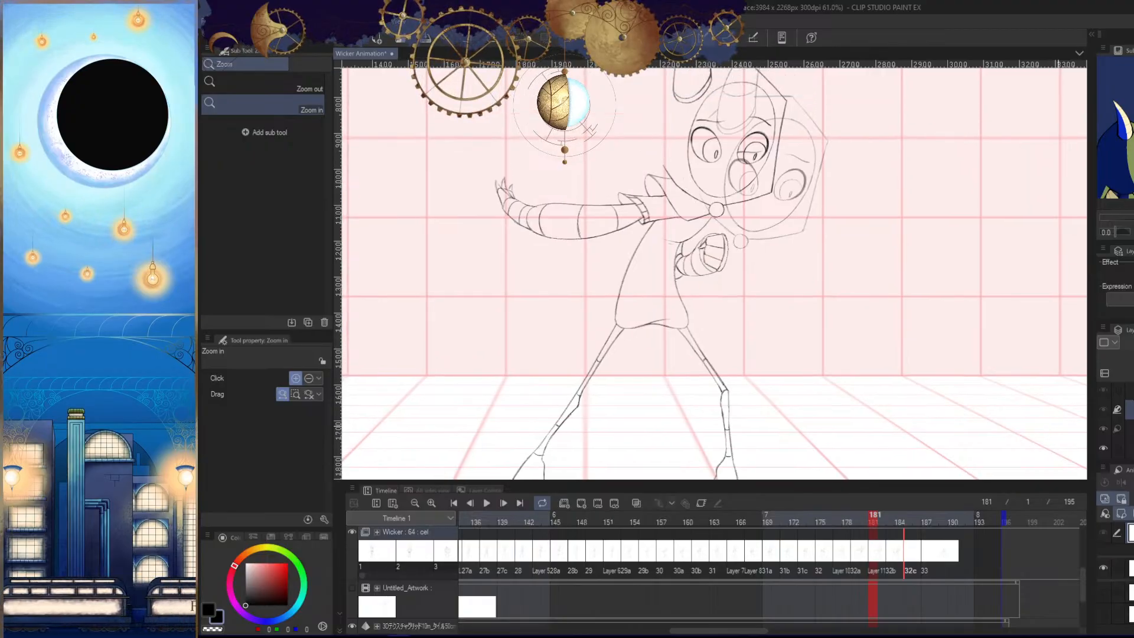
- Flip back and forth between frames 185 and 177 to examine how the poses lead into the unfinished frames
key(Right)
key(Right)
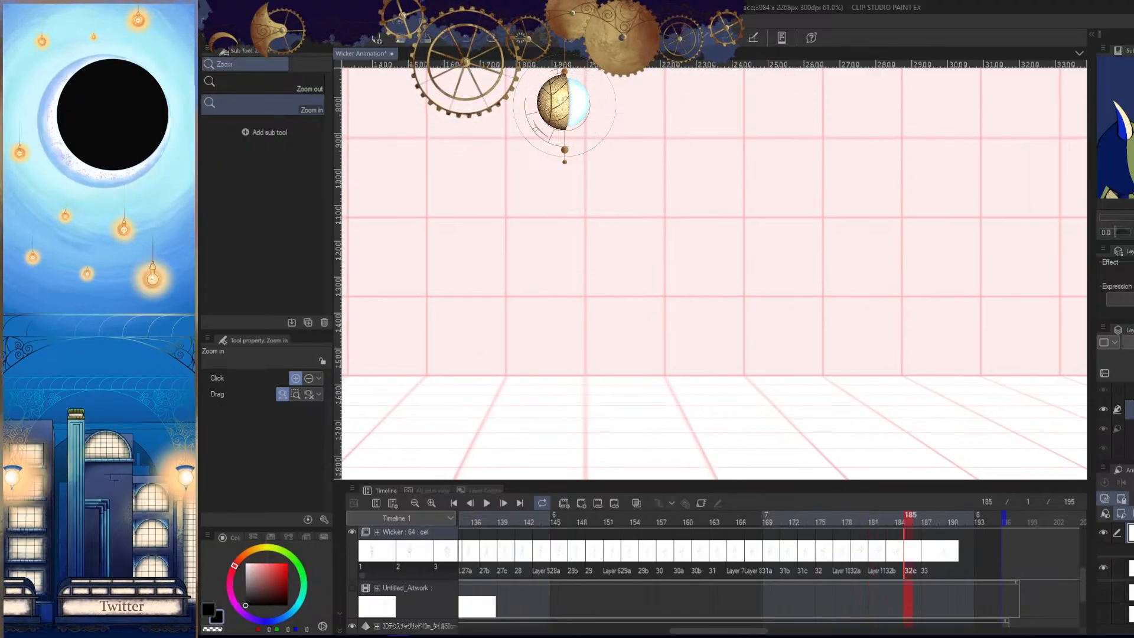
key(Left)
key(Right)
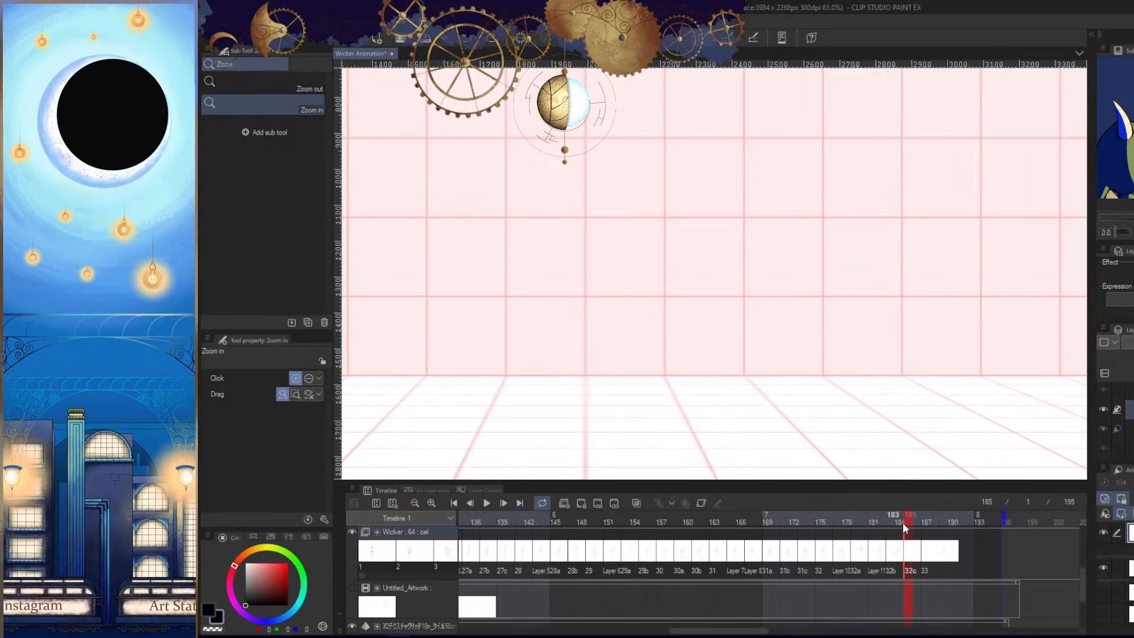
mouse_move(903, 523)
mouse_down()
mouse_move(894, 517)
mouse_move(931, 518)
mouse_up()
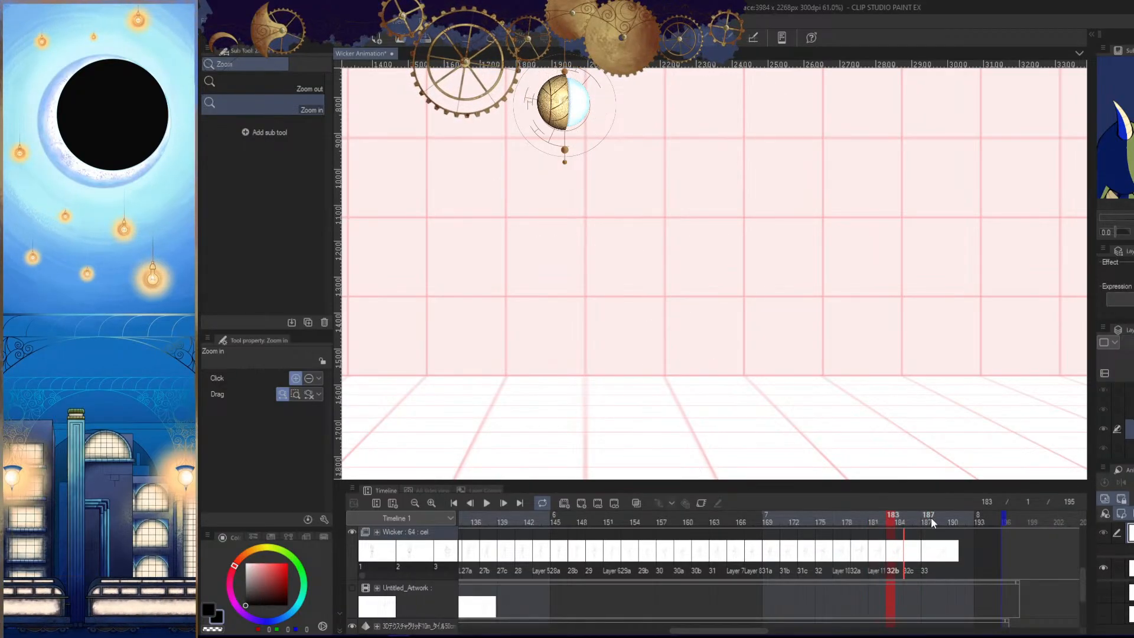
key(Right)
key(Left)
key(Left)
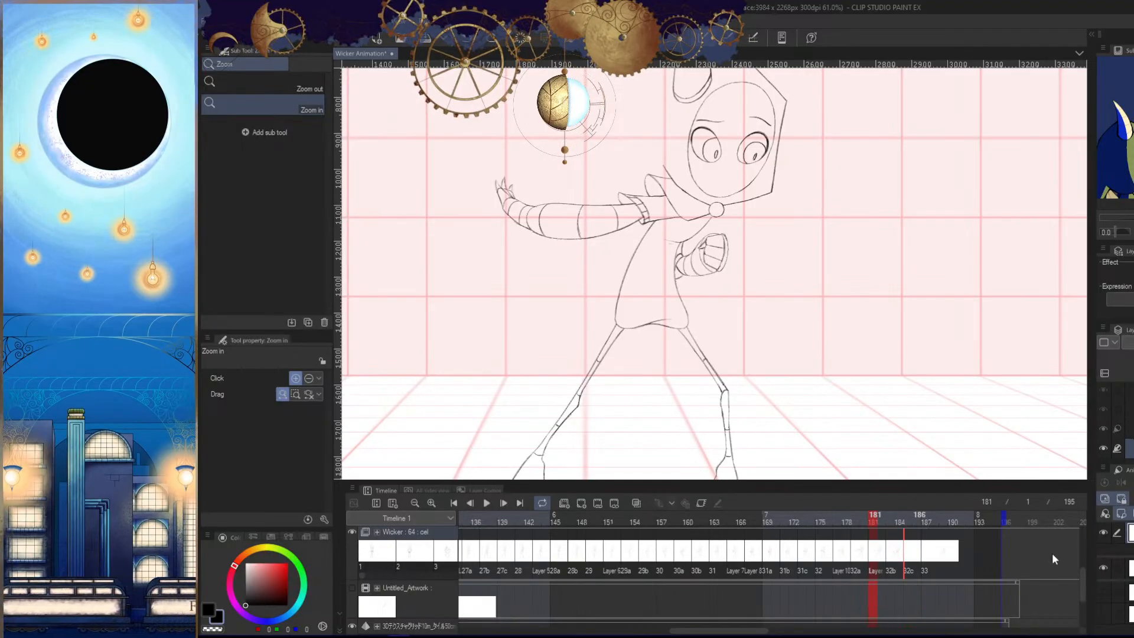
key(Left)
key(Left)
key(Right)
key(Right)
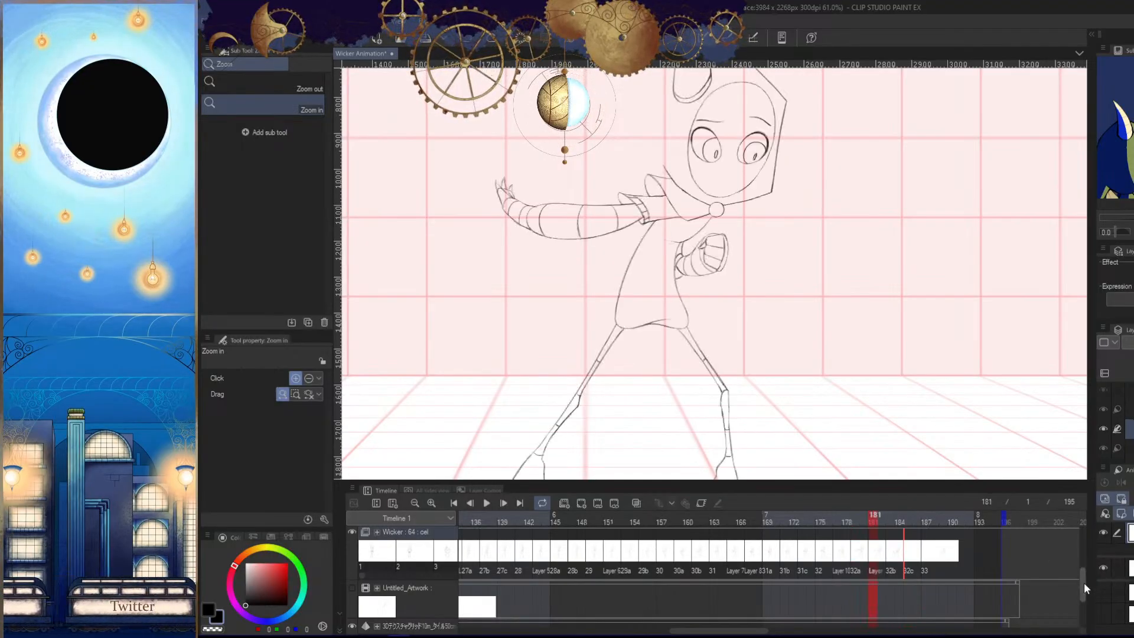
key(Left)
mouse_move(922, 423)
mouse_down()
mouse_move(952, 382)
mouse_move(921, 419)
mouse_up()
key(Left)
key(Left)
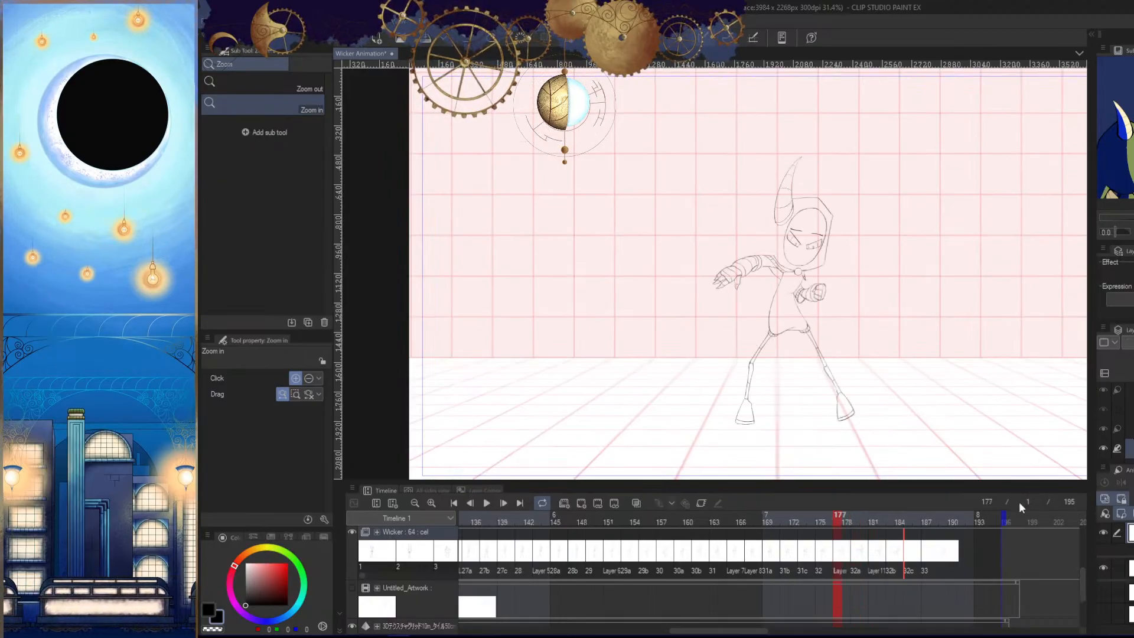
- Preview the animation on the canvas with the palettes hidden and examine the motion from frame 181 to 183
key(Tab)
key(space)
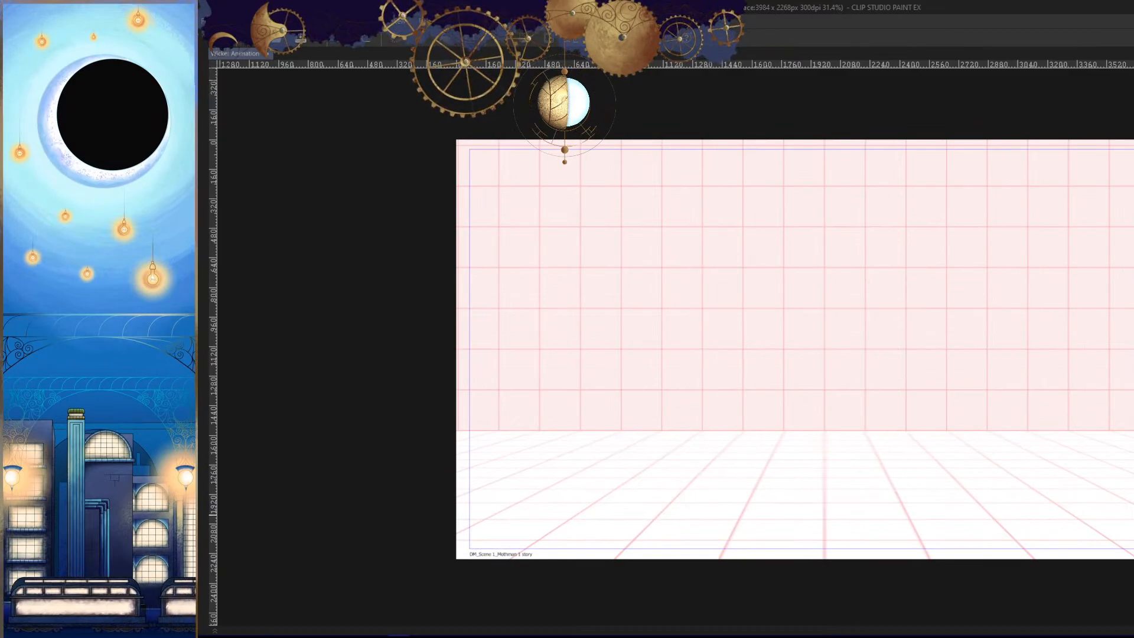
click(944, 433)
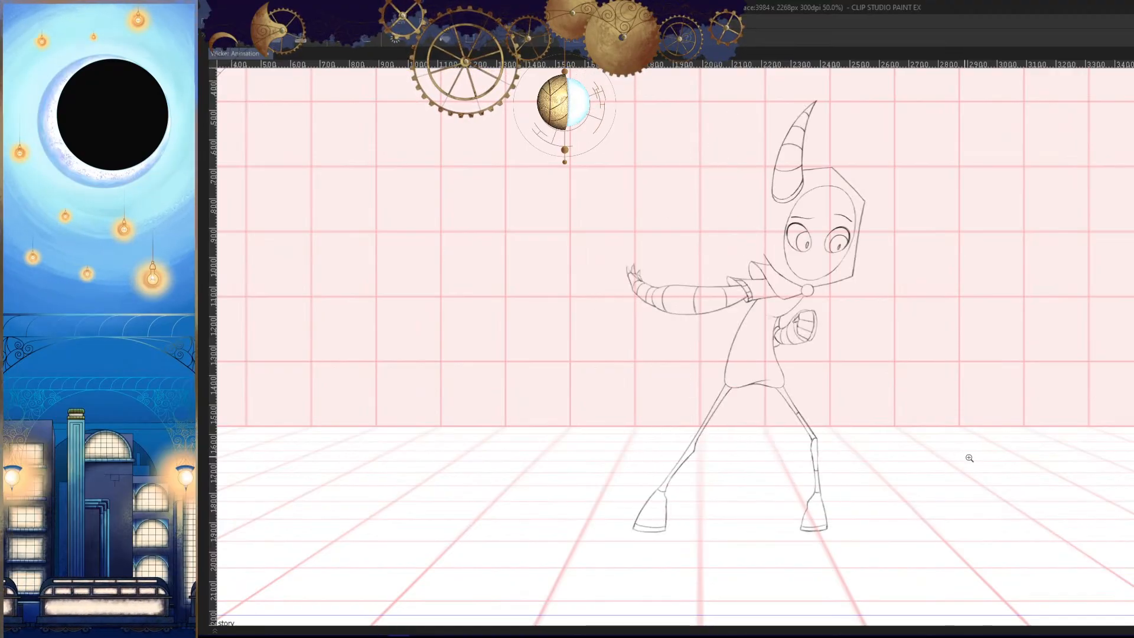
key(Tab)
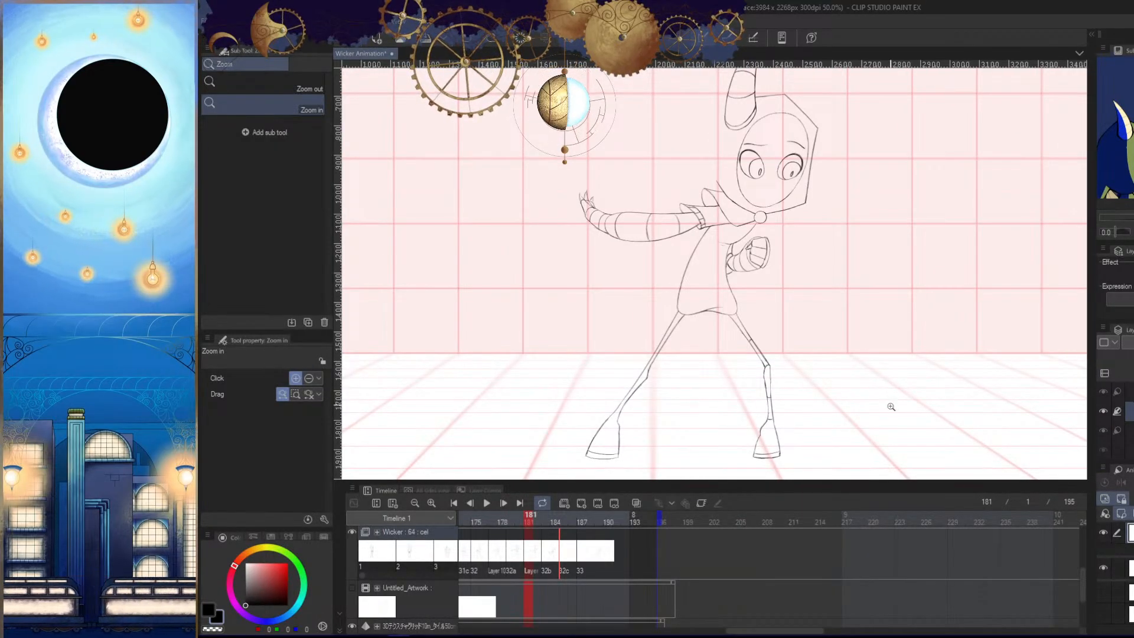
key(Tab)
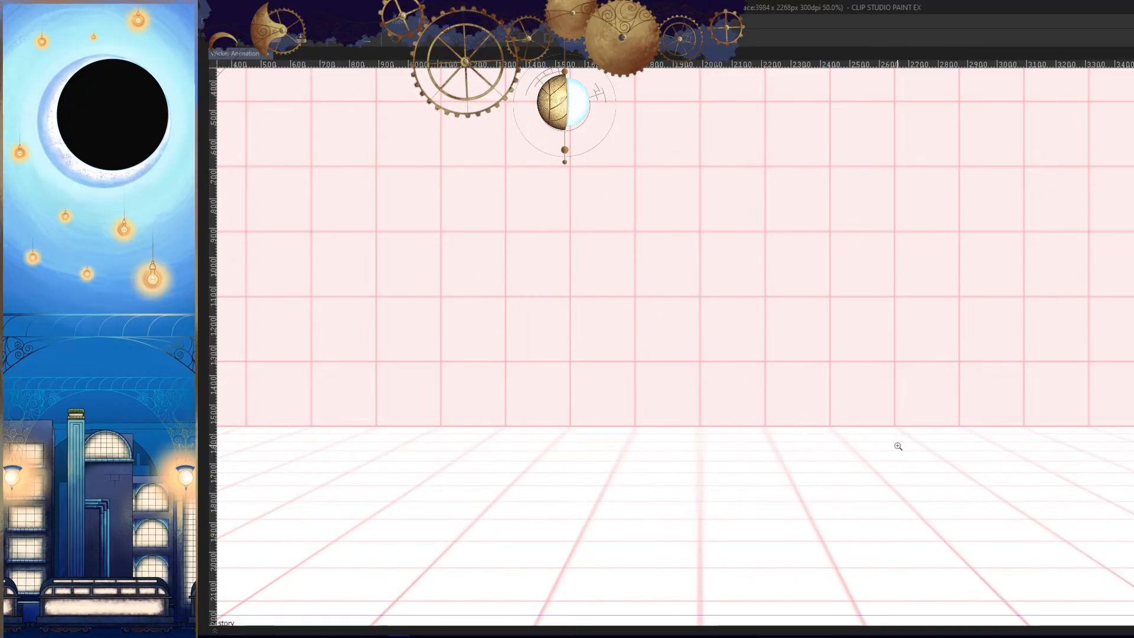
key(Tab)
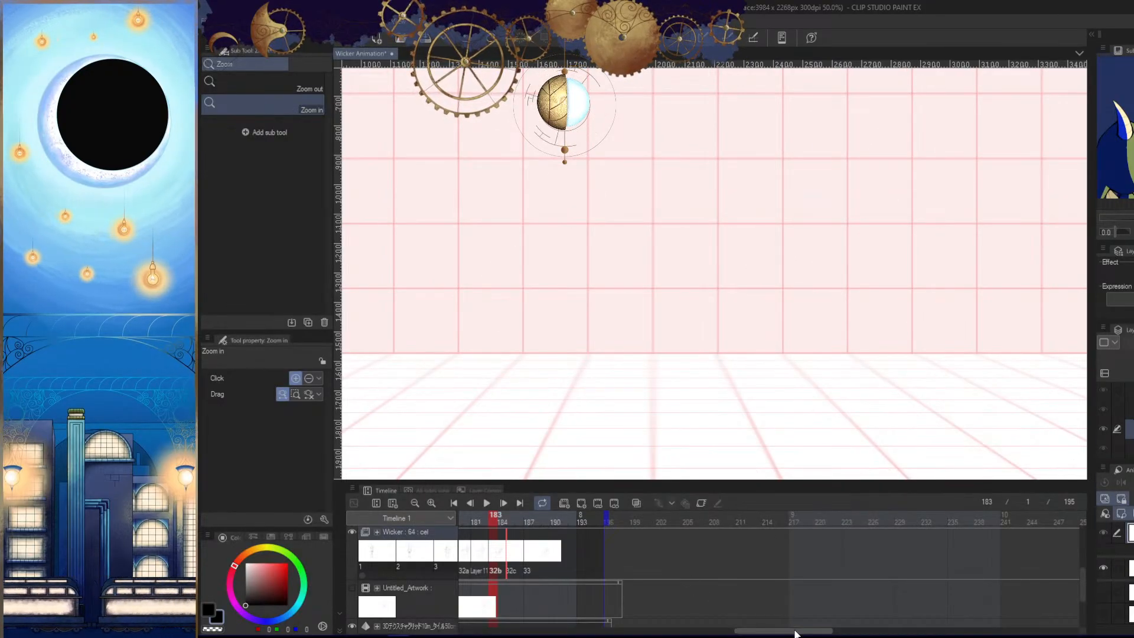
- Assign cel 32b to frame 183 of the Wicker track
drag(794, 631, 759, 629)
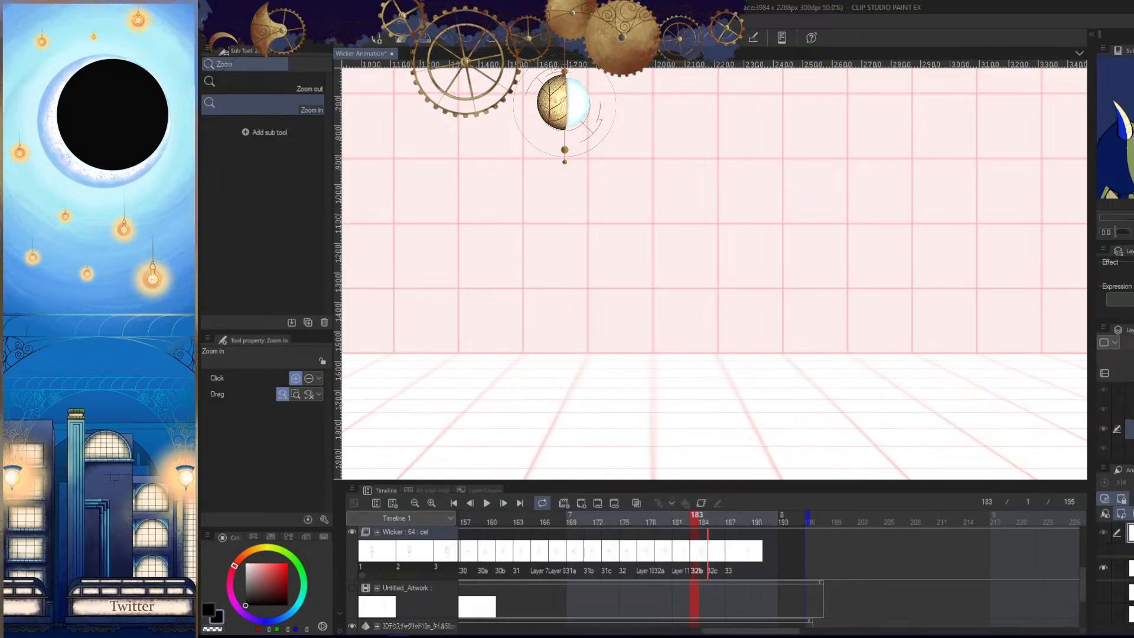
right_click(697, 558)
scroll(738, 483, down, 1)
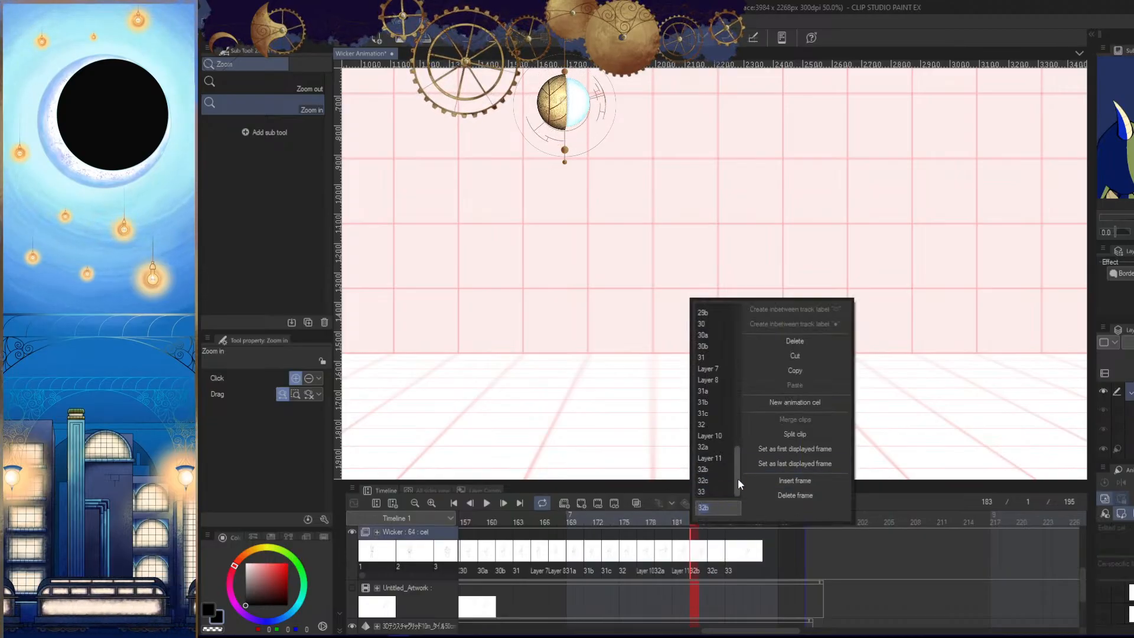
click(719, 469)
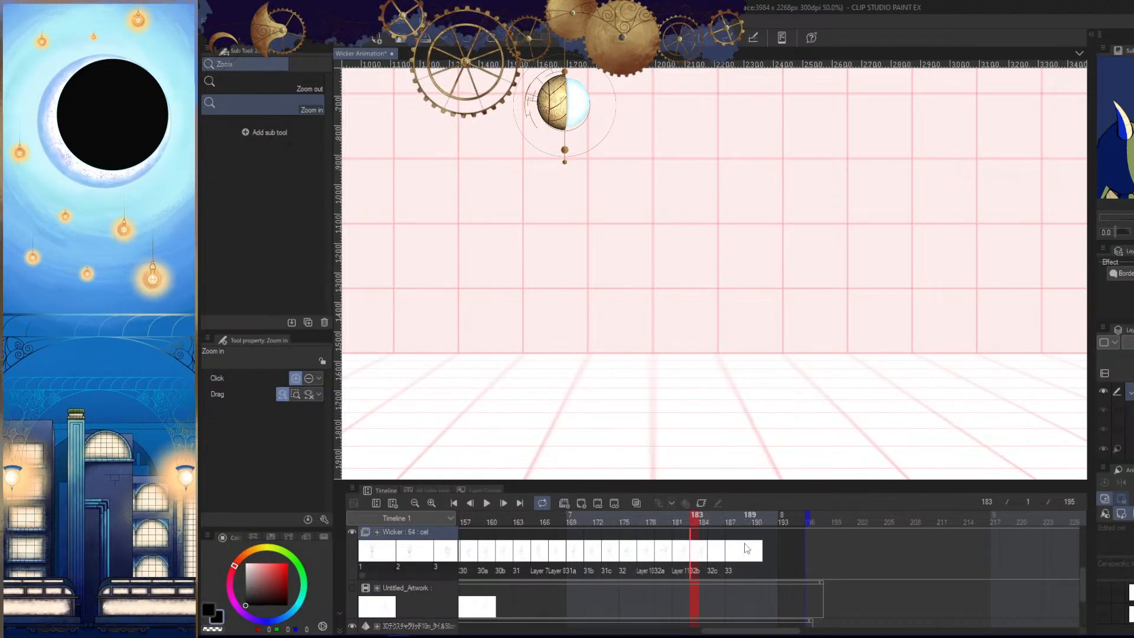
- Fit the whole scene in view and select the drawing layer of cel 32b at frame 183
scroll(770, 394, down, 2)
scroll(791, 414, down, 3)
scroll(798, 408, up, 2)
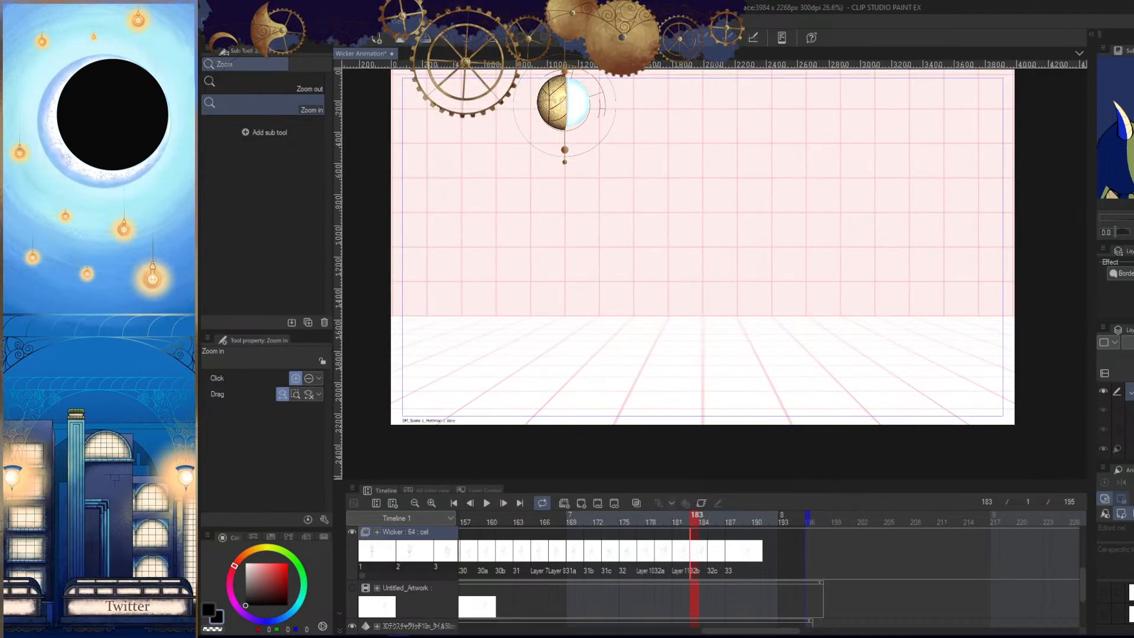
click(1119, 514)
key(/)
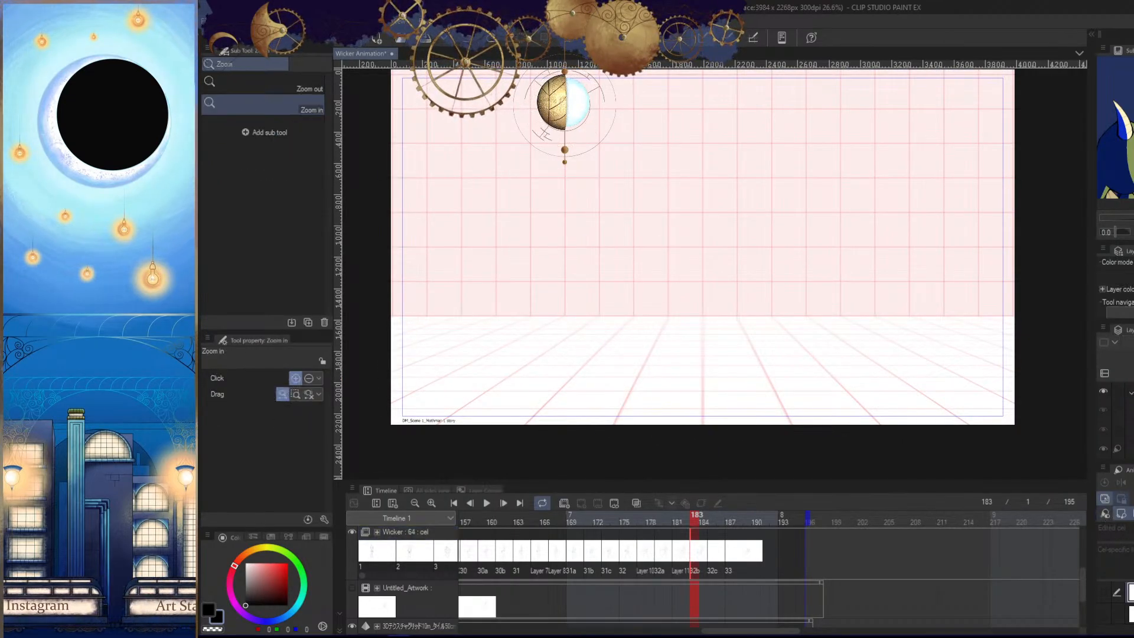
click(1129, 448)
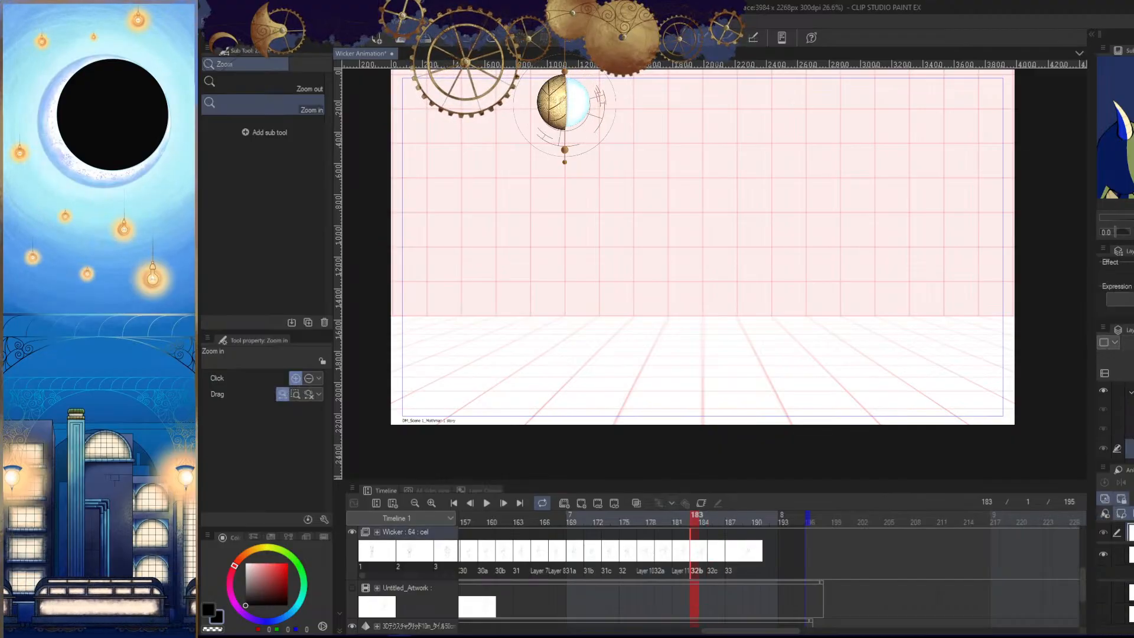
- Make the drawing of cel 32b visible on the canvas at frame 183
drag(1121, 542, 1121, 549)
click(1104, 533)
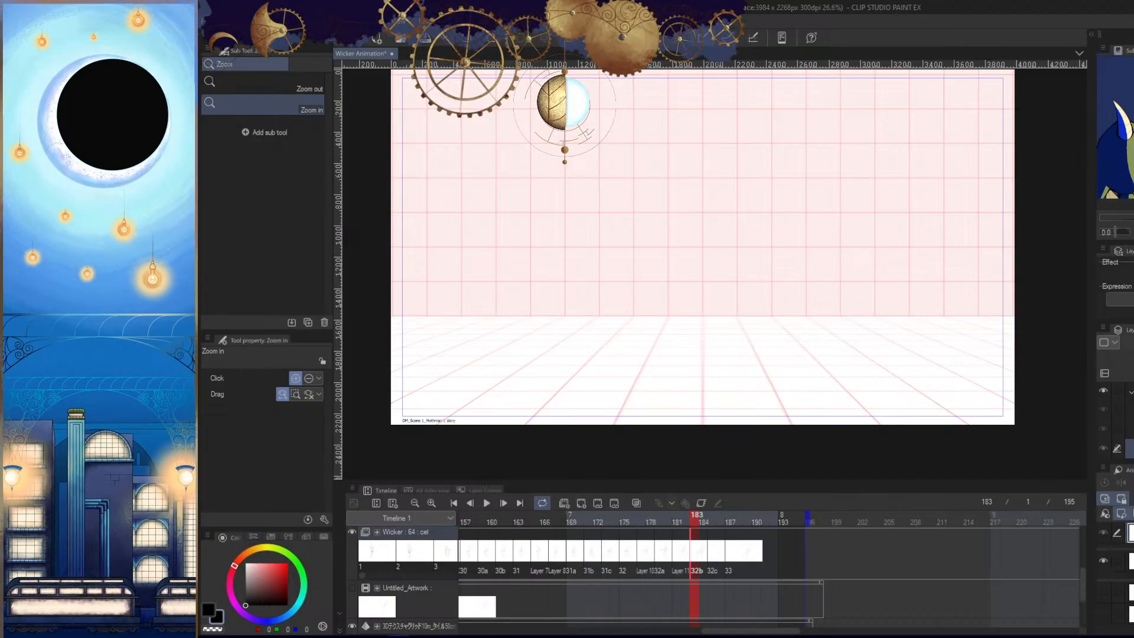
click(1121, 570)
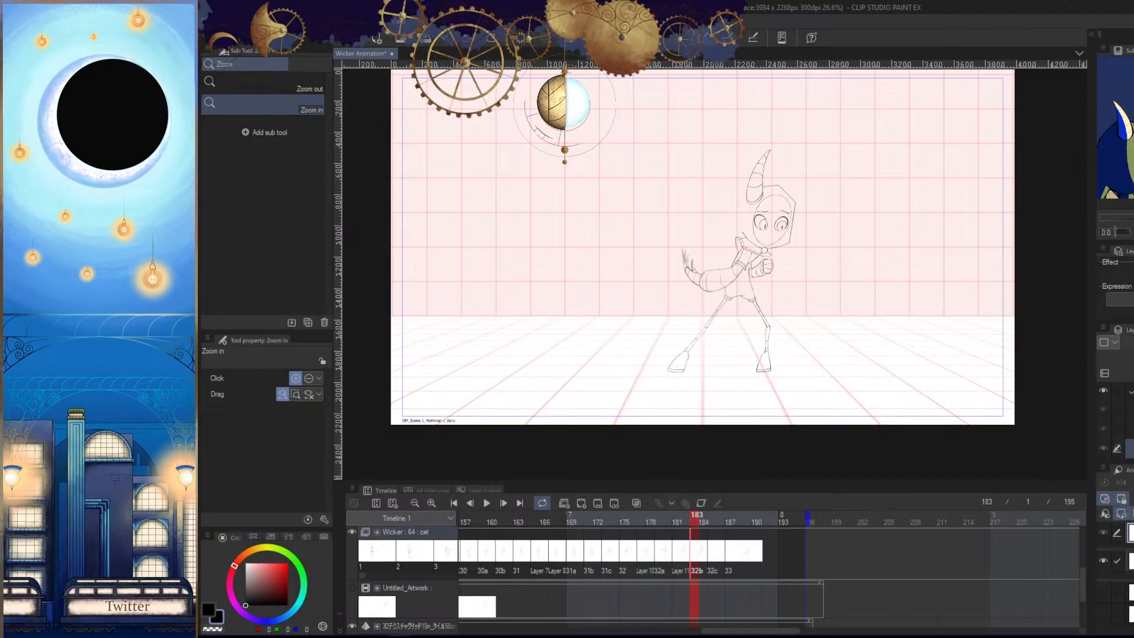
- Flip back and forth between frames 179 and 183 to compare the poses of neighbouring cels
click(679, 523)
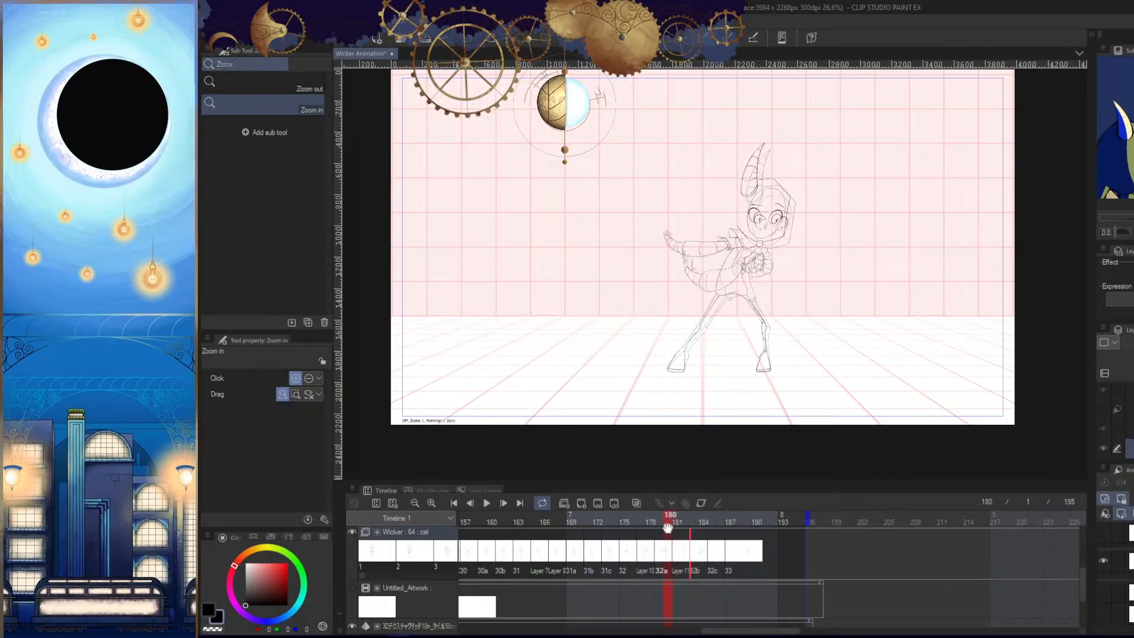
click(668, 527)
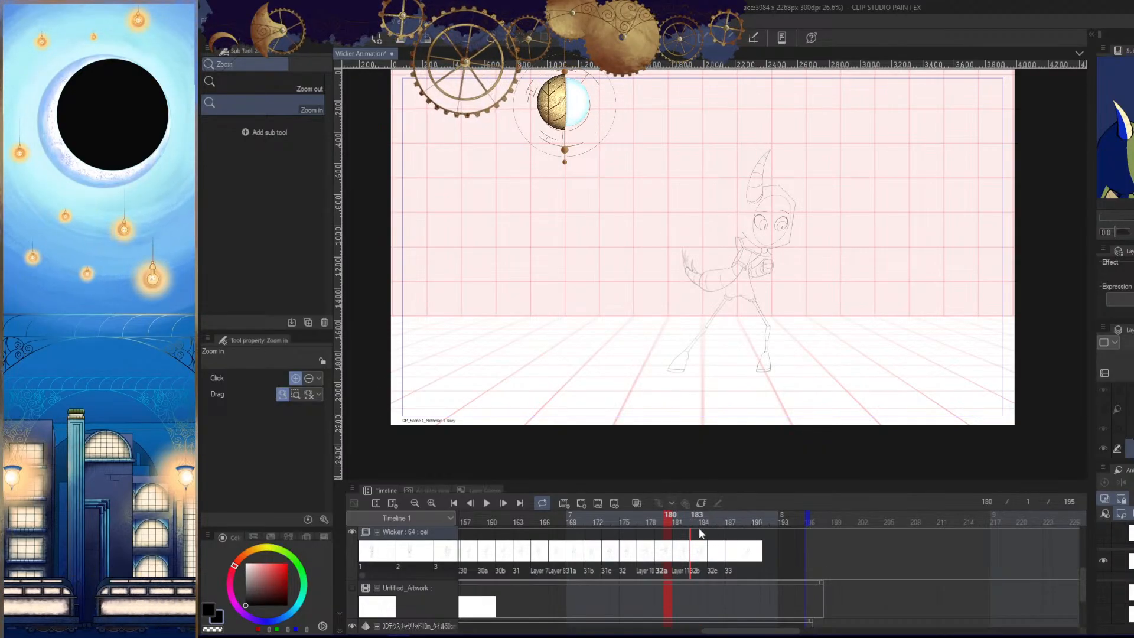
click(700, 531)
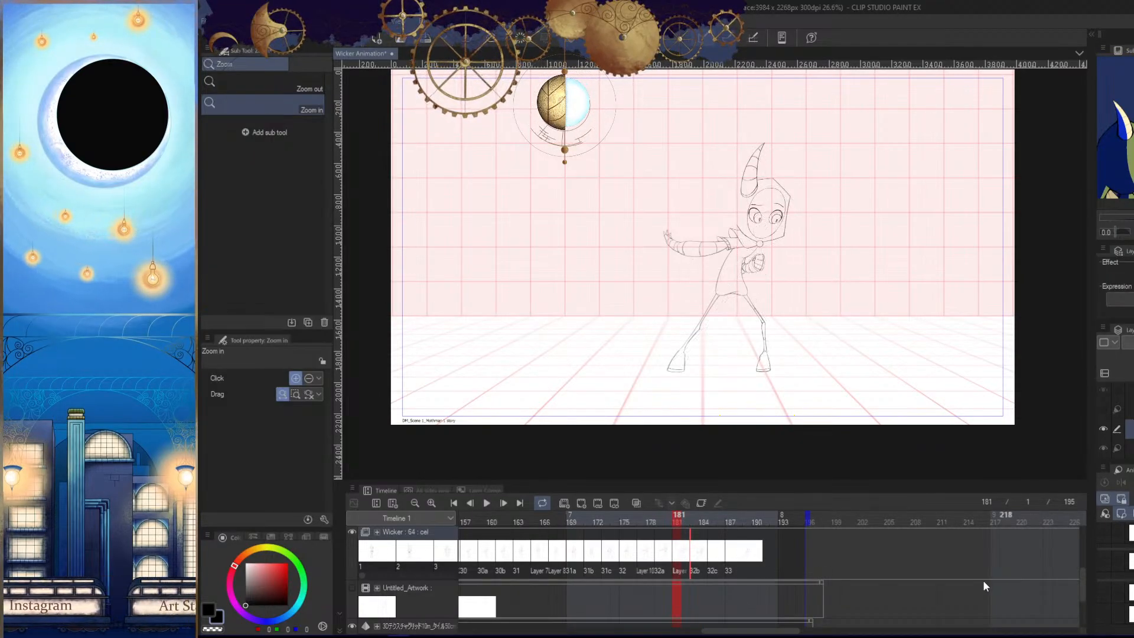
click(688, 518)
mouse_move(687, 516)
mouse_down()
mouse_move(731, 516)
mouse_move(659, 518)
mouse_up()
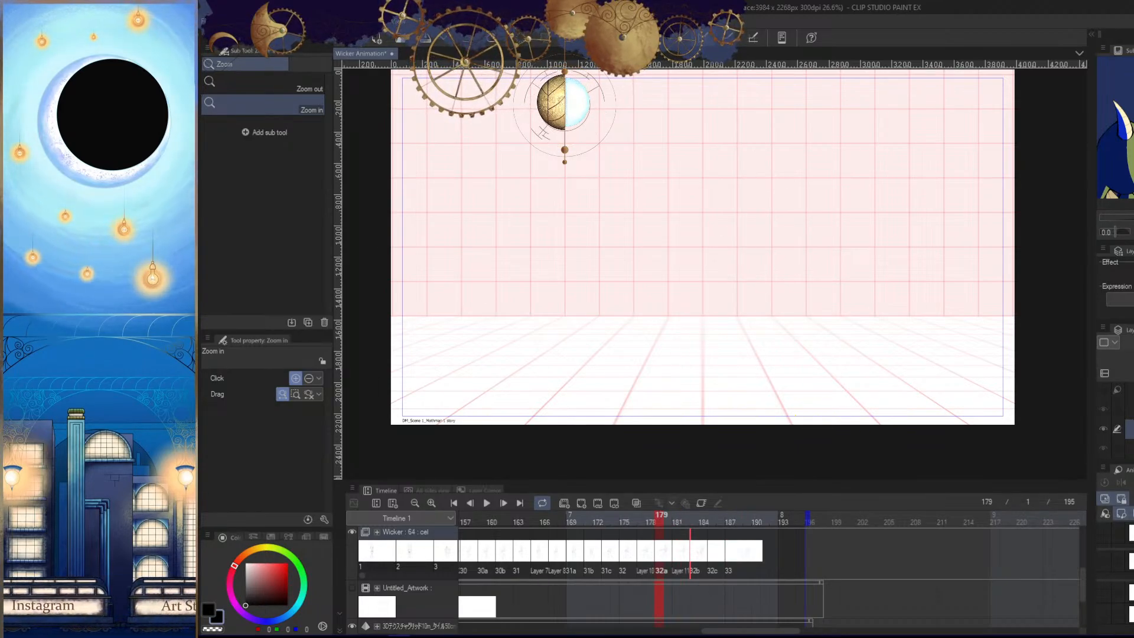
key(o)
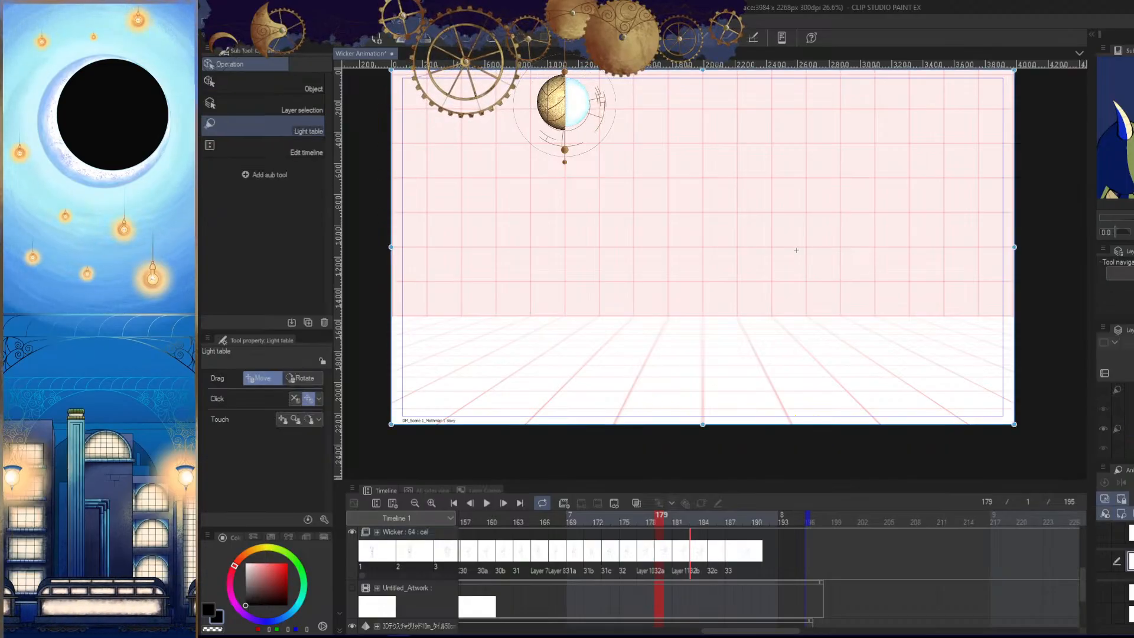
key(Left)
key(Right)
key(Right)
key(Right)
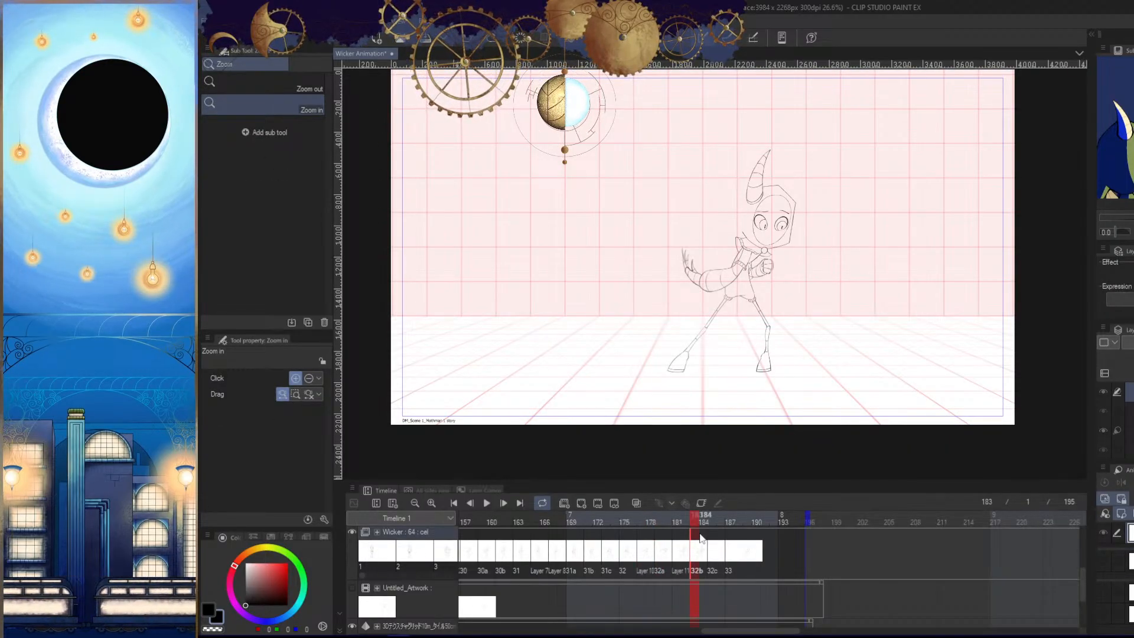
click(667, 522)
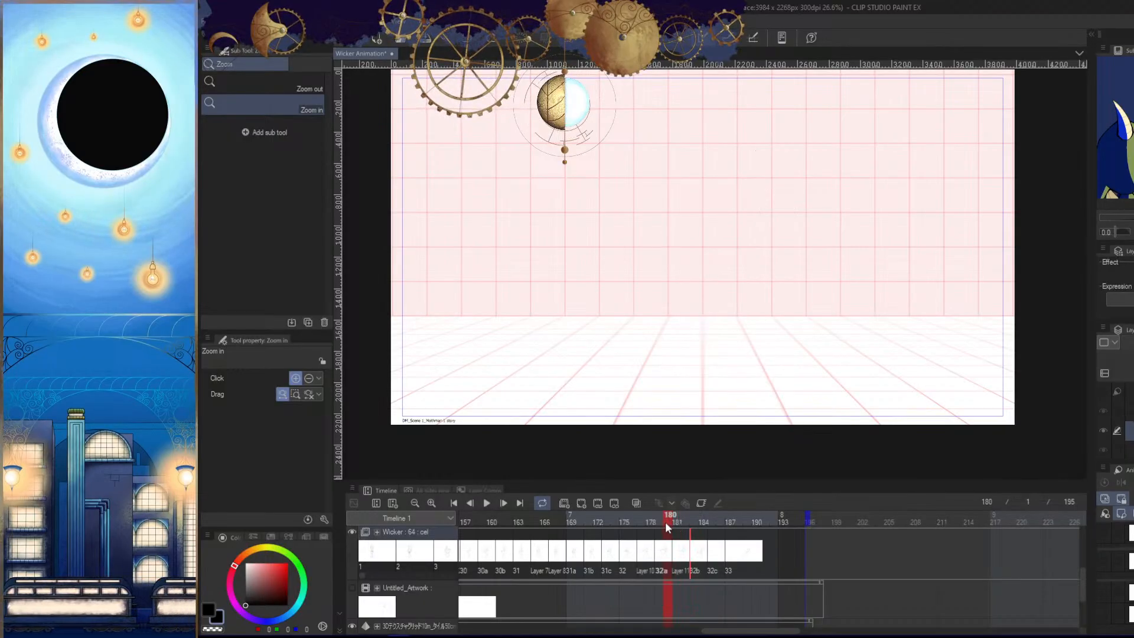
key(Left)
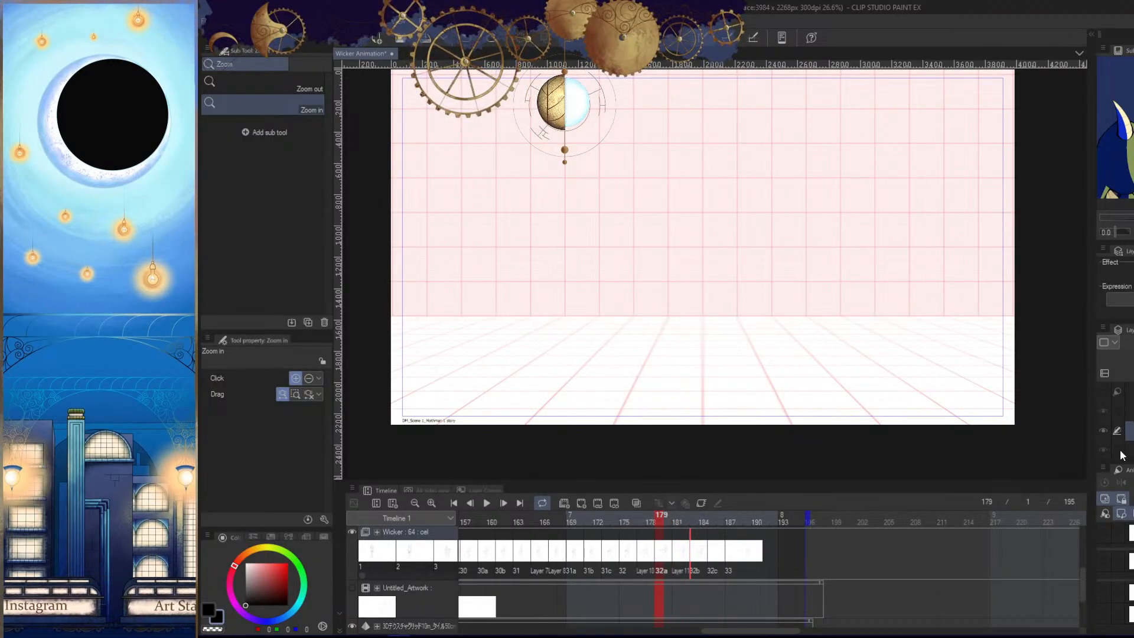
- Examine the light table layers of cel 32a at frame 179 and cel 32b at frame 183
key(o)
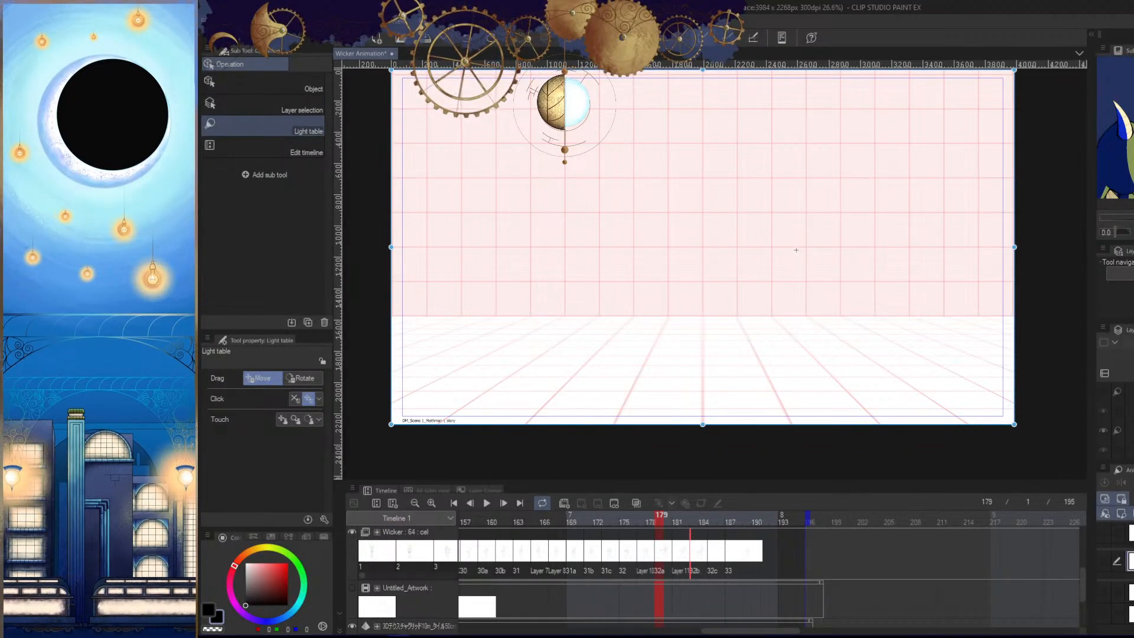
key(slash)
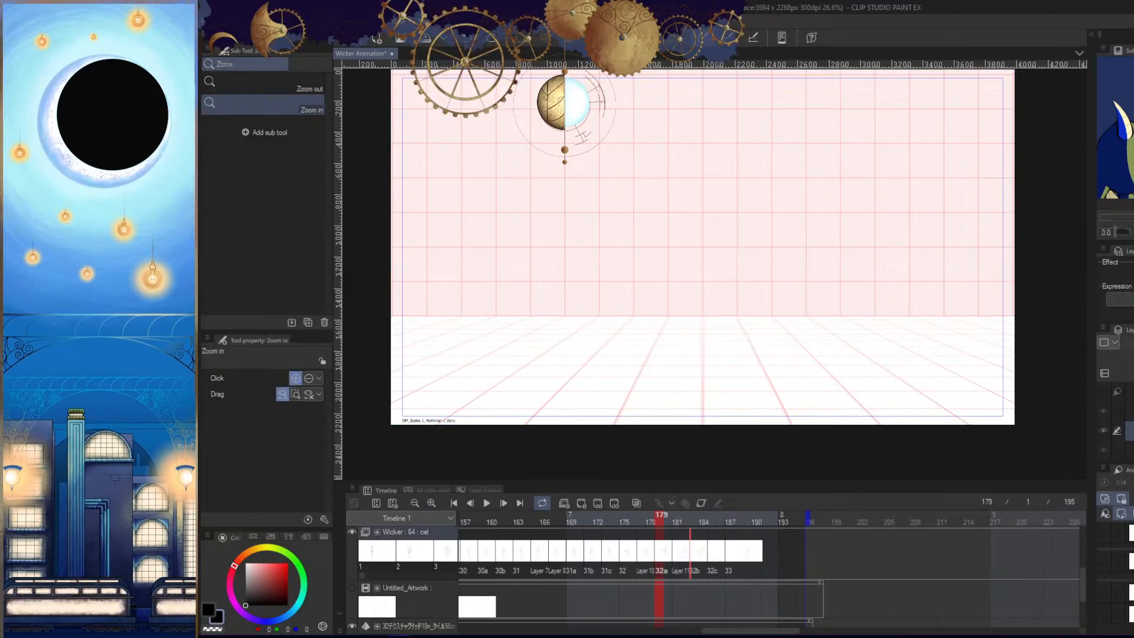
key(o)
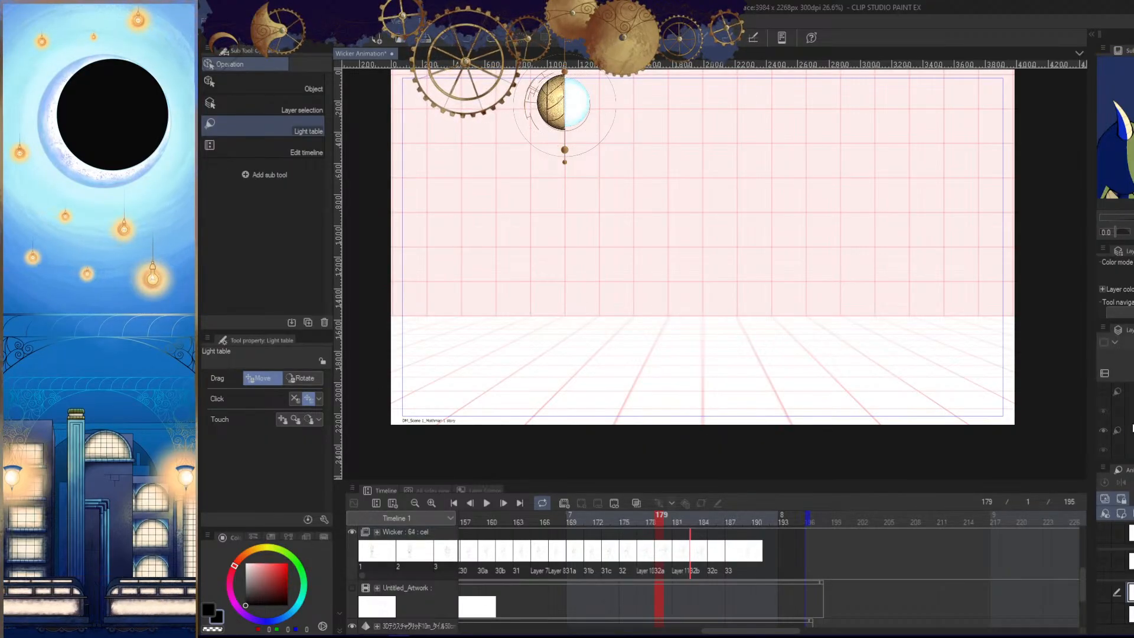
key(slash)
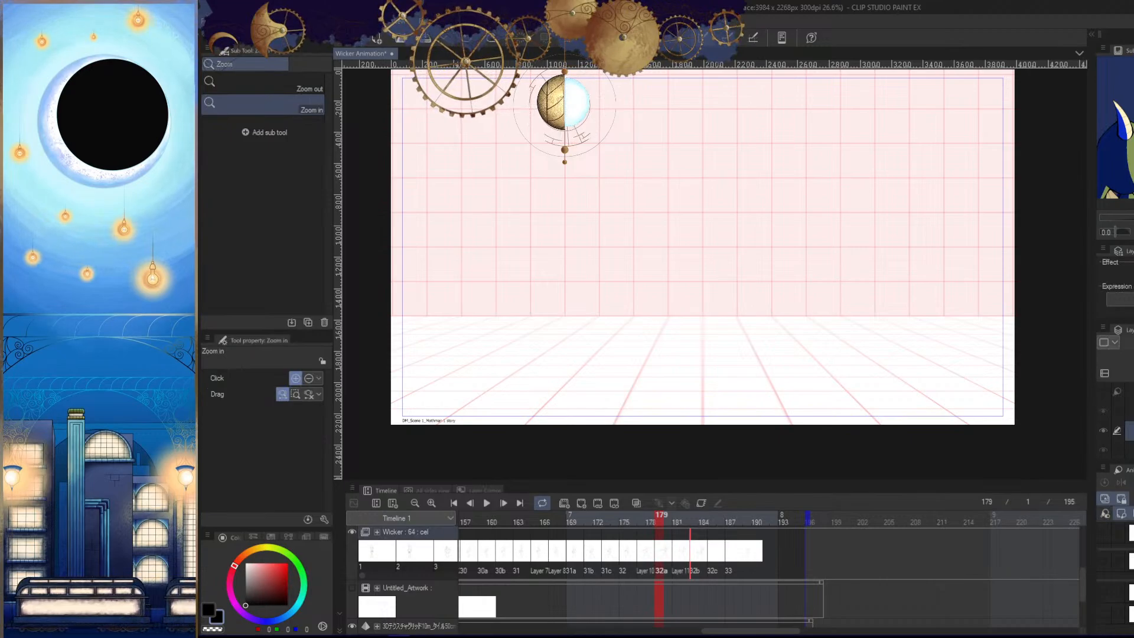
click(1104, 513)
click(1126, 534)
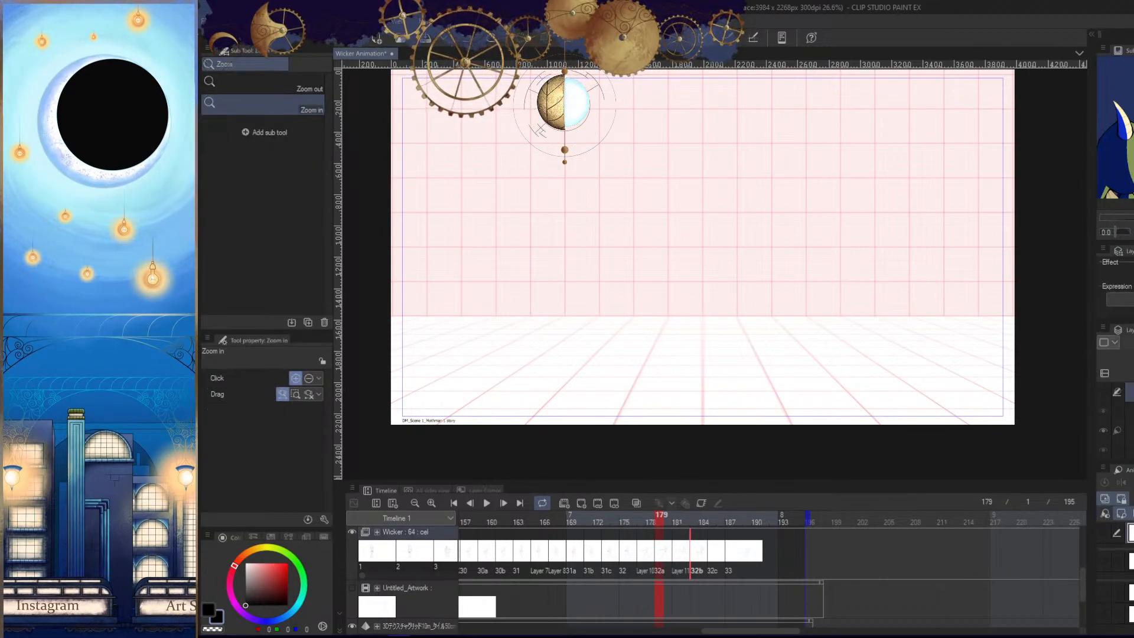
click(695, 552)
click(1126, 561)
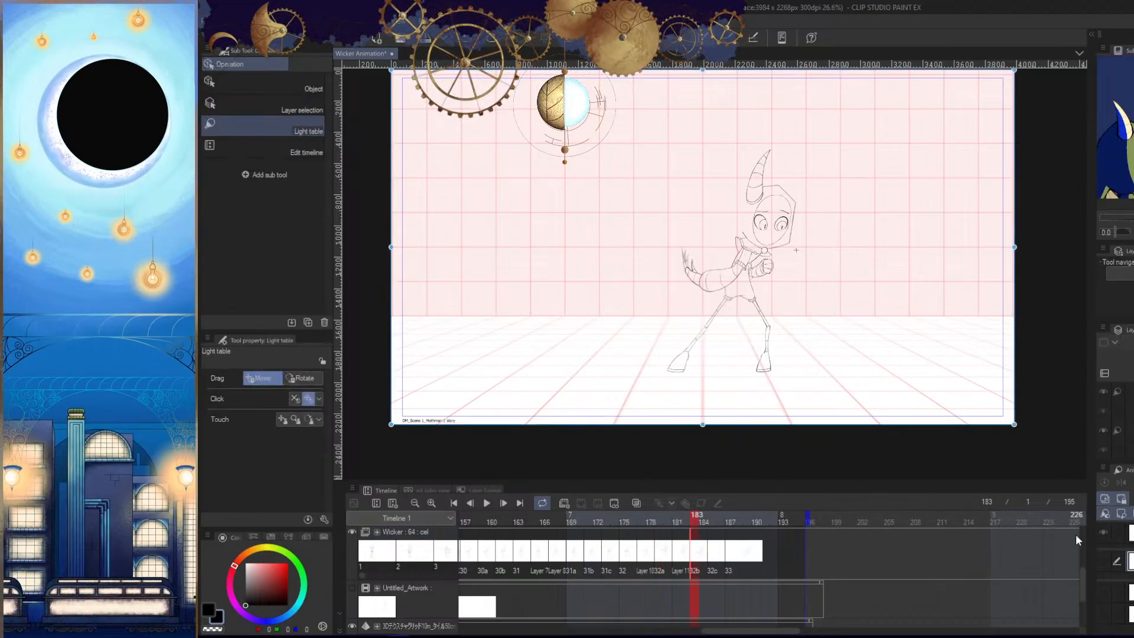
- Assign cel 32a to frame 179 of the Wicker track
click(679, 522)
click(665, 522)
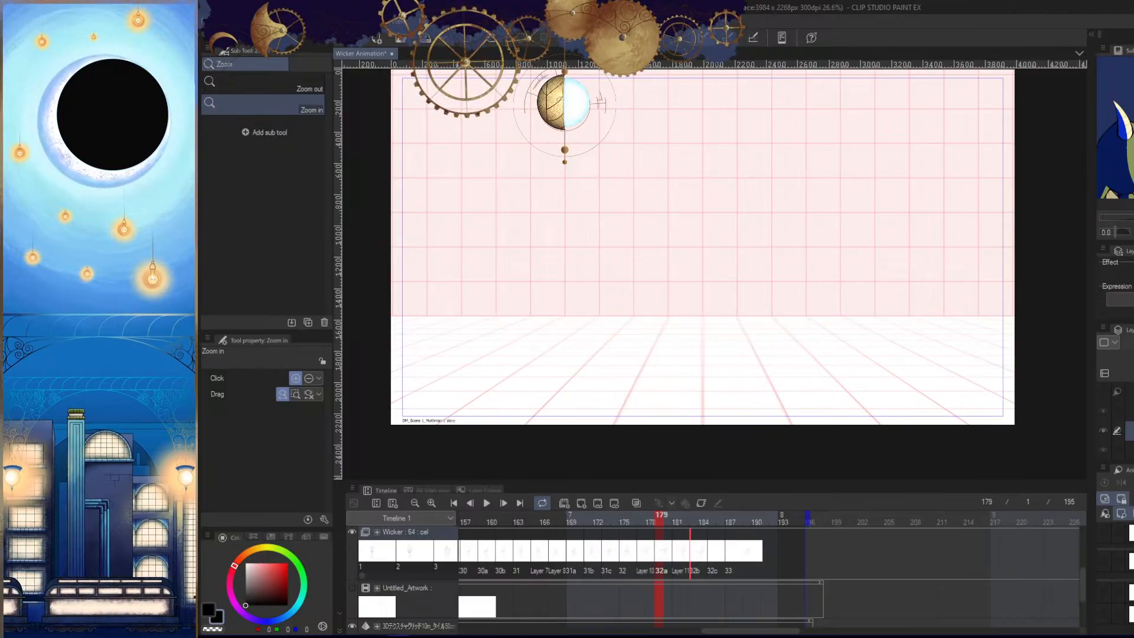
right_click(680, 560)
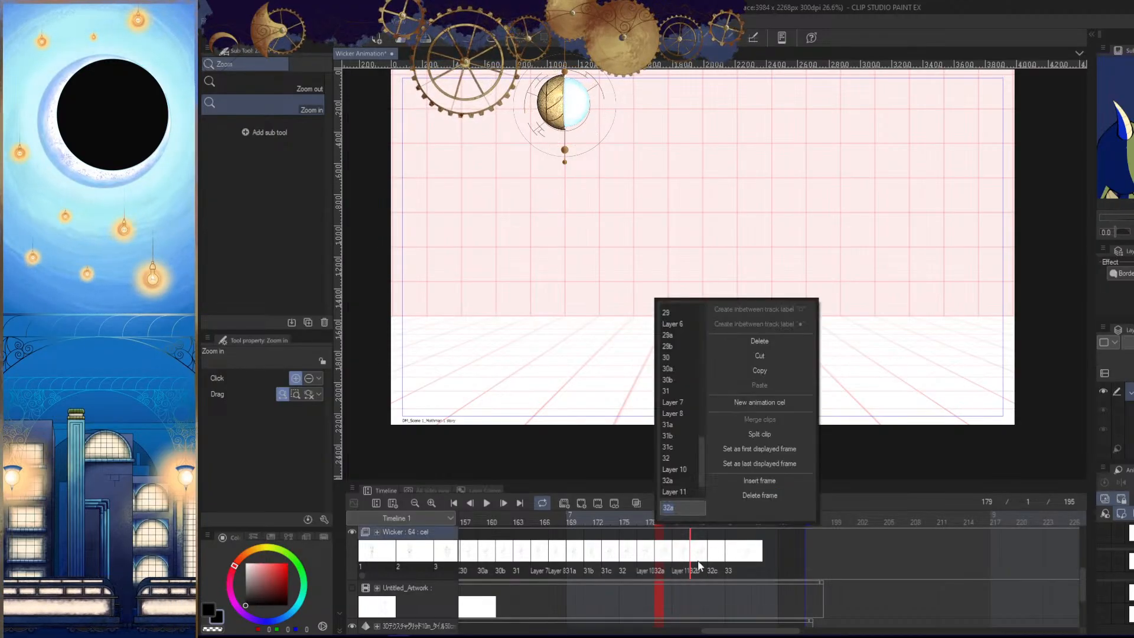
click(686, 481)
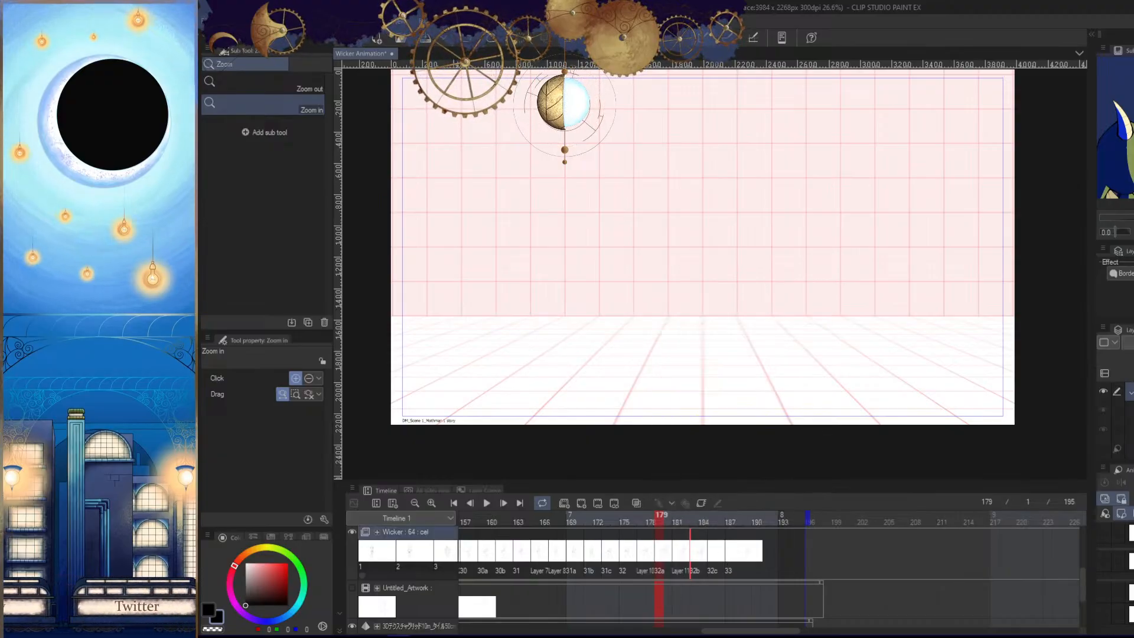
- Compare cel 32a at frame 179 with cels 32c and 32b at frames 185 and 183
click(713, 554)
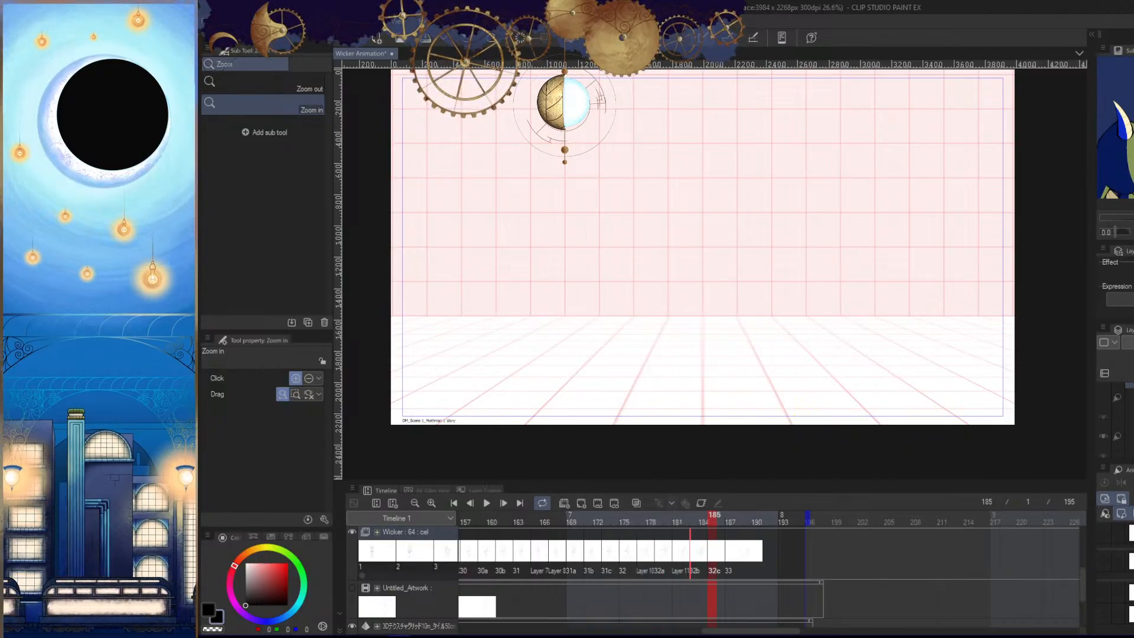
click(660, 553)
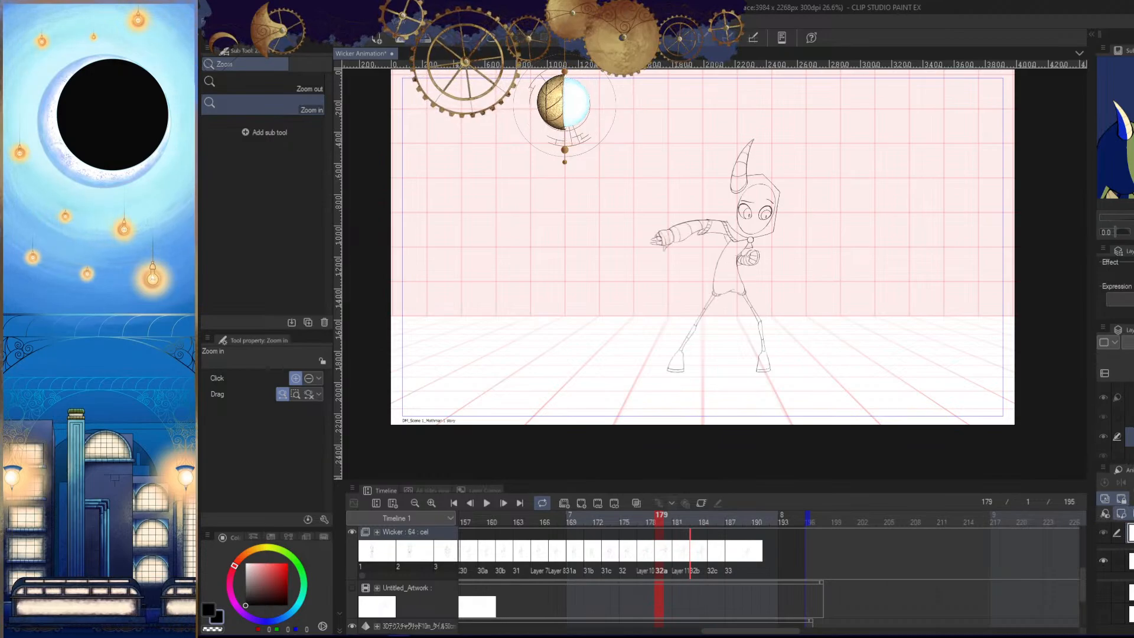
drag(664, 521, 712, 514)
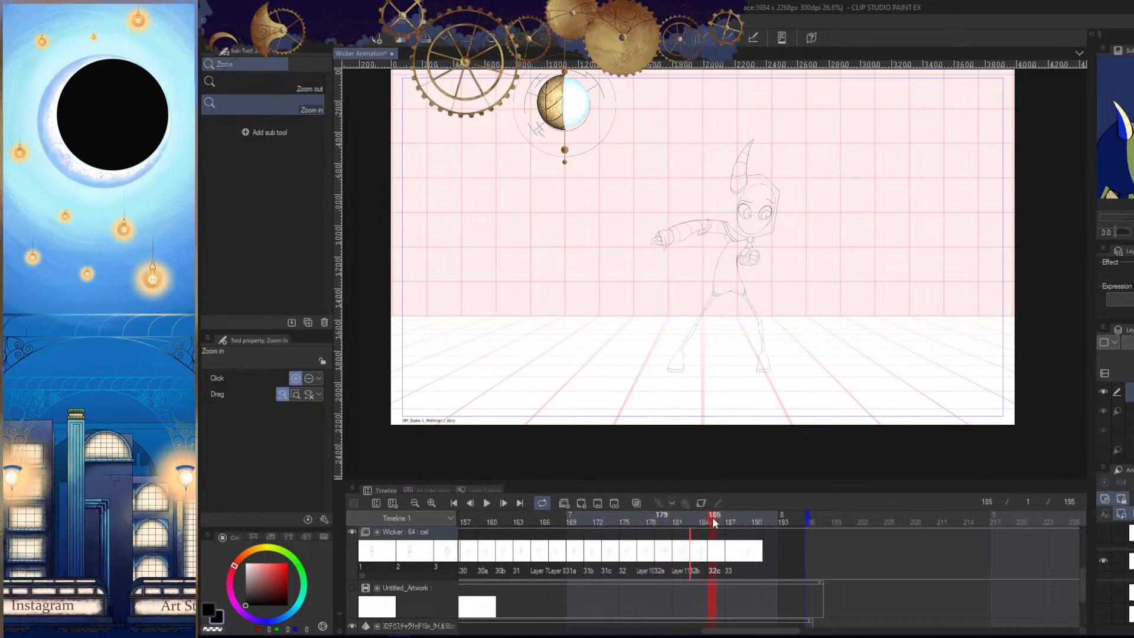
click(695, 518)
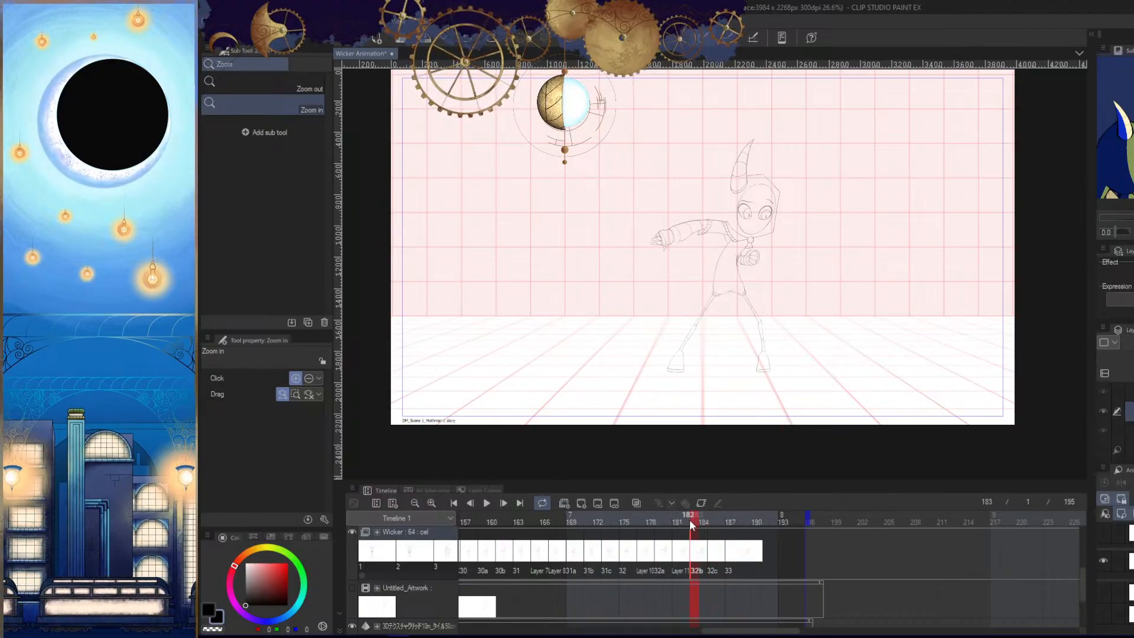
- Toggle the light table reference at frame 183 on and off to check what it shows
click(1104, 535)
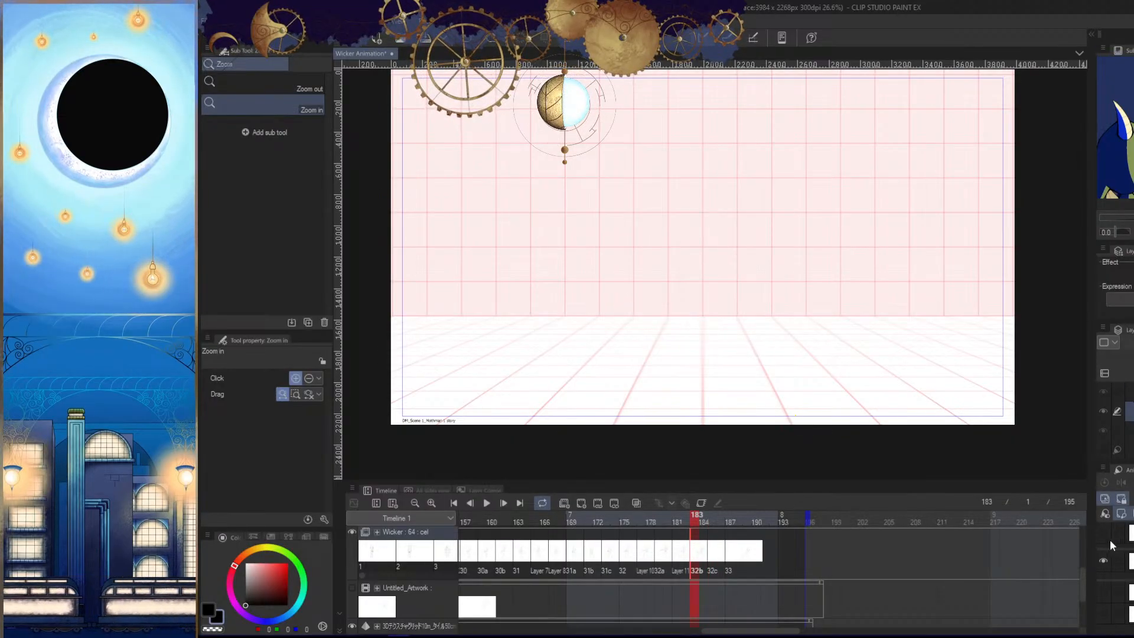
click(1104, 534)
click(1106, 535)
click(1104, 534)
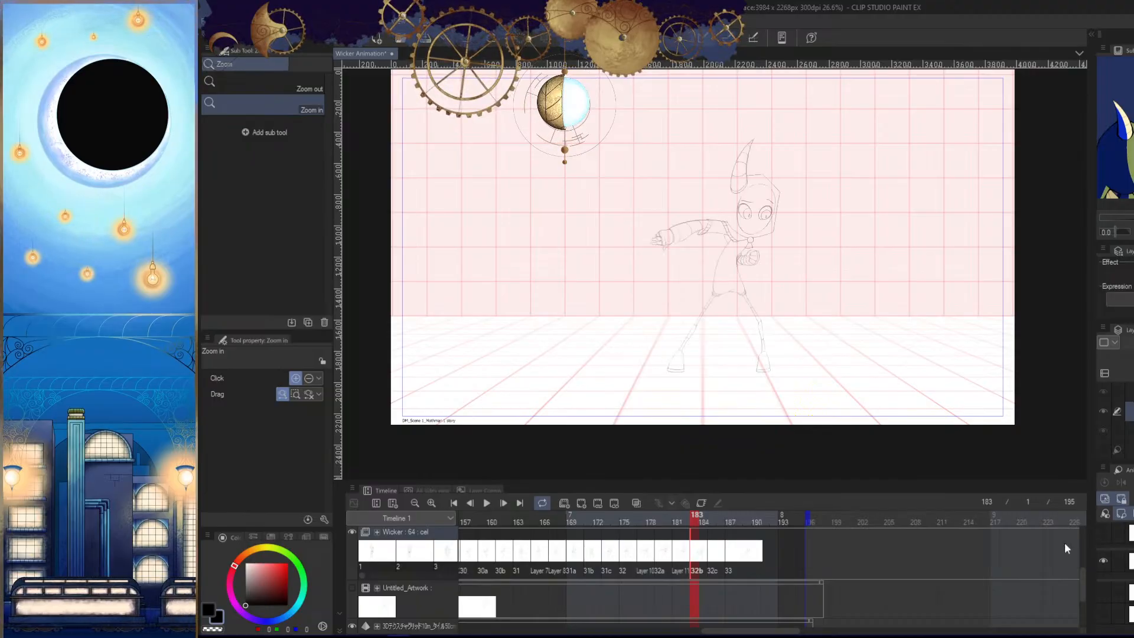
click(1105, 535)
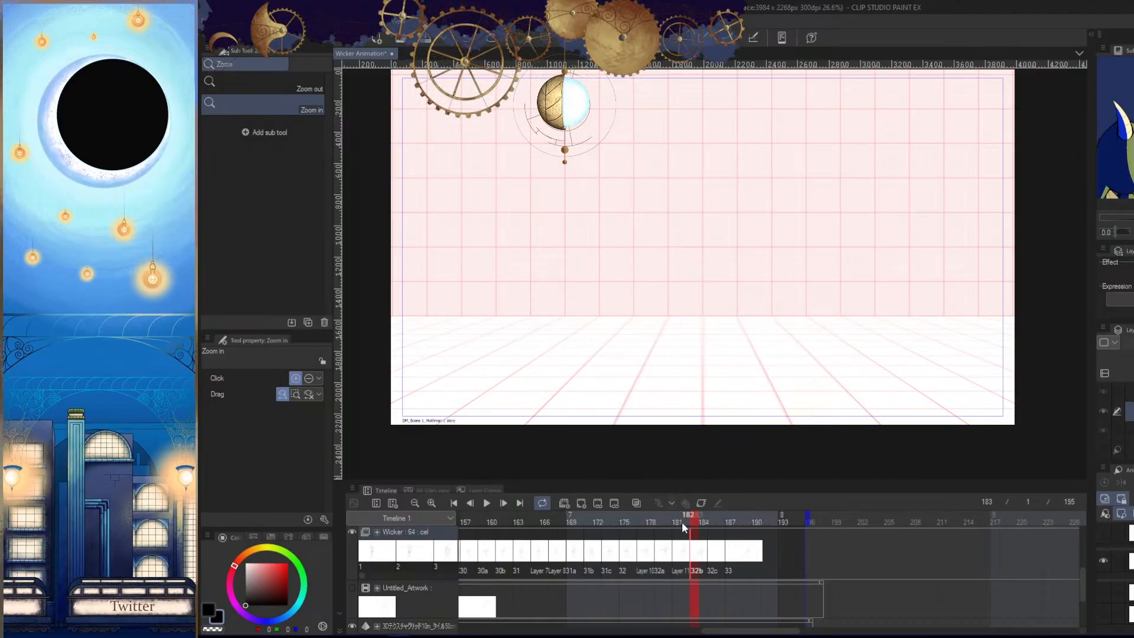
- Make the drawing layer of cel 32a visible at frame 179
click(664, 534)
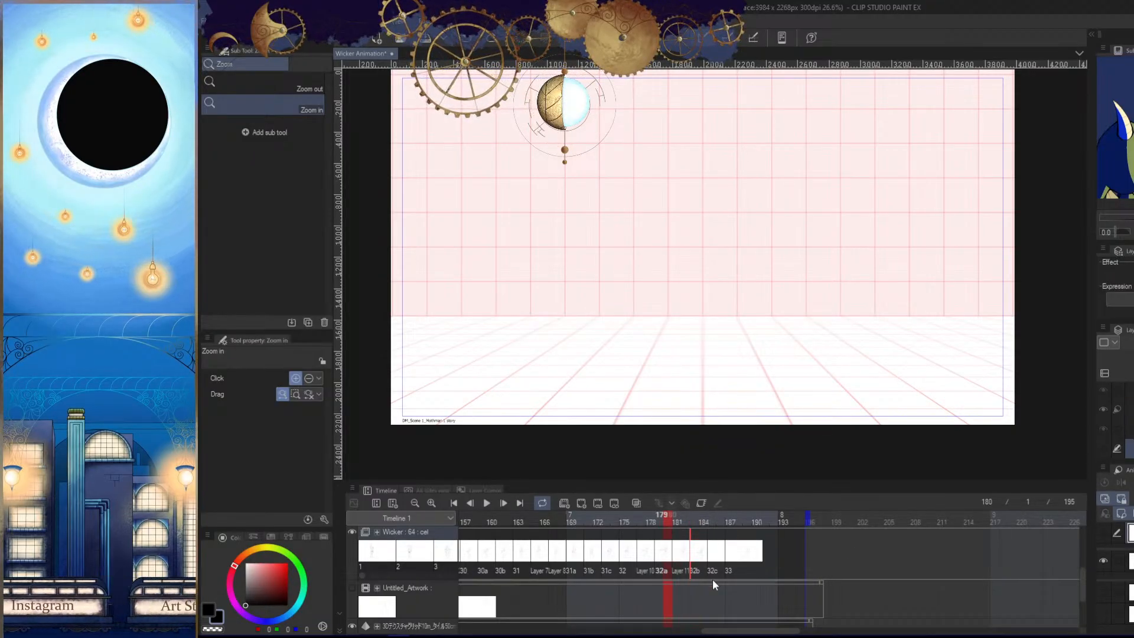
key(Left)
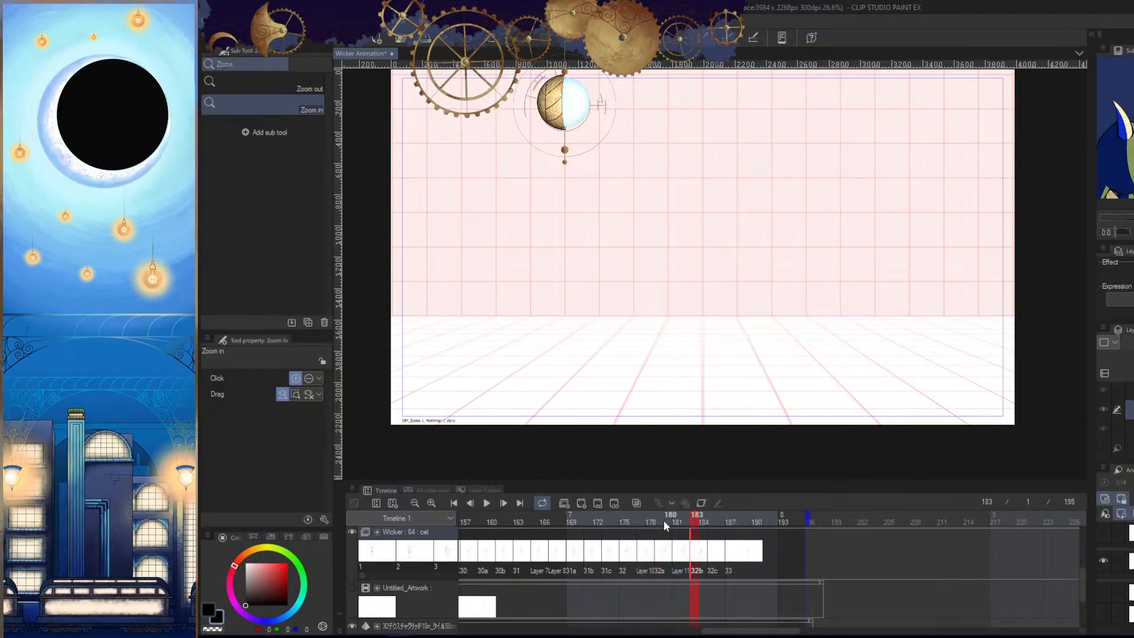
click(664, 520)
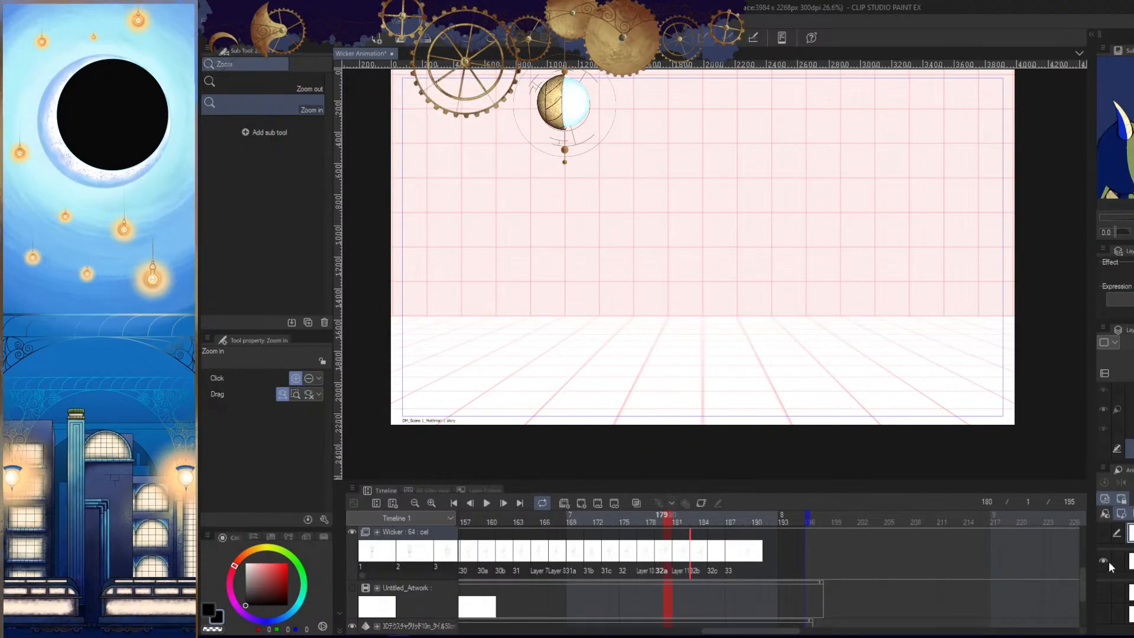
key(Left)
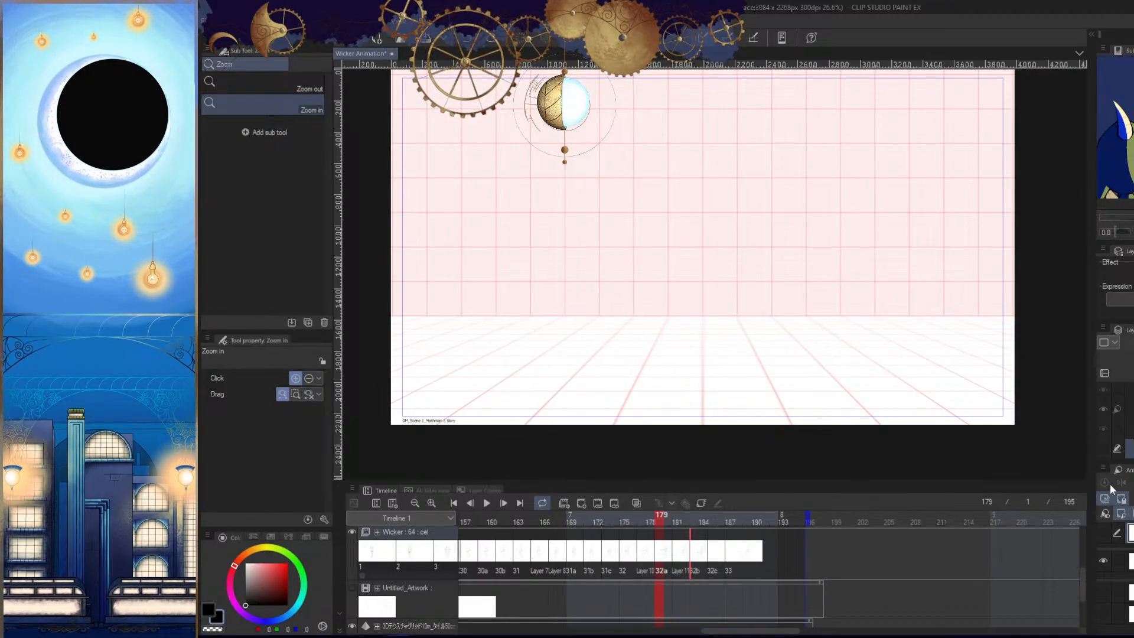
click(1104, 448)
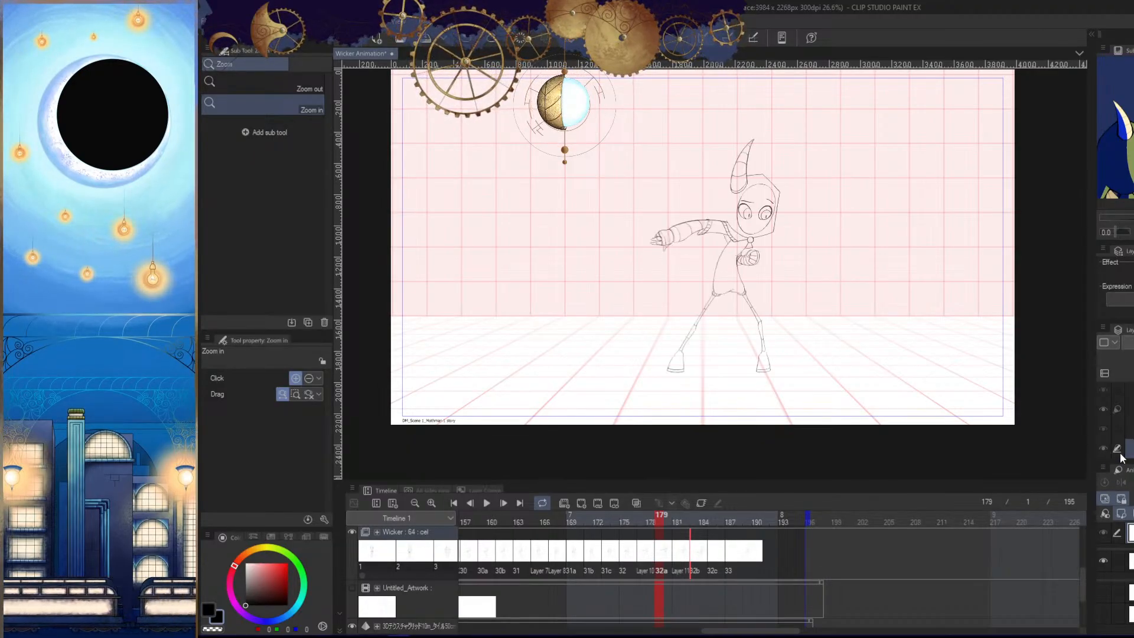
- Hide the light table reference at frame 183 and display the drawing of cel 32b
click(696, 521)
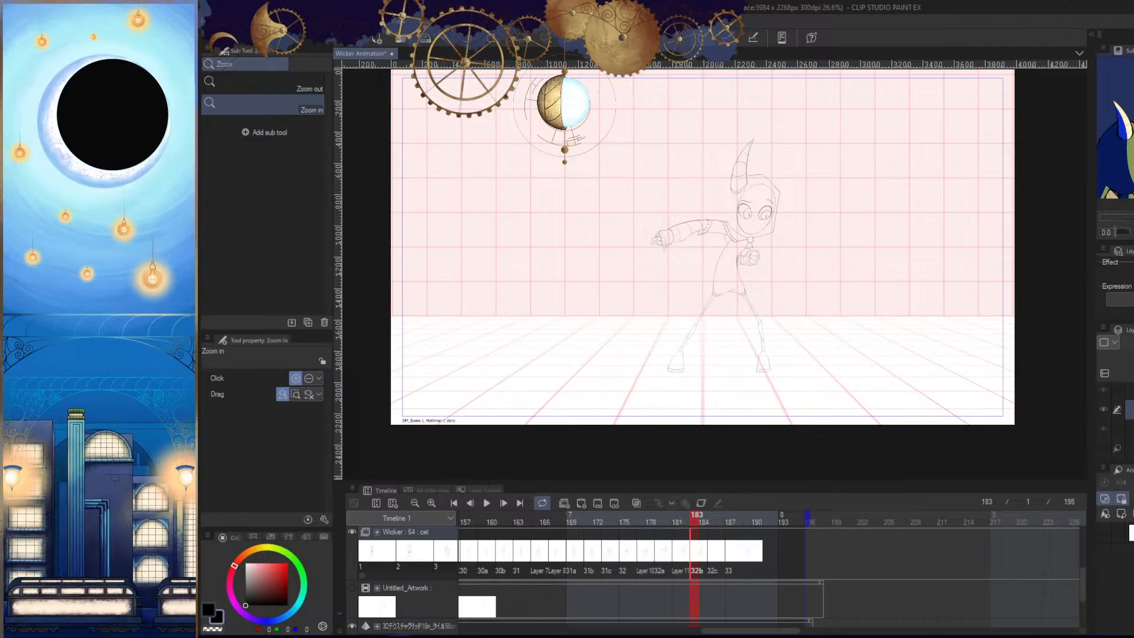
click(1122, 499)
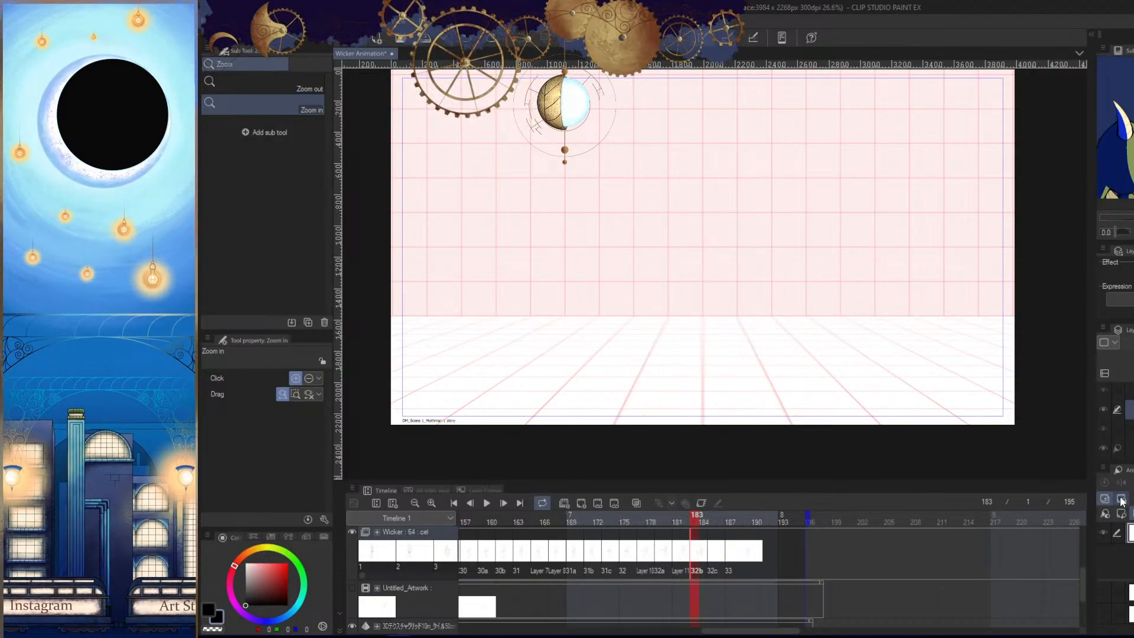
click(1122, 500)
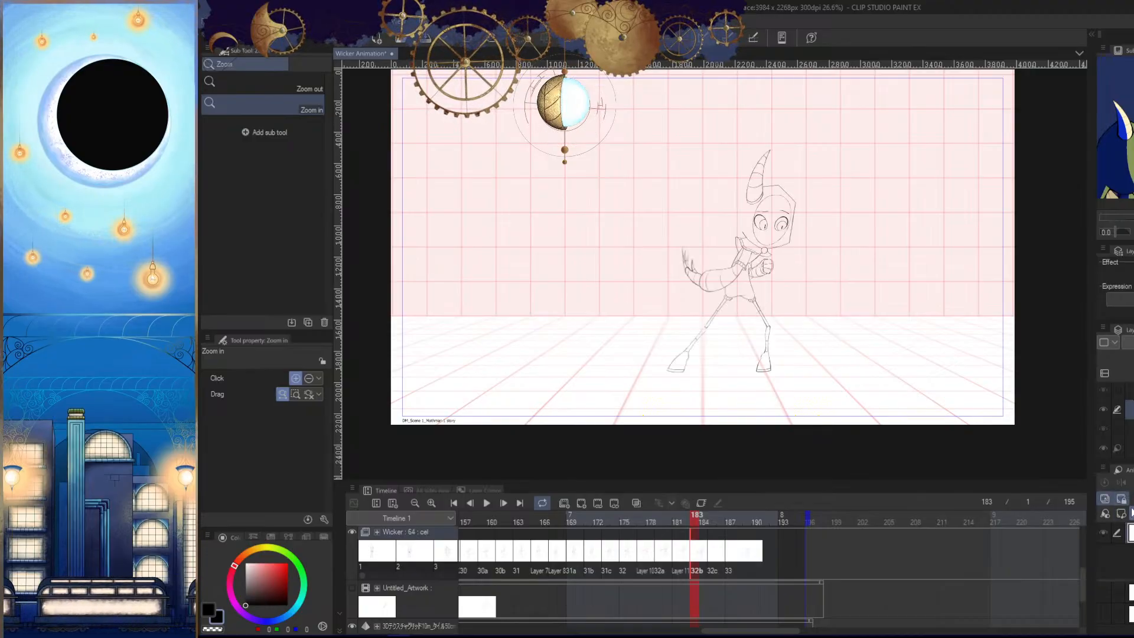
click(1122, 499)
click(1122, 499)
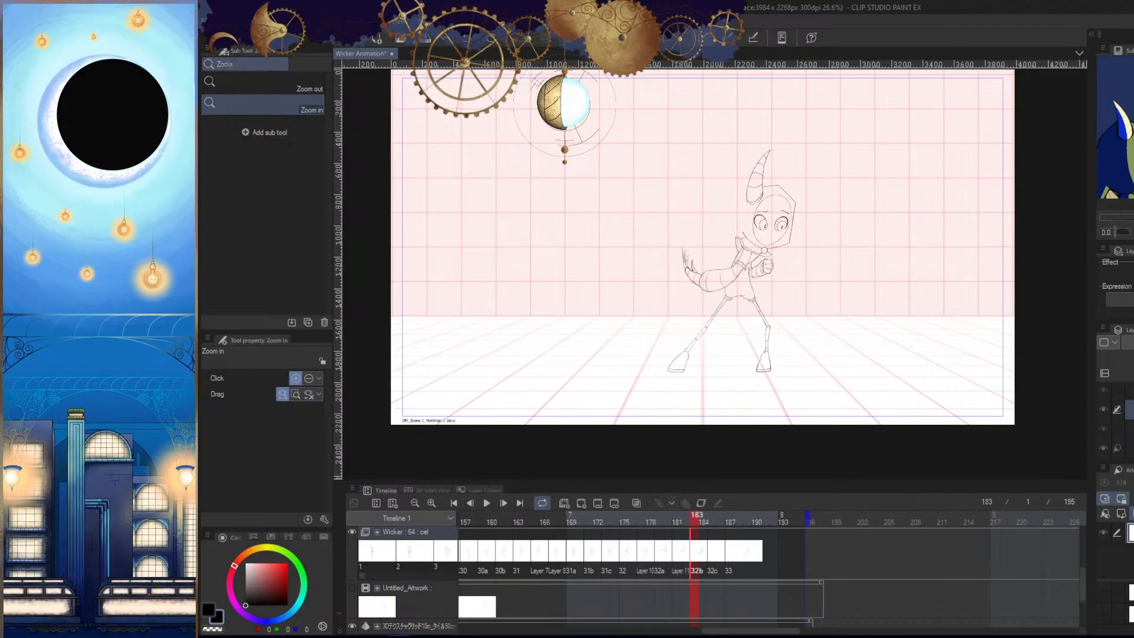
- Toggle the light table display of cel 32b at frame 183 and compare it with the cels at frames 185 and 179
click(1122, 499)
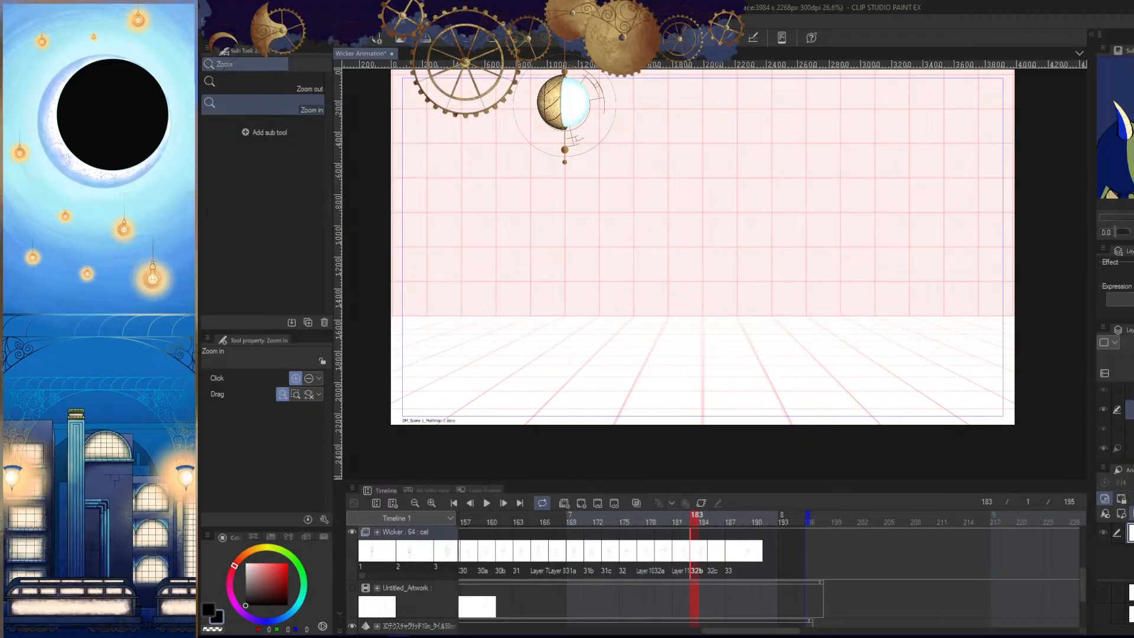
click(1122, 499)
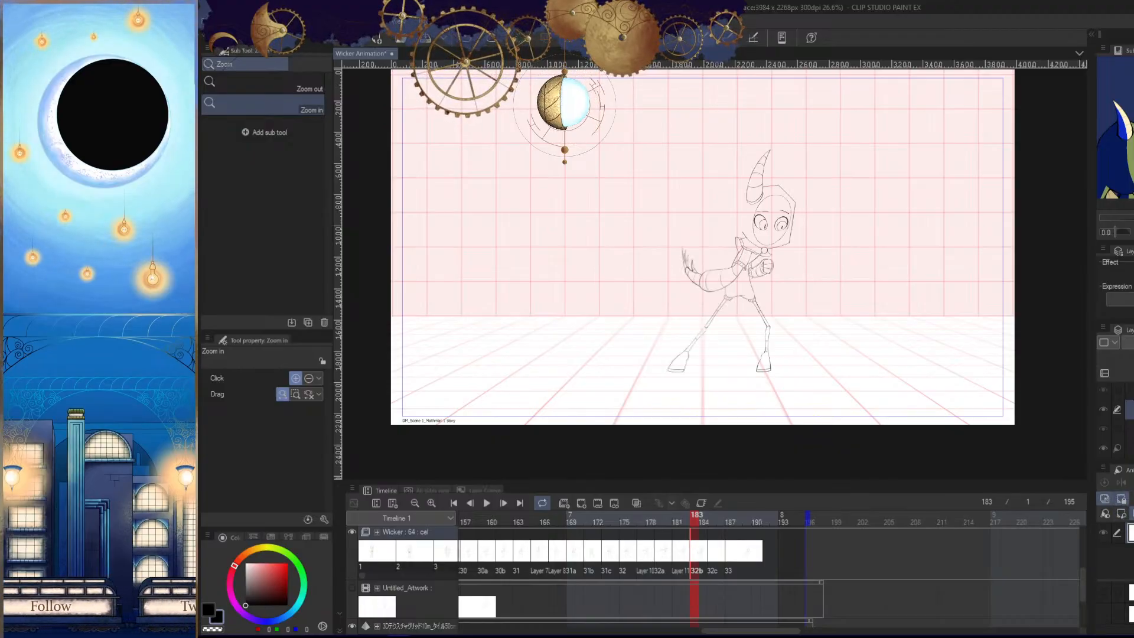
click(710, 515)
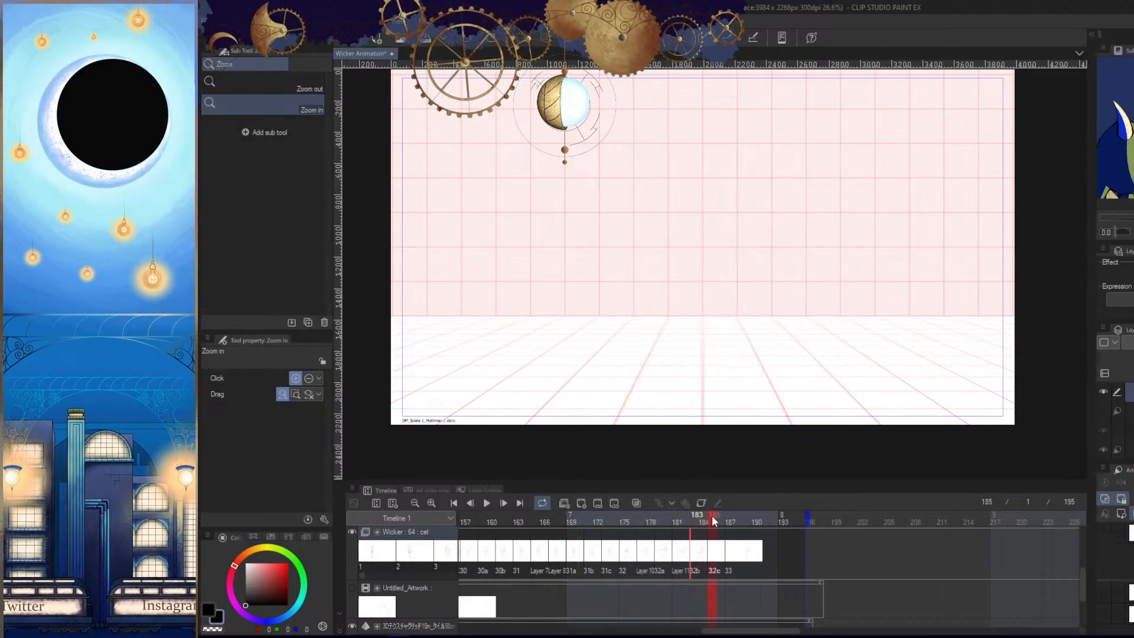
click(680, 514)
click(662, 516)
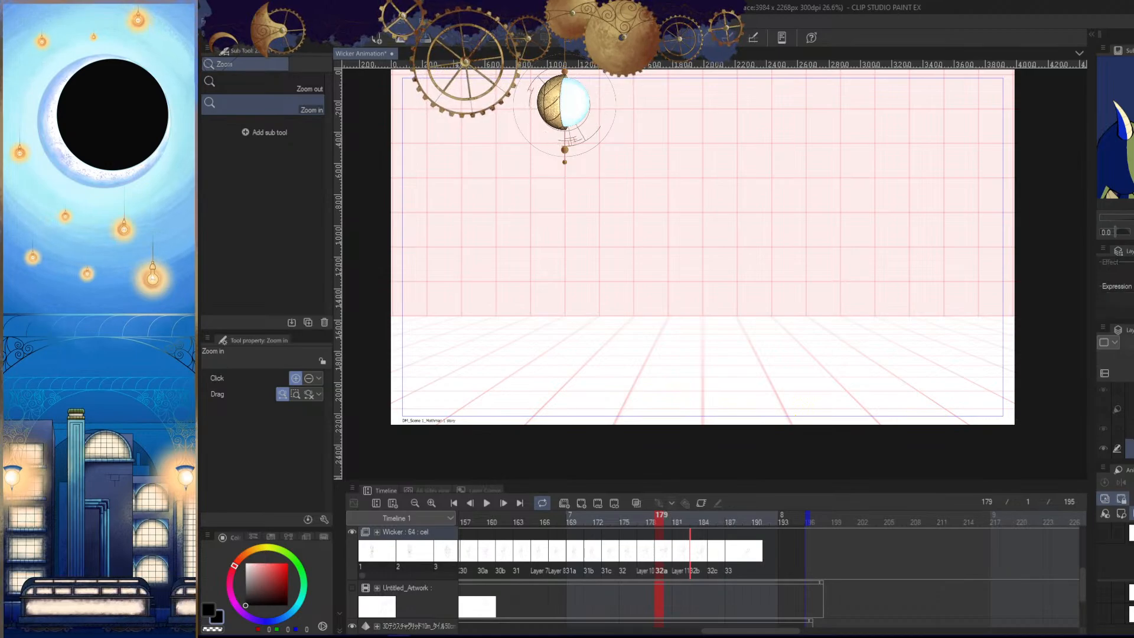
- Toggle the light table display of cel 32a at frame 179 and check its drawing as a reference from frame 183
click(1123, 500)
click(1123, 500)
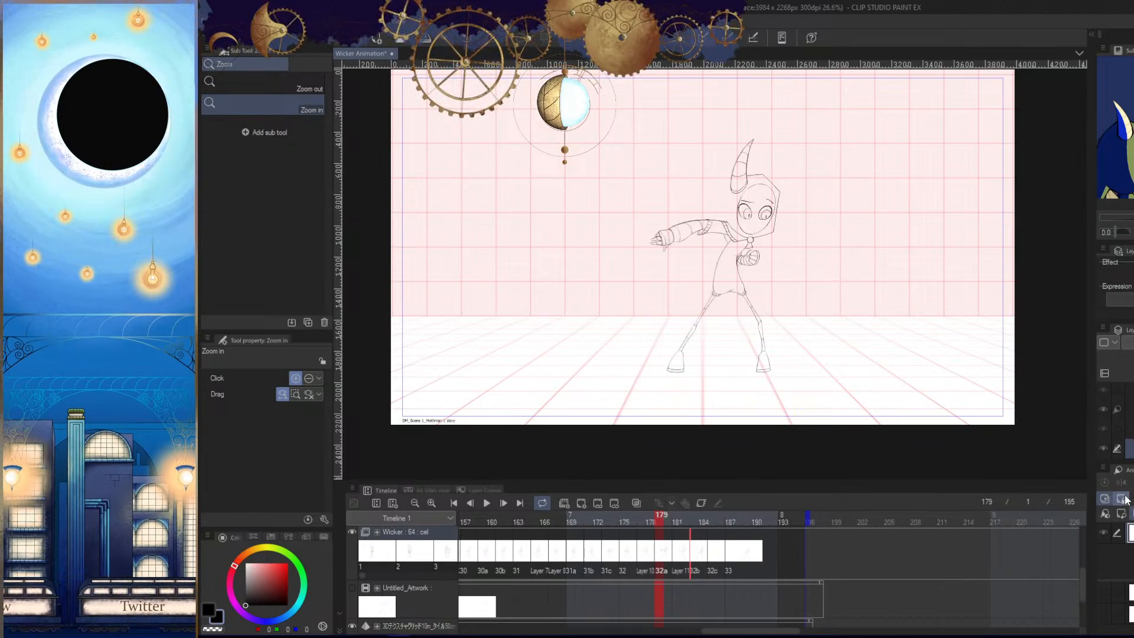
click(697, 519)
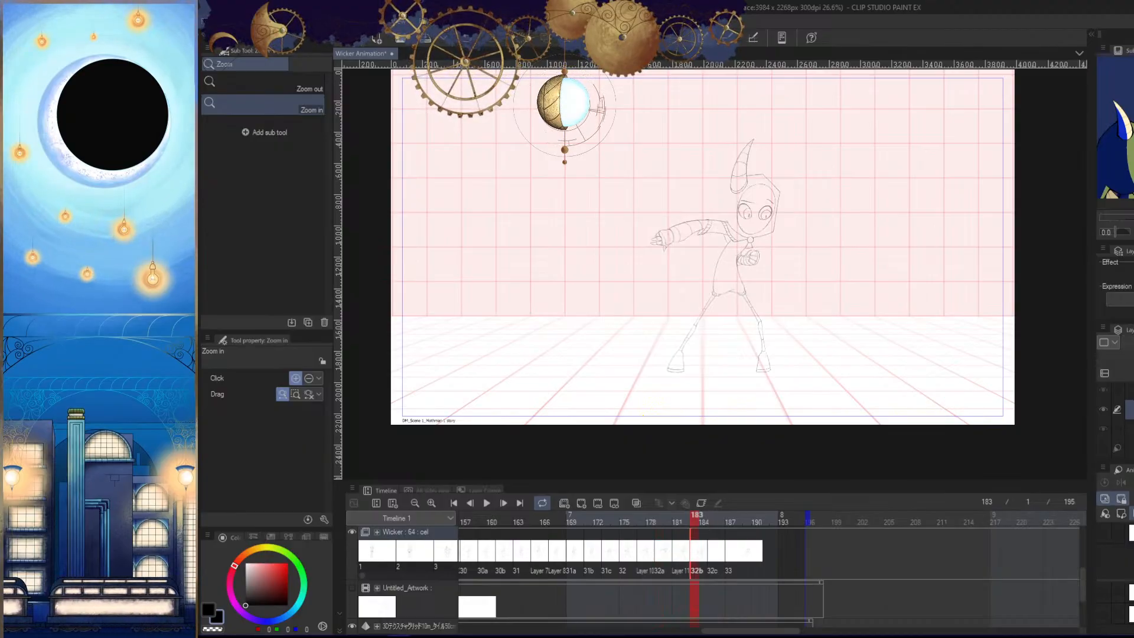
click(1108, 533)
click(1108, 536)
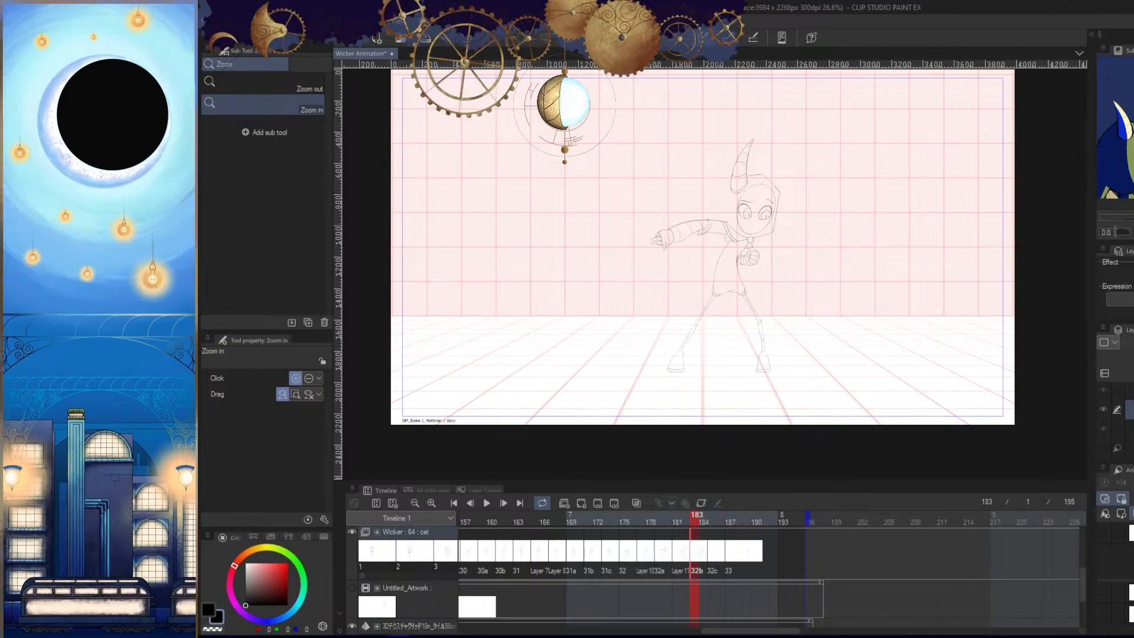
click(667, 524)
click(694, 521)
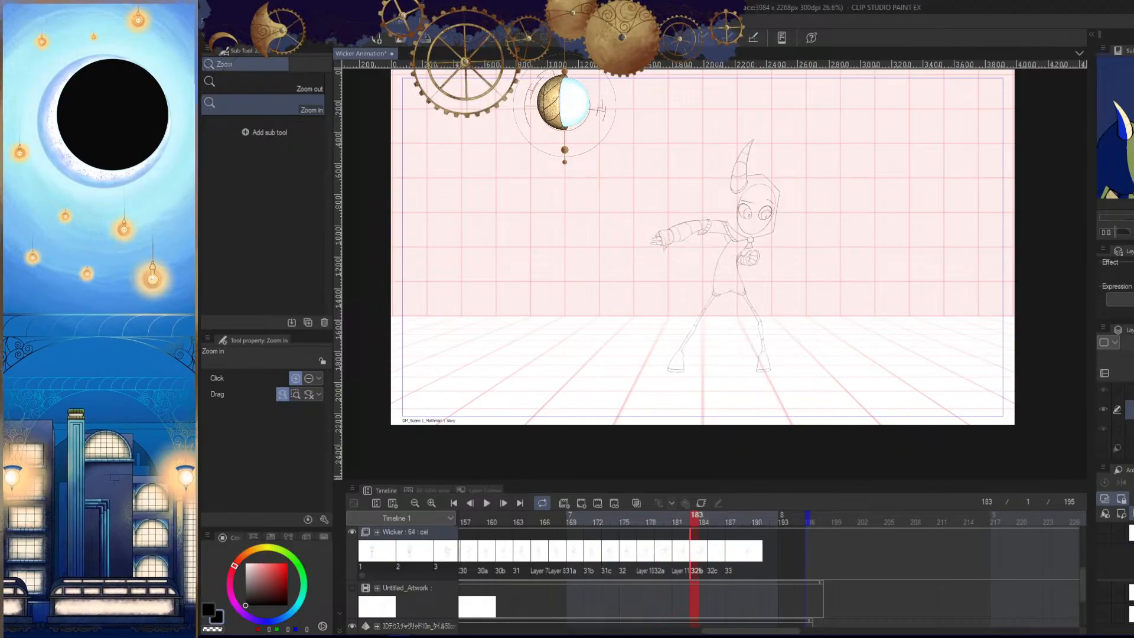
- Toggle the reference layer of cel 32a off and on at frame 183 and check it at frame 185
click(1107, 450)
click(1107, 452)
click(1107, 451)
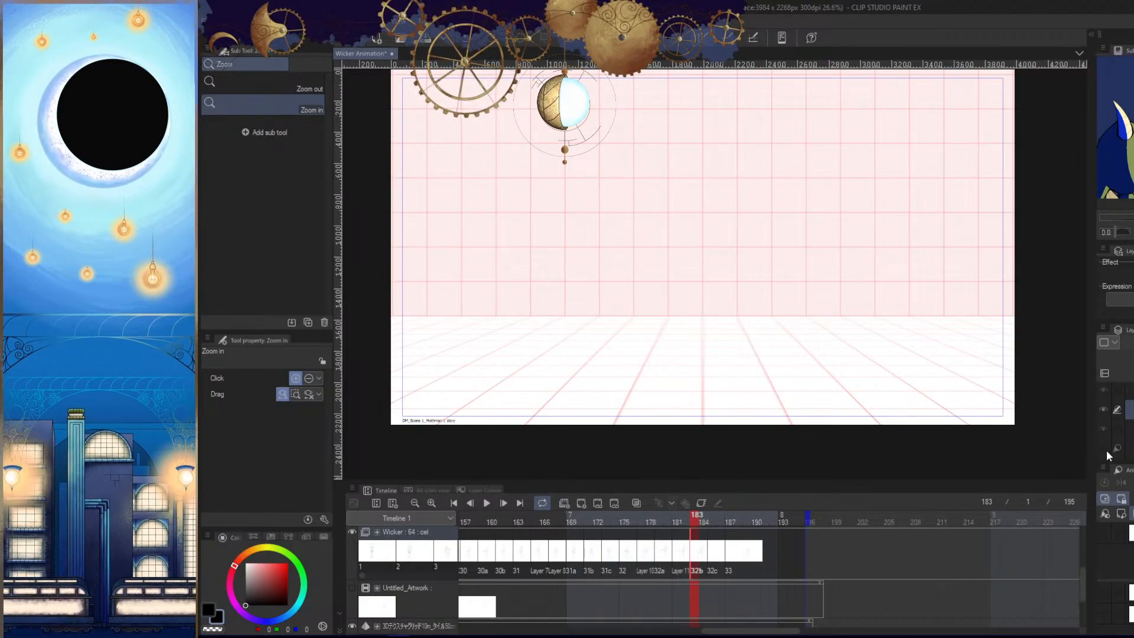
click(1107, 450)
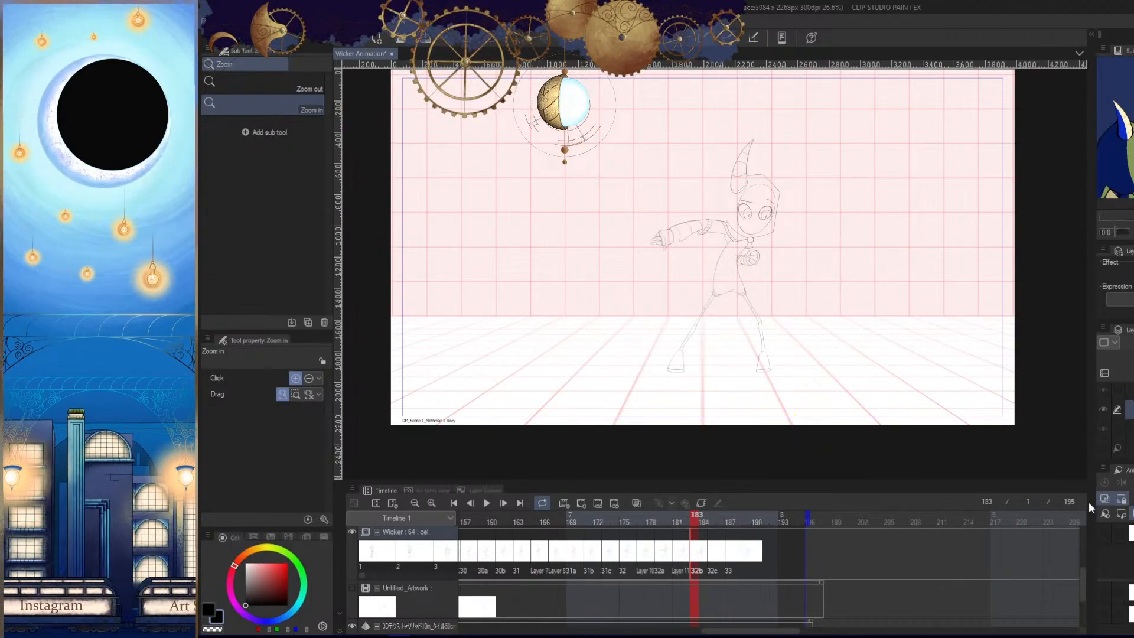
click(714, 515)
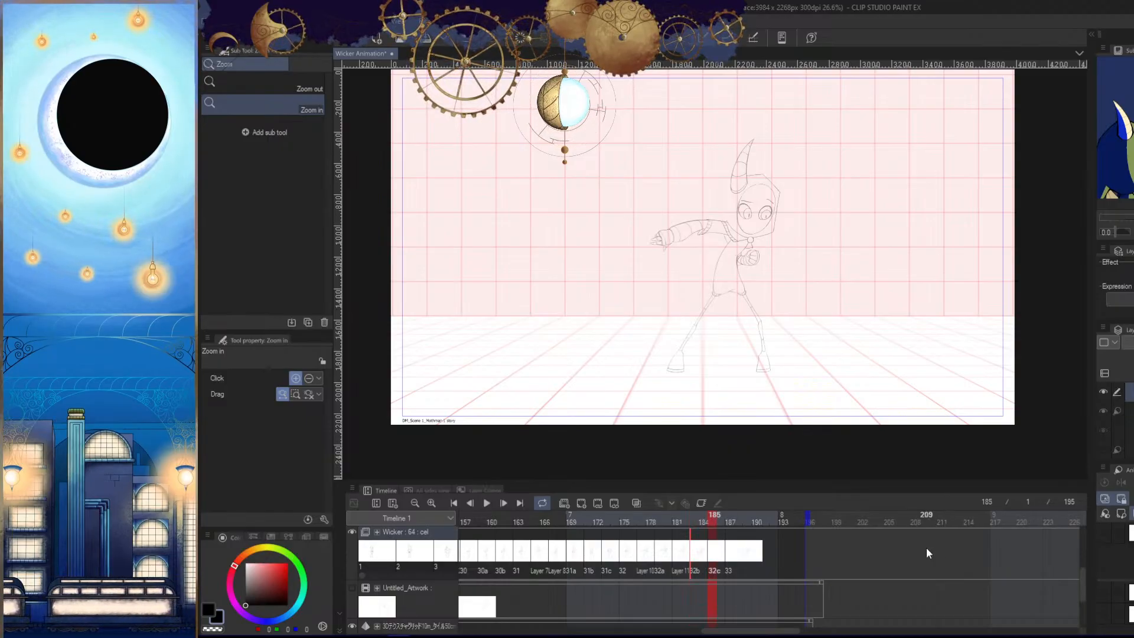
click(695, 518)
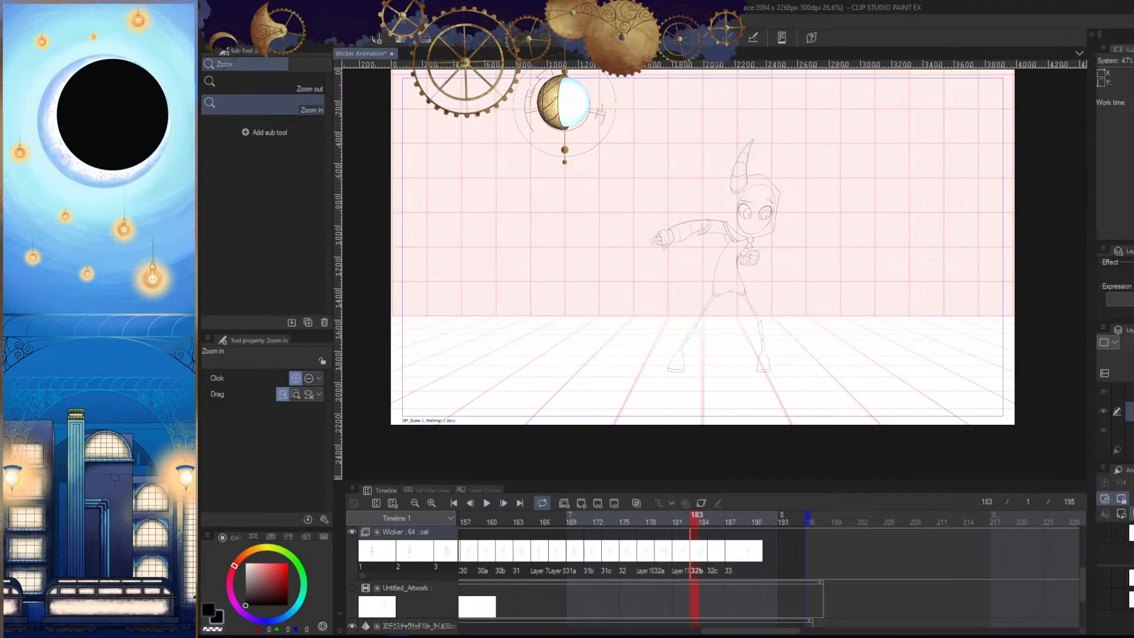
click(1121, 50)
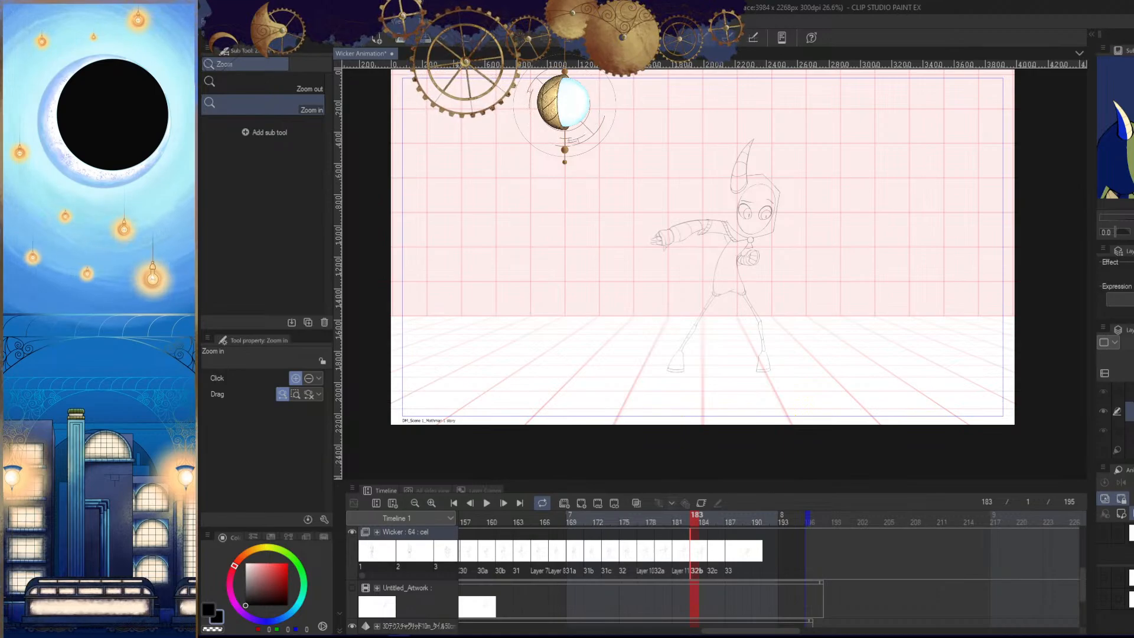
- Try deleting the character drawing of cel 32a at frame 179 and undo the deletion
click(660, 522)
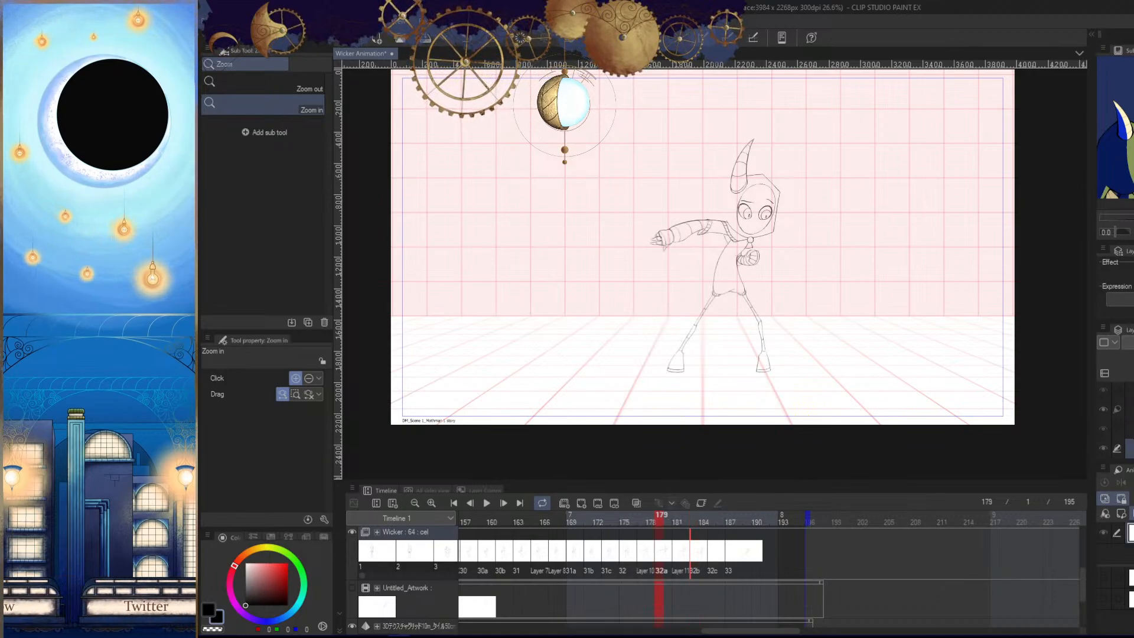
key(Delete)
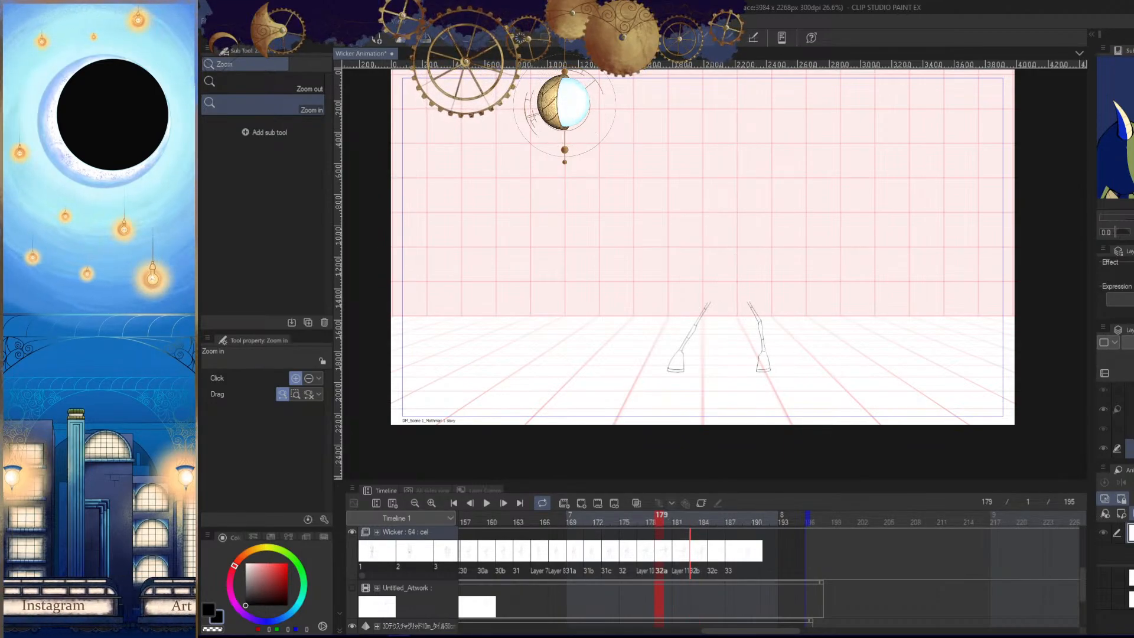
key(ctrl+z)
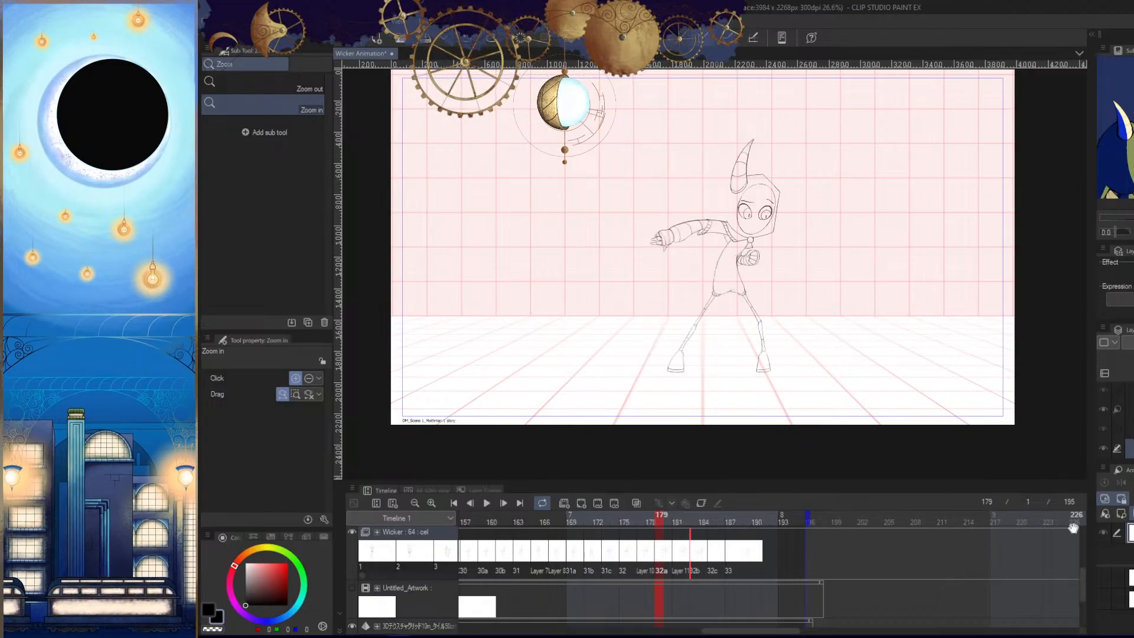
- Turn off the light table at frame 183 to display the drawing of cel 32b on its own
click(695, 556)
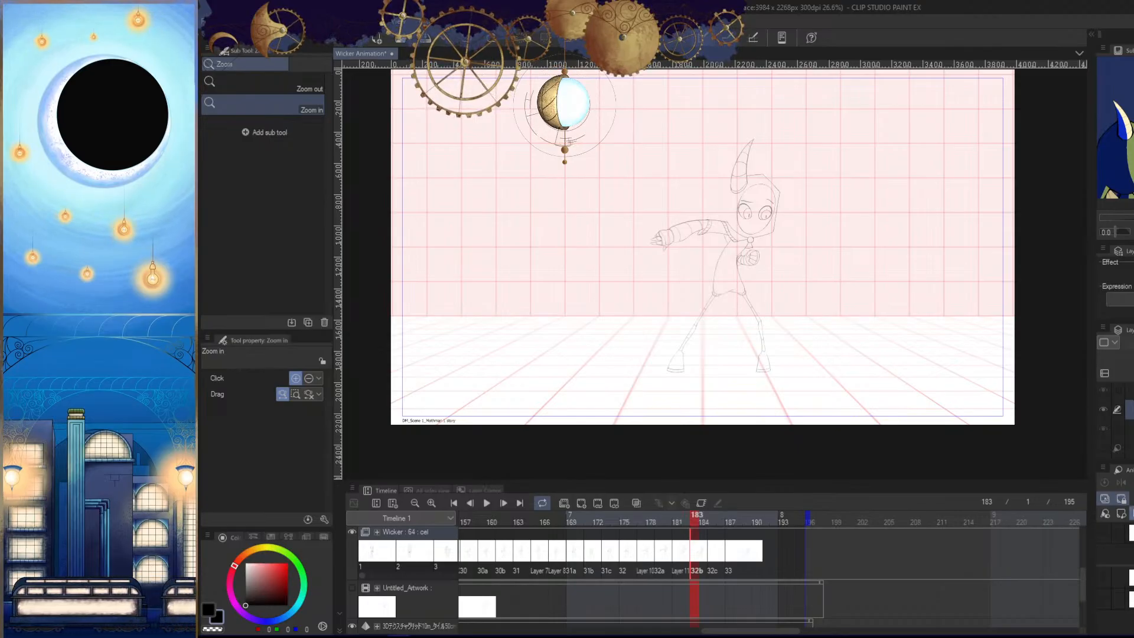
click(1104, 499)
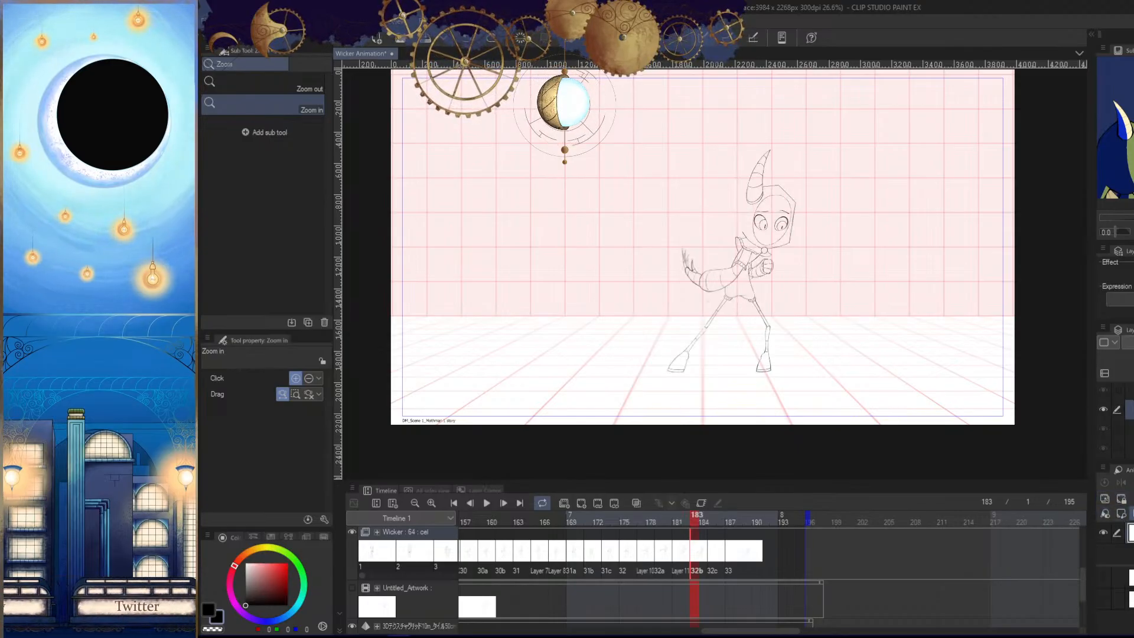
click(668, 523)
click(696, 522)
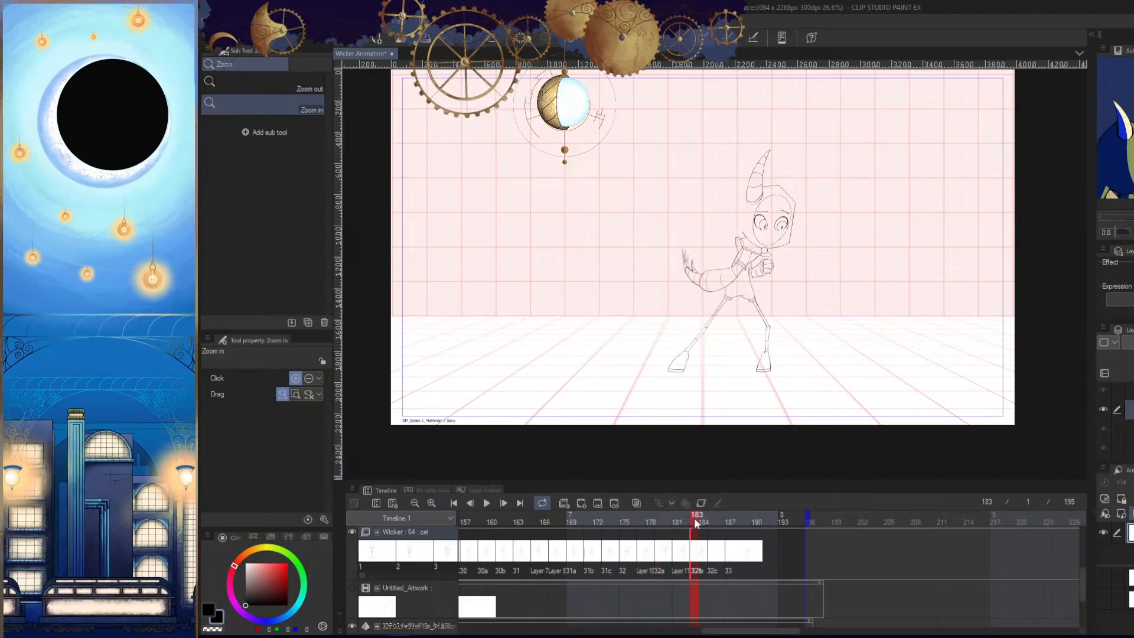
click(1109, 499)
click(1109, 498)
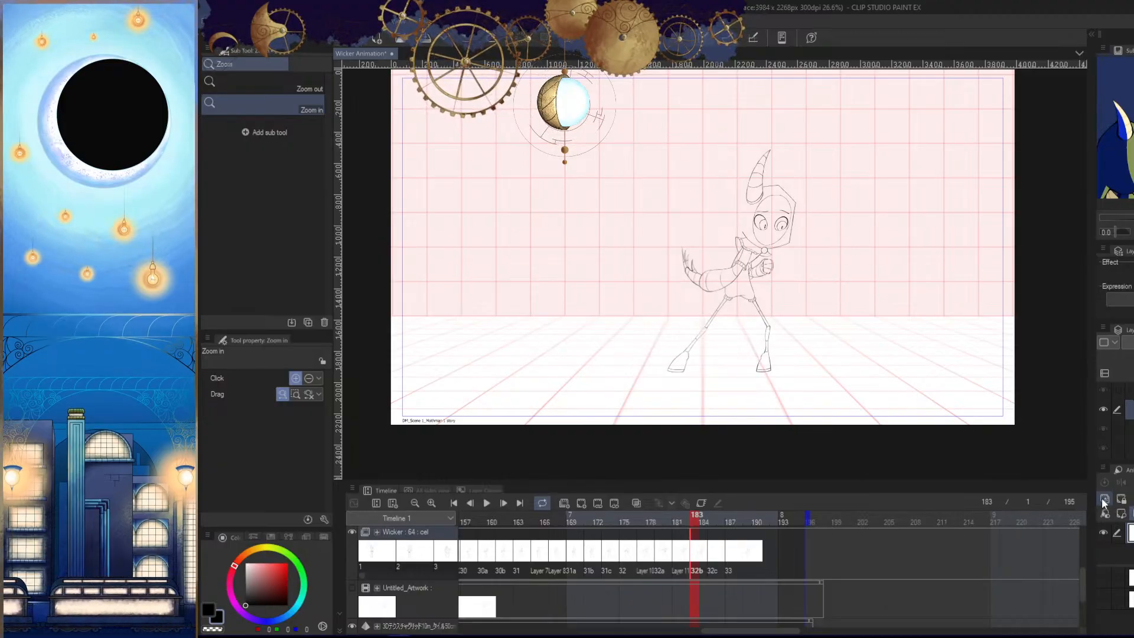
- Compare cels 32c and 32b at frames 185 and 183, and go to cel 33 at frame 187
drag(702, 519, 711, 519)
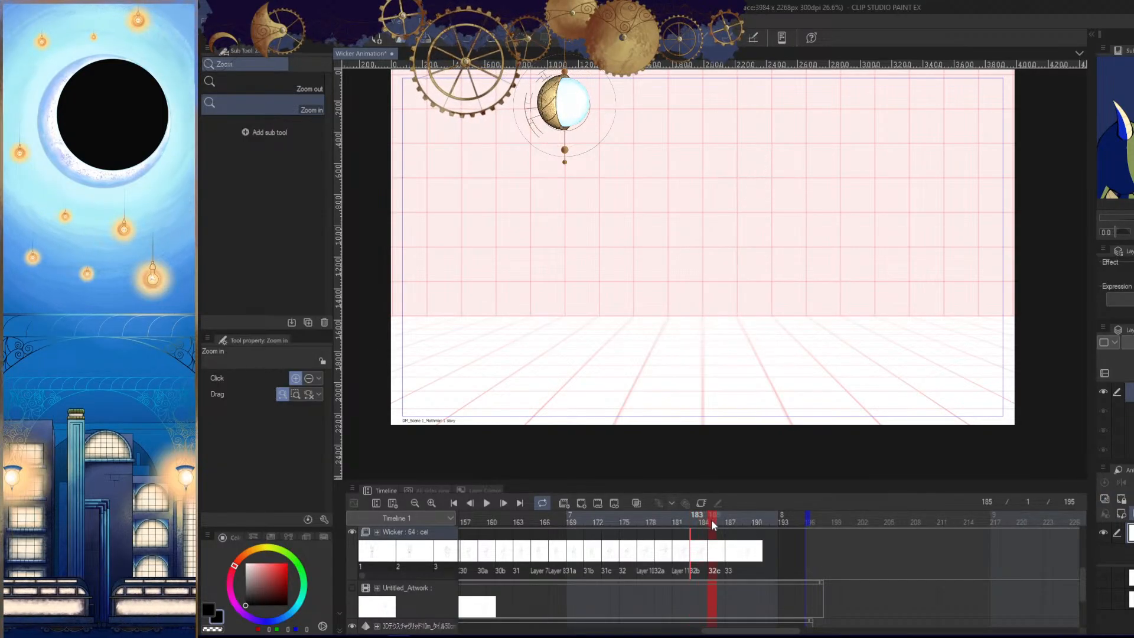
key(Left)
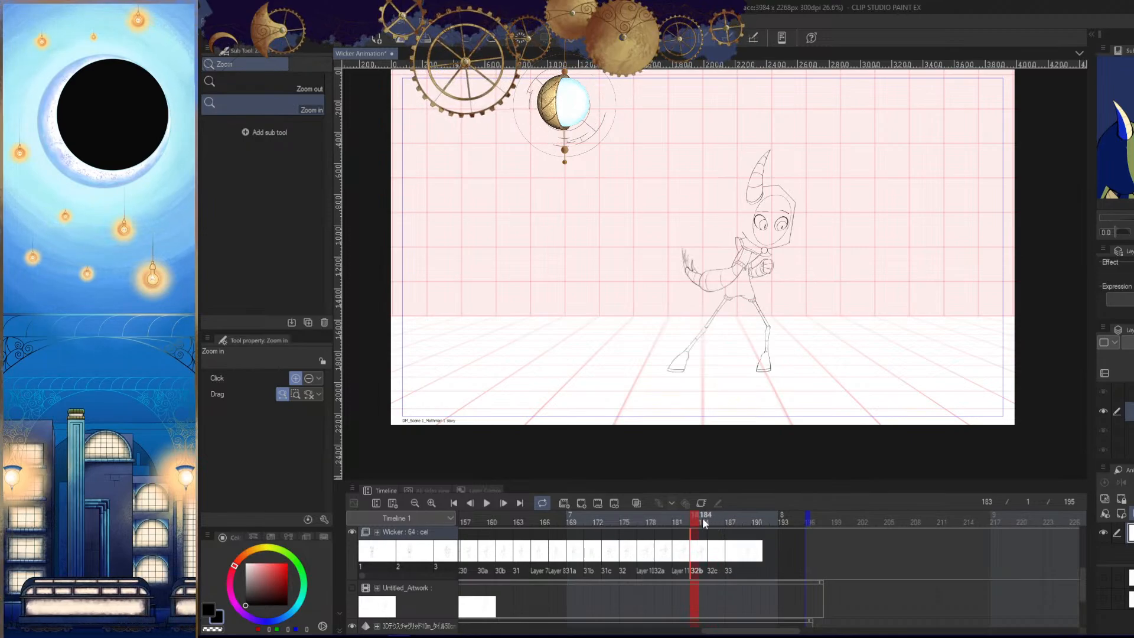
key(Right)
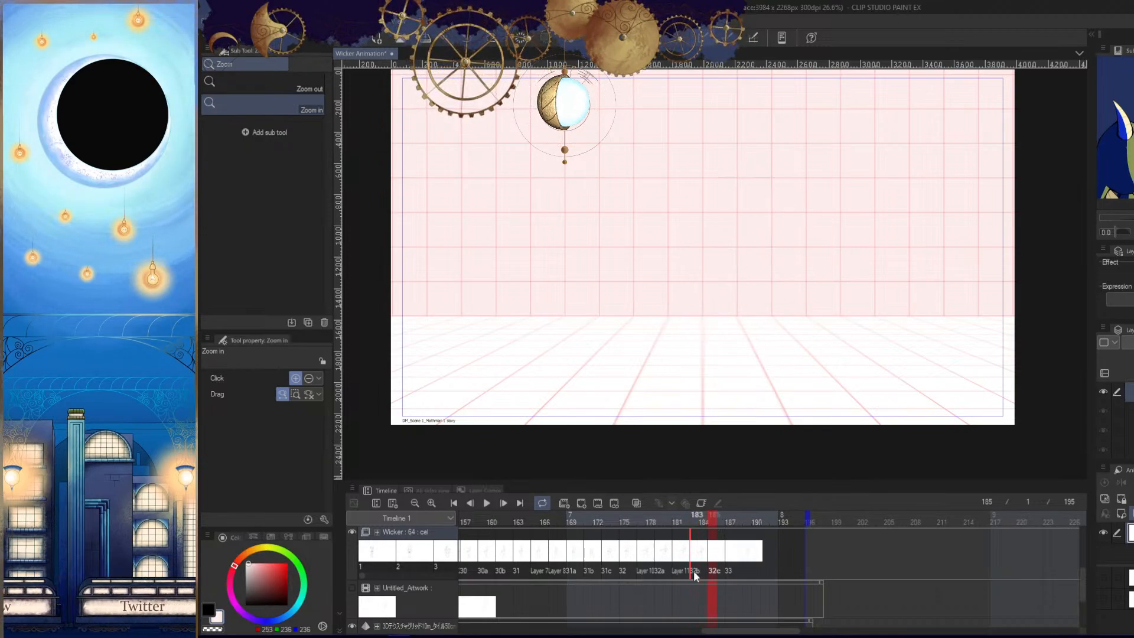
right_click(713, 559)
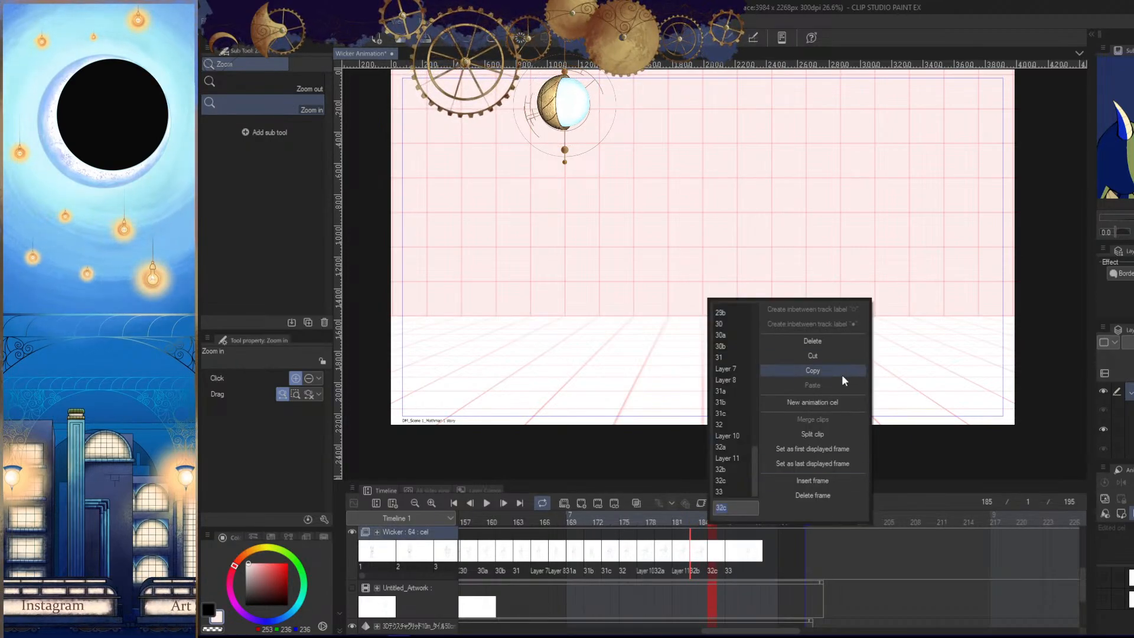
click(732, 560)
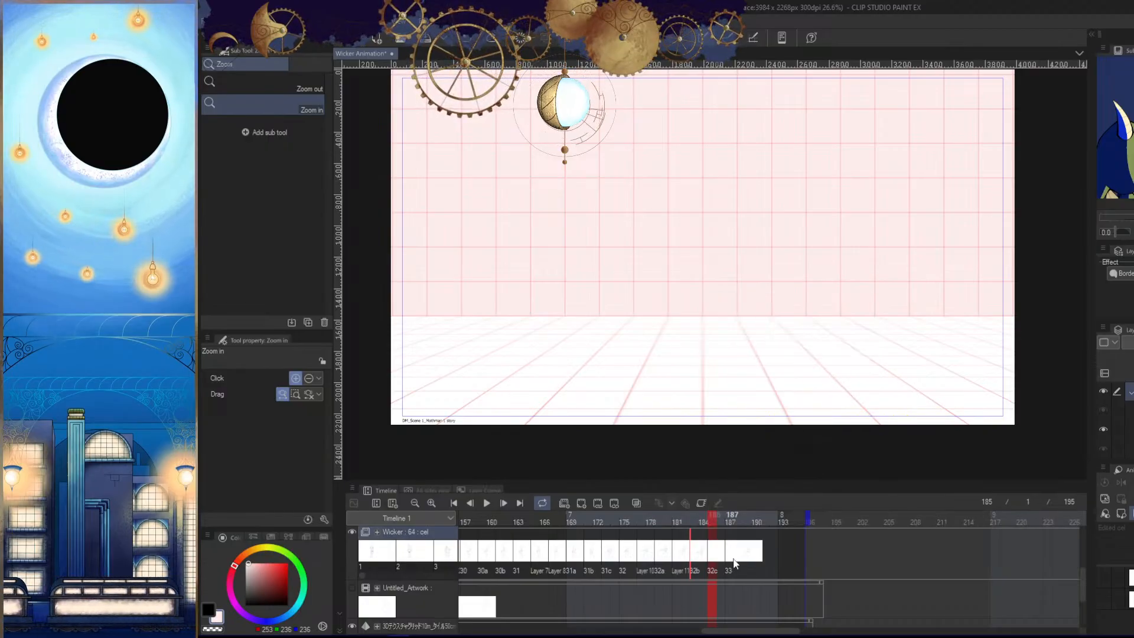
- Select the character's head, hood, horn and round neck clasp in cel 33 with the Polyline marquee, tracing closely above the raised arm
click(805, 308)
click(827, 369)
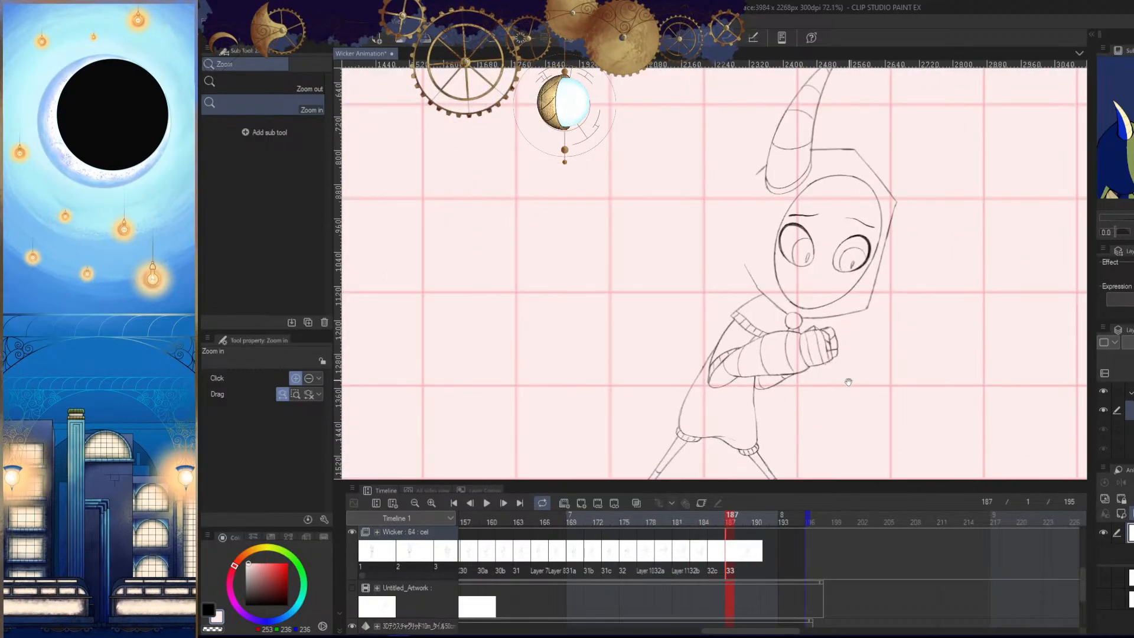
mouse_move(873, 369)
mouse_down()
mouse_move(856, 362)
mouse_move(851, 375)
mouse_up()
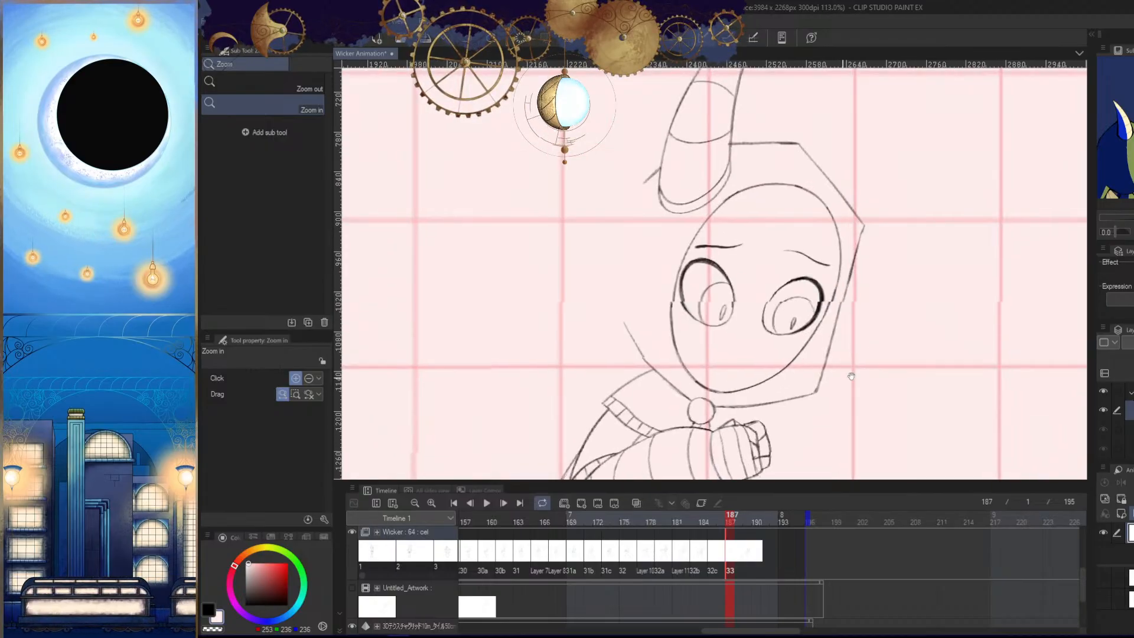
click(709, 423)
key(m)
scroll(762, 354, up, 2)
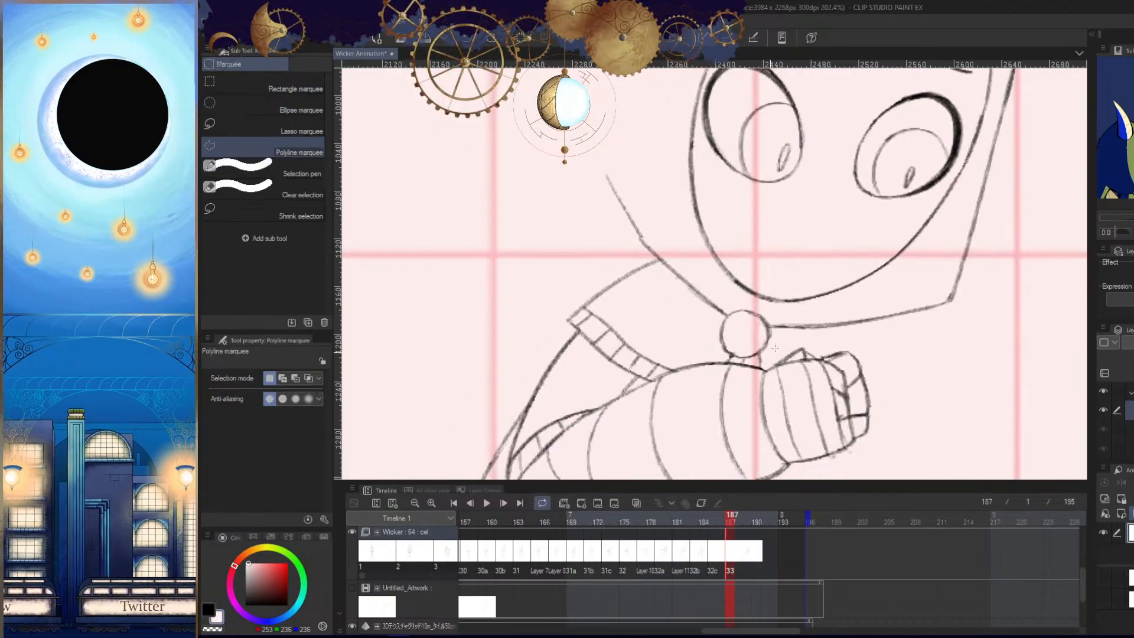
click(761, 353)
click(752, 360)
click(743, 358)
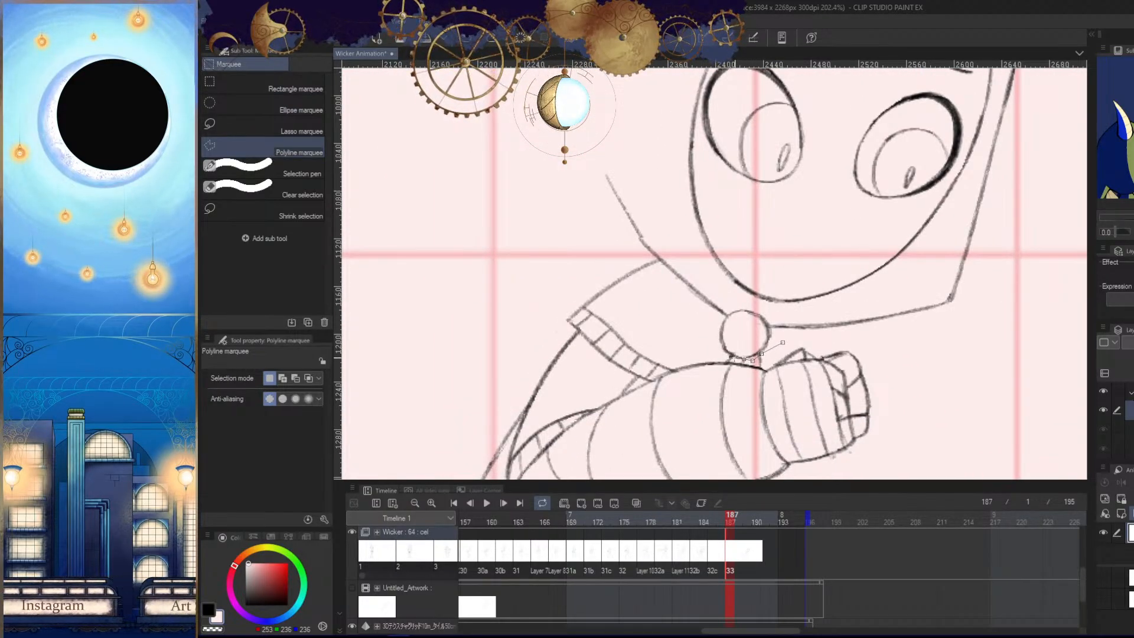
click(732, 356)
click(713, 356)
click(687, 330)
drag(709, 254, 733, 334)
click(687, 362)
click(683, 340)
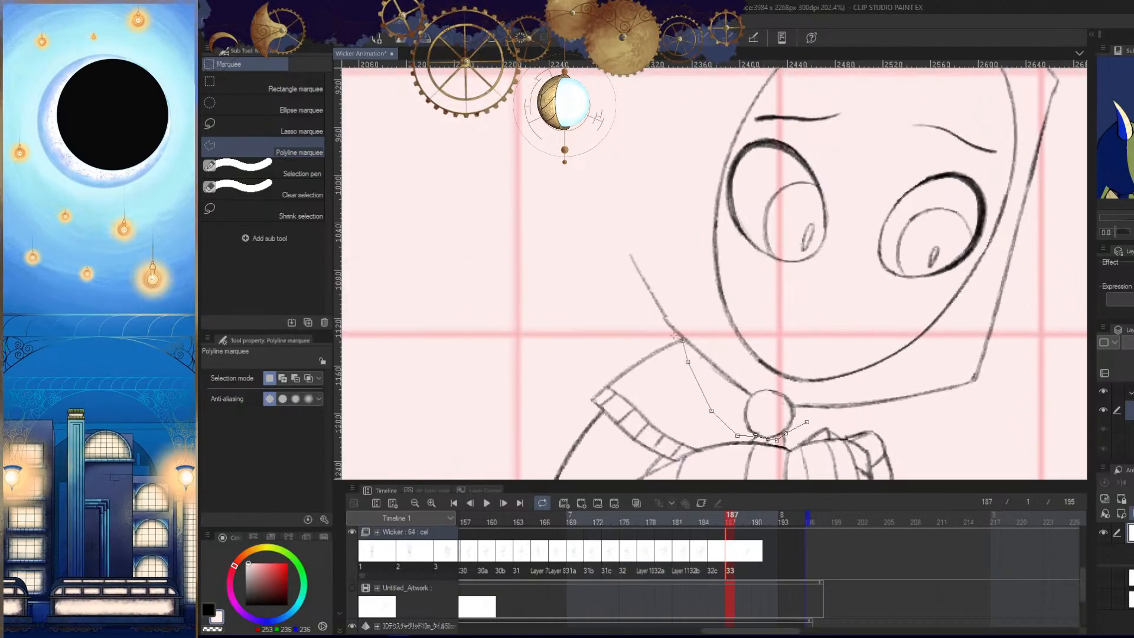
click(655, 334)
click(607, 304)
click(597, 366)
click(606, 202)
drag(612, 192, 537, 392)
click(672, 157)
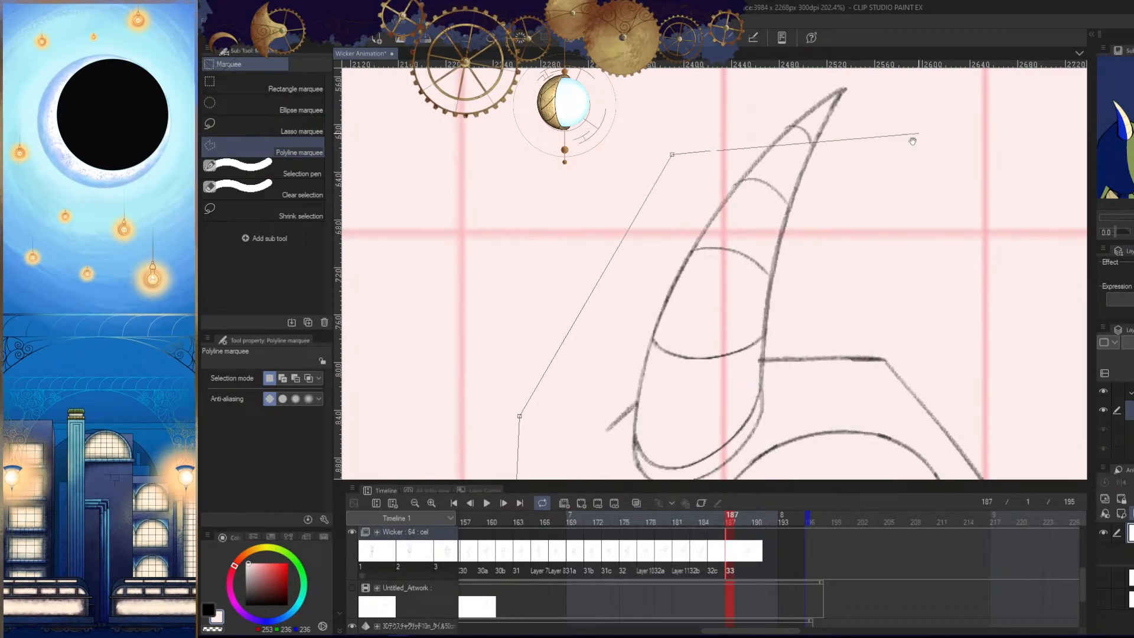
drag(914, 140, 808, 246)
click(753, 151)
click(860, 161)
click(921, 239)
drag(933, 396, 839, 89)
click(877, 348)
drag(874, 369, 885, 142)
click(828, 362)
drag(824, 372, 870, 240)
click(800, 319)
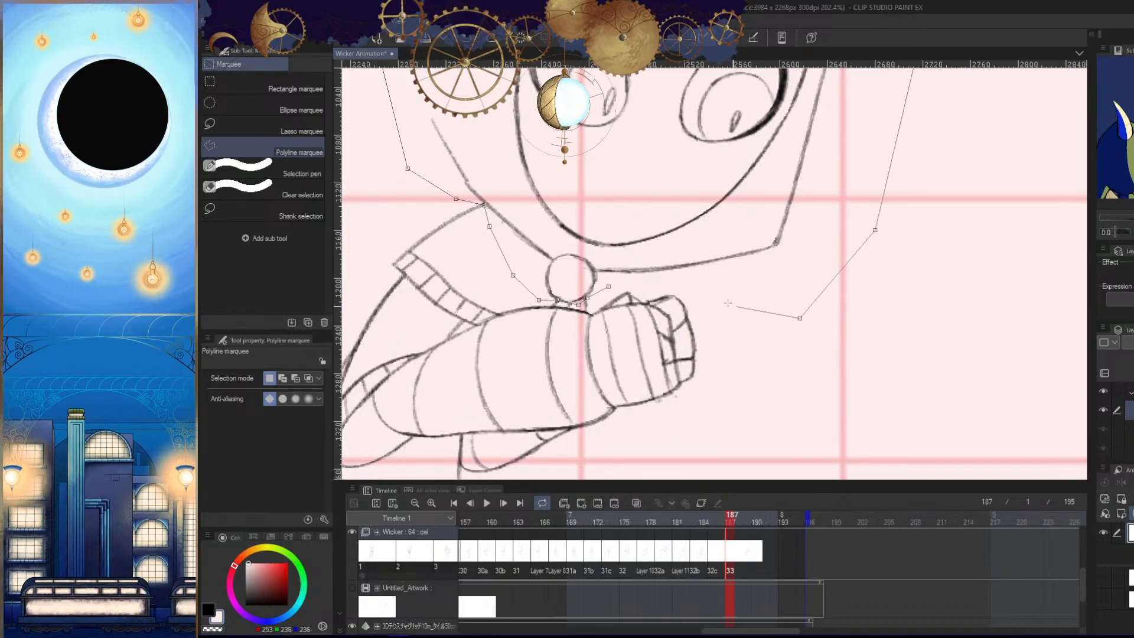
click(712, 288)
click(656, 280)
click(609, 286)
drag(880, 349, 804, 414)
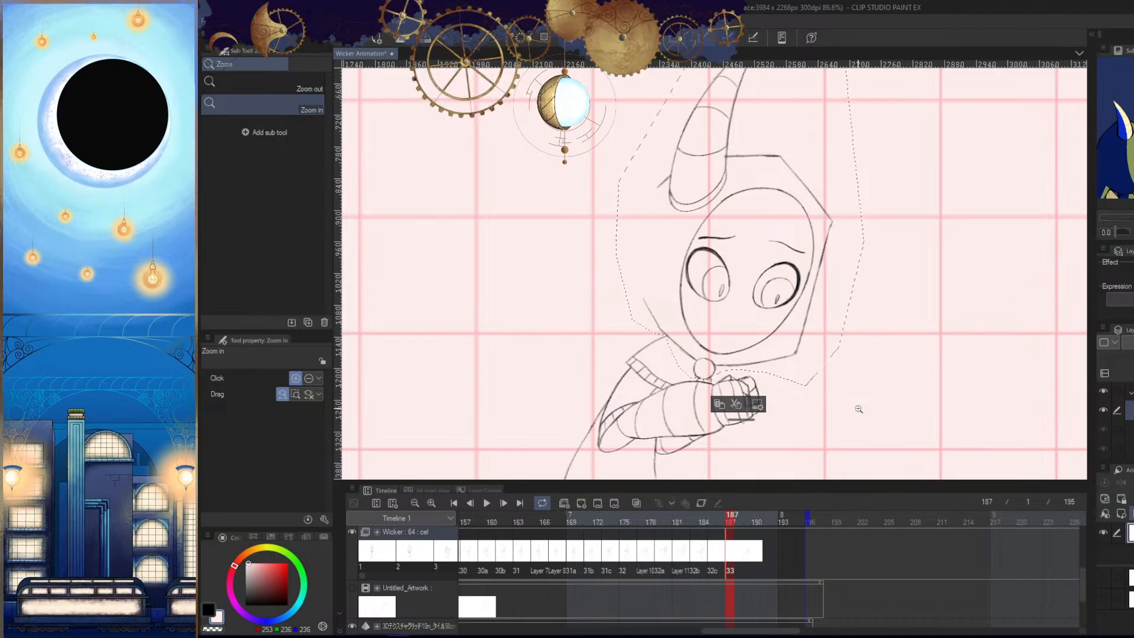
drag(859, 409, 838, 418)
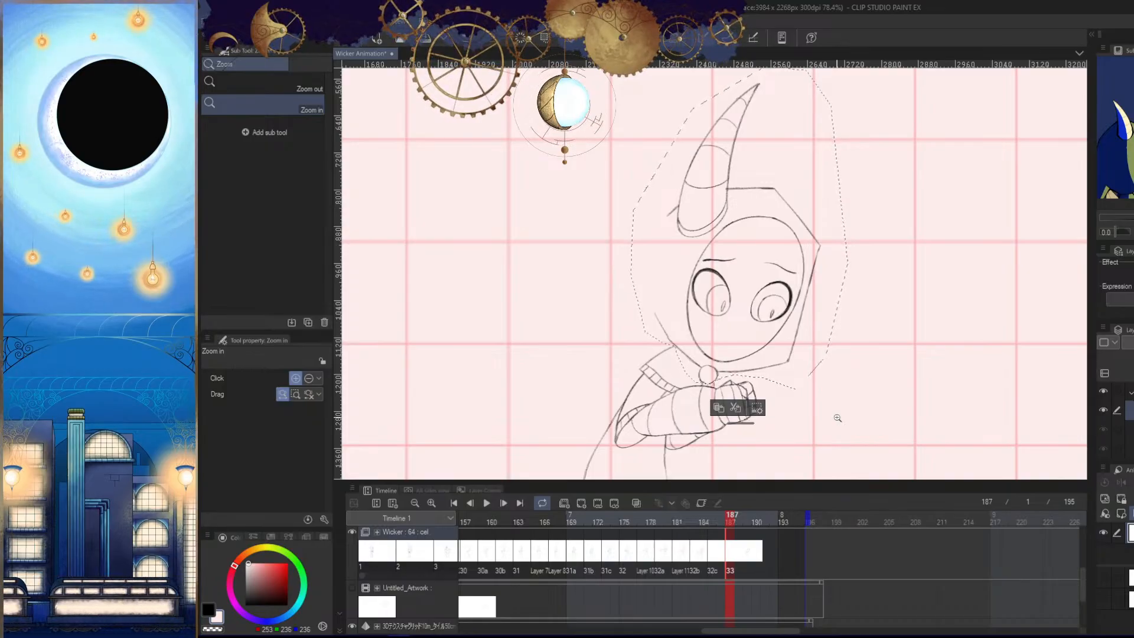
scroll(866, 372, down, 3)
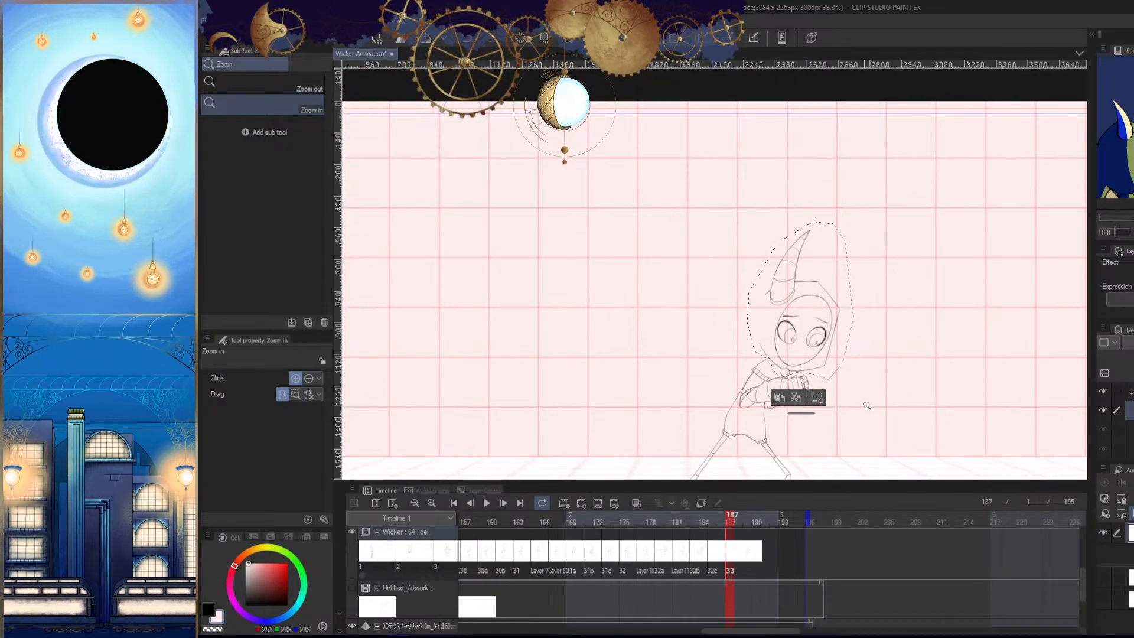
- Copy the selected head drawing of cel 33, and check the blank cel 32c at frame 185 against cel 32b
scroll(868, 364, up, 3)
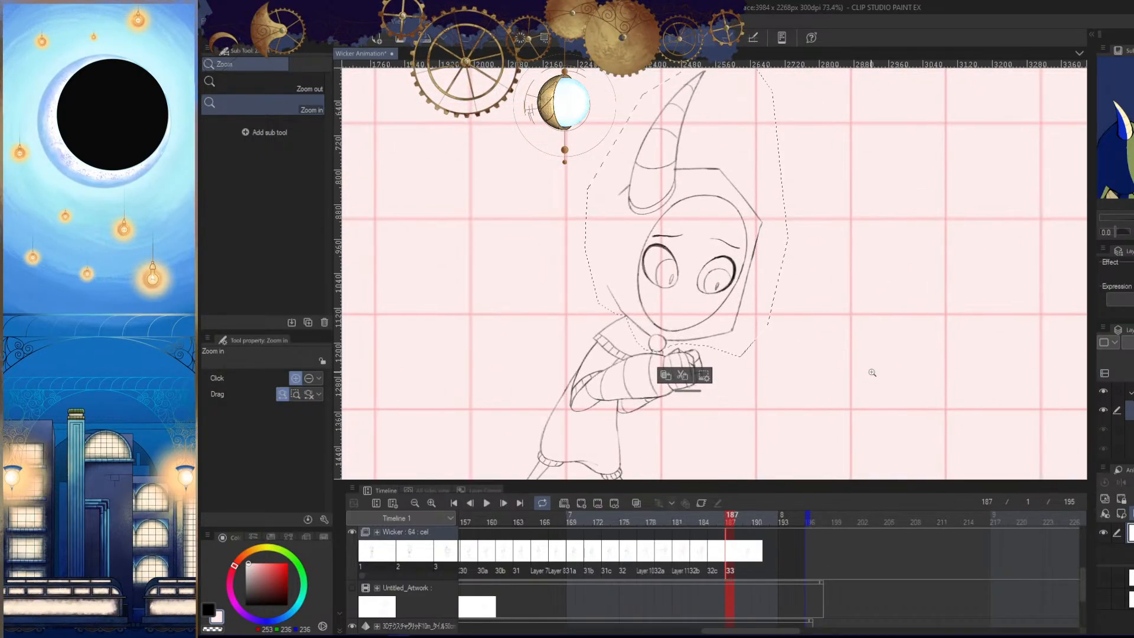
click(735, 560)
key(ctrl+z)
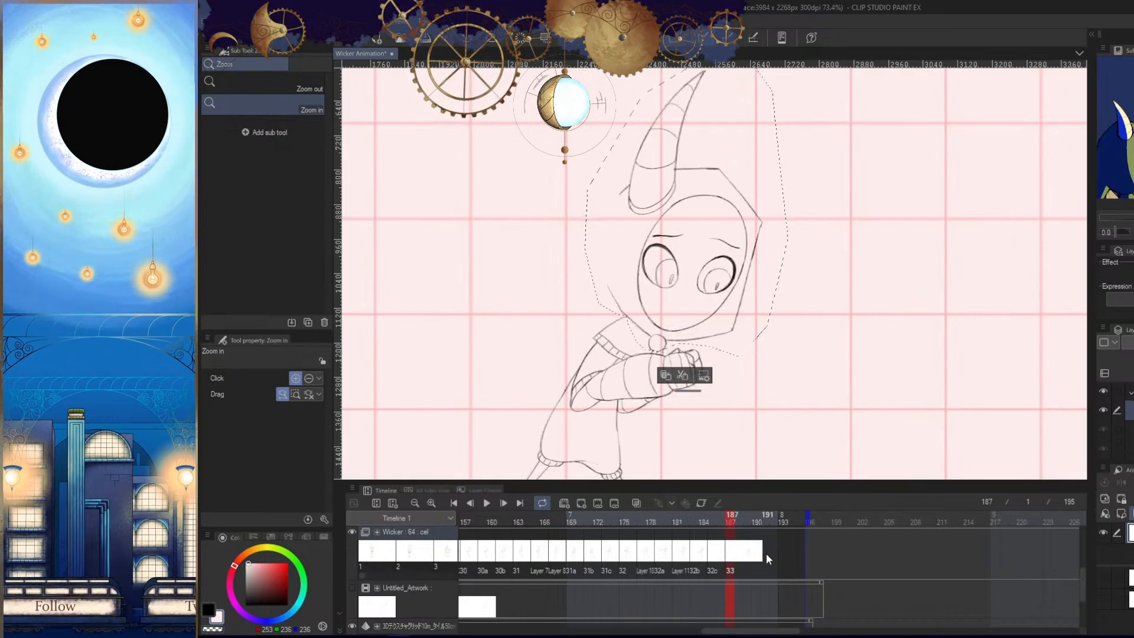
click(712, 549)
right_click(712, 549)
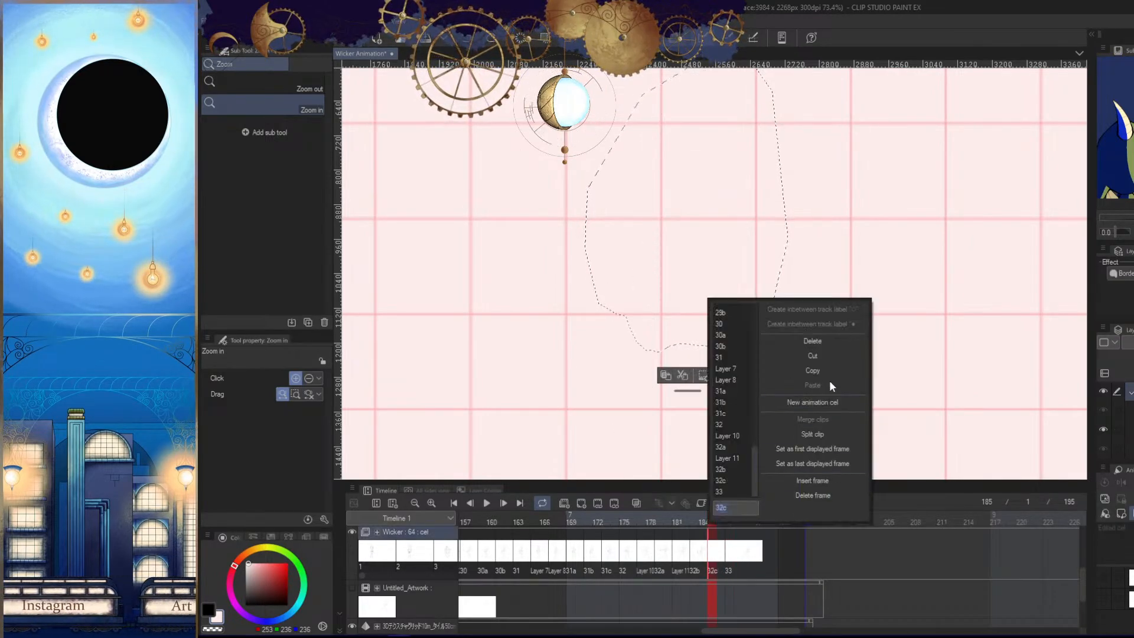
click(841, 467)
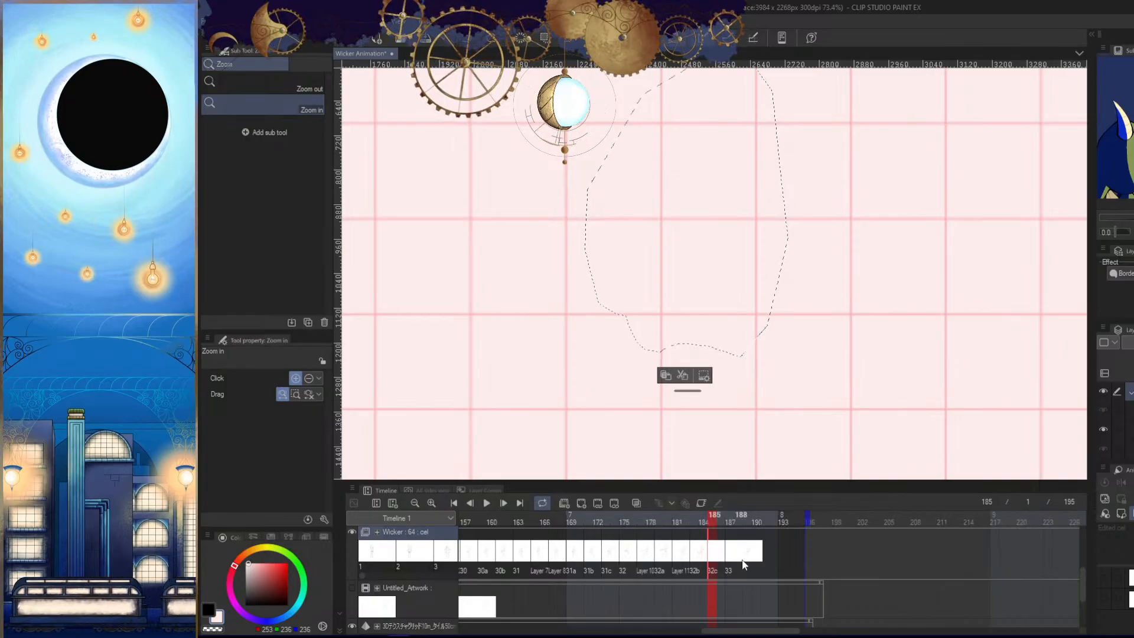
key(Left)
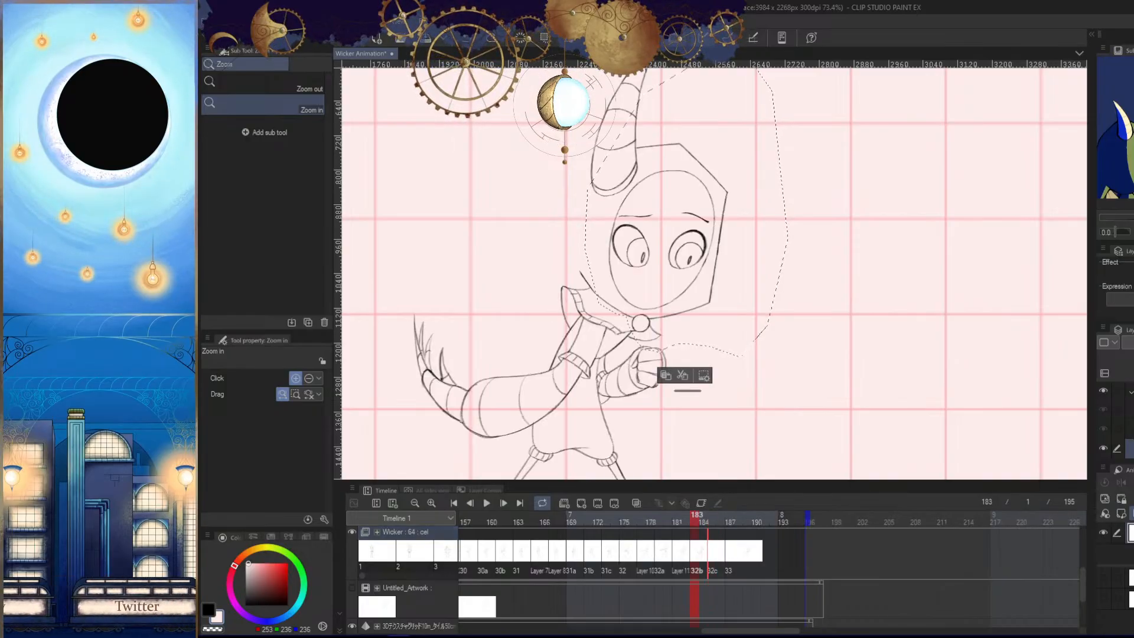
key(Right)
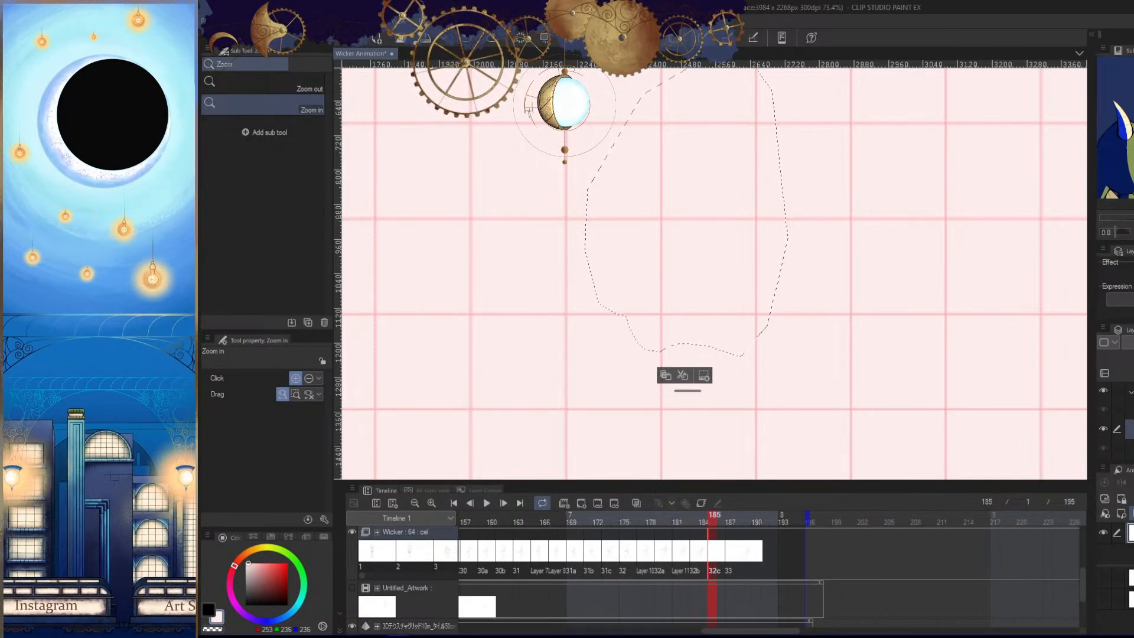
- Try deleting the layer of cel 32c and pasting the copied head at frame 185, undoing both attempts
key(Delete)
click(759, 251)
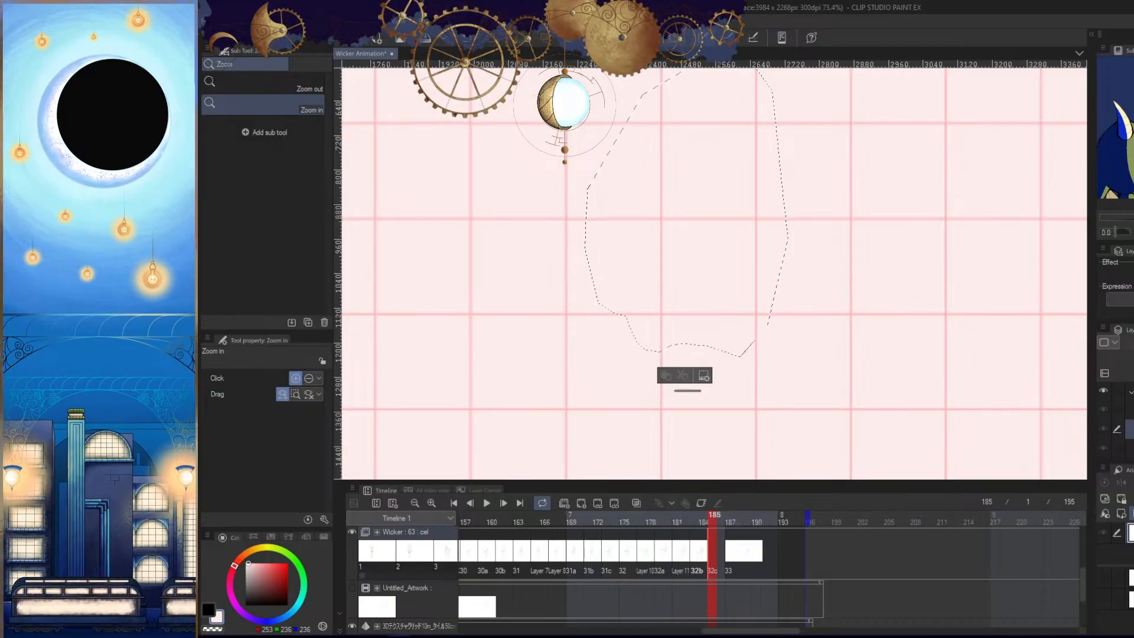
key(ctrl+z)
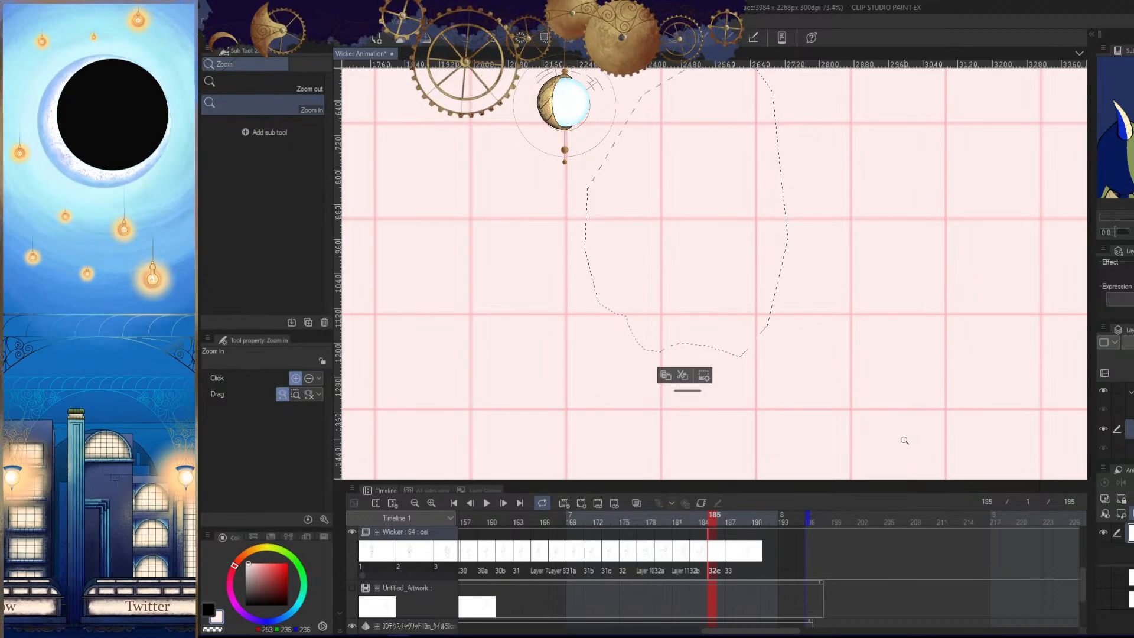
key(ctrl+v)
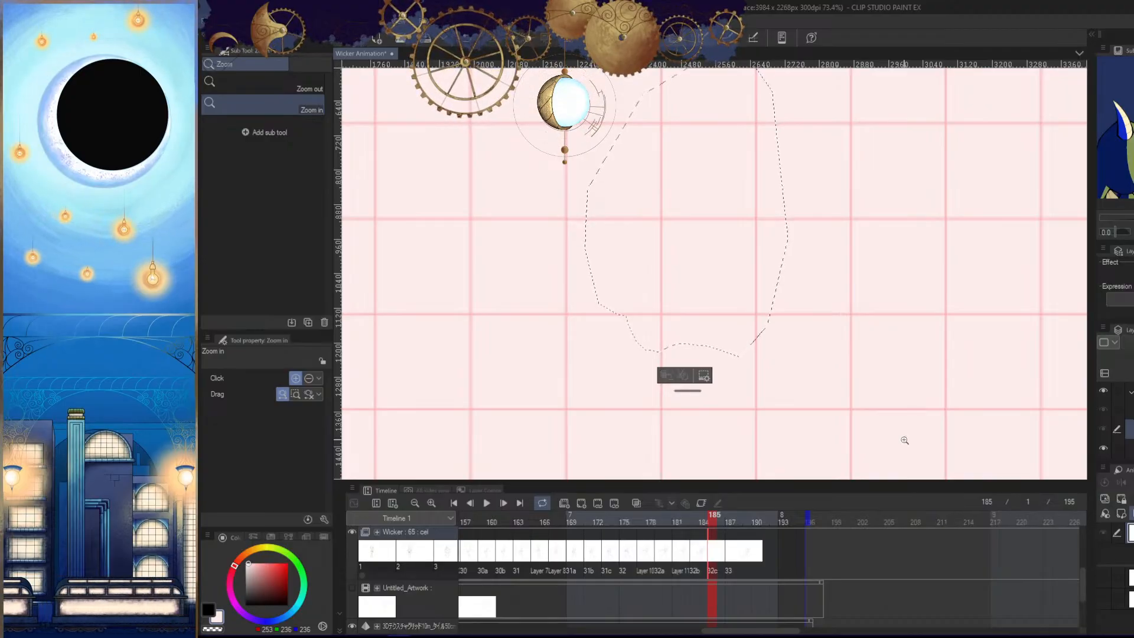
key(ctrl+z)
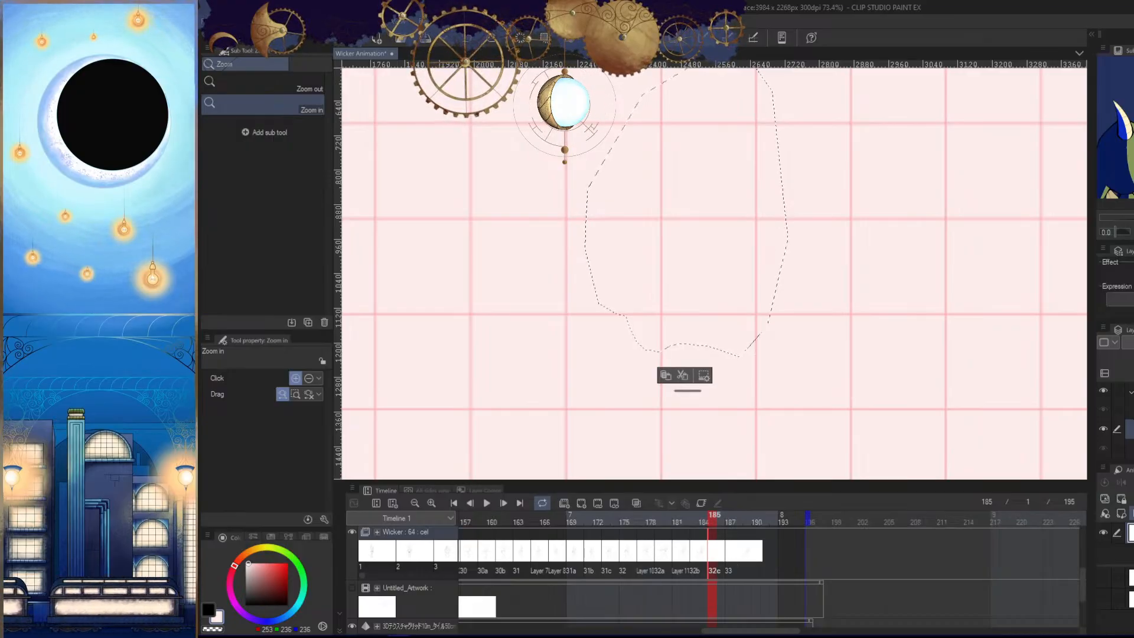
- Delete the blank cel 32c and remove its leftover cel assignment at frame 185
key(Delete)
click(775, 239)
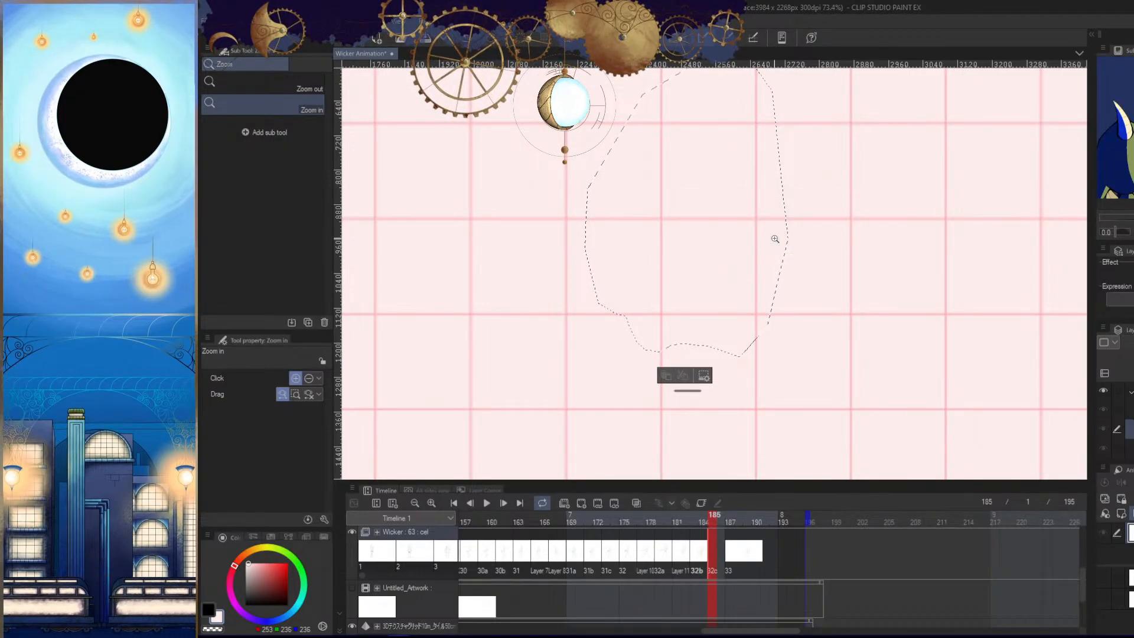
right_click(712, 553)
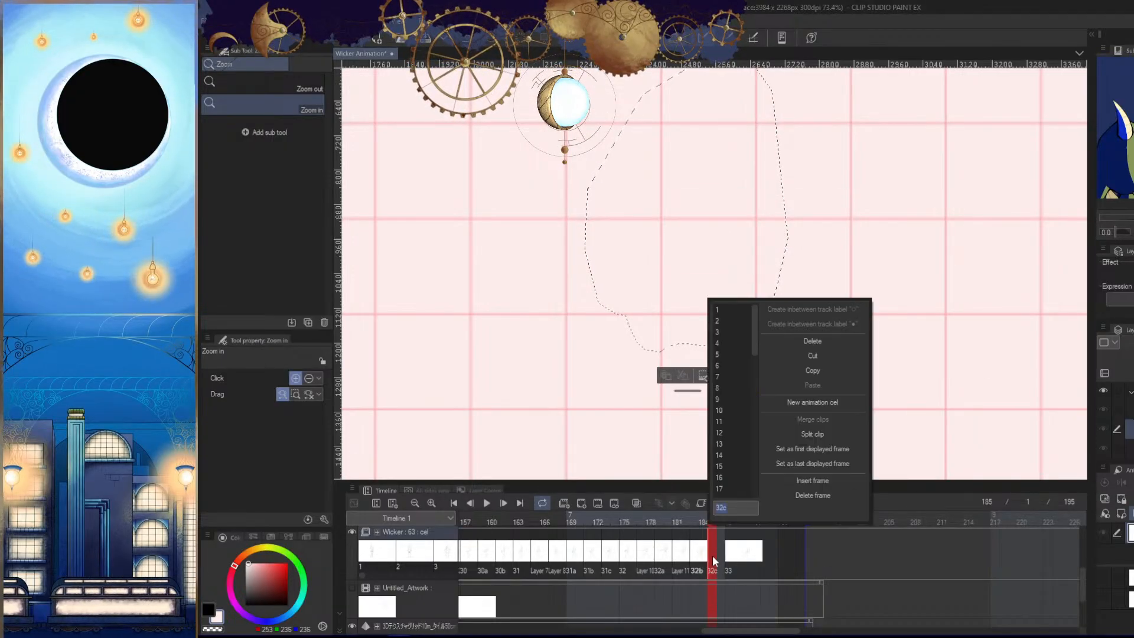
click(832, 341)
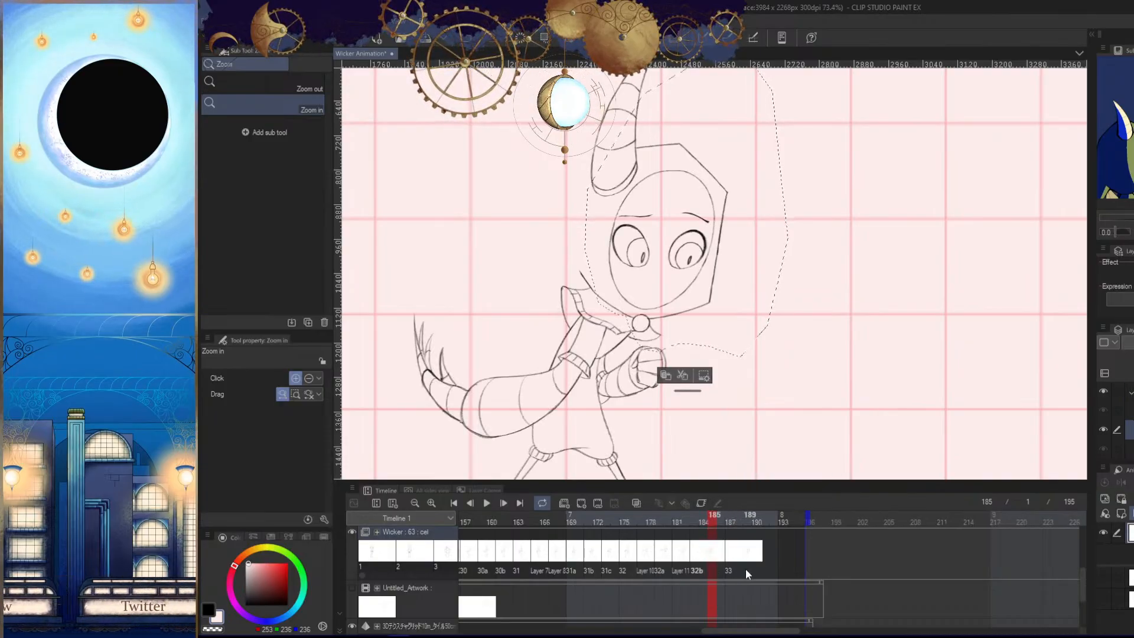
- Paste the copied head as a new cel and assign cel 34 to frame 185
key(ctrl+v)
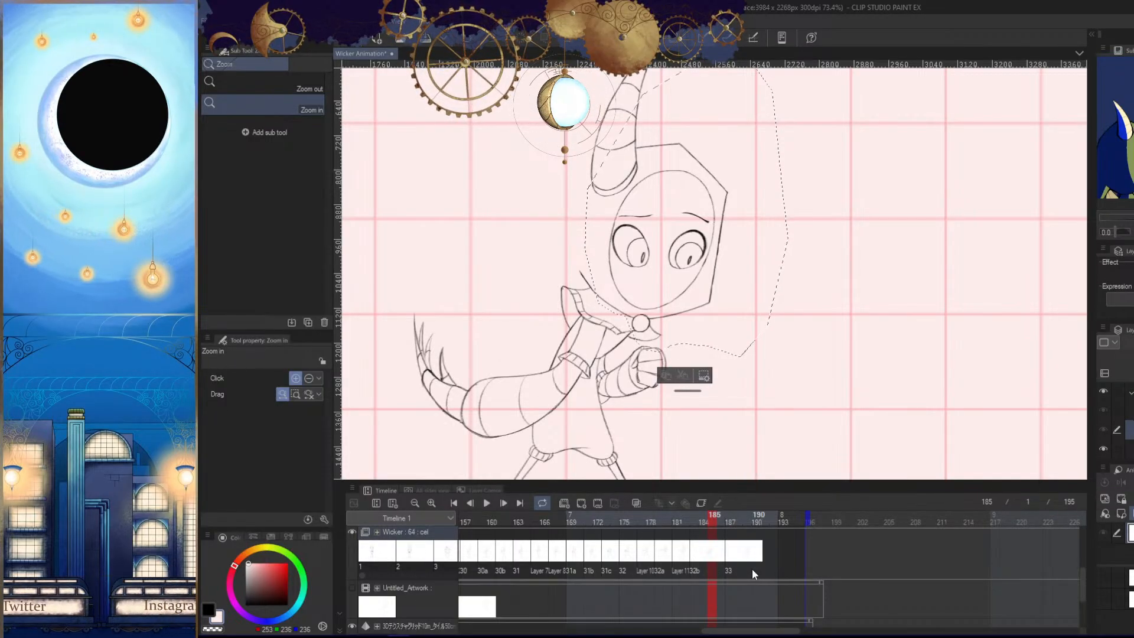
right_click(712, 555)
click(738, 491)
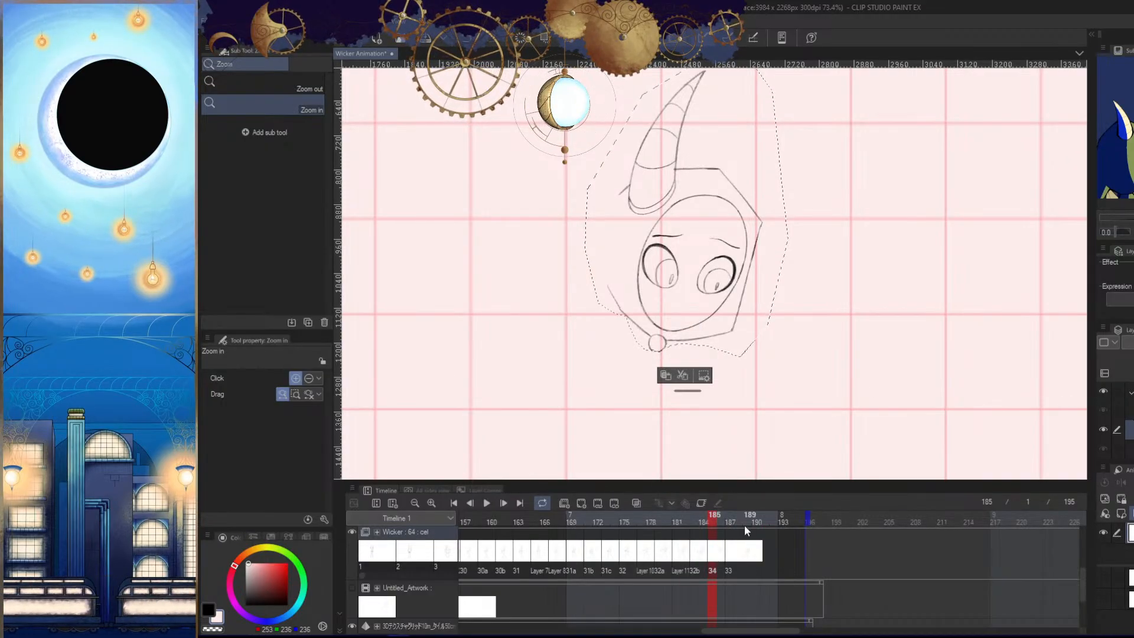
- Show the blue rough sketch, rotate the pasted head by -1.8 degrees and move it onto the sketched head
click(353, 588)
key(k)
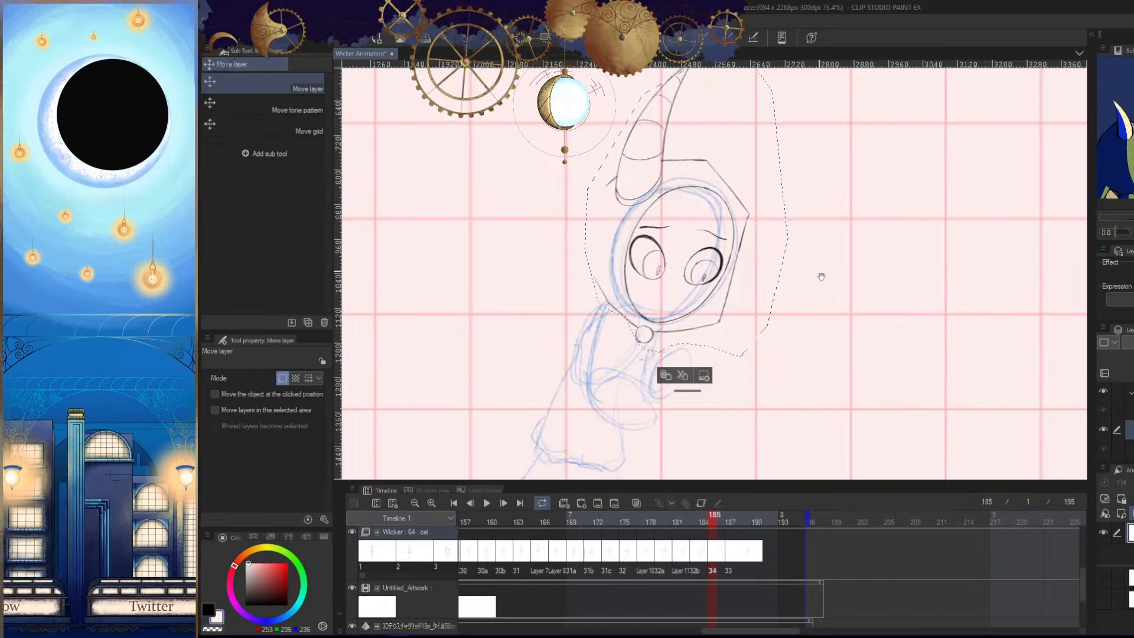
scroll(821, 277, up, 3)
key(ctrl+t)
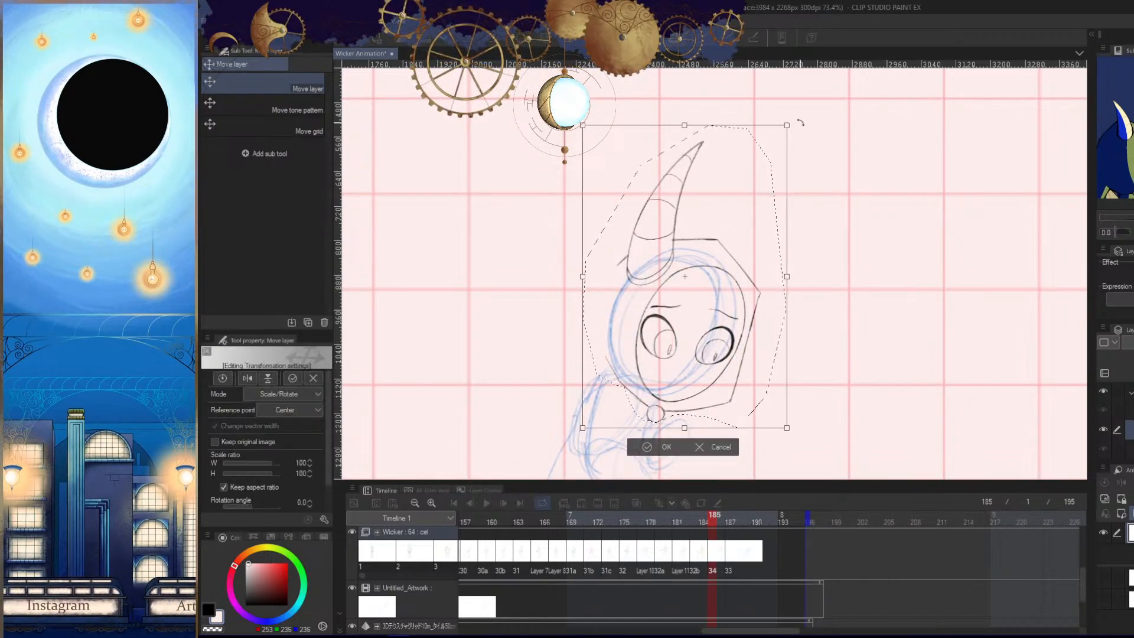
drag(804, 311, 824, 313)
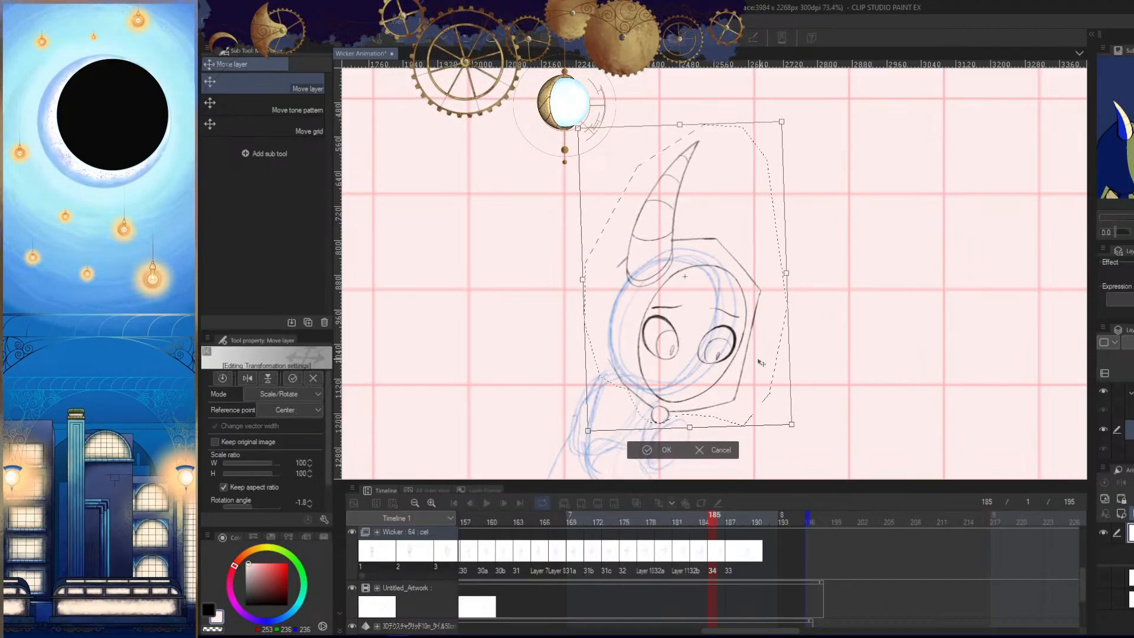
drag(760, 361, 741, 351)
click(629, 440)
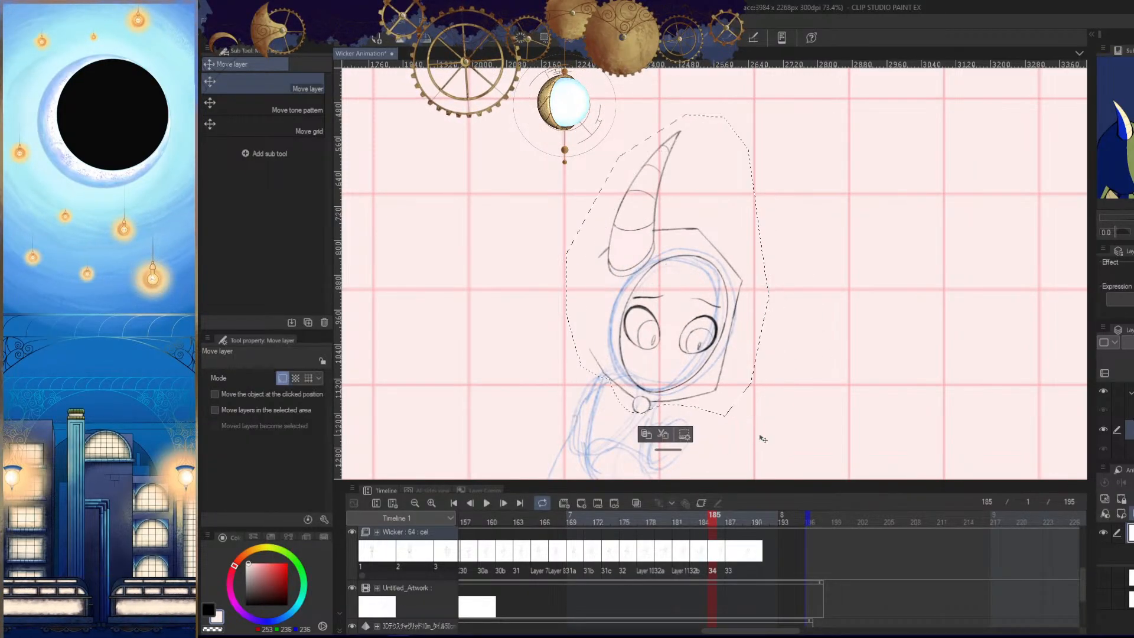
- Flip between frame 185 and its neighbouring frames to check the head's placement and motion, including against cel 33 at frame 187
key(Left)
key(Left)
key(Right)
key(Right)
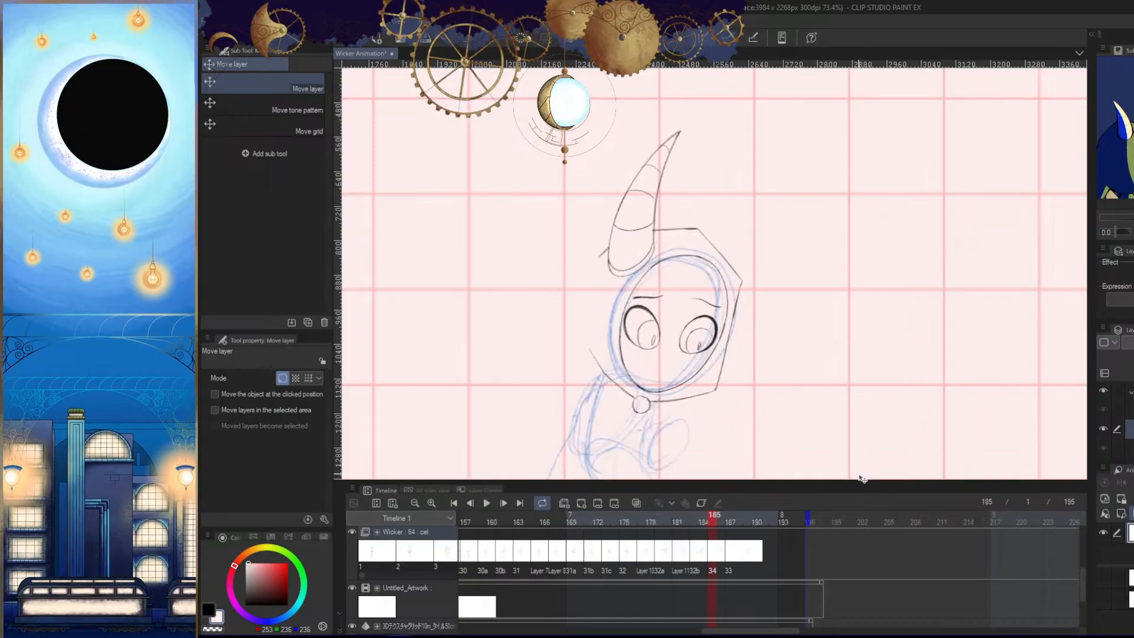
key(Right)
key(Right)
key(Left)
drag(873, 418, 842, 358)
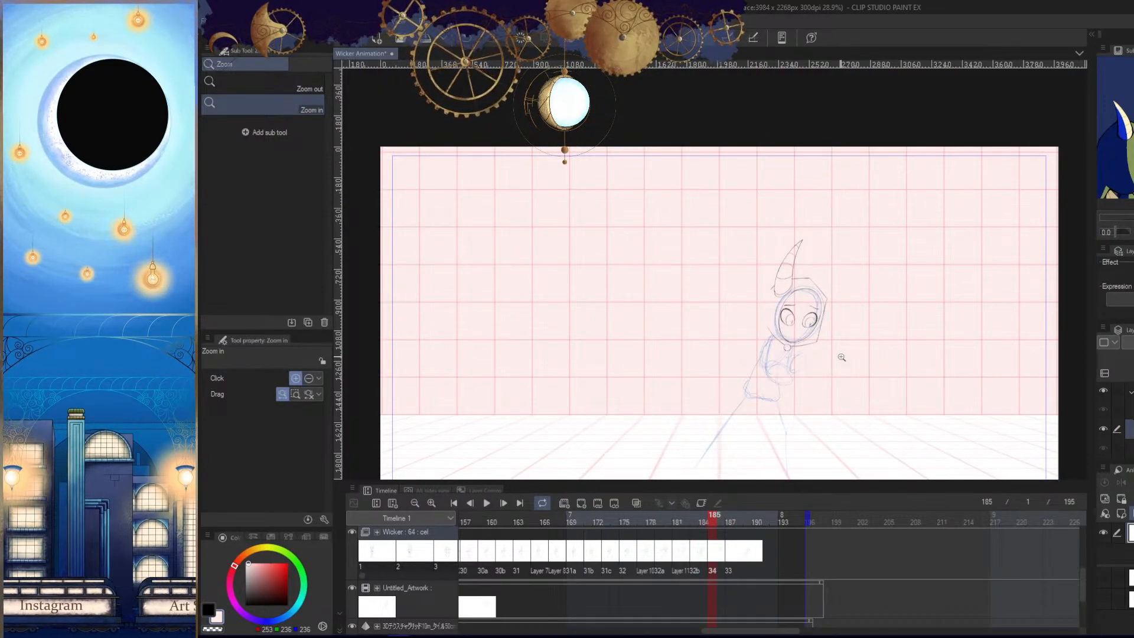
mouse_move(840, 352)
mouse_down()
mouse_move(853, 378)
mouse_move(869, 332)
mouse_up()
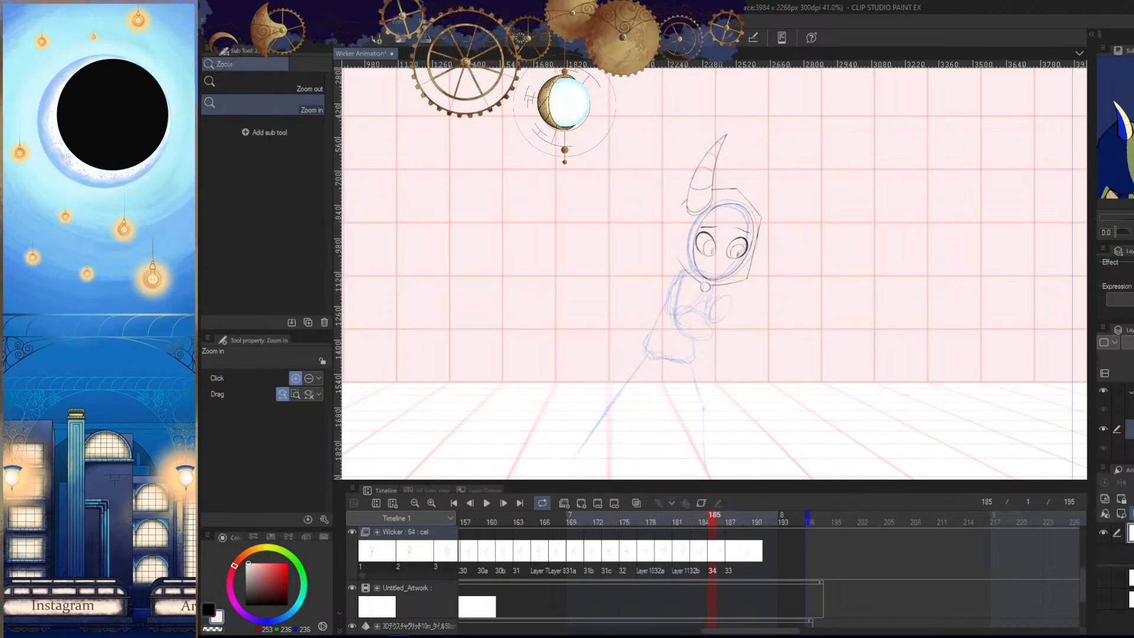
key(Left)
key(Left)
key(Right)
key(Right)
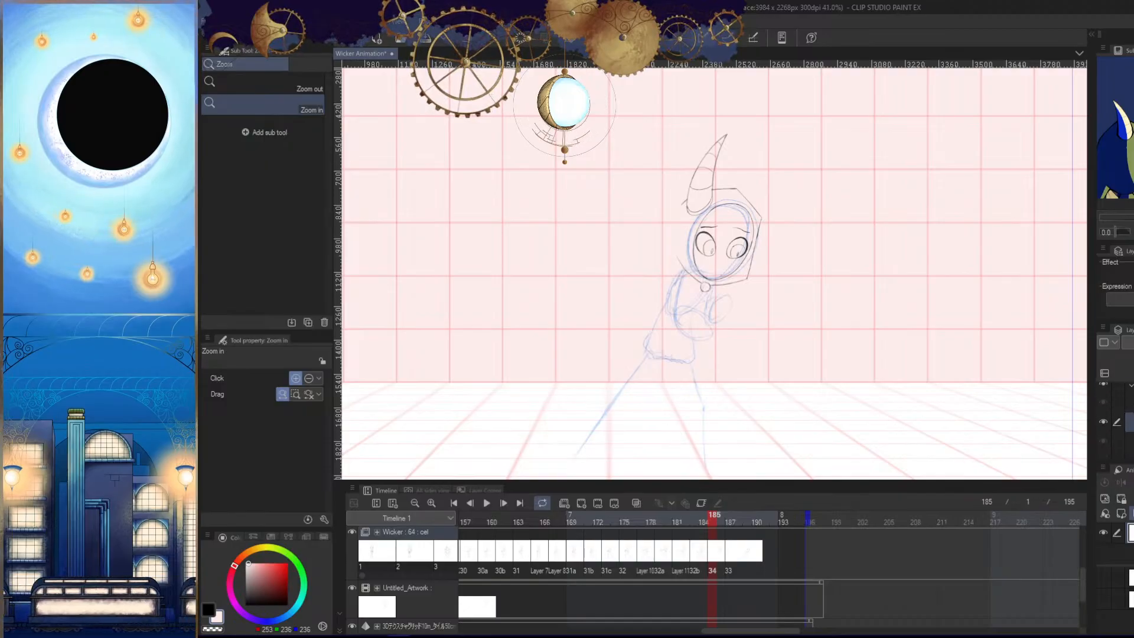
key(Right)
key(Right)
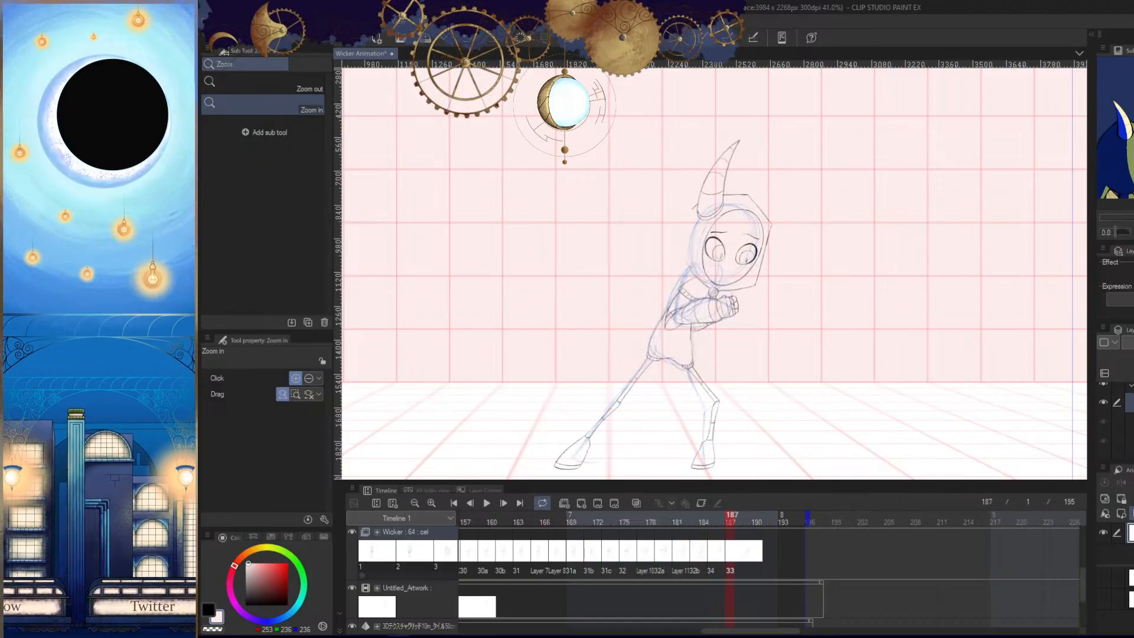
key(Left)
key(Left)
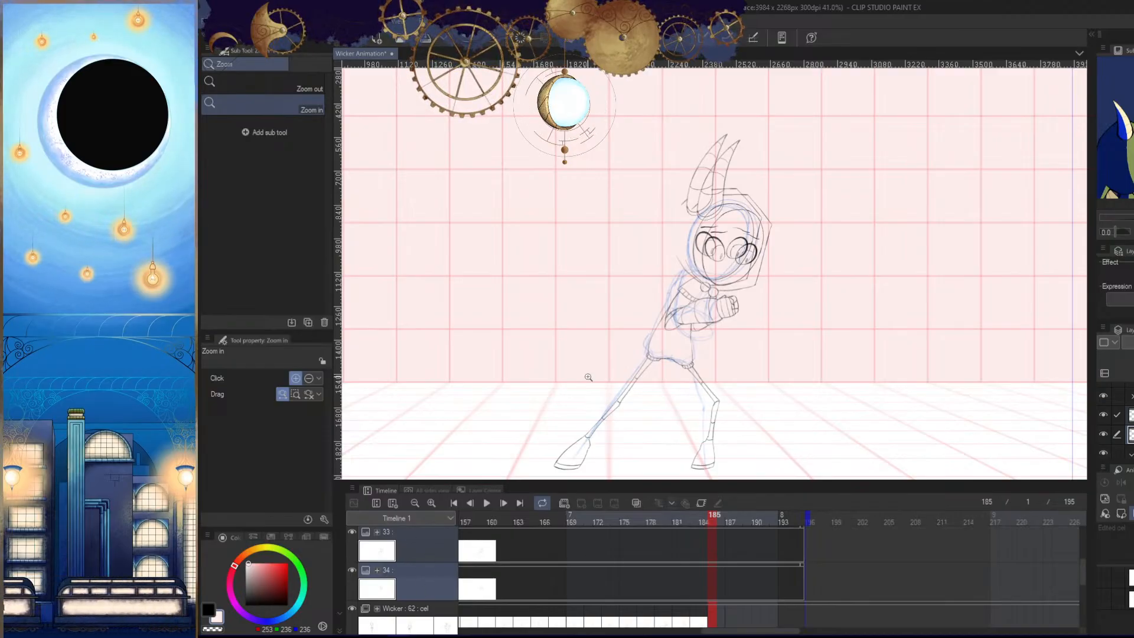
- Undo moving cels 33 and 34 out of the Wicker animation folder
mouse_move(768, 631)
mouse_down()
mouse_move(742, 632)
mouse_move(763, 630)
mouse_up()
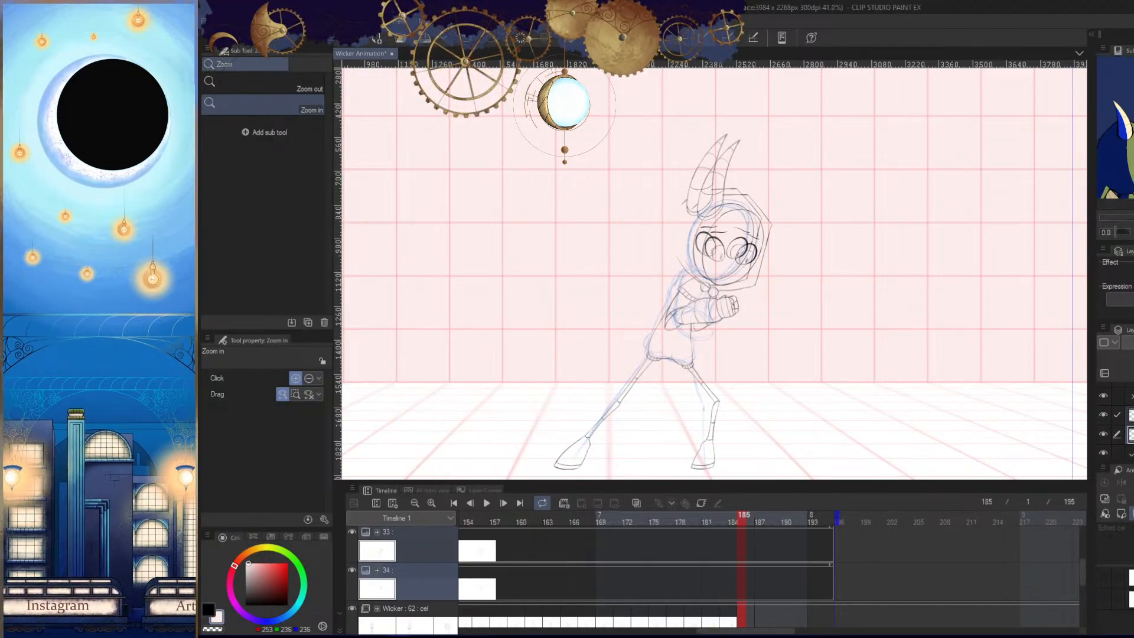
key(ctrl+z)
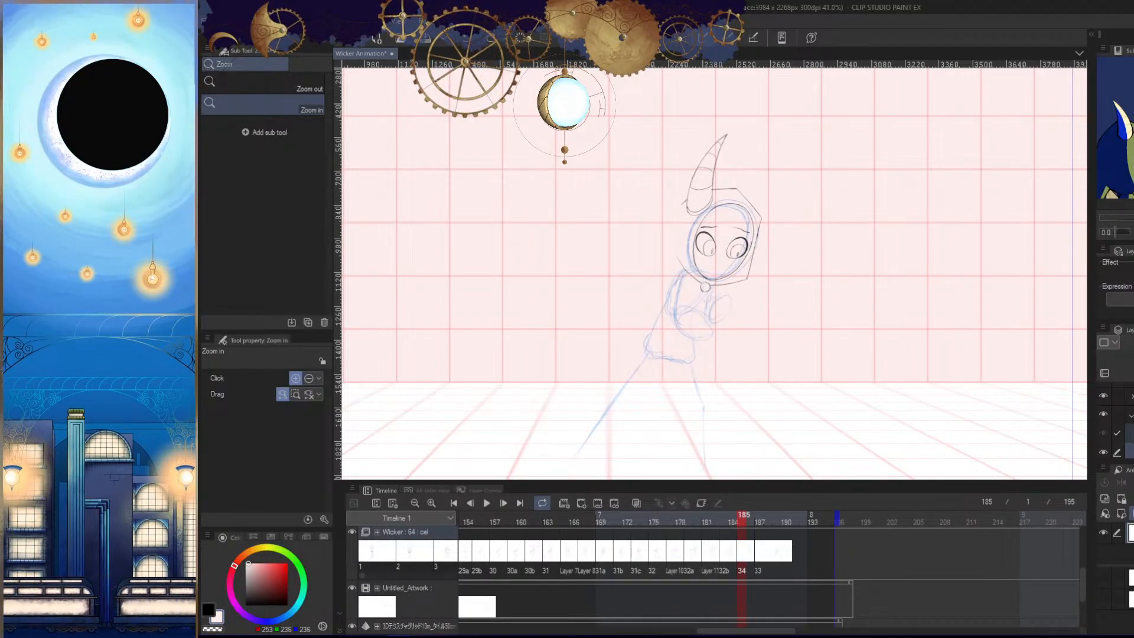
scroll(1116, 424, down, 1)
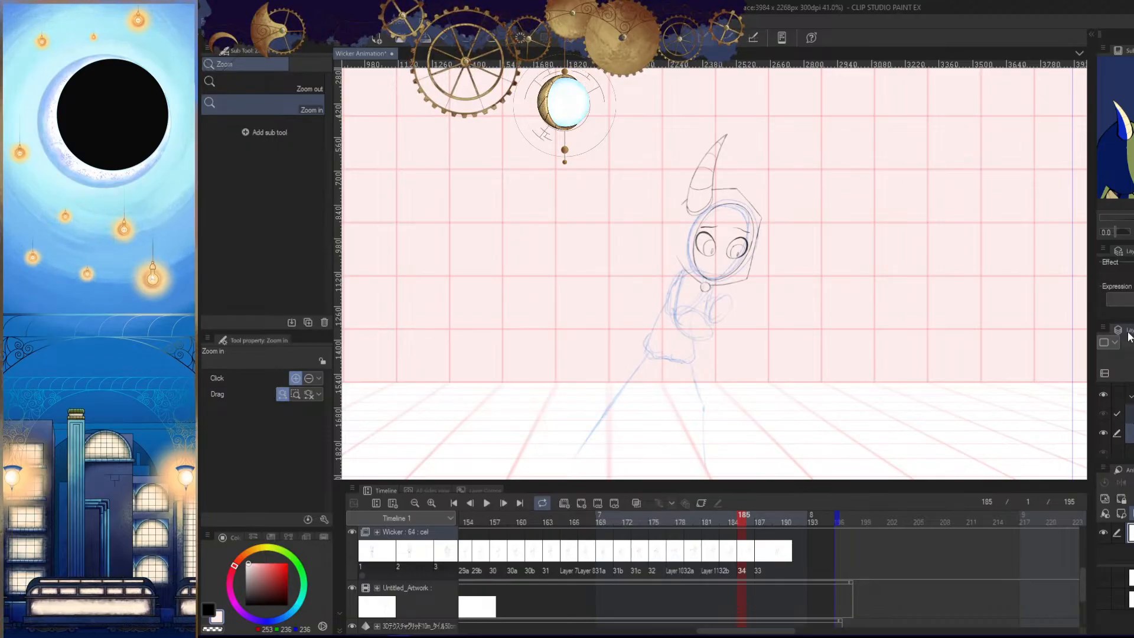
- Undock and enlarge the Layer palette, and look through the cels of the Wicker folder, displaying cel 23 on the way
drag(1129, 336, 722, 237)
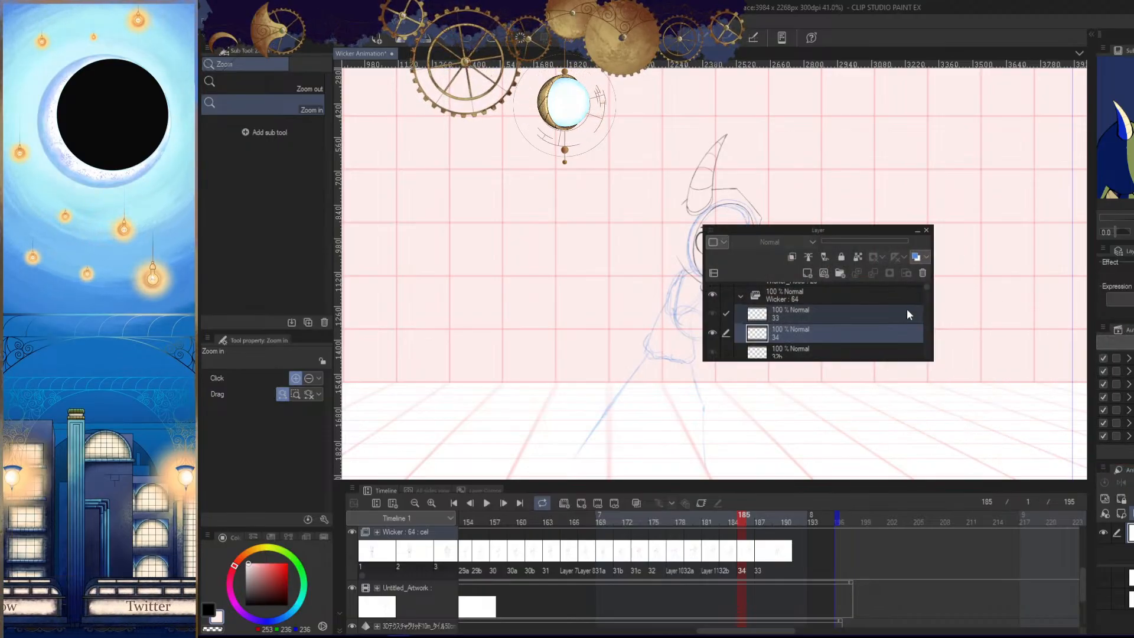
drag(930, 360, 931, 529)
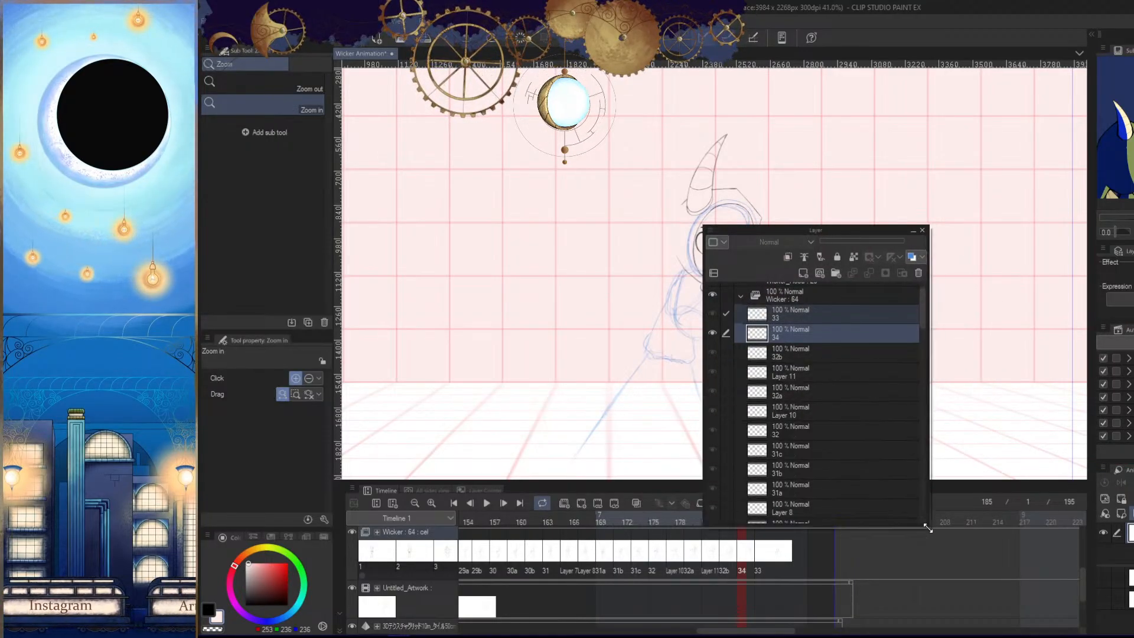
drag(923, 307, 925, 444)
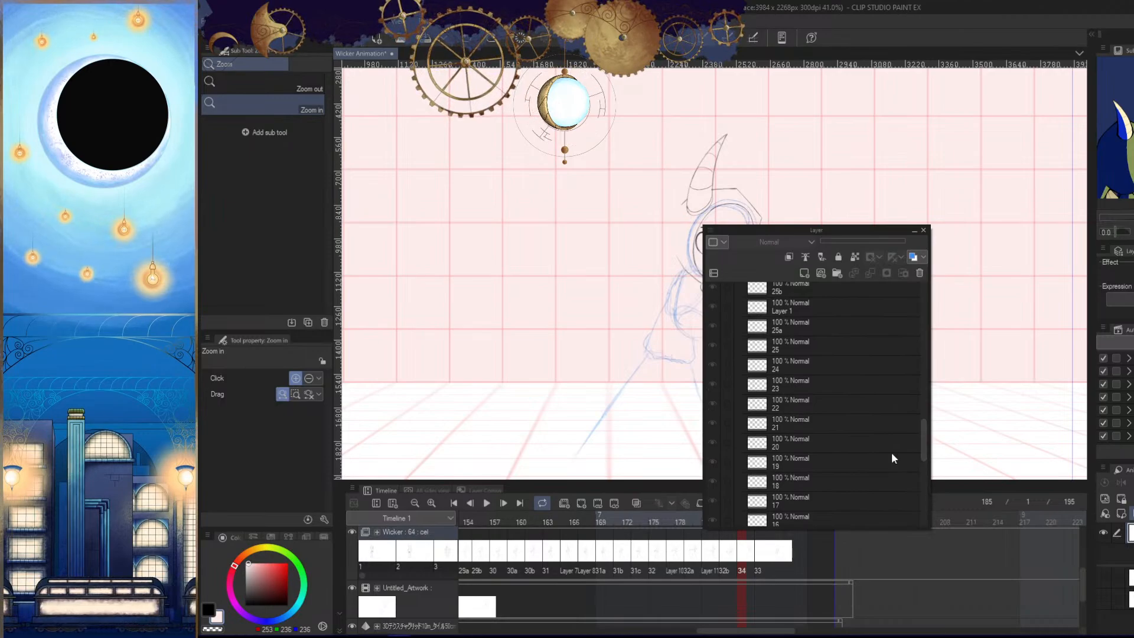
click(815, 389)
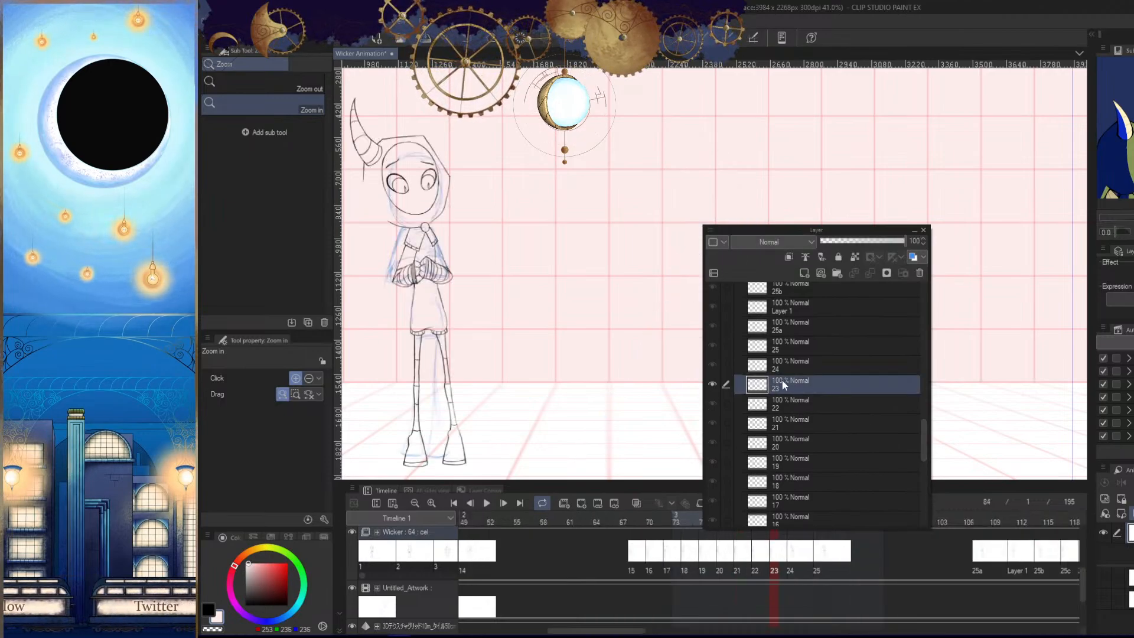
scroll(923, 441, down, 1)
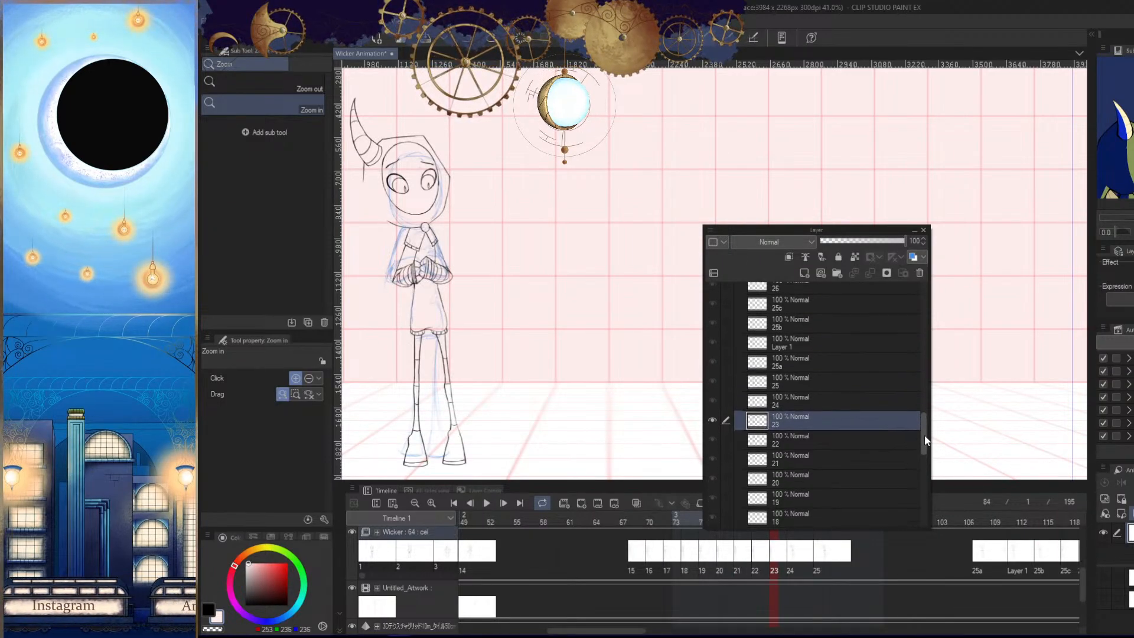
scroll(922, 452, down, 1)
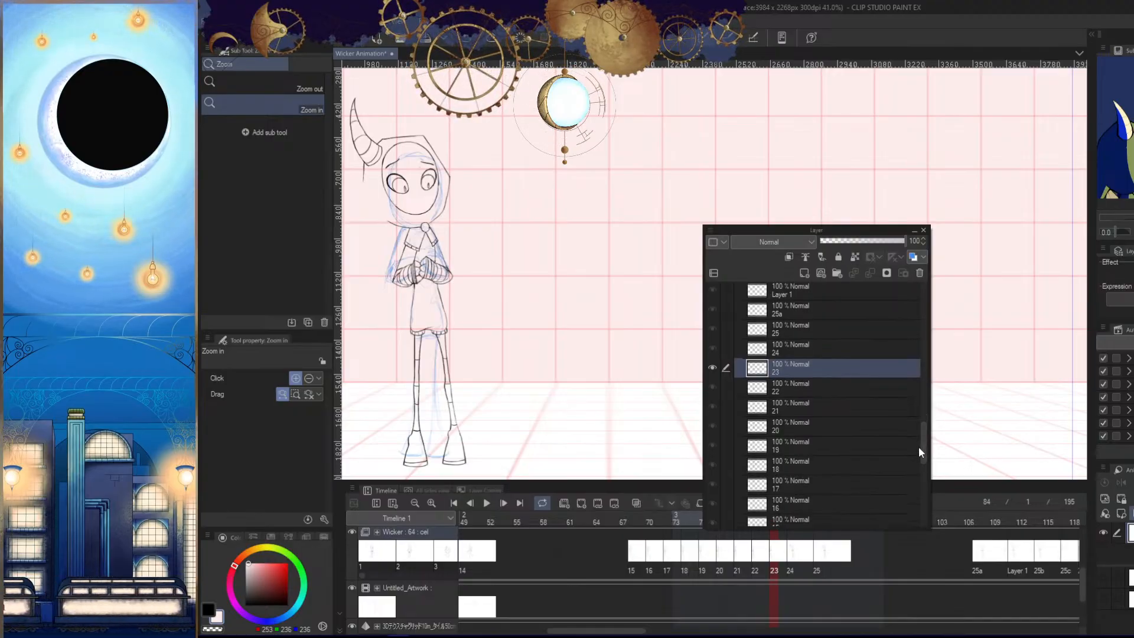
drag(919, 446, 920, 310)
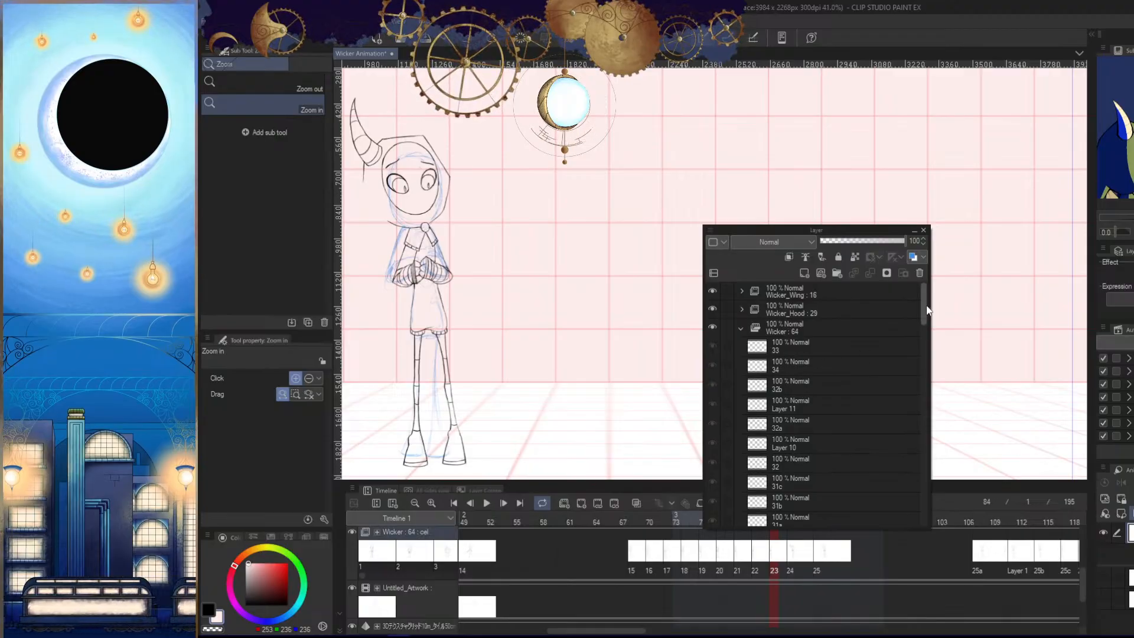
click(803, 306)
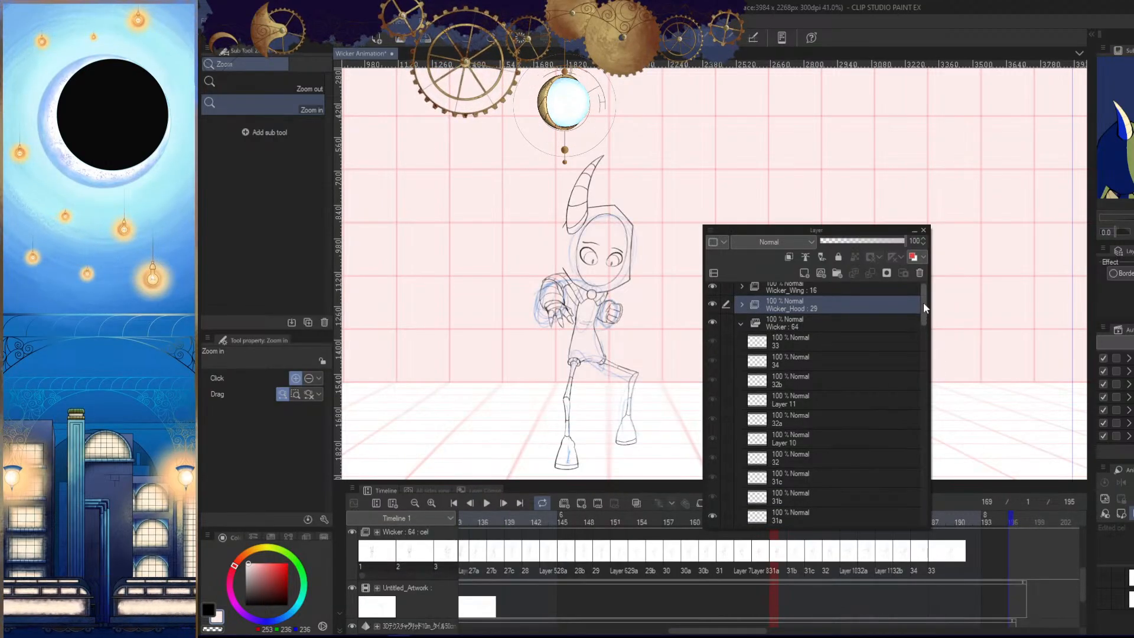
drag(923, 304, 921, 277)
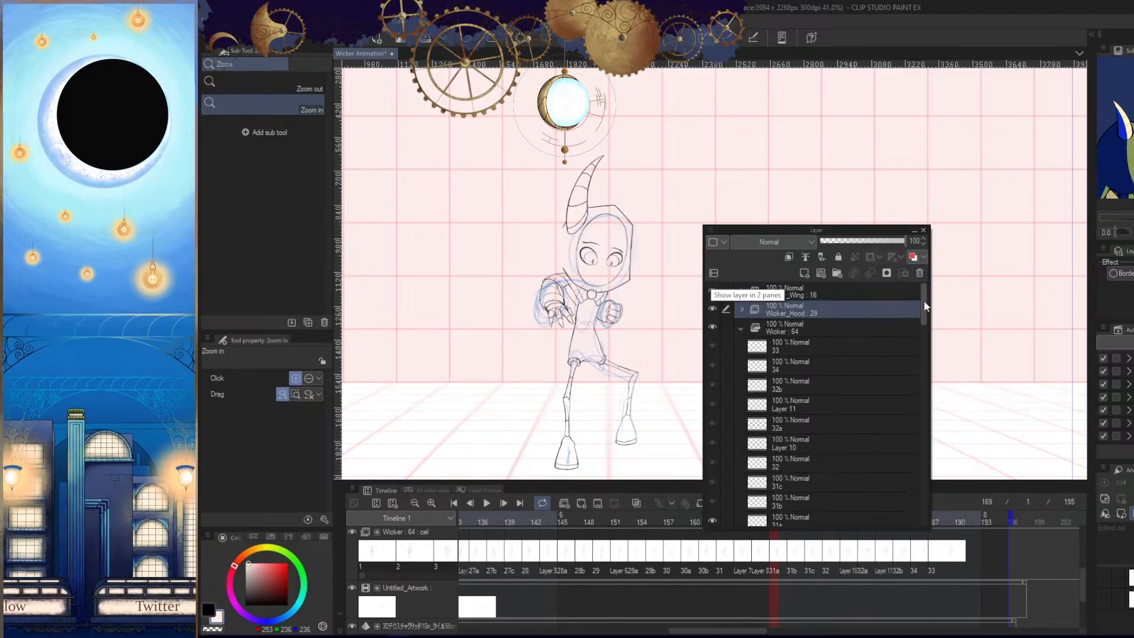
click(714, 230)
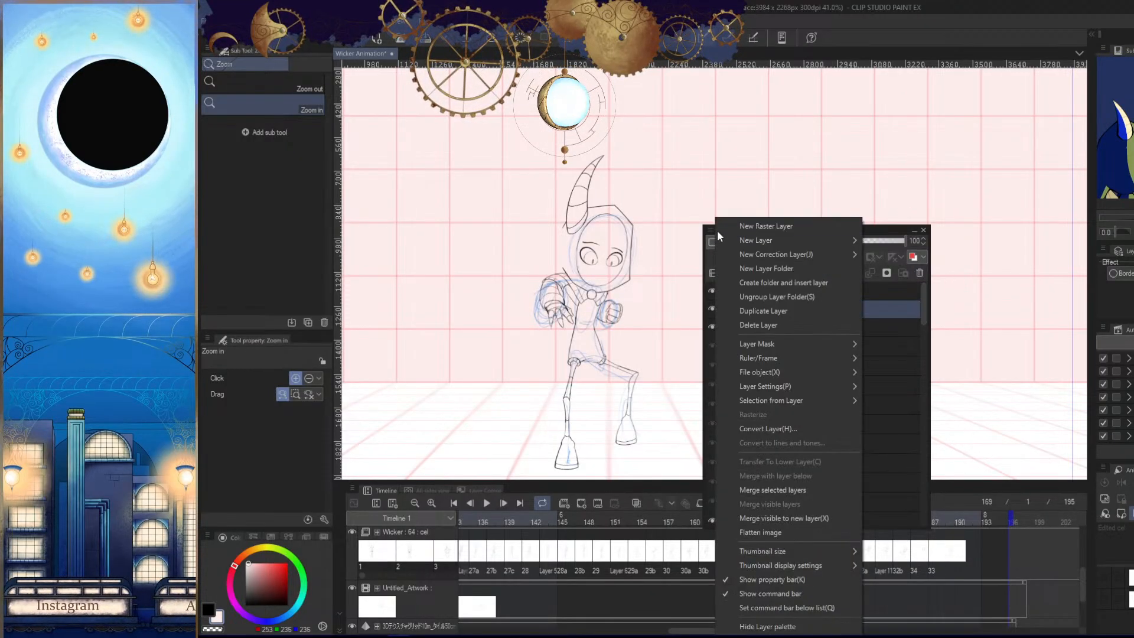
click(768, 268)
key(ctrl+z)
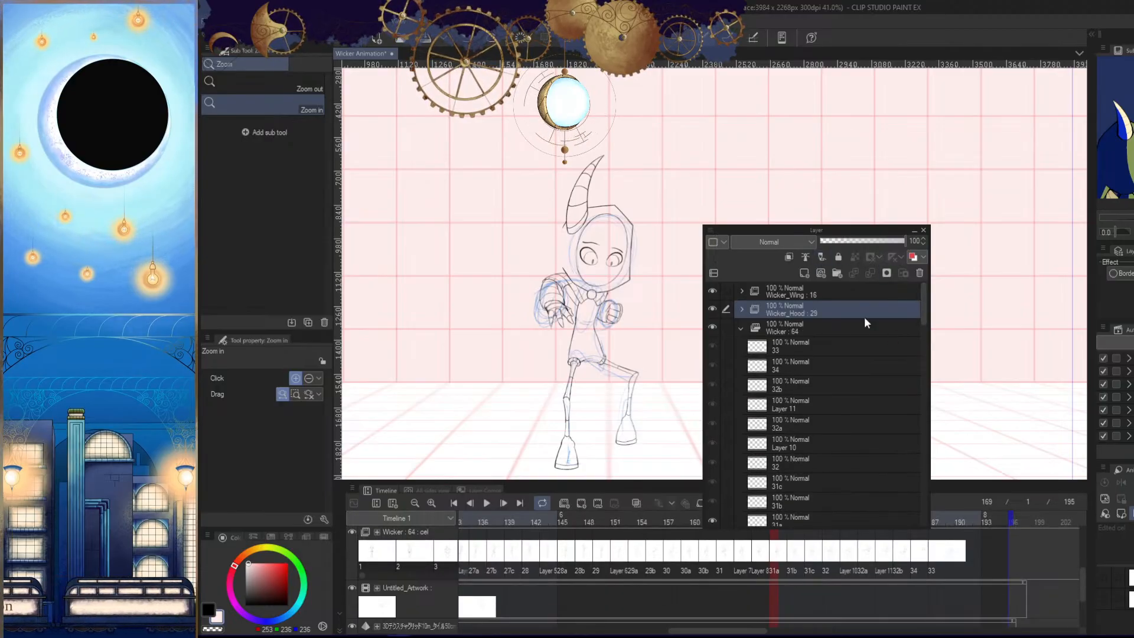
- Dock the floating Layer palette beneath the Layer Property palette again and enlarge its space
drag(788, 232, 1106, 249)
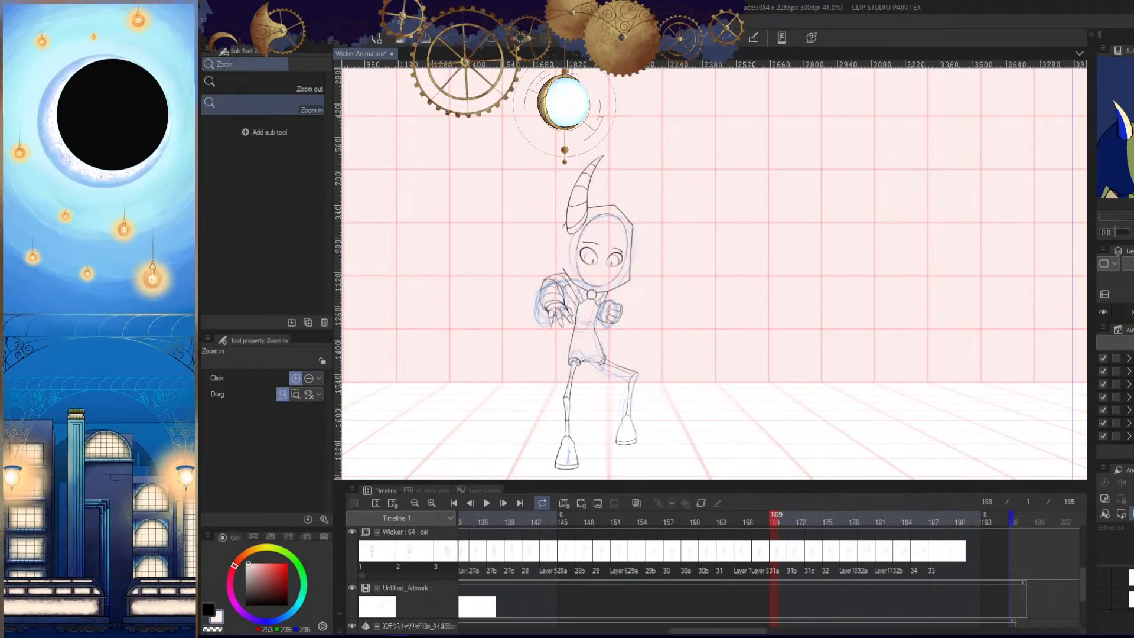
drag(1120, 251, 816, 341)
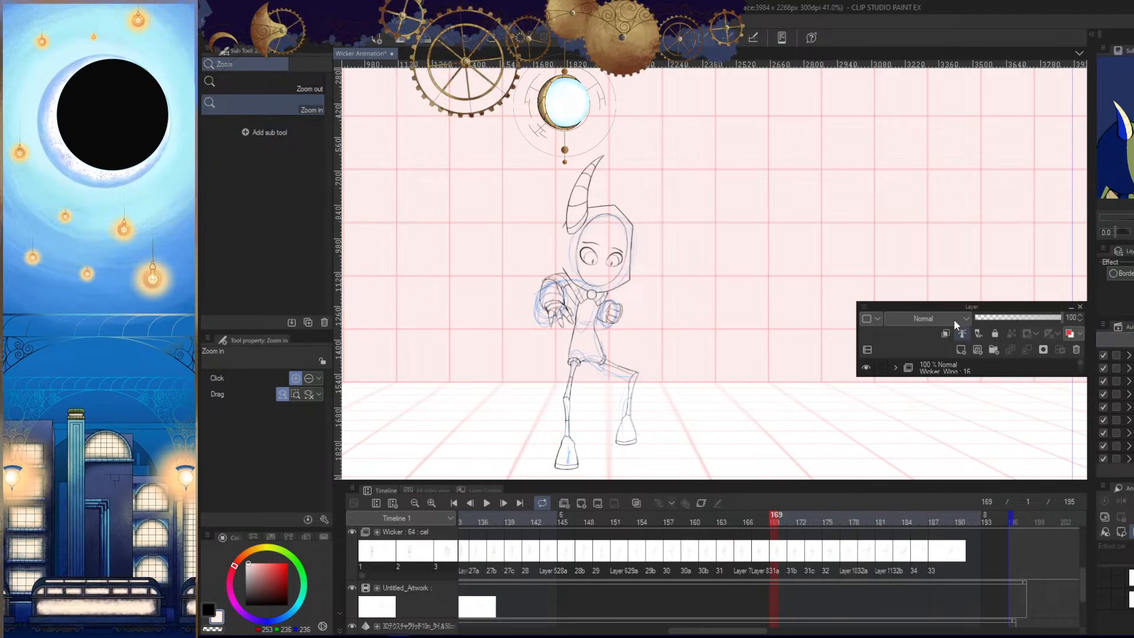
drag(910, 305, 1114, 329)
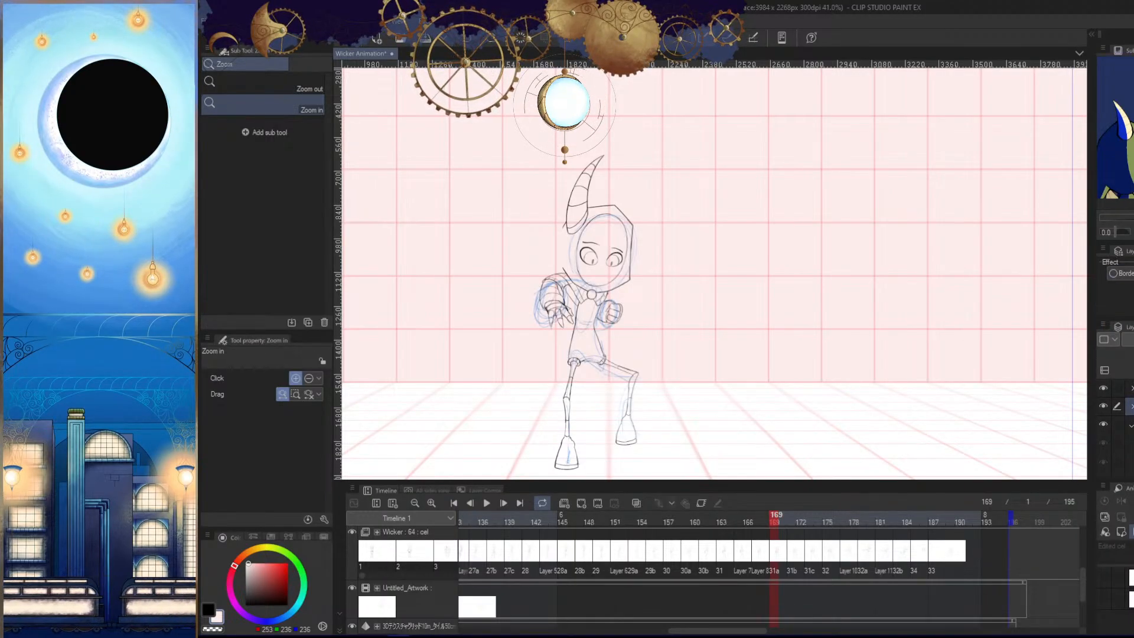
drag(1116, 319, 1116, 290)
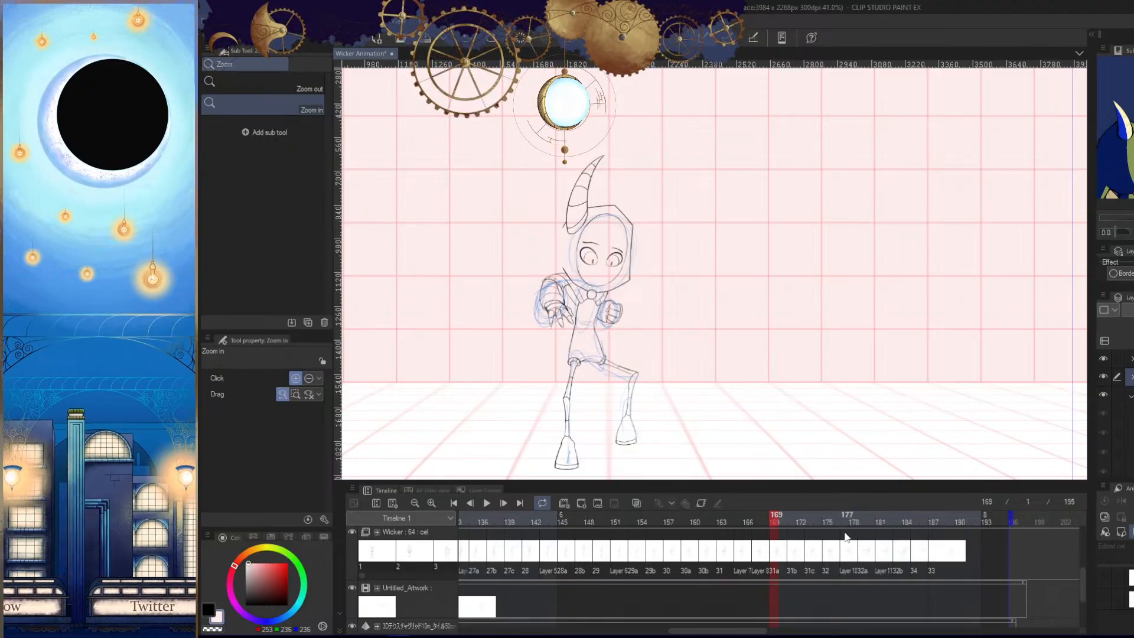
- Go to frame 185 with cel 34, hide the palettes, enlarge the figure and flip the canvas horizontally
drag(878, 518, 911, 520)
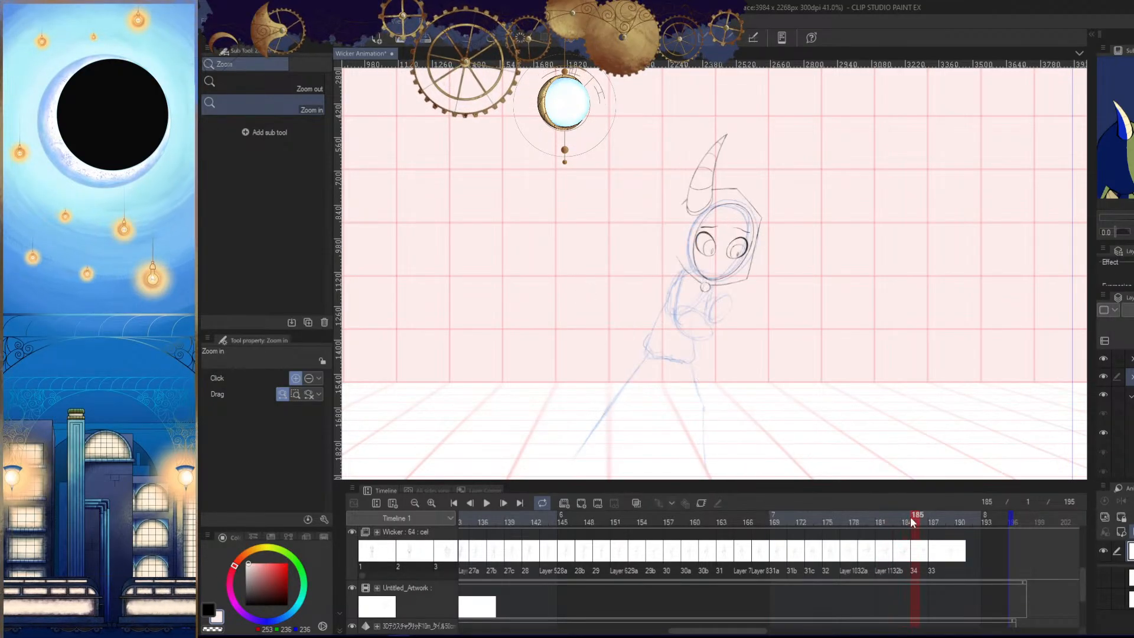
drag(855, 449, 912, 397)
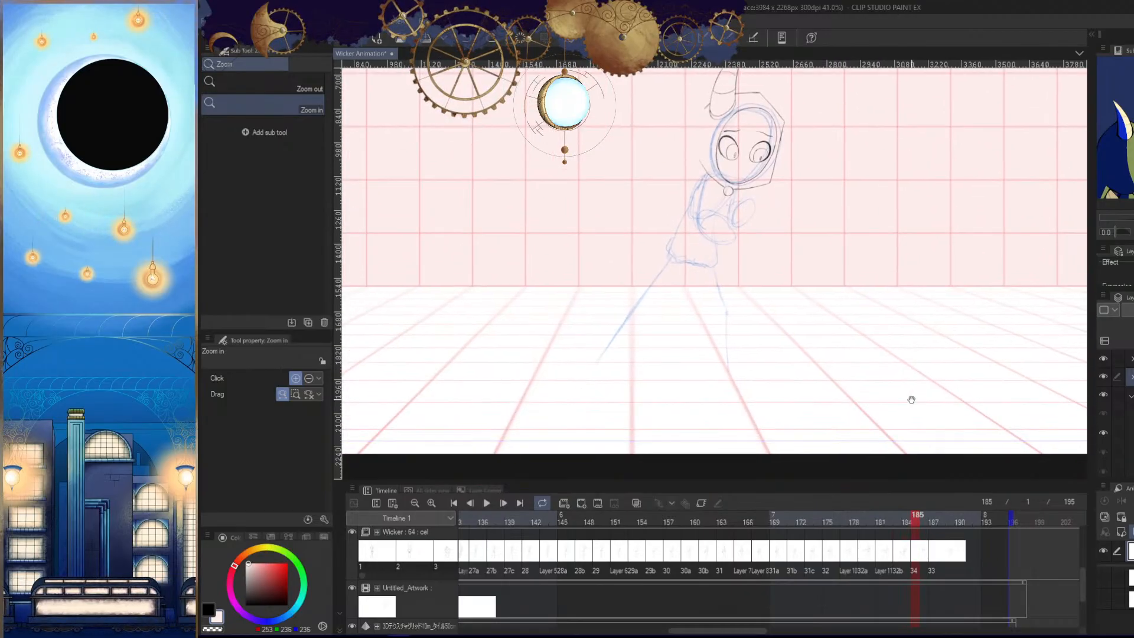
key(Tab)
drag(796, 364, 828, 444)
key(h)
- Compare the mirrored cel 34 with cel 32b at frame 183, return to frame 185 and unflip the canvas
key(Left)
key(Left)
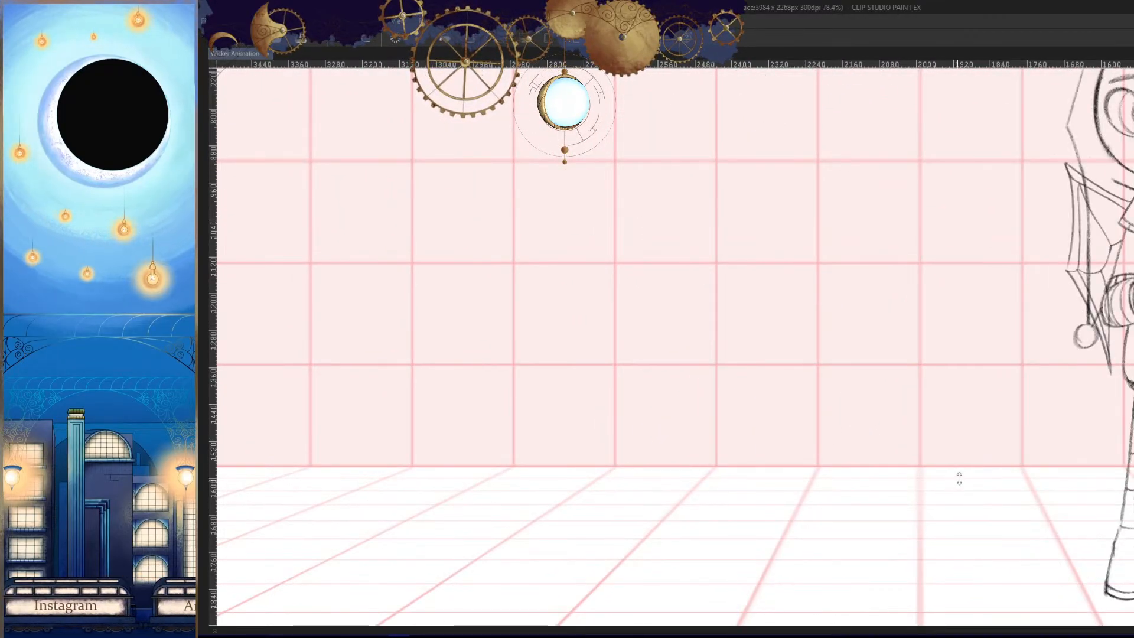
key(Tab)
drag(563, 630, 774, 620)
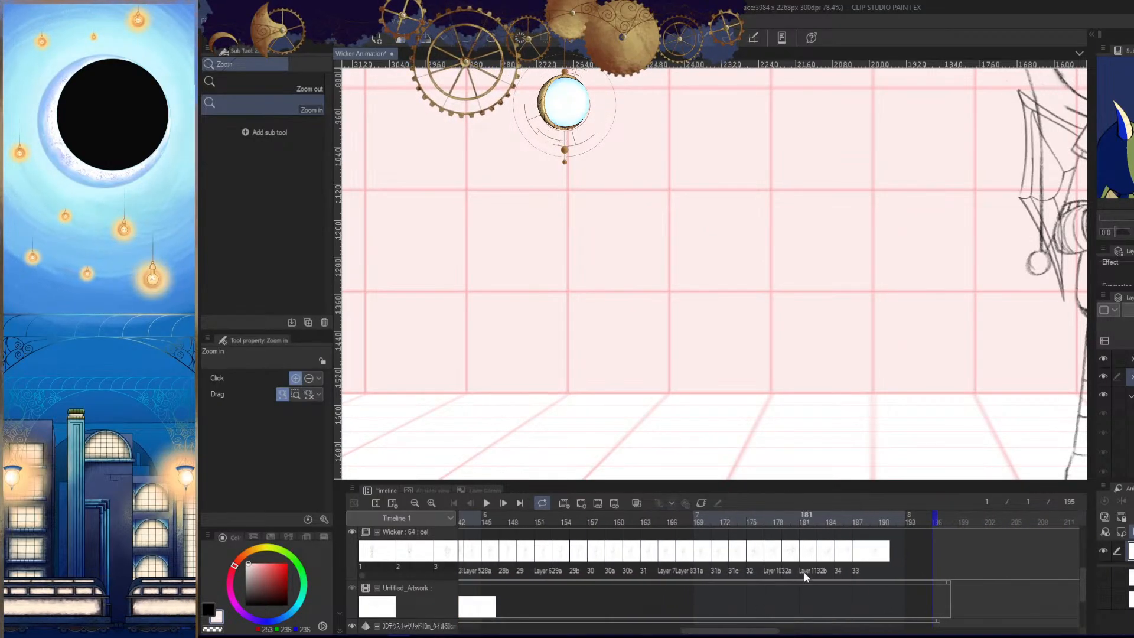
click(830, 560)
key(Tab)
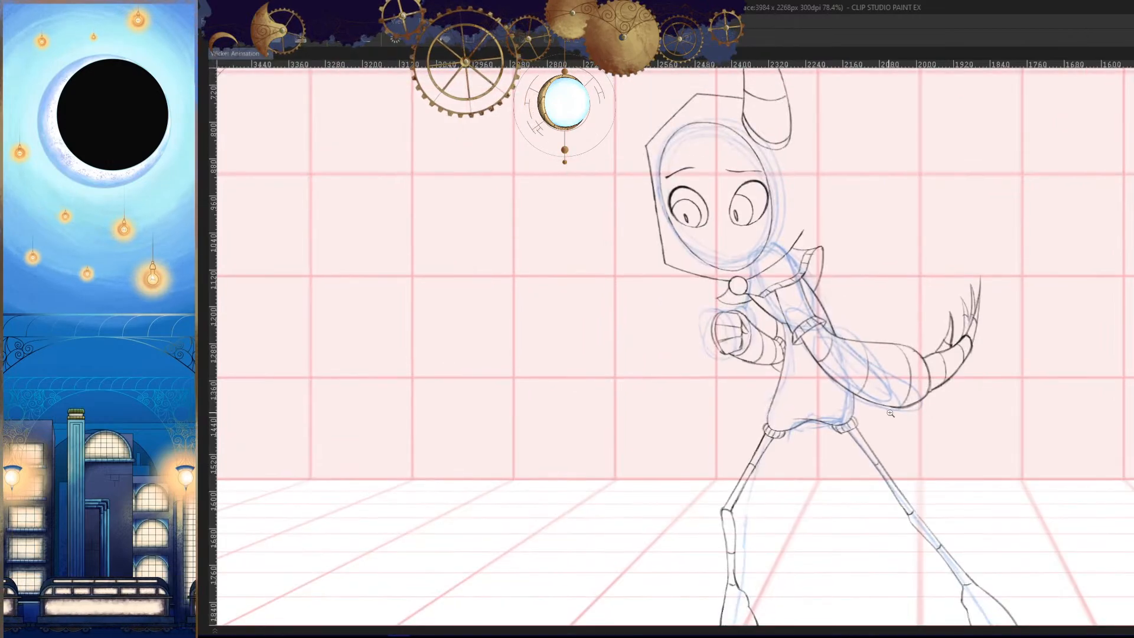
key(Right)
key(Right)
key(h)
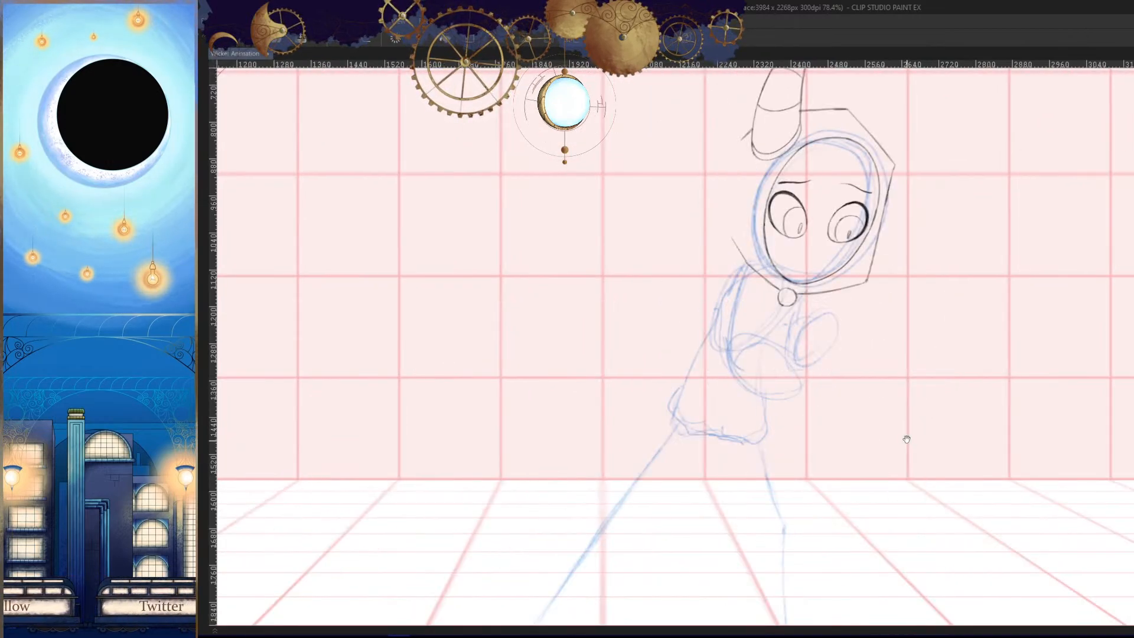
- Retouch the outline of the round collar clasp on cel 34 with the Pencil - Tilt brush, flipping the canvas to check it
scroll(907, 440, down, 6)
scroll(909, 466, up, 4)
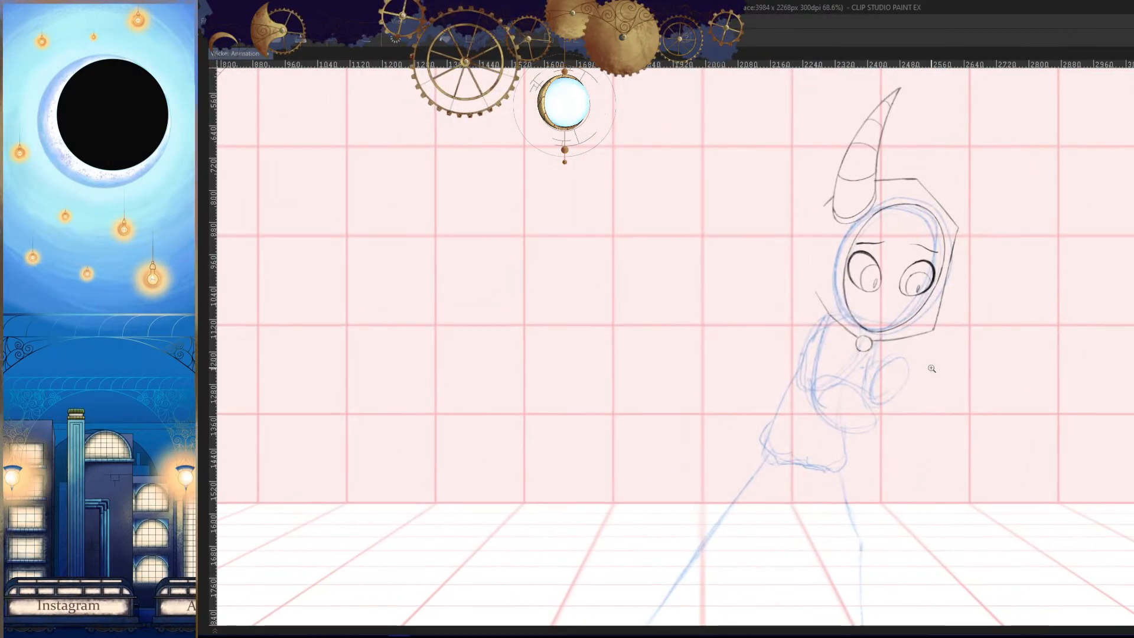
scroll(933, 423, down, 5)
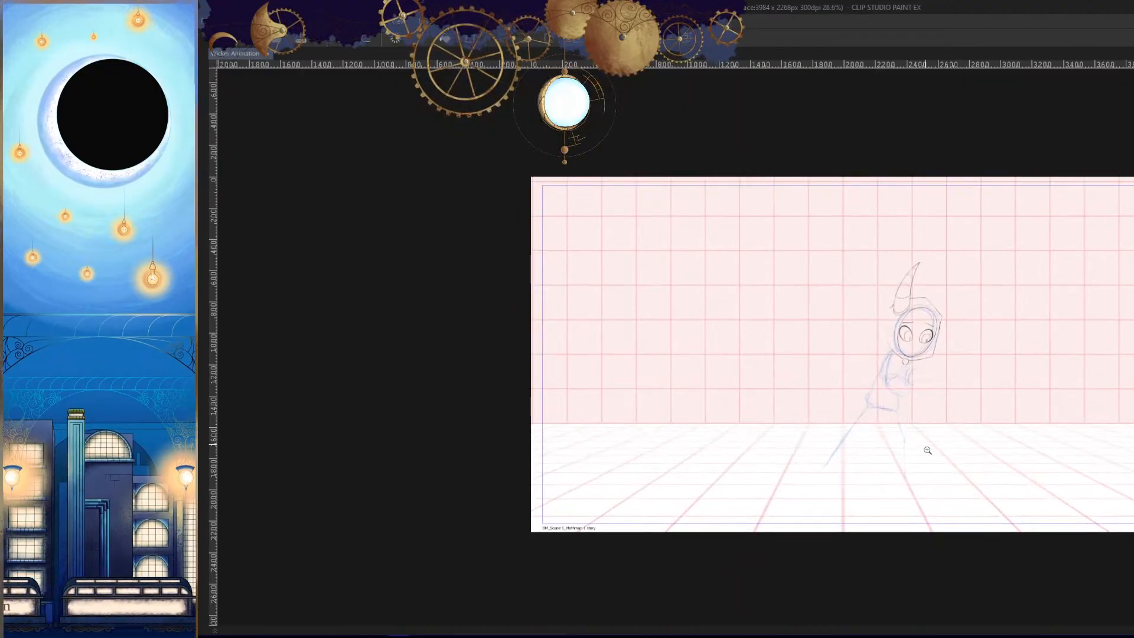
scroll(977, 320, up, 5)
scroll(936, 444, up, 10)
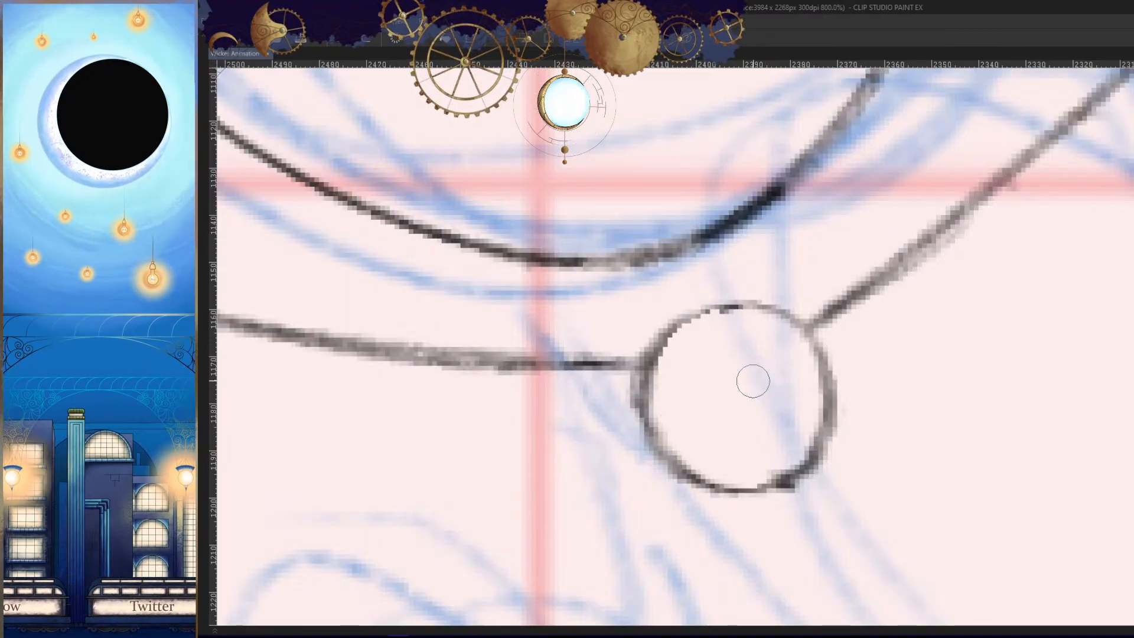
key(Tab)
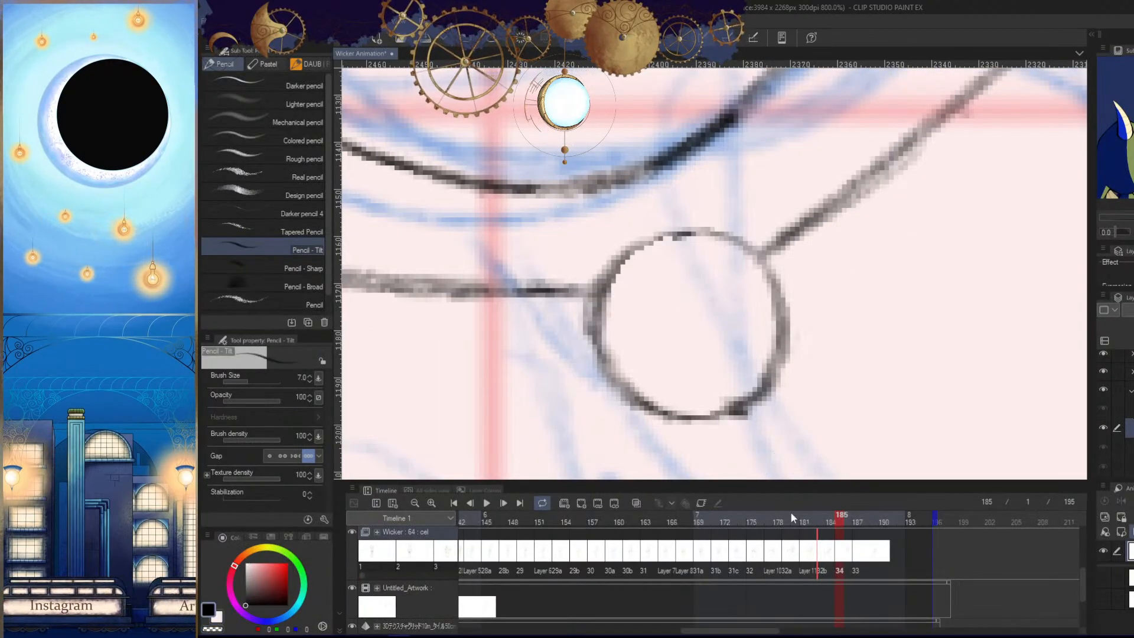
key(Tab)
scroll(785, 391, up, 3)
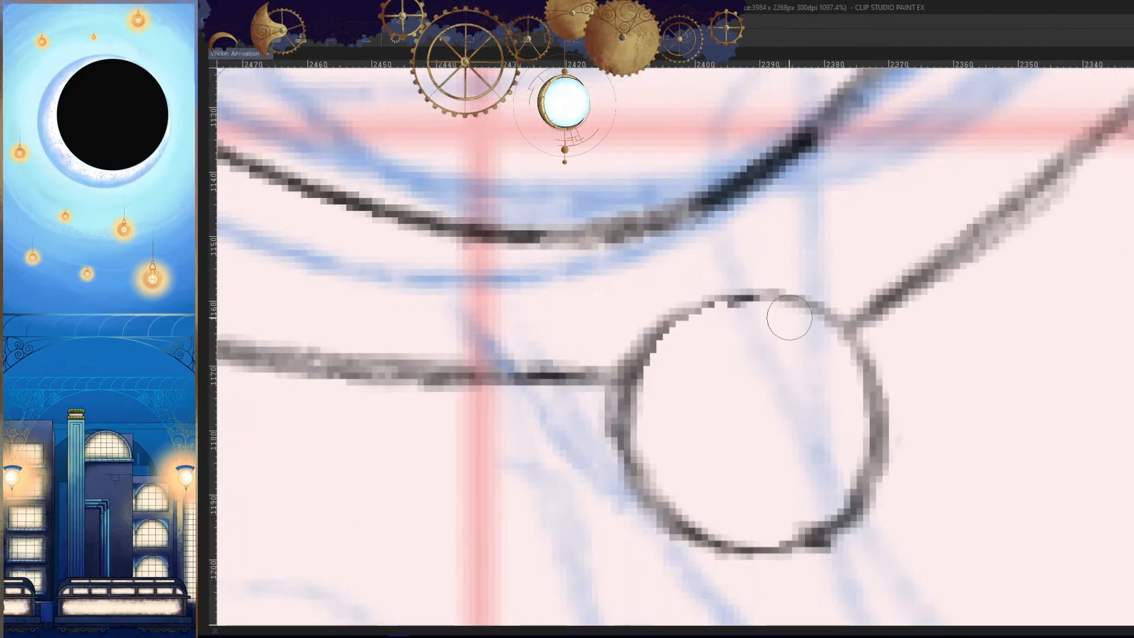
drag(789, 317, 639, 340)
mouse_move(717, 311)
mouse_down()
mouse_move(685, 528)
mouse_move(822, 539)
mouse_up()
drag(843, 501, 818, 313)
key(h)
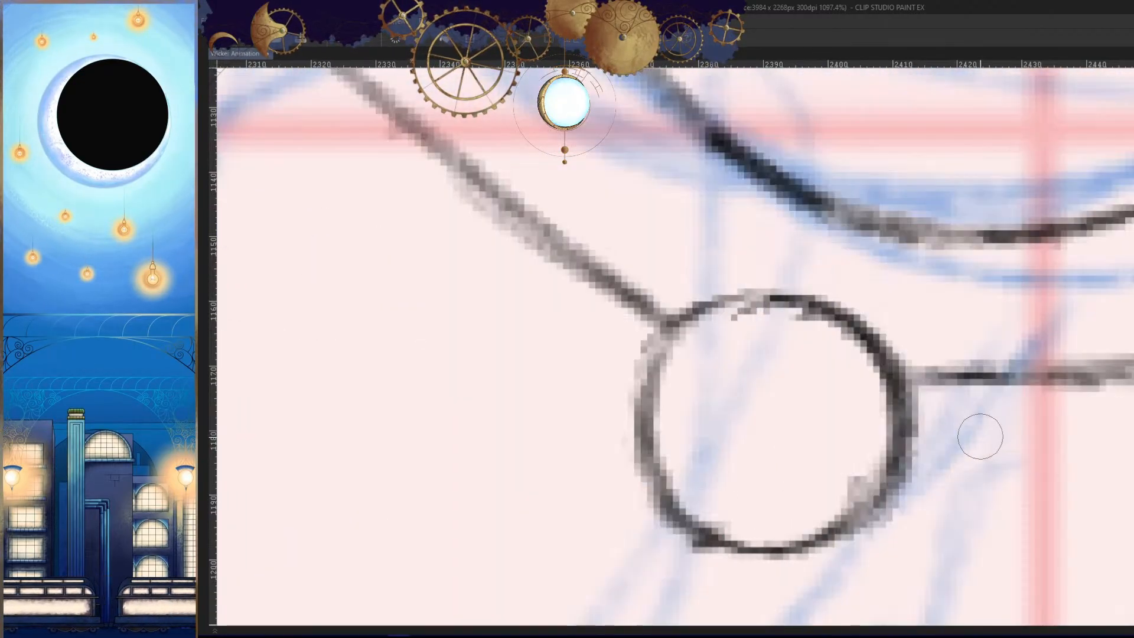
mouse_move(980, 435)
mouse_down()
mouse_move(926, 390)
mouse_move(894, 432)
mouse_up()
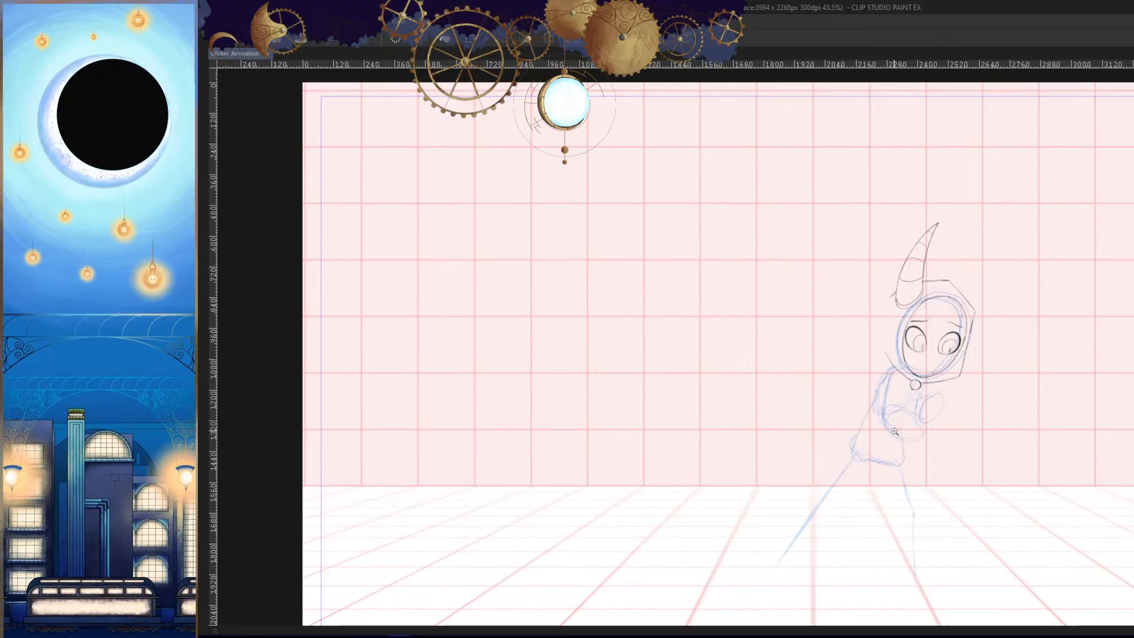
- Compare cel 34's rough sketch with the neighbouring cel, then hide the Untitled_Artwork track
drag(974, 474, 870, 461)
drag(881, 424, 919, 428)
key(Left)
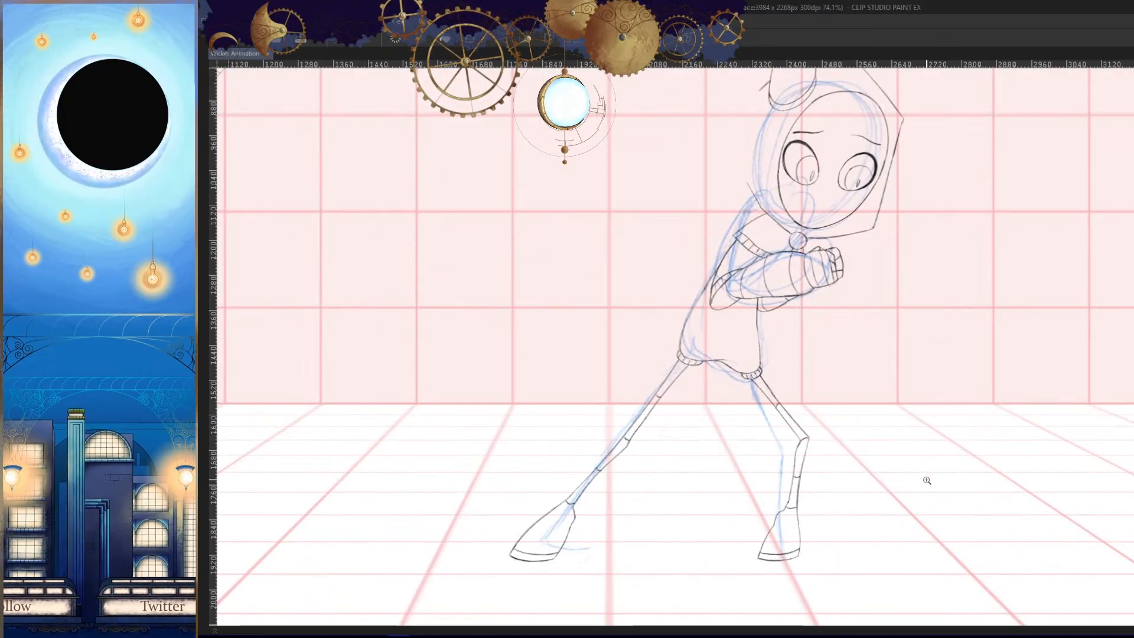
key(Right)
key(Tab)
drag(846, 400, 875, 403)
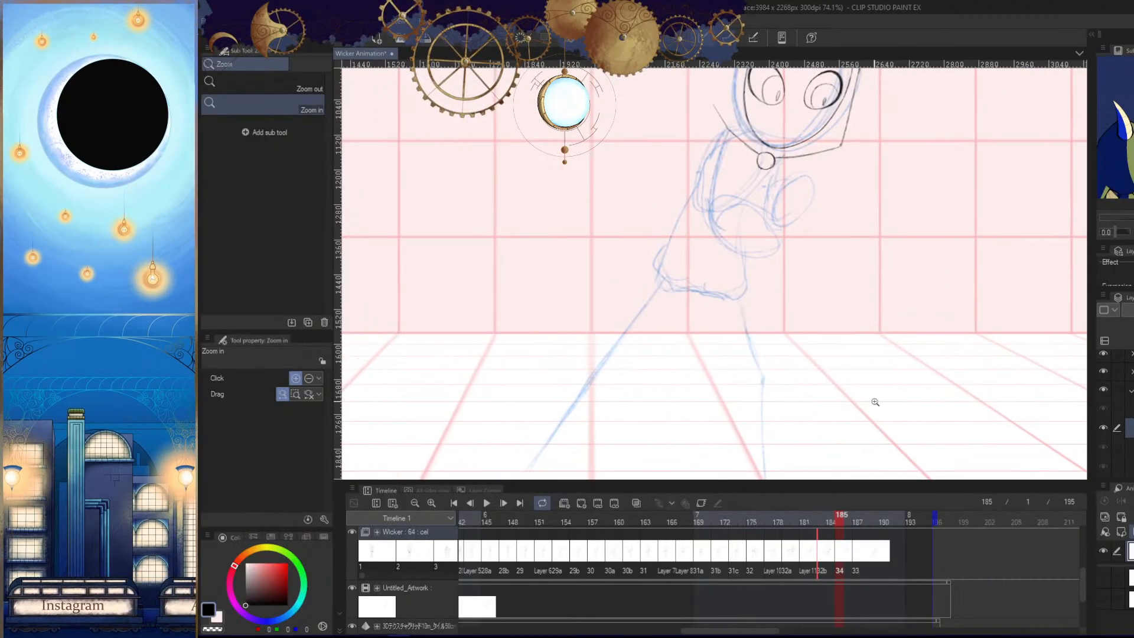
click(353, 588)
key(Tab)
- Flip between frame 185 and its neighbouring frames without the sketch to examine how the torso and arms move
key(Left)
key(Right)
key(Right)
key(Left)
key(Left)
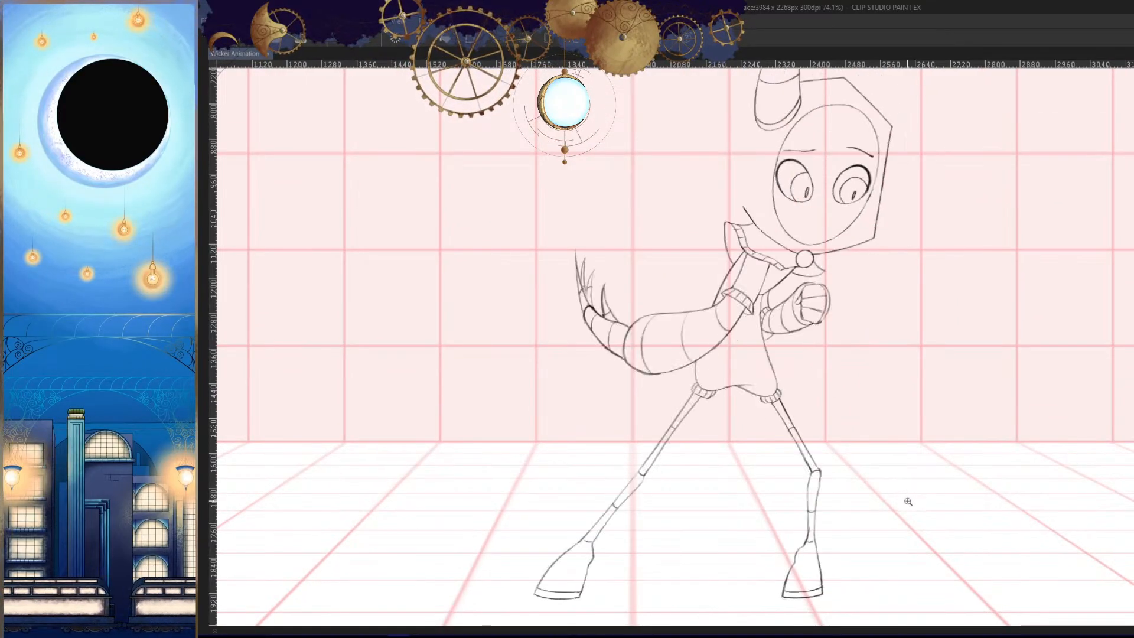
key(Right)
key(Right)
key(Left)
drag(764, 341, 795, 314)
key(Left)
key(Right)
key(Right)
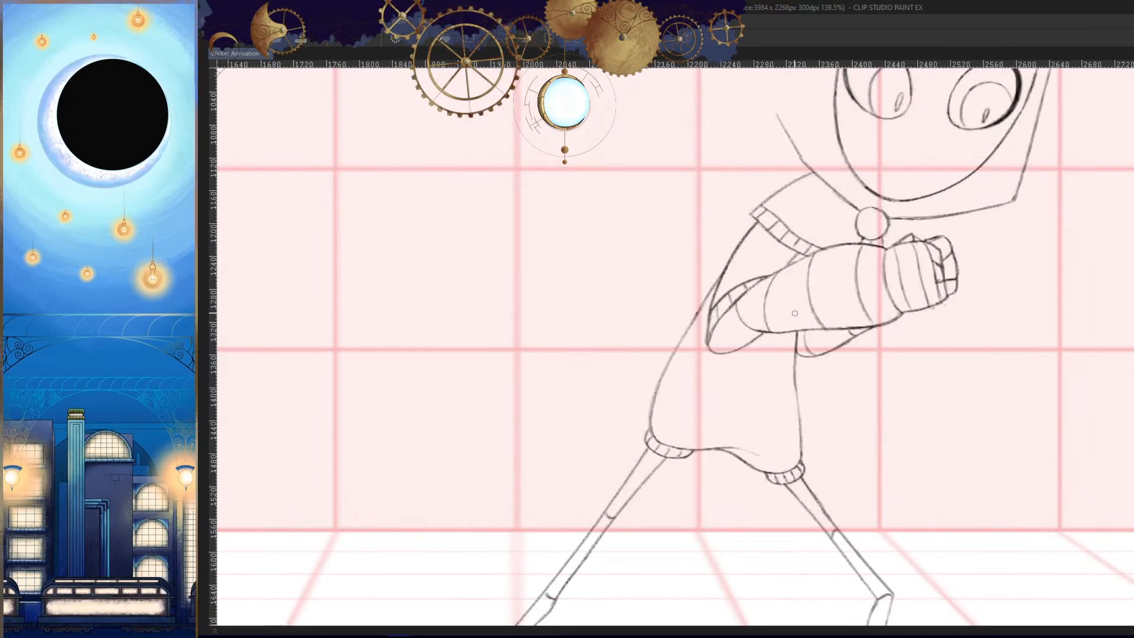
key(Left)
key(Left)
drag(822, 228, 815, 281)
key(Right)
key(Right)
- Try inking the torso's back contour down from the collar, checking it against the neighbouring frames
key(Left)
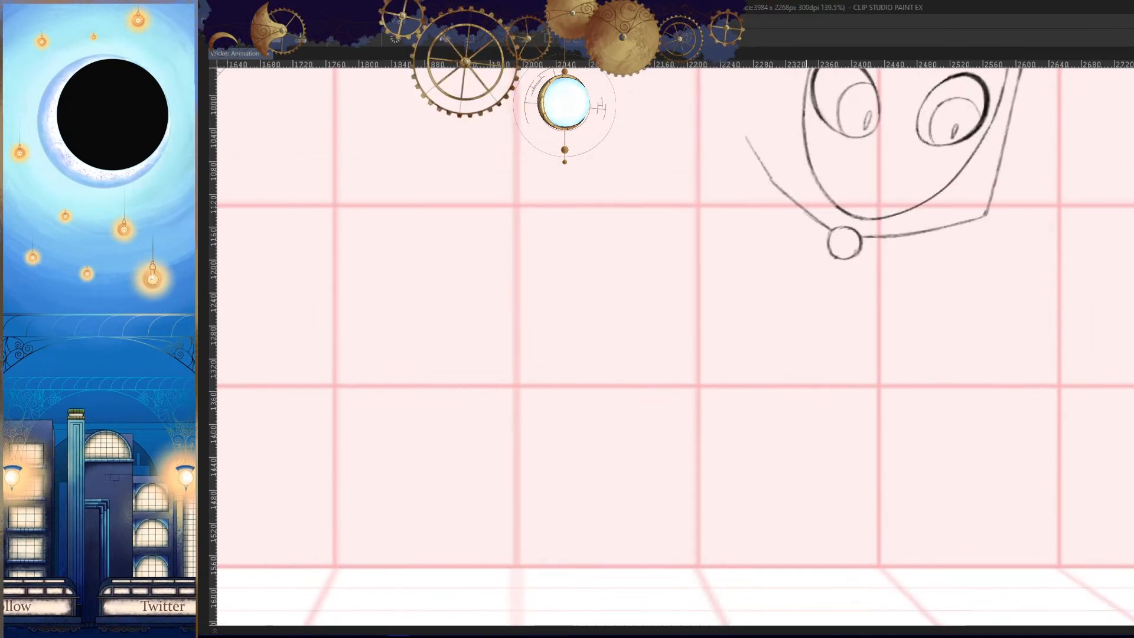
drag(800, 215, 674, 400)
key(Left)
key(Right)
key(Right)
key(Left)
drag(764, 452, 769, 427)
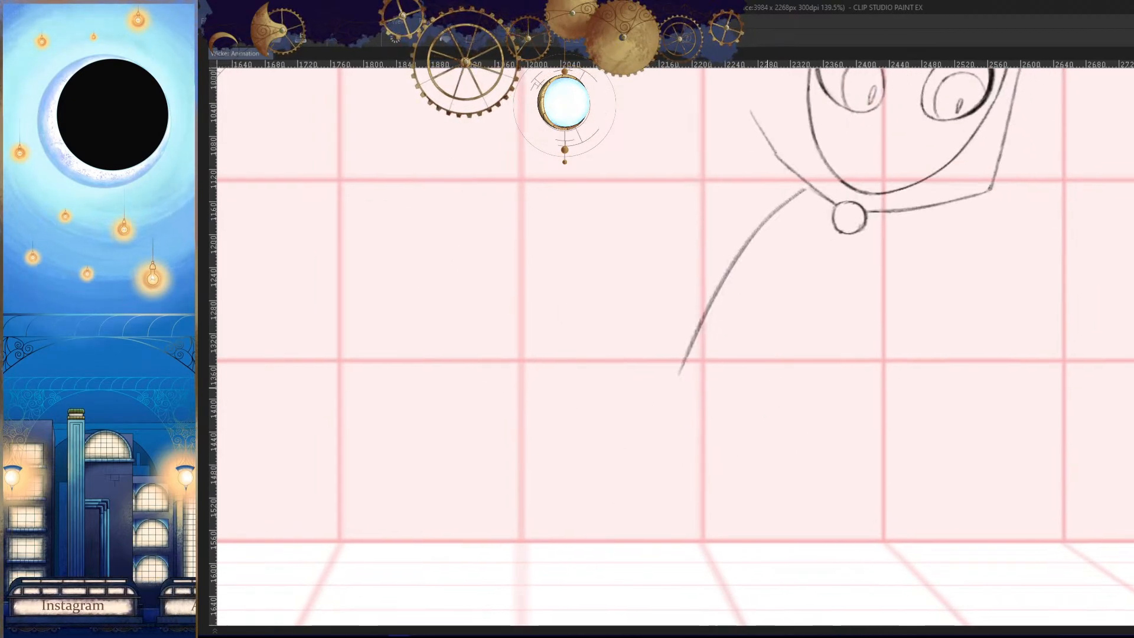
key(ctrl+z)
- Ink the torso's back contour on cel 34 as a curve sweeping down from below the hood's collar
drag(785, 193, 661, 413)
drag(767, 428, 811, 368)
drag(842, 334, 820, 350)
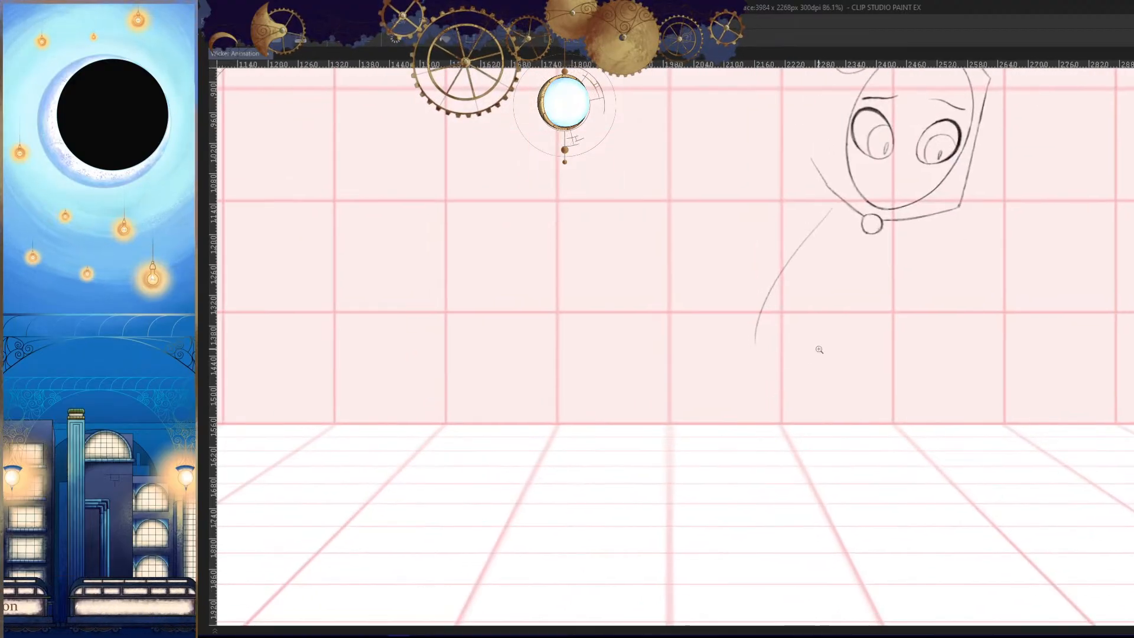
mouse_move(762, 315)
mouse_down()
mouse_move(863, 346)
mouse_move(847, 390)
mouse_up()
drag(781, 337, 764, 410)
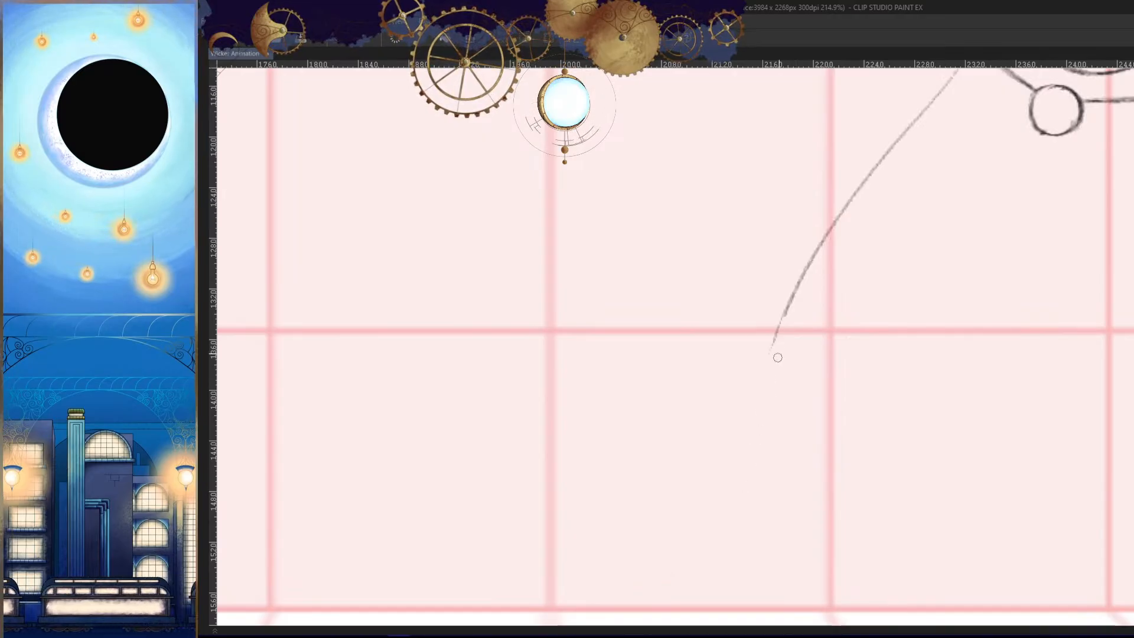
mouse_move(799, 284)
mouse_down()
mouse_move(729, 445)
mouse_move(758, 383)
mouse_move(757, 480)
mouse_up()
key(ctrl+z)
- Extend the back contour down to the hip and round it into the start of the tunic's bottom hem
key(comma)
key(period)
mouse_move(826, 476)
mouse_down()
mouse_move(852, 441)
mouse_move(780, 422)
mouse_move(889, 453)
mouse_up()
key(h)
drag(817, 376, 744, 431)
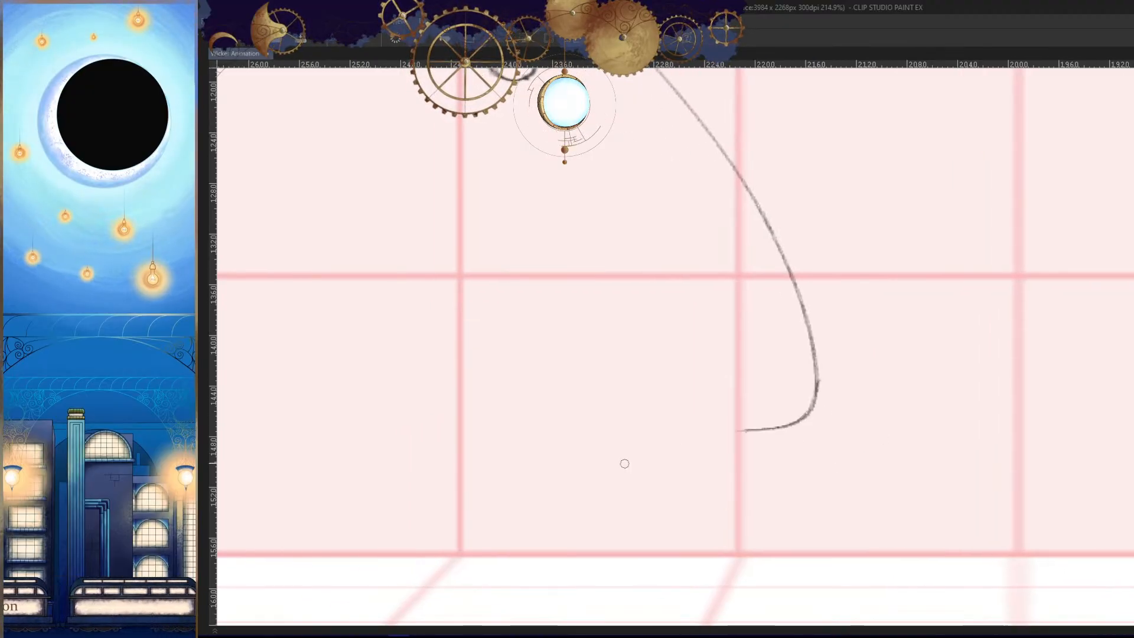
- Flip between cel 34 and the cels before and after it to check the new back contour and hem corner
key(comma)
key(period)
key(h)
drag(904, 483, 908, 476)
key(period)
key(comma)
key(comma)
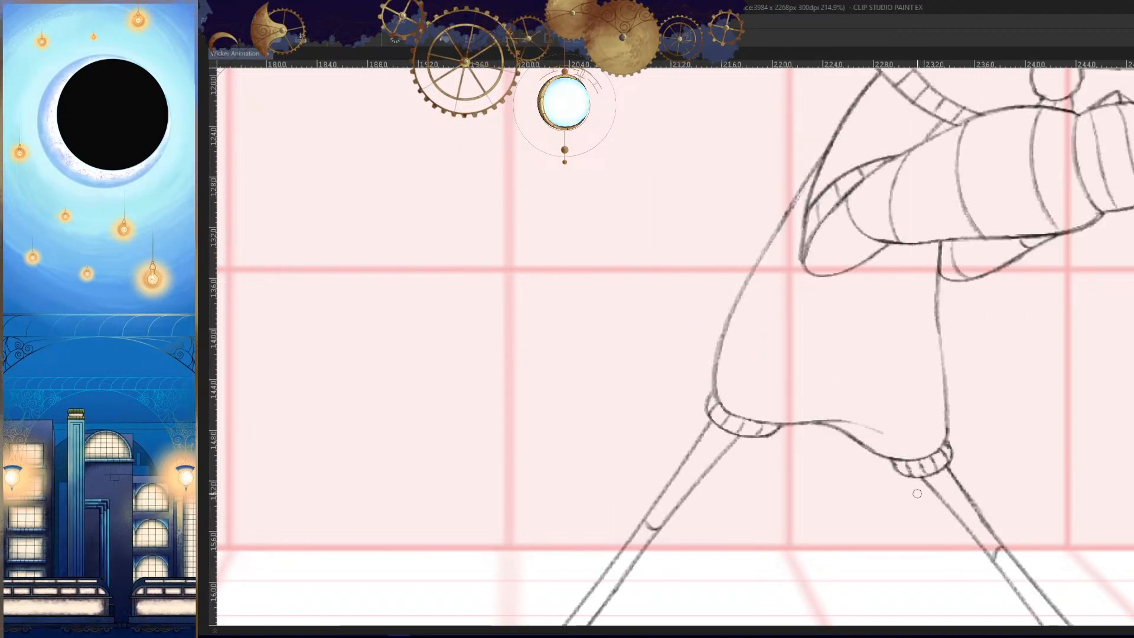
key(period)
scroll(927, 444, down, 5)
key(Right)
key(Right)
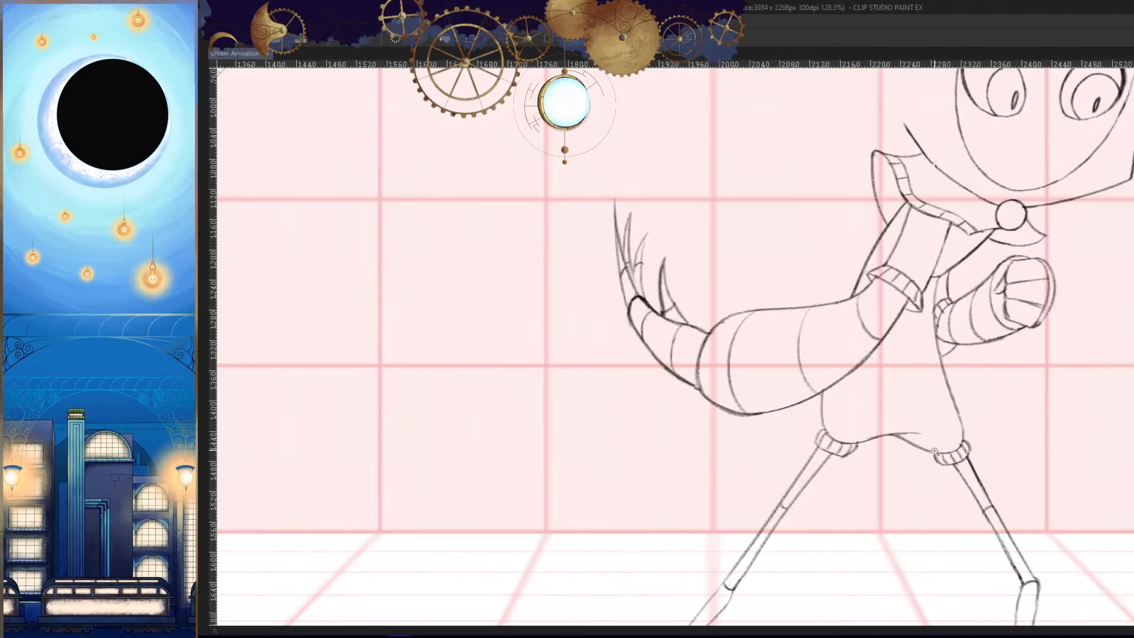
key(Left)
key(Left)
key(Right)
- Try inking a shoulder line from the hood's lower edge down towards the back contour
drag(953, 182, 1004, 184)
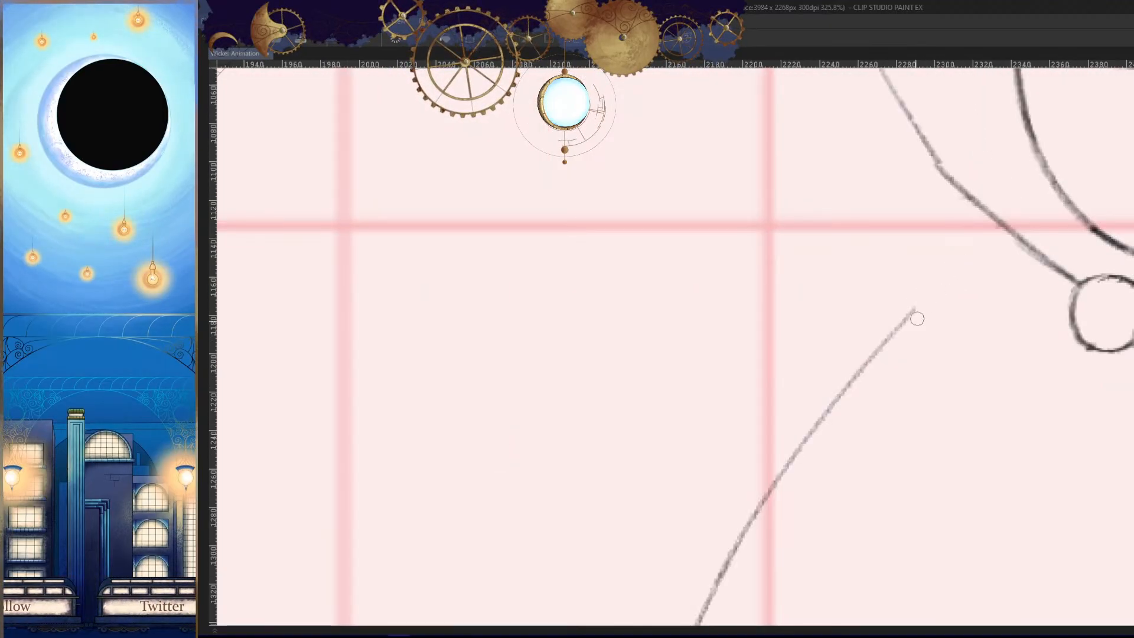
drag(1005, 230, 866, 362)
key(ctrl+z)
key(ctrl+z)
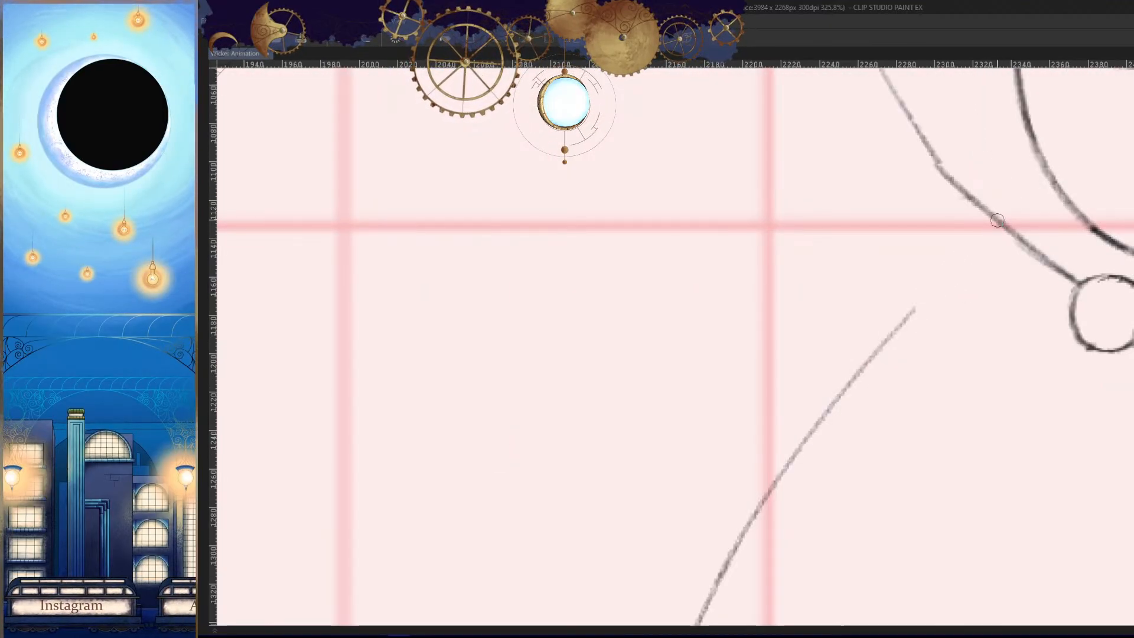
drag(998, 222, 844, 396)
key(ctrl+z)
- Join the torso's back contour on cel 34 up to the hood's lower edge and compare it with the neighbouring cels
key(h)
drag(927, 378, 850, 407)
key(Left)
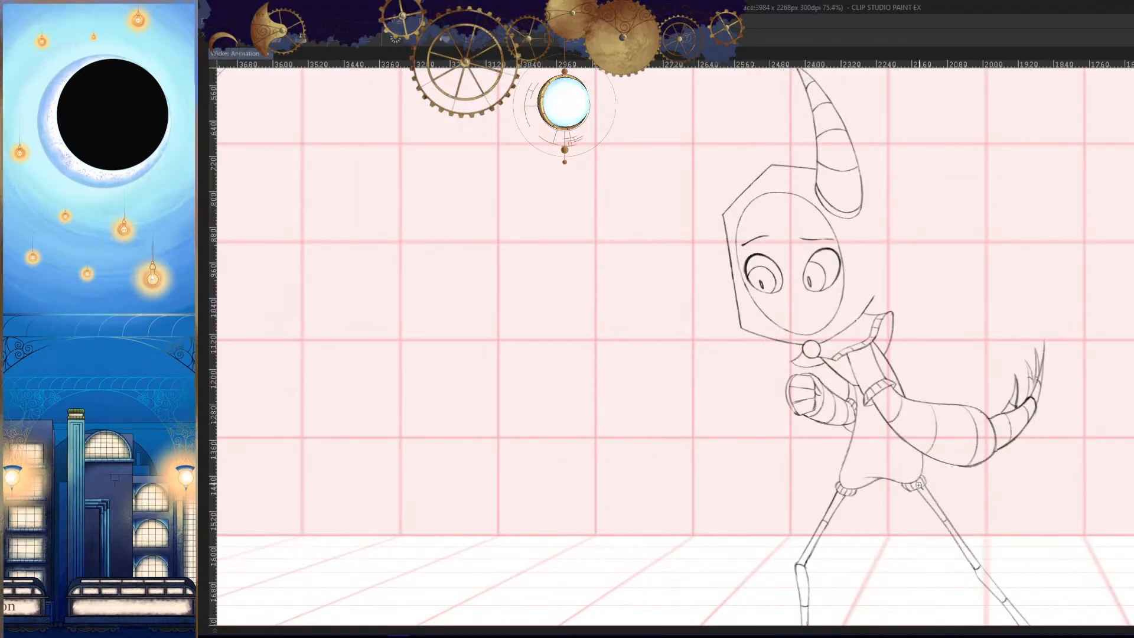
key(Right)
key(Right)
key(Left)
key(h)
drag(604, 504, 654, 501)
key(Left)
key(Right)
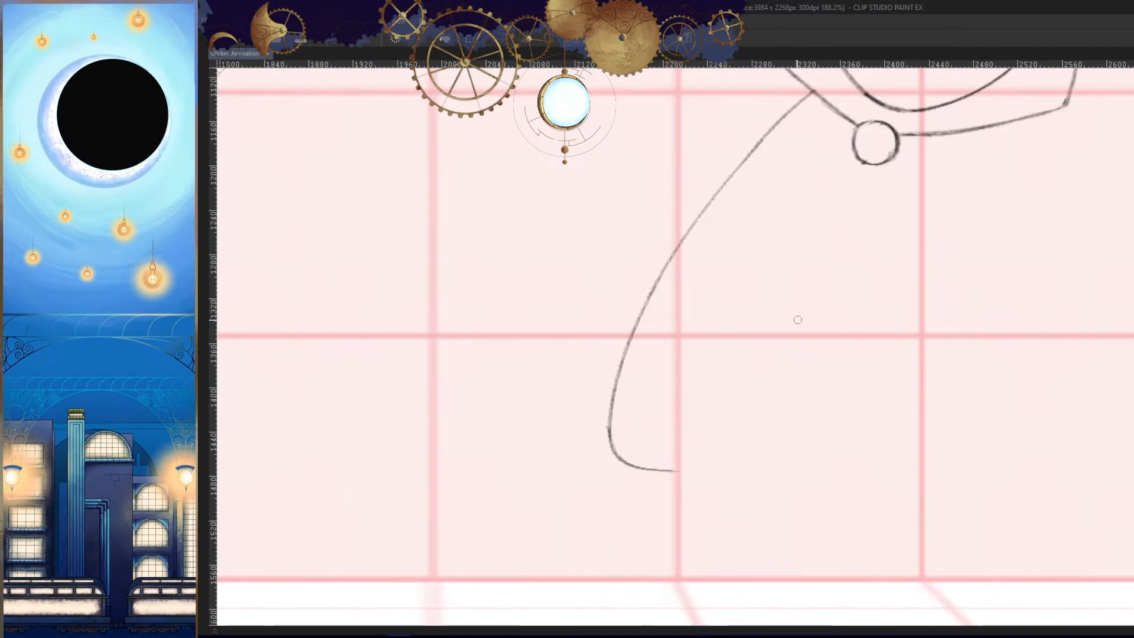
- Ink the torso's front contour on cel 34 as a curve running down from mid-chest to the front hip
drag(801, 313, 817, 481)
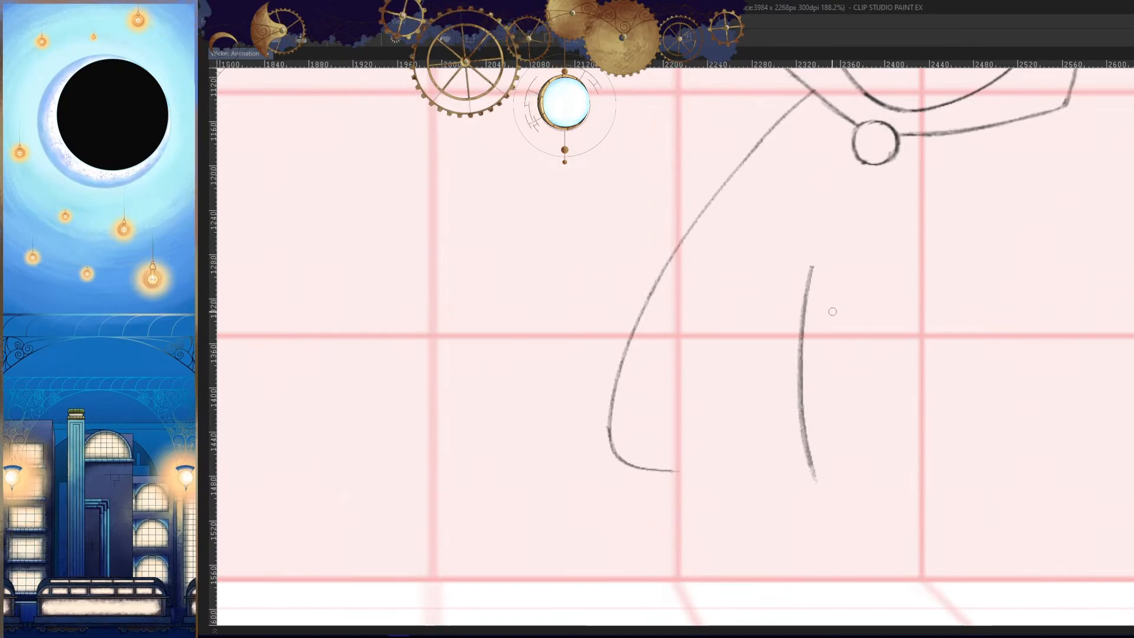
key(ctrl+z)
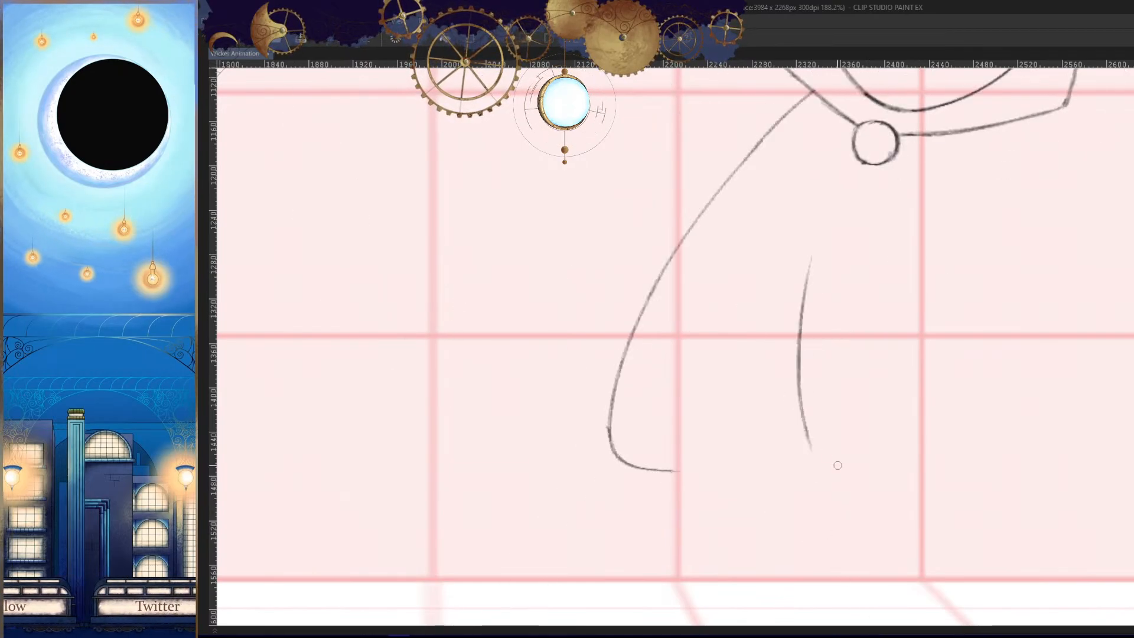
key(h)
key(Left)
key(Right)
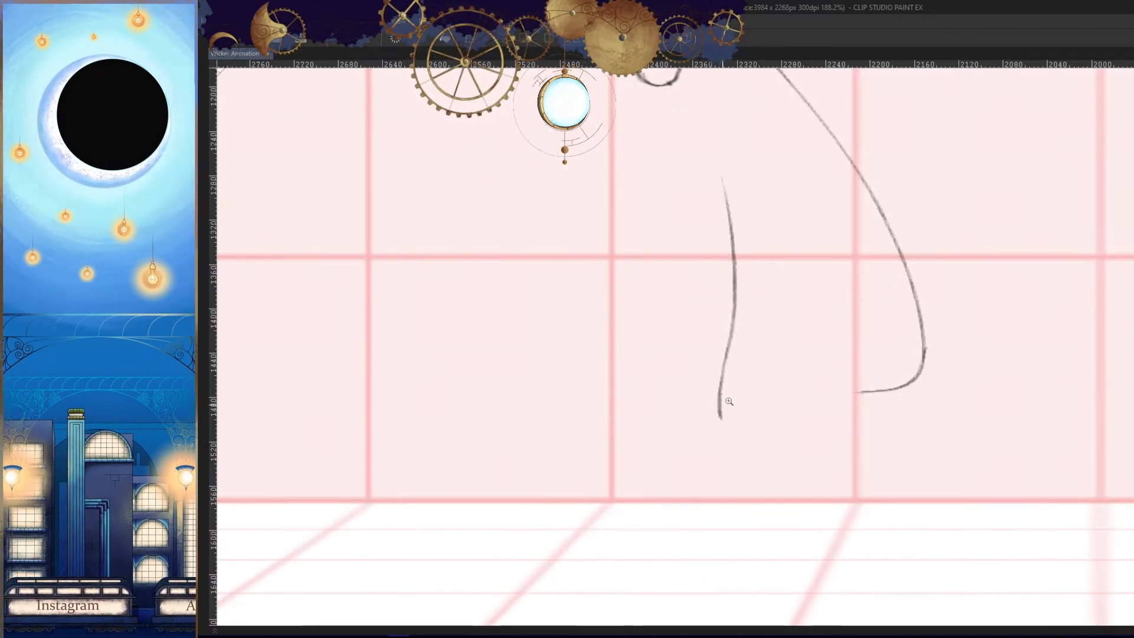
scroll(727, 402, up, 3)
drag(733, 338, 727, 401)
- Round the front contour at the hip into the start of the tunic's bottom hem
drag(735, 321, 823, 413)
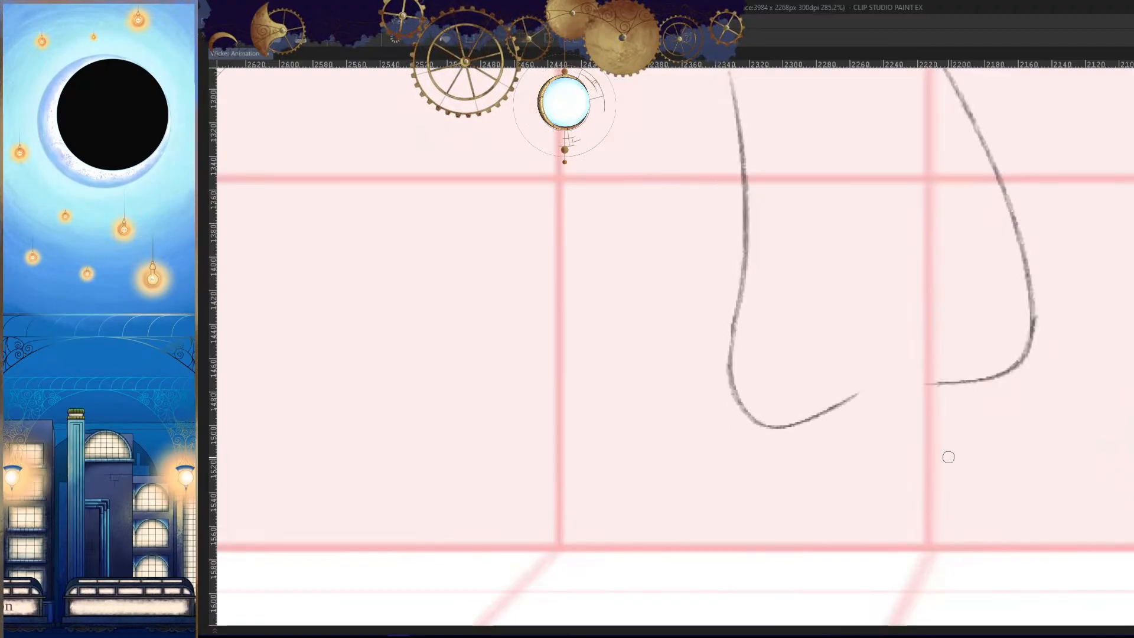
key(Left)
key(Right)
- Ink the tunic's wavy bottom hem between the two corners, checking its shape against the neighbouring cels
drag(934, 478, 950, 488)
key(Right)
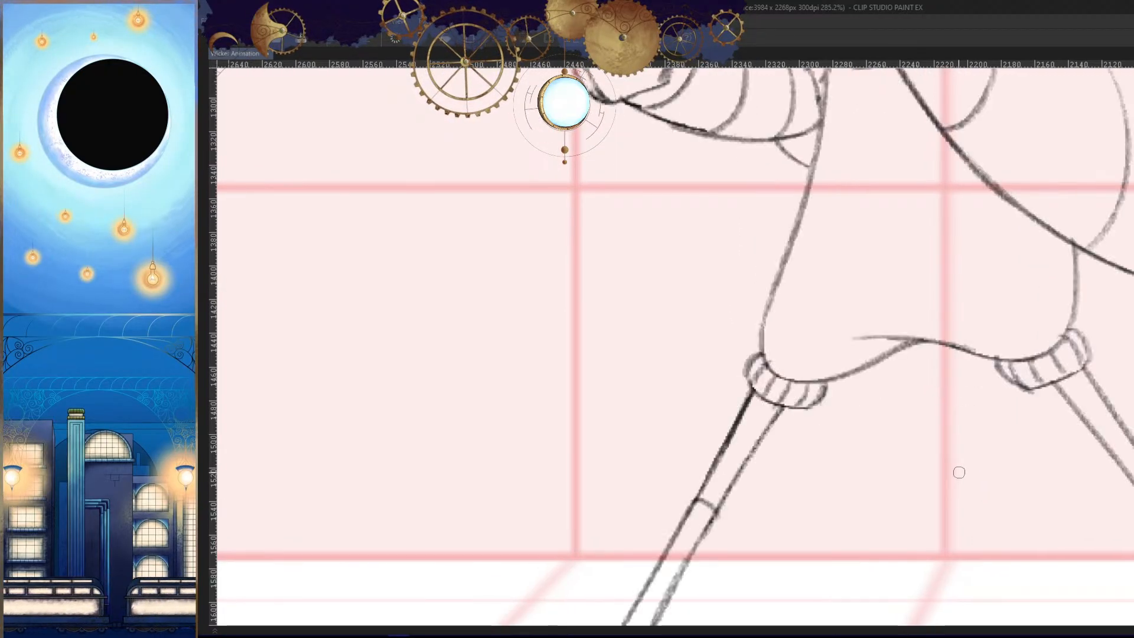
key(Left)
key(Left)
key(Right)
key(Right)
drag(977, 390, 841, 394)
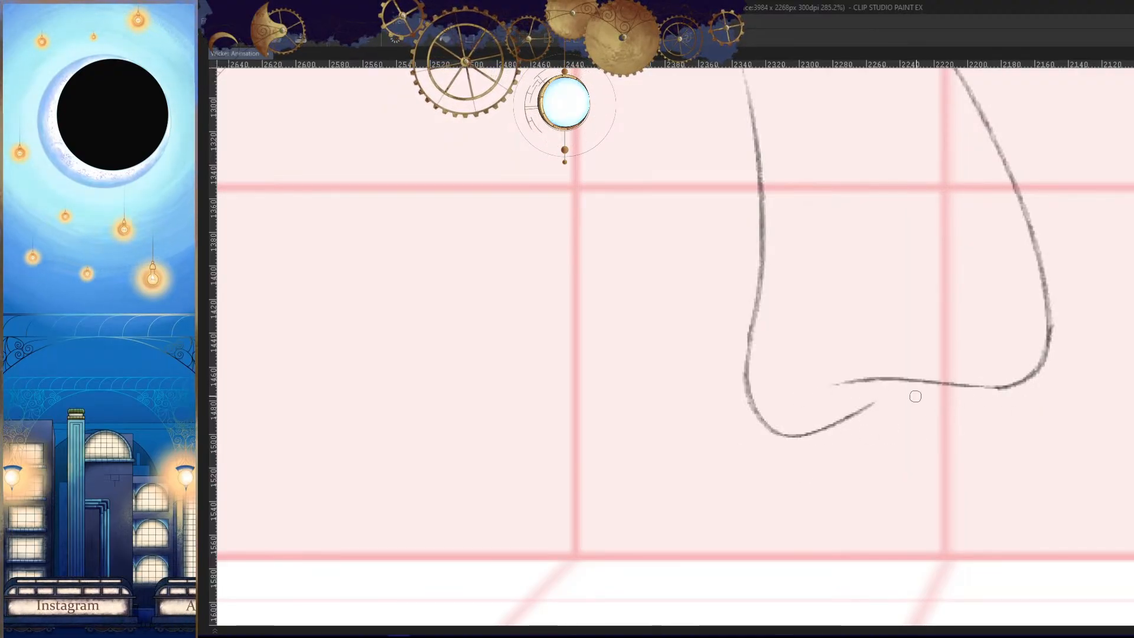
drag(932, 382, 851, 413)
- Mirror the canvas and flip between cel 34 and its neighbours to check the torso and closed hem
key(h)
key(Left)
key(Right)
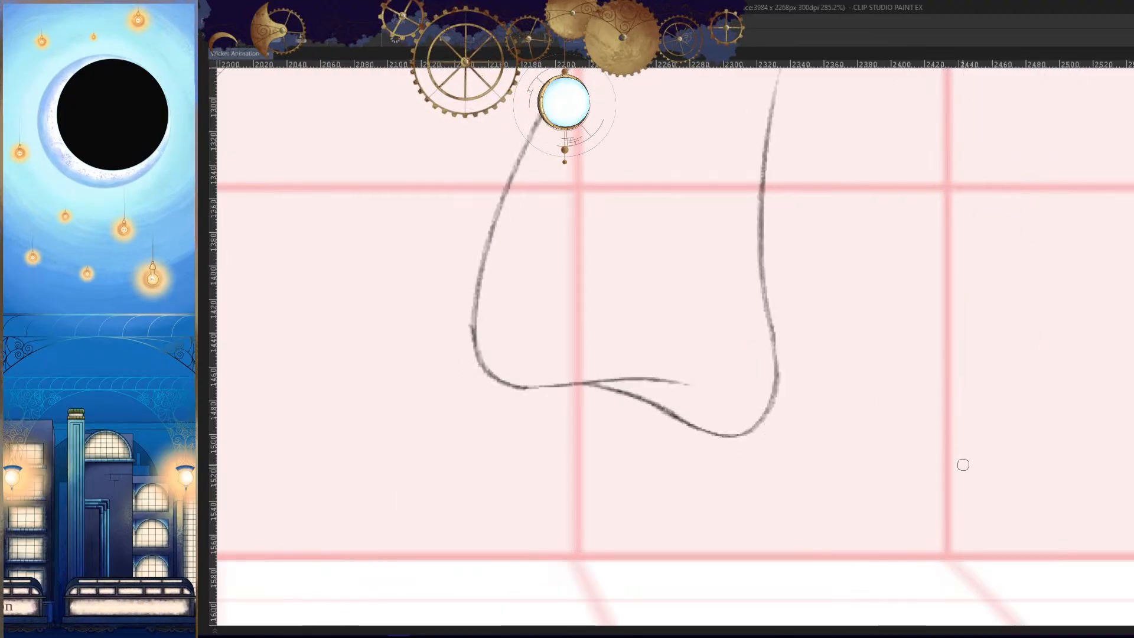
key(Right)
key(Left)
key(Left)
key(Right)
key(h)
drag(939, 426, 971, 481)
key(Right)
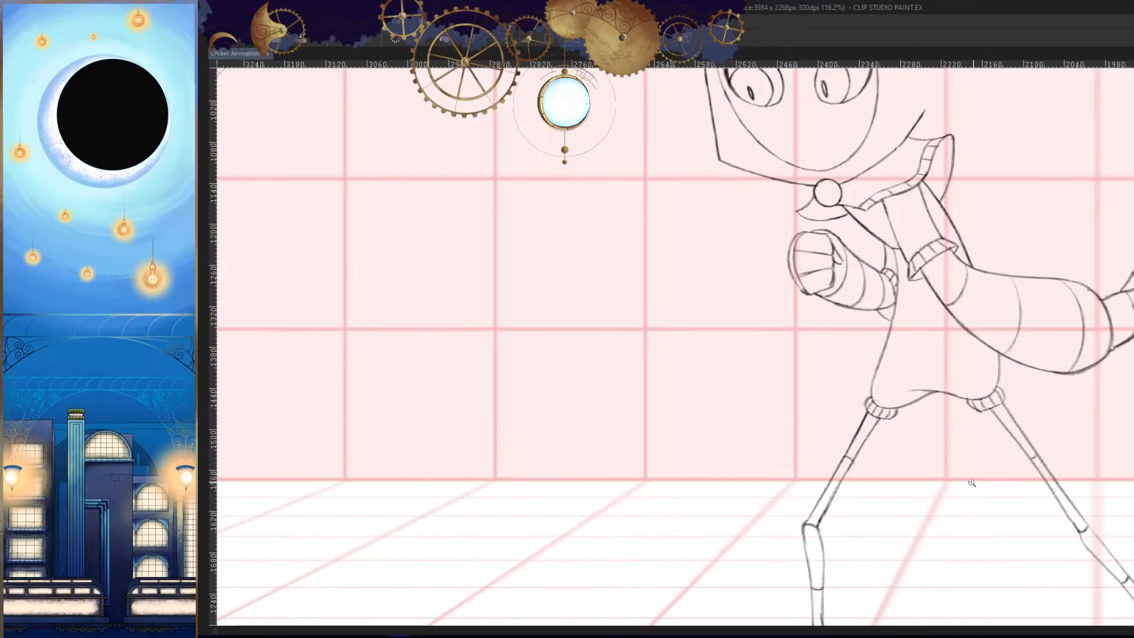
key(Left)
key(Left)
key(Right)
key(Right)
key(Left)
key(Right)
- Flip through the surrounding cels with the whole figure in view to check how the new body moves
key(Left)
key(Left)
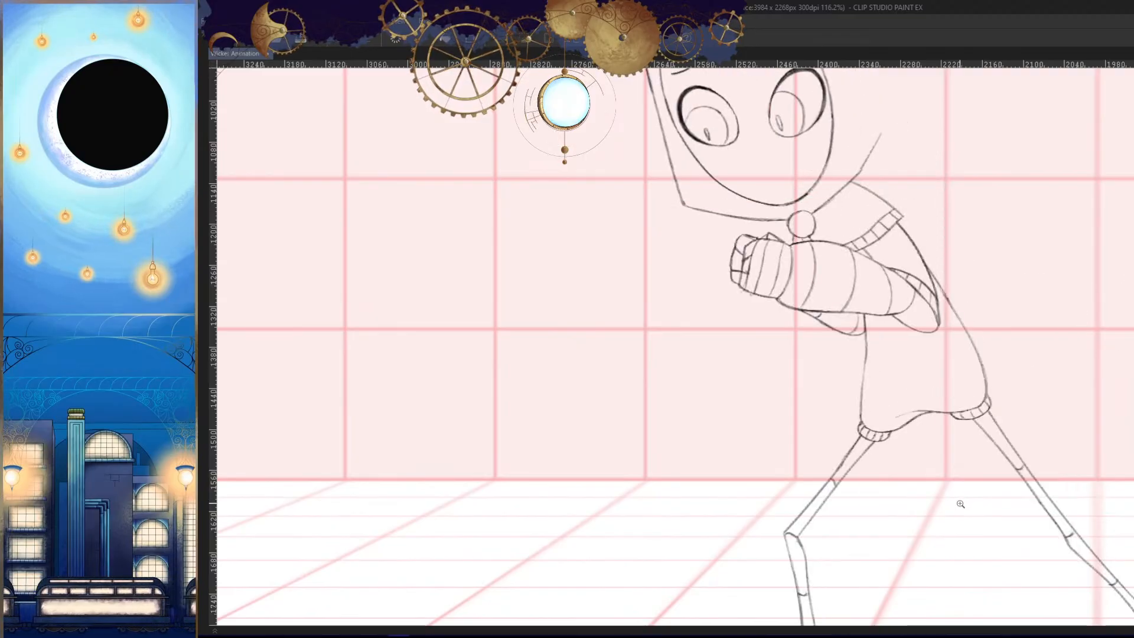
key(Right)
key(Right)
key(h)
drag(922, 483, 940, 452)
drag(940, 453, 916, 479)
key(Left)
key(Right)
key(Right)
key(Right)
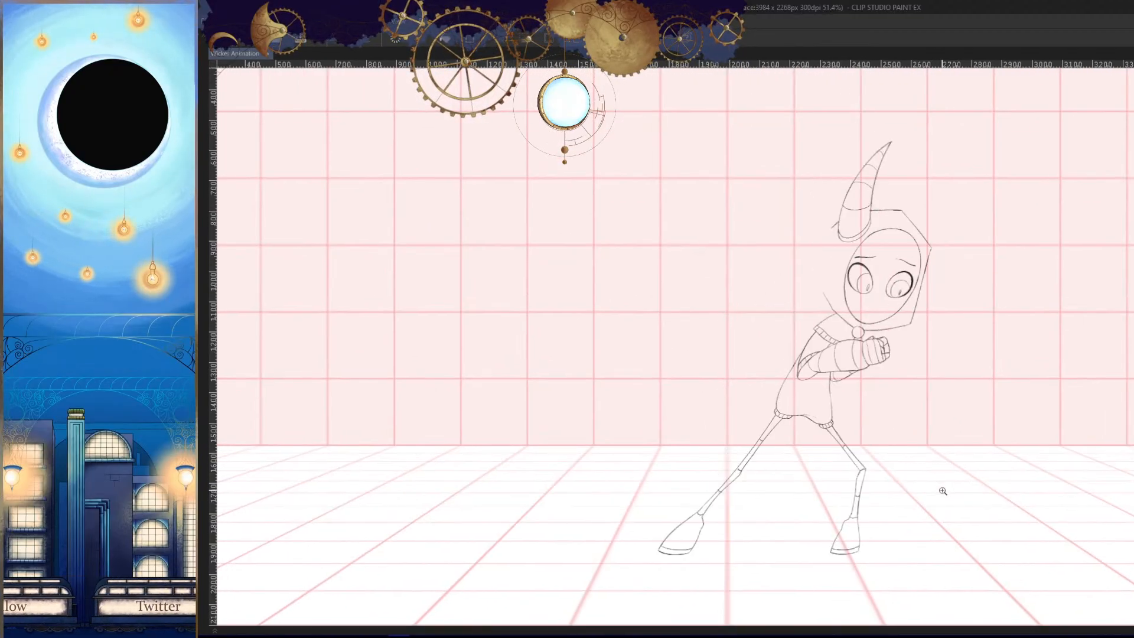
key(Left)
key(Left)
key(Left)
key(Right)
key(Right)
key(Right)
key(Left)
key(Left)
key(Left)
key(Left)
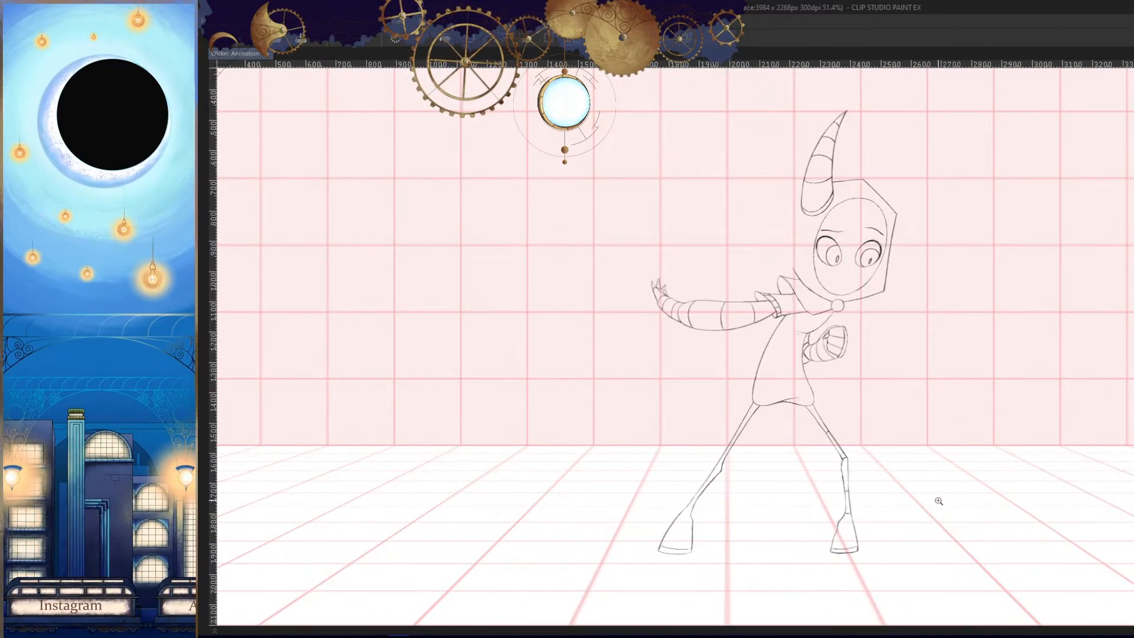
key(Right)
key(Right)
key(Right)
- Ink a short chest line on cel 34 from the hood's round clasp down to the front contour
scroll(837, 368, up, 4)
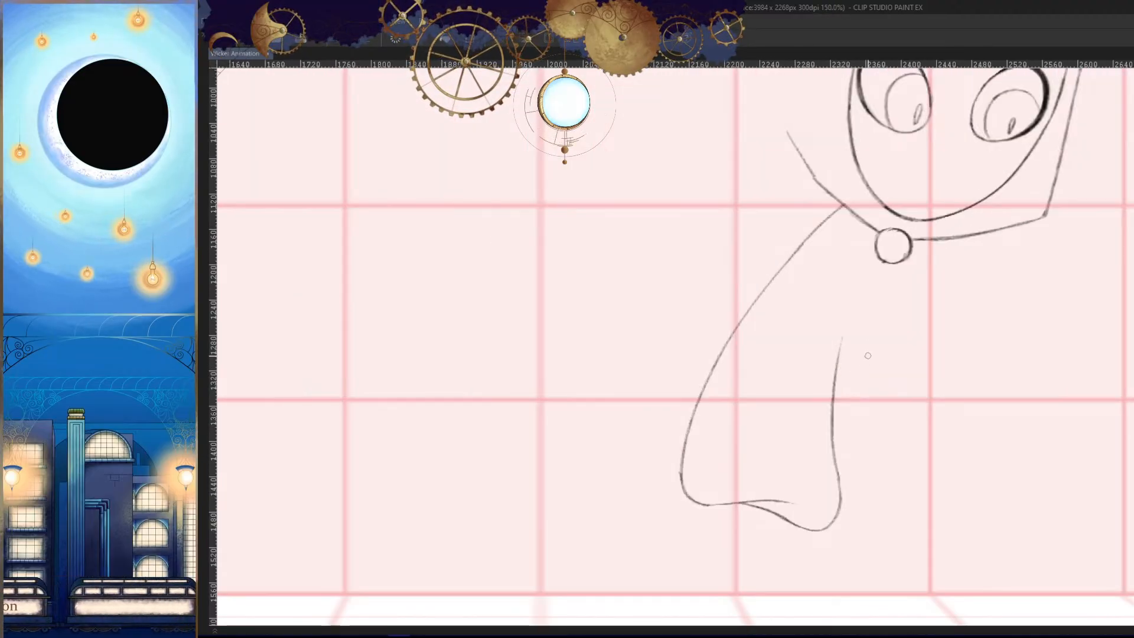
key(Left)
key(Right)
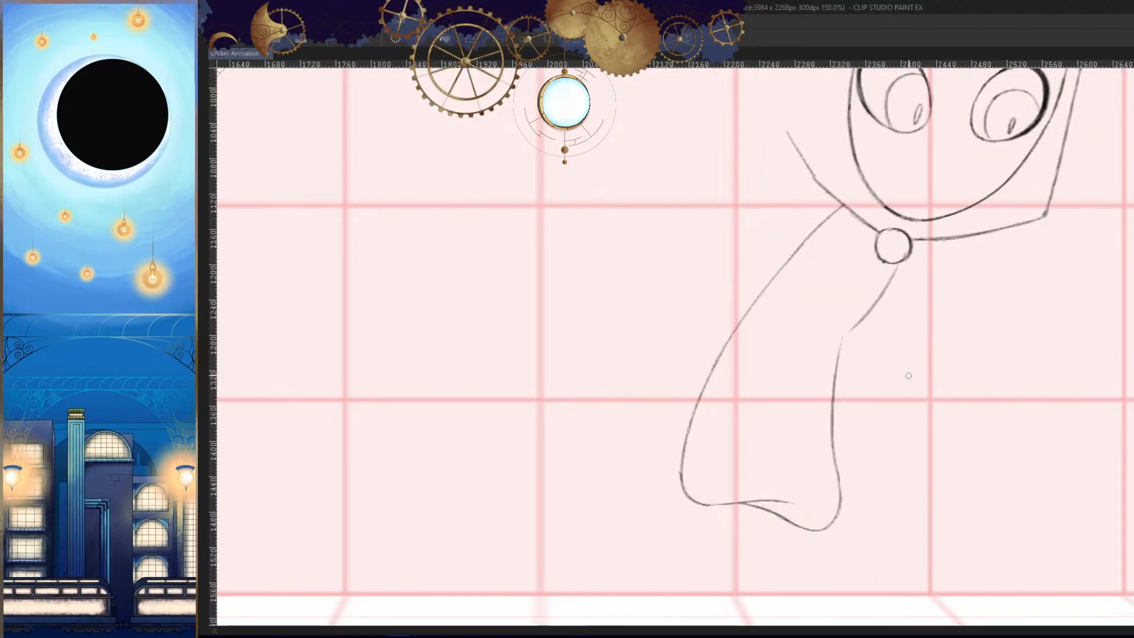
key(ctrl+z)
drag(890, 268, 848, 322)
key(h)
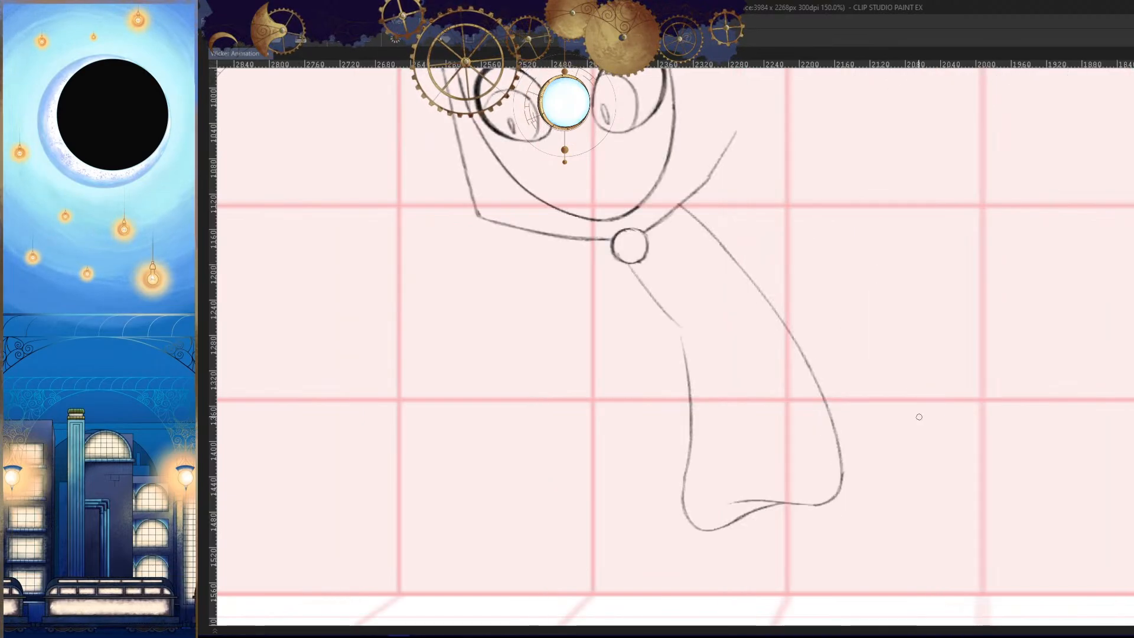
- Flip between cel 34 and the adjacent cels to check the new chest line
key(Left)
mouse_move(895, 428)
mouse_down()
mouse_move(906, 481)
mouse_move(929, 456)
mouse_up()
key(Right)
key(Left)
key(Right)
- Go to the outstretched-arm cel without leg cuffs and ink the cuff outline where the front leg meets the hem
key(Right)
key(Left)
key(h)
key(Left)
key(Left)
key(Right)
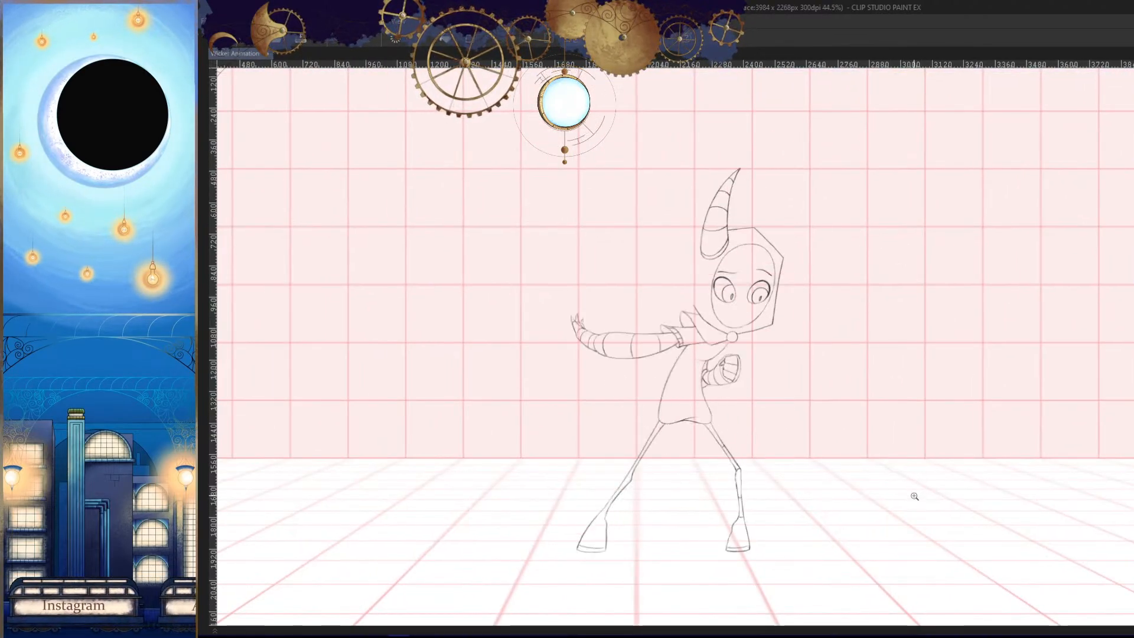
key(h)
mouse_move(982, 480)
mouse_down()
mouse_move(915, 443)
mouse_move(845, 432)
mouse_up()
drag(803, 348, 794, 452)
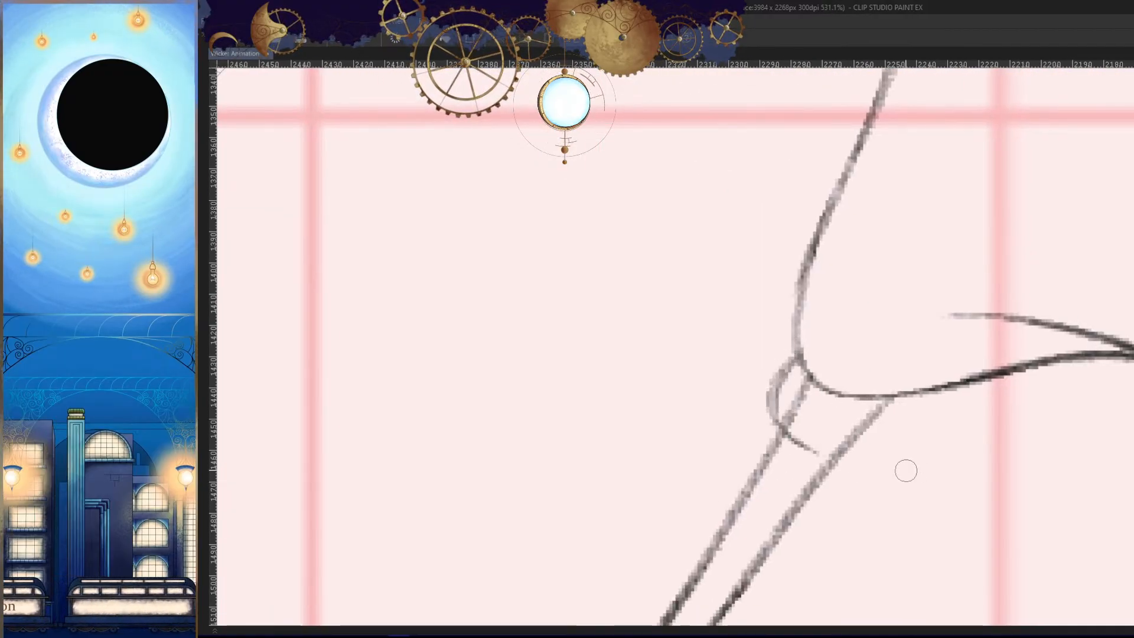
key(ctrl+z)
mouse_move(794, 353)
mouse_down()
mouse_move(772, 390)
mouse_move(795, 421)
mouse_move(884, 449)
mouse_up()
key(ctrl+z)
drag(784, 414, 907, 455)
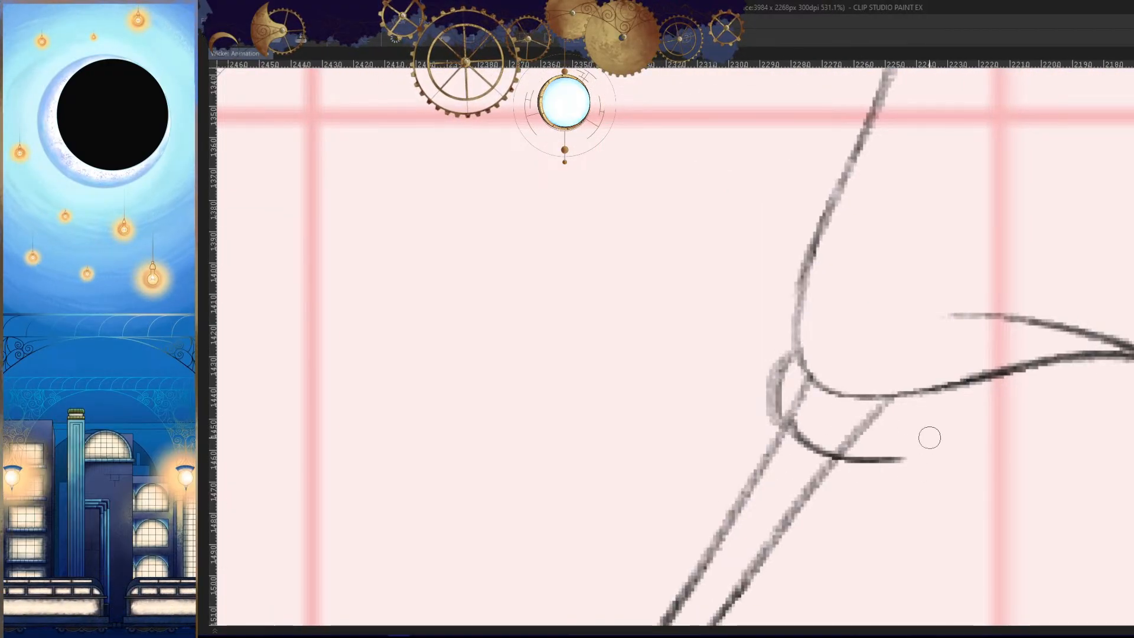
key(ctrl+z)
mouse_move(782, 413)
mouse_down()
mouse_move(931, 447)
mouse_move(969, 384)
mouse_up()
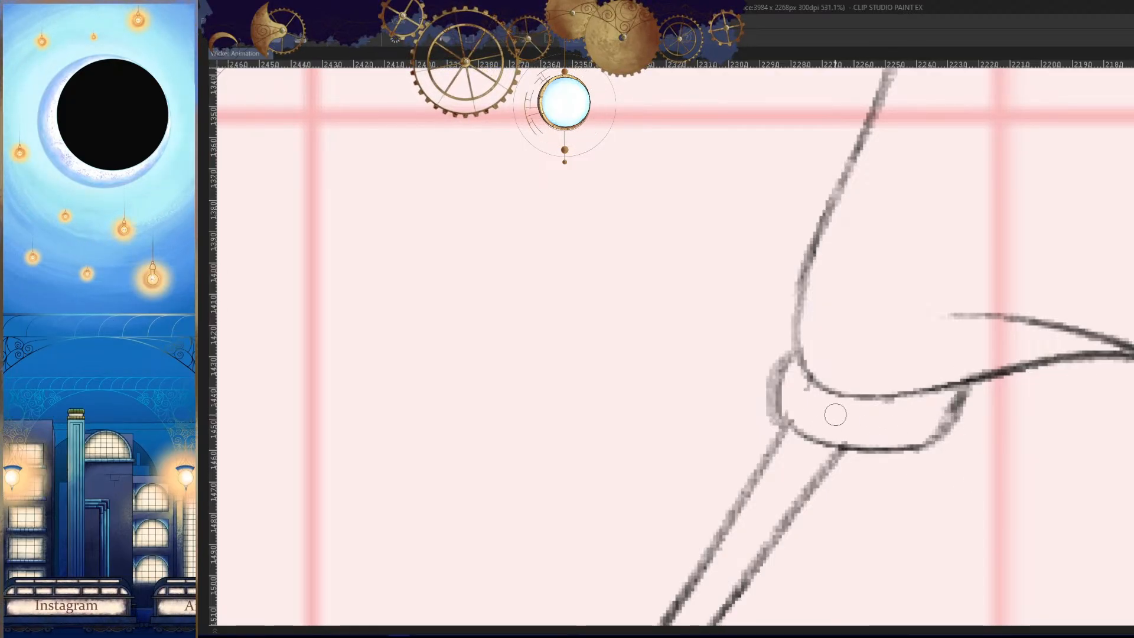
- Ink the short slanted rib lines across the front leg's cuff
drag(815, 383, 791, 424)
key(ctrl+z)
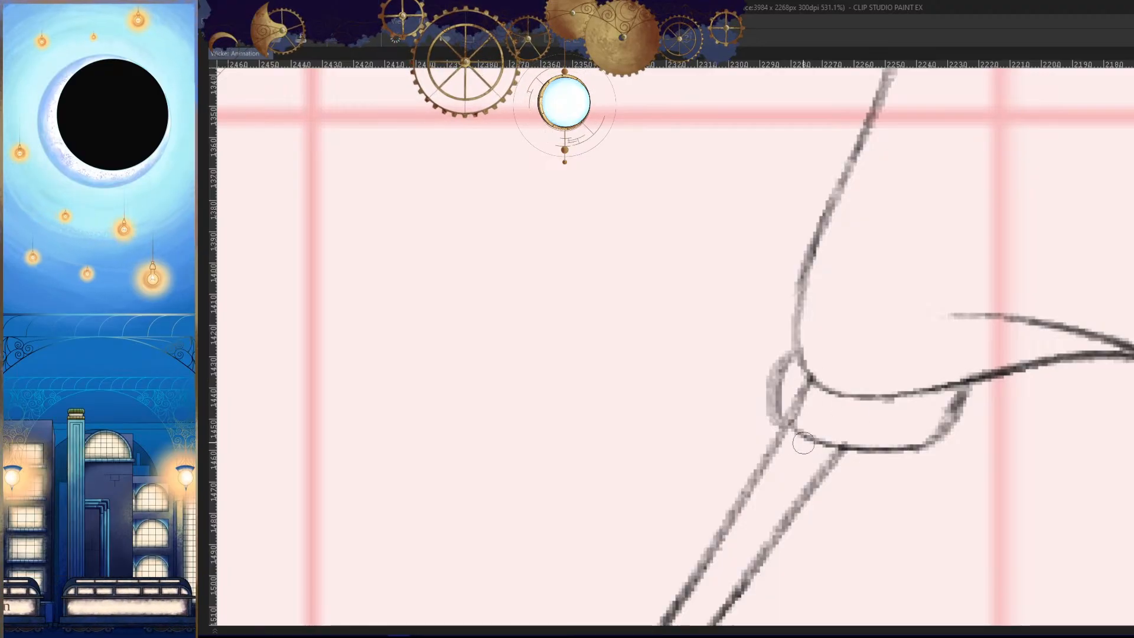
key(ctrl+z)
drag(853, 396, 830, 450)
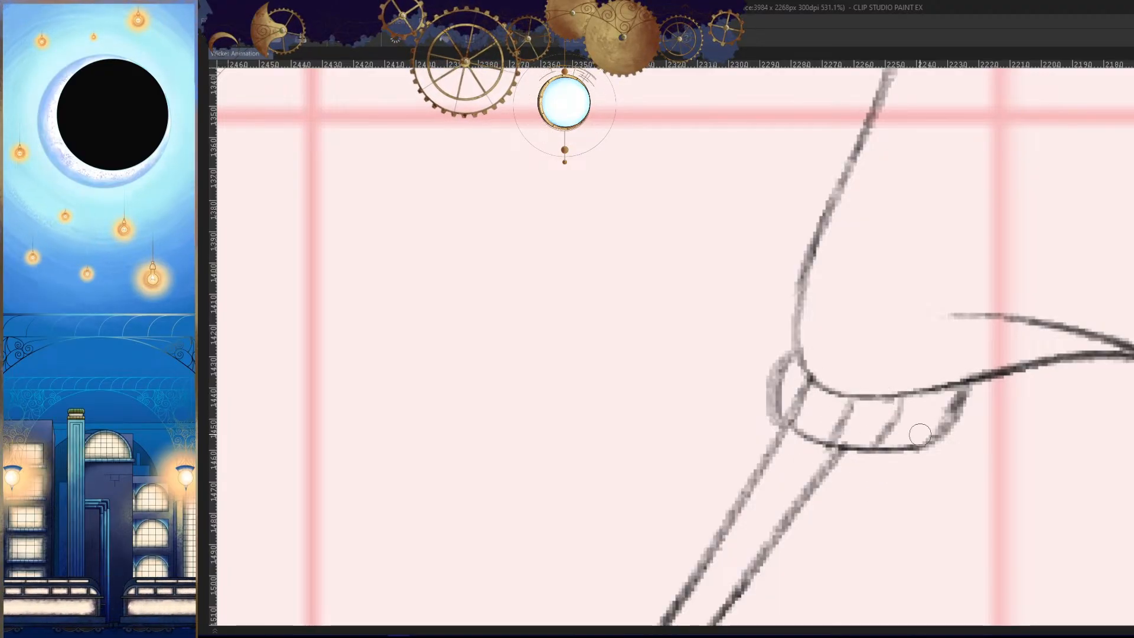
key(h)
mouse_move(929, 396)
mouse_down()
mouse_move(904, 534)
mouse_move(850, 463)
mouse_up()
key(h)
- Compare the front leg's cuff with the neighbouring cels and touch up the edge at its inner end
key(Right)
mouse_move(779, 377)
mouse_down()
mouse_move(893, 403)
mouse_move(897, 432)
mouse_move(873, 472)
mouse_move(952, 383)
mouse_up()
key(Left)
key(Left)
key(Right)
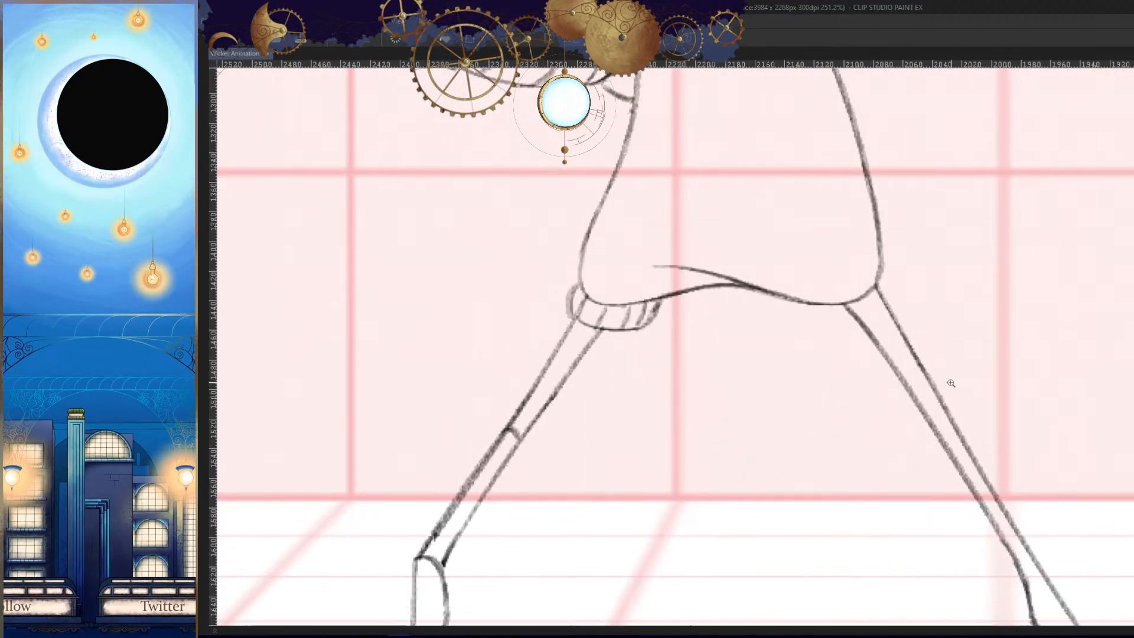
key(e)
mouse_move(636, 321)
mouse_down()
mouse_move(720, 321)
mouse_move(609, 379)
mouse_up()
drag(681, 283, 645, 335)
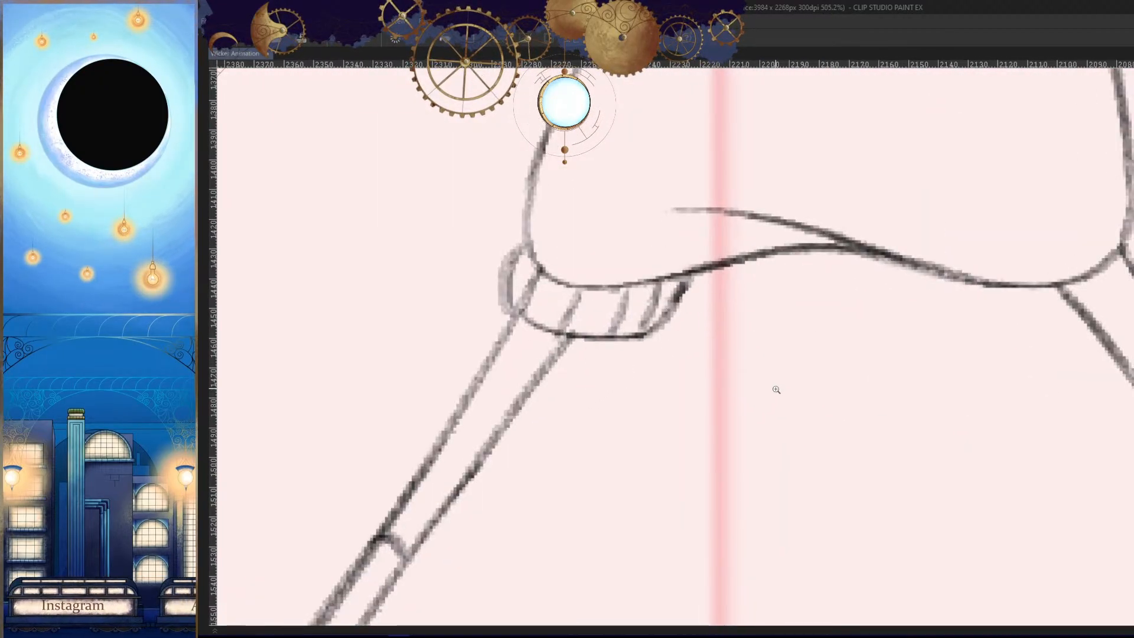
- Ink the lower edge of the back leg's cuff as a curve crossing the leg and rising to the hem
drag(775, 388, 662, 354)
key(h)
drag(732, 339, 871, 332)
drag(798, 271, 730, 306)
key(ctrl+z)
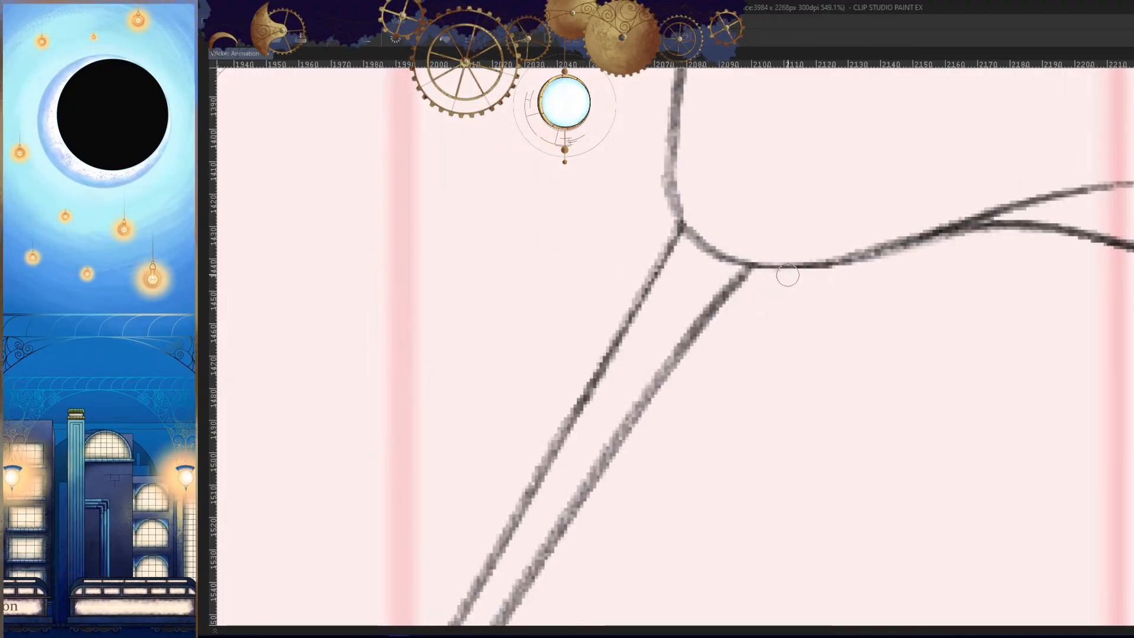
drag(788, 274, 729, 333)
key(h)
mouse_move(803, 363)
mouse_down()
mouse_move(878, 360)
mouse_move(881, 405)
mouse_up()
key(ctrl+z)
mouse_move(721, 310)
mouse_down()
mouse_move(737, 341)
mouse_move(876, 297)
mouse_move(897, 273)
mouse_up()
key(h)
mouse_move(845, 315)
mouse_down()
mouse_move(871, 275)
mouse_move(891, 337)
mouse_up()
key(ctrl+z)
- Ink the rounded outer side of the back leg's cuff from the hip corner down to its lower edge
mouse_move(718, 257)
mouse_down()
mouse_move(693, 319)
mouse_move(697, 350)
mouse_up()
key(h)
- Erase the leg lines that run through the inside of the back leg's cuff
key(h)
key(ctrl+z)
drag(718, 255, 696, 318)
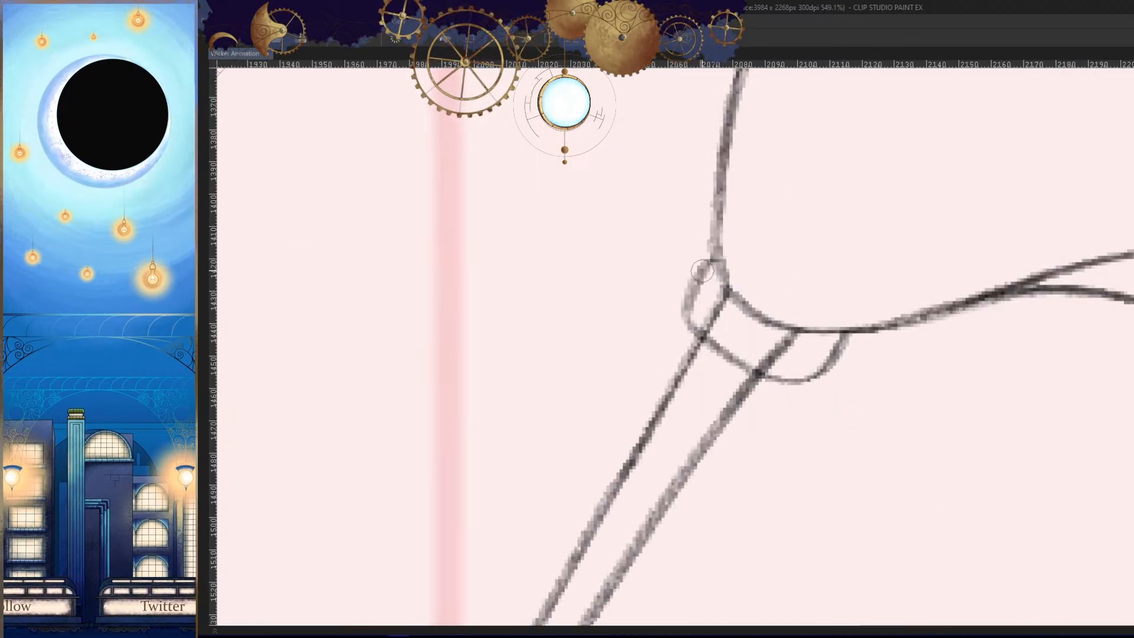
key(h)
drag(844, 375, 879, 357)
mouse_move(829, 303)
mouse_down()
mouse_move(857, 274)
mouse_move(845, 311)
mouse_up()
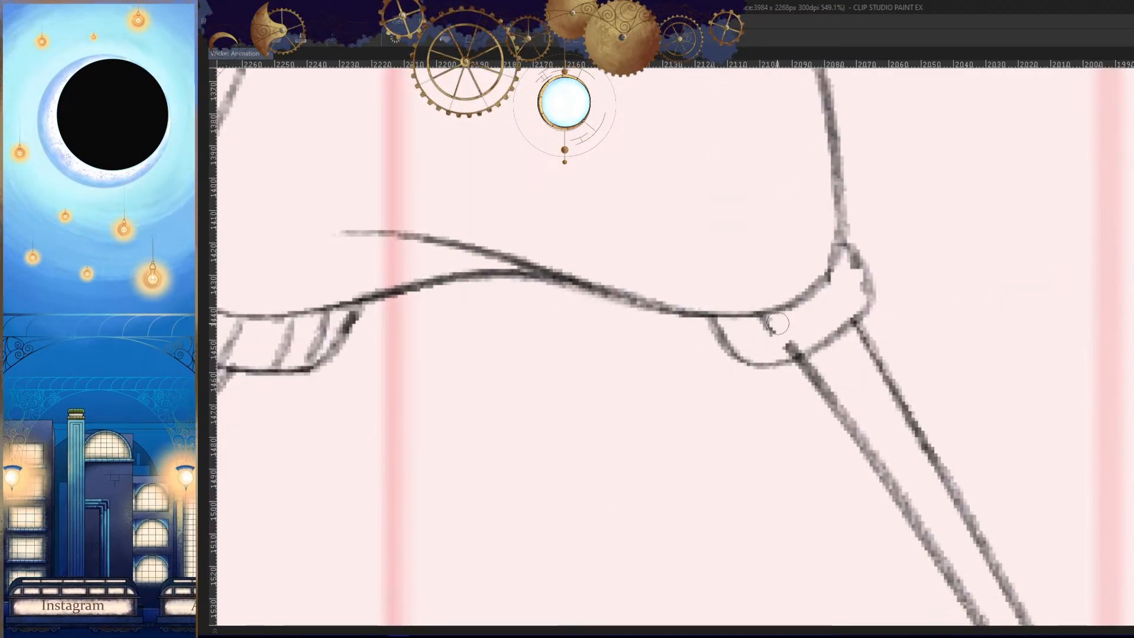
drag(778, 324, 795, 330)
- Redraw the inner end of the back leg's cuff as a longer curve meeting the hem
key(h)
scroll(887, 353, up, 2)
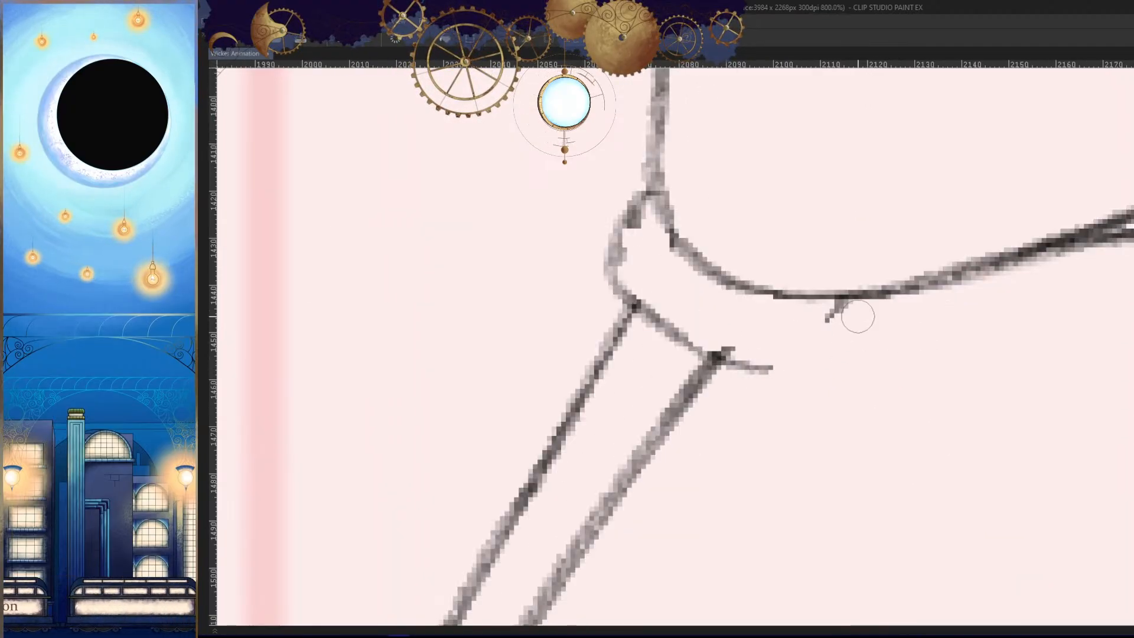
mouse_move(879, 298)
mouse_down()
mouse_move(761, 368)
mouse_move(793, 360)
mouse_up()
- Erase the rough outer side of the back leg's cuff and redraw it as a cleaner curve
drag(659, 251, 720, 269)
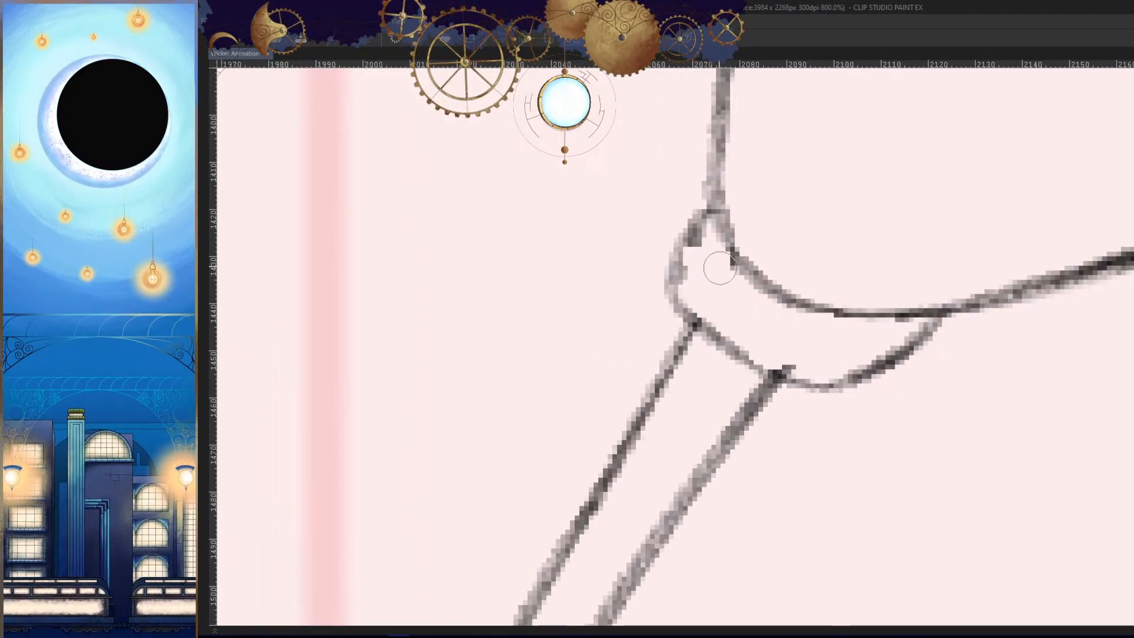
drag(679, 229, 675, 293)
drag(710, 208, 683, 301)
key(ctrl+z)
drag(710, 211, 688, 318)
key(h)
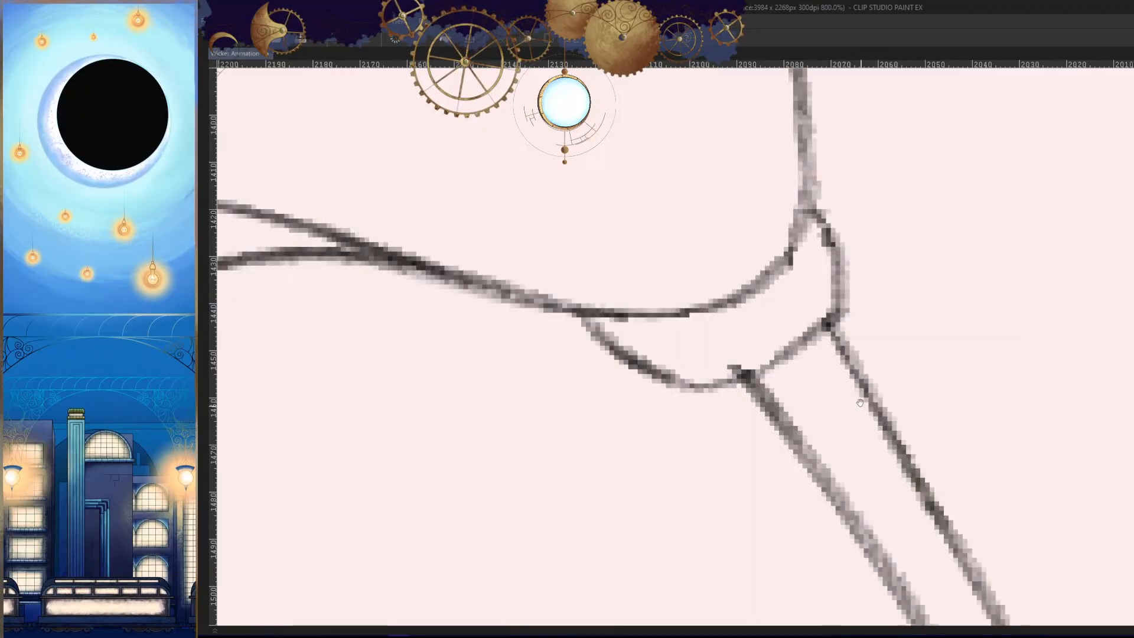
- Clean up and re-ink the lower edge of the back leg's cuff as a darker continuous curve
drag(1052, 362, 1029, 365)
key(h)
key(ctrl+z)
key(h)
drag(908, 388, 959, 372)
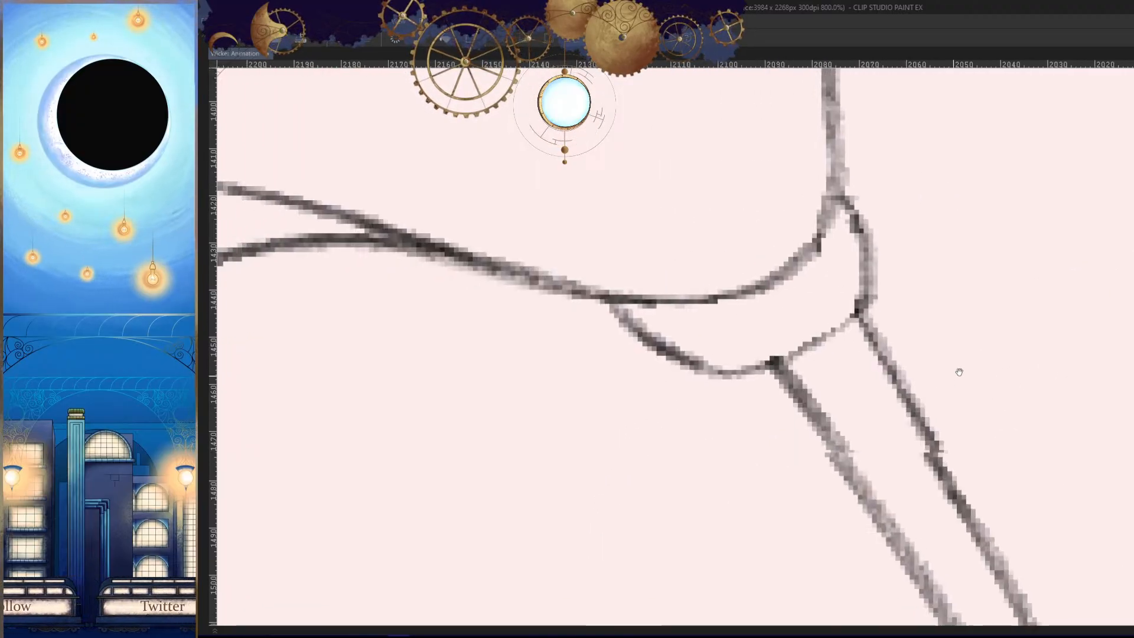
mouse_move(859, 313)
mouse_down()
mouse_move(787, 348)
mouse_move(702, 369)
mouse_up()
drag(824, 337, 656, 350)
key(h)
drag(881, 365, 910, 378)
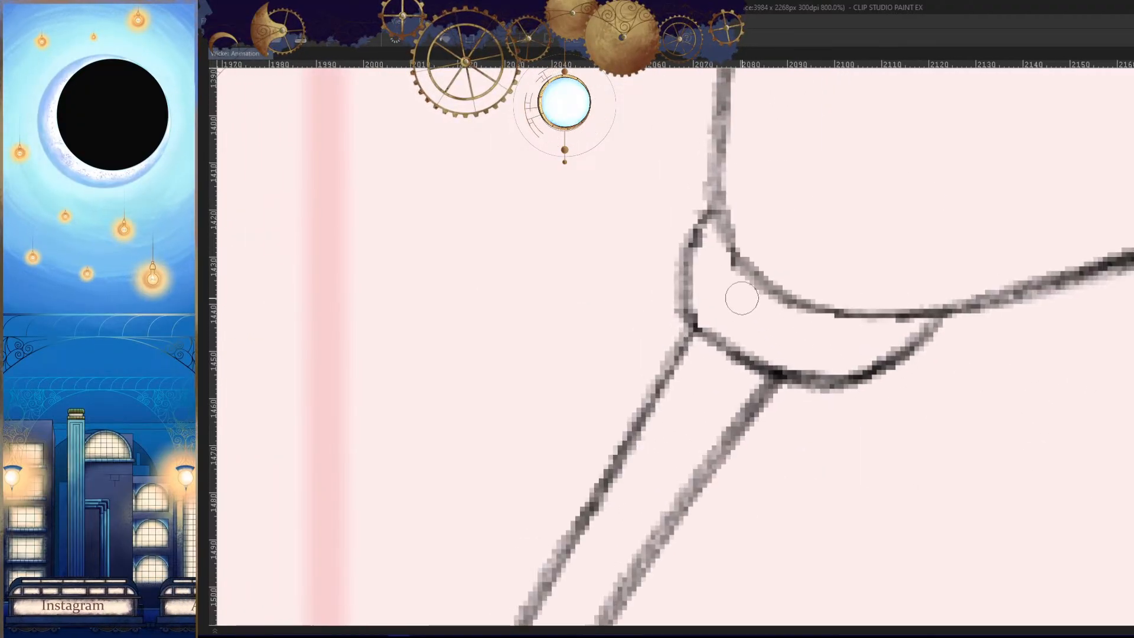
- Ink four slanted rib lines across the back leg's cuff between the hem and its lower edge
drag(732, 251, 709, 325)
key(ctrl+z)
drag(732, 248, 706, 322)
key(ctrl+z)
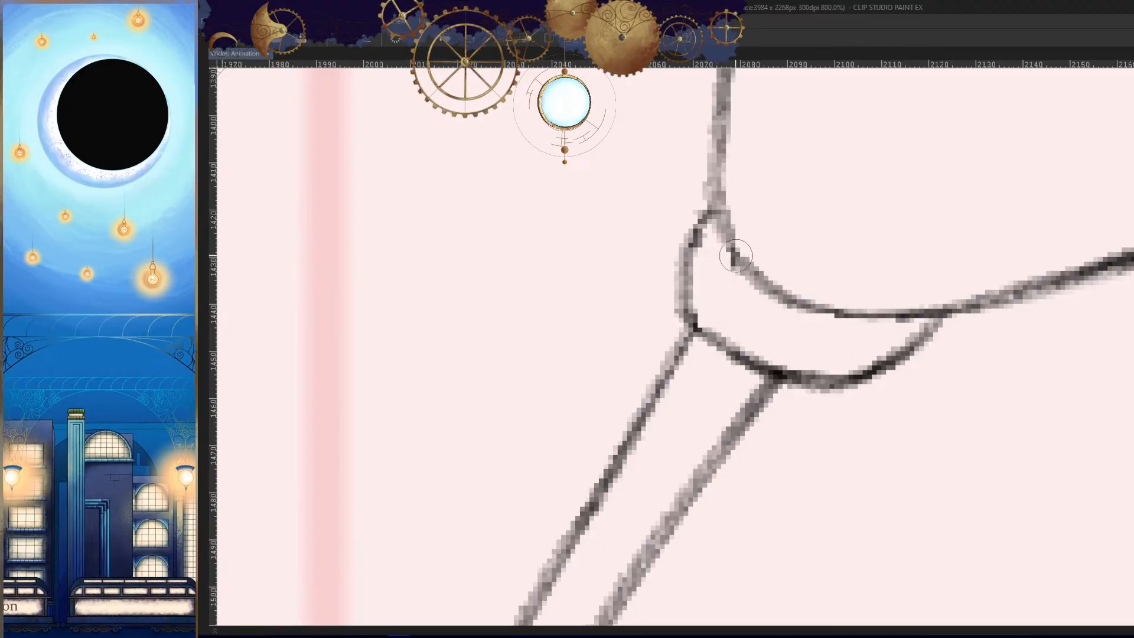
drag(732, 253, 703, 323)
drag(770, 293, 747, 349)
drag(831, 314, 799, 371)
drag(884, 317, 847, 375)
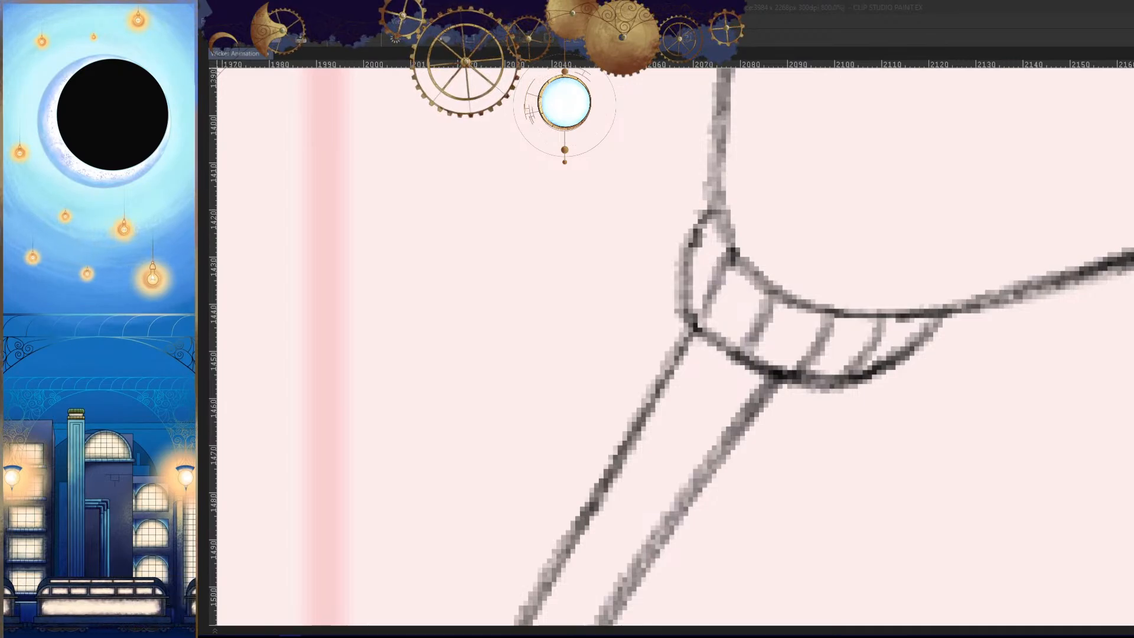
- Compare the inked legs and cuffs with the neighbouring frames in normal and mirrored view
click(908, 29)
drag(858, 410, 918, 474)
key(h)
key(Right)
key(Right)
key(Right)
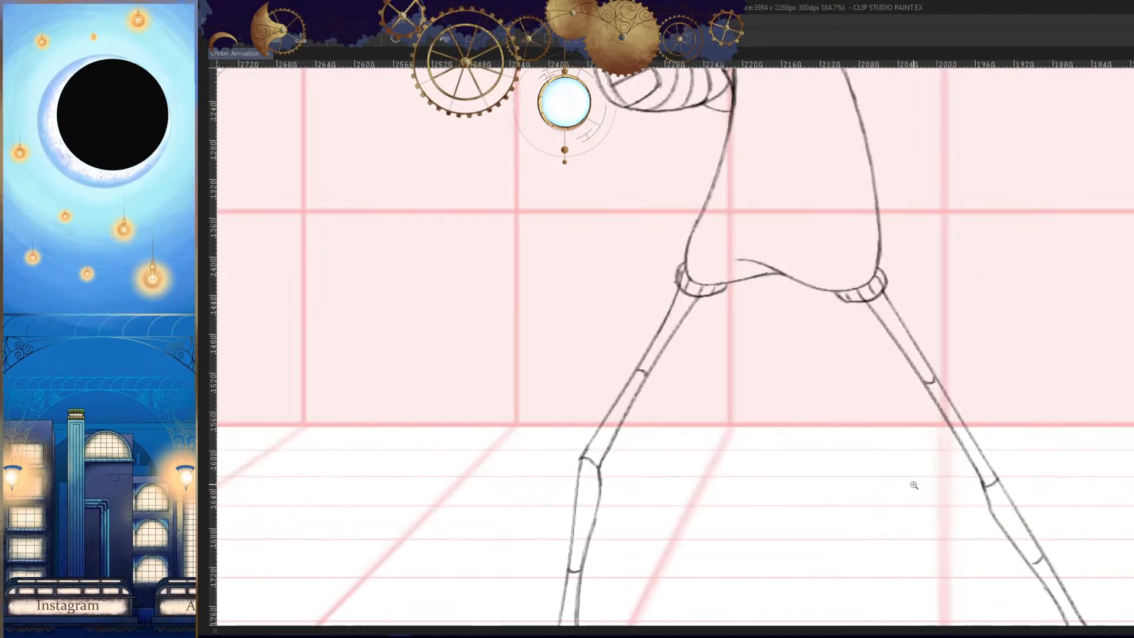
key(h)
drag(900, 429, 876, 458)
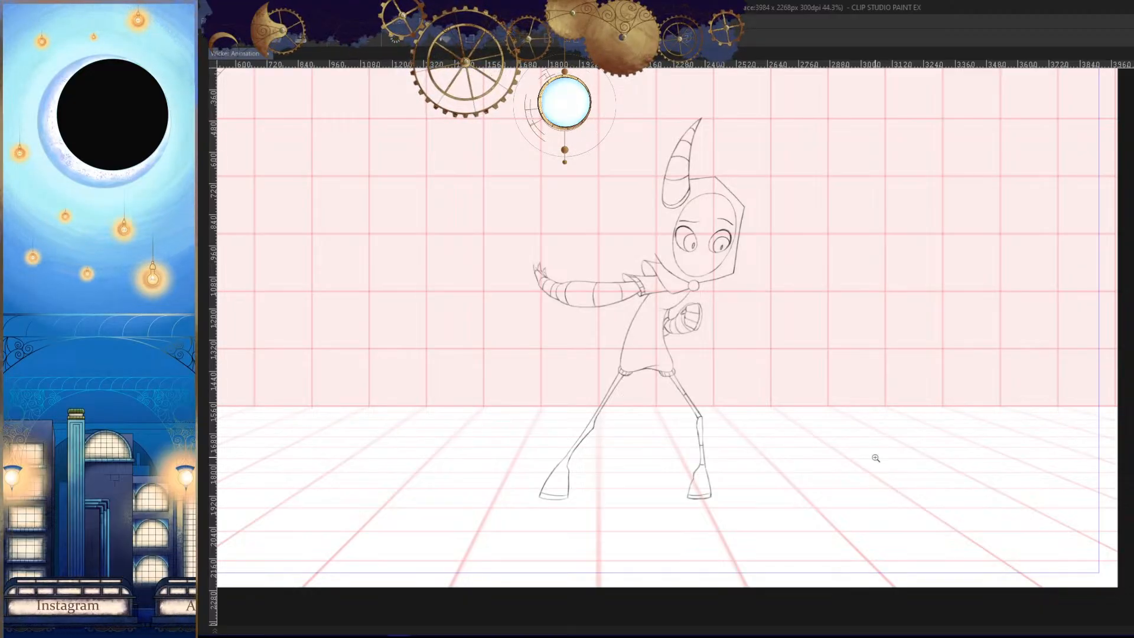
drag(685, 466, 727, 478)
drag(798, 463, 851, 387)
key(h)
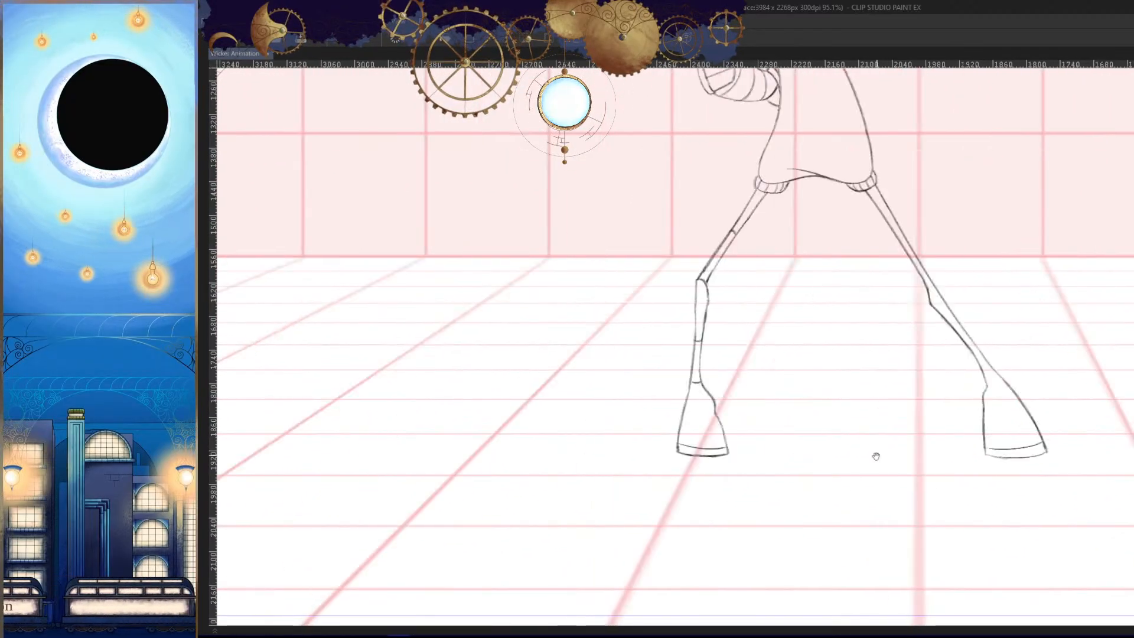
- Extend the trim line above the back boot's hem so it meets the boot's side outline
drag(1030, 476, 1073, 466)
mouse_move(943, 427)
mouse_down()
mouse_move(873, 409)
mouse_move(1041, 419)
mouse_up()
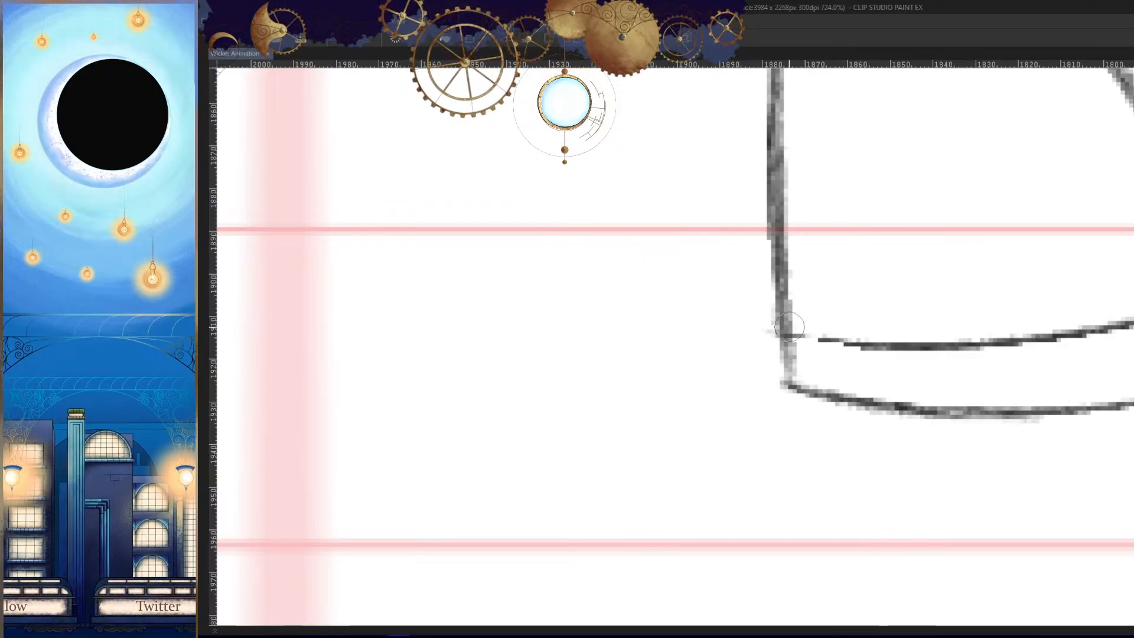
drag(790, 331, 945, 344)
key(h)
drag(915, 387, 885, 419)
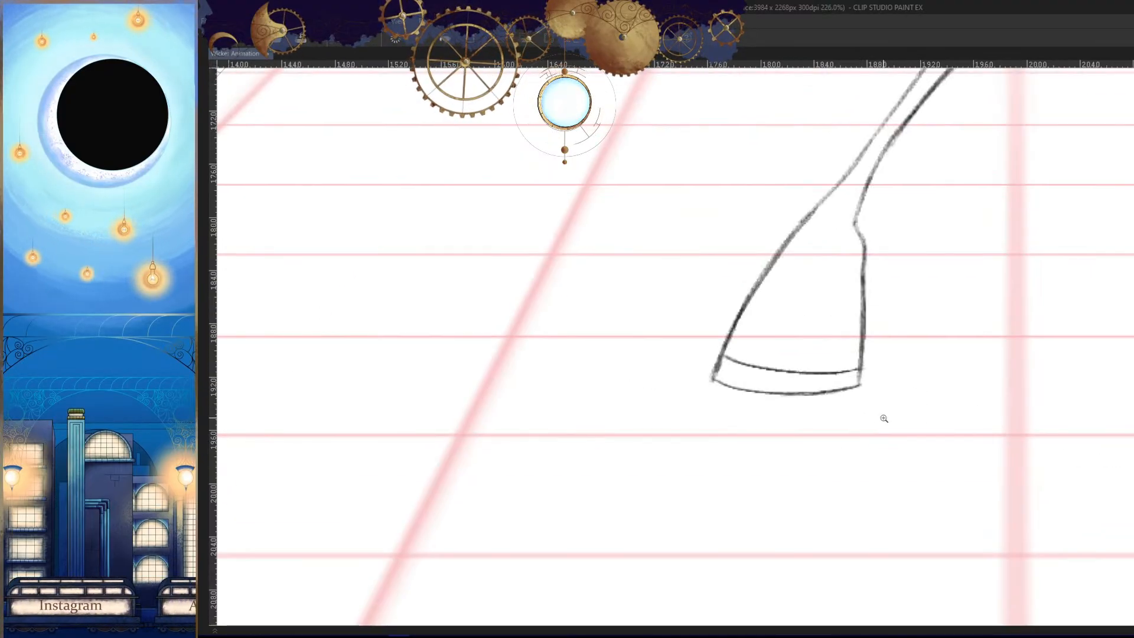
- Flip between the neighbouring frames to compare the legs and boots at full-figure view
drag(914, 467, 860, 479)
key(Right)
key(Right)
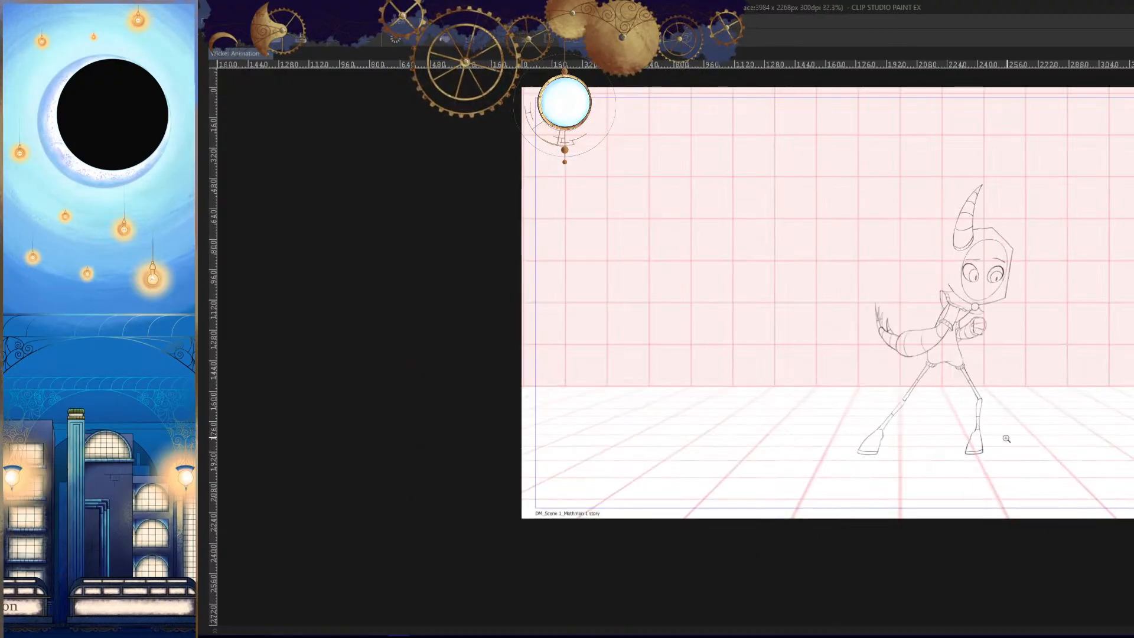
key(Left)
drag(886, 417, 949, 472)
drag(946, 543, 949, 468)
key(Left)
key(Right)
key(Right)
key(Left)
- Ink a short curved ankle line across the back leg where it meets the boot
drag(865, 497, 901, 429)
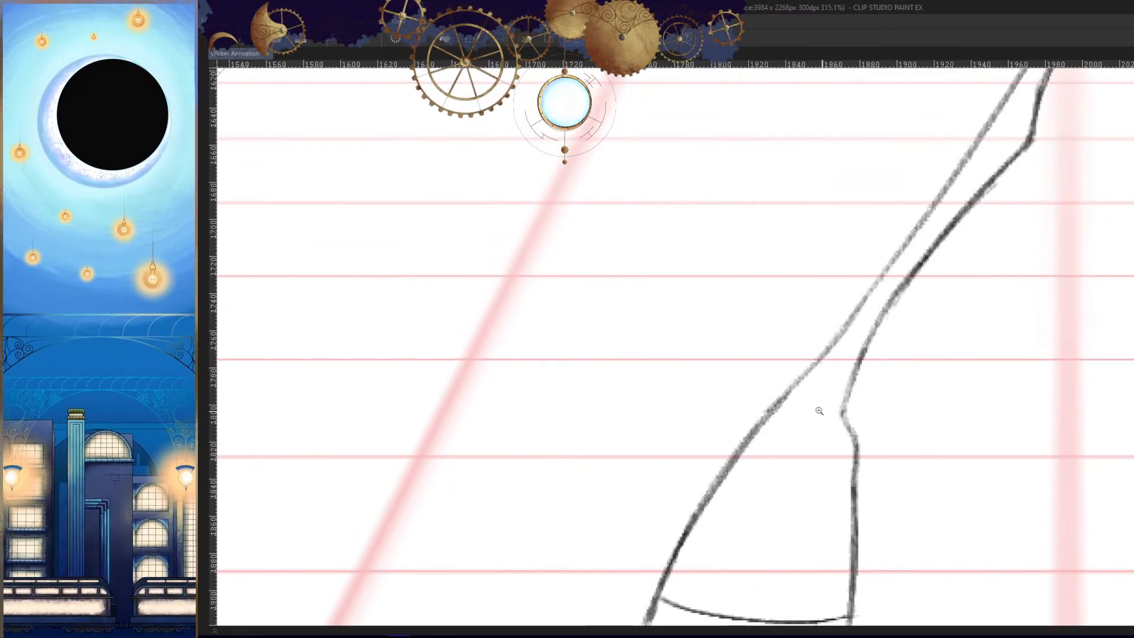
mouse_move(819, 411)
mouse_down()
mouse_move(805, 359)
mouse_move(892, 386)
mouse_up()
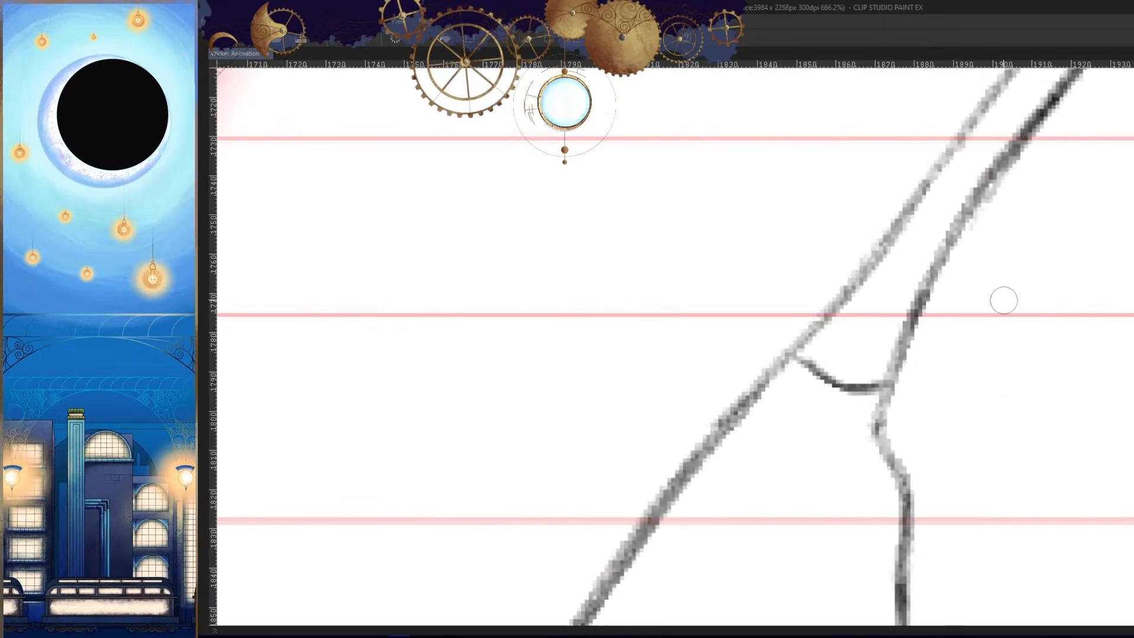
drag(1004, 300, 838, 533)
drag(844, 294, 915, 316)
drag(921, 361, 874, 369)
- Examine the back leg's joint lines on the neighbouring frames as a placement reference
key(Left)
key(Right)
key(Right)
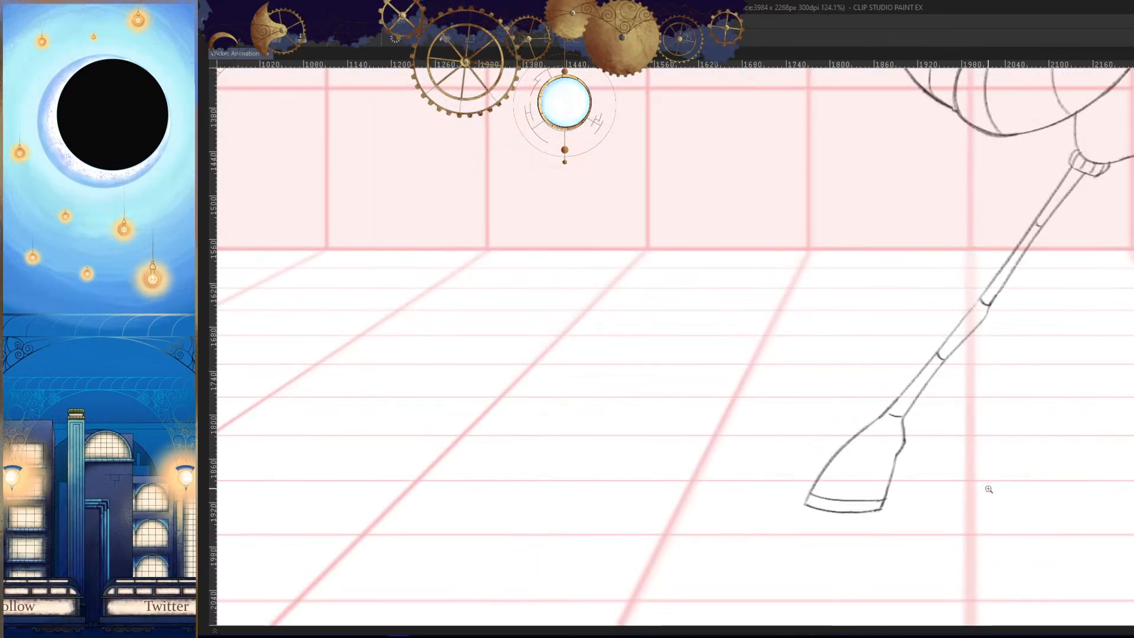
key(Left)
drag(971, 454, 965, 478)
key(h)
drag(865, 390, 919, 407)
drag(626, 405, 690, 400)
mouse_move(690, 400)
mouse_down()
mouse_move(873, 417)
mouse_move(788, 436)
mouse_move(825, 410)
mouse_up()
key(h)
- Ink short curved joint lines across the back leg's shin and knee, following the neighbouring frame
key(Left)
key(Right)
key(Right)
key(Left)
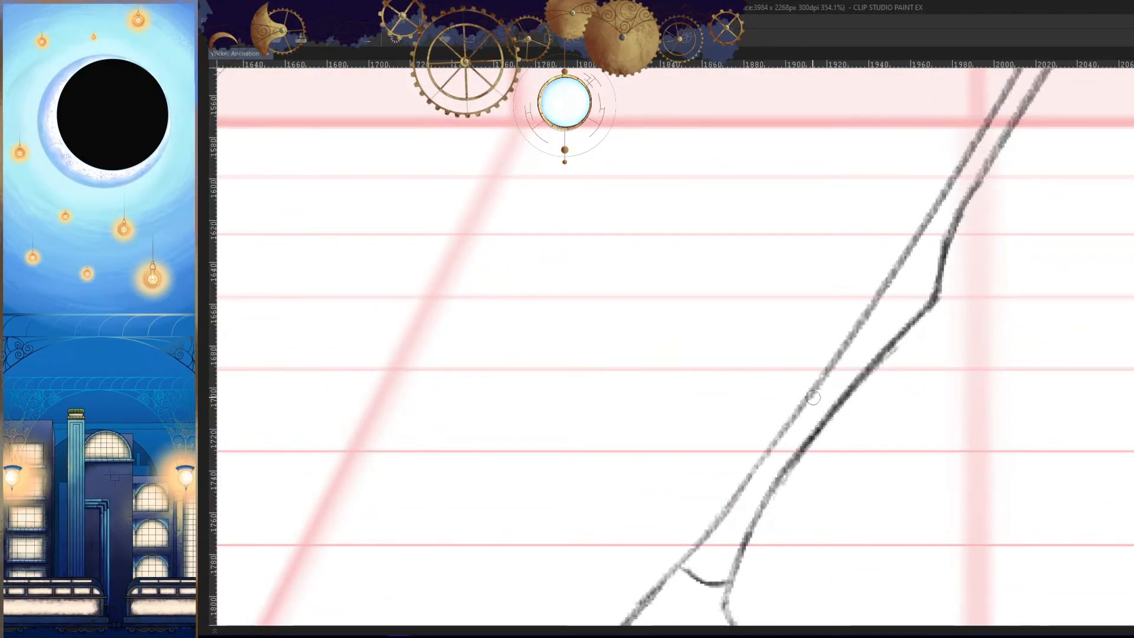
drag(933, 232, 896, 315)
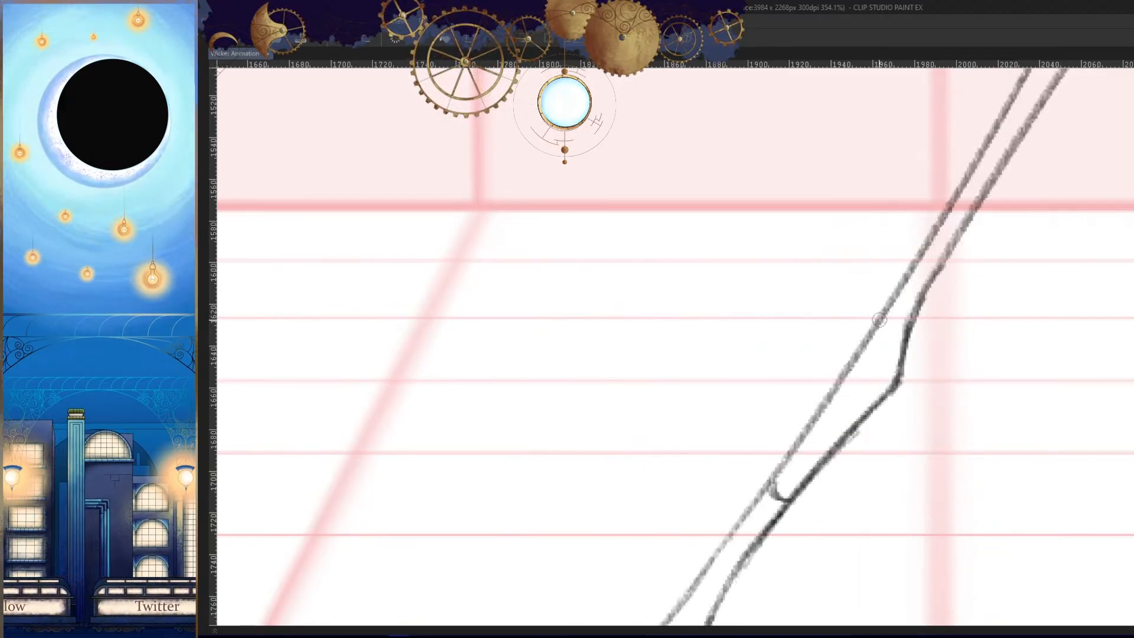
key(h)
drag(921, 395, 873, 473)
key(Right)
key(Left)
- Ink the joint line across the back leg's thigh, using the neighbouring frame's thigh line as reference
key(Left)
key(Right)
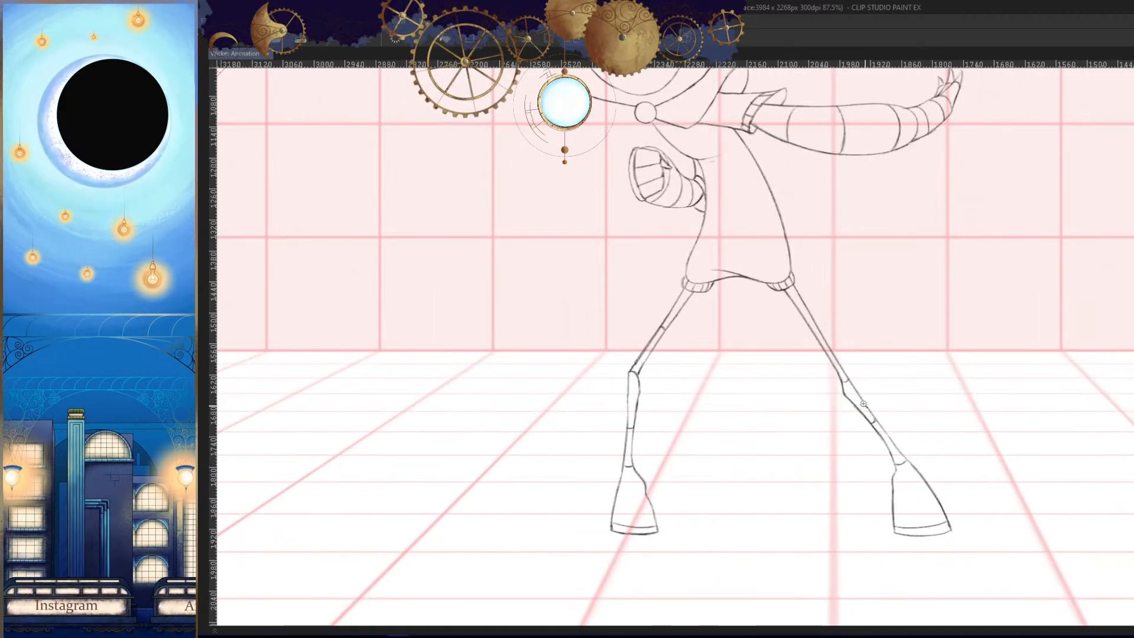
drag(863, 404, 839, 342)
key(Right)
key(Left)
key(Left)
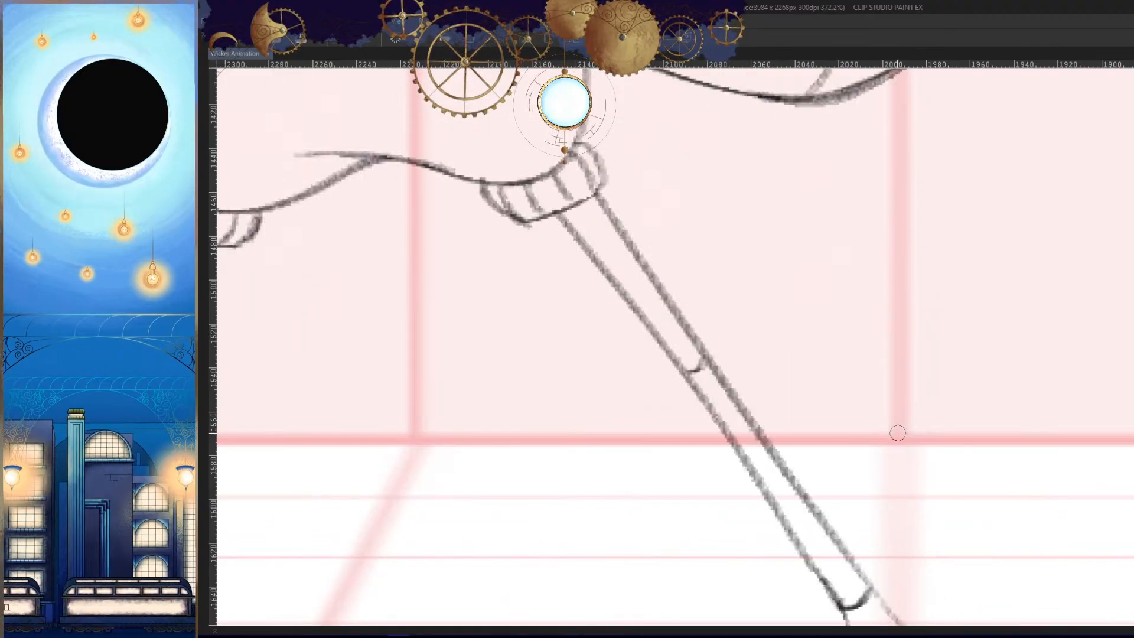
key(Right)
drag(970, 300, 942, 445)
key(Right)
- Flip back and forth through the neighbouring frames in normal and mirrored view to check the full-figure poses and motion
key(Left)
key(Left)
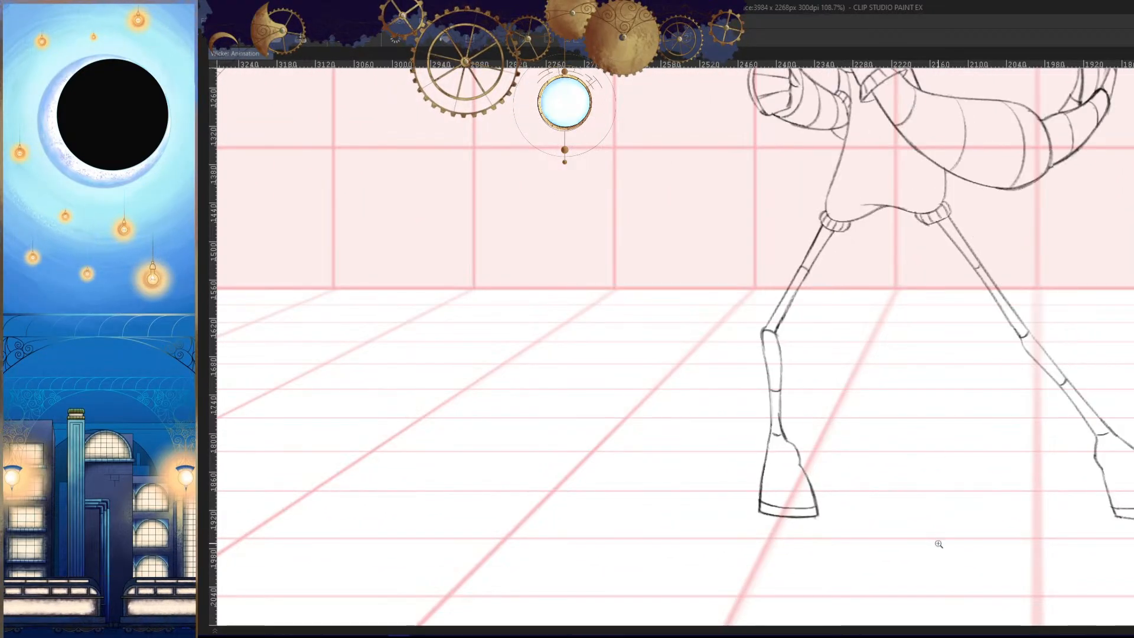
key(Right)
drag(939, 544, 906, 552)
key(h)
drag(927, 542, 943, 474)
key(Left)
key(Right)
key(Right)
key(Right)
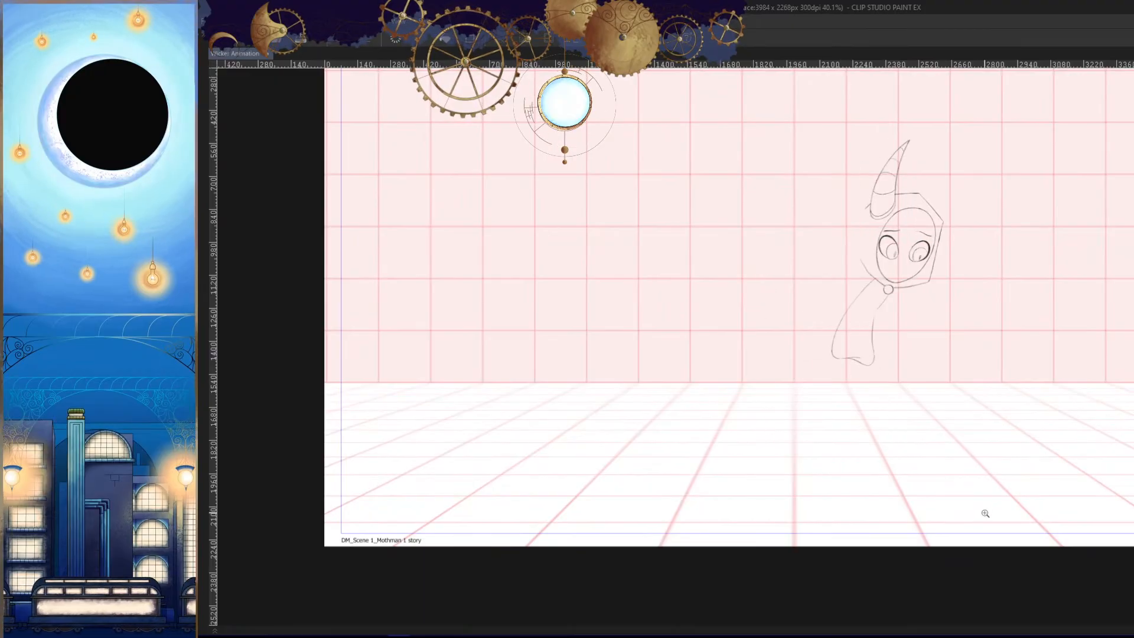
key(Left)
key(Left)
key(Right)
key(Right)
key(Left)
drag(995, 433, 990, 449)
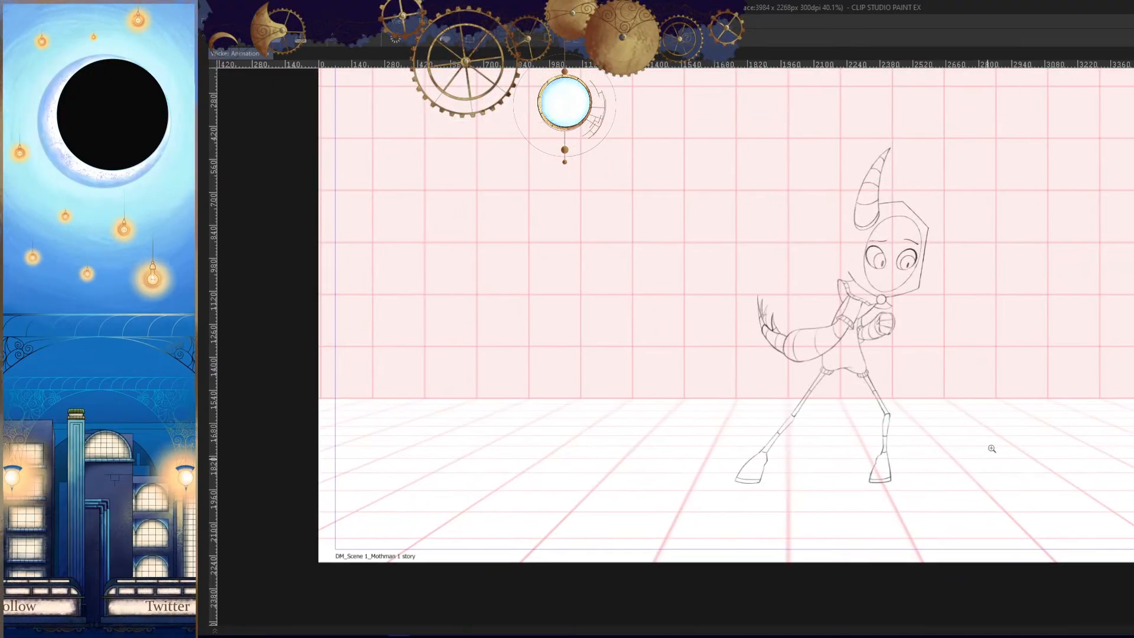
drag(871, 391, 909, 433)
key(Left)
key(Right)
key(Right)
key(Left)
key(Left)
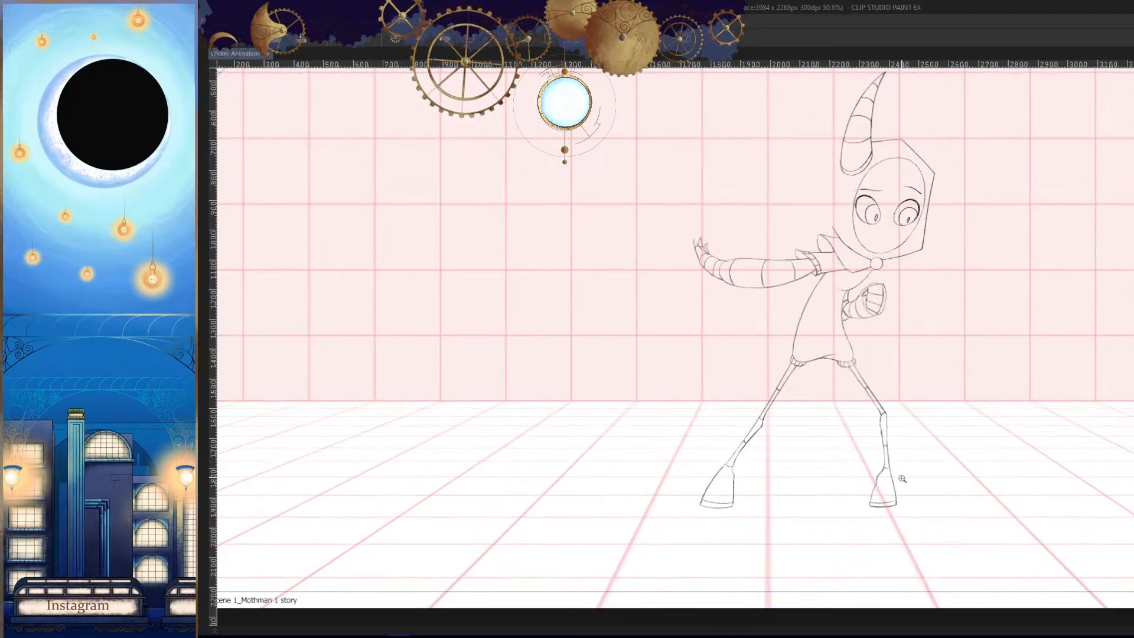
key(Right)
key(Right)
key(h)
key(Left)
key(Right)
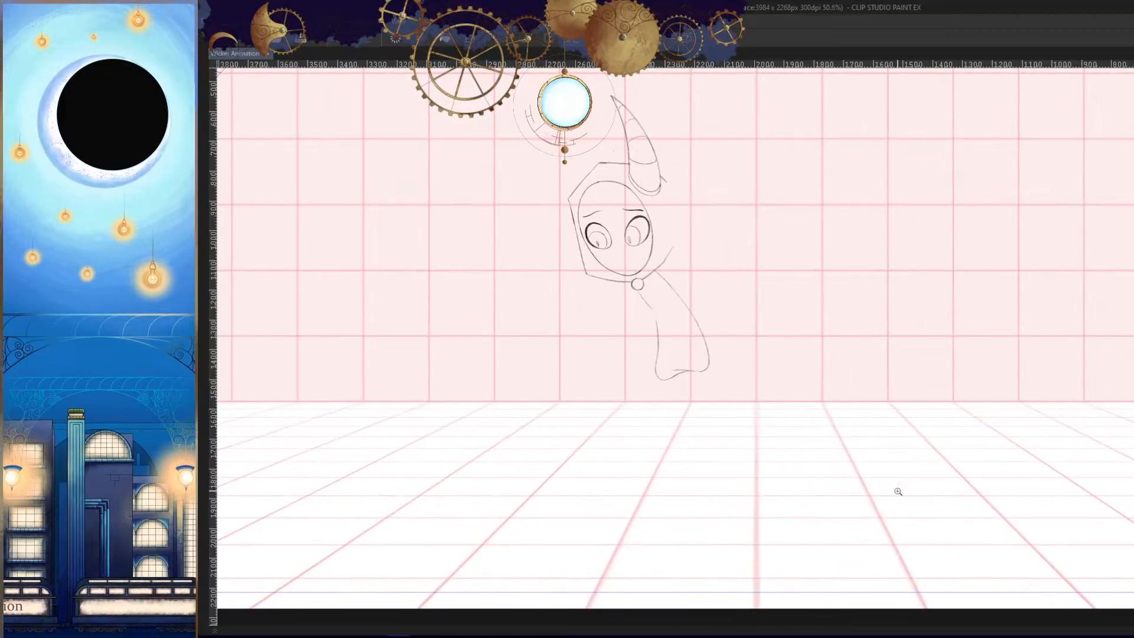
key(Left)
drag(891, 471, 926, 436)
drag(926, 437, 904, 487)
key(Right)
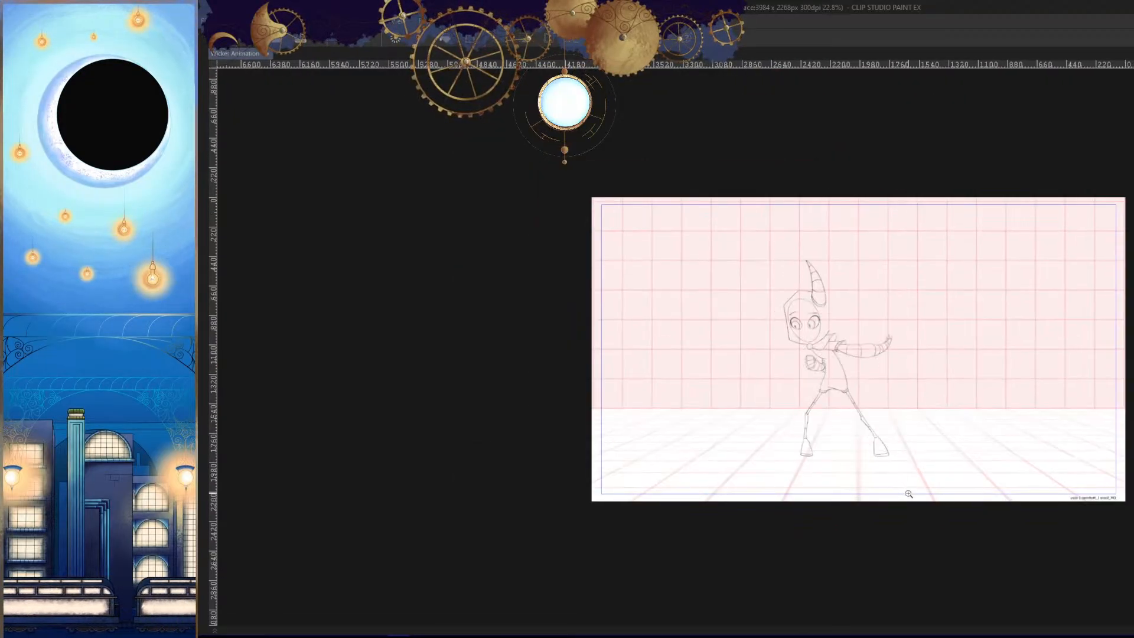
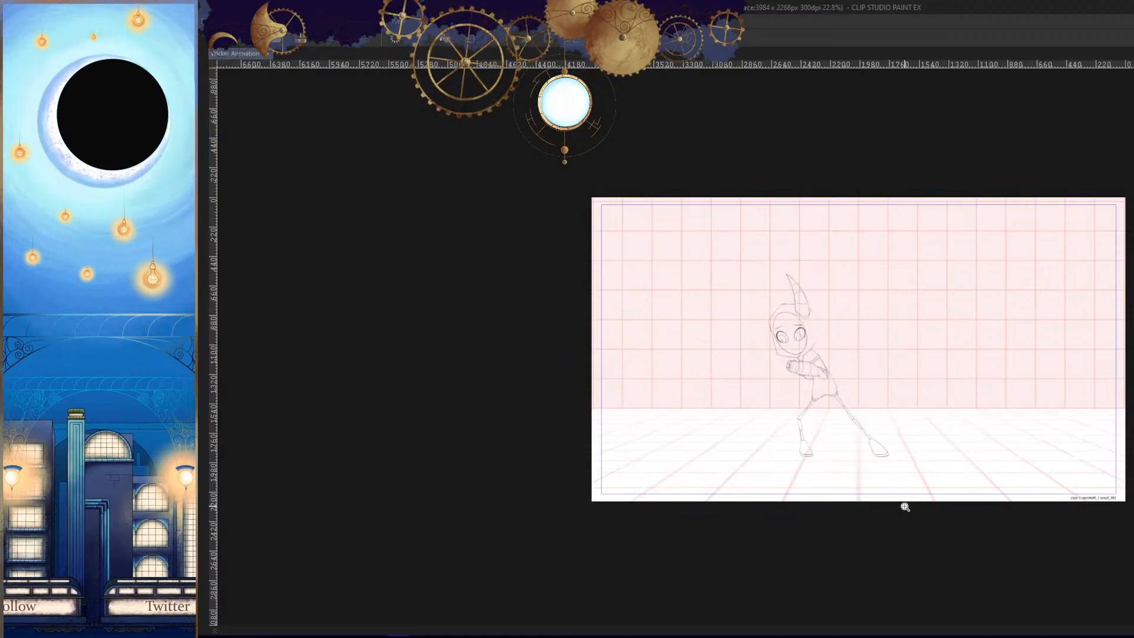
- Refine the bottom hem curve of the character's torso in close-up
drag(904, 508, 886, 422)
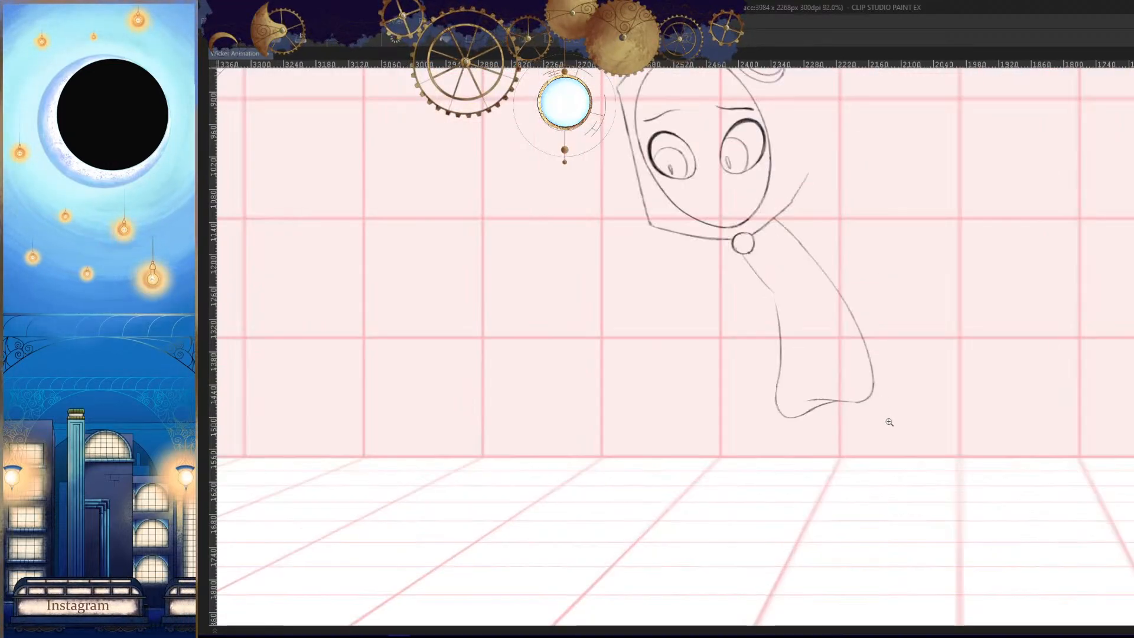
mouse_move(797, 396)
mouse_down()
mouse_move(911, 468)
mouse_move(945, 435)
mouse_up()
drag(912, 402, 747, 385)
drag(806, 428, 679, 325)
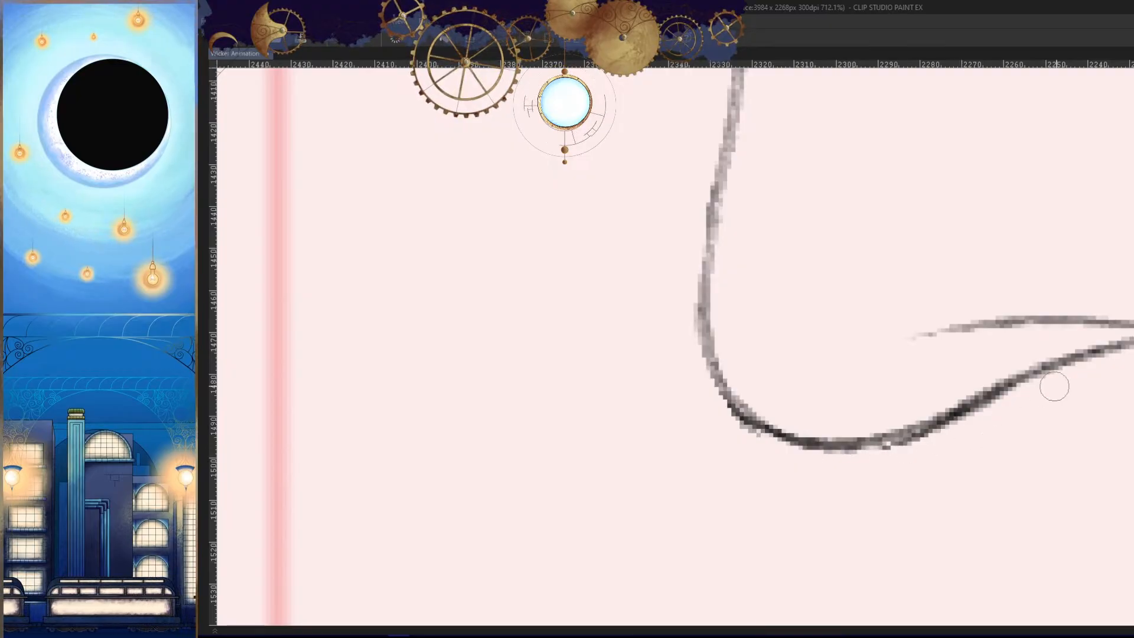
drag(961, 480, 845, 505)
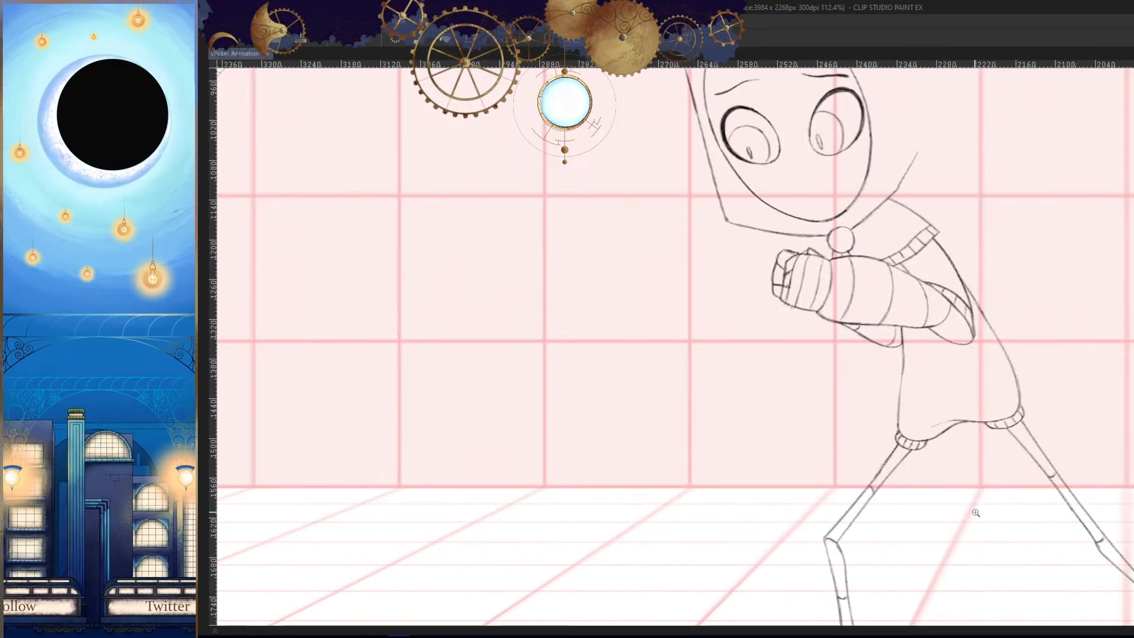
drag(971, 527, 974, 463)
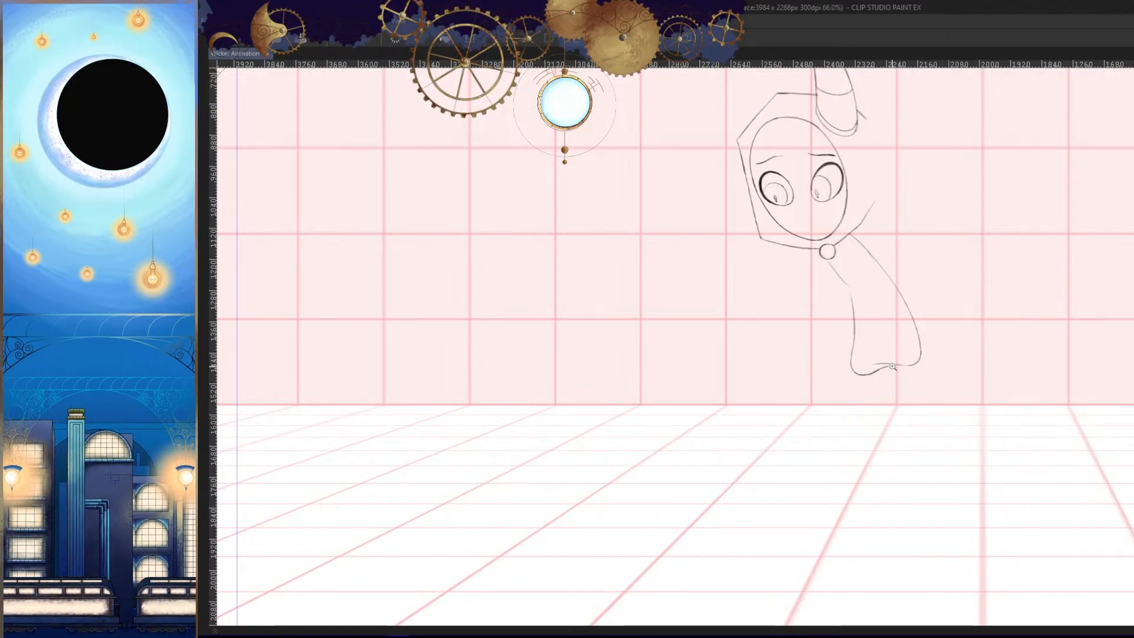
- Erase the middle of the torso's hem and redraw it as a wavy line dipping into the front curve
drag(892, 367, 931, 415)
mouse_move(870, 354)
mouse_down()
mouse_move(947, 391)
mouse_move(762, 476)
mouse_move(977, 395)
mouse_move(784, 370)
mouse_up()
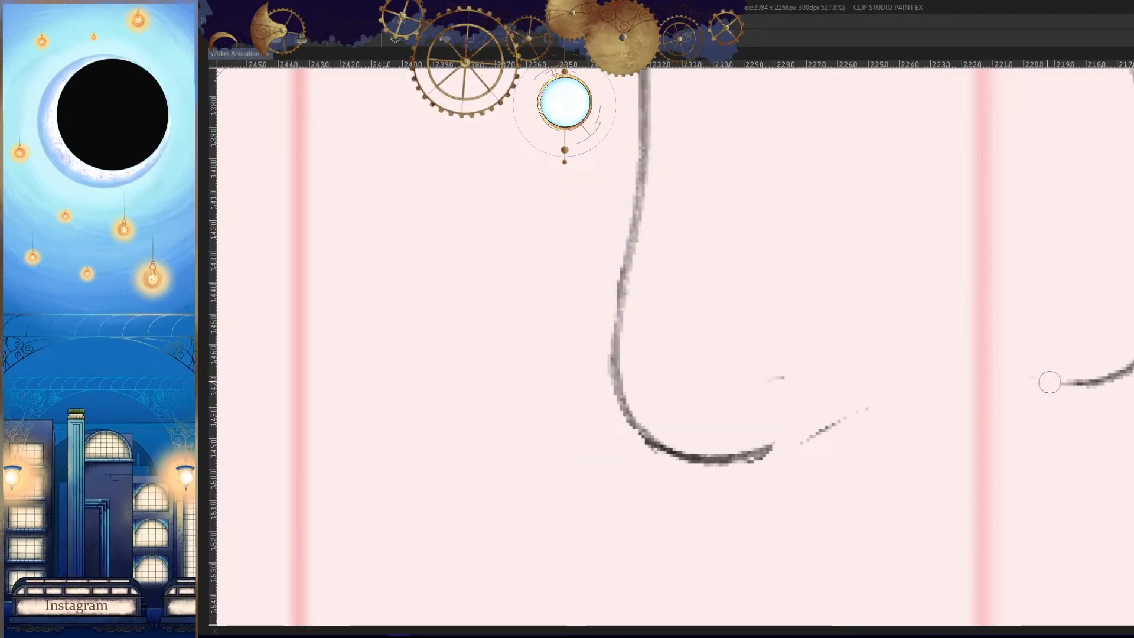
drag(1063, 382, 798, 349)
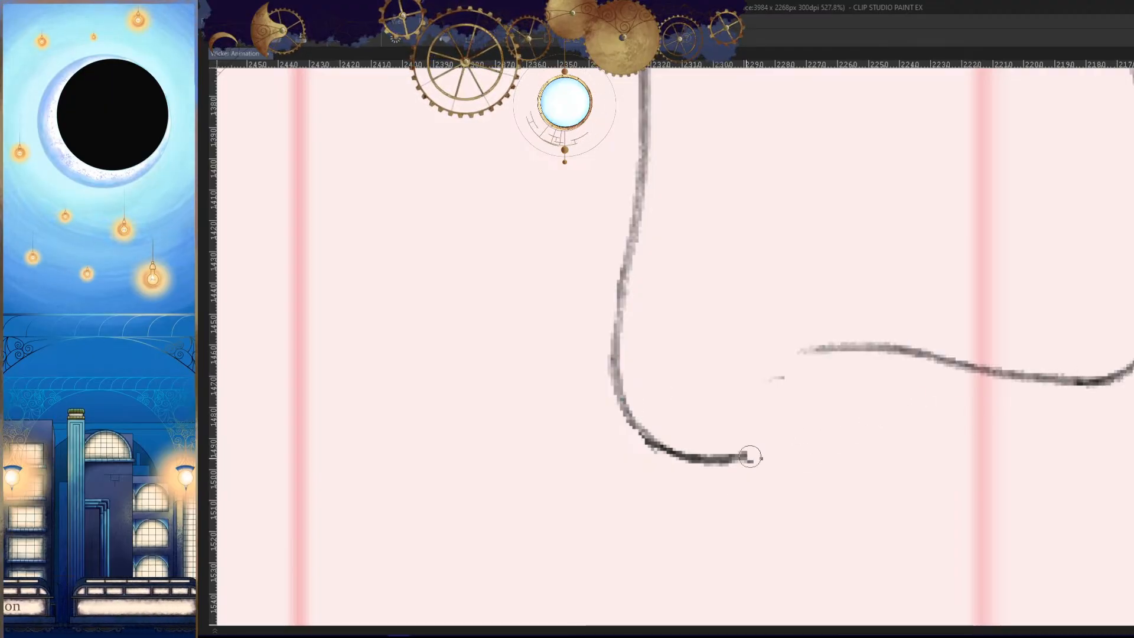
drag(906, 359, 692, 462)
key(ctrl+z)
drag(906, 362, 709, 459)
key(h)
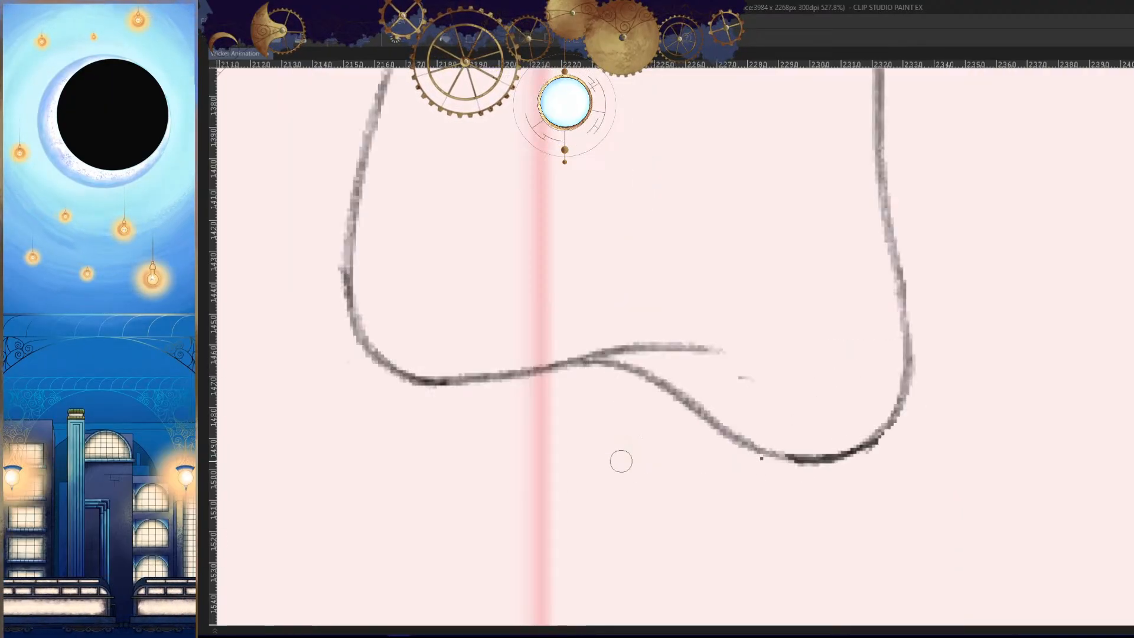
key(Left)
key(Right)
key(Right)
key(Left)
key(h)
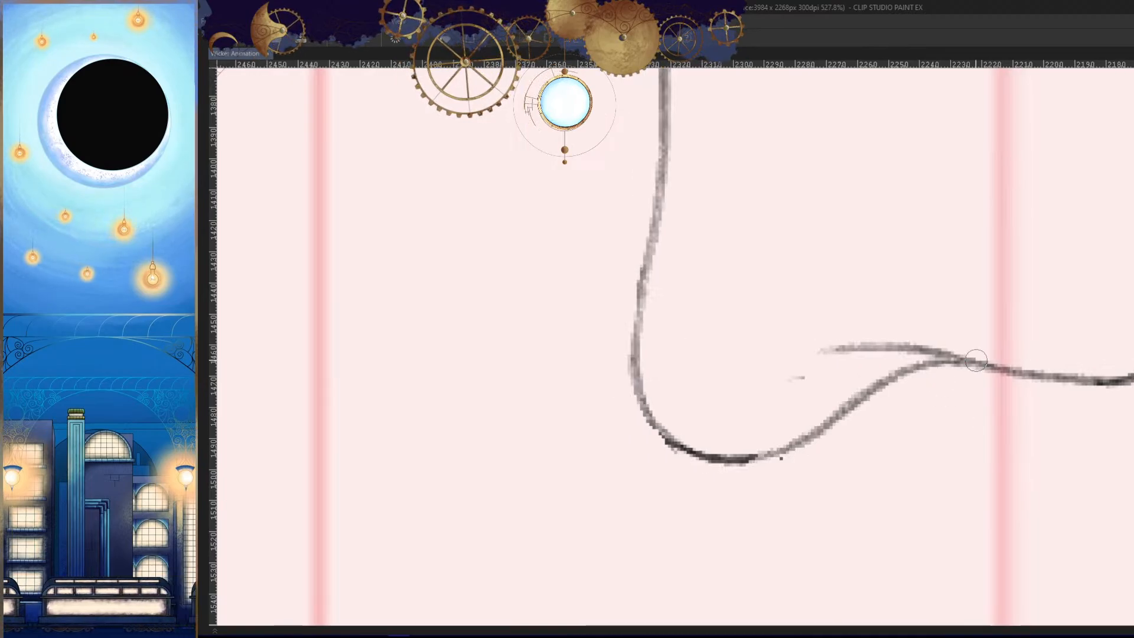
- Draw a short, tapering fold line branching off the wavy hem toward the front of the torso
drag(965, 354, 714, 361)
key(ctrl+z)
drag(969, 363, 767, 363)
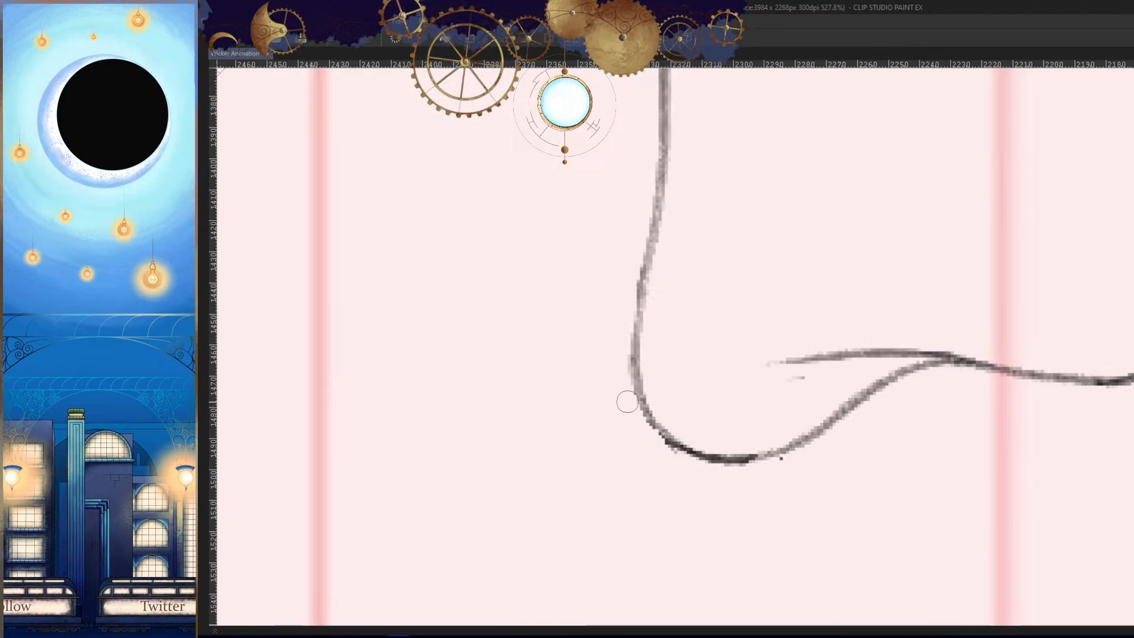
key(ctrl+z)
drag(970, 358, 756, 352)
key(ctrl+z)
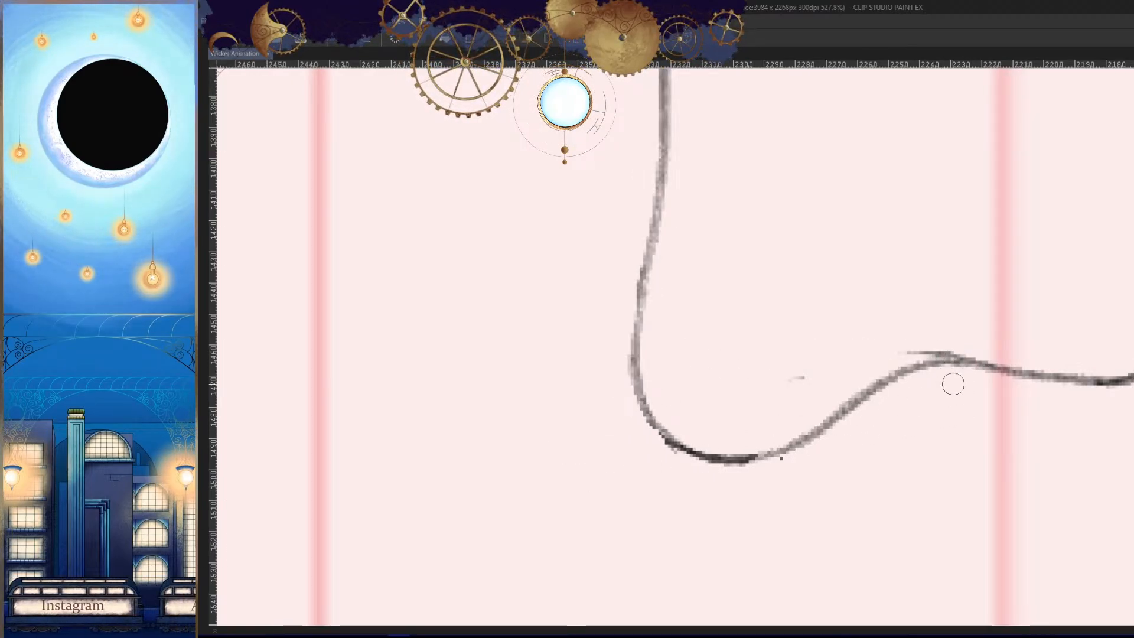
drag(969, 359, 744, 355)
key(ctrl+z)
drag(969, 357, 807, 348)
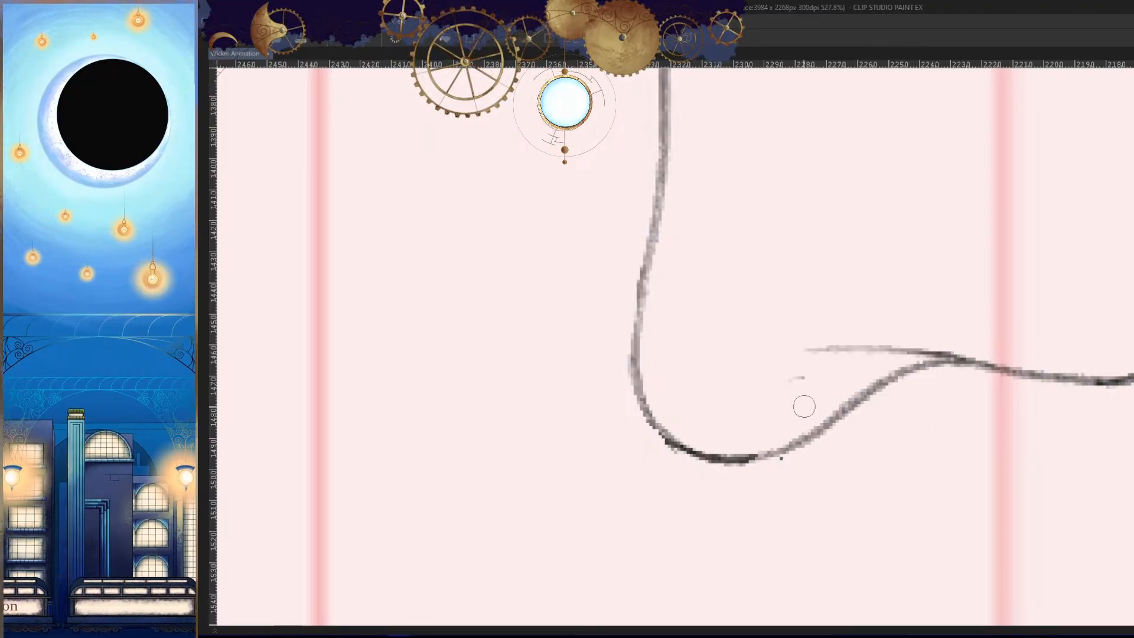
- Erase the lower dip of the hem below the fold line and redraw it as a smooth curve
drag(948, 377, 823, 471)
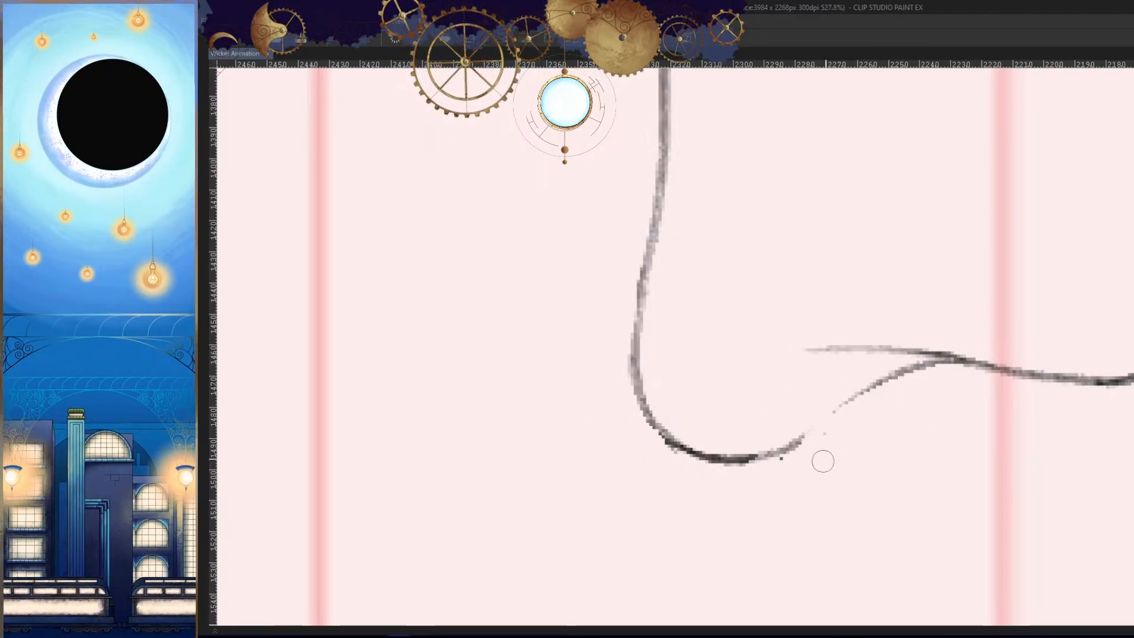
drag(918, 385, 706, 459)
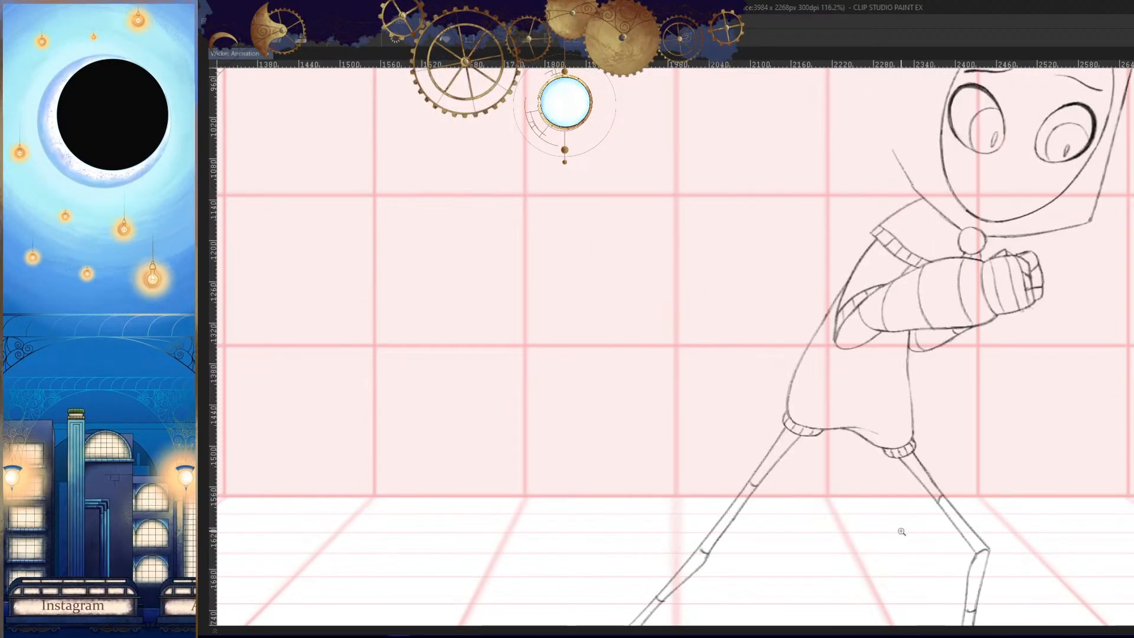
key(h)
drag(930, 432, 888, 494)
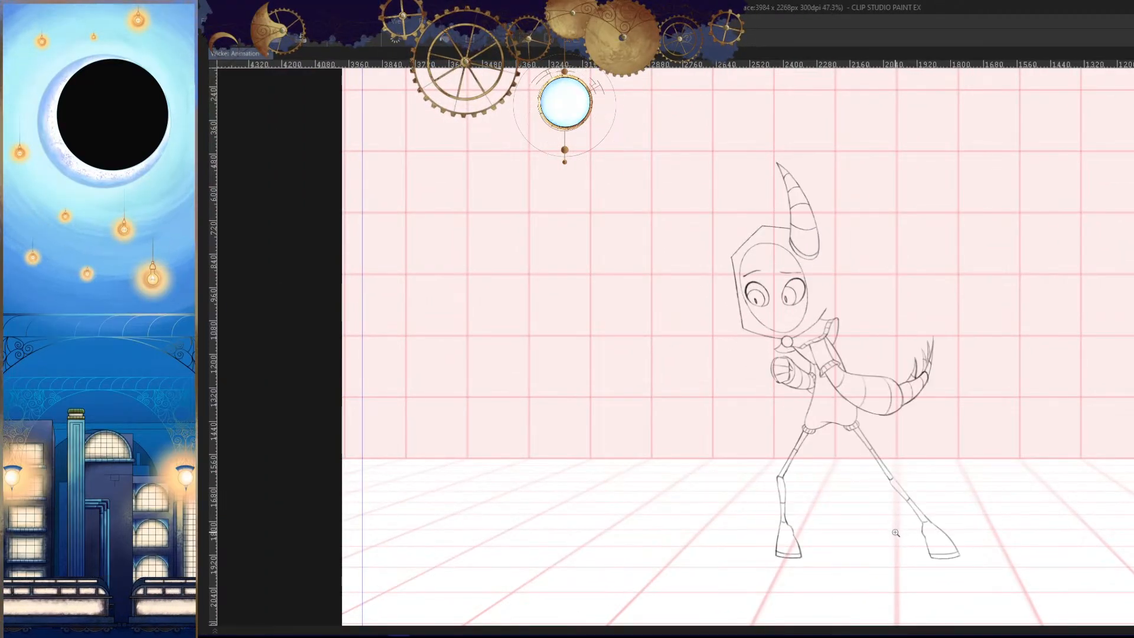
- Redraw the front edge of the torso from the chest corner down to the hem
drag(878, 479, 948, 449)
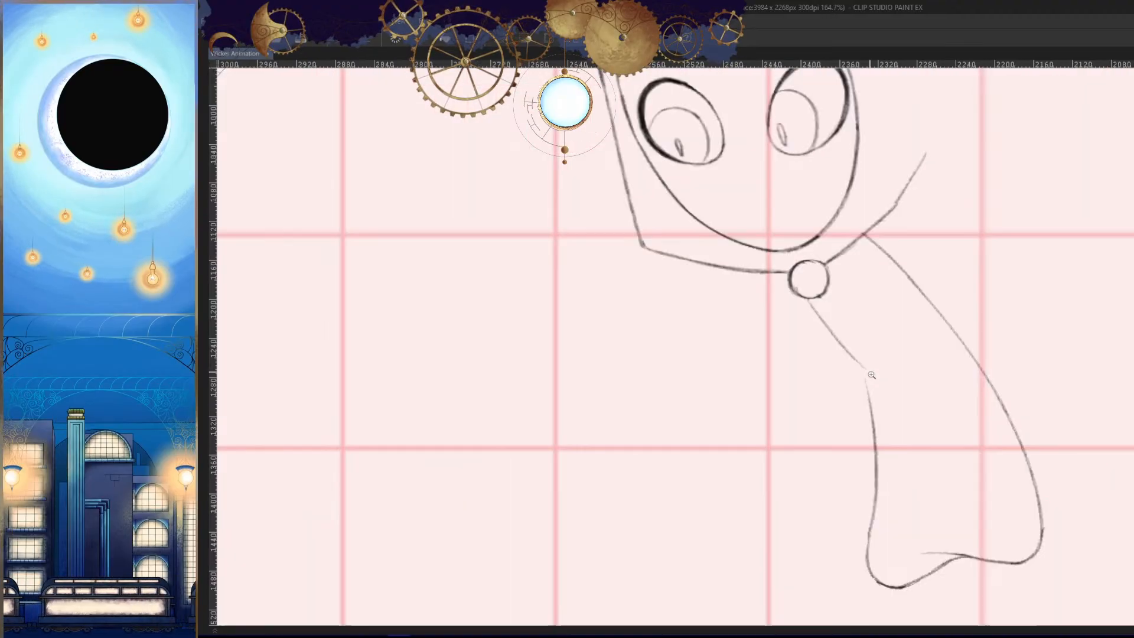
mouse_move(688, 428)
mouse_down()
mouse_move(777, 324)
mouse_move(774, 293)
mouse_up()
drag(763, 190, 740, 332)
key(ctrl+z)
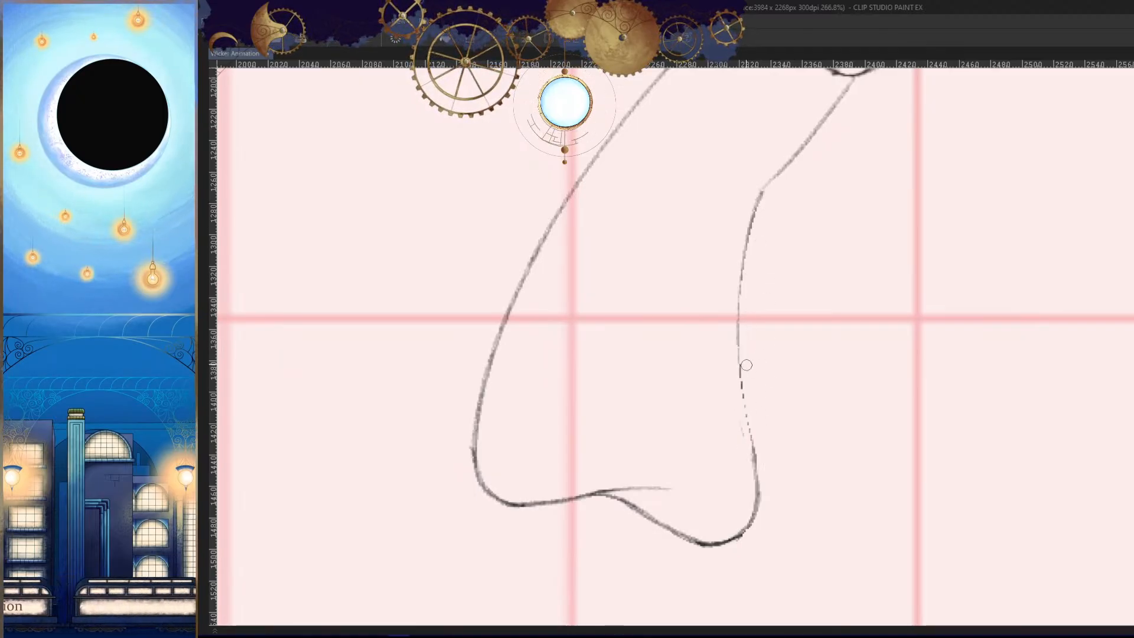
drag(738, 333, 757, 486)
key(h)
mouse_move(921, 414)
mouse_down()
mouse_move(868, 362)
mouse_move(790, 366)
mouse_up()
key(ctrl+z)
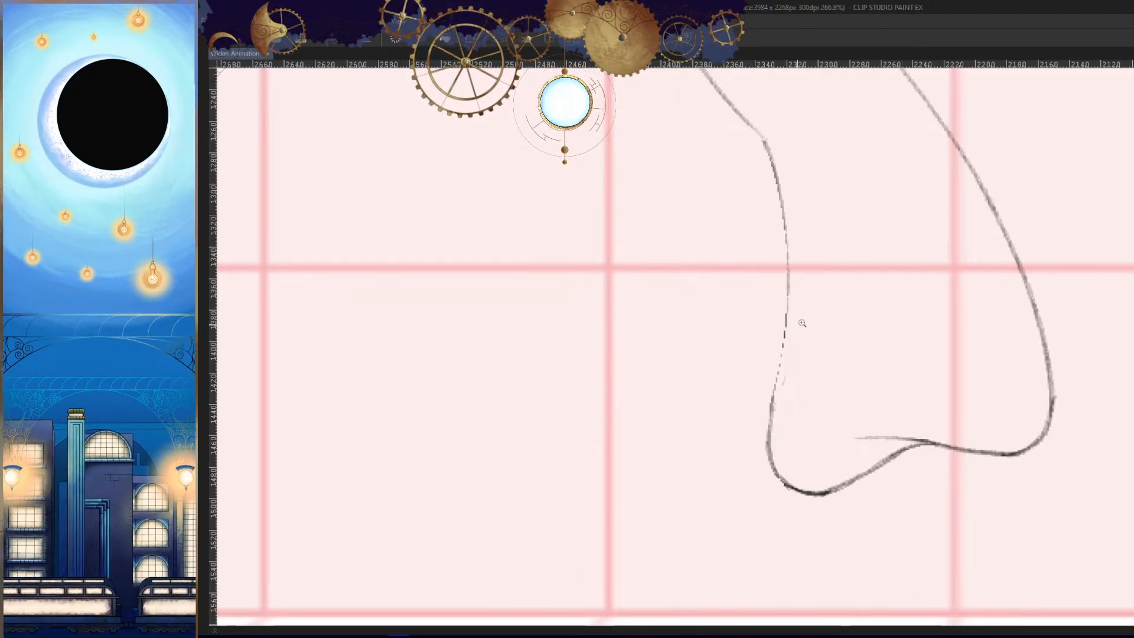
- Strengthen the lower half of the torso's front edge where it runs into the hem curve
drag(802, 323, 832, 323)
mouse_move(787, 258)
mouse_down()
mouse_move(760, 487)
mouse_move(760, 466)
mouse_up()
key(ctrl+z)
drag(783, 351, 760, 471)
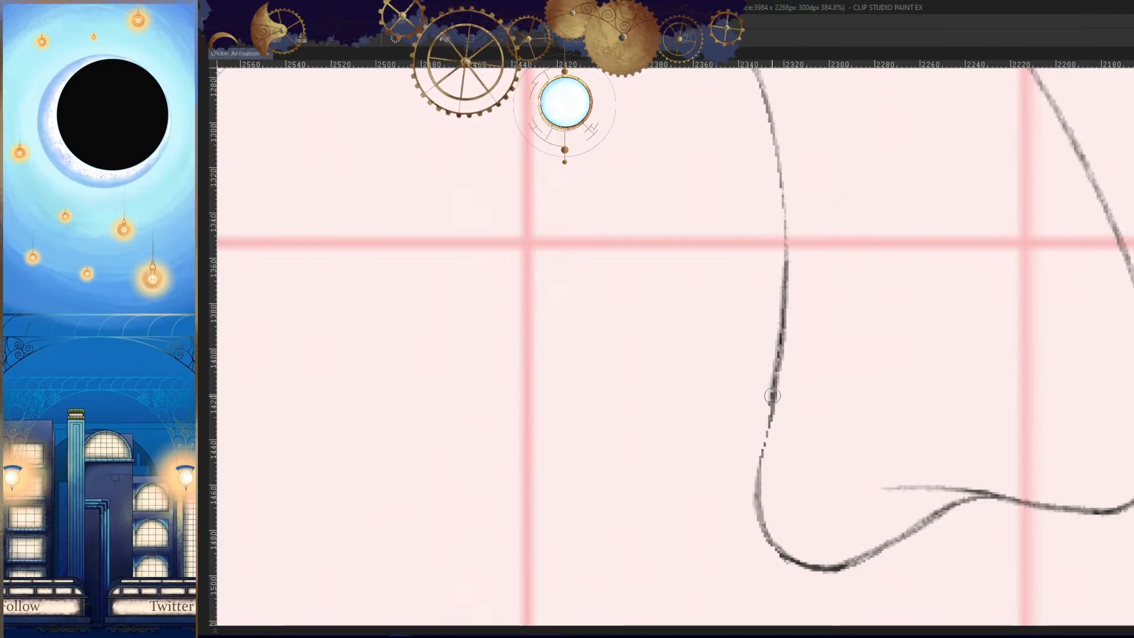
mouse_move(772, 396)
mouse_down()
mouse_move(760, 484)
mouse_move(769, 532)
mouse_up()
key(h)
drag(797, 372, 892, 370)
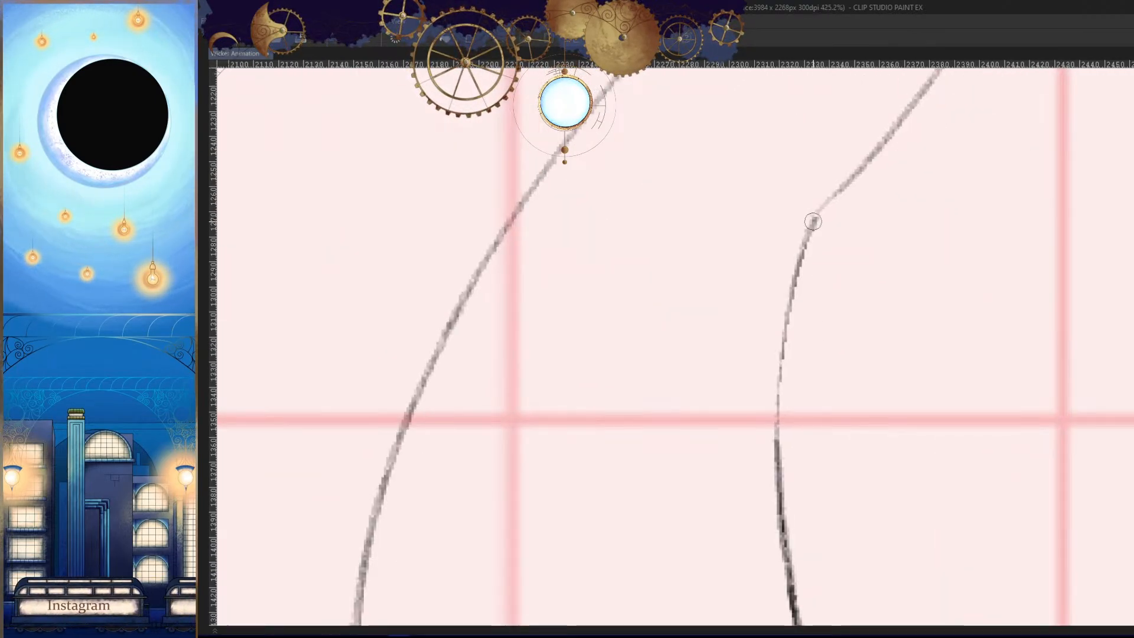
- Go over the upper part of the torso's front edge from the chest corner downward with a darker line
drag(813, 222, 778, 444)
key(ctrl+z)
drag(812, 226, 774, 487)
key(h)
drag(857, 399, 837, 493)
- Step through the neighbouring animation frames to compare the torso shape, also in mirrored view
key(Left)
key(Right)
key(Right)
key(Left)
key(h)
drag(891, 444, 862, 457)
key(Left)
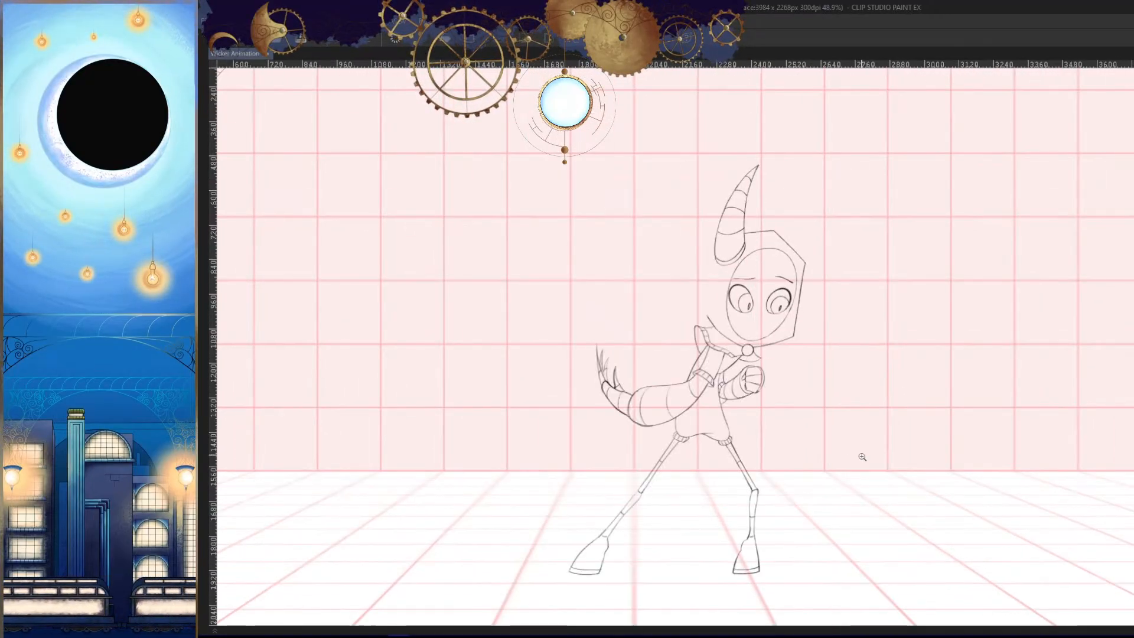
key(h)
- Draw an inner trim line parallel to the outer edge of the shoulder cape
drag(832, 329, 850, 289)
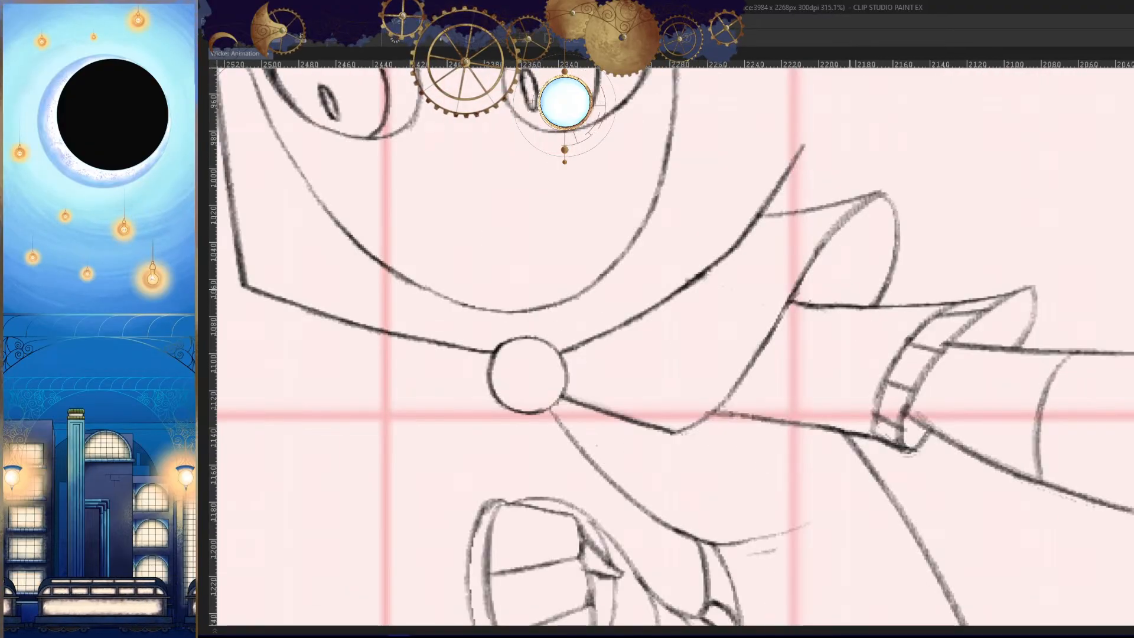
drag(794, 231, 691, 392)
ctrl+click(792, 338)
key(ctrl+z)
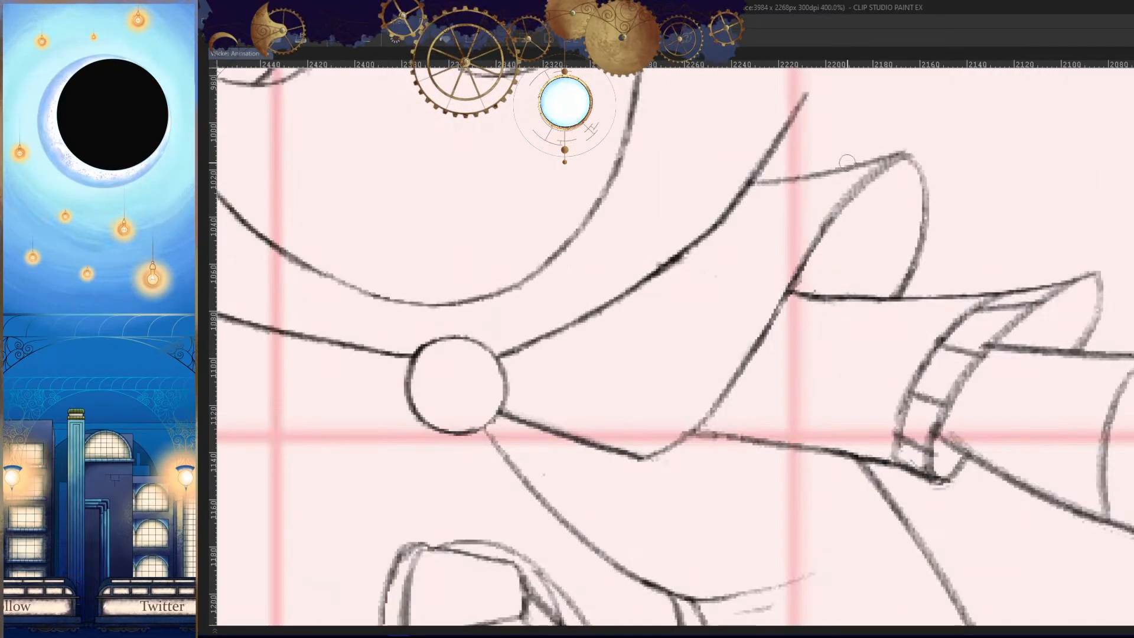
drag(828, 175, 673, 400)
key(ctrl+z)
drag(836, 172, 672, 407)
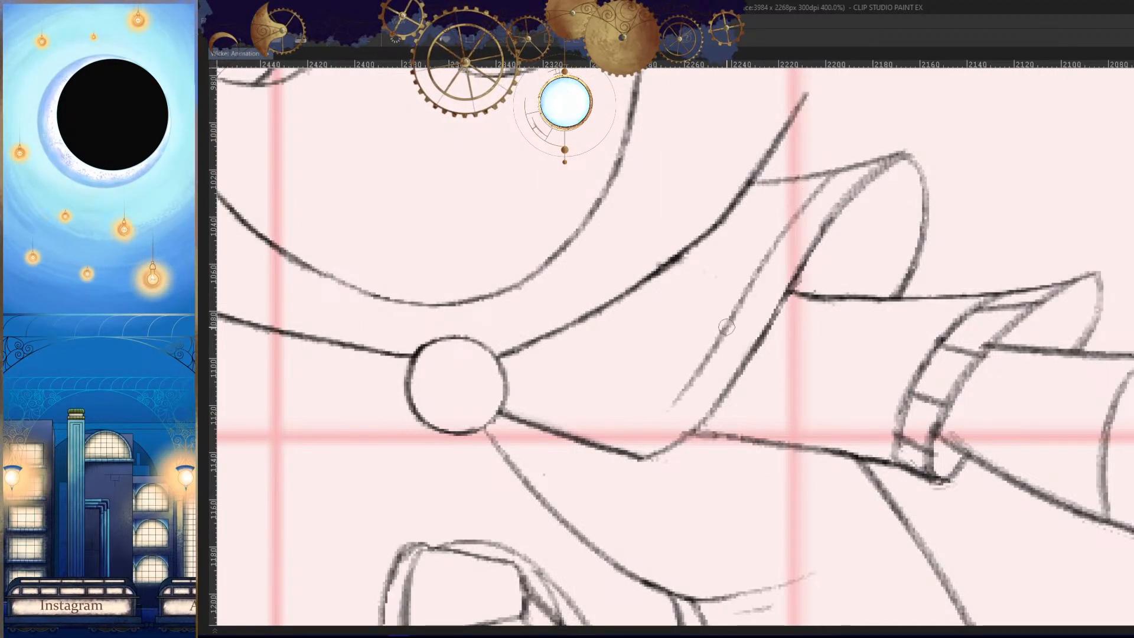
- Extend the cape's inner trim line in a curve down to the cape's lower edge near its corner
drag(720, 337, 615, 448)
key(ctrl+z)
drag(665, 418, 674, 412)
drag(713, 356, 580, 462)
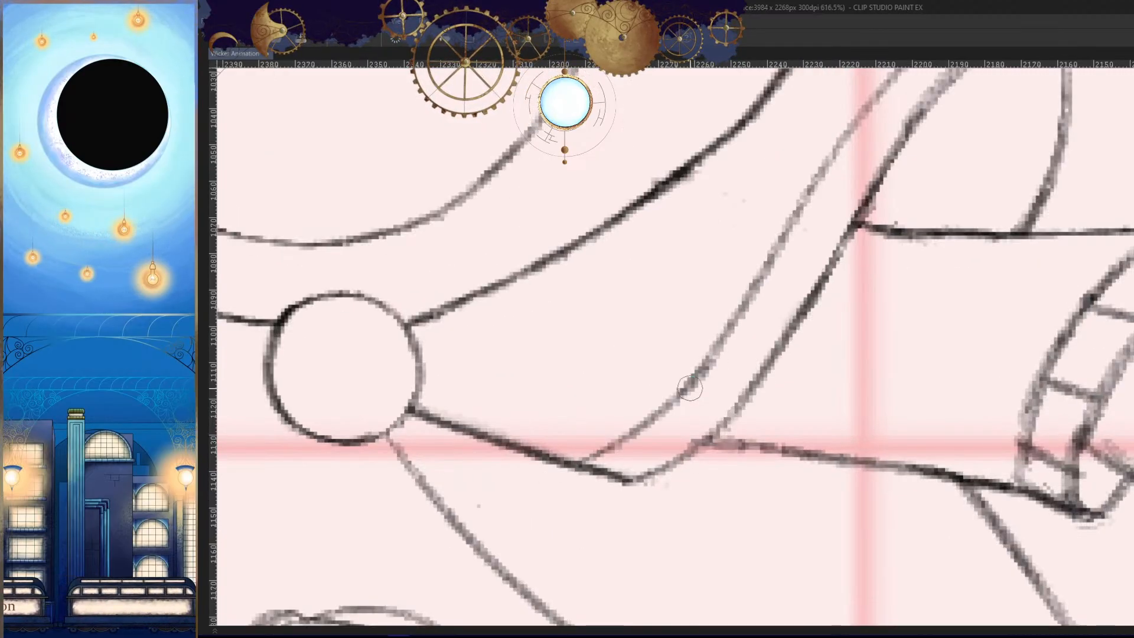
scroll(709, 413, down, 5)
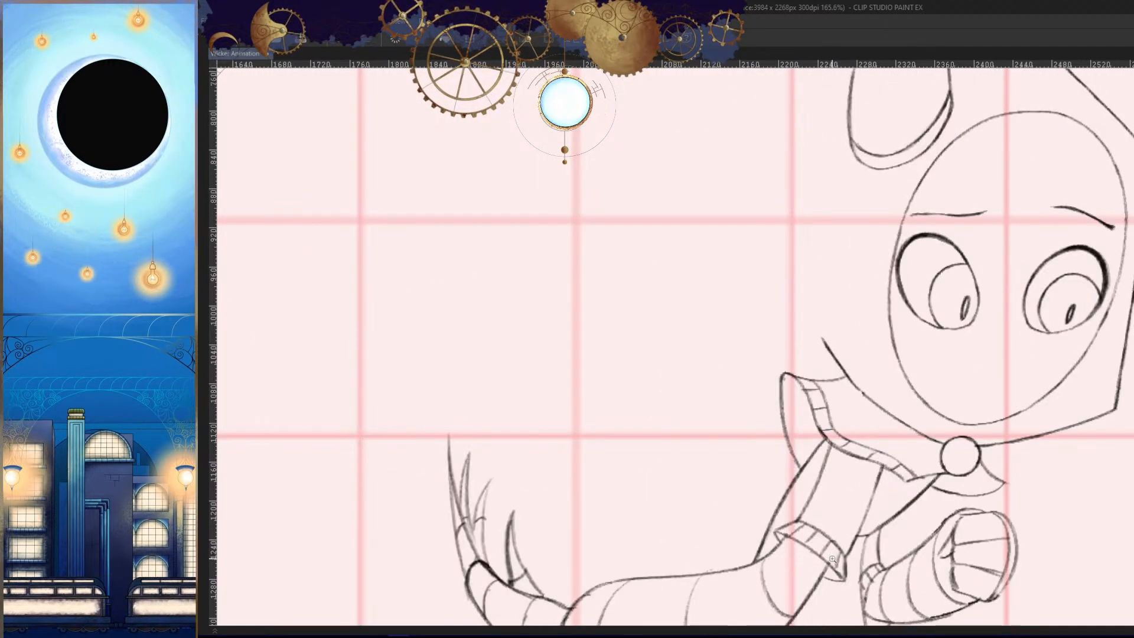
- Draw short, evenly spaced cross lines along the cape's trim to divide it into segments
key(h)
mouse_move(677, 444)
mouse_down()
mouse_move(723, 395)
mouse_move(827, 396)
mouse_up()
mouse_move(687, 360)
mouse_down()
mouse_move(747, 387)
mouse_move(766, 418)
mouse_up()
key(ctrl+z)
drag(703, 387, 759, 396)
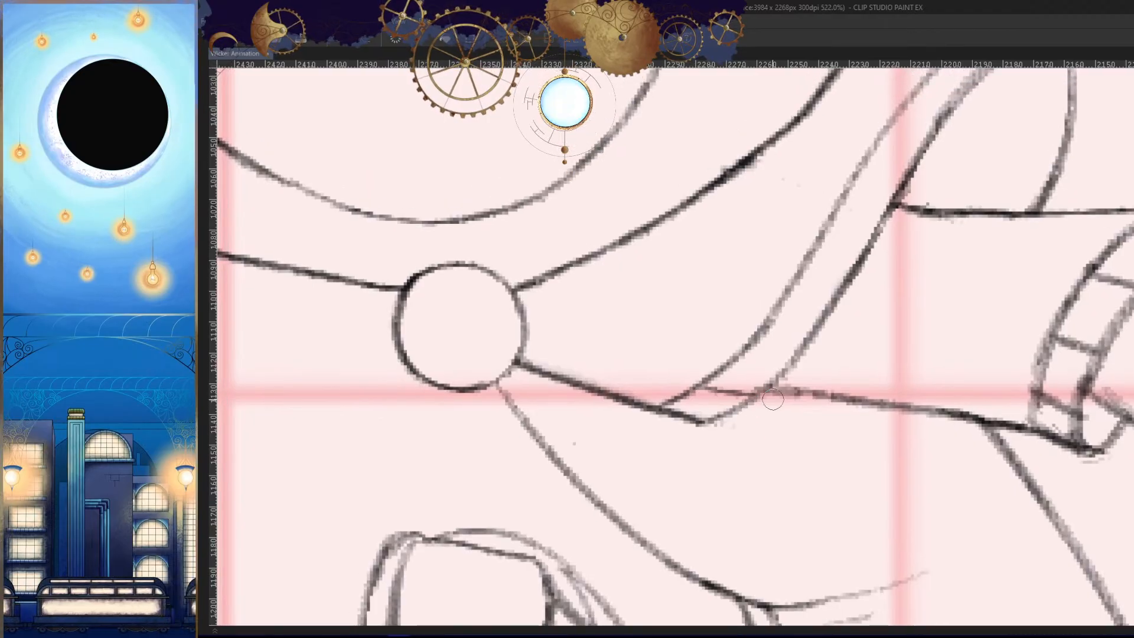
drag(759, 339, 730, 409)
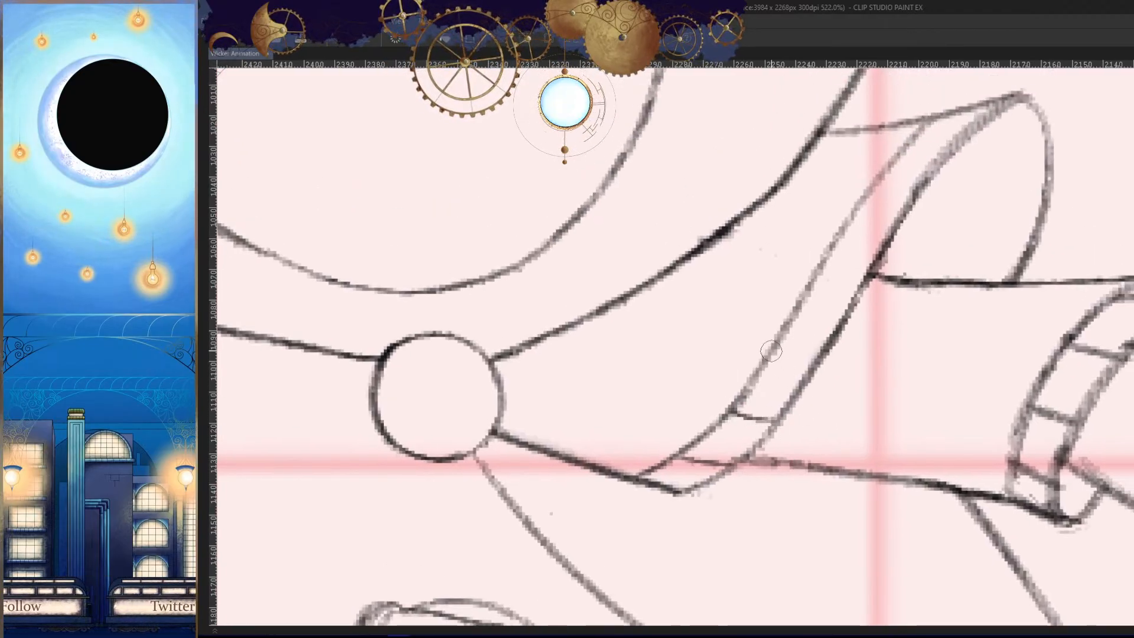
drag(775, 357, 820, 363)
drag(796, 319, 848, 322)
drag(841, 317, 834, 363)
key(ctrl+z)
drag(790, 351, 845, 355)
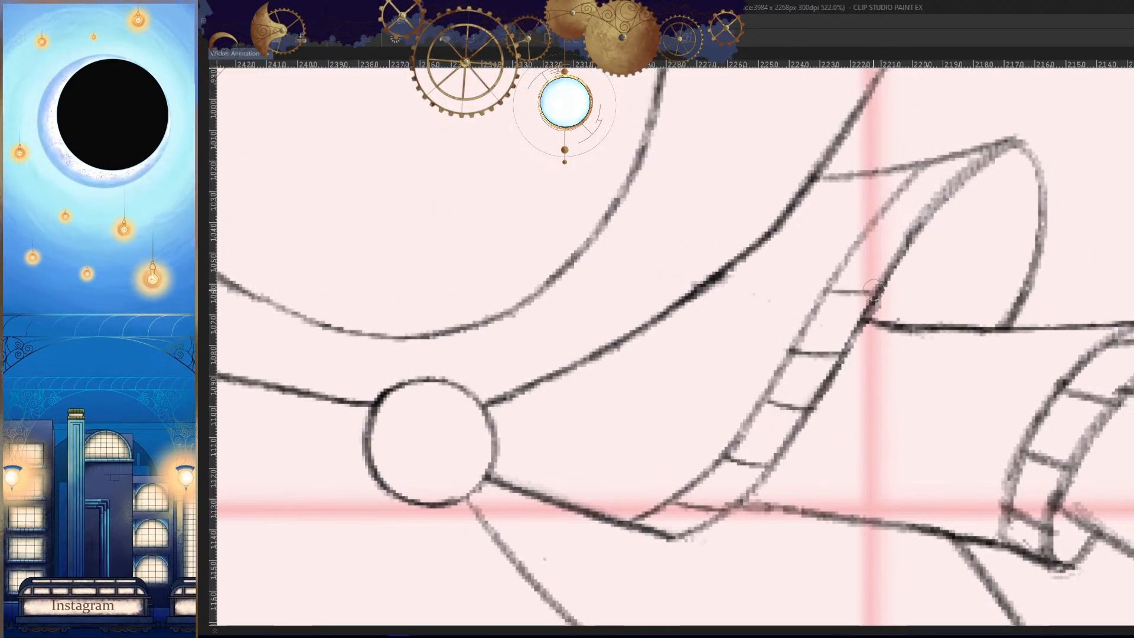
drag(824, 300, 869, 304)
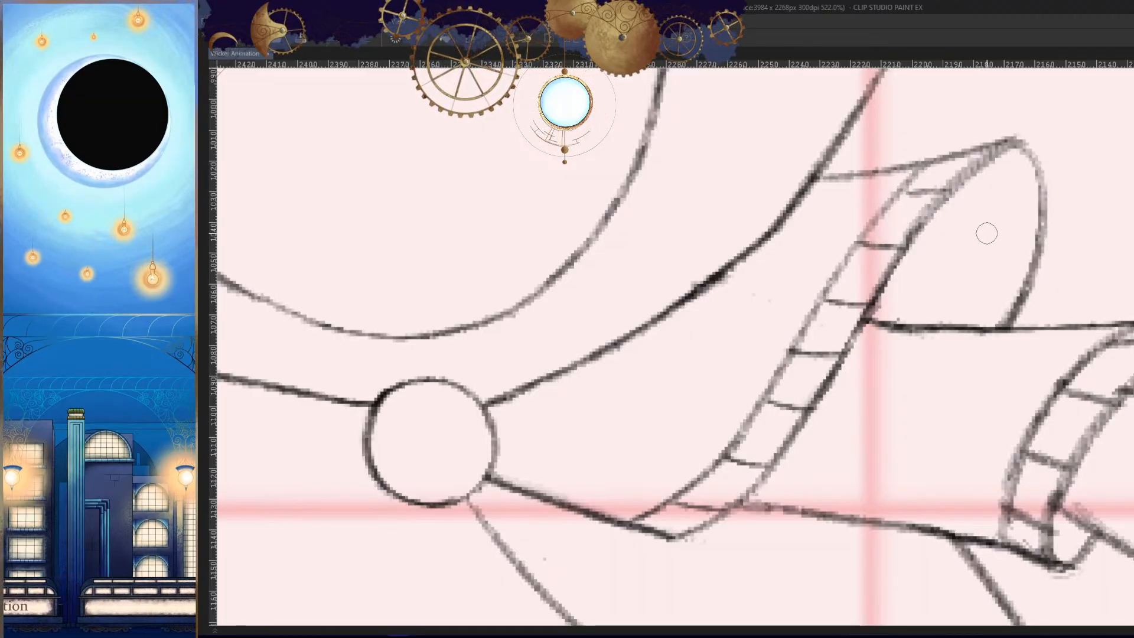
- Sketch a small pointed cloth flap beneath the round clasp, matching the neighbouring frames
key(h)
drag(957, 319, 923, 501)
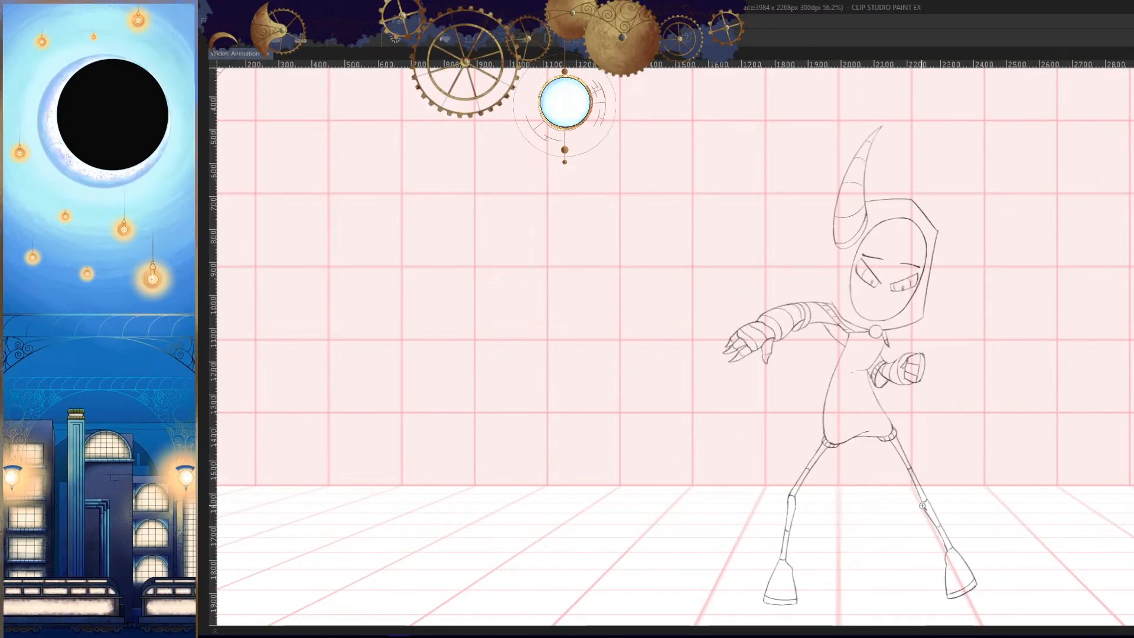
key(h)
mouse_move(602, 332)
mouse_down()
mouse_move(689, 327)
mouse_move(745, 347)
mouse_move(774, 324)
mouse_up()
key(ctrl+z)
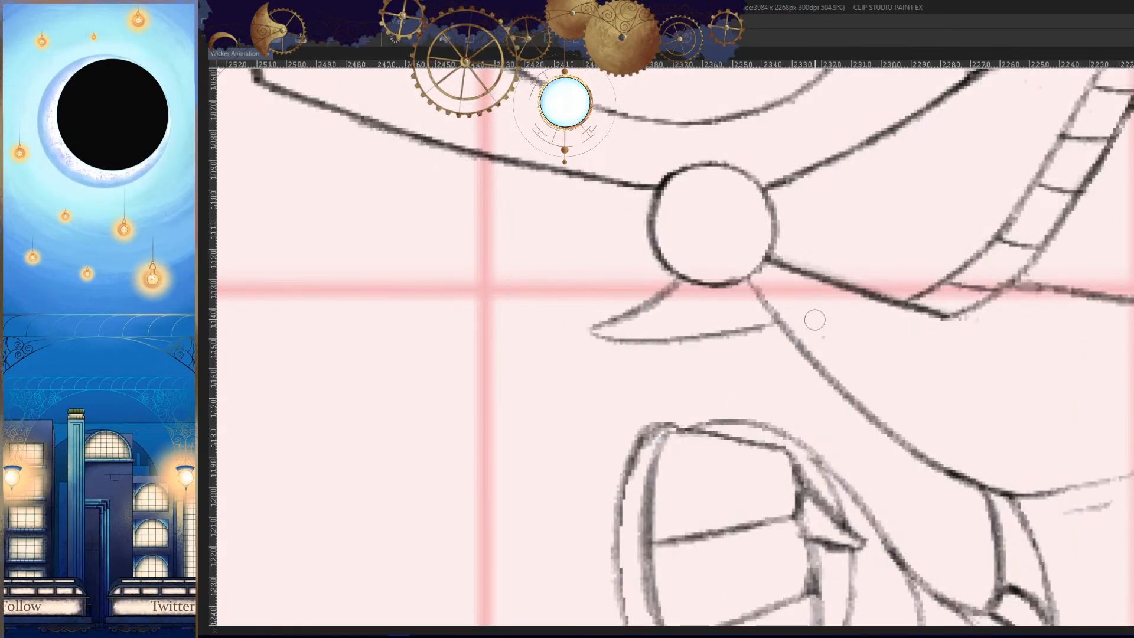
key(h)
key(Right)
key(Left)
key(h)
- Flip through the neighbouring frames to compare the shape of the cloth flap below the clasp
drag(967, 465, 923, 469)
key(Right)
key(Left)
key(Right)
key(Right)
key(Left)
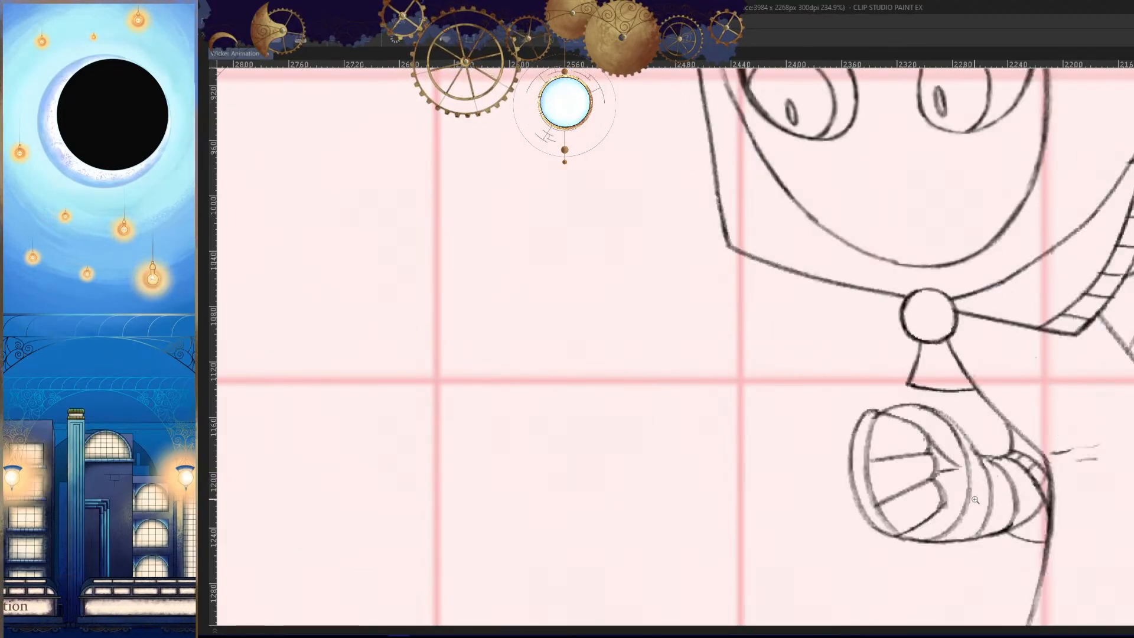
key(Left)
key(h)
- Redraw the flap's lower edge as a longer curve from its tip to the torso's front line
key(h)
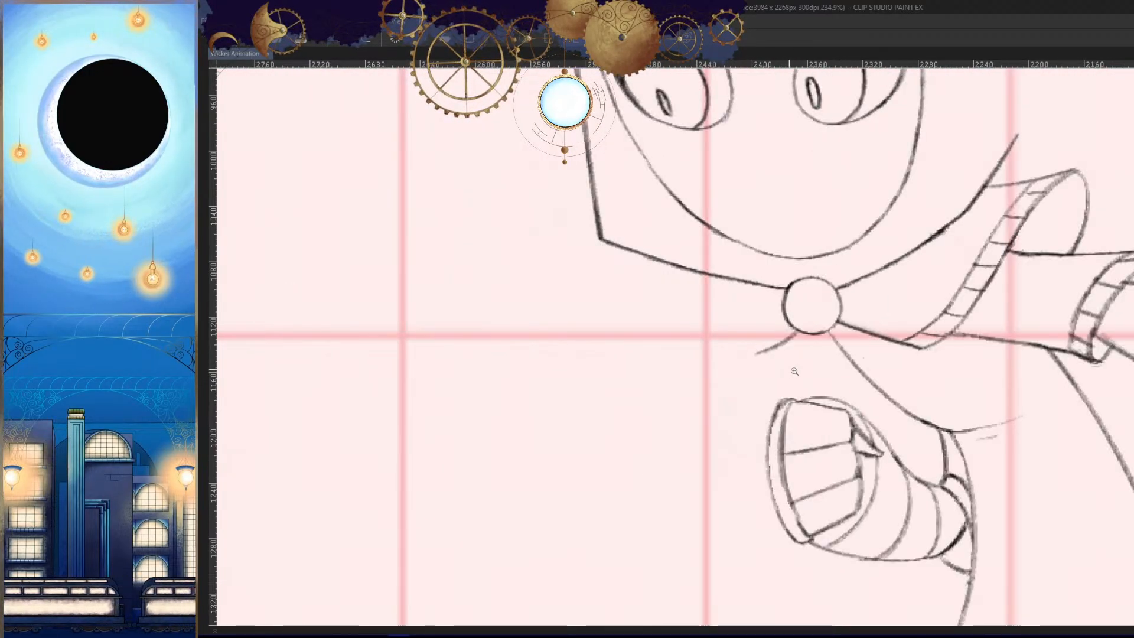
drag(782, 367, 816, 364)
mouse_move(732, 341)
mouse_down()
mouse_move(854, 383)
mouse_move(930, 384)
mouse_move(906, 460)
mouse_move(937, 446)
mouse_up()
key(h)
key(Right)
key(Left)
key(h)
drag(756, 394, 812, 382)
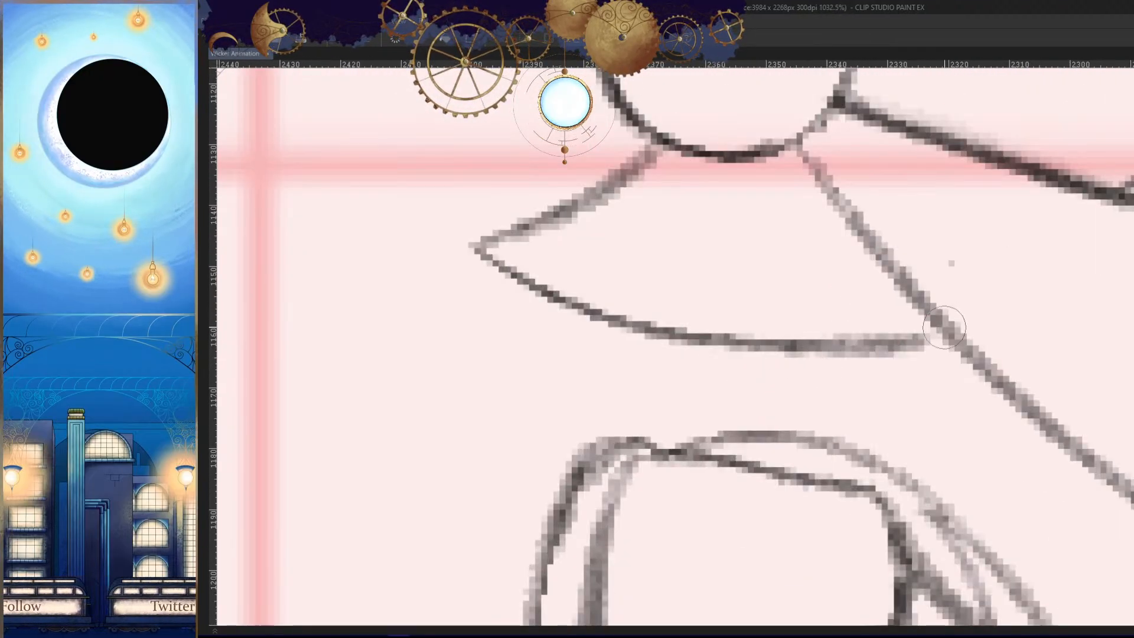
key(h)
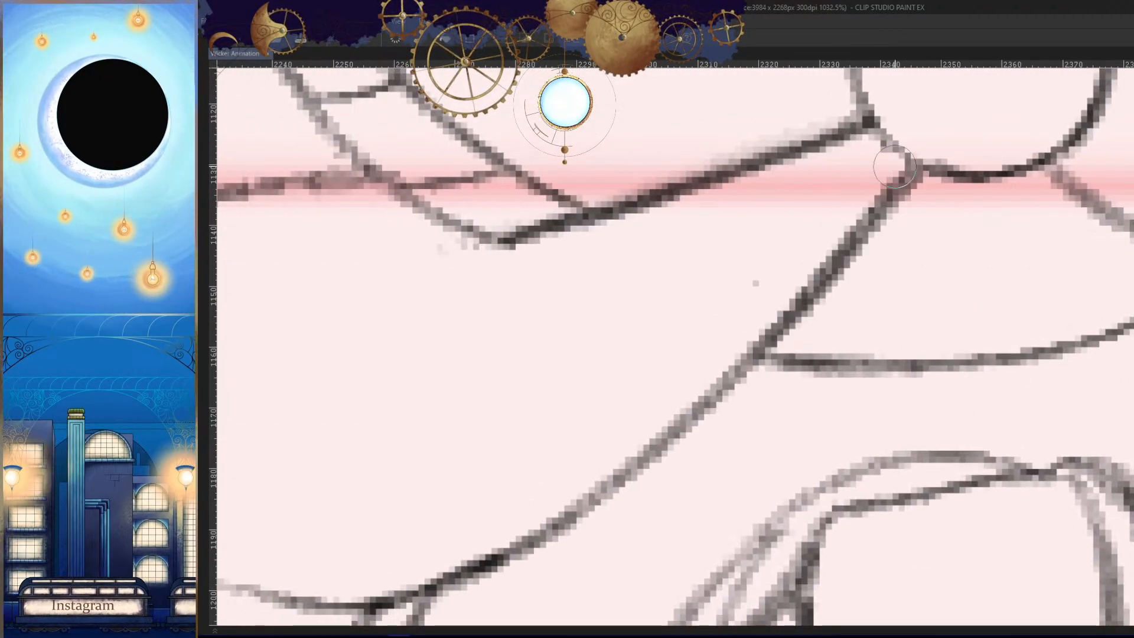
- Tidy the flap's lower curve where it meets the torso's front line and compare it with the neighbouring frame
drag(862, 347, 774, 386)
key(Right)
key(Left)
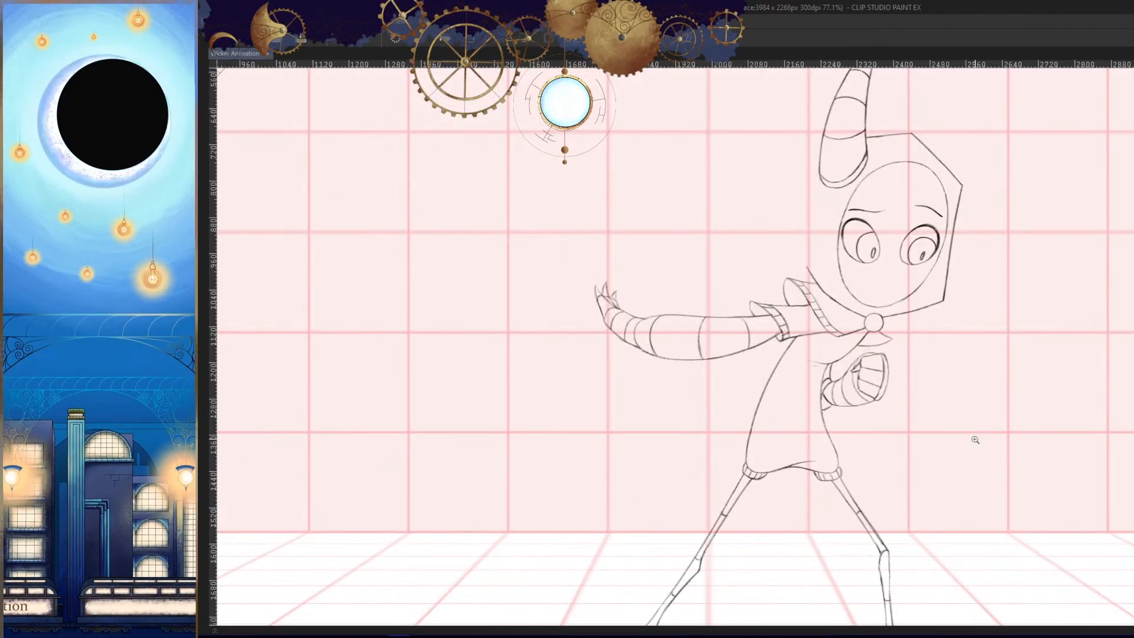
- Flip through the frames at full-figure view to check the motion of the torso, cape and flap
key(Left)
key(Right)
key(Left)
drag(926, 471, 906, 436)
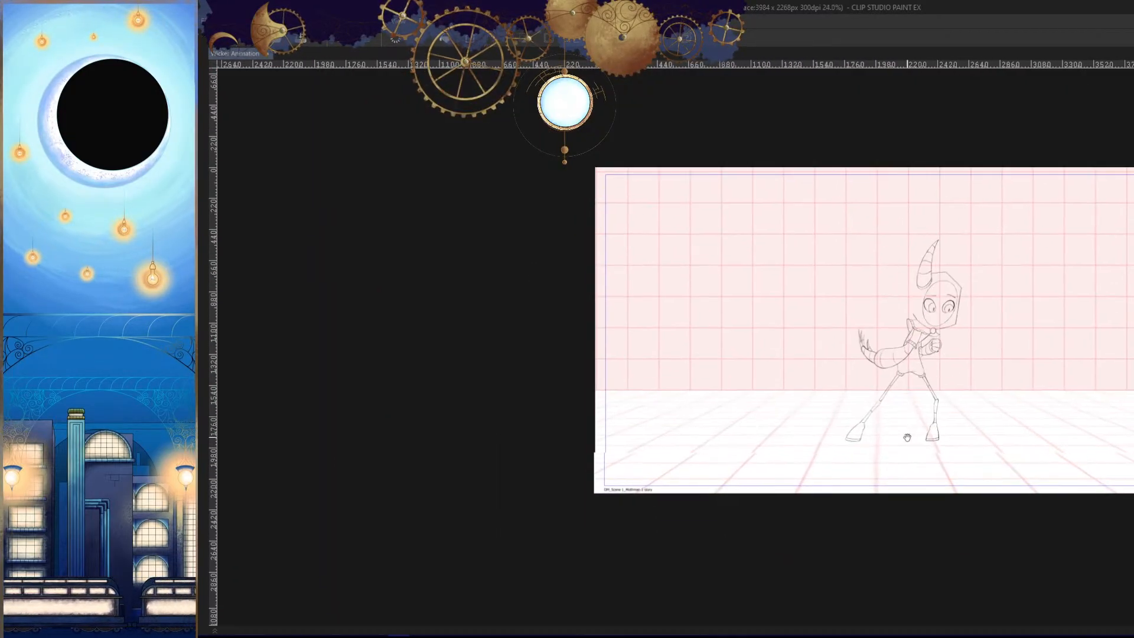
key(Right)
key(Left)
key(Right)
key(Right)
key(Right)
key(Right)
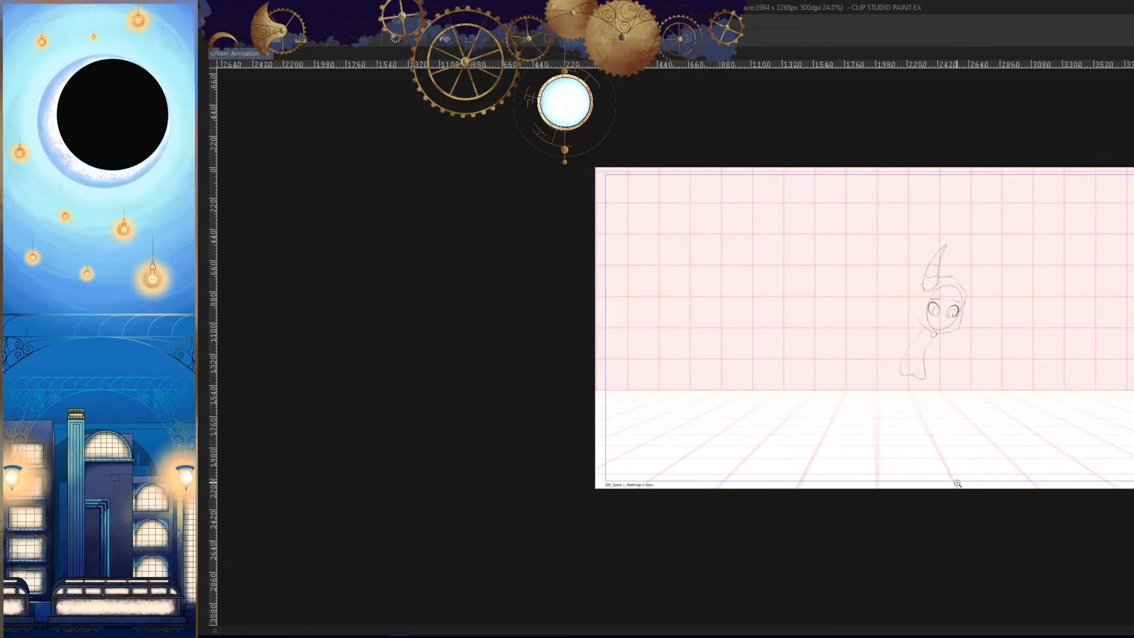
key(Left)
key(Left)
key(Left)
drag(948, 412, 914, 418)
drag(901, 379, 987, 296)
- Mirror the canvas and flip through the neighbouring frames to check the poses in both orientations
key(Right)
key(Right)
key(Left)
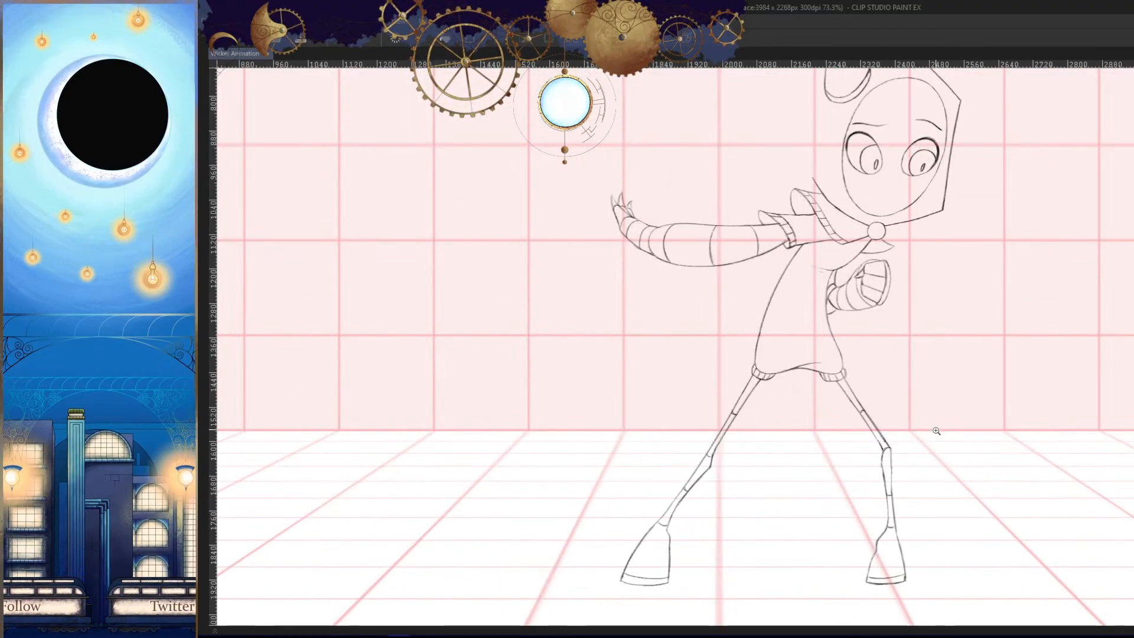
key(Left)
key(h)
drag(962, 391, 933, 460)
key(Right)
key(Right)
key(Left)
key(Left)
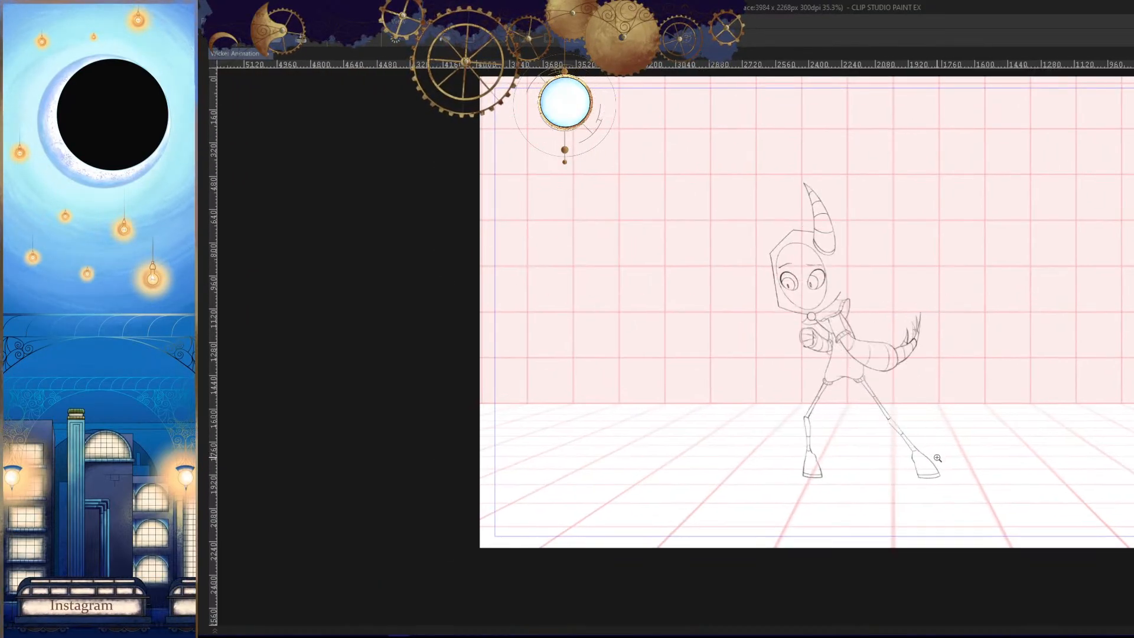
key(h)
key(Right)
key(Right)
key(Left)
key(Left)
key(Left)
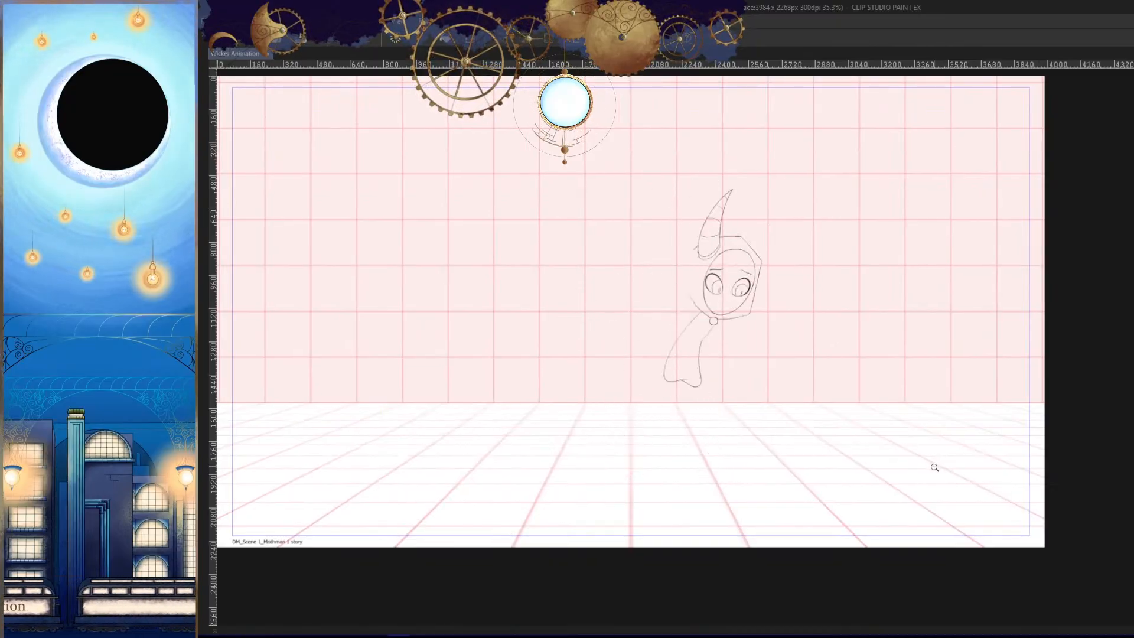
key(Left)
- Show the blue rough sketch beneath the frame with the unfinished torso and compare it with the neighbouring frame
key(Right)
key(Right)
key(Left)
drag(901, 451, 813, 332)
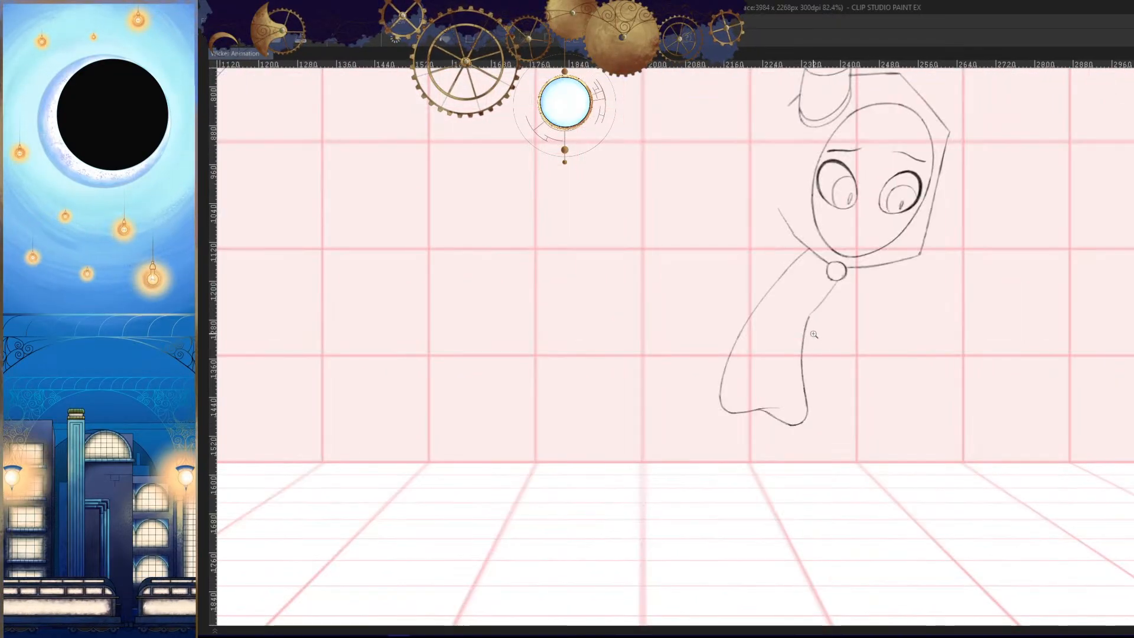
key(Tab)
key(Right)
key(Tab)
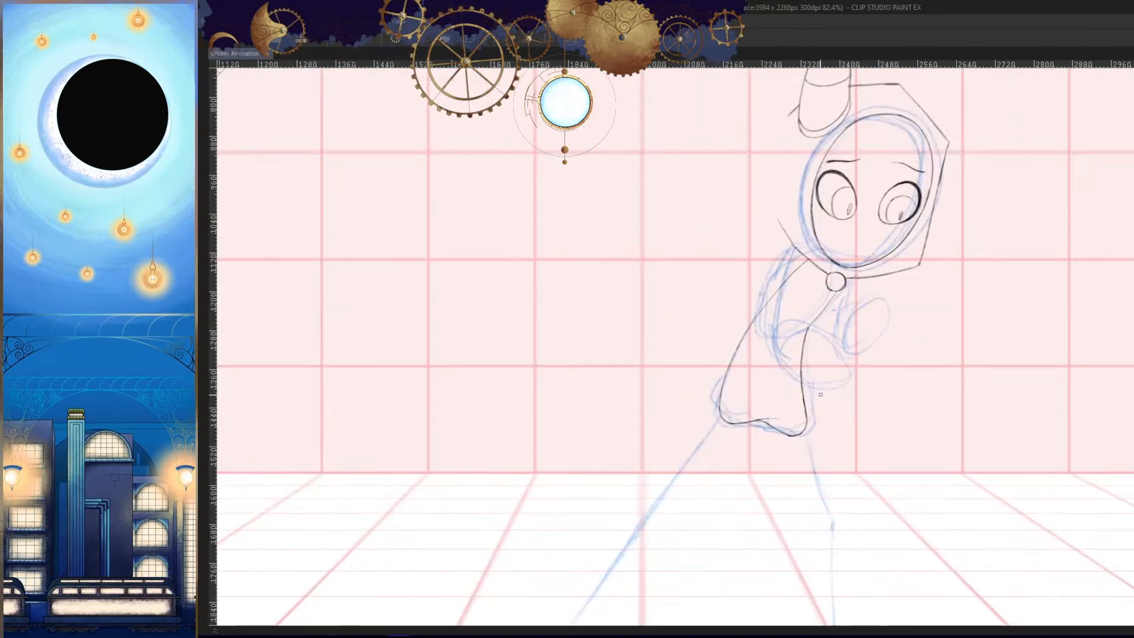
key(Right)
key(Left)
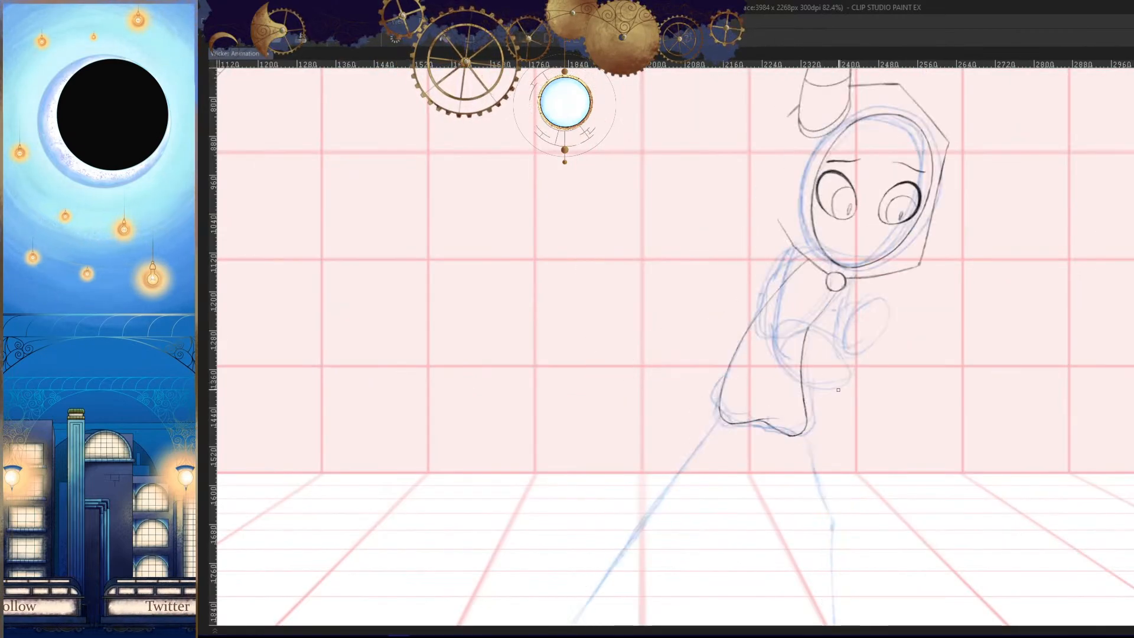
key(Right)
key(Left)
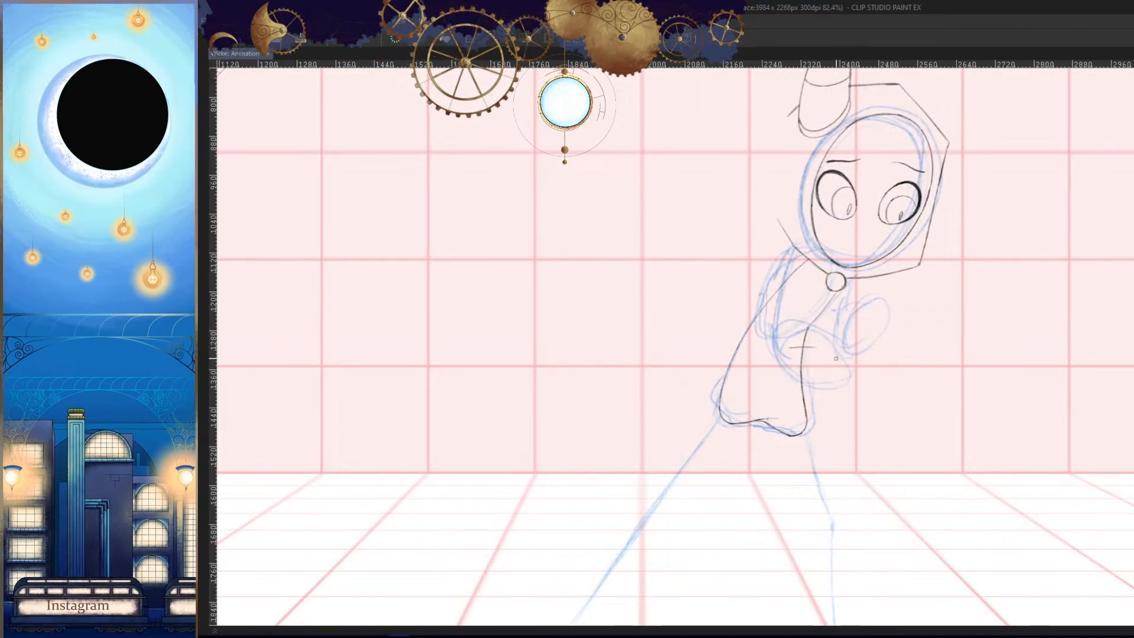
key(ctrl+z)
mouse_move(811, 349)
mouse_down()
mouse_move(830, 371)
mouse_move(811, 343)
mouse_move(795, 353)
mouse_up()
key(h)
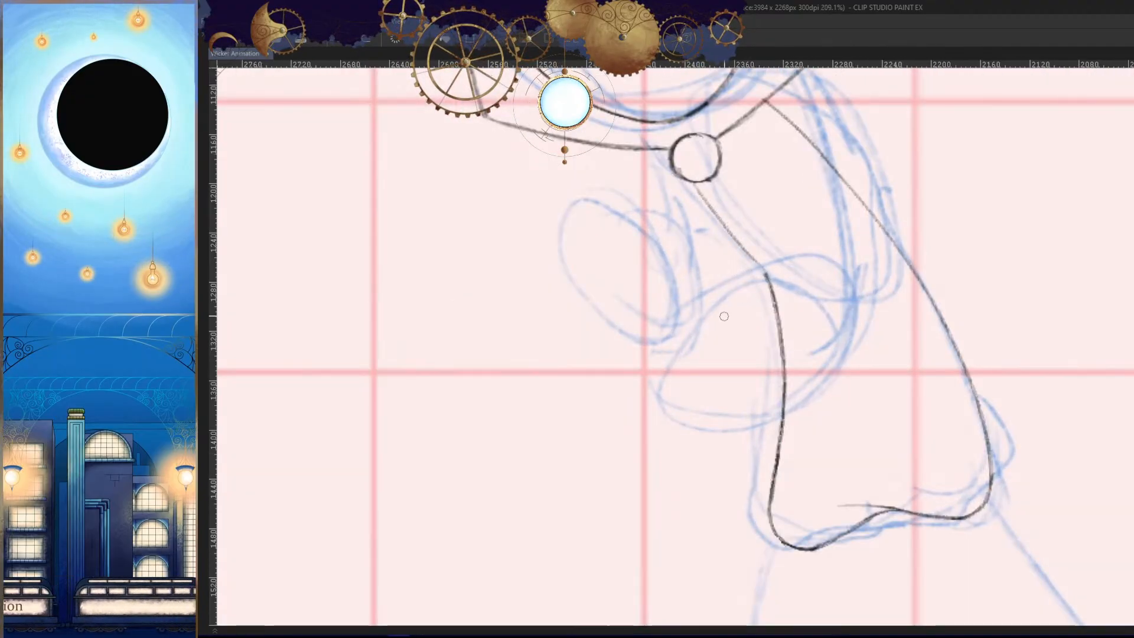
key(ctrl+z)
- Draw the rounded end of the bent arm over the rough oval in front of the torso
mouse_move(688, 326)
mouse_down()
mouse_move(734, 426)
mouse_move(876, 313)
mouse_up()
key(ctrl+z)
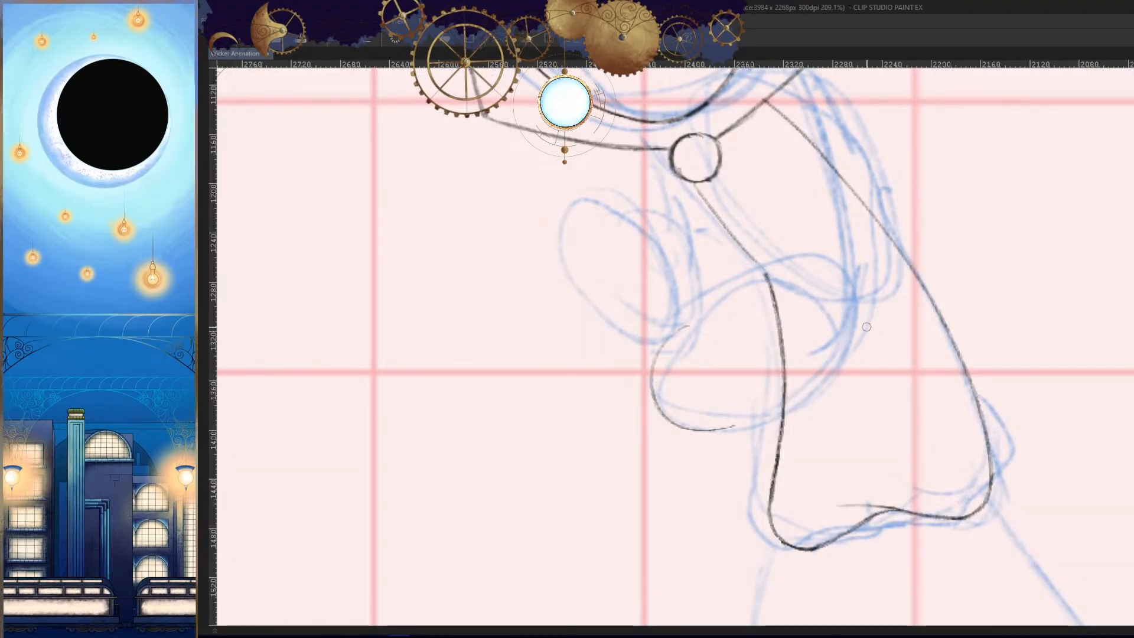
key(ctrl+z)
scroll(750, 395, up, 3)
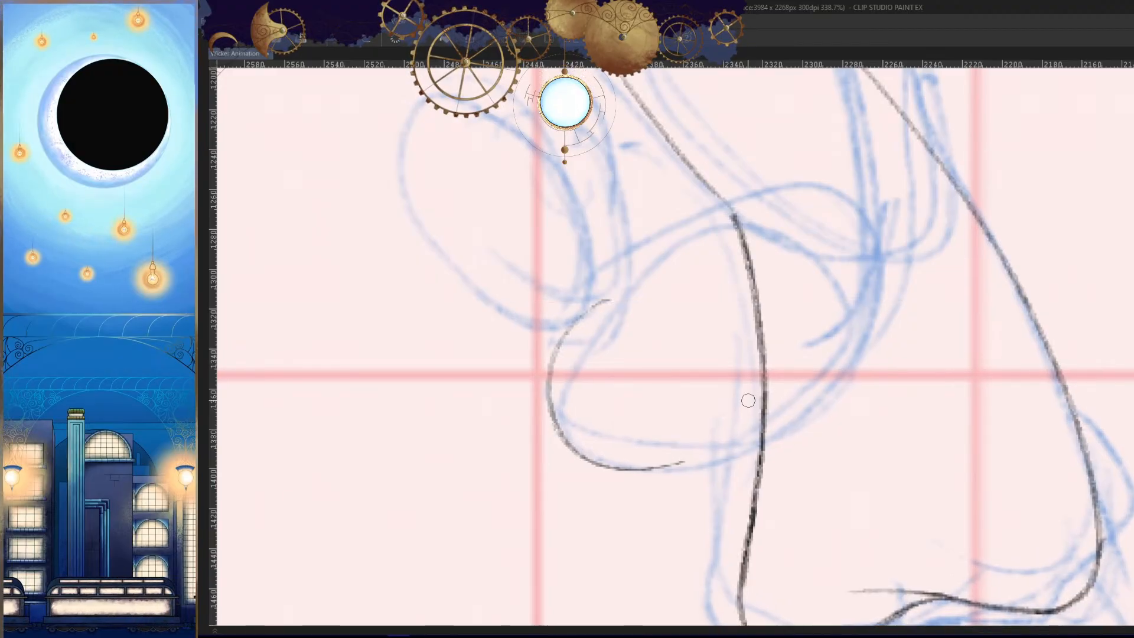
- Draw the bent arm's lower contour as one curve across the torso, joining its rounded end
mouse_move(786, 396)
mouse_down()
mouse_move(850, 279)
mouse_move(743, 431)
mouse_up()
key(ctrl+z)
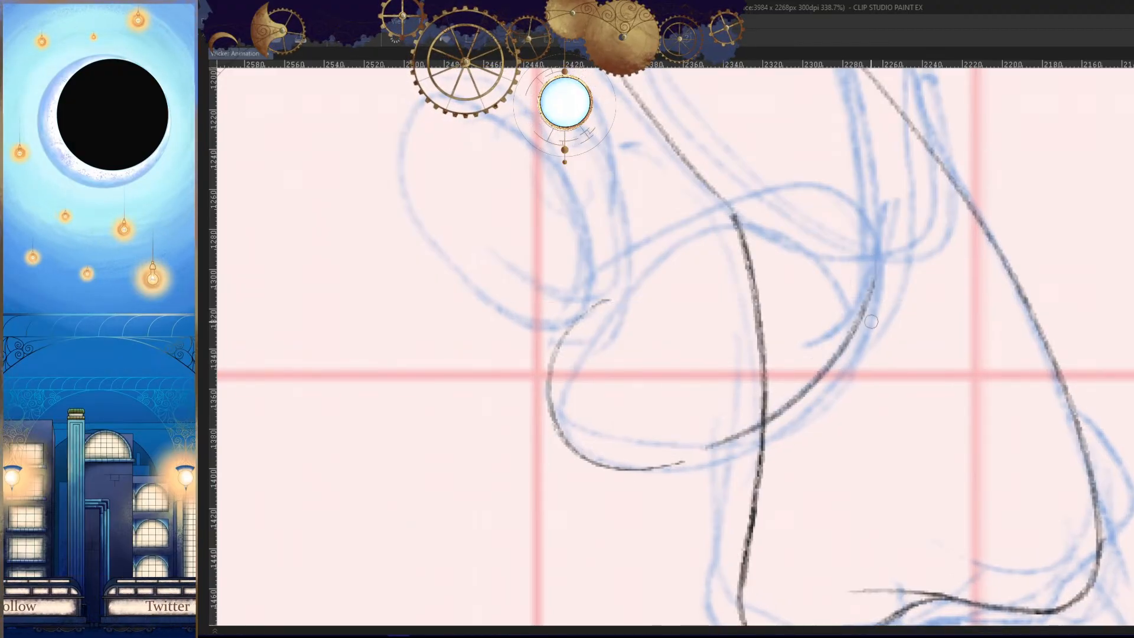
key(ctrl+z)
drag(869, 290, 691, 466)
key(ctrl+z)
drag(872, 284, 680, 458)
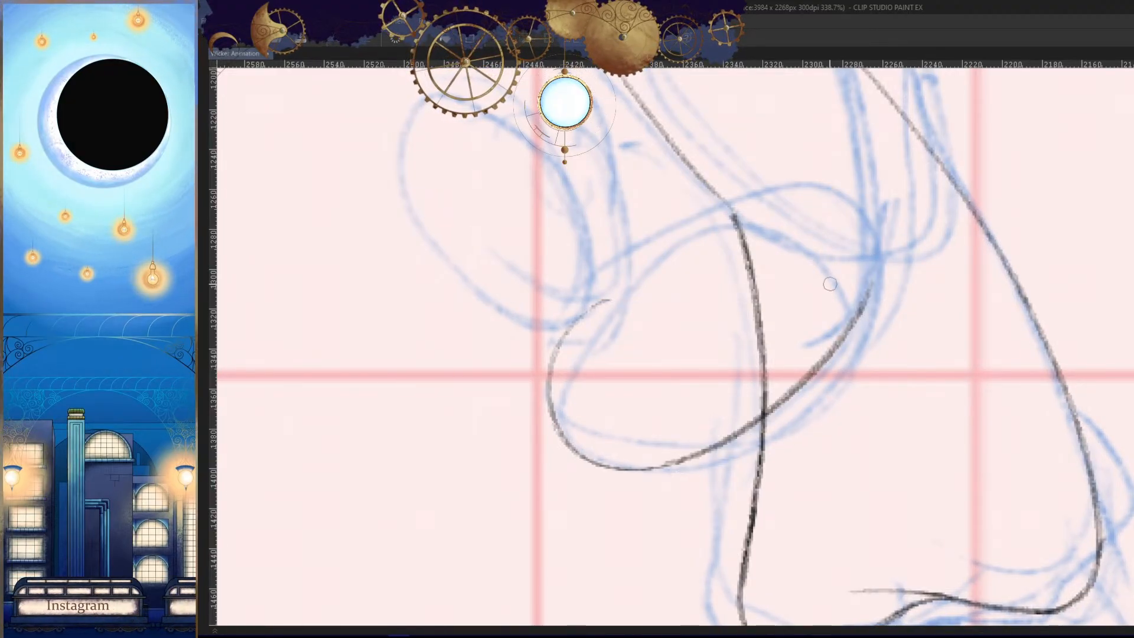
- Draw the bent arm's upper contour from inside the torso across the front line to the rounded end
drag(837, 243, 585, 316)
key(ctrl+z)
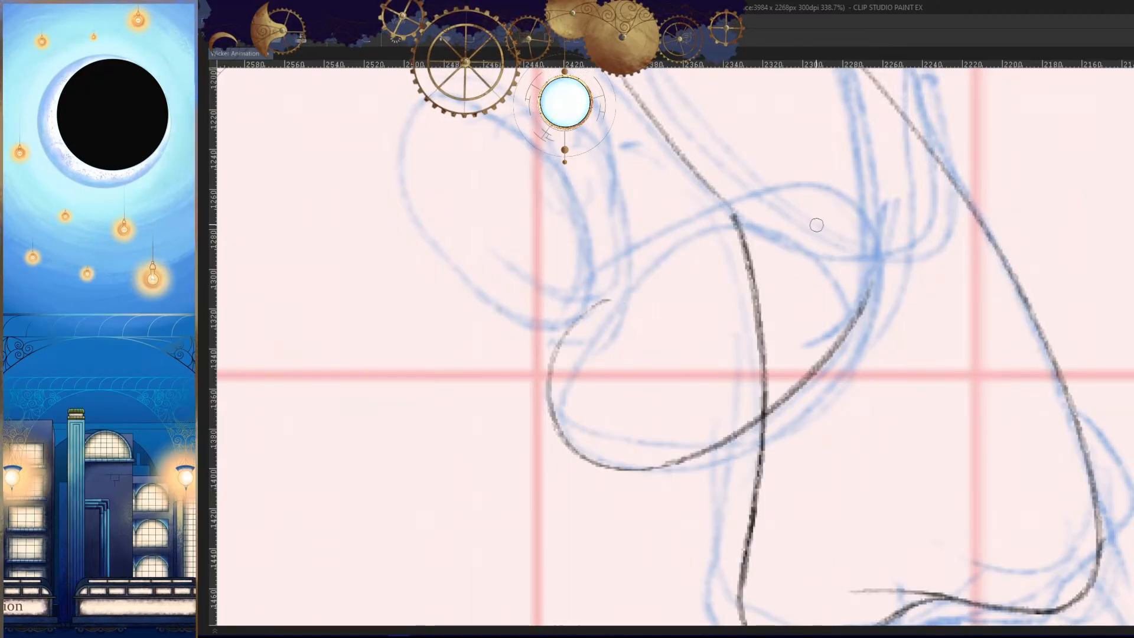
drag(818, 226, 572, 340)
- Compare the bent arm's shape with the finished arms in the neighbouring frames
key(h)
key(h)
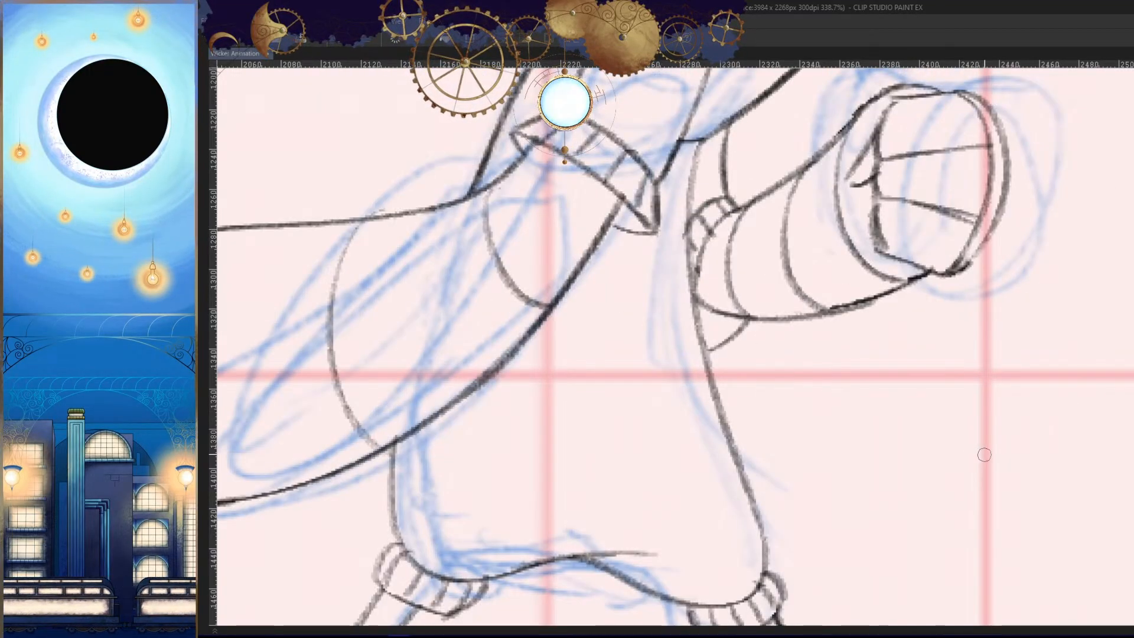
key(h)
key(h)
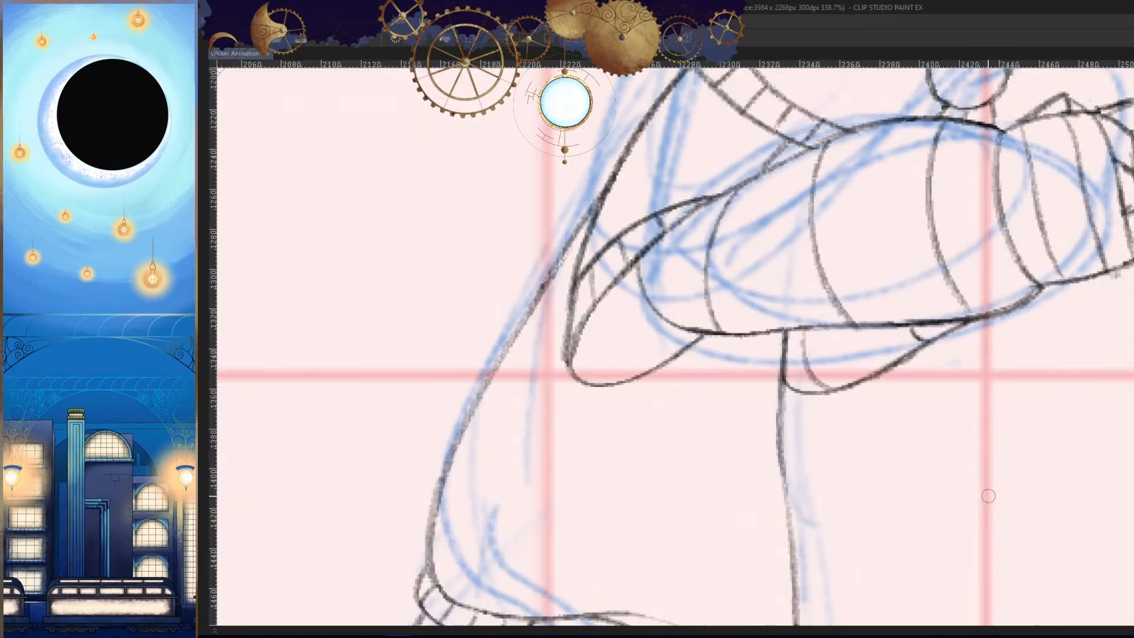
key(Right)
key(h)
- Redraw the inner end of the arm's upper contour more steeply and extend the lower contour up along the rough oval
drag(777, 284, 796, 310)
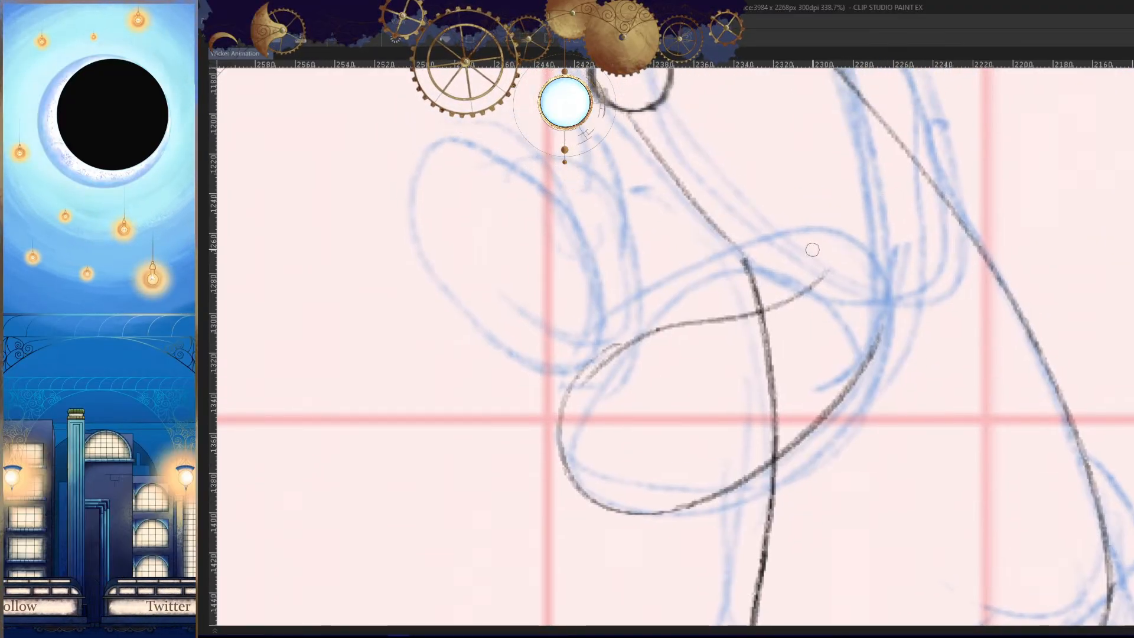
key(ctrl+z)
drag(812, 253, 709, 325)
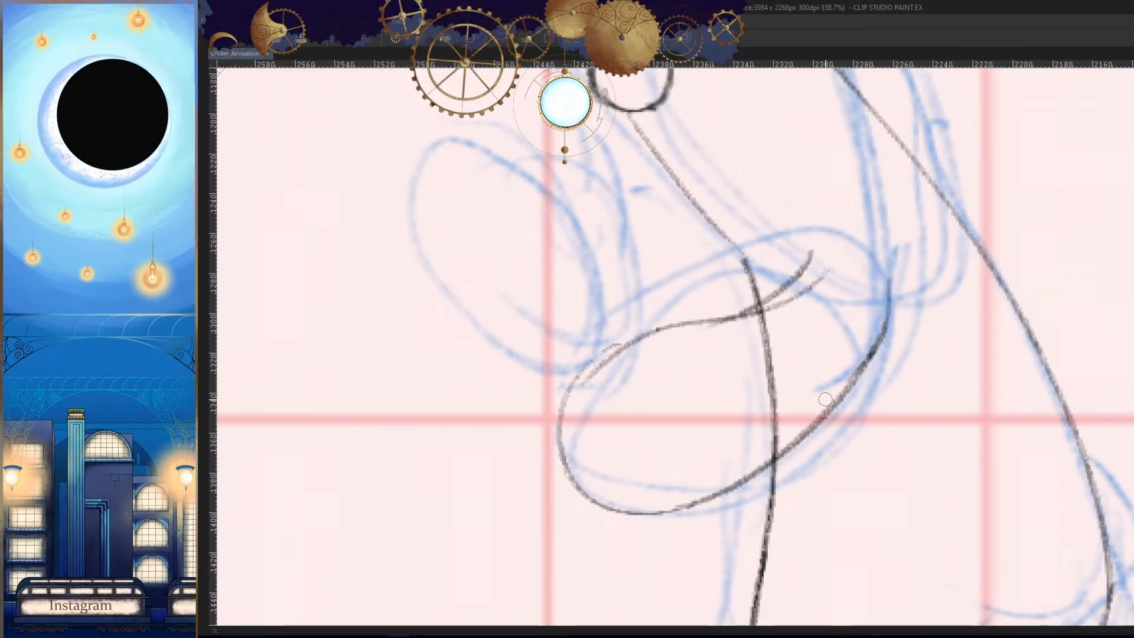
key(h)
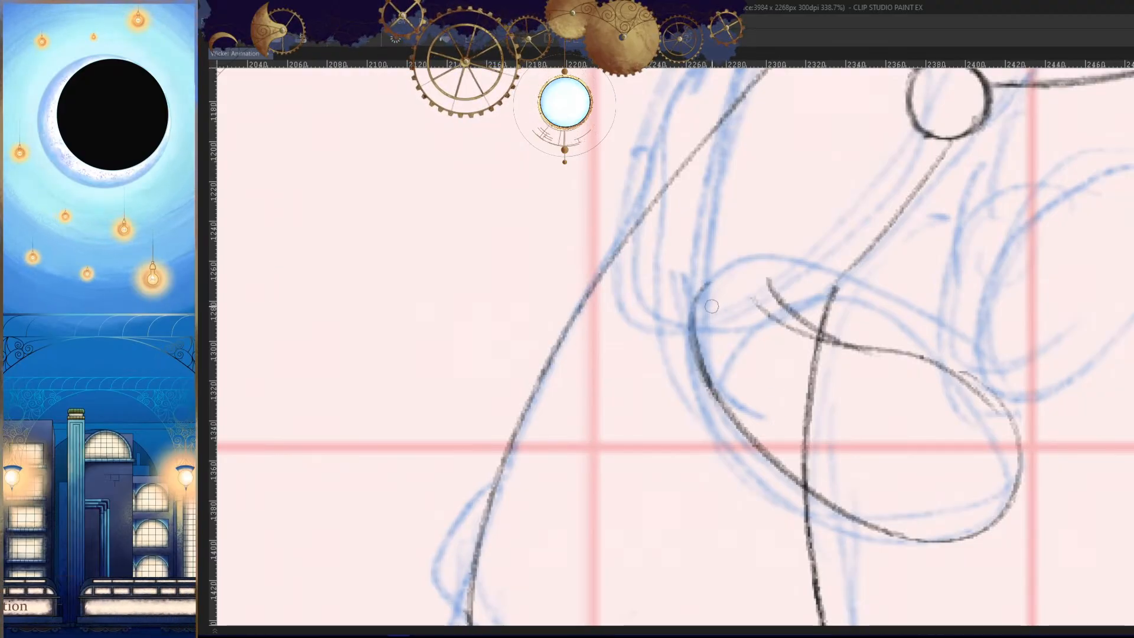
drag(698, 300, 754, 452)
key(h)
key(ctrl+z)
mouse_move(827, 366)
mouse_down()
mouse_move(839, 337)
mouse_move(791, 398)
mouse_up()
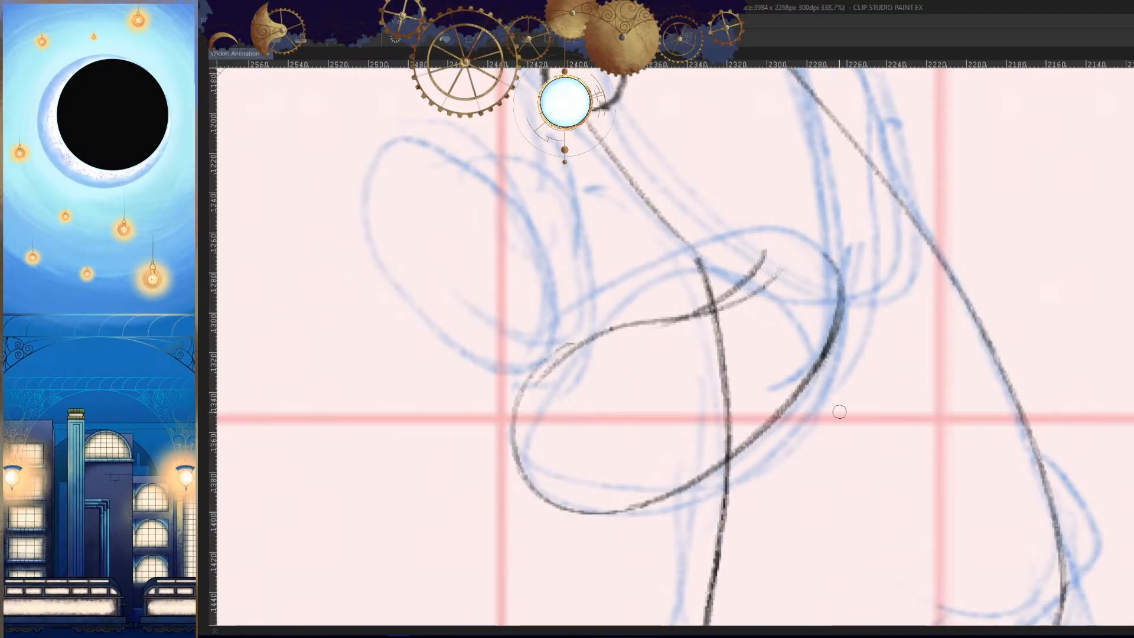
- Clean the arm's upper contour into a single line and erase the torso's front line inside the arm
mouse_move(696, 331)
mouse_down()
mouse_move(769, 332)
mouse_move(805, 306)
mouse_up()
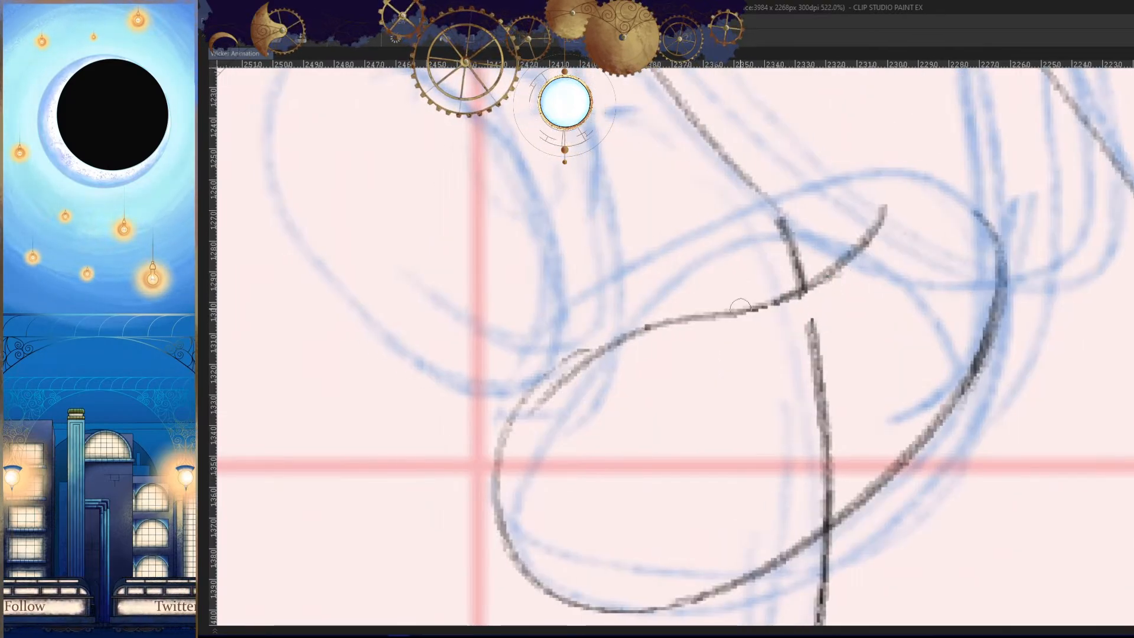
drag(684, 359, 805, 329)
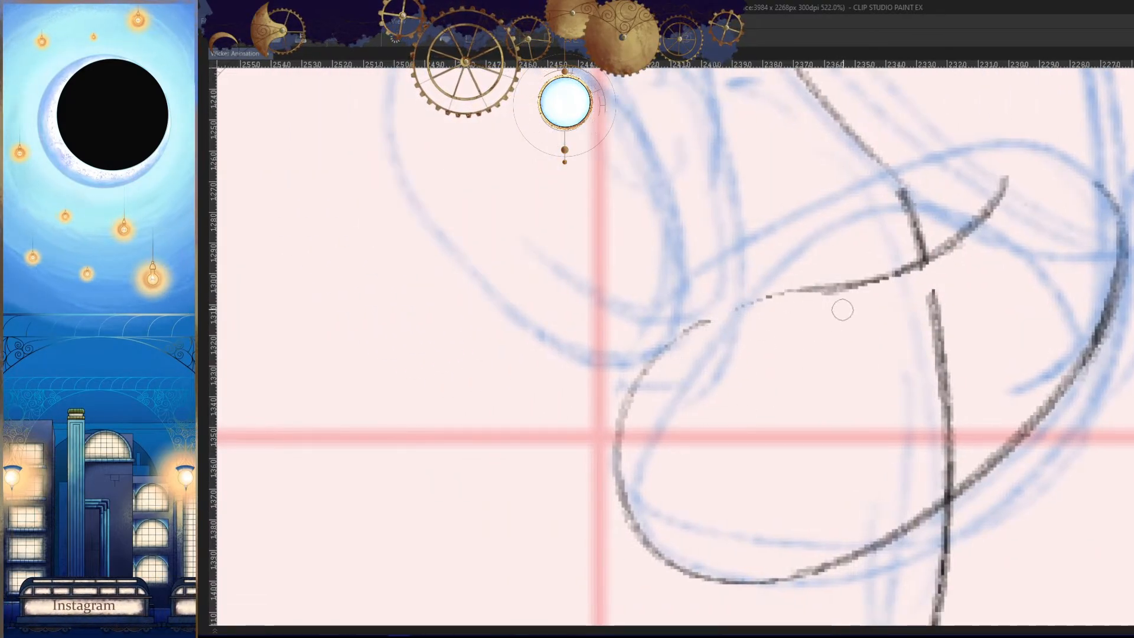
drag(842, 290, 657, 354)
drag(928, 290, 934, 305)
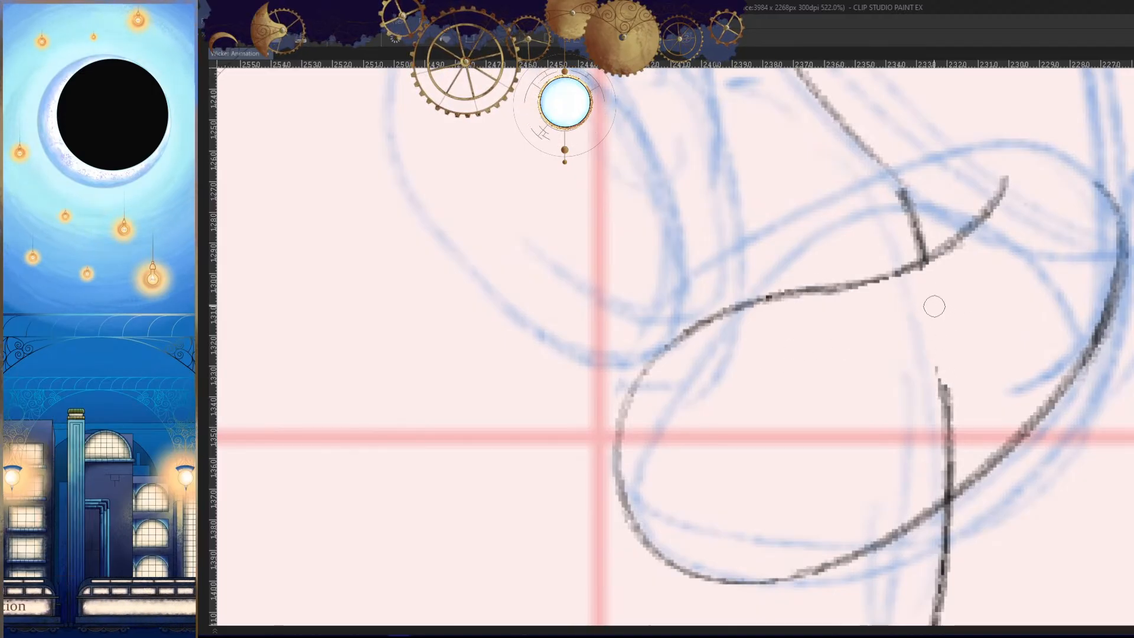
- View the whole figure mirrored and unmirrored, flipping to the neighbouring frame to check the arm's proportions
scroll(952, 386, down, 10)
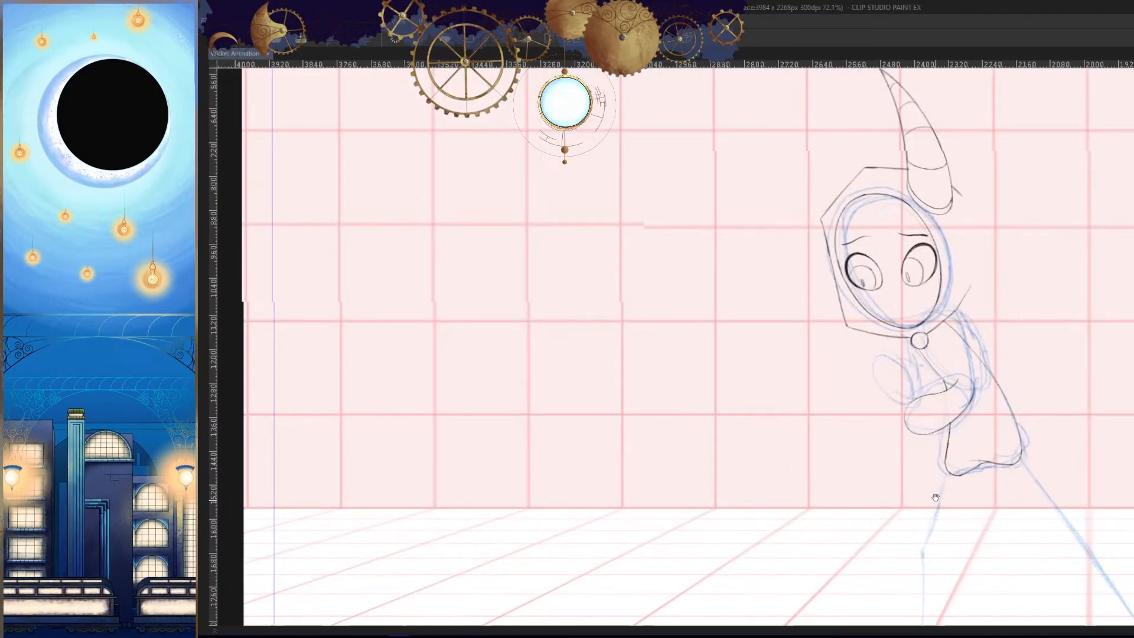
key(h)
drag(748, 441, 948, 399)
key(Left)
key(Right)
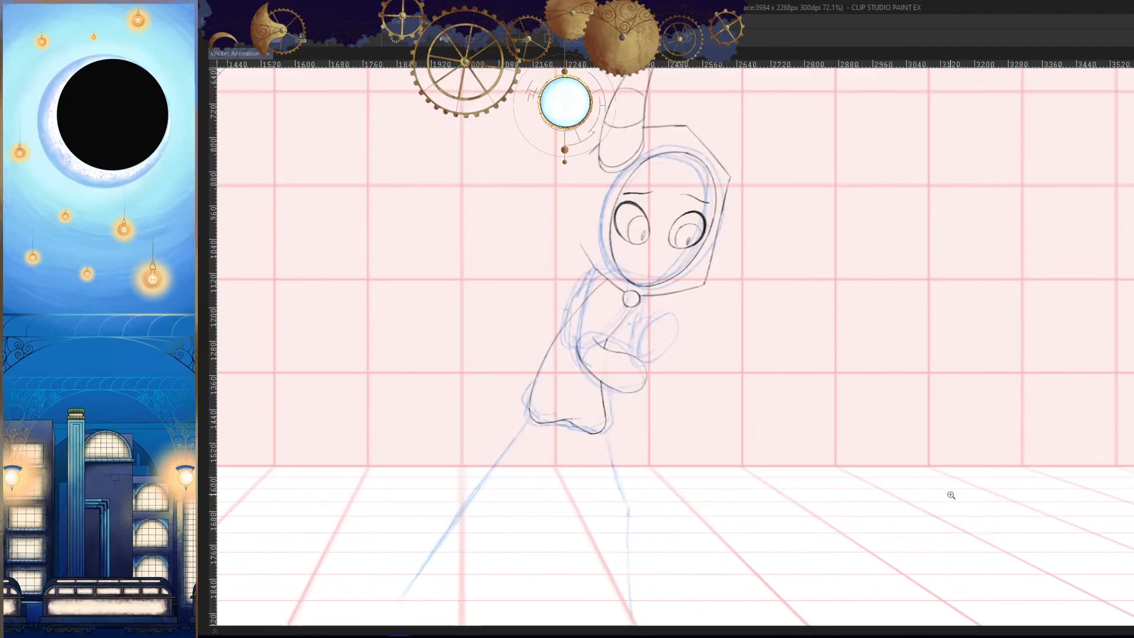
key(Left)
key(Right)
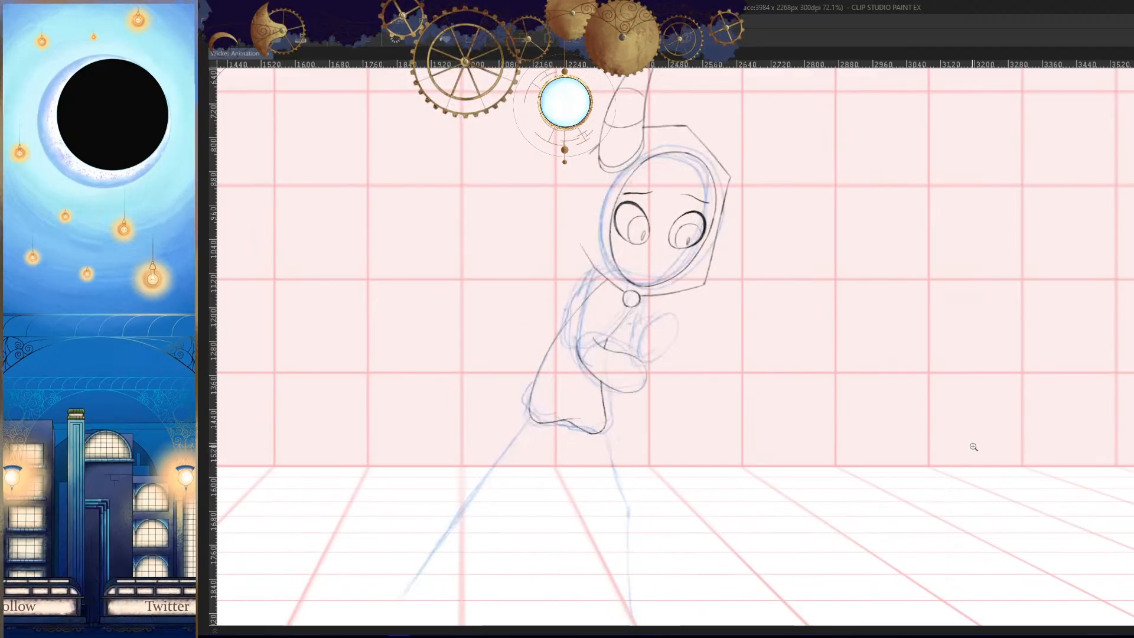
- Redraw the arm's upper contour and rounded end as a larger curve outside the existing outline
key(h)
scroll(948, 362, up, 8)
drag(939, 235, 678, 315)
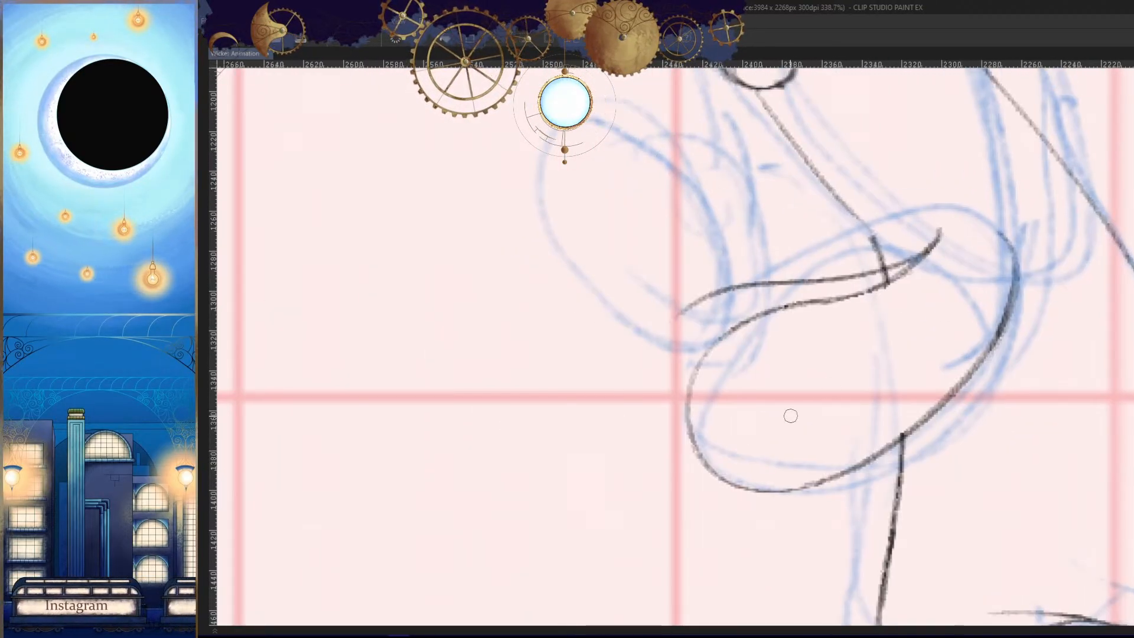
key(ctrl+z)
drag(941, 233, 656, 403)
key(ctrl+z)
drag(943, 234, 679, 407)
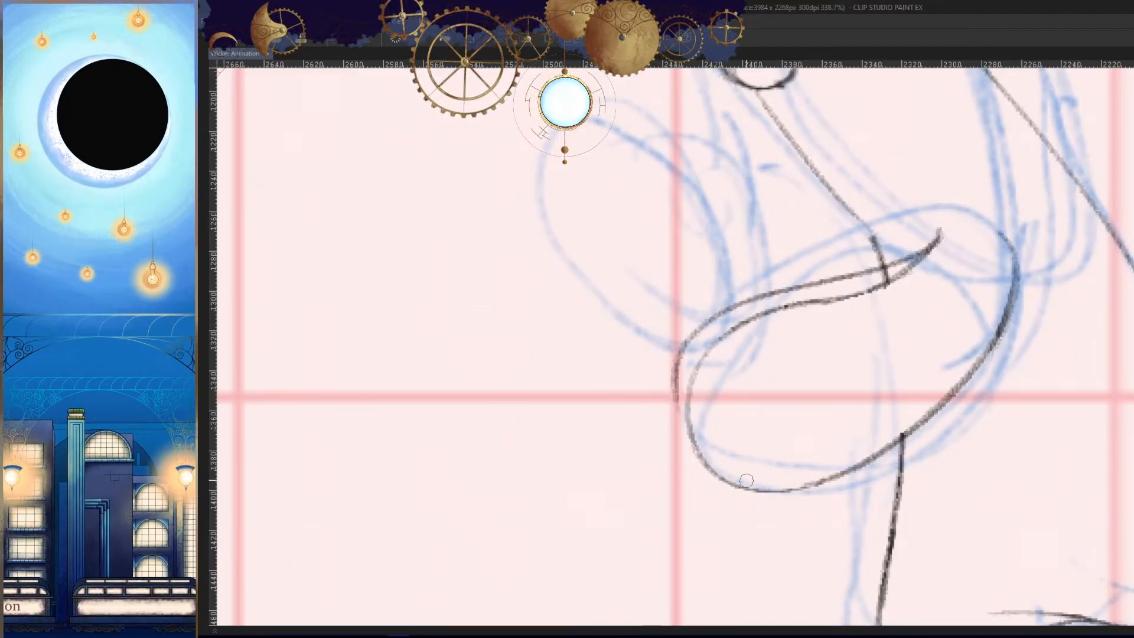
key(ctrl+z)
mouse_move(939, 242)
mouse_down()
mouse_move(646, 366)
mouse_move(626, 428)
mouse_move(803, 296)
mouse_move(670, 319)
mouse_move(715, 489)
mouse_move(834, 479)
mouse_up()
key(ctrl+z)
key(h)
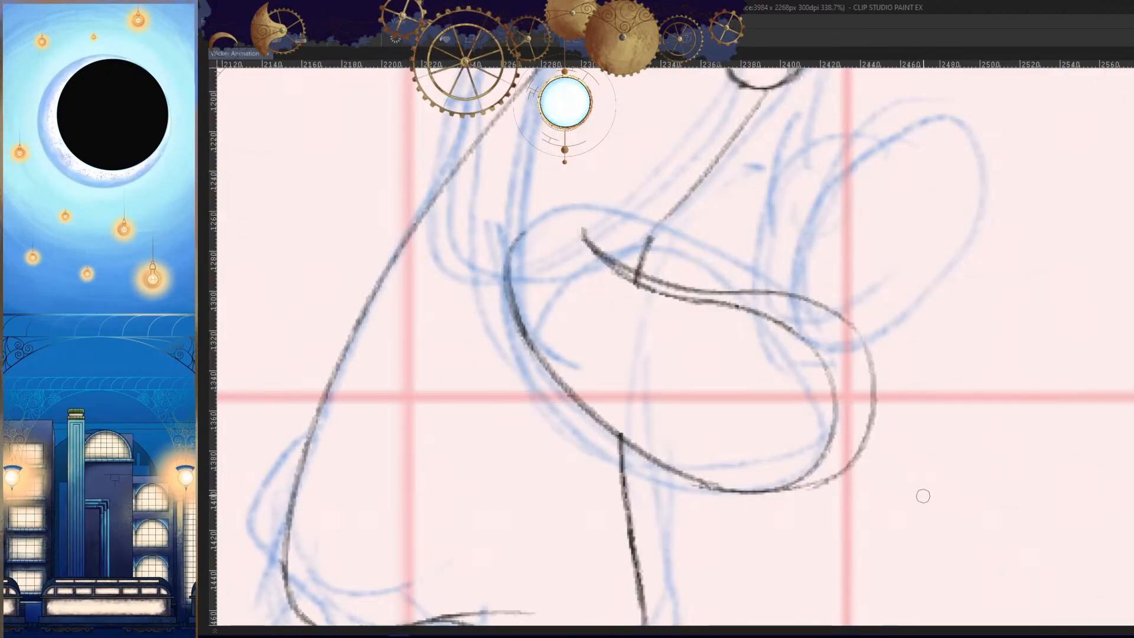
- Blend the enlarged arm outline into the lower contour and erase the old inner curve where they meet
key(h)
drag(924, 496, 937, 460)
scroll(762, 471, up, 3)
drag(668, 453, 867, 451)
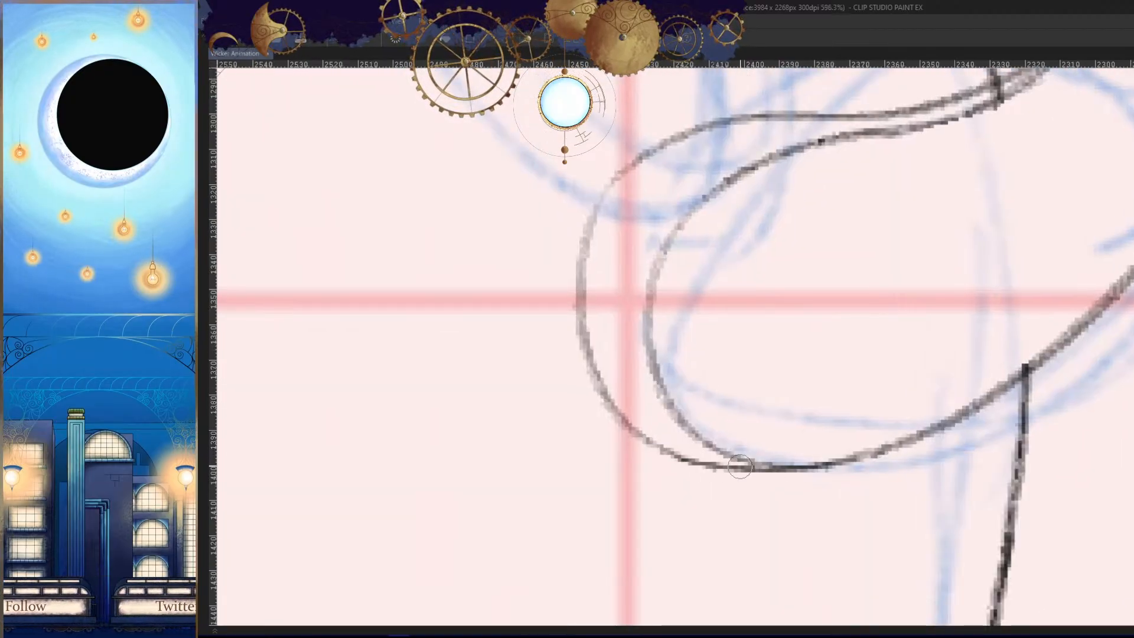
drag(740, 467, 936, 432)
mouse_move(701, 461)
mouse_down()
mouse_move(910, 444)
mouse_move(756, 468)
mouse_move(883, 451)
mouse_move(976, 472)
mouse_up()
key(ctrl+z)
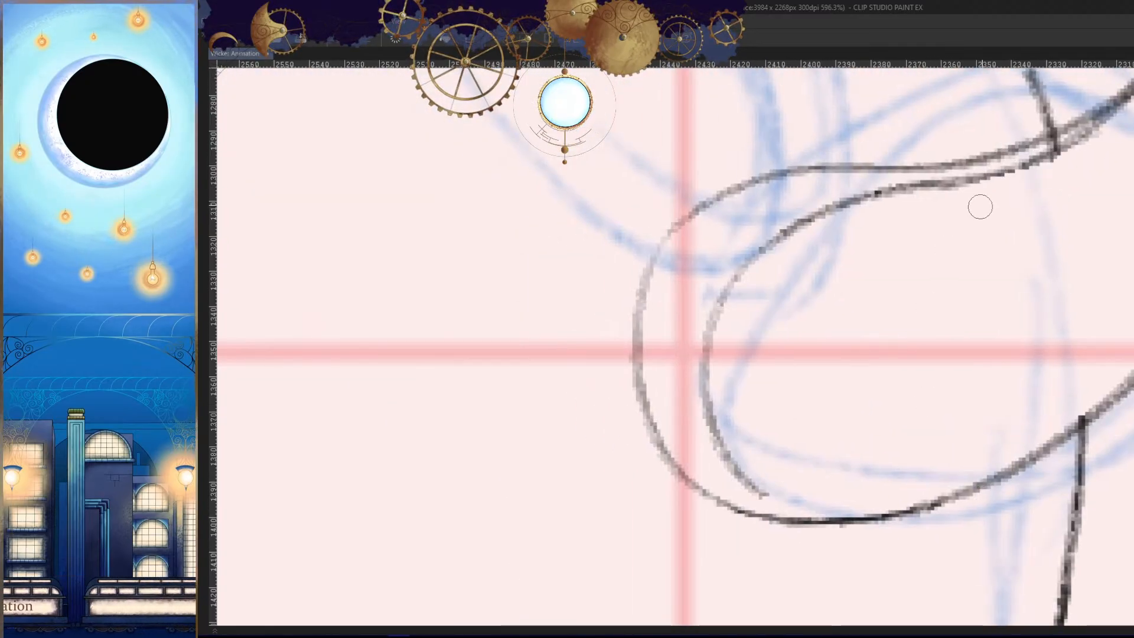
- Erase the old inner curve inside the arm's enlarged outline, from the upper contour around to the rounded end
drag(1013, 177, 888, 193)
drag(1000, 228, 827, 349)
mouse_move(930, 258)
mouse_down()
mouse_move(848, 289)
mouse_move(1059, 214)
mouse_up()
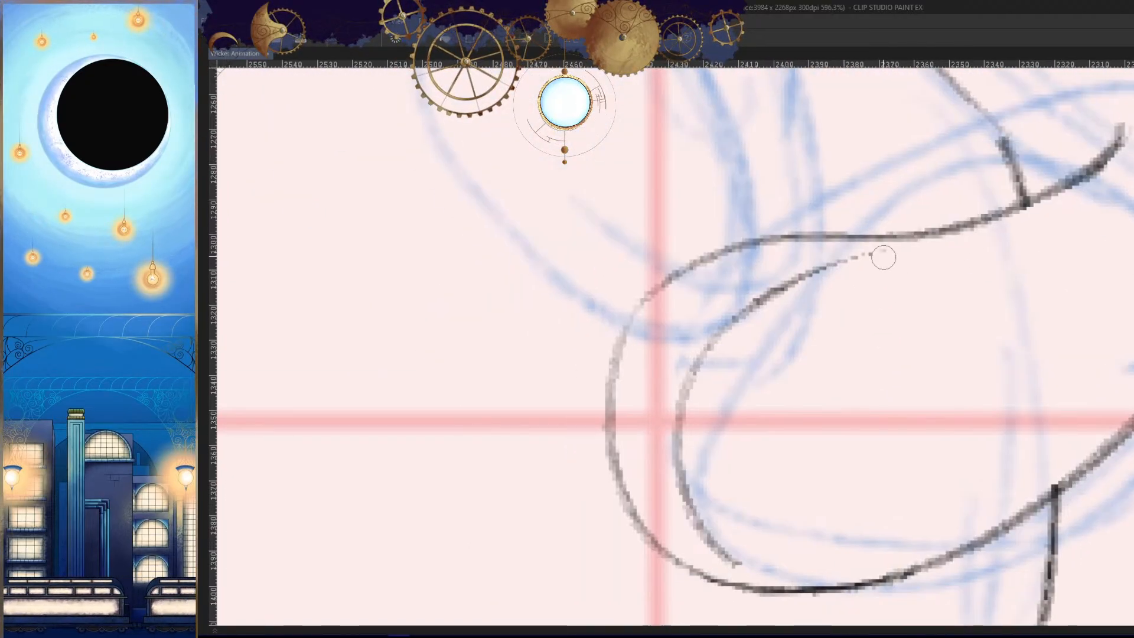
drag(881, 256, 734, 342)
mouse_move(772, 283)
mouse_down()
mouse_move(682, 495)
mouse_move(694, 521)
mouse_up()
drag(709, 543, 732, 457)
drag(753, 475, 759, 481)
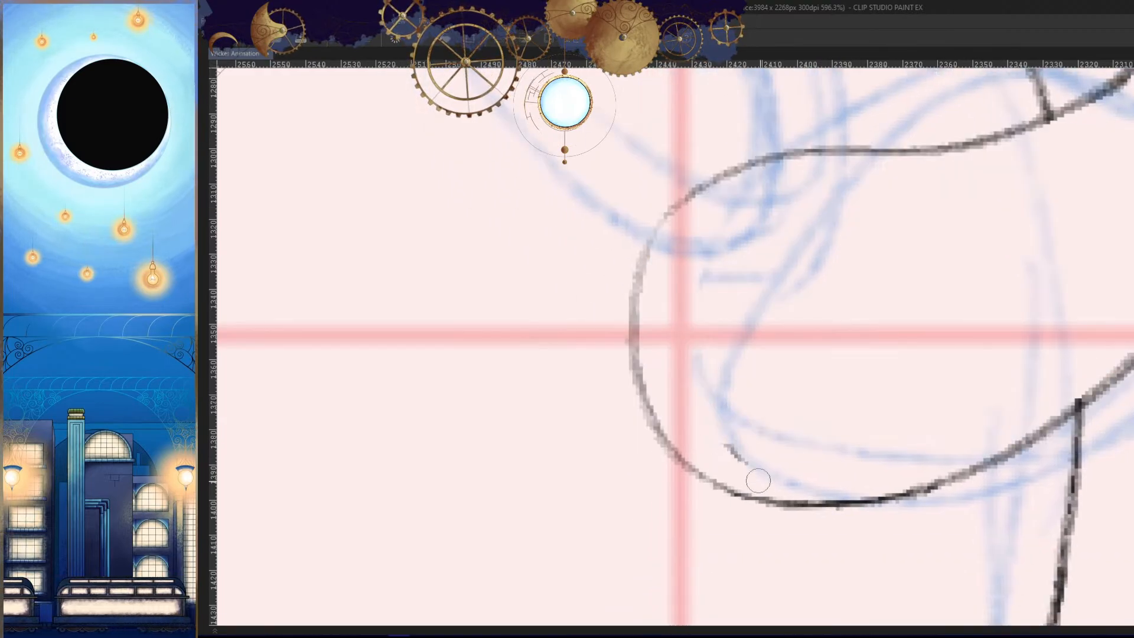
drag(780, 435, 949, 427)
drag(691, 506, 775, 426)
mouse_move(885, 320)
mouse_down()
mouse_move(892, 271)
mouse_move(666, 444)
mouse_up()
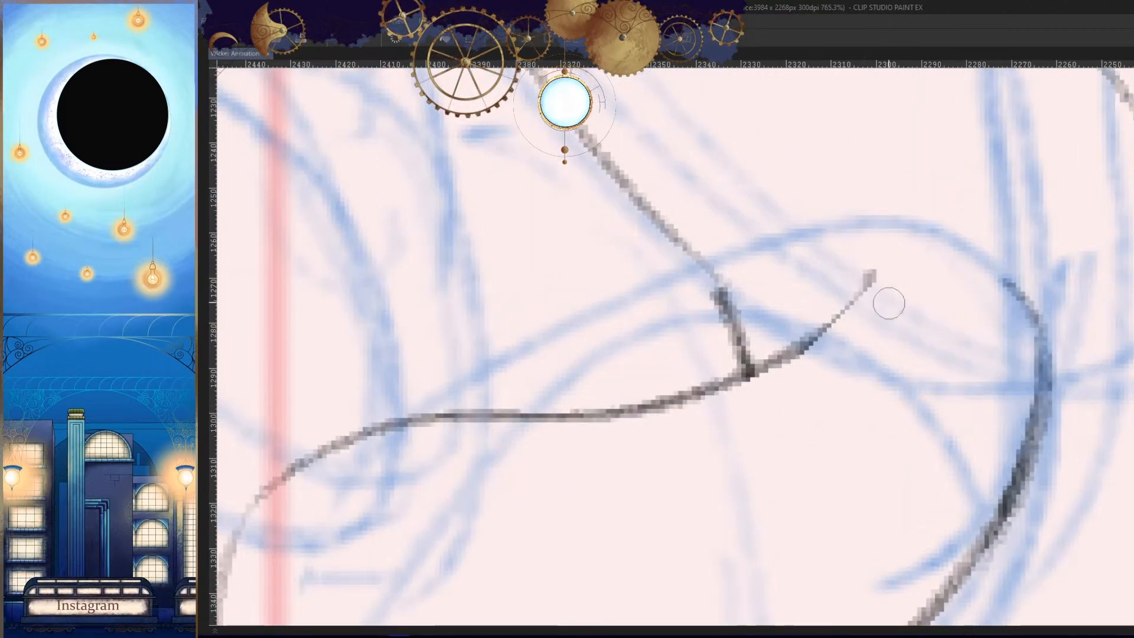
- Retrace the inner end of the arm's upper contour as one smooth line past the torso's front line
drag(872, 274, 679, 411)
key(ctrl+z)
drag(871, 273, 647, 415)
key(ctrl+z)
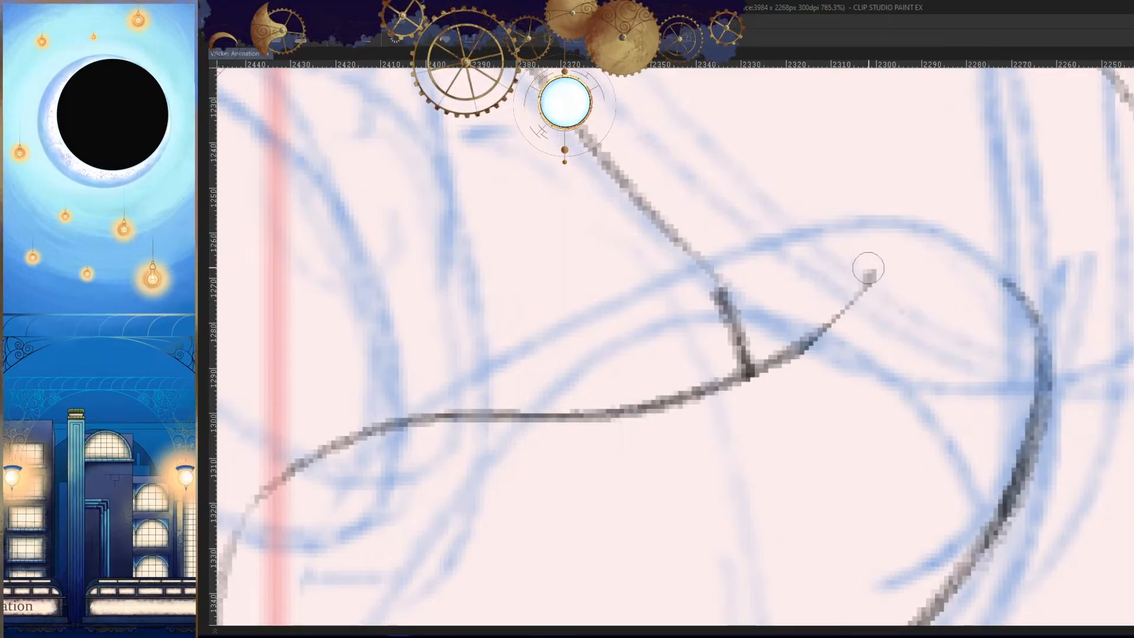
drag(869, 272, 668, 406)
key(ctrl+z)
drag(869, 272, 637, 414)
drag(845, 441, 897, 533)
key(h)
- Compare the arm's size and pose with the neighbouring frames in both mirrored and normal views
key(h)
- Retrace the arm's upper contour around its rounded outer end
drag(830, 378, 832, 319)
drag(726, 331, 759, 293)
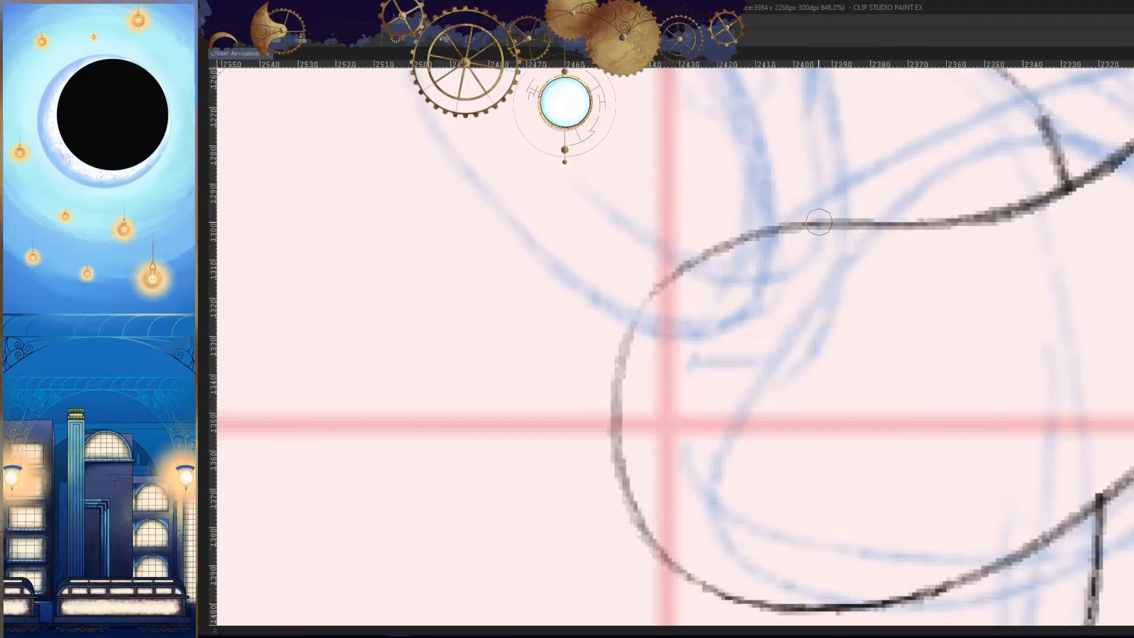
drag(819, 222, 610, 379)
mouse_move(681, 273)
mouse_down()
mouse_move(602, 402)
mouse_move(614, 481)
mouse_up()
key(h)
mouse_move(843, 432)
mouse_down()
mouse_move(889, 427)
mouse_move(878, 468)
mouse_move(867, 452)
mouse_up()
drag(781, 375, 876, 398)
key(Left)
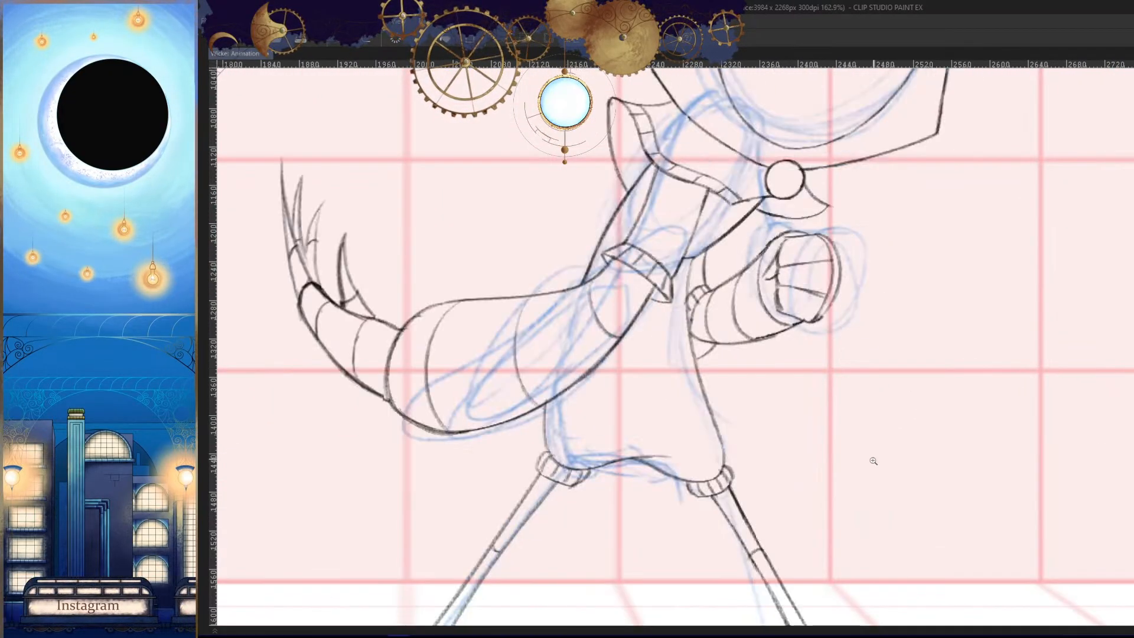
key(Right)
drag(823, 371, 879, 367)
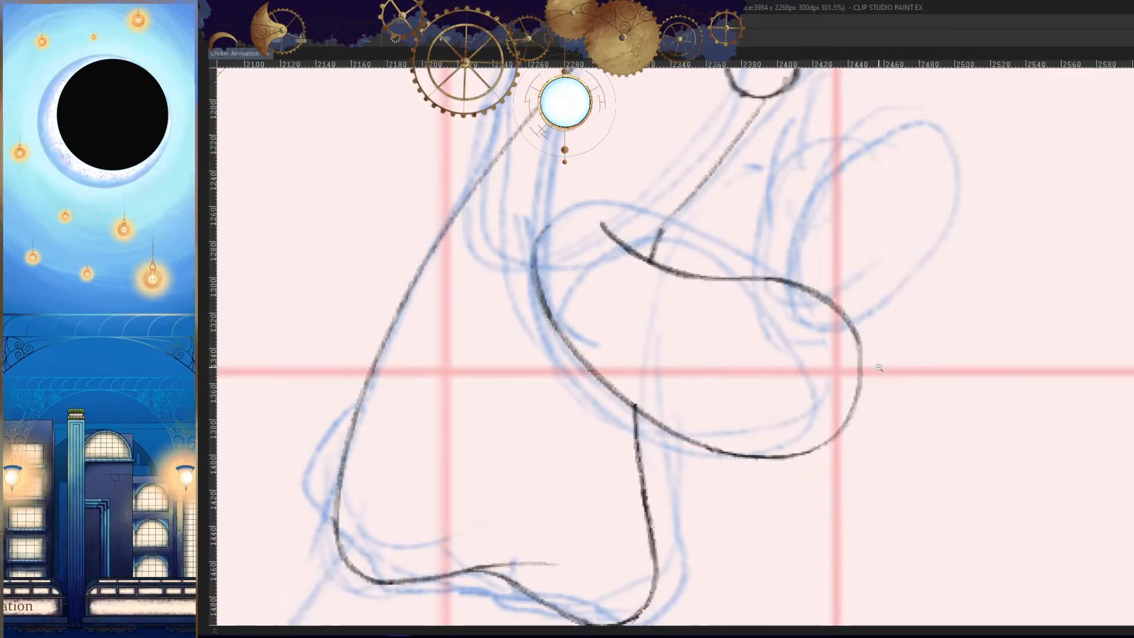
key(h)
drag(980, 384, 830, 403)
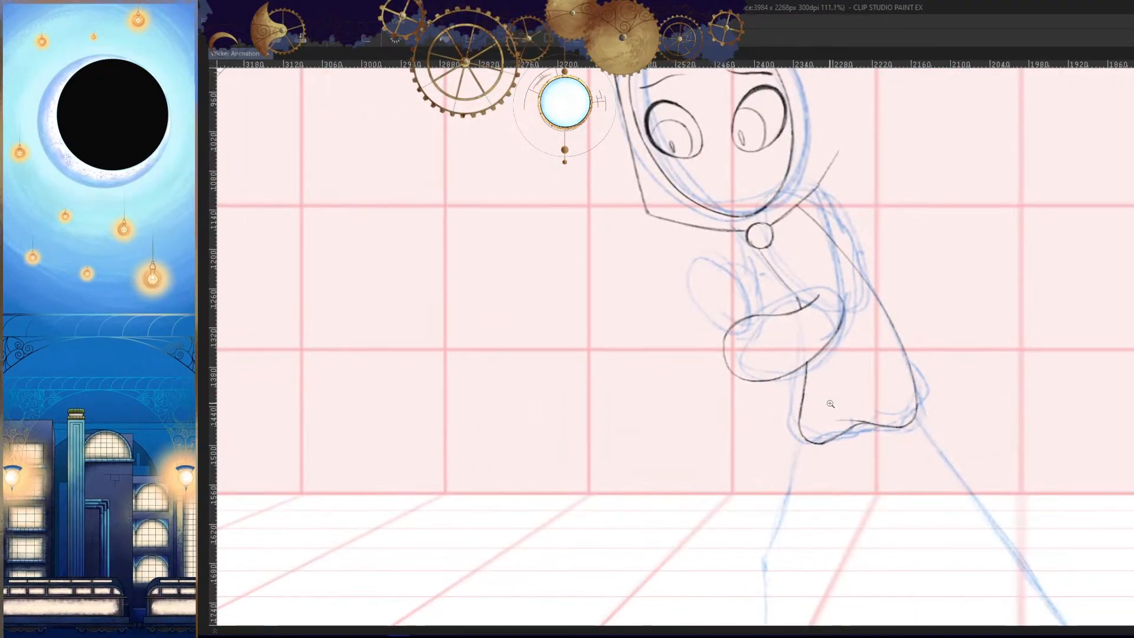
drag(848, 363, 885, 370)
key(Left)
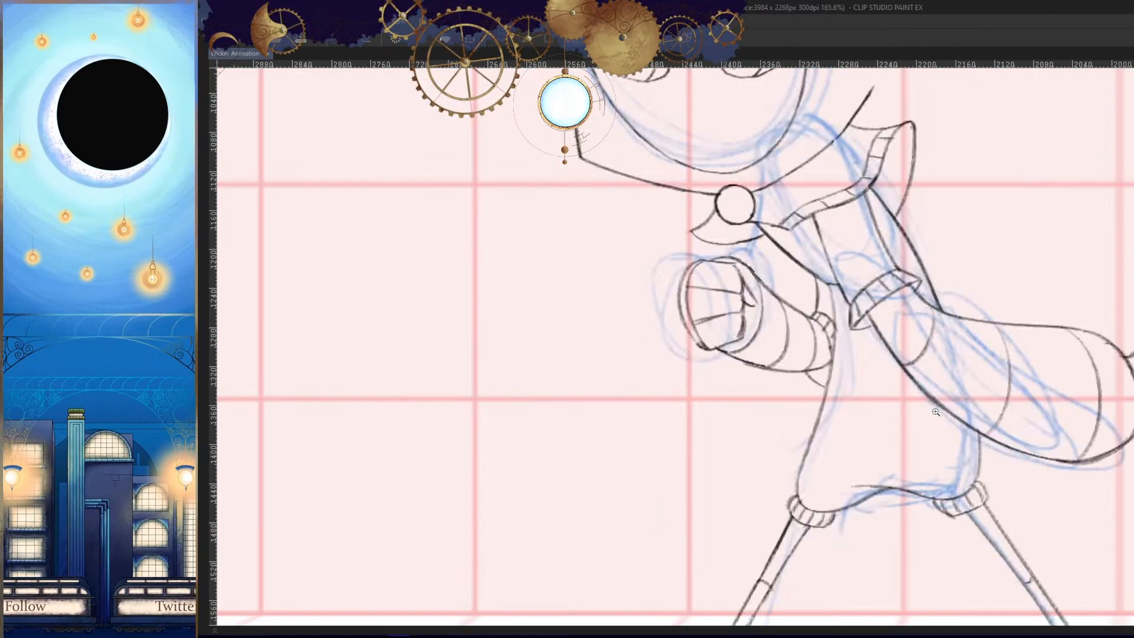
key(Left)
key(Left)
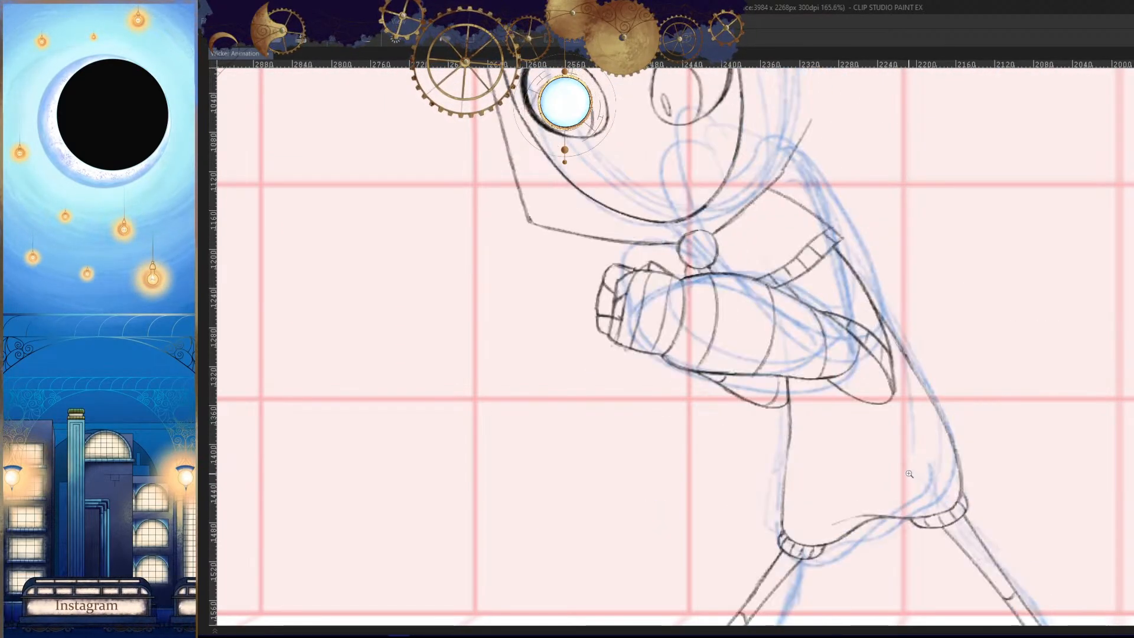
key(Left)
key(h)
- Draw the upper arm's back contour as a curve from the collar edge down toward the bent forearm
drag(857, 321, 924, 339)
click(800, 257)
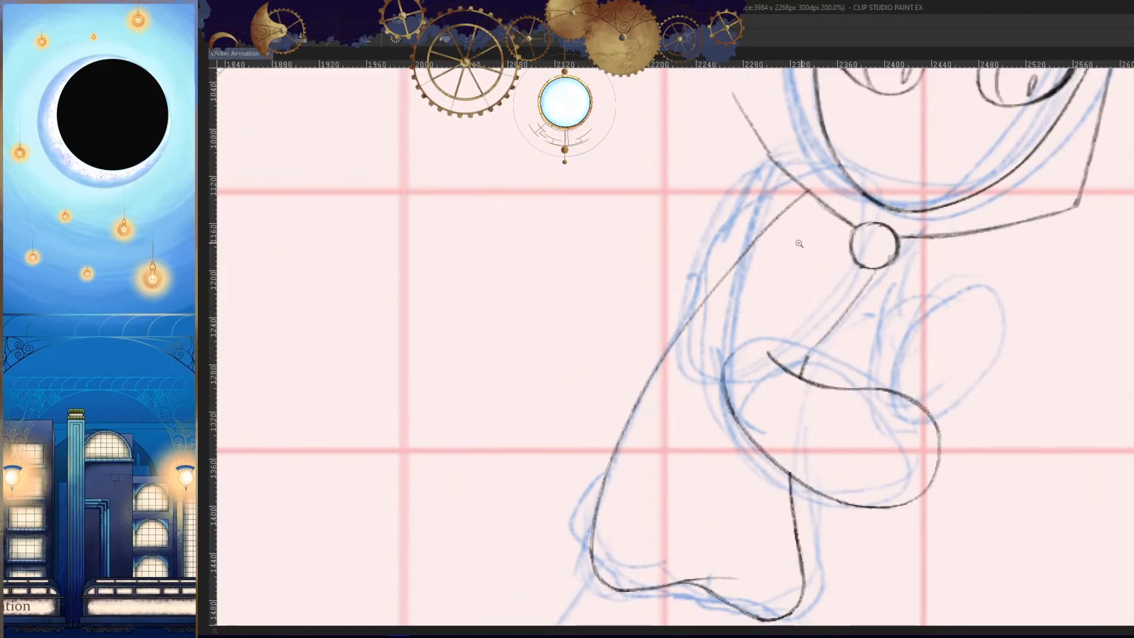
drag(785, 182, 698, 415)
key(ctrl+z)
drag(806, 188, 698, 389)
key(ctrl+z)
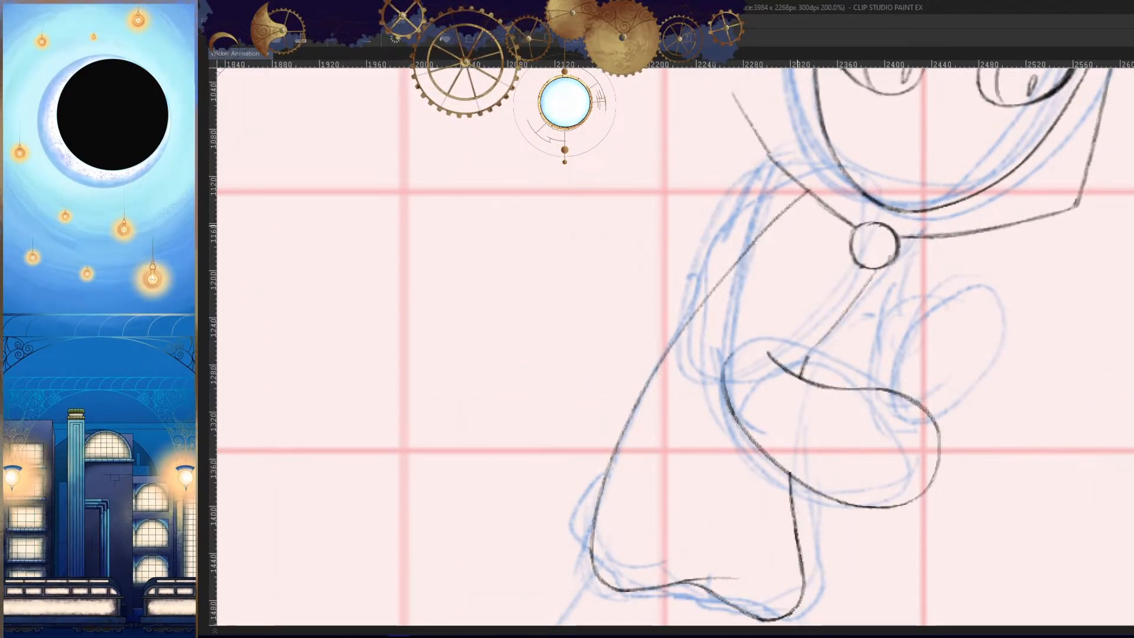
drag(783, 236, 796, 217)
drag(795, 158, 658, 461)
key(ctrl+z)
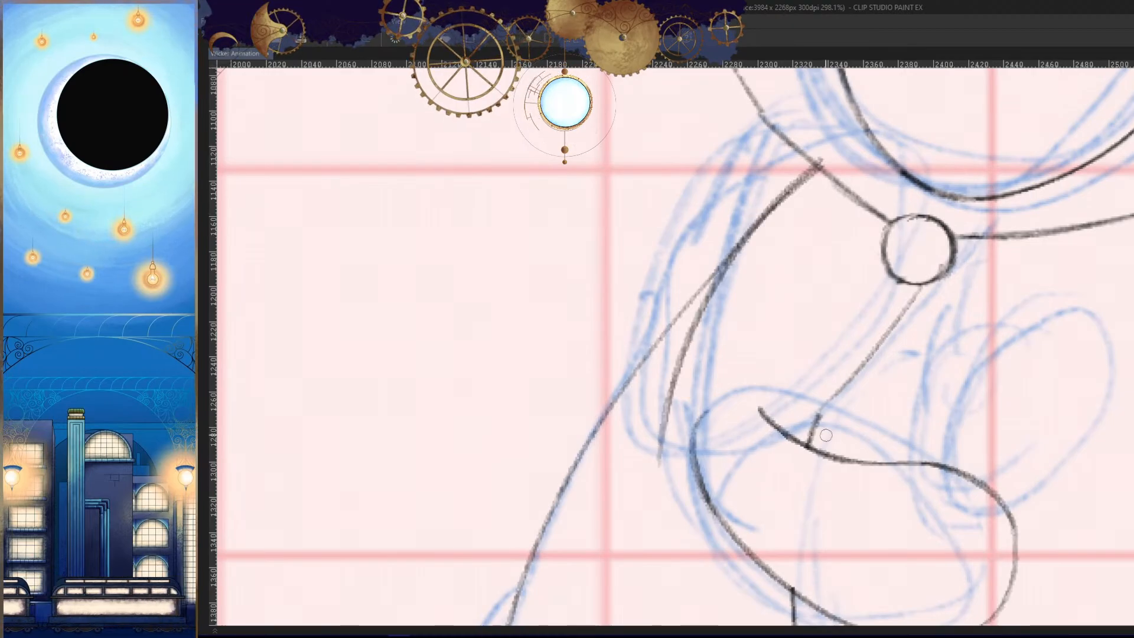
- Try to draw a pointed elbow with a curve over the forearm and a short hook beneath it
drag(737, 428, 796, 378)
drag(786, 397, 807, 387)
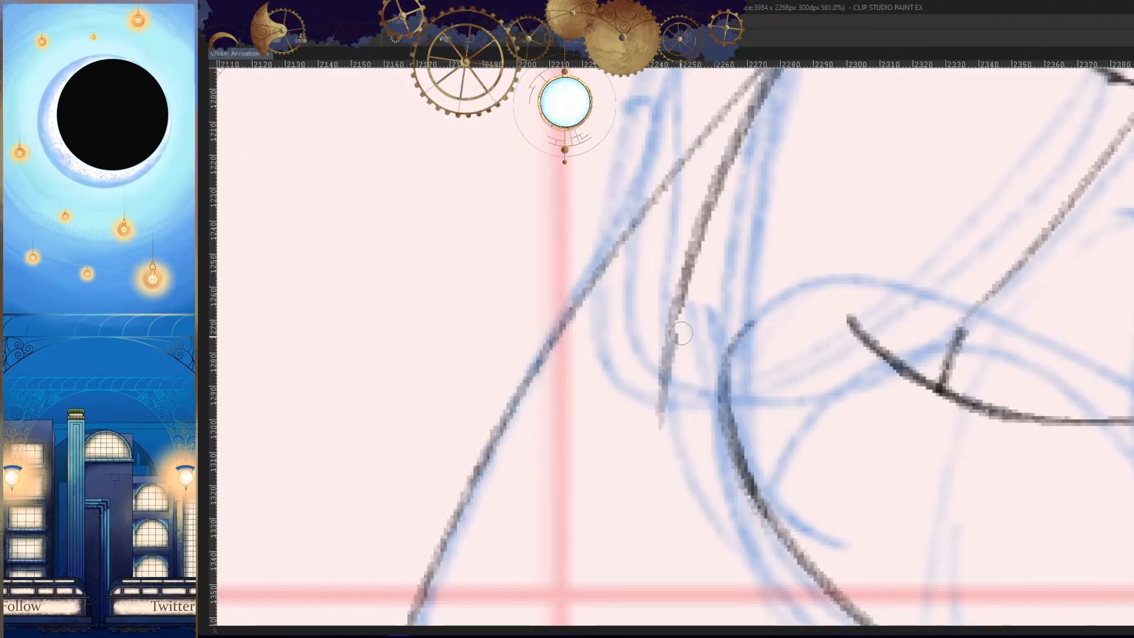
drag(681, 333, 659, 430)
mouse_move(694, 265)
mouse_down()
mouse_move(579, 426)
mouse_move(595, 387)
mouse_move(553, 431)
mouse_move(939, 282)
mouse_up()
key(ctrl+z)
click(554, 448)
key(ctrl+z)
drag(549, 446, 933, 273)
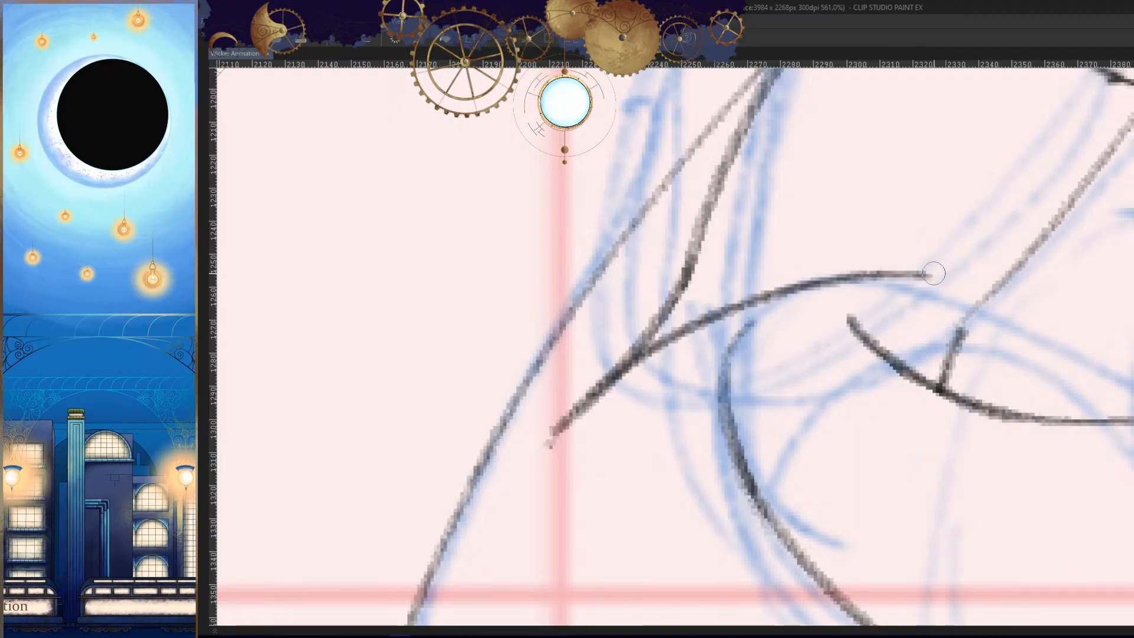
key(ctrl+z)
mouse_move(559, 441)
mouse_down()
mouse_move(933, 323)
mouse_move(900, 361)
mouse_up()
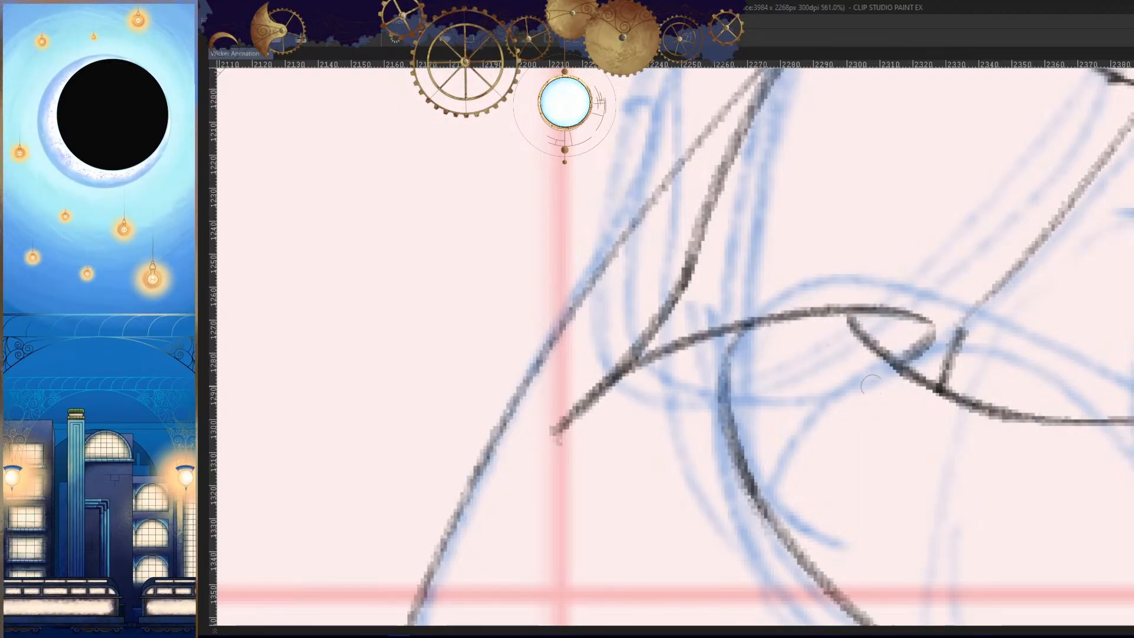
drag(913, 482, 982, 434)
drag(625, 384, 759, 410)
key(h)
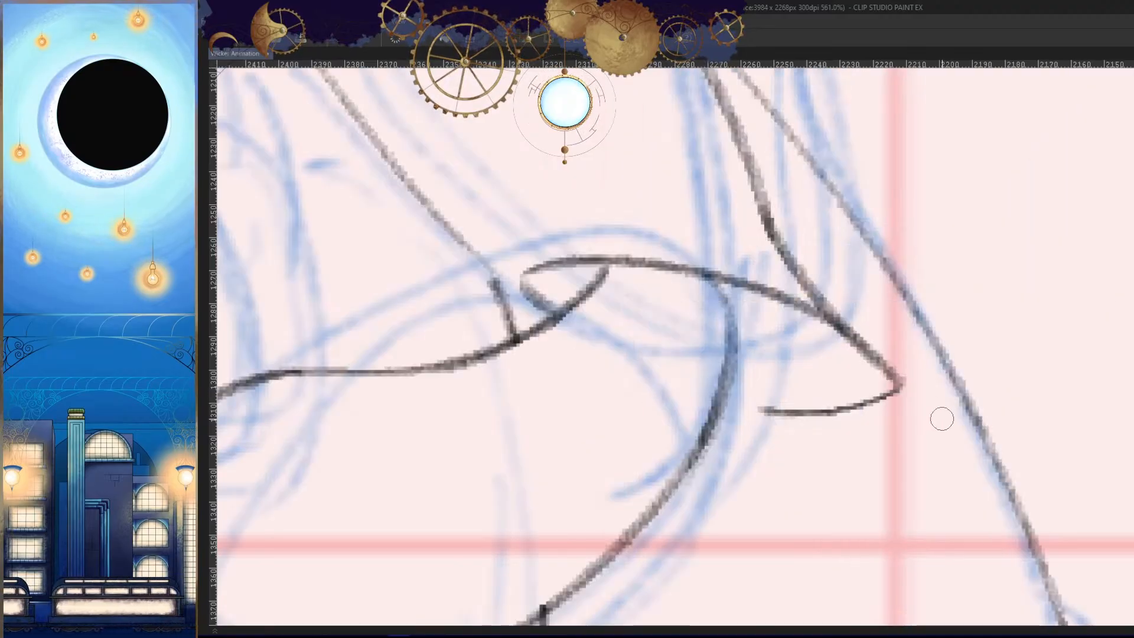
drag(925, 434, 938, 518)
- Compare the arm and elbow placement with the previous frame in mirrored and normal views
key(ctrl+comma)
key(ctrl+period)
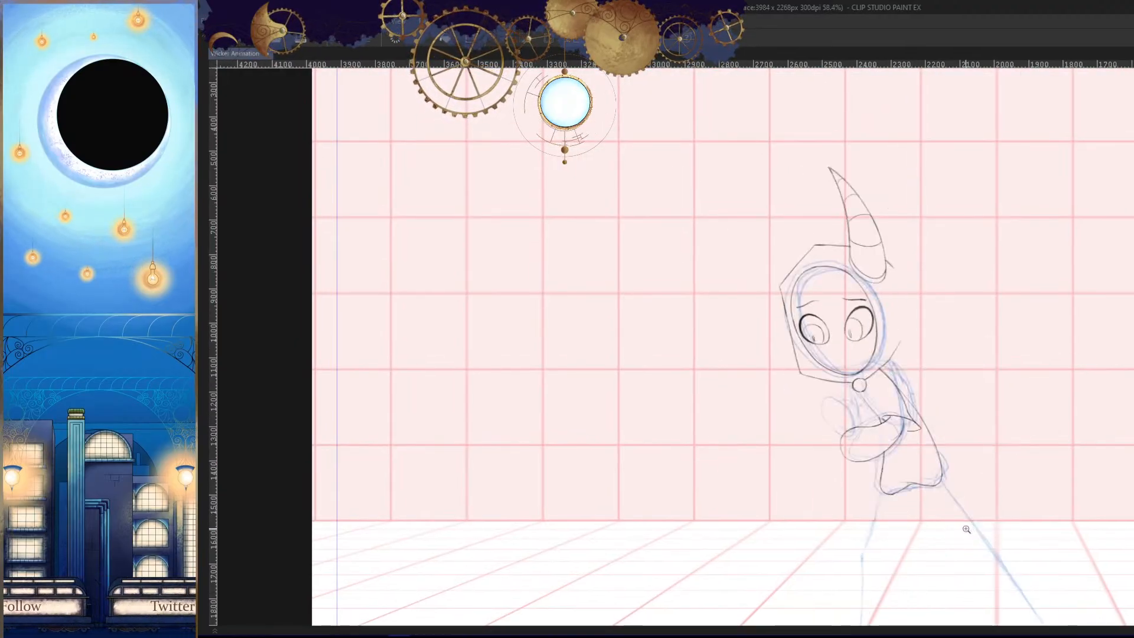
drag(926, 421, 975, 425)
key(h)
drag(937, 478, 968, 446)
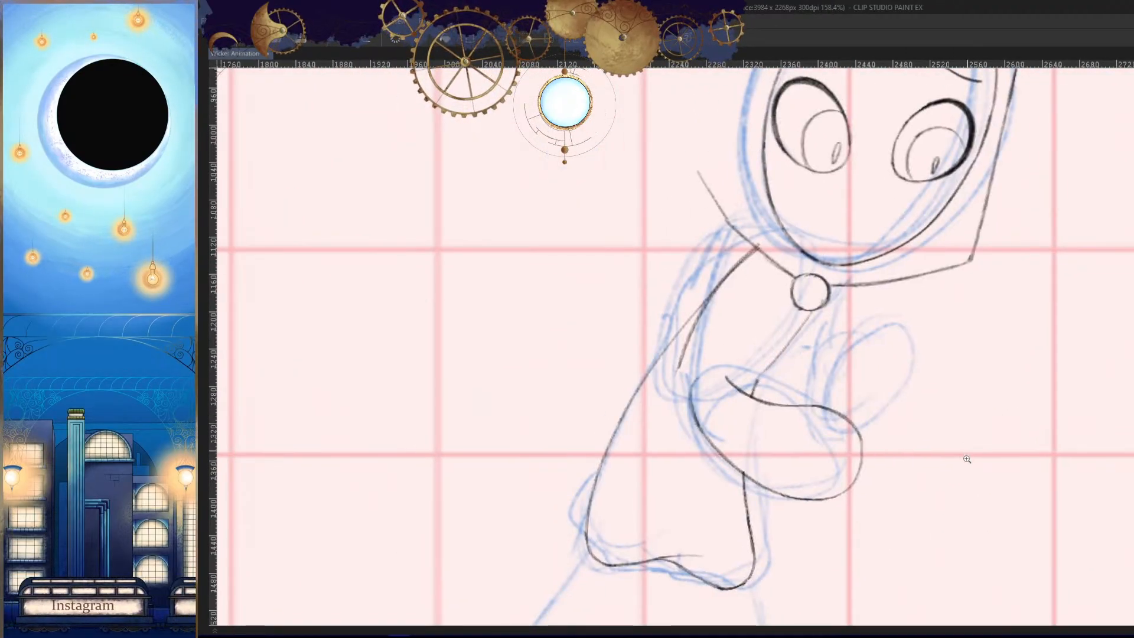
key(ctrl+comma)
key(ctrl+period)
key(ctrl+comma)
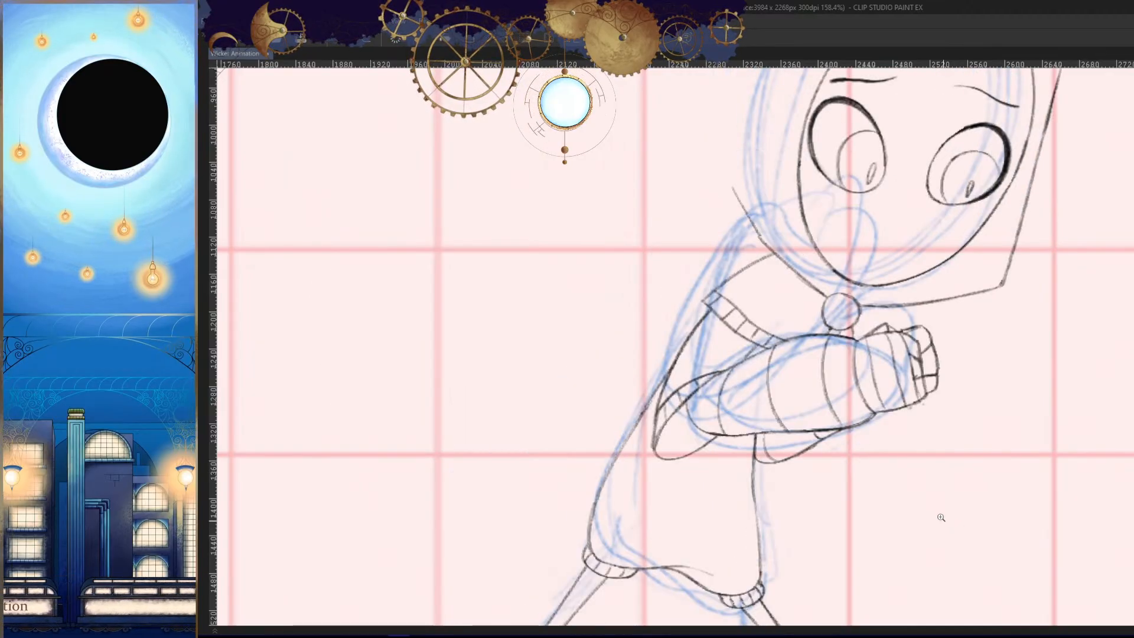
key(ctrl+period)
- Draw a curve from the forearm's upper contour back to the elbow and lengthen the upper arm's back line
drag(843, 458, 924, 416)
drag(752, 331, 807, 329)
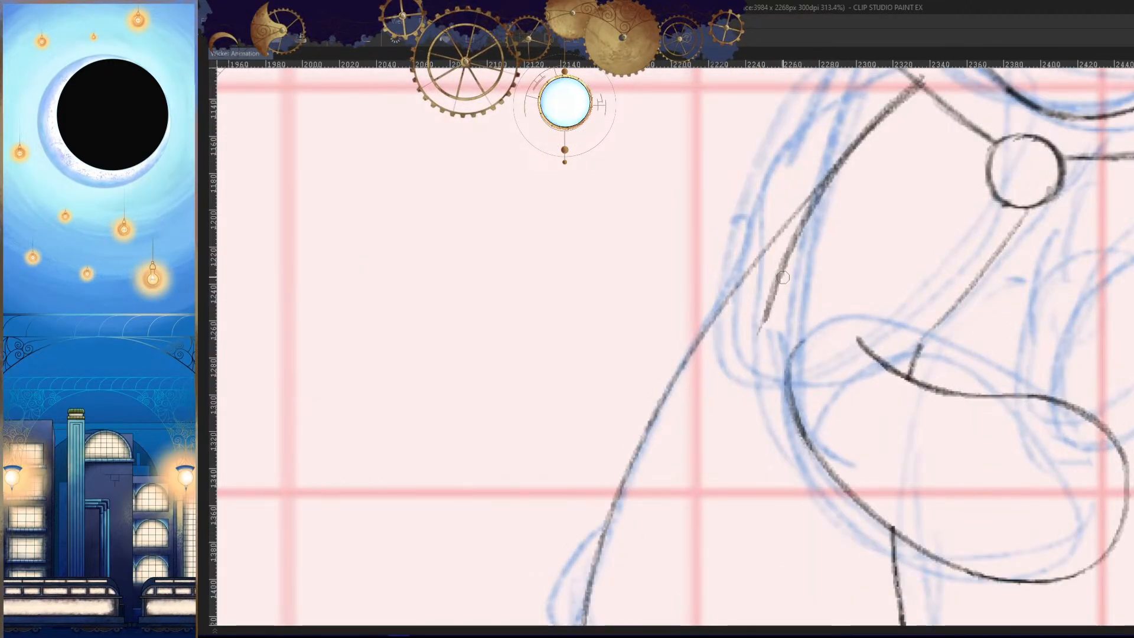
drag(782, 277, 741, 390)
key(ctrl+z)
drag(866, 336, 752, 424)
drag(771, 306, 750, 401)
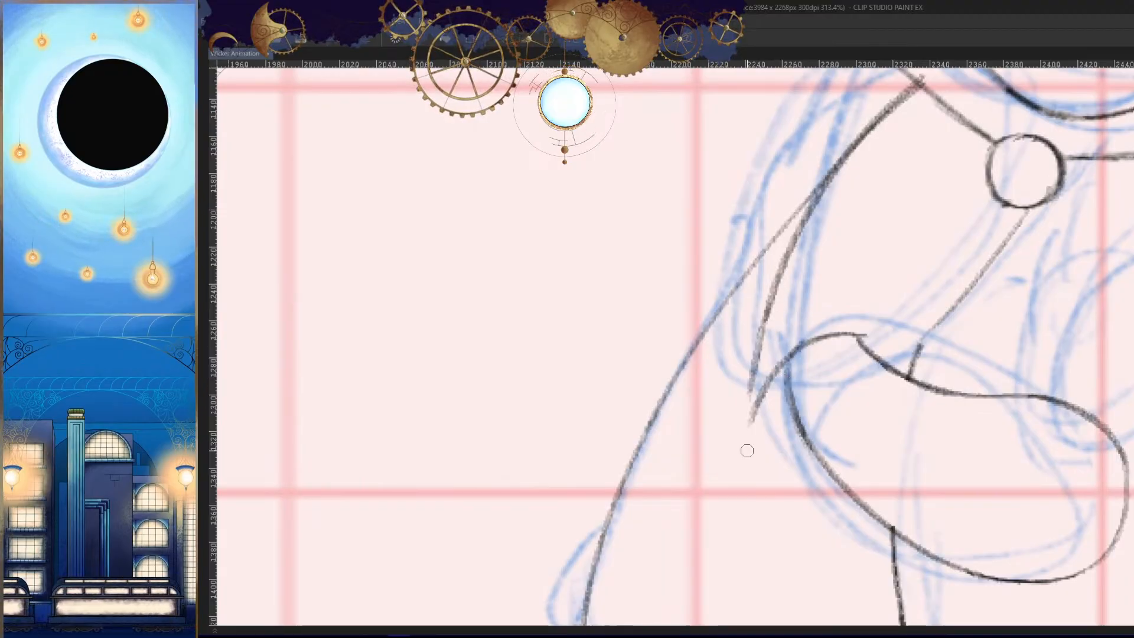
- Extend the upper arm's back line to the elbow tip and close it against the forearm, checking it mirrored
drag(767, 327, 736, 429)
key(ctrl+z)
key(ctrl+z)
mouse_move(767, 316)
mouse_down()
mouse_move(734, 436)
mouse_move(799, 426)
mouse_up()
key(h)
key(h)
key(h)
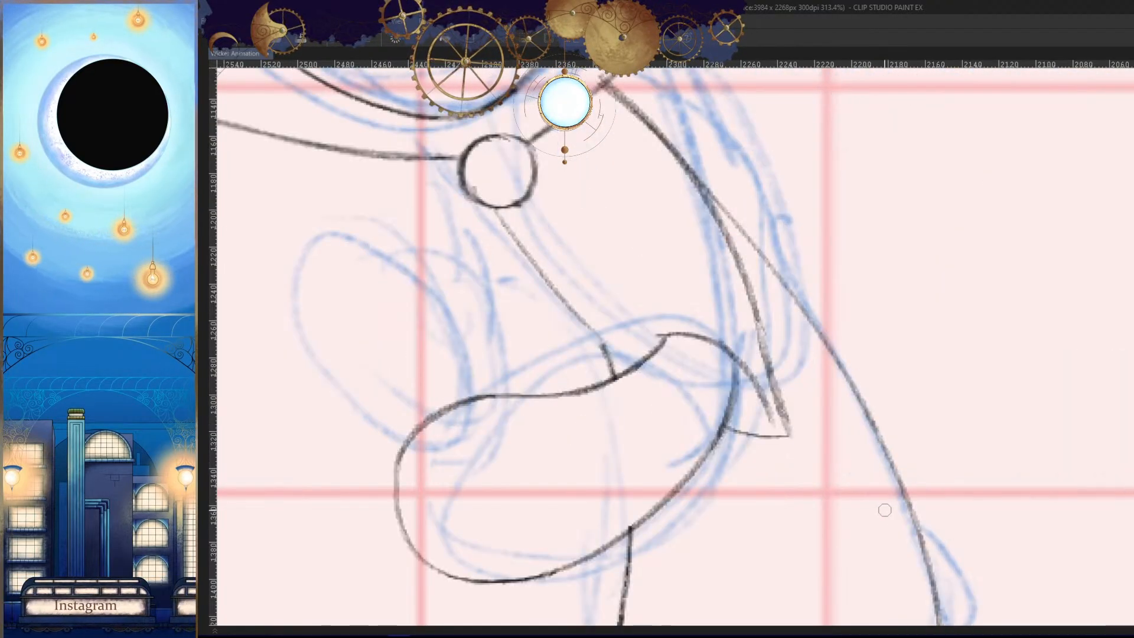
key(Left)
key(Right)
key(h)
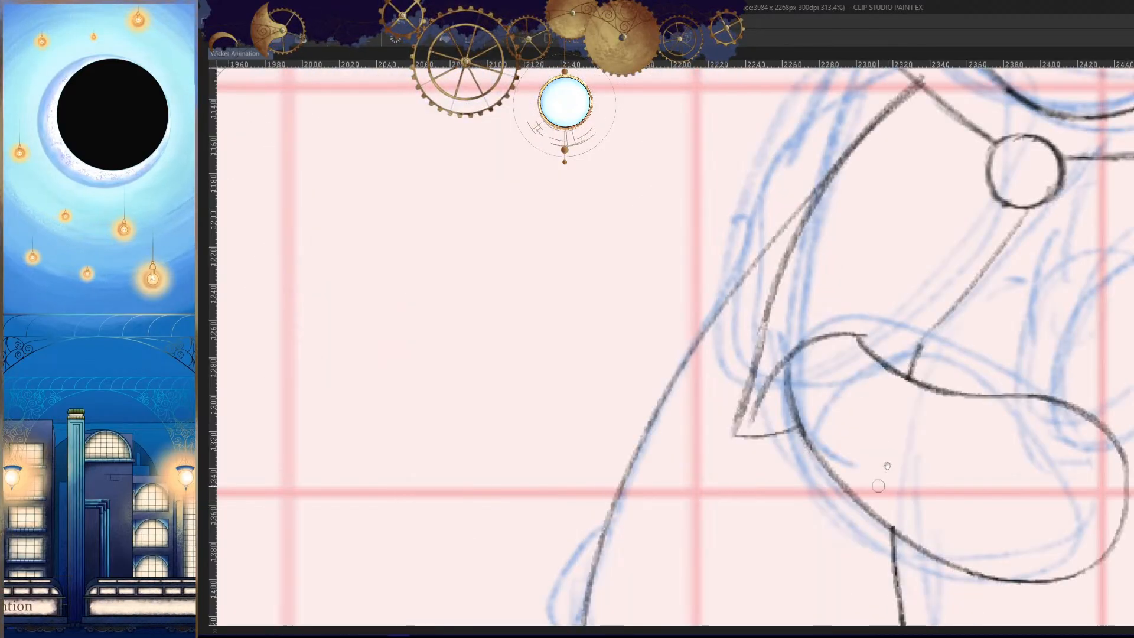
- Erase the pointed elbow end and redraw it as a rounded curve, comparing it with the neighbouring frame
scroll(880, 480, up, 1)
drag(826, 315, 777, 348)
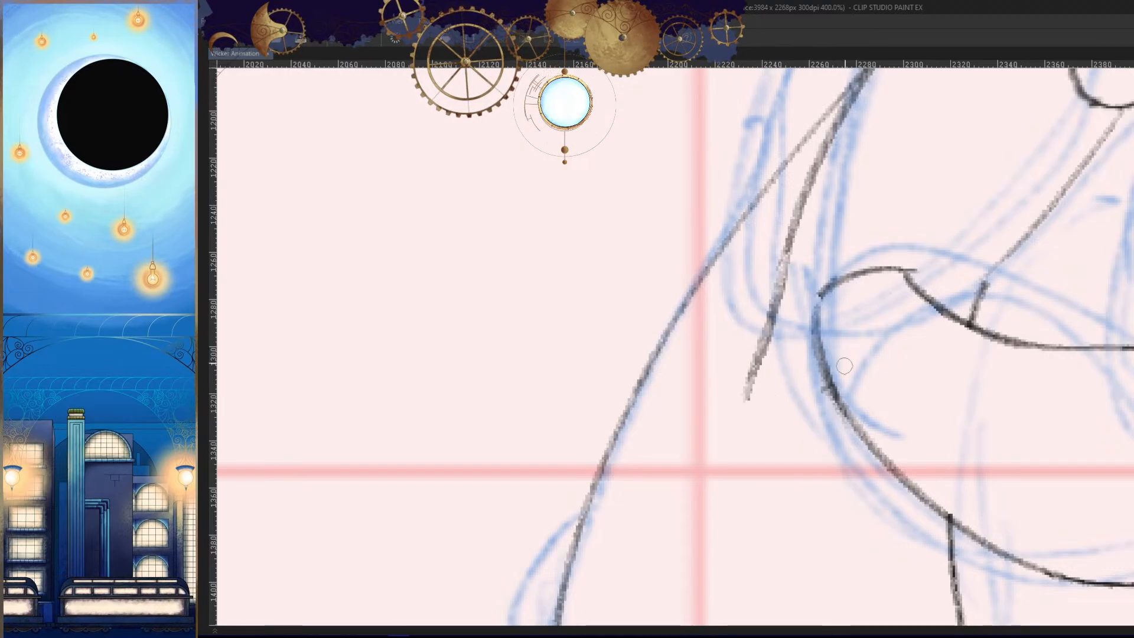
mouse_move(882, 273)
mouse_down()
mouse_move(749, 416)
mouse_move(857, 427)
mouse_up()
key(ctrl+z)
mouse_move(752, 387)
mouse_down()
mouse_move(842, 425)
mouse_move(843, 513)
mouse_move(923, 516)
mouse_up()
key(h)
key(Left)
key(Right)
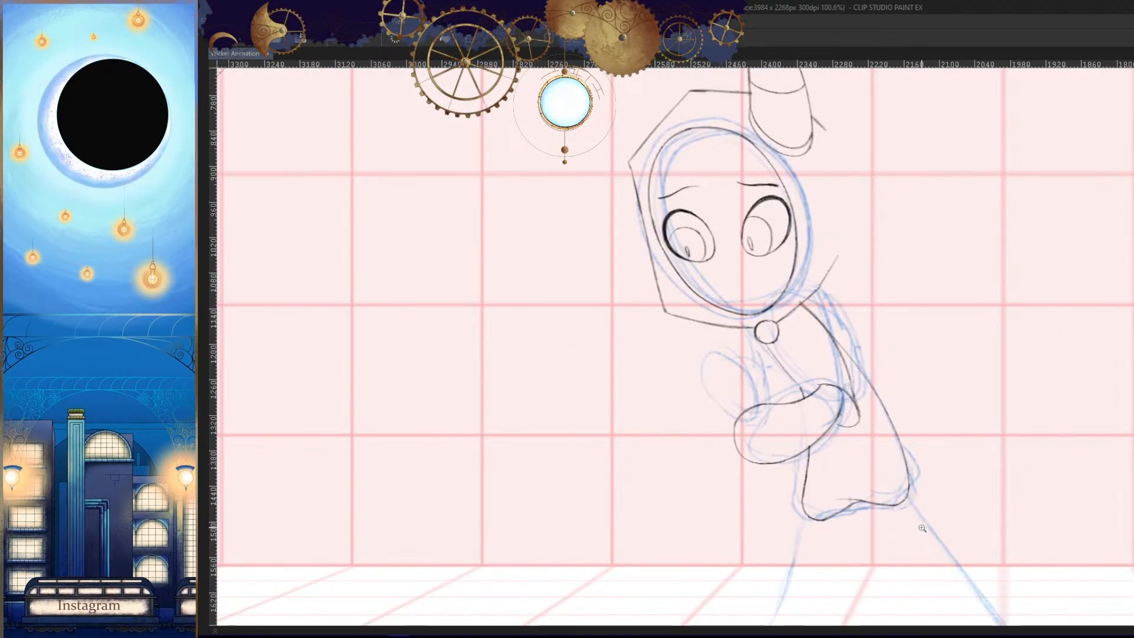
key(Left)
key(Right)
key(h)
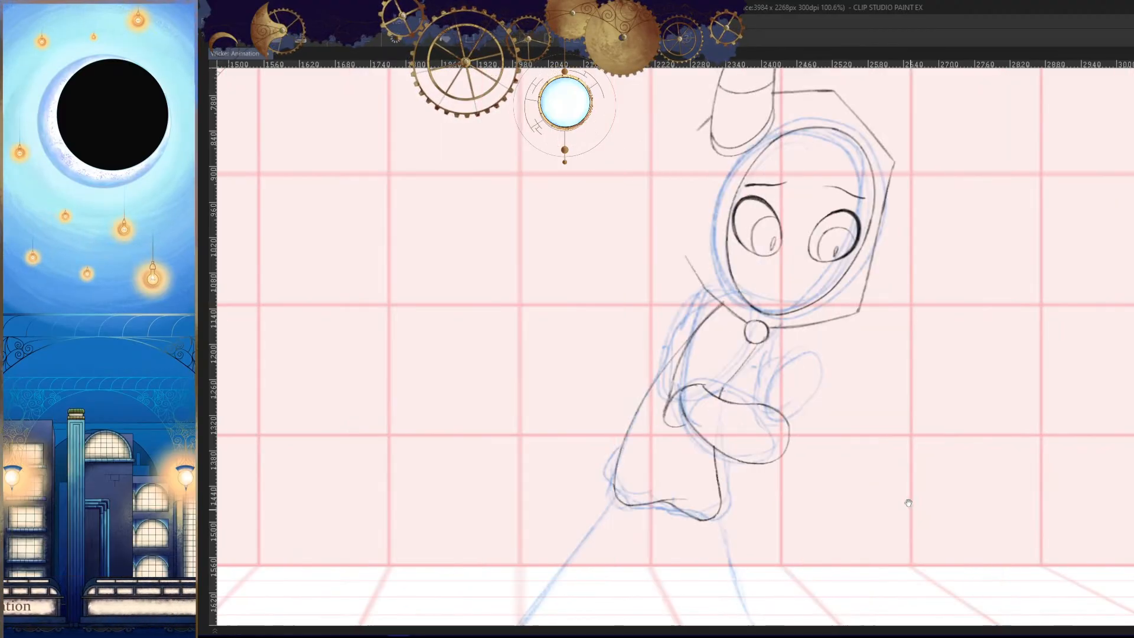
- Erase the elbow's lower curve and redraw it as a smoother arc meeting the forearm's lower contour
drag(641, 458, 738, 455)
drag(697, 383, 786, 378)
key(e)
drag(704, 308, 701, 365)
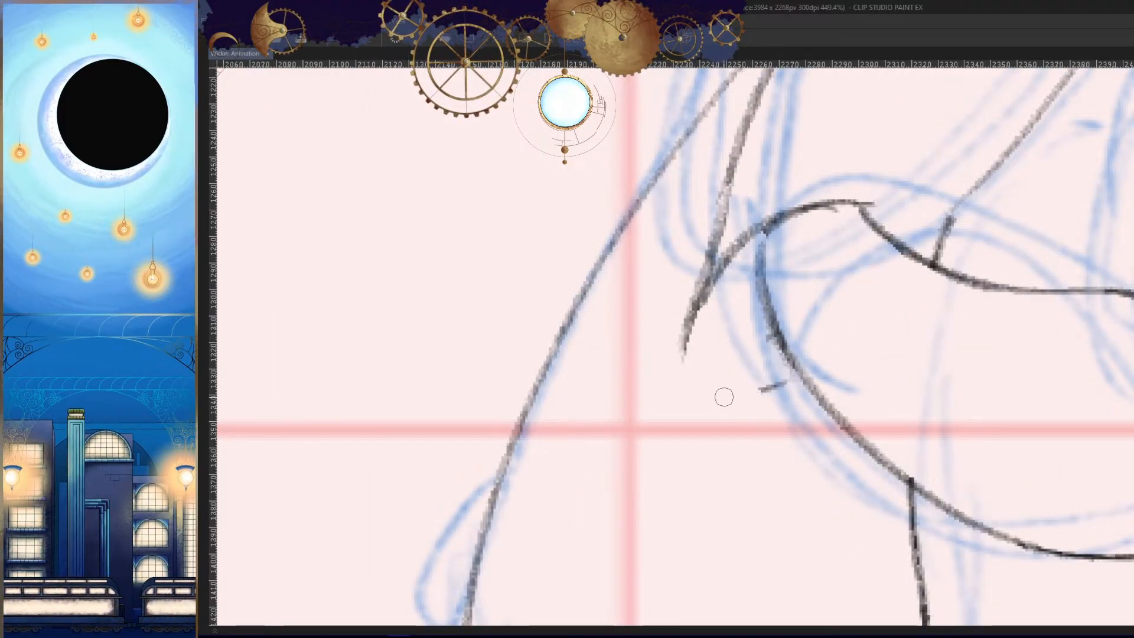
drag(688, 312, 820, 426)
key(ctrl+z)
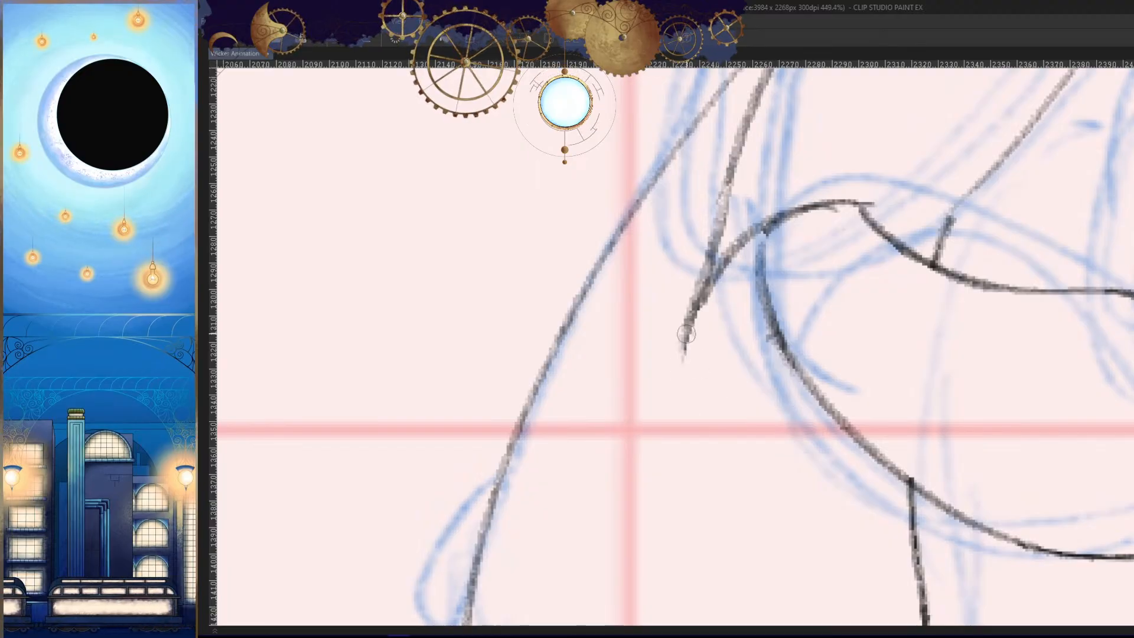
drag(686, 332, 820, 427)
- Flip through the neighbouring frames, close up and at full figure, to examine the elbow shape and arm pose
key(h)
key(Left)
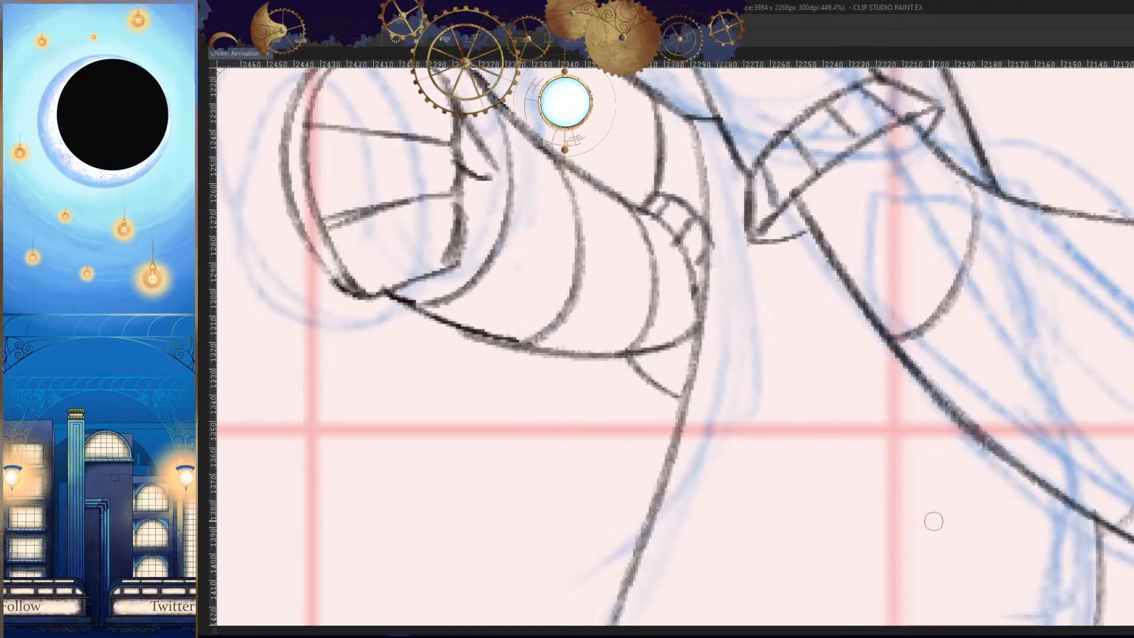
key(Left)
key(Left)
key(Left)
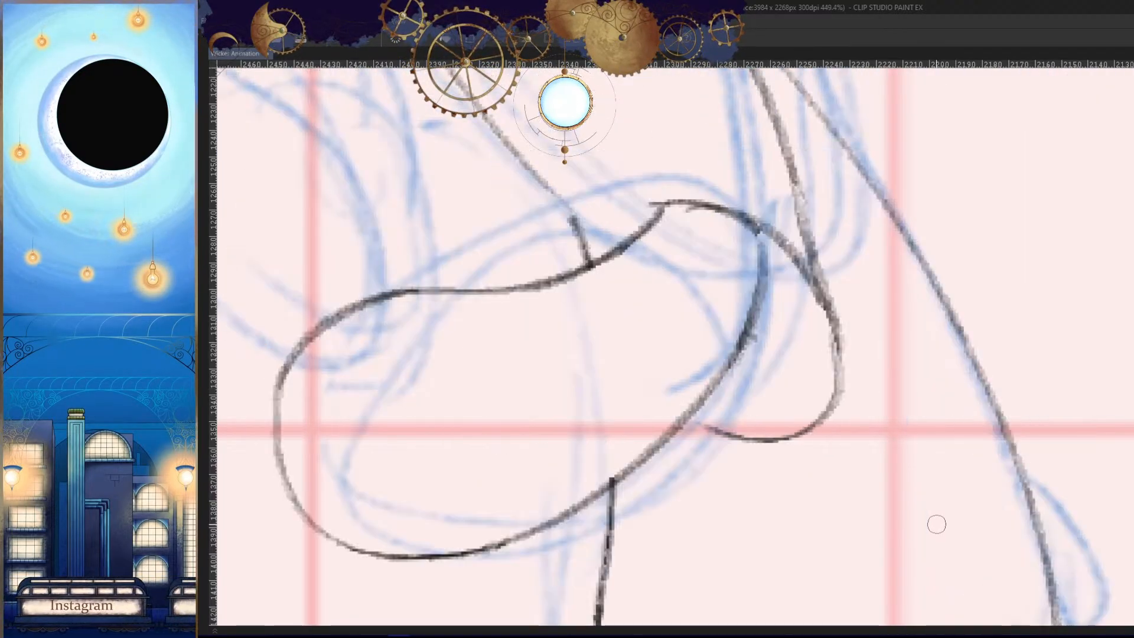
key(h)
drag(937, 524, 945, 497)
scroll(947, 499, down, 8)
key(Left)
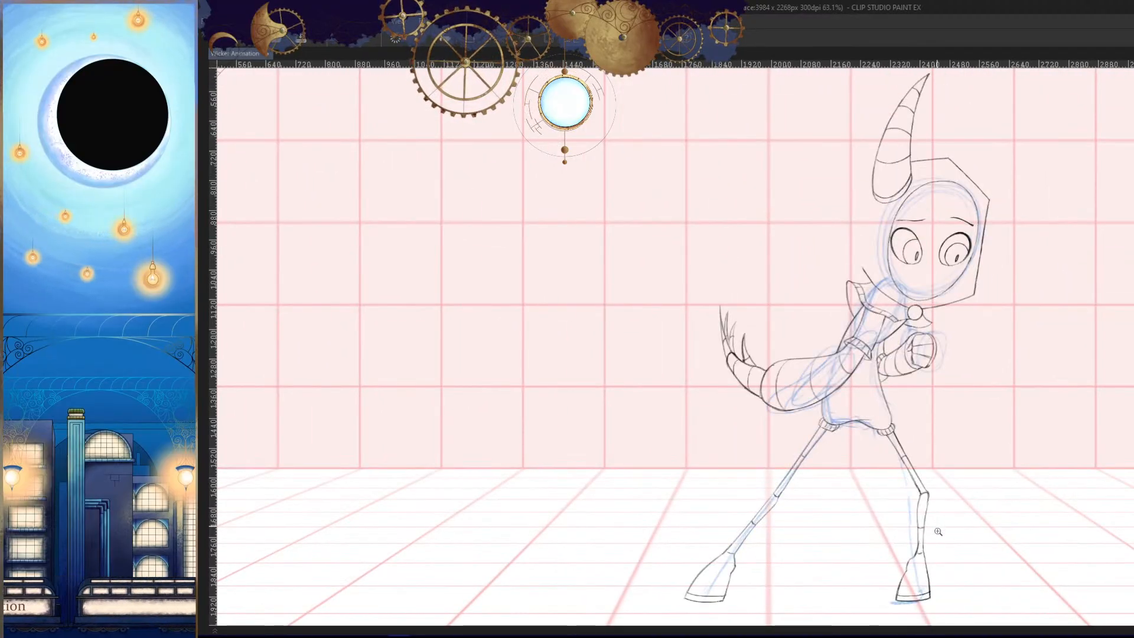
key(Left)
key(Left)
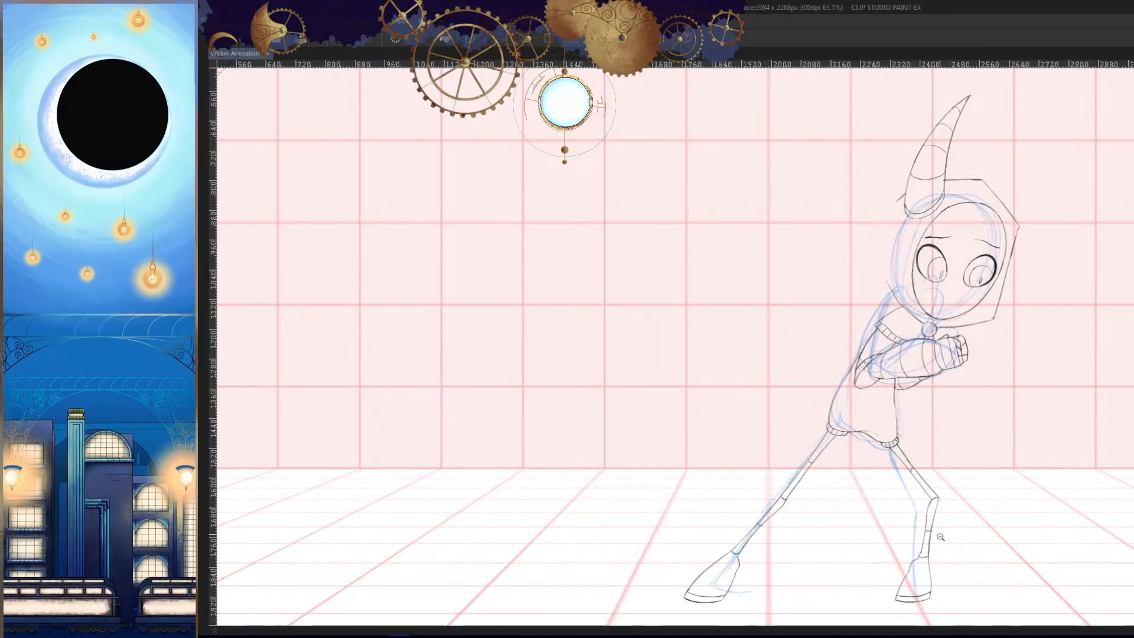
key(Left)
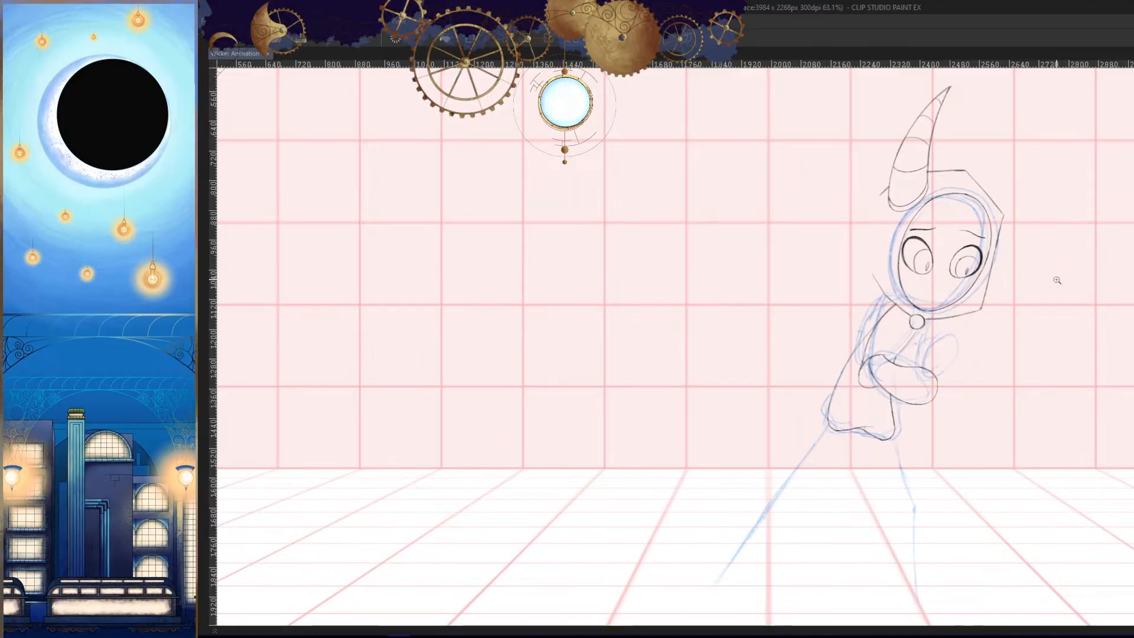
scroll(854, 376, up, 5)
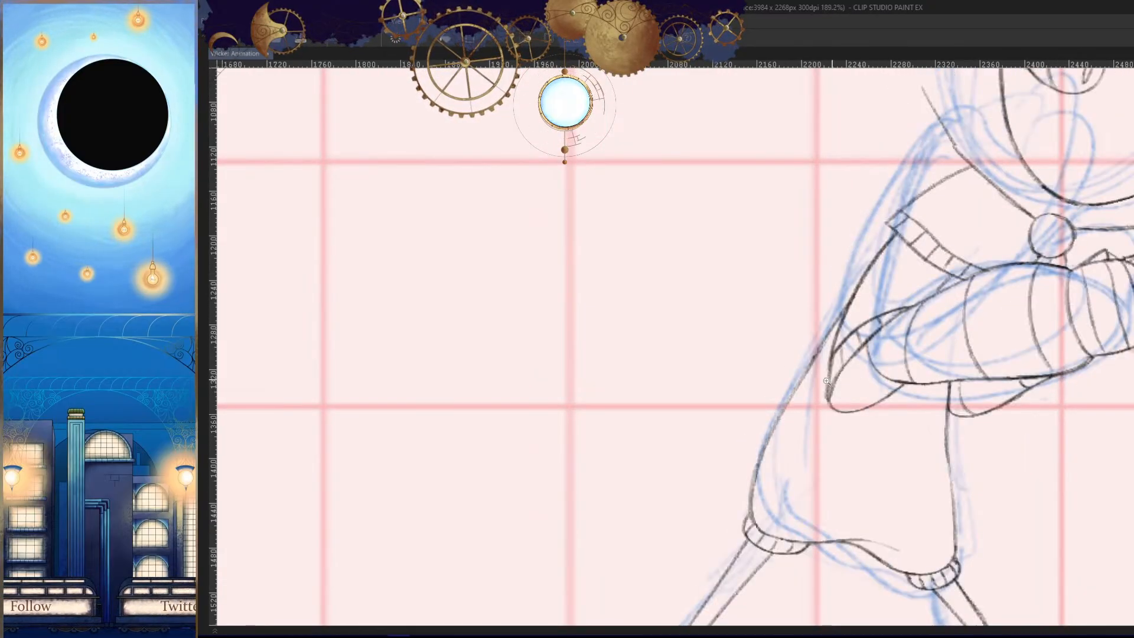
- Hide the blue rough sketch beneath the line art
key(Tab)
click(352, 589)
key(Tab)
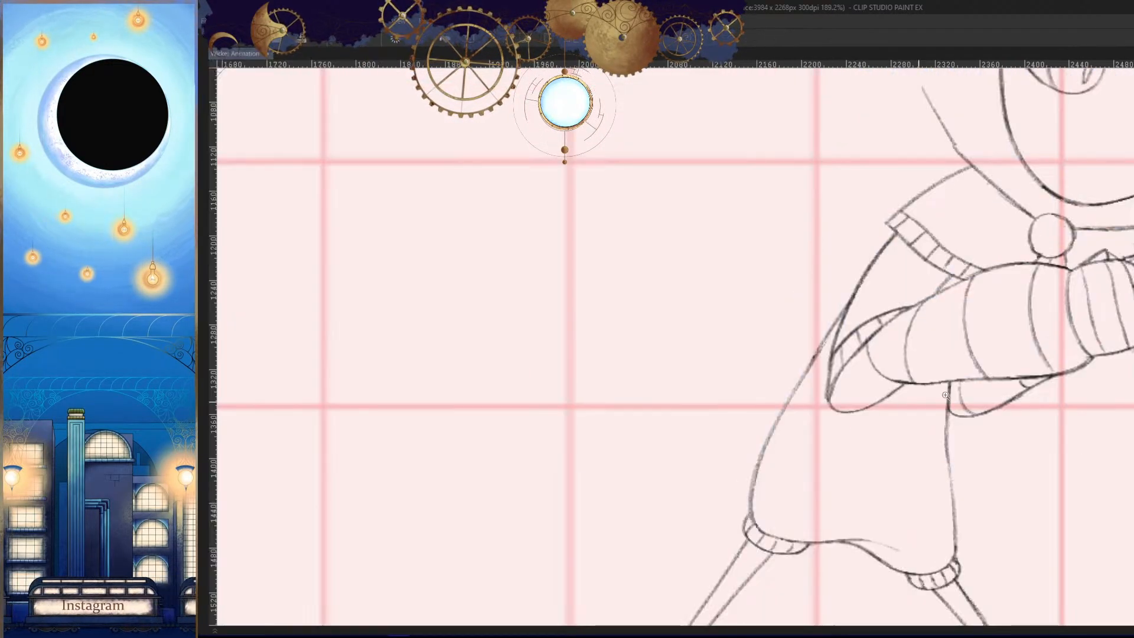
- Flip back and forth between the neighbouring frames to compare the elbow's shape and position up close
key(Left)
key(Right)
key(Left)
key(Left)
key(Left)
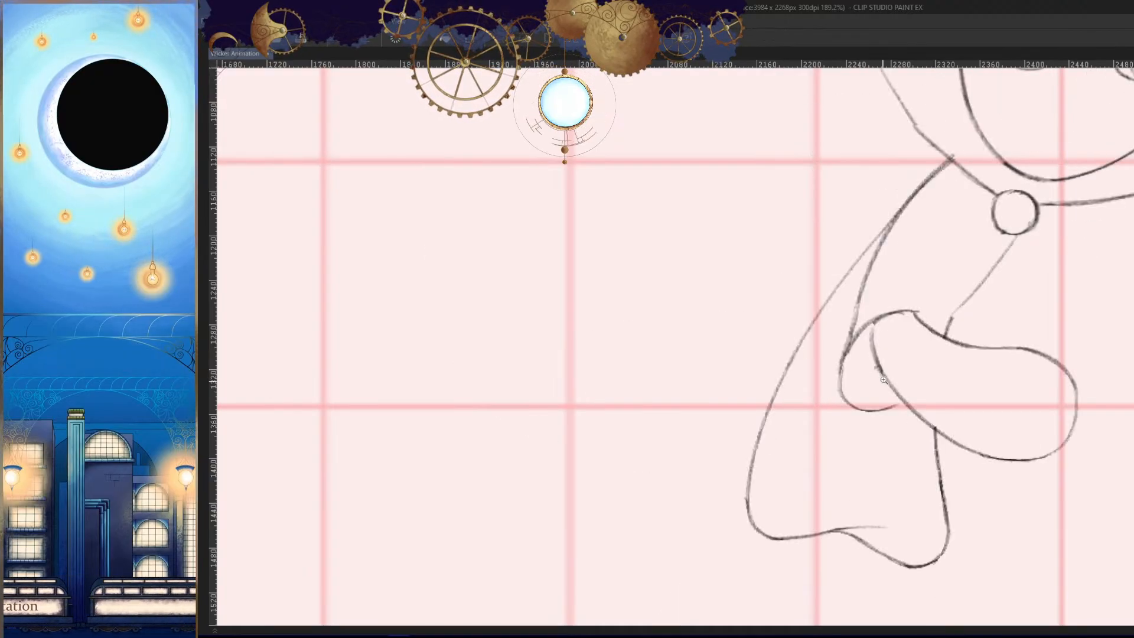
key(Right)
key(Right)
key(Left)
key(Right)
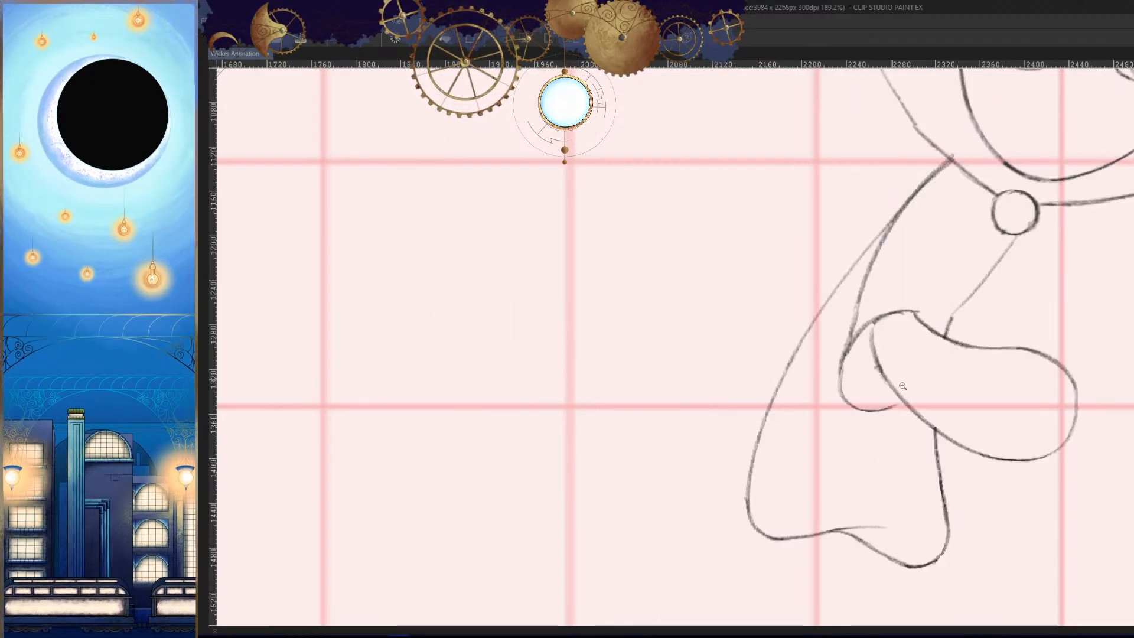
- Compare the arm pose with the neighbouring frames mirrored, at full figure and close up
key(Left)
key(Right)
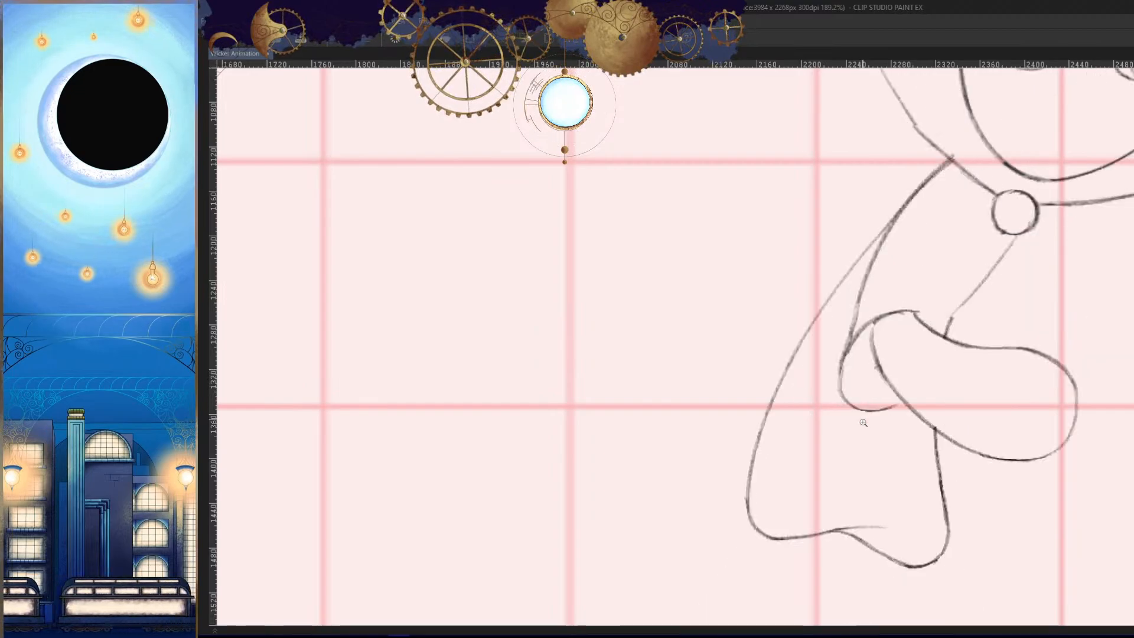
key(h)
drag(925, 454, 894, 448)
scroll(880, 431, down, 5)
key(Right)
key(Left)
key(Left)
scroll(880, 431, down, 6)
key(h)
key(Left)
key(Right)
scroll(867, 472, down, 2)
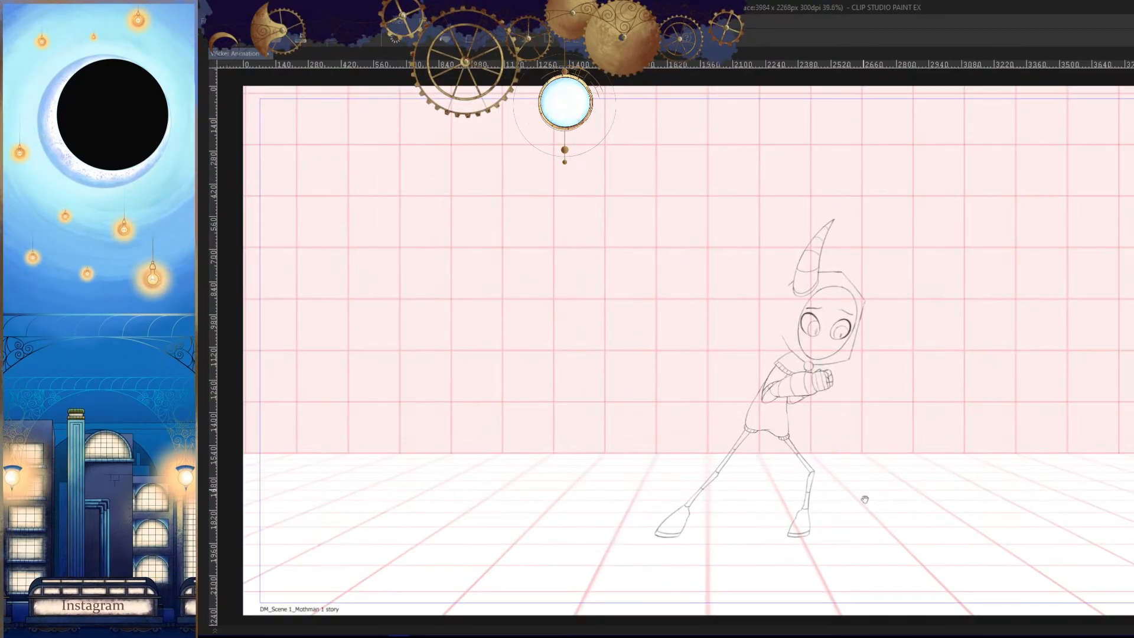
drag(815, 399, 866, 410)
key(Right)
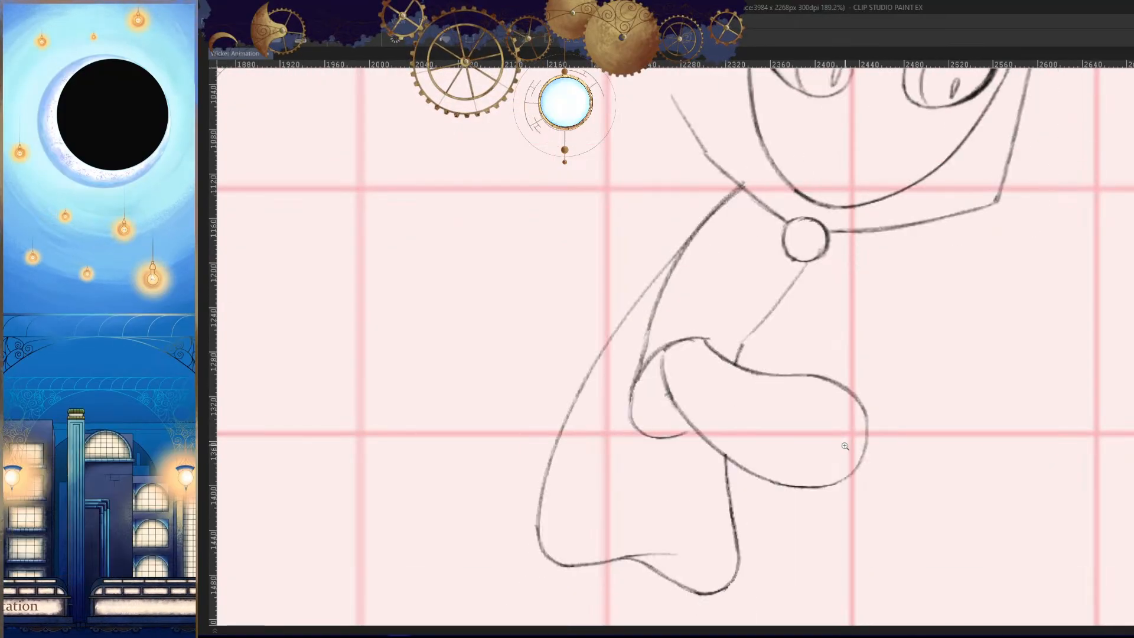
key(Right)
key(Left)
key(Left)
key(Right)
- Redraw the upper arm's back line in a straighter sweep down past the forearm's outer edge, checking it mirrored
drag(795, 461, 946, 476)
scroll(947, 477, up, 4)
drag(770, 154, 724, 261)
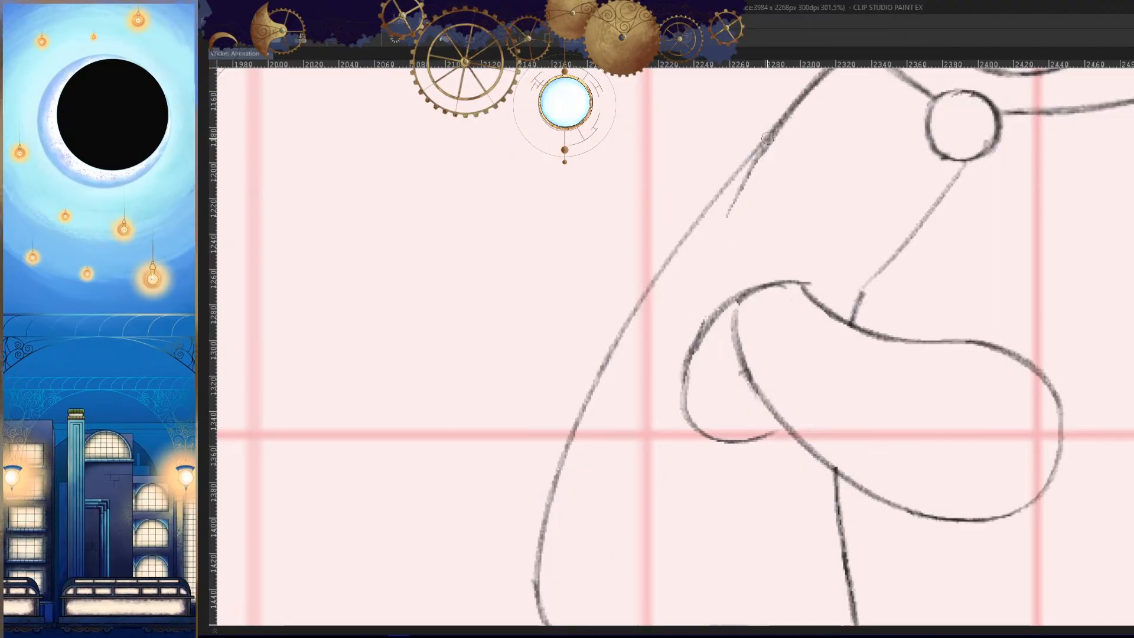
mouse_move(767, 139)
mouse_down()
mouse_move(652, 406)
mouse_move(687, 331)
mouse_up()
key(ctrl+z)
key(ctrl+z)
drag(763, 149, 668, 379)
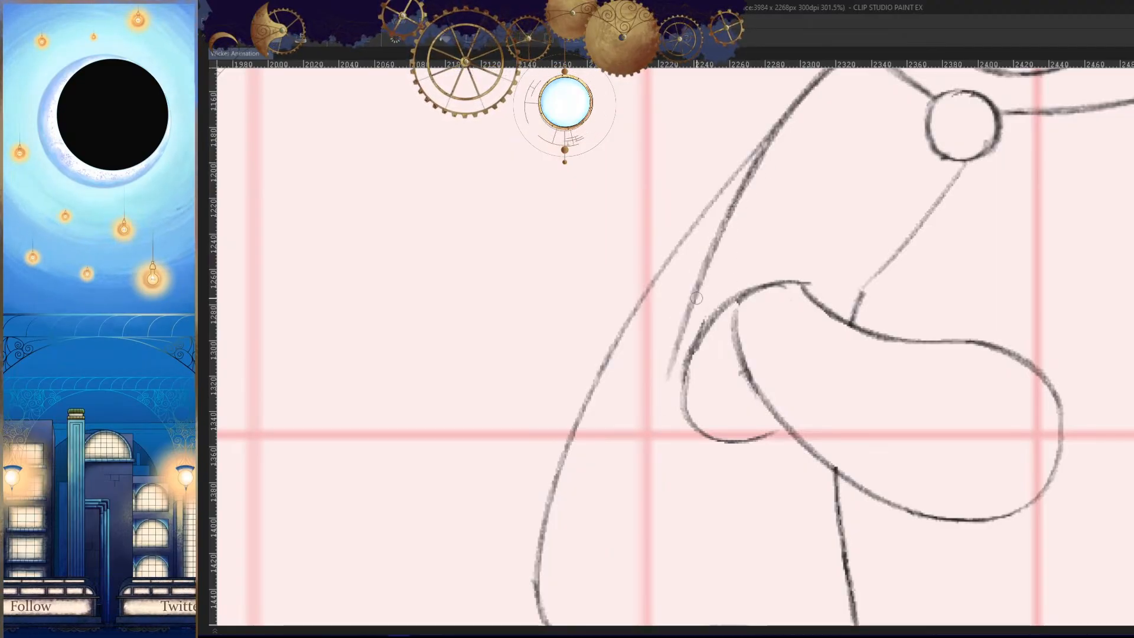
key(h)
mouse_move(696, 298)
mouse_down()
mouse_move(667, 399)
mouse_move(709, 379)
mouse_up()
key(h)
- Erase the elbow's outer edge and redraw it running from the forearm's top curve to the upper arm's lower tip
scroll(716, 340, up, 6)
drag(711, 316, 695, 370)
drag(667, 372, 729, 279)
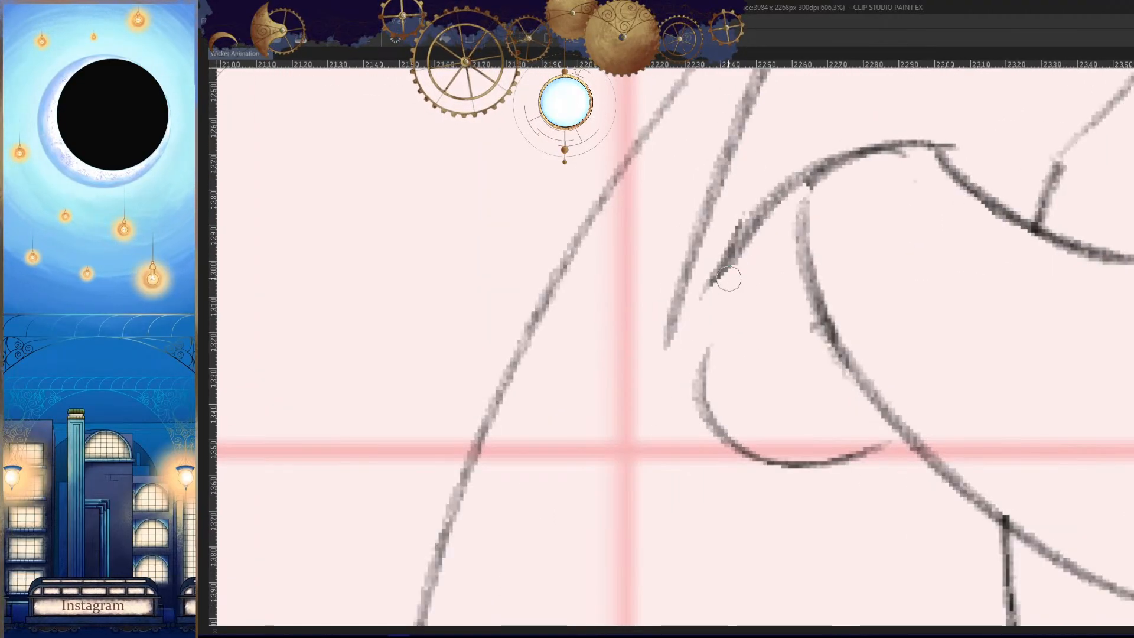
drag(672, 347, 738, 273)
mouse_move(761, 234)
mouse_down()
mouse_move(693, 306)
mouse_move(638, 398)
mouse_up()
key(ctrl+z)
key(ctrl+z)
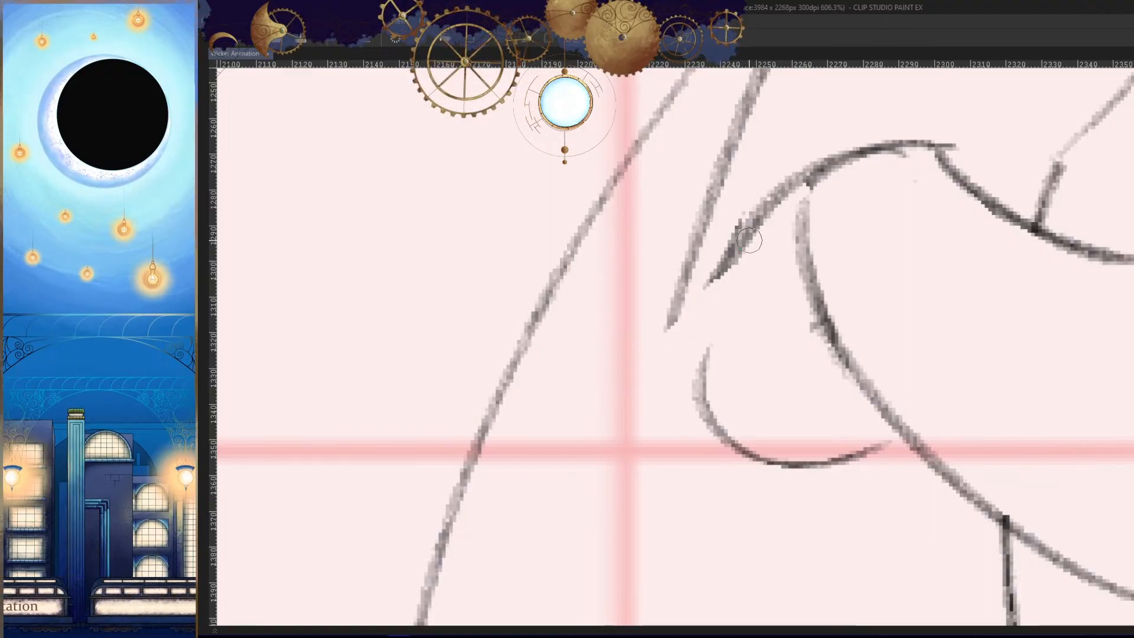
drag(747, 230, 650, 385)
drag(674, 305, 653, 381)
- Erase the elbow's old lower curve and draw a wider rounded one ending at the forearm's lower contour
key(h)
mouse_move(861, 419)
mouse_down()
mouse_move(899, 374)
mouse_move(957, 356)
mouse_up()
key(h)
mouse_move(733, 279)
mouse_down()
mouse_move(751, 350)
mouse_move(876, 393)
mouse_up()
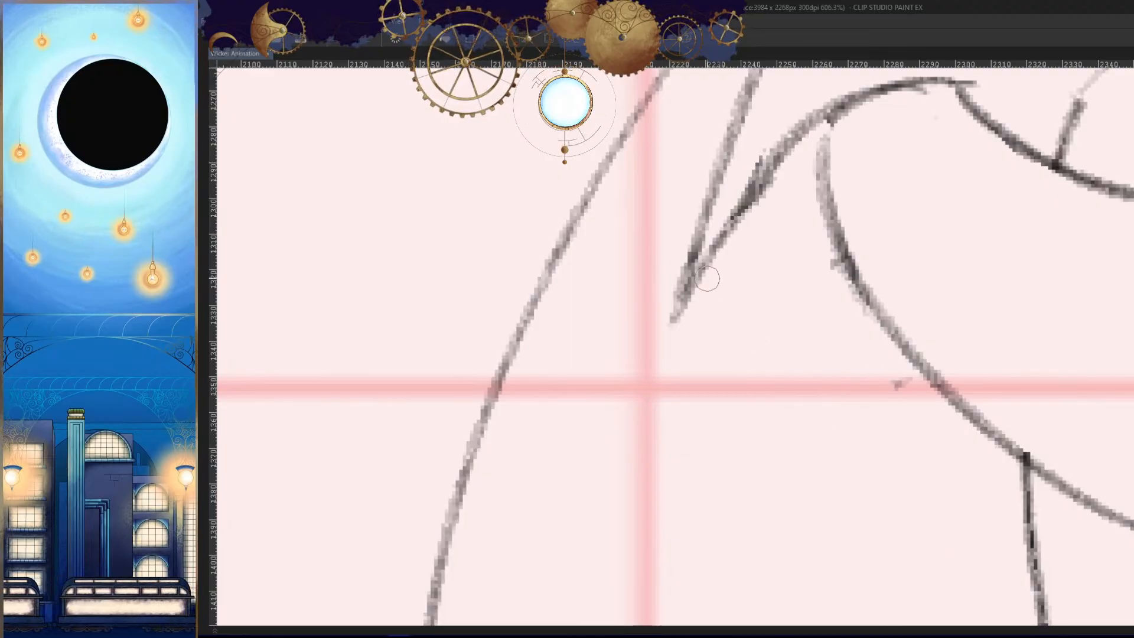
drag(701, 274, 904, 387)
key(ctrl+z)
mouse_move(680, 307)
mouse_down()
mouse_move(904, 381)
mouse_move(927, 358)
mouse_move(874, 383)
mouse_up()
key(h)
key(h)
- Darken the elbow's upper curve from the forearm's top down to where it meets the upper arm
drag(809, 209, 753, 276)
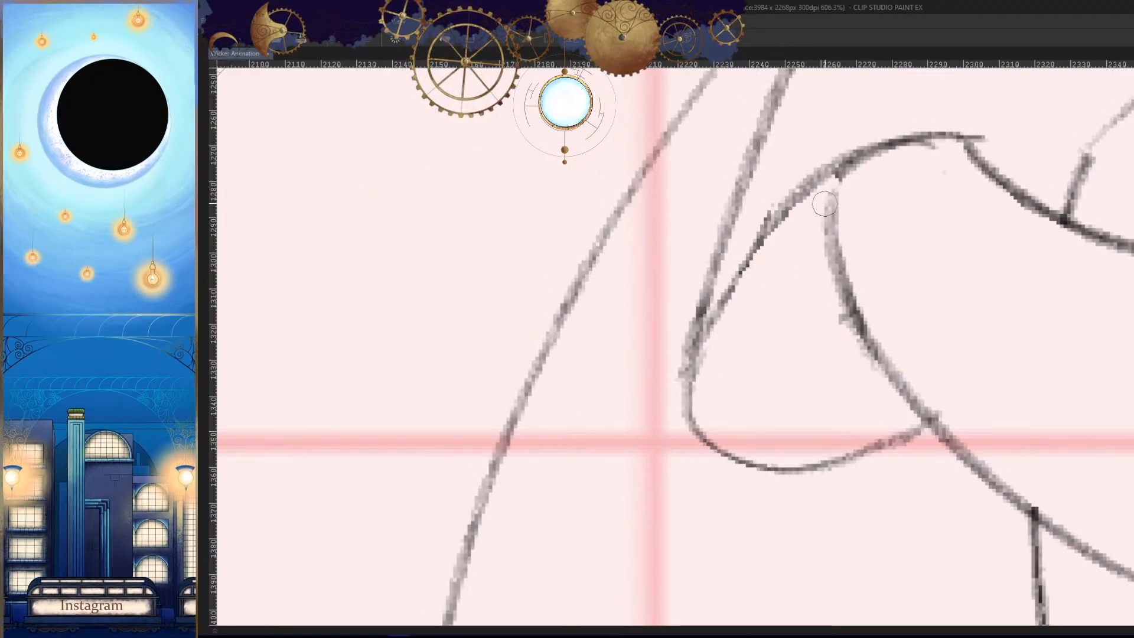
mouse_move(825, 204)
mouse_down()
mouse_move(739, 283)
mouse_move(697, 352)
mouse_up()
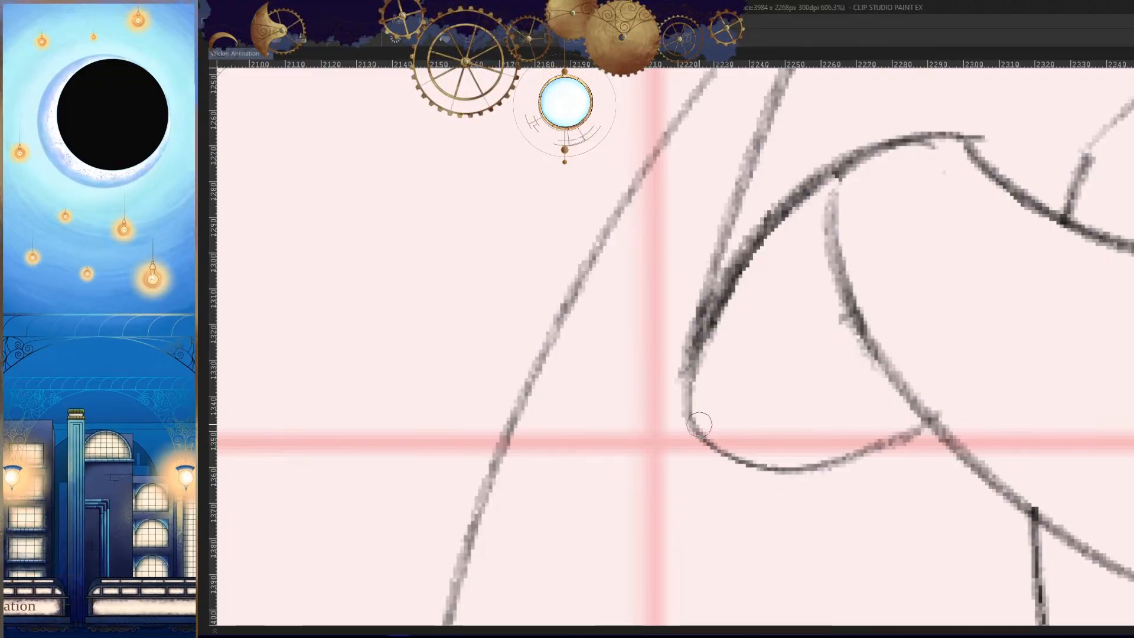
scroll(828, 392, down, 5)
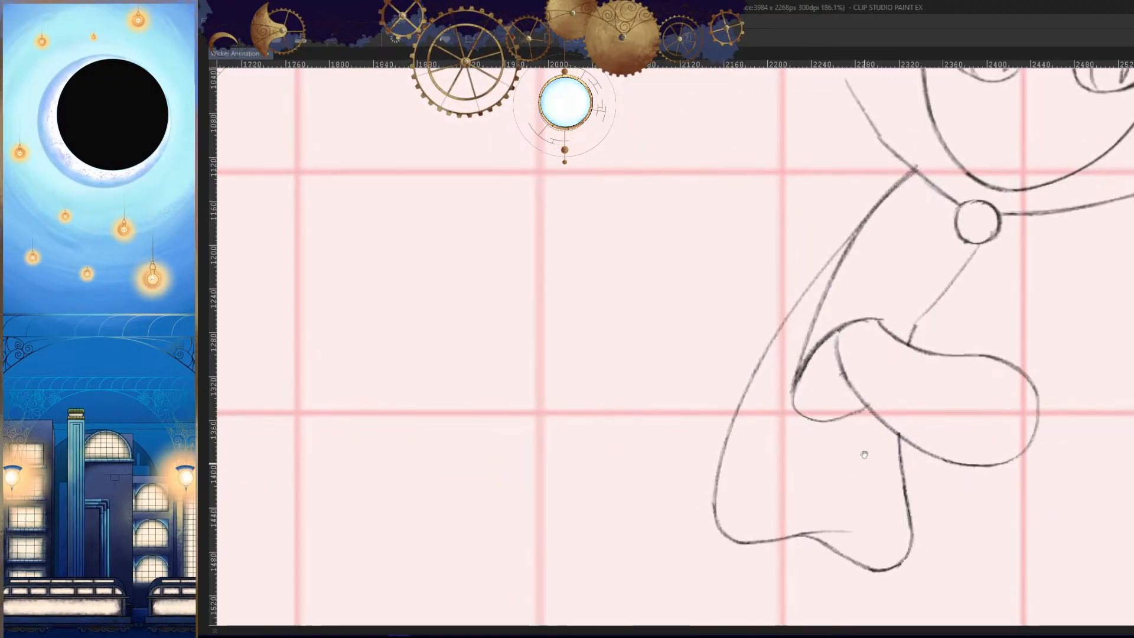
- Sketch a ball with a trailing line and a forward arrow above it in the empty space beside the character
mouse_move(1014, 404)
mouse_down()
mouse_move(712, 407)
mouse_move(875, 399)
mouse_up()
drag(745, 377, 792, 370)
drag(750, 335, 904, 326)
key(ctrl+z)
drag(863, 333, 851, 332)
mouse_move(851, 271)
mouse_down()
mouse_move(767, 294)
mouse_move(806, 268)
mouse_up()
key(ctrl+z)
drag(779, 307, 612, 323)
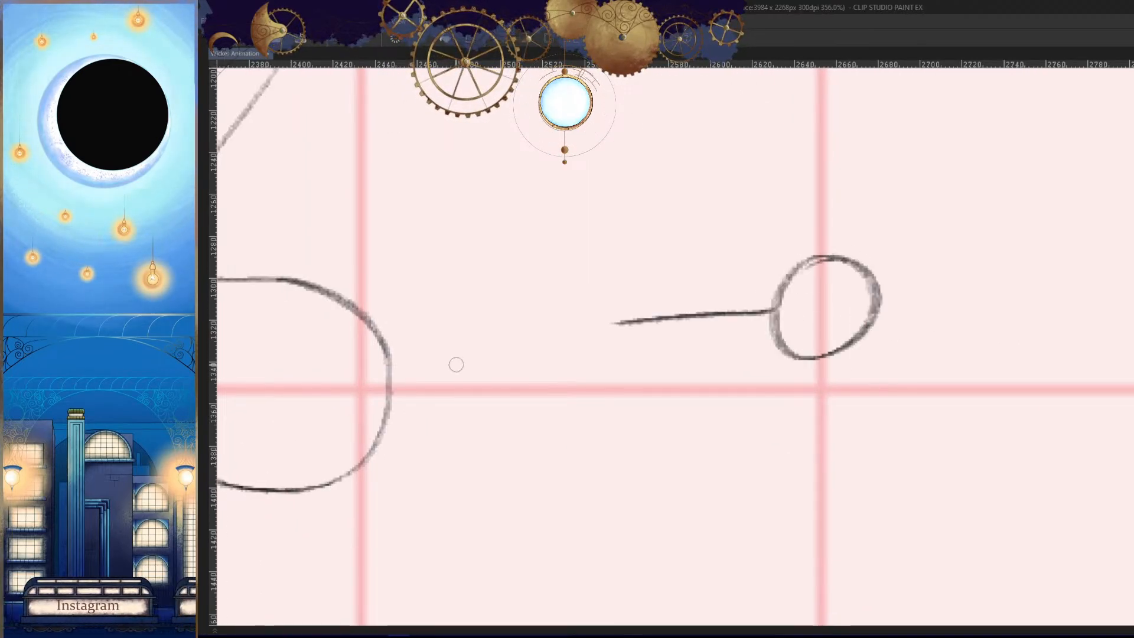
drag(936, 285, 868, 281)
drag(732, 211, 863, 198)
drag(862, 205, 793, 233)
- Draw a vertical wall line just ahead of the ball and its arrow
drag(1106, 331, 931, 334)
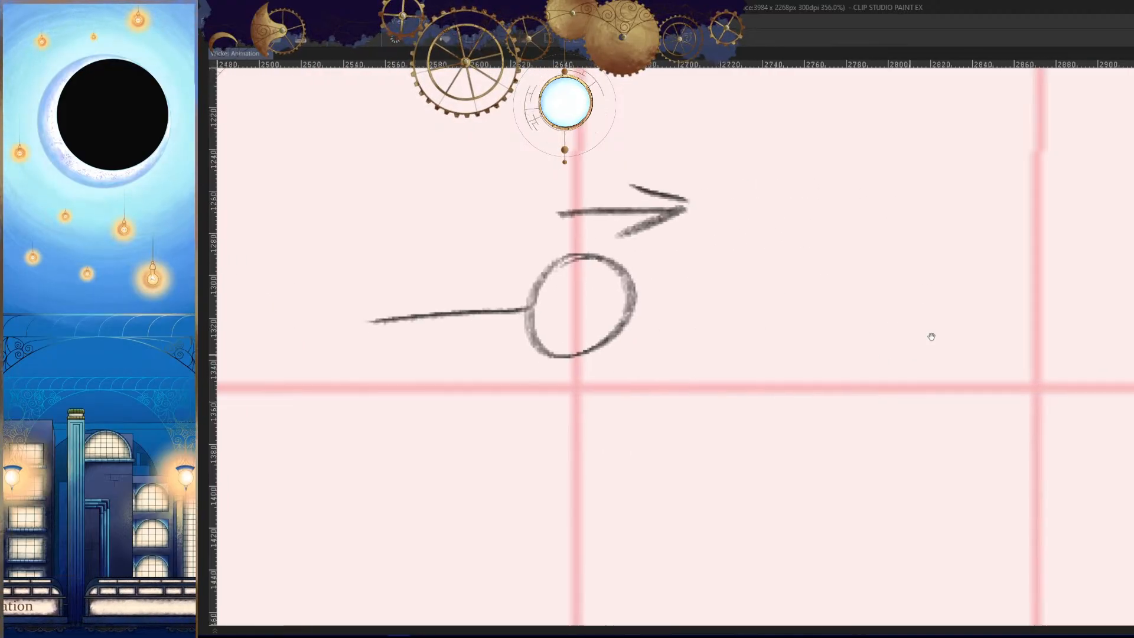
drag(1061, 333, 948, 336)
drag(883, 144, 874, 412)
key(ctrl+z)
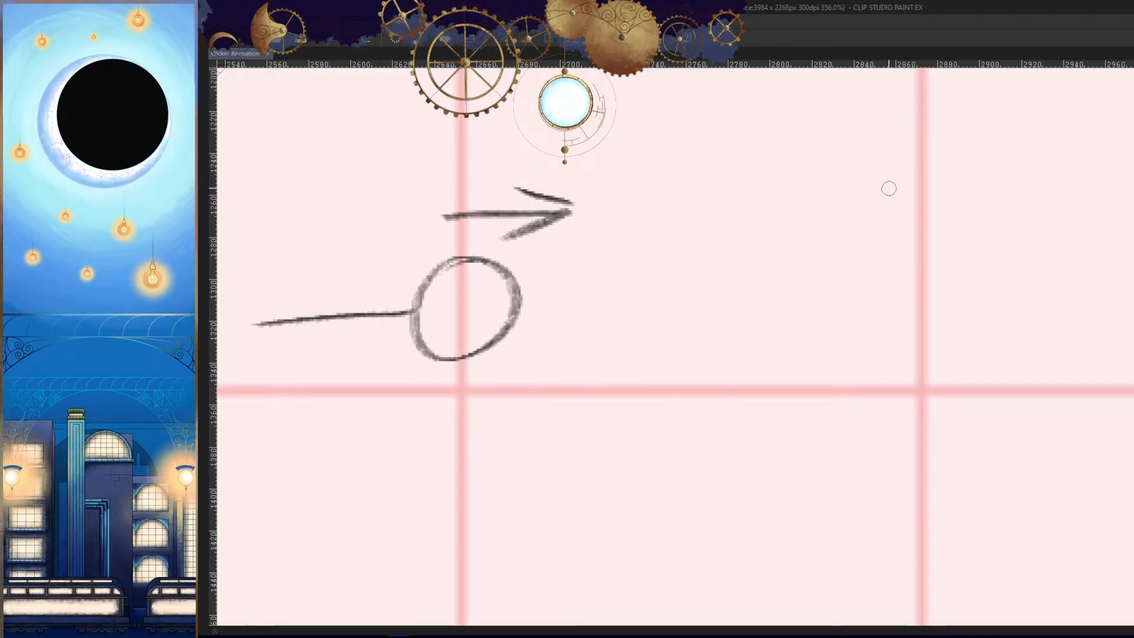
drag(884, 147, 875, 416)
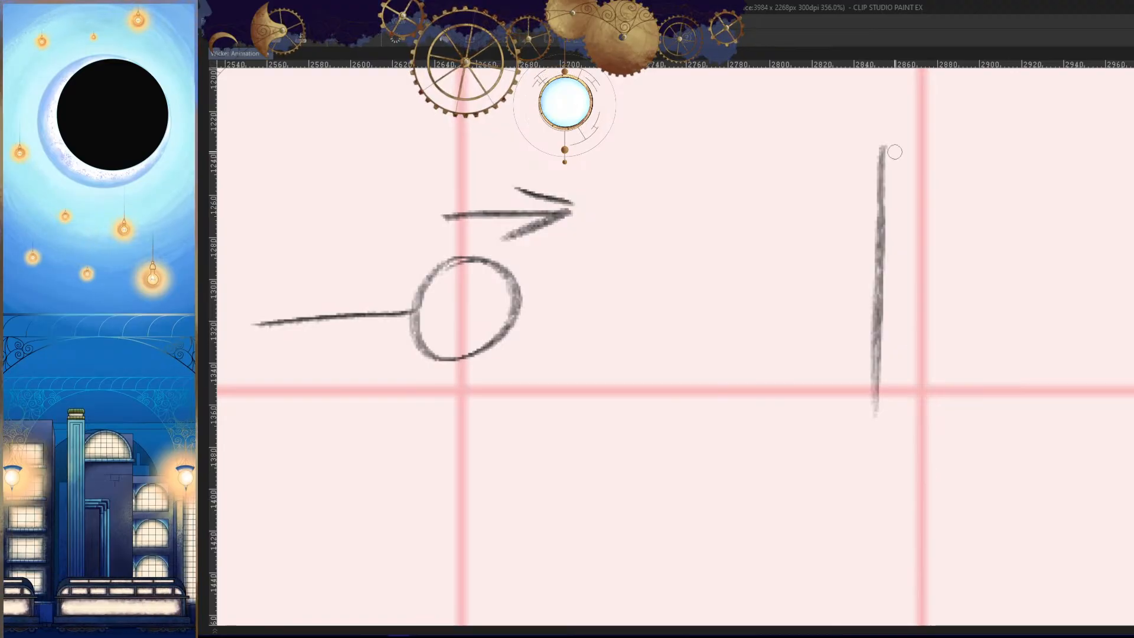
drag(630, 258, 692, 244)
key(ctrl+z)
drag(652, 141, 638, 389)
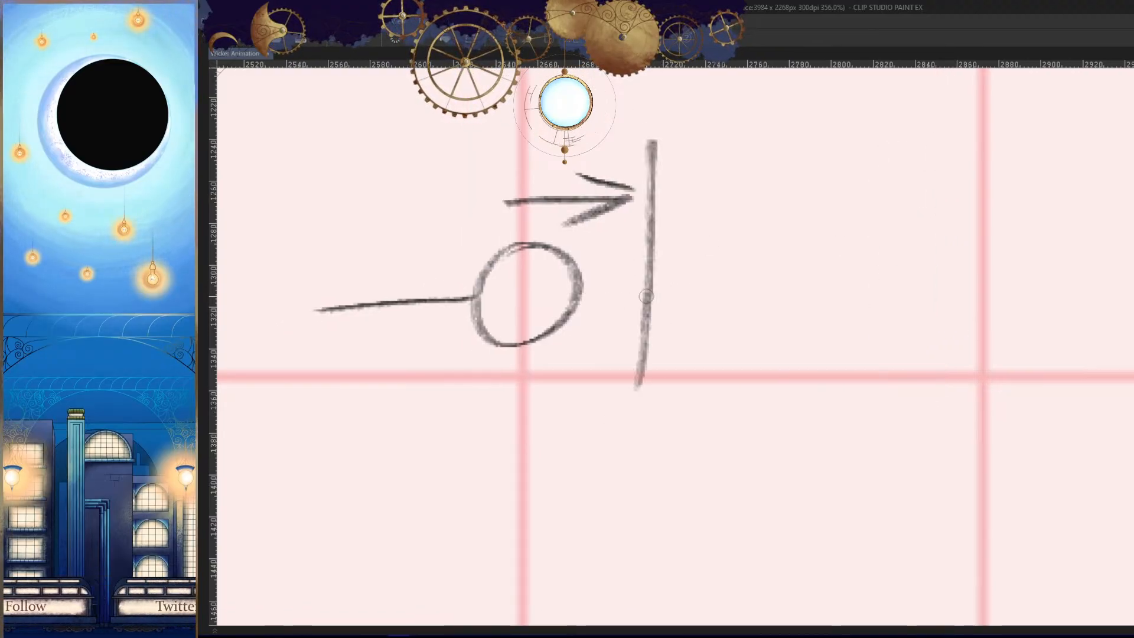
- Sketch a second ball with a trailing line pushing into a bulging, curved wall beside the first diagram
mouse_move(985, 225)
mouse_down()
mouse_move(797, 344)
mouse_move(817, 243)
mouse_up()
mouse_move(764, 148)
mouse_down()
mouse_move(813, 273)
mouse_move(787, 347)
mouse_move(743, 403)
mouse_up()
key(ctrl+z)
key(ctrl+z)
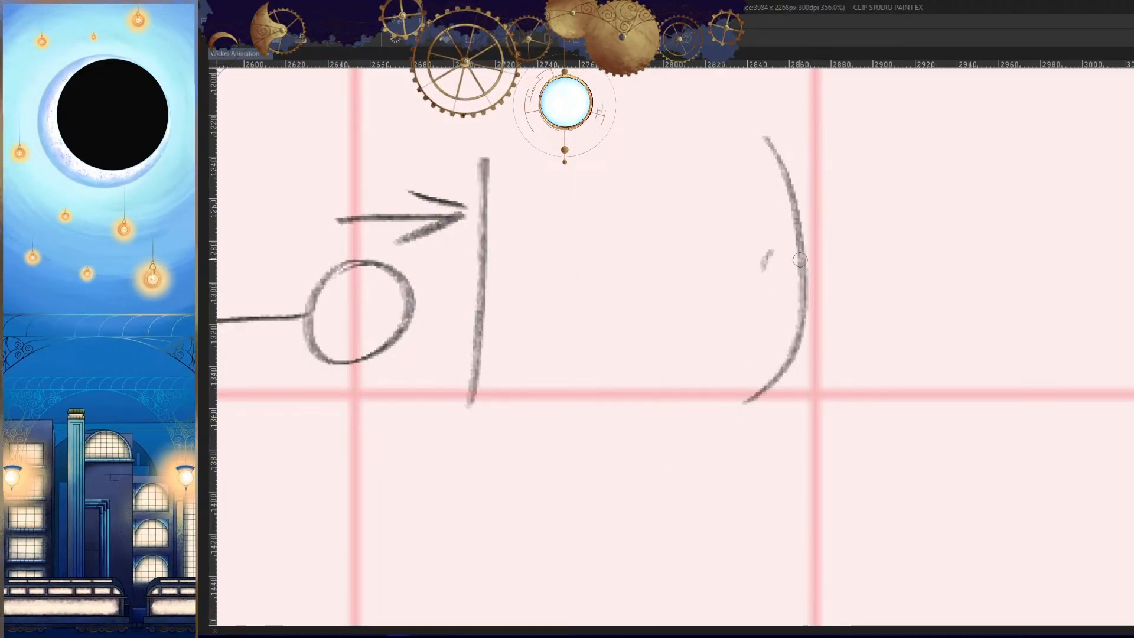
key(ctrl+z)
drag(801, 260, 794, 343)
drag(810, 269, 766, 331)
drag(713, 284, 565, 292)
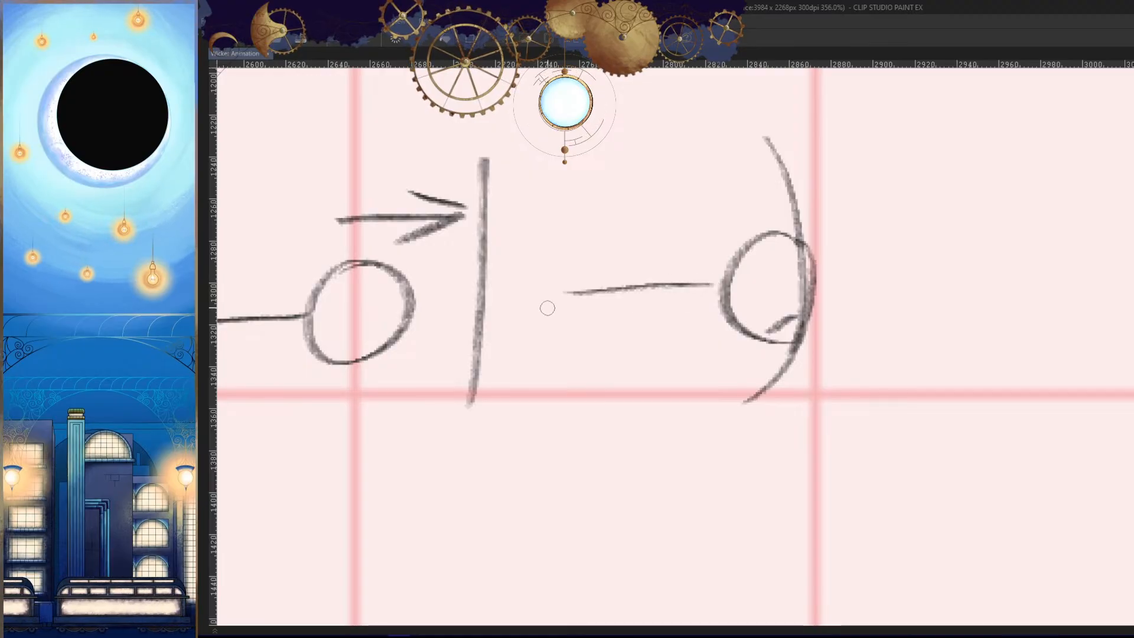
- Add arrows above and below the second ball pointing along the bent wall toward the impact
drag(713, 180, 762, 203)
drag(764, 208, 685, 215)
mouse_move(829, 239)
mouse_down()
mouse_move(839, 242)
mouse_move(762, 232)
mouse_up()
mouse_move(795, 346)
mouse_down()
mouse_move(731, 372)
mouse_move(705, 396)
mouse_up()
drag(792, 367, 717, 393)
mouse_move(850, 373)
mouse_down()
mouse_move(792, 466)
mouse_move(837, 351)
mouse_up()
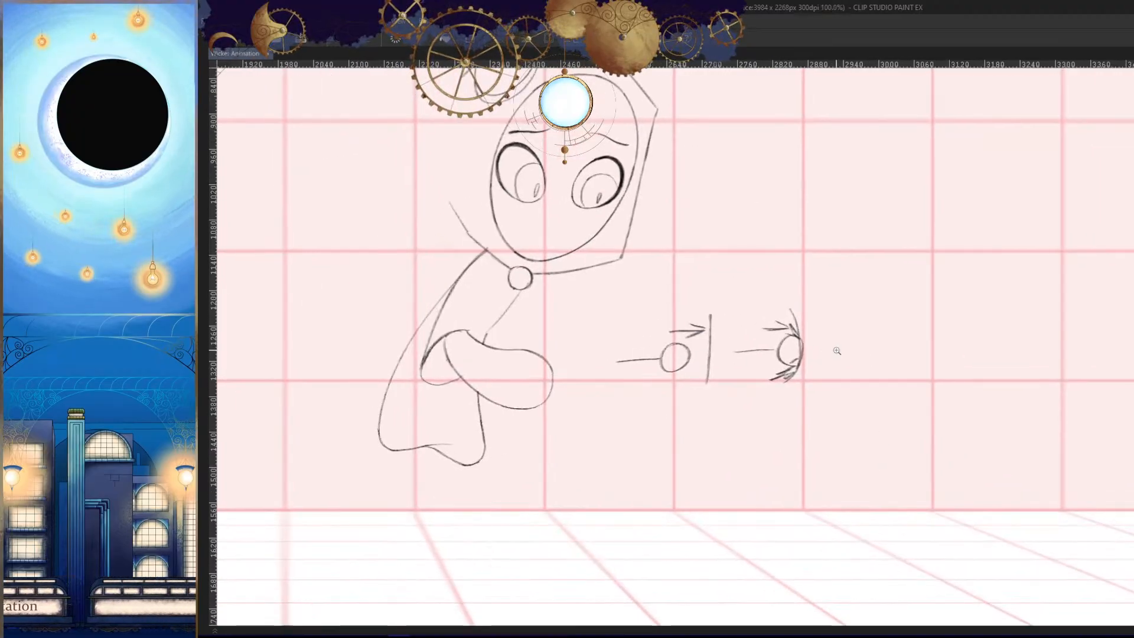
- Sketch a third ball with a trailing line touching a straight vertical wall beside the second diagram
scroll(837, 351, up, 5)
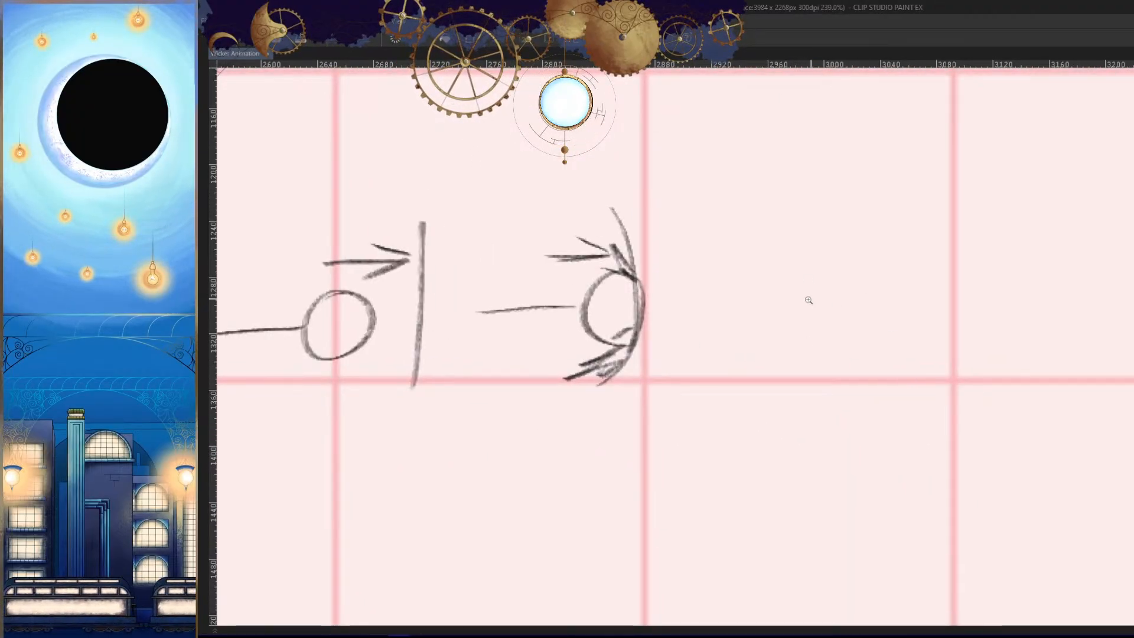
scroll(808, 300, up, 3)
drag(933, 393, 914, 392)
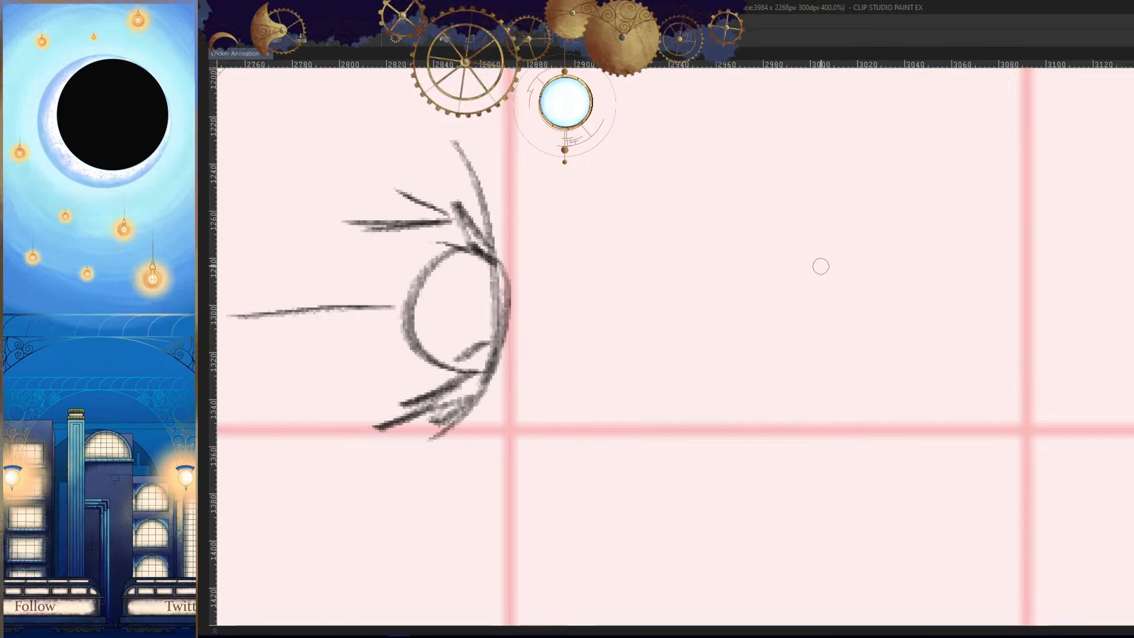
mouse_move(768, 253)
mouse_down()
mouse_move(727, 324)
mouse_move(770, 251)
mouse_up()
mouse_move(834, 145)
mouse_down()
mouse_move(798, 420)
mouse_move(818, 406)
mouse_move(827, 440)
mouse_up()
key(ctrl+z)
key(ctrl+z)
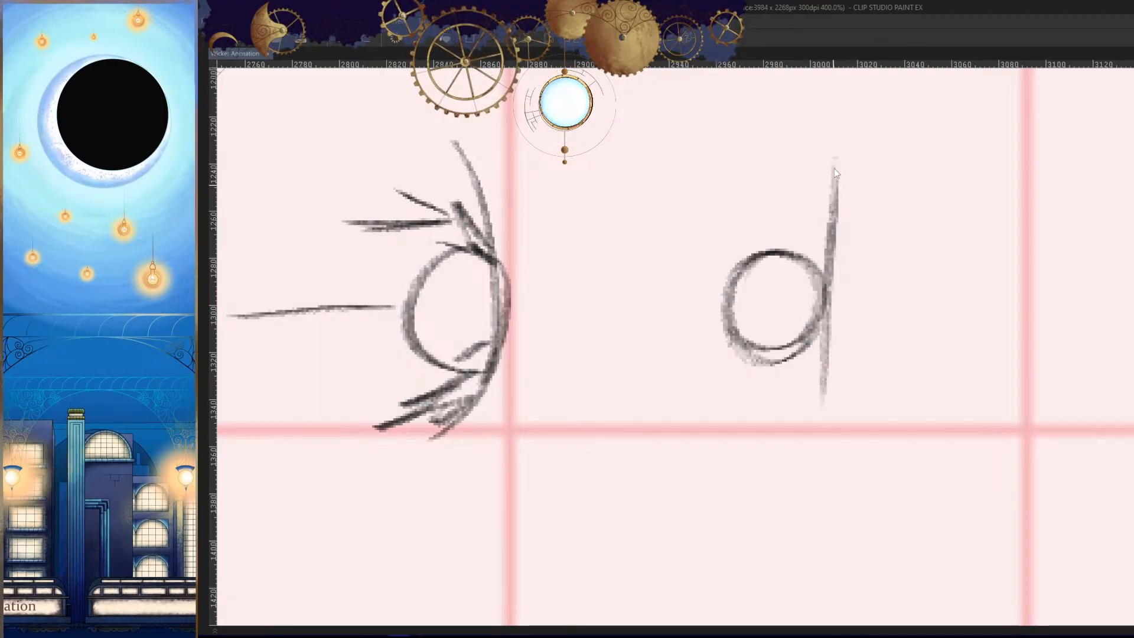
drag(835, 163, 830, 427)
drag(728, 291, 576, 307)
scroll(873, 374, down, 5)
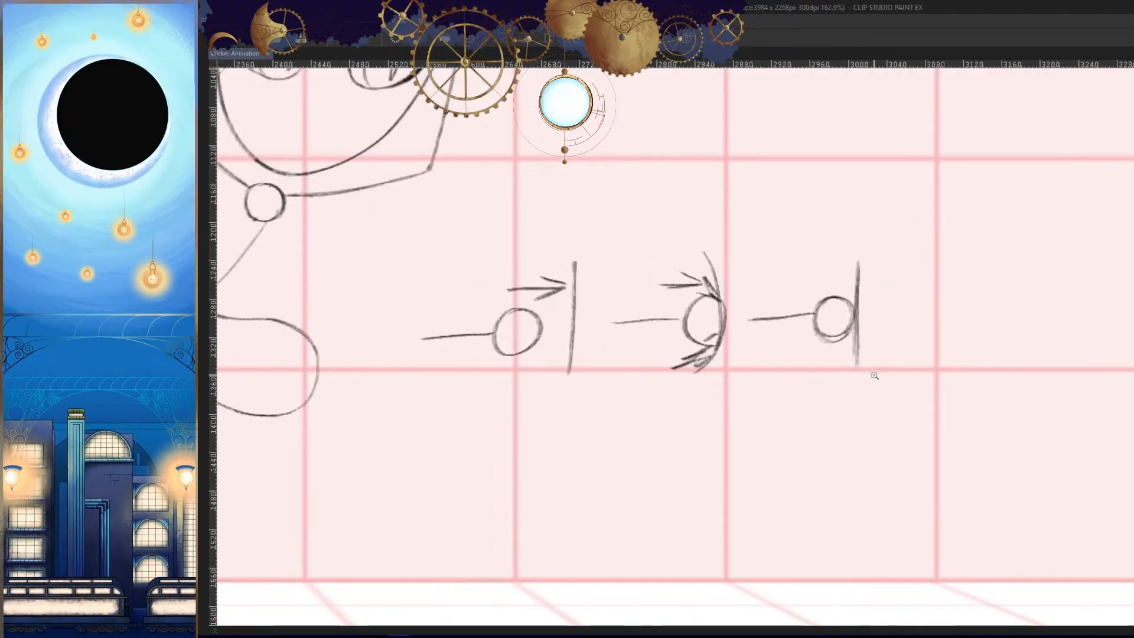
- Select the third ball-and-wall sketch with a polygonal outline, move it over the second one and deselect
scroll(908, 451, up, 4)
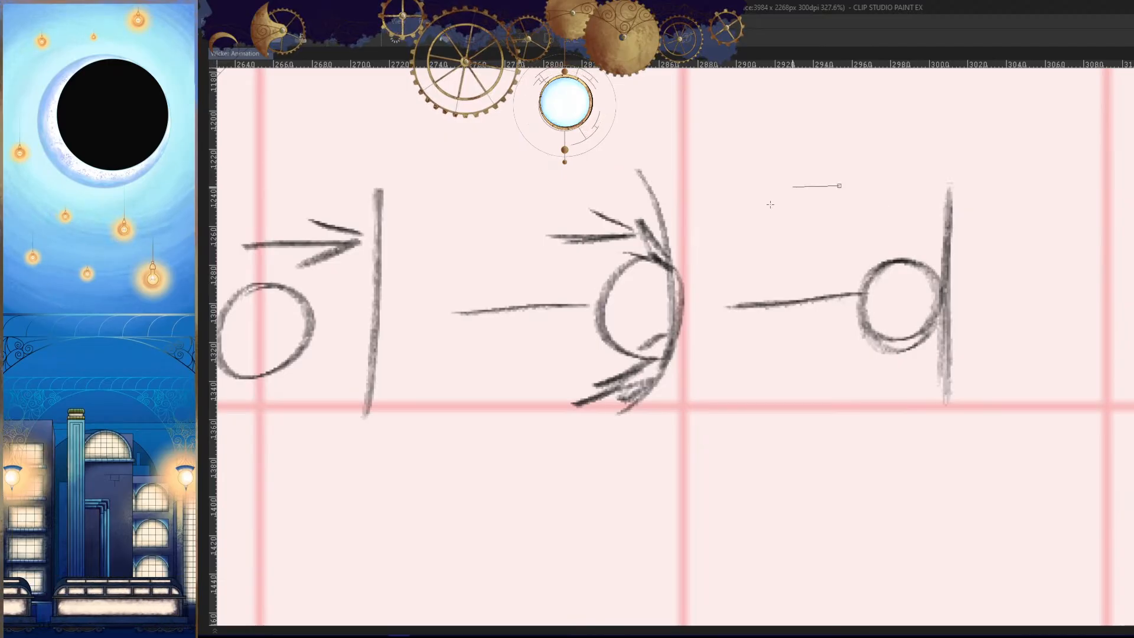
click(960, 444)
click(1018, 397)
click(1012, 198)
click(963, 144)
click(839, 184)
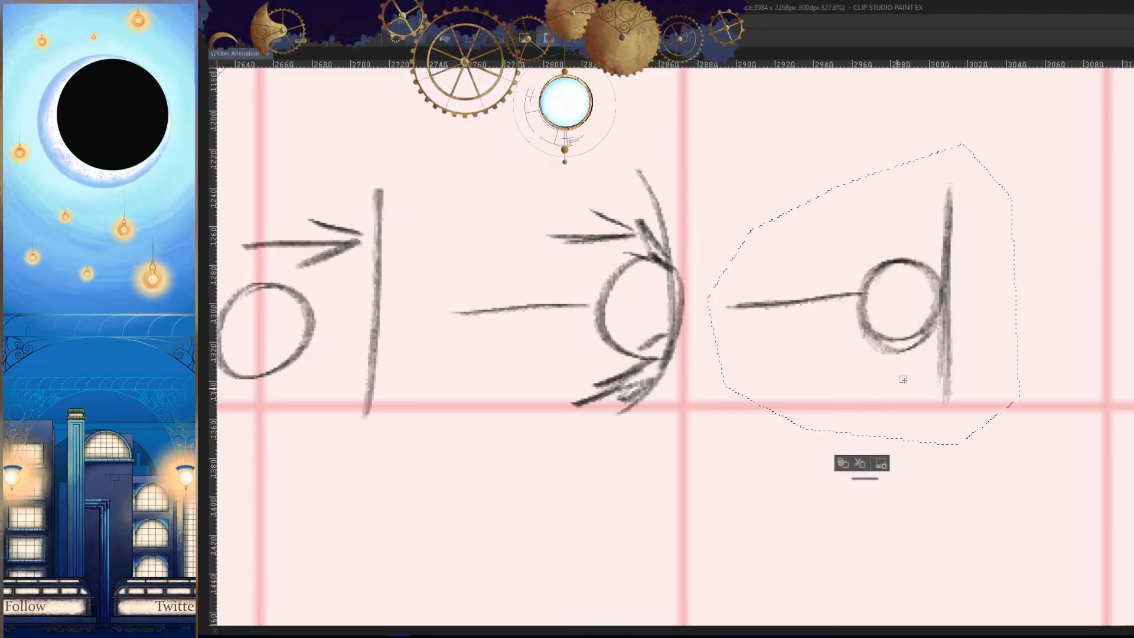
mouse_move(903, 380)
mouse_down()
mouse_move(805, 324)
mouse_move(681, 306)
mouse_up()
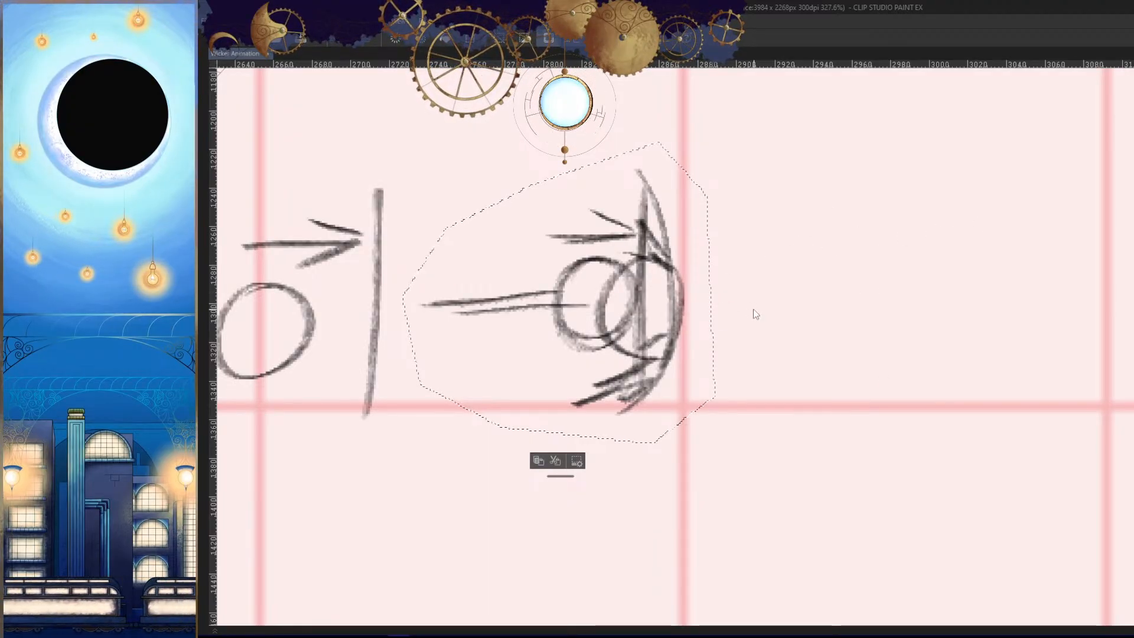
key(ctrl+d)
- Draw a forward arrow and a returning arrow beside the overlapped ball sketches
drag(816, 247, 763, 290)
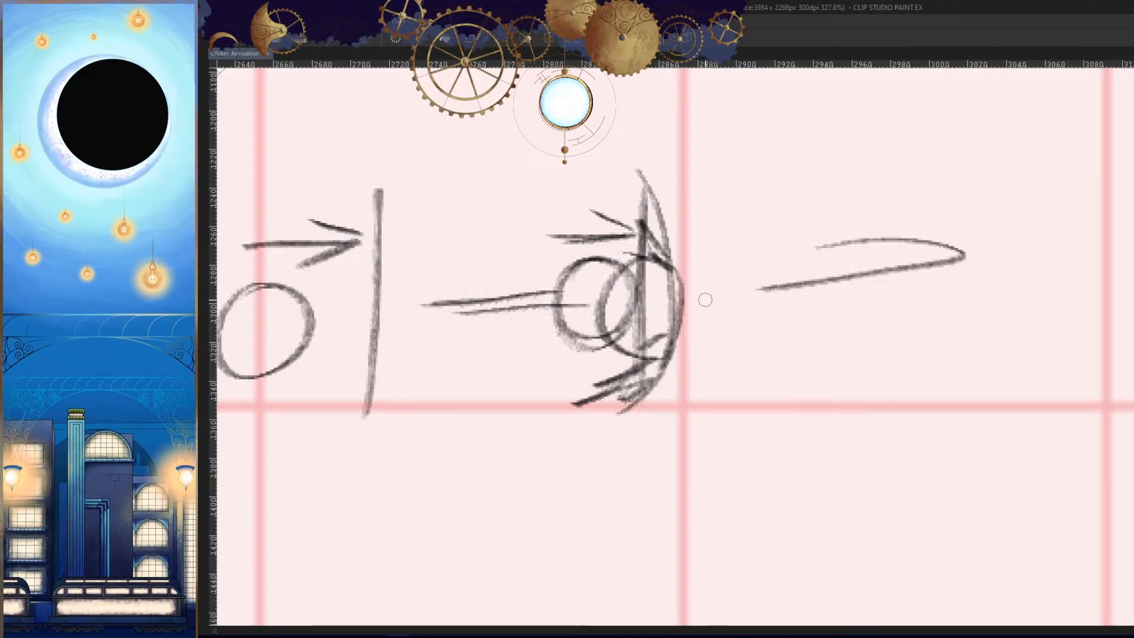
key(ctrl+z)
mouse_move(849, 225)
mouse_down()
mouse_move(808, 291)
mouse_move(753, 280)
mouse_up()
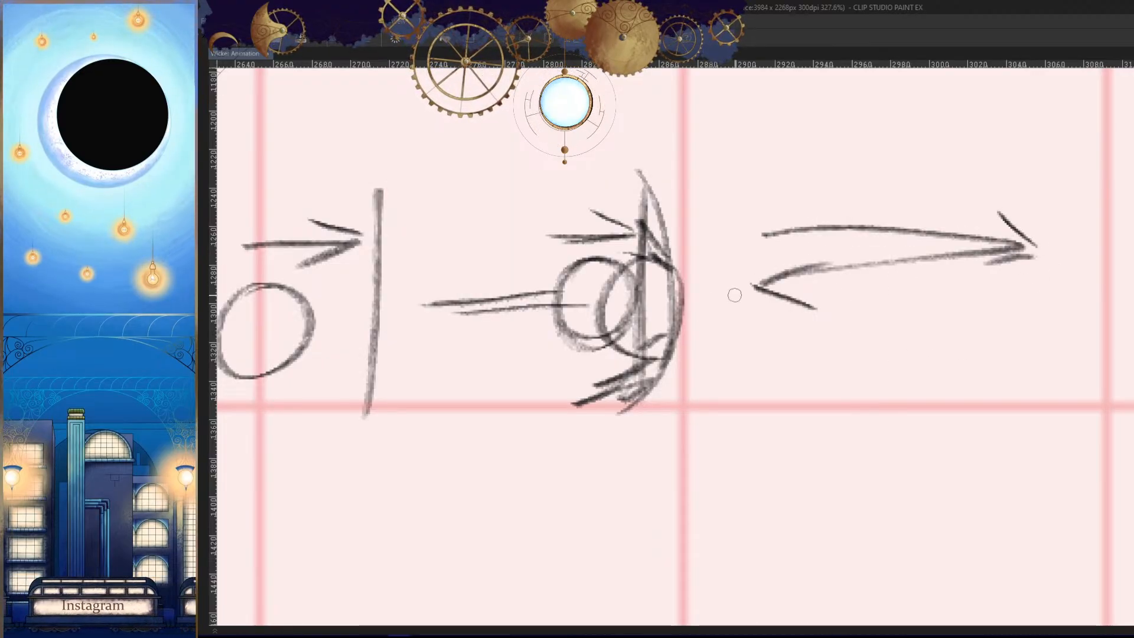
- Outline all the ball, wall and arrow sketches beside the character and delete them
drag(994, 330, 1006, 432)
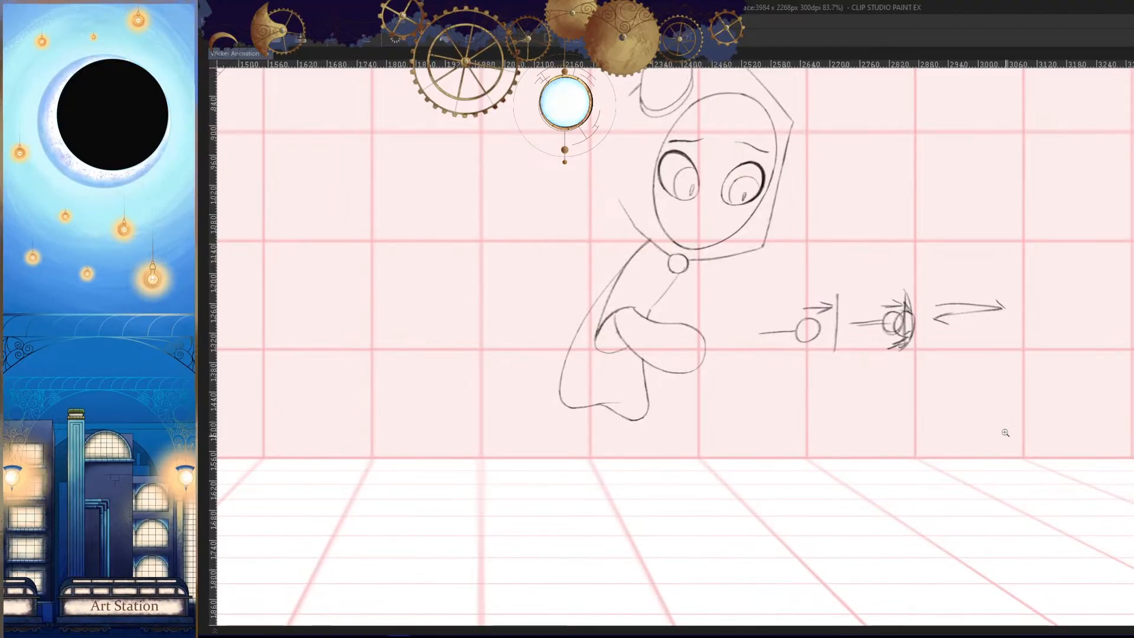
click(998, 264)
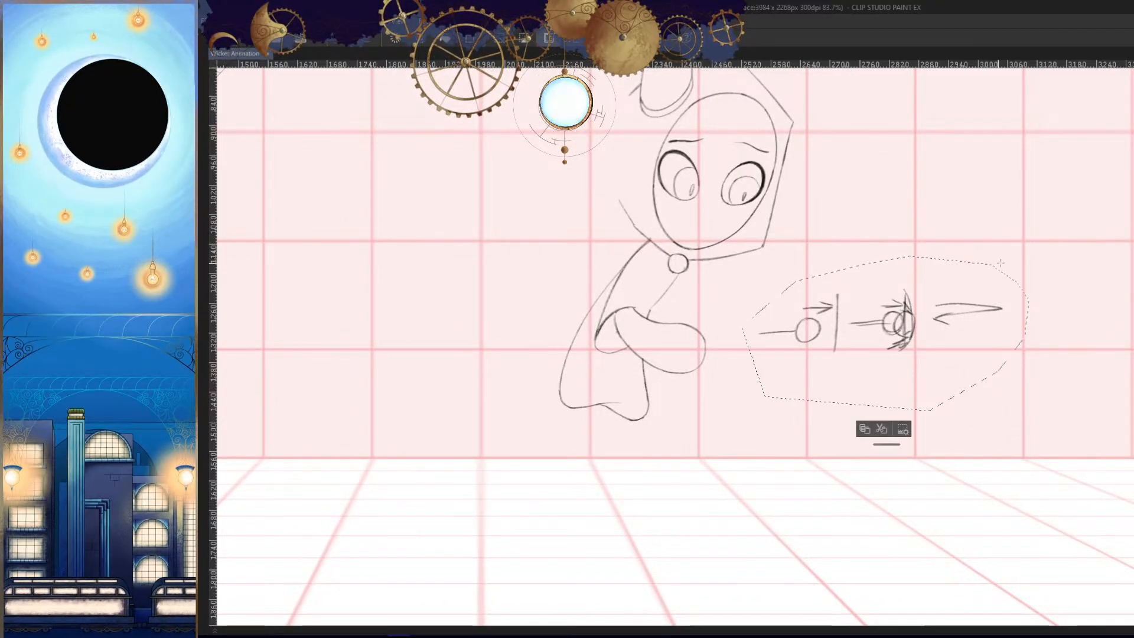
key(Delete)
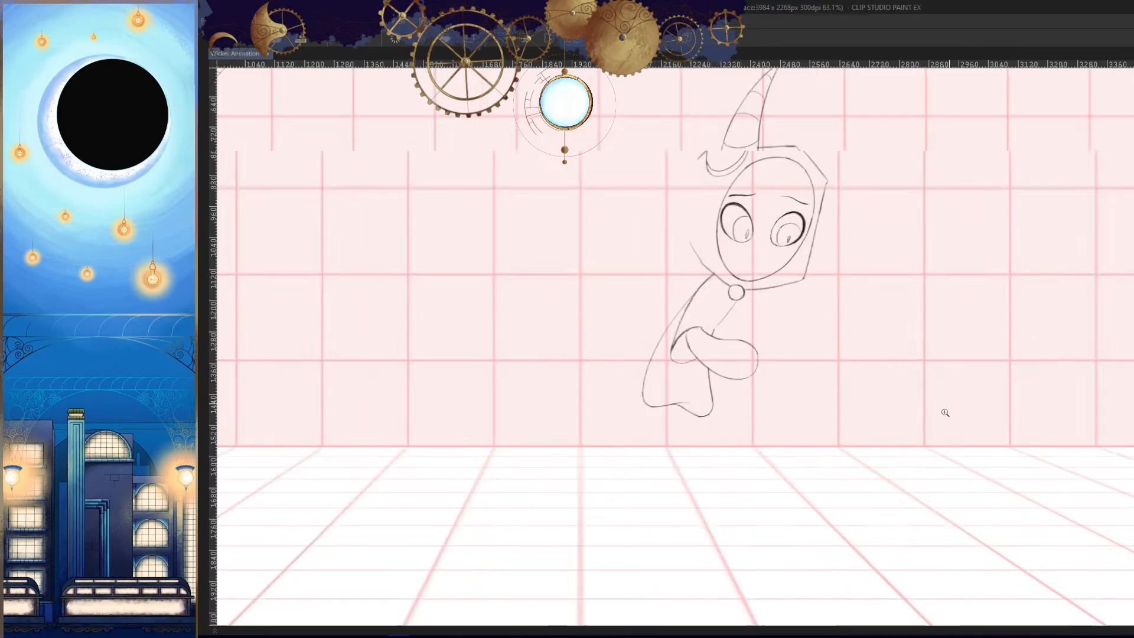
drag(941, 410, 863, 393)
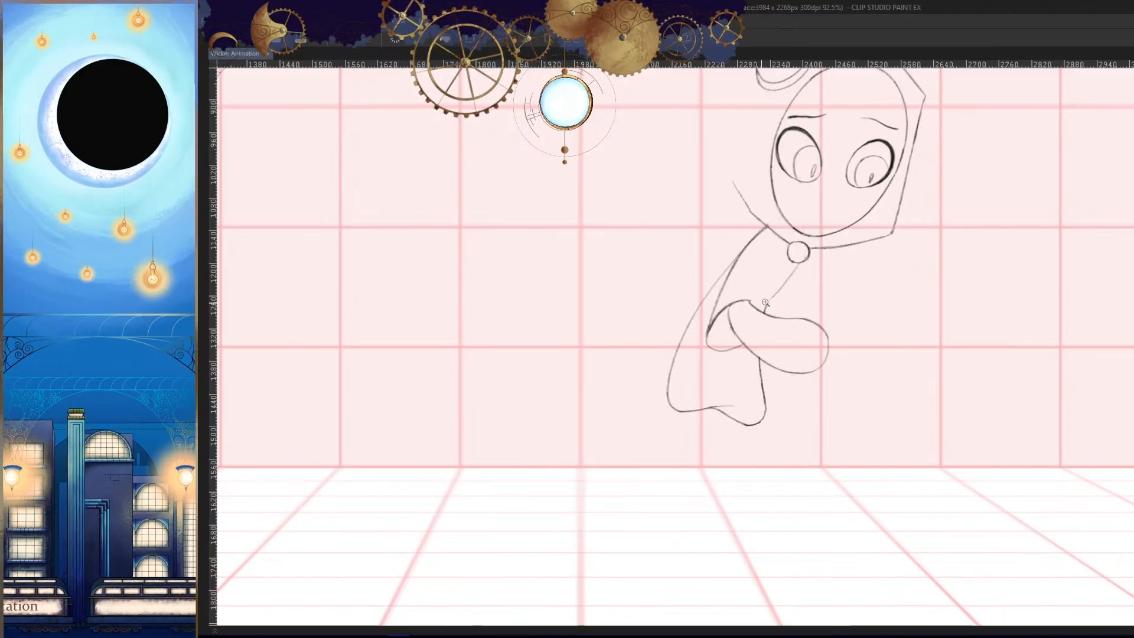
- Redraw the outer curve of the forearm's elbow end with a darker stroke from the sleeve edge
drag(766, 362, 764, 419)
key(h)
mouse_move(771, 337)
mouse_down()
mouse_move(894, 347)
mouse_move(875, 331)
mouse_move(799, 329)
mouse_up()
key(h)
drag(728, 265, 789, 405)
key(h)
drag(895, 381, 910, 356)
key(ctrl+z)
scroll(910, 357, up, 1)
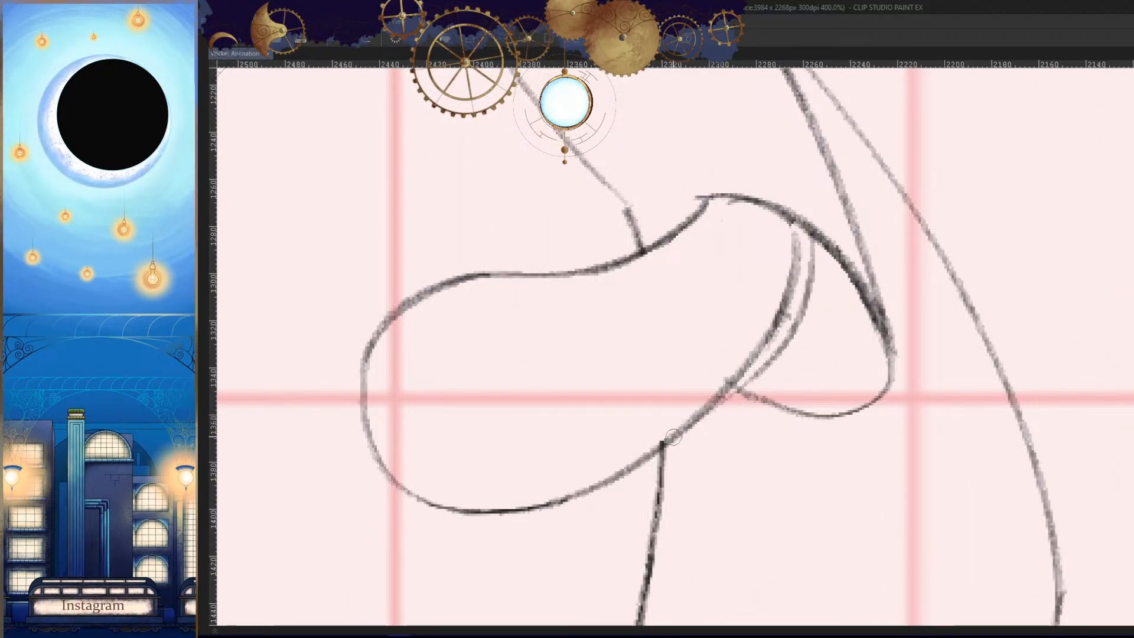
drag(812, 255, 731, 387)
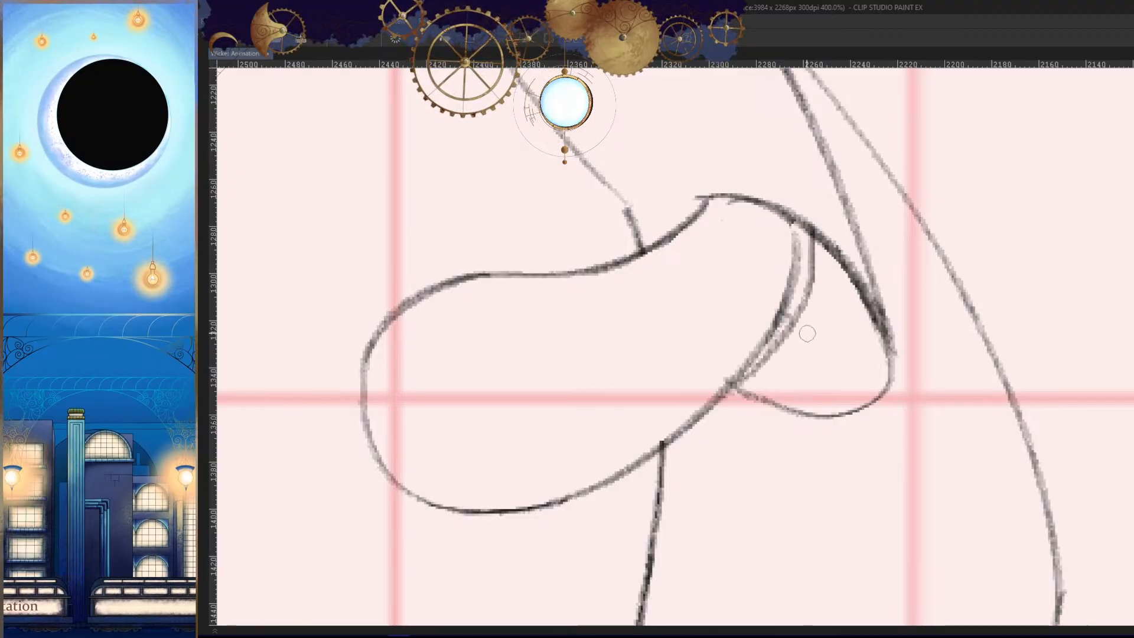
- Erase the duplicate inner curve at the forearm's elbow end, keeping one clean outline
drag(802, 261, 700, 404)
drag(781, 307, 662, 430)
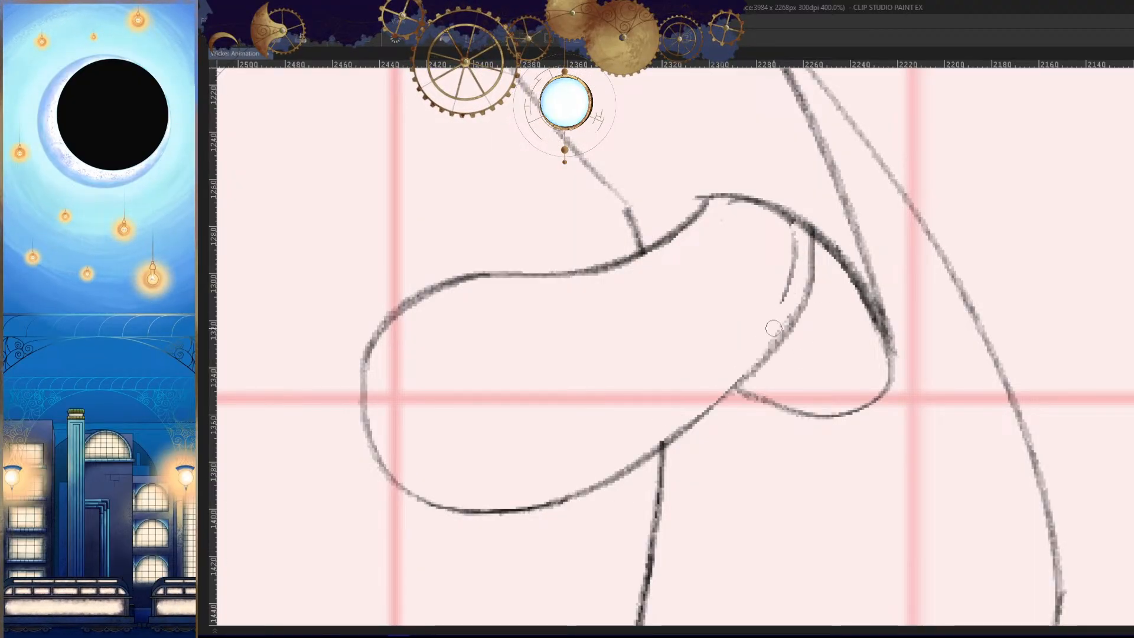
drag(764, 357, 688, 423)
key(h)
drag(827, 343, 838, 360)
mouse_move(749, 316)
mouse_down()
mouse_move(744, 276)
mouse_move(740, 339)
mouse_up()
key(h)
- Draw the curved inner line of the upper arm from beside the round clasp down to the forearm
mouse_move(914, 387)
mouse_down()
mouse_move(817, 463)
mouse_move(744, 490)
mouse_up()
key(space)
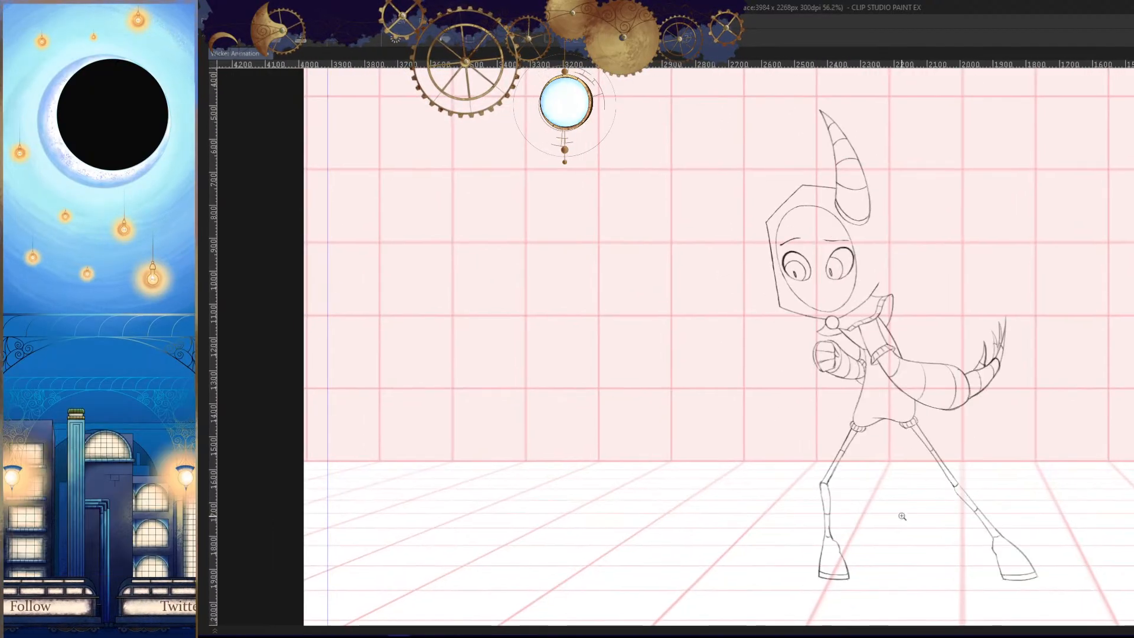
key(space)
key(h)
drag(667, 362, 835, 348)
drag(717, 322, 777, 354)
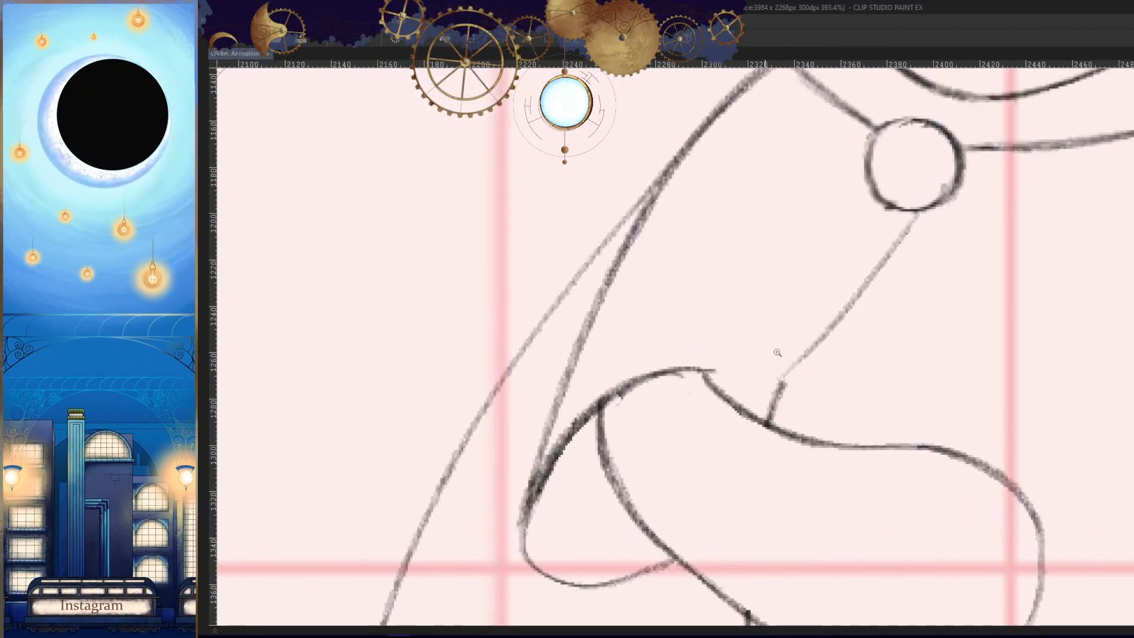
drag(817, 115, 715, 393)
key(ctrl+z)
drag(834, 139, 726, 378)
key(ctrl+z)
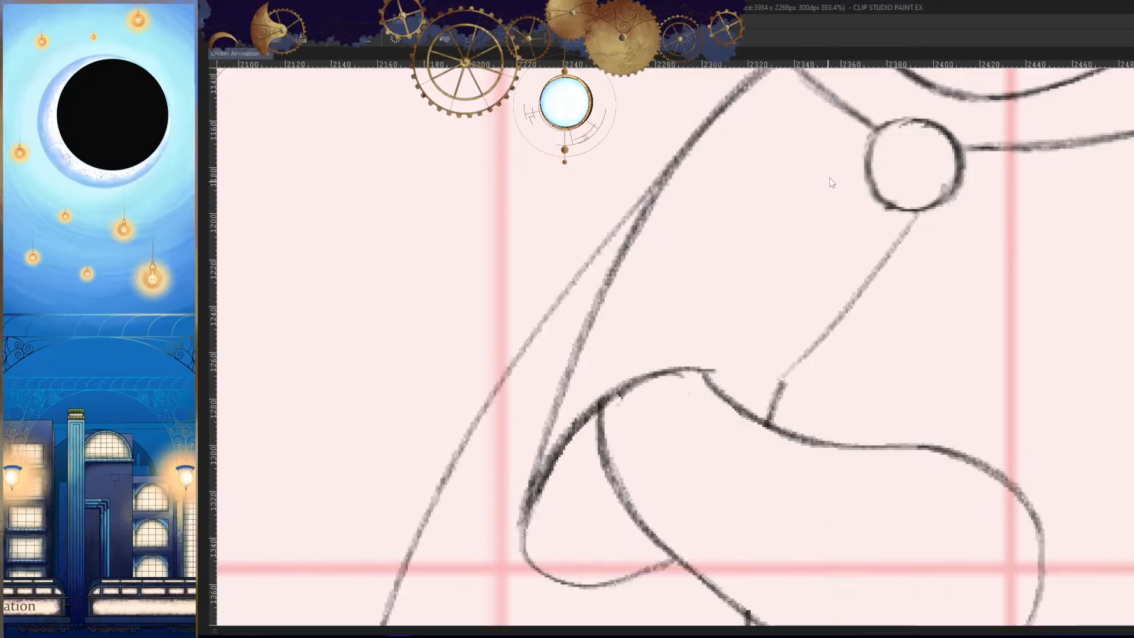
mouse_move(831, 171)
mouse_down()
mouse_move(731, 353)
mouse_move(730, 387)
mouse_up()
key(h)
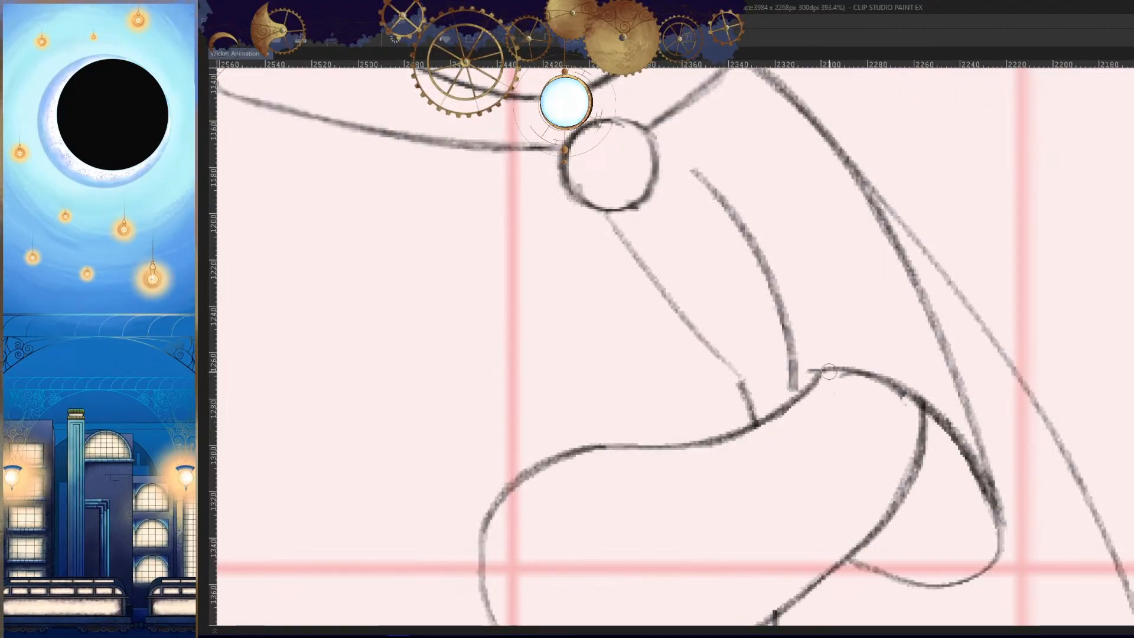
- Draw an arched cuff line above the elbow, from the inner upper-arm line to the outer arm line
key(h)
scroll(797, 355, up, 2)
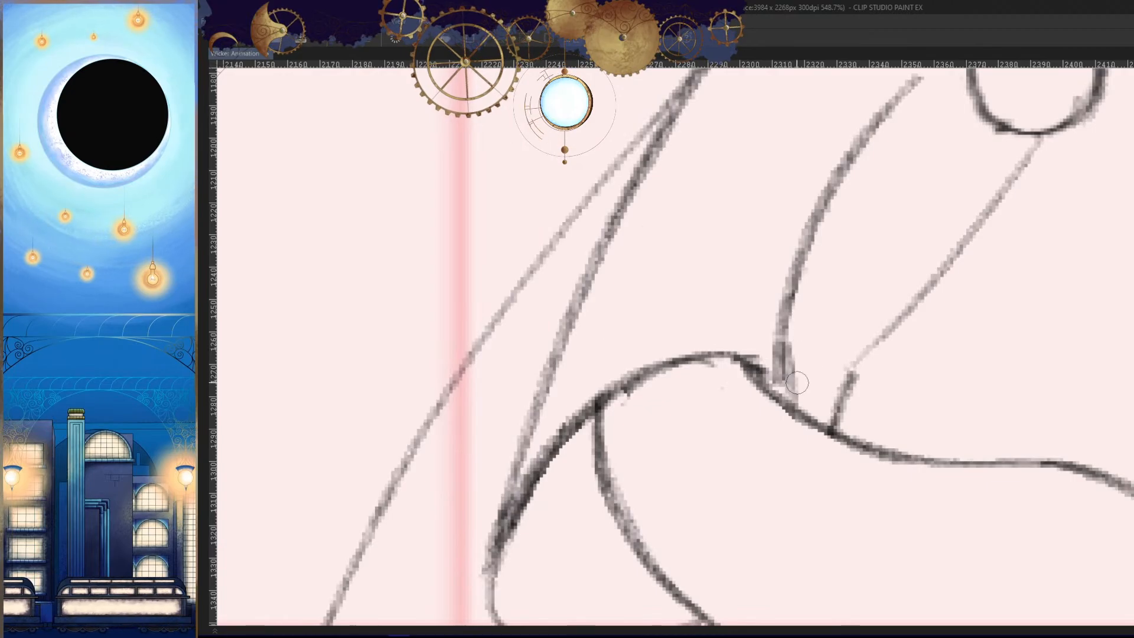
drag(779, 348, 568, 368)
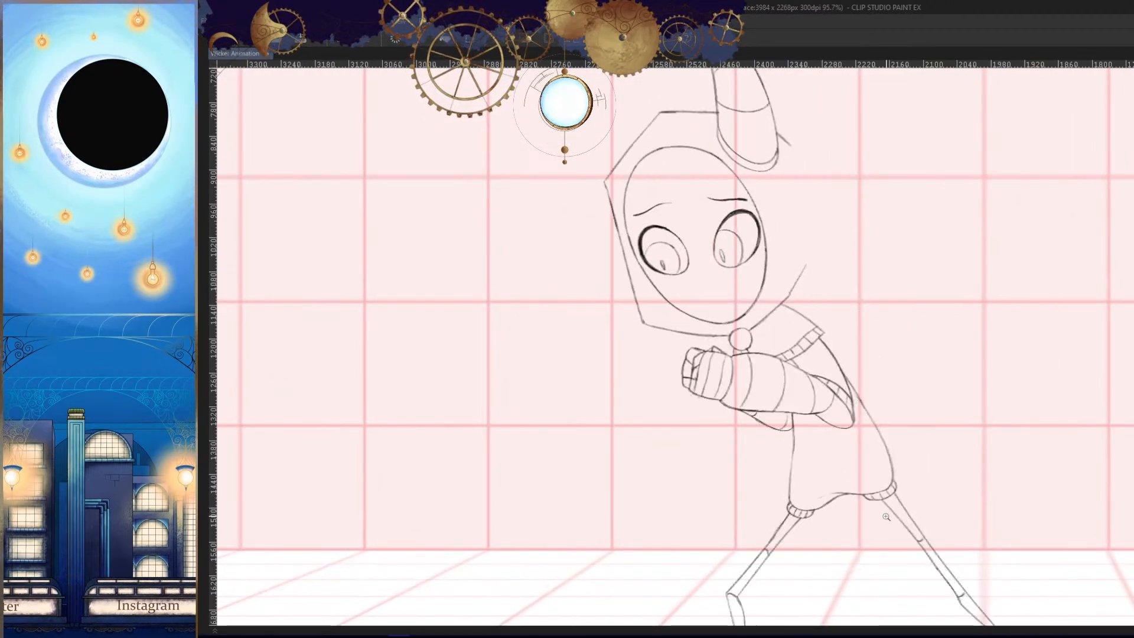
key(h)
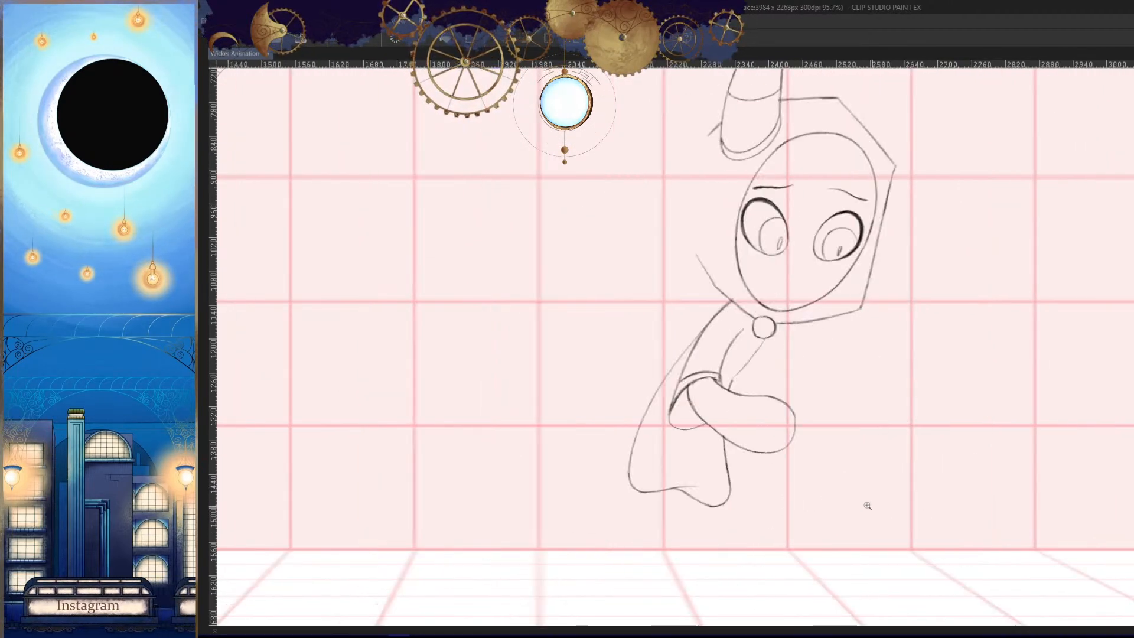
- Clean up the junction where the inner upper-arm line and the cuff meet the forearm
scroll(692, 400, up, 6)
key(h)
scroll(817, 357, up, 4)
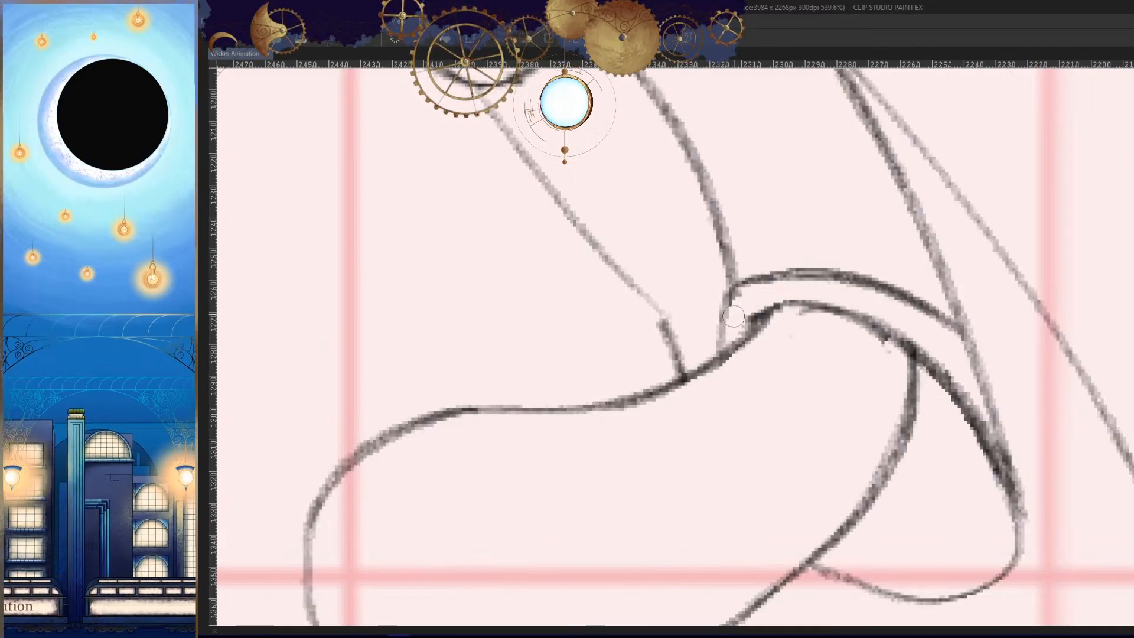
drag(720, 336, 735, 283)
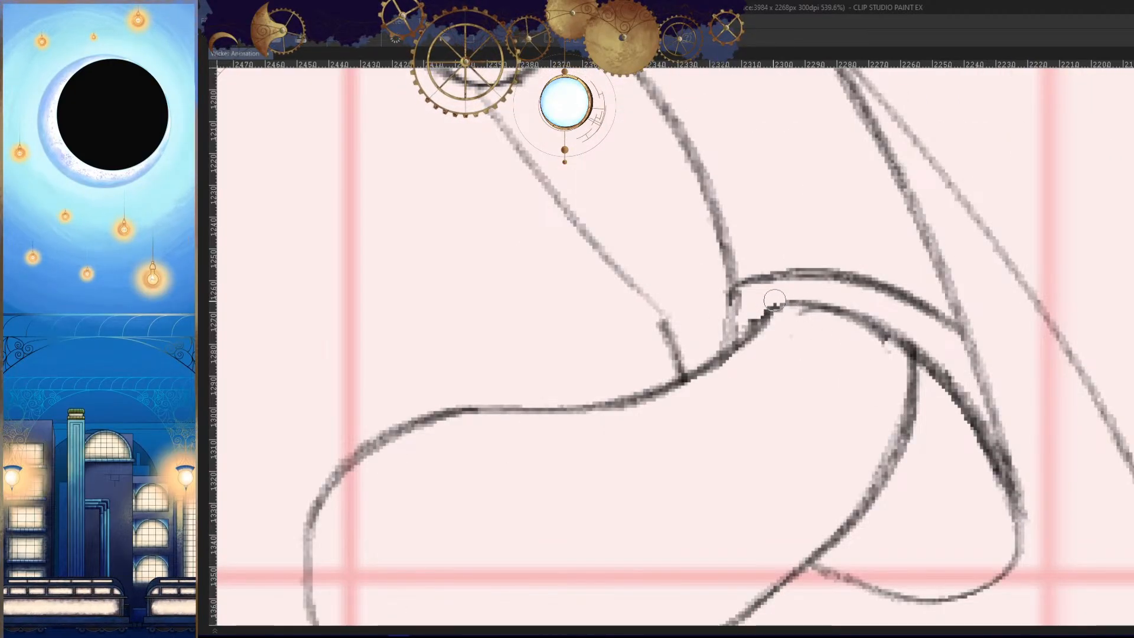
scroll(691, 386, down, 5)
key(h)
- Redraw the inner end of the cuff arch so it curves down onto the forearm
key(h)
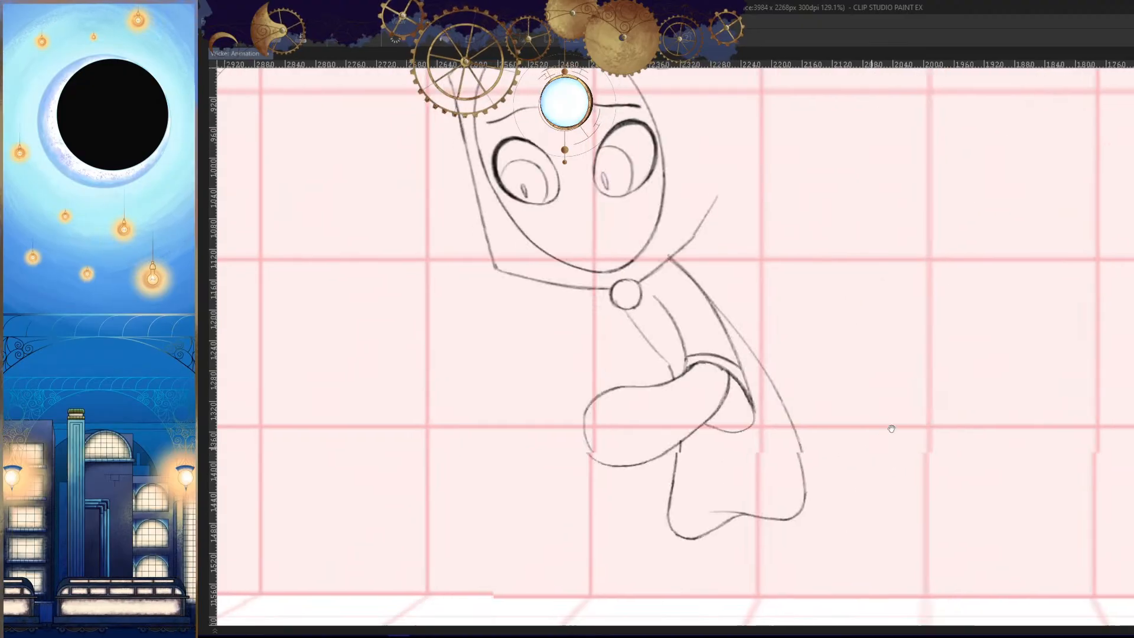
scroll(679, 369, up, 7)
drag(854, 272, 801, 294)
mouse_move(904, 285)
mouse_down()
mouse_move(791, 287)
mouse_move(868, 247)
mouse_up()
drag(969, 257, 874, 248)
mouse_move(981, 281)
mouse_down()
mouse_move(797, 314)
mouse_move(783, 341)
mouse_up()
key(ctrl+z)
drag(925, 284, 755, 377)
key(h)
- Draw short ribbing lines across the sleeve cuff above the elbow
drag(866, 248, 885, 465)
drag(862, 402, 904, 424)
drag(847, 382, 869, 385)
drag(789, 381, 818, 359)
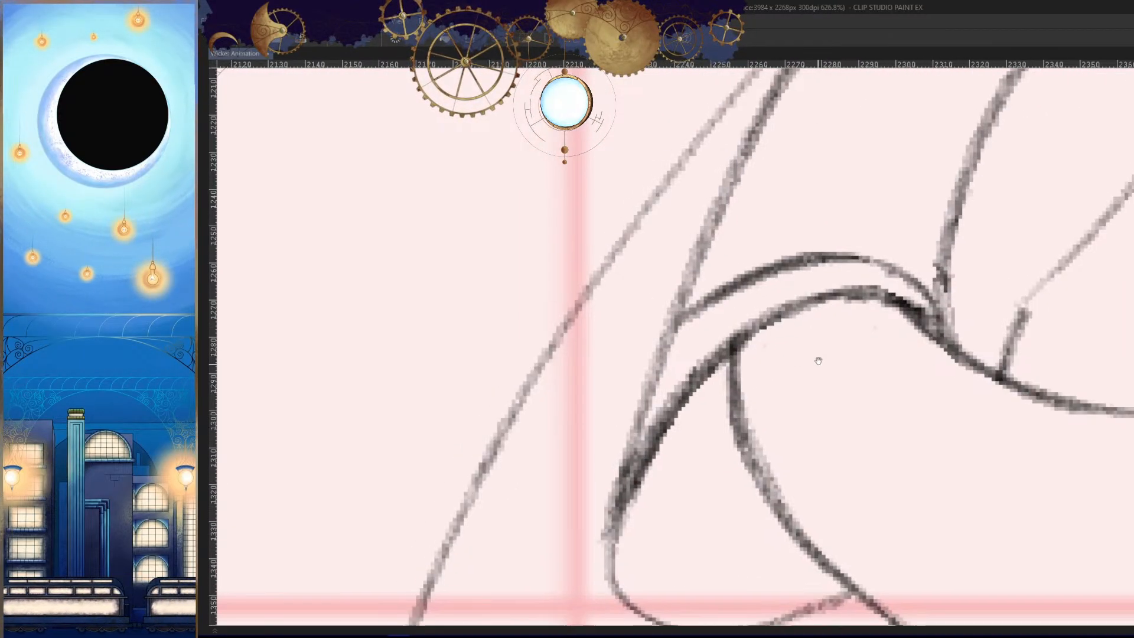
mouse_move(706, 313)
mouse_down()
mouse_move(693, 332)
mouse_move(690, 384)
mouse_up()
drag(757, 280, 757, 322)
drag(821, 260, 824, 293)
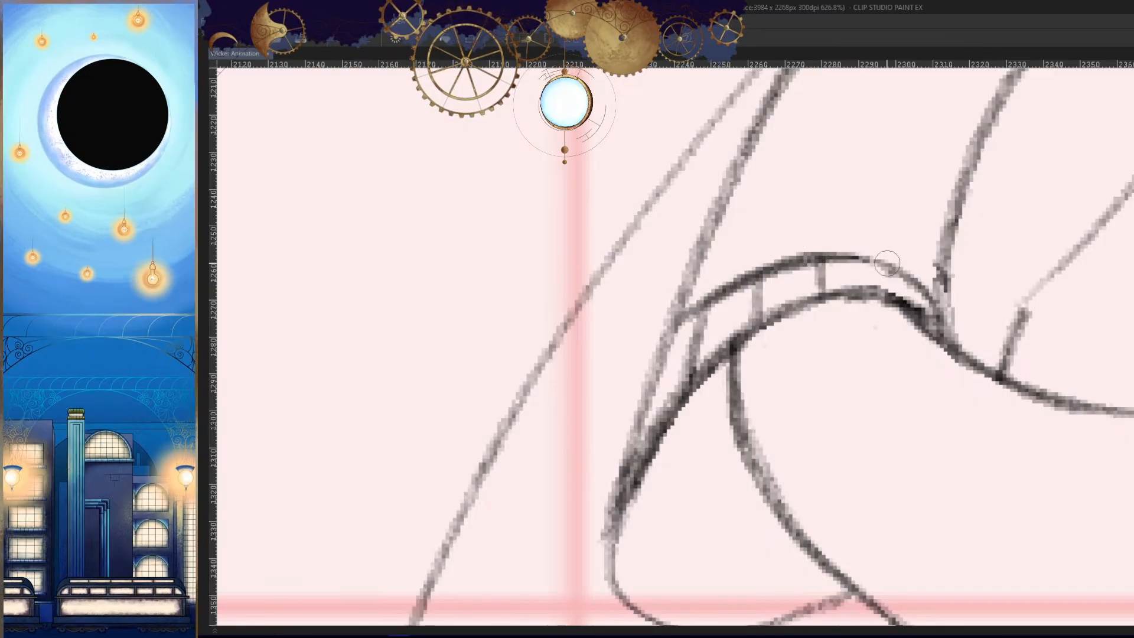
drag(892, 268, 897, 292)
key(h)
- Erase the loose end of the elbow's lower curve and redraw it to join the forearm's underside
drag(919, 434, 888, 494)
key(h)
drag(703, 466, 911, 413)
drag(659, 407, 736, 371)
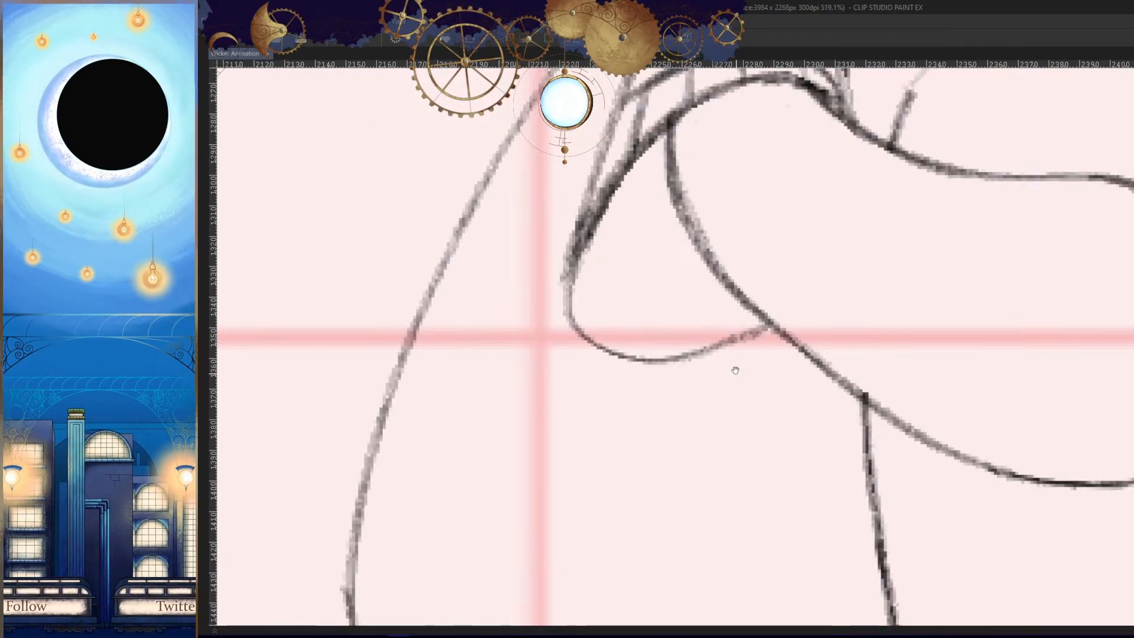
key(e)
drag(772, 325, 745, 341)
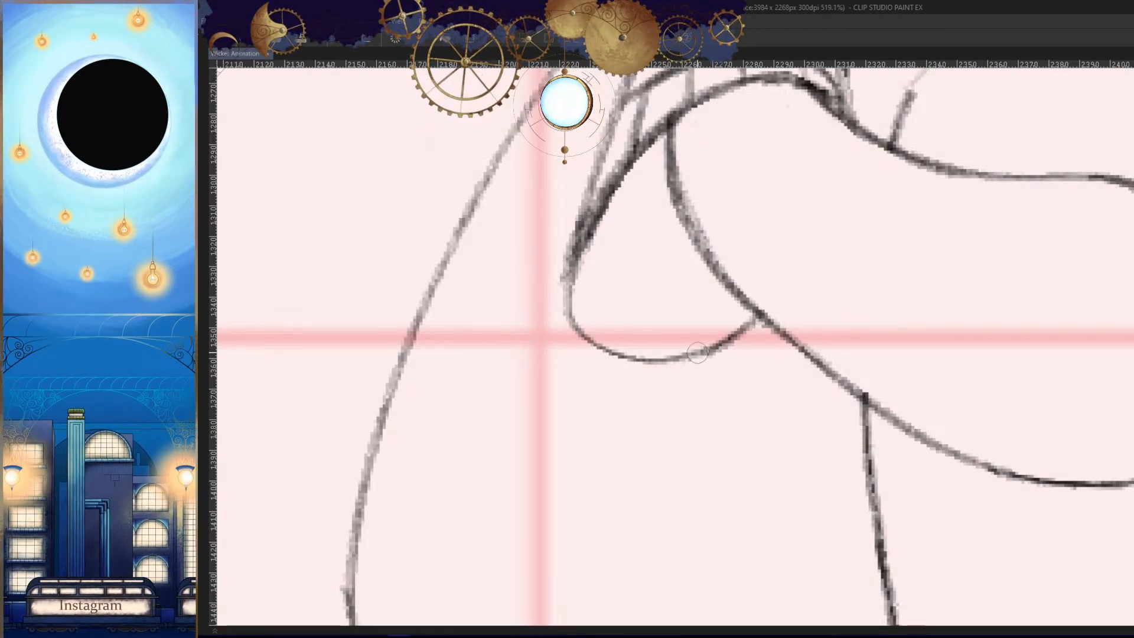
mouse_move(735, 358)
mouse_down()
mouse_move(758, 349)
mouse_move(784, 271)
mouse_up()
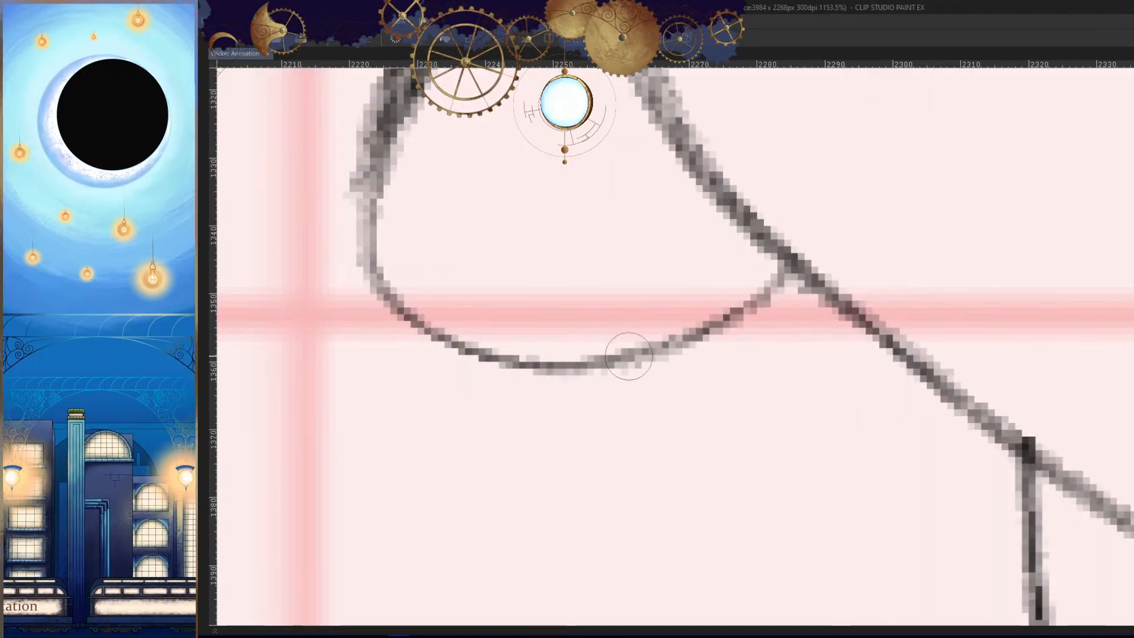
drag(631, 357, 790, 264)
drag(874, 374, 825, 451)
- Compare the bent-arm frame with its neighbouring frames to examine the flow of the whole pose
key(h)
key(space)
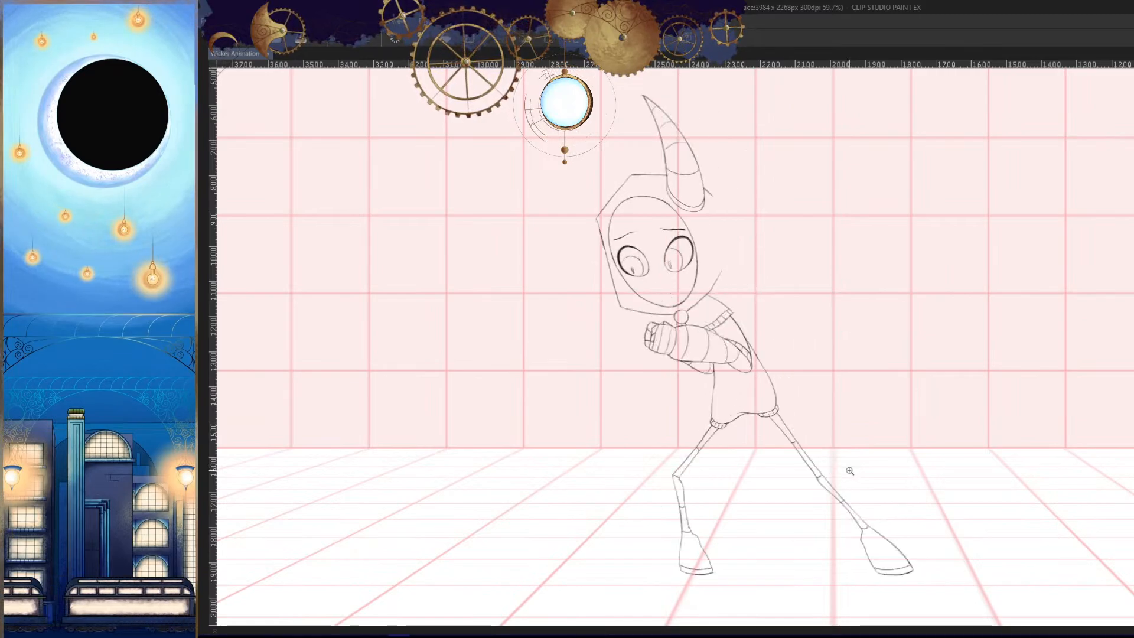
key(h)
drag(848, 469, 877, 376)
key(h)
drag(903, 436, 924, 461)
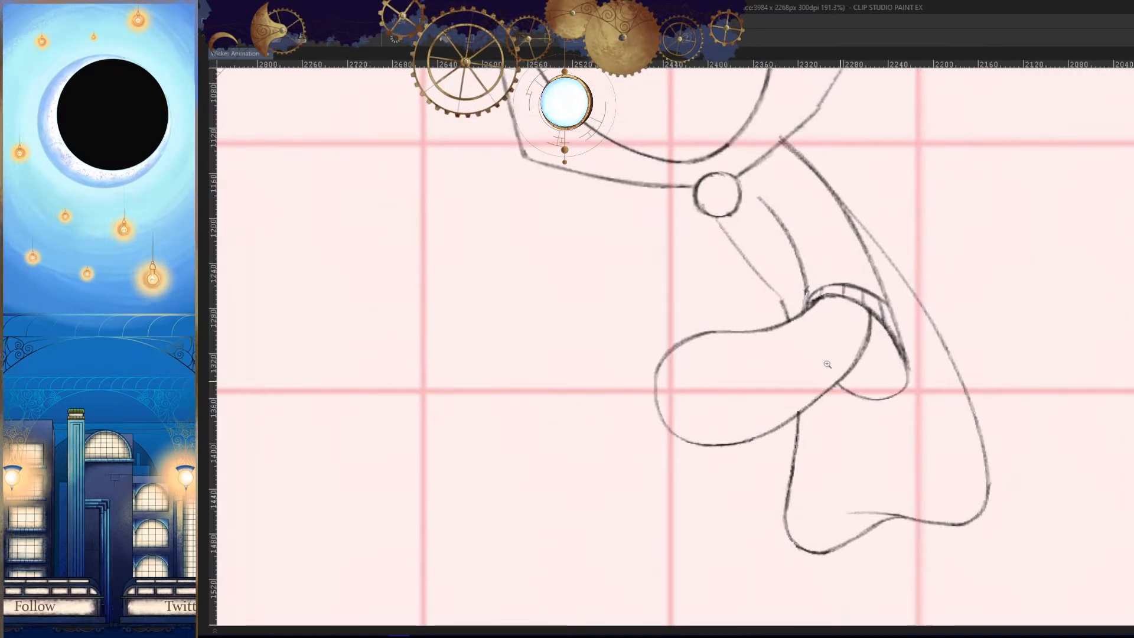
mouse_move(775, 330)
mouse_down()
mouse_move(830, 327)
mouse_move(511, 353)
mouse_up()
drag(735, 406, 636, 430)
key(h)
key(comma)
key(period)
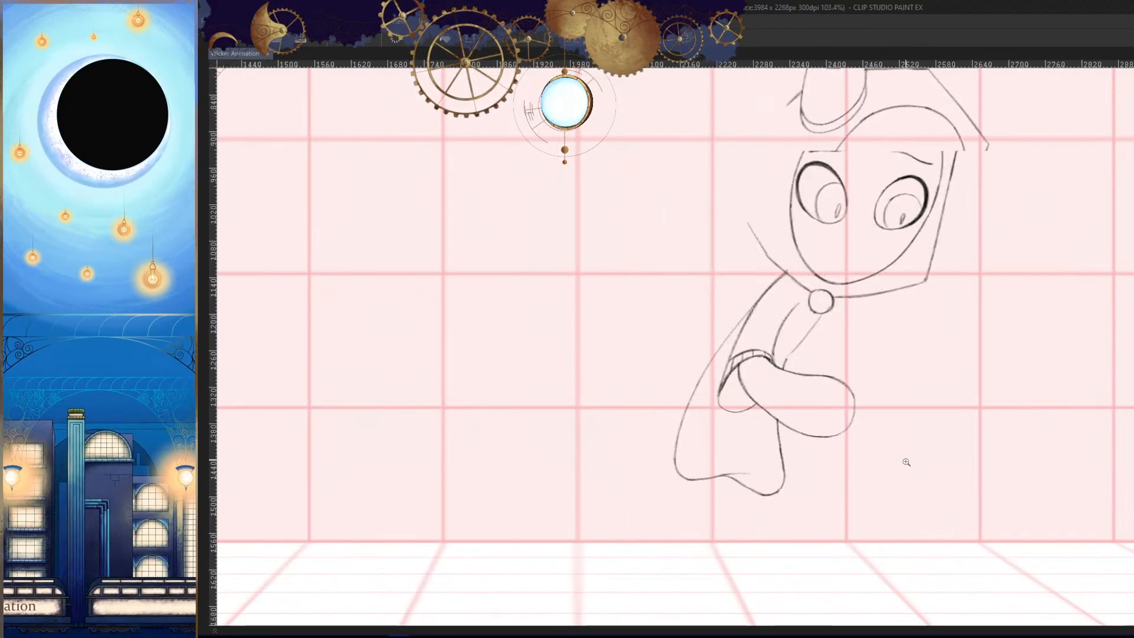
key(period)
key(comma)
key(comma)
key(period)
key(period)
key(comma)
key(comma)
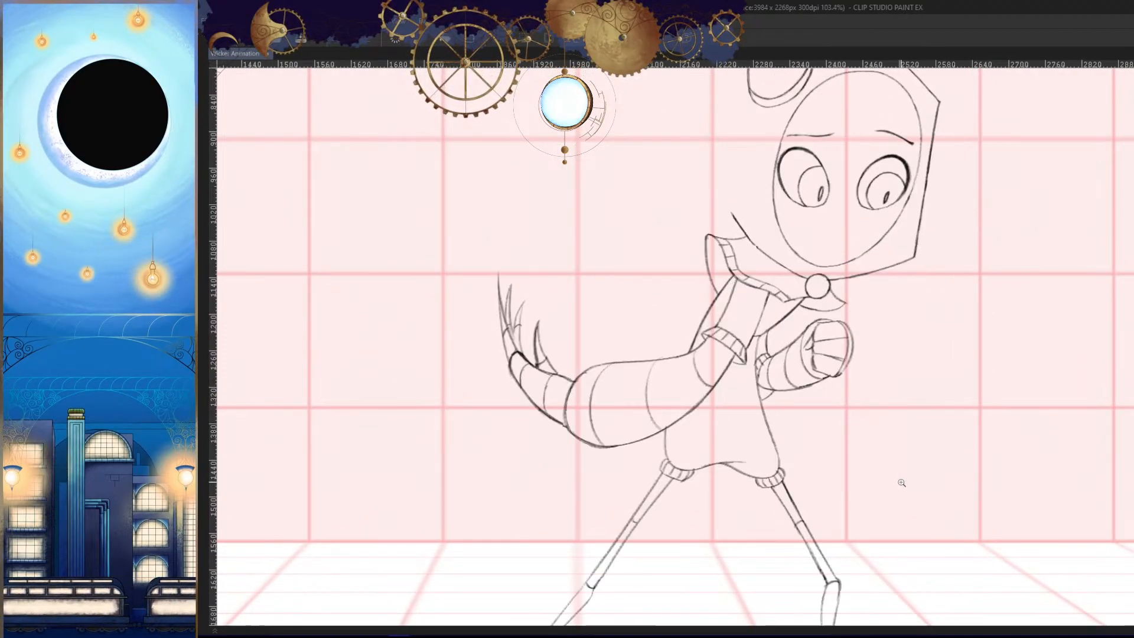
key(period)
- Flip repeatedly through the preceding frames to study the motion of the fist and sleeve up close
key(period)
key(comma)
drag(847, 354, 877, 353)
key(comma)
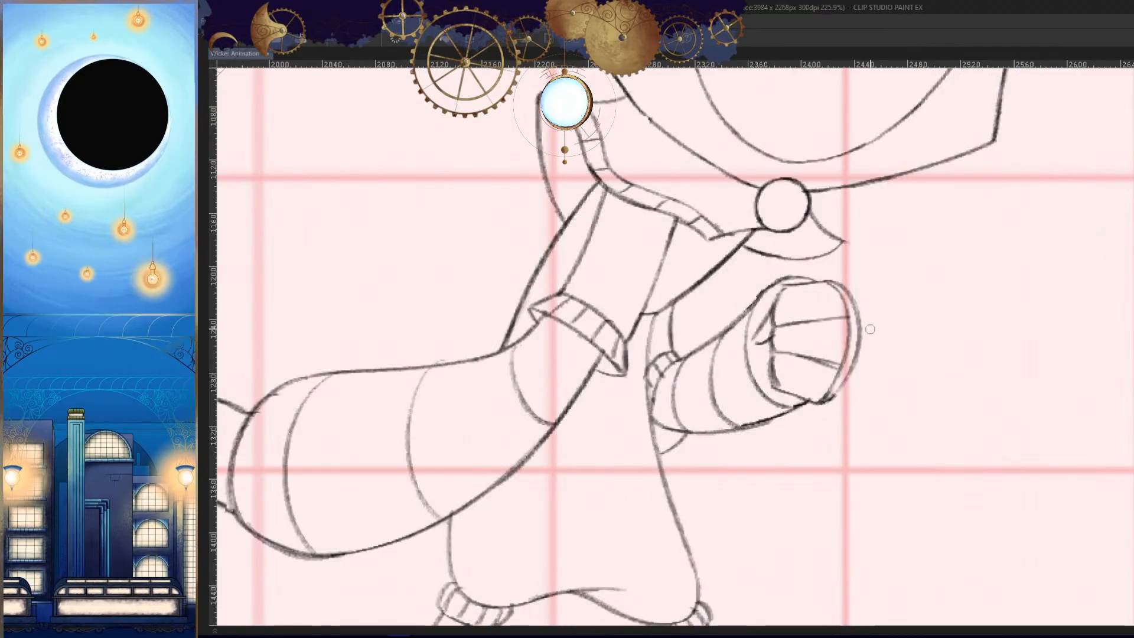
key(period)
key(period)
key(comma)
key(comma)
key(period)
key(period)
key(comma)
key(comma)
key(comma)
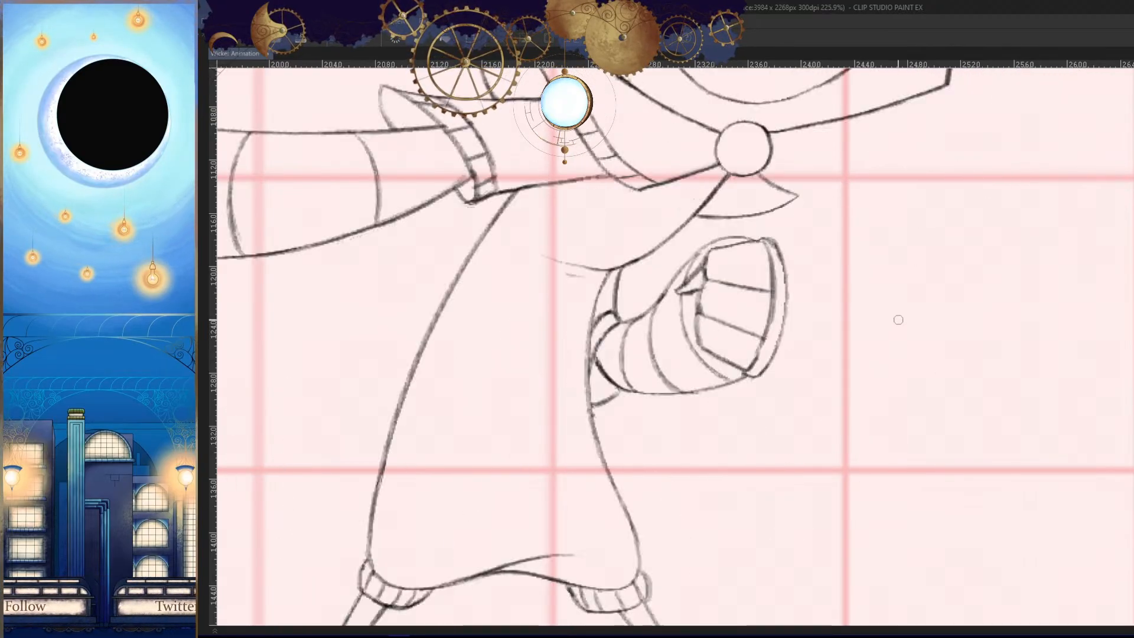
key(comma)
key(period)
key(period)
key(period)
key(period)
key(comma)
key(comma)
key(comma)
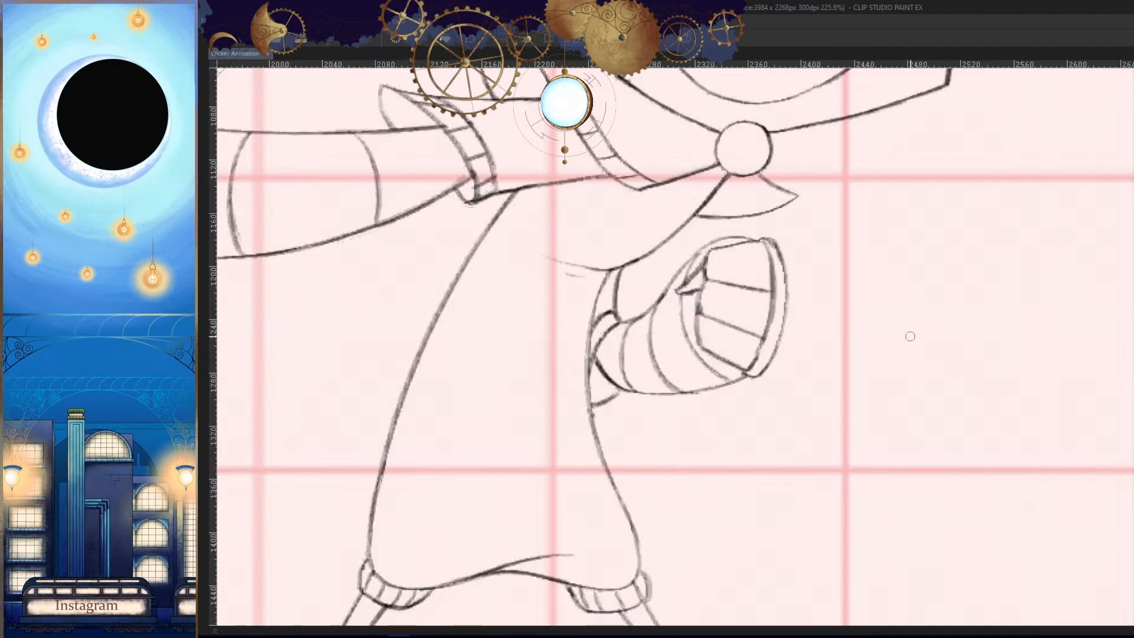
key(period)
key(period)
key(comma)
key(comma)
key(comma)
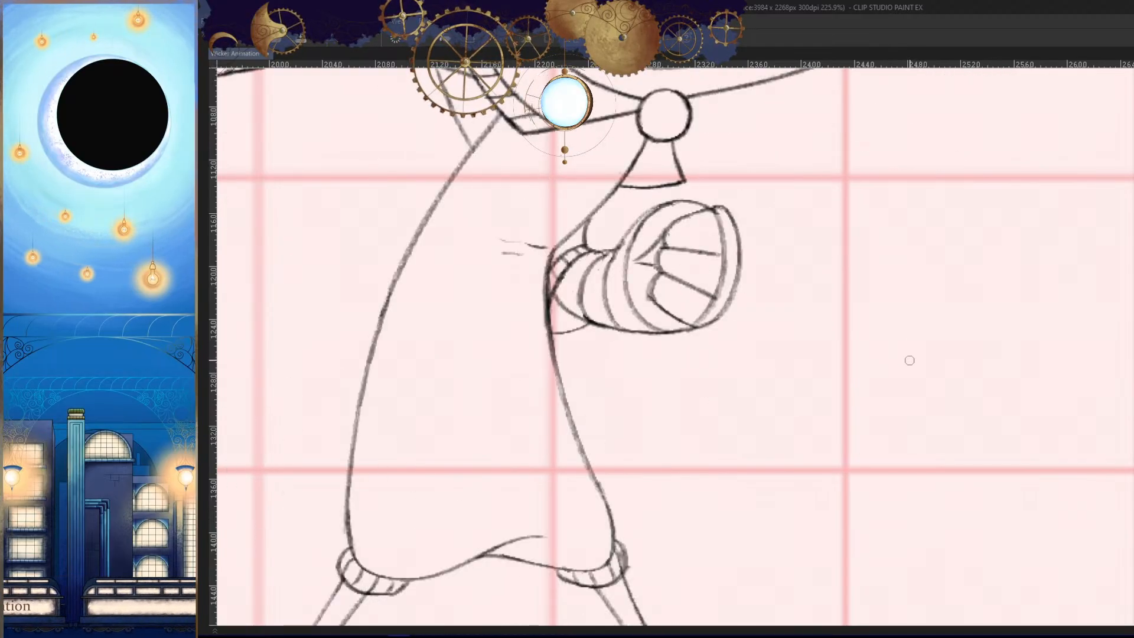
key(period)
key(period)
key(period)
key(comma)
key(comma)
key(comma)
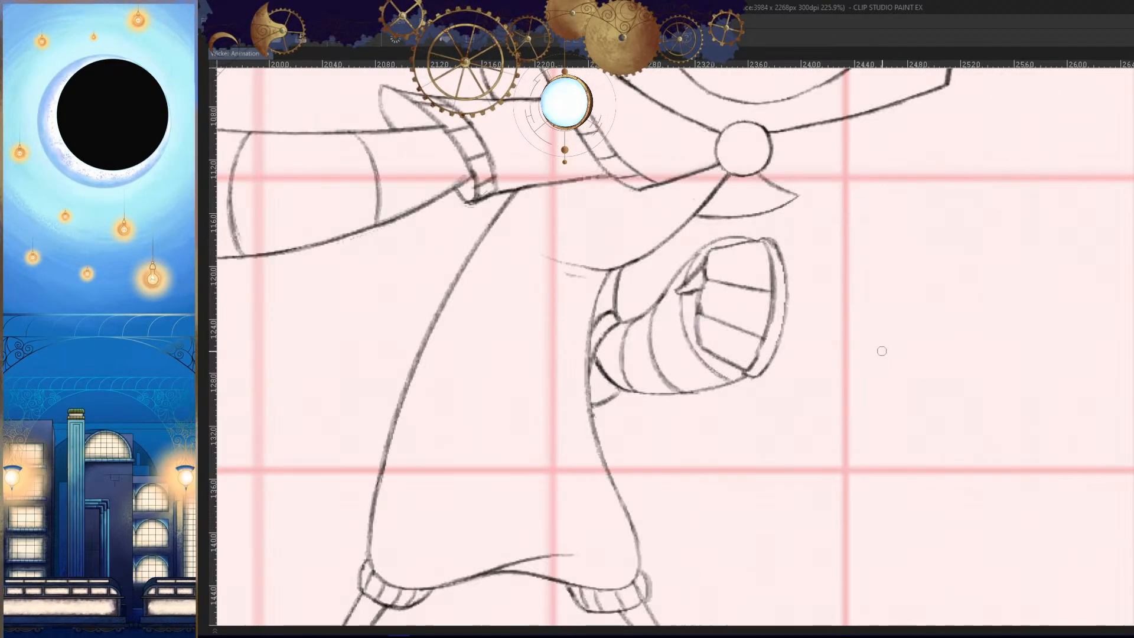
key(period)
key(period)
key(period)
- Try a short curved fist line beyond the forearm, checking its placement against the adjacent frames
key(Right)
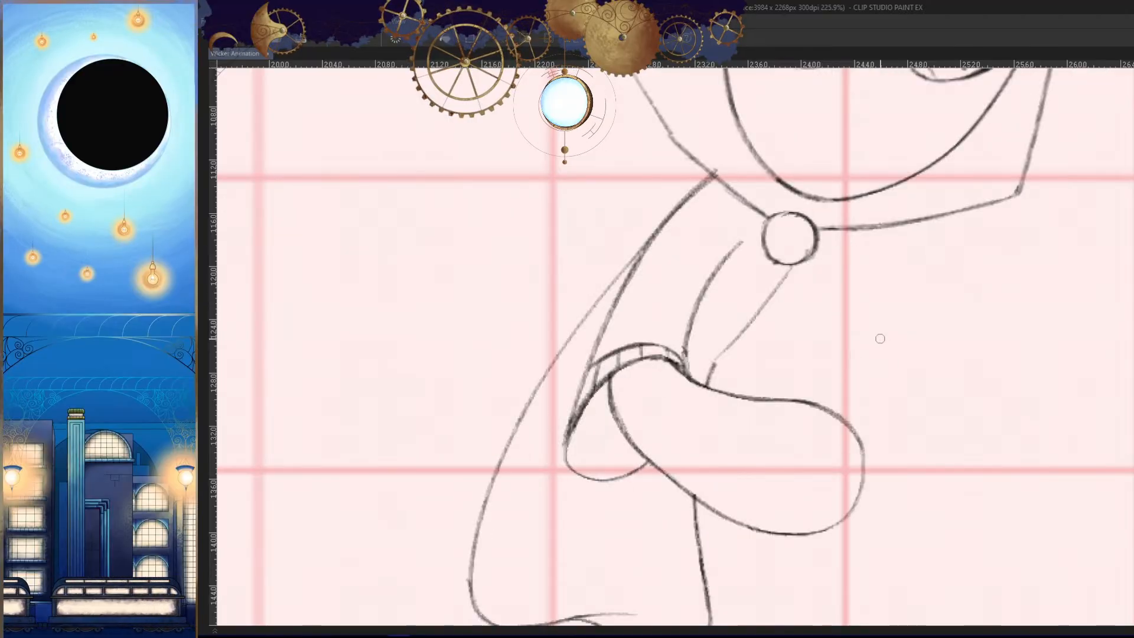
key(Left)
key(Right)
key(Right)
key(Left)
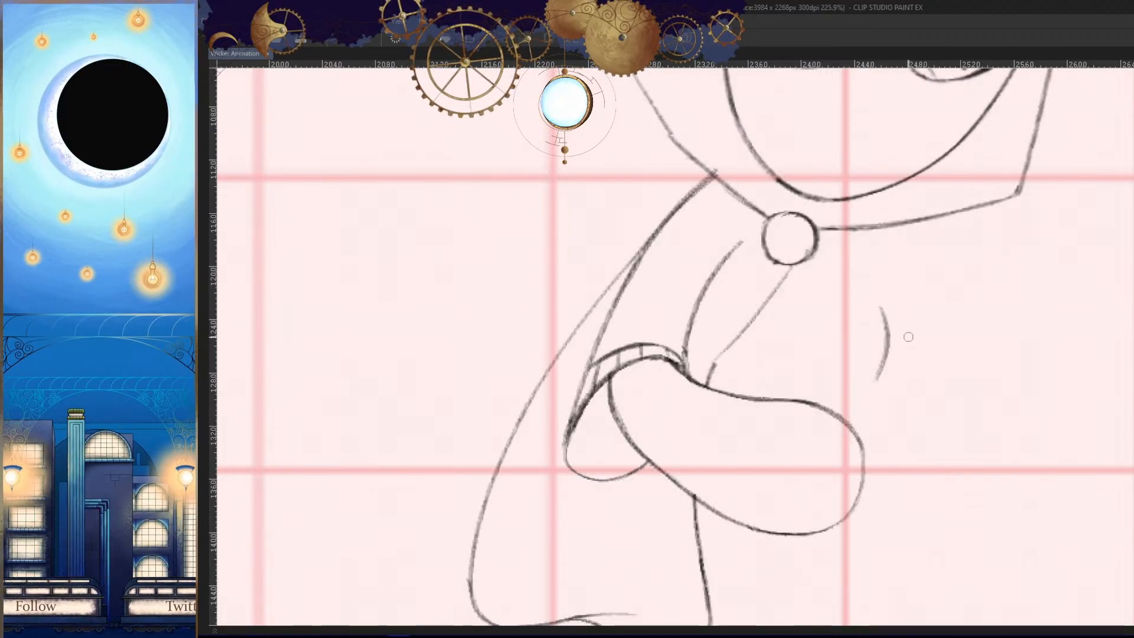
key(ctrl+z)
drag(891, 308, 896, 400)
key(Left)
key(Right)
key(Right)
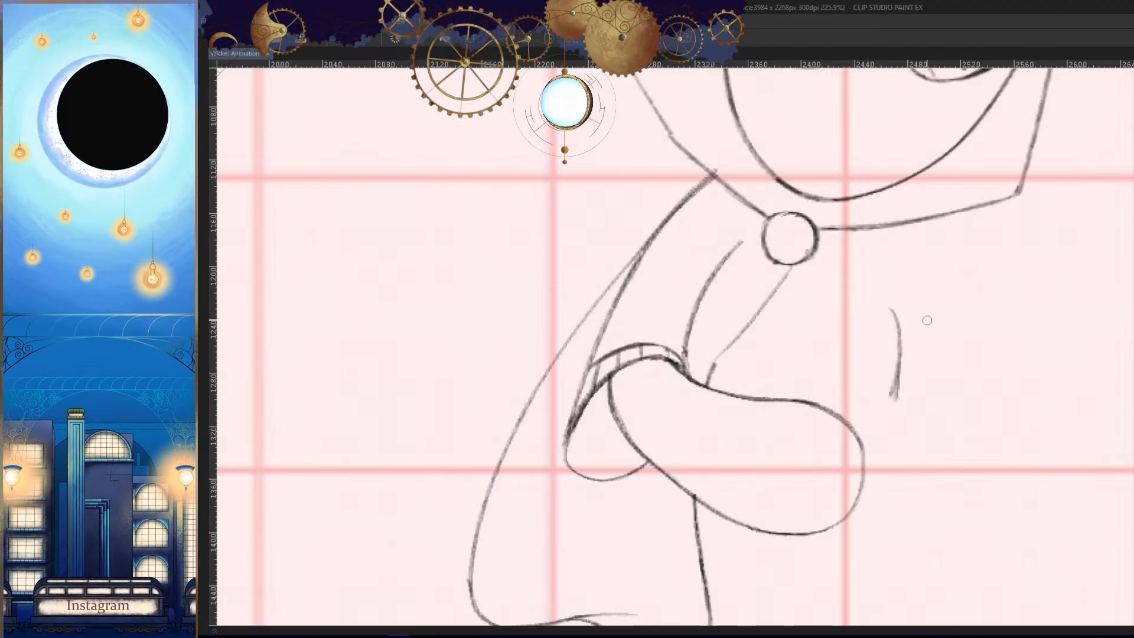
key(Left)
key(Left)
key(Right)
key(Left)
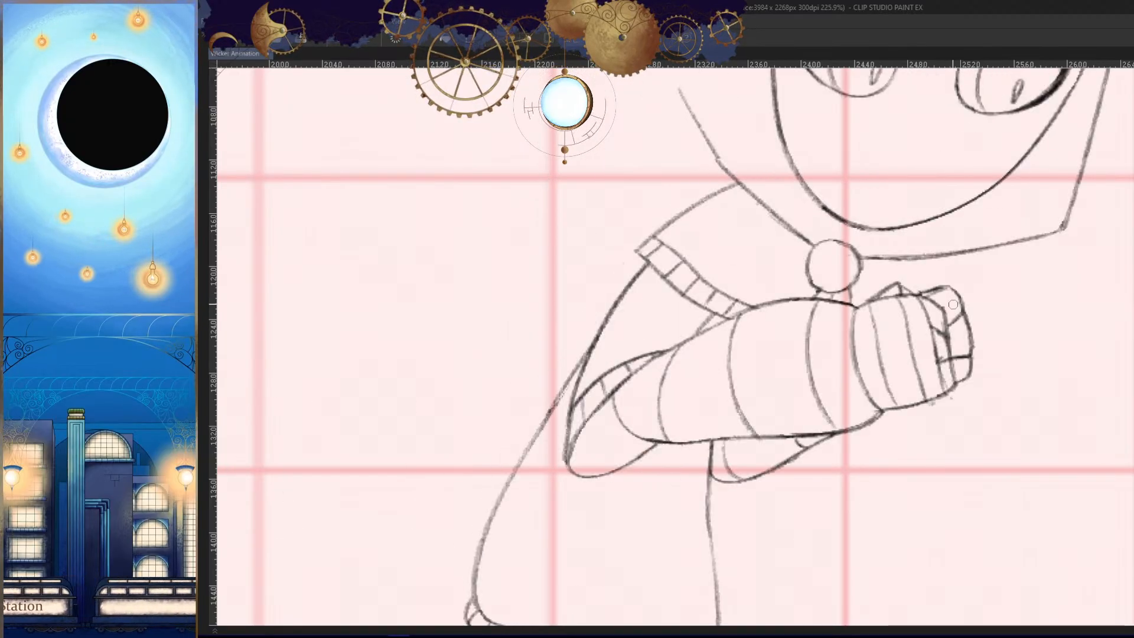
key(Right)
key(ctrl+z)
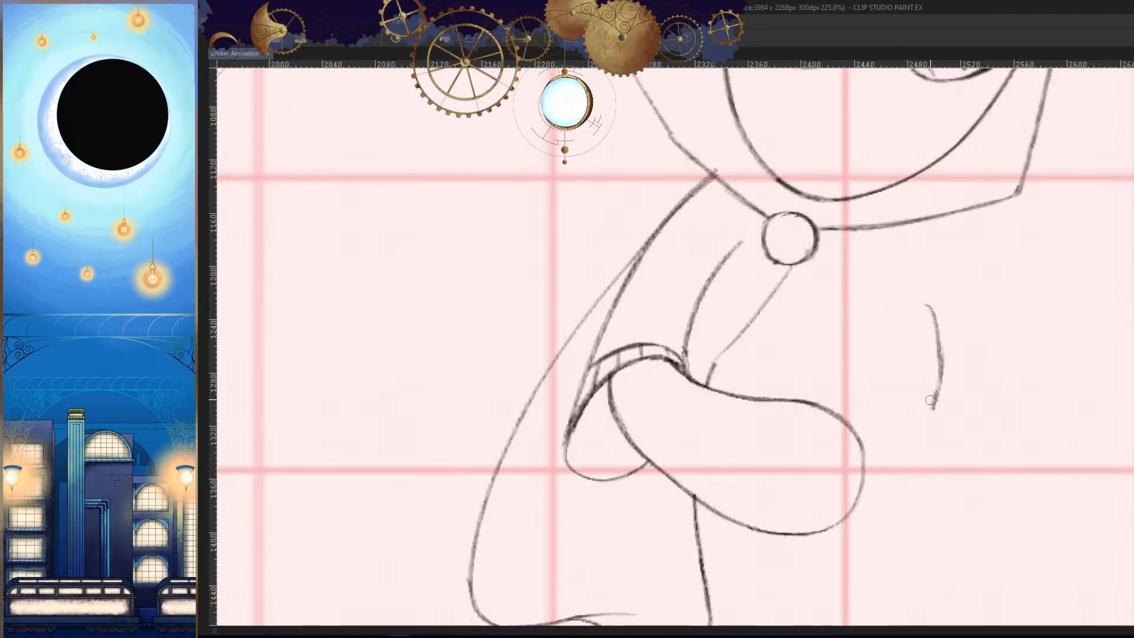
- Draw and refine a longer curved line for the fist's outer edge, farther out beyond the forearm
drag(937, 416, 928, 458)
key(h)
key(h)
drag(926, 453, 919, 479)
drag(914, 429, 921, 365)
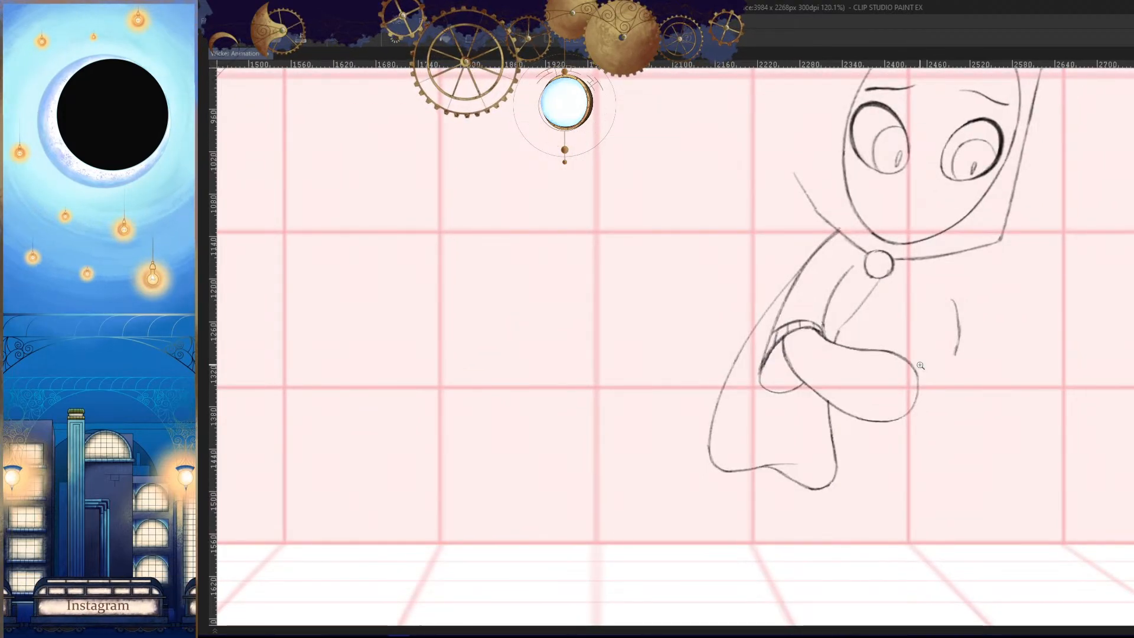
mouse_move(973, 428)
mouse_down()
mouse_move(937, 433)
mouse_move(932, 301)
mouse_move(877, 515)
mouse_up()
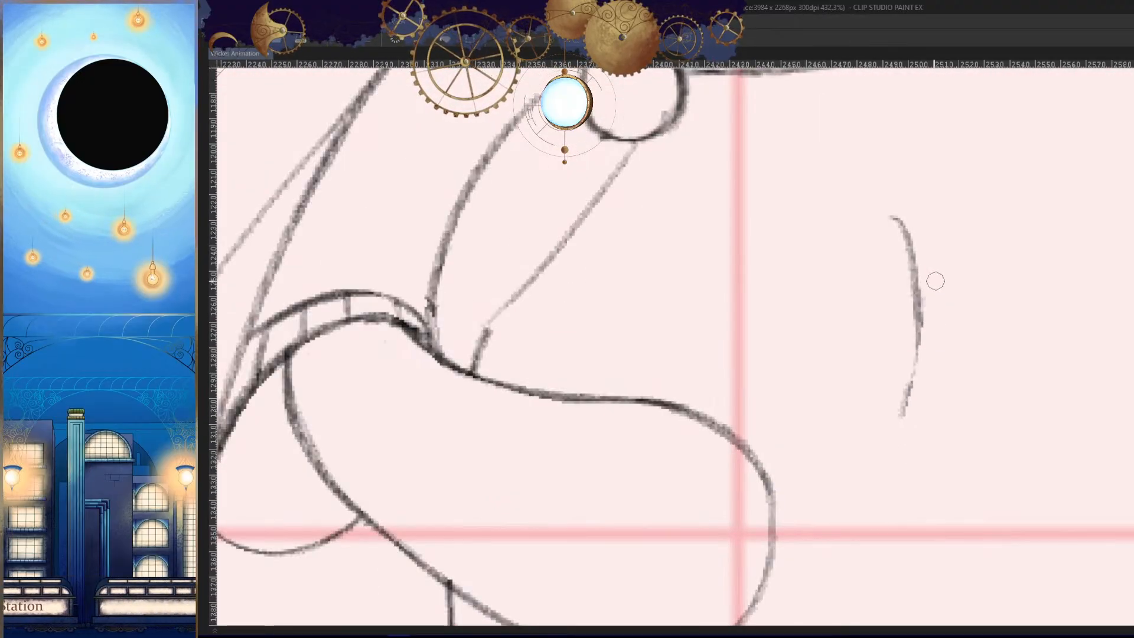
key(ctrl+z)
drag(915, 322, 902, 429)
key(ctrl+z)
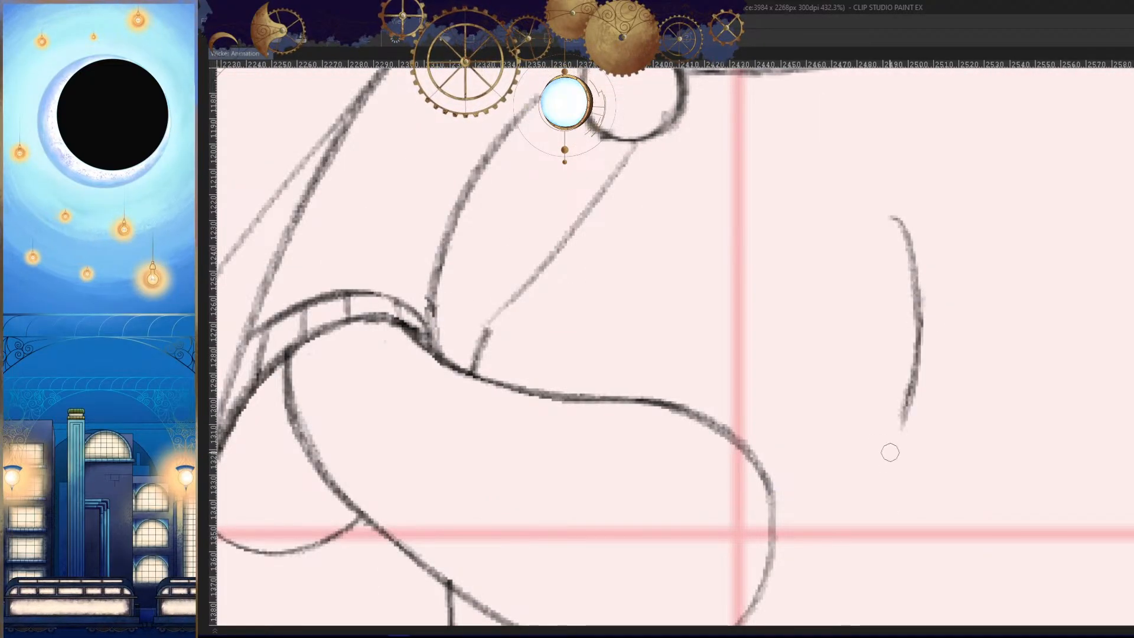
- Check the fist's outer curve in a mirrored view and against the adjacent frames, up close and from a distance
key(h)
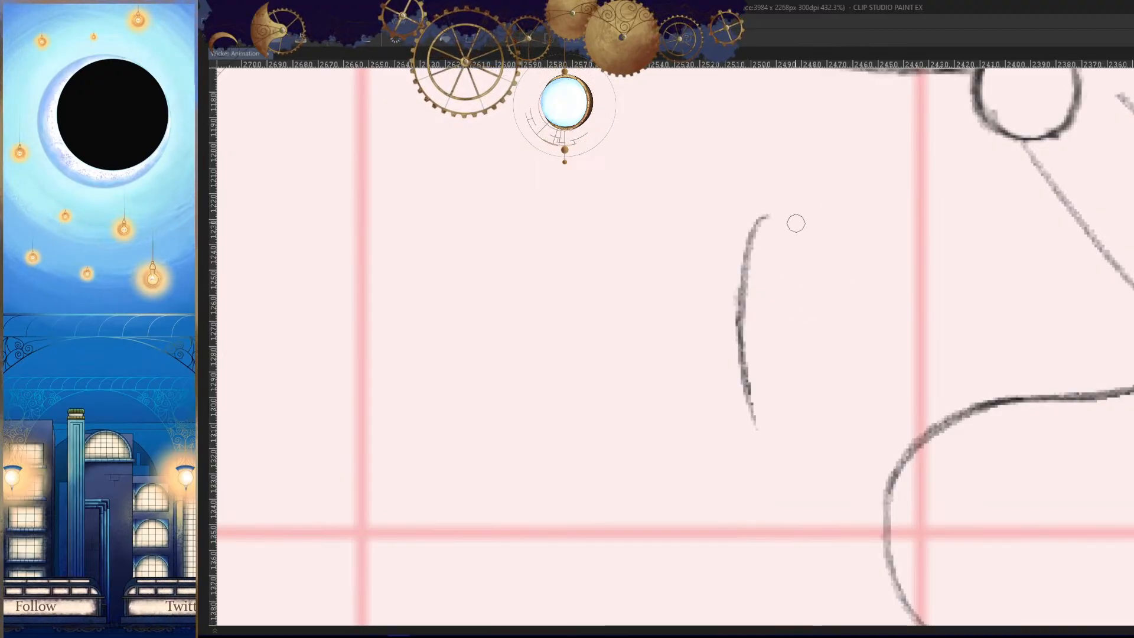
key(h)
drag(842, 339, 919, 370)
key(Right)
key(Left)
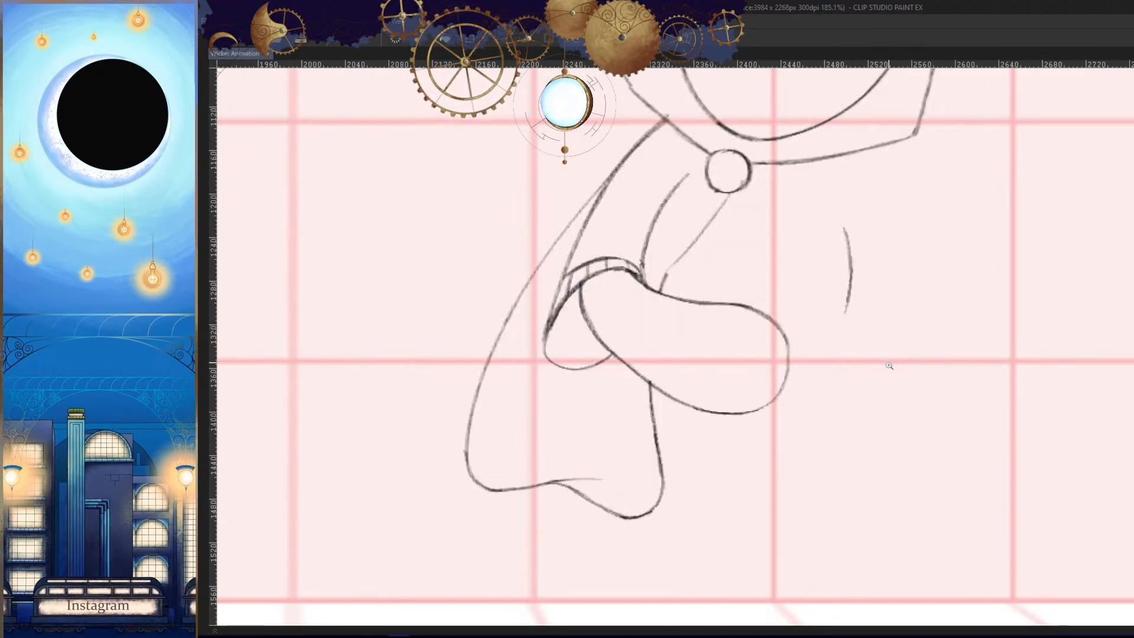
key(Left)
key(Right)
drag(843, 257, 886, 282)
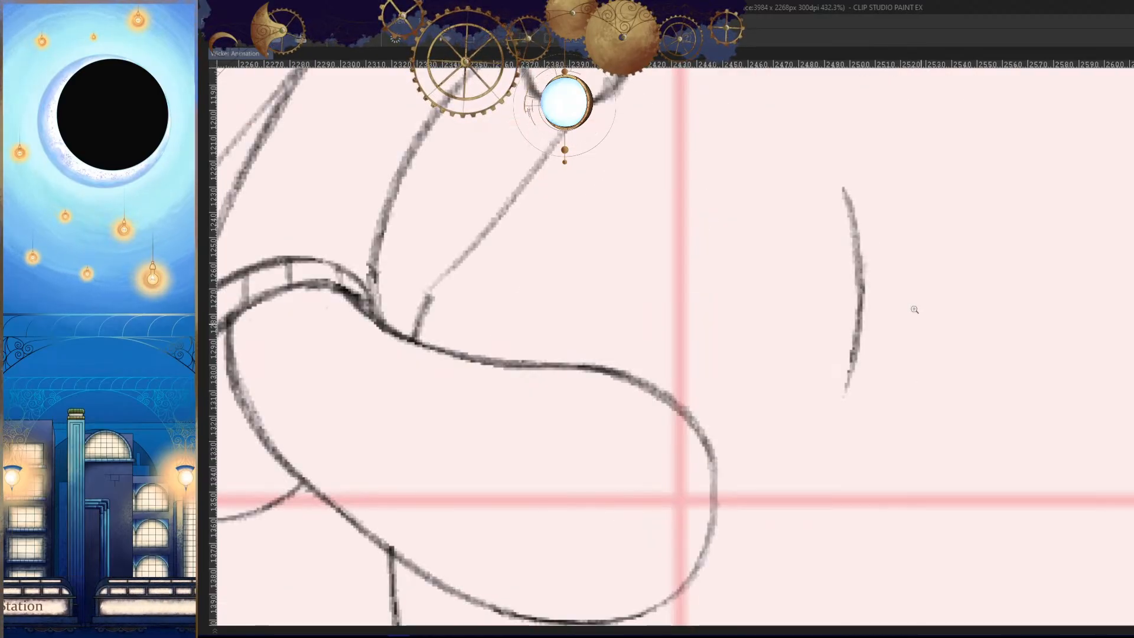
key(Left)
key(Right)
key(Right)
key(Left)
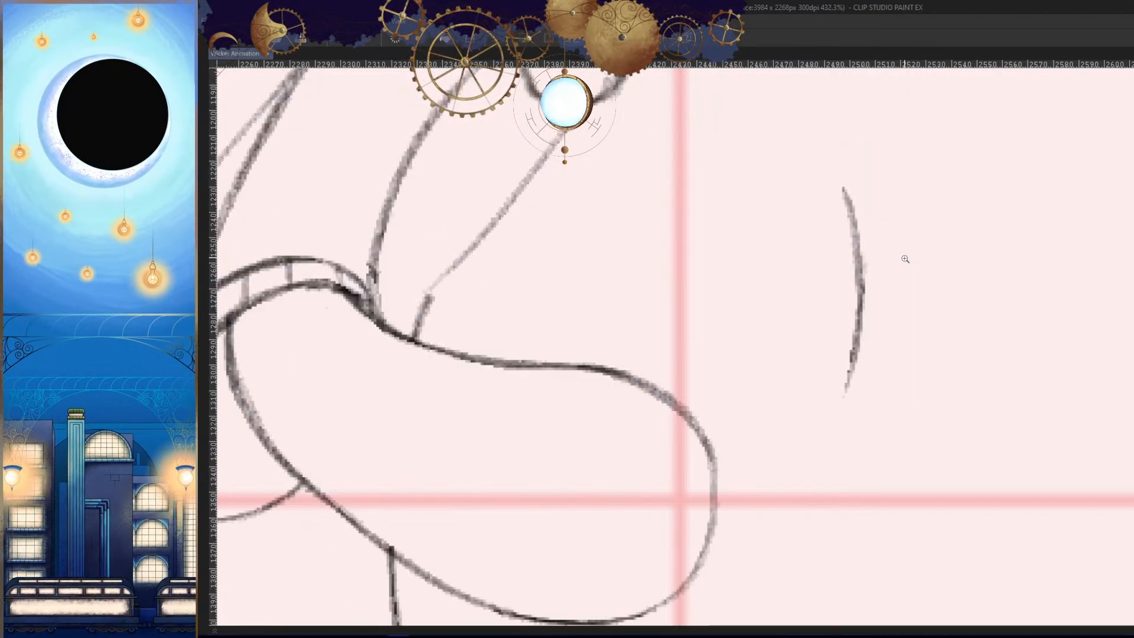
key(Left)
- Lasso the fist's outer curve, adjust its placement, and compare it with the adjacent frames
key(Right)
drag(887, 290, 905, 301)
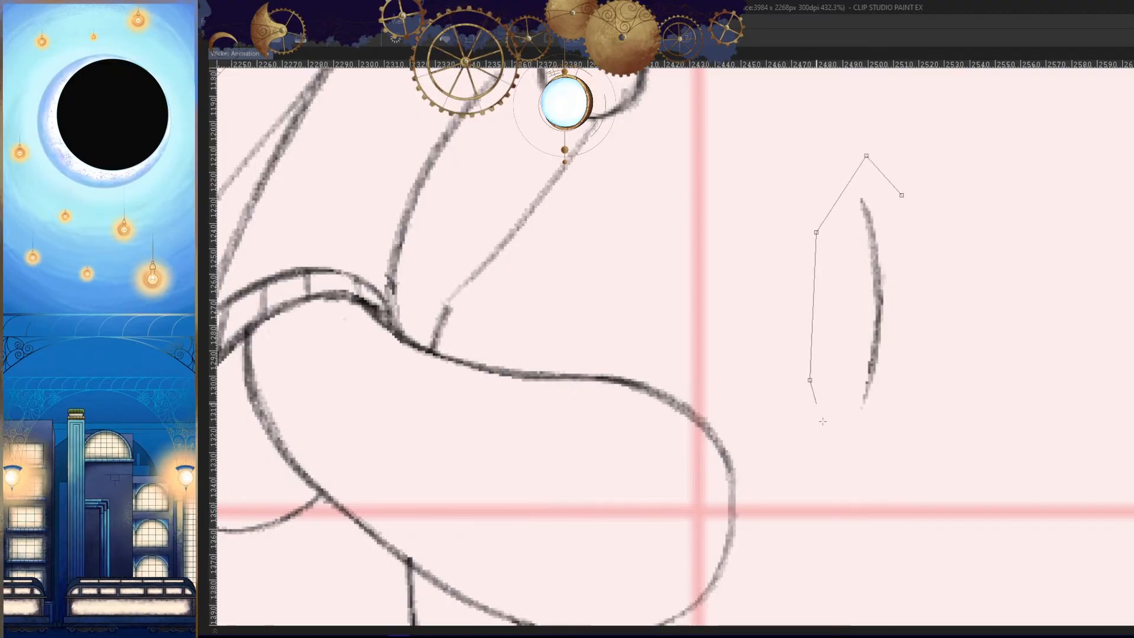
double_click(911, 227)
mouse_move(888, 334)
mouse_down()
mouse_move(886, 317)
mouse_move(865, 398)
mouse_up()
key(ctrl+d)
key(Left)
key(Right)
key(Right)
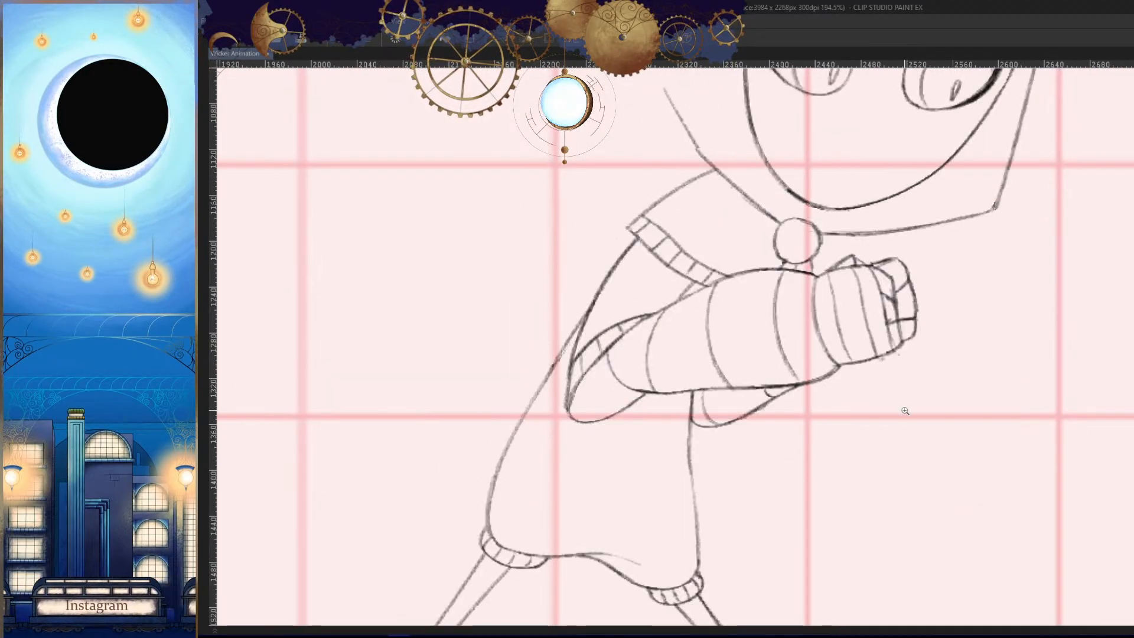
key(Left)
- Draw the fist's sloping upper edge and its nearly horizontal lower edge from the two ends of the outer curve
drag(881, 293, 917, 275)
drag(878, 234, 773, 283)
mouse_move(891, 263)
mouse_down()
mouse_move(927, 217)
mouse_move(779, 258)
mouse_up()
key(ctrl+z)
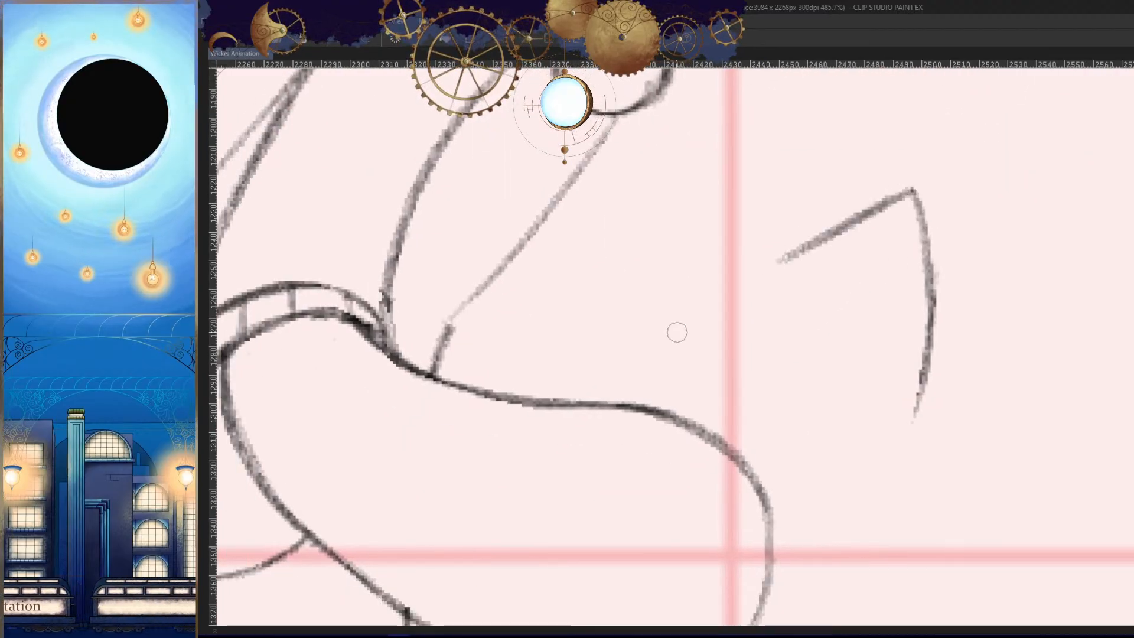
key(ctrl+z)
drag(909, 190, 763, 241)
key(ctrl+z)
drag(913, 189, 776, 239)
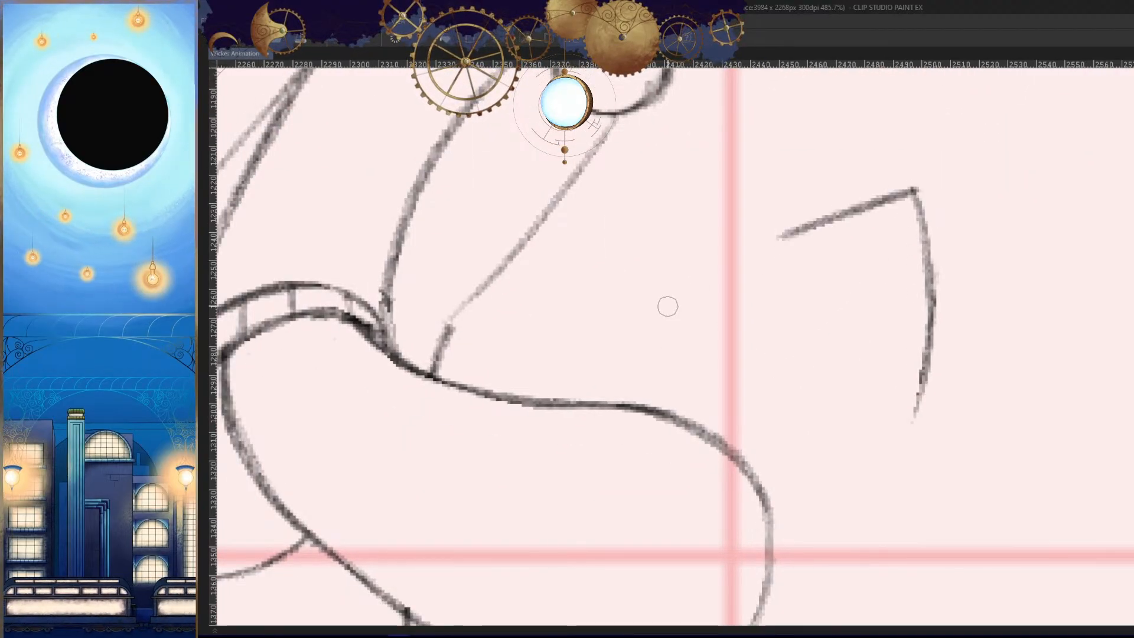
drag(913, 417, 789, 416)
- Close the fist's block with an inner vertical edge and check the shape against the adjacent frames
key(h)
drag(902, 438, 963, 407)
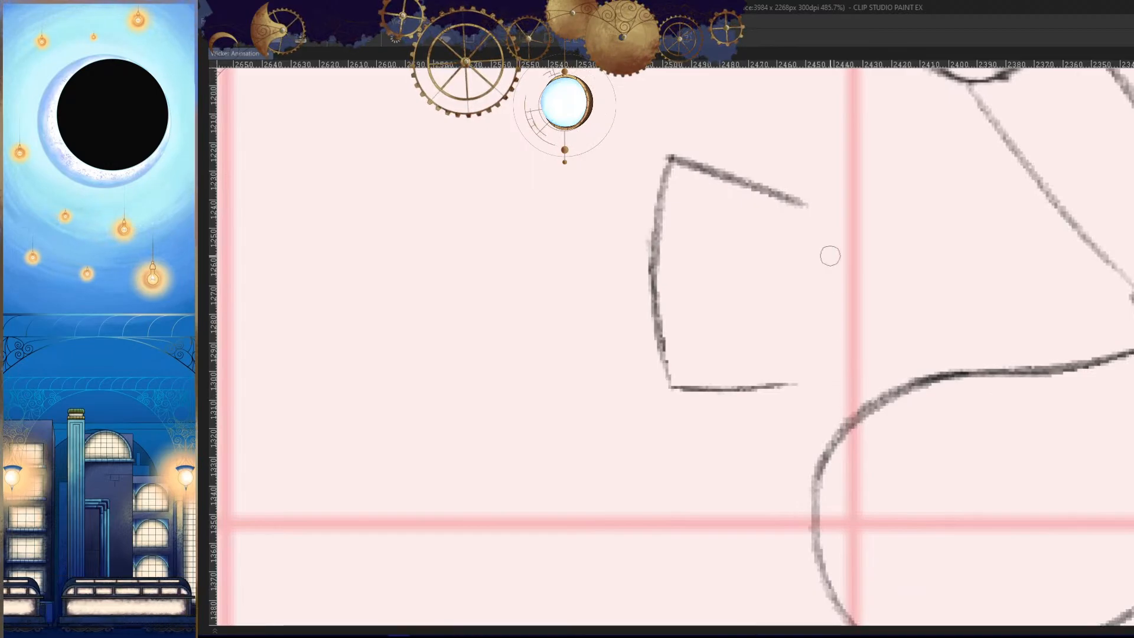
drag(794, 199, 794, 357)
key(ctrl+z)
drag(800, 190, 793, 378)
key(h)
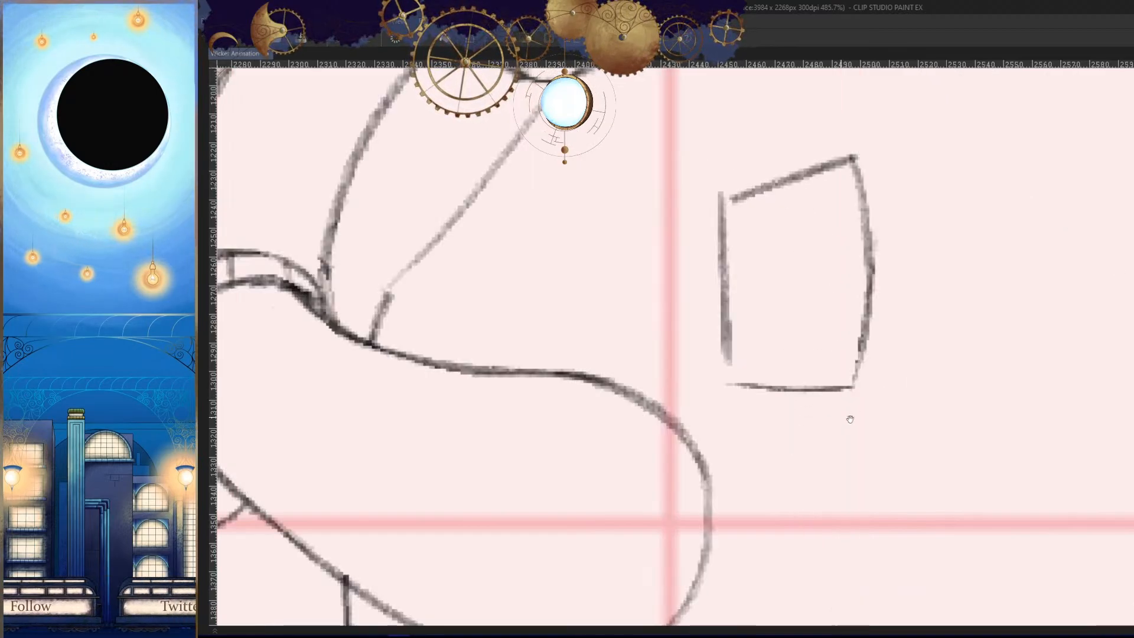
key(ctrl+z)
drag(735, 197, 718, 362)
drag(727, 251, 723, 378)
mouse_move(831, 386)
mouse_down()
mouse_move(827, 458)
mouse_move(888, 433)
mouse_move(902, 394)
mouse_up()
key(Left)
key(Right)
key(Right)
key(Left)
key(Left)
key(Right)
- Draw two roughly horizontal lines across the fist block to separate the three curled fingers
scroll(832, 309, up, 4)
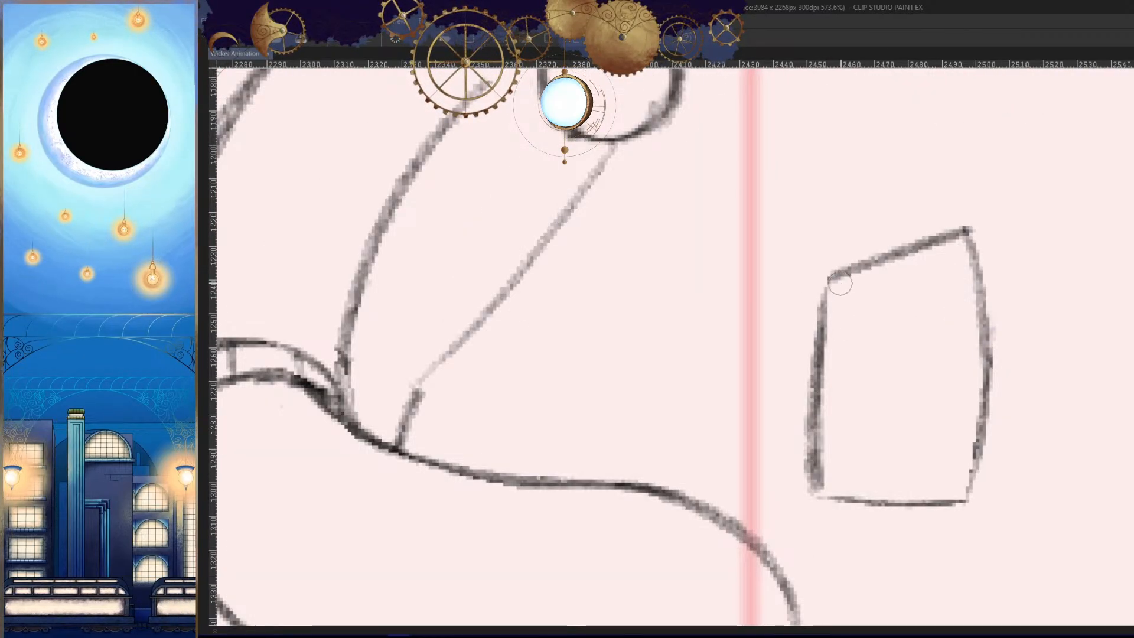
mouse_move(959, 324)
mouse_down()
mouse_move(987, 286)
mouse_move(862, 304)
mouse_up()
drag(981, 350, 965, 367)
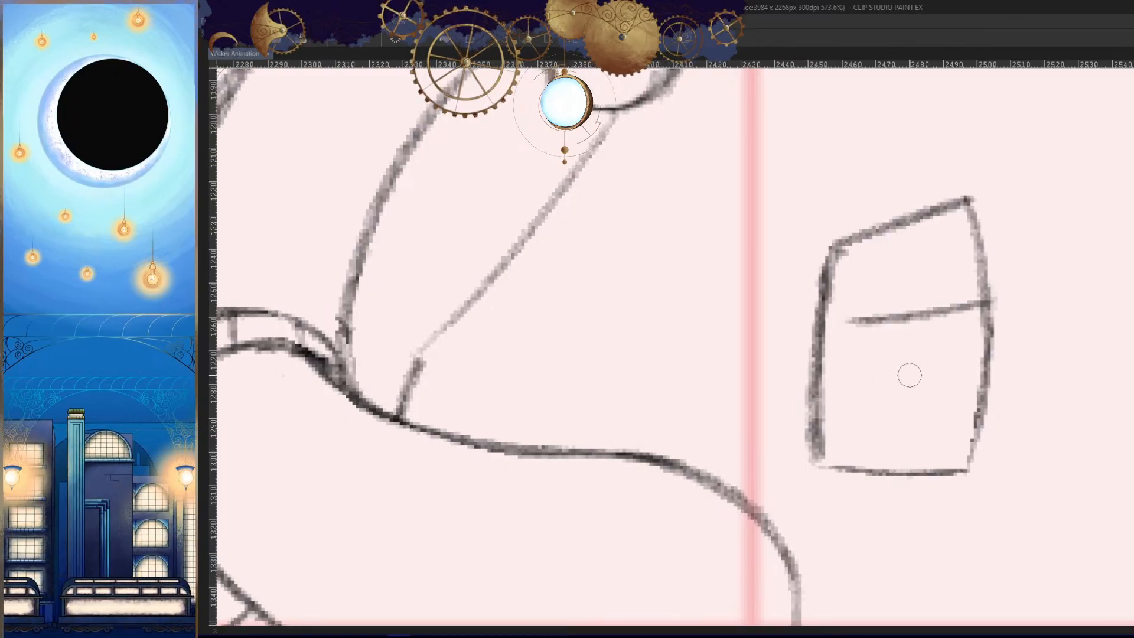
drag(971, 406, 996, 381)
key(ctrl+z)
drag(1009, 289, 864, 300)
key(ctrl+z)
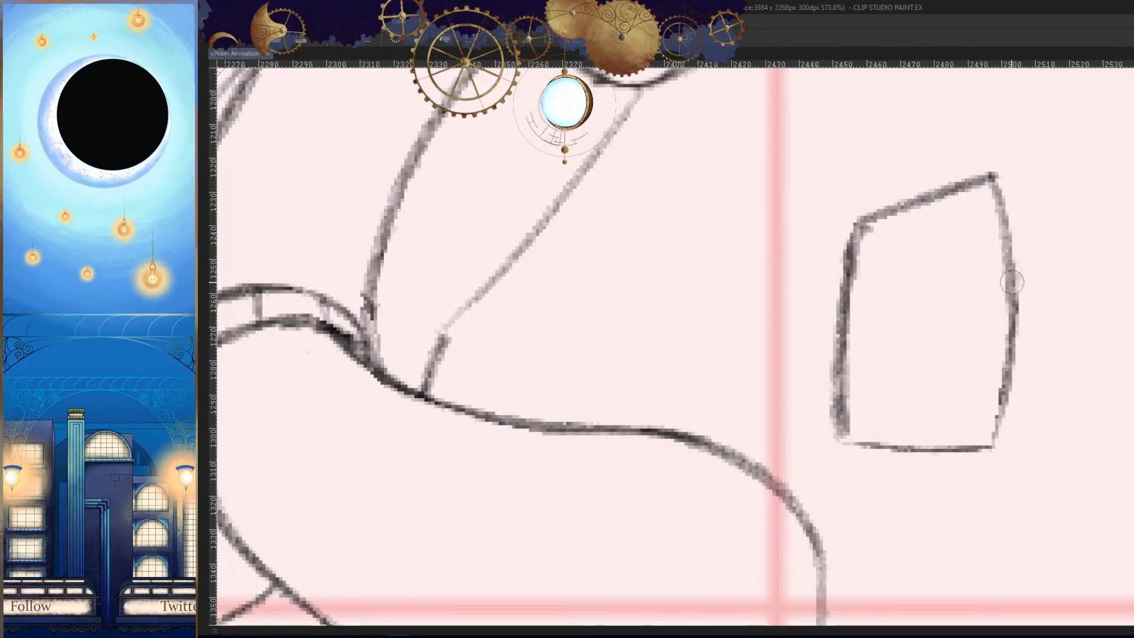
drag(1013, 284, 861, 291)
drag(931, 287, 852, 292)
mouse_move(962, 329)
mouse_down()
mouse_move(956, 286)
mouse_move(979, 332)
mouse_up()
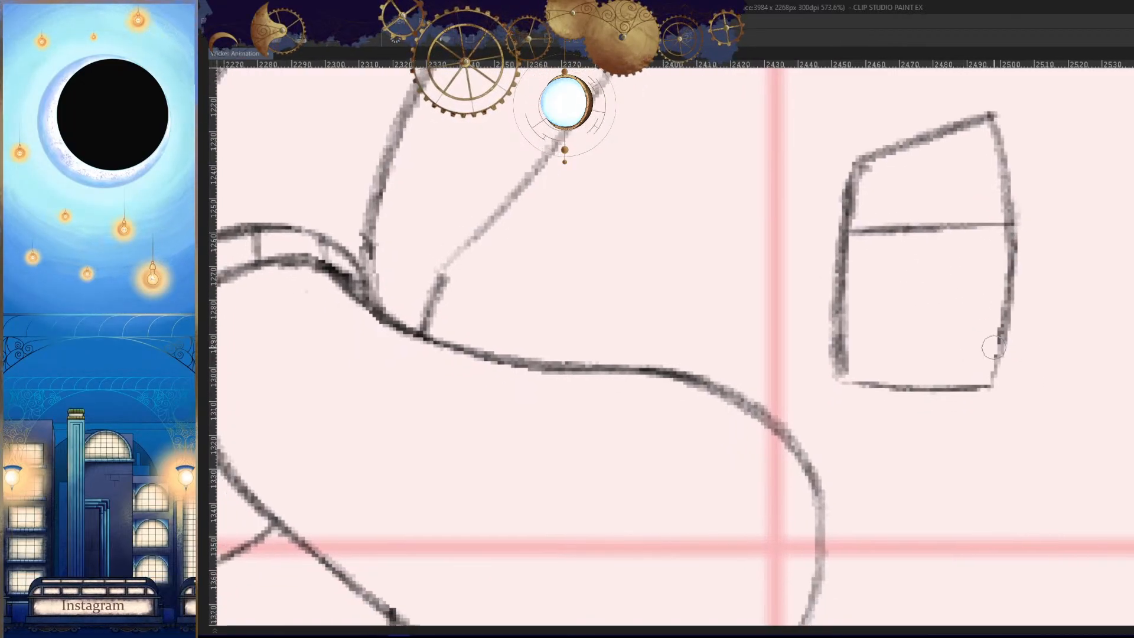
mouse_move(1008, 295)
mouse_down()
mouse_move(834, 291)
mouse_move(941, 302)
mouse_move(844, 307)
mouse_up()
key(ctrl+z)
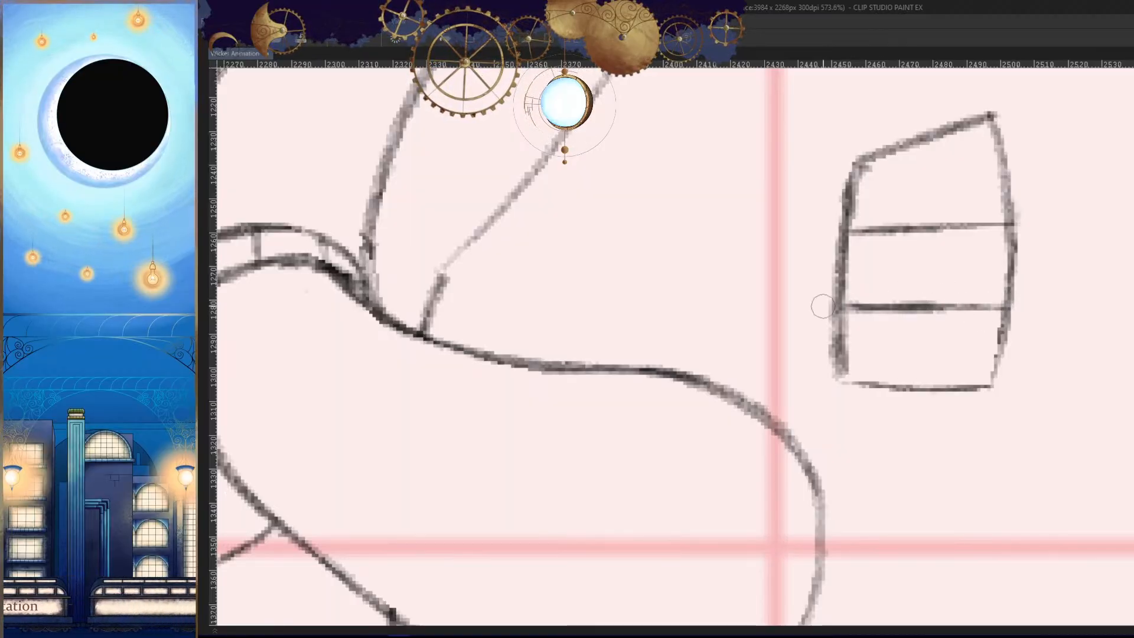
- Compare the fist block with the adjacent frames in a mirrored view of the whole pose
key(h)
drag(943, 354, 857, 408)
key(Left)
key(Right)
key(Right)
key(Left)
key(Left)
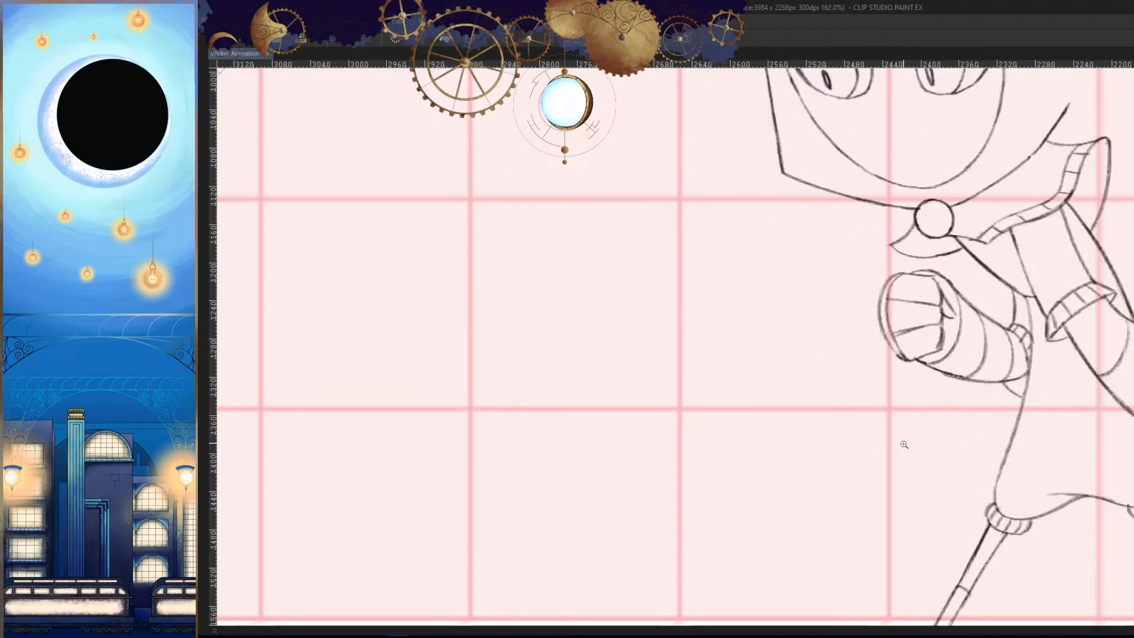
key(Right)
key(Right)
key(Left)
drag(823, 300, 908, 283)
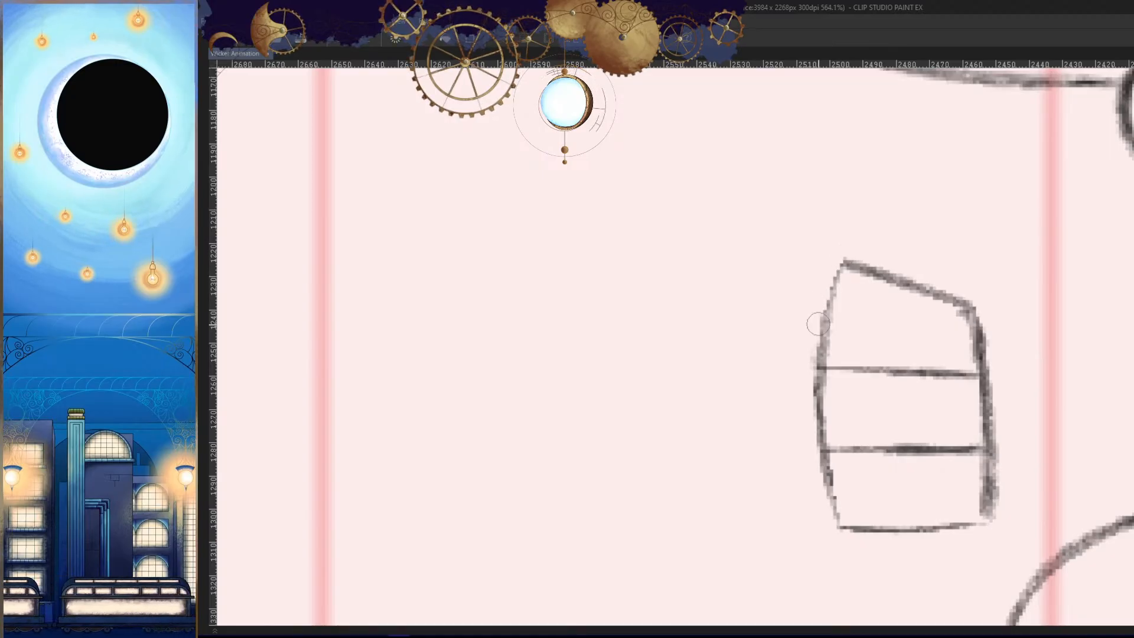
- Rework the fist's outer edge into separate rounded contours for the three fingers and check it against the previous frame
drag(827, 312, 822, 371)
key(h)
drag(906, 375, 908, 331)
key(h)
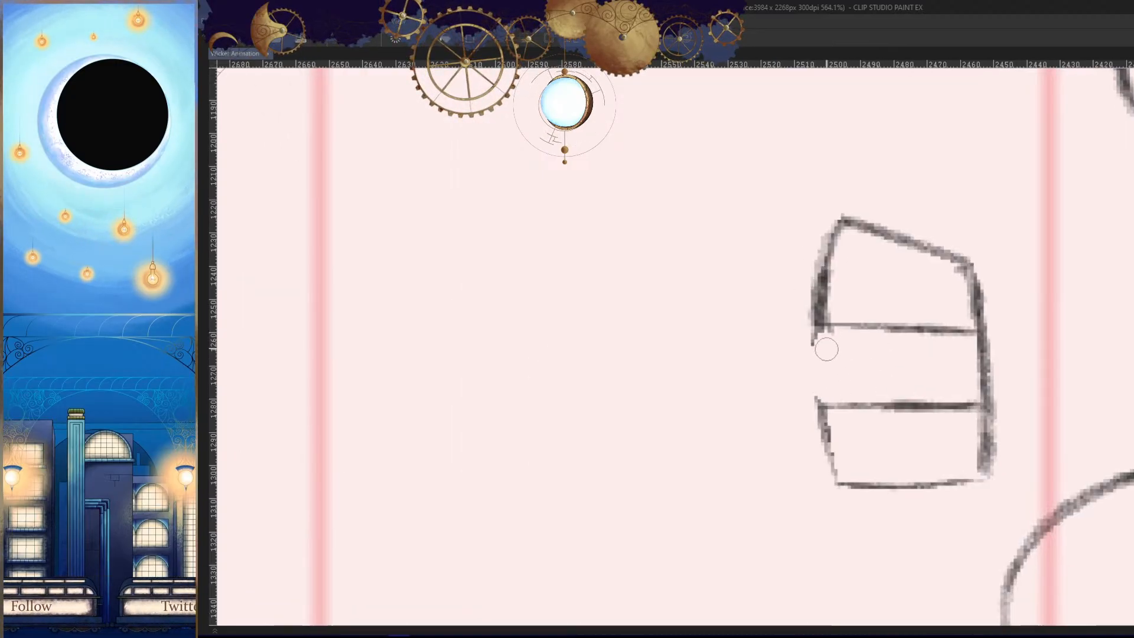
drag(820, 332, 822, 402)
drag(942, 420, 893, 321)
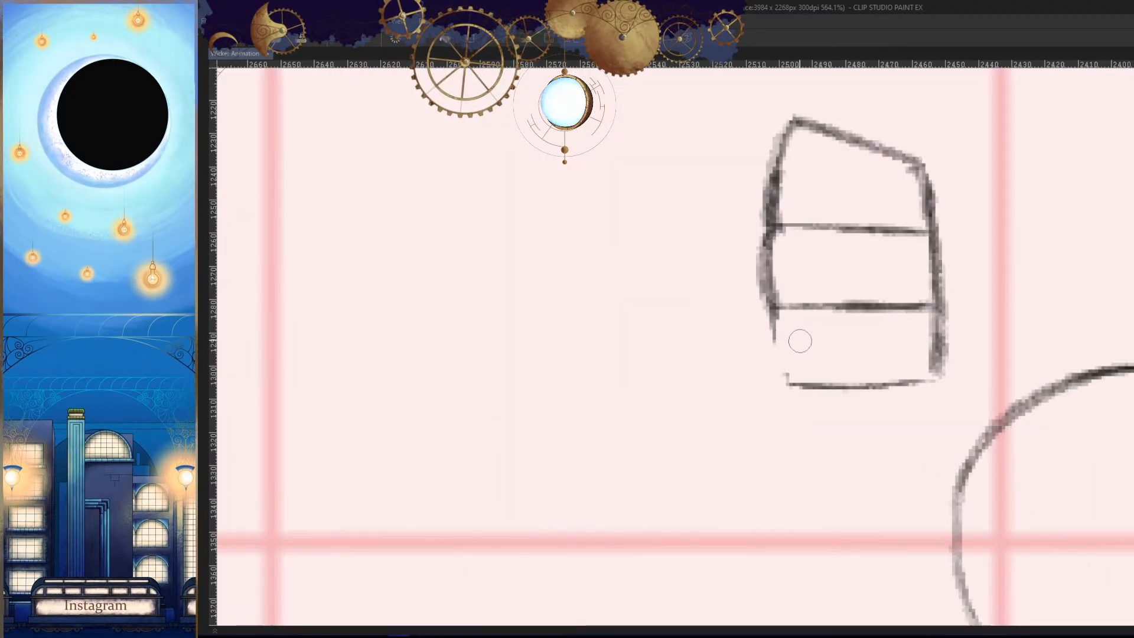
drag(771, 308, 787, 388)
key(h)
drag(936, 373, 868, 433)
key(h)
key(h)
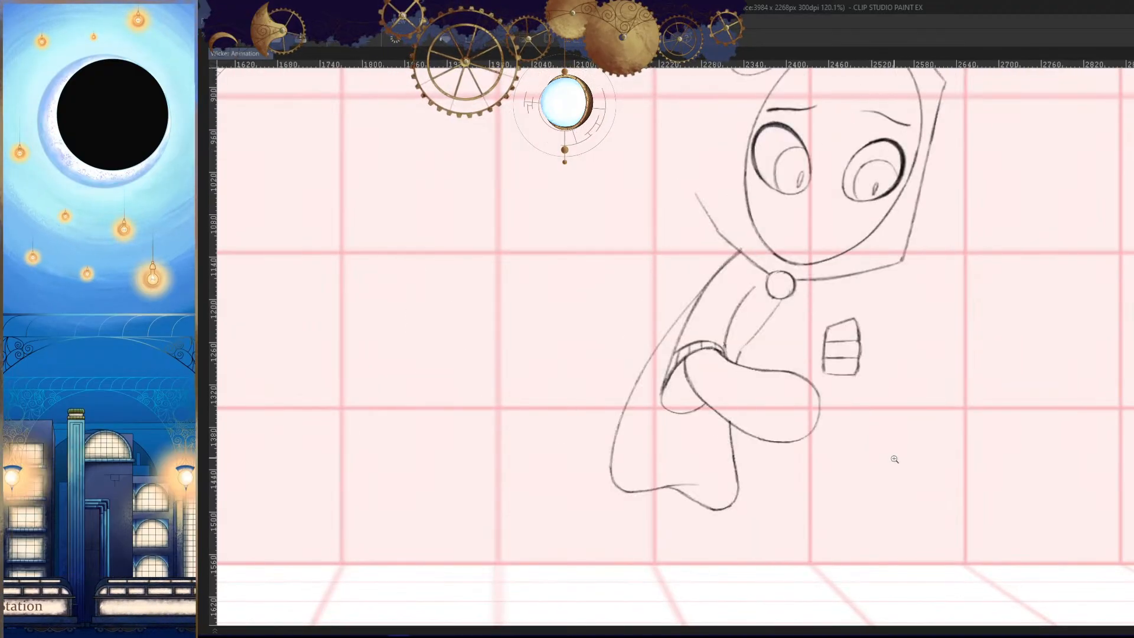
key(Left)
key(Right)
- Draw a small pointed thumb tip beside the inner edge of the uppermost finger
drag(824, 345, 857, 335)
key(ctrl+z)
drag(827, 294, 789, 359)
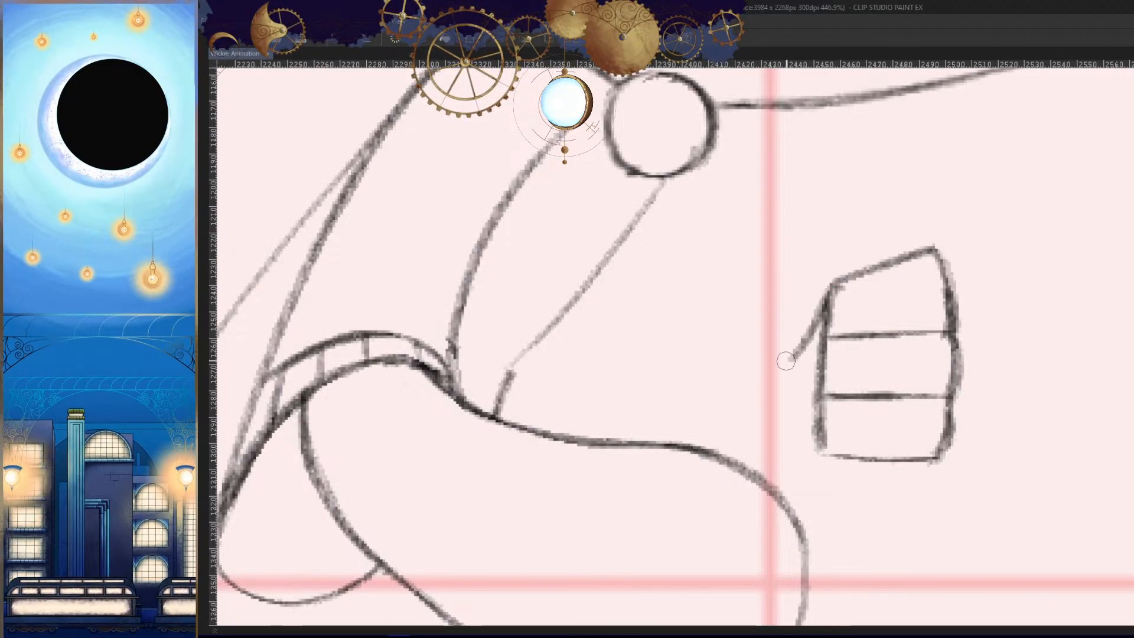
key(h)
mouse_move(937, 425)
mouse_down()
mouse_move(924, 504)
mouse_move(660, 452)
mouse_up()
key(h)
- Flip repeatedly between the adjacent frames to examine the fist and thumb within the whole pose
key(Right)
drag(756, 313, 866, 369)
key(Left)
key(Right)
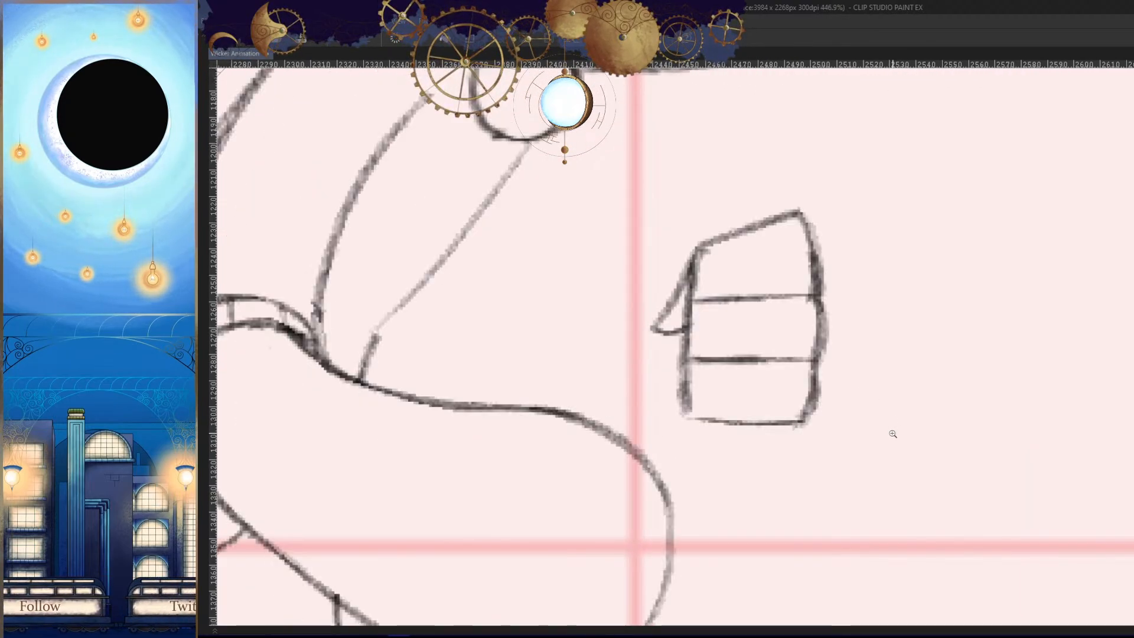
key(Left)
key(Right)
key(Right)
key(Left)
key(Left)
key(Right)
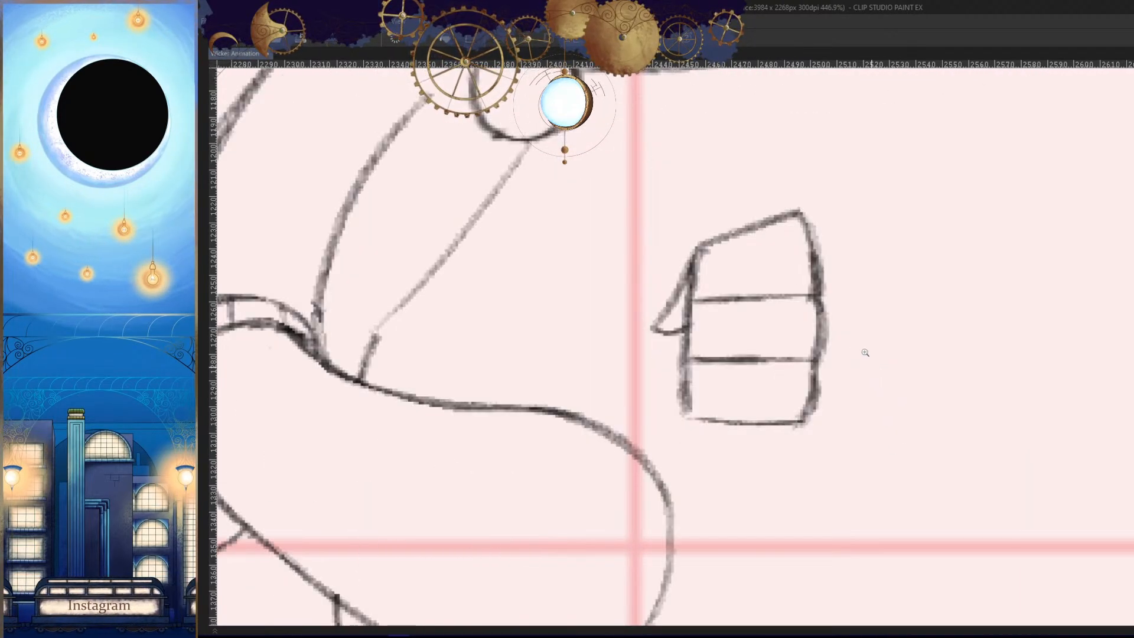
drag(756, 360, 878, 368)
mouse_move(876, 367)
mouse_down()
mouse_move(827, 367)
mouse_move(838, 419)
mouse_move(821, 431)
mouse_up()
key(Left)
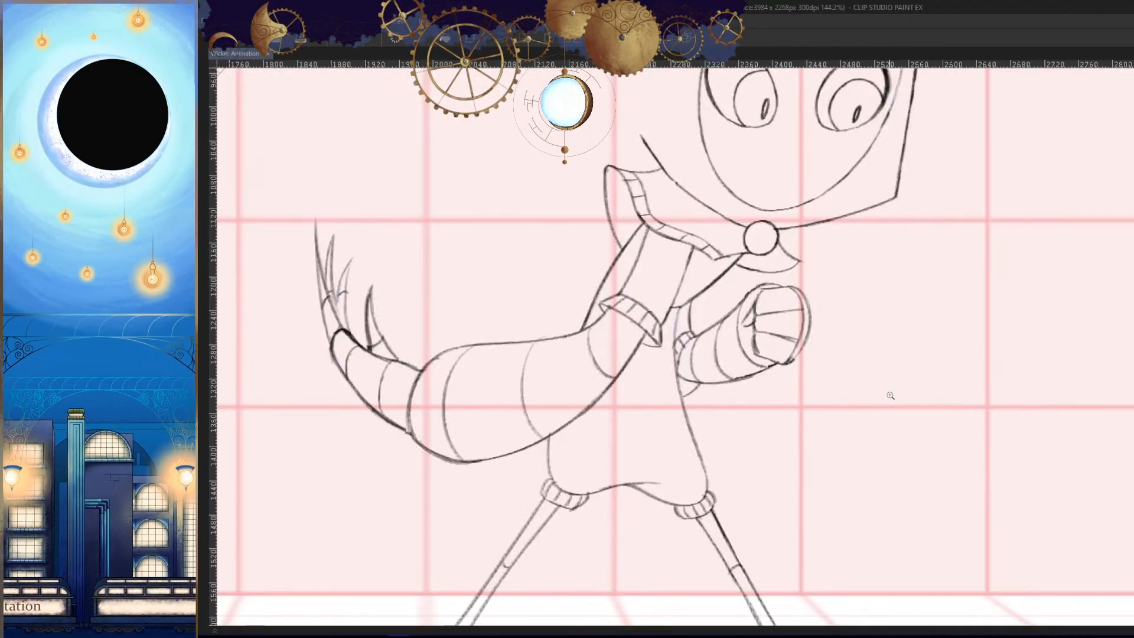
key(Right)
key(Right)
key(Left)
- Draw a rounded contour from the fist's top edge around the wrist to the sleeve, plus a short palm line below the fist
mouse_move(817, 318)
mouse_down()
mouse_move(864, 290)
mouse_move(730, 360)
mouse_move(897, 274)
mouse_move(763, 365)
mouse_up()
key(ctrl+z)
key(ctrl+z)
drag(921, 248, 772, 361)
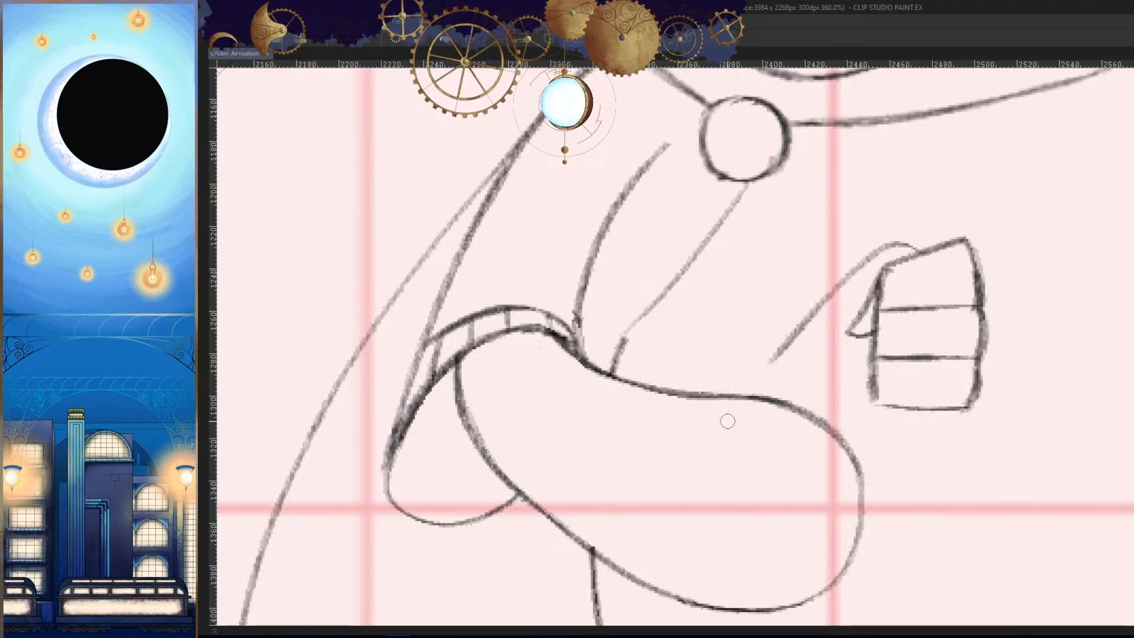
key(ctrl+z)
drag(925, 254, 764, 346)
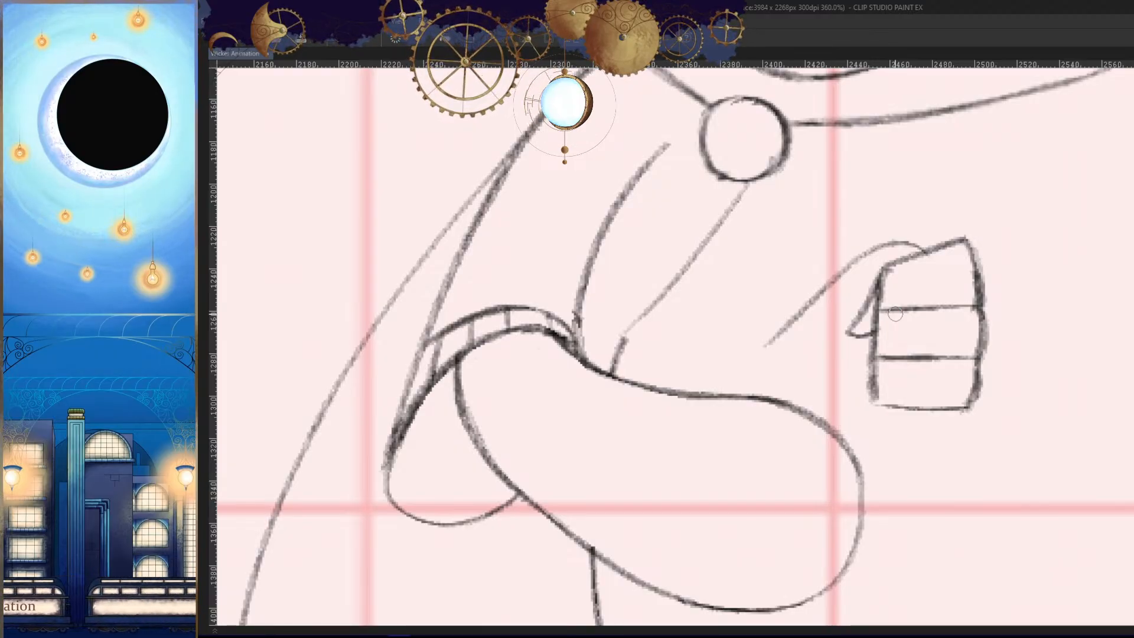
key(ctrl+z)
mouse_move(941, 243)
mouse_down()
mouse_move(900, 241)
mouse_move(818, 297)
mouse_move(801, 371)
mouse_up()
key(ctrl+z)
drag(932, 412, 868, 451)
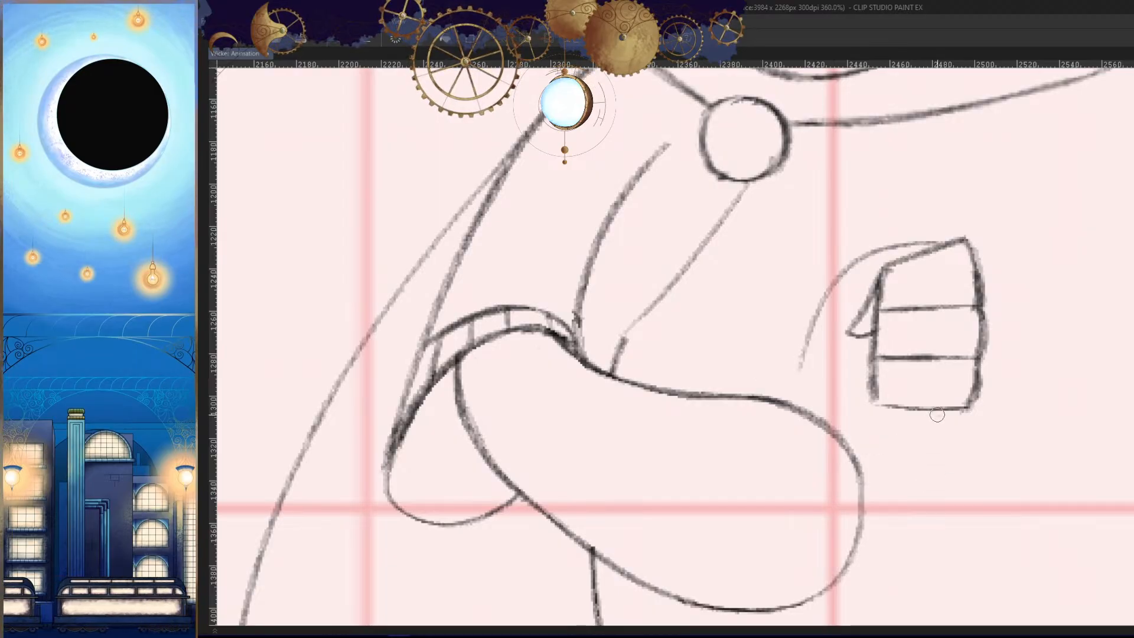
drag(850, 277, 824, 425)
- Draw the far forearm's upper line sloping from the top of the wrist curve back toward the chest
drag(852, 253, 767, 375)
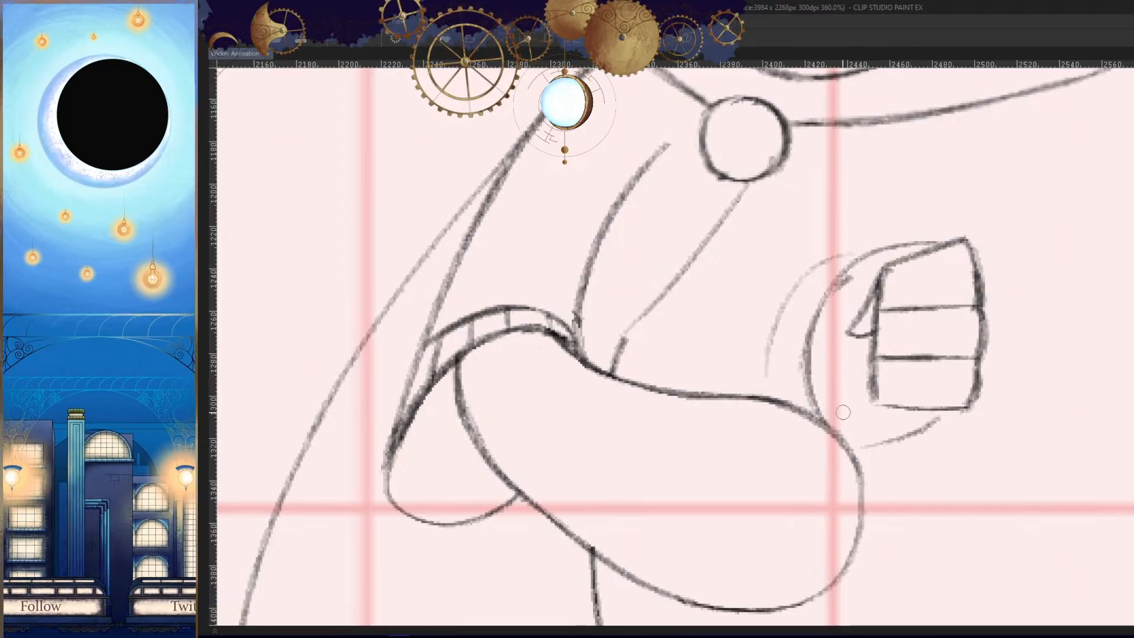
key(ctrl+z)
drag(845, 273, 765, 383)
key(ctrl+z)
drag(887, 245, 756, 315)
key(ctrl+z)
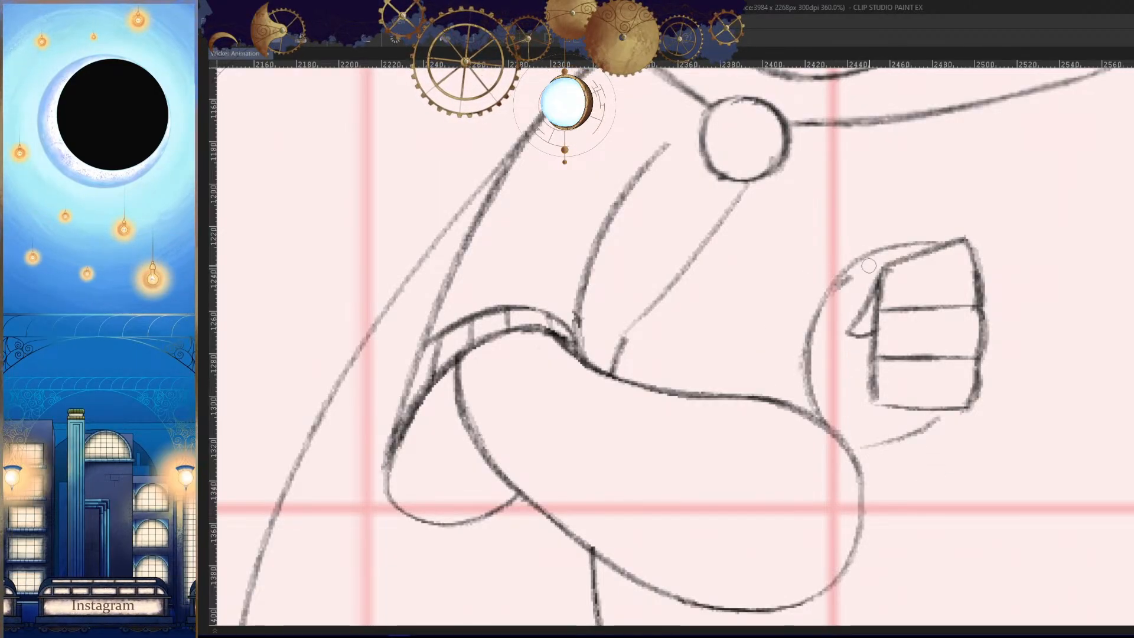
drag(877, 252, 703, 361)
key(ctrl+z)
drag(898, 245, 688, 373)
- Examine the new hand and forearm lines in a mirrored view, comparing the pose with its adjacent frames
key(h)
mouse_move(874, 408)
mouse_down()
mouse_move(838, 436)
mouse_move(874, 483)
mouse_up()
key(Left)
key(Right)
key(Right)
key(Left)
key(Left)
key(Right)
key(Right)
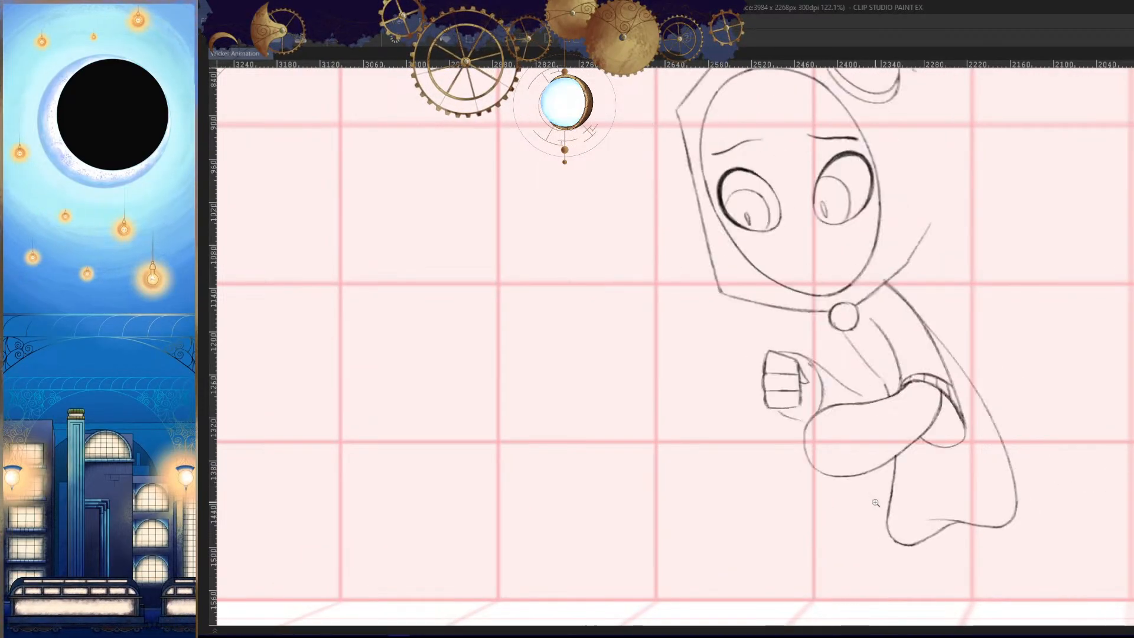
key(Left)
key(h)
- Replace the short palm line with a longer curve from the fist's lower edge toward the near sleeve
drag(757, 440, 810, 398)
mouse_move(748, 374)
mouse_down()
mouse_move(854, 376)
mouse_move(921, 362)
mouse_move(800, 386)
mouse_up()
key(ctrl+z)
key(ctrl+y)
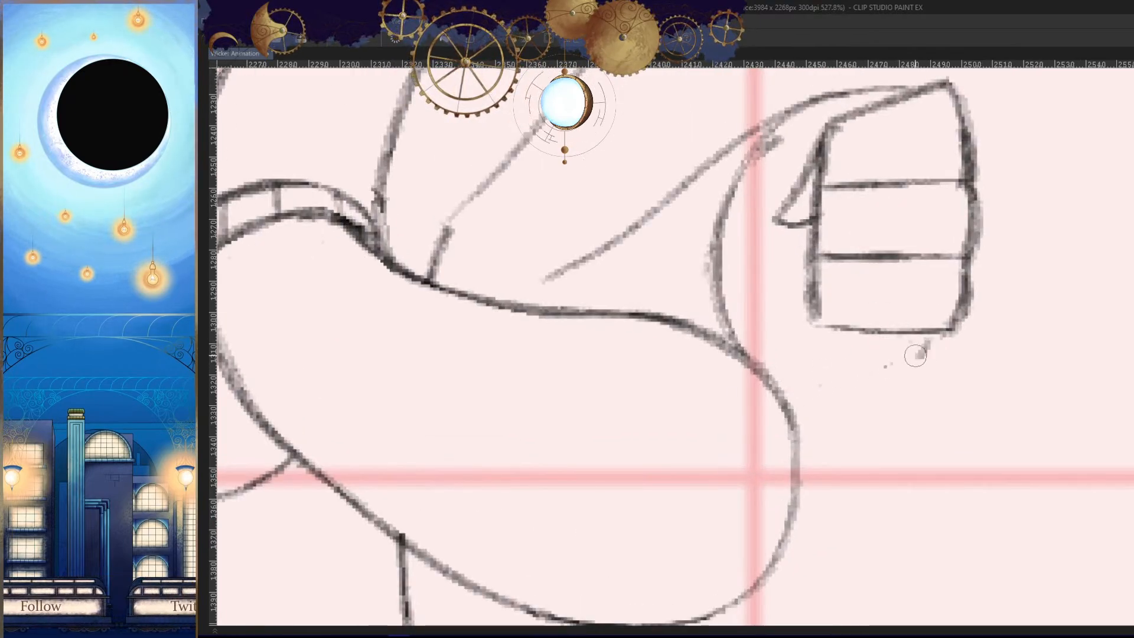
key(h)
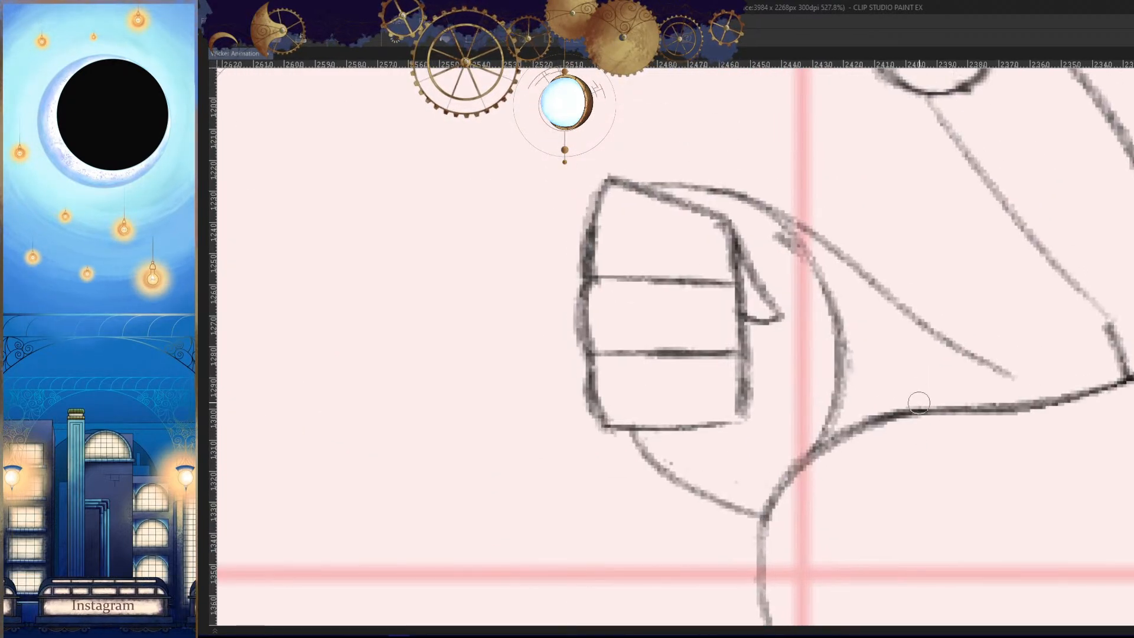
key(h)
key(ctrl+z)
mouse_move(698, 448)
mouse_down()
mouse_move(938, 371)
mouse_move(785, 430)
mouse_up()
drag(942, 359, 792, 430)
- Redraw the back-of-hand line where it meets the fist's top edge and clean up its junction with the wrist curve
key(h)
drag(603, 266, 815, 385)
key(h)
drag(716, 202, 920, 268)
key(ctrl+z)
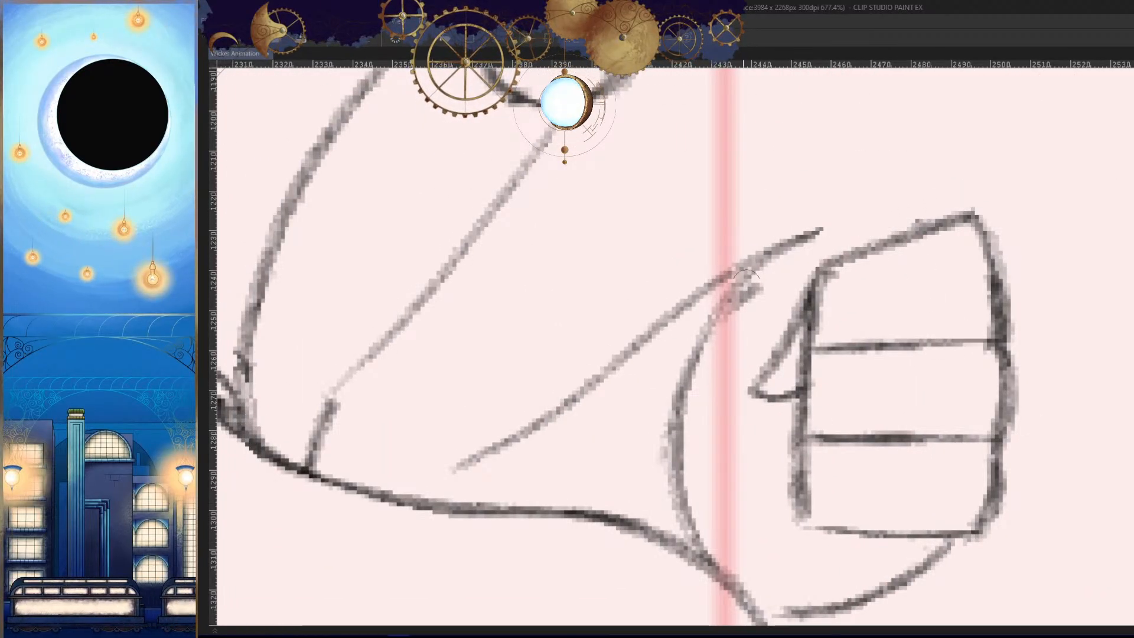
drag(929, 227, 778, 241)
key(ctrl+z)
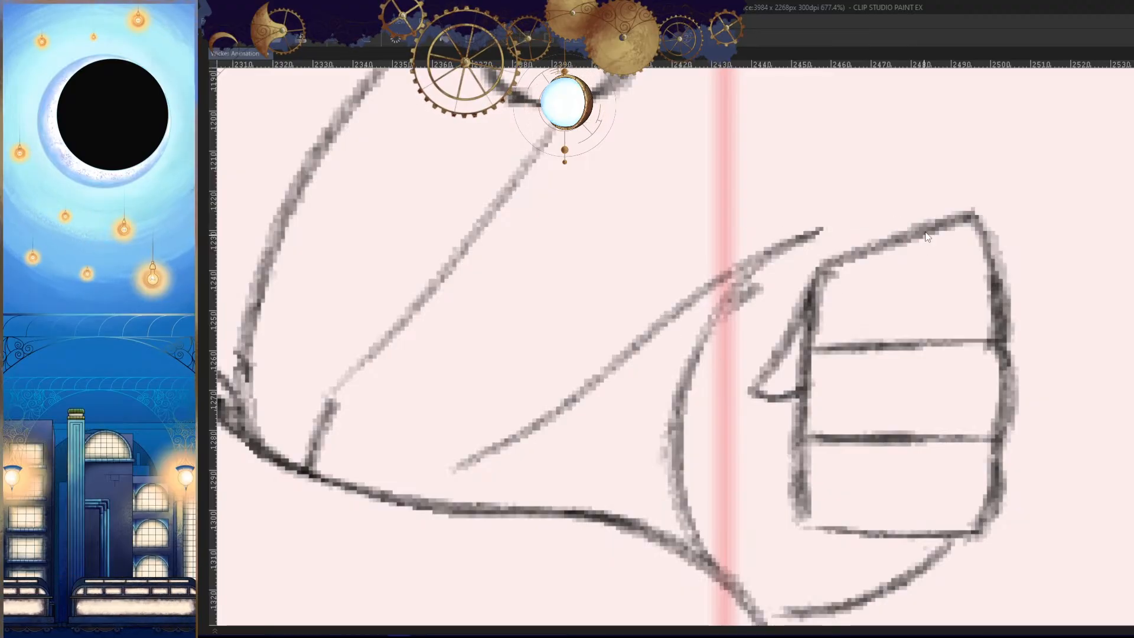
drag(926, 227, 827, 232)
mouse_move(851, 372)
mouse_down()
mouse_move(964, 331)
mouse_move(1002, 296)
mouse_up()
drag(856, 398, 776, 424)
drag(877, 298, 956, 296)
key(h)
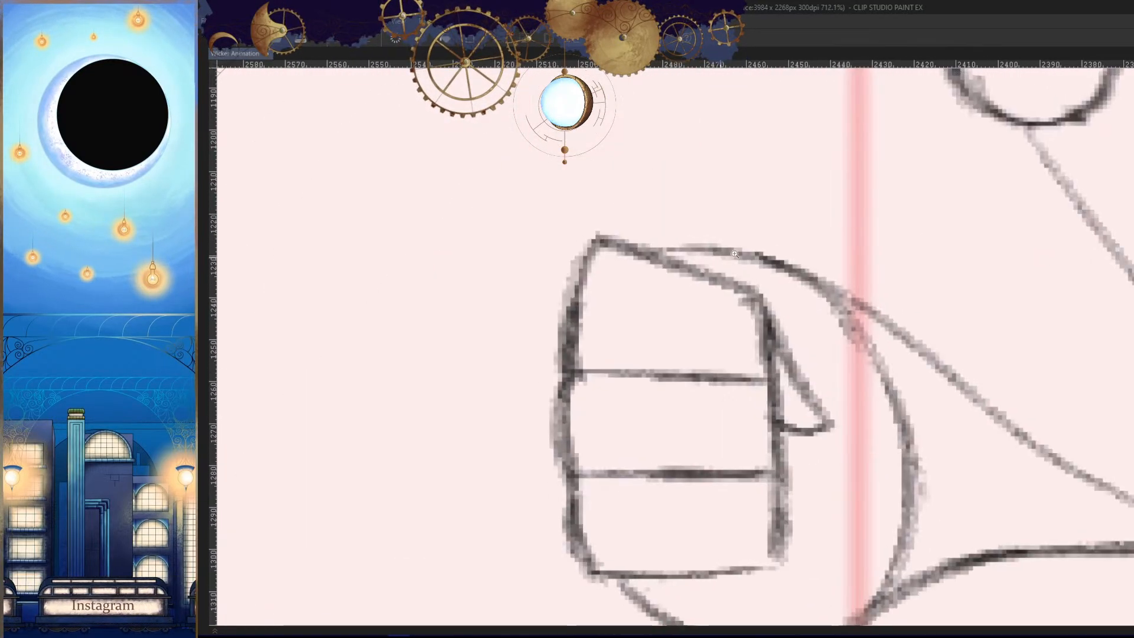
- Erase the surplus end of the back-of-hand line above the fist's top edge
click(733, 254)
drag(727, 248, 678, 242)
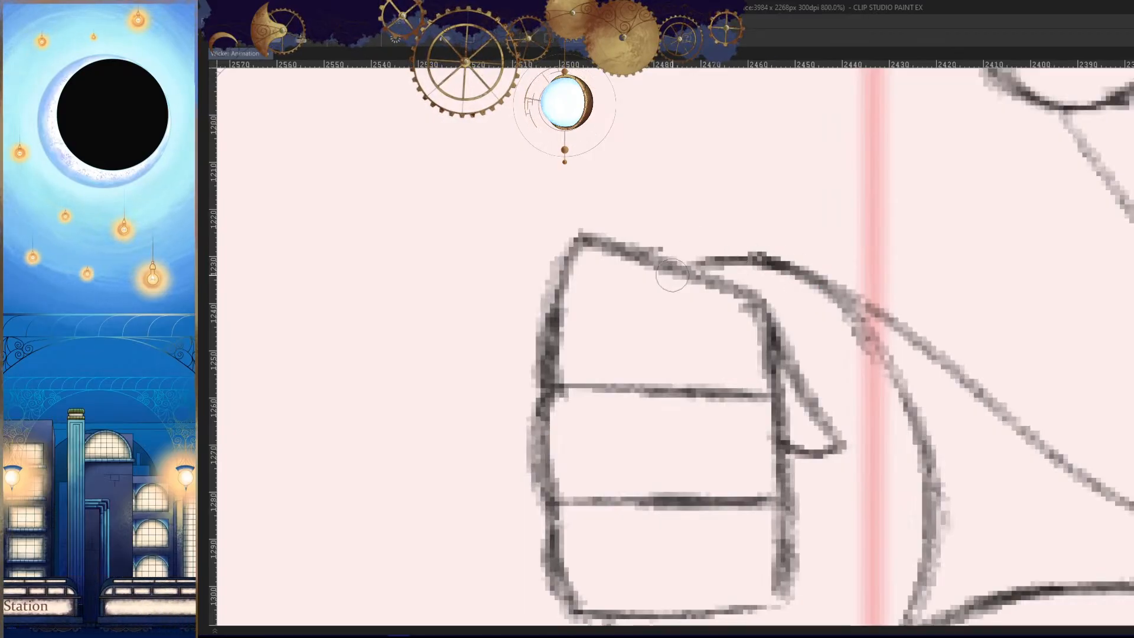
- Flip back and forth between the neighbouring frames in the unmirrored view to compare the far fist and arm poses
key(h)
drag(878, 354, 886, 502)
key(comma)
key(period)
key(period)
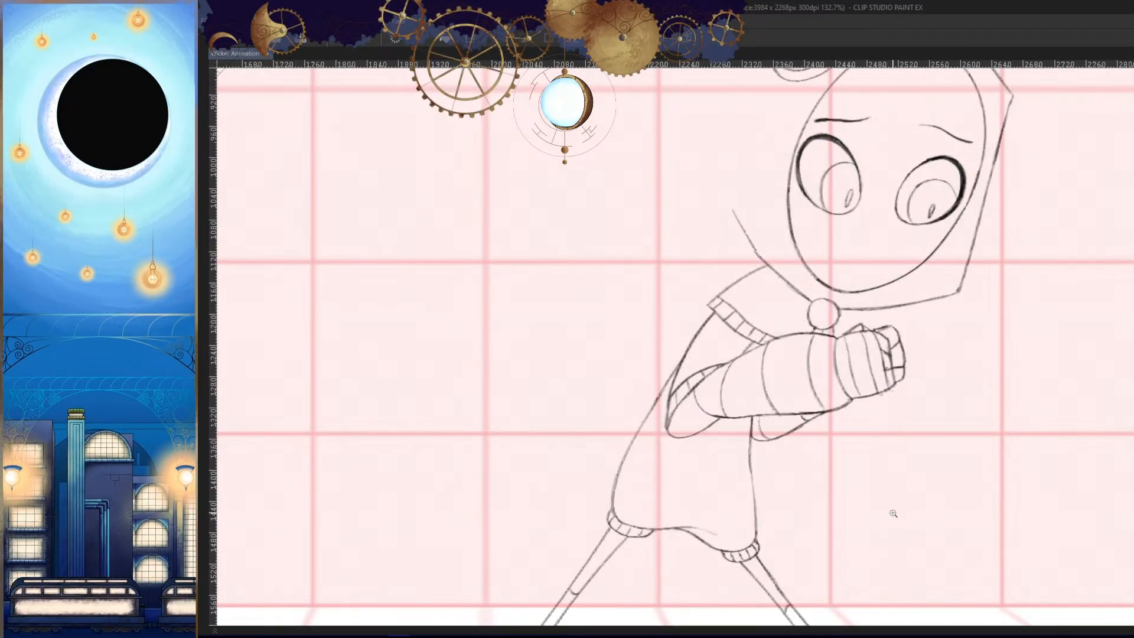
key(comma)
key(comma)
key(period)
key(period)
key(comma)
key(comma)
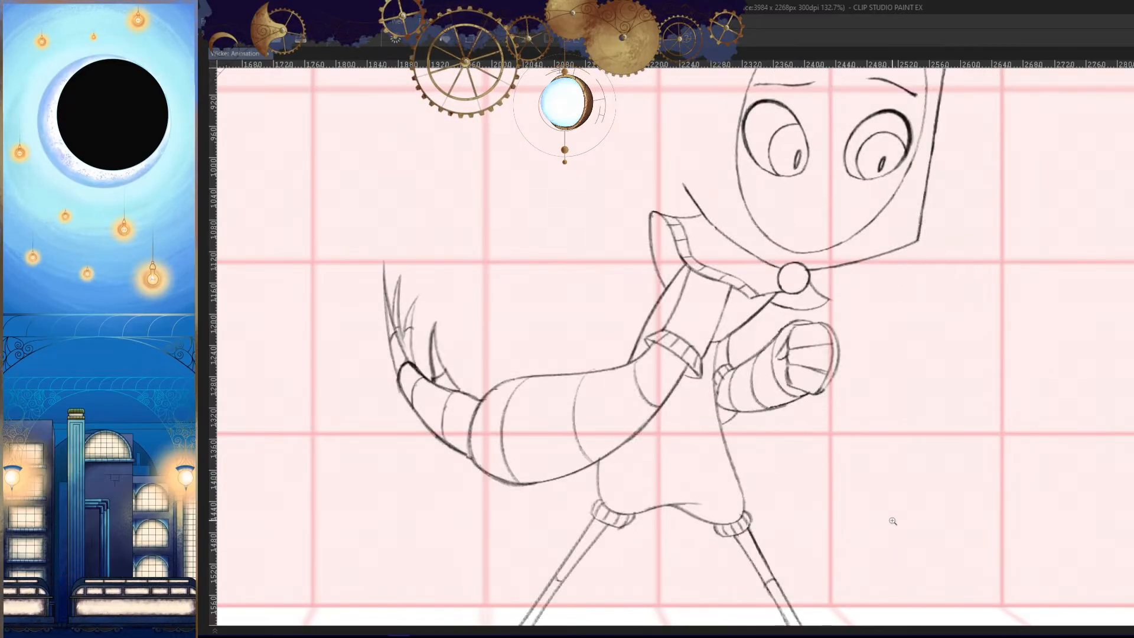
key(period)
key(period)
key(comma)
key(comma)
key(period)
key(period)
key(comma)
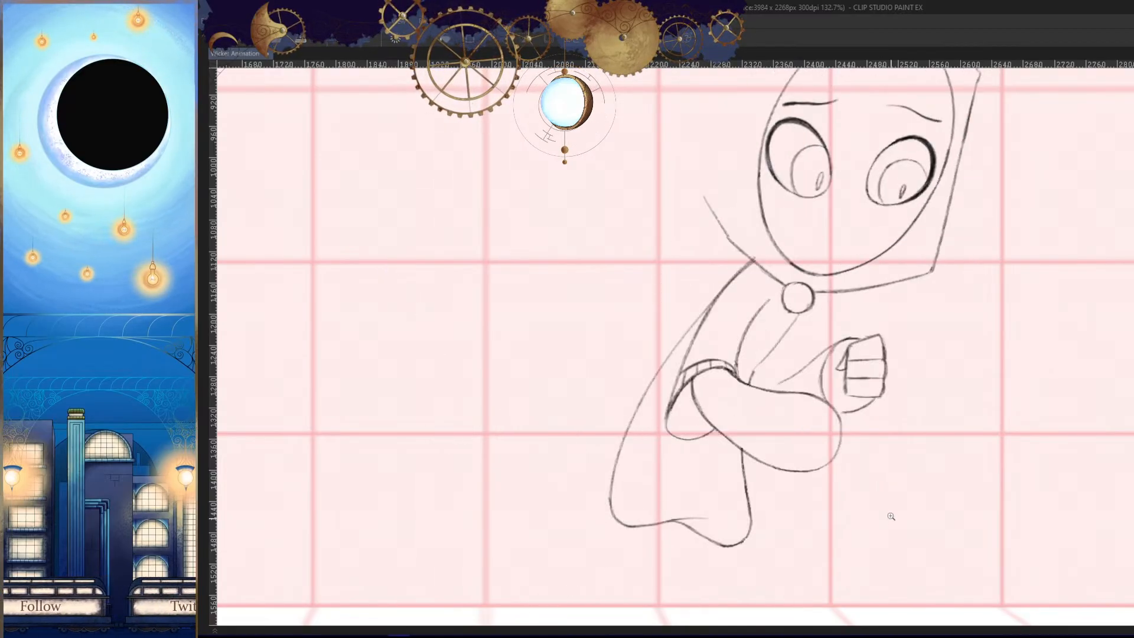
- Examine the far forearm up close and compare the whole pose with its adjacent frames in a mirrored view
drag(800, 409, 782, 273)
key(h)
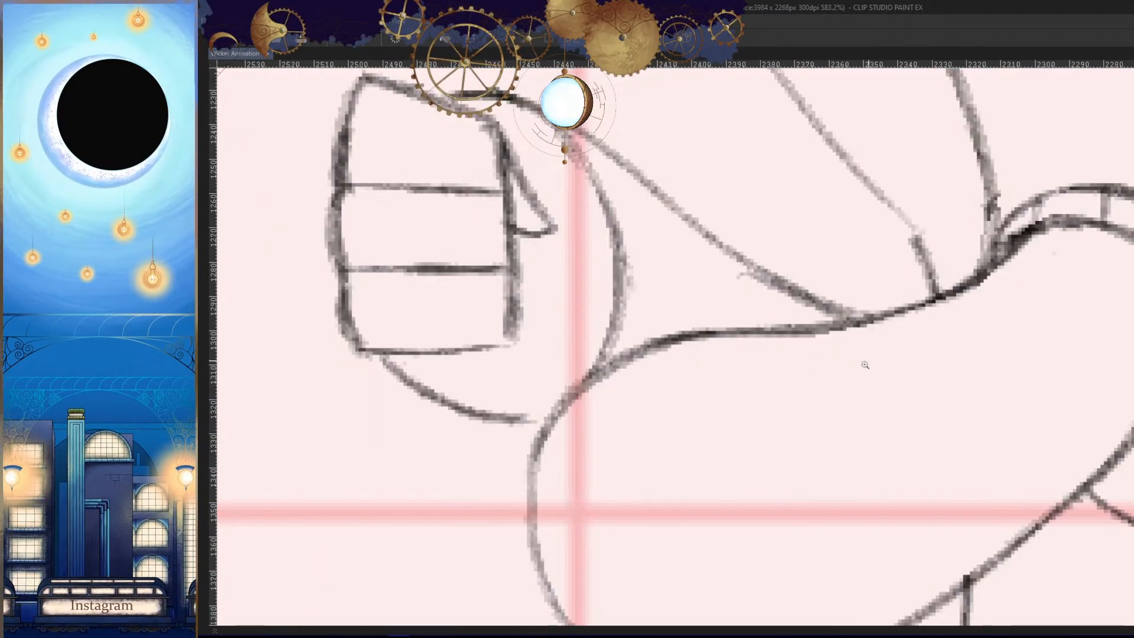
drag(860, 362, 857, 481)
key(period)
key(period)
key(comma)
key(comma)
key(period)
key(period)
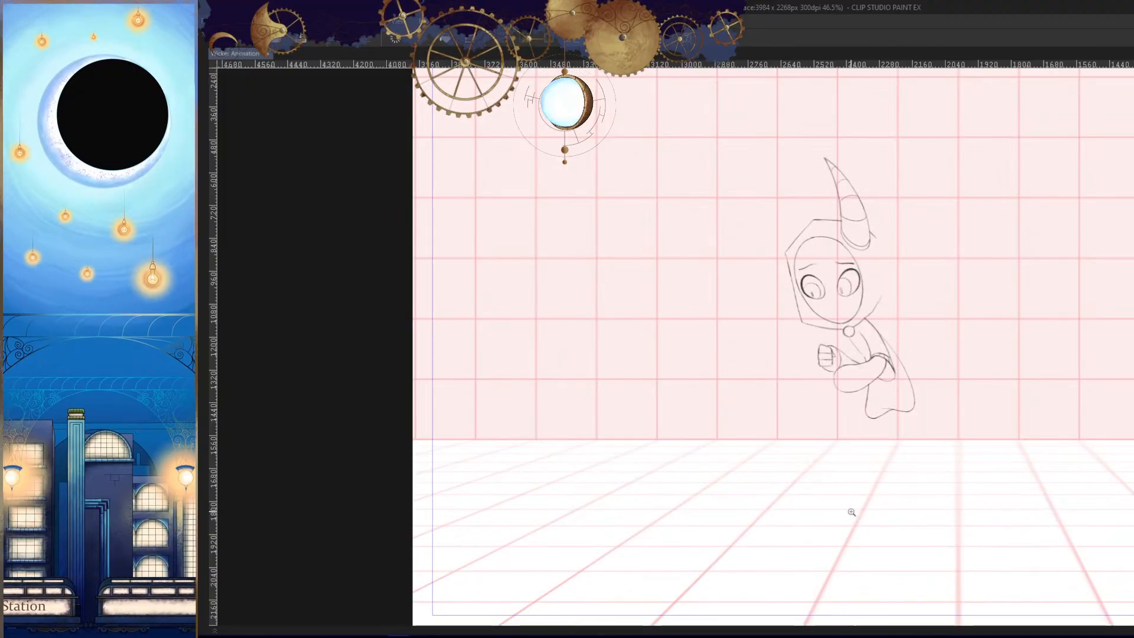
key(comma)
key(comma)
key(period)
key(period)
key(comma)
key(comma)
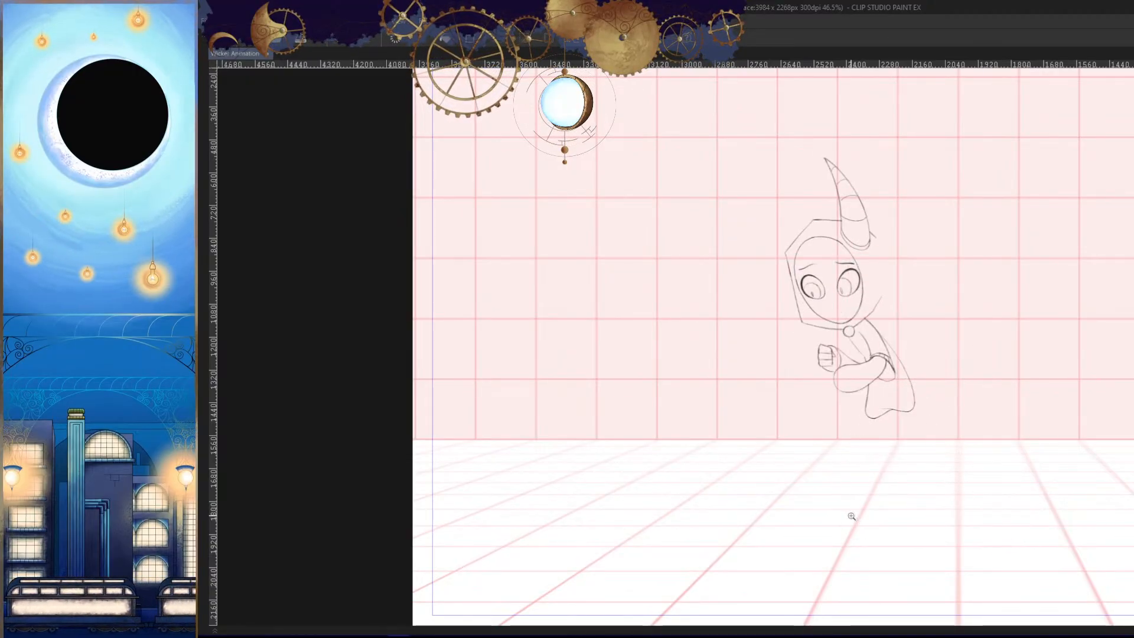
key(period)
key(period)
key(comma)
- Draw a short curved band line across the far forearm, from its upper line down toward the near sleeve
key(h)
drag(658, 362, 656, 172)
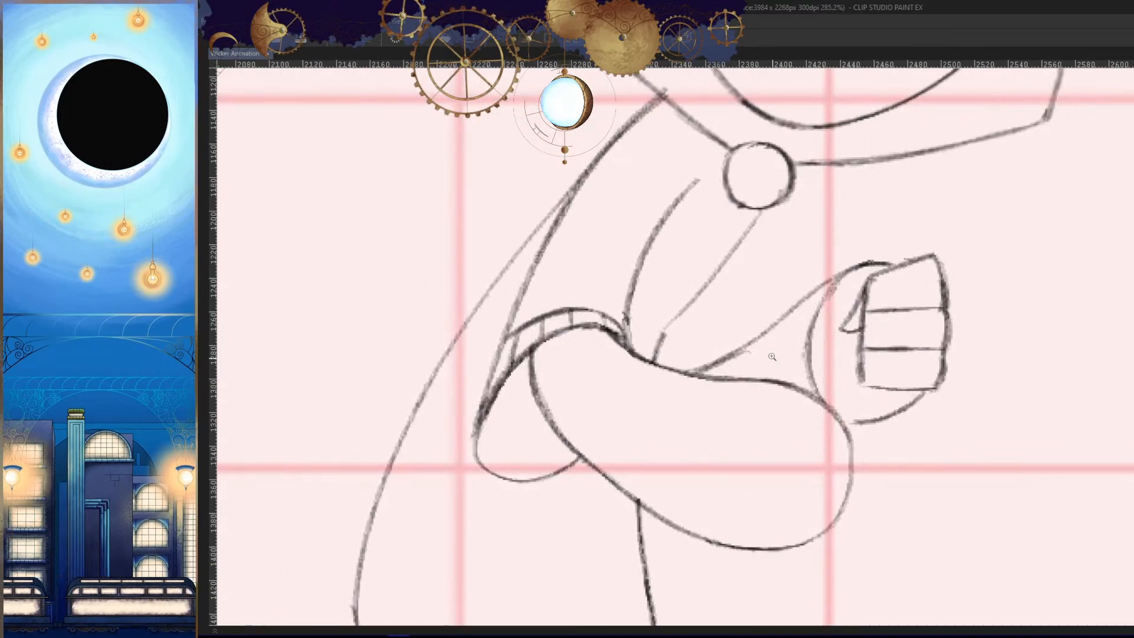
mouse_move(777, 359)
mouse_down()
mouse_move(773, 291)
mouse_move(732, 413)
mouse_up()
key(ctrl+z)
key(ctrl+z)
drag(723, 319, 723, 404)
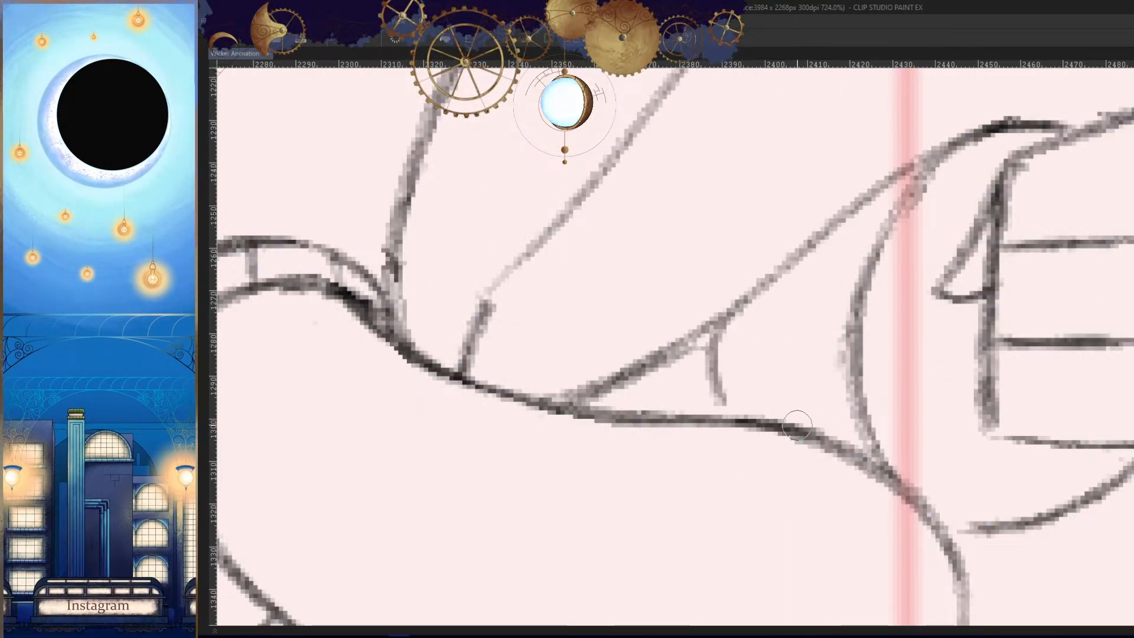
key(ctrl+z)
drag(712, 326, 723, 408)
drag(812, 429, 764, 486)
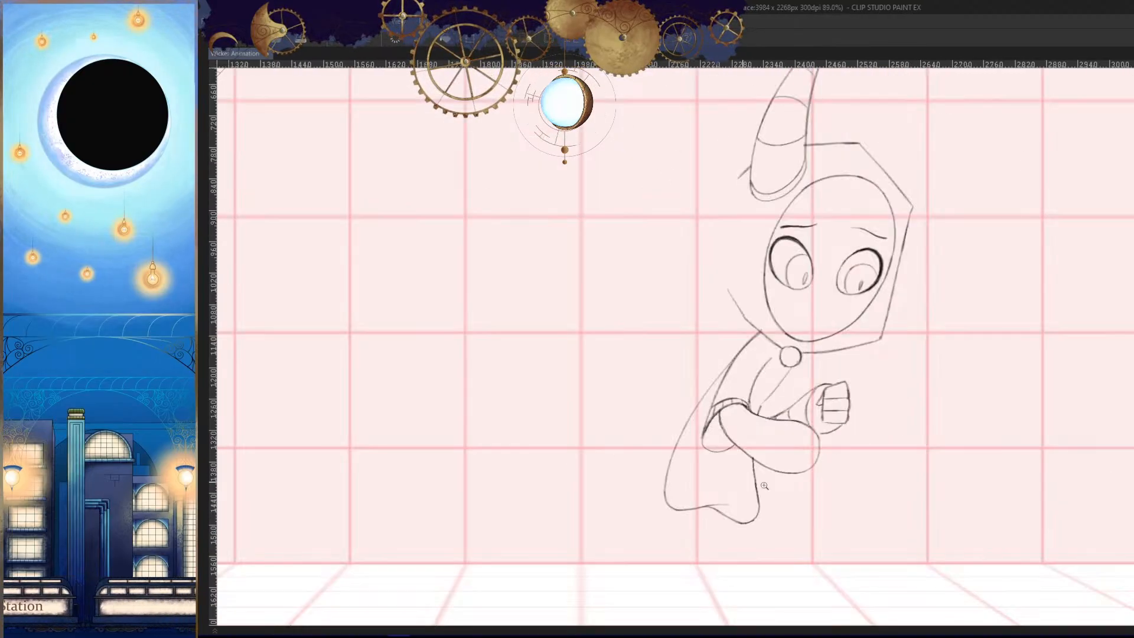
- Check the forearm's new band line against the adjacent frames in a mirrored view
key(h)
key(comma)
key(period)
key(period)
key(comma)
key(comma)
key(period)
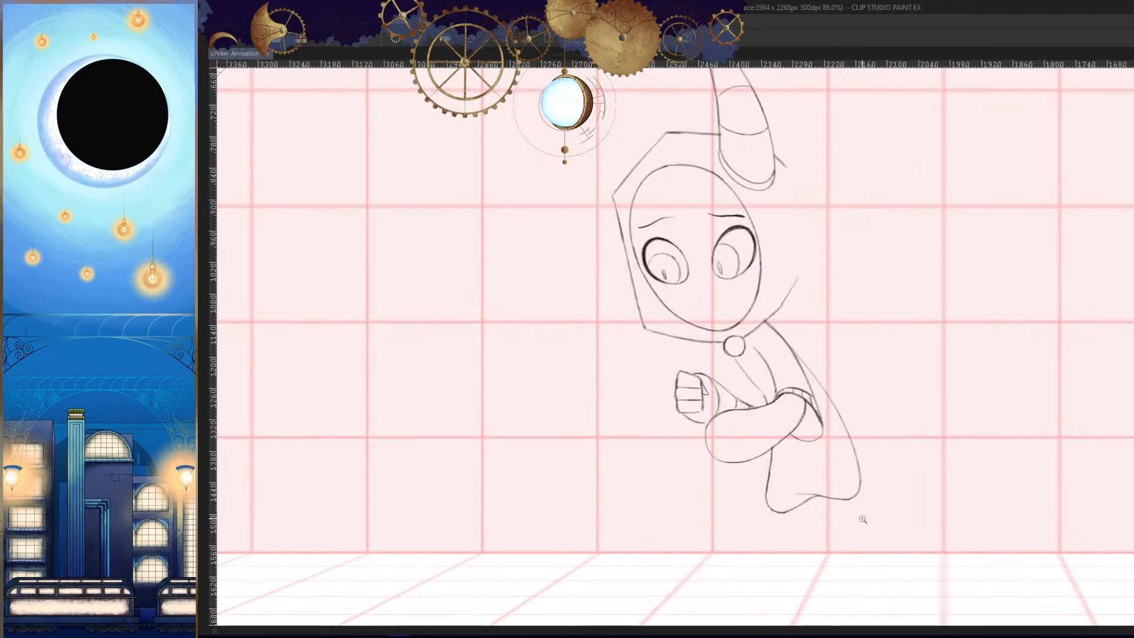
key(period)
- Compare the far hand and crossed arms with the adjacent frames in both mirrored and normal views
key(comma)
- Extend the far hand's palm line to meet the edge of the near sleeve
key(h)
mouse_move(827, 409)
mouse_down()
mouse_move(889, 375)
mouse_move(821, 392)
mouse_up()
drag(898, 405, 834, 443)
key(h)
key(comma)
key(period)
key(period)
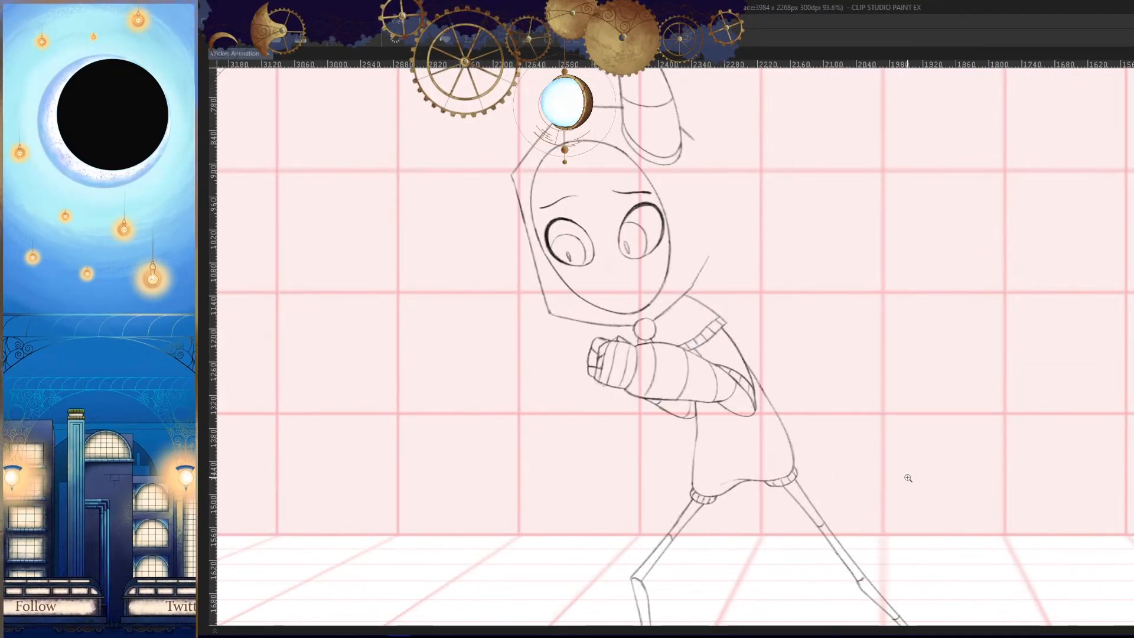
key(comma)
key(h)
key(comma)
key(period)
key(period)
key(comma)
key(h)
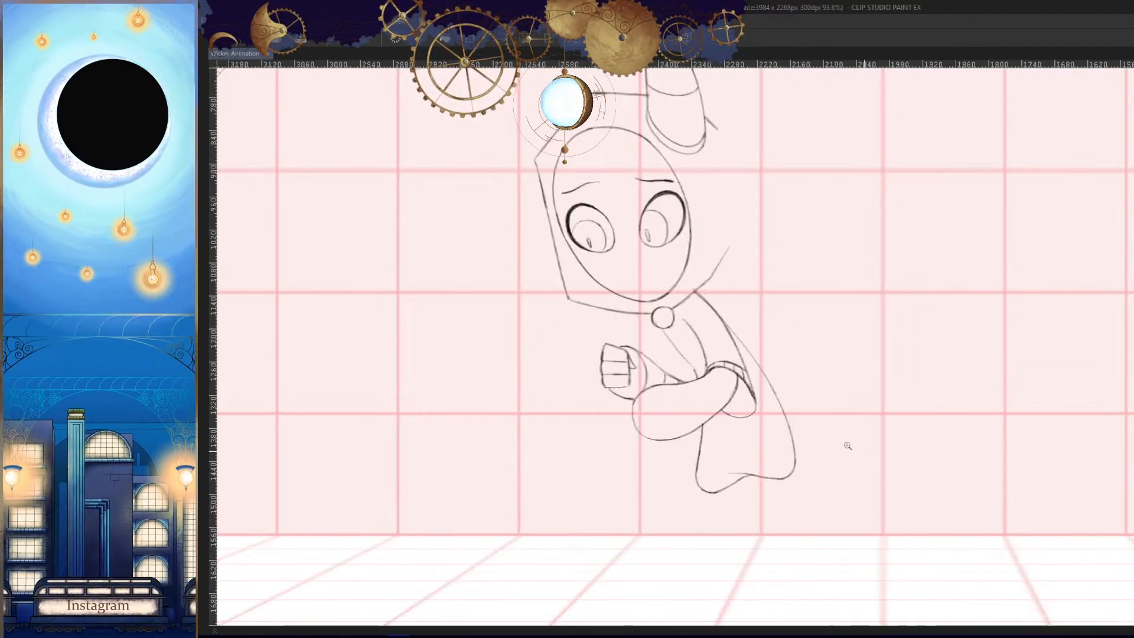
- Draw a curved line from the chest line below the round clasp down to the near sleeve beside the far forearm
drag(681, 359, 727, 369)
key(h)
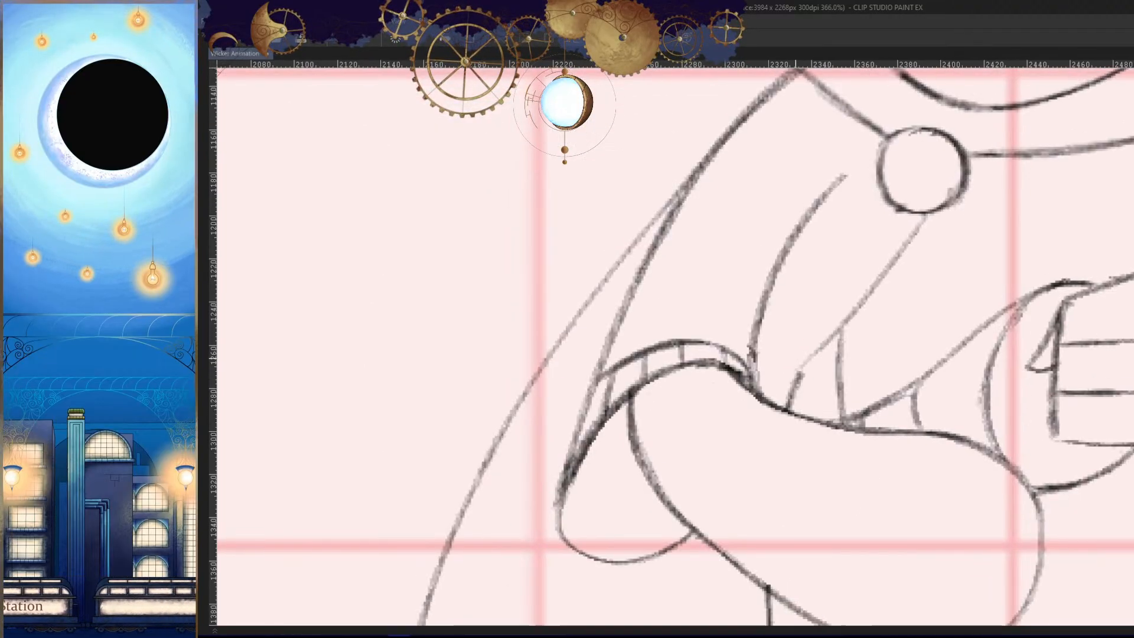
drag(885, 279, 849, 345)
key(ctrl+z)
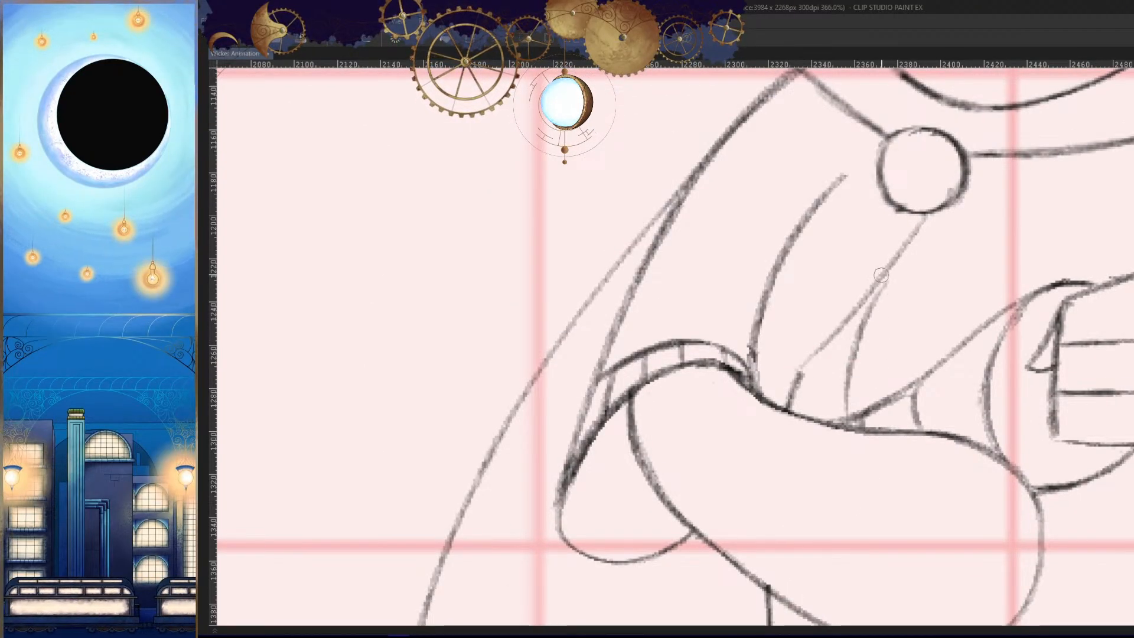
mouse_move(885, 281)
mouse_down()
mouse_move(823, 463)
mouse_move(878, 449)
mouse_move(838, 447)
mouse_up()
key(h)
key(ctrl+z)
key(h)
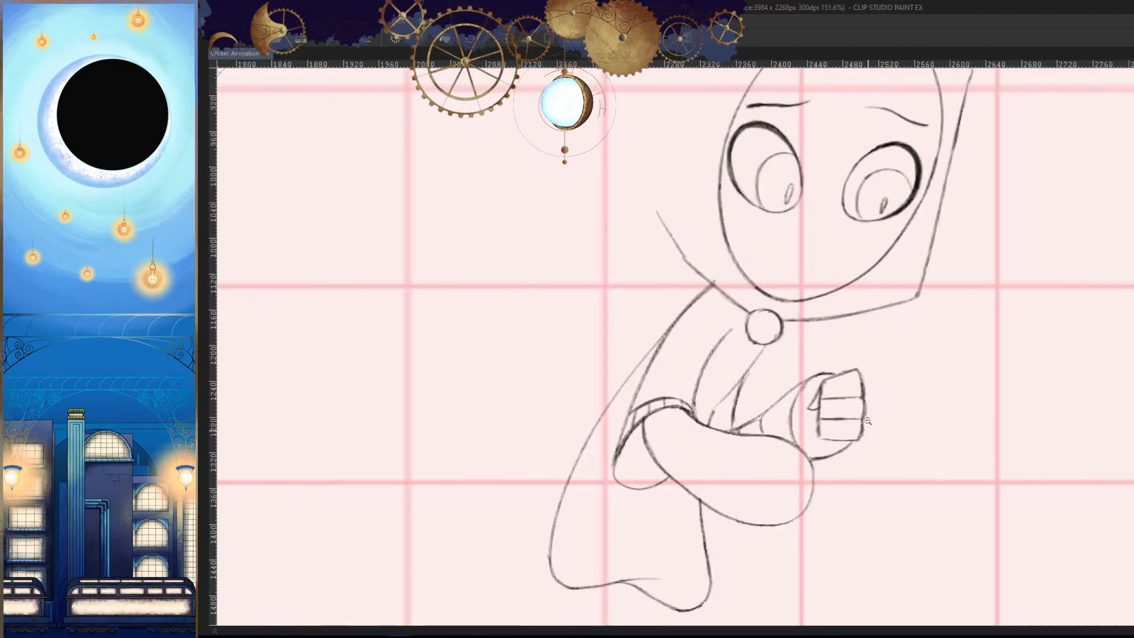
- Clean up the lower edge of the round clasp where the chest line begins
drag(756, 330, 829, 332)
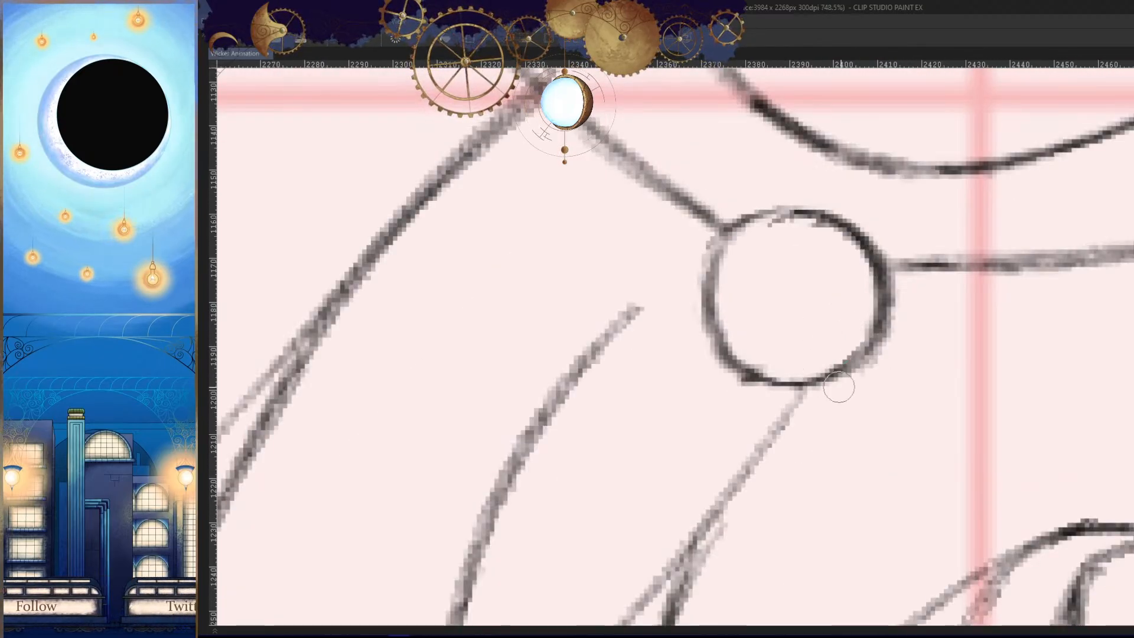
key(h)
drag(663, 331, 740, 393)
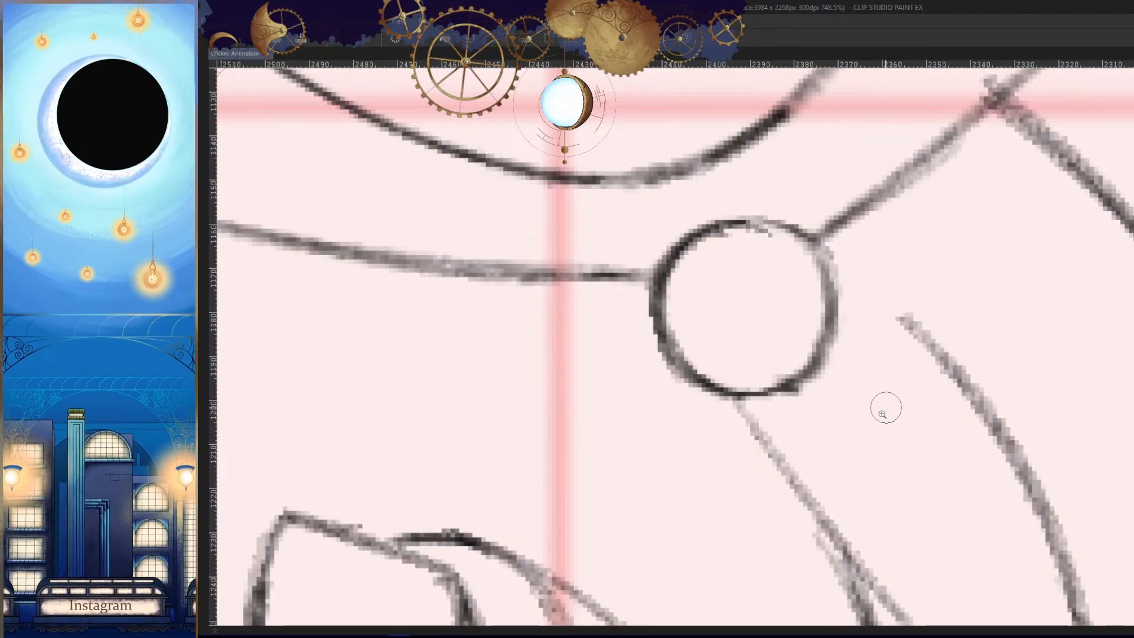
key(h)
- Review the full figure against the previous and next frames to judge the torso and arm movement
mouse_move(921, 422)
mouse_down()
mouse_move(883, 410)
mouse_move(861, 455)
mouse_up()
key(comma)
key(comma)
key(period)
key(period)
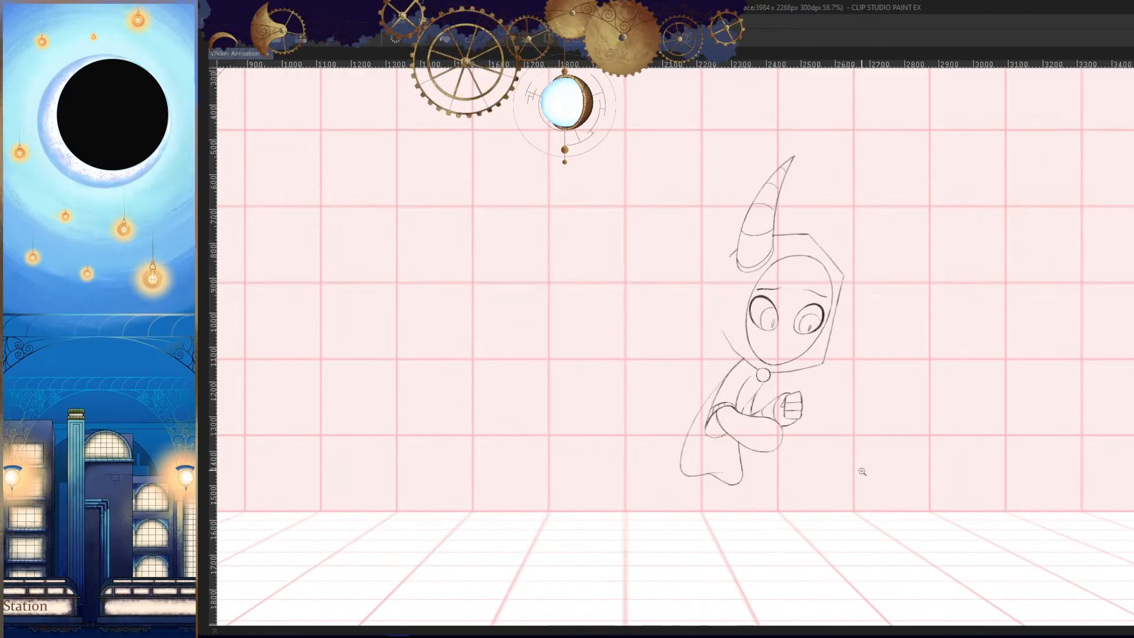
key(comma)
key(comma)
key(period)
key(period)
key(comma)
key(comma)
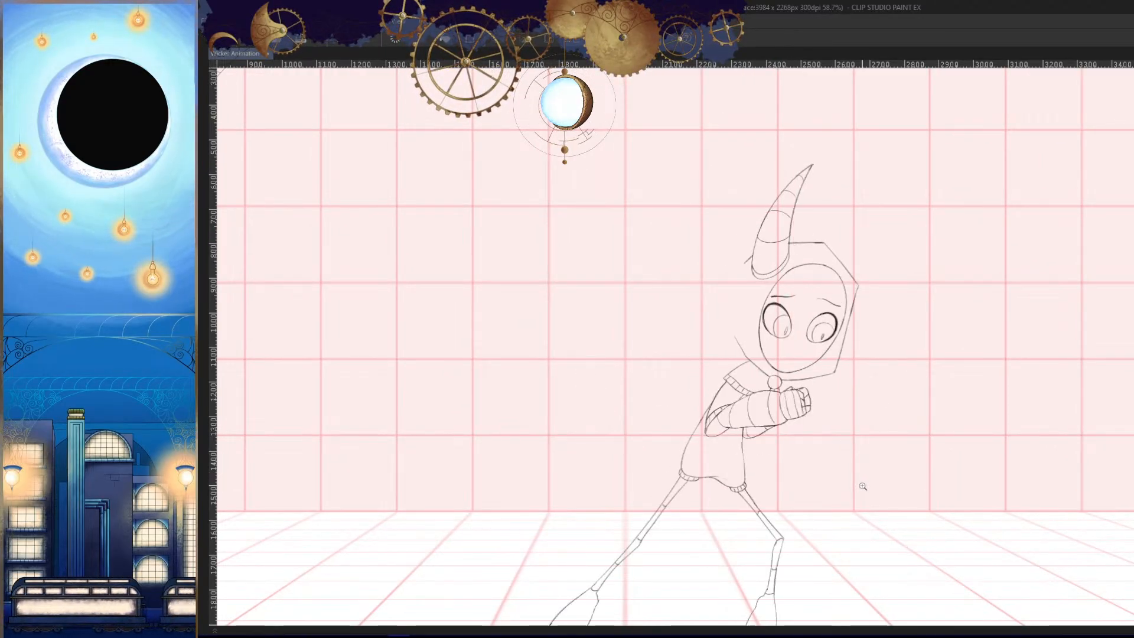
key(period)
key(period)
key(comma)
key(comma)
key(period)
drag(724, 375, 805, 374)
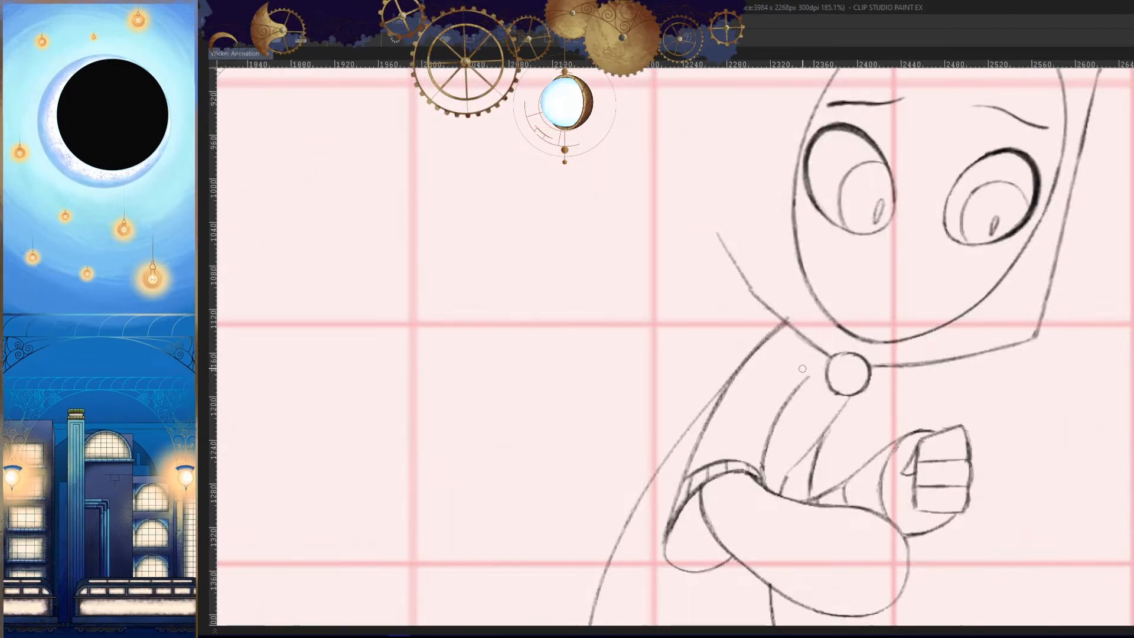
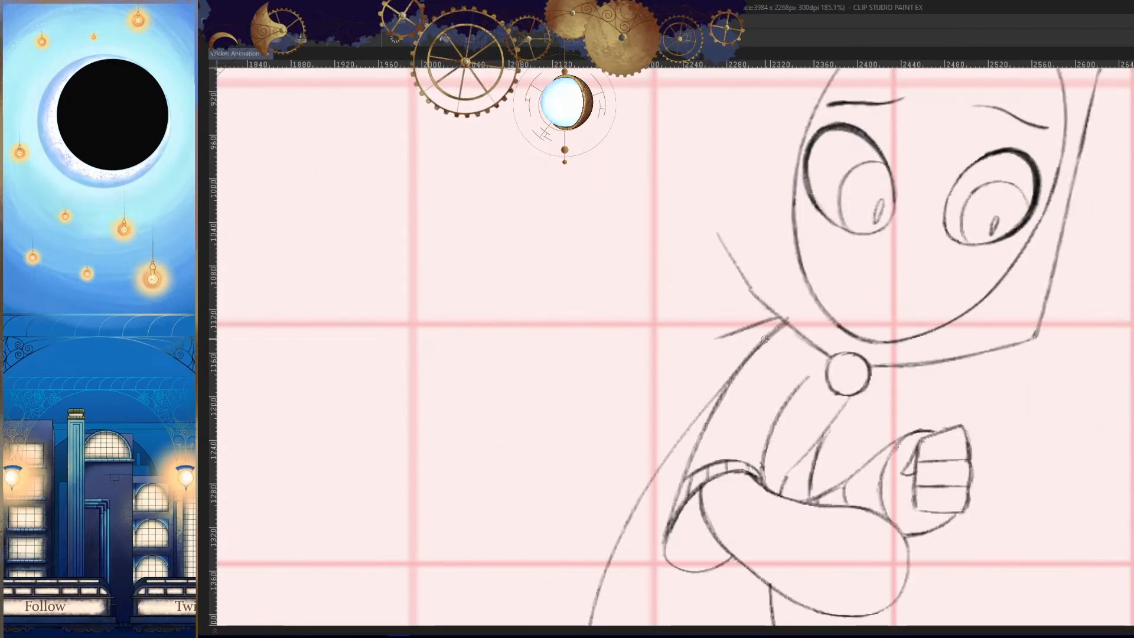
- Draw the upper edge of the near shoulder's short cape outward from the neckline, following the neighbouring frames
drag(737, 331, 683, 344)
key(h)
key(period)
key(comma)
key(comma)
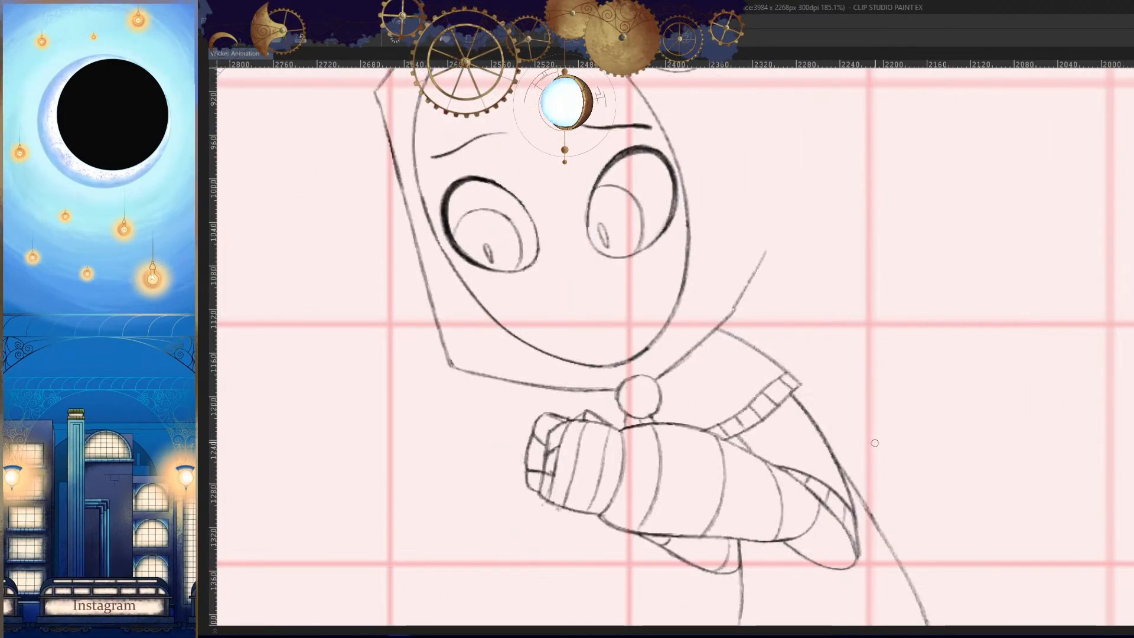
key(h)
drag(688, 341, 814, 408)
key(h)
key(ctrl+z)
drag(845, 358, 871, 357)
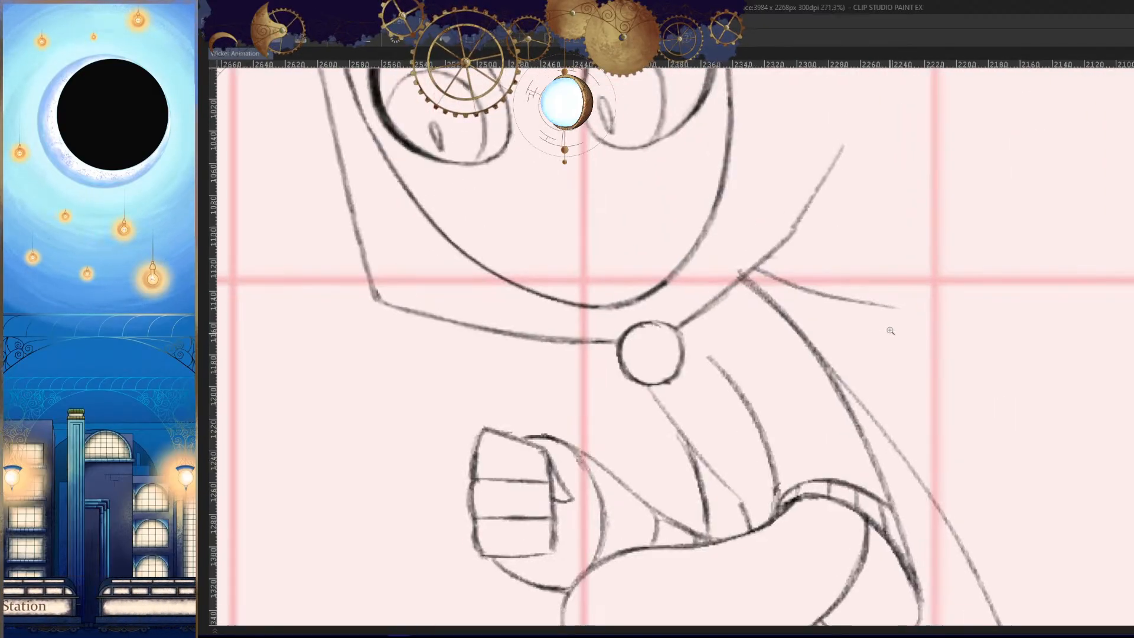
- Draw the shoulder cape's curved outer and lower edges from its outer tip, checking them against the adjacent frames
drag(895, 309, 758, 402)
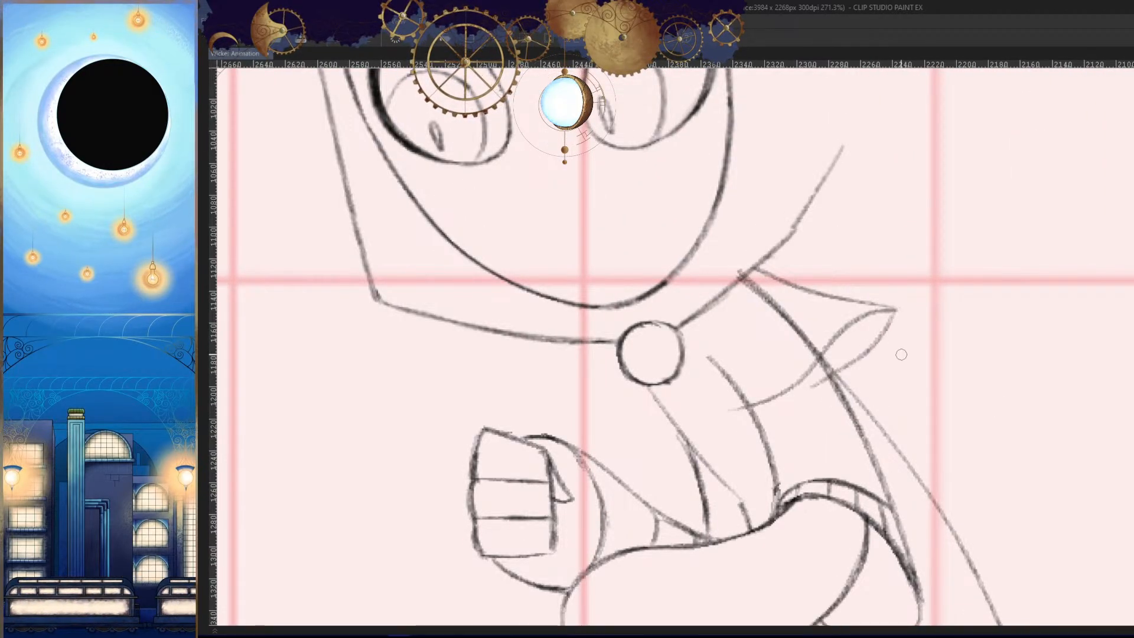
key(h)
key(period)
key(comma)
key(comma)
key(period)
key(period)
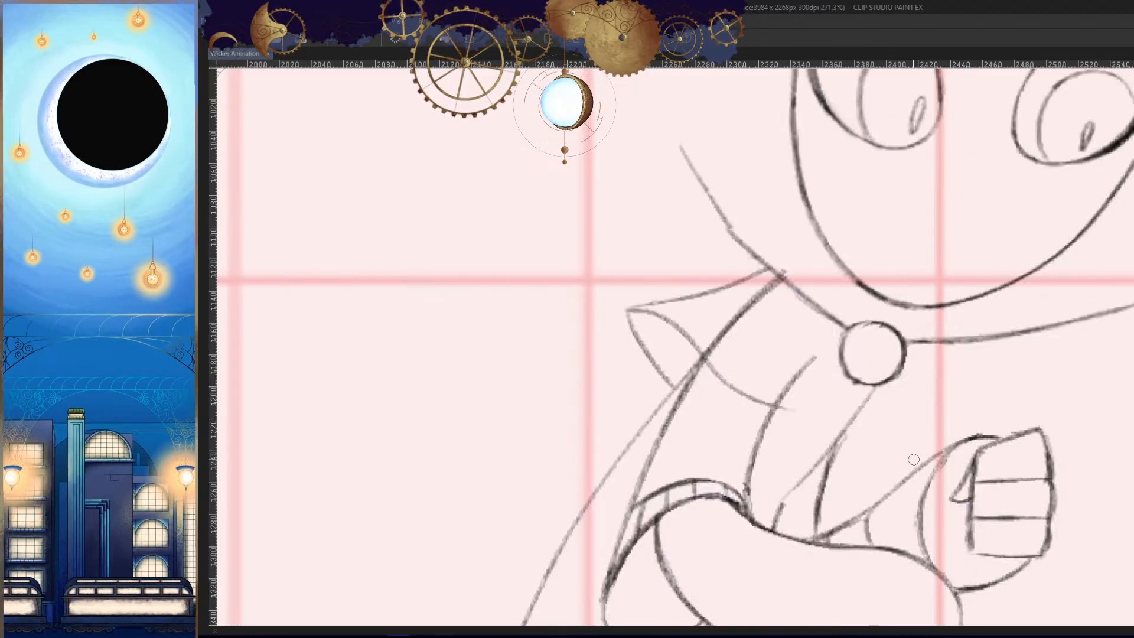
key(comma)
- Compare the new shoulder cape with the adjacent frames in mirrored and normal views
key(comma)
key(period)
- Extend the shoulder cape's lower edge across the chest and join its inner corner to the round clasp
key(h)
mouse_move(762, 421)
mouse_down()
mouse_move(790, 394)
mouse_move(830, 395)
mouse_up()
drag(794, 370, 713, 392)
key(h)
mouse_move(876, 339)
mouse_down()
mouse_move(813, 407)
mouse_move(750, 413)
mouse_up()
key(h)
key(comma)
key(comma)
key(comma)
key(period)
key(period)
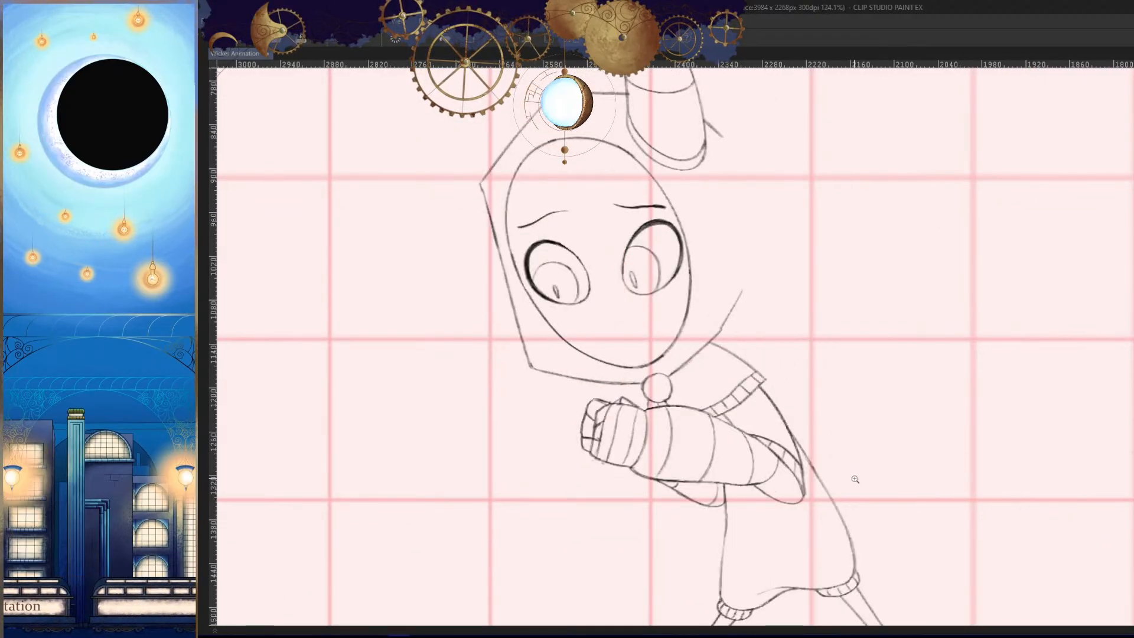
key(period)
key(h)
drag(861, 463, 882, 453)
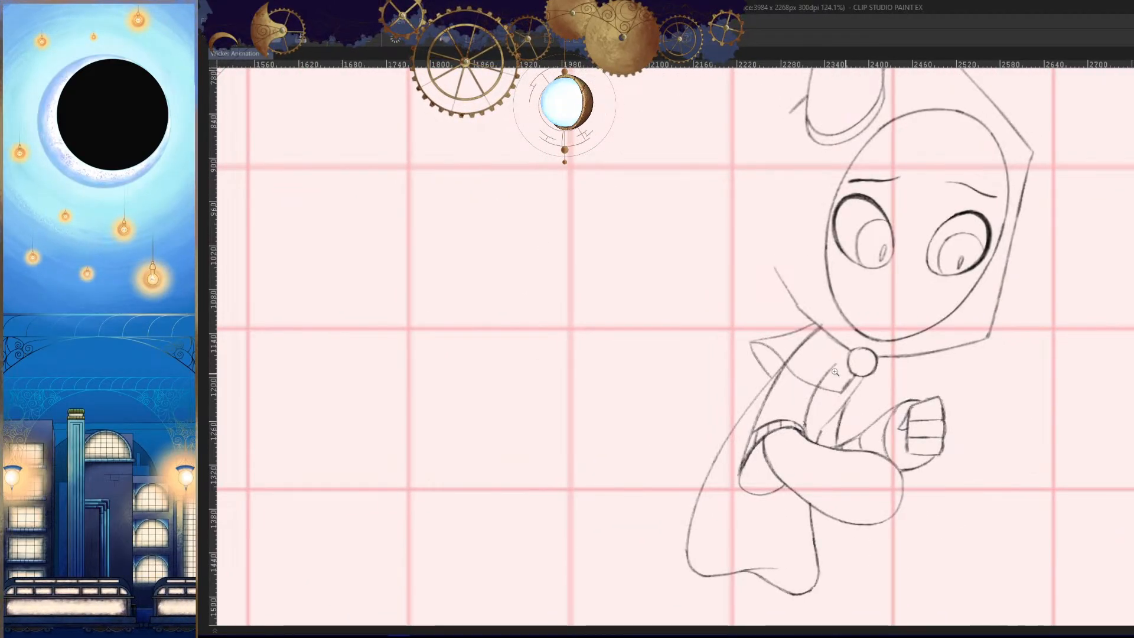
- Erase the shoulder cape's long outer tip and redraw a shorter, straighter upper edge from the neckline
drag(775, 345, 831, 344)
drag(881, 289, 789, 321)
drag(749, 350, 729, 342)
mouse_move(789, 322)
mouse_down()
mouse_move(716, 338)
mouse_move(712, 359)
mouse_up()
drag(749, 347, 762, 354)
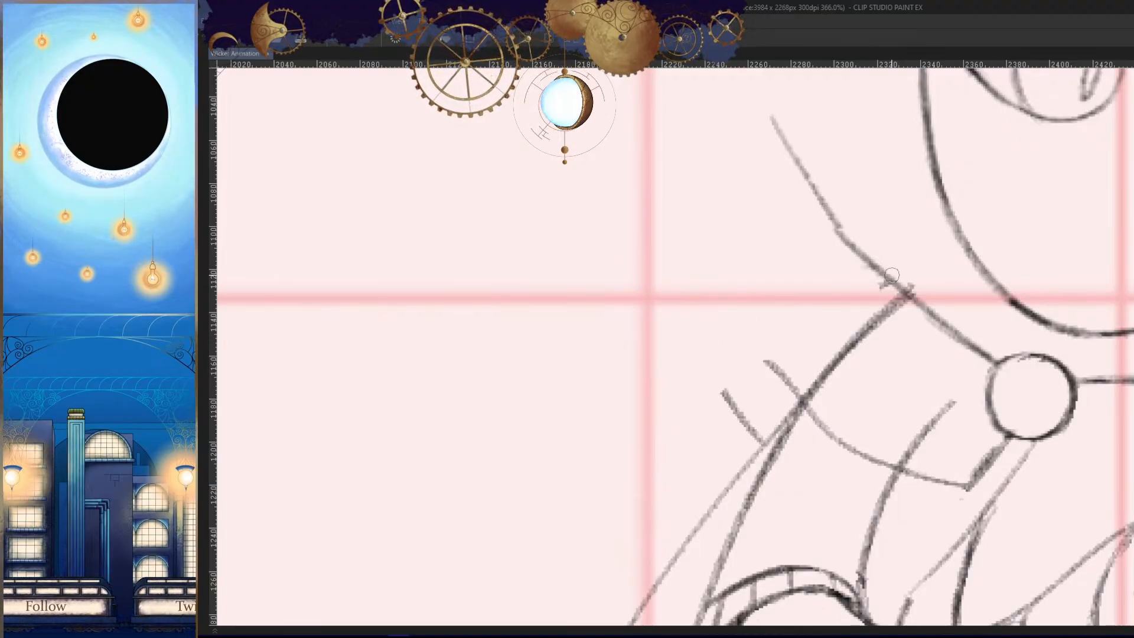
drag(892, 274, 762, 358)
- Draw a short curved fold from the shoulder cape's outer corner down toward the upper arm
key(h)
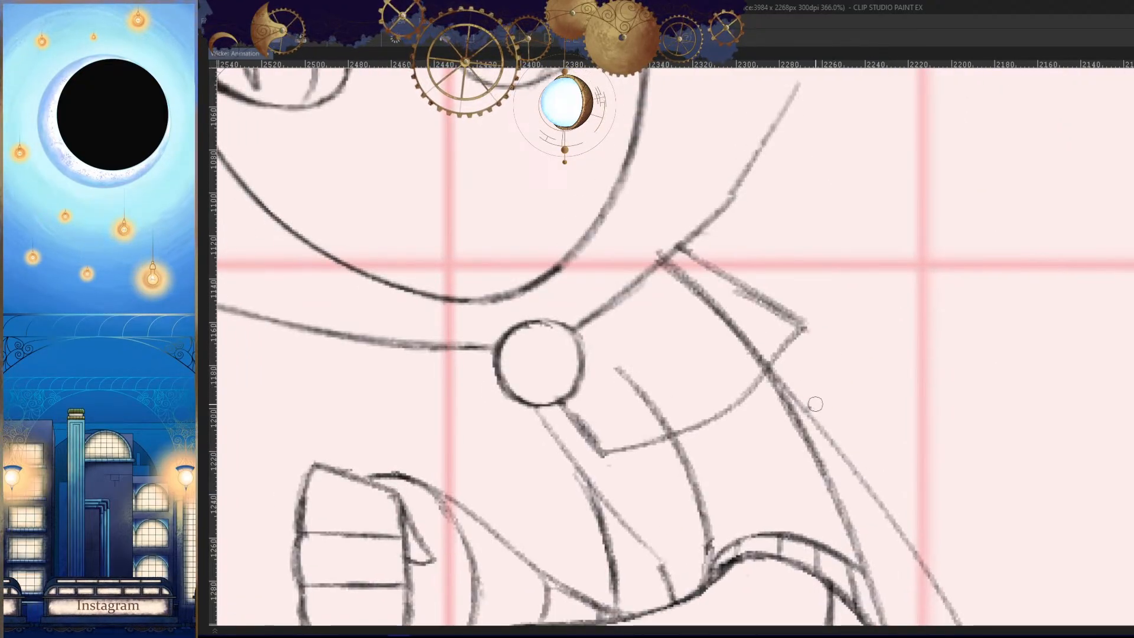
key(h)
key(h)
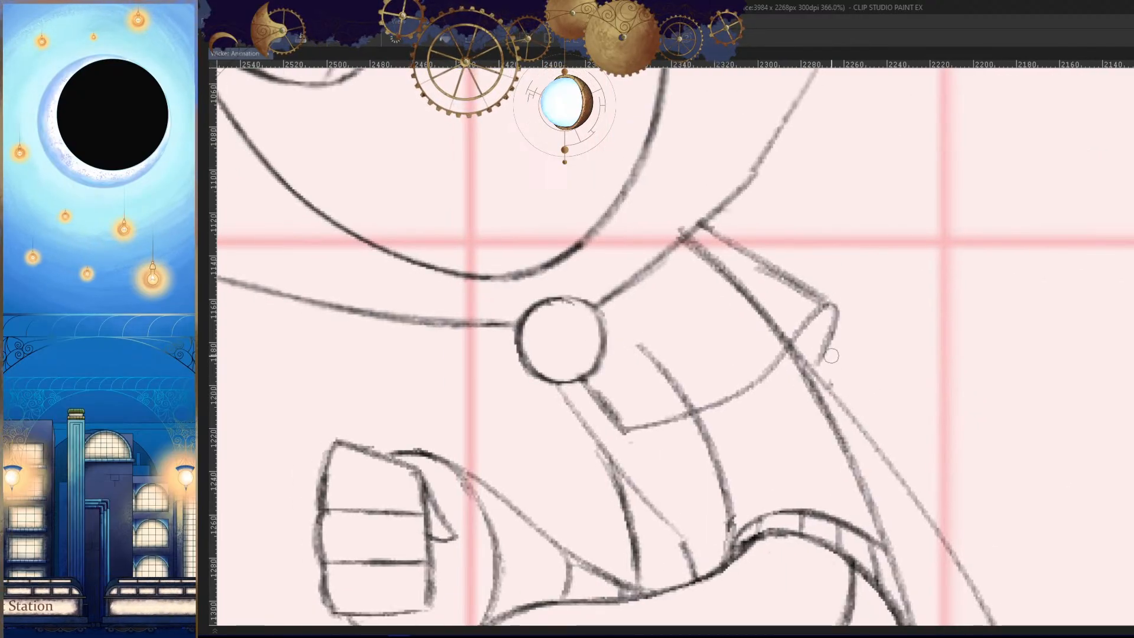
key(ctrl+z)
drag(828, 306, 810, 363)
key(h)
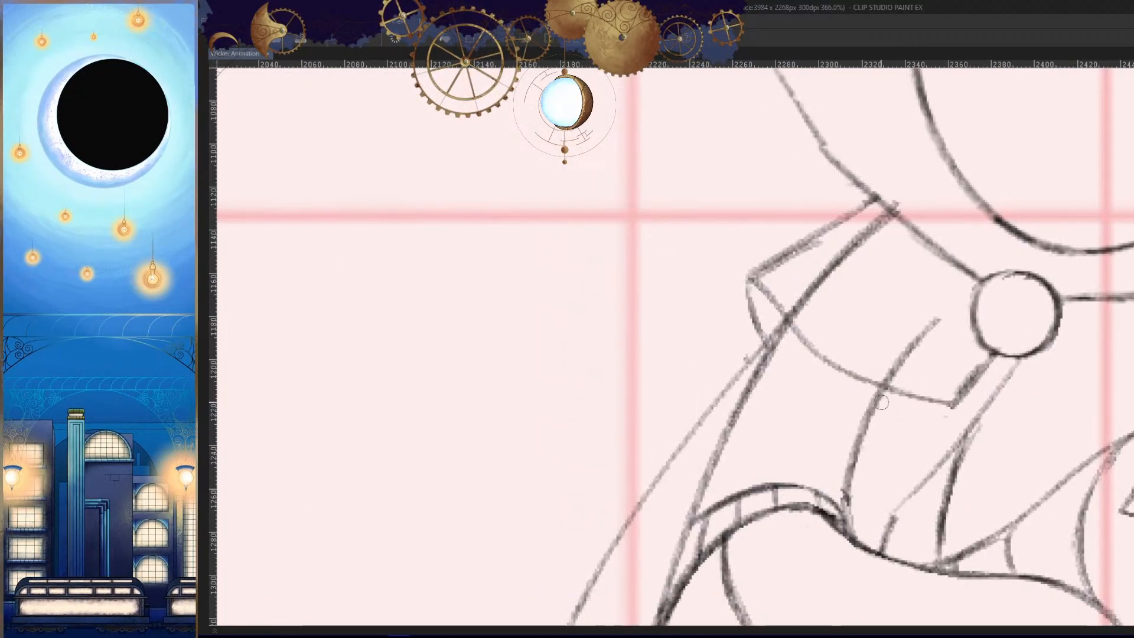
- Erase the arm line inside the shoulder cape and darken the upper arm's outer line below the cape edge
drag(811, 293, 856, 238)
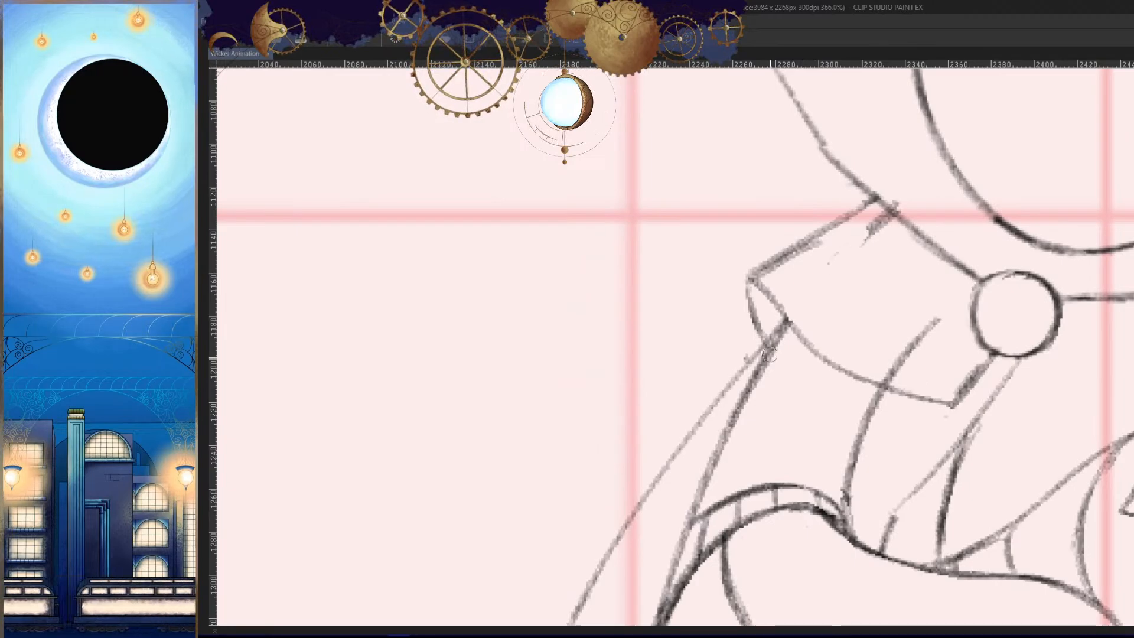
drag(785, 304, 732, 428)
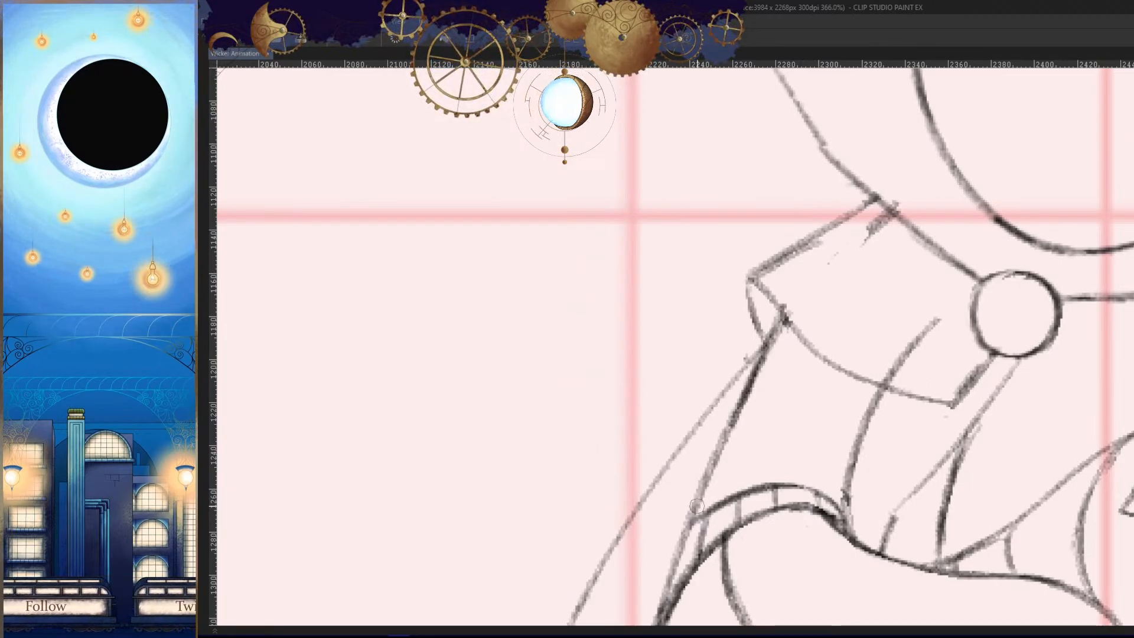
drag(779, 321, 733, 425)
key(h)
- Clear the leftover arm-line marks inside the shoulder cape and darken the neckline from the outer flap to the clasp
key(h)
drag(810, 409, 835, 384)
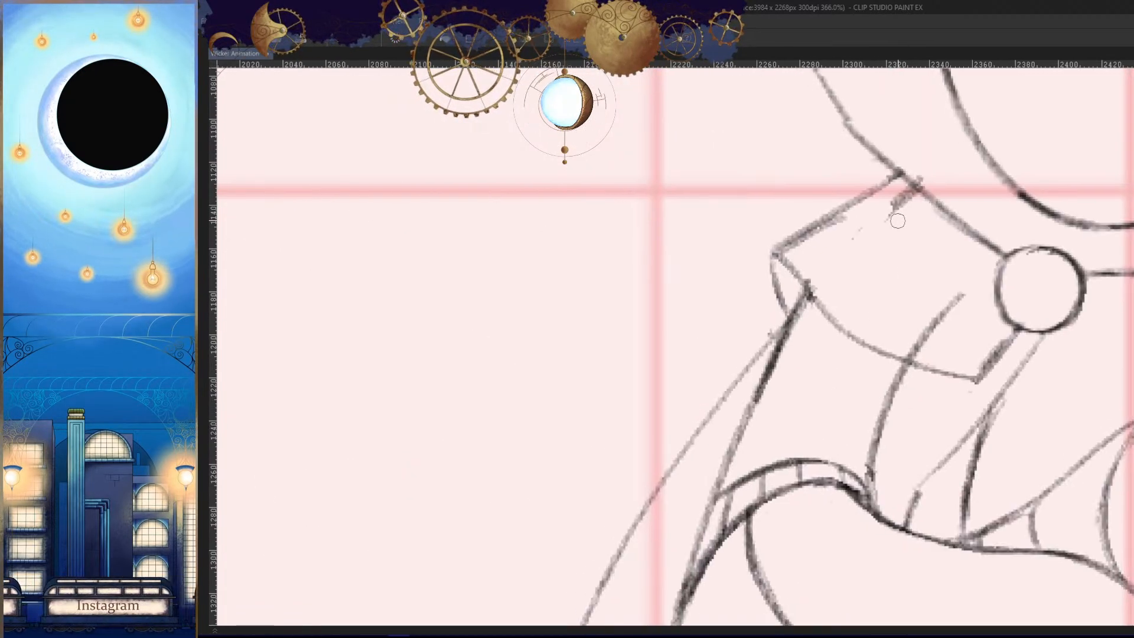
key(h)
drag(886, 273, 917, 298)
key(h)
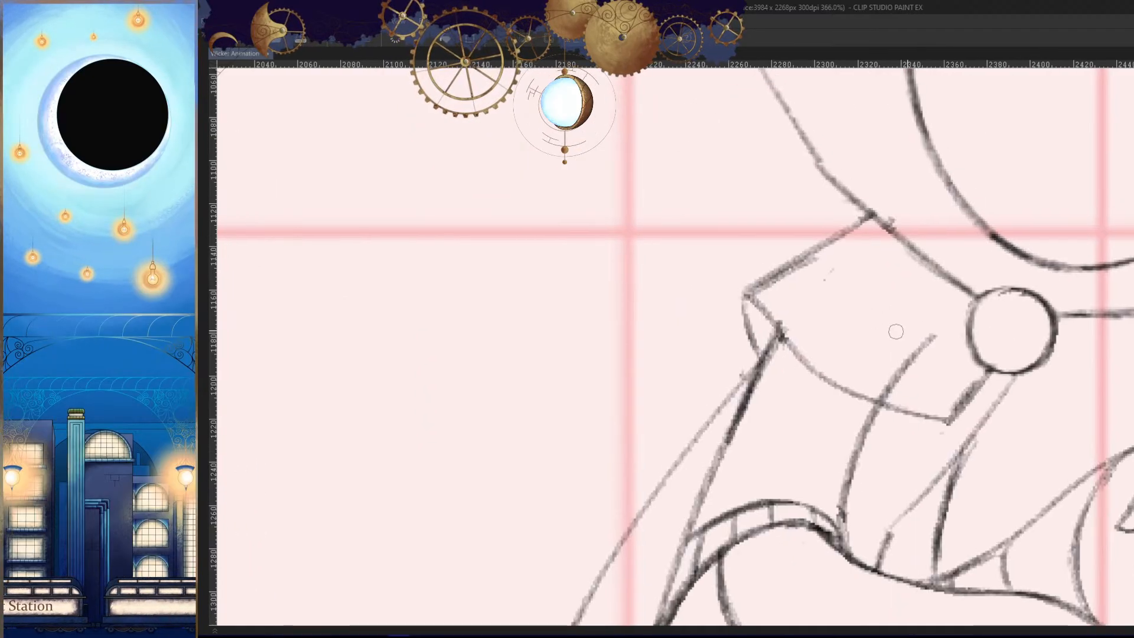
drag(818, 273, 824, 365)
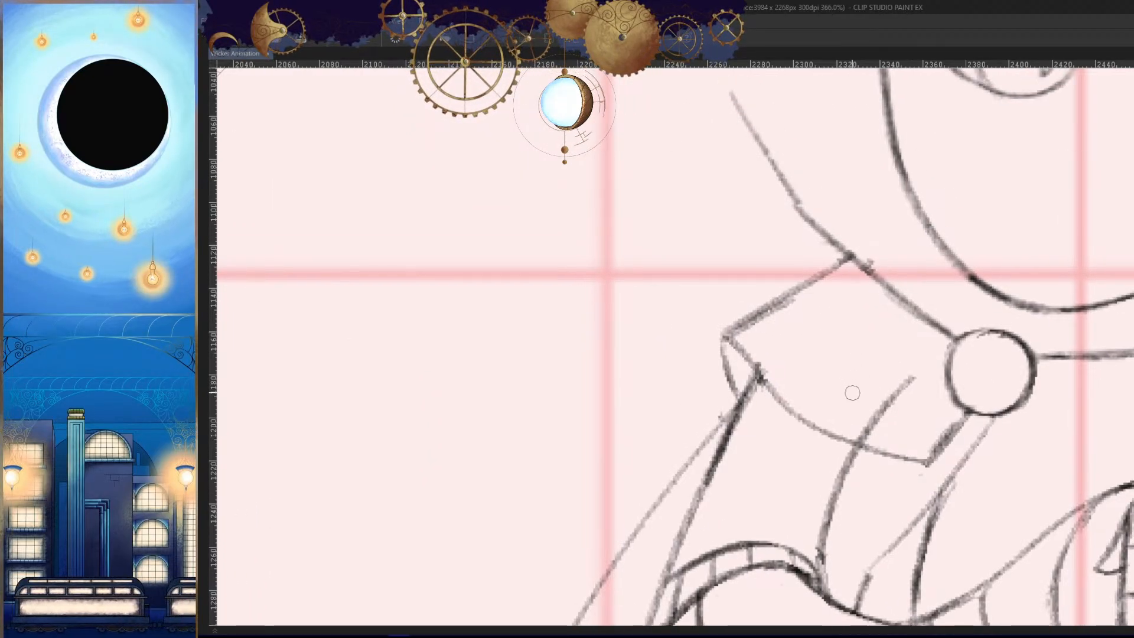
key(h)
drag(873, 349, 910, 329)
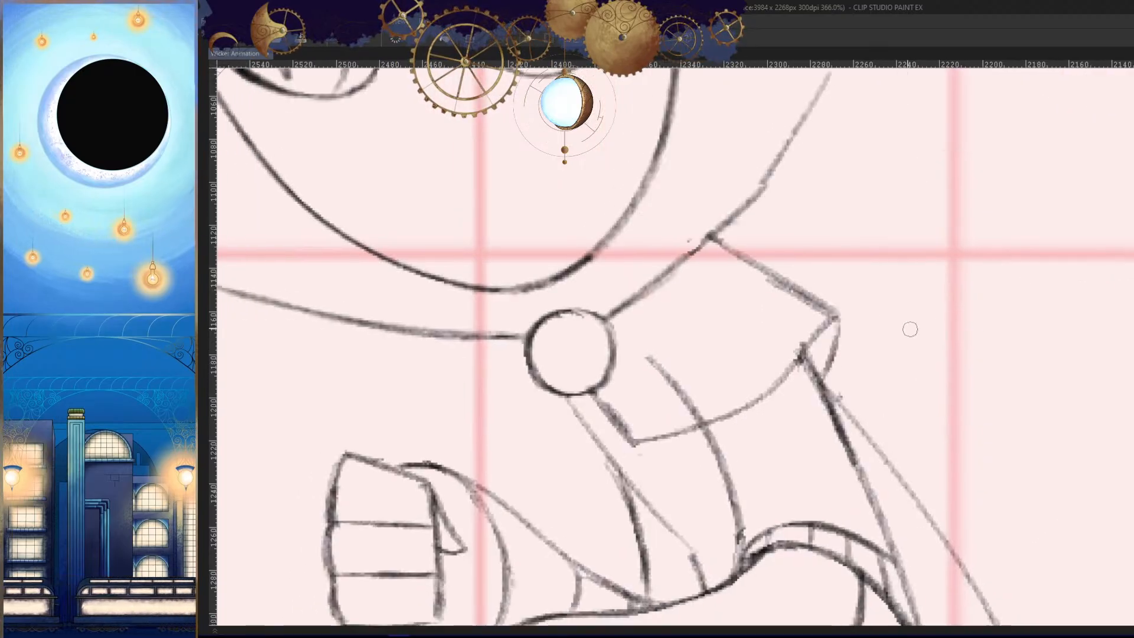
drag(754, 187, 617, 306)
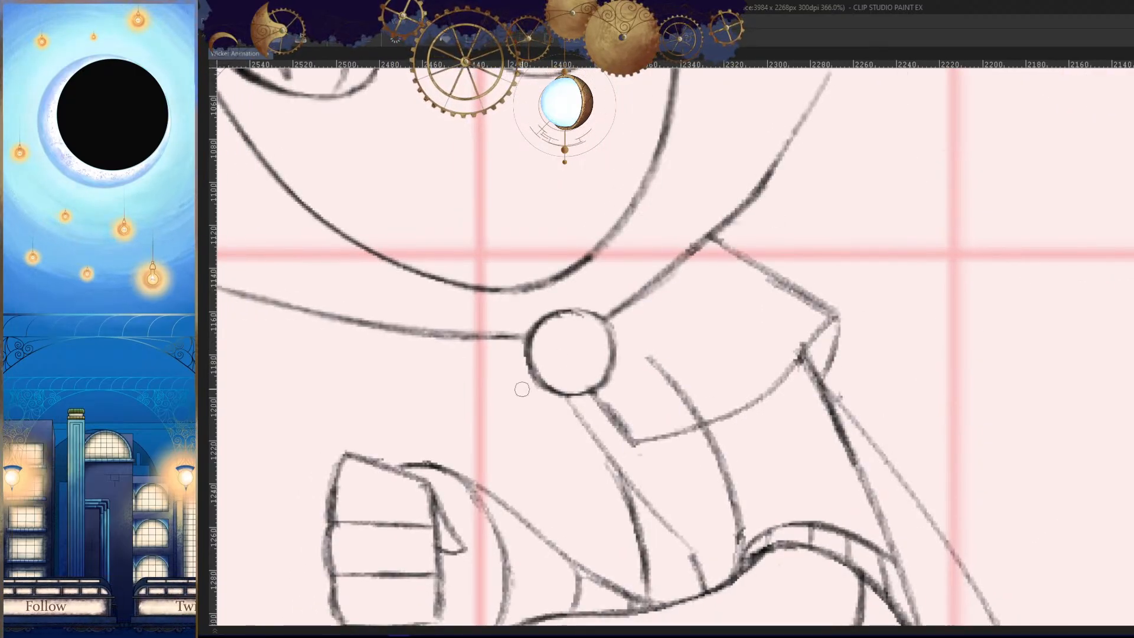
key(h)
- Erase the part of the chest line that crosses above the shoulder cape's lower edge
scroll(921, 422, down, 5)
scroll(905, 414, up, 7)
drag(936, 356, 871, 422)
key(h)
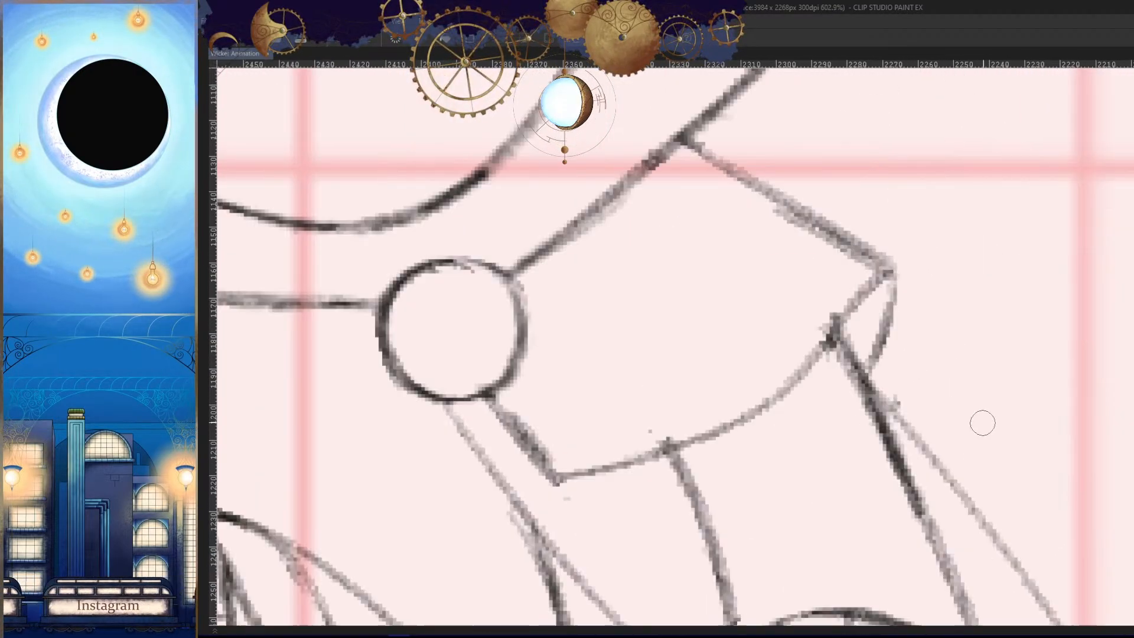
scroll(982, 423, down, 5)
scroll(875, 513, up, 4)
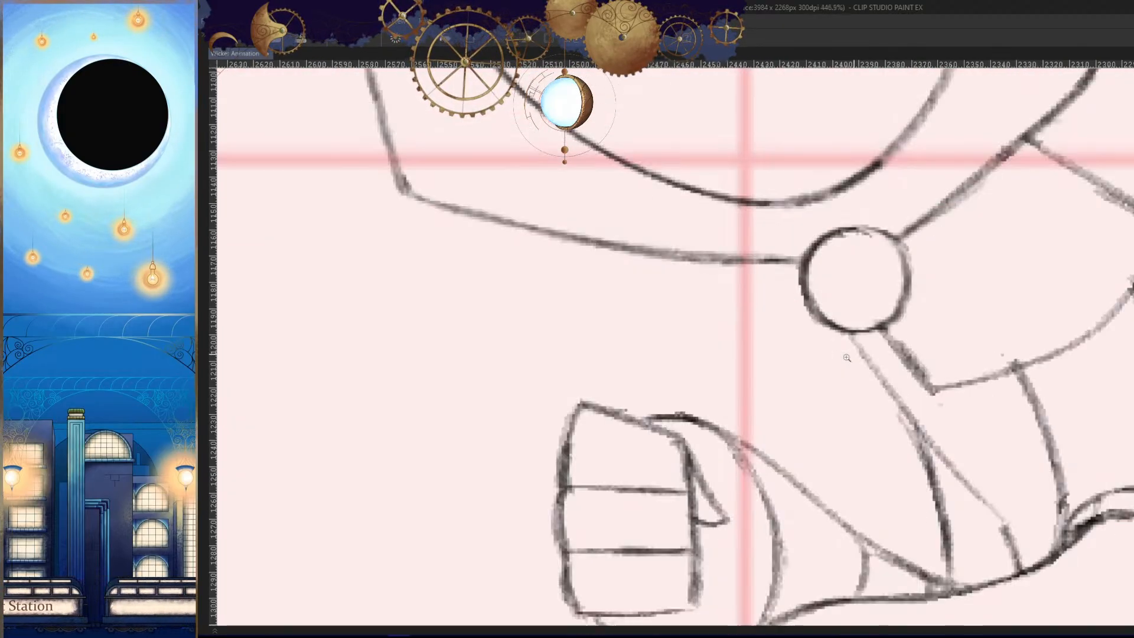
drag(821, 316, 824, 406)
key(ctrl+z)
drag(823, 318, 818, 446)
key(ctrl+z)
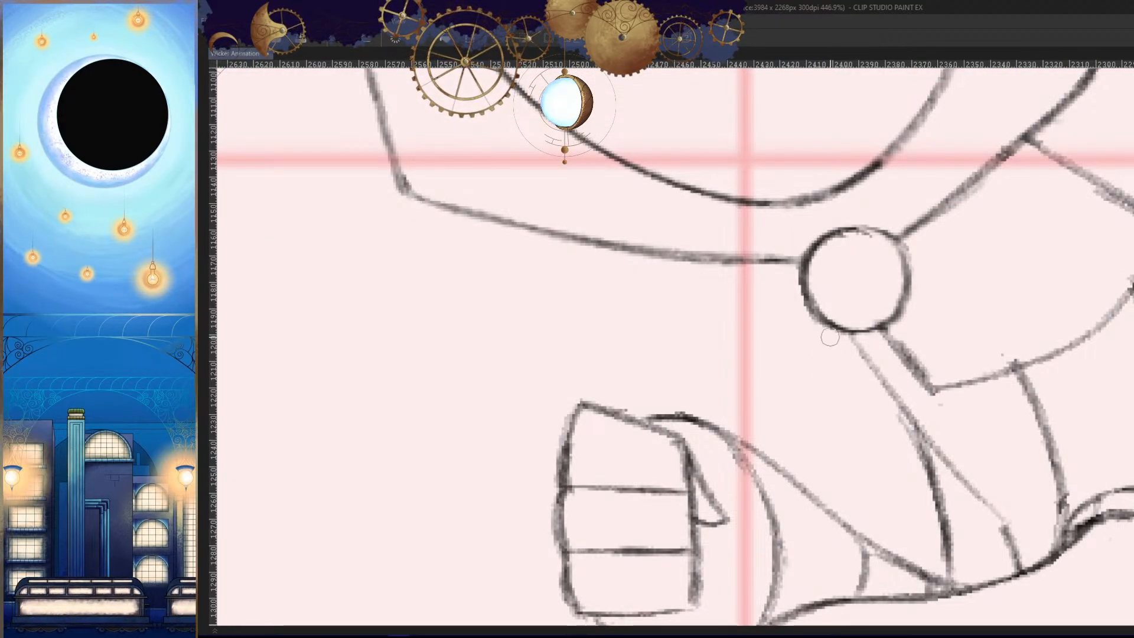
- Draw a short straight ribbon with a closed lower end hanging from the round clasp and compare it with adjacent frames
drag(826, 323, 824, 419)
drag(866, 335, 855, 436)
key(h)
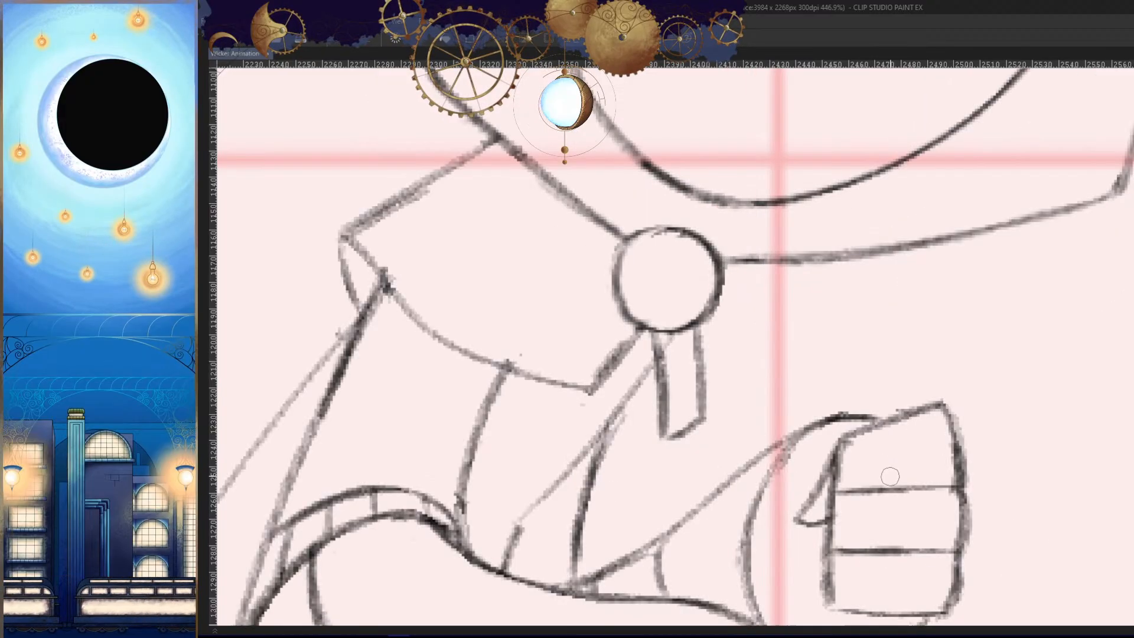
key(h)
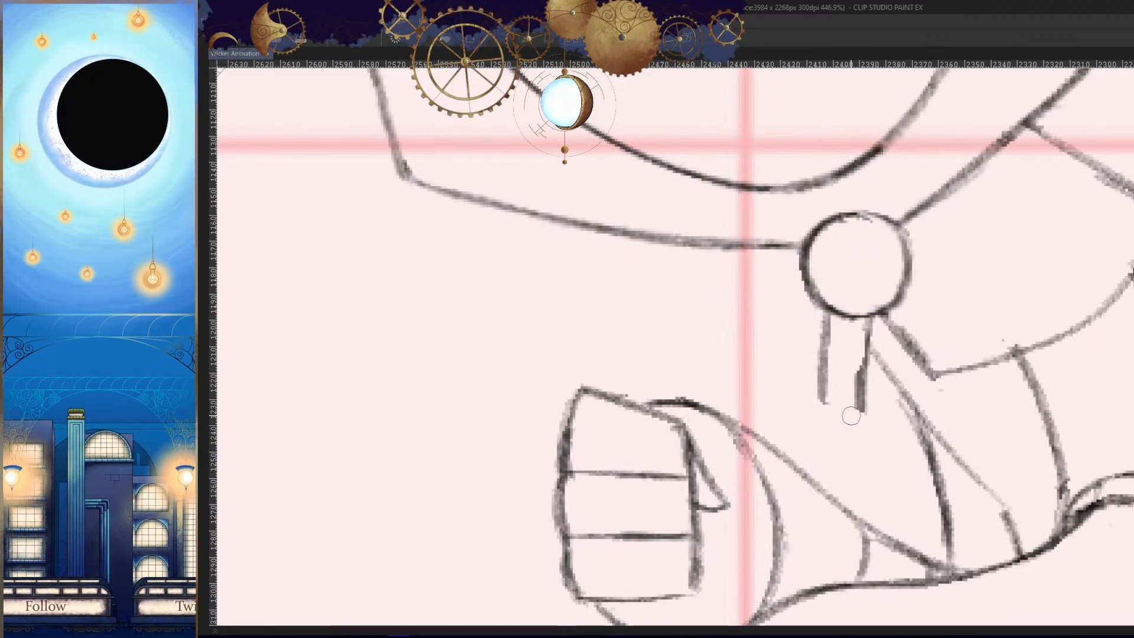
key(h)
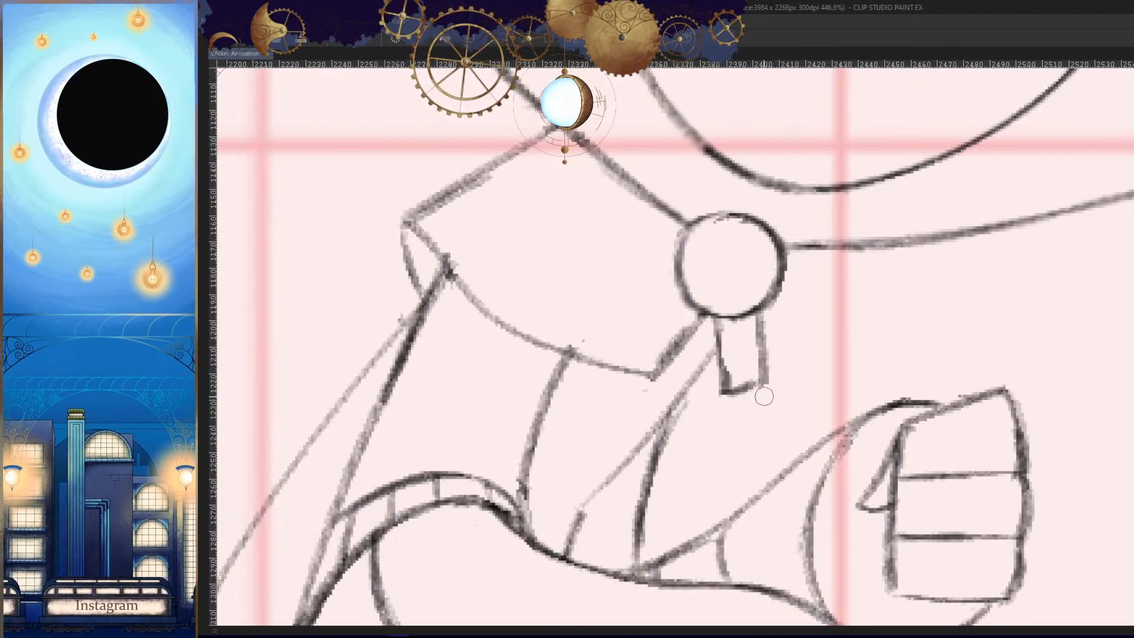
drag(751, 386, 767, 378)
key(h)
mouse_move(899, 438)
mouse_down()
mouse_move(912, 461)
mouse_move(834, 517)
mouse_move(897, 521)
mouse_up()
key(Left)
key(Right)
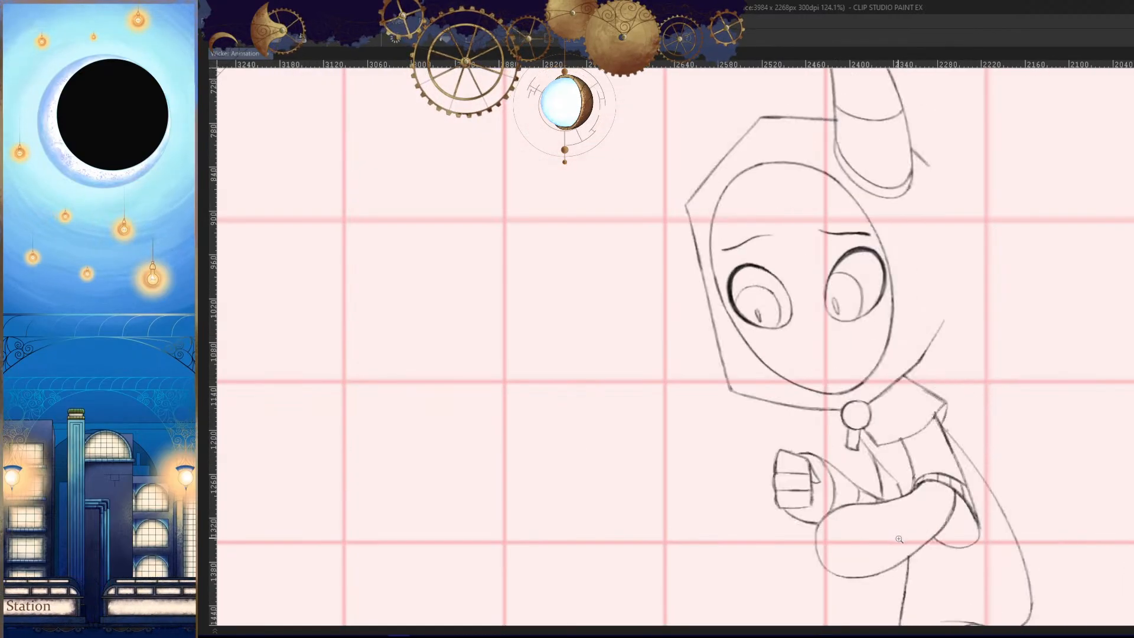
key(Left)
key(Right)
- Redraw the ribbon below the round clasp as a curved, flared tab that swings away from the shoulder cape
drag(850, 452, 919, 449)
drag(878, 422, 881, 447)
mouse_move(844, 369)
mouse_down()
mouse_move(839, 404)
mouse_move(833, 341)
mouse_move(801, 419)
mouse_up()
key(ctrl+z)
mouse_move(830, 343)
mouse_down()
mouse_move(782, 419)
mouse_move(854, 450)
mouse_up()
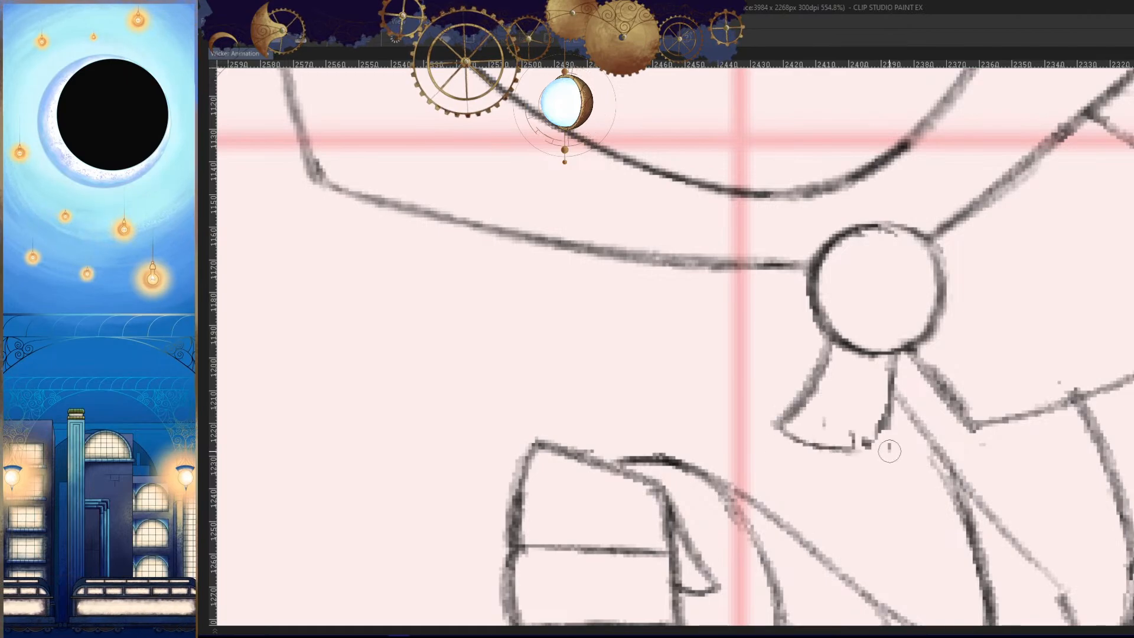
drag(894, 394, 870, 466)
drag(894, 354, 857, 452)
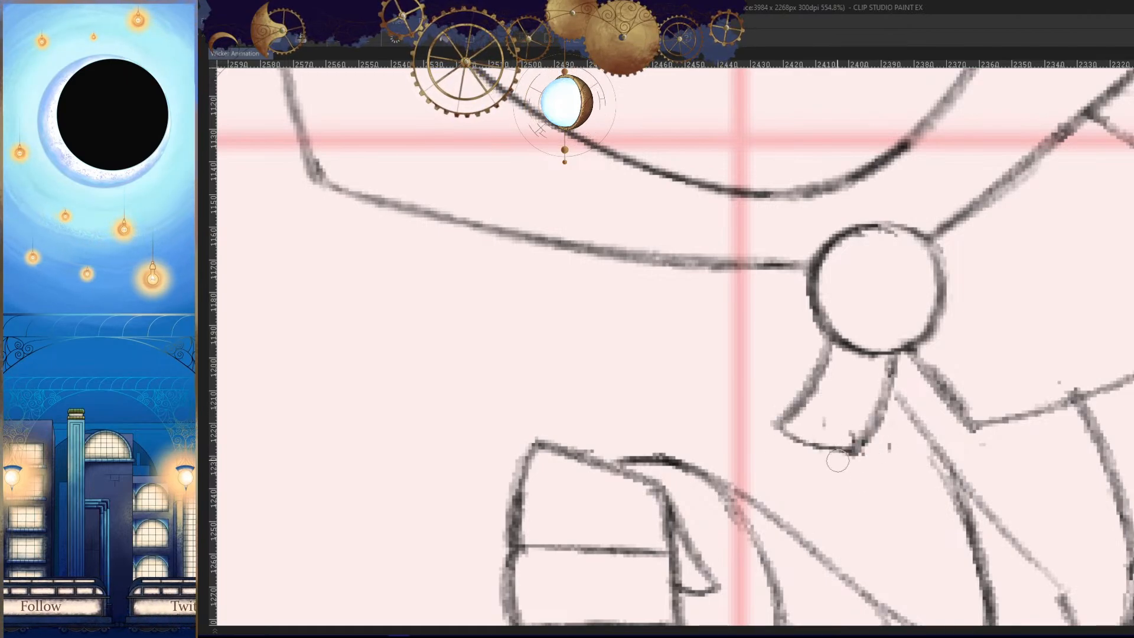
drag(880, 397, 854, 448)
- Compare the clasp's ribbon with the previous and next frames in mirrored and normal views
key(h)
key(Left)
key(Right)
key(Right)
key(Left)
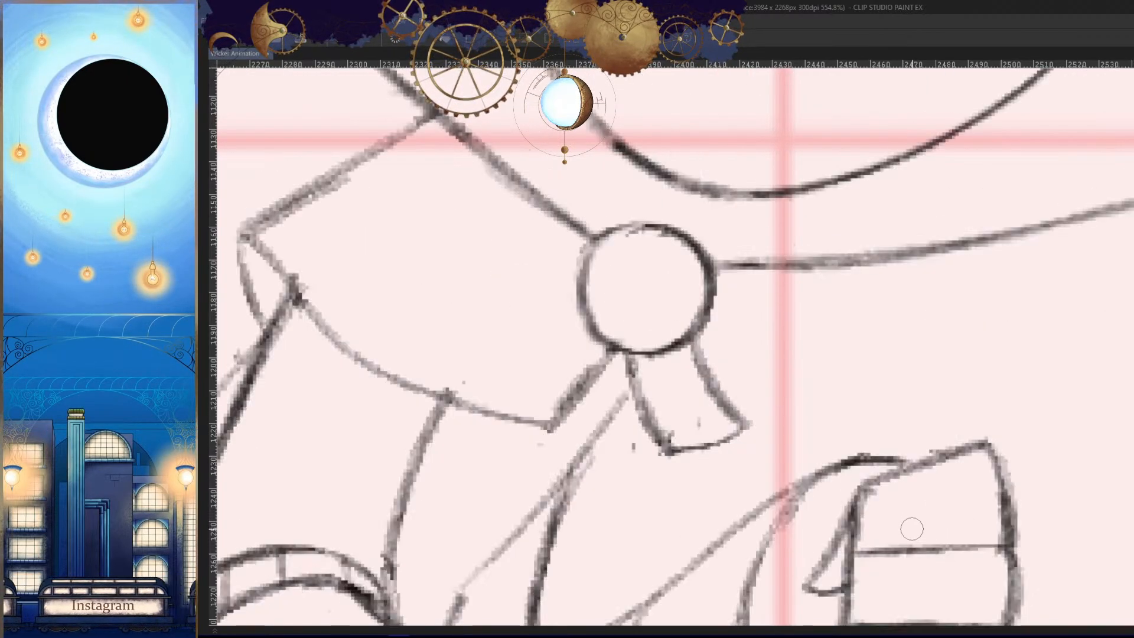
key(h)
key(Left)
key(Right)
key(Left)
key(Left)
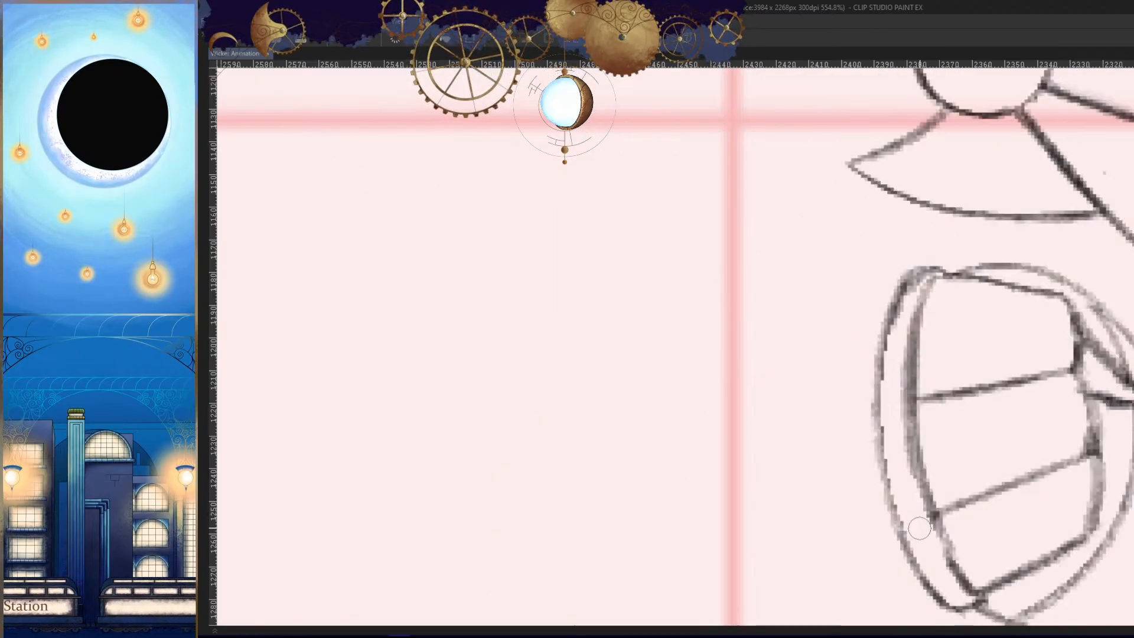
key(Right)
key(Right)
- Clean up the chest lines beneath the clasp's ribbon where they run down to the near arm
drag(892, 373, 928, 425)
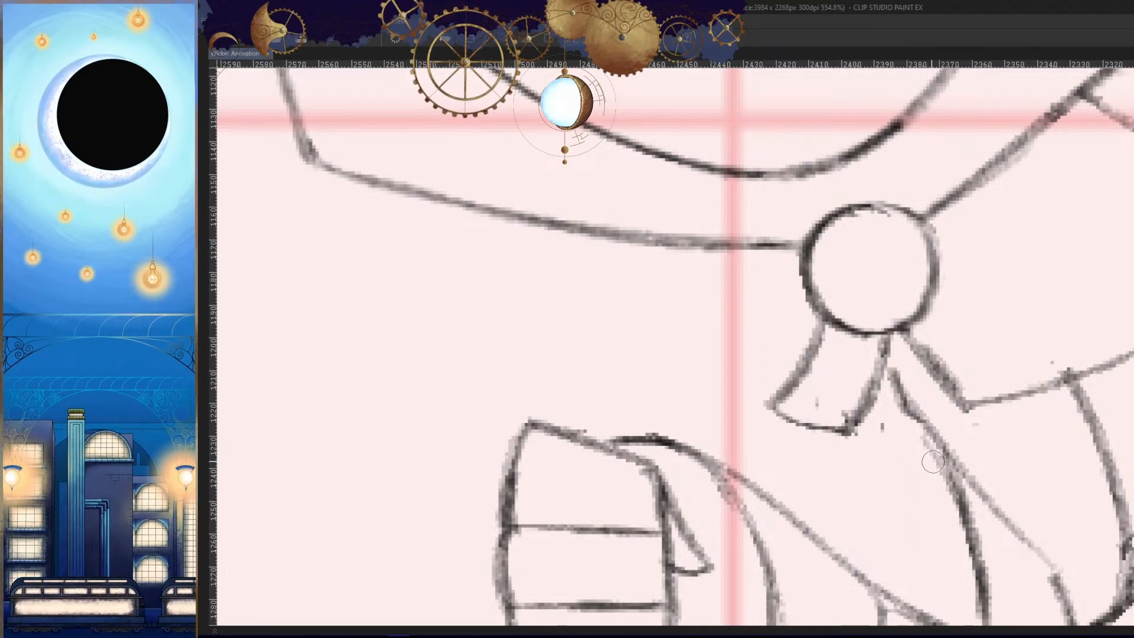
key(ctrl+z)
key(h)
drag(733, 407, 769, 393)
drag(684, 350, 633, 415)
drag(713, 437, 674, 444)
drag(694, 450, 724, 484)
- Review the full figure across the neighbouring frames to judge the cape, ribbon and arm movement
key(Left)
key(Right)
key(Right)
key(Left)
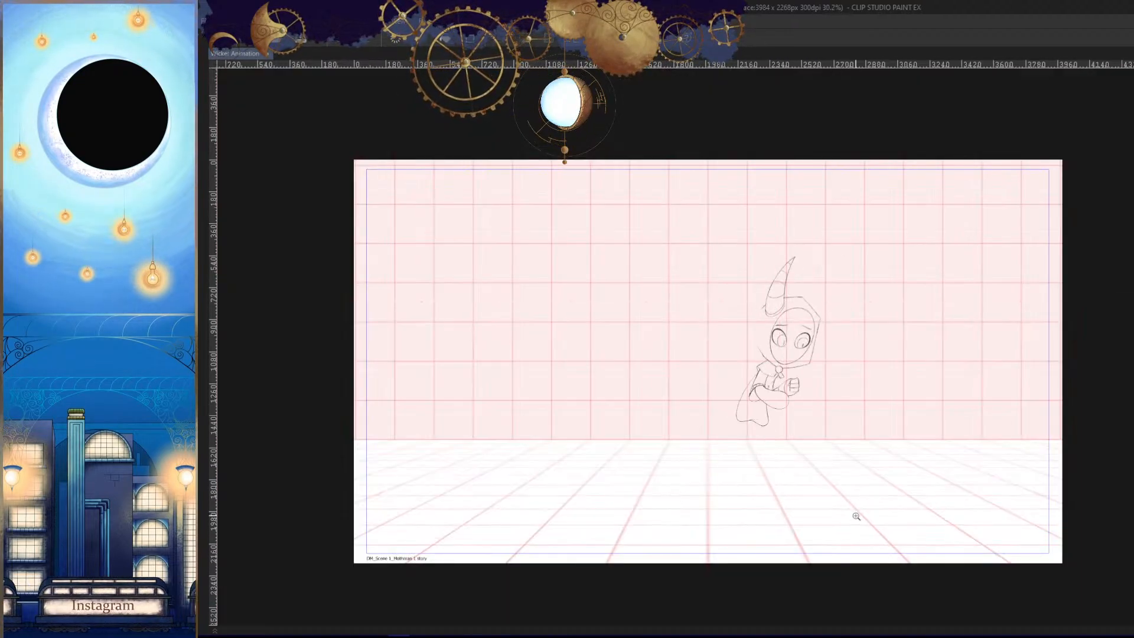
key(Left)
key(Left)
key(Right)
key(Right)
key(Right)
key(Left)
key(Left)
key(Left)
key(Right)
key(Right)
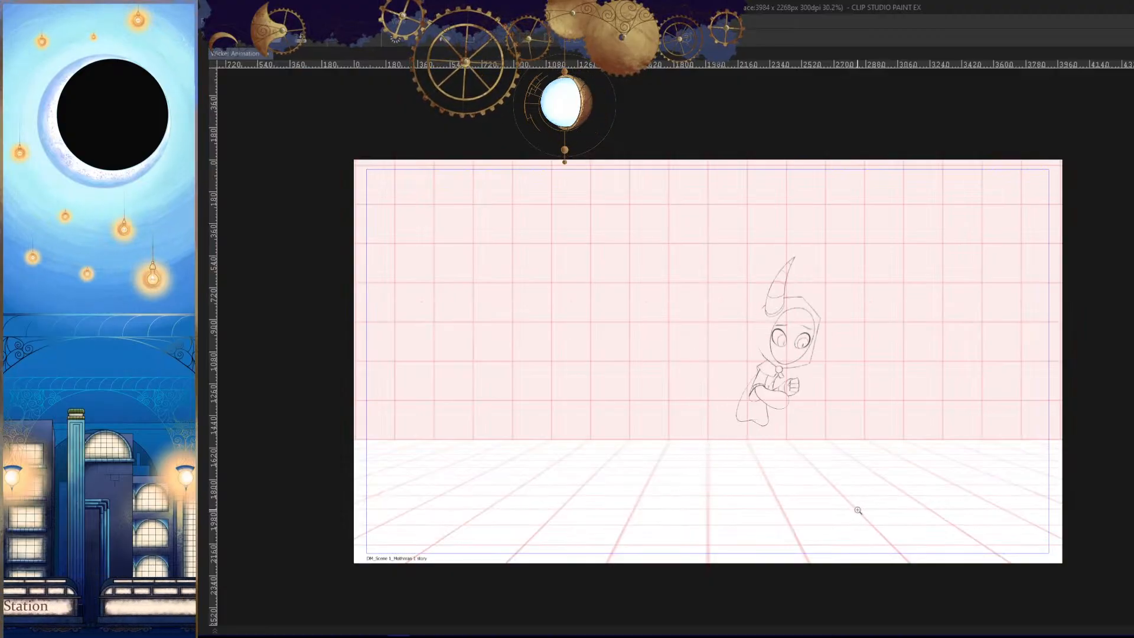
- Draw a curved line across the rounded end of the near forearm to form its sleeve opening
mouse_move(828, 435)
mouse_down()
mouse_move(815, 463)
mouse_move(874, 384)
mouse_move(885, 405)
mouse_move(835, 374)
mouse_move(902, 368)
mouse_move(853, 329)
mouse_move(874, 318)
mouse_up()
mouse_move(828, 251)
mouse_down()
mouse_move(865, 401)
mouse_move(857, 291)
mouse_move(850, 430)
mouse_move(854, 383)
mouse_move(866, 416)
mouse_move(848, 451)
mouse_up()
key(ctrl+z)
key(ctrl+z)
drag(858, 349, 884, 360)
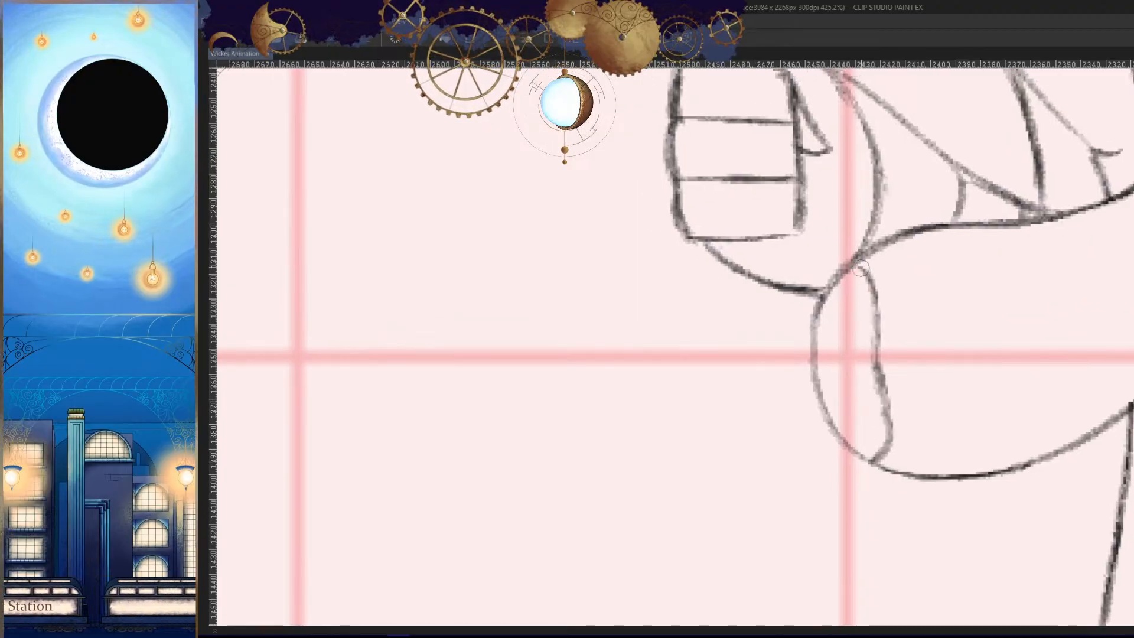
- Try upper and lower lines extending outward from the end of the near forearm
drag(861, 268, 700, 308)
drag(835, 463, 750, 464)
key(h)
mouse_move(860, 474)
mouse_down()
mouse_move(815, 498)
mouse_move(865, 438)
mouse_up()
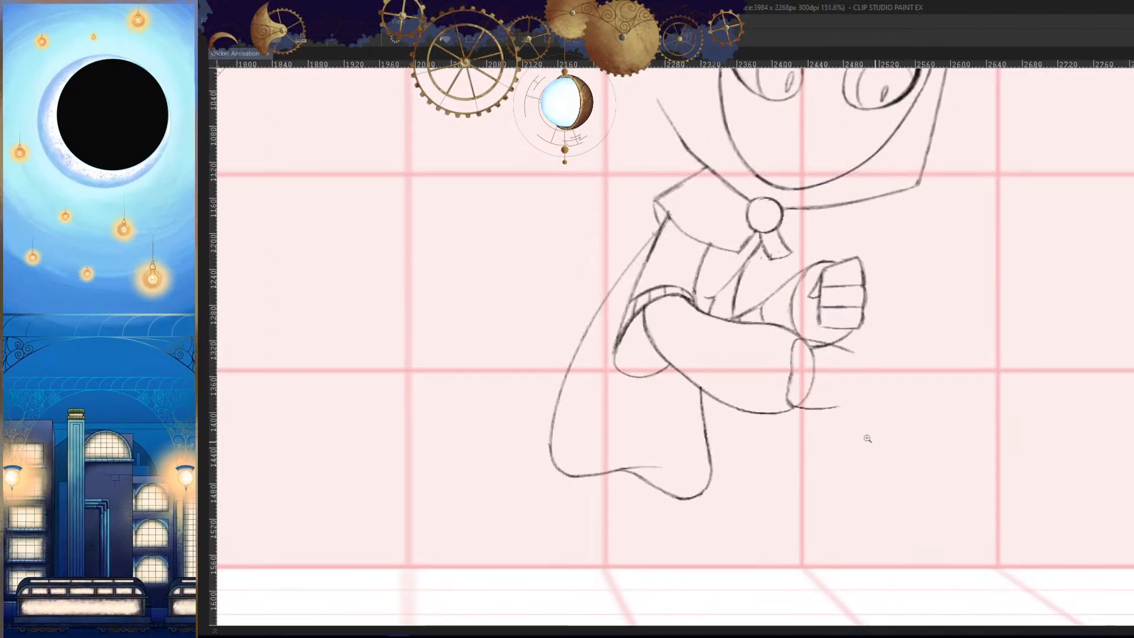
key(h)
mouse_move(756, 414)
mouse_down()
mouse_move(785, 382)
mouse_move(857, 375)
mouse_up()
key(ctrl+z)
key(ctrl+z)
- Draw the outer edge of the near hand as a curve running down from beneath the far fist
drag(795, 282, 863, 277)
mouse_move(826, 265)
mouse_down()
mouse_move(676, 260)
mouse_move(727, 419)
mouse_up()
drag(800, 453, 792, 423)
key(h)
key(ctrl+z)
drag(851, 235, 834, 480)
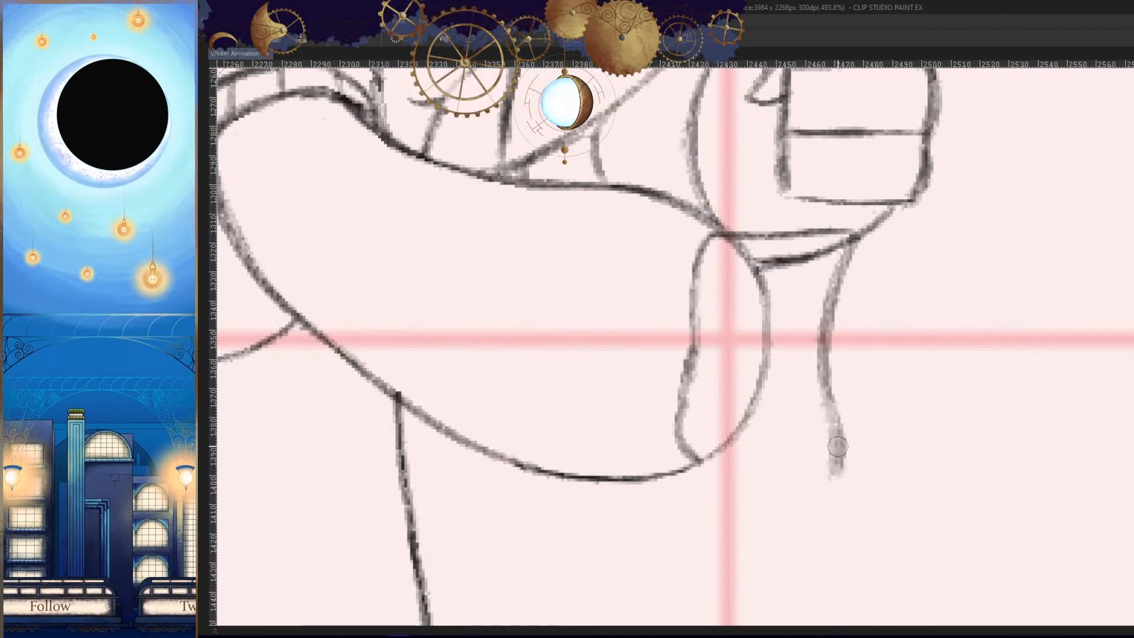
drag(705, 442, 839, 458)
key(h)
drag(865, 493, 883, 467)
key(ctrl+z)
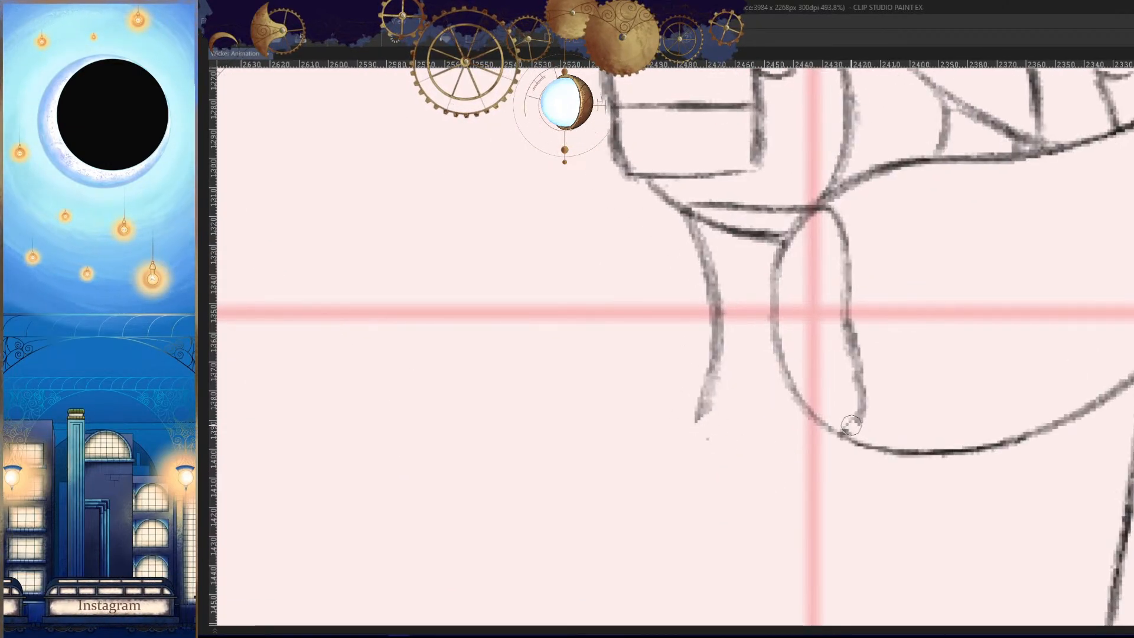
- Draw the near hand's lower edge from the forearm's end out to its front edge
drag(850, 414, 732, 416)
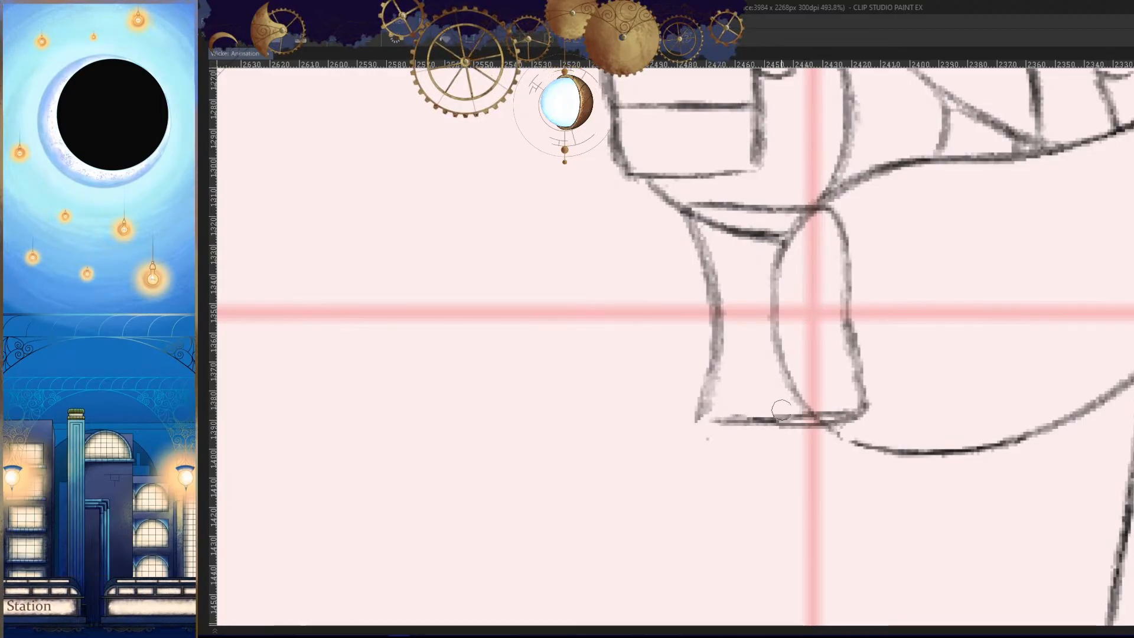
key(ctrl+z)
drag(842, 421, 694, 431)
key(h)
key(h)
mouse_move(762, 389)
mouse_down()
mouse_move(691, 397)
mouse_move(879, 476)
mouse_move(897, 437)
mouse_up()
key(h)
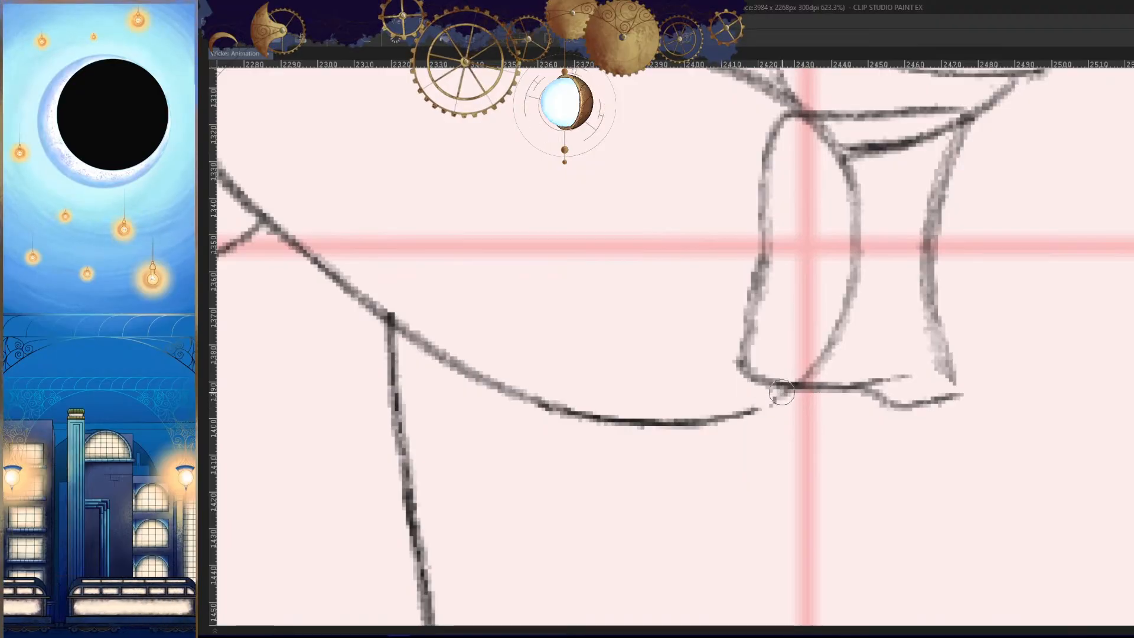
- Erase the old rounded end of the forearm and the doubled line beneath the far fist
key(h)
key(h)
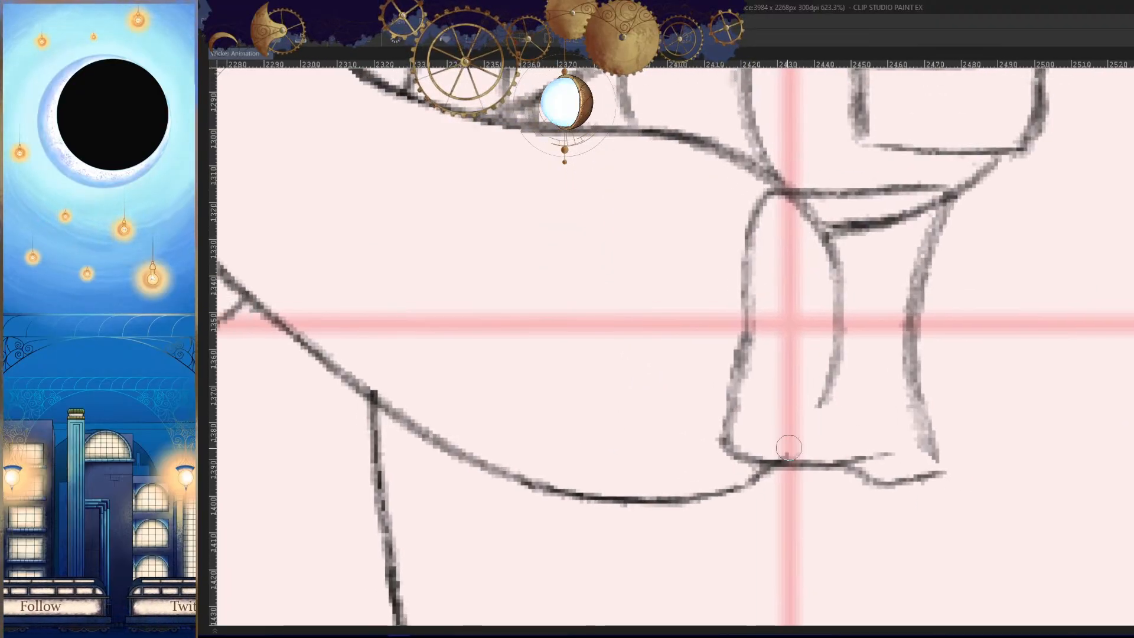
mouse_move(820, 407)
mouse_down()
mouse_move(828, 276)
mouse_move(855, 229)
mouse_up()
- Compare the near hand's shape with the neighbouring frames
key(h)
mouse_move(818, 268)
mouse_down()
mouse_move(863, 260)
mouse_move(855, 332)
mouse_up()
mouse_move(692, 303)
mouse_down()
mouse_move(746, 341)
mouse_move(763, 290)
mouse_move(768, 334)
mouse_up()
- Draw a second line outside the near hand's front edge for the curled fingers
mouse_move(645, 254)
mouse_down()
mouse_move(612, 346)
mouse_move(617, 519)
mouse_up()
key(ctrl+z)
drag(617, 520, 664, 534)
scroll(711, 528, down, 7)
- Extend the outer finger line downward and sketch the fingers' lower end beneath the hand
key(h)
mouse_move(768, 520)
mouse_down()
mouse_move(847, 508)
mouse_move(897, 435)
mouse_up()
scroll(847, 508, down, 4)
key(Left)
key(Right)
key(Right)
key(Left)
scroll(903, 497, up, 8)
key(h)
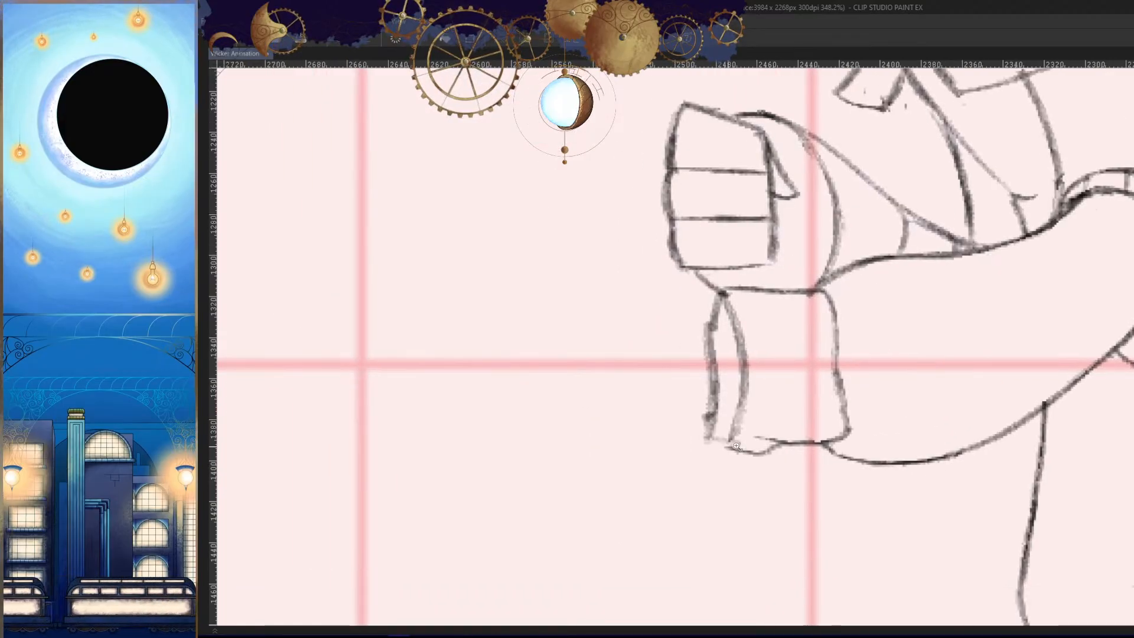
key(h)
scroll(898, 435, up, 3)
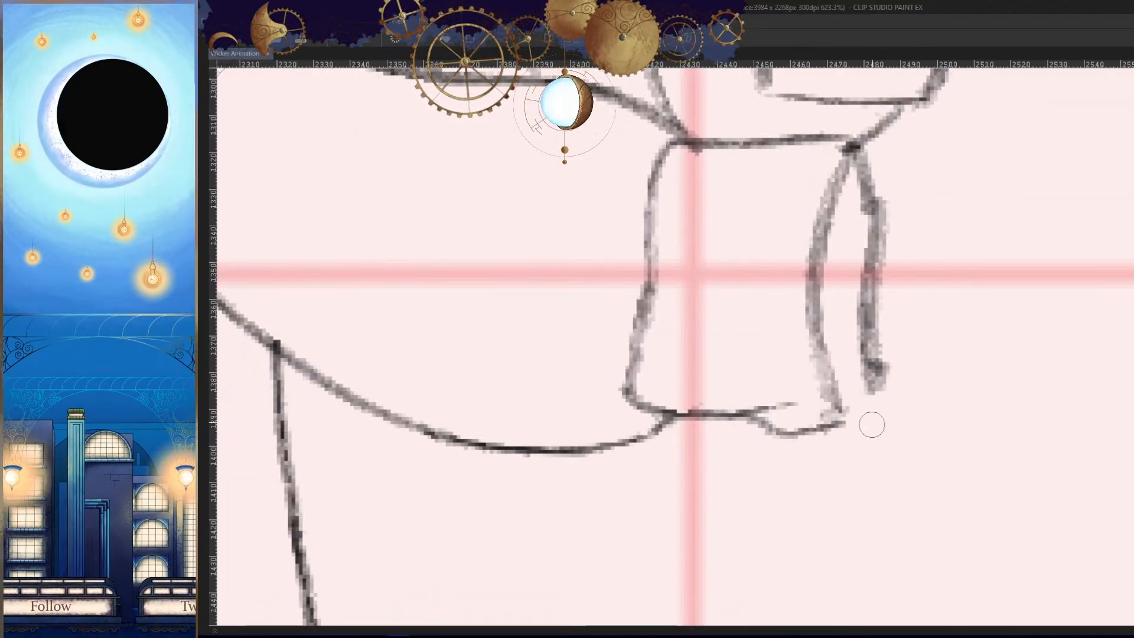
mouse_move(875, 384)
mouse_down()
mouse_move(853, 450)
mouse_move(734, 451)
mouse_move(712, 423)
mouse_move(746, 428)
mouse_move(767, 413)
mouse_up()
key(h)
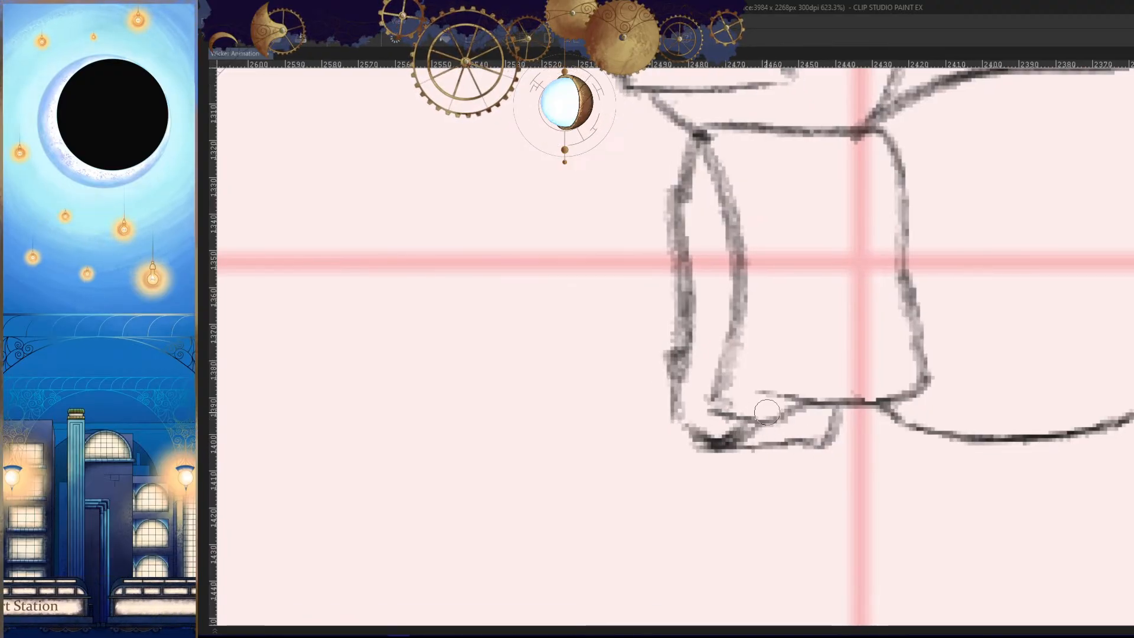
- Erase the stray box beneath the near hand and join the fingers' lower edge to the wrist
key(h)
drag(874, 483, 880, 471)
key(h)
drag(831, 443, 804, 422)
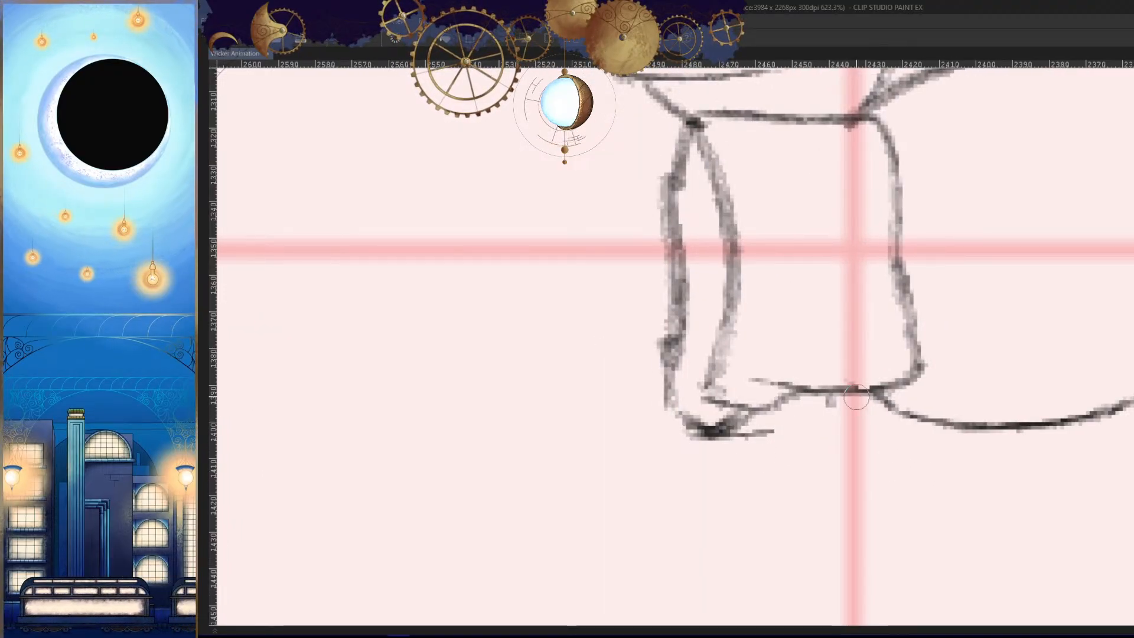
drag(856, 397, 781, 426)
mouse_move(836, 408)
mouse_down()
mouse_move(763, 438)
mouse_move(776, 426)
mouse_up()
key(h)
drag(855, 461, 786, 466)
key(h)
drag(666, 431, 736, 413)
- Draw two short diagonal lines separating the curled fingers at the near hand's front
drag(710, 284, 668, 357)
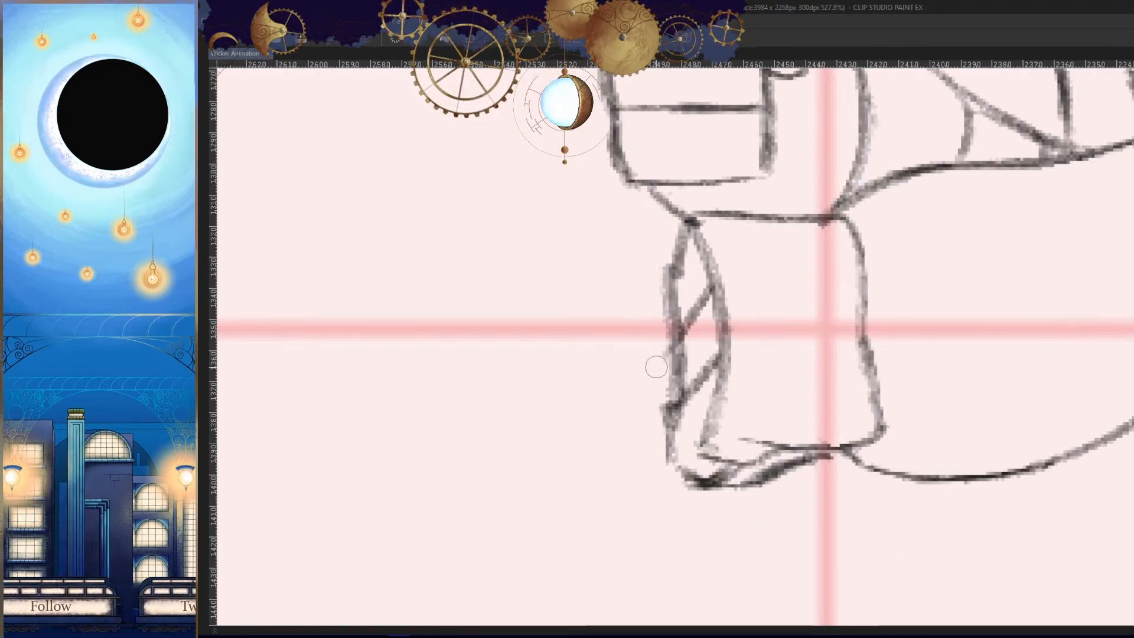
key(ctrl+z)
drag(706, 272, 672, 344)
- Review the whole figure against the neighbouring frames to judge the near hand
key(h)
drag(862, 427, 839, 512)
key(h)
drag(856, 471, 866, 496)
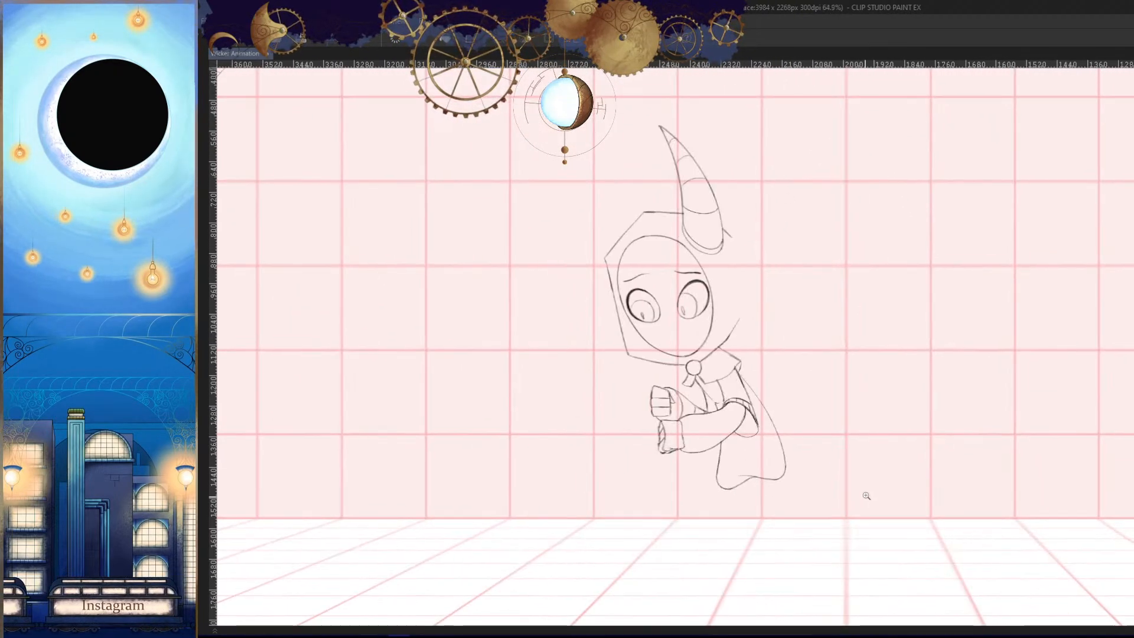
key(Left)
key(Right)
key(Right)
key(Left)
key(Left)
key(Right)
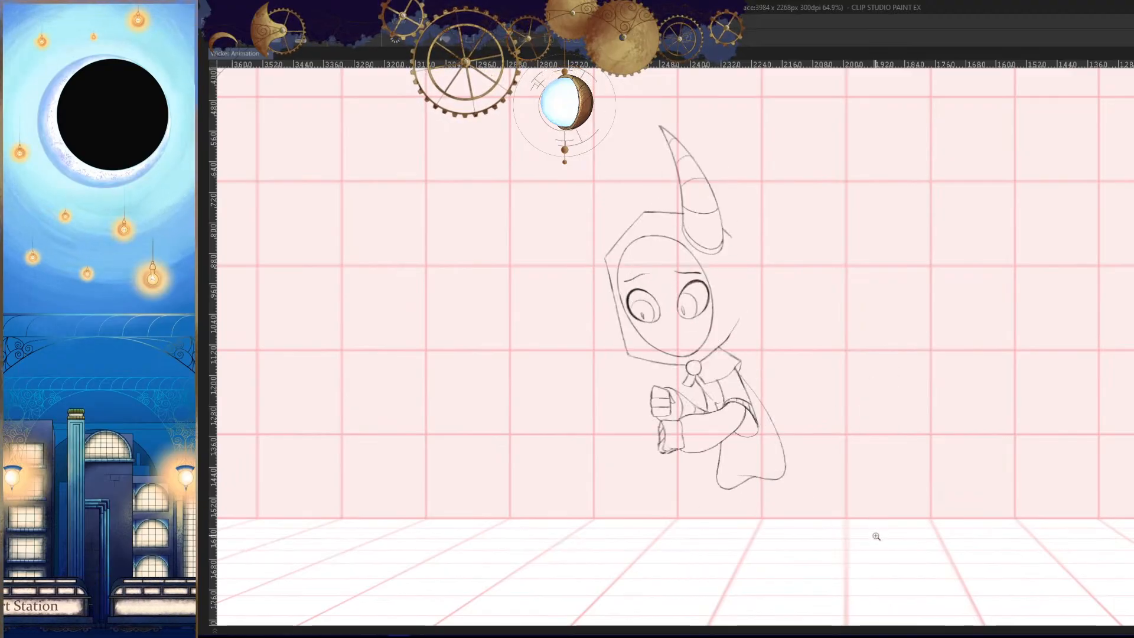
key(Right)
key(Left)
- Replace the wavy line between forearm and near hand with a rounder curve set further back
key(h)
drag(841, 440, 916, 413)
mouse_move(848, 382)
mouse_down()
mouse_move(817, 383)
mouse_move(807, 406)
mouse_up()
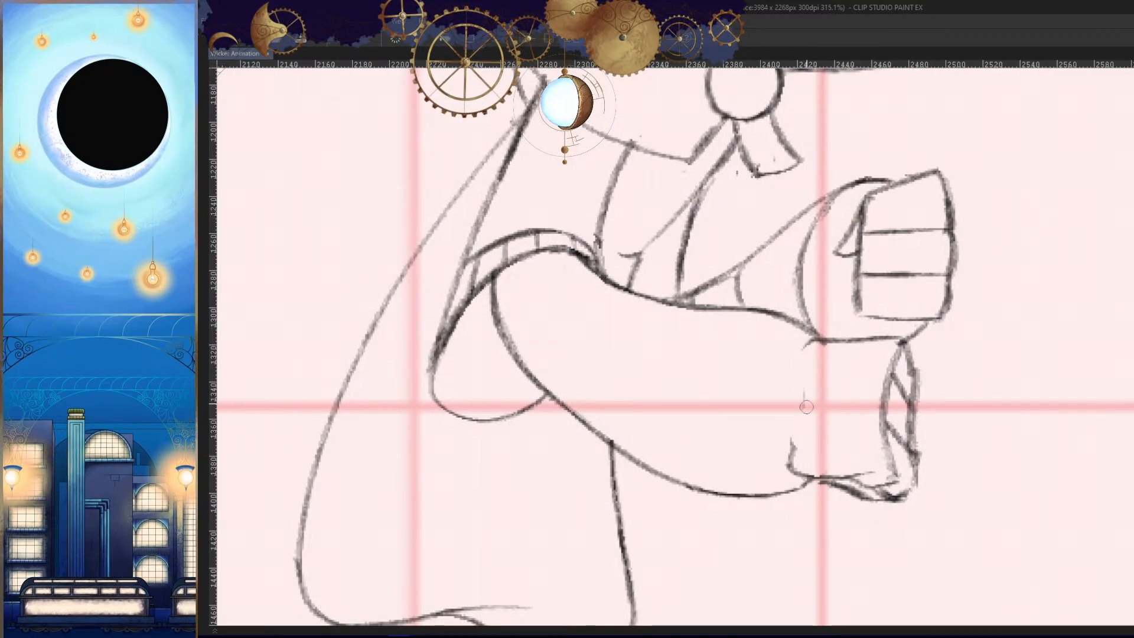
drag(807, 338, 786, 462)
drag(778, 404, 787, 478)
key(ctrl+z)
key(ctrl+z)
drag(807, 338, 783, 470)
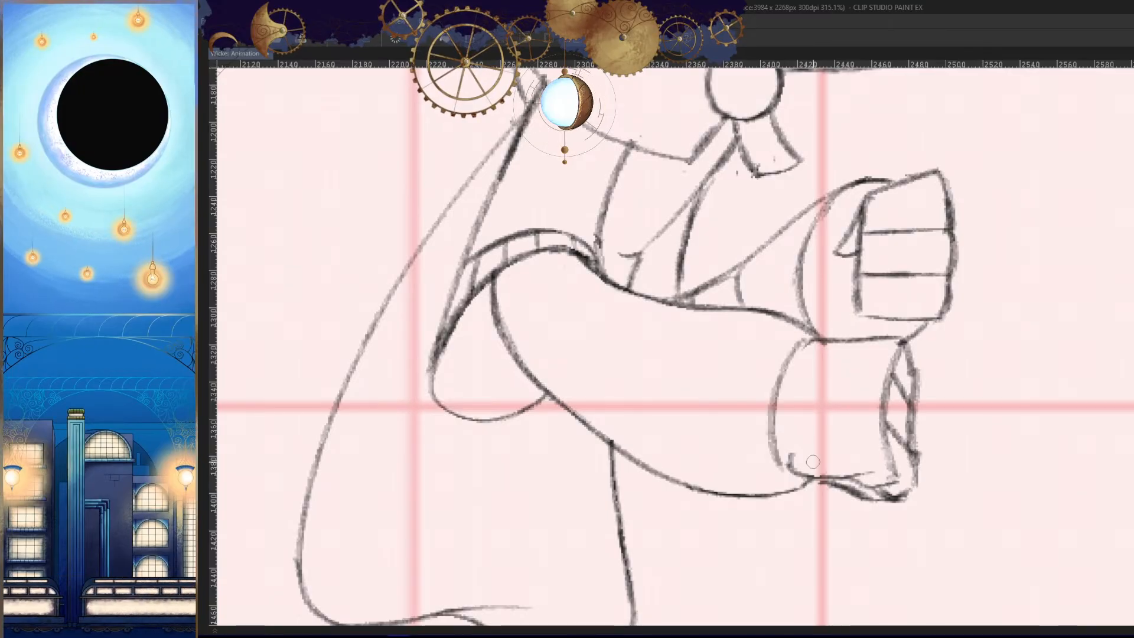
- Trim the overlapping lines where the far cuff's curve meets the near forearm's upper edge
key(h)
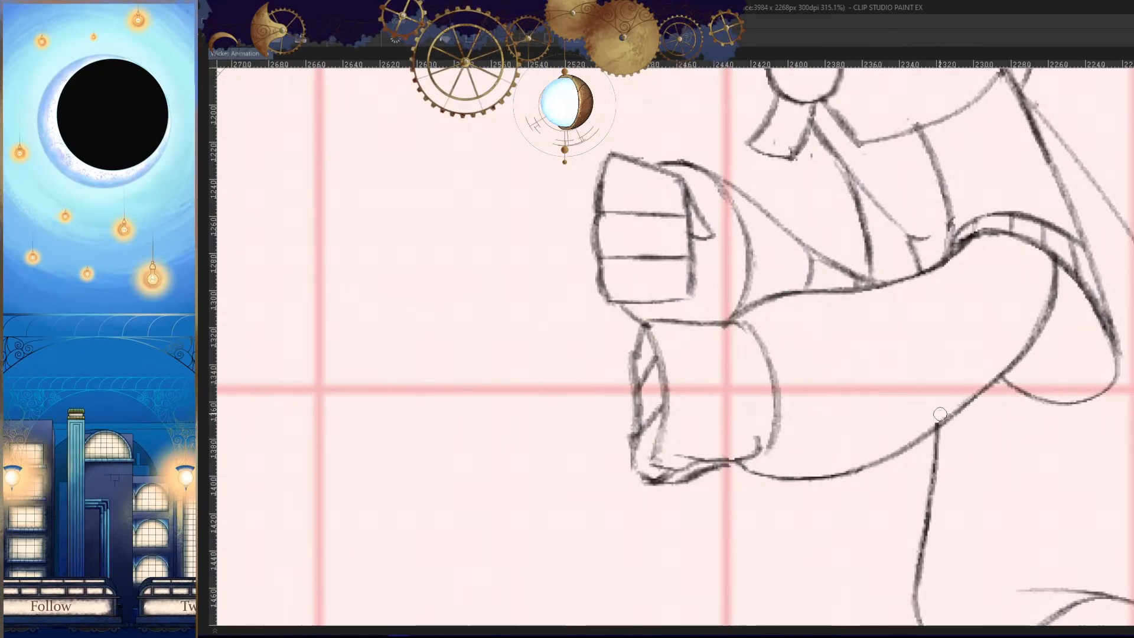
key(h)
scroll(783, 315, up, 2)
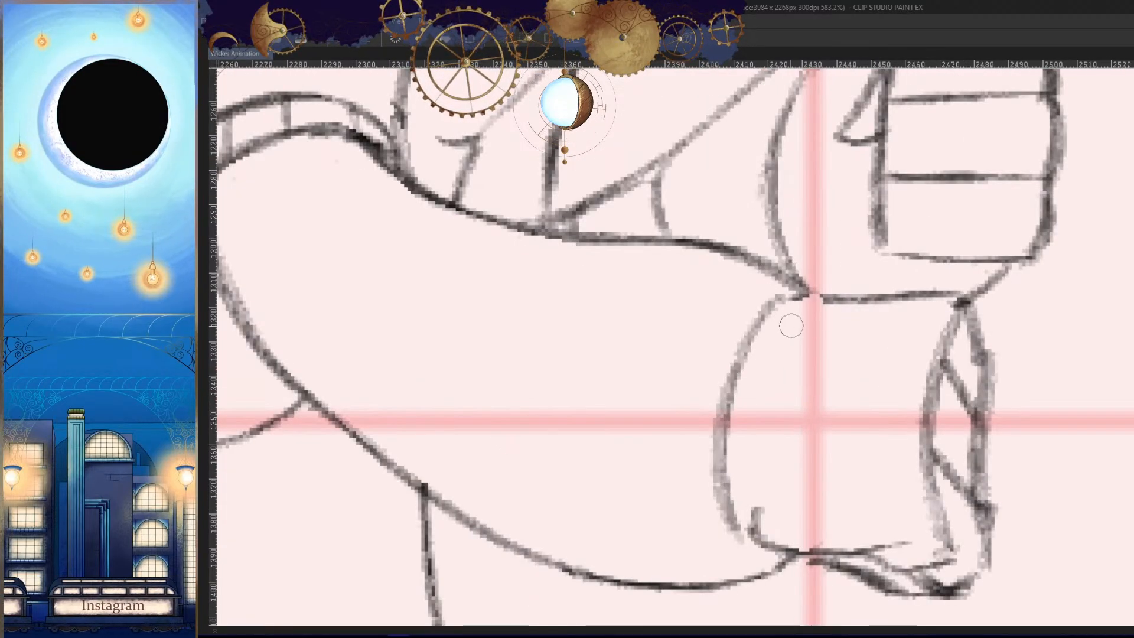
scroll(791, 325, down, 2)
key(h)
scroll(873, 309, up, 1)
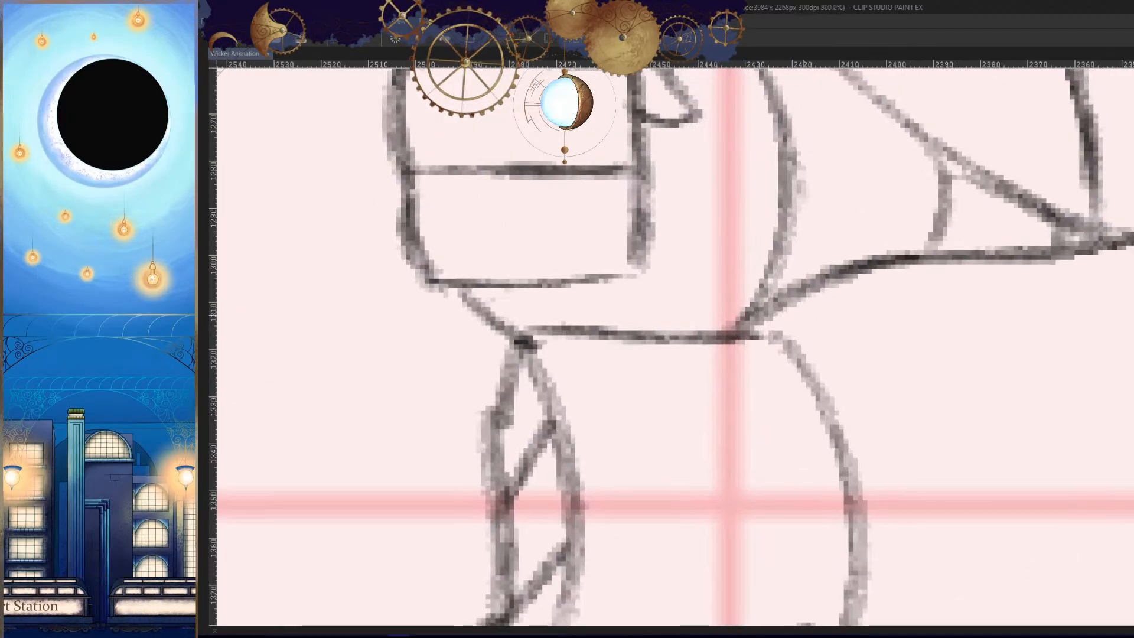
drag(765, 289, 715, 325)
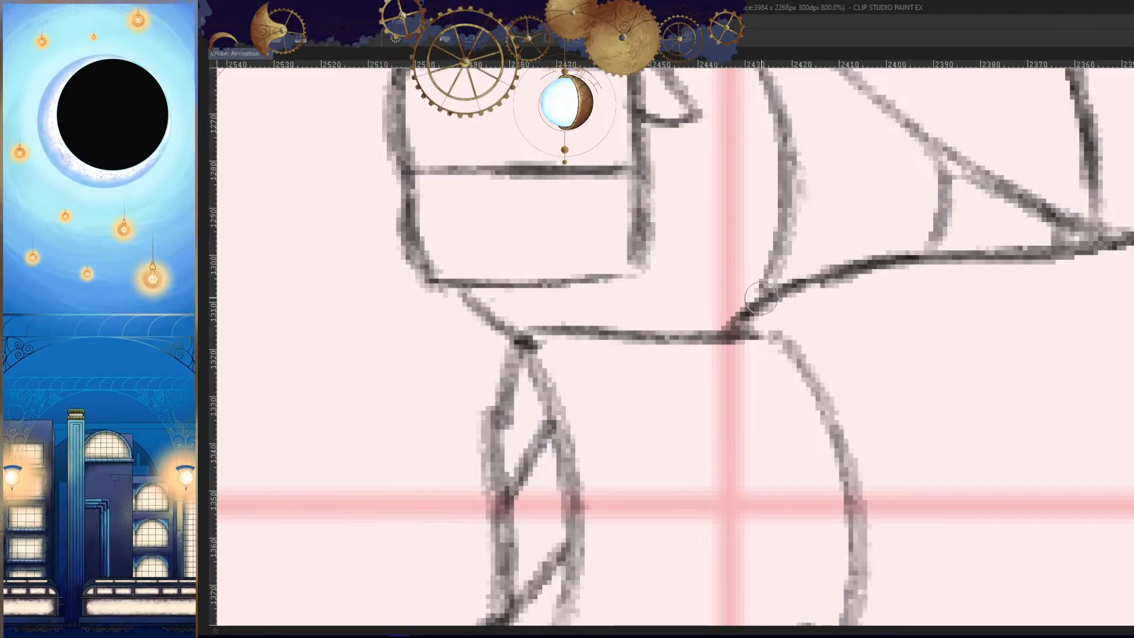
- Join the new wrist curve cleanly to the near hand's upper and lower edges
key(h)
drag(783, 334, 688, 443)
scroll(776, 434, down, 15)
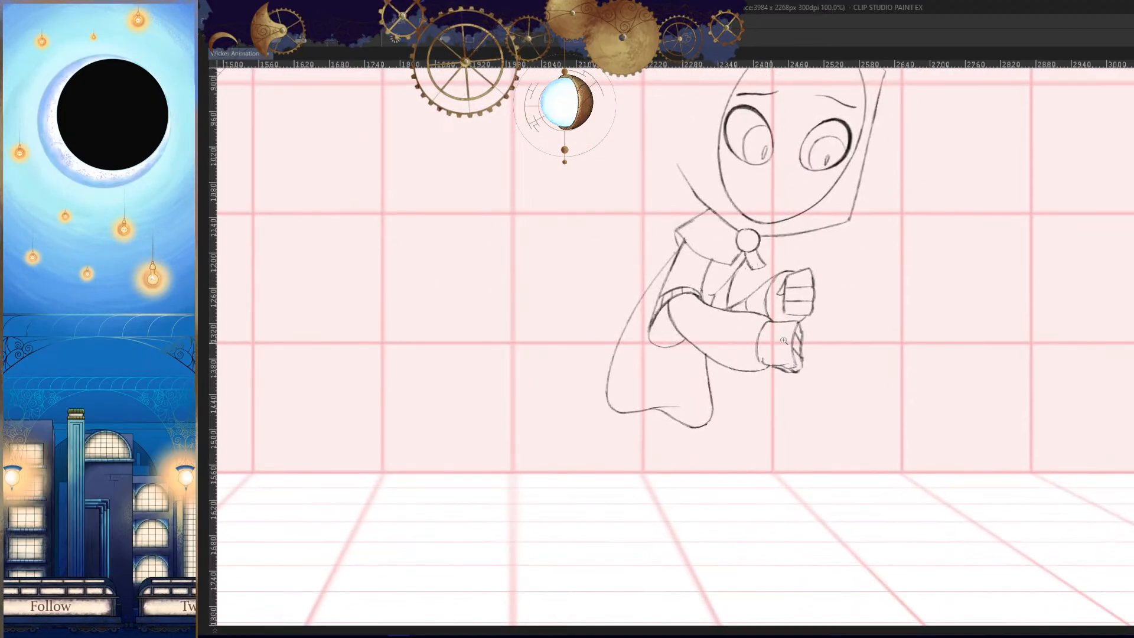
key(h)
scroll(532, 364, up, 15)
mouse_move(779, 371)
mouse_down()
mouse_move(774, 401)
mouse_move(816, 387)
mouse_move(754, 400)
mouse_move(646, 381)
mouse_up()
- Compare the near forearm with the banded forearm in the neighbouring frames
scroll(649, 402, down, 15)
key(h)
mouse_move(660, 453)
mouse_down()
mouse_move(818, 501)
mouse_move(816, 485)
mouse_up()
key(Left)
key(Right)
key(Right)
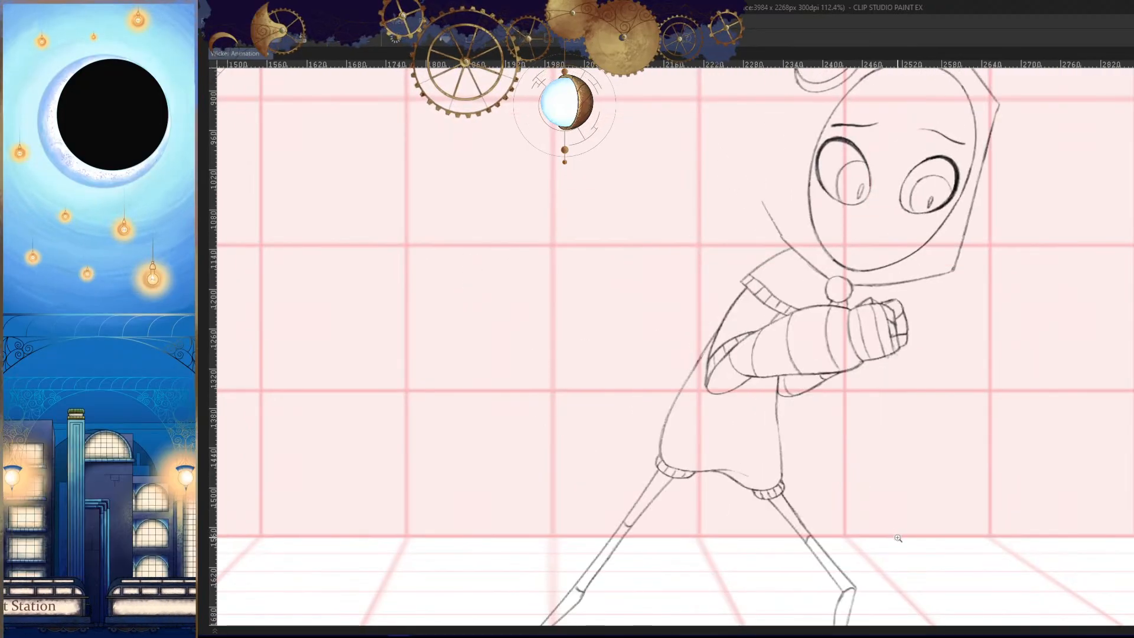
key(Left)
- Draw two curved dividing lines across the near hand between its wrist curve and front edge
key(h)
drag(642, 400, 751, 359)
drag(697, 295, 718, 456)
key(h)
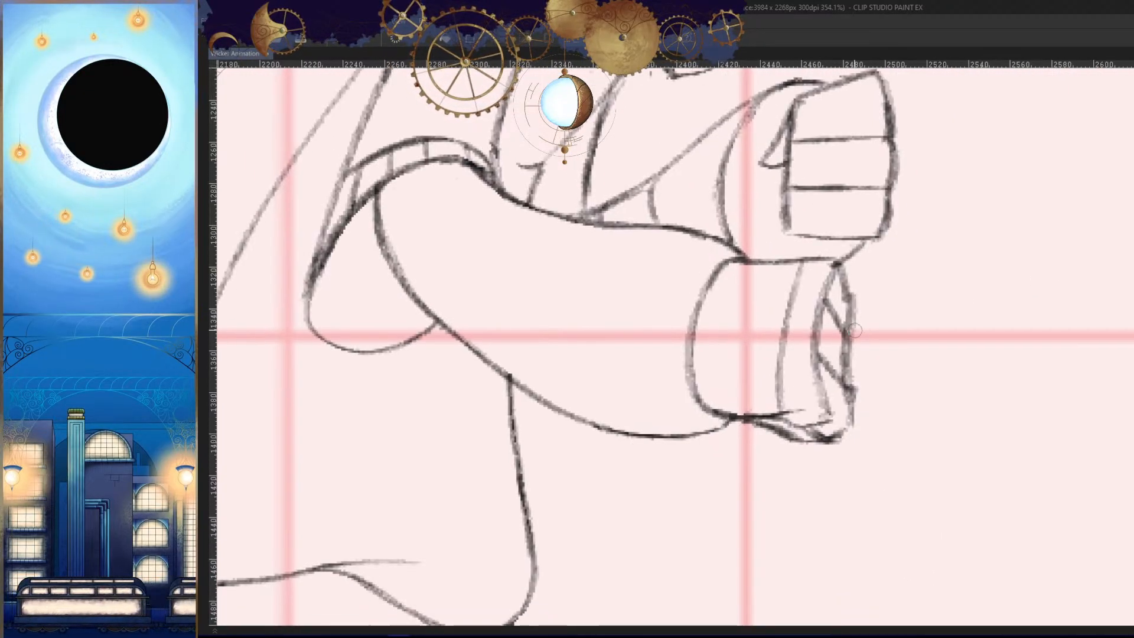
key(ctrl+z)
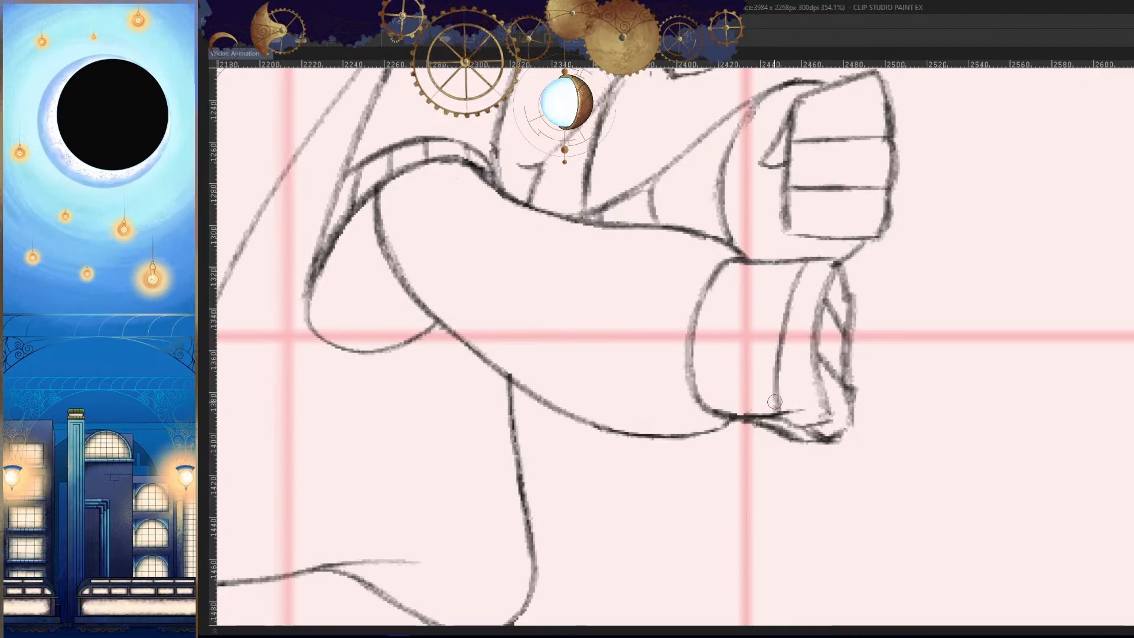
key(ctrl+z)
drag(737, 302, 736, 411)
key(h)
key(h)
mouse_move(732, 386)
mouse_down()
mouse_move(794, 420)
mouse_move(747, 418)
mouse_up()
- Draw three curved bands around the near forearm between the wrist and the elbow
mouse_move(821, 442)
mouse_down()
mouse_move(760, 480)
mouse_move(732, 472)
mouse_up()
key(h)
key(h)
mouse_move(823, 410)
mouse_down()
mouse_move(843, 347)
mouse_move(886, 331)
mouse_up()
mouse_move(855, 227)
mouse_down()
mouse_move(813, 460)
mouse_move(766, 340)
mouse_move(806, 451)
mouse_up()
key(ctrl+z)
drag(709, 220, 658, 381)
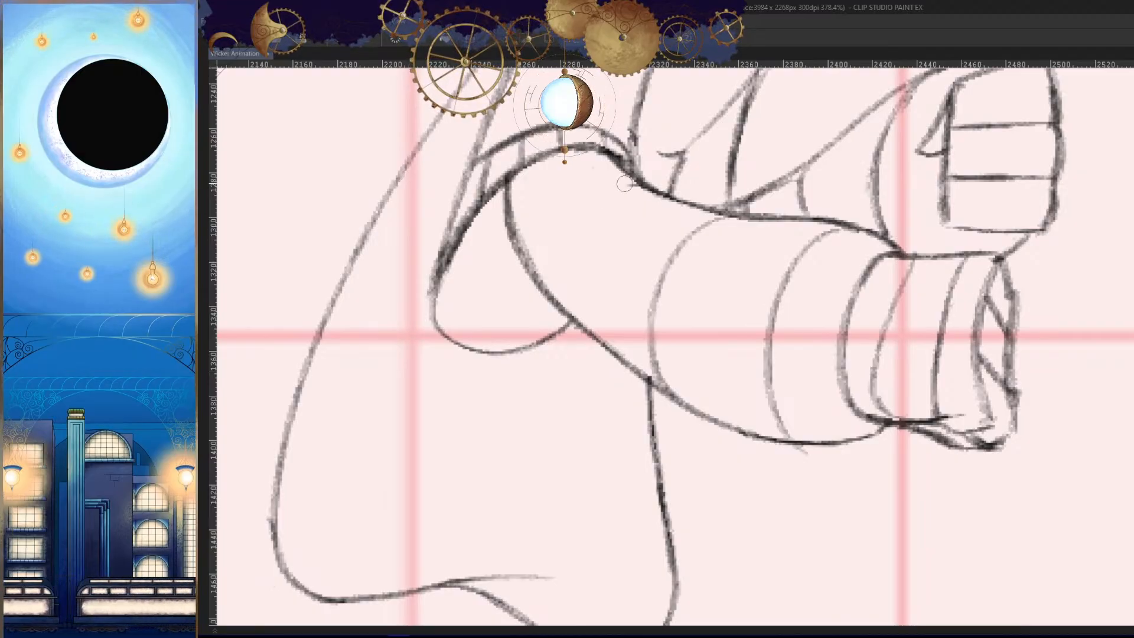
drag(627, 185, 542, 278)
- Darken the curved line separating the near forearm from the hand
key(h)
drag(844, 449, 794, 482)
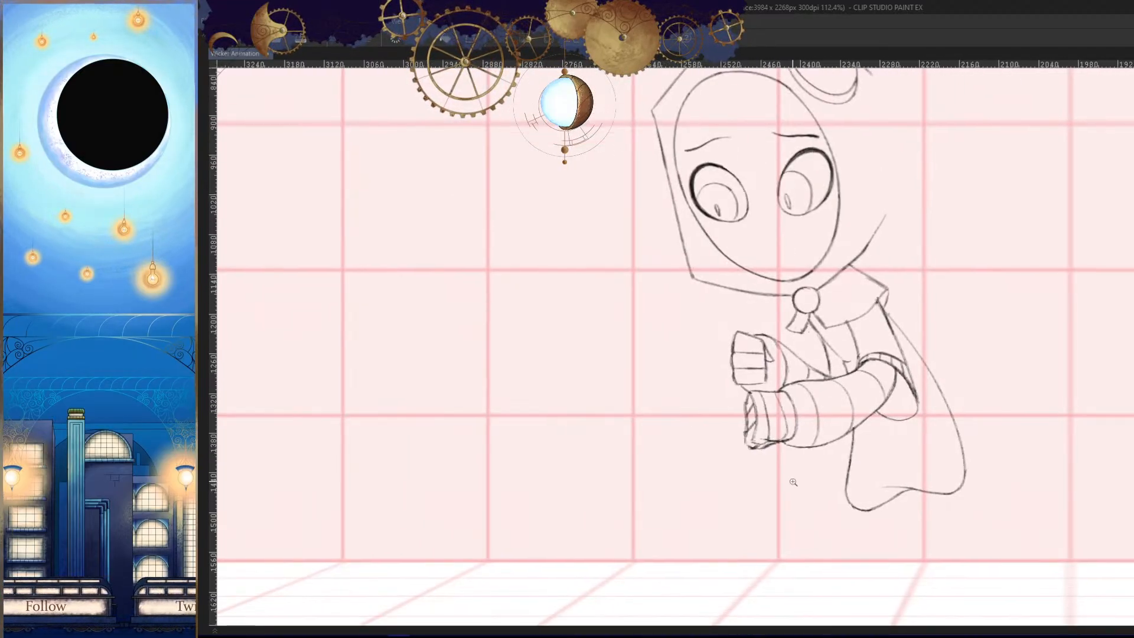
drag(838, 430, 918, 399)
mouse_move(844, 216)
mouse_down()
mouse_move(778, 437)
mouse_move(829, 499)
mouse_up()
key(h)
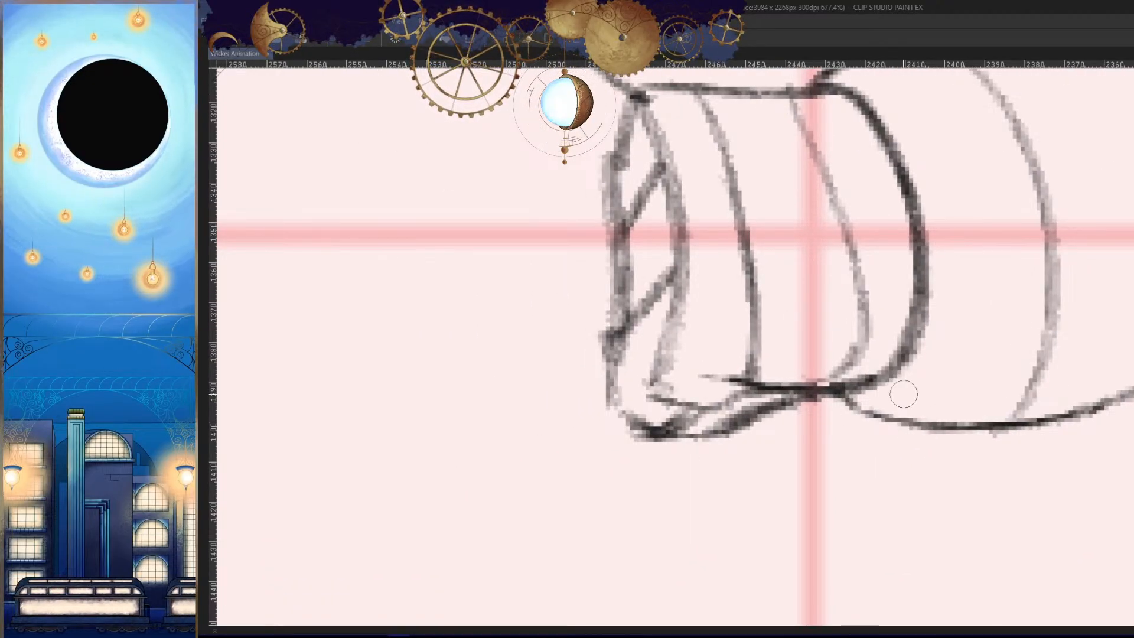
- Redraw the lower end of the near hand's front edge so it curves into the bottom line
drag(858, 384, 698, 378)
key(ctrl+z)
mouse_move(781, 387)
mouse_down()
mouse_move(692, 405)
mouse_move(646, 351)
mouse_up()
key(ctrl+z)
mouse_move(685, 300)
mouse_down()
mouse_move(652, 322)
mouse_move(656, 403)
mouse_up()
key(h)
key(h)
mouse_move(832, 322)
mouse_down()
mouse_move(756, 396)
mouse_move(756, 307)
mouse_move(788, 390)
mouse_up()
key(ctrl+z)
key(ctrl+z)
drag(747, 288, 794, 390)
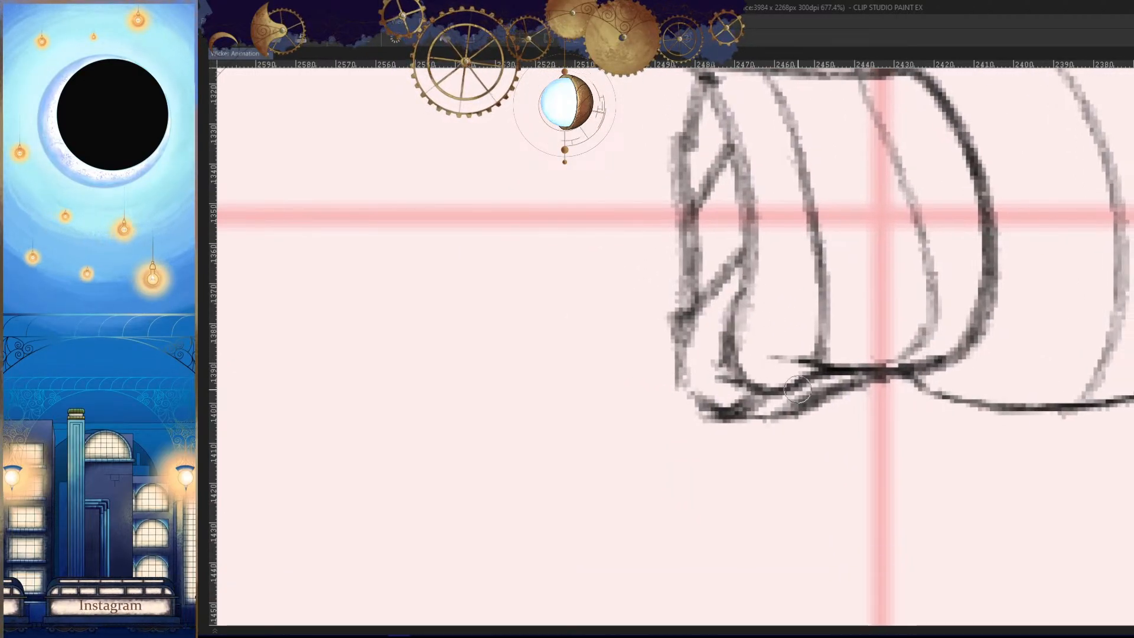
- Darken the near hand's curved front edge along the curled fingers
drag(759, 243, 771, 328)
key(h)
drag(808, 287, 797, 318)
key(h)
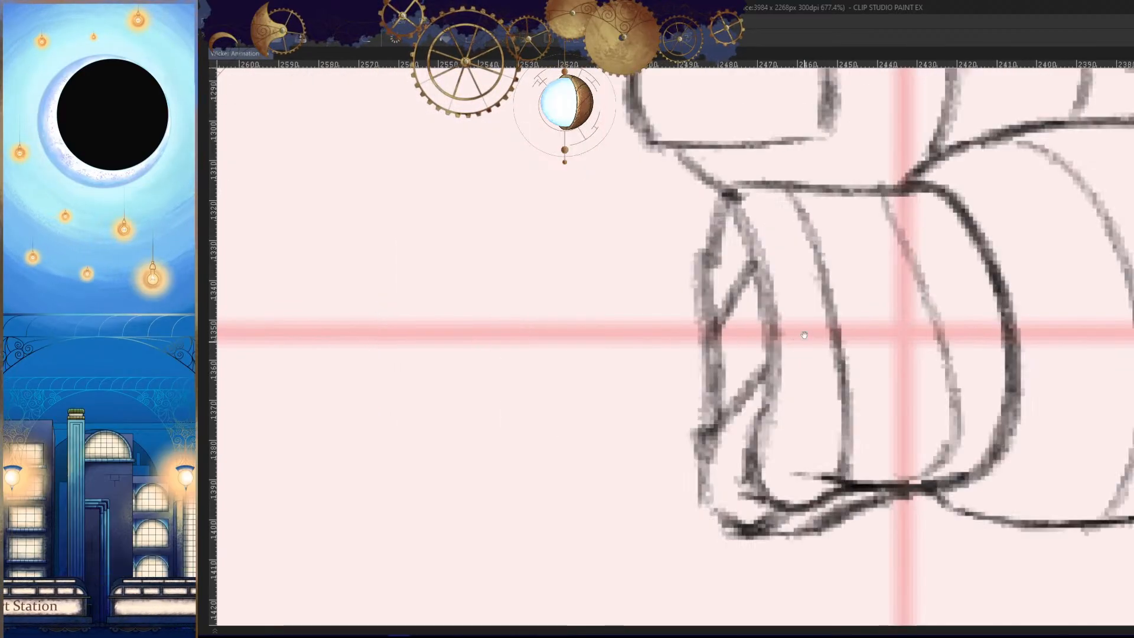
drag(763, 277, 772, 373)
drag(772, 313, 759, 444)
key(ctrl+z)
key(ctrl+z)
drag(761, 271, 772, 387)
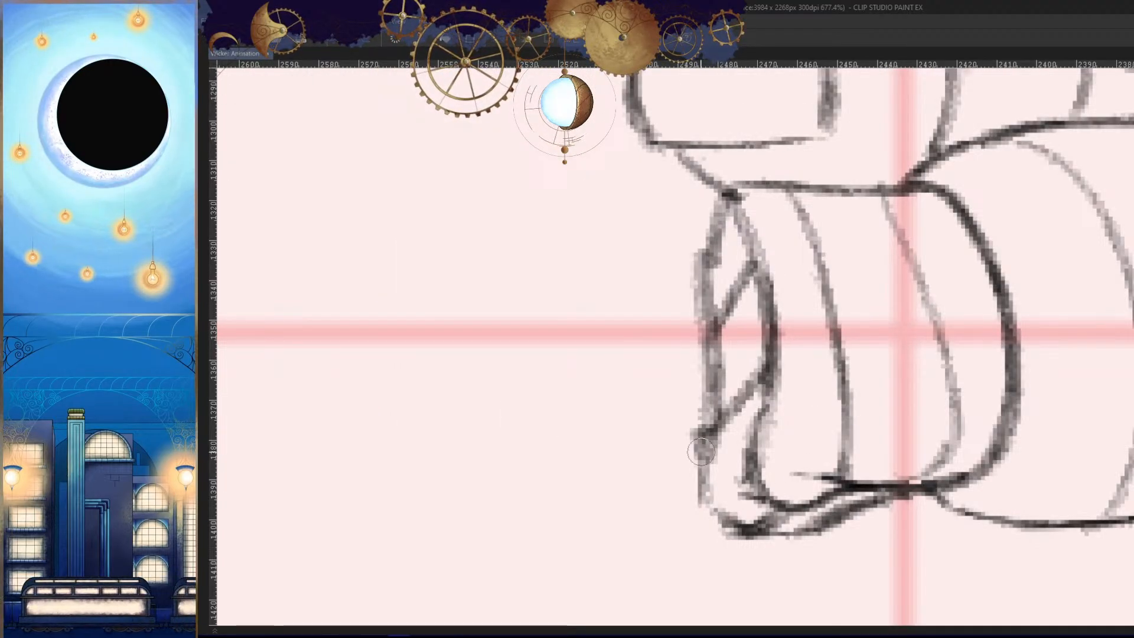
key(ctrl+z)
drag(764, 279, 761, 414)
key(h)
drag(794, 188, 753, 316)
key(h)
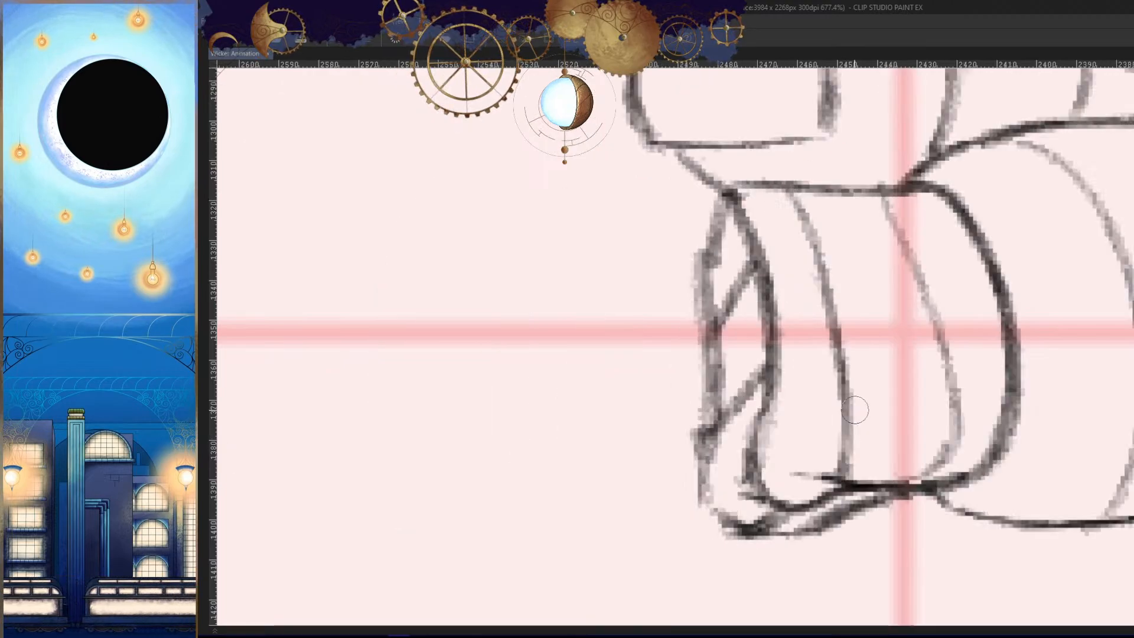
- Darken the near hand's upper edge between the wrist and the fingers
key(h)
mouse_move(872, 359)
mouse_down()
mouse_move(865, 406)
mouse_move(949, 369)
mouse_up()
drag(732, 283, 821, 277)
drag(738, 237, 886, 254)
drag(761, 256, 934, 254)
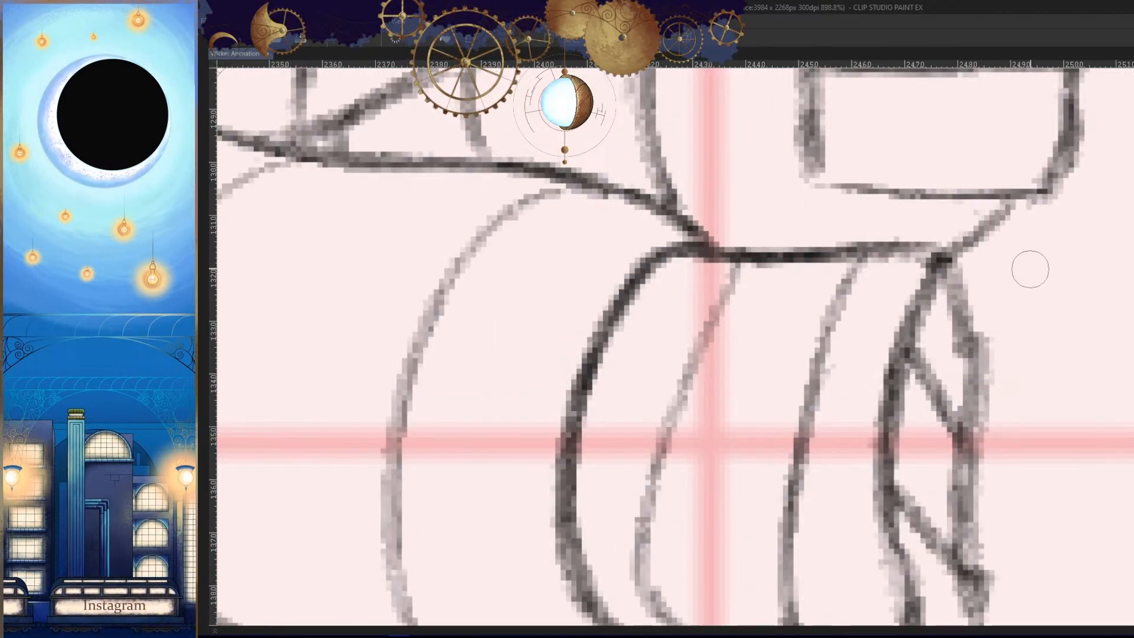
- Clean up the rough outer contour of the near hand's curled fingers
drag(1030, 270, 972, 357)
mouse_move(972, 360)
mouse_down()
mouse_move(870, 433)
mouse_move(927, 422)
mouse_up()
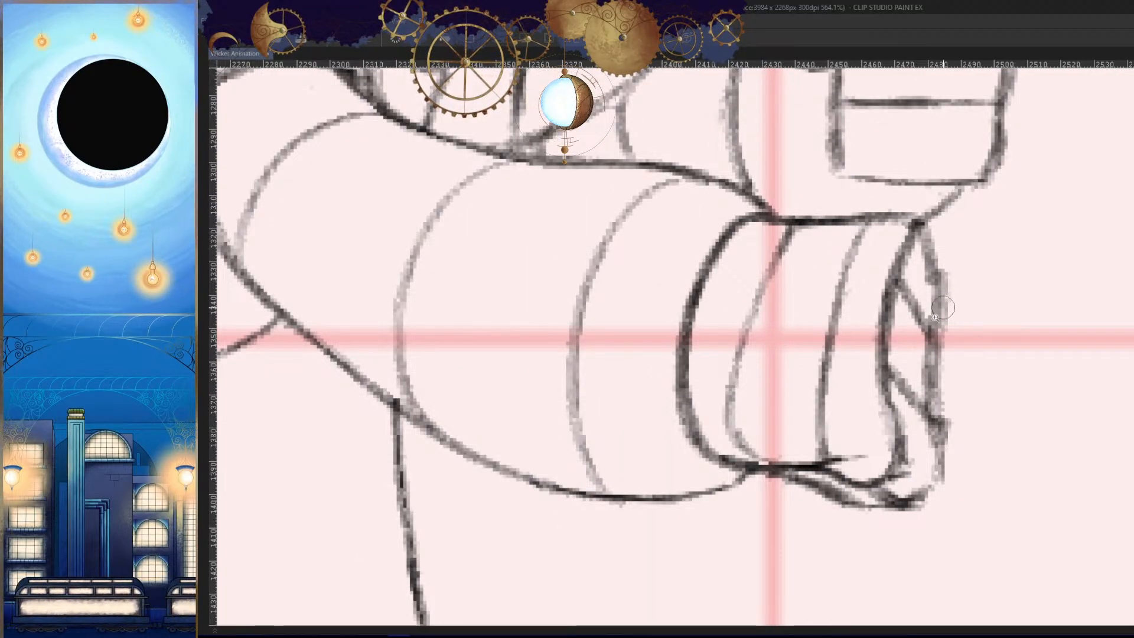
drag(929, 317, 794, 331)
drag(835, 366, 889, 378)
- Redraw the lower end of the near hand's inner line beside the wrist so it curves down into the hand's bottom edge
key(h)
drag(939, 405, 1041, 459)
key(h)
drag(819, 414, 880, 417)
drag(880, 417, 677, 355)
drag(676, 356, 765, 352)
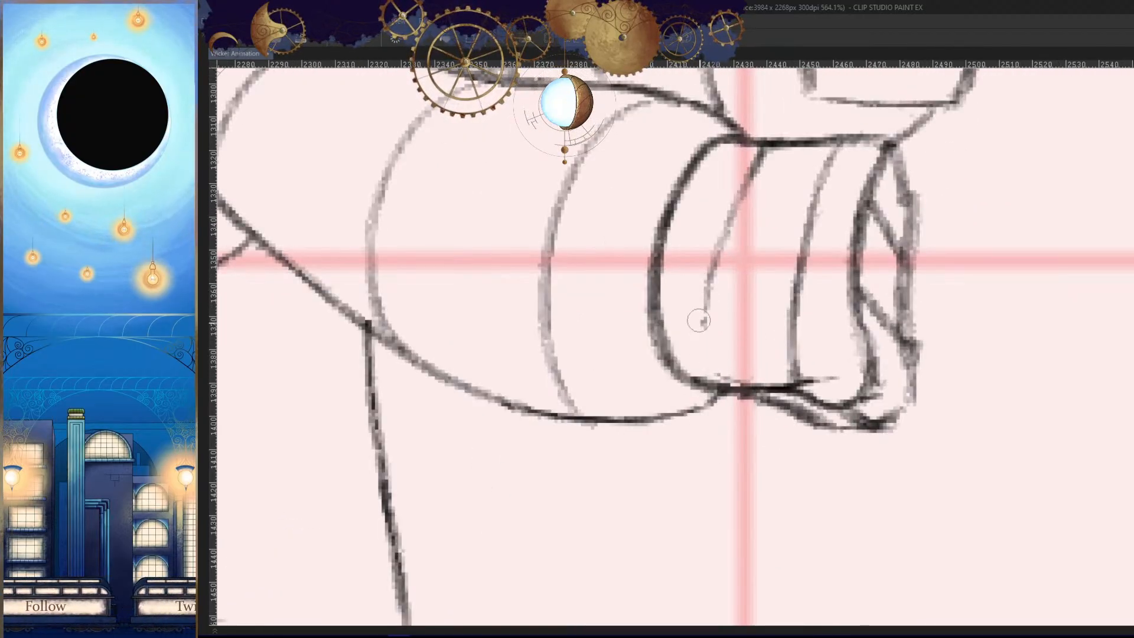
drag(706, 296, 737, 381)
key(ctrl+z)
mouse_move(707, 292)
mouse_down()
mouse_move(721, 385)
mouse_move(739, 375)
mouse_up()
key(h)
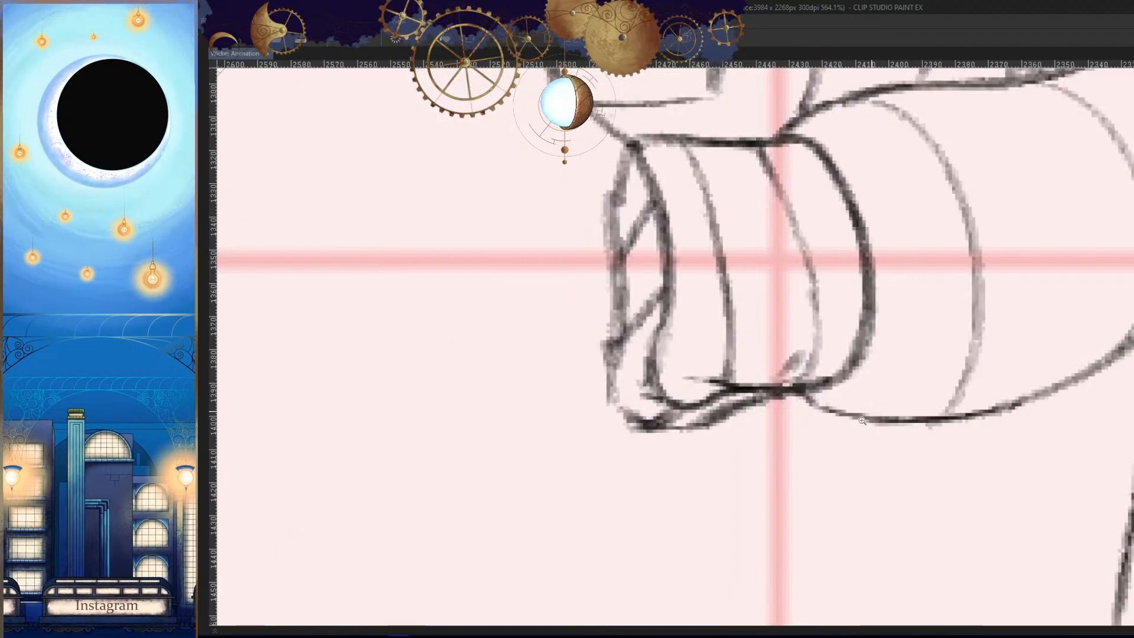
drag(862, 421, 735, 434)
key(h)
drag(866, 455, 904, 476)
- Examine the whole pose across the neighbouring frames, comparing the arms, body and legs
key(Left)
key(Right)
key(Right)
key(Right)
key(Right)
key(Right)
key(Left)
key(Left)
key(Left)
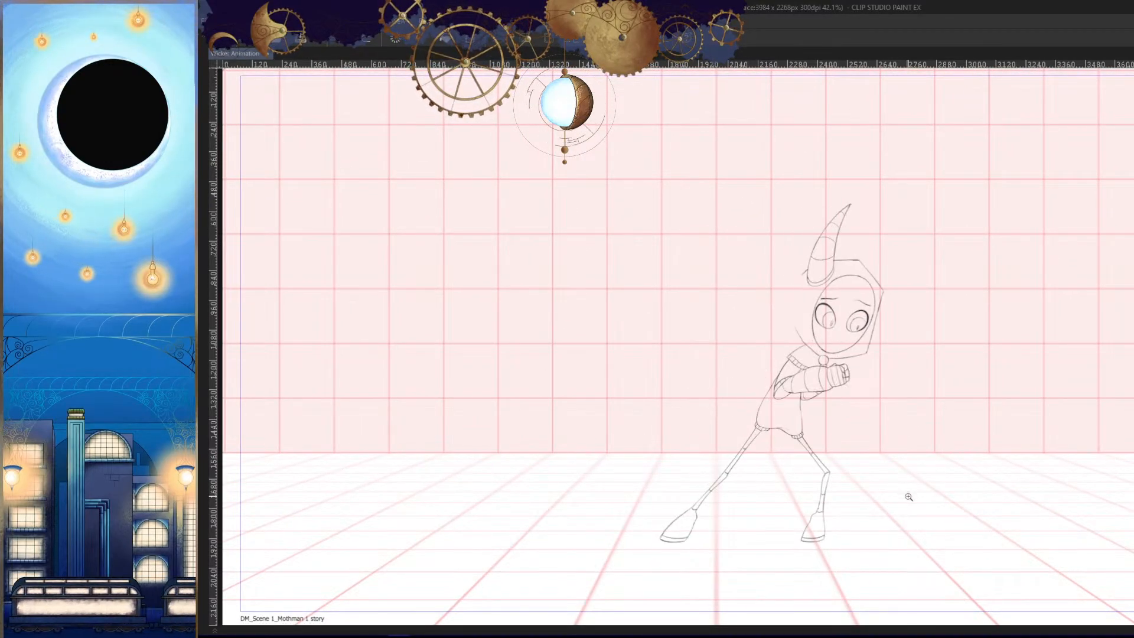
key(Right)
key(Right)
key(Right)
key(Left)
key(Left)
key(Left)
key(Right)
key(Right)
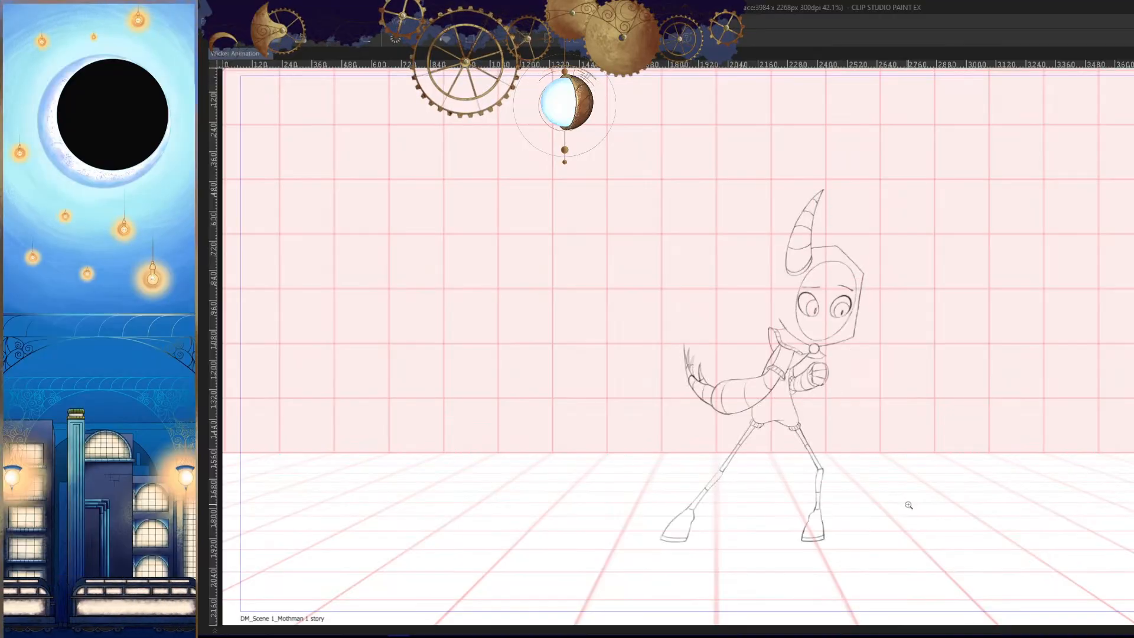
key(Left)
key(Right)
key(Right)
drag(892, 496, 868, 490)
key(Right)
- Play back the animation and jump to its last frame
key(Tab)
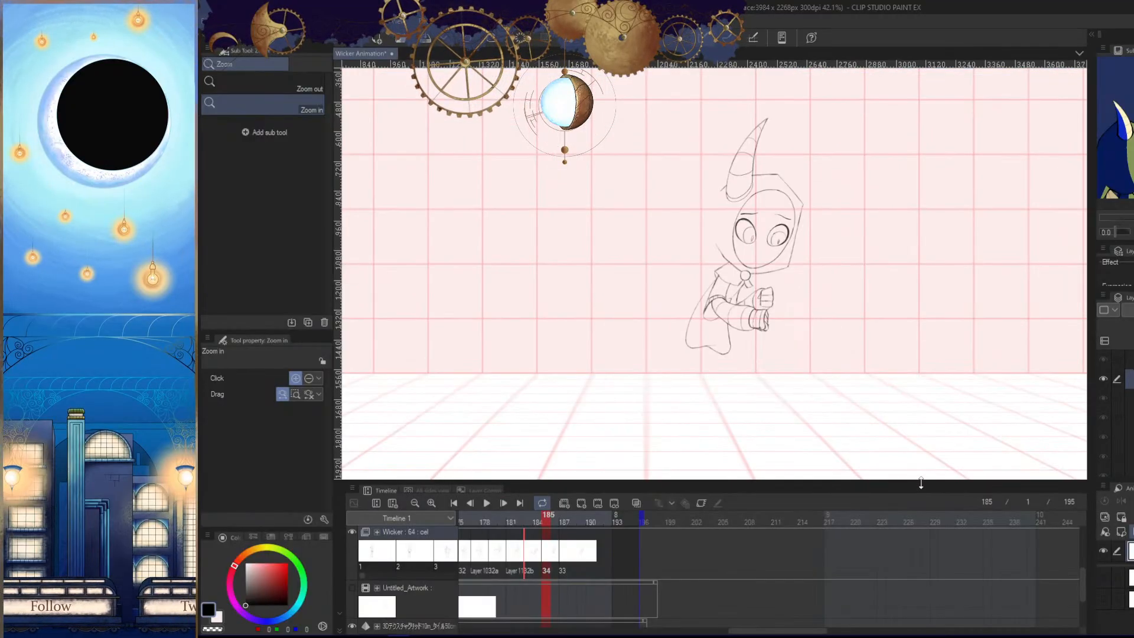
click(488, 504)
key(Tab)
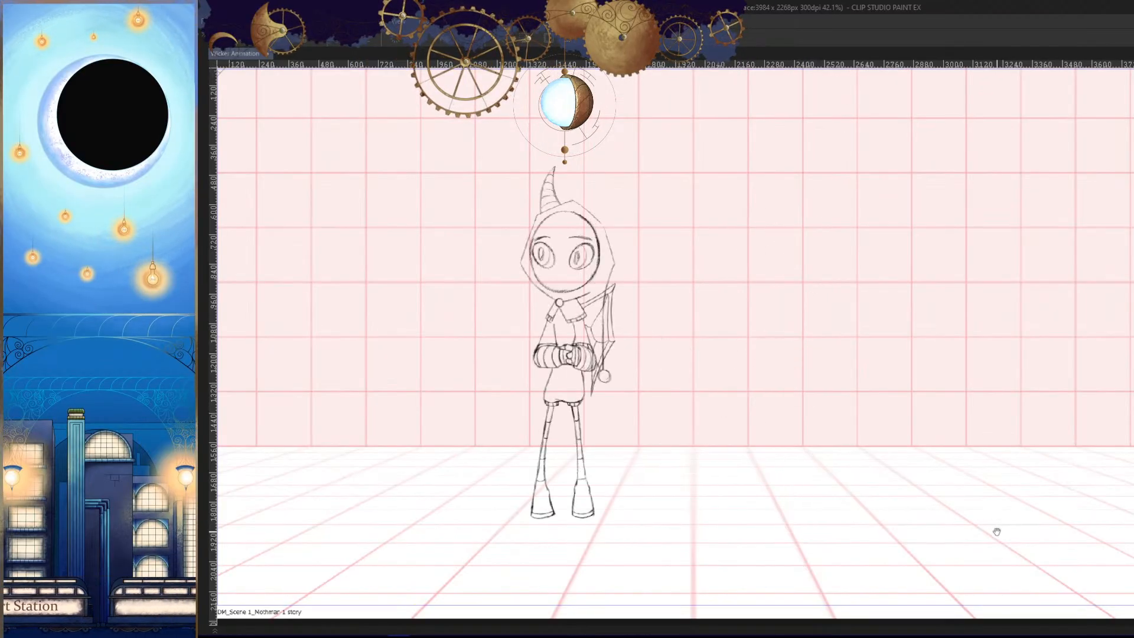
drag(977, 491, 1007, 526)
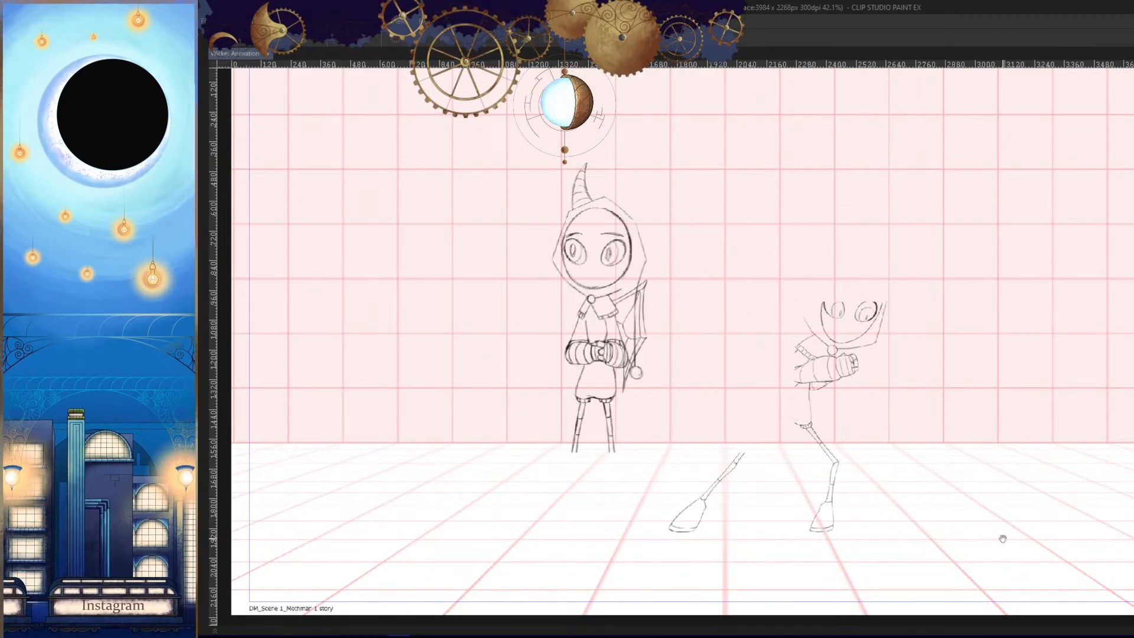
key(Tab)
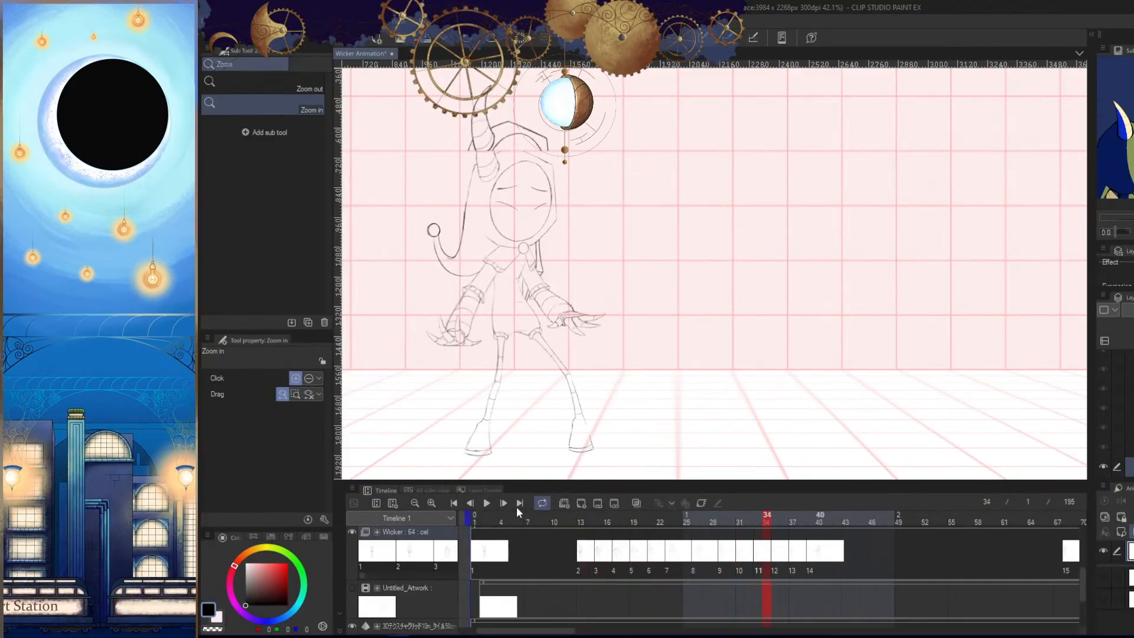
click(520, 503)
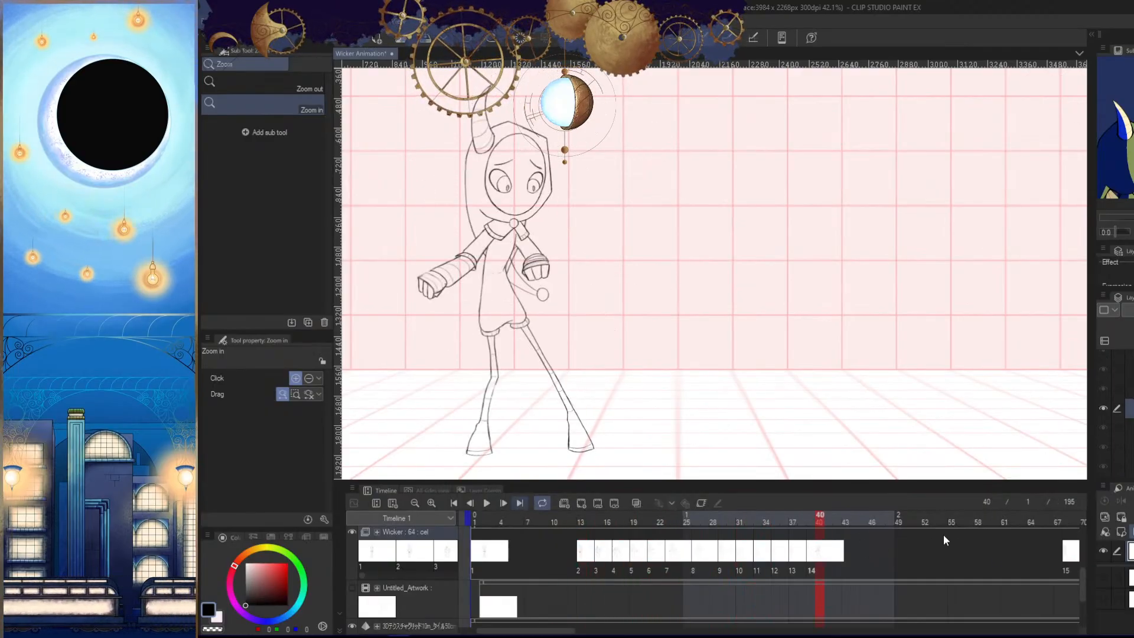
- Set the start of the playback range to frame 152 and go to frame 157
click(416, 503)
drag(734, 631, 704, 624)
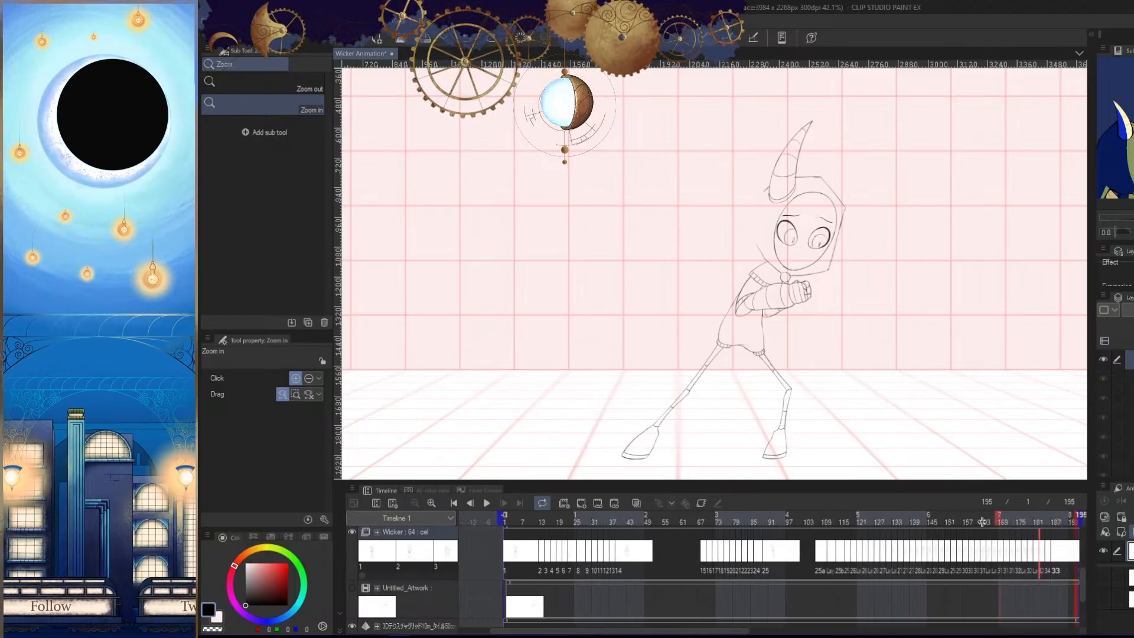
drag(981, 522, 890, 523)
drag(737, 632, 834, 627)
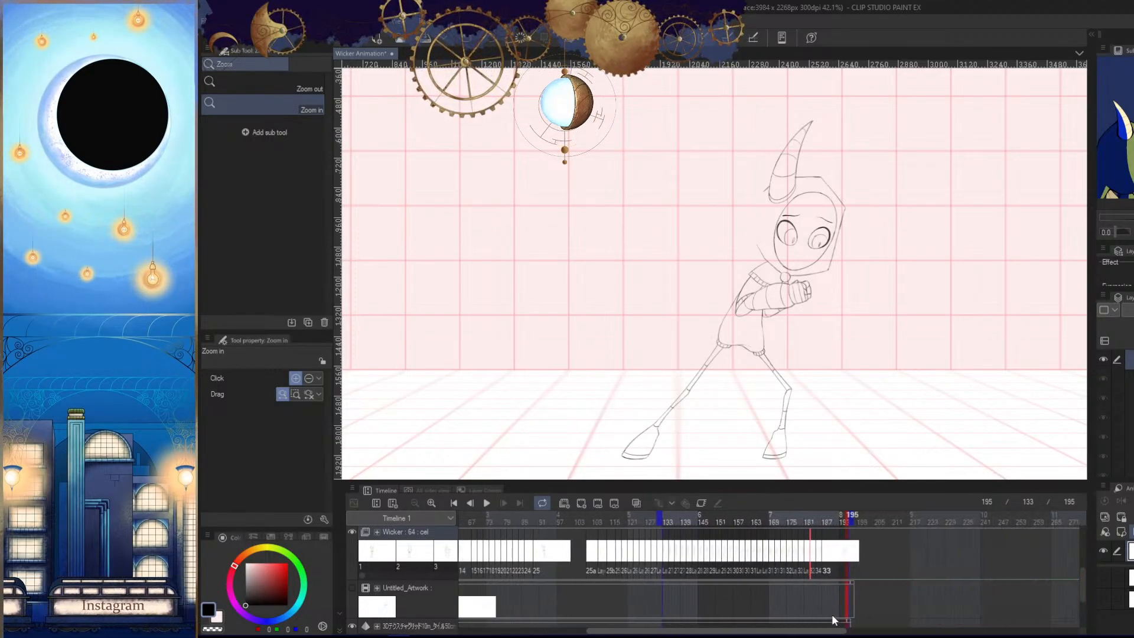
drag(716, 518, 717, 519)
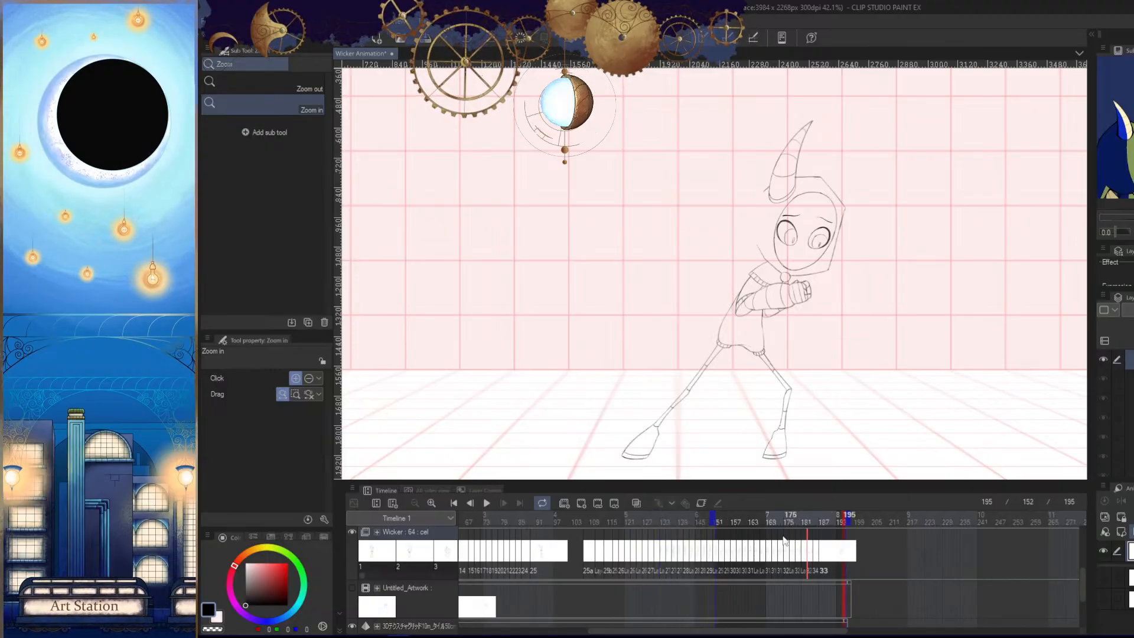
click(737, 513)
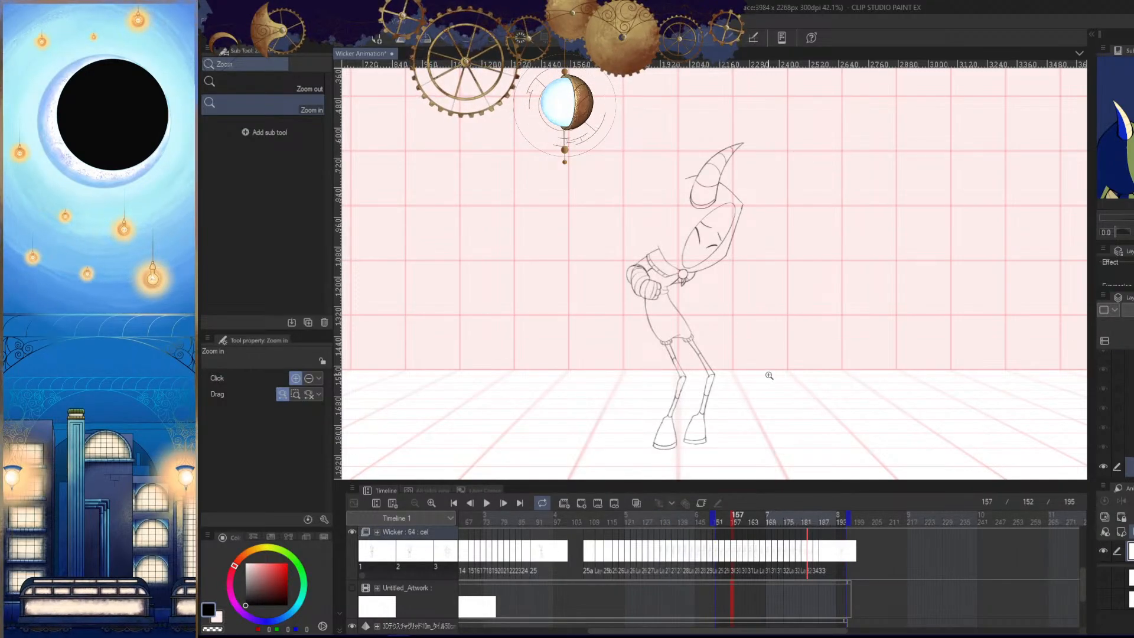
- Show the Untitled_Artwork rough sketch and go to frame 187 near the end of the timeline
click(352, 587)
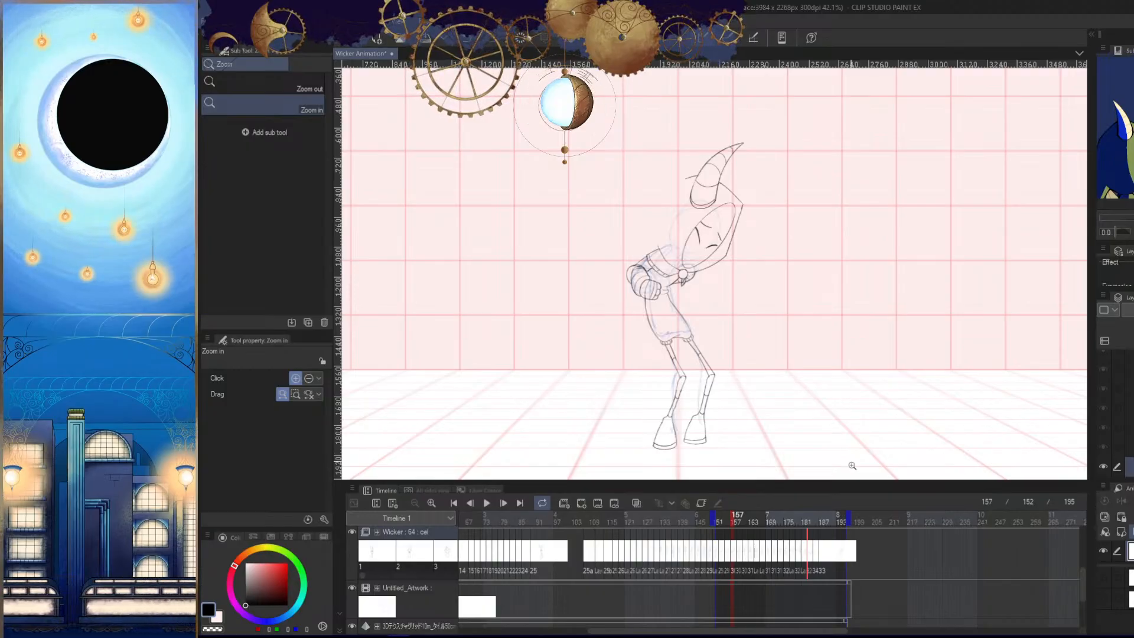
click(431, 503)
click(432, 503)
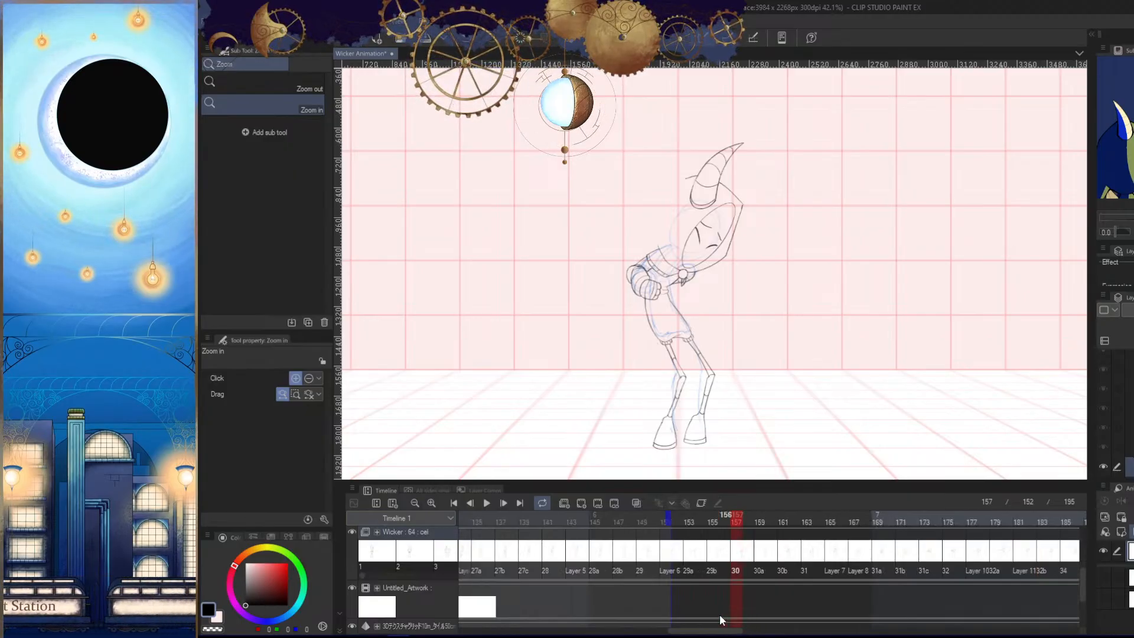
click(415, 504)
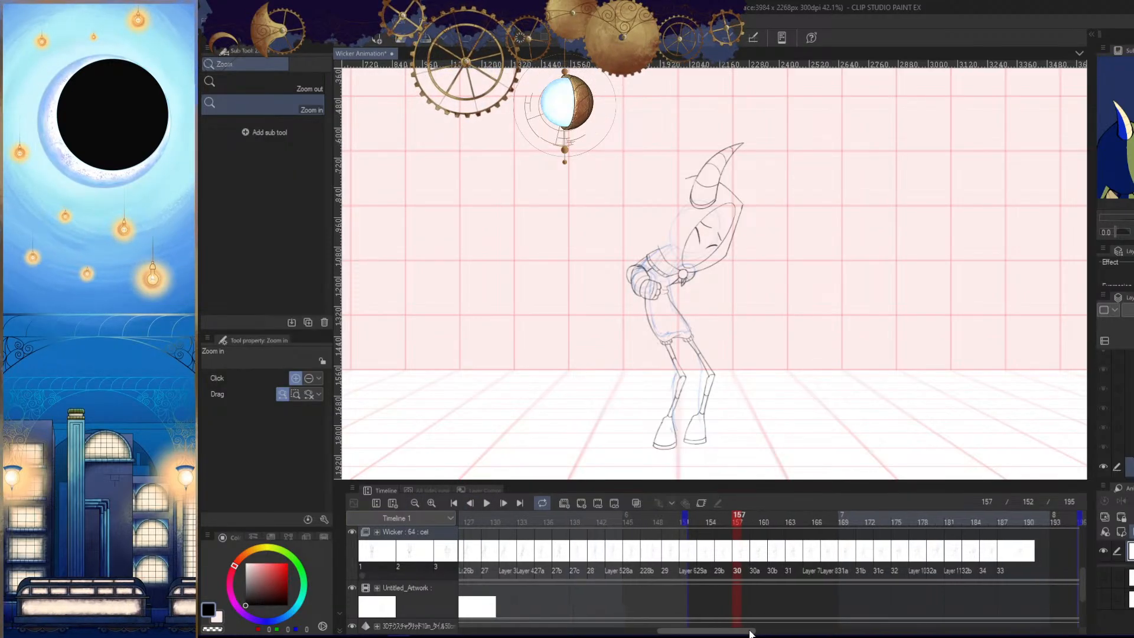
drag(749, 628, 776, 628)
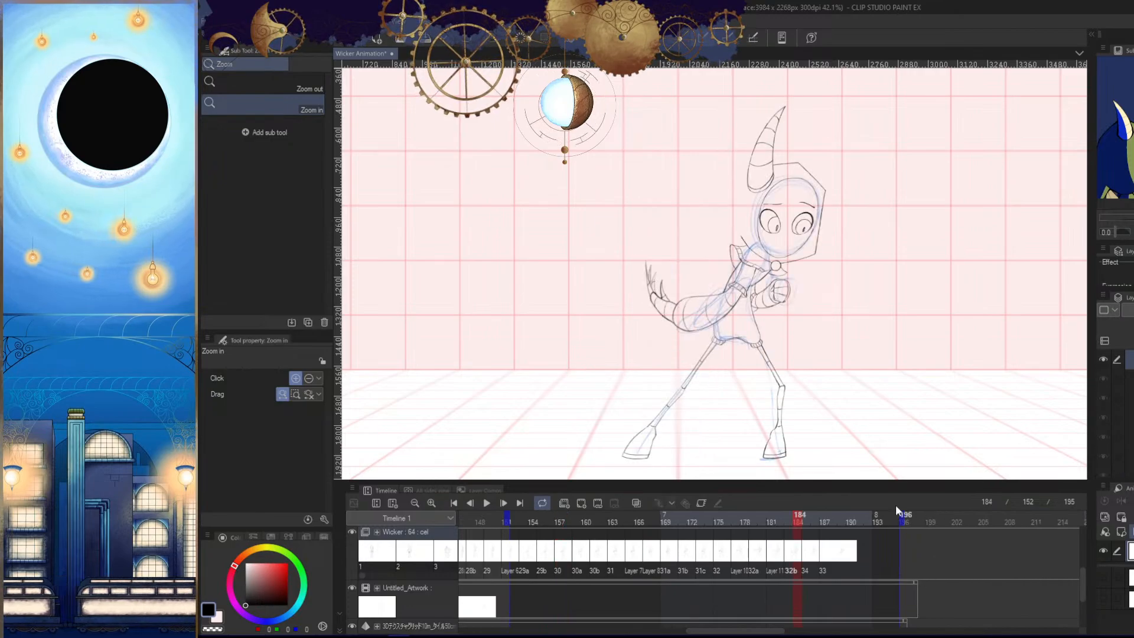
scroll(871, 421, down, 2)
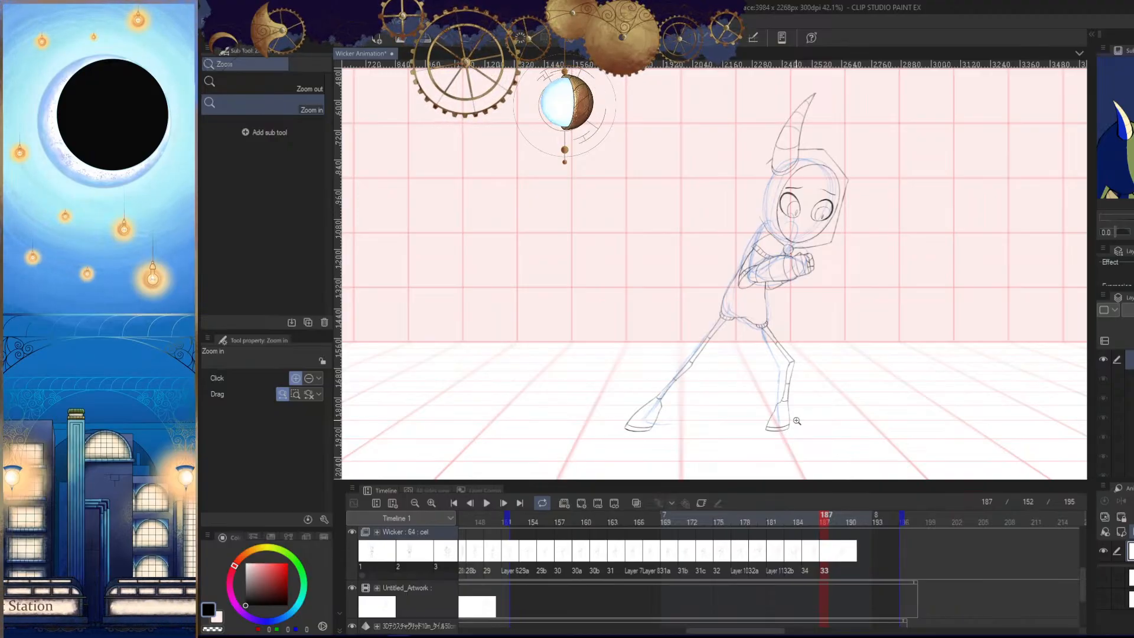
drag(845, 361, 819, 374)
- Compare the leg line art with the rough sketch on the frames around 185 in the mirrored view
key(h)
key(Tab)
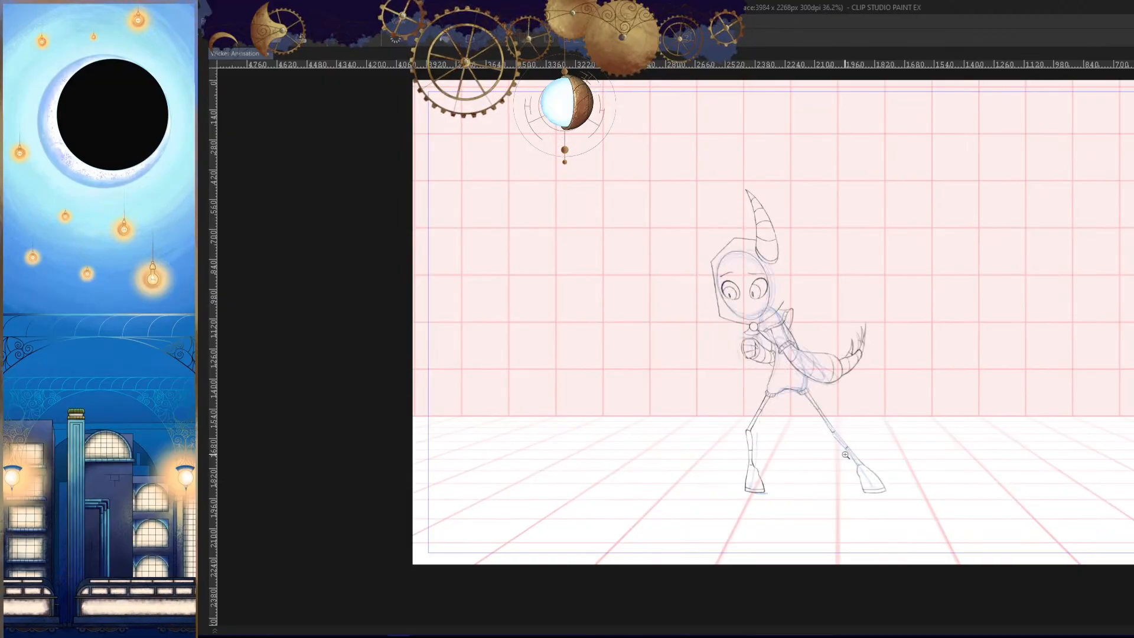
key(Right)
key(Right)
drag(745, 469, 787, 408)
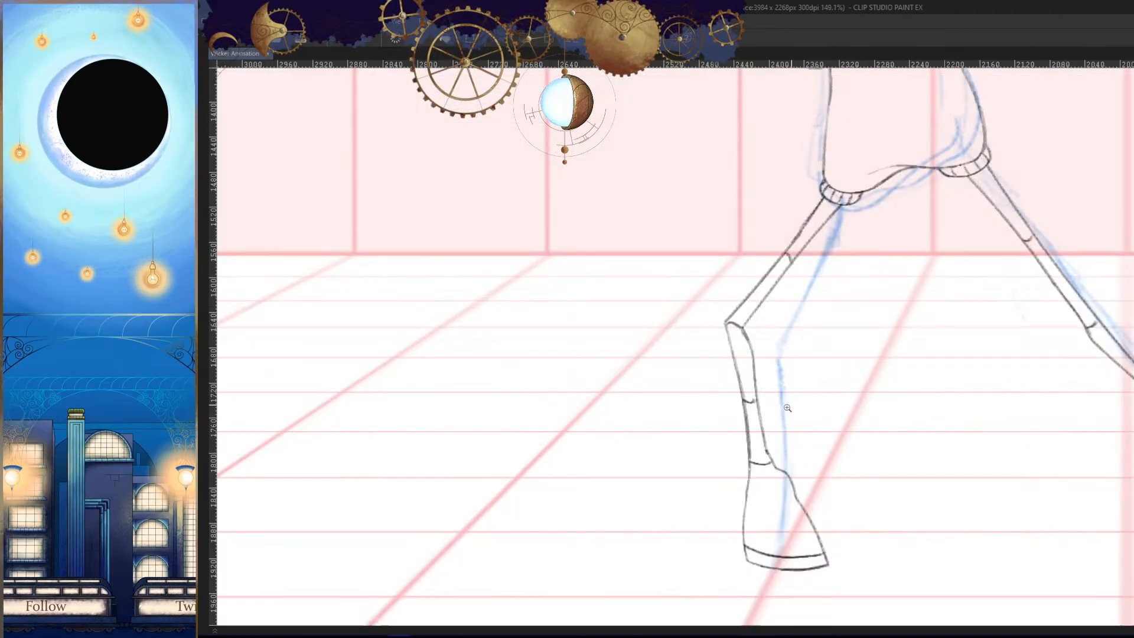
key(Left)
key(Tab)
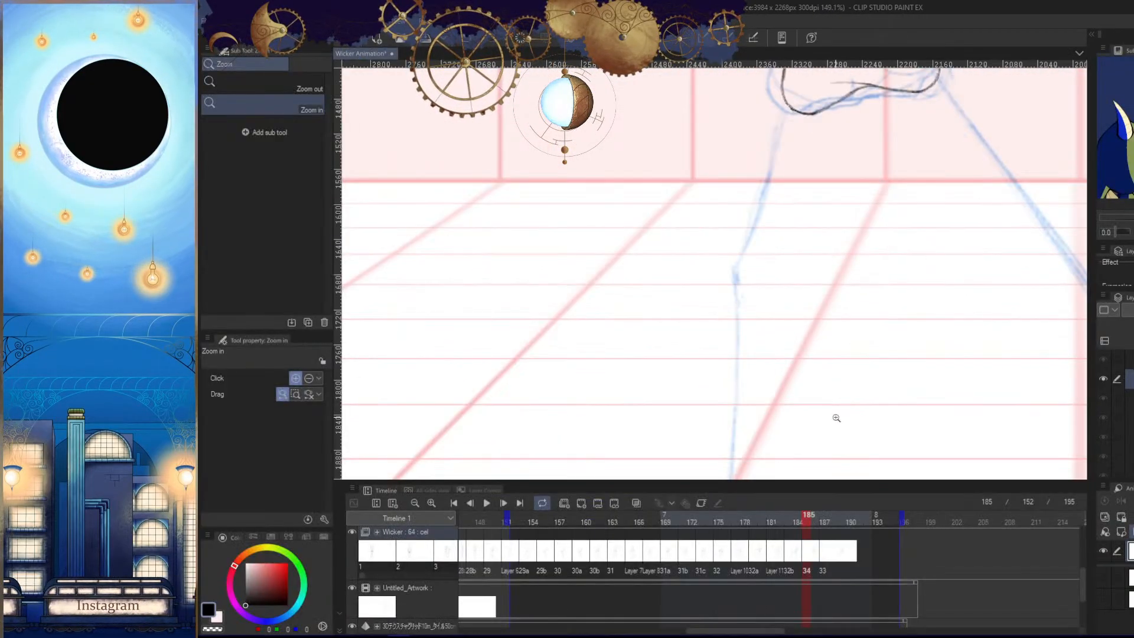
- Hide the Untitled_Artwork rough sketch and return to frame 185, checking it against the adjacent frames
click(353, 589)
key(Left)
key(Tab)
key(Right)
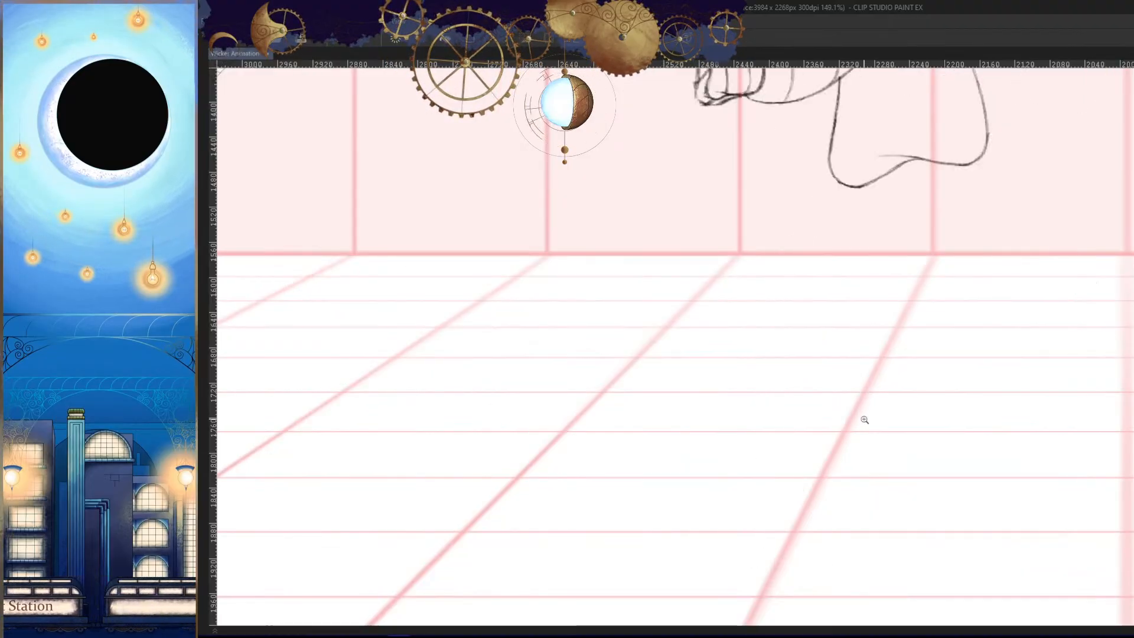
key(Right)
key(Left)
key(Left)
key(Right)
key(Right)
- Examine the front leg's knee and shin placement in the frames before and after frame 185
key(Left)
key(Left)
mouse_move(740, 312)
mouse_down()
mouse_move(779, 313)
mouse_move(727, 348)
mouse_up()
key(Right)
key(Right)
key(Left)
key(Left)
key(Right)
key(Right)
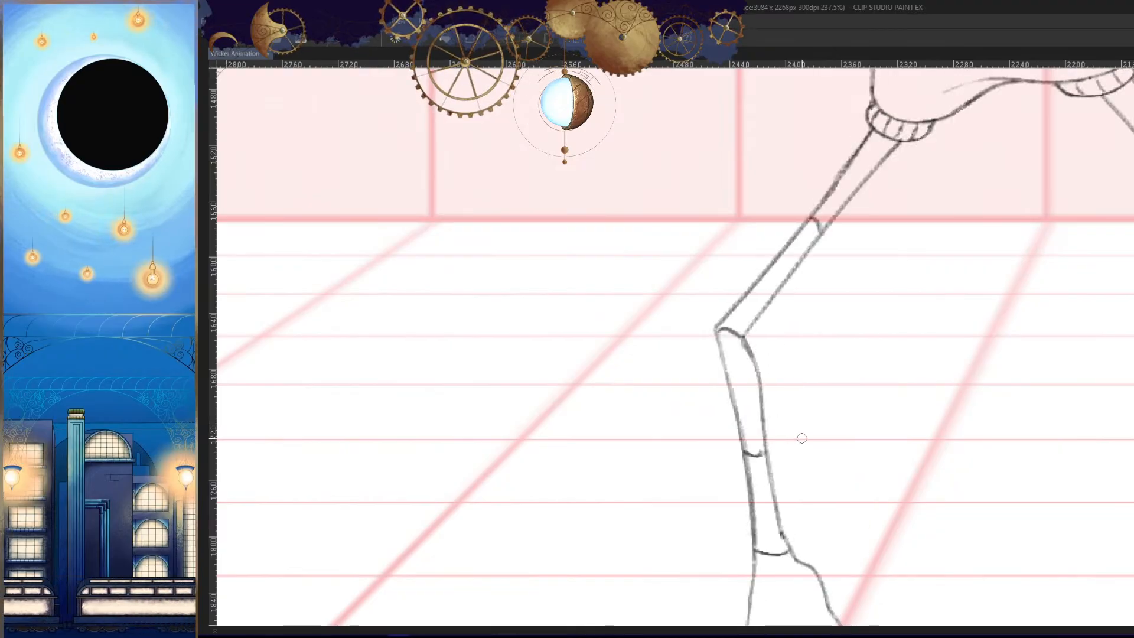
key(Left)
key(Left)
key(Right)
key(Right)
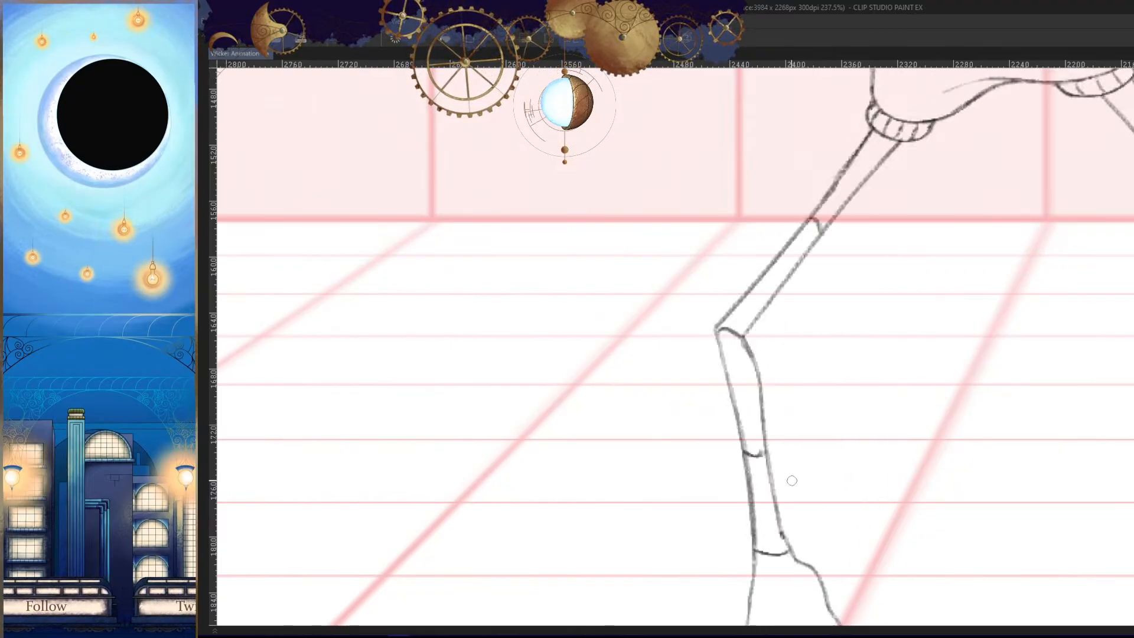
key(Left)
key(h)
drag(834, 407, 828, 304)
key(Left)
key(Right)
- Draw the outer edge of the front leg's shin from the knee down to the ankle, matching the neighbouring frames
key(Right)
key(Left)
mouse_move(810, 223)
mouse_down()
mouse_move(780, 401)
mouse_move(847, 383)
mouse_up()
key(Left)
key(Right)
key(Right)
key(Left)
key(ctrl+z)
drag(818, 151, 789, 373)
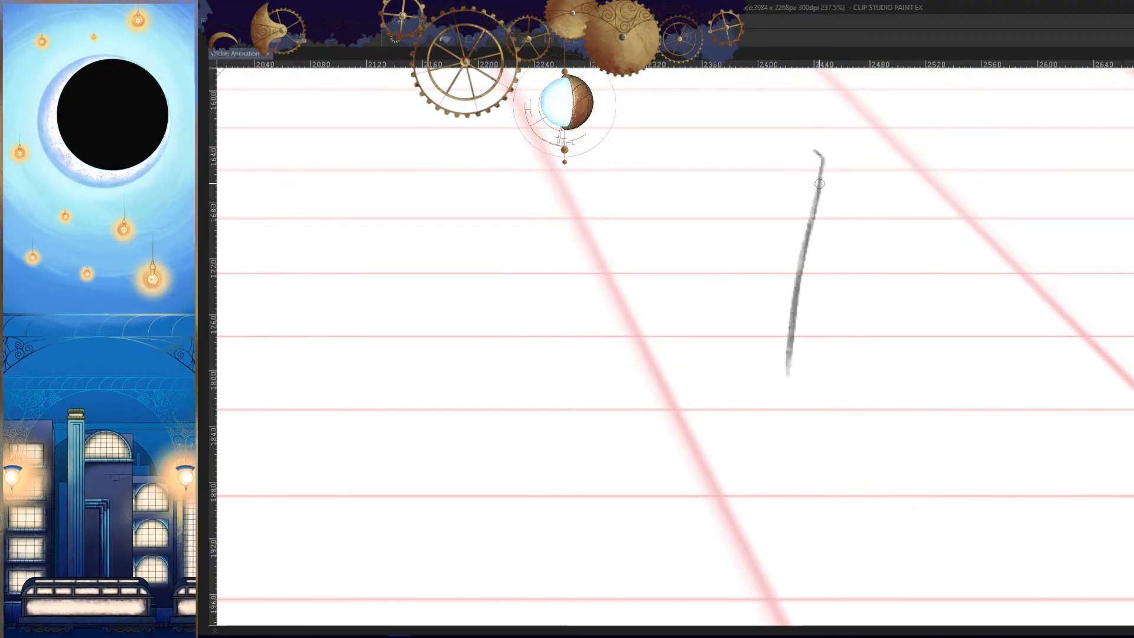
mouse_move(815, 196)
mouse_down()
mouse_move(781, 408)
mouse_move(807, 426)
mouse_move(758, 425)
mouse_up()
key(Left)
key(Right)
key(Right)
key(Left)
key(h)
key(Left)
- Extend the front leg's outer line below the ankle to form the outer edge of the boot
key(Right)
key(Right)
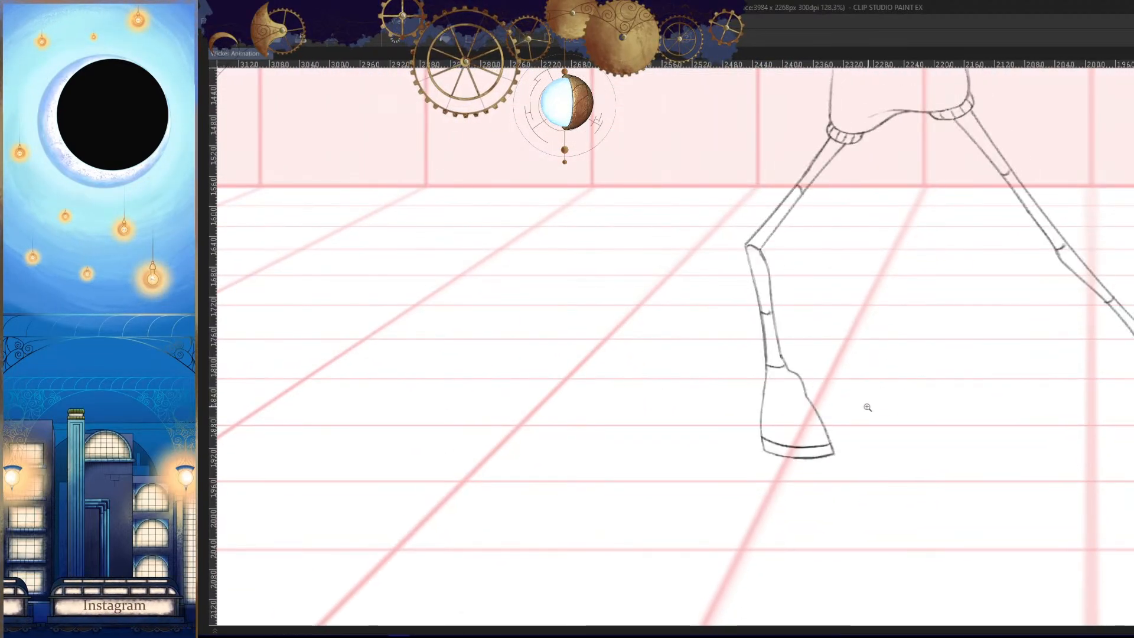
key(Left)
drag(866, 406, 867, 399)
drag(782, 371, 852, 371)
key(ctrl+z)
mouse_move(755, 301)
mouse_down()
mouse_move(743, 469)
mouse_move(790, 433)
mouse_up()
key(Left)
key(Right)
key(Right)
key(Left)
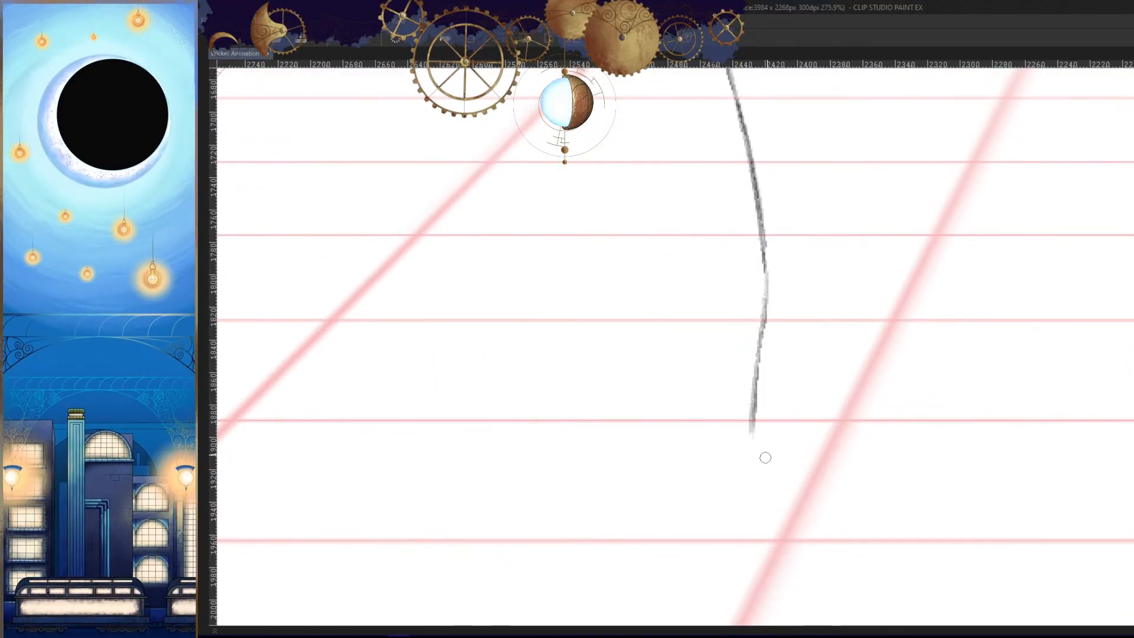
drag(764, 352, 751, 470)
key(ctrl+z)
drag(761, 340, 752, 461)
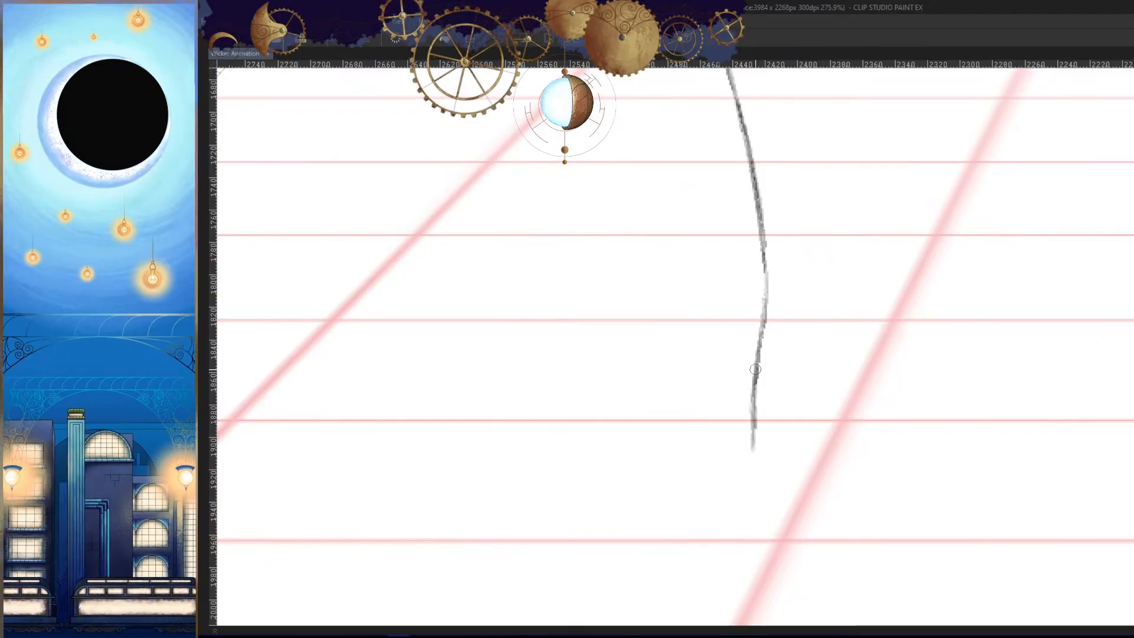
- Examine the front boot's outline and sole position in the neighbouring frames
key(h)
mouse_move(834, 463)
mouse_down()
mouse_move(804, 482)
mouse_move(881, 405)
mouse_move(861, 417)
mouse_move(866, 433)
mouse_move(886, 370)
mouse_move(874, 388)
mouse_up()
key(Right)
key(Right)
key(Left)
key(Left)
key(Right)
key(Left)
key(Left)
key(Right)
mouse_move(882, 330)
mouse_down()
mouse_move(874, 391)
mouse_move(734, 407)
mouse_move(655, 402)
mouse_up()
key(Right)
key(Right)
key(Left)
key(Left)
key(Right)
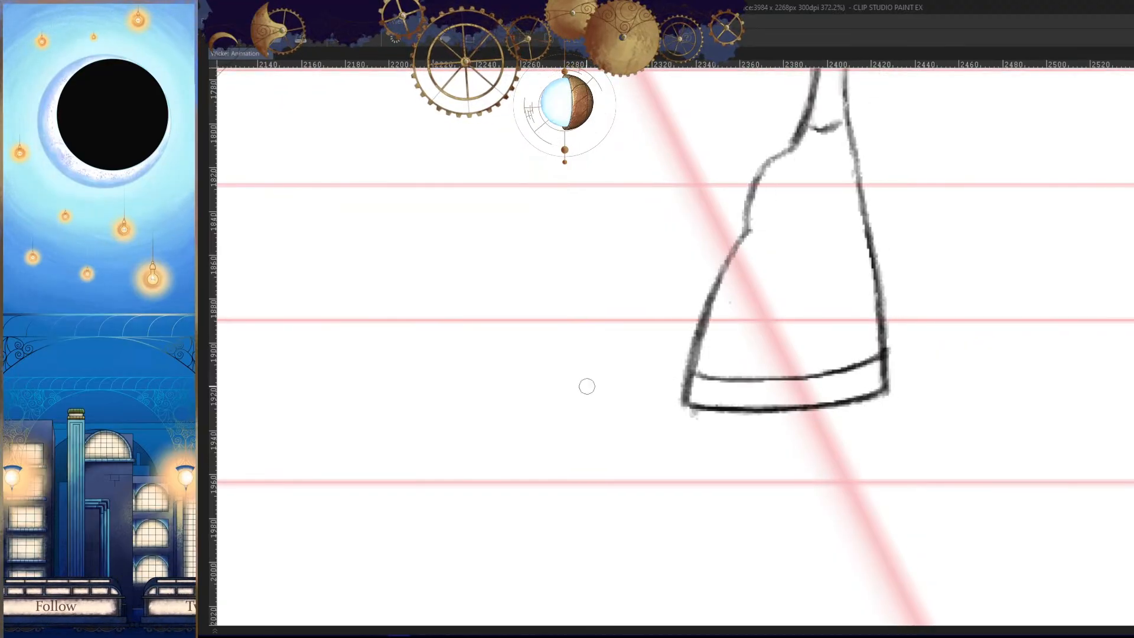
key(Left)
key(Left)
key(Right)
key(h)
- Try to draw the front boot's bottom edge inward from its outer corner, checking it against the neighbouring frame
key(Right)
drag(854, 464, 881, 451)
key(Left)
key(Left)
key(Right)
key(h)
key(ctrl+z)
drag(901, 376, 716, 386)
key(Right)
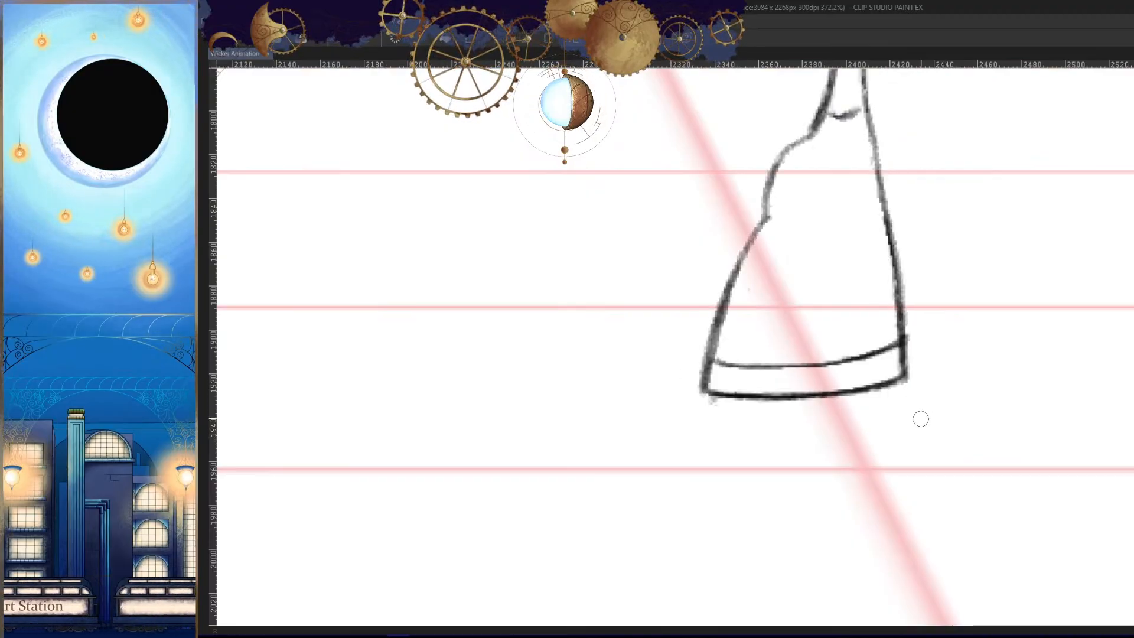
key(Left)
key(ctrl+z)
drag(900, 378, 727, 397)
key(Right)
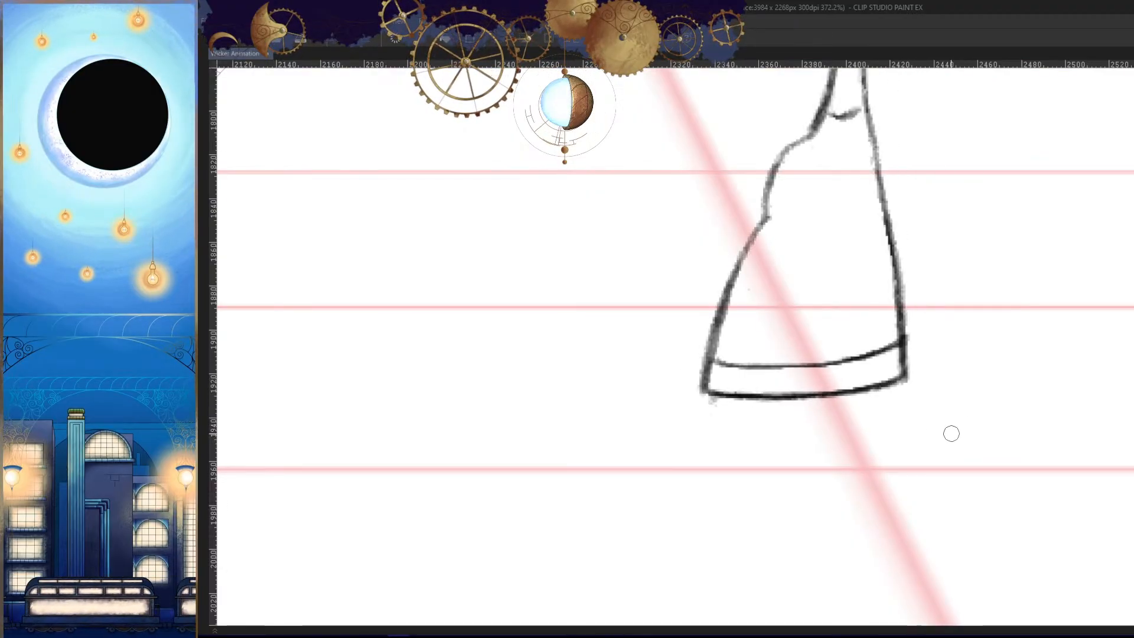
key(Left)
key(ctrl+z)
- Draw the front boot's bottom edge as a shallow curve joined to the lower end of its outer edge
drag(903, 377, 705, 391)
key(ctrl+z)
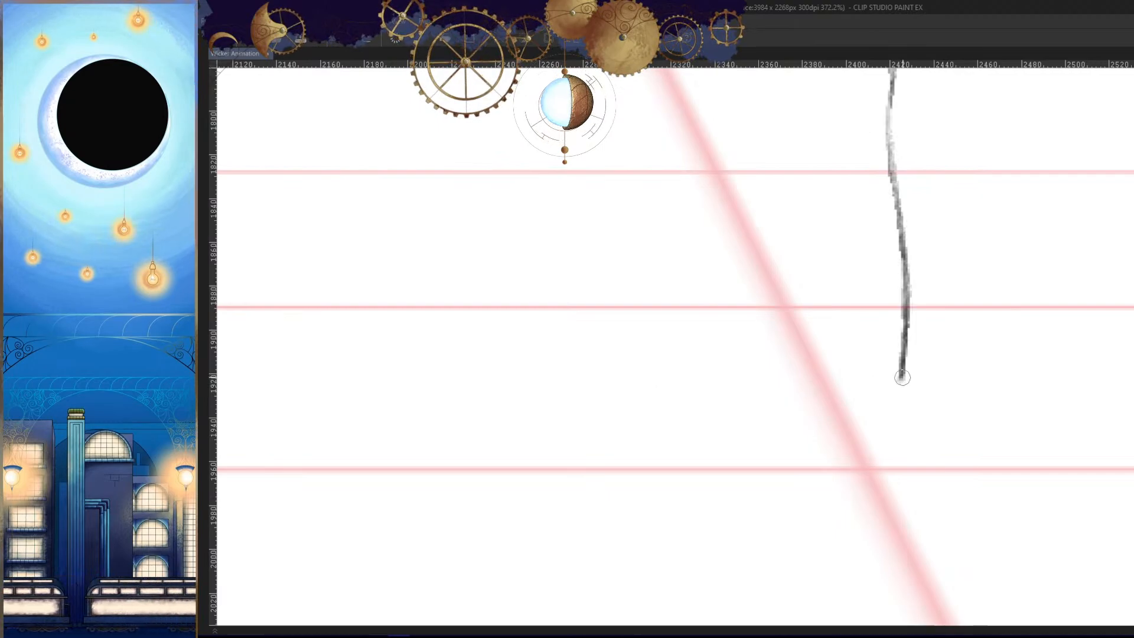
mouse_move(902, 380)
mouse_down()
mouse_move(714, 387)
mouse_move(724, 391)
mouse_up()
key(ctrl+z)
drag(878, 390, 714, 388)
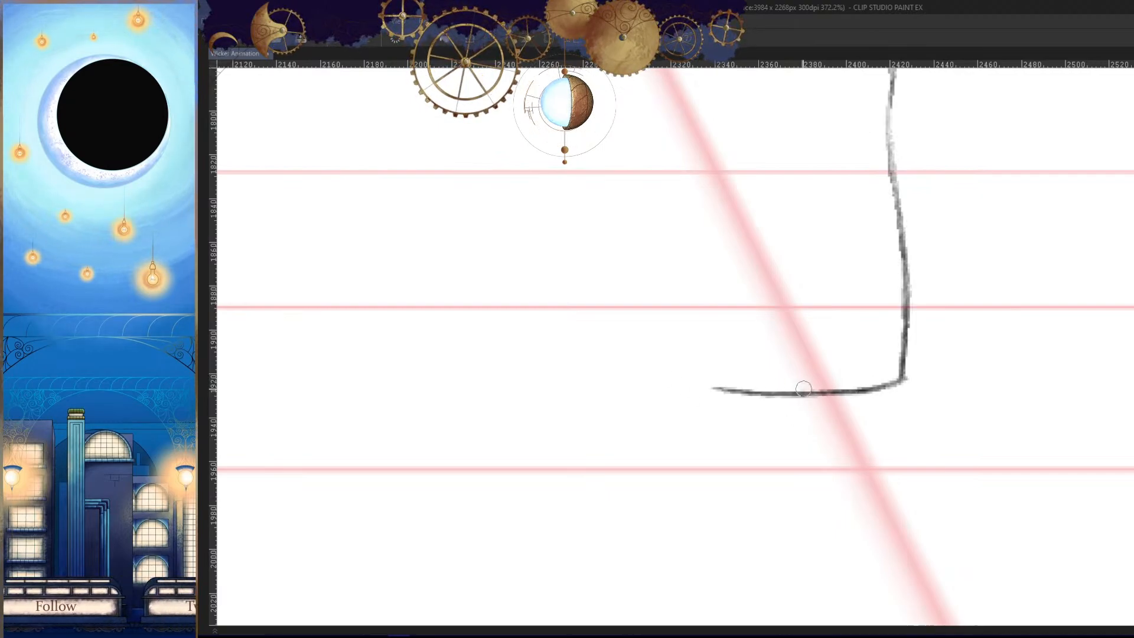
- Darken the front boot's bottom edge and check it mirrored against the neighbouring frame
drag(804, 389, 732, 388)
key(h)
drag(833, 412, 837, 456)
key(Right)
key(Left)
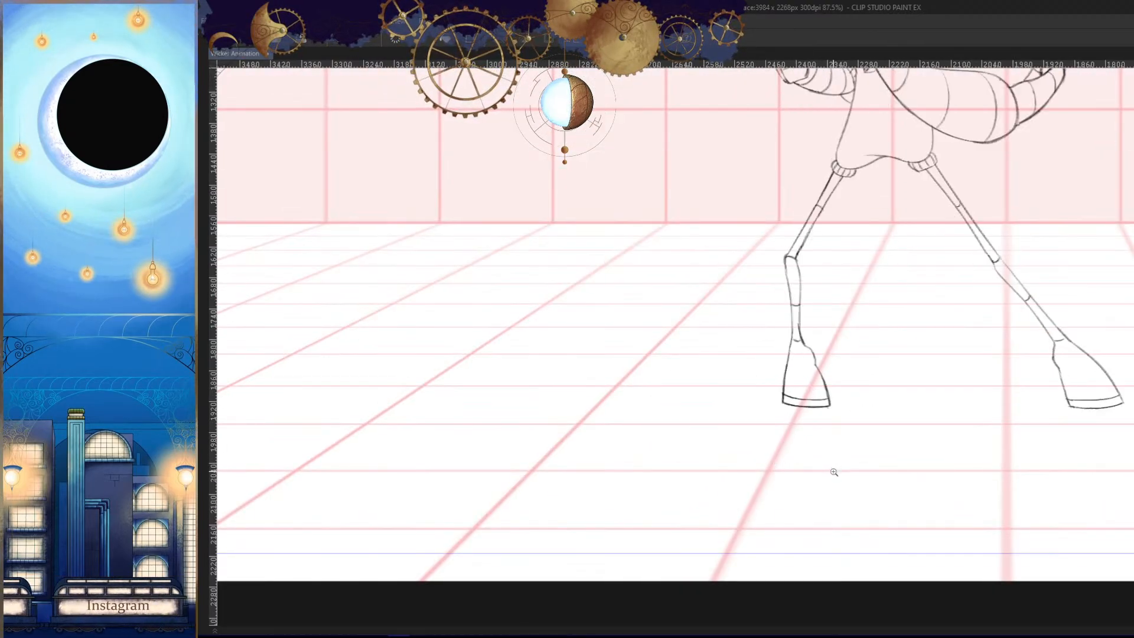
- Examine the front thigh's angle and knee position in the neighbouring frames
key(Left)
key(Right)
key(Right)
key(Right)
key(Left)
key(Right)
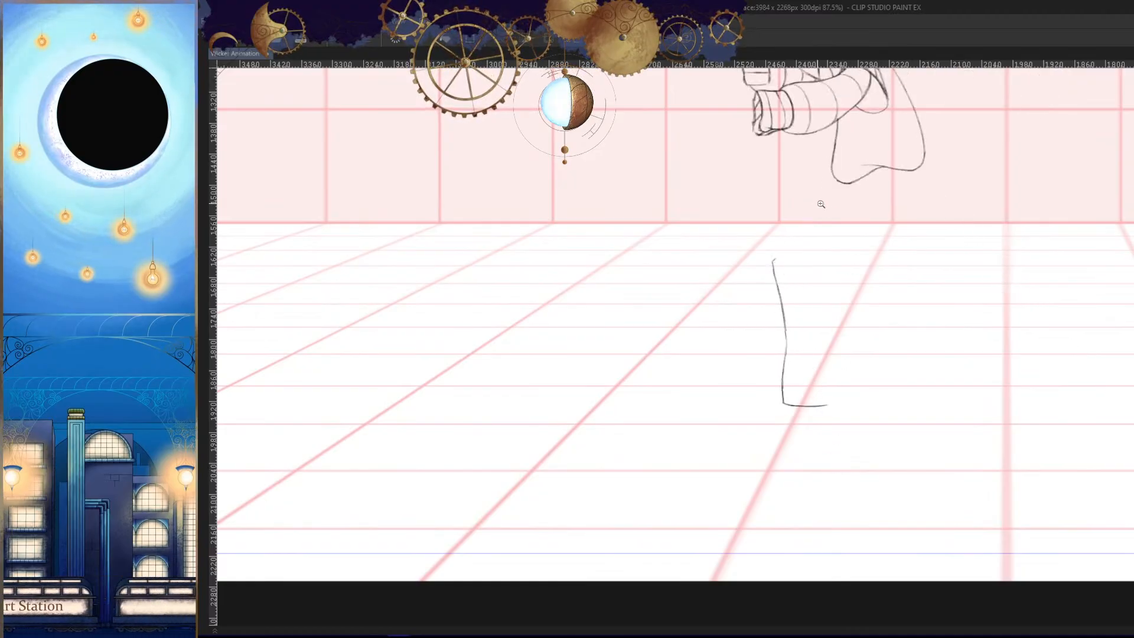
drag(821, 204, 859, 188)
key(Left)
key(Left)
- Try to draw the front leg's outer thigh line from the tunic hem to the knee
key(Right)
key(Right)
drag(865, 144, 703, 342)
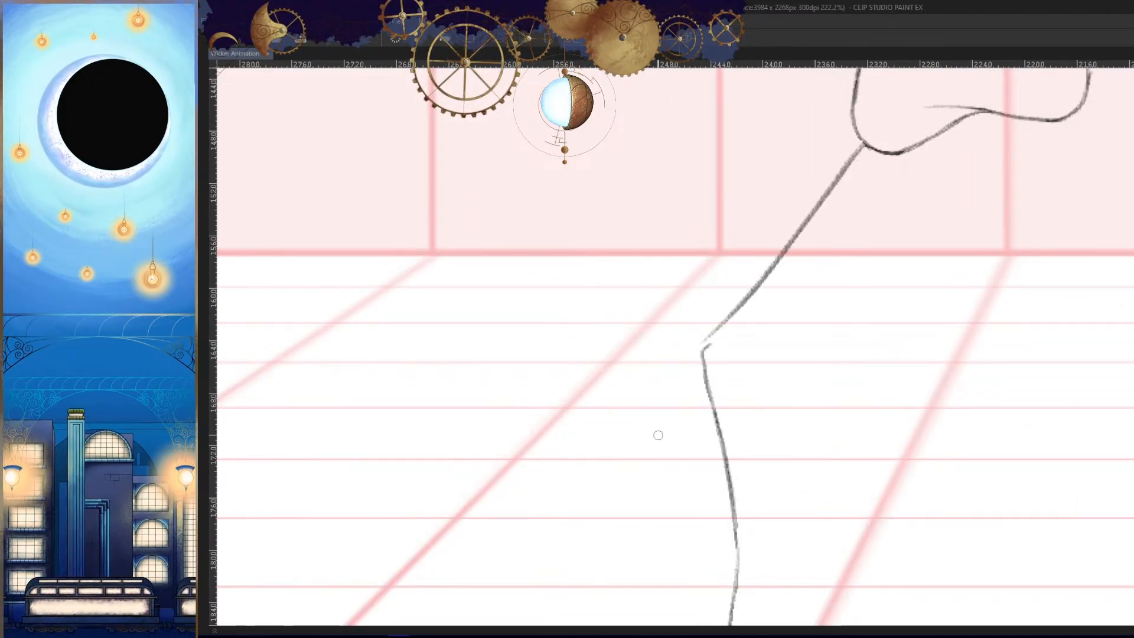
key(Left)
key(Left)
- Try a straighter outer thigh line running slightly past the knee, comparing it with the neighbouring frames
key(Right)
key(Right)
key(ctrl+z)
drag(859, 148, 691, 367)
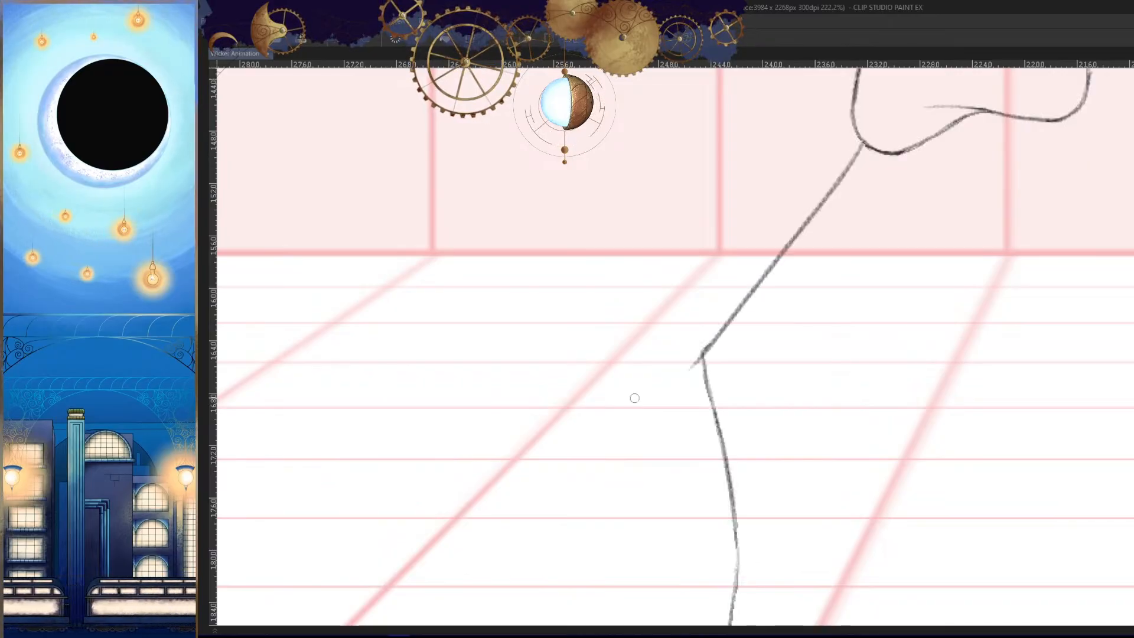
key(Left)
key(Right)
key(Left)
key(Right)
key(Left)
key(Left)
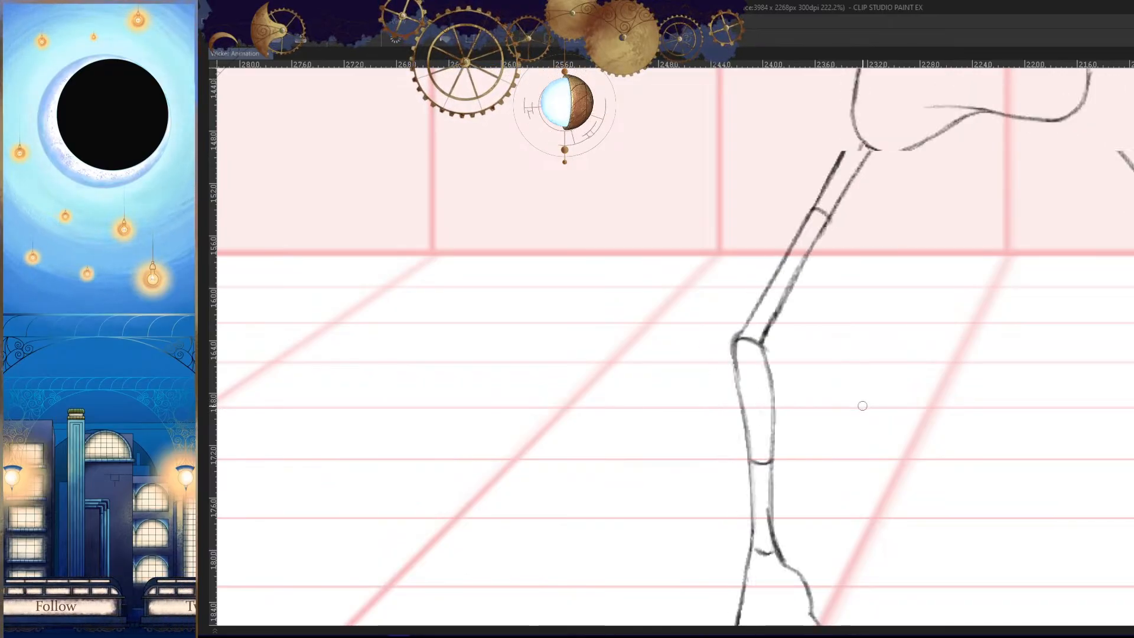
key(Right)
- Draw the outer thigh line as a slight curve joined to the knee and compare it with the neighbouring frames
key(Right)
key(ctrl+z)
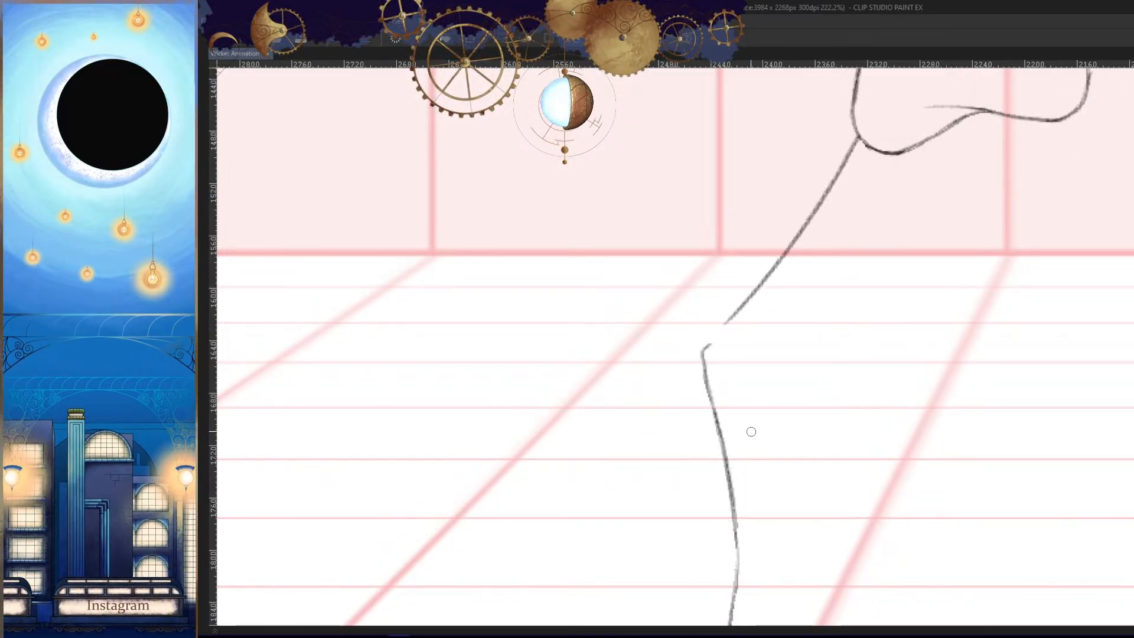
drag(729, 322, 702, 348)
key(Left)
key(Right)
key(Right)
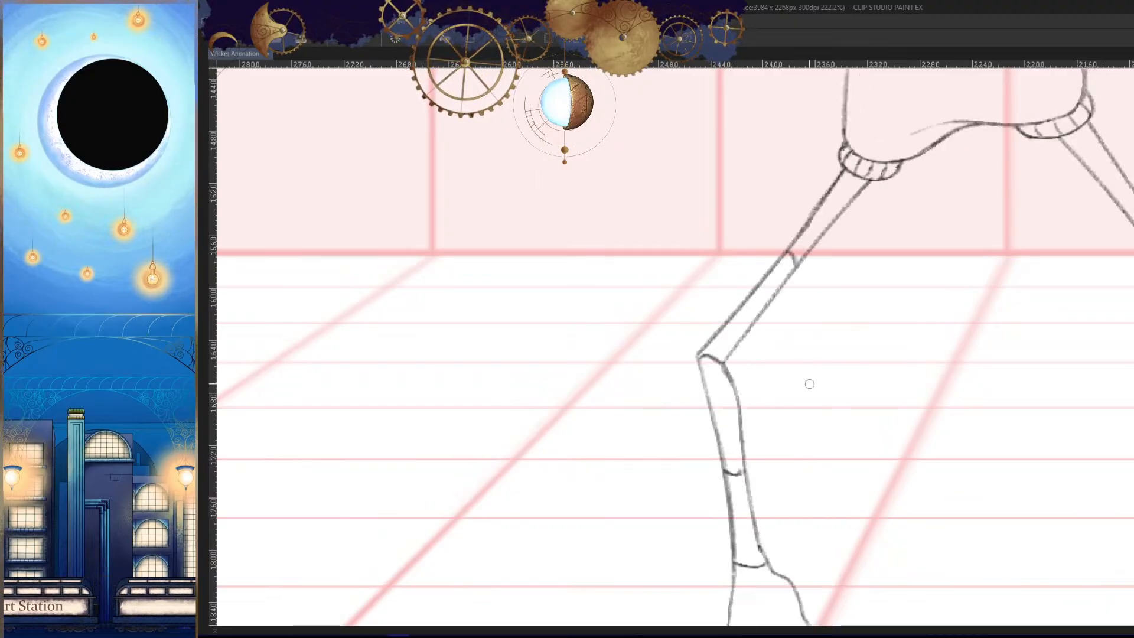
key(Left)
key(Left)
key(Right)
- Darken the front knee's outer corner and draw the inner thigh line from the hem toward the knee
key(Left)
key(Right)
scroll(697, 348, up, 3)
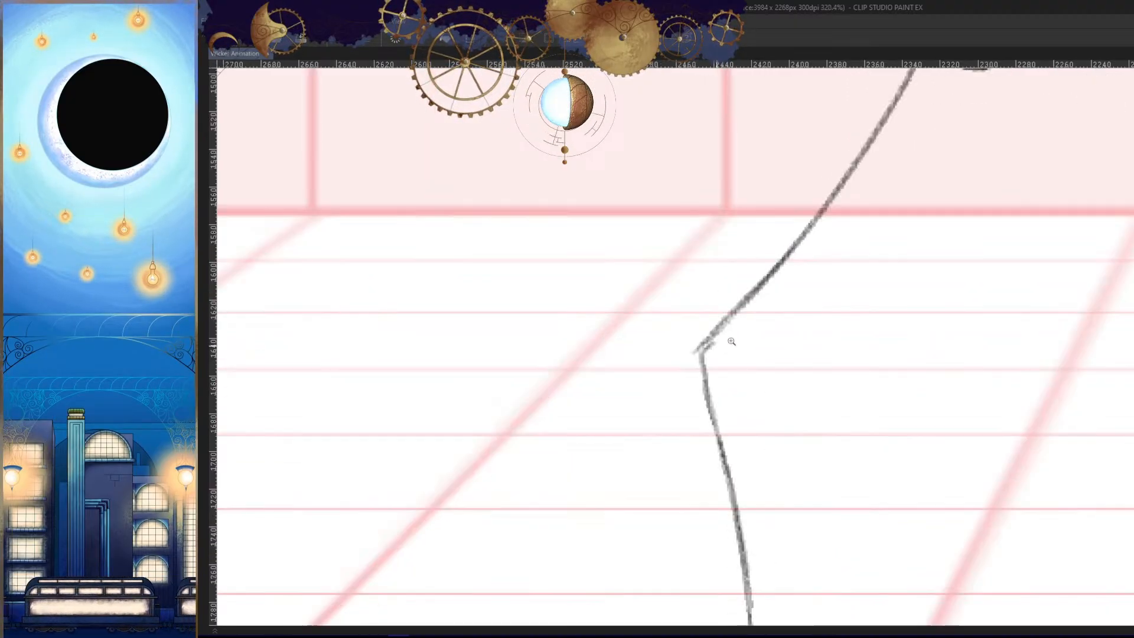
scroll(708, 342, down, 5)
key(Left)
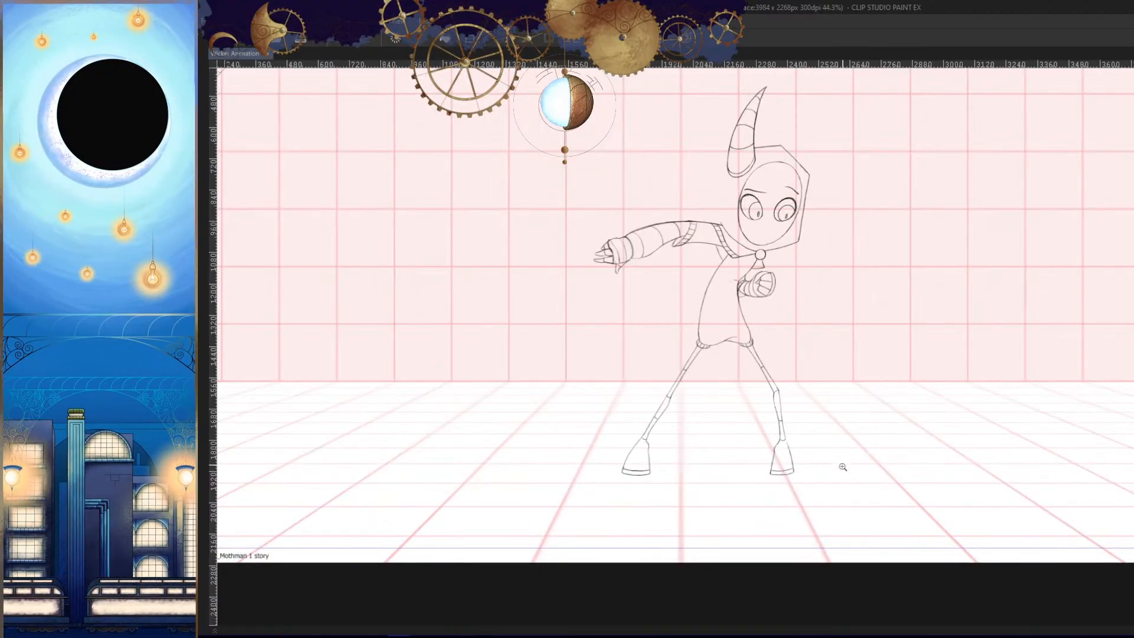
key(Right)
key(Right)
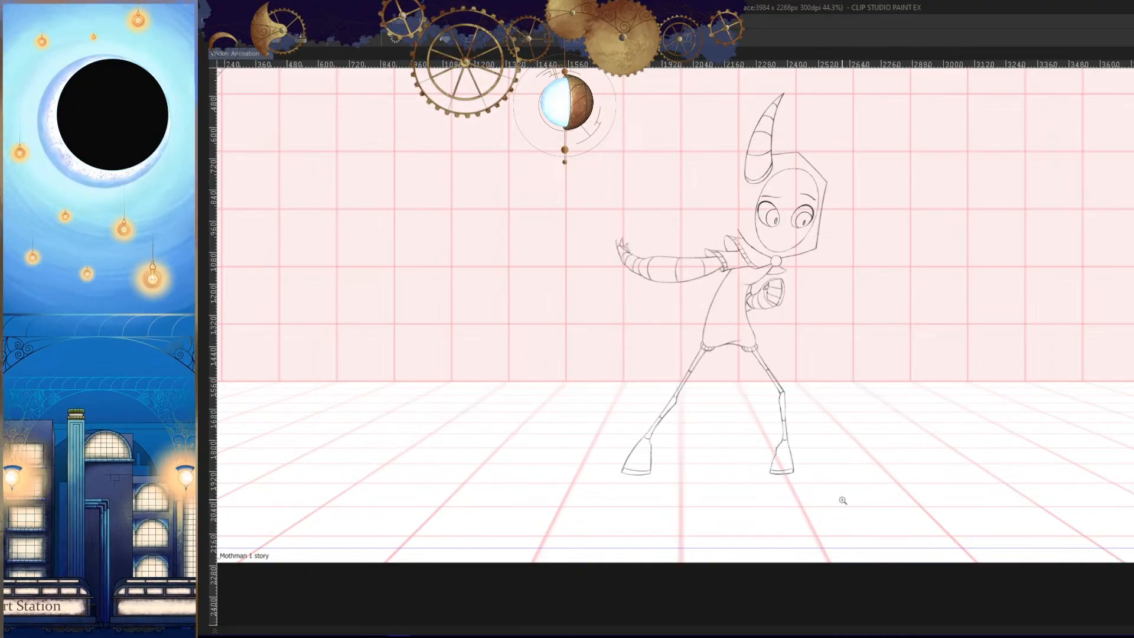
key(h)
drag(848, 472, 855, 475)
mouse_move(753, 421)
mouse_down()
mouse_move(799, 448)
mouse_move(790, 454)
mouse_move(800, 437)
mouse_up()
drag(761, 337, 780, 338)
drag(875, 122, 702, 297)
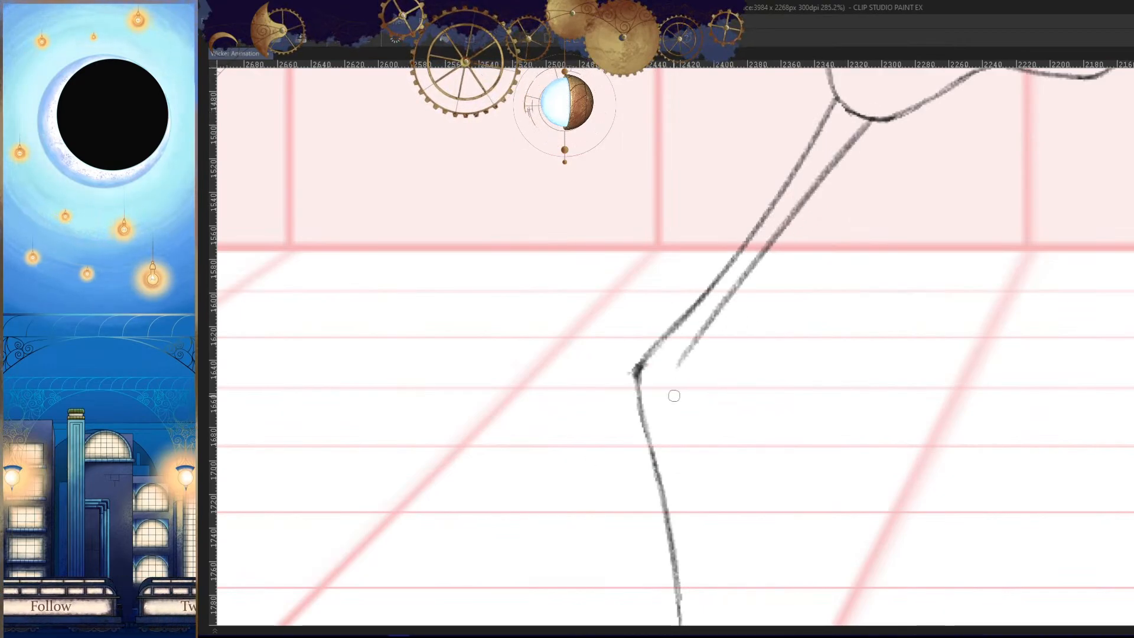
- In the frame with the arm stretched out, erase the front leg's cuff and the adjoining hem corner
key(h)
drag(794, 407, 814, 525)
key(space)
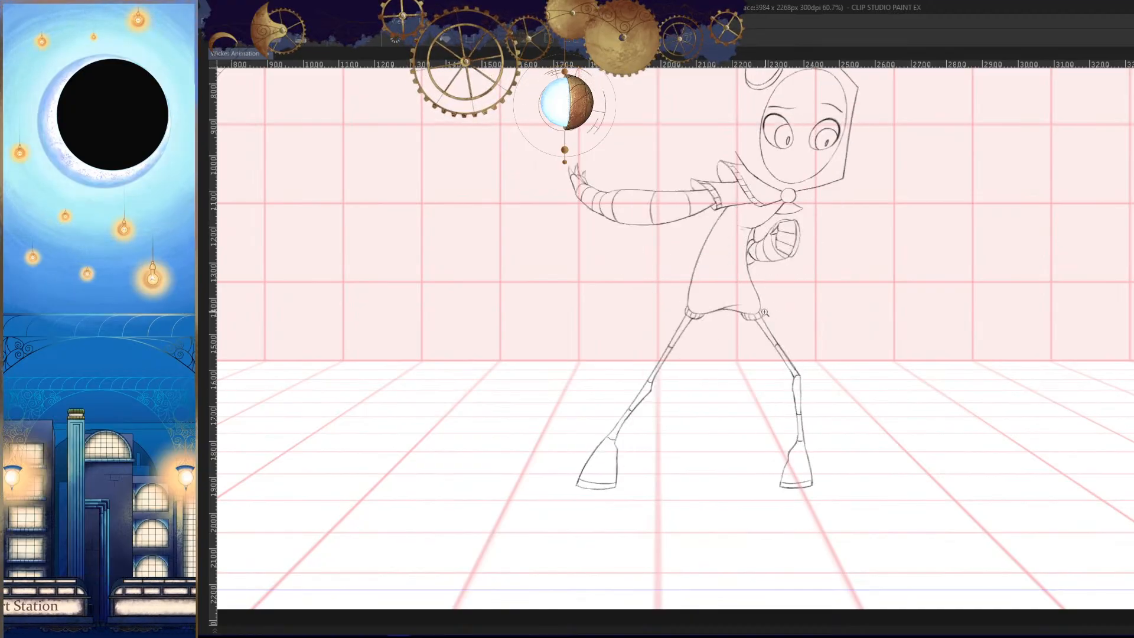
drag(781, 322, 780, 308)
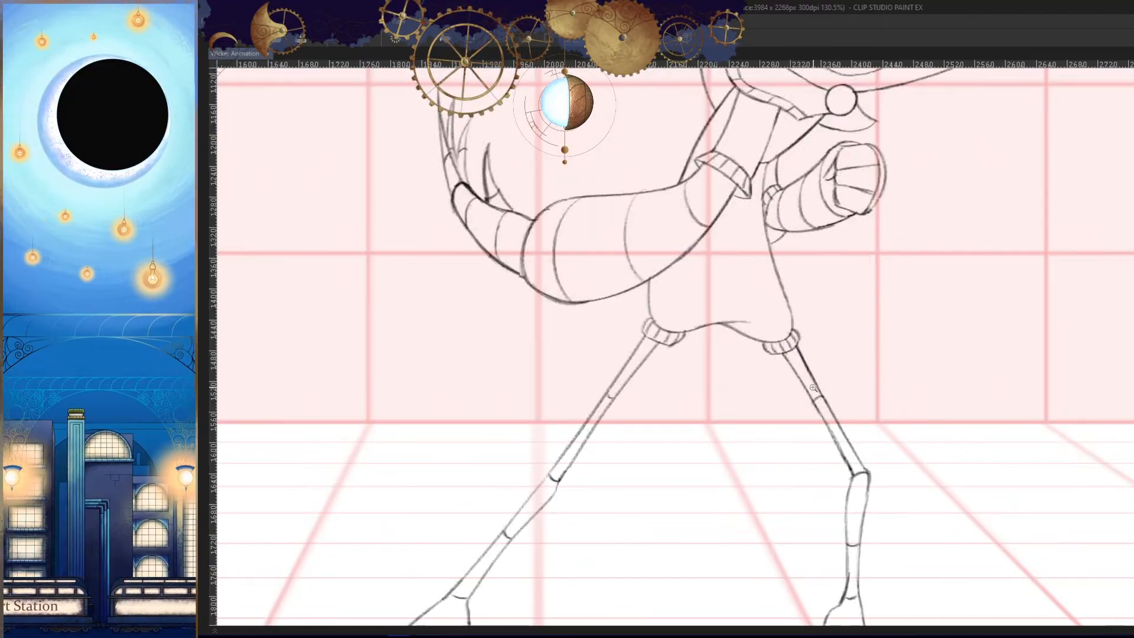
drag(796, 373, 782, 415)
key(h)
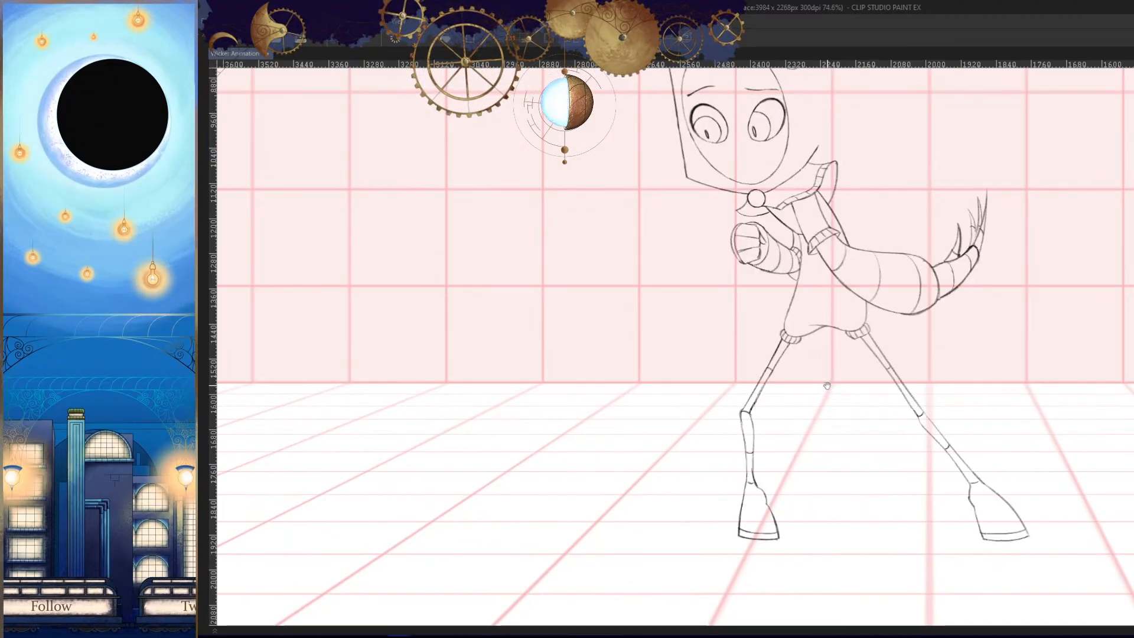
drag(825, 385, 812, 341)
drag(824, 385, 809, 389)
drag(757, 330, 791, 323)
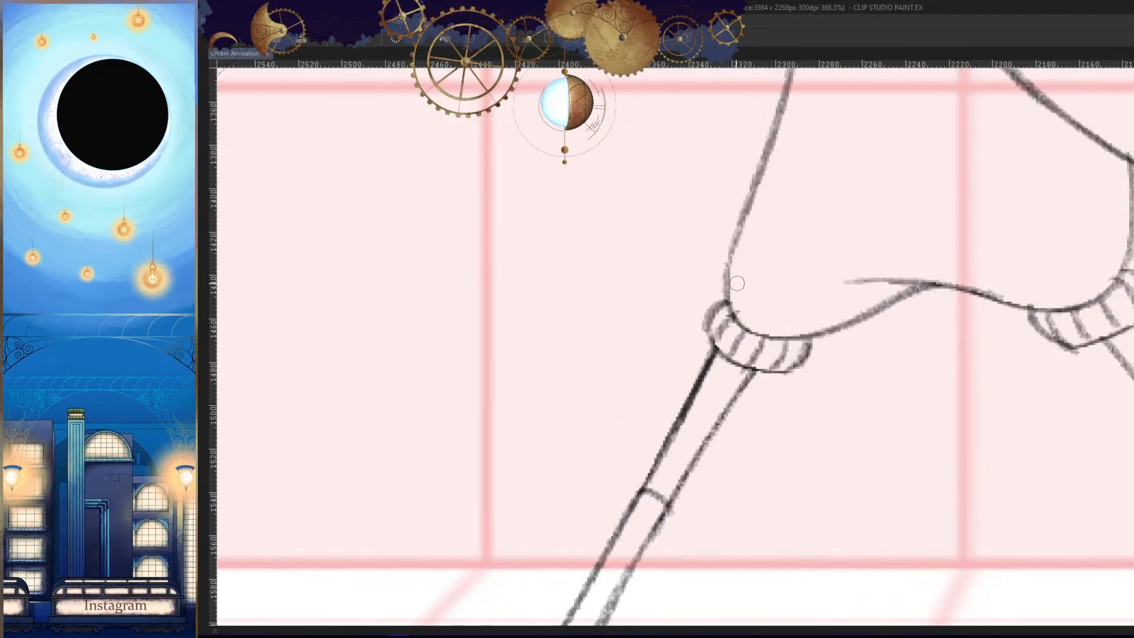
mouse_move(737, 281)
mouse_down()
mouse_move(744, 308)
mouse_move(720, 370)
mouse_move(799, 316)
mouse_up()
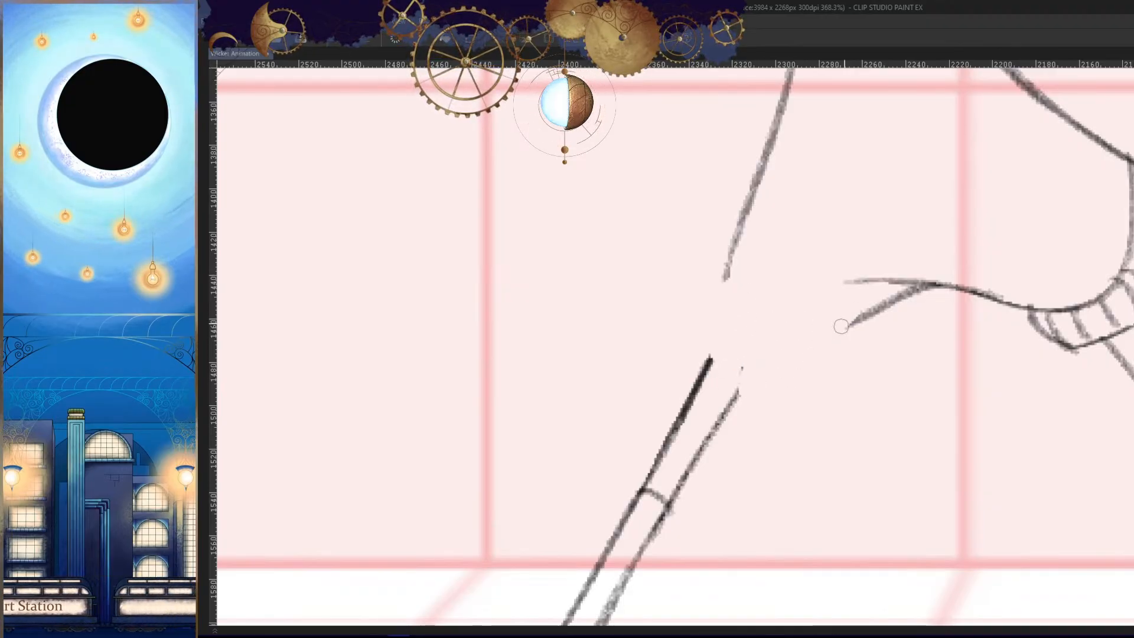
- Redraw the tunic's hem corner above the front leg as a lower, rounded curve
mouse_move(918, 290)
mouse_down()
mouse_move(823, 345)
mouse_move(776, 344)
mouse_move(779, 370)
mouse_up()
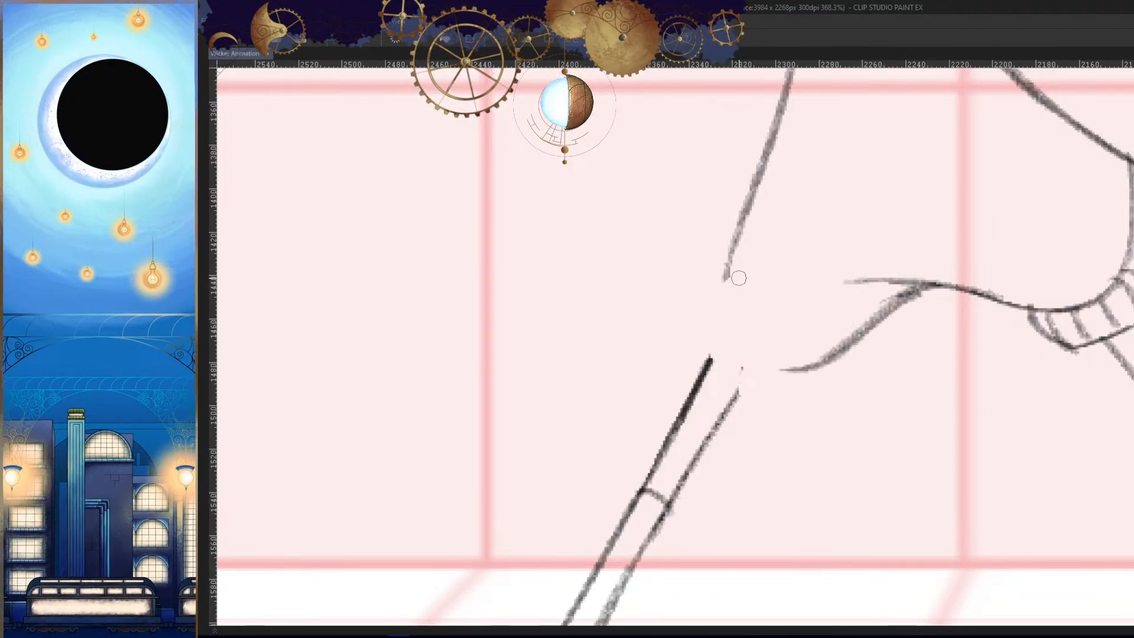
mouse_move(727, 276)
mouse_down()
mouse_move(791, 365)
mouse_move(834, 360)
mouse_up()
key(Right)
key(Left)
key(Left)
key(Right)
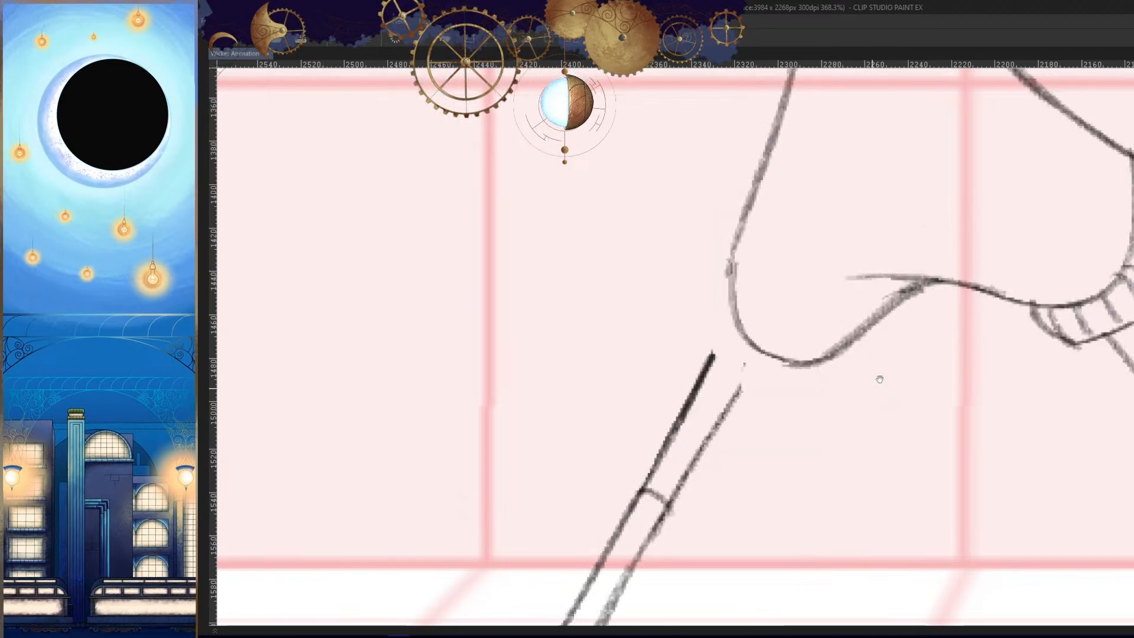
- Erase the front leg's inner thigh line and redraw it from the new hem to the knee
mouse_move(741, 402)
mouse_down()
mouse_move(796, 334)
mouse_move(715, 454)
mouse_up()
mouse_move(803, 462)
mouse_down()
mouse_move(786, 422)
mouse_move(868, 289)
mouse_move(686, 524)
mouse_up()
mouse_move(801, 331)
mouse_down()
mouse_move(825, 248)
mouse_move(676, 509)
mouse_up()
key(ctrl+z)
key(ctrl+y)
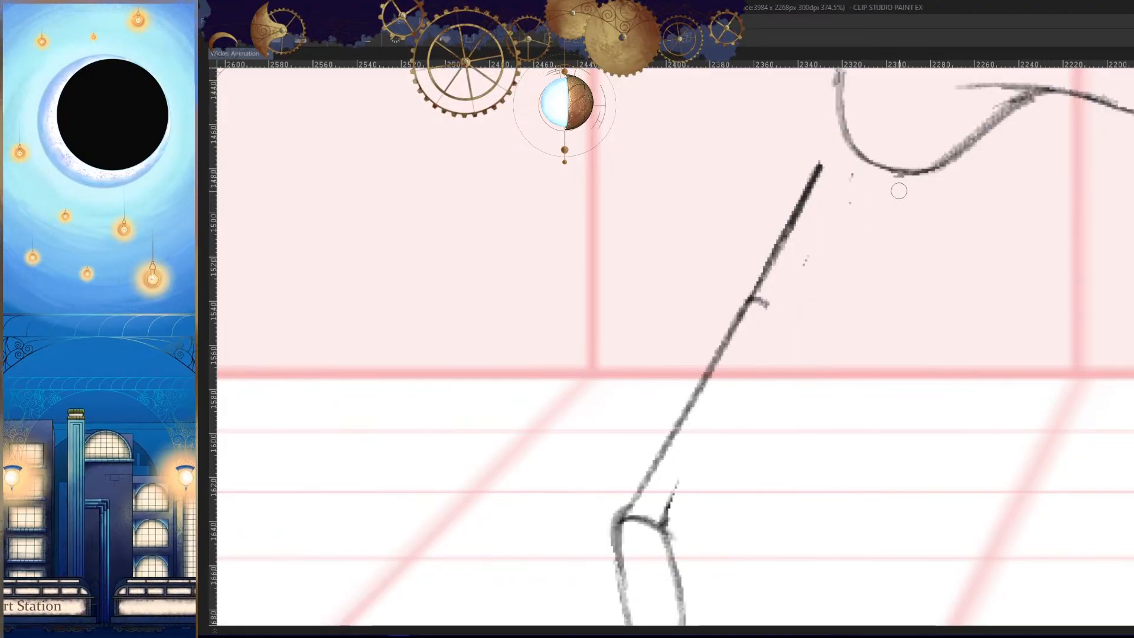
key(ctrl+z)
key(ctrl+y)
drag(899, 171, 653, 535)
key(ctrl+z)
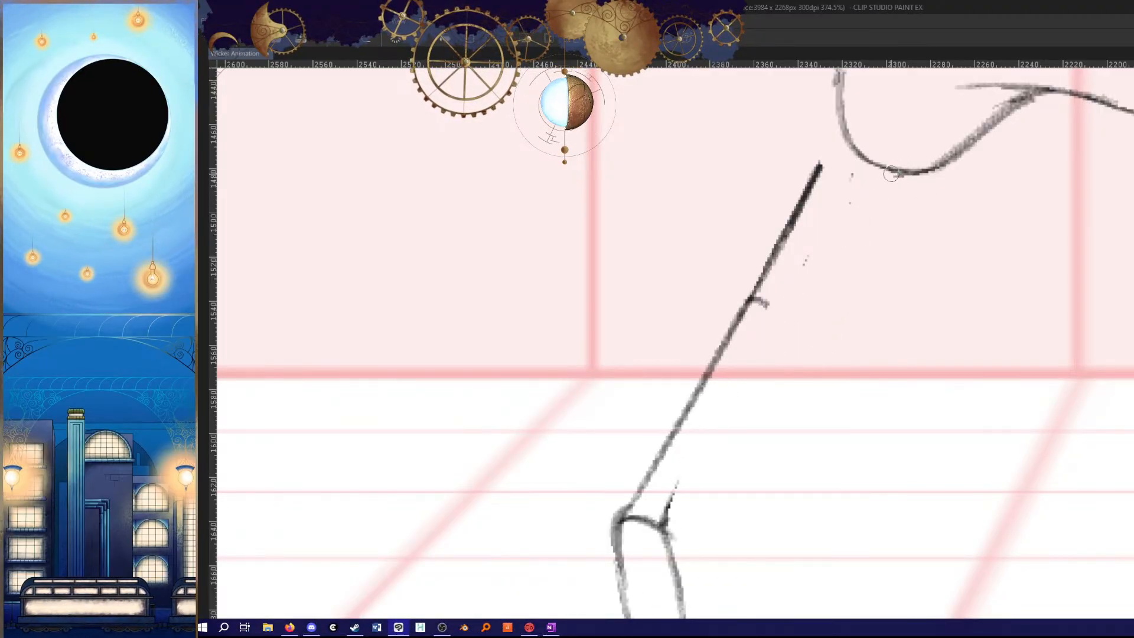
drag(900, 169, 651, 558)
- Erase the upper part of the front leg's outer thigh line and redraw it from the hem corner downward
drag(820, 167, 655, 447)
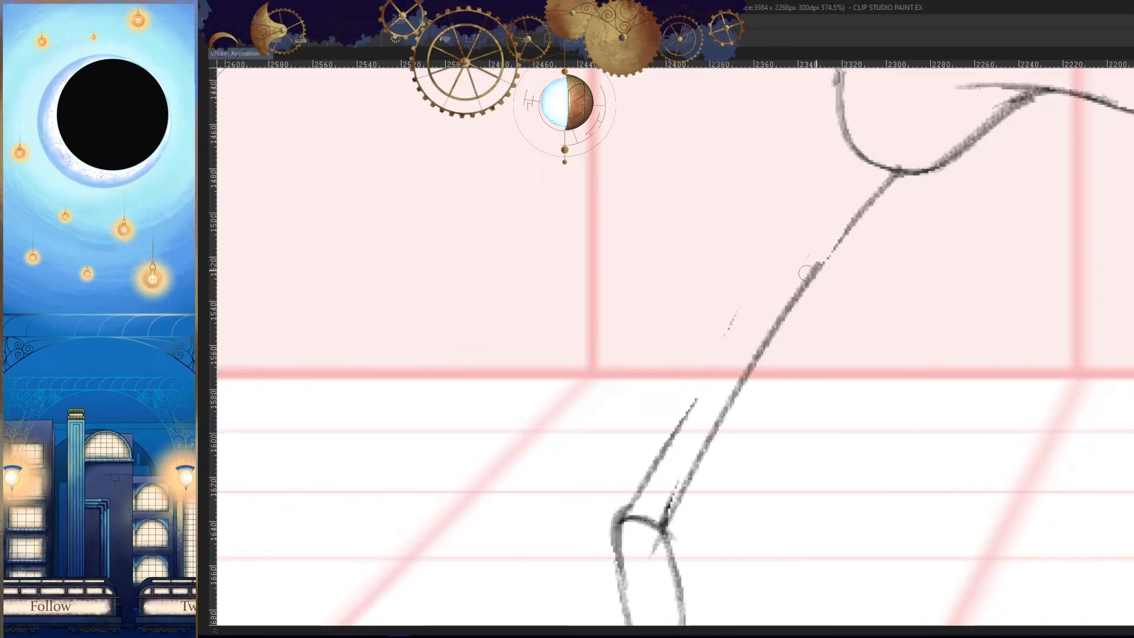
key(ctrl+z)
mouse_move(856, 140)
mouse_down()
mouse_move(708, 394)
mouse_move(811, 215)
mouse_move(657, 433)
mouse_up()
key(ctrl+z)
drag(805, 213, 674, 423)
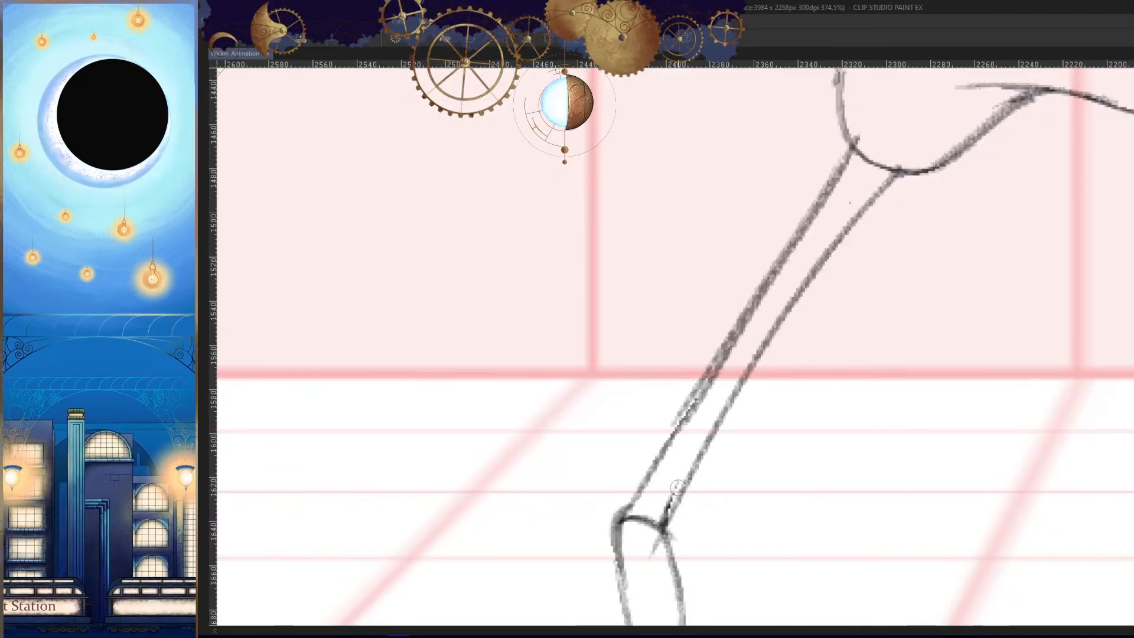
- Redraw the lower part of the outer thigh line down to the knee and clean up the stray knee marks
key(ctrl+z)
drag(739, 331, 658, 452)
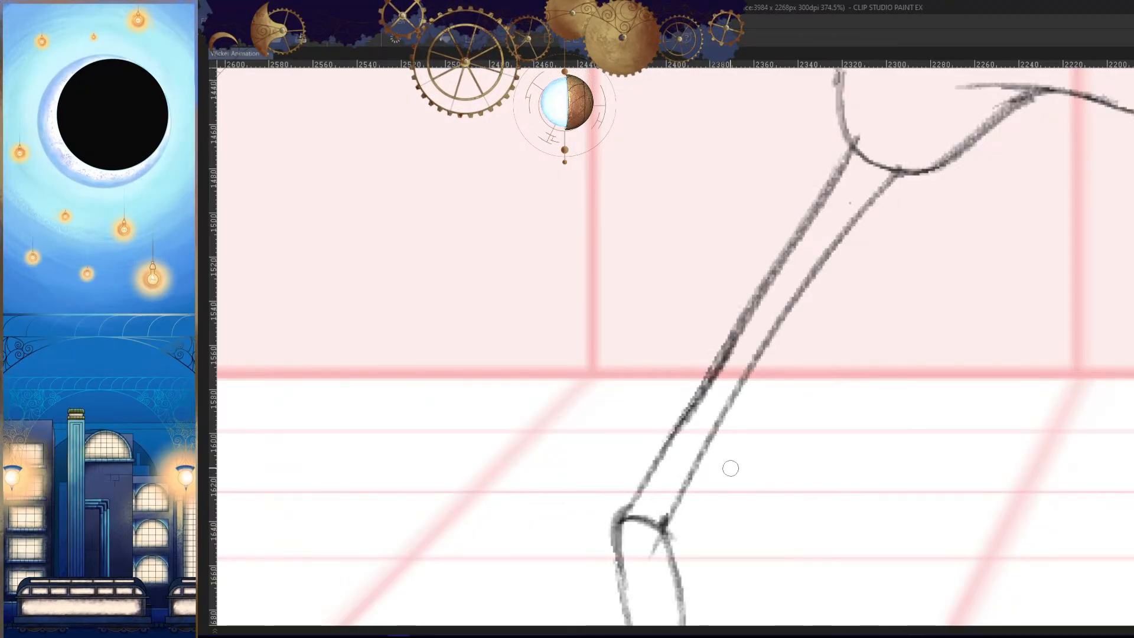
key(ctrl+z)
drag(743, 320, 660, 458)
key(ctrl+z)
drag(743, 326, 658, 463)
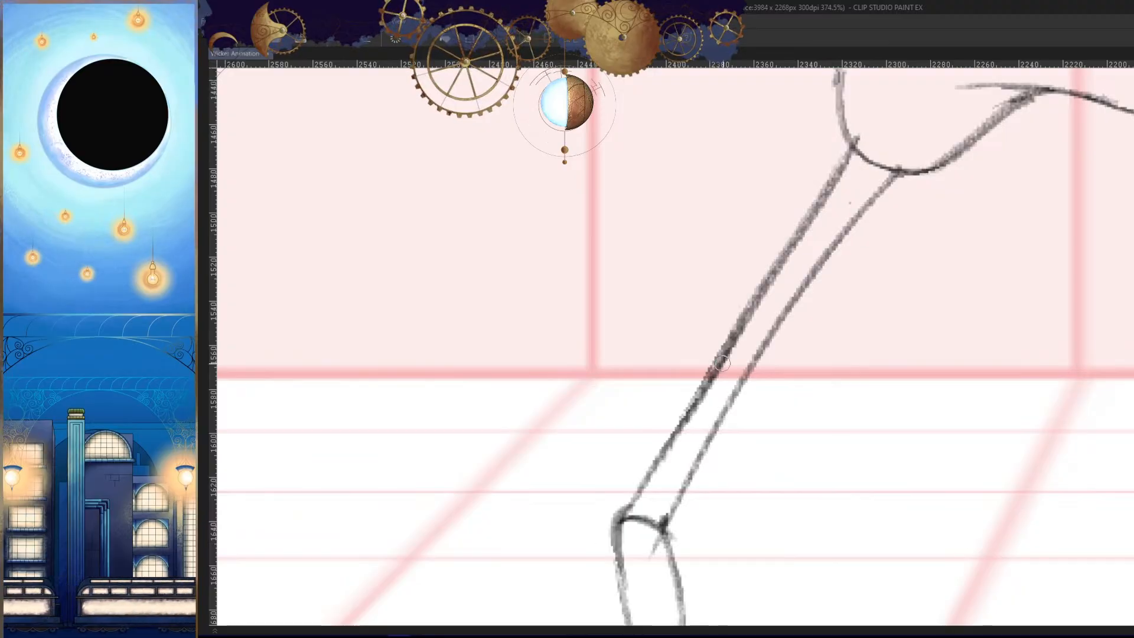
key(ctrl+z)
drag(737, 344, 663, 450)
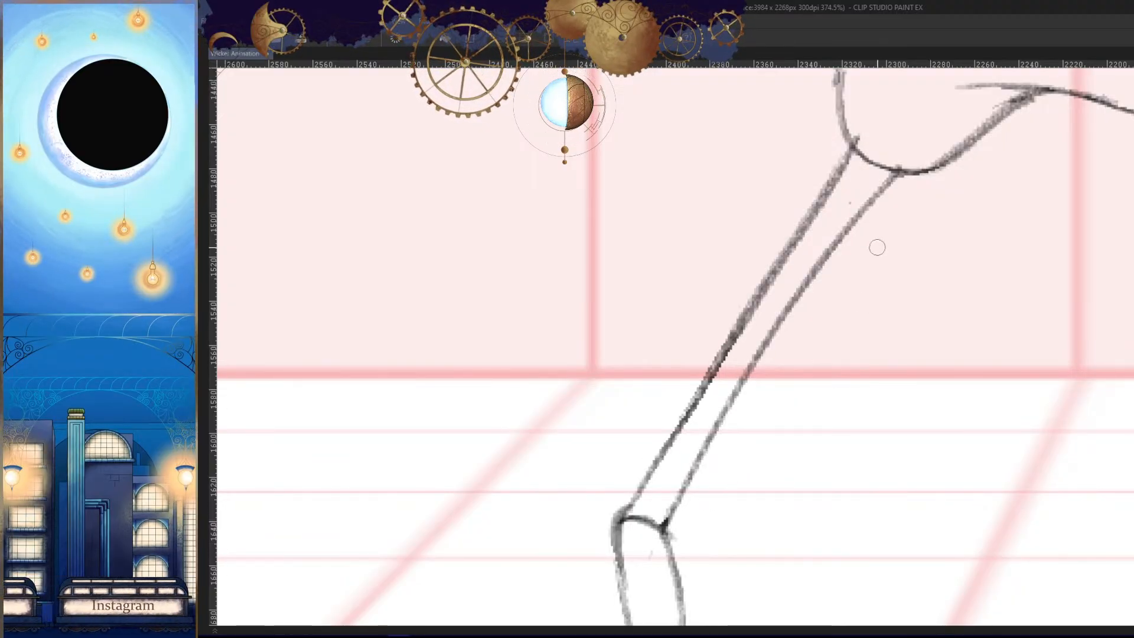
- Redraw the band across the middle of the front thigh, checking it against the neighbouring frames
key(comma)
key(period)
key(period)
key(comma)
key(h)
drag(872, 378, 893, 349)
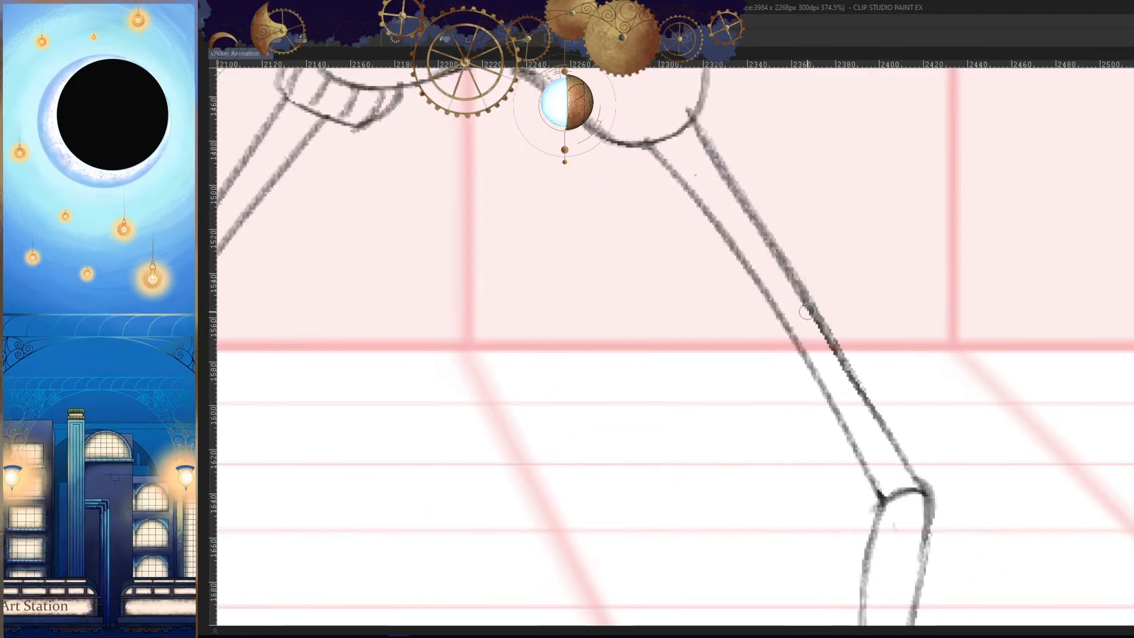
key(h)
drag(811, 395, 771, 432)
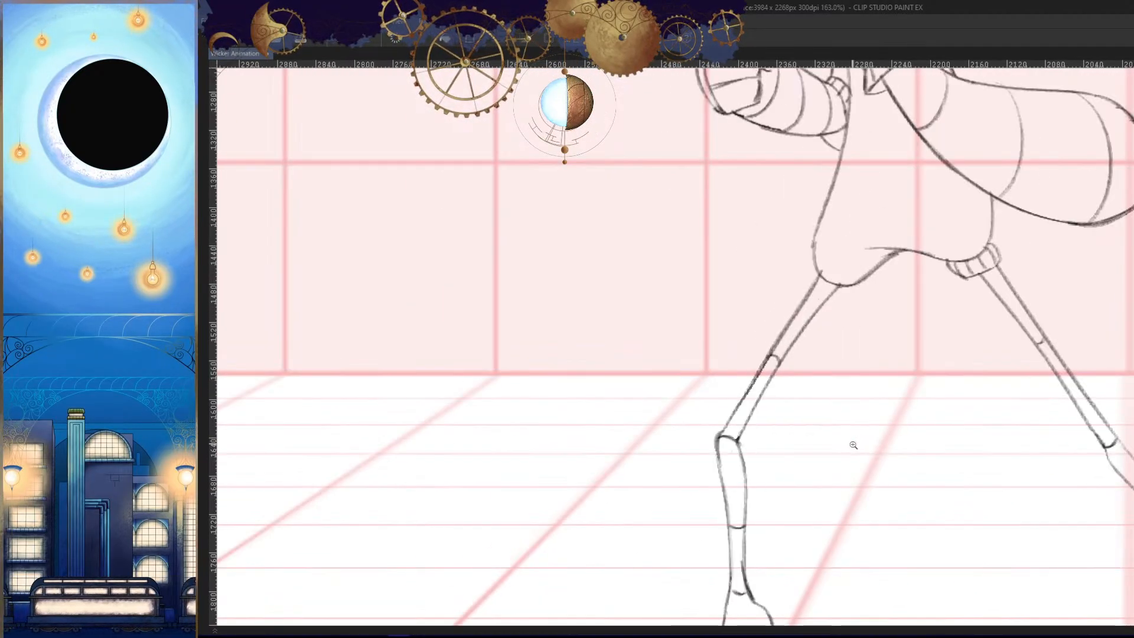
key(period)
key(comma)
- Return to the frame with the unfinished leg and examine the thigh band's position in the neighbouring frames
key(h)
mouse_move(778, 373)
mouse_down()
mouse_move(795, 338)
mouse_move(831, 329)
mouse_move(859, 354)
mouse_up()
key(period)
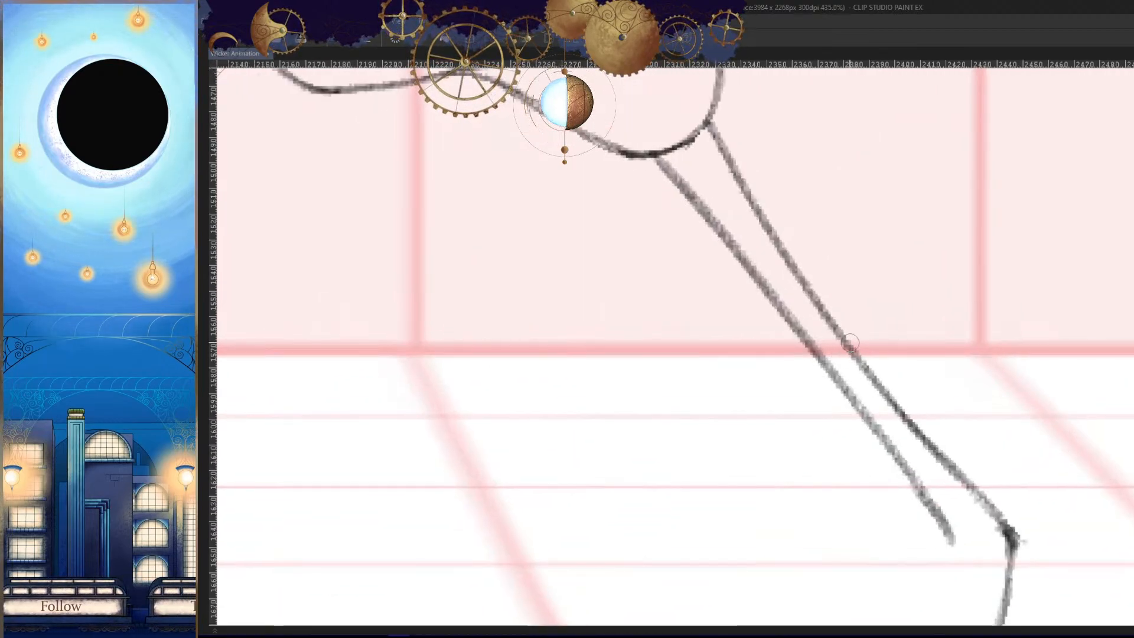
key(h)
drag(916, 386, 829, 458)
key(period)
key(comma)
- Draw a short curved band across the middle of the front thigh and compare it with the neighbouring frames
key(comma)
key(period)
drag(835, 373, 929, 375)
key(h)
key(ctrl+z)
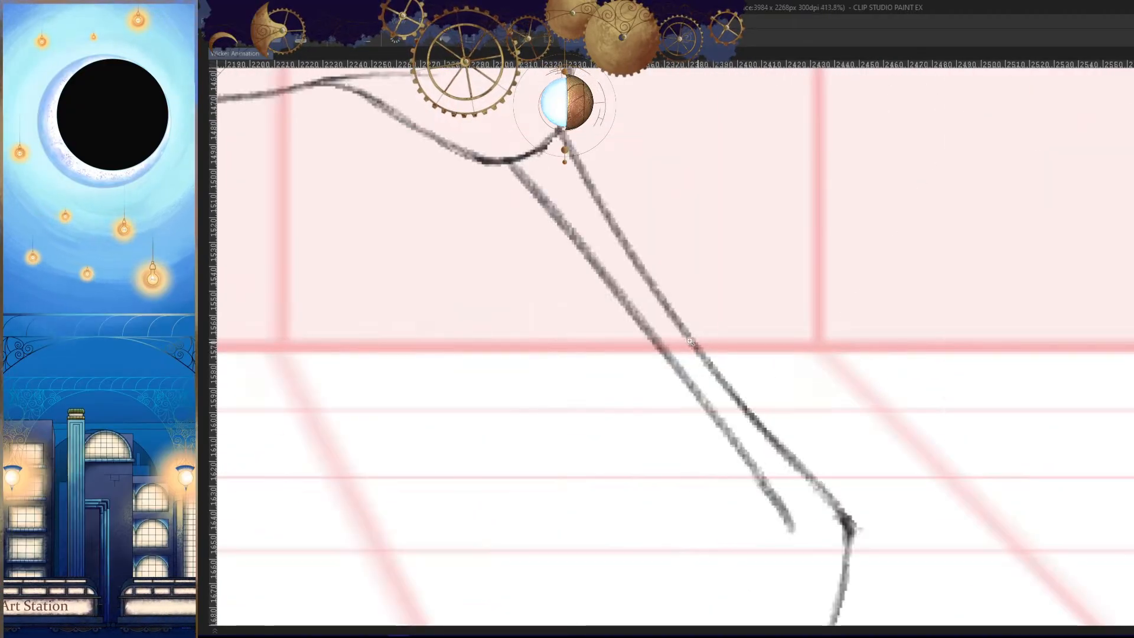
drag(686, 334, 664, 347)
key(h)
mouse_move(804, 411)
mouse_down()
mouse_move(818, 499)
mouse_move(828, 498)
mouse_up()
key(period)
key(comma)
key(comma)
key(period)
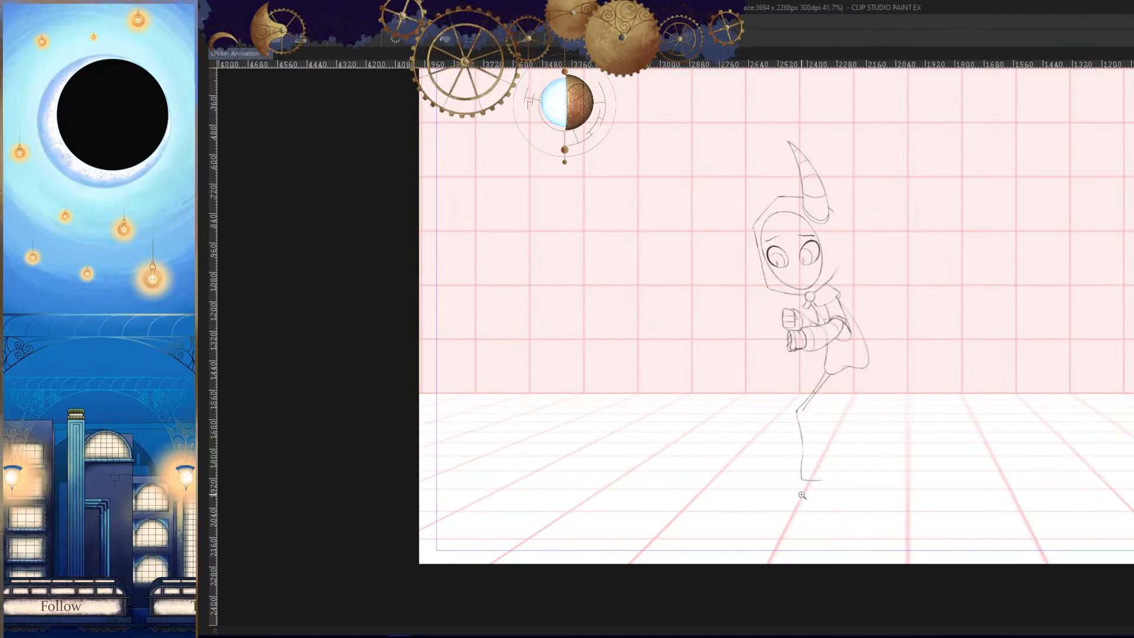
- Trim the lower end of the inner thigh line beside the front knee
drag(802, 495, 841, 458)
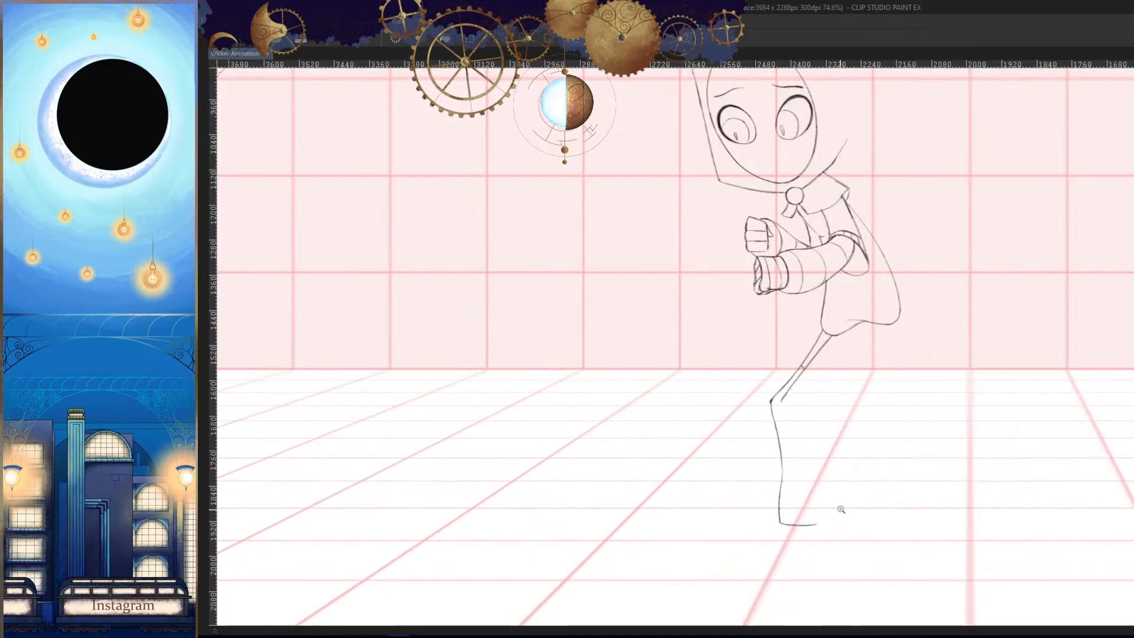
key(h)
drag(843, 500, 845, 447)
key(h)
drag(770, 370, 797, 333)
key(h)
drag(760, 247, 788, 204)
drag(804, 198, 748, 153)
key(h)
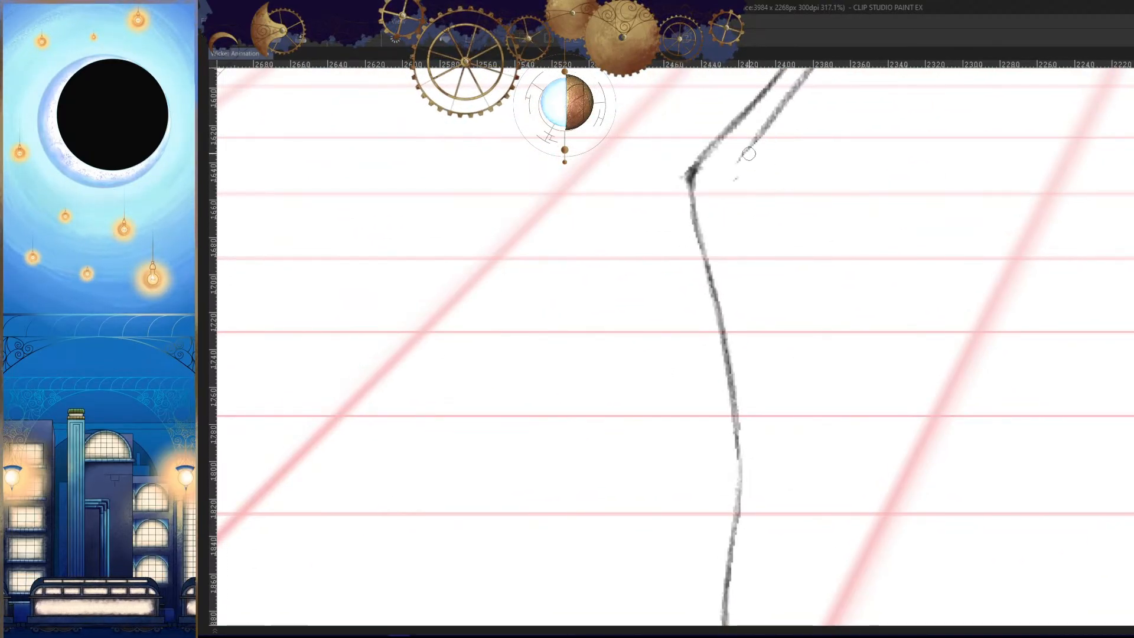
- Try to draw the front shin's inner line from the knee down to the ankle
key(h)
drag(797, 181, 771, 219)
drag(785, 315, 803, 206)
key(ctrl+z)
drag(817, 101, 781, 319)
key(ctrl+z)
drag(799, 124, 738, 443)
key(h)
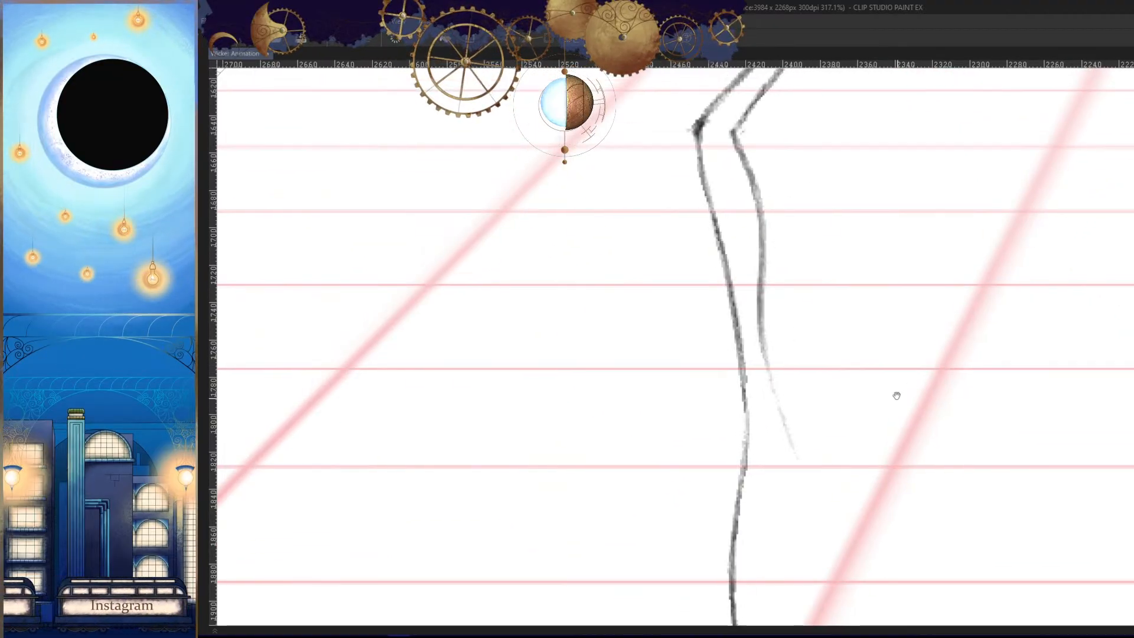
key(ctrl+z)
- Draw the front shin's inner line from the knee, flaring away from the outer line at the ankle, and darken it
mouse_move(734, 131)
mouse_down()
mouse_move(756, 342)
mouse_move(739, 172)
mouse_move(775, 365)
mouse_up()
key(ctrl+z)
drag(764, 307, 795, 429)
key(h)
drag(758, 290, 703, 486)
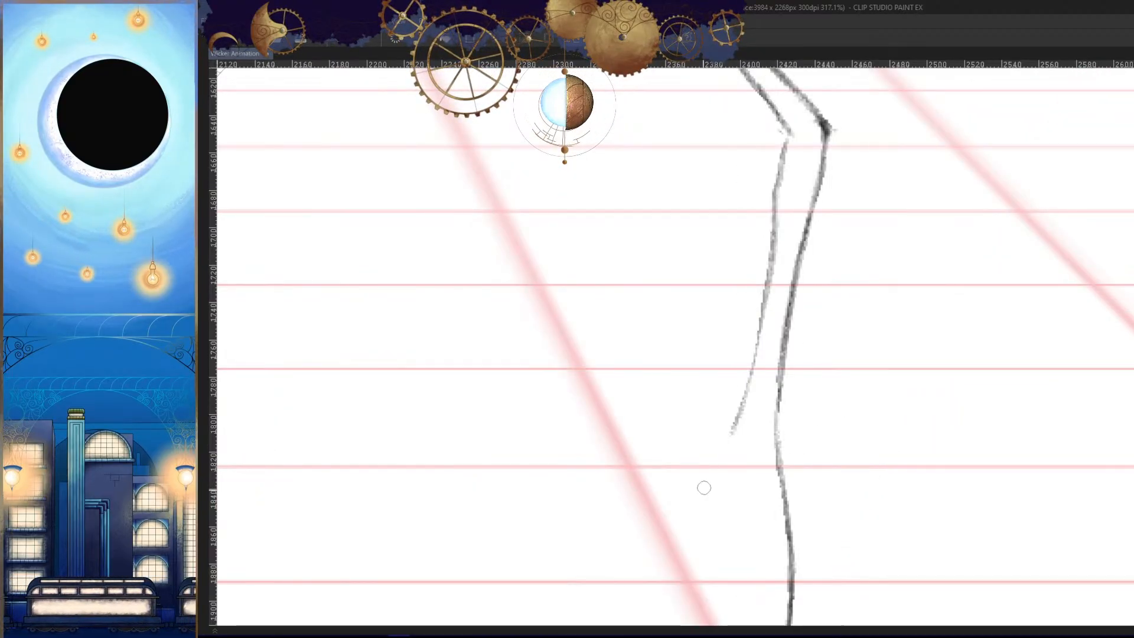
mouse_move(766, 247)
mouse_down()
mouse_move(761, 298)
mouse_move(790, 468)
mouse_up()
key(h)
- Strengthen the upper part of the front shin's inner line at the knee and return to the previous frame
key(h)
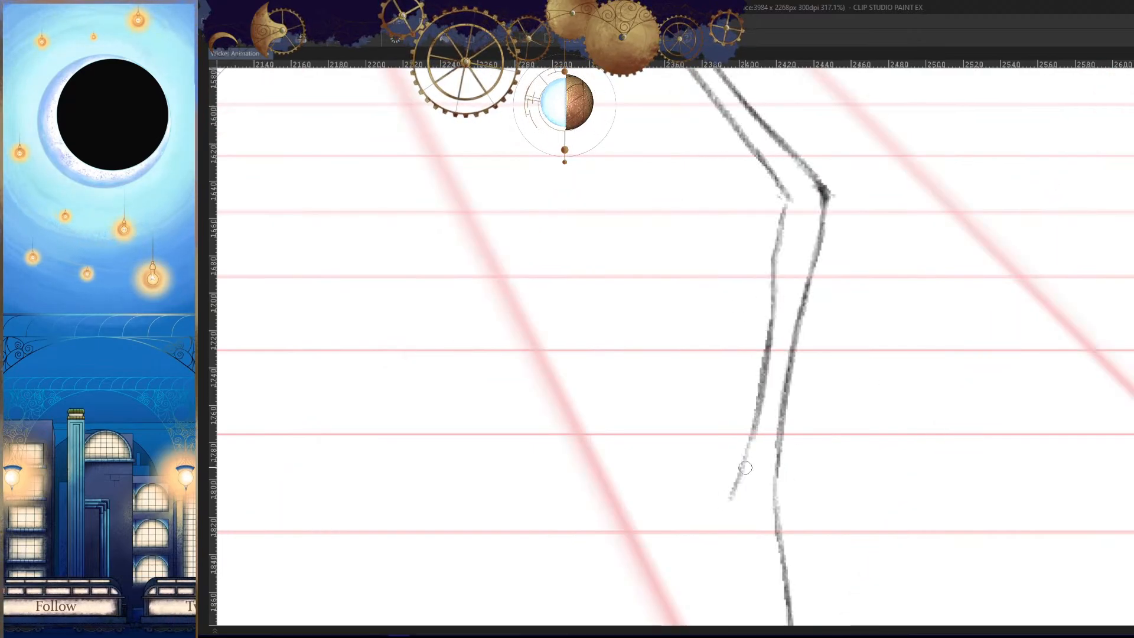
drag(789, 198, 773, 305)
key(h)
drag(922, 434, 811, 481)
key(Left)
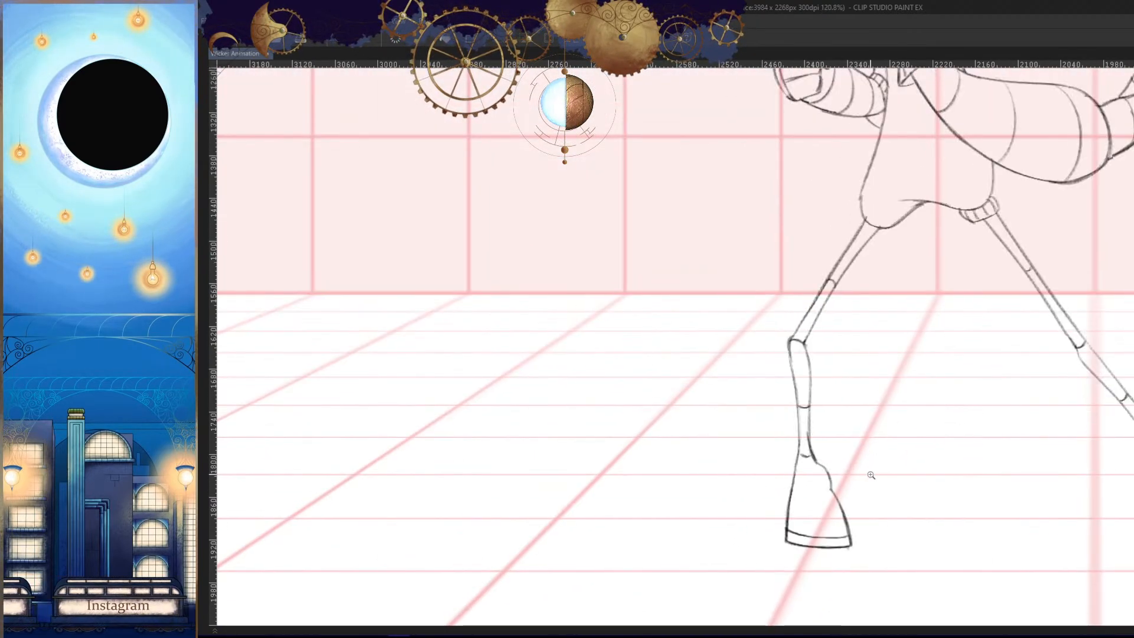
- Close the gap in the shorts' outer edge just above the front leg
mouse_move(872, 212)
mouse_down()
mouse_move(945, 218)
mouse_move(909, 316)
mouse_up()
drag(815, 192, 797, 289)
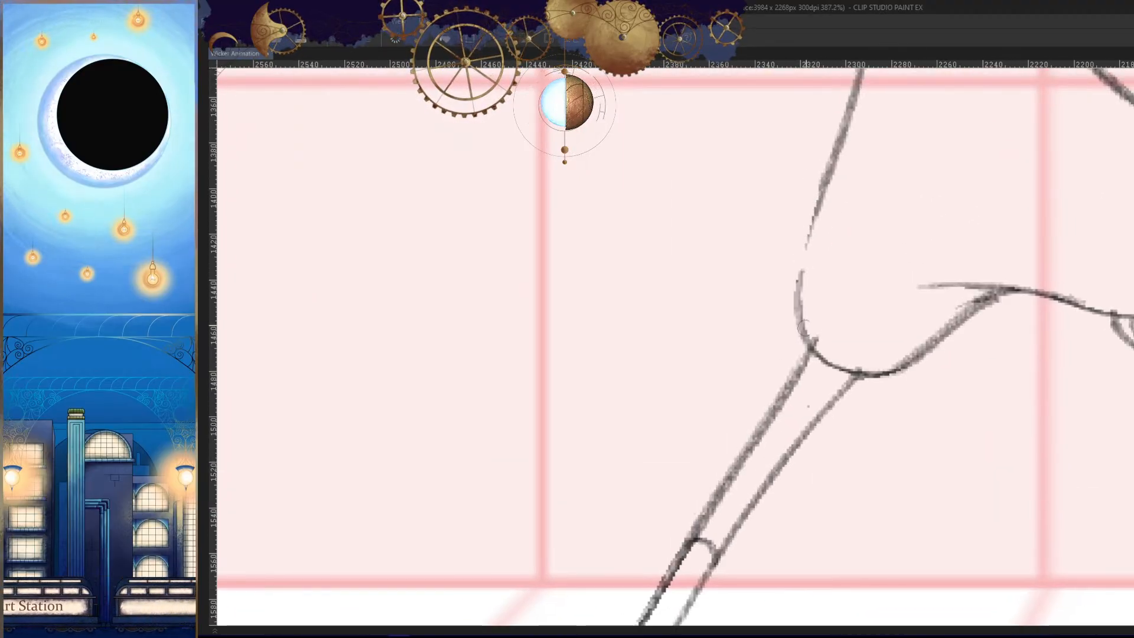
drag(828, 174, 814, 334)
- Draw a curved cuff band around the front leg opening of the shorts
drag(829, 382, 857, 383)
drag(795, 309, 796, 403)
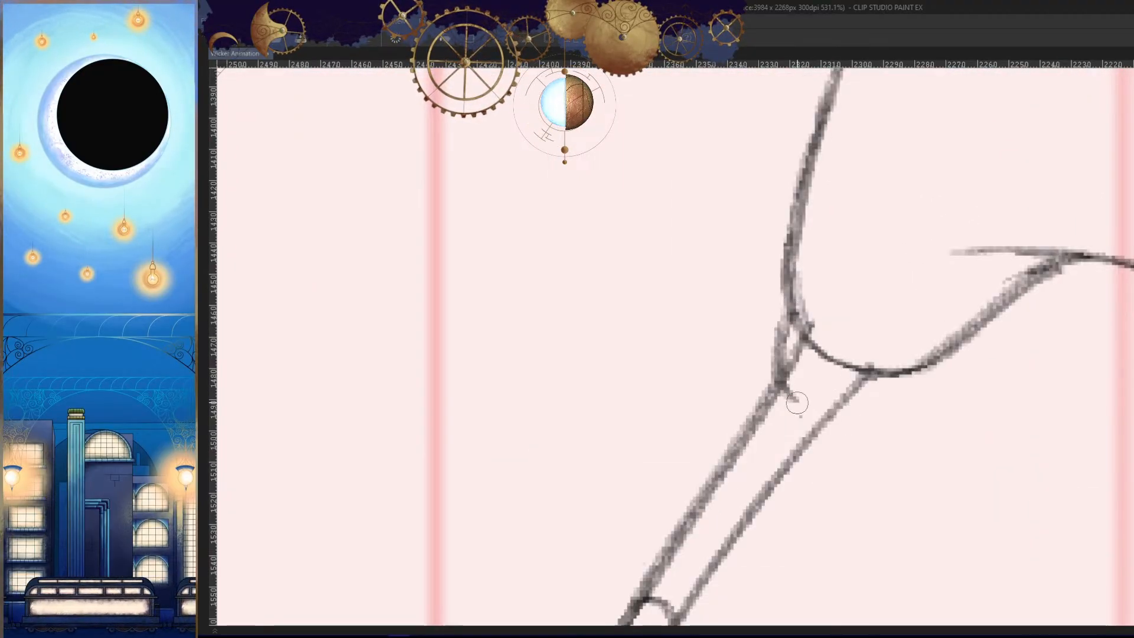
key(ctrl+z)
mouse_move(788, 302)
mouse_down()
mouse_move(786, 390)
mouse_move(945, 396)
mouse_move(933, 361)
mouse_move(912, 422)
mouse_up()
key(h)
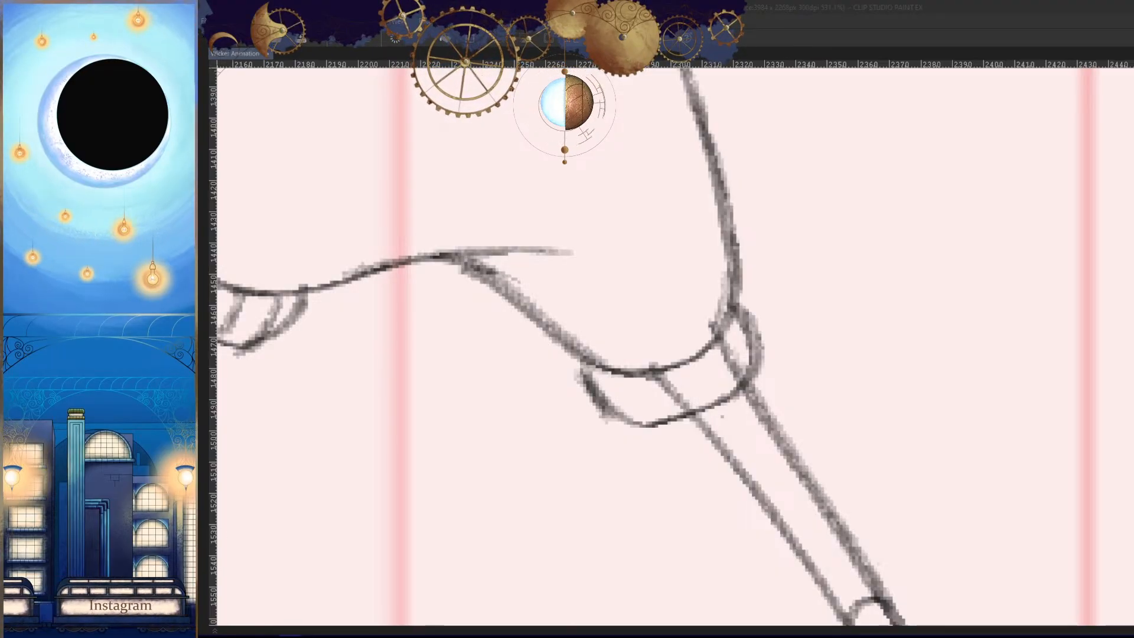
- Erase the thigh line ends that run through the inside of the front cuff
click(595, 88)
mouse_move(730, 357)
mouse_down()
mouse_move(750, 407)
mouse_move(774, 387)
mouse_move(758, 354)
mouse_move(765, 376)
mouse_up()
key(ctrl+z)
drag(718, 404, 693, 369)
mouse_move(747, 328)
mouse_down()
mouse_move(756, 302)
mouse_move(754, 328)
mouse_up()
drag(720, 417, 753, 370)
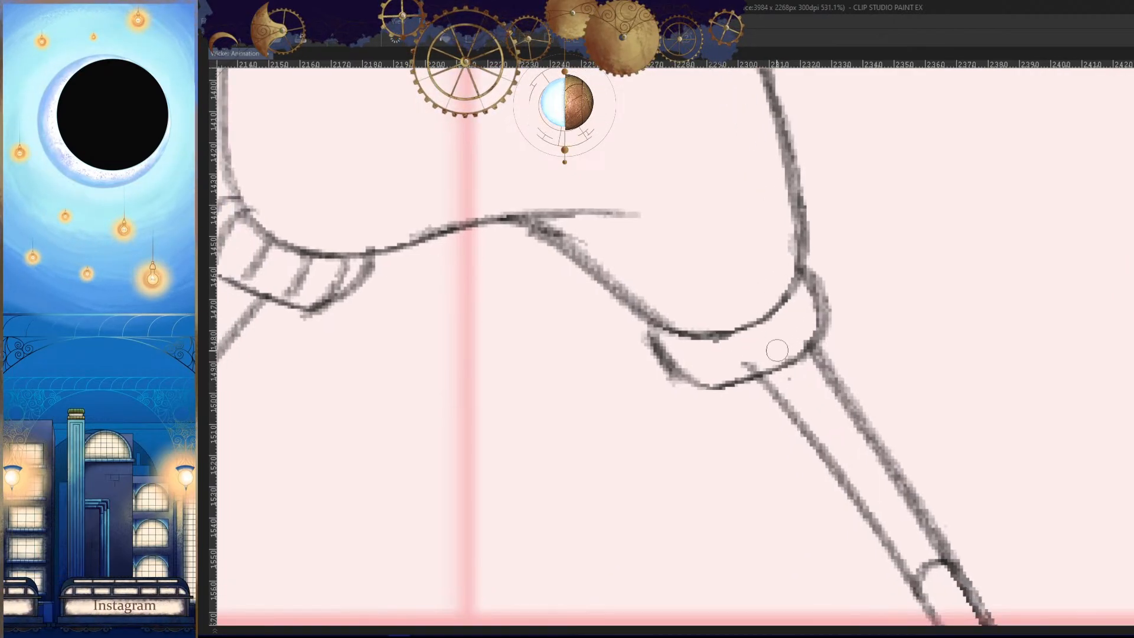
- Draw short curved rib lines across the front leg's cuff
key(h)
mouse_move(839, 399)
mouse_down()
mouse_move(875, 348)
mouse_move(768, 357)
mouse_up()
scroll(833, 354, up, 4)
scroll(834, 341, up, 2)
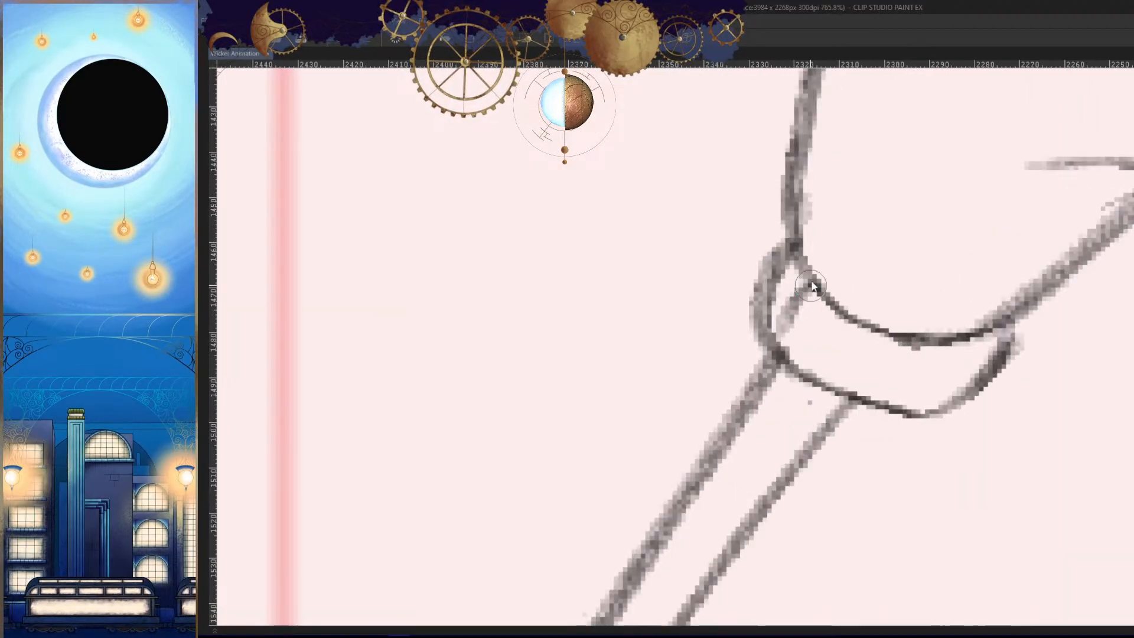
drag(849, 314, 818, 363)
drag(907, 340, 877, 389)
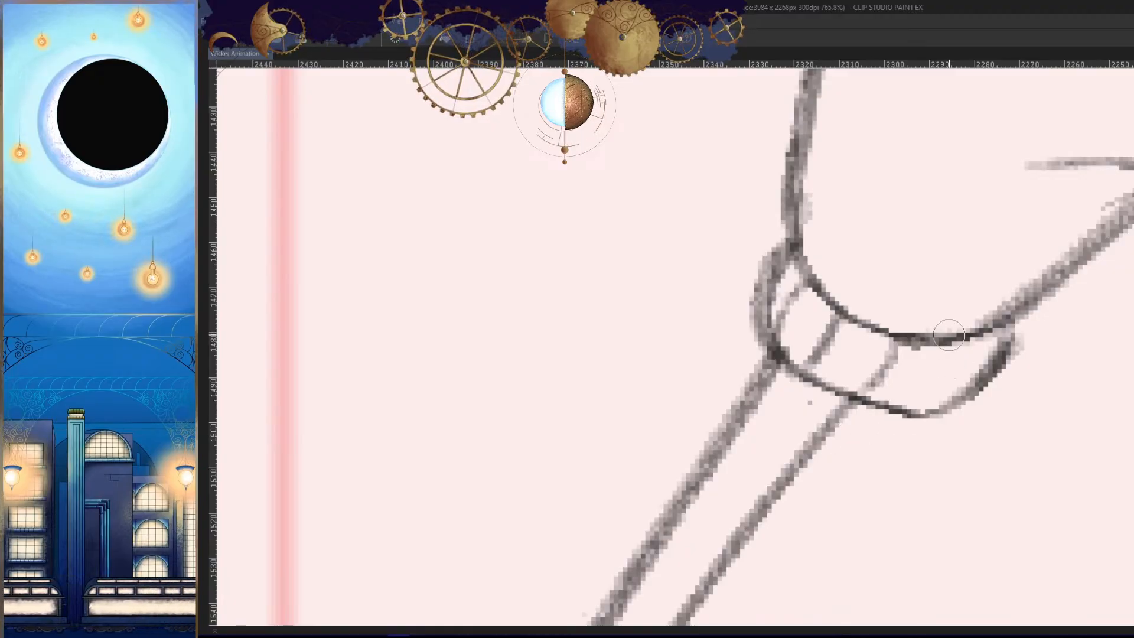
drag(966, 343, 936, 405)
key(h)
scroll(950, 421, down, 7)
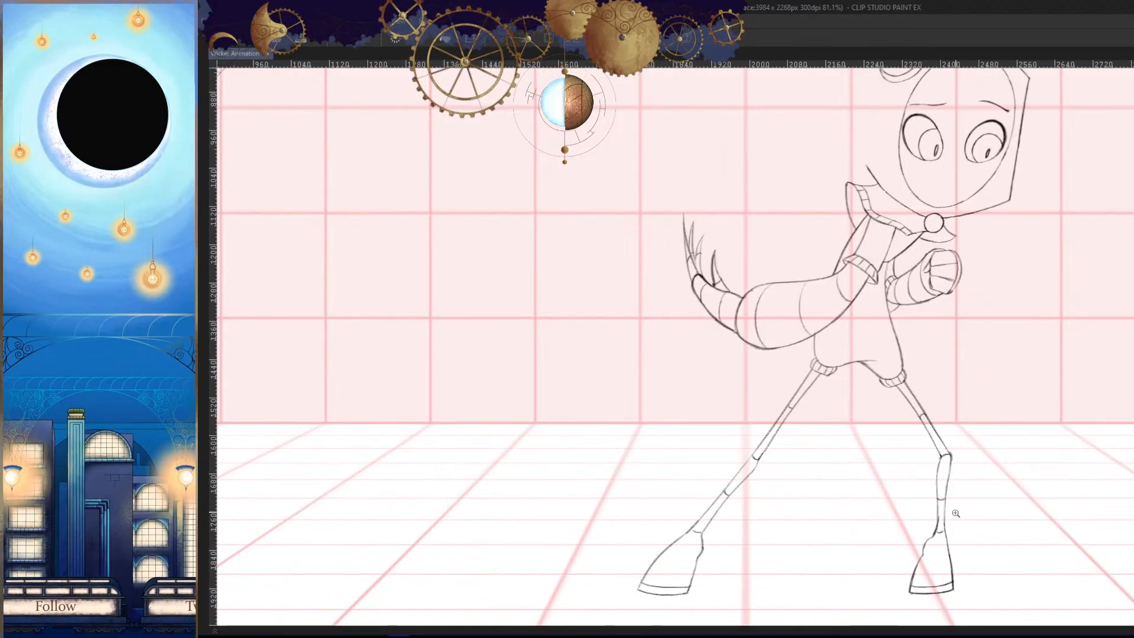
- Draw a new outer line for the front thigh, angled out to a more protruding knee and joined to the shin
scroll(963, 526, up, 5)
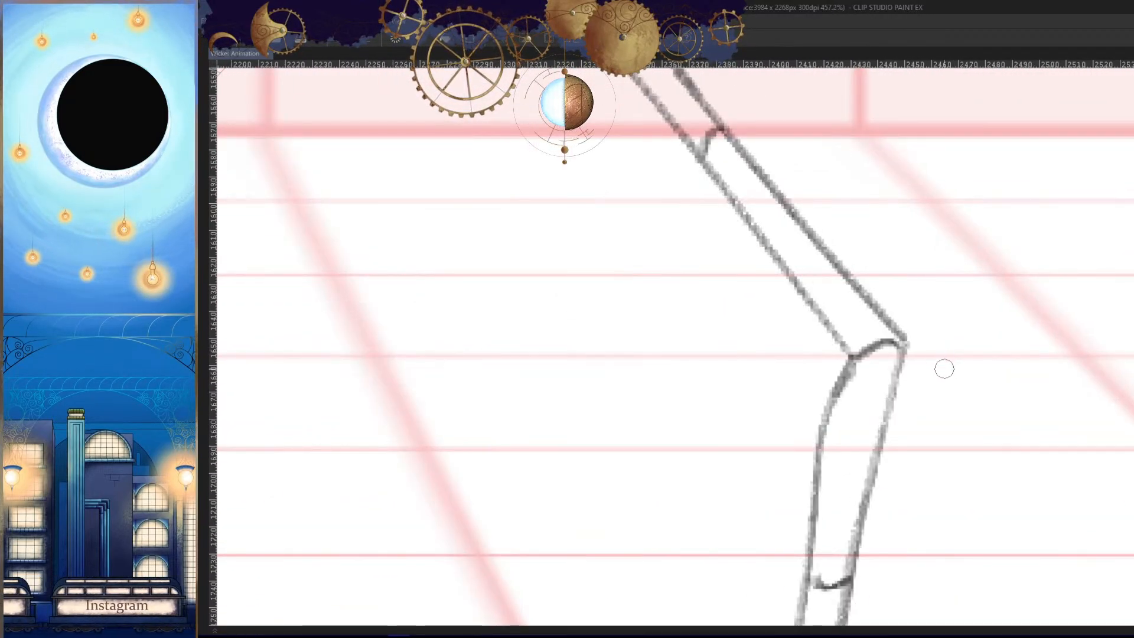
scroll(942, 395, down, 3)
key(h)
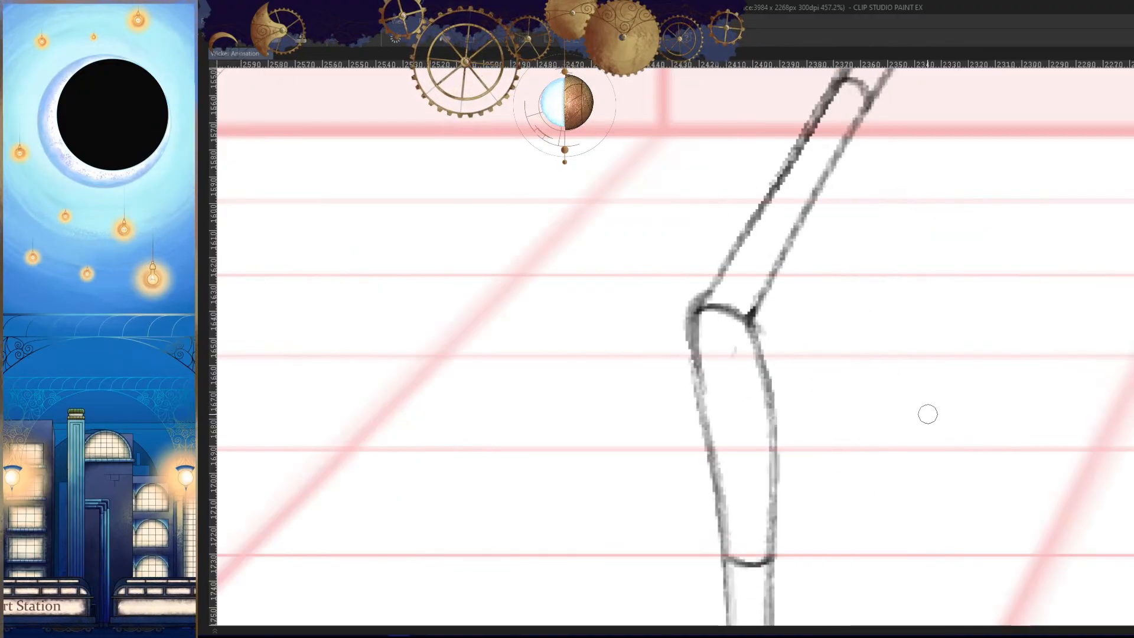
scroll(927, 425, down, 2)
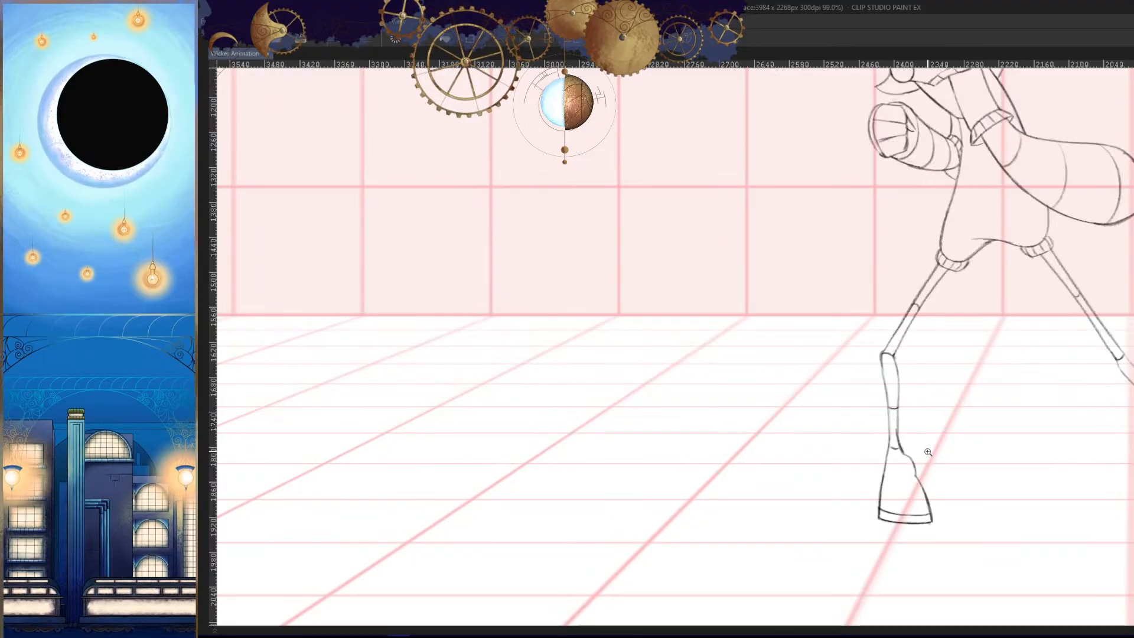
scroll(937, 408, up, 3)
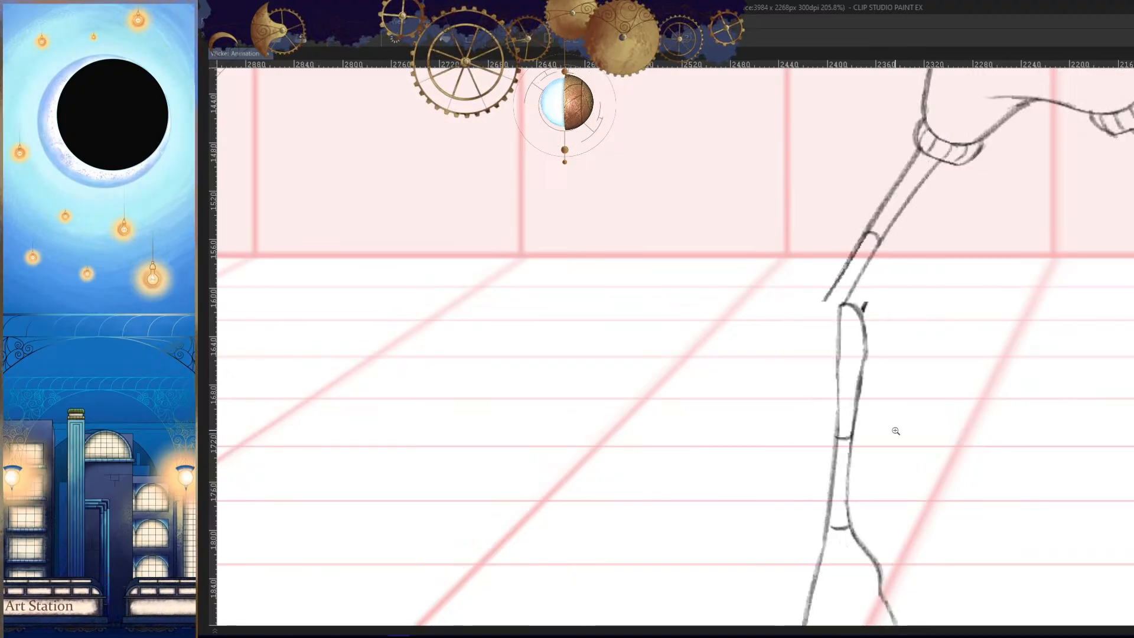
scroll(880, 380, up, 1)
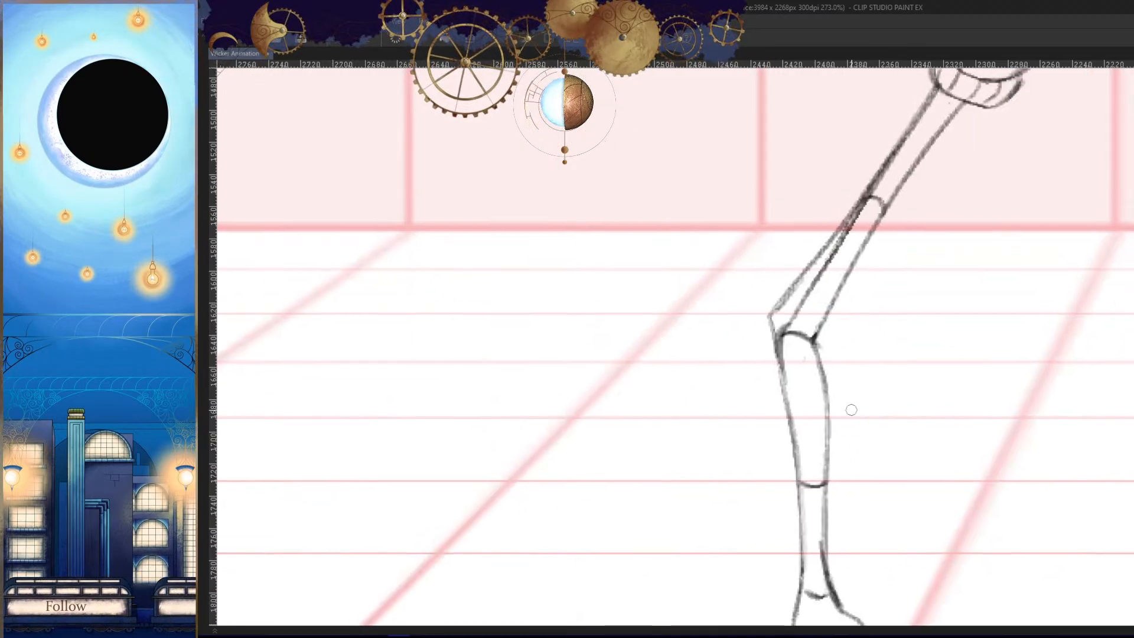
scroll(817, 315, up, 2)
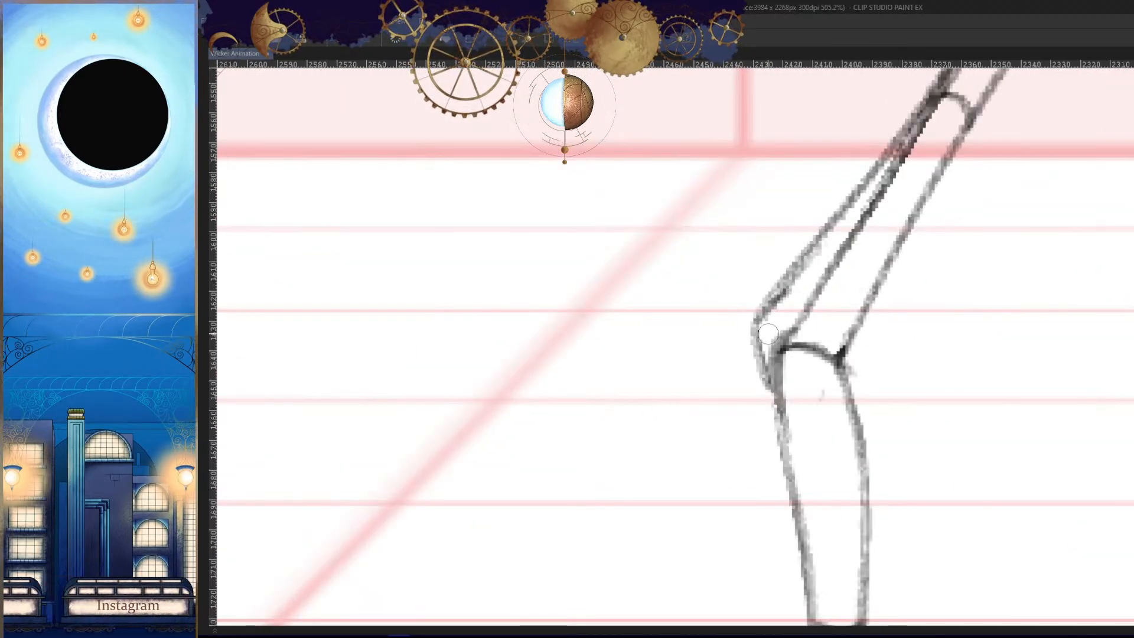
drag(846, 440, 813, 493)
scroll(889, 426, down, 2)
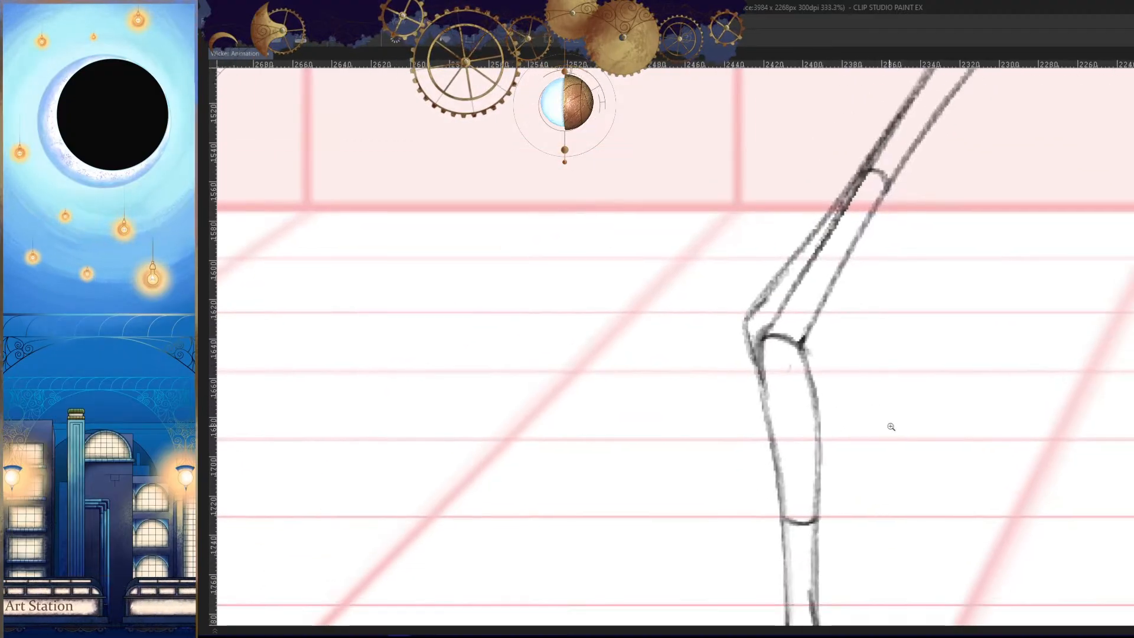
drag(774, 363, 767, 355)
- Erase the old outer thigh line, most of the kneecap curve and the lower part of the inner thigh line
key(h)
mouse_move(942, 422)
mouse_down()
mouse_move(941, 388)
mouse_move(907, 452)
mouse_up()
key(h)
mouse_move(748, 348)
mouse_down()
mouse_move(827, 238)
mouse_move(762, 321)
mouse_up()
drag(696, 423, 662, 482)
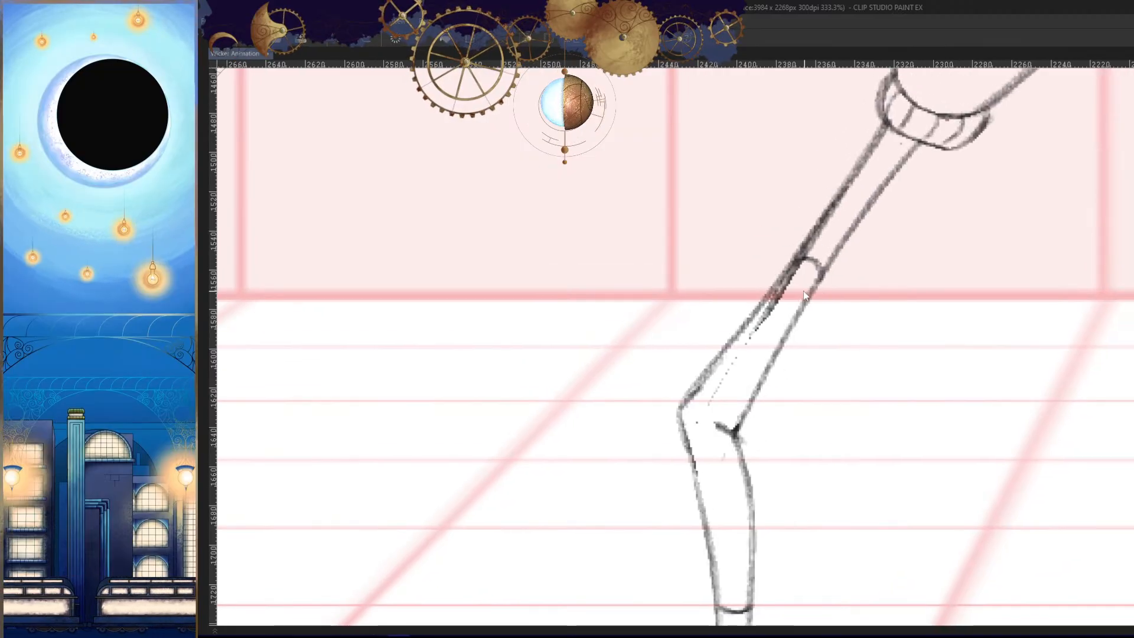
mouse_move(798, 277)
mouse_down()
mouse_move(718, 409)
mouse_move(755, 348)
mouse_up()
drag(792, 303, 763, 359)
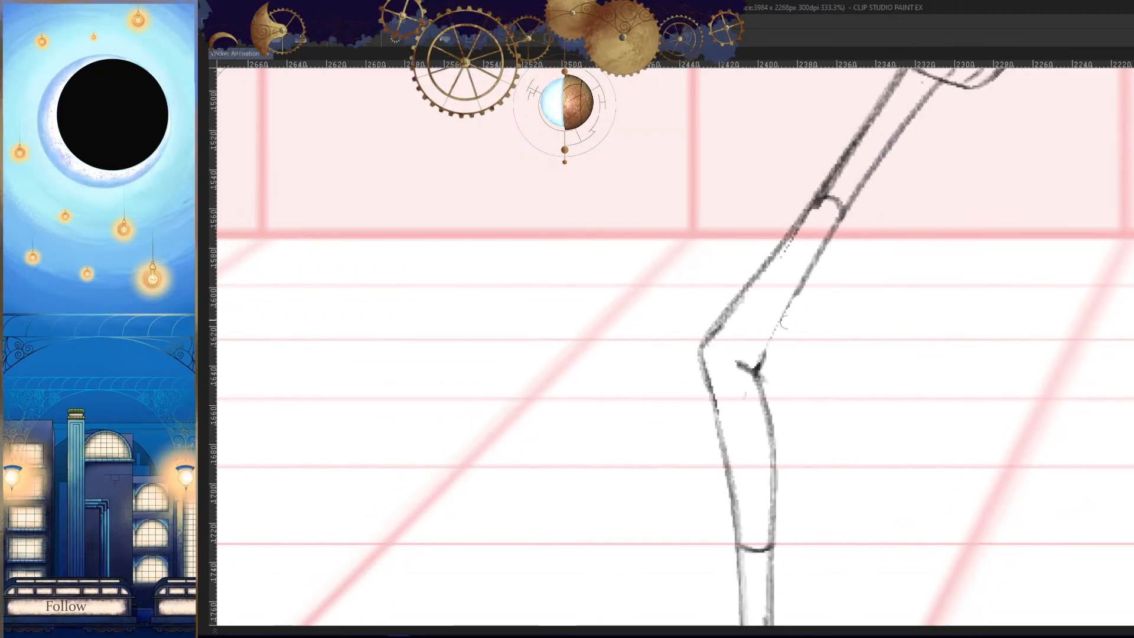
- Redraw the front thigh's inner line from the mid-thigh band down to the back of the knee
drag(848, 207, 793, 301)
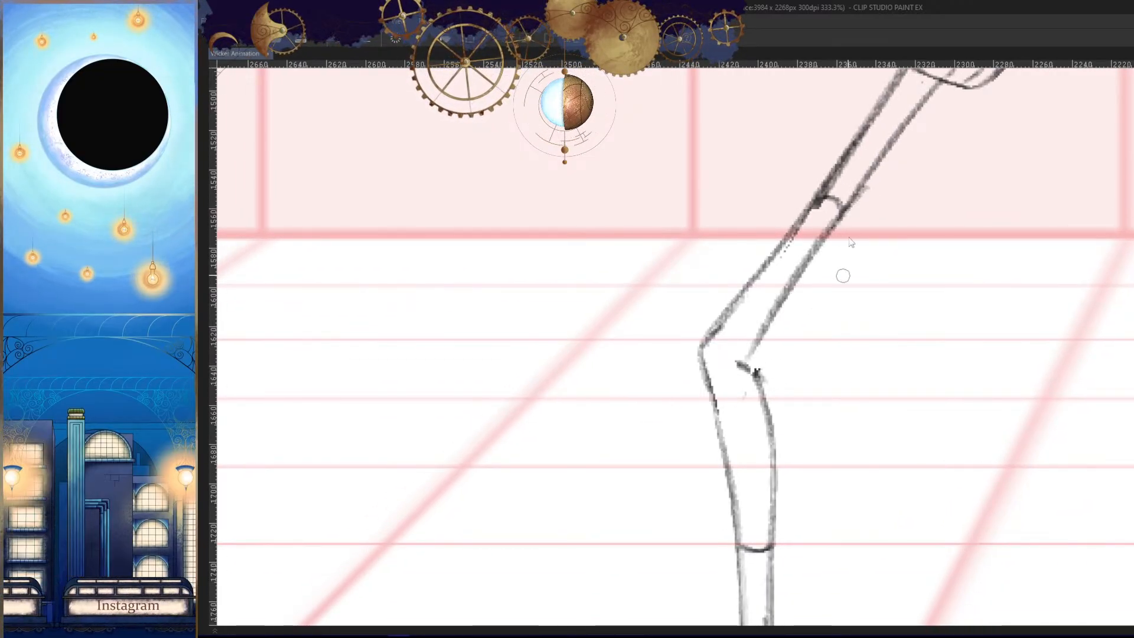
drag(854, 200, 738, 369)
key(h)
drag(902, 455, 889, 314)
key(h)
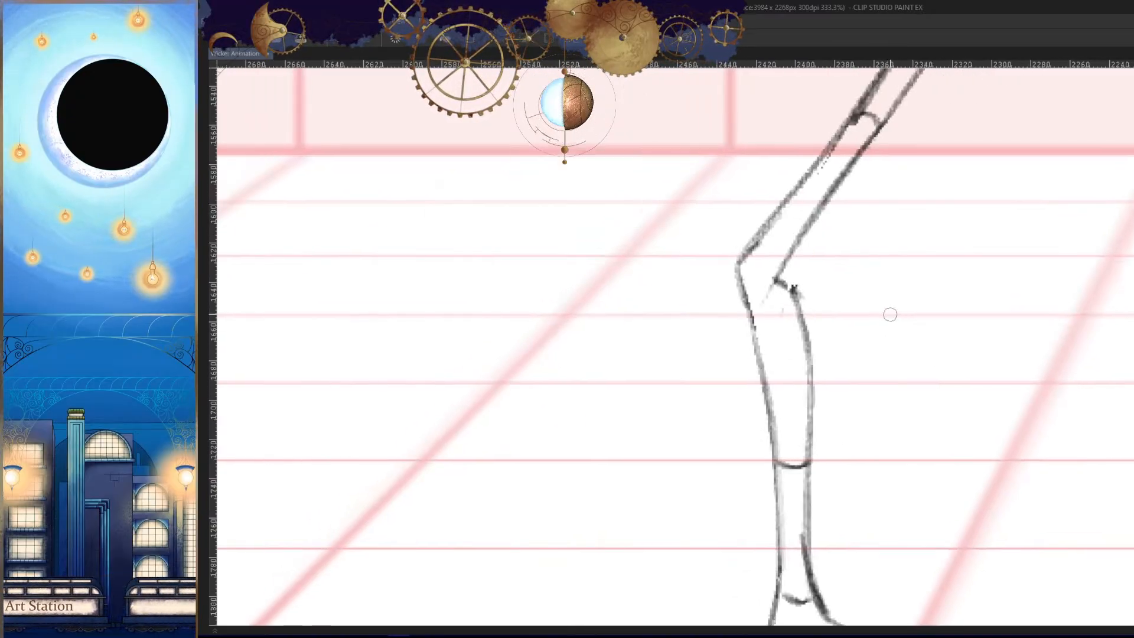
- Erase the leftover marks behind the front knee and draw a curved line from the knee into the inner shin line
key(h)
drag(731, 291, 722, 309)
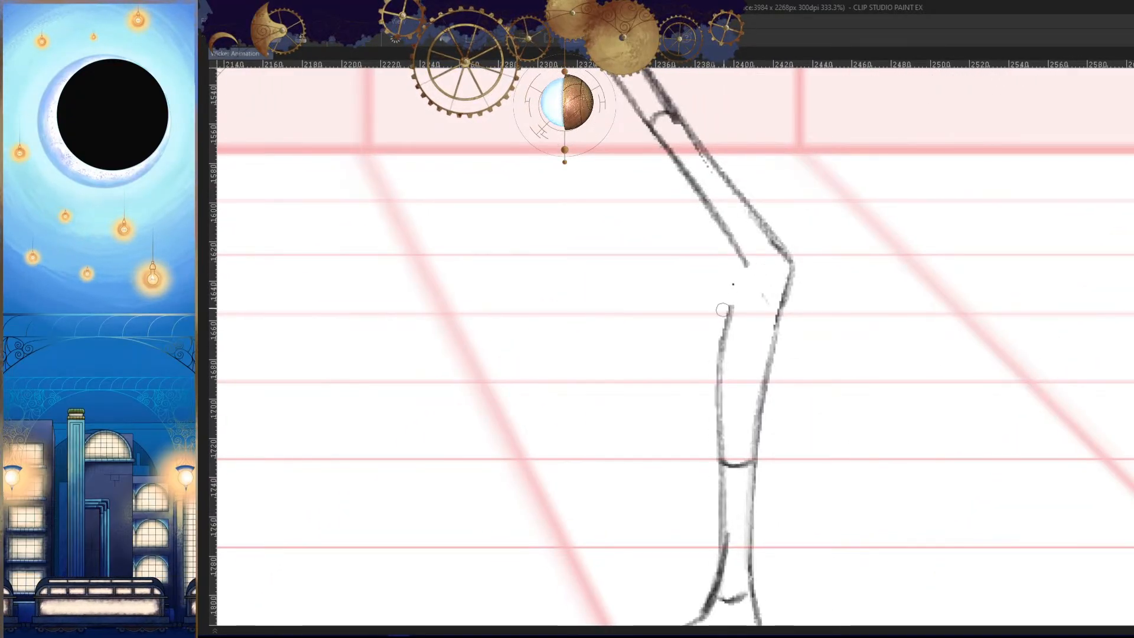
drag(748, 267, 720, 348)
key(ctrl+z)
mouse_move(759, 269)
mouse_down()
mouse_move(731, 301)
mouse_move(718, 355)
mouse_up()
key(ctrl+z)
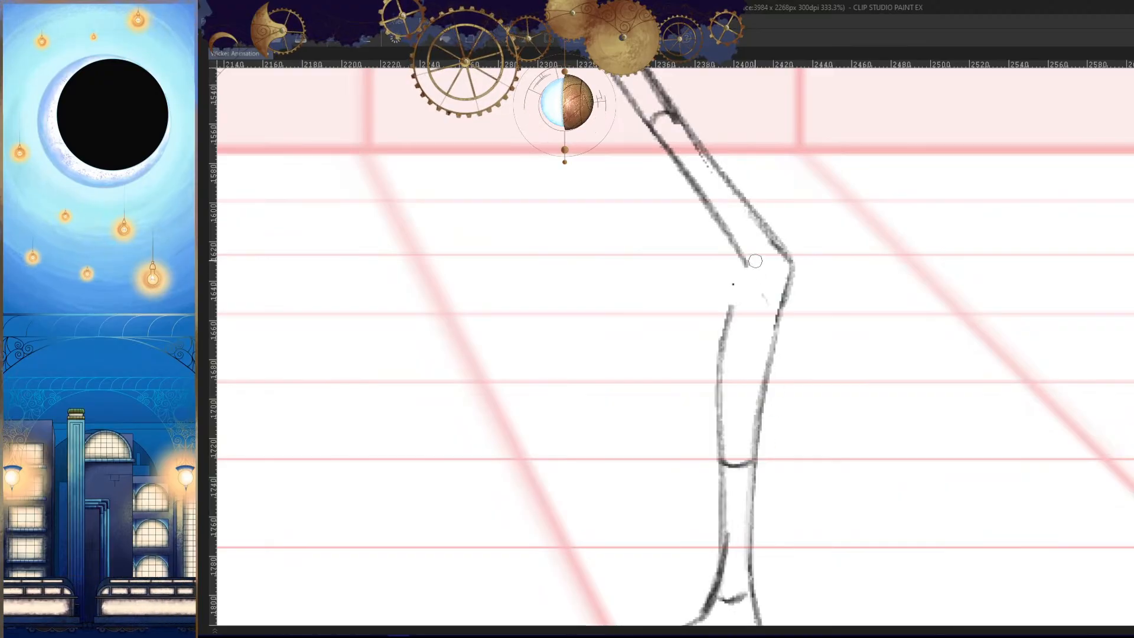
drag(754, 258, 718, 370)
key(h)
- Join the inner thigh line and inner shin line in a sharp corner behind the front knee
key(h)
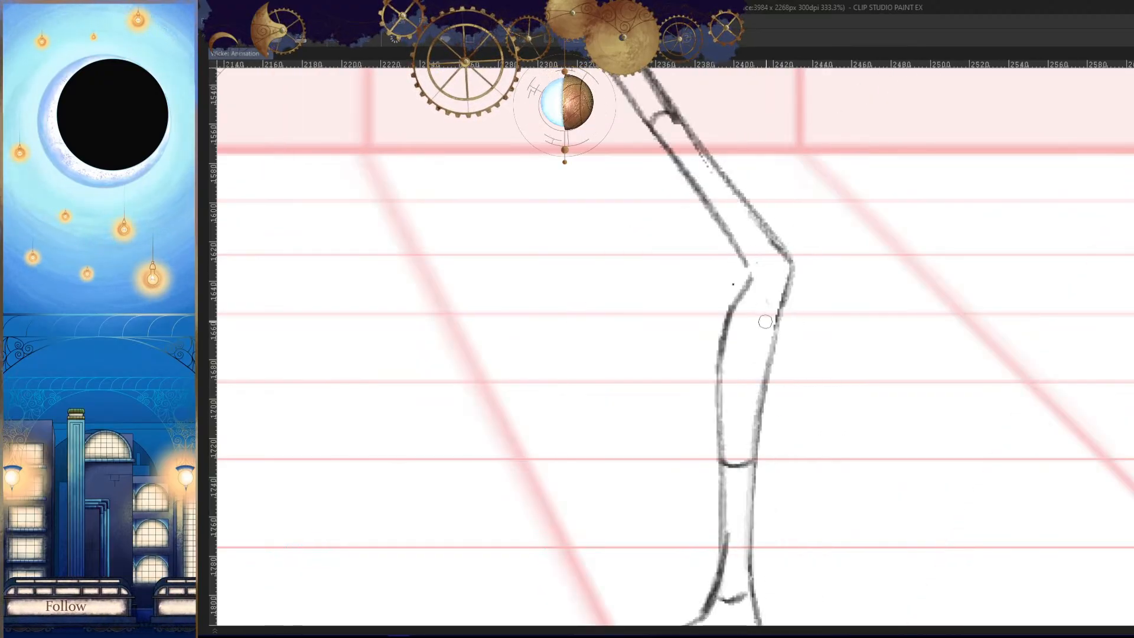
key(h)
mouse_move(821, 255)
mouse_down()
mouse_move(869, 256)
mouse_move(772, 308)
mouse_up()
drag(767, 263, 765, 286)
key(h)
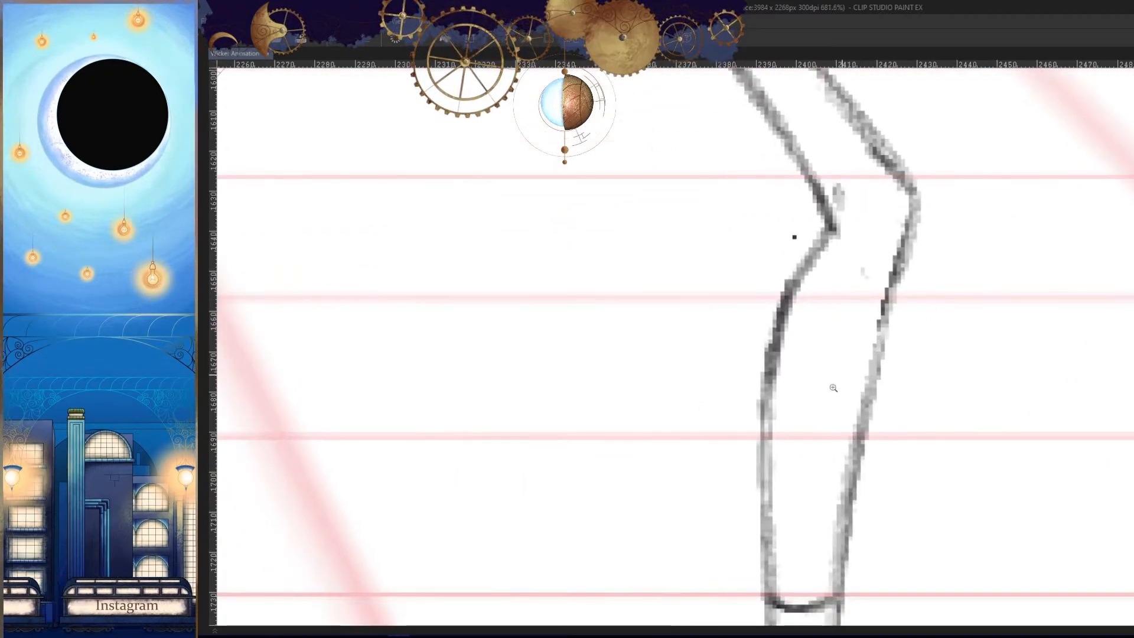
mouse_move(833, 388)
mouse_down()
mouse_move(853, 332)
mouse_move(825, 382)
mouse_up()
key(h)
key(h)
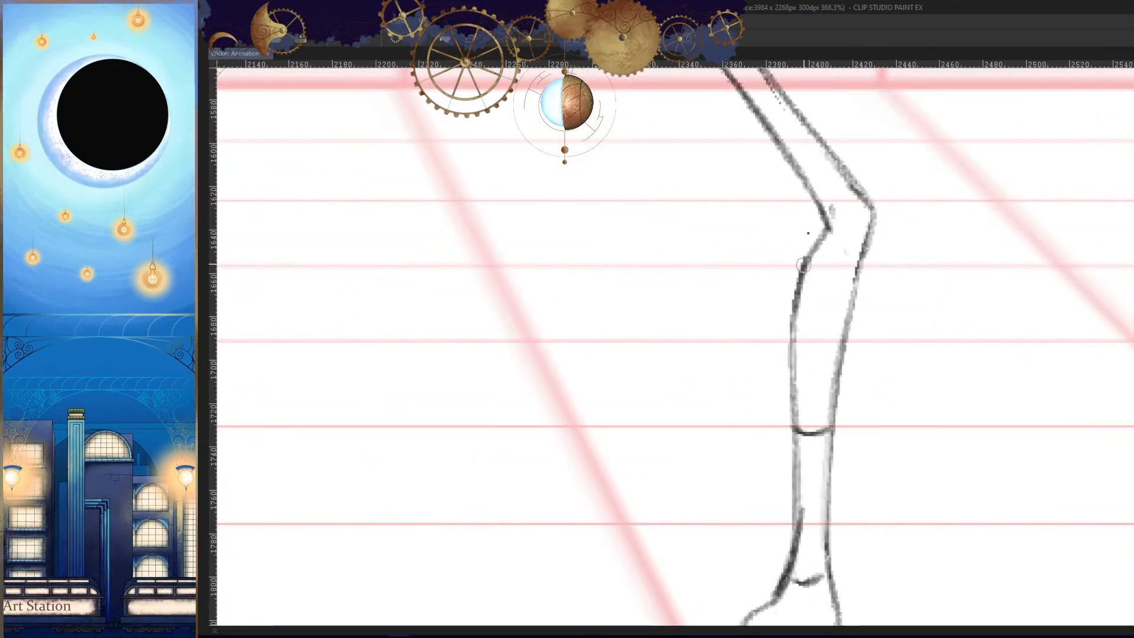
- Erase the bulging inner line of the front shin and redraw it straighter, closer to the outer line
mouse_move(803, 265)
mouse_down()
mouse_move(780, 506)
mouse_move(798, 269)
mouse_move(793, 436)
mouse_up()
key(ctrl+z)
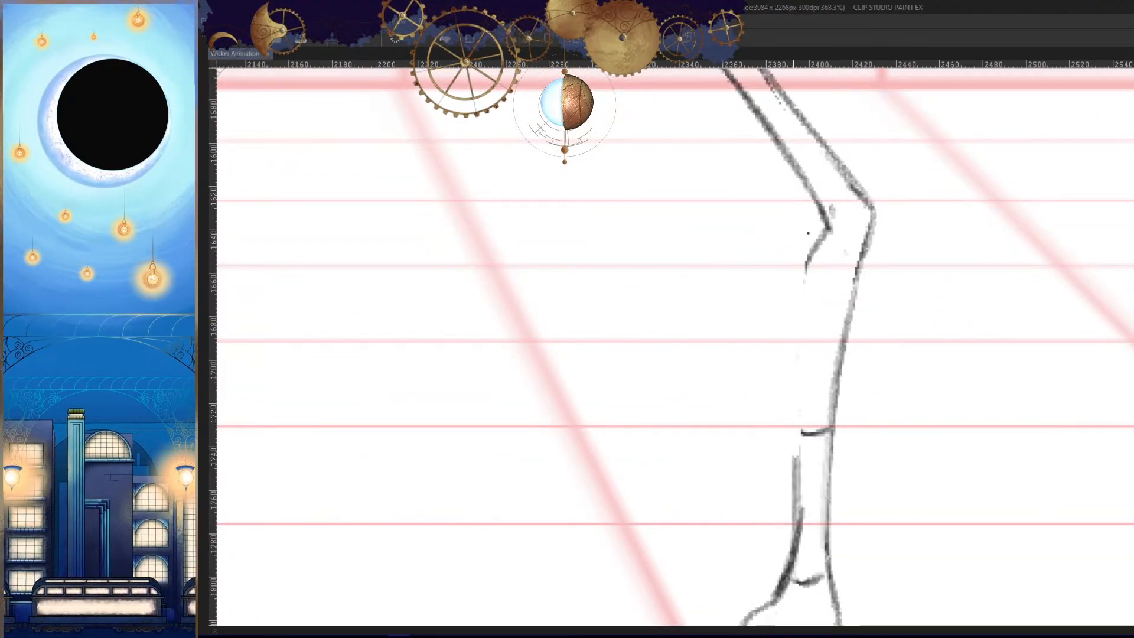
drag(818, 246, 801, 495)
key(h)
drag(595, 371, 772, 319)
key(ctrl+z)
drag(715, 199, 735, 473)
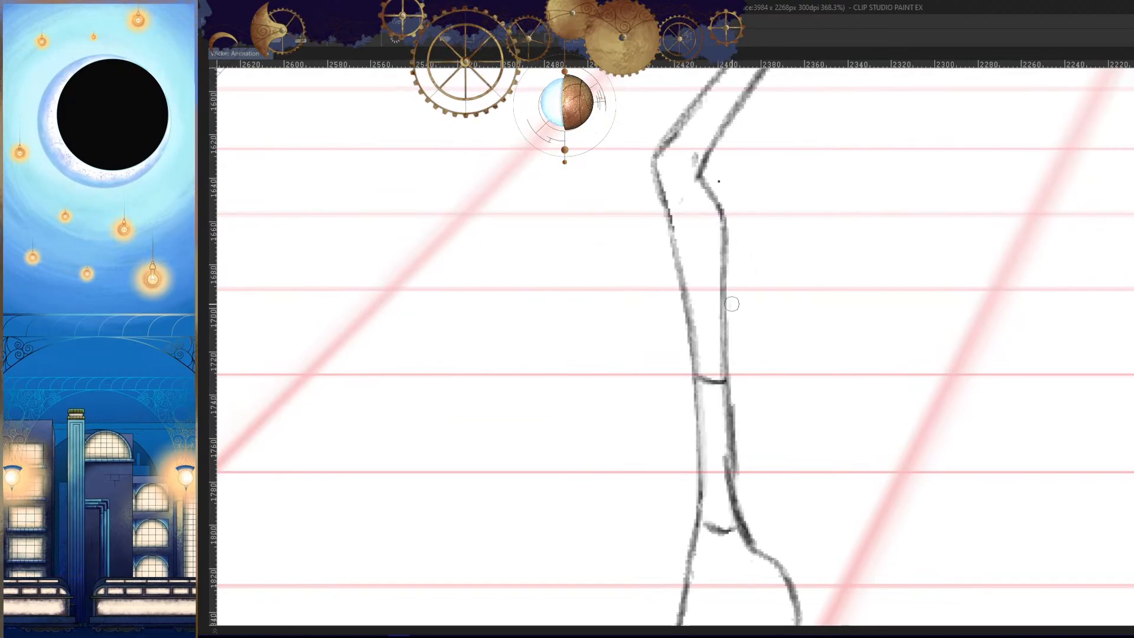
- Darken the front shin's inner line and blend its lower part smoothly into the ankle curve
mouse_move(724, 239)
mouse_down()
mouse_move(721, 362)
mouse_move(736, 500)
mouse_up()
drag(736, 370, 741, 488)
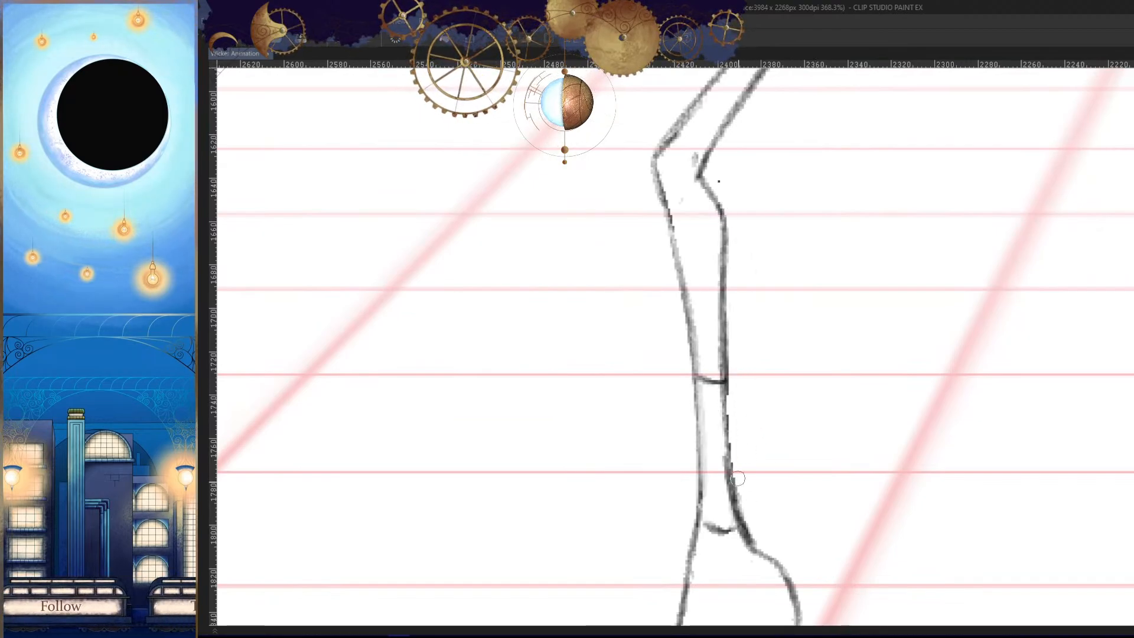
key(ctrl+z)
drag(725, 355, 731, 493)
drag(722, 408, 722, 465)
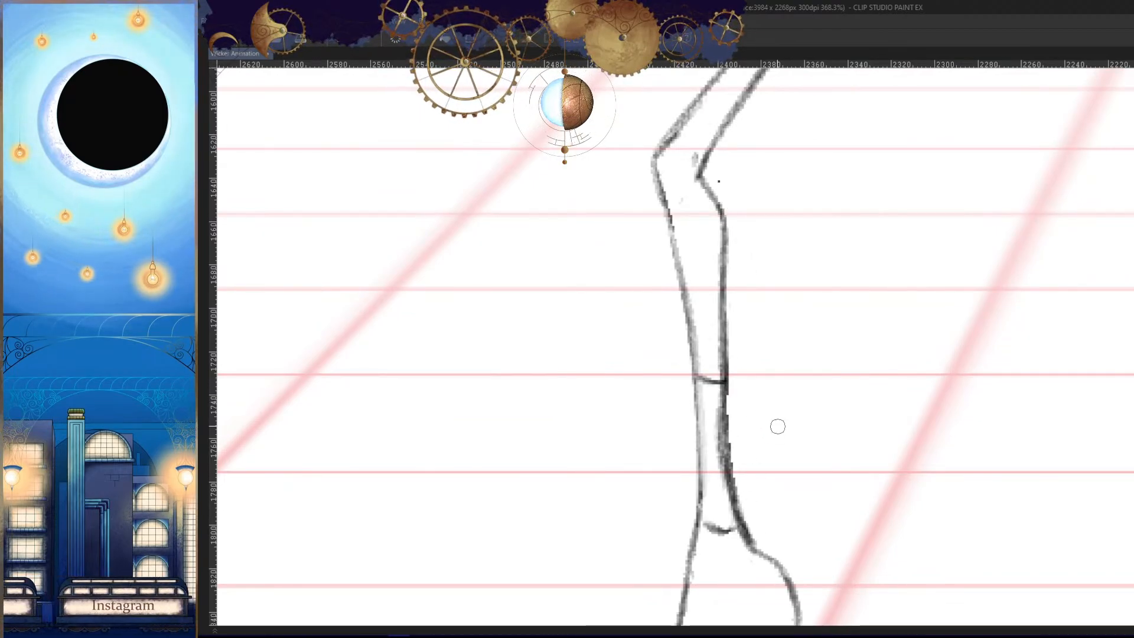
- Draw the kneecap curve across the front knee and clean up the stray marks around it
key(h)
mouse_move(837, 242)
mouse_down()
mouse_move(903, 246)
mouse_move(806, 293)
mouse_up()
click(754, 296)
drag(809, 241, 819, 250)
- Compare the front leg's shape and position with the neighbouring frames
key(h)
drag(915, 359, 790, 437)
key(Left)
key(Right)
key(Right)
key(Left)
key(Left)
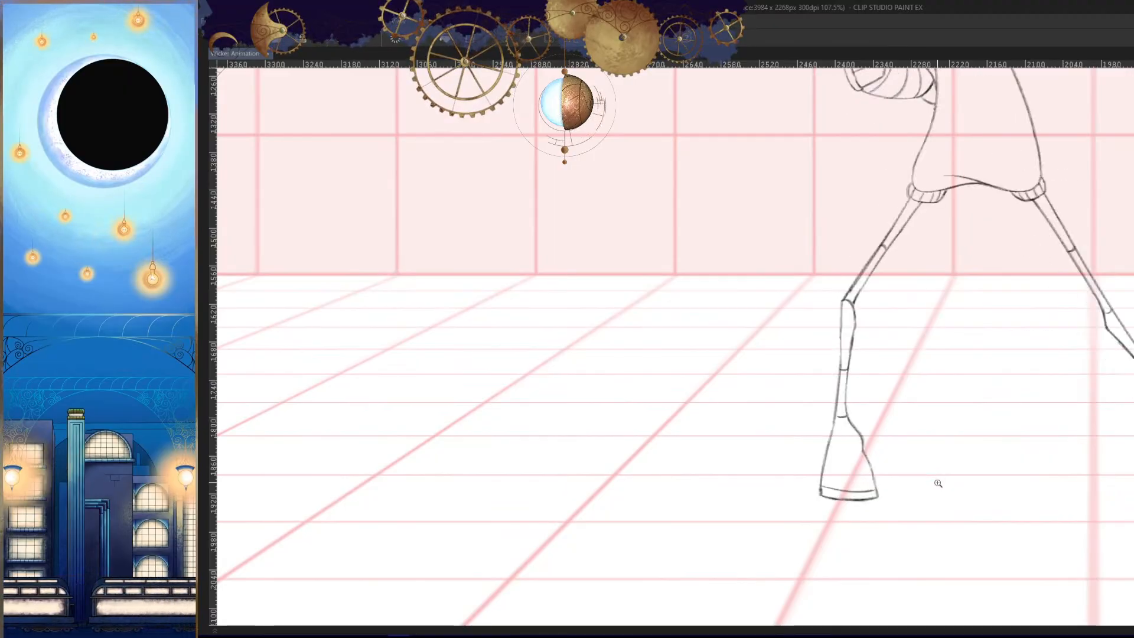
key(Right)
key(Right)
key(Right)
key(Left)
key(Left)
key(Right)
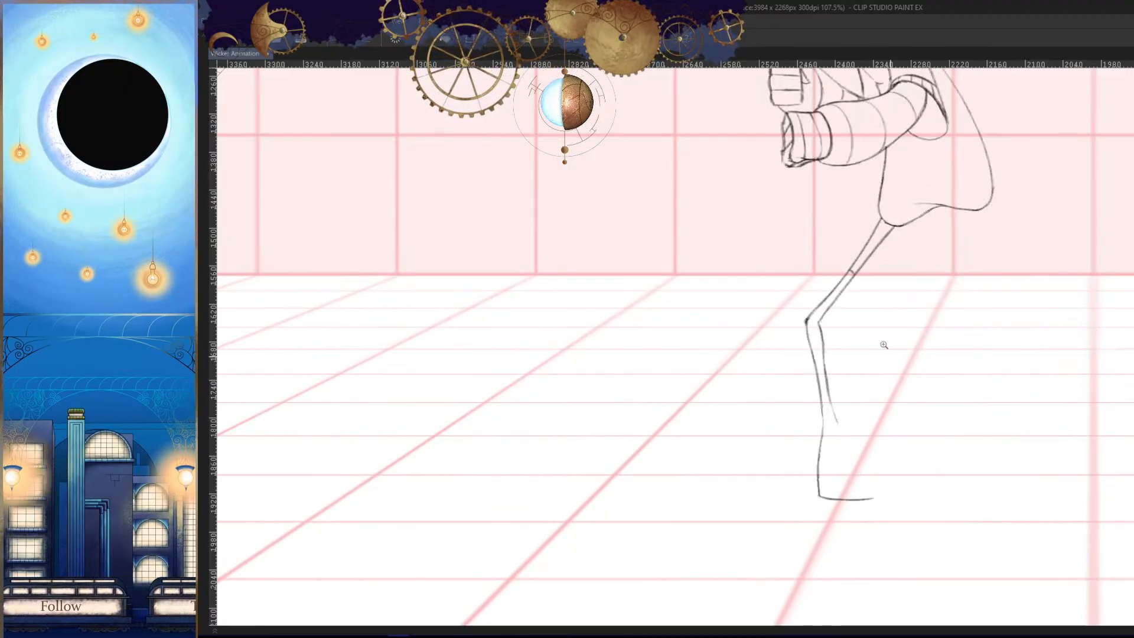
key(Left)
- Erase the curved band across the middle of the front shin and redraw it to fit the narrower shin
mouse_move(840, 270)
mouse_down()
mouse_move(939, 244)
mouse_move(861, 315)
mouse_up()
click(916, 242)
key(h)
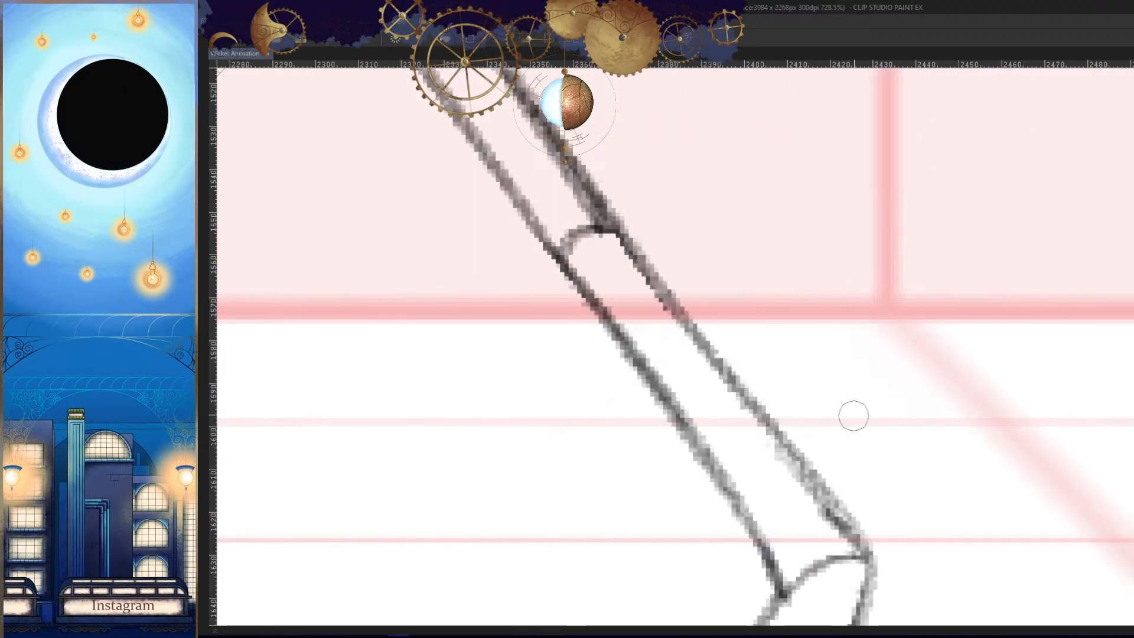
mouse_move(853, 416)
mouse_down()
mouse_move(780, 425)
mouse_move(885, 433)
mouse_up()
key(Right)
mouse_move(858, 387)
mouse_down()
mouse_move(882, 403)
mouse_move(870, 387)
mouse_up()
key(Left)
mouse_move(825, 370)
mouse_down()
mouse_move(822, 392)
mouse_move(831, 326)
mouse_move(808, 479)
mouse_up()
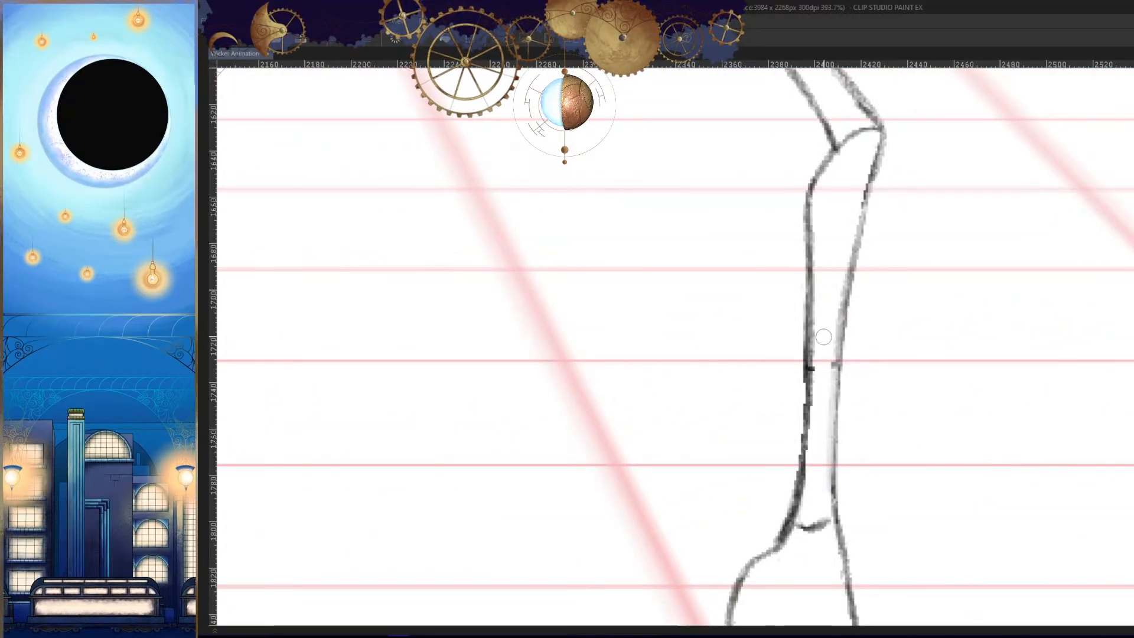
mouse_move(825, 378)
mouse_down()
mouse_move(817, 347)
mouse_move(819, 385)
mouse_up()
key(ctrl+z)
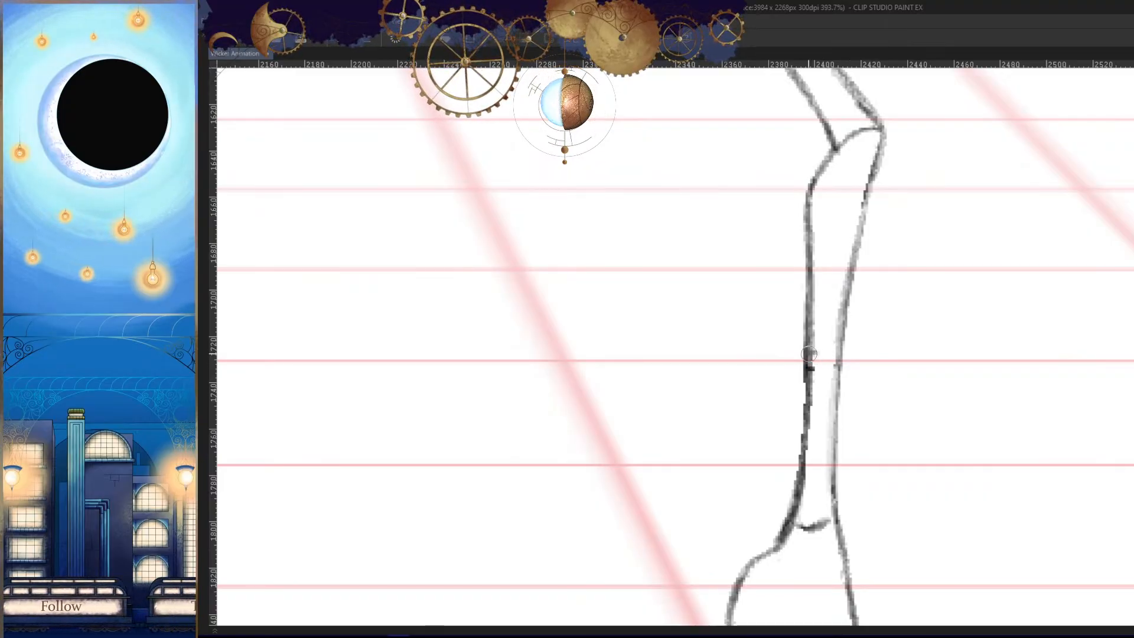
mouse_move(814, 357)
mouse_down()
mouse_move(841, 354)
mouse_move(922, 436)
mouse_up()
key(h)
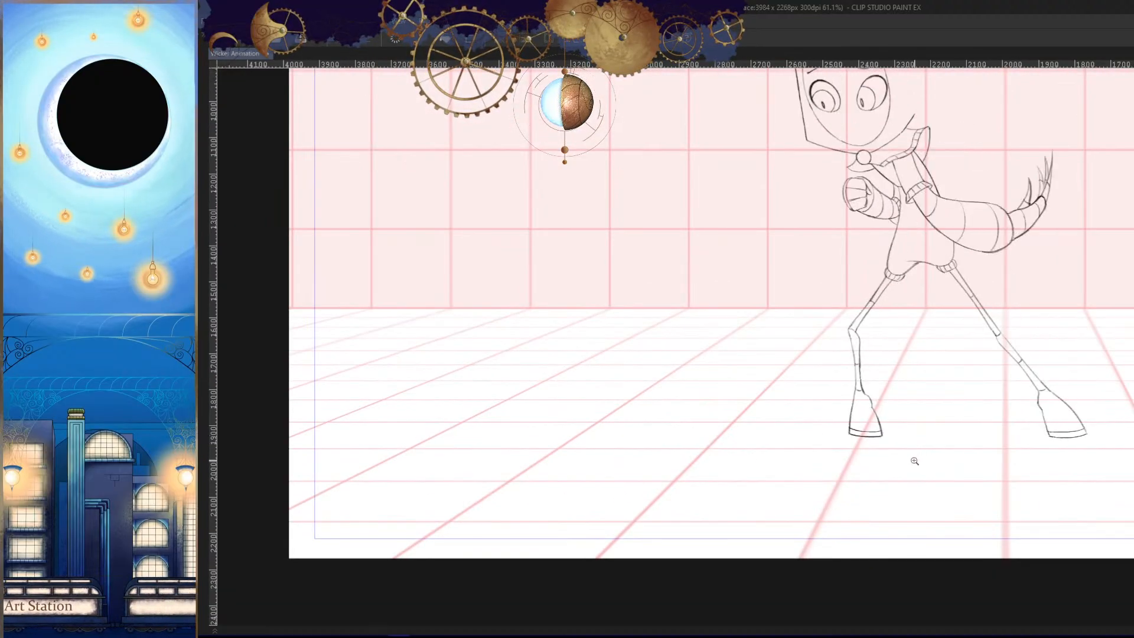
- Draw a short kneecap curve across the front knee in the next frame
key(.)
drag(872, 350, 884, 314)
drag(805, 189, 756, 181)
key(h)
drag(820, 261, 875, 317)
drag(806, 227, 756, 279)
drag(825, 365, 807, 386)
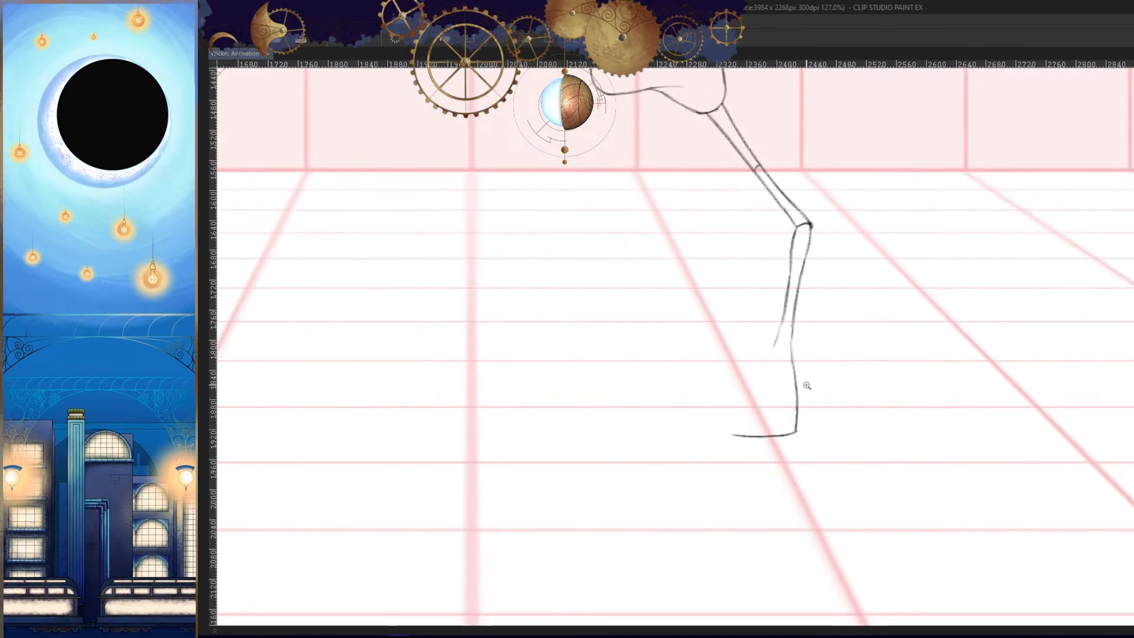
- Draw a short curved band line across the middle of the front shin and refine it in the mirrored view
drag(810, 288, 846, 278)
mouse_move(775, 286)
mouse_down()
mouse_move(800, 282)
mouse_move(794, 297)
mouse_up()
key(ctrl+z)
drag(760, 296, 799, 298)
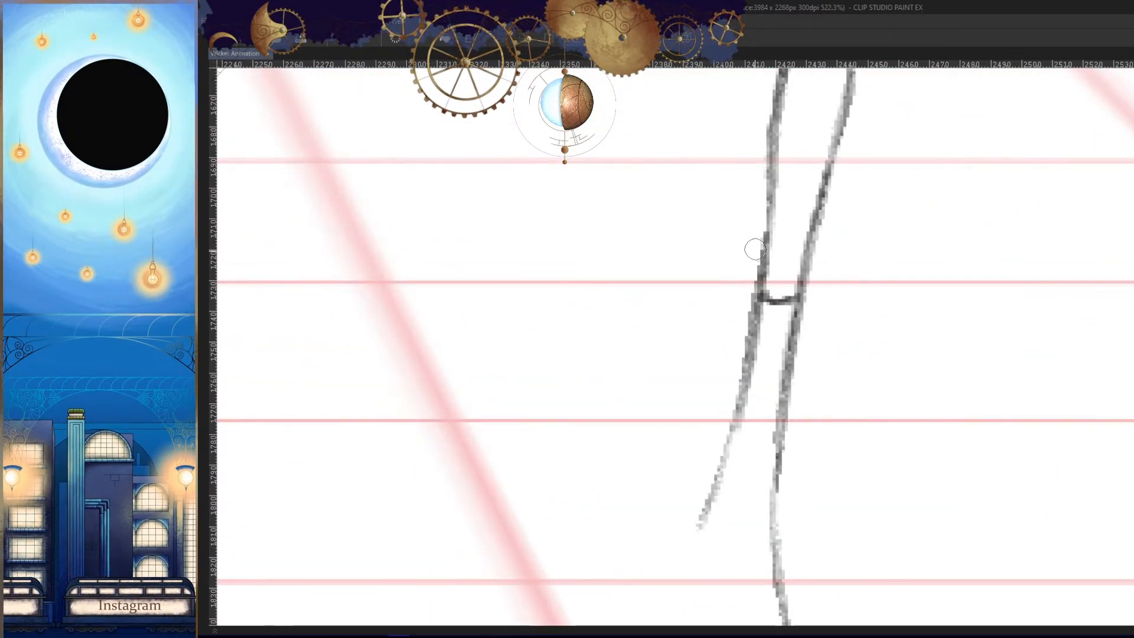
mouse_move(755, 249)
mouse_down()
mouse_move(707, 440)
mouse_move(728, 413)
mouse_up()
key(h)
key(ctrl+z)
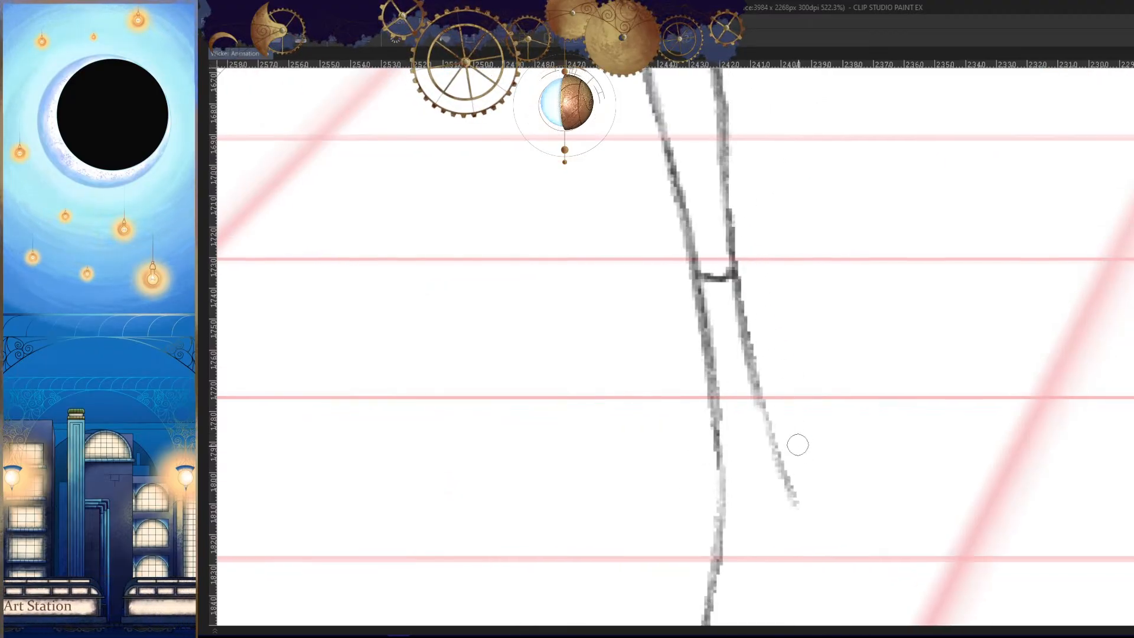
drag(728, 275, 706, 277)
drag(792, 348, 752, 433)
- Draw a curved ankle line across the lower end of the front shin, following the neighbouring frames
key(Left)
key(Right)
key(Right)
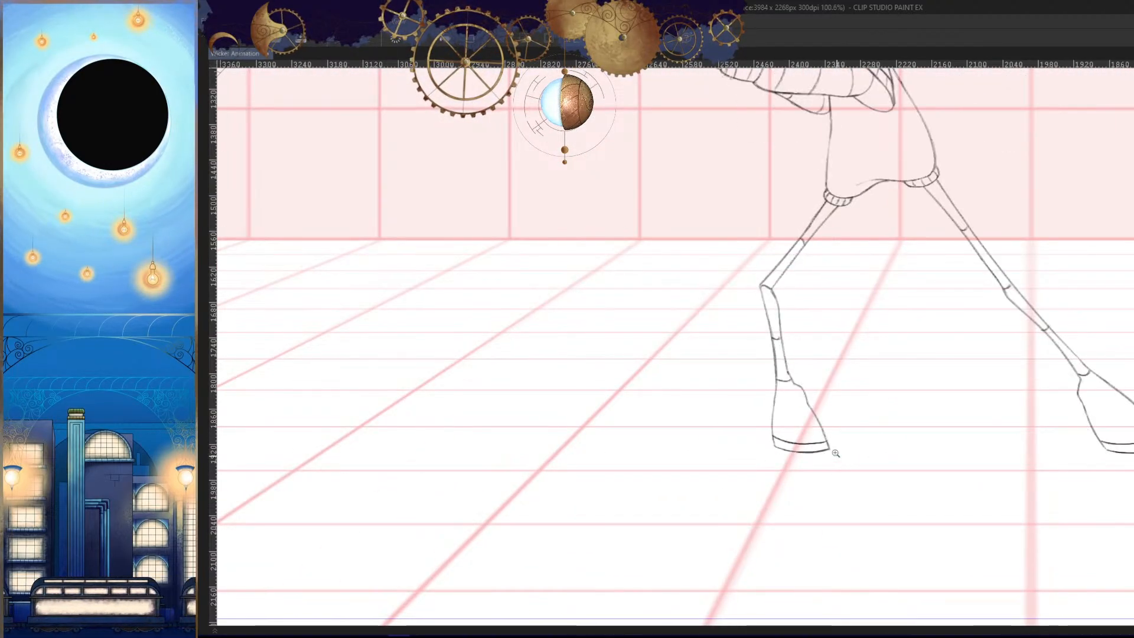
key(Left)
mouse_move(792, 384)
mouse_down()
mouse_move(816, 381)
mouse_move(721, 378)
mouse_move(771, 365)
mouse_move(730, 363)
mouse_up()
key(Left)
key(Right)
key(Right)
key(Left)
key(ctrl+z)
key(ctrl+z)
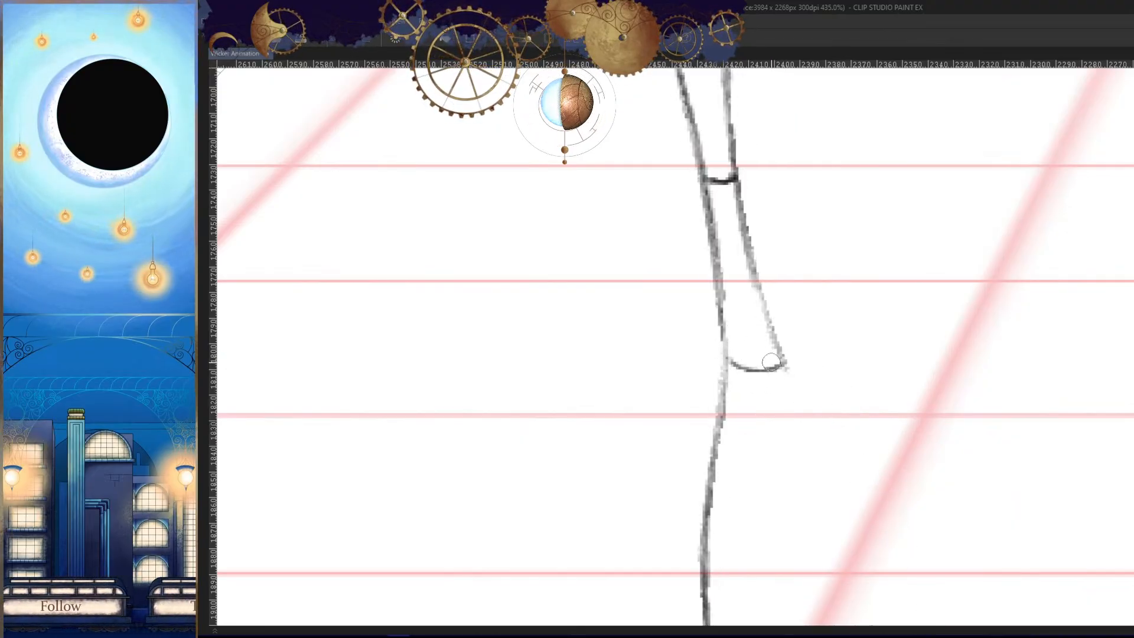
- Outline the front boot's instep bump from the ankle line down toward the toe, matching the neighbouring frame
key(h)
key(Left)
key(Right)
key(Right)
key(Left)
mouse_move(842, 428)
mouse_down()
mouse_move(818, 352)
mouse_move(845, 349)
mouse_up()
drag(828, 270, 762, 347)
key(Left)
key(Right)
key(Right)
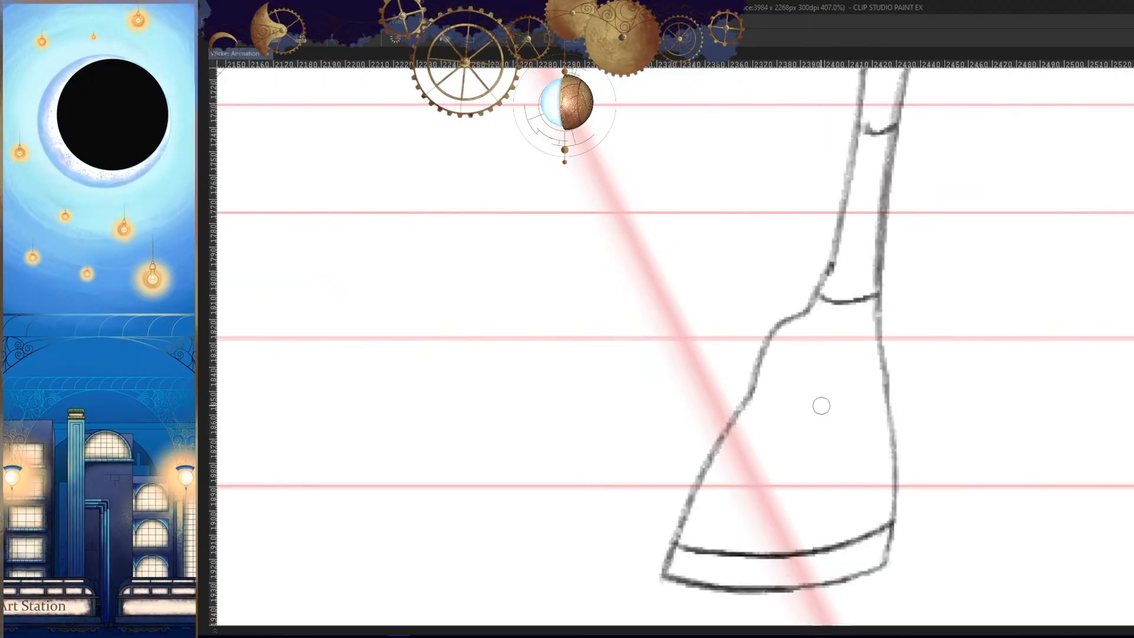
key(Left)
key(ctrl+z)
drag(816, 289, 763, 342)
key(ctrl+z)
mouse_move(817, 289)
mouse_down()
mouse_move(764, 347)
mouse_move(706, 448)
mouse_move(664, 576)
mouse_up()
- Strengthen the lower front edge of the front boot toward the toe, checking it against the neighbouring frames
key(Right)
key(Left)
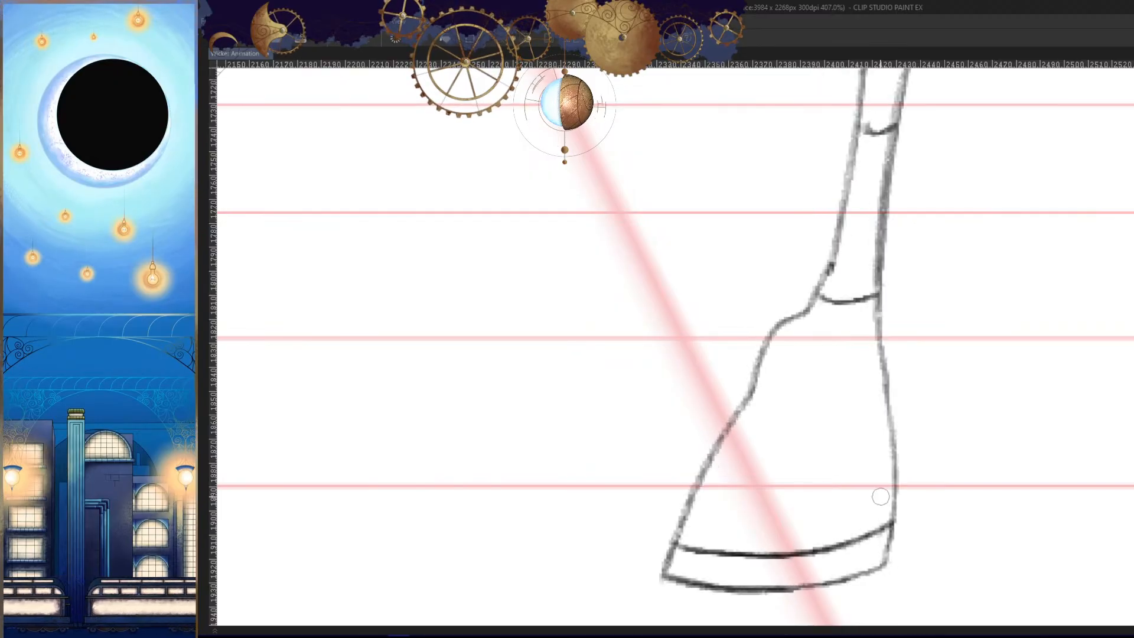
key(Right)
drag(786, 503, 820, 396)
mouse_move(723, 452)
mouse_down()
mouse_move(735, 408)
mouse_move(710, 472)
mouse_up()
key(ctrl+z)
drag(733, 365, 708, 459)
drag(727, 402, 701, 468)
key(h)
key(Right)
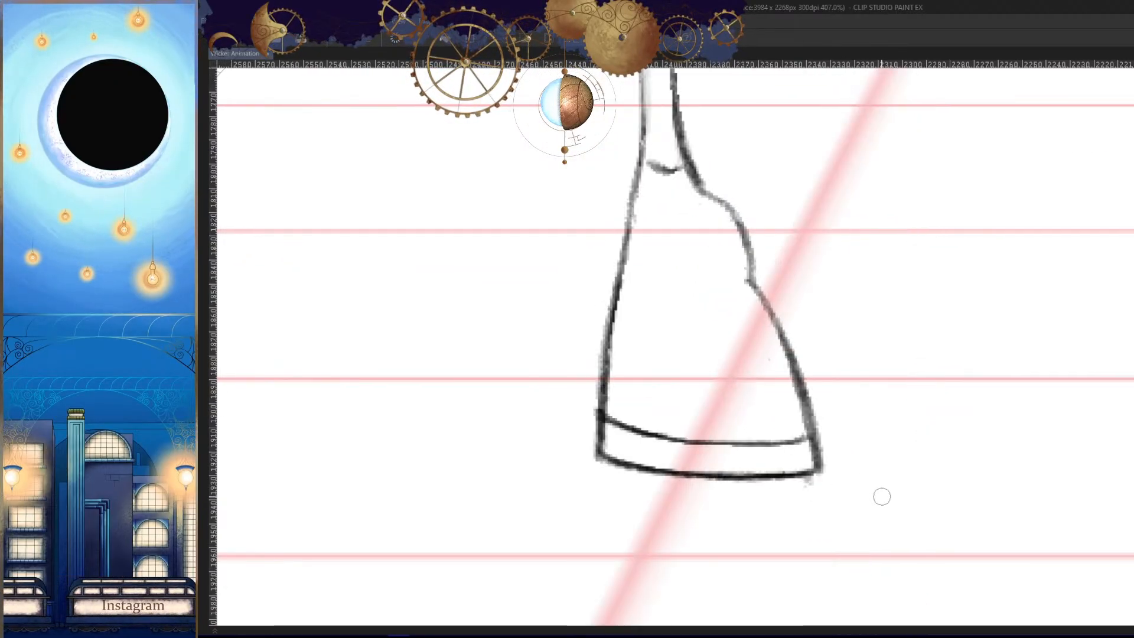
key(Left)
key(Left)
key(h)
drag(869, 444, 881, 432)
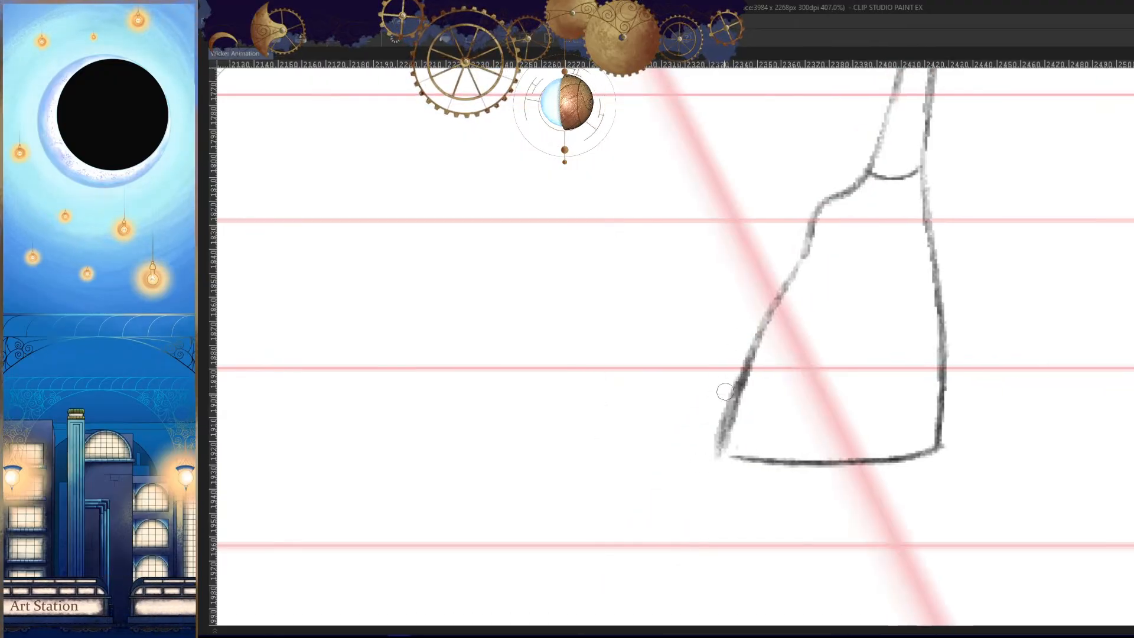
- Refine the front boot's edge near the toe tip and join it to the sole line
drag(725, 392, 711, 444)
drag(760, 361, 713, 481)
key(ctrl+z)
drag(762, 354, 712, 496)
key(ctrl+z)
key(ctrl+z)
key(h)
drag(770, 430, 854, 365)
drag(811, 449, 886, 404)
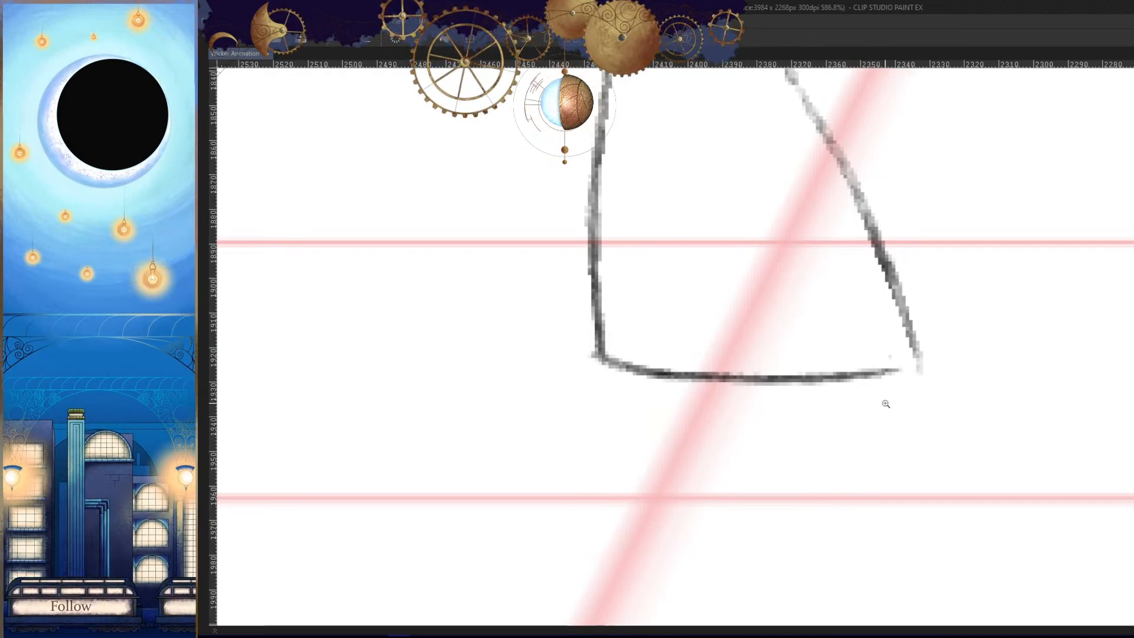
mouse_move(886, 404)
mouse_down()
mouse_move(903, 410)
mouse_move(931, 385)
mouse_move(782, 397)
mouse_move(532, 387)
mouse_up()
key(h)
drag(831, 452, 839, 515)
- Compare the front leg and boot with the neighbouring frames, in both normal and mirrored views
key(Left)
key(Right)
key(Right)
key(Left)
key(h)
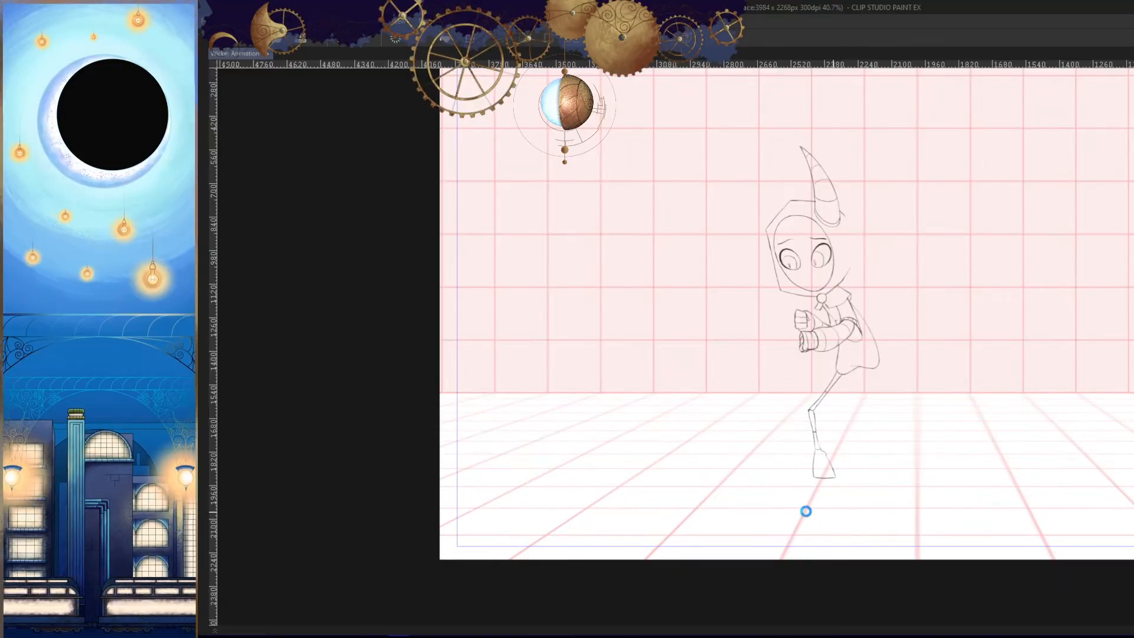
drag(849, 394, 909, 418)
mouse_move(663, 478)
mouse_down()
mouse_move(757, 398)
mouse_move(800, 384)
mouse_move(794, 334)
mouse_move(785, 410)
mouse_up()
drag(768, 308, 787, 438)
key(h)
drag(851, 417, 782, 426)
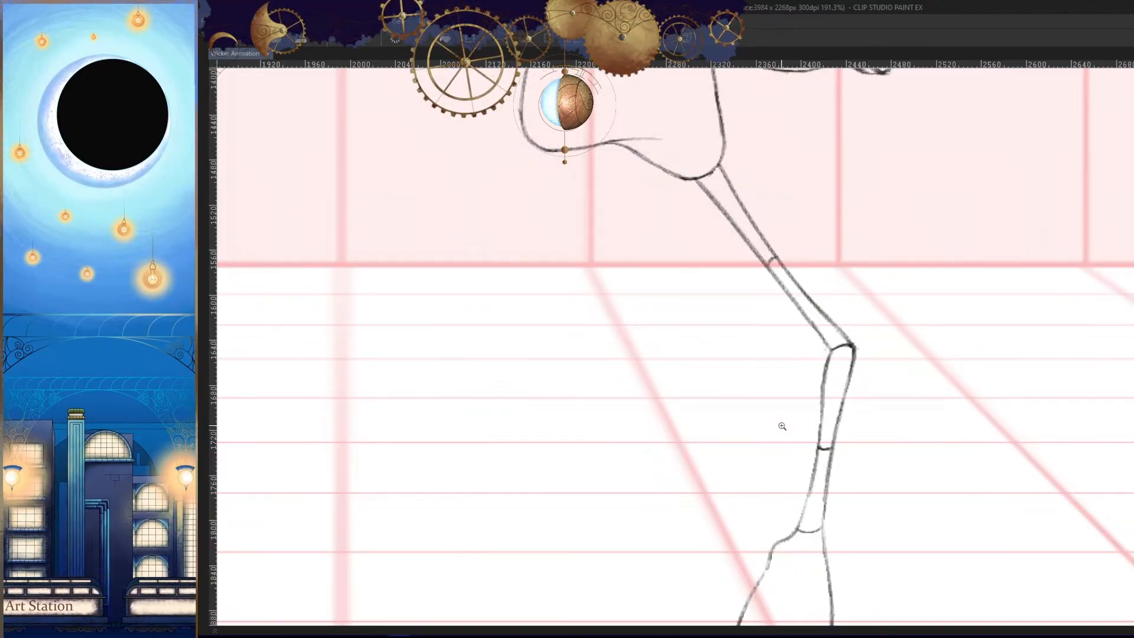
- Rework the inner corner of the front knee where the thigh and shin lines meet, cleaning up stray marks
drag(832, 347, 876, 351)
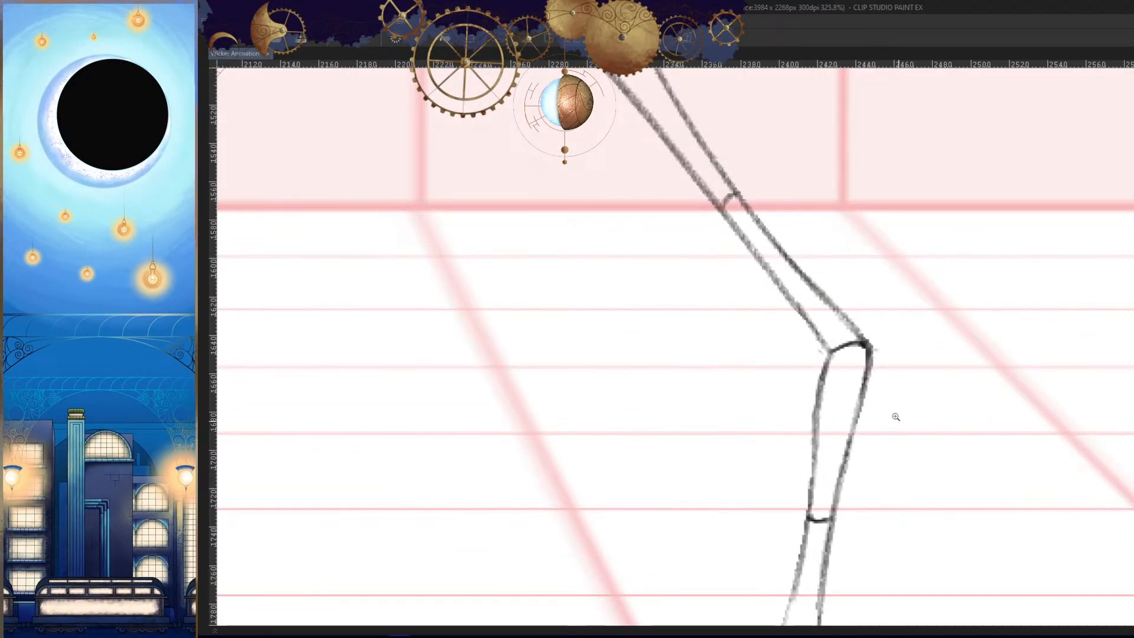
key(h)
mouse_move(730, 354)
mouse_down()
mouse_move(766, 359)
mouse_move(734, 403)
mouse_move(774, 362)
mouse_up()
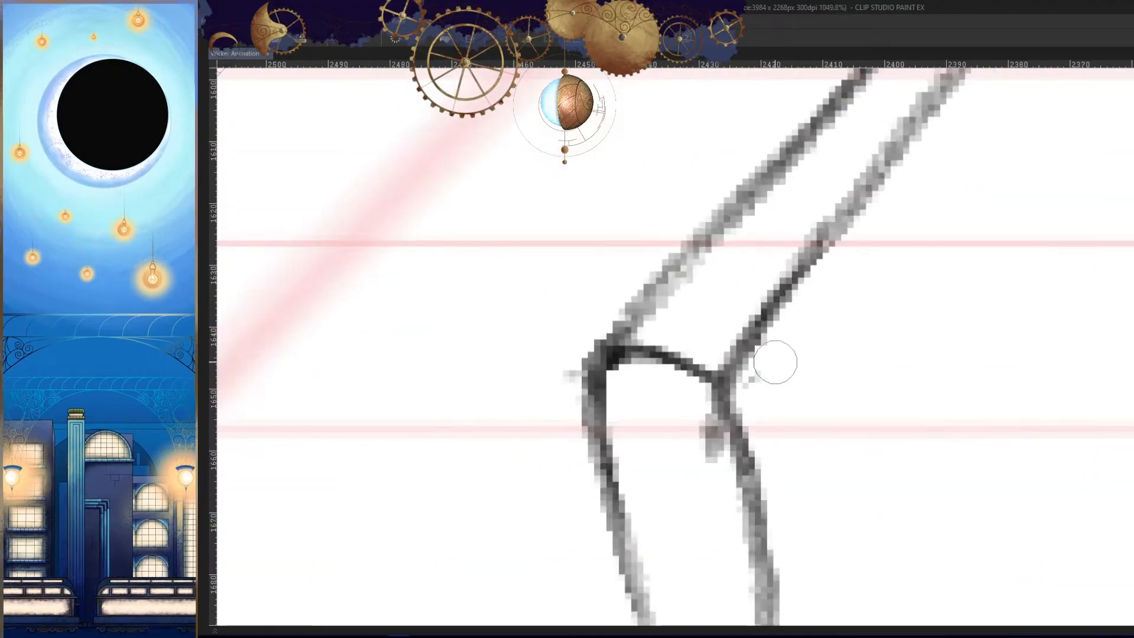
key(ctrl+z)
drag(794, 287, 709, 410)
mouse_move(734, 341)
mouse_down()
mouse_move(716, 387)
mouse_move(727, 443)
mouse_up()
key(ctrl+z)
key(ctrl+z)
mouse_move(783, 303)
mouse_down()
mouse_move(718, 396)
mouse_move(743, 452)
mouse_up()
drag(815, 391, 626, 384)
drag(845, 439, 880, 485)
- Redraw the front boot's instep bump with a darker line and connect it smoothly to the edge below
key(h)
drag(669, 486, 755, 486)
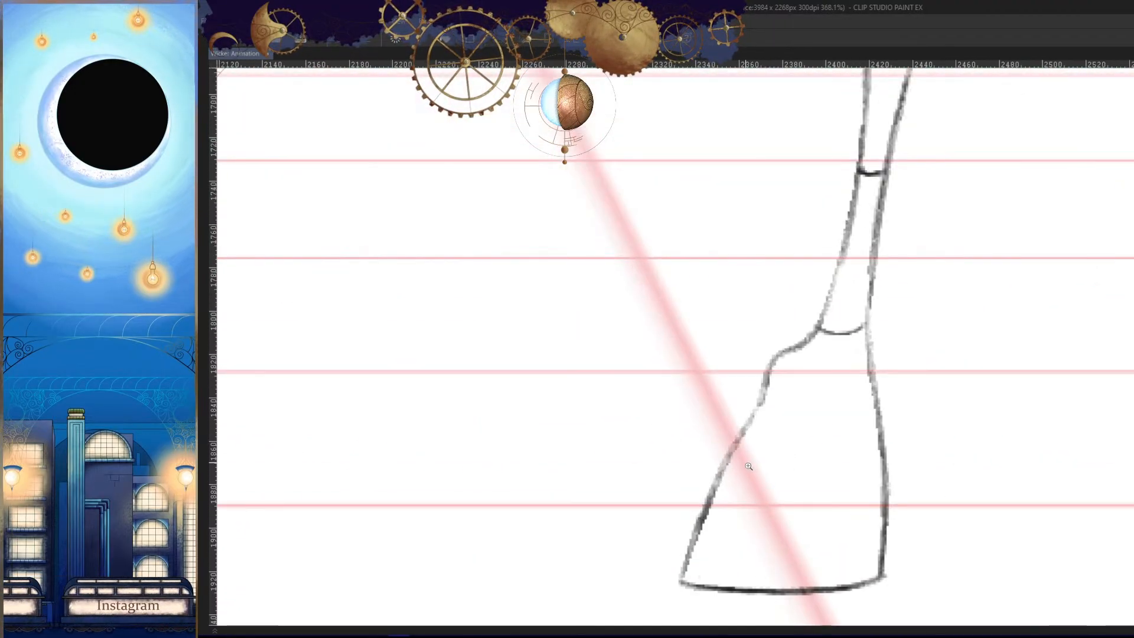
drag(797, 388, 854, 388)
mouse_move(833, 274)
mouse_down()
mouse_move(760, 303)
mouse_move(721, 408)
mouse_up()
key(ctrl+z)
drag(801, 298, 700, 437)
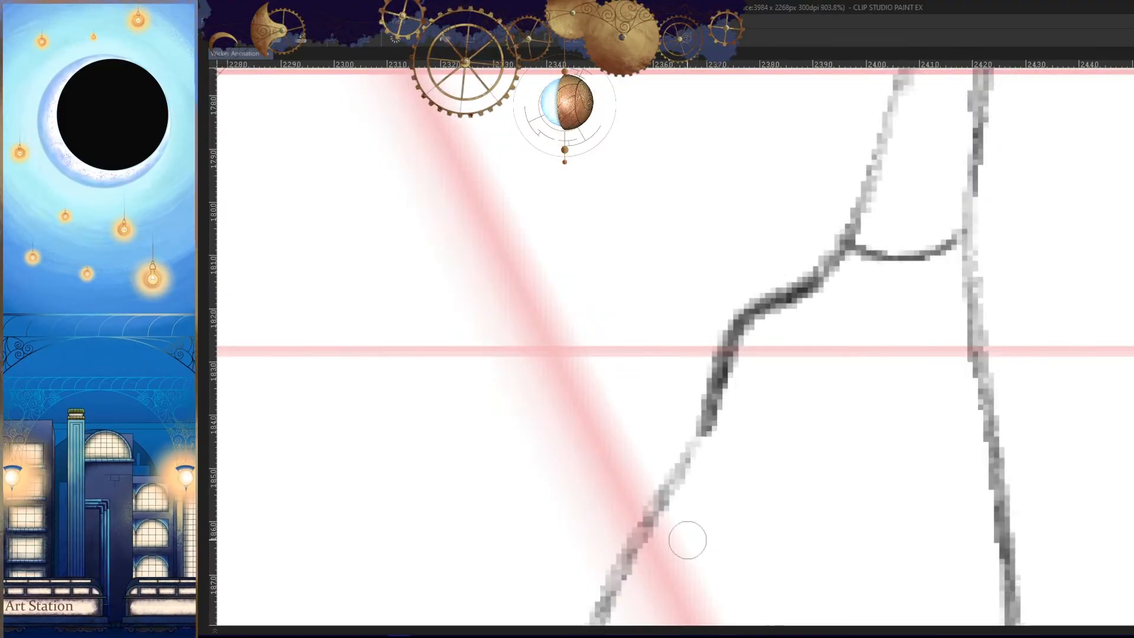
key(ctrl+z)
drag(815, 277, 700, 443)
drag(723, 369, 652, 505)
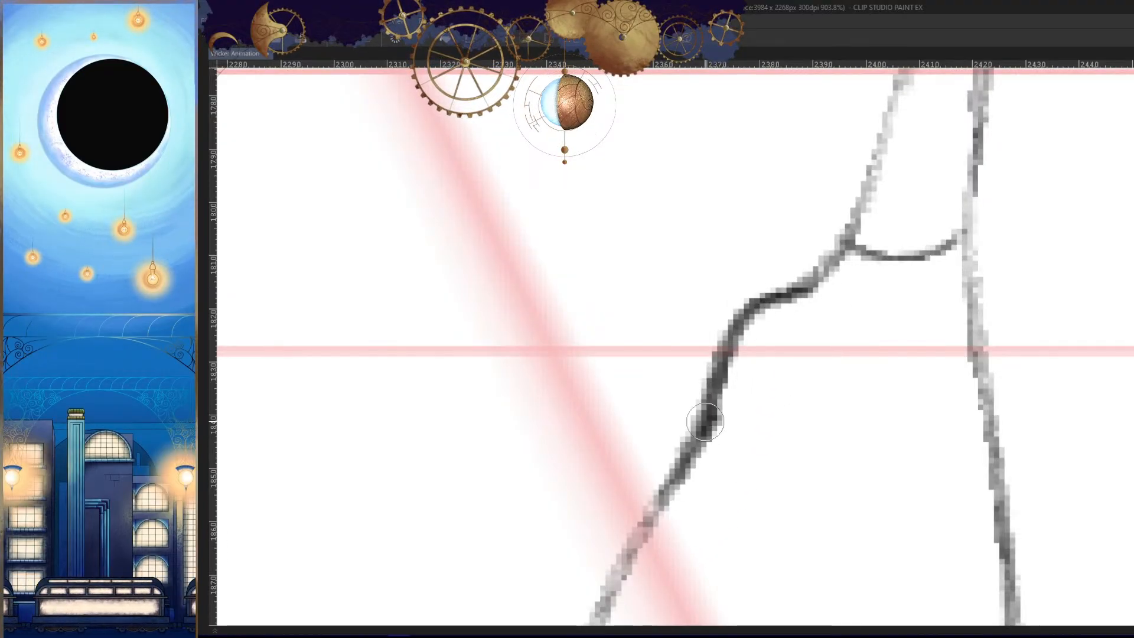
drag(705, 420, 629, 585)
mouse_move(720, 502)
mouse_down()
mouse_move(648, 585)
mouse_move(666, 478)
mouse_up()
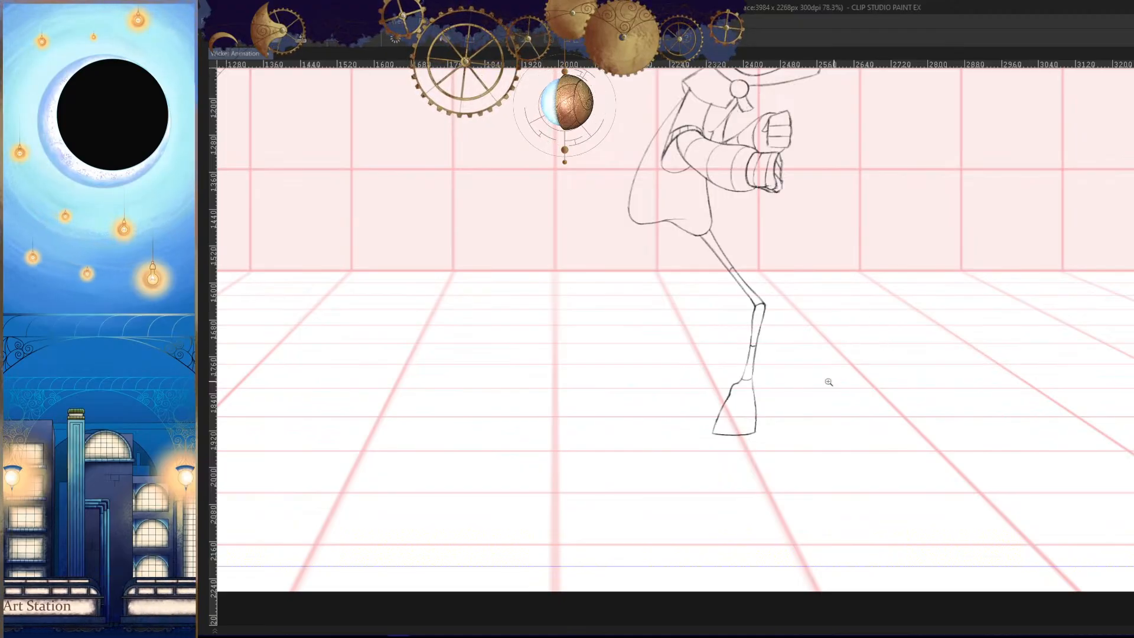
- Darken both edges of the lower front shin and the curved ankle line between them
drag(829, 382, 963, 357)
key(h)
key(h)
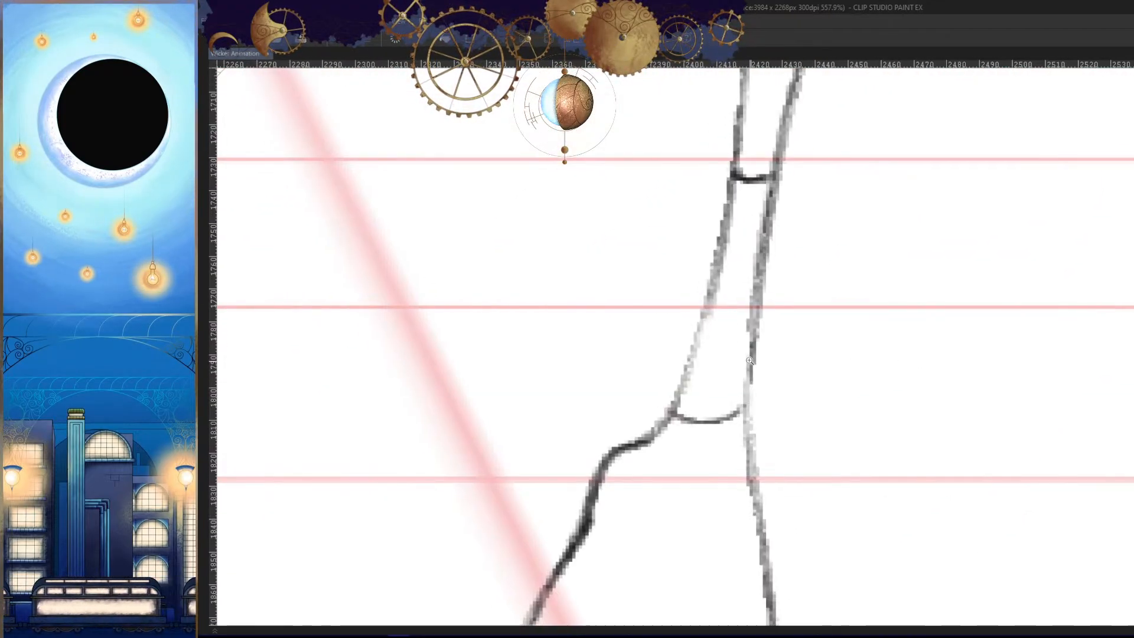
mouse_move(715, 295)
mouse_down()
mouse_move(685, 354)
mouse_move(677, 440)
mouse_move(679, 422)
mouse_up()
drag(762, 301, 752, 507)
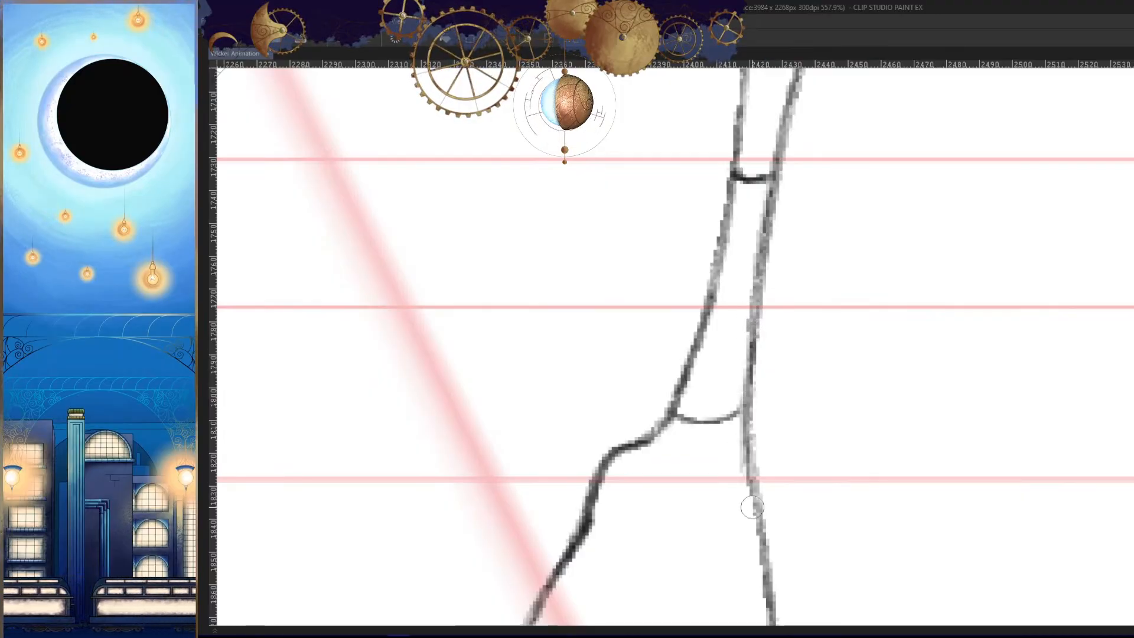
key(ctrl+z)
mouse_move(753, 324)
mouse_down()
mouse_move(751, 488)
mouse_move(746, 478)
mouse_up()
key(ctrl+z)
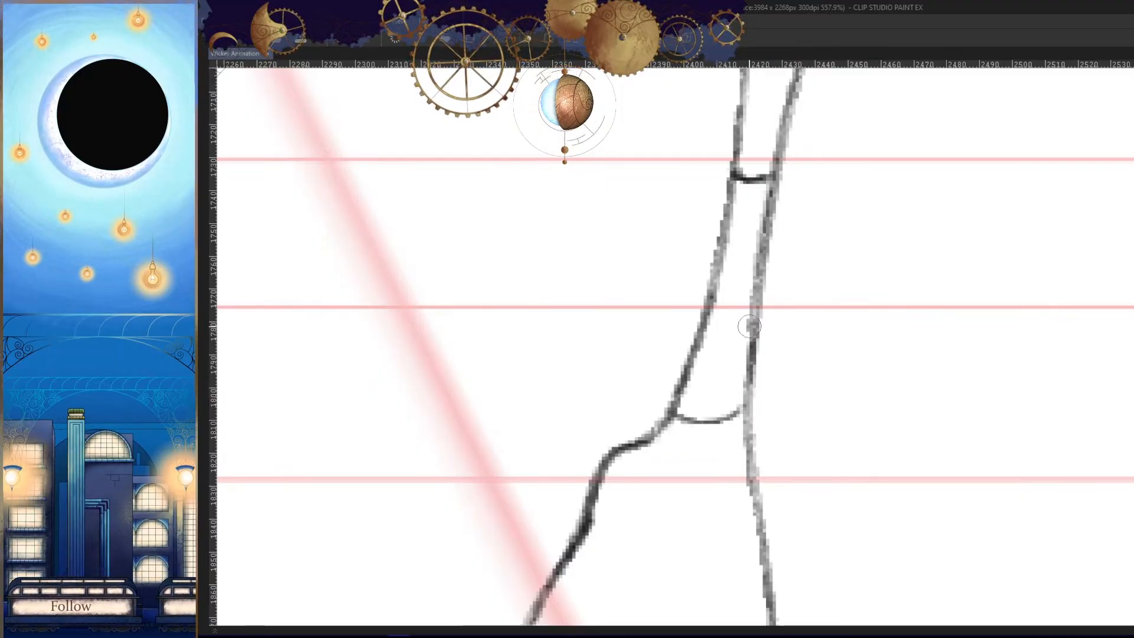
drag(751, 326, 748, 479)
drag(745, 407, 671, 412)
drag(749, 319, 739, 458)
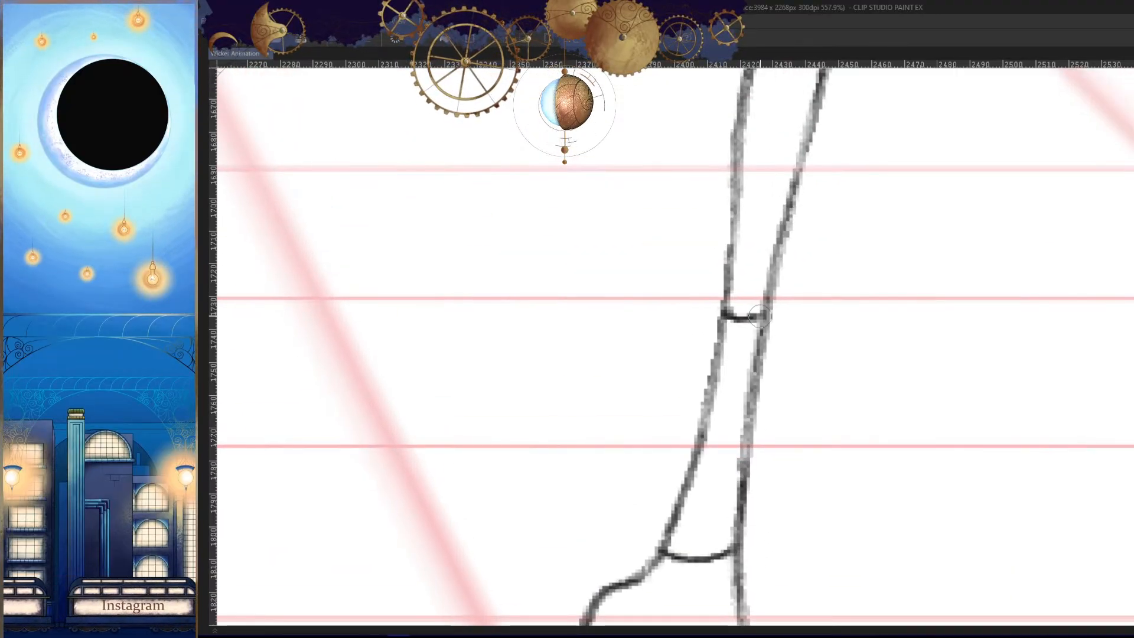
mouse_move(710, 294)
mouse_down()
mouse_move(737, 436)
mouse_move(804, 427)
mouse_up()
- Strengthen the bottom sole line of the front boot and close its toe corner, using the neighbouring frame as reference
key(h)
key(Right)
key(Right)
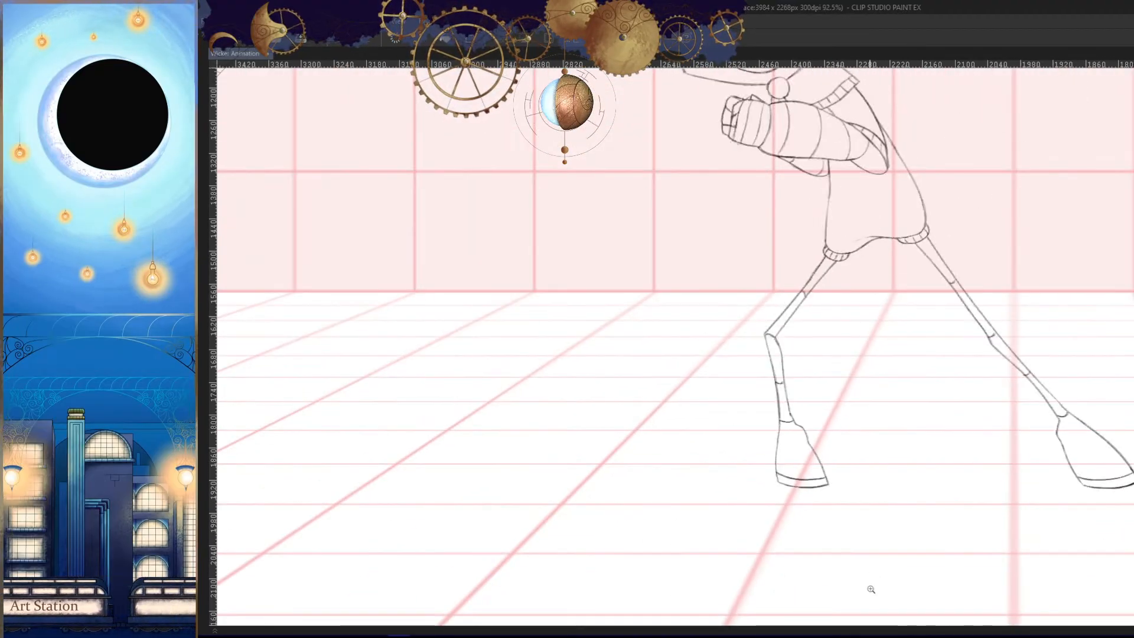
mouse_move(803, 515)
mouse_down()
mouse_move(872, 461)
mouse_move(833, 429)
mouse_move(832, 445)
mouse_up()
drag(777, 442, 820, 453)
drag(801, 382, 808, 441)
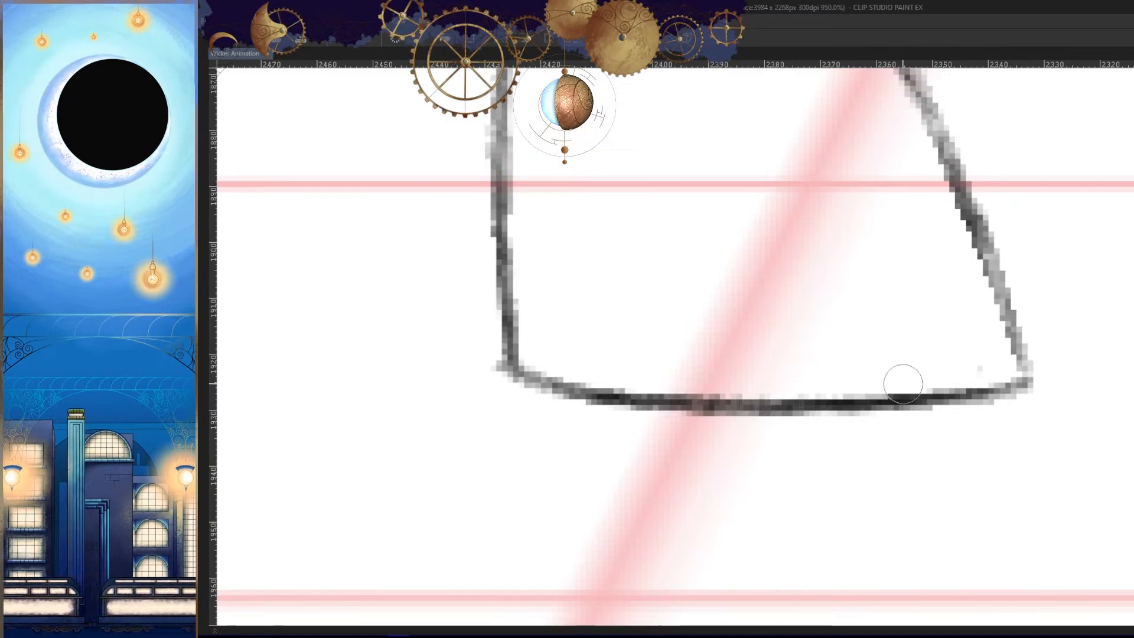
drag(903, 384, 722, 385)
mouse_move(652, 381)
mouse_down()
mouse_move(951, 374)
mouse_move(894, 374)
mouse_move(885, 393)
mouse_up()
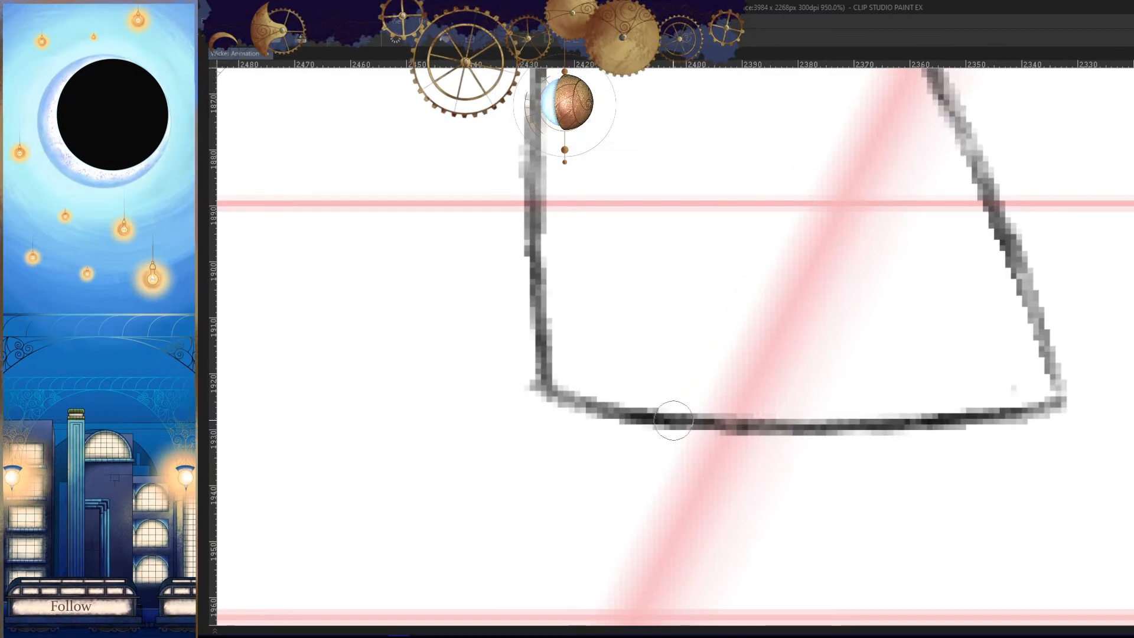
mouse_move(550, 319)
mouse_down()
mouse_move(737, 350)
mouse_move(1057, 360)
mouse_move(777, 360)
mouse_move(1037, 344)
mouse_up()
key(ctrl+z)
drag(962, 353, 1033, 342)
drag(973, 396, 868, 451)
key(h)
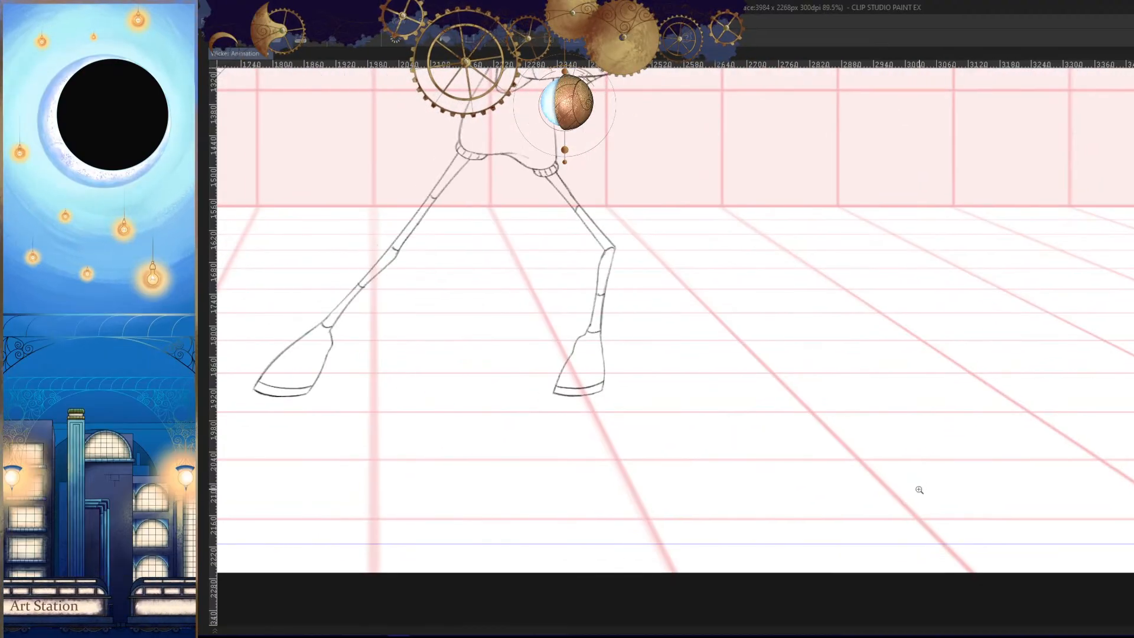
- Draw a curved sole band line across the front boot just above its bottom edge, matching the neighbouring frame
key(Right)
drag(582, 403, 736, 374)
drag(440, 316, 699, 307)
drag(680, 347, 832, 376)
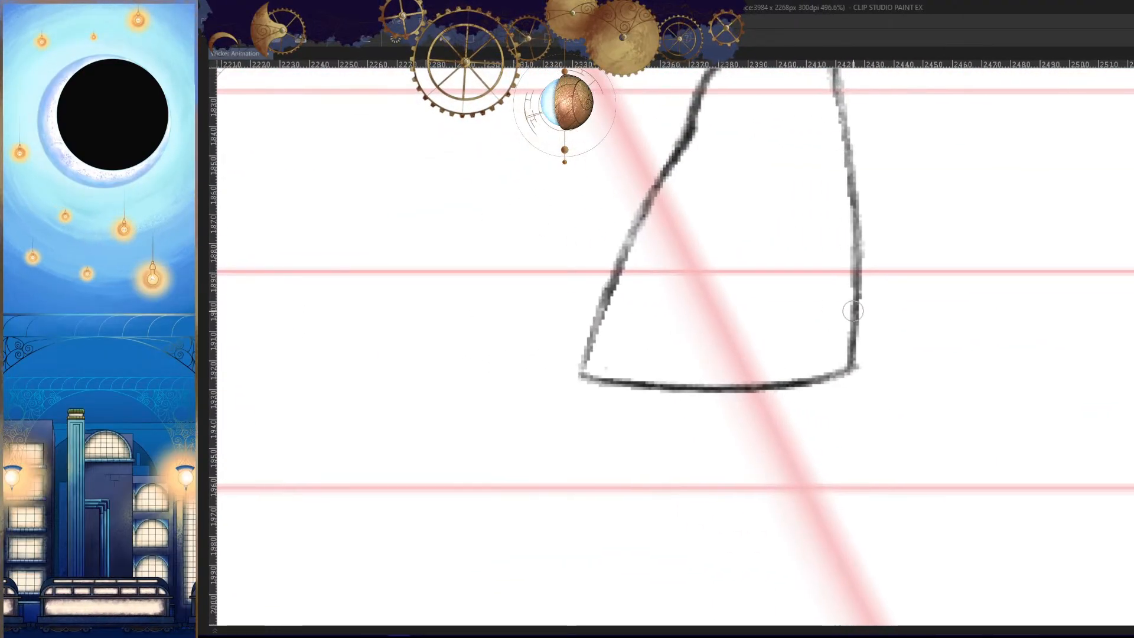
drag(853, 311, 585, 343)
key(ctrl+z)
drag(854, 314, 593, 347)
key(h)
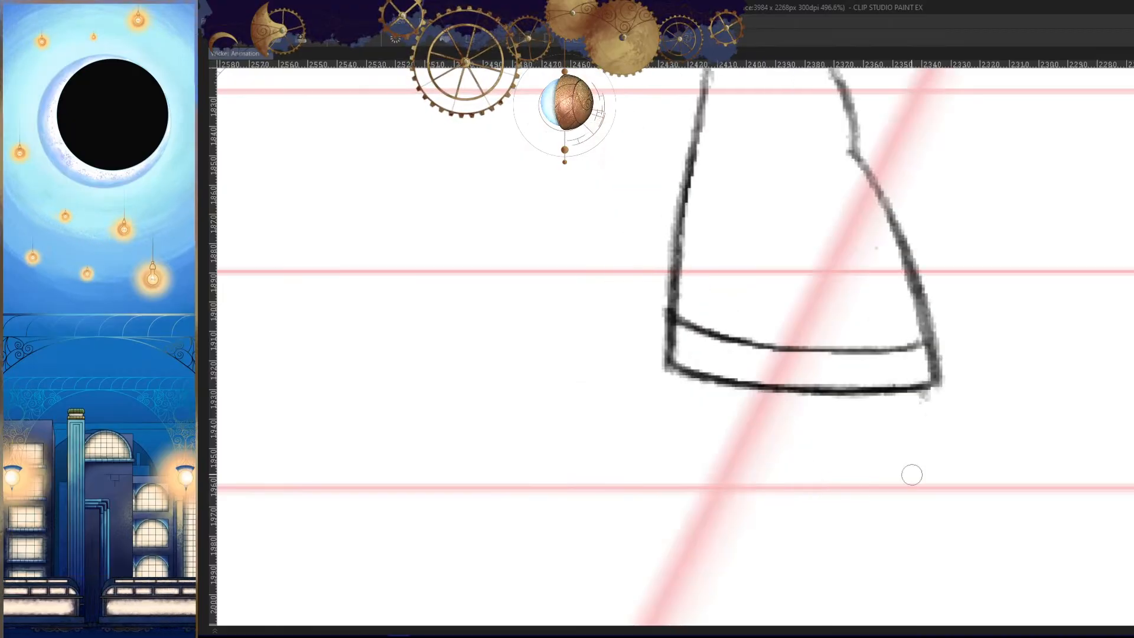
key(Right)
click(829, 396)
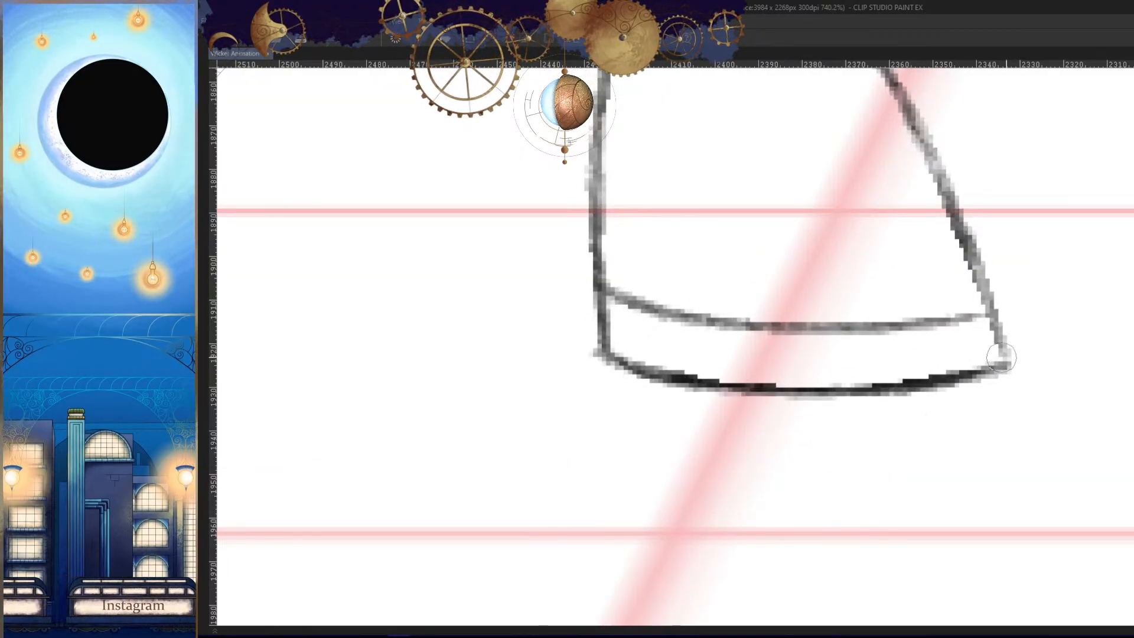
- Compare the whole figure's leg pose with the neighbouring frames to see where the missing back leg belongs
key(ctrl+0)
key(Right)
key(Right)
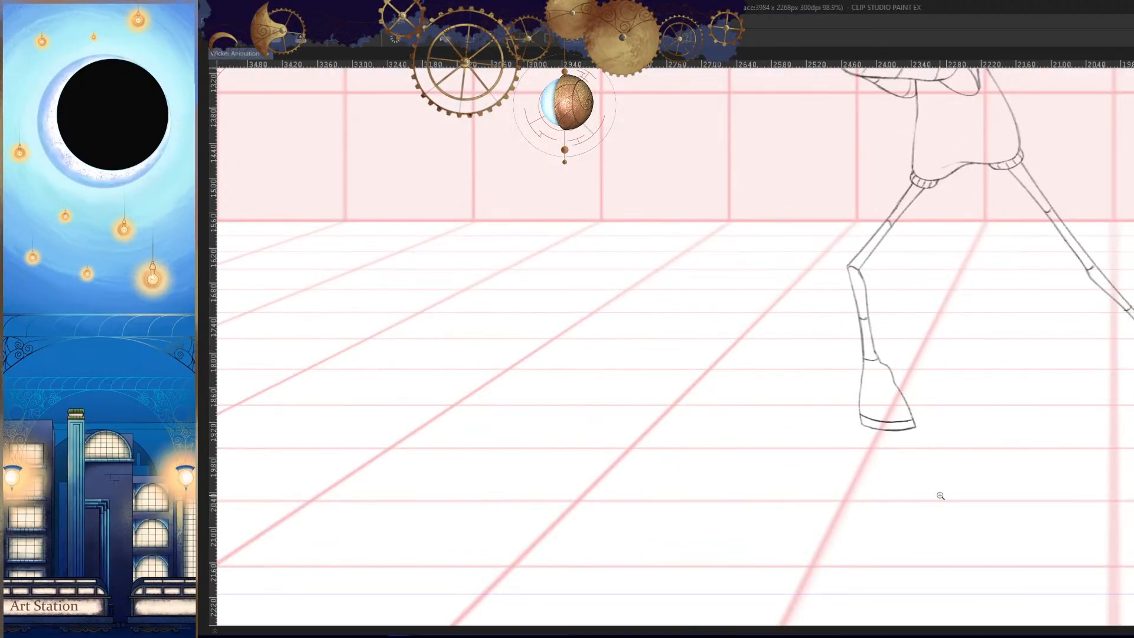
key(h)
drag(968, 443, 924, 481)
key(Right)
key(Right)
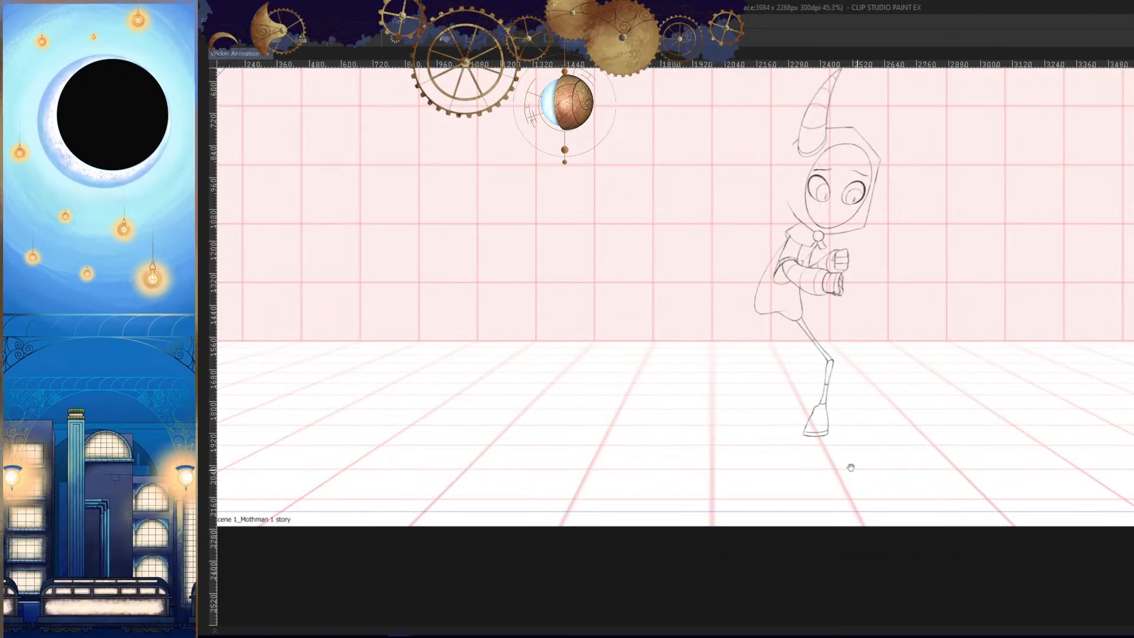
drag(850, 466, 891, 448)
drag(775, 339, 805, 331)
key(Right)
key(Left)
key(Left)
key(Right)
drag(615, 509, 645, 500)
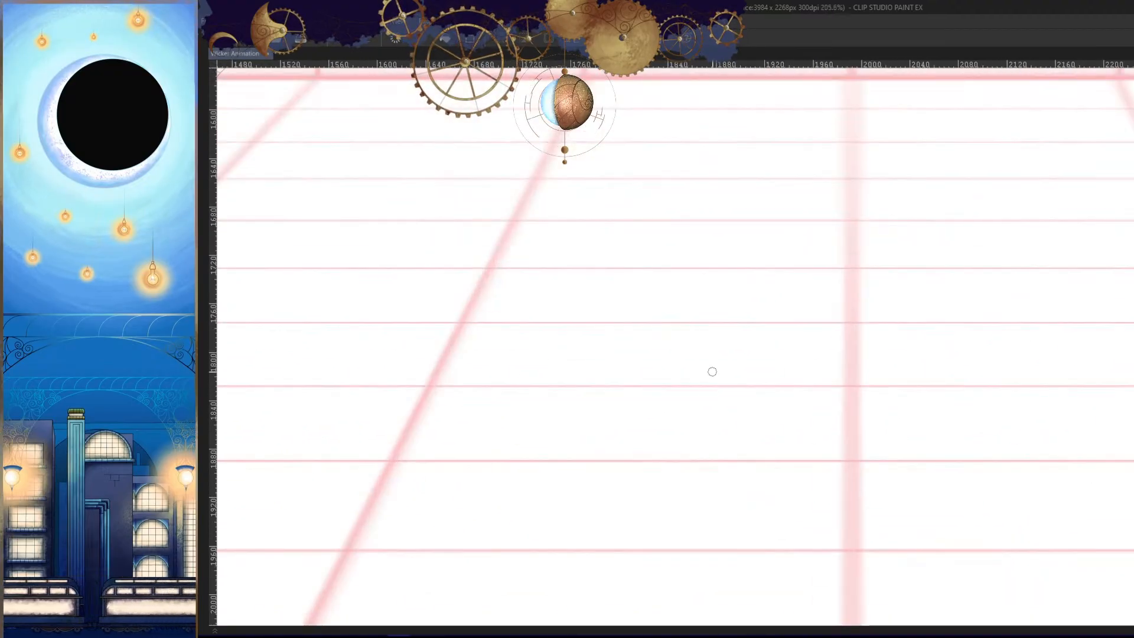
key(Left)
key(Right)
drag(714, 353, 558, 501)
key(Left)
key(Right)
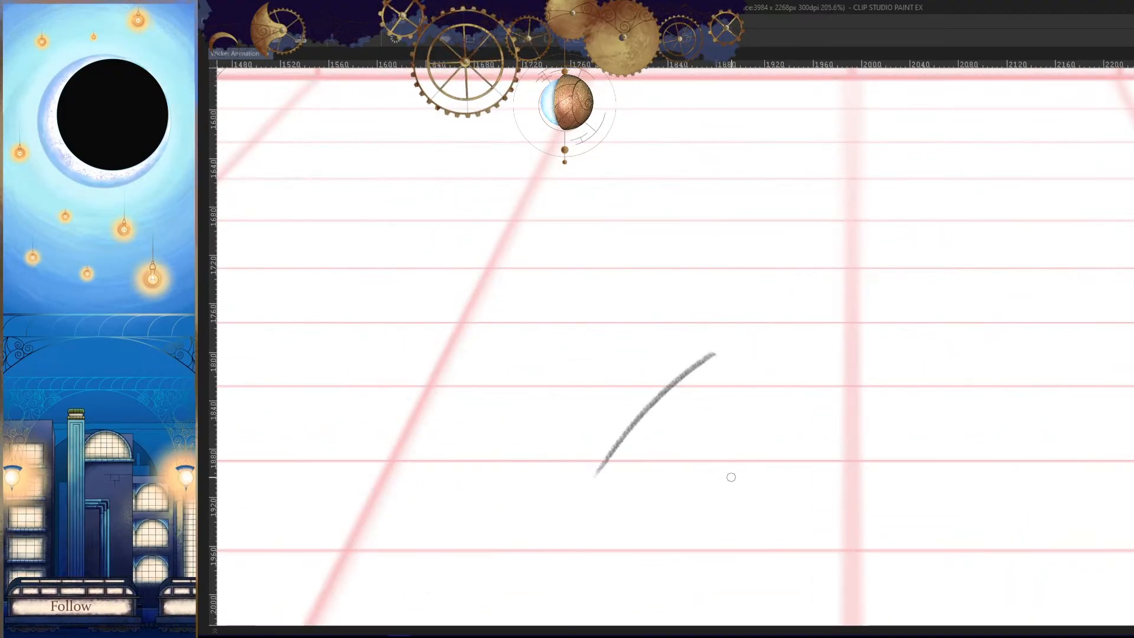
- Draw the long curved front edge of the back boot from the ankle to the toe, using neighbouring frames as reference
key(Left)
key(Right)
mouse_move(709, 455)
mouse_down()
mouse_move(713, 377)
mouse_move(746, 348)
mouse_up()
key(ctrl+z)
mouse_move(764, 297)
mouse_down()
mouse_move(698, 337)
mouse_move(538, 497)
mouse_up()
key(Left)
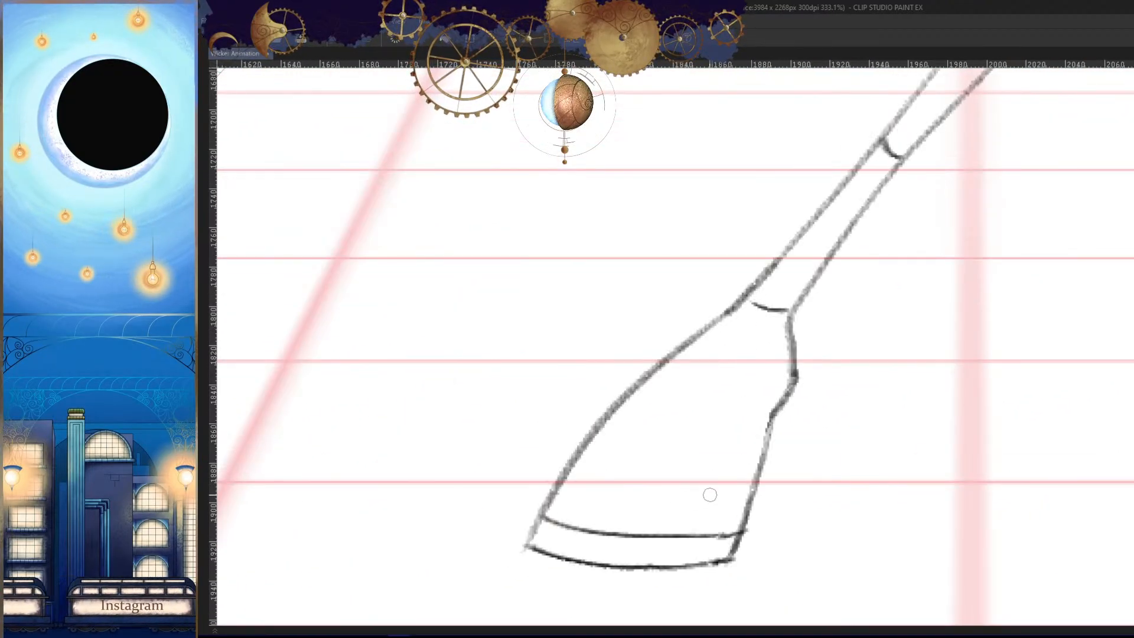
key(Right)
key(Right)
key(Left)
drag(693, 464, 716, 429)
key(ctrl+z)
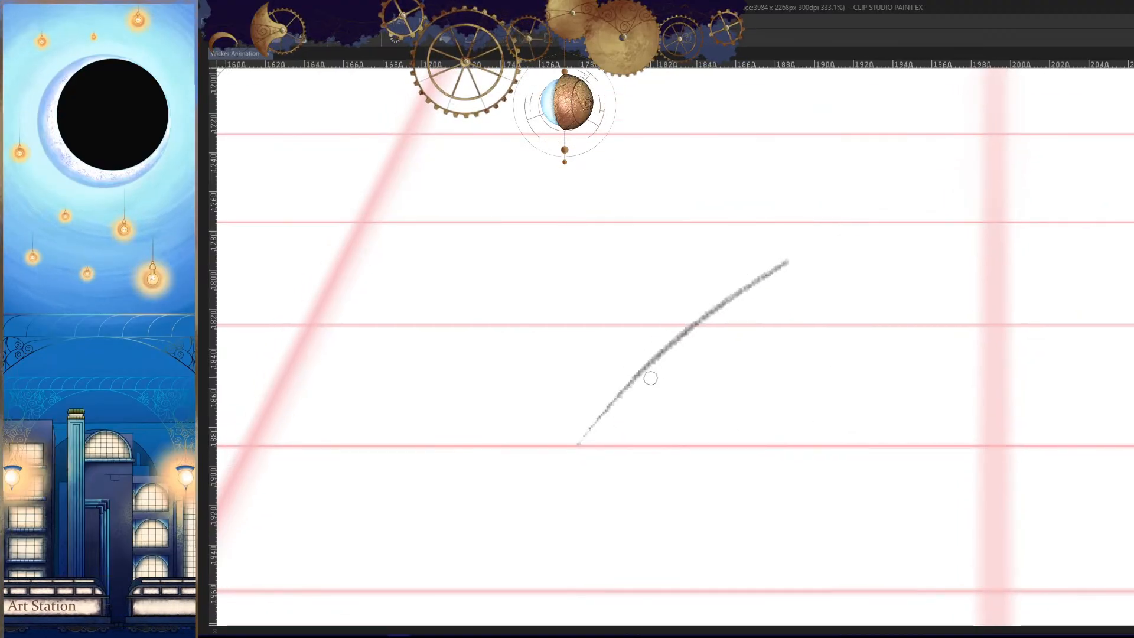
drag(663, 354, 555, 495)
drag(653, 477, 815, 423)
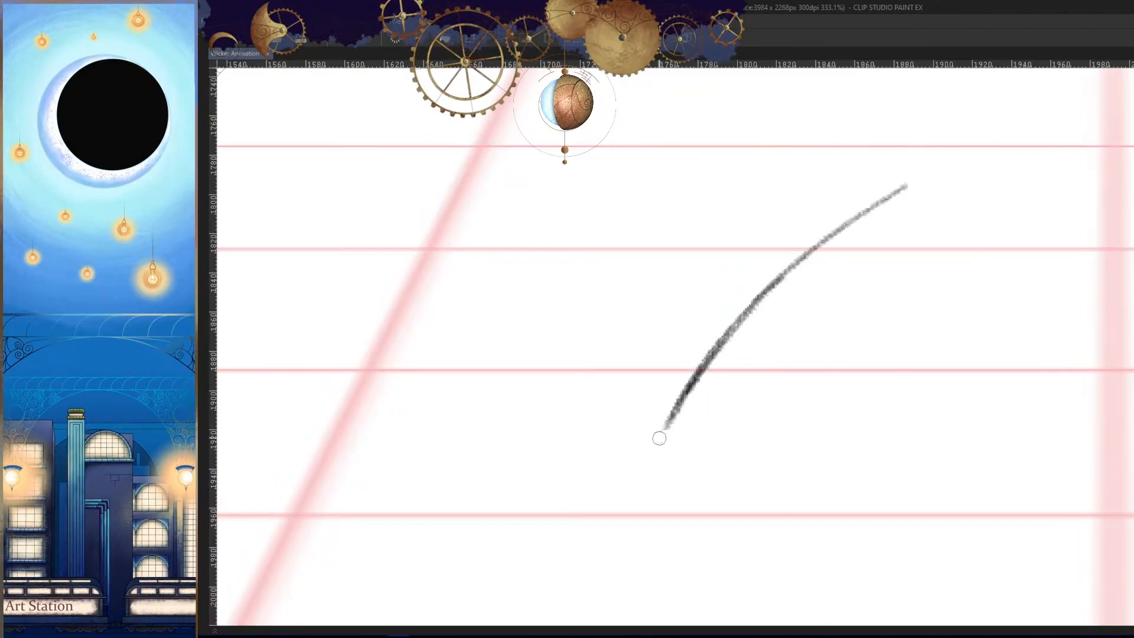
- Draw the curved sole line of the back boot from the toe corner toward the heel, checking it against neighbouring frames
key(h)
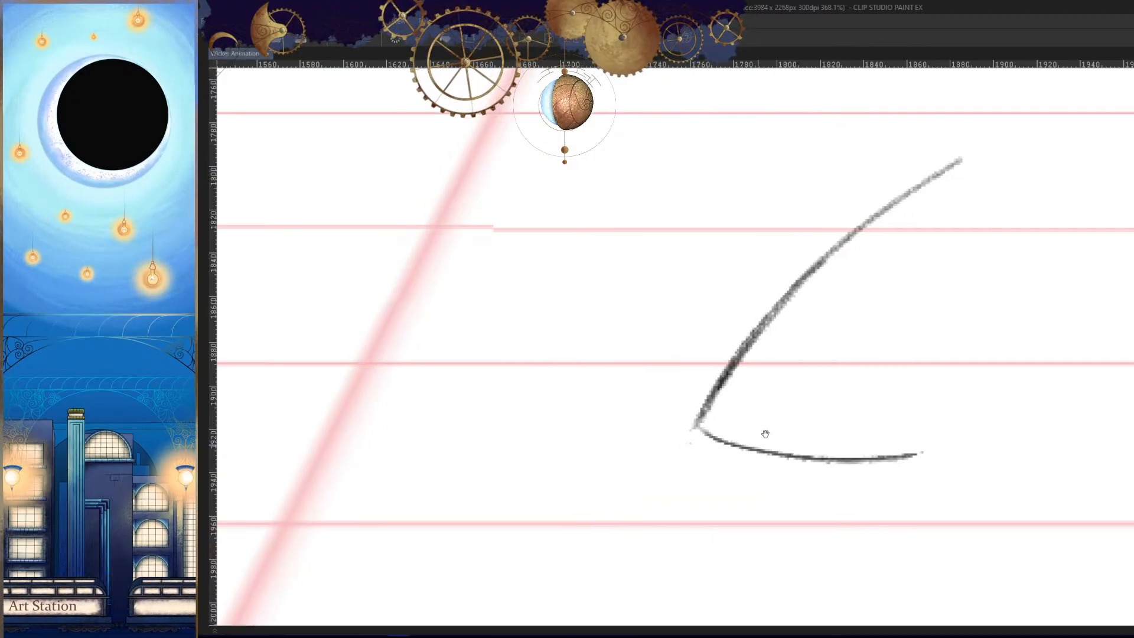
scroll(726, 414, up, 5)
scroll(772, 418, down, 6)
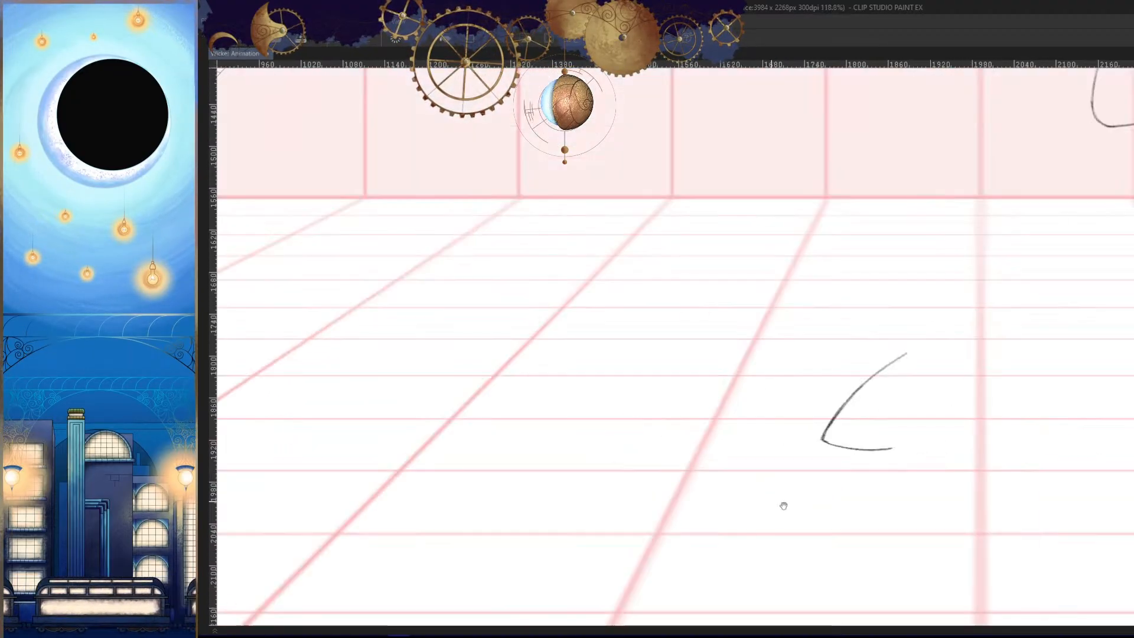
scroll(782, 504, up, 3)
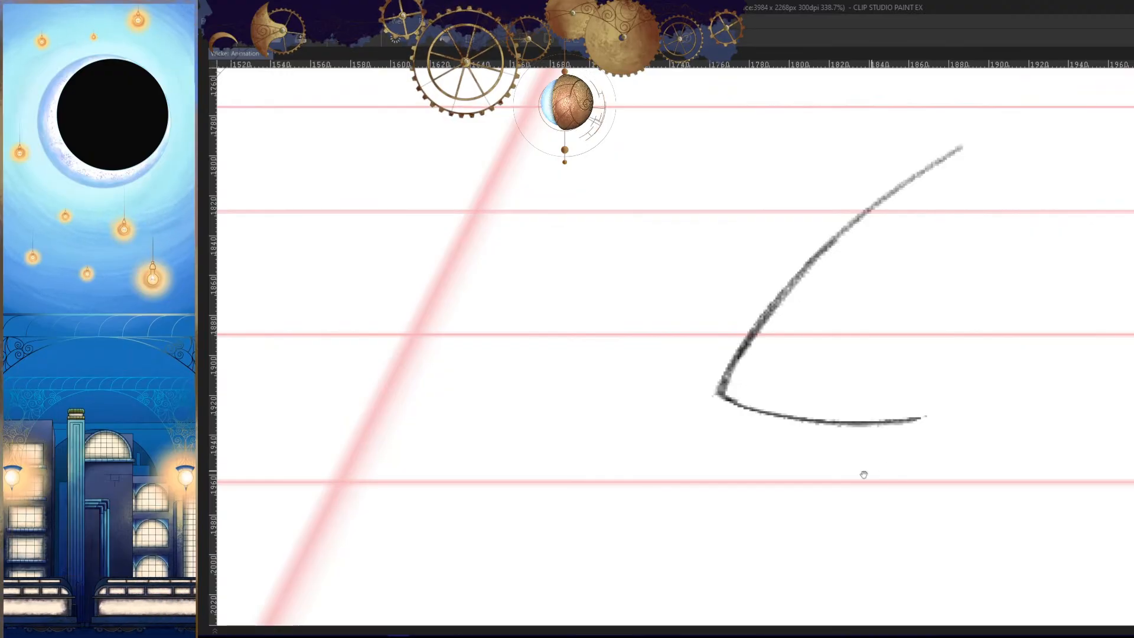
drag(863, 474, 786, 480)
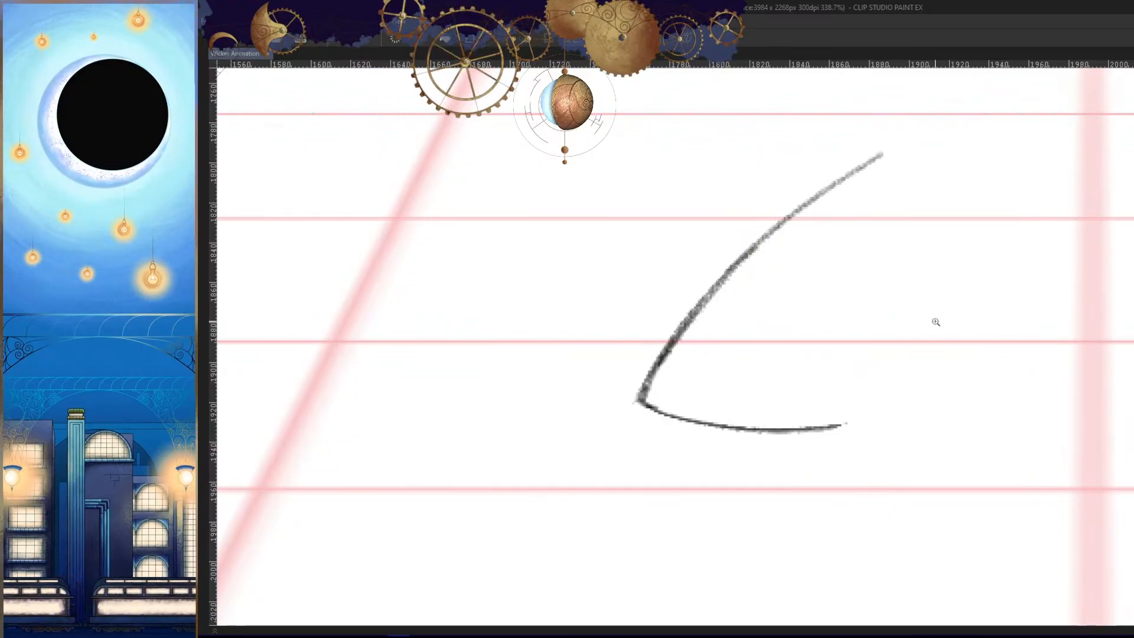
drag(894, 417, 833, 422)
key(Left)
key(Right)
key(Right)
key(Left)
drag(886, 368, 951, 368)
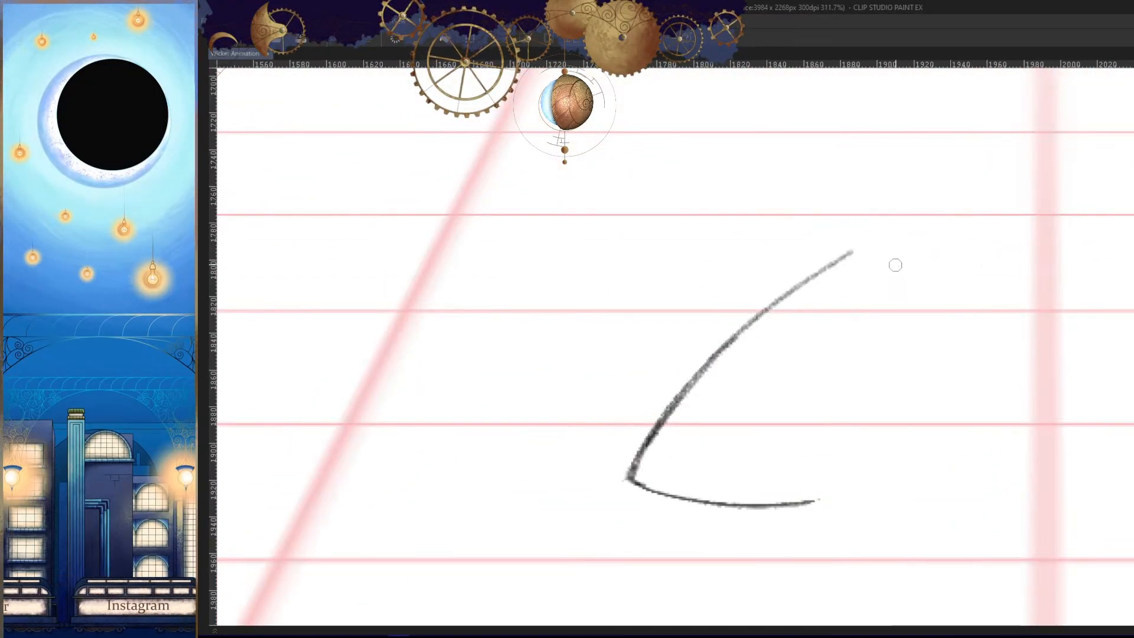
- Try short curved strokes for the back boot's rear edge just below the ankle, comparing each with the neighbouring frames
drag(898, 266, 873, 356)
key(Left)
key(Right)
key(Right)
key(Left)
key(ctrl+z)
drag(894, 271, 885, 329)
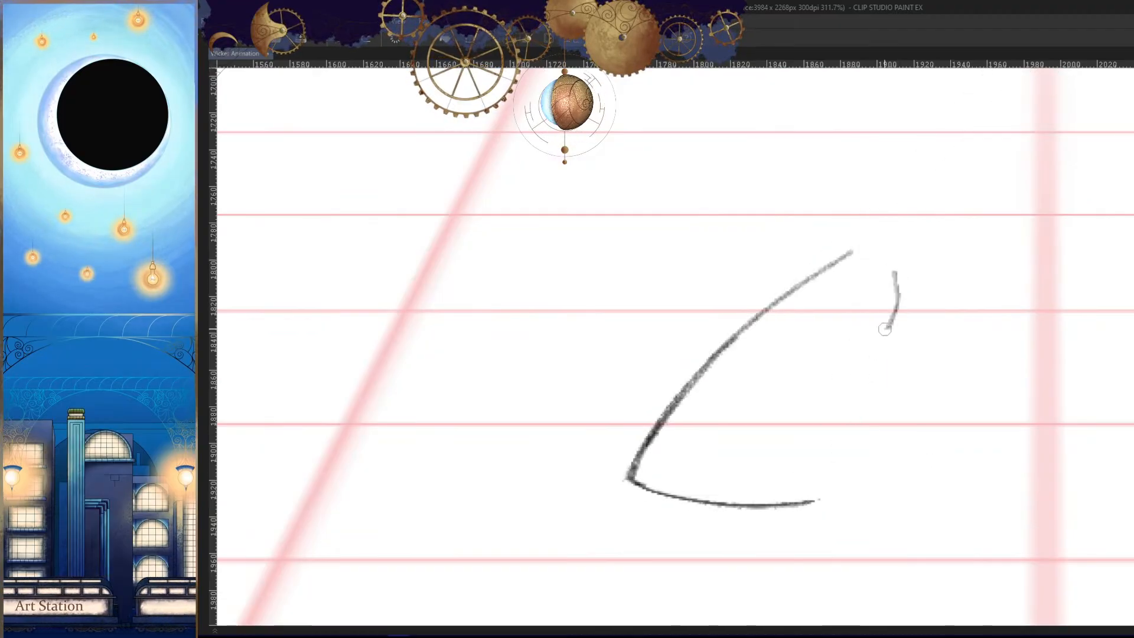
key(Left)
key(Right)
key(Right)
key(Left)
key(ctrl+z)
- Try a longer rear-edge stroke that bulges outward at the ankle and slants down toward the heel
drag(888, 274, 830, 397)
key(Left)
key(Right)
key(Right)
key(Left)
key(ctrl+z)
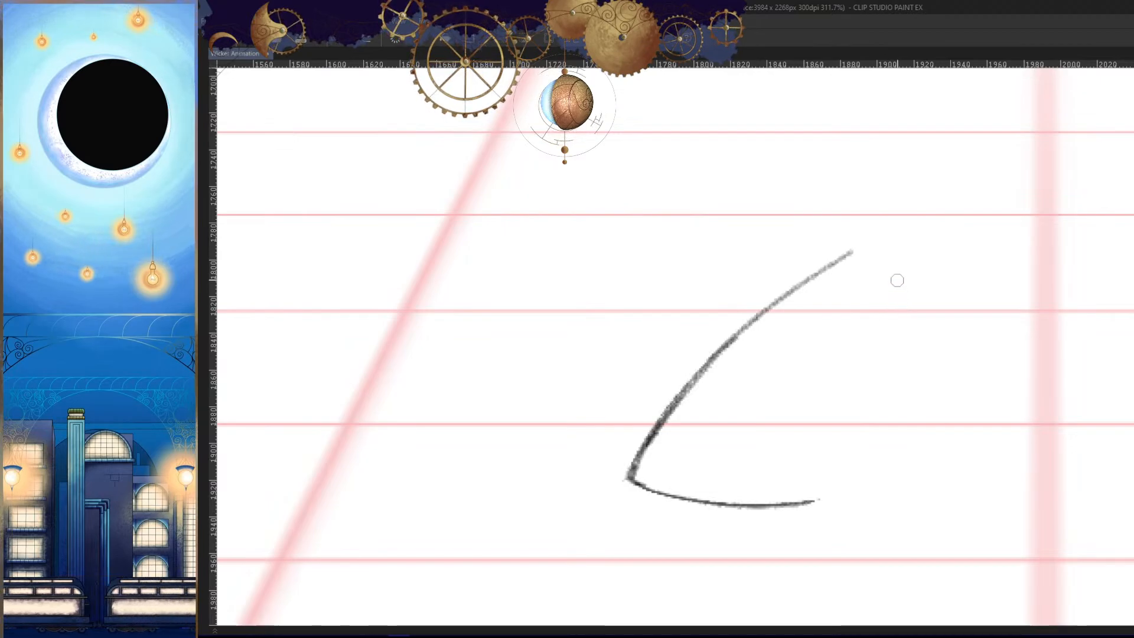
key(Left)
- Draw the upper rear edge of the back boot, with a short ankle line bending inward toward the heel
key(Right)
key(Right)
key(Left)
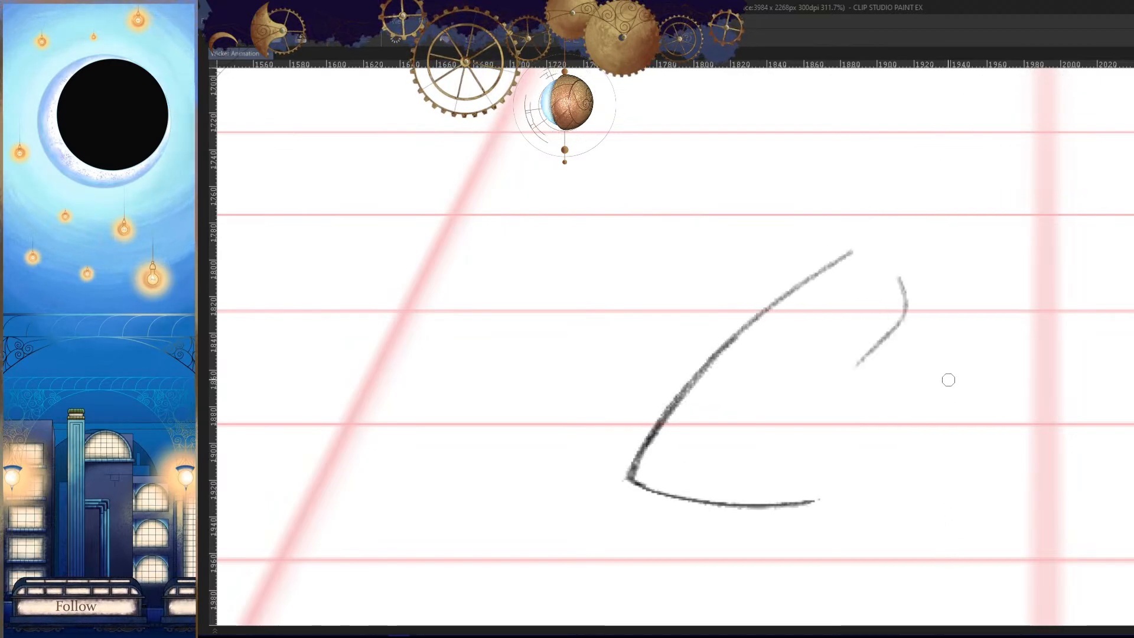
key(ctrl+z)
drag(901, 272, 868, 351)
key(Left)
key(Right)
key(Right)
key(Left)
key(ctrl+z)
key(Left)
- Draw the lower rear edge of the back boot toward the sole, redrawing it more upright after comparing neighbouring frames
key(Right)
key(Right)
key(Left)
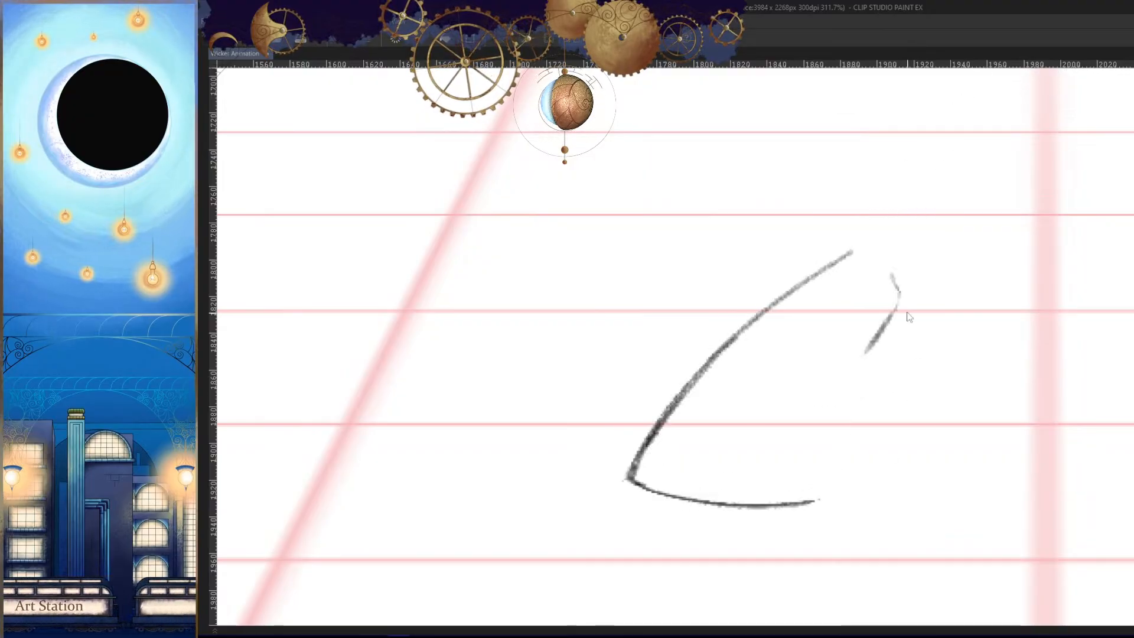
drag(864, 354, 809, 497)
key(Left)
key(Right)
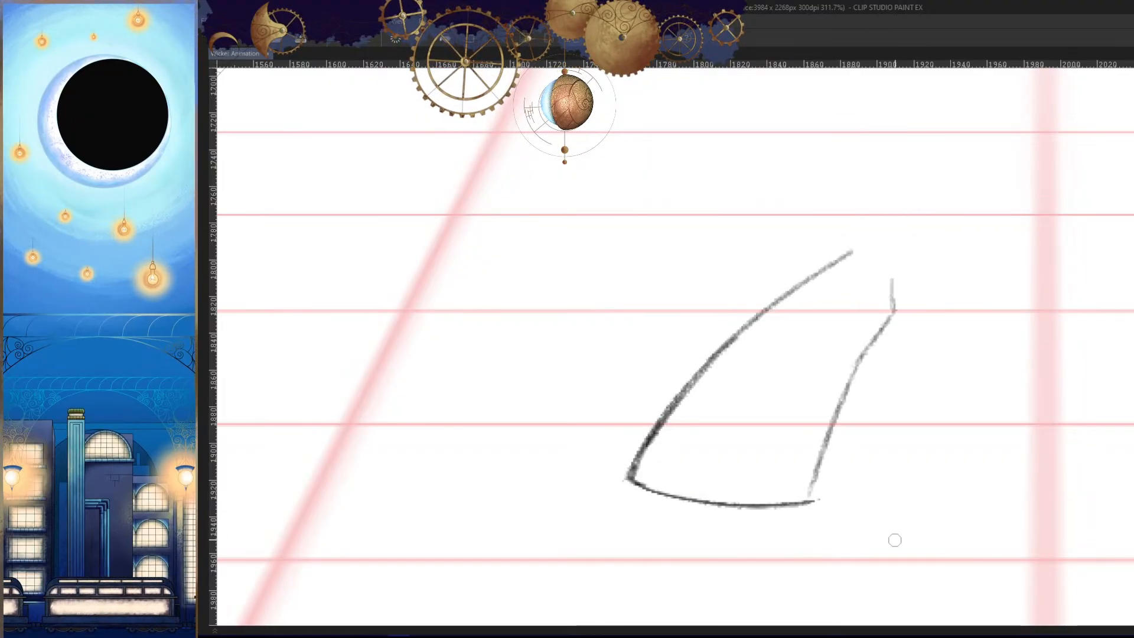
key(Right)
key(Left)
key(h)
key(h)
key(ctrl+z)
drag(832, 313, 820, 385)
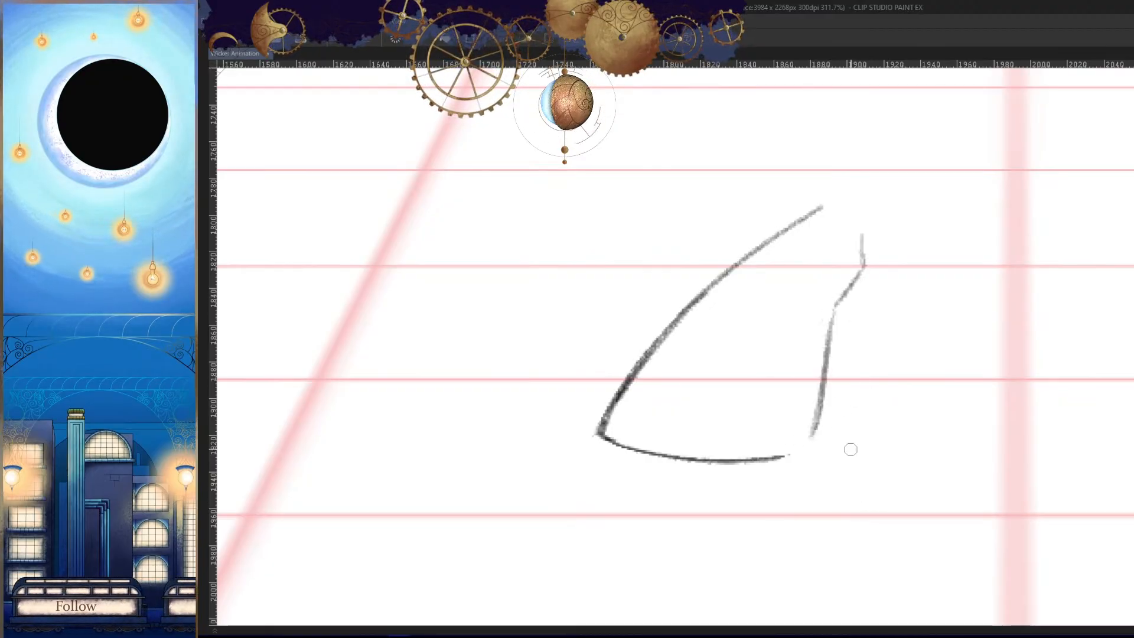
- Extend the back boot's sole line to meet the rear edge and close the heel corner
mouse_move(805, 465)
mouse_down()
mouse_move(808, 444)
mouse_move(782, 461)
mouse_move(732, 456)
mouse_up()
scroll(803, 465, up, 3)
drag(823, 440, 739, 455)
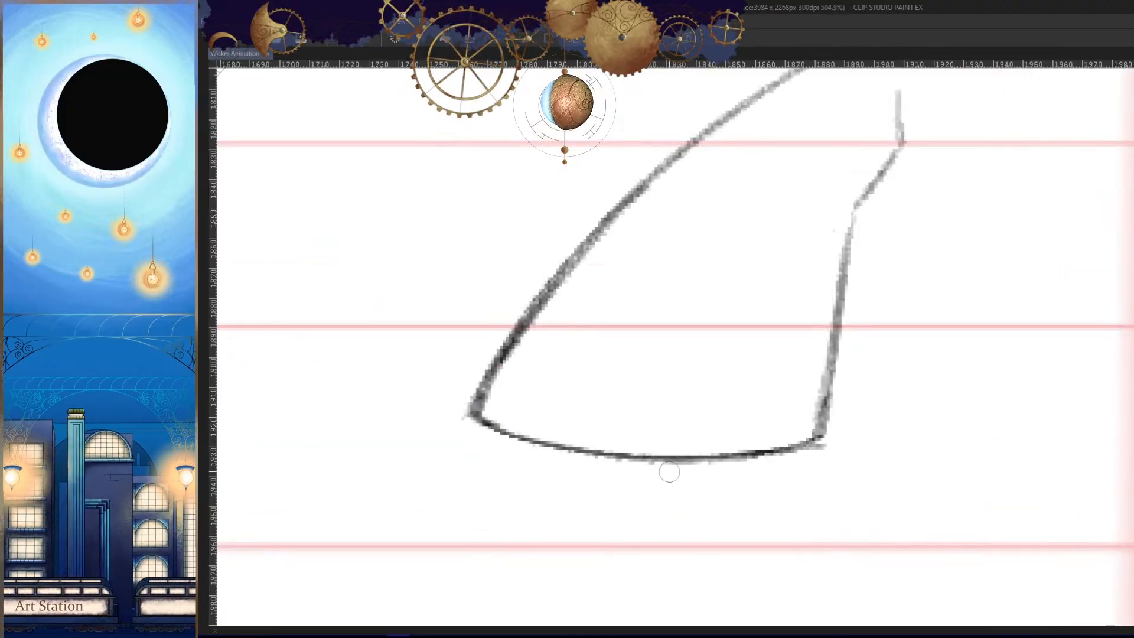
scroll(820, 478, down, 8)
key(h)
key(h)
- Round the bend below the ankle on the back boot's rear edge and check it against the neighbouring frames
drag(816, 416, 937, 361)
drag(923, 308, 857, 419)
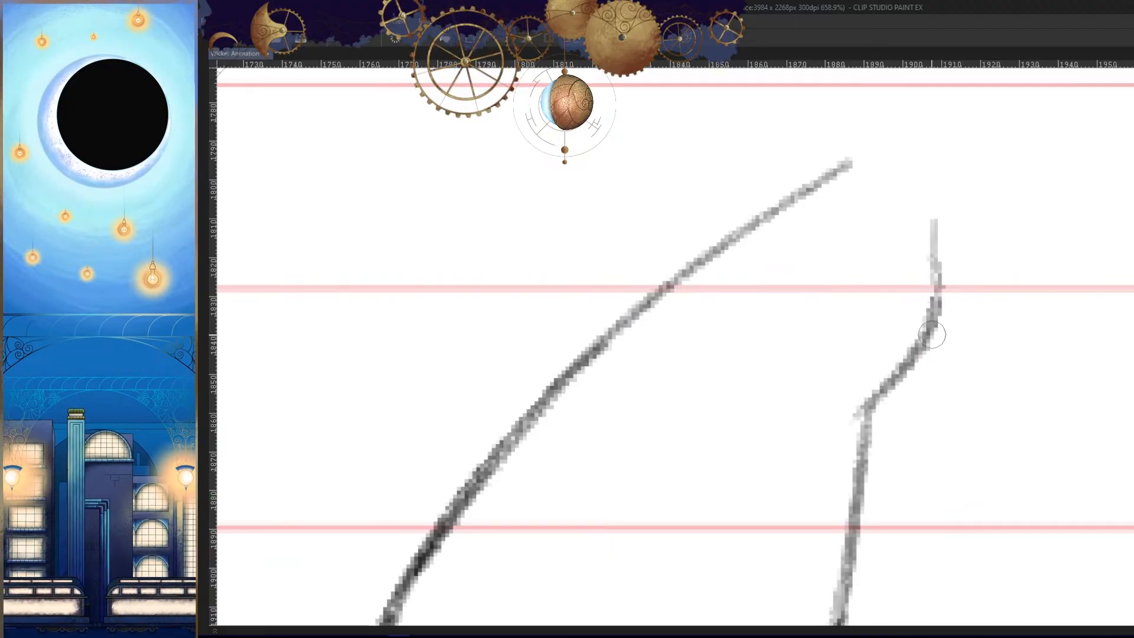
key(Left)
key(Right)
- Erase the angular join in the middle of the back boot's rear edge and redraw it as a smoother line
key(Right)
key(Left)
drag(949, 425, 956, 424)
drag(880, 378, 823, 547)
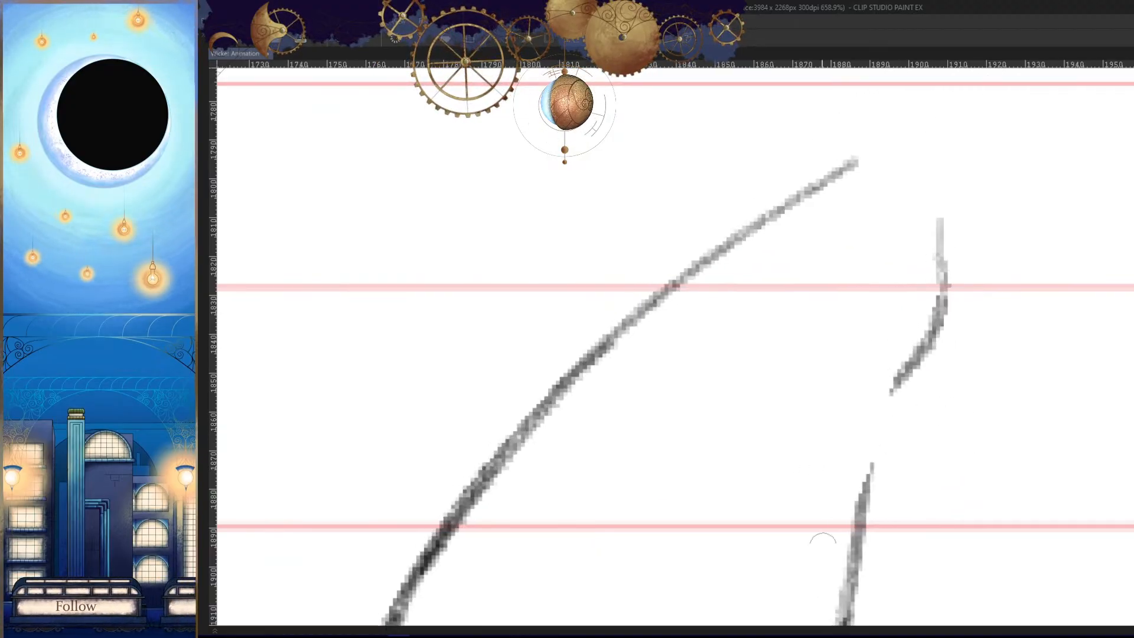
drag(874, 444, 864, 379)
mouse_move(890, 295)
mouse_down()
mouse_move(821, 532)
mouse_move(858, 505)
mouse_move(849, 471)
mouse_move(836, 539)
mouse_up()
key(ctrl+z)
drag(878, 389, 837, 525)
key(h)
key(Left)
- Replace the lower rear edge of the back boot with a more slanted line ending at a shorter sole's heel corner
key(Right)
key(Right)
key(Left)
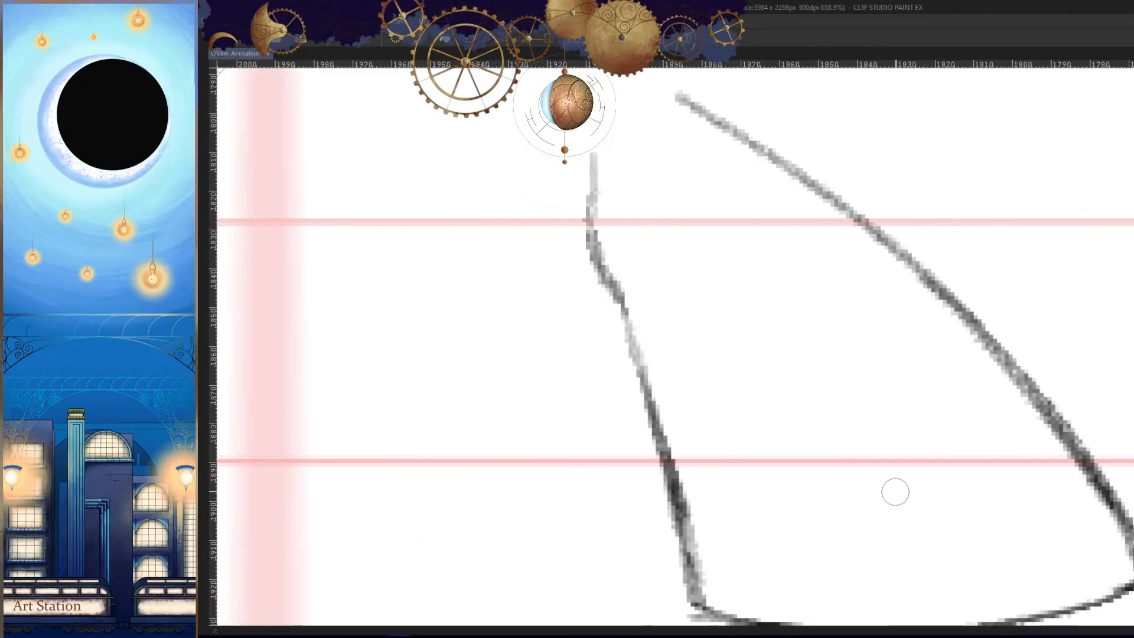
key(h)
mouse_move(897, 472)
mouse_down()
mouse_move(904, 524)
mouse_move(916, 435)
mouse_move(893, 491)
mouse_up()
key(Left)
key(Right)
key(Right)
key(Left)
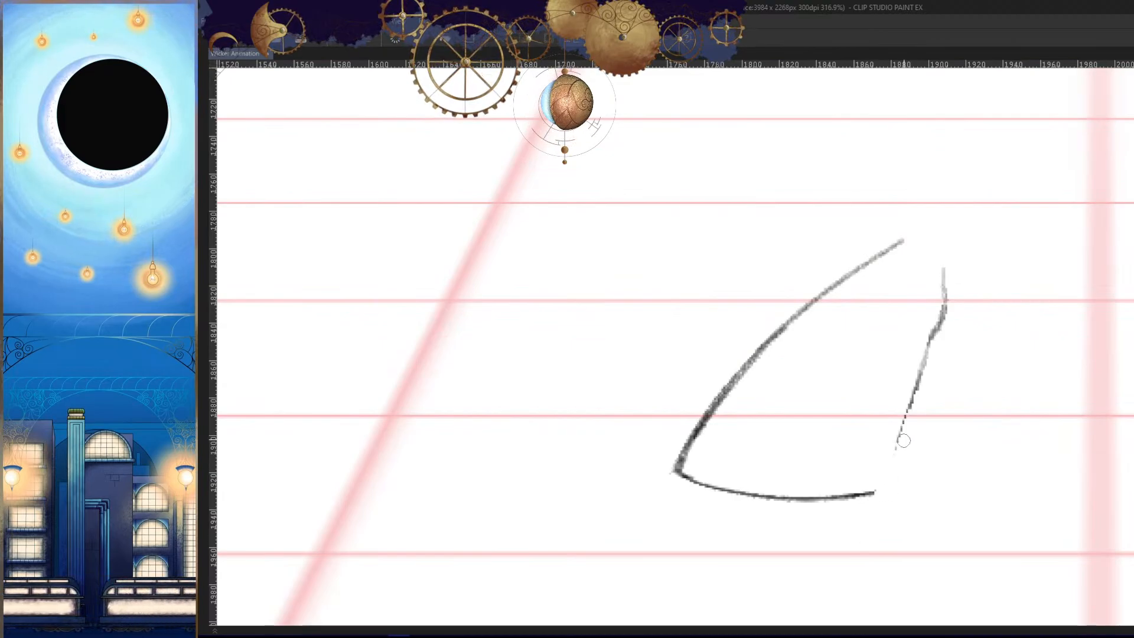
drag(912, 397, 872, 493)
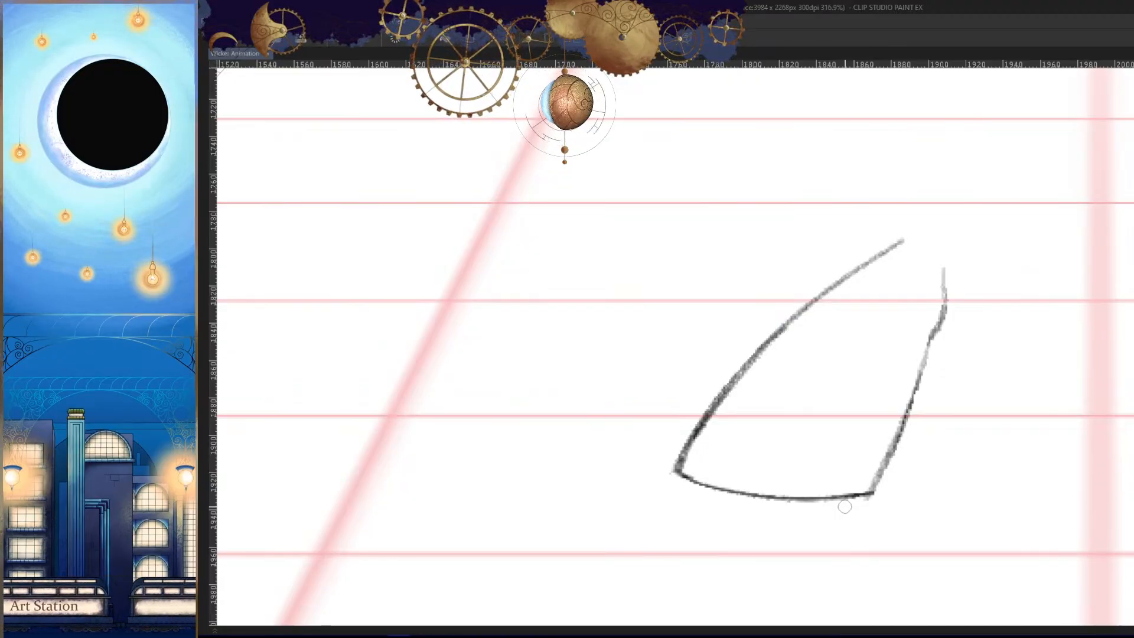
- Darken the back boot's rear edge with overlapping strokes from below the ankle bend down to the heel corner
drag(988, 435, 860, 464)
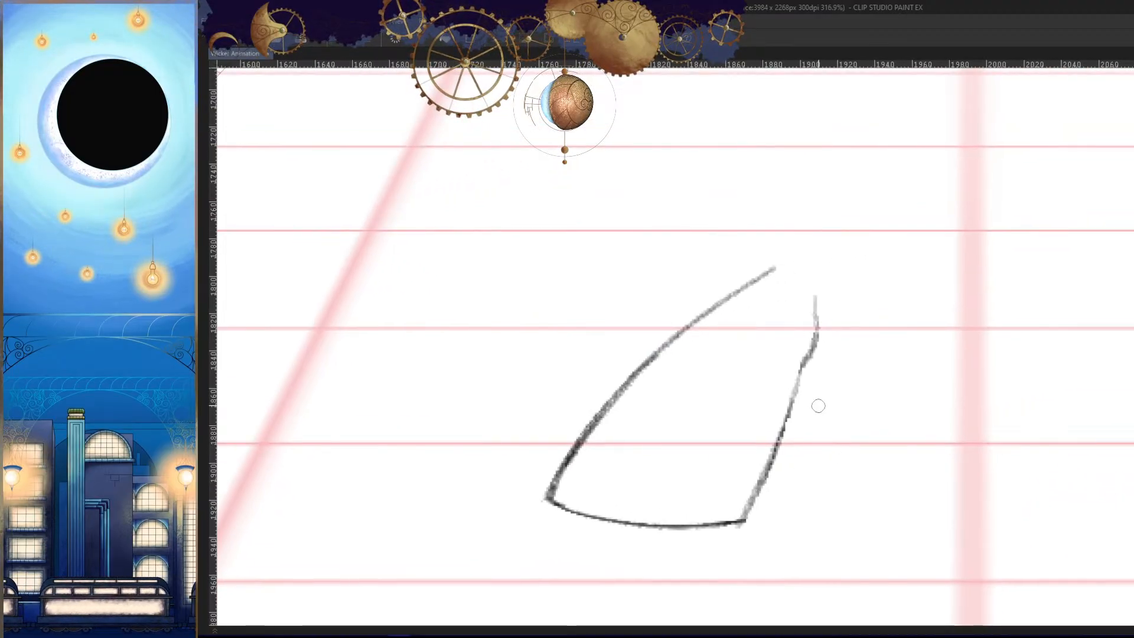
drag(799, 365, 753, 495)
drag(766, 483, 800, 425)
key(ctrl+z)
drag(838, 234, 739, 514)
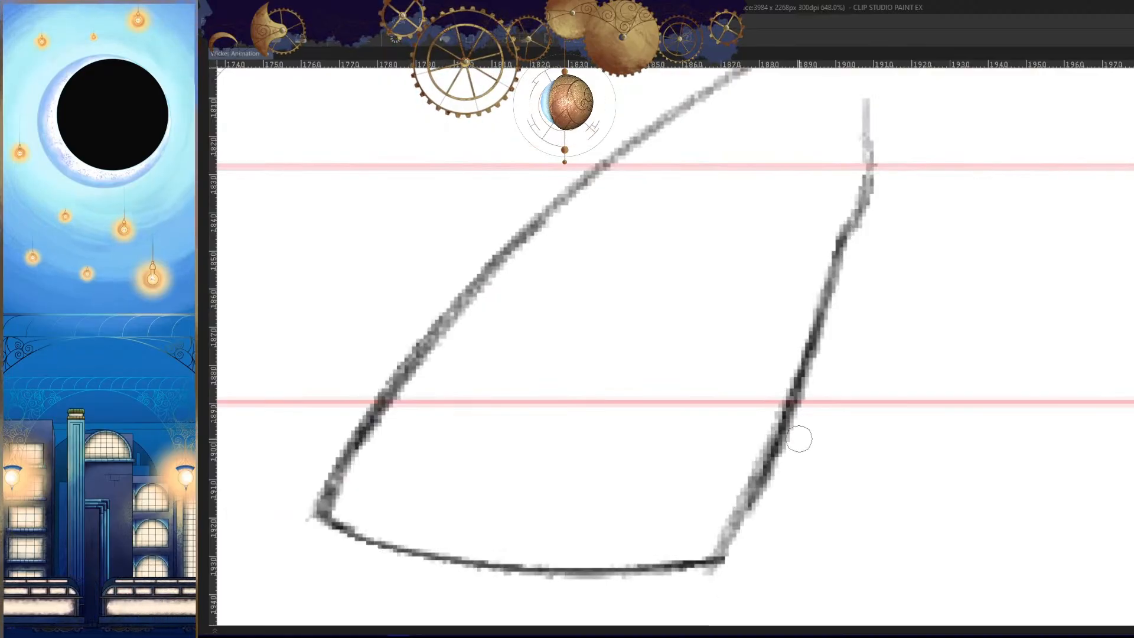
key(ctrl+z)
drag(842, 239, 748, 506)
drag(783, 396, 718, 565)
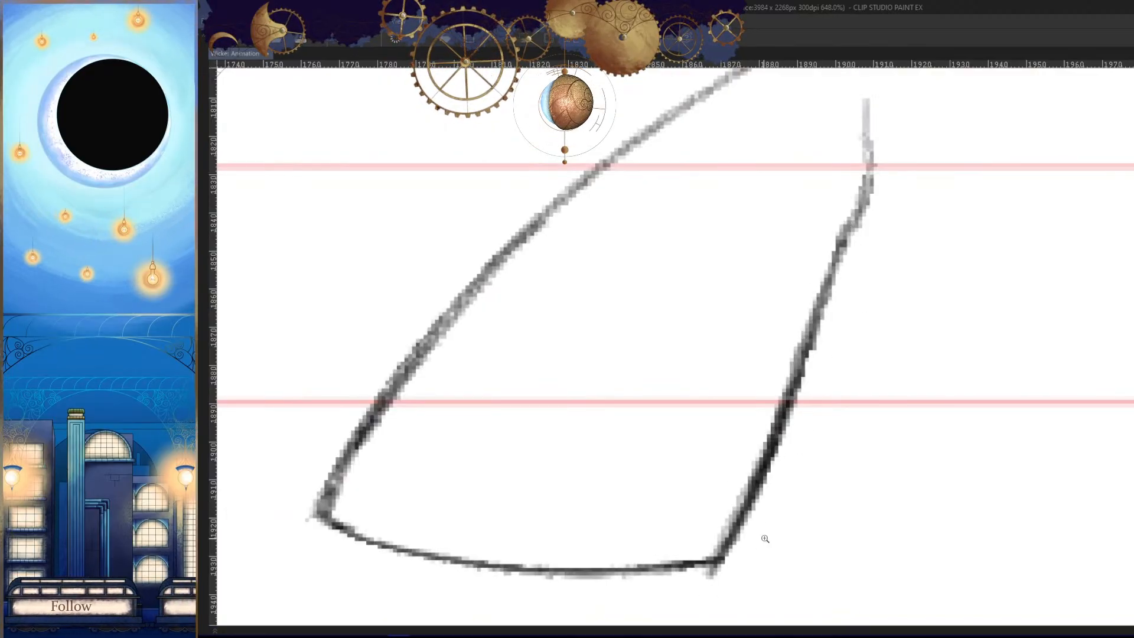
- Compare the back boot with neighbouring frames, then erase and redraw the lower end of its rear edge more cleanly
drag(783, 505, 841, 505)
key(Right)
key(Right)
key(Left)
key(Left)
key(Right)
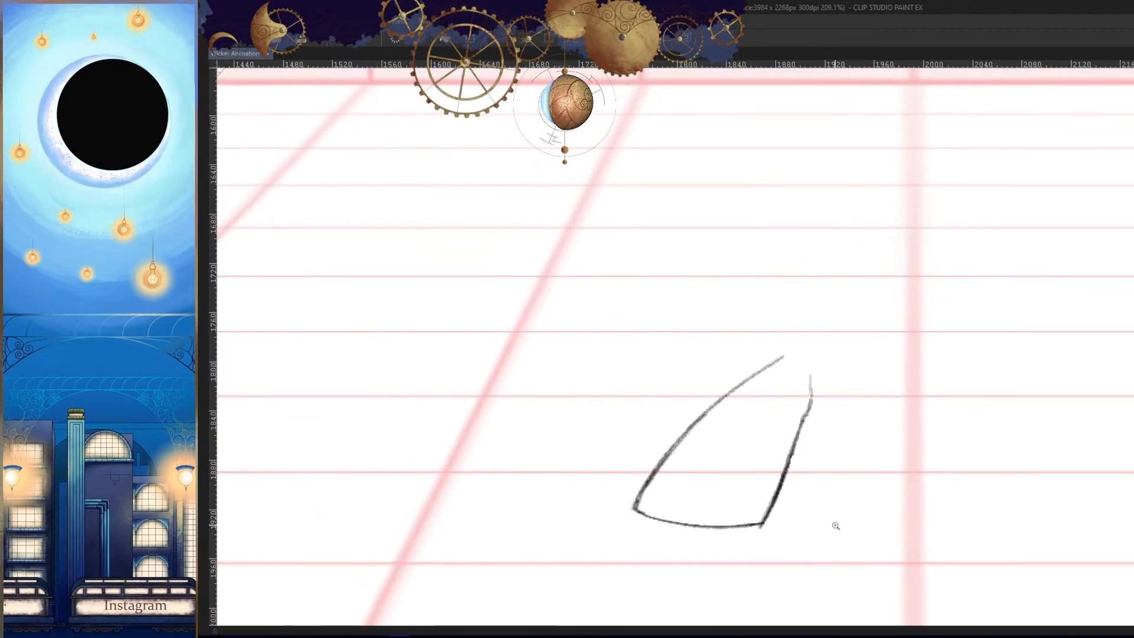
key(Right)
key(Left)
drag(727, 570, 795, 564)
drag(877, 362, 828, 468)
drag(894, 311, 818, 479)
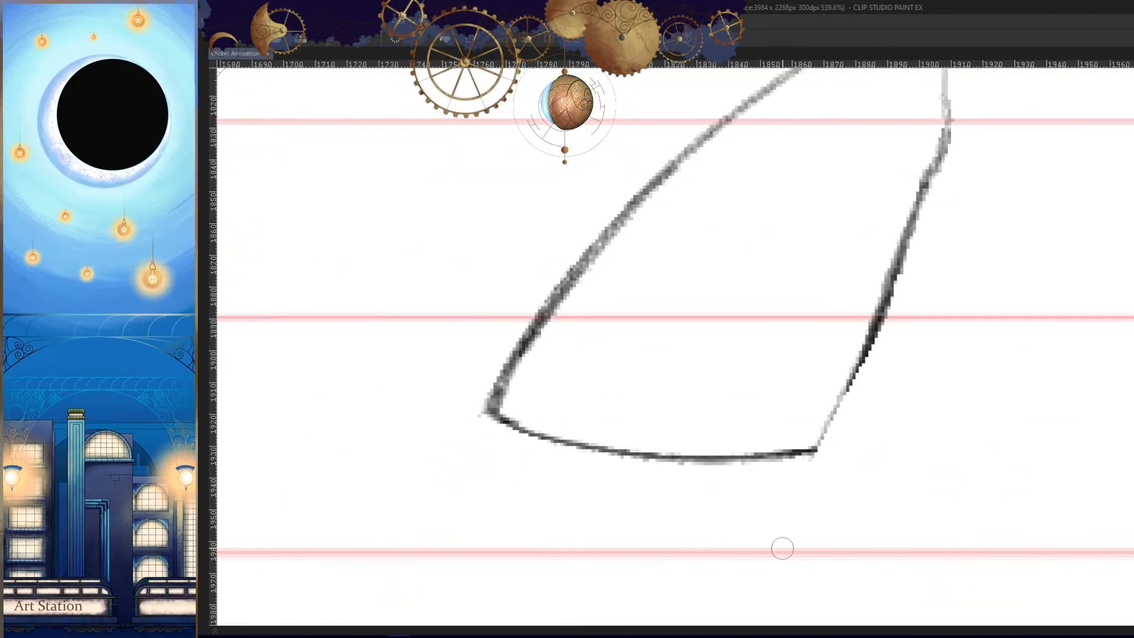
key(ctrl+z)
drag(881, 317, 815, 451)
- Compare the back boot's outline with the boot and ankle shape in the neighbouring frames
mouse_move(855, 359)
mouse_down()
mouse_move(811, 455)
mouse_move(897, 474)
mouse_up()
mouse_move(609, 404)
mouse_down()
mouse_move(880, 450)
mouse_move(936, 444)
mouse_move(881, 519)
mouse_move(712, 530)
mouse_up()
key(ctrl+z)
key(Left)
key(Right)
key(Right)
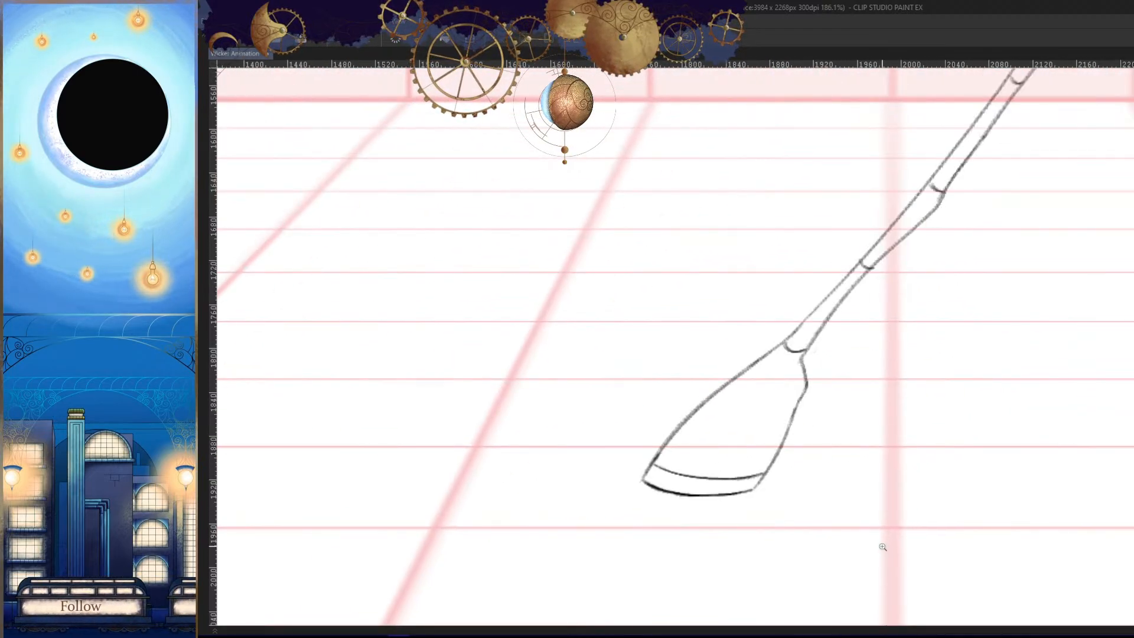
key(Left)
- Strengthen the ankle bend at the upper end of the back boot's rear edge, discarding the strokes that stray
key(h)
drag(708, 367, 866, 366)
mouse_move(765, 324)
mouse_down()
mouse_move(755, 344)
mouse_move(769, 489)
mouse_up()
key(h)
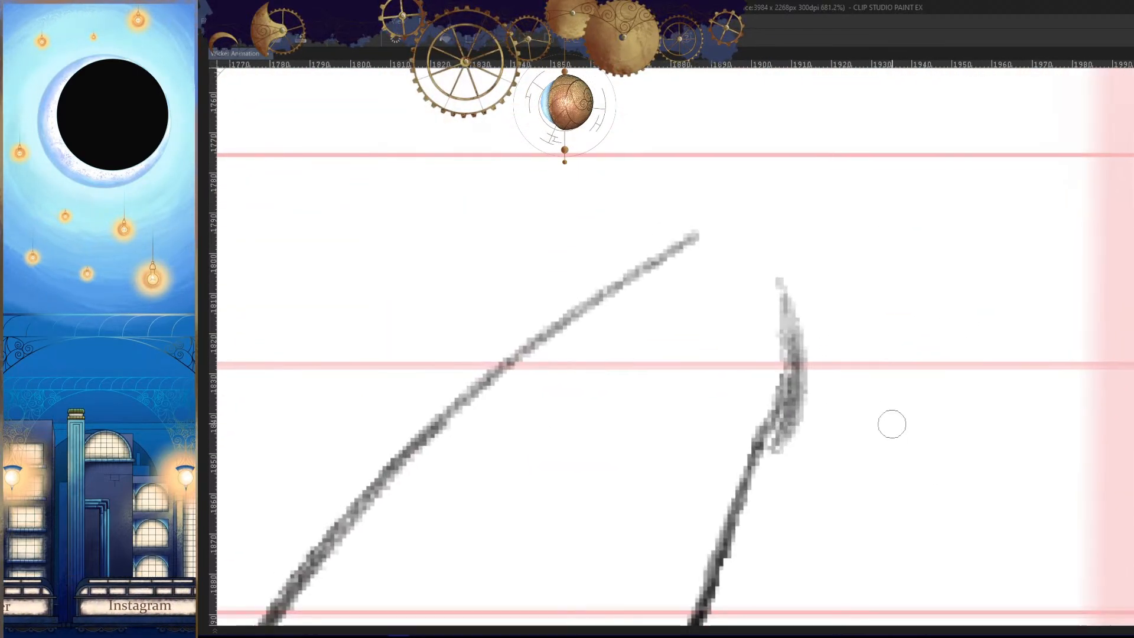
key(ctrl+z)
mouse_move(780, 280)
mouse_down()
mouse_move(749, 476)
mouse_move(778, 329)
mouse_move(753, 455)
mouse_up()
key(ctrl+z)
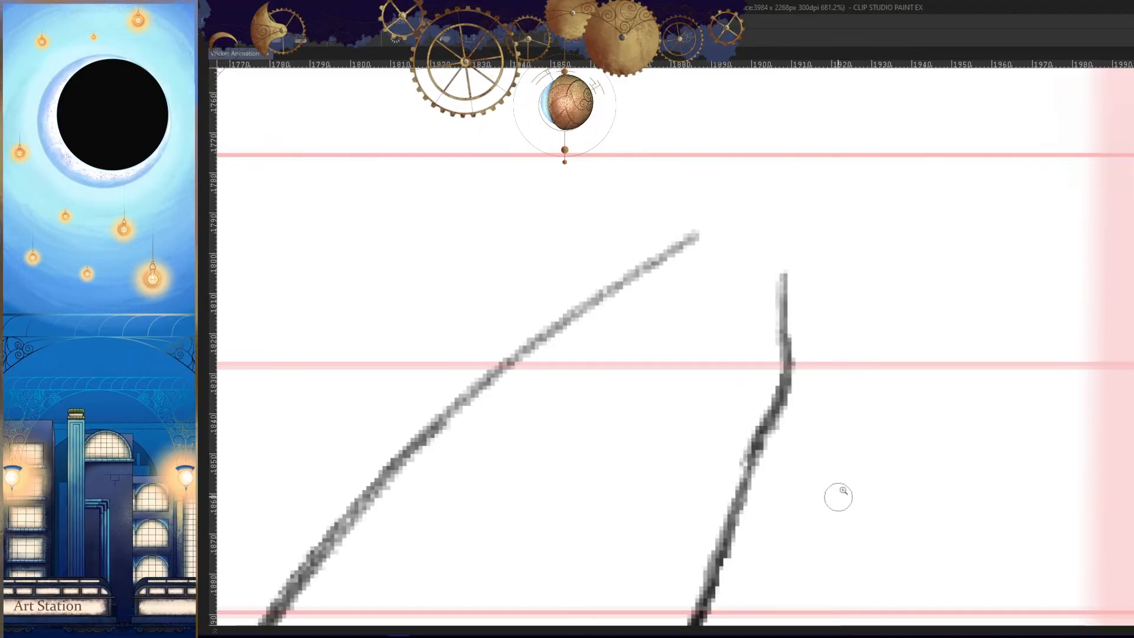
- Compare the back boot's placement and the whole leg pose with the neighbouring frames
drag(834, 460, 671, 469)
key(Left)
key(Right)
key(Left)
key(Right)
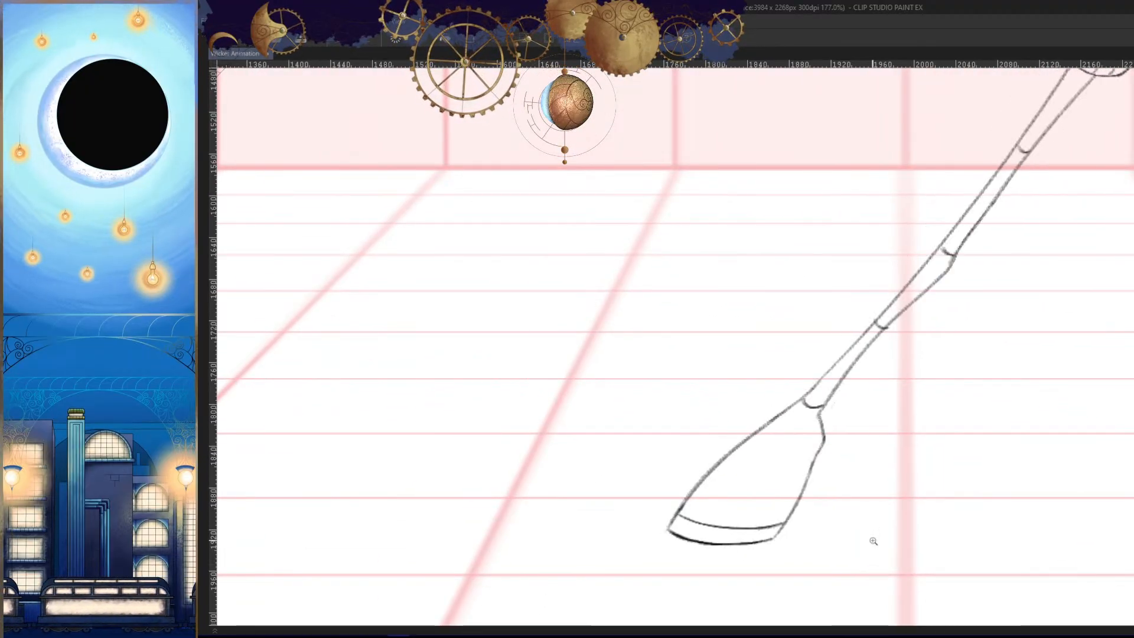
mouse_move(886, 506)
mouse_down()
mouse_move(900, 473)
mouse_move(723, 487)
mouse_up()
key(Left)
key(Left)
key(Right)
- Try a long straight leg line from the lower corner of the tunic down to the top of the back boot
key(Right)
key(Left)
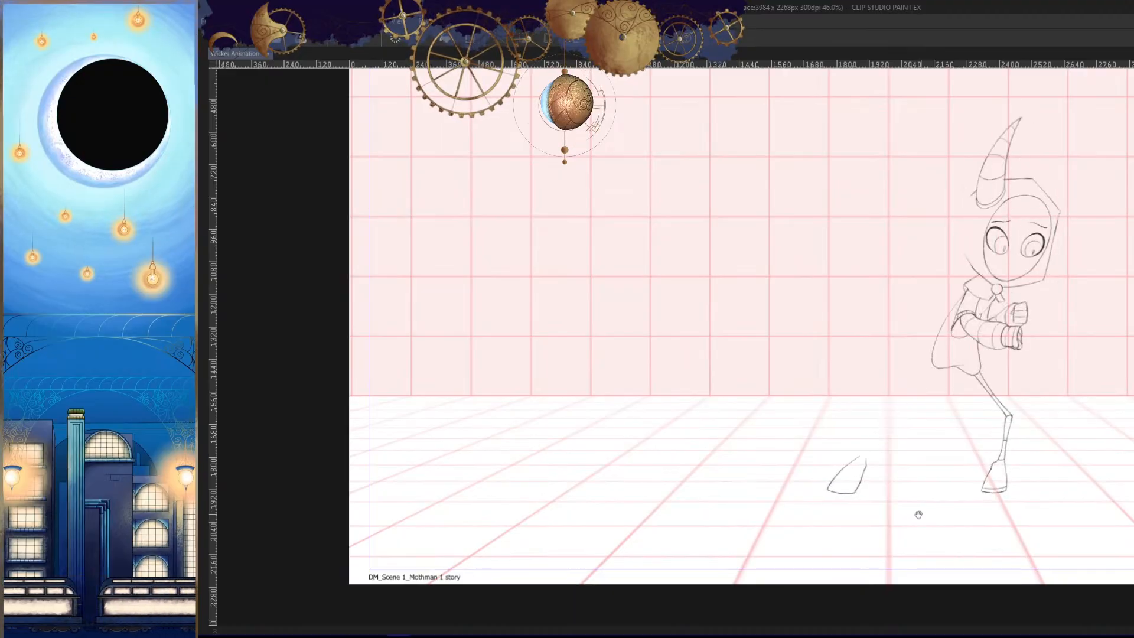
drag(919, 512, 862, 477)
drag(834, 372, 963, 363)
drag(946, 251, 747, 499)
key(Left)
key(Right)
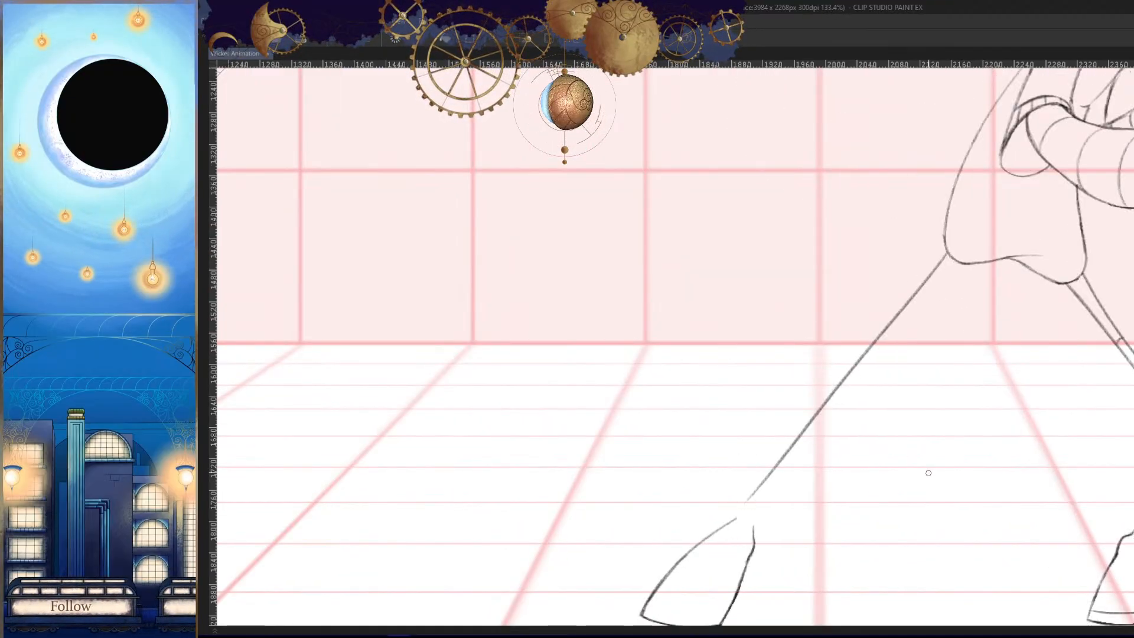
key(Right)
- Try repositioned strokes for the back leg's outer line between the tunic hem and the boot, undoing each attempt
key(Left)
drag(908, 458, 918, 433)
key(ctrl+z)
drag(955, 234, 741, 483)
key(Left)
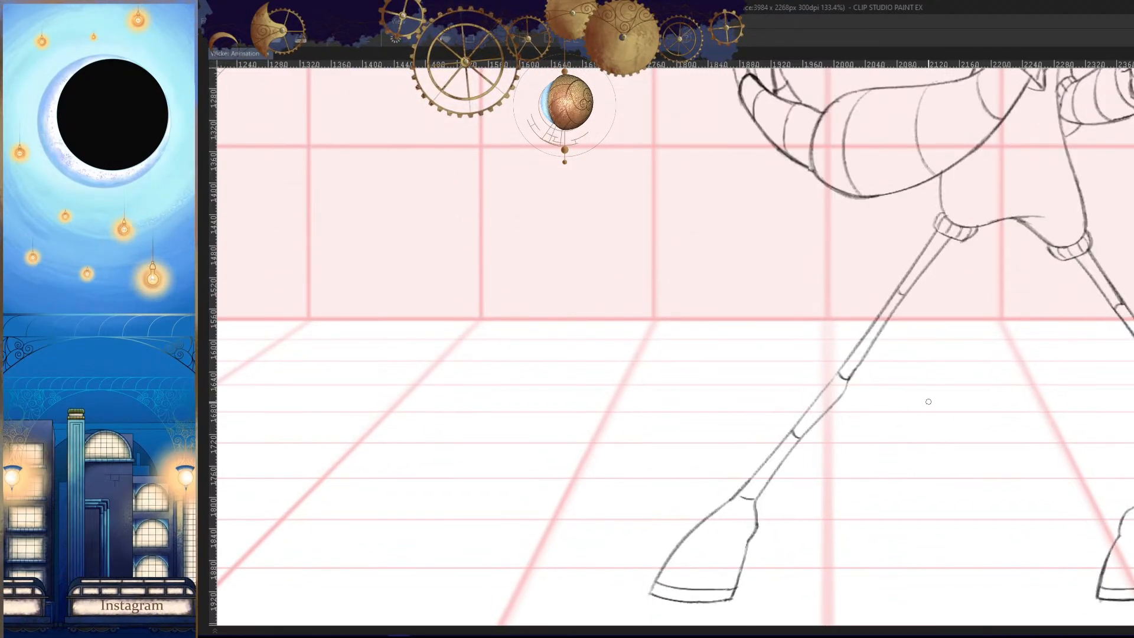
key(Right)
key(Right)
key(Left)
key(ctrl+z)
drag(958, 228, 743, 485)
key(ctrl+z)
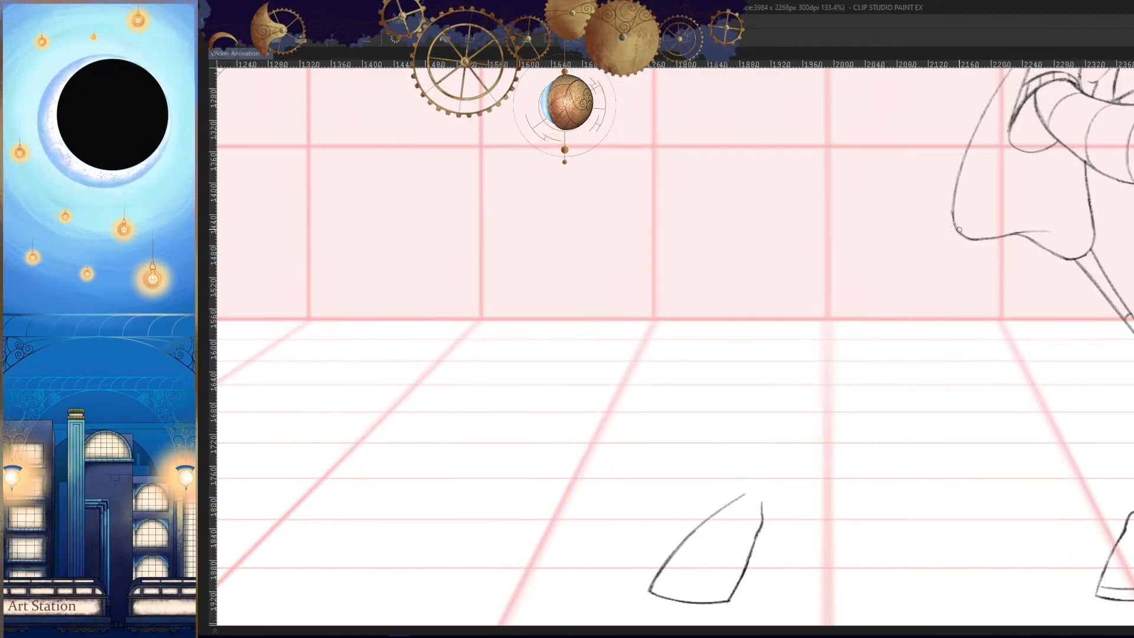
drag(956, 225, 742, 483)
key(ctrl+z)
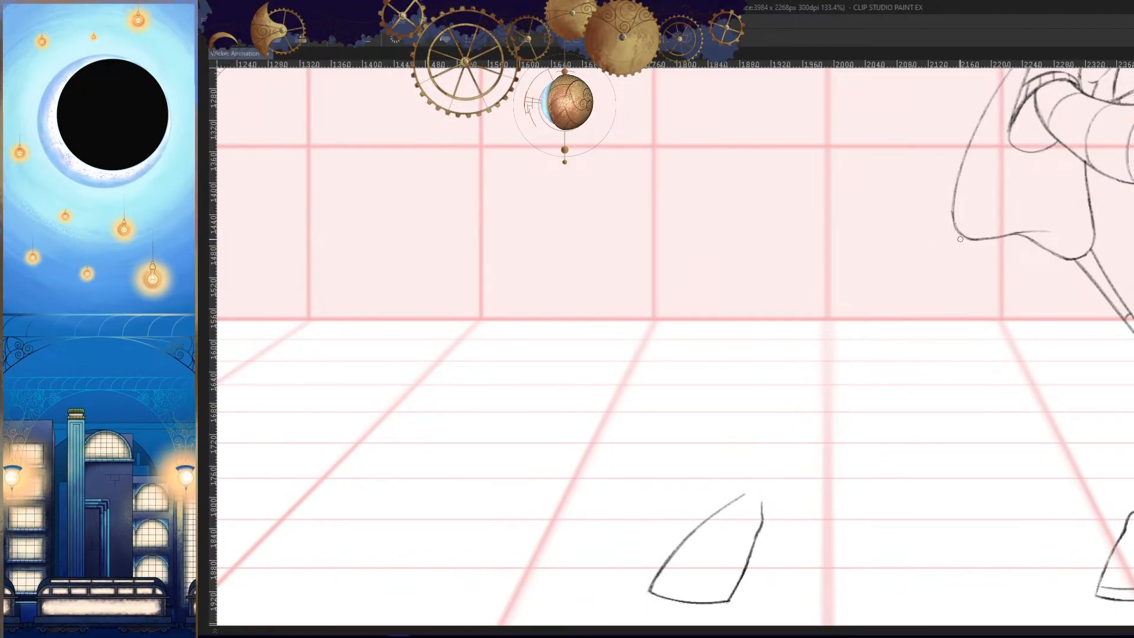
mouse_move(957, 229)
mouse_down()
mouse_move(762, 475)
mouse_move(742, 483)
mouse_move(847, 374)
mouse_move(756, 483)
mouse_move(725, 502)
mouse_up()
key(ctrl+z)
- Compare the back leg's outer line and overall pose with the neighbouring frames in the mirrored view
scroll(774, 491, up, 4)
key(h)
scroll(823, 473, down, 7)
key(Left)
key(Right)
key(Right)
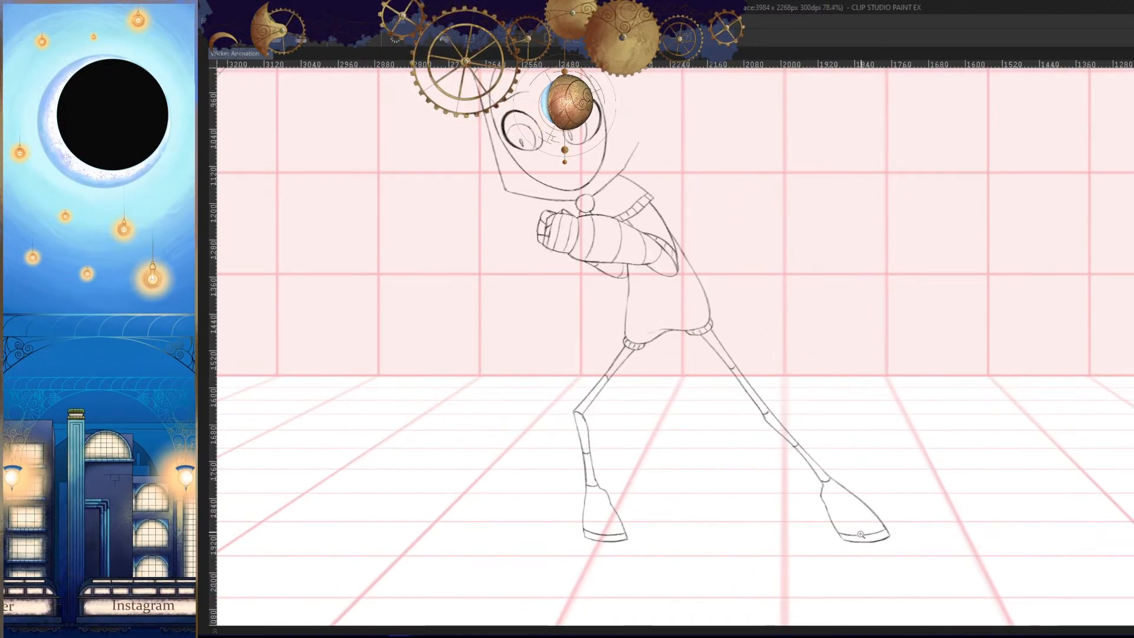
key(Left)
key(Left)
key(Right)
key(Right)
key(Left)
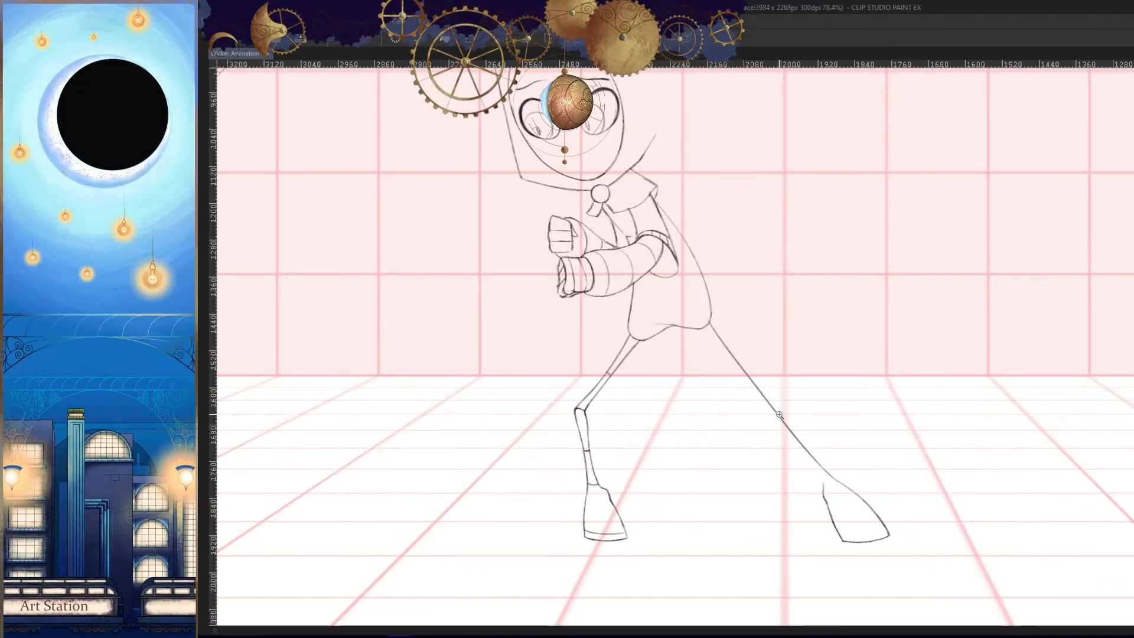
key(Left)
key(Right)
key(Right)
key(Left)
key(h)
- Draw the inner line of the back thigh from the tunic hem down to the knee, redoing strokes that stray
scroll(878, 337, up, 4)
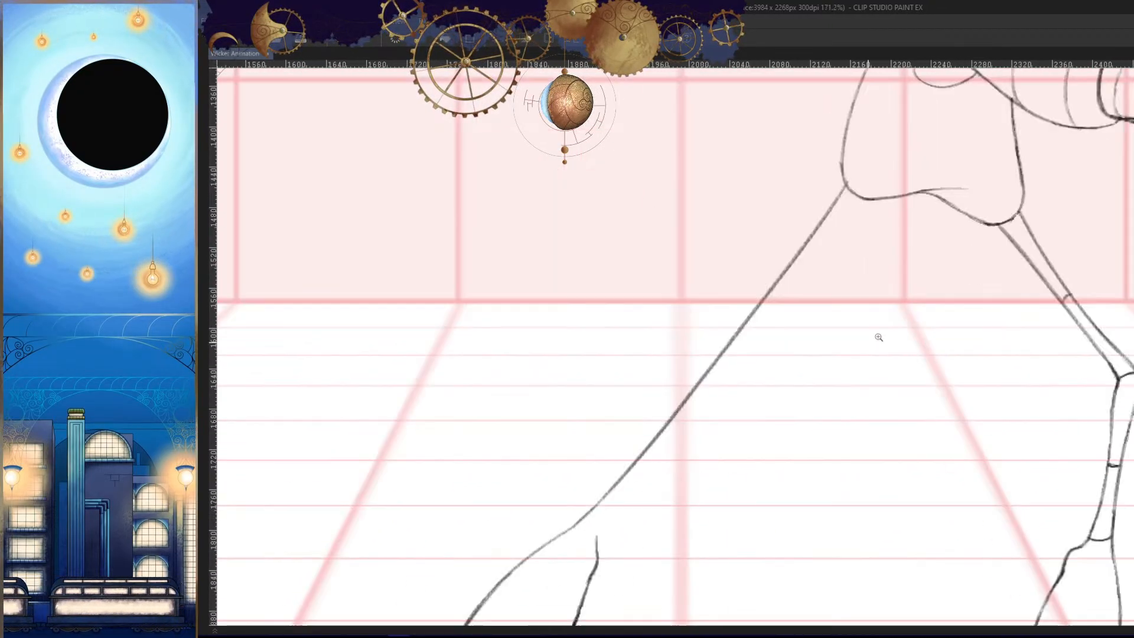
scroll(879, 337, up, 1)
drag(886, 167, 752, 323)
key(ctrl+z)
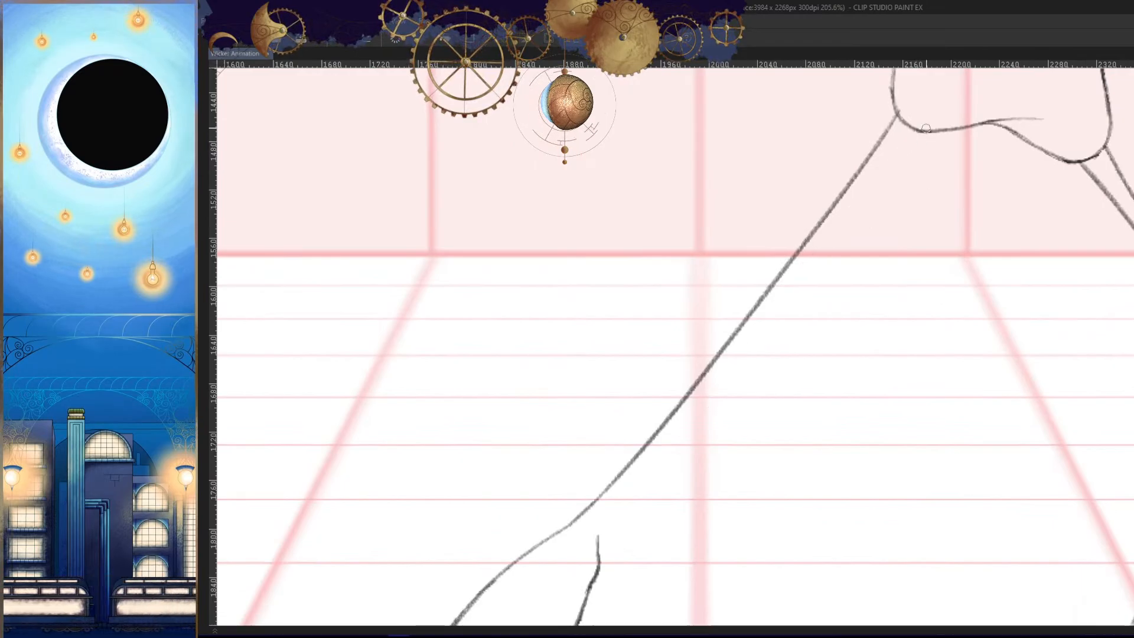
drag(920, 131, 722, 369)
key(ctrl+z)
drag(918, 131, 749, 347)
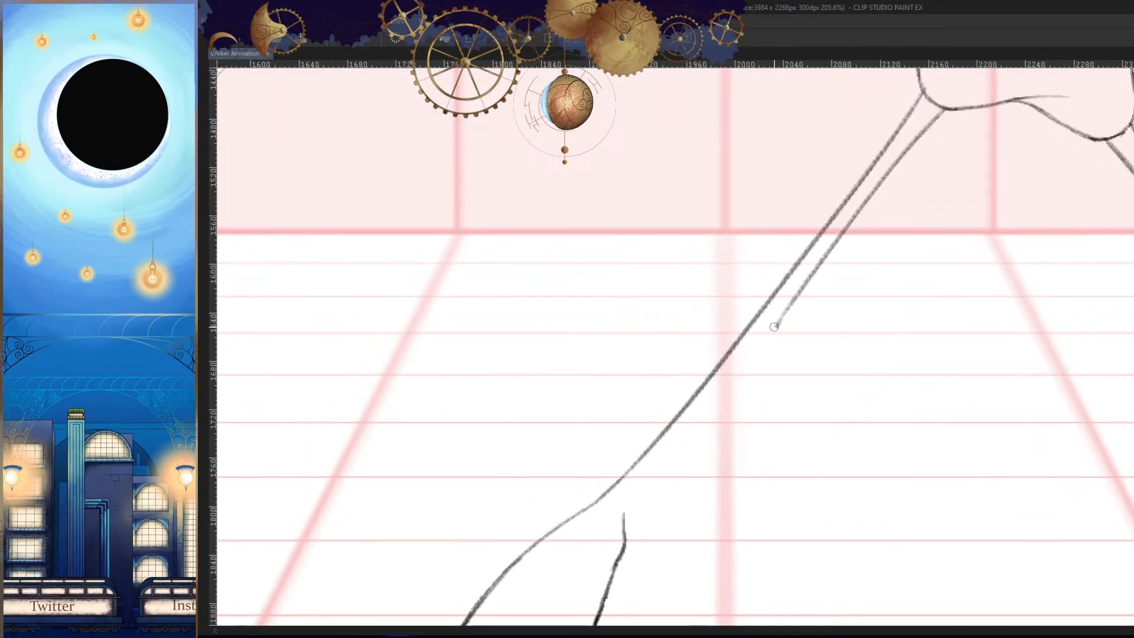
- Draw the inner line of the lower back leg from a slight knee bend down to the boot, replacing unsuccessful strokes
drag(774, 326, 652, 466)
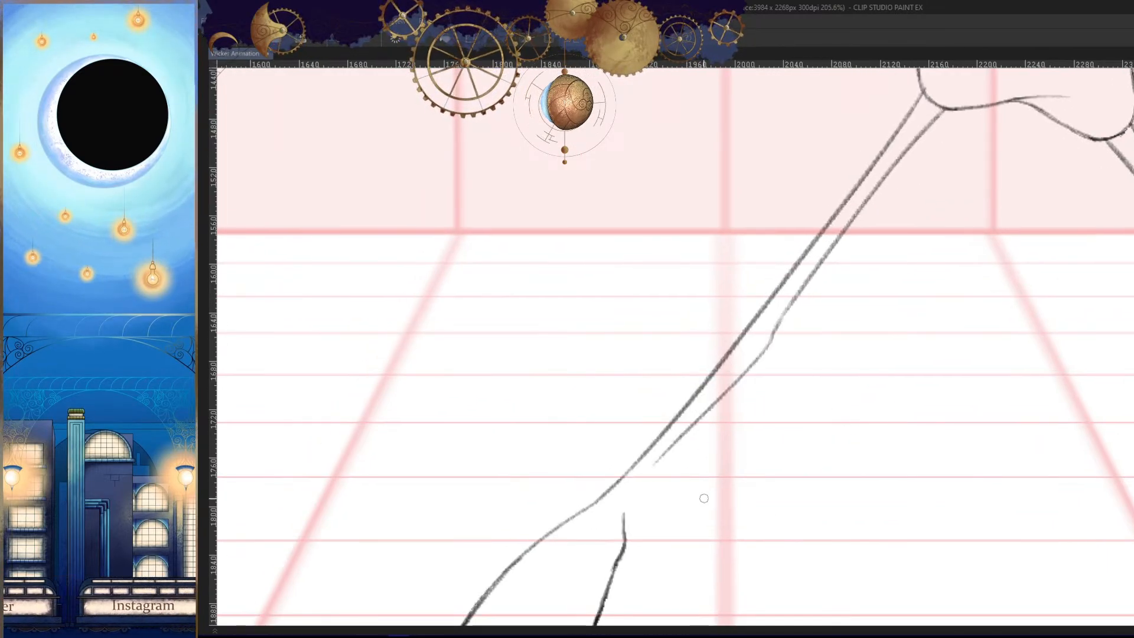
key(ctrl+z)
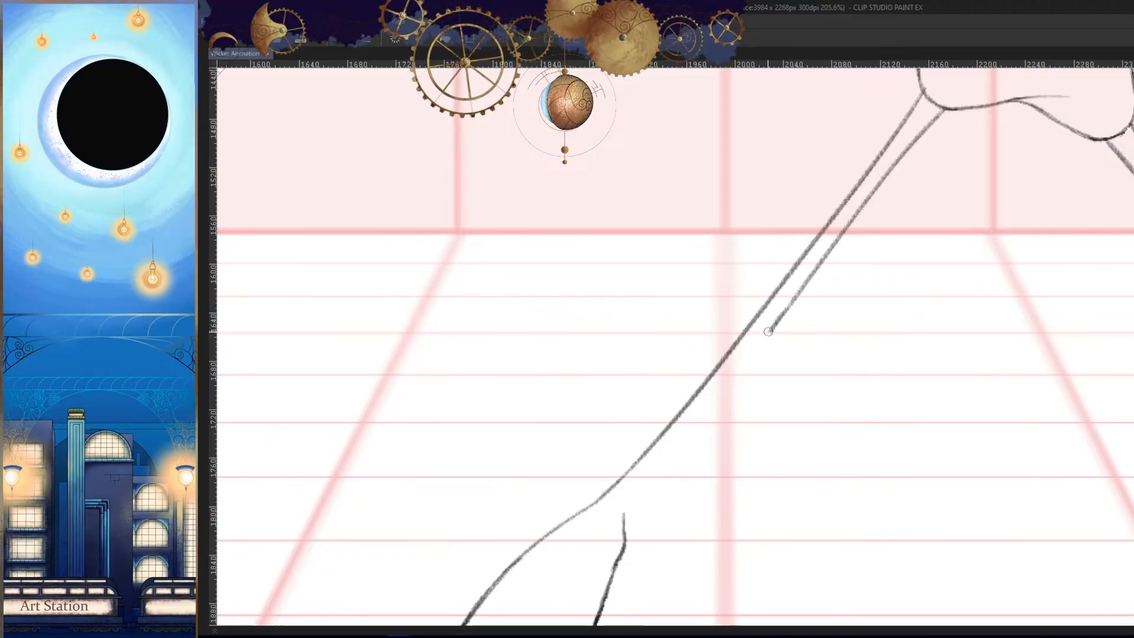
drag(768, 331, 673, 465)
key(ctrl+z)
drag(775, 329, 623, 519)
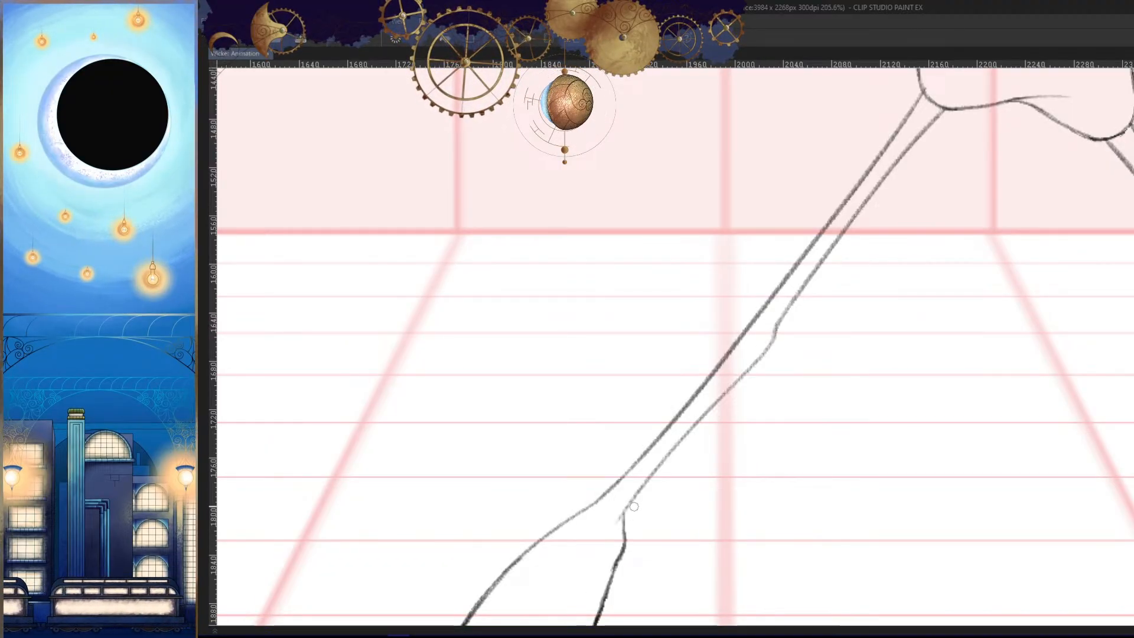
- Join the lower leg's inner line cleanly to the upper end of the back boot's rear edge
scroll(633, 506, up, 3)
scroll(638, 502, up, 3)
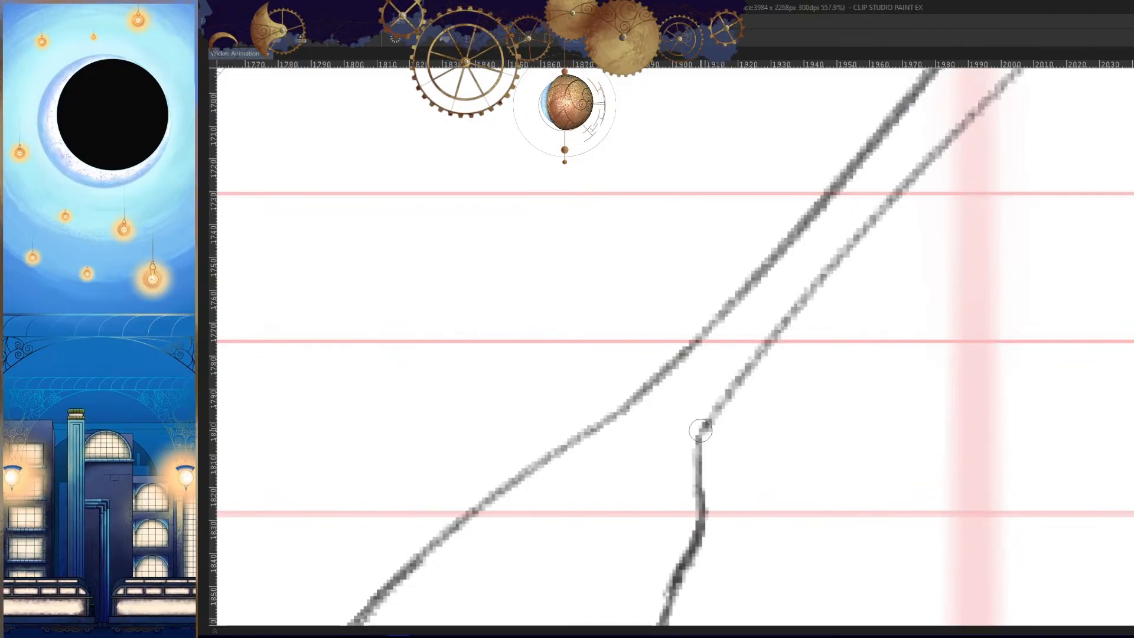
drag(701, 431, 697, 471)
key(ctrl+z)
drag(724, 398, 690, 473)
- Compare the back leg's knee bend and thickness with the legs in the neighbouring frames, mirrored and unmirrored
key(h)
mouse_move(801, 471)
mouse_down()
mouse_move(764, 491)
mouse_move(685, 502)
mouse_up()
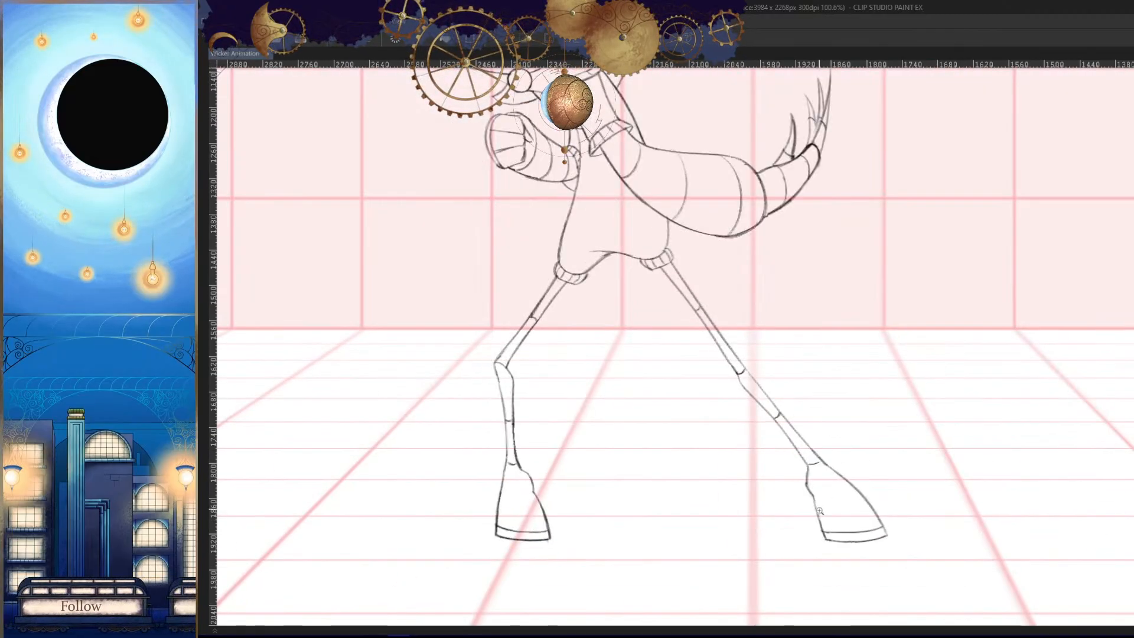
key(h)
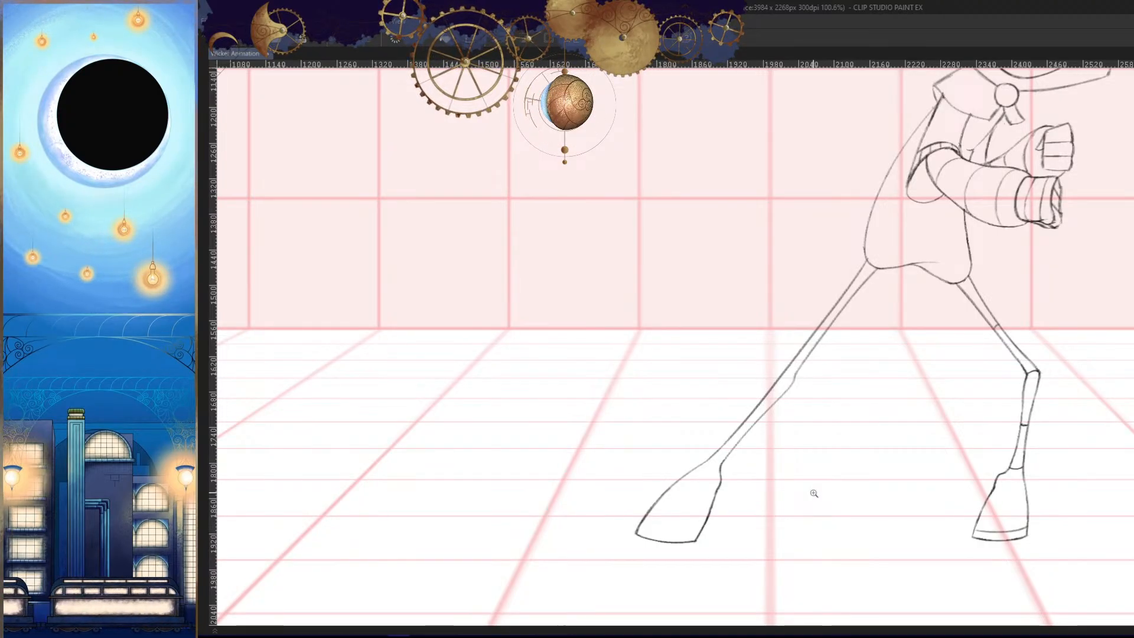
drag(894, 445, 883, 442)
key(Left)
key(Left)
key(Left)
key(Left)
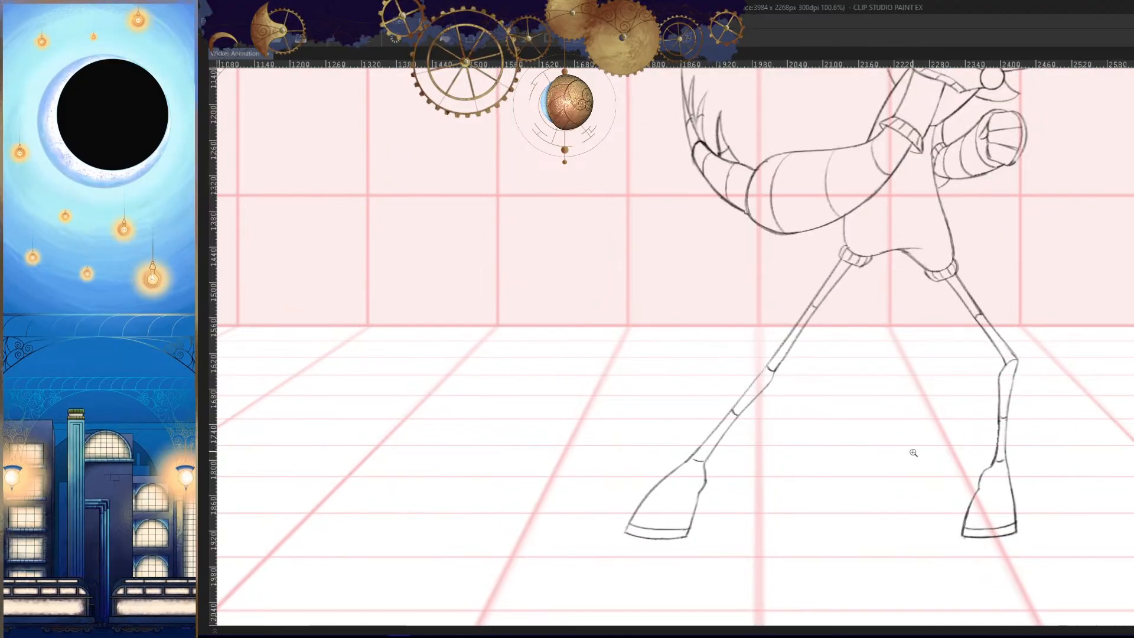
key(Left)
- Step back and forth through the frames to check the whole figure's motion in normal and mirrored views
scroll(909, 475, down, 5)
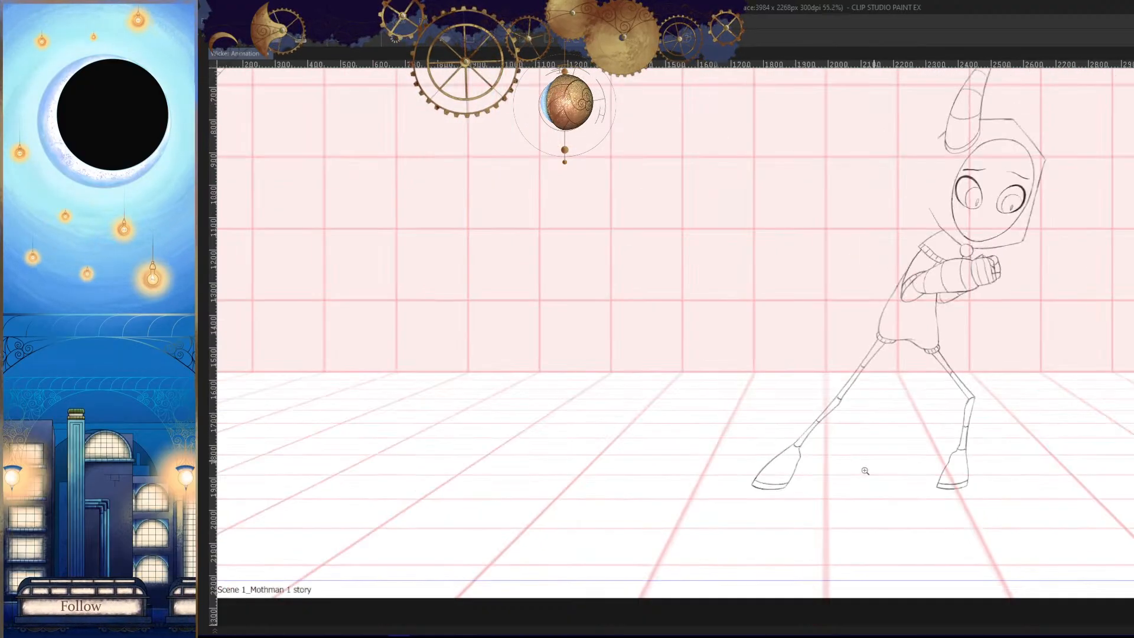
key(Left)
key(Right)
key(Right)
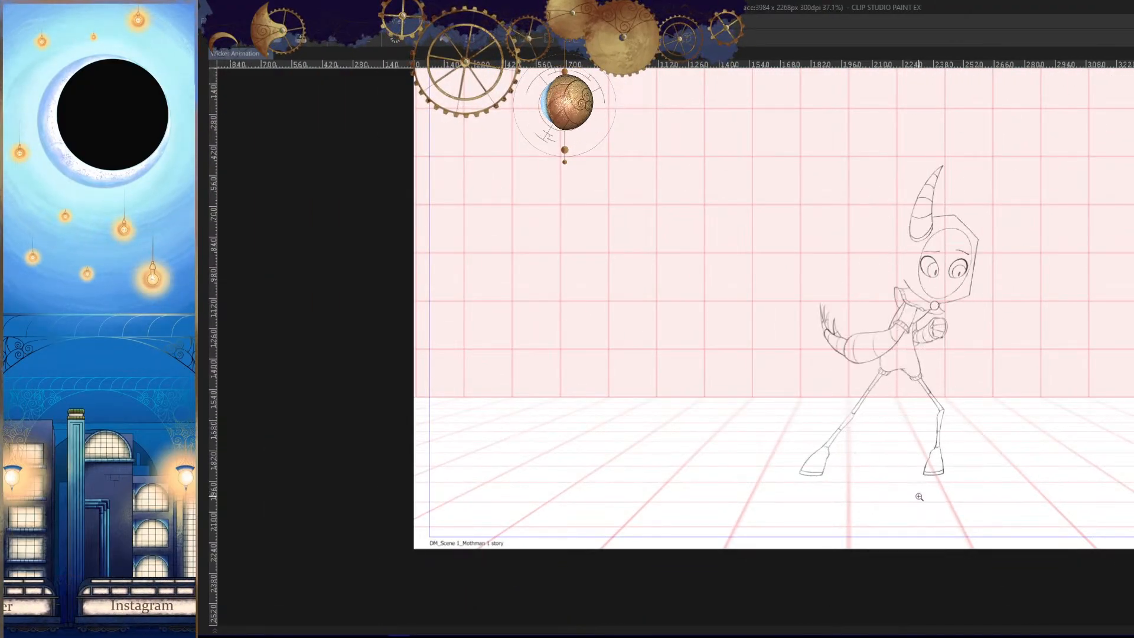
key(Left)
key(Right)
key(Right)
key(Left)
key(Right)
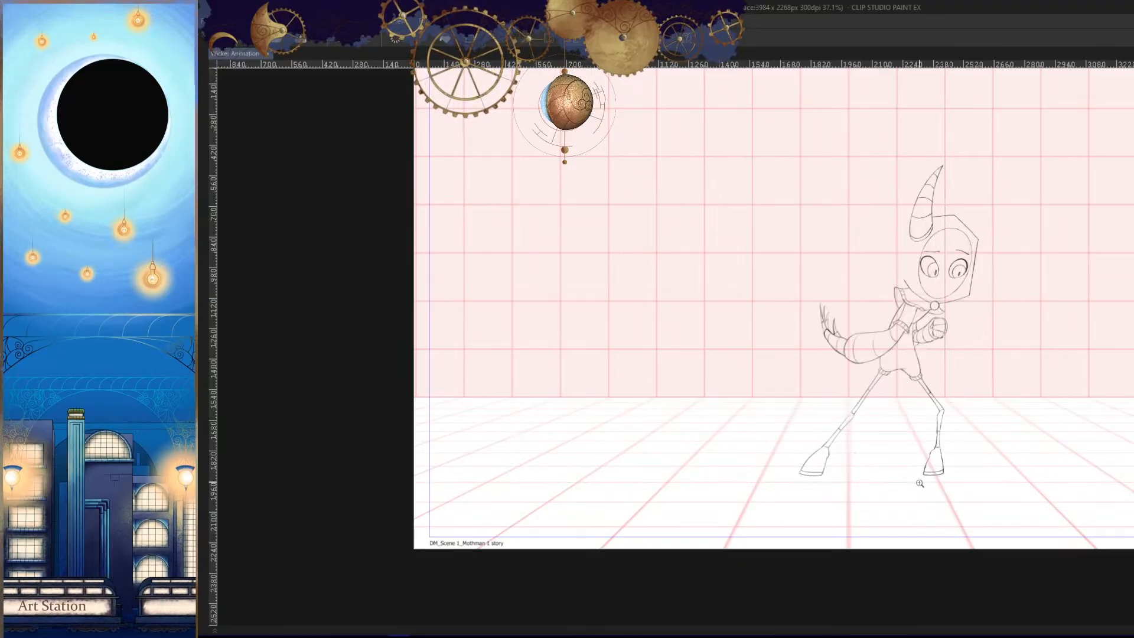
key(Left)
key(Left)
key(h)
drag(921, 459, 932, 439)
key(Right)
key(Left)
key(Left)
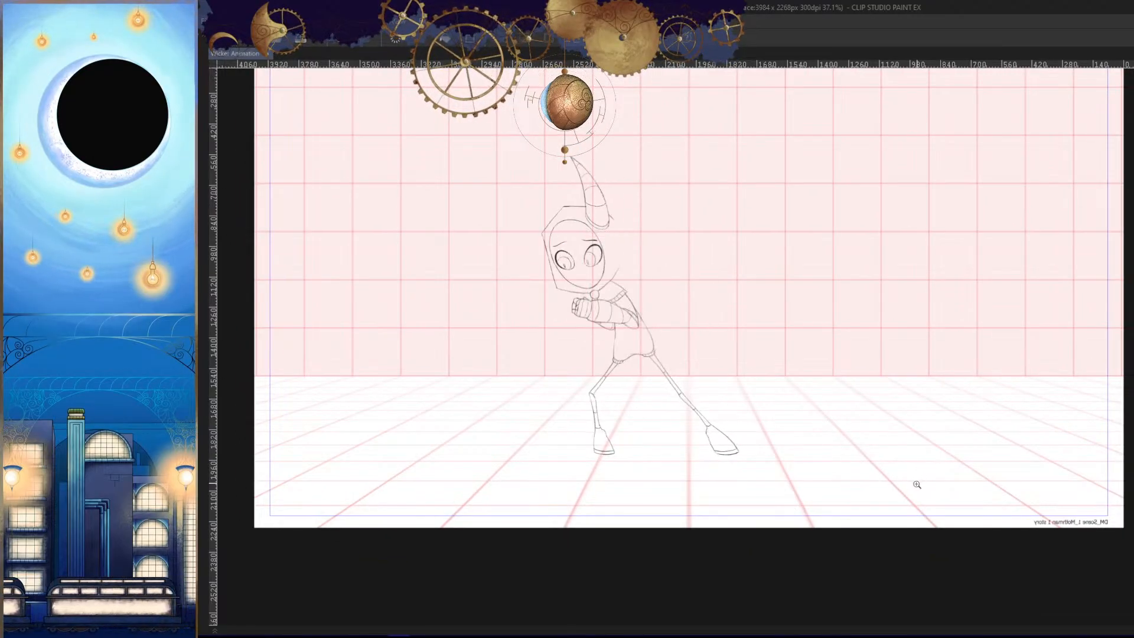
key(Right)
key(Right)
key(Left)
key(Left)
key(Right)
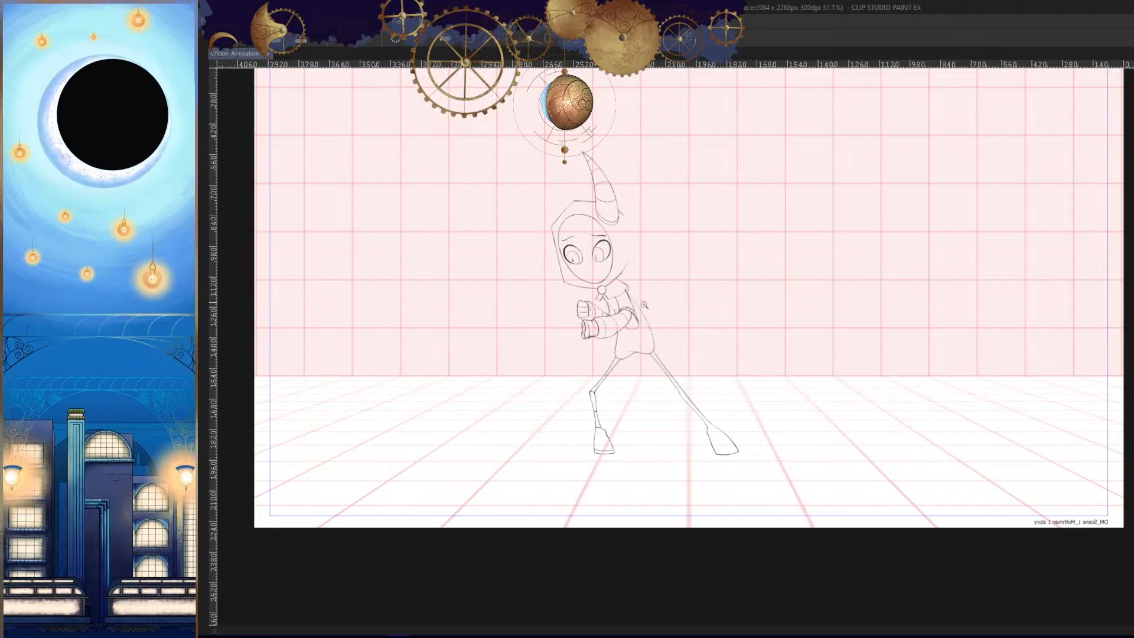
- Redraw the short line joining the lower end of the chest's diagonal fold to the forearm, discarding a stray stroke
drag(644, 305, 996, 357)
drag(943, 279, 859, 374)
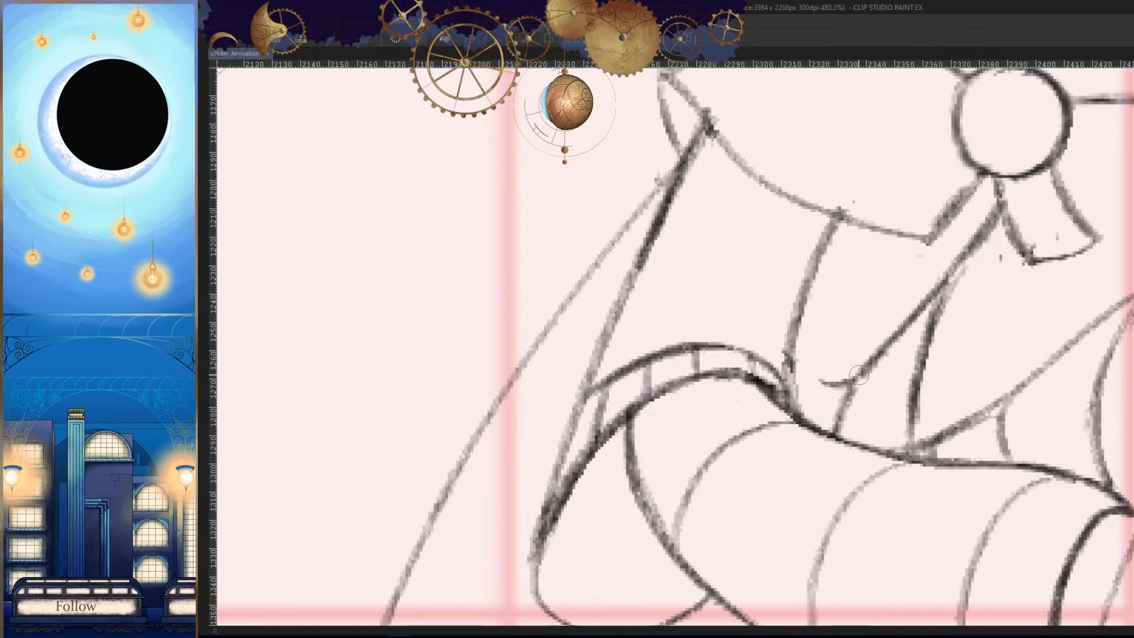
scroll(890, 387, up, 3)
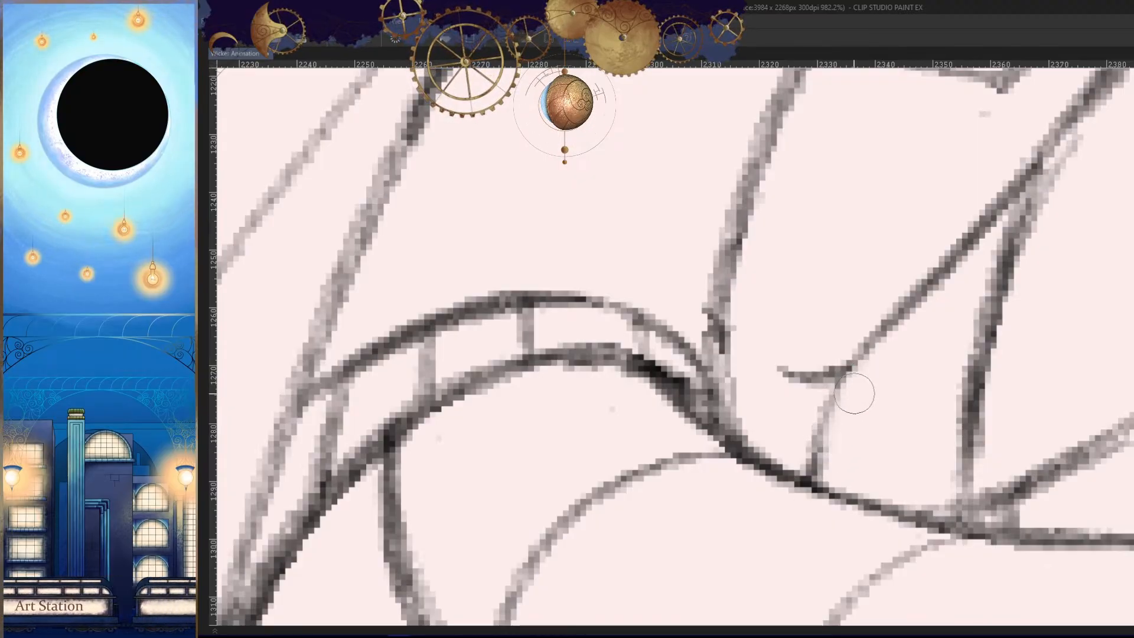
mouse_move(841, 385)
mouse_down()
mouse_move(806, 480)
mouse_move(813, 497)
mouse_move(945, 253)
mouse_move(906, 348)
mouse_up()
key(ctrl+z)
key(h)
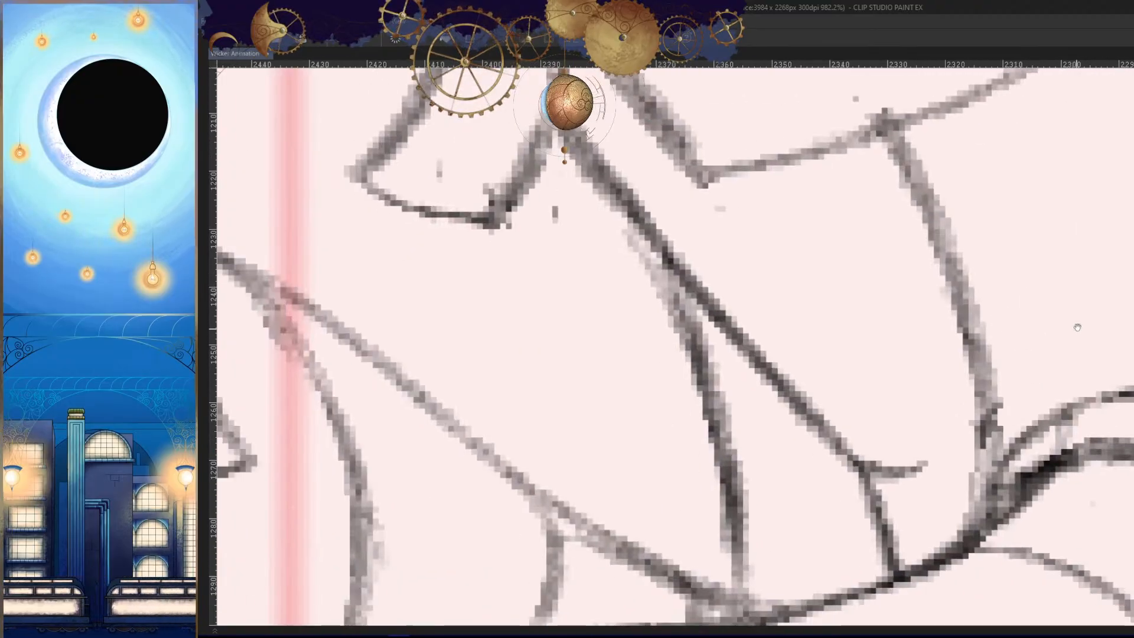
key(h)
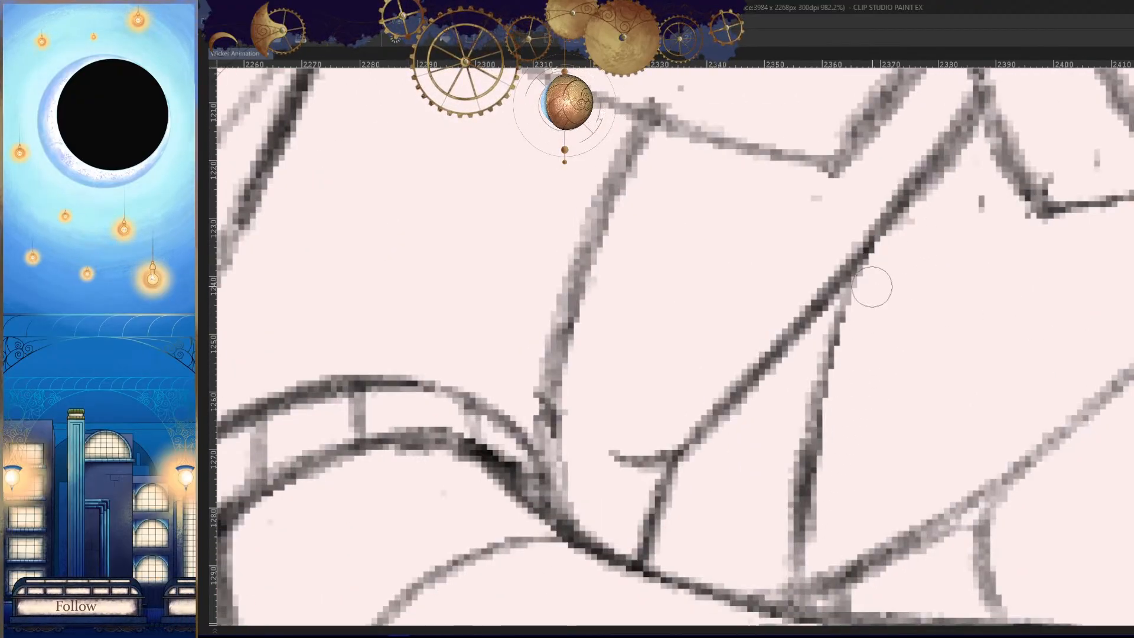
- Clean up the longer line running from the chest's diagonal fold down to the forearm
drag(846, 291, 804, 514)
drag(851, 267, 795, 576)
key(h)
mouse_move(958, 445)
mouse_down()
mouse_move(786, 473)
mouse_move(901, 445)
mouse_up()
key(h)
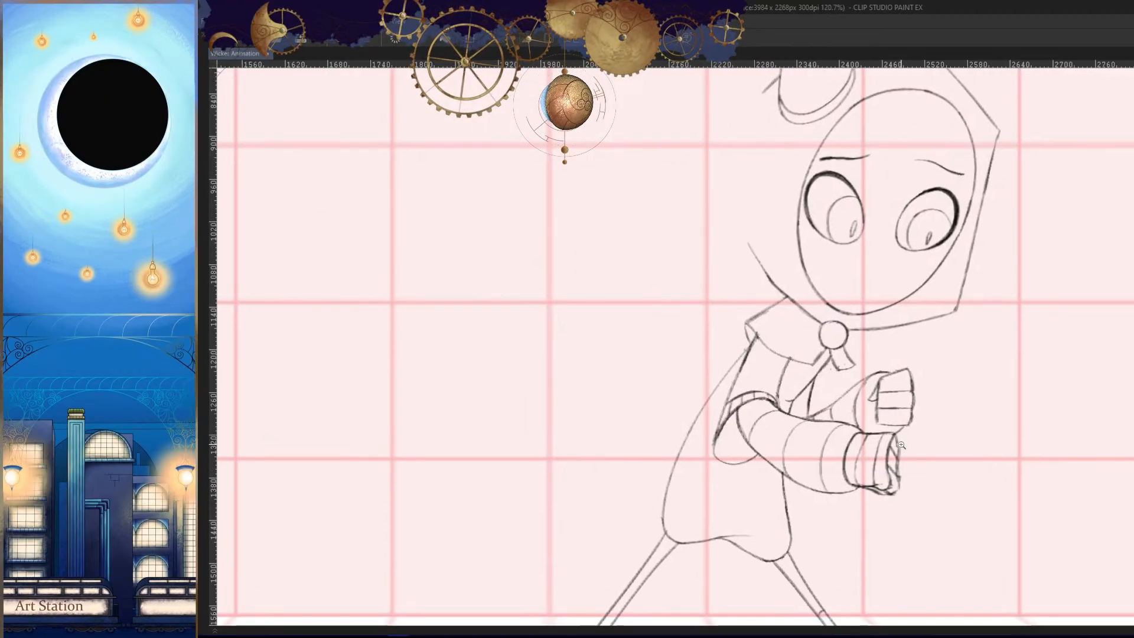
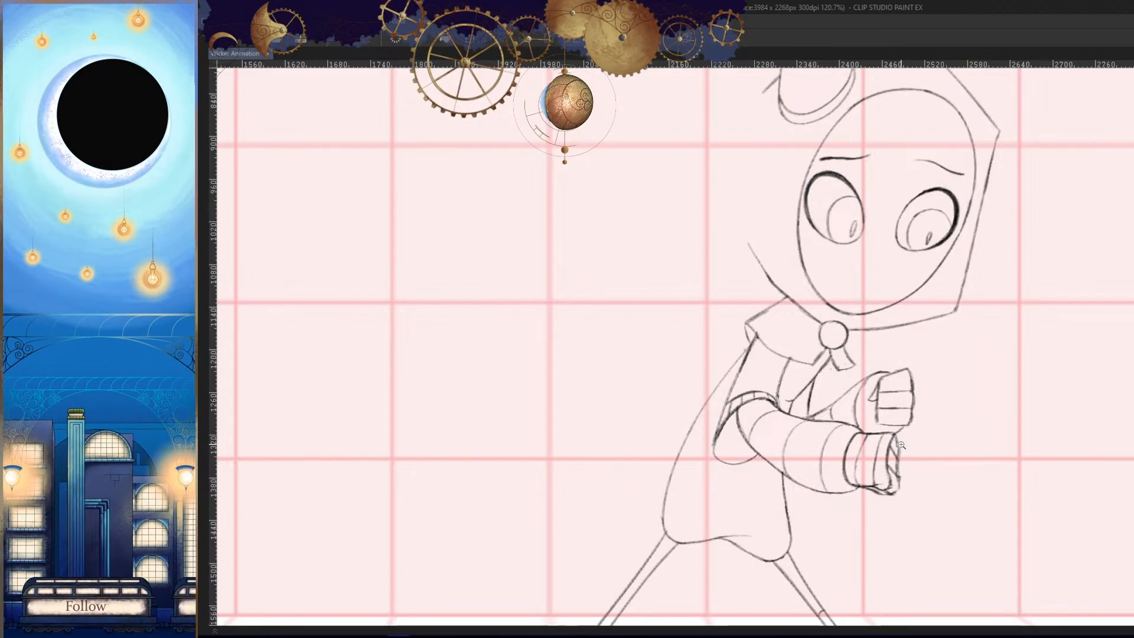
- Draw a short curved band line across the back leg's thigh and check it mirrored against the neighbouring frames
scroll(901, 445, down, 5)
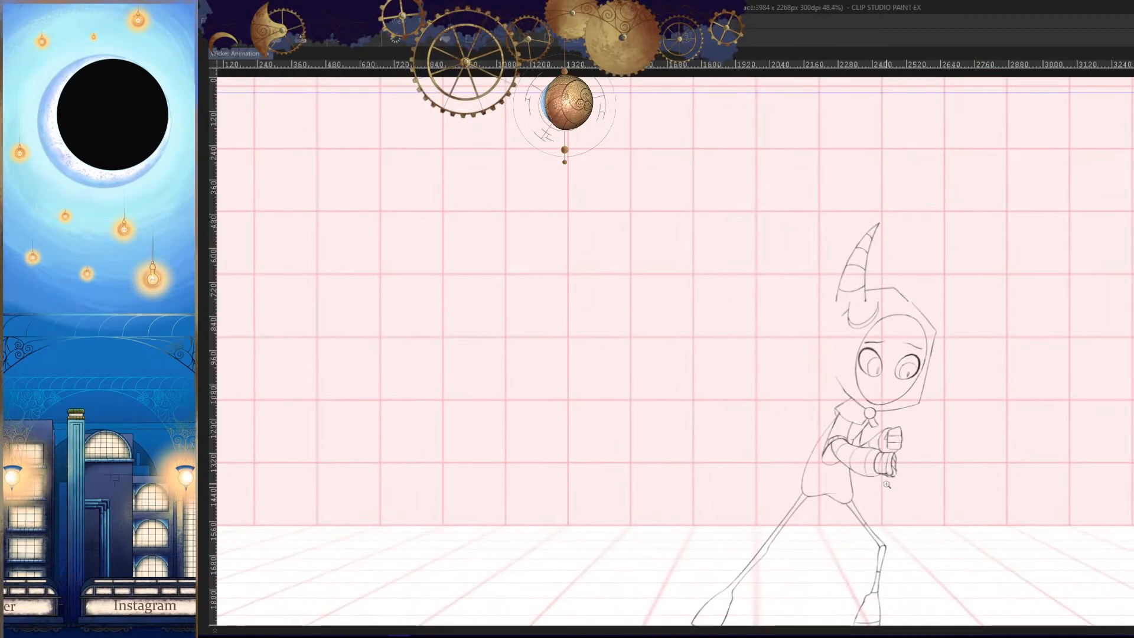
scroll(936, 362, up, 6)
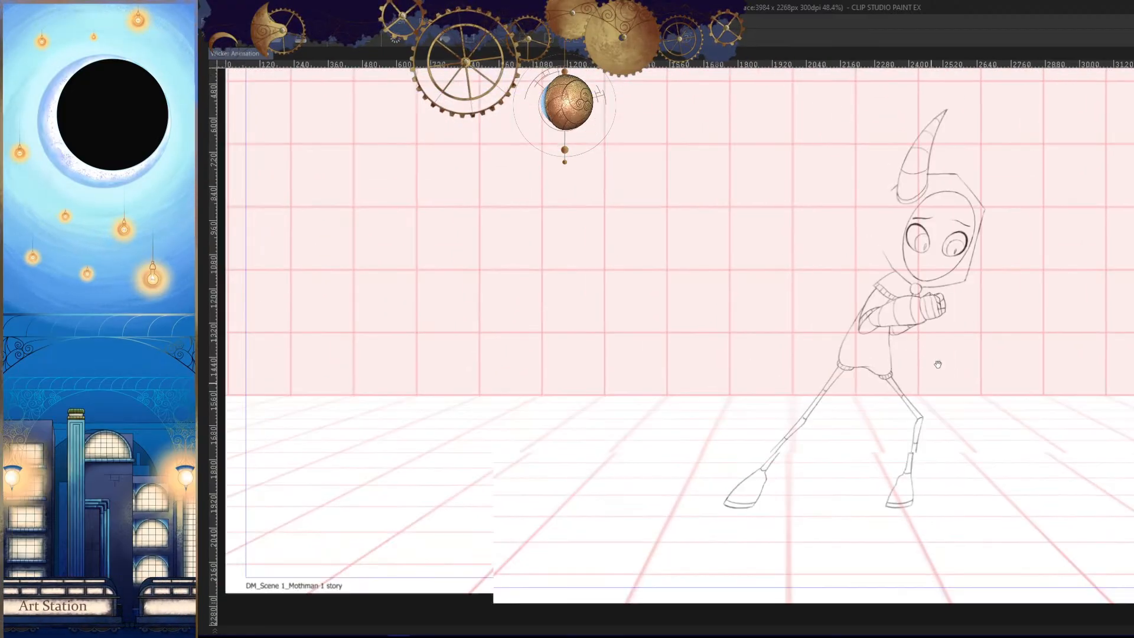
scroll(887, 355, up, 6)
drag(862, 303, 827, 279)
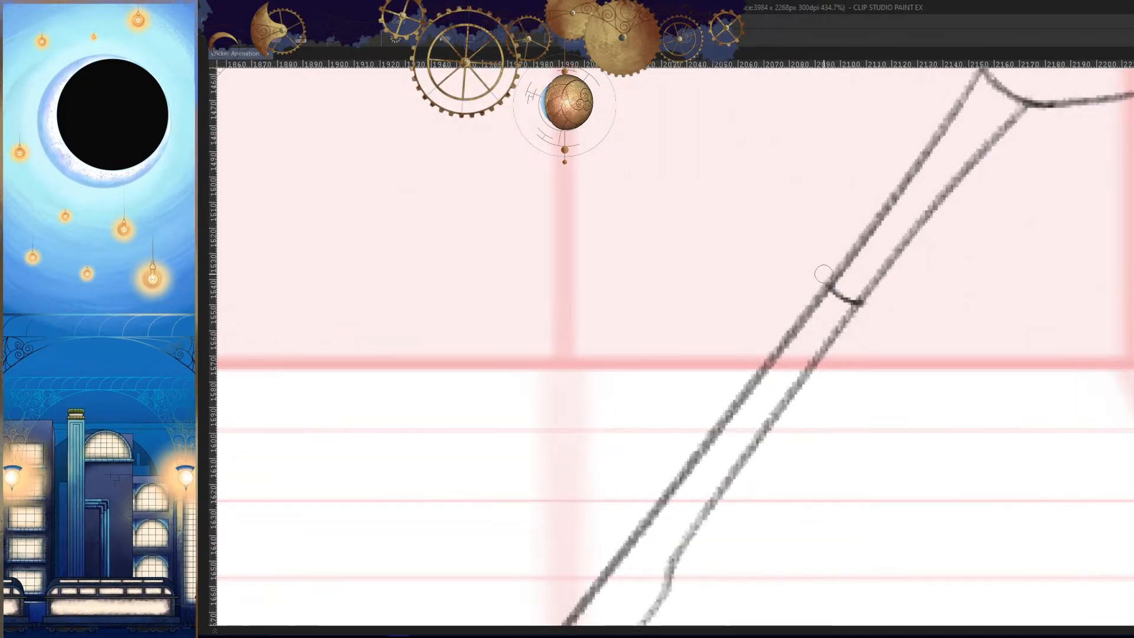
key(h)
key(ctrl+period)
key(ctrl+period)
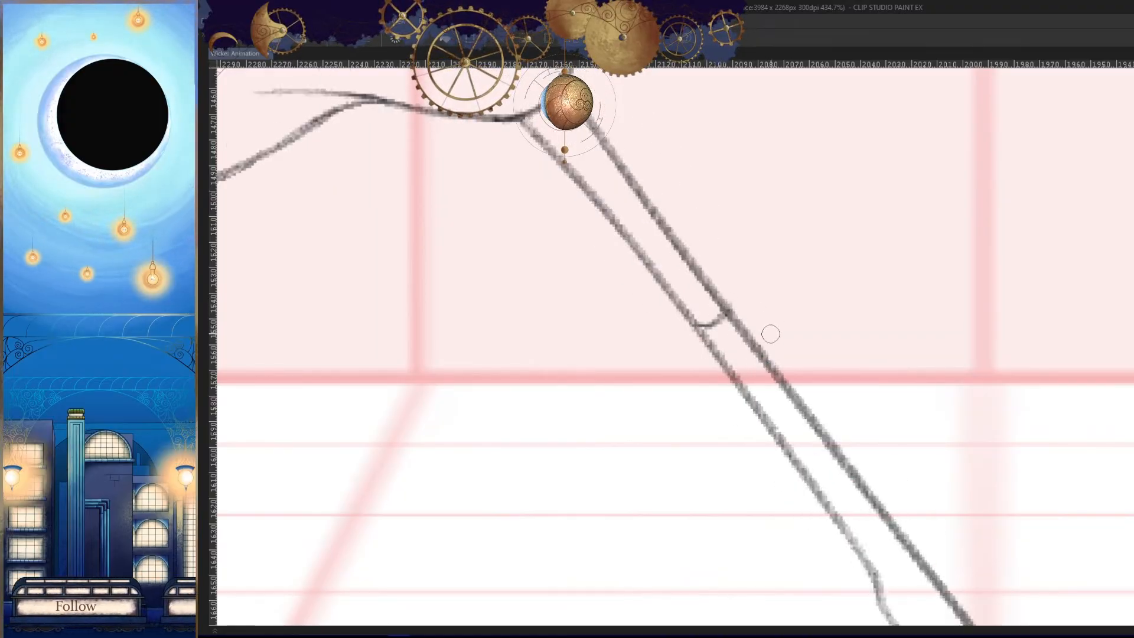
- Draw the curved joint line across the back leg's knee, replacing the first stroke with a deeper curve
drag(942, 486, 867, 285)
drag(805, 377, 845, 350)
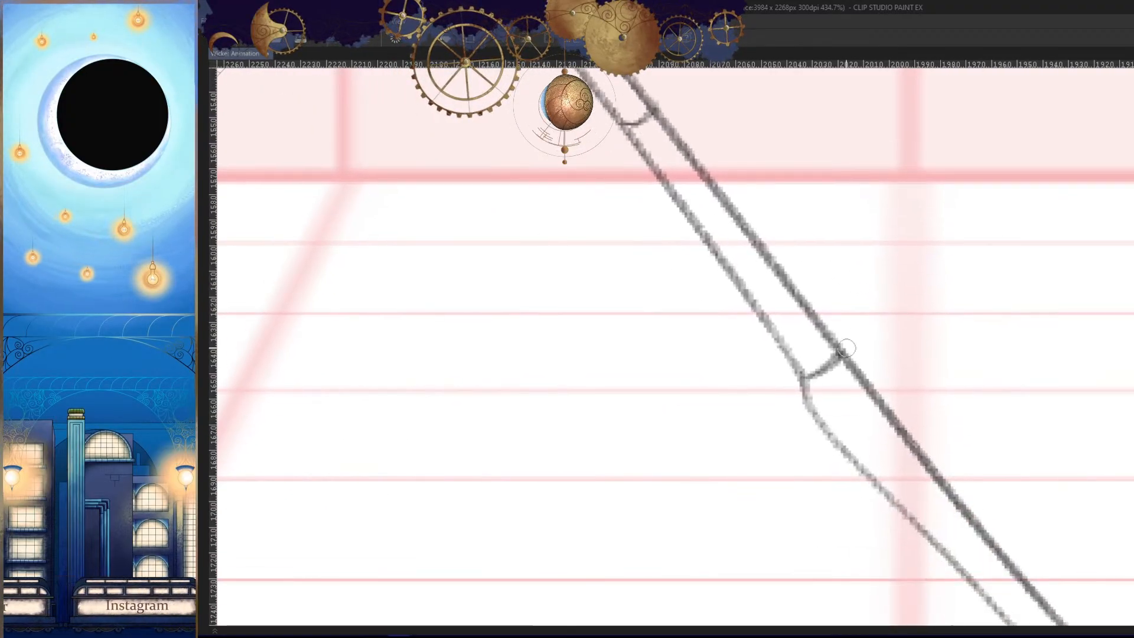
key(ctrl+z)
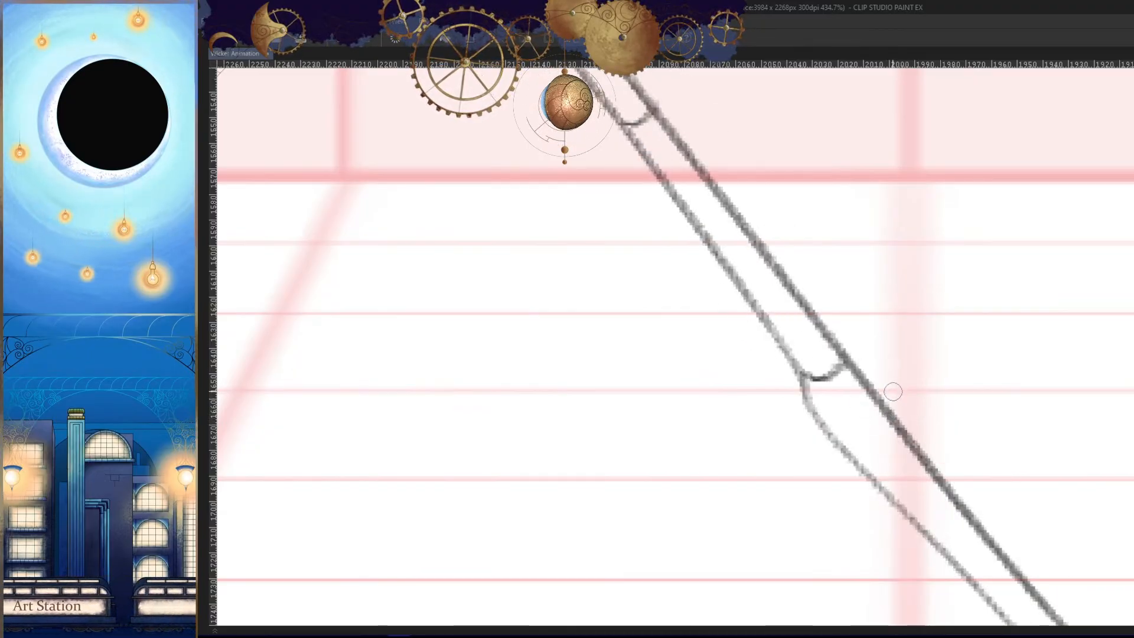
key(h)
drag(922, 406, 939, 372)
scroll(939, 372, down, 5)
key(h)
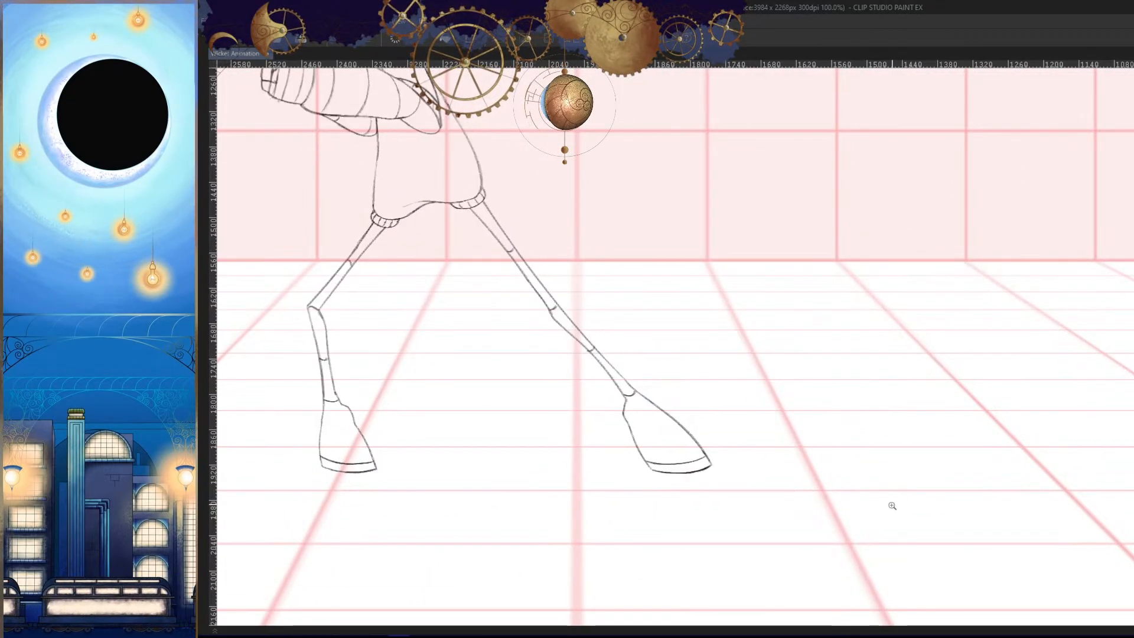
- Draw the curved band line across the middle of the back leg's shin, comparing it with the neighbouring frames
key(Right)
drag(625, 372, 708, 338)
drag(620, 335, 647, 314)
key(Right)
key(Left)
key(Left)
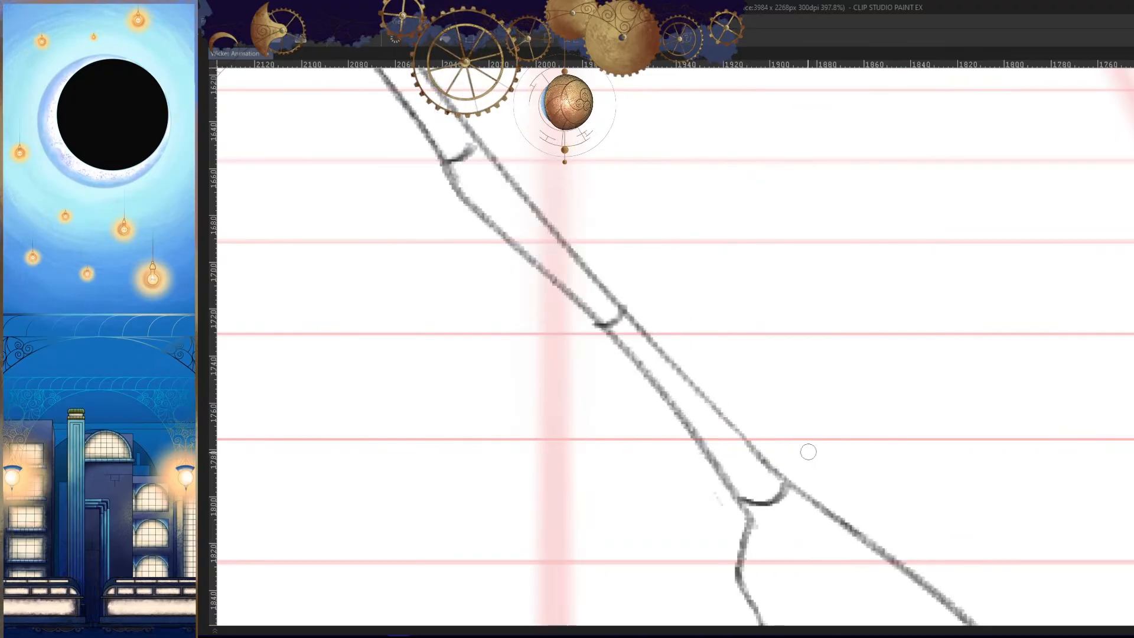
key(Right)
key(Right)
key(Left)
key(Left)
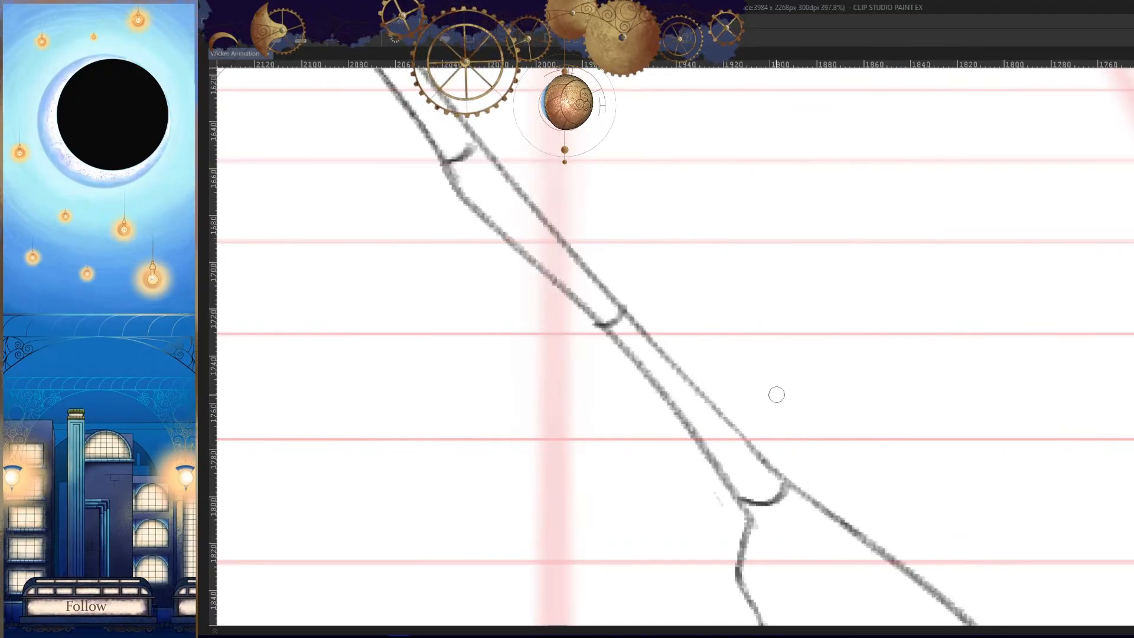
key(Right)
- Try a curved ankle line between the back leg and its hoof, and compare it with the neighbouring frames in mirrored view
drag(794, 461, 789, 397)
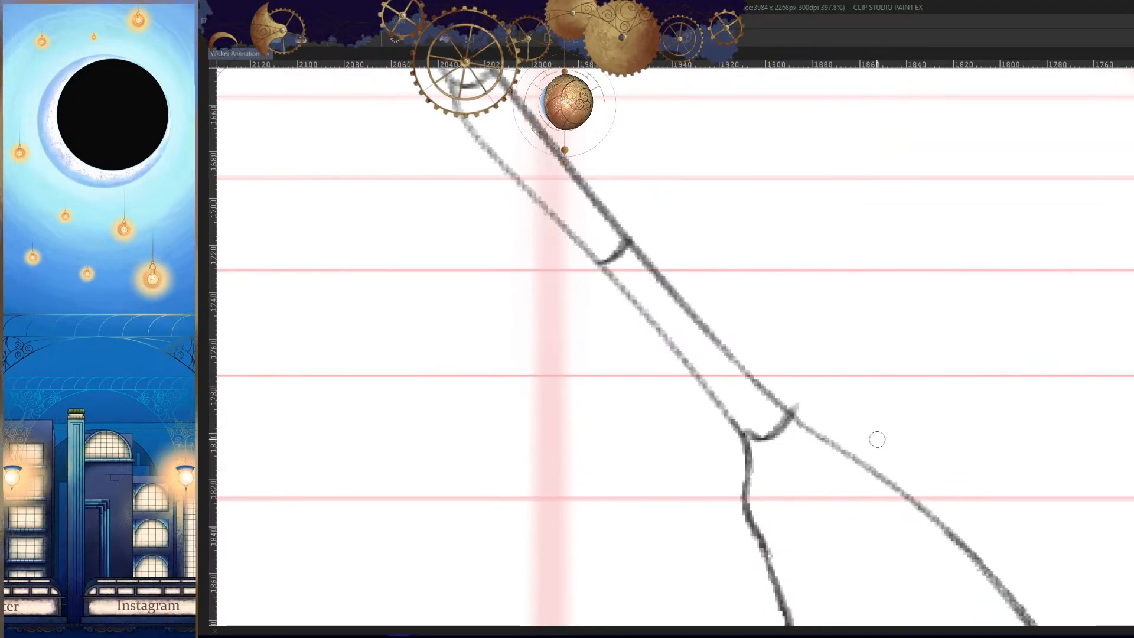
key(ctrl+z)
drag(745, 434, 791, 415)
key(h)
key(Right)
key(Left)
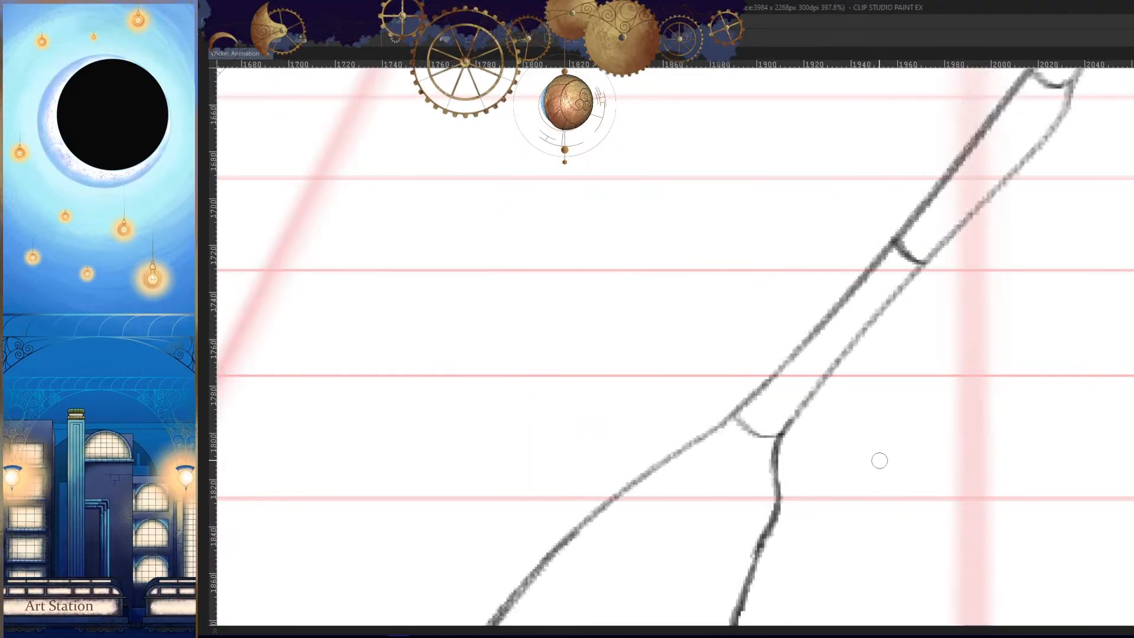
key(Right)
key(Left)
key(Left)
key(Right)
- Redraw the back leg's curved ankle line above the hoof and check its placement against the frames before and after
key(Right)
key(Left)
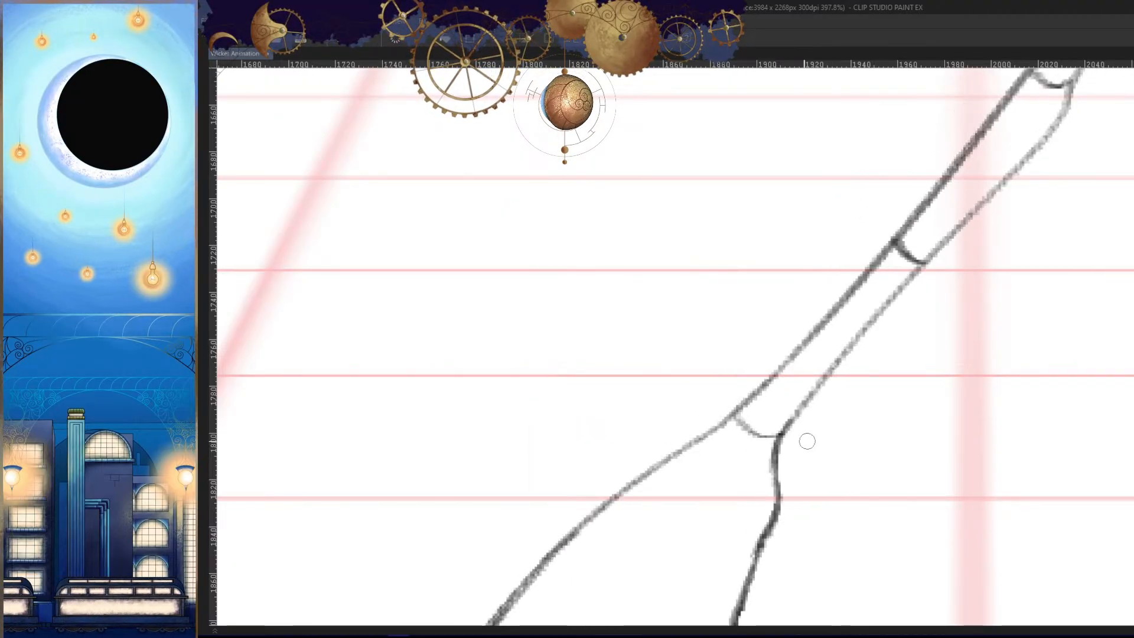
key(ctrl+z)
drag(734, 416, 791, 414)
key(Right)
key(Left)
key(Left)
key(Right)
drag(842, 450, 876, 483)
key(Right)
key(Left)
key(Left)
- Try several strokes for the curved sole line just above the bottom edge of the back hoof
key(Right)
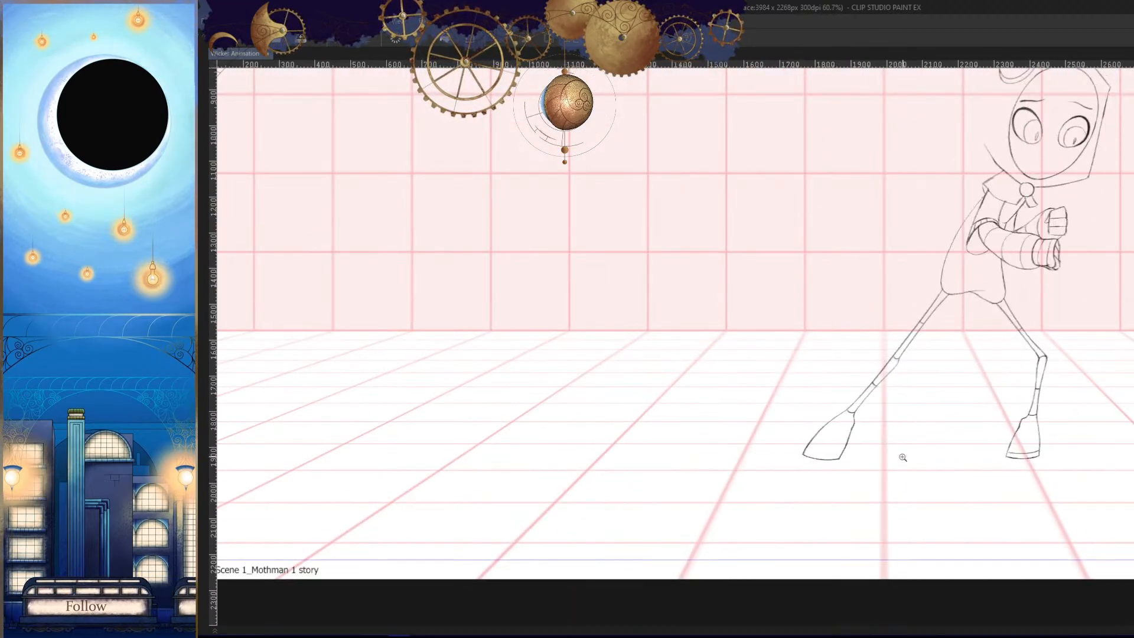
drag(913, 458, 899, 448)
mouse_move(843, 439)
mouse_down()
mouse_move(883, 463)
mouse_move(731, 410)
mouse_up()
key(Right)
key(Left)
key(Left)
key(Right)
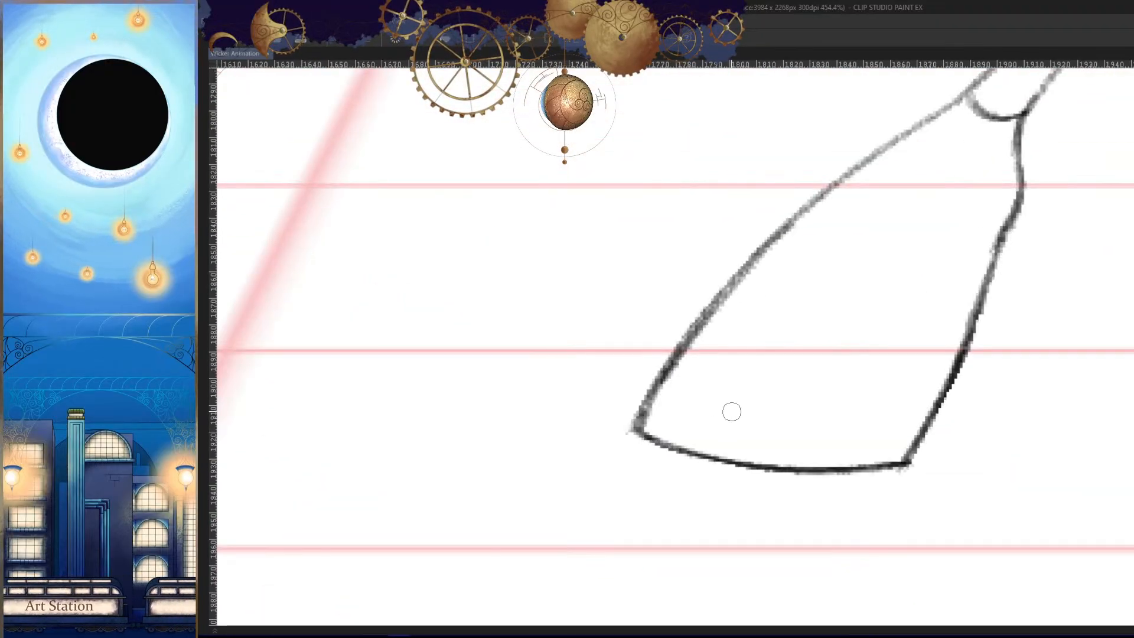
drag(668, 391, 886, 412)
key(ctrl+z)
drag(669, 390, 944, 433)
key(ctrl+z)
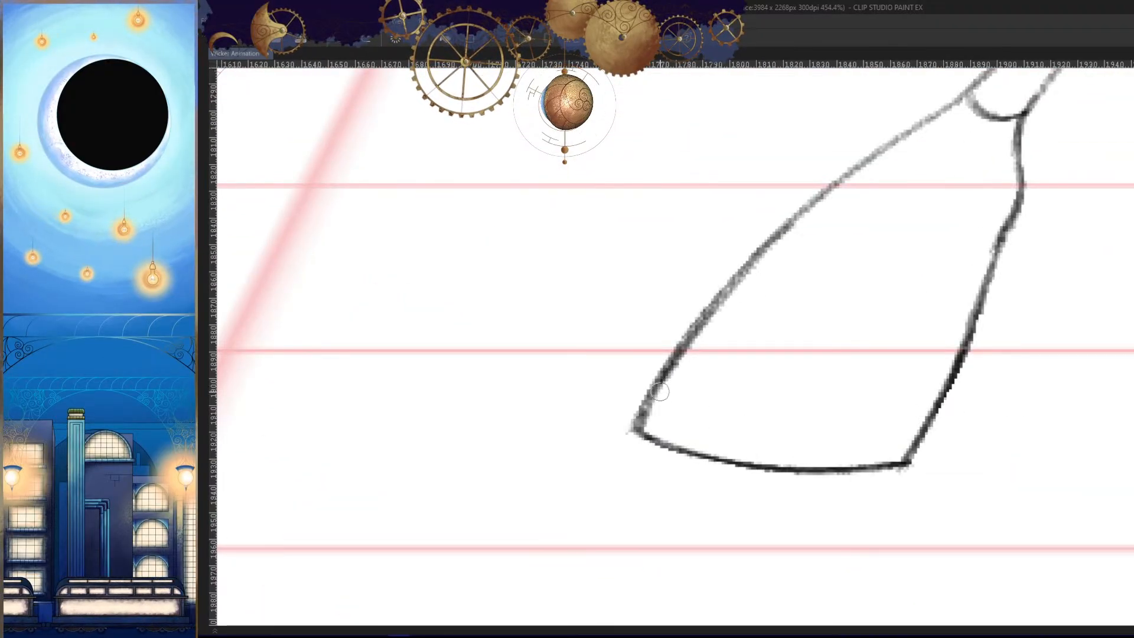
key(ctrl+y)
key(ctrl+z)
drag(656, 381, 912, 436)
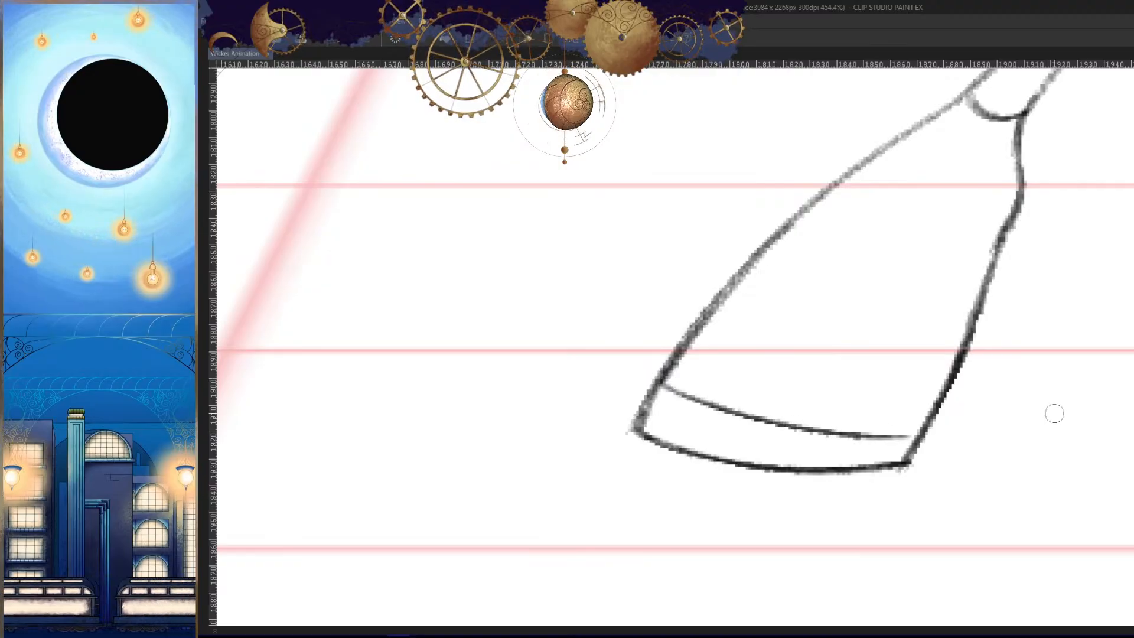
key(ctrl+z)
- Try longer sole lines running past the back hoof's heel edge, comparing them with the neighbouring frames in both orientations
drag(659, 381, 942, 425)
key(h)
key(Left)
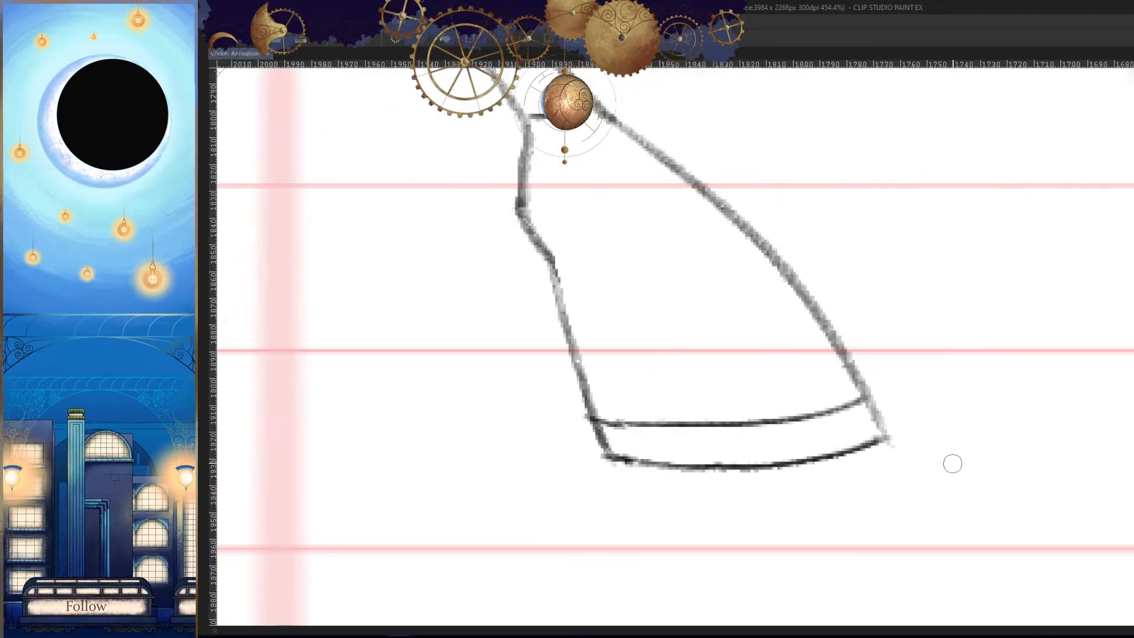
key(Right)
key(Right)
key(Left)
key(ctrl+z)
key(h)
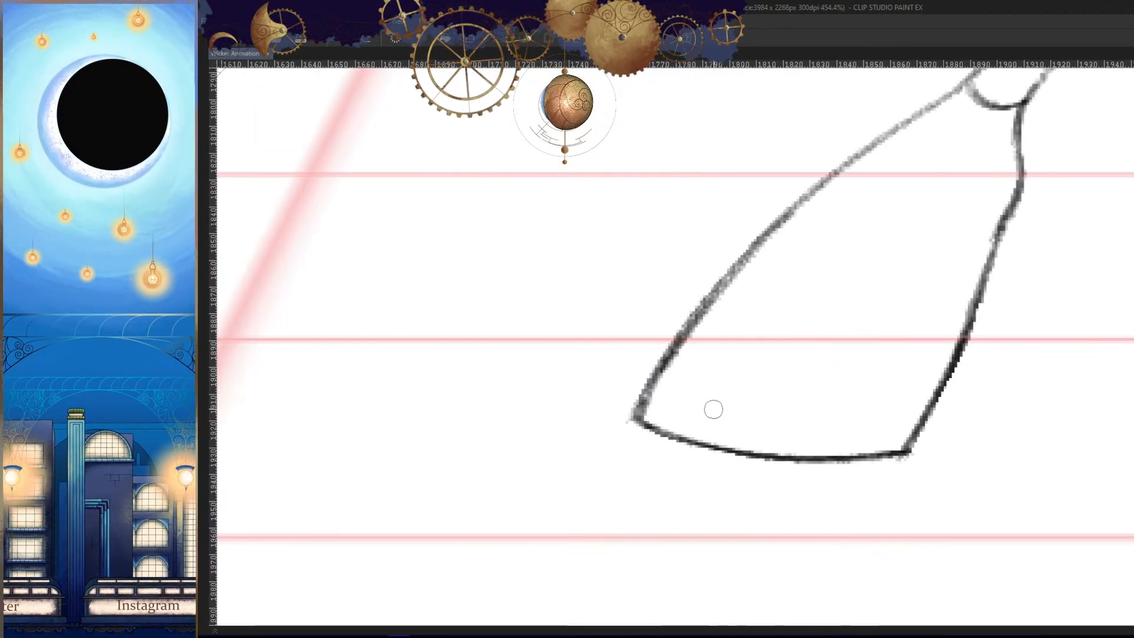
drag(659, 372, 945, 423)
key(Left)
key(Right)
key(Right)
key(Left)
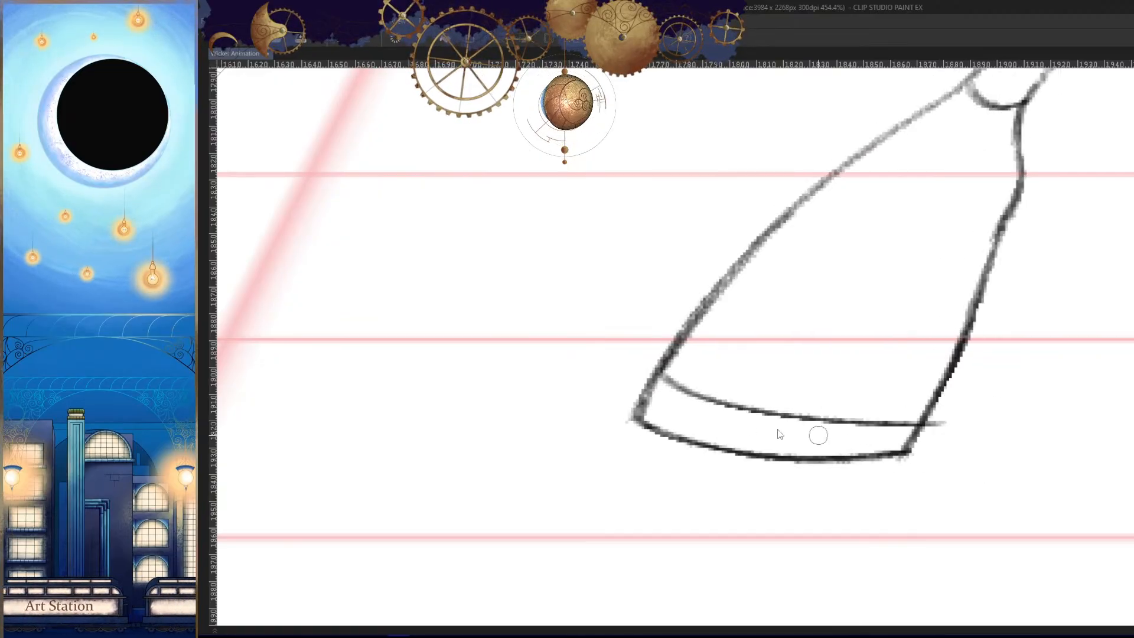
key(ctrl+z)
- Draw the back hoof's sole line as an arc parallel to its bottom edge, discarding unsuitable strokes
drag(653, 373, 915, 421)
key(ctrl+z)
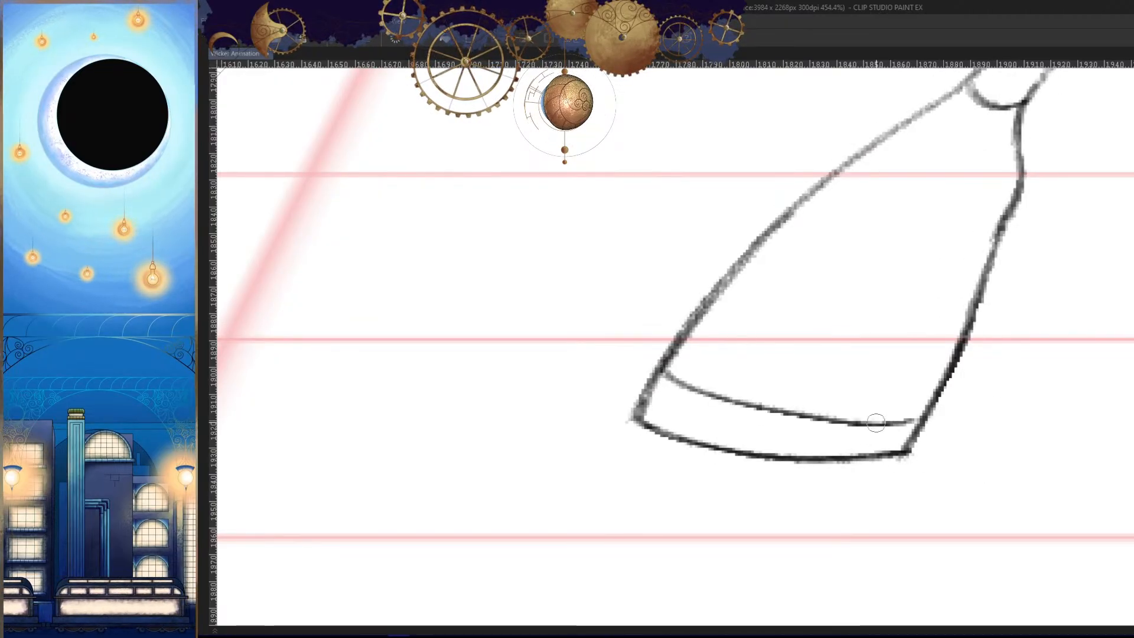
key(ctrl+z)
drag(656, 374, 956, 399)
key(ctrl+z)
drag(653, 372, 959, 399)
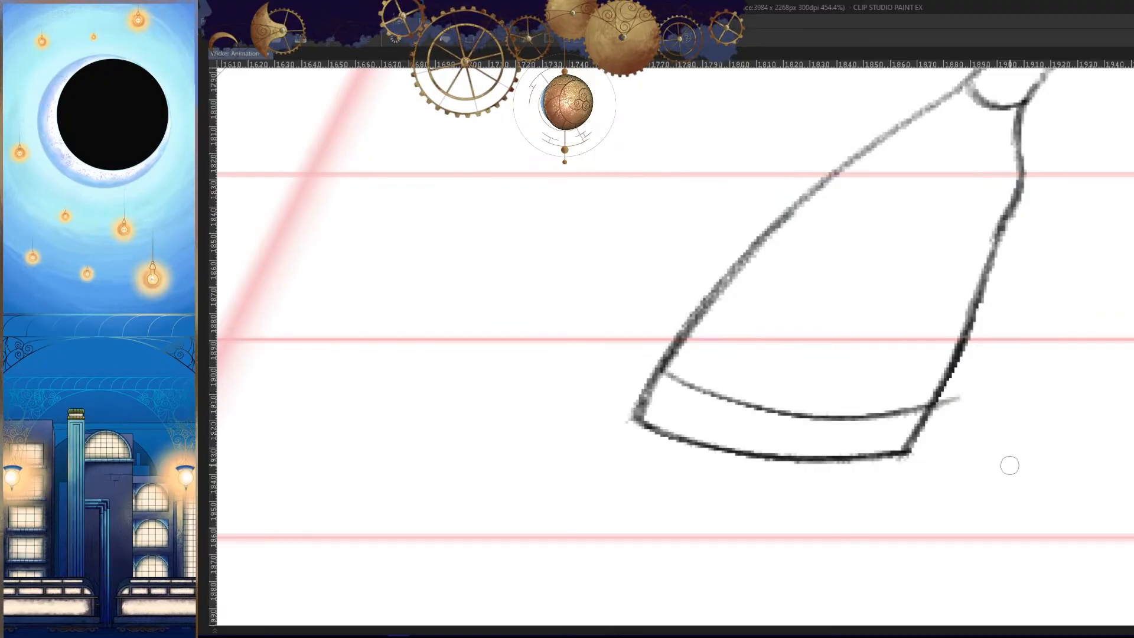
drag(951, 456, 851, 466)
key(Left)
key(Right)
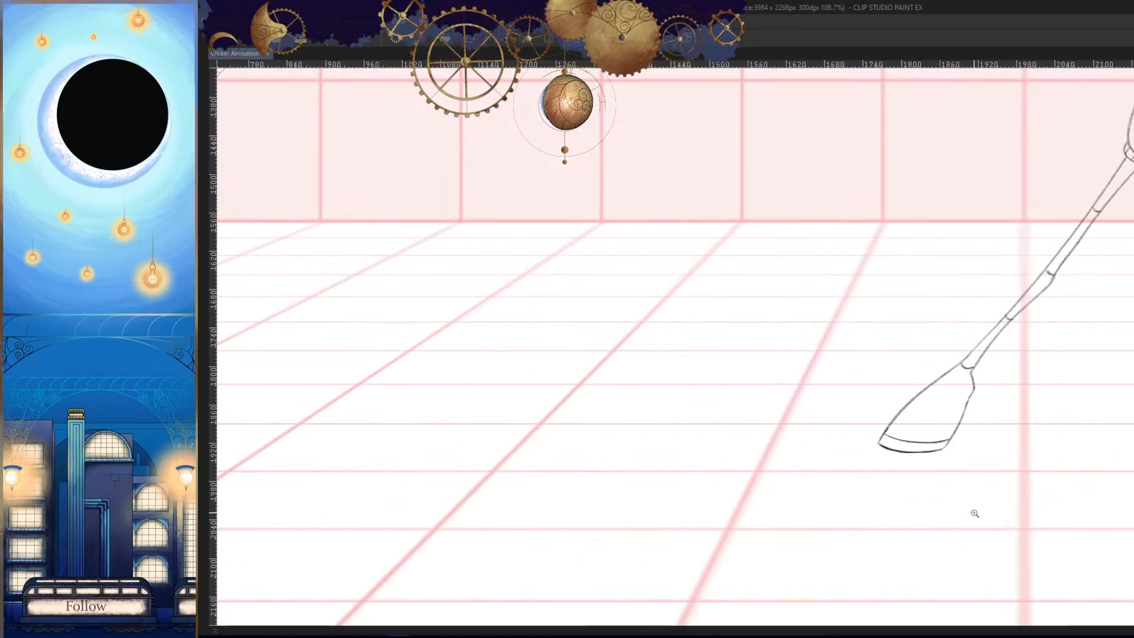
- Redraw the toe half of the back hoof's sole line so it joins the hoof's front edge cleanly
key(h)
drag(592, 442, 663, 416)
mouse_move(663, 417)
mouse_down()
mouse_move(705, 403)
mouse_move(894, 455)
mouse_move(935, 440)
mouse_up()
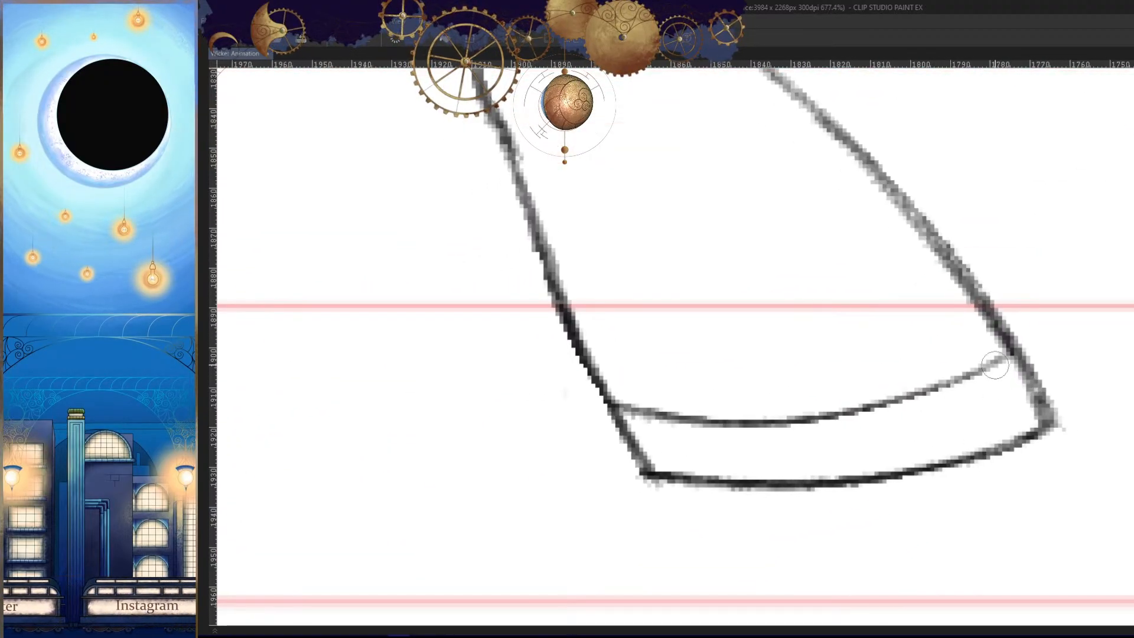
mouse_move(994, 365)
mouse_down()
mouse_move(828, 419)
mouse_move(993, 366)
mouse_move(968, 385)
mouse_move(792, 423)
mouse_move(807, 412)
mouse_up()
key(ctrl+z)
key(ctrl+z)
drag(1019, 358, 795, 419)
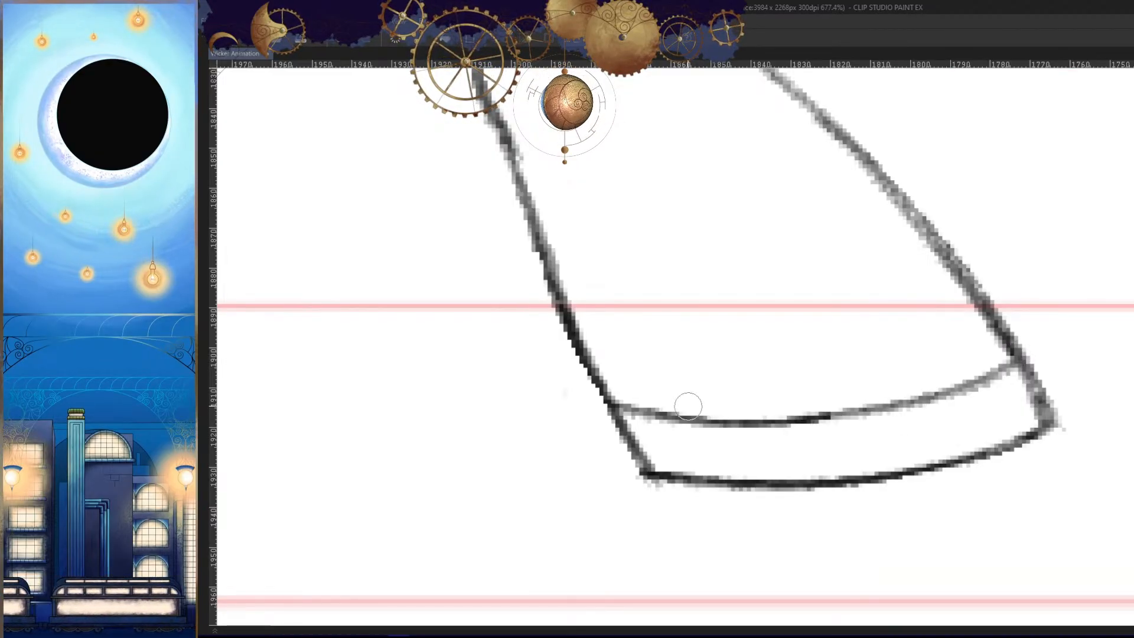
drag(1017, 360, 792, 420)
key(h)
key(ctrl+z)
key(h)
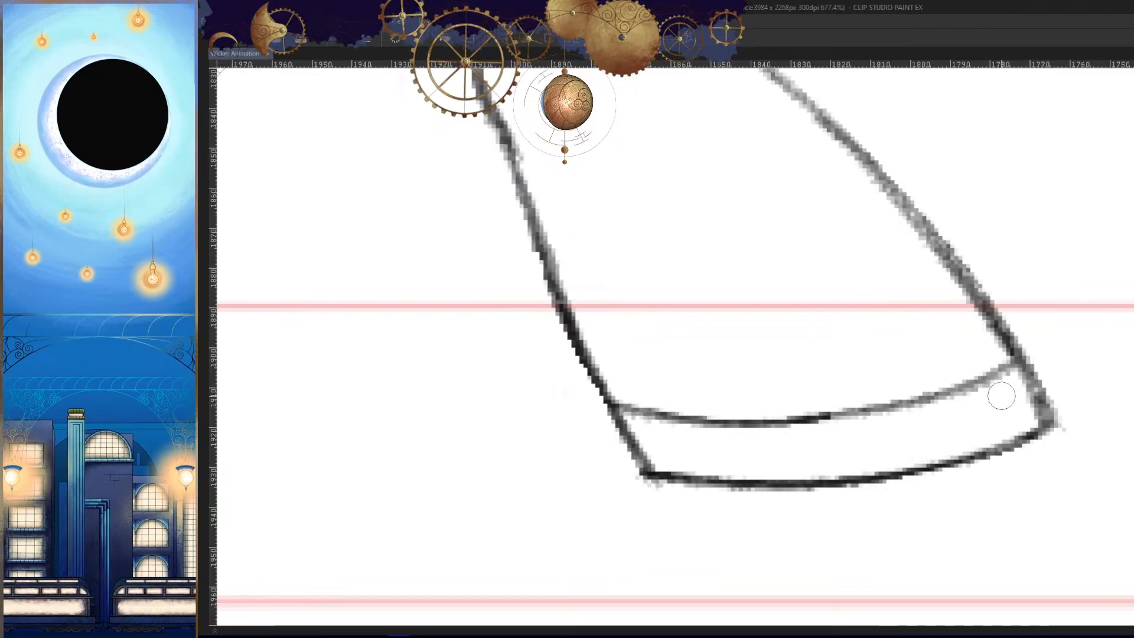
drag(1019, 359, 808, 418)
key(h)
- Step back and forth through the frames to examine the finished back leg within the whole figure's motion
drag(1028, 392, 982, 487)
key(ctrl+comma)
key(ctrl+period)
key(ctrl+comma)
key(ctrl+period)
key(ctrl+comma)
key(ctrl+comma)
key(ctrl+period)
key(ctrl+period)
key(ctrl+period)
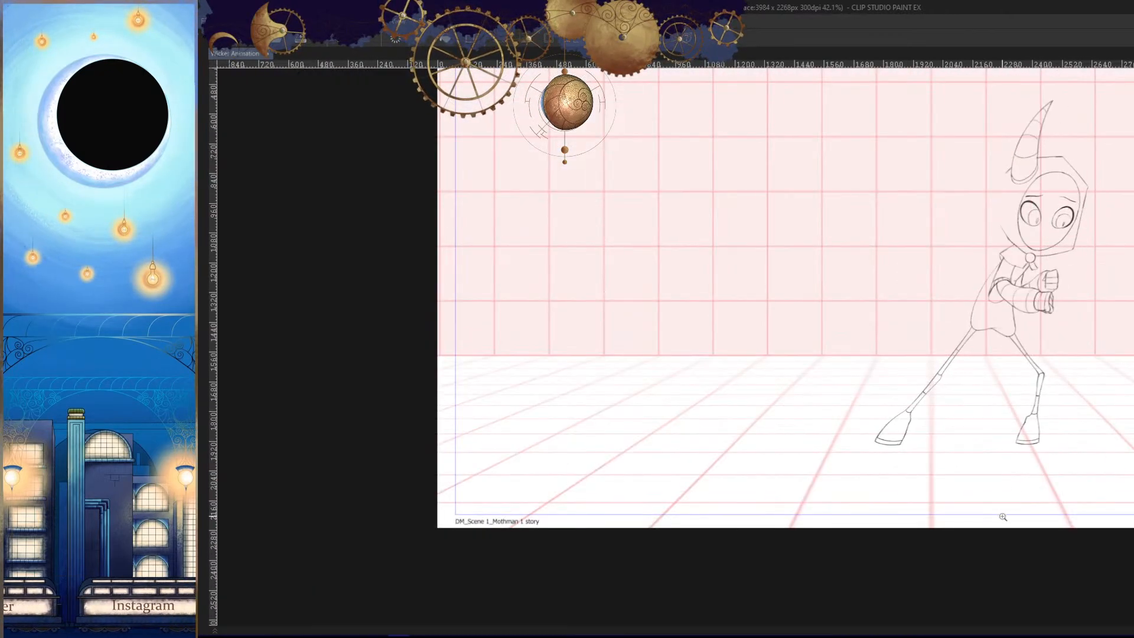
key(ctrl+comma)
key(ctrl+comma)
- Mirror the view and step repeatedly through the frames to examine the whole figure's poses and motion
key(ctrl+comma)
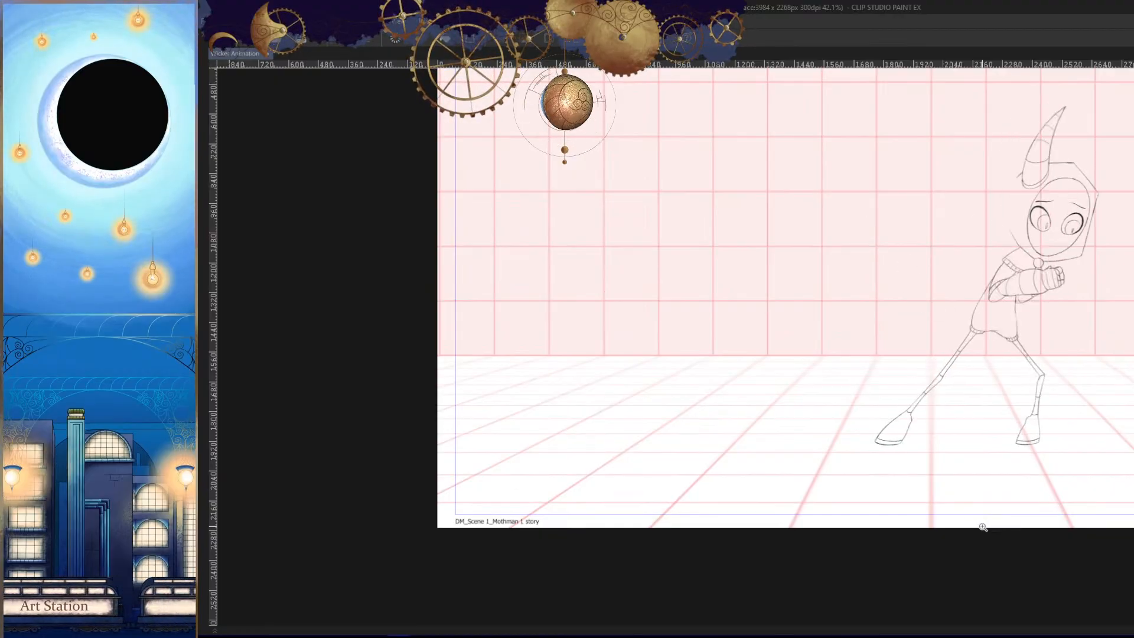
key(h)
click(967, 531)
key(ctrl+period)
key(ctrl+period)
key(ctrl+comma)
key(ctrl+comma)
drag(791, 454, 943, 497)
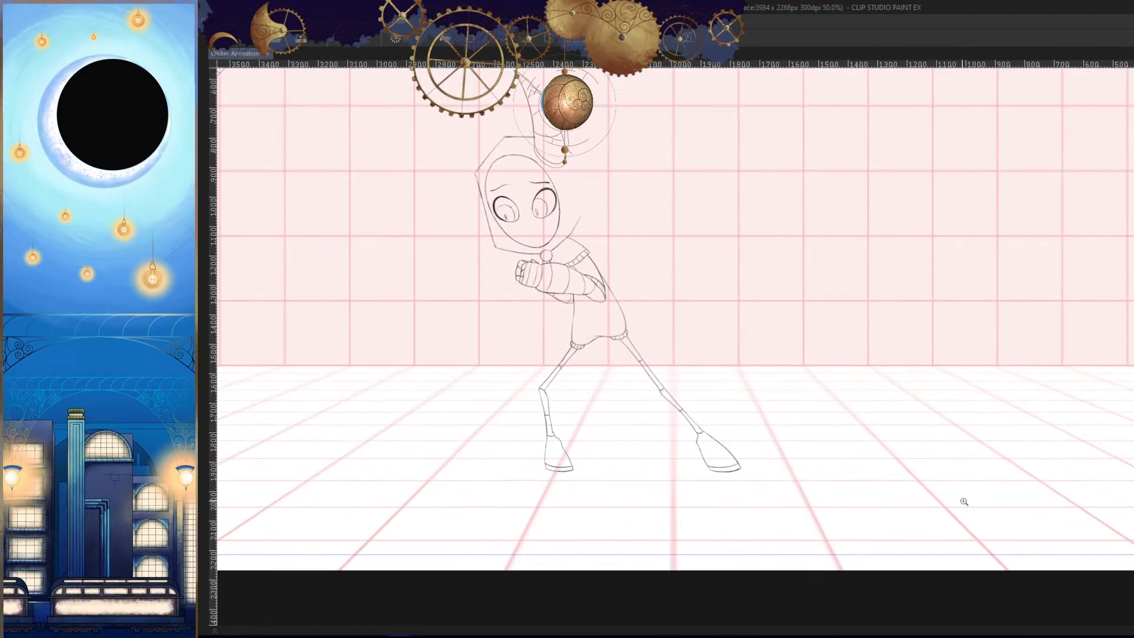
key(ctrl+period)
key(ctrl+period)
key(ctrl+period)
key(ctrl+comma)
key(ctrl+comma)
key(ctrl+comma)
key(ctrl+period)
key(ctrl+period)
key(ctrl+period)
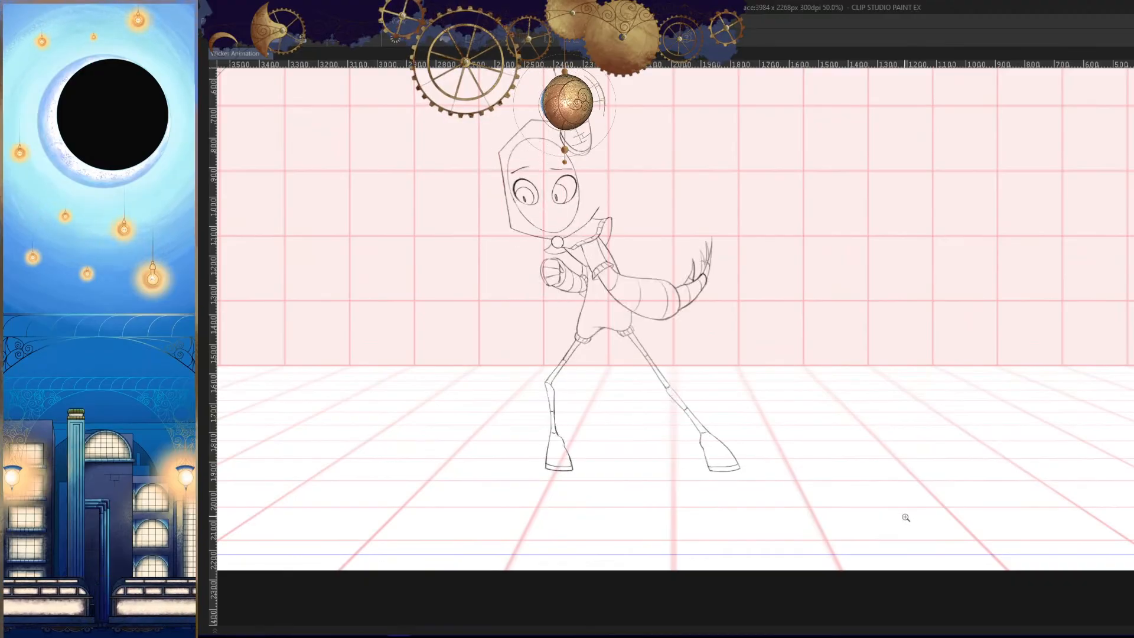
key(ctrl+comma)
key(ctrl+comma)
key(ctrl+comma)
key(ctrl+period)
key(ctrl+period)
key(ctrl+period)
key(ctrl+comma)
key(ctrl+comma)
key(ctrl+comma)
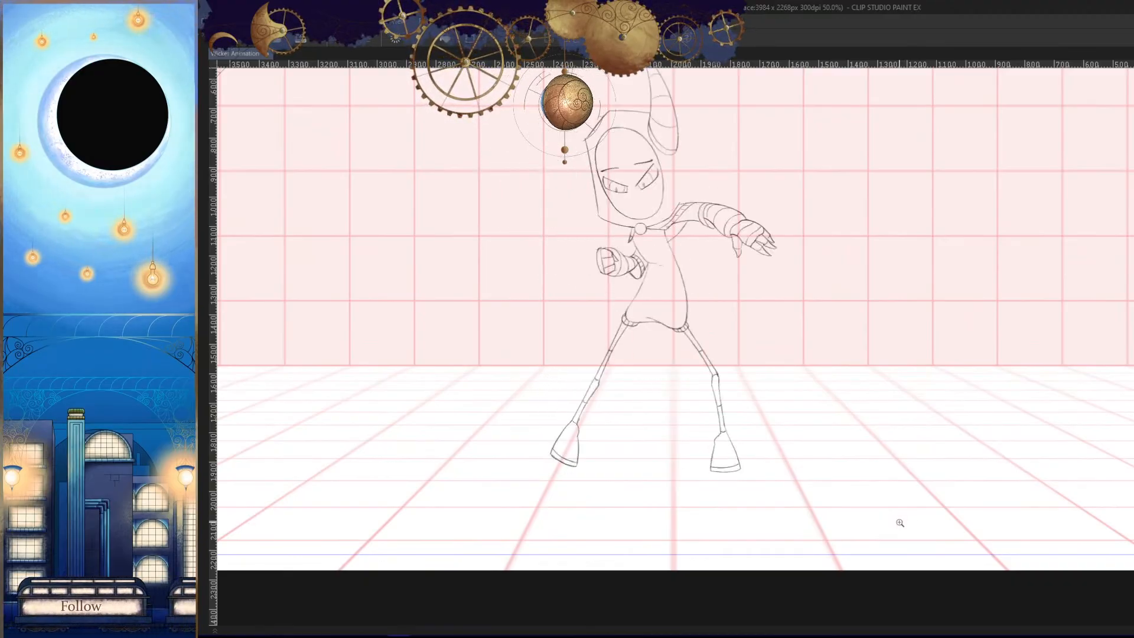
key(ctrl+period)
key(ctrl+period)
key(ctrl+period)
key(ctrl+comma)
key(ctrl+comma)
key(ctrl+comma)
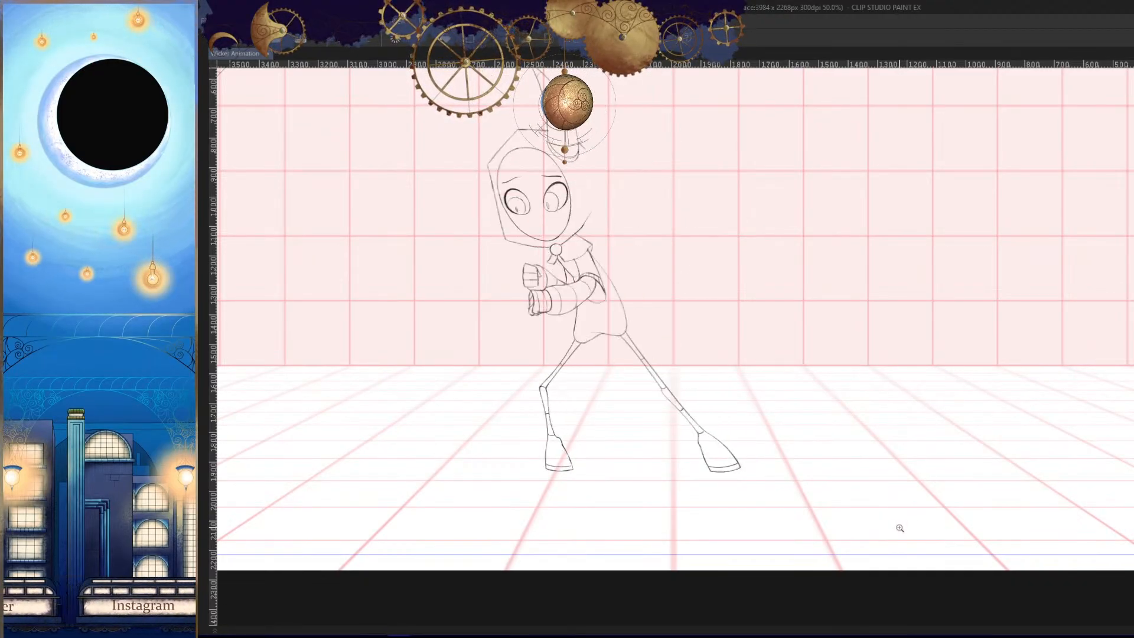
key(ctrl+period)
key(ctrl+period)
key(ctrl+comma)
- Draw the side edge of the small tie flap below the round collar clasp, closing it against the flap's curved lower edge
drag(550, 265, 744, 416)
click(661, 311)
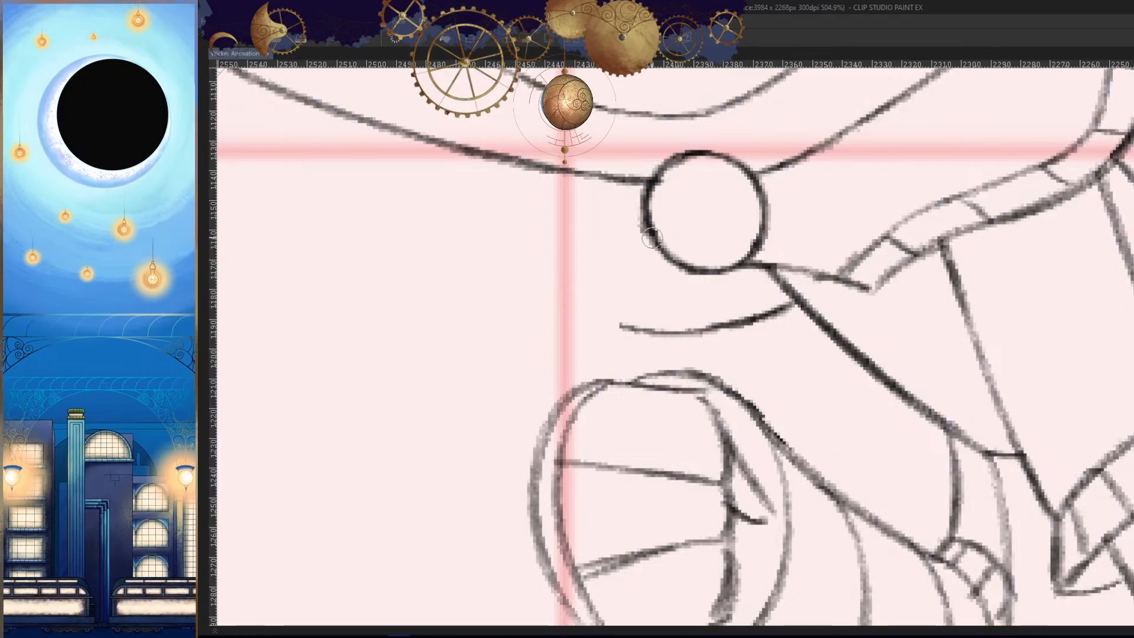
mouse_move(621, 325)
mouse_down()
mouse_move(648, 253)
mouse_move(623, 322)
mouse_up()
key(ctrl+z)
key(ctrl+z)
drag(657, 242, 614, 338)
key(h)
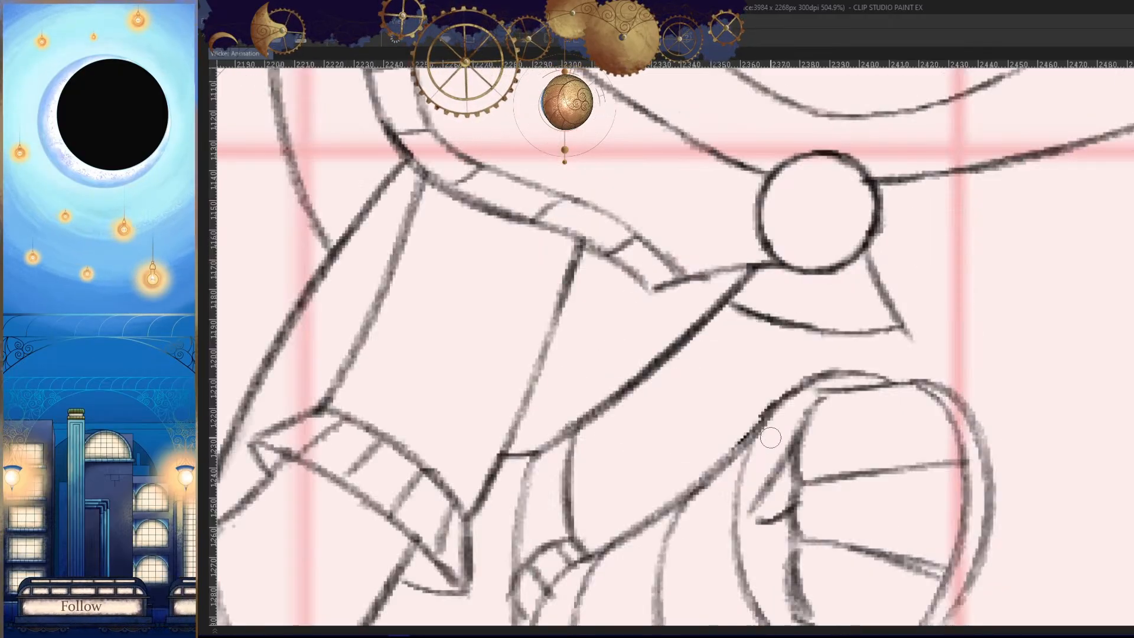
- Touch up the raised fist's inner finger line and upper outline, and check the pose in mirrored view
drag(771, 438, 794, 440)
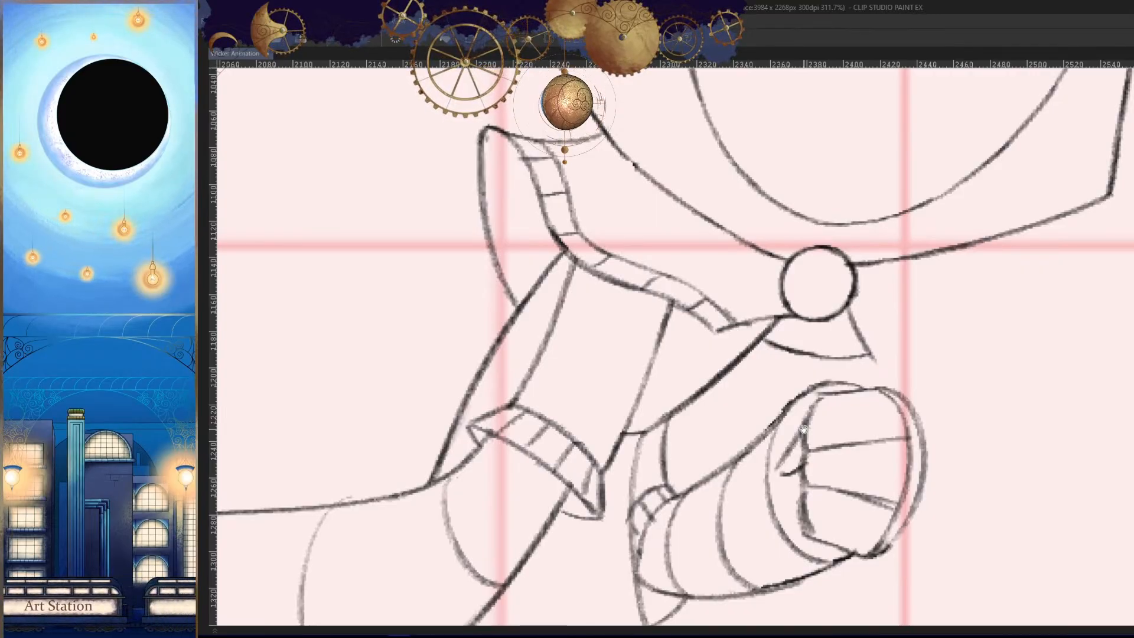
drag(803, 430, 812, 438)
drag(888, 372, 910, 372)
drag(881, 371, 866, 377)
key(h)
drag(1040, 465, 961, 468)
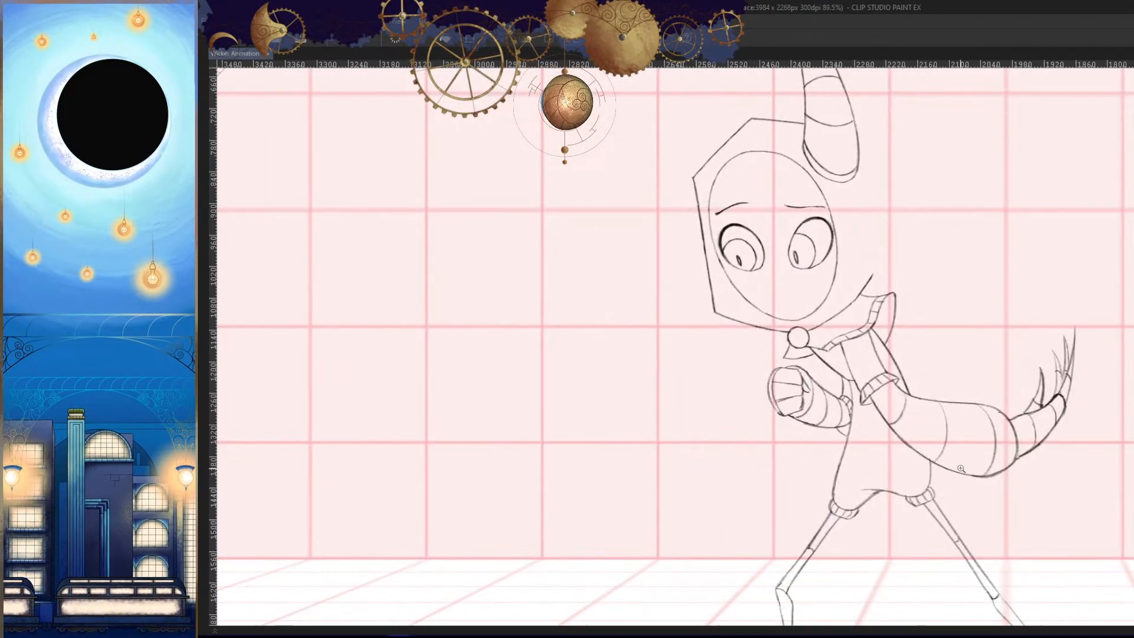
- Draw a narrow hem band with short divider lines across the end of the tie flap below the round collar clasp
key(Left)
key(Right)
key(Right)
key(Left)
drag(806, 359, 881, 367)
key(Right)
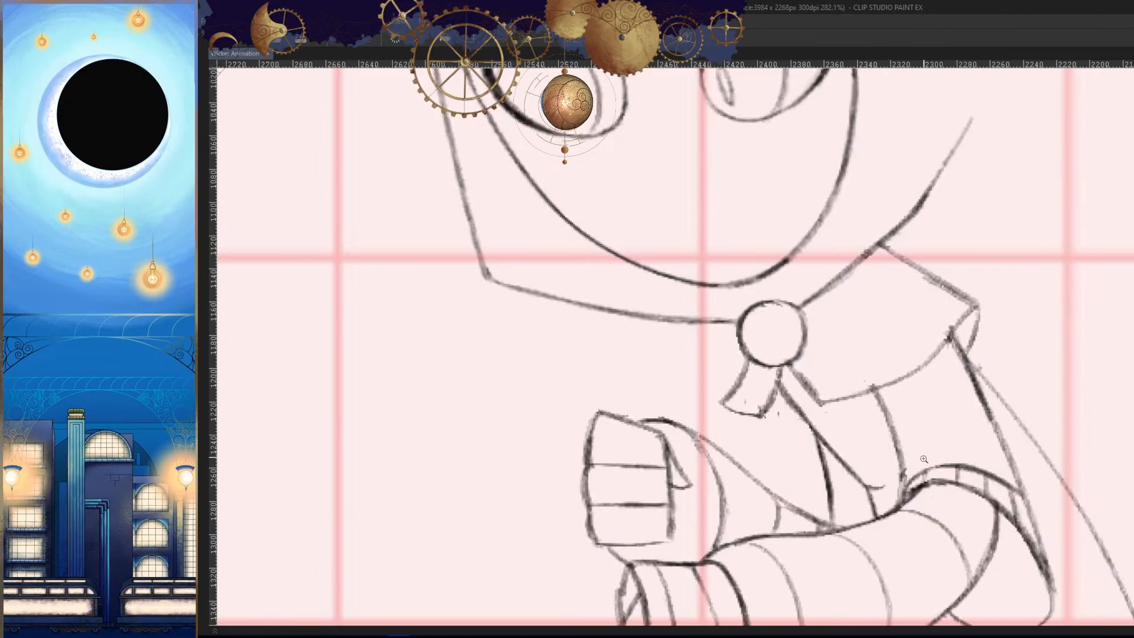
key(h)
drag(772, 408, 855, 409)
mouse_move(745, 451)
mouse_down()
mouse_move(886, 406)
mouse_move(790, 443)
mouse_up()
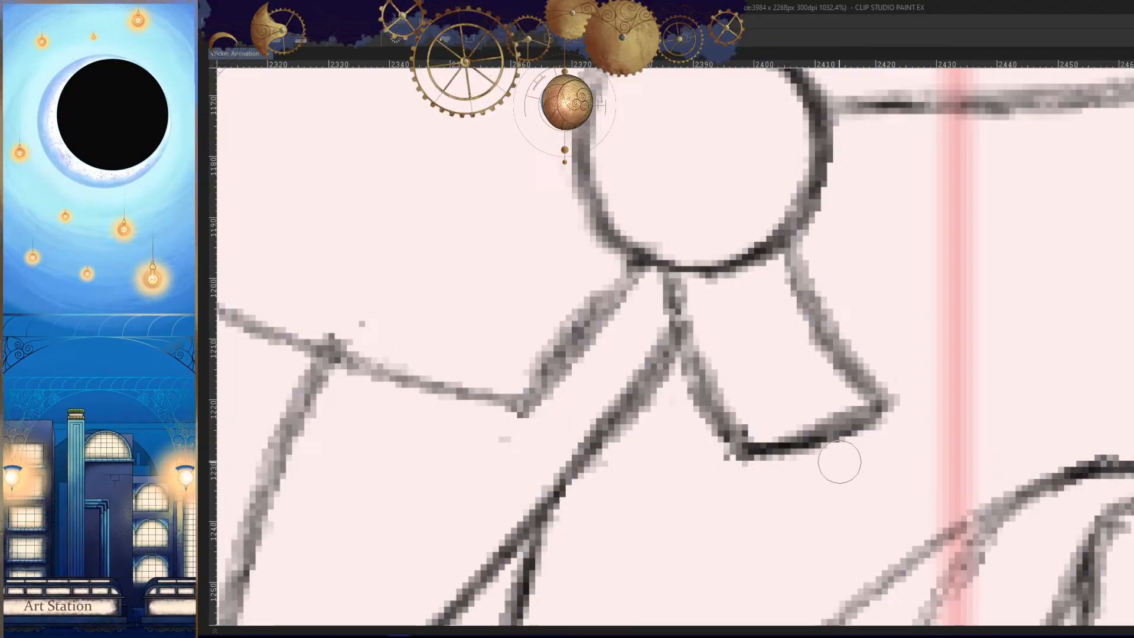
drag(832, 352, 718, 385)
key(ctrl+z)
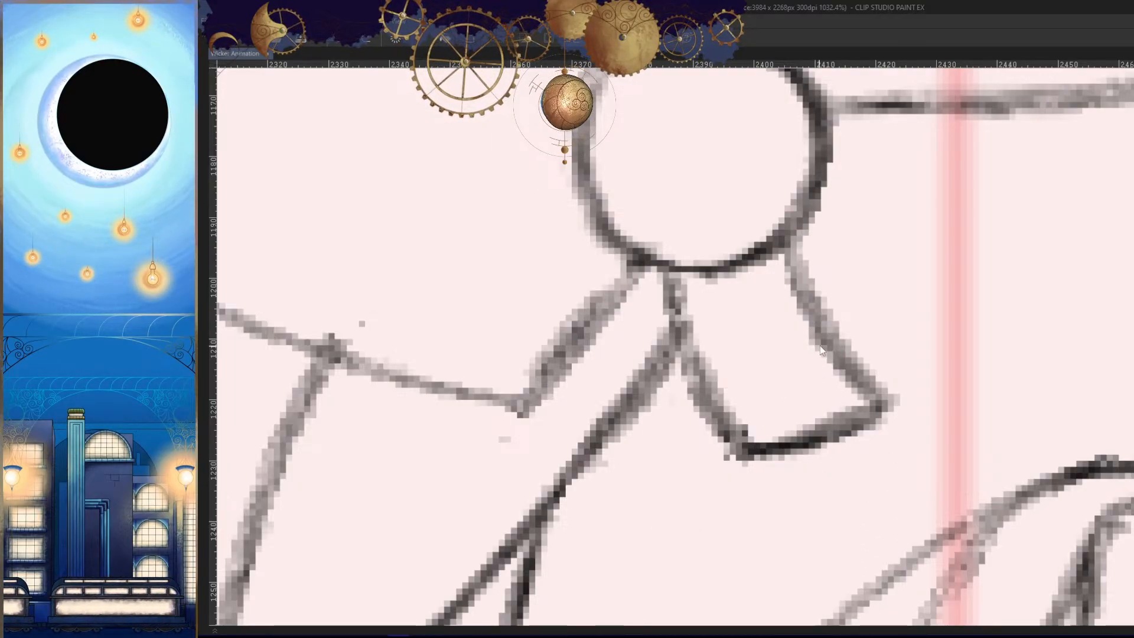
mouse_move(826, 352)
mouse_down()
mouse_move(697, 390)
mouse_move(791, 449)
mouse_up()
key(ctrl+z)
key(ctrl+z)
drag(773, 379, 805, 440)
drag(833, 360, 865, 415)
key(h)
drag(904, 457, 795, 499)
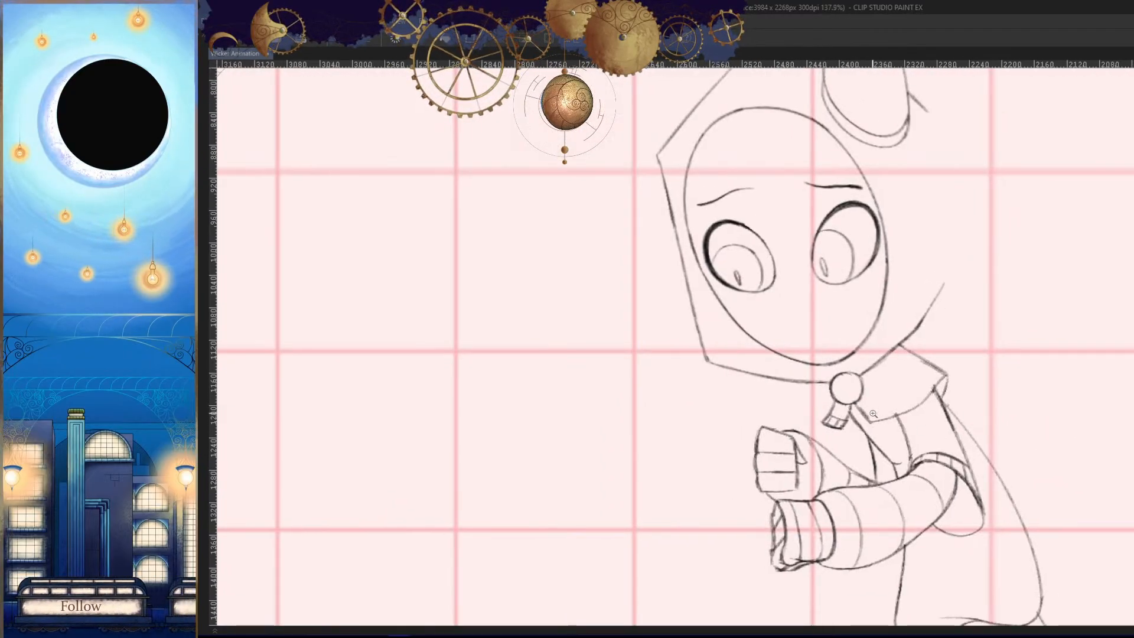
- Draw an inner hem line parallel to the collar's lower edge, from beside the clasp up to the shoulder corner
drag(873, 414, 903, 315)
mouse_move(802, 405)
mouse_down()
mouse_move(834, 399)
mouse_move(765, 413)
mouse_up()
drag(871, 382, 905, 374)
key(h)
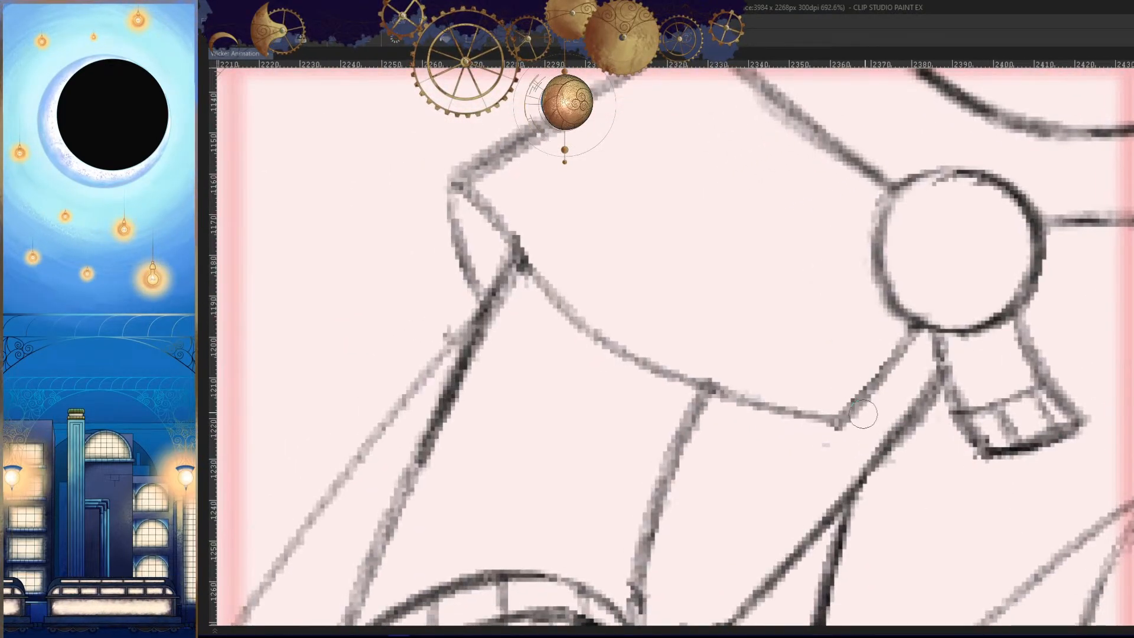
key(h)
mouse_move(1062, 196)
mouse_down()
mouse_move(990, 247)
mouse_move(921, 343)
mouse_move(958, 316)
mouse_up()
key(ctrl+z)
key(ctrl+z)
mouse_move(1067, 195)
mouse_down()
mouse_move(927, 334)
mouse_move(722, 419)
mouse_up()
key(ctrl+z)
mouse_move(968, 285)
mouse_down()
mouse_move(738, 397)
mouse_move(670, 417)
mouse_move(880, 354)
mouse_move(682, 407)
mouse_up()
key(ctrl+z)
- Divide the collar's hem band into segments with short cross lines along its curve
mouse_move(892, 354)
mouse_down()
mouse_move(677, 408)
mouse_move(766, 437)
mouse_up()
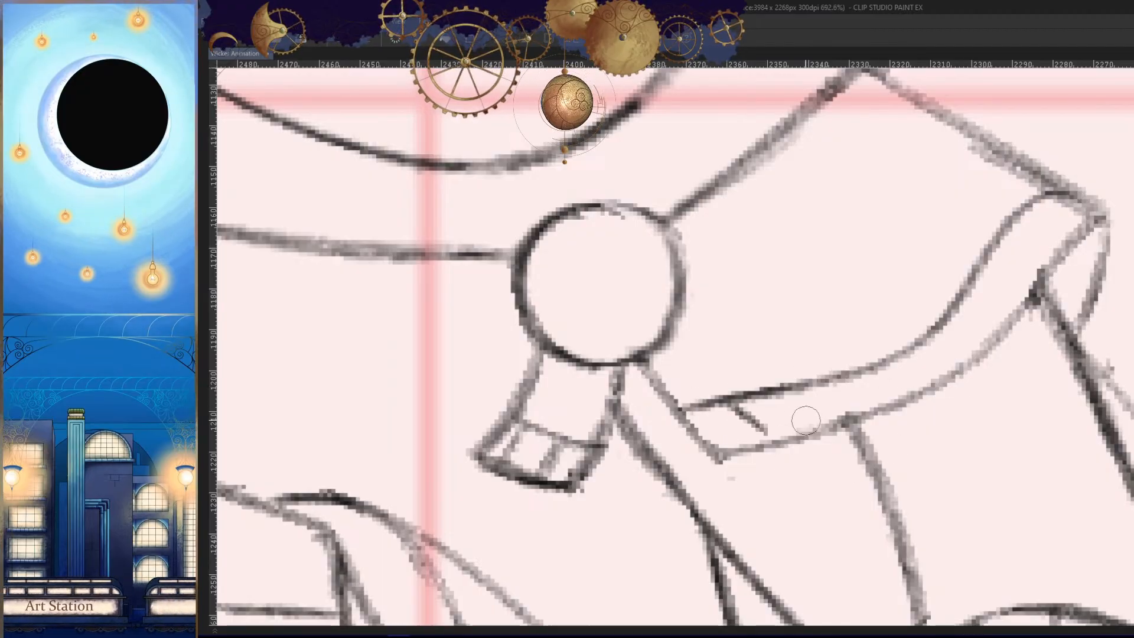
drag(802, 390, 828, 422)
drag(884, 365, 913, 394)
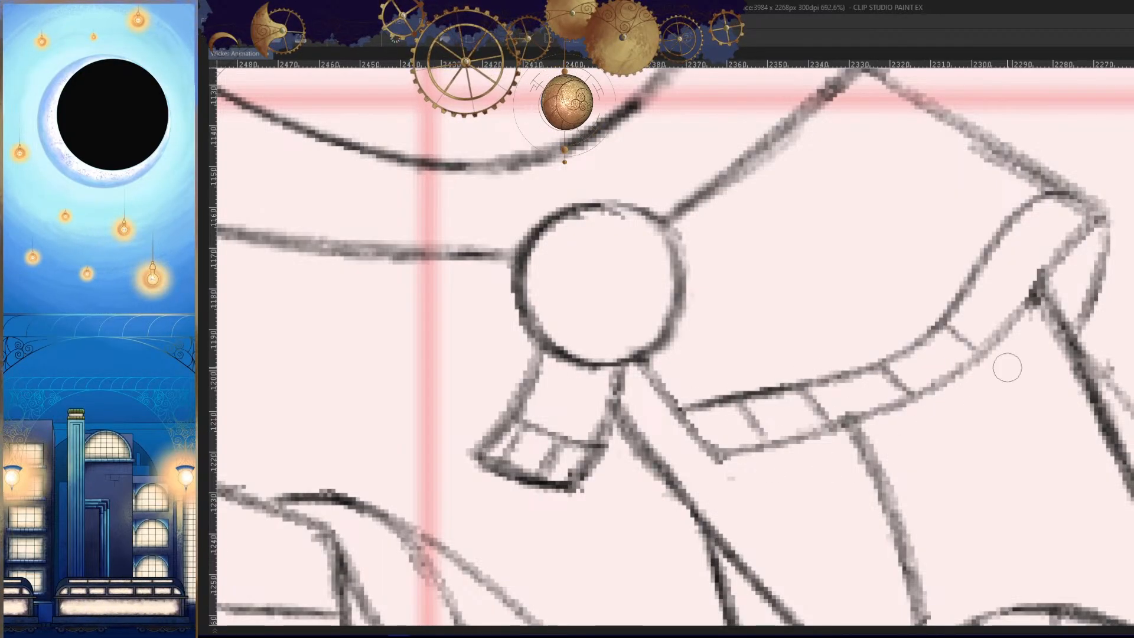
drag(992, 260, 1041, 276)
drag(1035, 224, 1082, 256)
key(ctrl+z)
key(h)
drag(1113, 357, 860, 444)
- Redraw the upper back outline of the body with a darker line running down from the collar
drag(911, 305, 1002, 431)
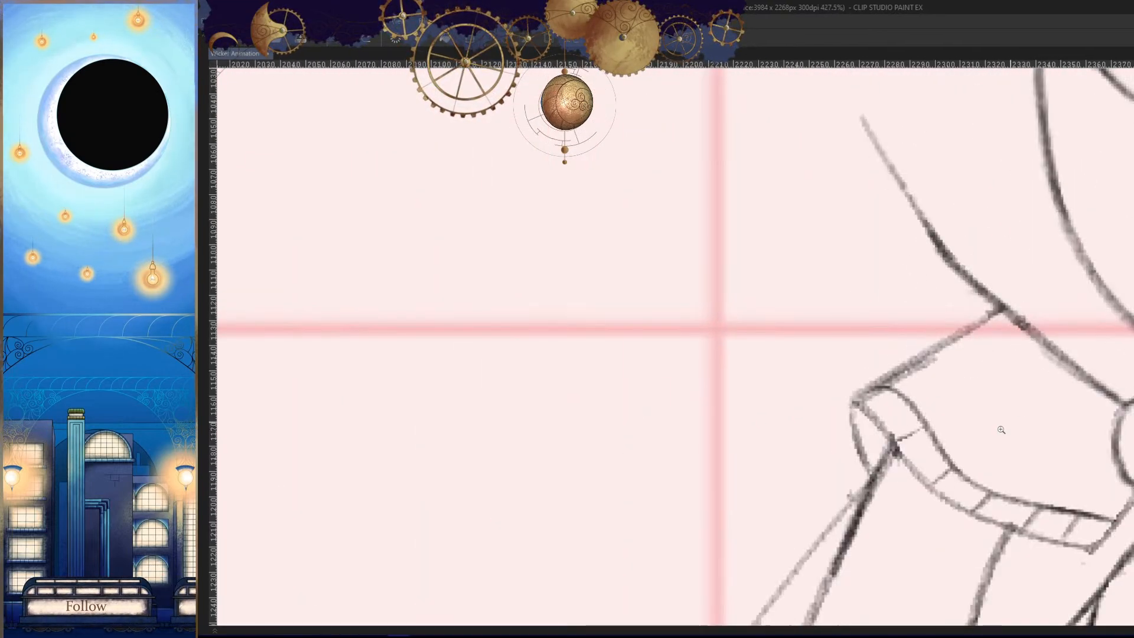
drag(910, 453, 968, 450)
drag(1016, 248, 901, 411)
key(h)
drag(622, 371, 815, 390)
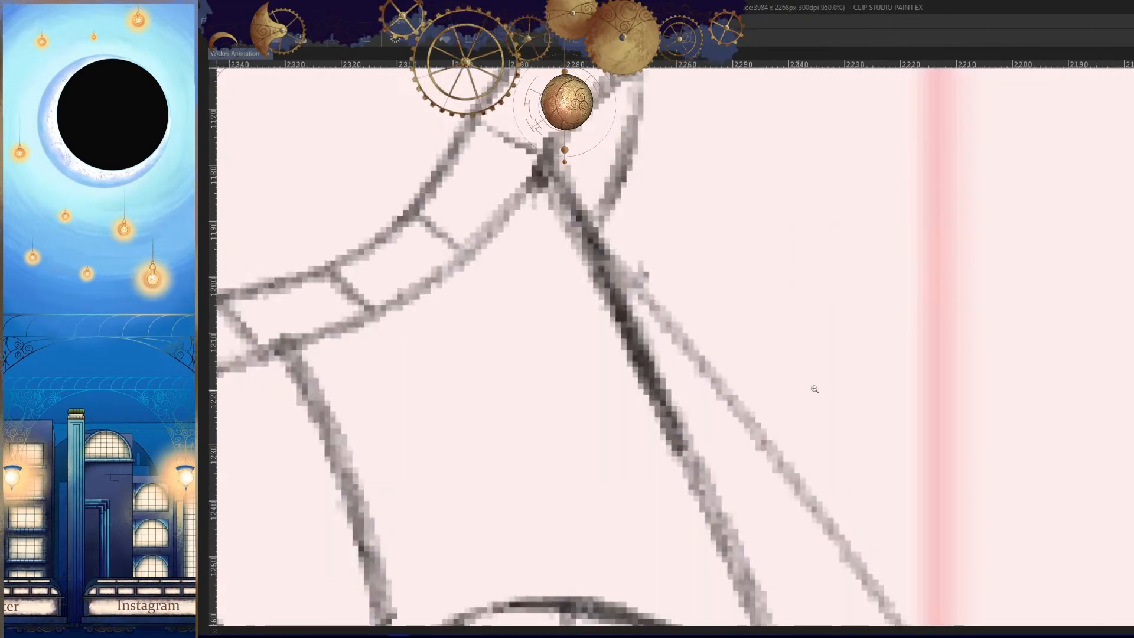
key(h)
drag(929, 233, 750, 452)
mouse_move(886, 193)
mouse_down()
mouse_move(869, 246)
mouse_move(945, 237)
mouse_move(769, 386)
mouse_up()
drag(842, 344, 854, 286)
drag(883, 172, 760, 373)
key(ctrl+z)
drag(878, 176, 740, 403)
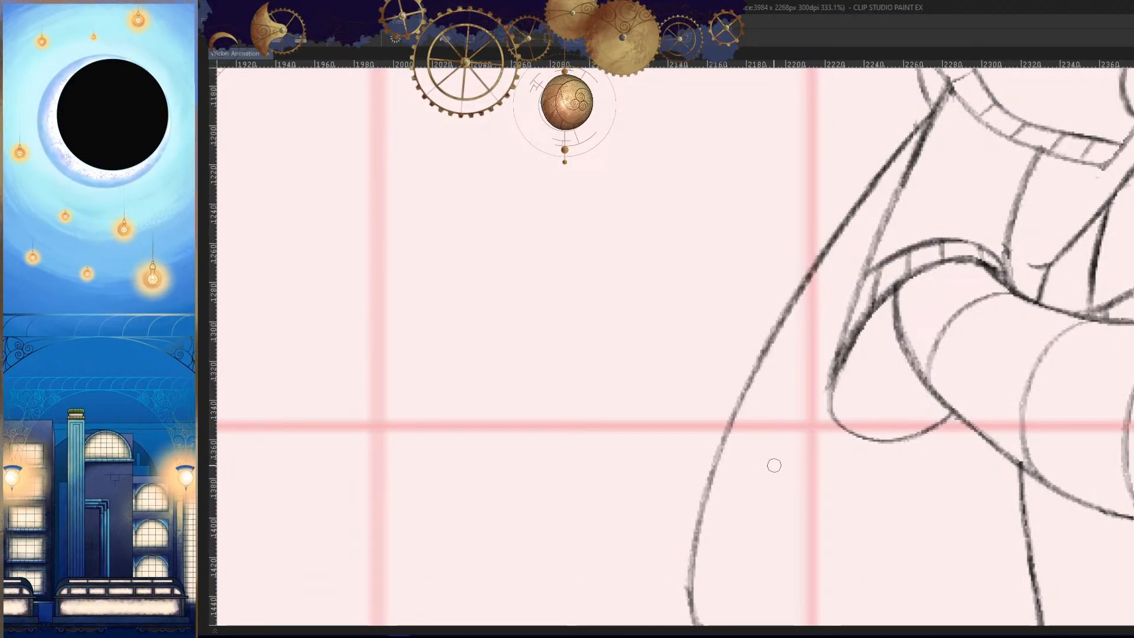
- Darken the lower back outline of the body down to the hip curve above the extended leg
mouse_move(780, 335)
mouse_down()
mouse_move(699, 493)
mouse_move(756, 363)
mouse_up()
drag(786, 286, 831, 278)
drag(832, 142, 745, 431)
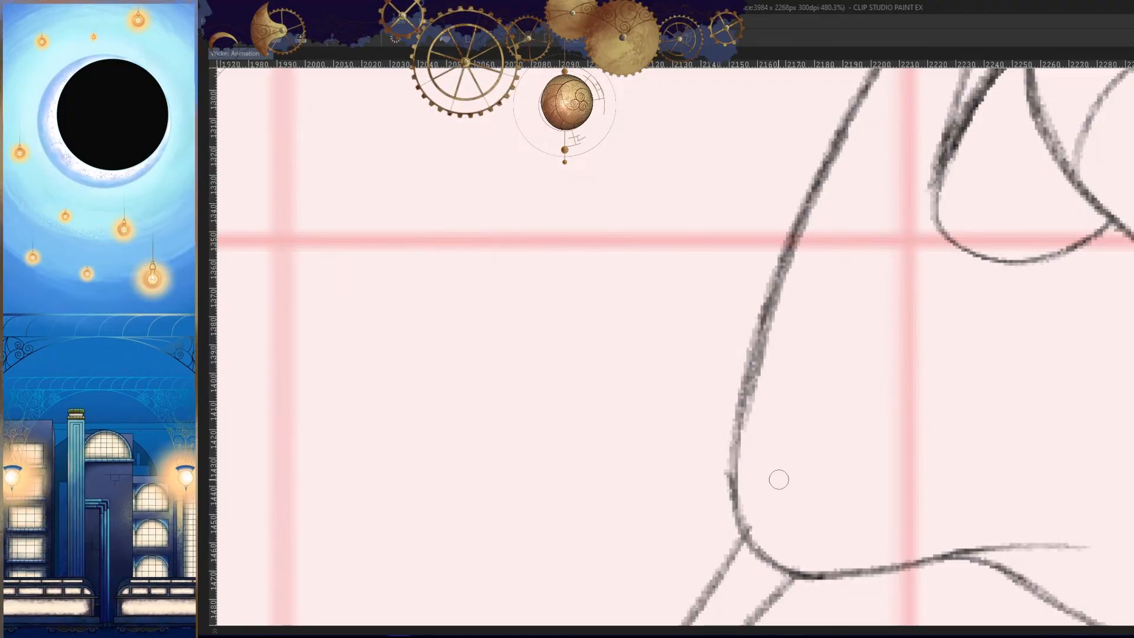
key(ctrl+z)
drag(850, 112, 725, 464)
drag(753, 372, 732, 502)
key(h)
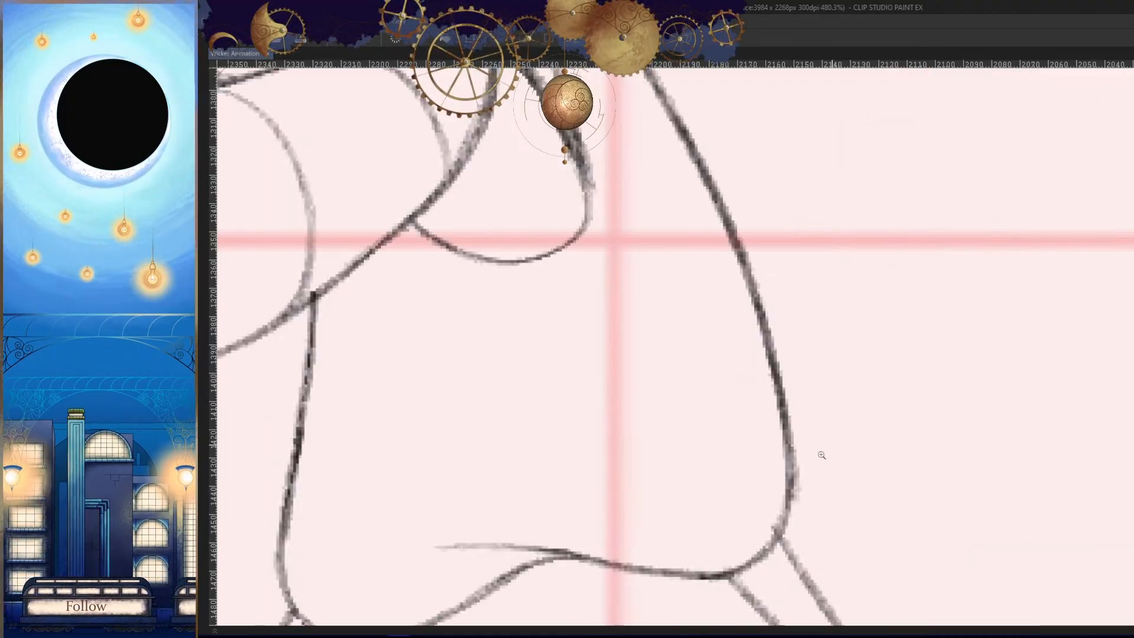
drag(875, 396, 836, 393)
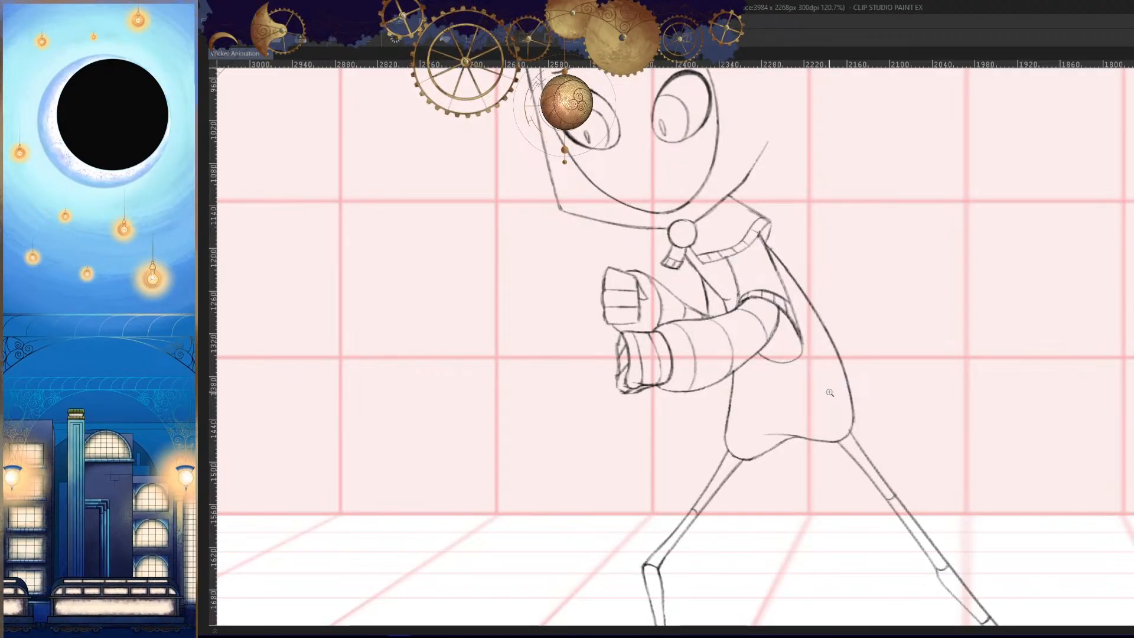
- Redraw the short connecting line between the upper fist and the wrist end of the lower forearm
drag(663, 330, 756, 395)
drag(679, 399, 685, 403)
key(h)
drag(939, 422, 754, 460)
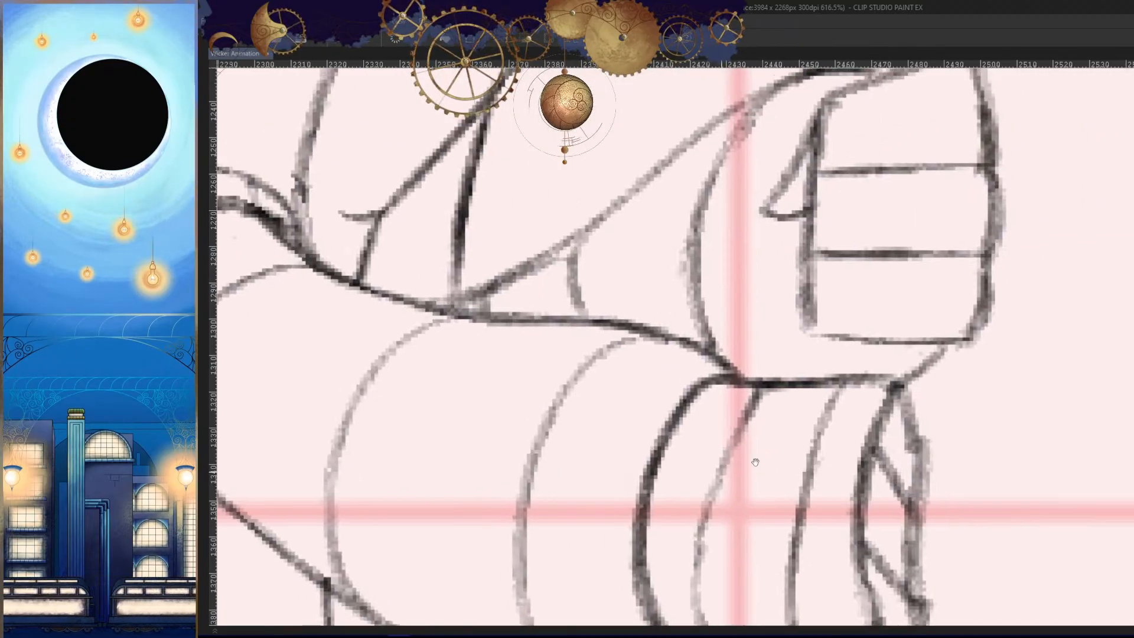
drag(939, 356, 974, 369)
drag(945, 332, 847, 431)
key(ctrl+z)
mouse_move(919, 359)
mouse_down()
mouse_move(888, 388)
mouse_move(944, 341)
mouse_move(947, 350)
mouse_move(887, 412)
mouse_up()
key(ctrl+z)
mouse_move(949, 328)
mouse_down()
mouse_move(888, 420)
mouse_move(769, 407)
mouse_up()
key(h)
key(h)
- Darken the rounded lower edge of the loose sleeve hanging beneath the upper arm
drag(849, 472, 988, 405)
drag(648, 354, 734, 389)
click(732, 387)
mouse_move(745, 336)
mouse_down()
mouse_move(715, 365)
mouse_move(486, 354)
mouse_up()
key(ctrl+z)
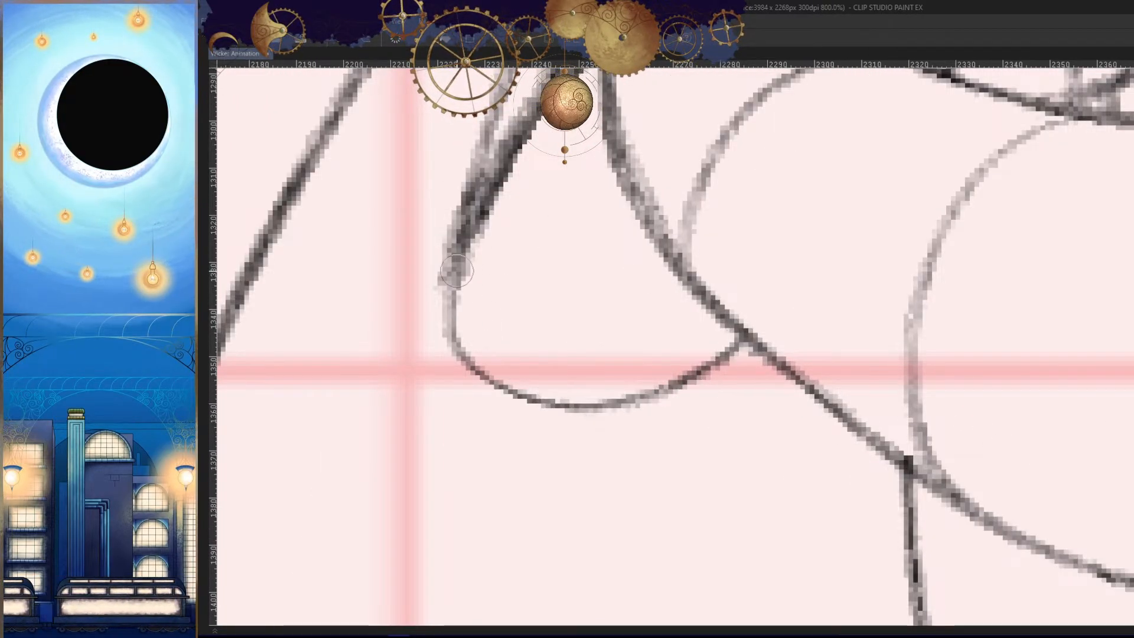
drag(457, 271, 669, 384)
drag(579, 404, 734, 350)
key(h)
mouse_move(714, 407)
mouse_down()
mouse_move(627, 489)
mouse_move(567, 505)
mouse_up()
drag(774, 495, 907, 407)
- Draw the outline of a curved cuff band around the top of the bent front leg, below the body's hem
key(space)
key(Right)
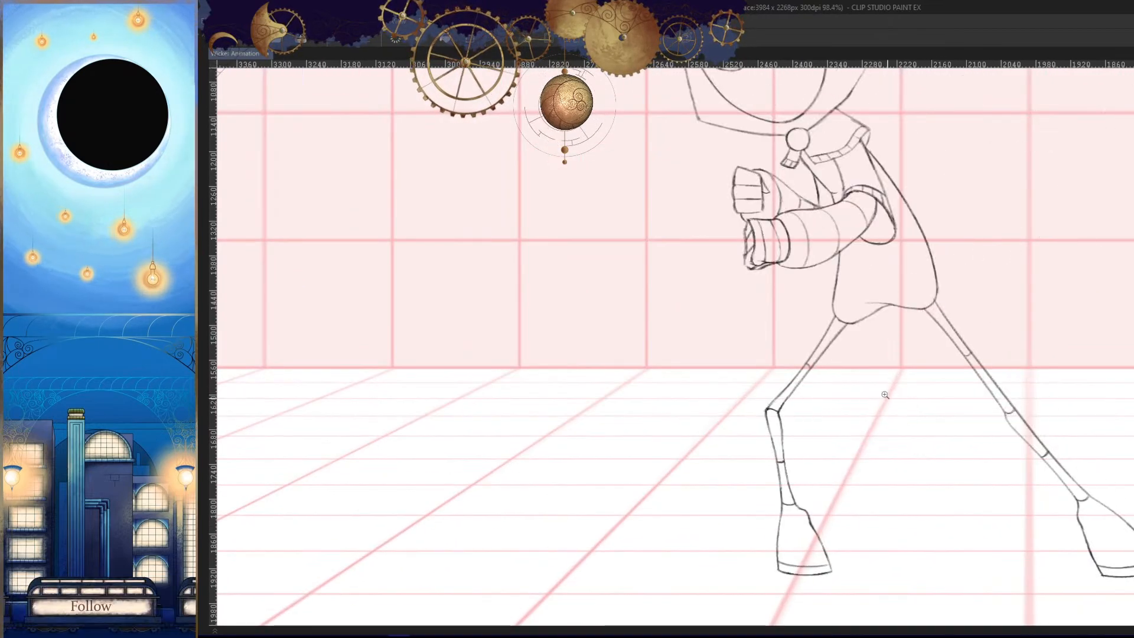
drag(840, 325, 918, 327)
mouse_move(795, 273)
mouse_down()
mouse_move(886, 357)
mouse_move(941, 359)
mouse_up()
key(ctrl+z)
mouse_move(683, 150)
mouse_down()
mouse_move(636, 233)
mouse_move(642, 267)
mouse_up()
mouse_move(663, 294)
mouse_down()
mouse_move(851, 357)
mouse_move(912, 281)
mouse_move(825, 360)
mouse_move(733, 335)
mouse_move(637, 231)
mouse_move(757, 351)
mouse_up()
key(h)
key(ctrl+z)
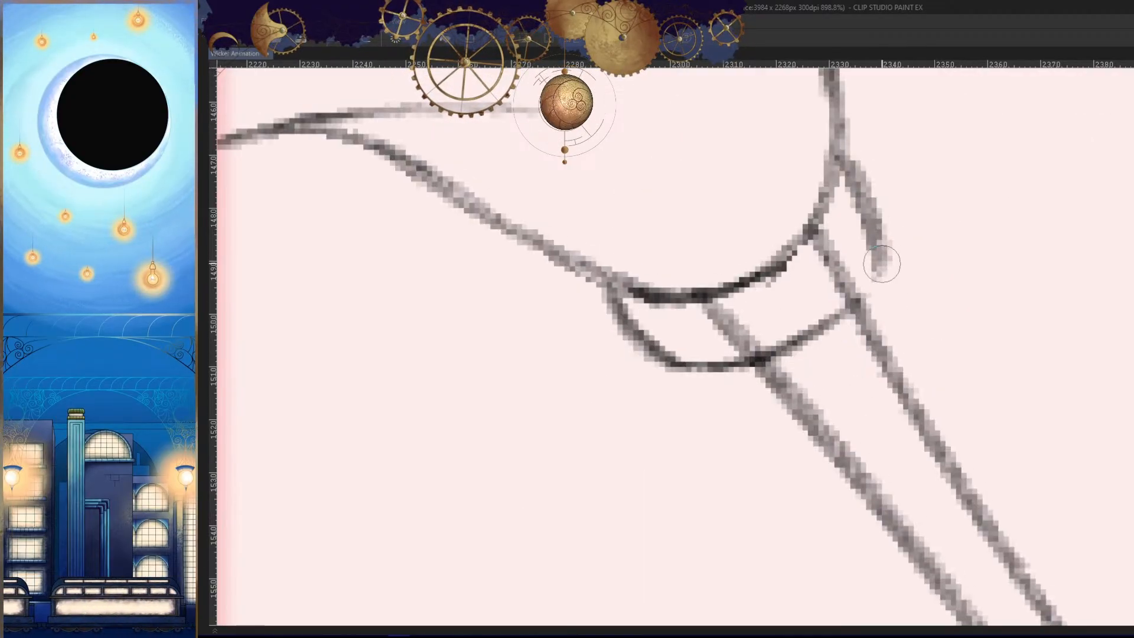
drag(882, 263, 800, 343)
- Erase the leg lines that run through the inside of the front leg's cuff band
mouse_move(834, 251)
mouse_down()
mouse_move(818, 258)
mouse_move(826, 297)
mouse_move(844, 294)
mouse_up()
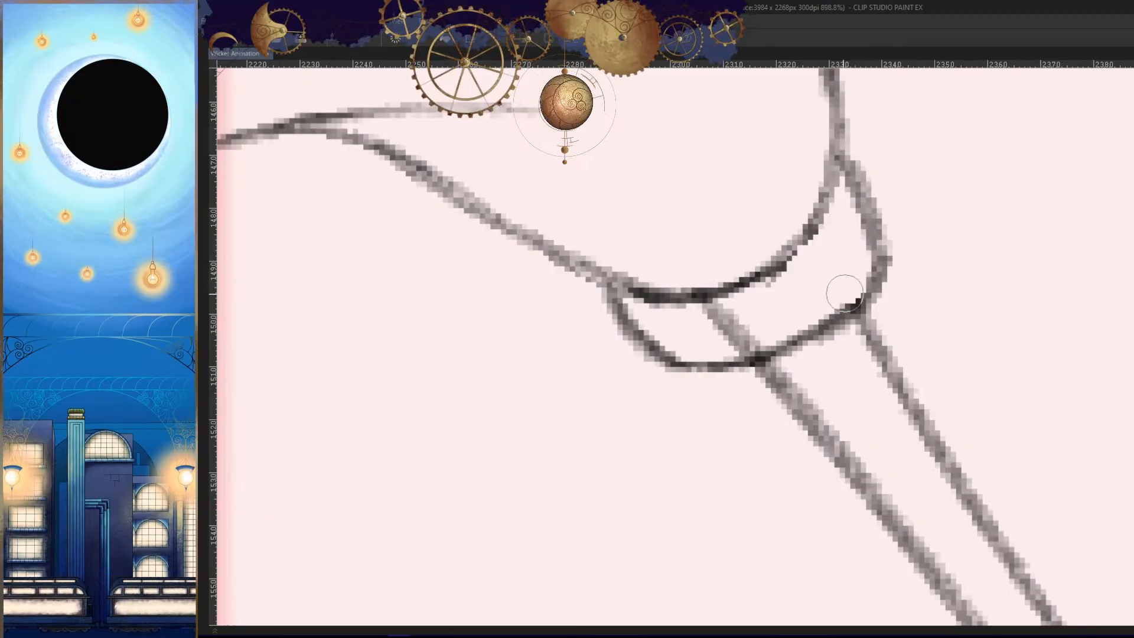
mouse_move(735, 329)
mouse_down()
mouse_move(713, 321)
mouse_move(747, 323)
mouse_up()
key(h)
drag(868, 364, 877, 404)
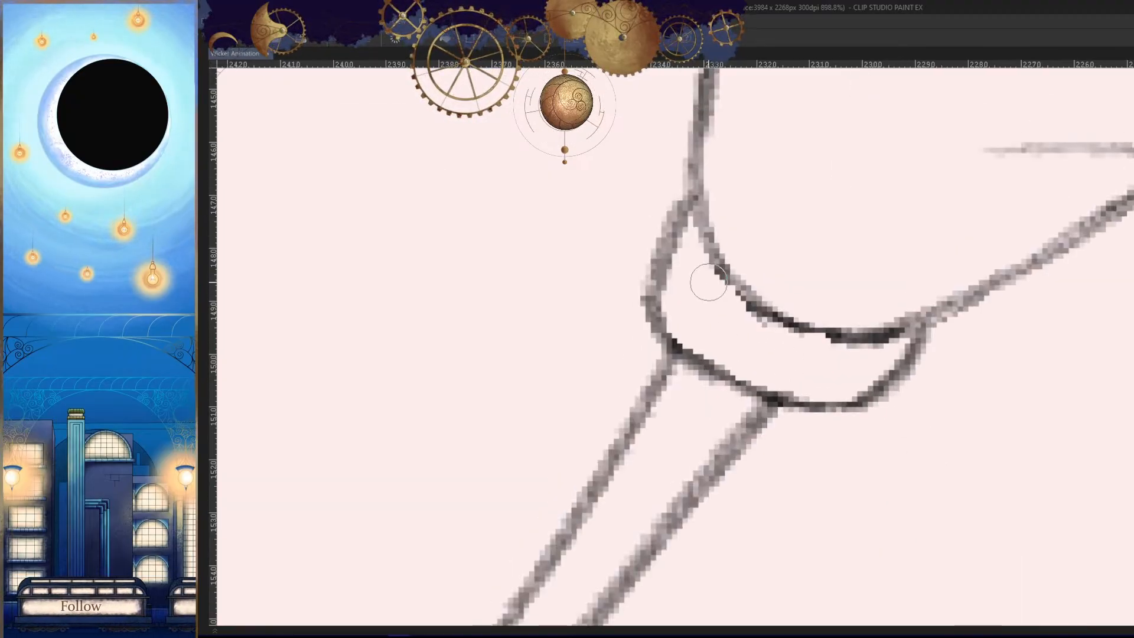
- Add short curved divider lines across the front leg's cuff band
drag(708, 249, 677, 336)
key(ctrl+z)
drag(708, 248, 676, 338)
drag(744, 300, 711, 369)
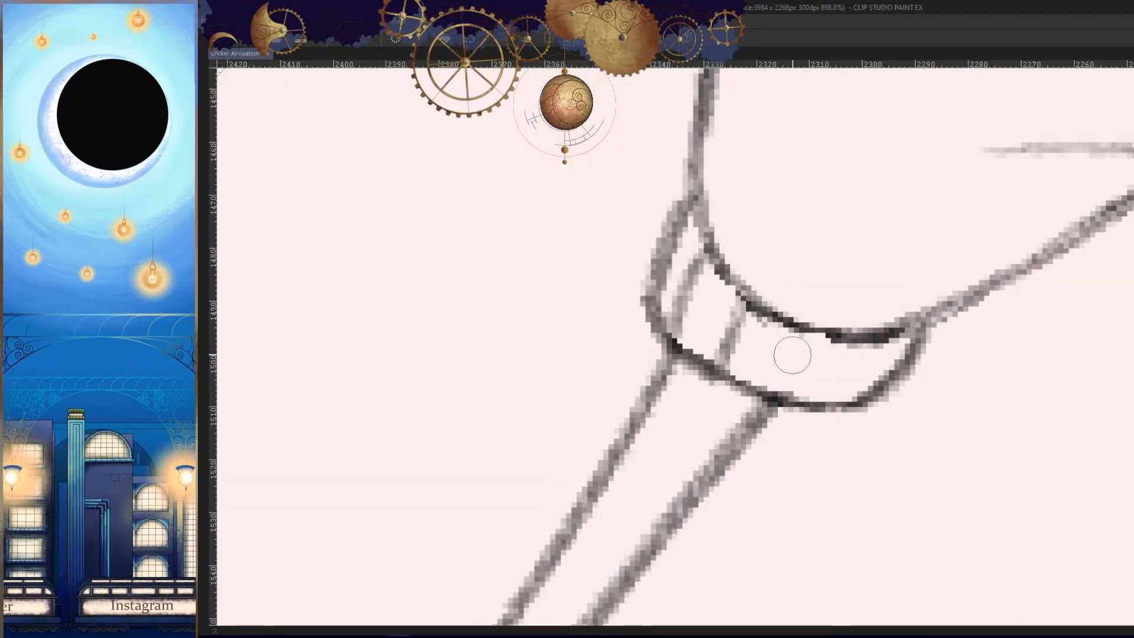
drag(799, 325, 780, 391)
drag(866, 339, 842, 402)
- Compare the front leg's new cuff with the leg cuffs in the neighbouring frames
key(h)
scroll(799, 429, down, 10)
mouse_move(656, 464)
mouse_down()
mouse_move(829, 538)
mouse_move(804, 471)
mouse_up()
key(h)
key(Left)
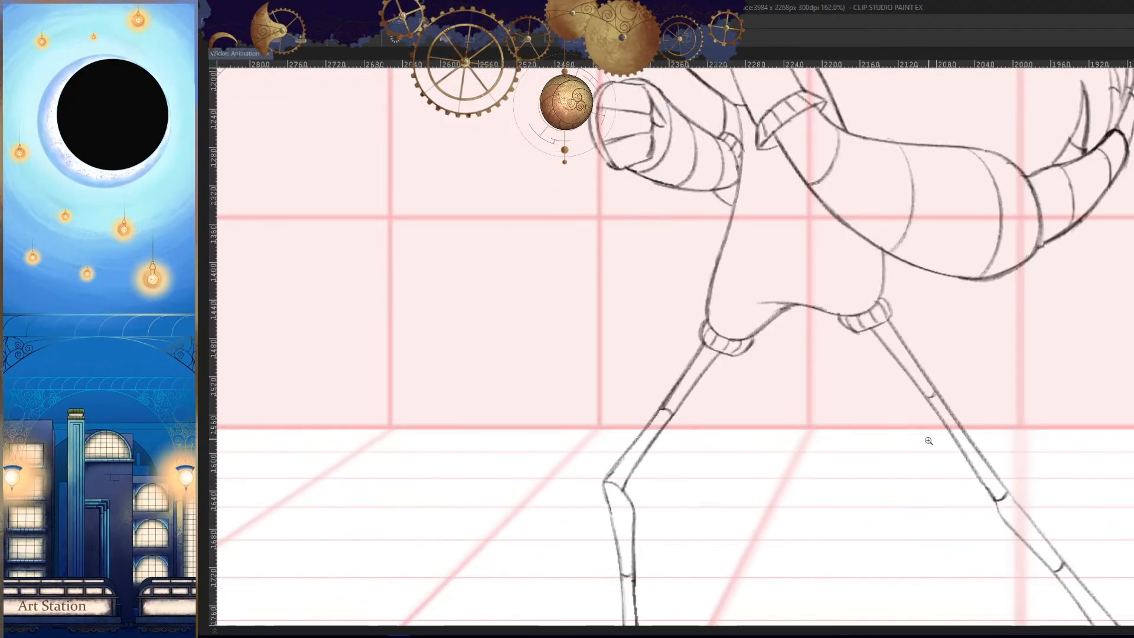
key(Right)
key(Right)
key(Left)
key(h)
- Draw the outer side and lower curve of a cuff band around the top of the extended back leg
drag(750, 386, 815, 390)
mouse_move(718, 325)
mouse_down()
mouse_move(767, 303)
mouse_move(715, 380)
mouse_up()
drag(776, 415, 799, 411)
key(ctrl+z)
drag(701, 205, 647, 285)
drag(643, 300, 750, 376)
key(ctrl+z)
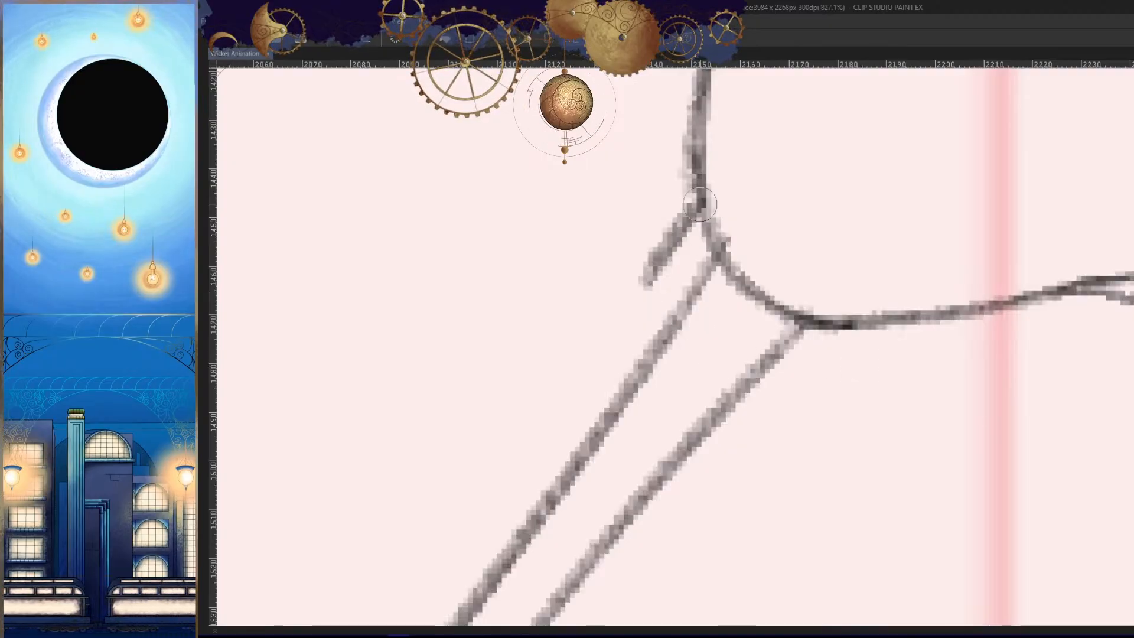
drag(701, 195, 668, 333)
key(ctrl+z)
mouse_move(647, 263)
mouse_down()
mouse_move(722, 349)
mouse_move(861, 401)
mouse_up()
- Close the back leg's cuff outline by drawing its inner end and joining it to the lower curve
mouse_move(925, 319)
mouse_down()
mouse_move(851, 401)
mouse_move(801, 414)
mouse_move(892, 371)
mouse_up()
key(ctrl+z)
key(c)
key(c)
key(ctrl+z)
drag(792, 405, 886, 378)
key(ctrl+z)
drag(793, 403, 892, 371)
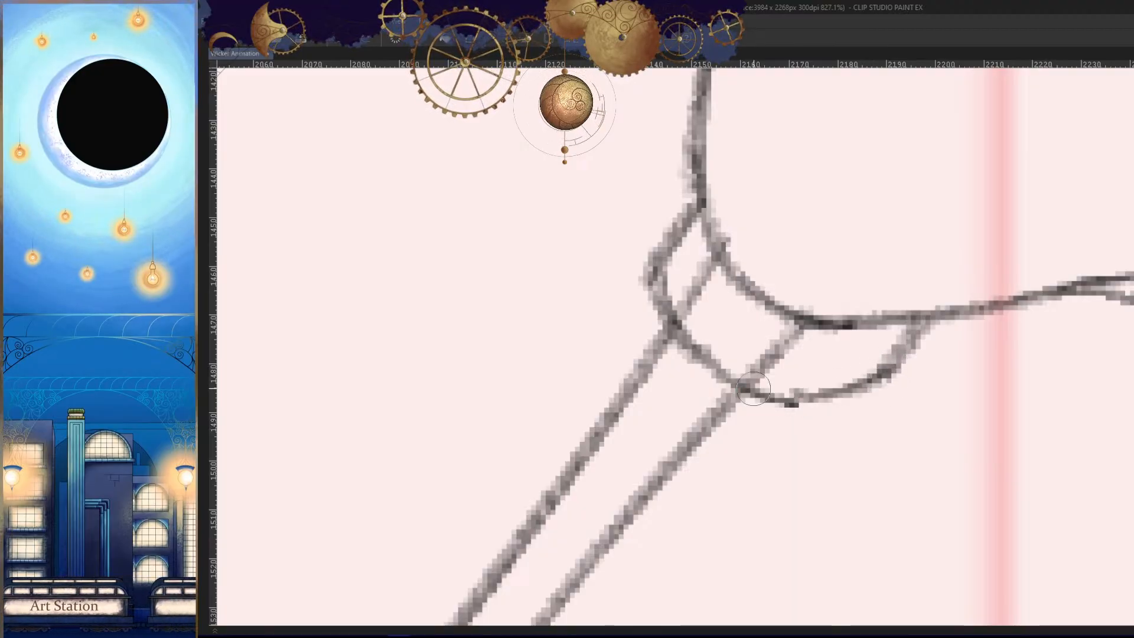
- Erase the leg lines inside the back leg's cuff and add short divider lines across the band
key(c)
mouse_move(792, 338)
mouse_down()
mouse_move(772, 337)
mouse_move(762, 371)
mouse_up()
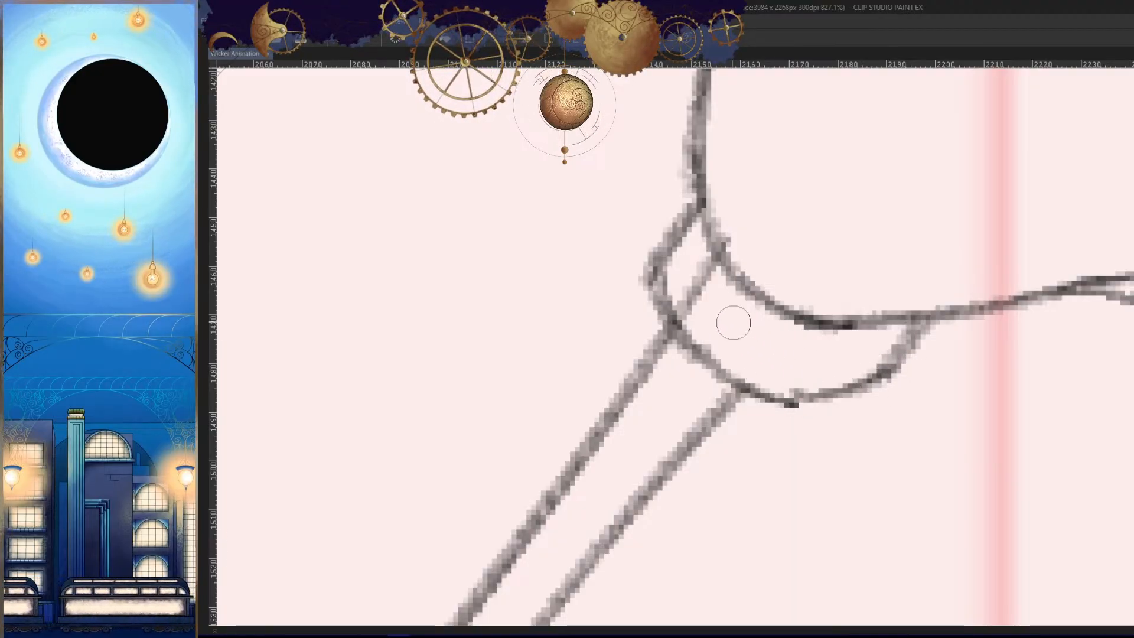
mouse_move(706, 282)
mouse_down()
mouse_move(692, 311)
mouse_move(703, 271)
mouse_move(654, 319)
mouse_up()
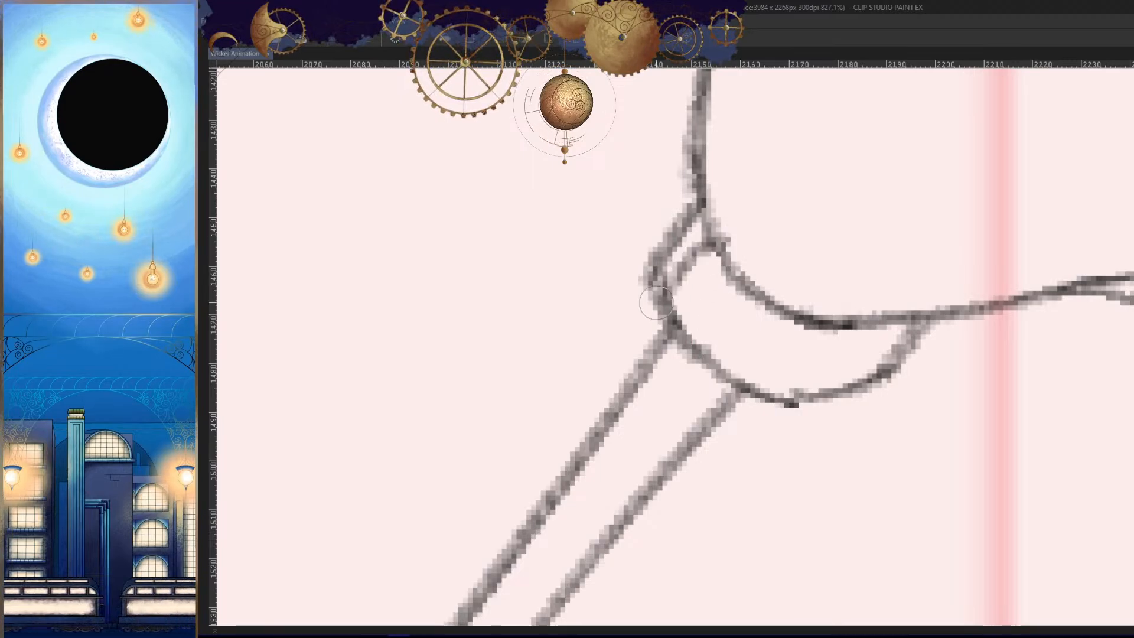
drag(746, 273, 697, 342)
drag(804, 333, 747, 378)
drag(861, 325, 827, 390)
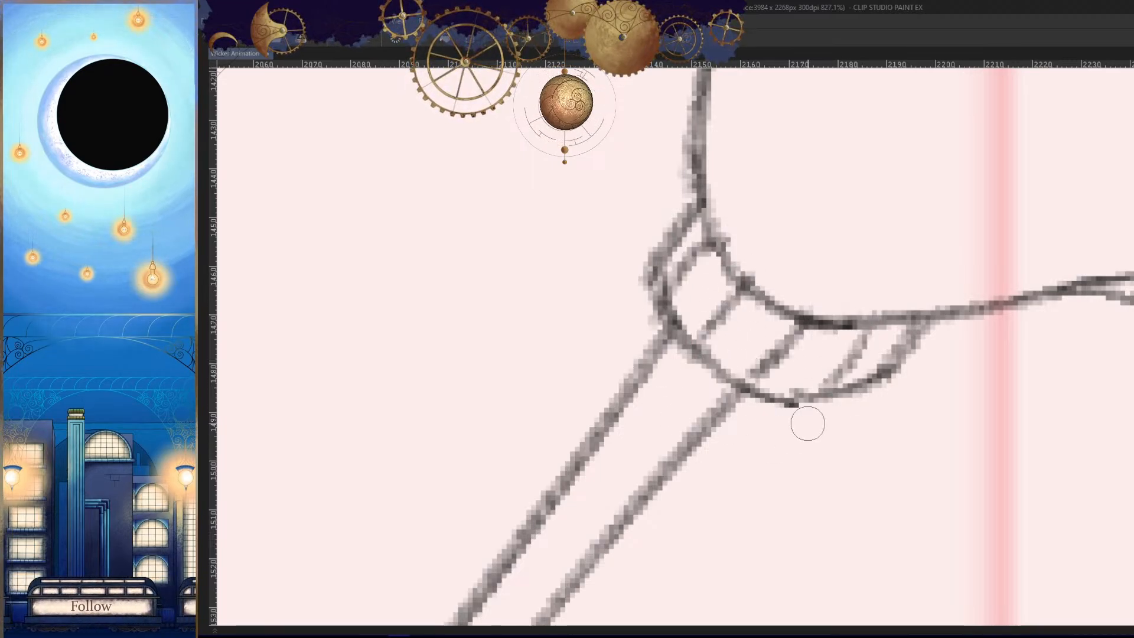
key(h)
drag(916, 435, 815, 529)
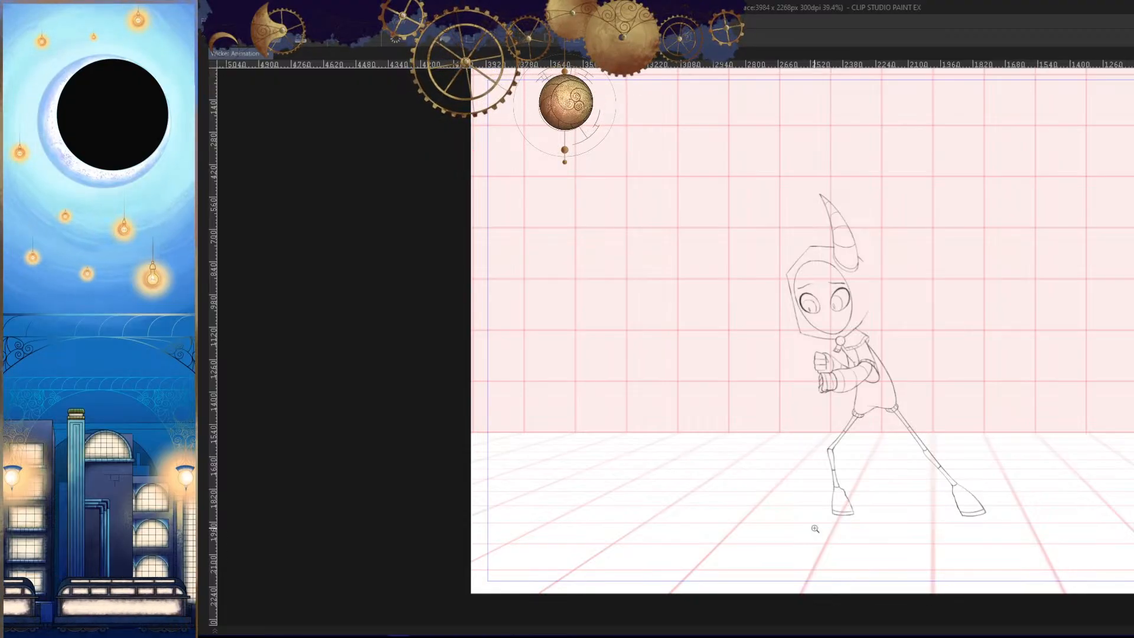
click(889, 437)
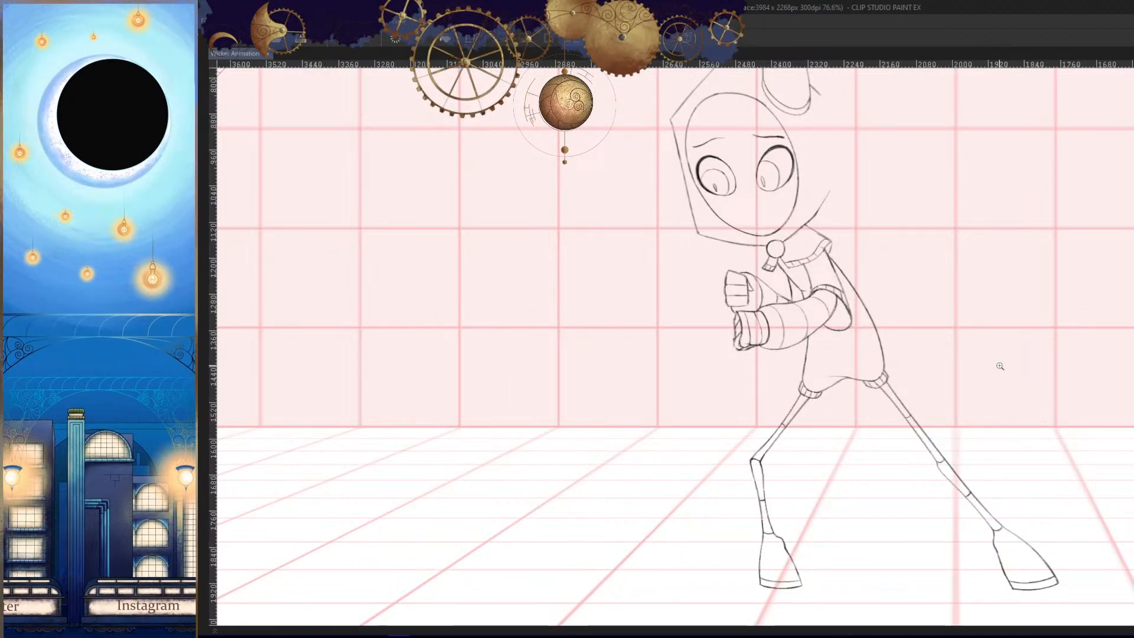
- Touch up the line junctions along the forearm's upper edge, between the glove cuff and the torso
key(h)
drag(909, 369, 871, 420)
drag(827, 362, 908, 463)
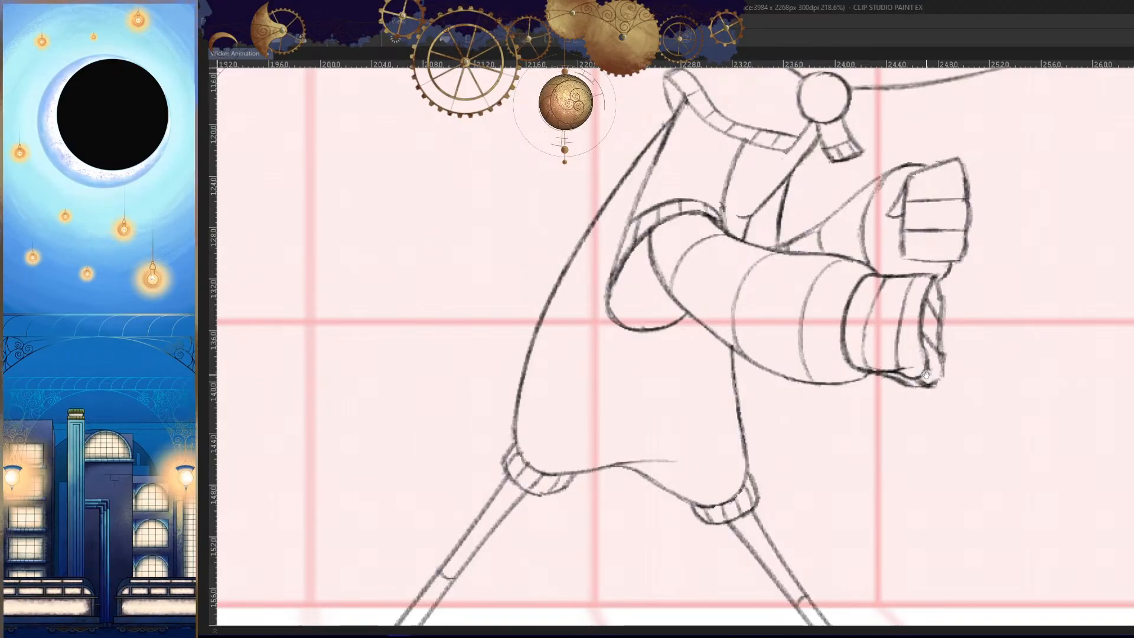
drag(882, 278, 899, 311)
key(h)
mouse_move(824, 208)
mouse_down()
mouse_move(772, 206)
mouse_move(642, 272)
mouse_up()
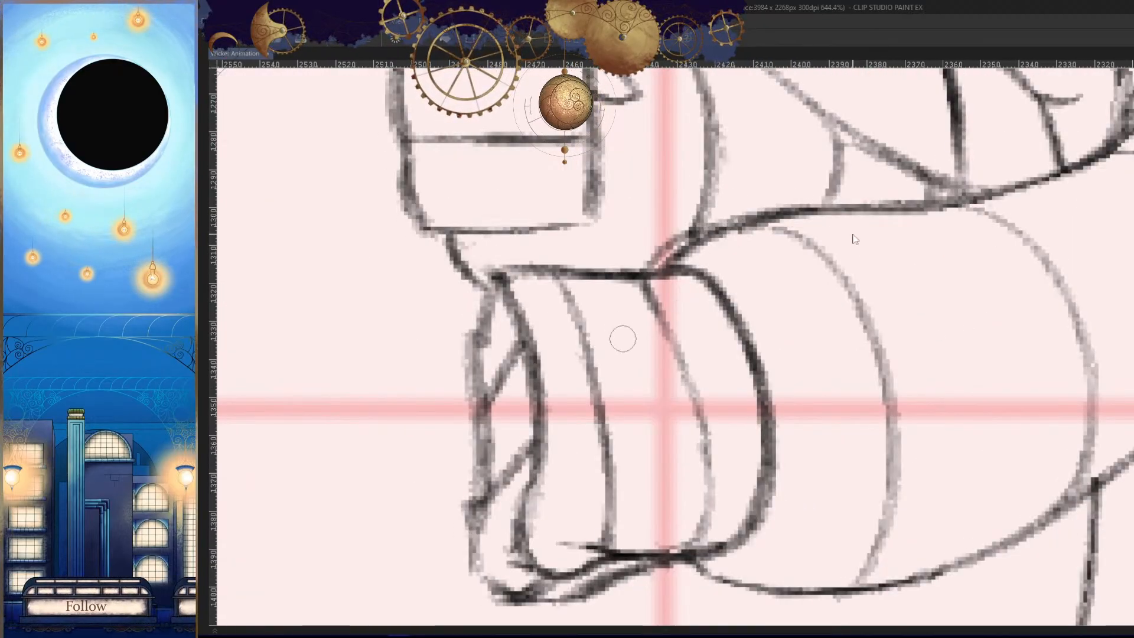
key(ctrl+z)
mouse_move(1077, 195)
mouse_down()
mouse_move(984, 270)
mouse_move(723, 286)
mouse_up()
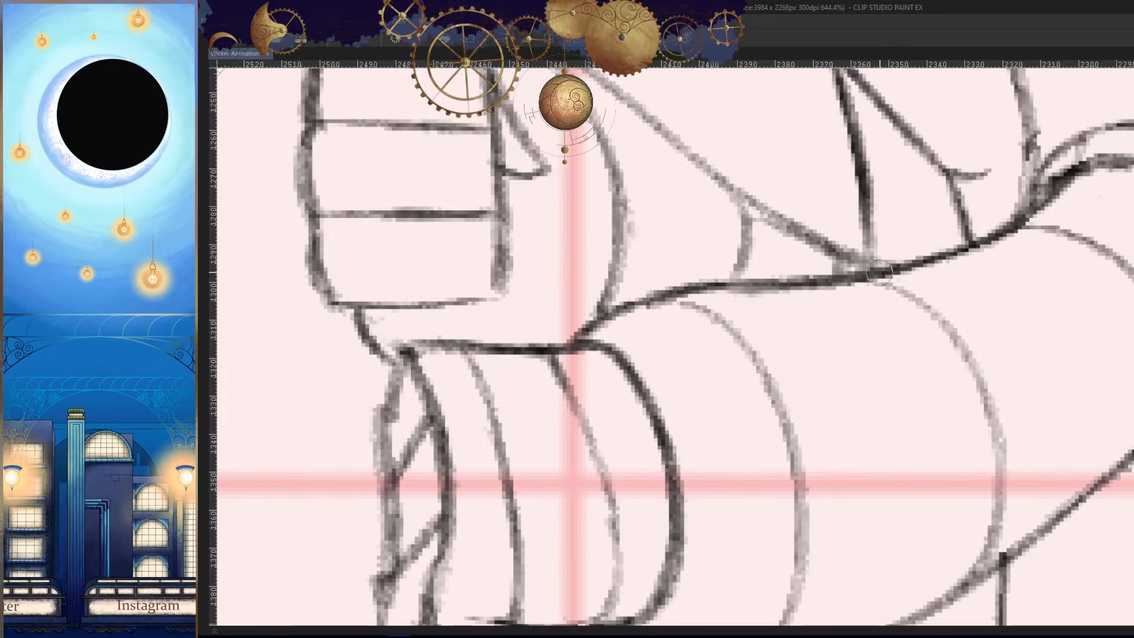
drag(879, 272, 638, 303)
- Flip back and forth through the neighbouring frames and play the animation to review the cleaned-up line art in motion
key(h)
mouse_move(794, 378)
mouse_down()
mouse_move(848, 399)
mouse_move(888, 458)
mouse_move(851, 474)
mouse_up()
key(Left)
key(Left)
key(Right)
key(Right)
key(Left)
key(Left)
key(Left)
key(Left)
key(Right)
key(Right)
key(Right)
key(Right)
key(Left)
key(Right)
key(Right)
key(Left)
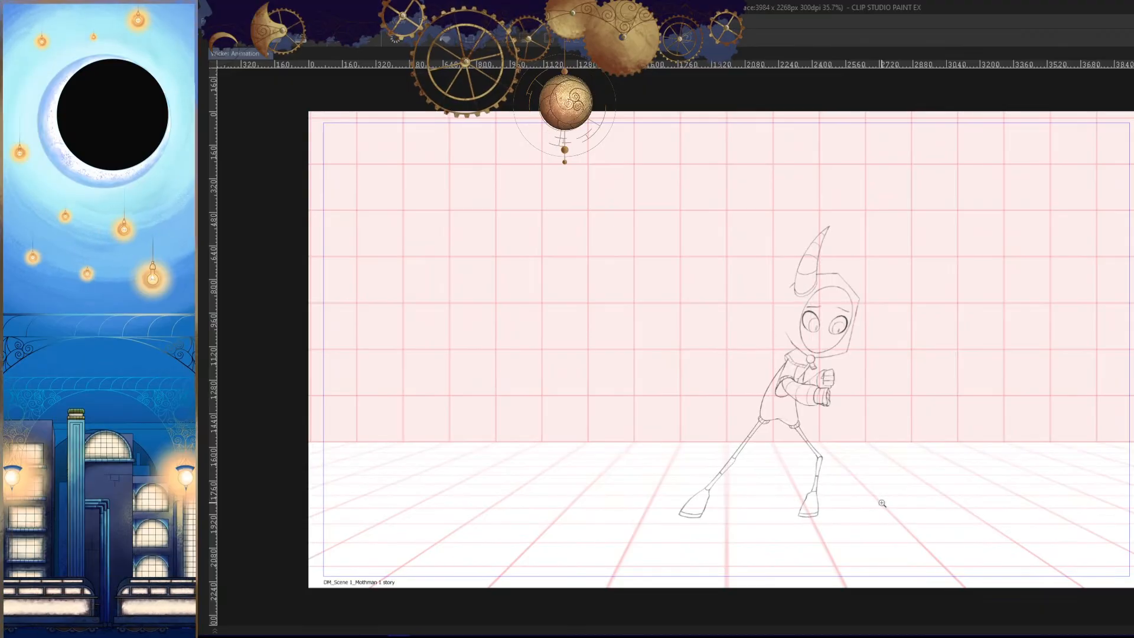
key(Left)
key(Left)
key(Left)
key(Right)
key(Right)
key(Right)
key(Right)
key(Left)
key(Left)
key(Left)
key(Left)
key(Left)
key(Left)
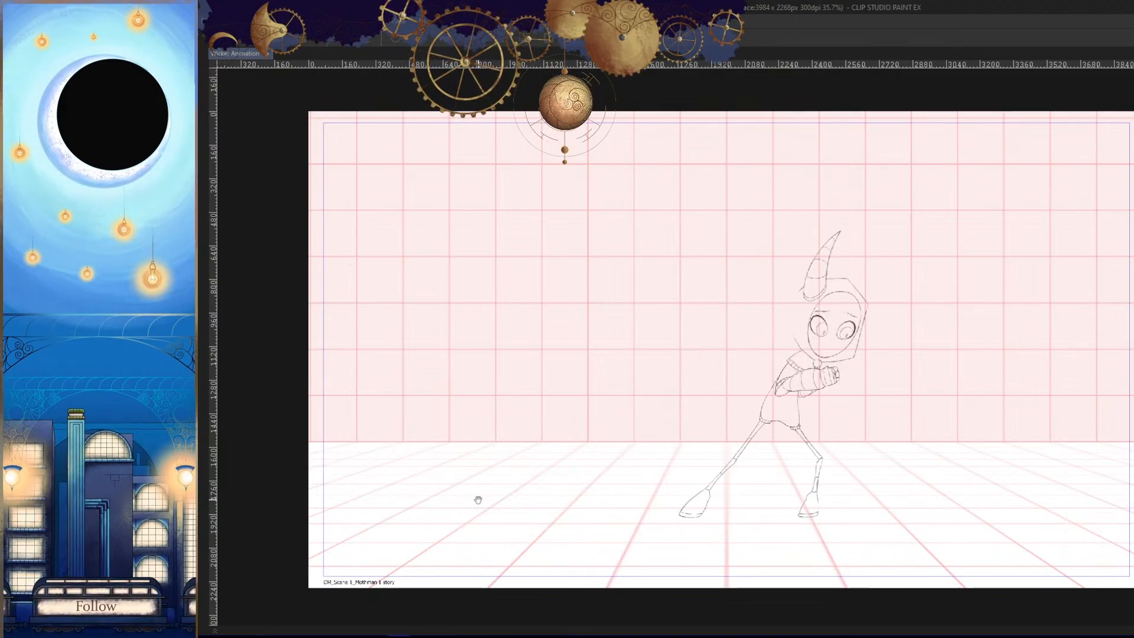
drag(945, 475, 919, 508)
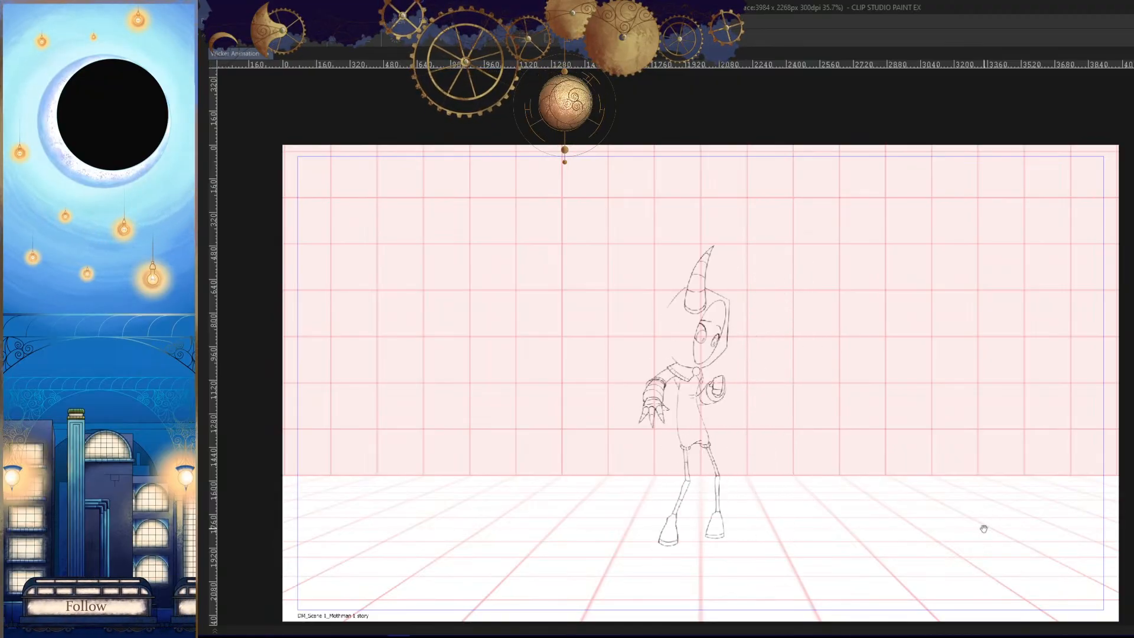
drag(906, 548, 931, 505)
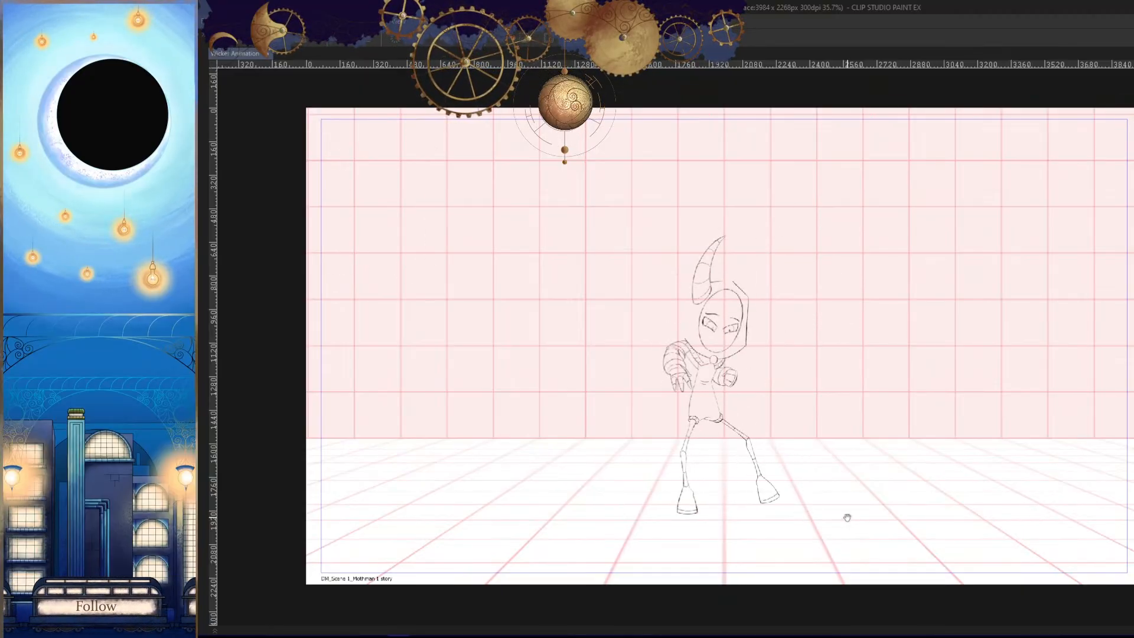
- Bring back the interface panels, go to frame 187 and turn on the rough sketch of the Untitled_Artwork track
key(Tab)
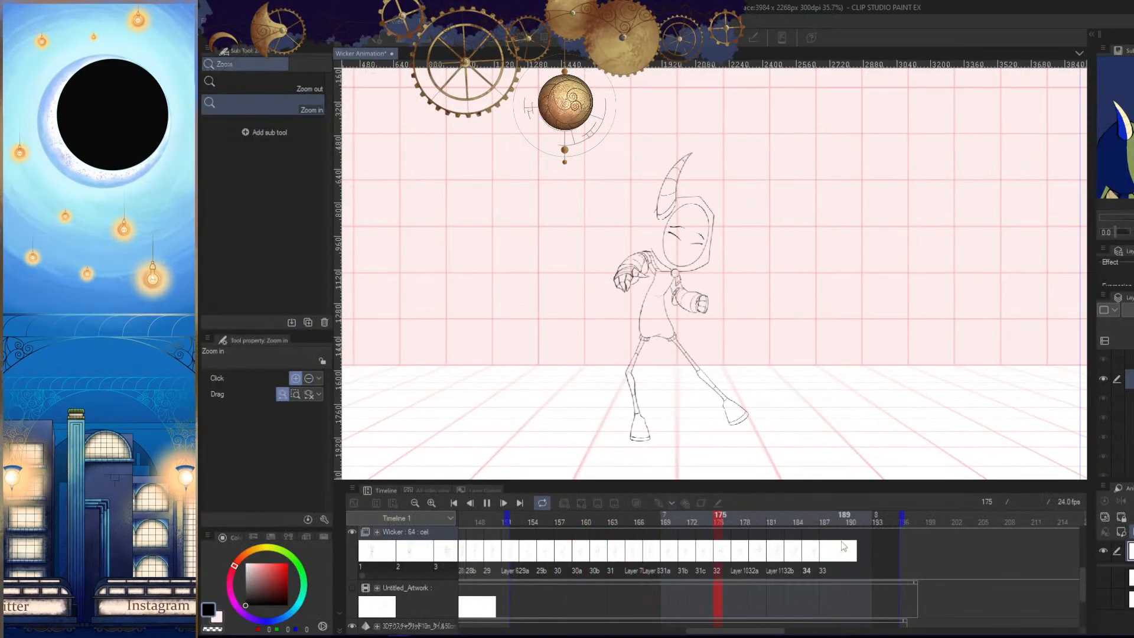
click(825, 526)
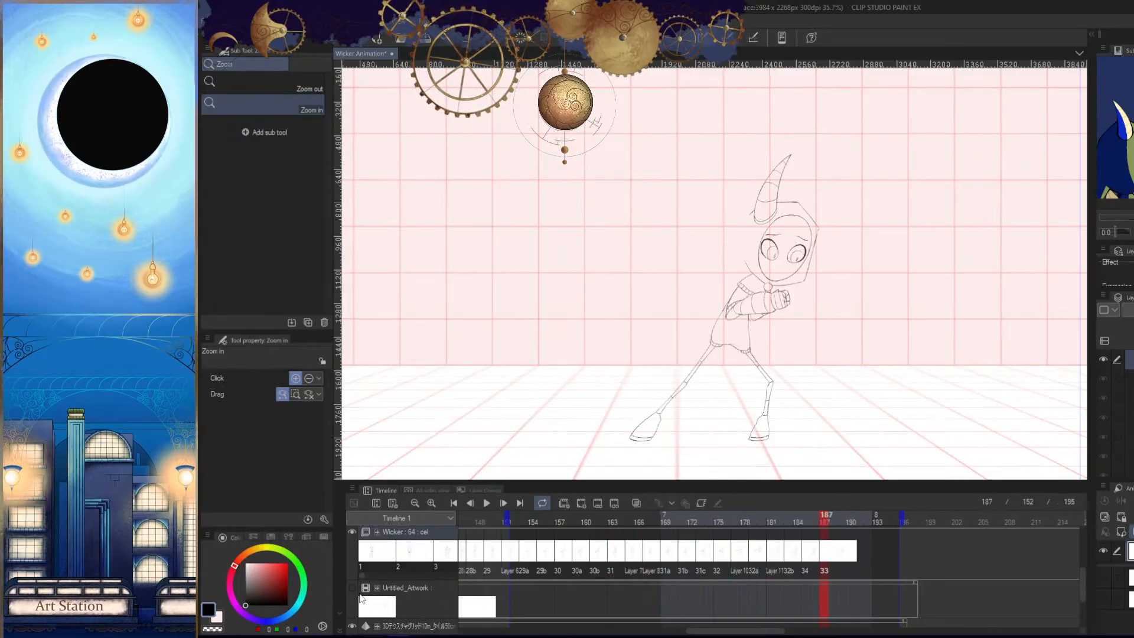
click(353, 589)
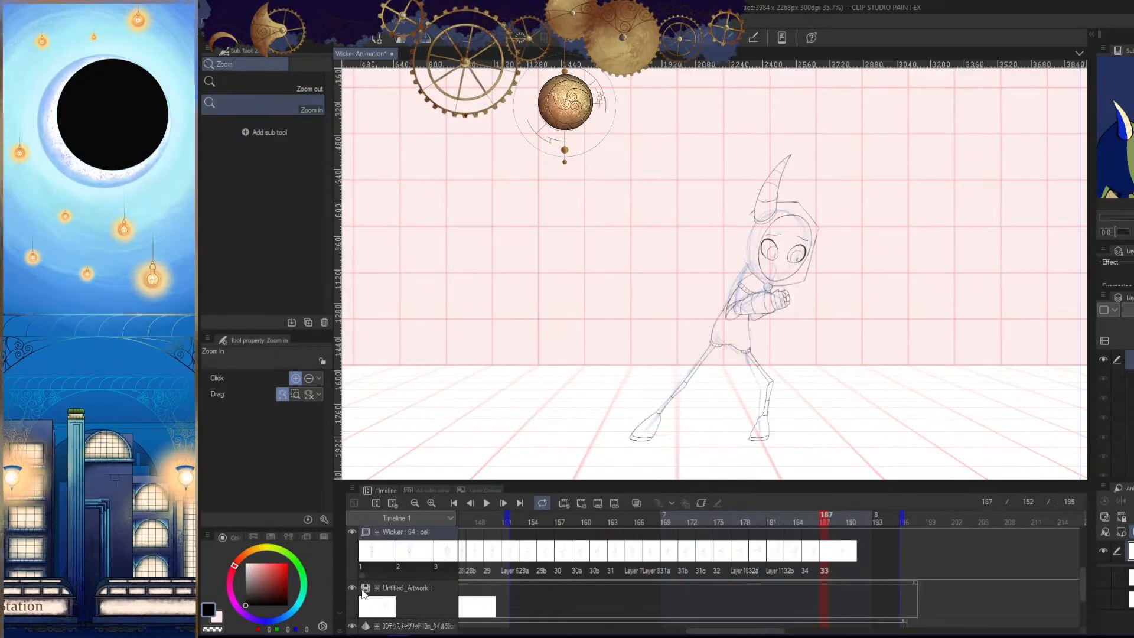
- Scrub the timeline from frame 187 to 195 to compare the rough poses with the cleaned-up drawing
click(837, 517)
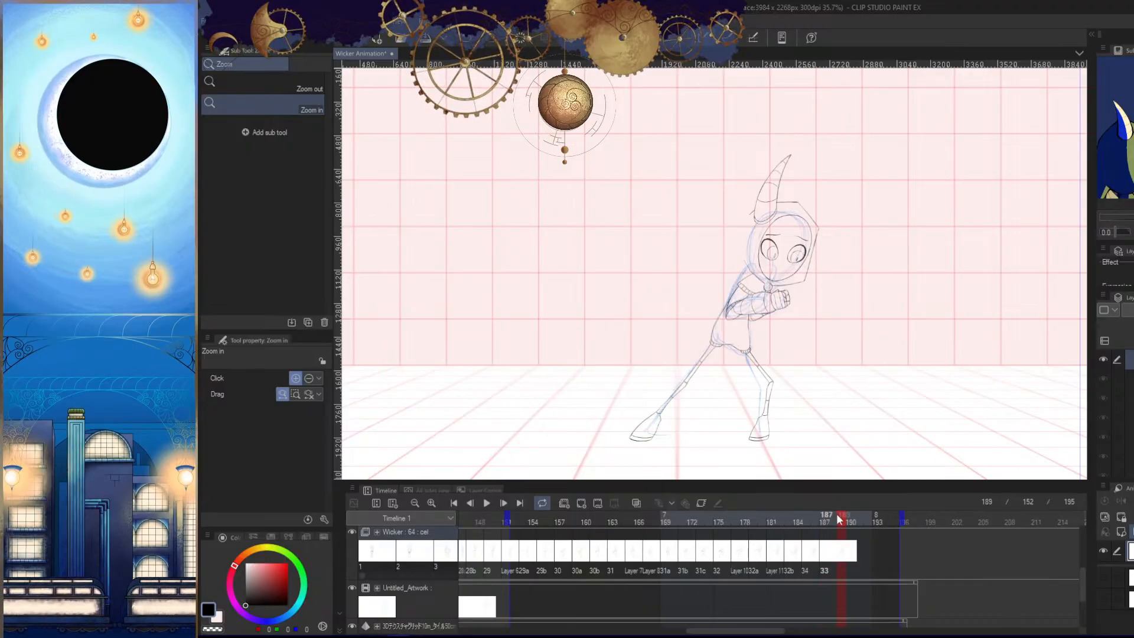
click(828, 522)
click(839, 523)
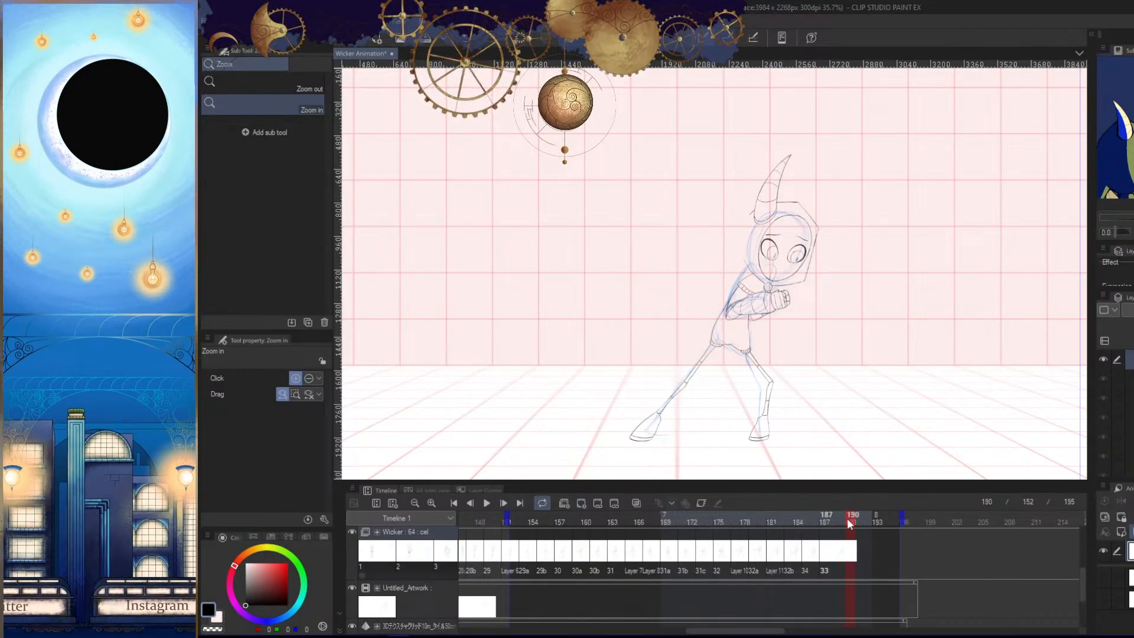
click(872, 523)
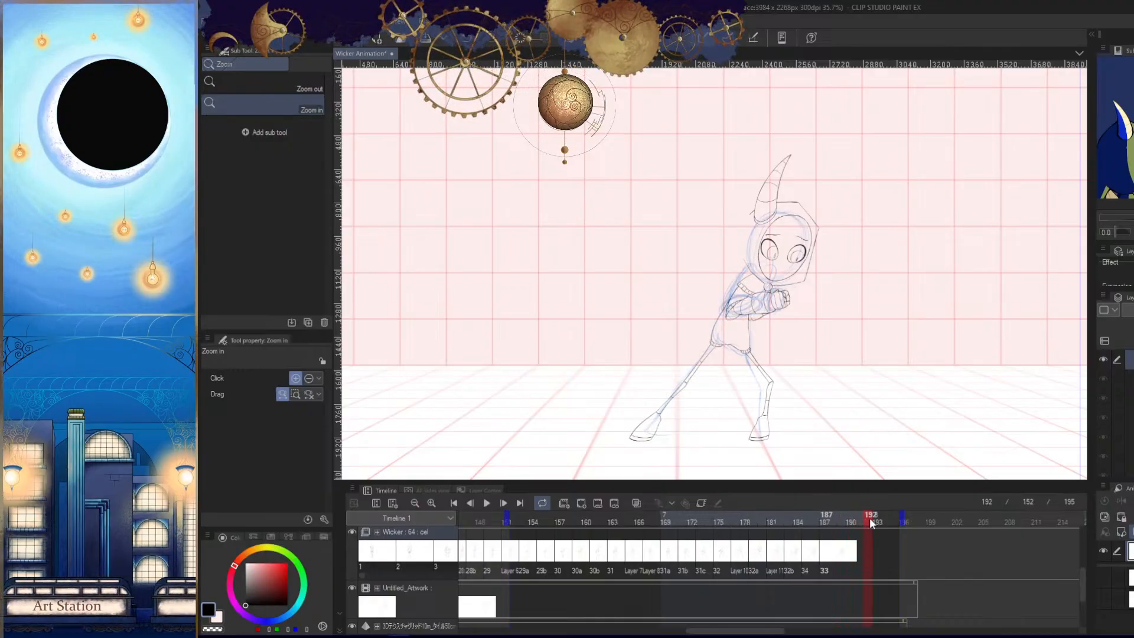
click(885, 524)
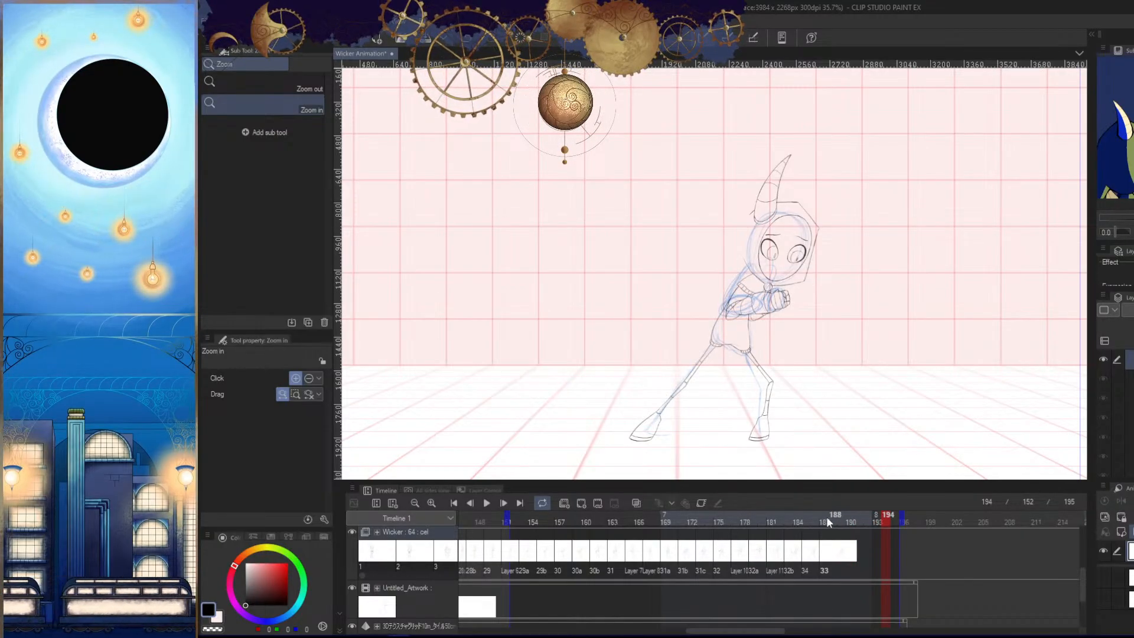
click(828, 522)
scroll(826, 365, up, 4)
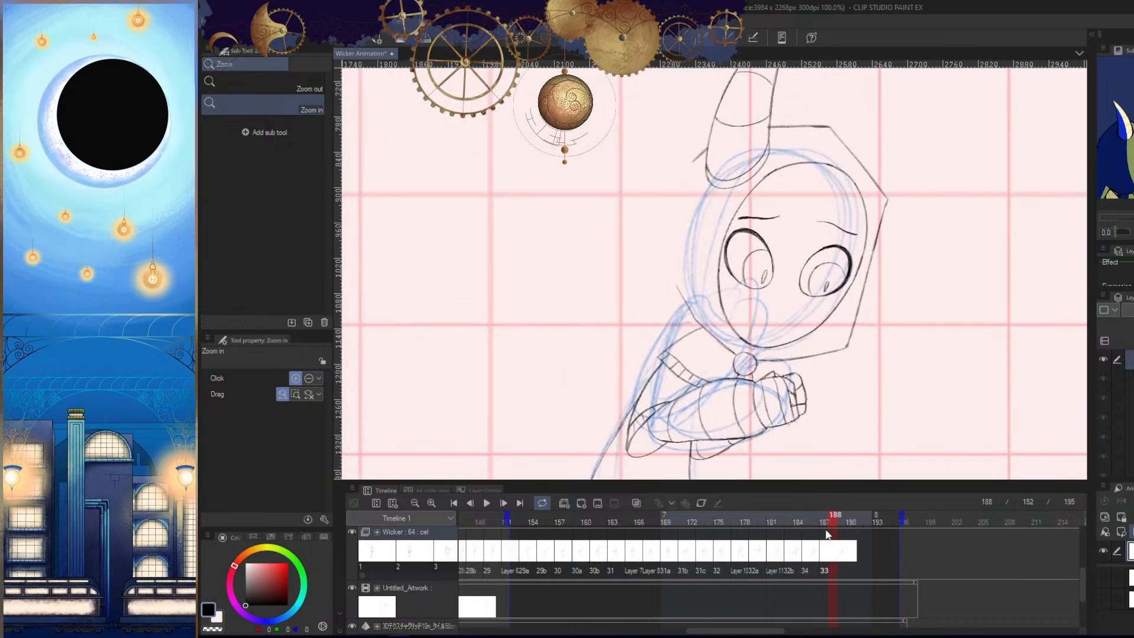
click(826, 534)
drag(833, 516, 892, 527)
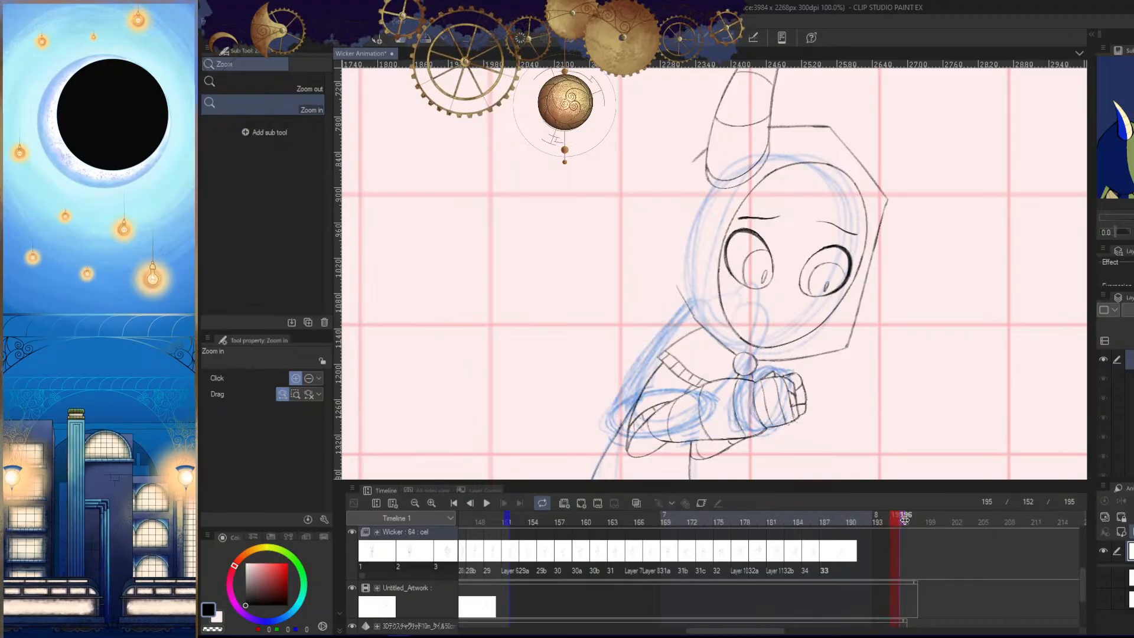
- Extend the end of the playback range to frame 196 and return to frame 187
mouse_move(905, 520)
mouse_down()
mouse_move(929, 520)
mouse_move(903, 525)
mouse_up()
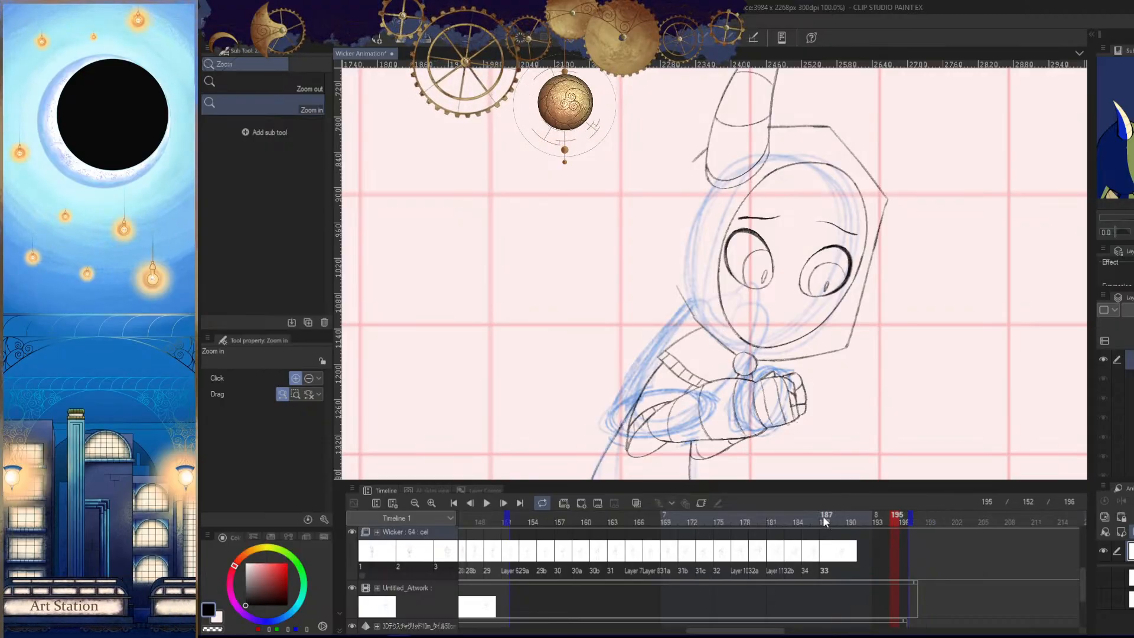
key(Left)
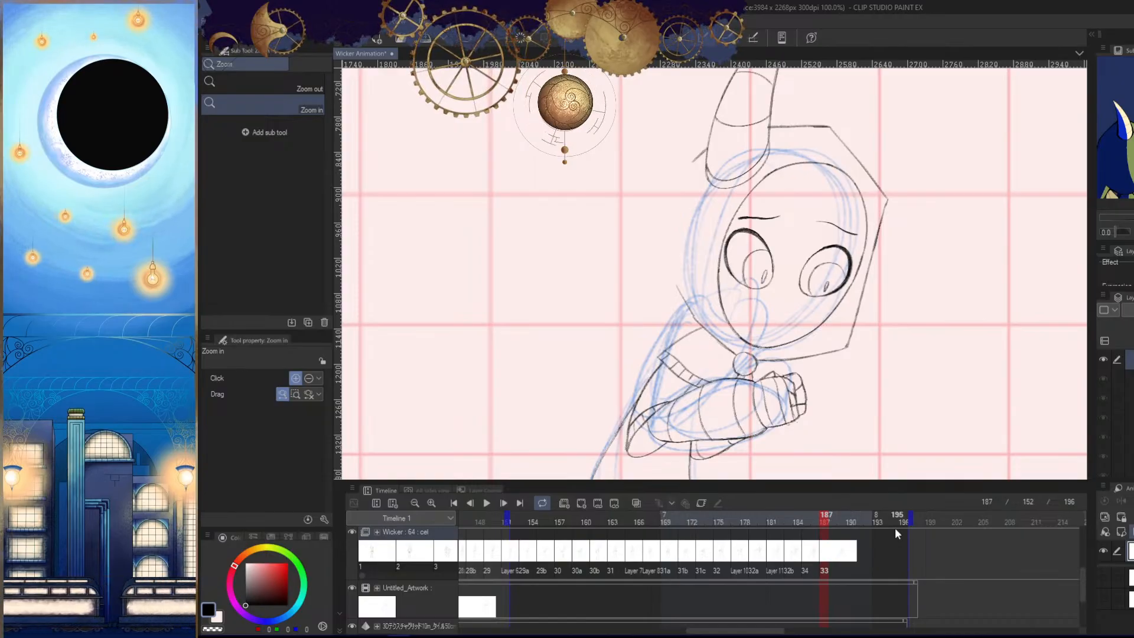
drag(865, 388, 834, 384)
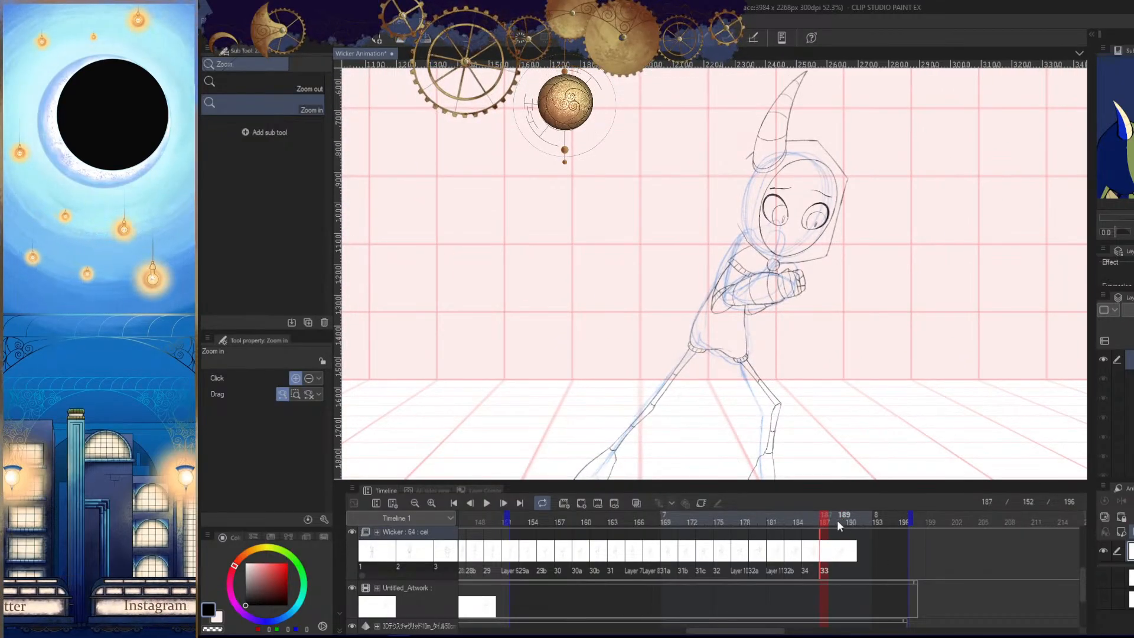
- Duplicate the drawing of cel 33 and assign the copy, cel 33a, to frame 189
key(ctrl+shift+n)
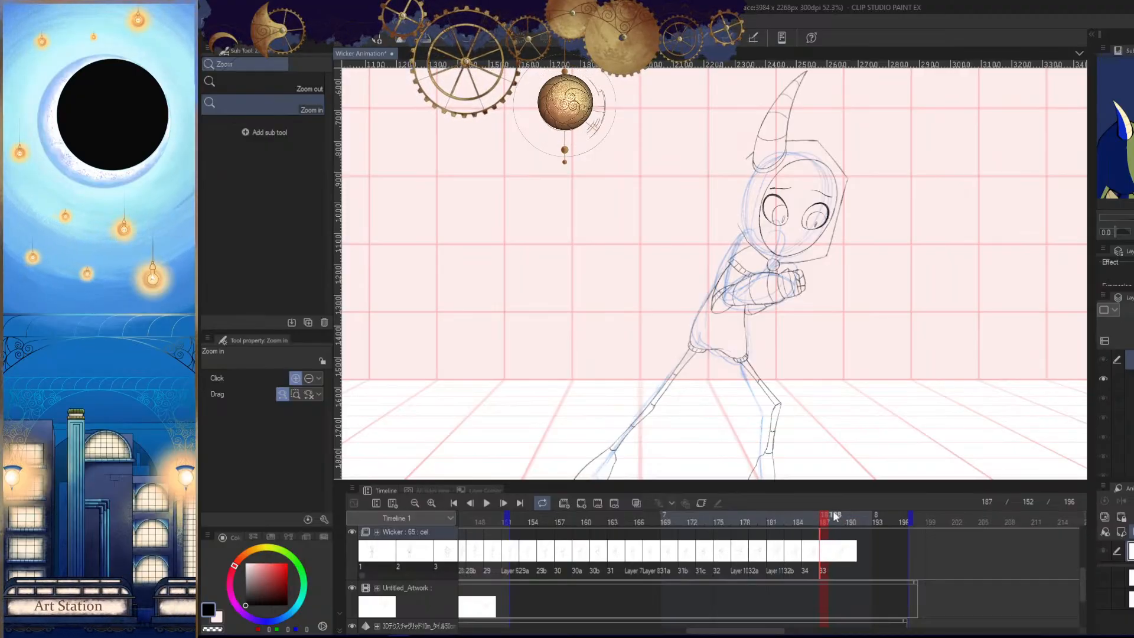
click(833, 522)
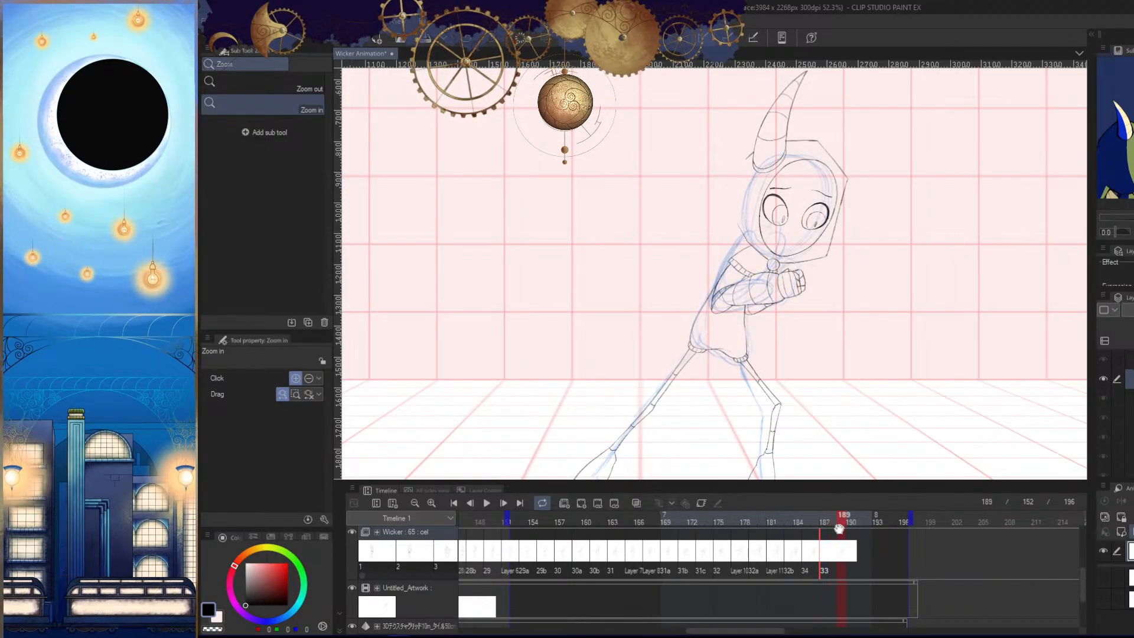
right_click(838, 521)
click(855, 493)
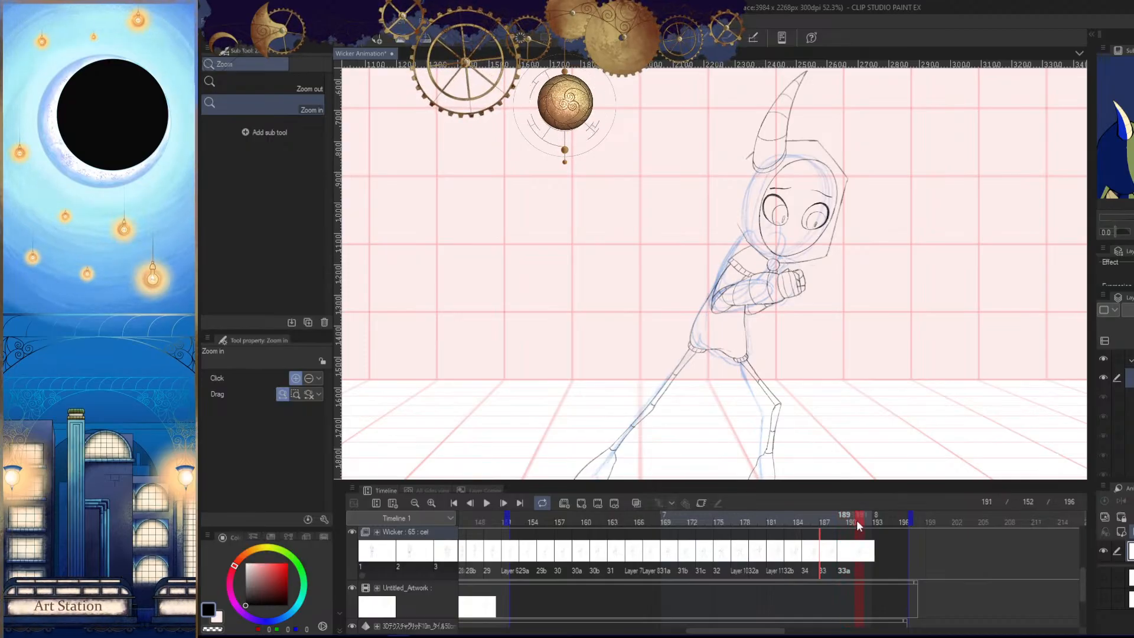
- Check the rough up to frame 192, then transform frame 189's drawing so its upper part leans slightly forward
drag(861, 522, 865, 523)
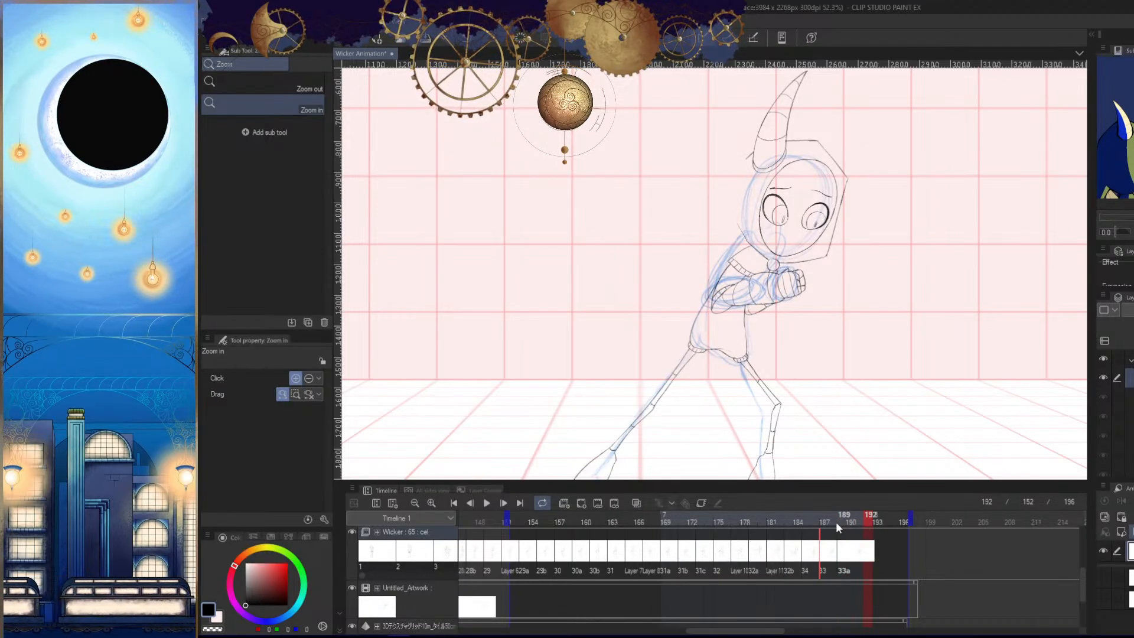
click(836, 523)
scroll(856, 392, down, 3)
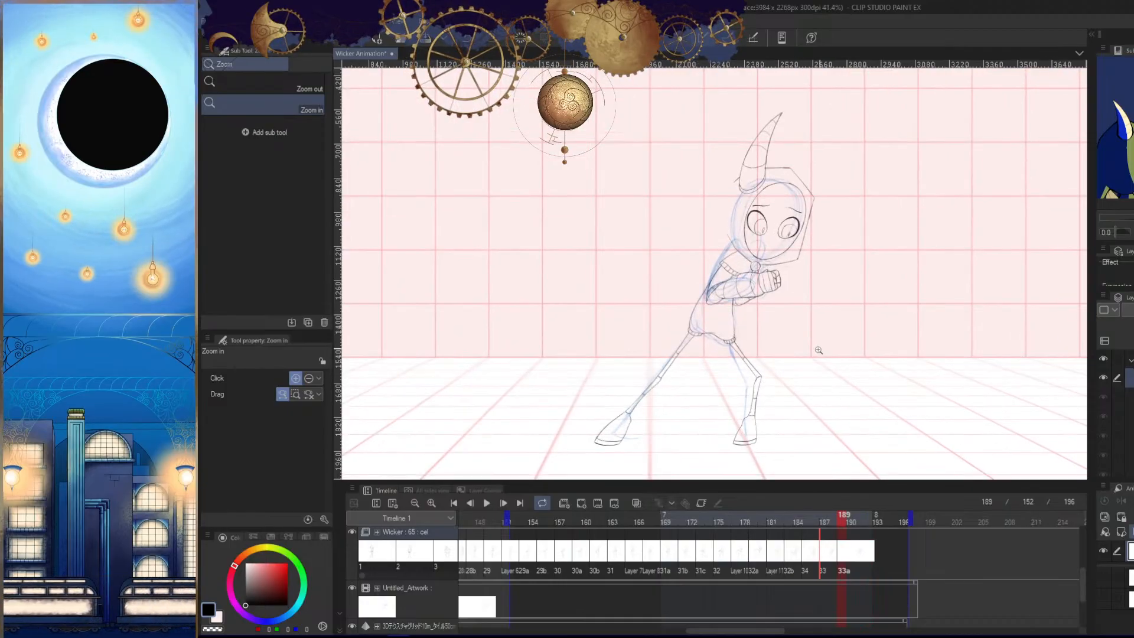
key(ctrl+t)
drag(865, 250, 878, 382)
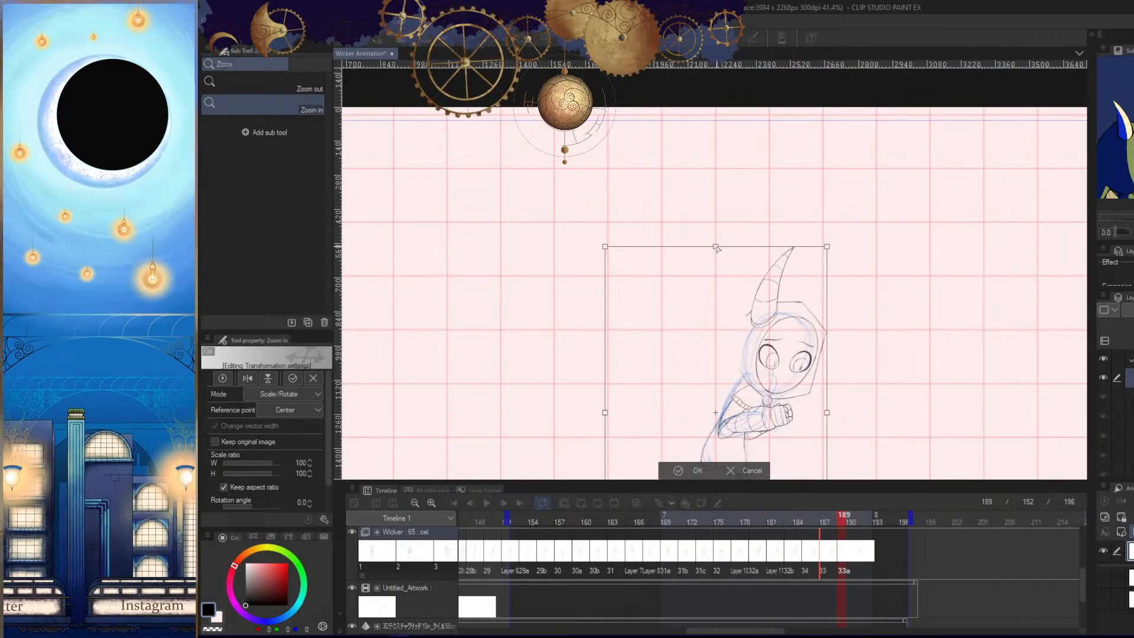
drag(715, 247, 718, 246)
click(695, 470)
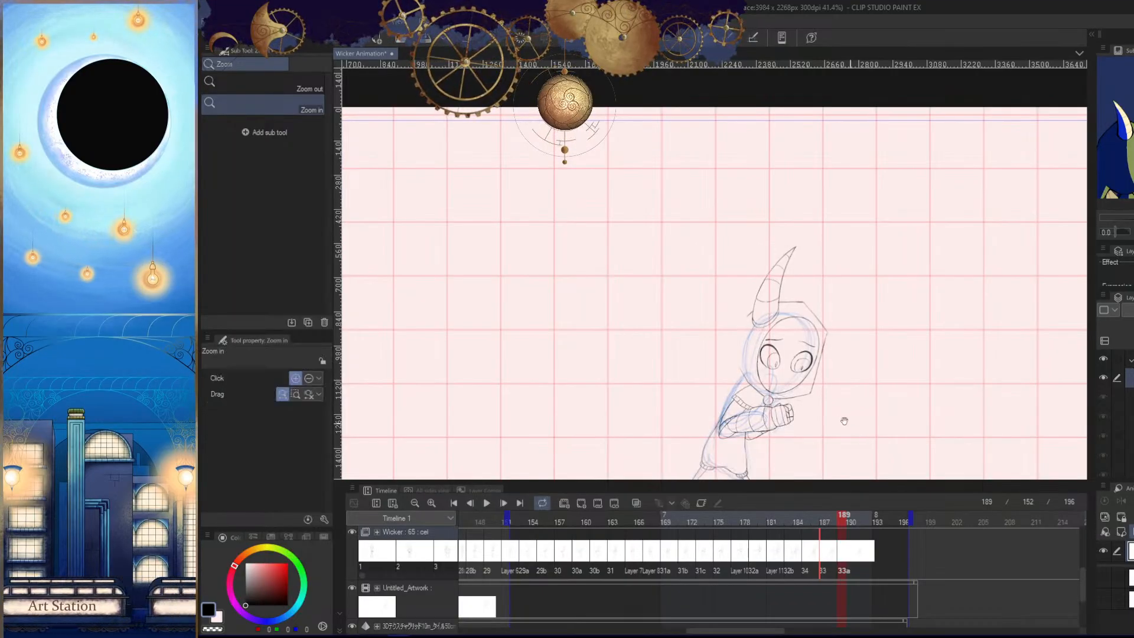
- Compare the transformed drawing on frame 189 with the preceding frames
drag(850, 419, 854, 378)
key(Left)
key(Right)
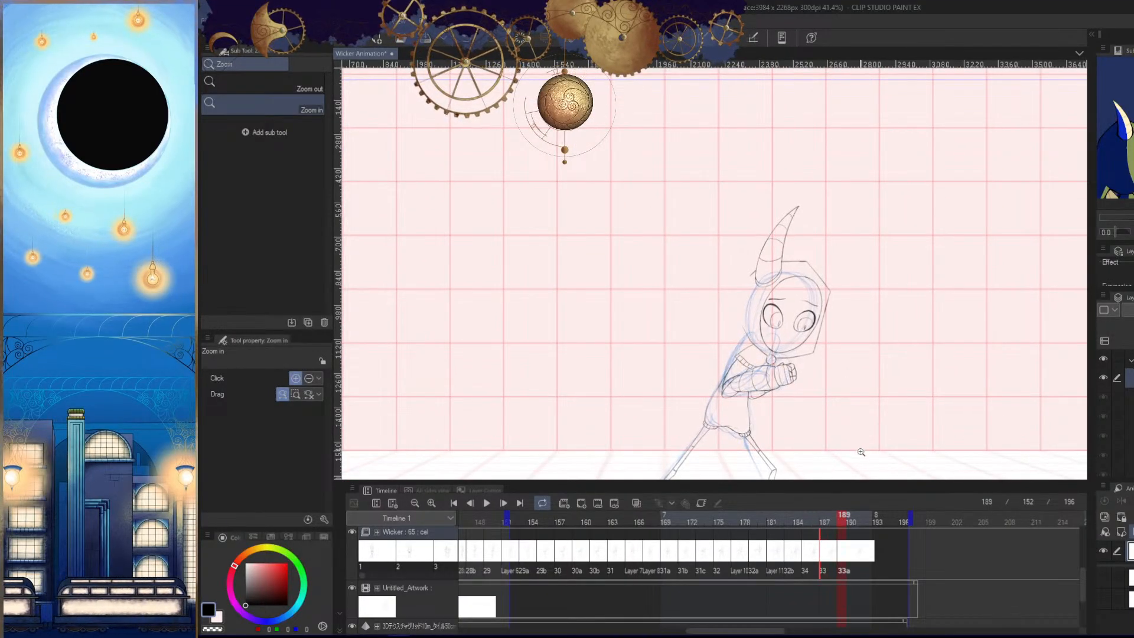
key(Left)
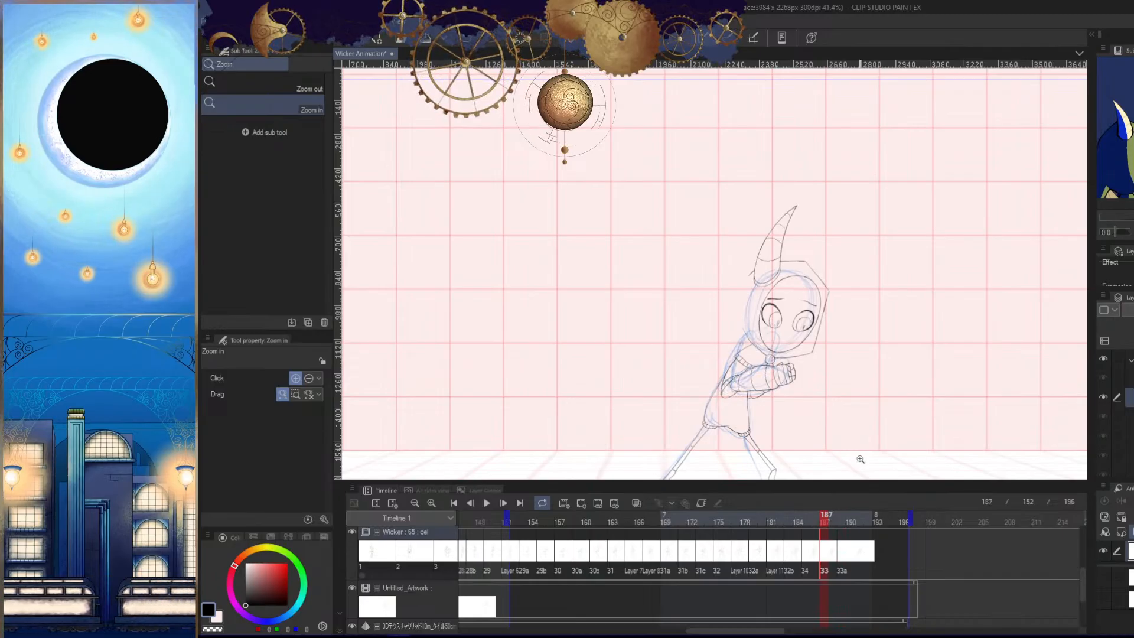
key(Left)
key(Right)
key(Right)
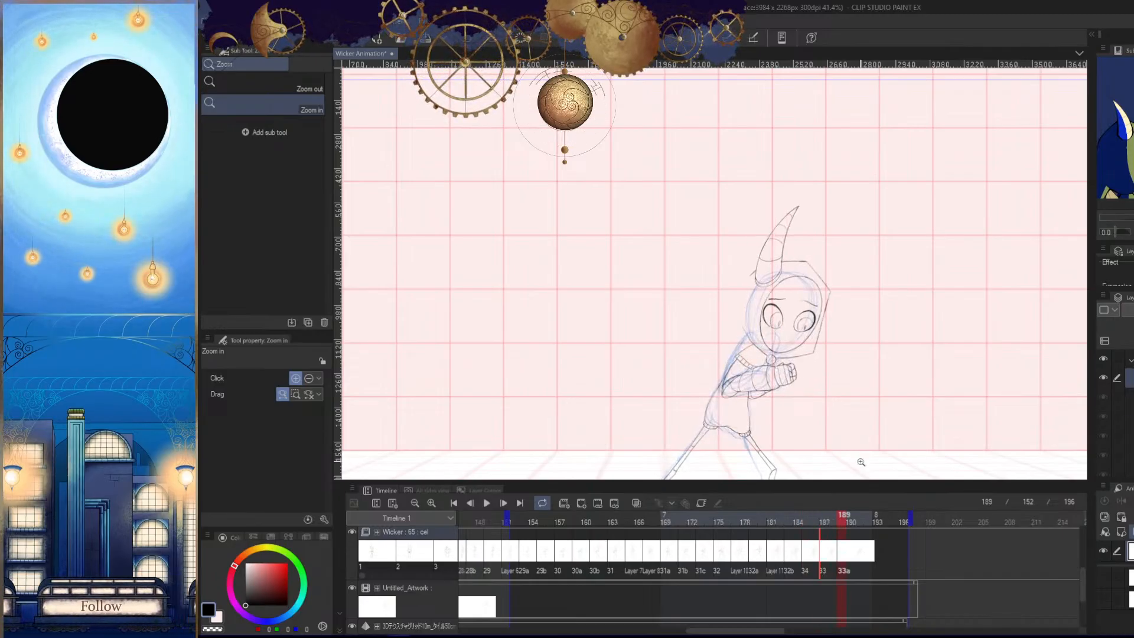
scroll(864, 405, down, 1)
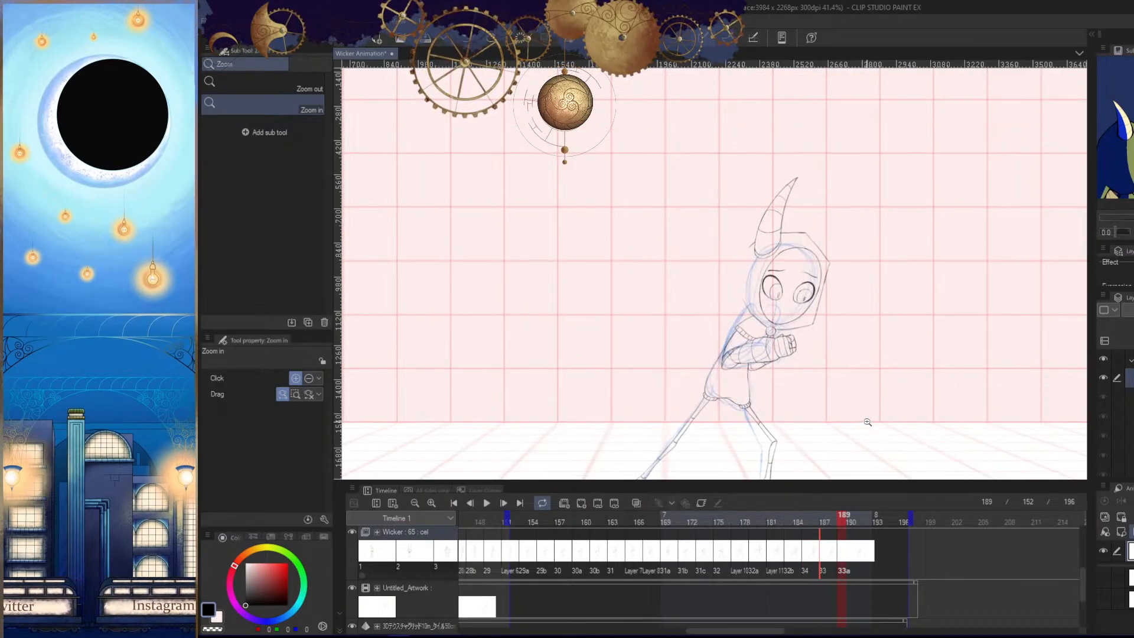
- Fine-tune the slight lean of frame 189's drawing with further small transforms, checking it against frames 187 and 185
key(ctrl+t)
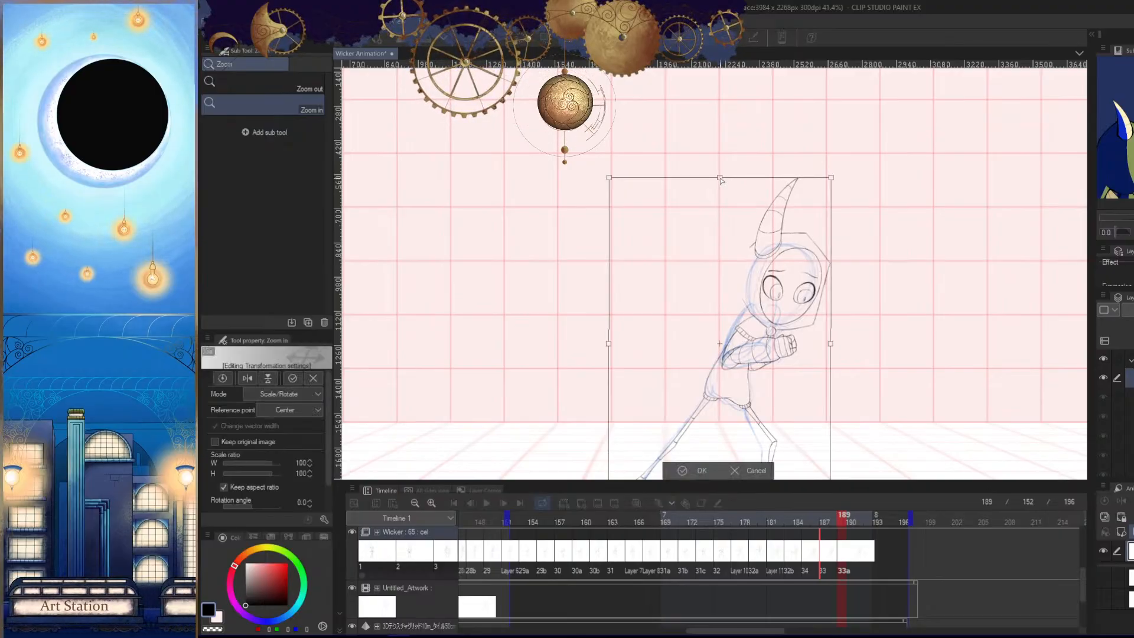
click(701, 470)
key(Right)
key(Right)
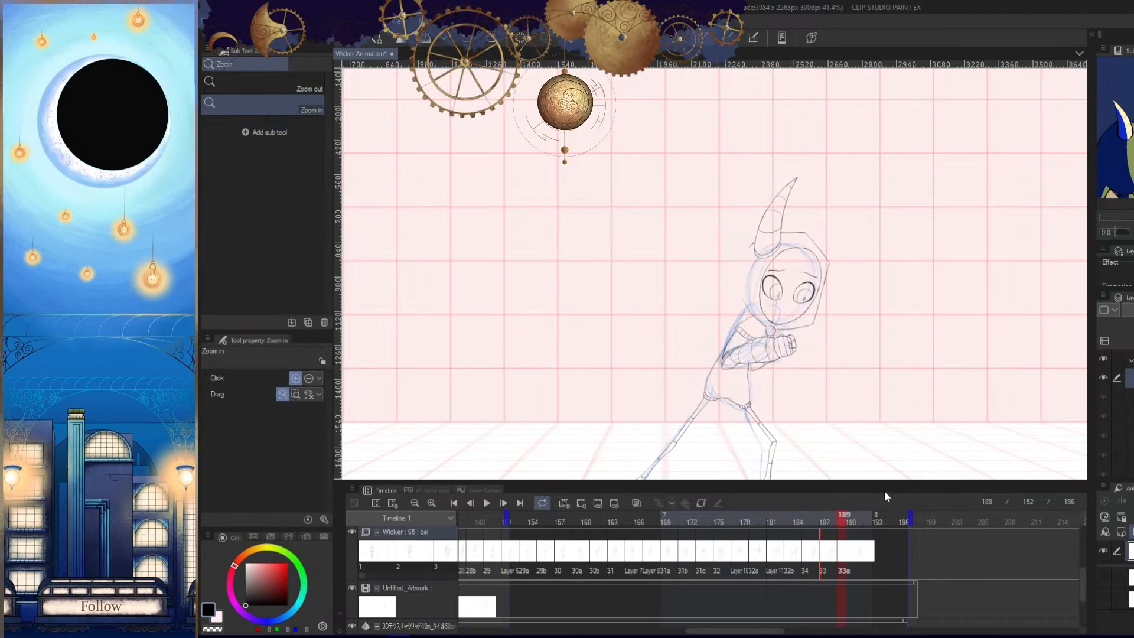
key(ctrl+t)
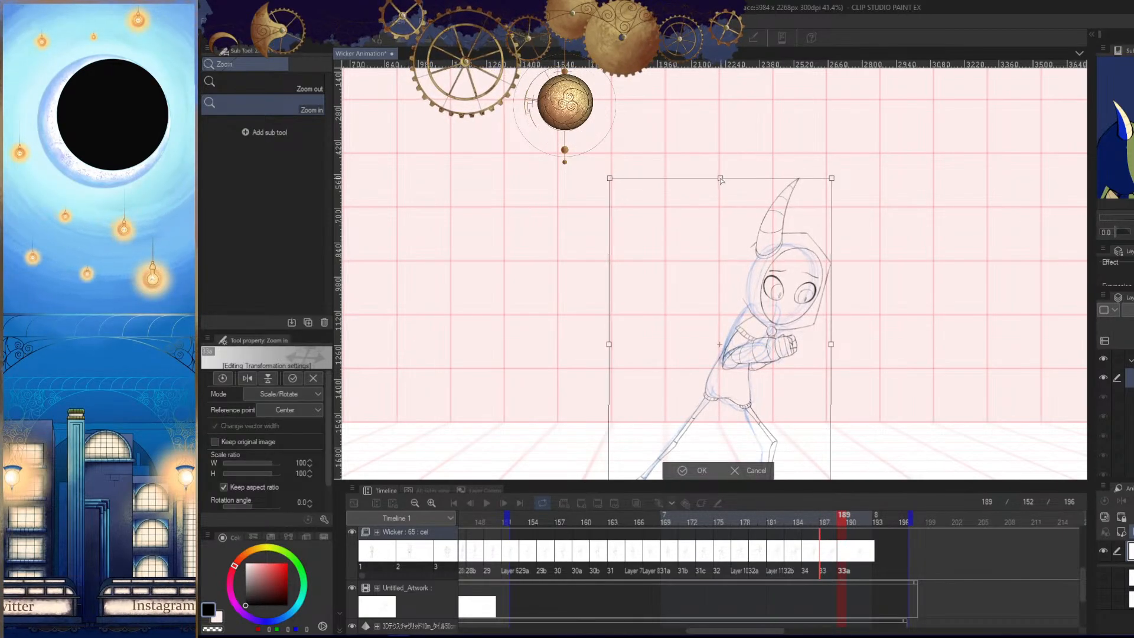
click(703, 471)
key(comma)
key(period)
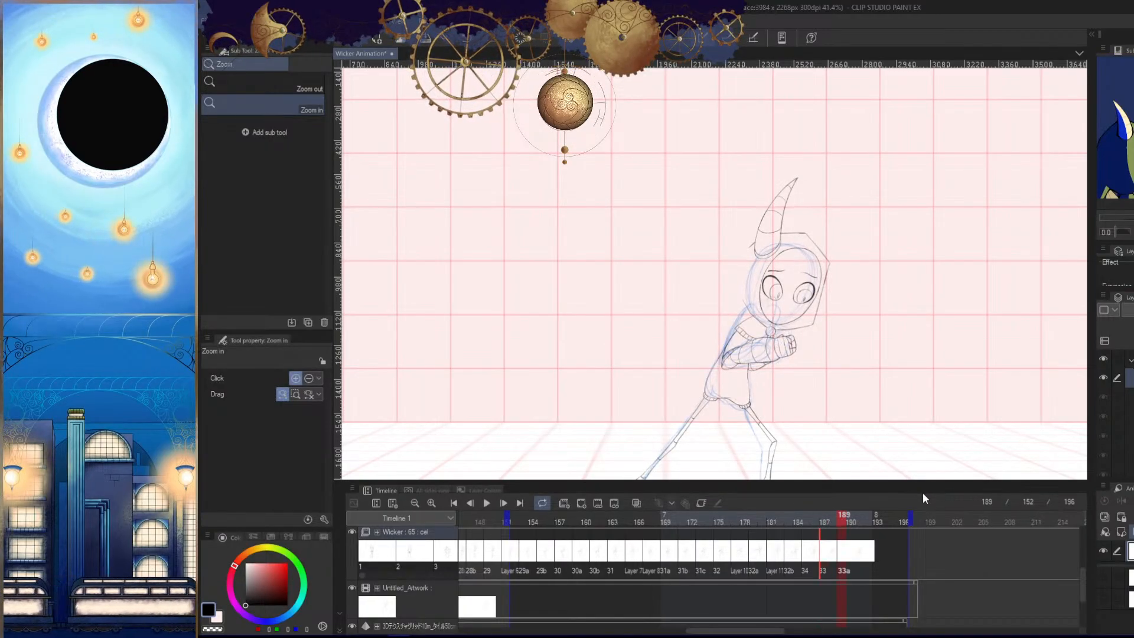
key(comma)
key(comma)
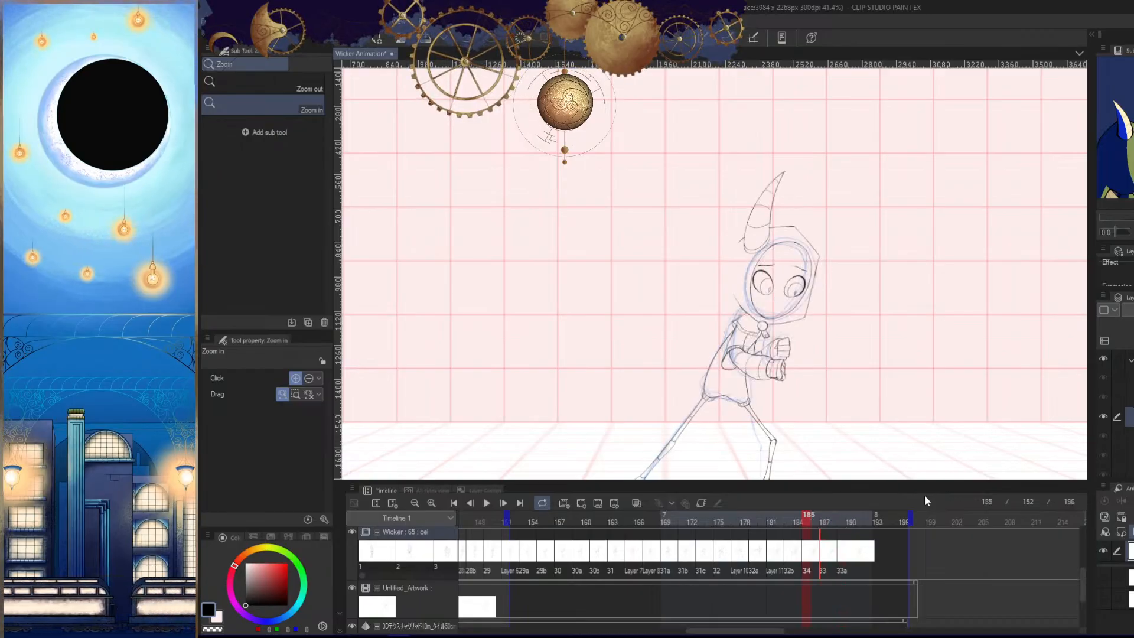
- Transform frame 189's drawing to lower its top edge very slightly, comparing the pose with frames 185 and 187
key(period)
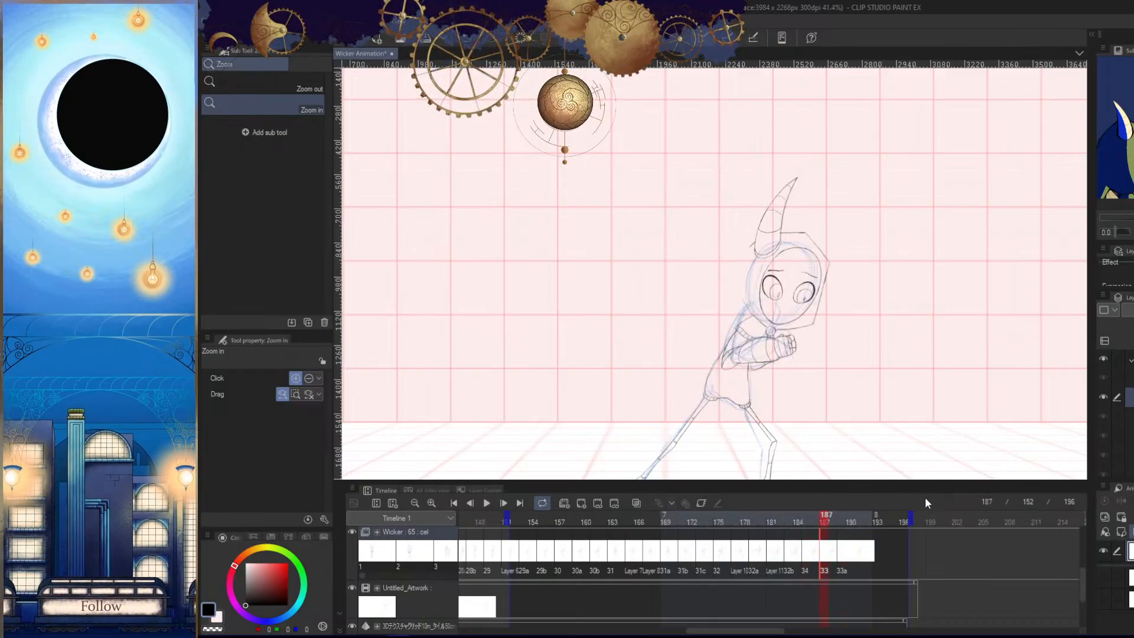
key(period)
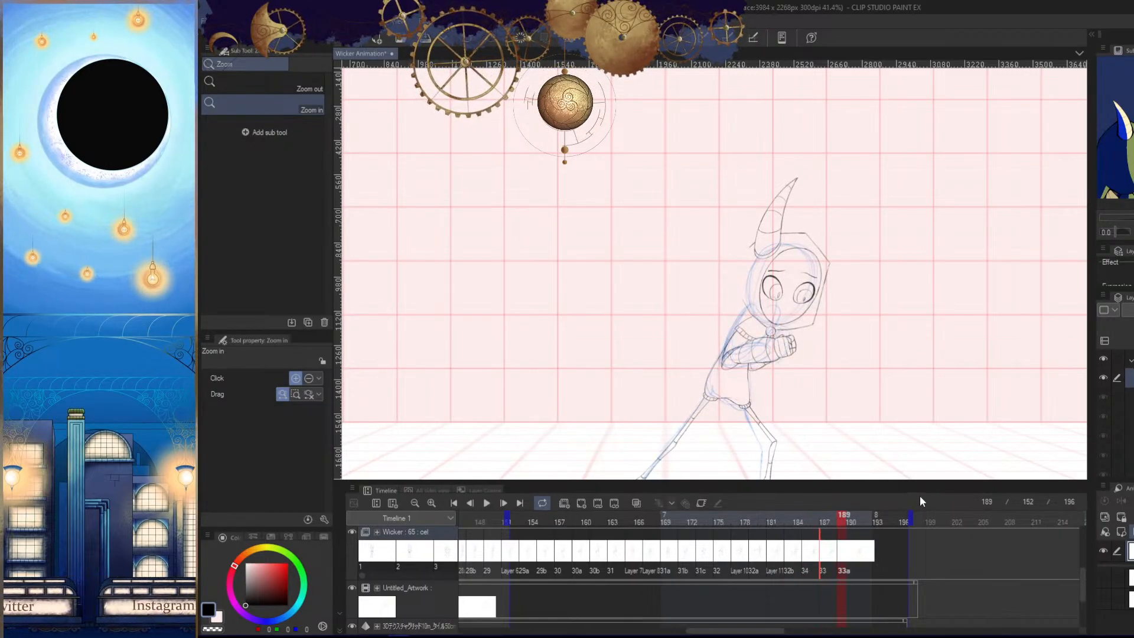
key(ctrl+t)
drag(720, 177, 720, 182)
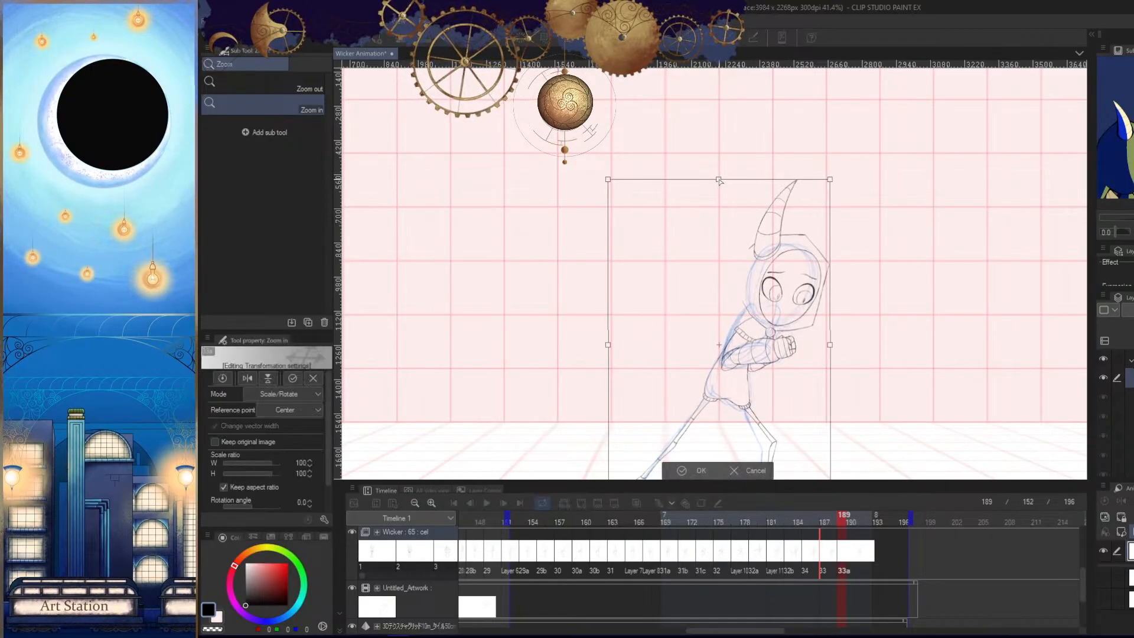
key(Return)
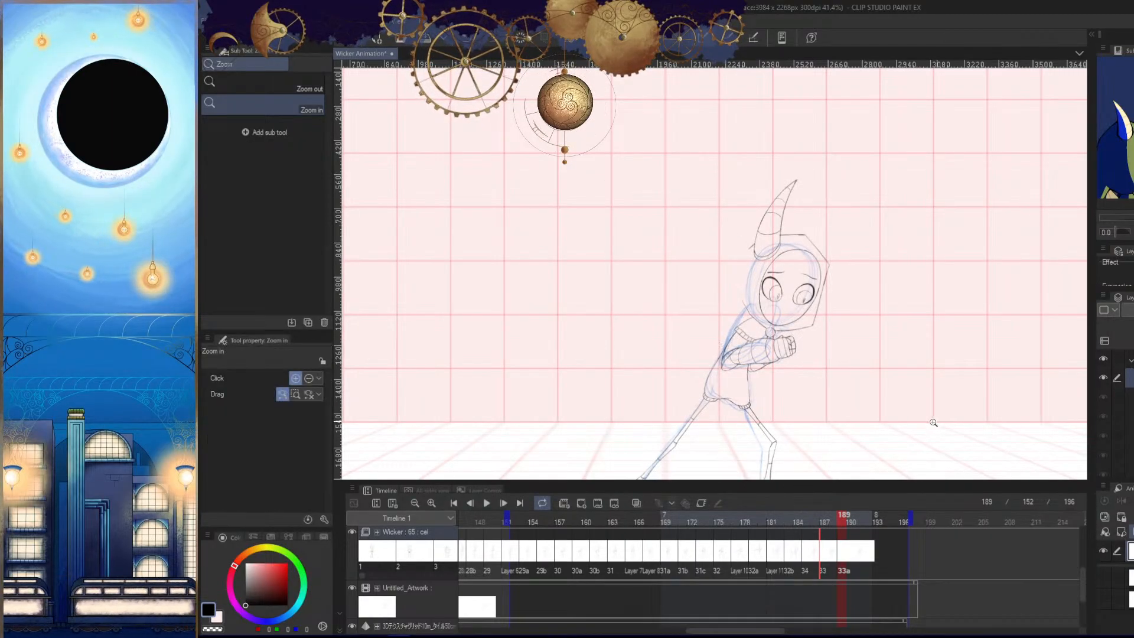
key(comma)
key(comma)
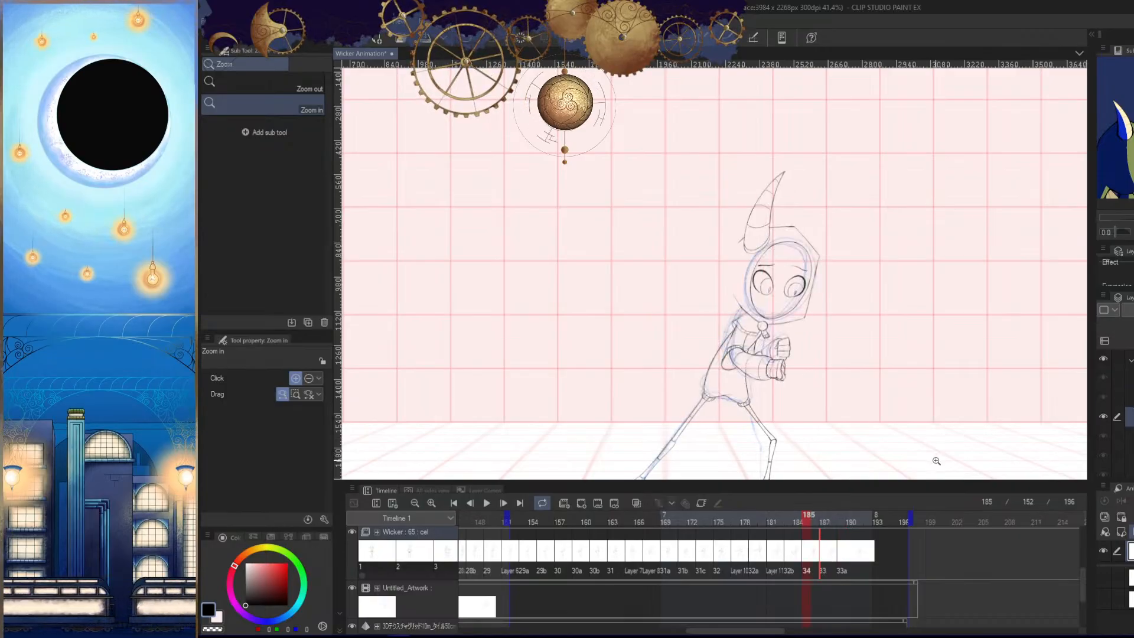
key(period)
key(period)
- Hide the Untitled_Artwork rough and the palettes to work close up on frame 189's arms
drag(903, 372, 921, 309)
drag(791, 293, 905, 387)
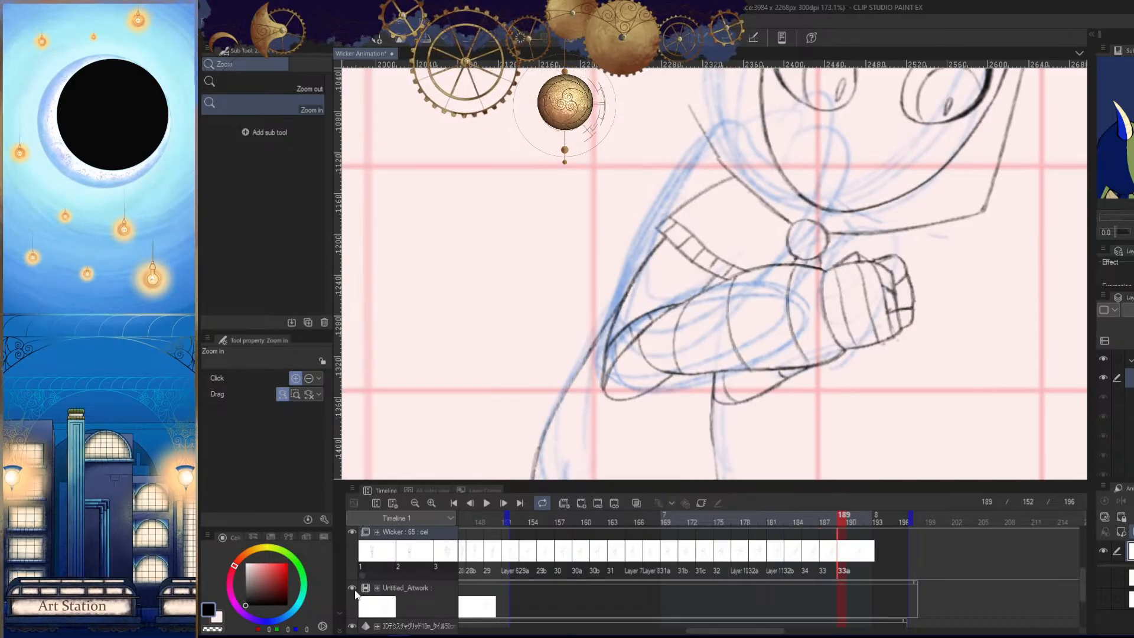
click(352, 588)
key(Tab)
click(885, 377)
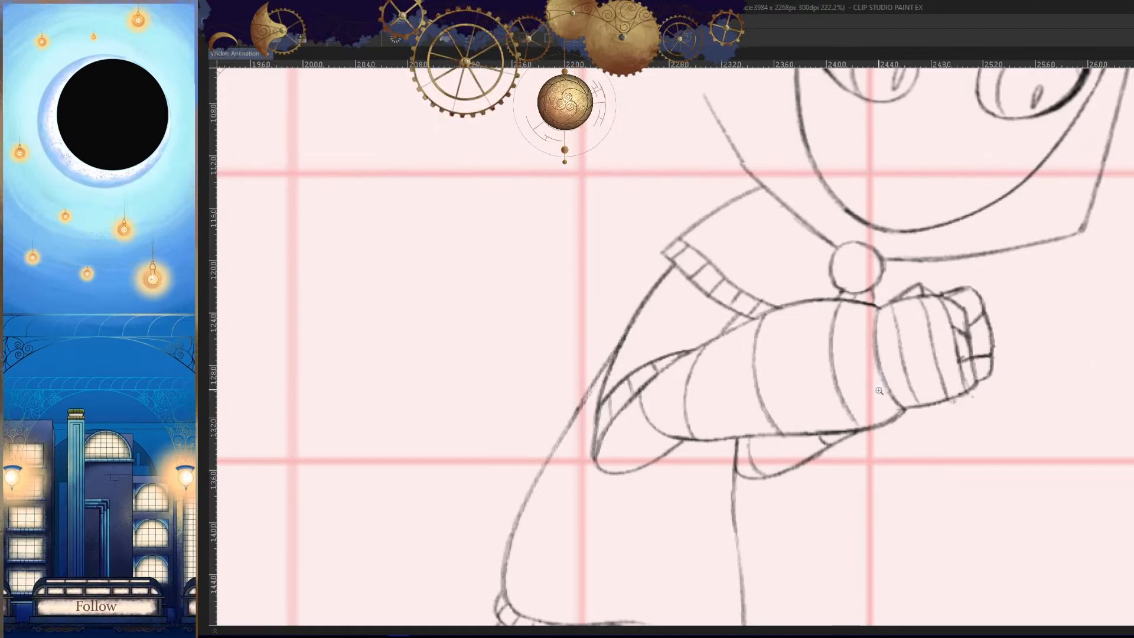
- Erase the elbow, its sleeve lines and the adjoining upper part of the back line on frame 189
drag(637, 413, 670, 408)
mouse_move(689, 340)
mouse_down()
mouse_move(633, 392)
mouse_move(652, 374)
mouse_up()
drag(593, 401, 585, 422)
mouse_move(637, 372)
mouse_down()
mouse_move(664, 338)
mouse_move(582, 416)
mouse_up()
drag(608, 348, 582, 494)
drag(578, 443, 593, 482)
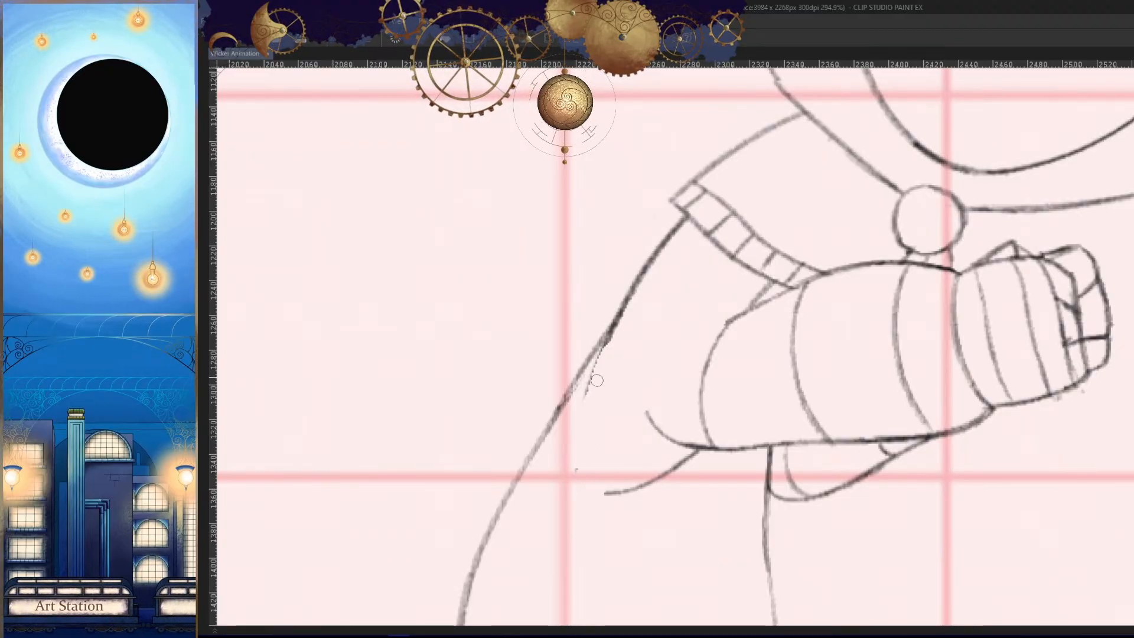
drag(597, 381, 663, 240)
mouse_move(614, 492)
mouse_down()
mouse_move(685, 465)
mouse_move(758, 459)
mouse_move(630, 428)
mouse_move(697, 440)
mouse_move(762, 427)
mouse_move(595, 456)
mouse_up()
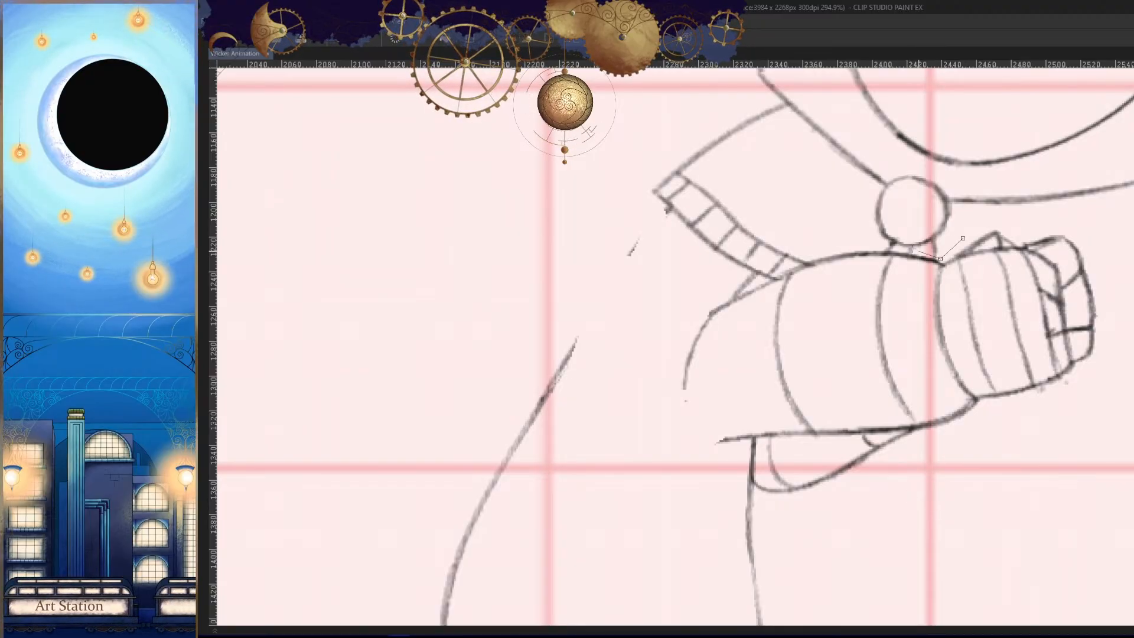
- Enclose the forearm and clasped fists in a polyline selection and shift them slightly back toward the body
click(876, 248)
click(815, 256)
click(770, 280)
click(735, 296)
click(695, 301)
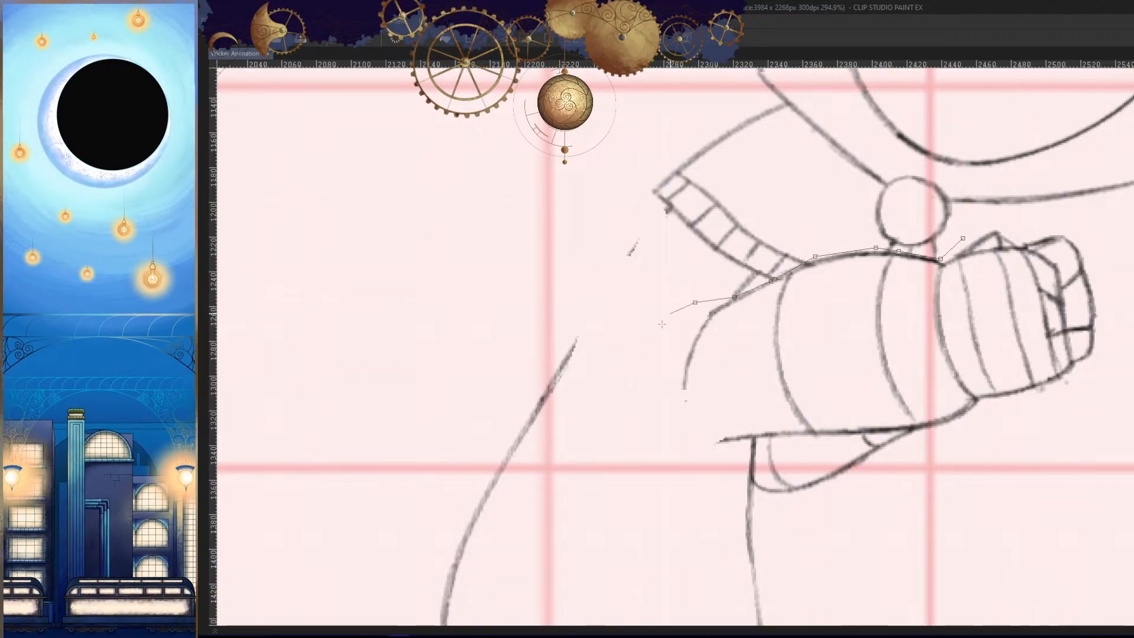
click(653, 342)
click(631, 422)
click(641, 462)
click(733, 455)
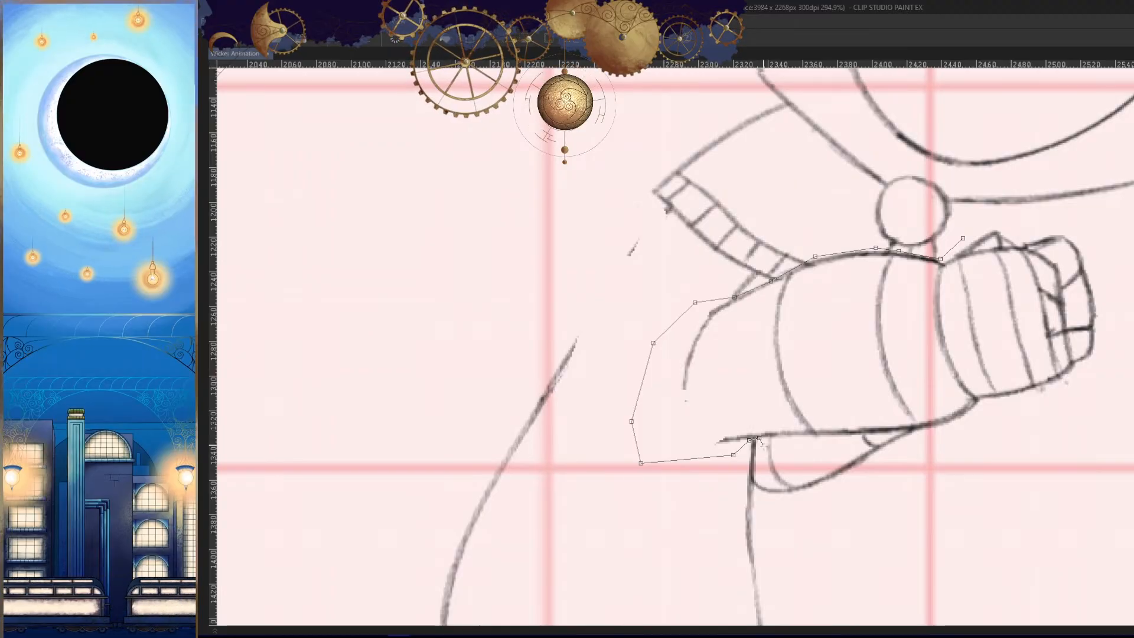
click(757, 483)
click(761, 514)
click(824, 534)
click(950, 514)
click(1084, 436)
click(1128, 354)
click(1066, 213)
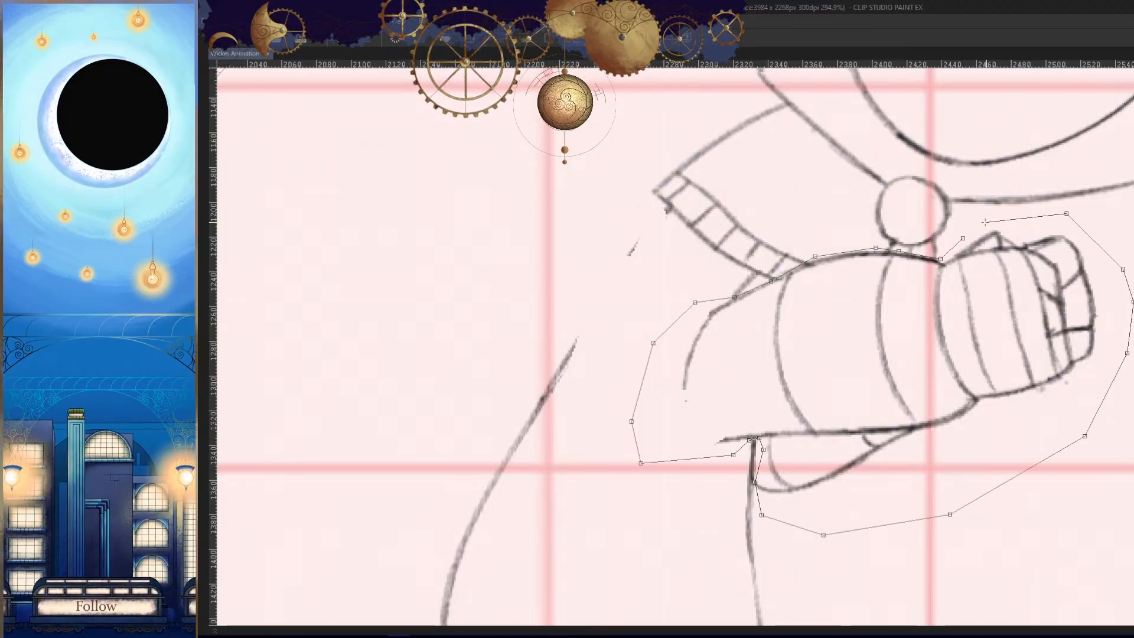
click(963, 238)
key(ctrl+t)
drag(981, 412, 963, 414)
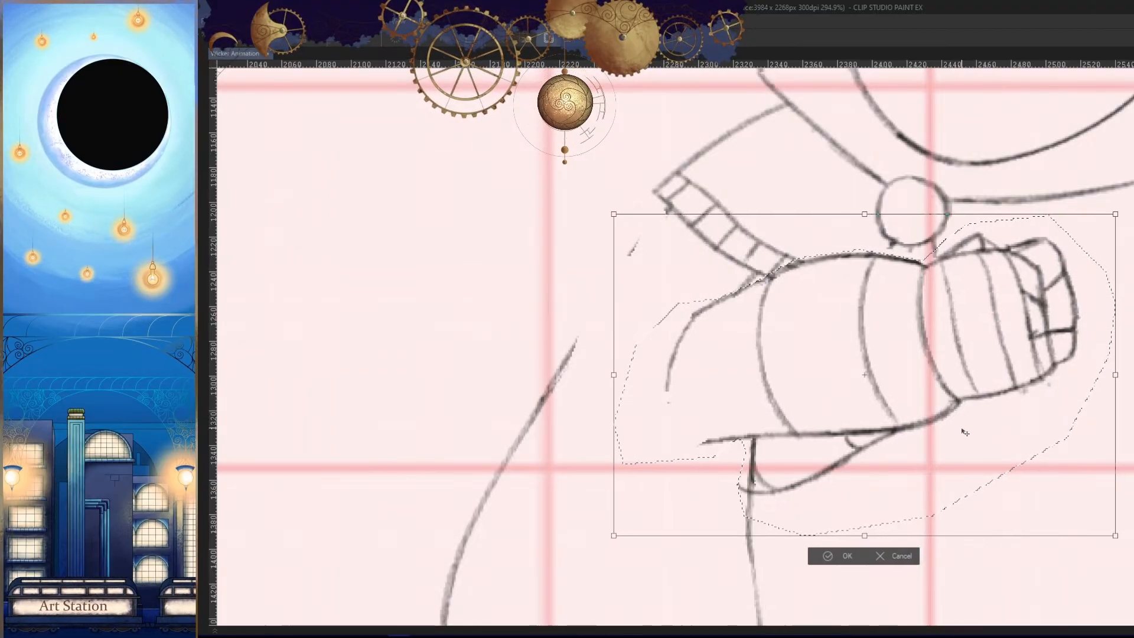
click(841, 555)
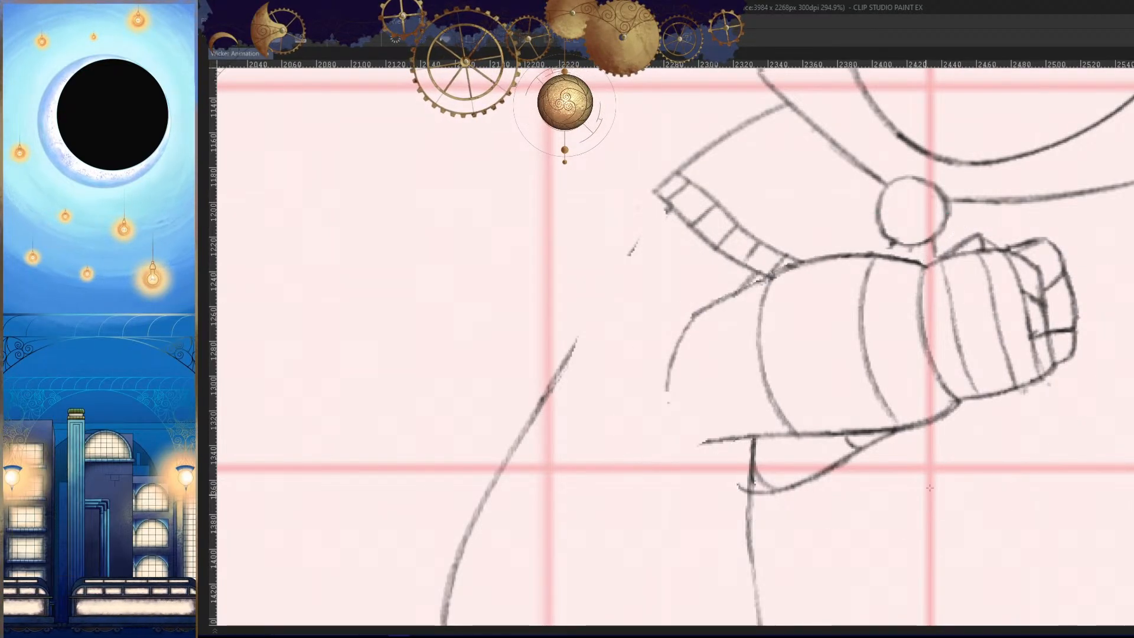
scroll(908, 500, down, 5)
scroll(907, 501, up, 3)
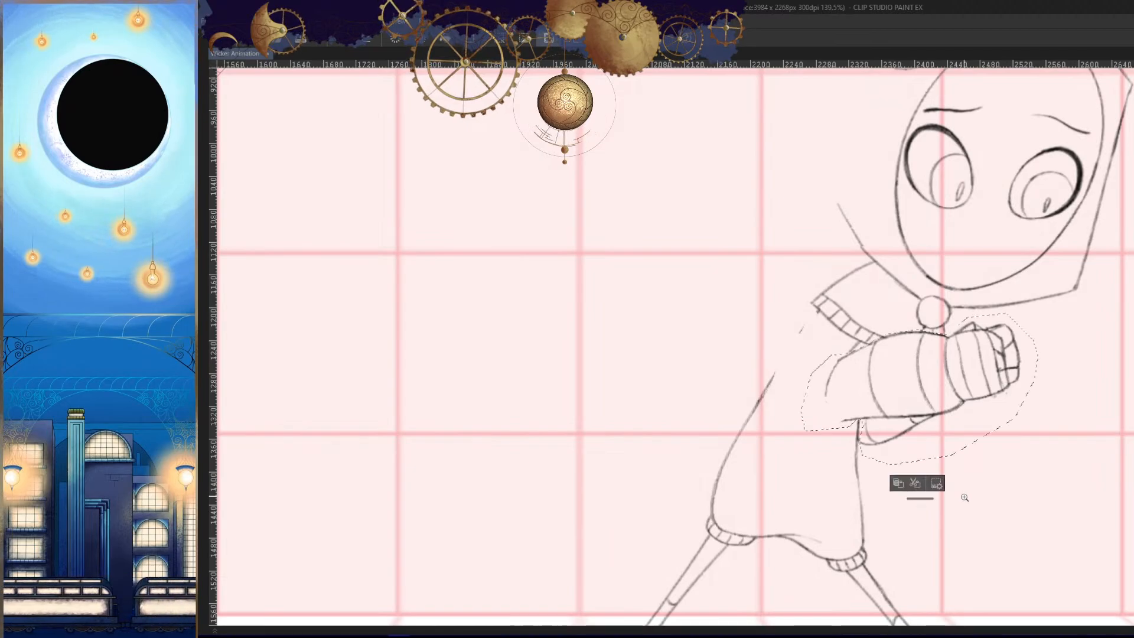
- Delete the selected forearm and fists, clear the selection, and compare the pose with the previous frame
key(Delete)
key(ctrl+d)
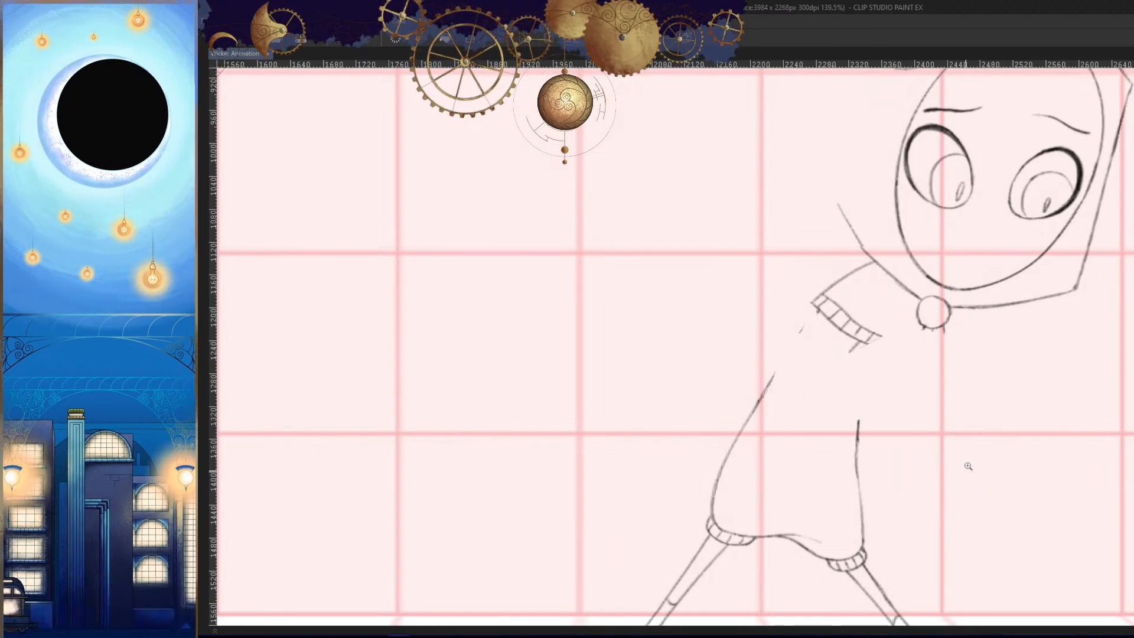
drag(881, 392, 884, 367)
scroll(885, 367, up, 3)
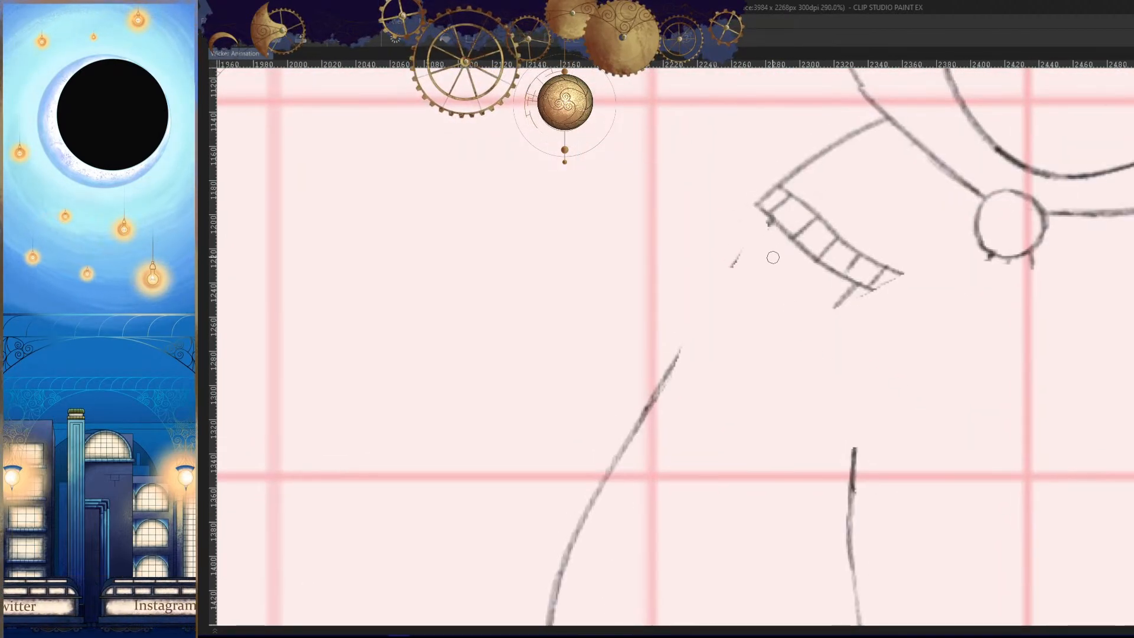
key(ctrl+z)
key(ctrl+y)
key(ctrl+z)
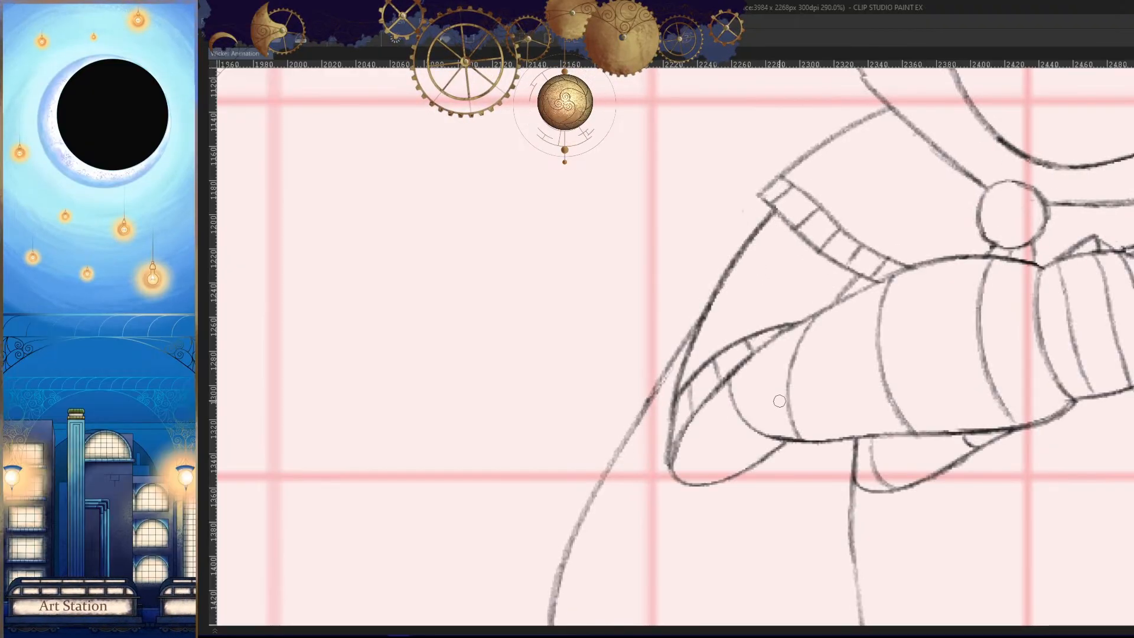
key(ctrl+y)
- Redraw the back line curving from the shoulder cape's cuff down to the elbow, checking it against the previous frame
drag(741, 251, 652, 454)
key(Left)
key(Right)
drag(743, 379, 668, 442)
key(Left)
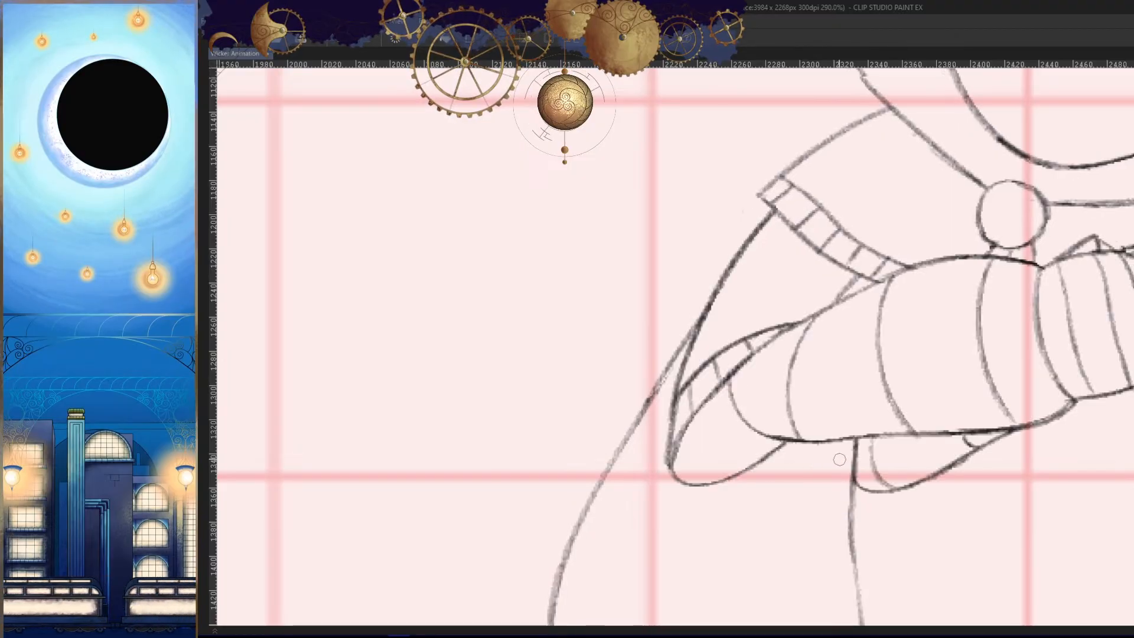
key(Right)
key(ctrl+z)
mouse_move(750, 376)
mouse_down()
mouse_move(682, 393)
mouse_move(651, 431)
mouse_up()
key(Left)
key(Right)
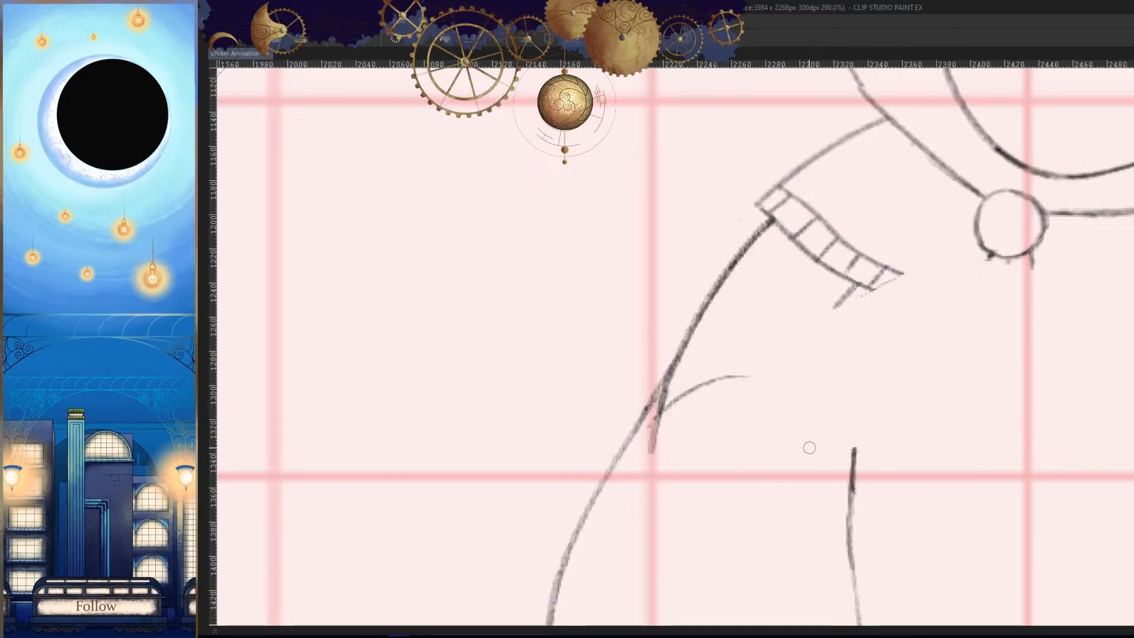
key(ctrl+z)
mouse_move(761, 363)
mouse_down()
mouse_move(704, 384)
mouse_move(657, 431)
mouse_up()
key(Left)
key(Right)
key(ctrl+z)
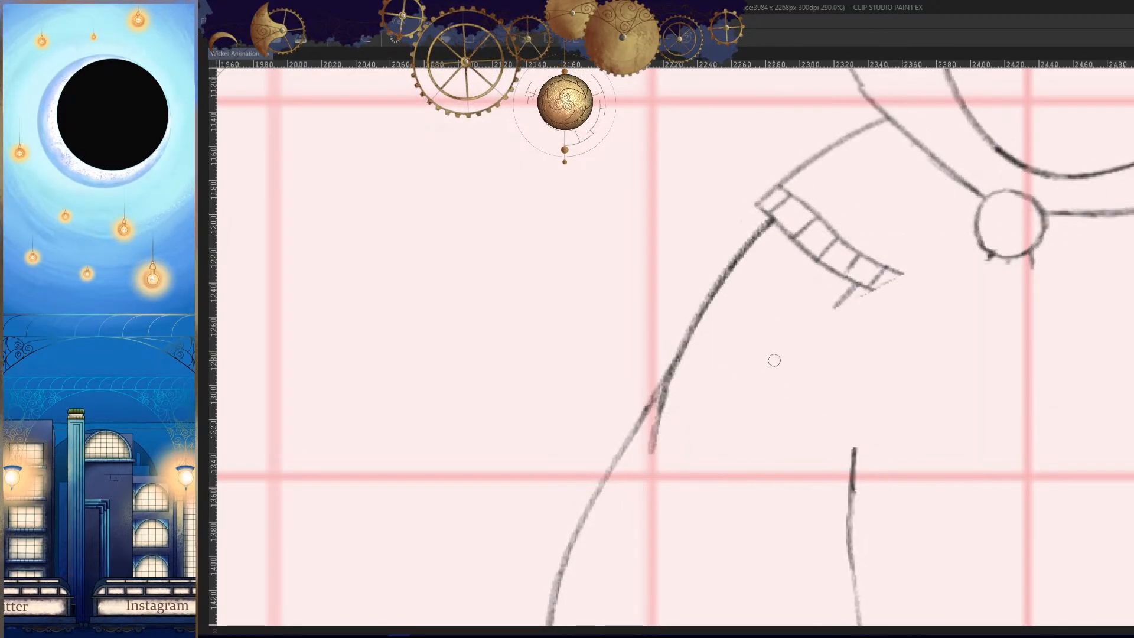
- Draw the upper and lower curved edges of the sleeve opening at the elbow, matching them against the previous frame
drag(774, 360, 660, 417)
key(Left)
key(Right)
drag(773, 362, 668, 466)
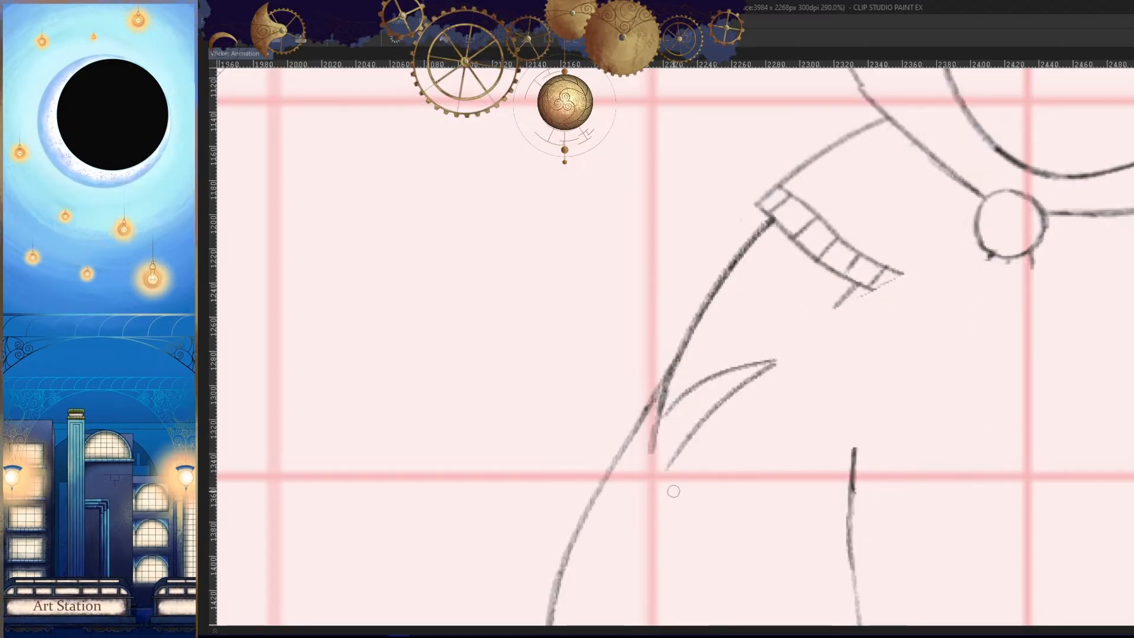
key(ctrl+z)
drag(788, 363, 655, 457)
key(Left)
key(Right)
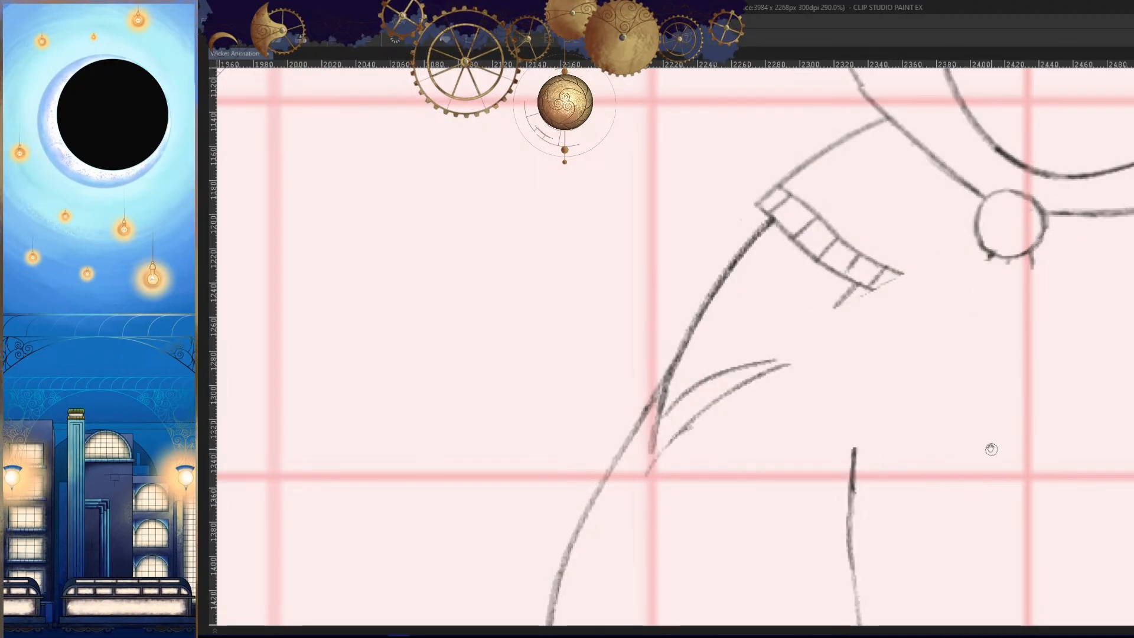
scroll(990, 449, right, 2)
key(Left)
key(Right)
drag(966, 311, 680, 403)
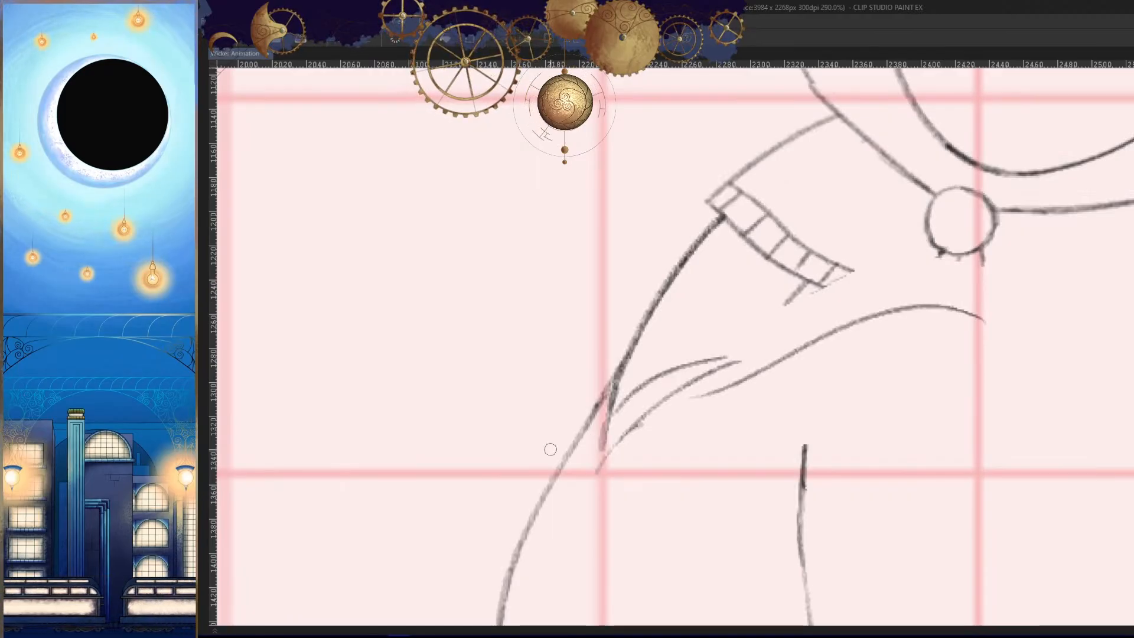
key(ctrl+z)
drag(983, 308, 698, 384)
key(Left)
key(Right)
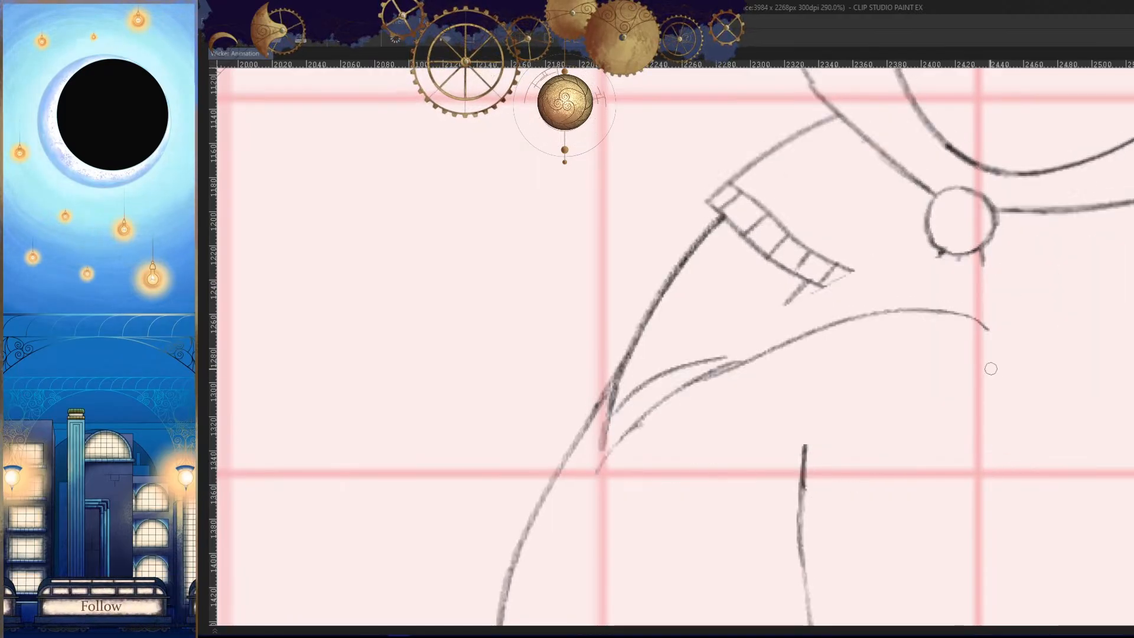
key(ctrl+z)
- Draw the forearm's arched upper contour from wrist to elbow and the rounded curve at its front end
mouse_move(980, 317)
mouse_down()
mouse_move(742, 356)
mouse_move(717, 371)
mouse_up()
key(Left)
key(Right)
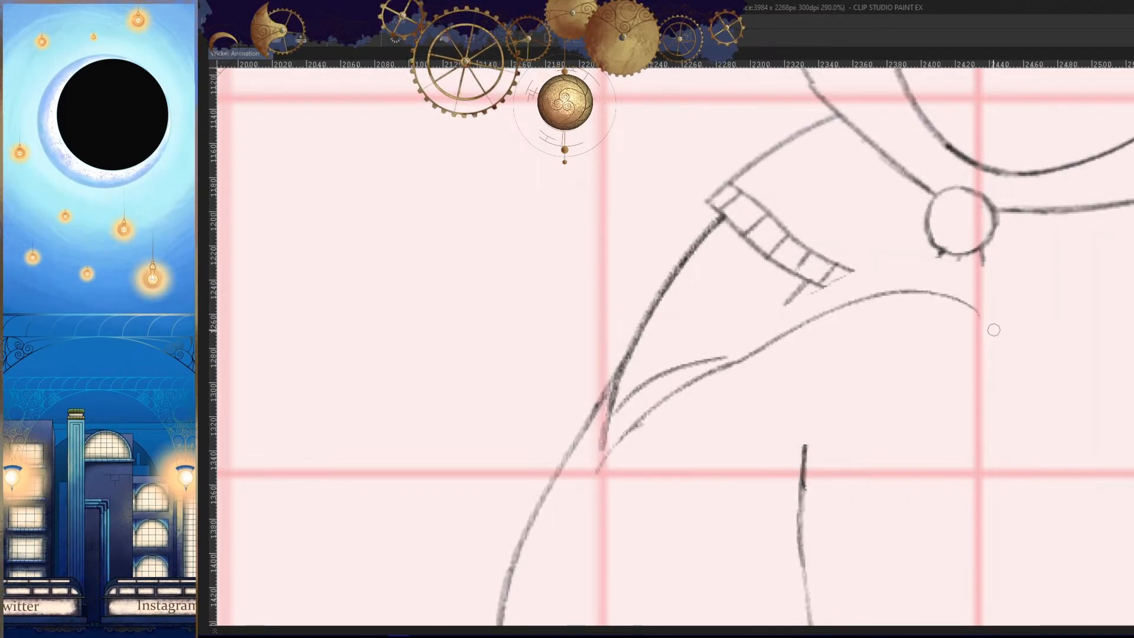
key(h)
mouse_move(604, 294)
mouse_down()
mouse_move(551, 319)
mouse_move(600, 299)
mouse_up()
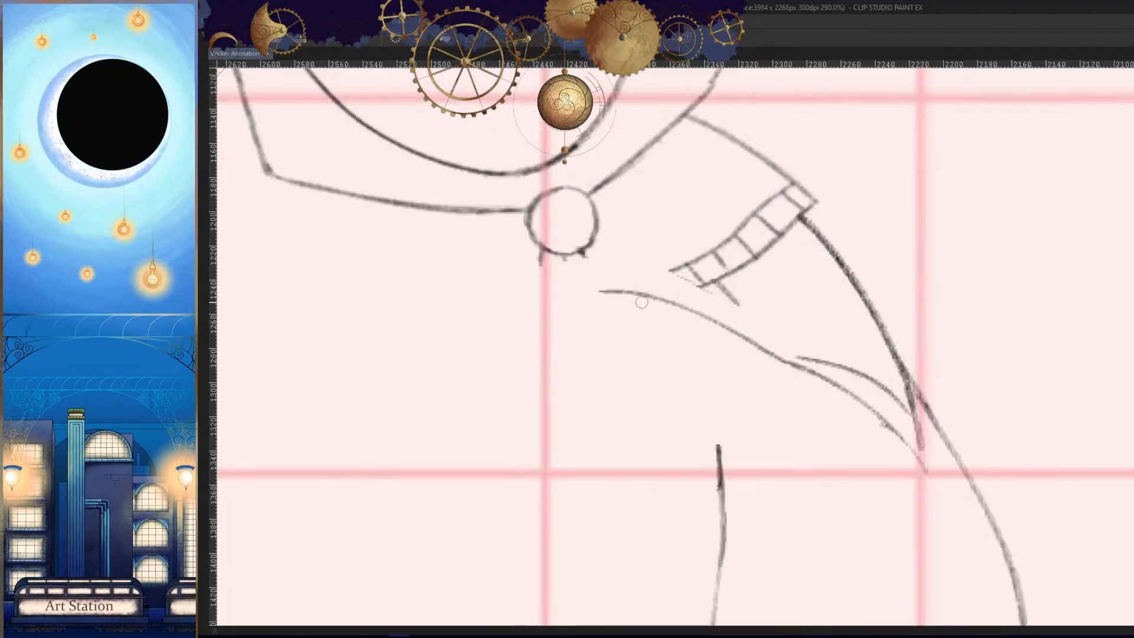
key(ctrl+z)
key(h)
mouse_move(1005, 311)
mouse_down()
mouse_move(918, 461)
mouse_move(846, 471)
mouse_move(639, 465)
mouse_move(726, 492)
mouse_move(938, 456)
mouse_up()
key(ctrl+z)
key(ctrl+z)
mouse_move(657, 430)
mouse_down()
mouse_move(678, 487)
mouse_move(905, 464)
mouse_up()
key(ctrl+z)
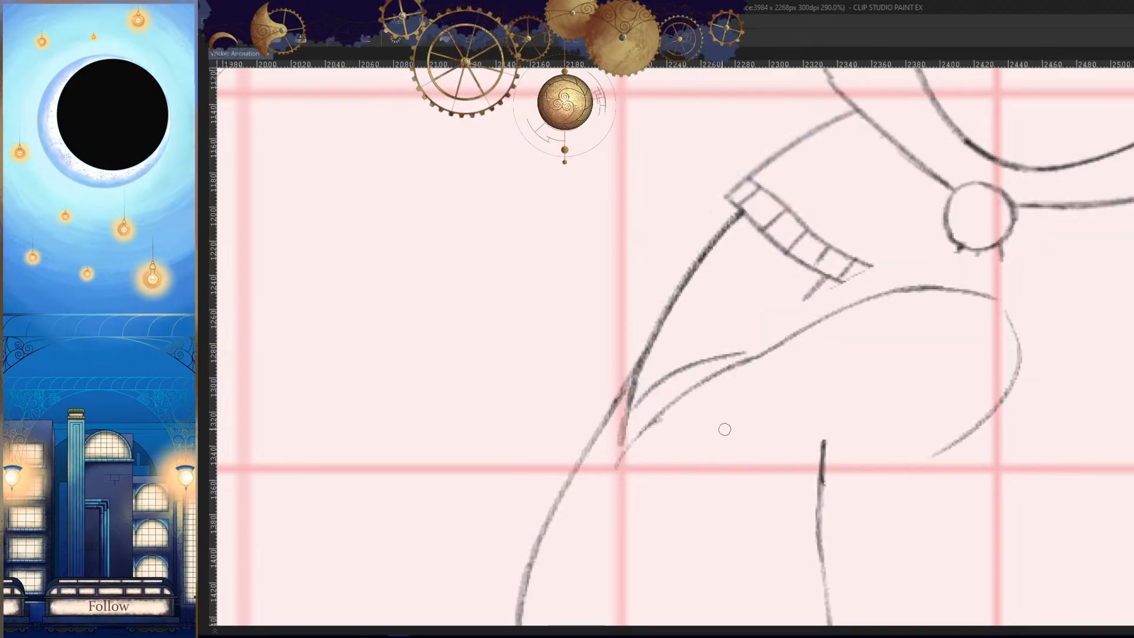
drag(694, 403, 909, 464)
key(h)
key(Left)
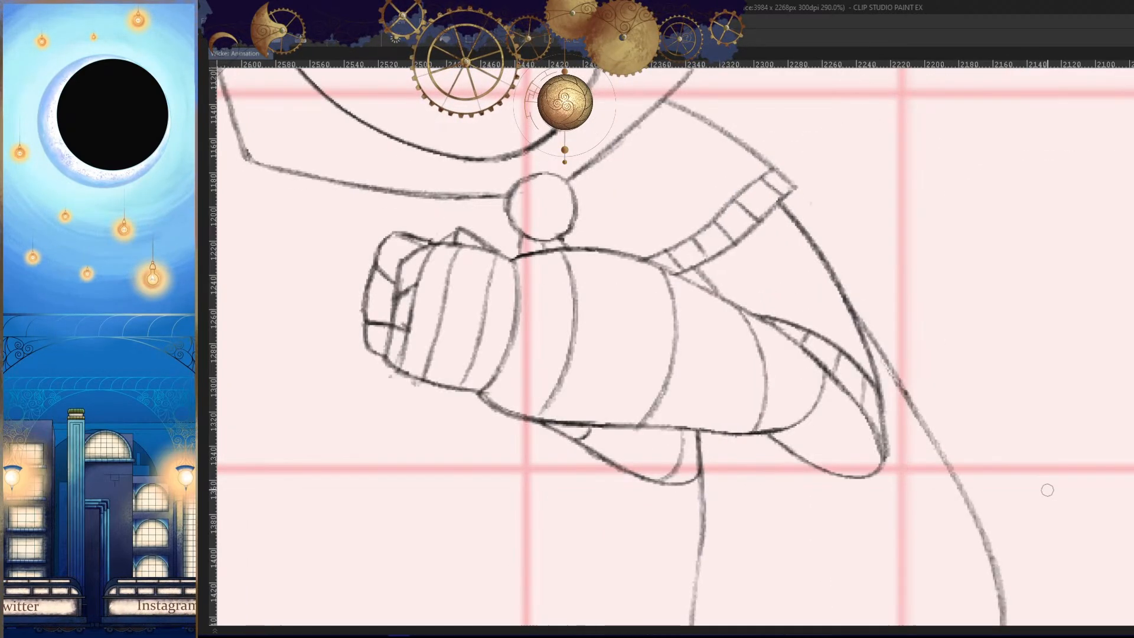
key(Right)
key(Left)
key(Right)
key(h)
key(ctrl+z)
- Draw the forearm's rounded elbow end and underside contour, joining it to the front curve with overlapping strokes
scroll(708, 433, up, 3)
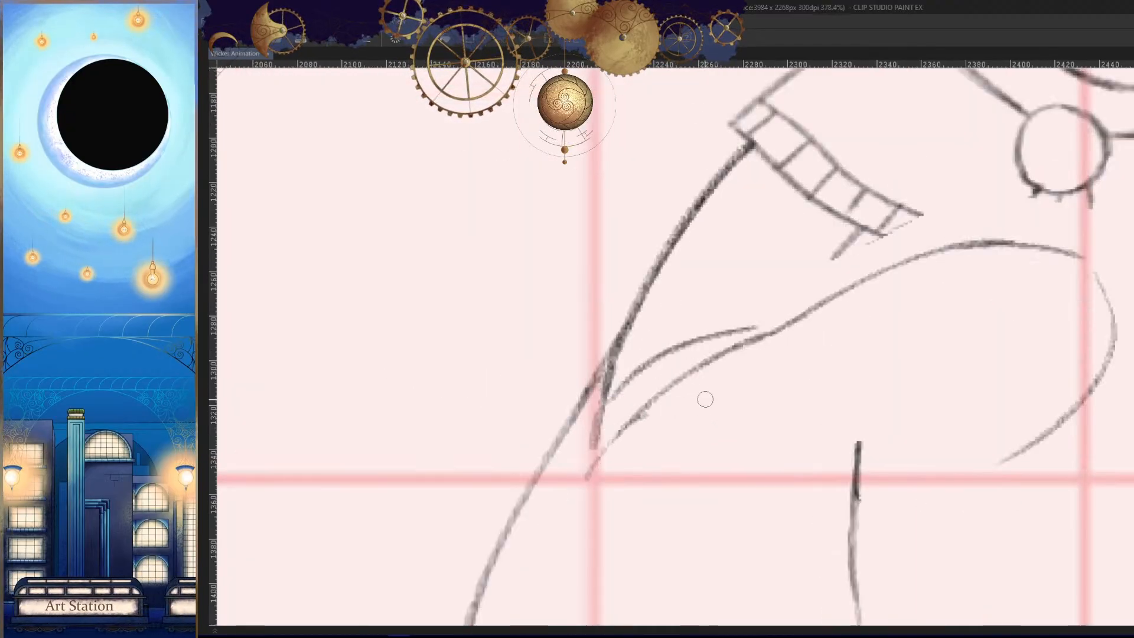
mouse_move(695, 372)
mouse_down()
mouse_move(914, 467)
mouse_move(1065, 391)
mouse_up()
key(Left)
key(Right)
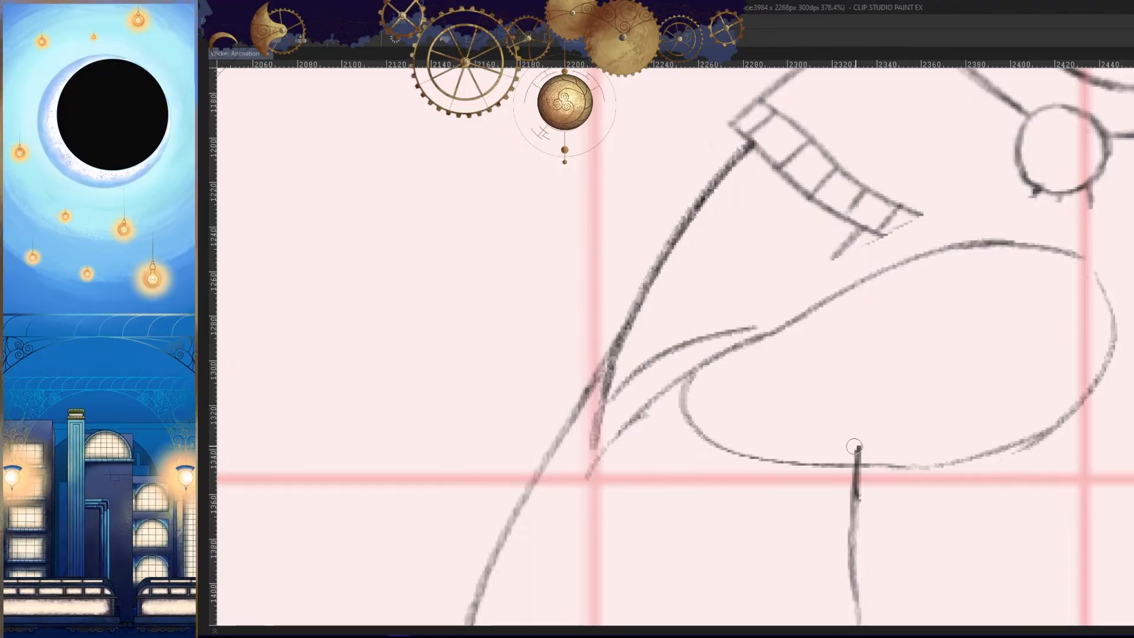
key(ctrl+z)
mouse_move(907, 467)
mouse_down()
mouse_move(1043, 443)
mouse_move(1039, 393)
mouse_move(880, 394)
mouse_up()
key(ctrl+z)
key(ctrl+z)
drag(1028, 369, 877, 391)
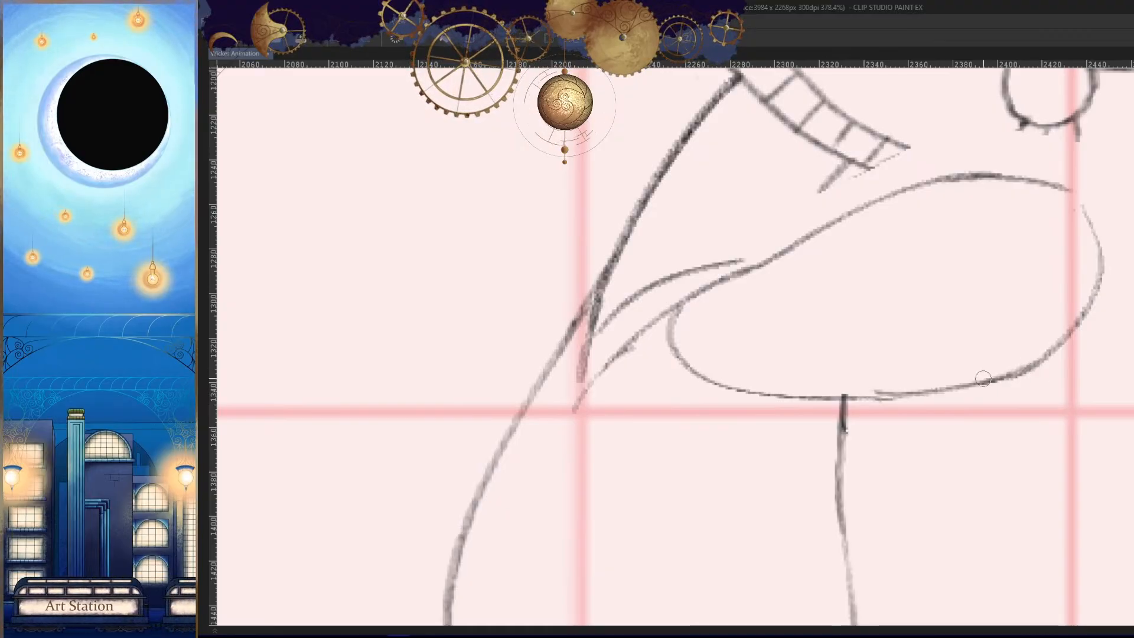
drag(984, 379, 854, 396)
- Compare the redrawn forearm contour with the neighbouring frames in both mirrored and normal view
key(h)
drag(971, 413, 972, 420)
key(Left)
key(Right)
key(Right)
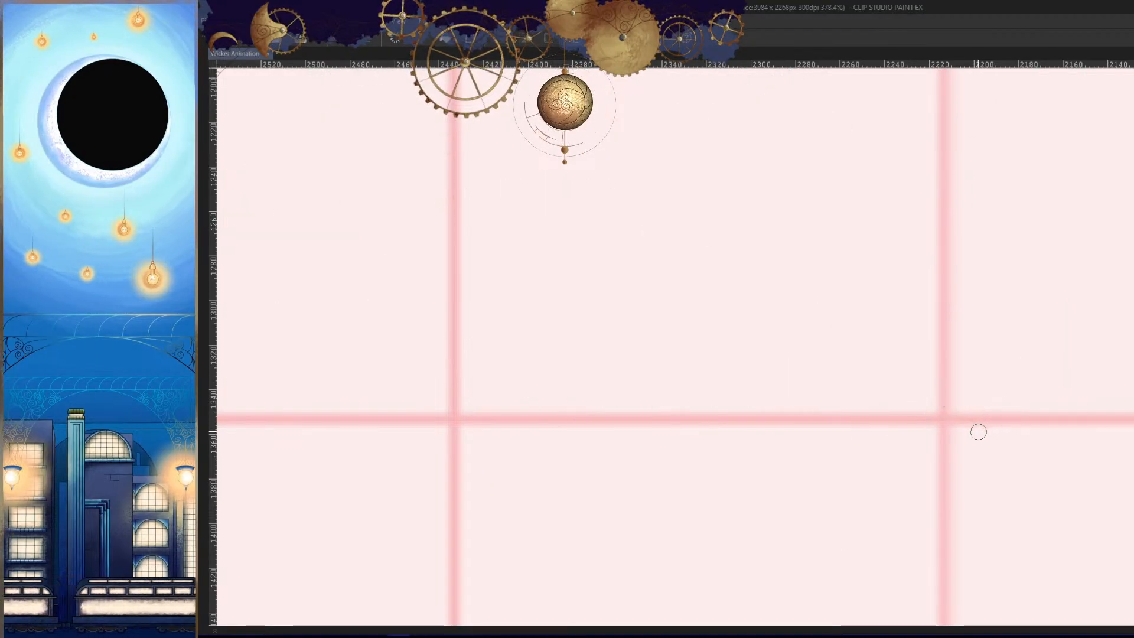
key(Left)
key(Left)
key(Right)
key(h)
drag(939, 461, 904, 487)
key(Left)
key(Right)
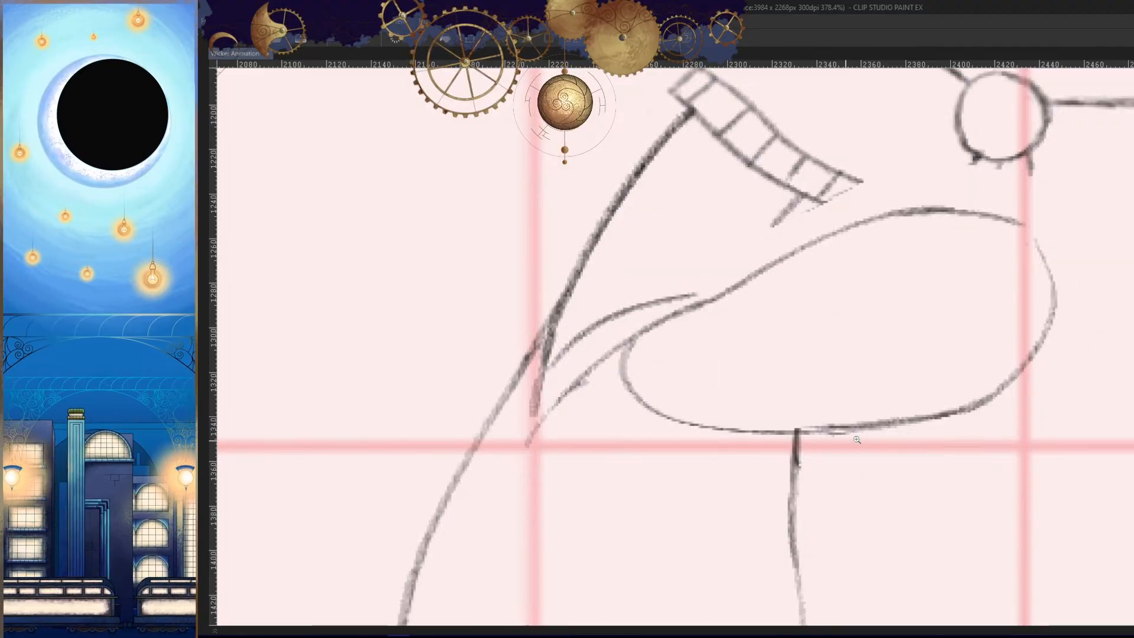
- Tidy the doubled line along the forearm's underside where it meets the torso's front line
drag(857, 439, 877, 436)
mouse_move(874, 431)
mouse_down()
mouse_move(828, 431)
mouse_move(849, 416)
mouse_move(745, 428)
mouse_move(769, 423)
mouse_up()
drag(561, 435, 762, 428)
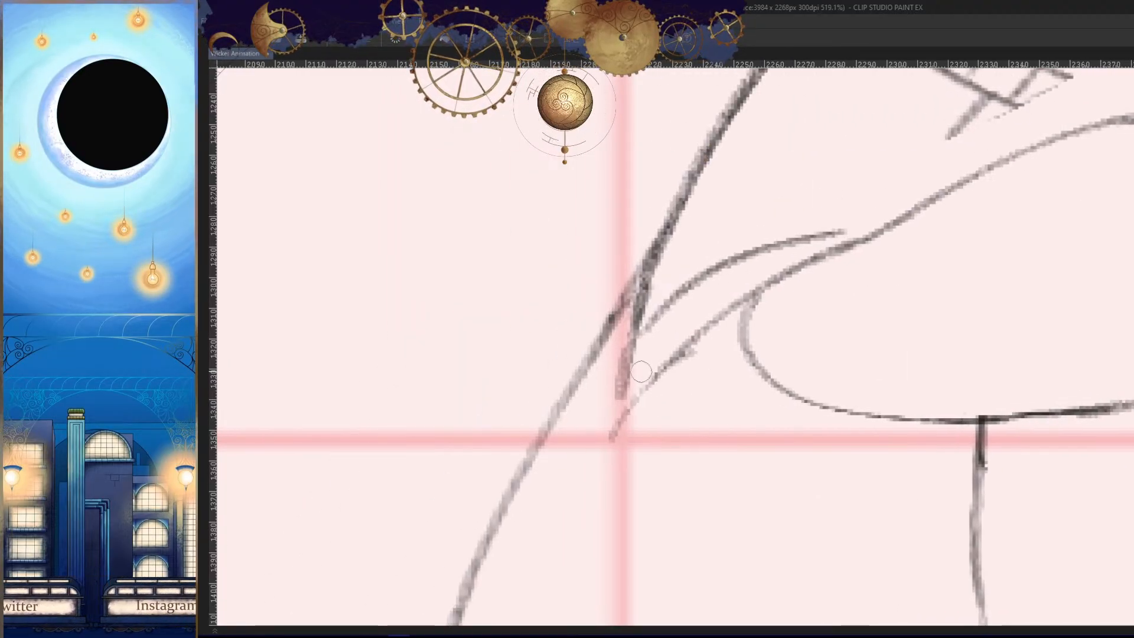
- Extend the upper arm's line down to the elbow point and draw its curved underside back to the forearm
mouse_move(632, 338)
mouse_down()
mouse_move(599, 449)
mouse_move(818, 412)
mouse_up()
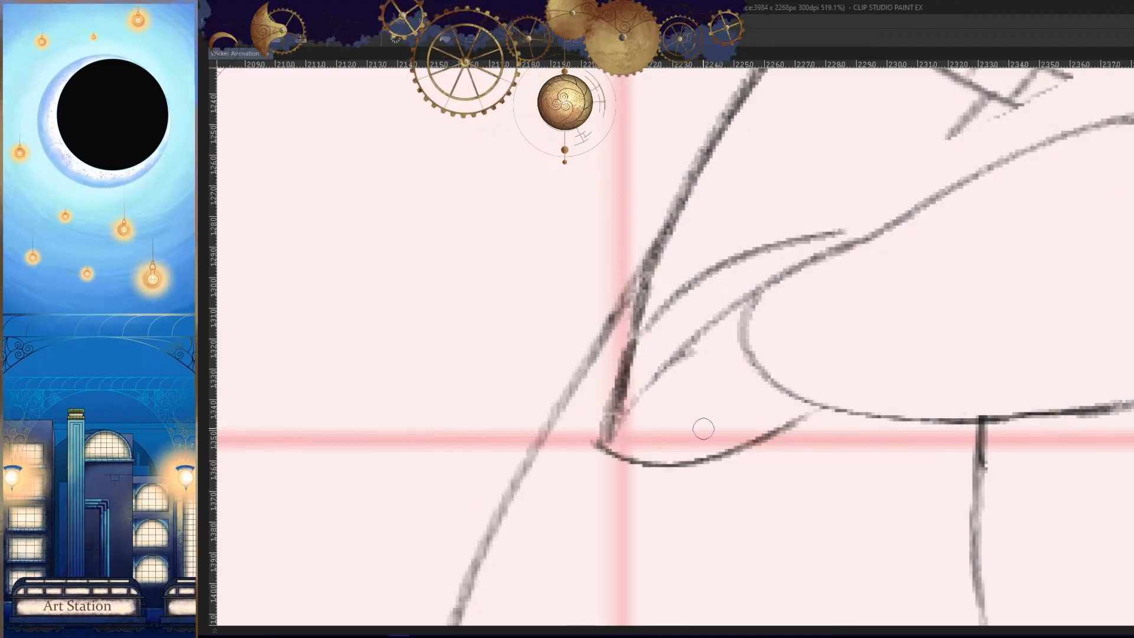
key(ctrl+z)
mouse_move(608, 419)
mouse_down()
mouse_move(711, 459)
mouse_move(832, 411)
mouse_up()
drag(813, 236, 877, 232)
key(h)
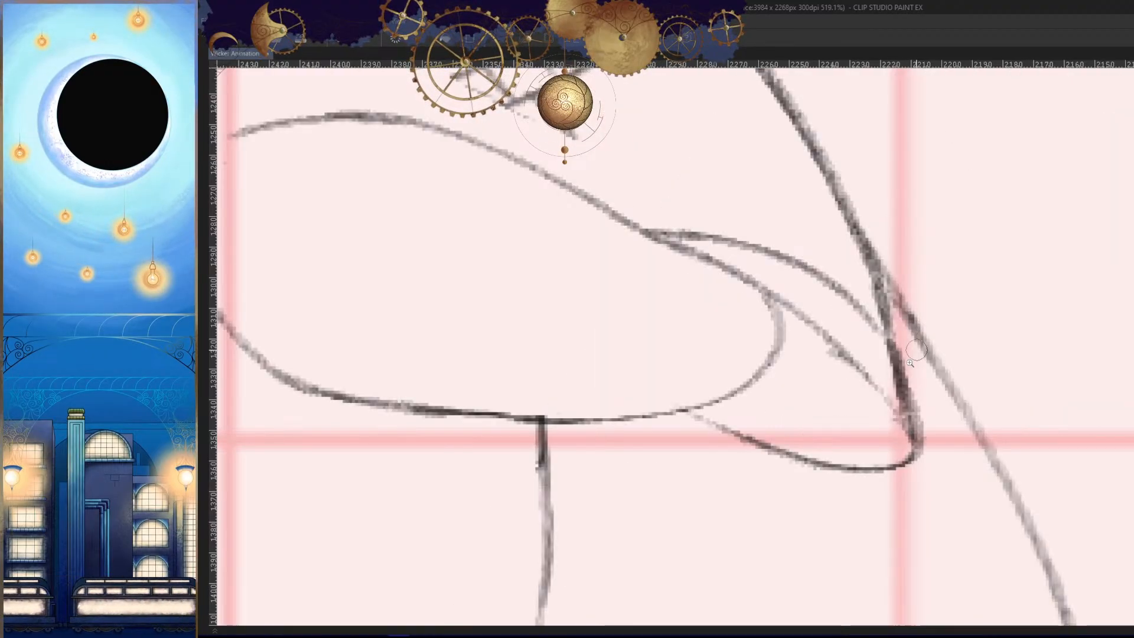
drag(900, 374, 873, 499)
- Compare the redrawn elbow and forearm with the neighbouring frame in both mirrored and normal view
key(Left)
key(Right)
key(h)
key(Left)
key(Right)
key(Left)
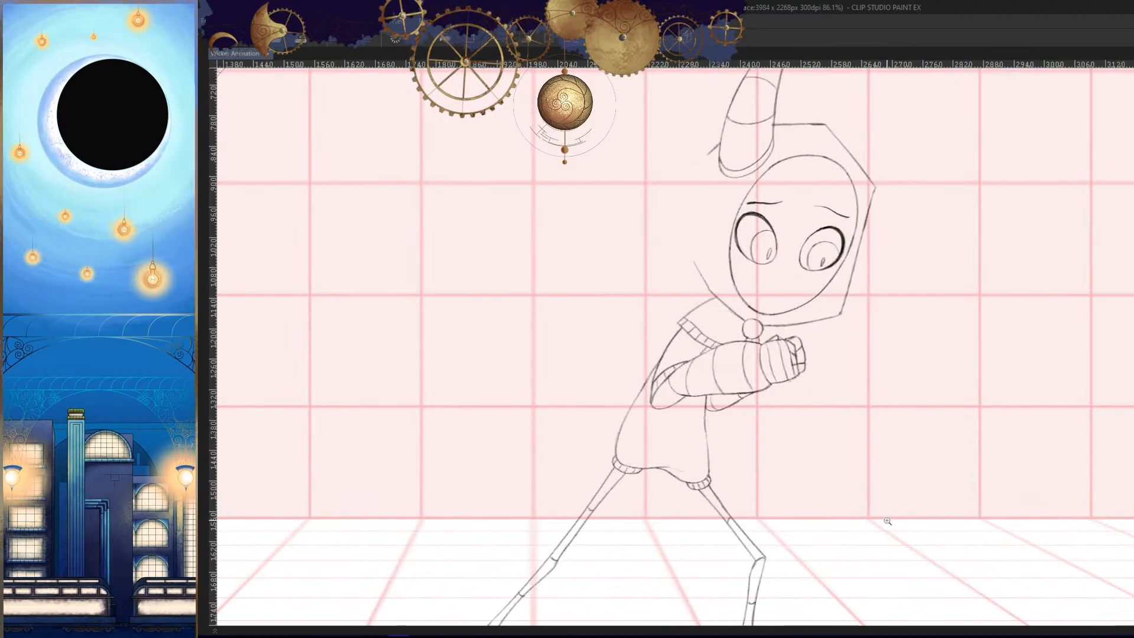
key(Right)
key(Left)
key(Right)
drag(769, 374, 834, 429)
key(Left)
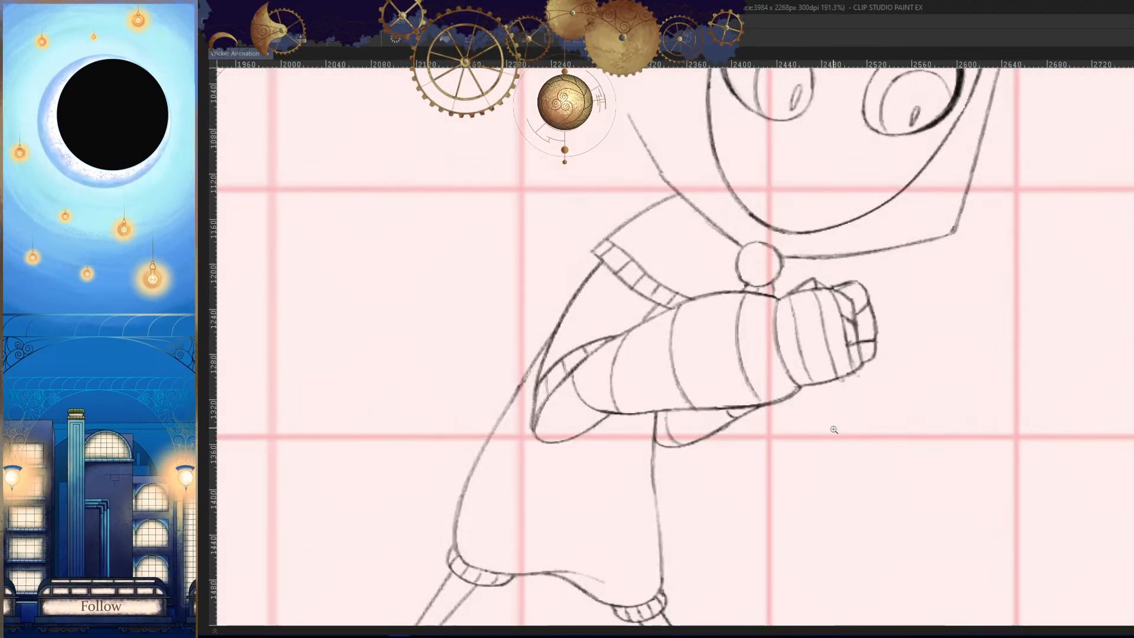
key(Right)
key(h)
key(Left)
key(Right)
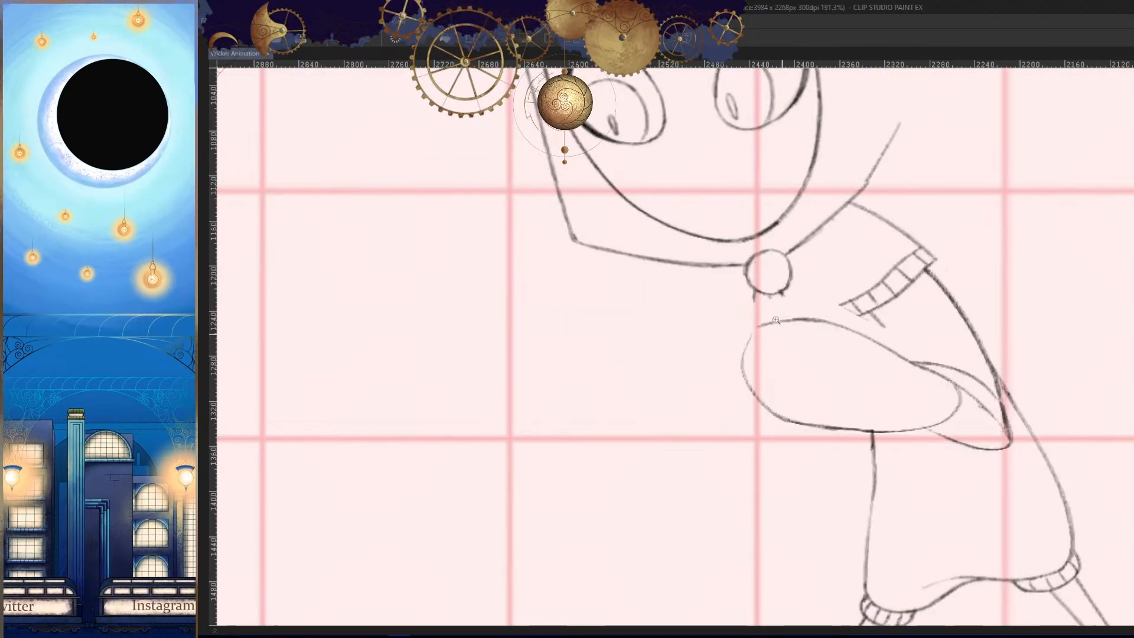
key(Left)
key(Right)
mouse_move(775, 319)
mouse_down()
mouse_move(890, 320)
mouse_move(835, 294)
mouse_up()
drag(861, 395, 913, 488)
key(h)
key(Left)
key(Right)
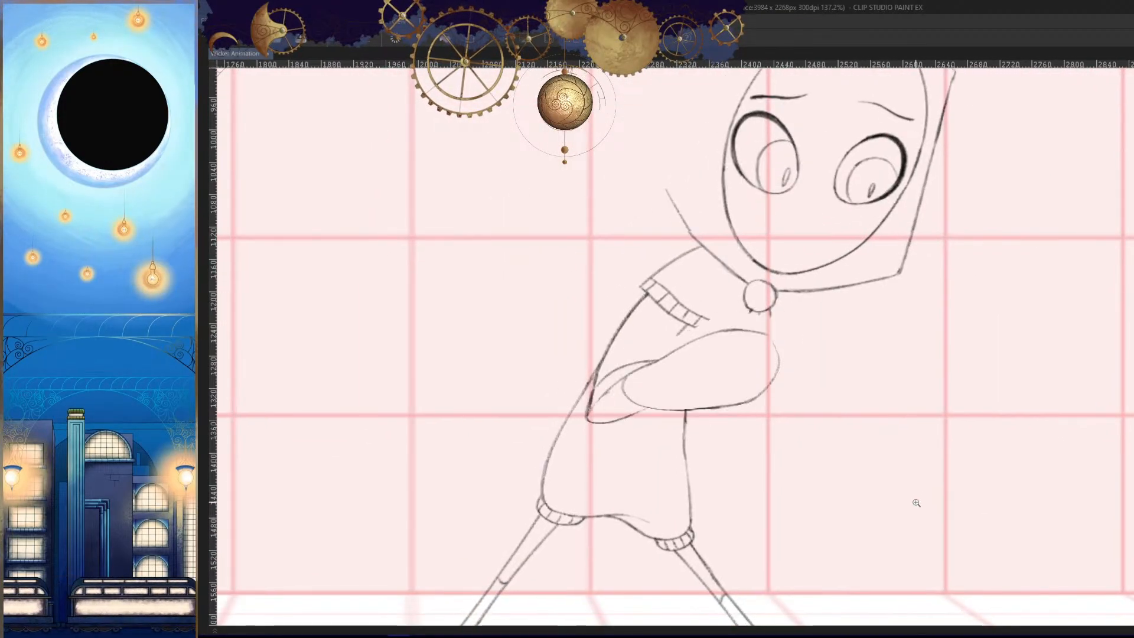
- Erase the rounded front end of the forearm, leaving its upper and lower contours open at the wrist
drag(760, 387, 876, 387)
key(h)
mouse_move(717, 338)
mouse_down()
mouse_move(729, 372)
mouse_move(702, 295)
mouse_move(751, 404)
mouse_move(662, 412)
mouse_up()
key(h)
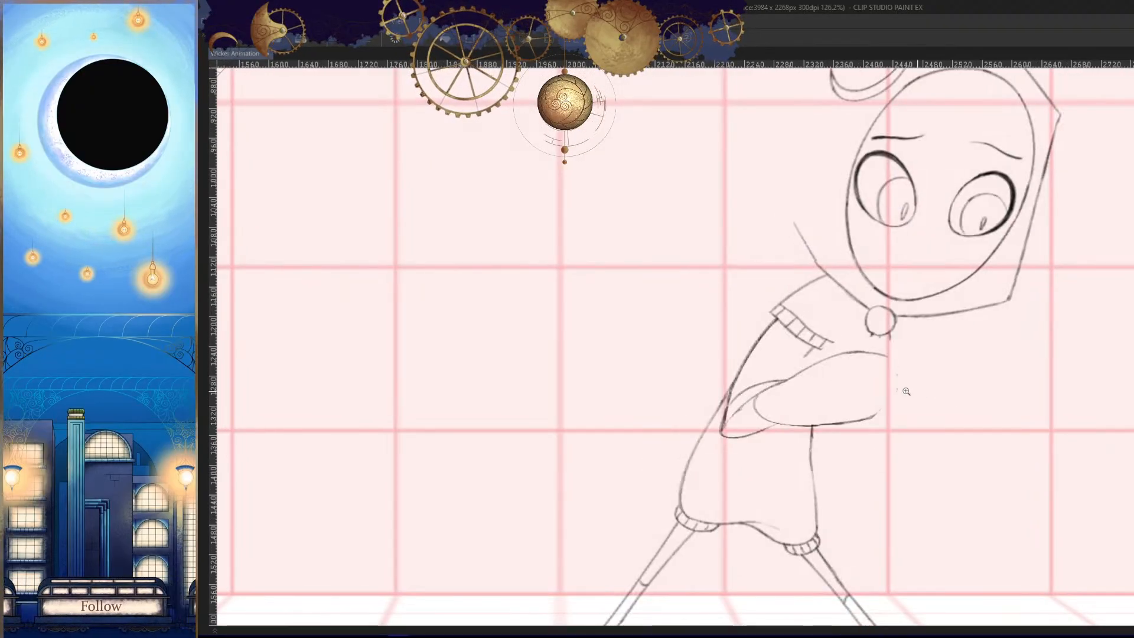
- Redraw the front stretch of the forearm's underside so it curves up towards the wrist
drag(896, 420, 957, 420)
mouse_move(893, 331)
mouse_down()
mouse_move(898, 385)
mouse_move(822, 423)
mouse_up()
click(884, 414)
key(ctrl+z)
drag(891, 374, 742, 433)
drag(898, 376, 807, 423)
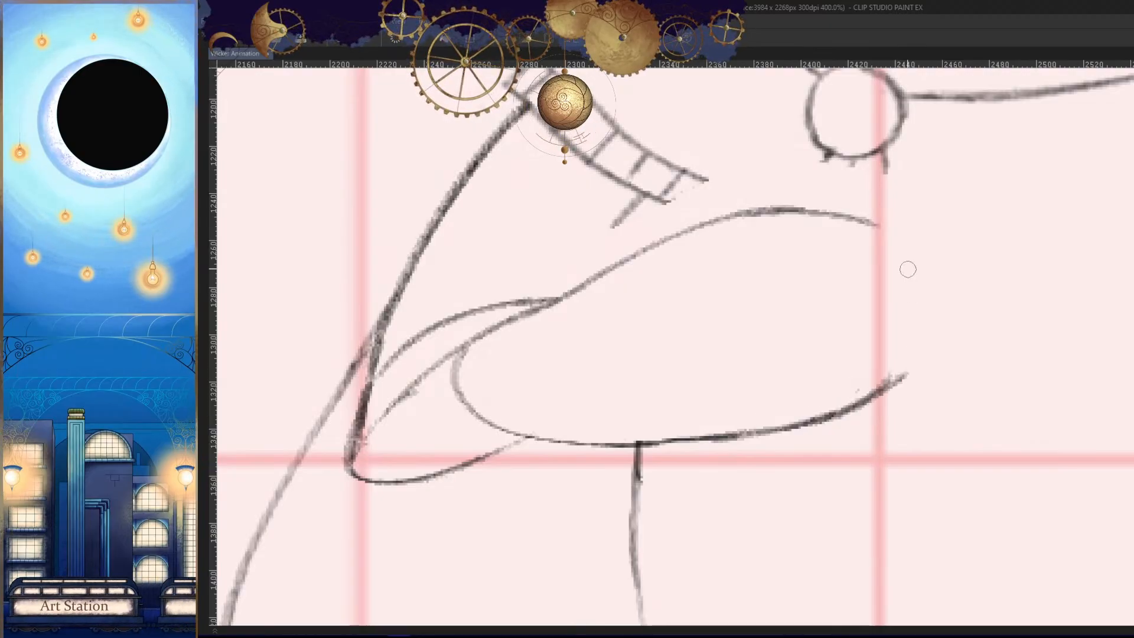
key(ctrl+z)
mouse_move(890, 381)
mouse_down()
mouse_move(826, 418)
mouse_move(718, 436)
mouse_up()
- Check the forearm against the neighbouring frame and draw the curved wrist line joining its upper and lower contours
key(h)
key(Left)
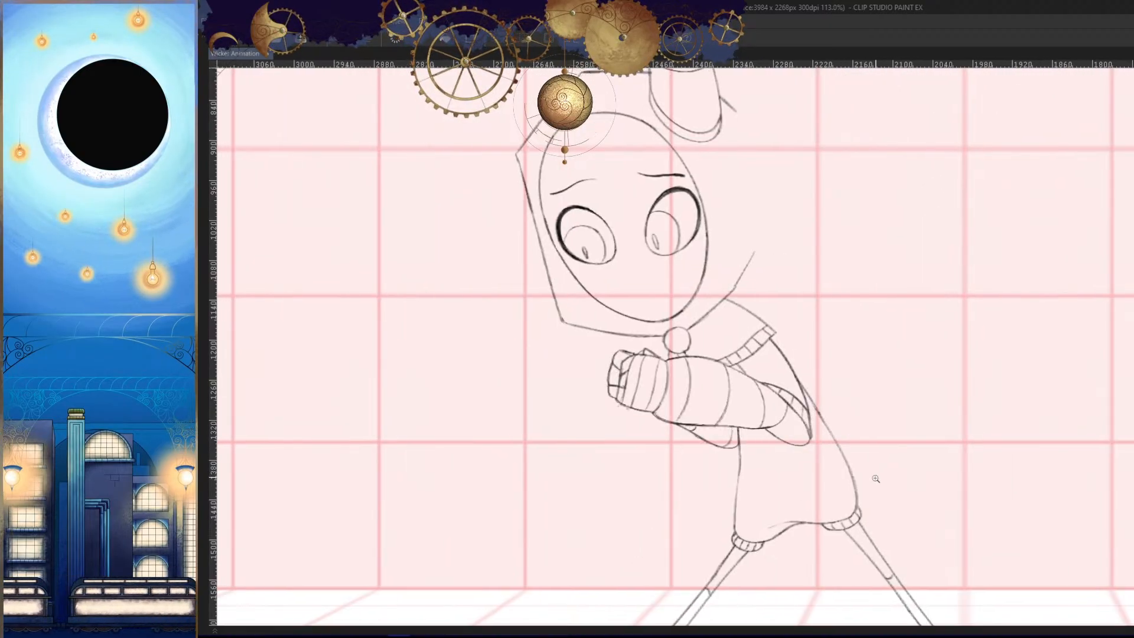
key(Right)
key(h)
drag(859, 409, 976, 409)
drag(832, 306, 837, 429)
key(ctrl+z)
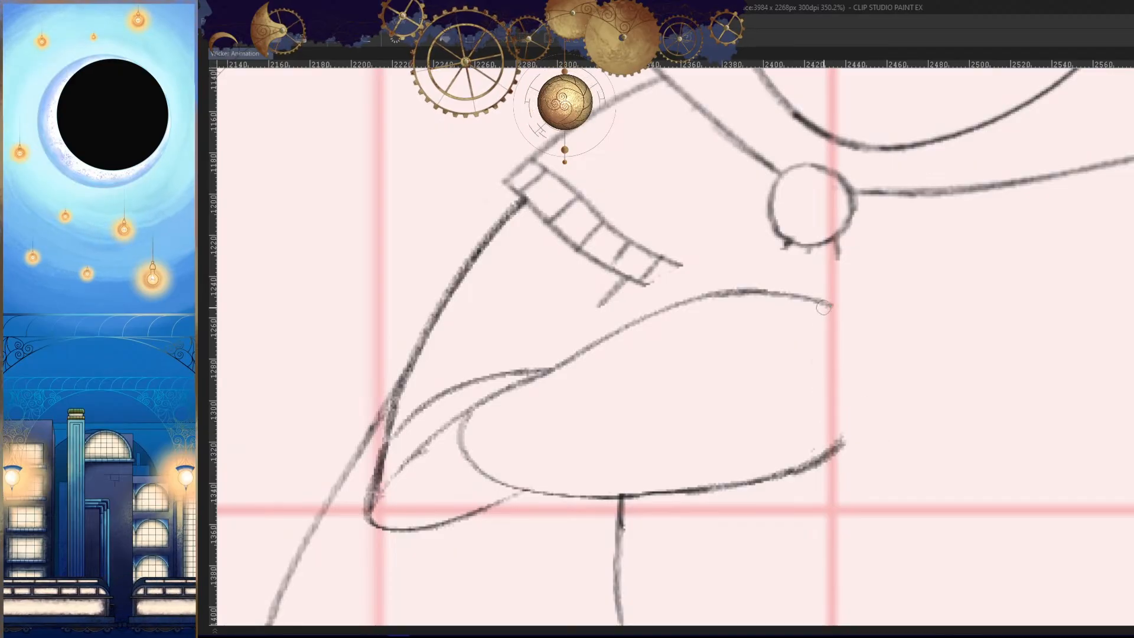
drag(831, 305, 839, 450)
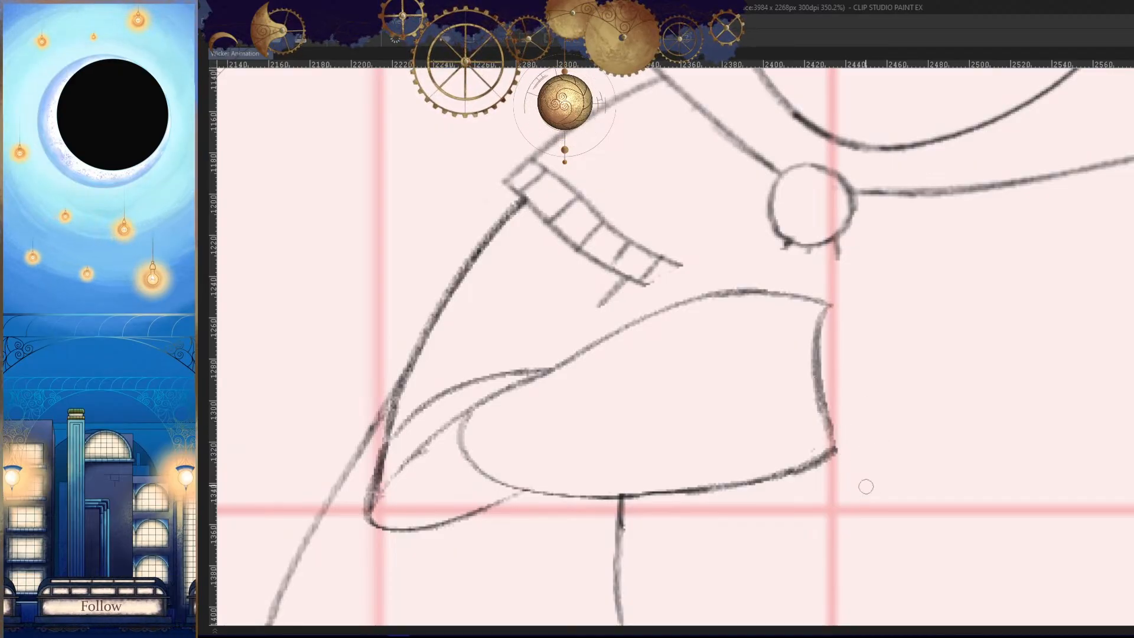
- Draw the hand's slightly arched upper edge from the wrist and the curved knuckle line at its front
key(h)
drag(745, 270, 636, 259)
key(h)
mouse_move(928, 263)
mouse_down()
mouse_move(945, 408)
mouse_move(860, 433)
mouse_up()
key(h)
key(ctrl+z)
key(h)
scroll(950, 404, up, 1)
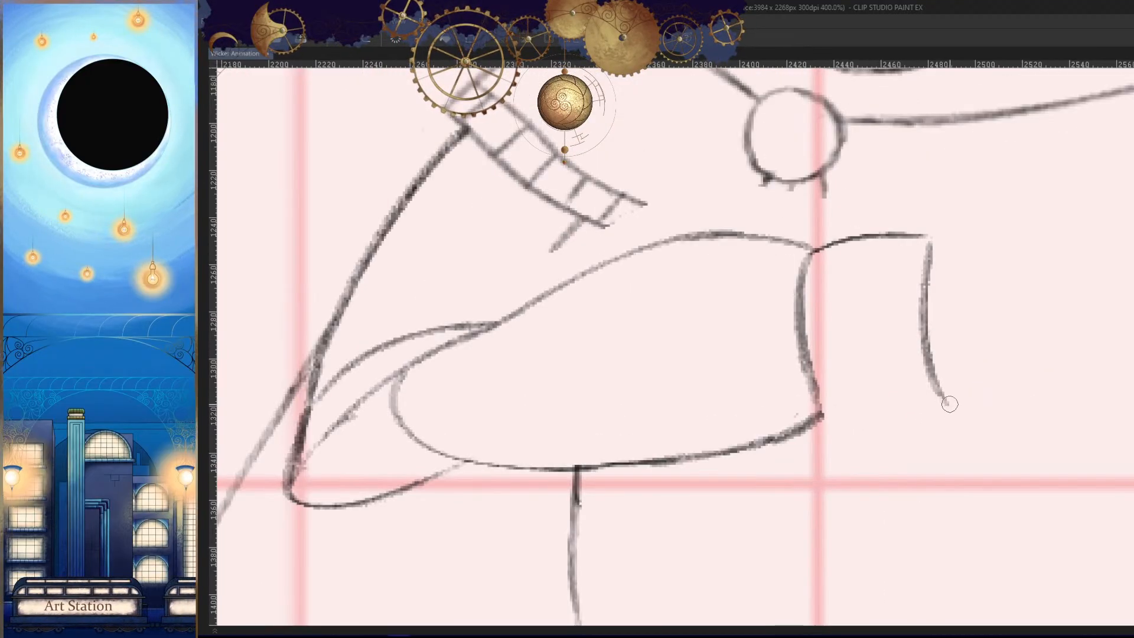
- Draw the hand's lower edge from the knuckle line to the wrist and check it against the neighbouring frame
drag(949, 405, 821, 417)
drag(900, 408, 822, 417)
key(h)
key(h)
key(period)
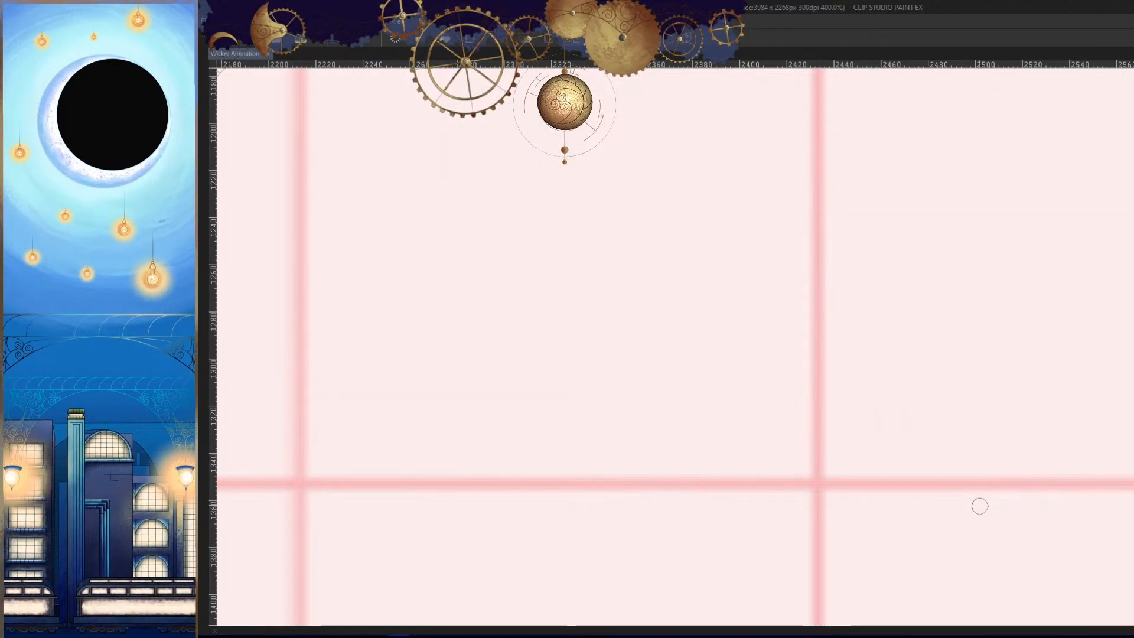
key(comma)
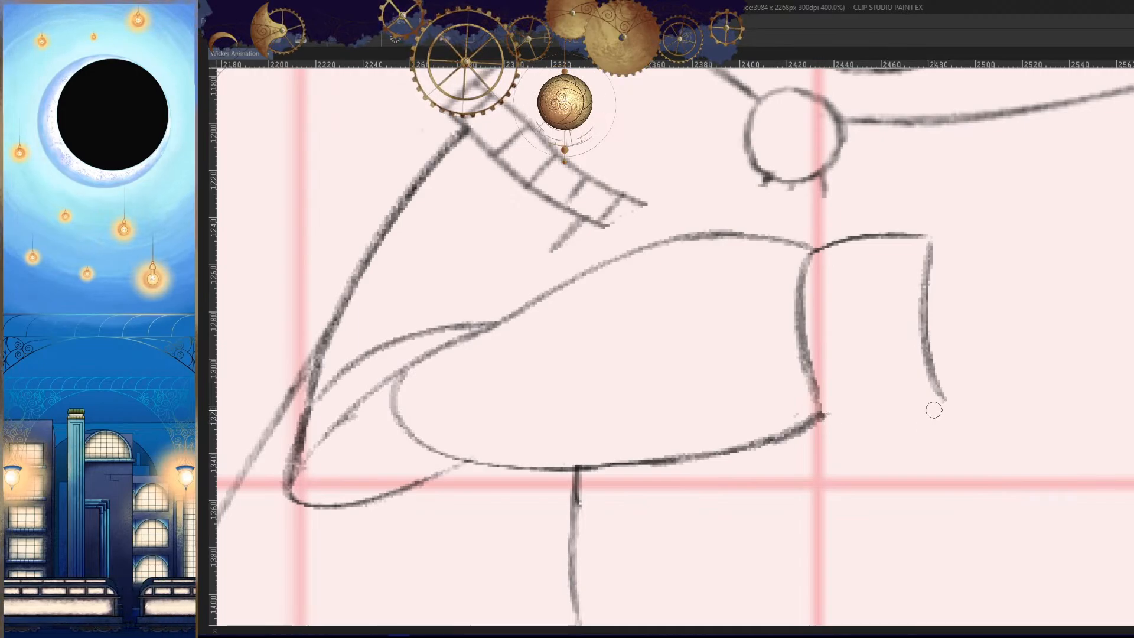
drag(819, 418, 825, 434)
key(h)
mouse_move(912, 459)
mouse_down()
mouse_move(862, 515)
mouse_move(886, 525)
mouse_up()
key(comma)
key(period)
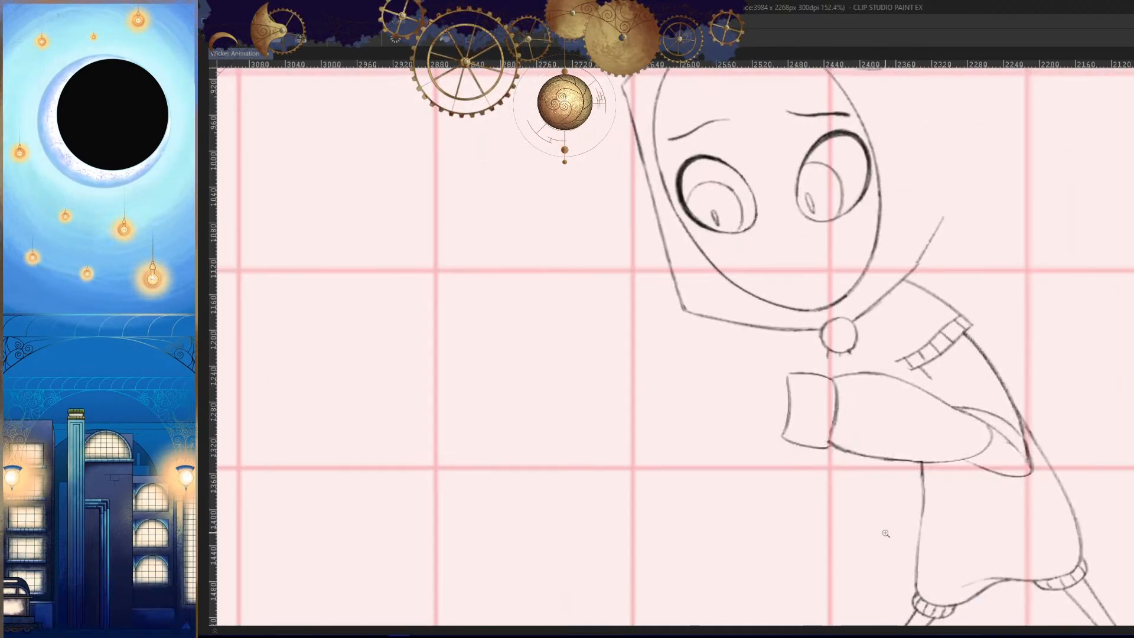
- Redraw the inner part of the hand's lower edge and join it neatly to the wrist corner
key(h)
mouse_move(710, 444)
mouse_down()
mouse_move(724, 431)
mouse_move(780, 429)
mouse_move(757, 446)
mouse_up()
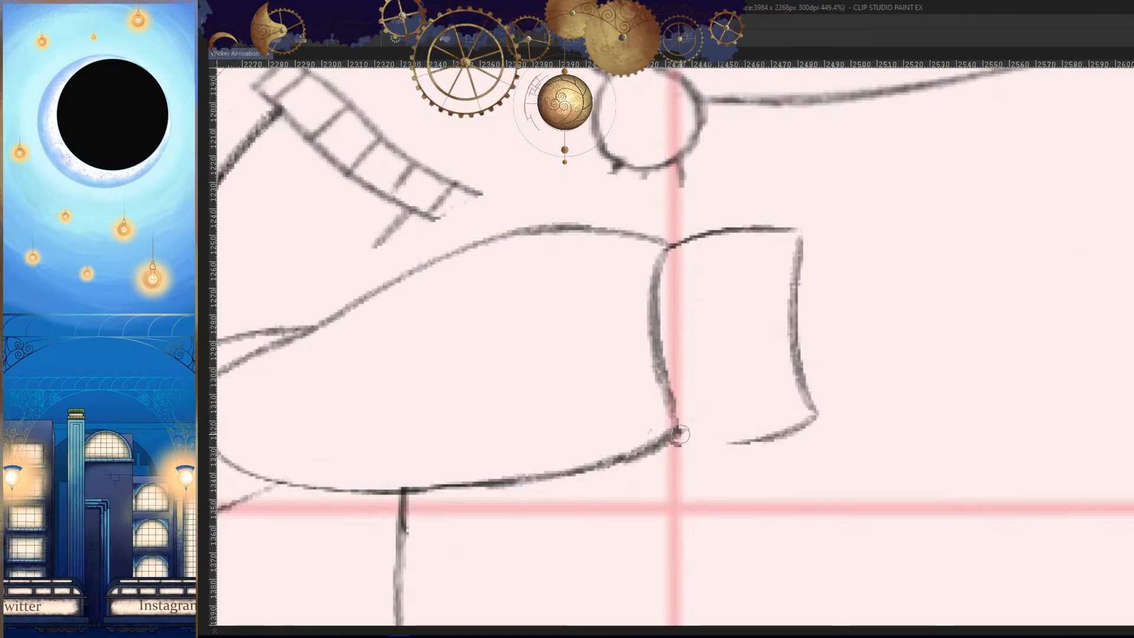
drag(680, 434, 775, 438)
key(h)
drag(681, 472, 871, 506)
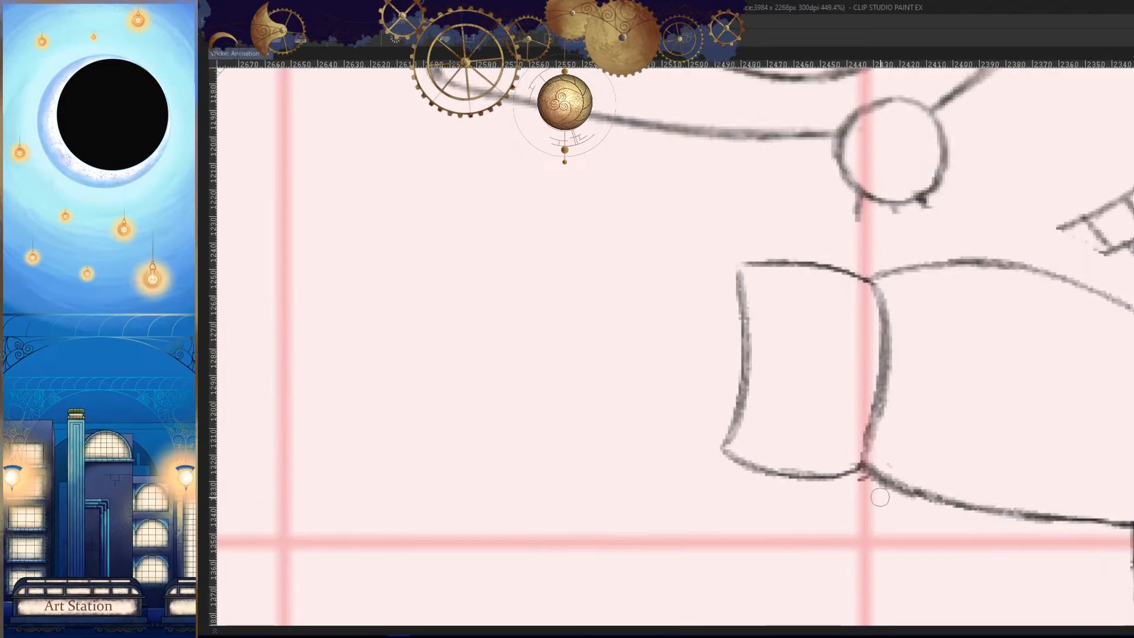
- Sketch the folded fingers' front outline beyond the knuckle line and compare the hand with the neighbouring frame
mouse_move(701, 306)
mouse_down()
mouse_move(686, 420)
mouse_move(729, 456)
mouse_up()
key(Left)
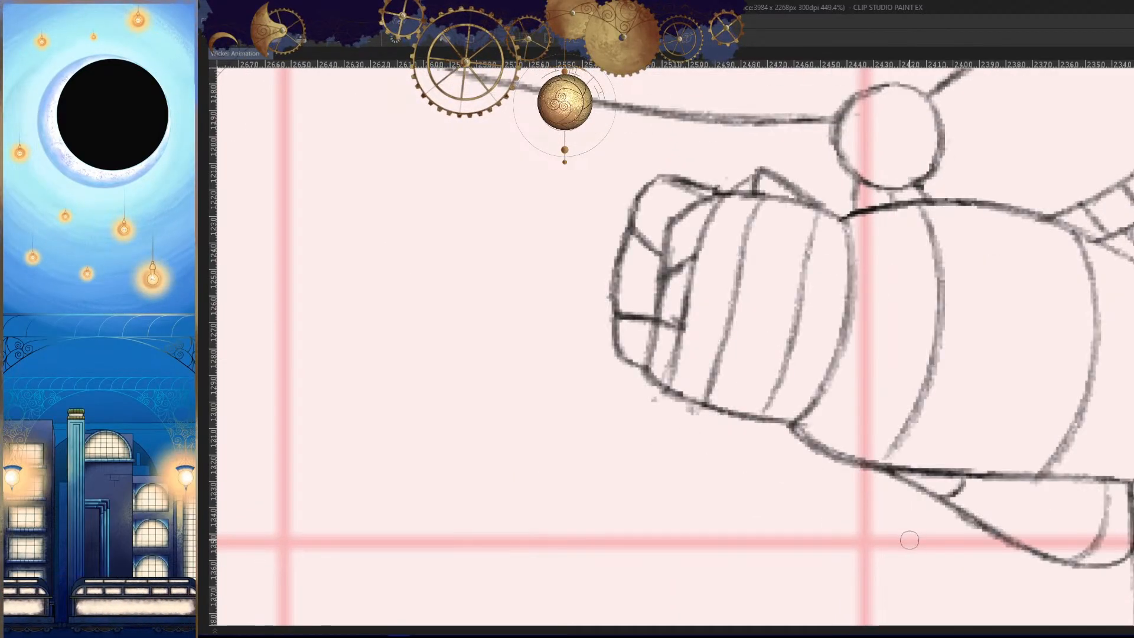
key(Right)
key(h)
key(Left)
key(Right)
key(Left)
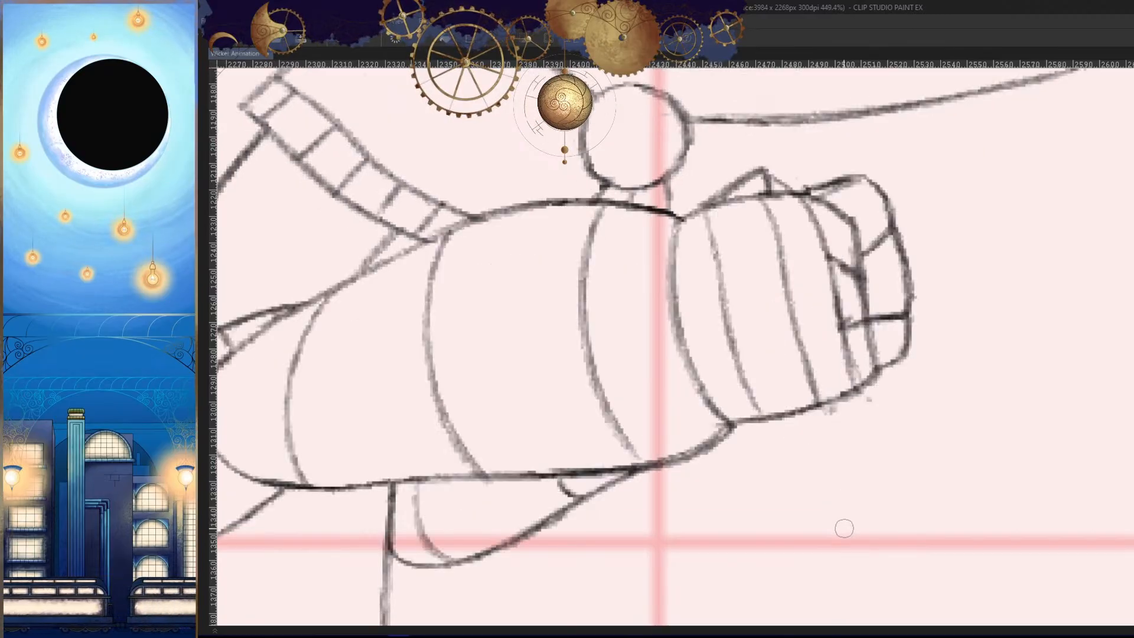
key(Right)
- Strengthen the fingers' front outline, rounding its lower corner, and separate the fingers with two slanted lines
key(h)
mouse_move(696, 295)
mouse_down()
mouse_move(683, 417)
mouse_move(692, 428)
mouse_up()
drag(698, 372, 692, 430)
key(h)
key(h)
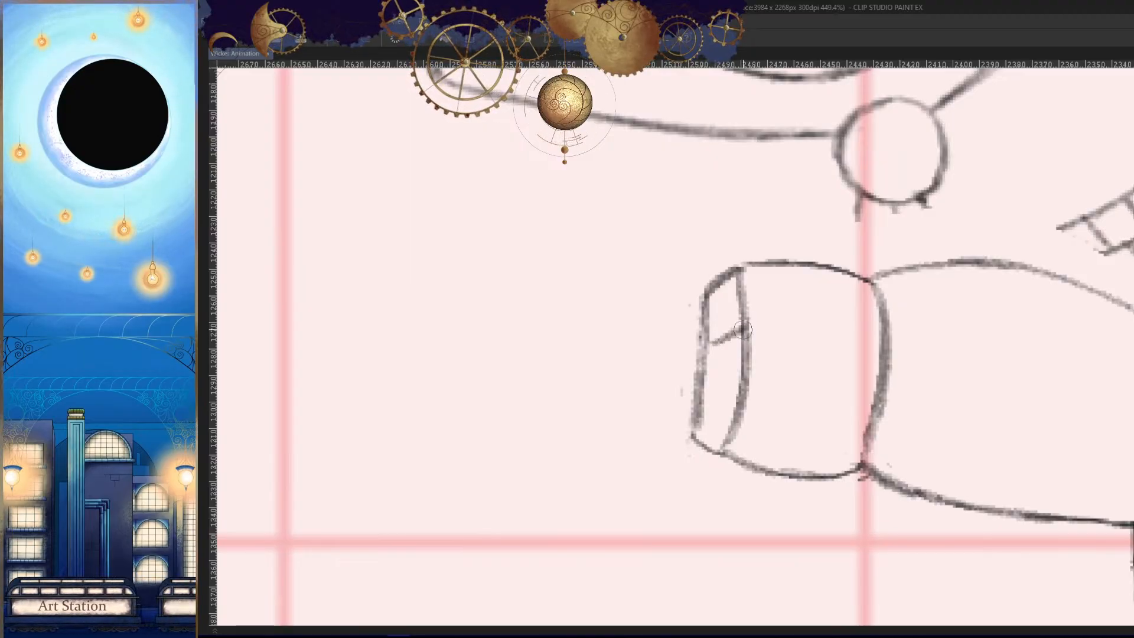
key(h)
scroll(845, 407, down, 5)
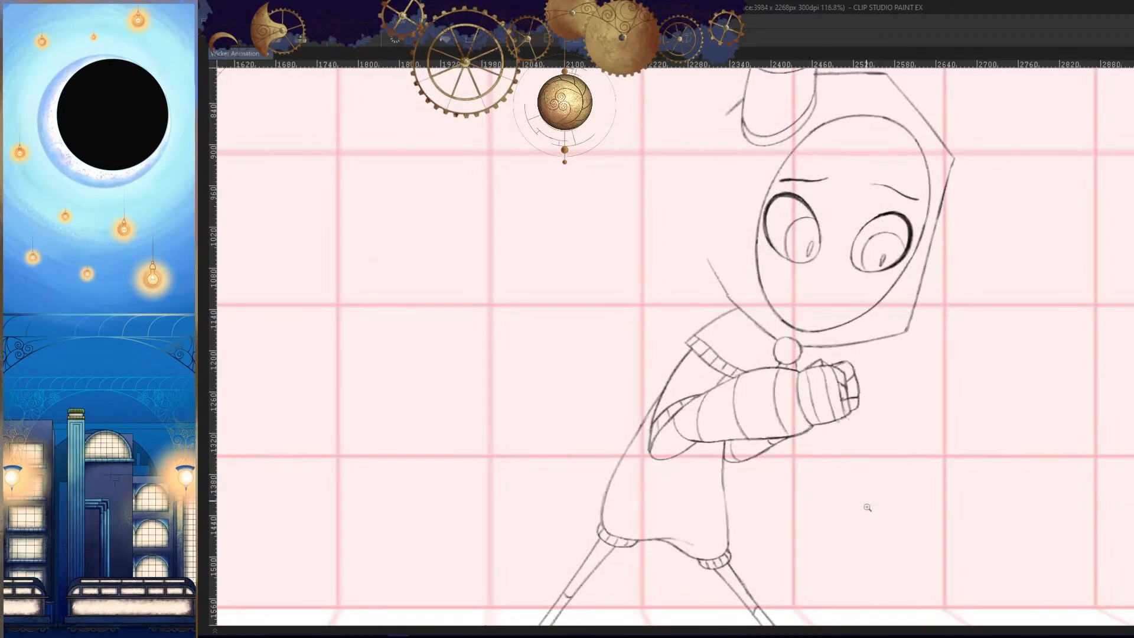
key(h)
scroll(883, 460, up, 5)
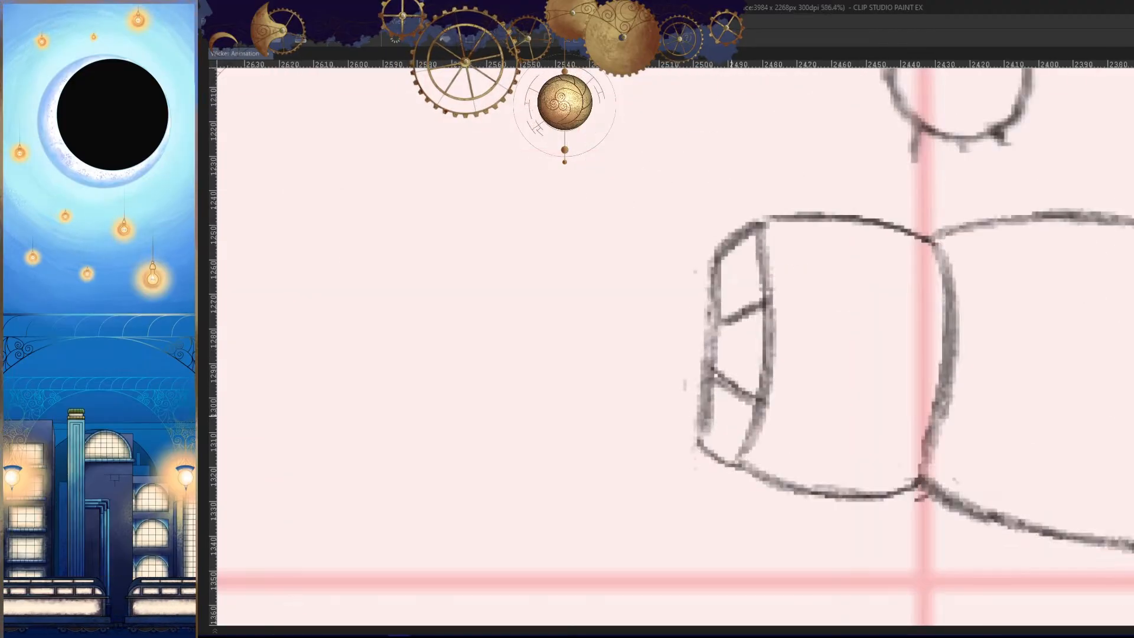
drag(695, 421, 746, 447)
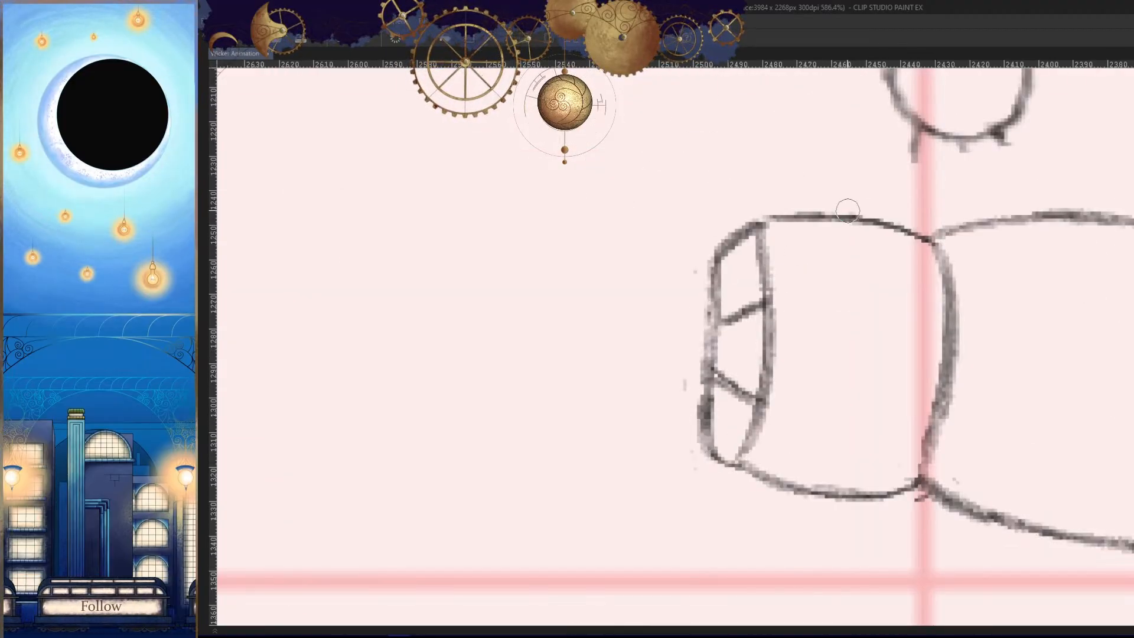
- Draw the small pointed bump on the hand's upper edge, replacing the first attempt with a cleaner stroke
drag(848, 211, 731, 234)
key(comma)
key(period)
key(ctrl+z)
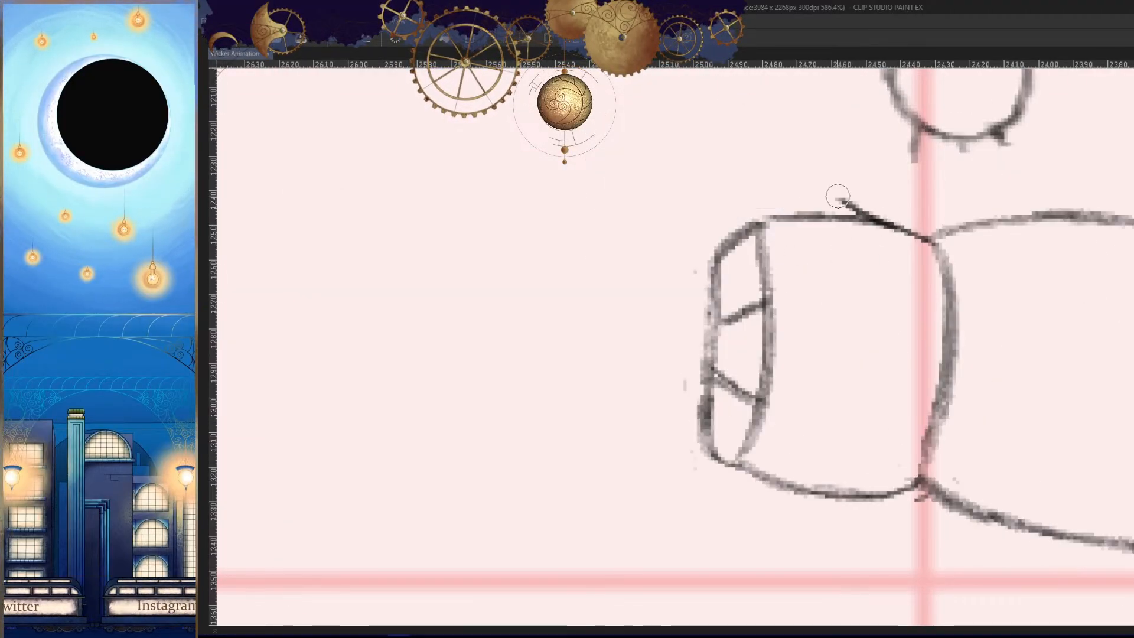
mouse_move(838, 196)
mouse_down()
mouse_move(789, 221)
mouse_move(820, 196)
mouse_move(764, 215)
mouse_up()
- Compare the hand with the neighbouring frame and draw the upper arm's inner line from sleeve cuff to forearm
key(h)
scroll(822, 433, down, 5)
key(comma)
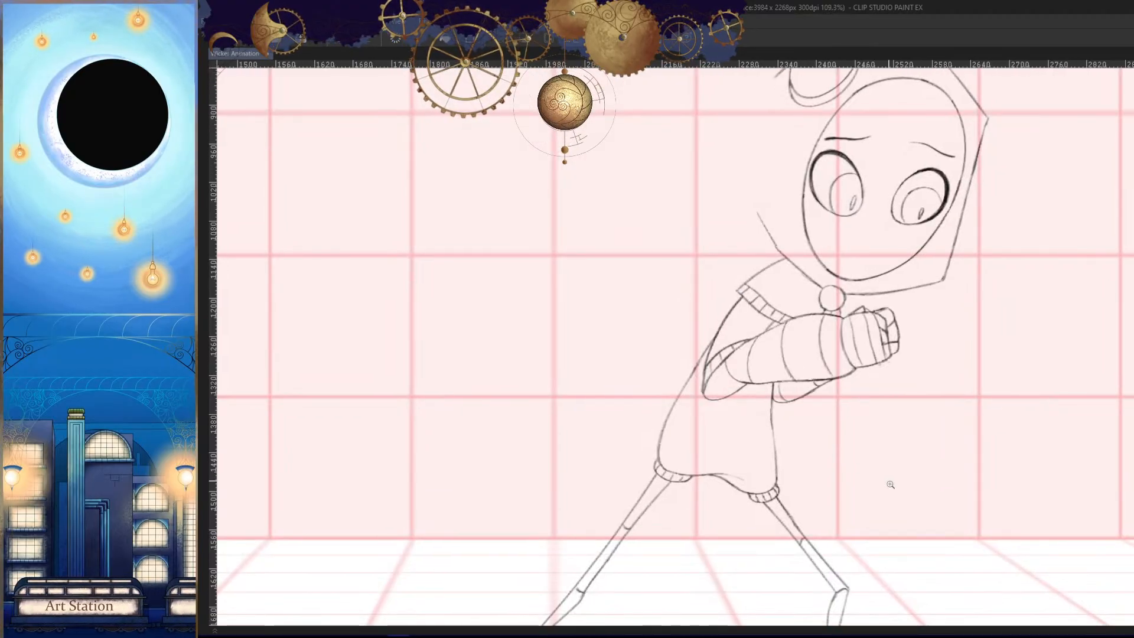
key(comma)
key(period)
key(comma)
scroll(857, 366, up, 4)
key(period)
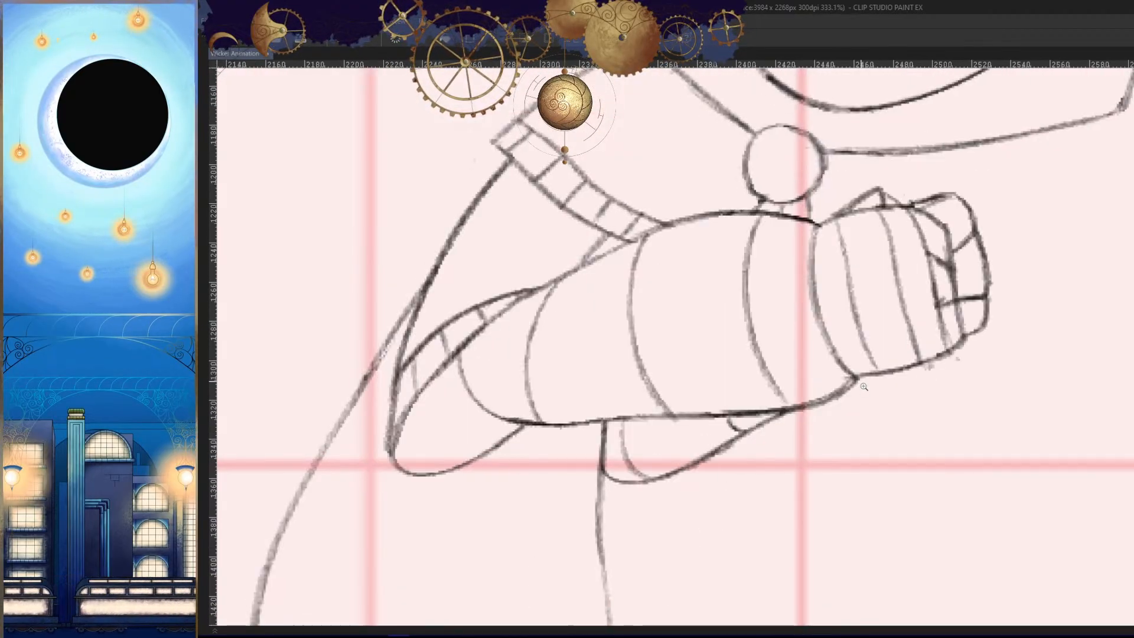
key(comma)
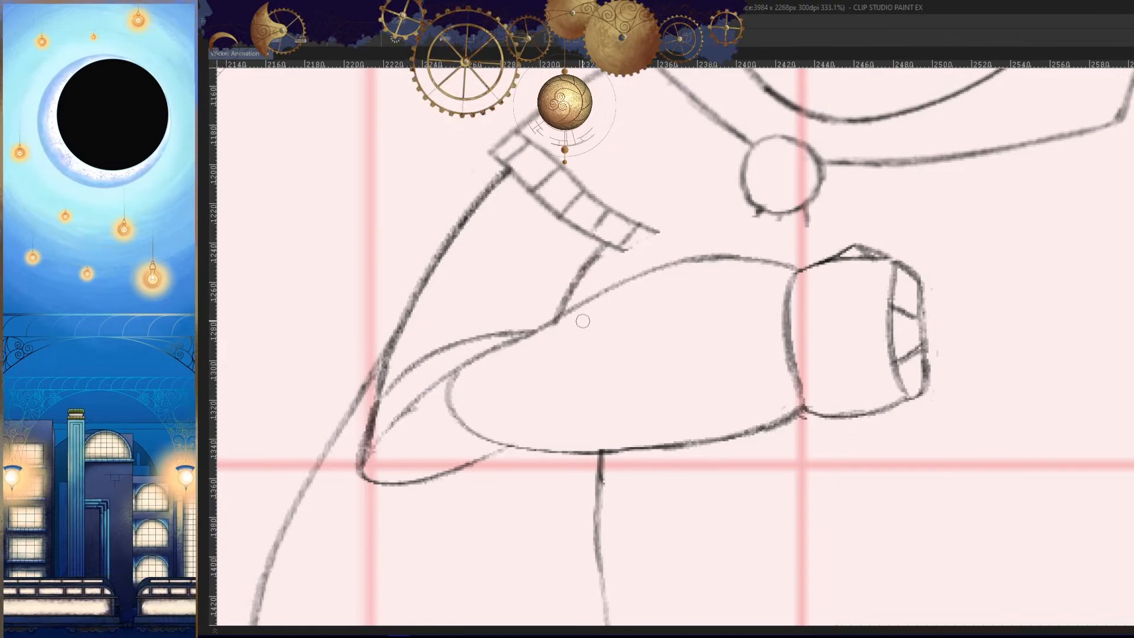
- Extend the sleeve cuff's lower and upper edges until both meet the forearm's upper contour
key(h)
key(period)
key(comma)
scroll(890, 253, up, 2)
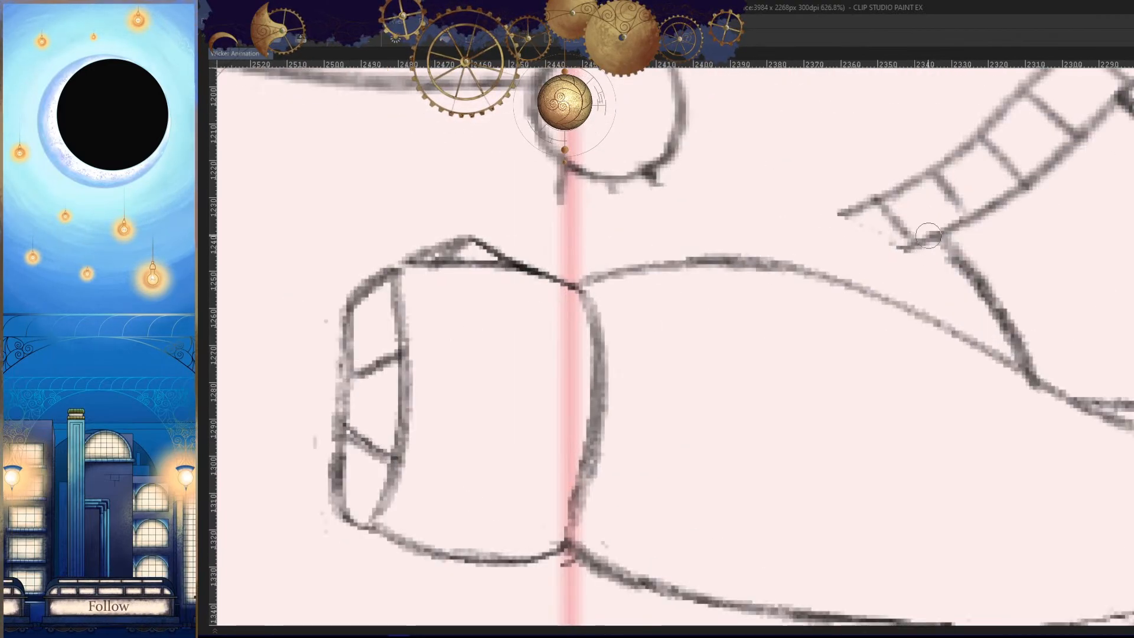
drag(912, 245, 846, 285)
key(ctrl+z)
drag(913, 245, 847, 284)
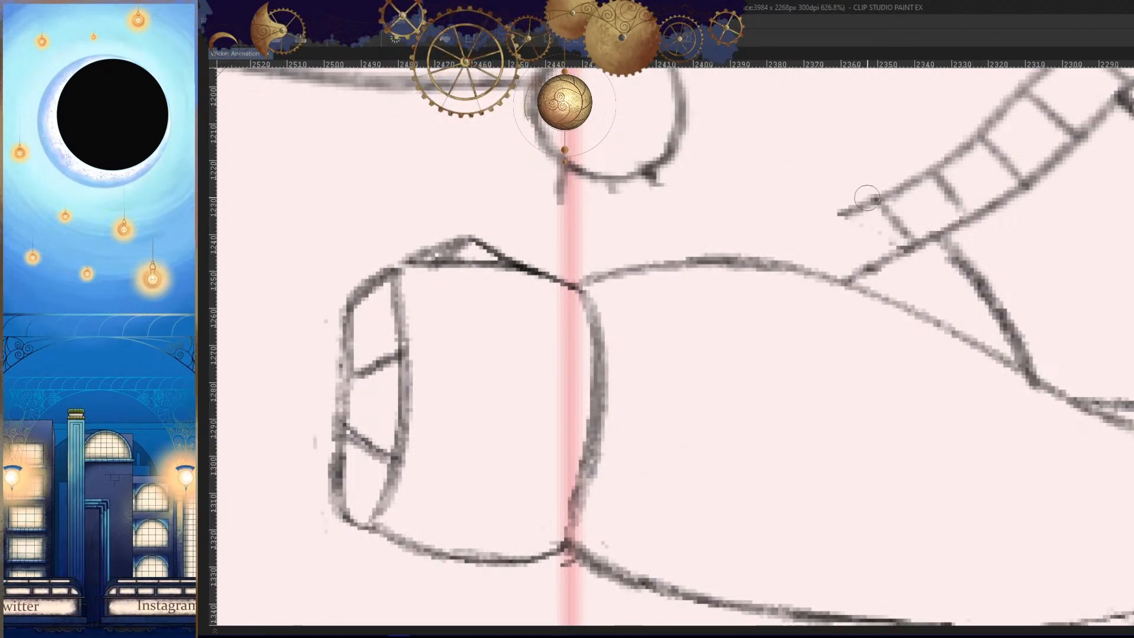
drag(858, 206, 746, 257)
- Draw the slanted line from the hood's round clasp down to the forearm, redoing the first attempt
drag(652, 174, 693, 256)
key(h)
key(ctrl+z)
drag(868, 174, 825, 252)
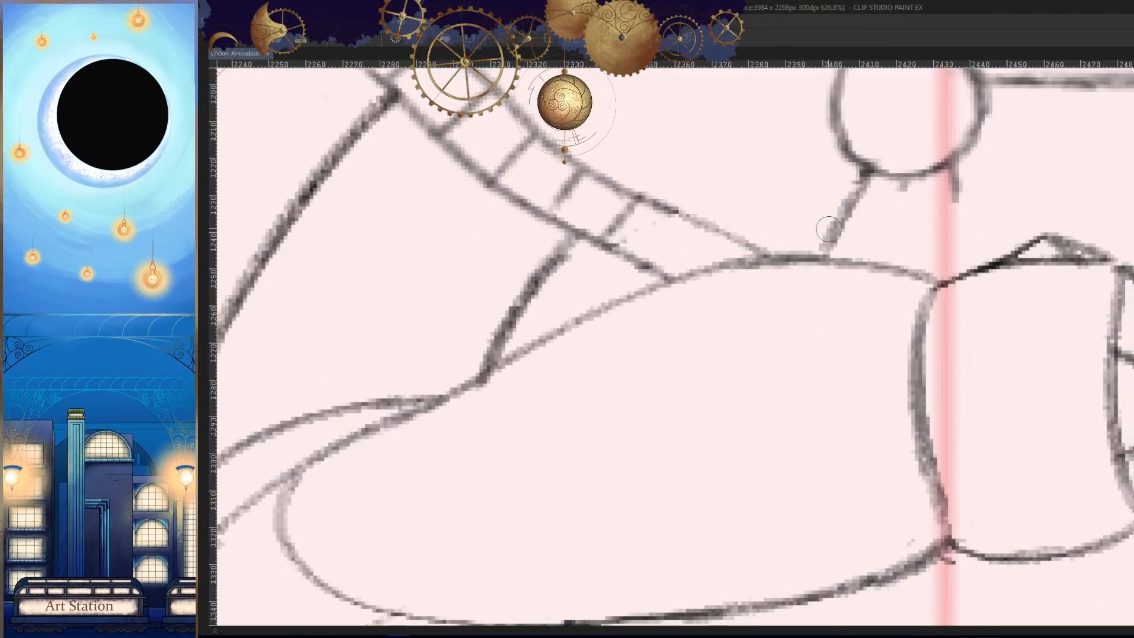
- Draw the last ribbing line across the sleeve cuff just above where it meets the forearm
drag(708, 223, 676, 264)
key(h)
drag(846, 329, 846, 363)
key(Right)
key(Left)
key(h)
key(ctrl+z)
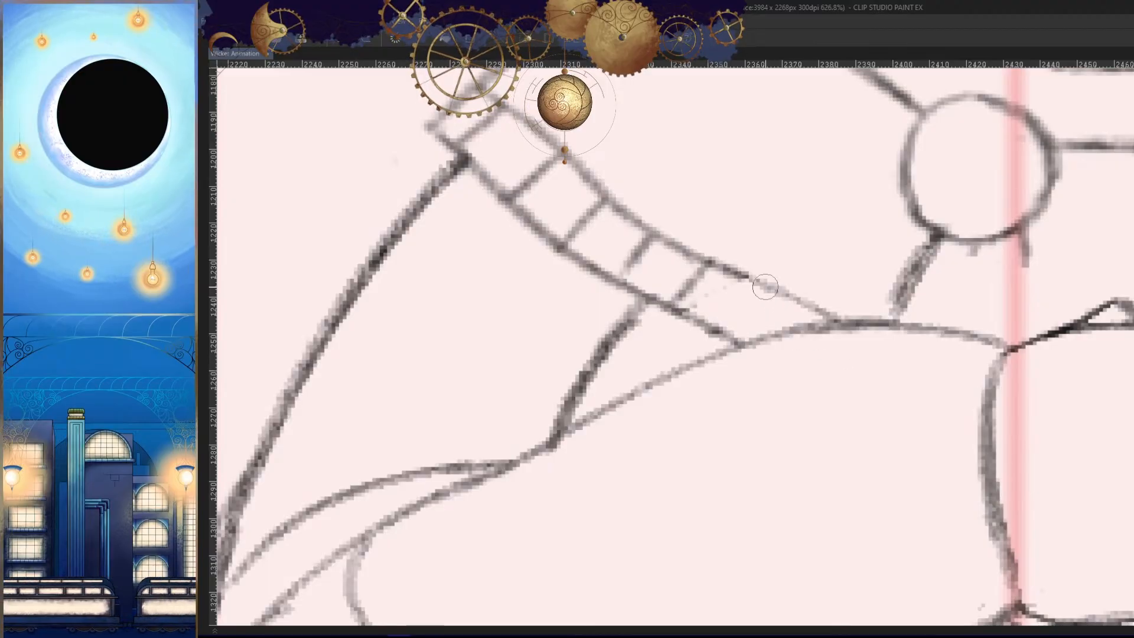
drag(769, 285, 731, 333)
key(h)
mouse_move(827, 370)
mouse_down()
mouse_move(782, 424)
mouse_move(829, 384)
mouse_move(842, 341)
mouse_up()
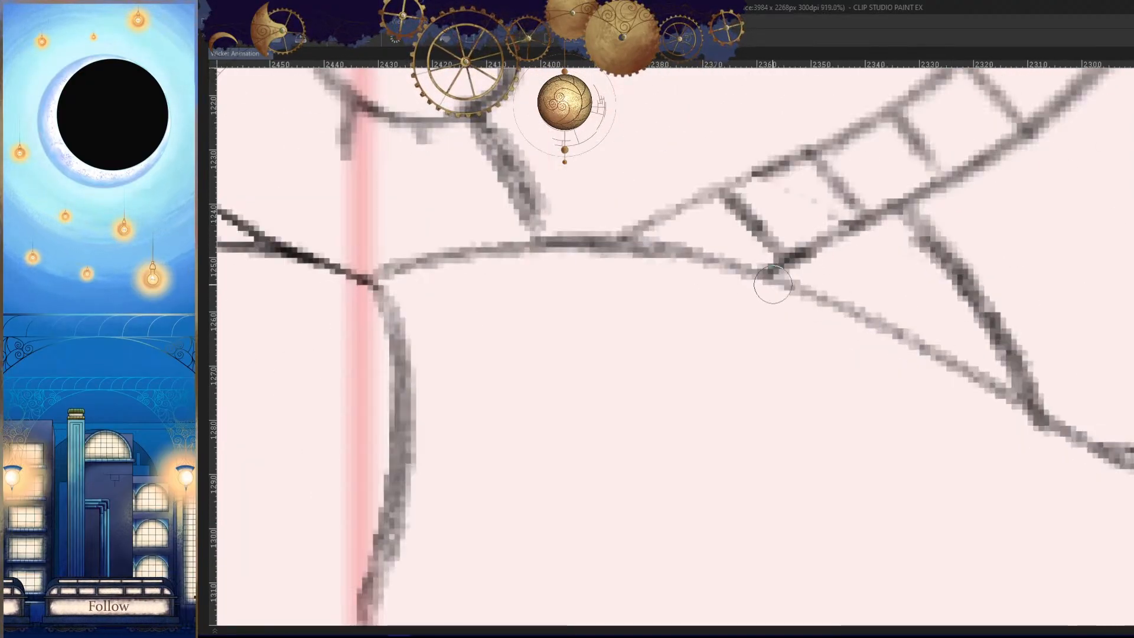
- Darken the slanted line beneath the round clasp and add the middle line running down to the forearm
key(h)
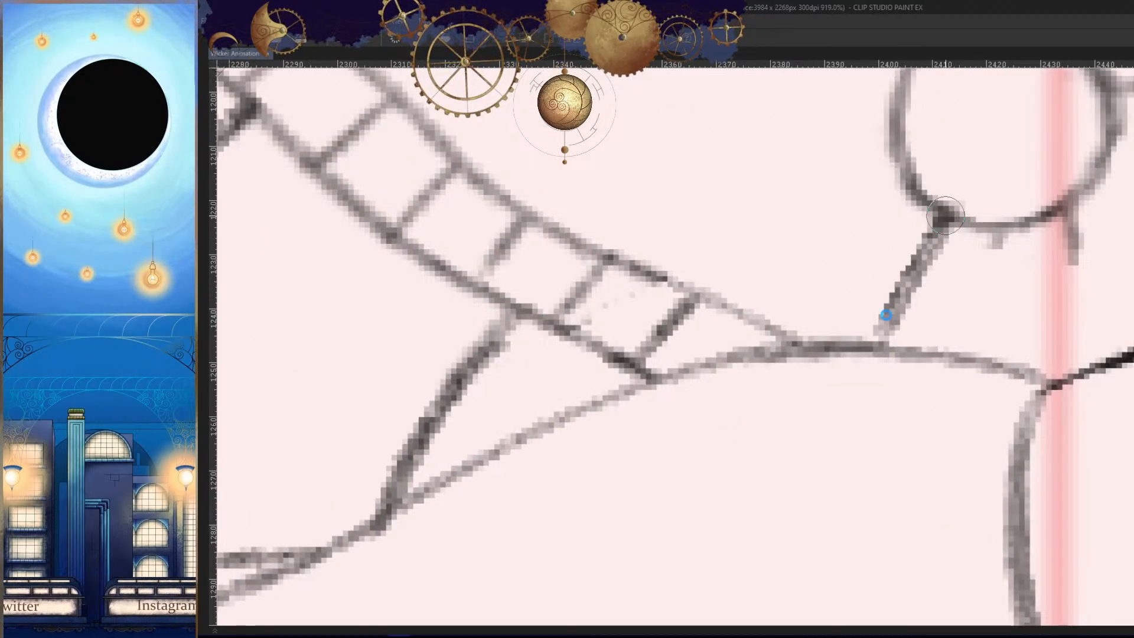
drag(946, 215, 874, 338)
key(h)
mouse_move(900, 283)
mouse_down()
mouse_move(835, 413)
mouse_move(972, 316)
mouse_move(909, 327)
mouse_move(909, 407)
mouse_up()
scroll(848, 367, down, 5)
scroll(929, 332, up, 7)
drag(855, 294, 849, 401)
key(h)
key(ctrl+z)
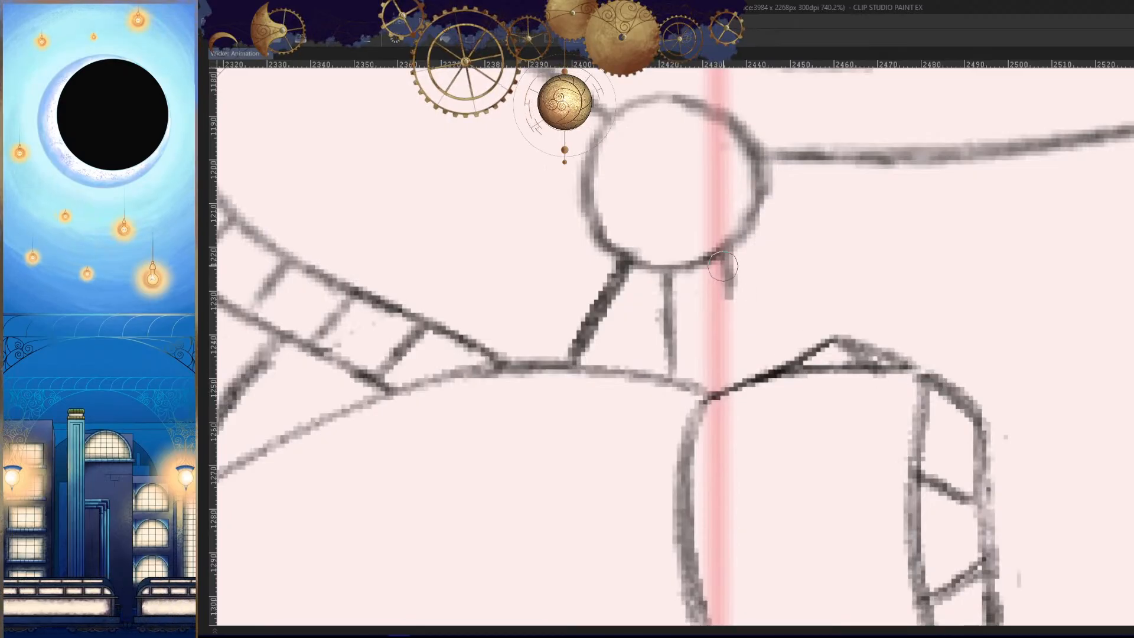
- Draw the remaining outer line beneath the round clasp down to the forearm near the wrist and check the whole figure
drag(725, 266, 744, 377)
drag(732, 307, 745, 378)
key(h)
scroll(768, 422, down, 7)
drag(838, 498, 856, 436)
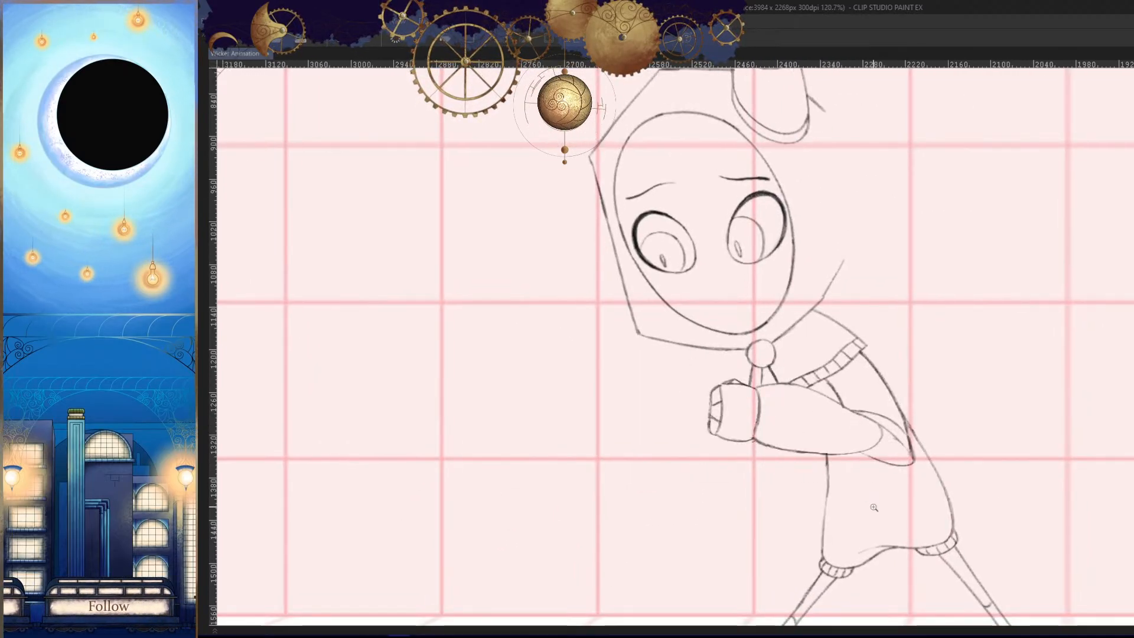
- Draw the outer outline of the curled fingers beyond the end of the hand, with its upper and lower edges
key(h)
scroll(876, 490, up, 5)
key(h)
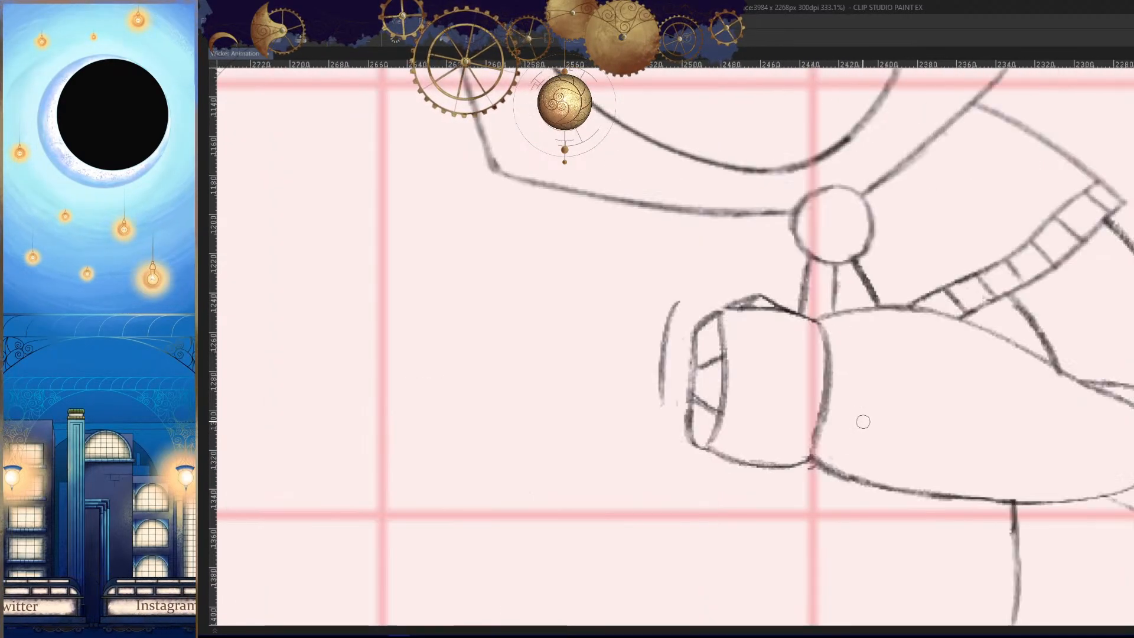
scroll(697, 321, up, 2)
drag(701, 278, 666, 409)
key(h)
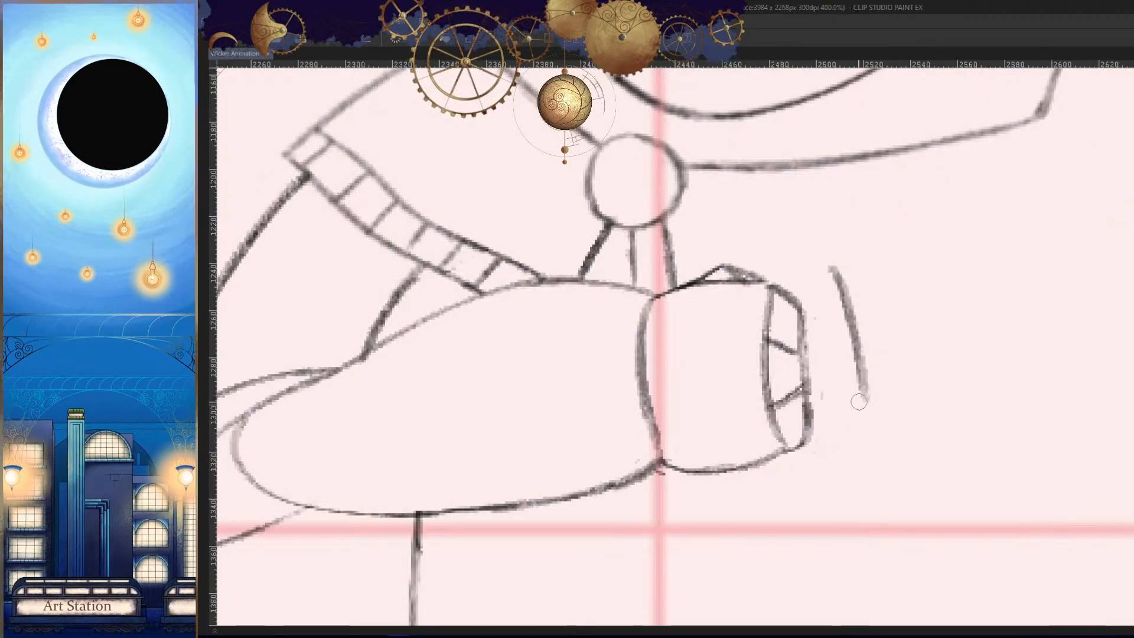
drag(815, 266, 780, 274)
key(h)
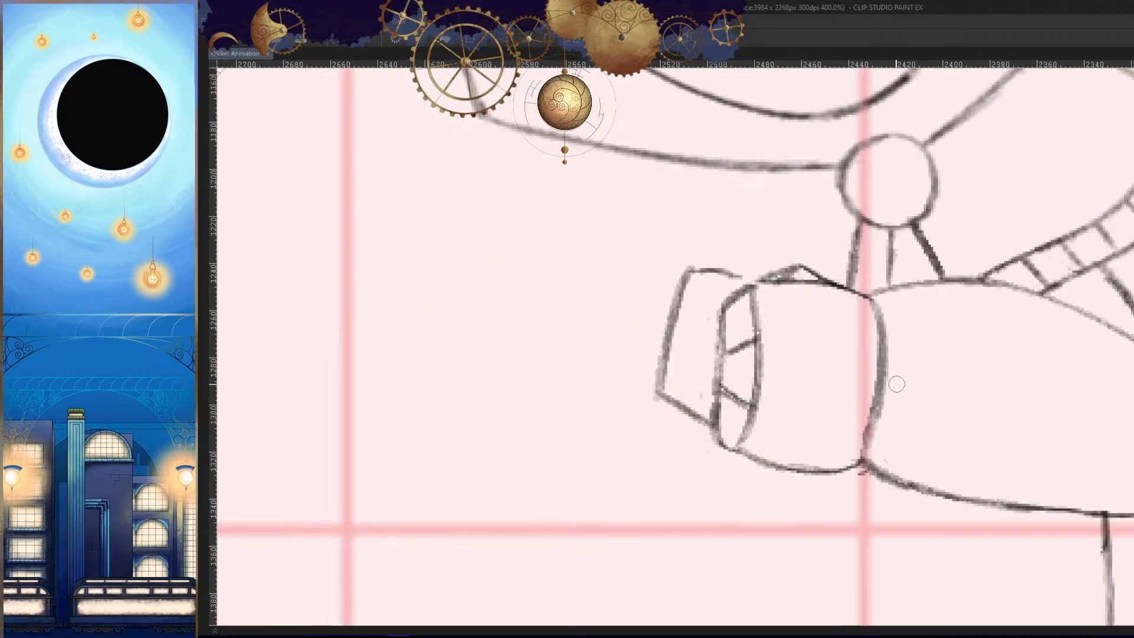
- Draw two slanted lines dividing the finger block into separate fingers and check the whole figure
key(h)
scroll(898, 342, up, 1)
drag(862, 323, 812, 329)
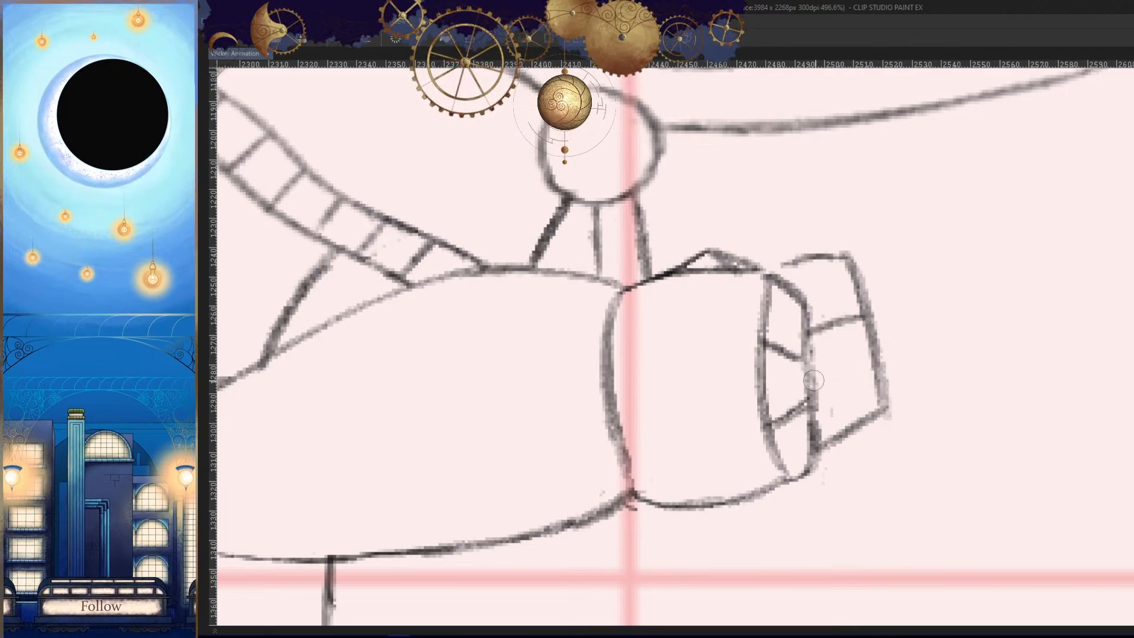
drag(814, 380, 863, 365)
key(h)
drag(940, 377, 848, 465)
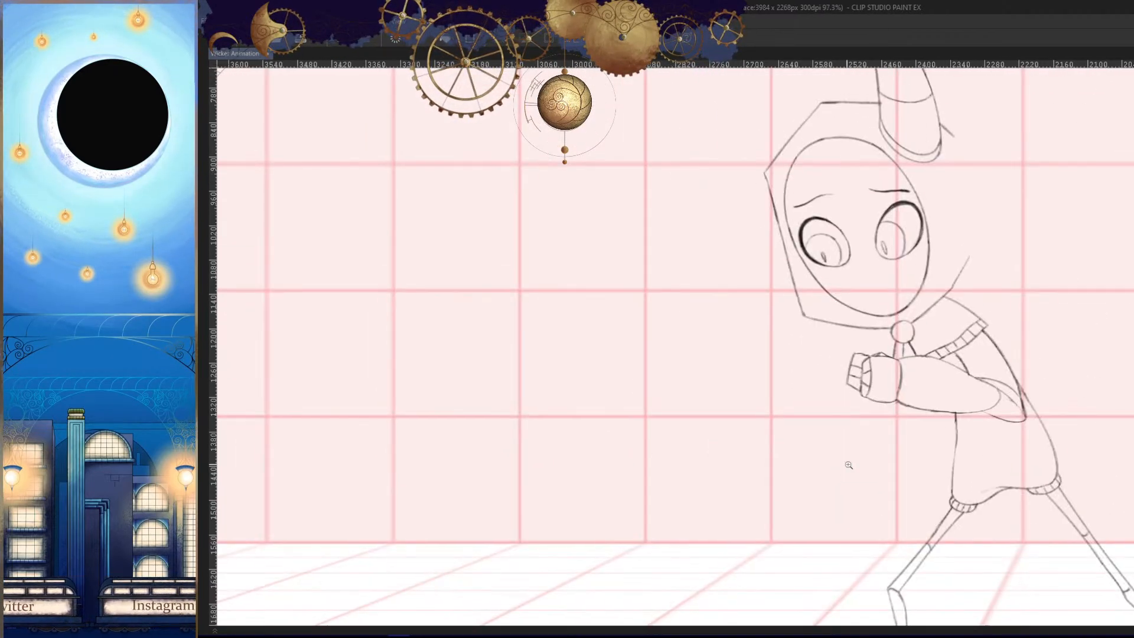
mouse_move(848, 377)
mouse_down()
mouse_move(933, 354)
mouse_move(921, 347)
mouse_move(828, 403)
mouse_up()
- Clear the lowest part of the finger block and draw a flatter bottom edge for the lowest finger
key(h)
drag(884, 417, 951, 383)
mouse_move(778, 354)
mouse_down()
mouse_move(723, 388)
mouse_move(798, 392)
mouse_up()
key(ctrl+z)
drag(685, 398, 797, 386)
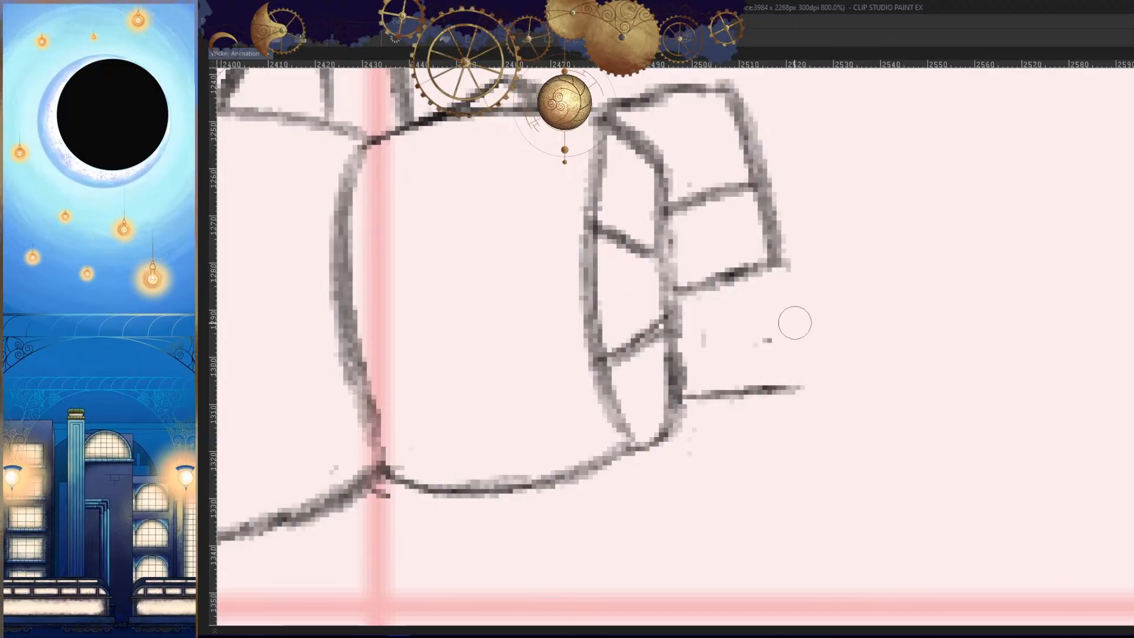
- Draw the rounded outer edge of the lowest finger, redoing the first attempt
drag(783, 267, 812, 371)
key(h)
key(ctrl+z)
mouse_move(733, 288)
mouse_down()
mouse_move(706, 350)
mouse_move(719, 390)
mouse_up()
mouse_move(724, 318)
mouse_down()
mouse_move(720, 347)
mouse_move(740, 408)
mouse_up()
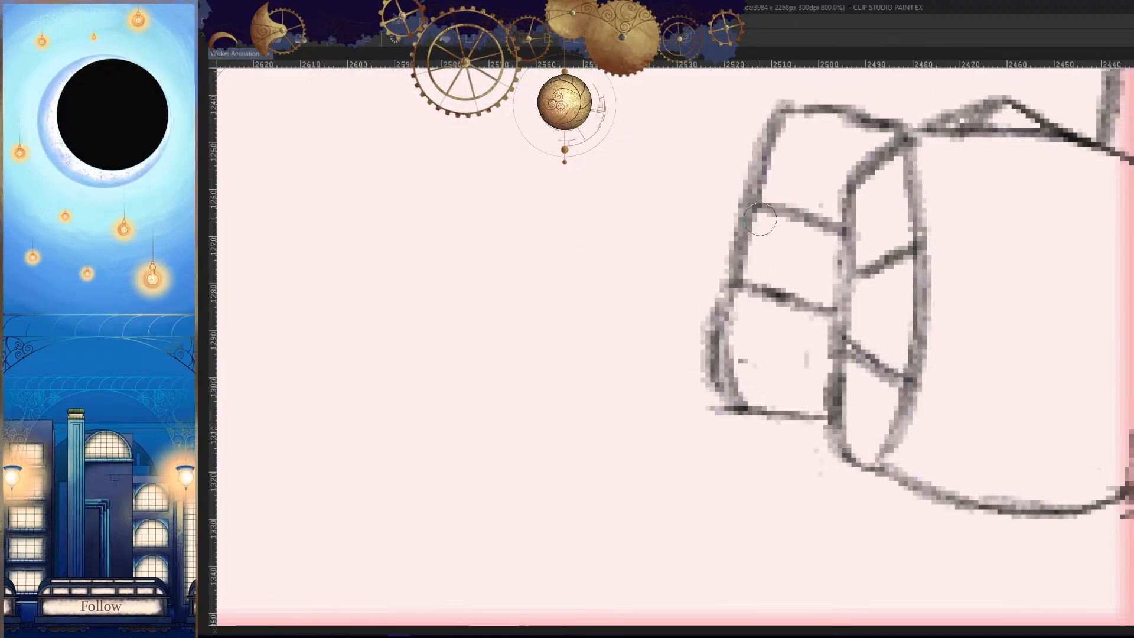
- Round the middle finger's outer edge and redraw the slanted line separating it from the top finger
mouse_move(756, 216)
mouse_down()
mouse_move(744, 264)
mouse_move(726, 269)
mouse_move(750, 216)
mouse_move(759, 269)
mouse_move(708, 252)
mouse_move(774, 211)
mouse_move(680, 271)
mouse_up()
key(h)
drag(759, 253, 714, 273)
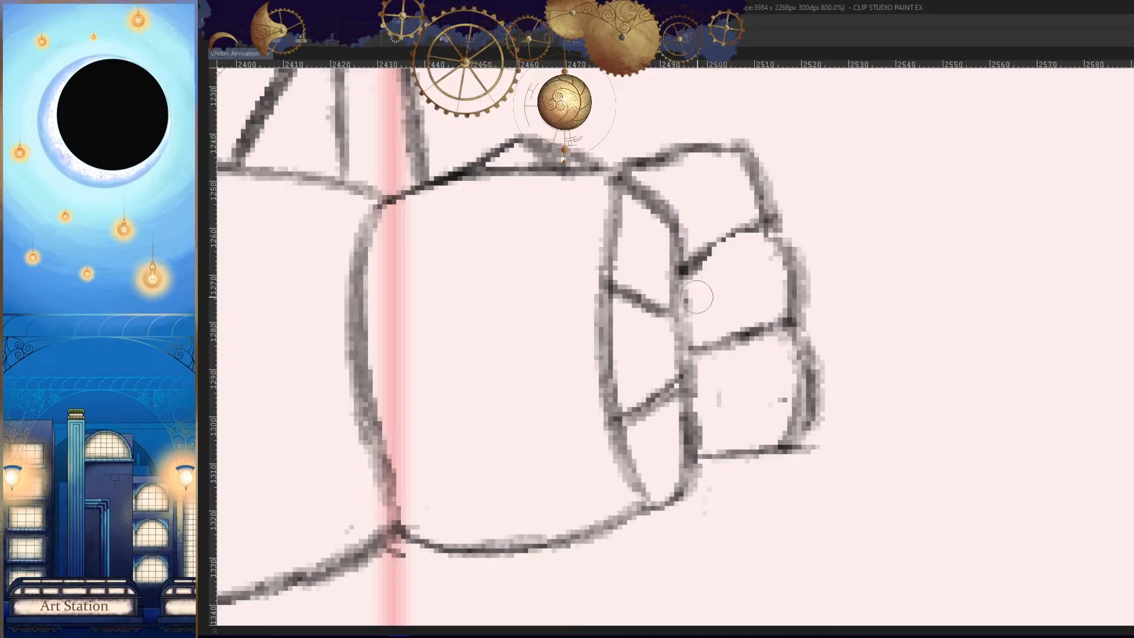
drag(741, 233, 690, 261)
- Thicken the middle finger's outer edge, reshape the top finger with a raised knuckle, and check the fist against the neighbouring frame
key(h)
drag(905, 238, 902, 264)
drag(888, 208, 872, 245)
key(h)
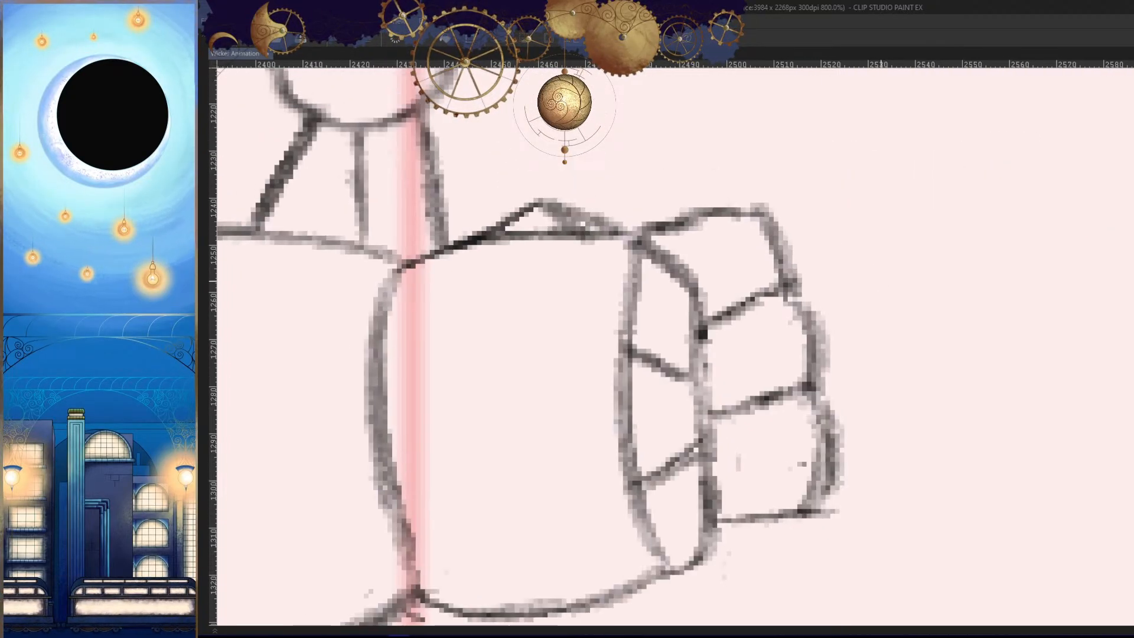
drag(673, 218, 698, 227)
mouse_move(783, 227)
mouse_down()
mouse_move(743, 198)
mouse_move(652, 234)
mouse_up()
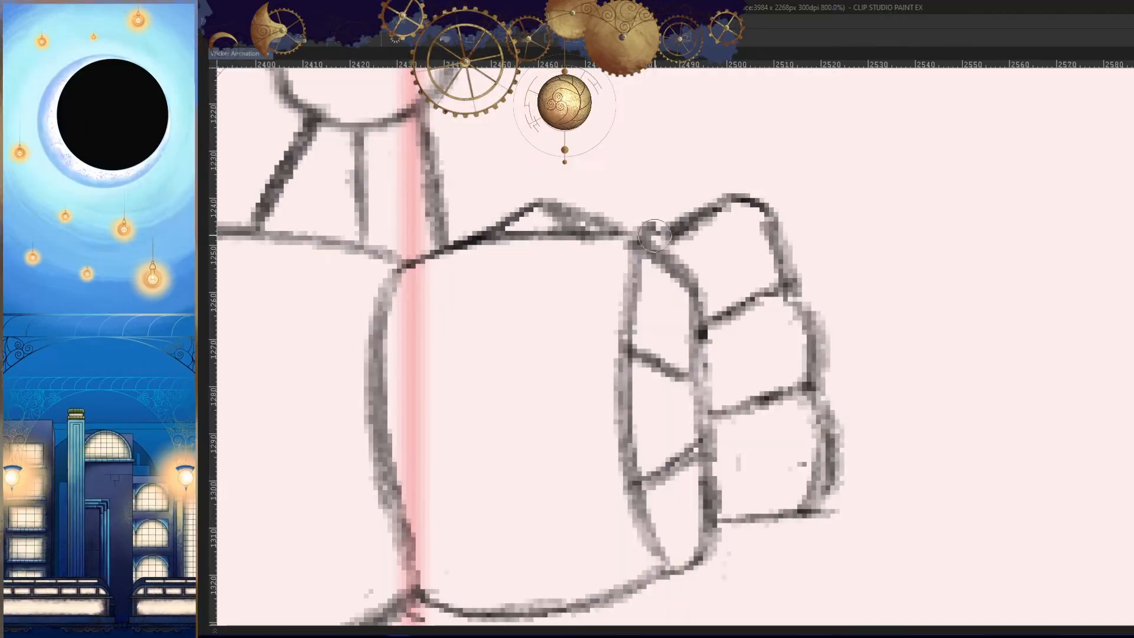
key(h)
drag(947, 360, 820, 436)
key(Right)
key(Left)
key(h)
- Draw the underside line of the far forearm beneath the near forearm, using the neighbouring frame as reference
drag(927, 424, 838, 401)
key(Right)
key(Right)
key(Left)
key(Left)
key(Right)
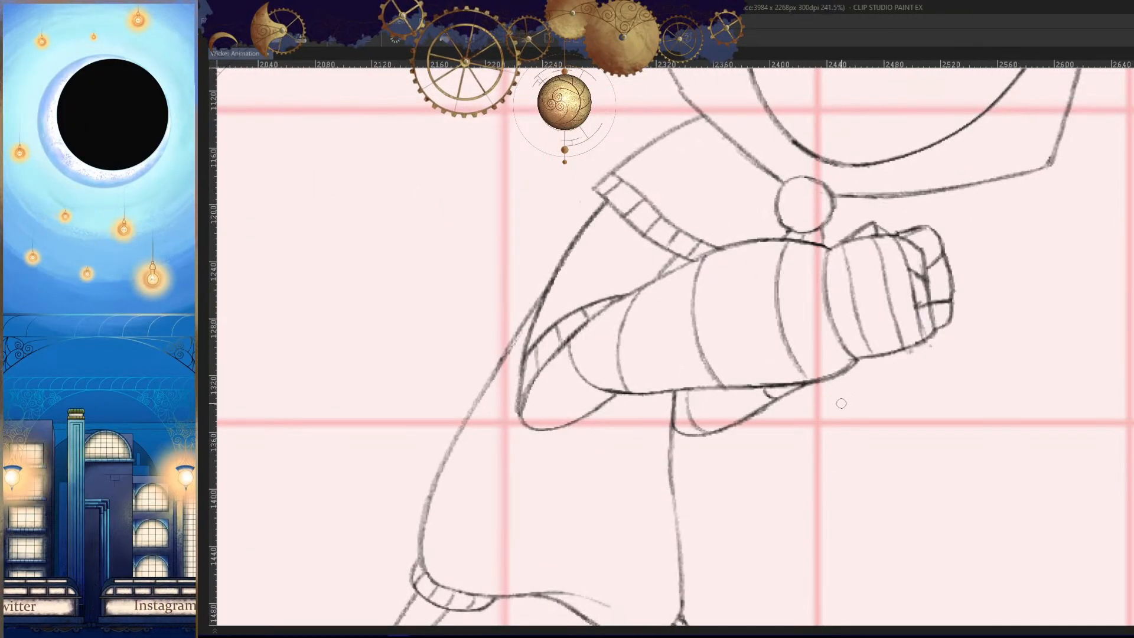
key(Left)
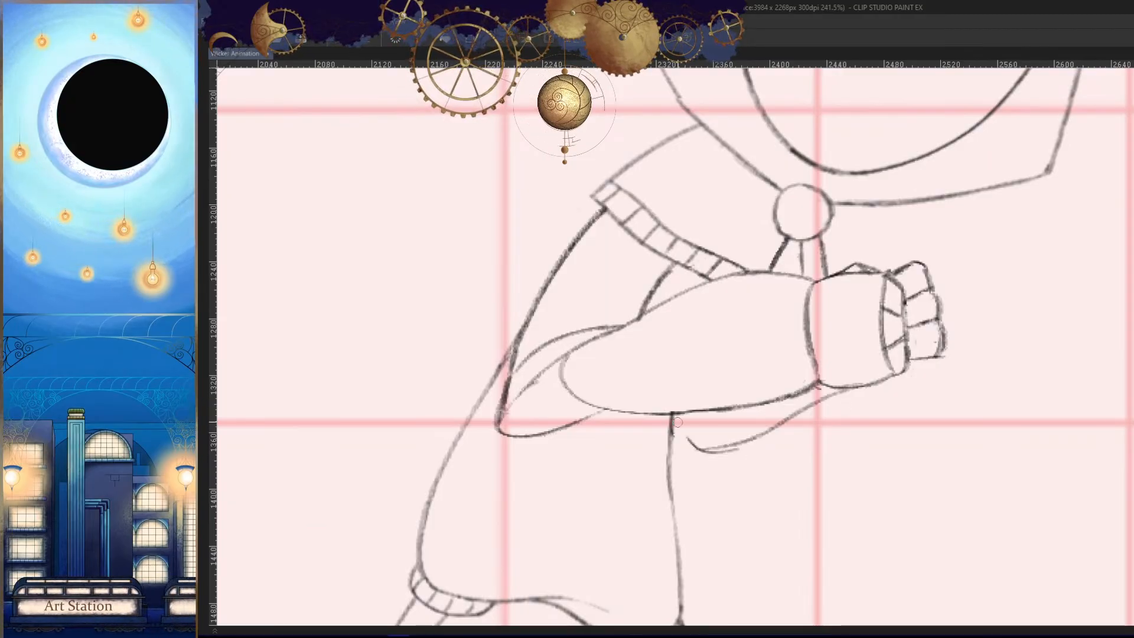
- Extend the far forearm's underside curve up to the shirt's front edge, comparing it with the neighbouring frame
key(h)
key(Right)
key(Left)
key(h)
key(Right)
drag(914, 511, 849, 435)
key(Left)
key(h)
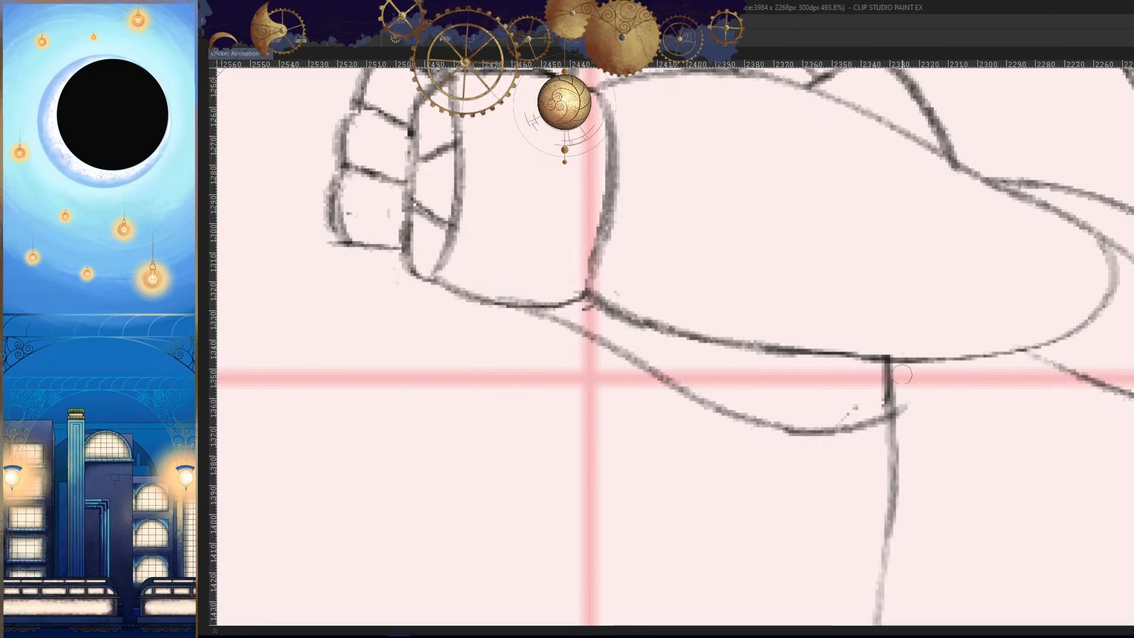
- Trim the far forearm's curve where it overshoots the shirt's front edge and check the whole figure
scroll(878, 421, up, 2)
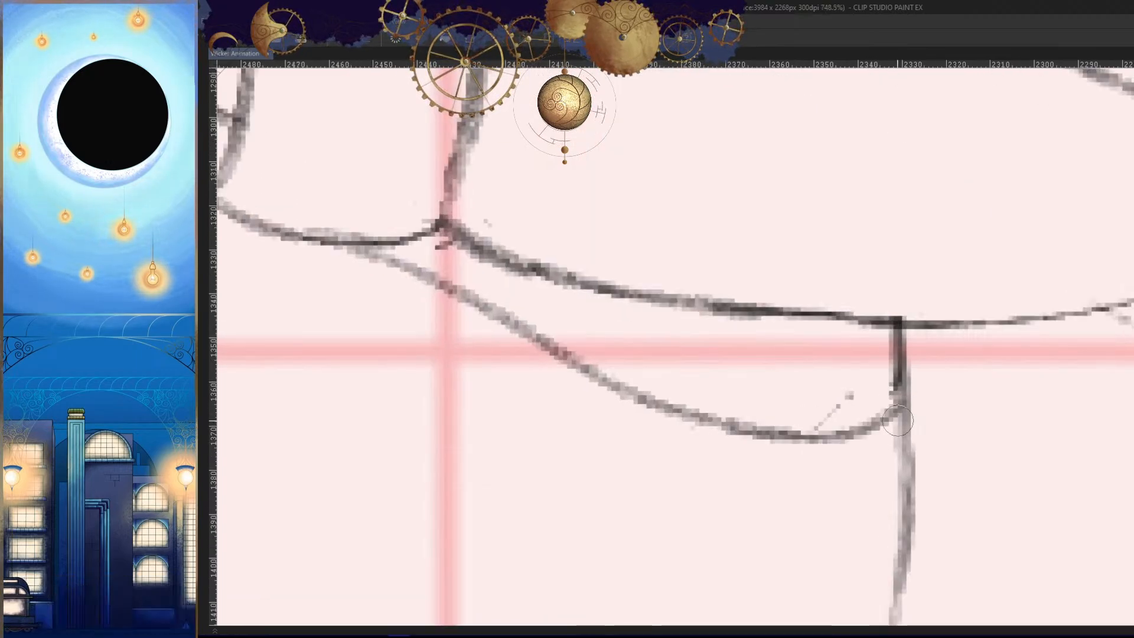
scroll(827, 416, down, 6)
key(h)
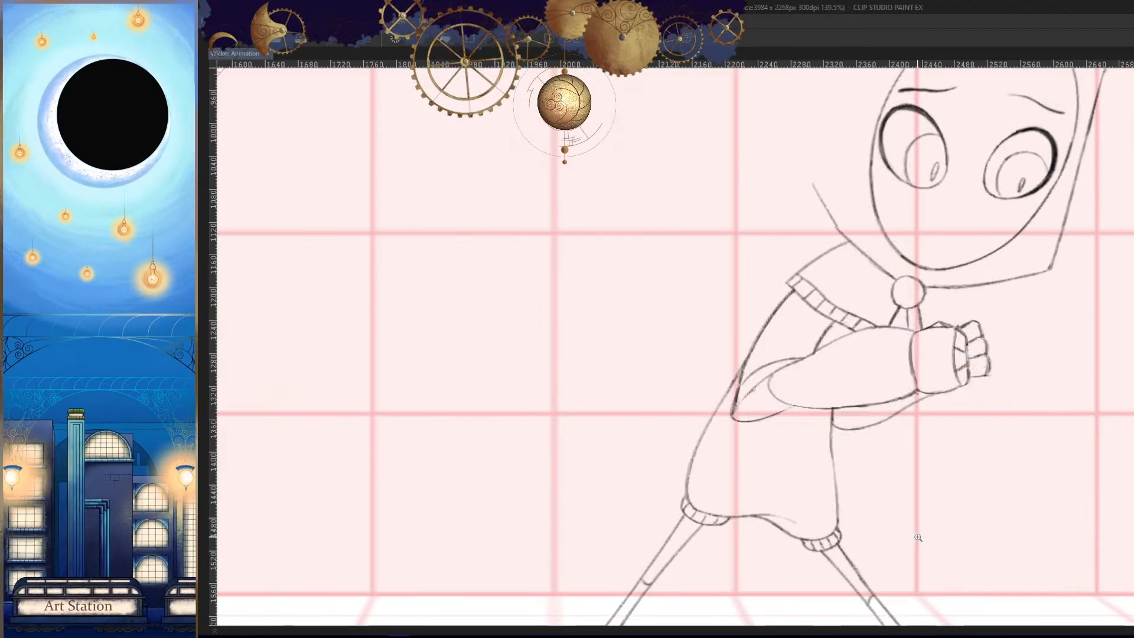
scroll(918, 538, down, 4)
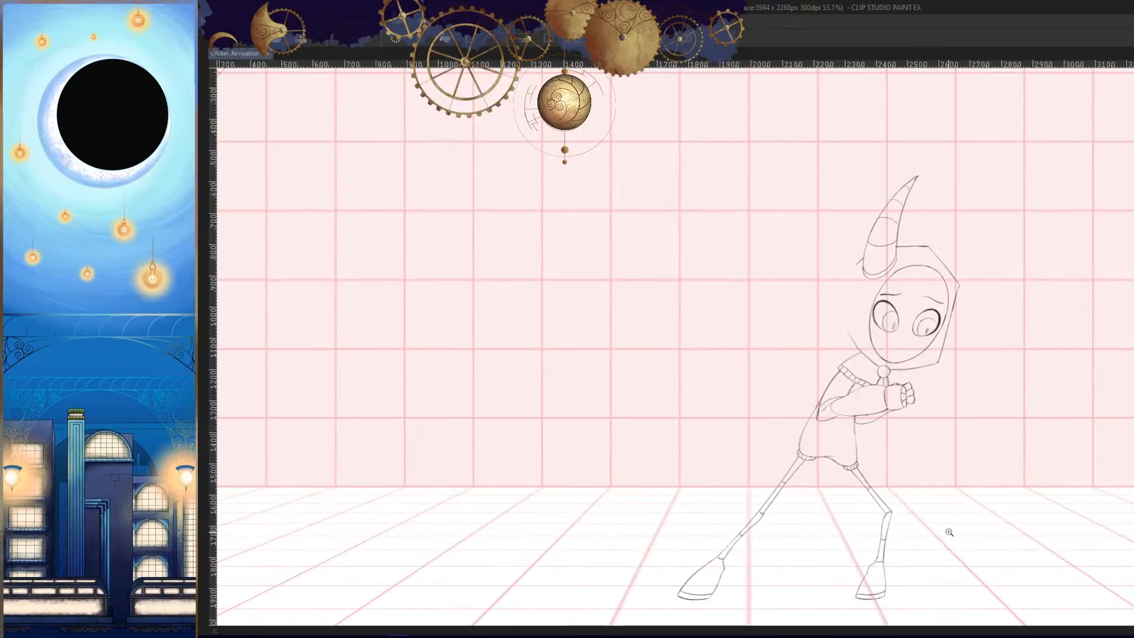
- Draw short cross lines inside the elbow band and two curved wrap lines across the near forearm
scroll(911, 463, up, 6)
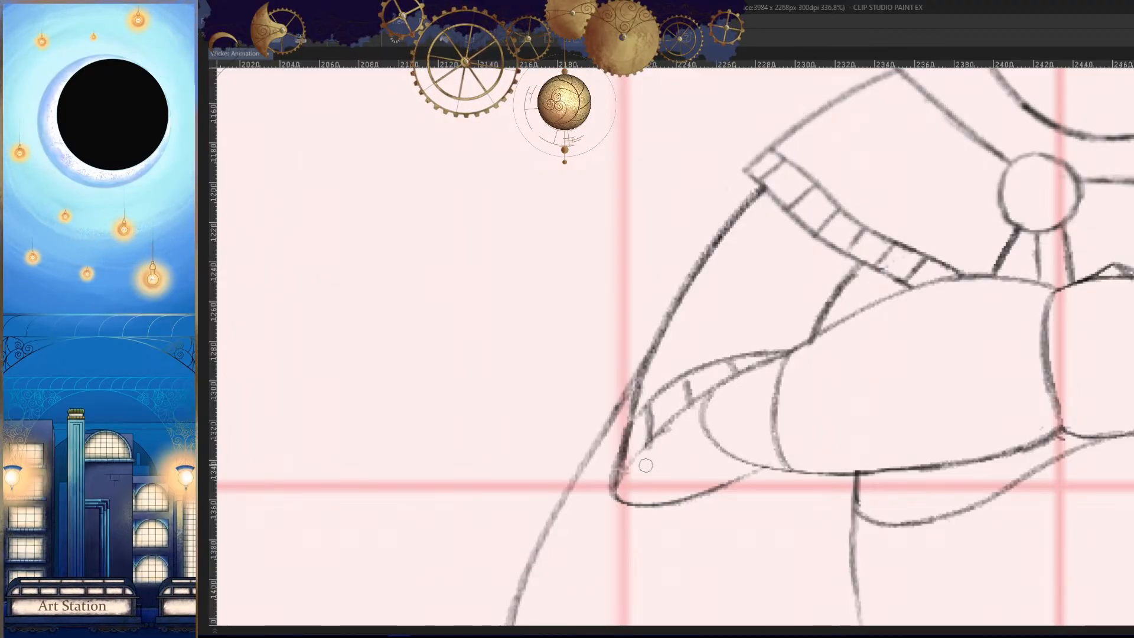
scroll(686, 377, down, 3)
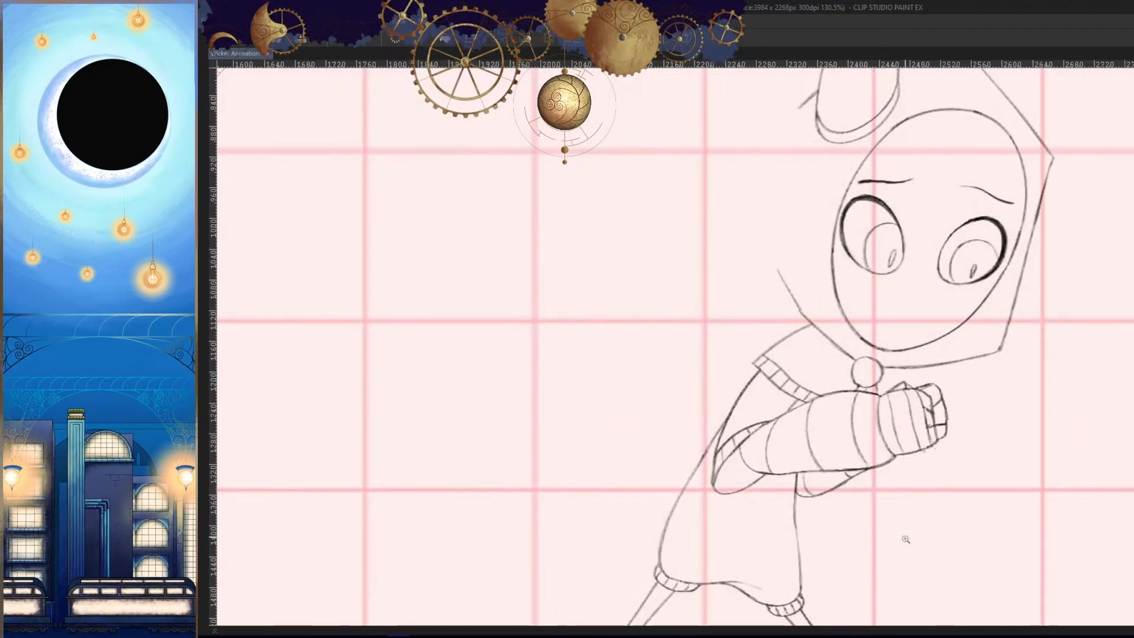
scroll(853, 482, up, 2)
scroll(854, 482, up, 2)
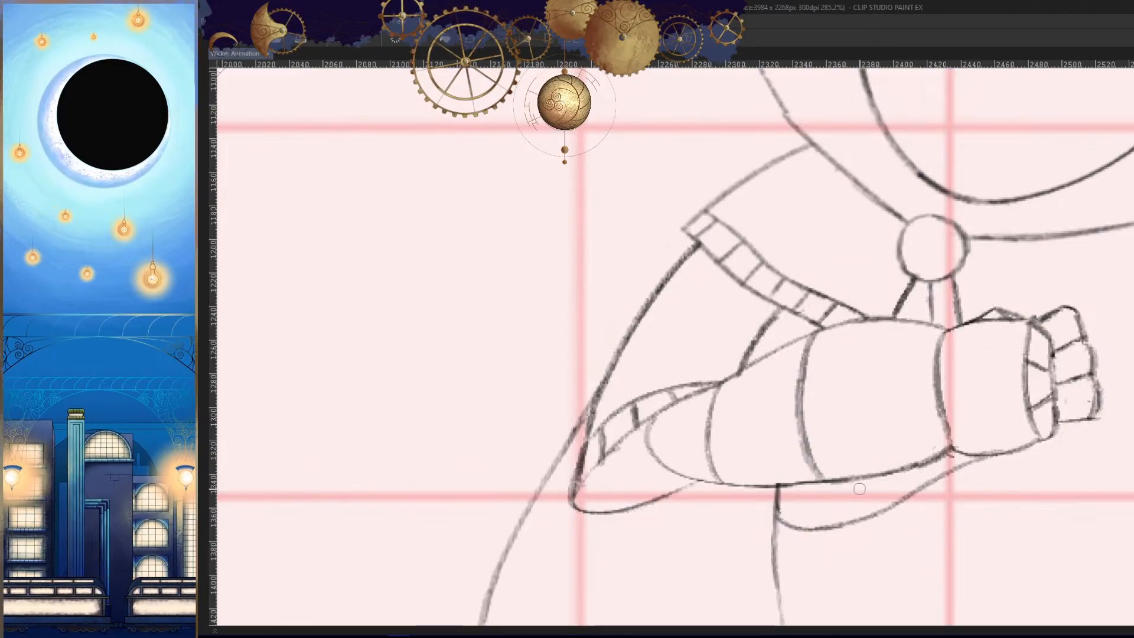
- Draw the third curved wrap line across the near forearm close to the wrist, redoing failed strokes, and check the figure
key(ctrl+z)
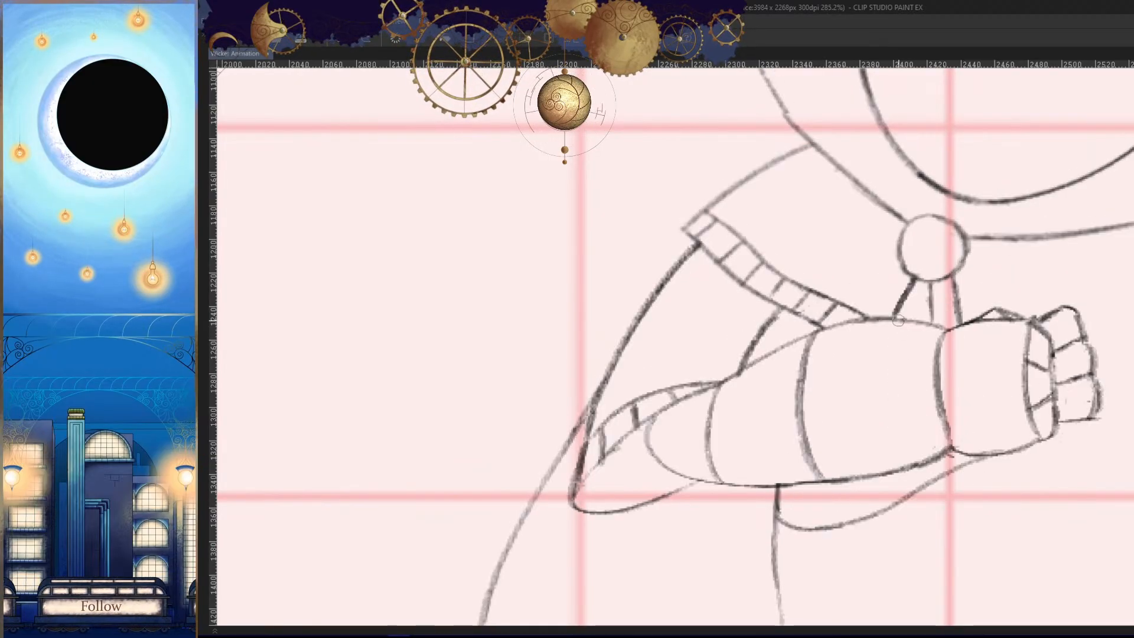
mouse_move(900, 321)
mouse_down()
mouse_move(927, 468)
mouse_move(903, 433)
mouse_up()
key(ctrl+z)
key(ctrl+z)
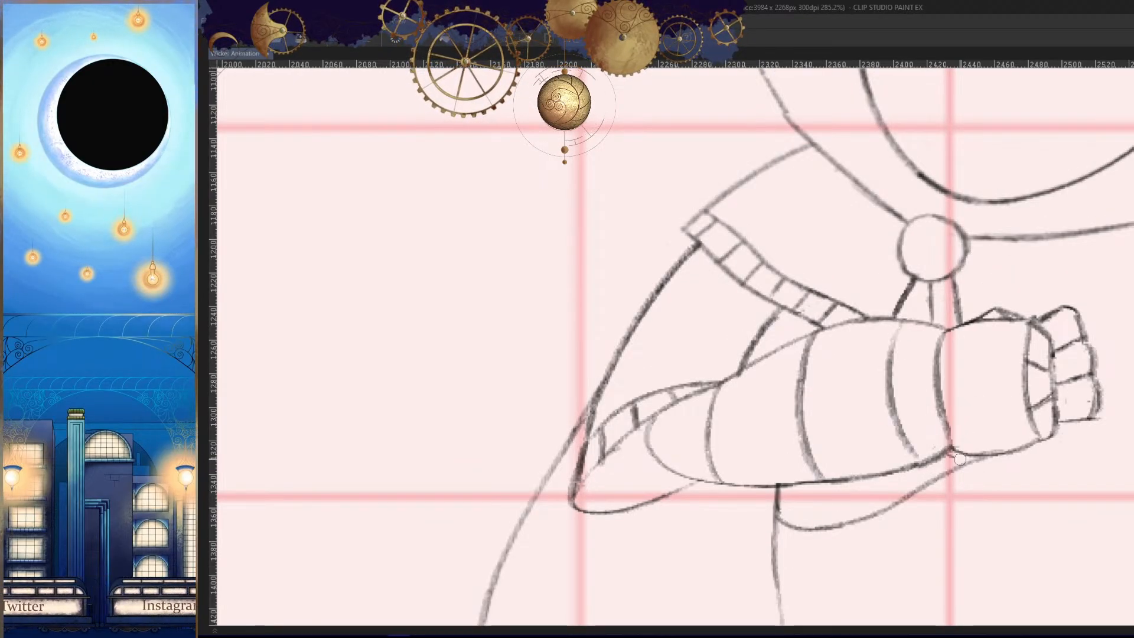
key(h)
drag(964, 476, 959, 490)
key(h)
key(ctrl+z)
drag(741, 388, 793, 365)
mouse_move(765, 303)
mouse_down()
mouse_move(741, 337)
mouse_move(771, 465)
mouse_move(697, 532)
mouse_up()
key(ctrl+z)
drag(878, 467, 830, 550)
- Bring up the timeline and play back the animation to check the motion around frame 189
key(Tab)
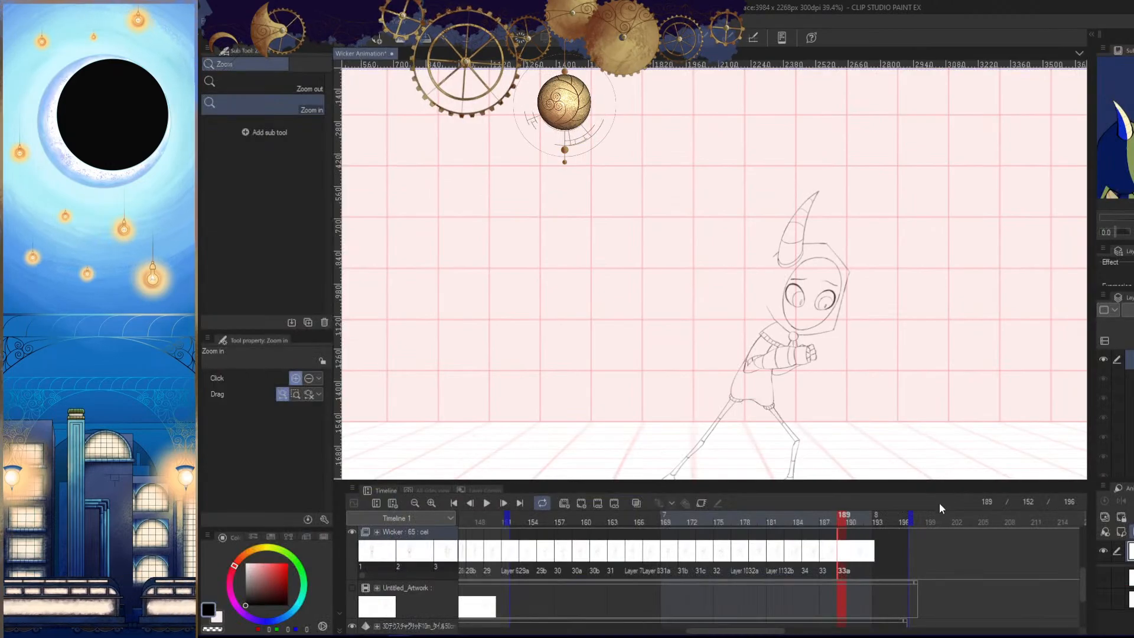
key(Tab)
key(Tab)
key(space)
key(space)
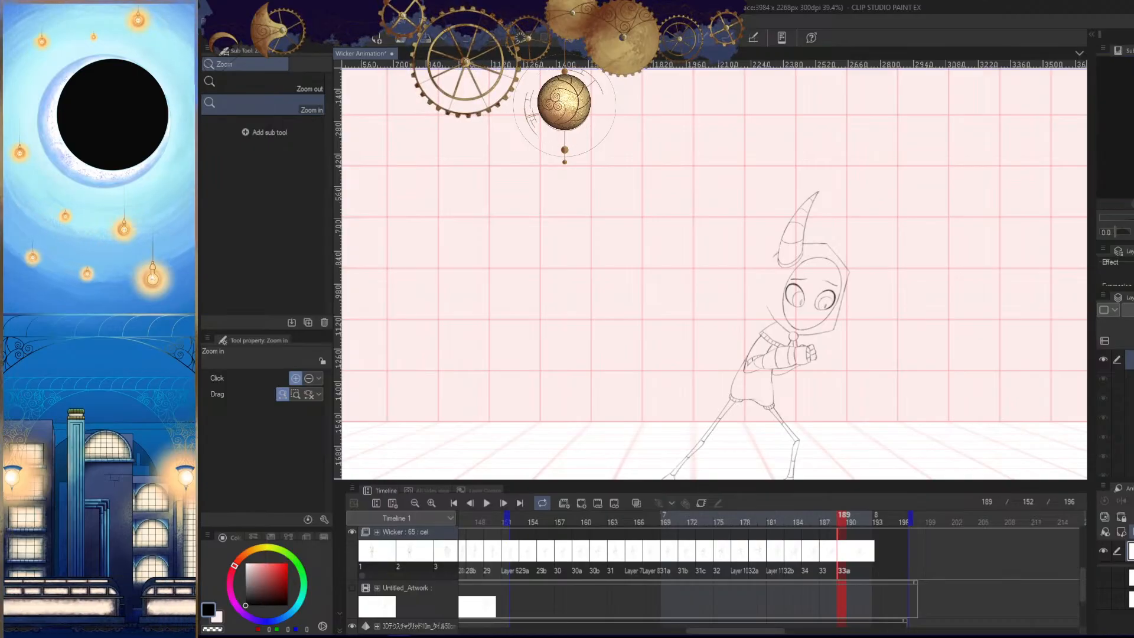
key(Tab)
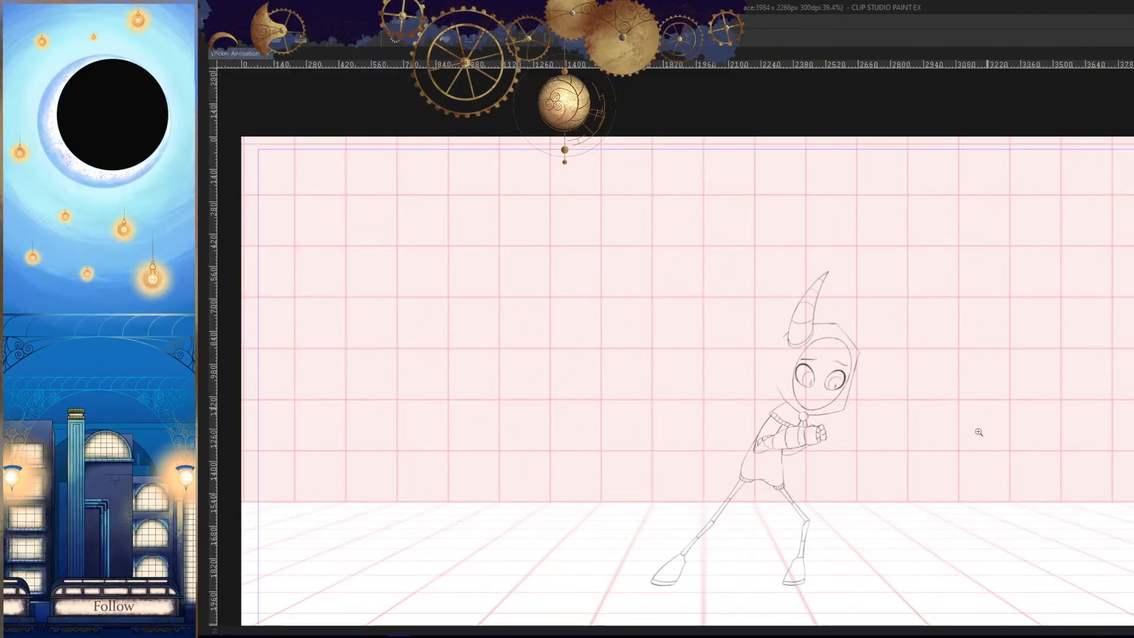
- Draw a short wrap line across the far forearm near the wrist, matching the neighbouring frame
drag(794, 350, 919, 438)
key(Left)
key(Right)
key(Left)
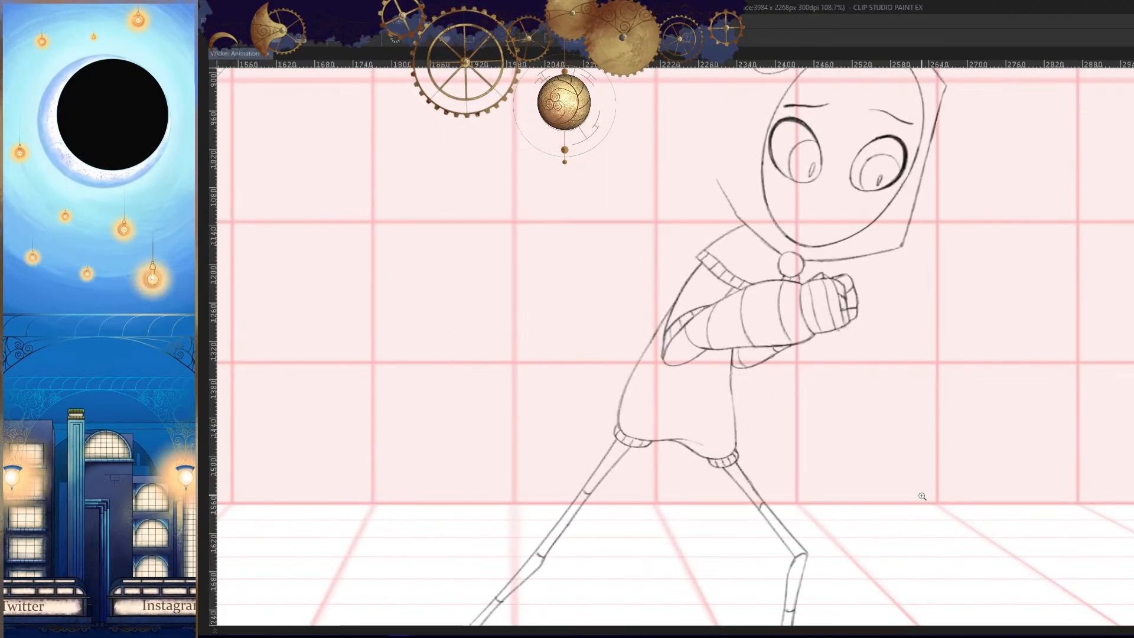
key(Right)
drag(775, 354, 867, 388)
key(Left)
key(Right)
key(Left)
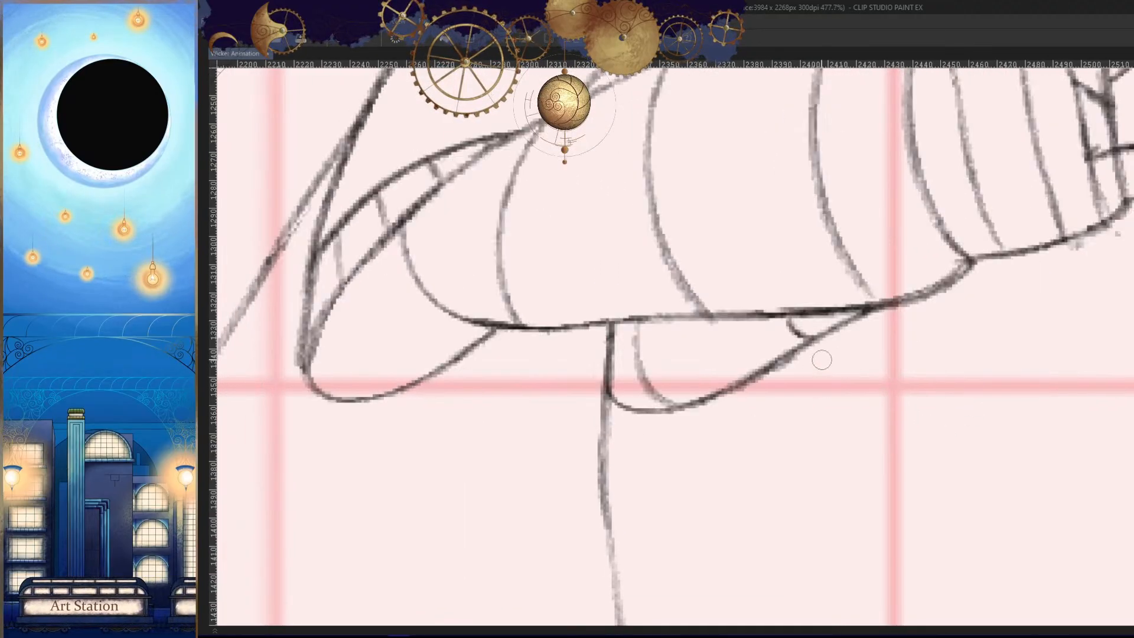
key(Right)
drag(792, 349, 842, 374)
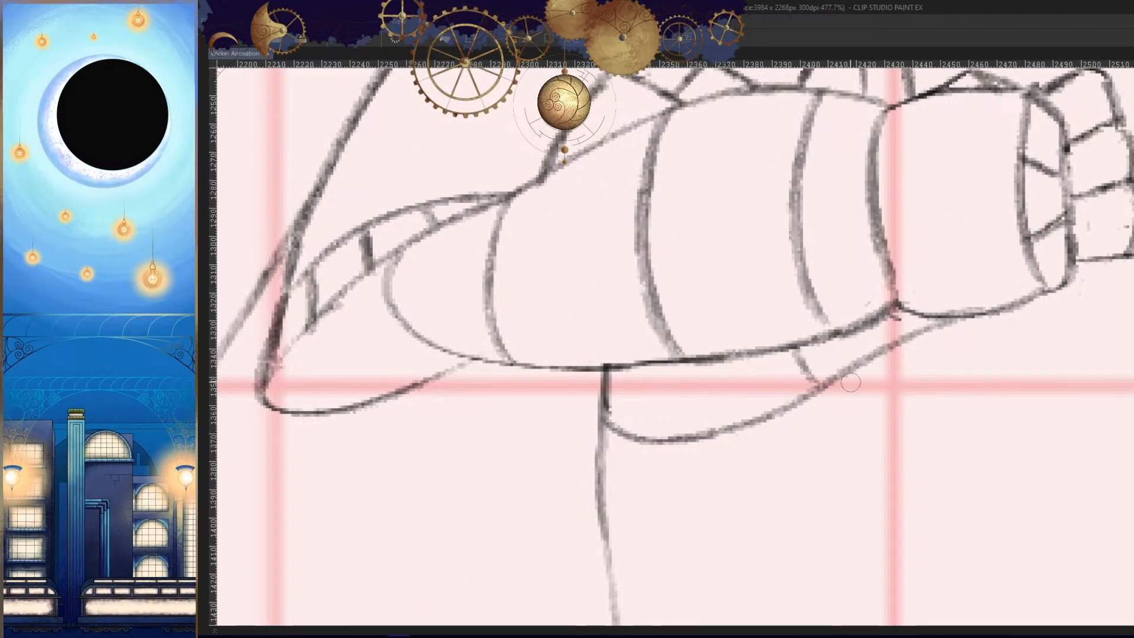
- Draw a second curved wrap line across the far forearm close to the shirt's front edge, redoing failed strokes
mouse_move(668, 368)
mouse_down()
mouse_move(700, 438)
mouse_move(699, 424)
mouse_move(859, 331)
mouse_move(879, 294)
mouse_move(812, 392)
mouse_up()
key(ctrl+z)
key(ctrl+z)
key(h)
key(h)
mouse_move(877, 302)
mouse_down()
mouse_move(845, 366)
mouse_move(865, 419)
mouse_up()
drag(827, 294, 859, 342)
mouse_move(891, 370)
mouse_down()
mouse_move(893, 470)
mouse_move(924, 489)
mouse_up()
key(h)
key(h)
drag(951, 362, 975, 408)
- Compare the arm with the neighbouring frame and draw the first curved wrap line across the hand beside the wrist
key(comma)
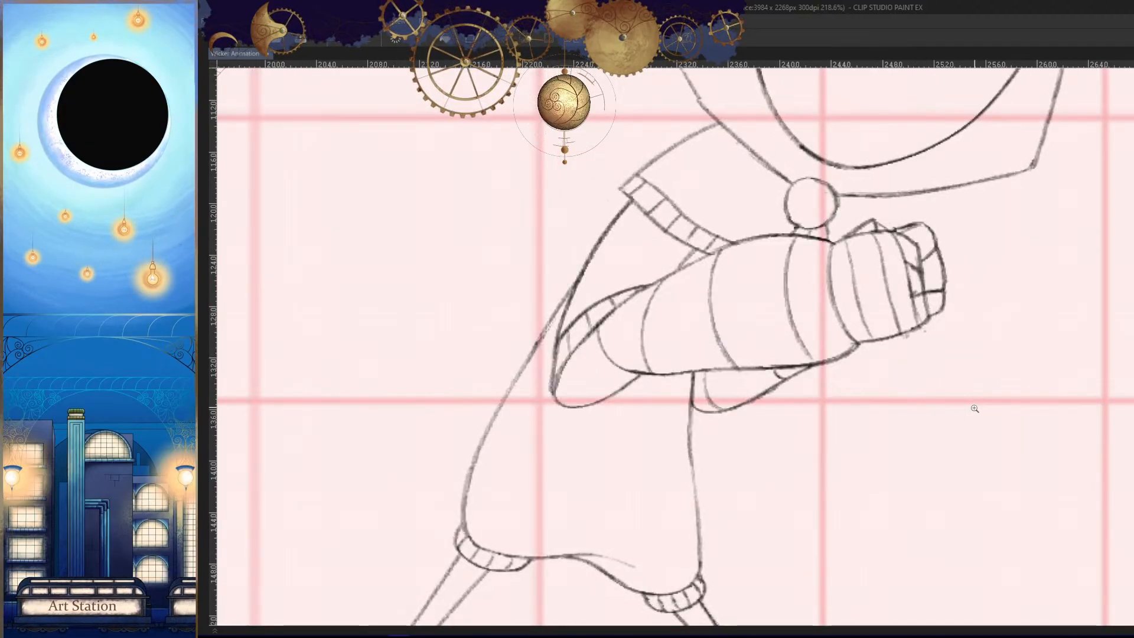
key(period)
key(comma)
mouse_move(932, 315)
mouse_down()
mouse_move(973, 362)
mouse_move(918, 458)
mouse_up()
key(period)
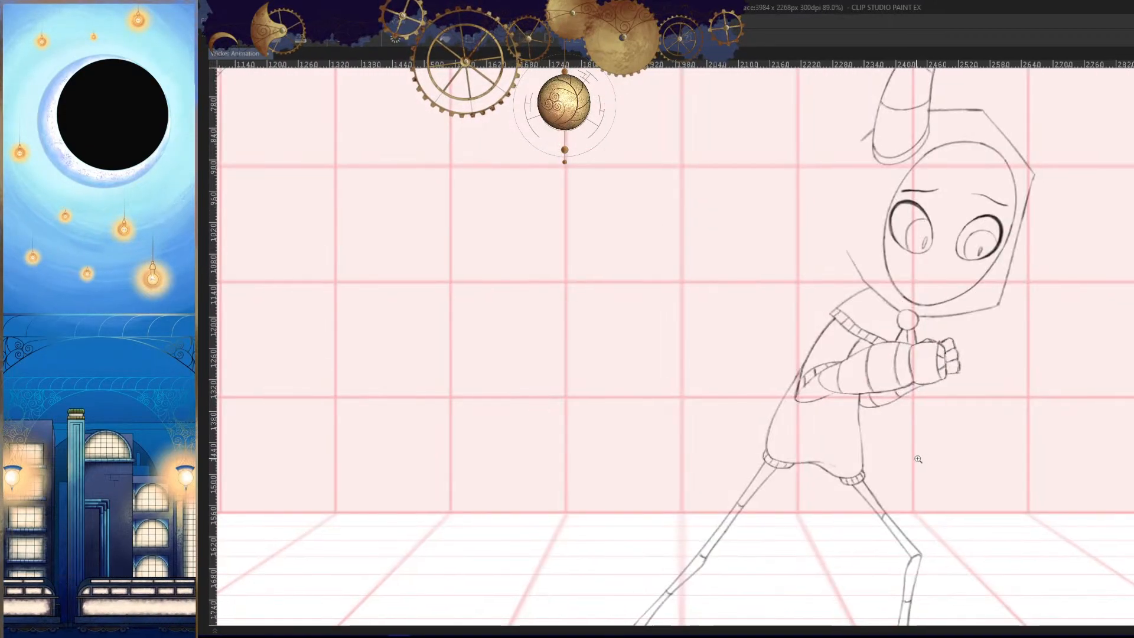
key(comma)
key(period)
drag(938, 371, 969, 390)
drag(869, 273, 865, 306)
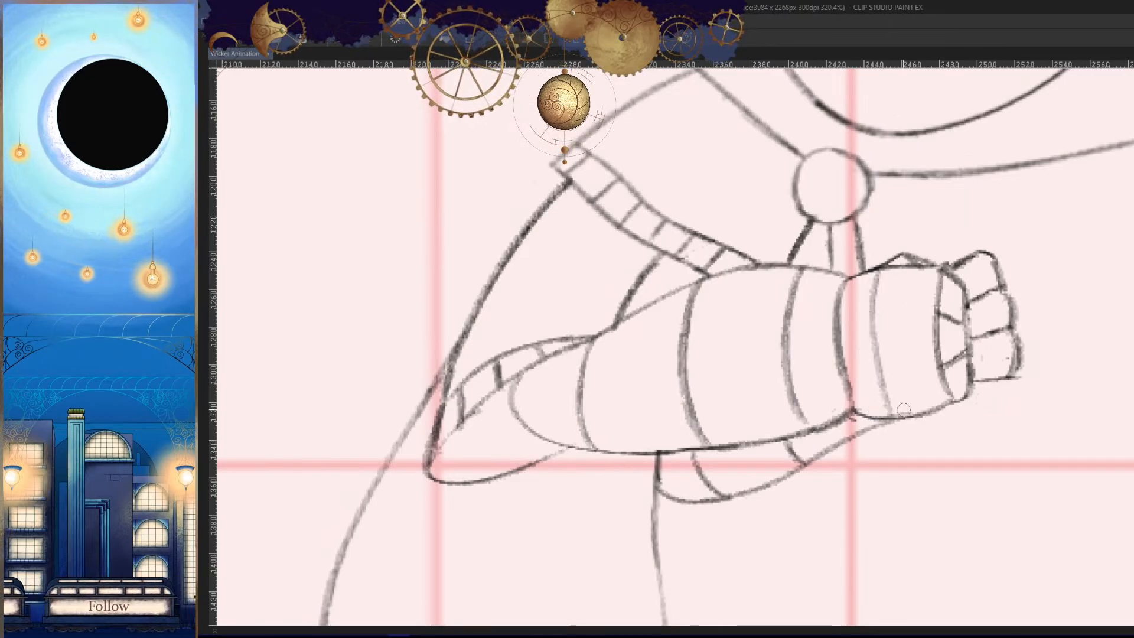
- Draw the second curved wrap line across the hand nearer the fingers and check it in the mirrored view
drag(914, 268, 945, 534)
key(h)
key(comma)
key(period)
key(h)
drag(962, 441, 965, 486)
- Flip between the current and neighbouring frames to examine the motion of the arms and hands
key(comma)
key(period)
key(comma)
key(period)
key(comma)
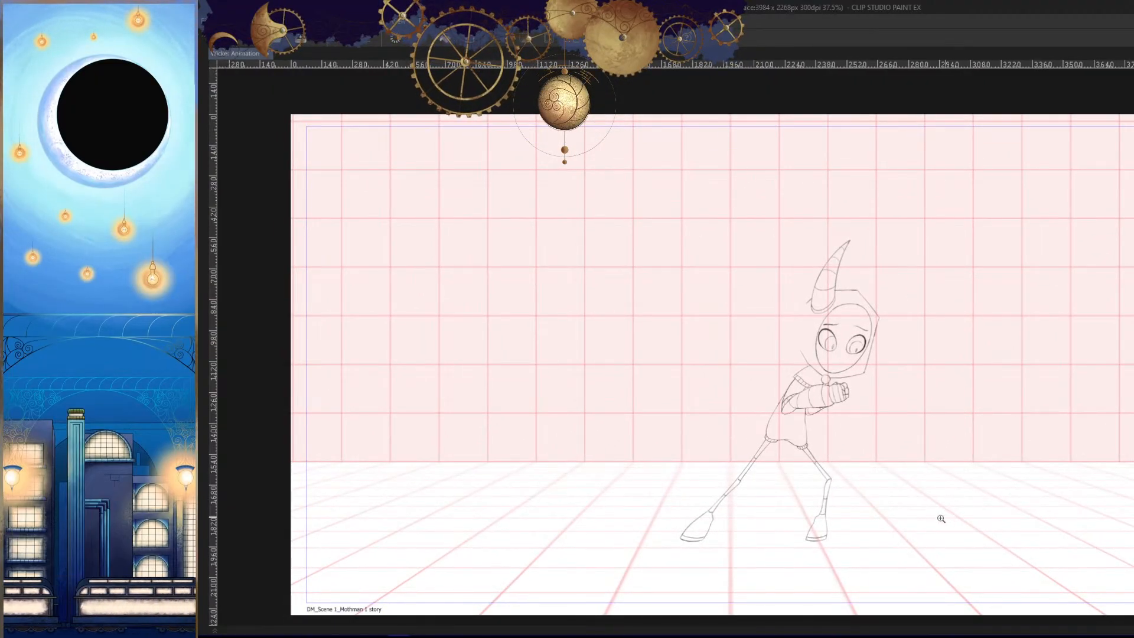
key(period)
mouse_move(797, 407)
mouse_down()
mouse_move(878, 431)
mouse_move(789, 338)
mouse_move(661, 415)
mouse_up()
key(comma)
key(period)
- Darken the near forearm's underside from the elbow curve toward the shirt's front edge, redoing unsatisfactory strokes
key(h)
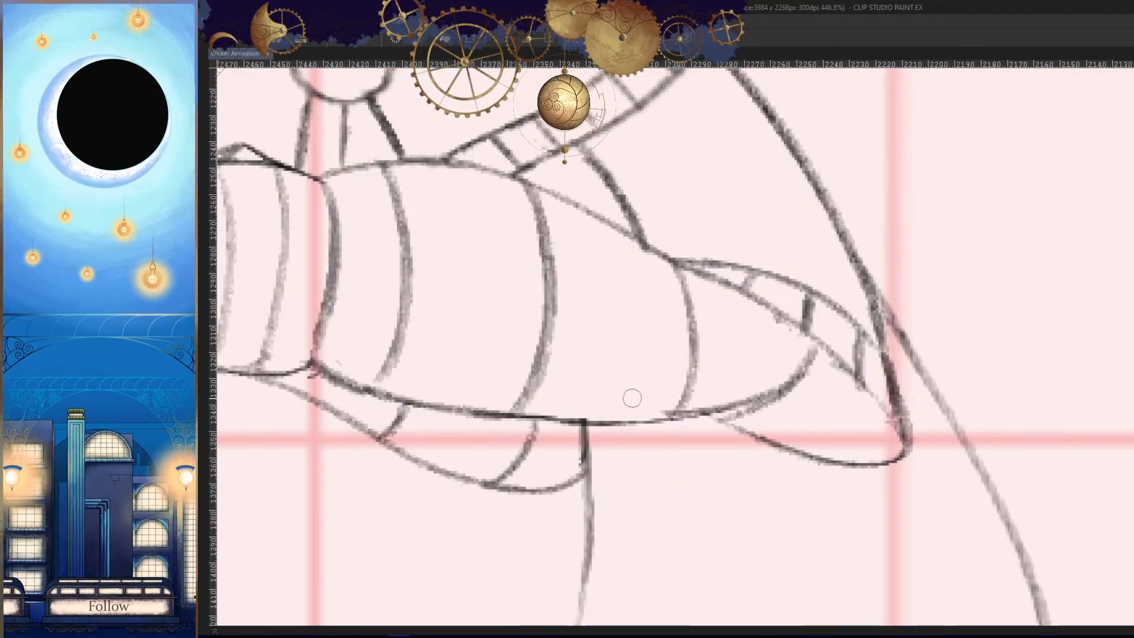
key(ctrl+z)
drag(800, 378, 650, 421)
key(ctrl+z)
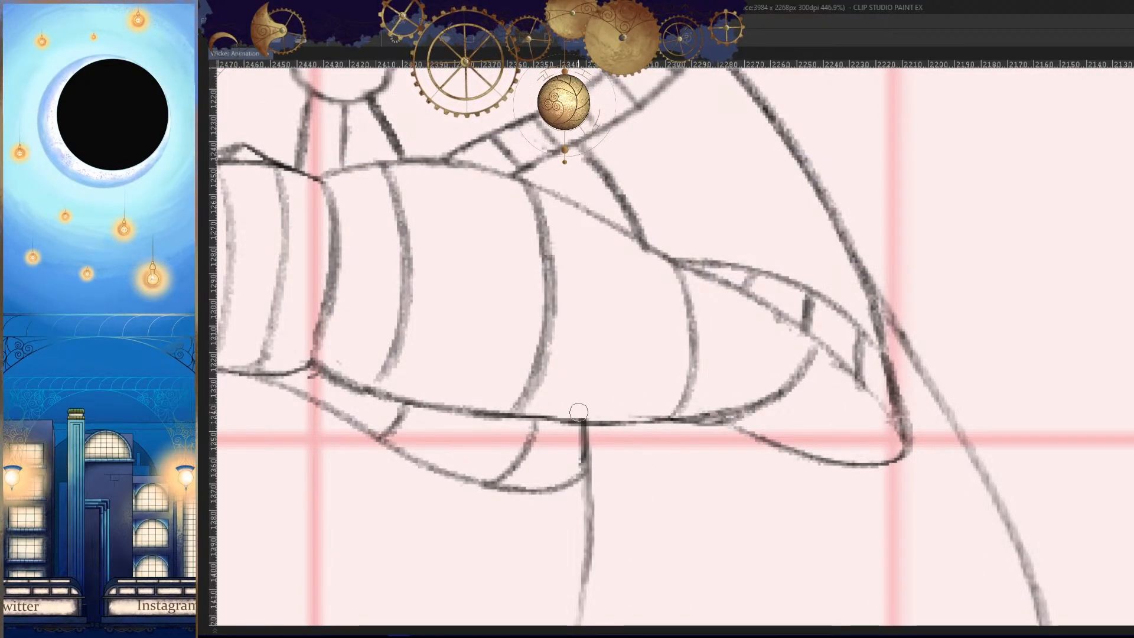
- Review the finished pose in normal and mirrored views while flipping back and forth between neighbouring frames
key(h)
key(h)
drag(832, 436, 845, 502)
key(h)
key(comma)
mouse_move(893, 465)
mouse_down()
mouse_move(916, 481)
mouse_move(929, 463)
mouse_move(929, 500)
mouse_move(943, 405)
mouse_up()
key(period)
key(comma)
key(period)
mouse_move(1004, 479)
mouse_down()
mouse_move(953, 365)
mouse_move(933, 367)
mouse_up()
key(h)
mouse_move(959, 404)
mouse_down()
mouse_move(914, 489)
mouse_move(871, 530)
mouse_up()
key(comma)
key(period)
key(h)
mouse_move(872, 529)
mouse_down()
mouse_move(886, 480)
mouse_move(919, 486)
mouse_move(906, 528)
mouse_up()
key(comma)
key(period)
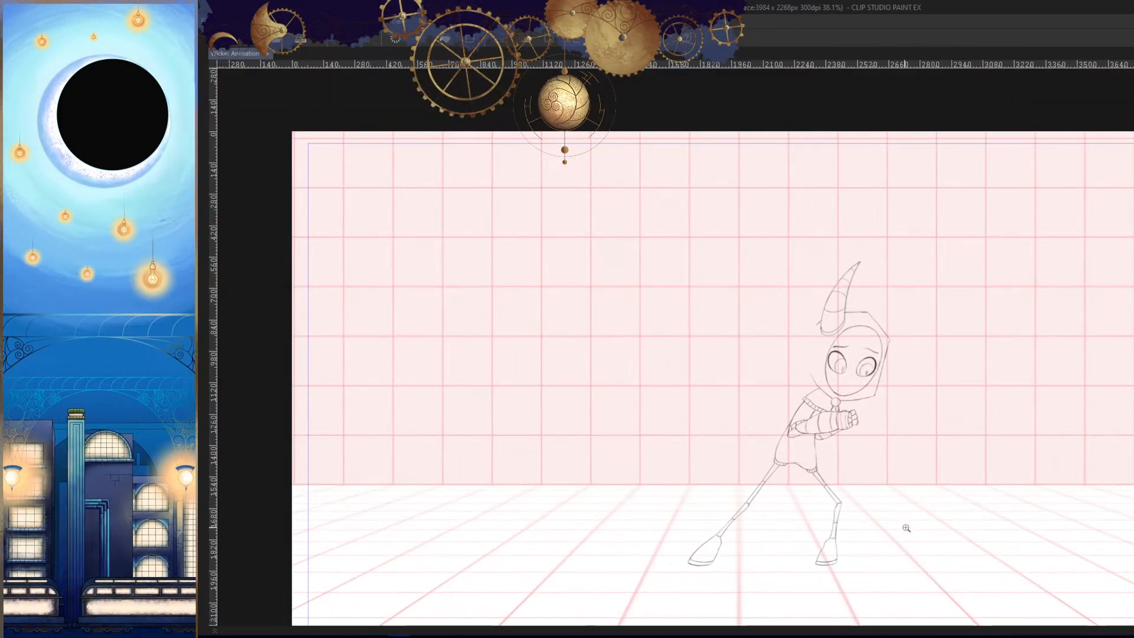
key(comma)
key(period)
key(period)
key(comma)
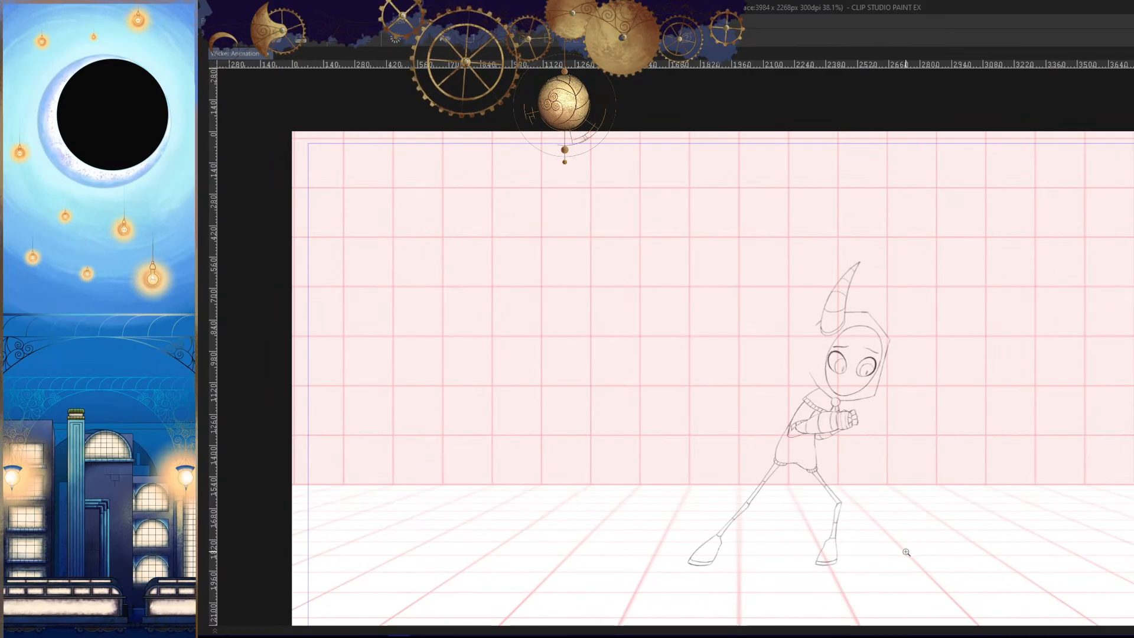
- Flip repeatedly between frame 189 and its neighbours to check how the head, arms and hands move
key(period)
key(period)
key(period)
key(comma)
key(comma)
key(comma)
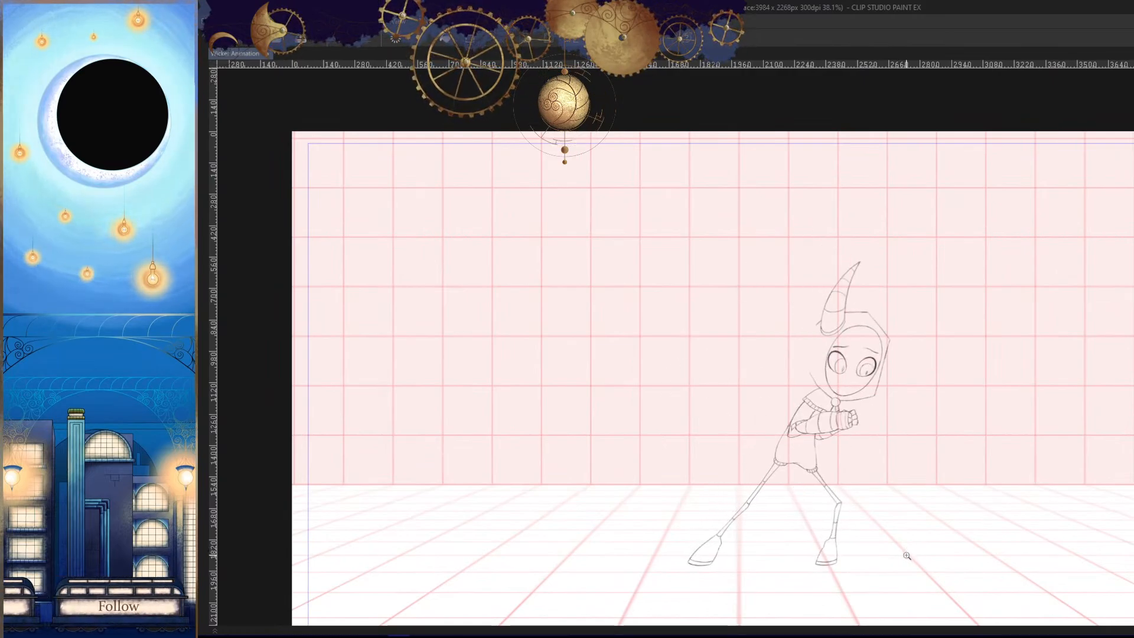
key(comma)
key(comma)
key(period)
key(period)
key(comma)
key(comma)
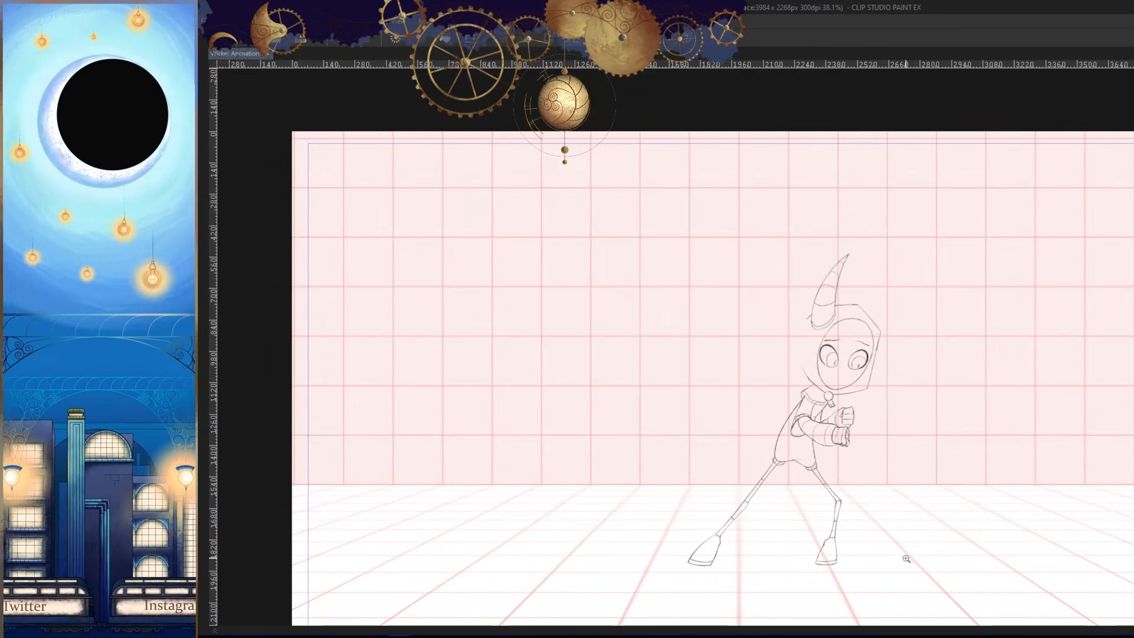
key(period)
key(period)
key(comma)
key(comma)
key(period)
key(period)
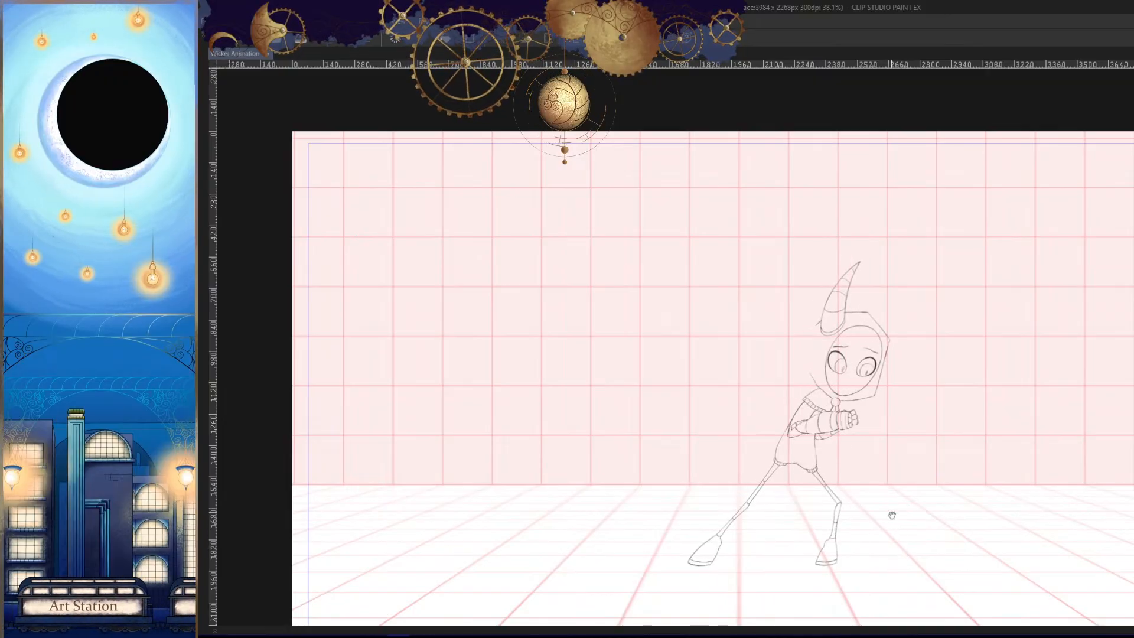
drag(892, 515, 902, 494)
mouse_move(905, 487)
mouse_down()
mouse_move(878, 451)
mouse_move(929, 466)
mouse_move(870, 518)
mouse_move(888, 483)
mouse_up()
key(comma)
key(period)
- Show the Untitled_Artwork rough sketch and assign cel 33b to frame 192 on the Wicker track
key(Tab)
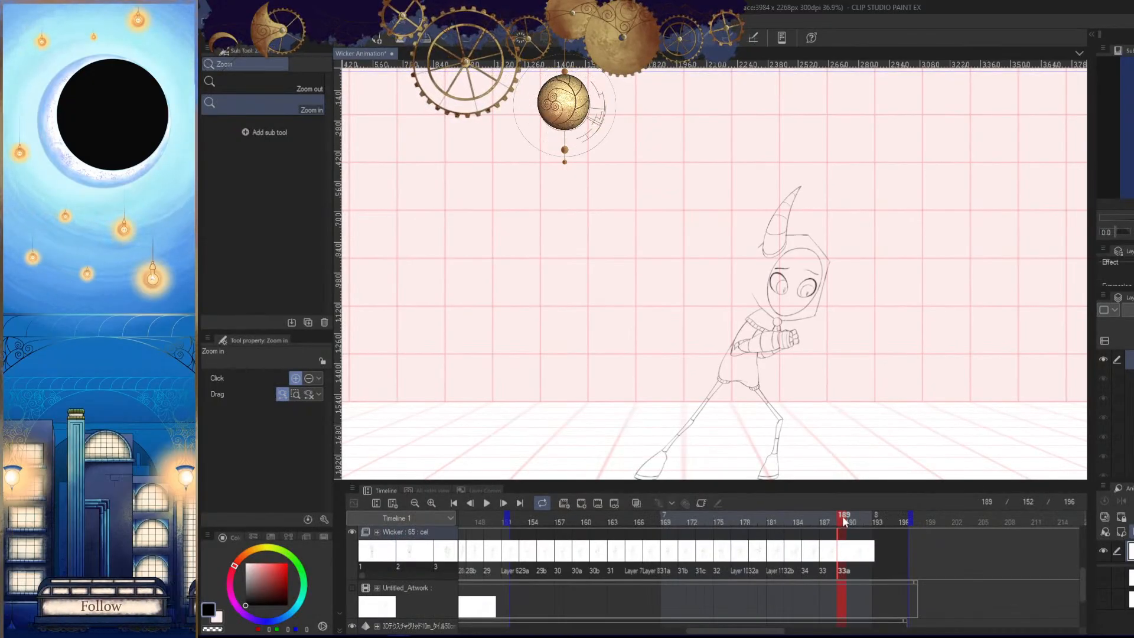
drag(842, 515, 856, 516)
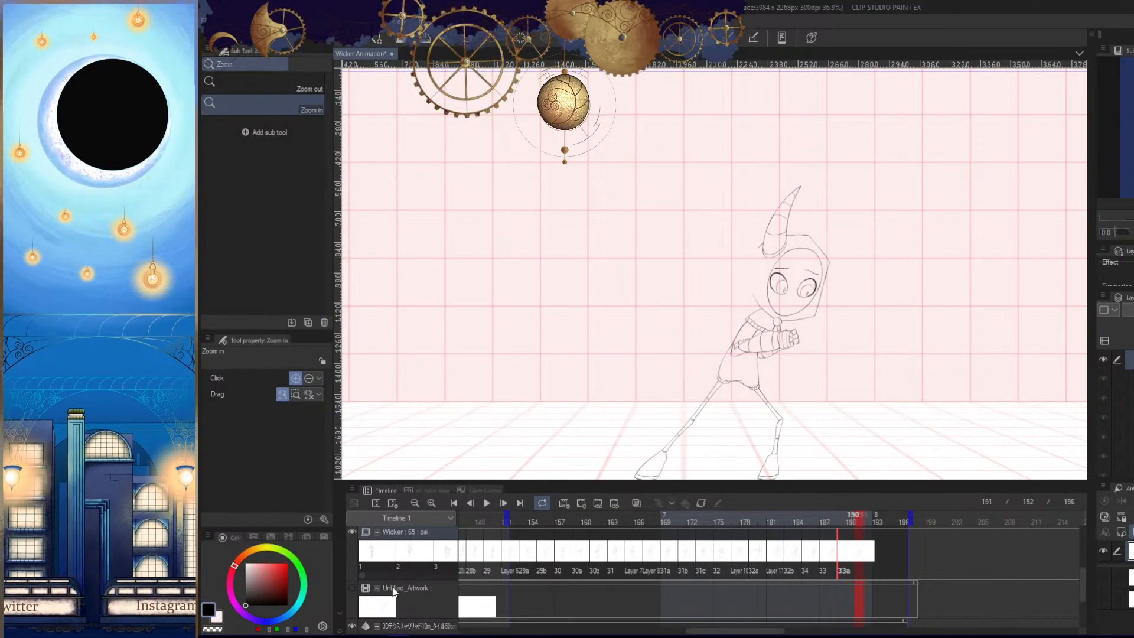
click(353, 589)
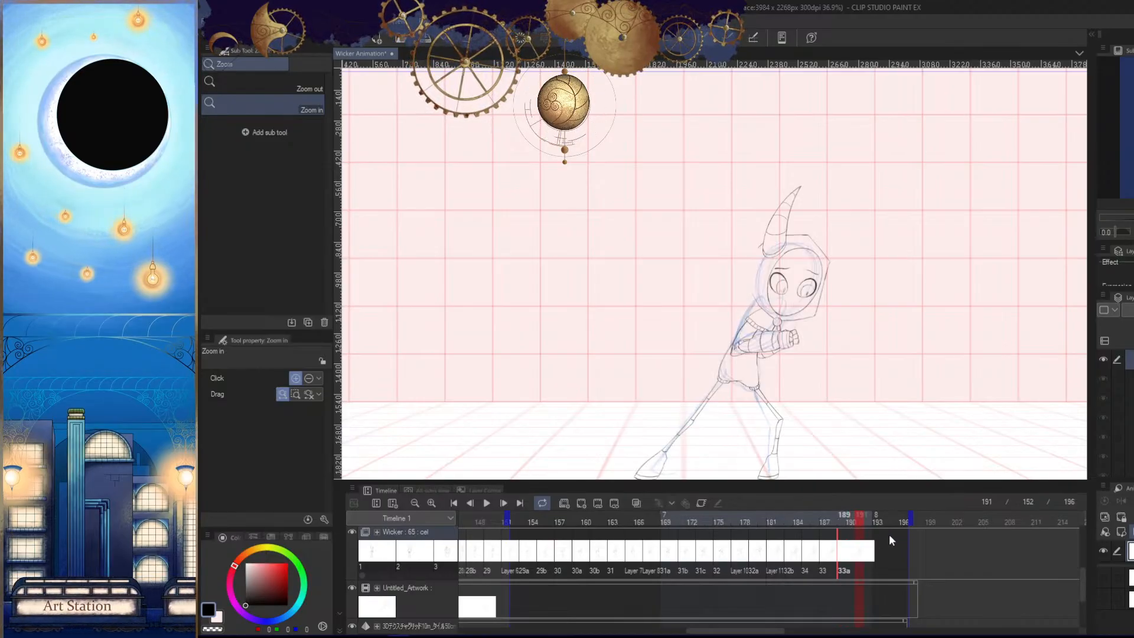
click(856, 516)
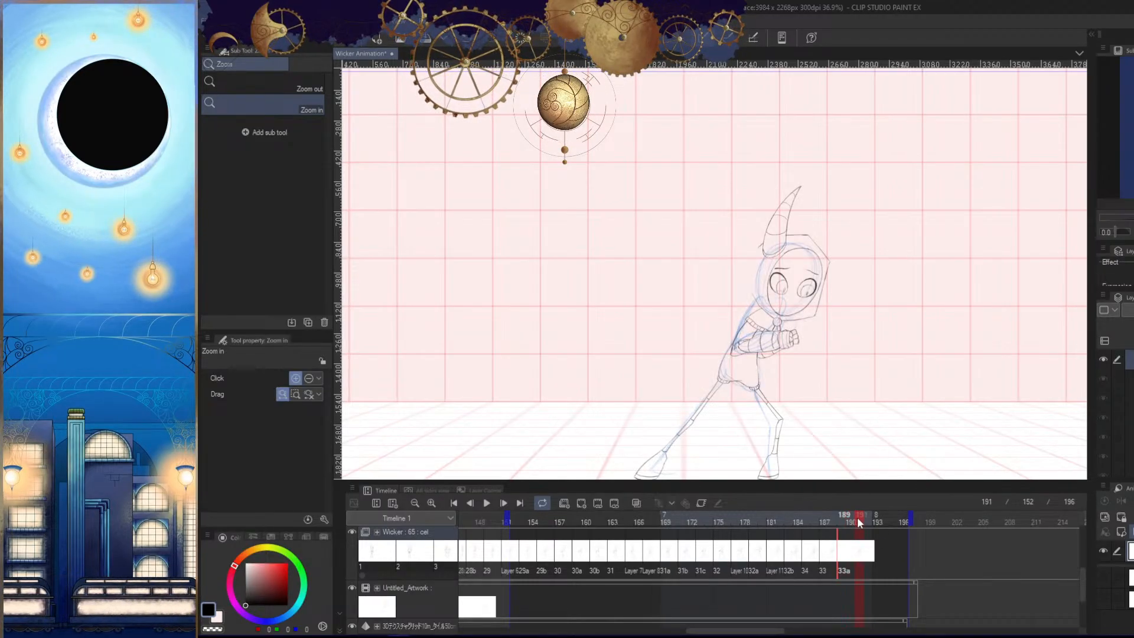
click(864, 517)
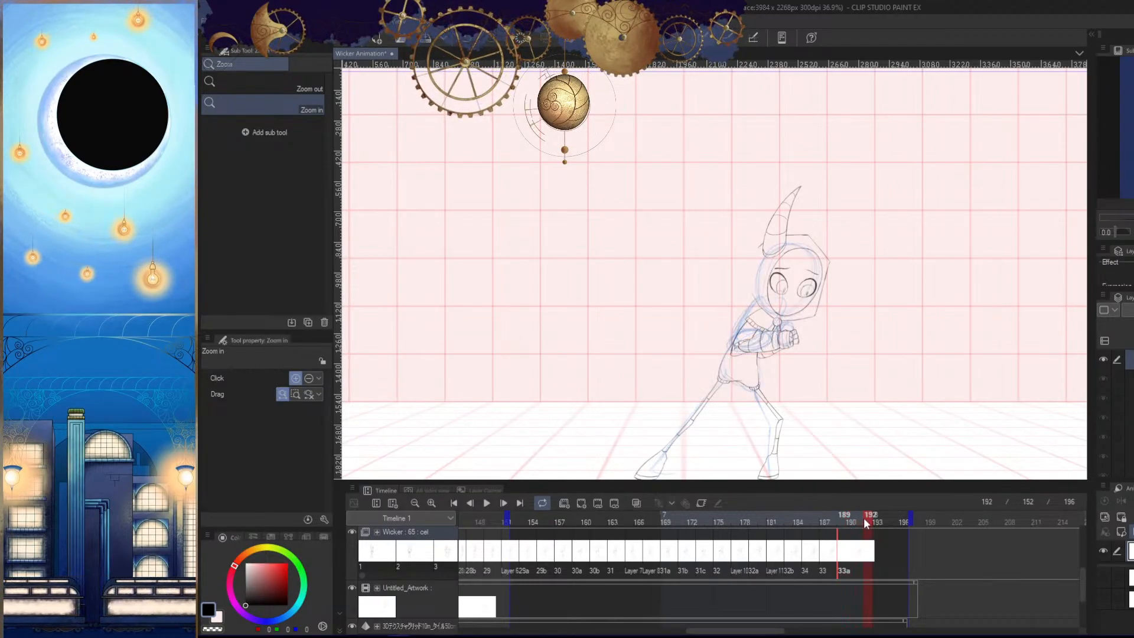
right_click(868, 558)
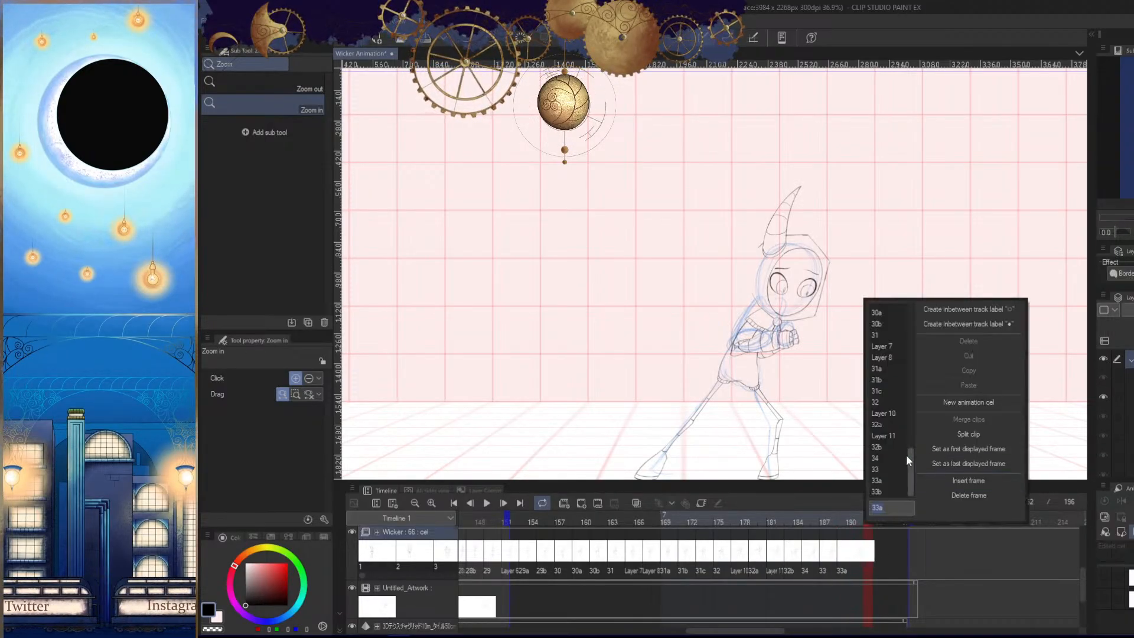
click(884, 491)
scroll(827, 395, up, 2)
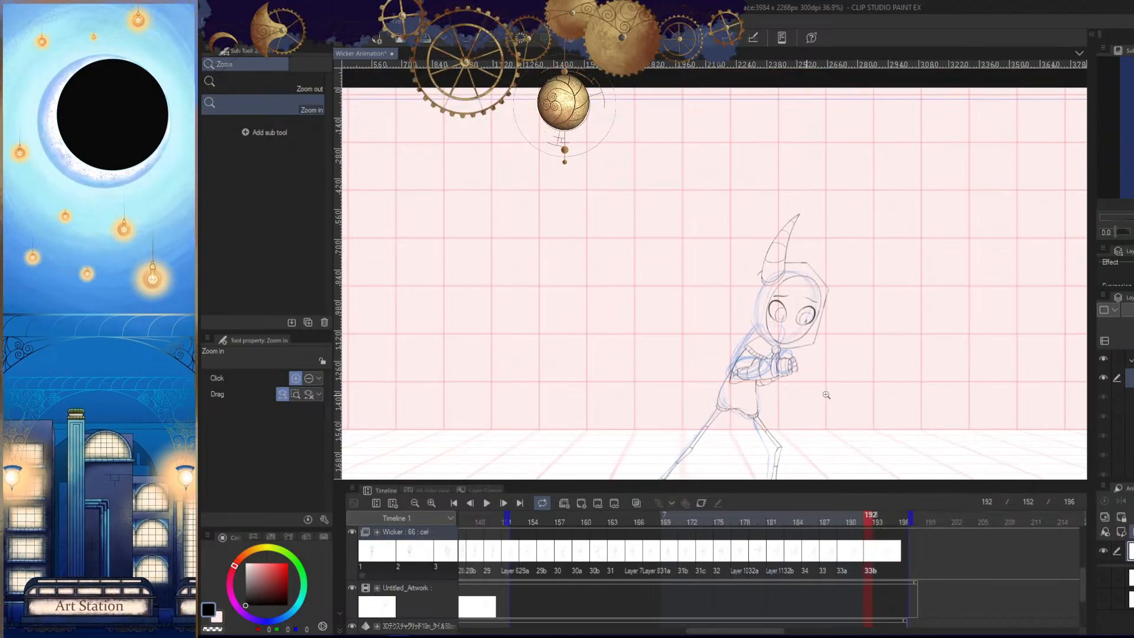
key(Tab)
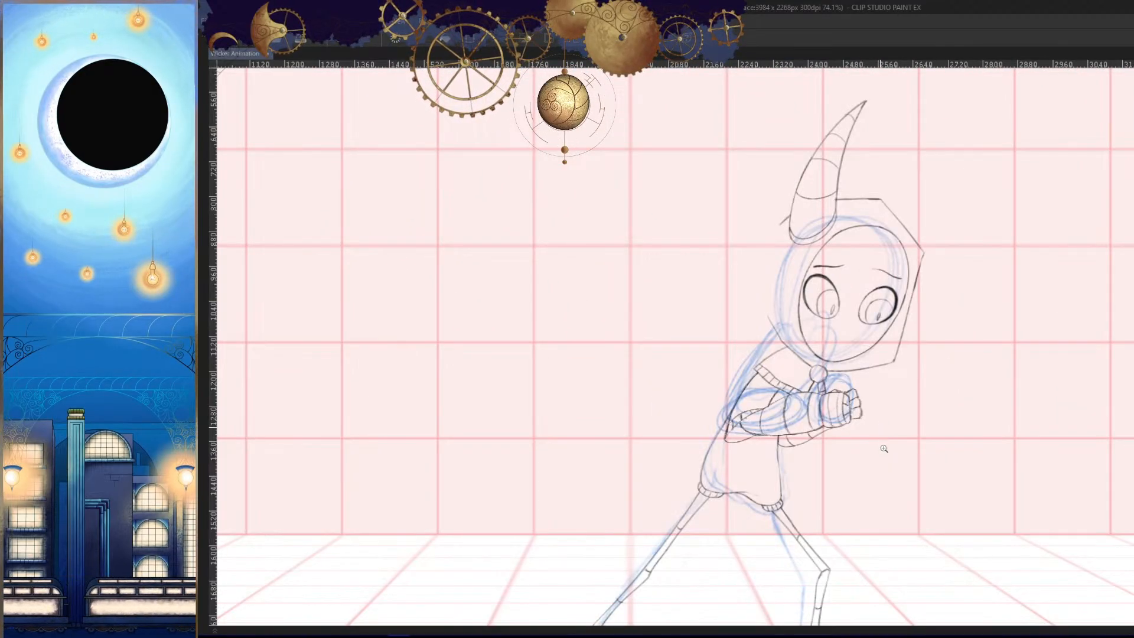
key(Right)
key(Right)
scroll(883, 464, down, 2)
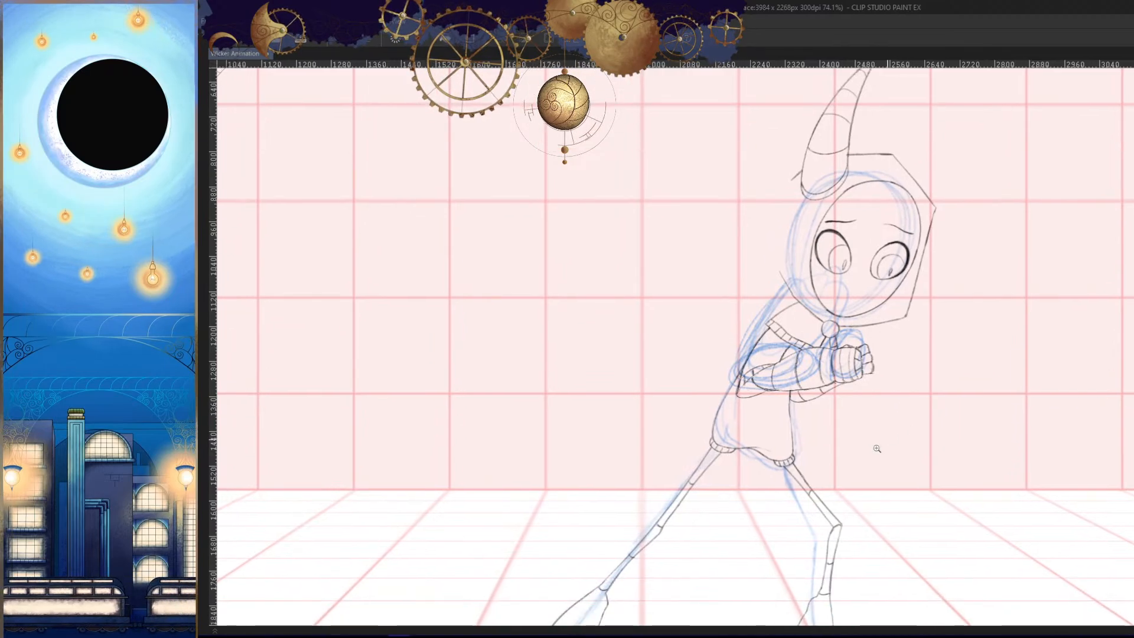
key(ctrl+t)
drag(869, 151, 873, 248)
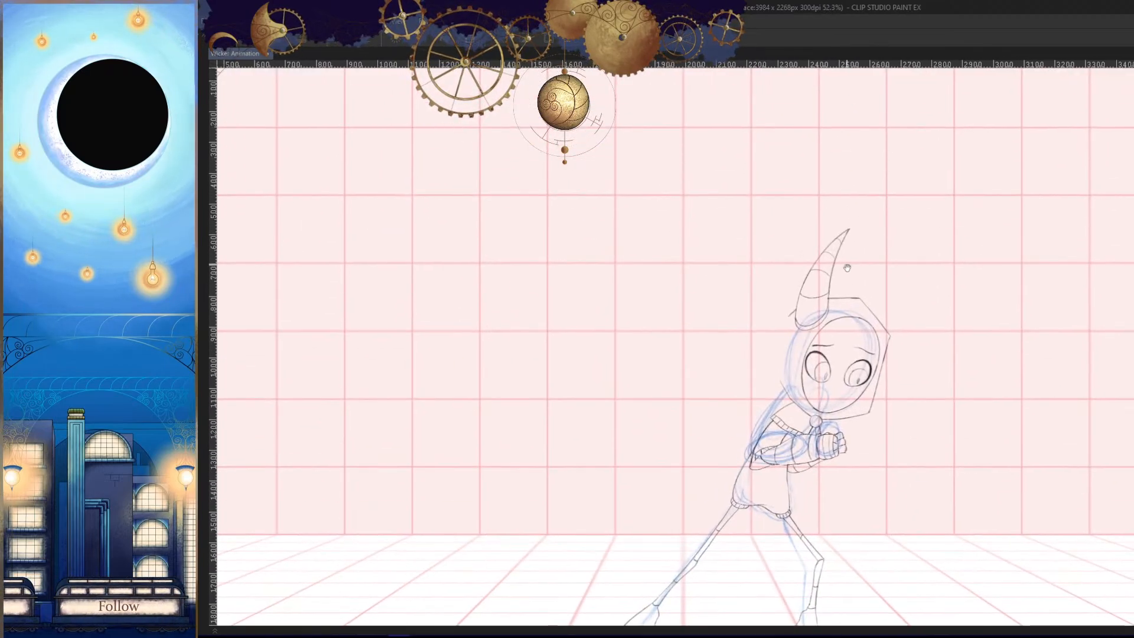
key(Escape)
scroll(875, 298, up, 5)
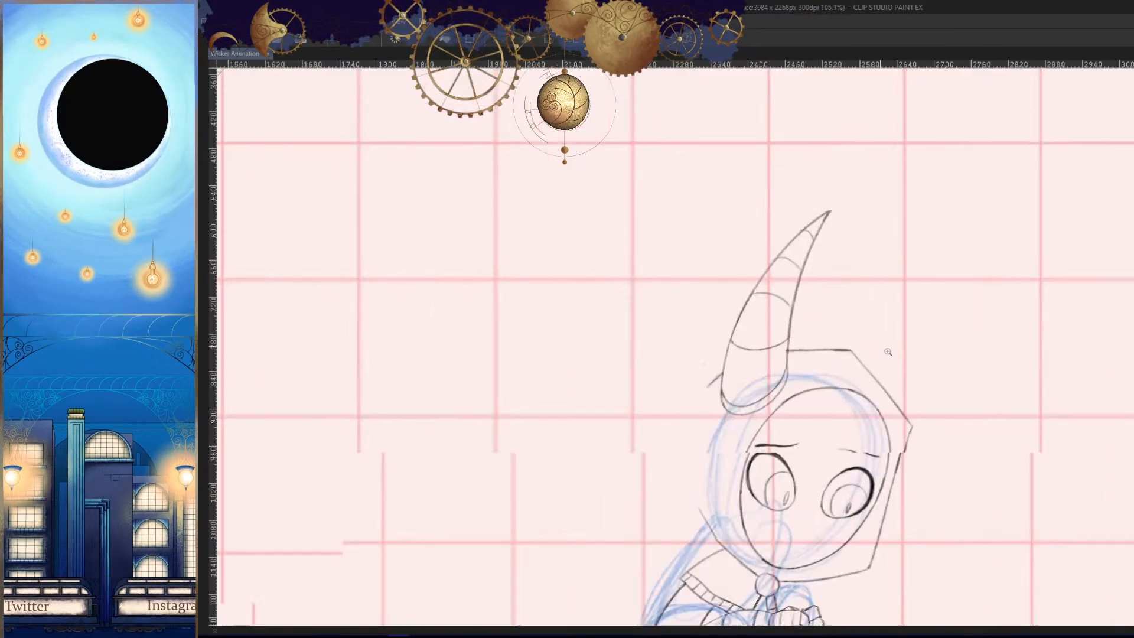
drag(889, 349, 863, 435)
key(ctrl+t)
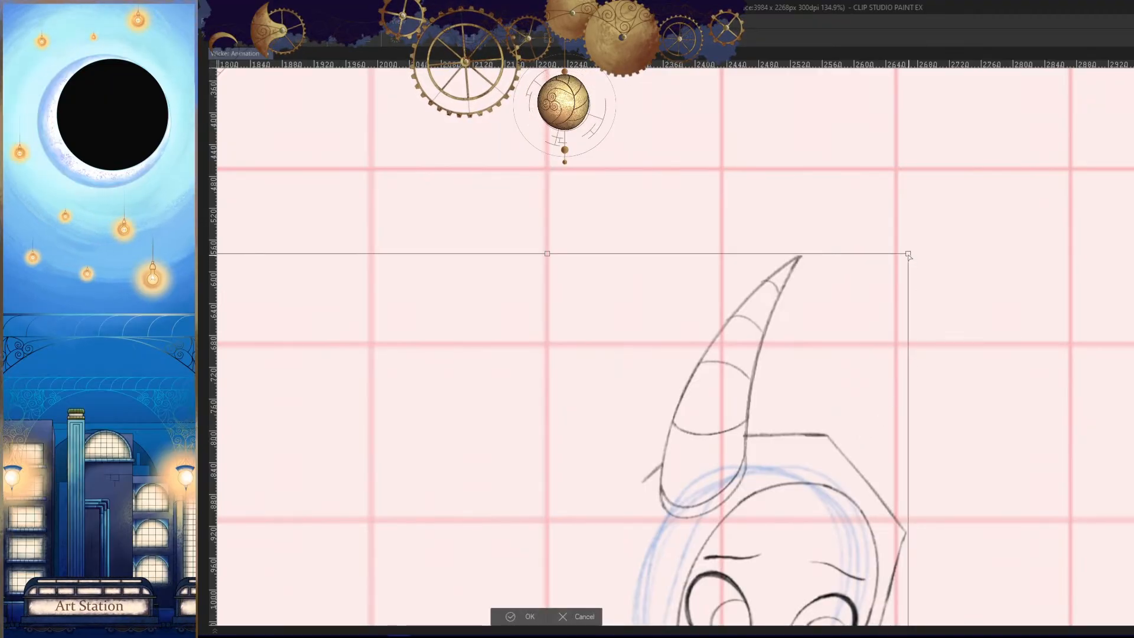
drag(908, 256, 908, 258)
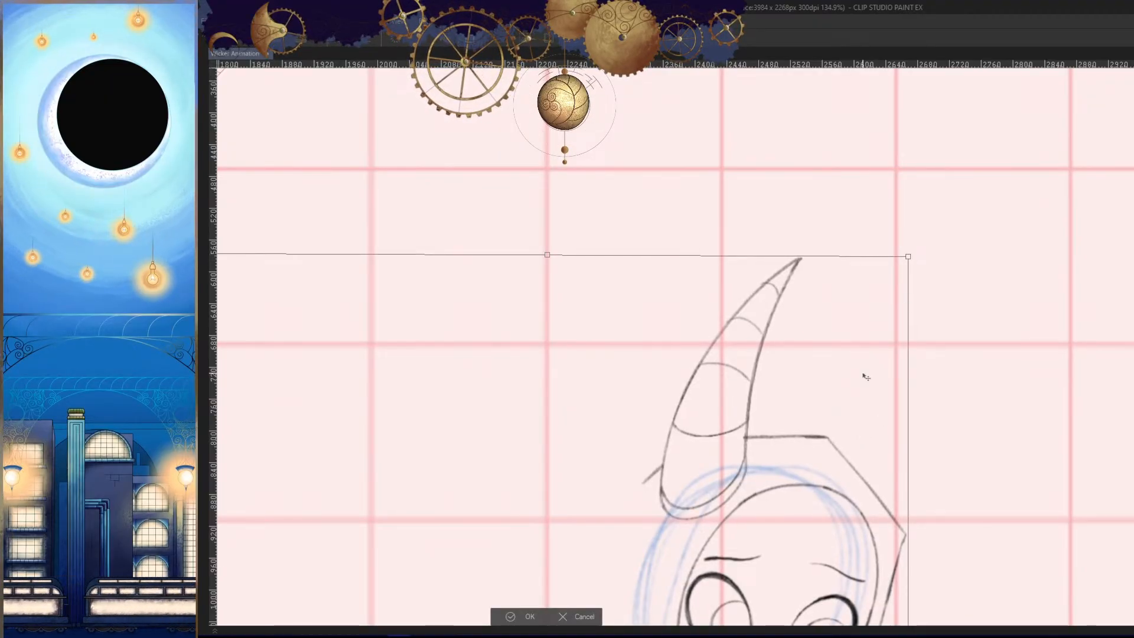
click(518, 621)
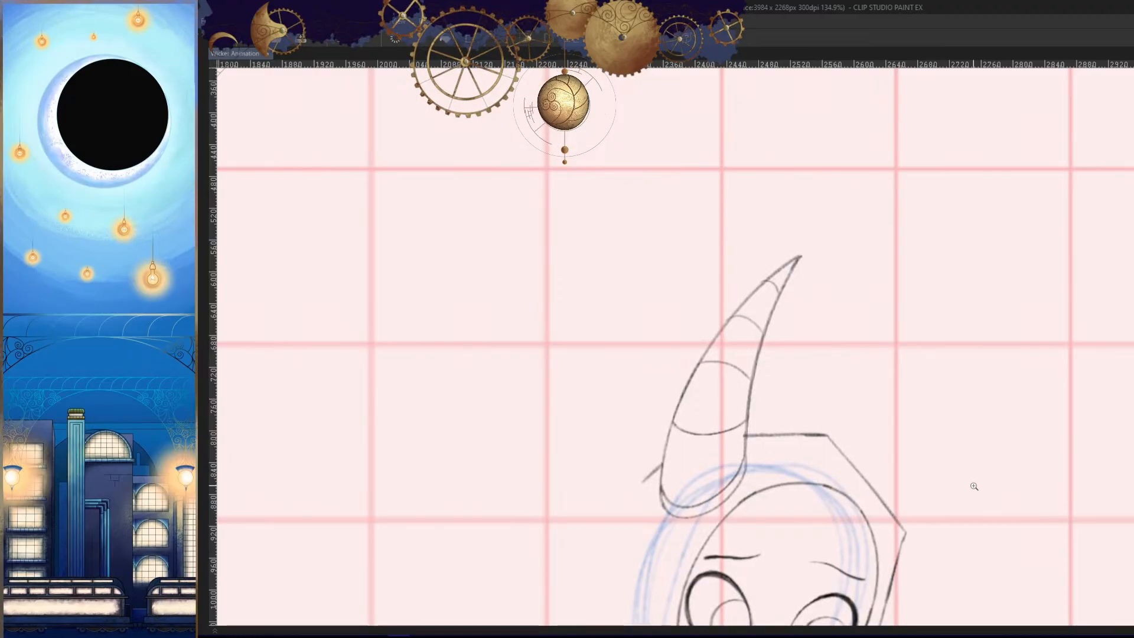
scroll(972, 499, down, 5)
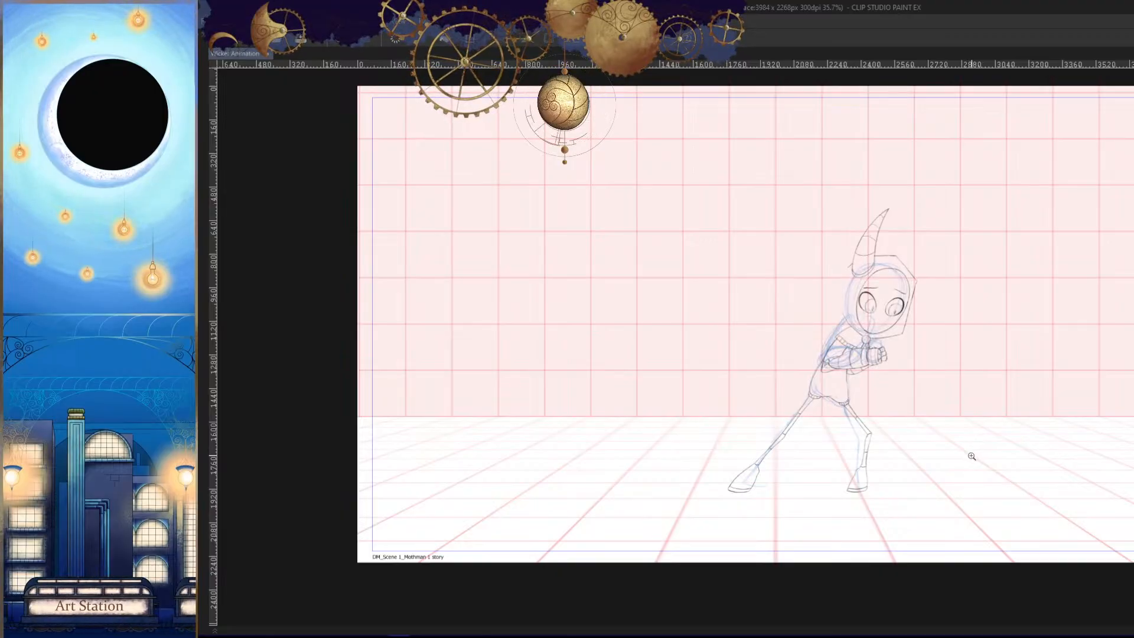
- Hide the Untitled_Artwork rough sketch so that only the clean line drawing shows around the arms
scroll(910, 382, up, 5)
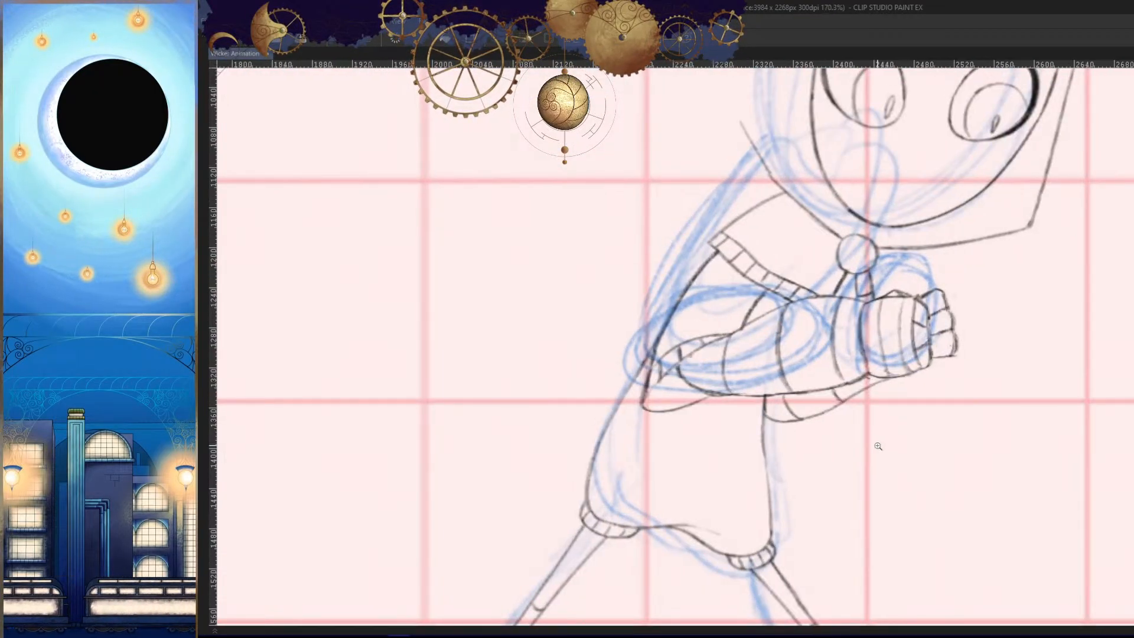
key(Tab)
click(352, 589)
mouse_move(851, 355)
mouse_down()
mouse_move(858, 379)
mouse_move(822, 401)
mouse_move(959, 428)
mouse_up()
key(Tab)
- Try erasing the near hand's upper outline from the wrist toward the fingers, and undo the erasing
drag(910, 390, 917, 384)
click(916, 383)
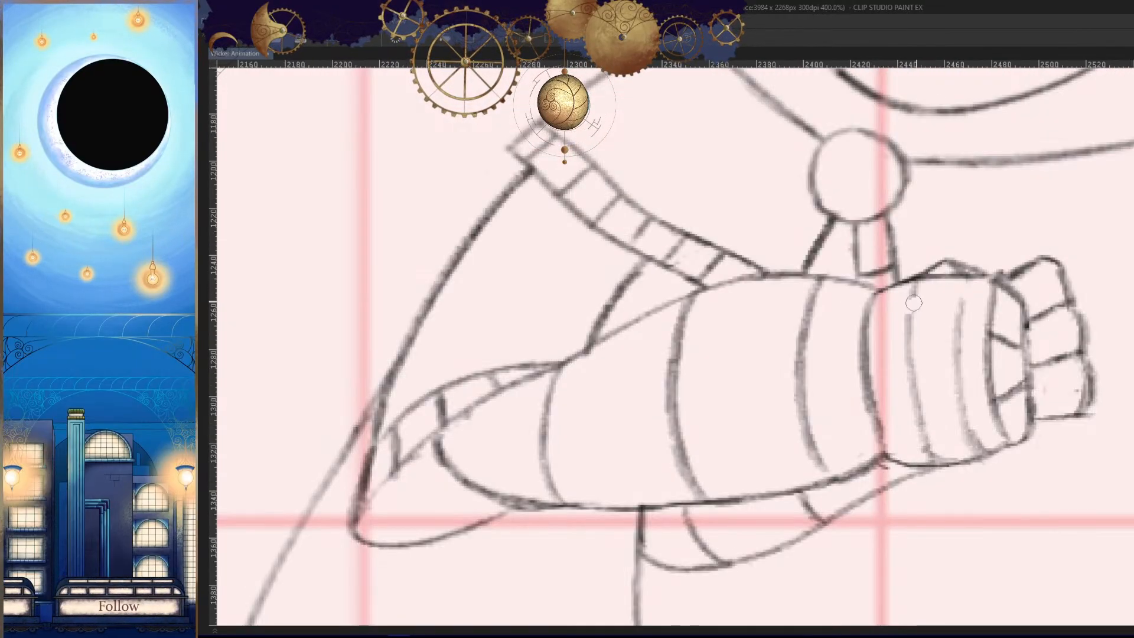
drag(914, 304, 873, 303)
mouse_move(942, 377)
mouse_down()
mouse_move(970, 268)
mouse_move(964, 329)
mouse_move(1000, 392)
mouse_move(973, 470)
mouse_move(974, 418)
mouse_up()
key(ctrl+z)
key(ctrl+z)
key(ctrl+z)
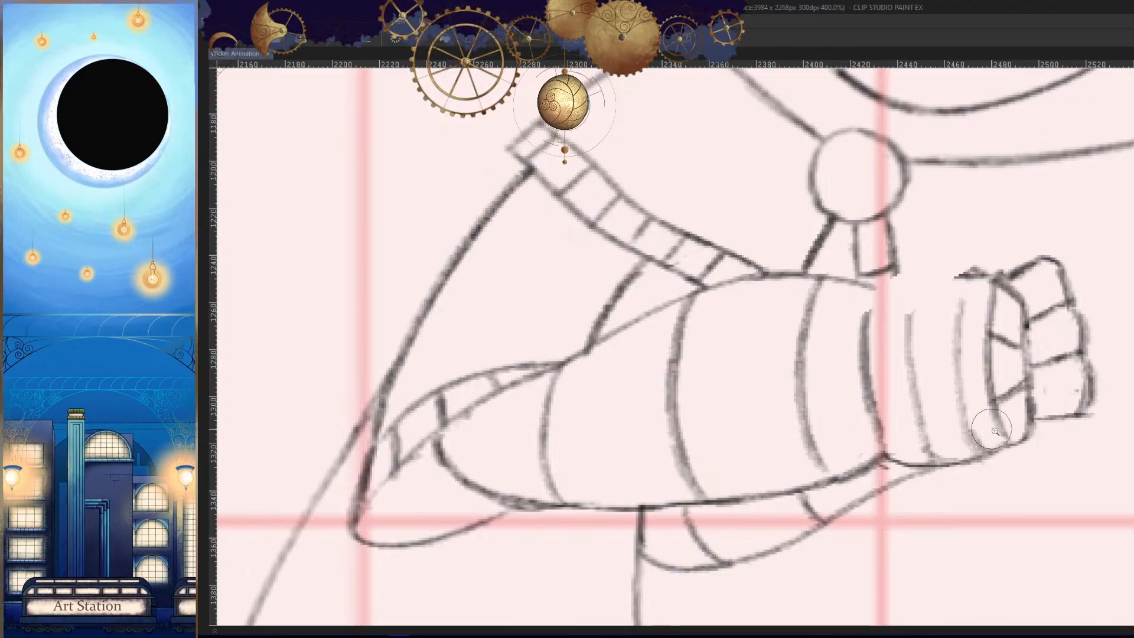
mouse_move(954, 376)
mouse_down()
mouse_move(945, 393)
mouse_move(987, 426)
mouse_up()
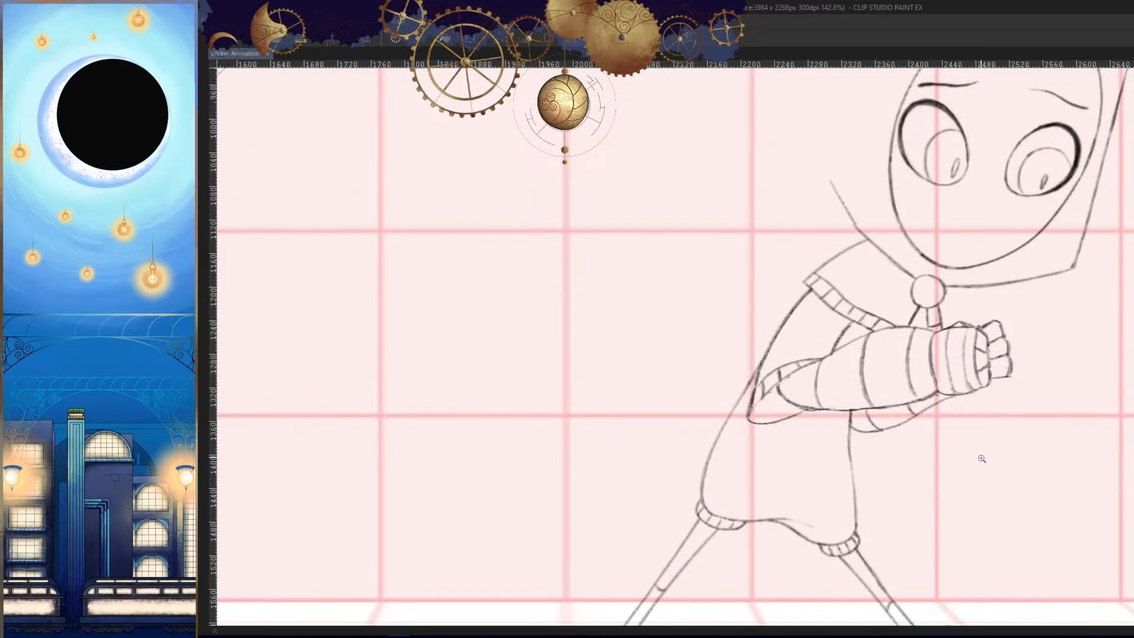
- Compare the arm and hand positions with the neighbouring frames
key(Left)
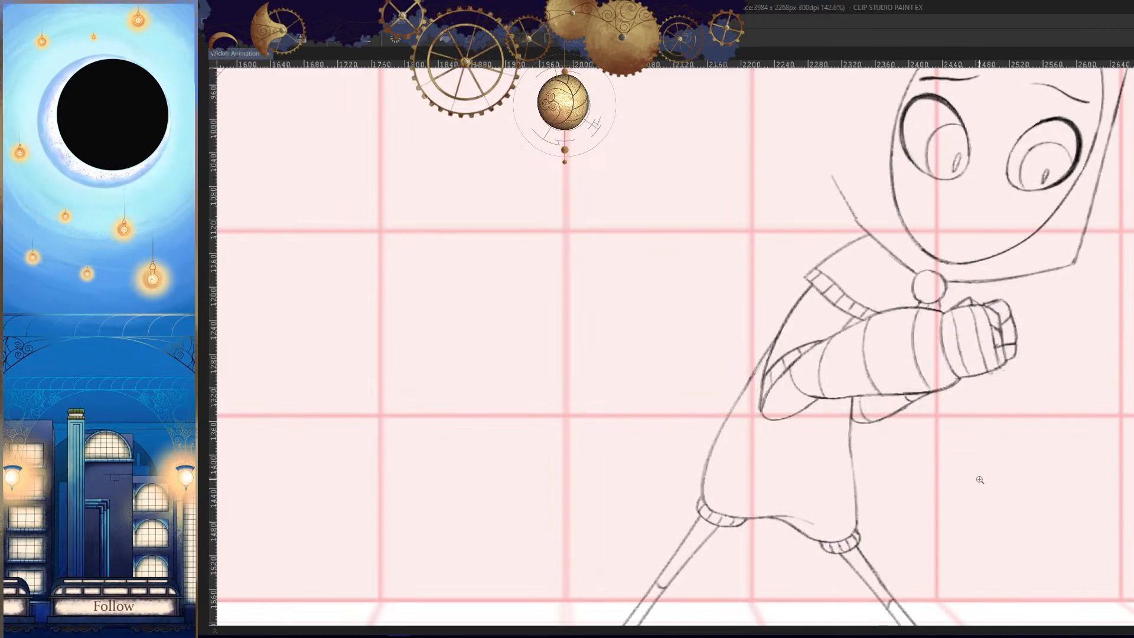
key(Right)
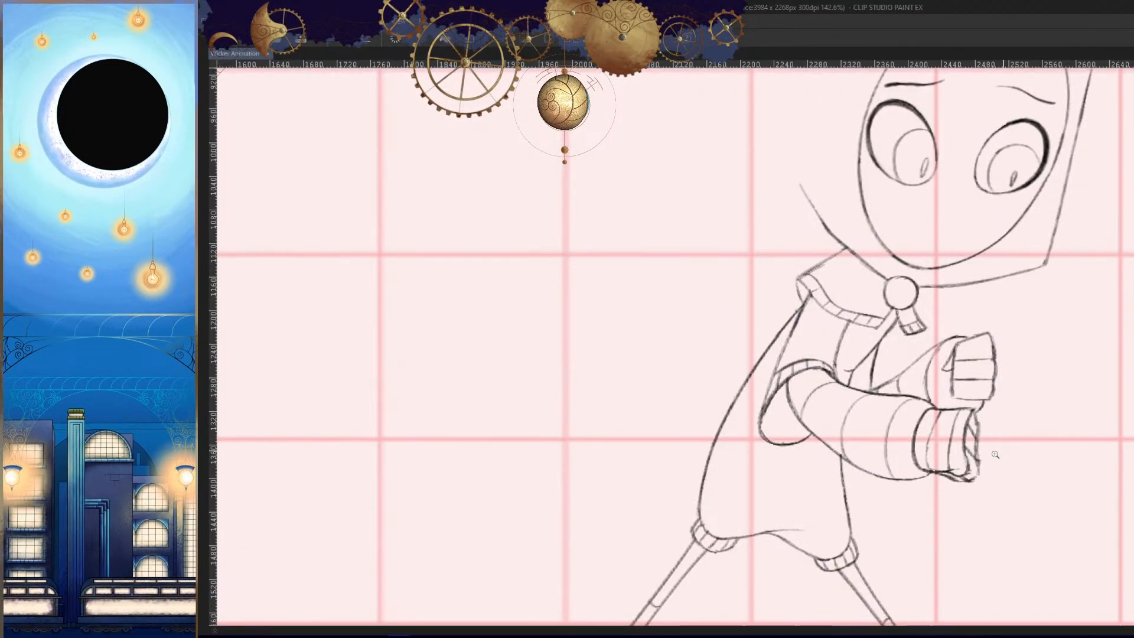
scroll(1013, 473, down, 5)
scroll(1000, 480, up, 5)
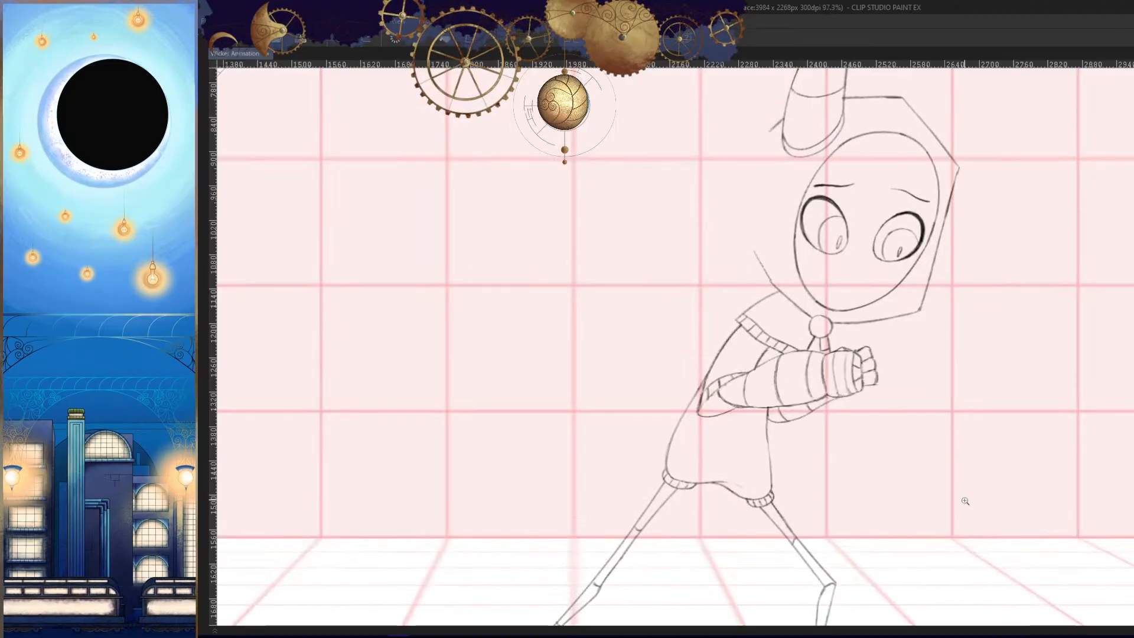
scroll(945, 499, down, 3)
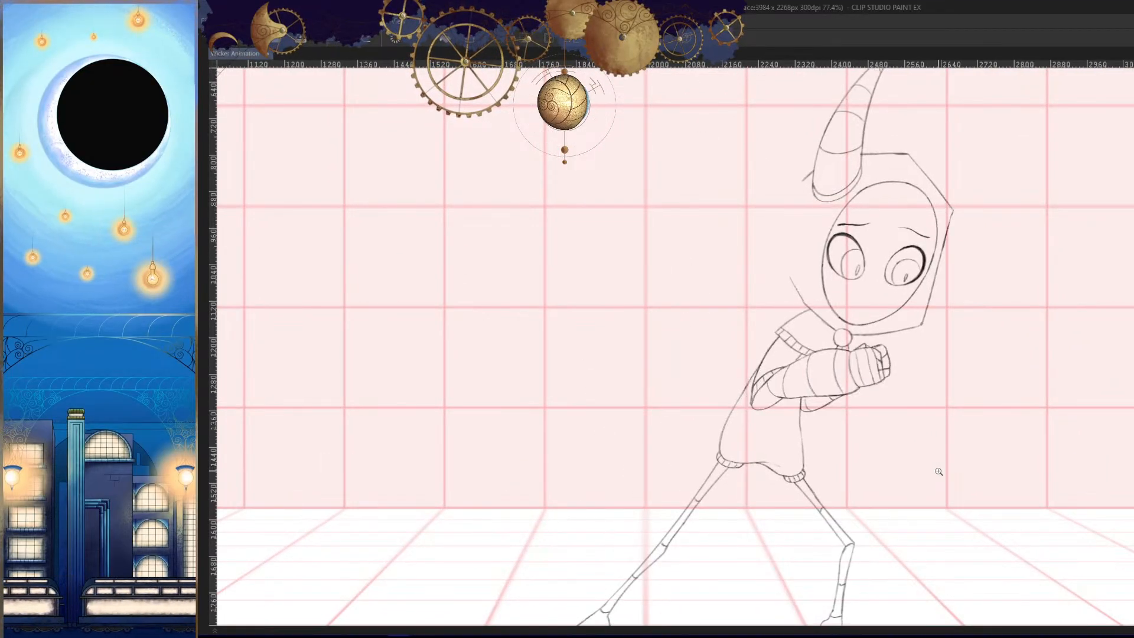
- Outline both folded arms in cel 33b with a polyline selection, from the shoulder cuff around the elbow and hands
drag(939, 471, 955, 470)
drag(865, 384, 953, 369)
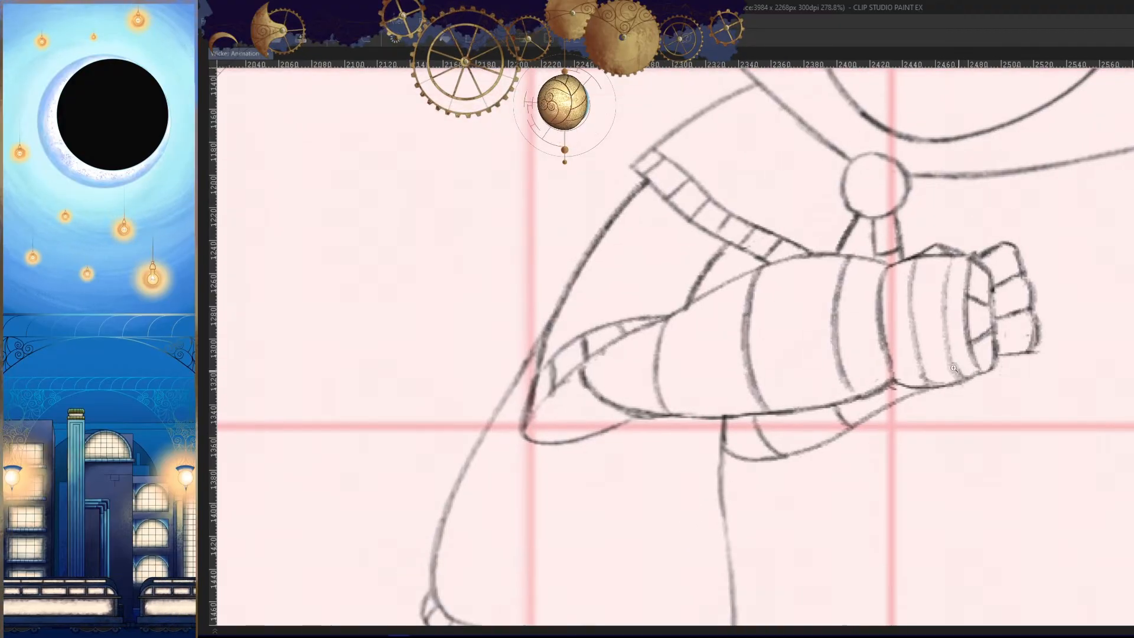
drag(932, 430, 915, 424)
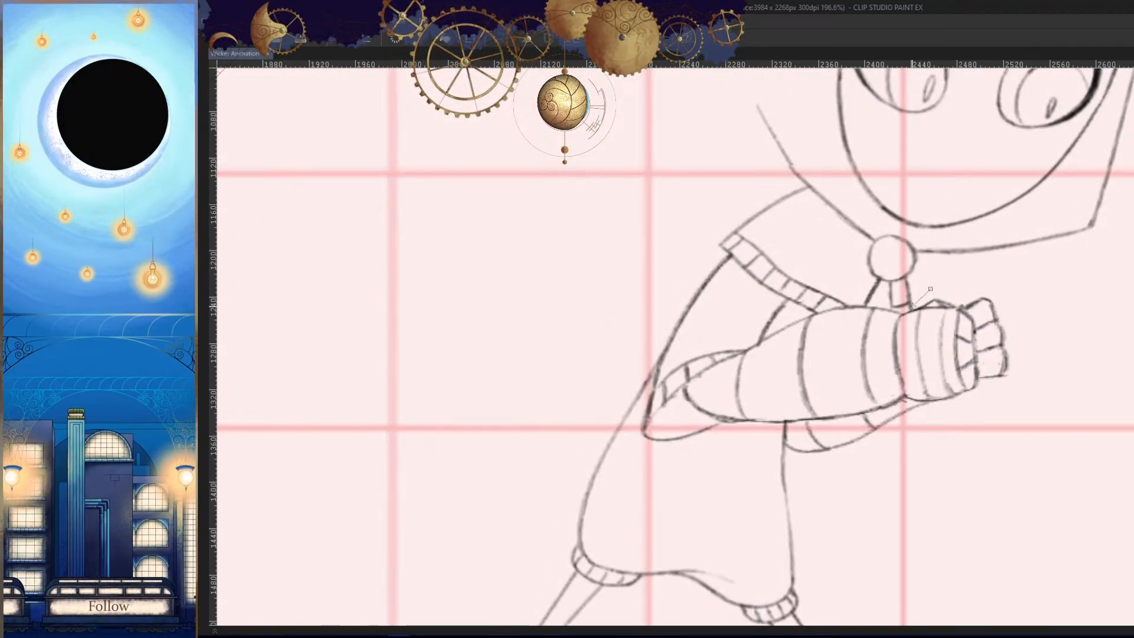
click(892, 308)
click(873, 297)
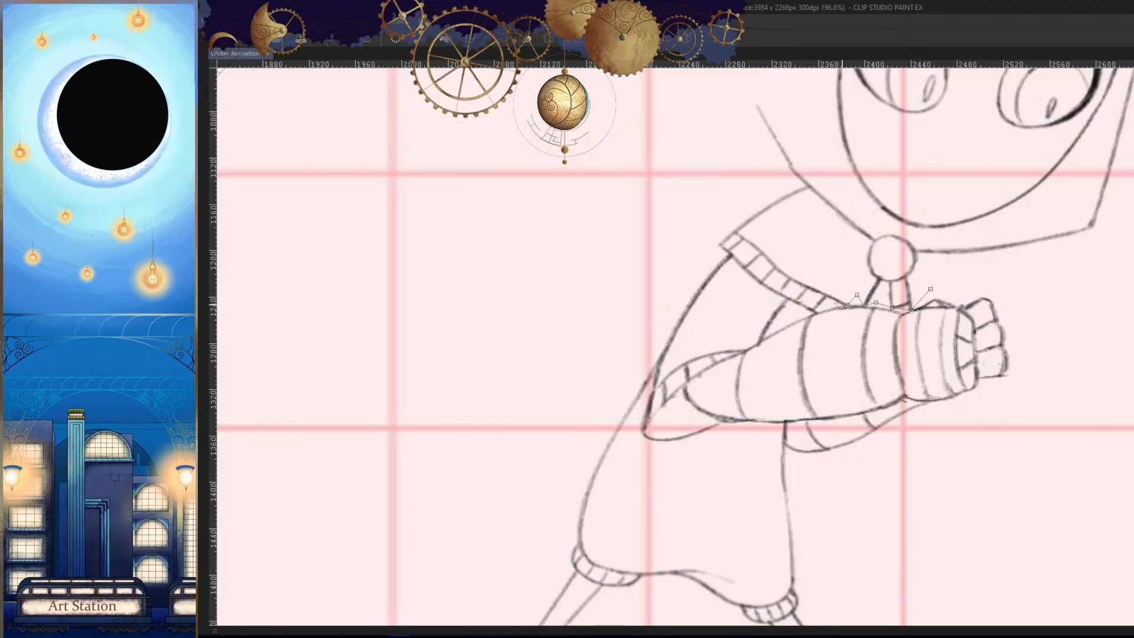
click(797, 316)
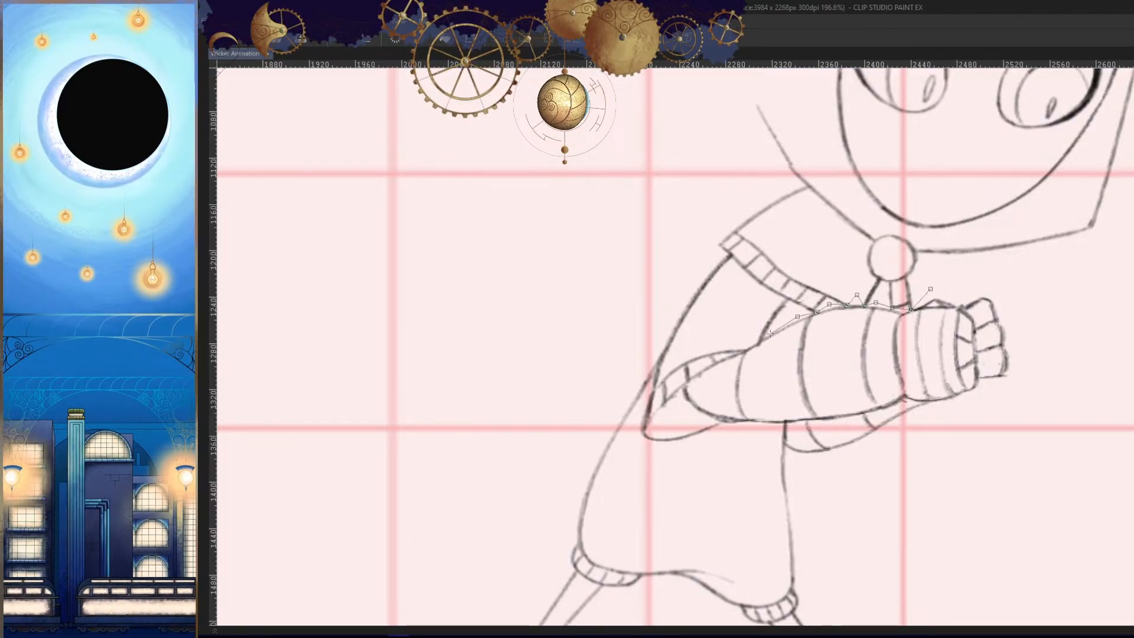
click(737, 267)
click(729, 251)
click(710, 247)
click(686, 264)
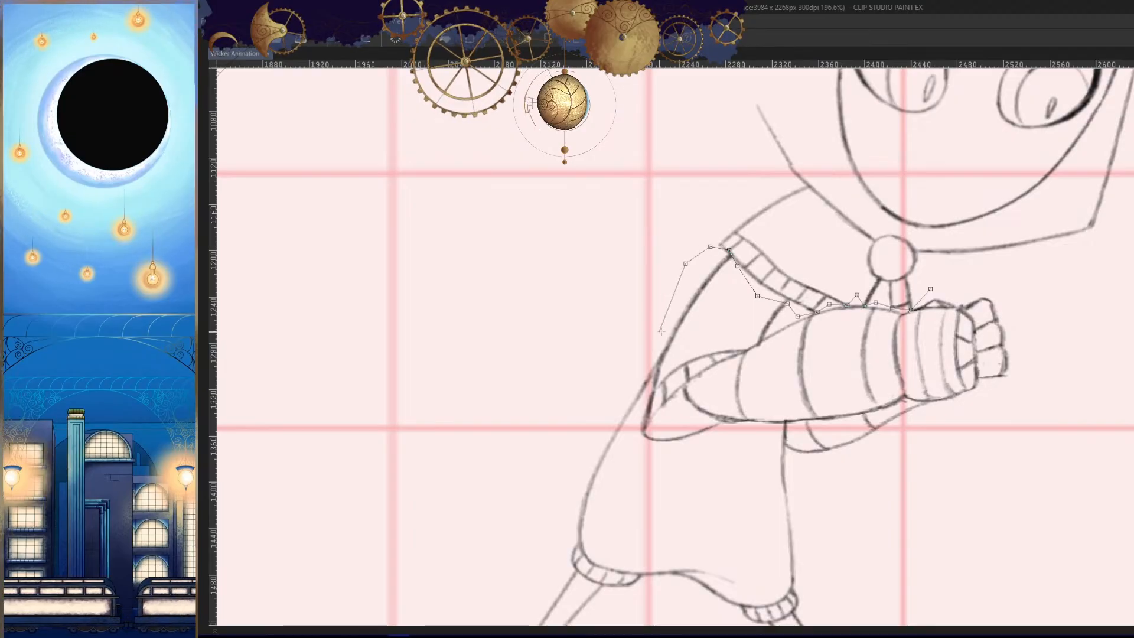
drag(653, 332, 674, 273)
click(680, 301)
click(666, 340)
click(654, 378)
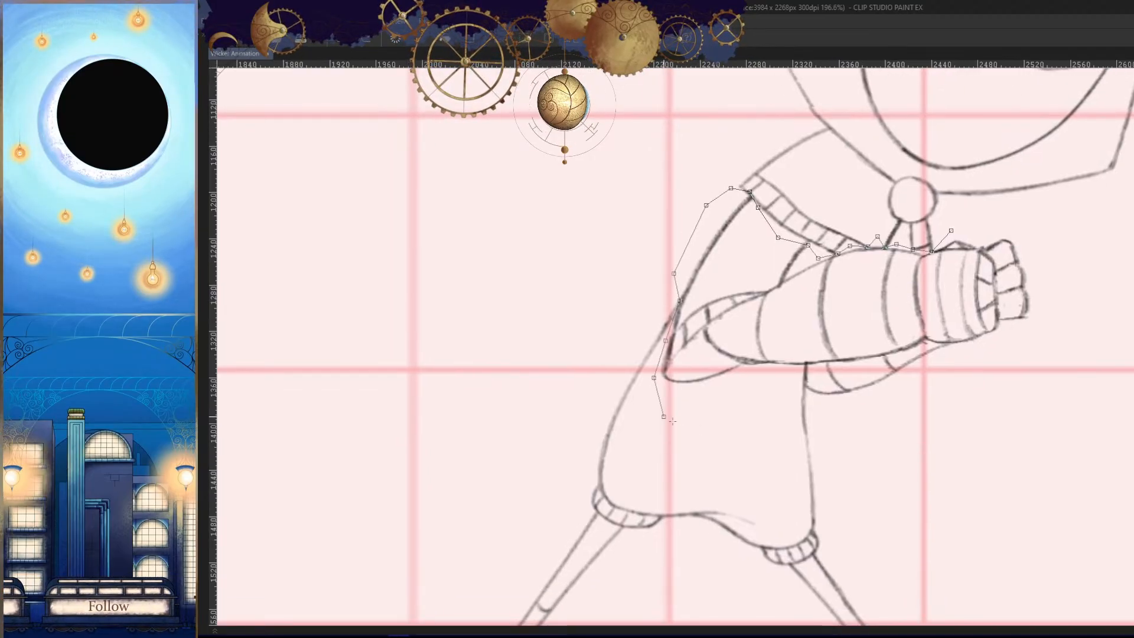
click(664, 416)
click(726, 429)
click(785, 386)
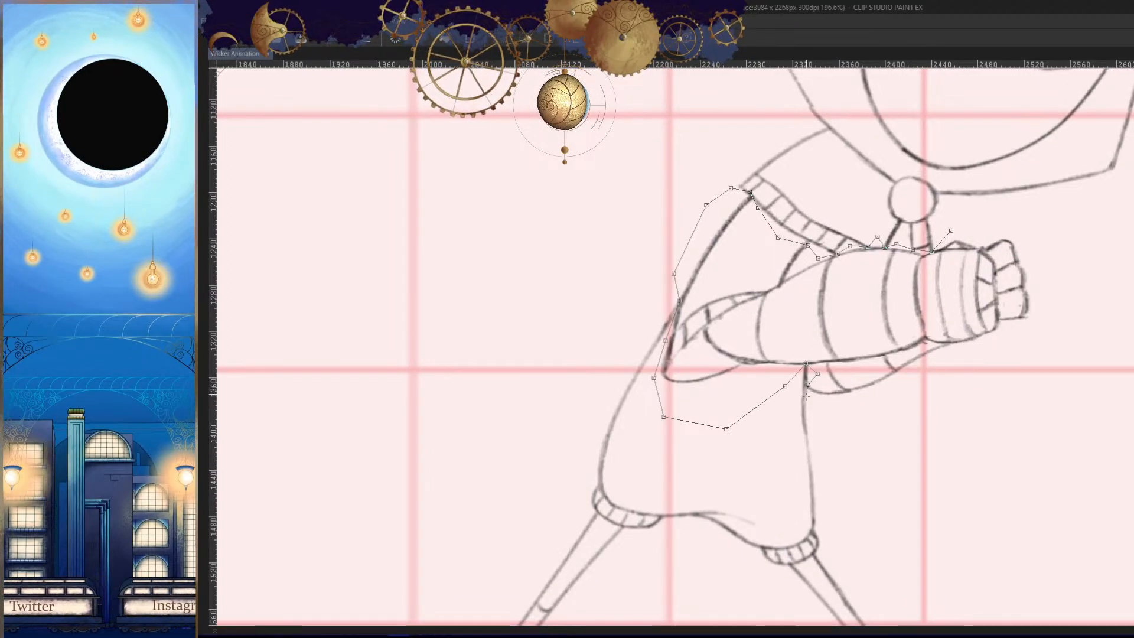
click(816, 415)
click(860, 439)
click(945, 420)
click(1040, 353)
click(1054, 291)
click(1045, 249)
click(1010, 225)
click(951, 231)
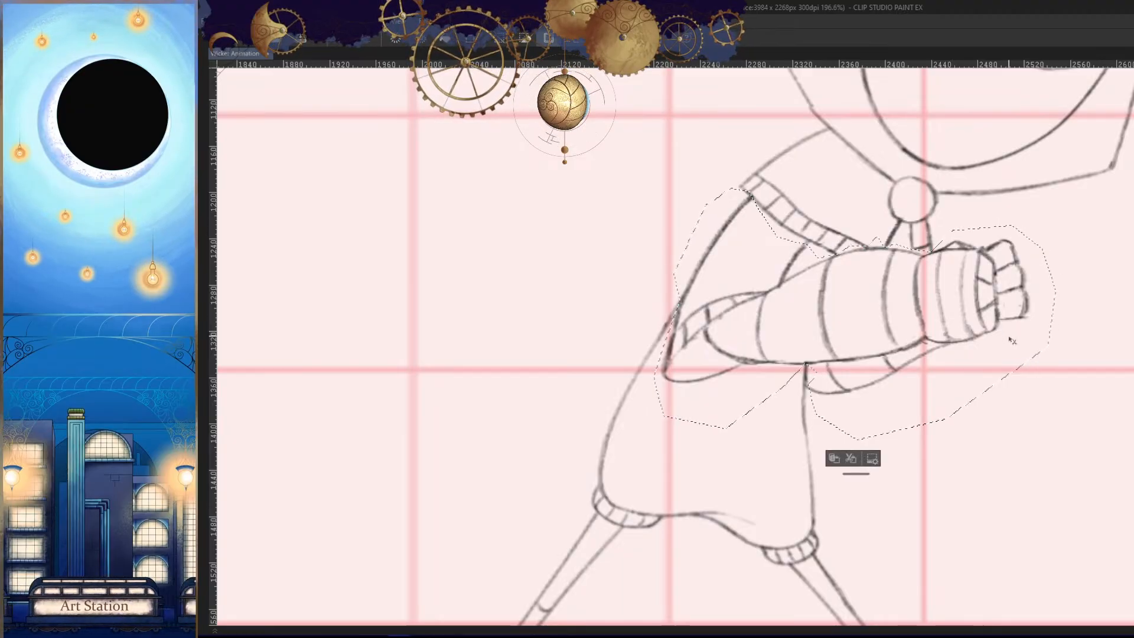
- Skew the selected arms slightly backward, narrow them a little, apply the transformation and clear the selection
key(ctrl+t)
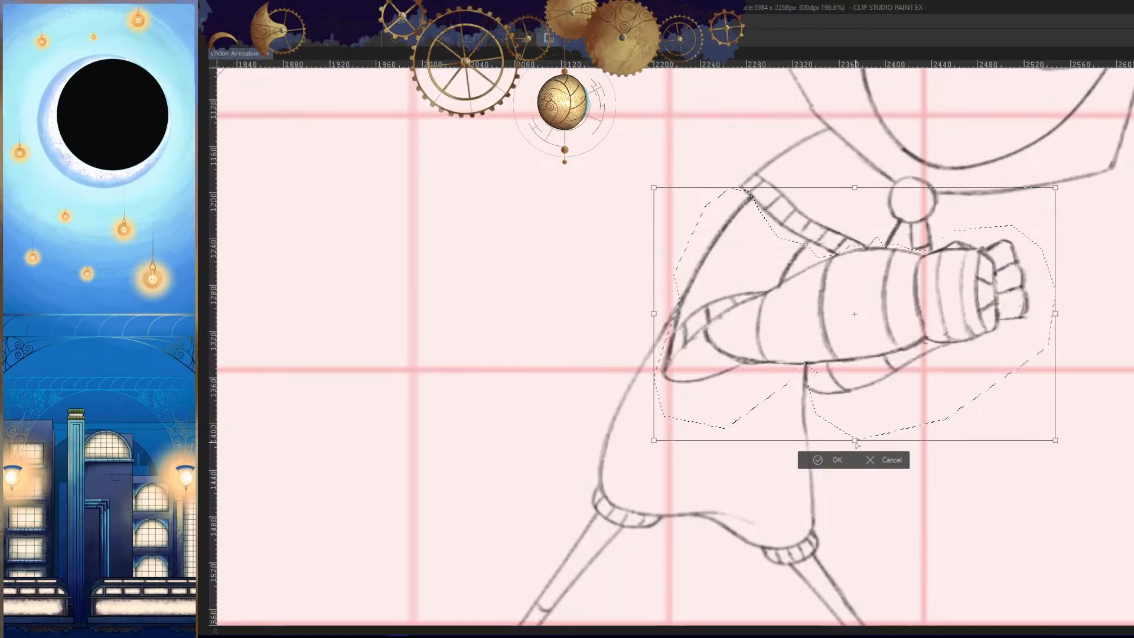
drag(856, 442, 850, 444)
drag(1053, 316, 1048, 314)
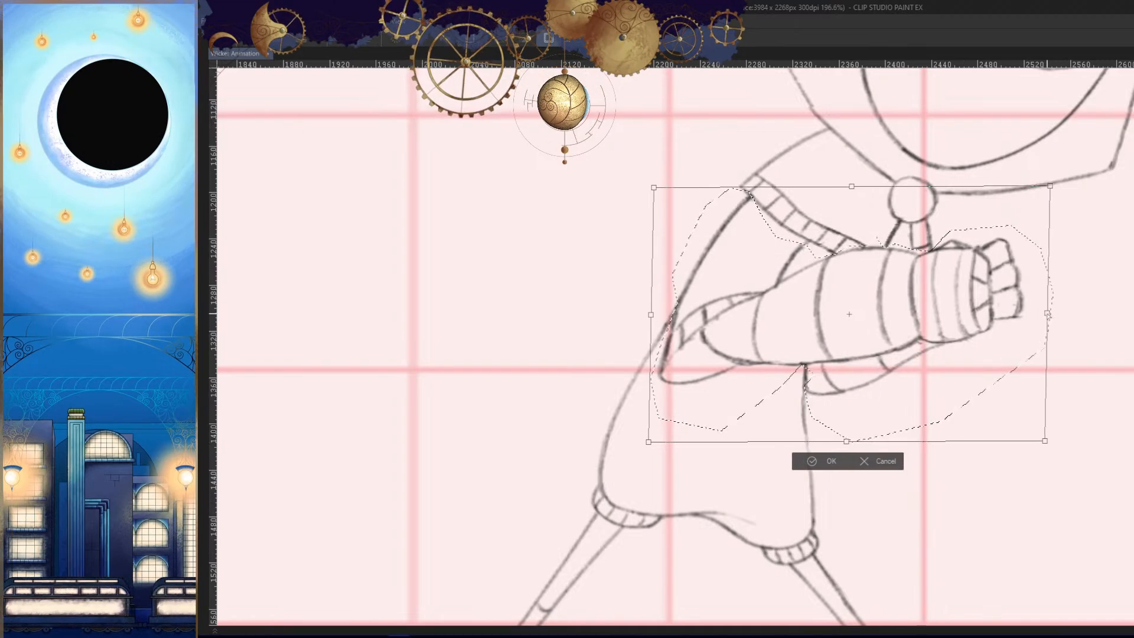
click(814, 460)
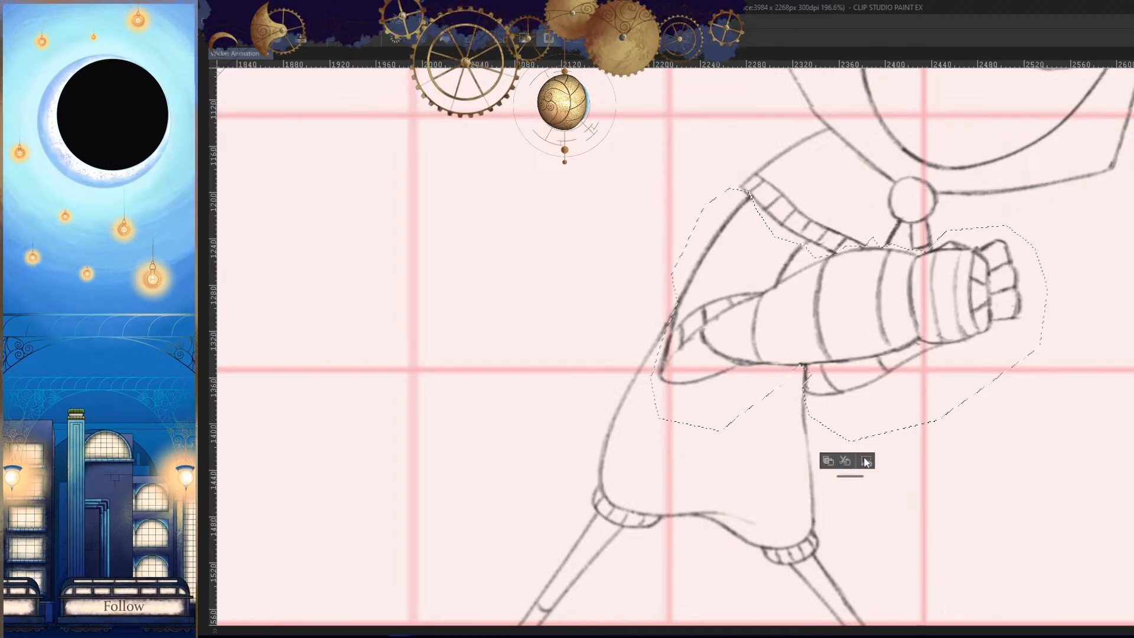
click(866, 462)
scroll(899, 465, down, 2)
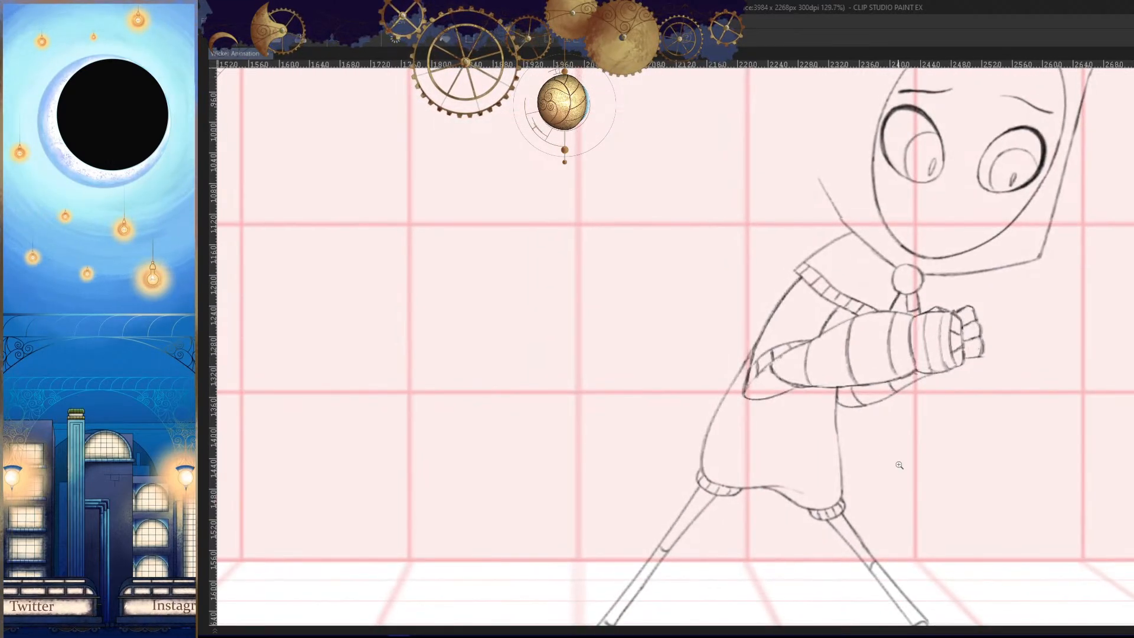
scroll(896, 473, down, 4)
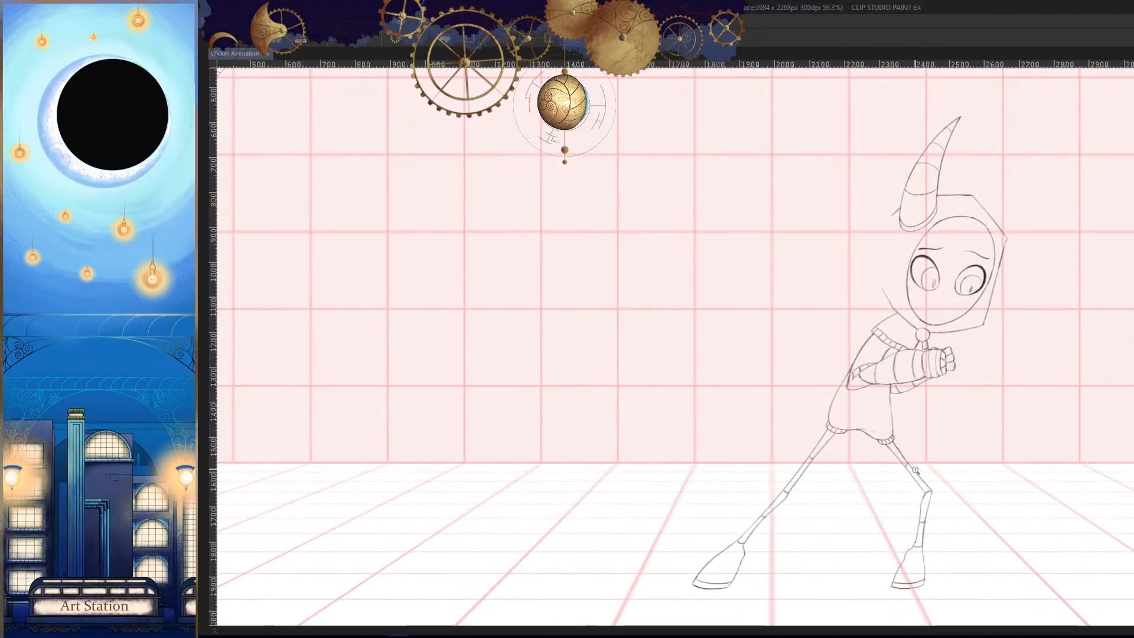
scroll(915, 470, down, 3)
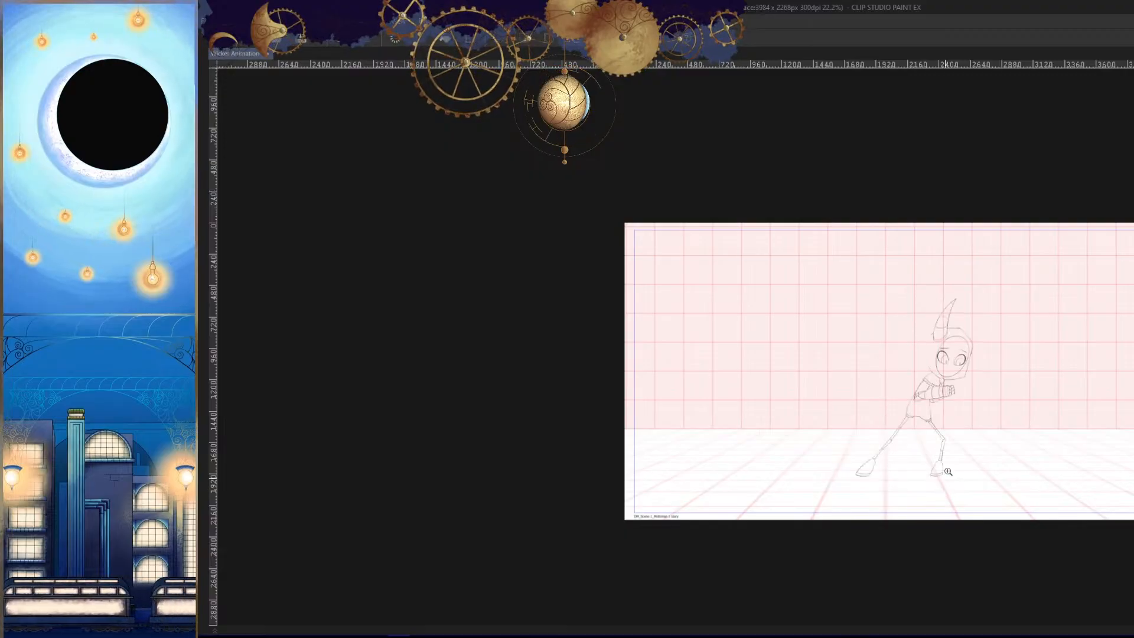
drag(958, 431, 1071, 418)
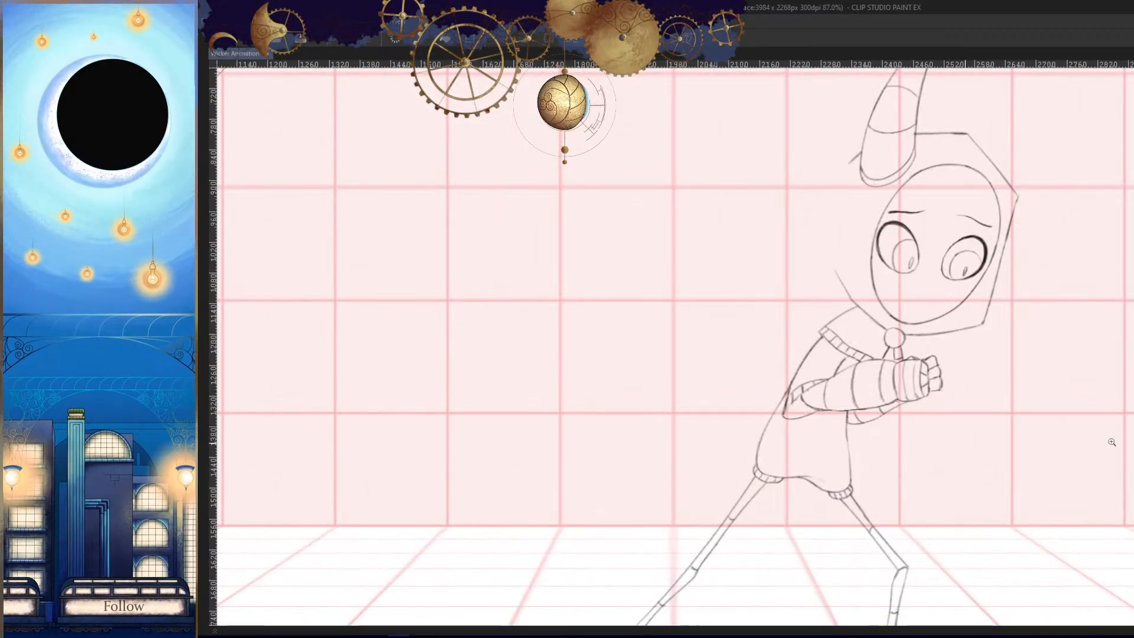
- Show the Untitled_Artwork rough sketch and add cel 33c with the same drawing at frame 195 on the Wicker track
key(Tab)
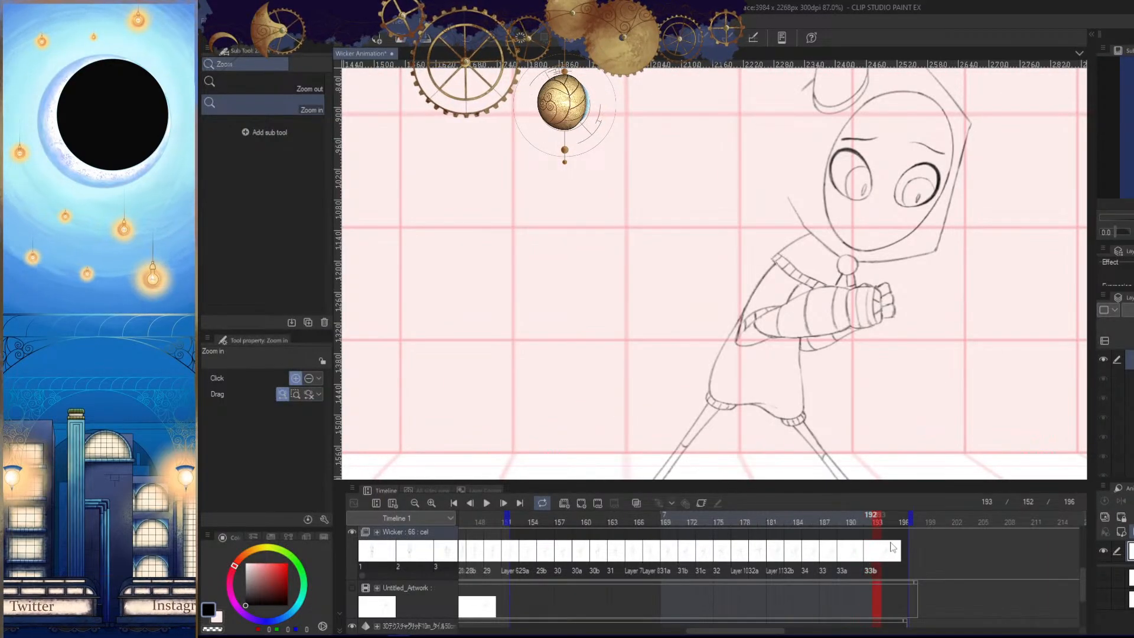
click(868, 549)
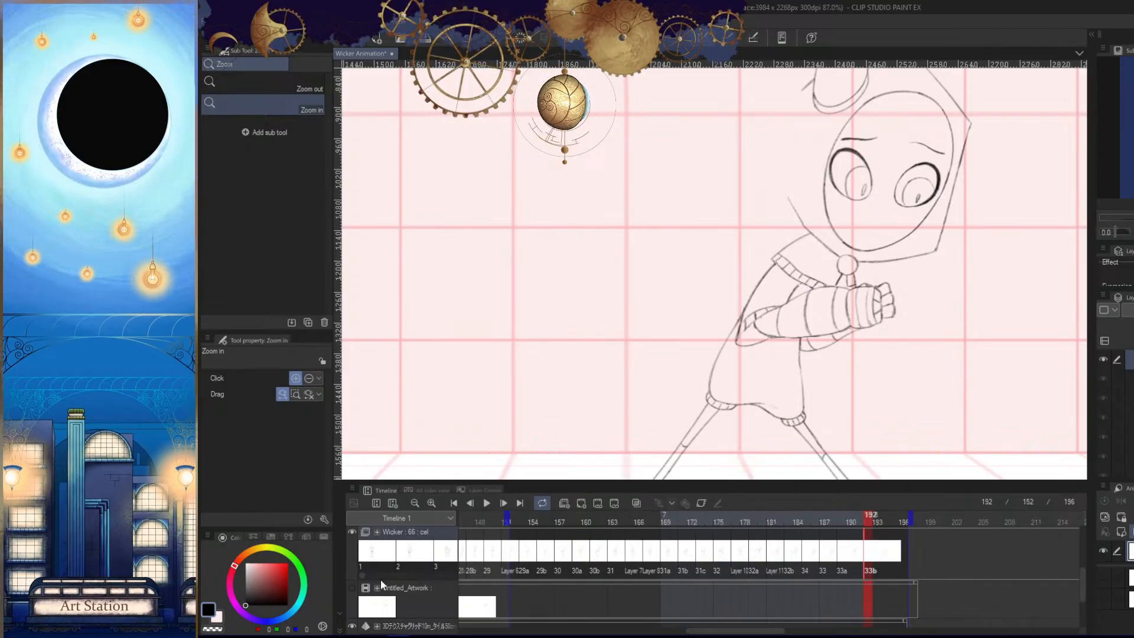
click(352, 587)
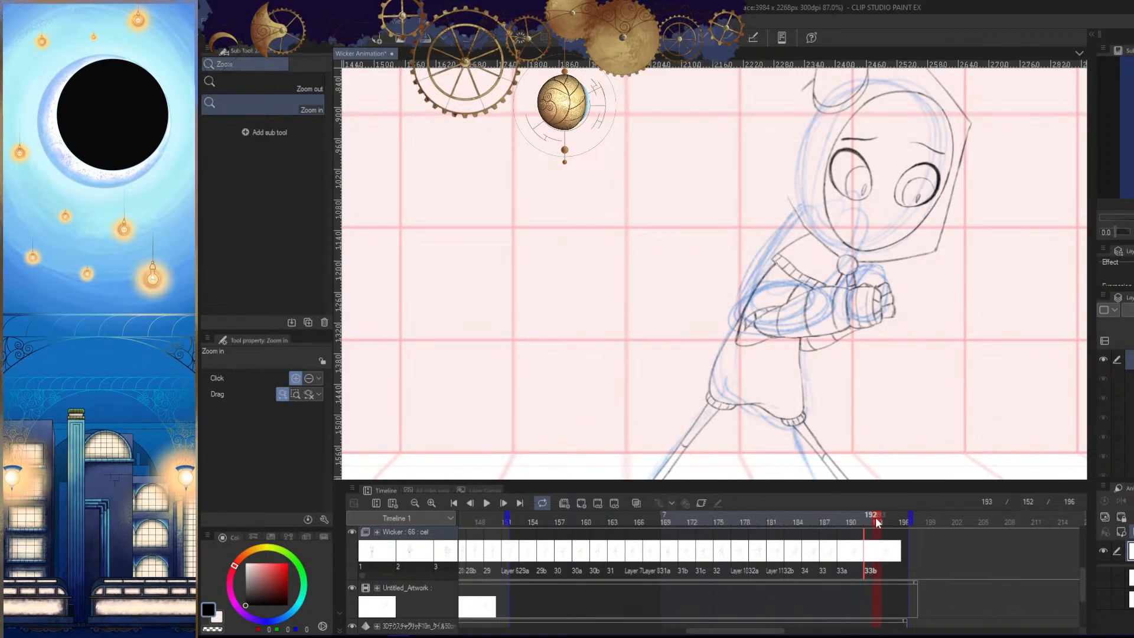
drag(888, 520, 891, 522)
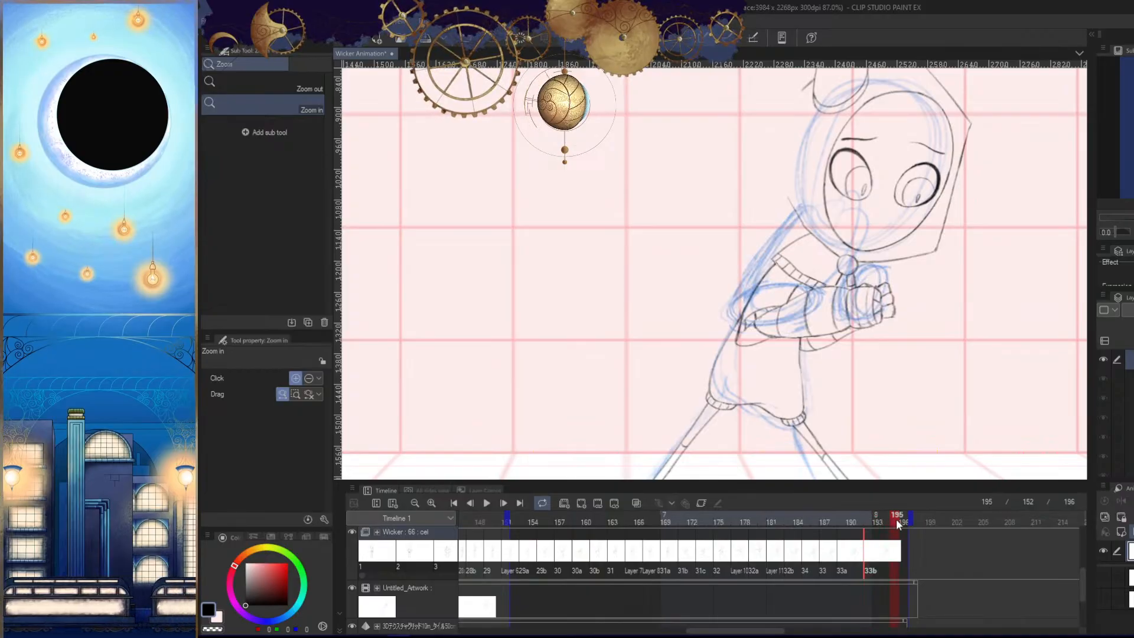
right_click(895, 550)
click(913, 497)
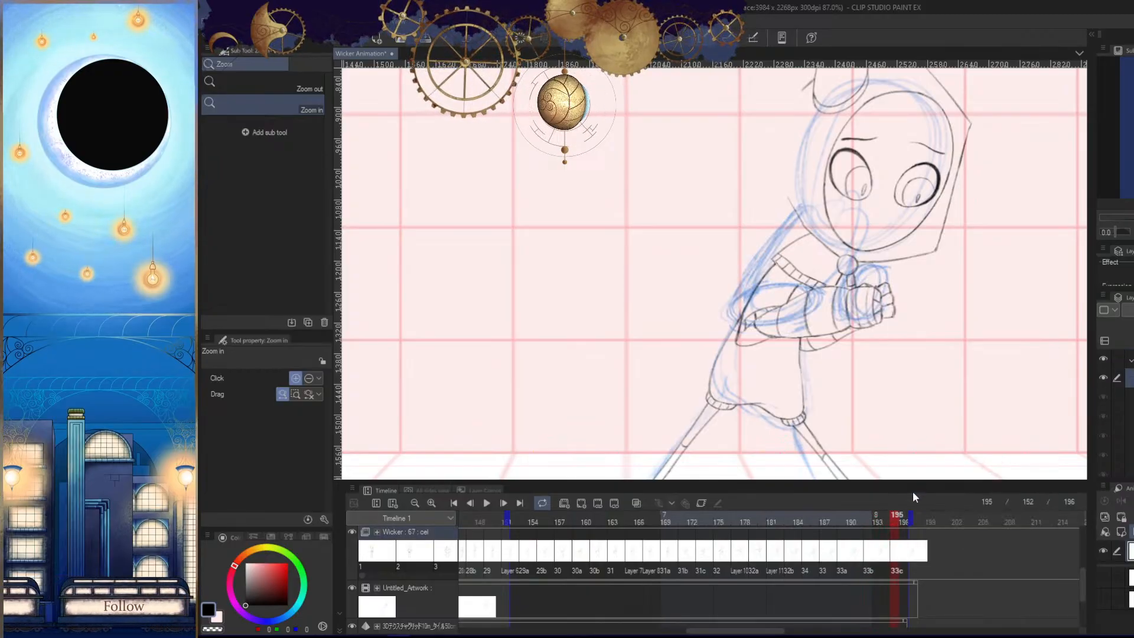
- Check the arms against the rough sketch in cel 33c, and hide the Untitled_Artwork track
scroll(914, 426, down, 3)
key(Tab)
scroll(945, 452, up, 6)
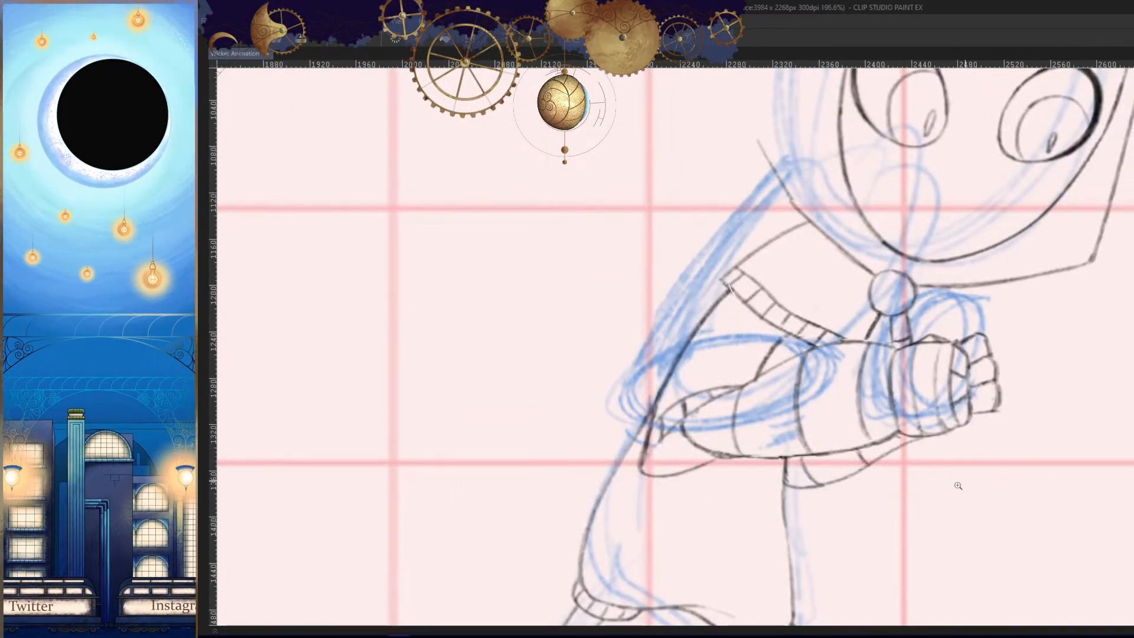
key(Tab)
click(350, 590)
scroll(894, 422, down, 5)
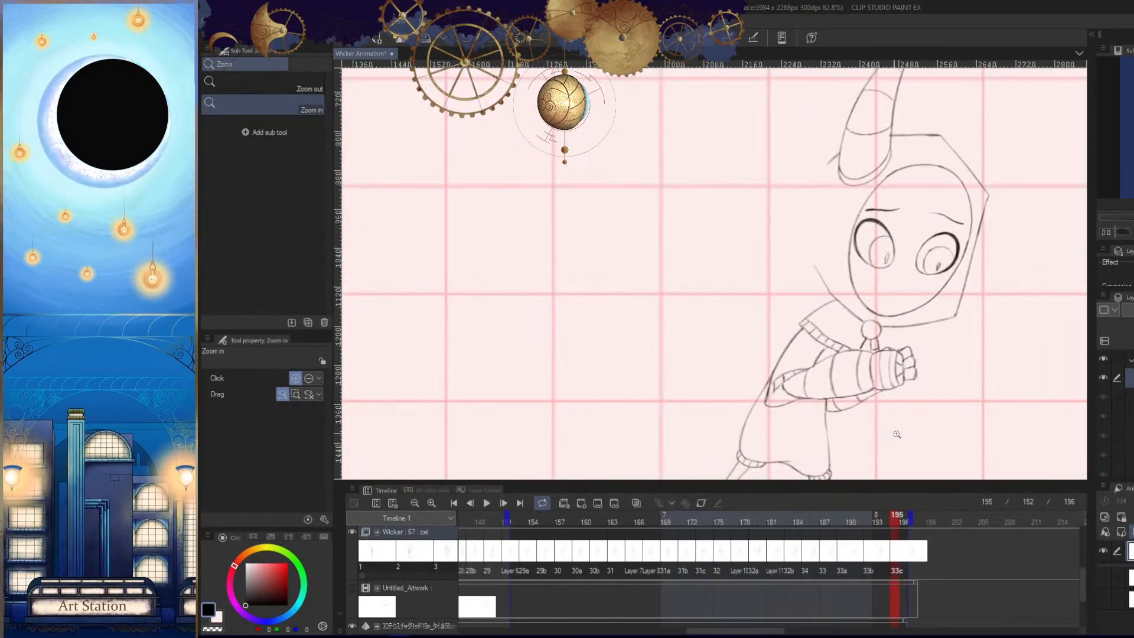
scroll(893, 449, up, 3)
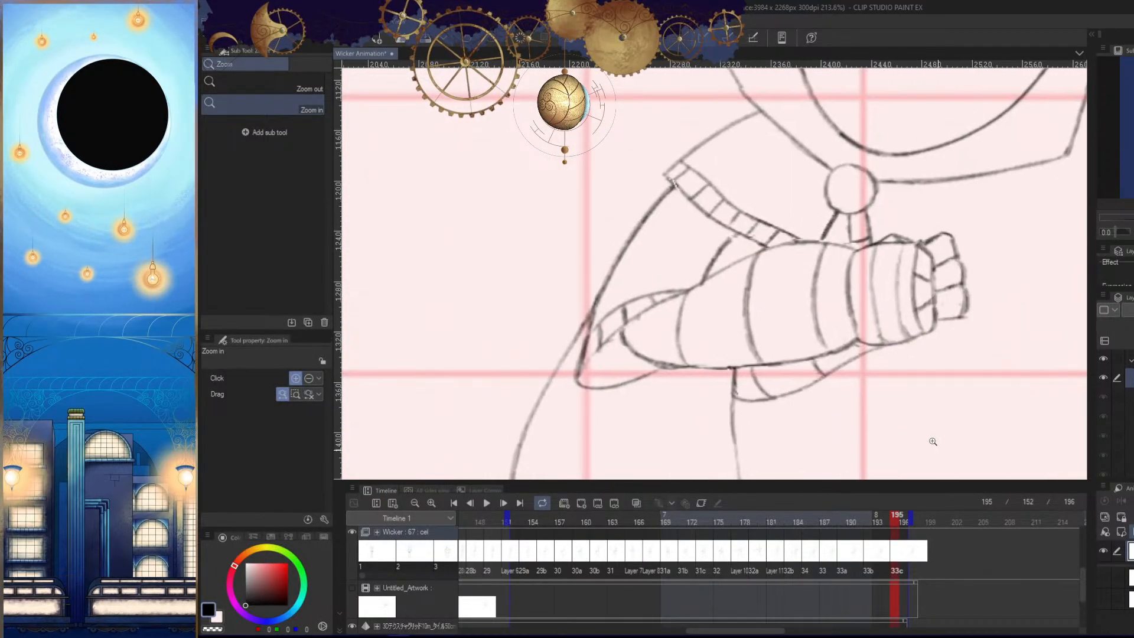
scroll(911, 415, up, 3)
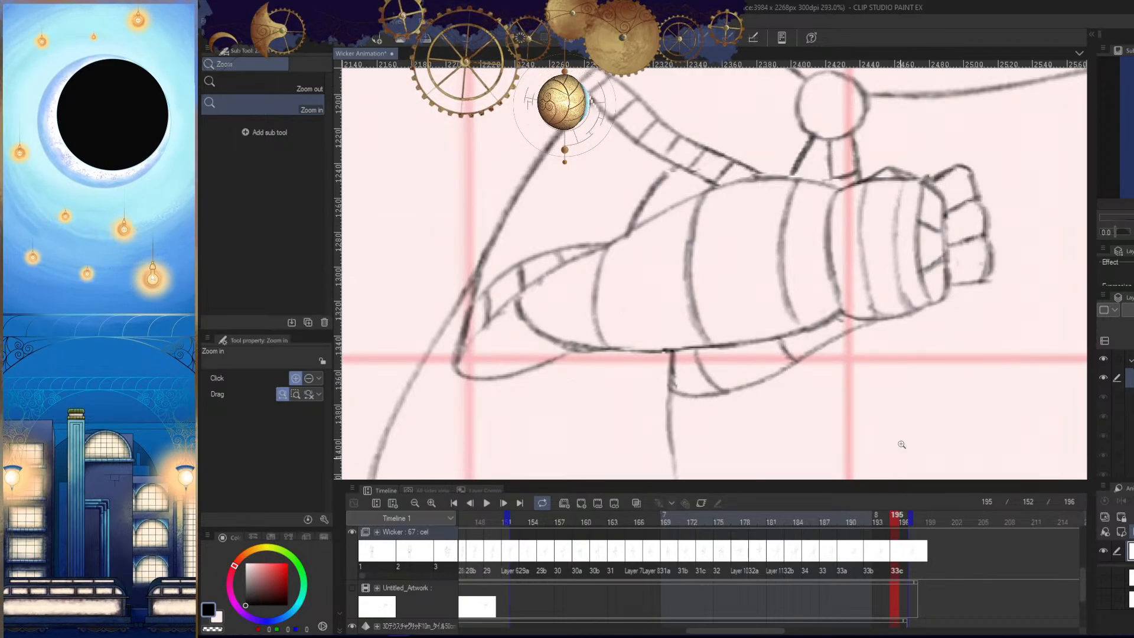
- Enclose the crossed arms in cel 33c in a polyline selection that follows the cuff, elbow, far forearm and fingers
key(Tab)
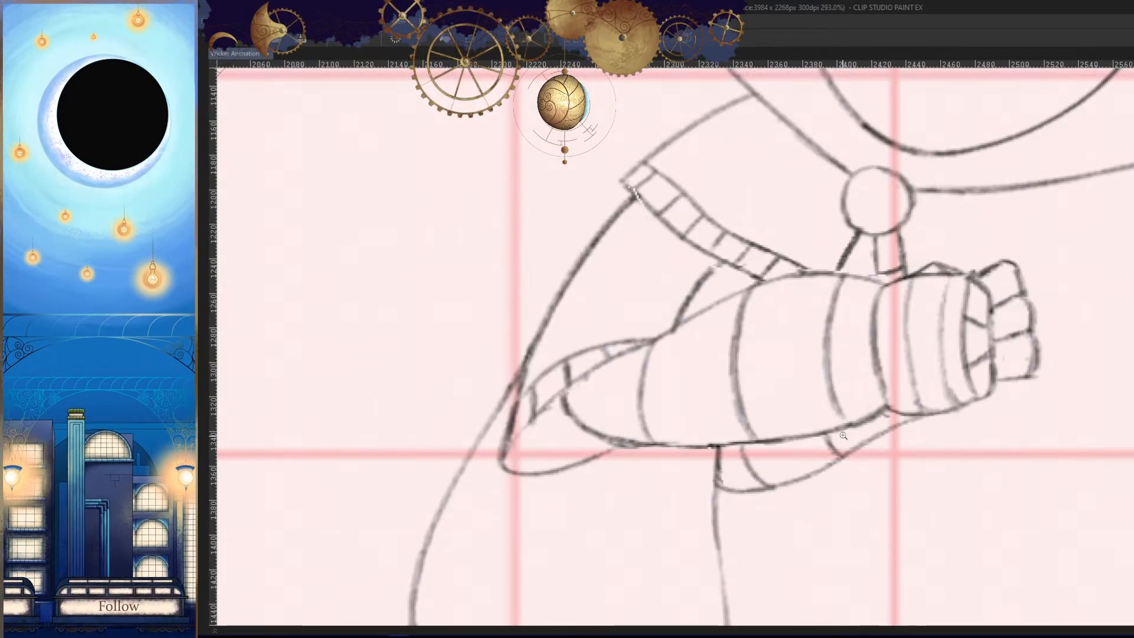
click(718, 280)
click(716, 268)
click(684, 254)
click(646, 221)
click(637, 202)
click(600, 192)
click(561, 211)
click(511, 308)
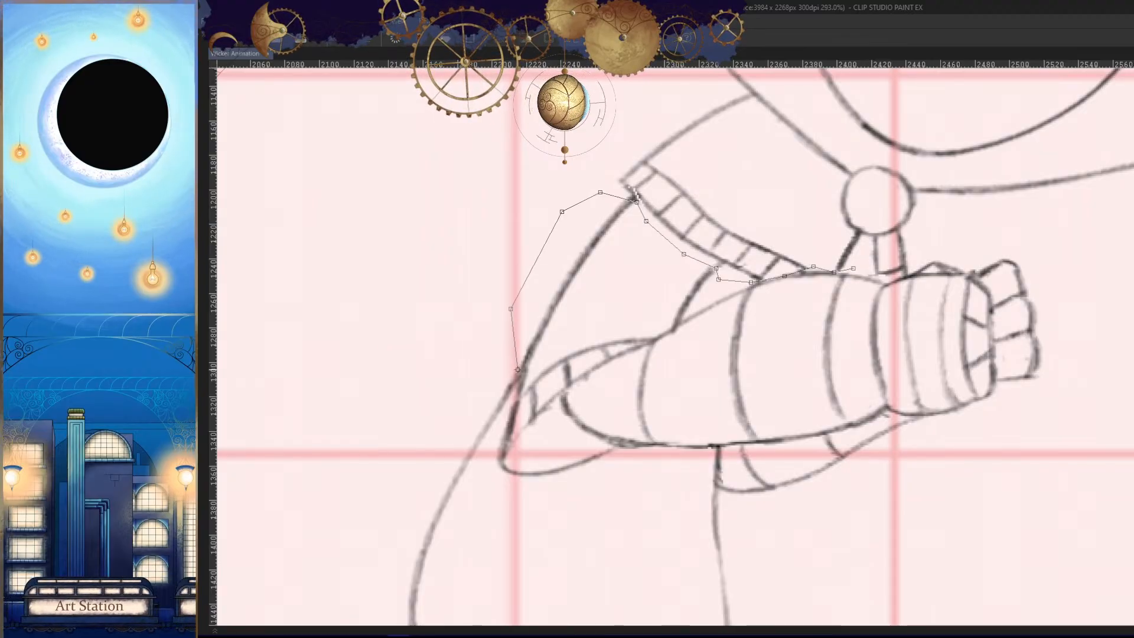
click(507, 417)
click(479, 486)
click(485, 520)
click(531, 543)
click(600, 531)
click(716, 449)
click(726, 469)
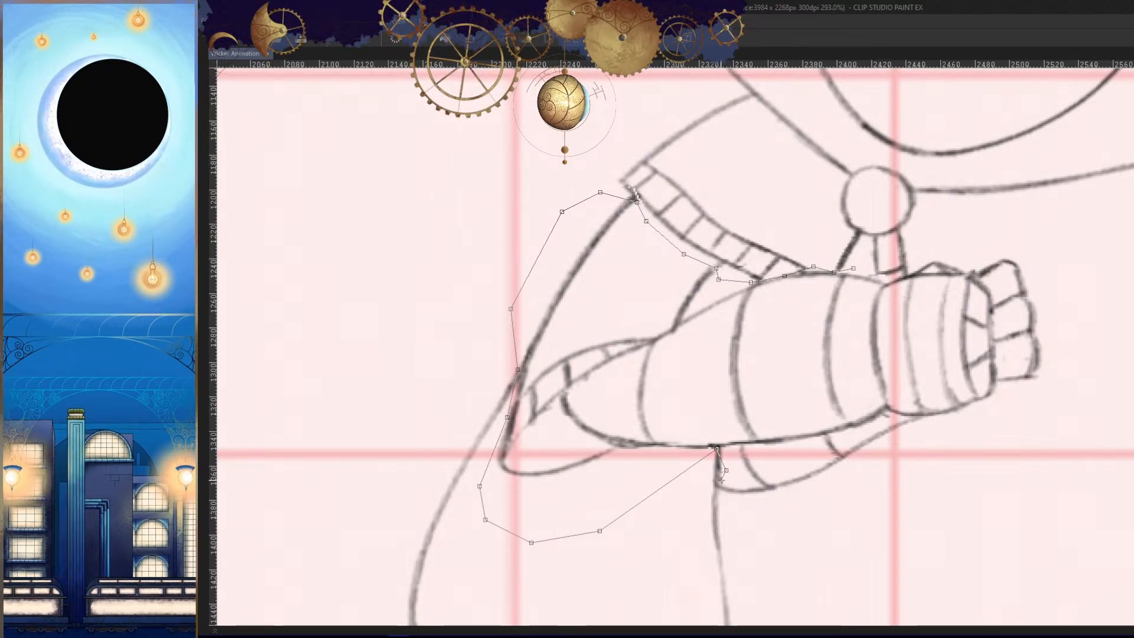
click(718, 486)
click(735, 510)
click(838, 518)
click(952, 497)
click(1056, 414)
click(1093, 337)
click(1076, 268)
click(971, 234)
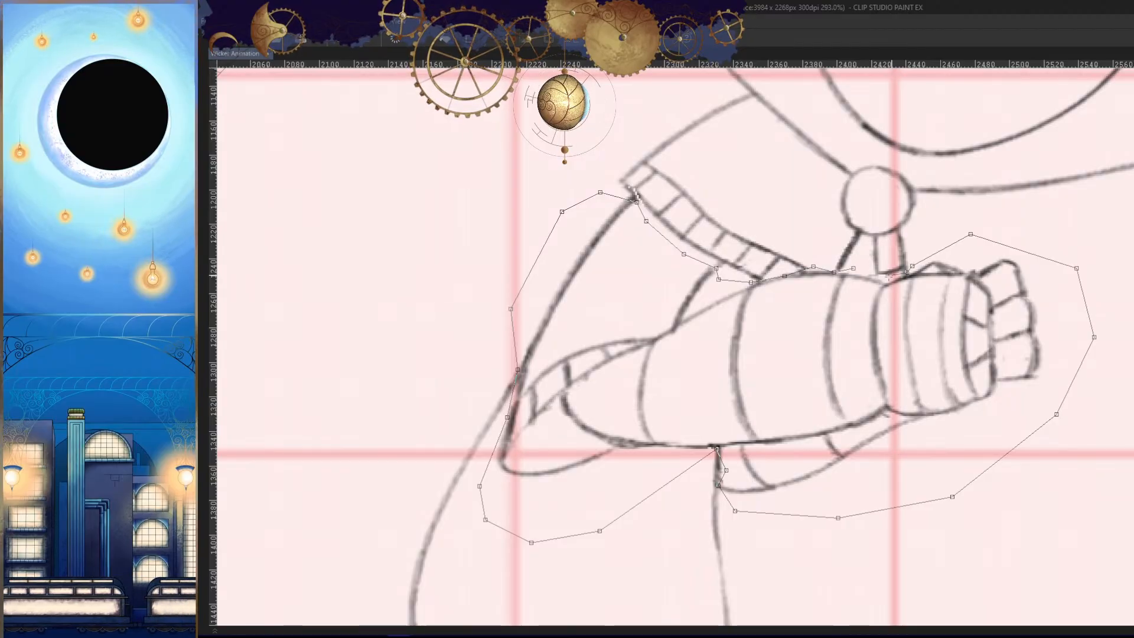
click(903, 273)
- Narrow the selected arms very slightly from the hand side in cel 33c and apply the transformation
key(ctrl+t)
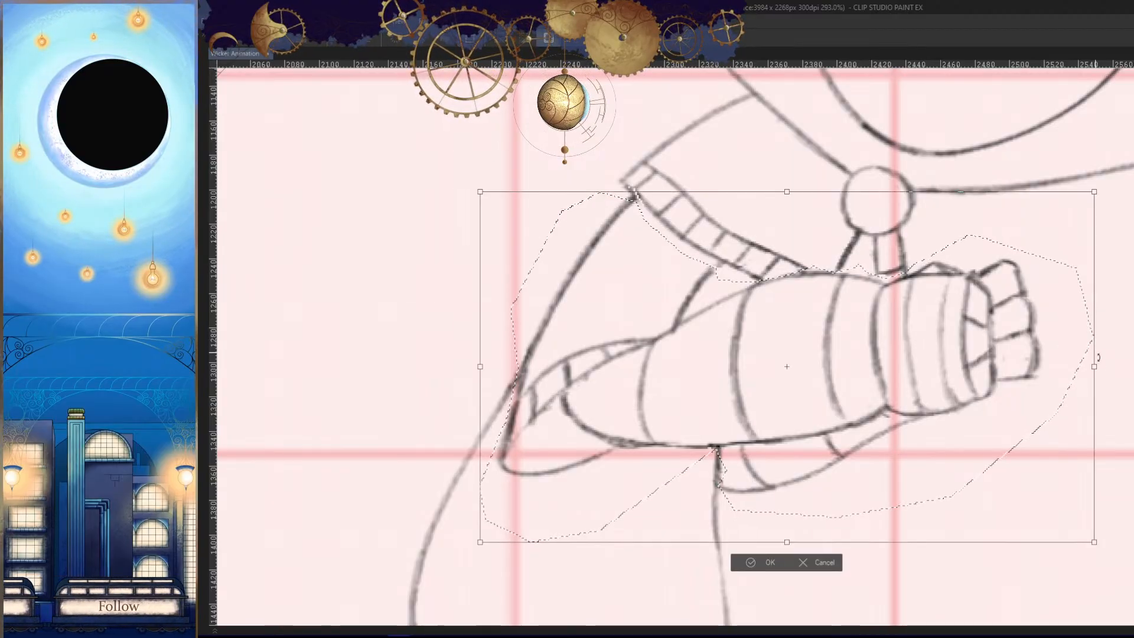
drag(1094, 366, 1092, 366)
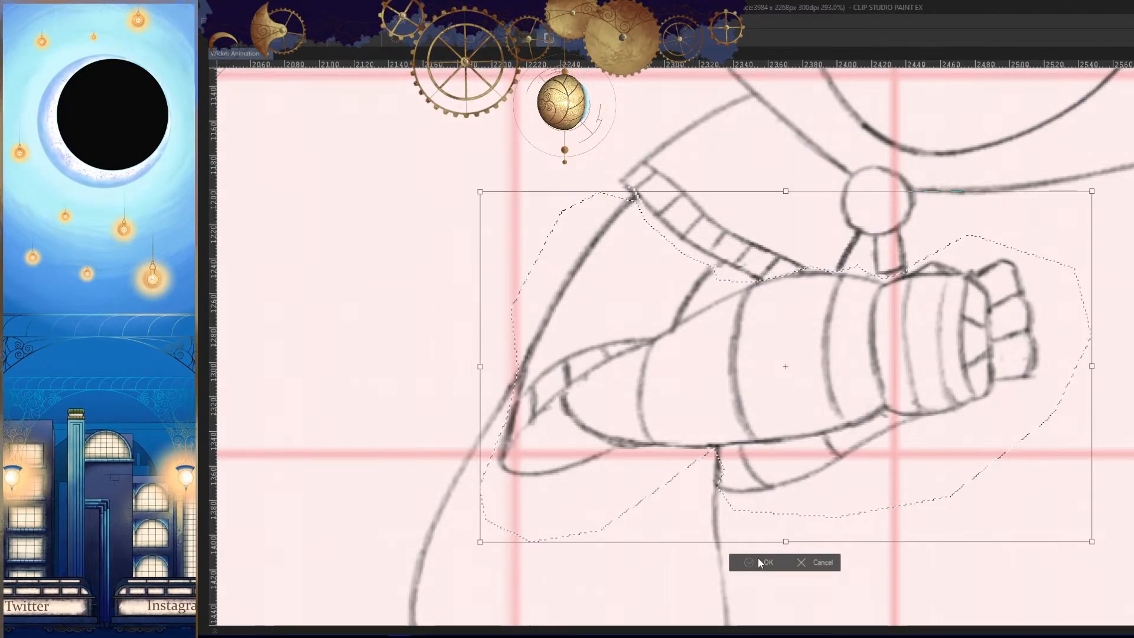
click(760, 562)
scroll(945, 448, down, 8)
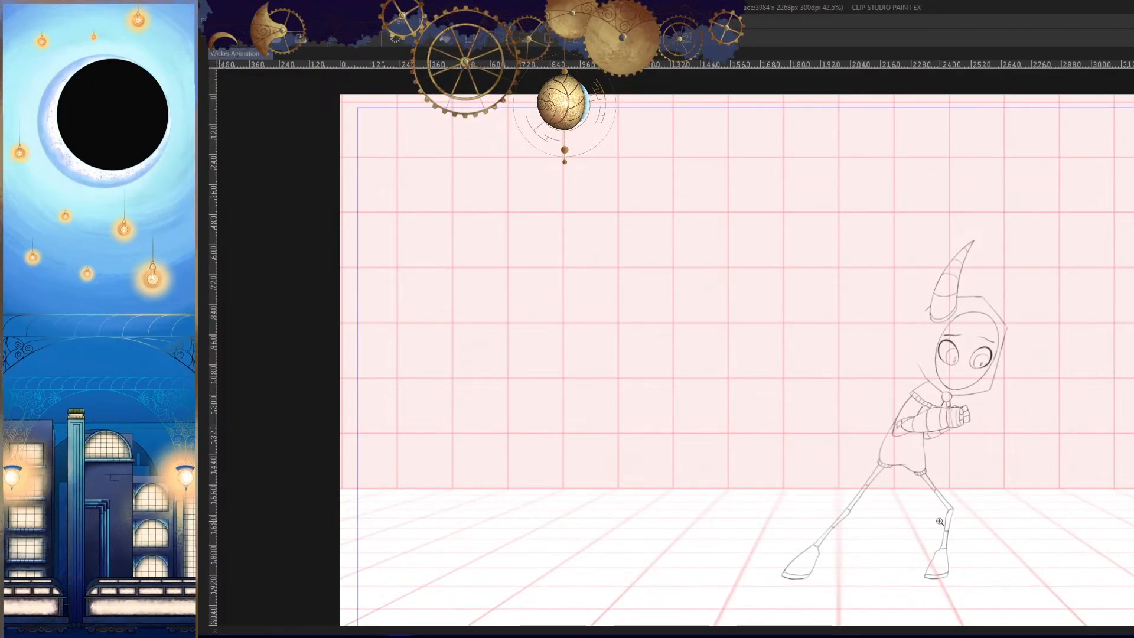
- Erase the stray line bits below the shoulder cuff where the upper-arm outlines meet it
scroll(945, 407, up, 10)
mouse_move(902, 400)
mouse_down()
mouse_move(906, 415)
mouse_move(1029, 337)
mouse_up()
drag(884, 323, 888, 331)
drag(819, 319, 893, 316)
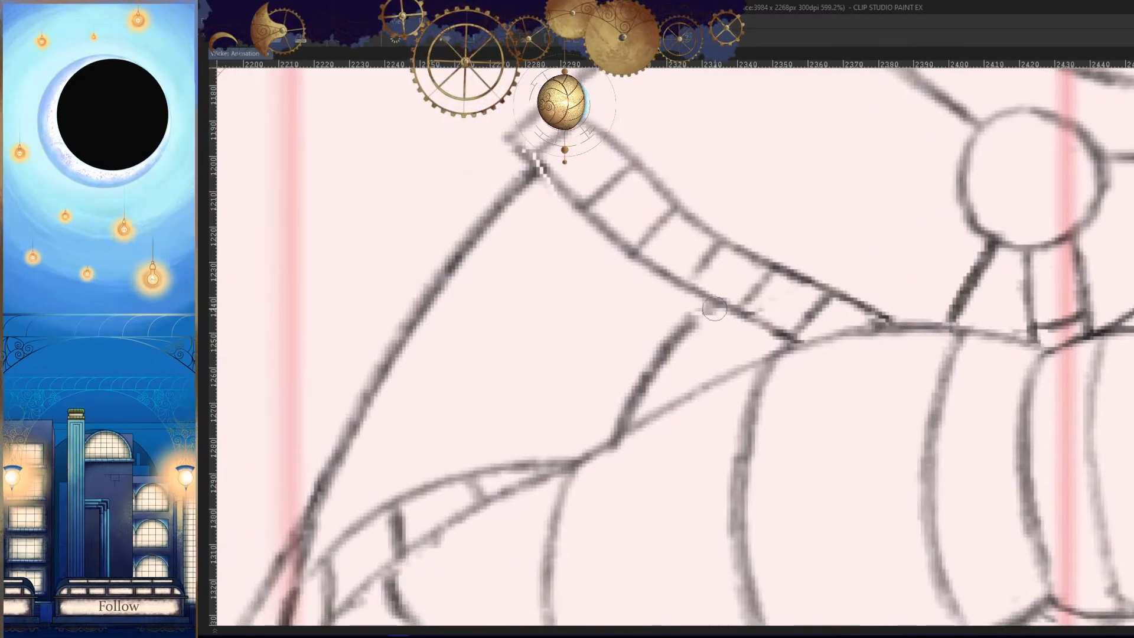
drag(716, 307, 673, 342)
drag(692, 318, 679, 330)
drag(522, 152, 536, 166)
- Redraw the ends of the upper-arm outlines in cel 33c so they meet the shoulder cuff, and touch up the cuff's inner corner
scroll(665, 343, down, 4)
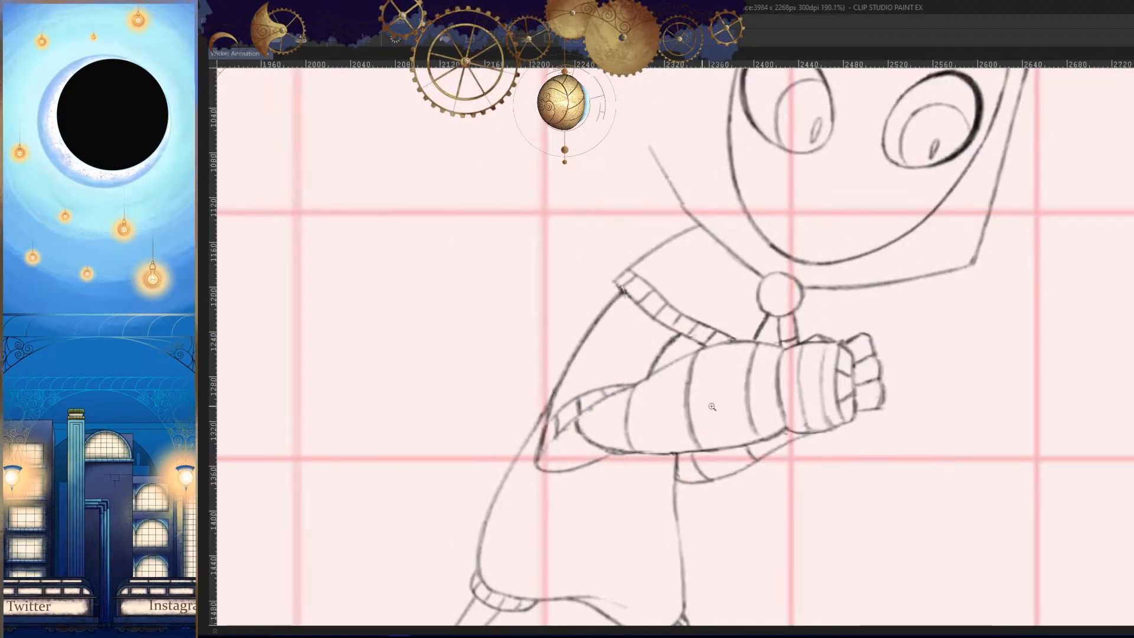
key(Right)
scroll(676, 344, up, 4)
drag(683, 318, 667, 332)
key(Right)
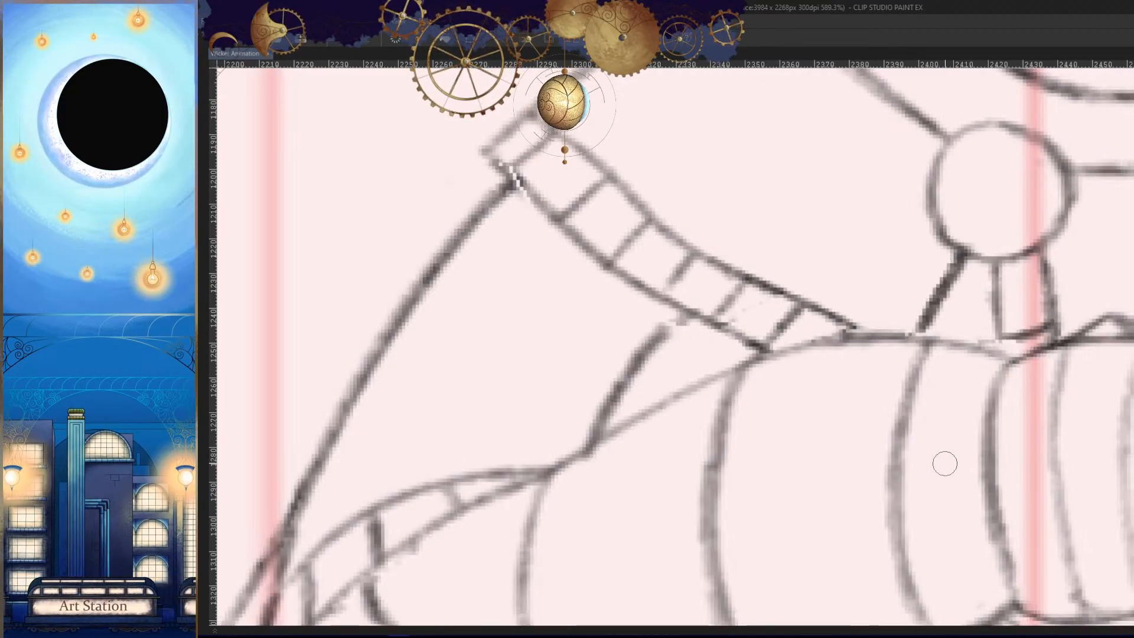
drag(929, 327, 862, 337)
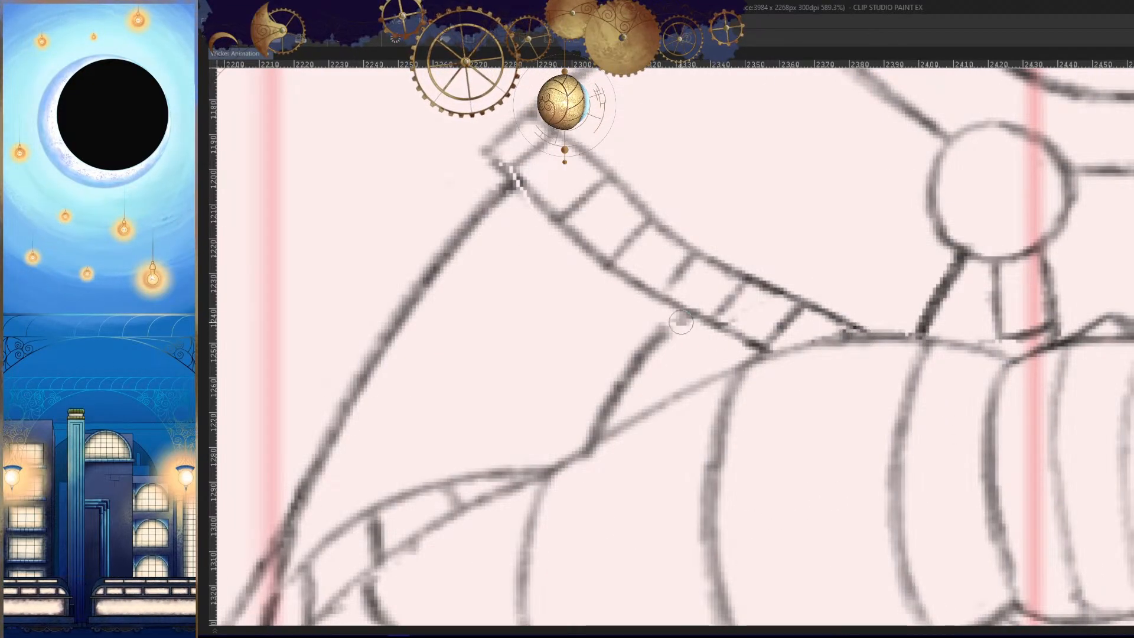
drag(690, 315, 645, 349)
drag(688, 314, 650, 347)
drag(522, 177, 501, 194)
- Examine the reworked arms up close and the whole figure against the full scene
drag(1097, 348, 1006, 335)
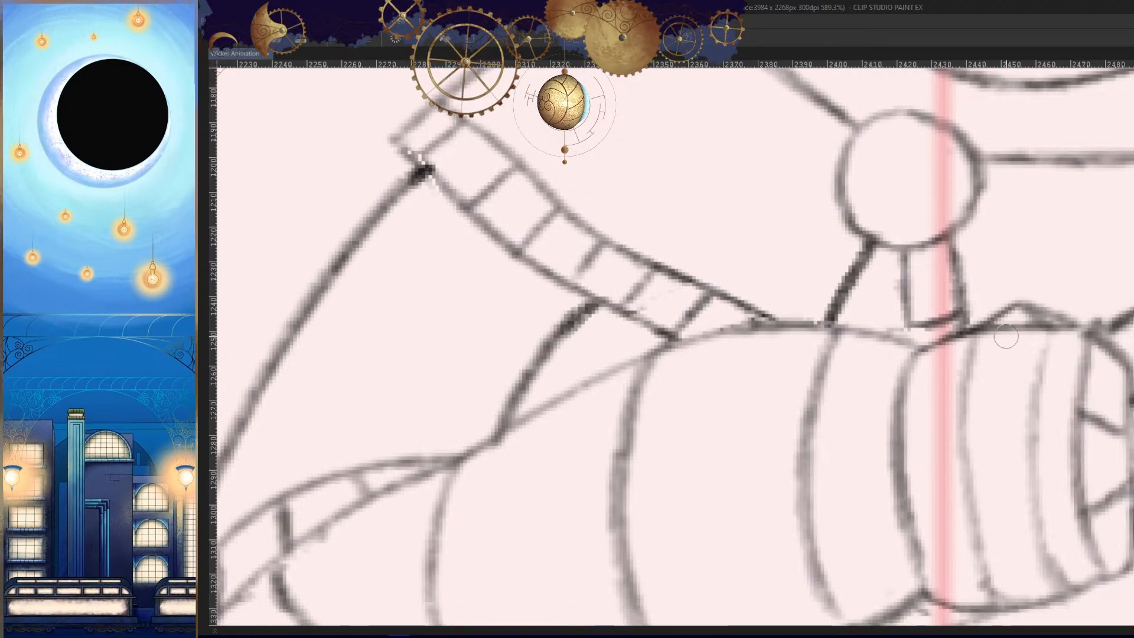
mouse_move(968, 296)
mouse_down()
mouse_move(964, 329)
mouse_move(905, 346)
mouse_up()
mouse_move(939, 378)
mouse_down()
mouse_move(971, 493)
mouse_move(944, 504)
mouse_move(845, 451)
mouse_up()
key(Right)
key(Right)
drag(845, 451, 866, 450)
key(Right)
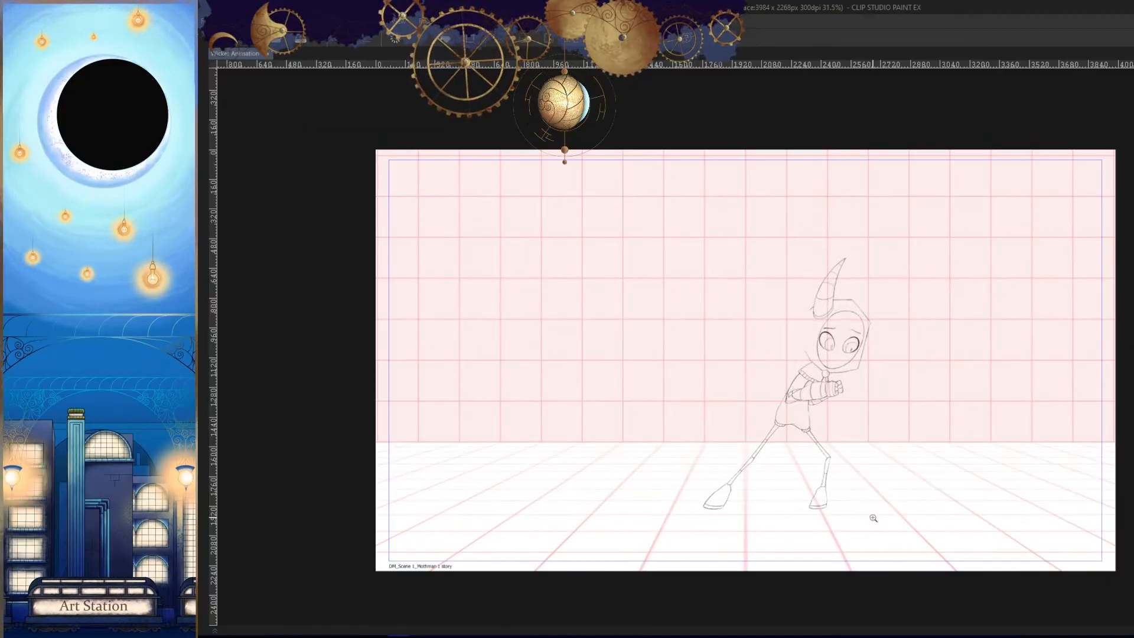
scroll(874, 507, down, 2)
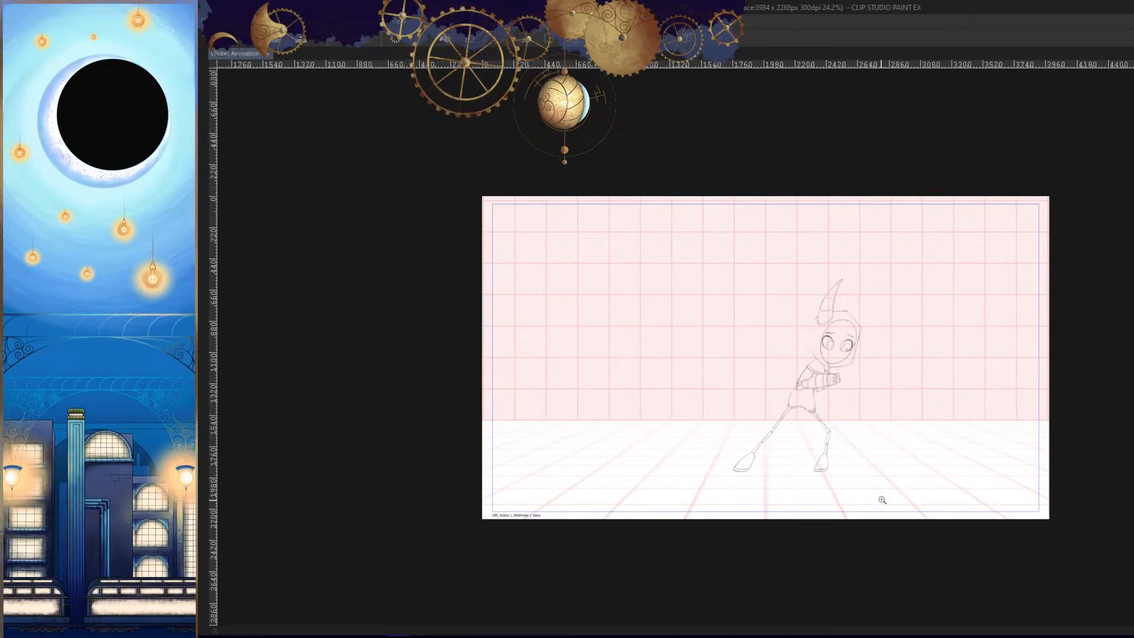
drag(882, 499, 865, 501)
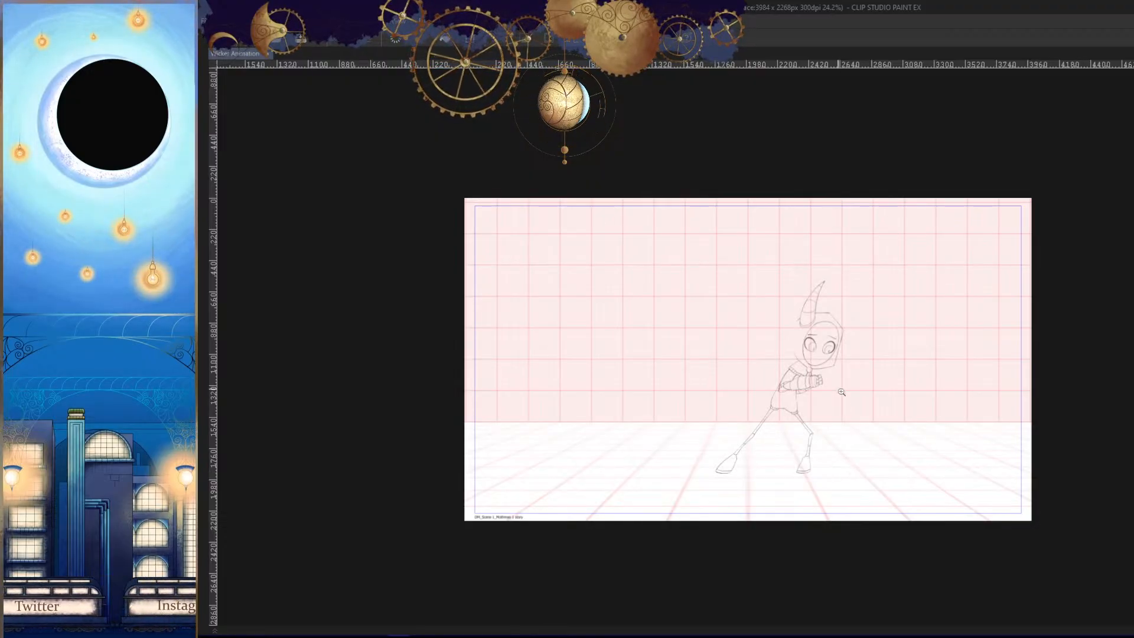
drag(842, 391, 804, 388)
drag(804, 401, 854, 477)
click(829, 419)
mouse_move(854, 476)
mouse_down()
mouse_move(835, 460)
mouse_move(864, 482)
mouse_up()
drag(798, 465, 807, 440)
- Extend the playback range back to frame 1 on the timeline
key(Tab)
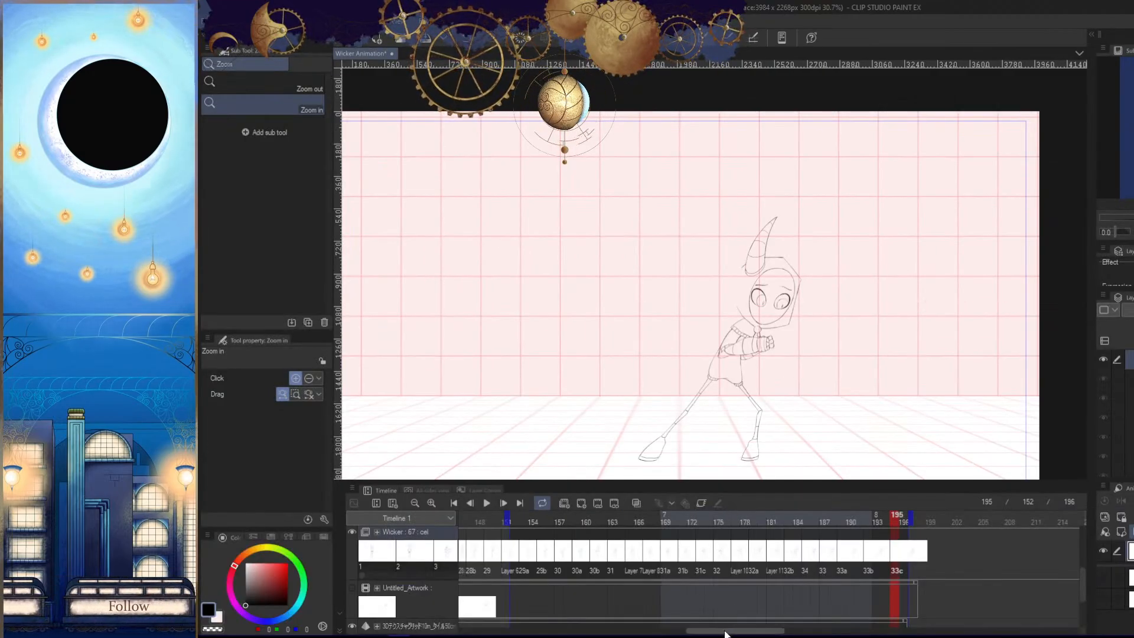
drag(721, 630, 672, 622)
click(416, 503)
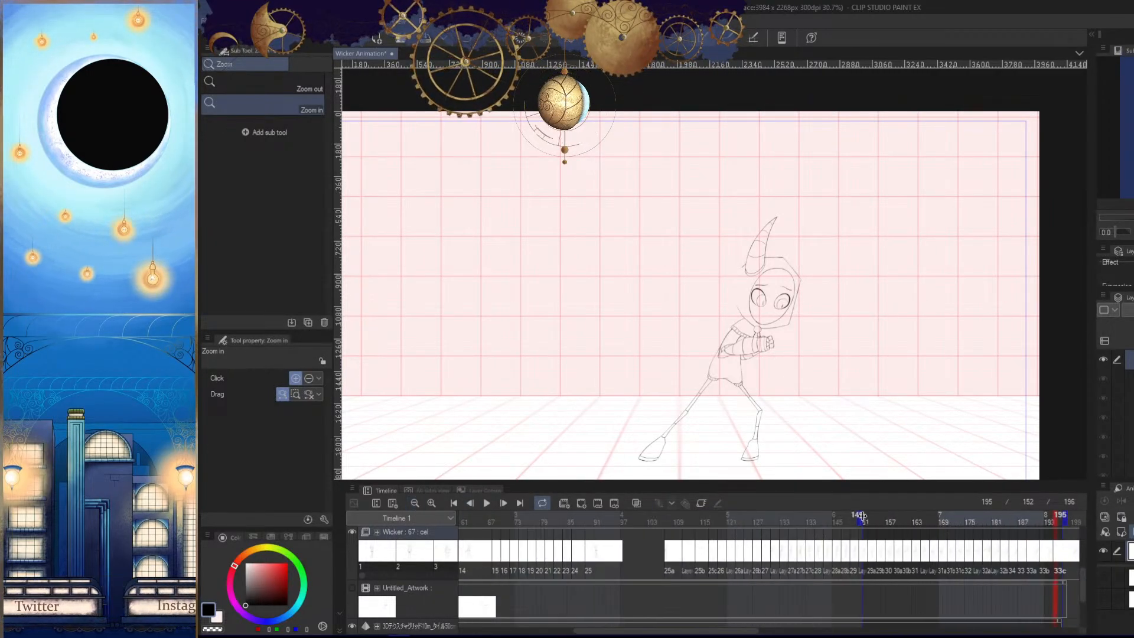
mouse_move(862, 519)
mouse_down()
mouse_move(395, 529)
mouse_move(583, 519)
mouse_up()
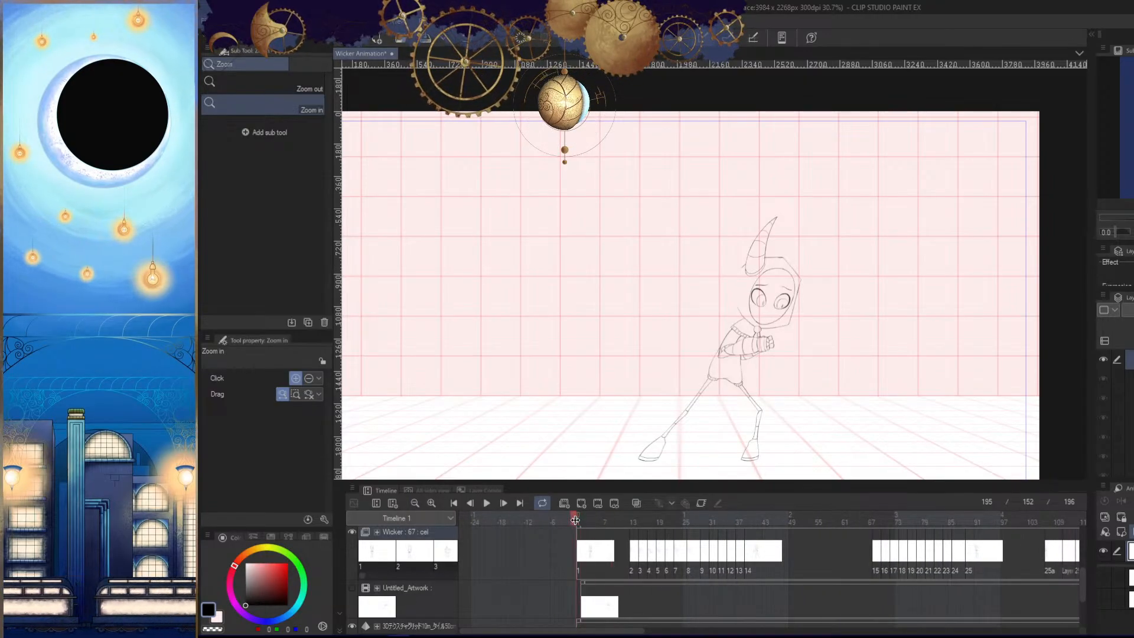
- Play the animation from its opening frames with the whole canvas in view
click(579, 521)
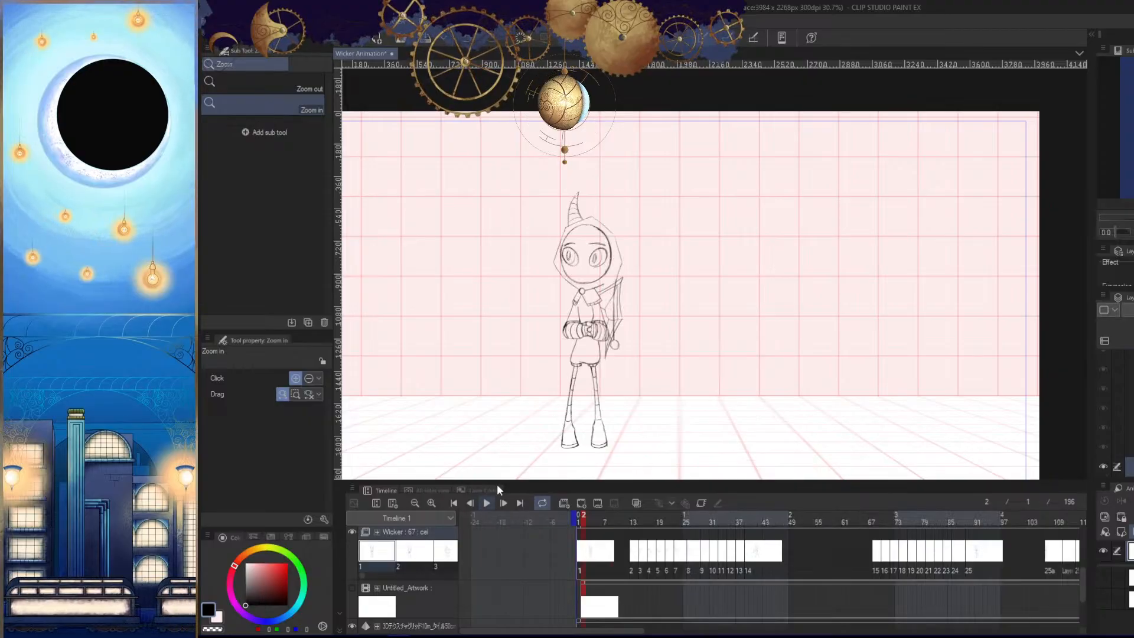
key(Tab)
drag(827, 467, 790, 479)
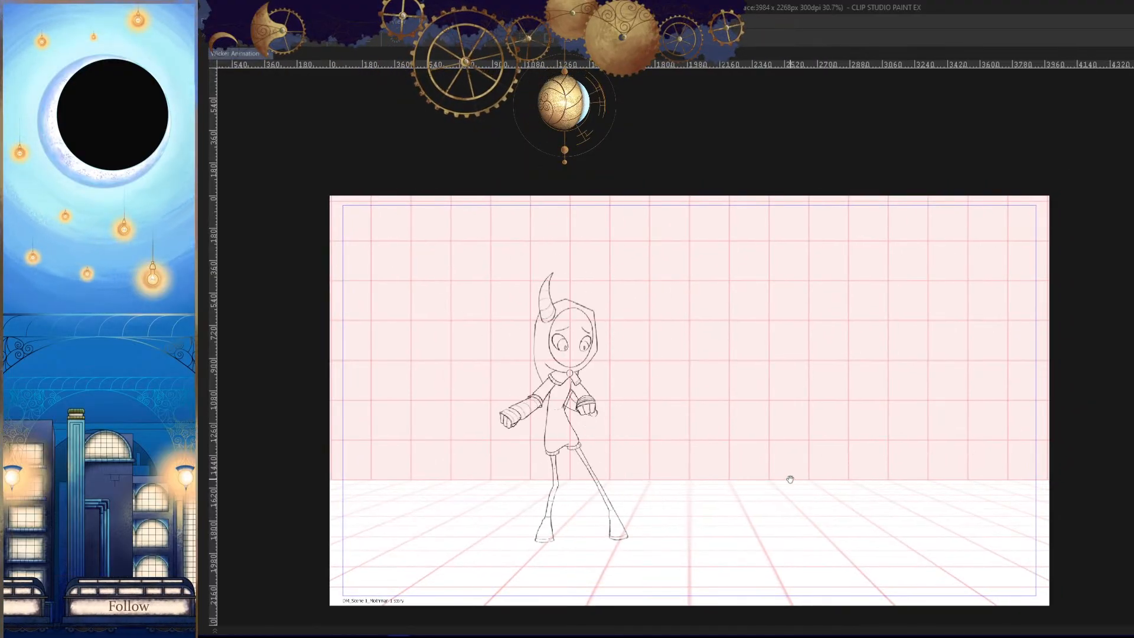
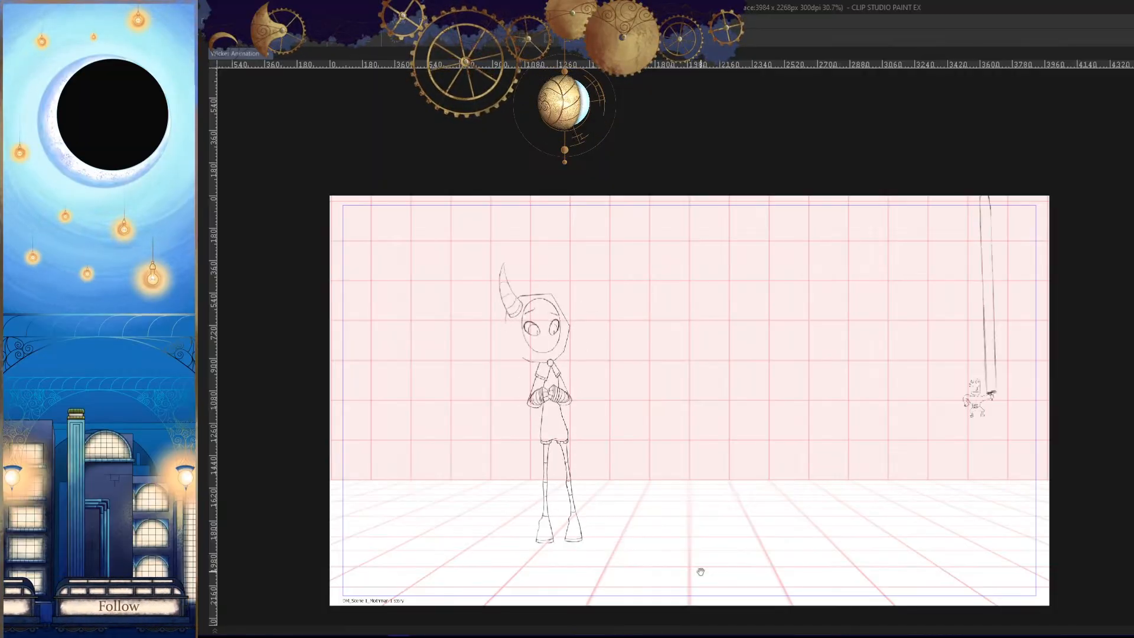
- Watch the animation play in full view, and examine the small sword-bearing figure alongside the horned character
mouse_move(646, 637)
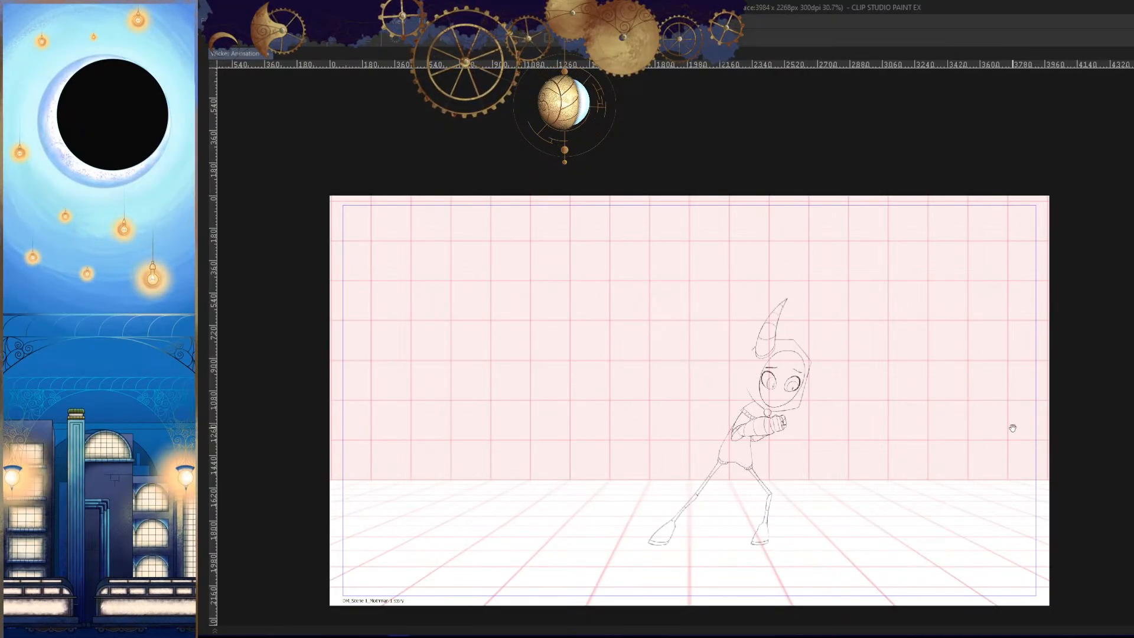
key(Tab)
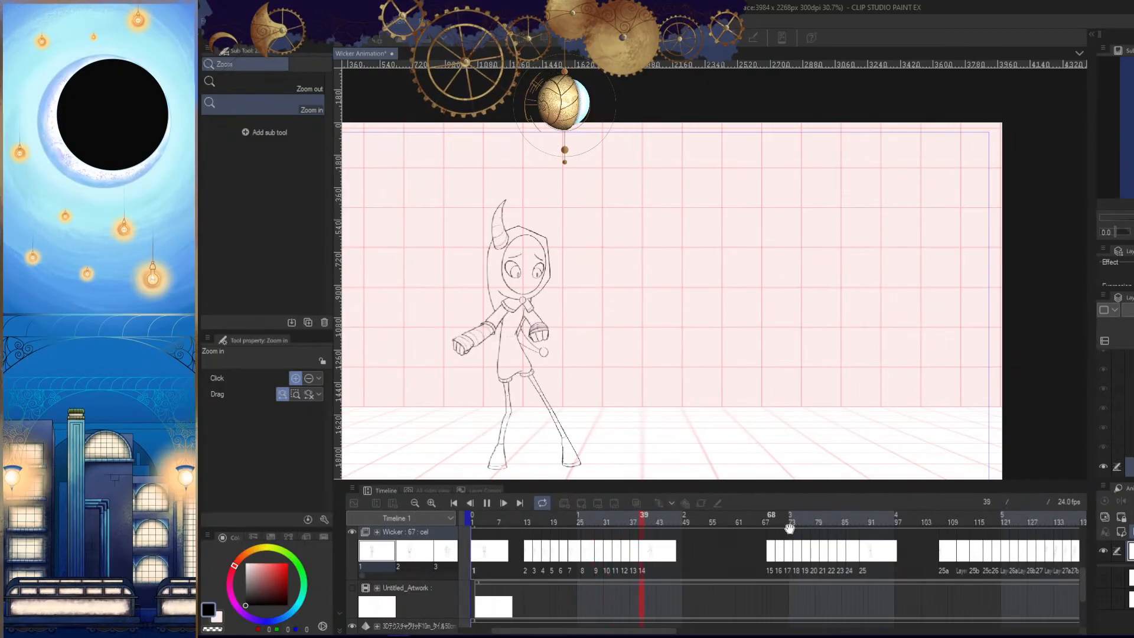
key(Tab)
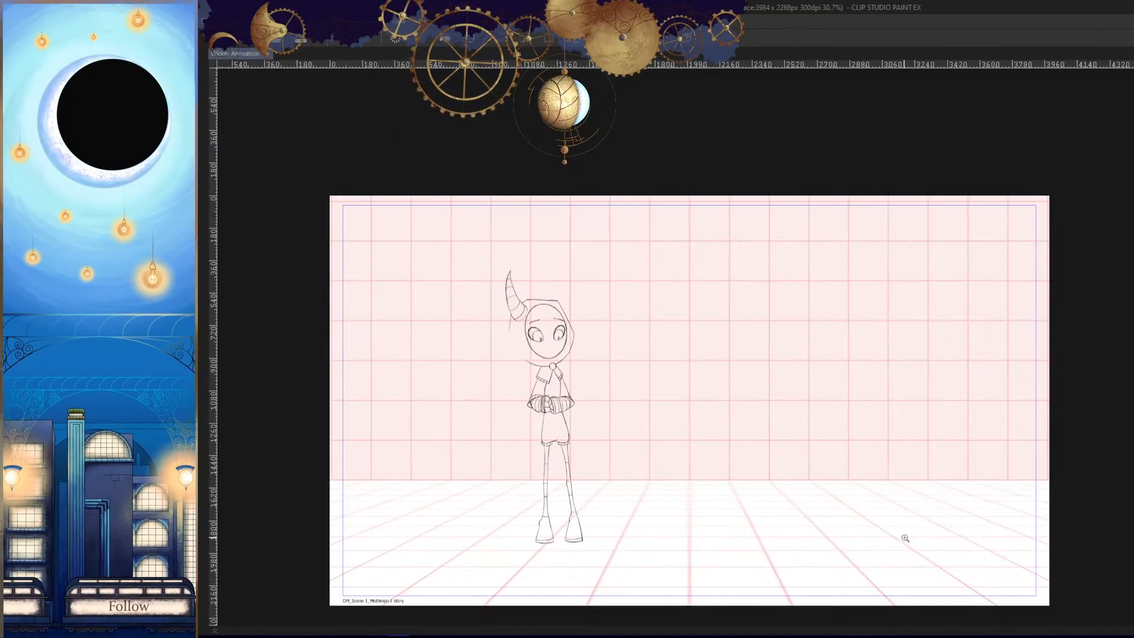
drag(1000, 396, 1062, 398)
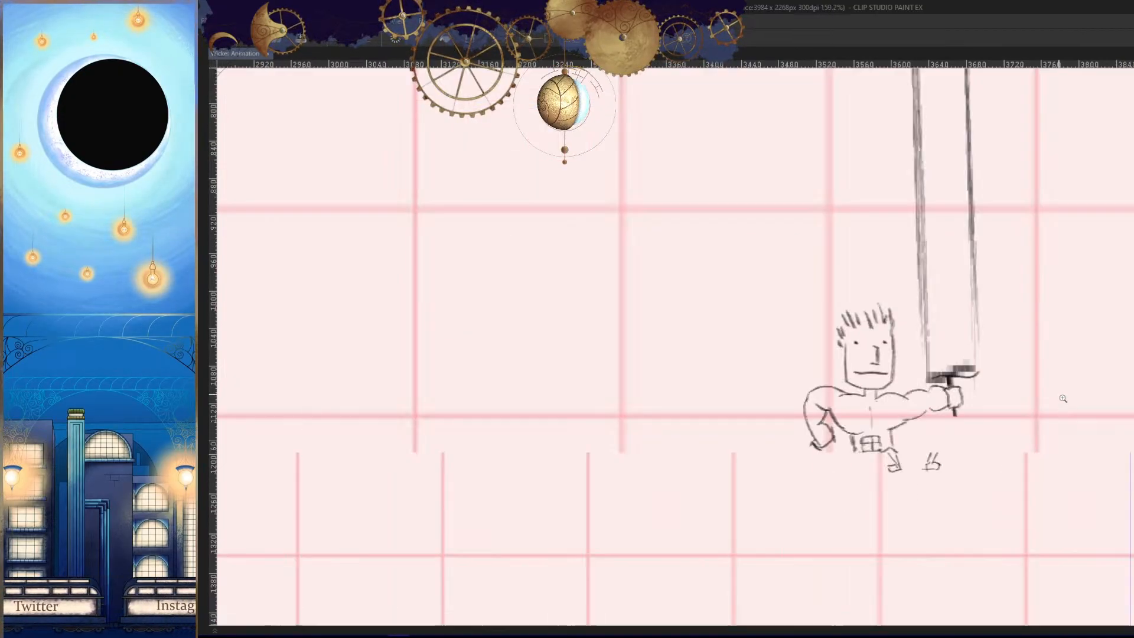
drag(1022, 468, 939, 332)
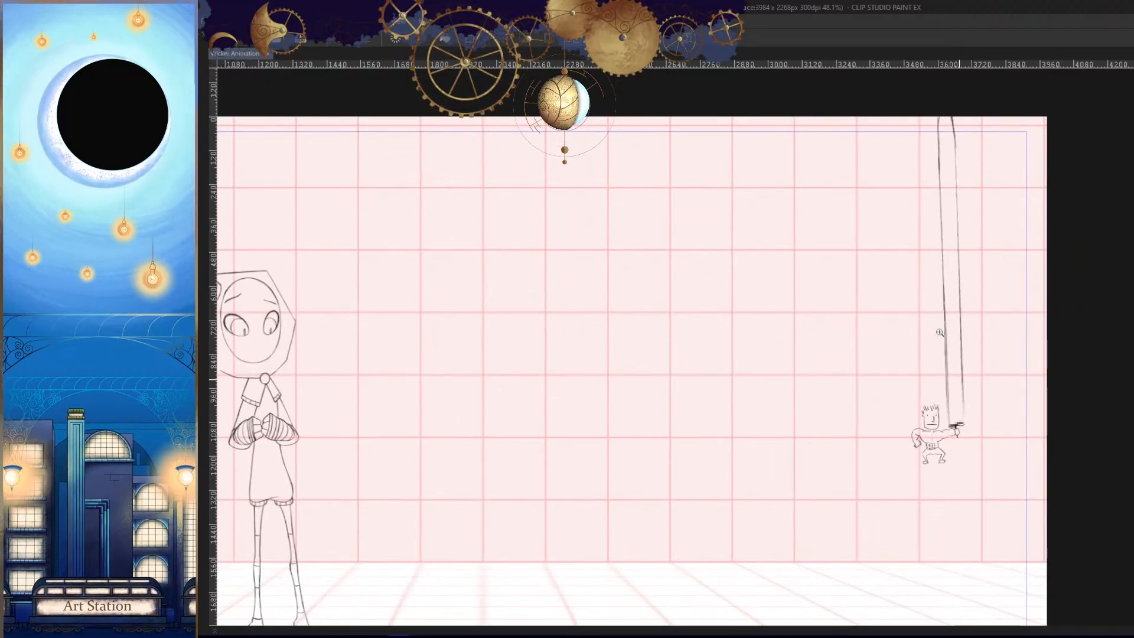
mouse_move(1017, 544)
mouse_down()
mouse_move(1004, 489)
mouse_move(955, 482)
mouse_up()
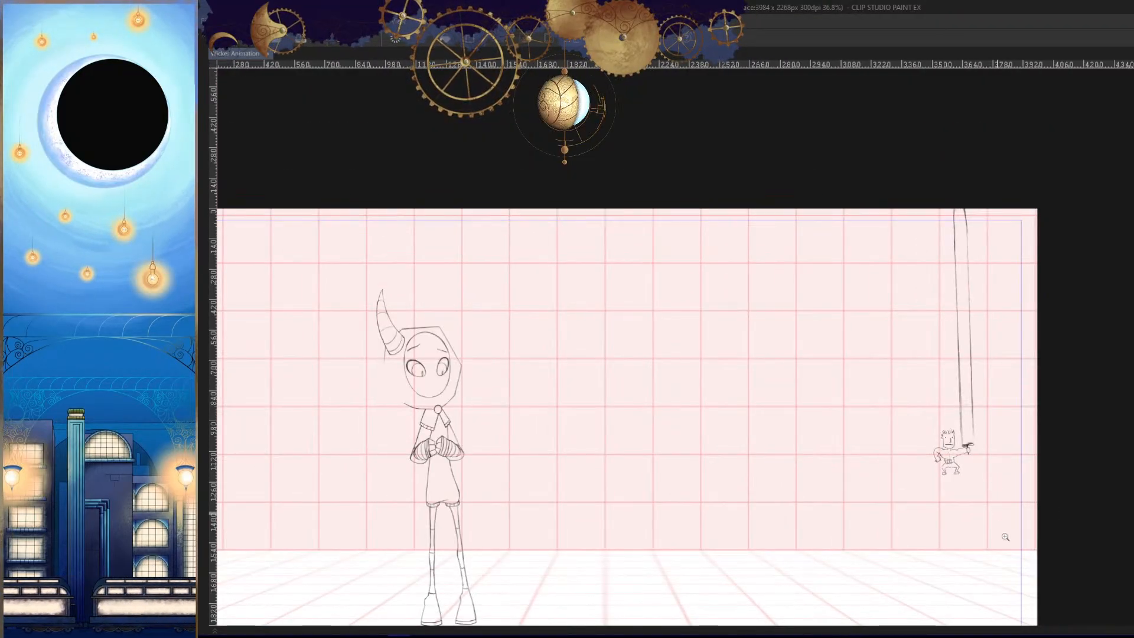
drag(1005, 537, 1077, 530)
drag(997, 486, 1091, 509)
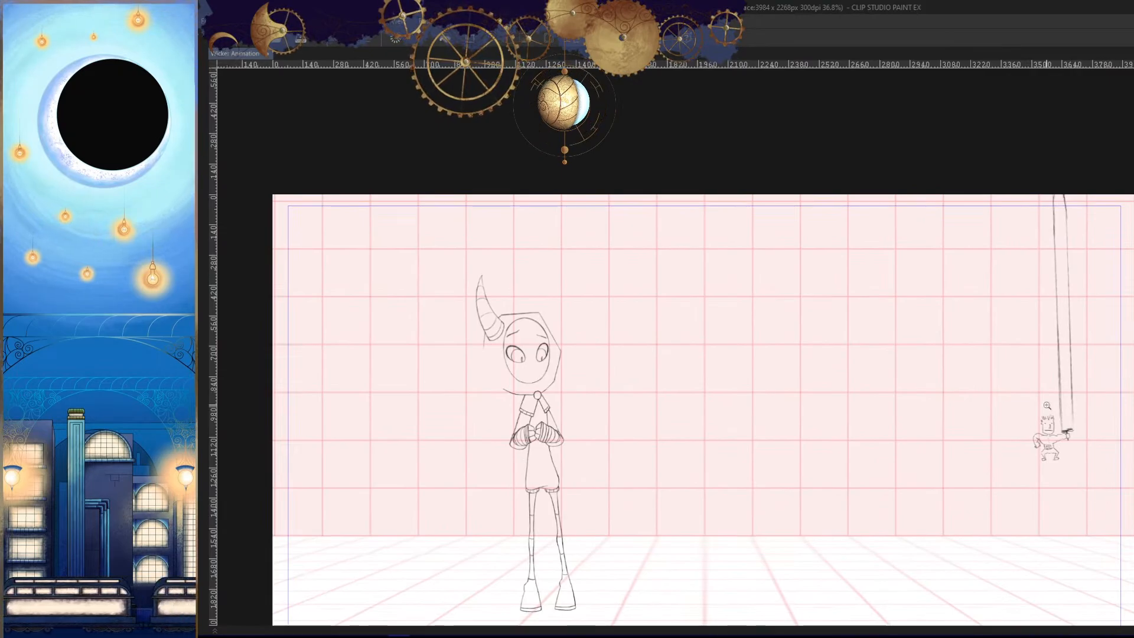
drag(920, 432, 946, 420)
drag(1075, 489, 1050, 470)
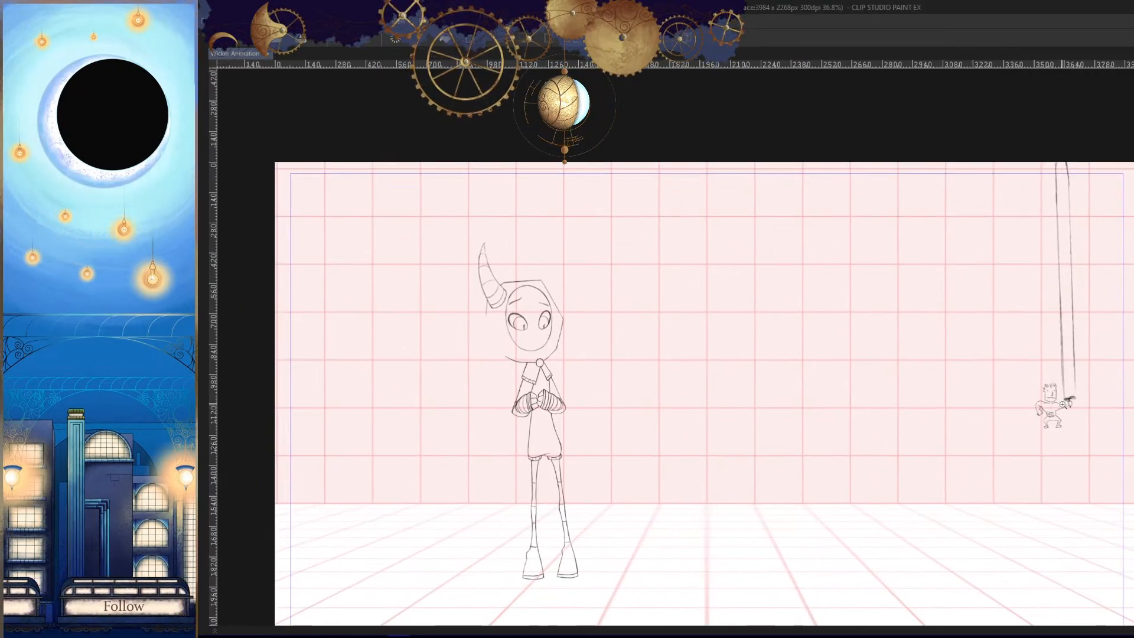
click(1046, 513)
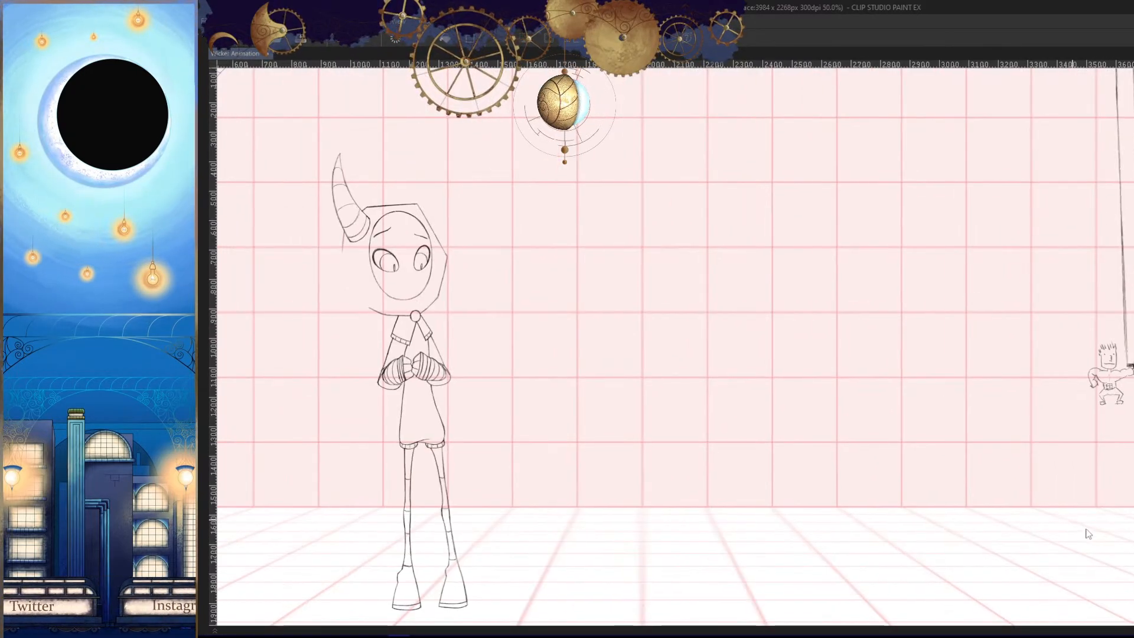
- Move from frame 40 to frame 68 on the timeline and make the Wicker_Hood folder's cel 29 active
key(Tab)
drag(690, 400, 914, 388)
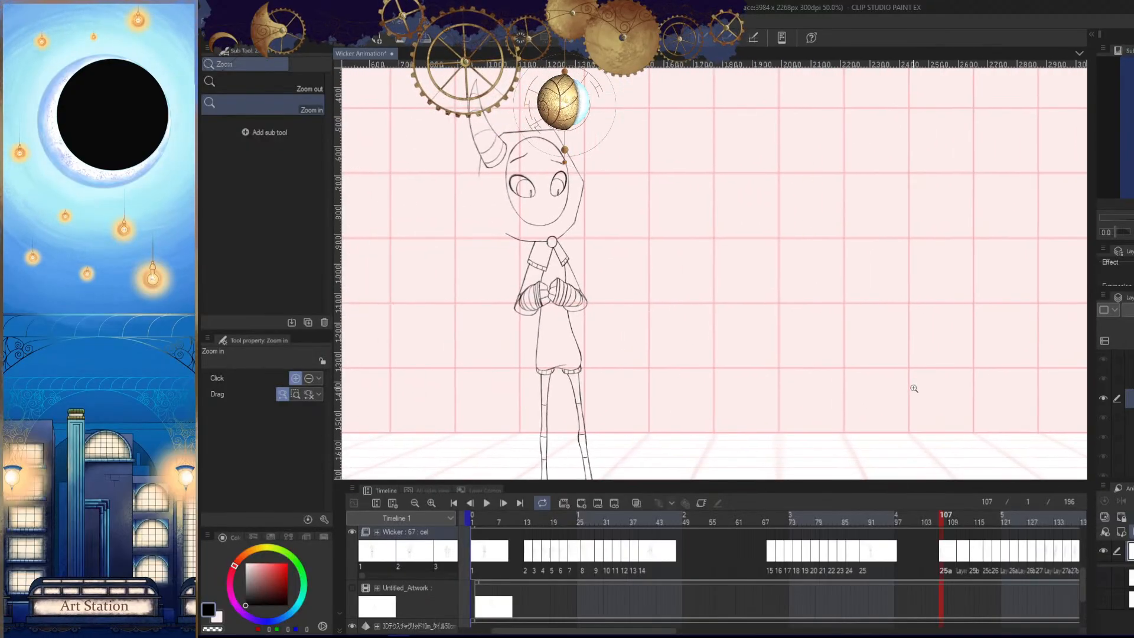
click(645, 519)
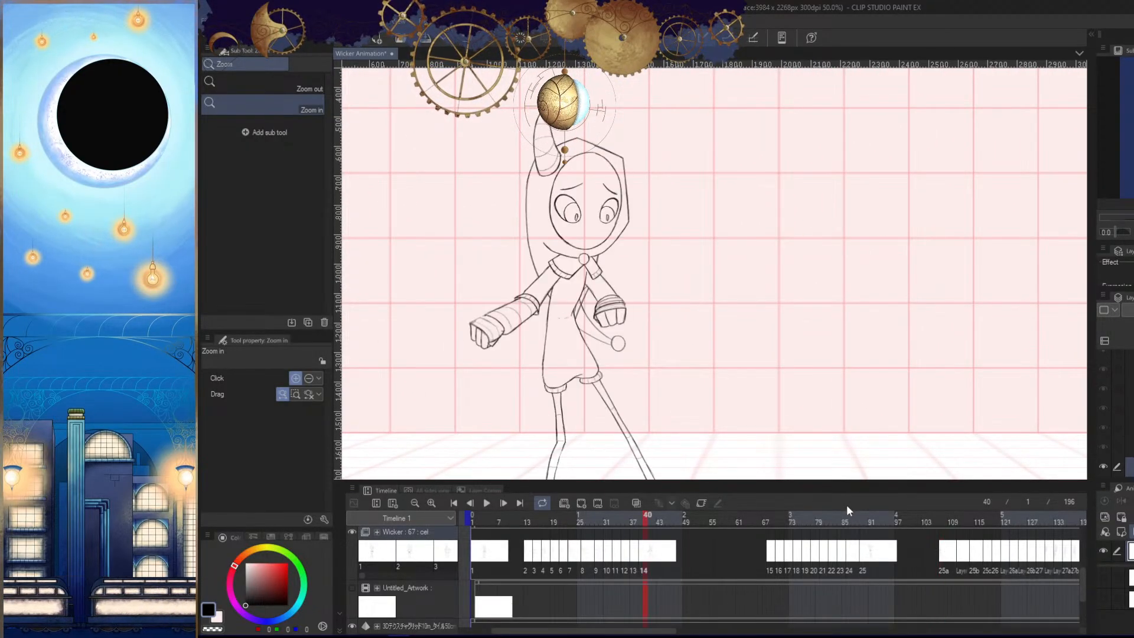
drag(782, 420, 812, 417)
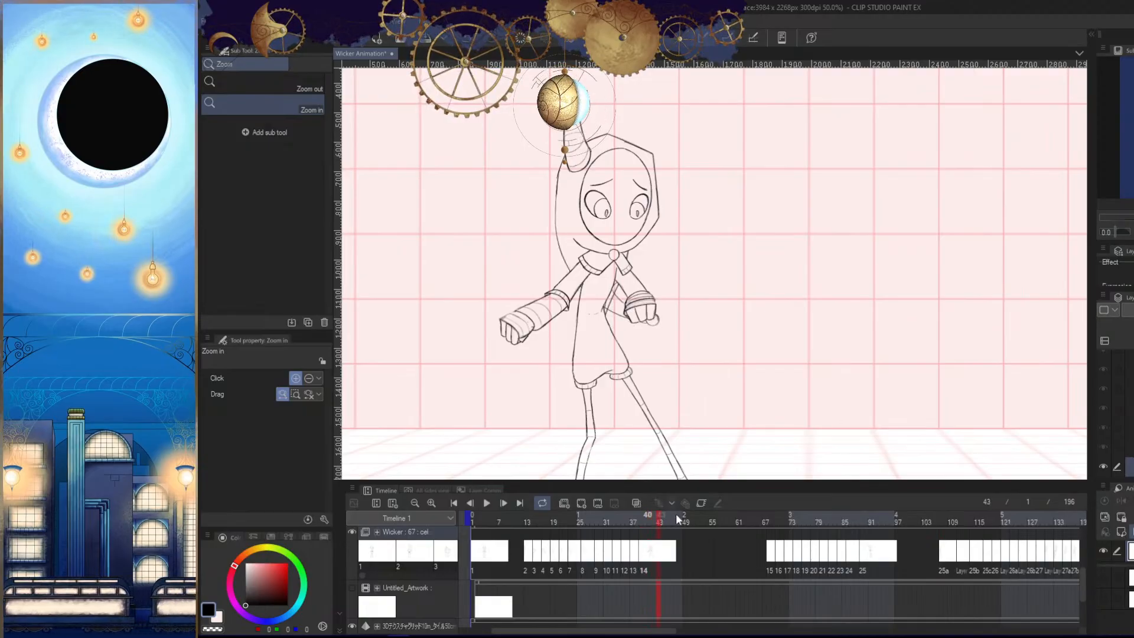
scroll(1081, 567, up, 3)
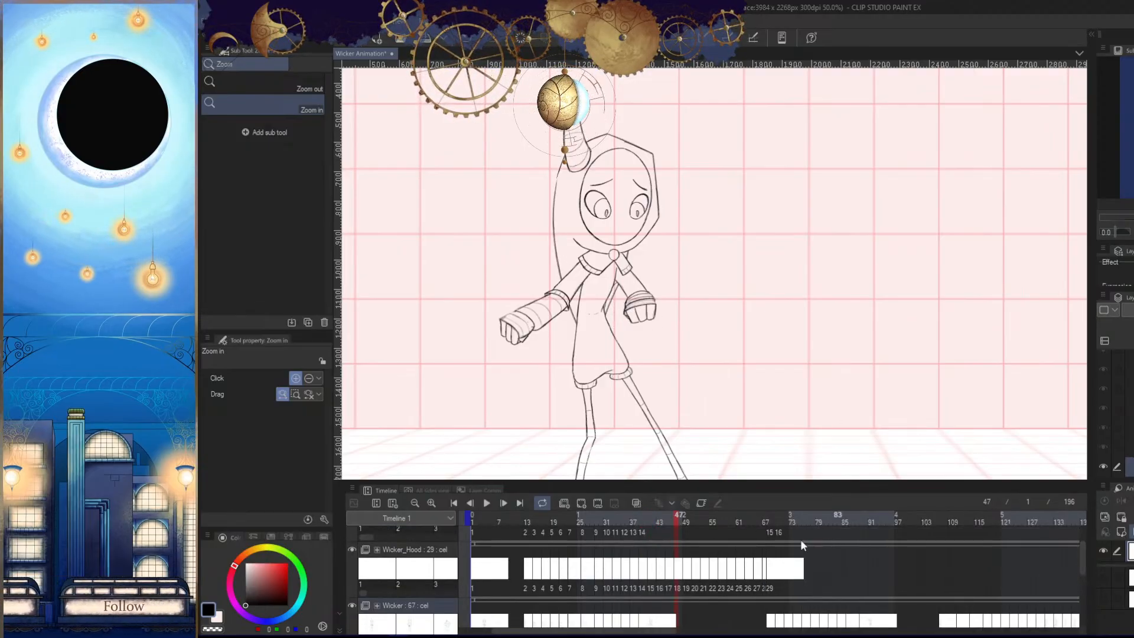
drag(736, 521, 772, 532)
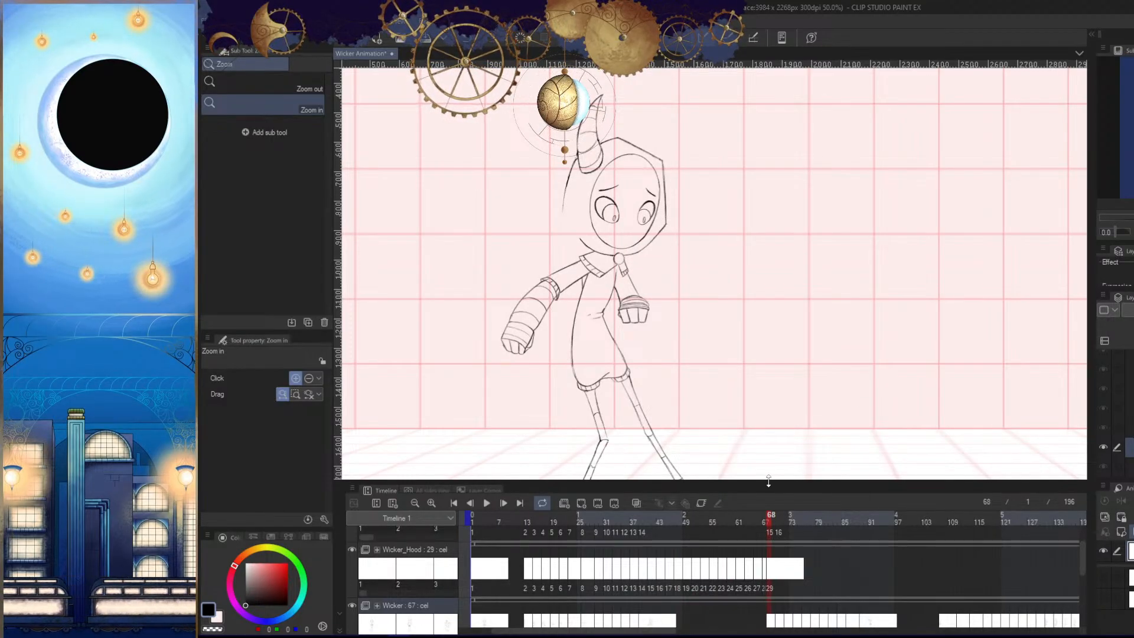
drag(748, 573, 769, 576)
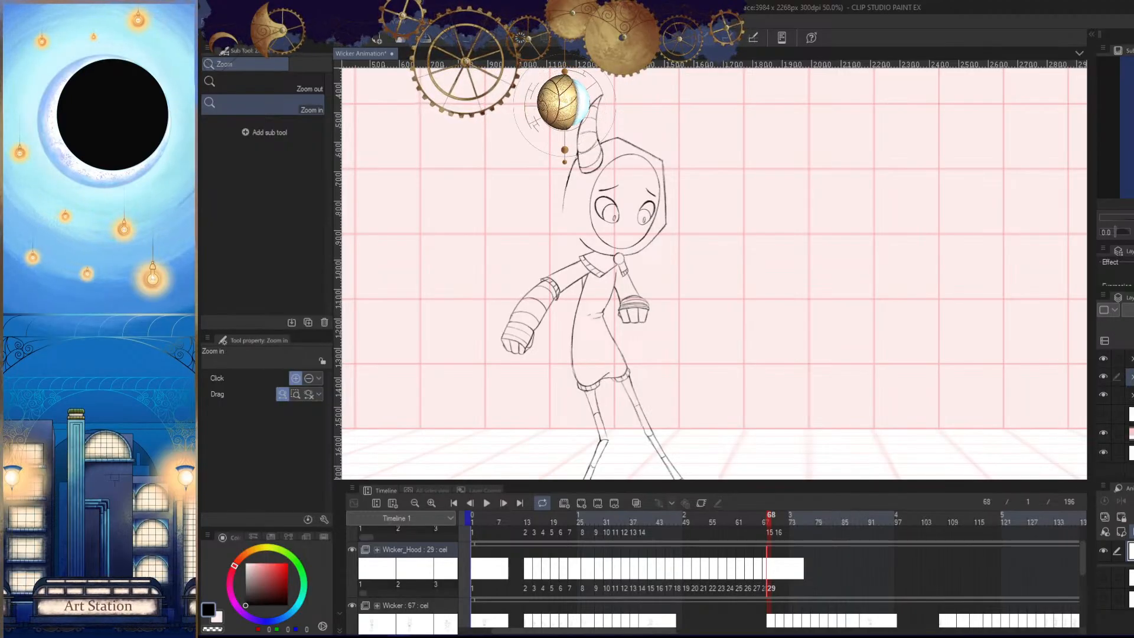
click(414, 550)
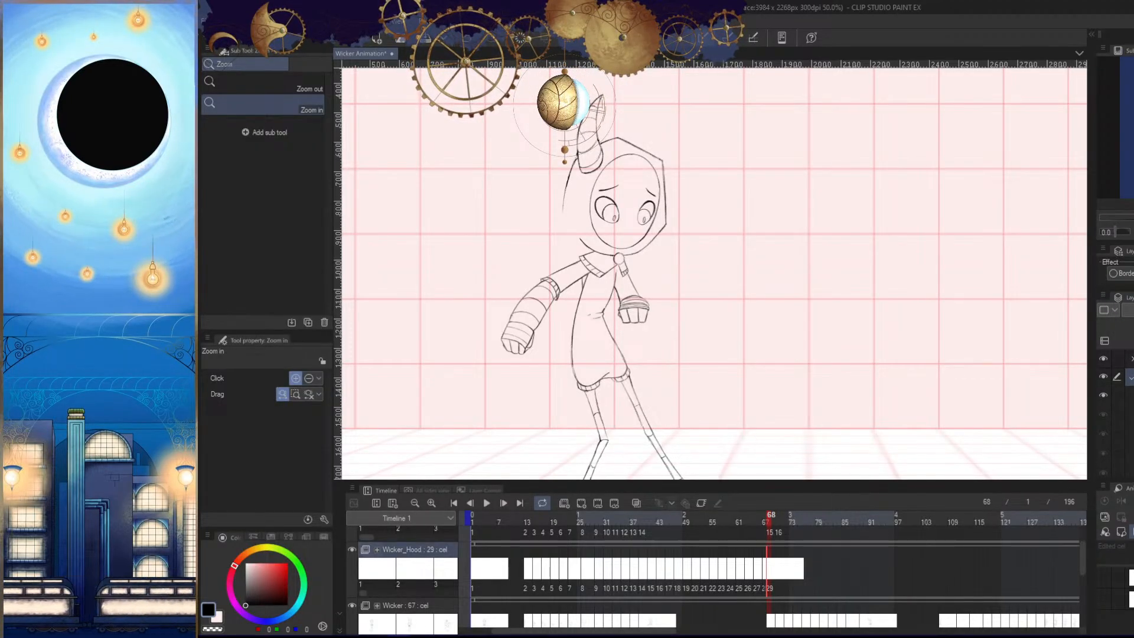
drag(770, 527, 772, 523)
- Try rough strokes for the hood's hanging bobble between the lowered fist and the torso, comparing with the previous frame
drag(716, 372, 807, 366)
drag(659, 331, 726, 382)
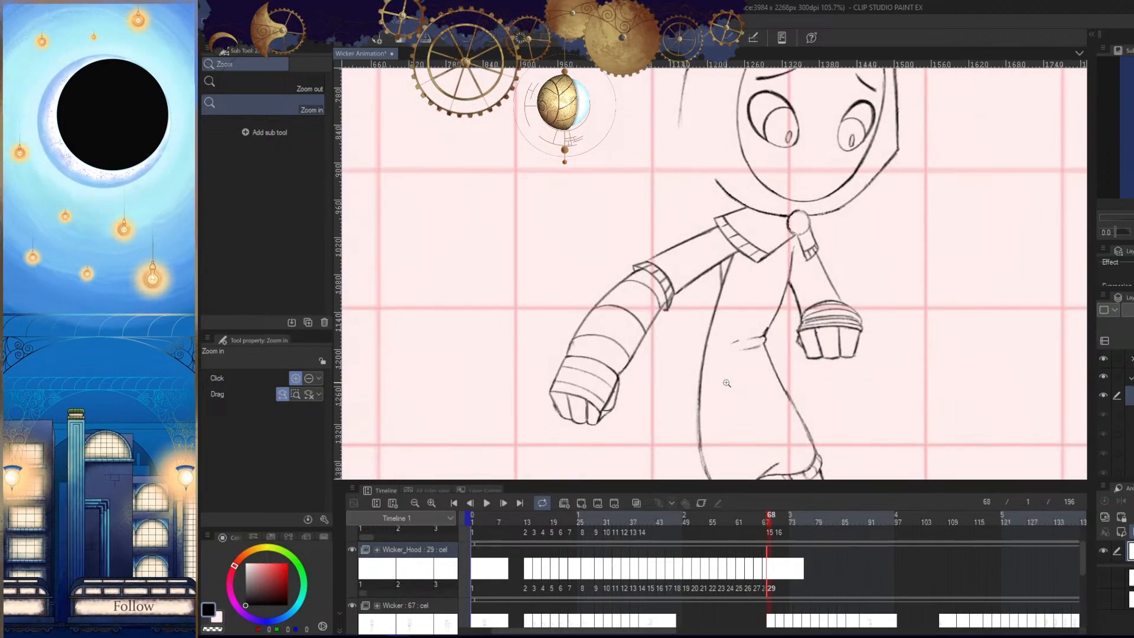
drag(850, 384, 921, 348)
key(Tab)
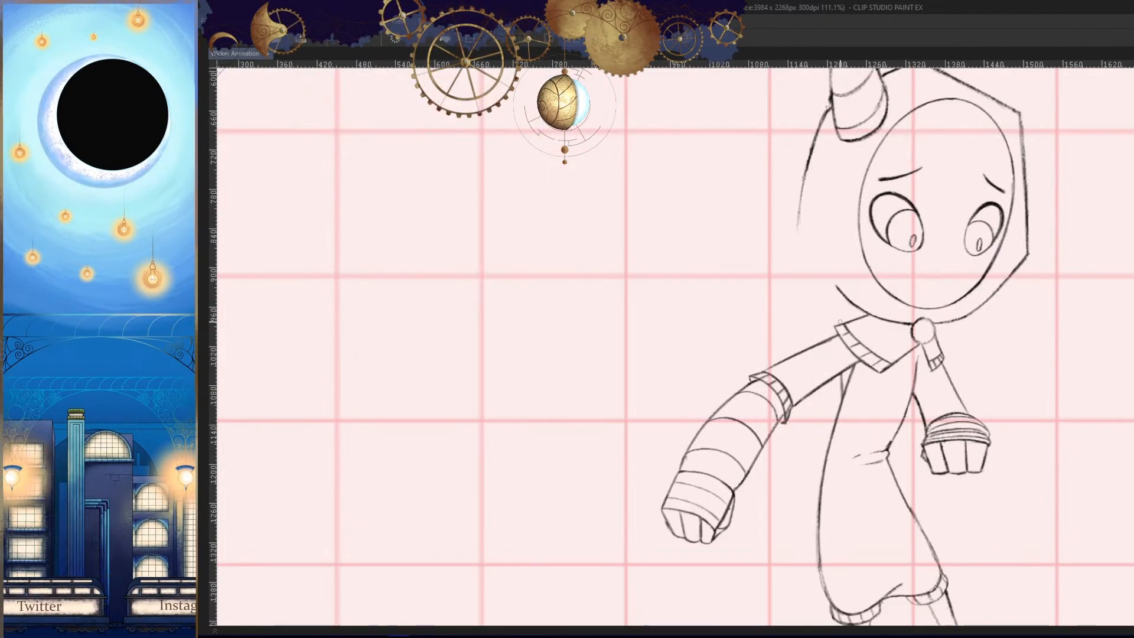
mouse_move(794, 402)
mouse_down()
mouse_move(759, 407)
mouse_move(827, 425)
mouse_move(803, 436)
mouse_up()
key(Left)
key(Right)
key(Left)
key(Right)
drag(786, 431, 762, 429)
drag(790, 498, 828, 489)
key(ctrl+z)
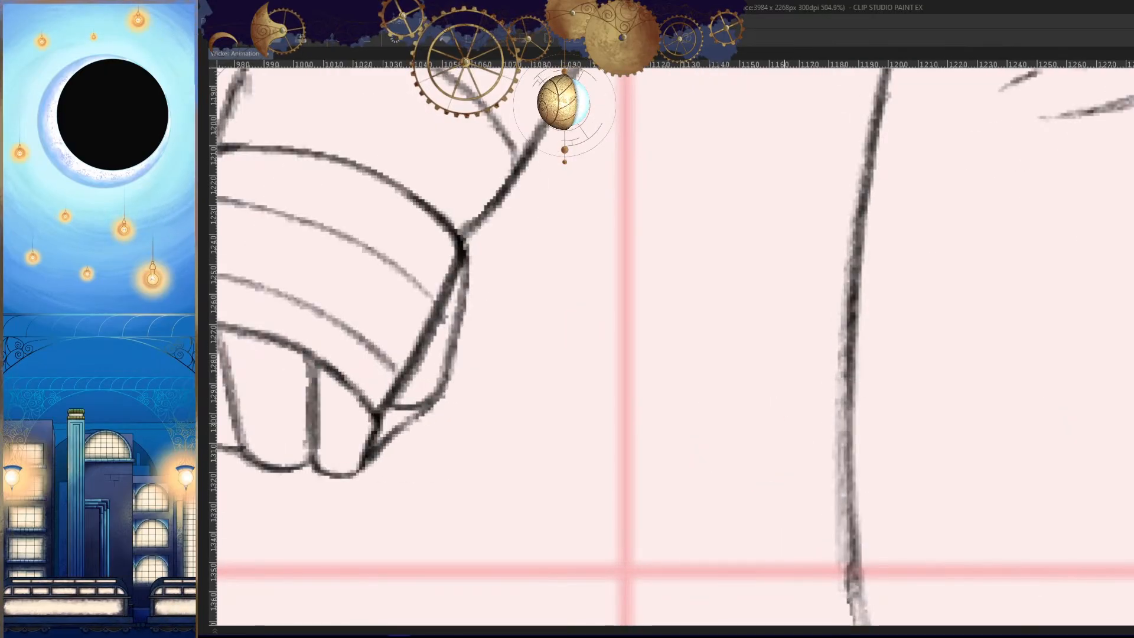
mouse_move(713, 428)
mouse_down()
mouse_move(749, 394)
mouse_move(810, 426)
mouse_move(788, 411)
mouse_move(800, 502)
mouse_move(811, 440)
mouse_move(788, 434)
mouse_move(810, 413)
mouse_up()
key(Left)
key(Right)
key(ctrl+z)
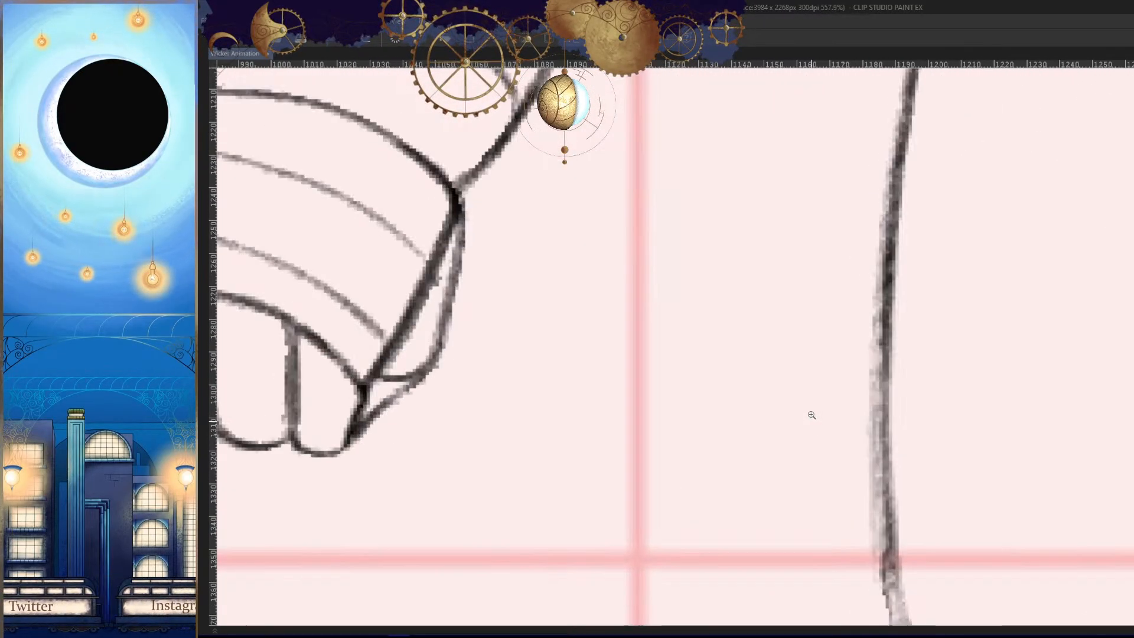
- Sketch the hood's round bobble in frame 68, about 40 px wide, between the lowered fist and the torso
drag(812, 373, 821, 457)
mouse_move(750, 373)
mouse_down()
mouse_move(836, 404)
mouse_move(796, 487)
mouse_up()
key(ctrl+z)
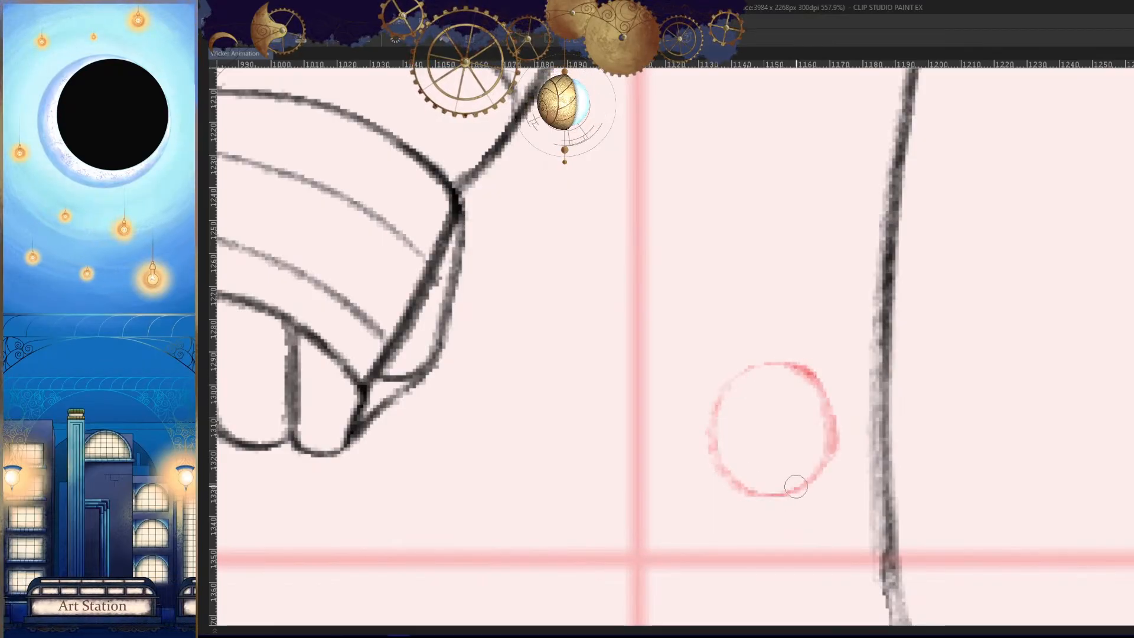
drag(732, 459, 661, 466)
key(Left)
key(Right)
- Draw the outer line of the hood's tail from the hood down to the bobble, checking it against the previous frame
drag(793, 146, 755, 236)
key(Left)
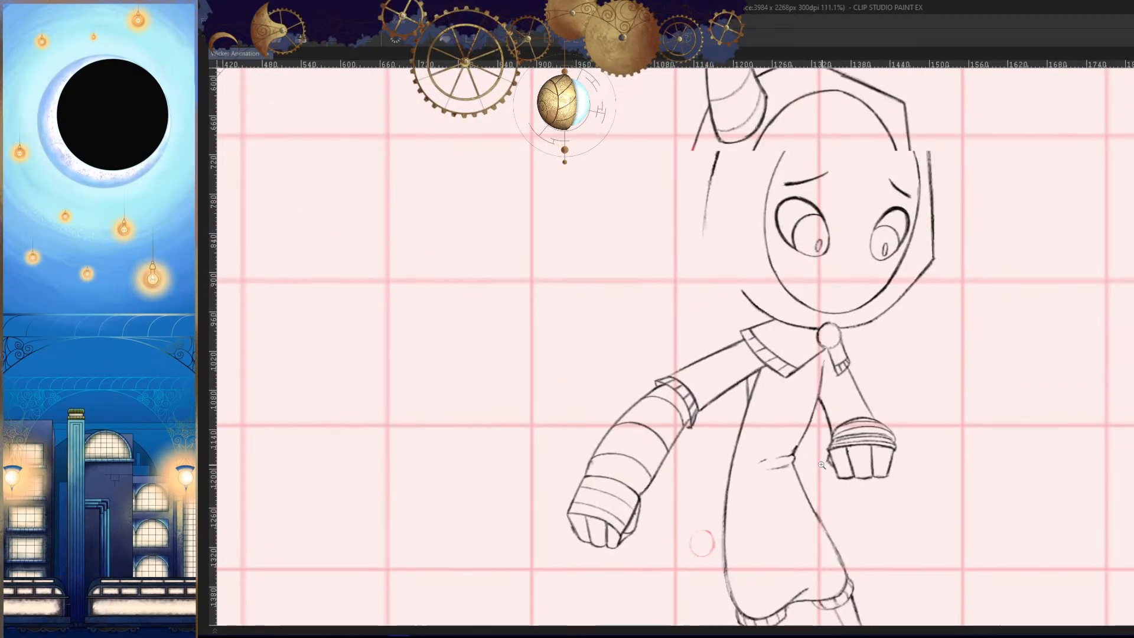
key(Right)
drag(701, 447, 695, 382)
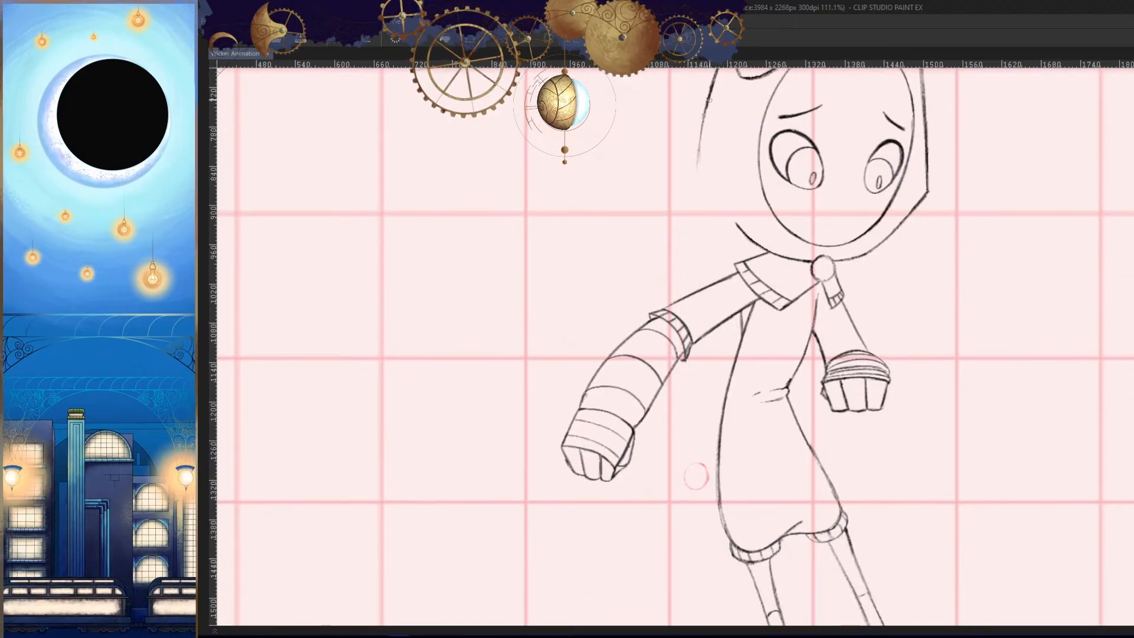
drag(681, 421, 708, 413)
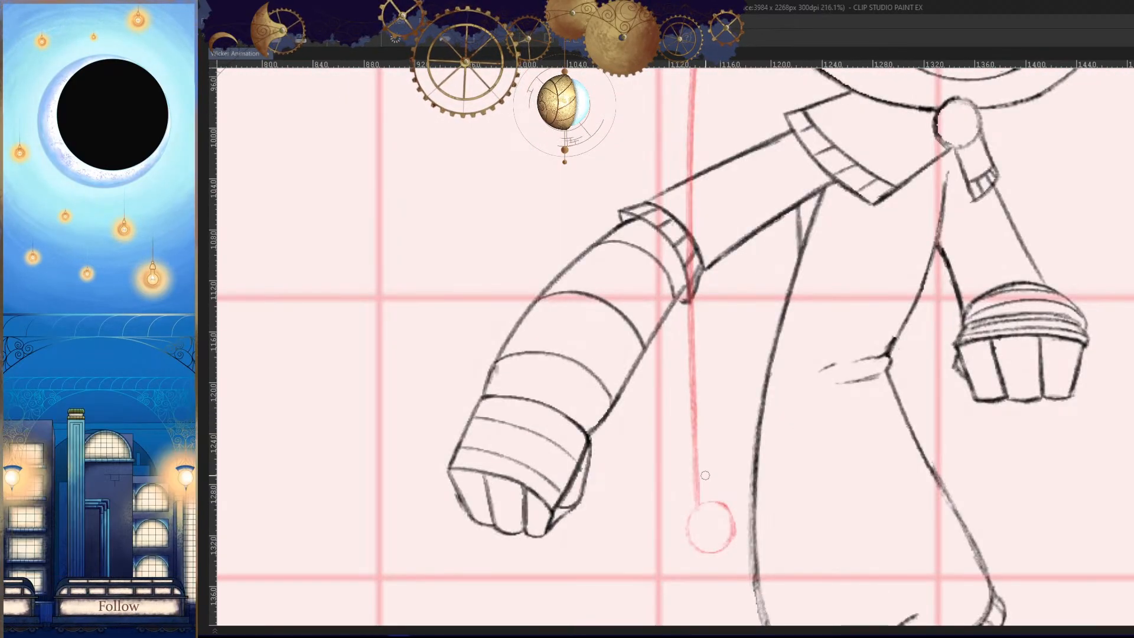
drag(705, 476, 678, 473)
drag(679, 470, 679, 446)
drag(720, 369, 713, 436)
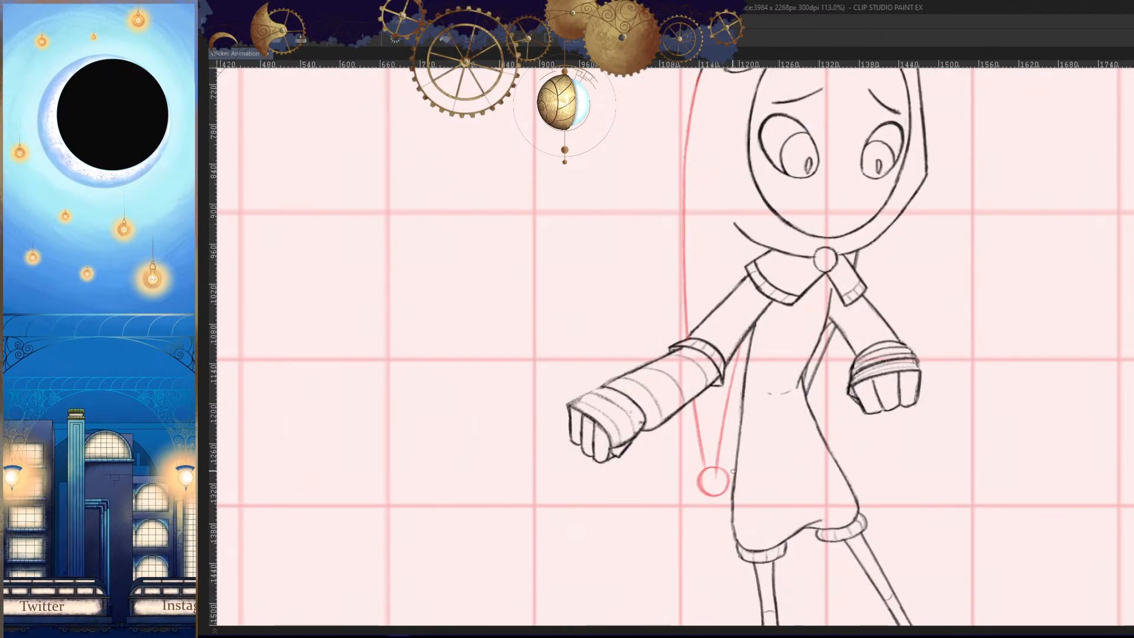
key(Left)
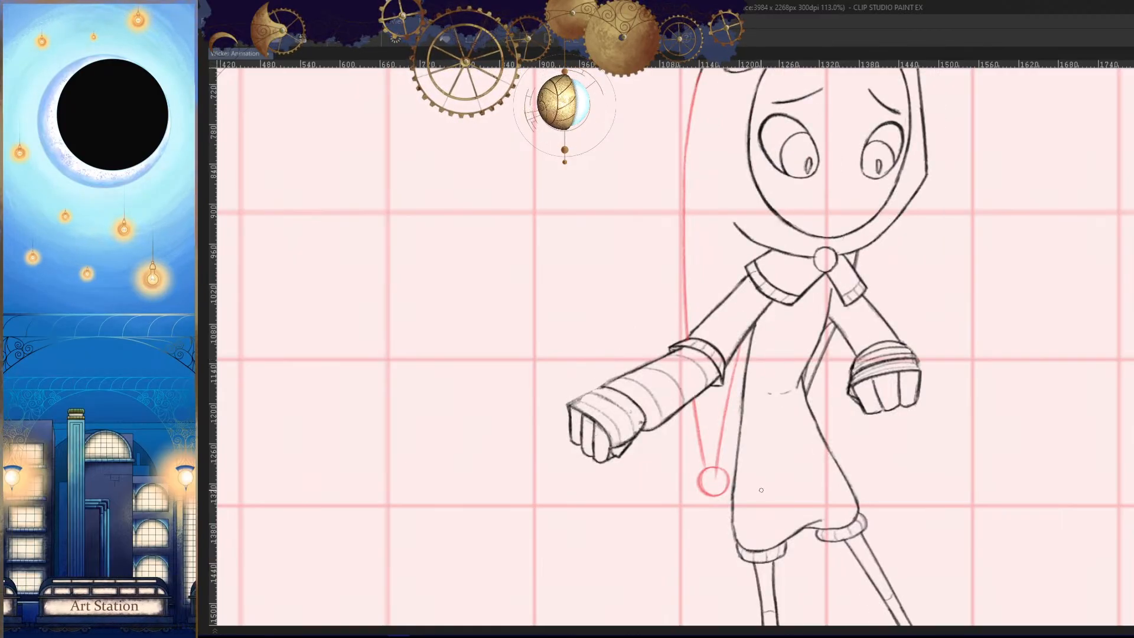
key(Right)
- Draw and refine the inner line of the hood's tail, slanting from behind the upper arm down to the bobble
drag(716, 453, 781, 433)
key(Left)
key(Right)
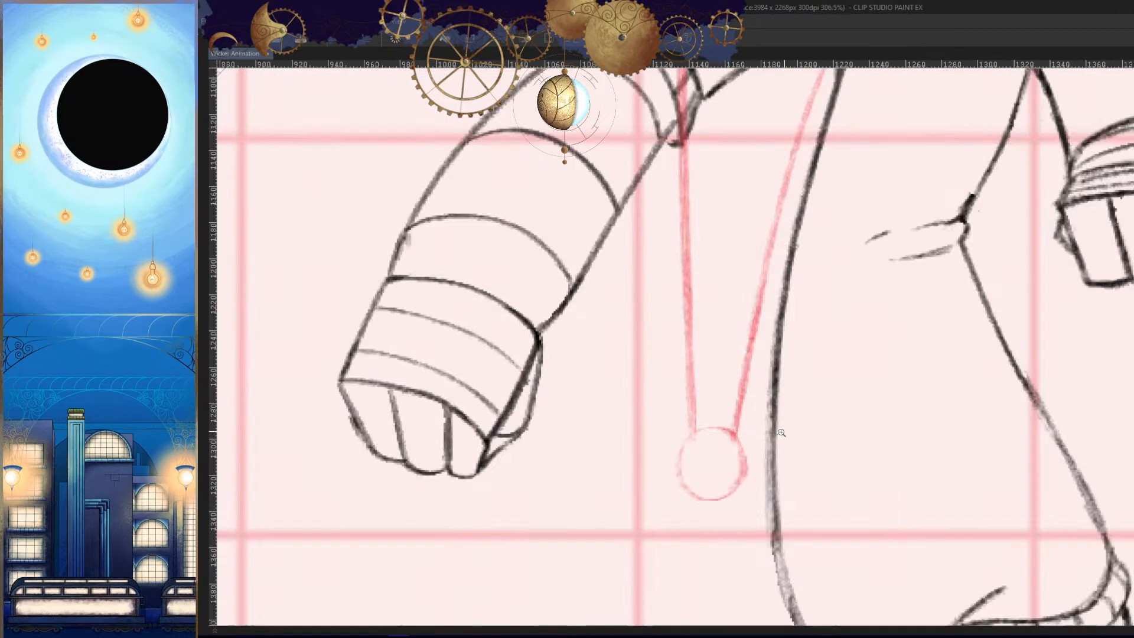
drag(776, 386, 724, 390)
key(ctrl+z)
mouse_move(779, 357)
mouse_down()
mouse_move(801, 349)
mouse_move(800, 205)
mouse_up()
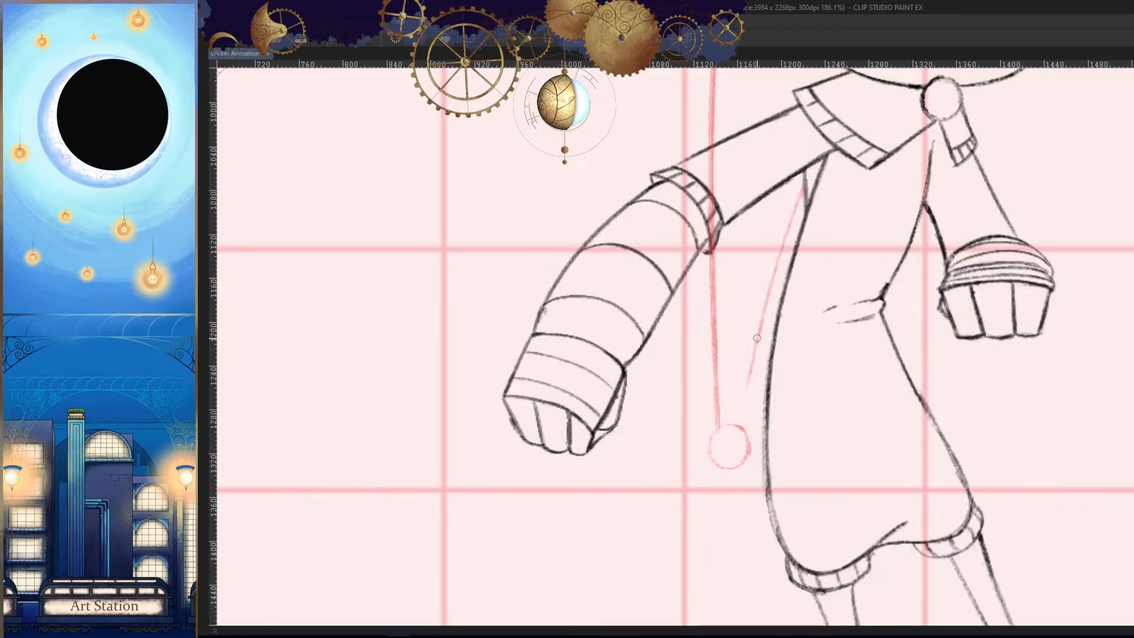
drag(756, 338, 733, 437)
scroll(751, 371, up, 3)
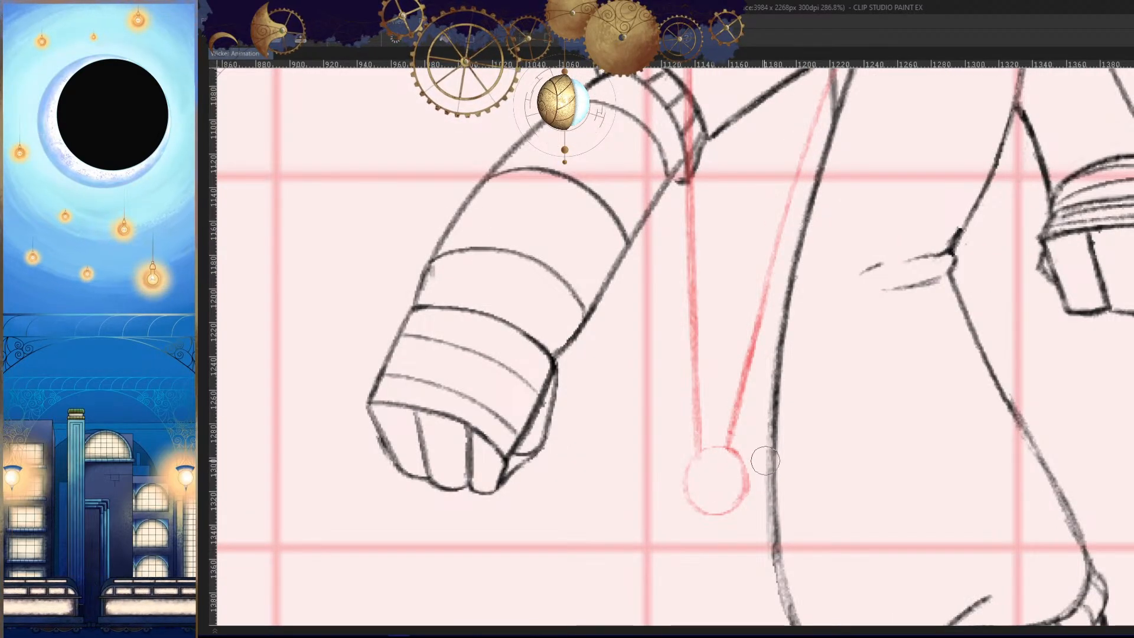
- Erase the tail line's overlap inside the bobble and strengthen the bobble's circular outline
scroll(775, 472, down, 5)
scroll(748, 337, up, 5)
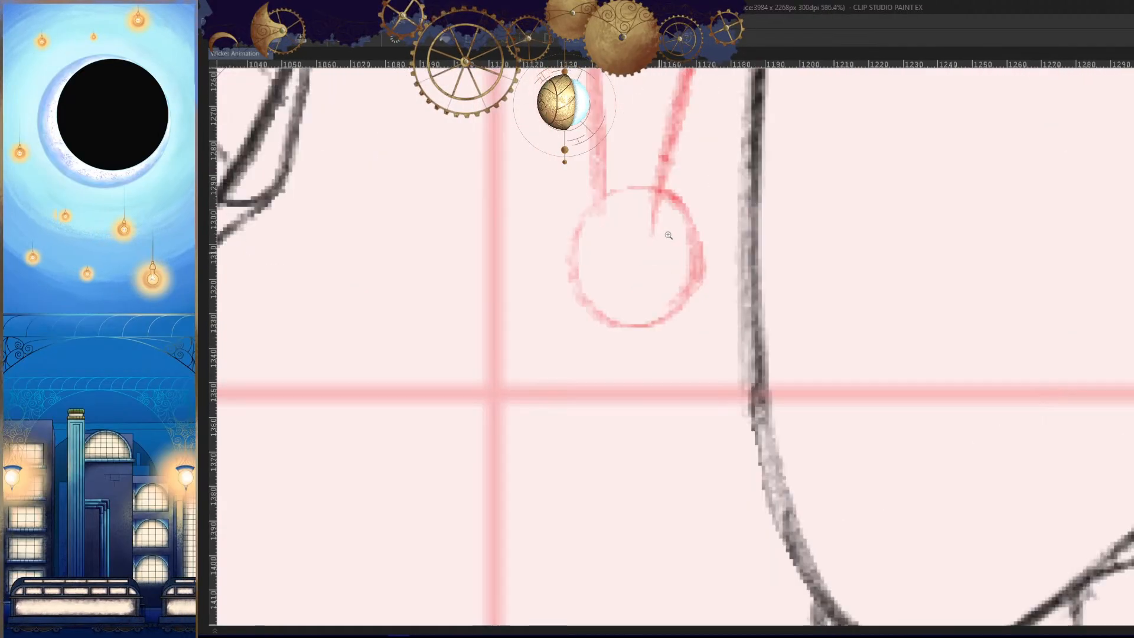
scroll(719, 451, down, 3)
scroll(718, 451, up, 4)
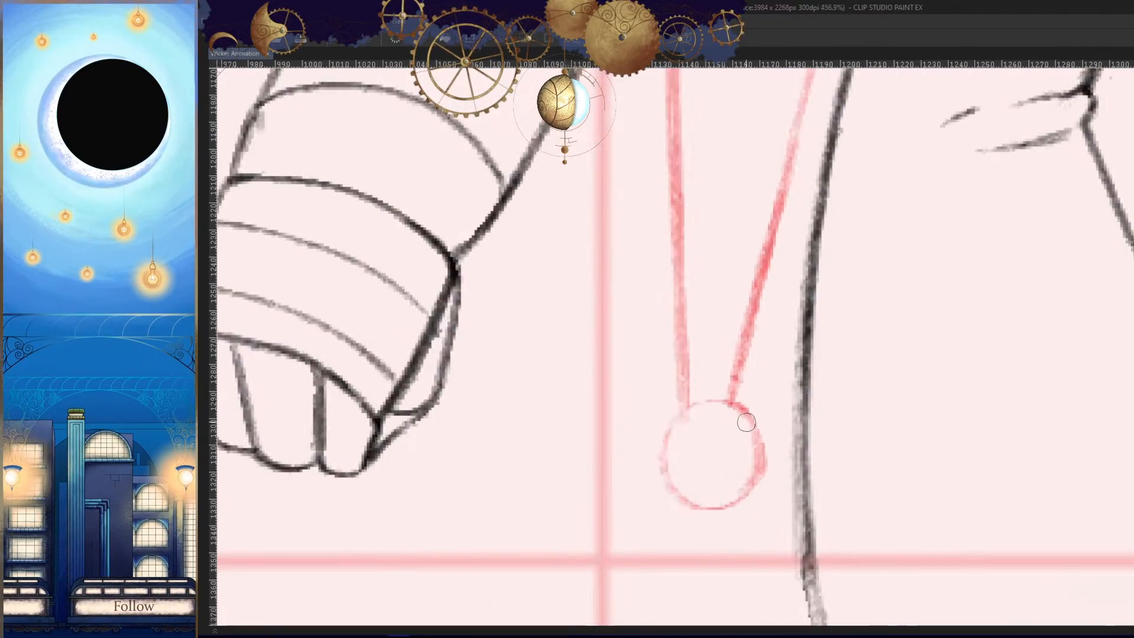
scroll(705, 399, up, 2)
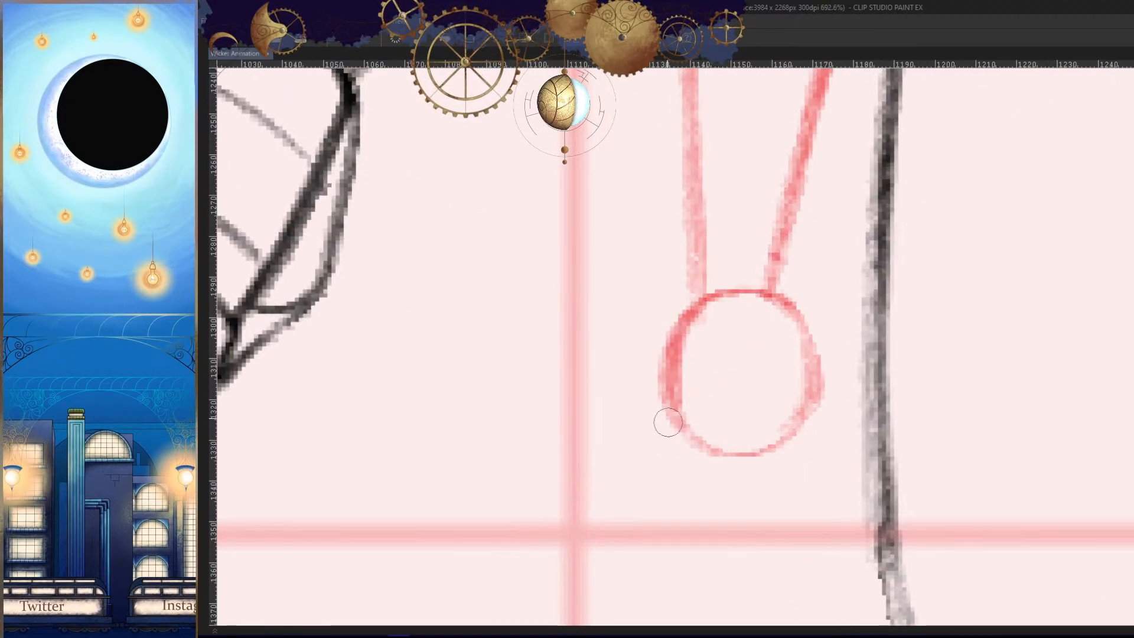
scroll(802, 421, down, 7)
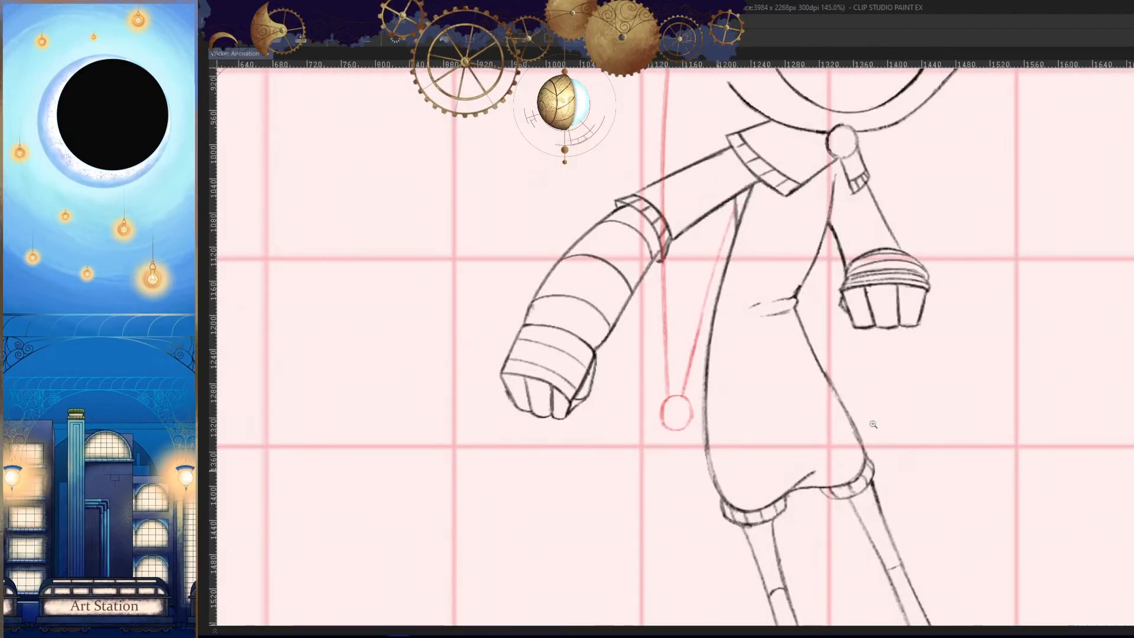
scroll(868, 422, up, 2)
scroll(899, 490, down, 3)
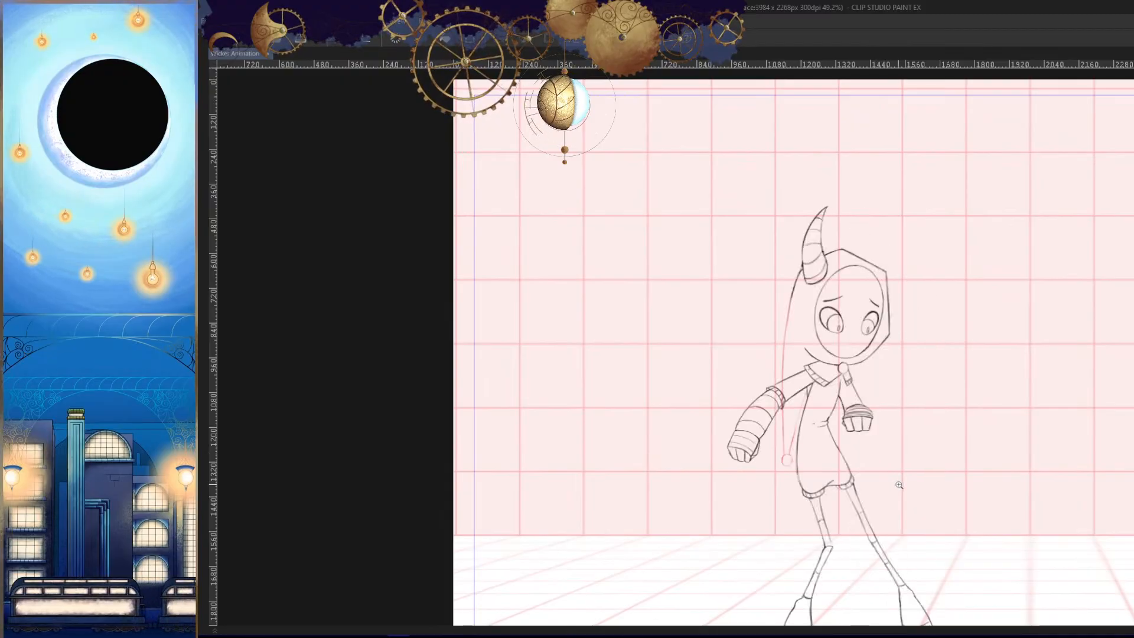
key(Tab)
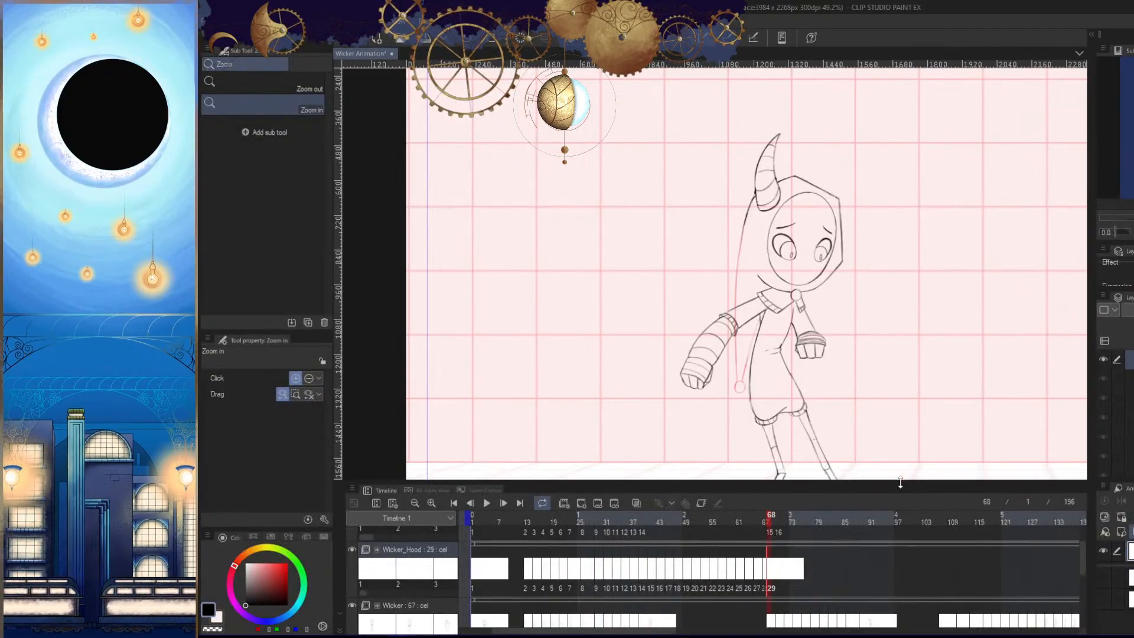
- Add a new Wicker_Hood cel at frame 70 and compare the pose with the previous frame
click(776, 519)
click(580, 502)
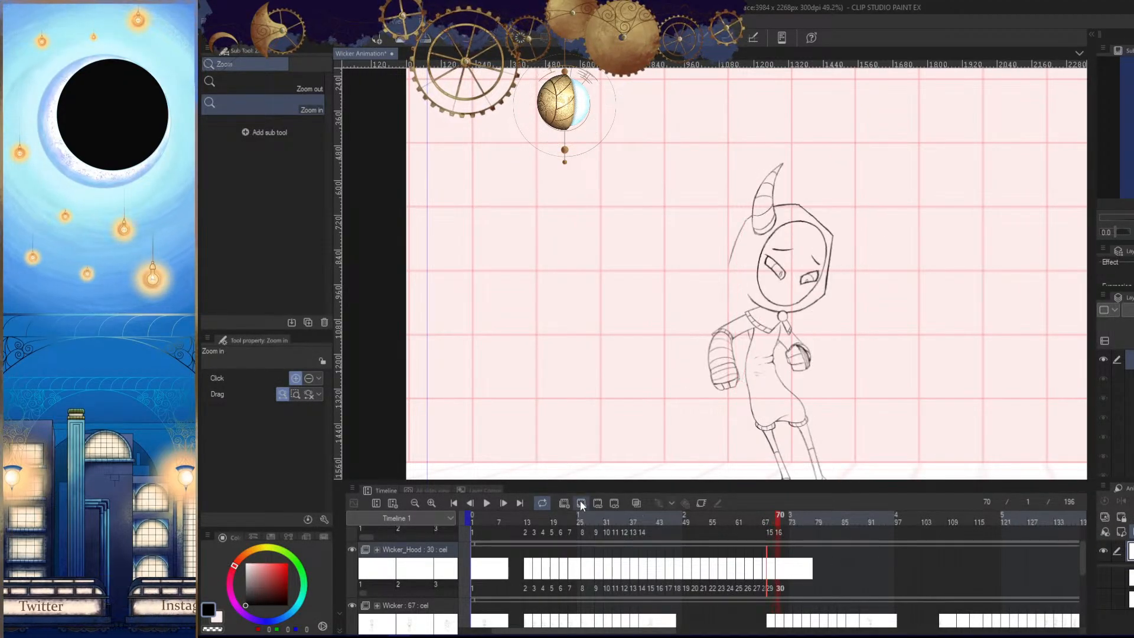
drag(808, 438, 819, 408)
key(Left)
key(period)
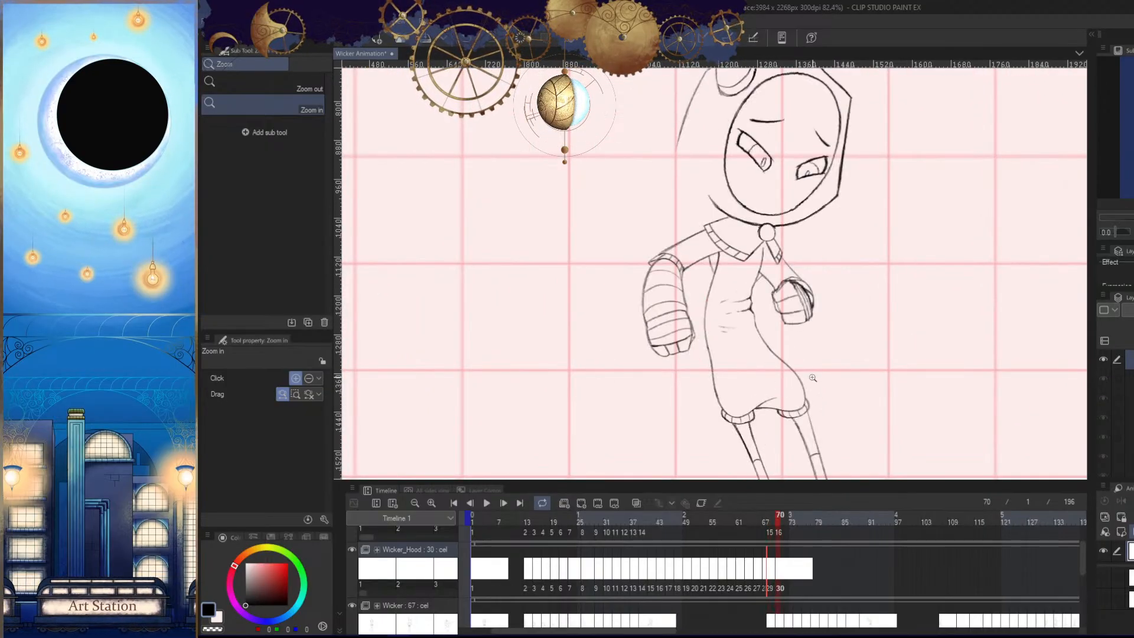
key(comma)
key(period)
- Draw the outer line of the hood's tail in frame 70, curving down behind the bandaged arm, and check it against frame 68
drag(801, 356, 860, 413)
key(p)
key(comma)
key(period)
drag(751, 263, 730, 229)
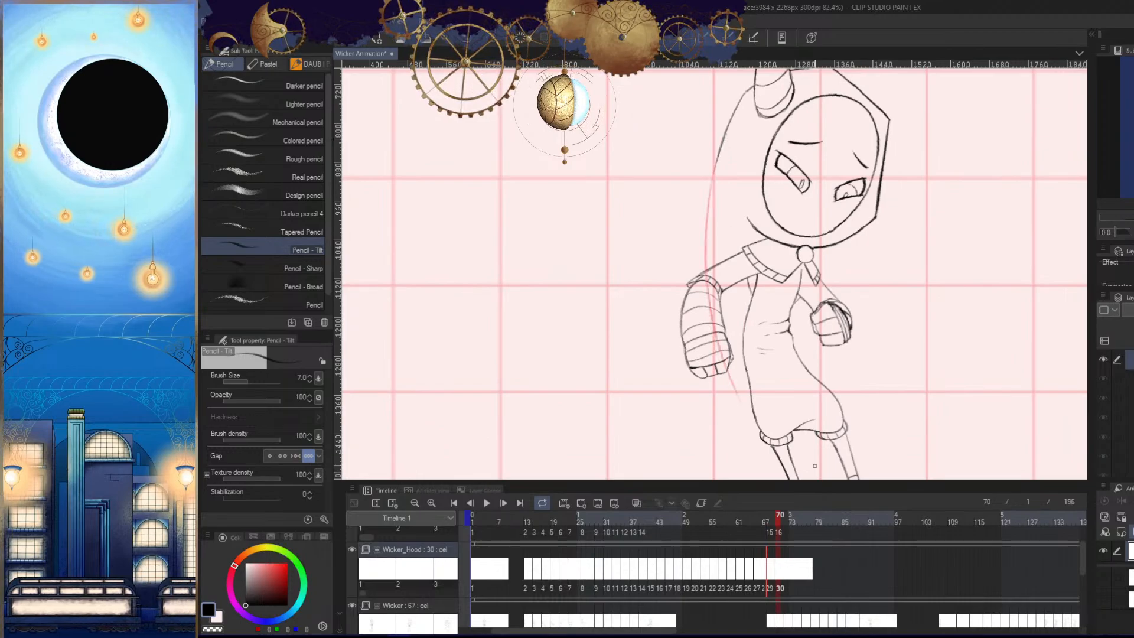
key(Left)
key(Right)
key(h)
key(Left)
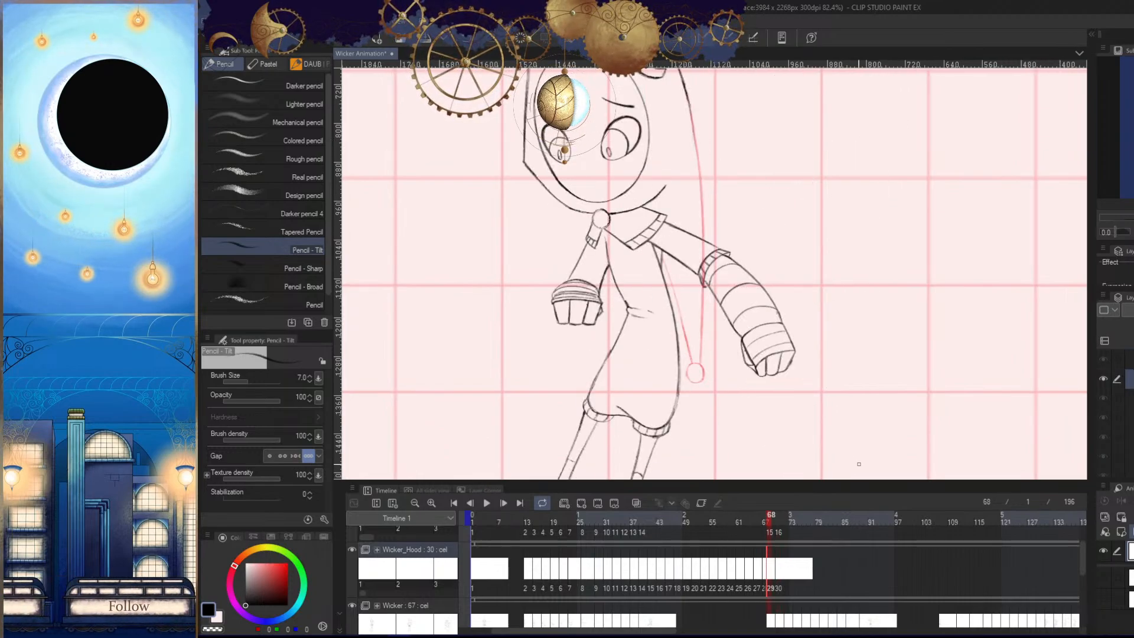
key(Right)
key(h)
- Sketch the round bobble in frame 70, about 40 px wide, below the lowered fist at the torso's edge
drag(740, 407, 744, 346)
key(ctrl+space)
mouse_move(744, 346)
mouse_down()
mouse_move(812, 353)
mouse_move(792, 352)
mouse_up()
key(ctrl+space)
key(ctrl+z)
mouse_move(760, 297)
mouse_down()
mouse_move(797, 324)
mouse_move(782, 411)
mouse_move(801, 359)
mouse_move(781, 314)
mouse_move(811, 387)
mouse_up()
key(ctrl+z)
- Erase the part of the bobble overlapping the torso and refine its outline so it tucks behind the body
key(ctrl+z)
drag(781, 300, 812, 349)
key(h)
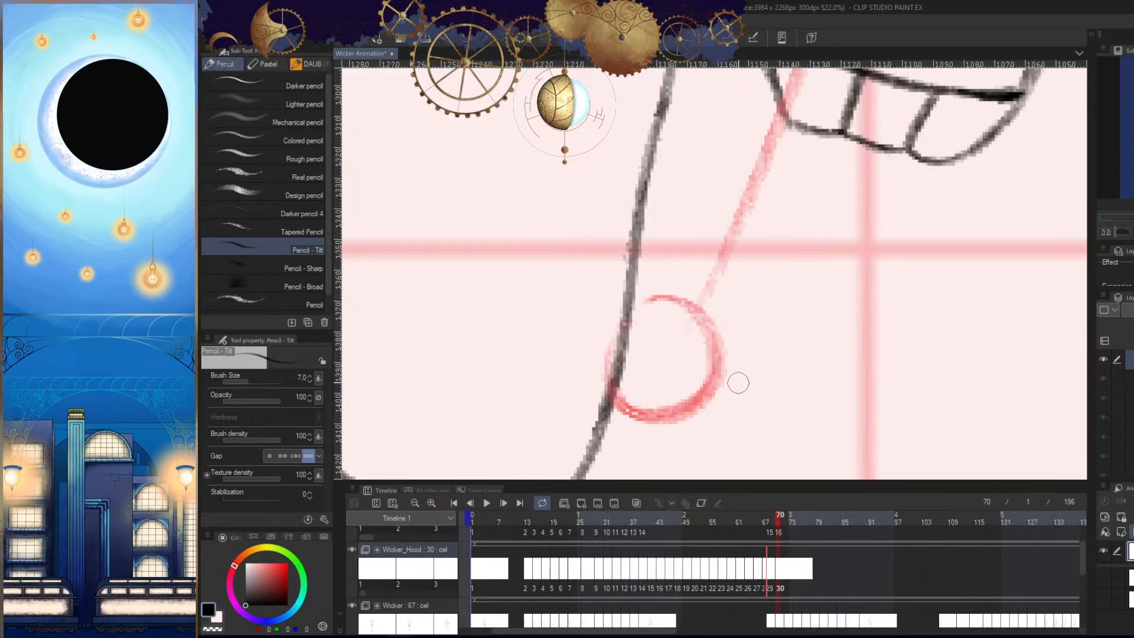
key(e)
drag(595, 362, 607, 325)
key(p)
drag(659, 297, 604, 404)
key(ctrl+z)
key(h)
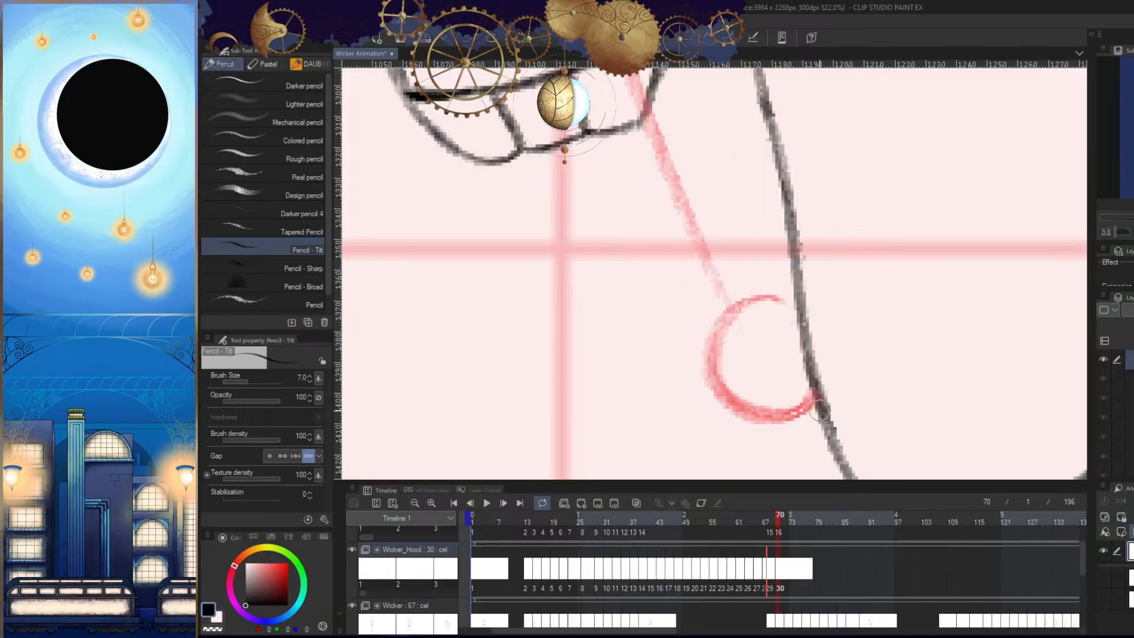
drag(834, 381, 724, 399)
drag(867, 321, 807, 393)
- Draw the short inner tail line in frame 70 between the upper arm and torso, and compare the tail with frame 68
drag(732, 259, 787, 260)
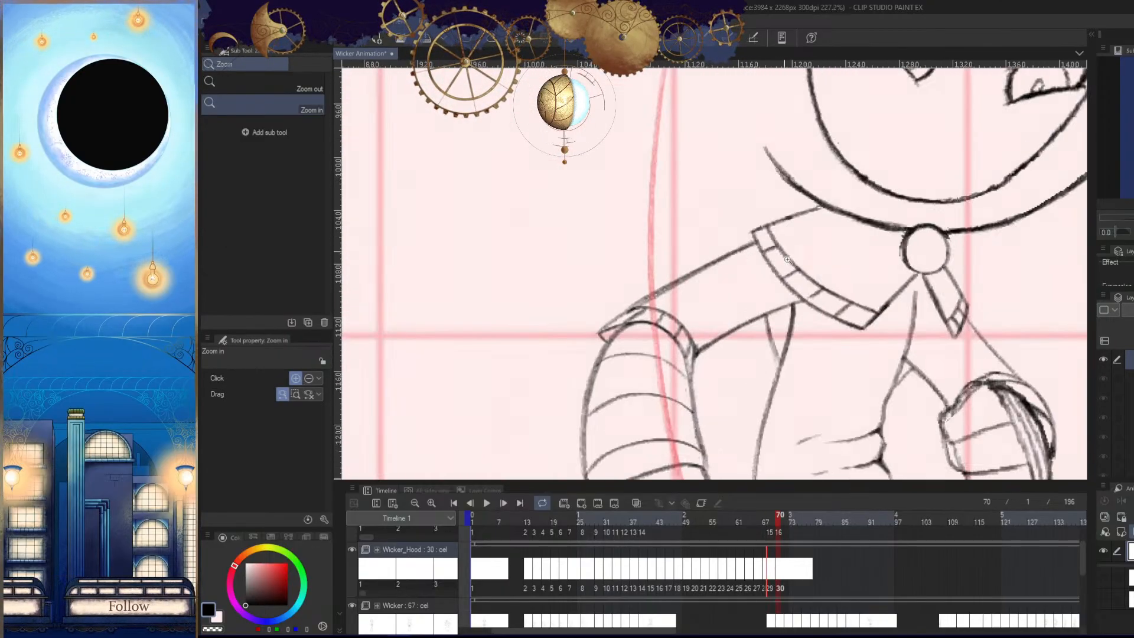
mouse_move(766, 375)
mouse_down()
mouse_move(771, 231)
mouse_move(773, 253)
mouse_up()
key(h)
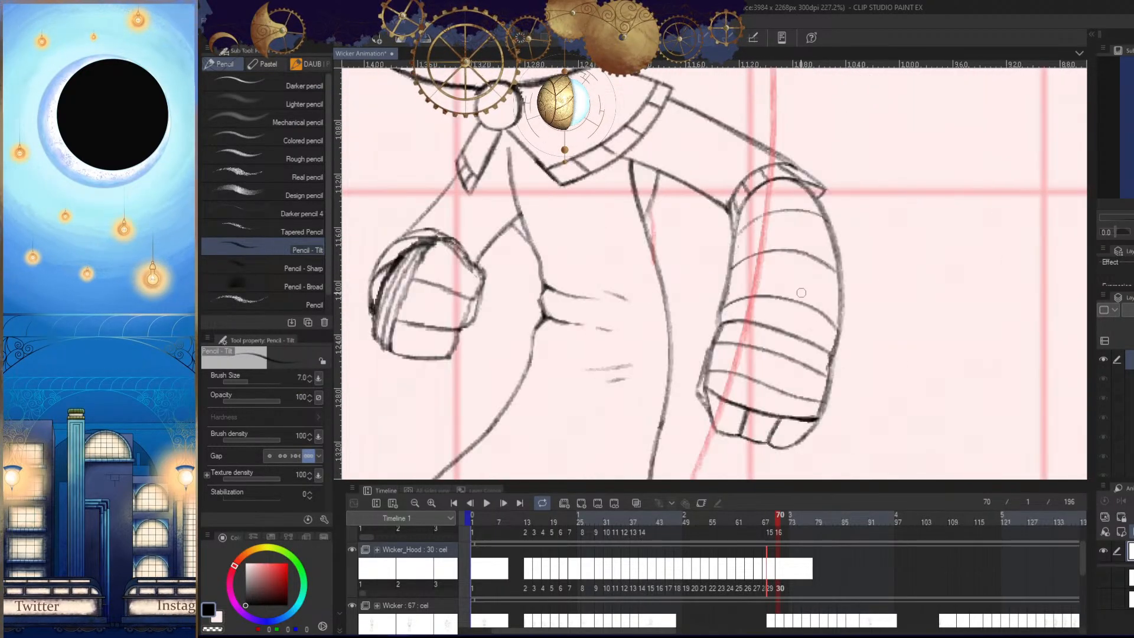
drag(796, 299, 724, 322)
key(Left)
key(Right)
key(h)
drag(850, 433, 851, 412)
key(Left)
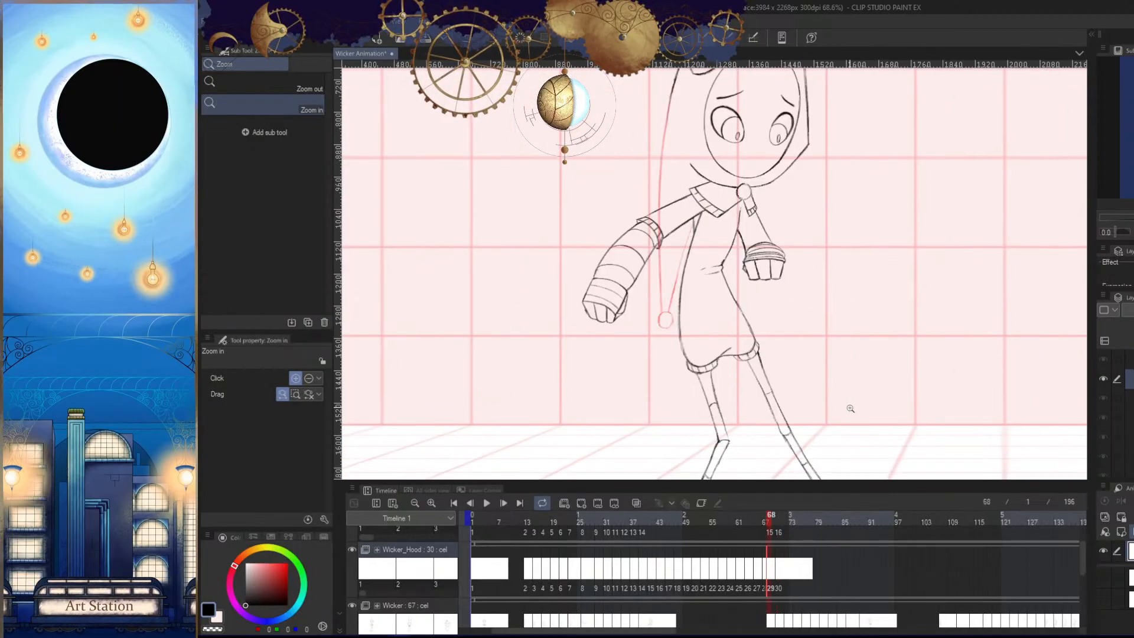
key(Right)
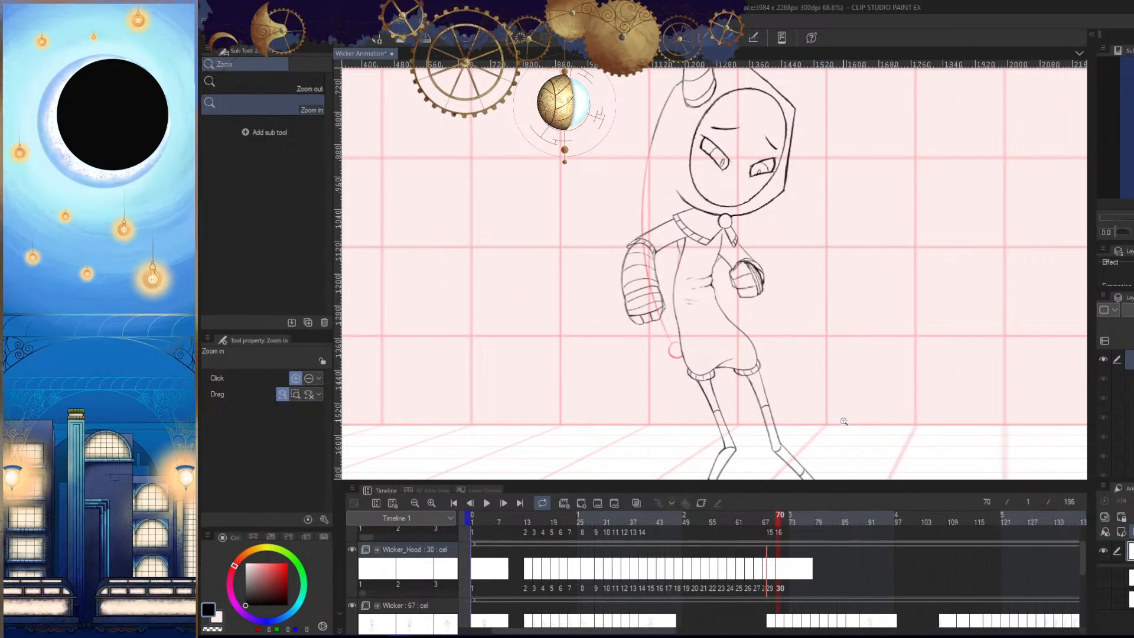
key(Left)
key(Right)
drag(824, 422, 834, 435)
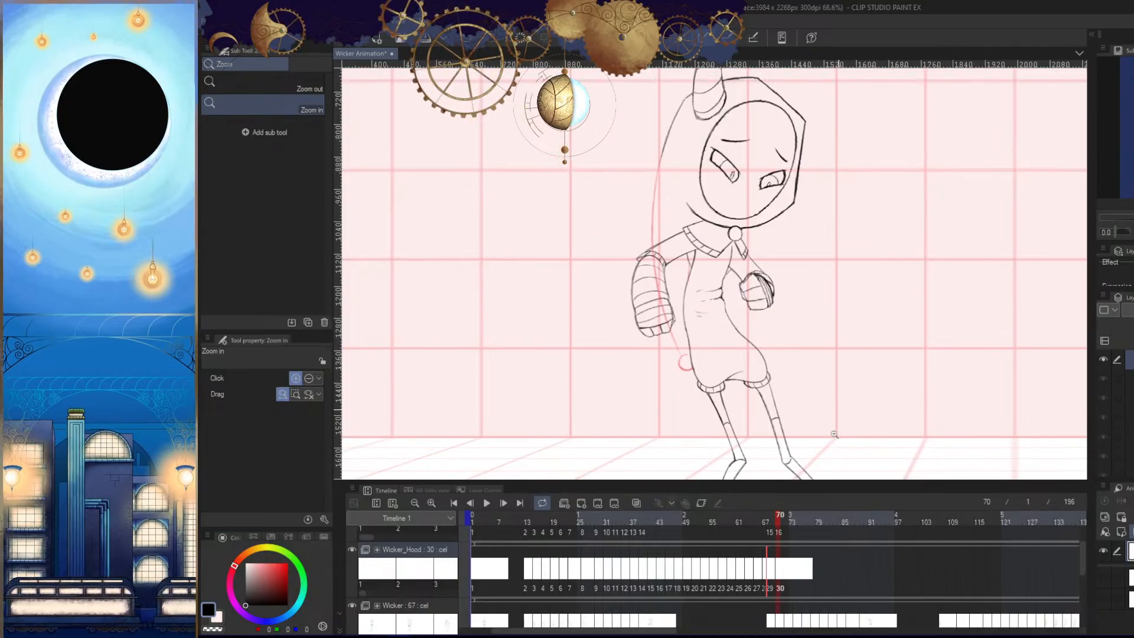
- Add a new Wicker_Hood cel at frame 72
drag(784, 521, 786, 521)
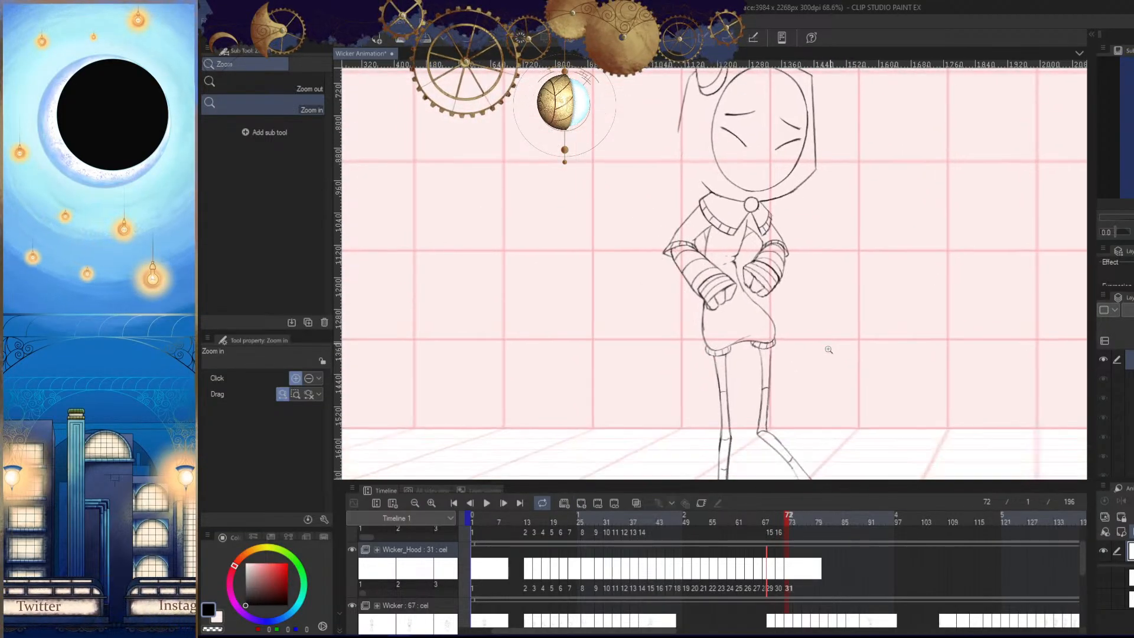
key(Right)
- Try an outer tail line in frame 72 that bows outward past the elbow and curves back toward the fist
key(Right)
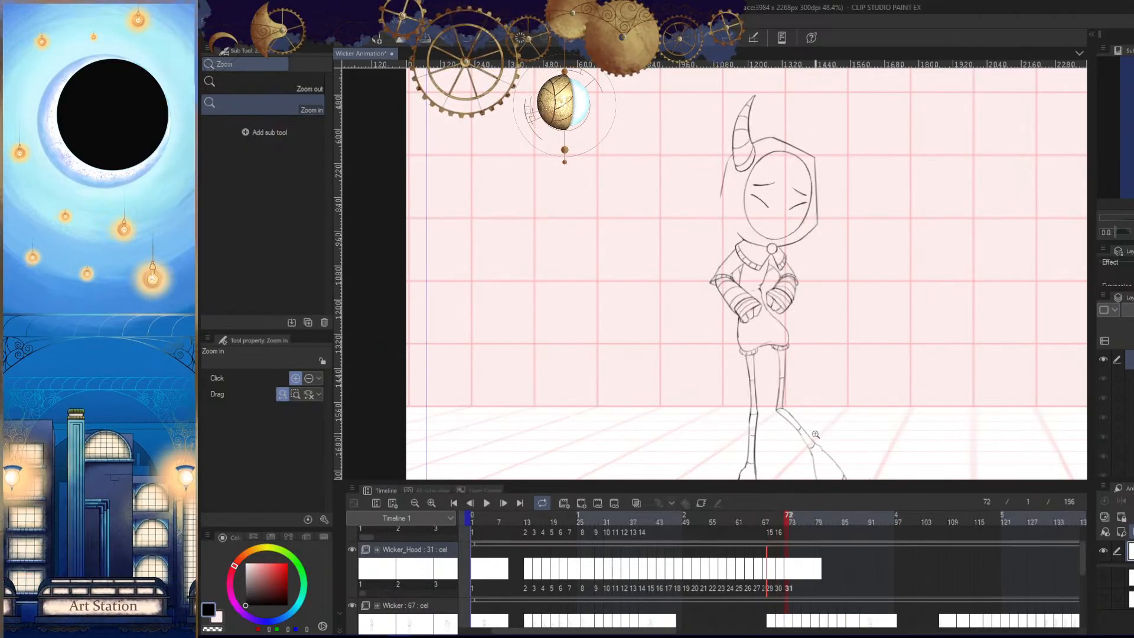
drag(812, 407, 820, 438)
key(p)
drag(738, 305, 787, 316)
key(Left)
key(Right)
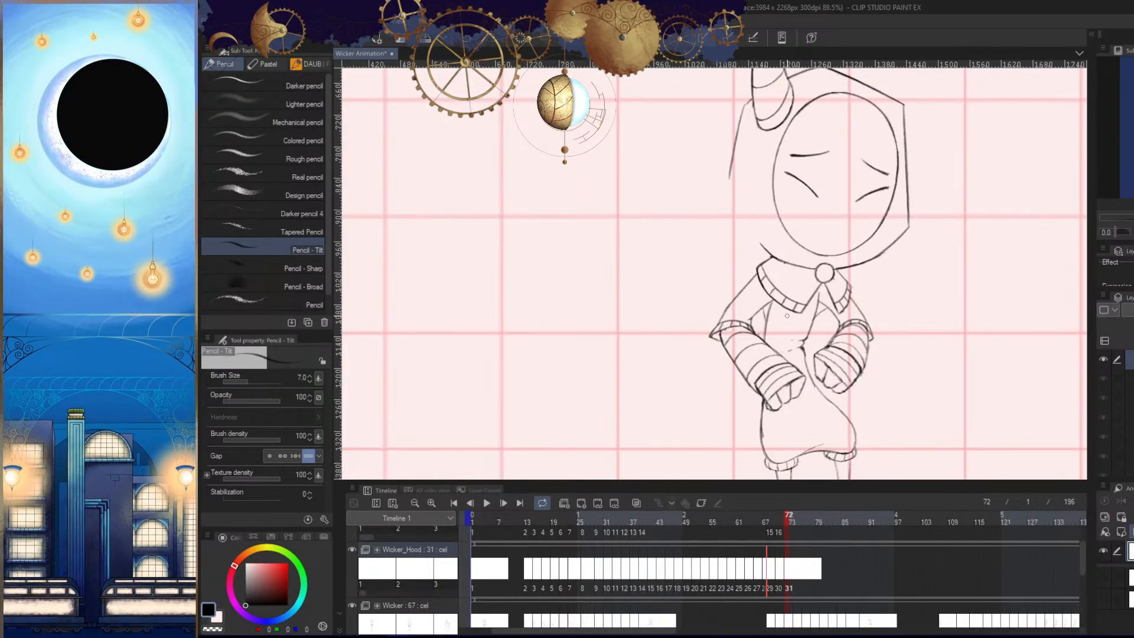
key(Left)
key(Right)
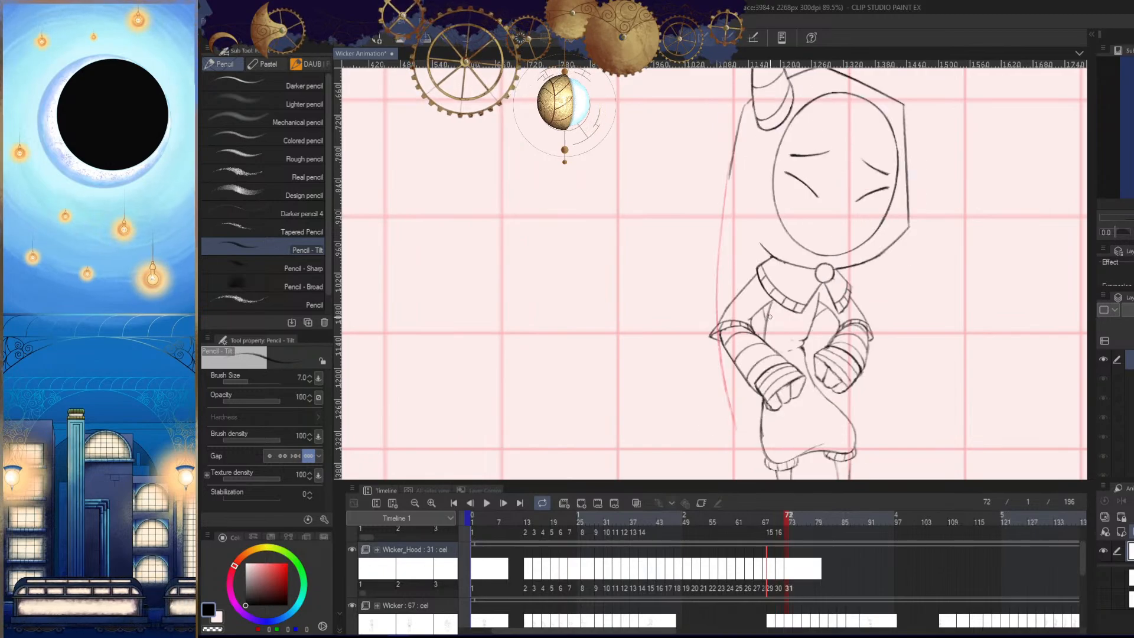
drag(723, 210, 740, 406)
key(Left)
key(Left)
key(Right)
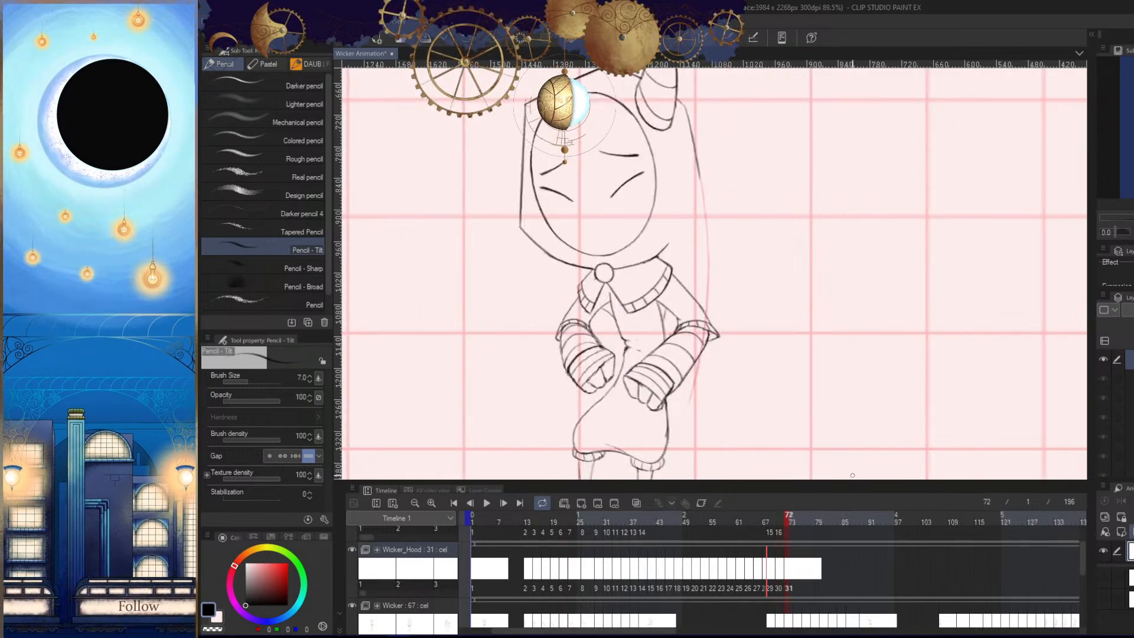
key(Right)
drag(838, 416, 828, 415)
key(ctrl+z)
- Try an outer tail line that swings away from the body past the sleeve tip, comparing it with frame 70
scroll(755, 320, up, 1)
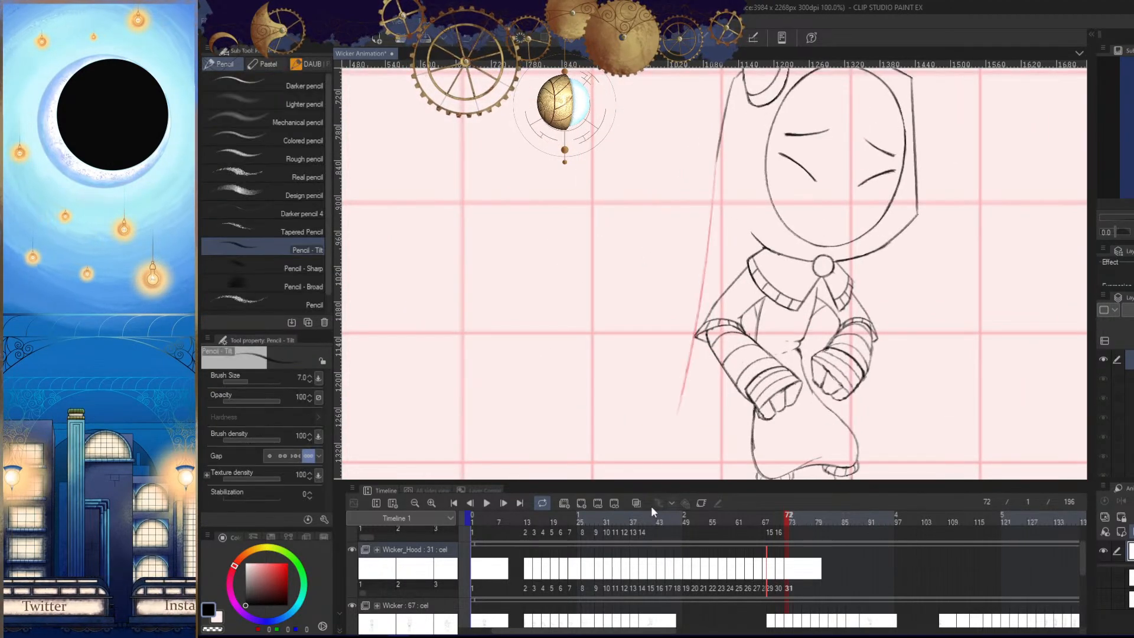
key(Left)
key(Right)
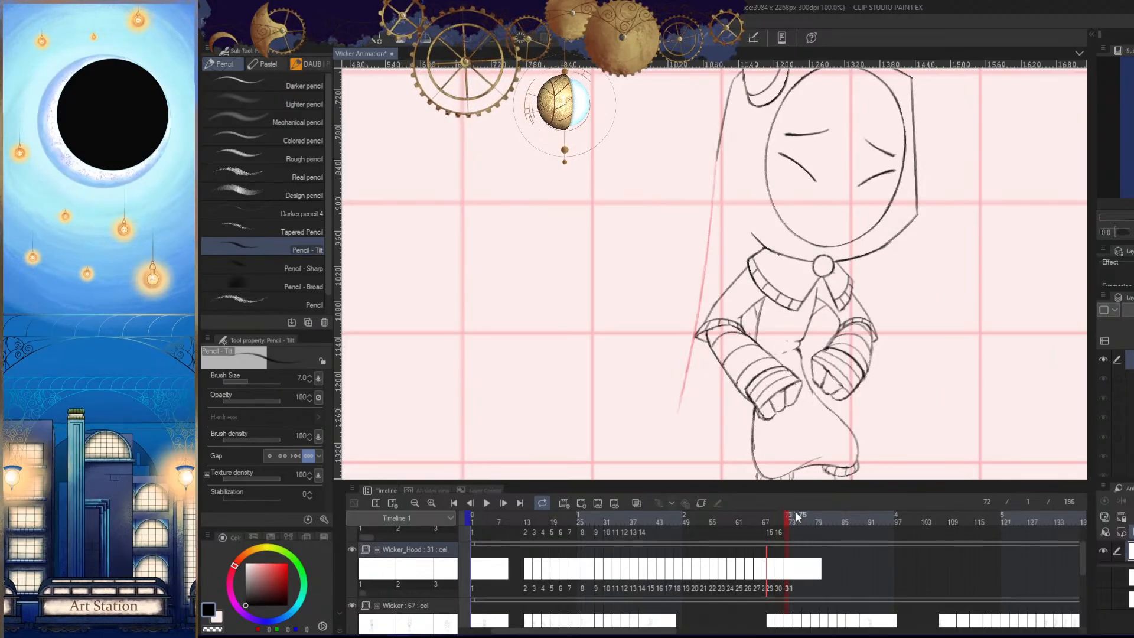
drag(793, 519, 789, 524)
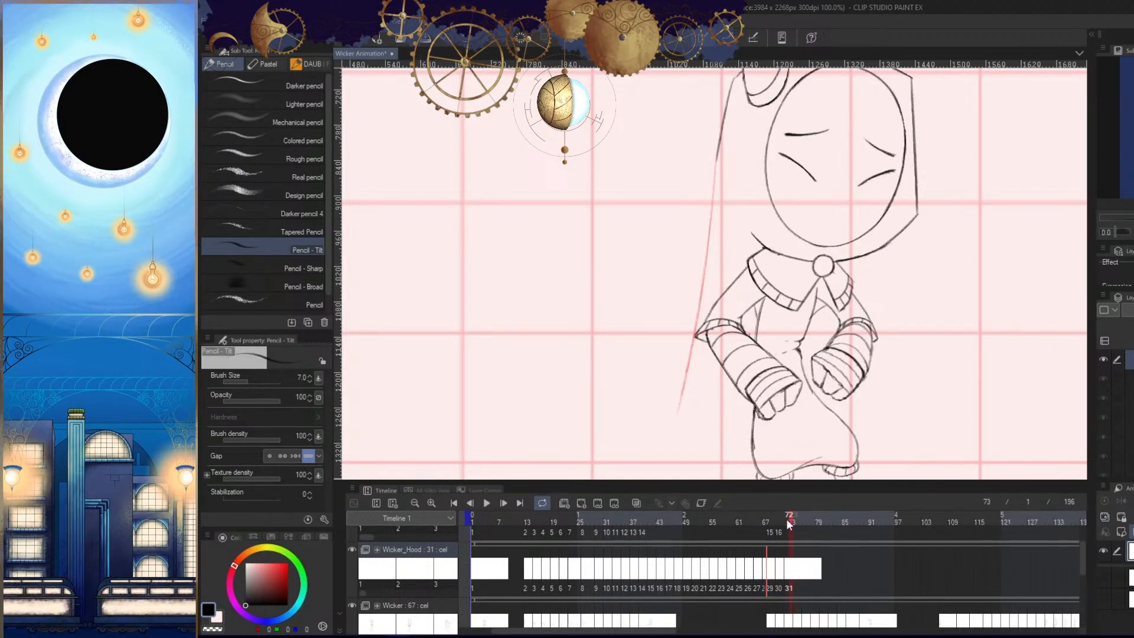
key(Left)
key(Right)
drag(825, 424, 826, 439)
key(ctrl+space)
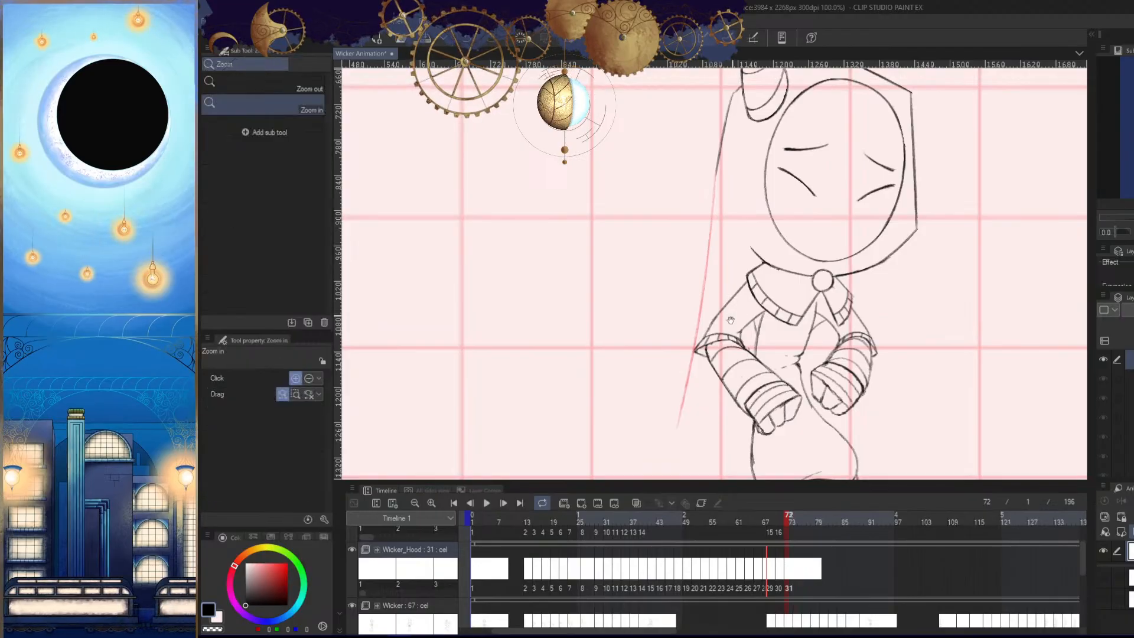
drag(731, 320, 733, 275)
- Redraw the outward-swinging tail line in frame 72 closer to the body, checking it against frame 70
key(ctrl+z)
drag(721, 122, 687, 370)
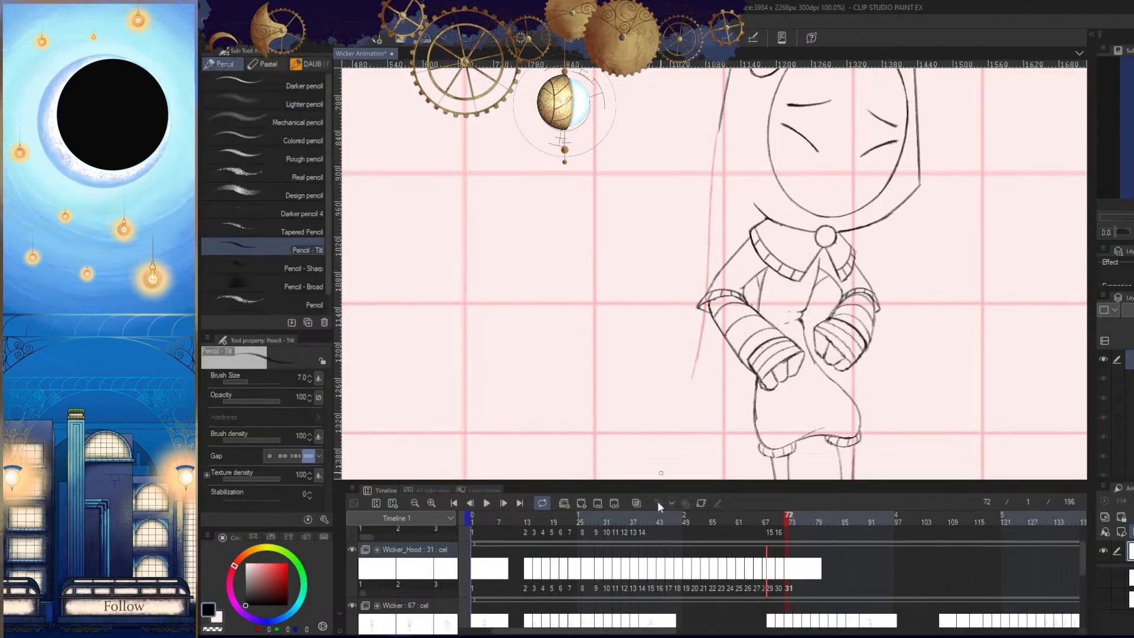
key(h)
key(Left)
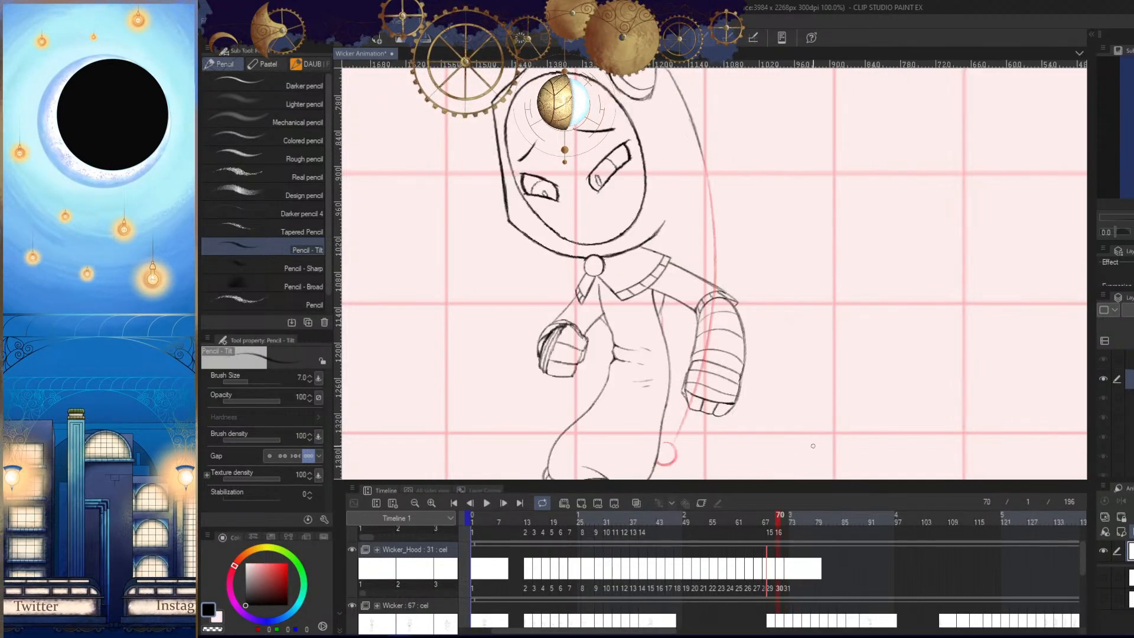
key(Right)
key(h)
drag(816, 456, 817, 428)
key(ctrl+z)
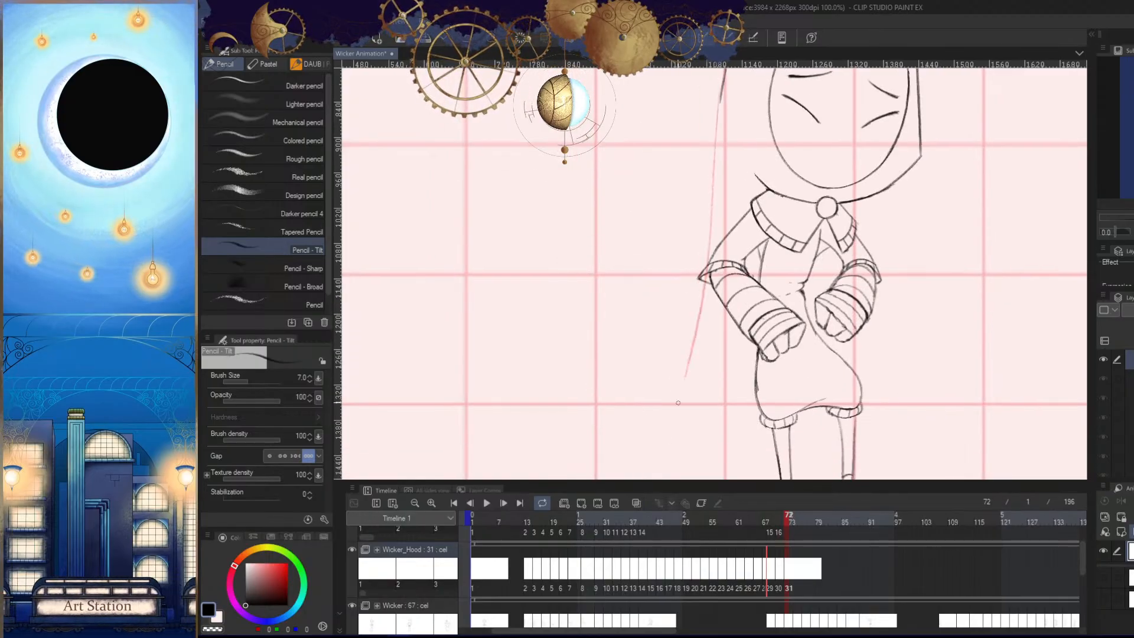
key(Left)
key(Right)
- Sketch a round bobble at the end of the outward-swinging tail and compare the motion across the preceding frames
key(ctrl+space)
drag(678, 403, 657, 408)
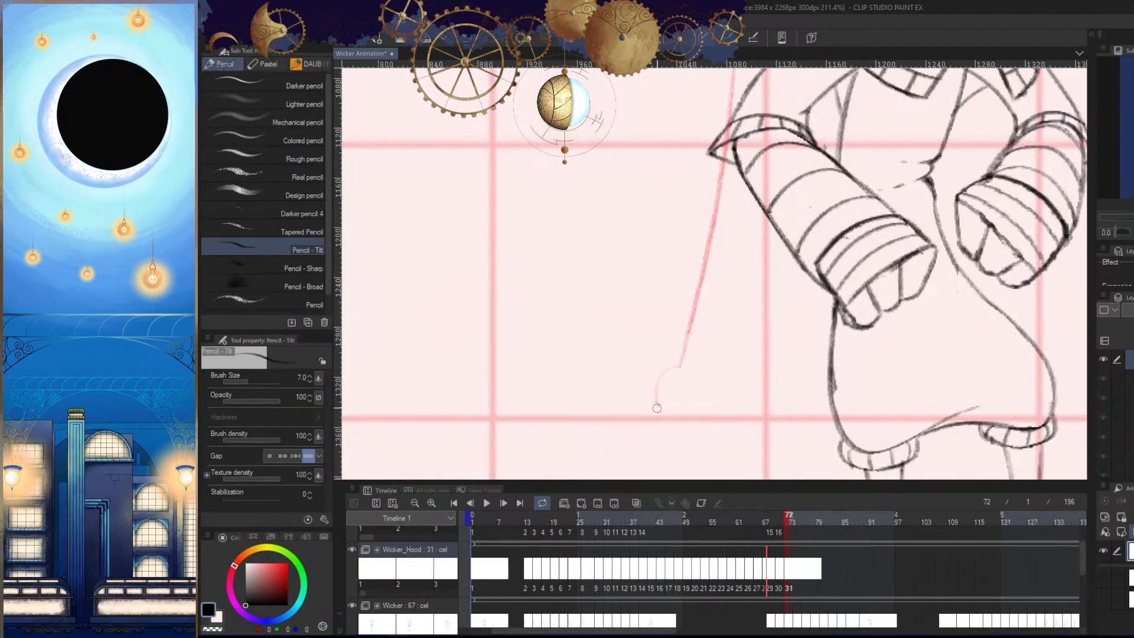
key(ctrl+space)
drag(727, 431, 661, 433)
key(Left)
key(Left)
key(Left)
key(Right)
key(Right)
key(Right)
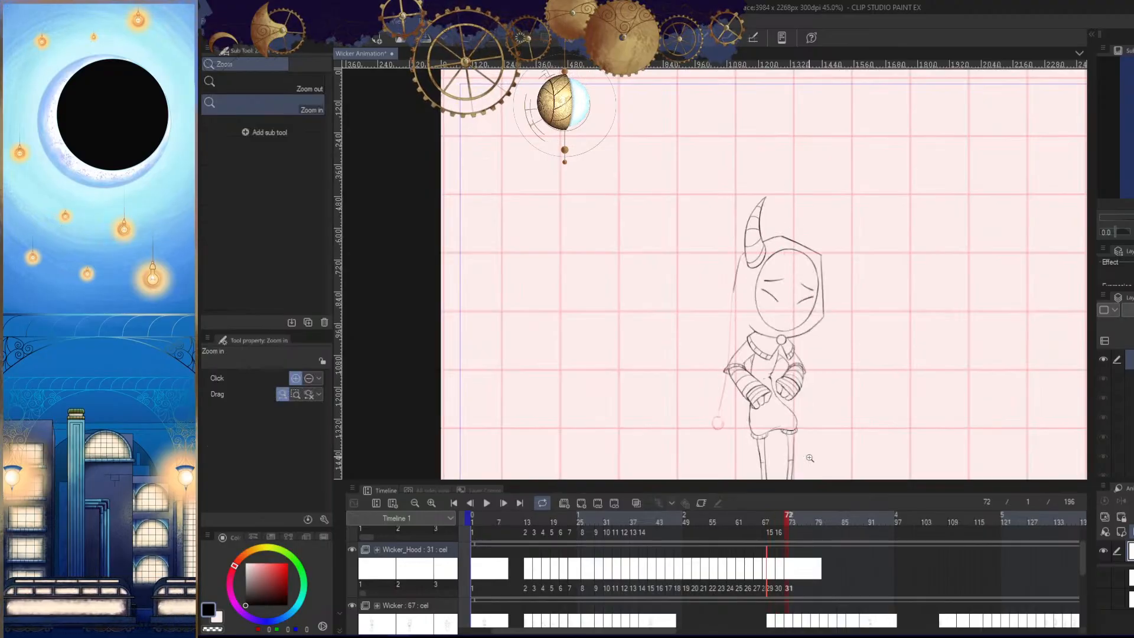
- Undo the outward-swinging tail and try a nearly vertical outer line in frame 72, comparing it with the earlier frames
drag(761, 410, 795, 411)
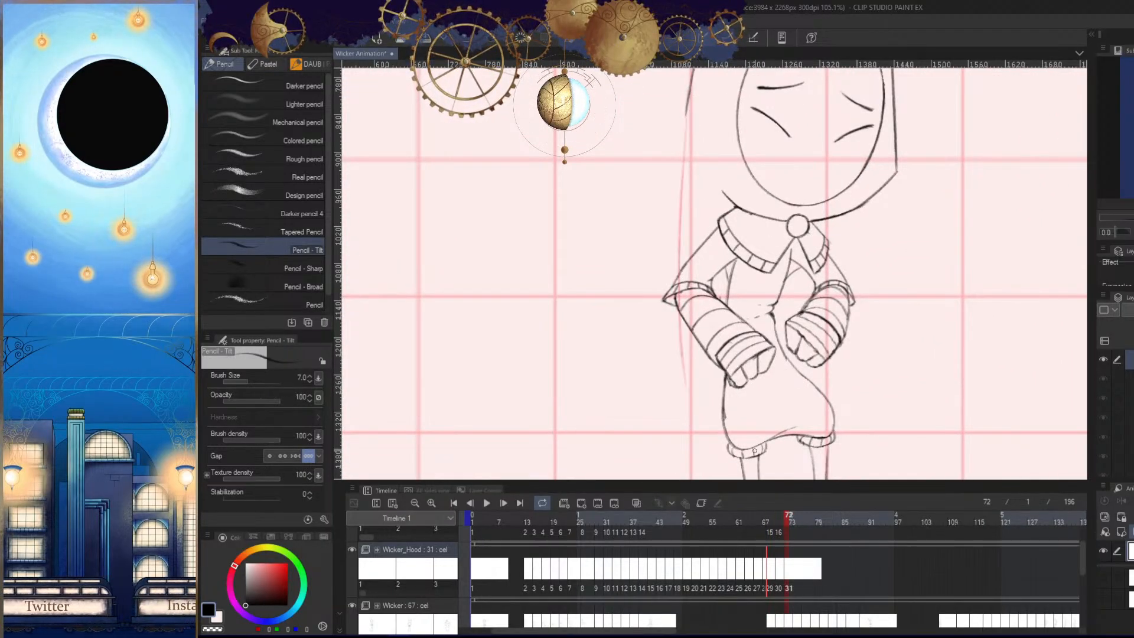
key(Left)
key(Left)
key(Right)
key(Right)
key(ctrl+z)
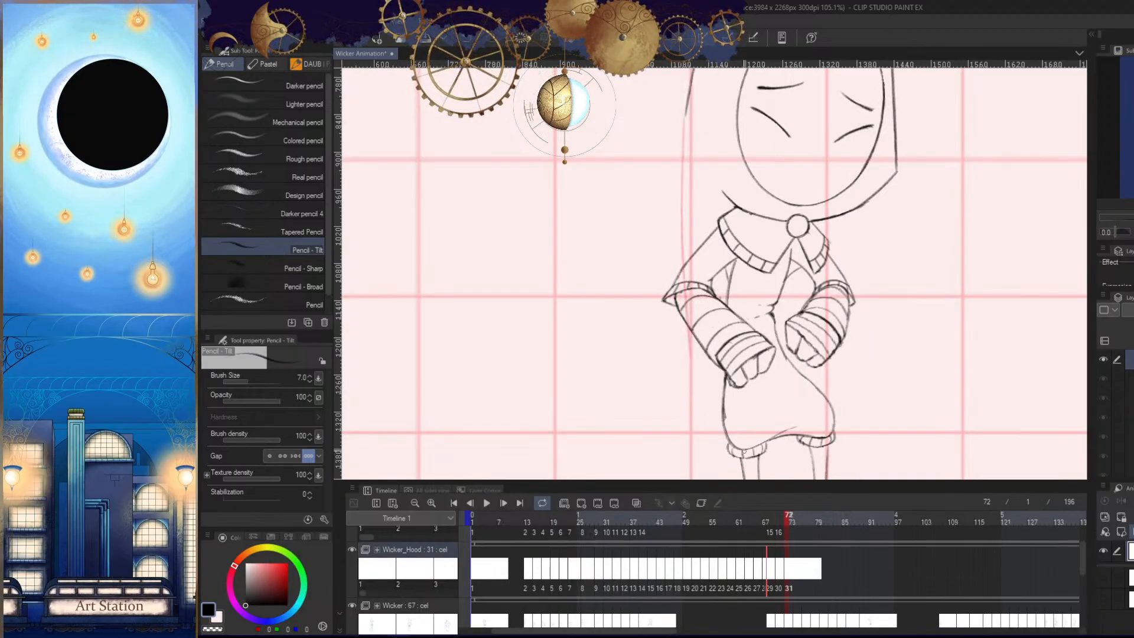
key(ctrl+z)
drag(687, 113, 691, 368)
key(Left)
key(Right)
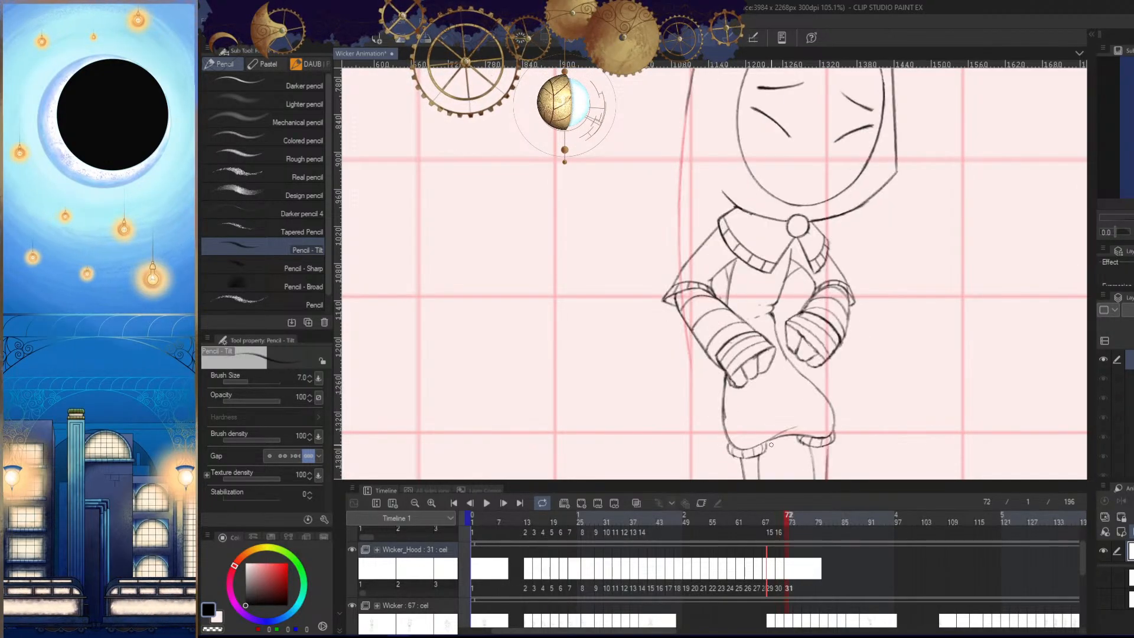
- Redraw the outer tail line in frame 72 hanging almost straight down past the elbow to just below fist level
key(ctrl+z)
drag(687, 113, 681, 188)
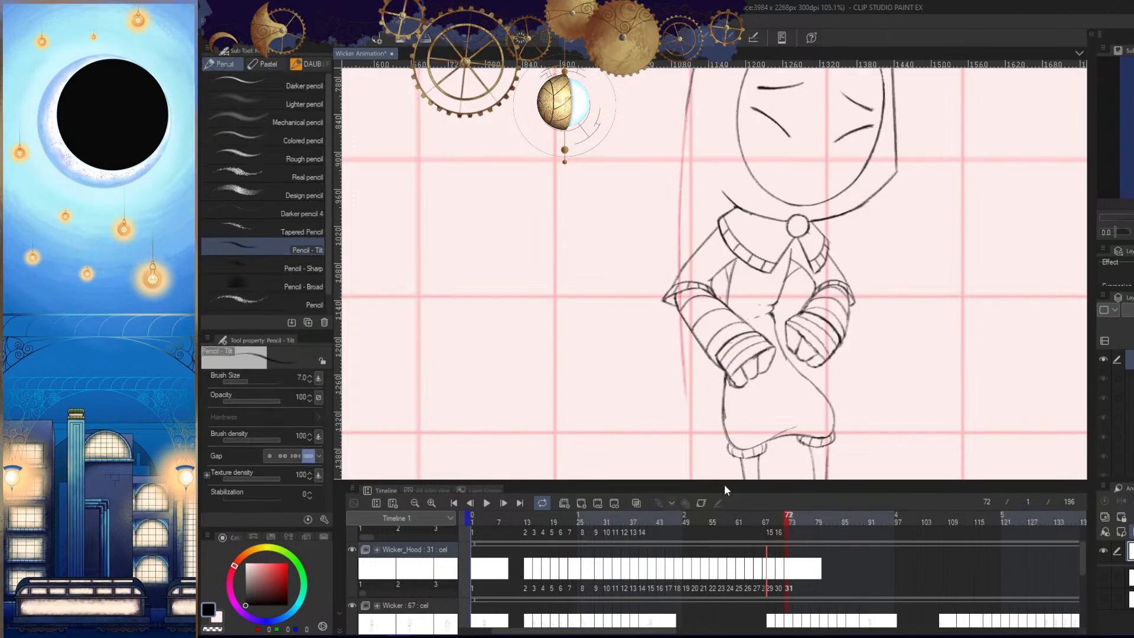
key(Left)
key(Right)
- Draw the inner tail line from behind the bandaged forearm, slanting down to converge with the outer line
drag(738, 265, 742, 261)
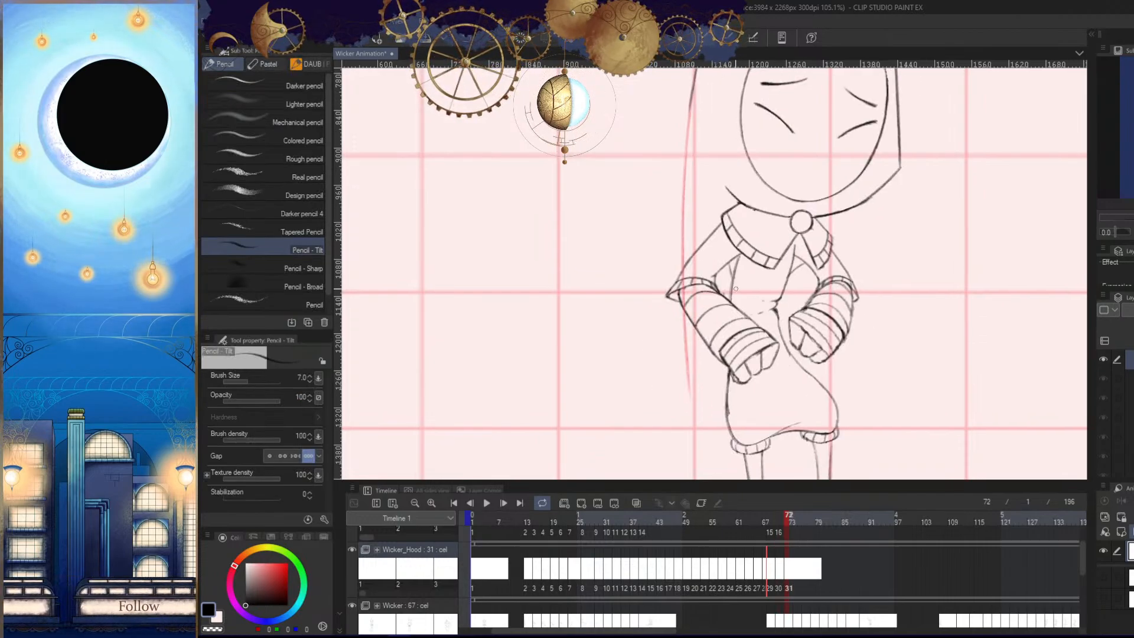
mouse_move(714, 364)
mouse_down()
mouse_move(759, 361)
mouse_move(695, 463)
mouse_up()
drag(711, 366, 720, 305)
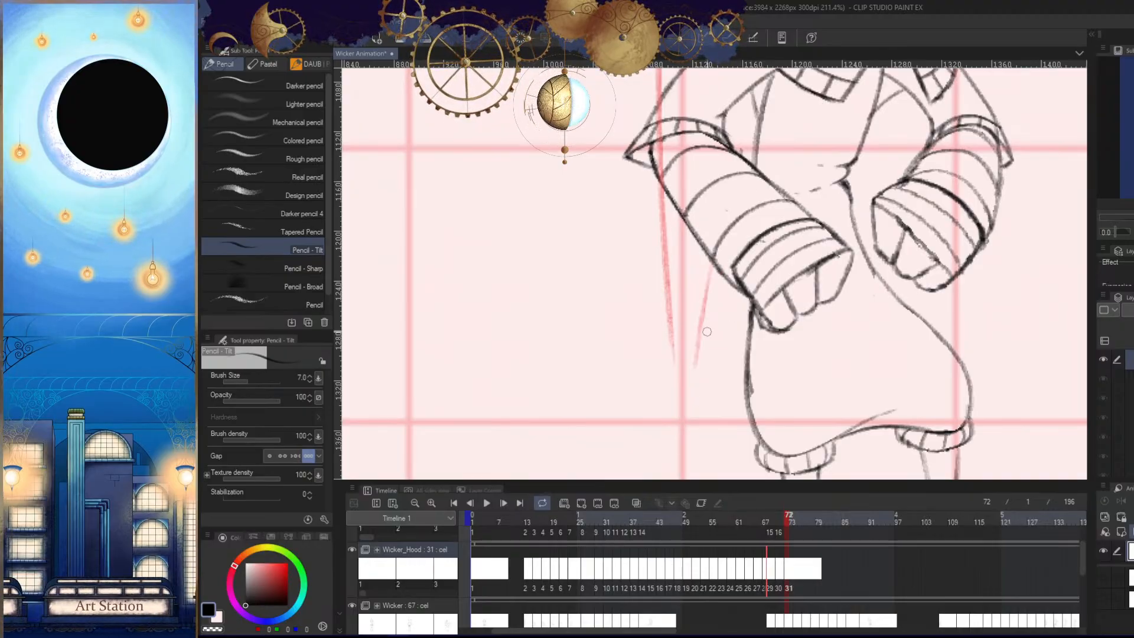
key(ctrl+z)
drag(698, 335, 713, 334)
drag(713, 234, 688, 343)
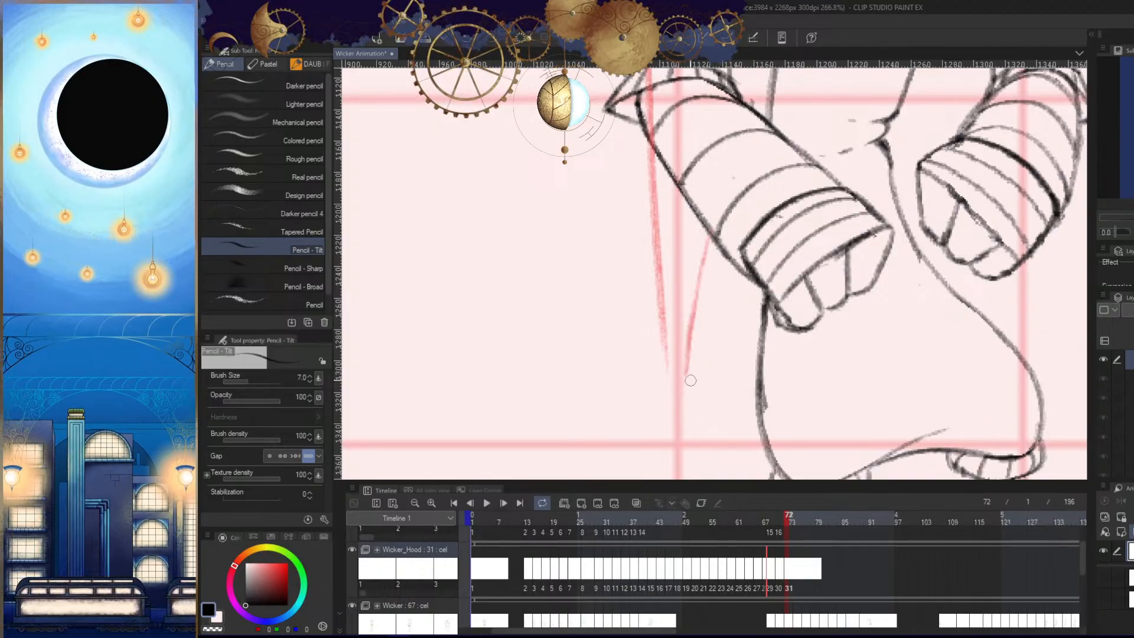
- Draw the round bobble, about 35 px wide, where the tail lines meet in frame 72, and check it against frame 70
scroll(691, 380, up, 2)
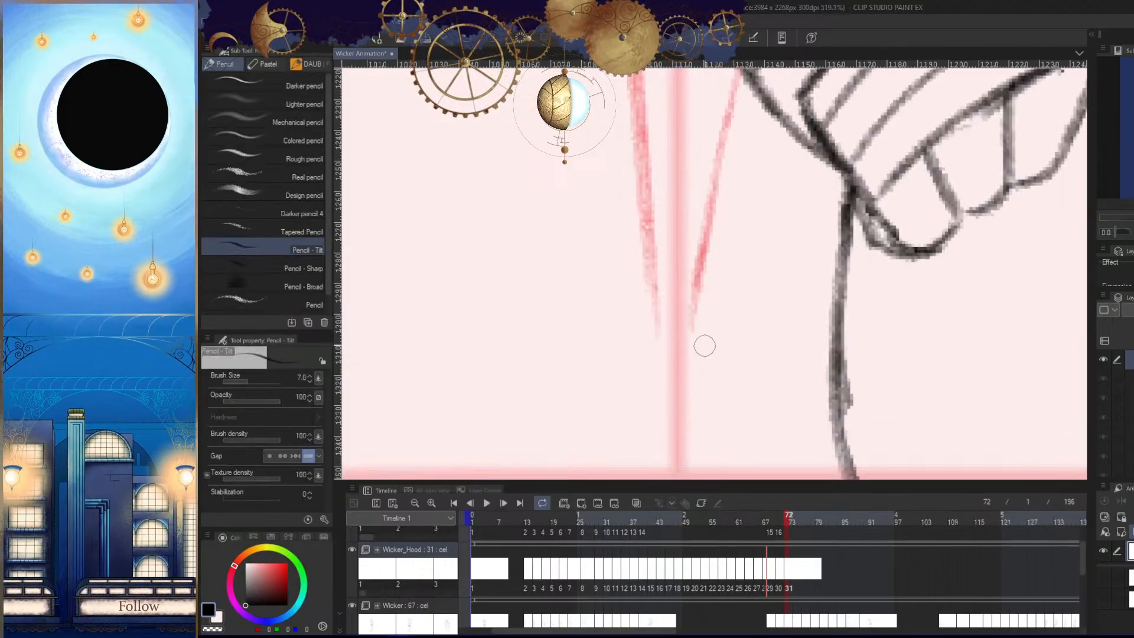
key(e)
key(p)
mouse_move(650, 339)
mouse_down()
mouse_move(700, 340)
mouse_move(685, 328)
mouse_move(690, 316)
mouse_move(663, 409)
mouse_move(657, 316)
mouse_move(667, 308)
mouse_up()
key(ctrl+z)
key(ctrl+z)
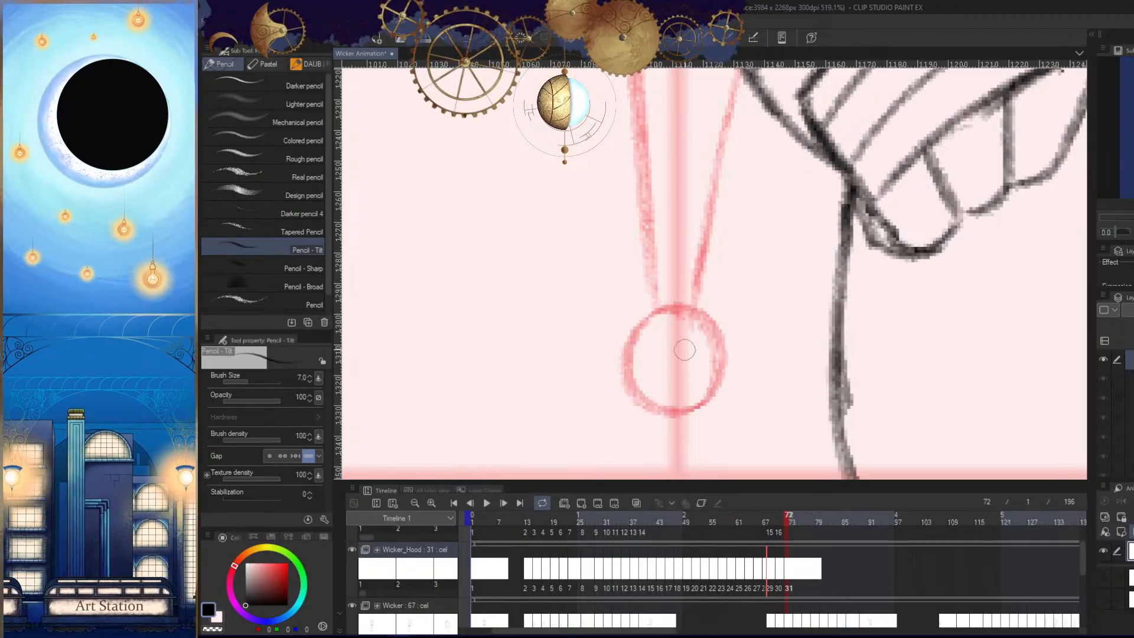
drag(768, 405, 679, 389)
key(Left)
key(Right)
key(h)
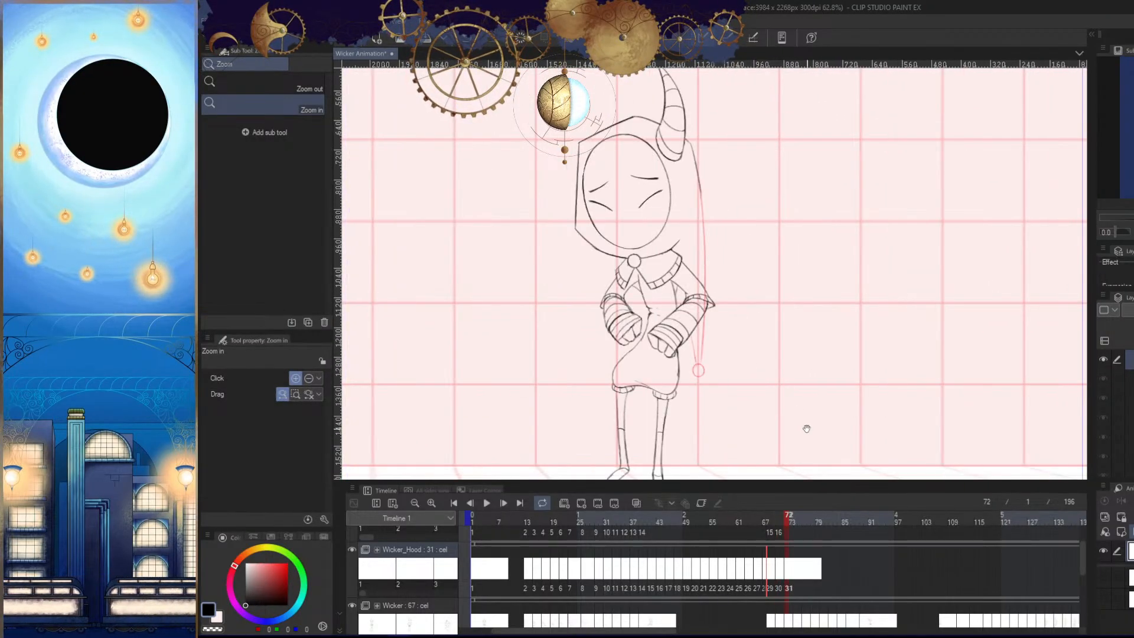
- Flip through frames 67 to 72 in normal and mirrored views to examine the swing of the hood tail
key(Left)
key(Right)
key(Right)
key(h)
key(Left)
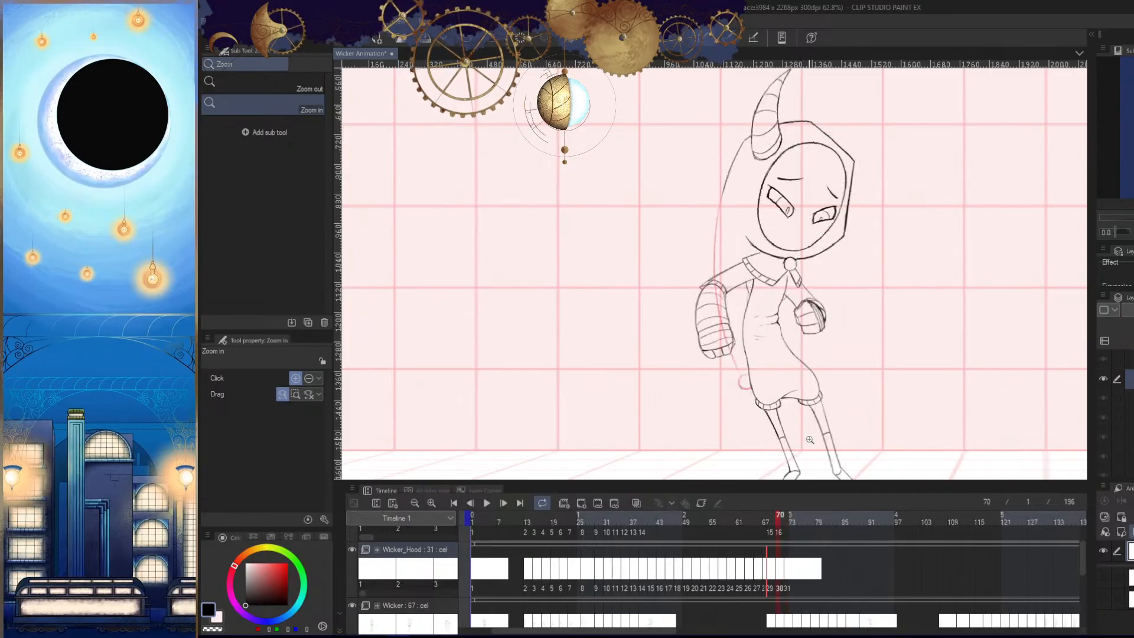
key(Right)
key(Left)
- Erase a small stretch of tail line beside the arm, undo the extra pen stroke, and recheck the neighbouring frames
key(Left)
key(Left)
key(Right)
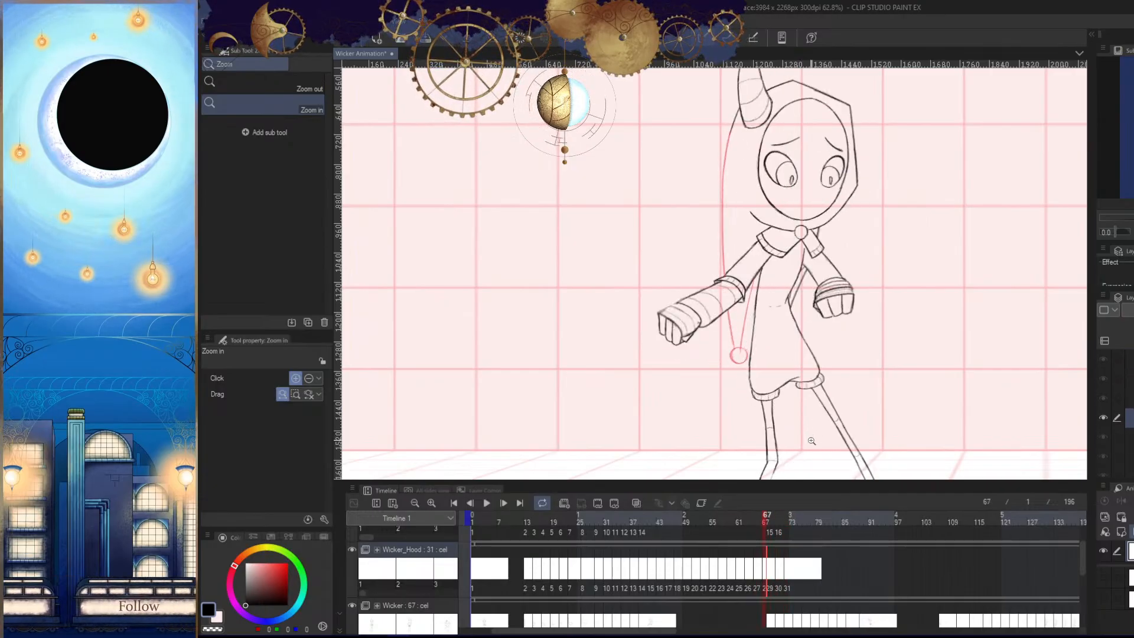
key(Right)
key(Right)
drag(718, 359, 795, 357)
key(e)
mouse_move(717, 291)
mouse_down()
mouse_move(714, 362)
mouse_move(756, 375)
mouse_move(767, 302)
mouse_move(777, 311)
mouse_up()
key(p)
mouse_move(723, 276)
mouse_down()
mouse_move(665, 292)
mouse_move(730, 258)
mouse_up()
key(ctrl+z)
key(slash)
drag(762, 351, 688, 352)
key(Left)
key(Left)
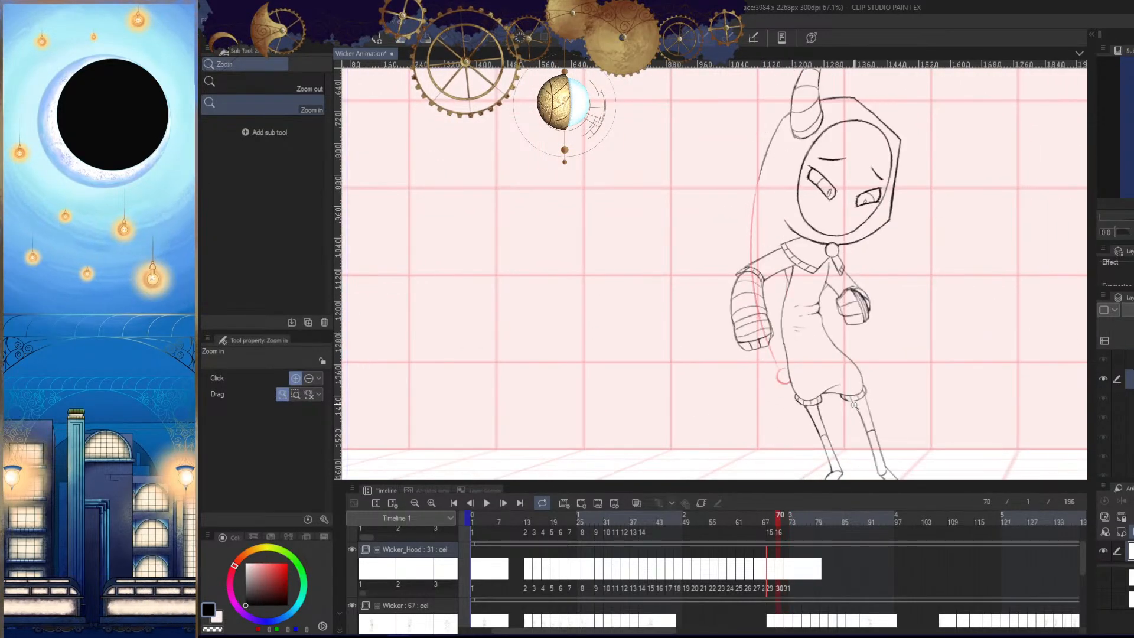
key(Right)
key(Right)
- Check the tail in frame 72, go to frame 74 and add a new Wicker_Hood cel there
key(Home)
drag(862, 351, 800, 387)
click(789, 521)
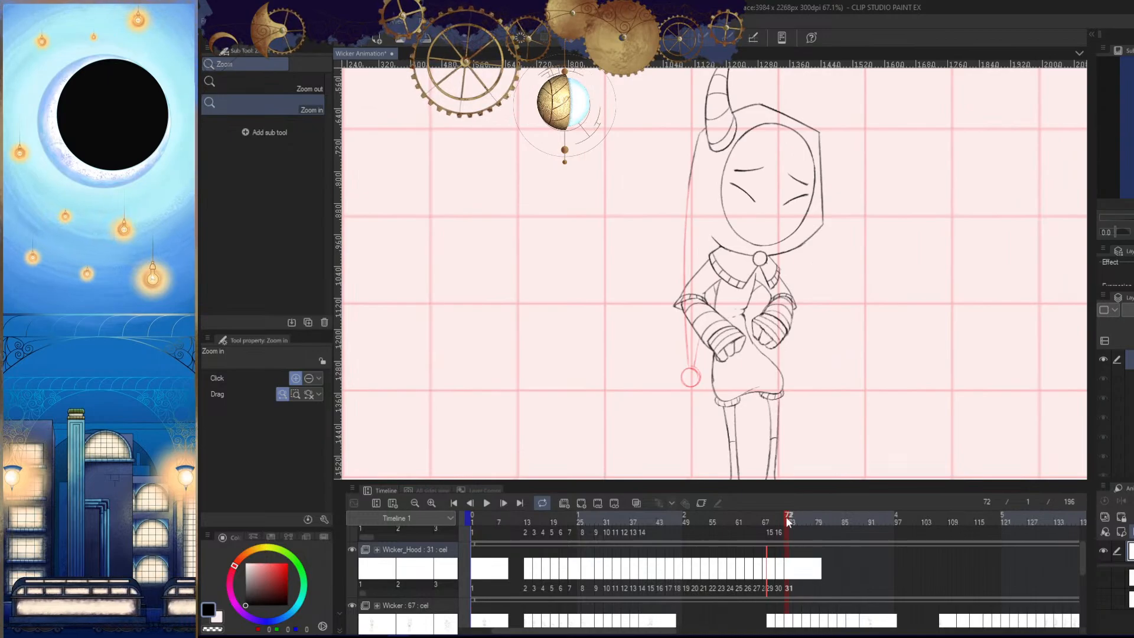
drag(785, 516, 793, 519)
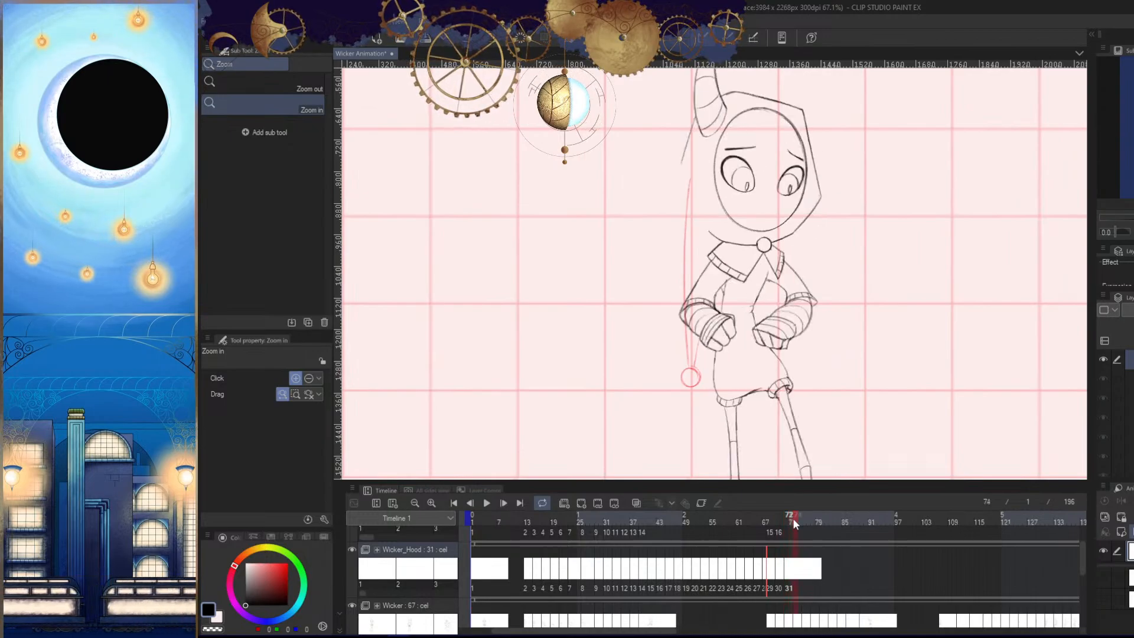
click(581, 503)
mouse_move(724, 286)
mouse_down()
mouse_move(791, 294)
mouse_move(770, 287)
mouse_up()
- Draw the outer tail line in frame 74 from the hood beside the horn, swinging outward and down past fist level
key(p)
key(slash)
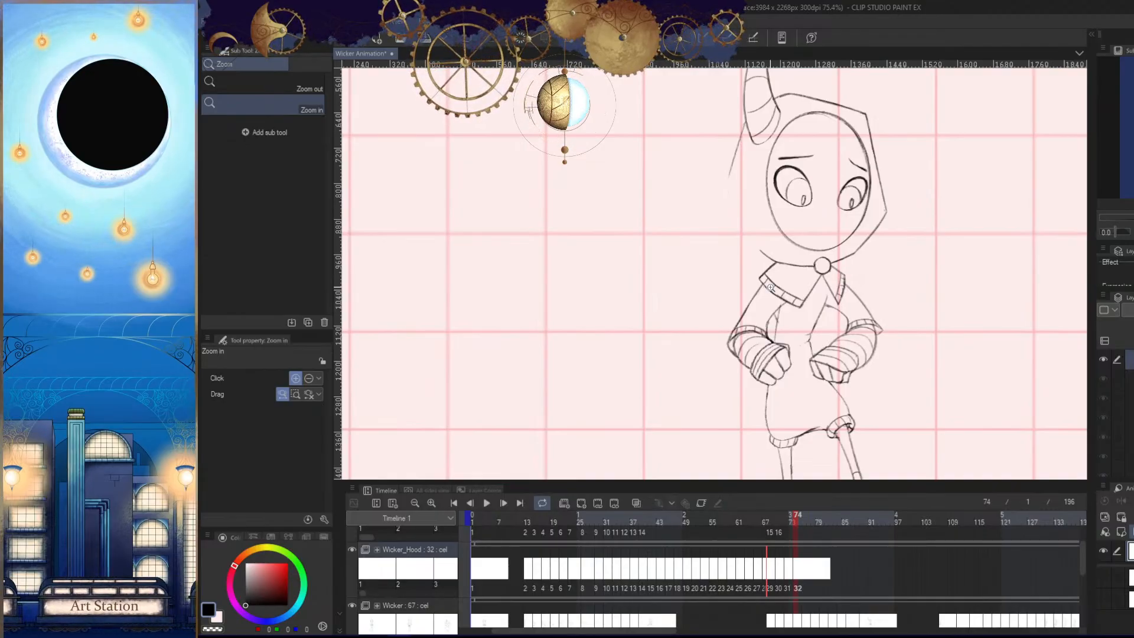
drag(774, 339, 779, 335)
mouse_move(777, 294)
mouse_down()
mouse_move(793, 297)
mouse_move(798, 283)
mouse_up()
key(Tab)
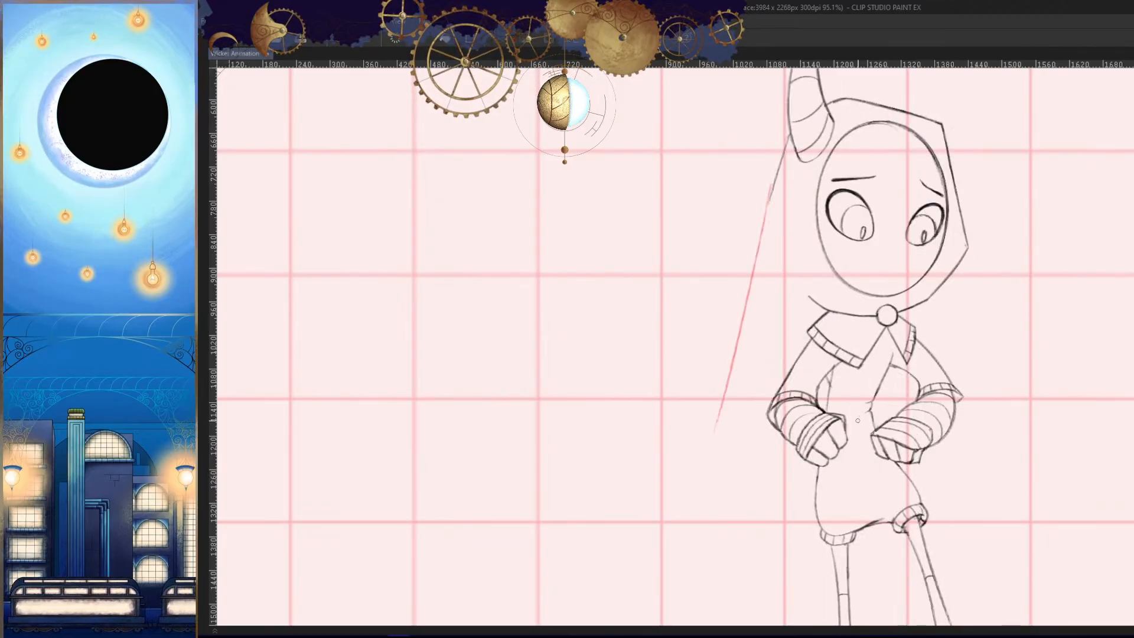
drag(778, 187, 712, 459)
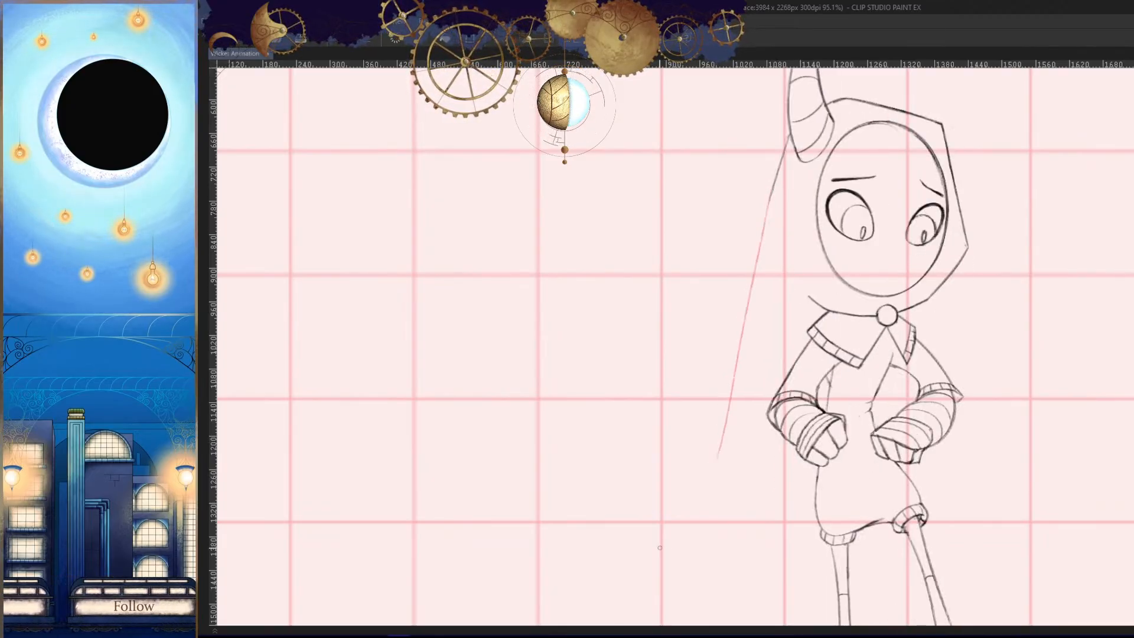
key(ctrl+z)
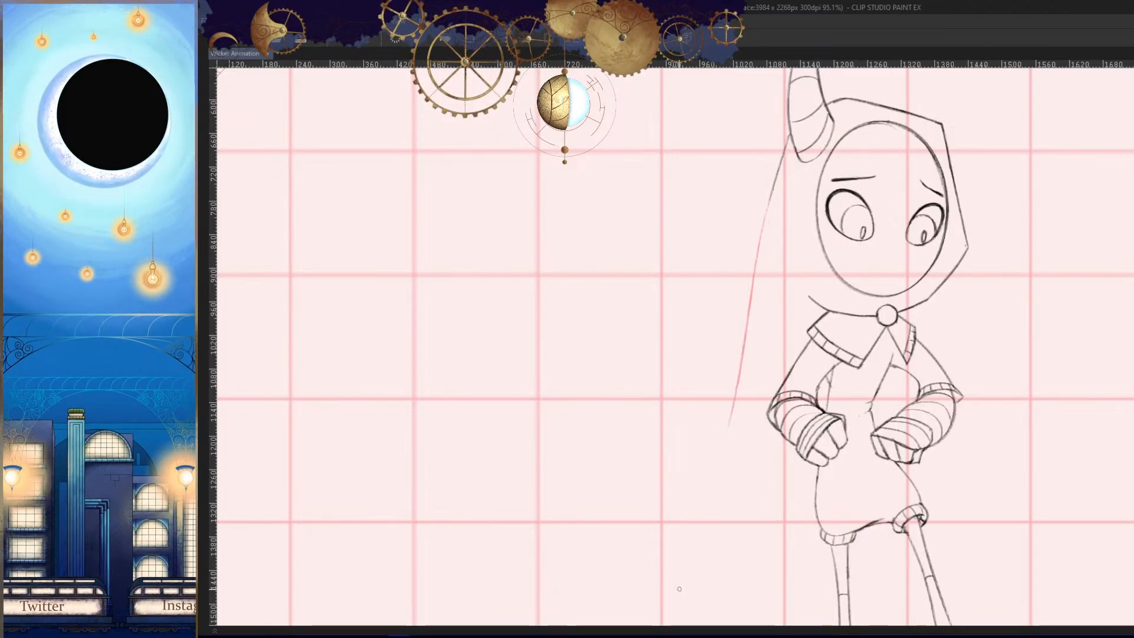
key(h)
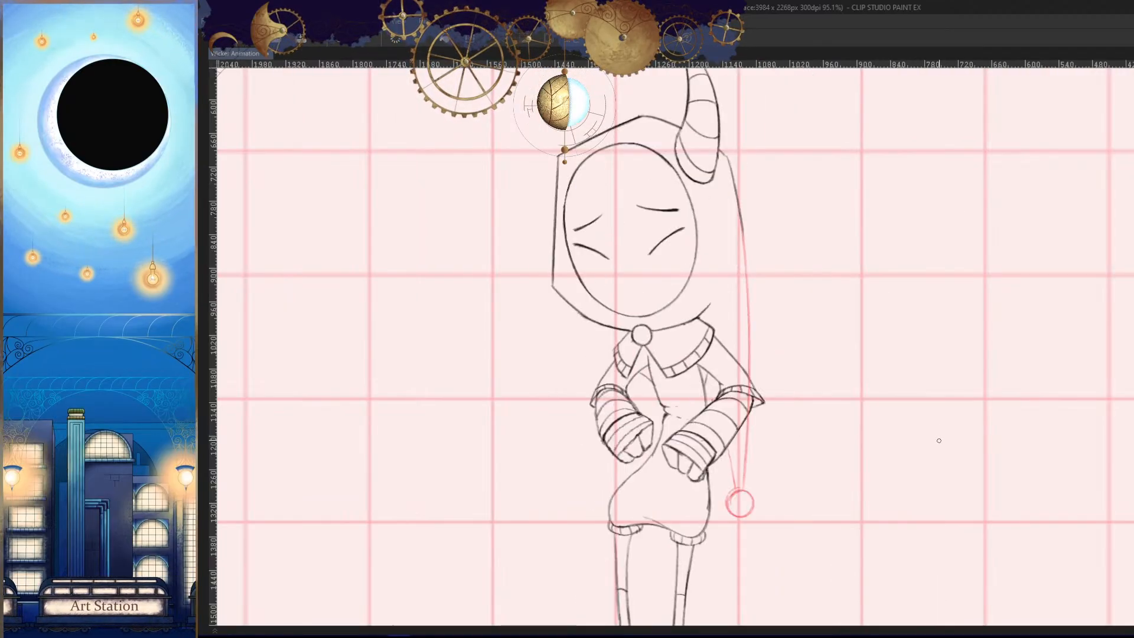
key(h)
key(ctrl+y)
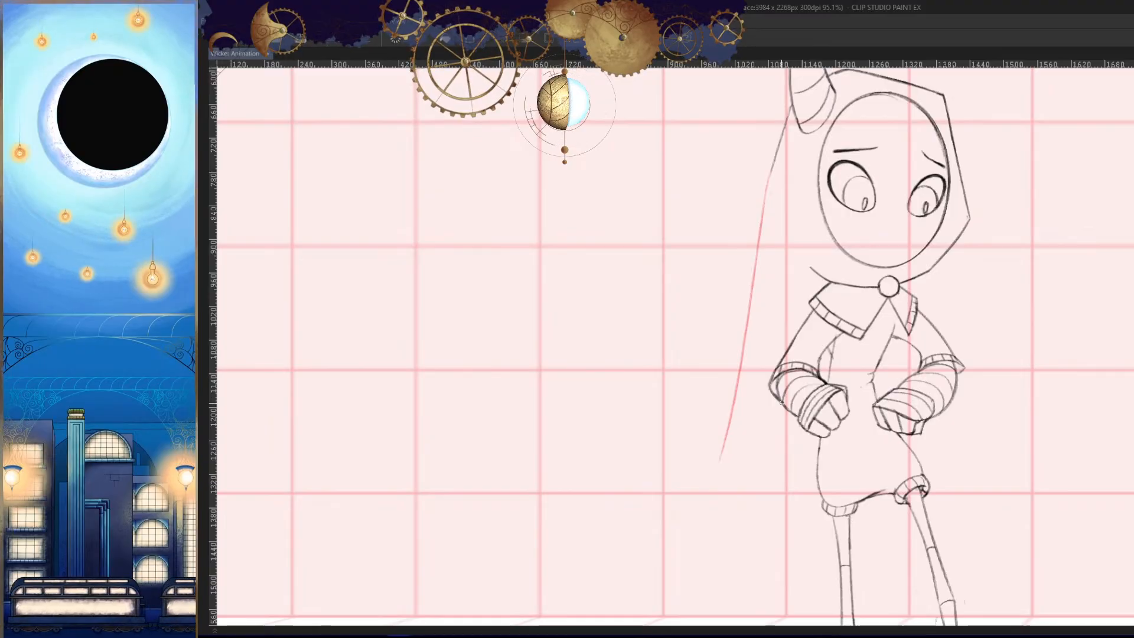
- Try a curved inner tail line from behind the bandaged elbow in frame 74 and check its shape in the mirrored view
scroll(781, 402, up, 4)
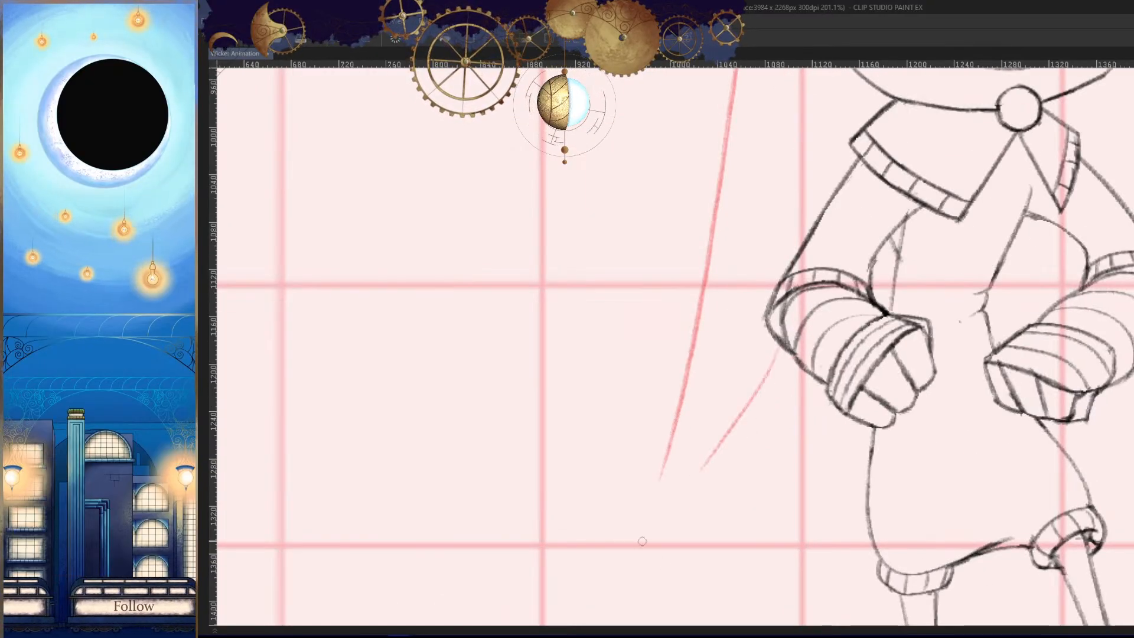
key(ctrl+z)
key(ctrl+z)
key(ctrl+y)
key(h)
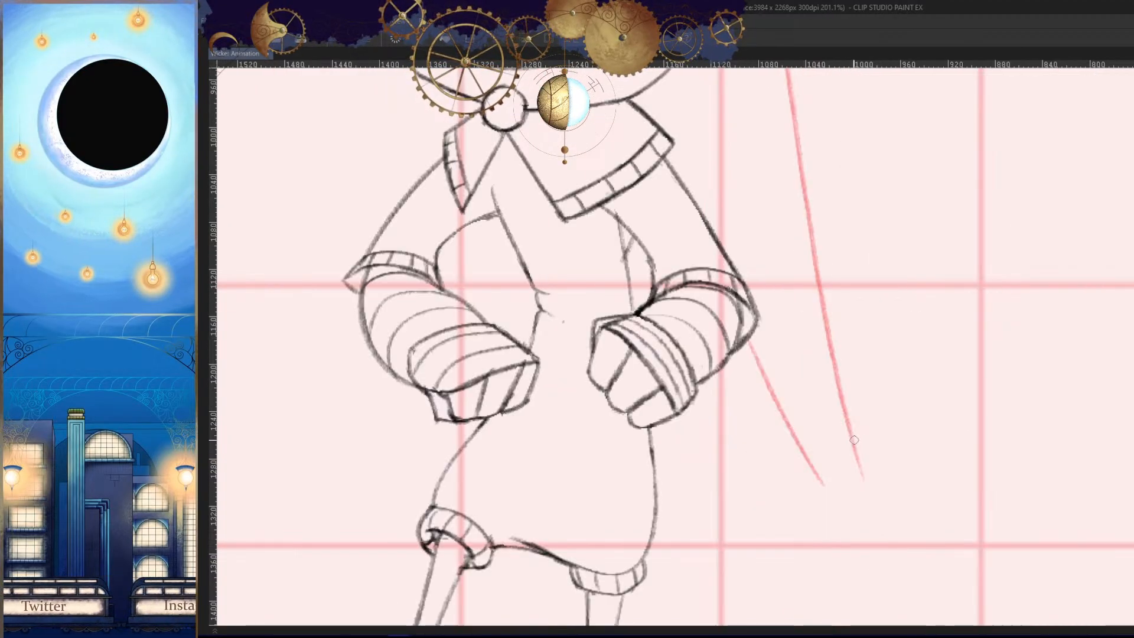
scroll(829, 467, down, 4)
key(h)
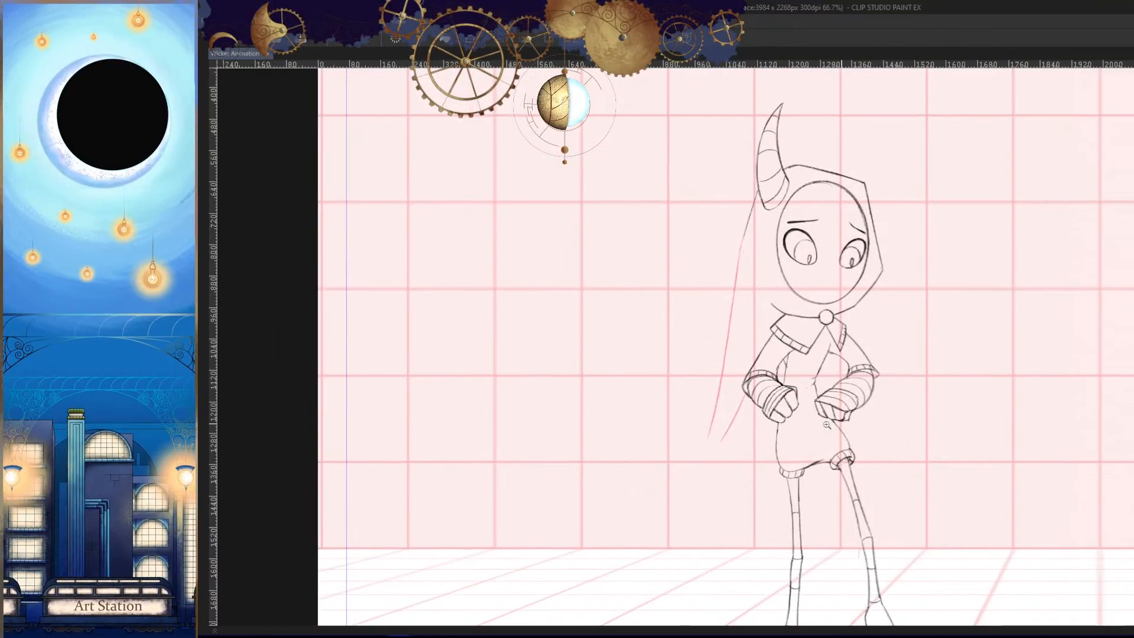
- Redraw the inner tail line as a straighter slant from the bandaged elbow toward the outer line's end, and compare frames
scroll(856, 493, up, 6)
drag(833, 301, 742, 458)
key(ctrl+z)
drag(843, 275, 749, 445)
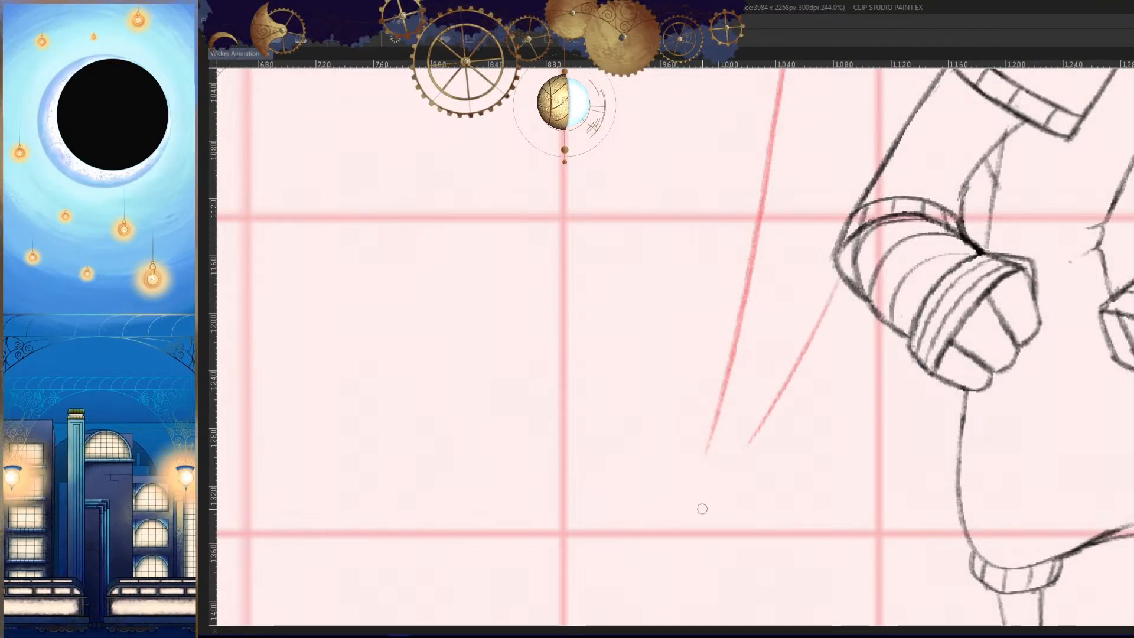
mouse_move(821, 457)
mouse_down()
mouse_move(785, 480)
mouse_move(739, 479)
mouse_up()
key(h)
key(Left)
key(Right)
key(h)
- Try a round bobble at the lower ends of the frame 74 tail lines and compare it with the previous frame
scroll(785, 420, up, 7)
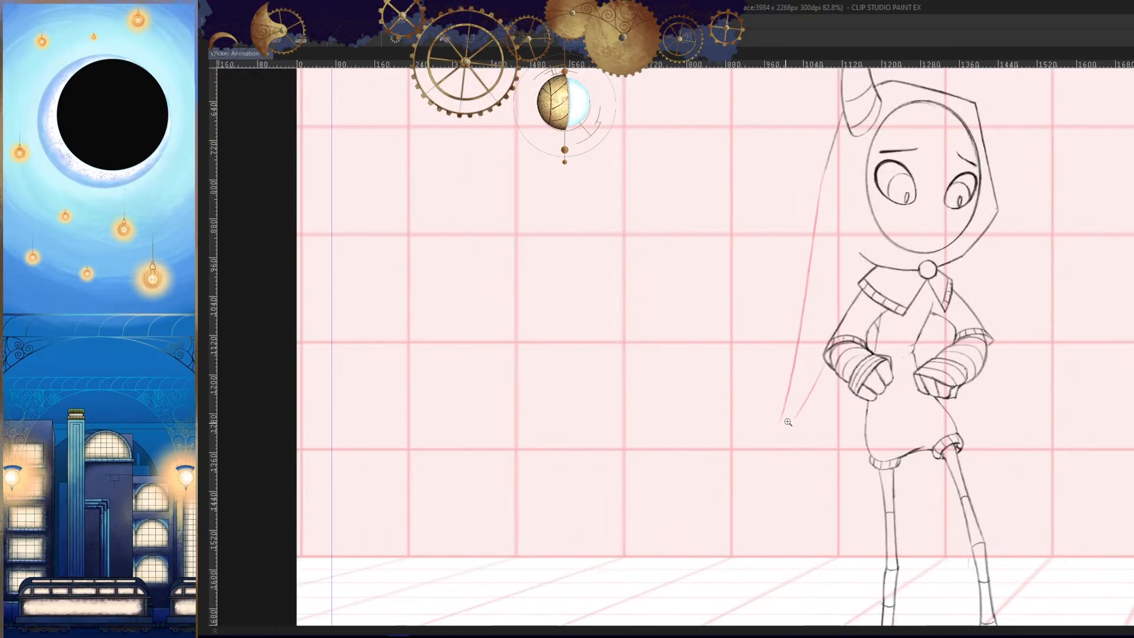
drag(787, 415, 729, 412)
scroll(729, 413, up, 3)
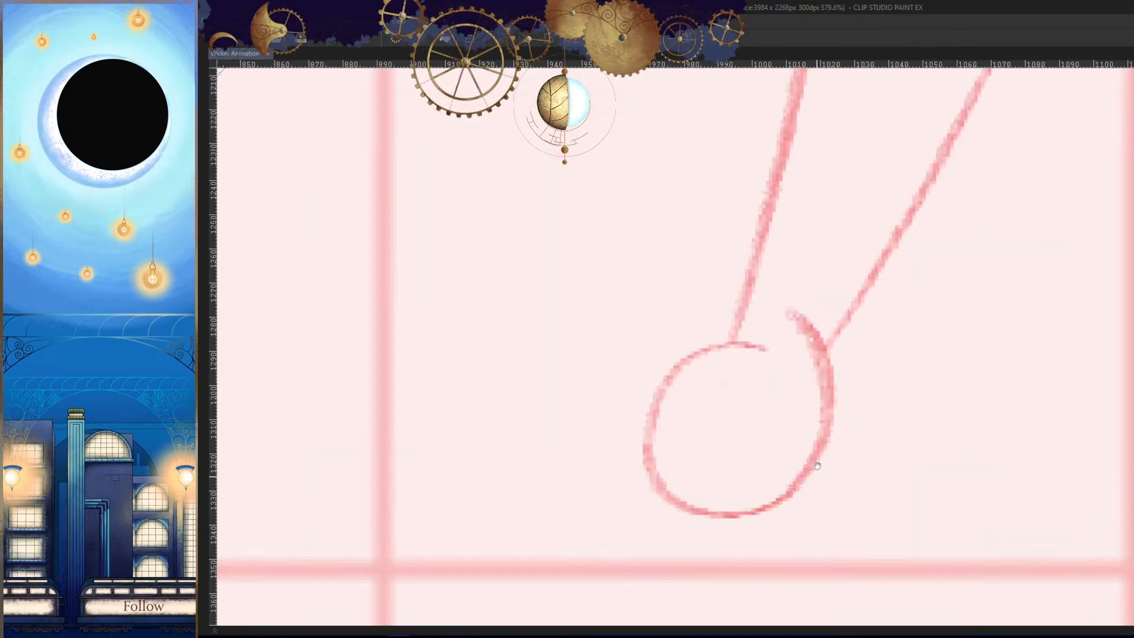
key(ctrl+z)
mouse_move(788, 286)
mouse_down()
mouse_move(821, 282)
mouse_move(825, 366)
mouse_move(818, 309)
mouse_move(763, 461)
mouse_move(705, 307)
mouse_up()
key(ctrl+z)
- Redraw the bobble in frame 74 as a closed circle about 50 px wide joining both tail lines
key(ctrl+z)
key(h)
scroll(824, 472, down, 10)
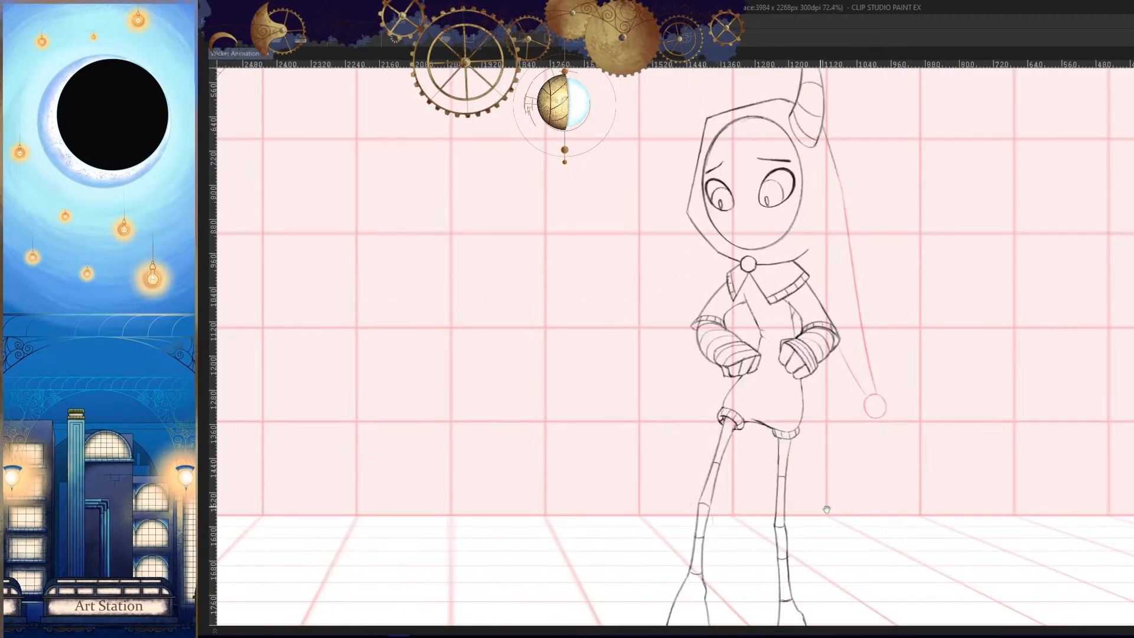
drag(825, 506, 832, 501)
key(Left)
key(Right)
key(h)
drag(915, 466, 923, 452)
scroll(677, 398, up, 9)
key(ctrl+z)
drag(746, 316, 697, 428)
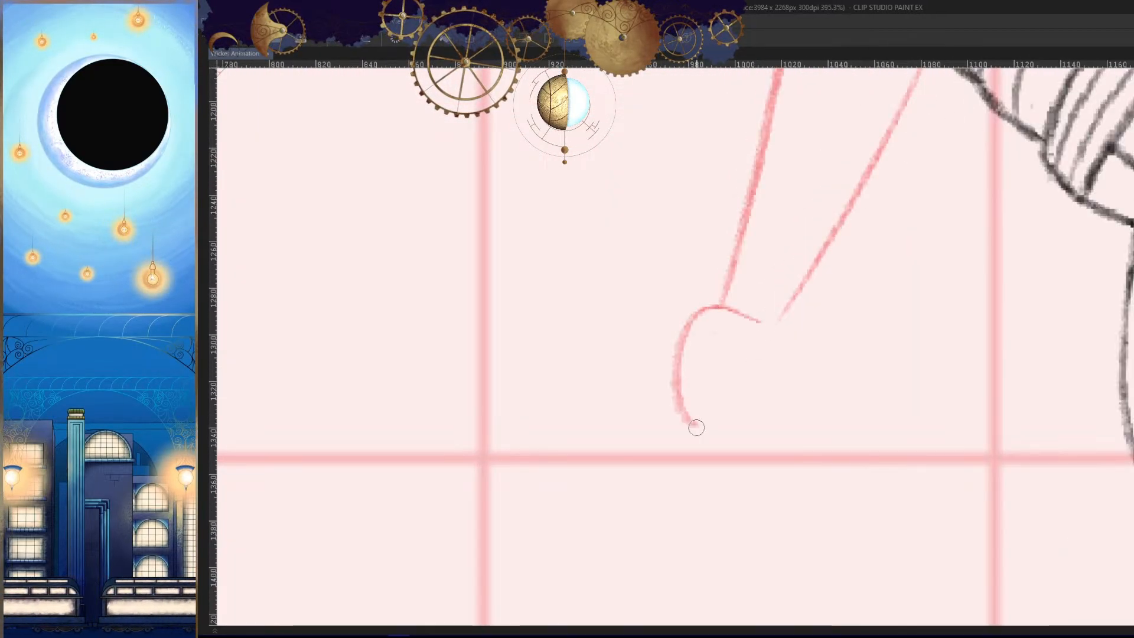
key(ctrl+z)
mouse_move(761, 300)
mouse_down()
mouse_move(705, 287)
mouse_move(711, 382)
mouse_move(699, 448)
mouse_move(788, 431)
mouse_up()
key(ctrl+z)
key(h)
scroll(798, 321, up, 3)
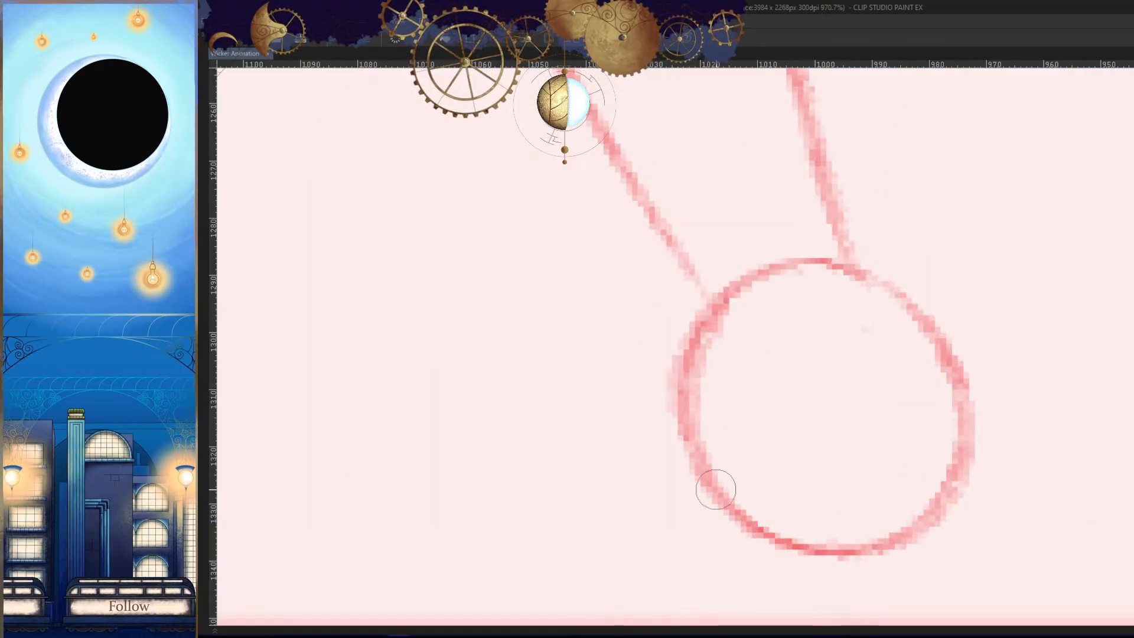
key(h)
scroll(818, 410, down, 8)
drag(765, 513, 692, 522)
key(comma)
key(period)
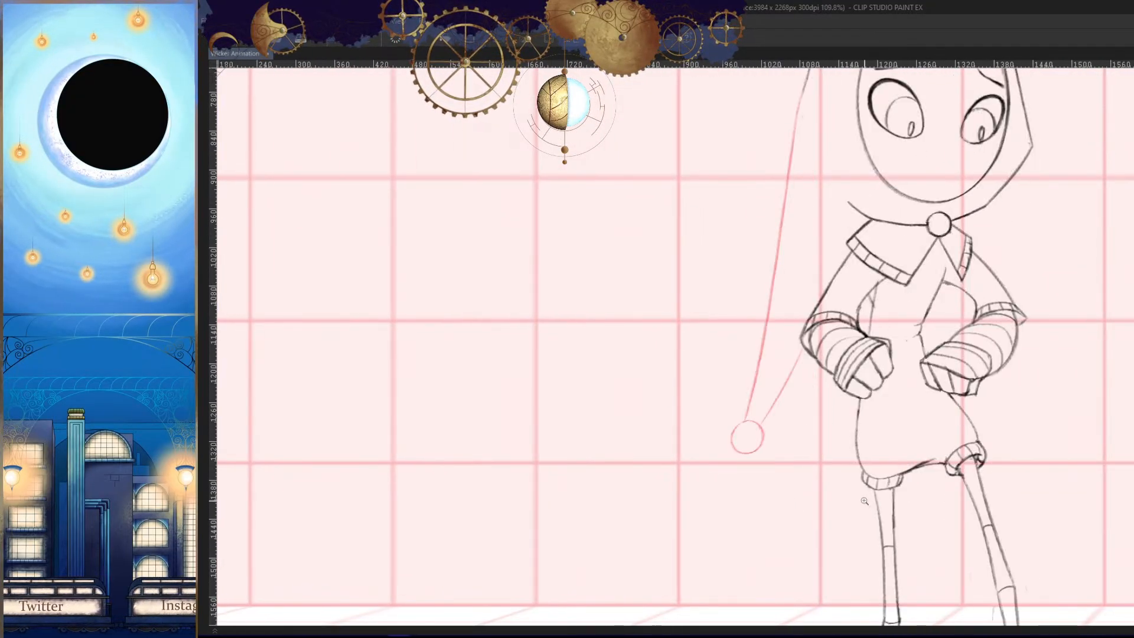
- Strengthen the outer tail line beside the face in frame 74 so it continues smoothly from the black hood line
drag(869, 502, 791, 516)
scroll(793, 455, up, 8)
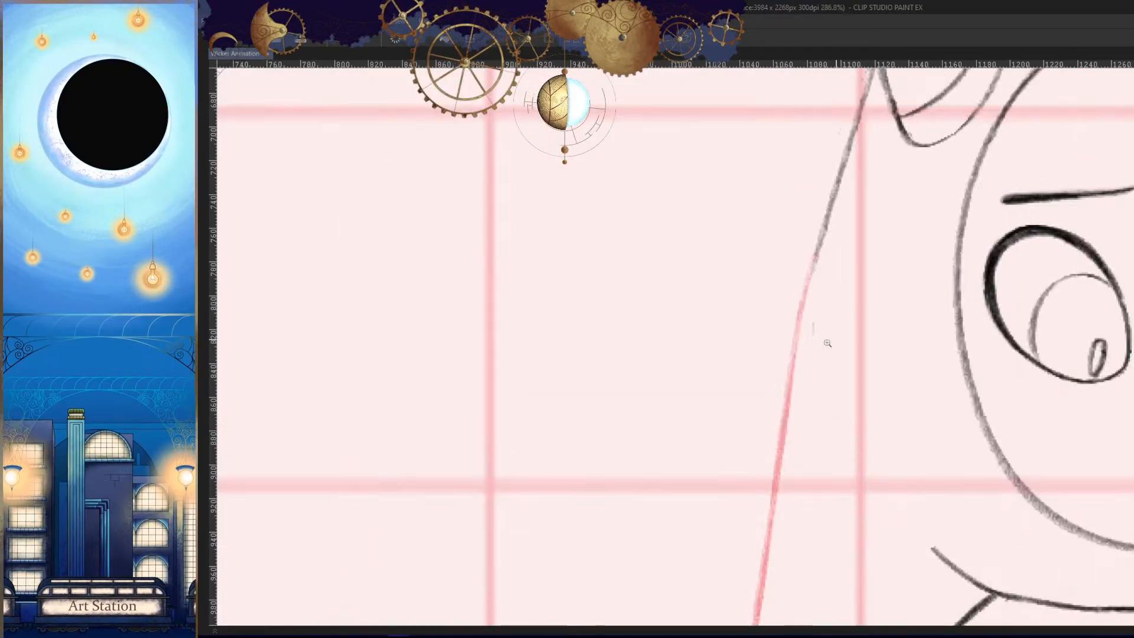
drag(819, 247, 761, 567)
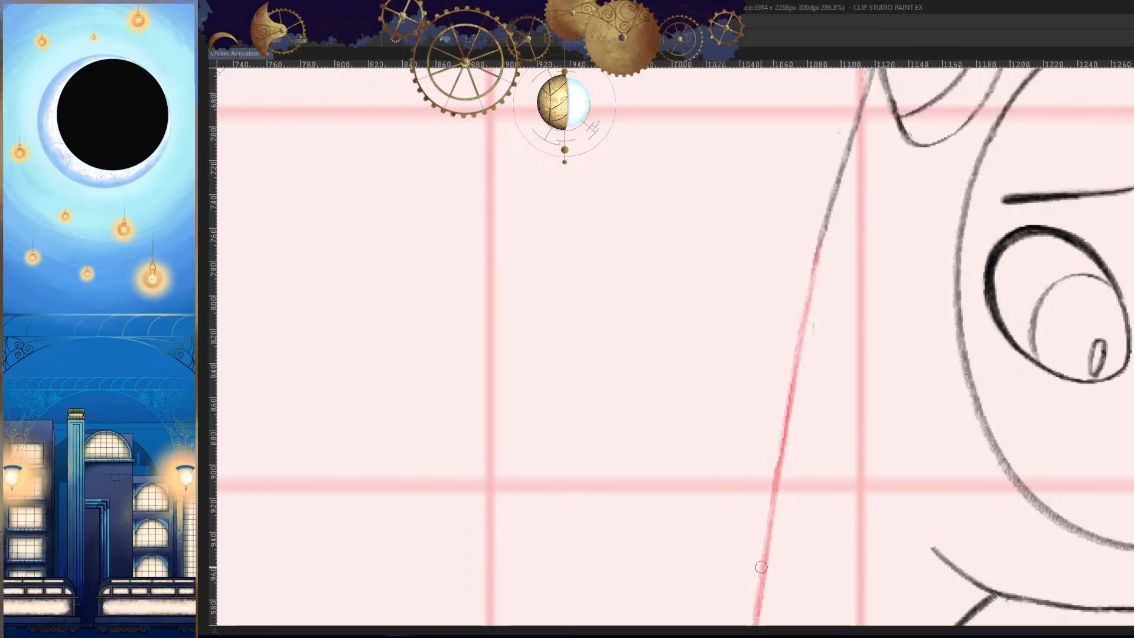
drag(820, 246, 768, 574)
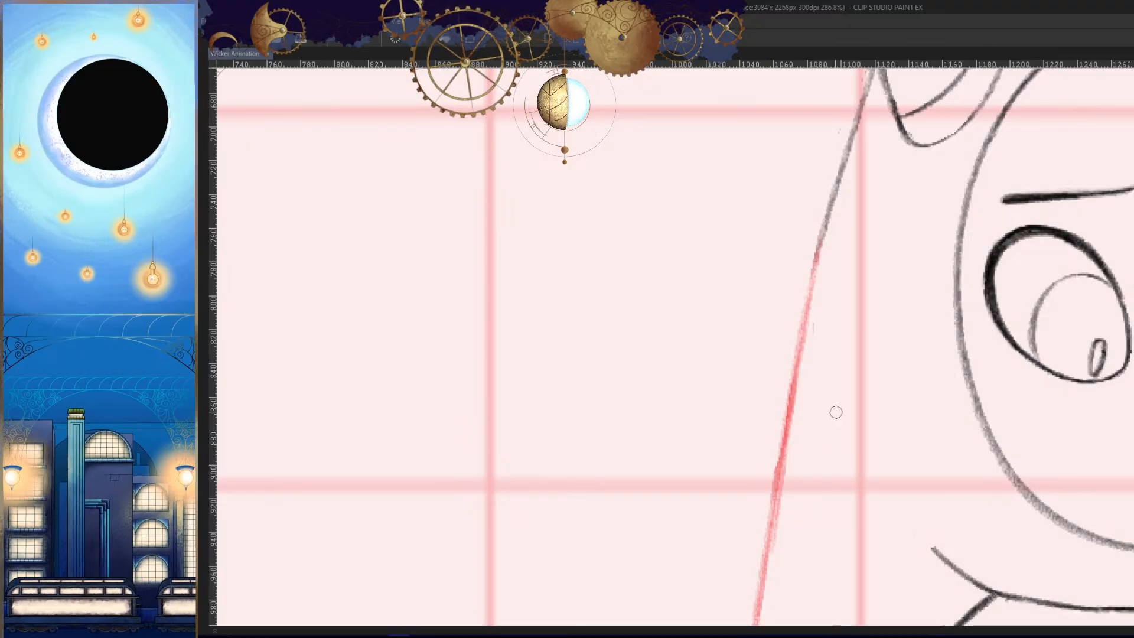
key(ctrl+z)
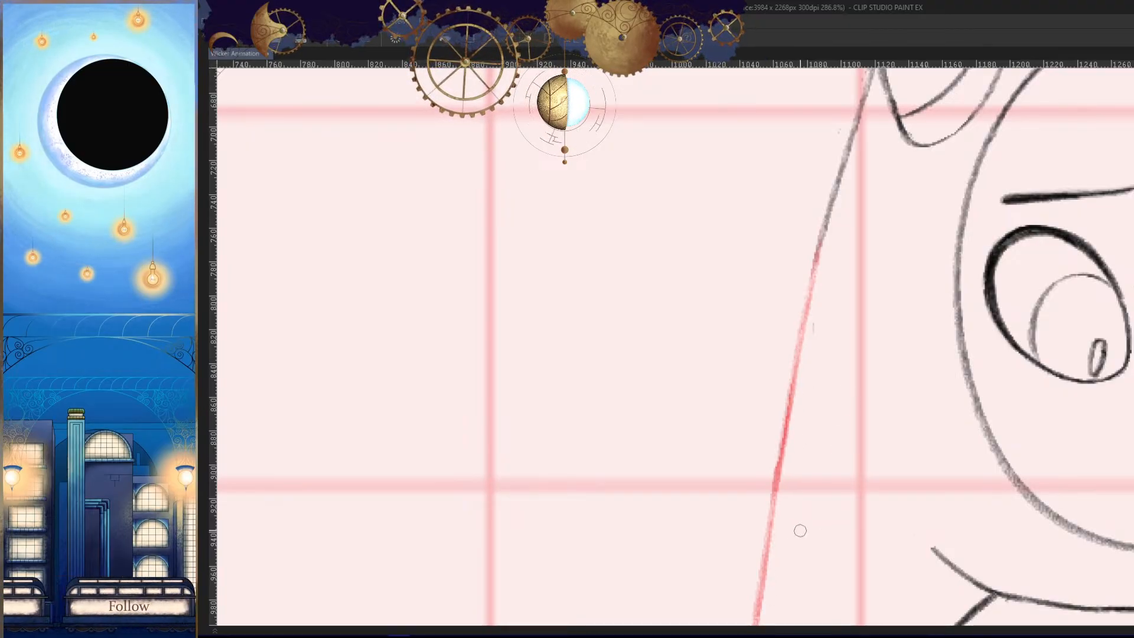
- Compare the finished tail in frame 74 with the preceding frame in mirrored and normal views
key(h)
drag(858, 443, 661, 455)
key(comma)
drag(903, 560, 945, 449)
key(period)
key(h)
drag(875, 448, 825, 480)
key(comma)
key(period)
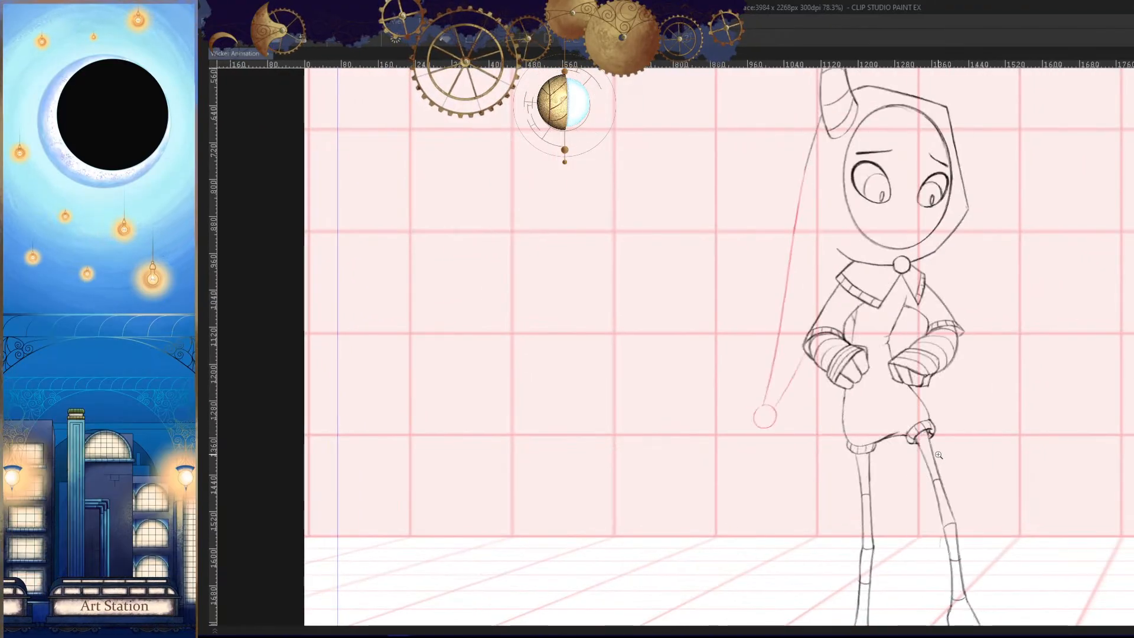
drag(938, 455, 904, 469)
key(comma)
key(period)
- Move on to frame 76 and add an empty hood cel, with the whole character in view
key(Tab)
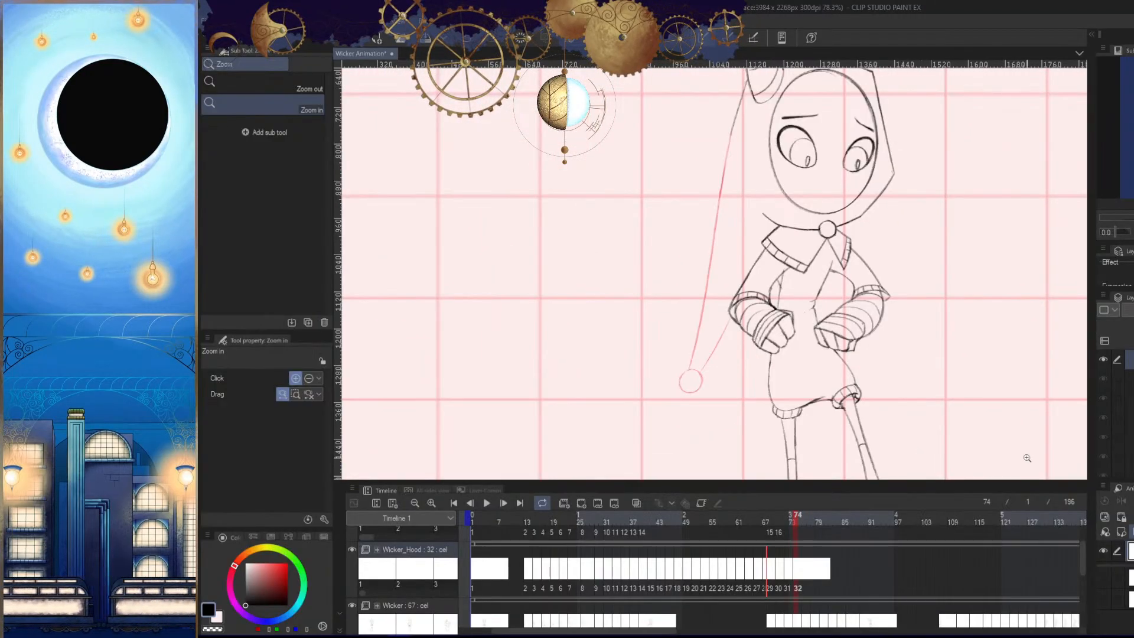
drag(795, 519, 806, 517)
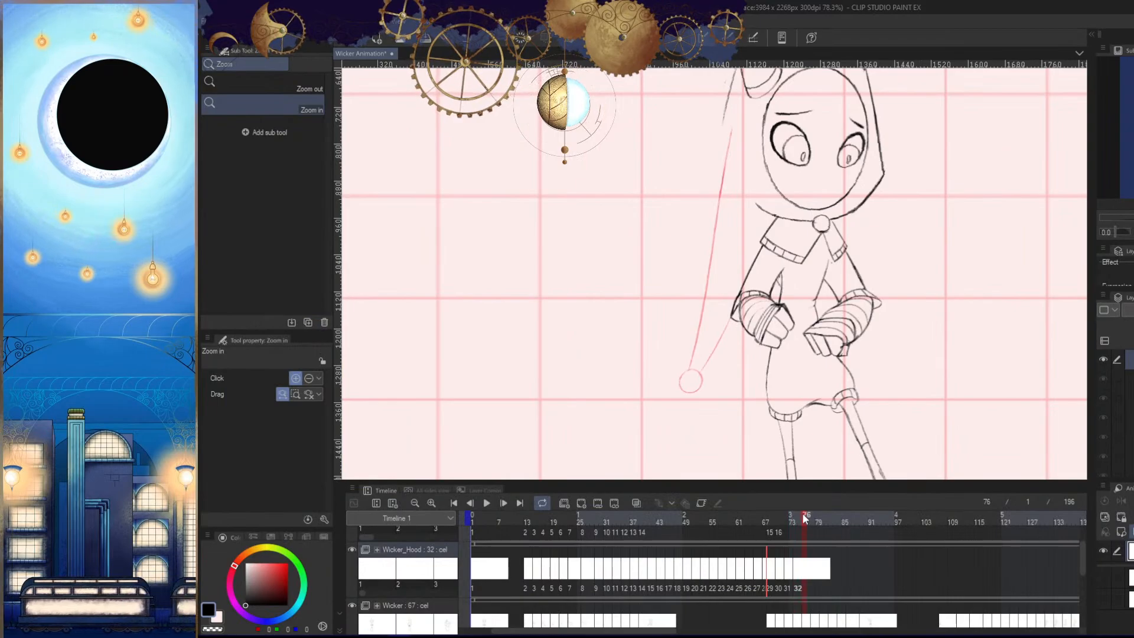
drag(666, 392, 664, 433)
key(Tab)
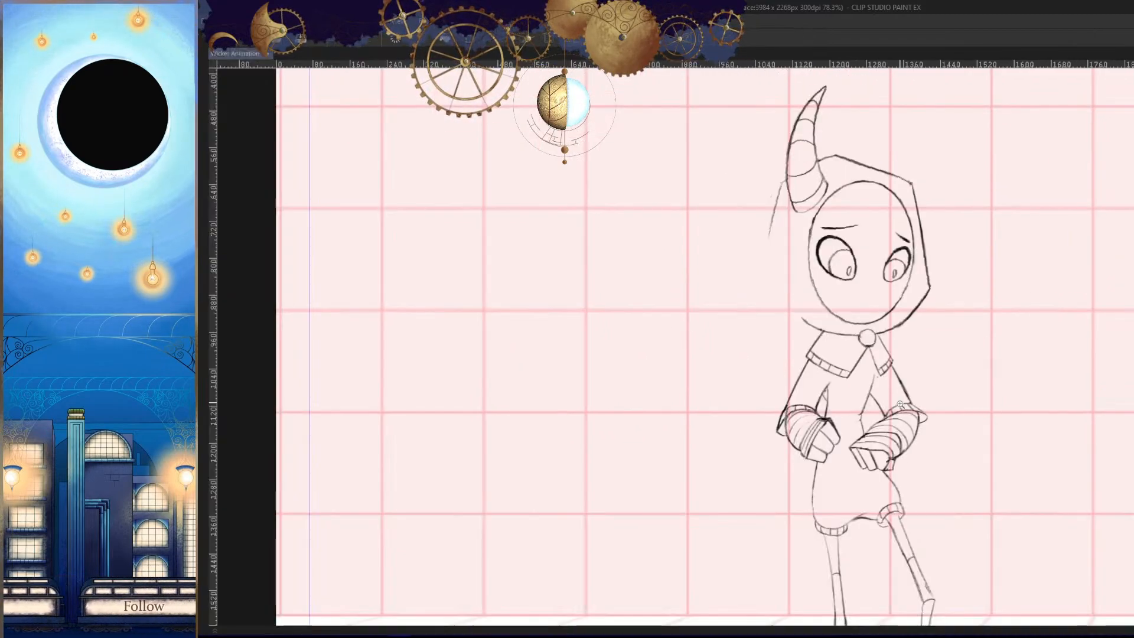
key(space)
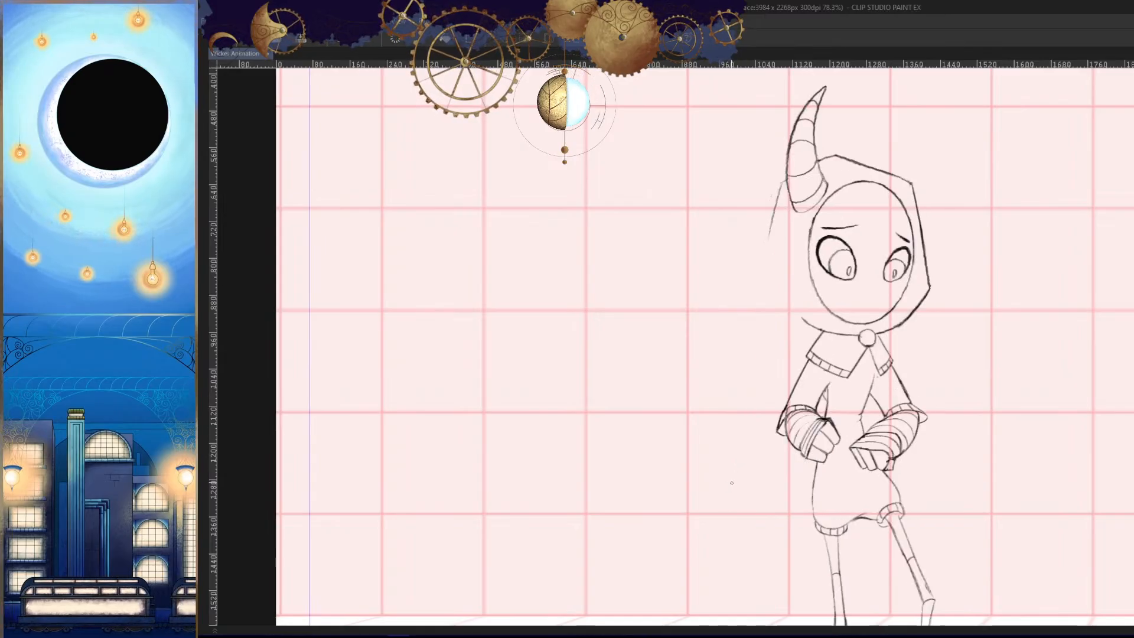
- Draw the round bobble, about 45 px wide, out beside the character just below fist level in frame 76
scroll(738, 472, up, 3)
scroll(722, 460, up, 3)
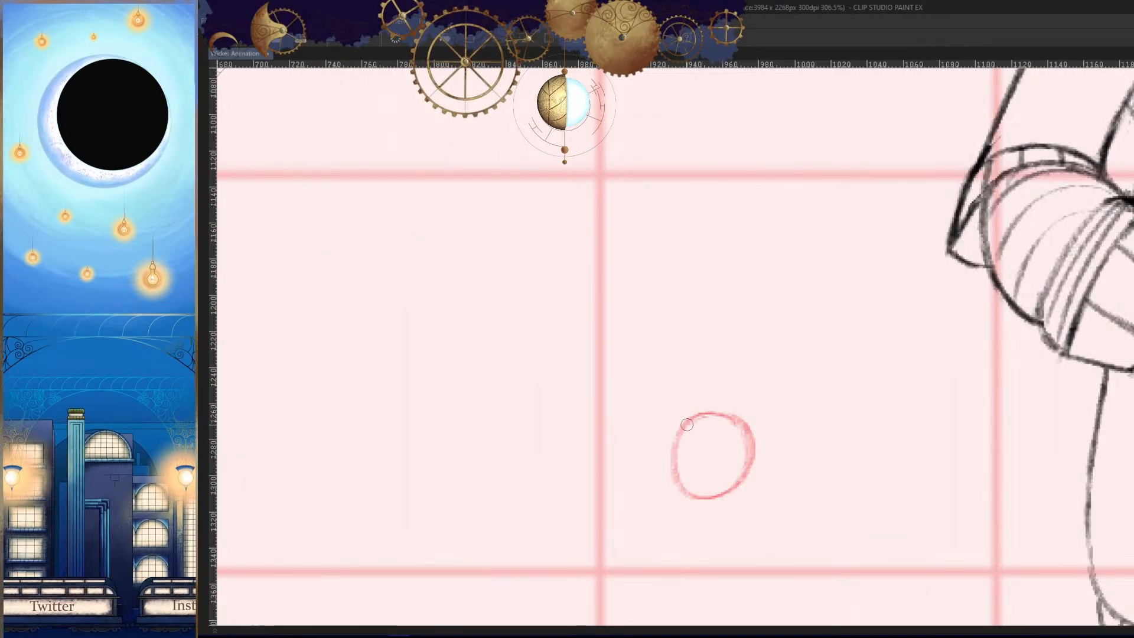
scroll(742, 453, down, 5)
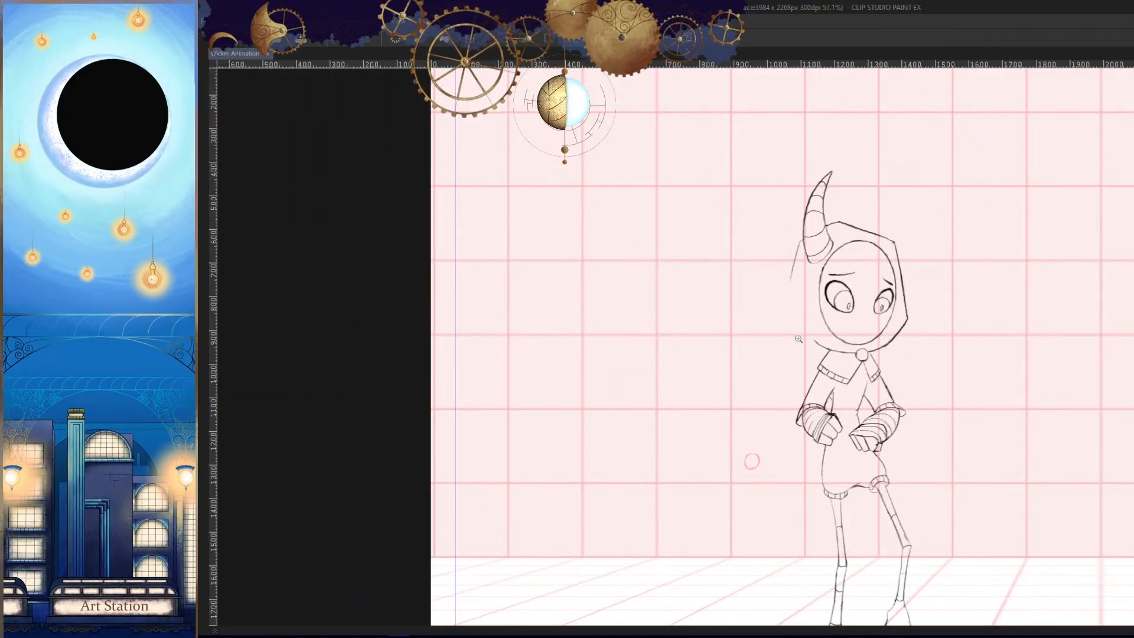
- Draw the outer tail line from the hood to the bobble in frame 76, with a trial inner line from the collar
scroll(798, 339, up, 2)
drag(772, 276, 719, 493)
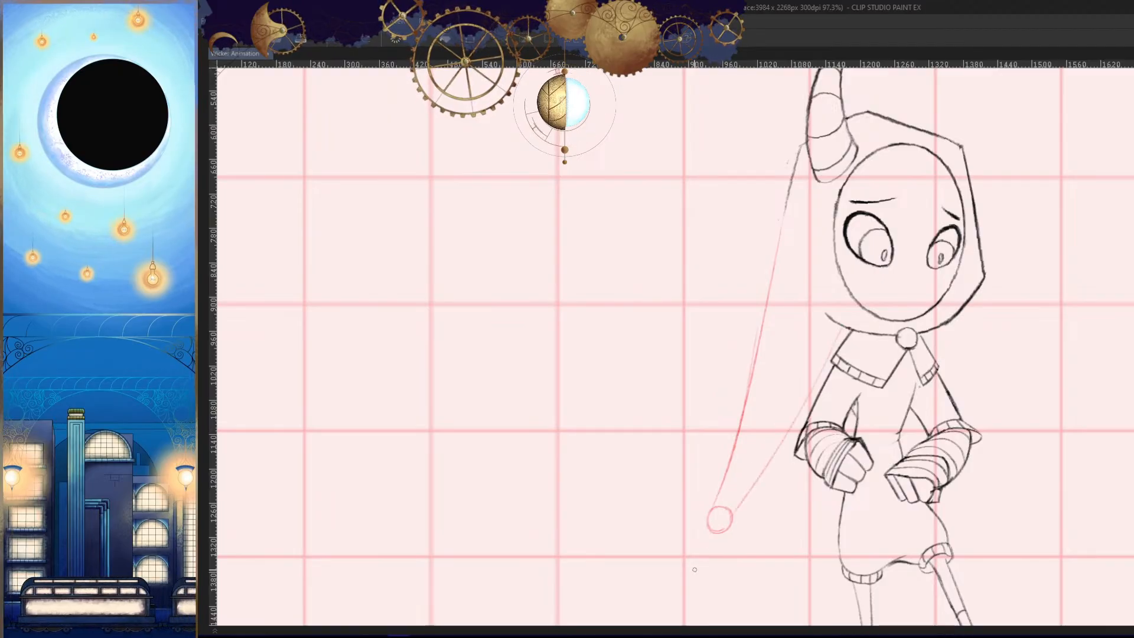
key(h)
key(Left)
key(Right)
key(h)
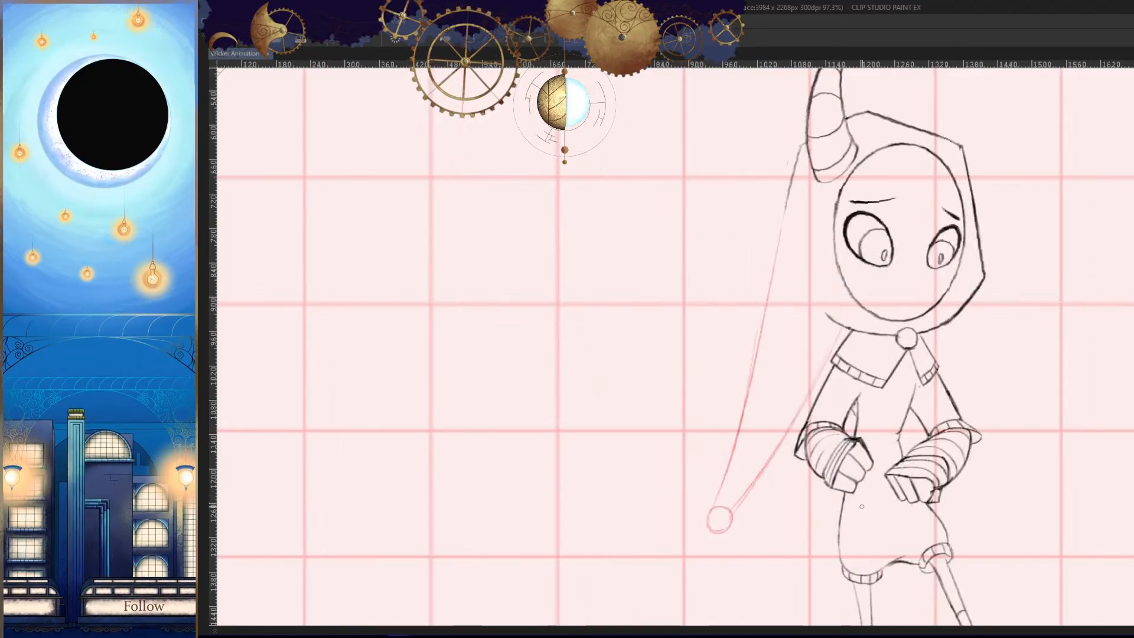
- Redraw the inner tail line in frame 76 as one straight stroke from the collar down to the bobble
drag(777, 456, 807, 405)
key(ctrl+z)
scroll(807, 405, up, 2)
key(ctrl+z)
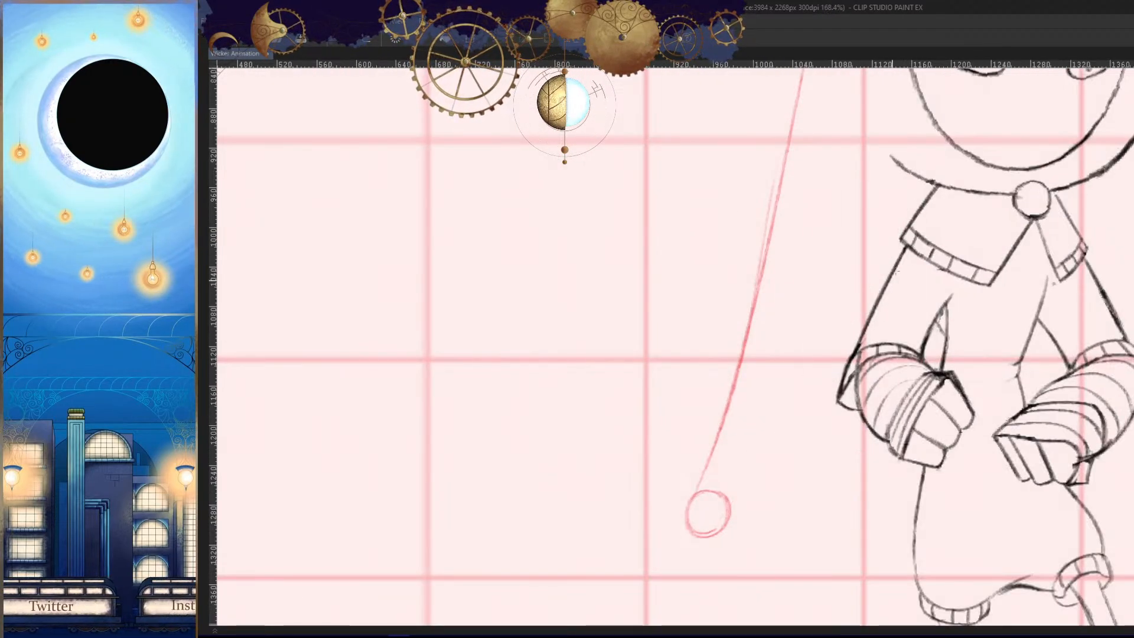
mouse_move(923, 185)
mouse_down()
mouse_move(703, 512)
mouse_move(882, 243)
mouse_move(728, 490)
mouse_up()
key(ctrl+z)
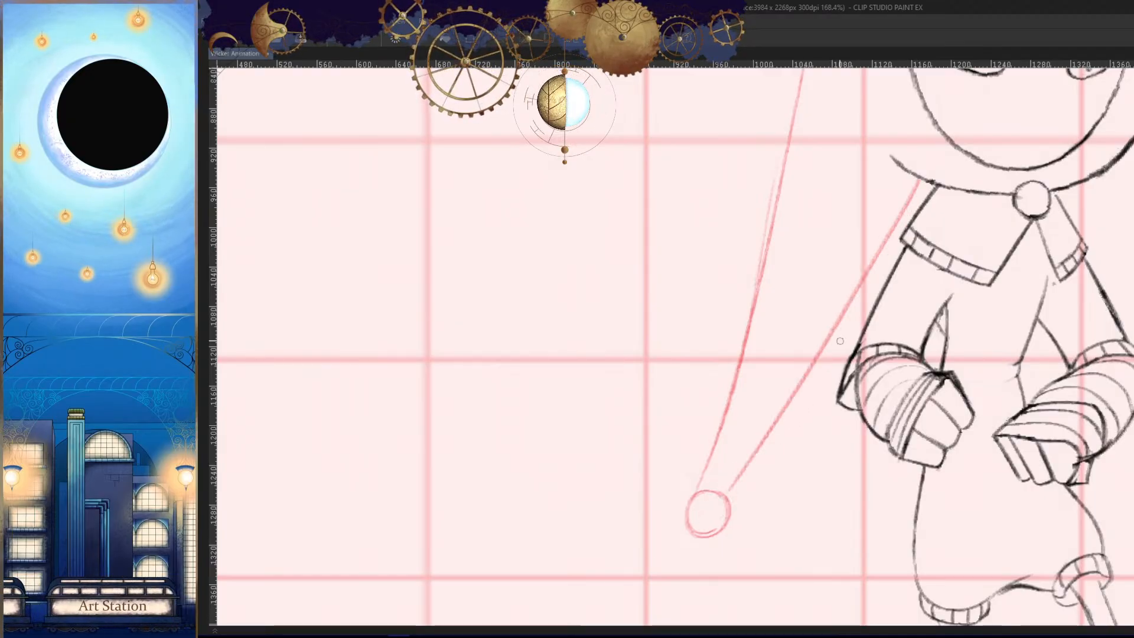
key(ctrl+z)
drag(918, 187, 734, 460)
key(ctrl+z)
drag(919, 181, 728, 488)
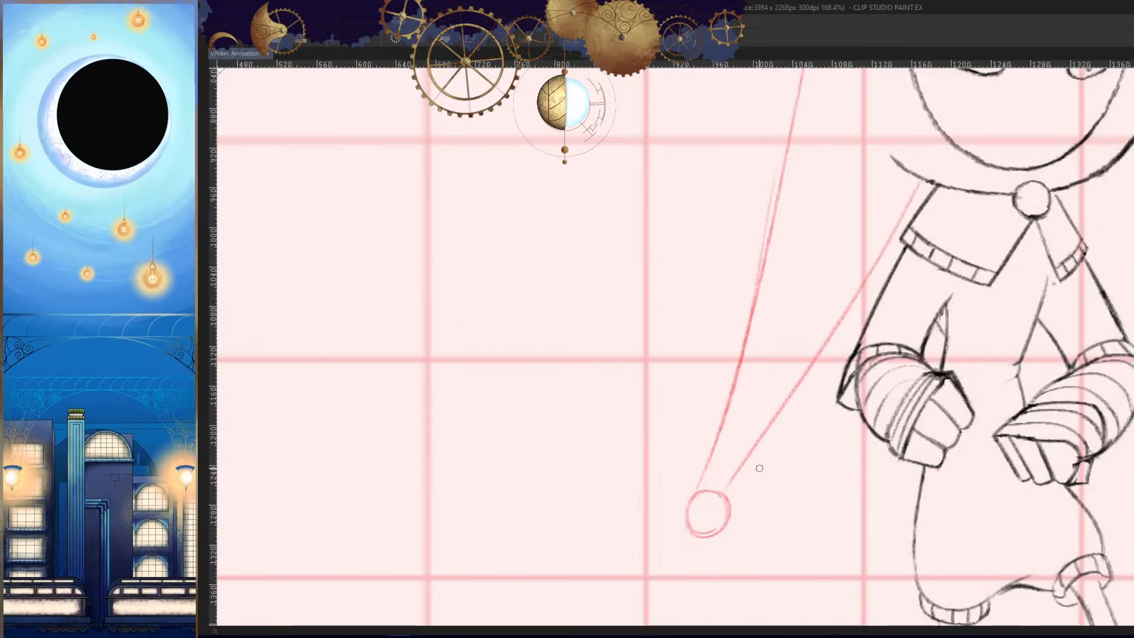
- Rework the lower end of the outer tail line in frame 76 so it meets the bobble
scroll(740, 513, up, 3)
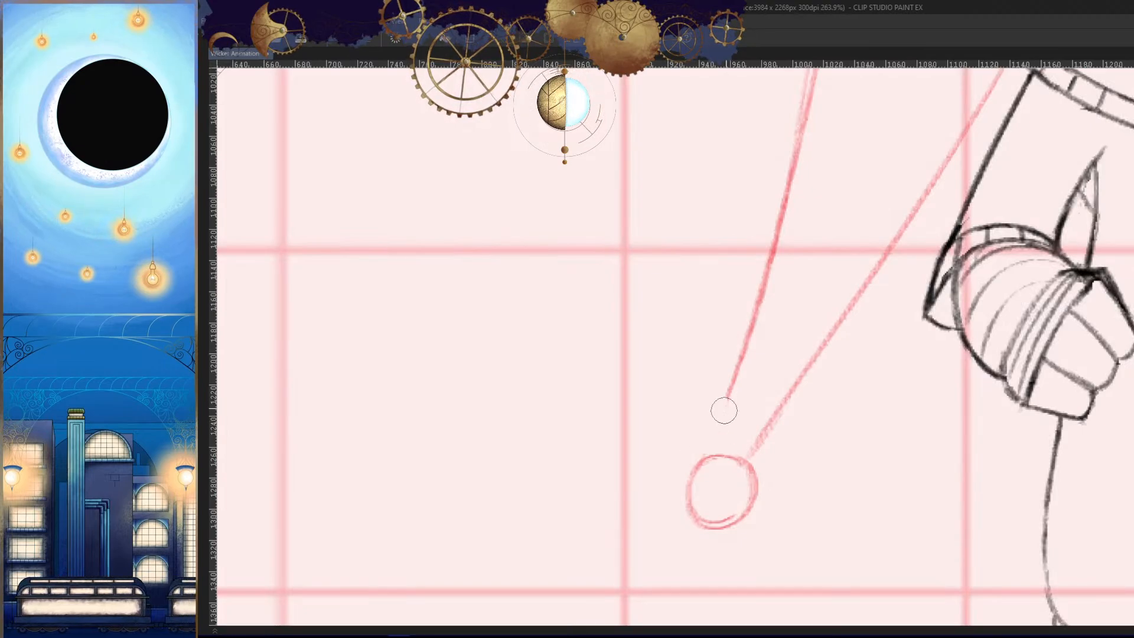
drag(720, 421, 758, 303)
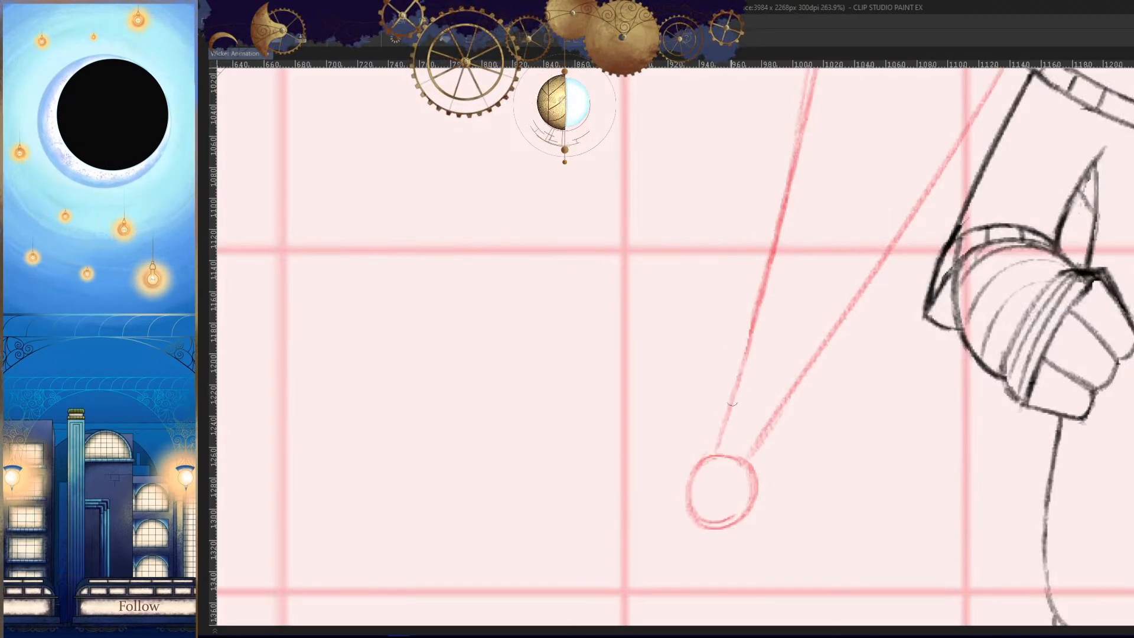
scroll(732, 404, down, 6)
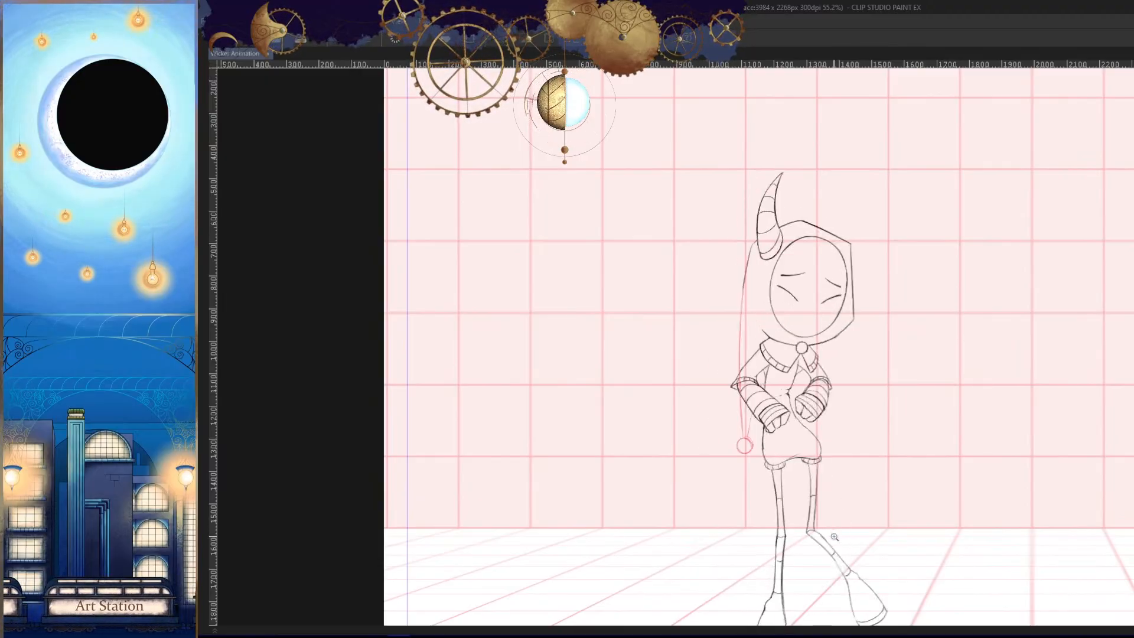
- Move on to frame 78 and add an empty hood cel for the tail drawing
key(Tab)
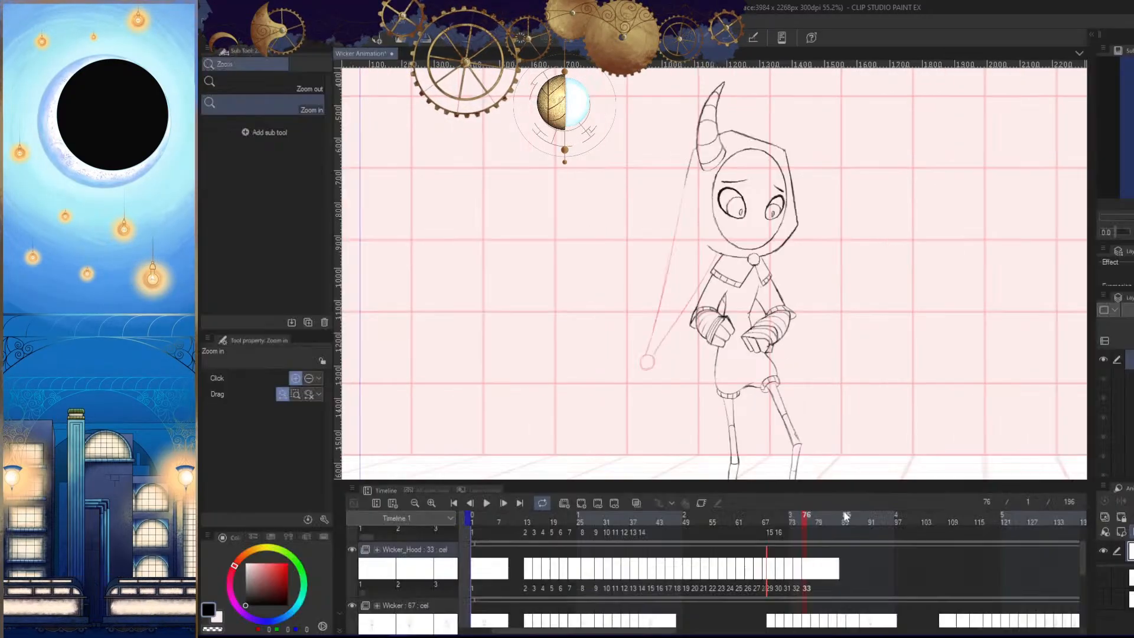
click(814, 520)
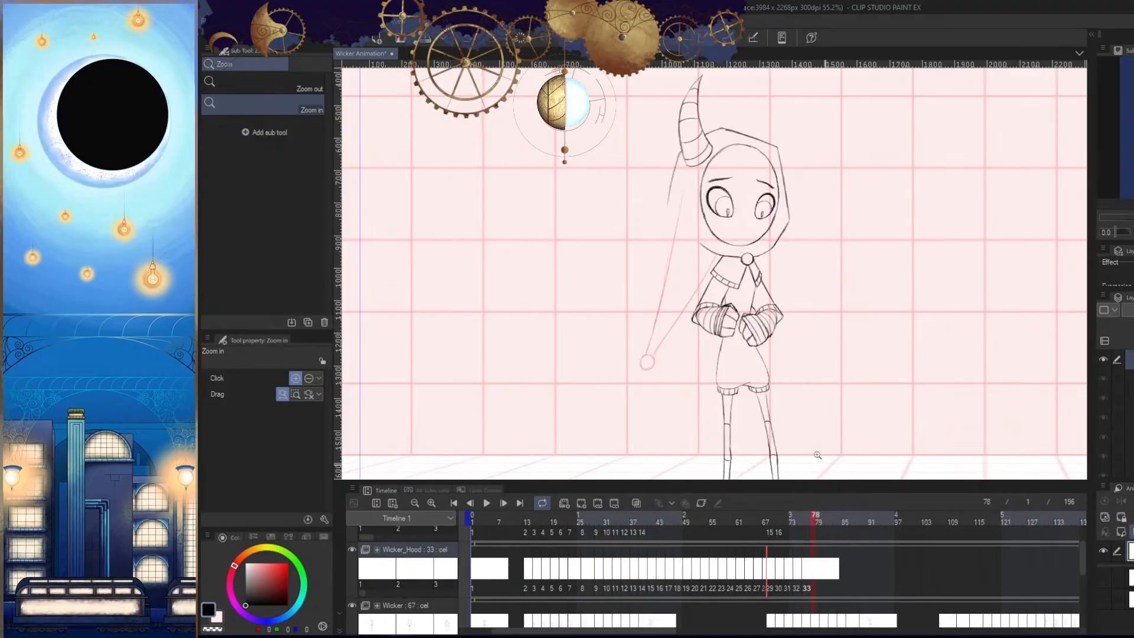
drag(820, 410, 895, 413)
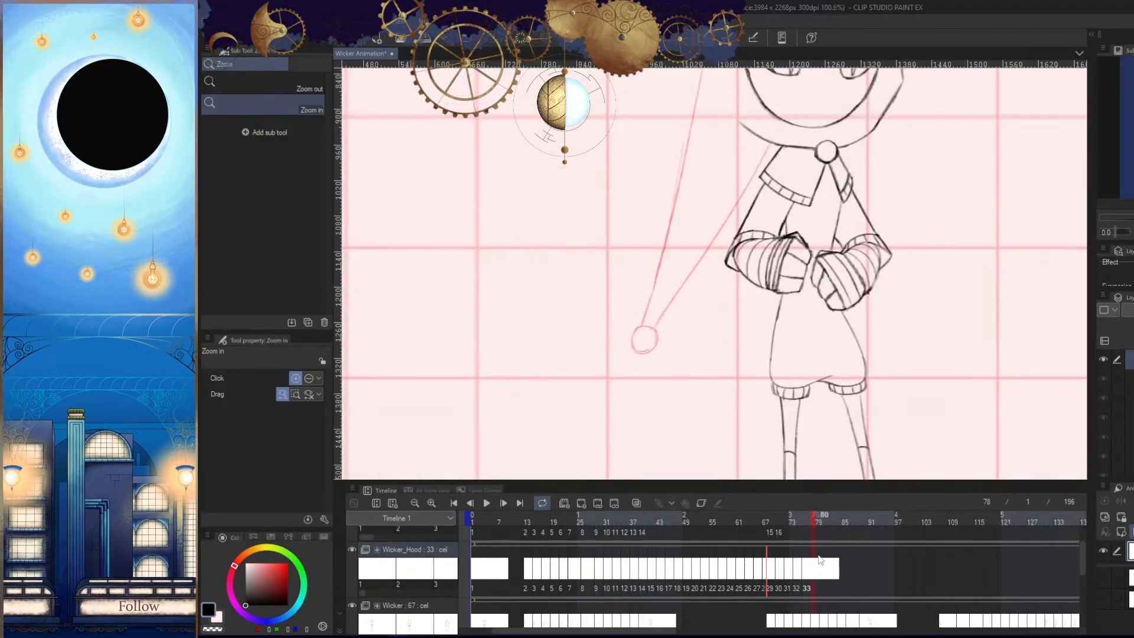
key(Tab)
click(696, 400)
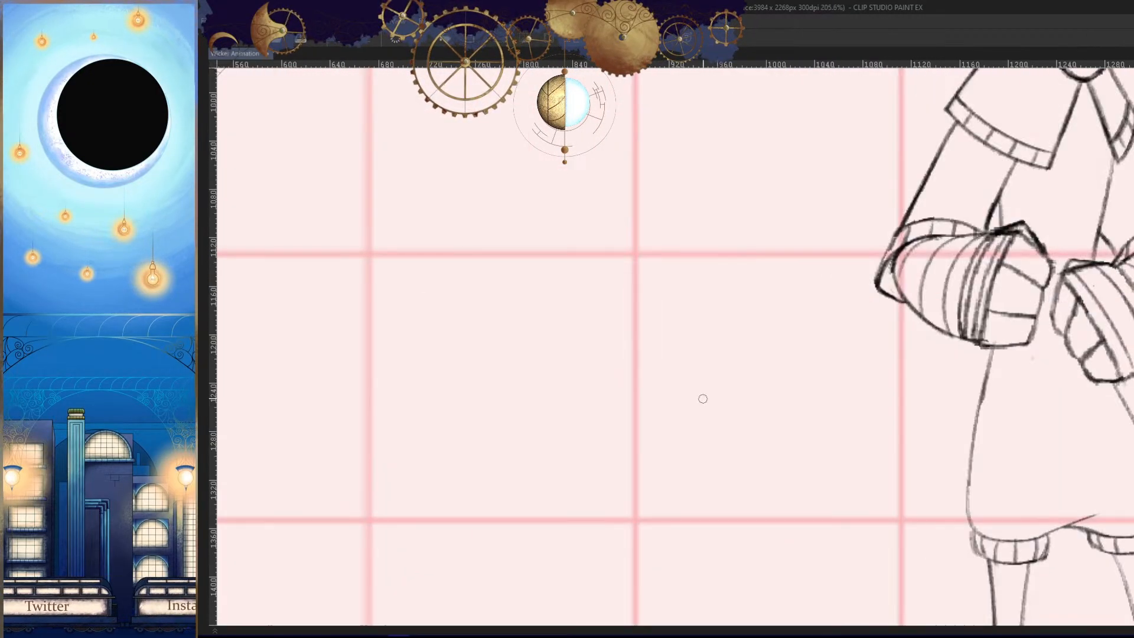
- Draw the round bobble, about 45 px wide, out beside the character below fist level in frame 78
mouse_move(694, 434)
mouse_down()
mouse_move(701, 422)
mouse_move(712, 466)
mouse_up()
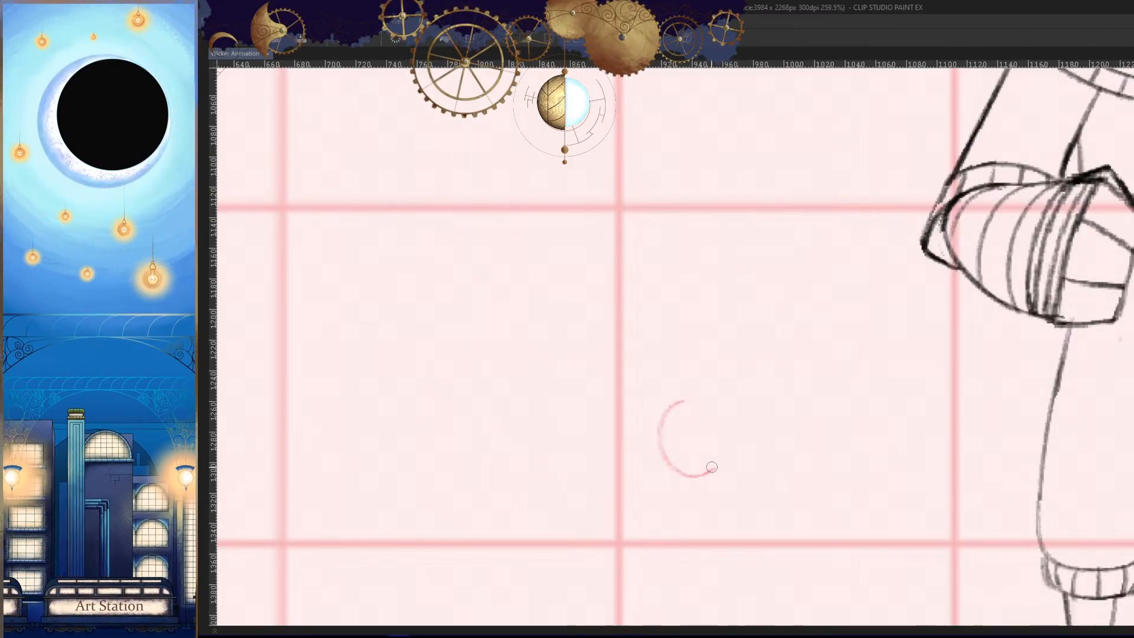
drag(707, 400, 697, 476)
drag(706, 470, 725, 447)
key(ctrl+z)
key(ctrl+z)
mouse_move(711, 350)
mouse_down()
mouse_move(643, 357)
mouse_move(671, 348)
mouse_up()
drag(619, 417, 682, 481)
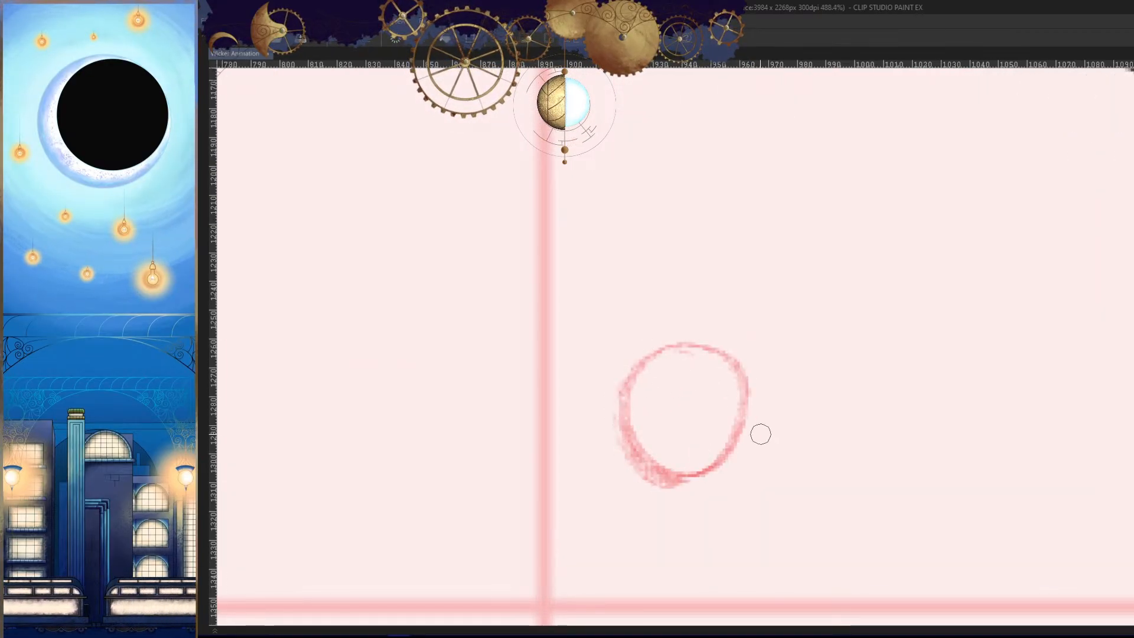
drag(754, 440, 805, 490)
- Draw the outer tail line from the hood and the inner line from the collar down to the bobble in frame 78
key(Right)
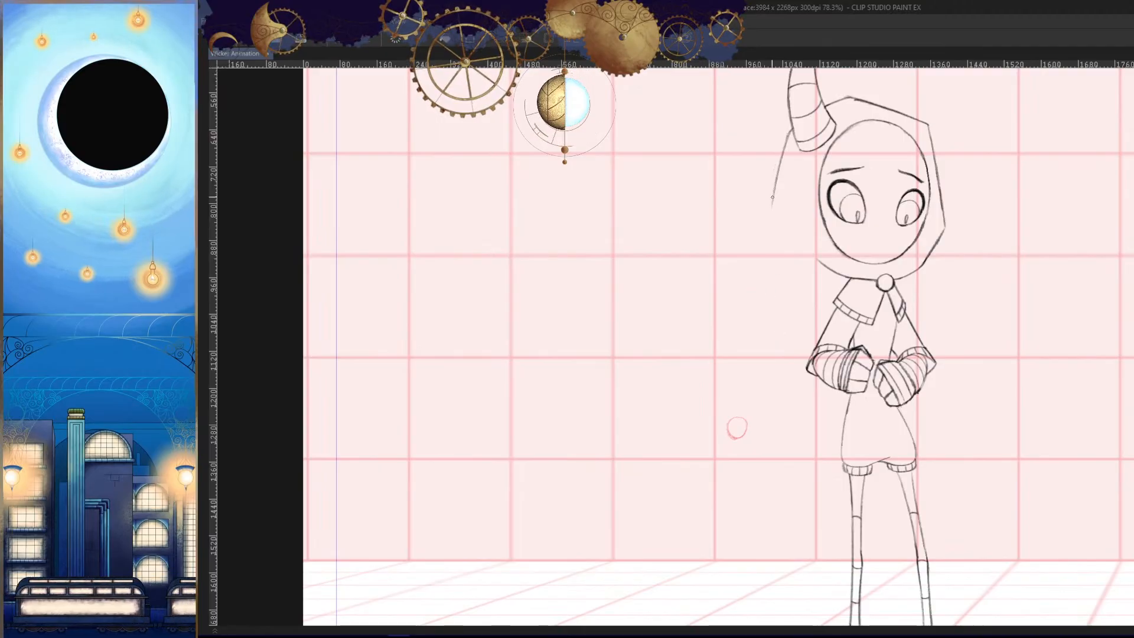
scroll(745, 422, up, 2)
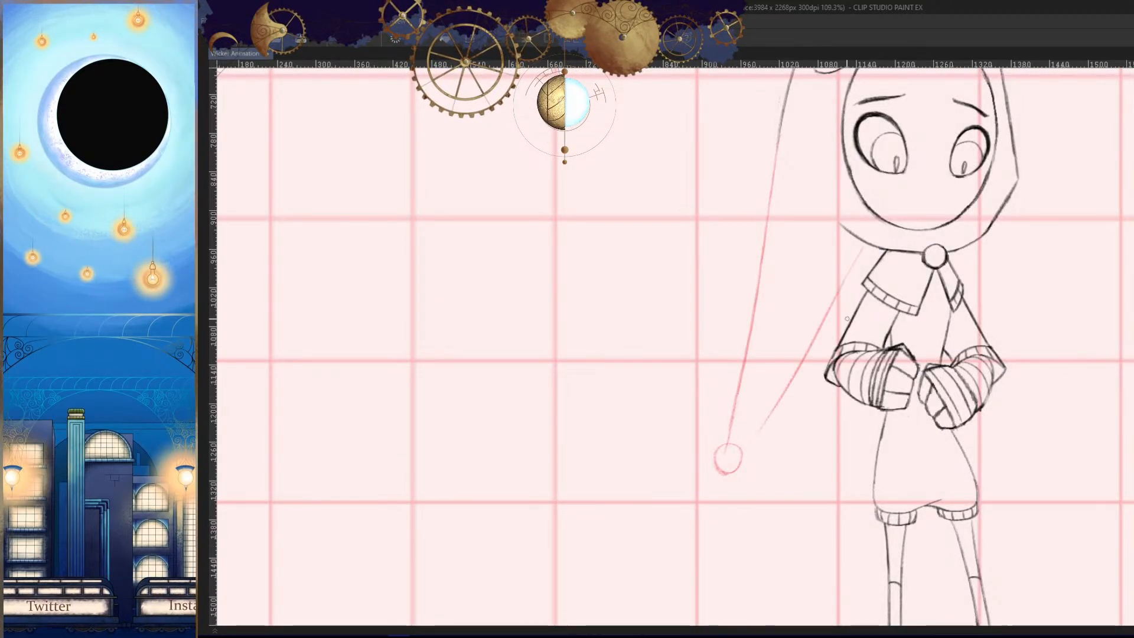
key(ctrl+z)
drag(860, 241, 743, 449)
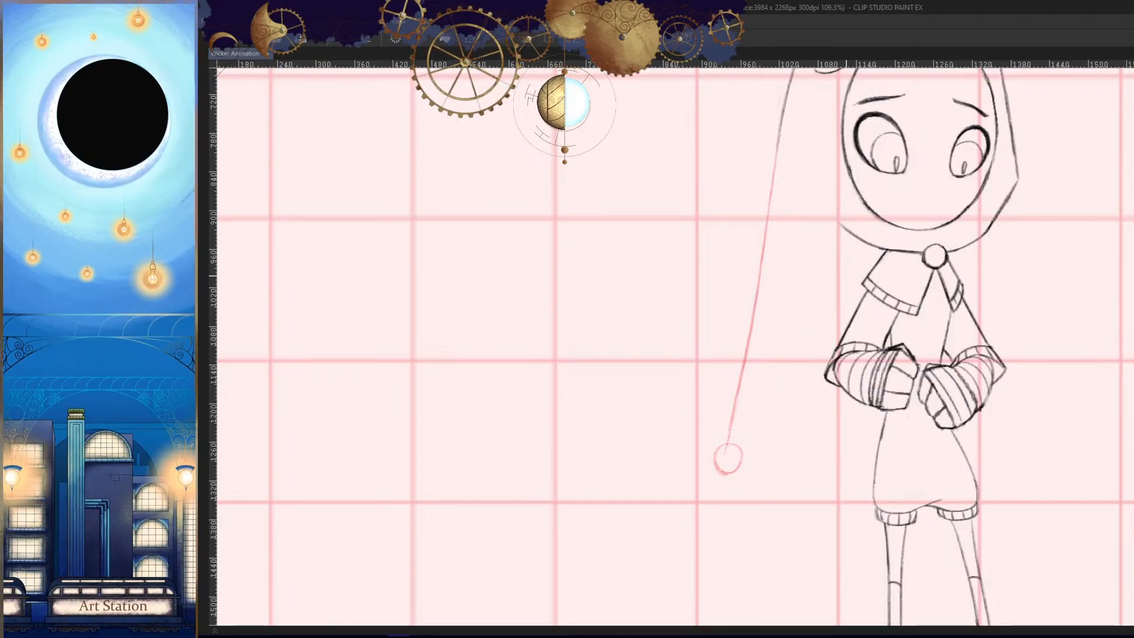
- Check the finished tail in frame 78 against the neighbouring frames in mirrored view
scroll(767, 443, down, 5)
key(h)
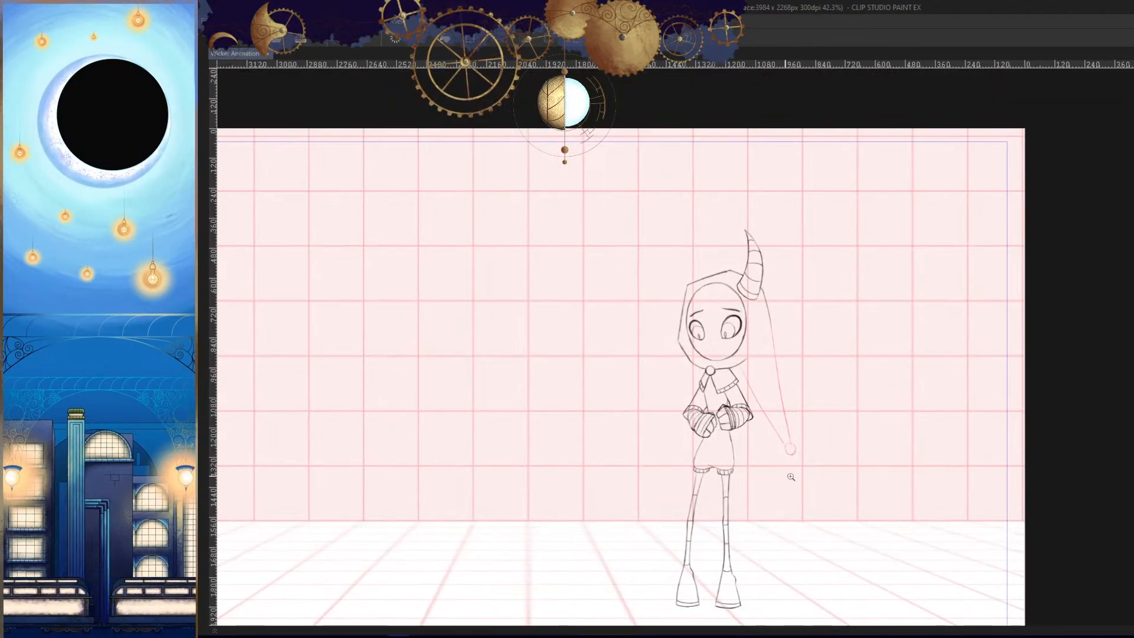
key(space)
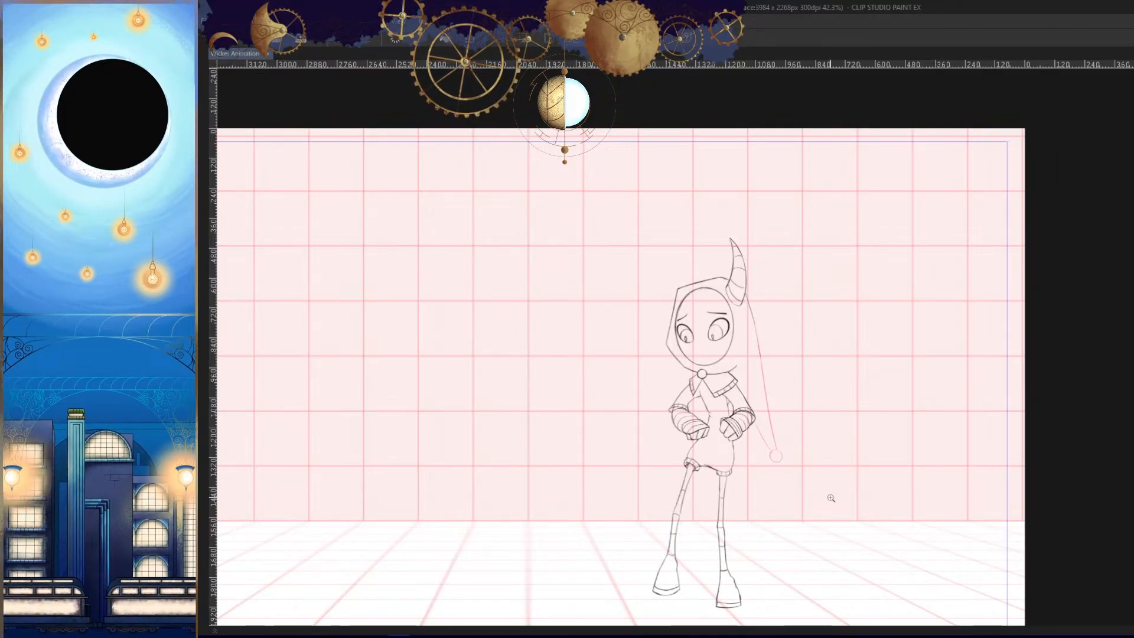
key(h)
- Move on to frame 80, add an empty hood cel and get the drawing pencil ready beside the fists
key(Tab)
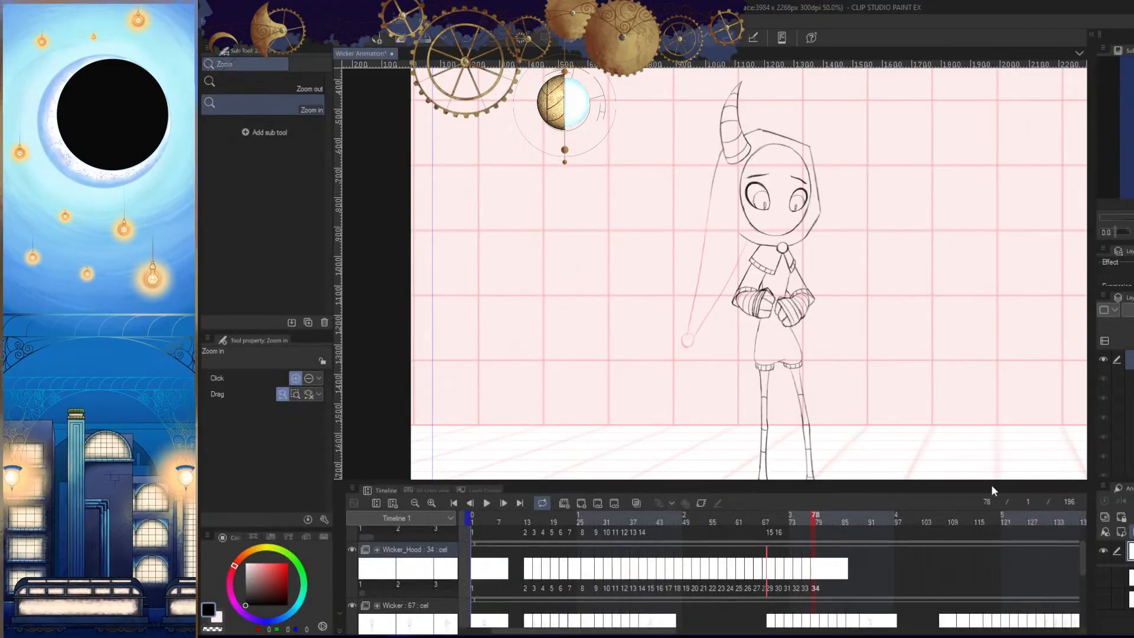
drag(816, 518, 821, 518)
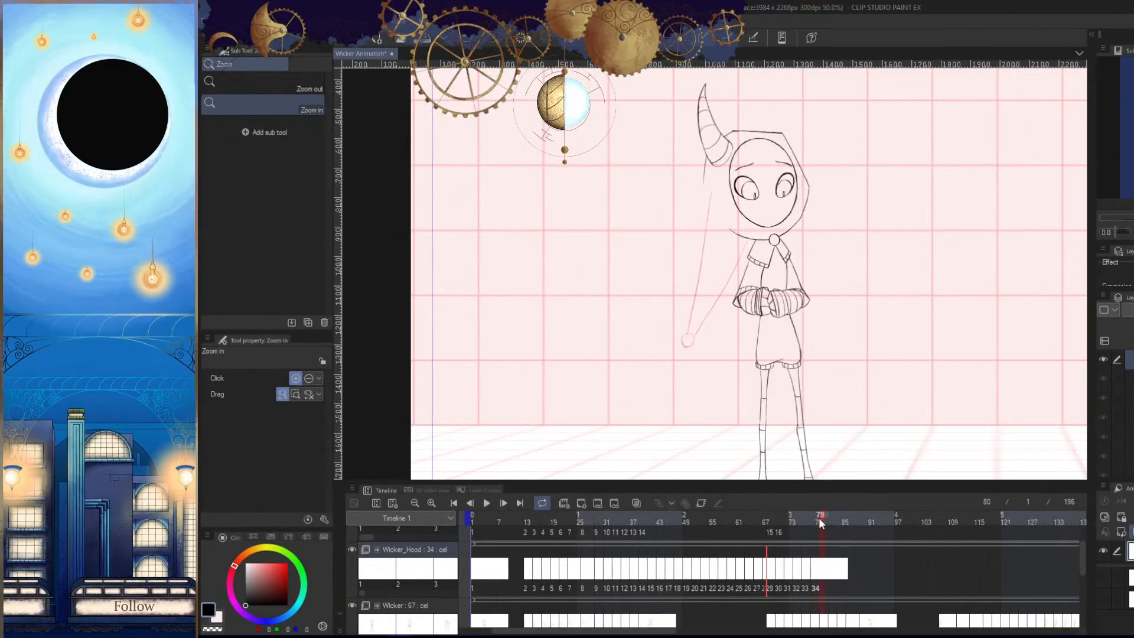
click(583, 502)
key(Tab)
drag(706, 377, 793, 388)
key(p)
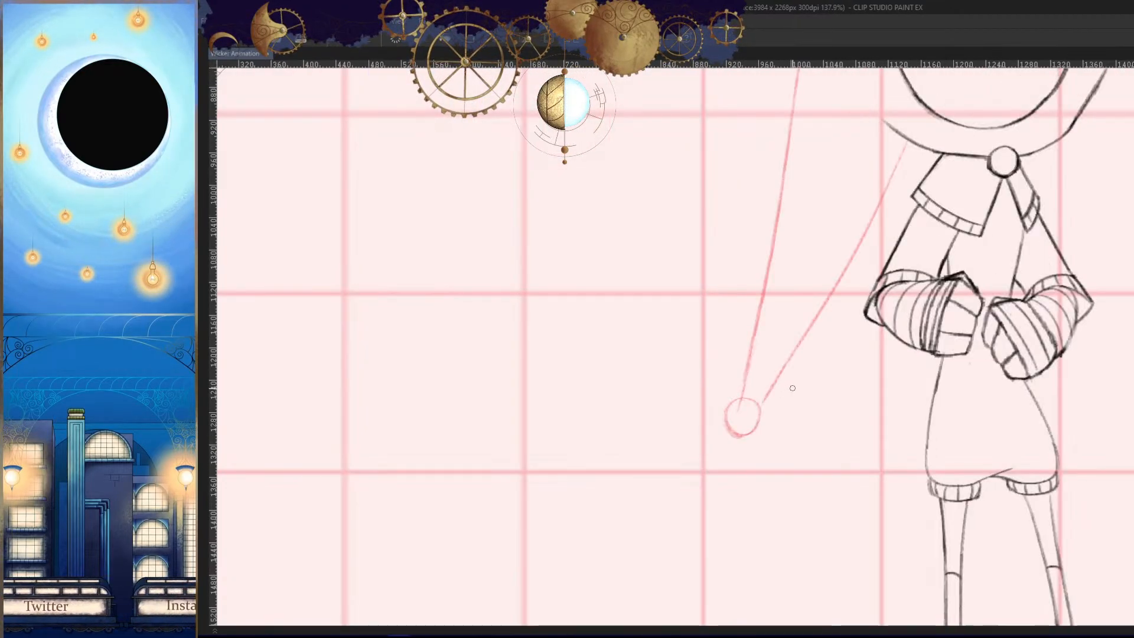
- Flip between frame 80 and its neighbouring frames to judge where the bobble should sit
key(Left)
key(Right)
key(Right)
key(Left)
key(Right)
- Draw the round bobble, about 40 px wide, out beside the character below fist level in frame 80
key(Right)
key(Left)
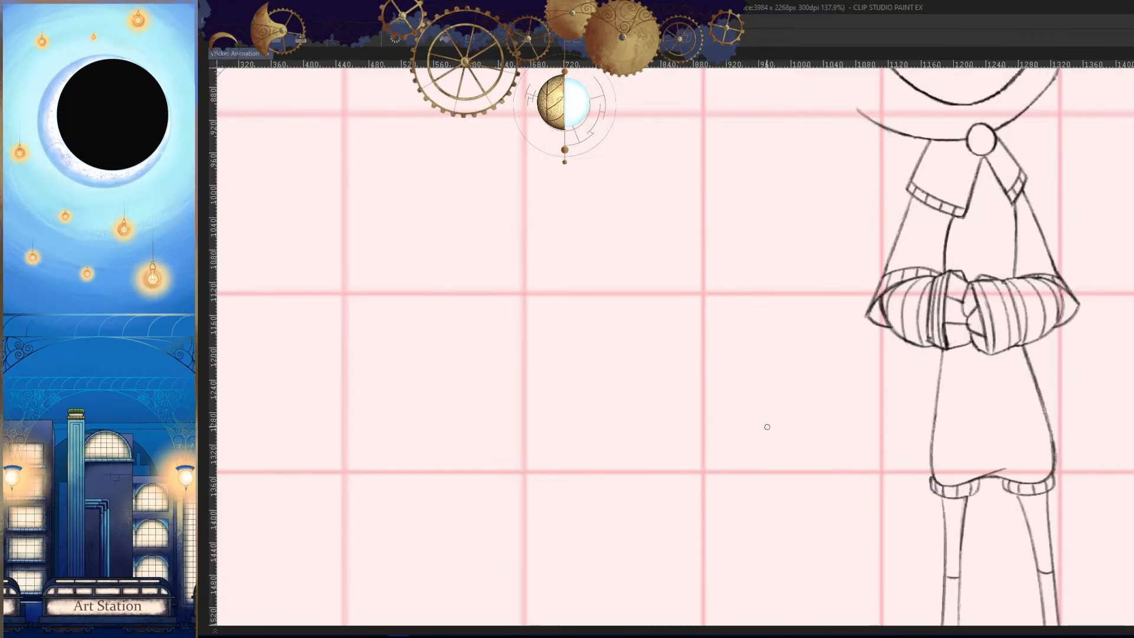
key(Left)
- Draw the outer tail line from the hood down to the bobble in frame 80, checking it against the neighbouring frame
key(Right)
mouse_move(751, 420)
mouse_down()
mouse_move(808, 416)
mouse_move(768, 395)
mouse_up()
key(Left)
key(Right)
drag(766, 448, 812, 448)
mouse_move(764, 360)
mouse_down()
mouse_move(729, 352)
mouse_move(726, 458)
mouse_move(794, 415)
mouse_up()
mouse_move(813, 435)
mouse_down()
mouse_move(797, 499)
mouse_move(785, 413)
mouse_move(797, 344)
mouse_move(828, 330)
mouse_up()
key(Left)
key(Right)
key(Left)
key(Right)
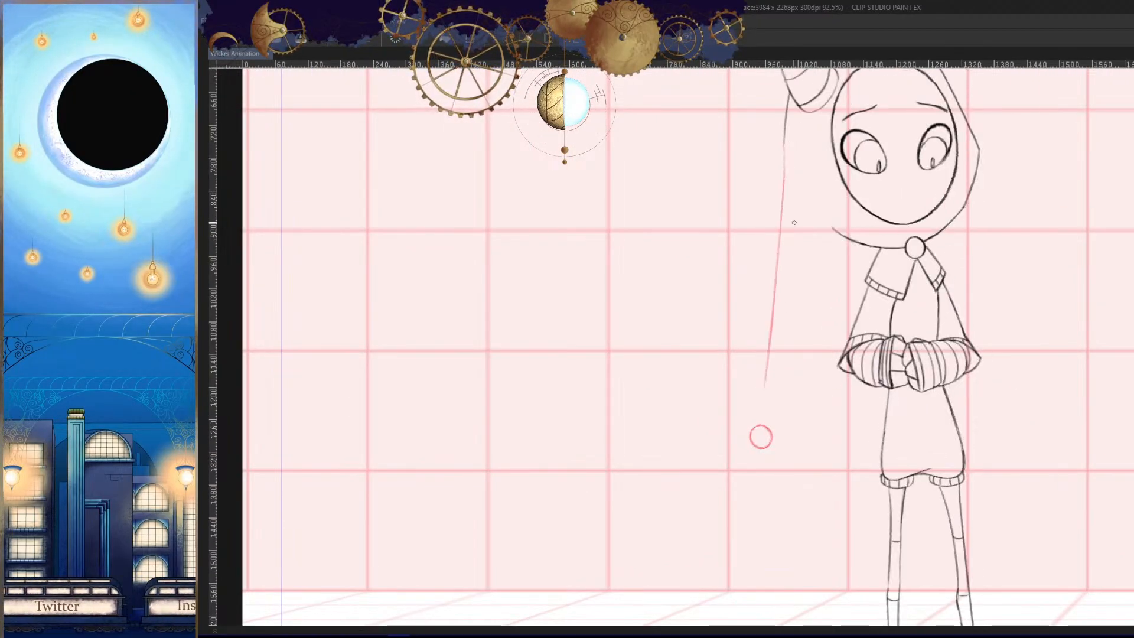
drag(762, 387, 766, 358)
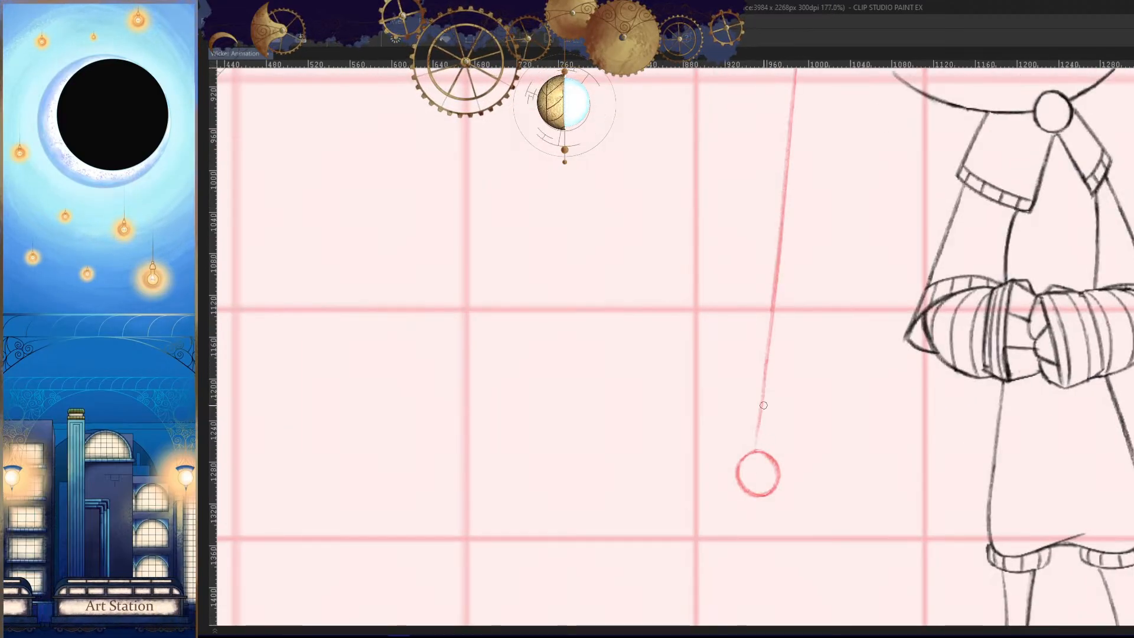
drag(763, 405, 756, 451)
- Clean up the upper part of the outer tail line with the eraser and draw the inner line from collar to bobble in frame 80
scroll(775, 422, down, 3)
scroll(811, 204, up, 4)
key(e)
drag(777, 177, 773, 275)
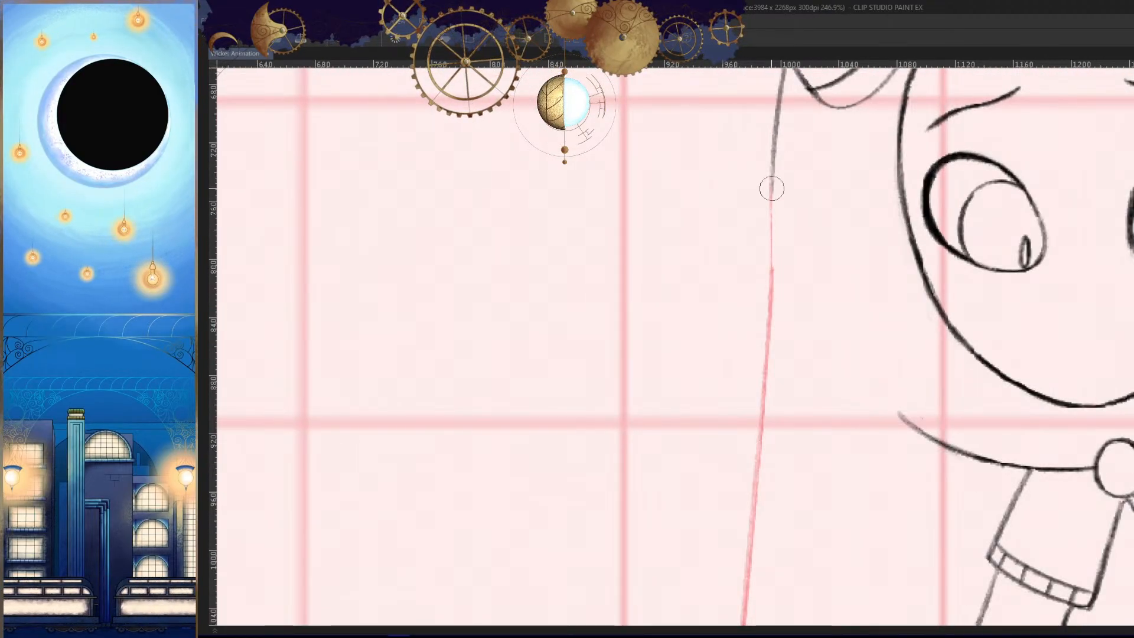
scroll(779, 354, down, 3)
scroll(738, 425, up, 2)
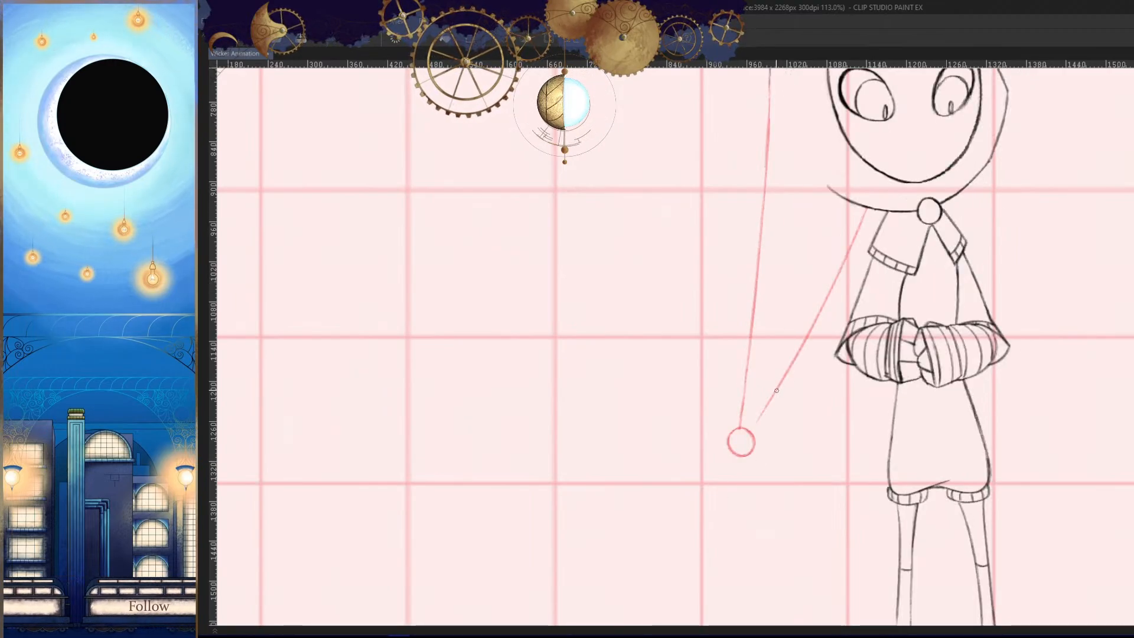
- Check the whole character with the finished tail in frame 80 in mirrored and normal views
drag(774, 442, 805, 481)
key(h)
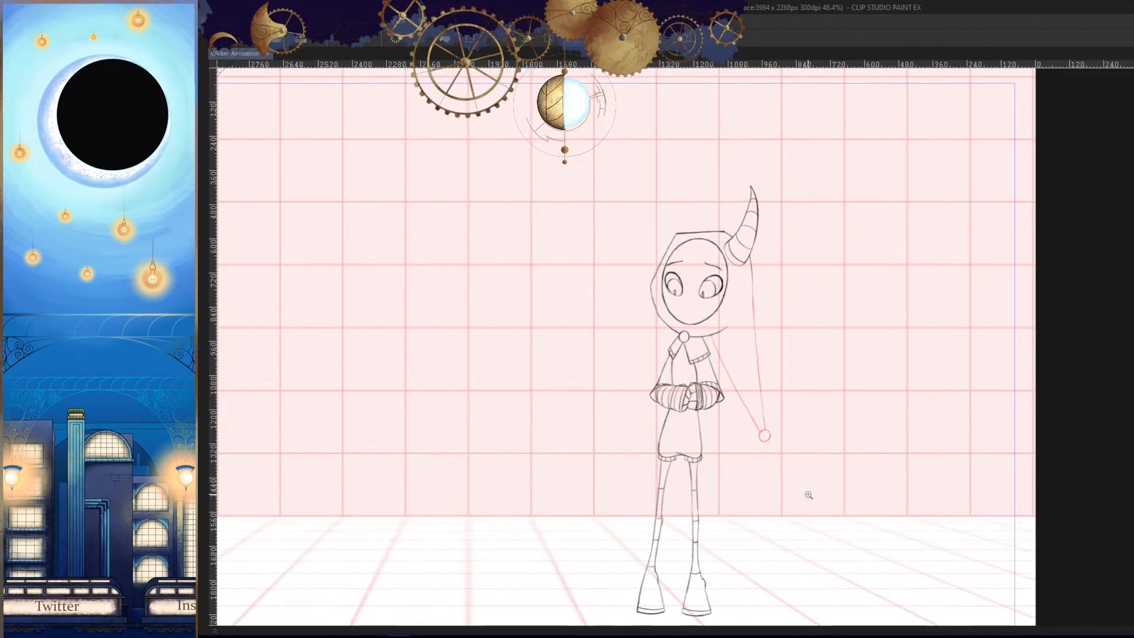
key(h)
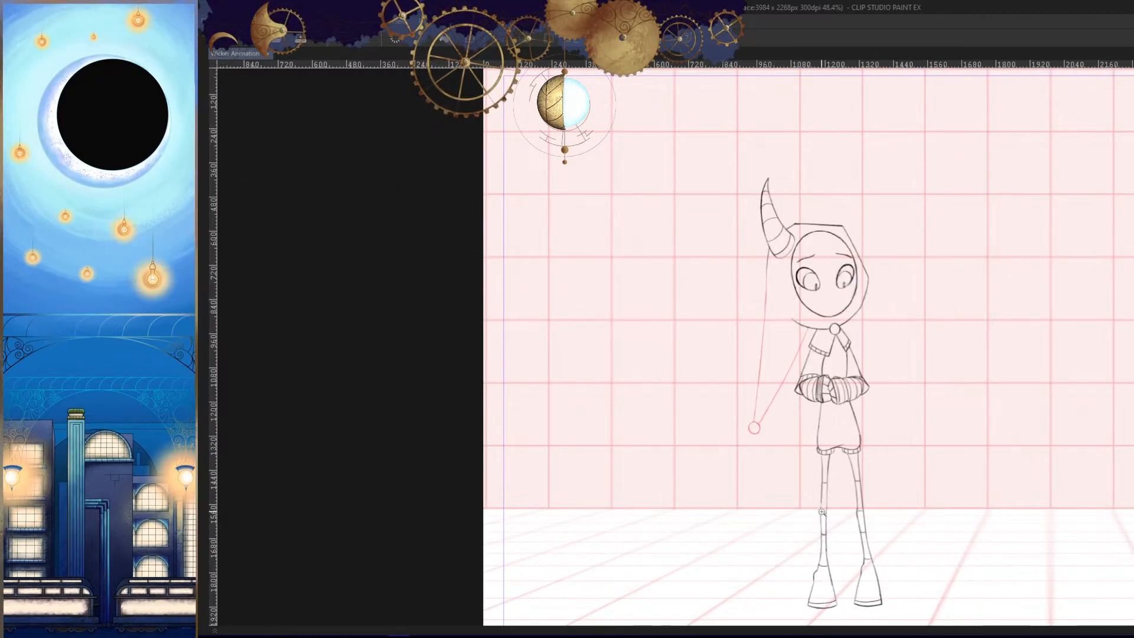
- Move on to frame 82 and add an empty hood cel for the tail drawing
key(Tab)
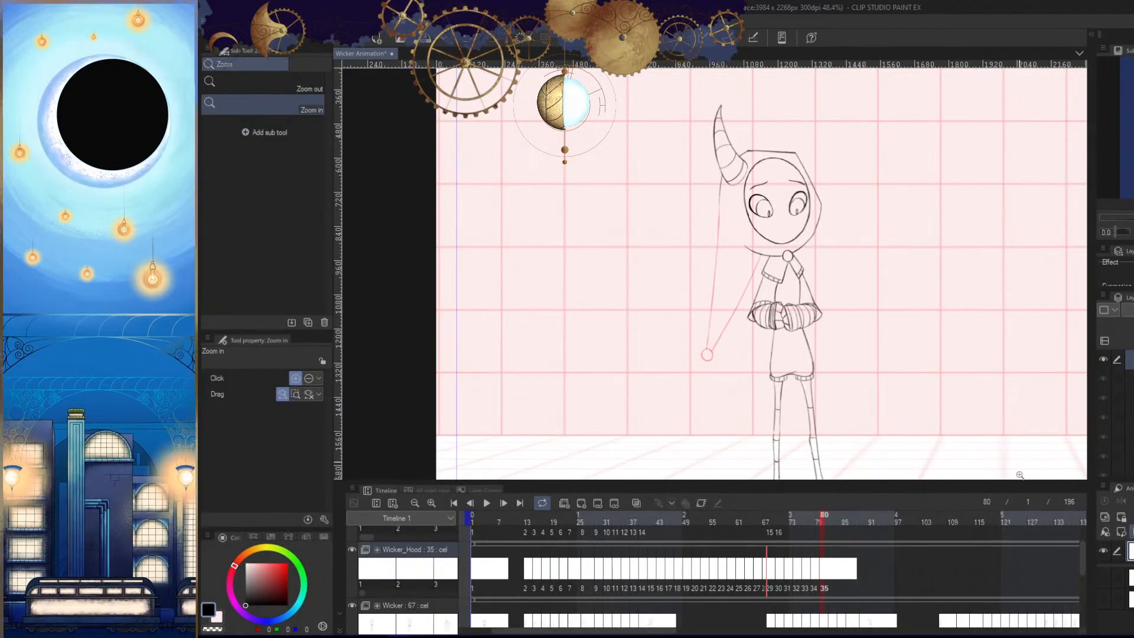
click(832, 522)
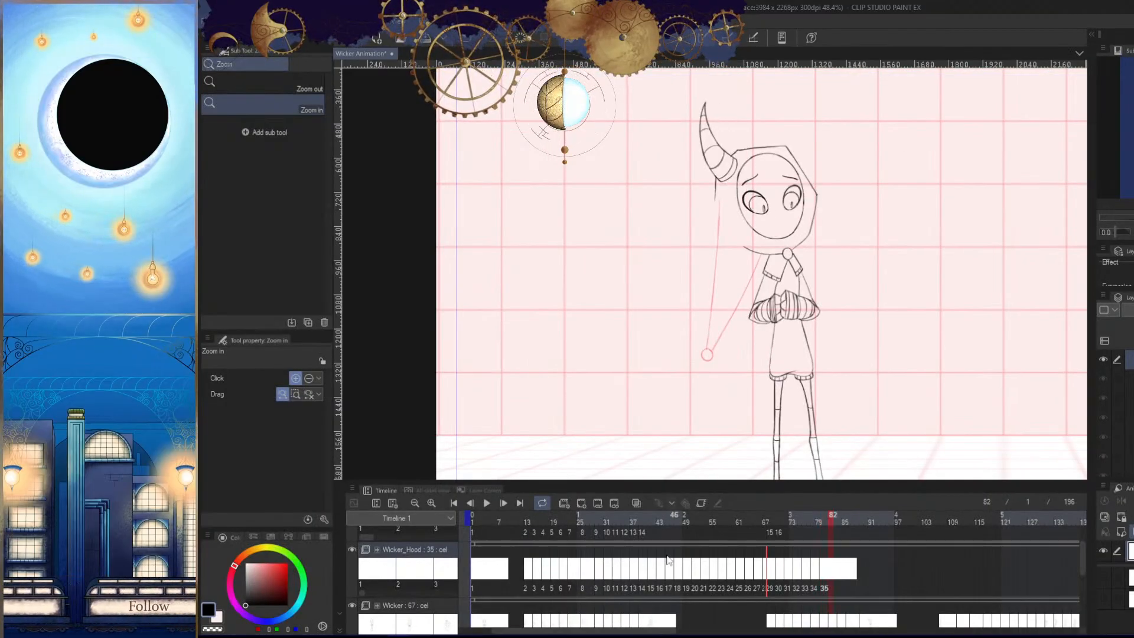
key(Tab)
key(Right)
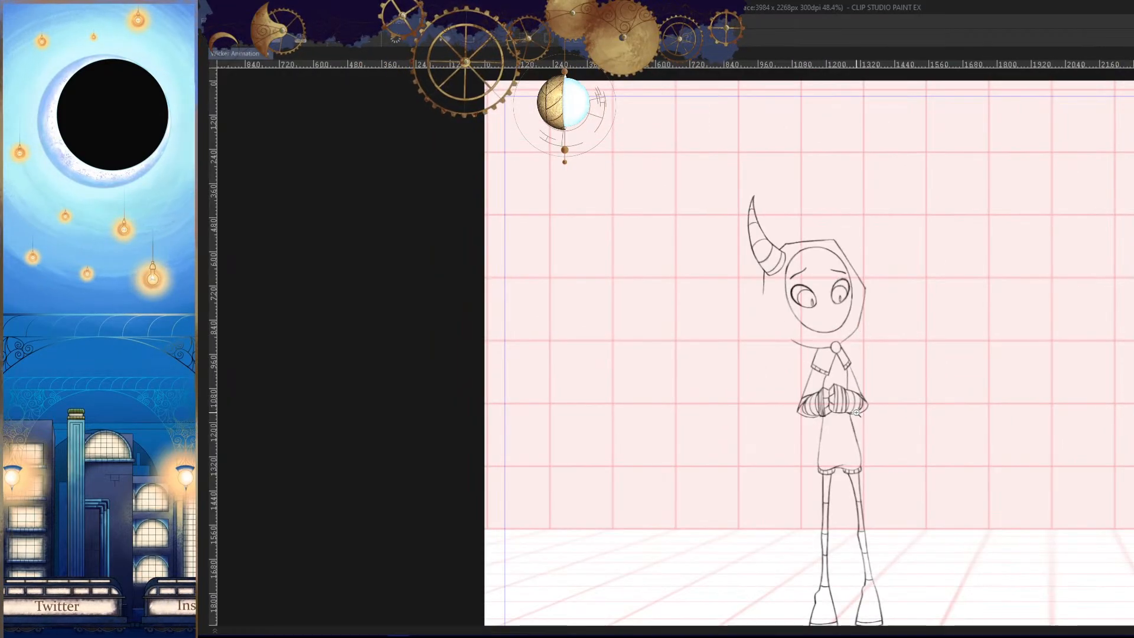
click(799, 422)
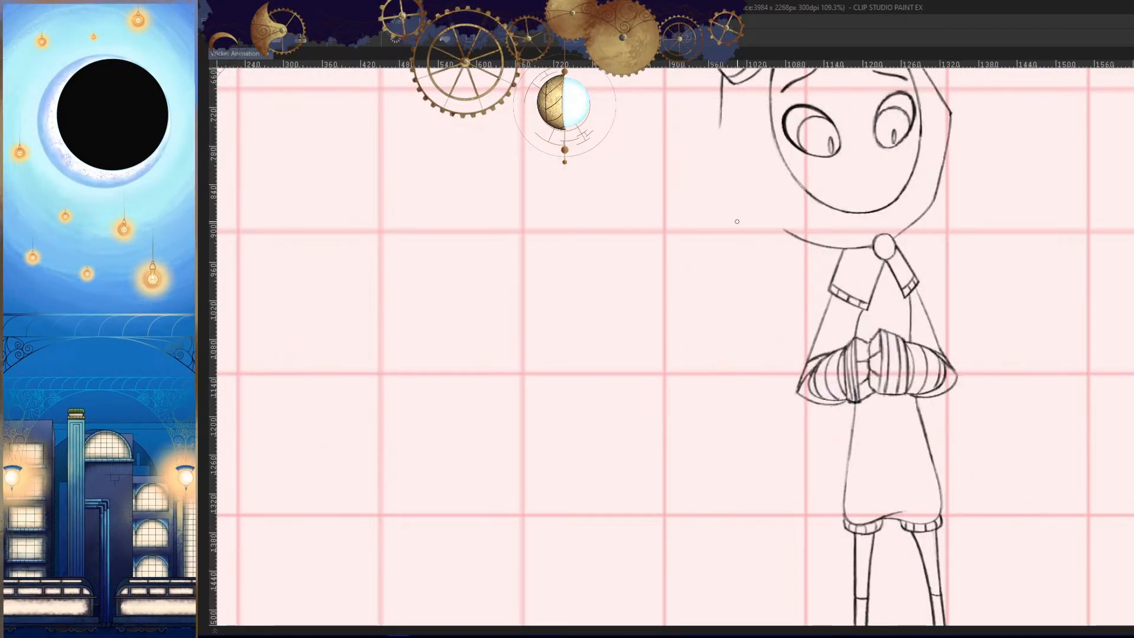
- Draw the round bobble, about 55 px wide, beside the character at shorts-hem level in frame 82 and refine its upper edge
click(731, 454)
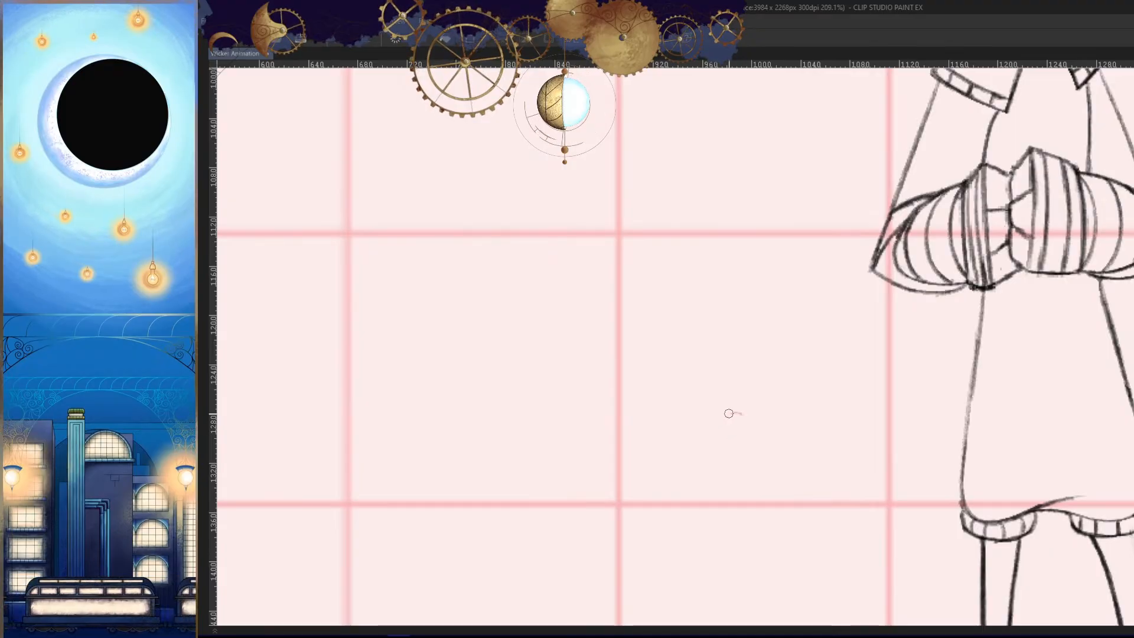
click(778, 440)
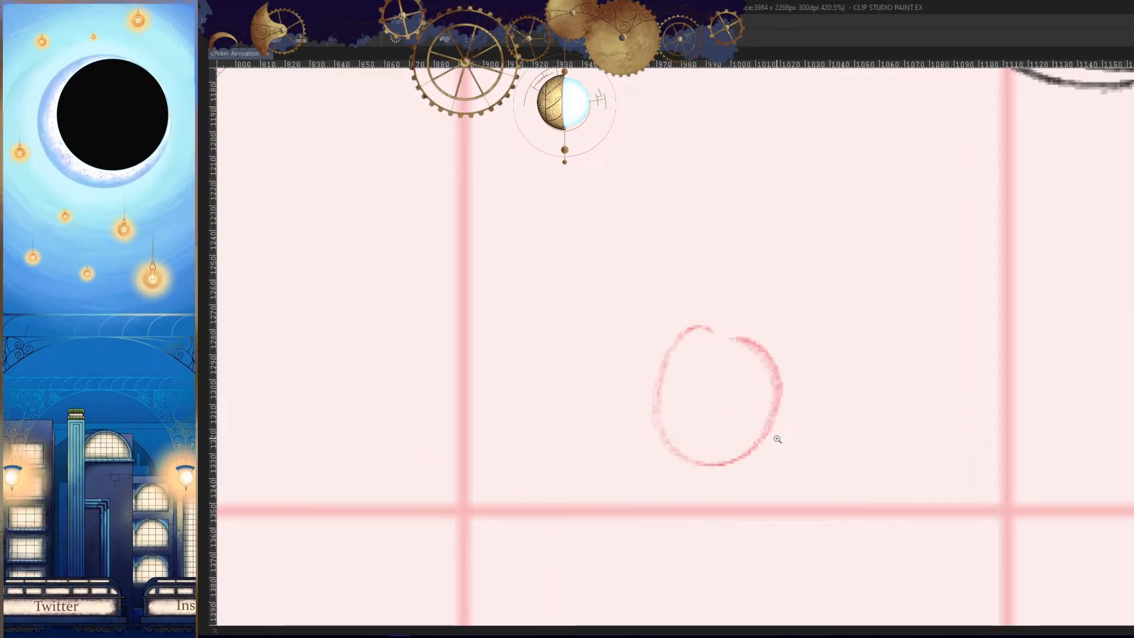
click(749, 411)
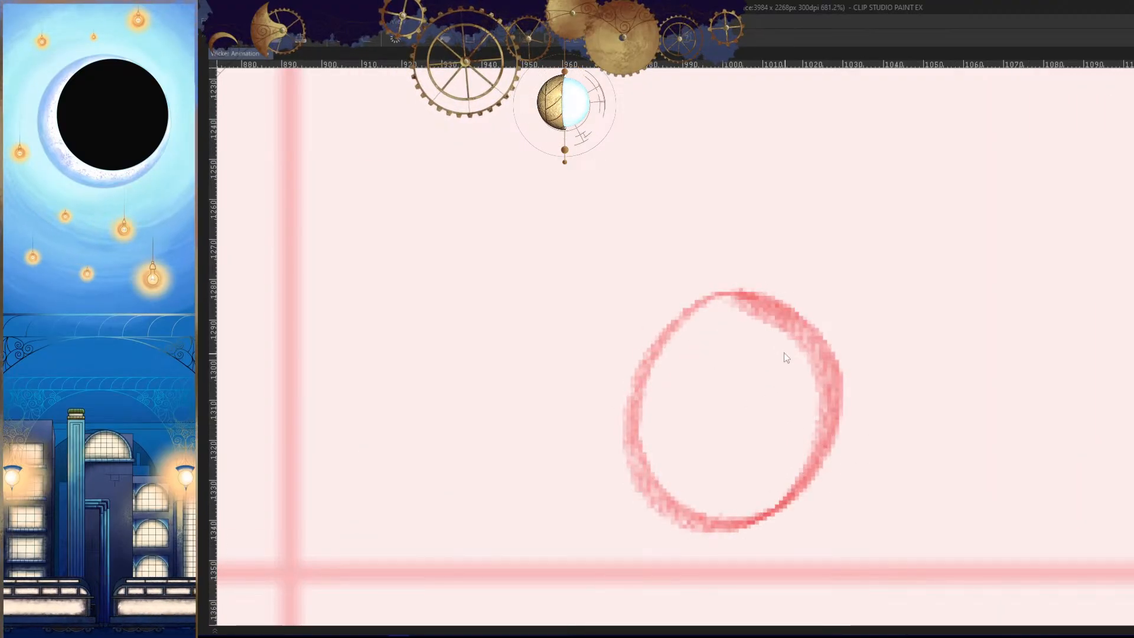
key(ctrl+z)
mouse_move(780, 314)
mouse_down()
mouse_move(626, 432)
mouse_move(760, 309)
mouse_up()
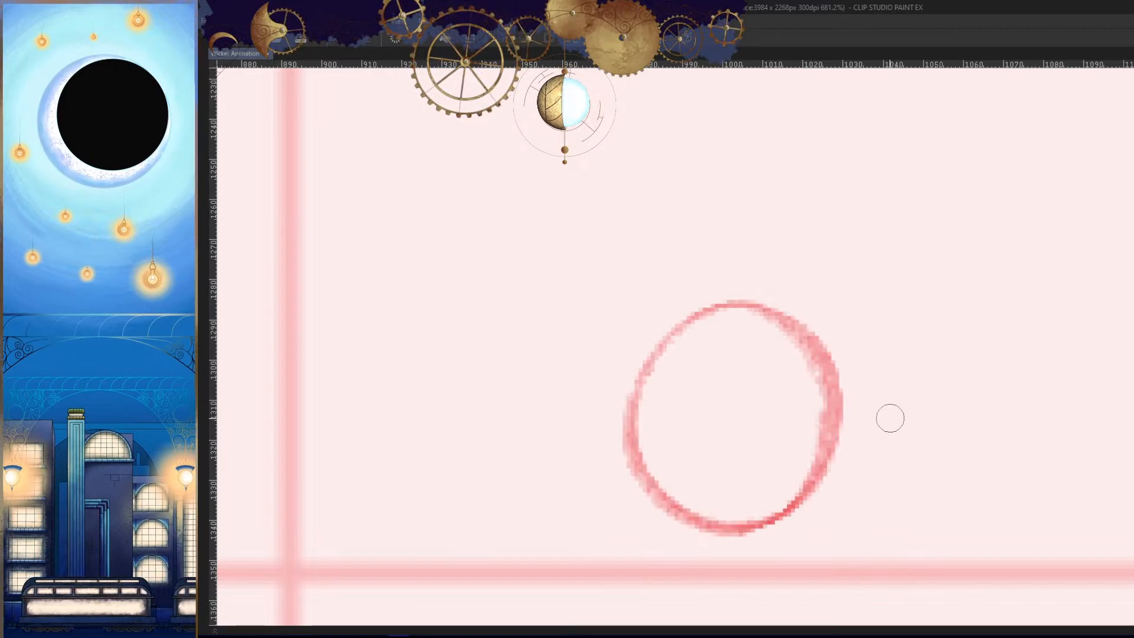
- Thin the upper character-side curve of the bobble's outline with the eraser in frame 82
key(h)
key(h)
- Redraw the bobble's upper arc to close the erased gap and strengthen its side curves in frame 82
key(h)
drag(890, 403, 866, 357)
key(e)
drag(735, 270, 671, 334)
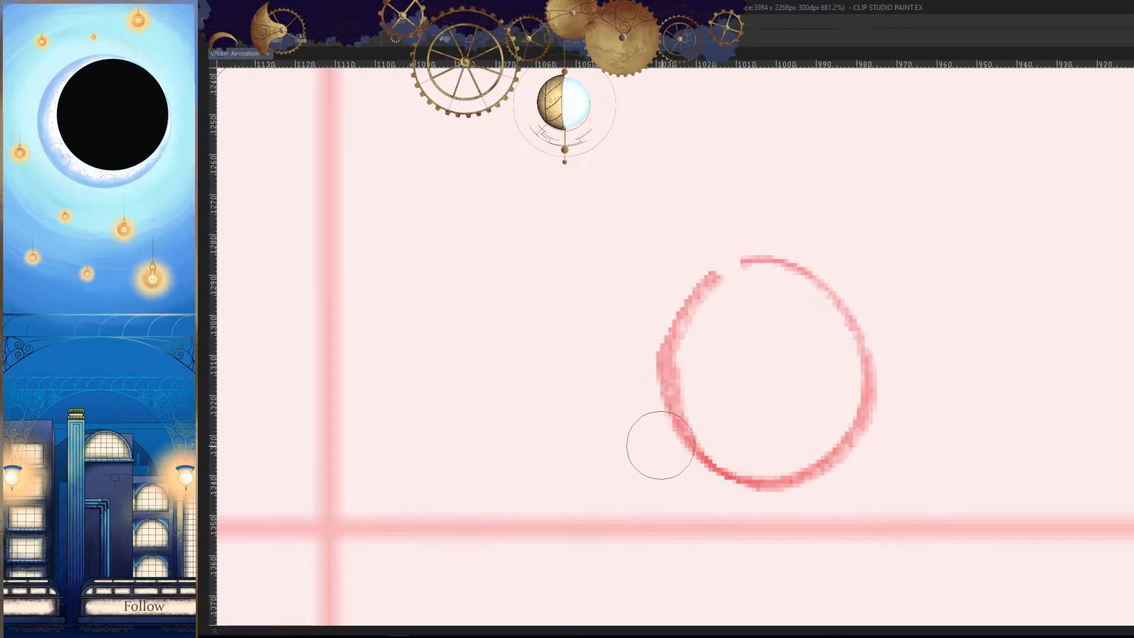
key(p)
mouse_move(785, 270)
mouse_down()
mouse_move(683, 294)
mouse_move(672, 395)
mouse_up()
key(h)
drag(830, 384, 850, 358)
drag(798, 237, 674, 376)
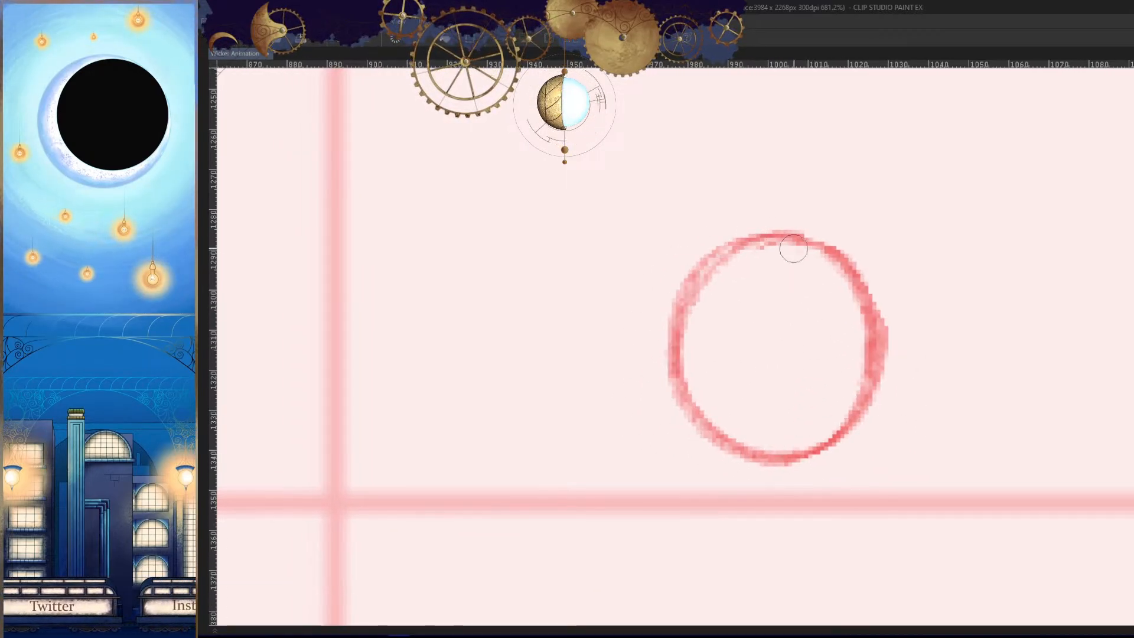
drag(792, 249, 682, 339)
drag(800, 408, 729, 471)
drag(917, 443, 887, 424)
- Trim the bobble's outer side with the eraser and redraw its top as a rounder arc
key(Right)
key(Right)
drag(765, 392, 788, 400)
key(e)
drag(659, 334, 743, 434)
key(p)
mouse_move(687, 266)
mouse_down()
mouse_move(660, 273)
mouse_move(827, 308)
mouse_up()
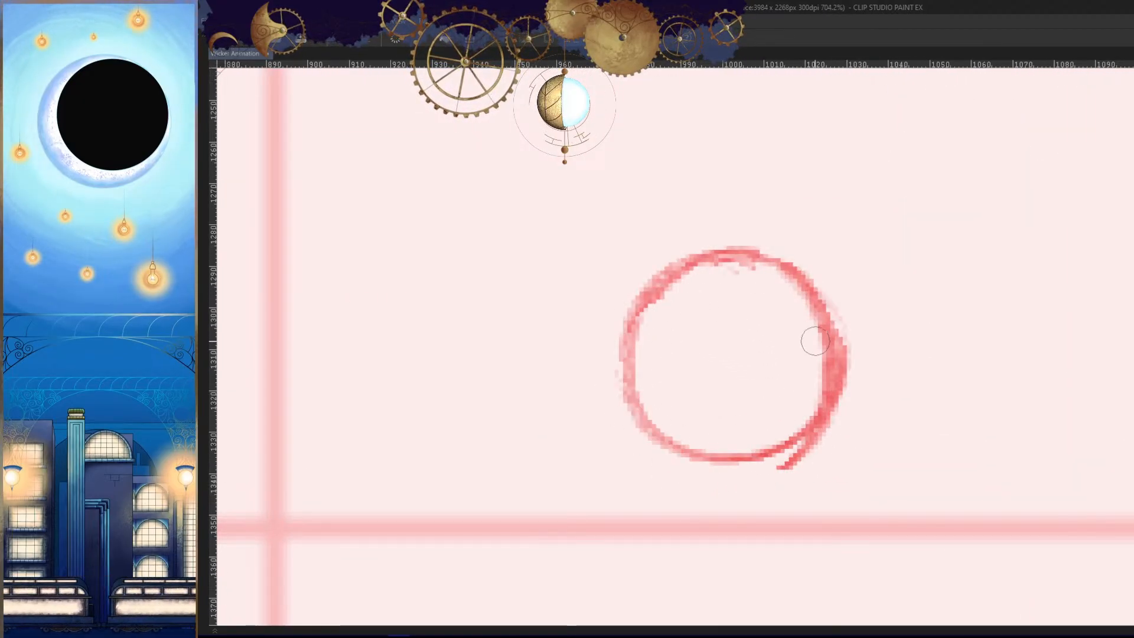
- Redo the bobble's outer and lower curve and erase the excess line at its lower character-side edge
key(ctrl+z)
mouse_move(732, 268)
mouse_down()
mouse_move(625, 369)
mouse_move(783, 268)
mouse_move(703, 453)
mouse_move(768, 453)
mouse_up()
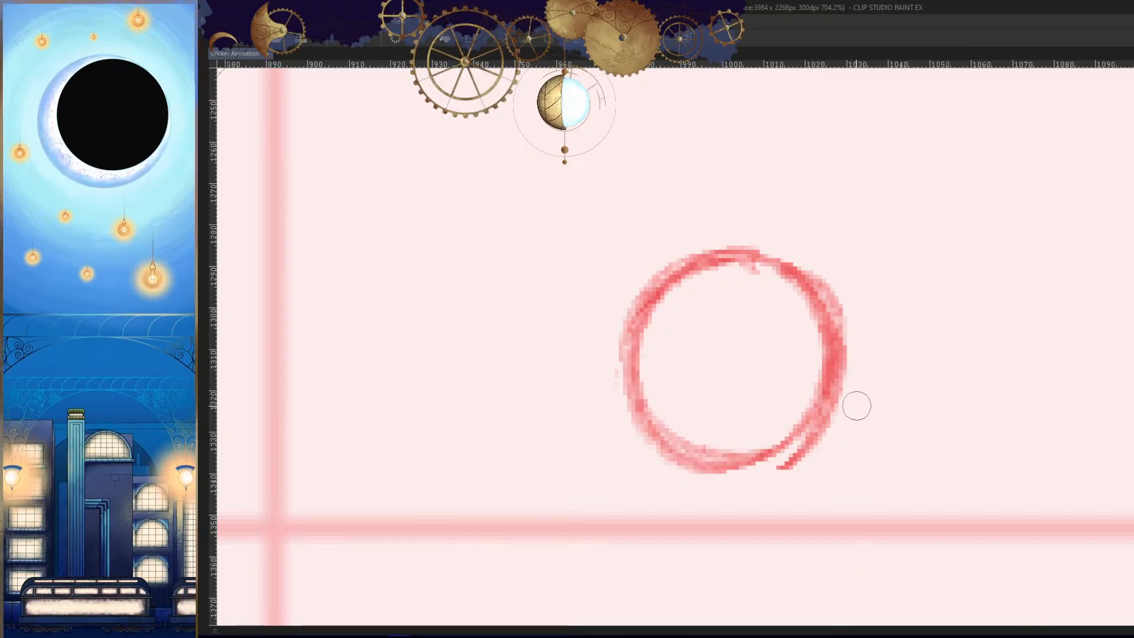
key(e)
drag(868, 381, 812, 475)
key(h)
drag(771, 295, 779, 288)
key(ctrl+z)
mouse_move(720, 237)
mouse_down()
mouse_move(679, 430)
mouse_move(768, 488)
mouse_move(679, 428)
mouse_move(756, 489)
mouse_up()
key(ctrl+z)
key(p)
mouse_move(789, 256)
mouse_down()
mouse_move(773, 442)
mouse_move(708, 304)
mouse_move(749, 451)
mouse_move(830, 460)
mouse_up()
key(ctrl+z)
- Compare the bobble's placement in frame 82 with the tail drawings in the preceding frames
key(h)
mouse_move(901, 403)
mouse_down()
mouse_move(886, 481)
mouse_move(805, 473)
mouse_up()
key(Left)
key(Left)
key(Left)
key(Left)
drag(899, 396, 794, 407)
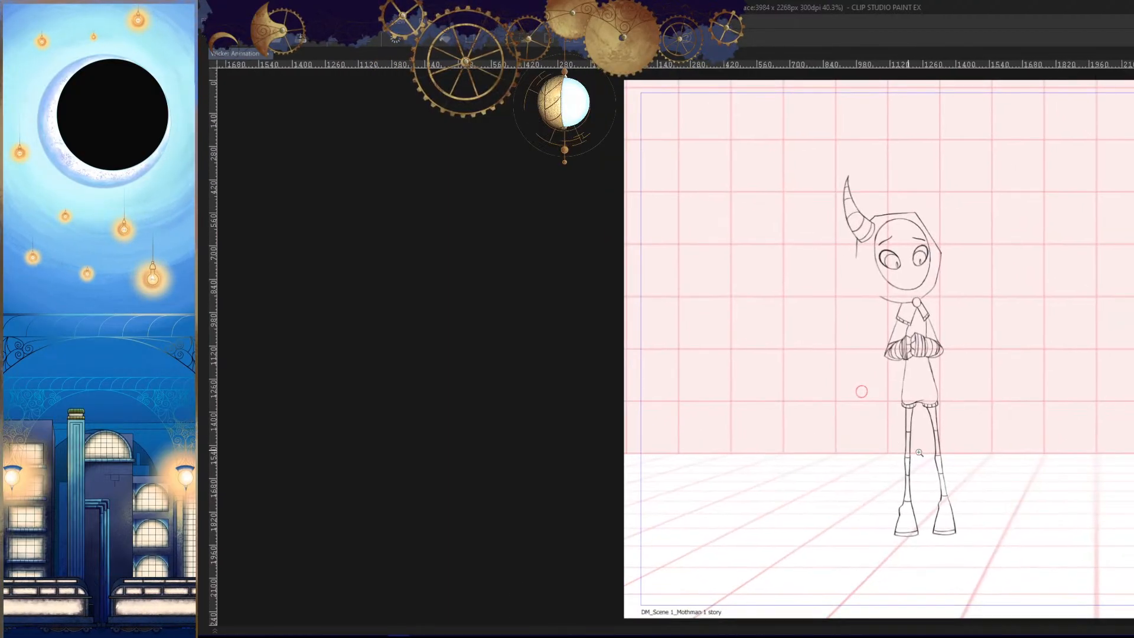
key(Left)
key(Right)
- Draw the outer tail line from the short line under the horn down to the bobble in frame 82
drag(921, 459, 851, 488)
drag(815, 358, 853, 375)
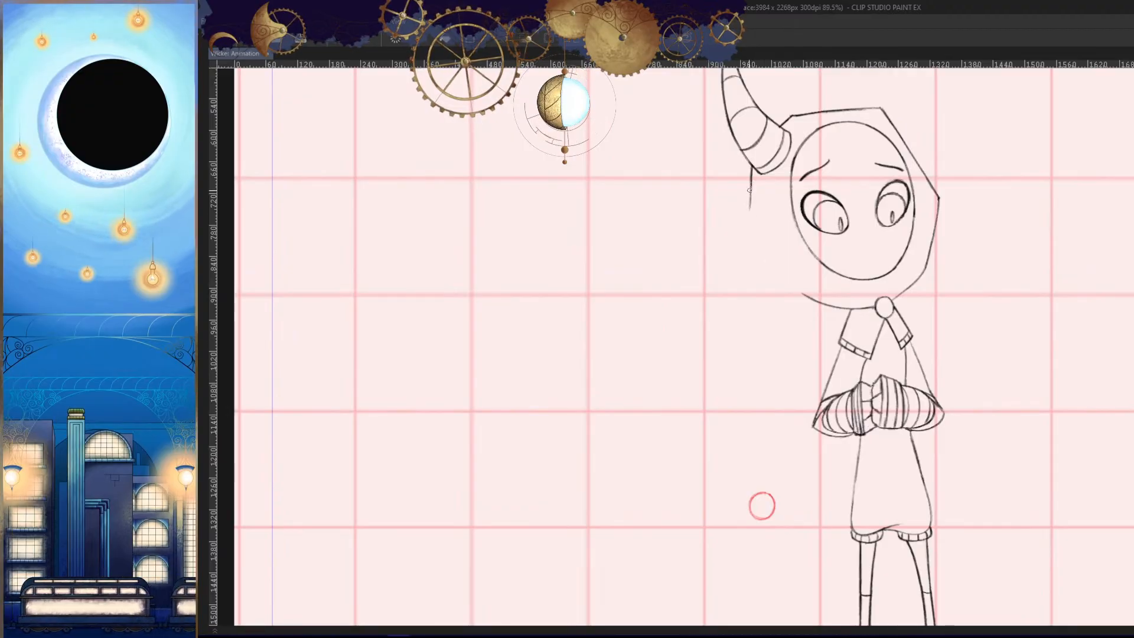
drag(746, 216, 757, 494)
key(ctrl+z)
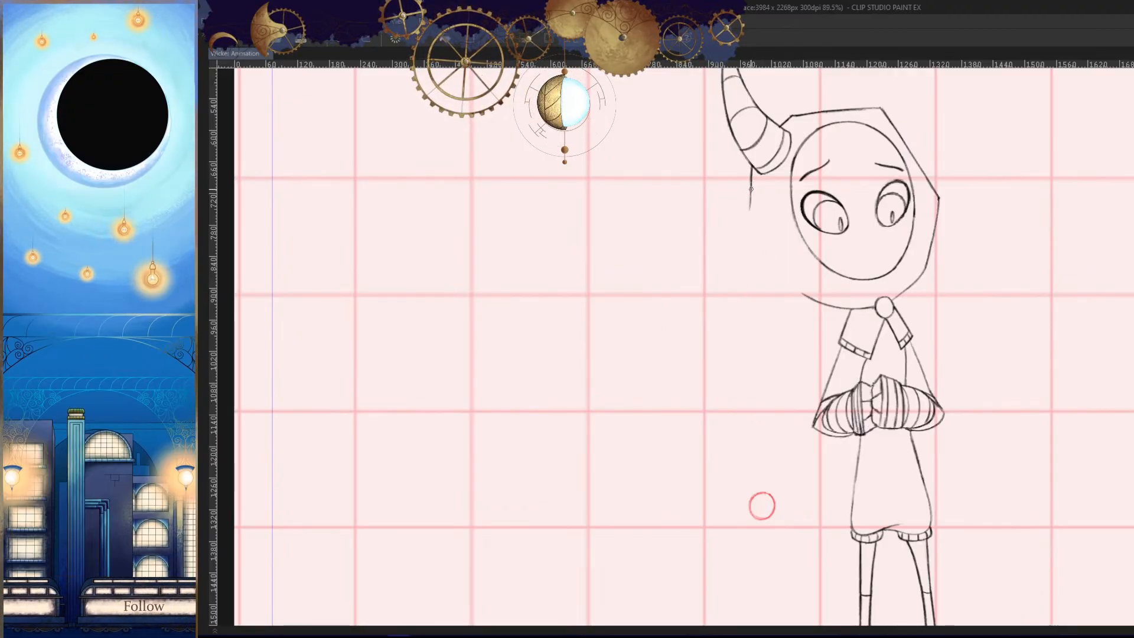
drag(751, 201, 764, 465)
key(ctrl+z)
drag(748, 215, 761, 493)
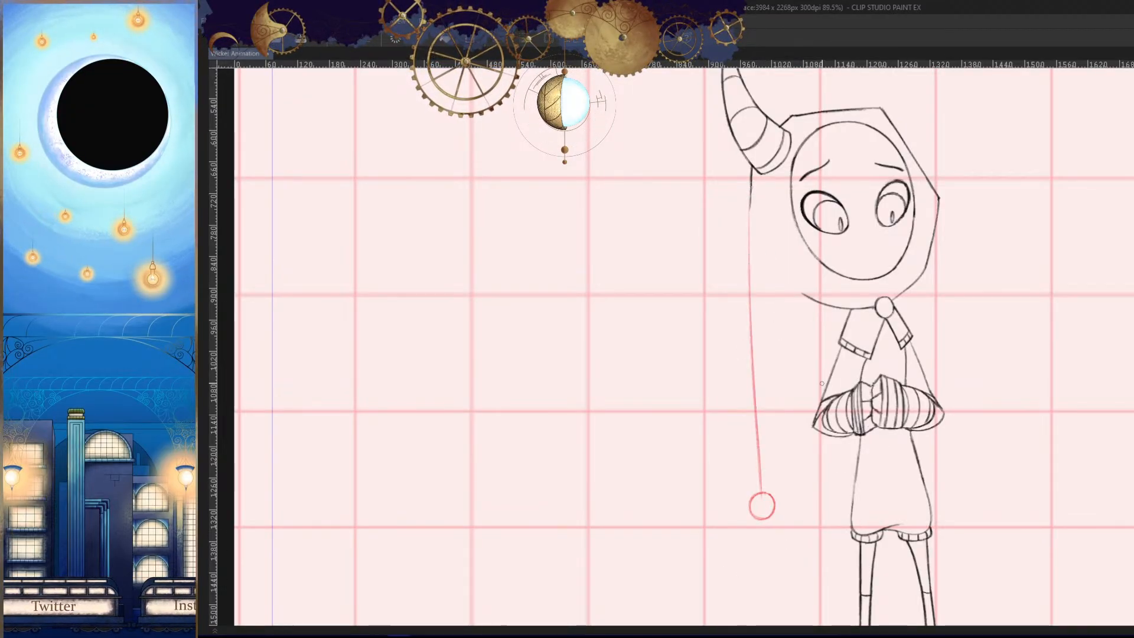
- Strengthen the upper part of the outer tail line below the horn and clean its edges with the eraser
mouse_move(746, 193)
mouse_down()
mouse_move(768, 233)
mouse_move(755, 209)
mouse_move(759, 397)
mouse_up()
key(p)
key(ctrl+z)
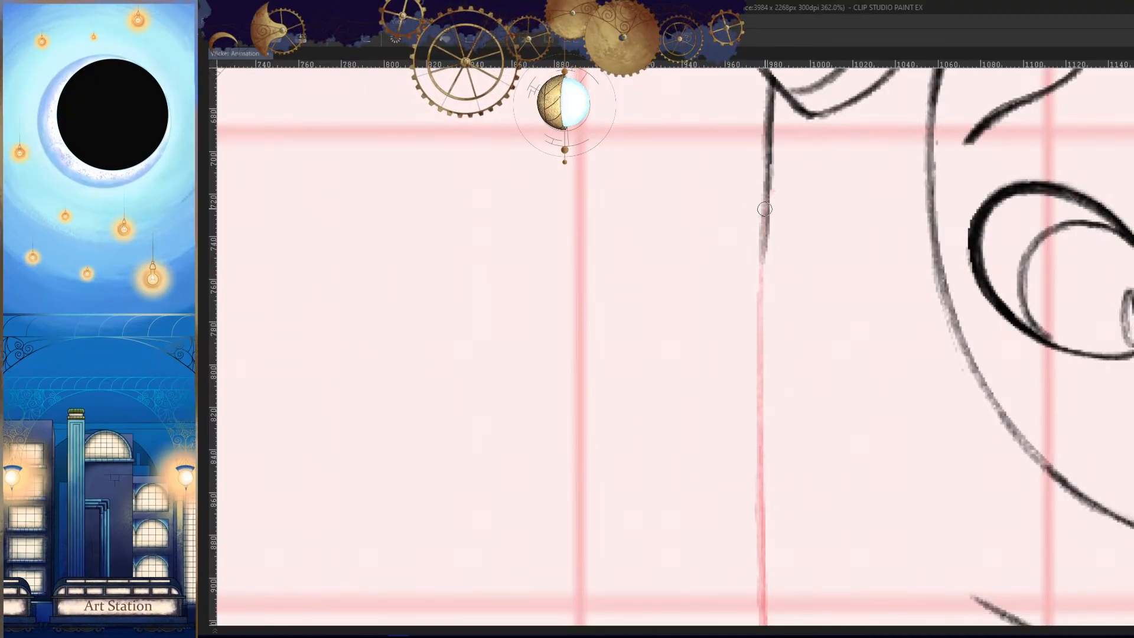
mouse_move(763, 207)
mouse_down()
mouse_move(758, 406)
mouse_move(762, 237)
mouse_move(759, 376)
mouse_up()
key(ctrl+z)
key(ctrl+z)
mouse_move(764, 227)
mouse_down()
mouse_move(759, 410)
mouse_move(778, 433)
mouse_up()
drag(780, 562, 748, 260)
drag(788, 451, 768, 350)
drag(744, 412, 759, 412)
key(e)
mouse_move(764, 411)
mouse_down()
mouse_move(764, 443)
mouse_move(778, 445)
mouse_move(775, 433)
mouse_up()
drag(835, 387, 796, 469)
- Draw the inner tail line from the collar to the bobble in frame 82, using the preceding frames as reference
key(Left)
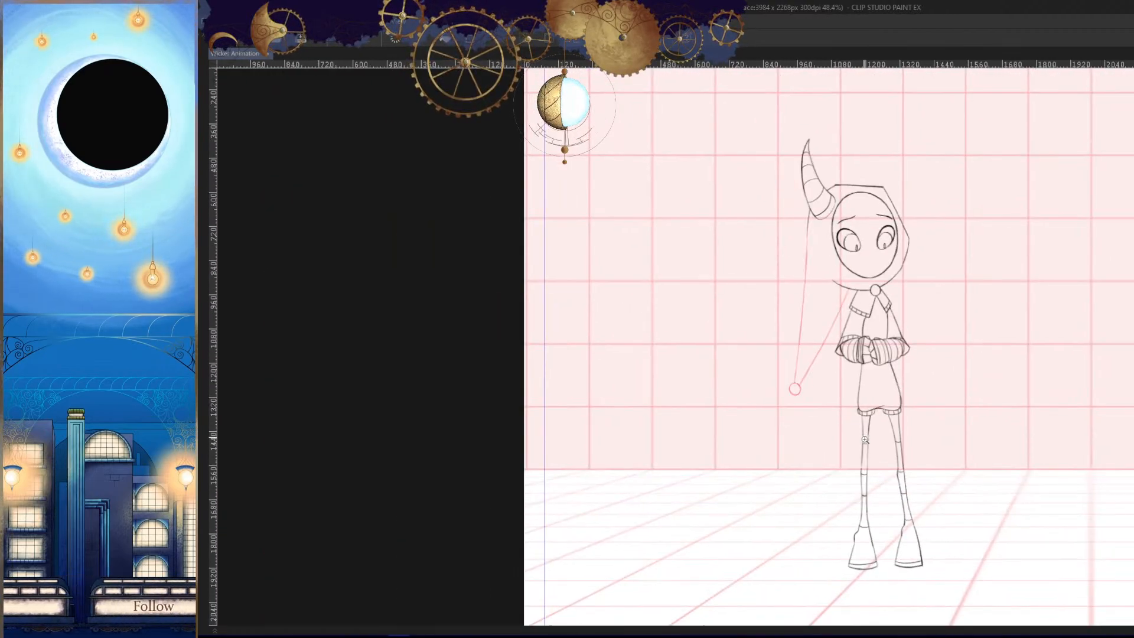
key(Right)
drag(833, 335, 850, 238)
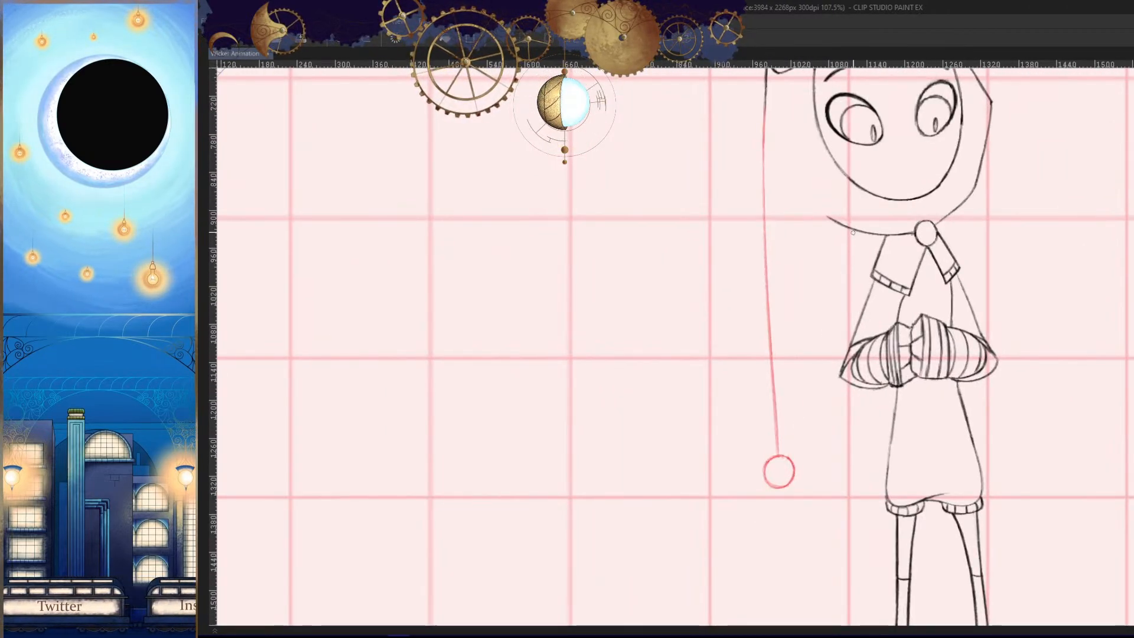
key(Left)
key(Left)
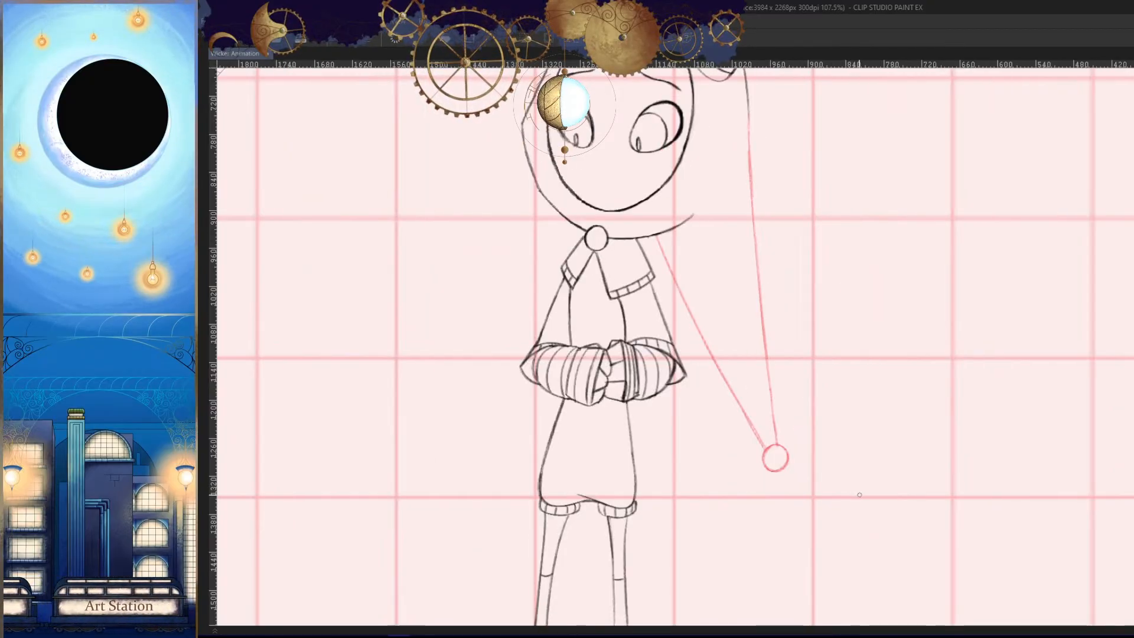
key(Right)
- Erase the stray marks around the bobble and the overshooting line ends in frame 82
key(Right)
mouse_move(784, 473)
mouse_down()
mouse_move(795, 425)
mouse_move(839, 408)
mouse_up()
key(e)
drag(810, 405, 796, 465)
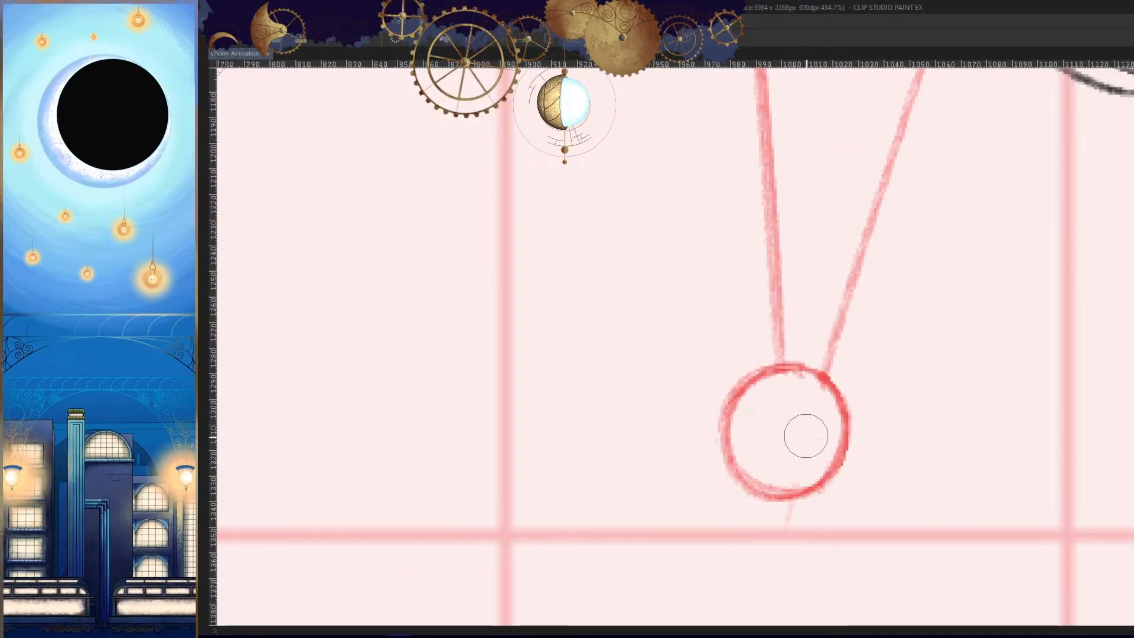
drag(793, 526, 794, 518)
mouse_move(789, 378)
mouse_down()
mouse_move(835, 408)
mouse_move(832, 442)
mouse_move(697, 443)
mouse_up()
drag(922, 425, 862, 440)
key(Left)
key(Right)
key(h)
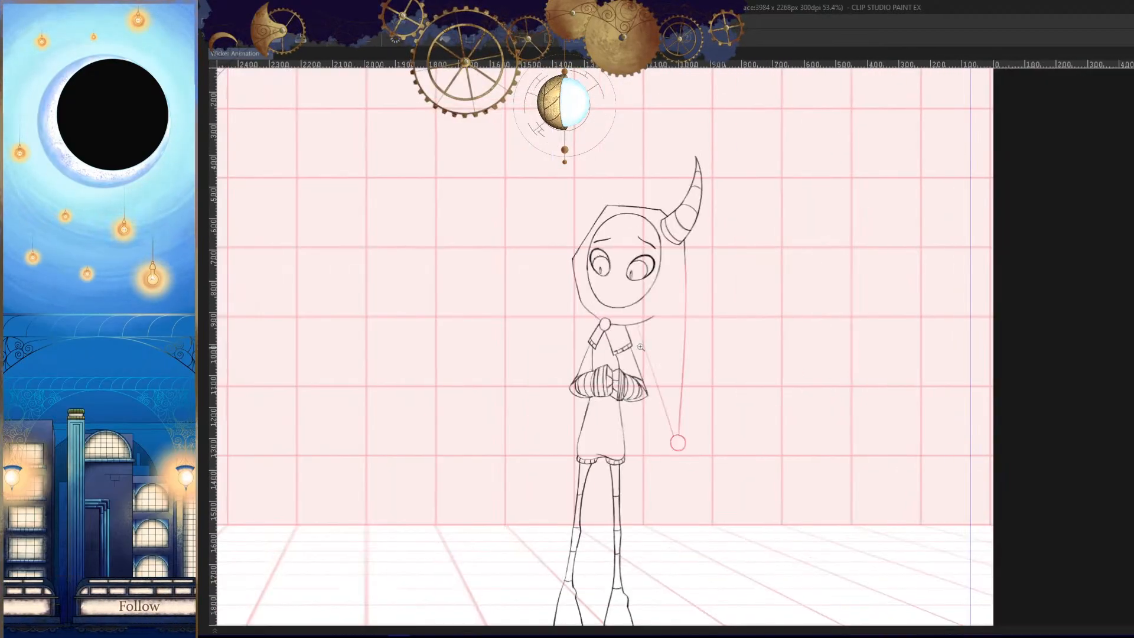
key(h)
mouse_move(641, 347)
mouse_down()
mouse_move(750, 381)
mouse_move(790, 253)
mouse_up()
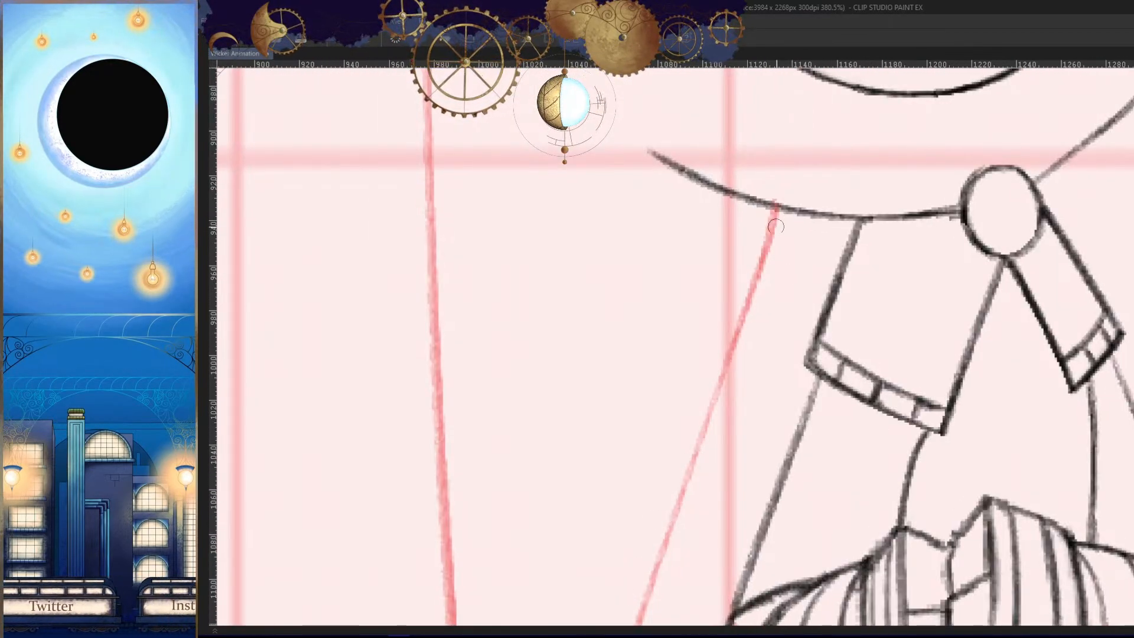
- Darken the inner tail line's upper end and trim it so it meets the hood's lower edge in frame 82
drag(828, 303, 818, 325)
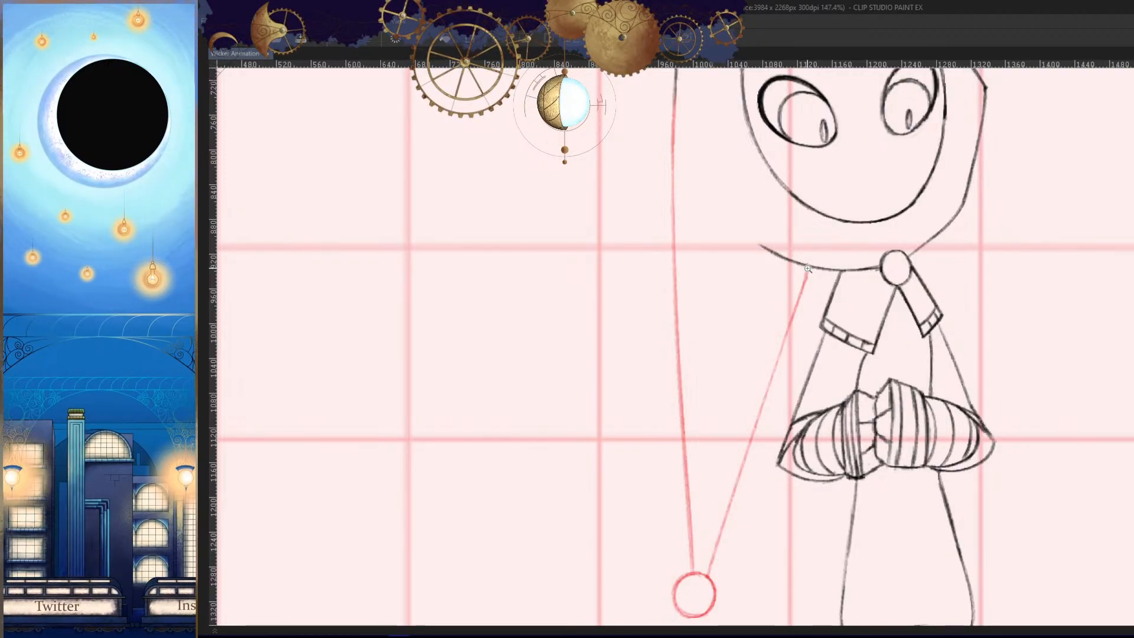
drag(807, 268, 846, 275)
drag(828, 353, 830, 370)
mouse_move(809, 302)
mouse_down()
mouse_move(833, 302)
mouse_move(802, 354)
mouse_up()
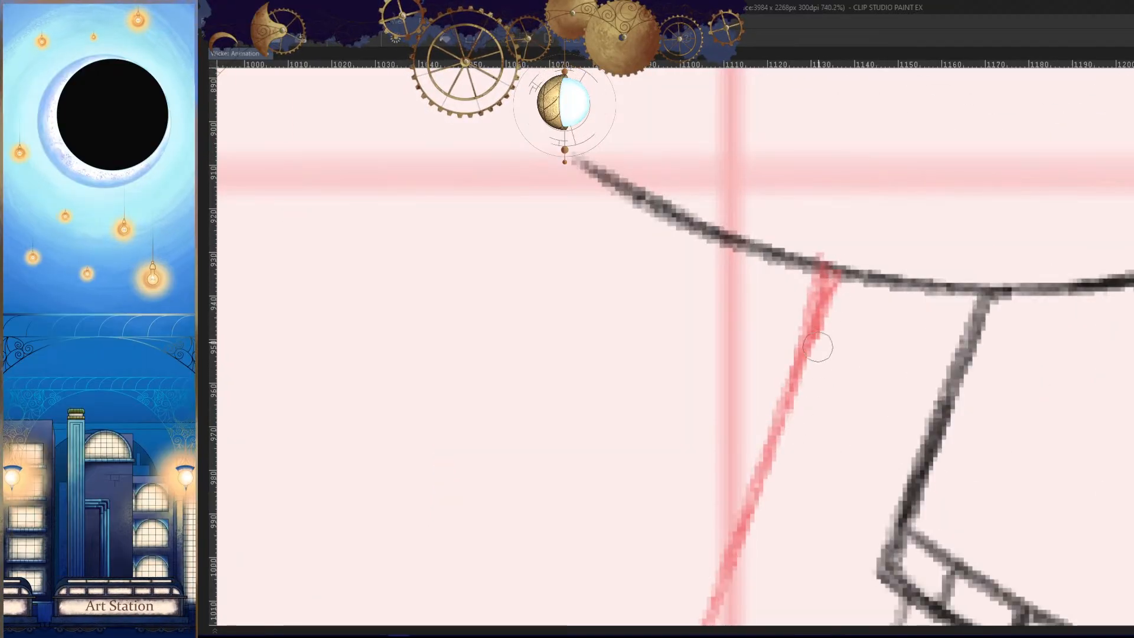
key(ctrl+z)
drag(831, 279, 788, 389)
mouse_move(814, 266)
mouse_down()
mouse_move(717, 470)
mouse_move(778, 329)
mouse_up()
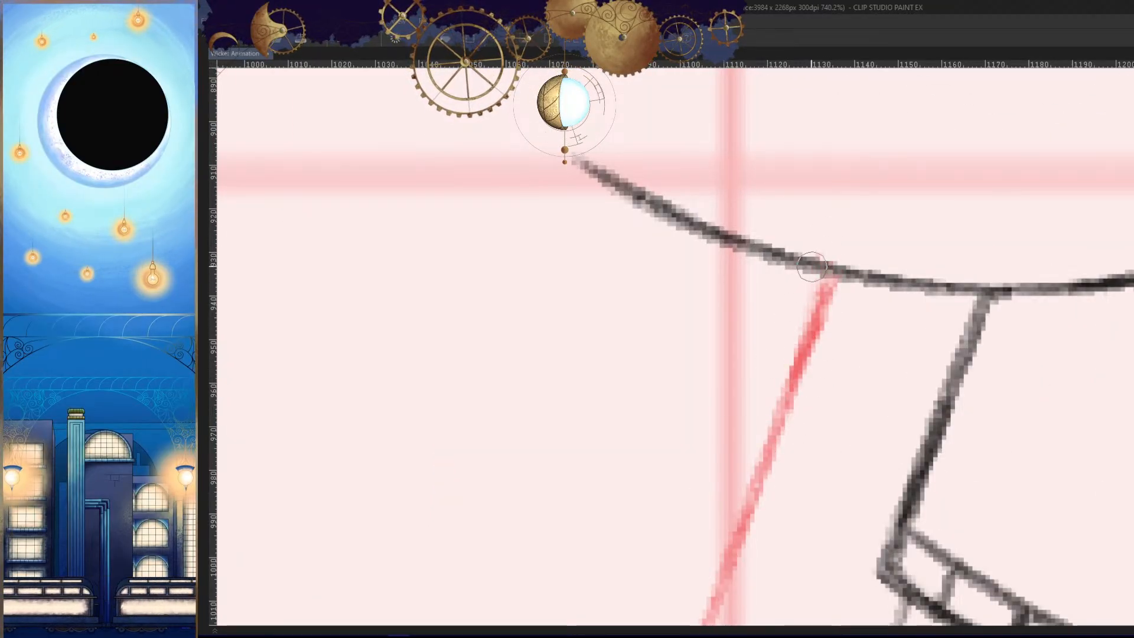
drag(830, 271, 724, 526)
key(ctrl+z)
drag(829, 280, 790, 381)
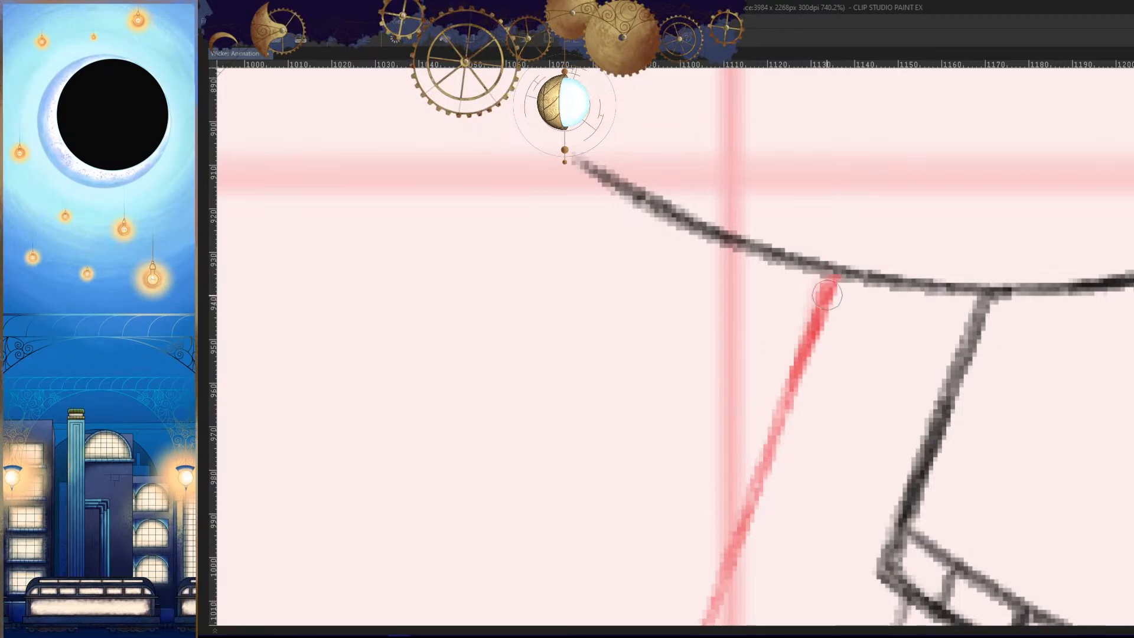
- Check the finished tail in frame 82 against the neighbouring drawing, in full view and close up
scroll(823, 360, down, 15)
key(comma)
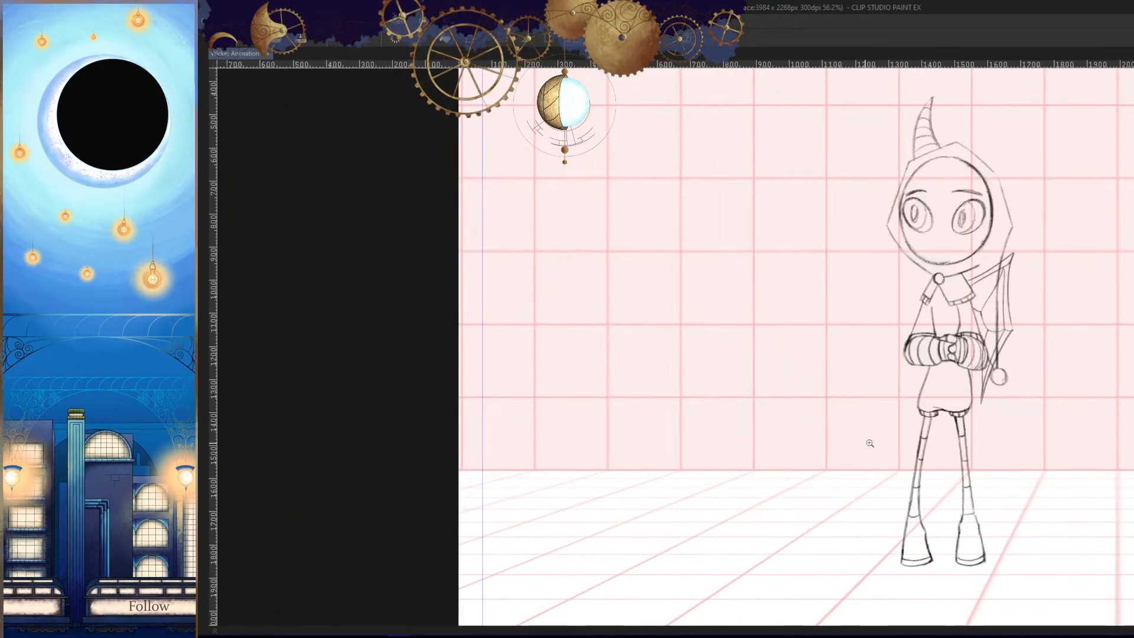
key(period)
scroll(913, 327, up, 6)
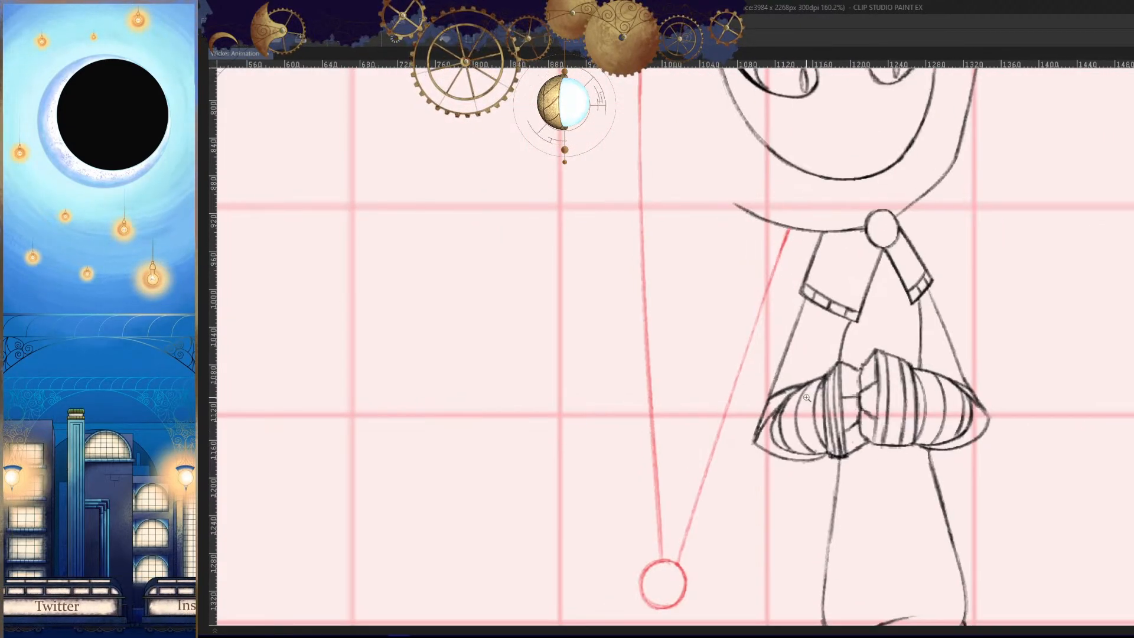
scroll(806, 397, down, 5)
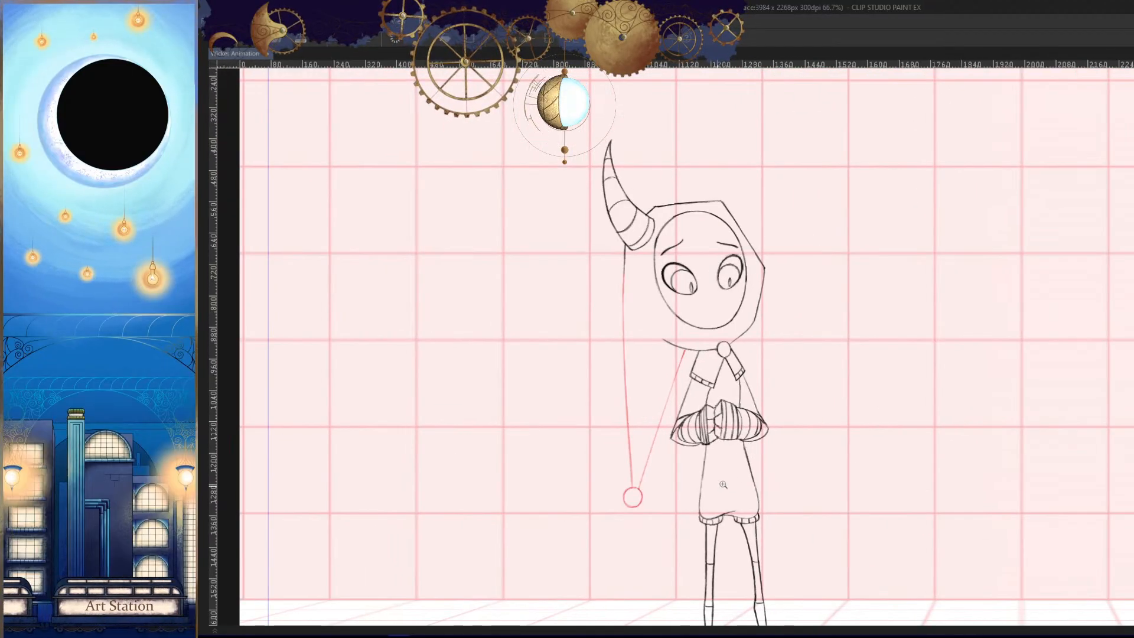
- Move on to frame 84 and add an empty cel to the Wicker_Hood track for the tail drawing
key(Tab)
click(837, 518)
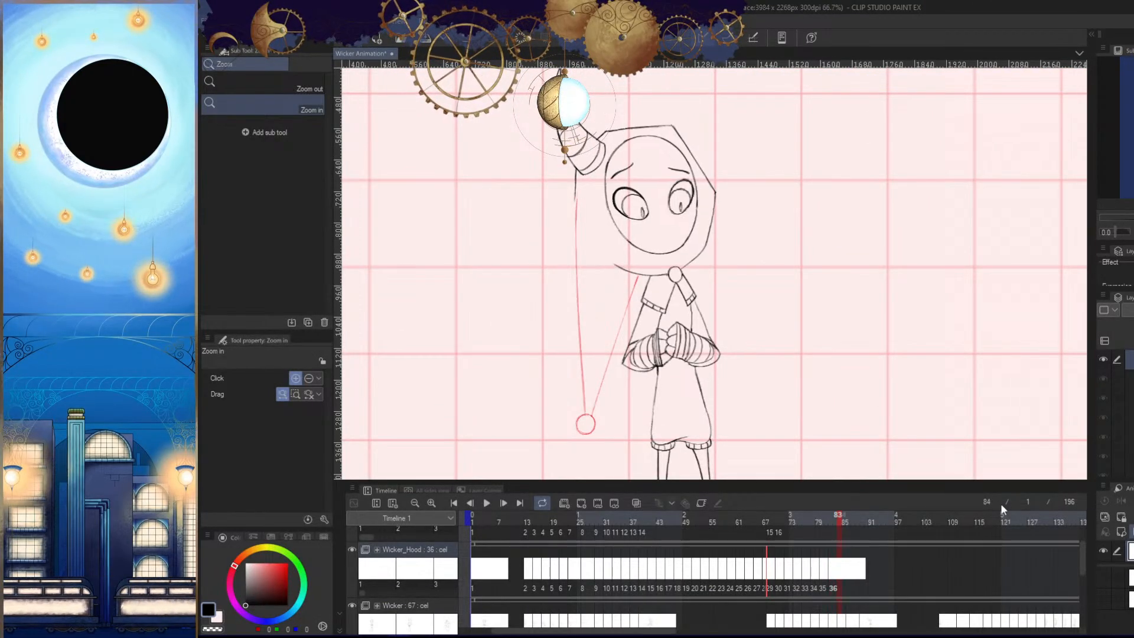
drag(767, 376, 893, 348)
drag(745, 324, 770, 360)
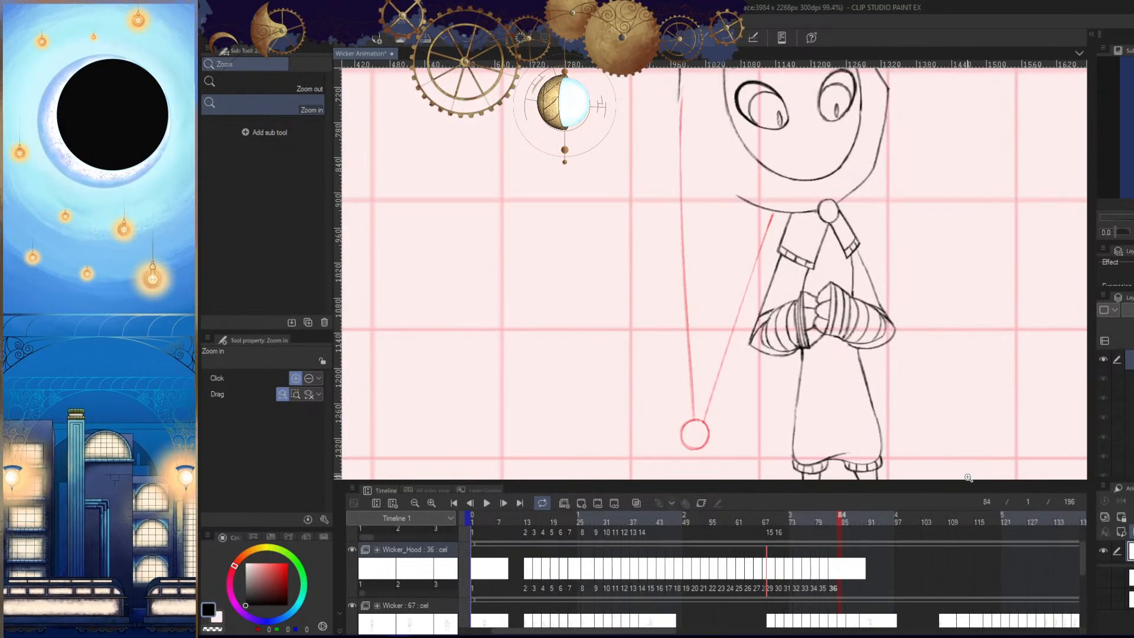
click(583, 505)
scroll(855, 401, down, 3)
key(Tab)
key(Tab)
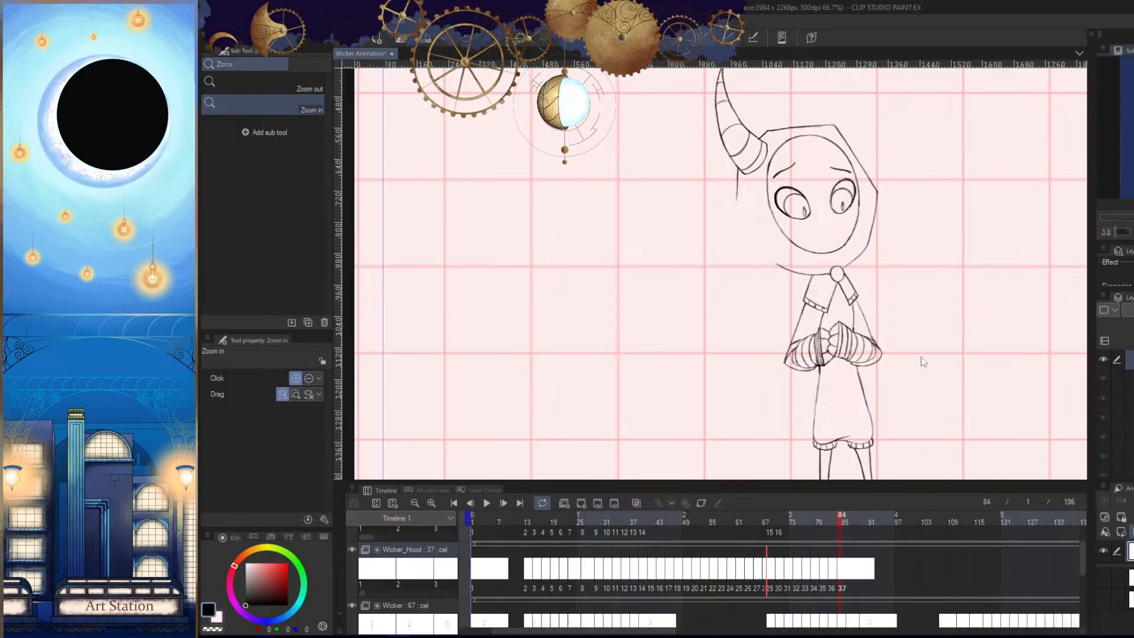
- Examine the tail and bobble positions in the preceding frames as a reference for frame 84
drag(915, 391, 893, 337)
key(Tab)
scroll(912, 367, down, 2)
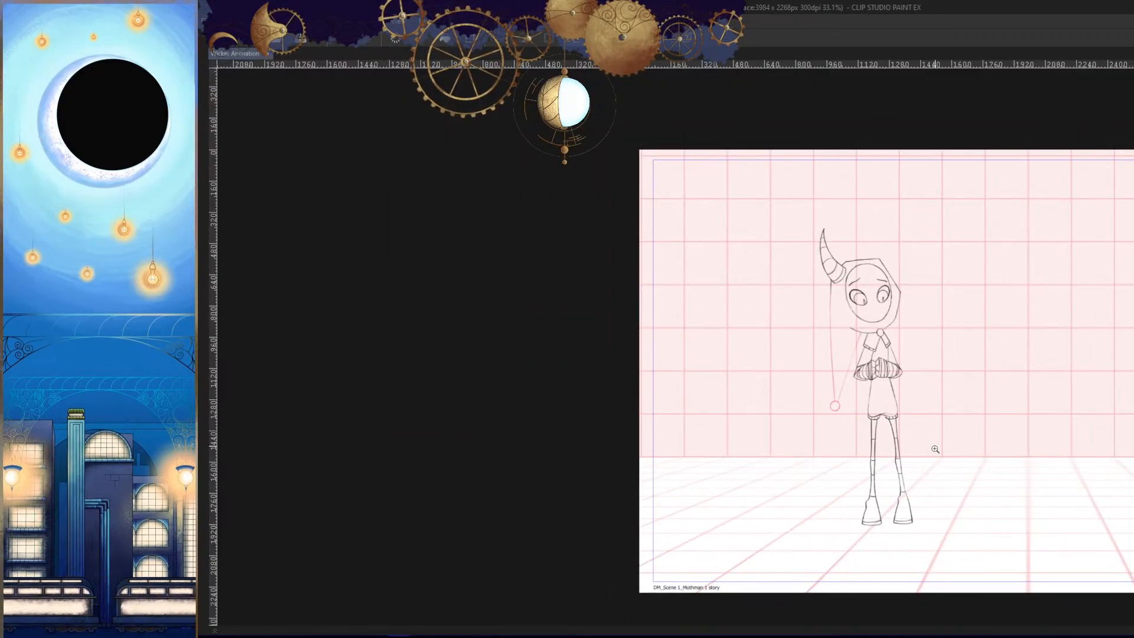
scroll(847, 423, up, 3)
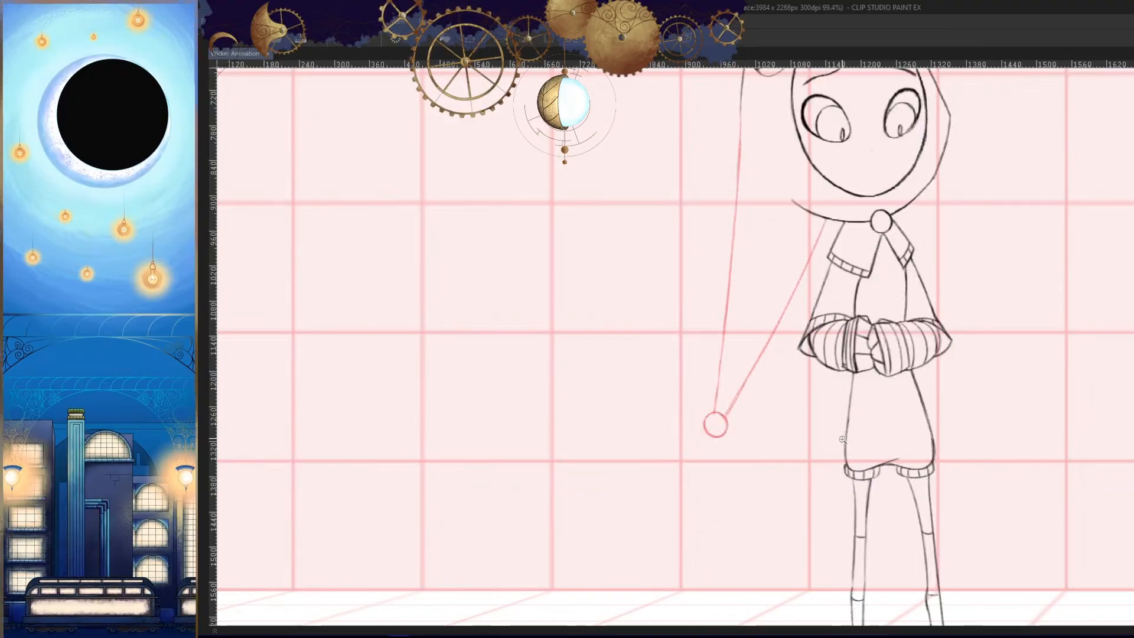
scroll(799, 426, up, 2)
key(Left)
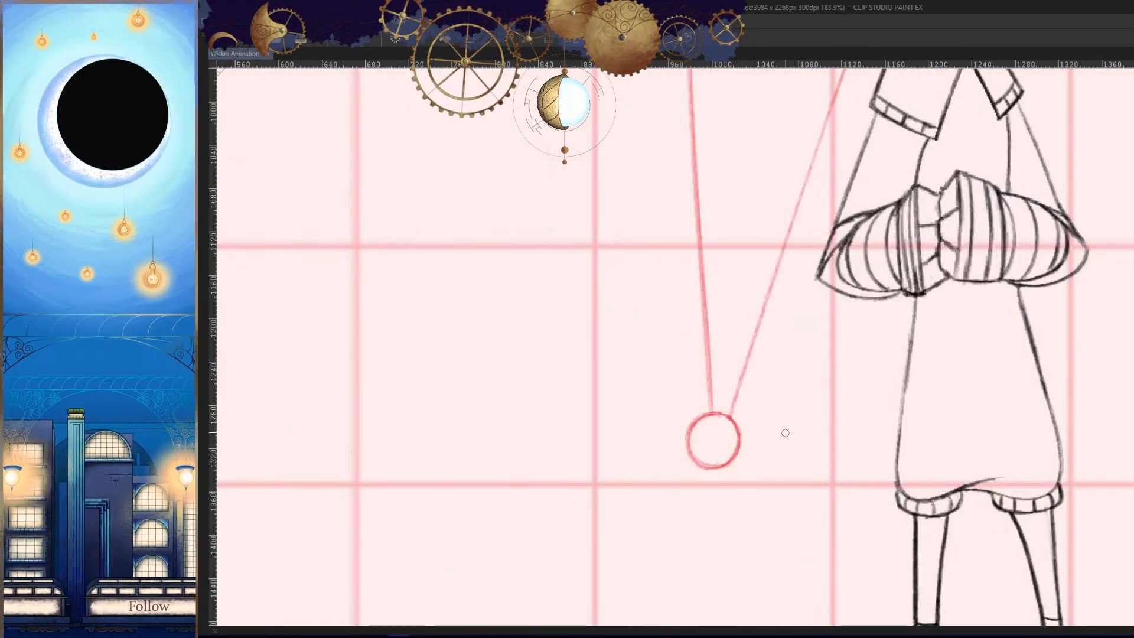
key(Right)
drag(798, 442, 826, 441)
mouse_move(824, 406)
mouse_down()
mouse_move(775, 450)
mouse_move(783, 434)
mouse_up()
scroll(852, 459, up, 1)
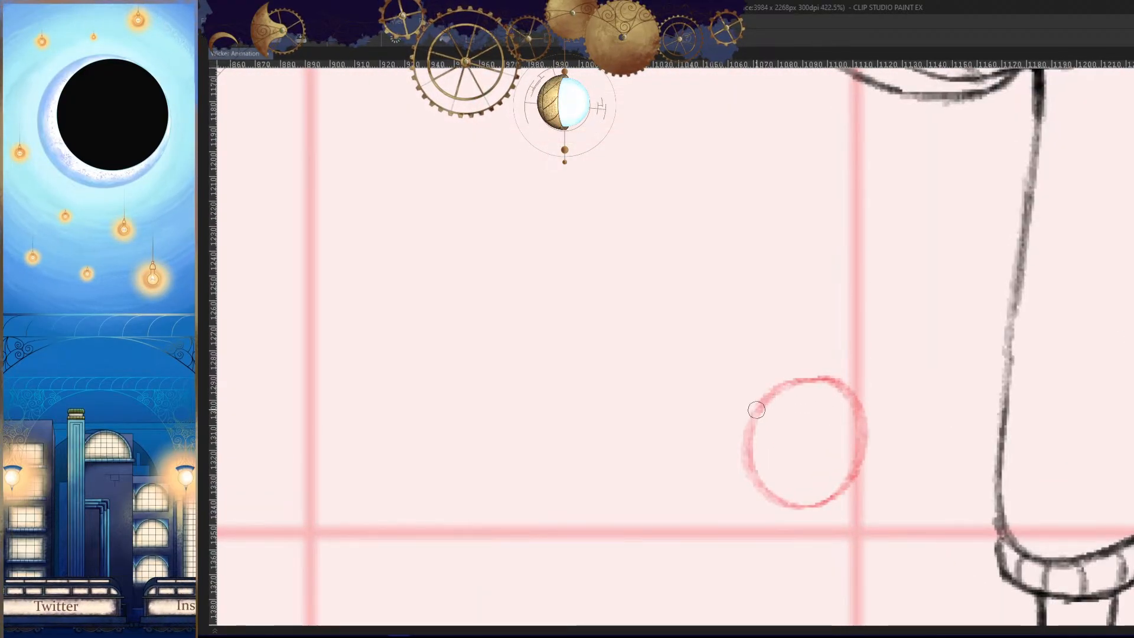
key(ctrl+z)
key(ctrl+z)
- Draw the round bobble, about 45 px wide, close beside the shorts and just above their hem in frame 84
mouse_move(848, 371)
mouse_down()
mouse_move(857, 353)
mouse_move(785, 356)
mouse_move(818, 312)
mouse_move(768, 384)
mouse_up()
key(ctrl+z)
scroll(848, 393, up, 1)
key(h)
scroll(718, 343, up, 1)
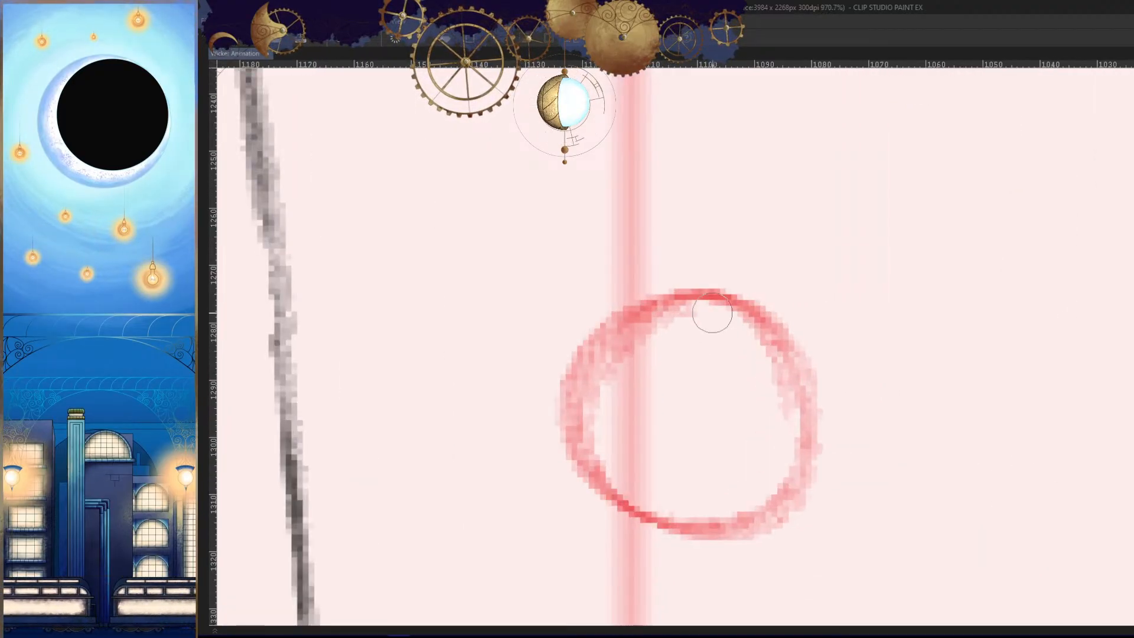
mouse_move(718, 282)
mouse_down()
mouse_move(565, 384)
mouse_move(632, 508)
mouse_move(758, 515)
mouse_up()
key(h)
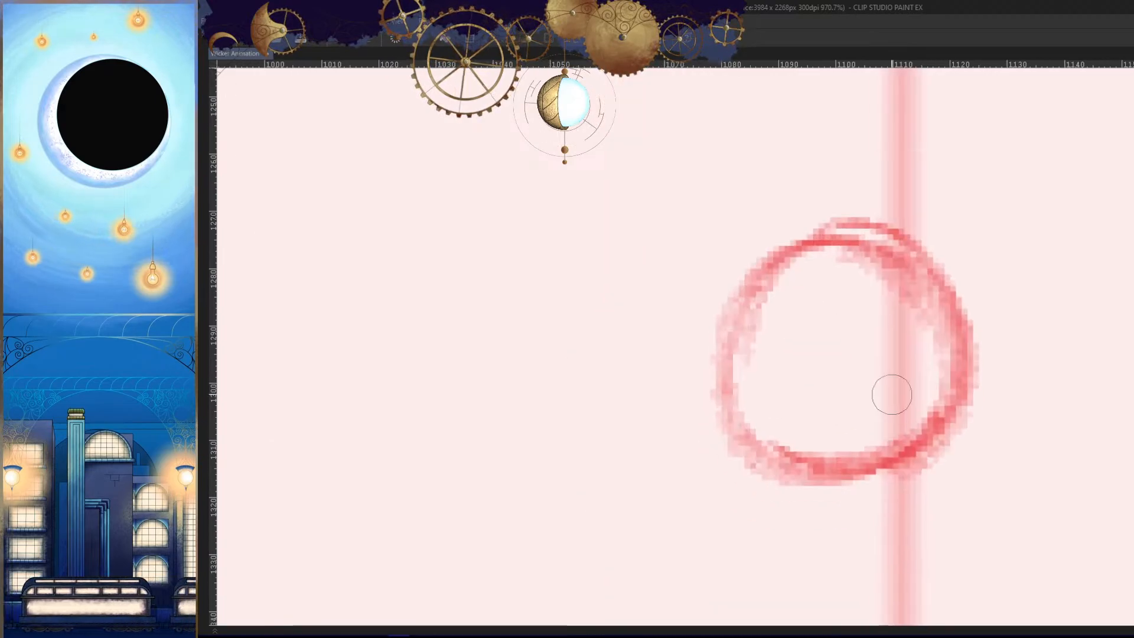
- Redraw the bobble's upper arc and outer side more smoothly in frame 84
key(ctrl+z)
mouse_move(890, 237)
mouse_down()
mouse_move(813, 223)
mouse_move(749, 286)
mouse_up()
mouse_move(845, 241)
mouse_down()
mouse_move(731, 302)
mouse_move(731, 378)
mouse_up()
key(h)
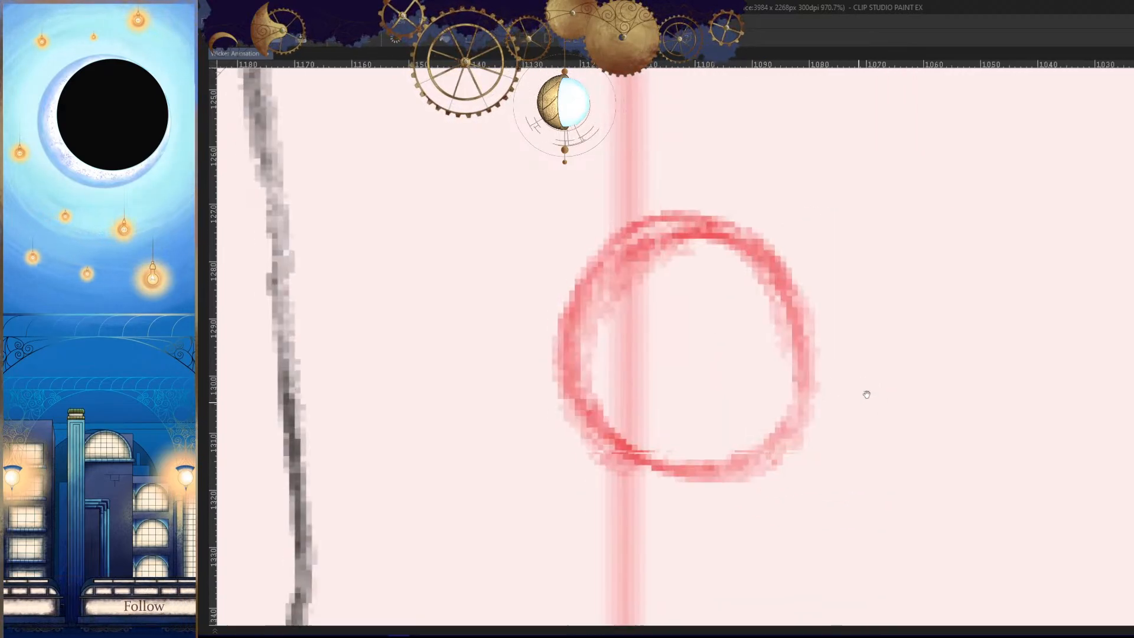
- Round off and strengthen the bobble's lower curve in frame 84
drag(866, 392, 928, 332)
drag(642, 370, 805, 406)
key(ctrl+z)
drag(628, 334, 862, 335)
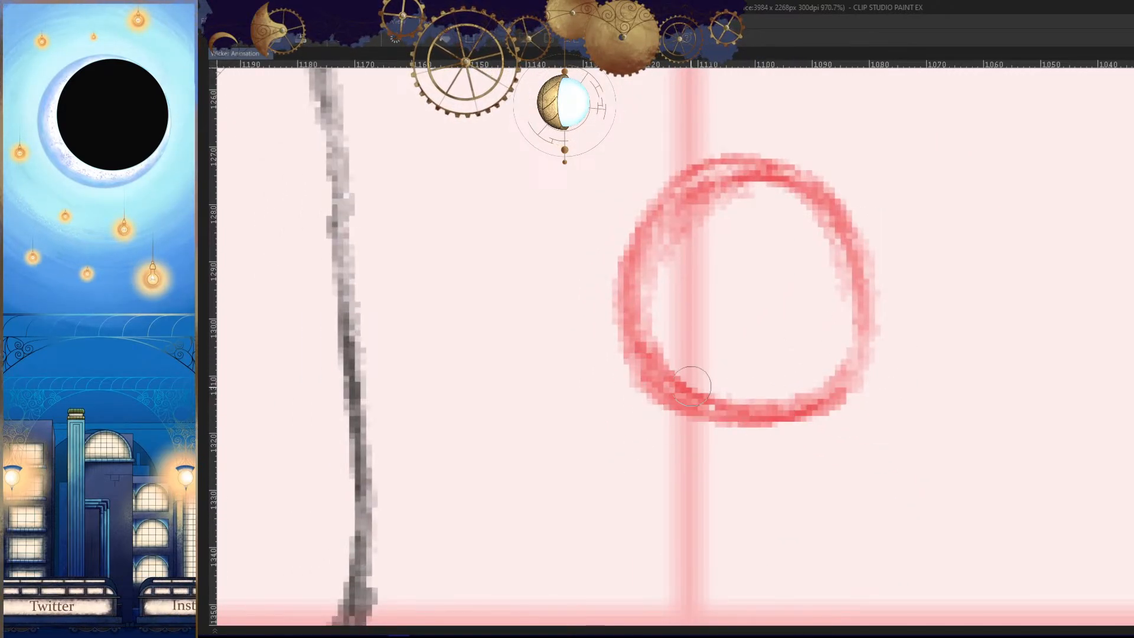
key(ctrl+z)
drag(645, 367, 797, 416)
- Check the bobble's placement against the whole character in frame 84 in normal and mirrored views
key(h)
drag(880, 384, 860, 458)
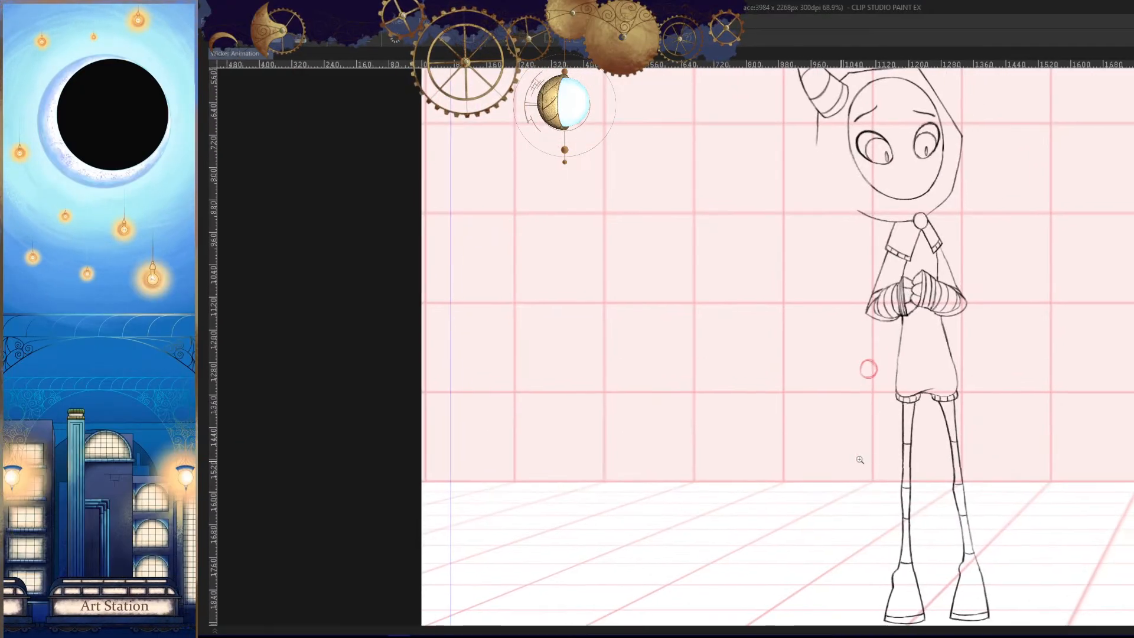
key(.)
drag(918, 346, 890, 403)
key(h)
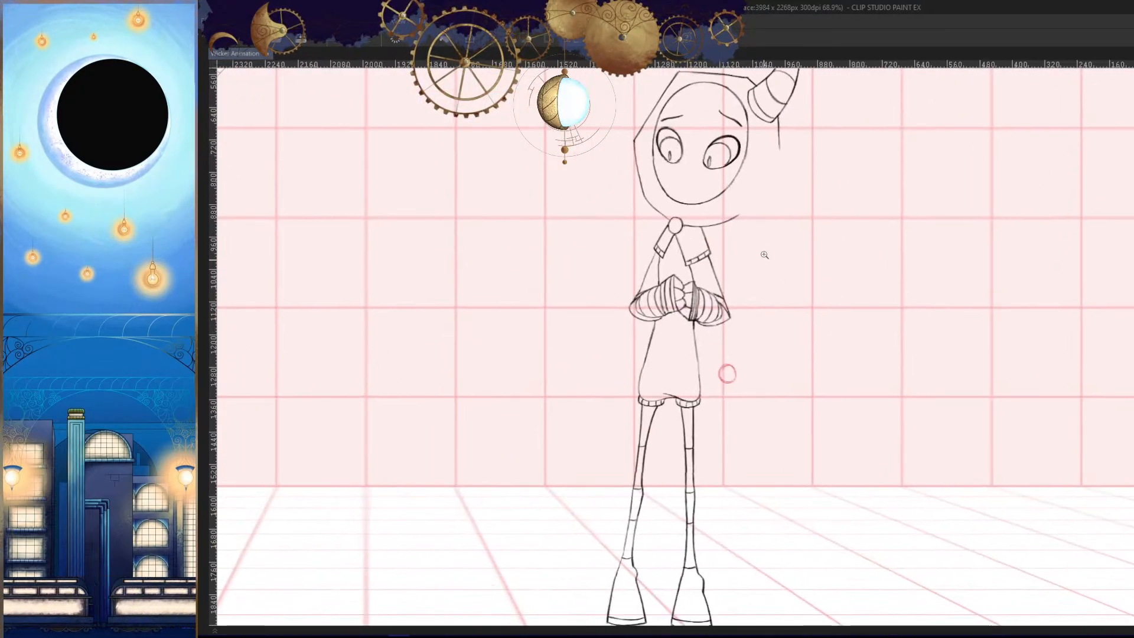
mouse_move(760, 253)
mouse_down()
mouse_move(786, 104)
mouse_move(744, 348)
mouse_up()
key(ctrl+z)
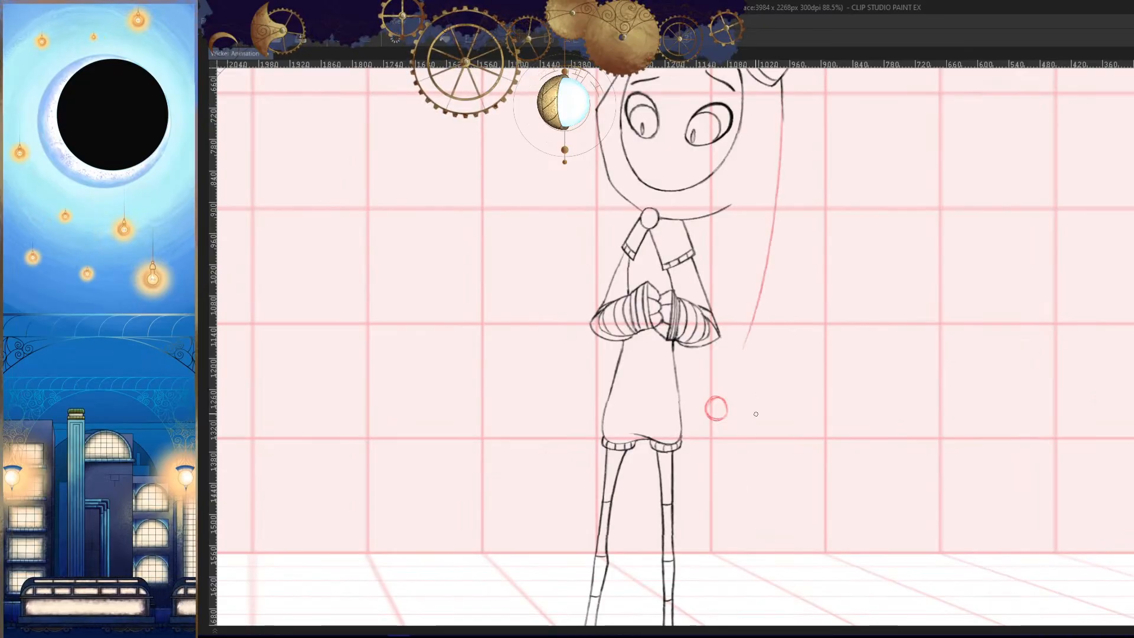
mouse_move(782, 94)
mouse_down()
mouse_move(726, 407)
mouse_move(783, 359)
mouse_move(764, 431)
mouse_up()
key(.)
key(h)
- Draw the hood tail's long, gently curved outer line from the horn's base down to the bobble in frame 84
key(h)
key(ctrl+z)
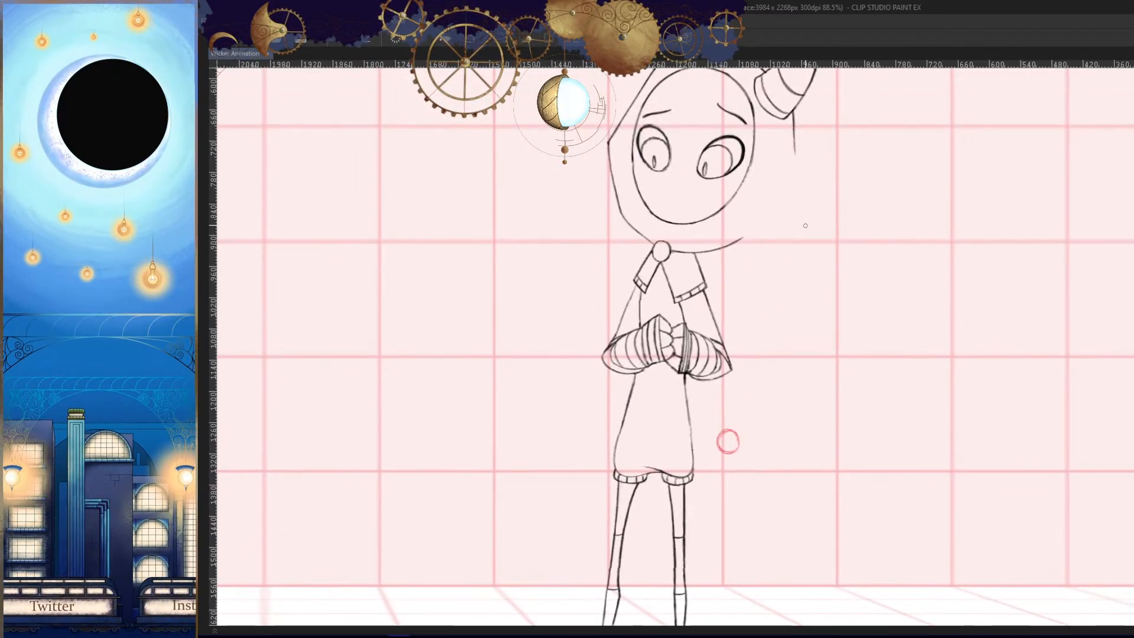
drag(793, 125, 736, 436)
ctrl+space+drag(773, 412, 752, 455)
key(h)
- Erase the rough upper stretch of the outer tail line and redraw it below the horn in frame 84
mouse_move(552, 185)
space+mouse_down()
mouse_move(725, 200)
mouse_move(724, 141)
mouse_move(710, 330)
space+mouse_up()
key(ctrl+z)
key(e)
drag(706, 179, 708, 326)
key(p)
drag(701, 142, 725, 402)
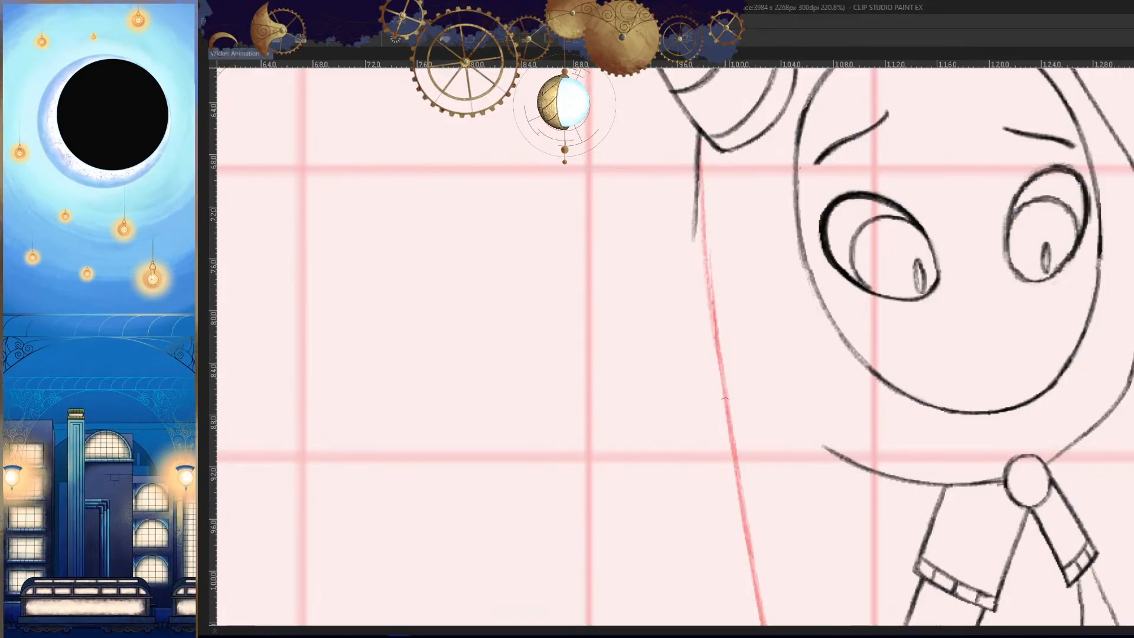
drag(700, 143, 728, 418)
key(h)
key(ctrl+z)
- Join the outer tail line smoothly to the hood edge at the horn's base in frame 84
ctrl+space+drag(835, 207, 835, 193)
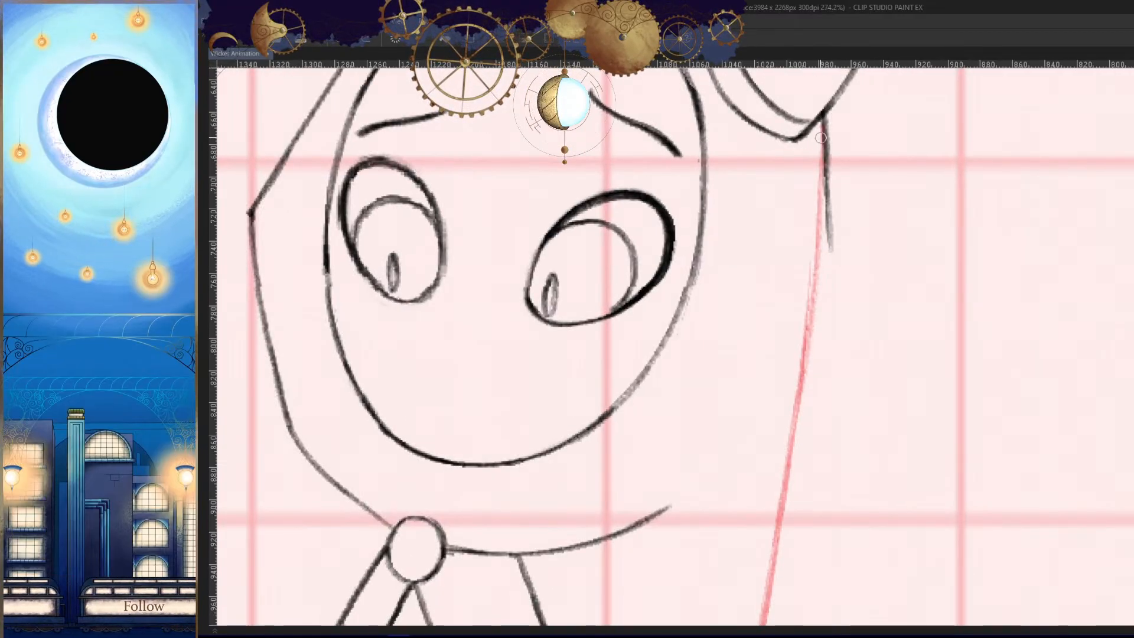
drag(822, 139, 800, 384)
drag(821, 164, 799, 385)
key(ctrl+z)
key(ctrl+z)
drag(821, 179, 806, 368)
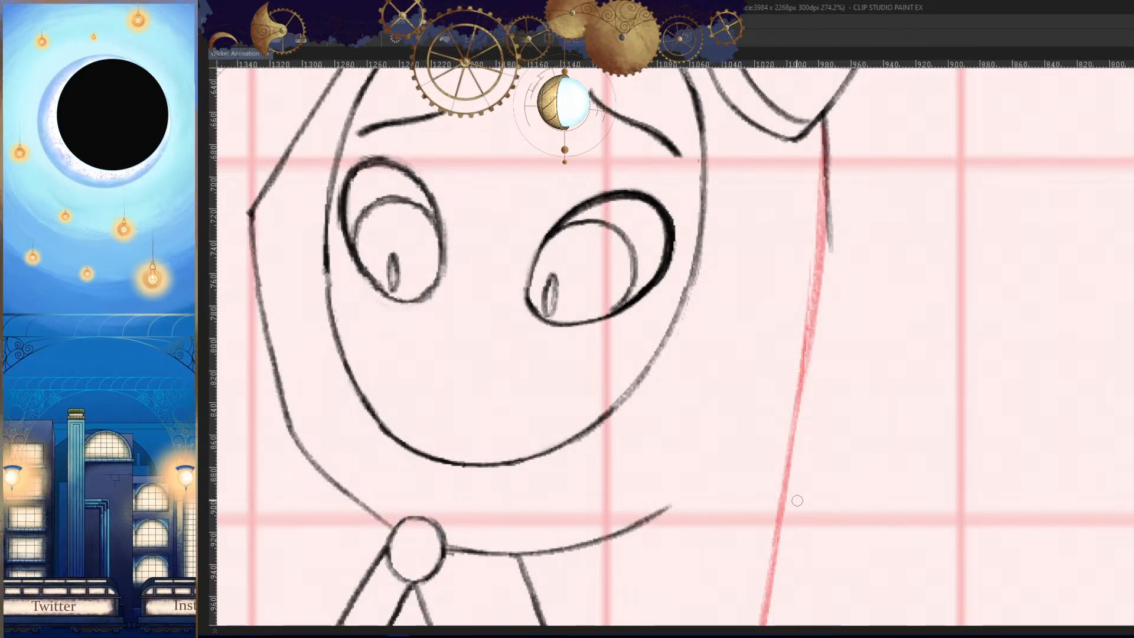
key(ctrl+z)
drag(823, 165, 805, 365)
key(h)
ctrl+space+drag(842, 329, 814, 384)
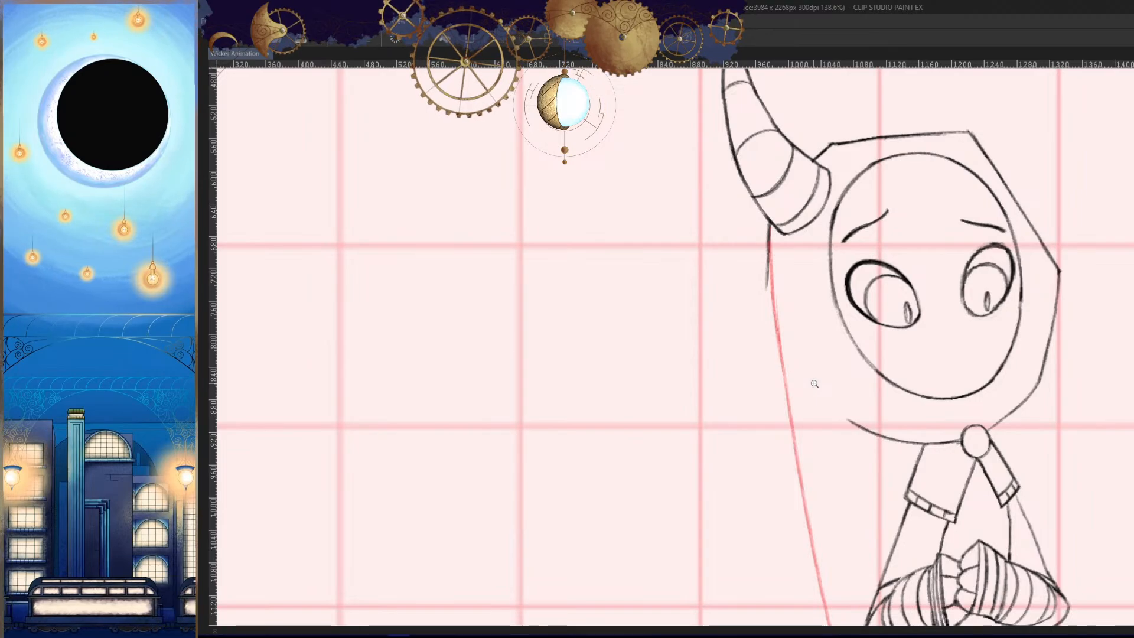
- Examine the outer tail line along its length and where it meets the bobble in frame 84
drag(815, 384, 824, 404)
drag(877, 270, 841, 289)
mouse_move(902, 392)
mouse_down()
mouse_move(938, 408)
mouse_move(751, 482)
mouse_move(784, 415)
mouse_up()
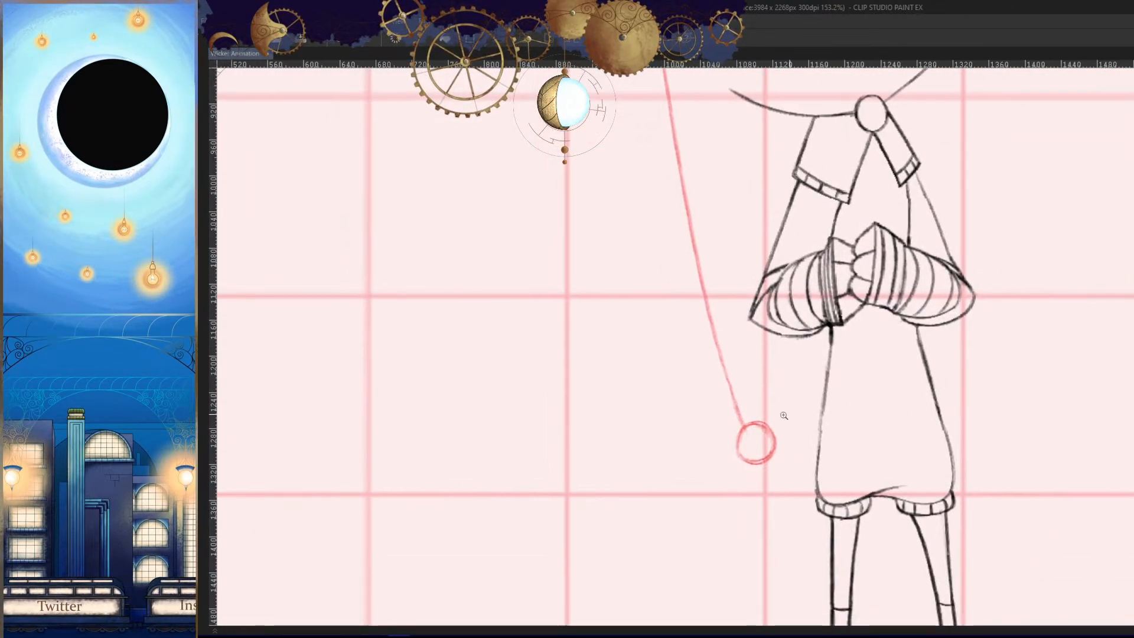
drag(742, 474, 780, 437)
drag(781, 366, 797, 415)
drag(756, 381, 772, 366)
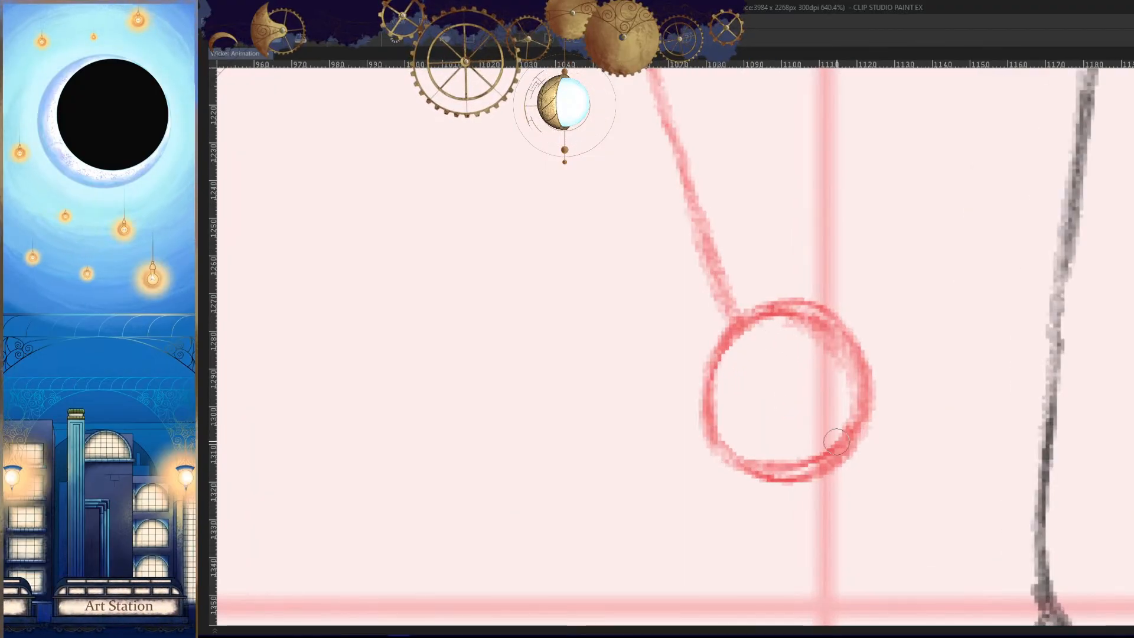
scroll(876, 413, down, 8)
drag(882, 432, 838, 501)
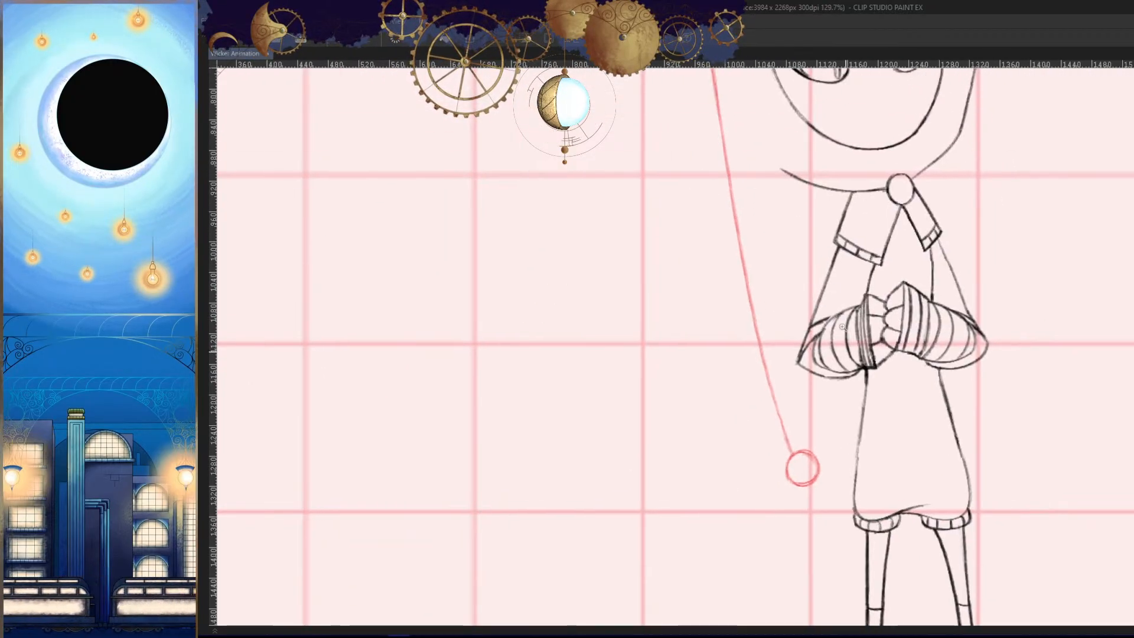
drag(828, 194, 798, 417)
key(Right)
key(h)
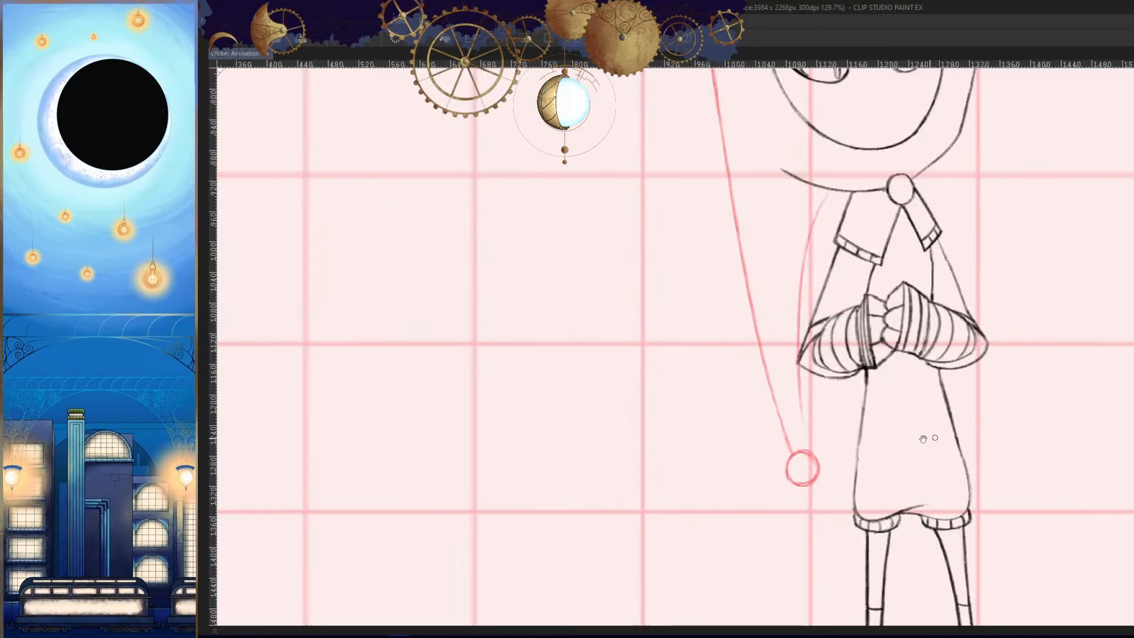
drag(926, 438, 902, 441)
key(ctrl+z)
drag(803, 194, 785, 436)
key(ctrl+z)
mouse_move(809, 195)
mouse_down()
mouse_move(775, 453)
mouse_move(791, 247)
mouse_move(777, 449)
mouse_up()
key(ctrl+z)
key(ctrl+z)
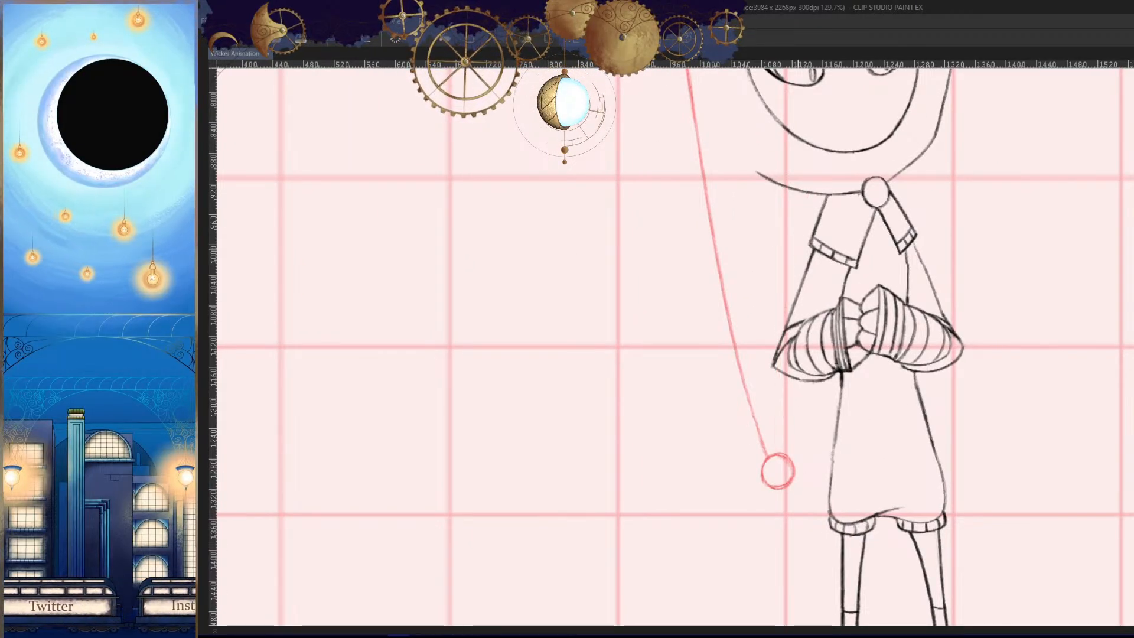
- Draw the tail's inner line from beneath the hood's lower edge down to the top of the bobble in frame 84
drag(809, 195, 779, 454)
key(h)
scroll(891, 446, down, 3)
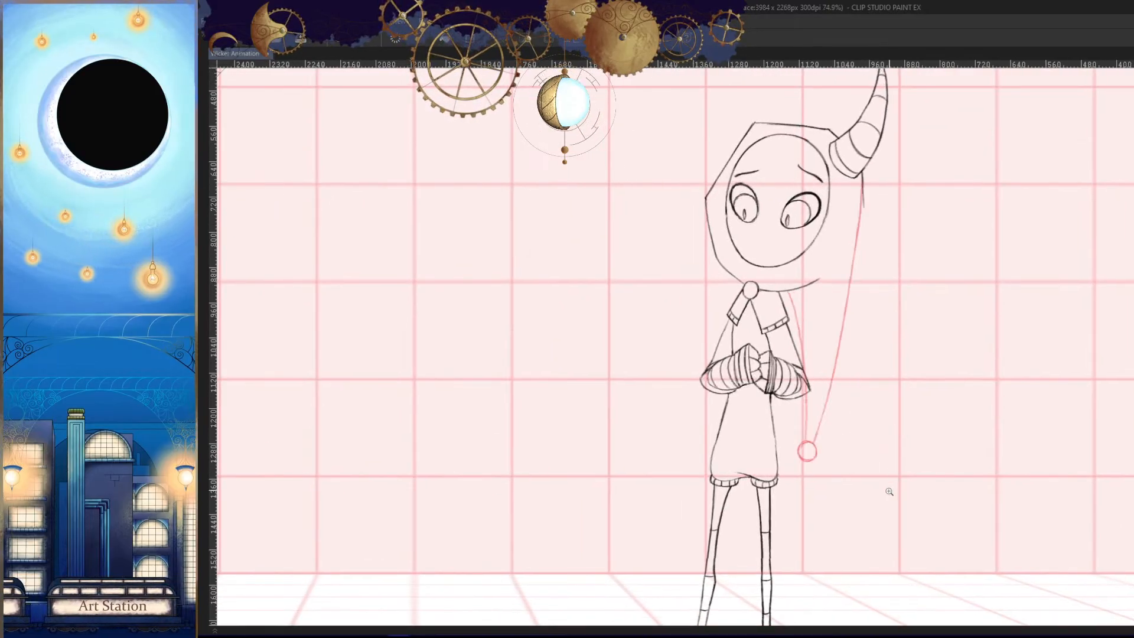
key(h)
scroll(738, 444, up, 10)
scroll(742, 443, down, 2)
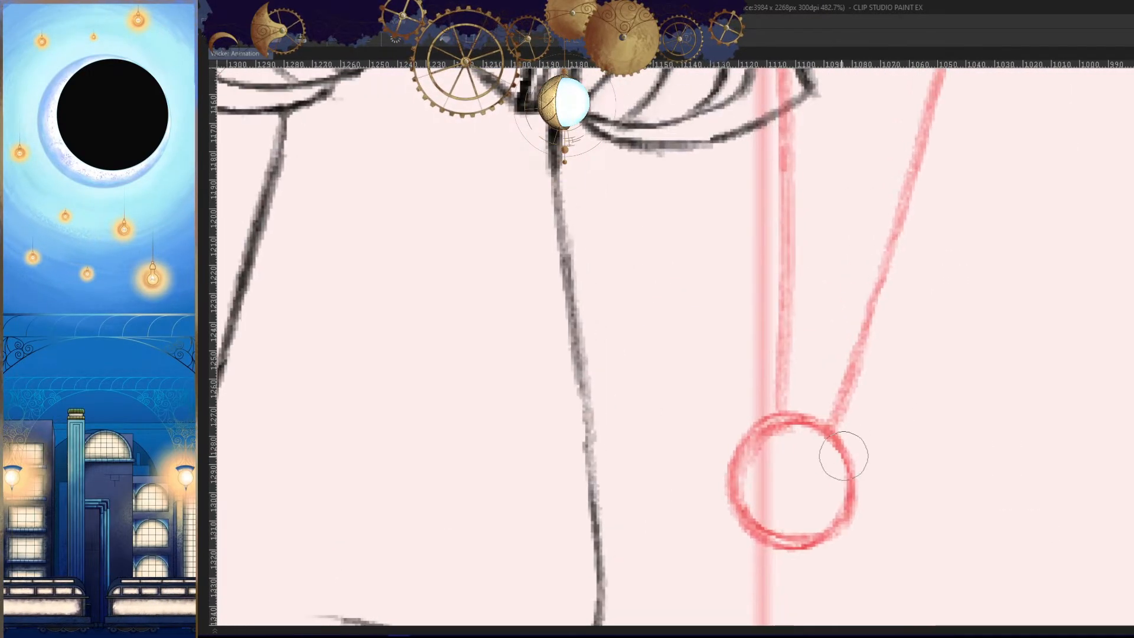
scroll(805, 514, down, 5)
- Compare the finished tail in frame 84 with the neighbouring frames and review the animation
key(Right)
key(Right)
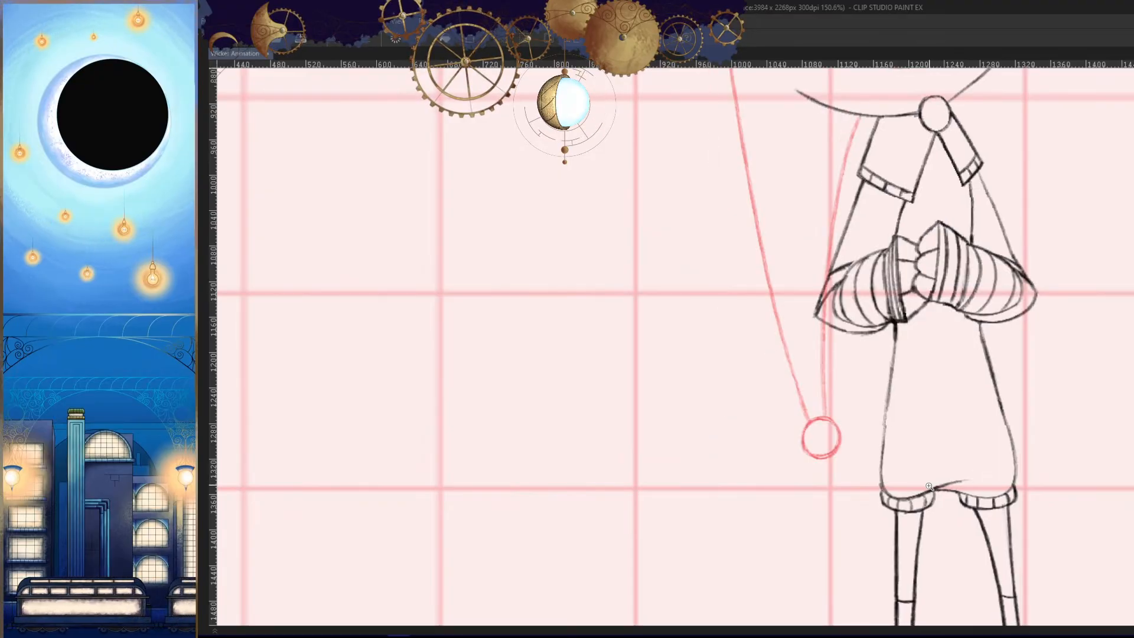
key(Left)
key(Left)
key(Left)
key(Right)
scroll(917, 501, down, 6)
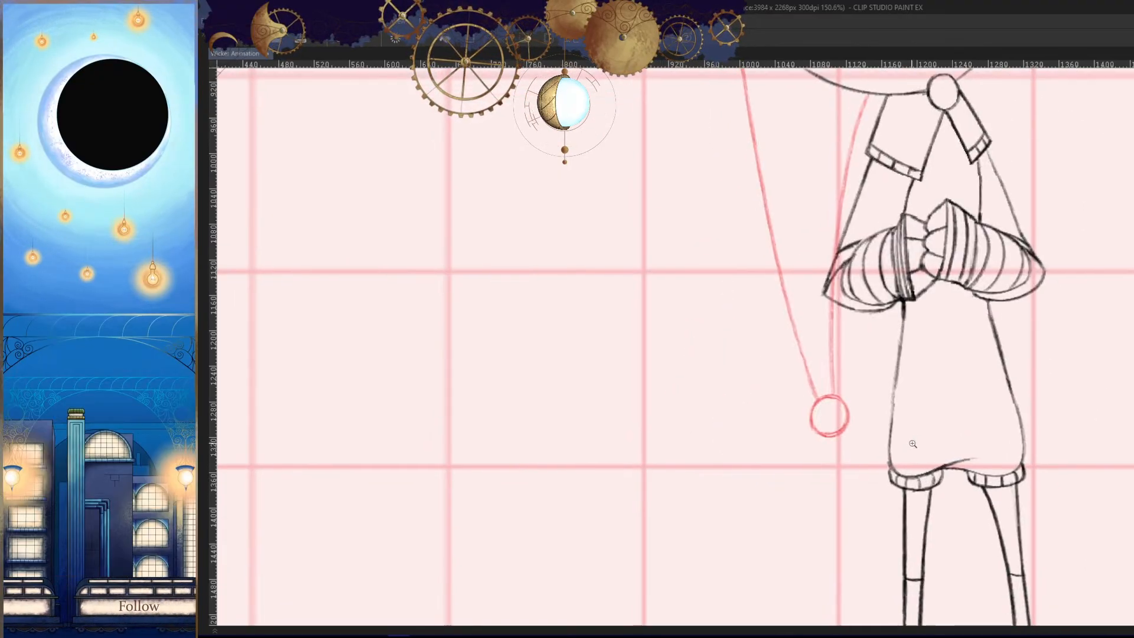
key(h)
key(space)
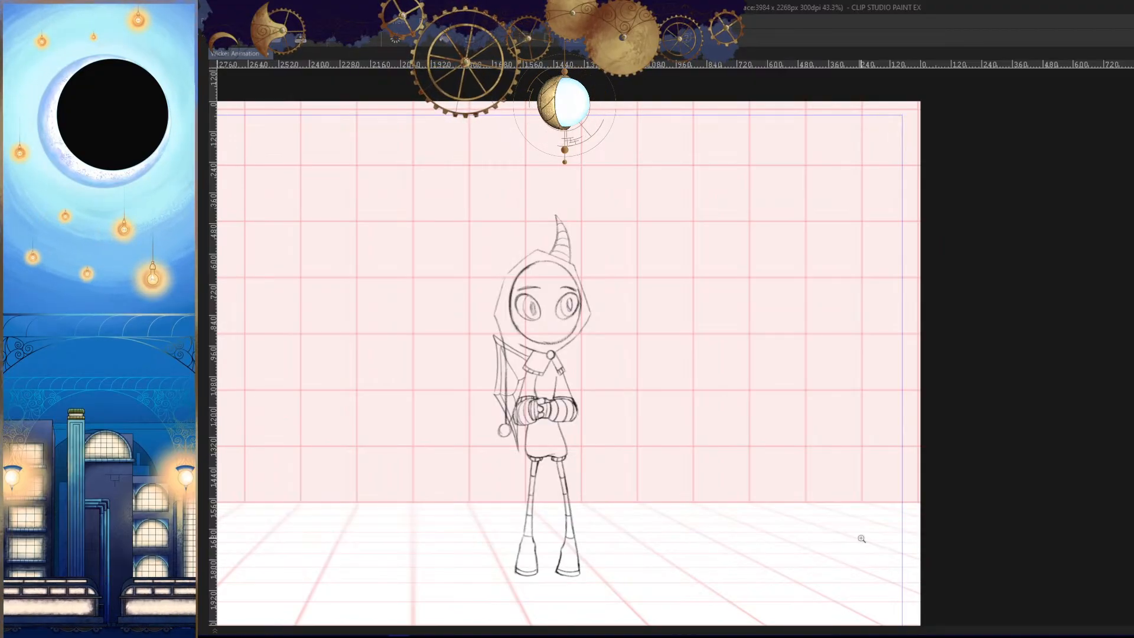
- Step back through the preceding frames and return to frame 84, checking the tail's swing in mirrored and normal views
drag(618, 438, 695, 432)
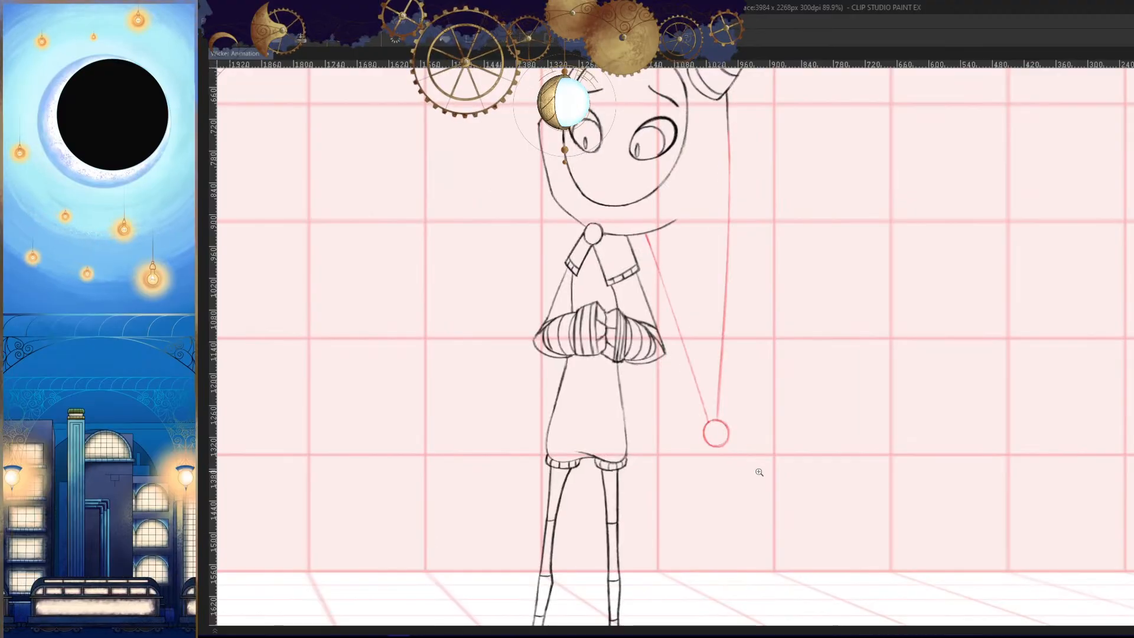
key(comma)
key(comma)
key(period)
key(period)
key(period)
key(period)
key(h)
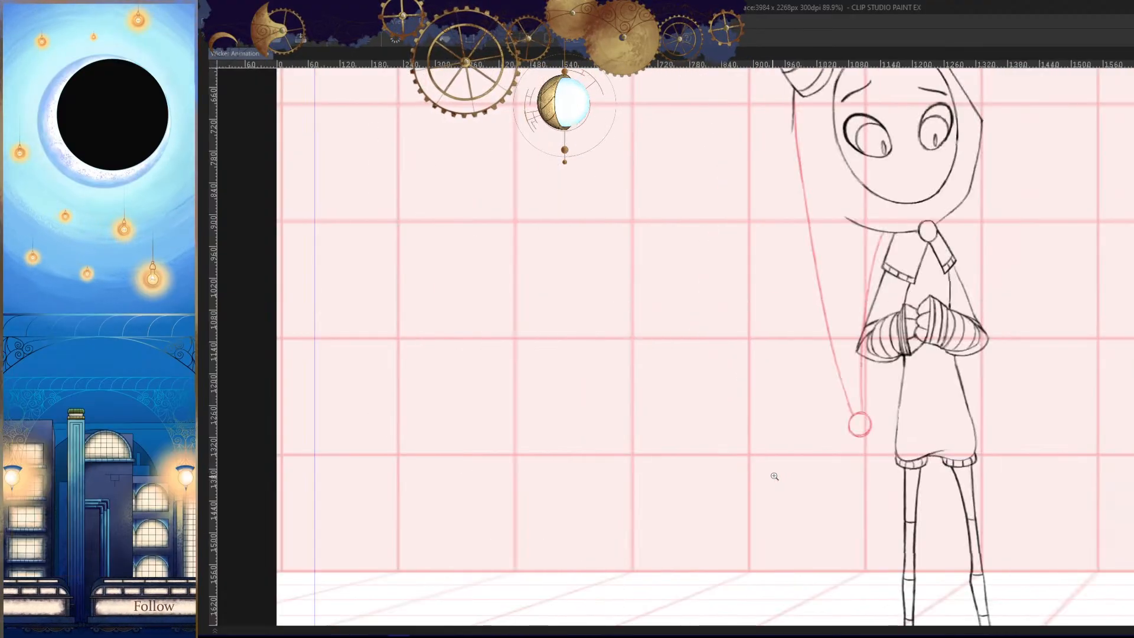
drag(791, 449, 697, 446)
drag(835, 479, 867, 476)
- Show the hidden palettes and add a new cel to the Wicker_Hood folder at frame 86
key(Tab)
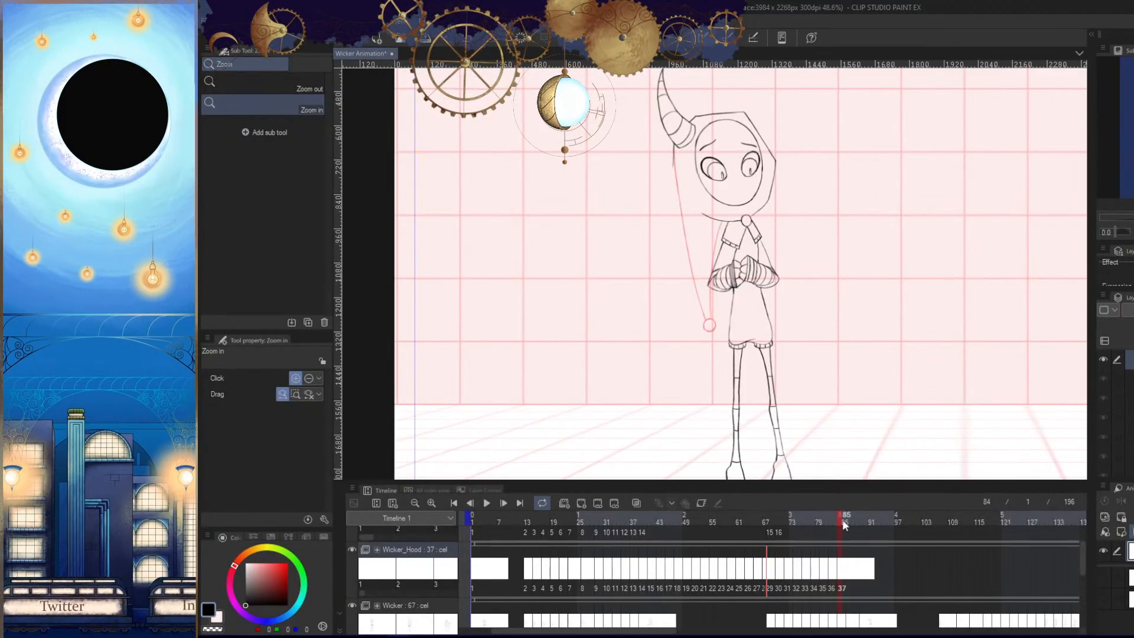
drag(842, 519, 846, 519)
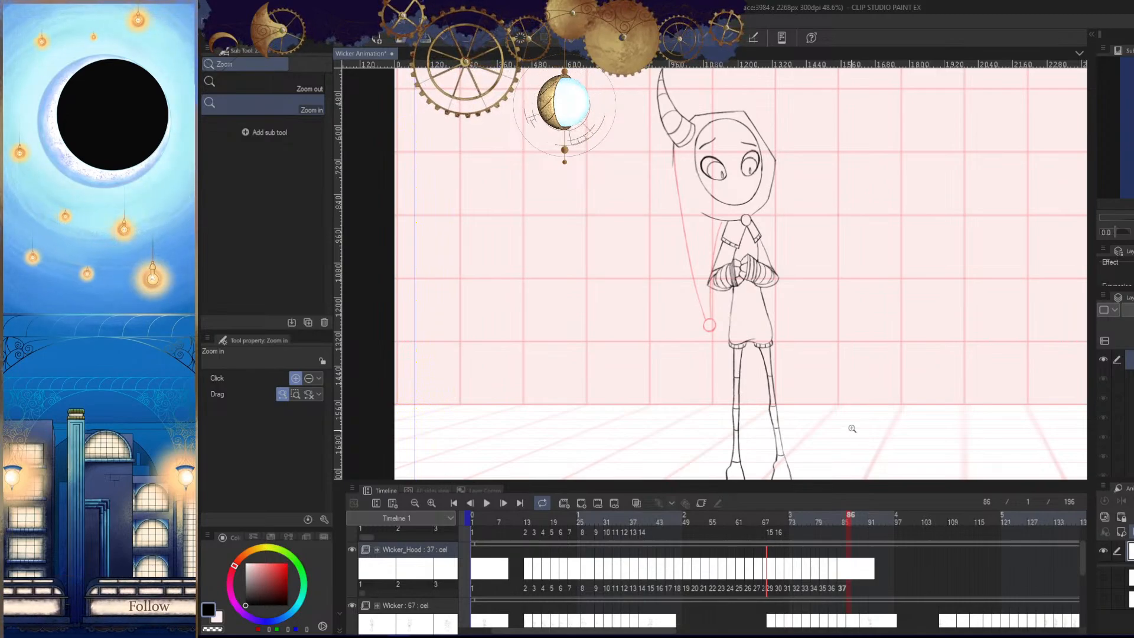
scroll(852, 420, down, 3)
scroll(879, 447, up, 5)
drag(848, 437, 865, 382)
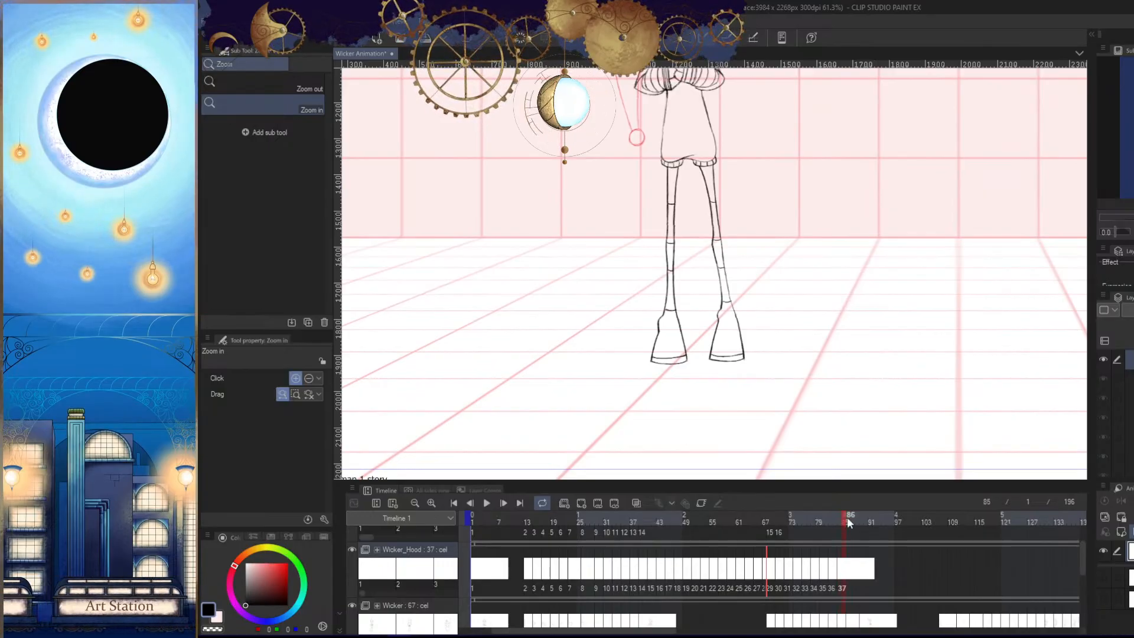
click(585, 505)
- Flip between frame 86 and the earlier drawings to judge where the bobble belongs
drag(773, 339, 787, 393)
scroll(788, 391, down, 2)
scroll(809, 396, up, 1)
key(Left)
key(Right)
key(Home)
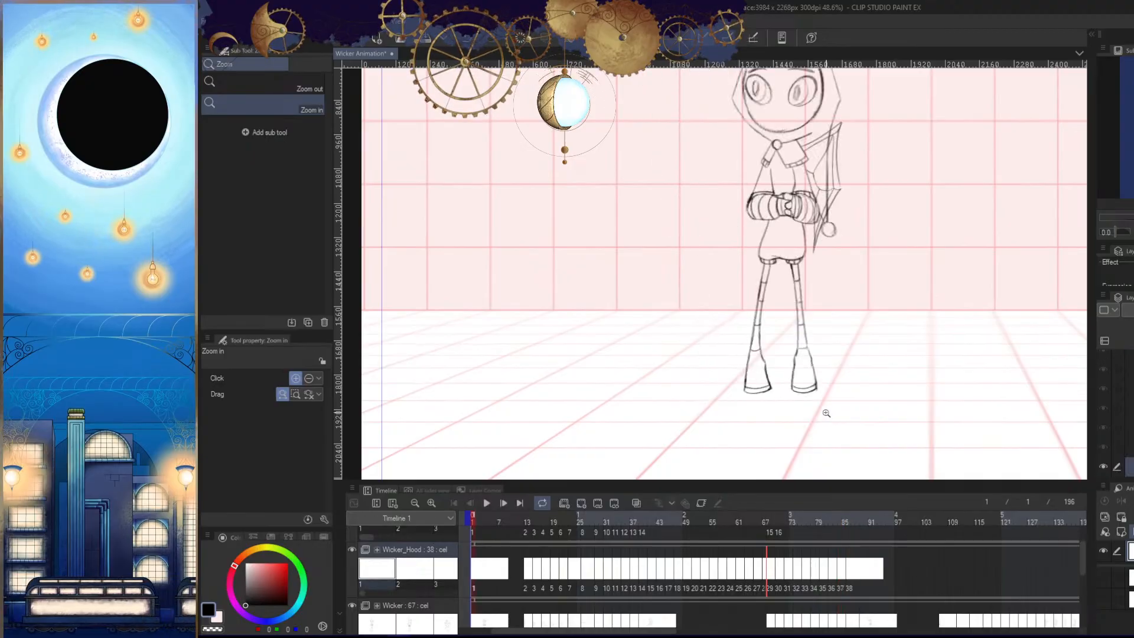
key(Left)
key(Left)
key(Left)
key(Left)
key(Right)
key(Right)
key(Right)
- Draw the round bobble, about 40 px wide, close beside the shorts and just above their hem in frame 86
drag(800, 352, 821, 447)
drag(701, 290, 735, 319)
mouse_move(729, 356)
mouse_down()
mouse_move(760, 359)
mouse_move(757, 342)
mouse_move(800, 324)
mouse_up()
key(Left)
key(Right)
drag(767, 369, 782, 342)
key(ctrl+z)
mouse_move(775, 302)
mouse_down()
mouse_move(761, 419)
mouse_move(707, 329)
mouse_move(773, 300)
mouse_up()
drag(827, 372, 765, 392)
key(Left)
key(Right)
drag(907, 372, 837, 409)
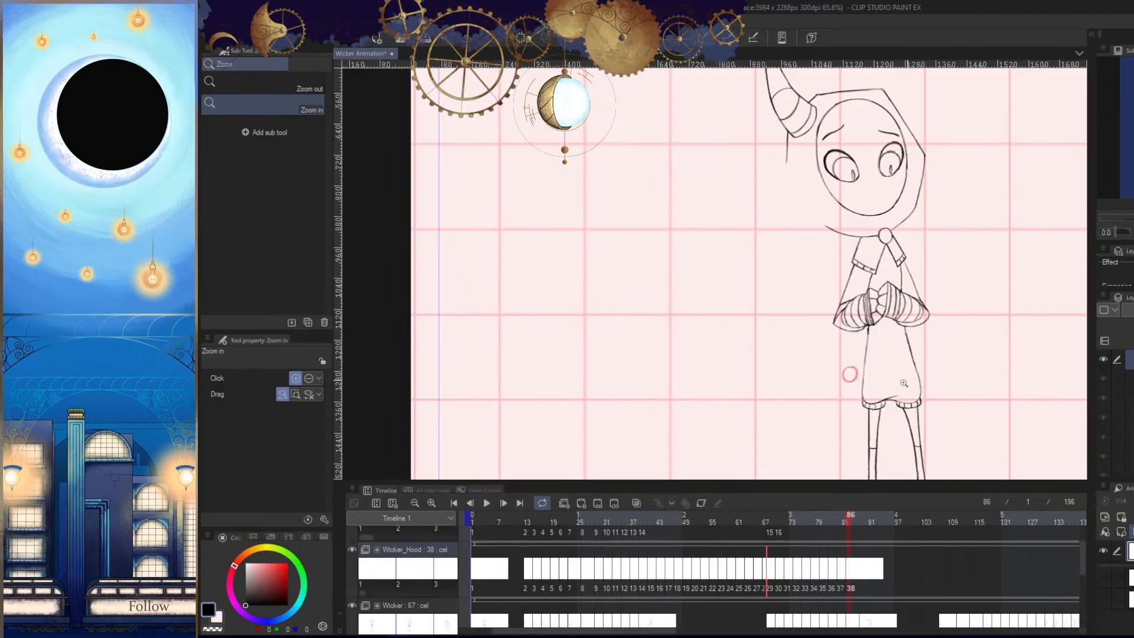
drag(896, 353, 927, 387)
- Compare the new bobble's position with the tail and bobble in frames 80 to 84
key(Left)
key(Right)
drag(850, 384, 891, 396)
key(Left)
key(Left)
key(Left)
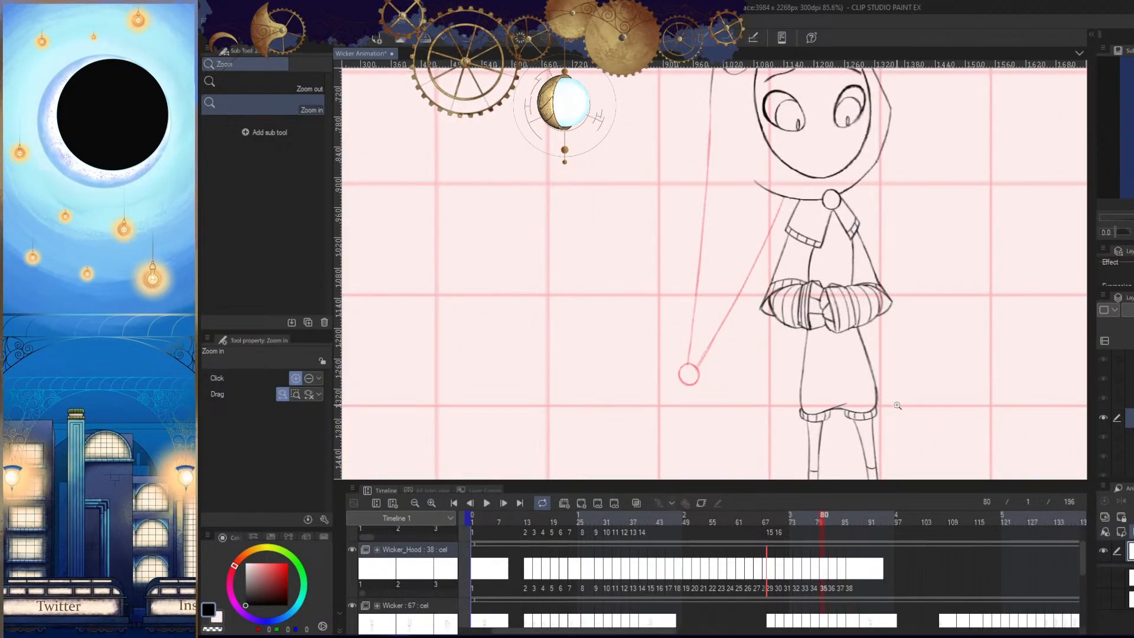
key(Right)
key(Right)
key(Right)
- Review the tail's movement from frame 84 back through frame 72 in the mirrored view
key(Left)
key(Left)
key(Left)
key(Right)
key(Right)
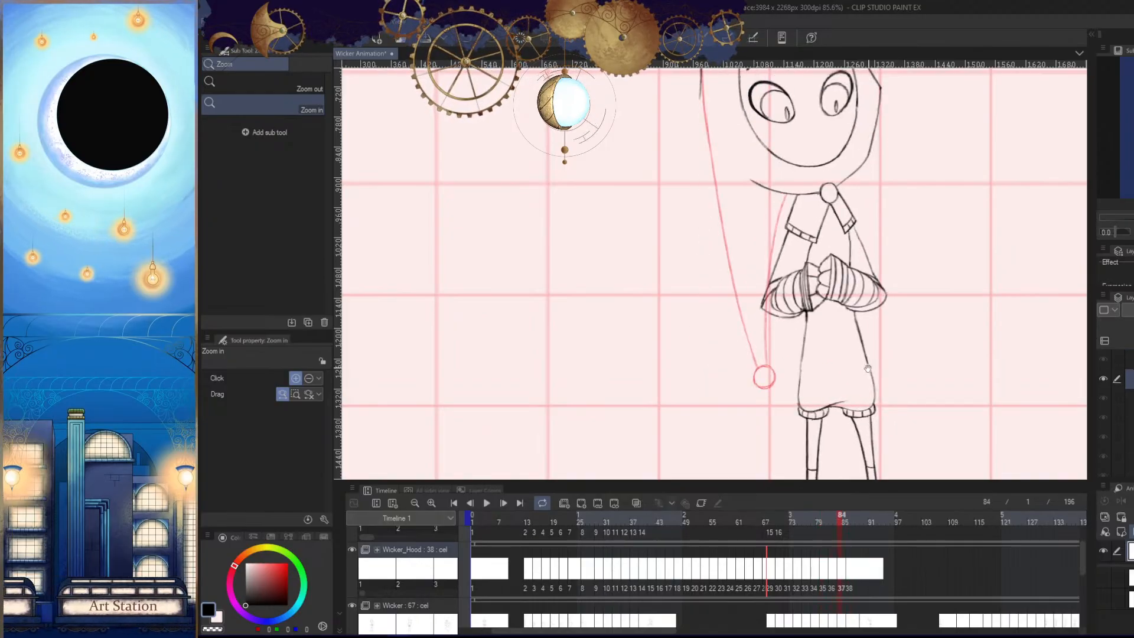
key(h)
drag(884, 381, 856, 420)
key(Left)
key(Left)
key(Left)
key(Left)
key(Left)
key(Left)
key(Left)
key(Left)
key(Left)
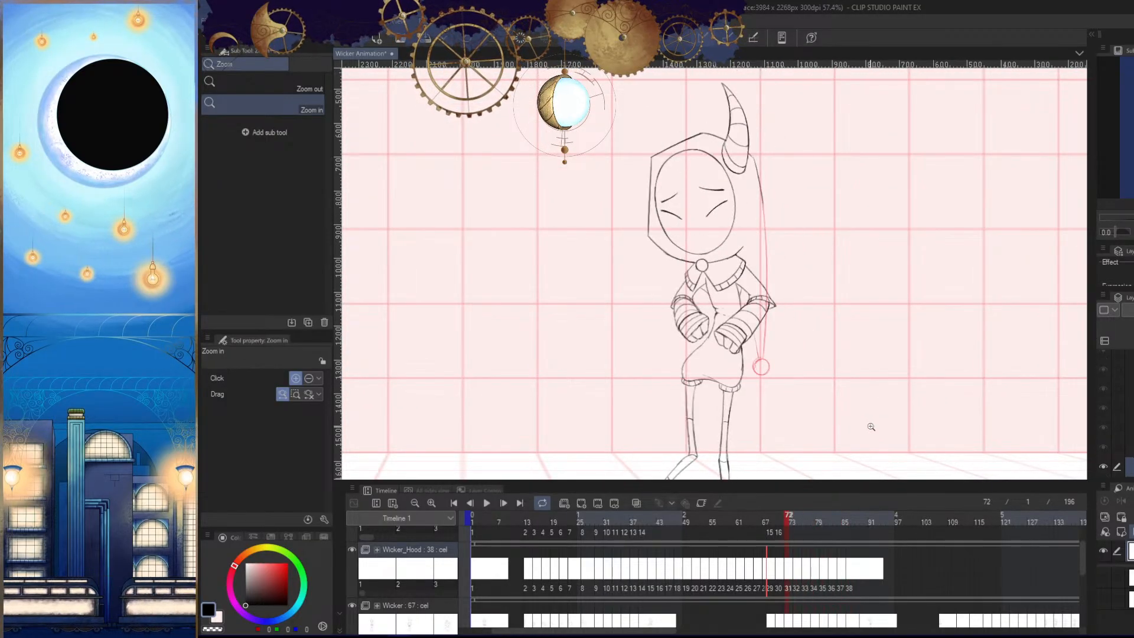
key(Right)
key(Right)
key(Right)
key(Right)
key(Right)
key(Right)
key(Right)
key(Right)
key(Right)
key(Right)
key(Right)
key(Right)
- Examine the tail swing leading up to frame 86 in both normal and mirrored views
key(Left)
key(Left)
key(Left)
key(Left)
key(Left)
key(Left)
key(Left)
key(Left)
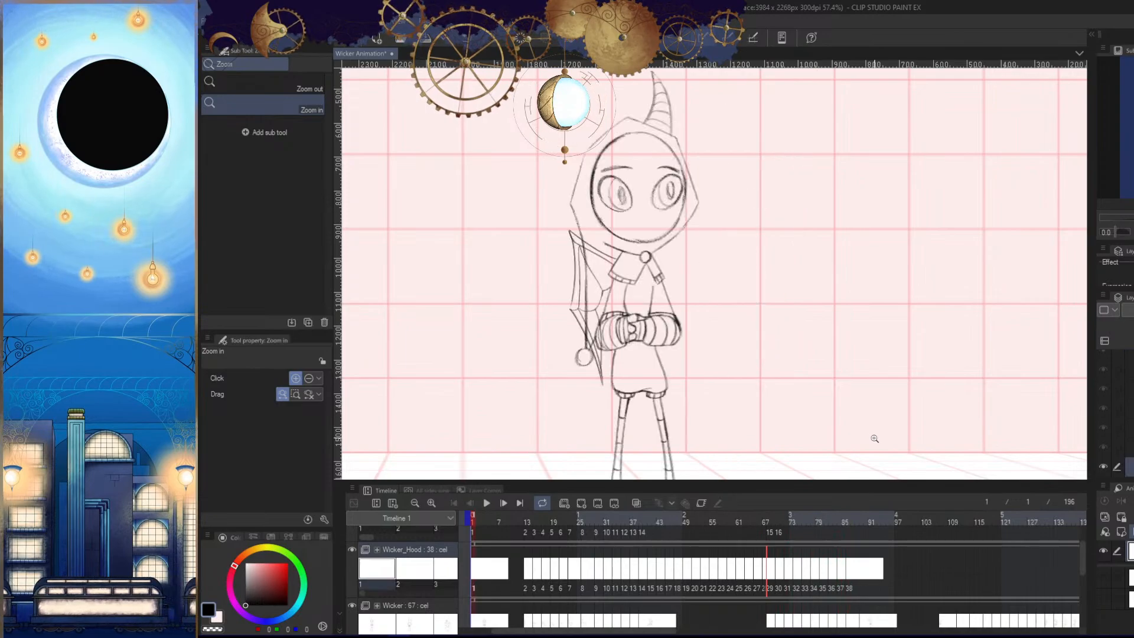
key(Right)
key(Right)
key(Right)
key(Right)
key(Right)
key(Right)
key(Right)
key(Right)
key(Left)
key(Left)
key(Left)
key(Left)
key(Right)
key(Right)
key(Right)
key(Right)
key(Right)
key(h)
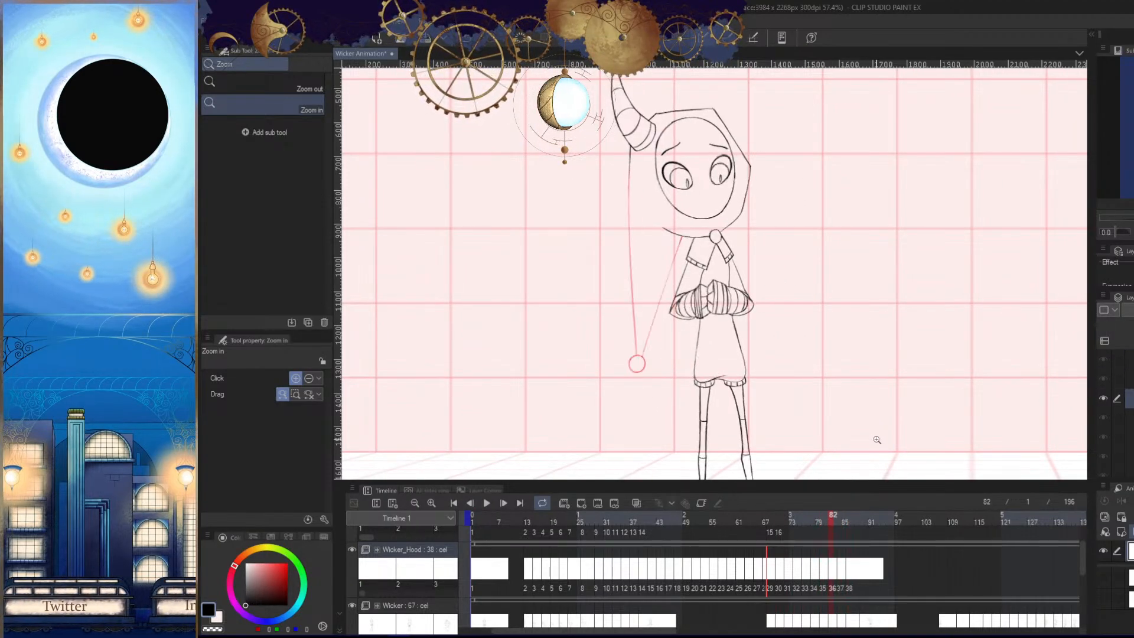
key(h)
key(h)
key(h)
- Draw the tail's curved outer line from the horn's base down toward the bobble in frame 86
mouse_move(798, 309)
mouse_down()
mouse_move(772, 250)
mouse_move(772, 265)
mouse_move(800, 143)
mouse_up()
key(Left)
key(Right)
drag(793, 70, 731, 311)
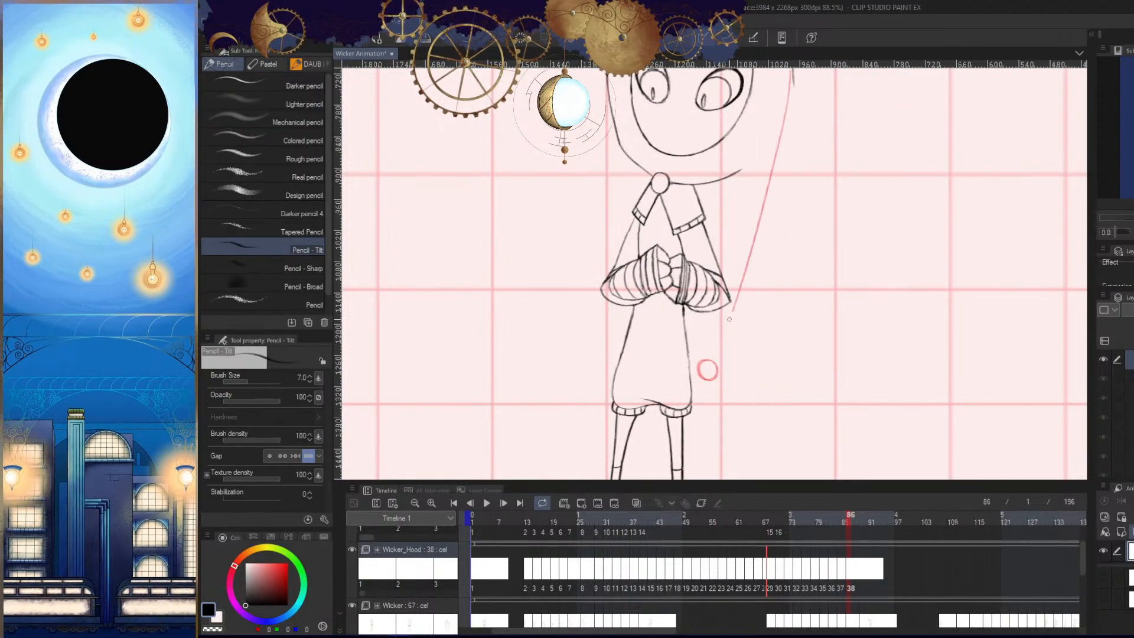
key(ctrl+z)
drag(793, 165, 779, 230)
drag(778, 125, 718, 400)
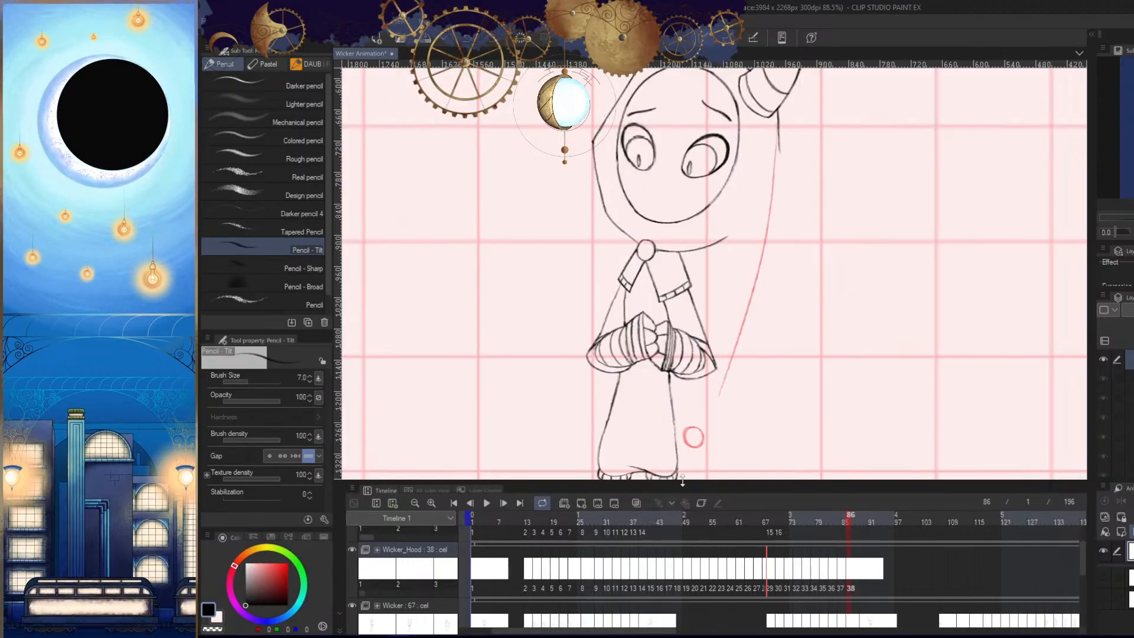
drag(681, 478, 681, 453)
key(ctrl+z)
- Erase the faint lower end of the tail's outer line and redraw it down to the bobble in frame 86
drag(727, 377, 768, 377)
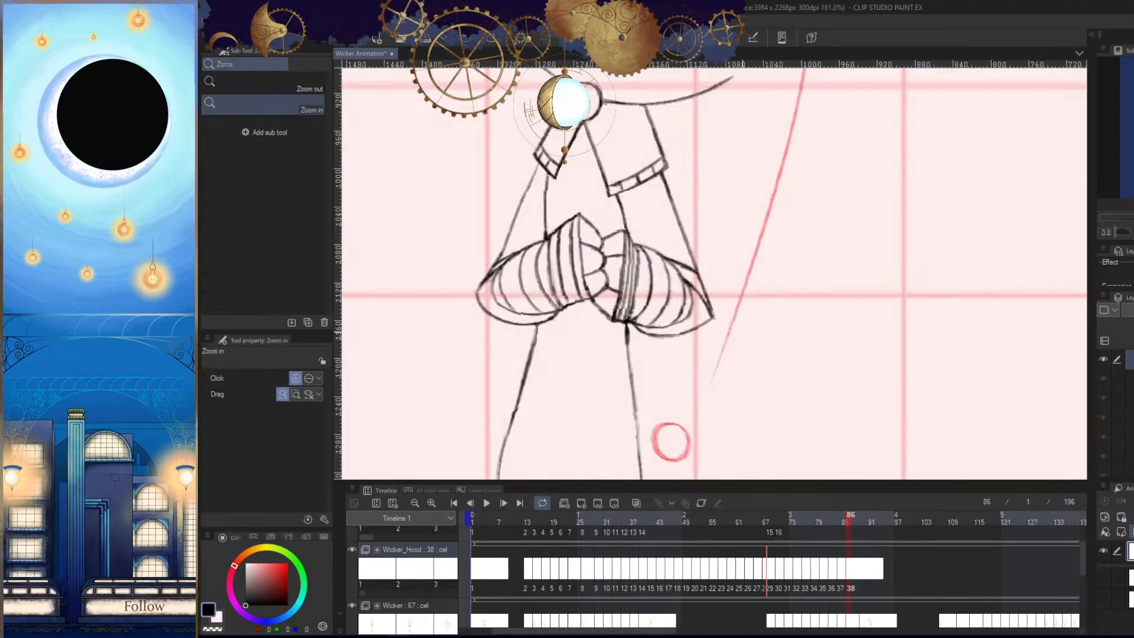
key(e)
mouse_move(714, 411)
mouse_down()
mouse_move(727, 370)
mouse_move(750, 360)
mouse_up()
key(p)
drag(773, 179, 697, 359)
key(ctrl+z)
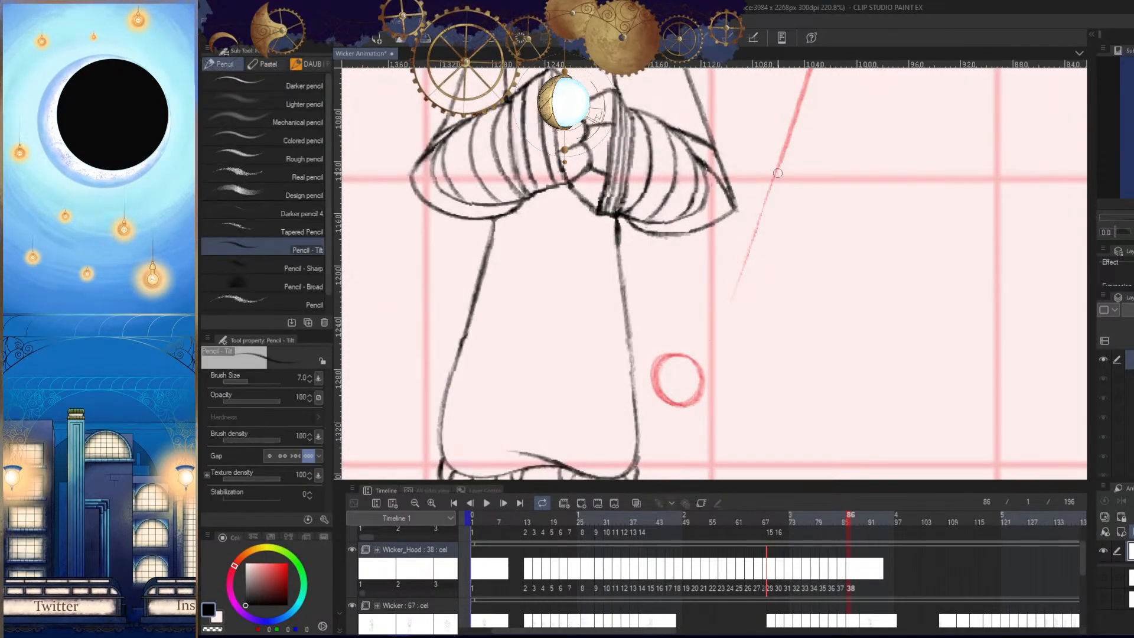
mouse_move(775, 180)
mouse_down()
mouse_move(688, 382)
mouse_move(697, 385)
mouse_up()
key(e)
key(h)
drag(722, 171, 657, 197)
- Draw the upper part of the tail's inner line from below the hood past the sleeve in frame 86
key(p)
drag(666, 237, 693, 236)
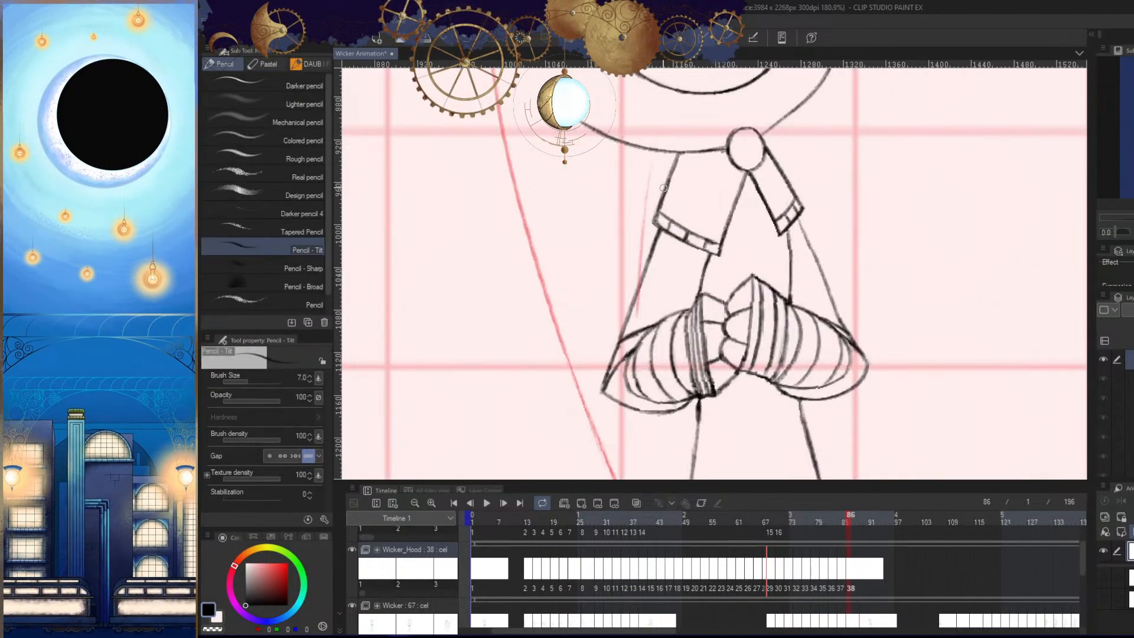
key(ctrl+z)
drag(662, 148, 617, 318)
key(ctrl+z)
drag(660, 153, 630, 303)
drag(633, 353, 654, 235)
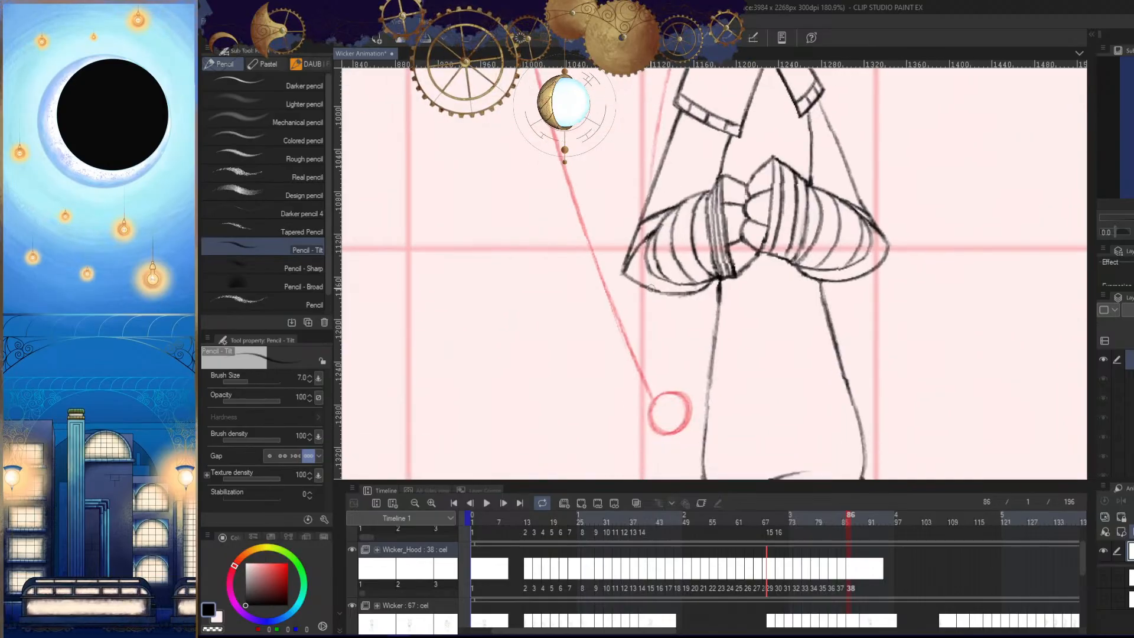
- Extend the tail's inner line down to the bobble in frame 86 and erase its rough spots
drag(651, 288, 668, 391)
key(ctrl+z)
key(ctrl+z)
mouse_move(652, 180)
mouse_down()
mouse_move(662, 409)
mouse_move(671, 390)
mouse_move(650, 239)
mouse_move(666, 391)
mouse_up()
key(ctrl+z)
key(h)
drag(844, 382, 838, 339)
key(h)
drag(818, 264, 815, 317)
key(e)
mouse_move(653, 239)
mouse_down()
mouse_move(658, 289)
mouse_move(698, 303)
mouse_up()
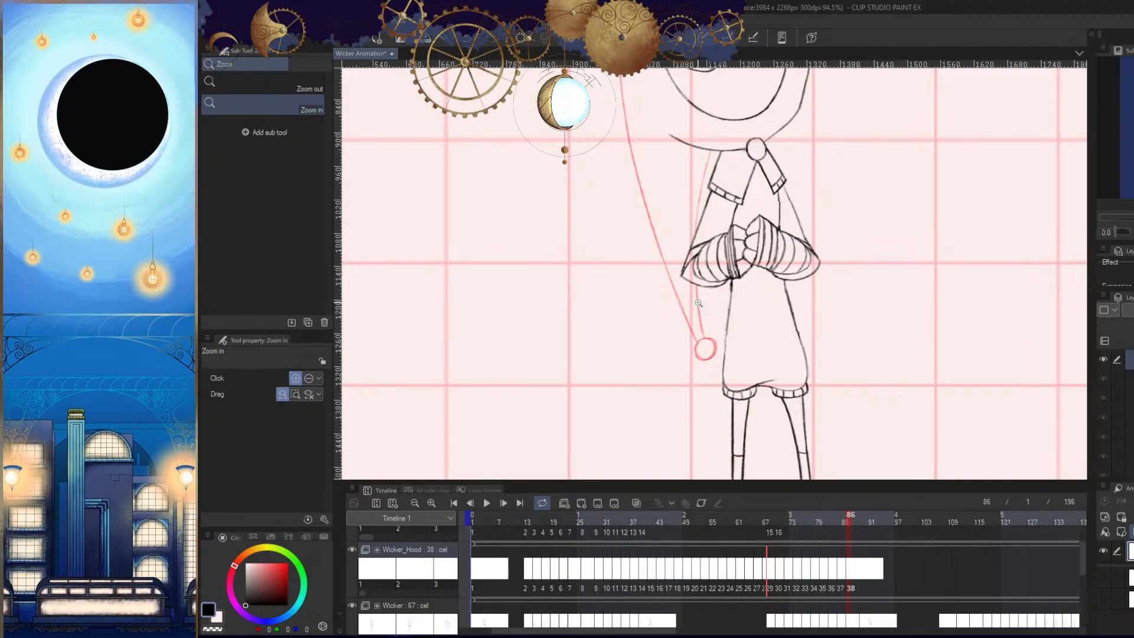
- Erase and rework the tail's outer line between the horn's base and the bobble in frame 86
drag(789, 374, 776, 382)
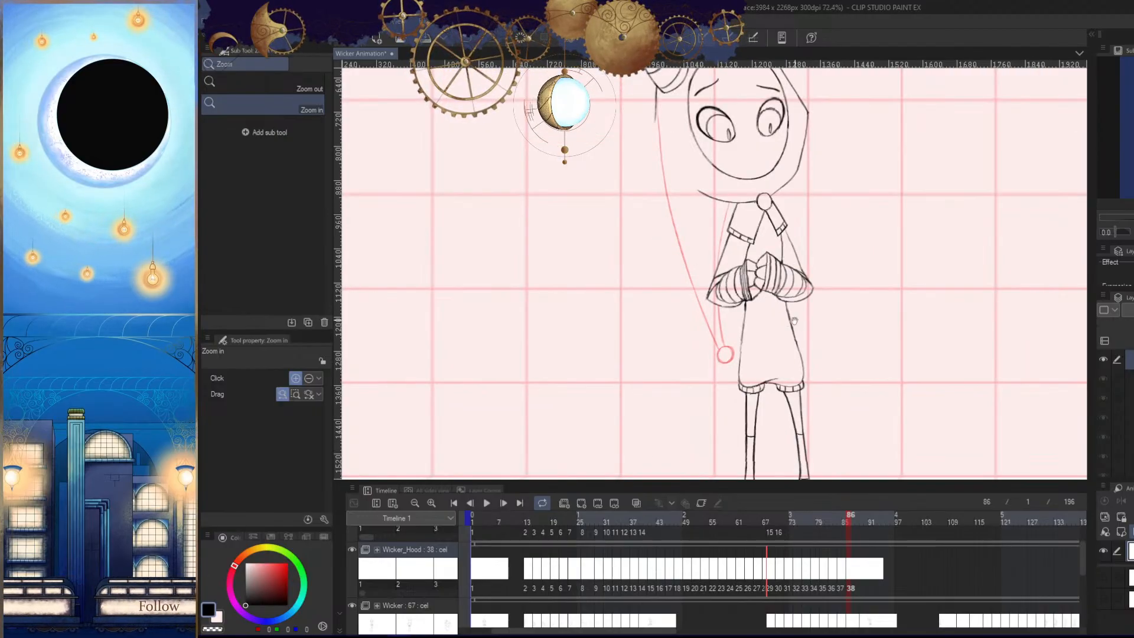
drag(793, 322, 785, 347)
key(h)
drag(713, 253, 768, 168)
key(e)
drag(731, 99, 712, 363)
key(p)
mouse_move(736, 123)
mouse_down()
mouse_move(704, 446)
mouse_move(716, 322)
mouse_move(711, 409)
mouse_up()
key(ctrl+z)
- Smooth the uneven section of the tail's outer line beside the face in frame 86
key(h)
drag(809, 362, 800, 300)
mouse_move(800, 300)
mouse_down()
mouse_move(775, 306)
mouse_move(793, 301)
mouse_up()
key(e)
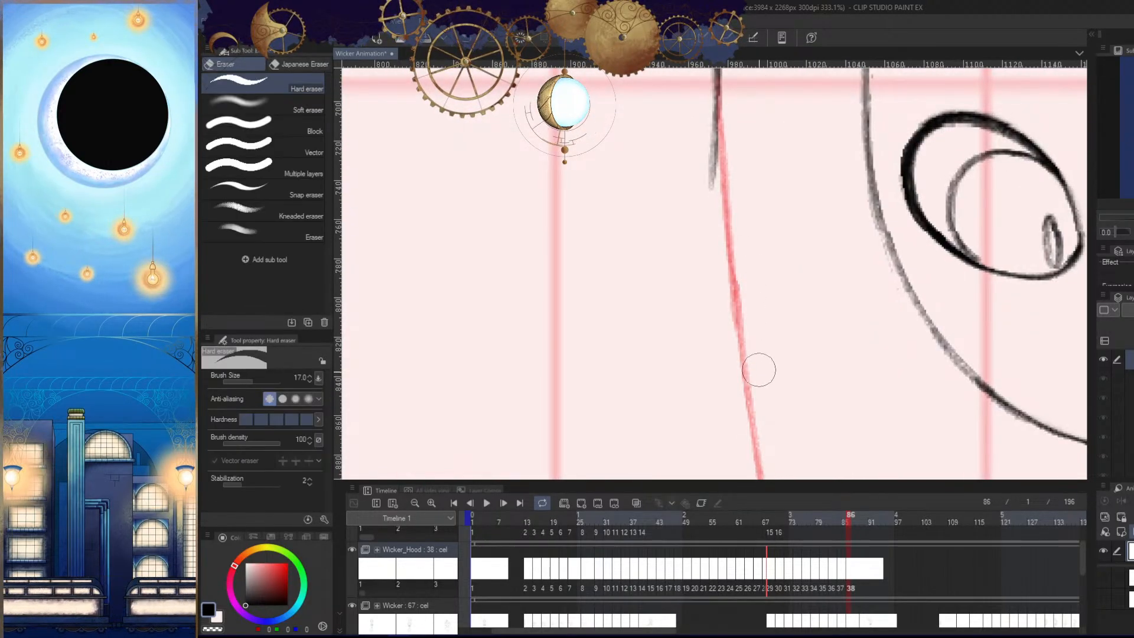
drag(743, 274, 759, 383)
key(p)
drag(734, 294, 747, 373)
drag(732, 278, 734, 324)
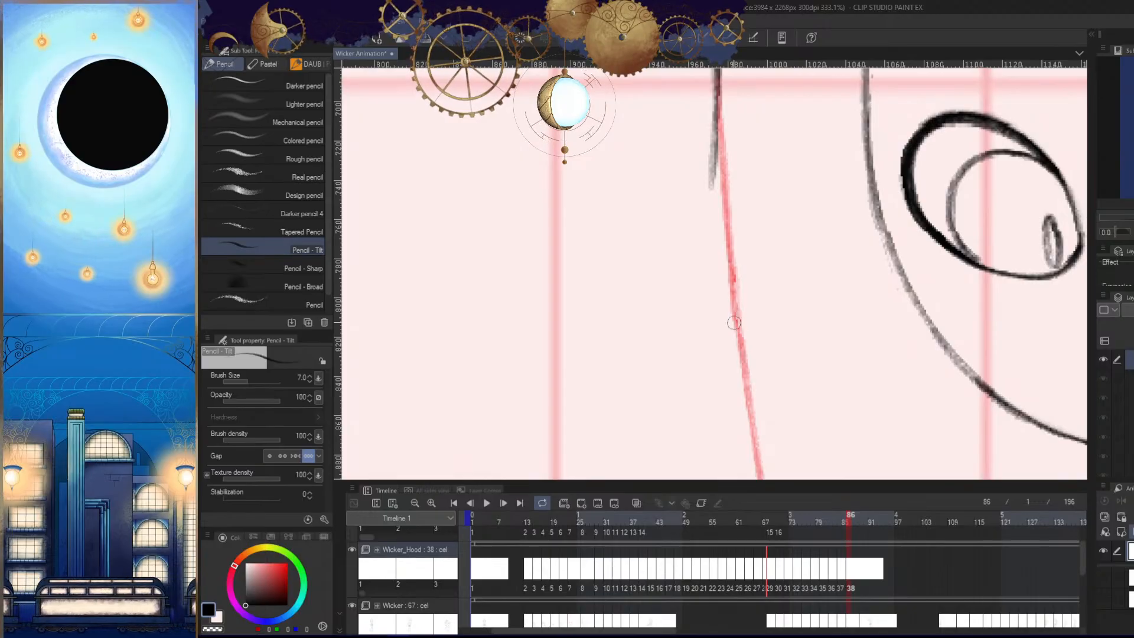
- Compare the finished tail and bobble in frame 86 with the preceding frames around frame 84
key(h)
mouse_move(781, 378)
mouse_down()
mouse_move(780, 465)
mouse_move(855, 347)
mouse_up()
key(h)
drag(830, 413, 812, 378)
key(Left)
key(Left)
key(Left)
key(Right)
- Check the tail's movement between frames 84 and 86 in the mirrored view
key(Right)
key(Right)
key(Left)
key(Left)
key(Left)
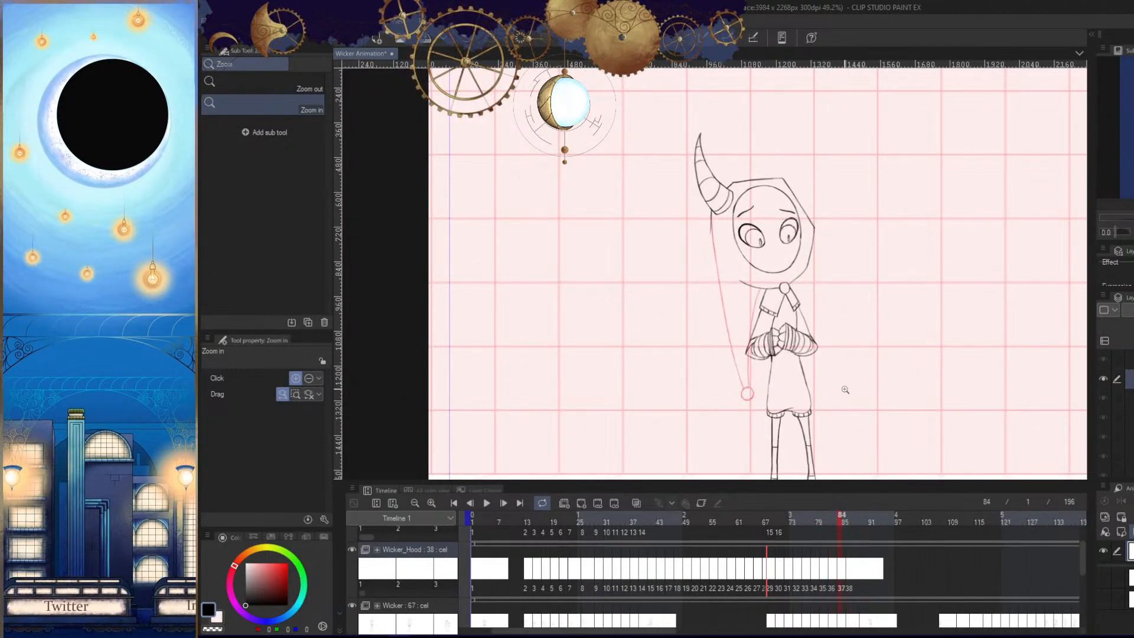
key(Right)
key(Right)
key(h)
key(Left)
mouse_move(729, 282)
mouse_down()
mouse_move(752, 278)
mouse_move(742, 218)
mouse_up()
key(Right)
- Sketch a corrected outer curve for the tail in frame 84 and erase the old line's upper part
drag(715, 118, 681, 331)
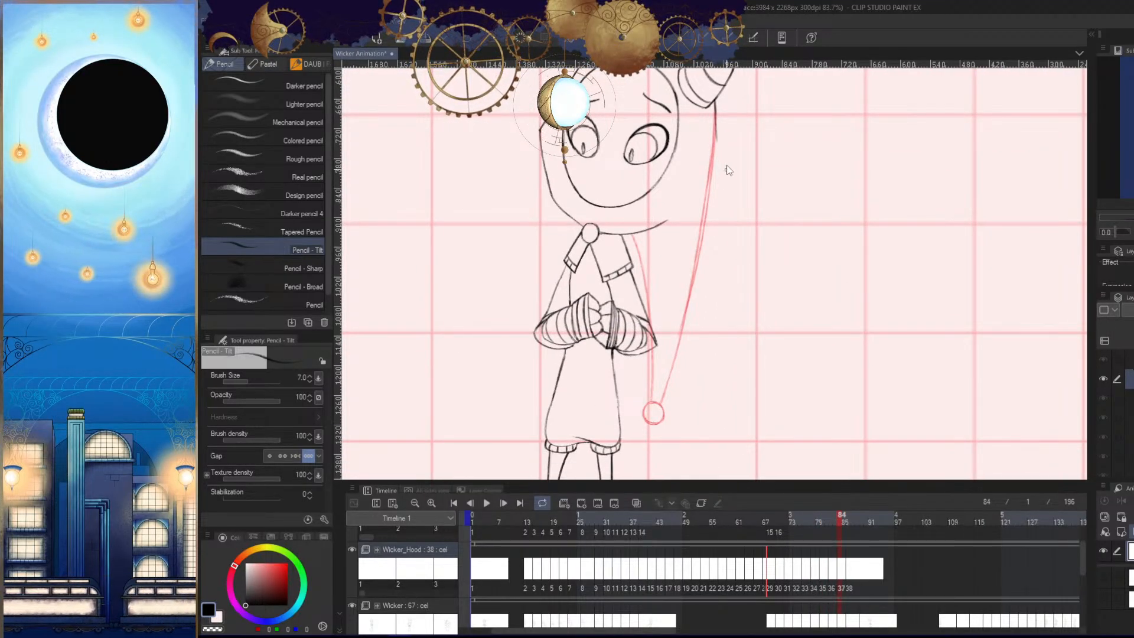
drag(727, 170, 735, 168)
key(e)
drag(713, 115, 695, 211)
drag(722, 140, 687, 333)
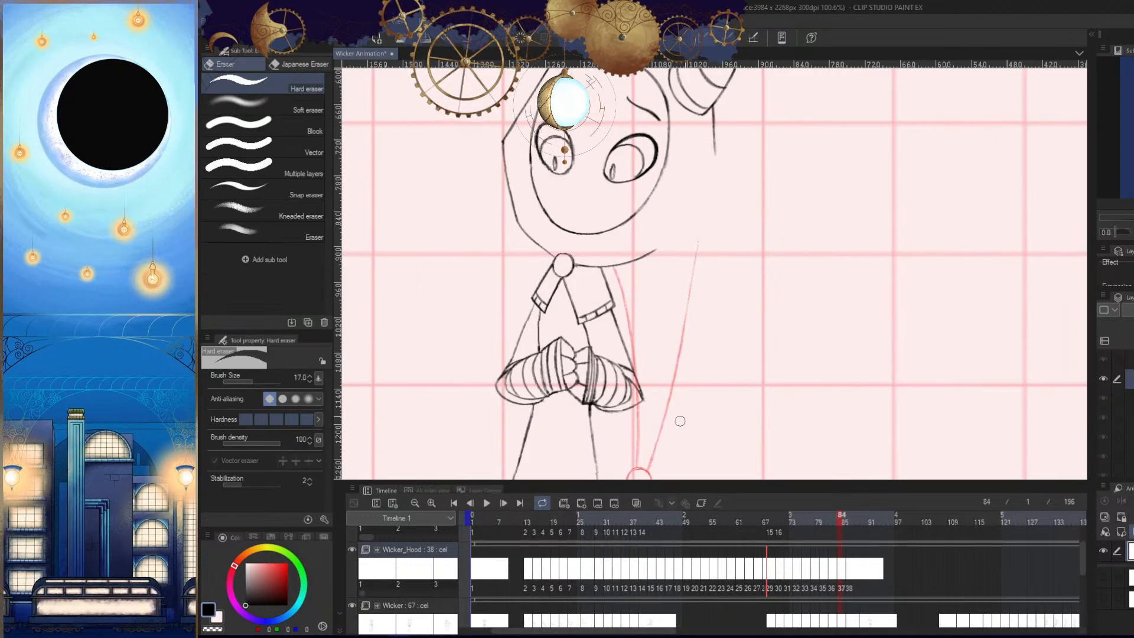
drag(696, 233, 674, 361)
- Redraw the upper part of the tail's outer line from the horn's base in frame 84, retrying the stroke until it curves smoothly
key(p)
drag(715, 136, 695, 343)
key(ctrl+z)
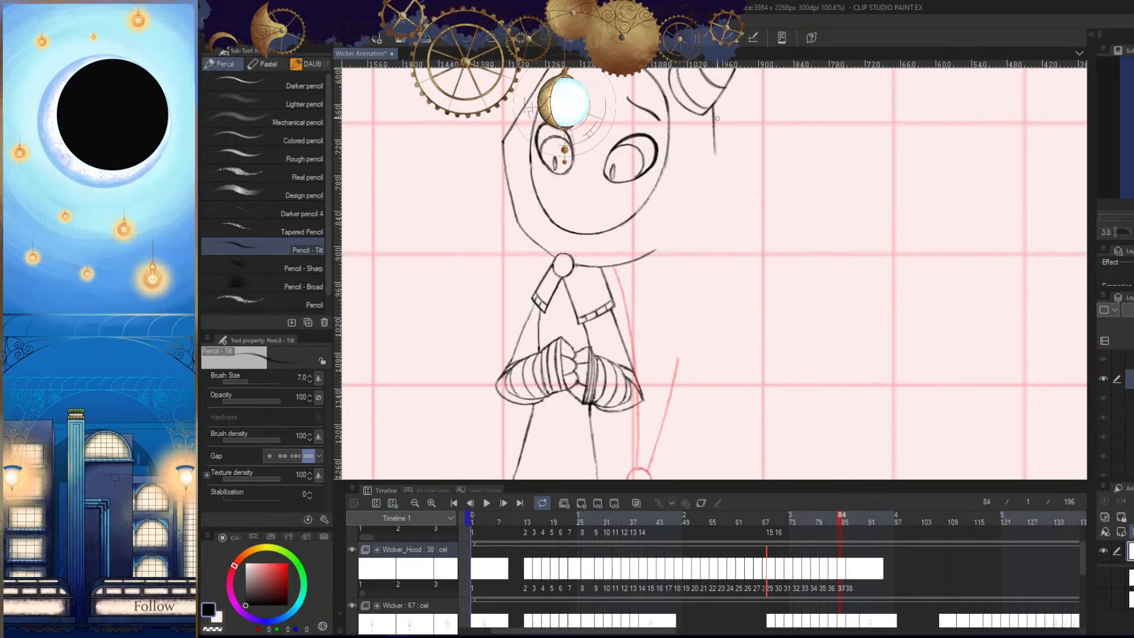
drag(717, 118, 650, 474)
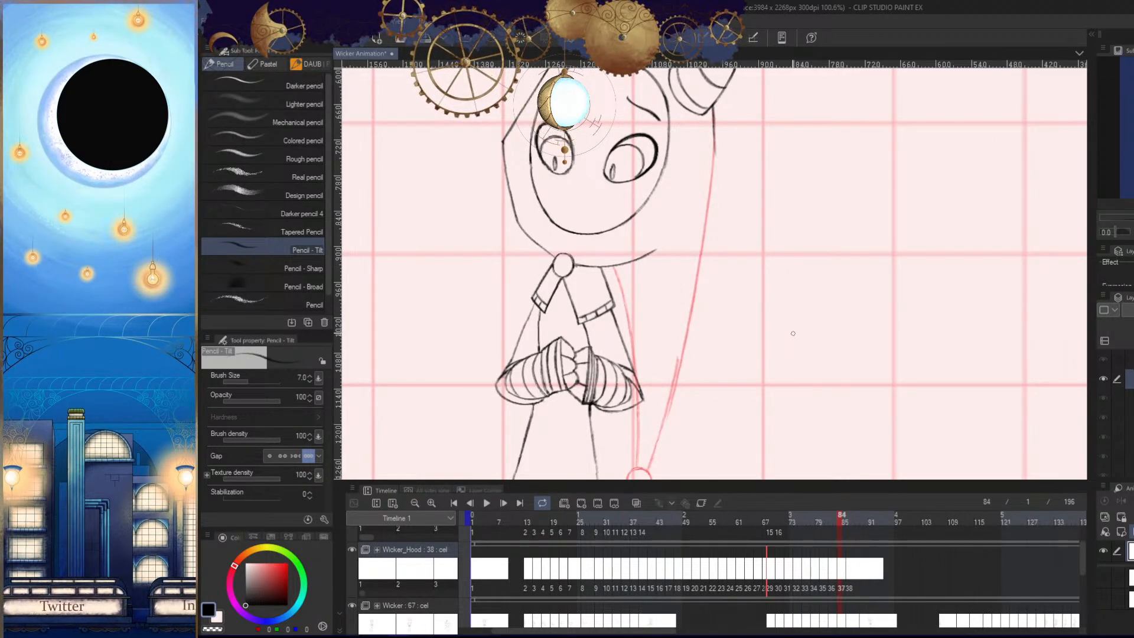
key(ctrl+z)
drag(715, 141, 685, 348)
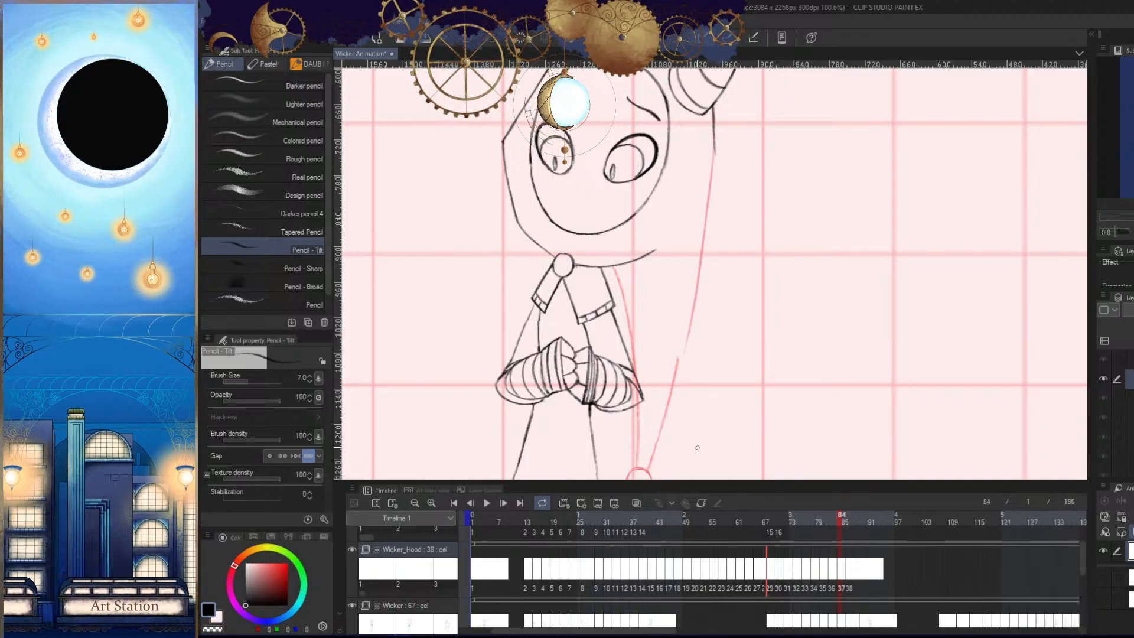
key(ctrl+z)
drag(714, 135, 672, 378)
key(ctrl+z)
drag(716, 126, 667, 403)
key(ctrl+z)
drag(714, 136, 671, 376)
key(ctrl+z)
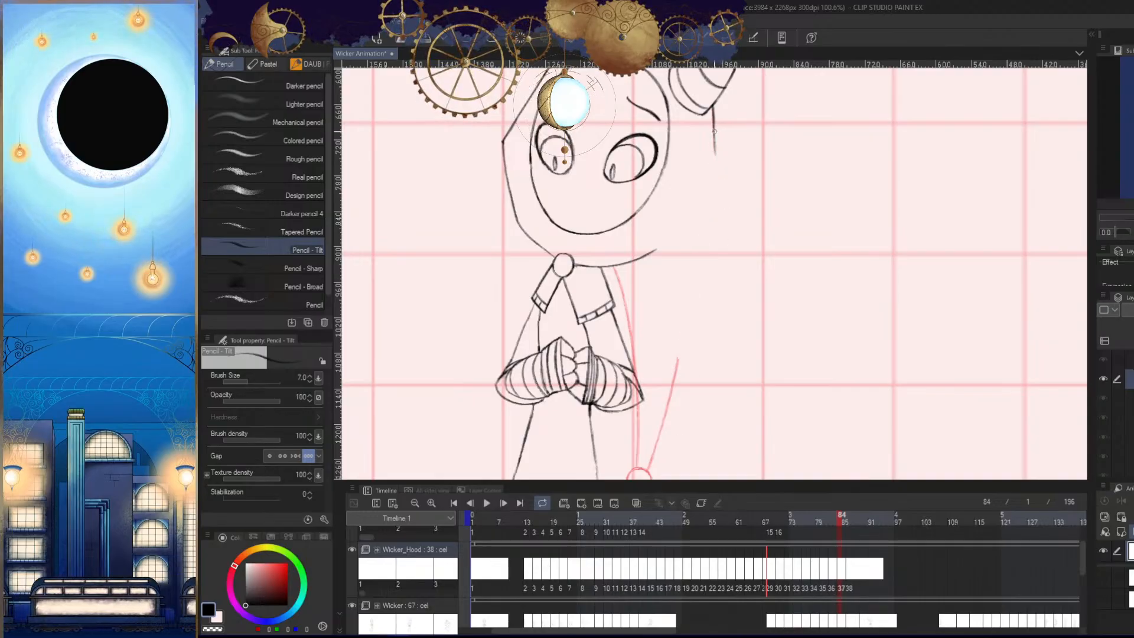
mouse_move(715, 131)
mouse_down()
mouse_move(677, 358)
mouse_move(705, 270)
mouse_up()
- Erase the leftover lower line and draw the tail's outer edge down to the bobble in frame 84
drag(707, 266, 742, 236)
key(e)
drag(714, 215, 658, 396)
key(p)
drag(720, 173, 650, 419)
key(ctrl+z)
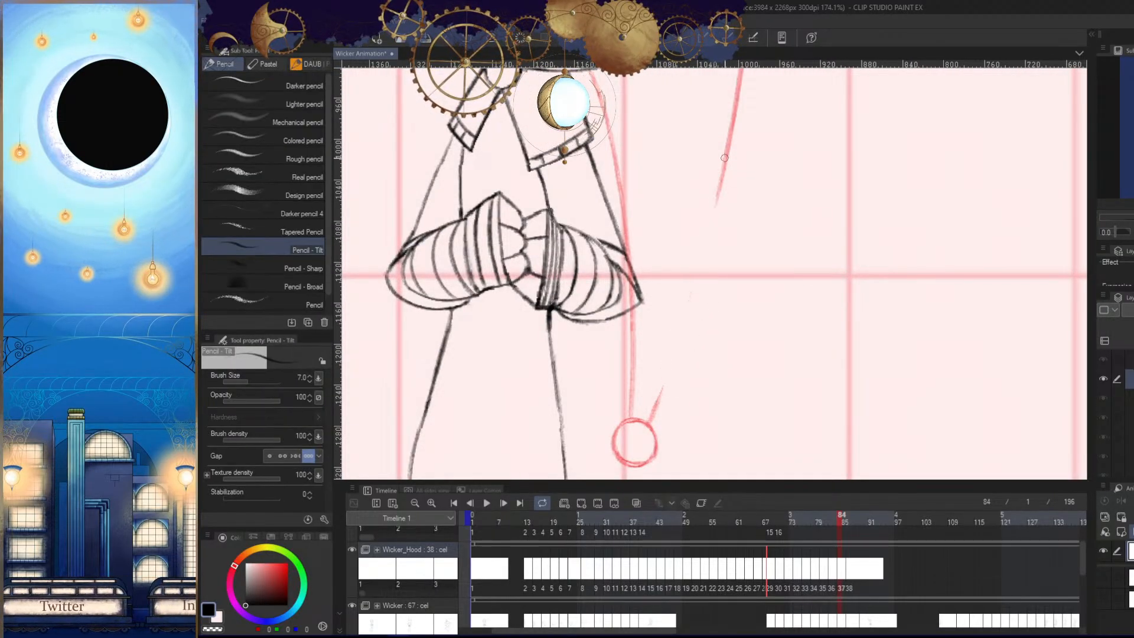
drag(730, 153, 650, 419)
- Clean up and redraw the lower stretch of the tail's outer line just above the bobble in frame 84
mouse_move(733, 378)
mouse_down()
mouse_move(778, 348)
mouse_move(803, 385)
mouse_up()
key(e)
drag(741, 256, 683, 423)
key(p)
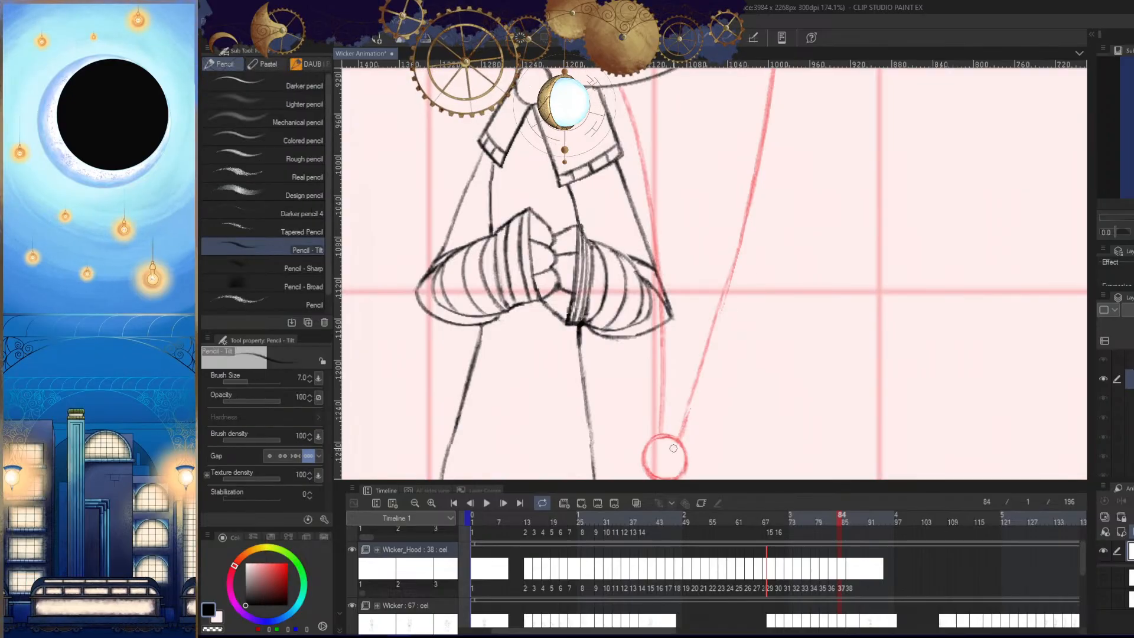
key(ctrl+z)
mouse_move(736, 255)
mouse_down()
mouse_move(686, 422)
mouse_move(656, 407)
mouse_up()
key(h)
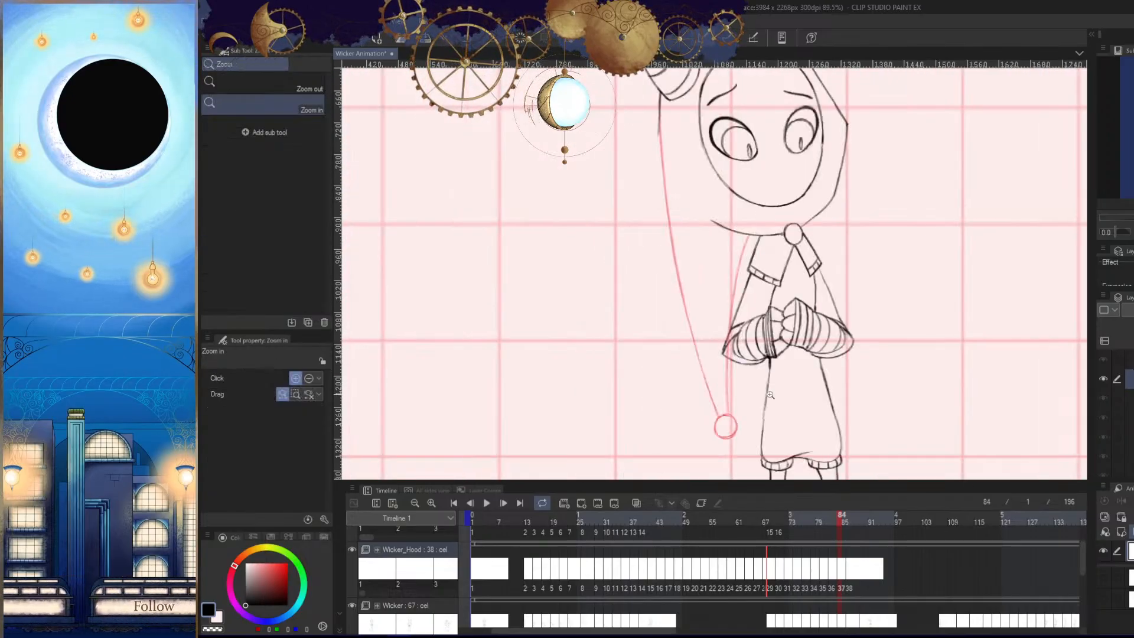
drag(785, 387, 758, 407)
- Add a new cel to the Wicker_Hood animation folder at frame 89
drag(762, 448, 829, 390)
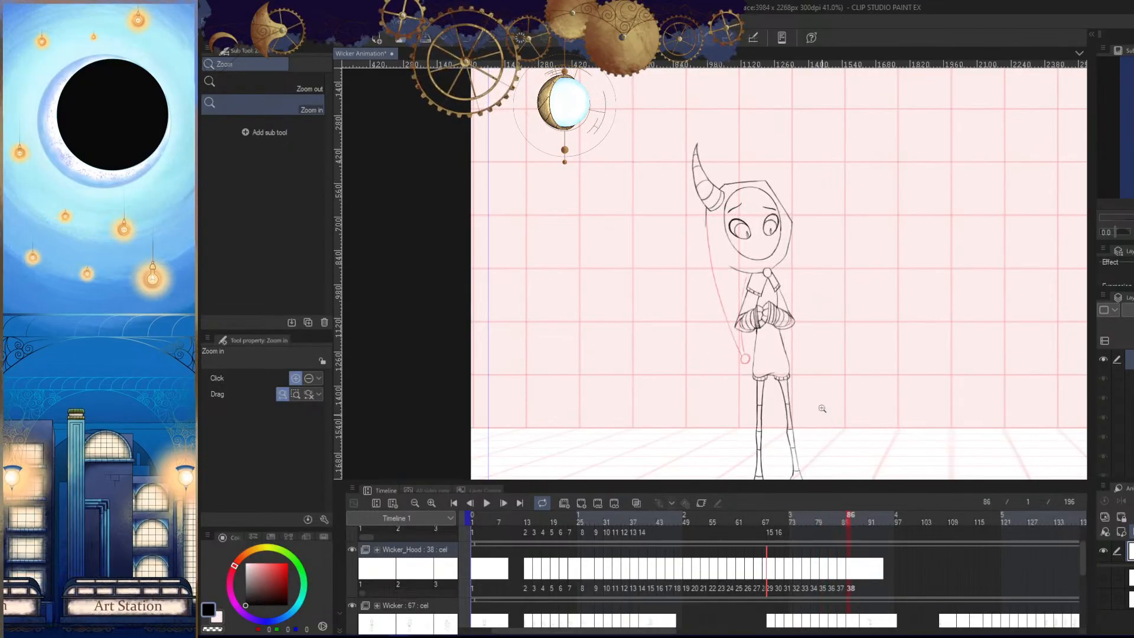
click(807, 401)
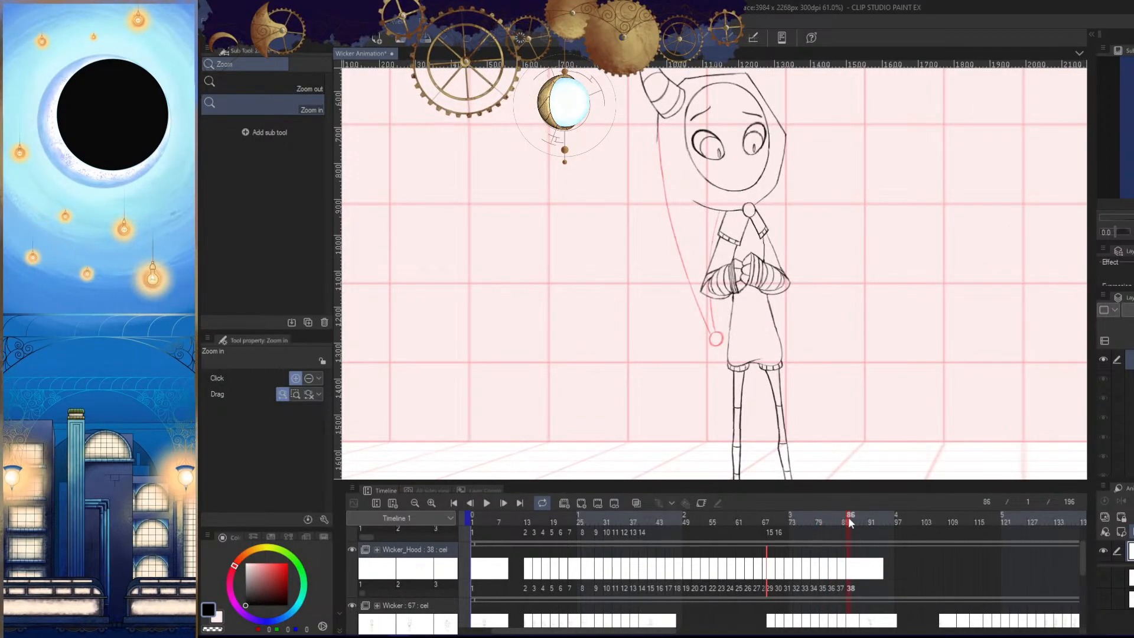
click(860, 519)
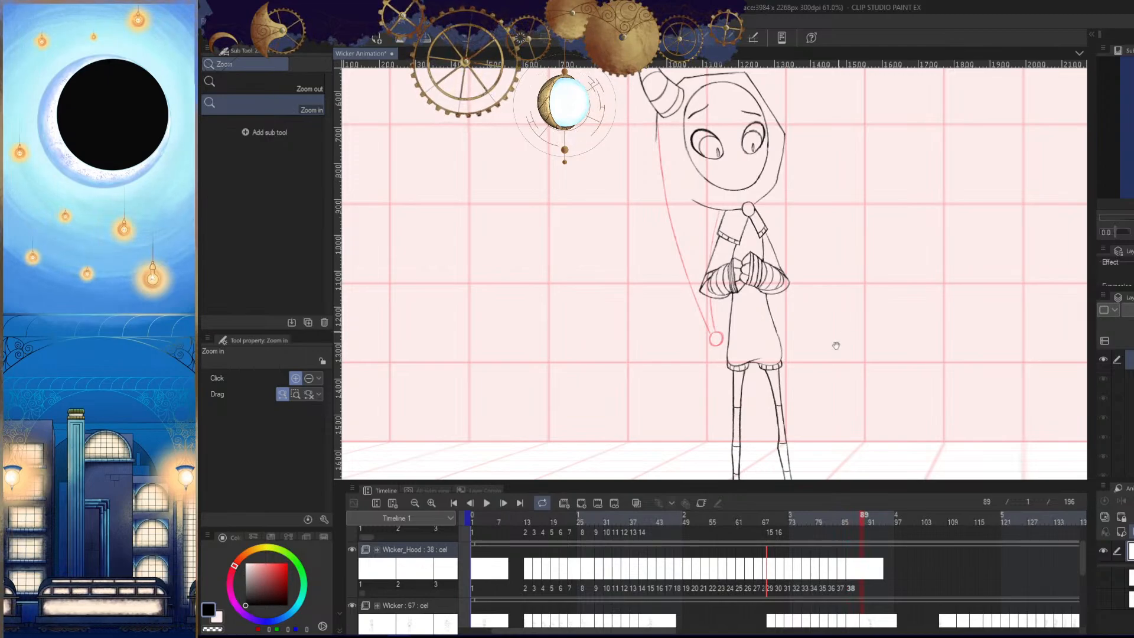
key(h)
drag(841, 343, 785, 373)
click(582, 503)
scroll(838, 379, down, 4)
key(h)
- Compare frame 89 with the preceding frames to judge where the tail and bobble should go
scroll(812, 406, up, 3)
key(Left)
key(Right)
key(h)
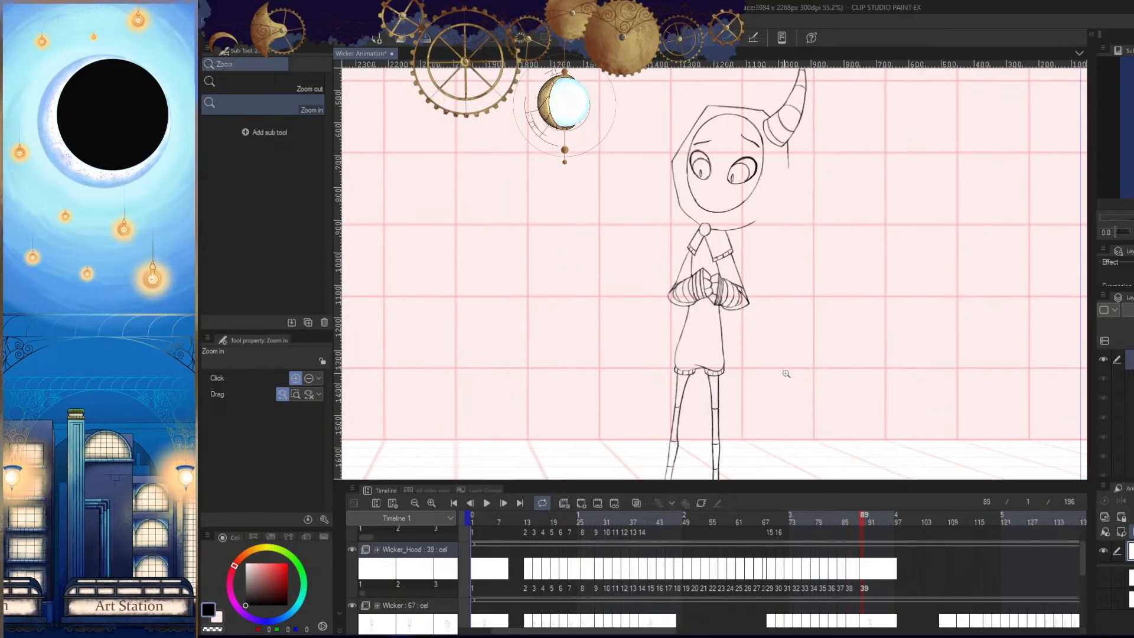
key(Left)
key(Left)
key(Left)
key(Right)
key(Right)
key(Right)
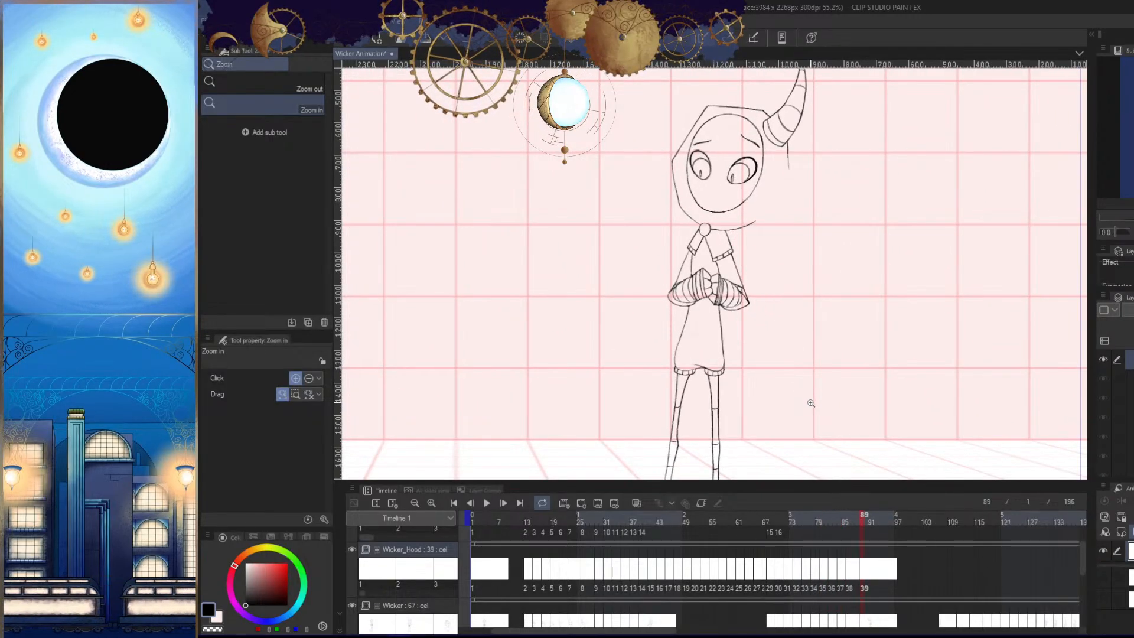
- Try sketching the bobble beside the tunic's edge in frame 89 and compare it with the previous frame
key(Left)
key(Left)
key(Right)
key(Right)
key(p)
mouse_move(733, 348)
mouse_down()
mouse_move(756, 352)
mouse_move(737, 313)
mouse_move(775, 331)
mouse_move(738, 304)
mouse_move(742, 289)
mouse_move(753, 298)
mouse_up()
key(Left)
key(Right)
key(ctrl+space)
key(h)
key(ctrl+z)
key(ctrl+space)
key(ctrl+space)
mouse_move(772, 366)
mouse_down()
mouse_move(724, 368)
mouse_move(797, 356)
mouse_move(806, 378)
mouse_move(816, 361)
mouse_up()
key(Left)
key(Right)
key(ctrl+z)
key(ctrl+space)
key(ctrl+z)
- Try a small bobble curve touching the tunic's edge in frame 89, check it against frame 86, and undo it
drag(783, 303, 791, 382)
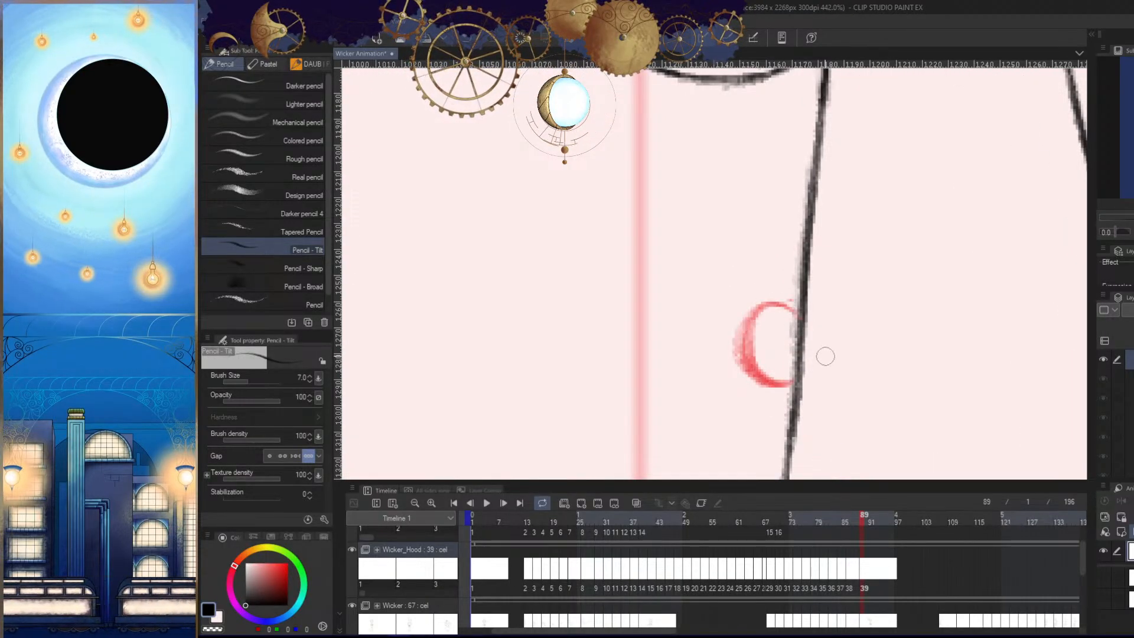
key(h)
key(Left)
key(Right)
key(h)
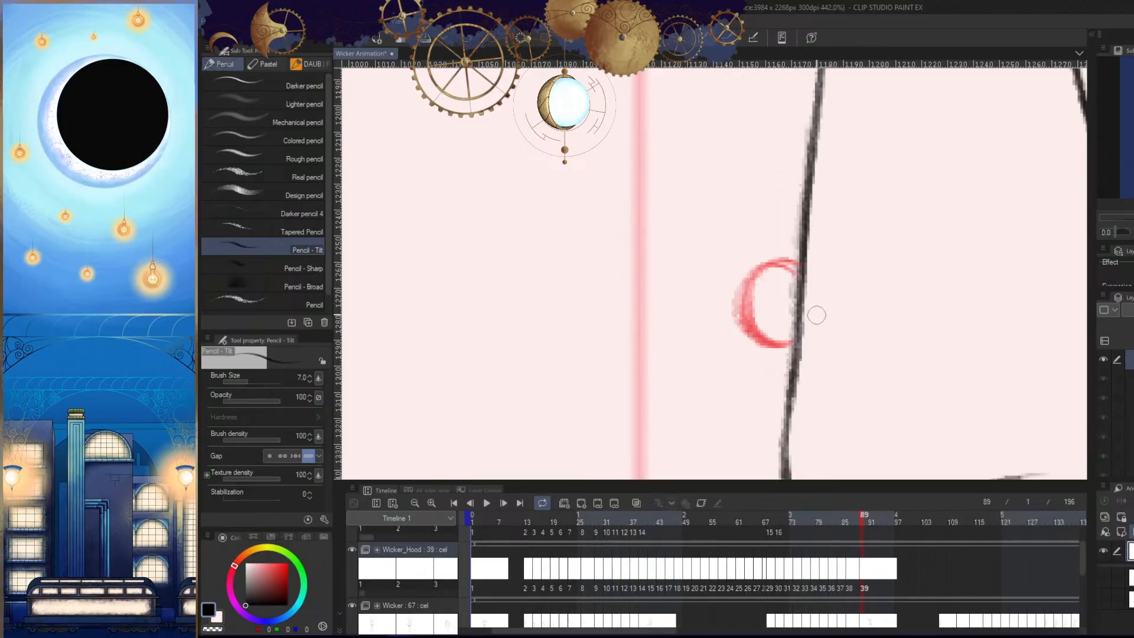
key(ctrl+z)
key(ctrl+z)
key(ctrl+z)
- Try a larger bobble curve at the tunic's edge in frame 89 and compare its spacing with frames 84 and 86
drag(774, 259, 792, 355)
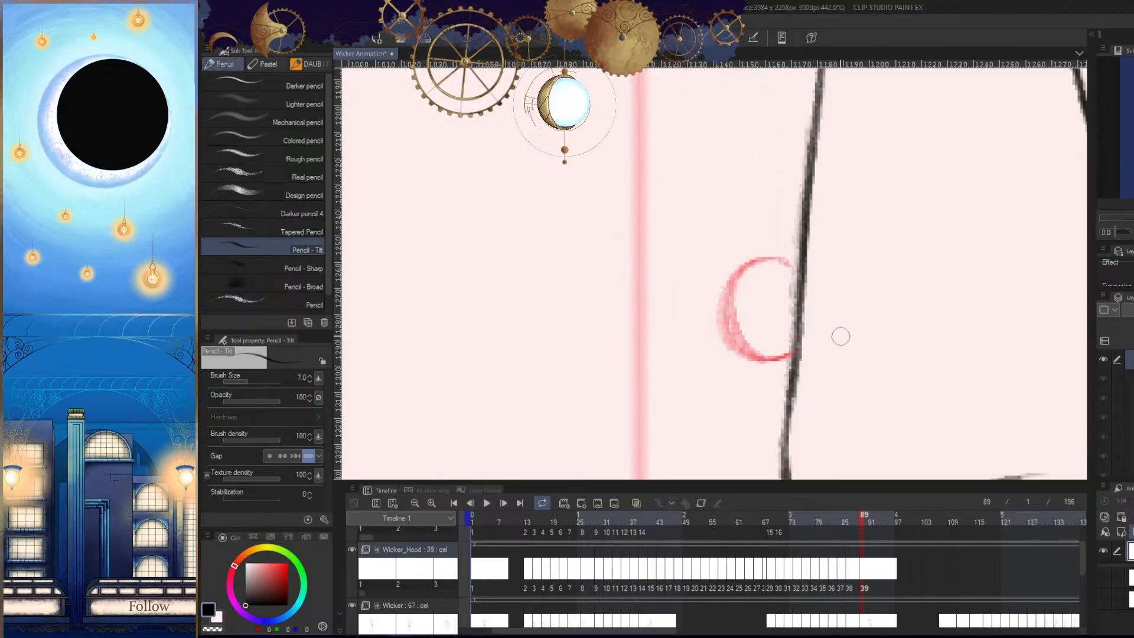
key(Left)
key(Left)
key(Left)
key(Right)
key(Right)
key(Right)
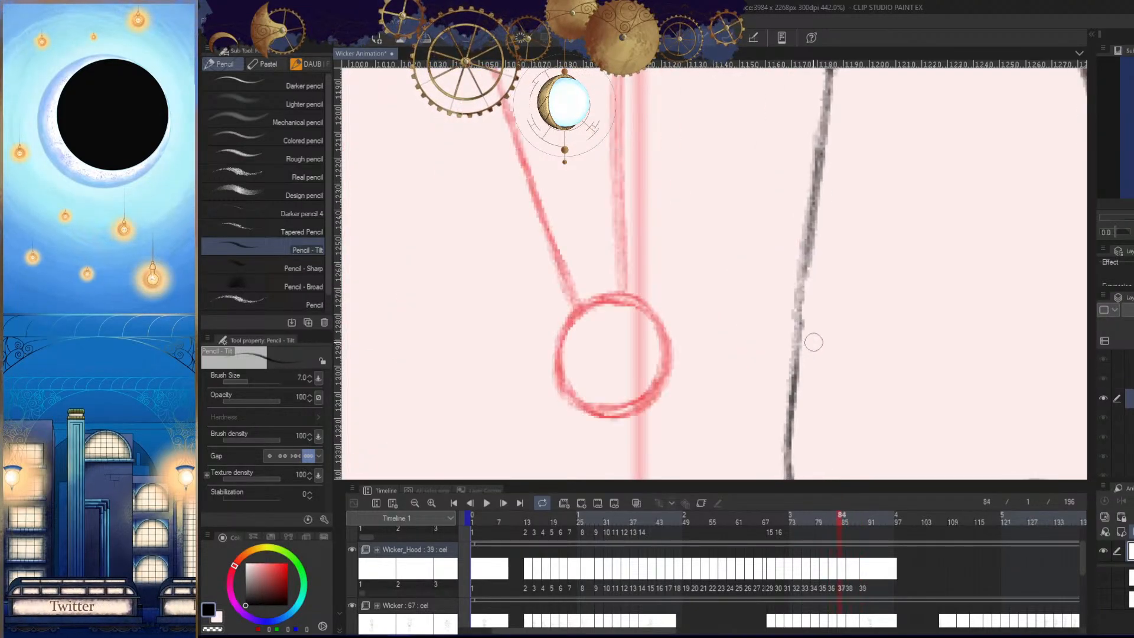
key(Left)
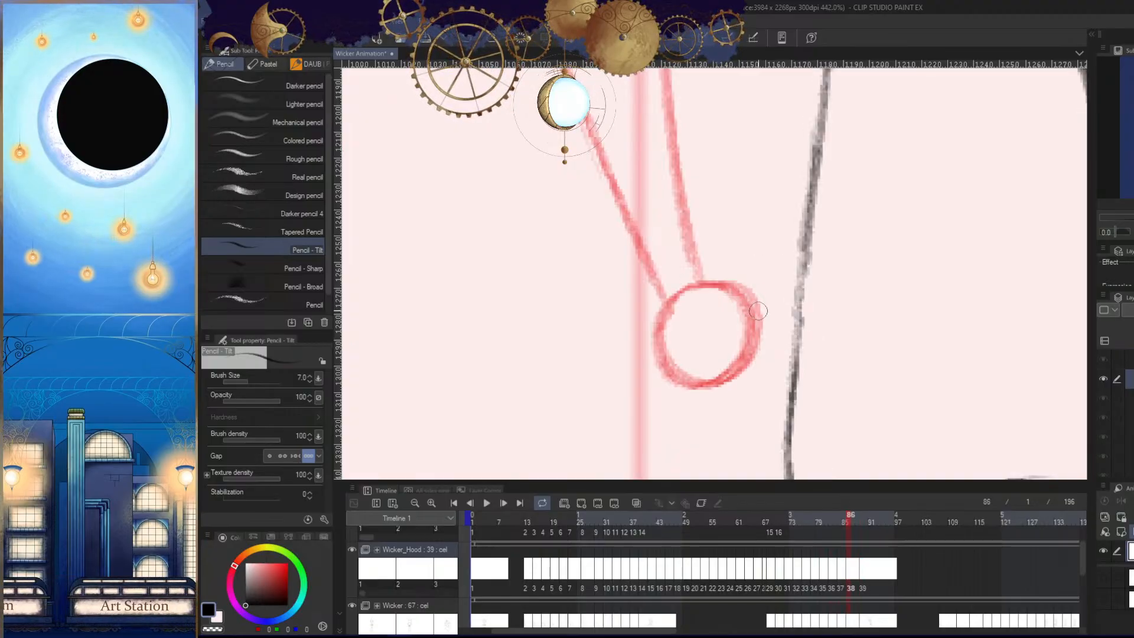
- Undo the trial curve and redraw the bobble as a full circle slightly further out from the tunic in frame 89
key(Right)
key(ctrl+z)
key(ctrl+z)
mouse_move(759, 269)
mouse_down()
mouse_move(773, 330)
mouse_move(790, 341)
mouse_move(706, 354)
mouse_move(791, 331)
mouse_up()
key(Right)
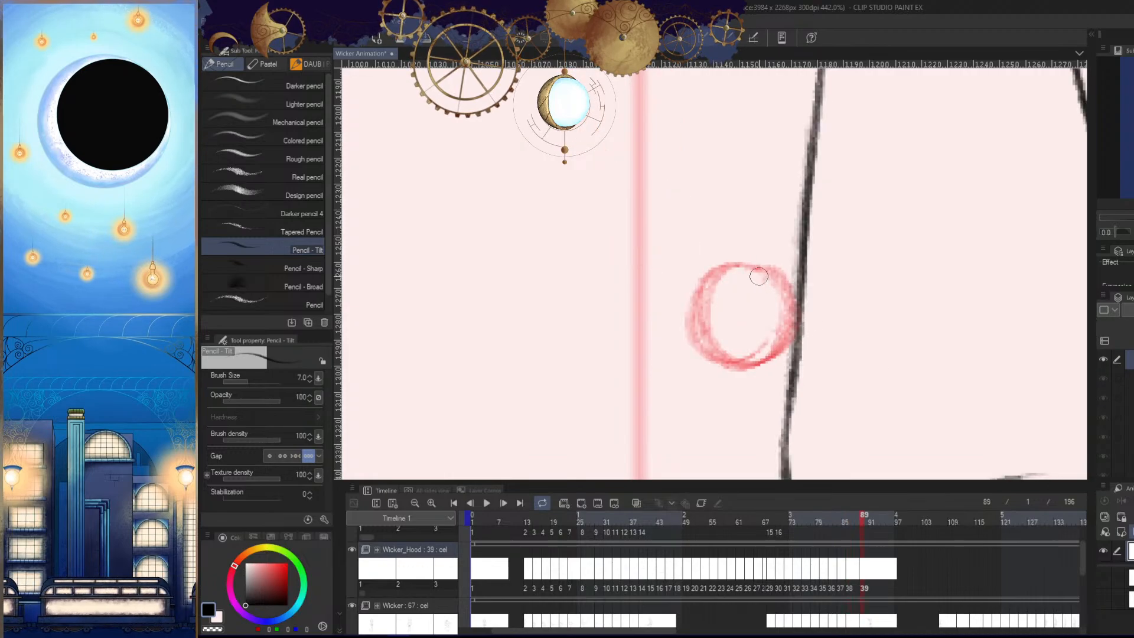
- Close the bobble circle beside the tunic in frame 89 and compare its position with the previous frame
mouse_move(759, 275)
mouse_down()
mouse_move(712, 298)
mouse_move(711, 311)
mouse_move(771, 341)
mouse_move(768, 269)
mouse_up()
key(h)
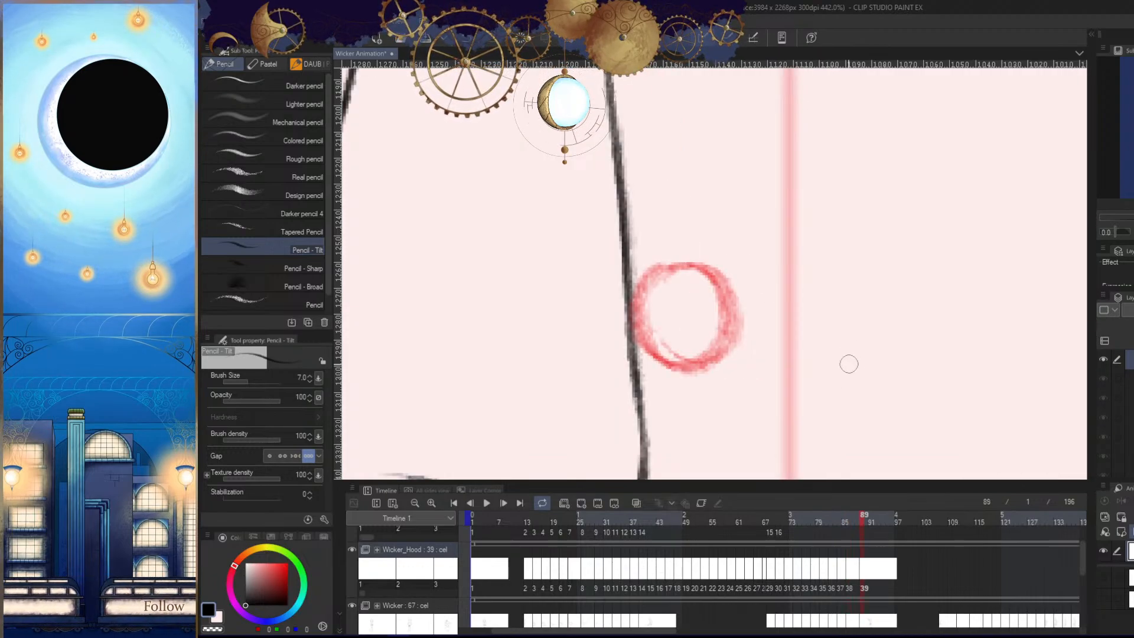
key(ctrl+space)
drag(834, 333, 767, 349)
key(Left)
key(Right)
- Sketch the hood tail's outer line curving down from below the horn in frame 89, checking it against the previous frame
drag(895, 155, 830, 245)
key(Left)
key(Right)
key(p)
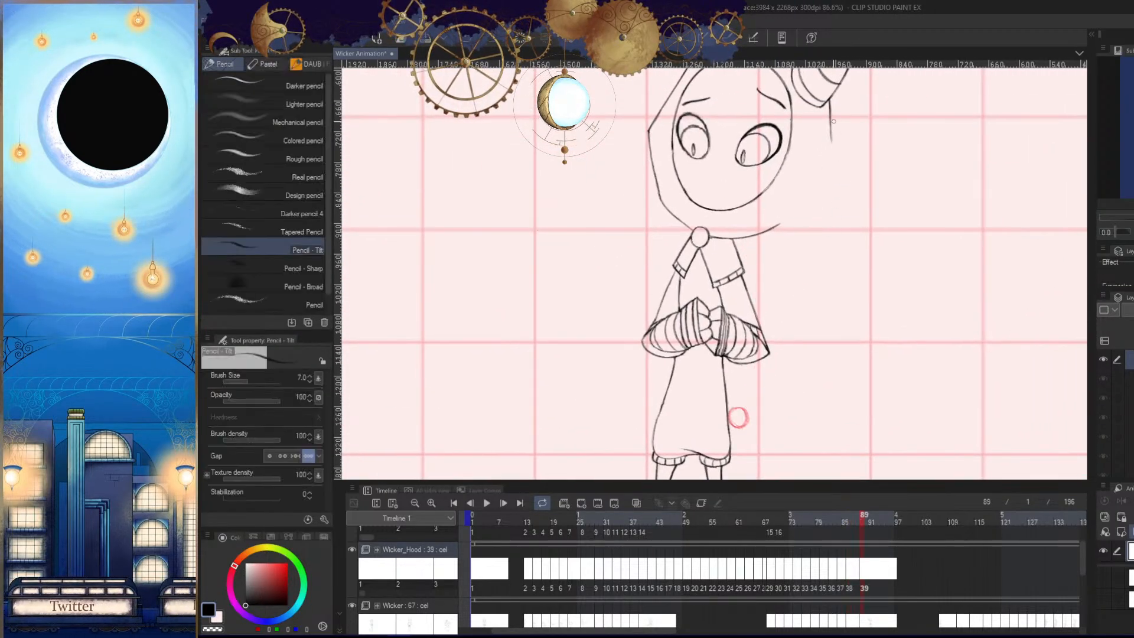
key(Left)
key(Right)
key(ctrl+z)
mouse_move(829, 114)
mouse_down()
mouse_move(801, 278)
mouse_move(765, 373)
mouse_move(839, 290)
mouse_up()
key(Left)
key(Right)
key(ctrl+space)
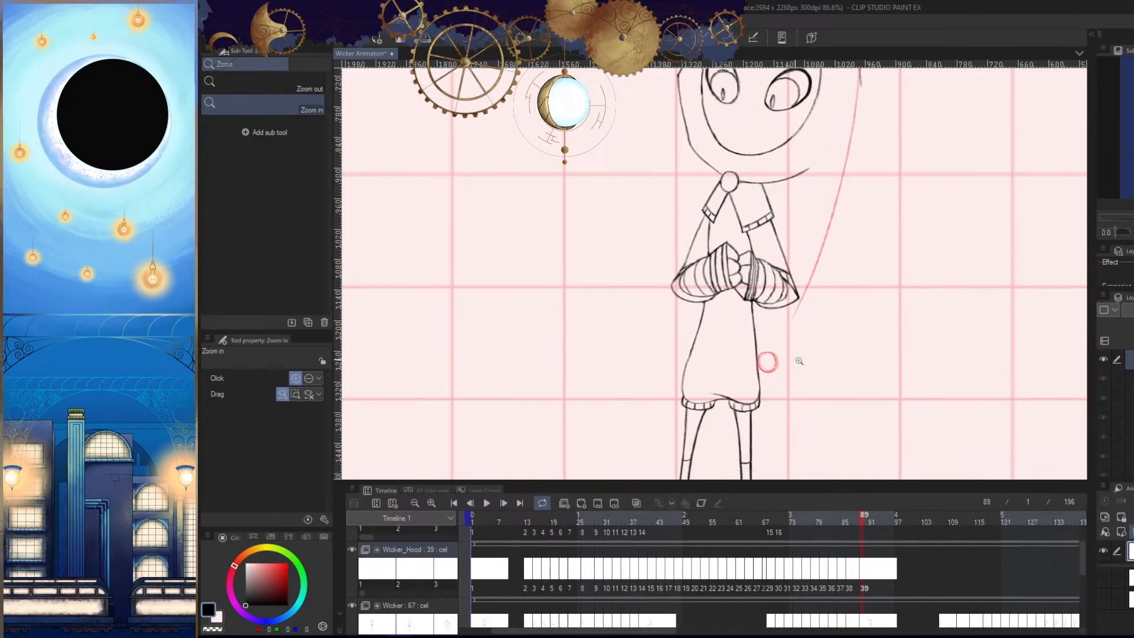
- Redraw the lower end of the outer tail line past the sleeve so it meets the bobble in frame 89
drag(794, 358, 808, 352)
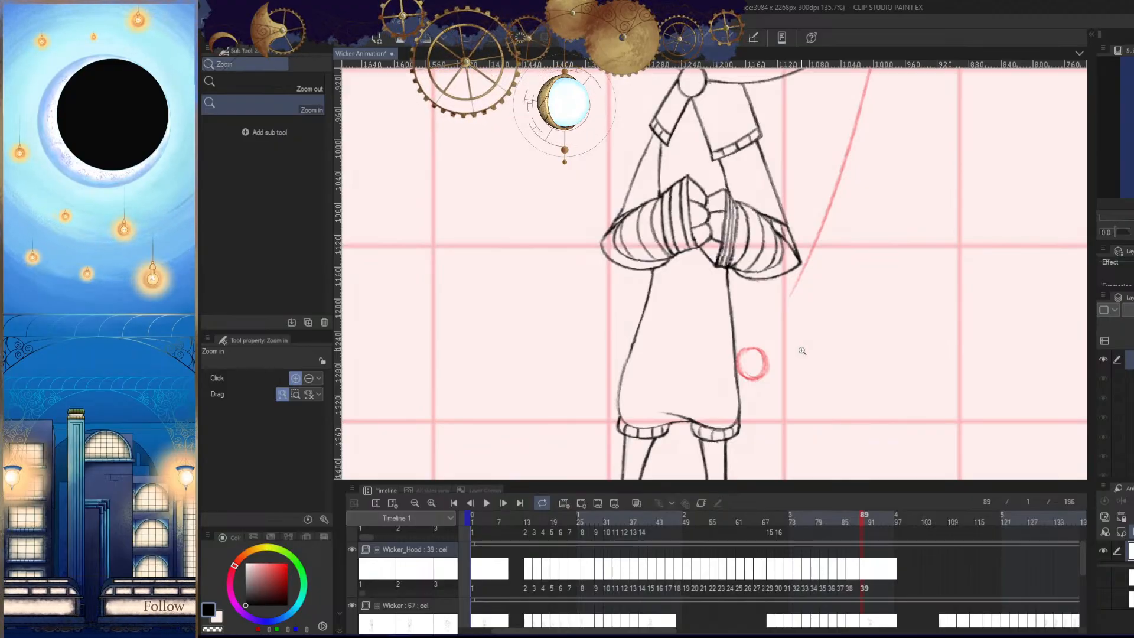
mouse_move(823, 398)
mouse_down()
mouse_move(760, 347)
mouse_move(754, 273)
mouse_up()
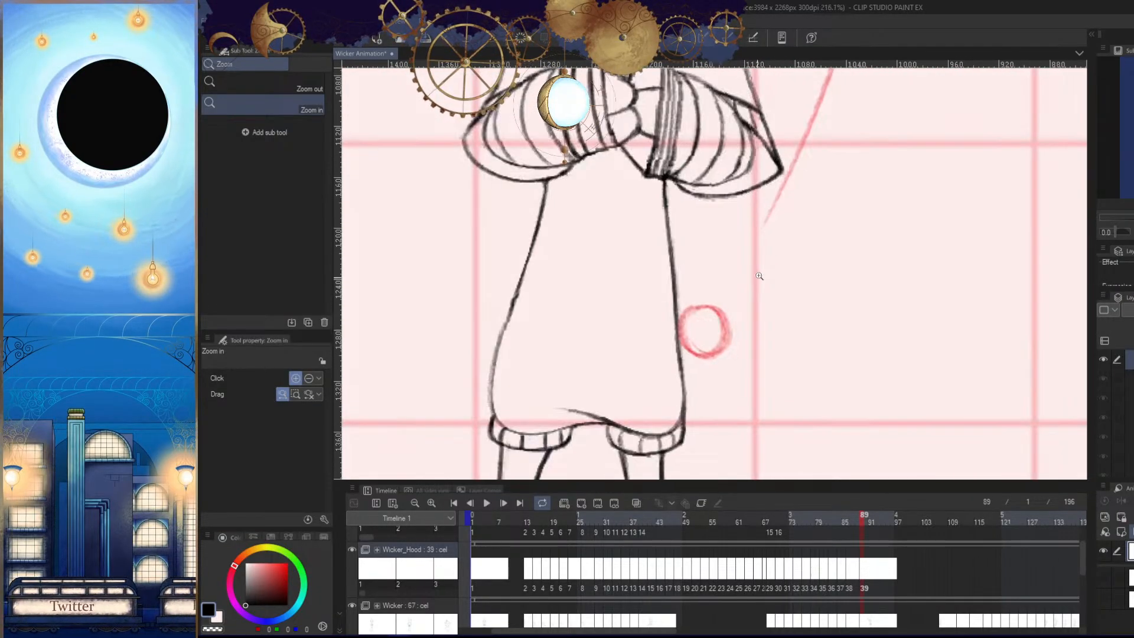
key(p)
key(ctrl+z)
drag(784, 179, 719, 308)
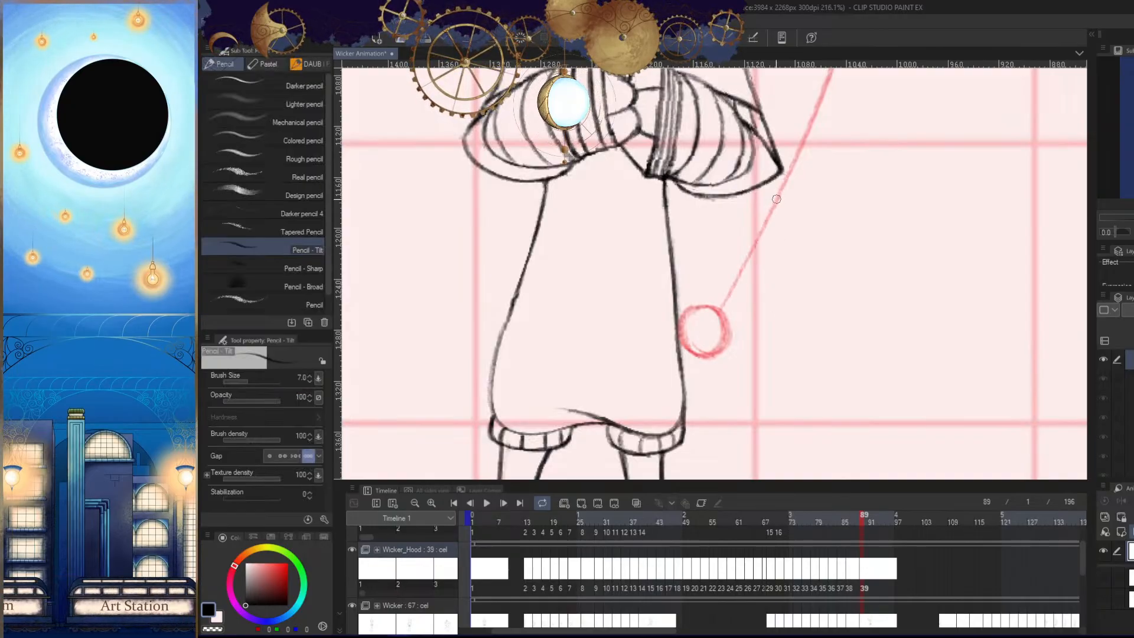
key(ctrl+z)
drag(784, 187, 735, 294)
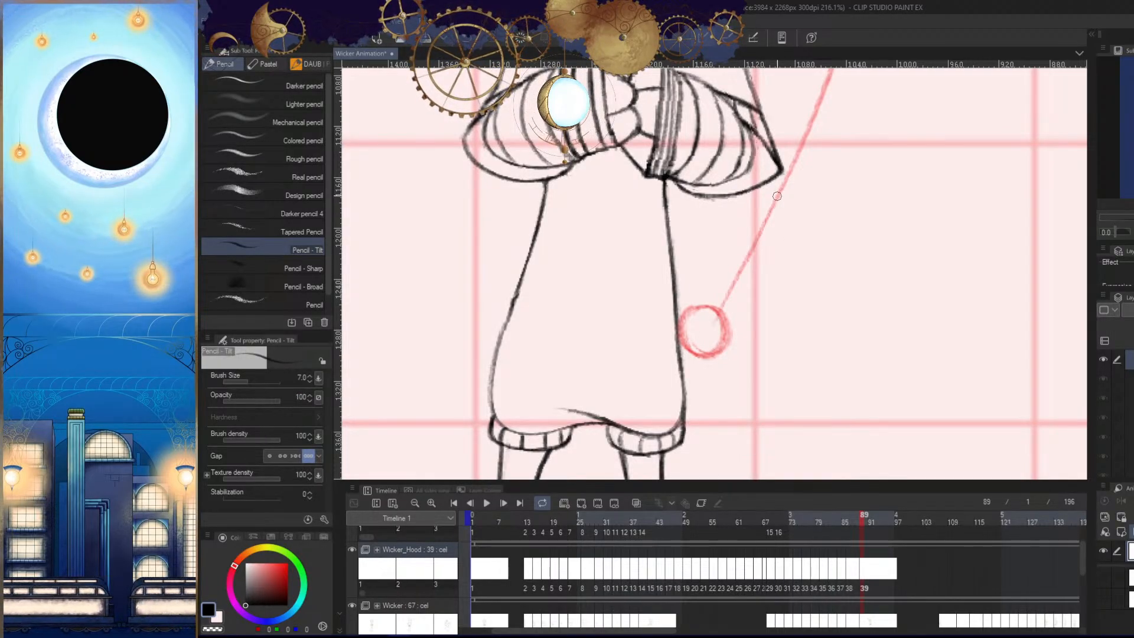
drag(777, 196, 722, 313)
- Examine frame 89's outer tail line in mirrored view and compare its curve with the previous frame
key(/)
drag(756, 304, 738, 373)
key(h)
drag(653, 209, 631, 116)
drag(631, 116, 650, 187)
key(Left)
key(Right)
key(p)
mouse_move(715, 275)
mouse_down()
mouse_move(703, 193)
mouse_move(740, 228)
mouse_up()
key(Left)
key(Right)
- Draw the upper part of the inner tail line from below the hood beside the arm in frame 89
key(/)
key(p)
mouse_move(713, 166)
mouse_down()
mouse_move(693, 301)
mouse_move(685, 276)
mouse_up()
key(ctrl+z)
key(Left)
key(Right)
key(ctrl+z)
drag(710, 166, 687, 278)
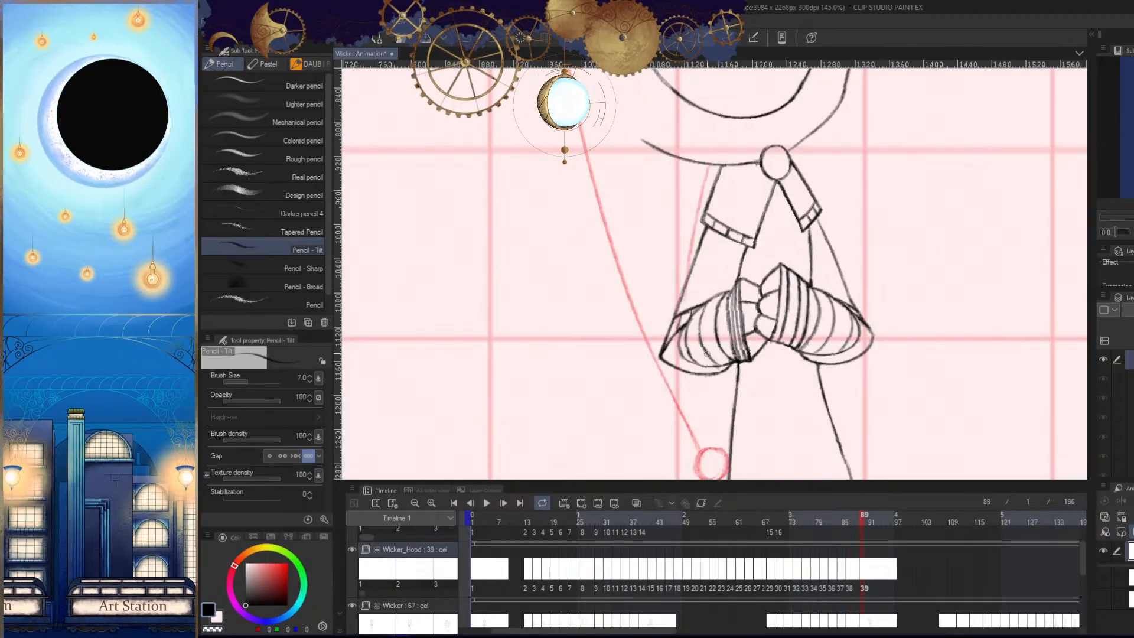
key(Left)
key(Right)
- Try extending the inner tail line across the sleeve to the bobble, check it mirrored, and undo it
key(e)
mouse_move(709, 383)
mouse_down()
mouse_move(702, 248)
mouse_move(692, 303)
mouse_up()
key(p)
key(h)
drag(780, 182, 768, 178)
key(ctrl+z)
key(/)
key(p)
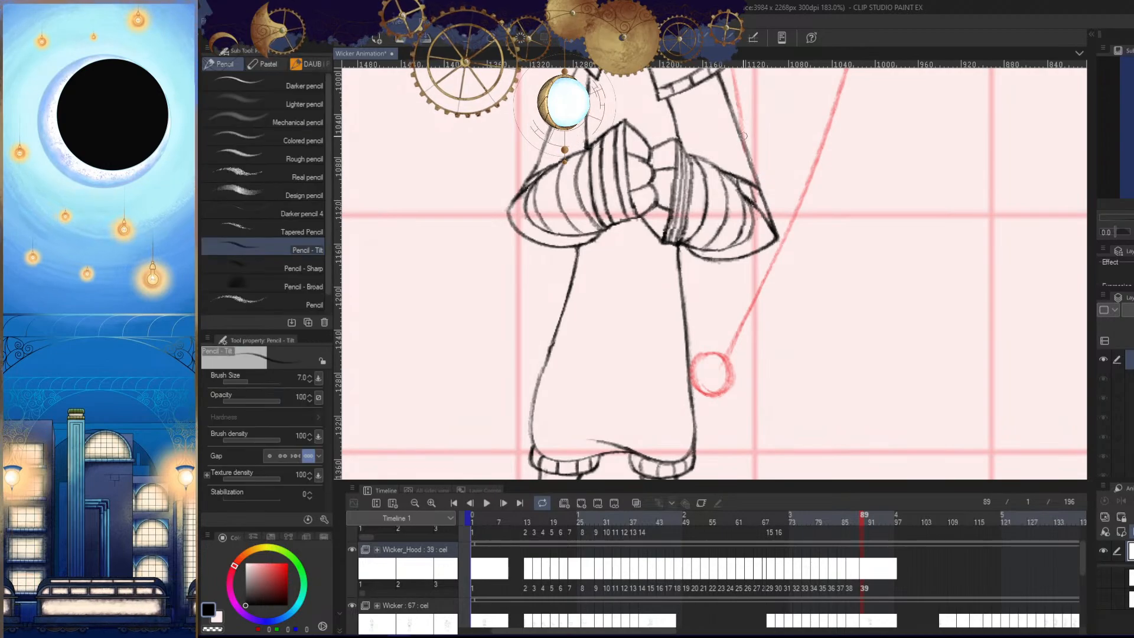
drag(745, 136, 708, 347)
key(ctrl+z)
drag(734, 77, 710, 350)
key(h)
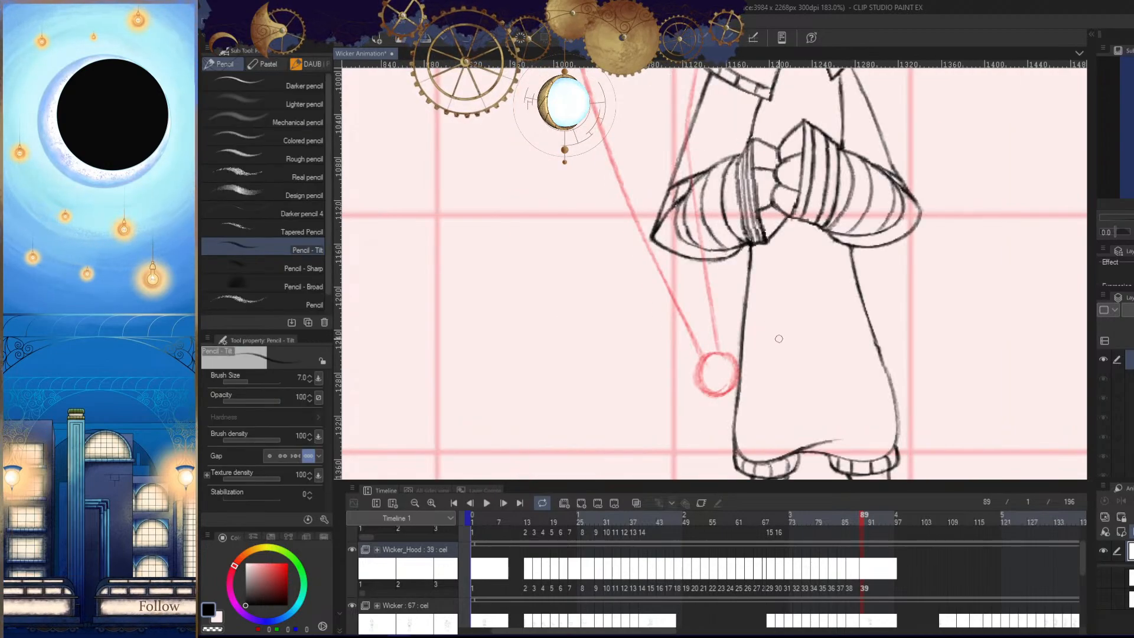
key(ctrl+z)
- Redraw the inner tail line with a gentler curve behind the sleeve and down to the bobble in frame 89
key(ctrl+z)
mouse_move(698, 72)
mouse_down()
mouse_move(721, 337)
mouse_move(681, 140)
mouse_up()
key(ctrl+z)
key(ctrl+z)
drag(697, 72, 706, 323)
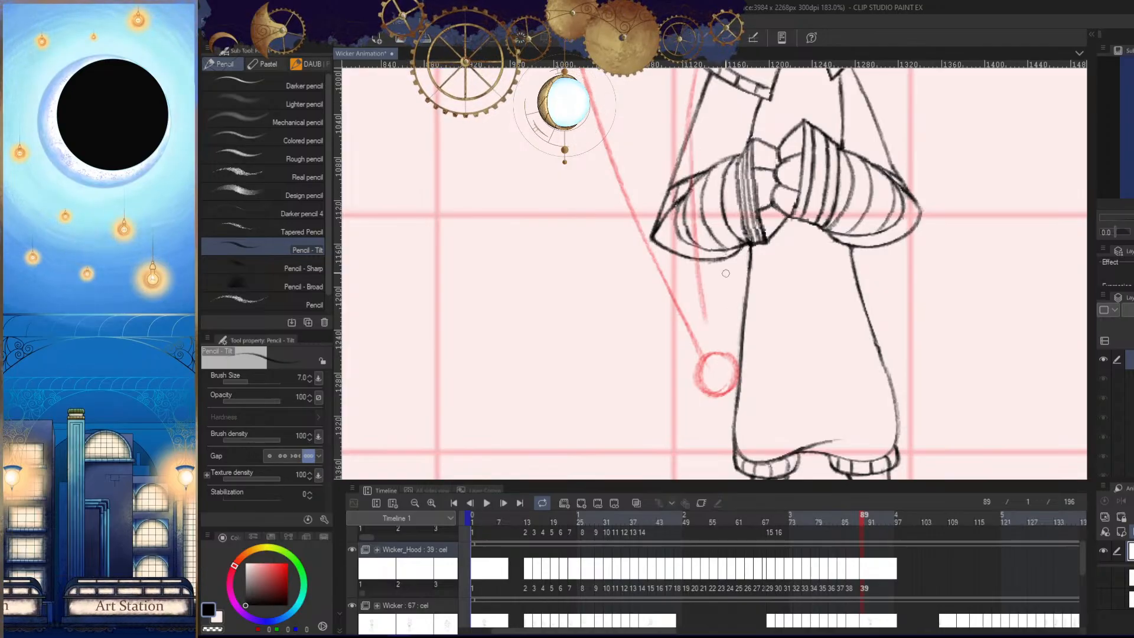
drag(690, 223, 714, 364)
key(ctrl+z)
drag(694, 248, 719, 363)
- Compare the tail with the previous frame and erase the part of the inner line crossing the sleeve
key(h)
drag(823, 280, 805, 367)
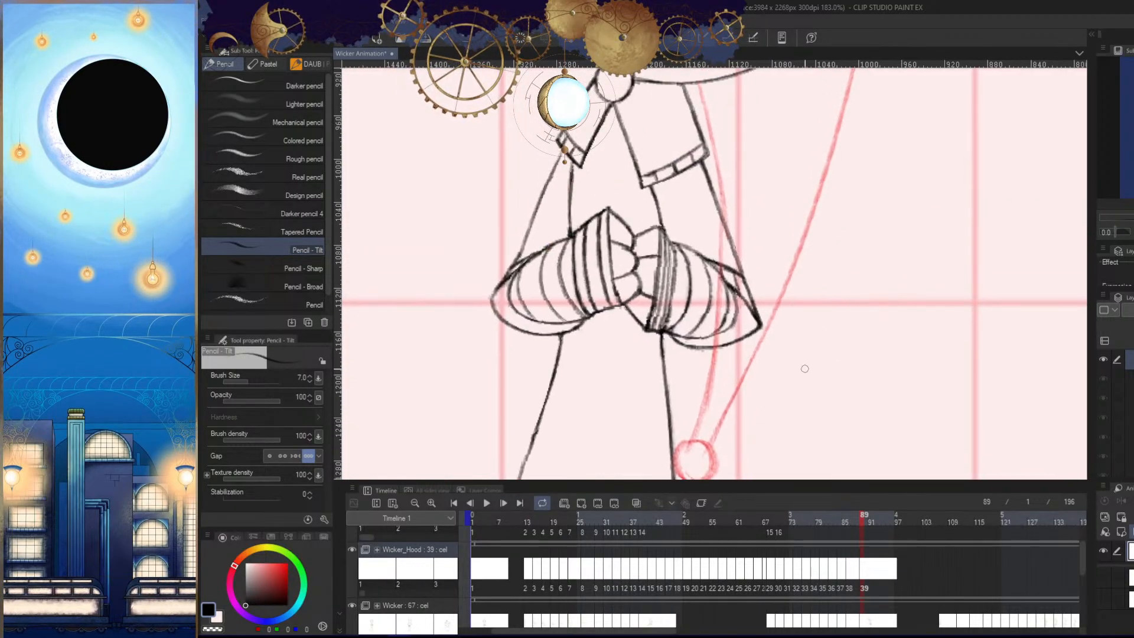
key(Left)
key(h)
key(Right)
key(e)
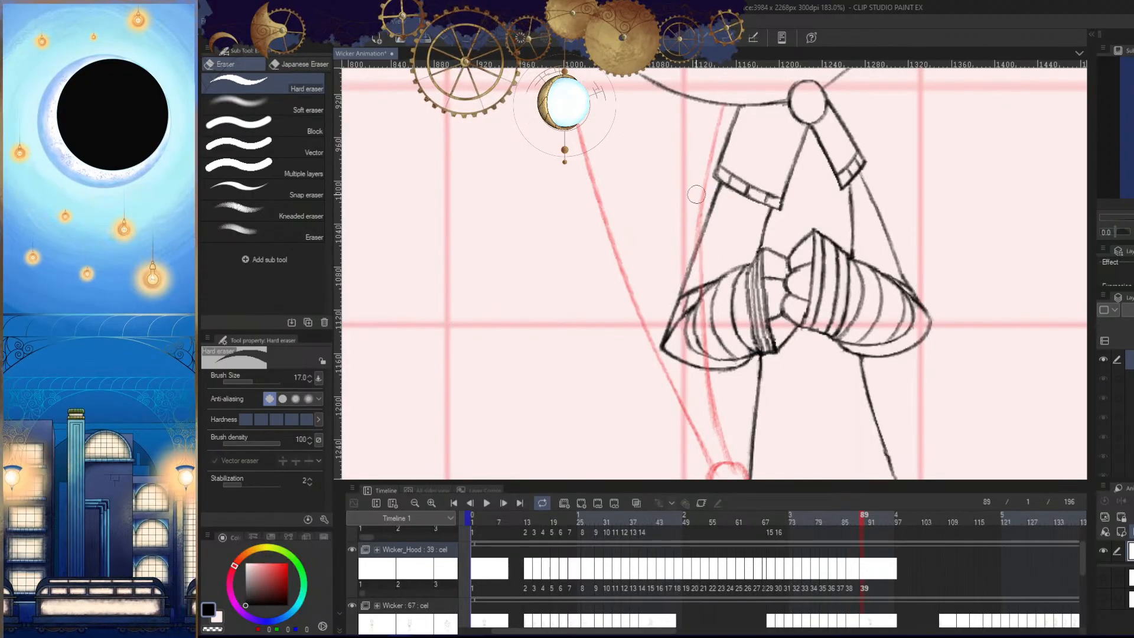
drag(697, 194, 701, 322)
key(p)
mouse_move(715, 263)
mouse_down()
mouse_move(716, 152)
mouse_move(711, 229)
mouse_up()
key(e)
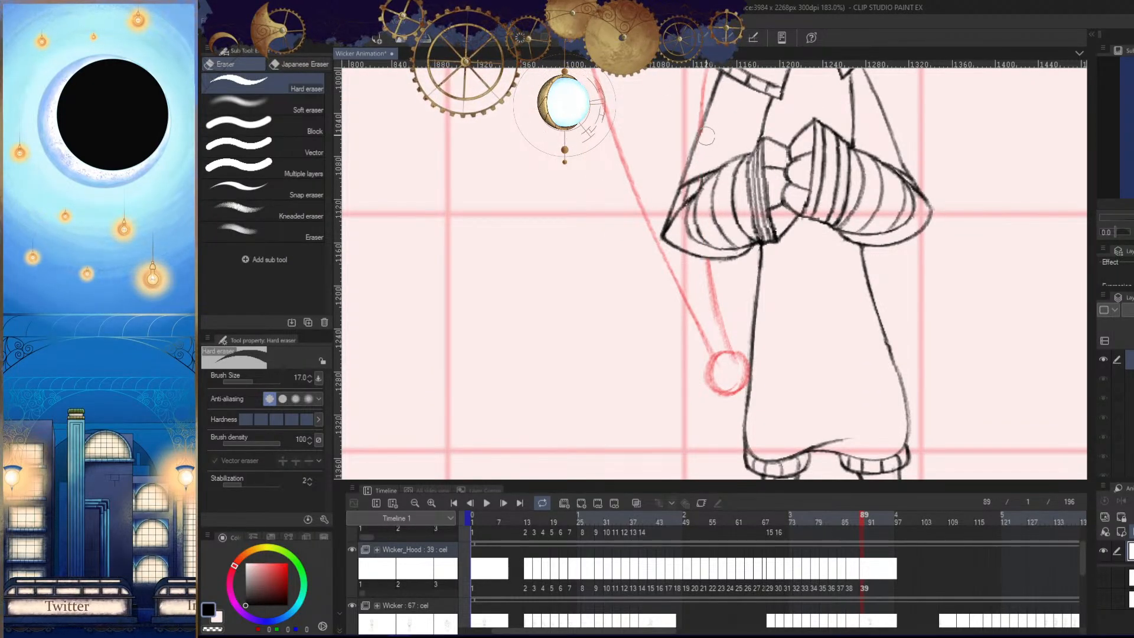
- Examine the whole character and step through frames 84 to 89 to check the tail's motion
key(h)
key(slash)
drag(782, 254, 790, 362)
key(h)
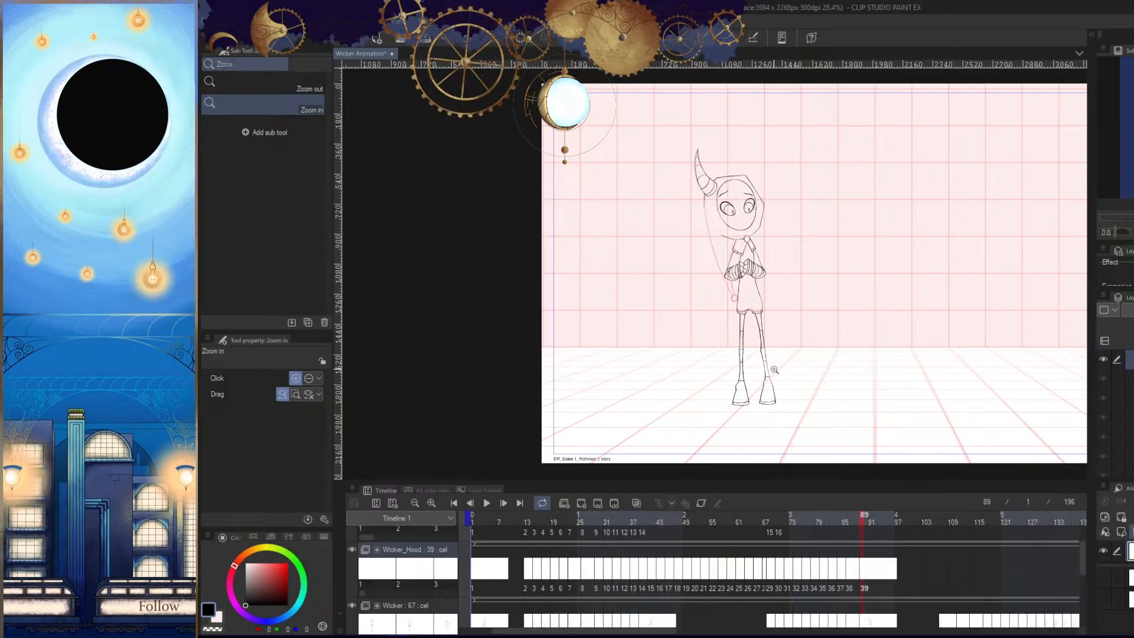
drag(775, 370, 841, 390)
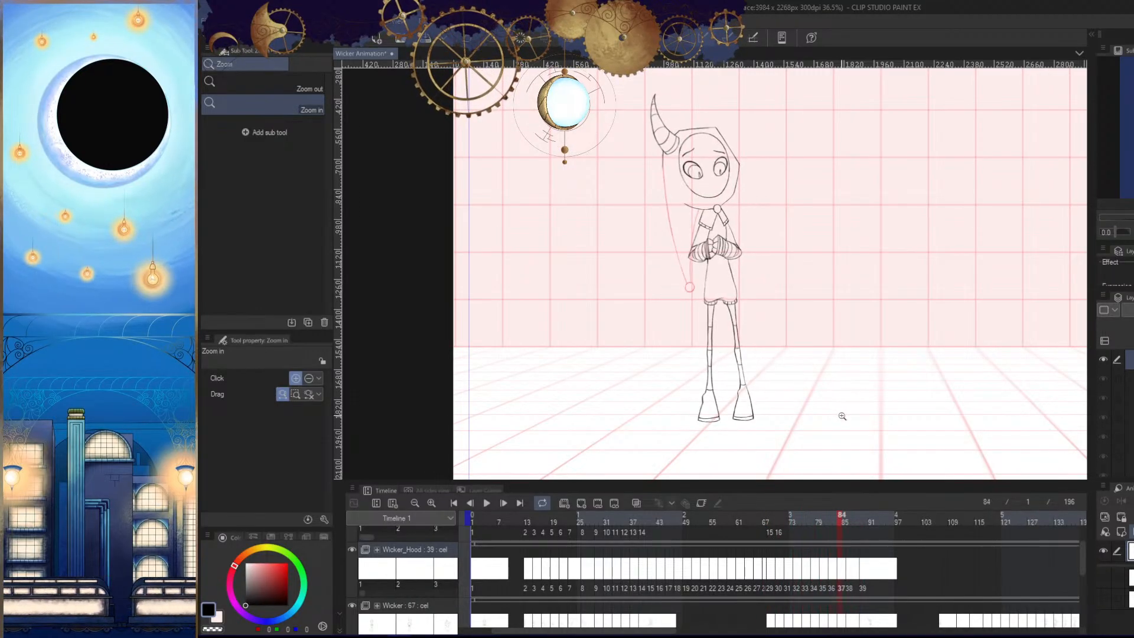
drag(868, 387, 838, 392)
key(Right)
key(Left)
key(Left)
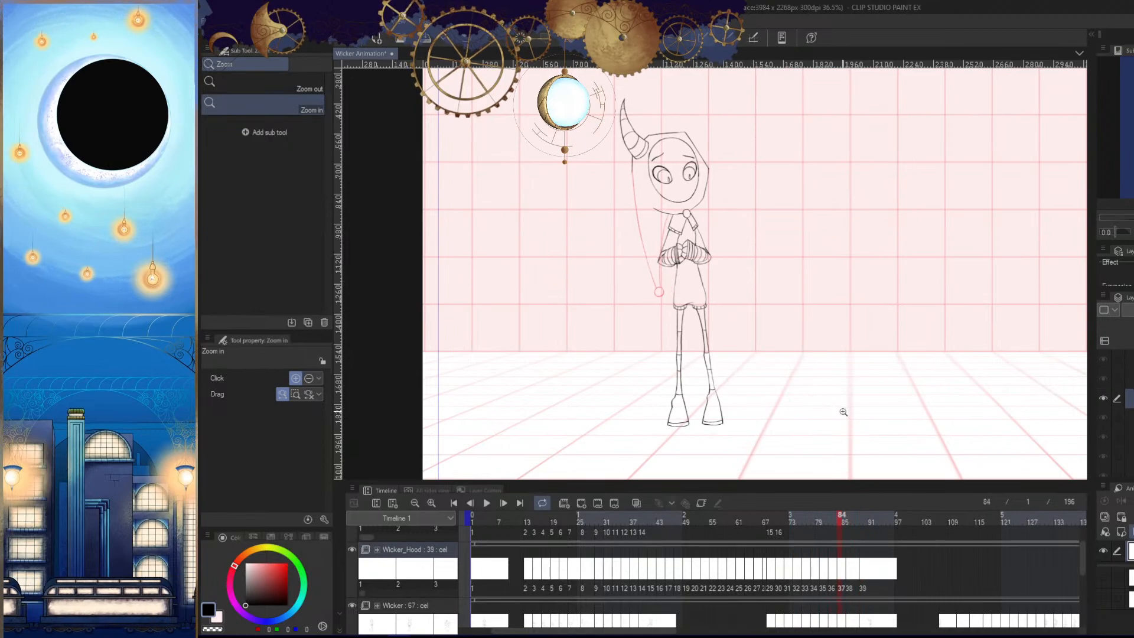
key(Right)
key(Right)
key(Right)
key(Right)
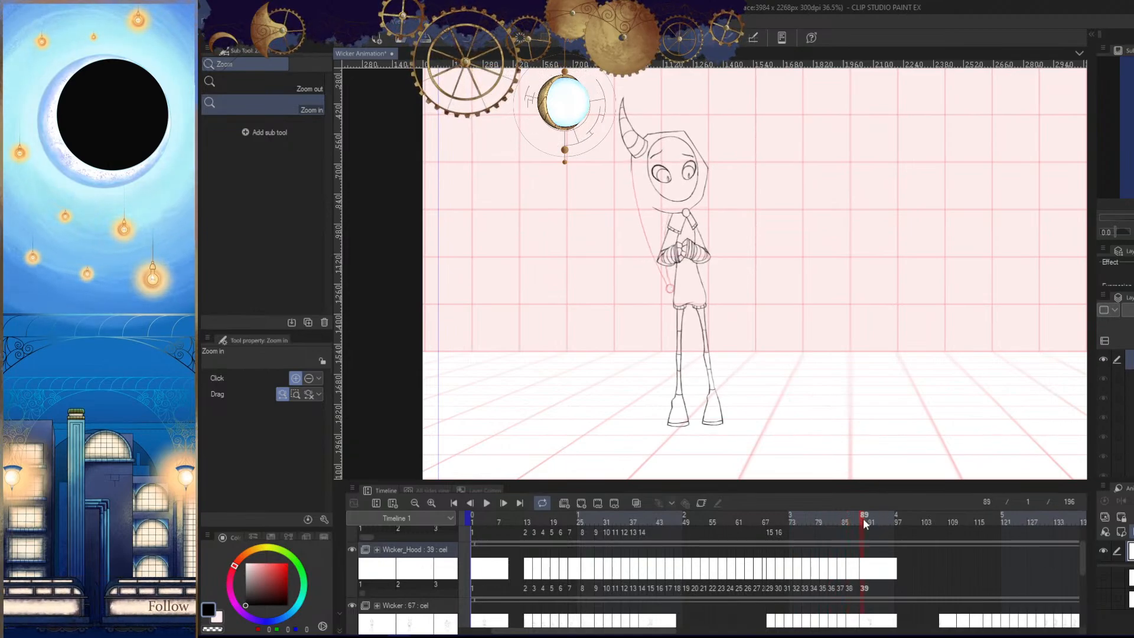
- Move to frame 91 and add a new cel to the Wicker_Hood animation folder
drag(773, 421, 800, 430)
scroll(792, 409, up, 2)
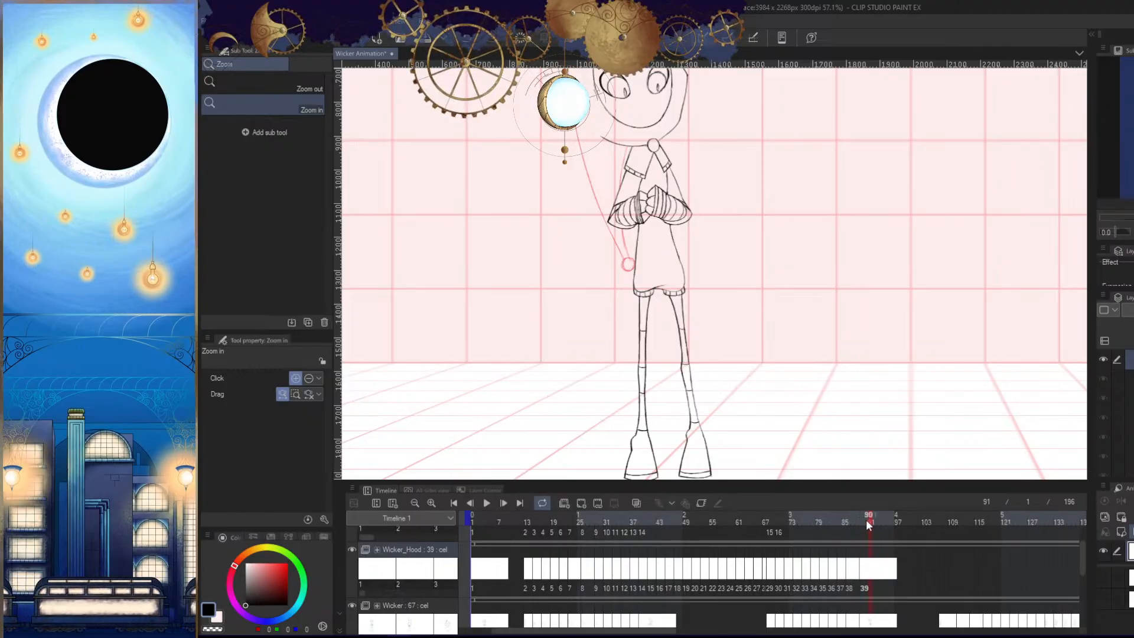
click(582, 502)
scroll(787, 395, down, 2)
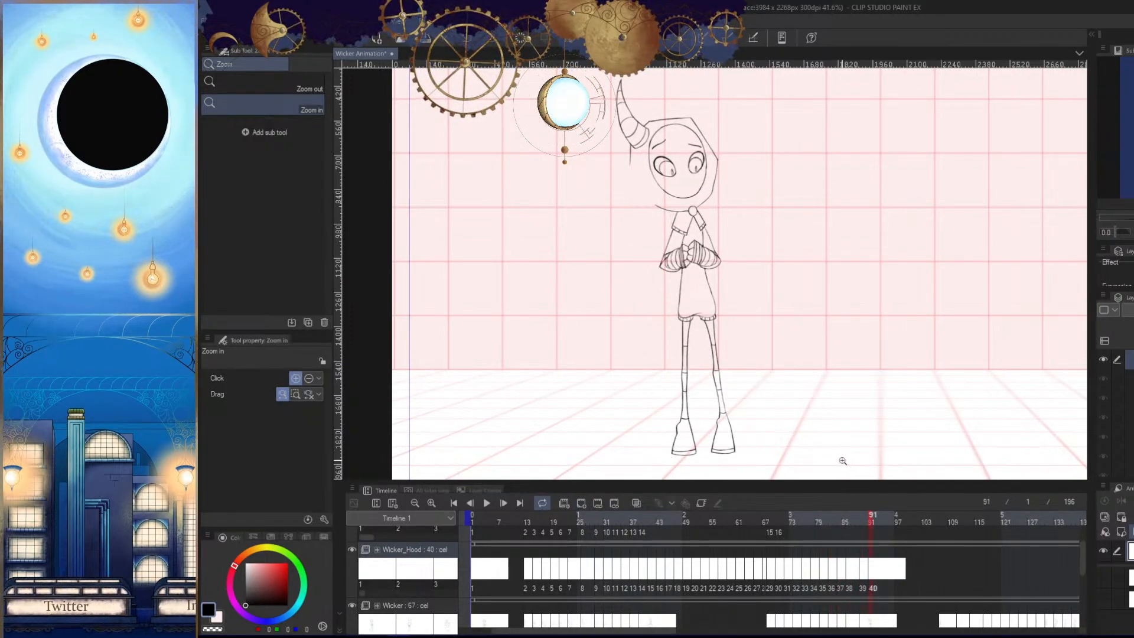
- Compare the pose in frame 91 with frame 89's hood tail and bobble to judge the next position
key(Left)
key(Right)
drag(657, 284, 726, 284)
key(h)
mouse_move(797, 335)
mouse_down()
mouse_move(804, 378)
mouse_move(777, 389)
mouse_up()
key(Left)
key(Right)
key(h)
key(p)
key(Left)
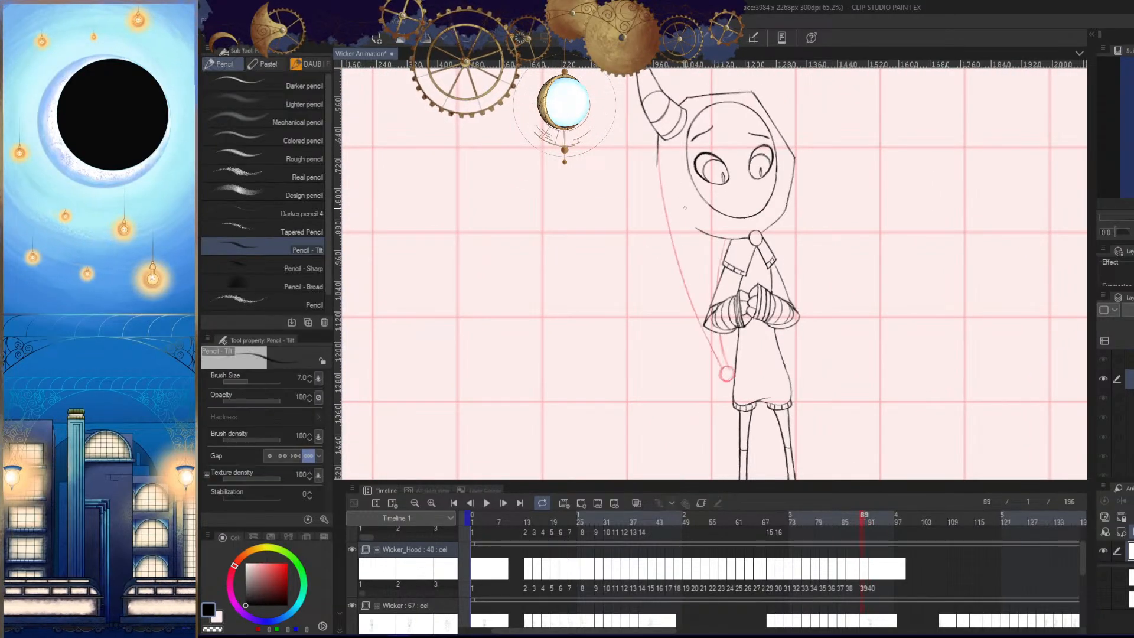
key(Right)
key(ctrl+space)
drag(695, 283, 728, 285)
key(Left)
key(Right)
- Hide the palettes and compare the area beside the tunic in frame 91 with the bobbles of the two preceding cels
key(Tab)
drag(728, 333, 707, 310)
drag(760, 458, 834, 418)
key(ctrl+space)
key(Left)
key(Left)
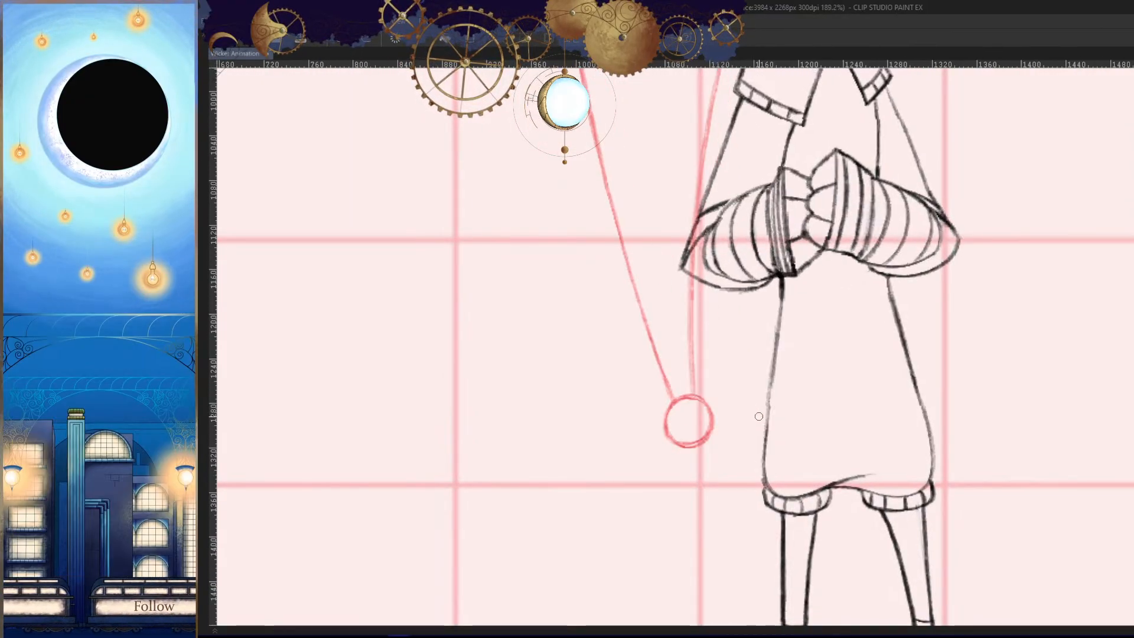
key(Right)
- Undo the stray mark and draw the bobble as a circle just beside the tunic's edge in frame 91
key(Right)
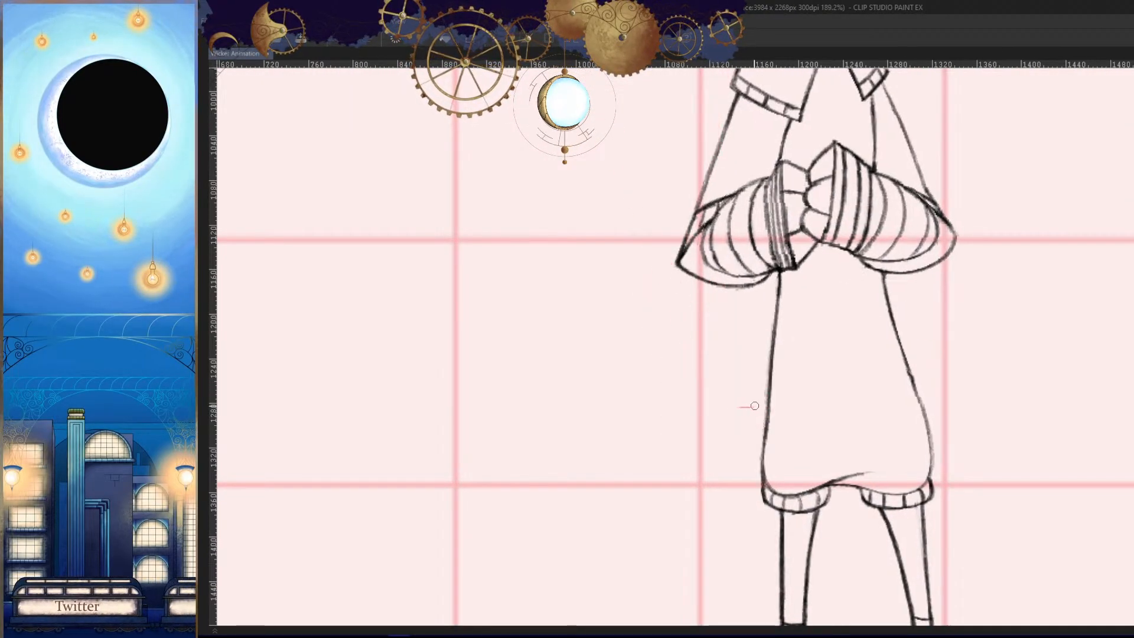
key(ctrl+z)
key(ctrl+space)
drag(742, 407, 810, 408)
key(Left)
key(Right)
mouse_move(746, 364)
mouse_down()
mouse_move(744, 440)
mouse_move(742, 354)
mouse_up()
key(ctrl+space)
drag(753, 396, 776, 383)
key(ctrl+z)
mouse_move(759, 339)
mouse_down()
mouse_move(666, 433)
mouse_move(714, 334)
mouse_move(759, 332)
mouse_move(692, 356)
mouse_up()
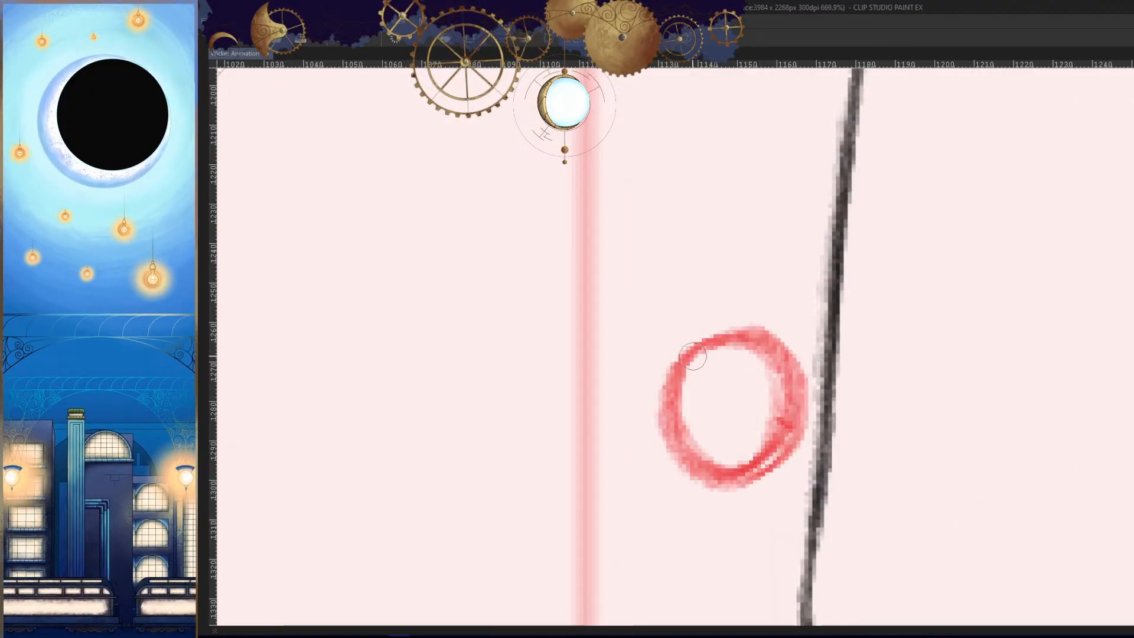
- Refine frame 91's bobble outline in mirrored view into a rounder circle and compare it with the previous frame
key(h)
key(ctrl+space)
key(Left)
mouse_move(812, 423)
mouse_down()
mouse_move(747, 440)
mouse_move(756, 448)
mouse_move(734, 380)
mouse_up()
key(Right)
key(ctrl+space)
key(ctrl+z)
mouse_move(712, 308)
mouse_down()
mouse_move(638, 434)
mouse_move(644, 321)
mouse_move(696, 314)
mouse_move(654, 331)
mouse_up()
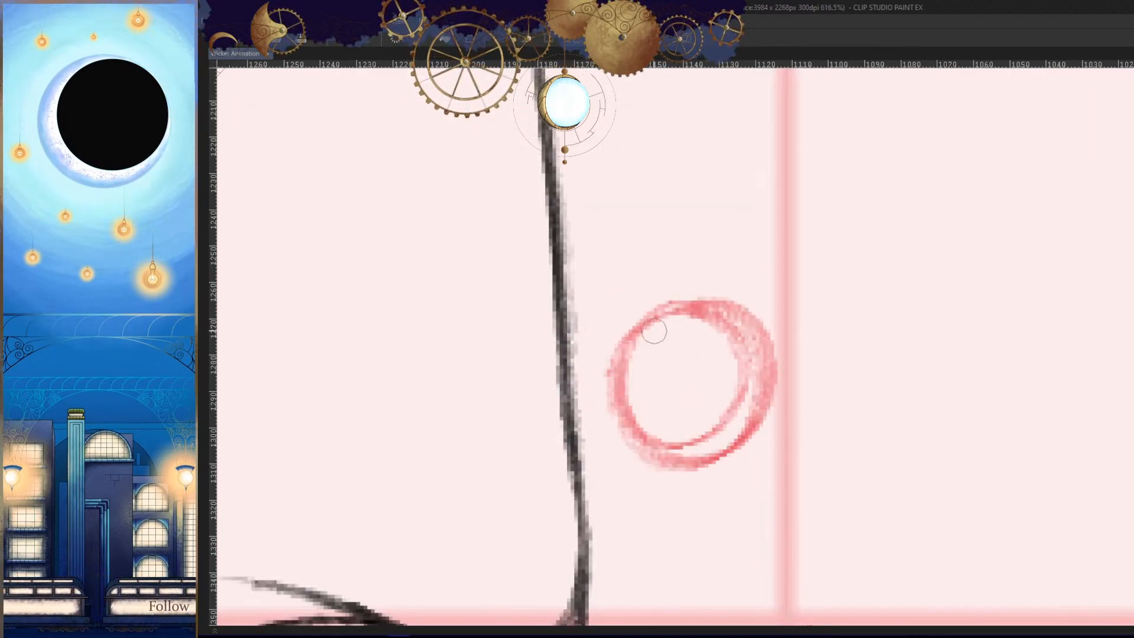
key(ctrl+z)
mouse_move(727, 313)
mouse_down()
mouse_move(656, 327)
mouse_move(615, 350)
mouse_move(626, 420)
mouse_up()
key(ctrl+space)
mouse_move(760, 409)
mouse_down()
mouse_move(774, 477)
mouse_move(760, 463)
mouse_up()
key(Left)
key(Right)
- Sketch the outer tail line from below the horn toward the bobble in frame 91, undoing the unwanted stroke
key(space)
drag(820, 308, 757, 414)
key(ctrl+space)
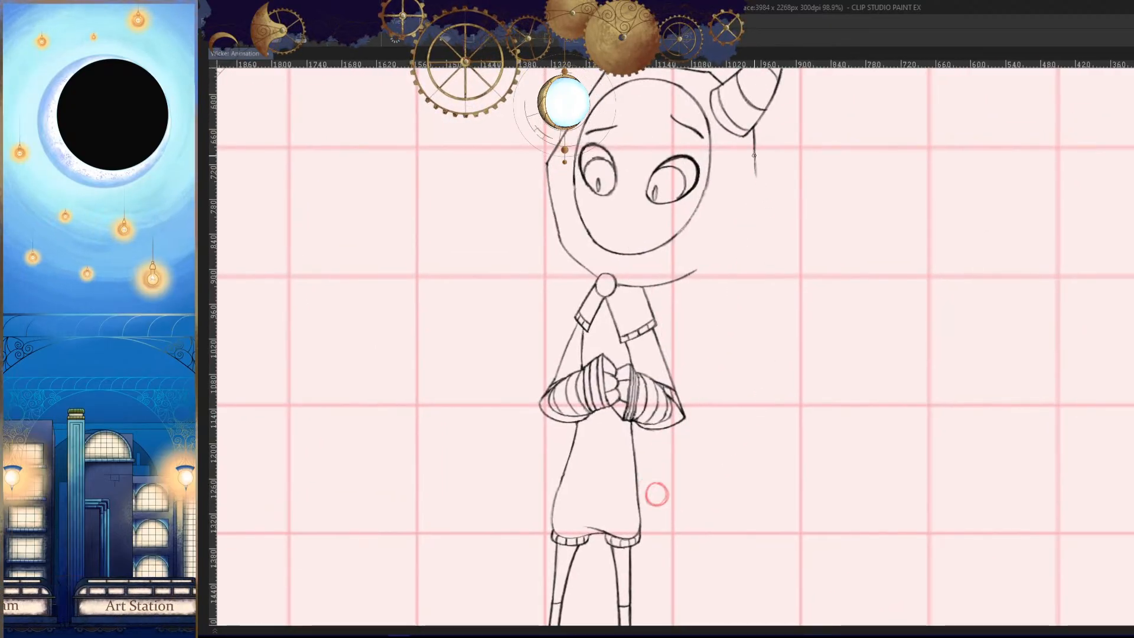
drag(754, 155, 684, 452)
mouse_move(754, 157)
mouse_down()
mouse_move(752, 210)
mouse_move(768, 118)
mouse_move(759, 254)
mouse_up()
key(ctrl+space)
key(ctrl+z)
- Draw and darken the lower end of the outer tail line past the sleeve down to frame 91's bobble
key(ctrl+space)
drag(732, 426, 703, 467)
mouse_move(694, 608)
mouse_down()
mouse_move(731, 337)
mouse_move(750, 301)
mouse_up()
key(ctrl+space)
drag(711, 338, 635, 516)
key(space)
drag(654, 484, 715, 361)
drag(735, 300, 670, 455)
drag(716, 364, 674, 451)
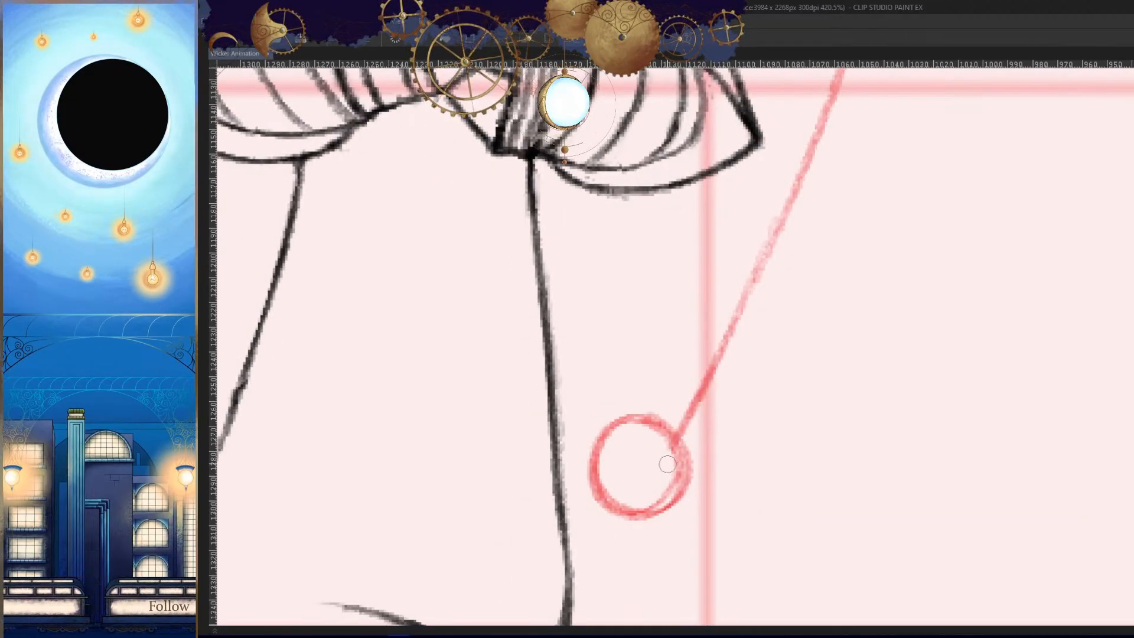
- Draw the inner tail line from the hood's underside past the sleeve down to frame 91's bobble, undoing the first stroke and redrawing it
key(ctrl+space)
drag(736, 422, 717, 468)
key(h)
key(space)
drag(786, 380, 762, 406)
key(ctrl+space)
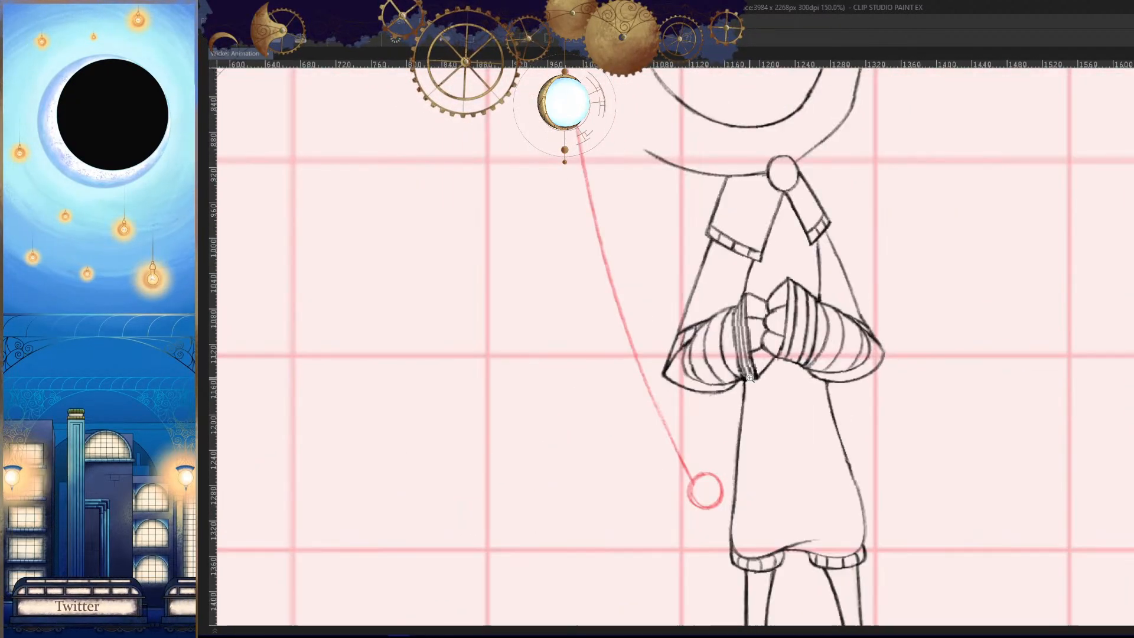
drag(710, 180, 698, 381)
key(Left)
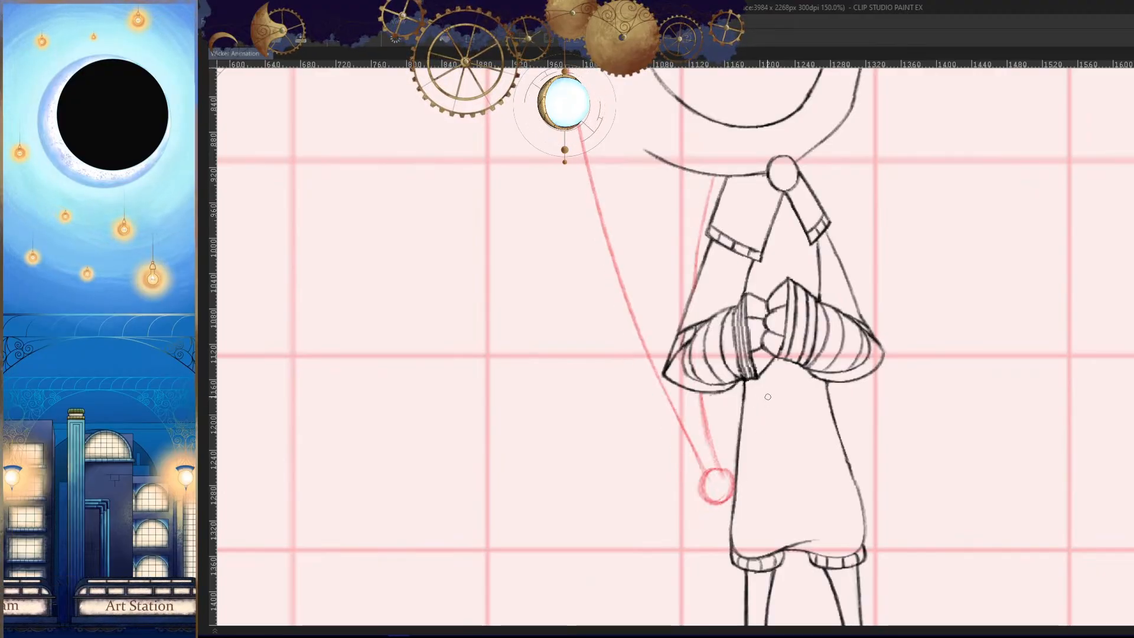
key(Right)
key(ctrl+z)
mouse_move(711, 174)
mouse_down()
mouse_move(694, 239)
mouse_move(691, 439)
mouse_up()
drag(688, 401, 702, 480)
- Check frame 91's hood tail and bobble against the preceding frames in a mirrored view of the whole character
key(h)
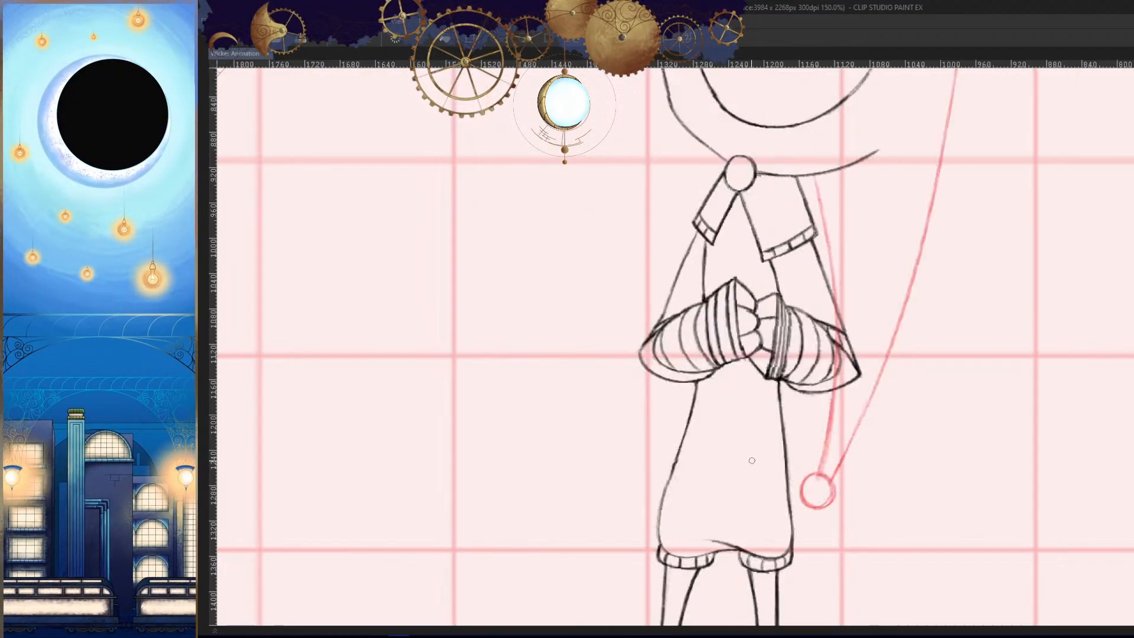
key(ctrl+space)
drag(760, 432, 789, 495)
key(Left)
key(Left)
key(Left)
key(Right)
key(Right)
key(Right)
key(Right)
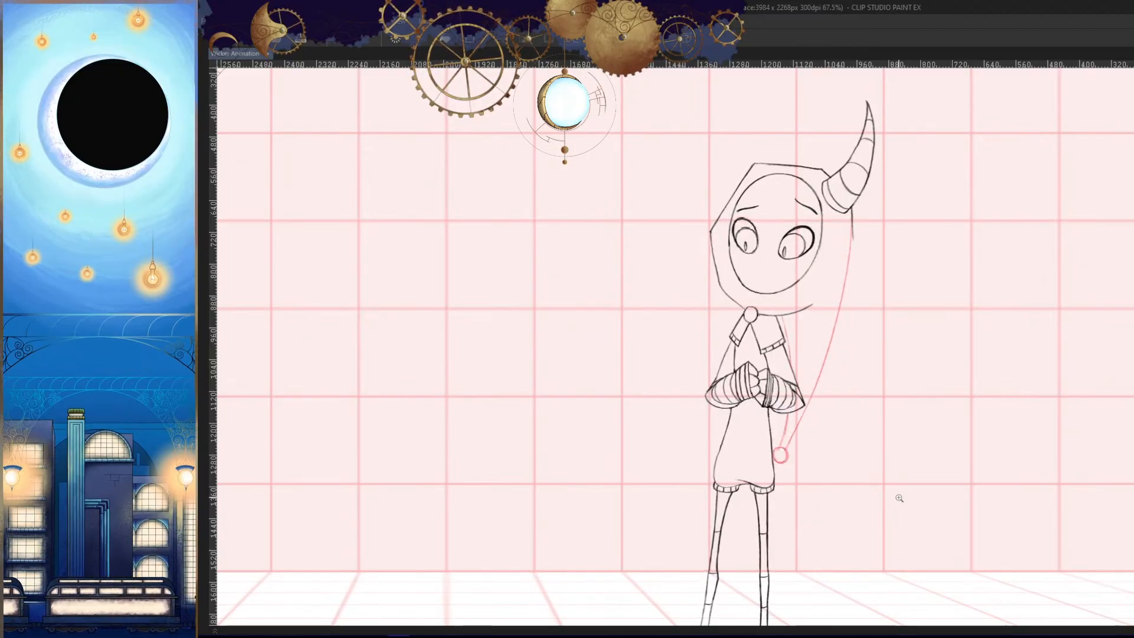
key(Left)
key(Left)
- Restore the unmirrored view and play the animation from about frame 35 to review the hood tail's motion
key(h)
key(space)
drag(904, 438, 877, 436)
key(Tab)
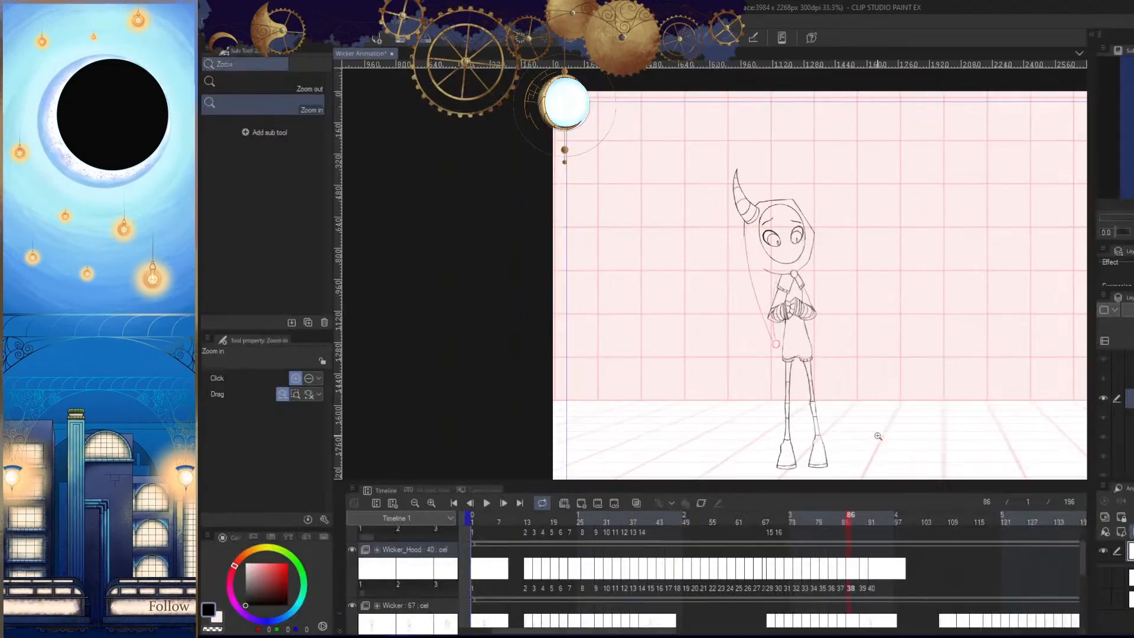
click(619, 520)
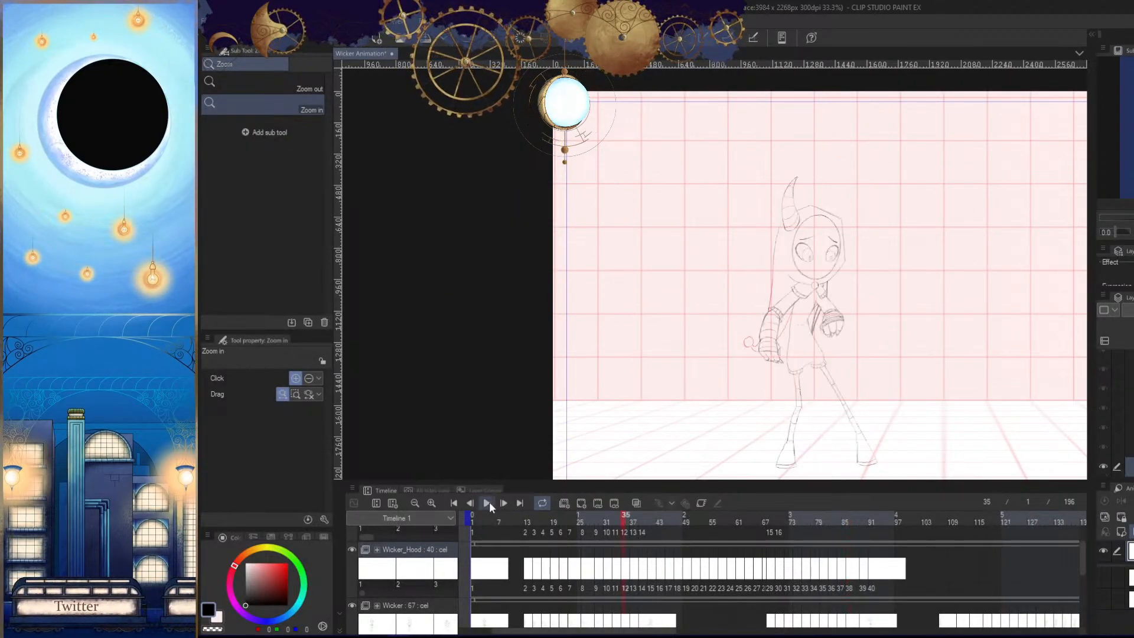
key(Tab)
key(space)
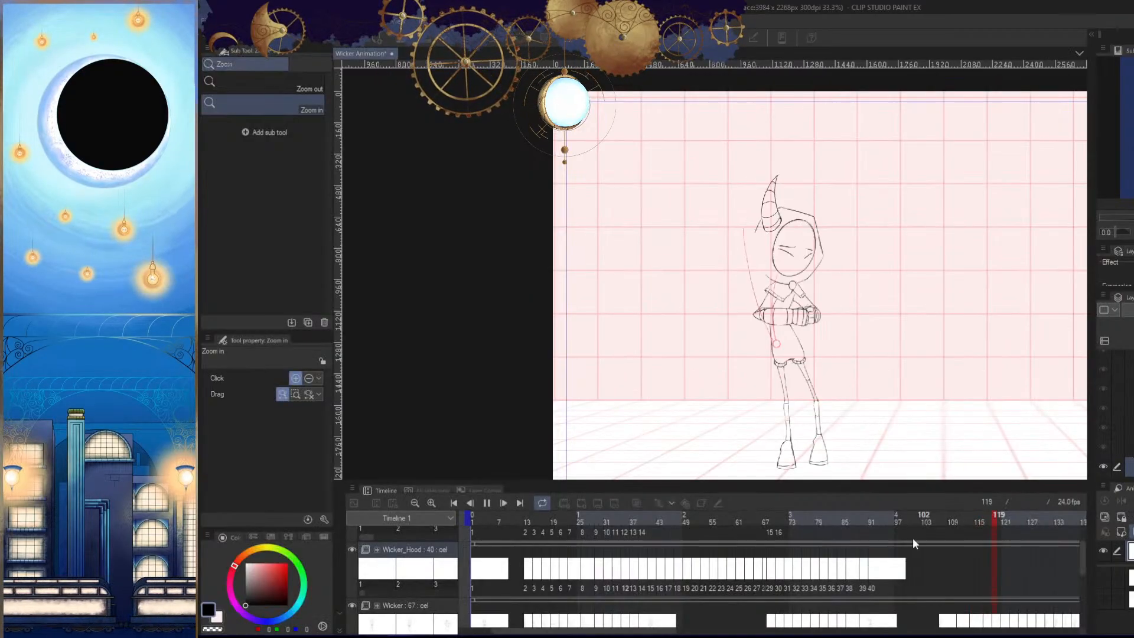
key(Tab)
- Compare the hood tail and bobble in frames 90 and 92, and examine frame 92's tunic, legs and feet
click(863, 522)
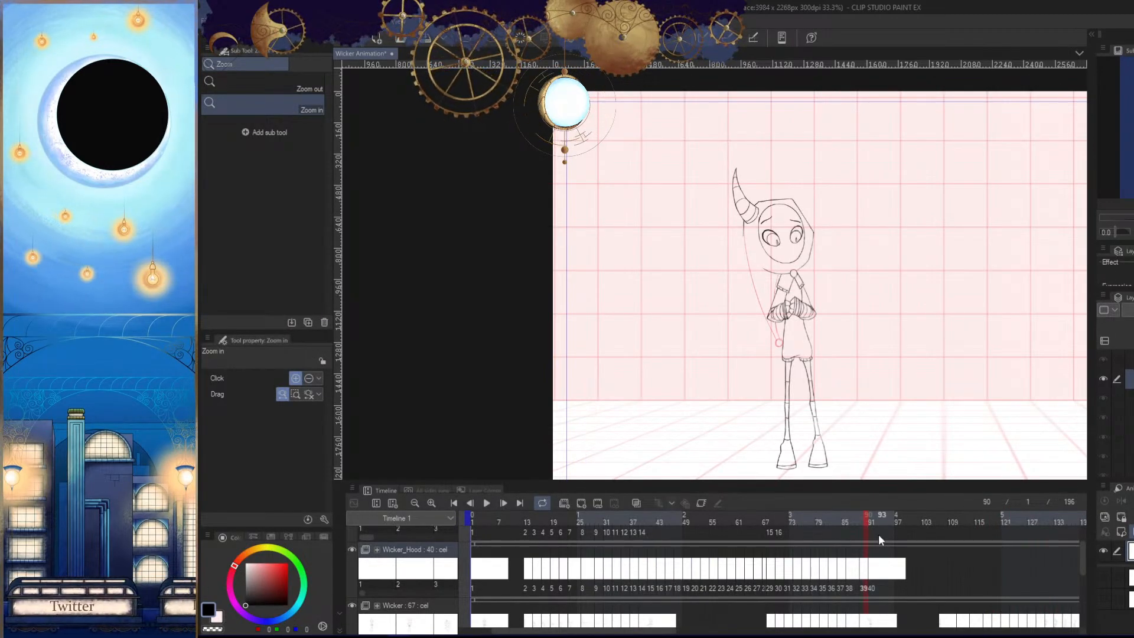
drag(835, 407, 875, 404)
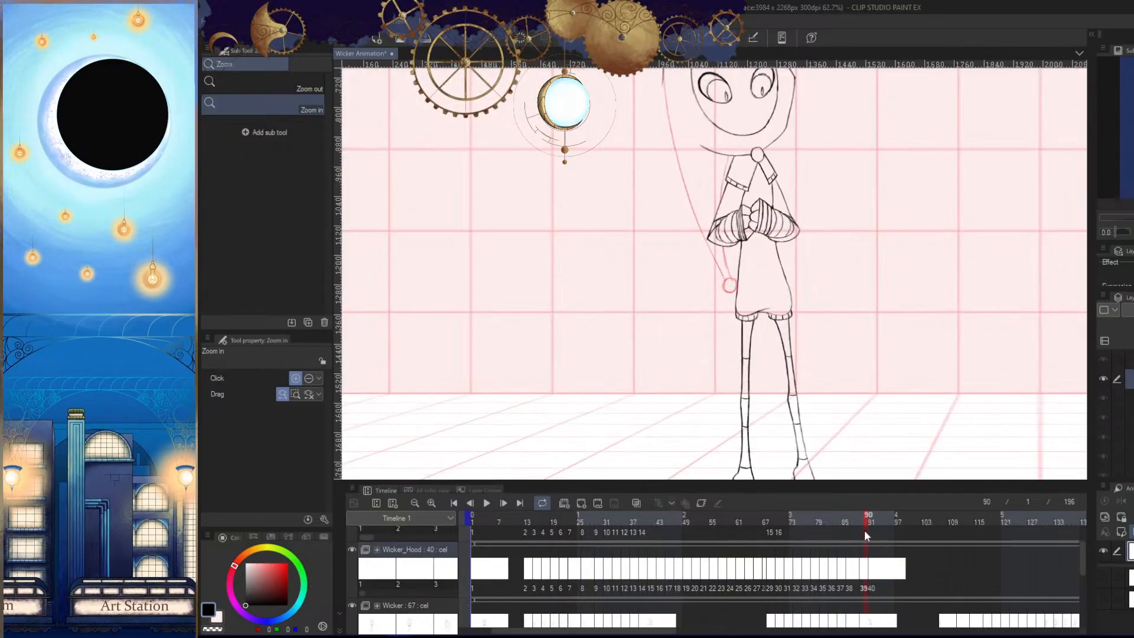
click(876, 521)
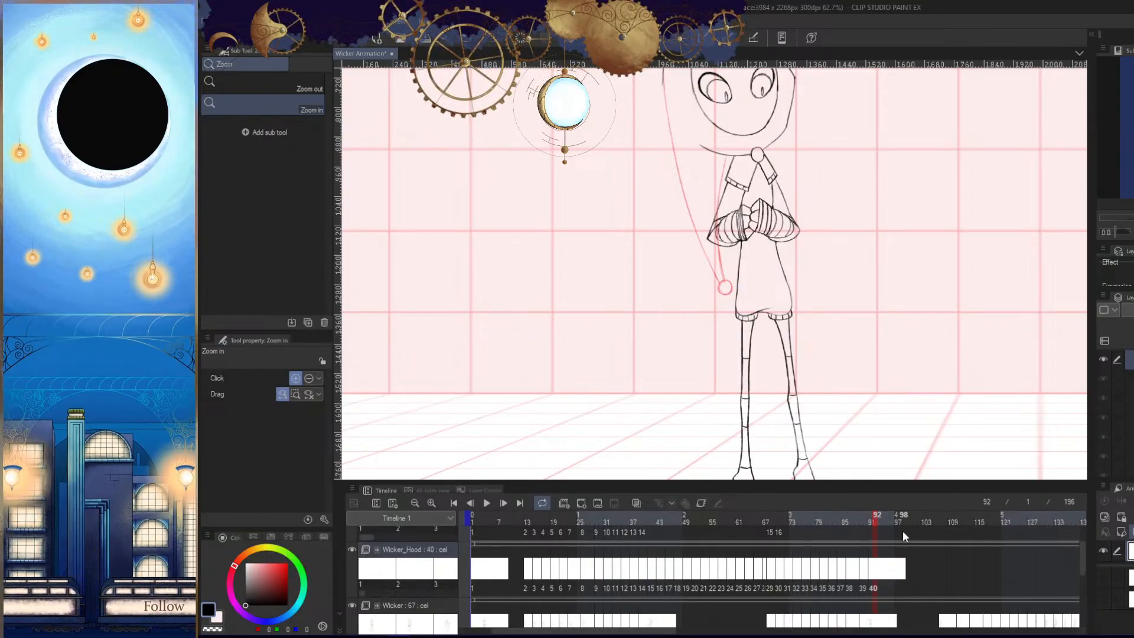
click(876, 378)
drag(835, 416, 873, 416)
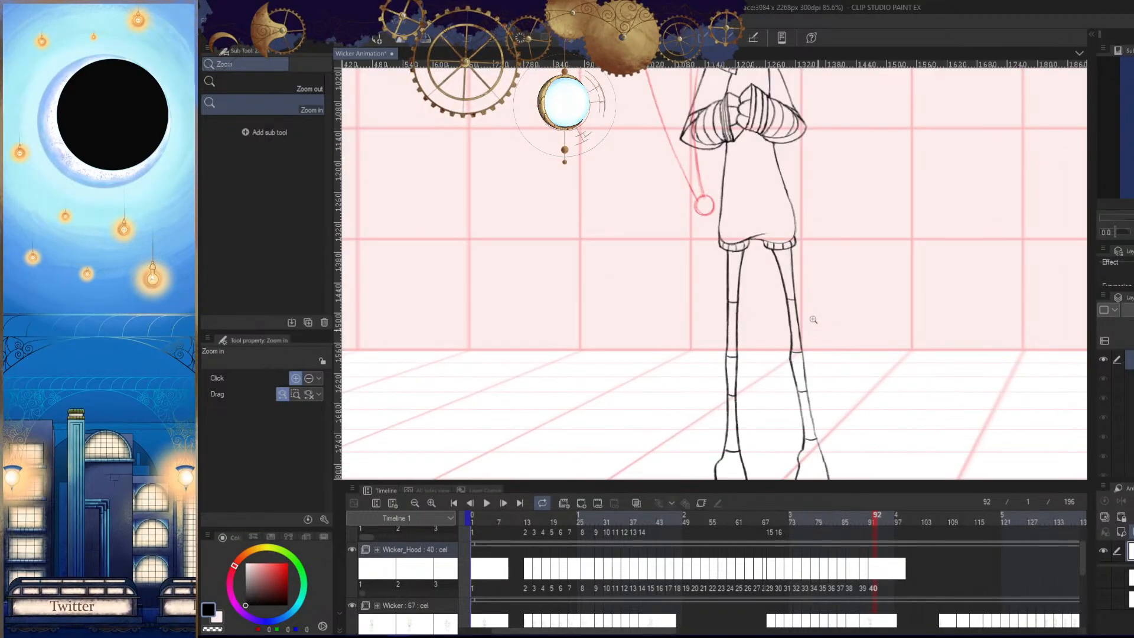
drag(862, 355, 804, 356)
drag(859, 416, 881, 424)
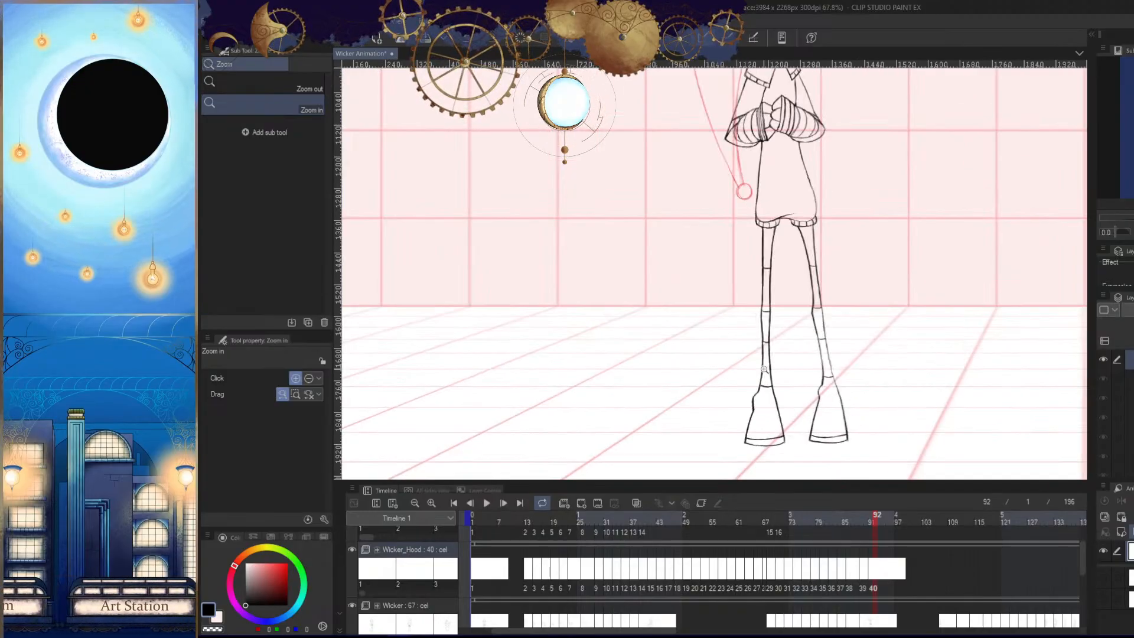
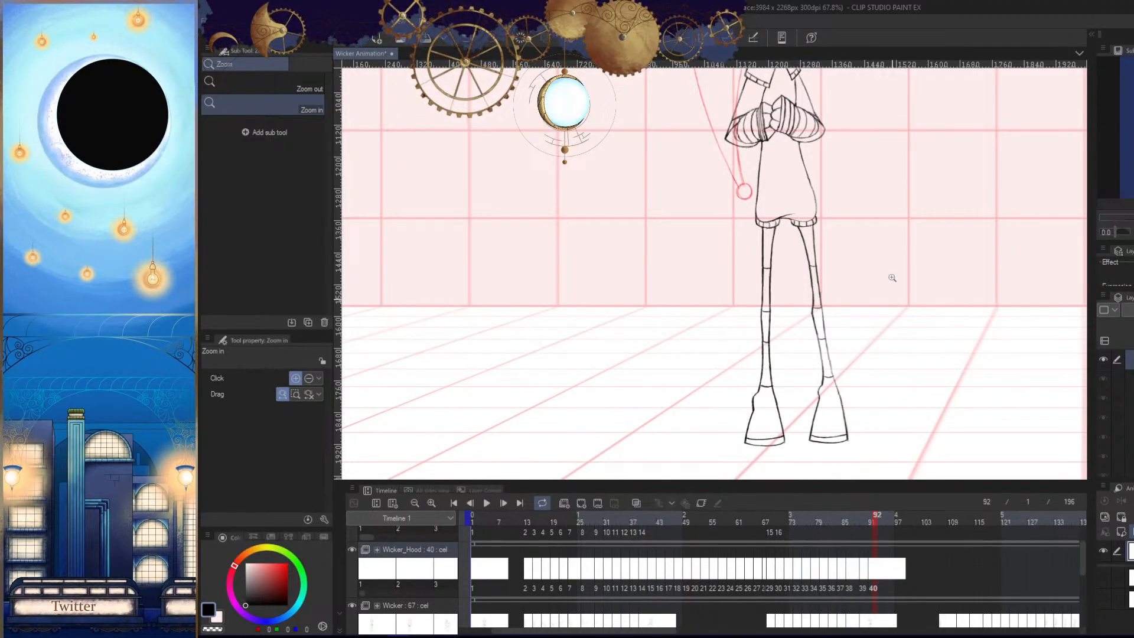
drag(892, 278, 863, 333)
drag(864, 332, 810, 387)
drag(828, 311, 825, 287)
drag(825, 287, 842, 225)
mouse_move(851, 348)
mouse_down()
mouse_move(834, 394)
mouse_move(831, 338)
mouse_up()
drag(817, 413, 821, 331)
drag(824, 339, 863, 399)
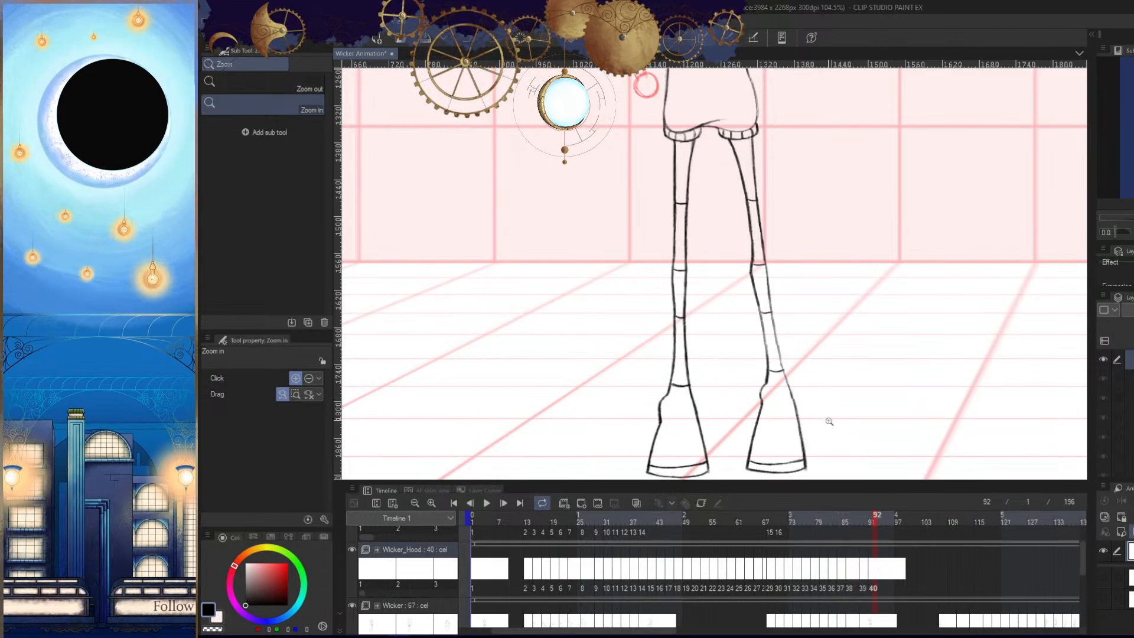
drag(831, 414, 798, 375)
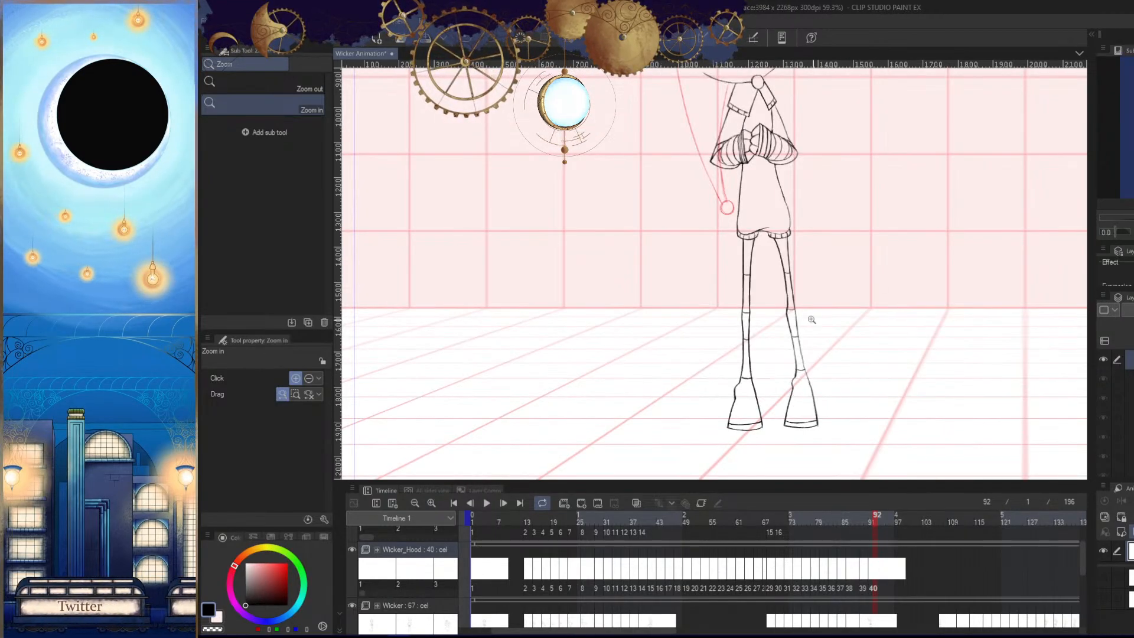
drag(811, 320, 857, 373)
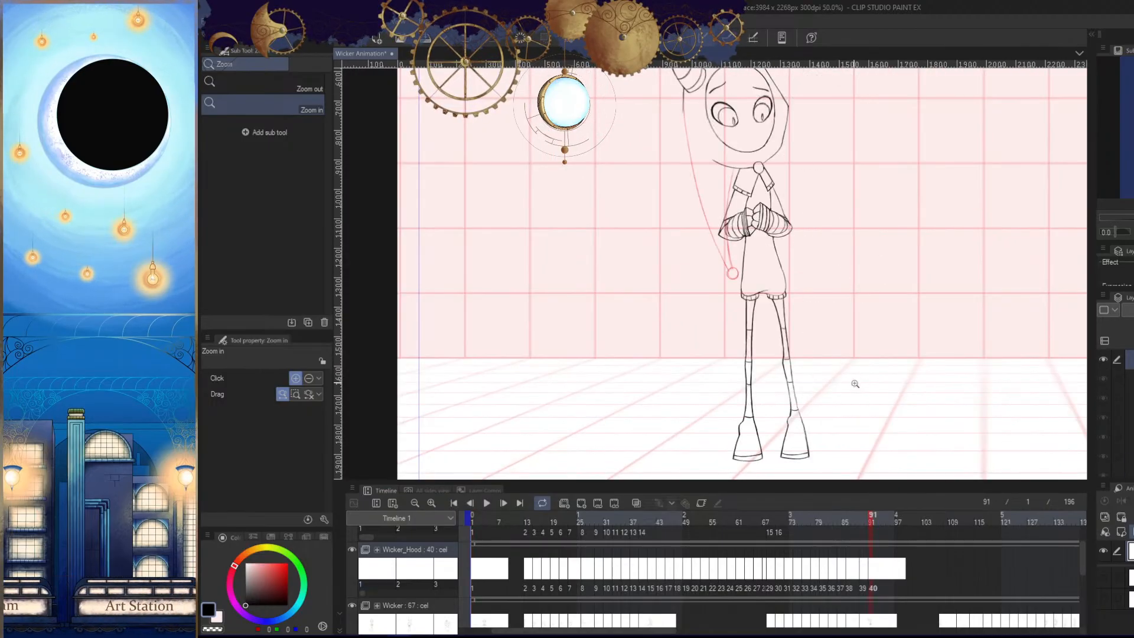
- Step back and forth through the frames leading up to frame 92 to examine the hood tail's swing
key(comma)
key(comma)
key(period)
key(period)
key(comma)
key(comma)
key(comma)
key(comma)
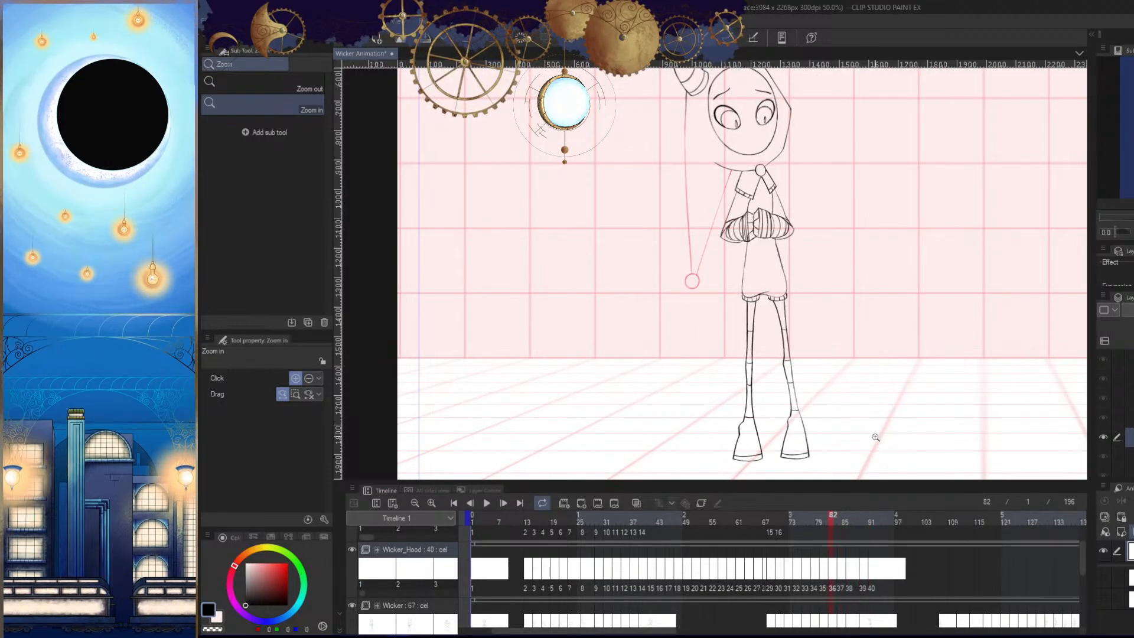
key(comma)
key(comma)
key(comma)
key(period)
key(period)
key(period)
key(period)
key(period)
key(period)
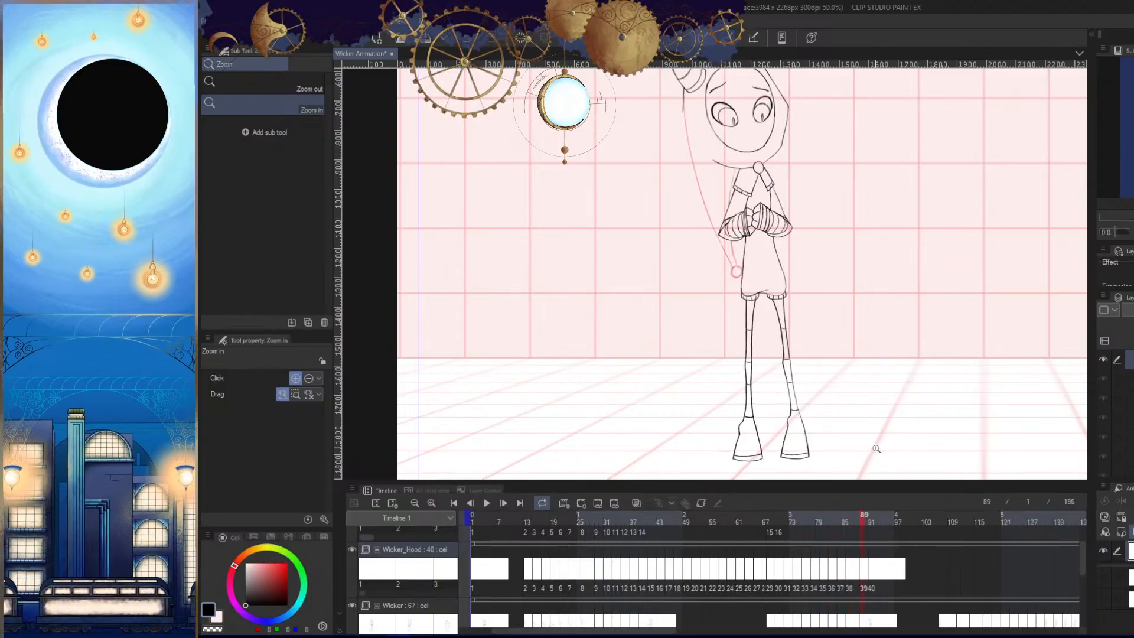
key(period)
key(period)
drag(882, 417, 733, 405)
drag(874, 411, 783, 392)
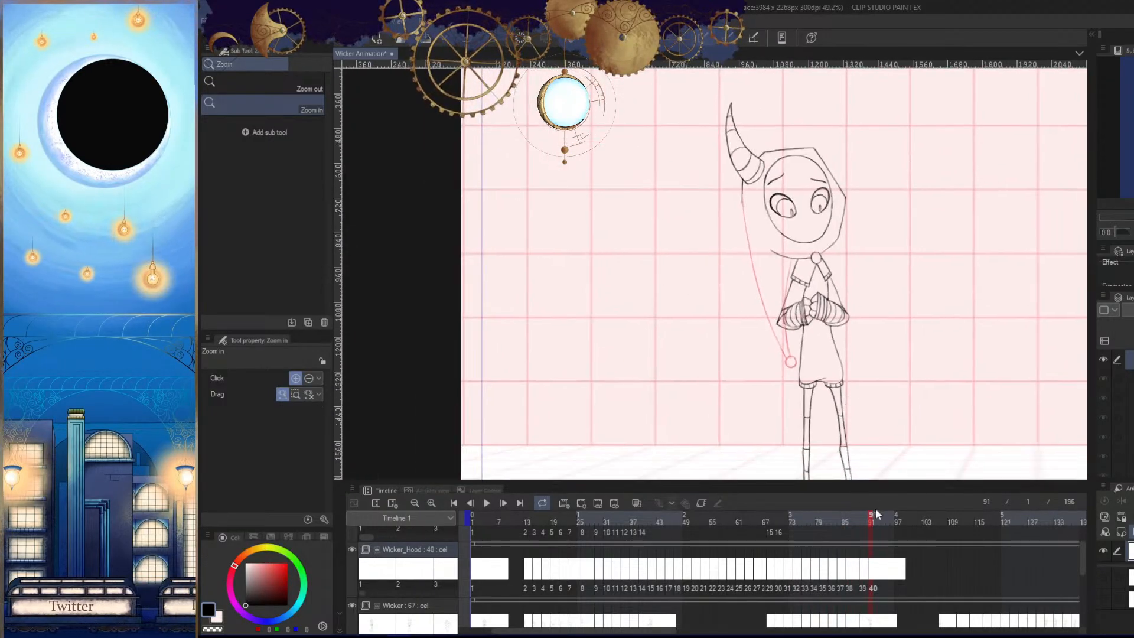
- Add a new animation cel at frame 93 on the Wicker_Hood track and hide the palettes to enlarge the canvas
click(877, 519)
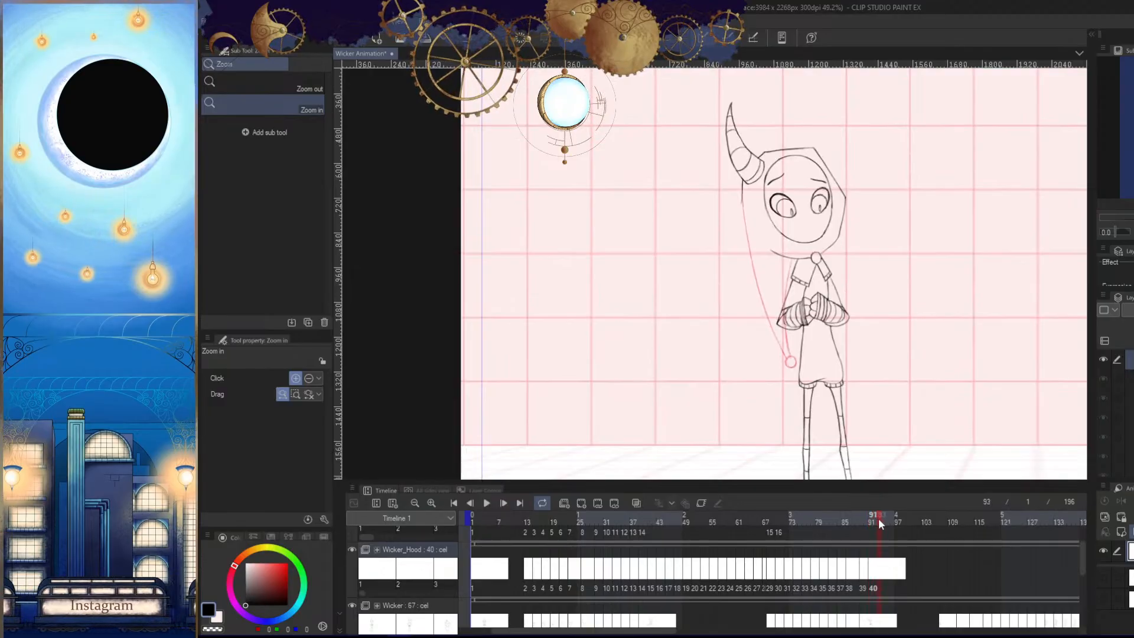
click(581, 505)
drag(906, 356, 854, 327)
key(Tab)
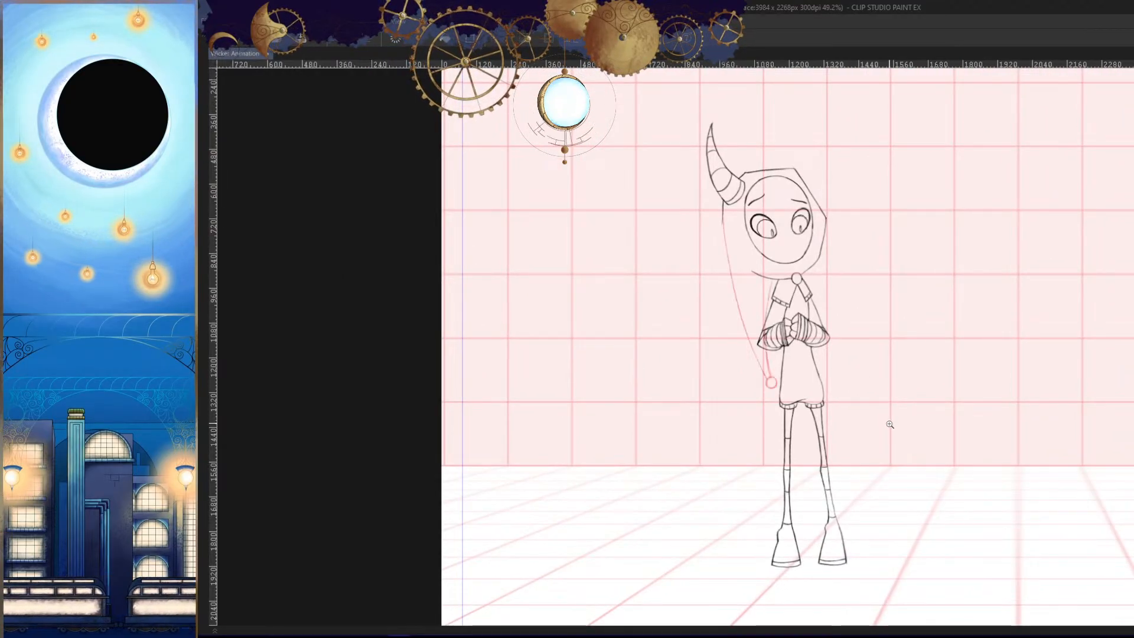
- Mirror the canvas view and compare the empty new cel with the neighbouring frames to judge the tail's next position
key(comma)
key(period)
key(period)
key(period)
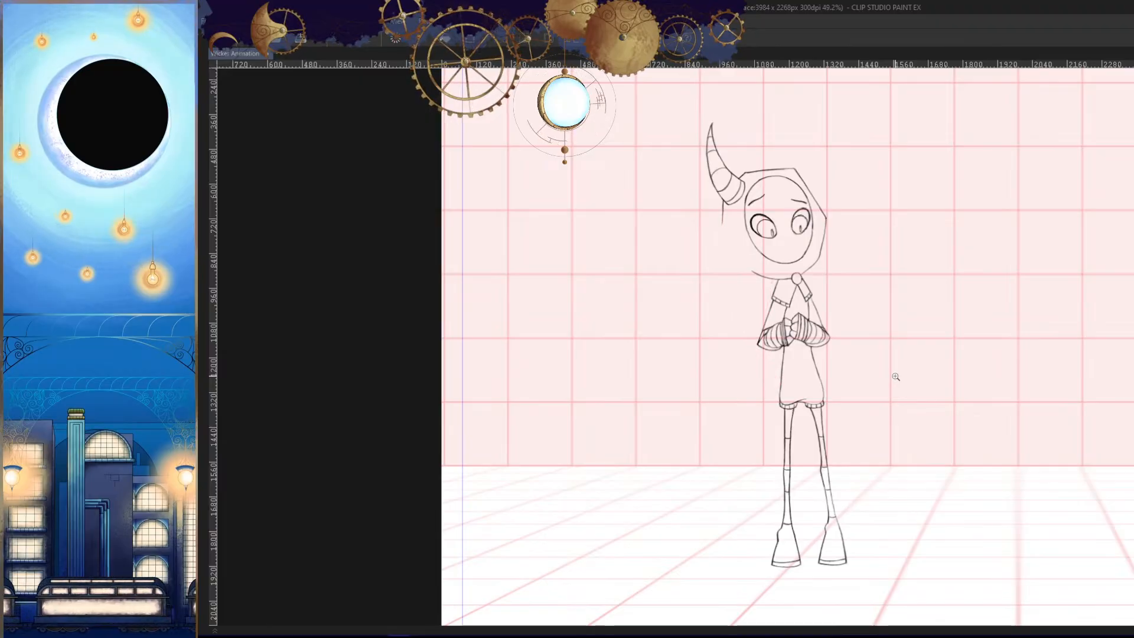
key(h)
key(comma)
key(period)
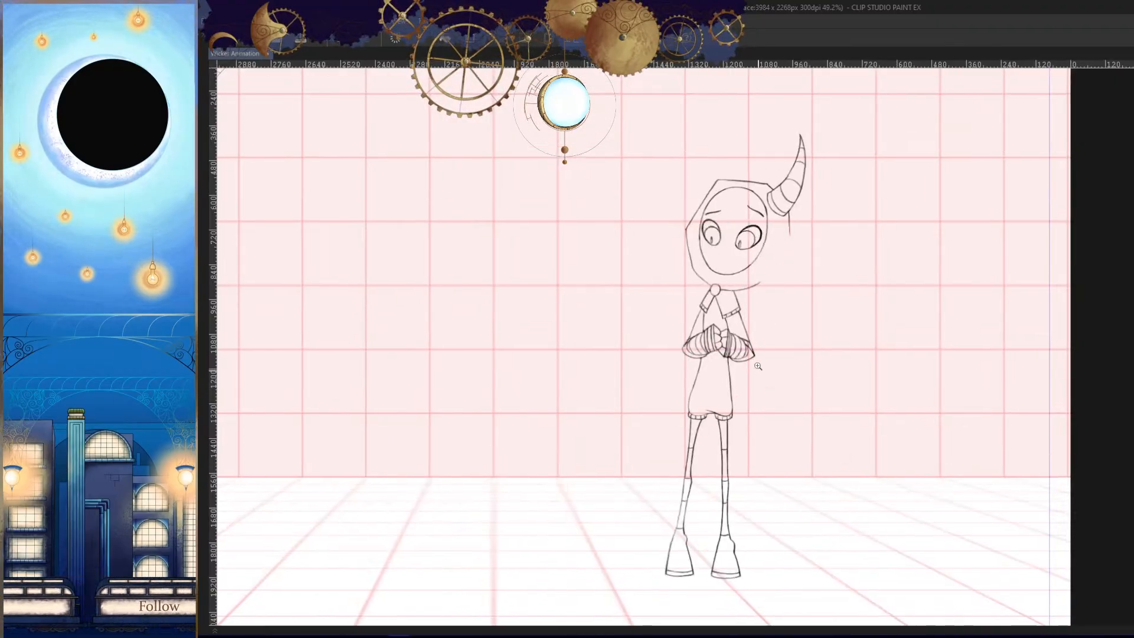
drag(759, 343, 825, 337)
key(comma)
- Draw a small red circle for the hood tail's tip beside the lower tunic on the new cel
key(comma)
key(comma)
key(period)
key(period)
key(period)
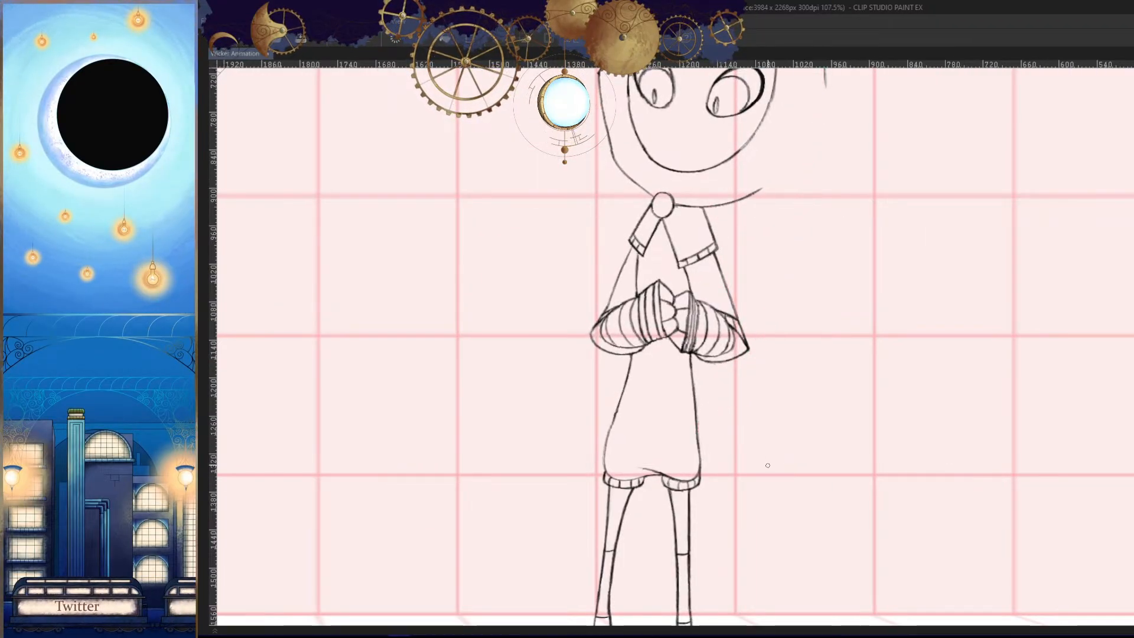
drag(729, 448, 763, 443)
key(ctrl+z)
key(comma)
key(comma)
key(period)
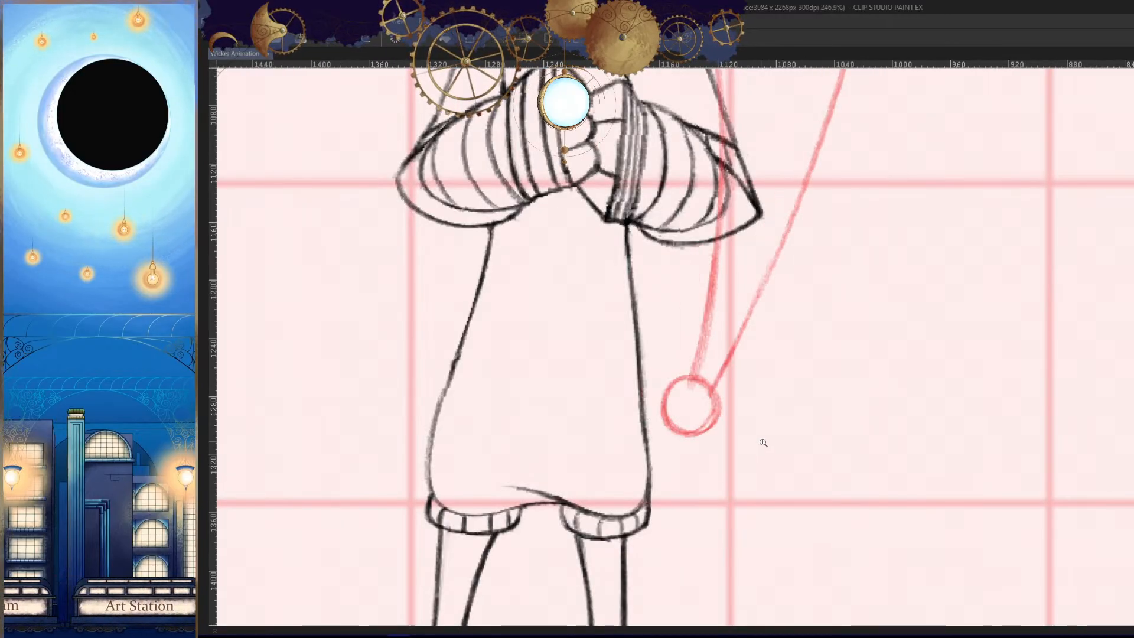
key(period)
drag(734, 406, 760, 393)
mouse_move(761, 388)
mouse_down()
mouse_move(737, 373)
mouse_move(750, 474)
mouse_up()
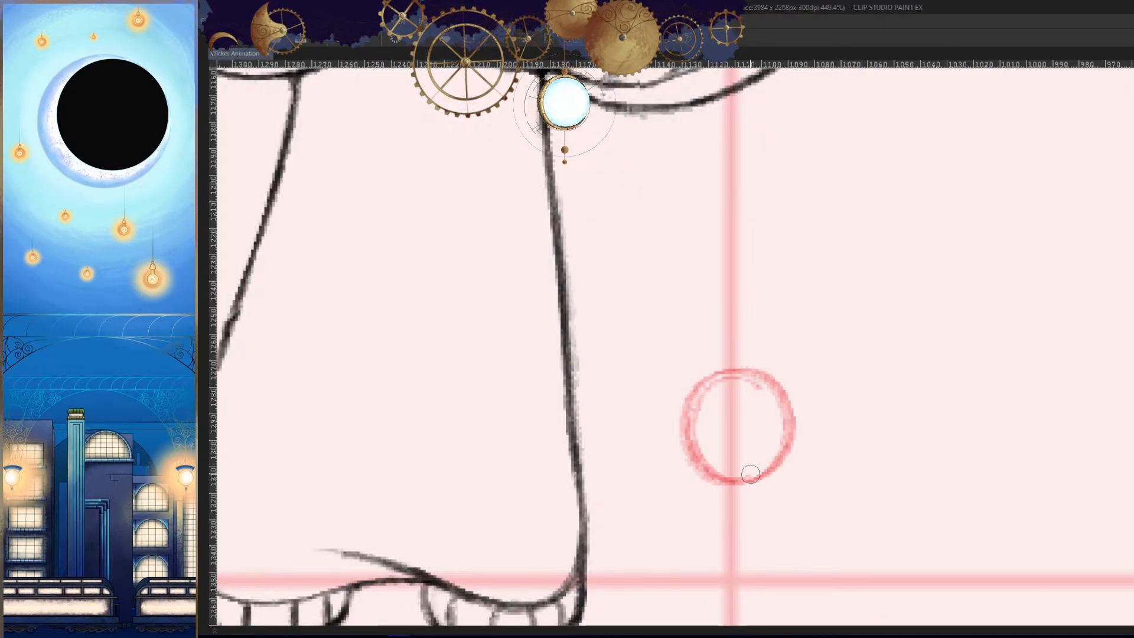
- Compare the new tip circle's placement with the previous frame's hood tail
key(comma)
key(period)
drag(853, 402, 786, 414)
key(comma)
key(comma)
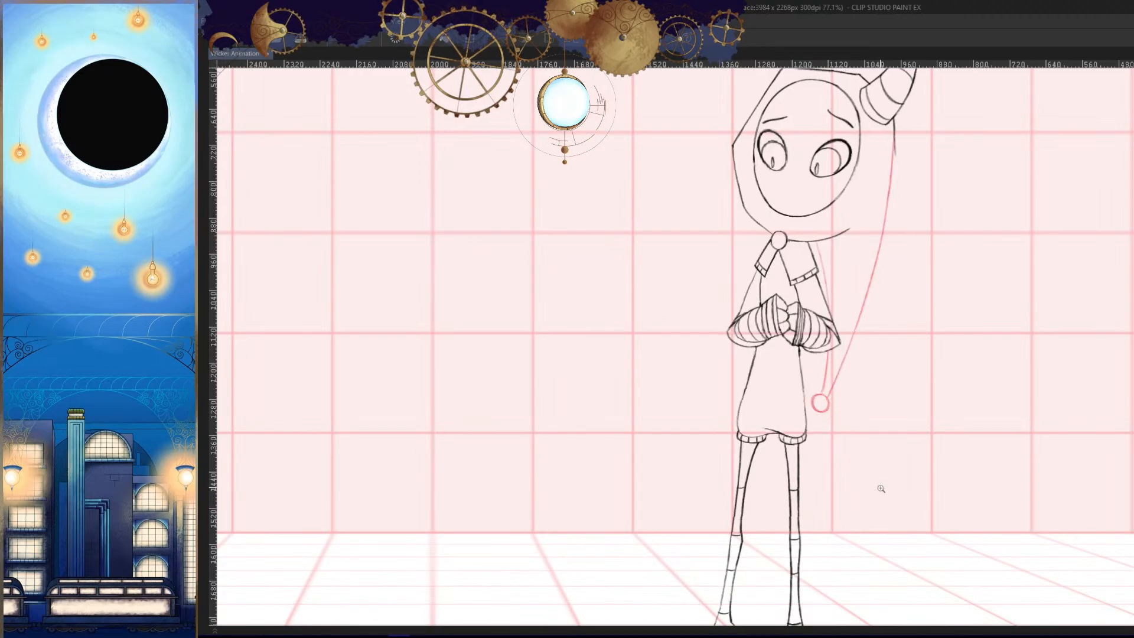
key(period)
key(period)
- Try to draw the hood tail's outer edge from below the horn to the tip circle, checking it in mirrored view
mouse_move(883, 320)
mouse_down()
mouse_move(853, 359)
mouse_move(864, 358)
mouse_up()
drag(867, 116, 775, 543)
key(ctrl+z)
drag(870, 124, 833, 360)
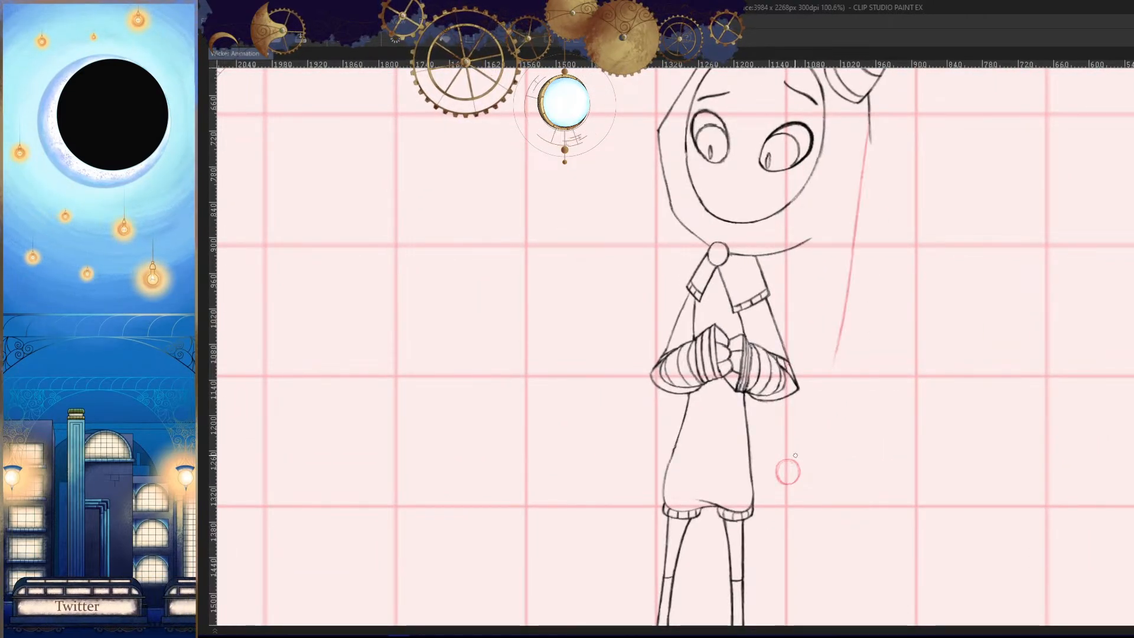
key(ctrl+z)
drag(870, 122, 797, 460)
key(ctrl+z)
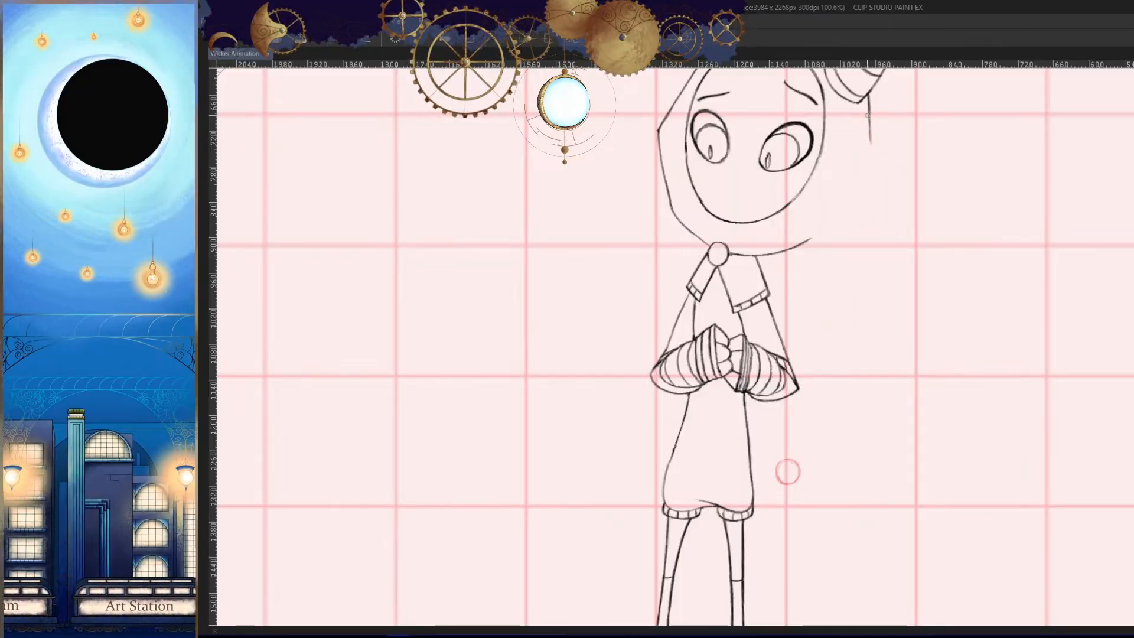
drag(869, 124, 794, 461)
key(ctrl+z)
drag(869, 124, 794, 462)
key(h)
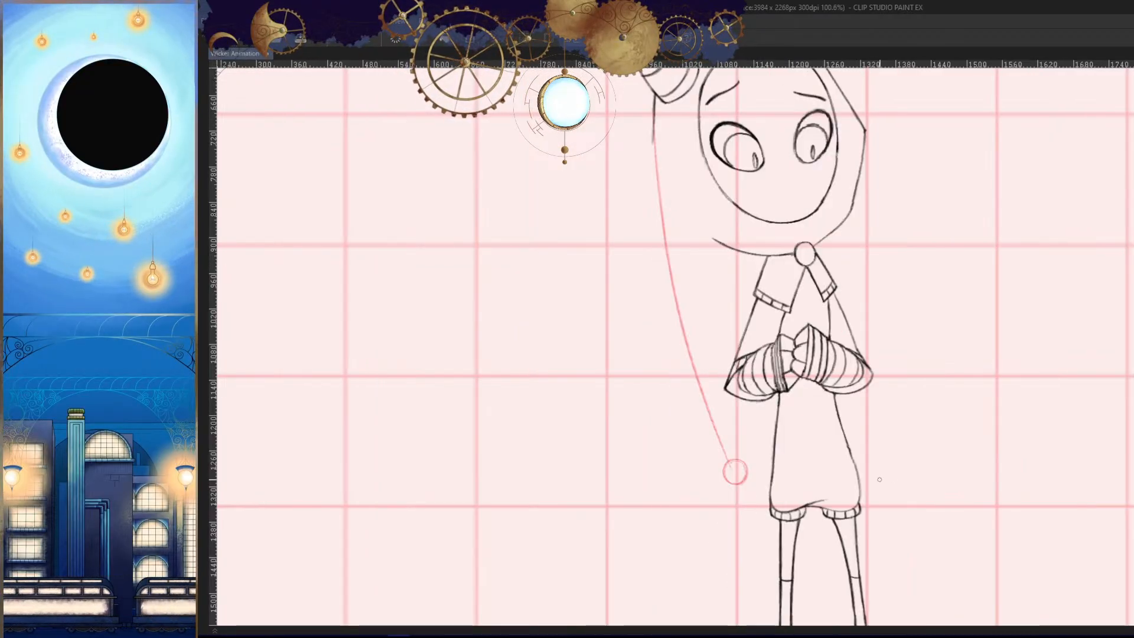
drag(688, 219, 701, 248)
key(ctrl+z)
- Try several alternative curves for the tail's outer edge in the unmirrored view, undoing each one
drag(666, 145, 729, 472)
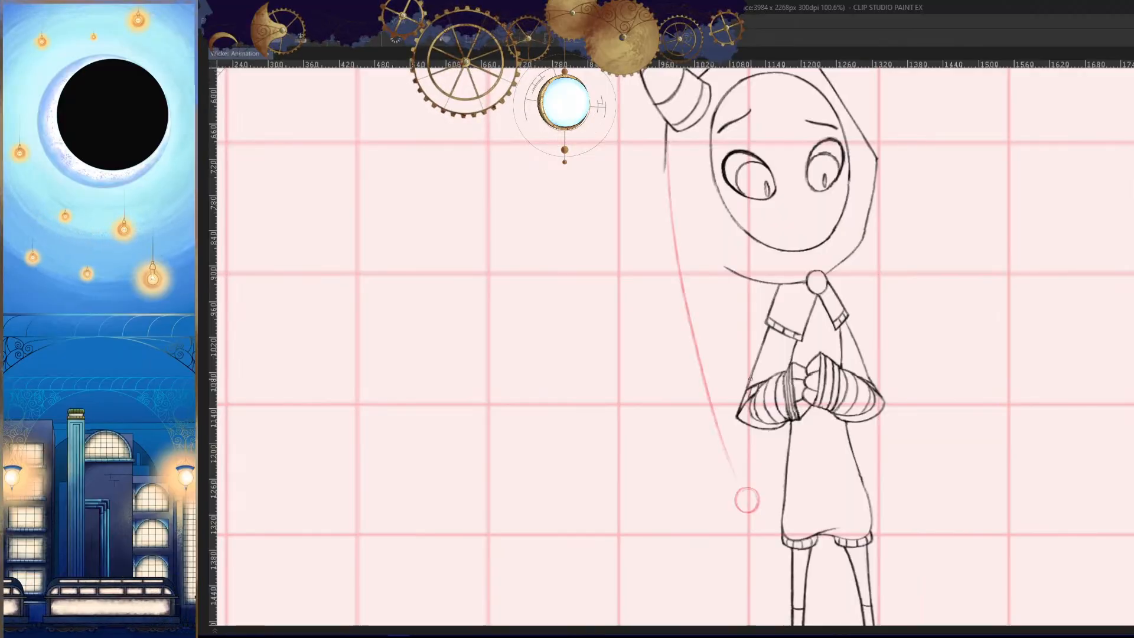
key(ctrl+z)
drag(666, 144, 729, 460)
key(ctrl+z)
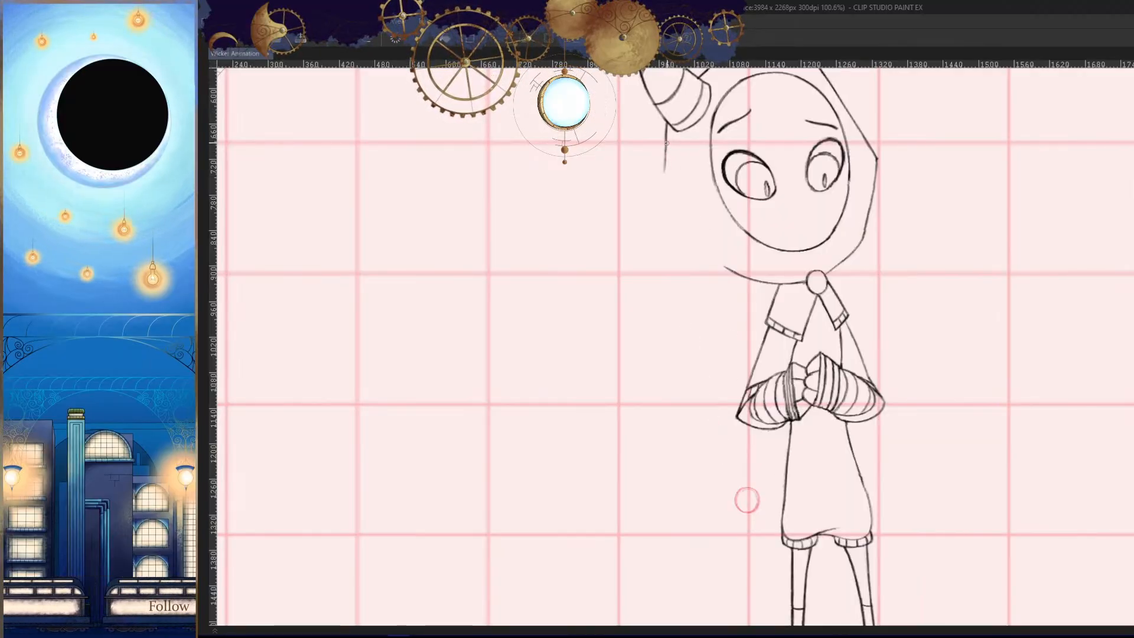
drag(666, 142, 738, 493)
key(ctrl+z)
drag(666, 142, 741, 495)
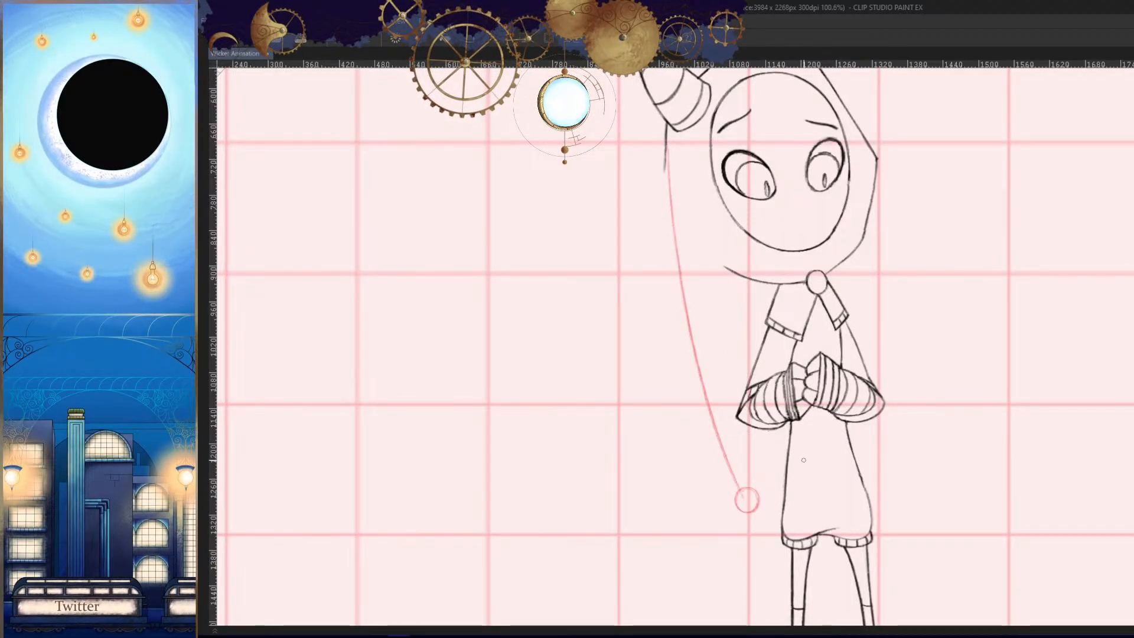
key(ctrl+z)
drag(666, 145, 725, 482)
key(ctrl+z)
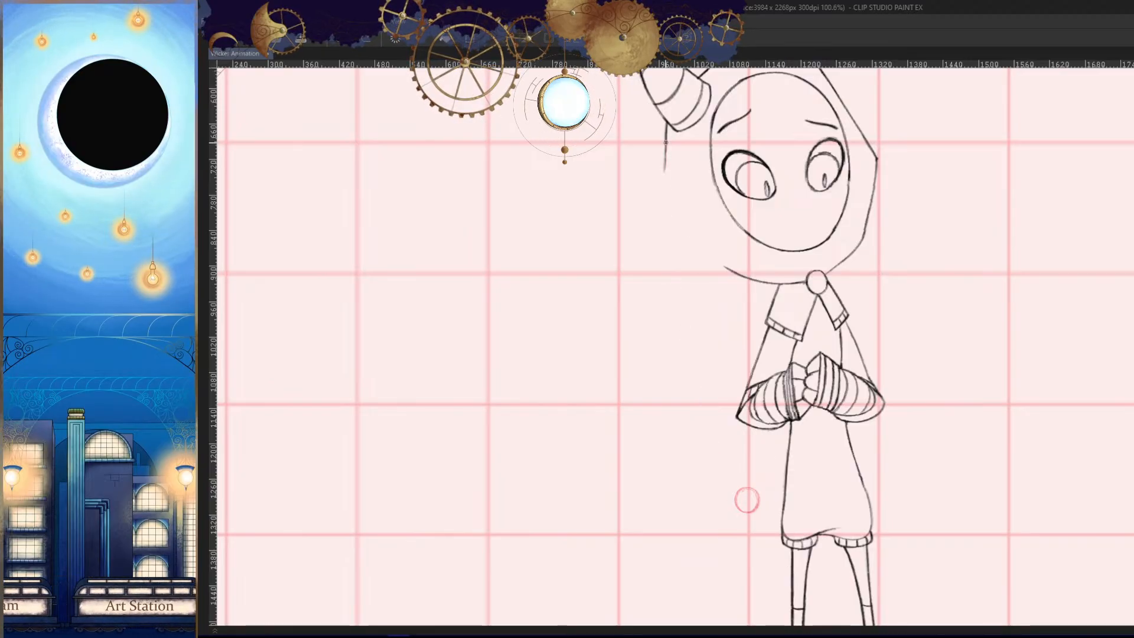
- Draw the hood tail's outer edge as one smooth curve from the hood below the horn to the tip circle
drag(665, 142, 746, 479)
mouse_move(886, 485)
mouse_down()
mouse_move(809, 483)
mouse_move(798, 470)
mouse_up()
drag(589, 165, 662, 500)
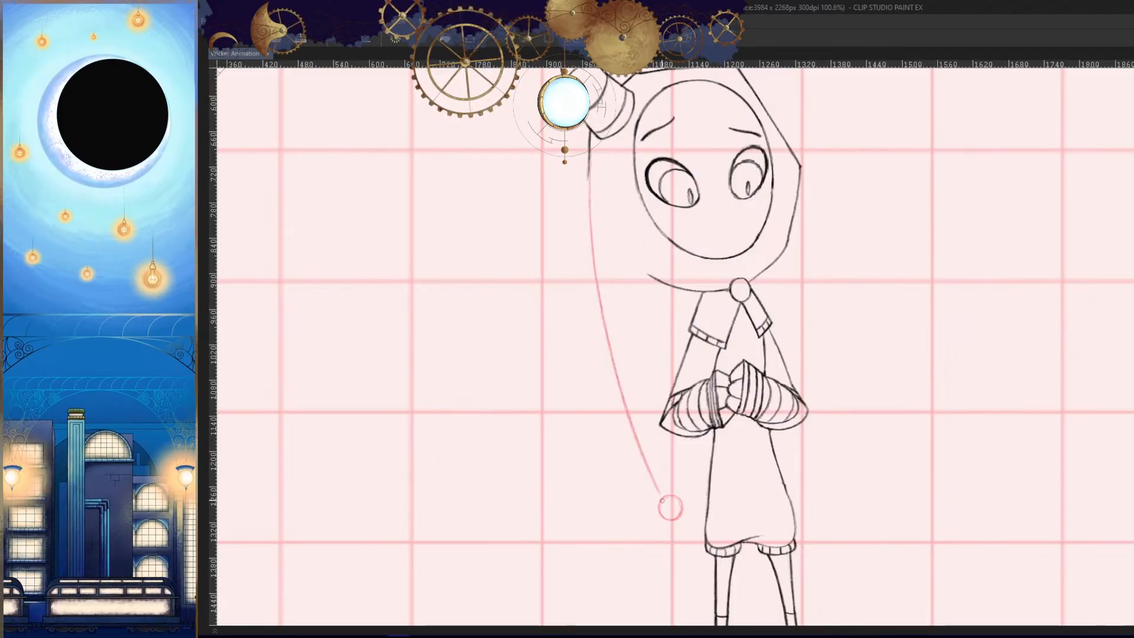
- Try to draw the tail's inner edge from beneath the hood to the tip circle, comparing it with the previous frame
drag(669, 339, 680, 506)
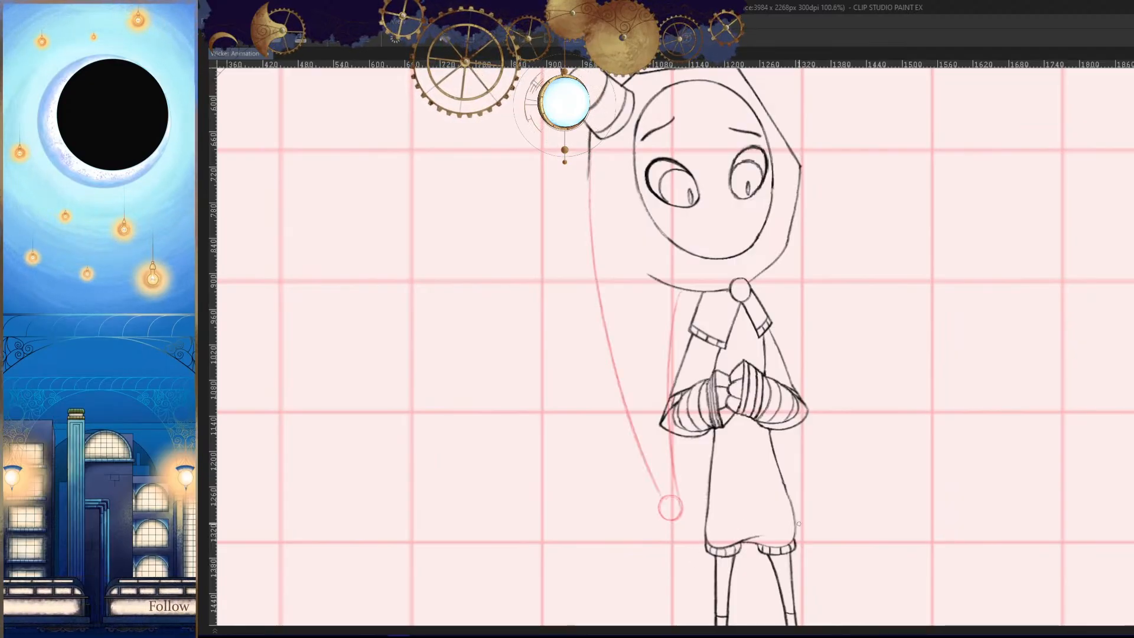
key(h)
key(Left)
key(Right)
key(h)
key(ctrl+z)
- Try new inner-edge strokes for the tail, running from the hood's lower line beside the collar to the tip circle
mouse_move(680, 375)
mouse_down()
mouse_move(690, 324)
mouse_move(730, 331)
mouse_up()
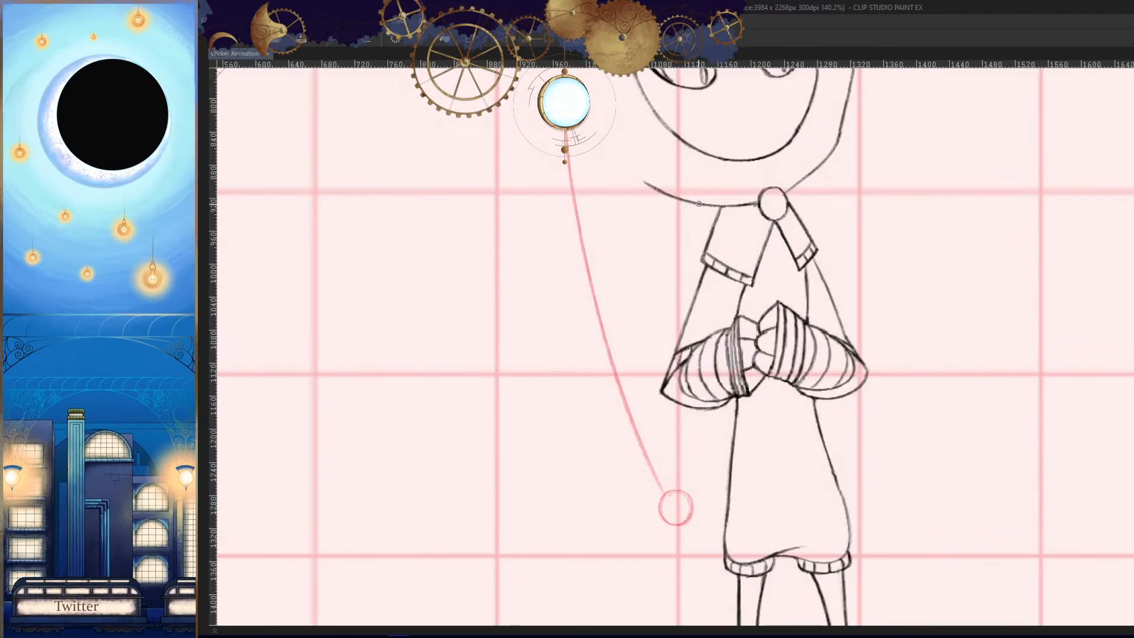
drag(697, 205, 672, 490)
key(Left)
key(Right)
key(ctrl+z)
drag(692, 205, 680, 482)
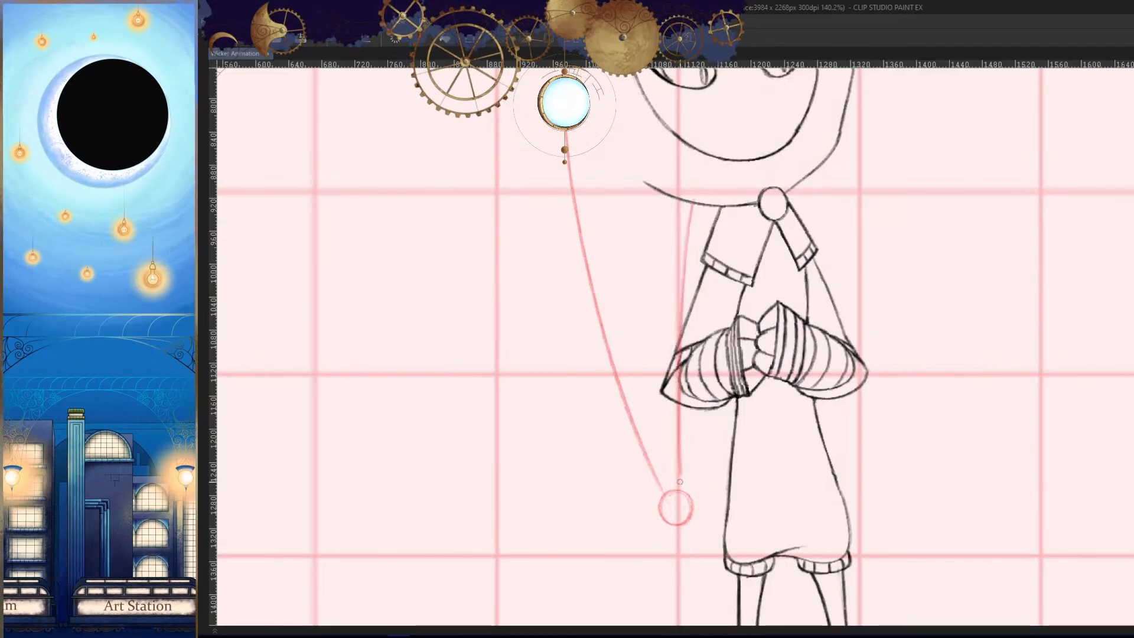
key(ctrl+z)
drag(693, 205, 680, 487)
key(ctrl+z)
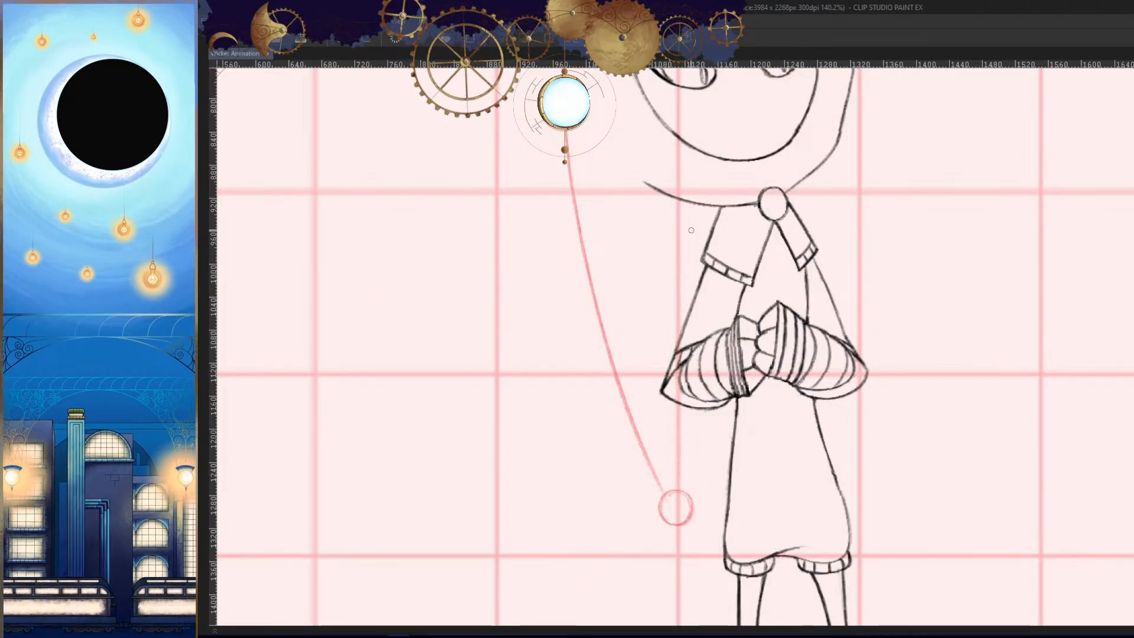
- Try another inner edge for the tail and check it against the previous frame in mirrored view
drag(690, 204, 679, 477)
key(h)
key(Left)
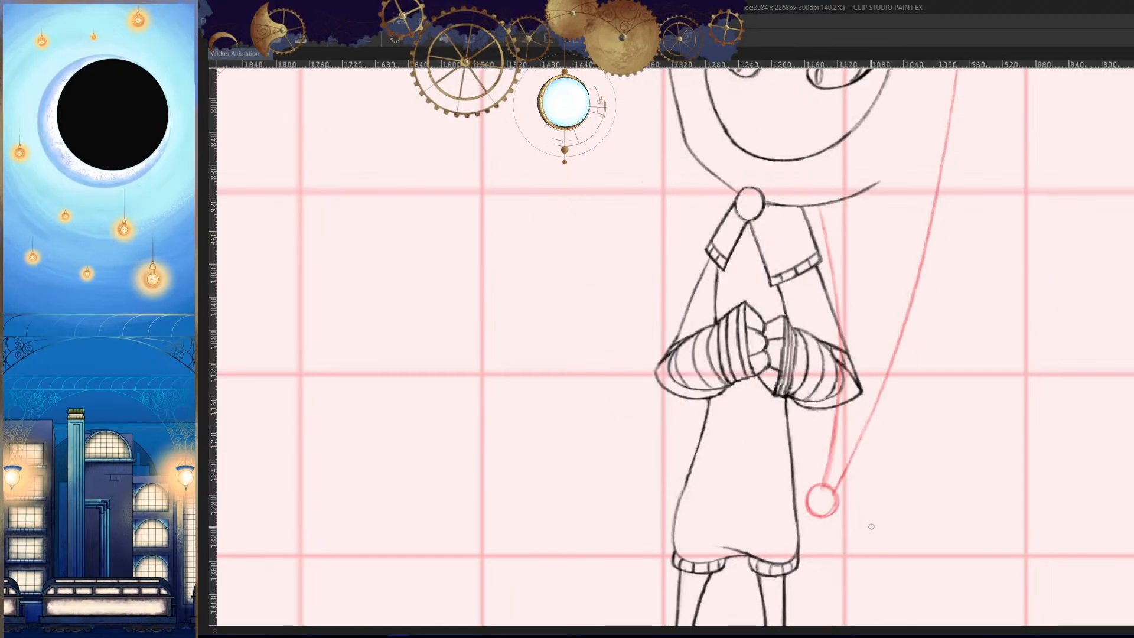
key(Right)
key(Left)
key(Right)
key(h)
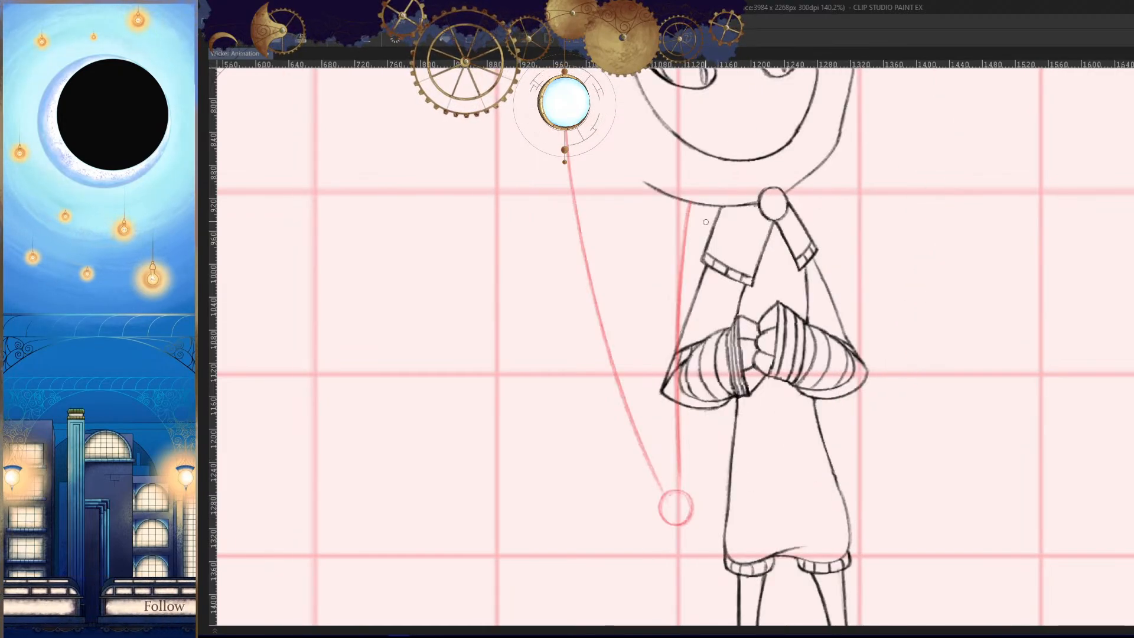
key(ctrl+z)
- Draw the tail's inner edge from the hood line next to the collar into the tip circle, checking the previous frame
drag(701, 204, 679, 510)
key(Left)
key(Right)
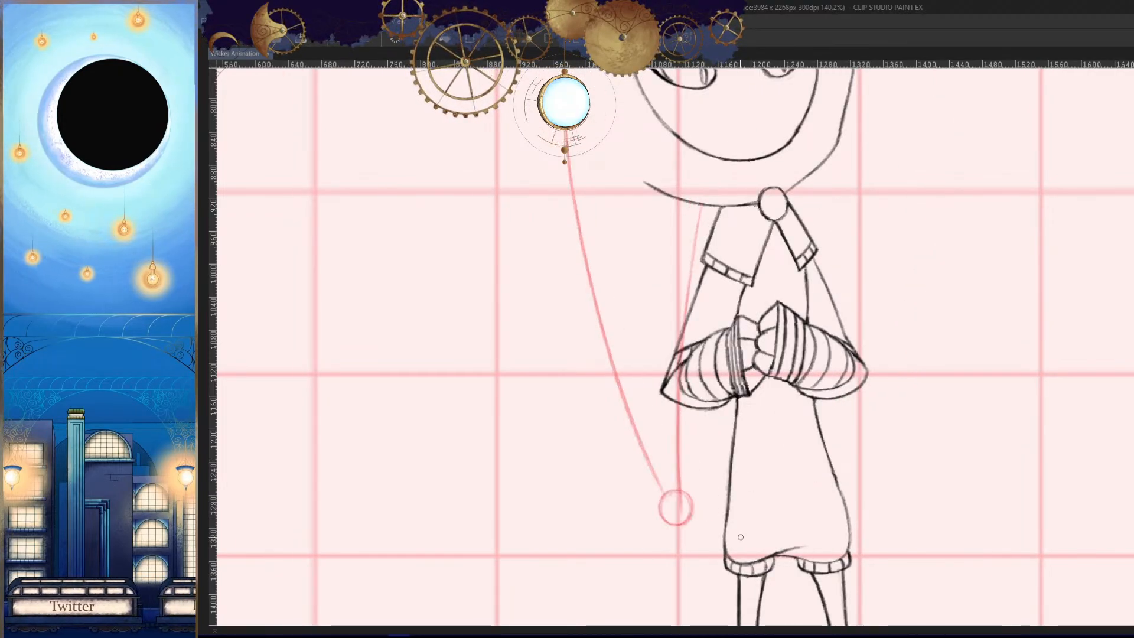
- Review the hood tail's motion across the surrounding frames in both mirrored and normal views
key(h)
scroll(846, 510, down, 5)
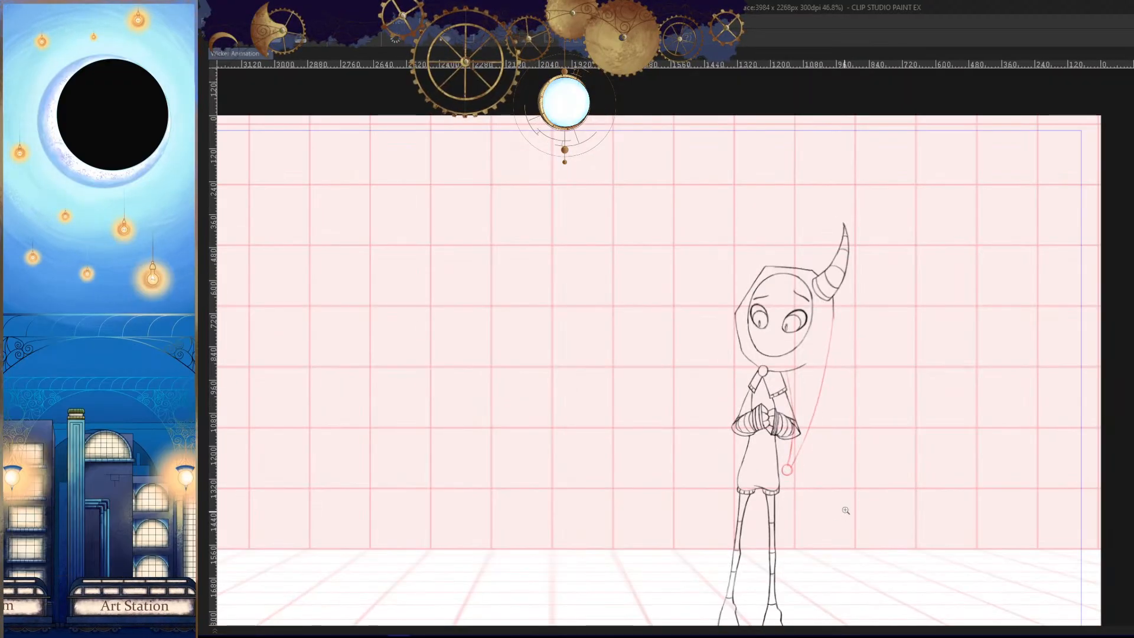
key(Right)
key(Right)
key(h)
key(Left)
key(Left)
key(Left)
key(Left)
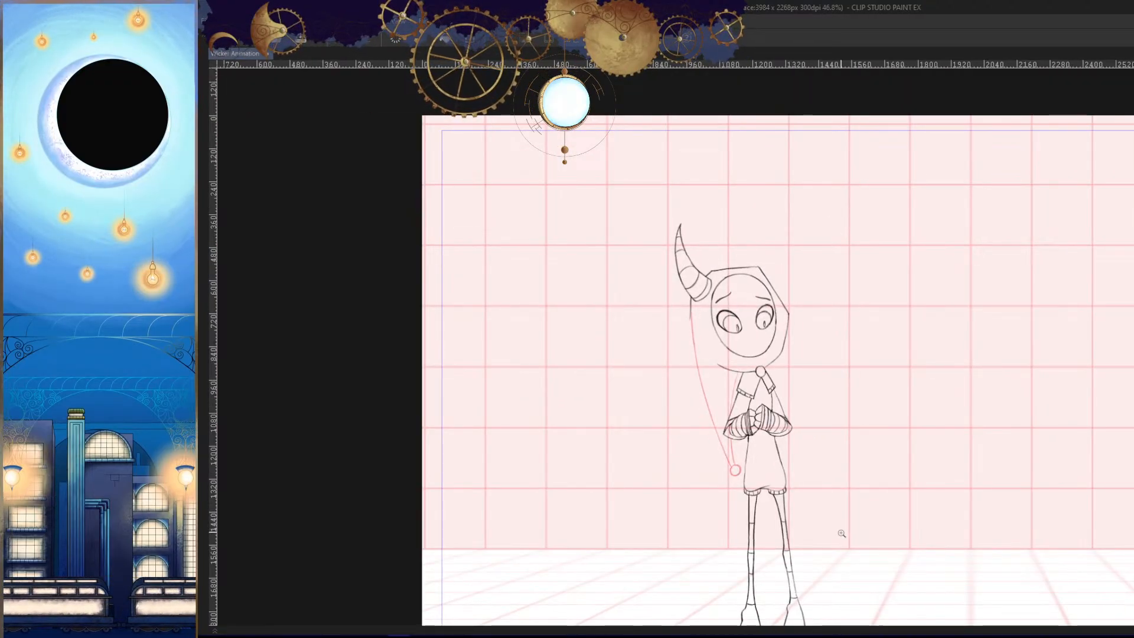
key(Left)
key(Left)
key(Left)
key(Right)
key(Right)
key(Right)
key(Left)
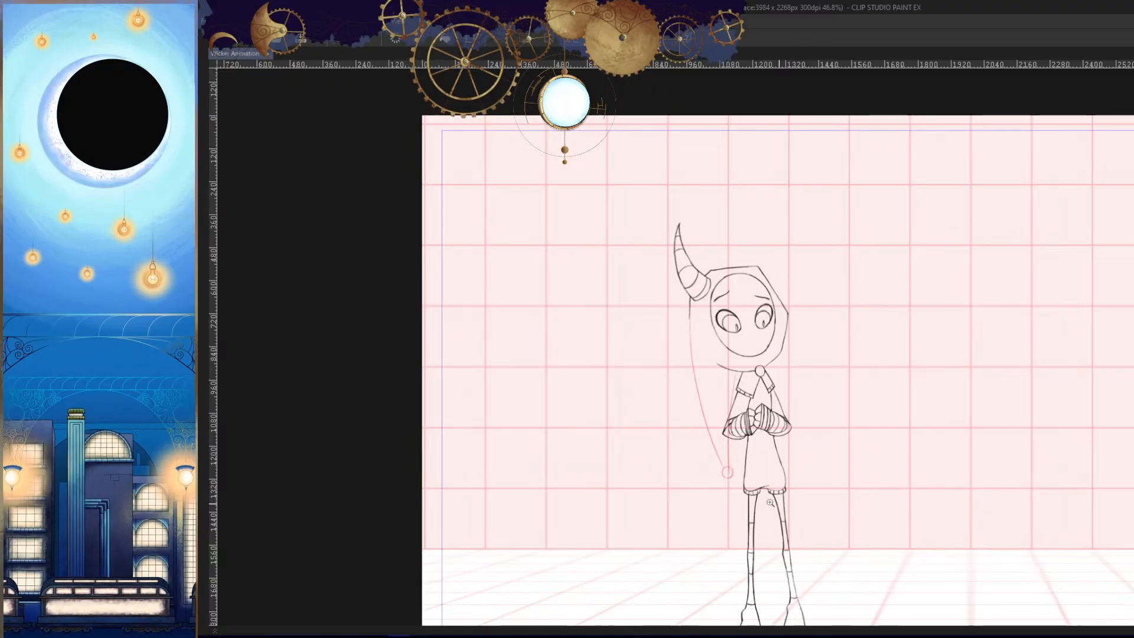
- Examine the finished tail drawing up close against its adjacent frames, mirrored and unmirrored
scroll(770, 503, up, 6)
scroll(694, 501, down, 4)
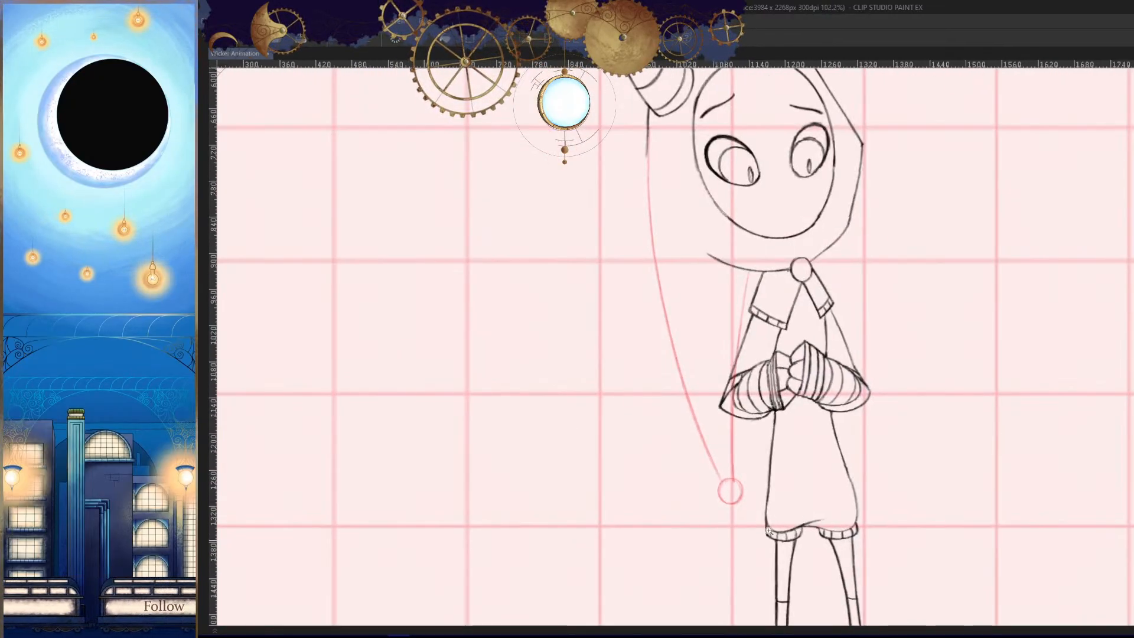
key(Left)
key(Right)
key(h)
drag(798, 519, 805, 502)
key(Left)
key(Right)
key(Left)
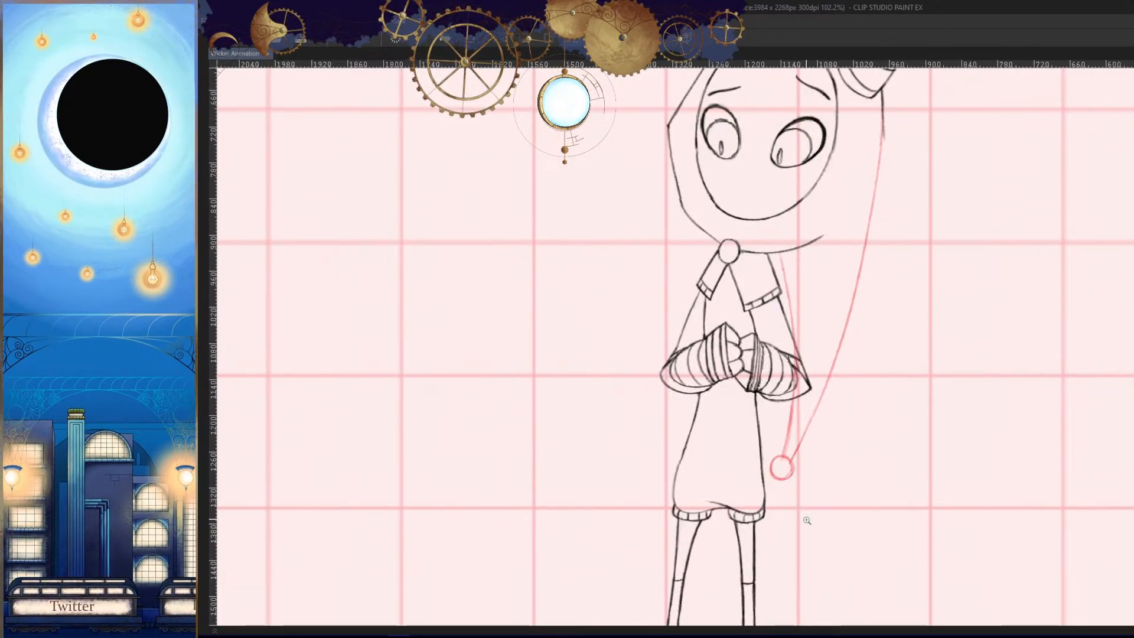
key(Right)
key(Left)
key(Right)
key(h)
scroll(830, 476, down, 4)
key(Left)
key(Right)
key(Right)
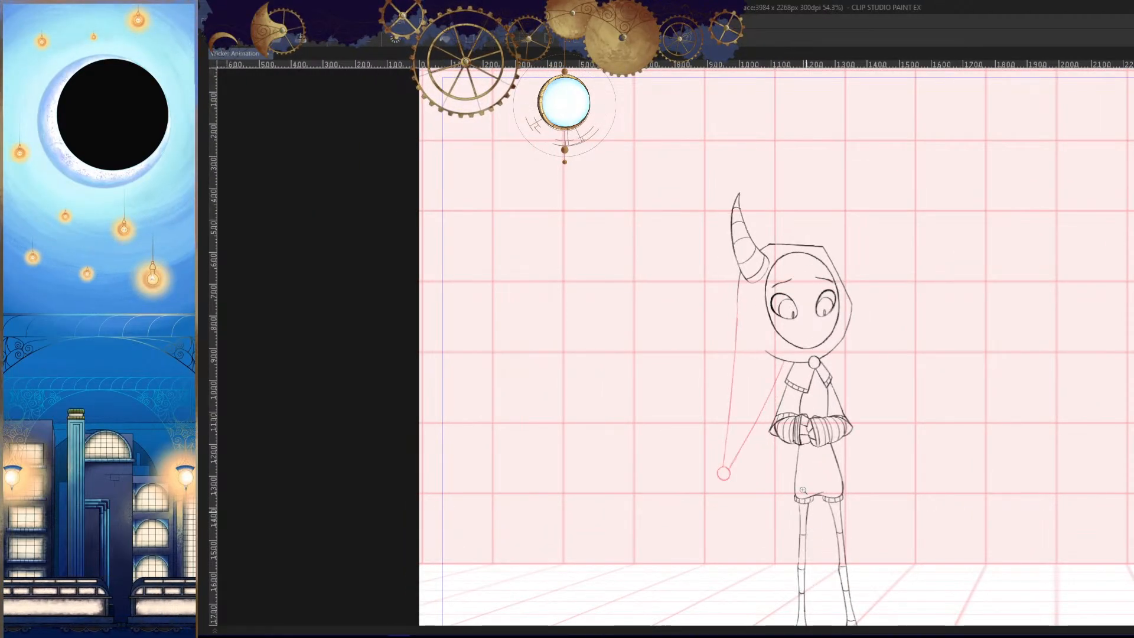
- Retrace the hood tail's inner edge from the hood line next to the collar down to the tip circle
scroll(803, 490, up, 4)
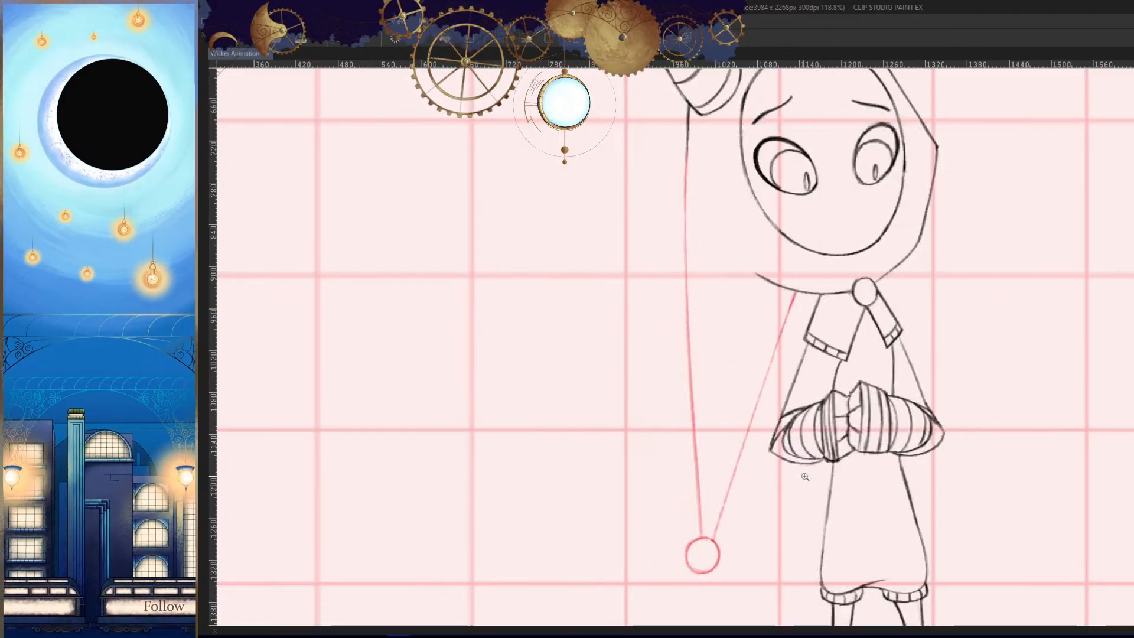
scroll(768, 400, up, 2)
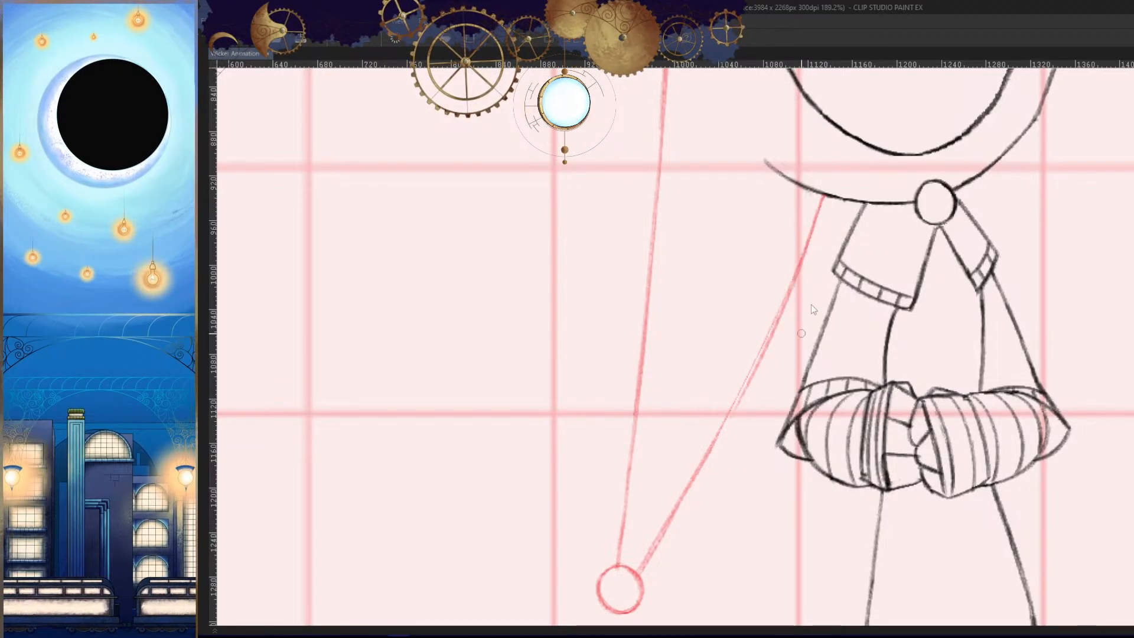
drag(804, 252, 725, 435)
key(ctrl+z)
drag(824, 195, 712, 437)
key(ctrl+z)
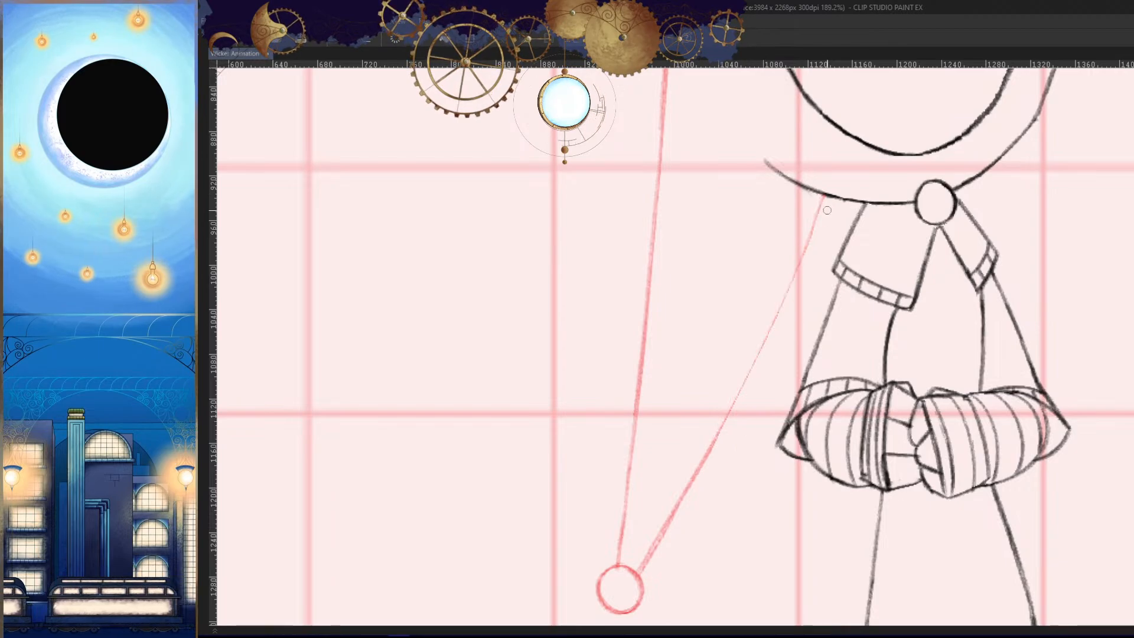
drag(824, 195, 651, 545)
drag(824, 197, 653, 549)
key(ctrl+z)
key(ctrl+z)
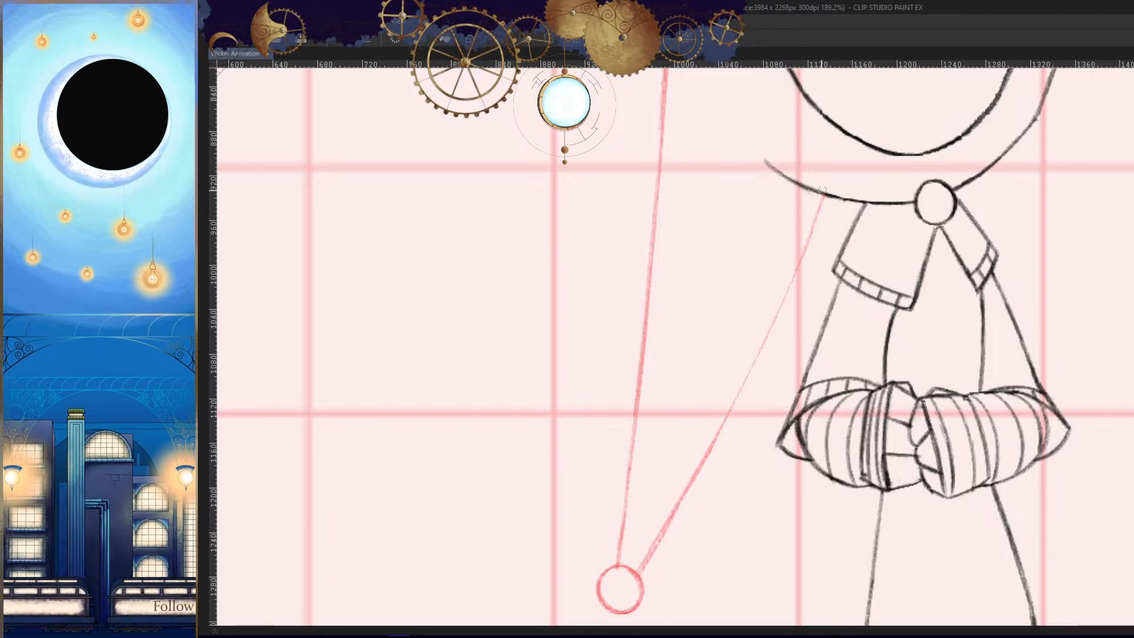
drag(825, 189, 652, 546)
- Review the hood tail's swing across the neighbouring frames in normal and mirrored views
key(.)
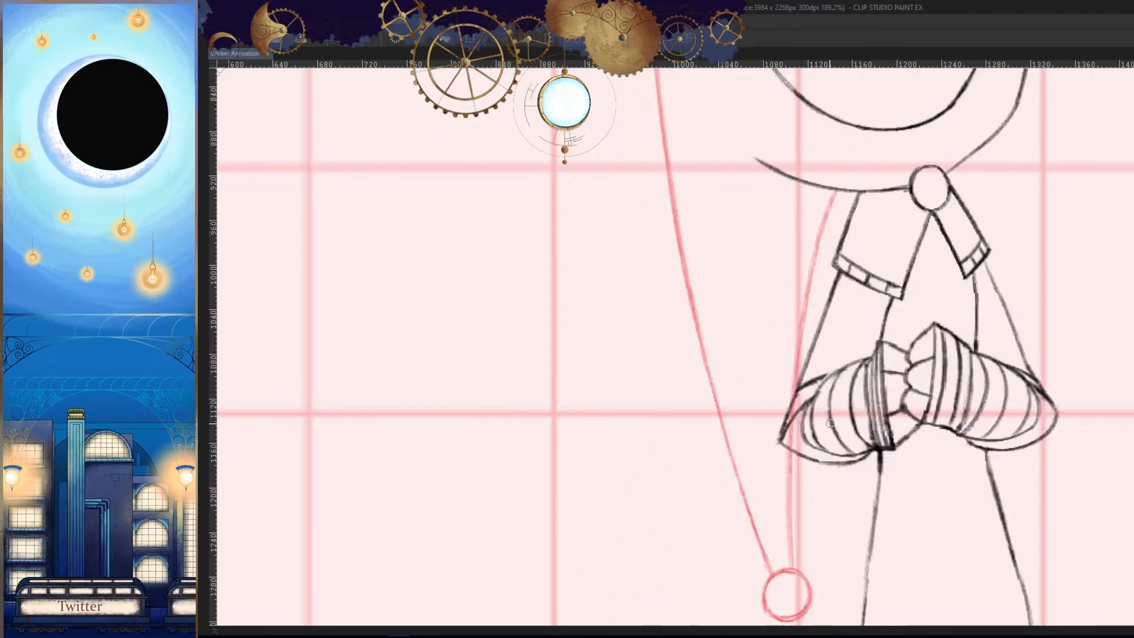
key(.)
key(.)
key(.)
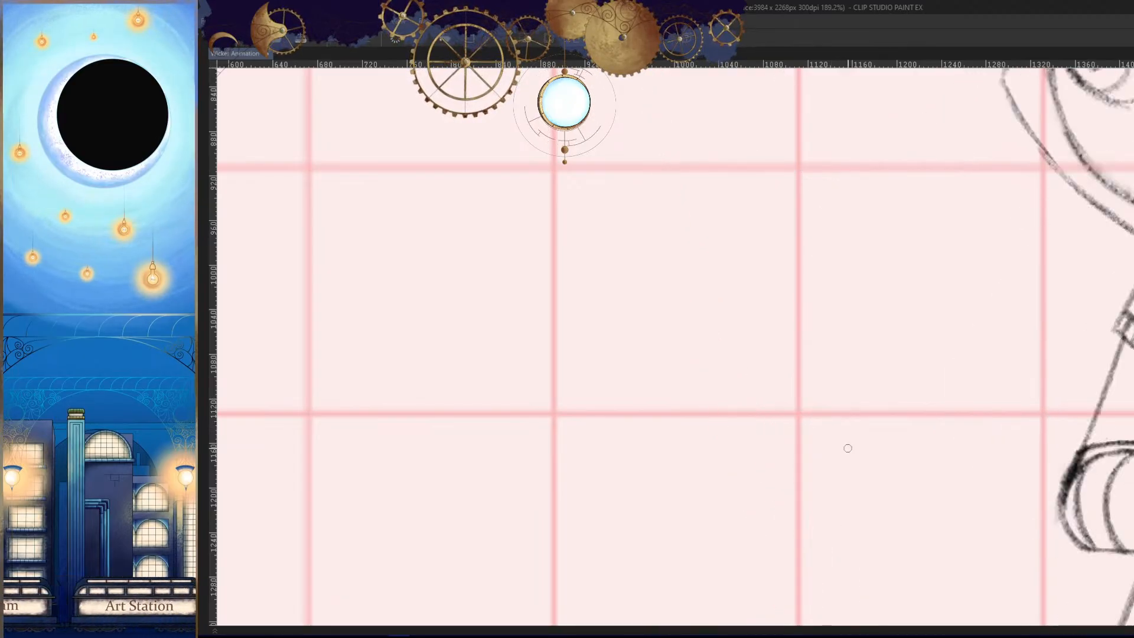
drag(850, 398, 894, 442)
key(h)
key(.)
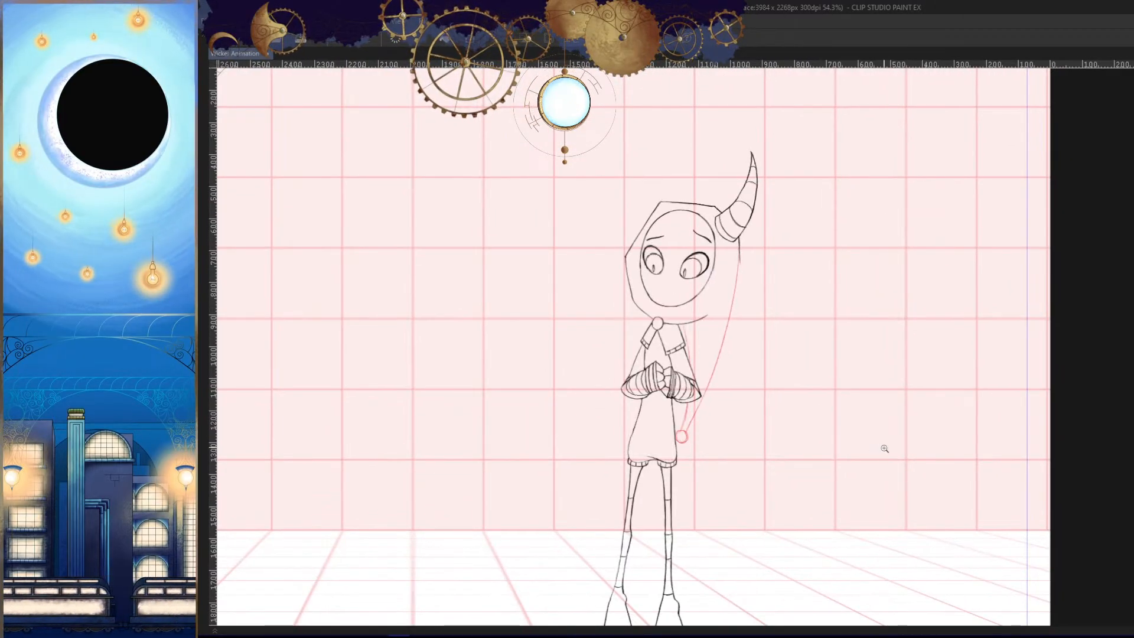
key(.)
key(.)
- Show the panels again and add a new animation cel after cel 41 on the Wicker_Hood track
key(Tab)
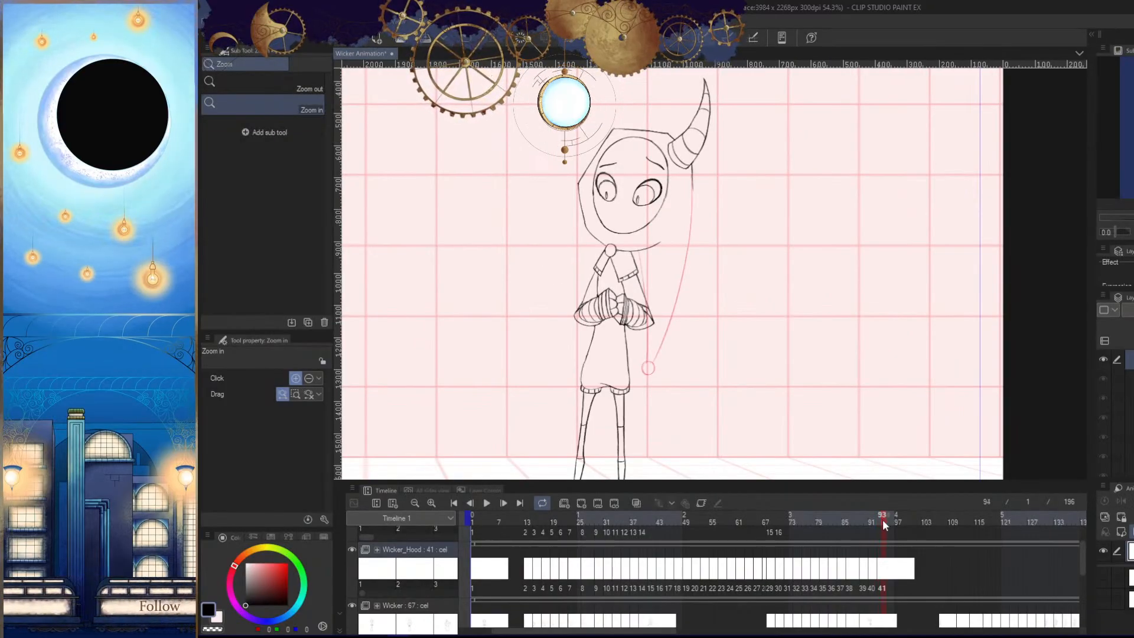
click(583, 502)
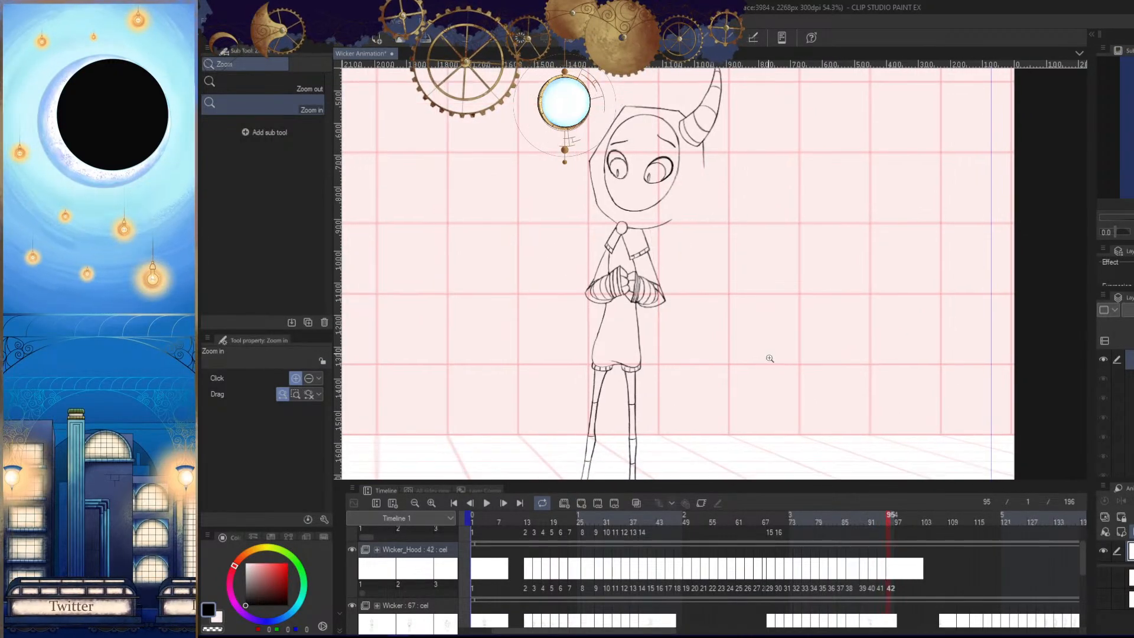
drag(767, 357, 751, 363)
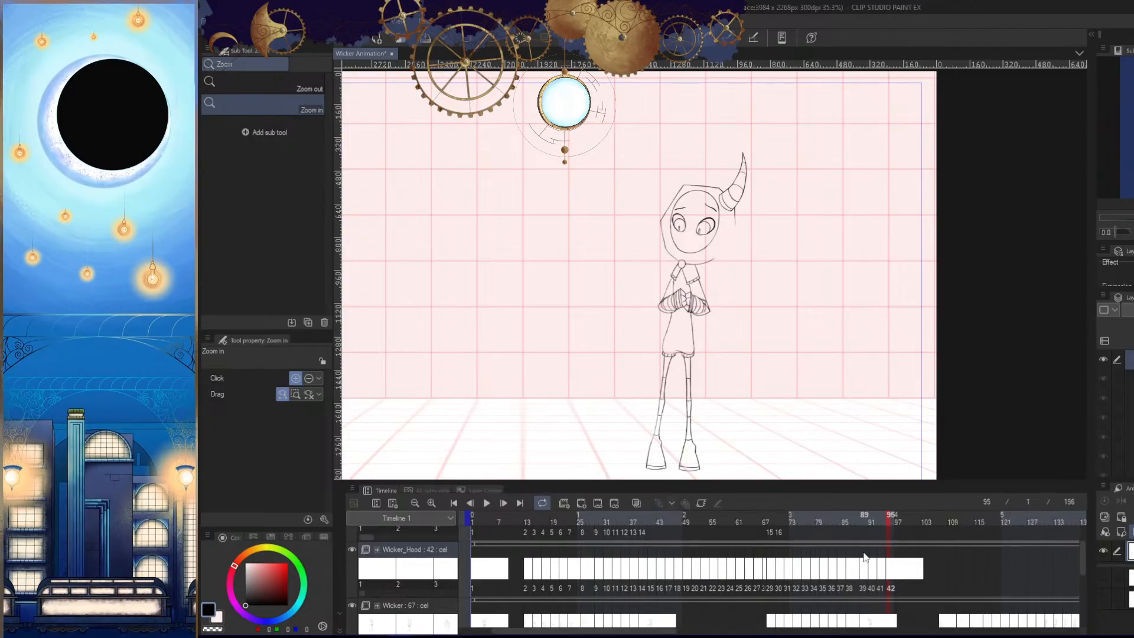
drag(919, 519, 890, 524)
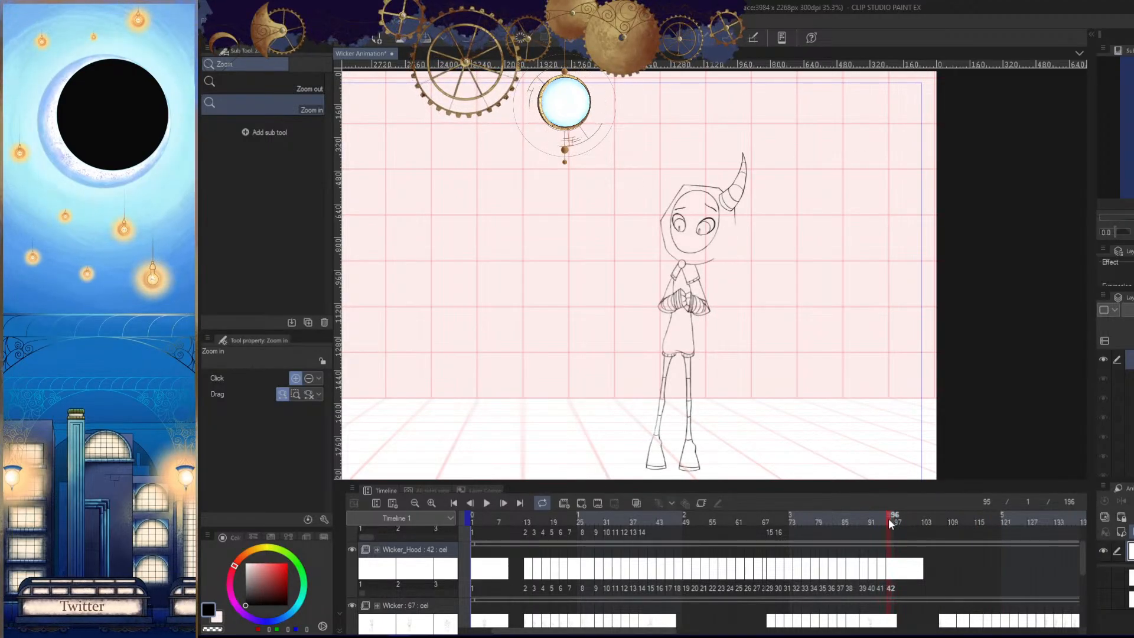
mouse_move(715, 370)
mouse_down()
mouse_move(742, 347)
mouse_move(749, 399)
mouse_move(785, 263)
mouse_move(760, 449)
mouse_up()
drag(782, 310, 822, 335)
drag(759, 312, 790, 271)
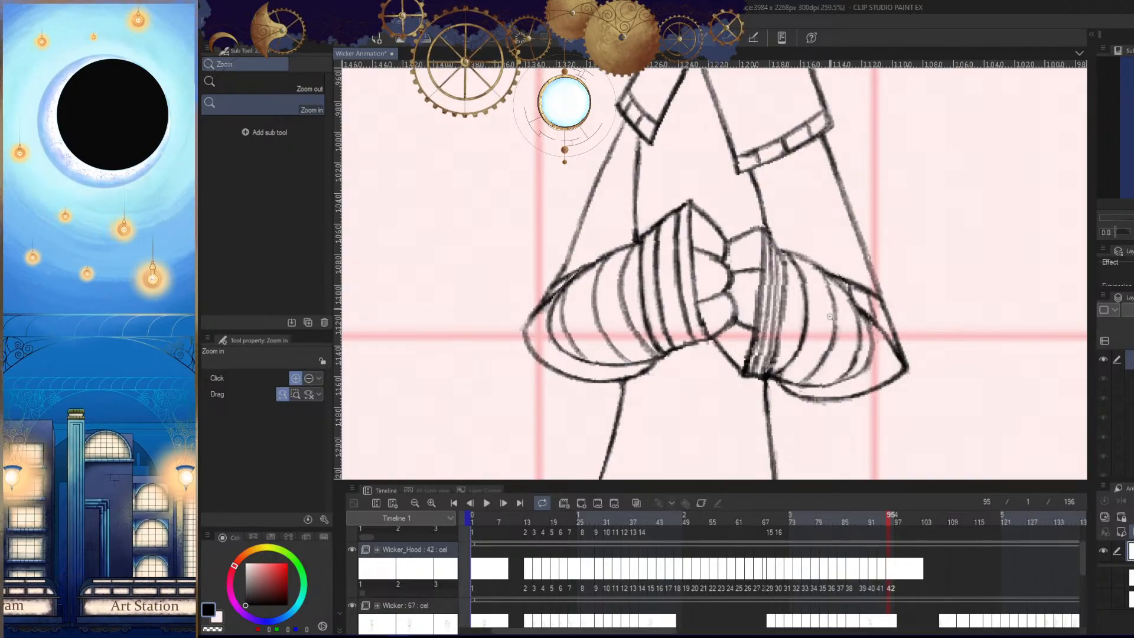
scroll(831, 317, down, 4)
drag(851, 236, 853, 428)
drag(850, 427, 847, 355)
drag(847, 349, 844, 302)
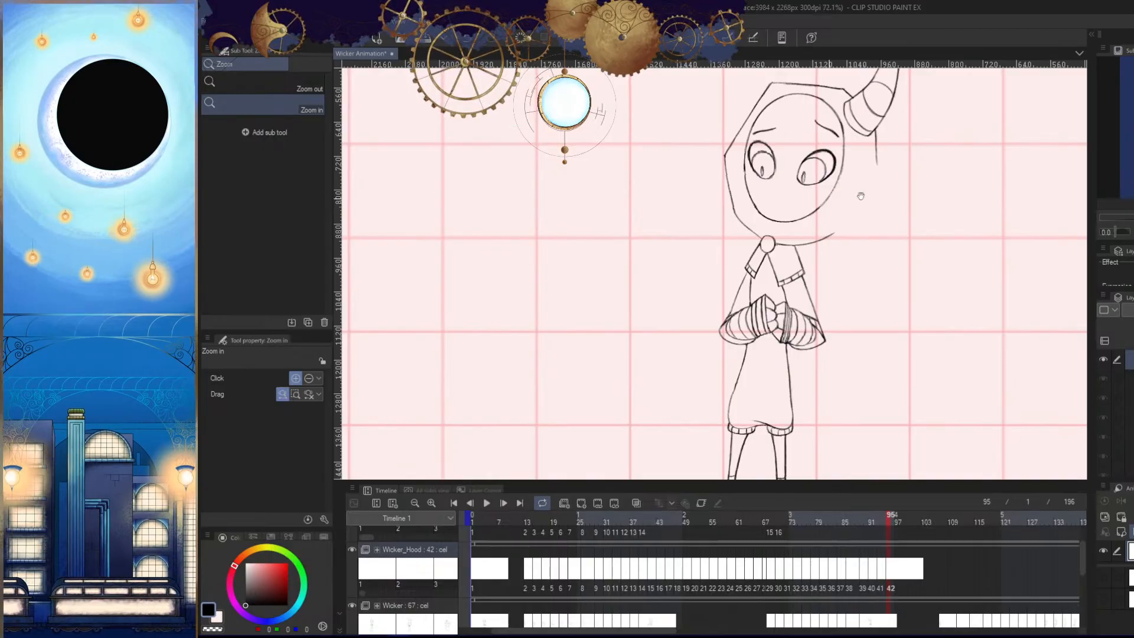
drag(861, 196, 847, 239)
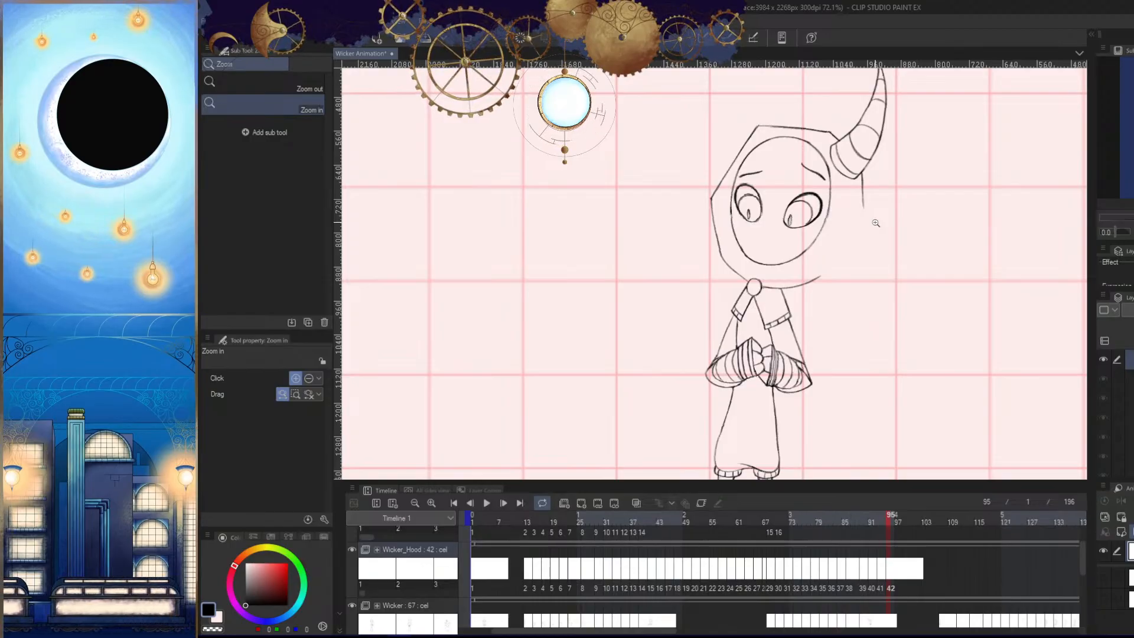
scroll(875, 335, down, 2)
scroll(880, 418, up, 4)
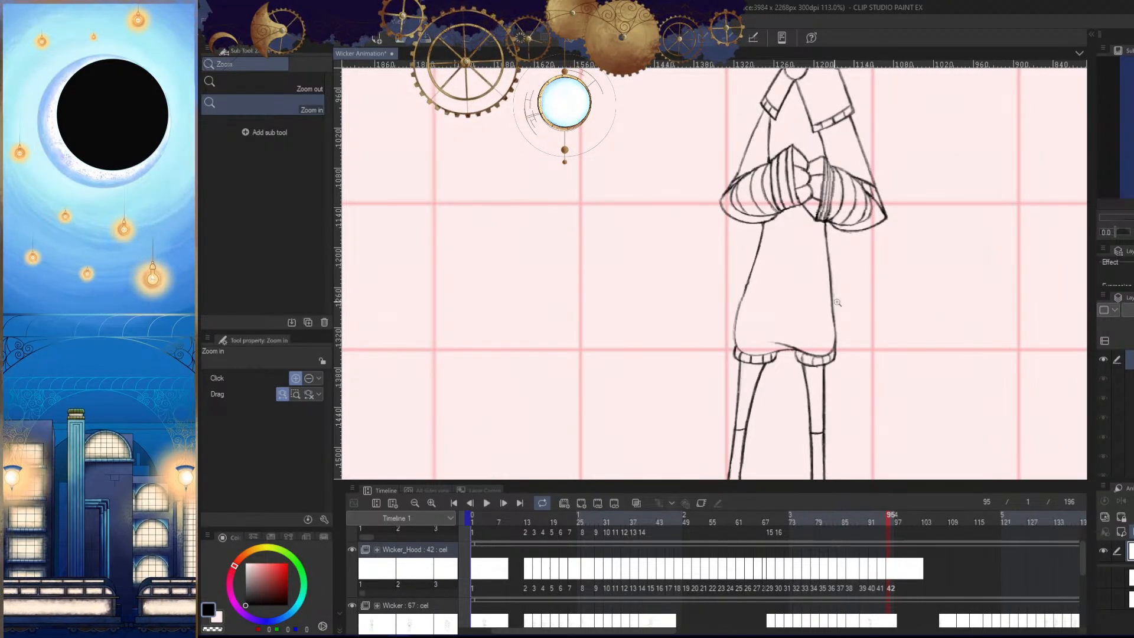
scroll(837, 302, down, 3)
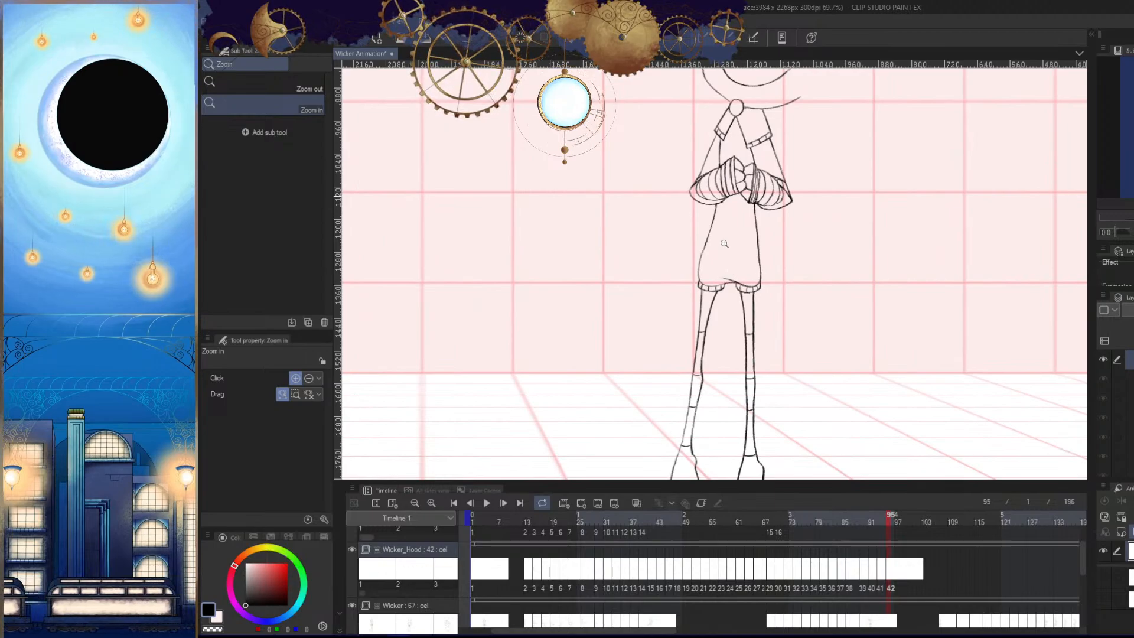
scroll(765, 253, down, 3)
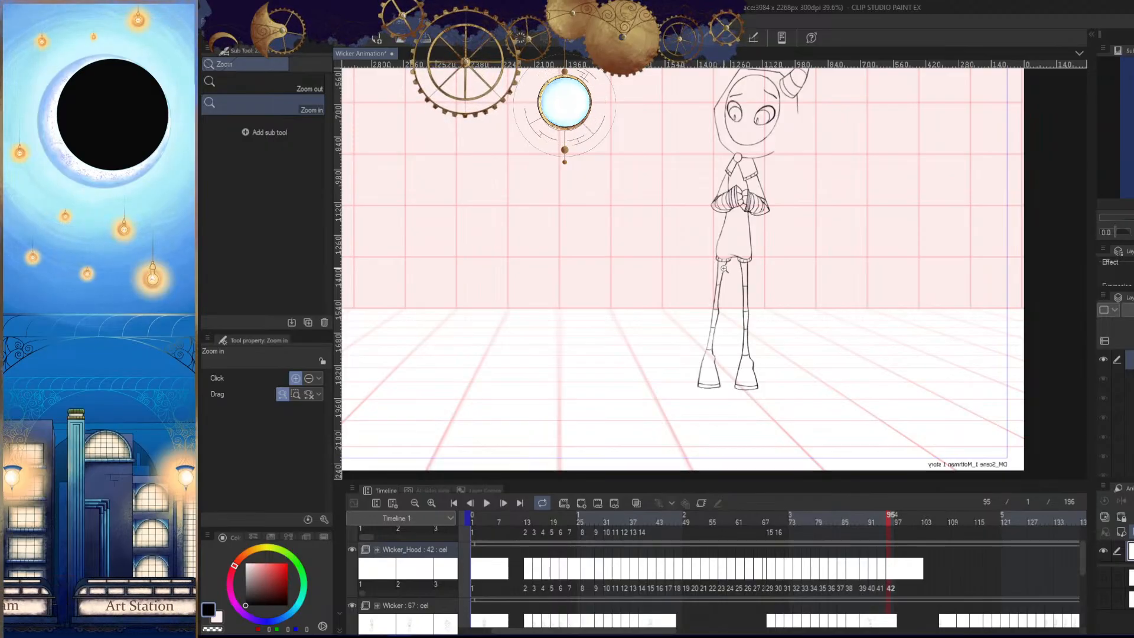
drag(851, 375, 828, 391)
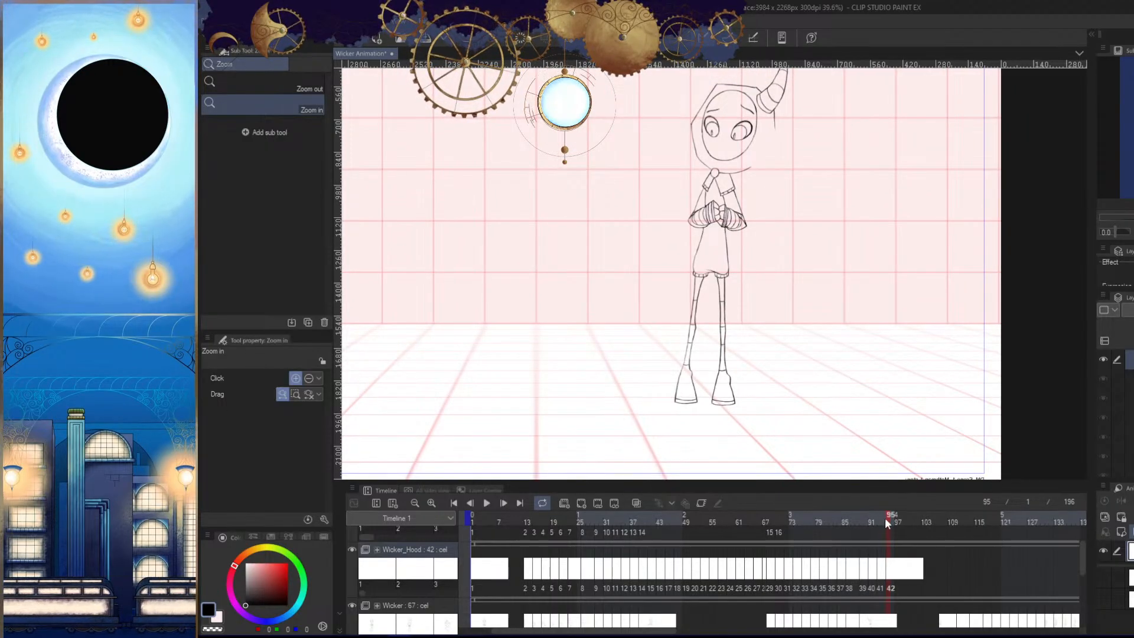
mouse_move(885, 518)
mouse_down()
mouse_move(875, 520)
mouse_move(887, 524)
mouse_up()
drag(851, 360, 853, 385)
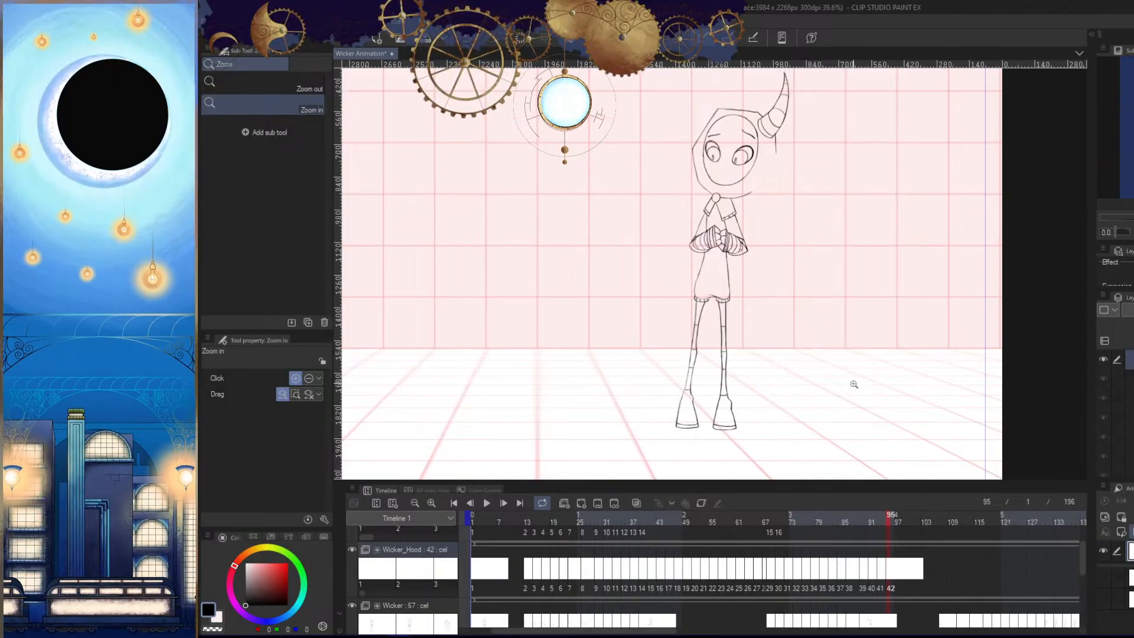
- Turn off the mirrored view and hide the panels to work on the new hood cel
key(Left)
key(Right)
key(h)
drag(787, 330, 801, 354)
key(Tab)
mouse_move(682, 323)
mouse_down()
mouse_move(753, 339)
mouse_move(799, 372)
mouse_up()
- Check where the hood tail sits on the preceding frames before drawing its next position
drag(794, 71, 683, 376)
key(ctrl+z)
key(Left)
key(Left)
key(Left)
key(Left)
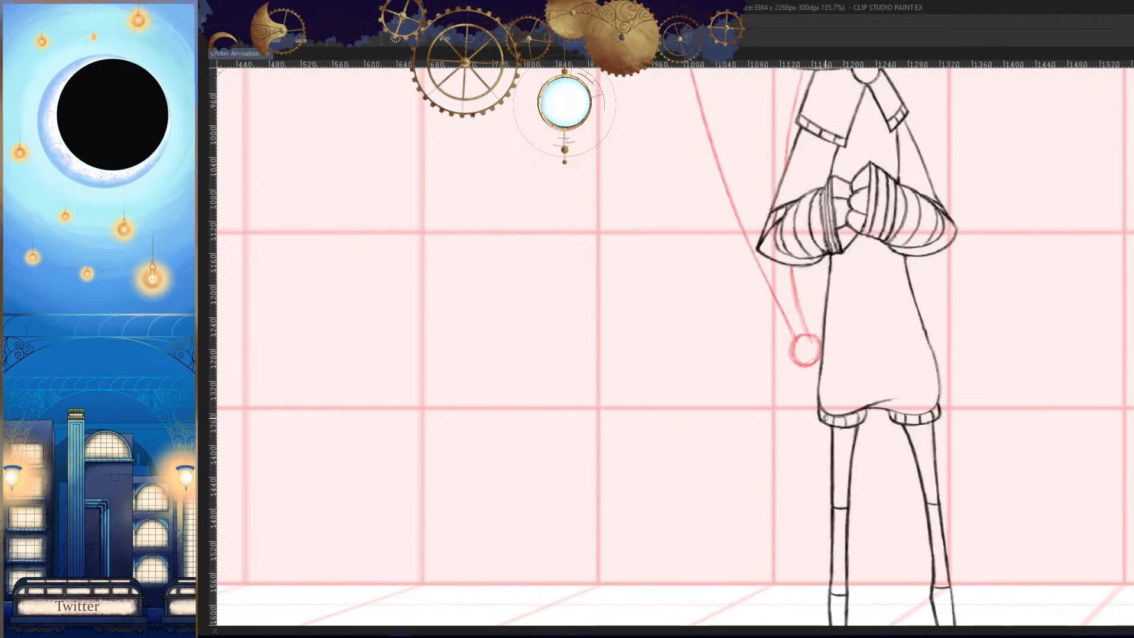
key(Right)
key(Right)
drag(762, 367, 786, 368)
key(Right)
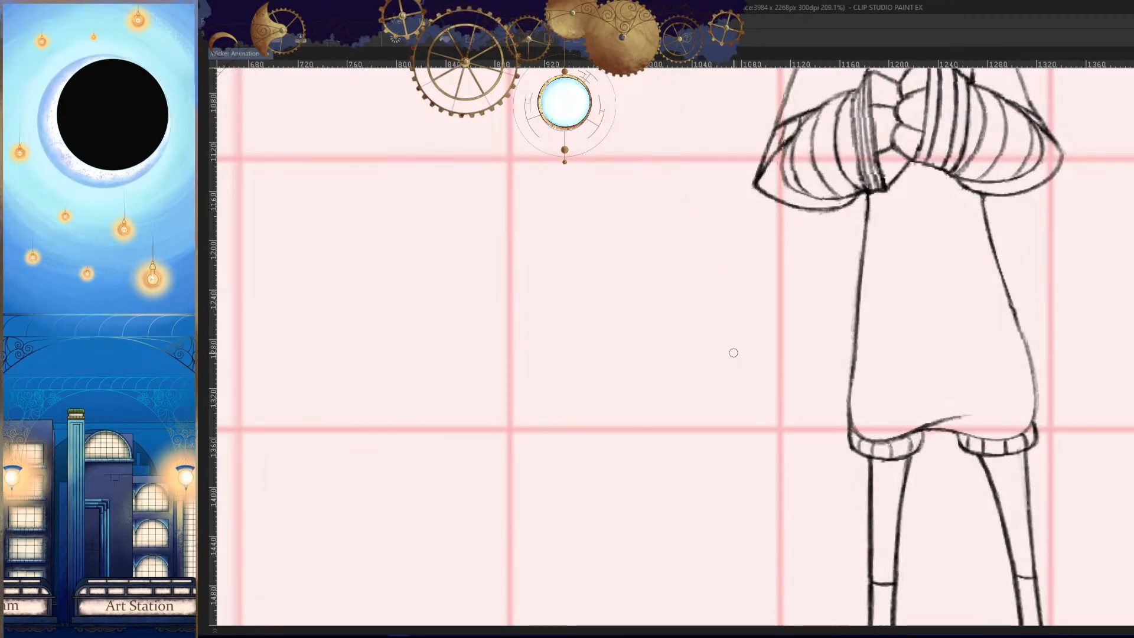
- Draw the tail's small tip circle on the new cel, out from the body just above the shorts' hem
mouse_move(712, 343)
mouse_down()
mouse_move(734, 359)
mouse_move(716, 344)
mouse_up()
drag(719, 388, 754, 384)
key(ctrl+z)
mouse_move(720, 298)
mouse_down()
mouse_move(676, 401)
mouse_move(719, 300)
mouse_move(706, 297)
mouse_up()
drag(763, 354, 659, 355)
key(Left)
key(Right)
key(Right)
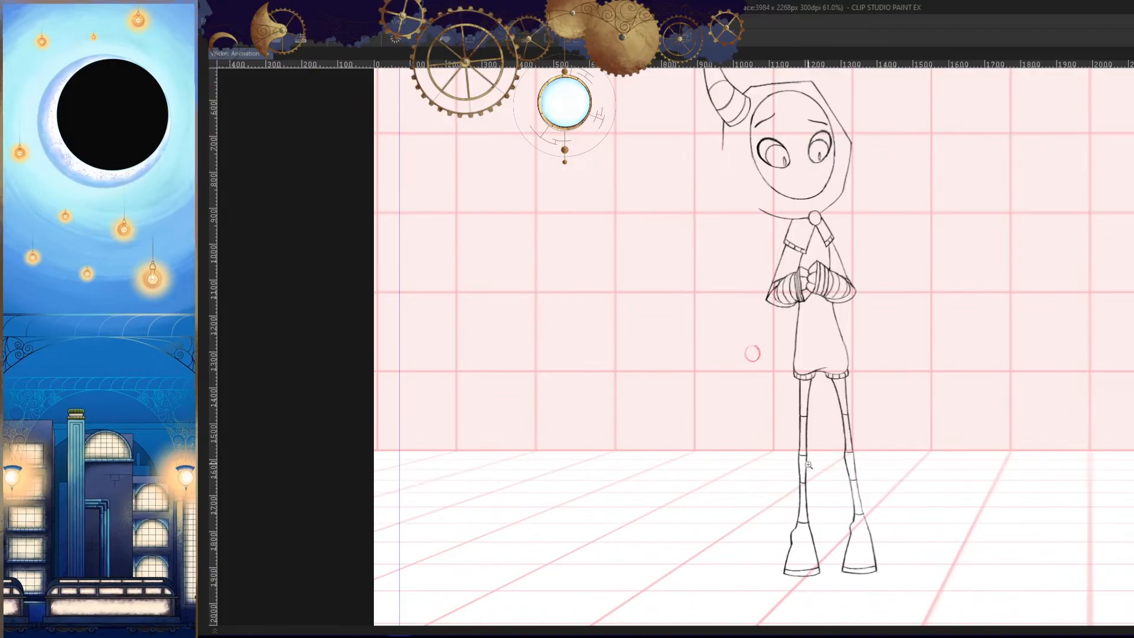
- Compare the new tip circle's position with the tail tips on the preceding frames
key(Left)
key(Left)
key(Left)
key(Left)
key(Left)
key(Left)
key(Right)
key(Right)
key(Right)
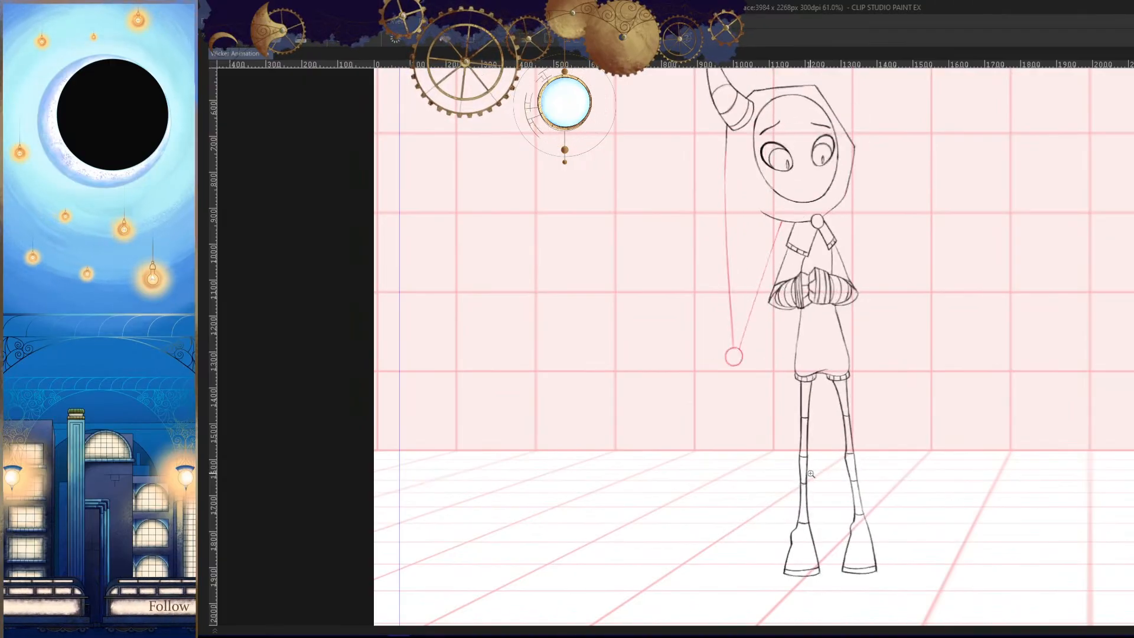
- Try curves for the tail's outer edge from the line below the horn to the tip circle in mirrored view
drag(798, 425, 795, 445)
key(h)
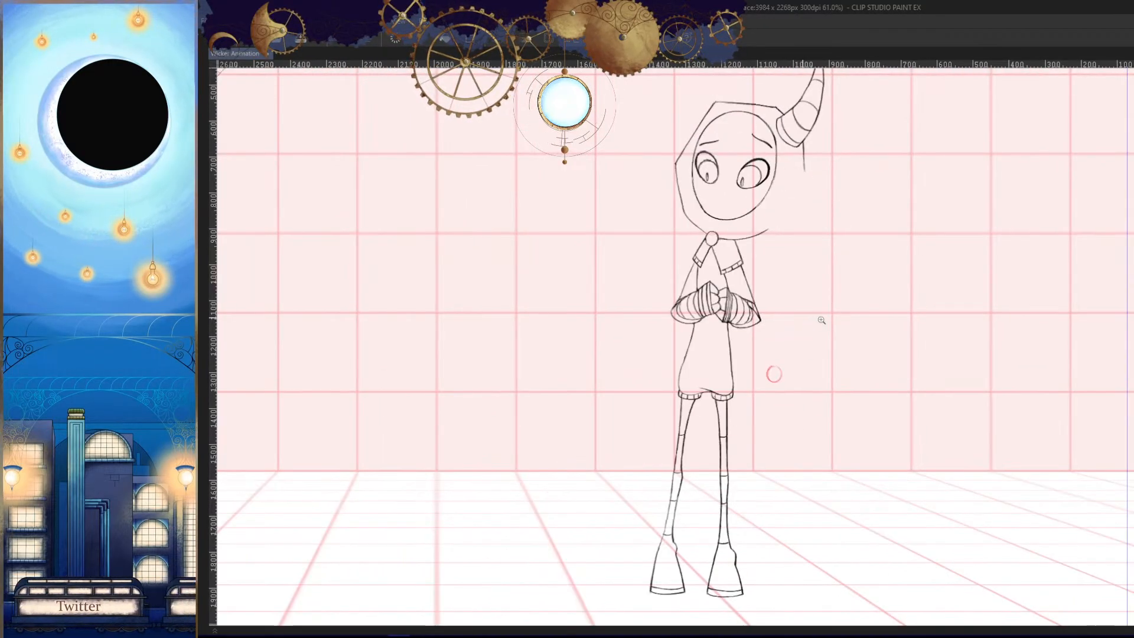
drag(816, 281, 850, 280)
drag(807, 286, 789, 317)
drag(774, 98, 743, 444)
key(ctrl+z)
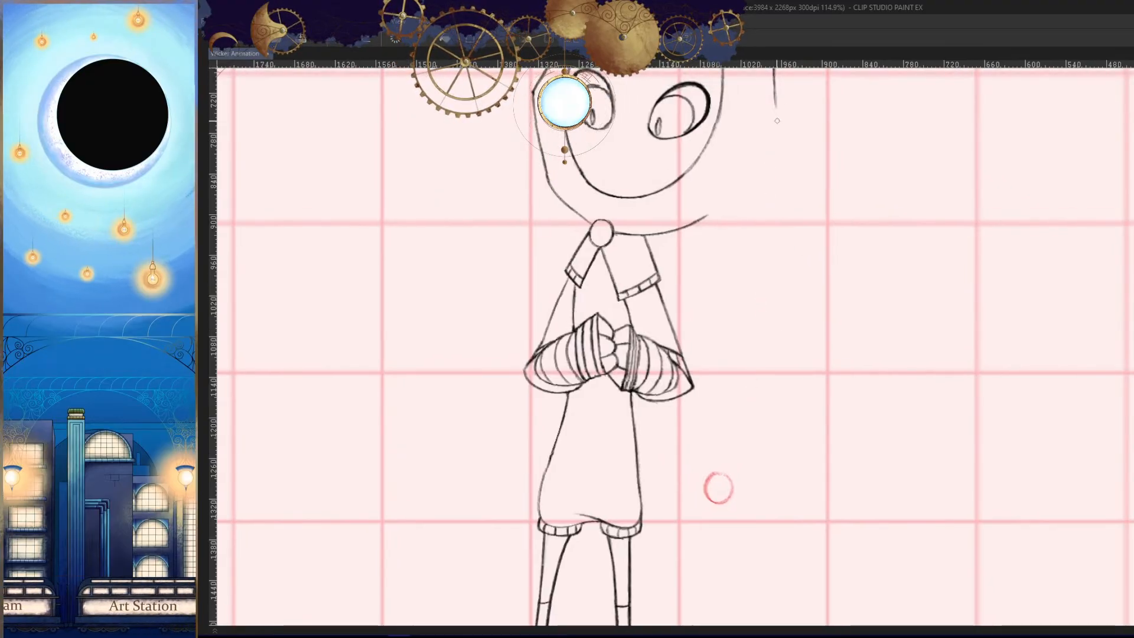
drag(775, 82, 746, 412)
key(ctrl+z)
mouse_move(775, 92)
mouse_down()
mouse_move(766, 296)
mouse_move(735, 480)
mouse_up()
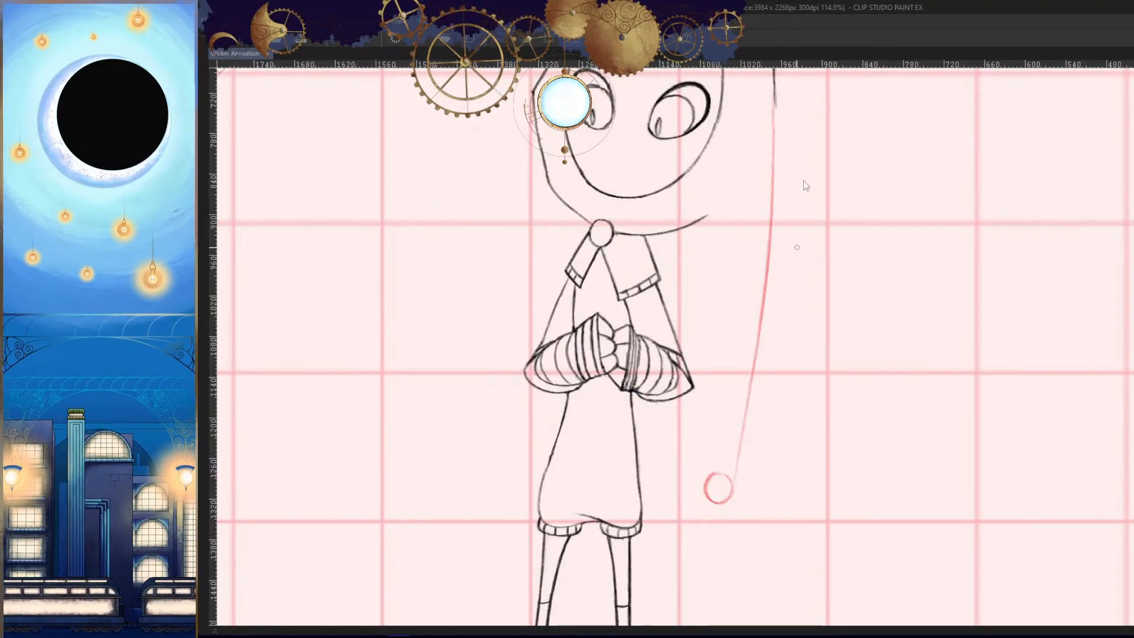
key(ctrl+z)
drag(773, 90, 724, 491)
key(ctrl+z)
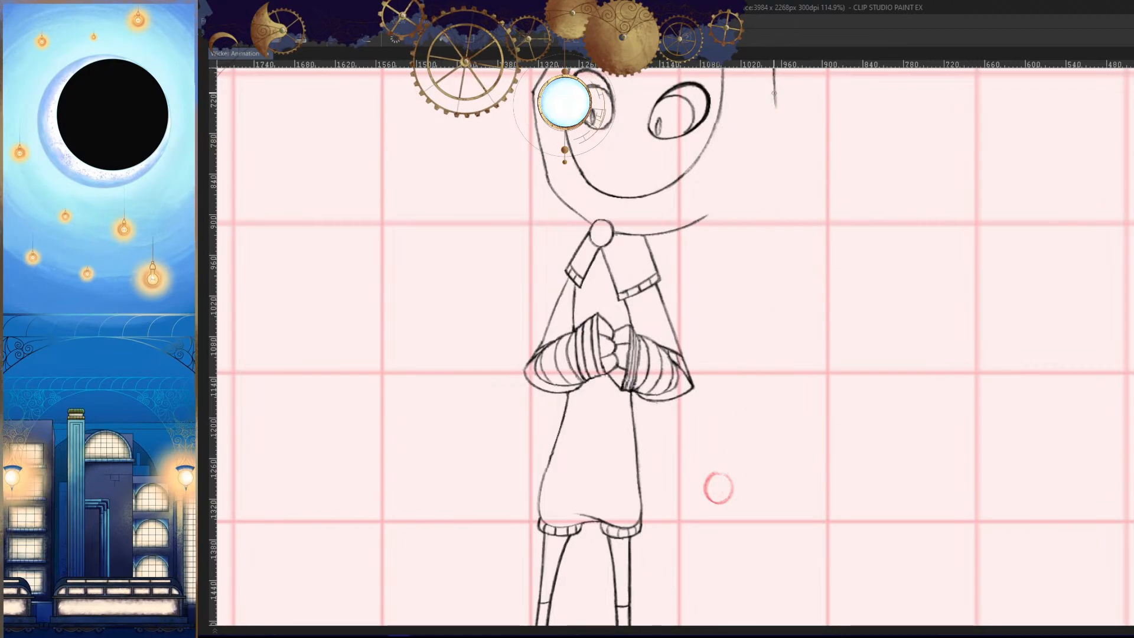
- Draw the tail's outer edge curving from the line below the horn down toward the tip circle
drag(775, 89, 741, 429)
key(ctrl+z)
drag(774, 89, 732, 476)
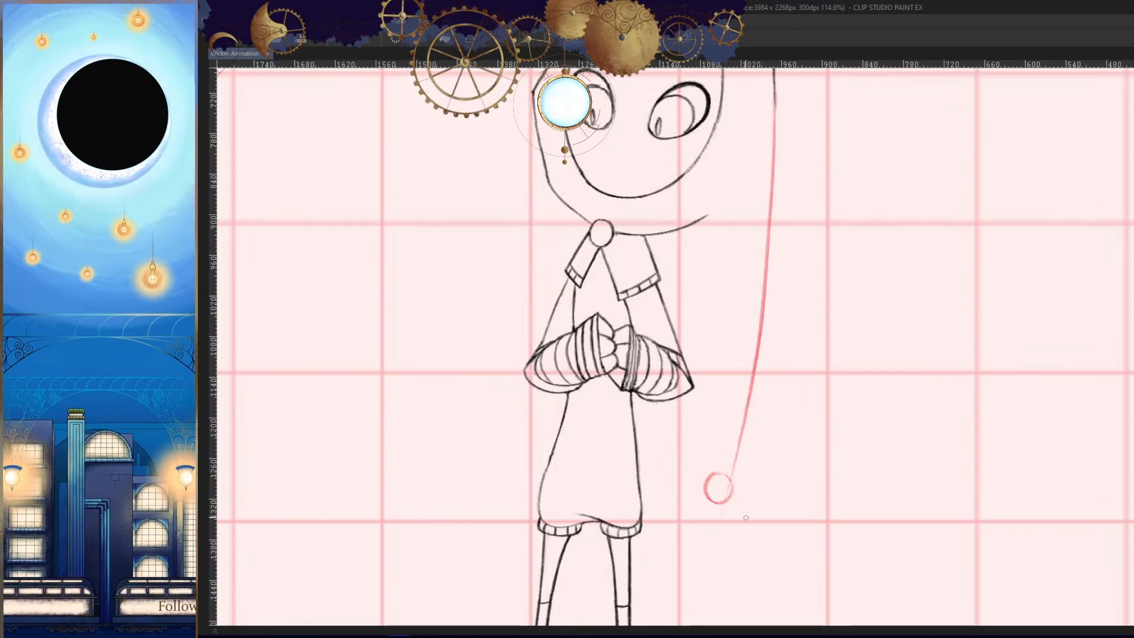
key(ctrl+z)
drag(775, 89, 730, 476)
key(ctrl+z)
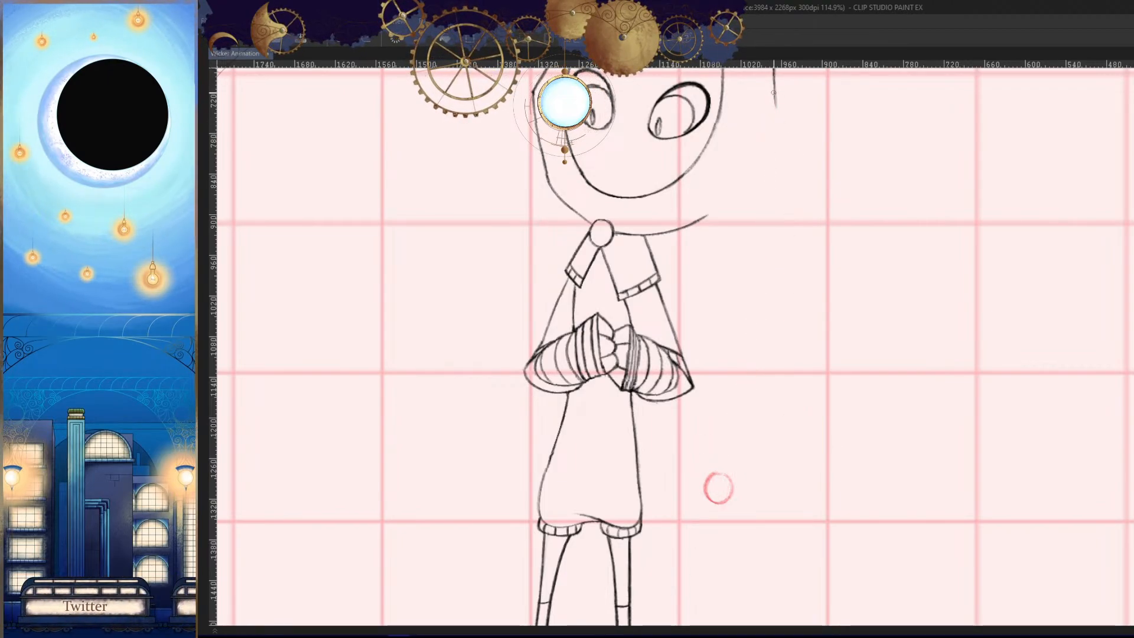
mouse_move(774, 89)
mouse_down()
mouse_move(726, 462)
mouse_move(779, 418)
mouse_up()
- Try erasing and redrawing the lower end of the tail's outer edge near the tip circle
key(h)
scroll(783, 413, up, 6)
drag(785, 352, 767, 387)
key(e)
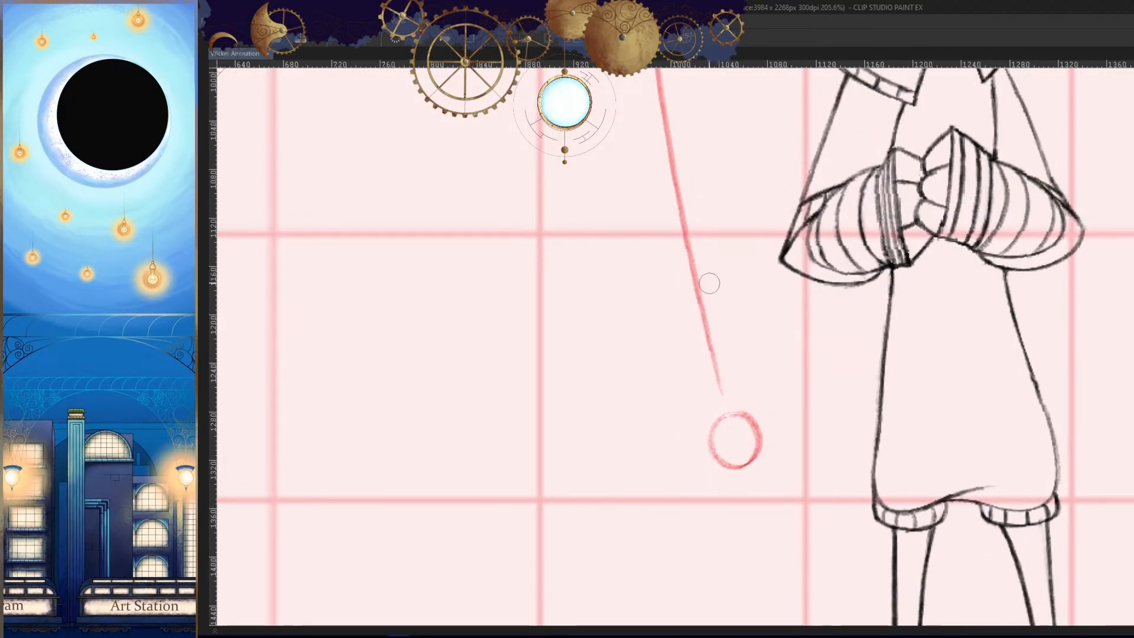
drag(711, 304, 720, 390)
mouse_move(693, 239)
mouse_down()
mouse_move(718, 316)
mouse_move(717, 405)
mouse_up()
key(p)
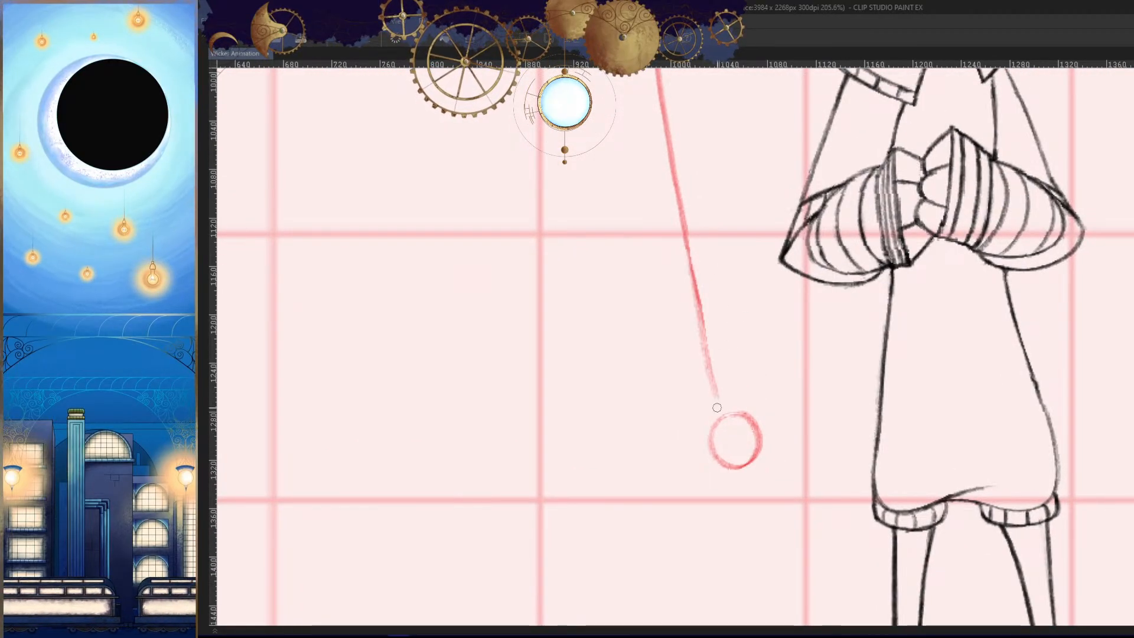
key(ctrl+z)
drag(695, 287, 719, 408)
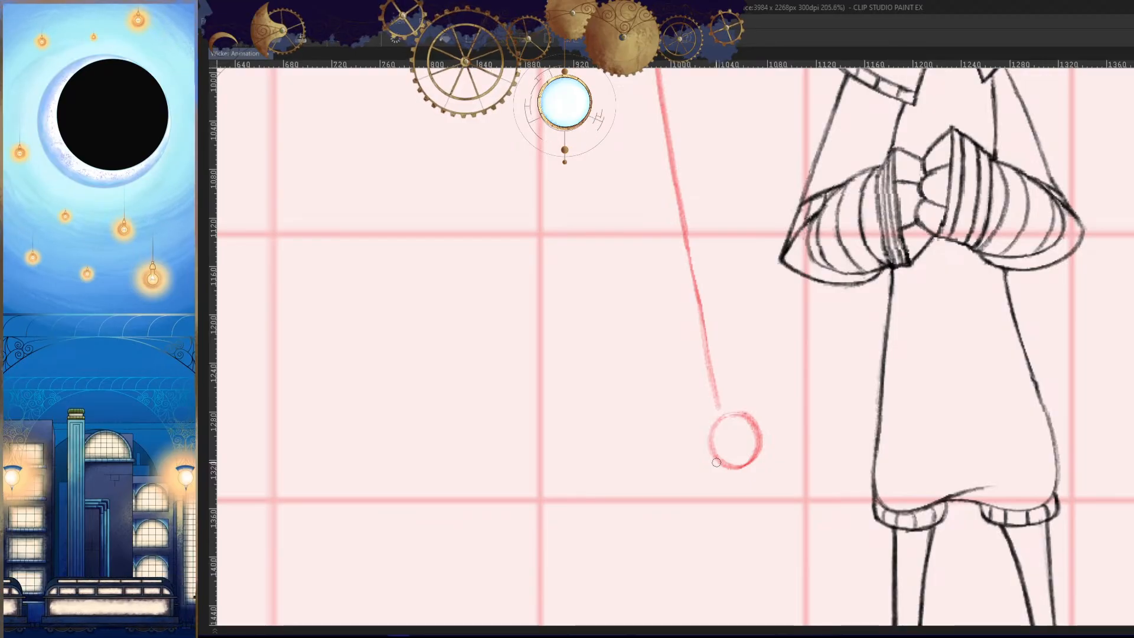
key(h)
mouse_move(853, 357)
mouse_down()
mouse_move(820, 355)
mouse_move(806, 309)
mouse_up()
key(ctrl+z)
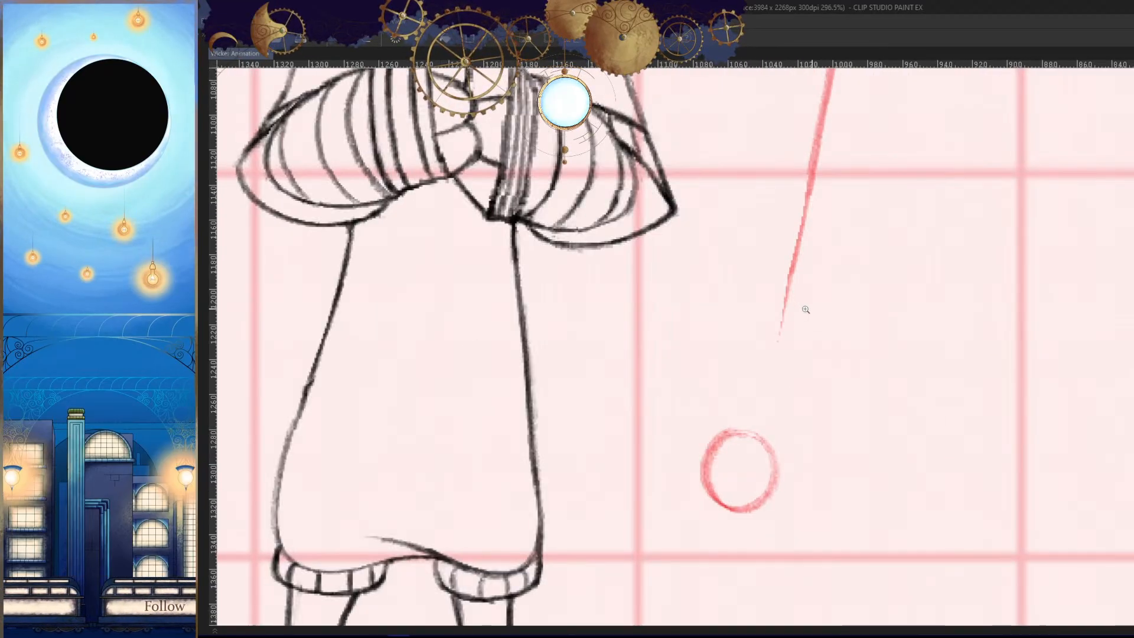
- Extend the lower stretch of the tail's outer edge in mirrored view so it runs into the tip circle
drag(795, 262, 761, 422)
key(ctrl+z)
drag(774, 370, 754, 456)
key(ctrl+z)
key(ctrl+z)
drag(794, 267, 759, 436)
- Draw the tail's inner edge in normal view from the hood line next to the collar down toward the tip circle
key(ctrl+z)
drag(806, 188, 761, 433)
key(h)
mouse_move(801, 414)
mouse_down()
mouse_move(830, 435)
mouse_move(810, 431)
mouse_up()
mouse_move(759, 283)
mouse_down()
mouse_move(783, 292)
mouse_move(742, 275)
mouse_up()
drag(754, 206, 710, 452)
key(ctrl+z)
drag(763, 205, 709, 447)
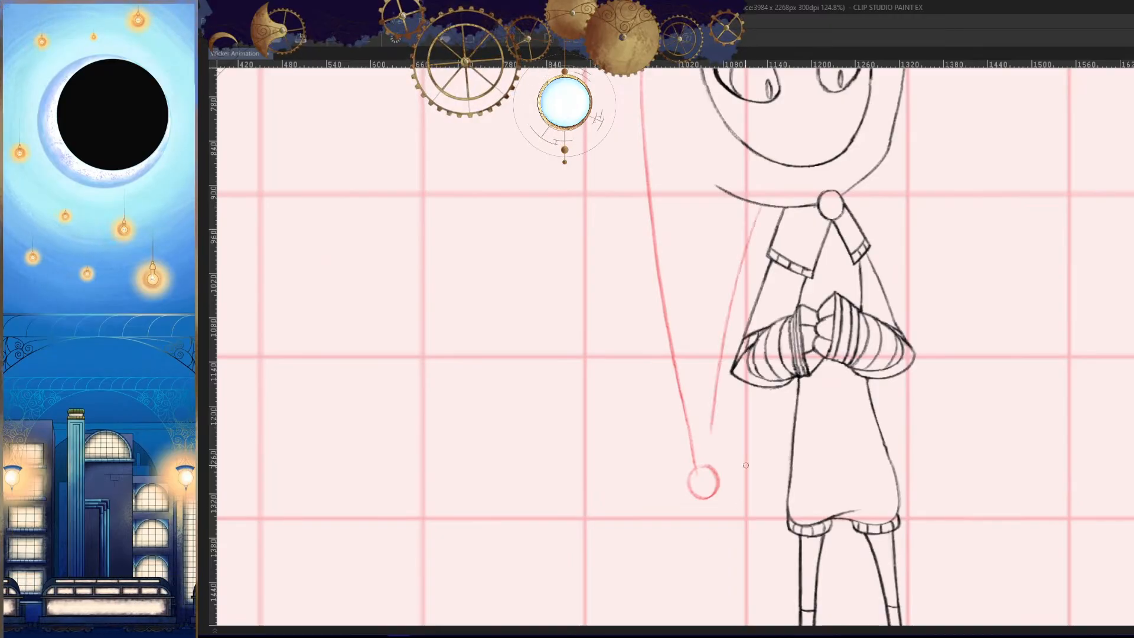
- Compare the new tail drawing with the hood tail on the surrounding frames
key(Left)
key(Right)
key(Right)
key(Left)
key(Left)
- Flip through the neighbouring frames to check the course of the tail's inner edge
key(Left)
key(Left)
key(Left)
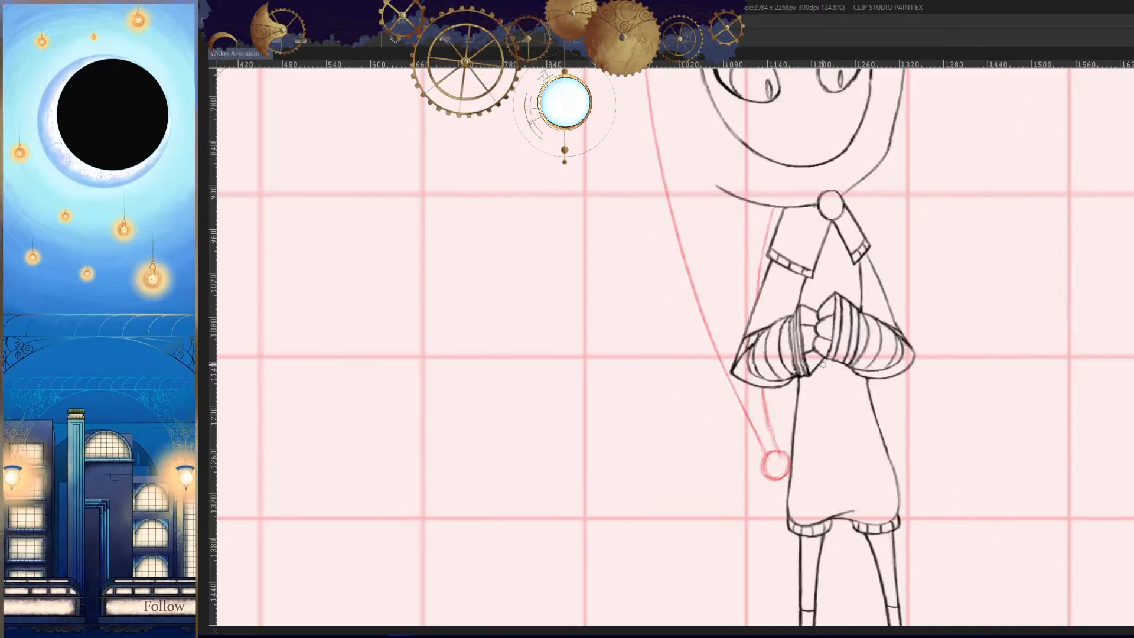
key(Right)
key(Right)
key(Right)
key(Left)
key(Left)
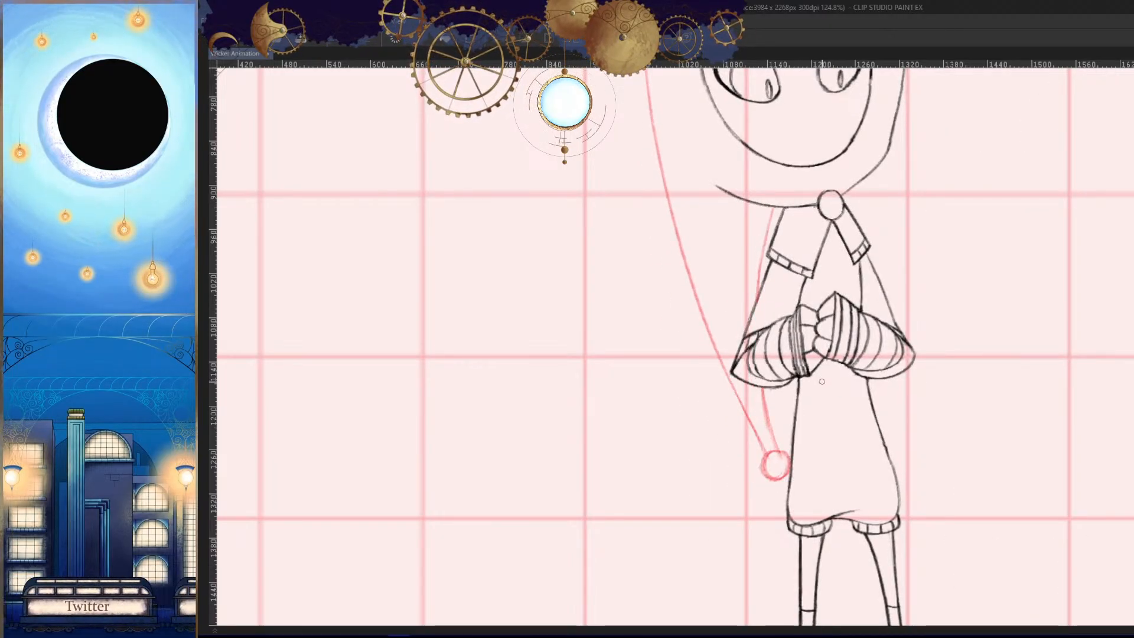
key(Right)
key(Right)
key(Right)
- Redraw the tail's inner edge as one clean line from the hood line beside the collar down to the tip circle
key(ctrl+z)
drag(767, 204, 709, 461)
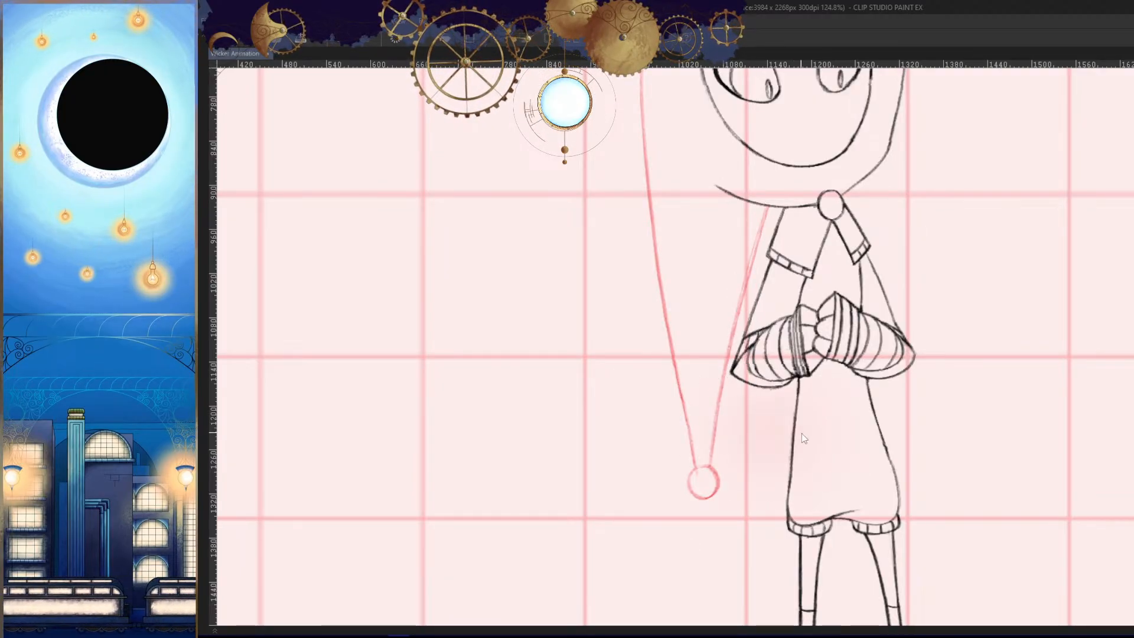
scroll(753, 414, up, 4)
drag(738, 233, 690, 485)
key(ctrl+z)
drag(721, 337, 688, 460)
scroll(688, 459, up, 1)
drag(746, 203, 682, 460)
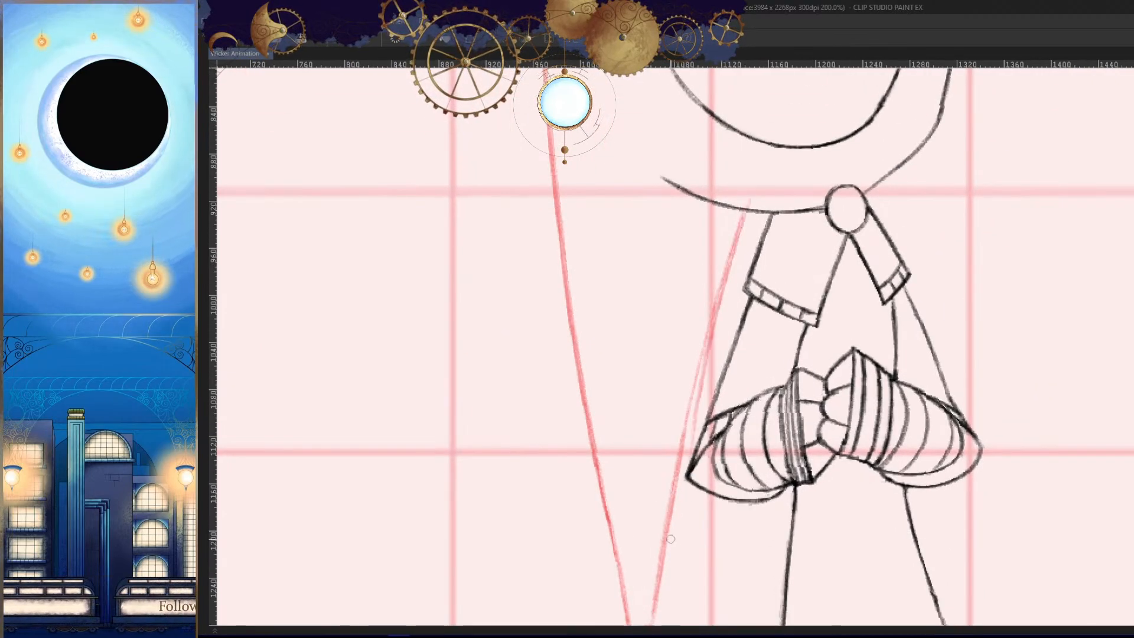
key(ctrl+z)
drag(747, 203, 683, 460)
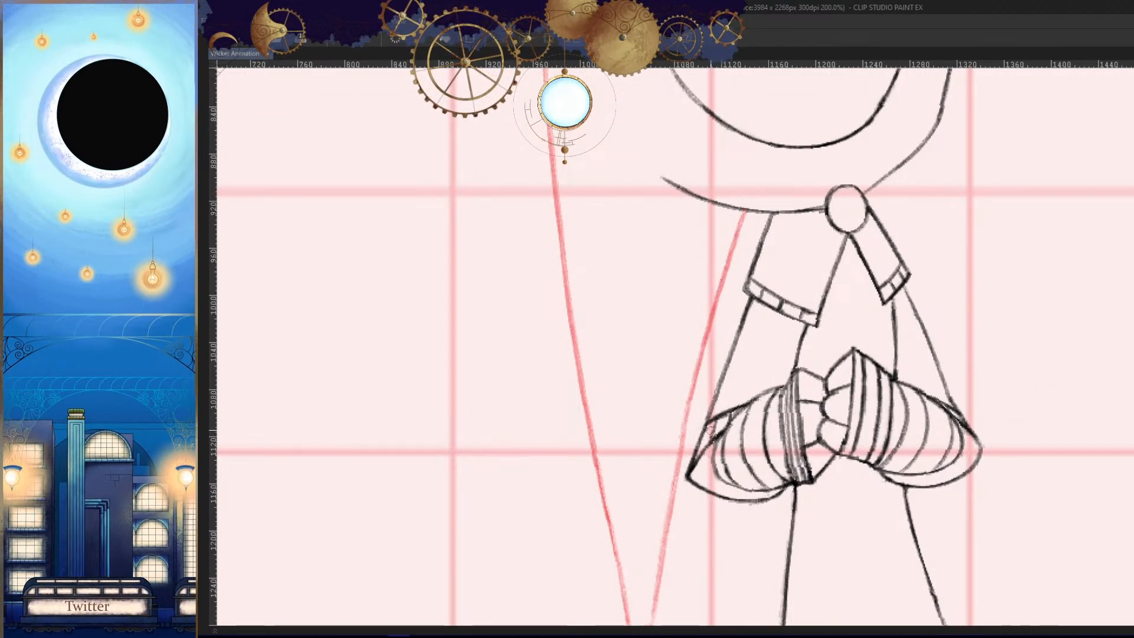
- Check the redrawn tail against the neighbouring frames in both mirrored and normal view
scroll(690, 482, down, 5)
scroll(689, 482, down, 4)
key(h)
key(Right)
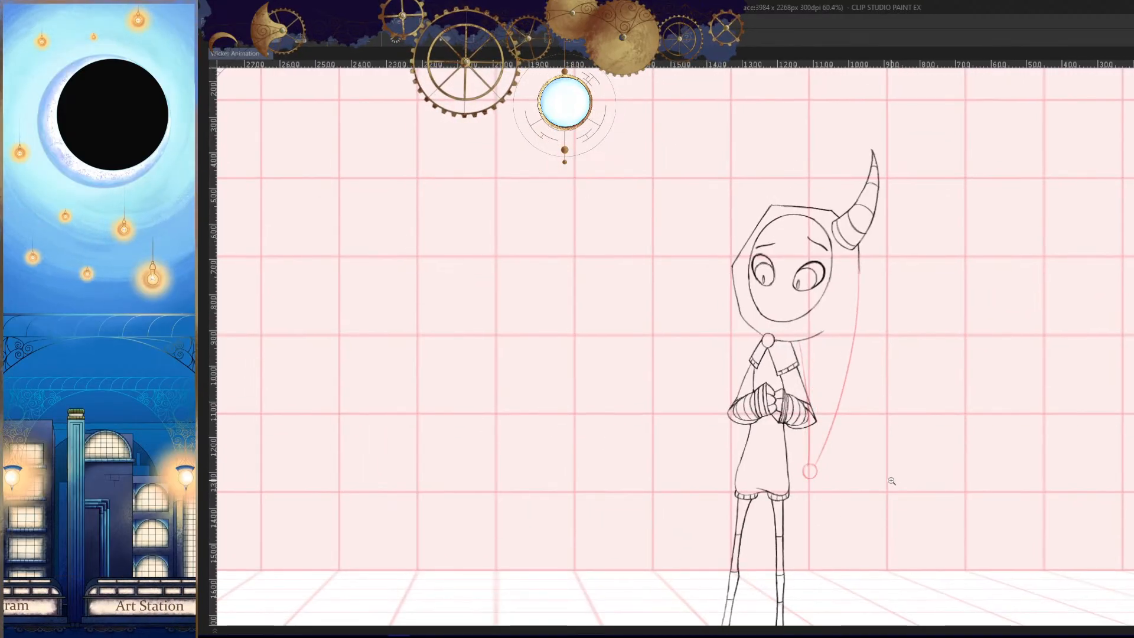
key(Left)
key(h)
key(Right)
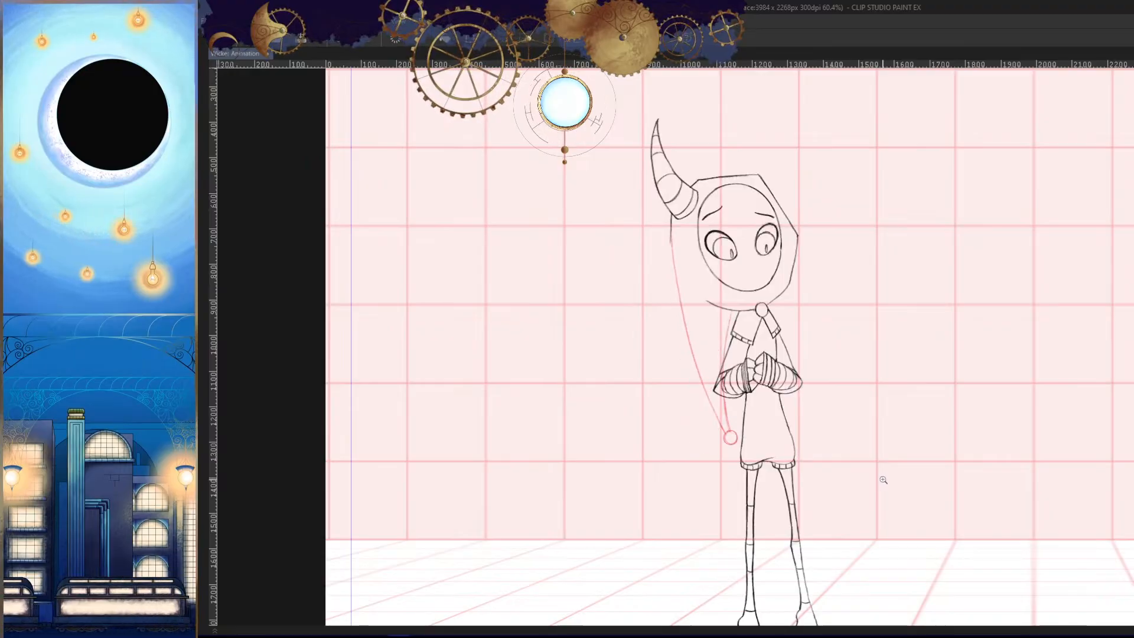
drag(730, 365, 729, 309)
scroll(729, 308, up, 4)
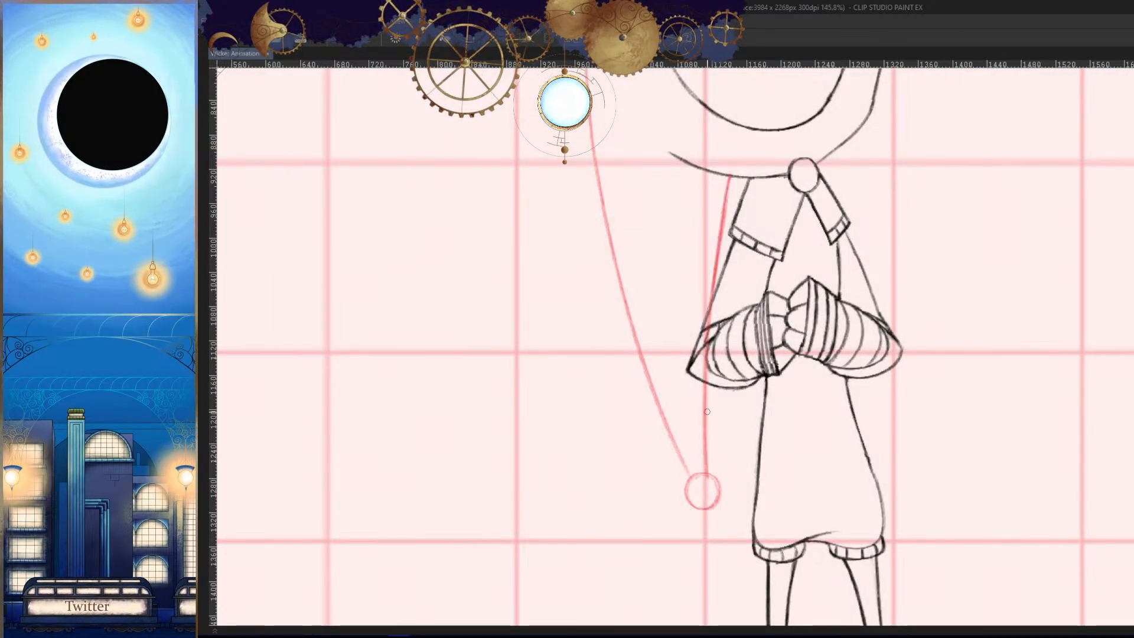
scroll(812, 415, down, 5)
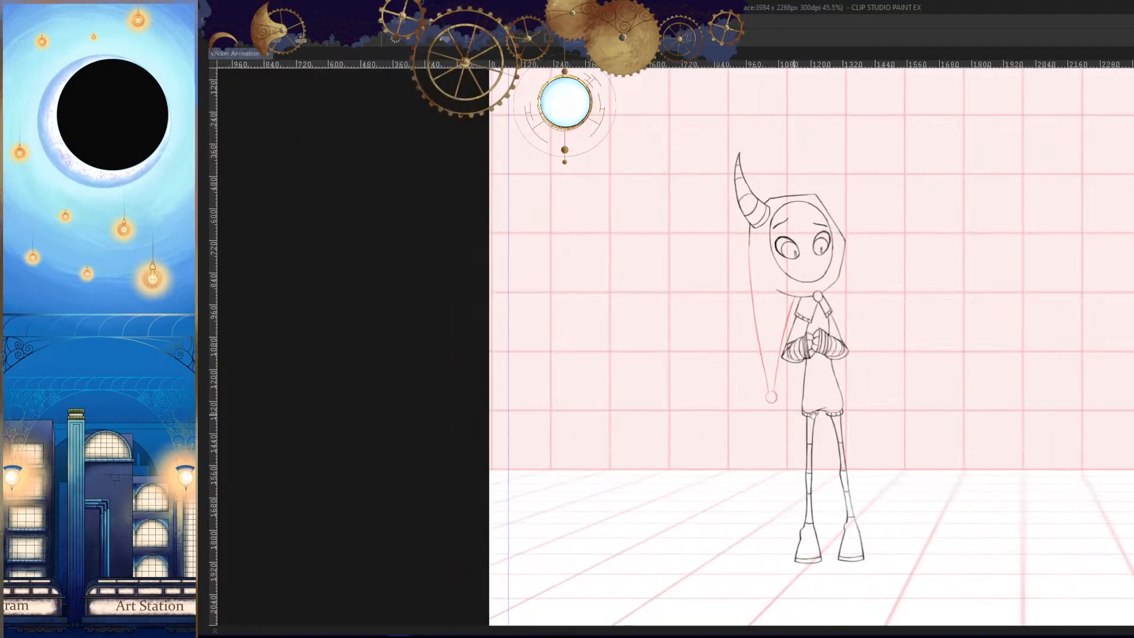
key(h)
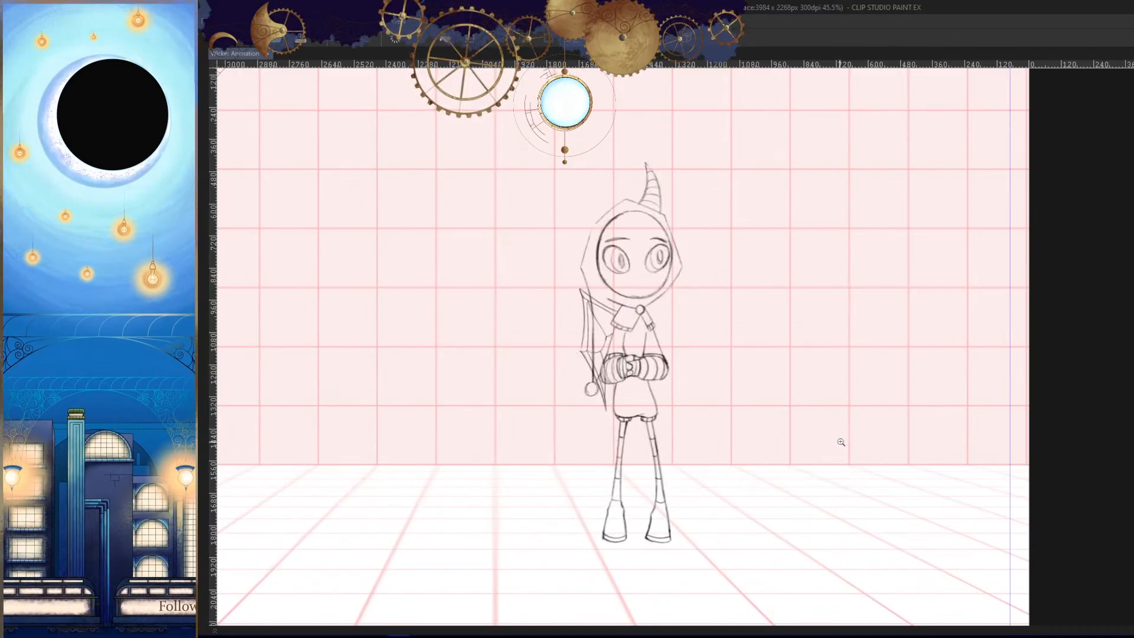
- Add a new blank animation cel after cel 42 on the Wicker_Hood track and bring the character's tail area into view
key(Tab)
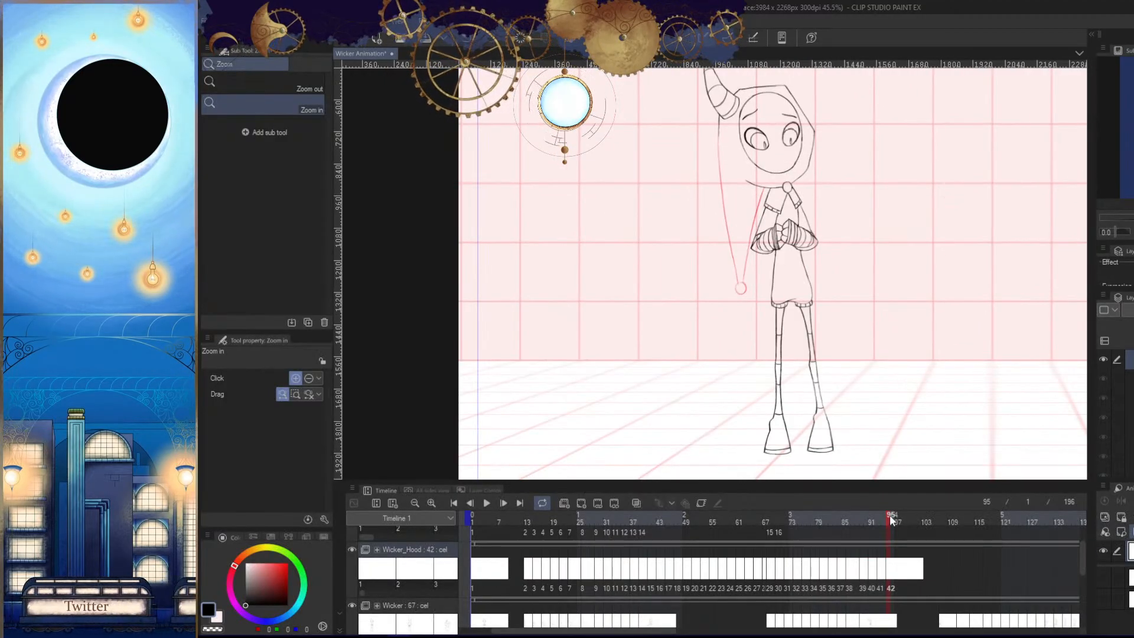
click(582, 502)
drag(768, 325, 745, 388)
key(Tab)
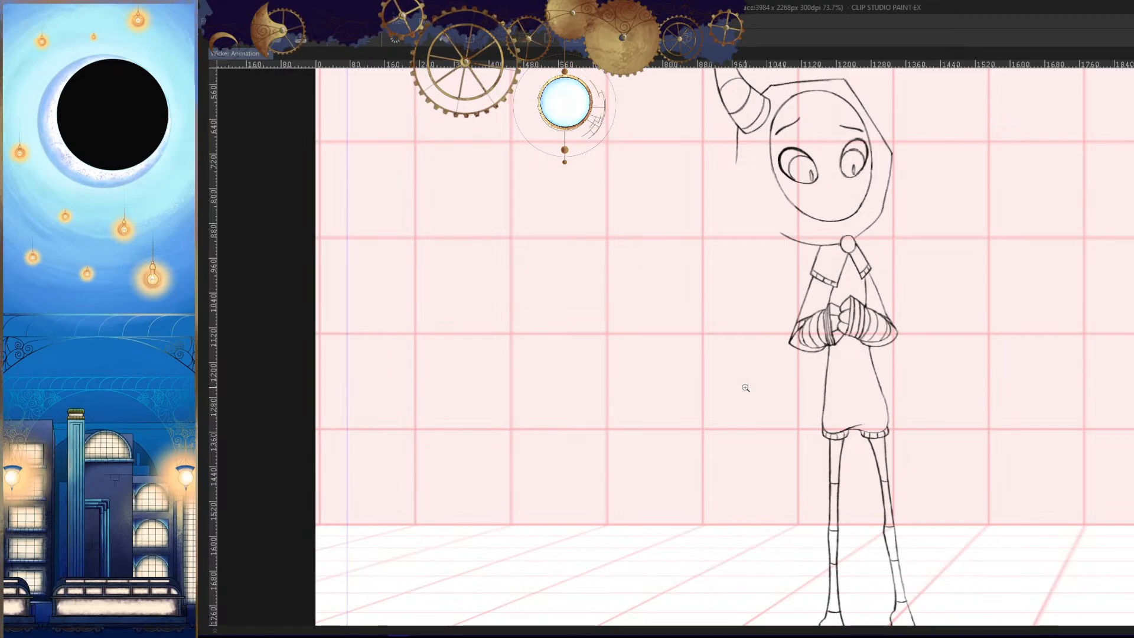
mouse_move(815, 373)
mouse_down()
mouse_move(817, 388)
mouse_move(769, 387)
mouse_up()
- Try drawing the tail's outer edge straight down from the horn base in mirrored view, comparing it with the preceding frames
key(h)
drag(591, 375, 762, 425)
drag(762, 425, 812, 425)
key(Left)
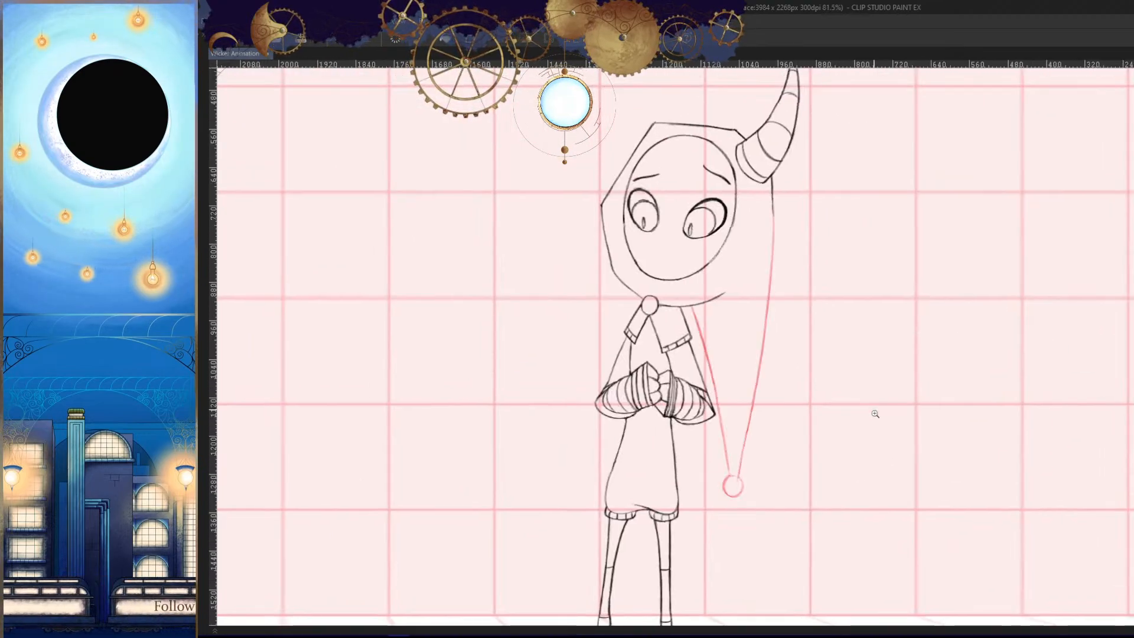
key(Right)
drag(823, 330, 815, 292)
drag(762, 159, 761, 401)
key(Left)
- Sketch the tail's tip circle on the new cel beside the lower part of the tunic, undoing the misshapen strokes
key(Left)
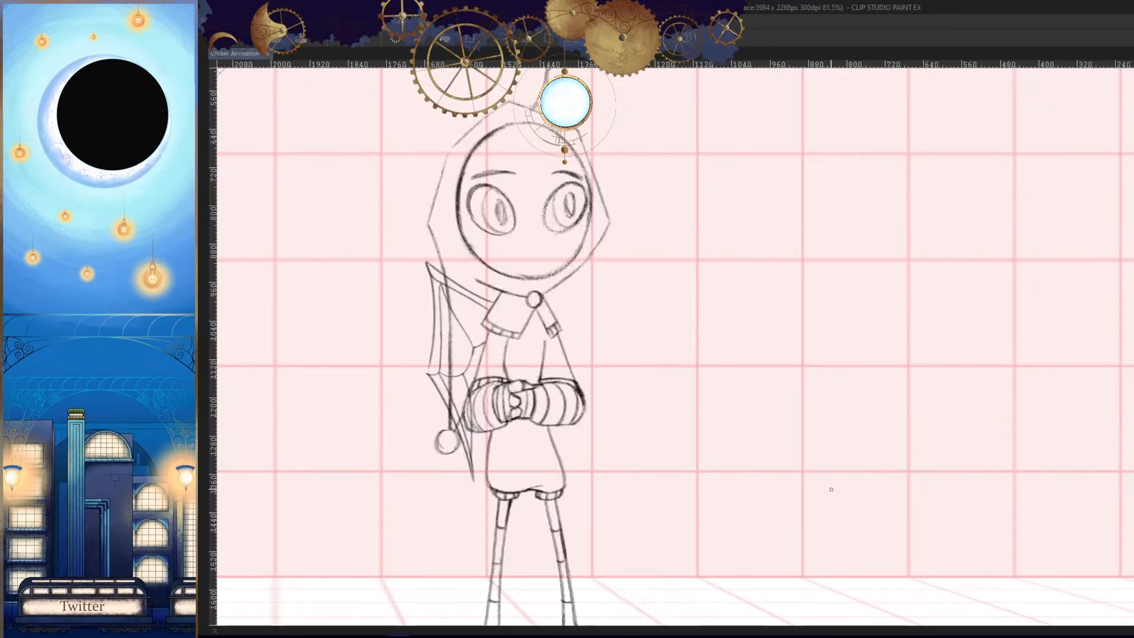
key(Right)
key(Right)
key(h)
mouse_move(813, 444)
mouse_down()
mouse_move(811, 414)
mouse_move(790, 414)
mouse_up()
key(ctrl+z)
key(Left)
key(Right)
drag(767, 377, 769, 378)
drag(781, 432, 801, 431)
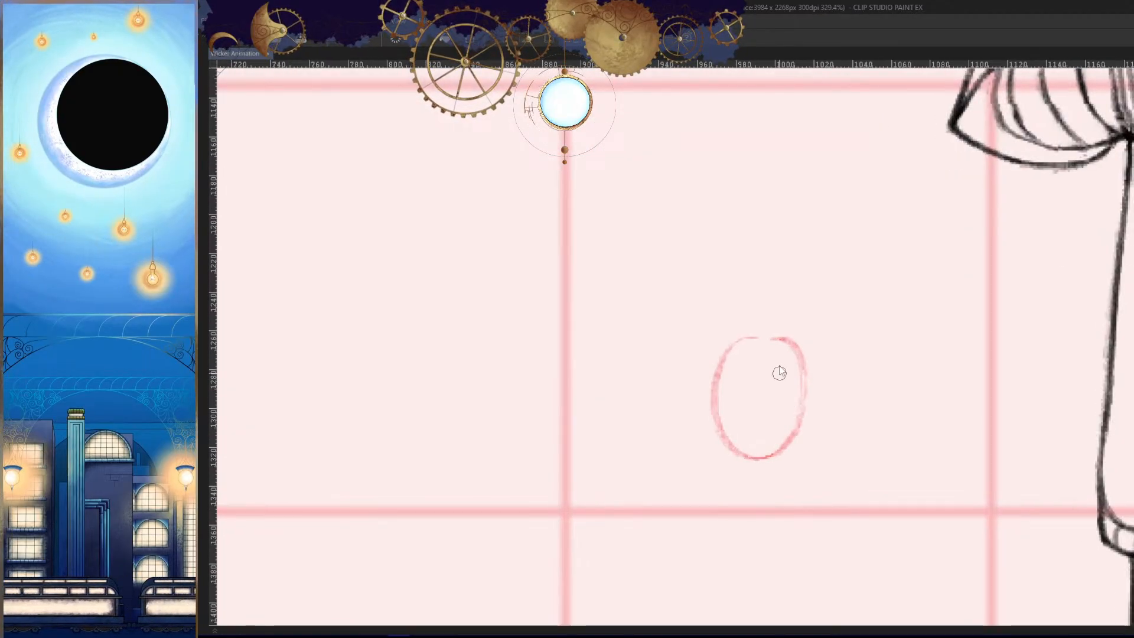
key(ctrl+z)
drag(776, 357, 787, 354)
mouse_move(733, 364)
mouse_down()
mouse_move(759, 352)
mouse_move(782, 459)
mouse_move(732, 330)
mouse_move(800, 341)
mouse_move(805, 437)
mouse_move(711, 451)
mouse_move(704, 387)
mouse_move(836, 372)
mouse_move(699, 375)
mouse_move(758, 330)
mouse_move(802, 465)
mouse_up()
scroll(796, 408, up, 3)
key(ctrl+z)
key(ctrl+z)
key(ctrl+z)
key(ctrl+z)
key(h)
drag(870, 355, 842, 461)
- Compare the tip circle's position with the tail tips on the surrounding frames in mirrored view
key(Left)
key(Right)
key(Right)
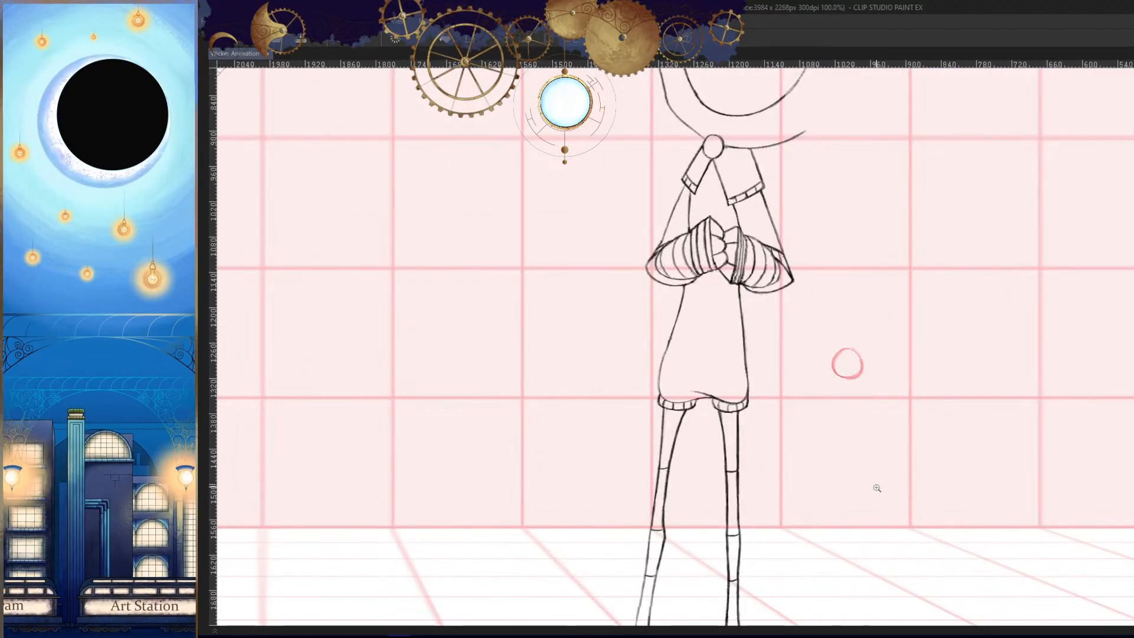
key(Left)
key(Left)
key(Left)
key(Left)
key(Right)
key(Right)
key(Right)
key(Right)
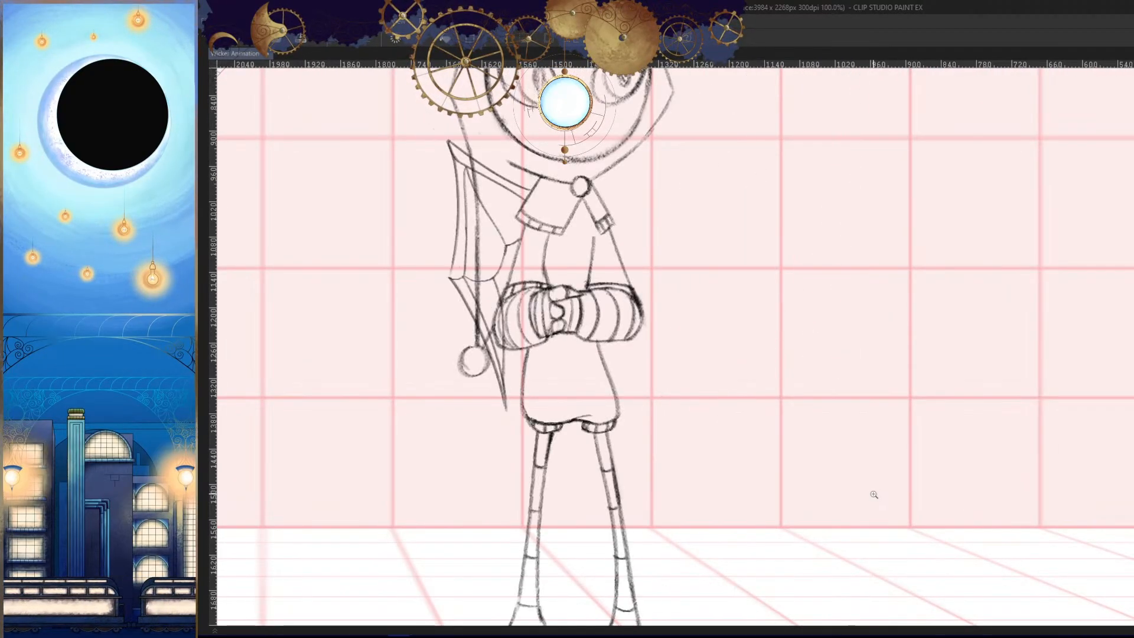
key(Left)
- Erase the outer side of the tip circle in normal view and redraw its side and lower arc to round it out
mouse_move(851, 368)
mouse_down()
mouse_move(884, 344)
mouse_move(856, 338)
mouse_move(815, 357)
mouse_move(878, 356)
mouse_up()
mouse_move(849, 280)
mouse_down()
mouse_move(782, 289)
mouse_move(815, 439)
mouse_up()
key(h)
drag(862, 407, 940, 371)
key(e)
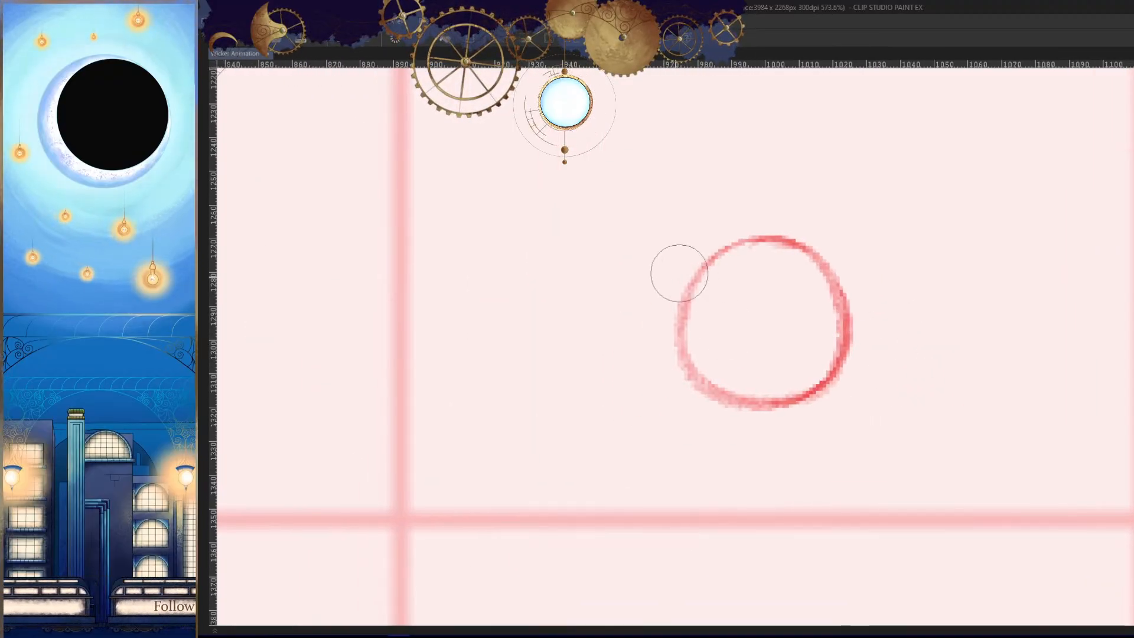
mouse_move(679, 307)
mouse_down()
mouse_move(735, 407)
mouse_move(780, 372)
mouse_up()
key(p)
mouse_move(685, 218)
mouse_down()
mouse_move(704, 398)
mouse_move(786, 401)
mouse_up()
key(ctrl+z)
mouse_move(679, 242)
mouse_down()
mouse_move(803, 421)
mouse_move(739, 398)
mouse_move(783, 401)
mouse_move(771, 407)
mouse_up()
key(ctrl+z)
key(ctrl+z)
drag(696, 369, 845, 389)
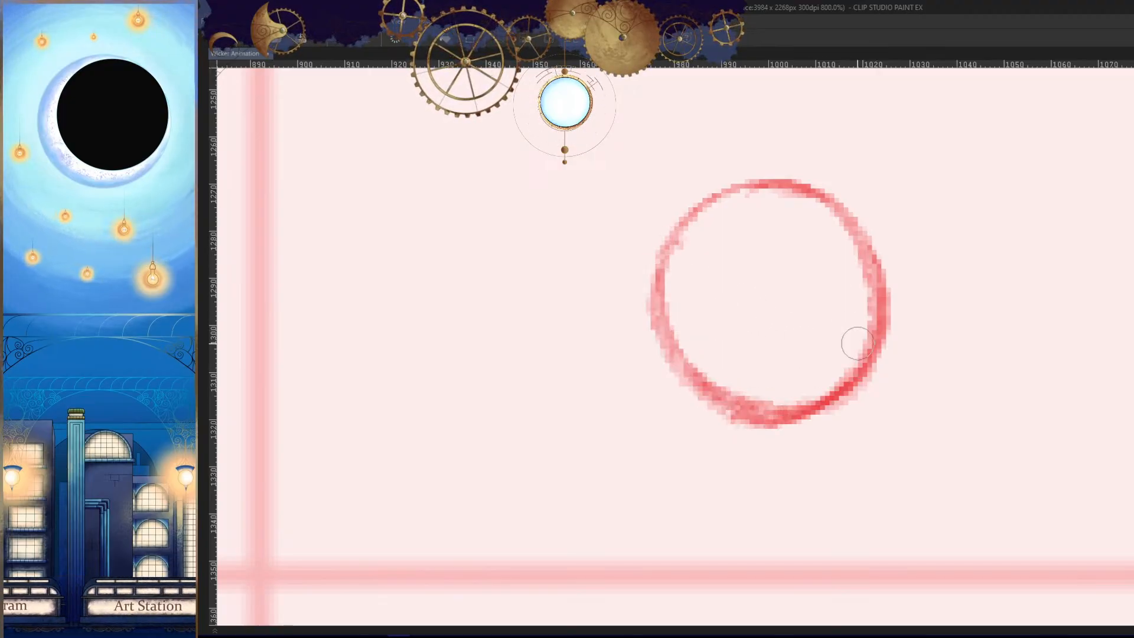
key(ctrl+z)
drag(709, 388, 818, 410)
- Check the rounded tip circle in mirrored view against the tail tips on the preceding frames
key(h)
drag(906, 346, 865, 460)
key(Left)
key(Left)
key(Left)
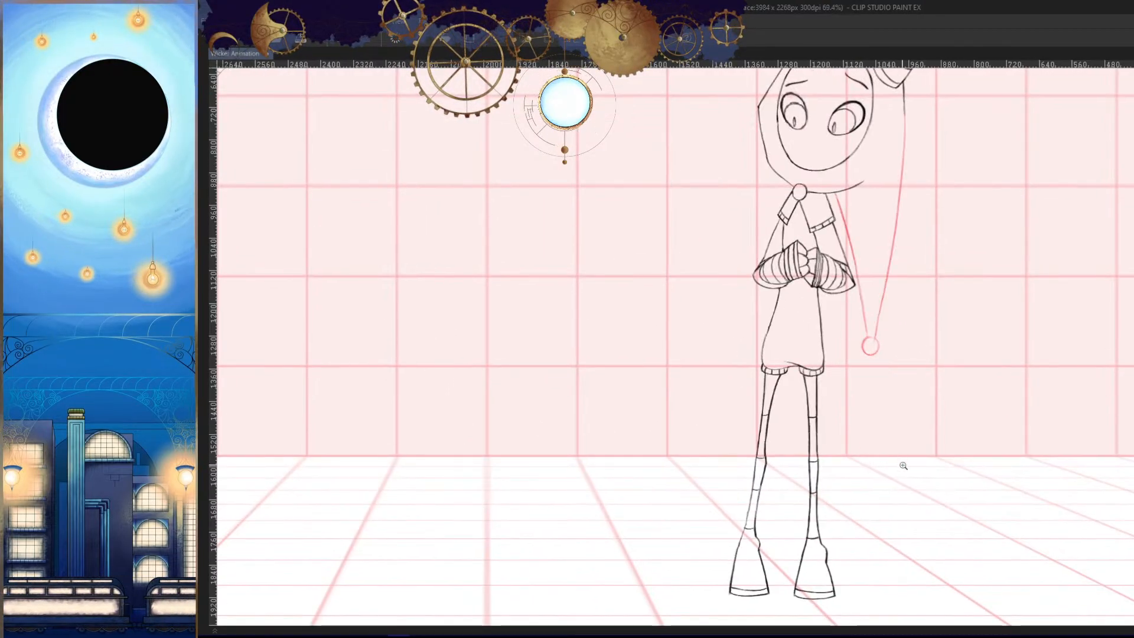
key(Right)
key(Right)
key(Right)
- Select the tip circle with a polygonal outline, move it slightly down toward the body, deselect it and check the neighbouring frames
drag(906, 352, 897, 418)
click(819, 280)
click(784, 330)
click(789, 380)
click(848, 422)
click(916, 372)
click(911, 324)
click(876, 279)
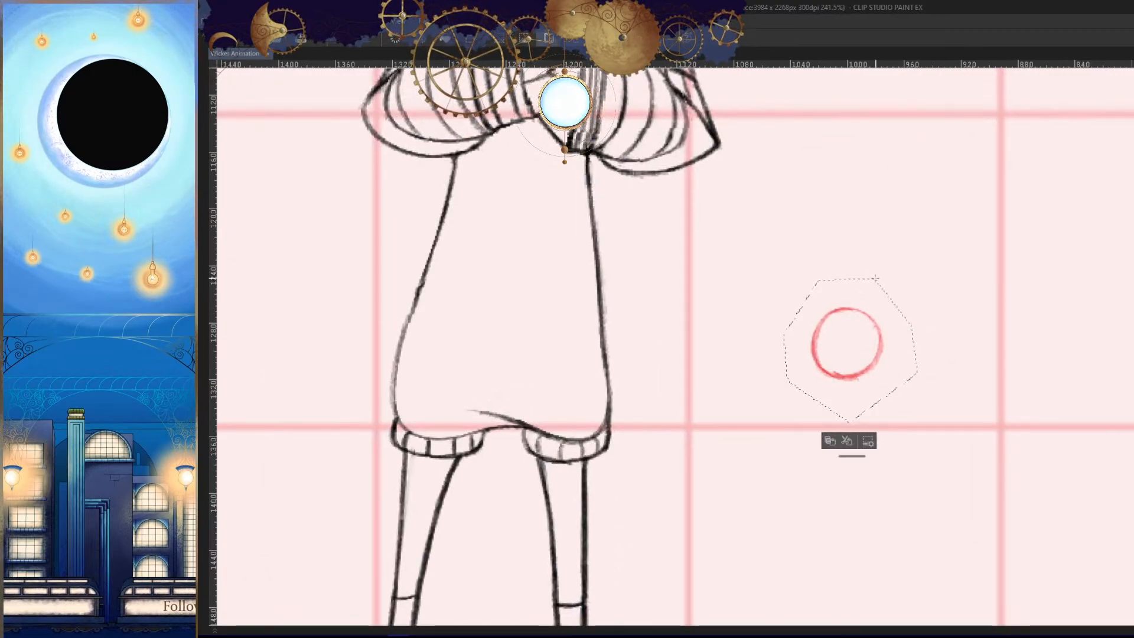
mouse_move(868, 349)
mouse_down()
mouse_move(846, 351)
mouse_move(852, 362)
mouse_up()
key(ctrl+d)
key(Left)
key(Left)
key(Right)
key(Right)
- Rework the tip circle's outline in mirrored view by erasing its uneven top and inner side and redrawing the arcs
drag(896, 398, 883, 444)
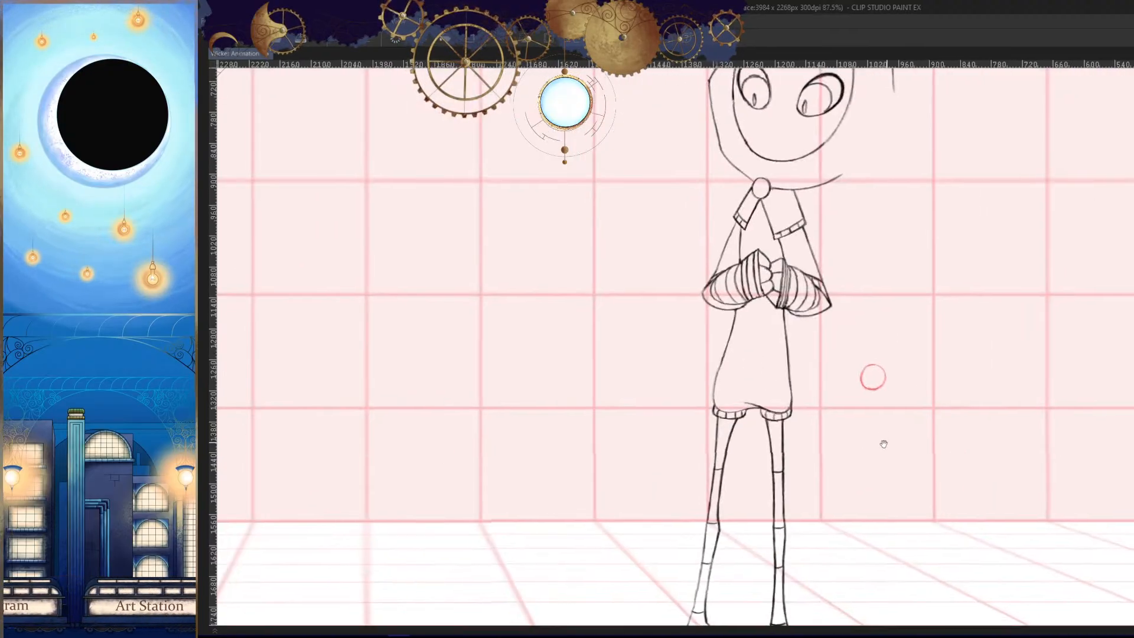
drag(877, 374, 893, 379)
drag(898, 339, 793, 376)
drag(873, 406, 894, 389)
key(ctrl+z)
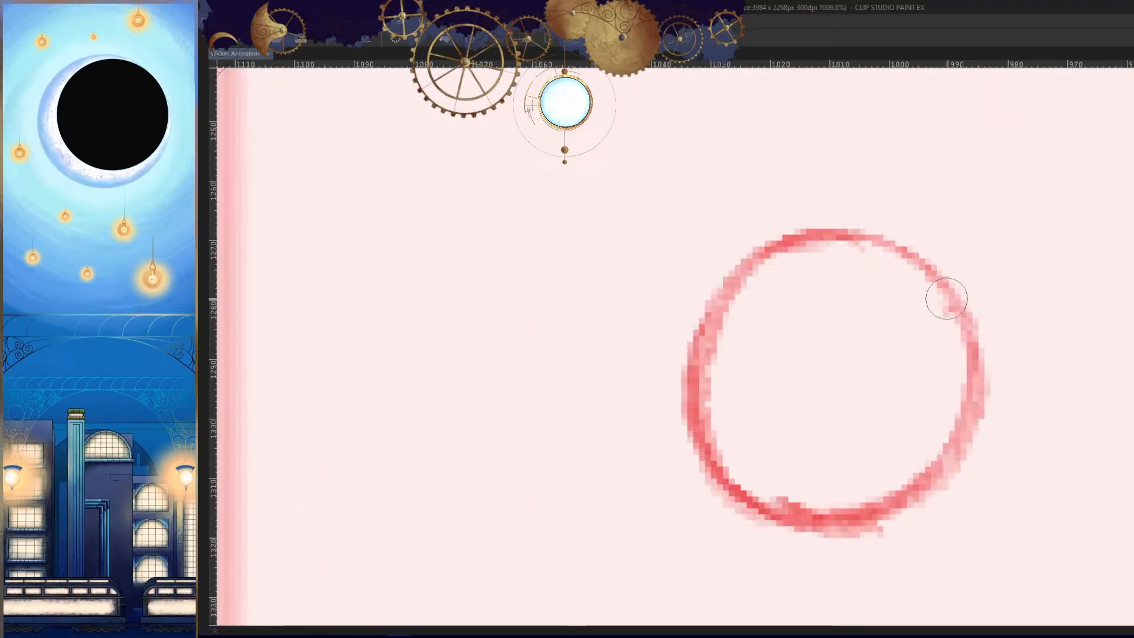
drag(943, 287, 706, 424)
key(e)
mouse_move(831, 227)
mouse_down()
mouse_move(707, 292)
mouse_move(685, 452)
mouse_up()
key(p)
mouse_move(932, 273)
mouse_down()
mouse_move(737, 283)
mouse_move(750, 489)
mouse_move(908, 495)
mouse_up()
key(h)
key(ctrl+z)
- Erase the doubled line at the tip circle's upper outer side in normal view and redraw that side's arc
key(e)
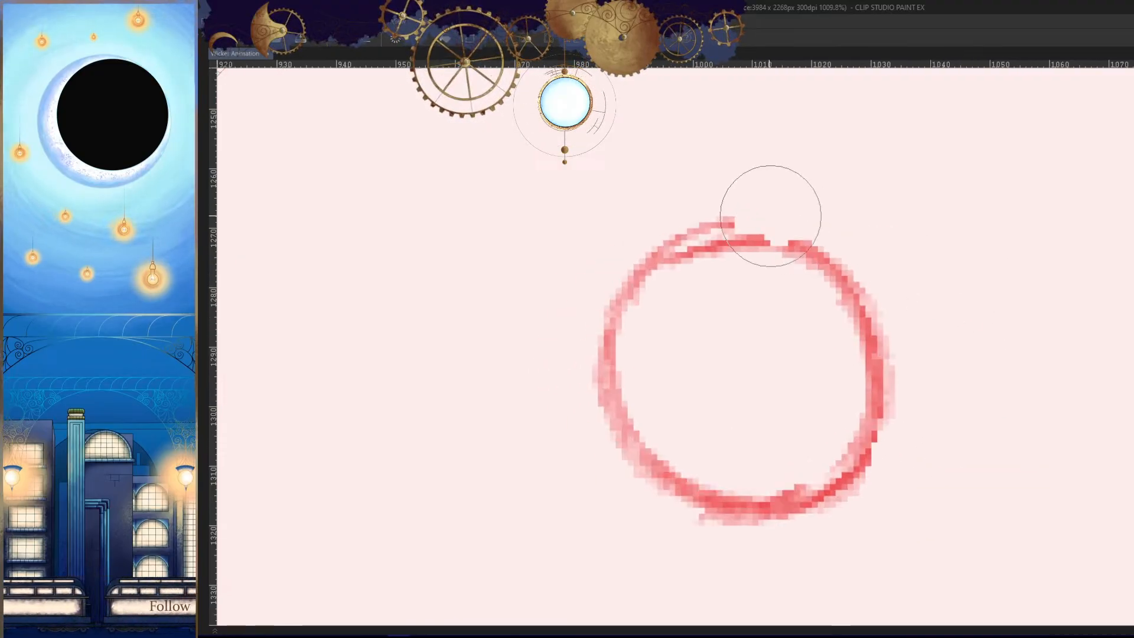
drag(672, 207, 578, 322)
key(p)
drag(758, 239, 639, 464)
mouse_move(697, 262)
mouse_down()
mouse_move(629, 311)
mouse_move(647, 475)
mouse_up()
key(h)
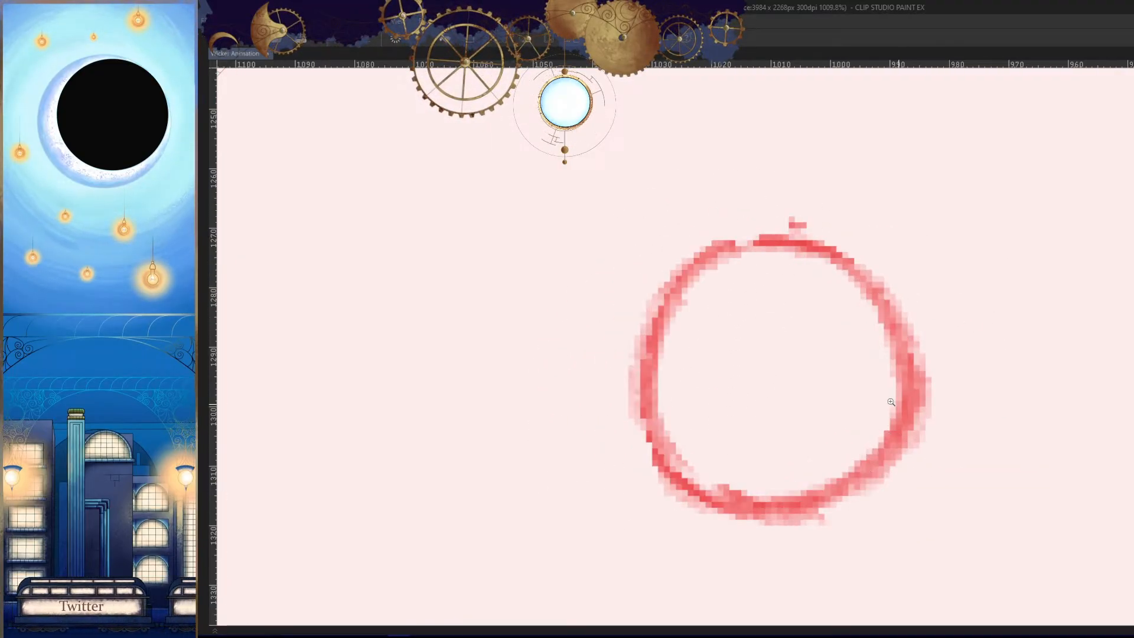
- Trim the excess thickness from the outer side of the tip circle with the eraser
key(h)
mouse_move(891, 403)
mouse_down()
mouse_move(826, 400)
mouse_move(957, 390)
mouse_up()
key(e)
drag(625, 352, 624, 386)
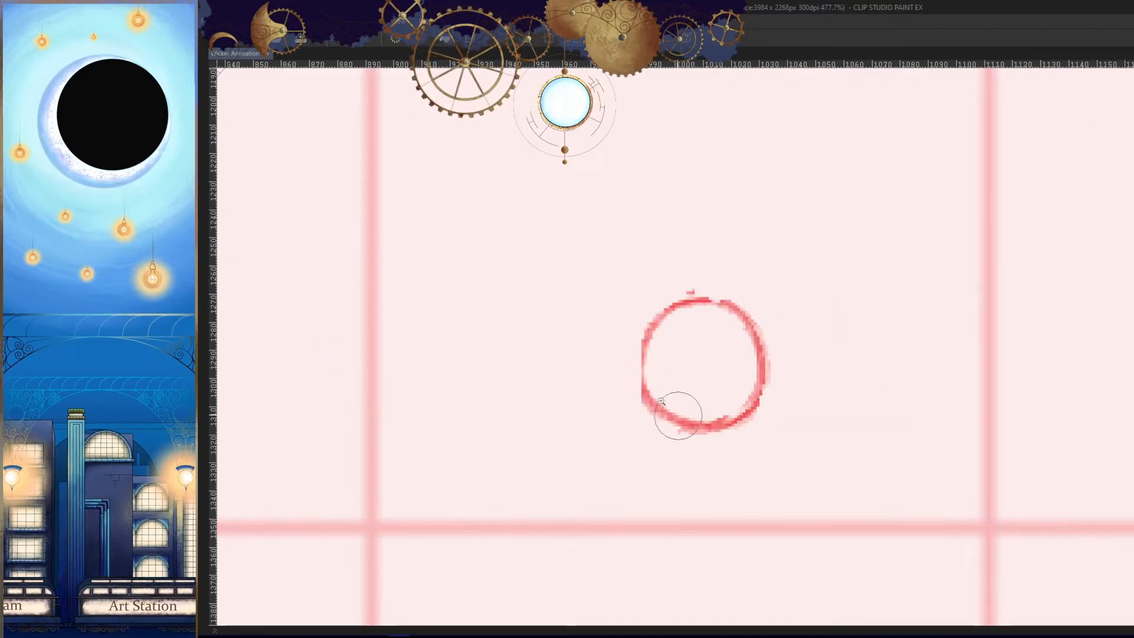
scroll(661, 401, up, 2)
key(h)
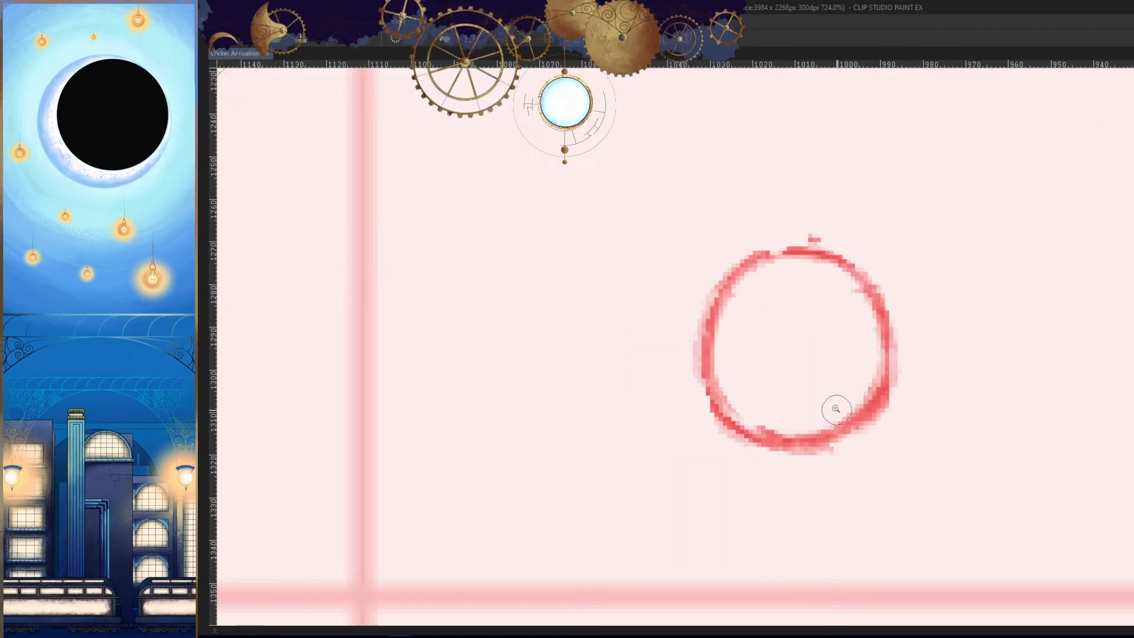
- Draw the tail's outer edge from below the horn down to the tip circle, redoing the stroke in mirrored view
scroll(836, 409, down, 8)
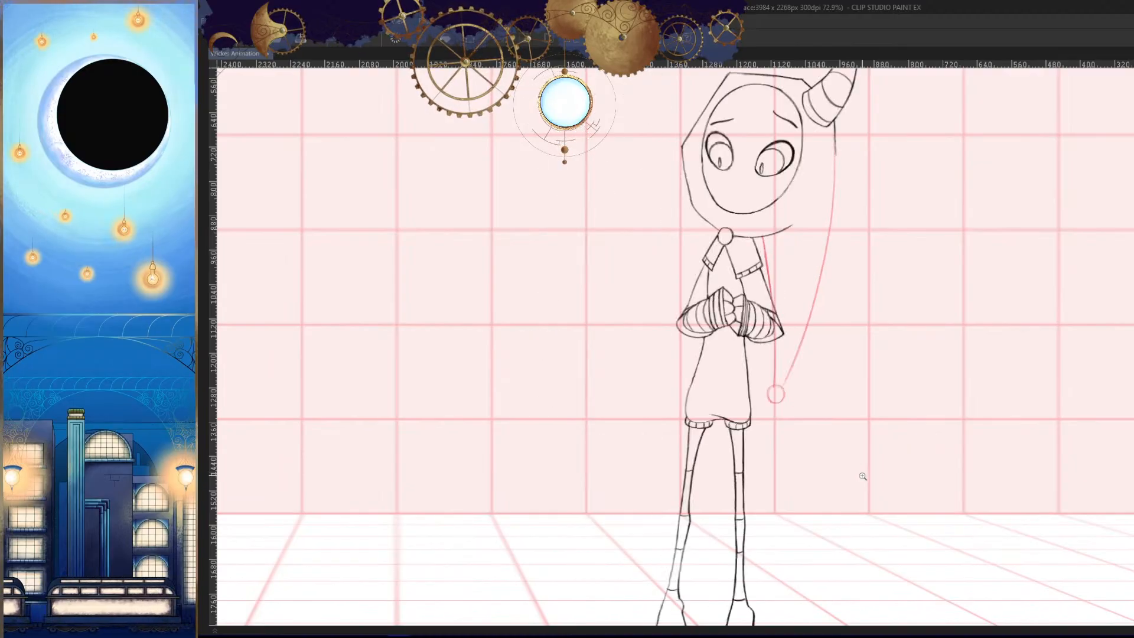
key(h)
scroll(699, 507, up, 2)
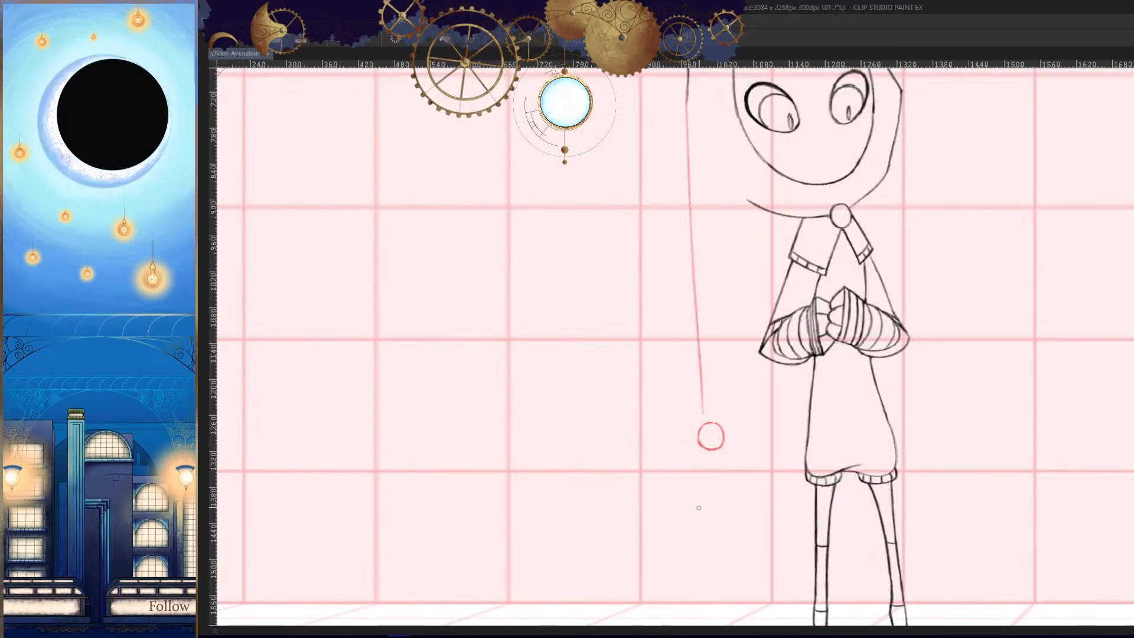
key(h)
drag(771, 402, 744, 410)
drag(864, 399, 837, 418)
key(ctrl+z)
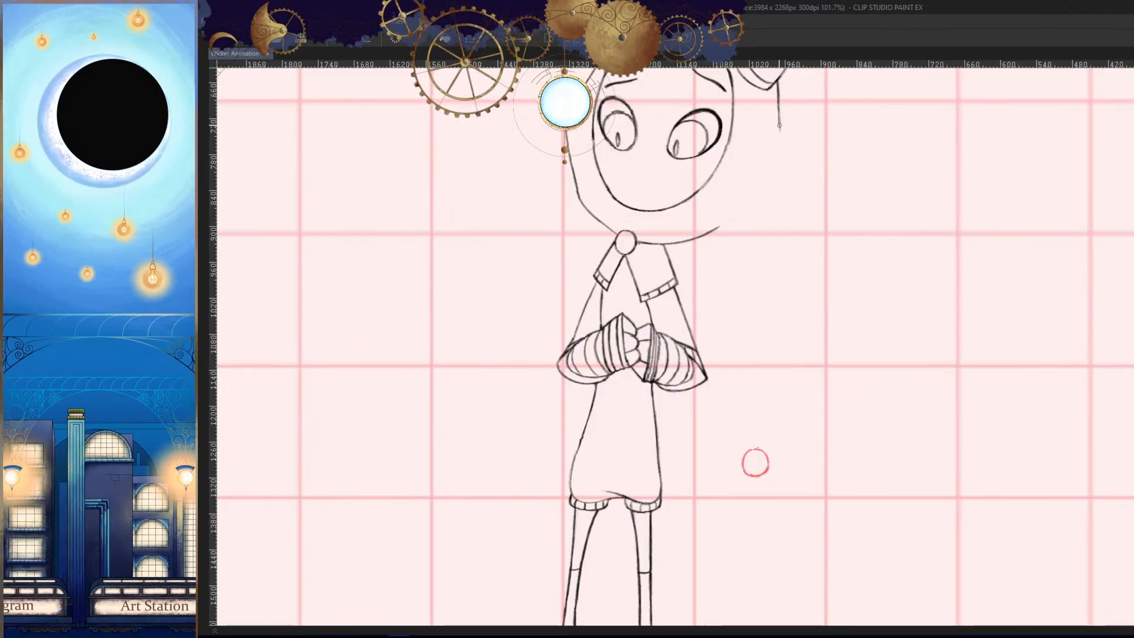
mouse_move(779, 125)
mouse_down()
mouse_move(771, 409)
mouse_move(755, 371)
mouse_up()
key(h)
- Draw the new cel's inner tail edge from the hood line next to the collar to the tip circle, redoing the stroke until it fits
drag(800, 234, 751, 444)
key(Right)
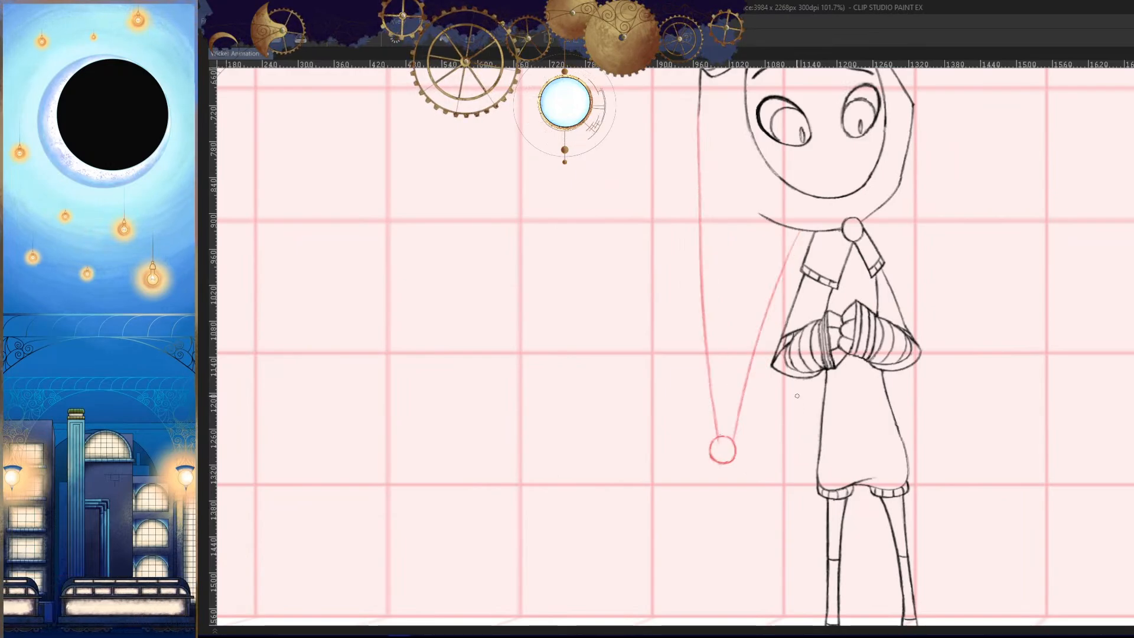
drag(756, 406, 776, 415)
key(ctrl+z)
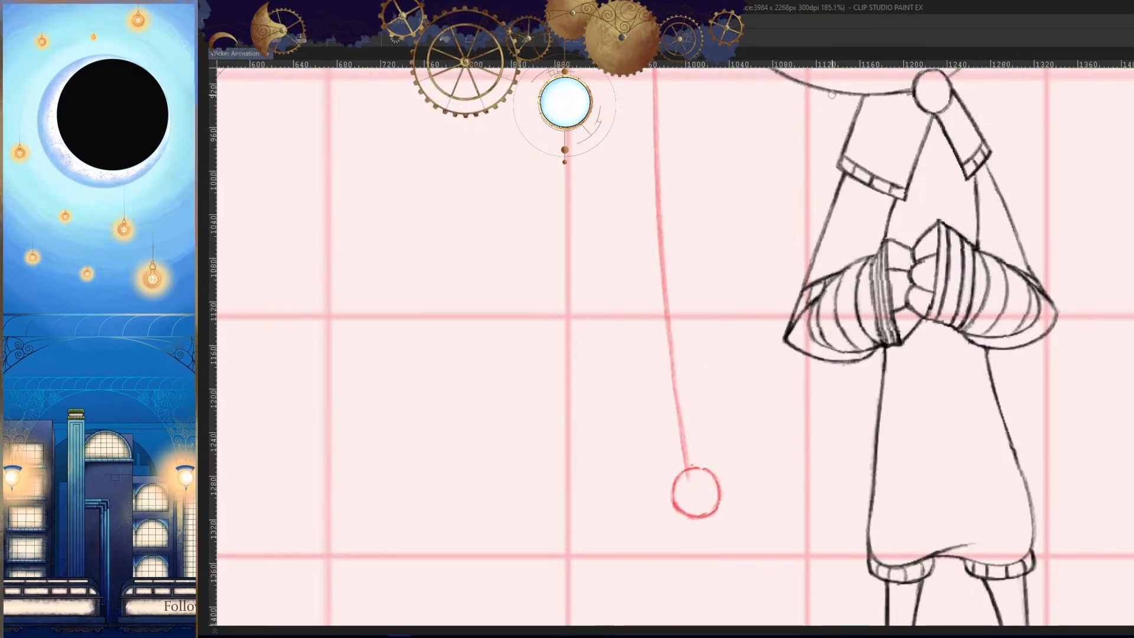
drag(831, 94, 722, 469)
key(ctrl+z)
drag(826, 93, 710, 466)
key(Left)
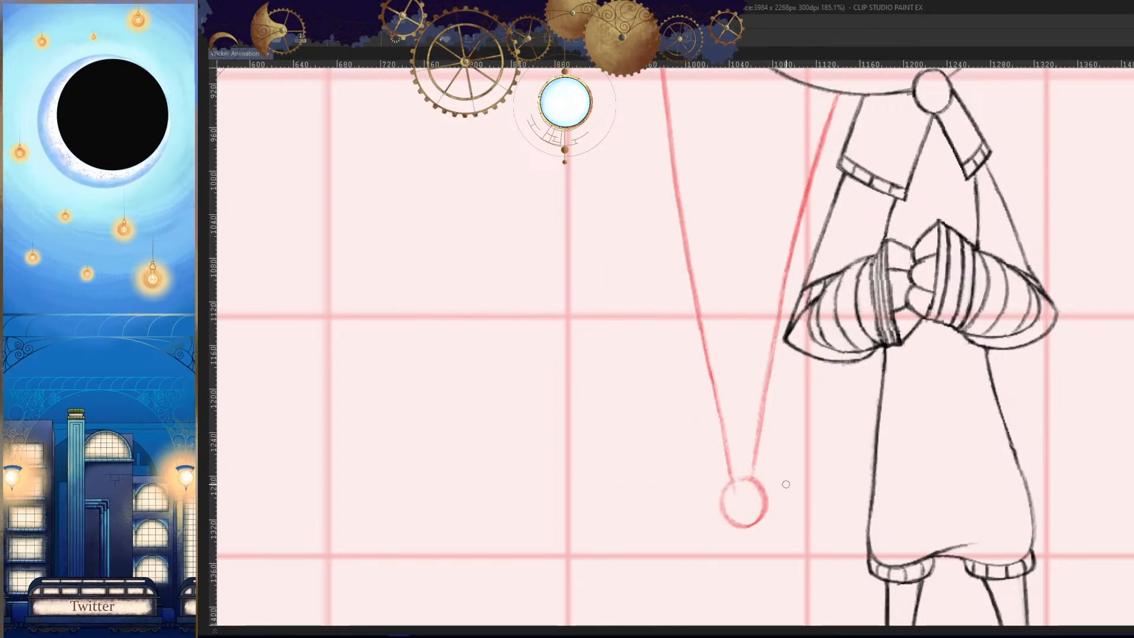
key(Right)
drag(796, 422, 797, 407)
key(ctrl+z)
drag(833, 83, 712, 453)
drag(794, 432, 813, 480)
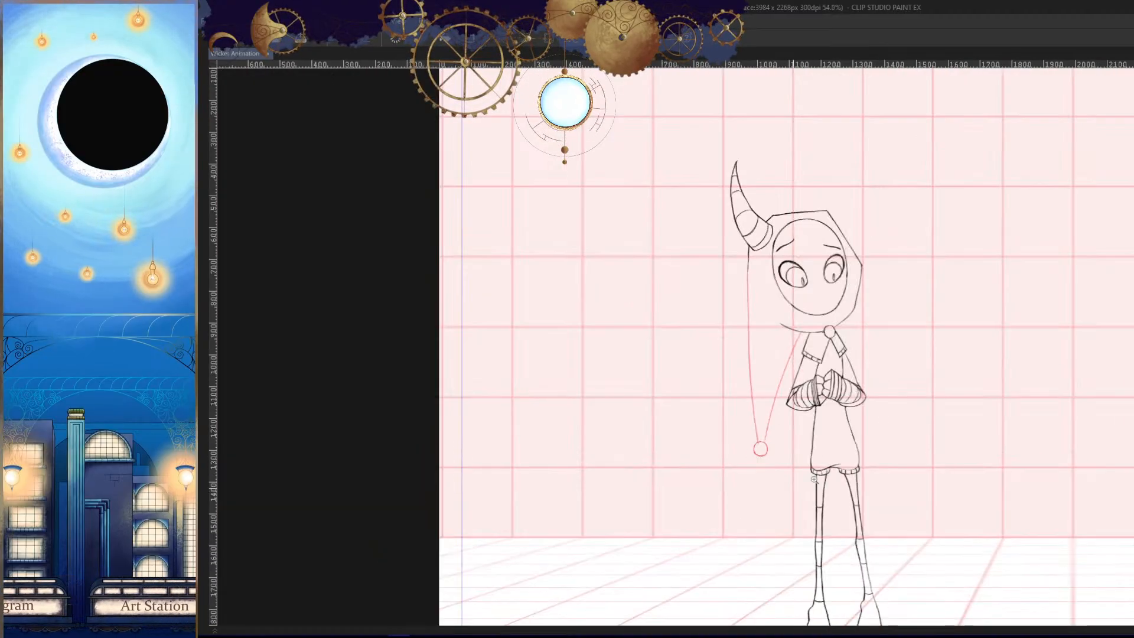
- Review the hood tail's swing across the frames in mirrored and normal view, undoing the stray stroke on the background
key(Left)
key(Right)
key(h)
mouse_move(866, 434)
mouse_down()
mouse_move(835, 442)
mouse_move(833, 400)
mouse_move(805, 377)
mouse_move(858, 476)
mouse_move(602, 546)
mouse_up()
key(h)
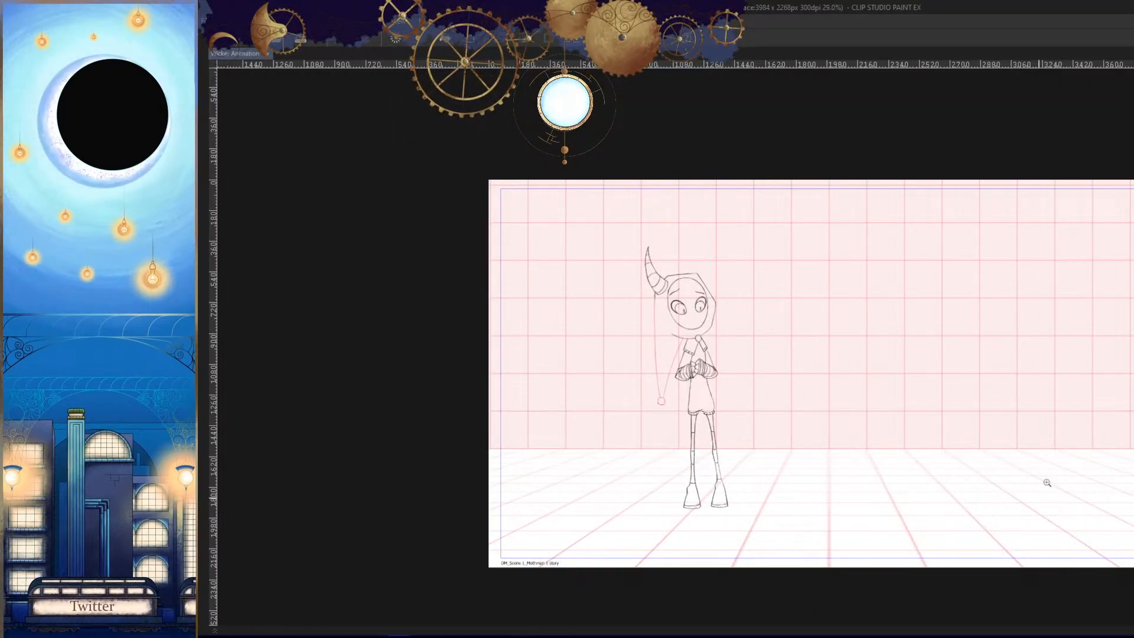
drag(1047, 482, 1049, 491)
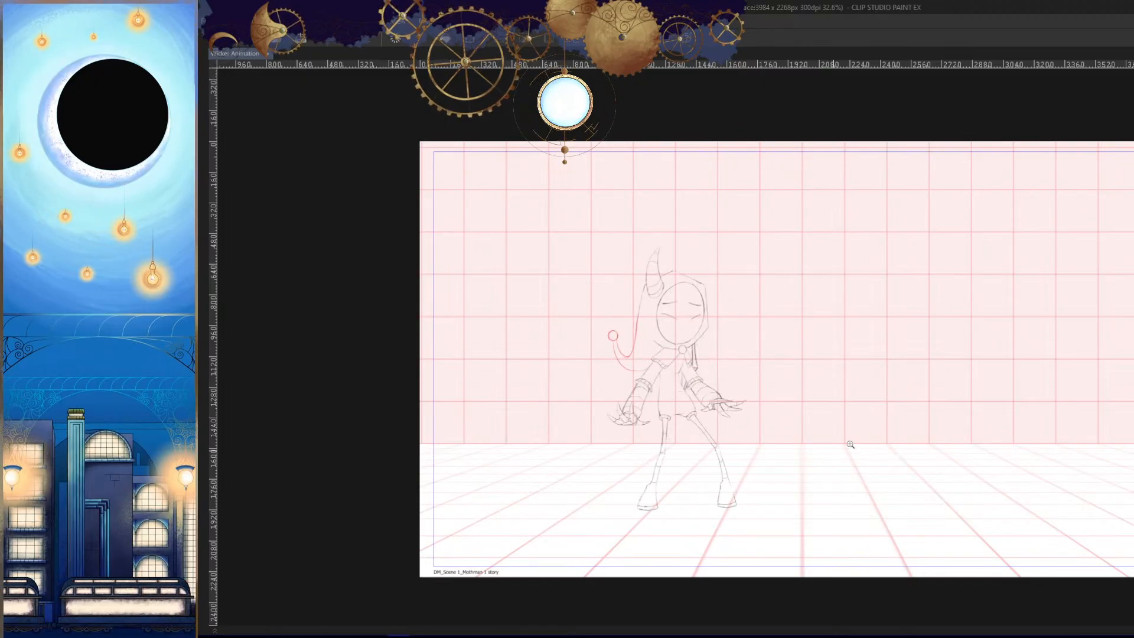
drag(1019, 479, 1018, 488)
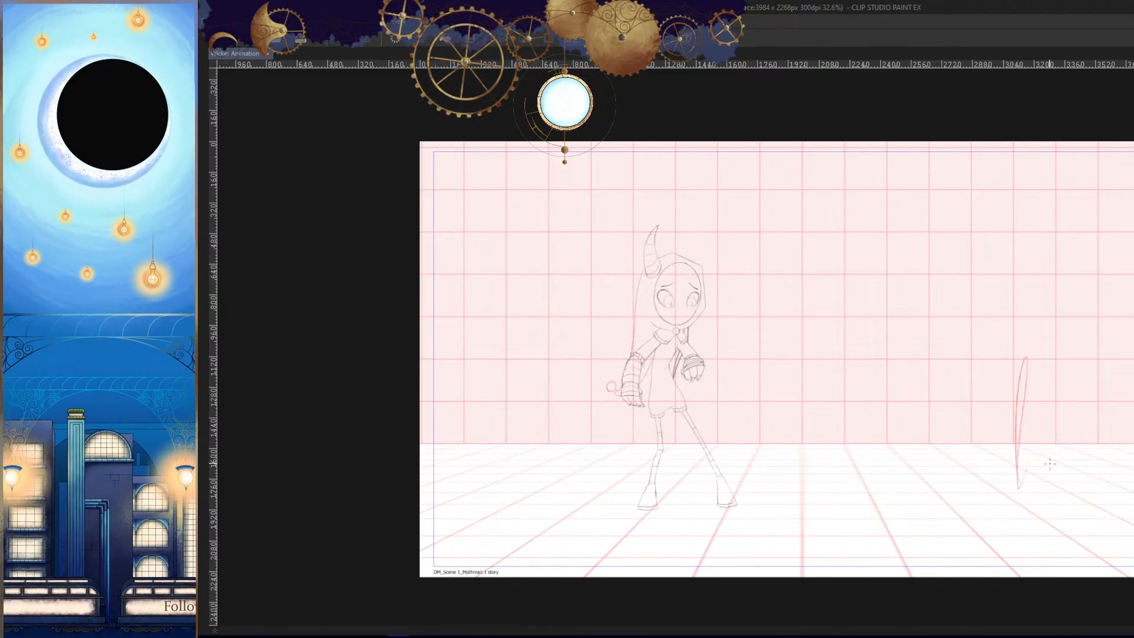
key(ctrl+z)
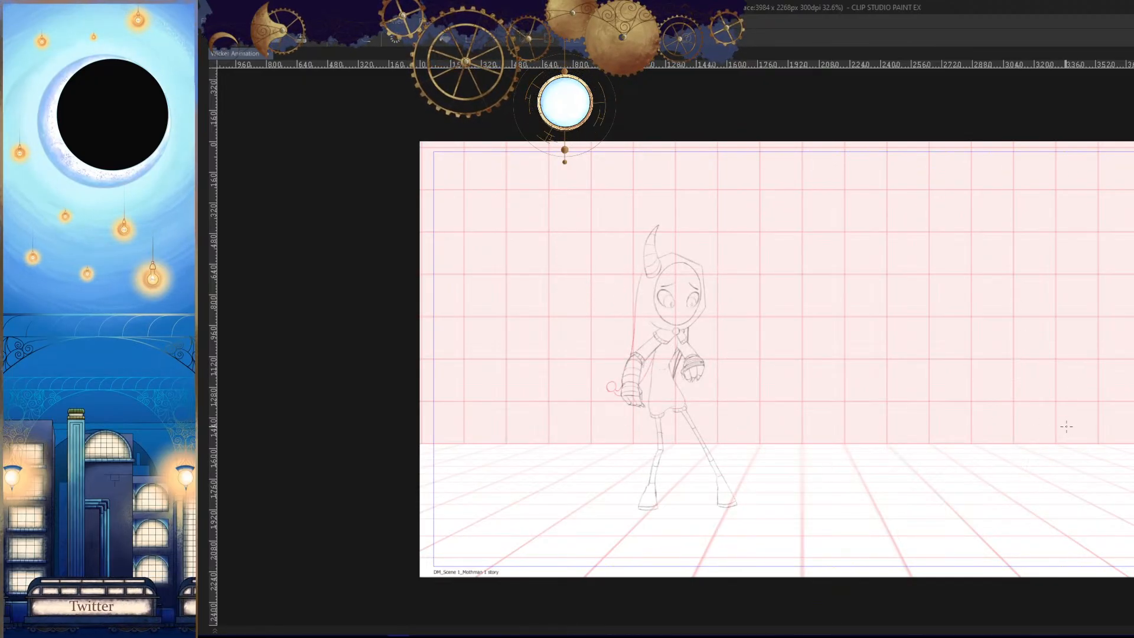
scroll(1057, 437, down, 2)
scroll(992, 488, up, 2)
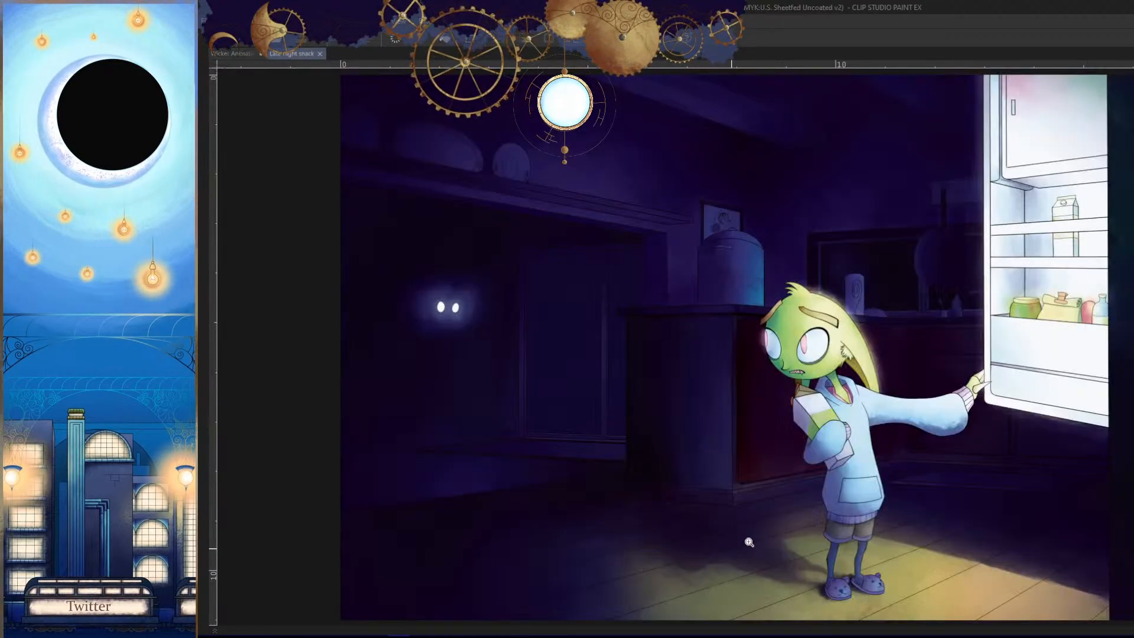
- Examine the whole Late night snack illustration, including the dark kitchen and the open fridge
click(915, 461)
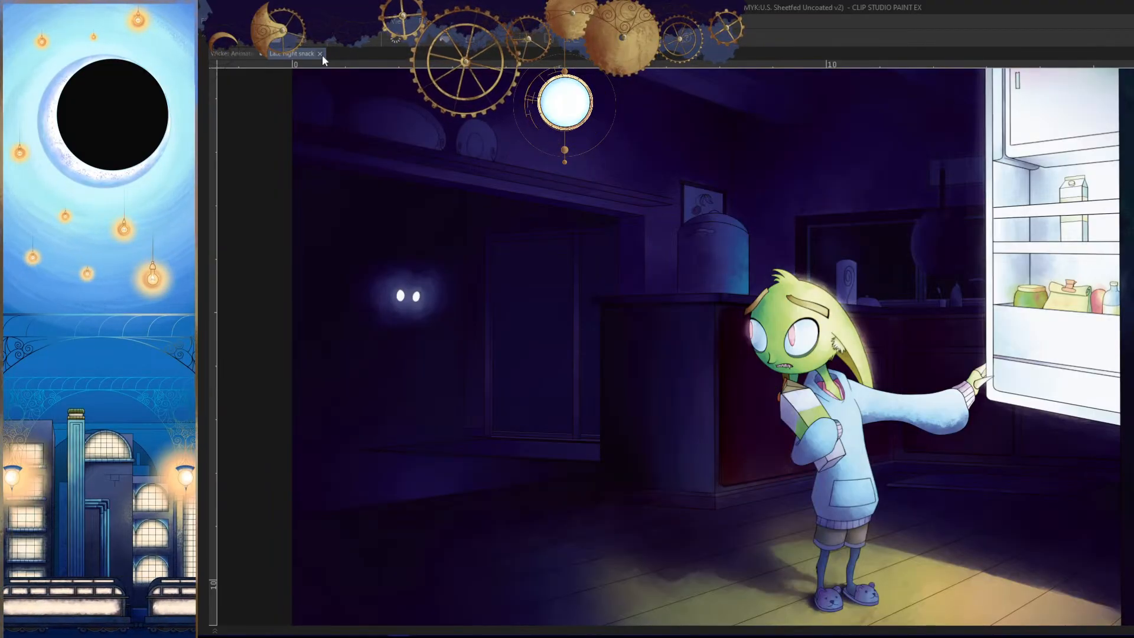
drag(927, 452, 912, 473)
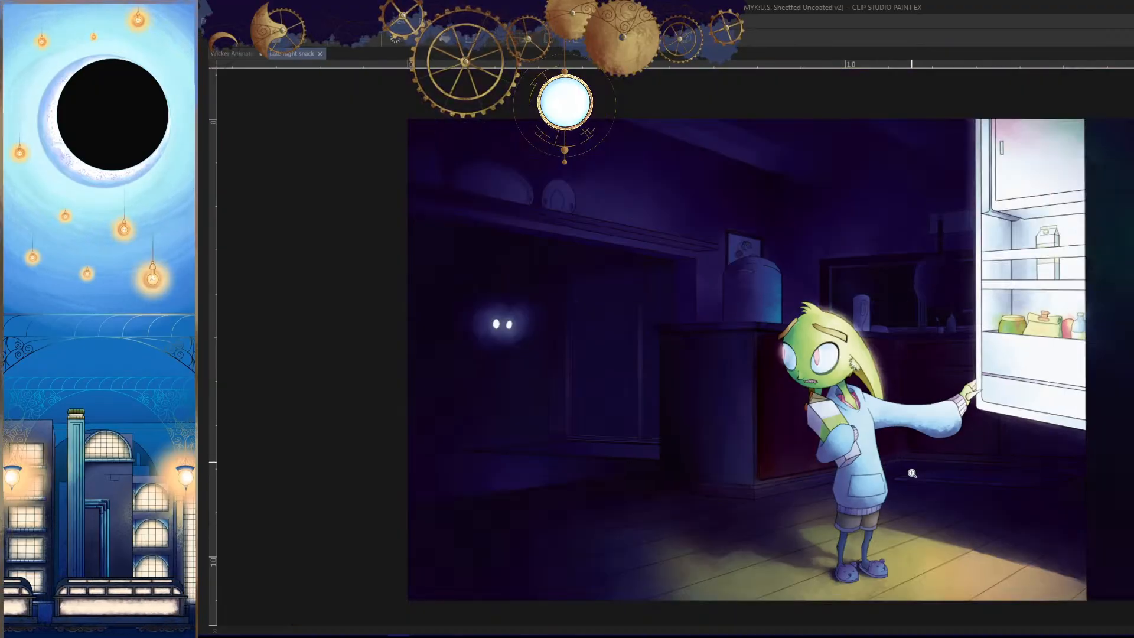
click(1052, 487)
drag(1048, 508, 1046, 531)
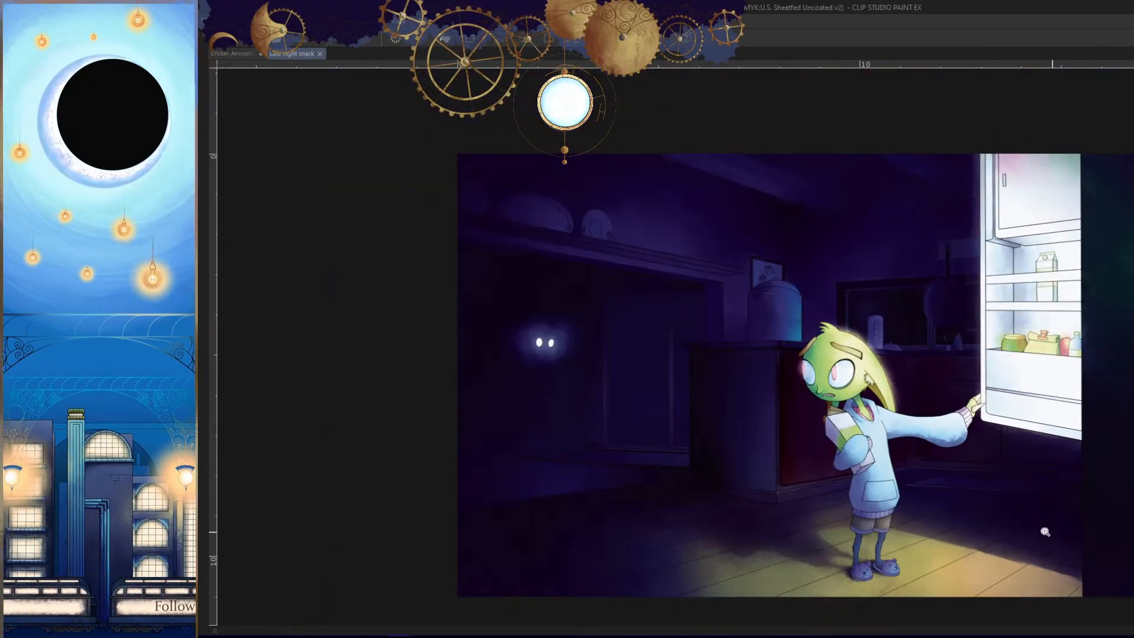
click(1075, 463)
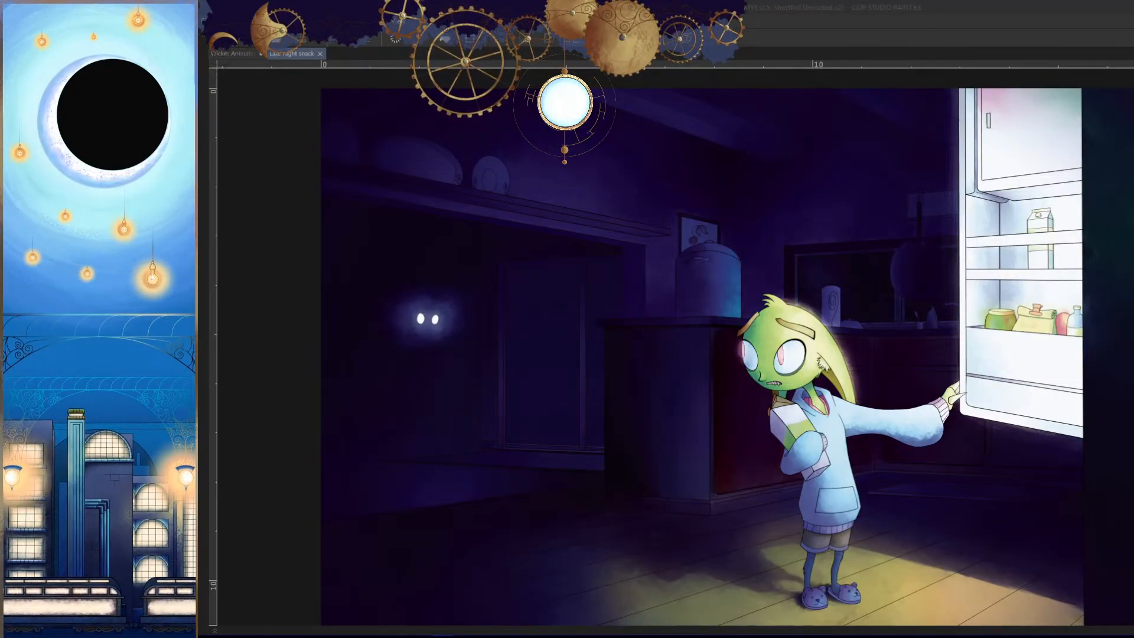
click(736, 133)
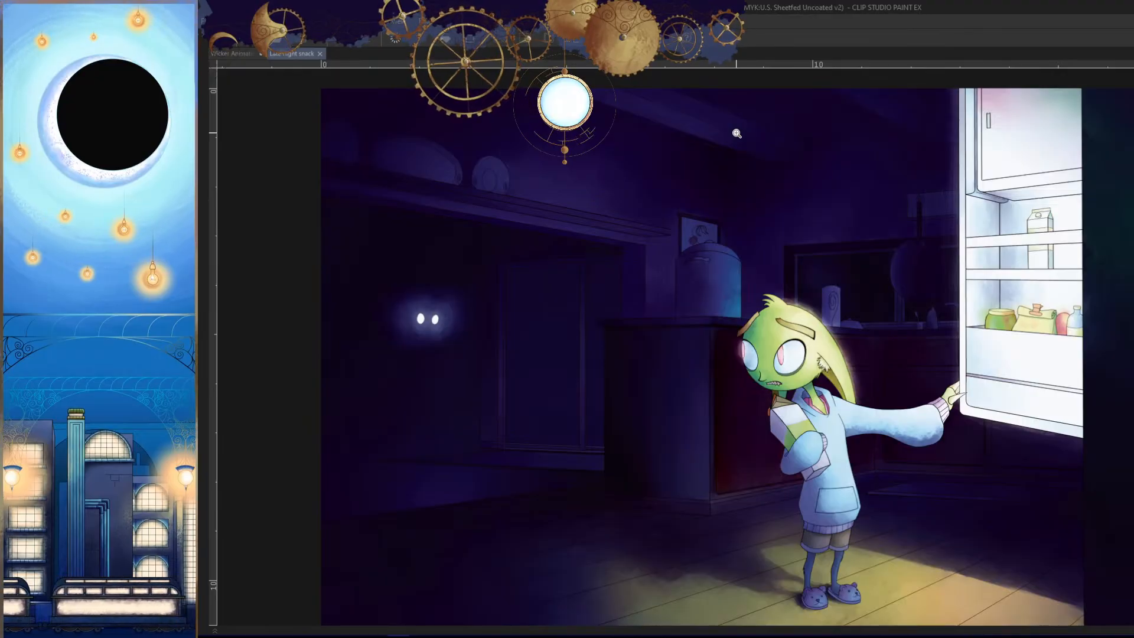
click(239, 52)
click(297, 52)
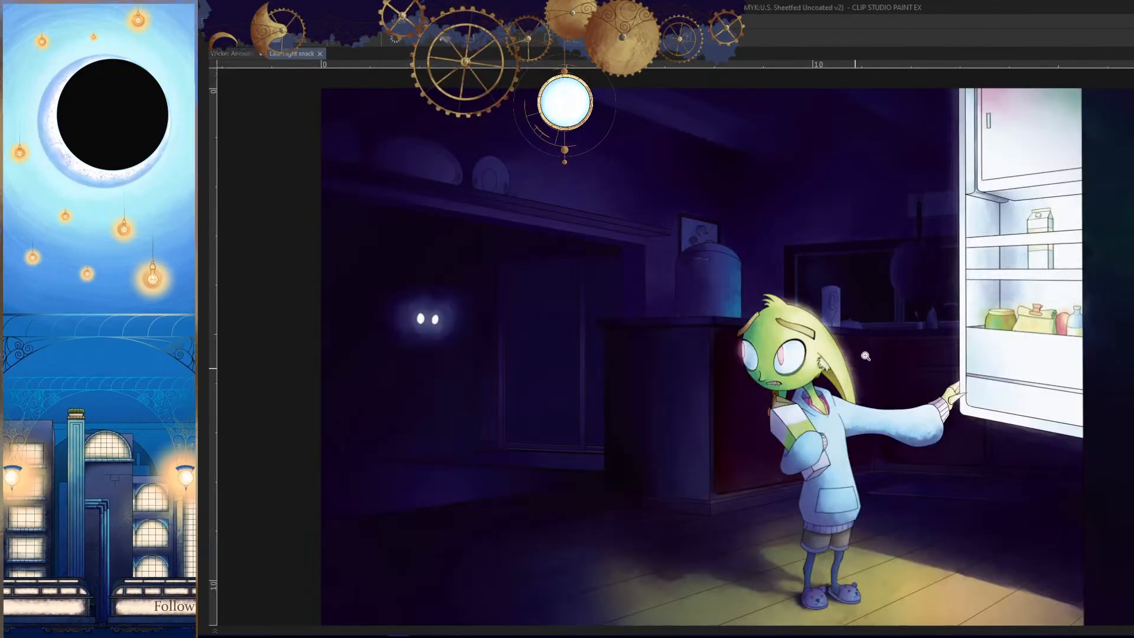
- Examine the green long-eared character in the Late night snack illustration up close and against the full scene
click(865, 356)
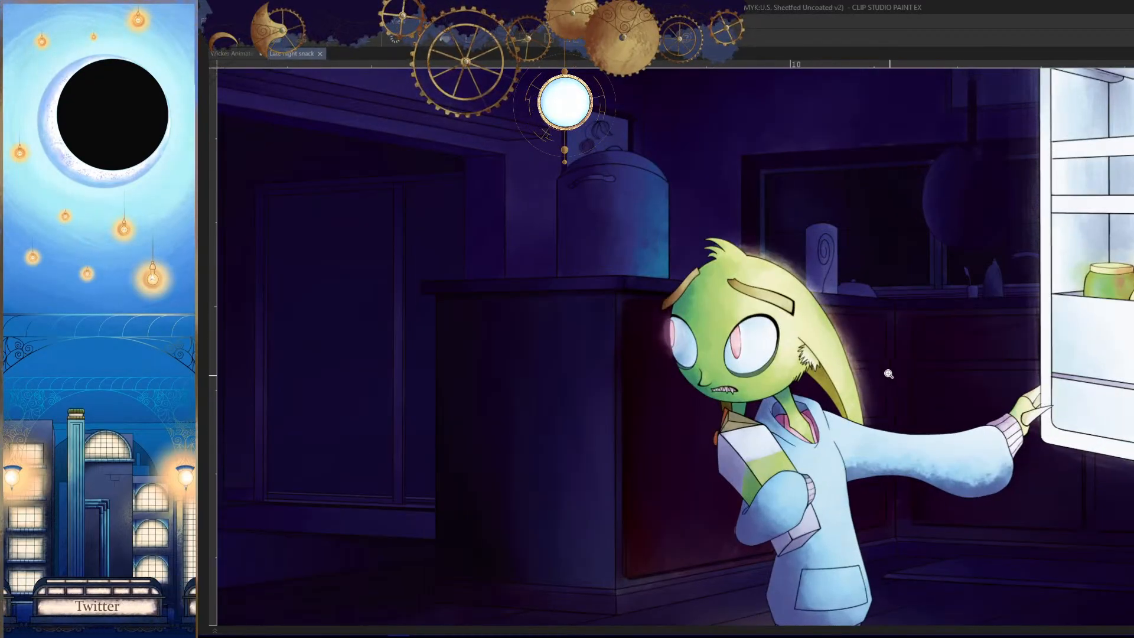
scroll(889, 374, down, 4)
scroll(927, 458, up, 1)
scroll(966, 502, up, 4)
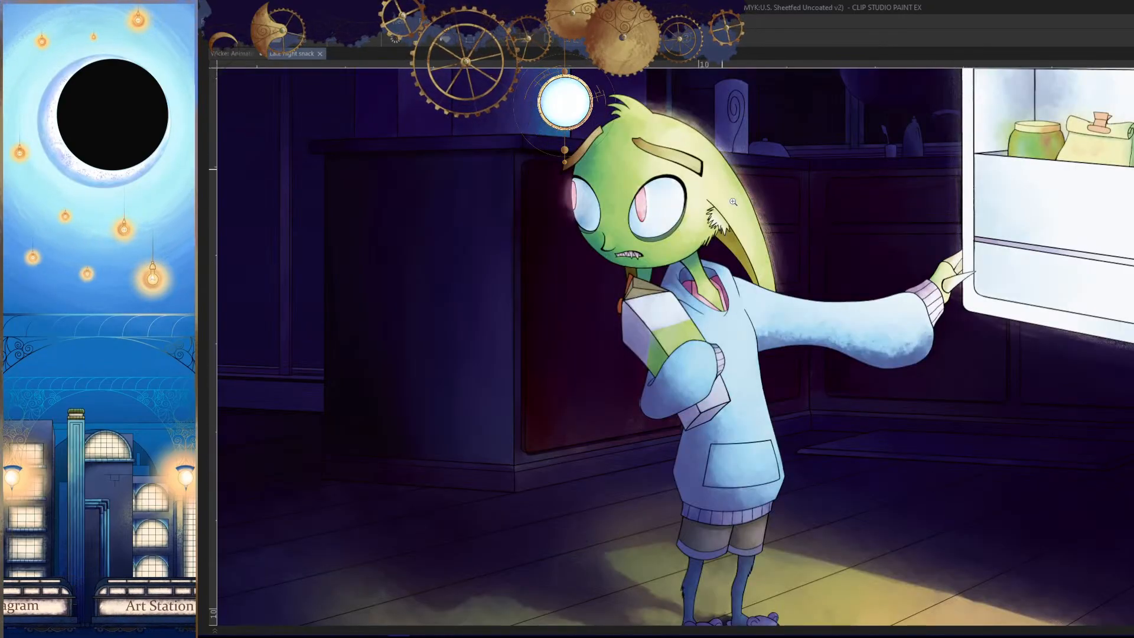
scroll(883, 407, down, 3)
scroll(869, 445, up, 1)
scroll(845, 445, down, 1)
scroll(898, 430, up, 1)
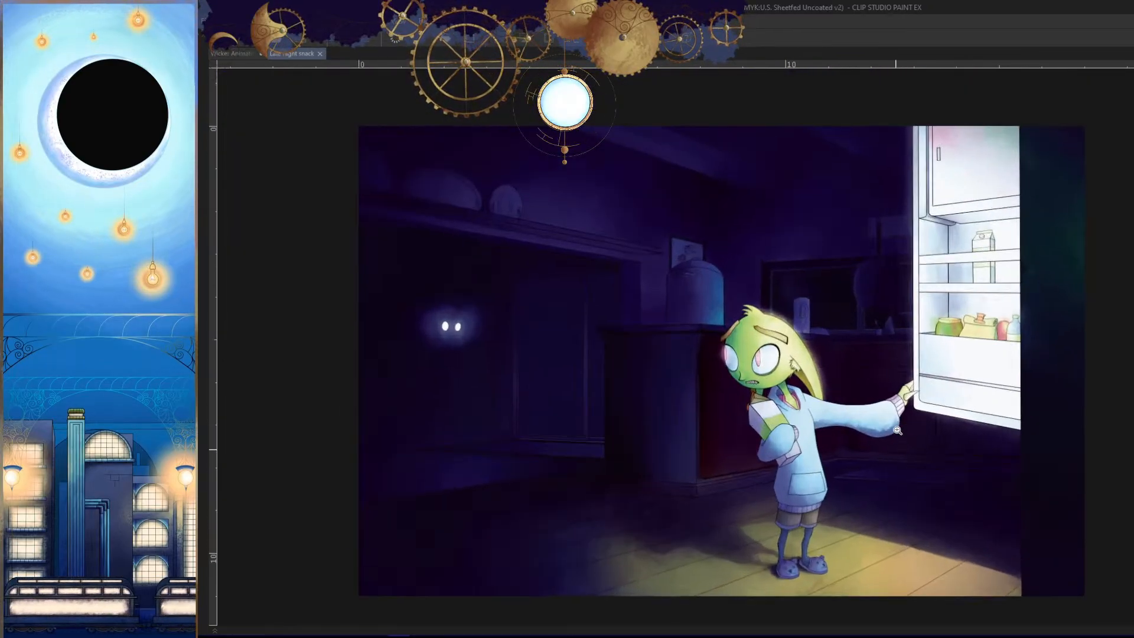
scroll(868, 517, up, 1)
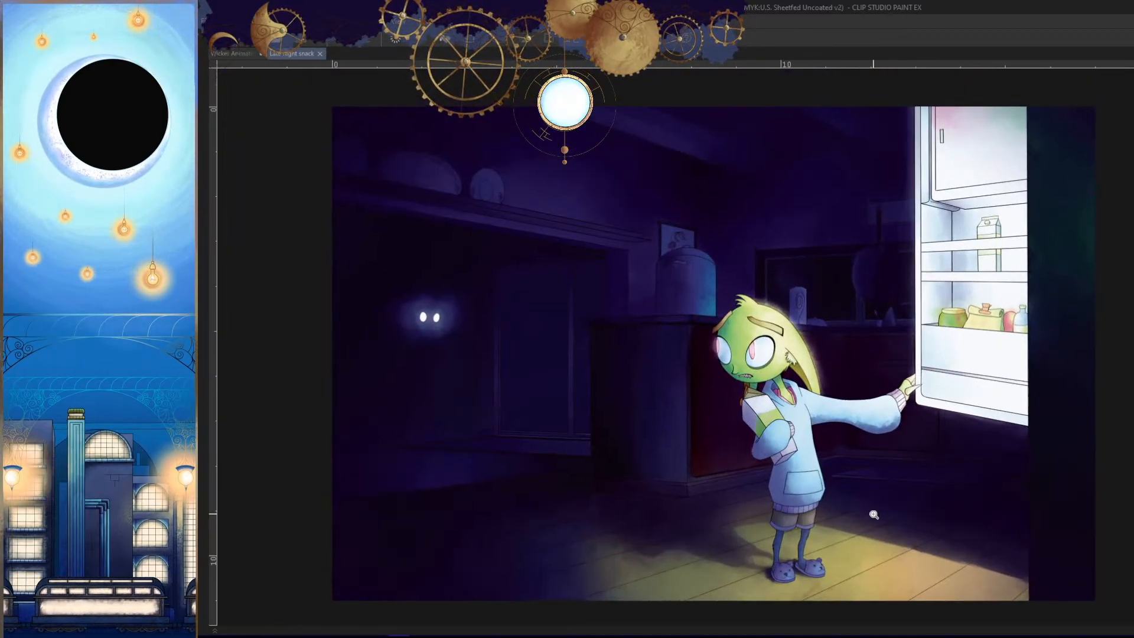
- Return to the Wicker Animation document and check the hood tail in normal and mirrored view and its cels in the timeline
click(234, 53)
scroll(789, 425, up, 1)
scroll(810, 438, up, 2)
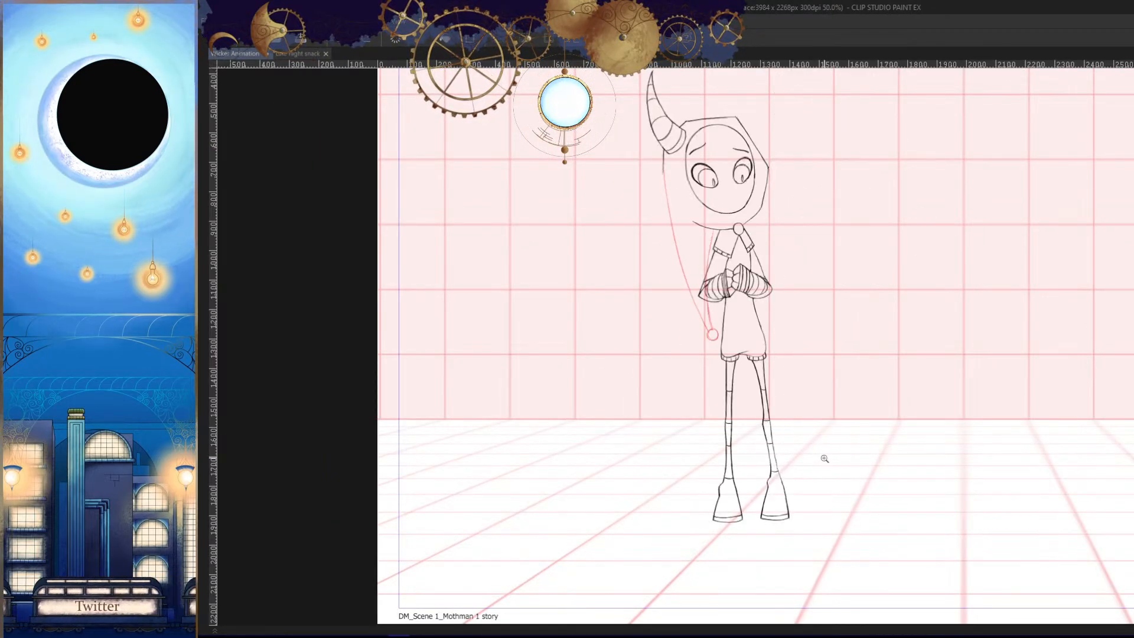
key(h)
scroll(827, 453, up, 1)
scroll(821, 478, down, 2)
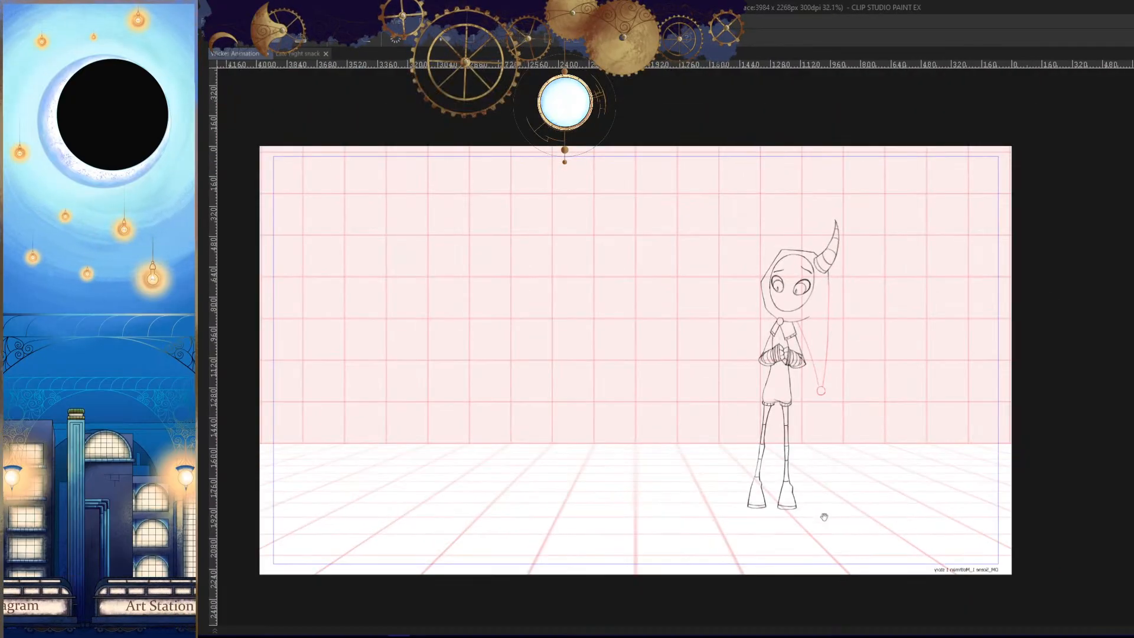
scroll(824, 516, up, 2)
key(Tab)
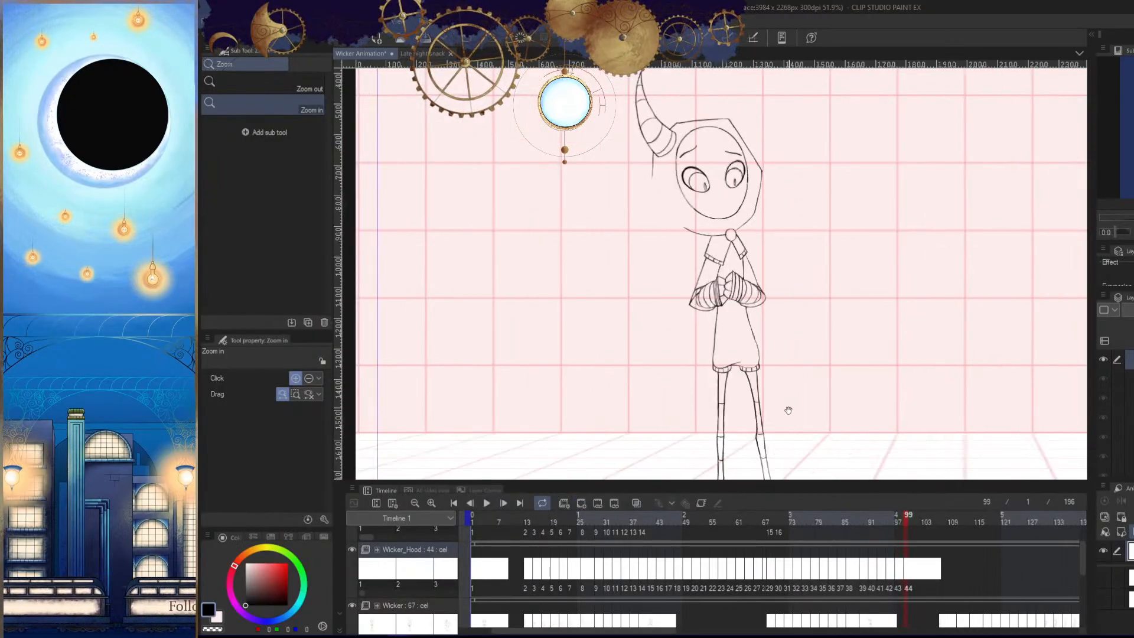
key(Tab)
scroll(743, 385, up, 3)
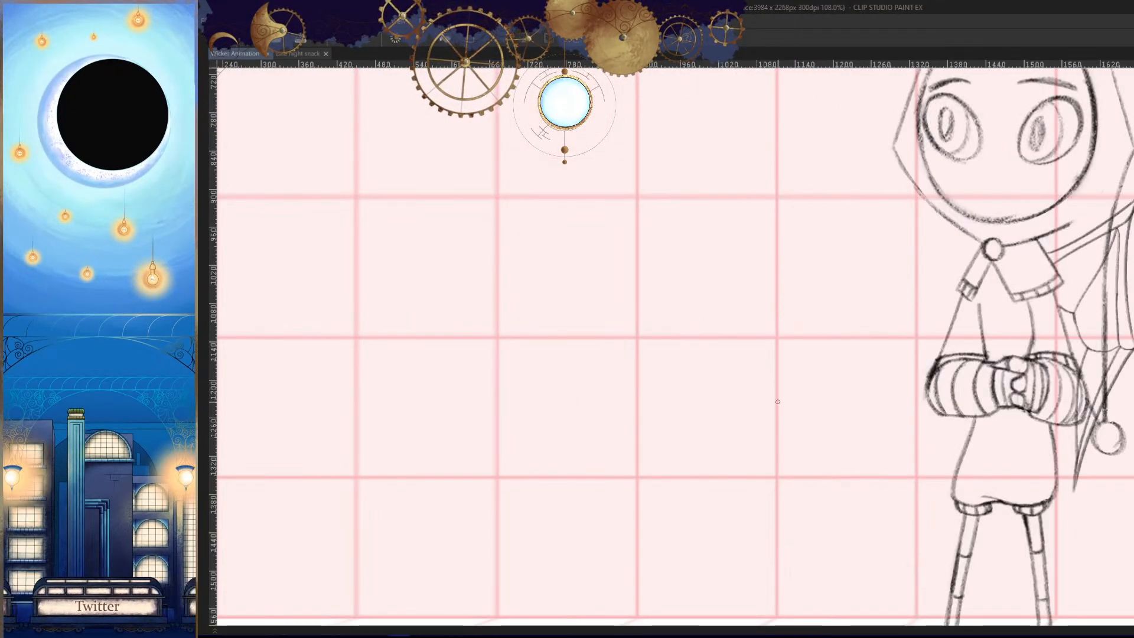
- Draw the small tip circle of the new hood tail cel beside the lower part of the character's tunic, checking it in mirrored view
drag(736, 372, 733, 391)
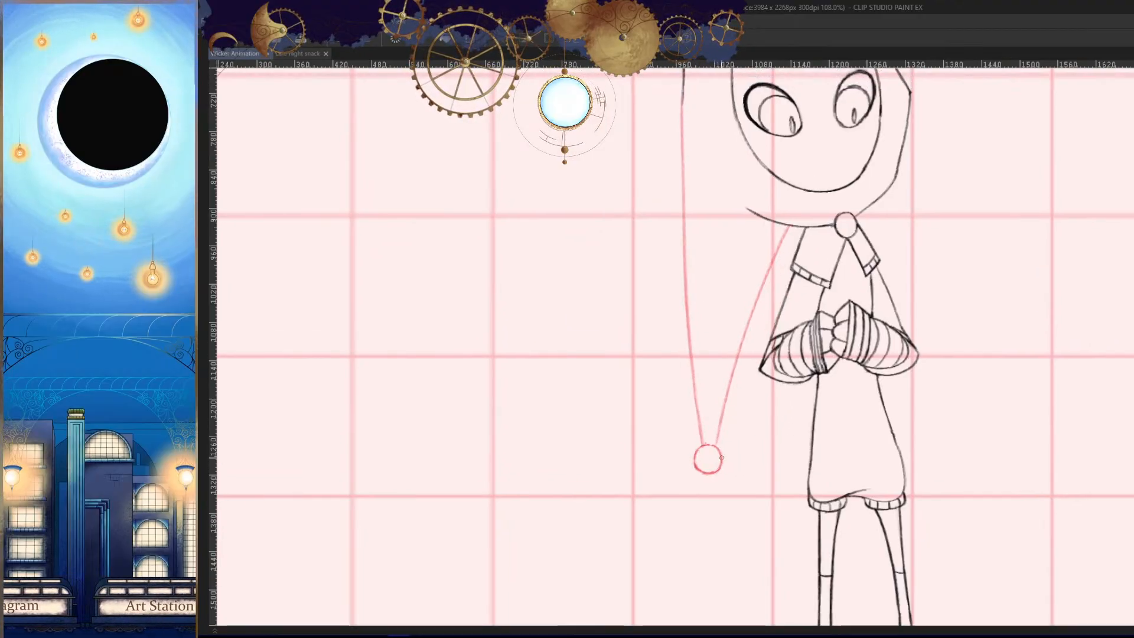
scroll(721, 457, up, 3)
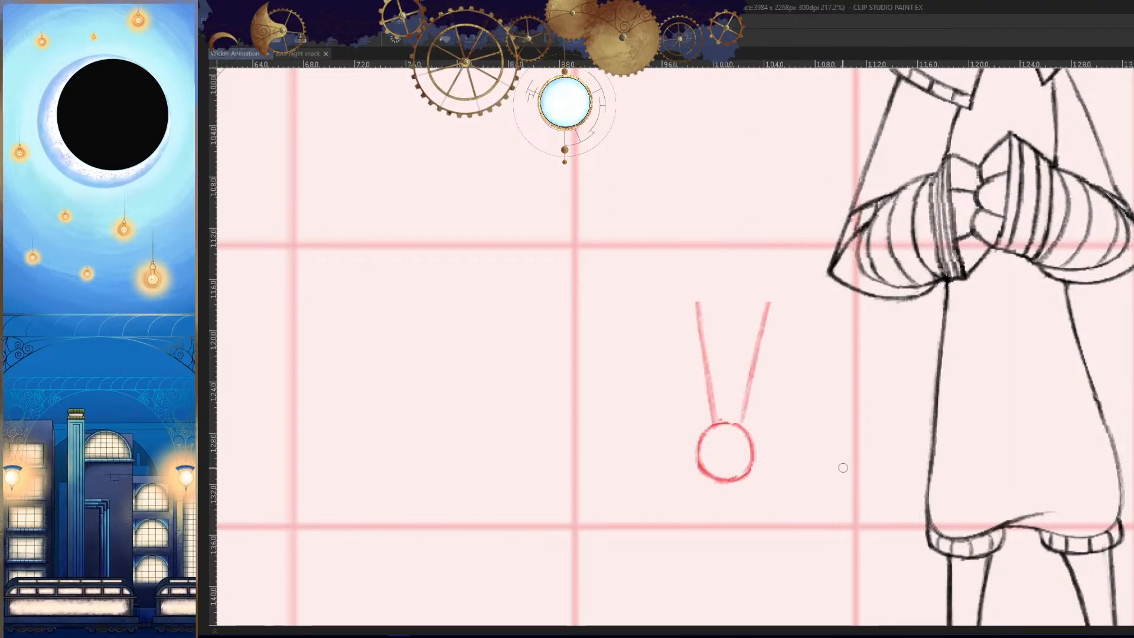
scroll(685, 446, up, 2)
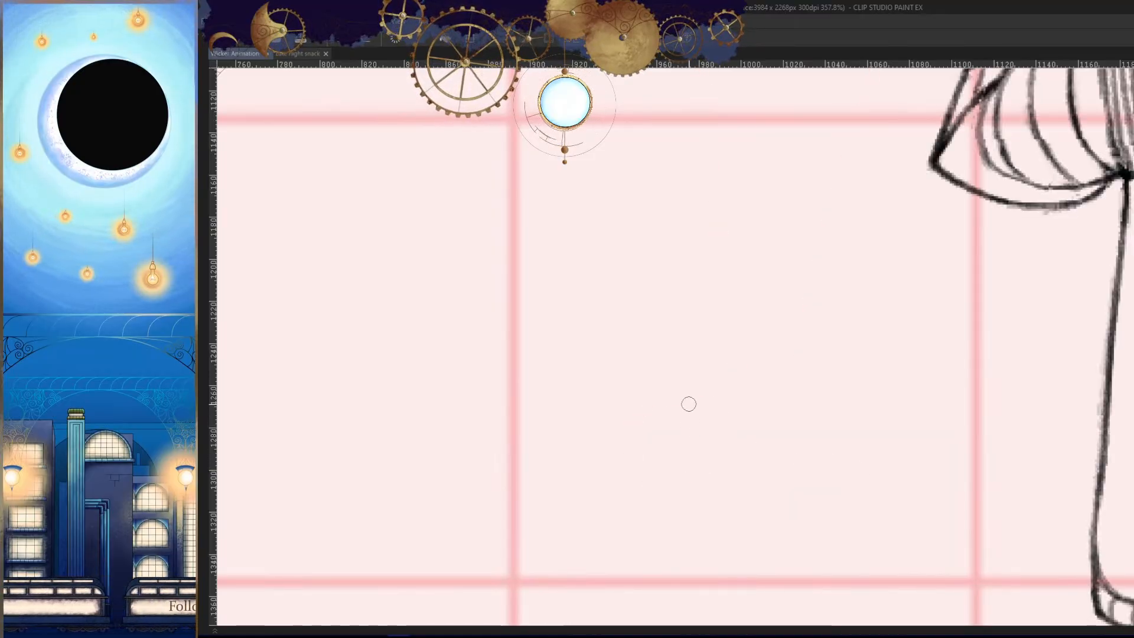
drag(663, 408, 701, 489)
key(h)
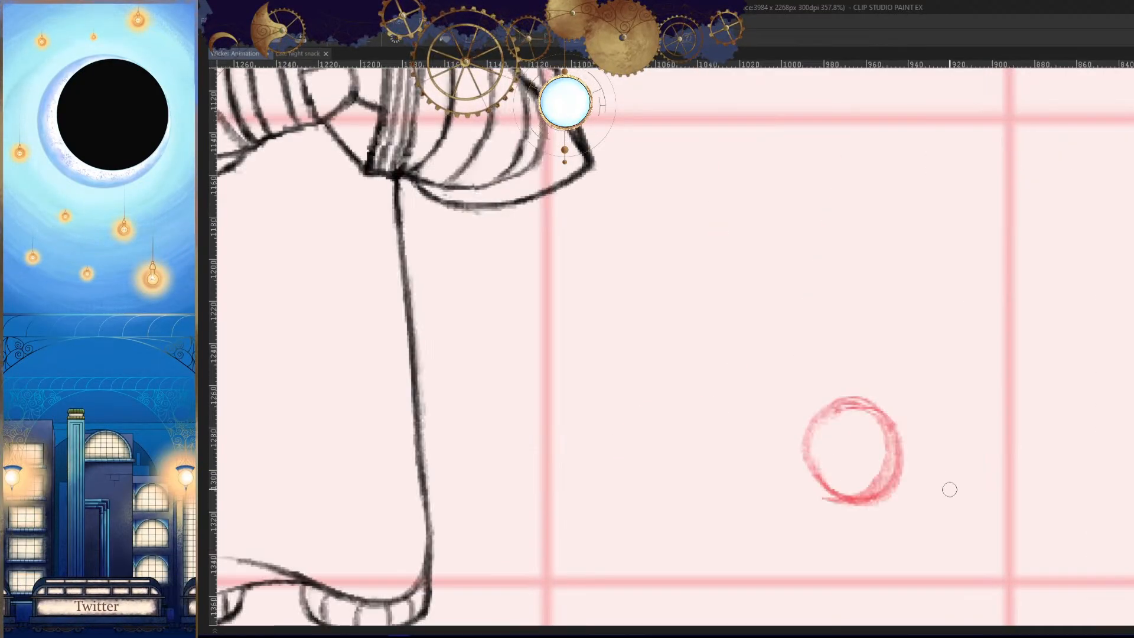
mouse_move(949, 489)
mouse_down()
mouse_move(882, 505)
mouse_move(945, 503)
mouse_up()
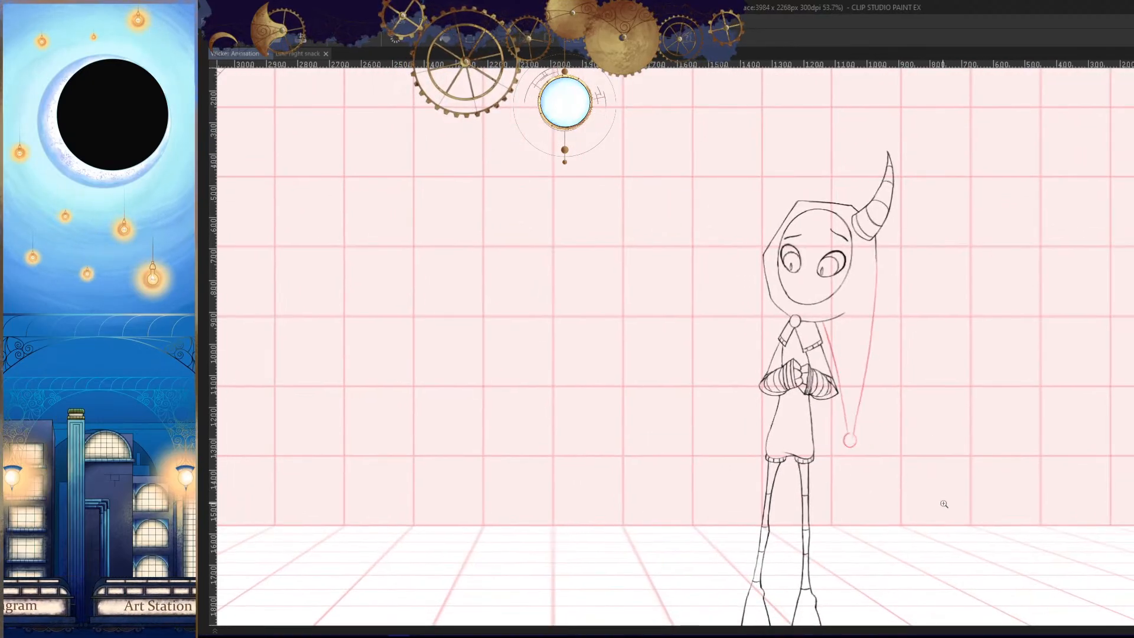
- Outline the area around the tail's tip circle point by point, clear the selection, and continue the cel in the flipped view
drag(905, 426, 828, 402)
click(809, 363)
click(771, 361)
click(723, 434)
click(743, 490)
click(793, 499)
click(840, 436)
click(835, 391)
key(ctrl+d)
key(h)
drag(828, 402, 766, 433)
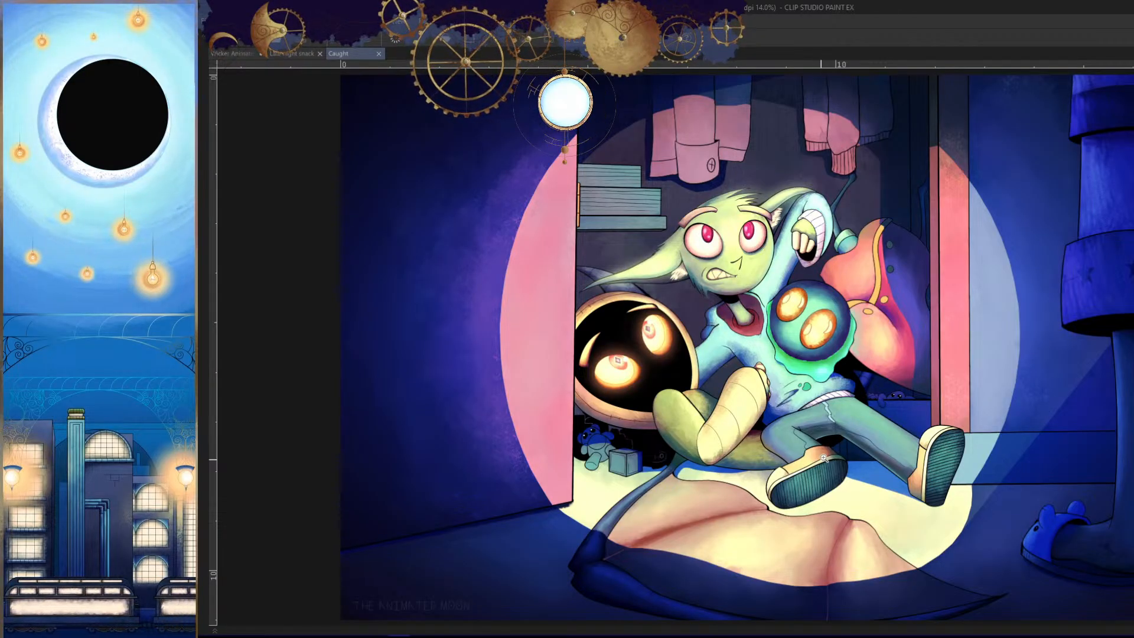
- Examine the overall composition of the Caught illustration, from the door to the standing figure's legs
scroll(823, 459, down, 1)
drag(995, 437, 983, 443)
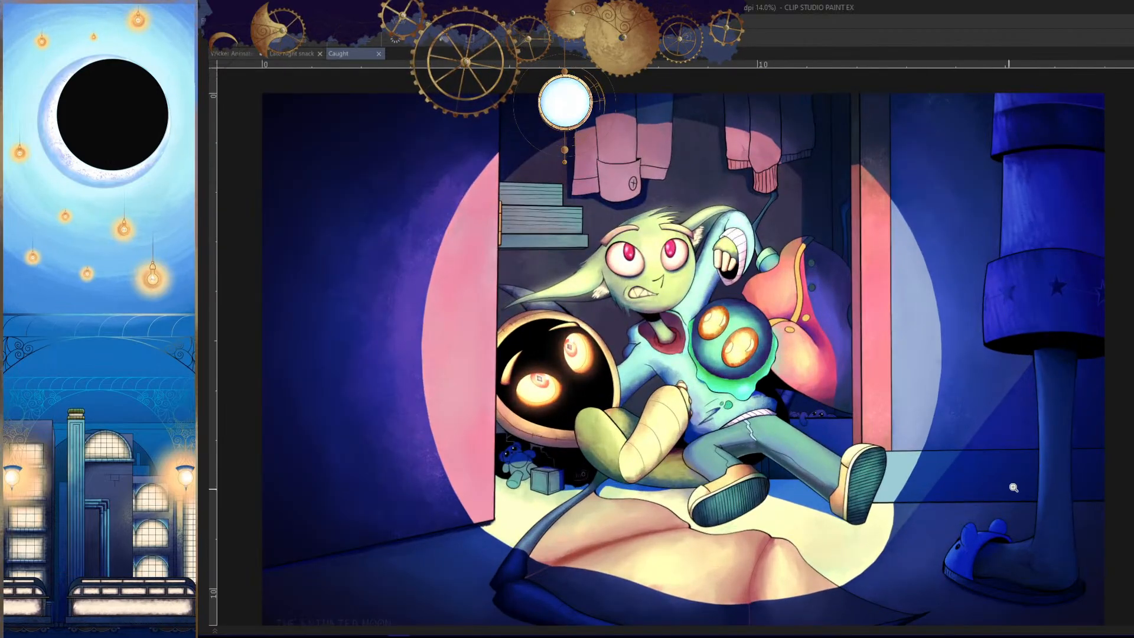
drag(1015, 489, 1052, 489)
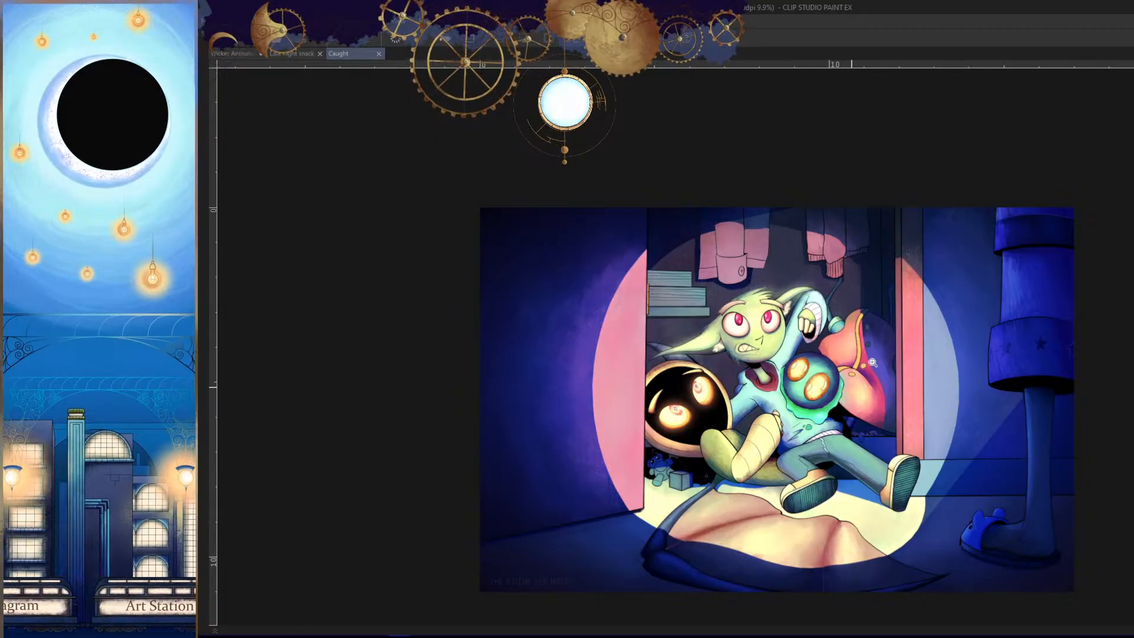
click(891, 381)
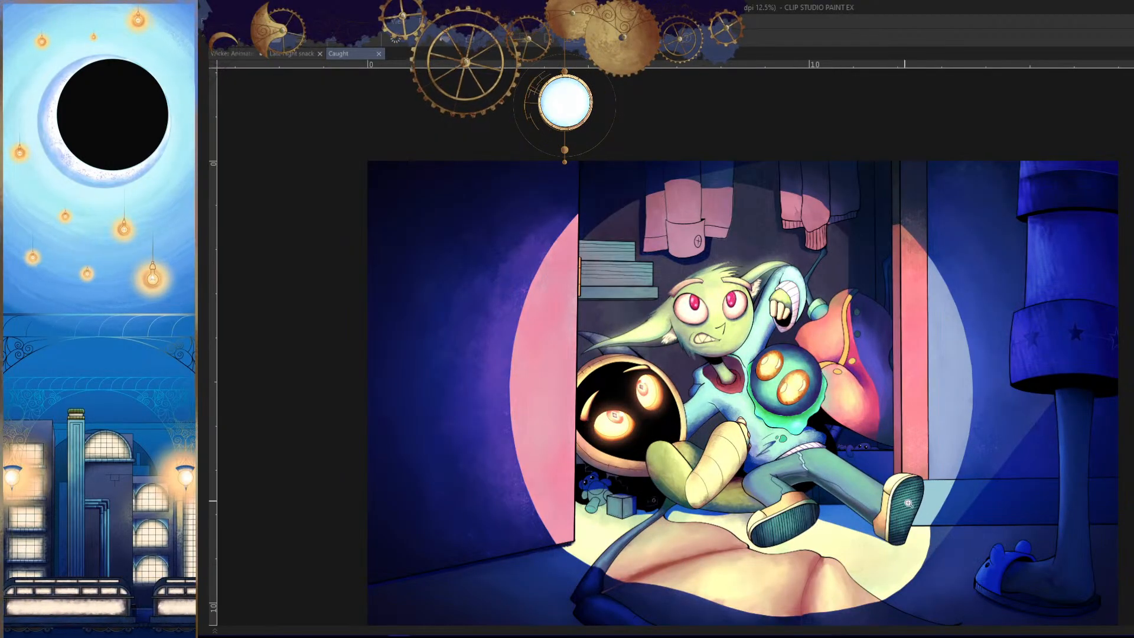
drag(902, 465, 924, 509)
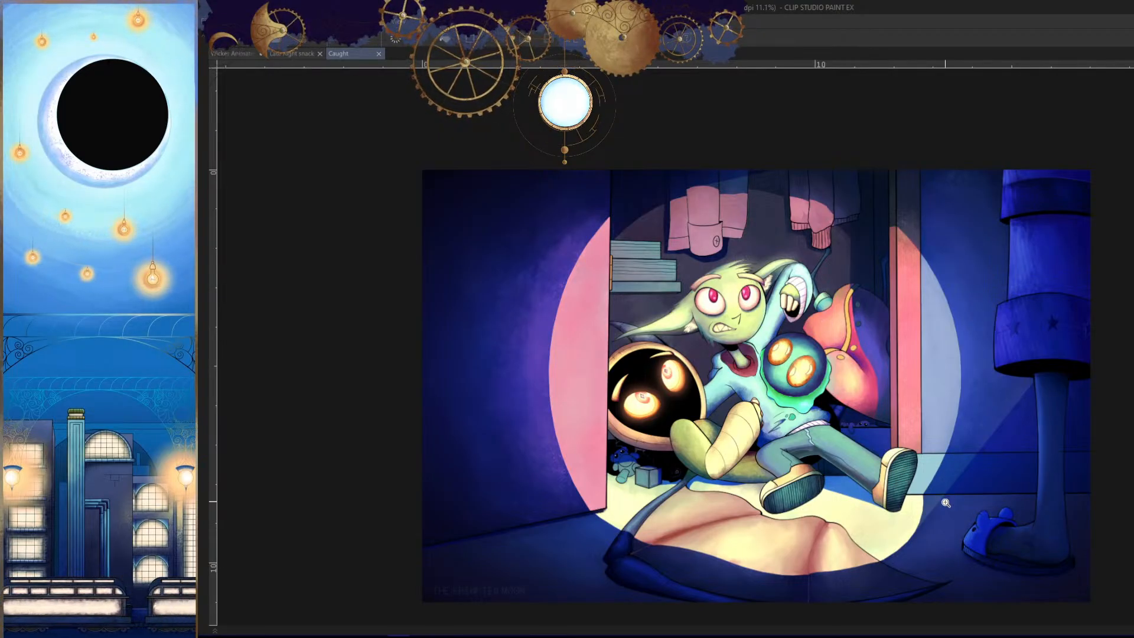
- Examine the green character and the glowing-eyed companions in the Caught illustration up close and close that document
click(751, 435)
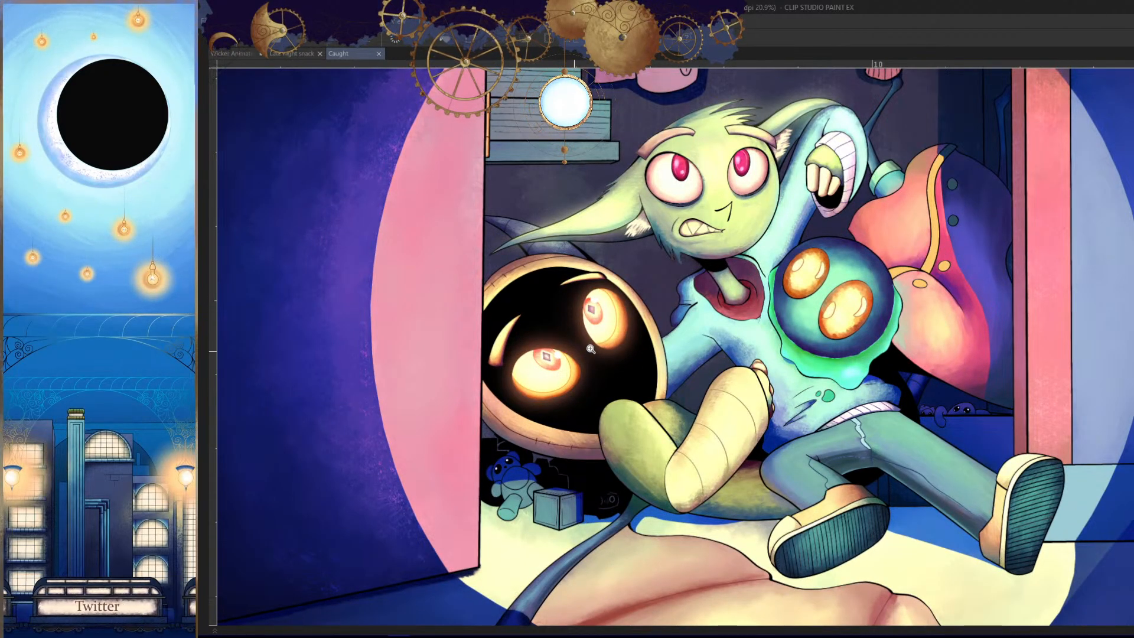
scroll(808, 368, down, 6)
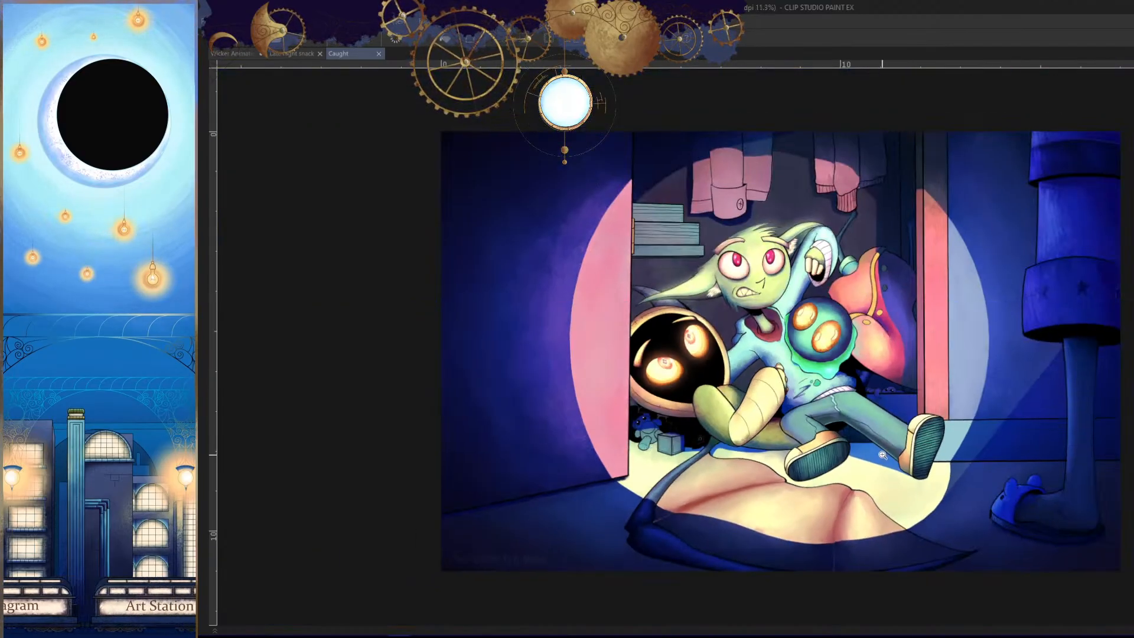
scroll(889, 393, up, 4)
scroll(898, 462, down, 3)
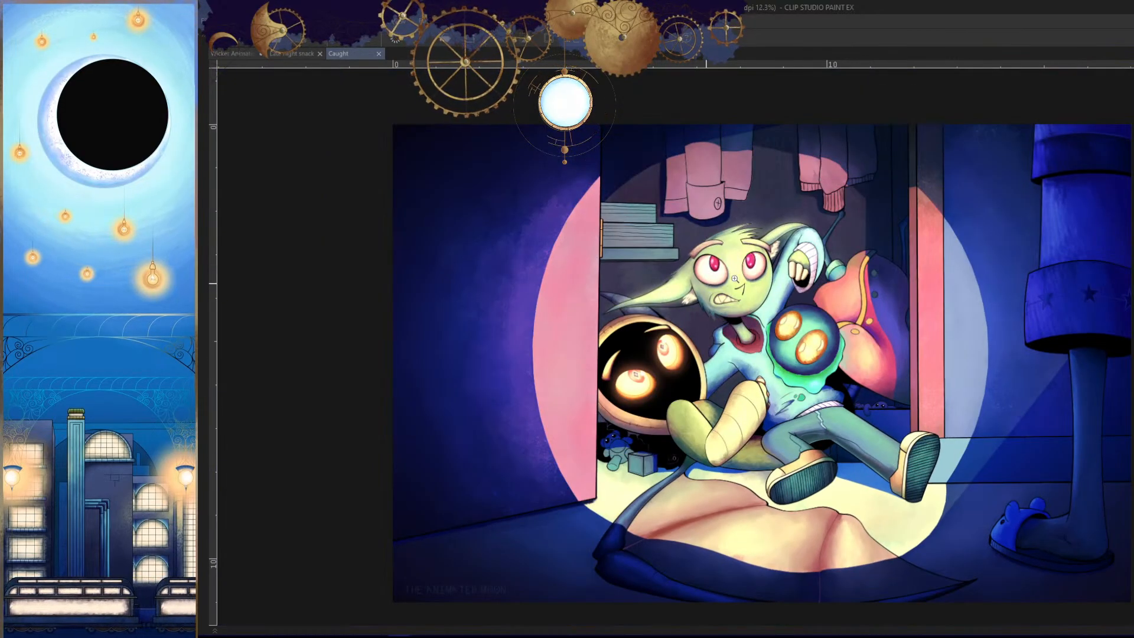
scroll(771, 242, up, 4)
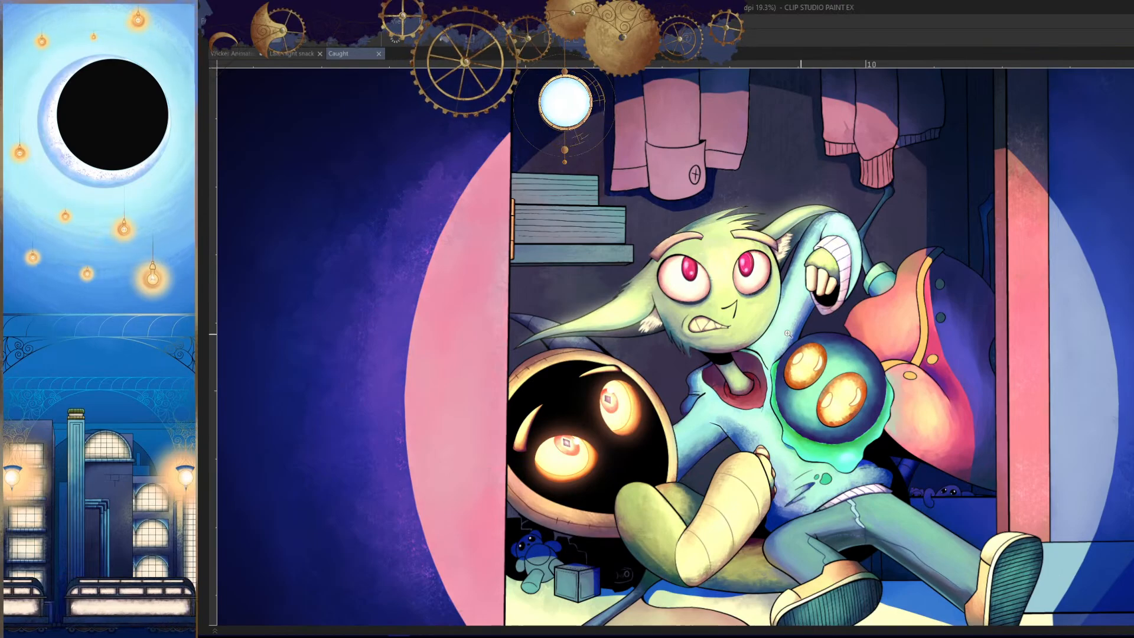
scroll(771, 242, down, 1)
scroll(870, 354, down, 2)
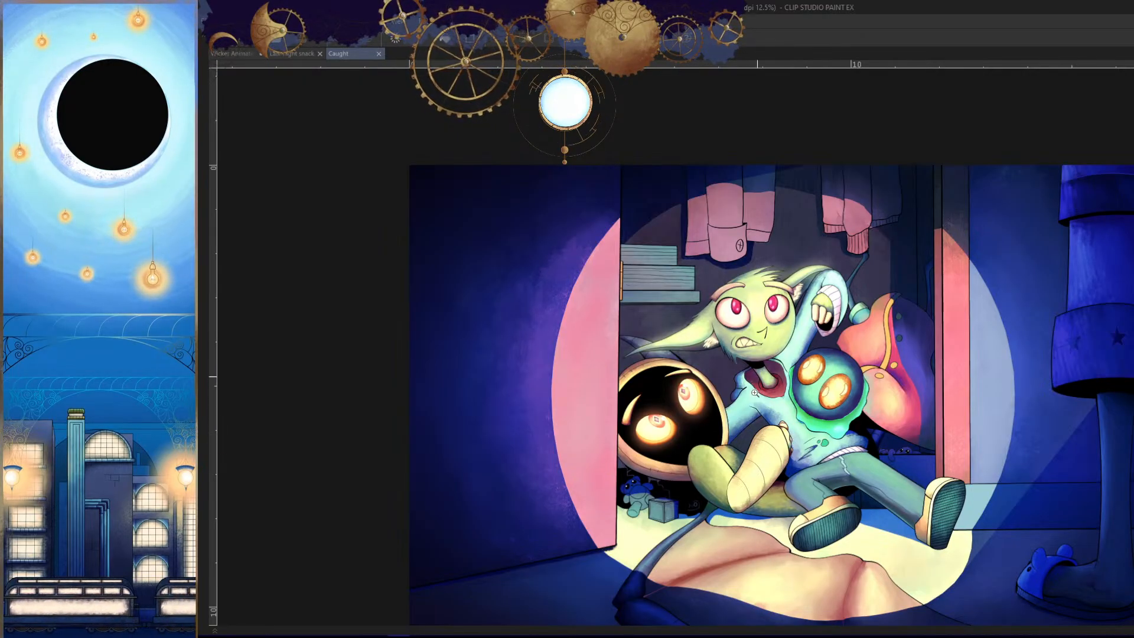
click(379, 54)
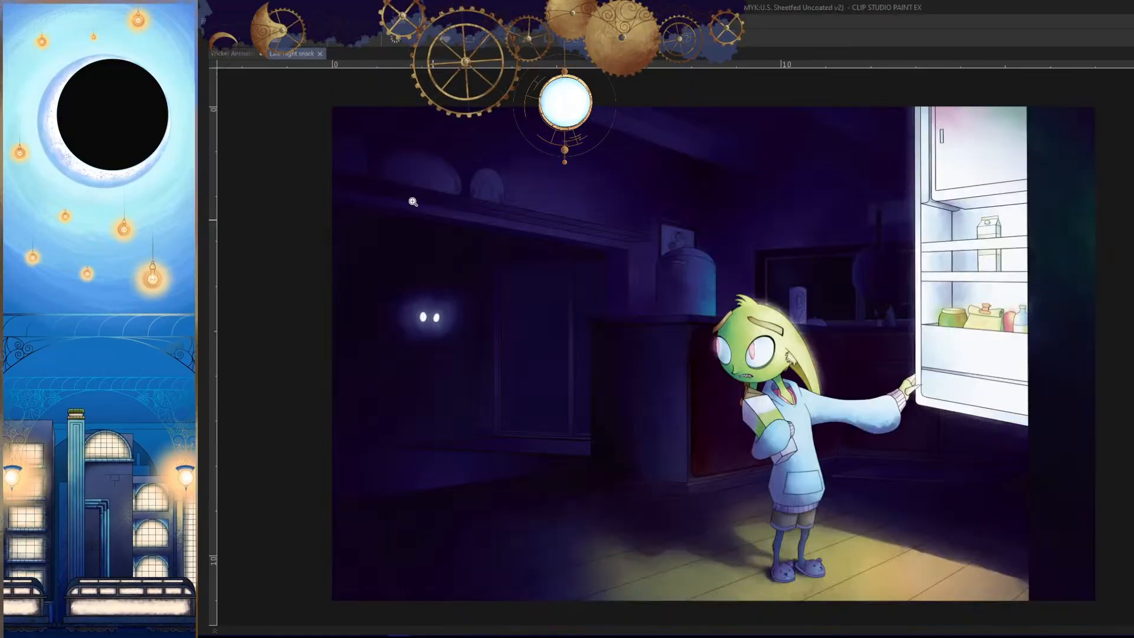
- Return to the Wicker Animation document and mirror the view of the unfinished hood tail cel
click(236, 54)
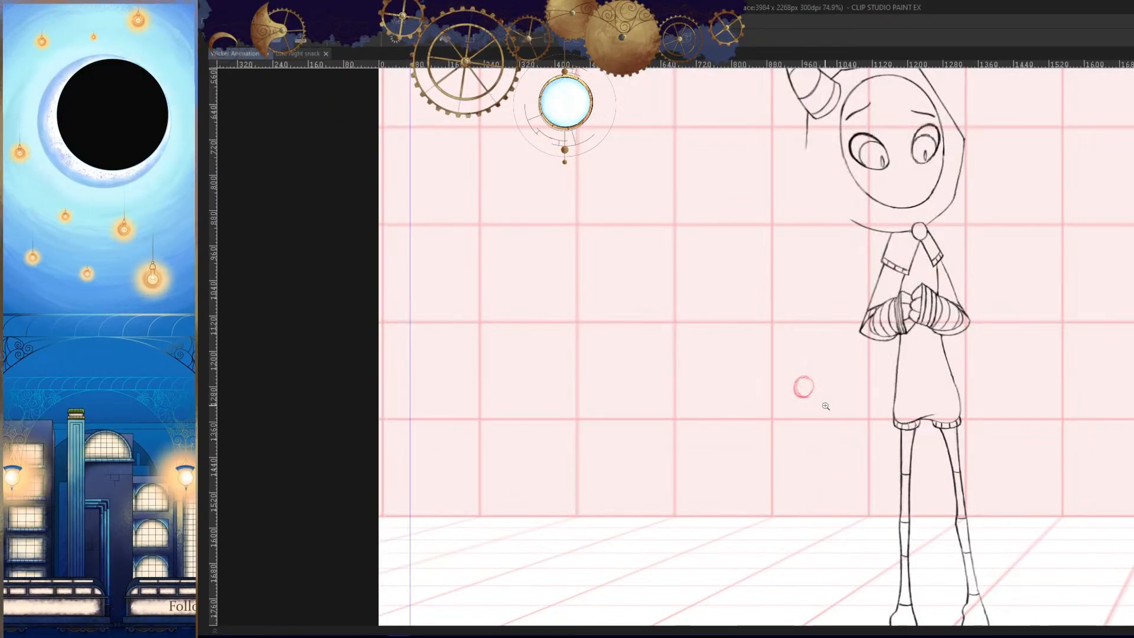
drag(825, 406, 766, 413)
key(h)
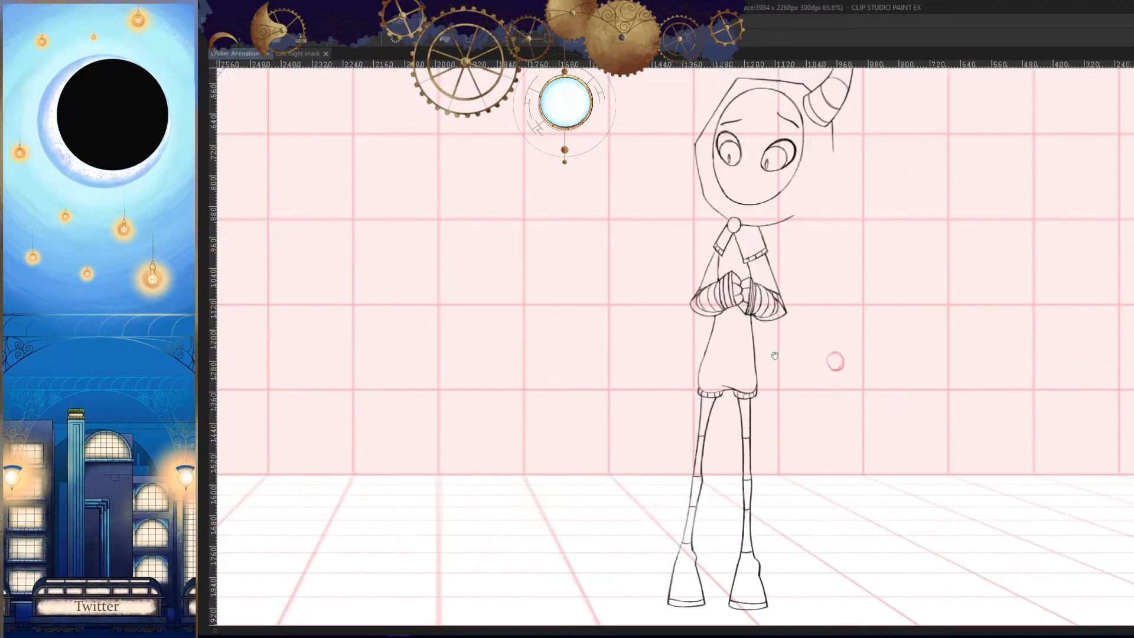
- Try several outer tail lines from the base of the horn down to the tip circle
drag(775, 359, 752, 271)
drag(723, 121, 746, 434)
key(h)
drag(727, 485, 688, 492)
key(ctrl+z)
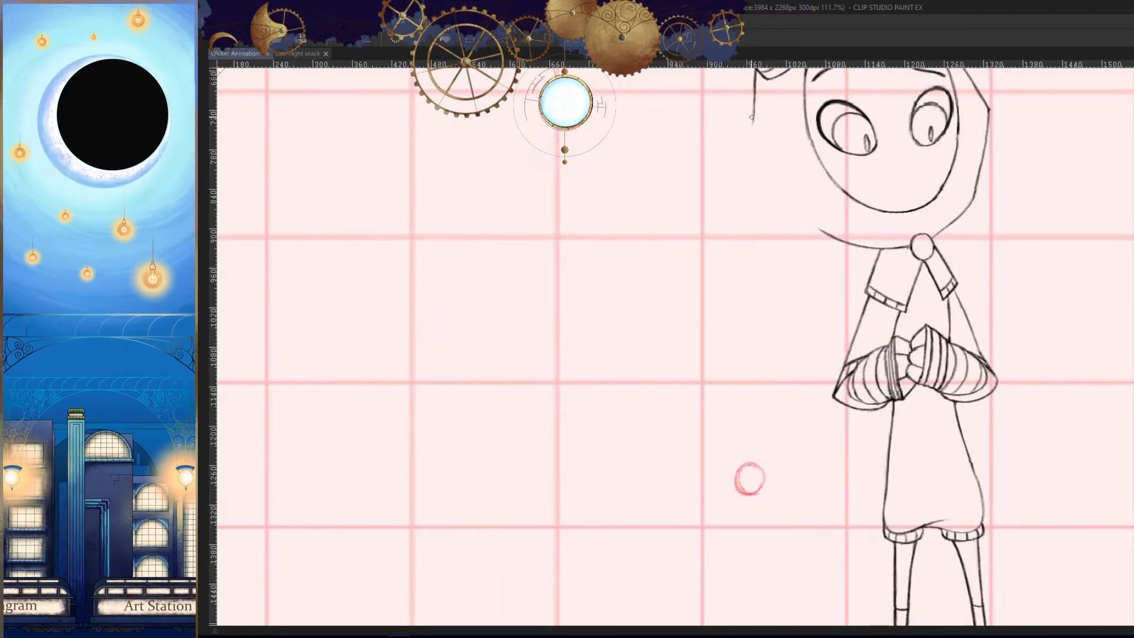
drag(754, 100, 749, 453)
key(ctrl+z)
drag(747, 552, 714, 572)
drag(723, 118, 718, 473)
key(ctrl+z)
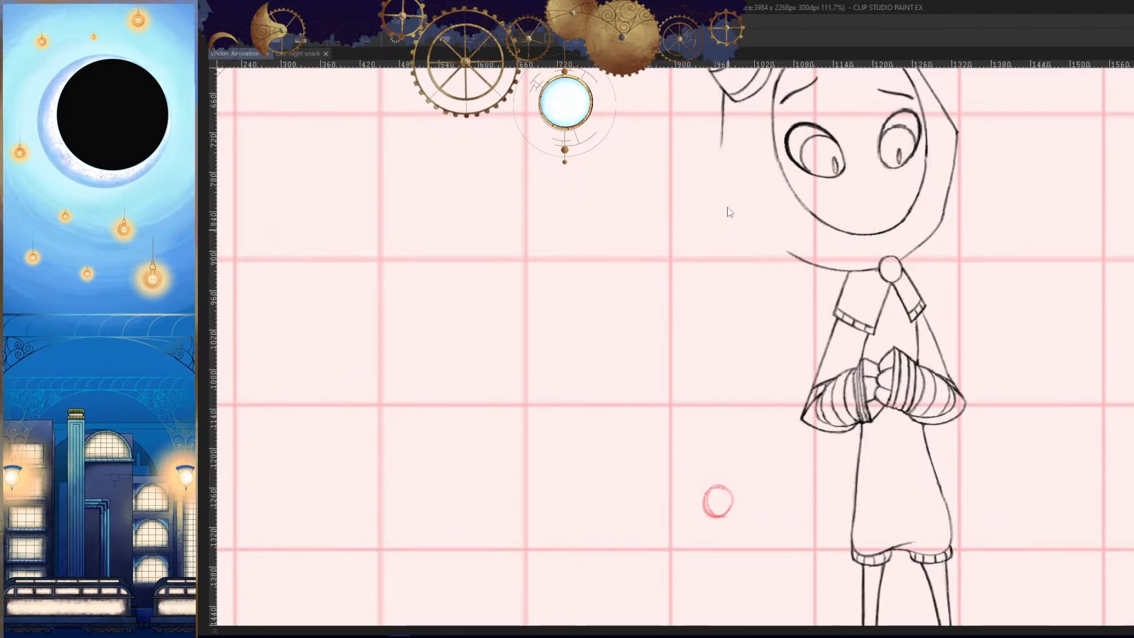
drag(722, 121, 717, 472)
key(ctrl+z)
- Draw the tail's nearly vertical outer line from the horn to the tip circle, erasing and redrawing its lower end
drag(724, 137, 714, 438)
drag(716, 398, 716, 500)
key(ctrl+z)
drag(718, 458, 737, 457)
key(e)
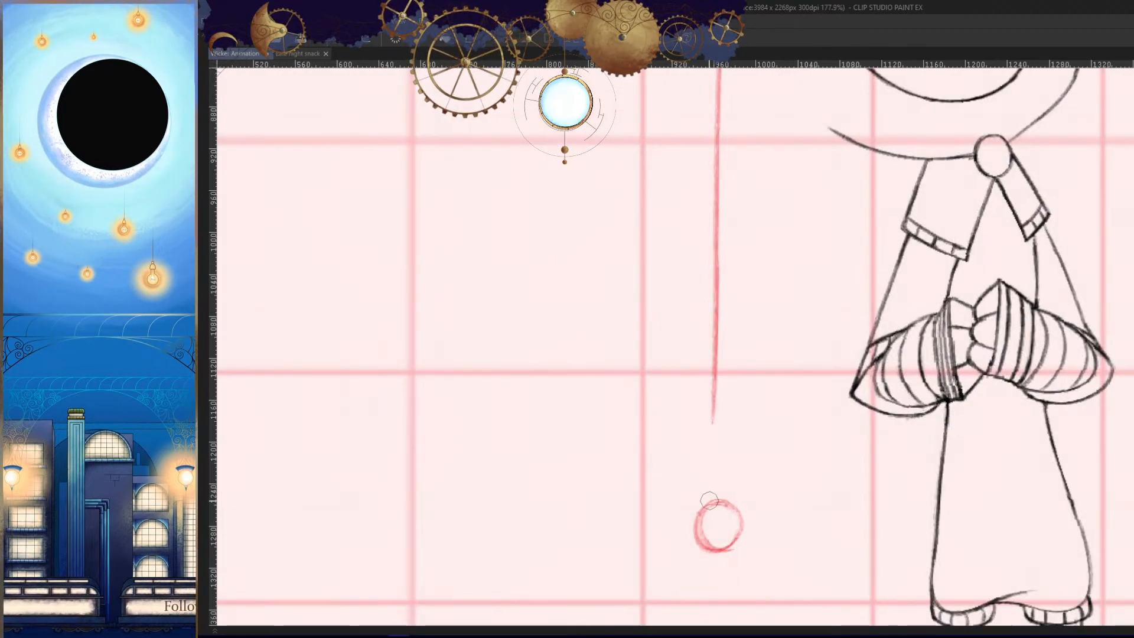
drag(711, 399, 709, 436)
key(p)
mouse_move(714, 357)
mouse_down()
mouse_move(715, 499)
mouse_move(679, 368)
mouse_up()
- Draw the tail's slanted inner line from the hood's lower edge down to the tip circle
ctrl+drag(770, 359, 790, 327)
key(ctrl+z)
drag(812, 204, 704, 463)
key(ctrl+z)
key(ctrl+z)
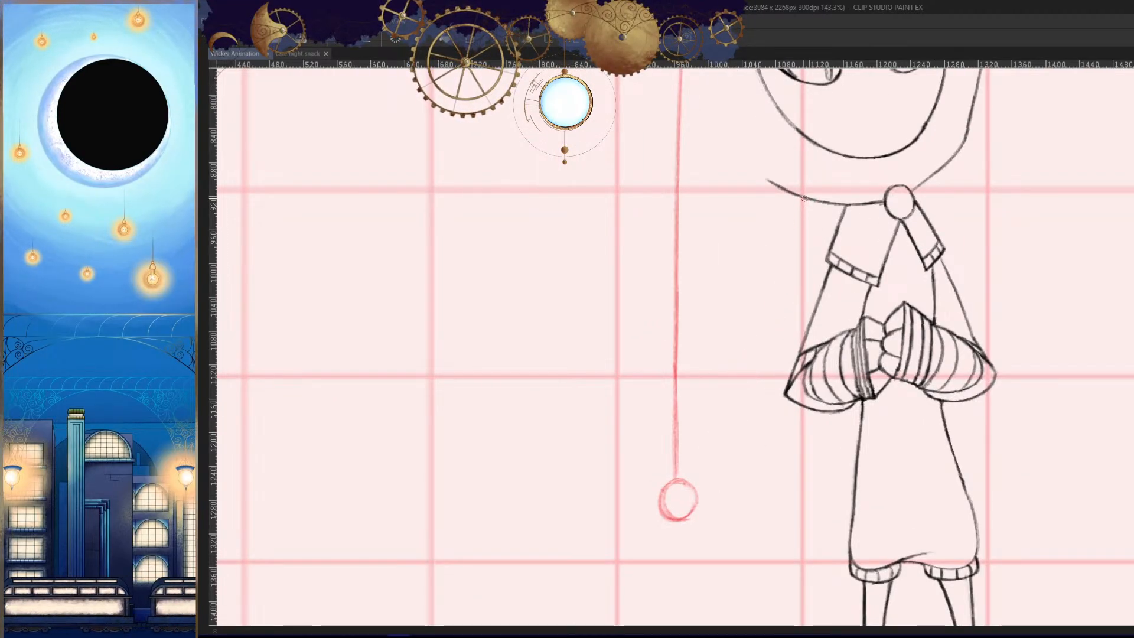
drag(807, 198, 706, 460)
key(h)
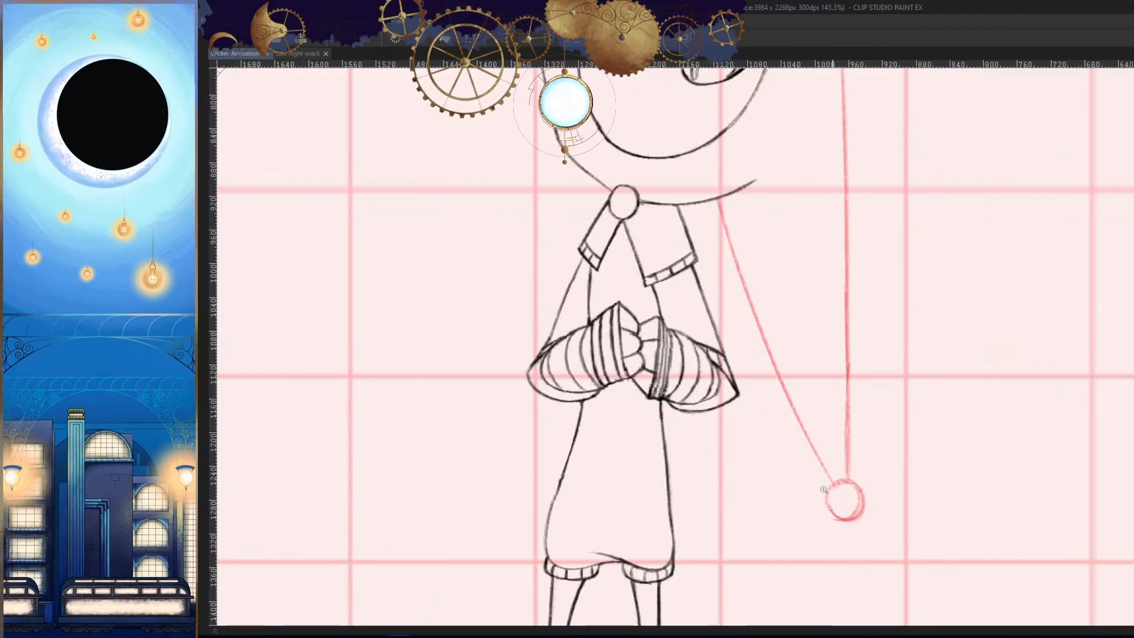
- Examine the tail's swing across the neighbouring cels in both normal and mirrored views
key(Left)
ctrl+drag(852, 462, 871, 487)
key(Right)
key(h)
key(Left)
key(Left)
key(h)
key(Right)
key(Right)
key(Right)
key(Right)
key(Right)
key(Right)
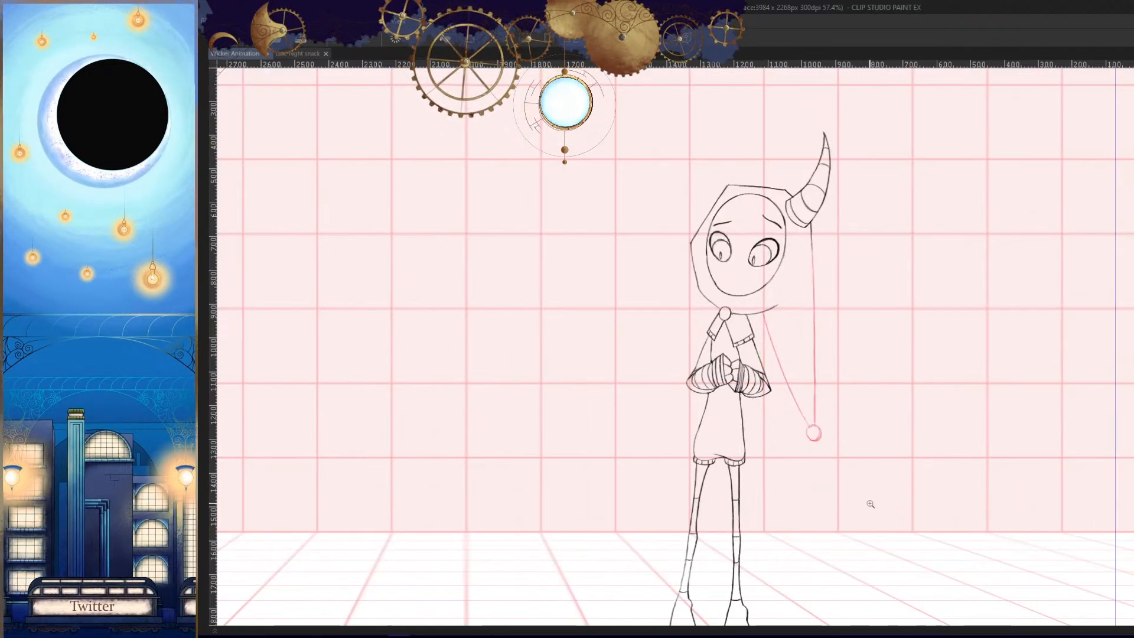
key(Left)
key(Left)
key(Left)
key(Right)
key(Left)
key(h)
drag(892, 484, 914, 453)
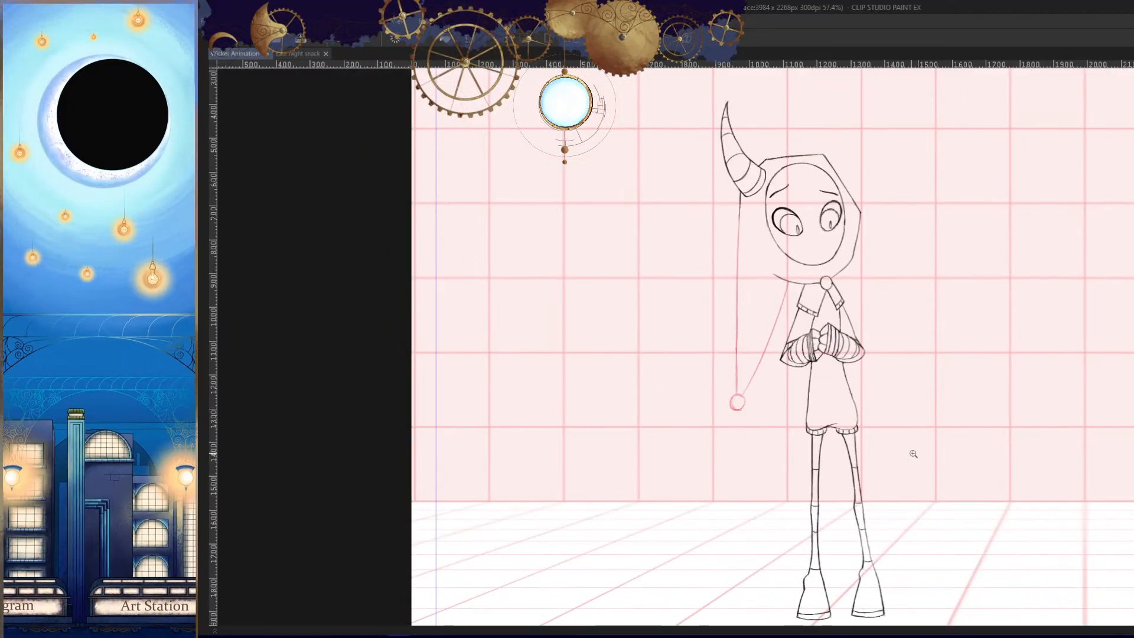
- Select the area around the tail's tip circle, shift it slightly downward, and clear the selection
ctrl+drag(748, 425, 809, 443)
ctrl+click(753, 433)
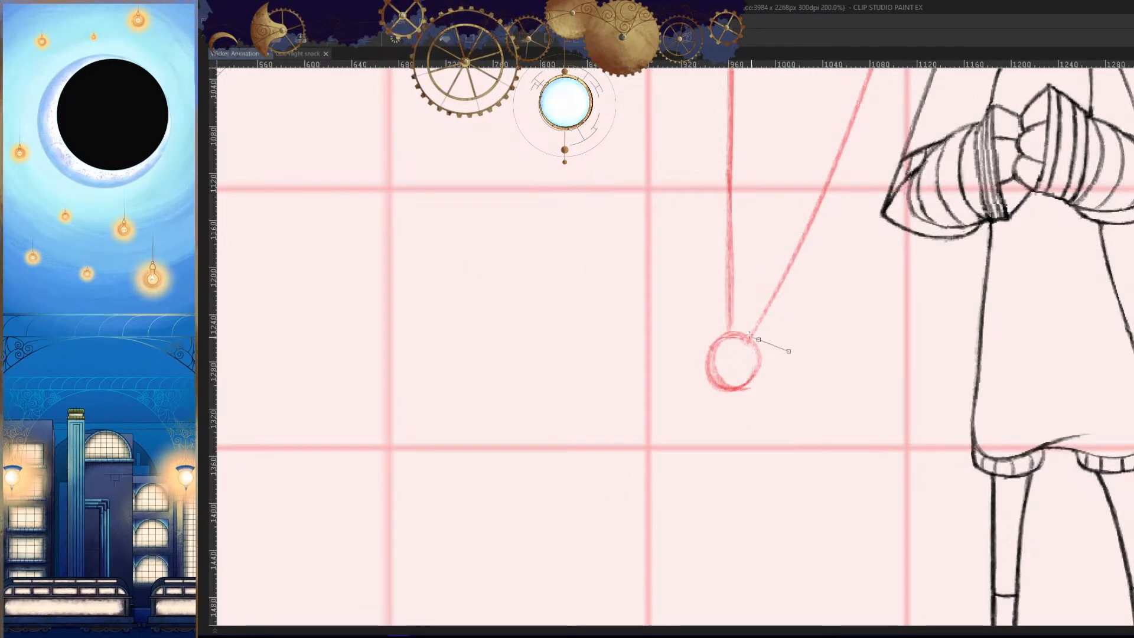
double_click(789, 370)
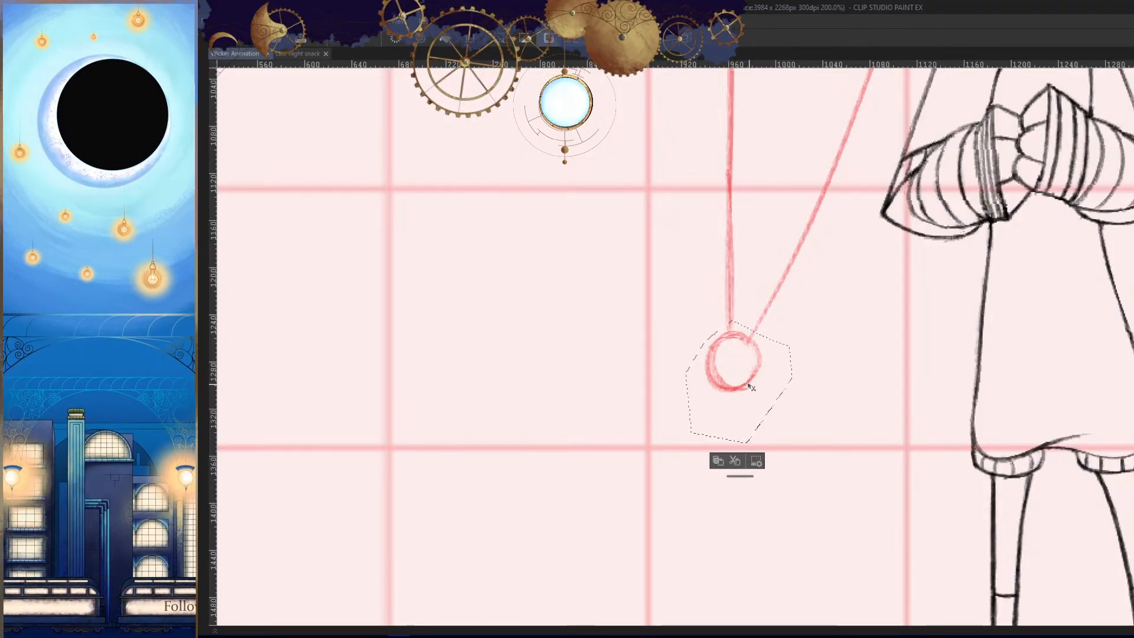
drag(751, 387, 749, 396)
key(ctrl+d)
- Extend both tail lines to meet the shifted tip circle and check the whole figure in mirrored view
scroll(751, 352, up, 4)
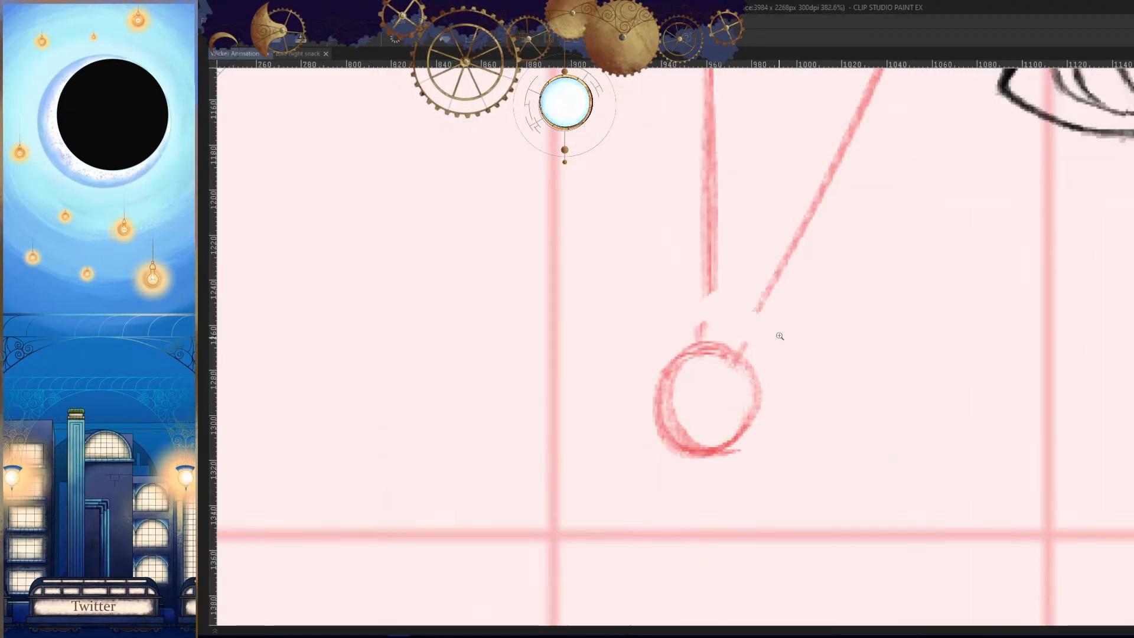
key(p)
drag(763, 300, 737, 346)
drag(706, 278, 702, 340)
scroll(706, 390, down, 10)
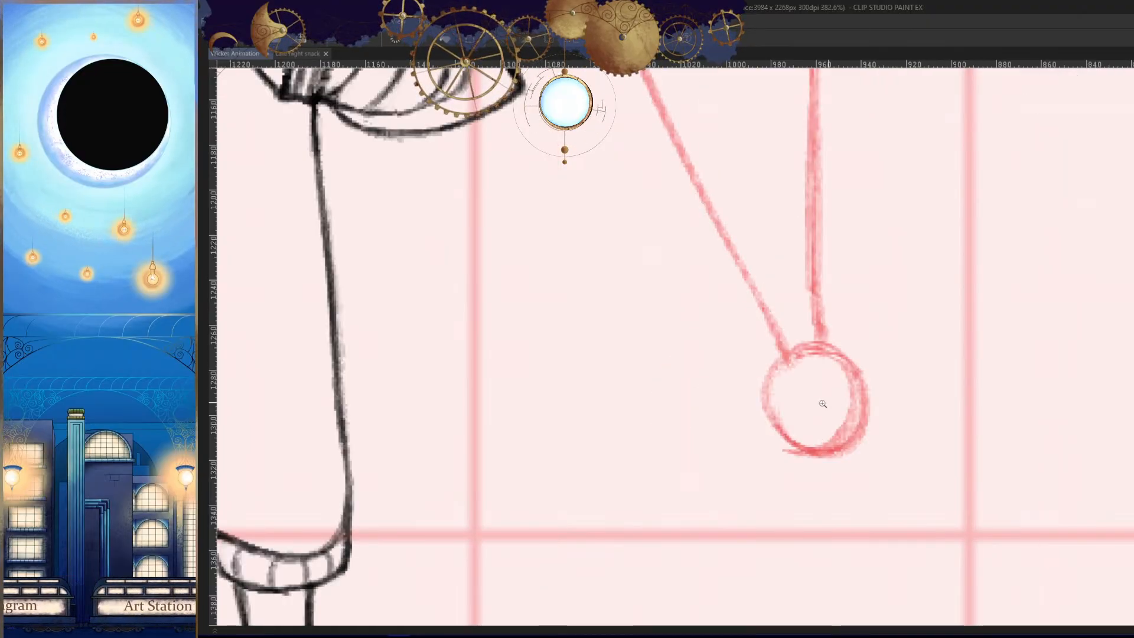
key(h)
scroll(858, 415, down, 3)
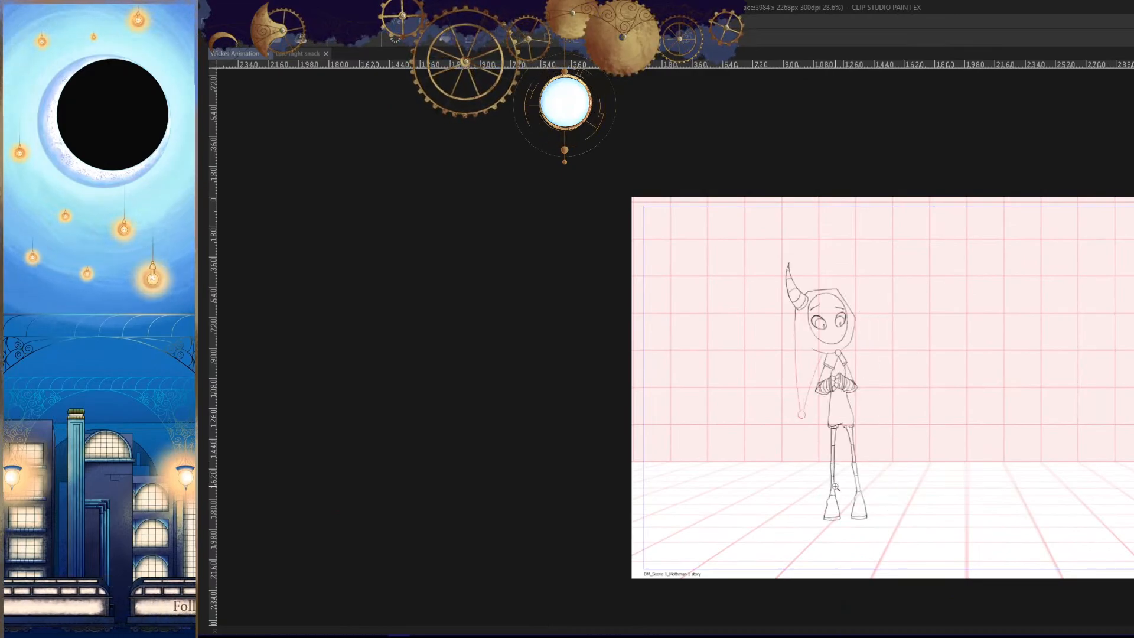
key(h)
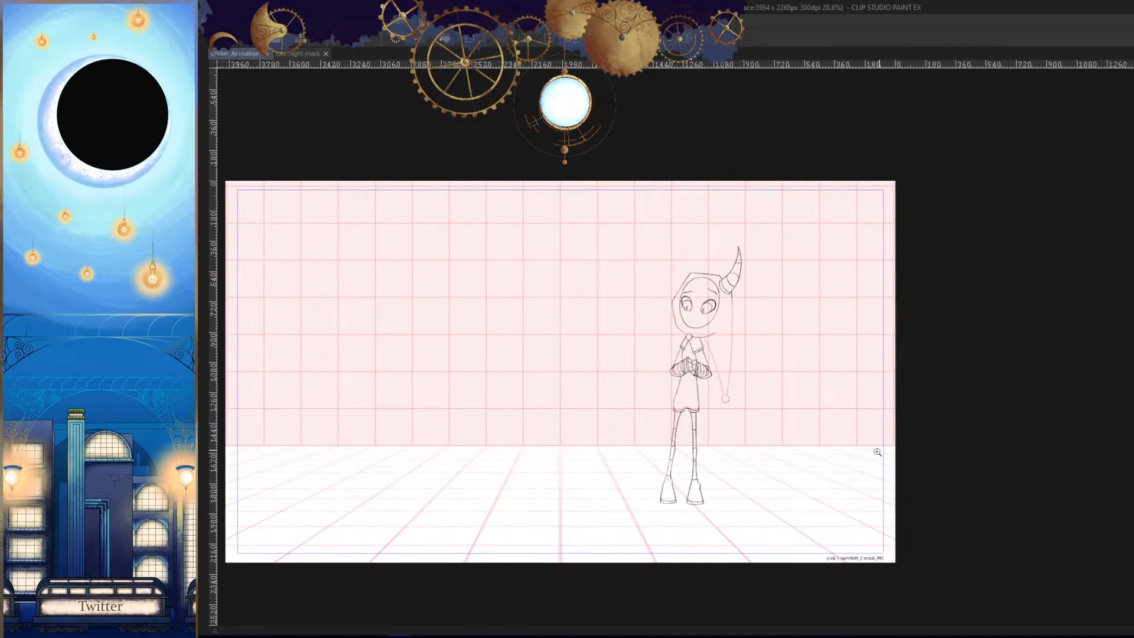
scroll(832, 435, up, 2)
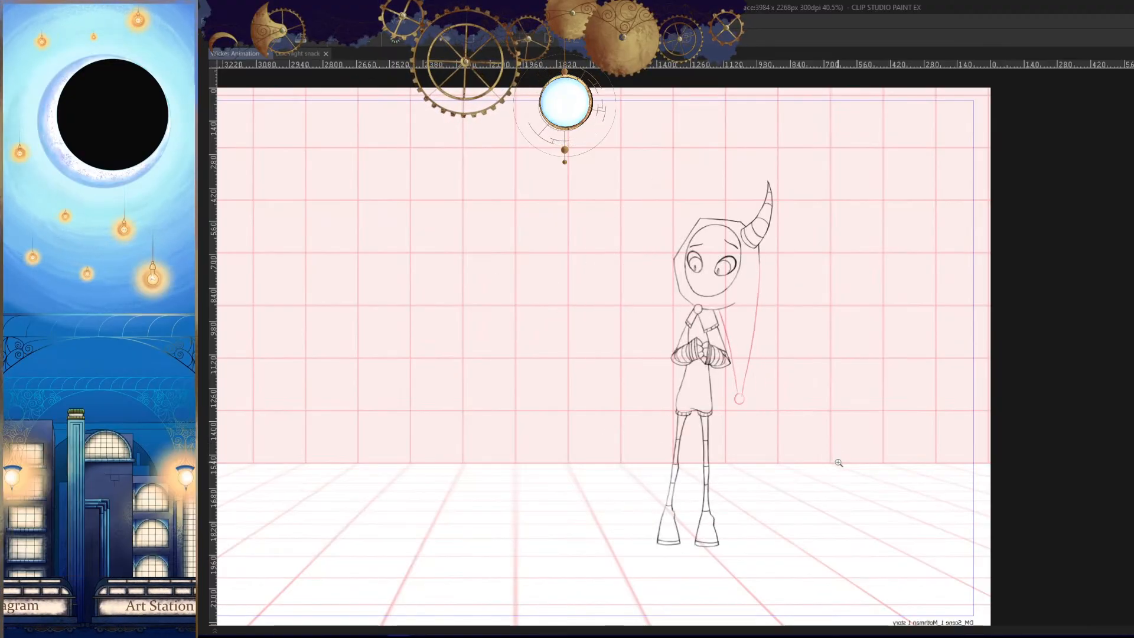
key(h)
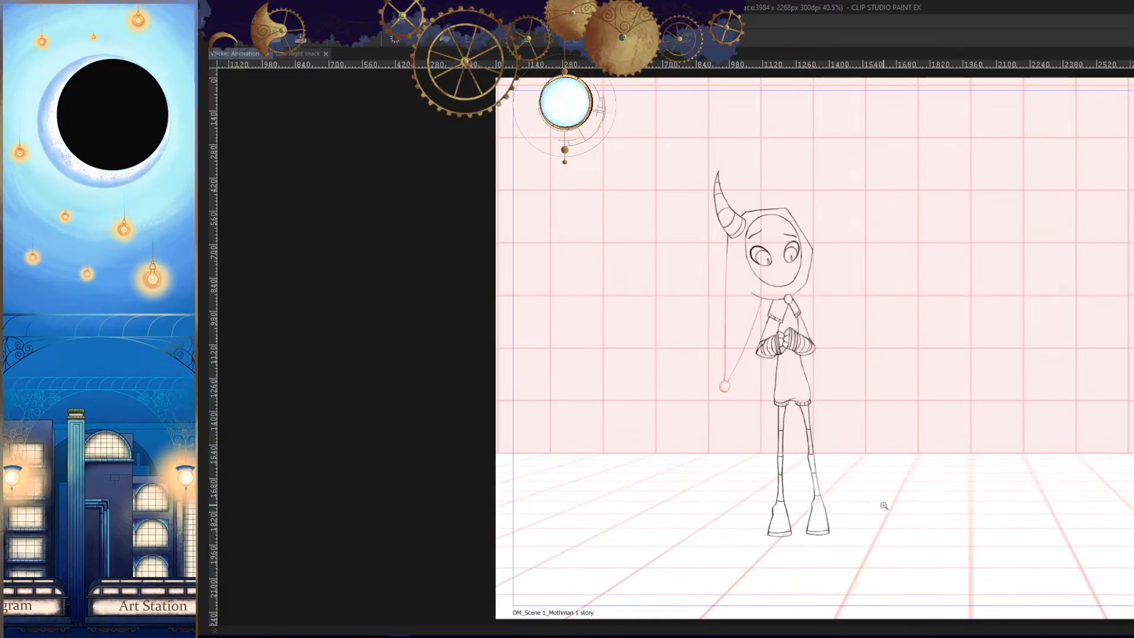
- Add a new cel at frame 101 of the Wicker_Hood track
key(Tab)
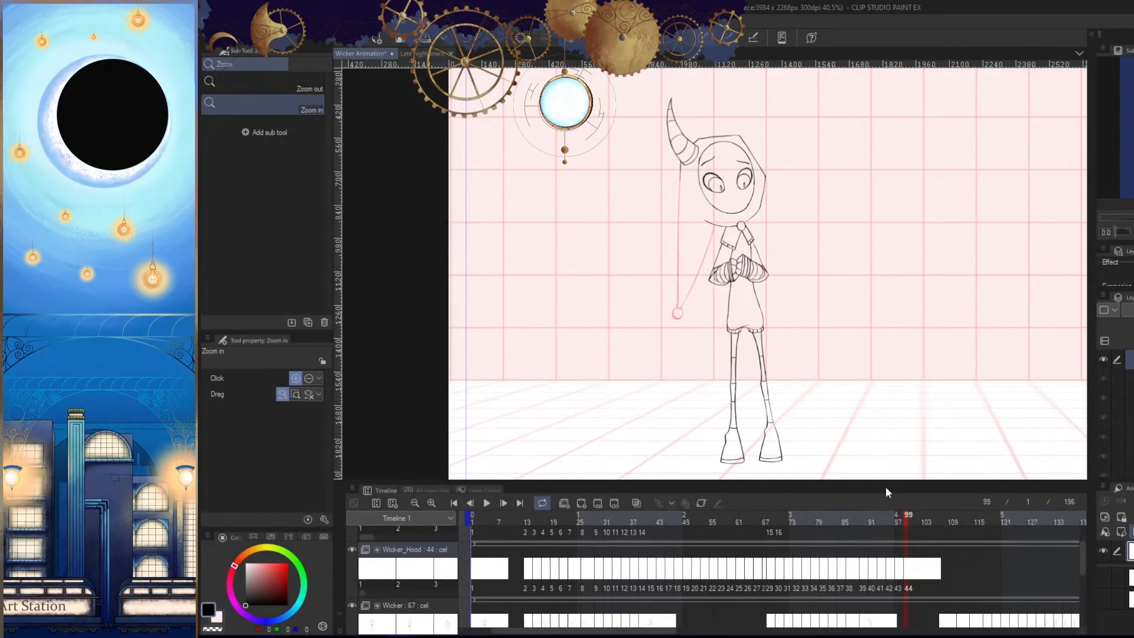
click(907, 516)
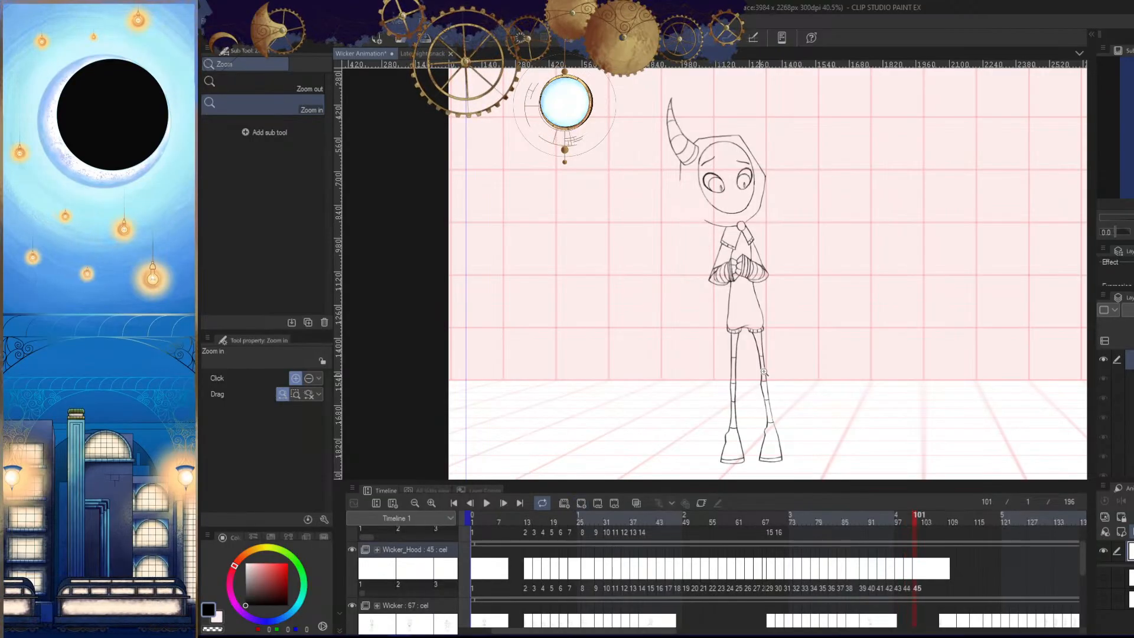
key(Tab)
- Try first versions of the tip circle on the new hood cel beside the lower tunic
click(801, 422)
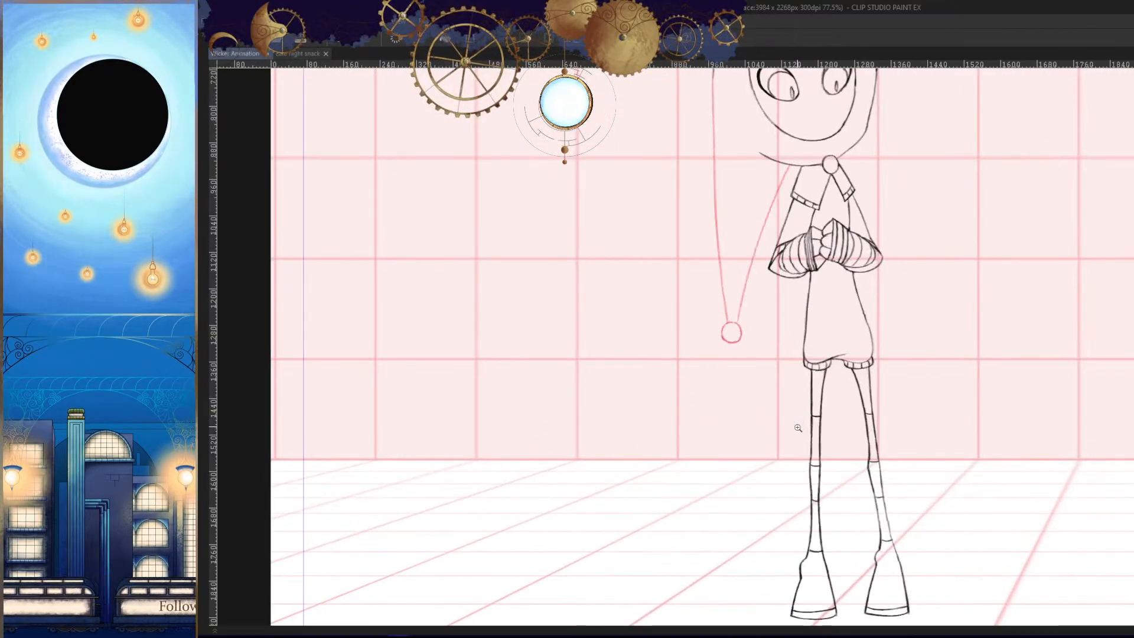
click(761, 371)
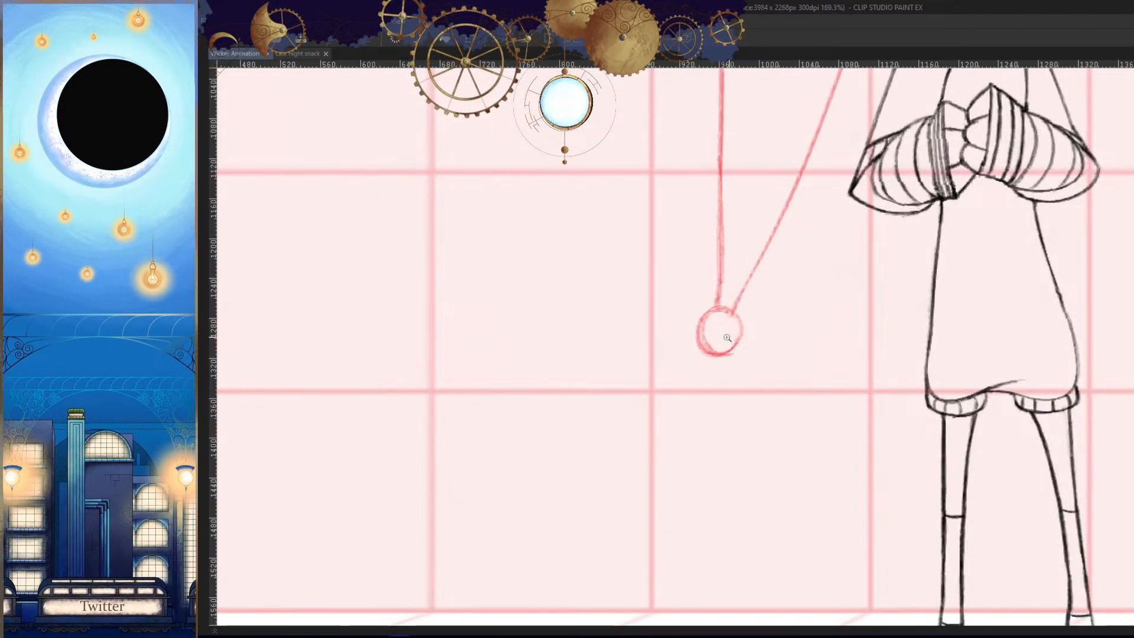
click(729, 324)
click(706, 313)
mouse_move(717, 296)
mouse_down()
mouse_move(653, 365)
mouse_move(711, 300)
mouse_move(701, 323)
mouse_move(734, 366)
mouse_up()
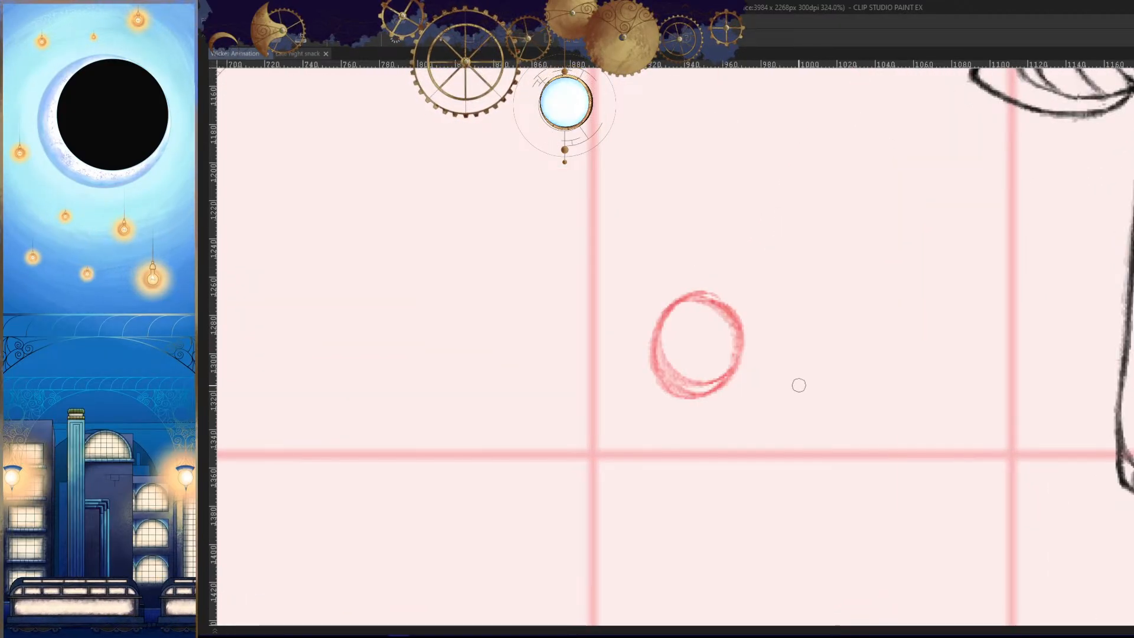
key(ctrl+z)
key(ctrl+z)
mouse_move(709, 278)
mouse_down()
mouse_move(657, 368)
mouse_move(656, 286)
mouse_move(697, 274)
mouse_move(733, 355)
mouse_up()
key(ctrl+z)
- Draw the new cel's rounder tip circle and reinforce its outline, using the mirrored view
drag(688, 272, 730, 330)
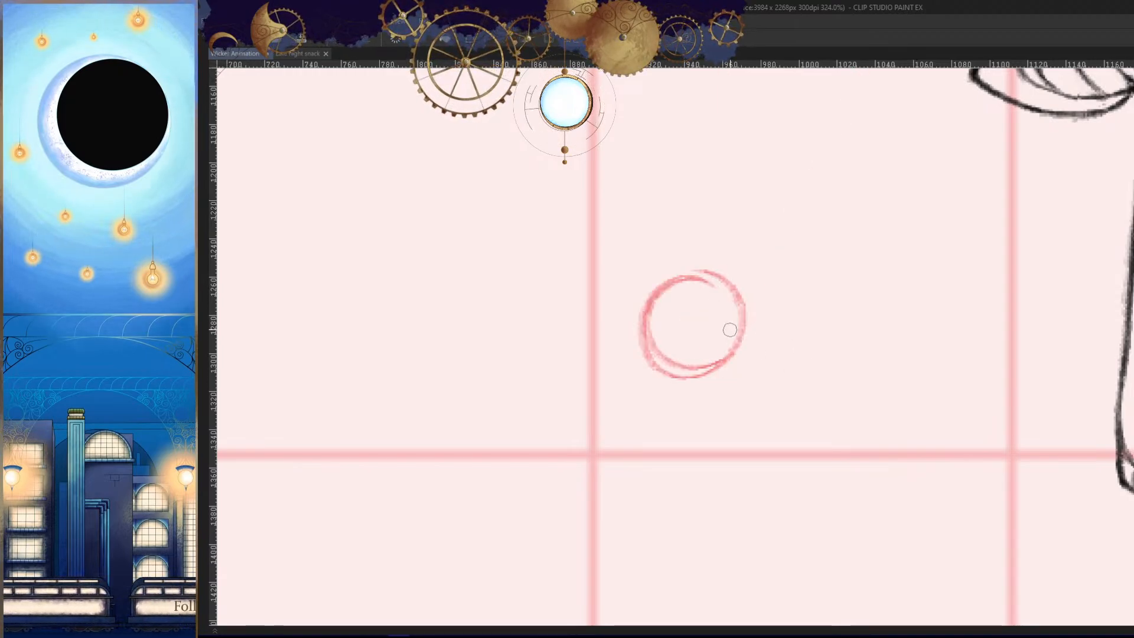
drag(659, 289, 650, 367)
key(h)
scroll(843, 326, up, 1)
mouse_move(840, 271)
mouse_down()
mouse_move(818, 385)
mouse_move(869, 348)
mouse_move(841, 270)
mouse_move(795, 373)
mouse_up()
key(h)
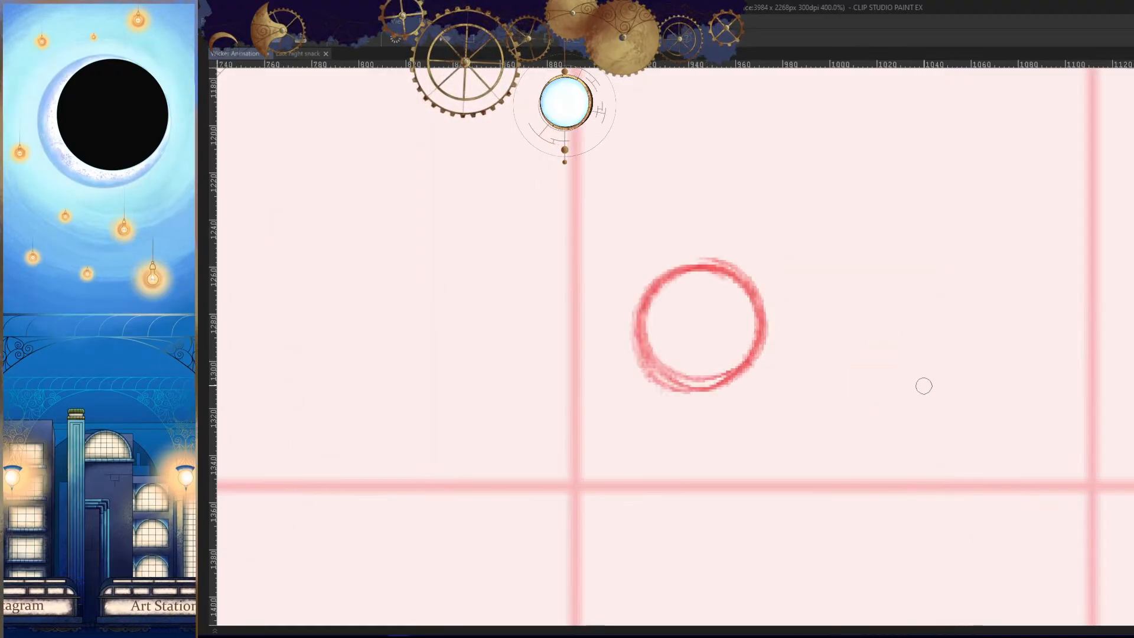
- Compare the new tip circle's position with the tail in the preceding cels
scroll(862, 401, down, 4)
drag(911, 428, 784, 485)
key(Left)
key(Left)
key(Right)
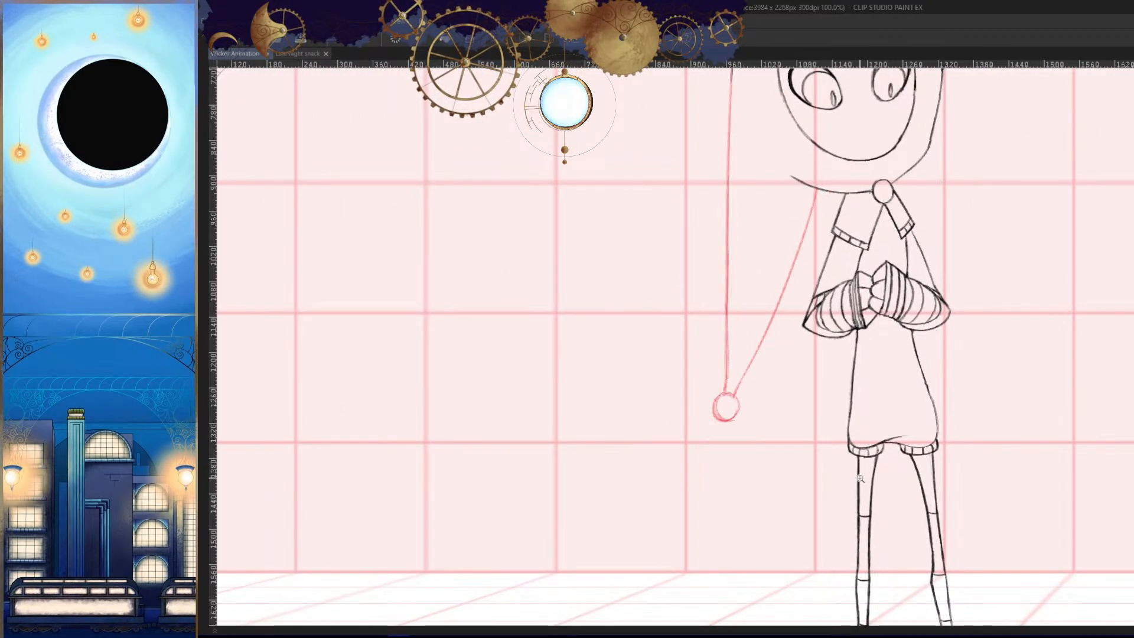
key(Right)
drag(820, 451, 806, 483)
- Draw the new cel's curved outer line from the horn and slanted inner line from the hood to the tip circle
key(h)
drag(811, 246, 679, 267)
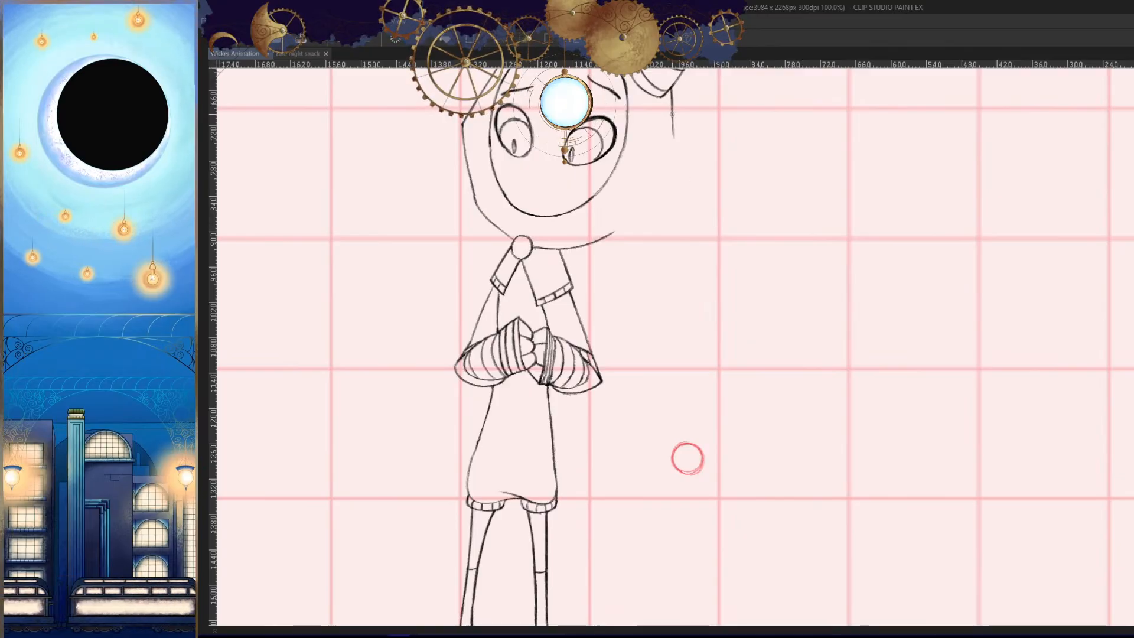
mouse_move(672, 118)
mouse_down()
mouse_move(692, 405)
mouse_move(675, 276)
mouse_up()
key(ctrl+z)
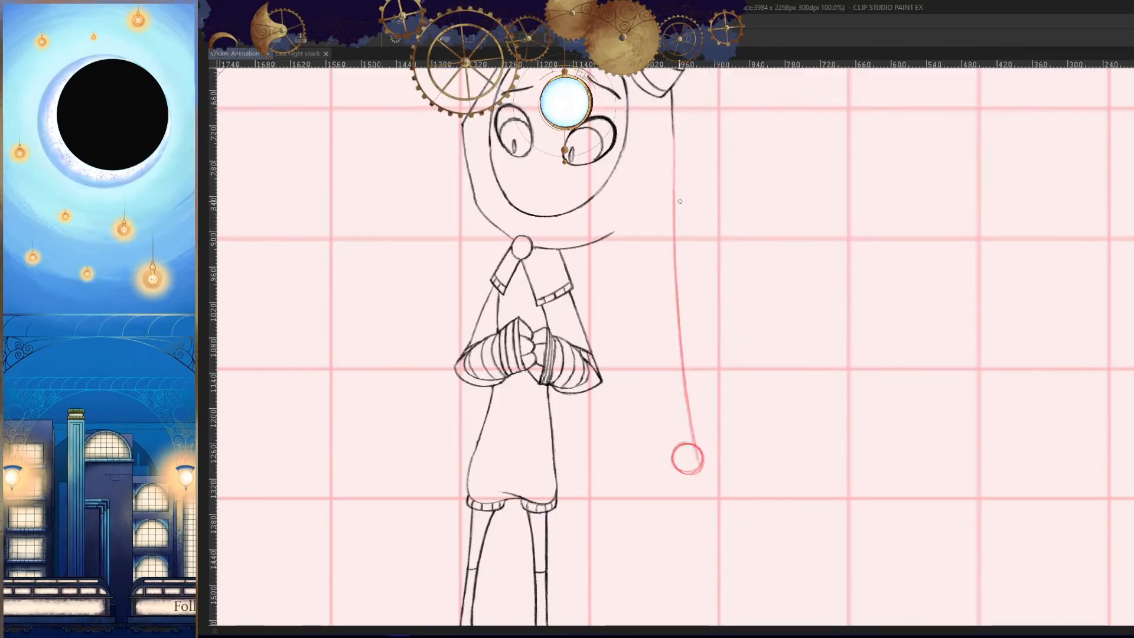
key(h)
drag(761, 426, 818, 402)
key(e)
mouse_move(772, 432)
mouse_down()
mouse_move(795, 431)
mouse_move(772, 426)
mouse_up()
mouse_move(818, 444)
mouse_down()
mouse_move(792, 499)
mouse_move(787, 458)
mouse_up()
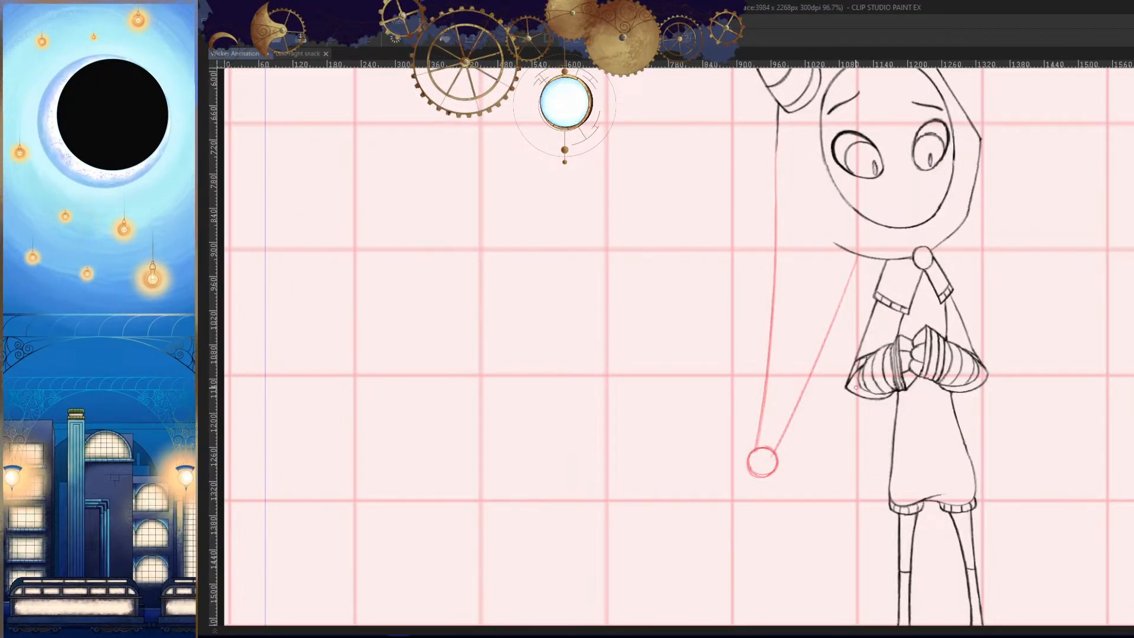
- Check the tail's curve in mirrored view and erase the lower part of its outer line
key(h)
drag(843, 454, 830, 460)
key(h)
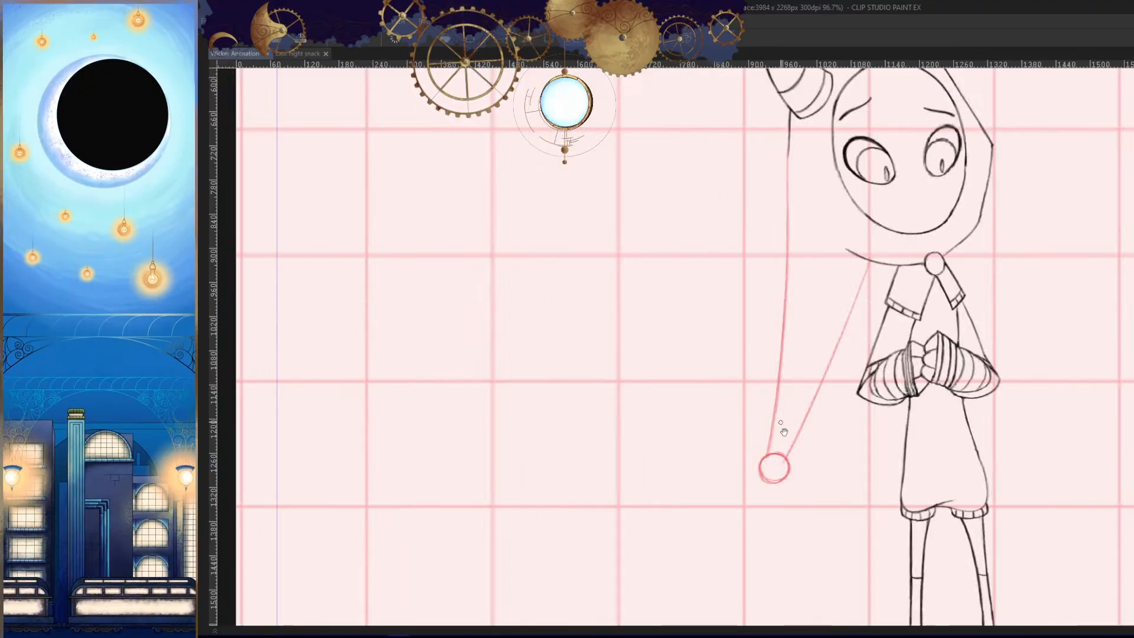
drag(783, 432, 766, 355)
key(h)
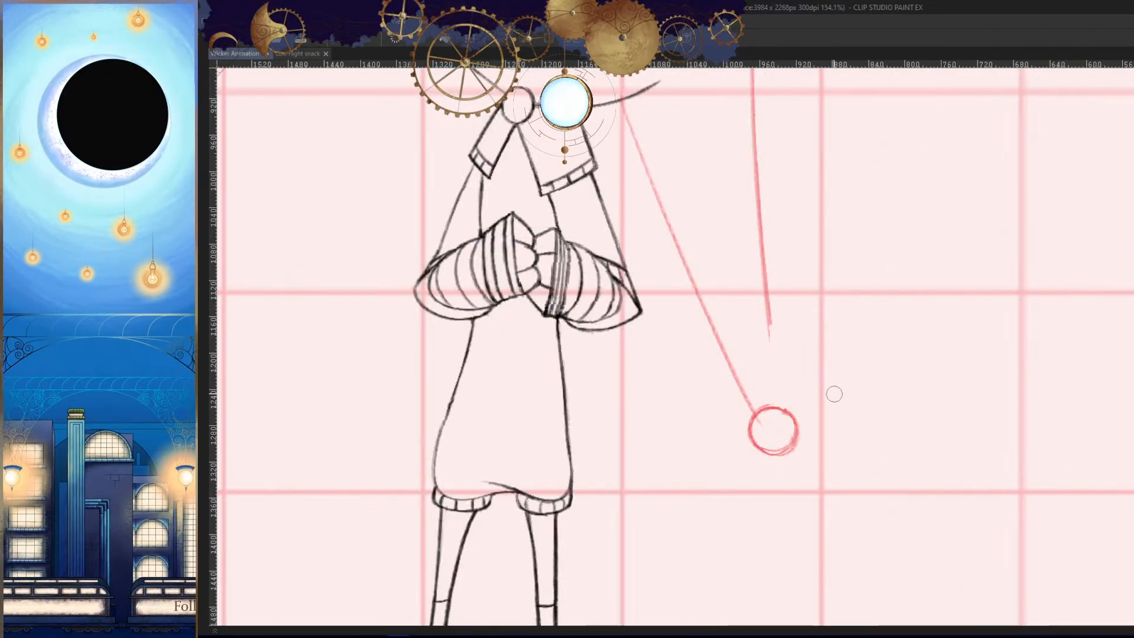
drag(780, 395, 775, 455)
drag(777, 322, 782, 270)
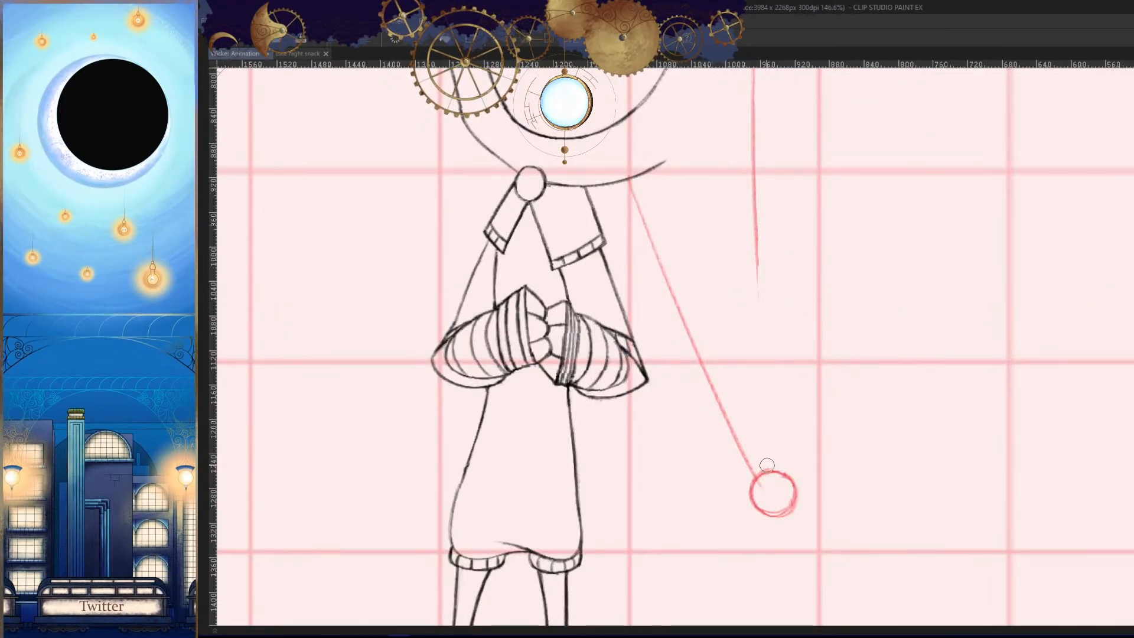
- Redraw the lower part of the outer tail line so it curves into the tip circle
drag(758, 235, 763, 453)
key(ctrl+z)
drag(762, 307, 771, 481)
key(h)
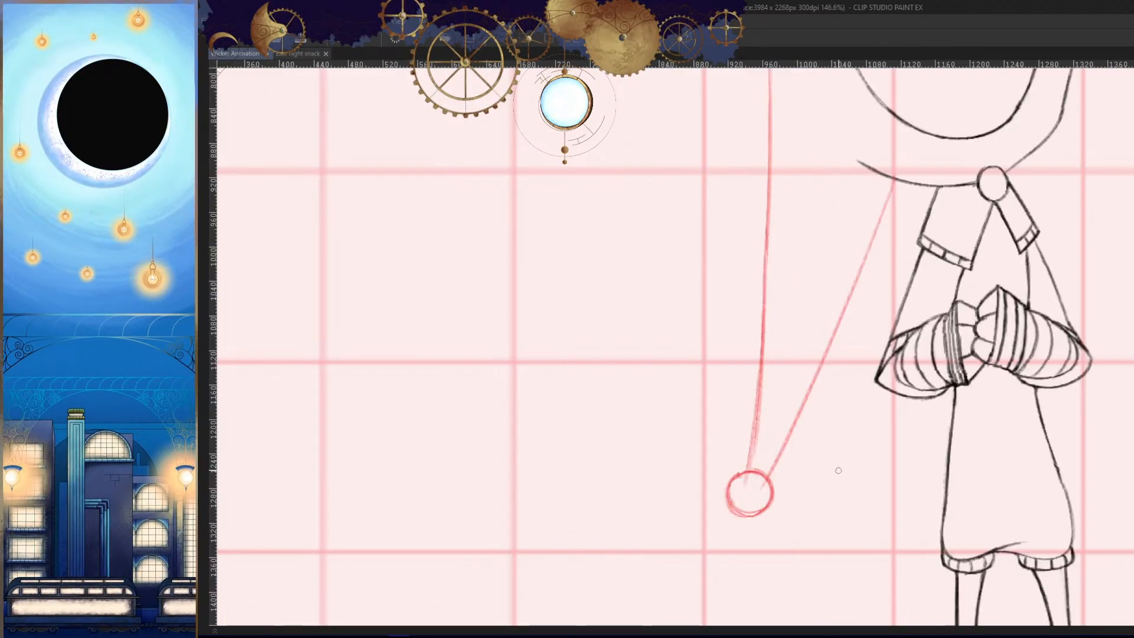
- Compare the tip circle and tail lines with the neighbouring cels, up close in normal and mirrored view
key(period)
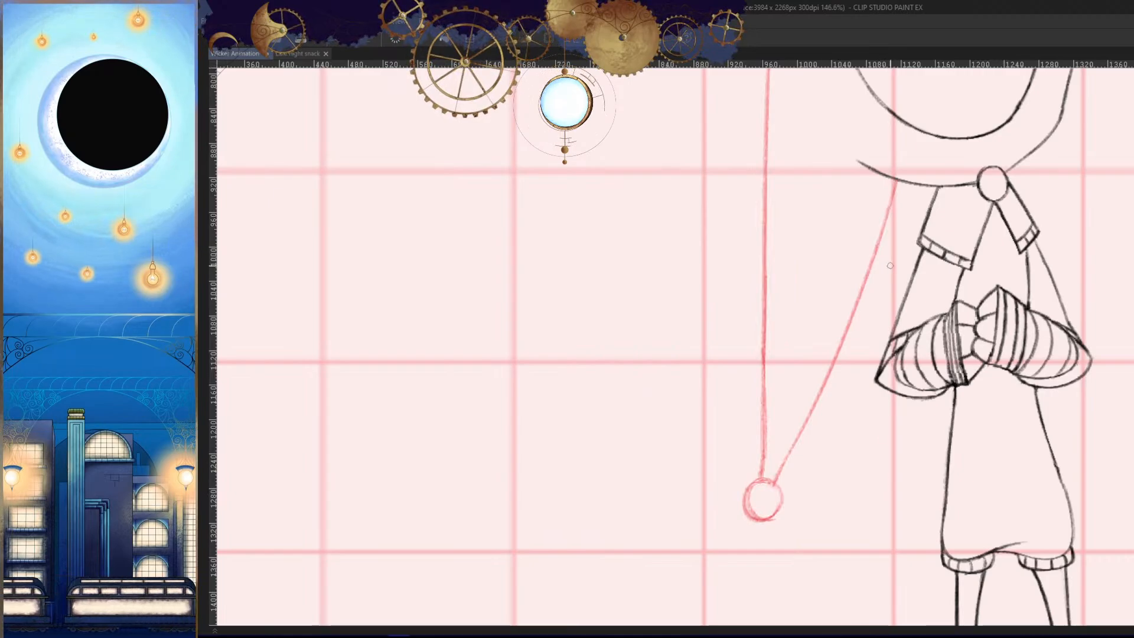
key(period)
key(period)
key(period)
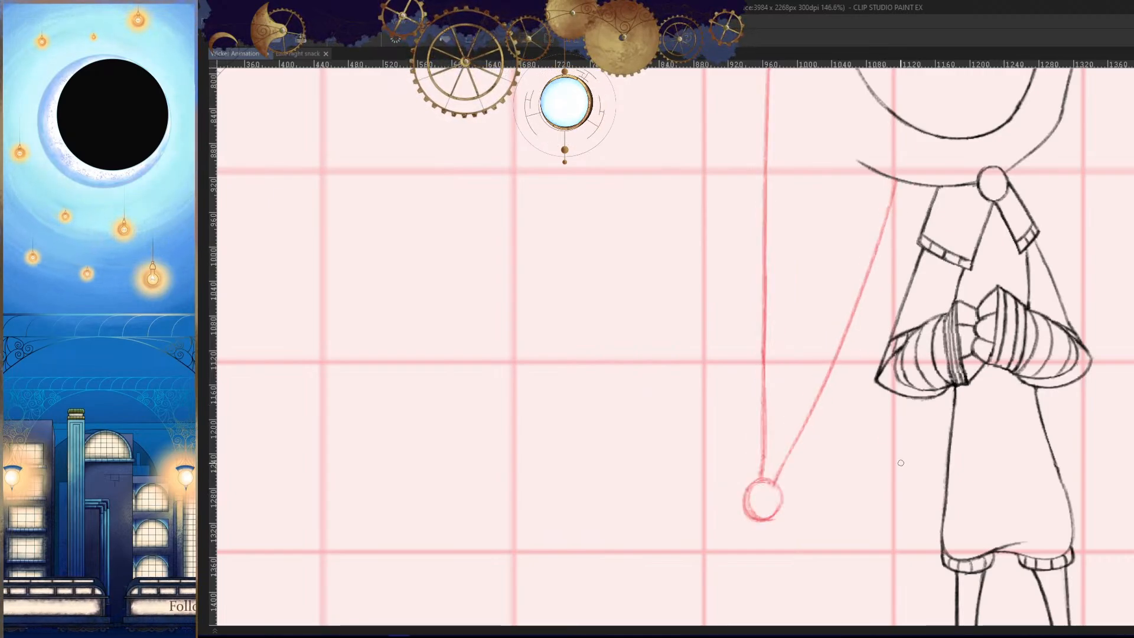
key(comma)
key(h)
mouse_move(870, 501)
mouse_down()
mouse_move(853, 445)
mouse_move(821, 416)
mouse_up()
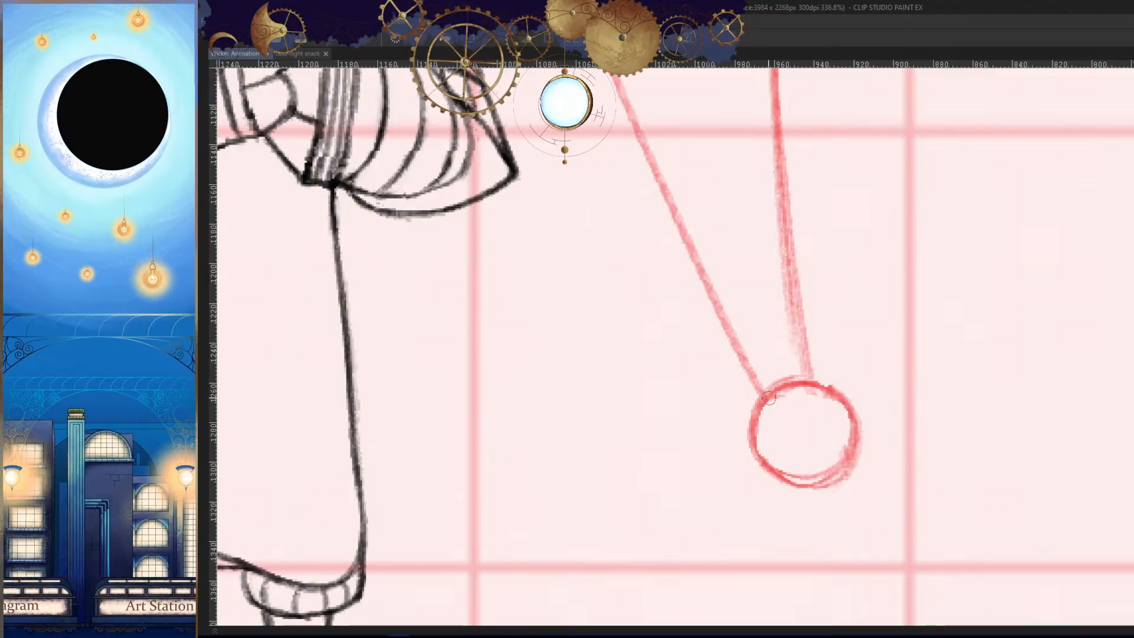
key(h)
drag(827, 465, 856, 504)
key(comma)
key(comma)
key(comma)
key(comma)
- Examine the tail's swing across the neighbouring cels in mirrored view from the face down to the knees
key(comma)
key(comma)
key(period)
key(period)
key(h)
drag(662, 387, 798, 409)
key(comma)
key(period)
key(period)
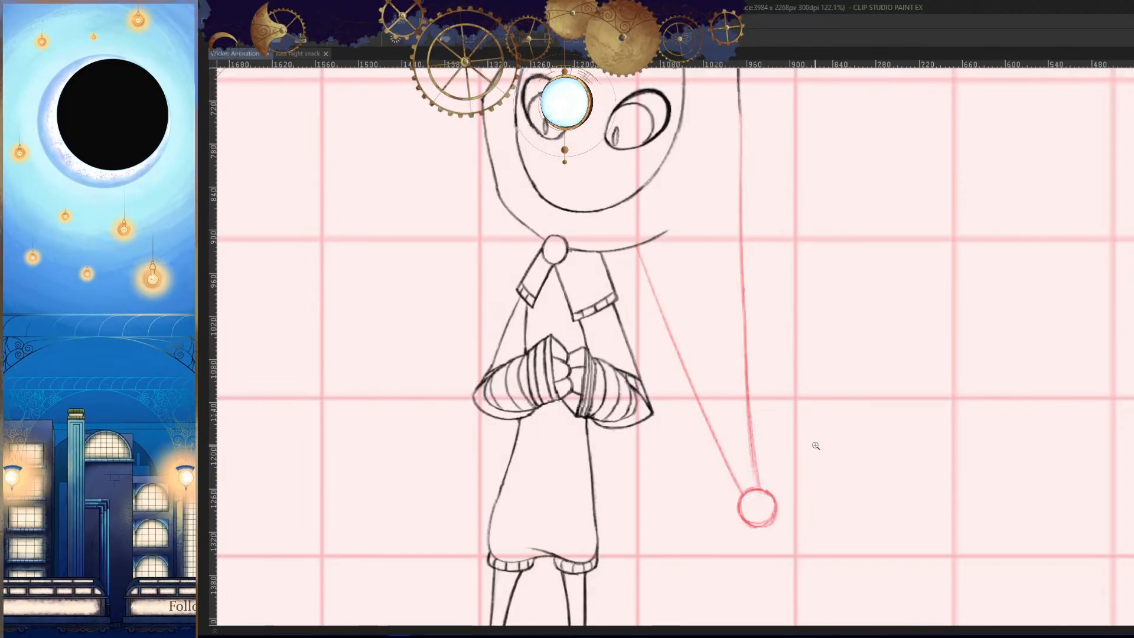
key(comma)
key(comma)
key(comma)
key(period)
key(h)
key(period)
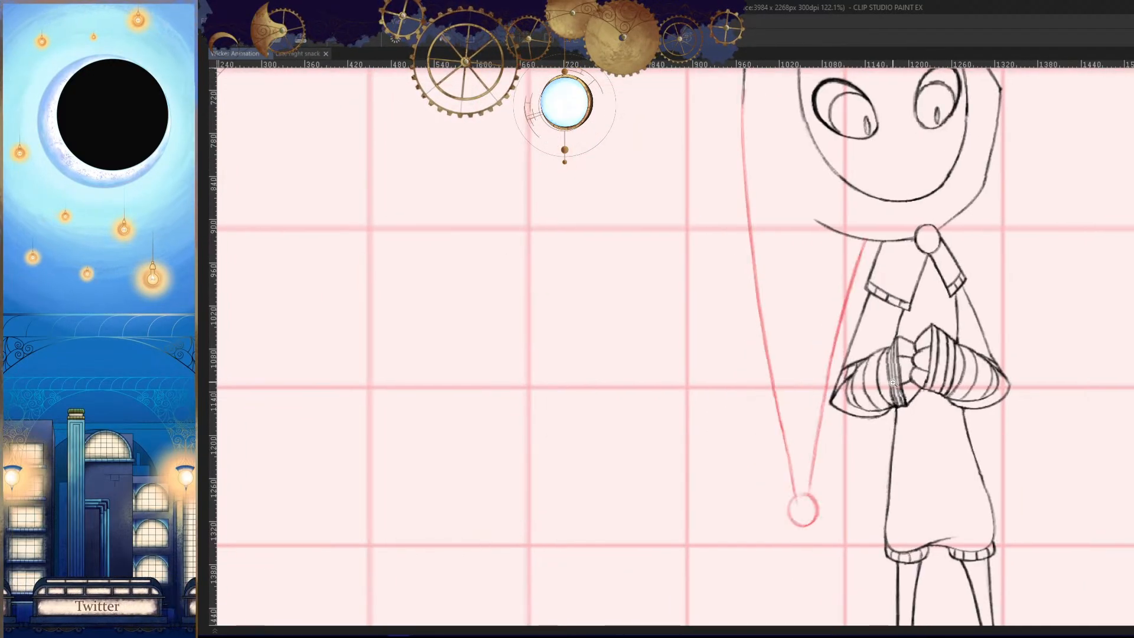
- Erase the upper part of the inner tail line and redraw it from the hood, checking it against adjacent cels
key(comma)
key(comma)
drag(835, 308, 875, 309)
drag(841, 294, 843, 278)
drag(851, 199, 807, 336)
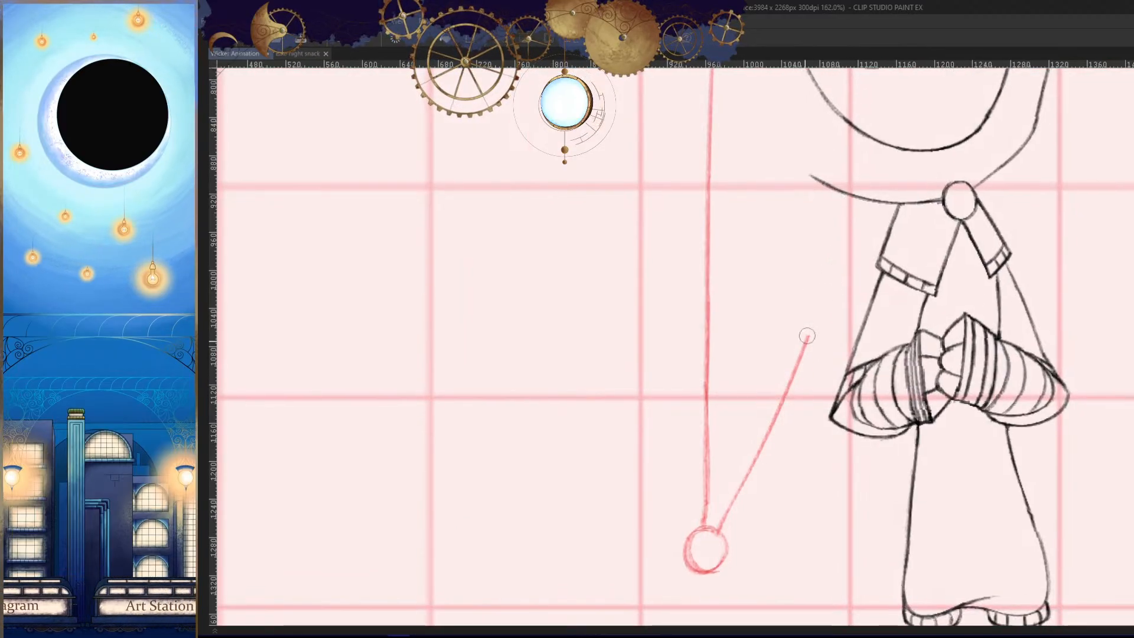
drag(868, 201, 767, 468)
key(ctrl+z)
drag(870, 198, 759, 452)
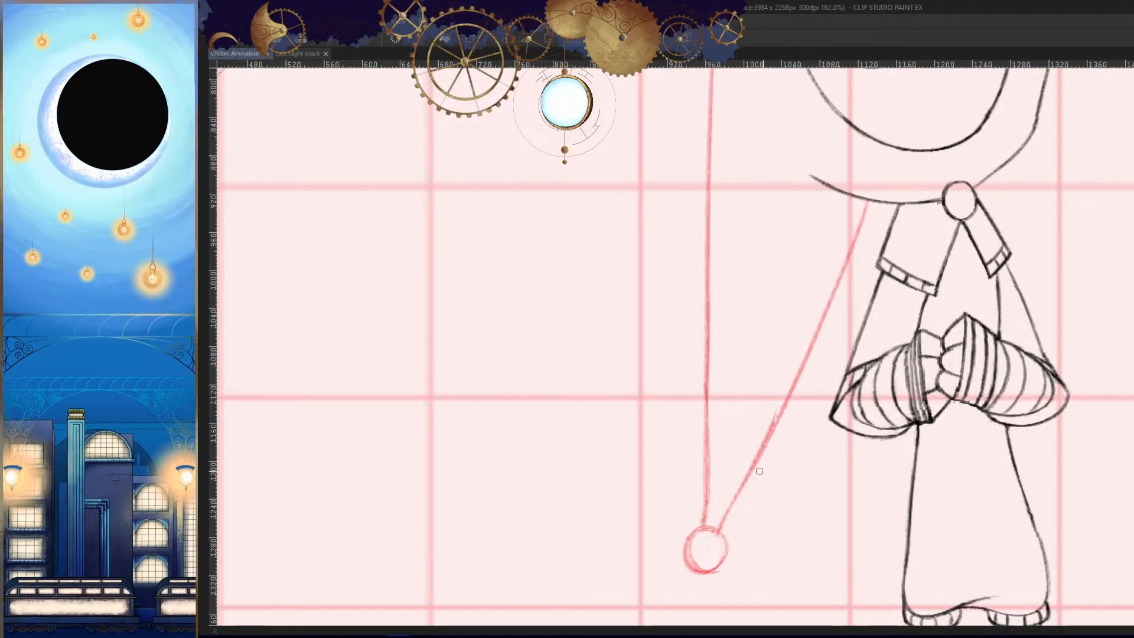
key(period)
key(comma)
key(period)
key(period)
key(comma)
key(comma)
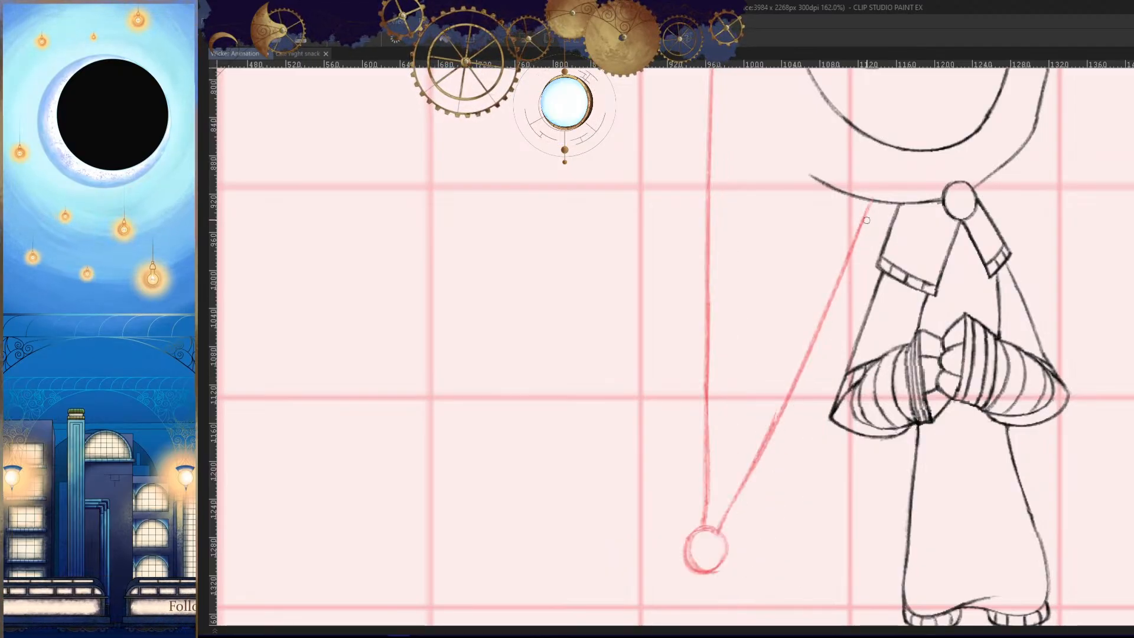
- Redraw the preceding cel's inner tail line as a straight slant from the hood's lower edge into the tip circle
key(comma)
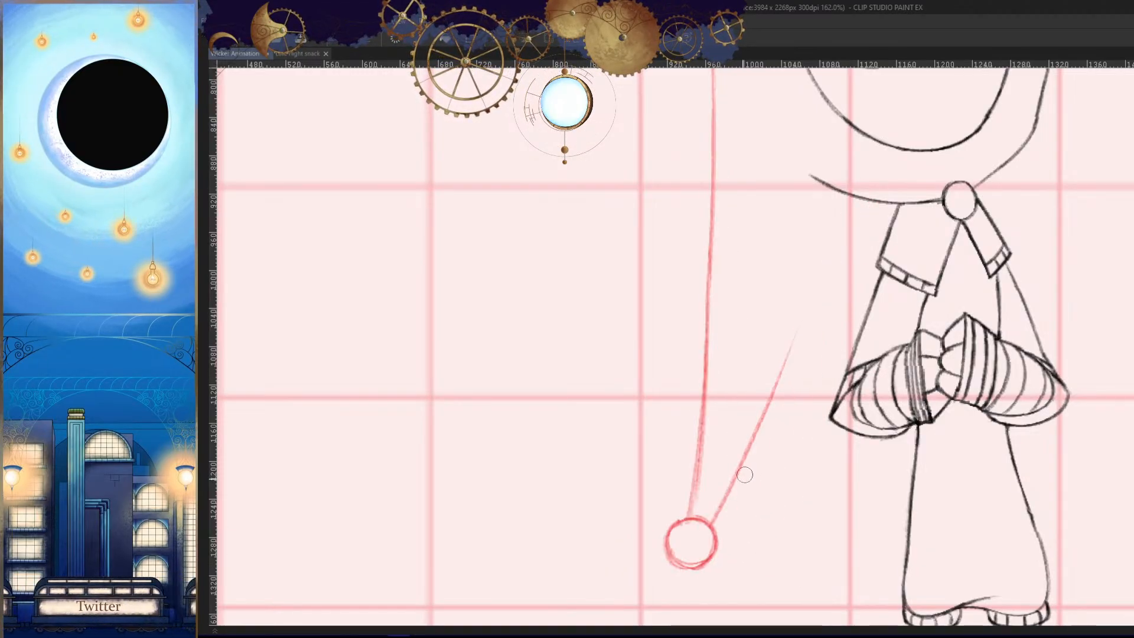
drag(860, 200, 712, 518)
key(period)
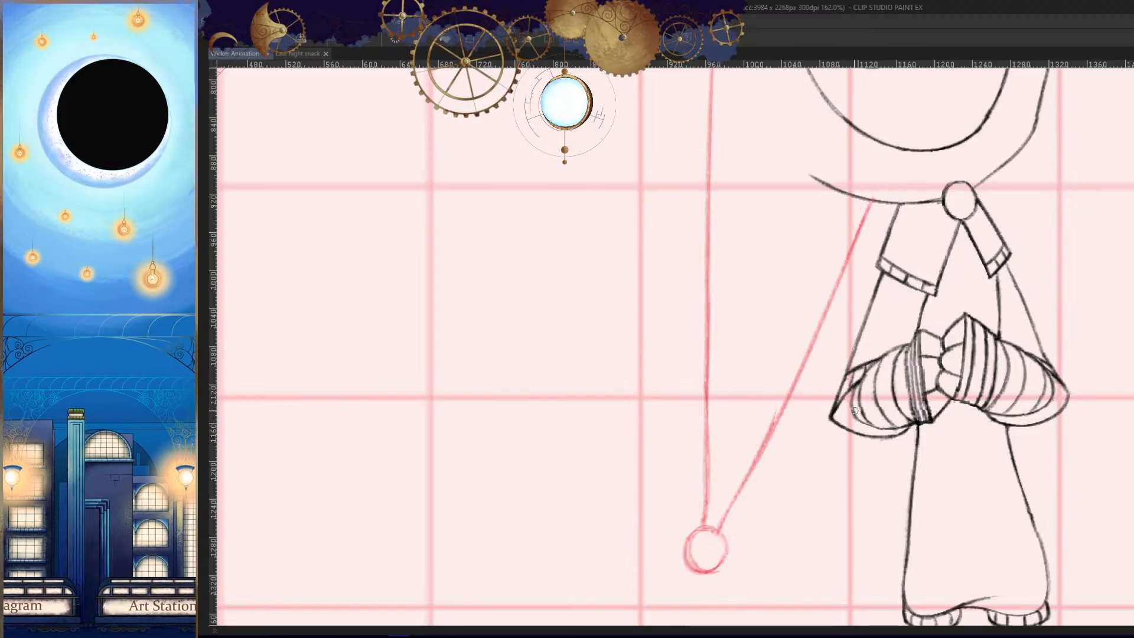
key(comma)
key(ctrl+z)
drag(872, 204, 732, 489)
key(period)
key(comma)
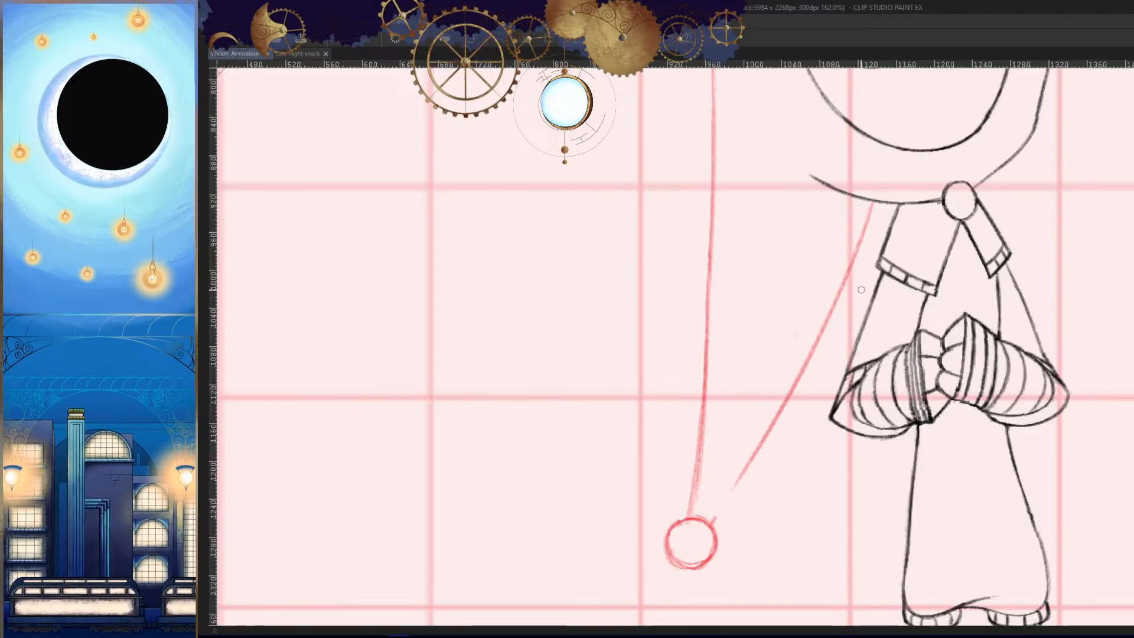
key(ctrl+z)
drag(874, 202, 731, 504)
key(ctrl+z)
drag(873, 202, 697, 534)
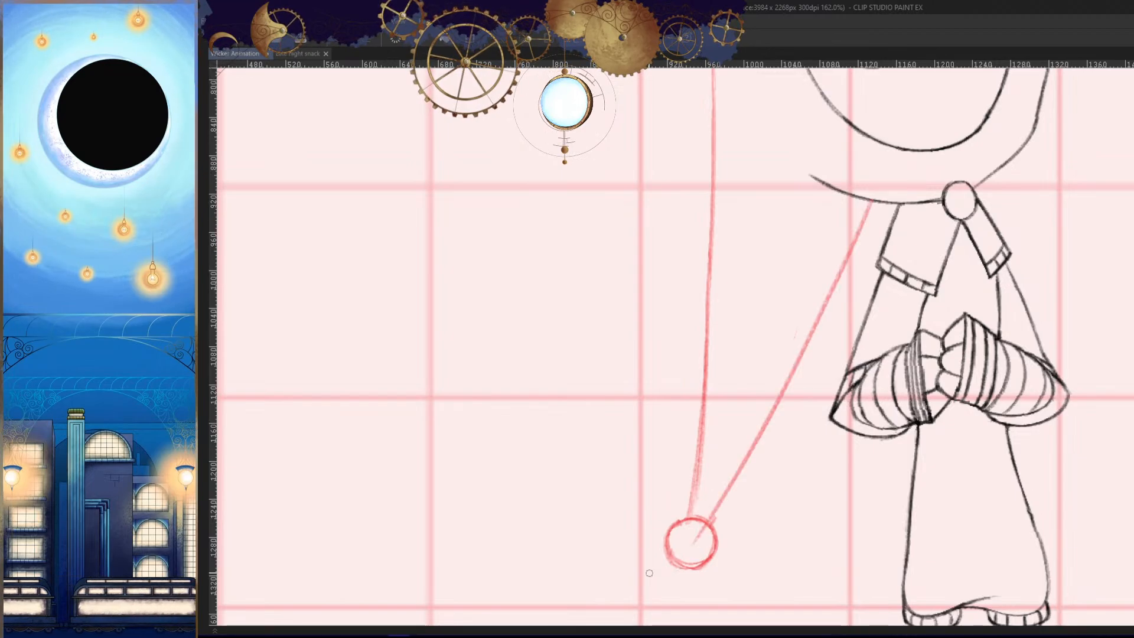
- Erase the end of the inner tail line that overshoots into the tip circle
key(period)
key(comma)
drag(685, 583, 717, 576)
key(e)
drag(730, 455, 681, 532)
key(period)
key(comma)
- Review the full character's tail swing across the cels in both mirrored and normal view
key(h)
drag(833, 495, 839, 478)
key(period)
key(period)
key(period)
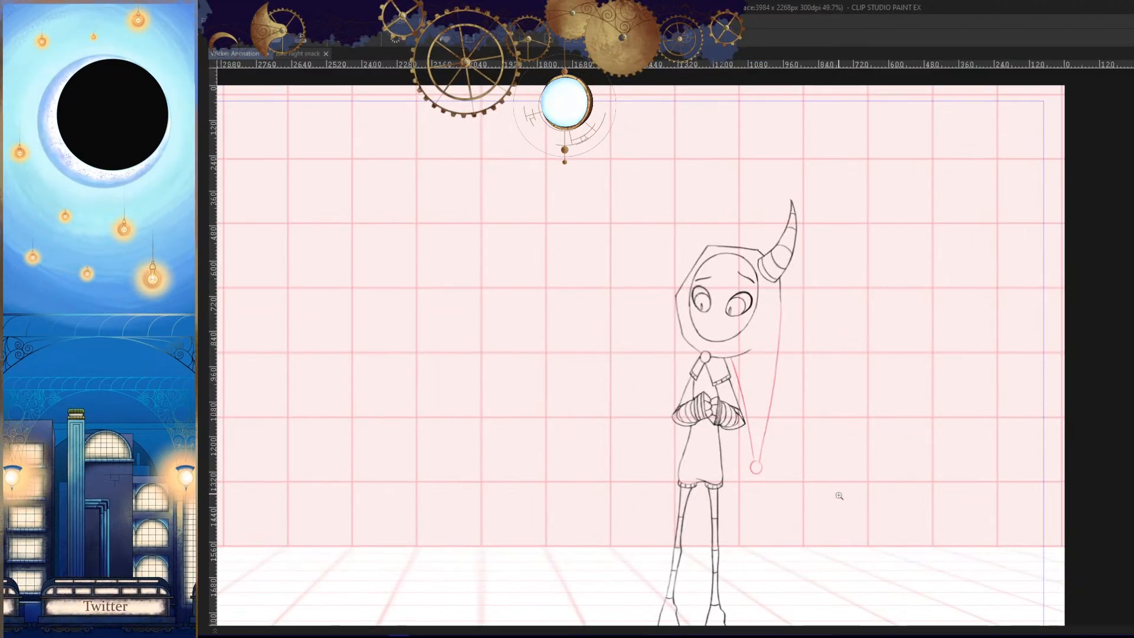
key(comma)
key(comma)
key(comma)
key(comma)
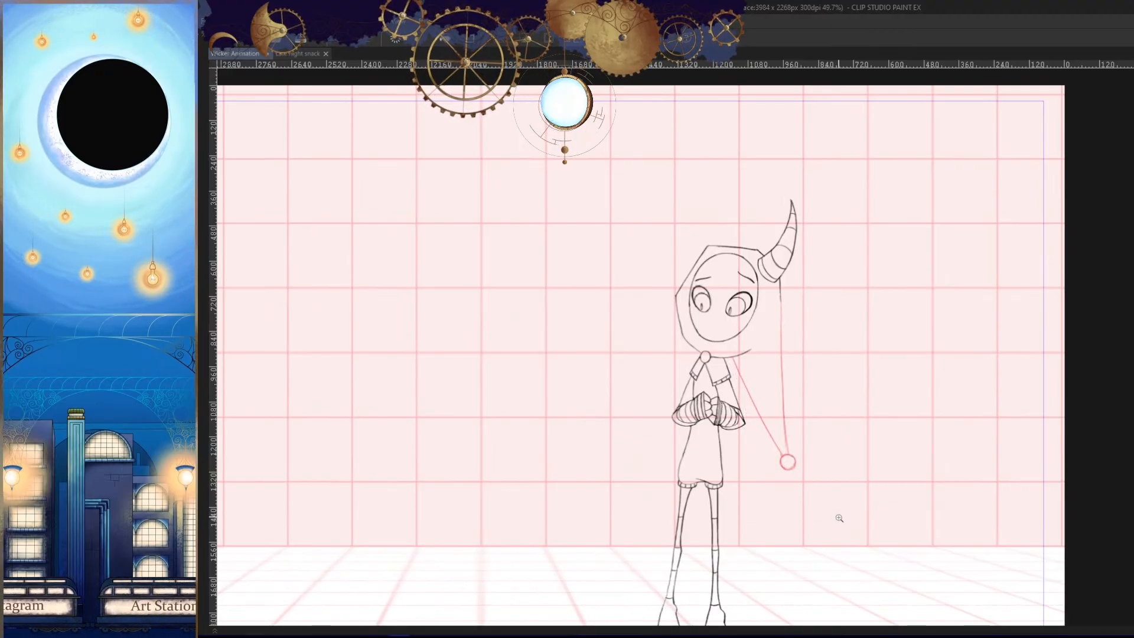
key(period)
key(period)
key(comma)
key(comma)
key(h)
drag(832, 522, 847, 498)
key(period)
key(period)
key(period)
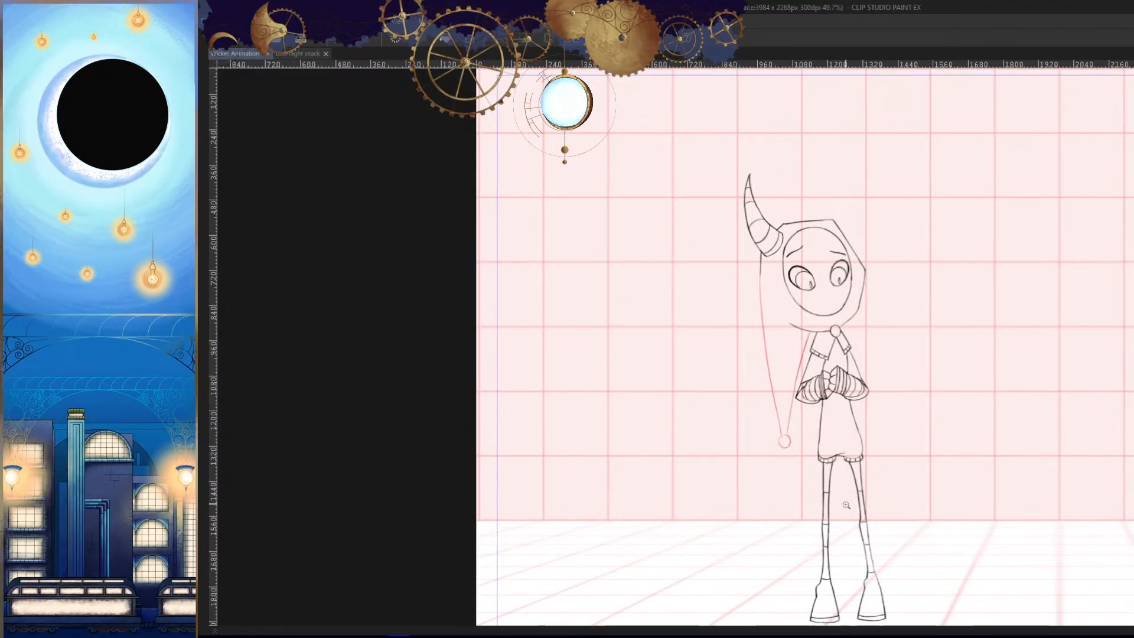
key(period)
key(period)
- Erase the lower part of the outer tail line and redraw it straighter into the tip circle
drag(768, 384, 818, 387)
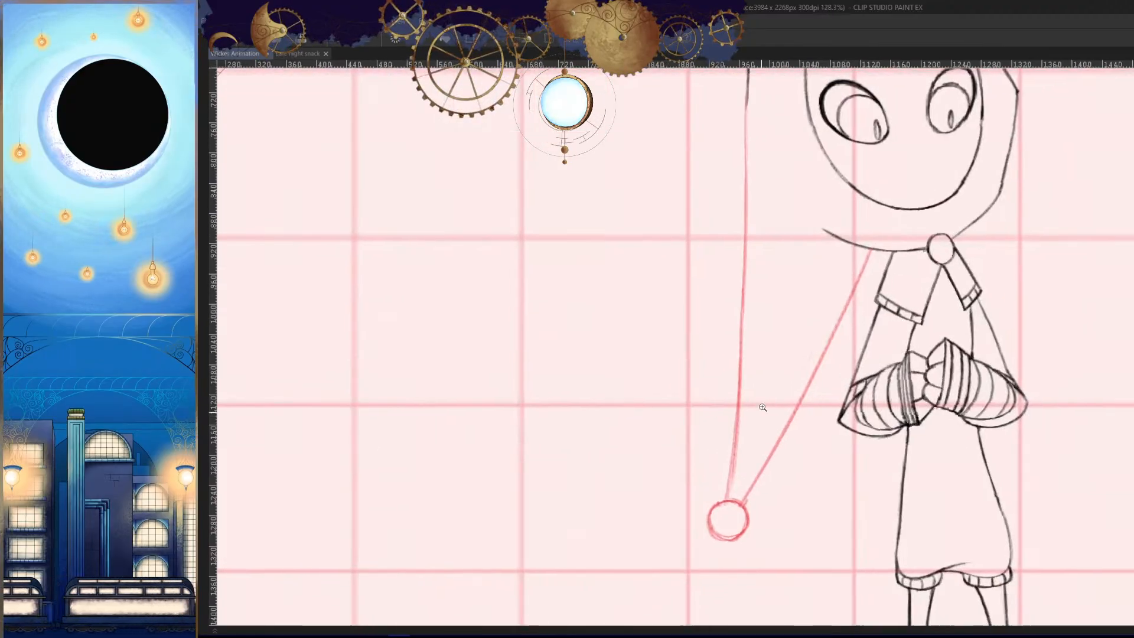
drag(743, 353, 731, 450)
key(p)
drag(742, 306, 727, 507)
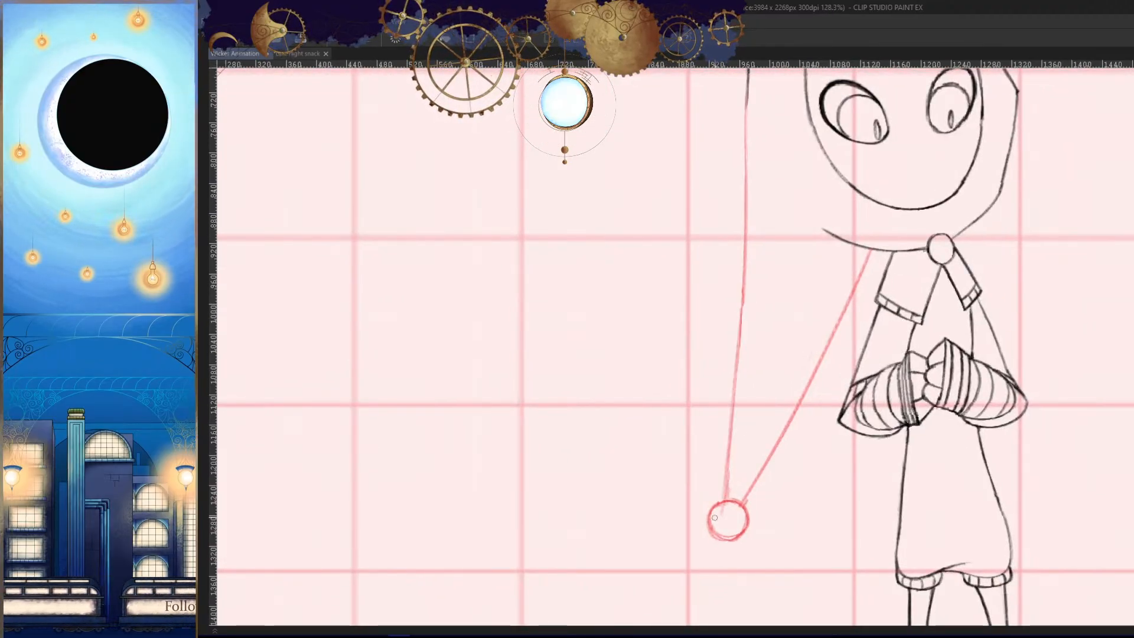
- Compare the cels and redraw the outer line's section below the horn as a straighter slant toward the tip
key(comma)
key(period)
key(period)
key(period)
key(period)
key(period)
key(period)
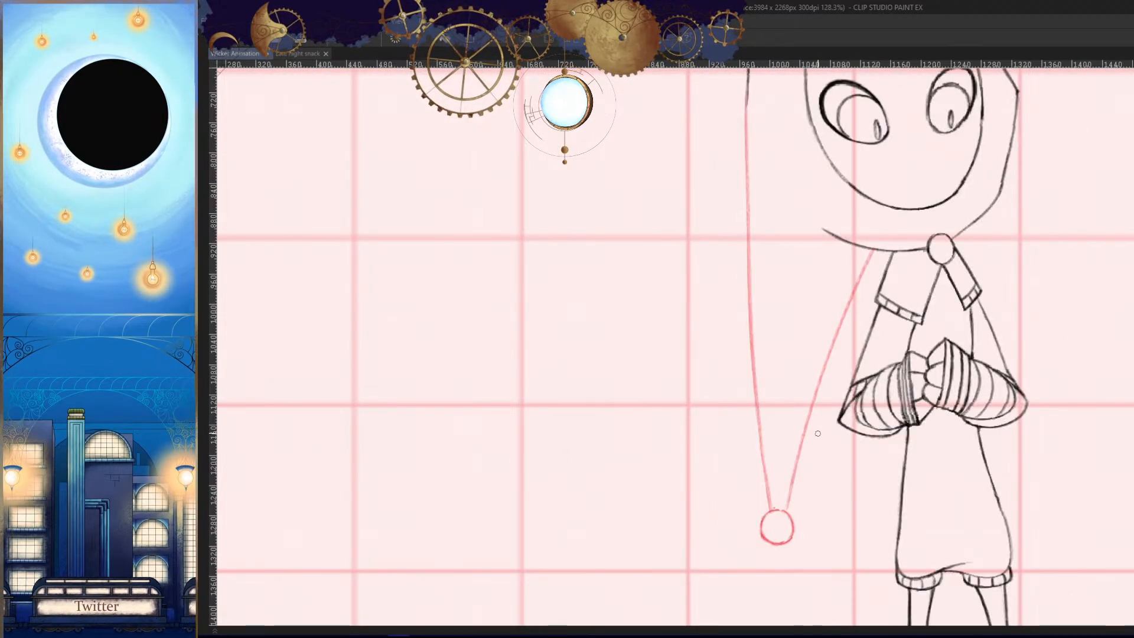
key(period)
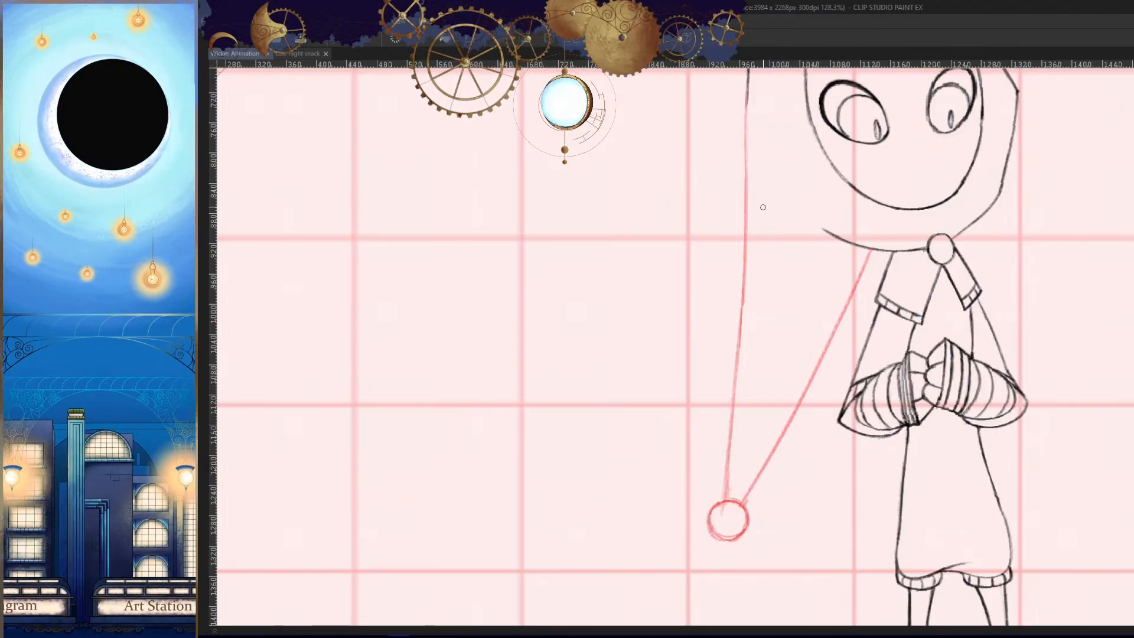
drag(746, 114, 736, 390)
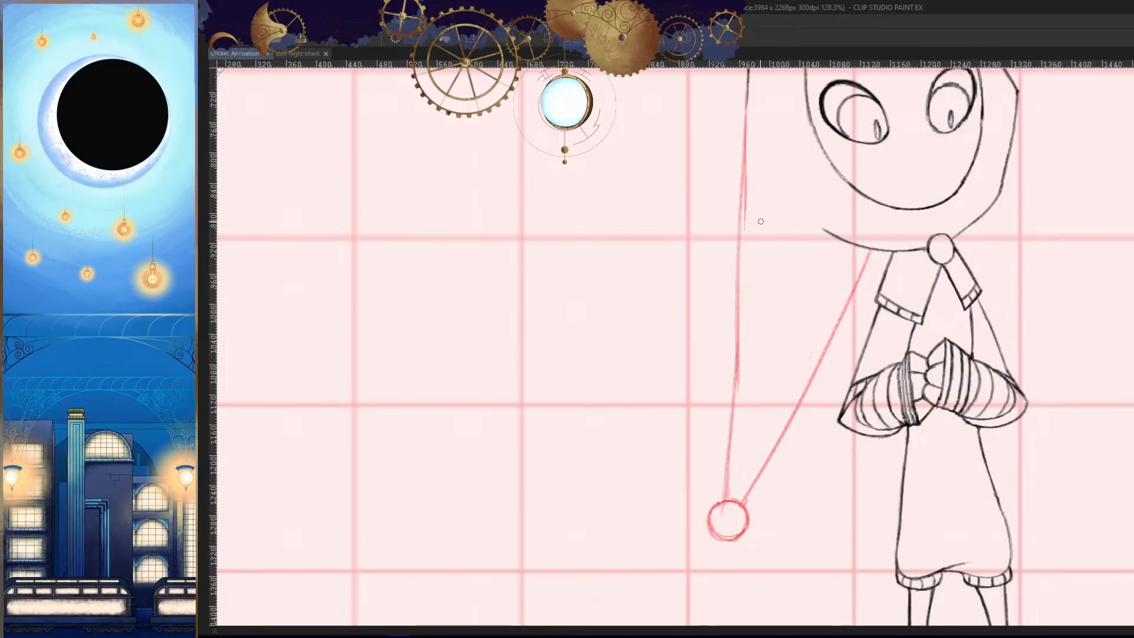
key(ctrl+z)
drag(747, 107, 733, 416)
- Check the straightened outer tail line against the adjacent cels in mirrored and normal view
key(Right)
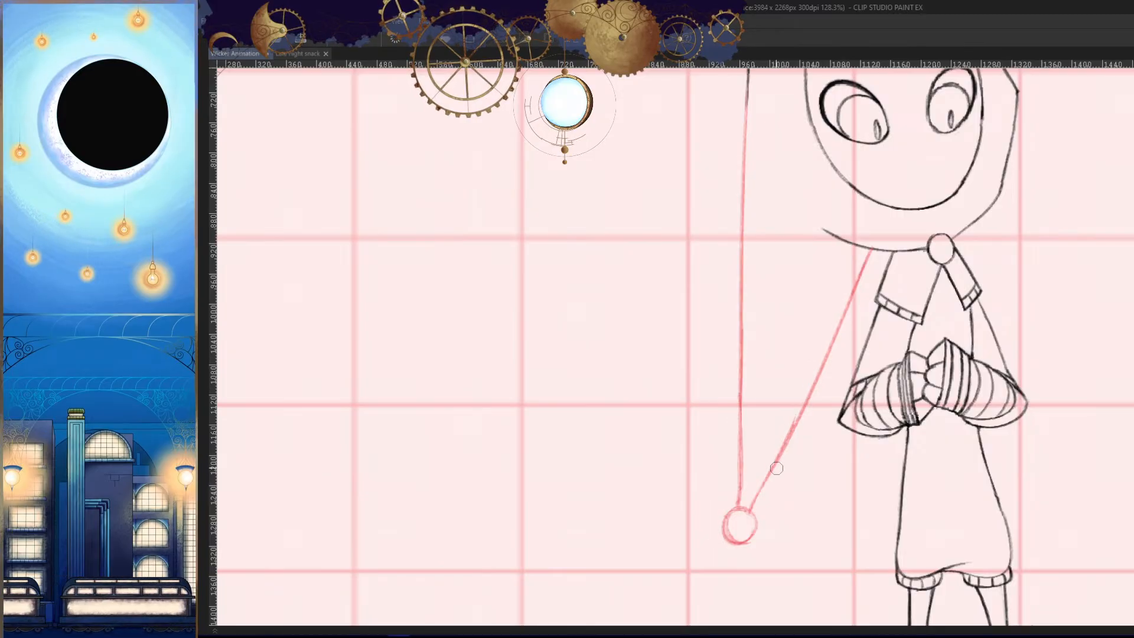
key(Left)
key(h)
drag(814, 440, 841, 487)
key(Right)
key(Left)
key(h)
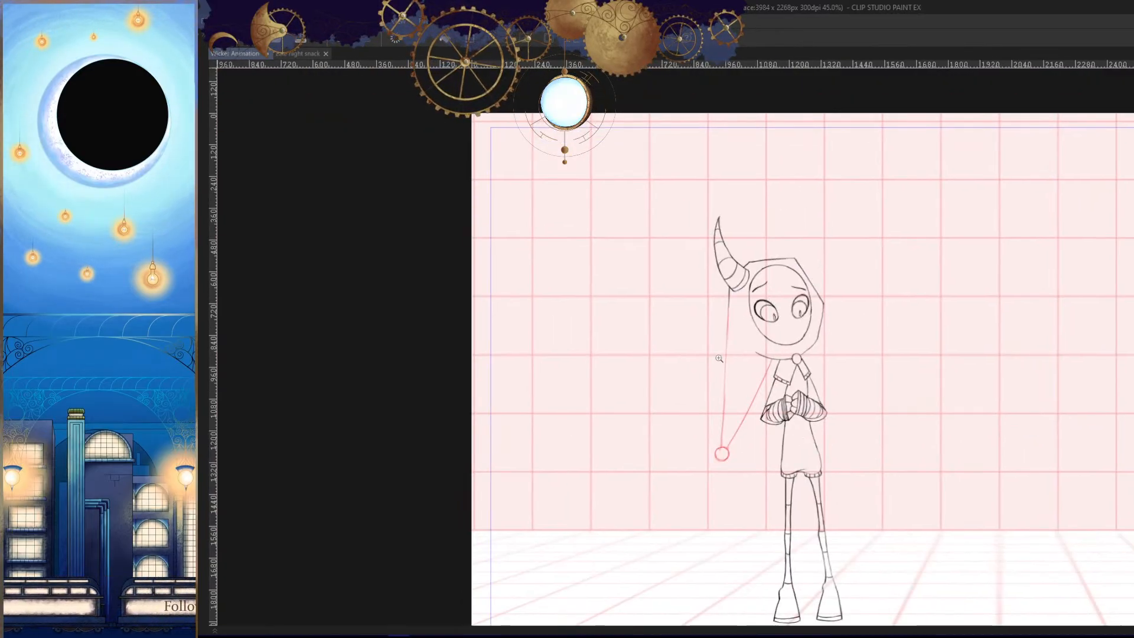
mouse_move(718, 358)
mouse_down()
mouse_move(761, 251)
mouse_move(768, 176)
mouse_up()
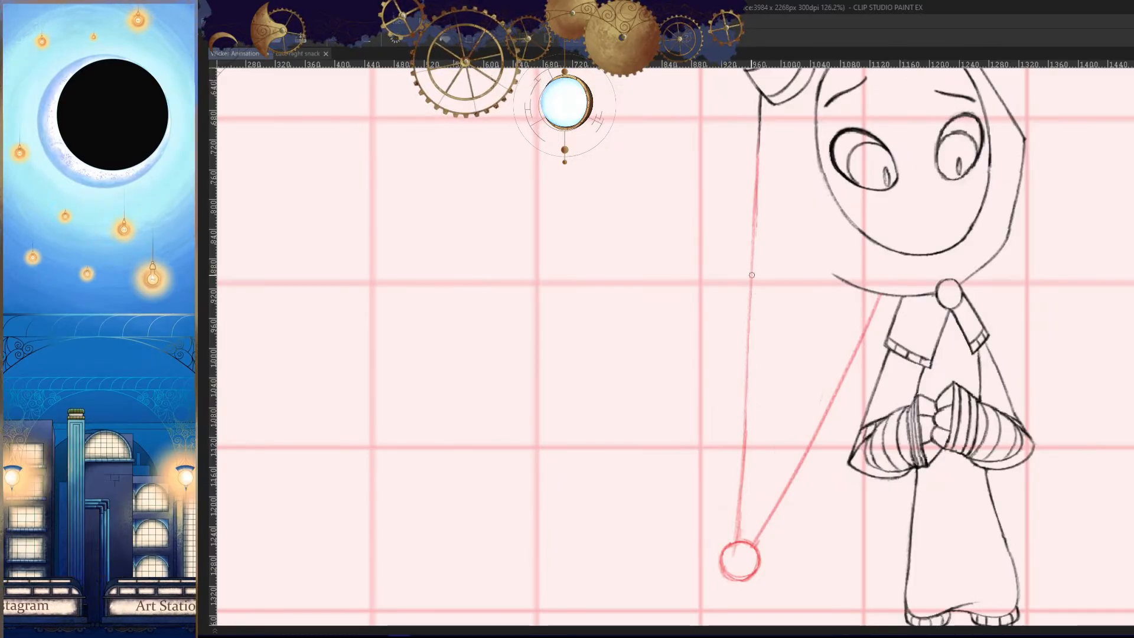
key(h)
mouse_move(819, 476)
mouse_down()
mouse_move(798, 483)
mouse_move(850, 488)
mouse_up()
key(h)
mouse_move(860, 477)
mouse_down()
mouse_move(848, 511)
mouse_move(849, 489)
mouse_up()
key(Right)
key(Left)
key(Left)
key(Right)
key(Right)
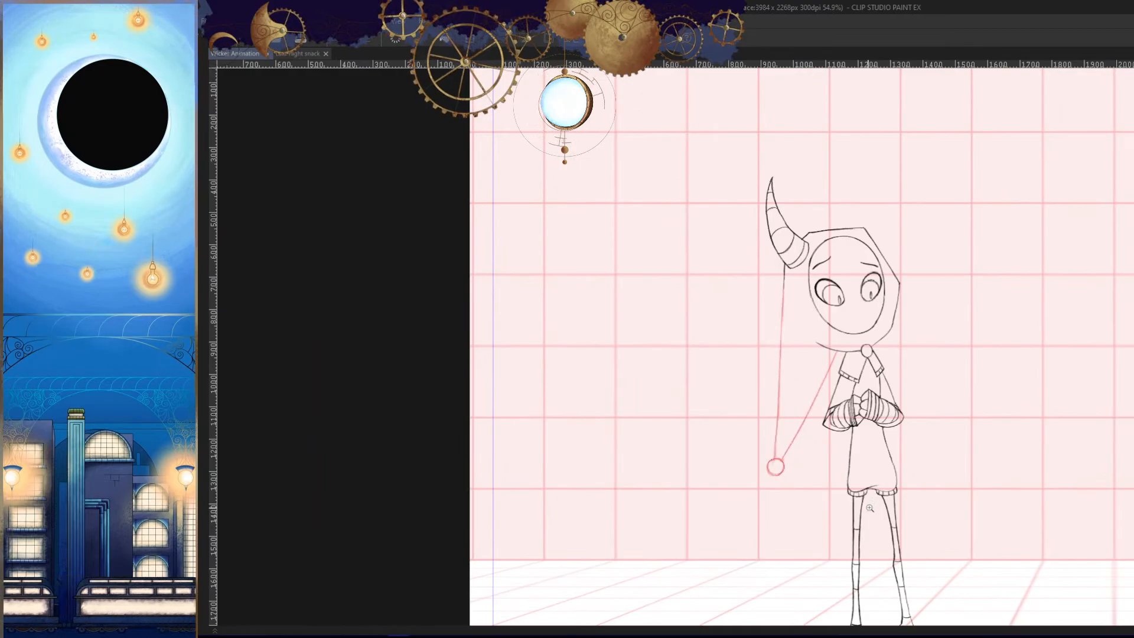
- Move the playhead to frame 103 and add a new animation cel on the Wicker_Hood track
key(Tab)
drag(919, 518, 922, 520)
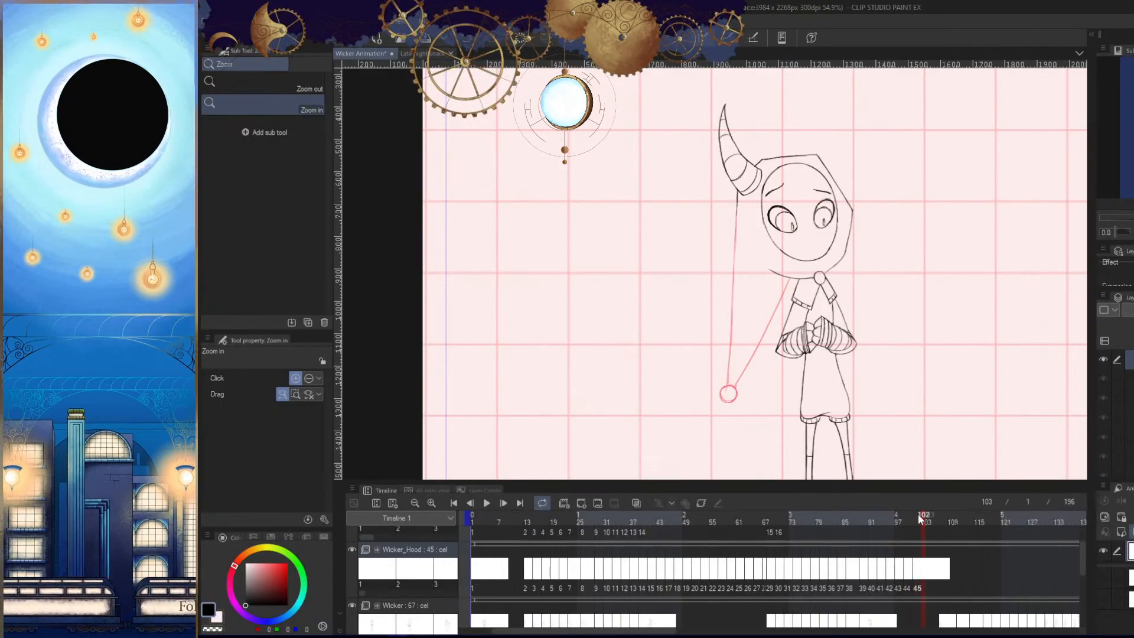
click(583, 502)
drag(856, 419, 830, 407)
drag(886, 443, 883, 428)
key(Tab)
- Step back and forth between the new blank cel and the preceding cels to study the tail's motion
key(Left)
key(Left)
key(Left)
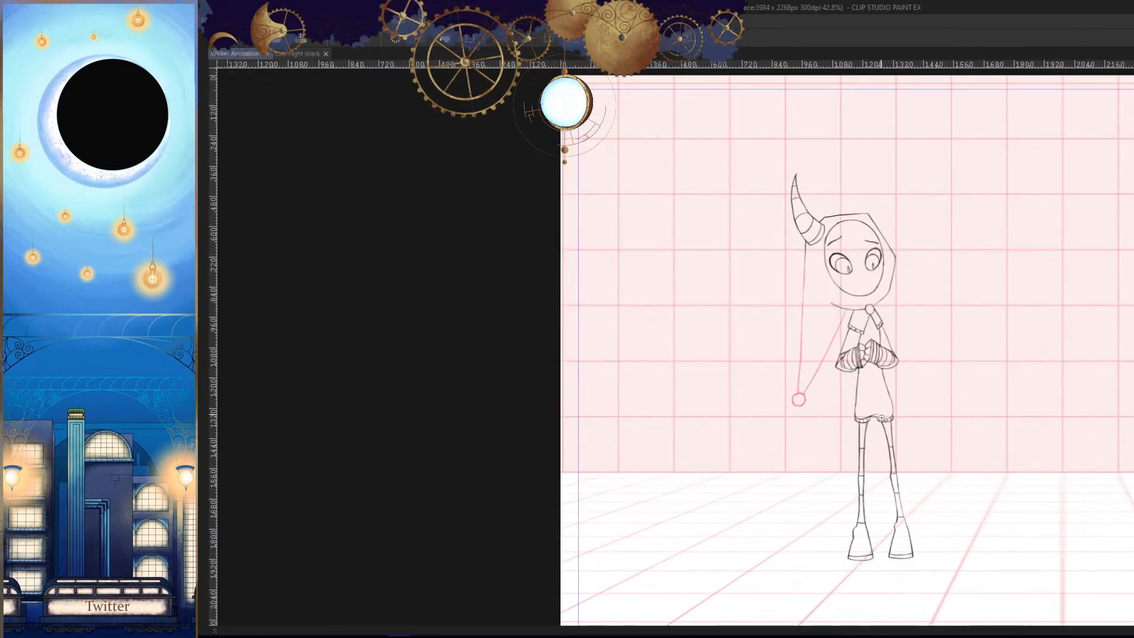
key(Left)
key(Right)
key(Right)
key(Right)
key(Right)
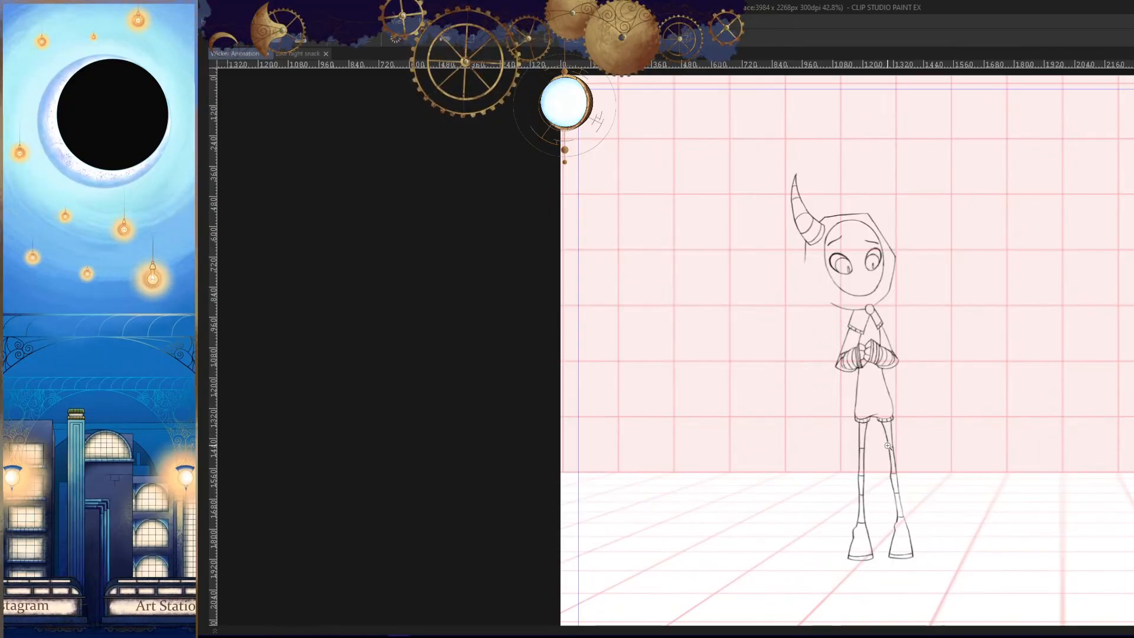
key(Left)
key(Left)
key(Right)
key(Left)
key(Left)
key(Left)
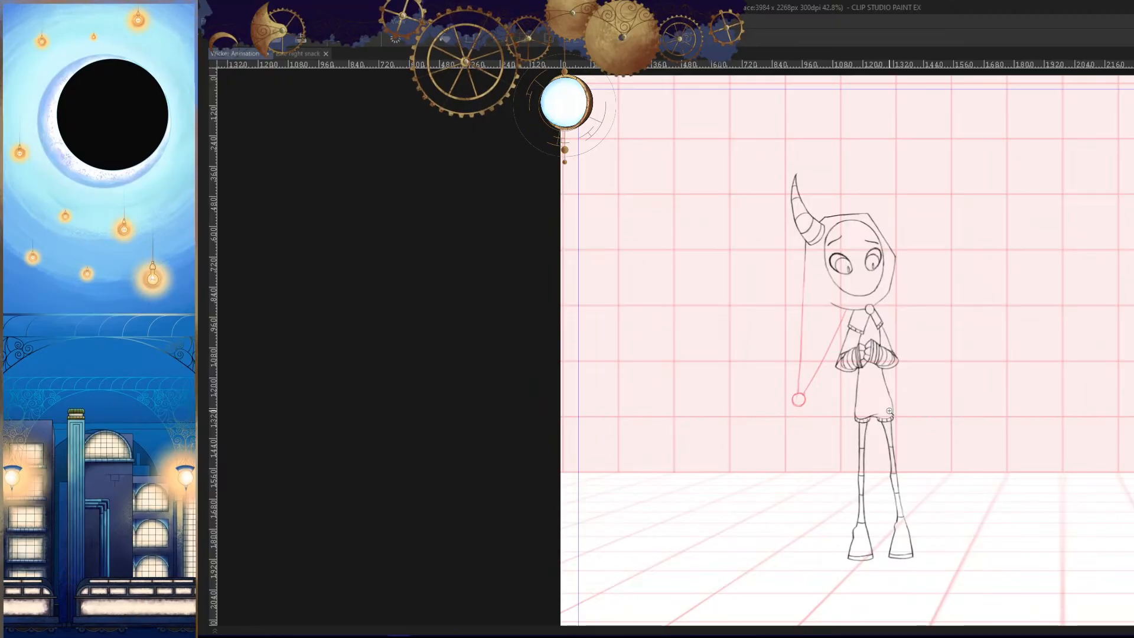
- Clean up the stray line end inside the preceding cel's tip circle
scroll(880, 415, up, 3)
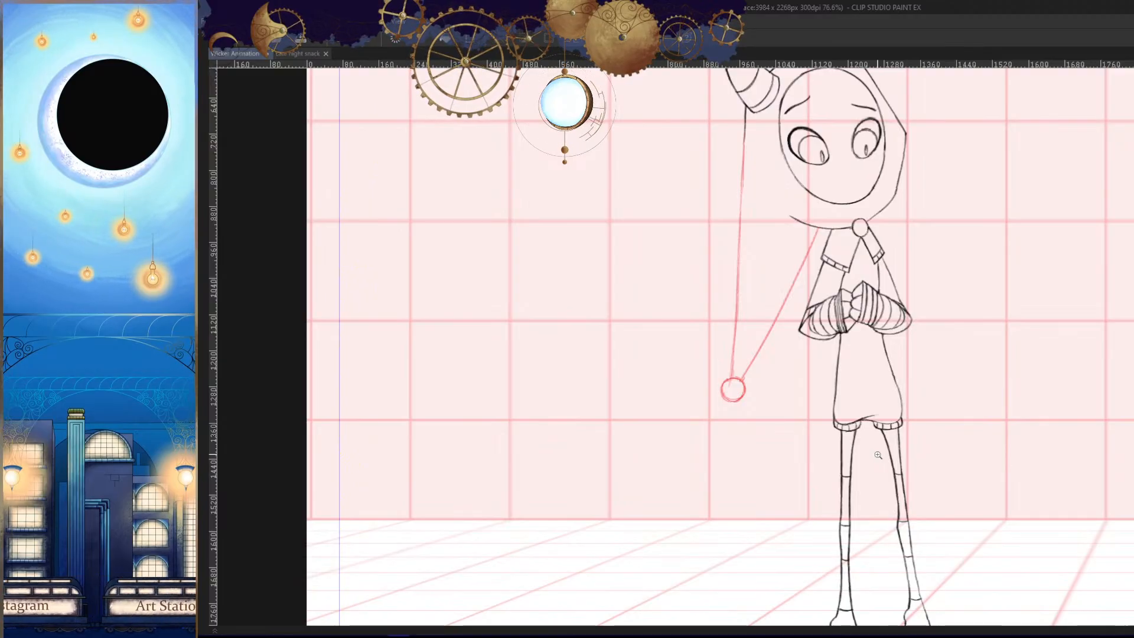
scroll(746, 393, up, 10)
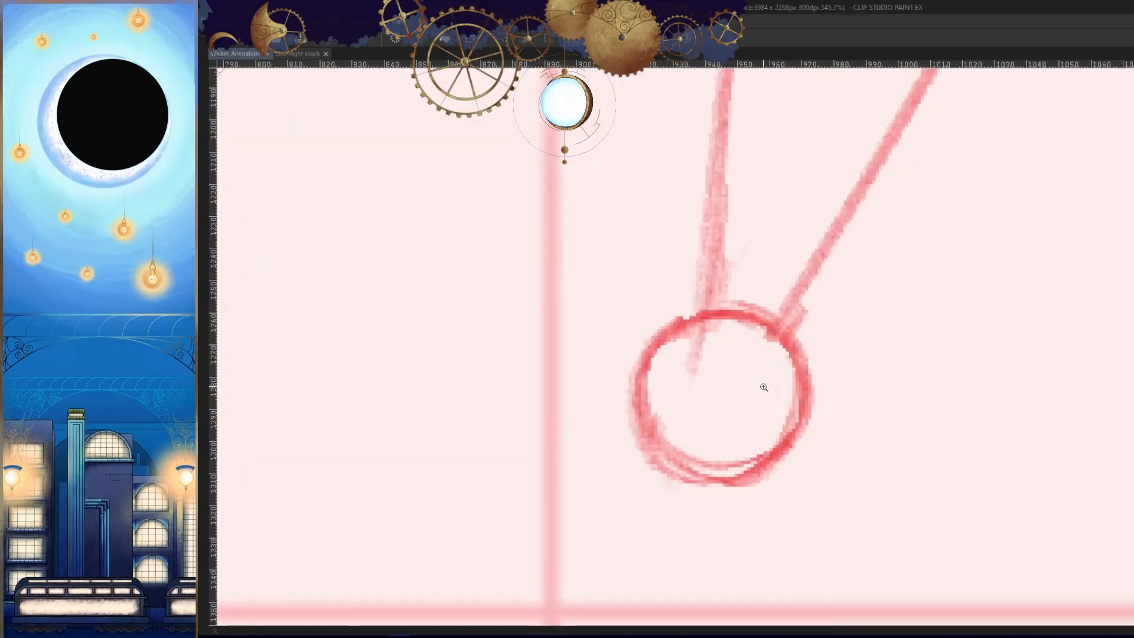
mouse_move(733, 344)
mouse_down()
mouse_move(700, 348)
mouse_move(742, 324)
mouse_up()
key(p)
scroll(812, 478, down, 12)
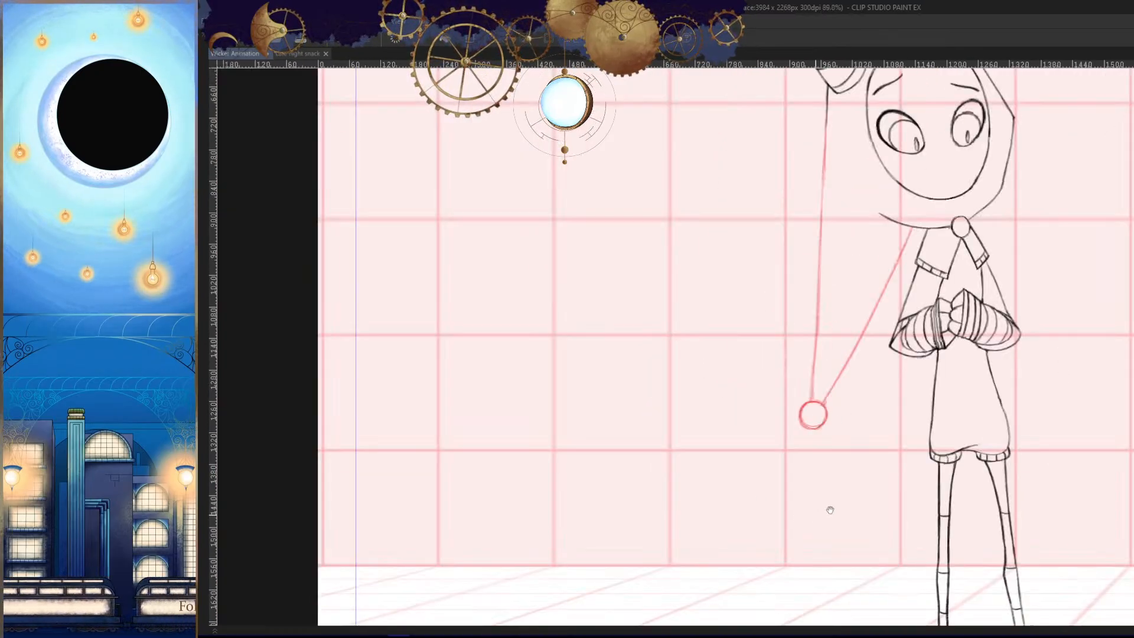
- Try to sketch the new cel's tip circle using the preceding cel's tail as reference
scroll(812, 478, up, 2)
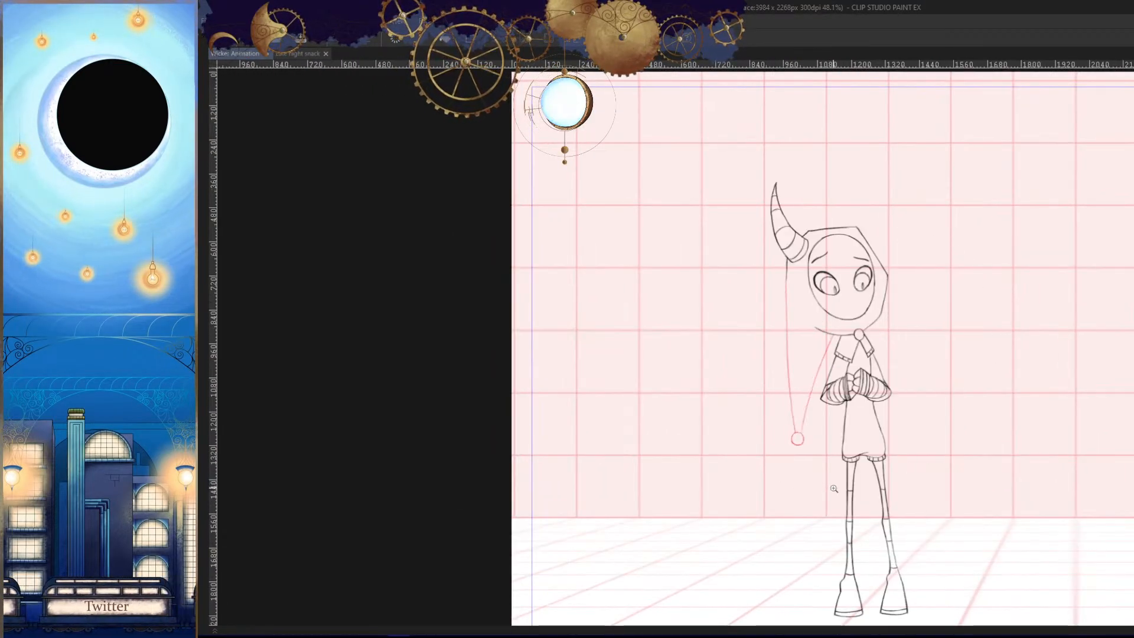
scroll(835, 485, up, 2)
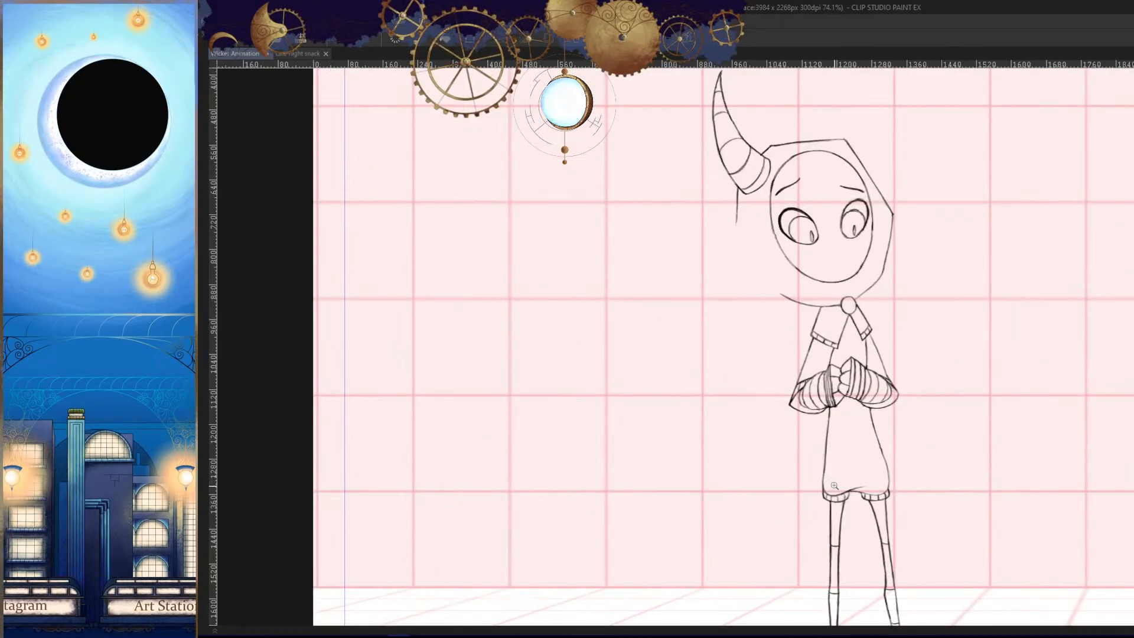
scroll(806, 353, up, 2)
scroll(762, 405, up, 4)
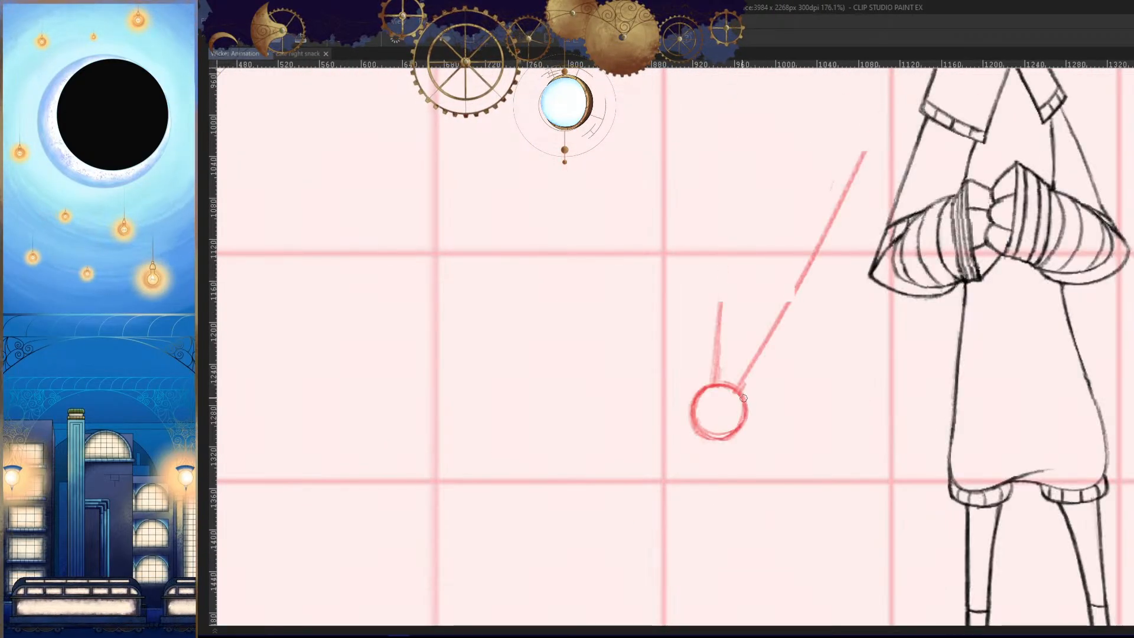
mouse_move(753, 328)
mouse_down()
mouse_move(777, 425)
mouse_move(761, 337)
mouse_move(734, 316)
mouse_up()
key(ctrl+z)
scroll(762, 315, up, 1)
key(Left)
key(Right)
key(ctrl+z)
- Draw the new cel's tip circle close to the preceding cel's tip position, checking its placement in mirrored view
key(h)
key(Left)
key(Right)
mouse_move(822, 308)
mouse_down()
mouse_move(752, 332)
mouse_move(764, 462)
mouse_up()
key(h)
scroll(820, 506, down, 5)
drag(820, 506, 757, 456)
key(Left)
key(Right)
drag(854, 449, 845, 465)
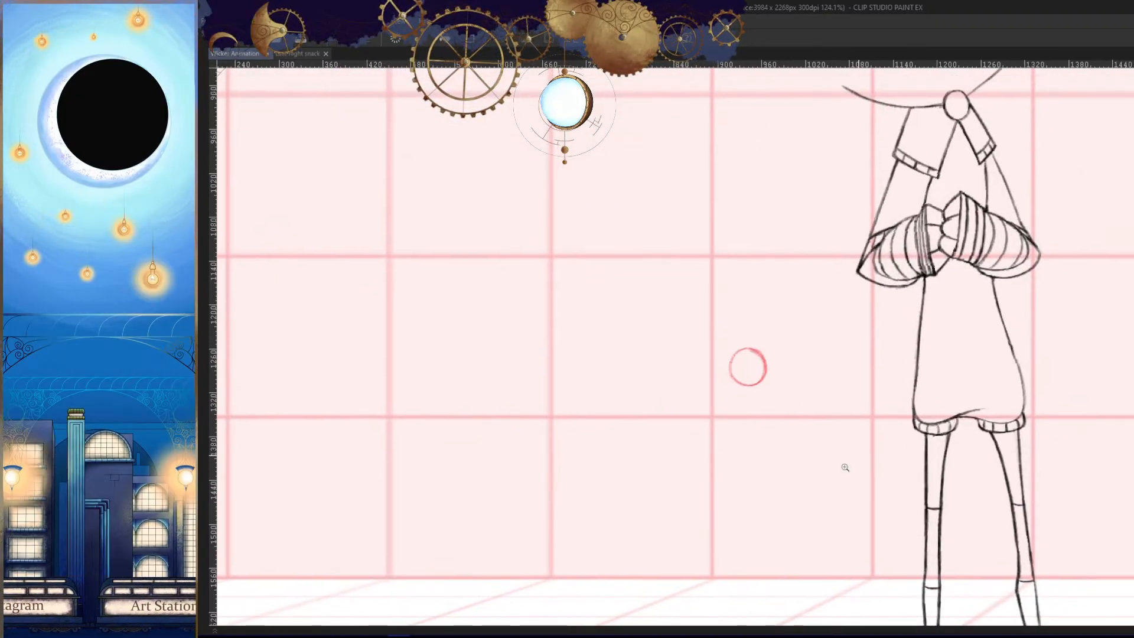
- Try to sketch the new cel's inner tail line from the hood's lower edge to the tip circle, comparing against the preceding cel
scroll(845, 466, down, 2)
scroll(863, 403, up, 2)
key(Left)
key(Right)
key(Left)
key(Right)
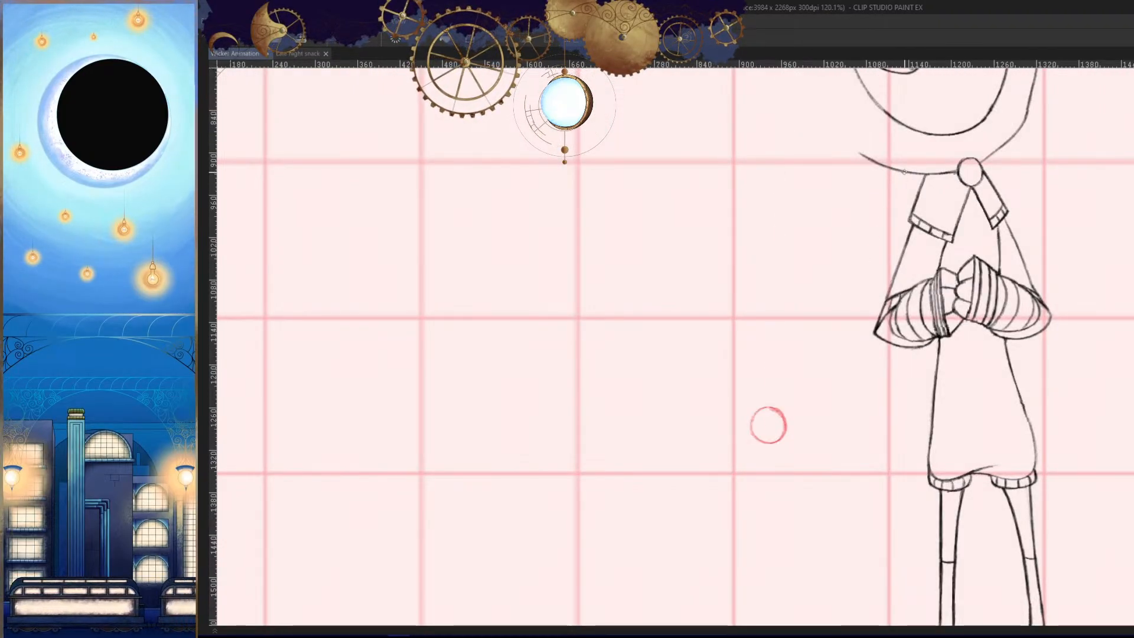
drag(905, 173, 778, 423)
key(Left)
key(Right)
key(ctrl+z)
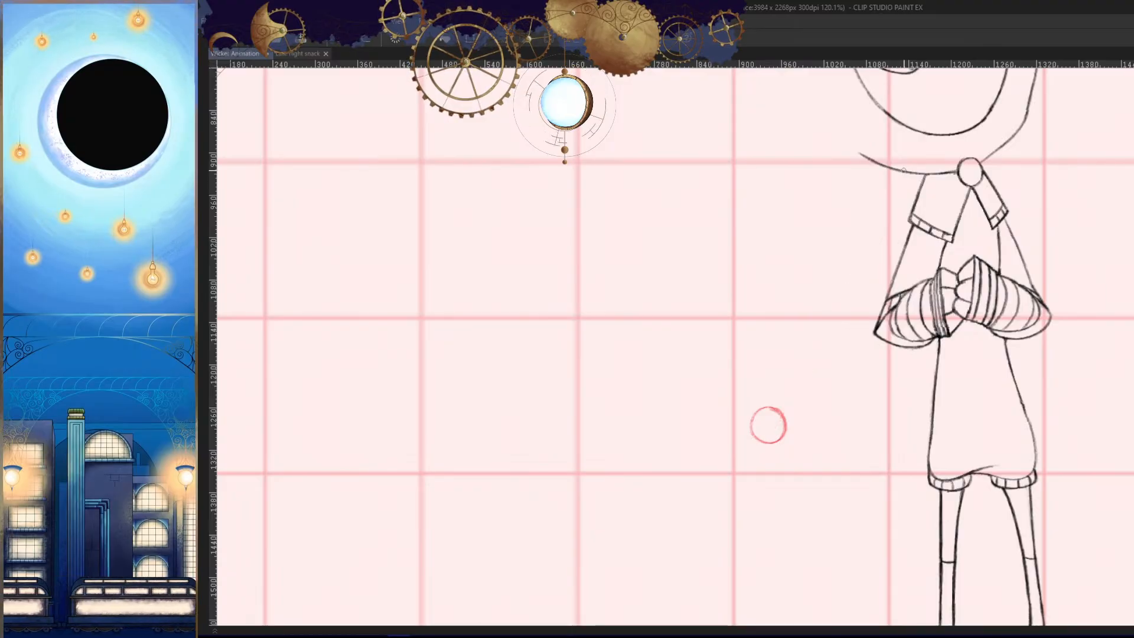
drag(905, 172, 772, 420)
key(ctrl+z)
drag(905, 172, 772, 418)
key(Left)
key(Right)
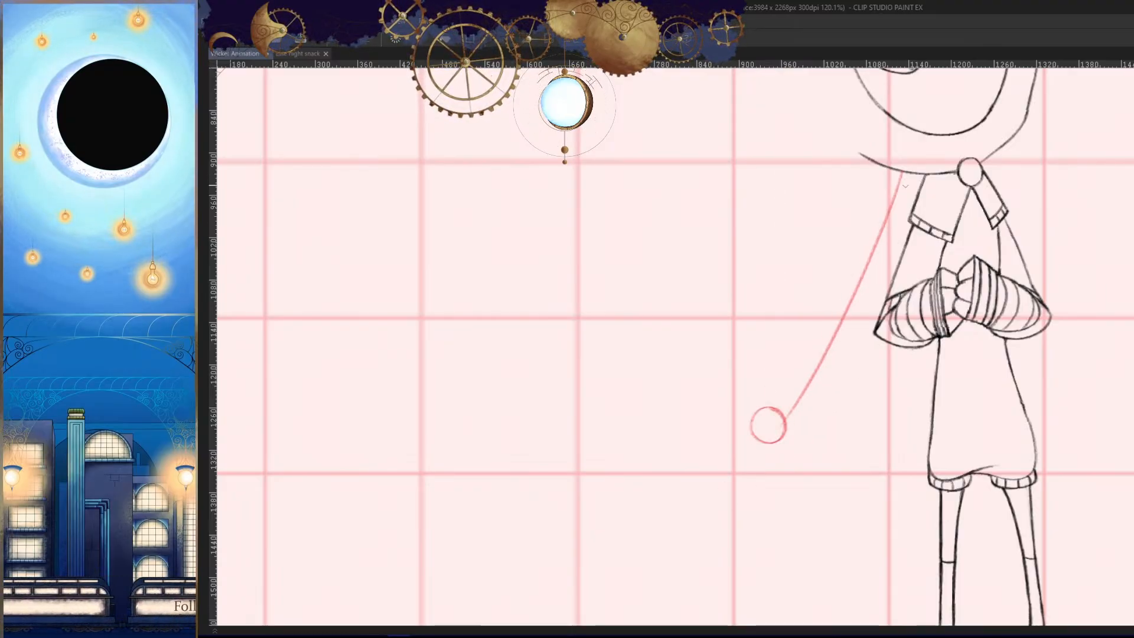
key(ctrl+z)
drag(905, 172, 784, 415)
key(Left)
key(Right)
key(ctrl+z)
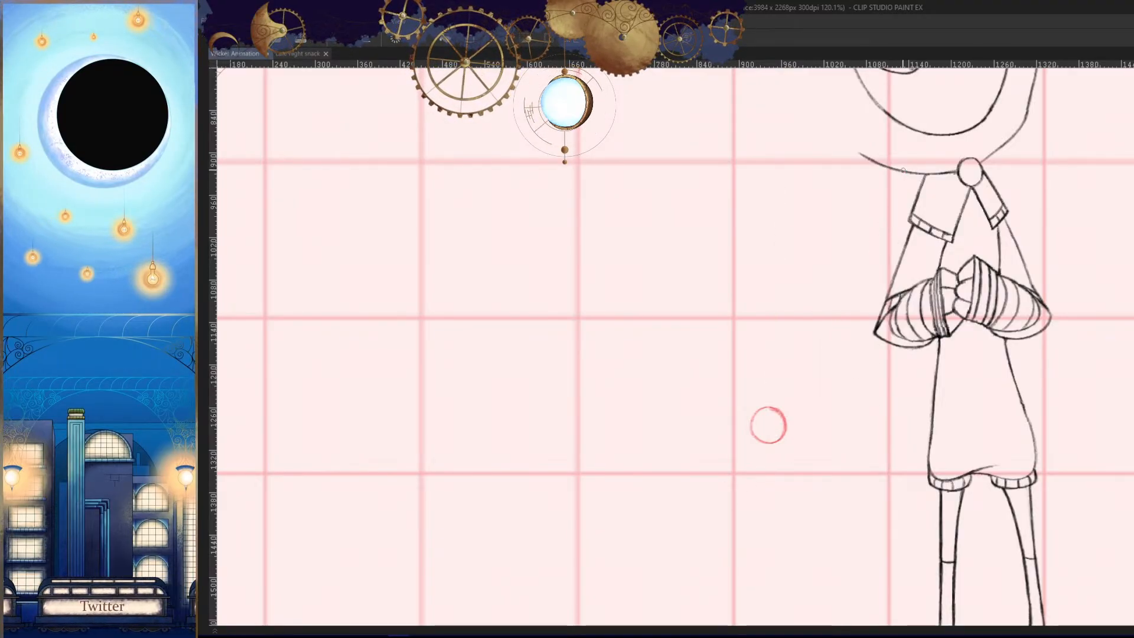
- Draw the new cel's inner tail line from the hood's lower edge to the tip circle and compare it with the preceding cel
drag(903, 172, 784, 413)
key(Left)
key(Right)
- Thin the inner tail line's lower part with the eraser and redraw it to connect with the tip circle
scroll(787, 419, up, 3)
key(e)
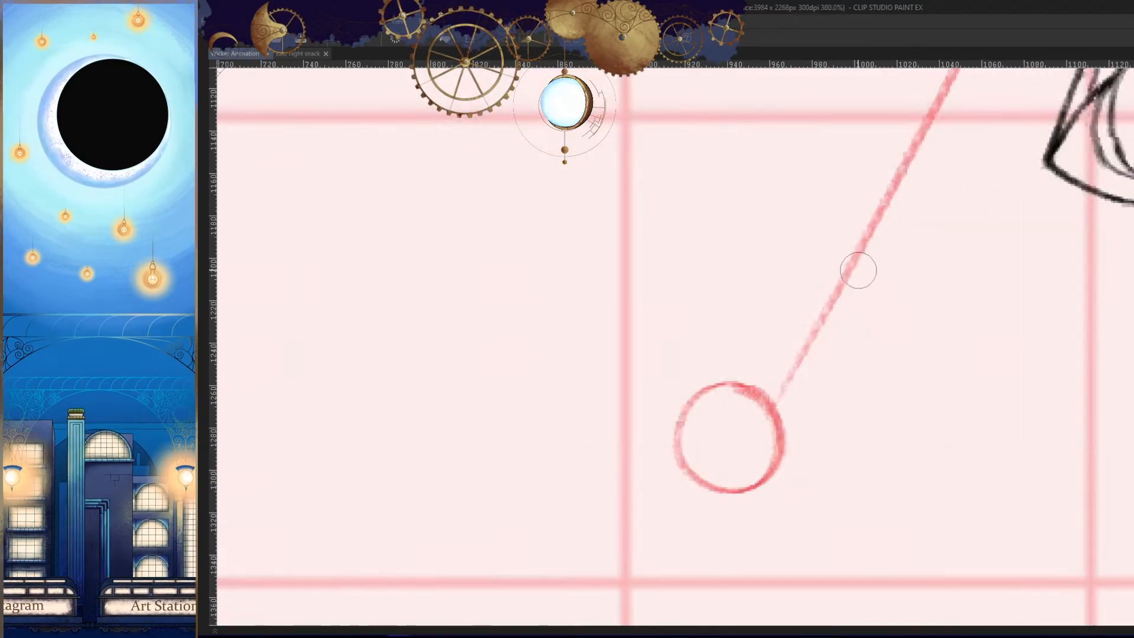
mouse_move(859, 270)
mouse_down()
mouse_move(827, 324)
mouse_move(900, 183)
mouse_move(804, 383)
mouse_up()
drag(907, 171, 839, 284)
key(p)
drag(906, 158, 746, 443)
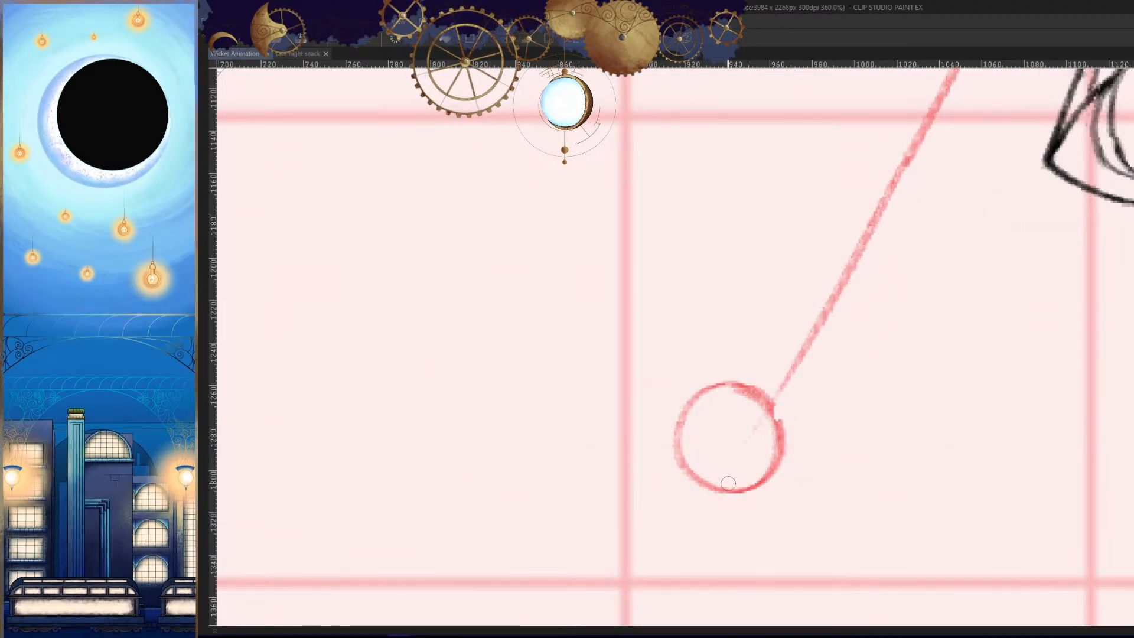
scroll(845, 467, down, 5)
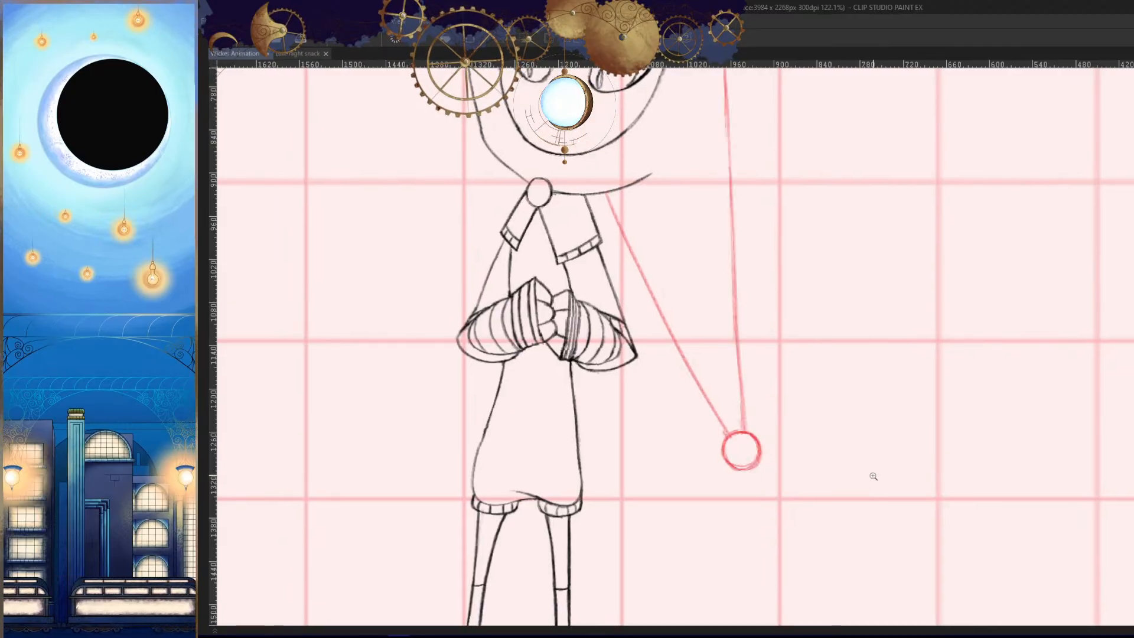
- Rework the upper end of the inner tail line where it meets the hood's lower edge
scroll(768, 466, up, 2)
scroll(897, 207, up, 2)
mouse_move(896, 208)
mouse_down()
mouse_move(902, 231)
mouse_move(878, 273)
mouse_up()
key(ctrl+z)
key(ctrl+z)
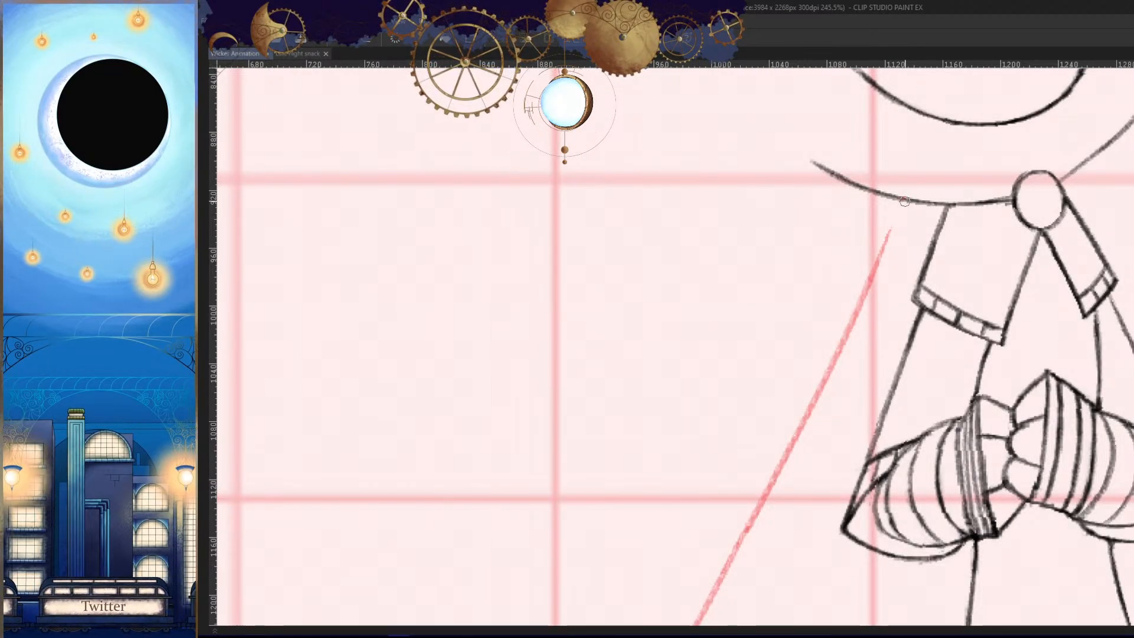
key(Left)
key(Right)
- Compare the new cel's tail with the preceding cels in normal and mirrored view
drag(887, 352, 890, 440)
key(Left)
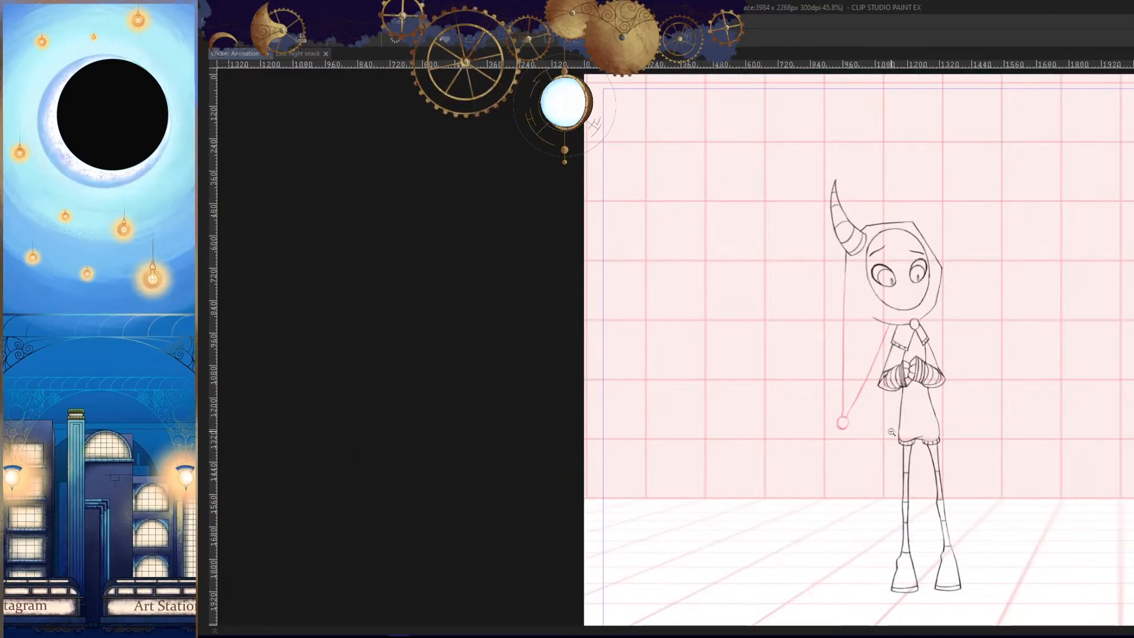
key(Right)
key(h)
key(Left)
drag(673, 378, 724, 296)
key(Left)
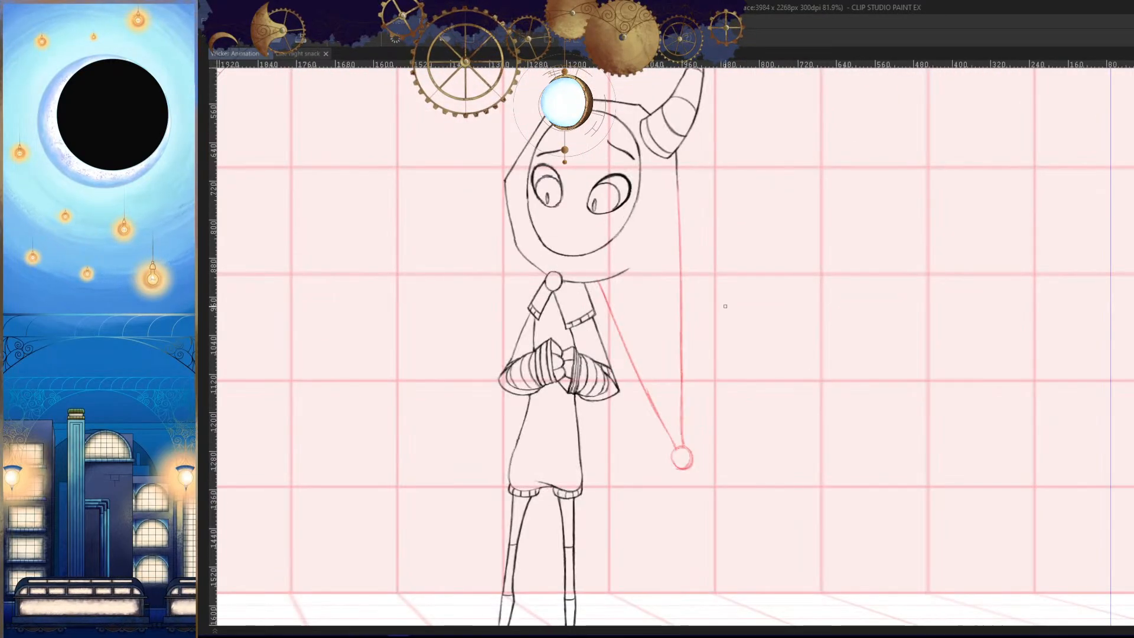
key(Right)
key(Right)
- Try to draw the outer tail line from the horn's base to the tip circle in mirrored view
drag(729, 365, 711, 364)
mouse_move(692, 361)
mouse_down()
mouse_move(703, 359)
mouse_move(711, 385)
mouse_up()
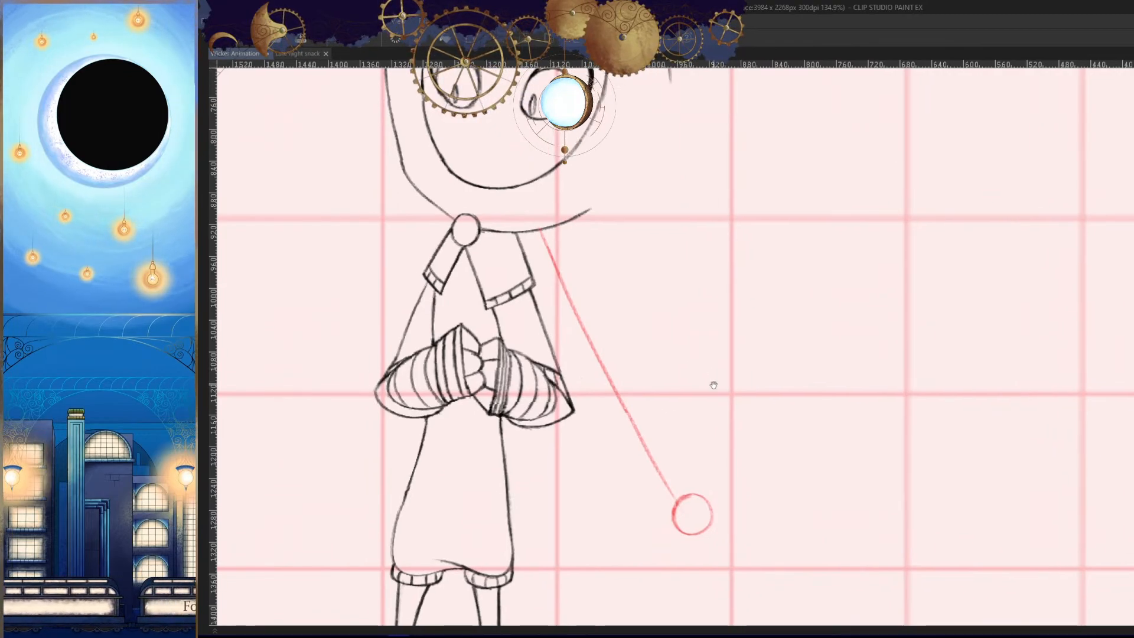
drag(681, 127, 689, 527)
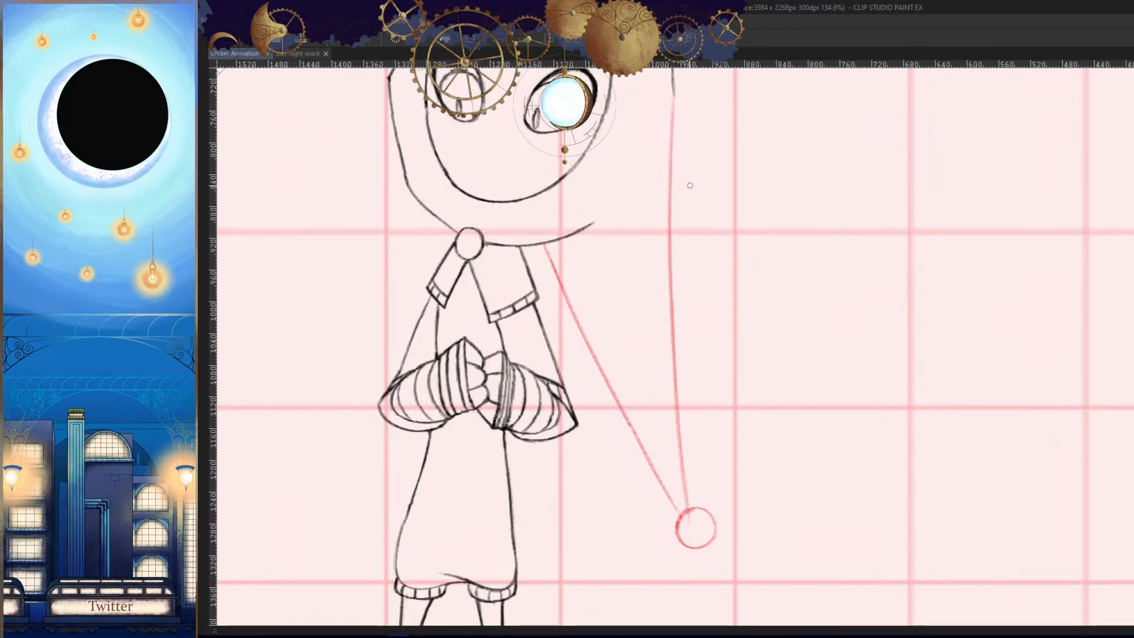
key(ctrl+z)
drag(674, 97, 702, 515)
key(ctrl+z)
- Try several outer tail strokes from below the horn to the tip circle in unmirrored view
key(h)
drag(831, 295, 854, 303)
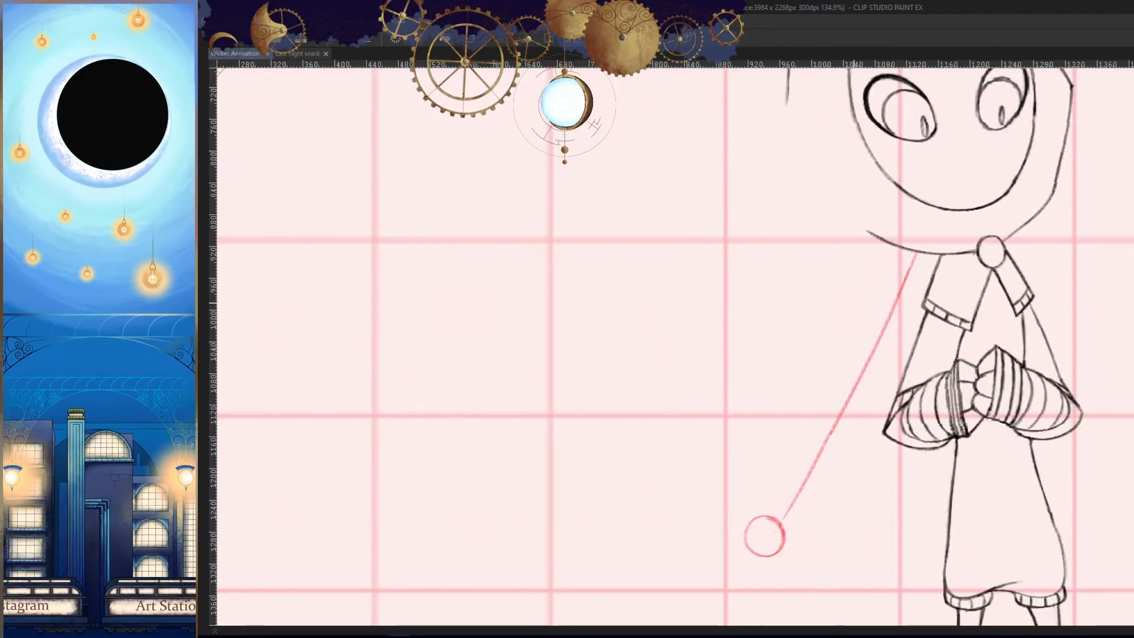
drag(785, 93, 761, 489)
key(ctrl+z)
drag(788, 90, 758, 520)
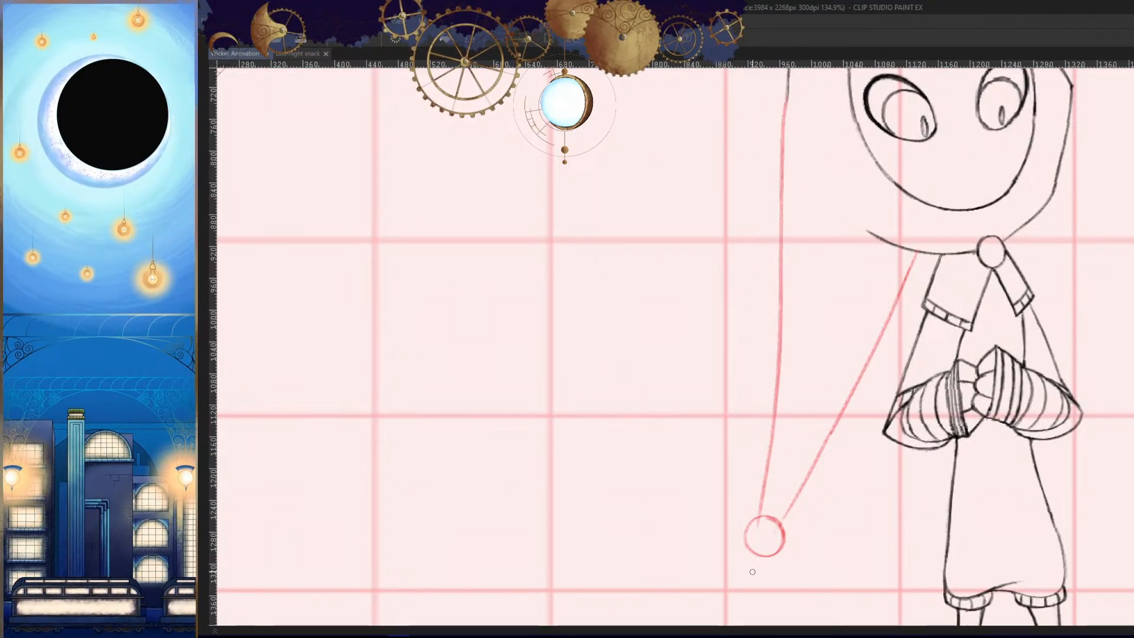
key(ctrl+z)
drag(789, 95, 774, 510)
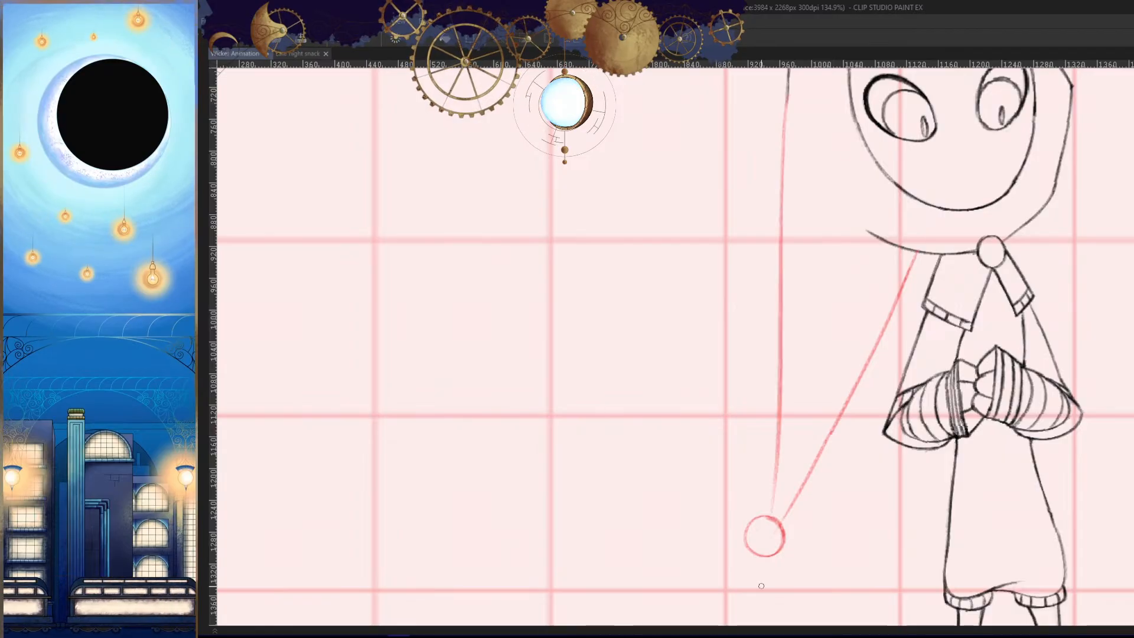
key(ctrl+z)
drag(789, 94, 766, 543)
key(ctrl+z)
drag(788, 89, 764, 553)
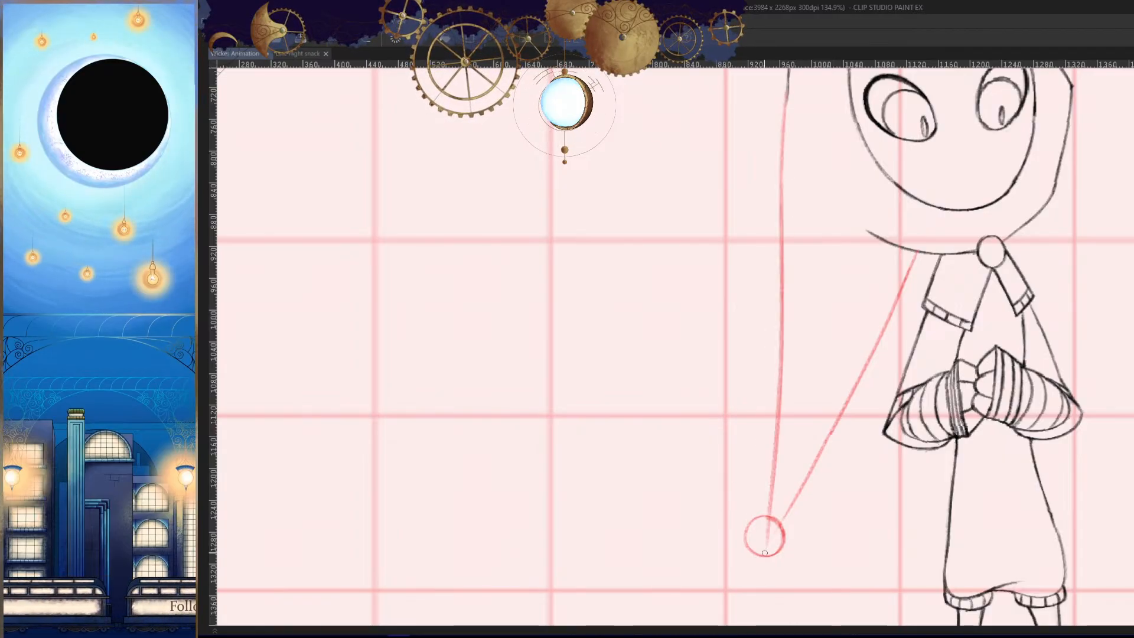
key(h)
scroll(809, 459, down, 4)
key(ctrl+z)
- Draw the new cel's outer tail line in mirrored view, running from below the horn down to the tip circle
scroll(779, 384, up, 1)
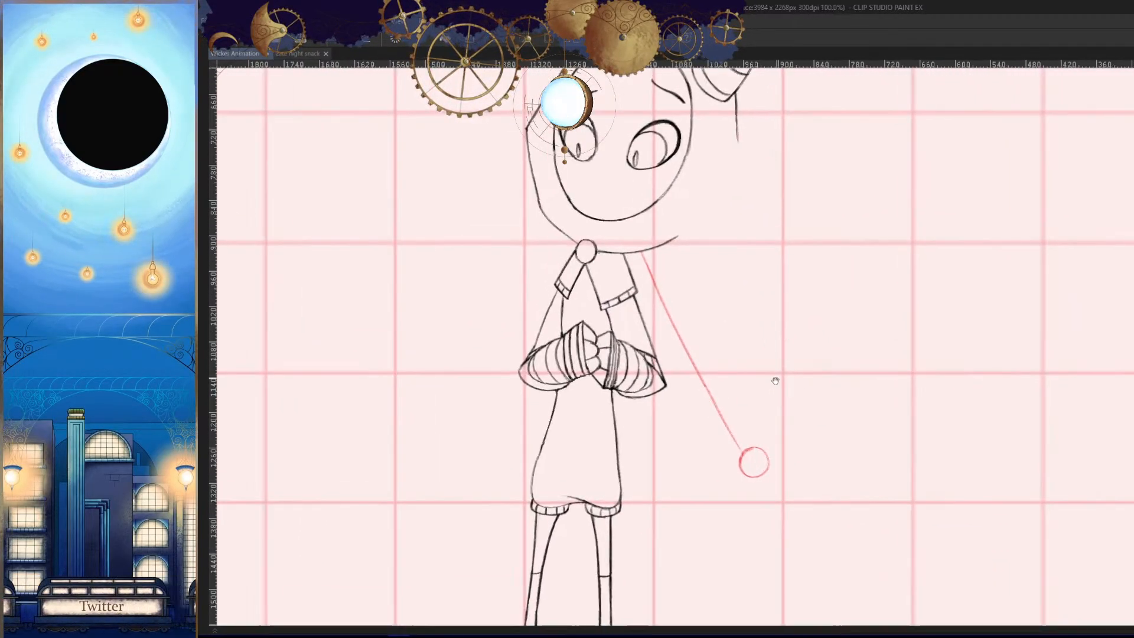
drag(778, 380, 728, 396)
drag(687, 153, 705, 464)
key(ctrl+z)
drag(687, 148, 706, 470)
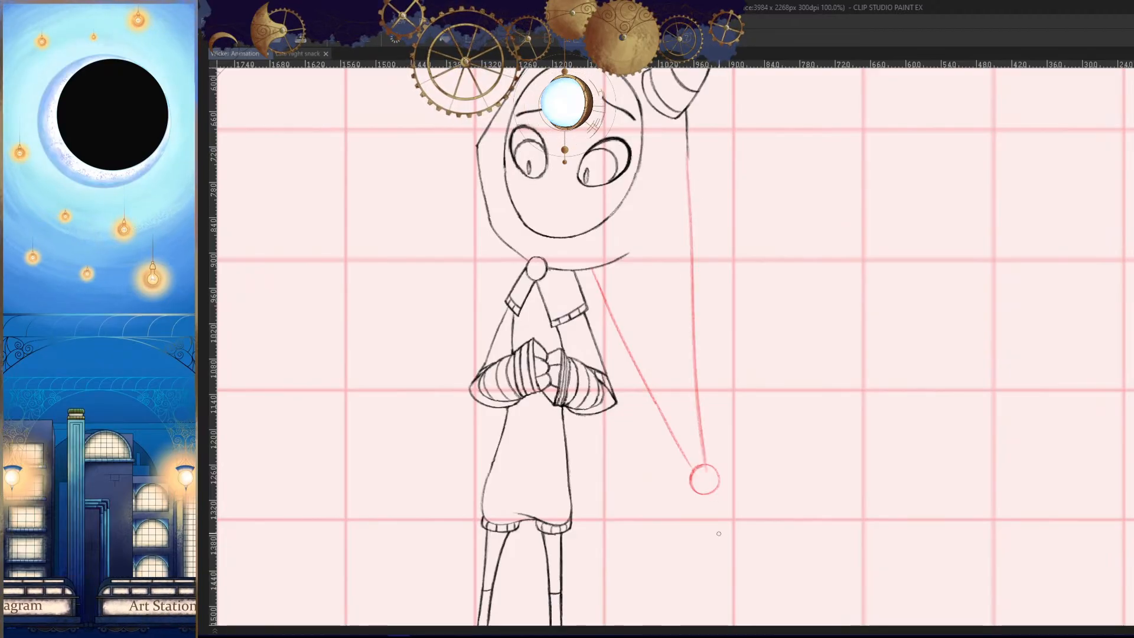
- Clean up the tail line ends inside the new cel's tip circle and review the tail across the cels
key(h)
scroll(832, 507, up, 5)
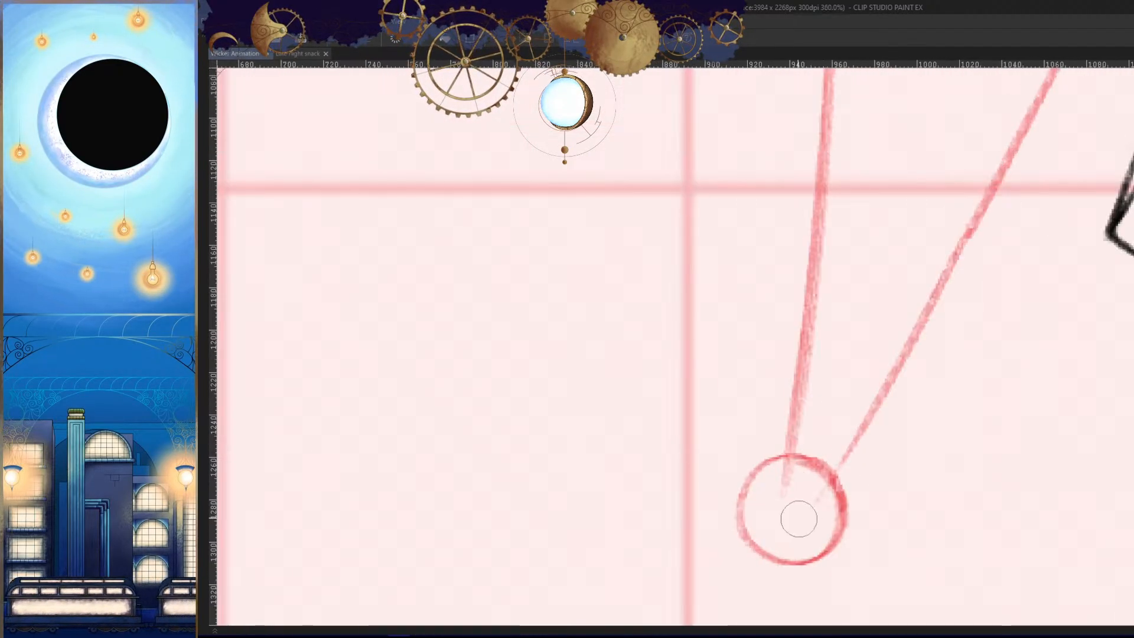
scroll(808, 498, down, 5)
key(space)
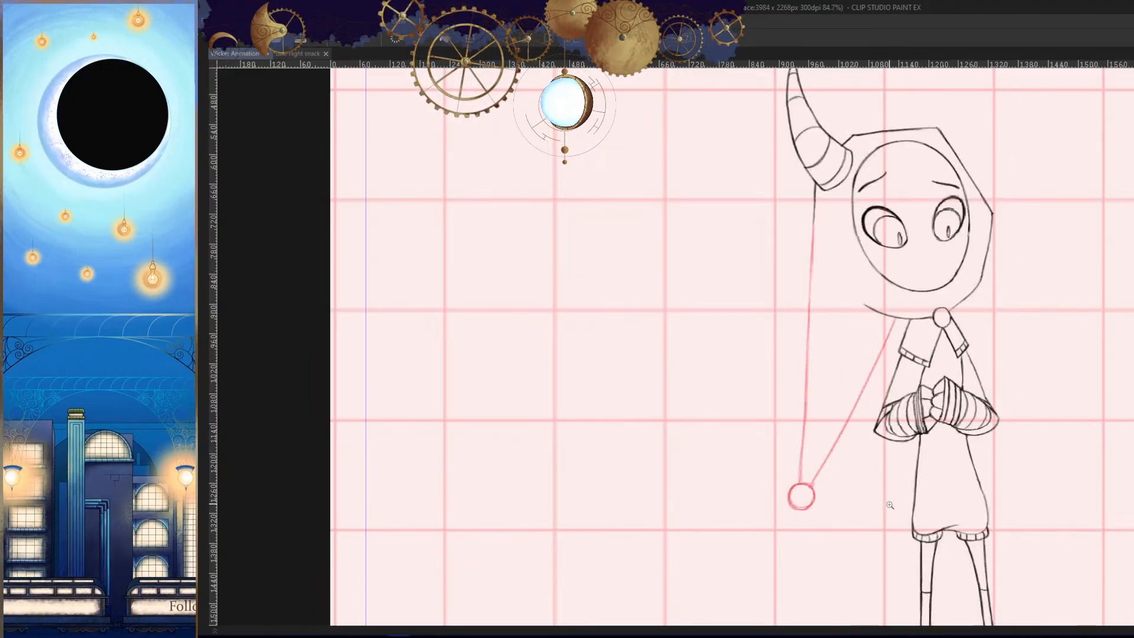
scroll(839, 390, up, 4)
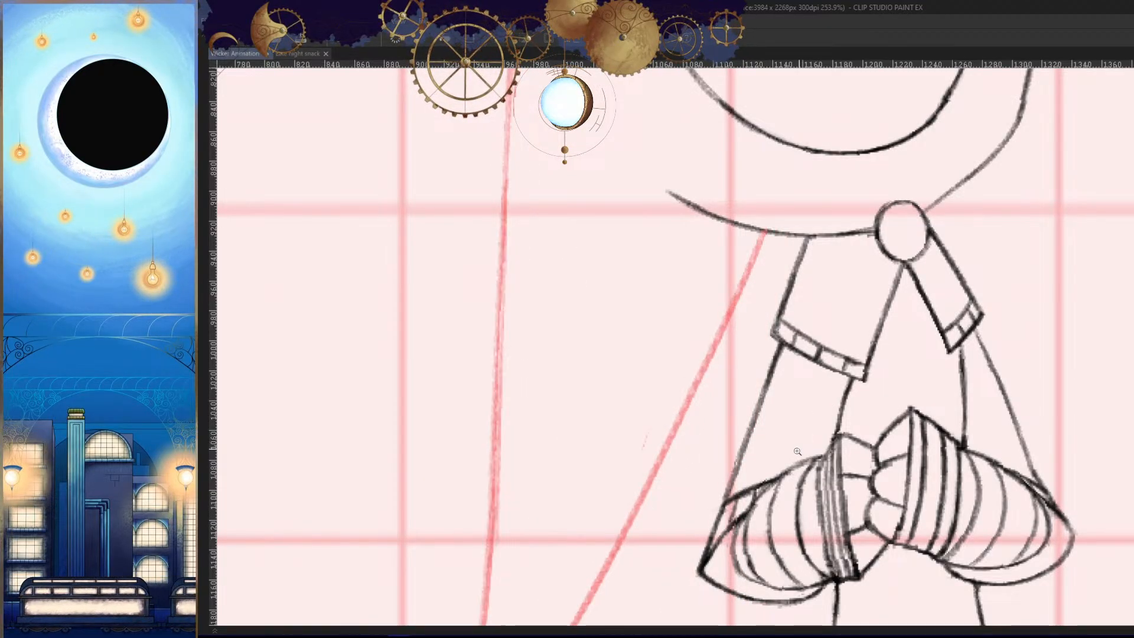
drag(797, 456, 813, 415)
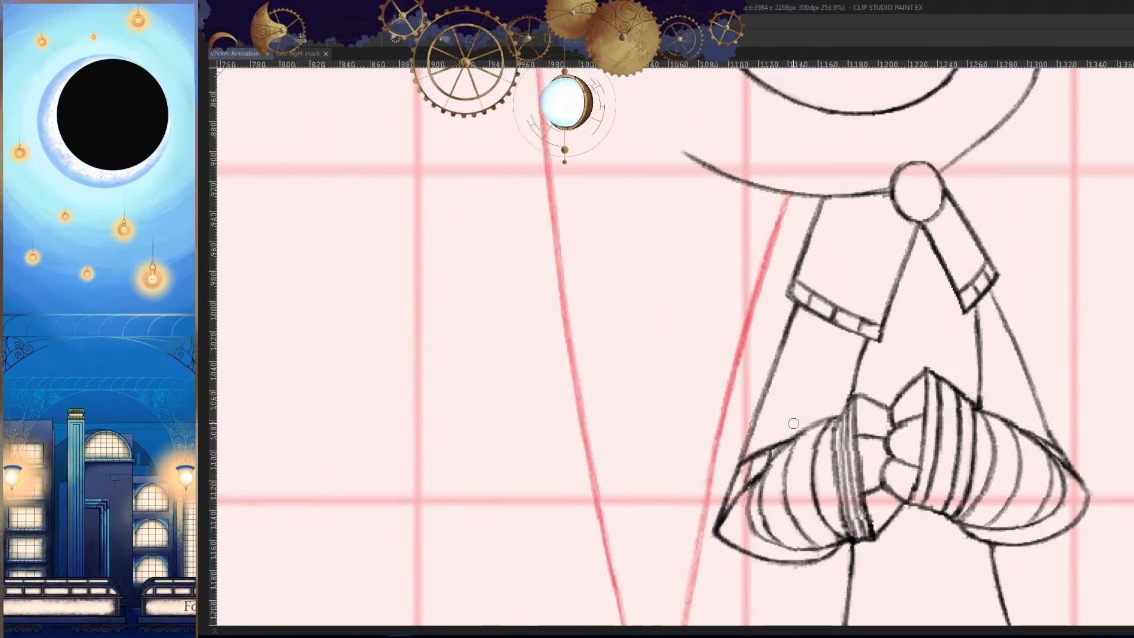
- View the Late night snack illustration, then return to the Wicker Animation document
click(308, 54)
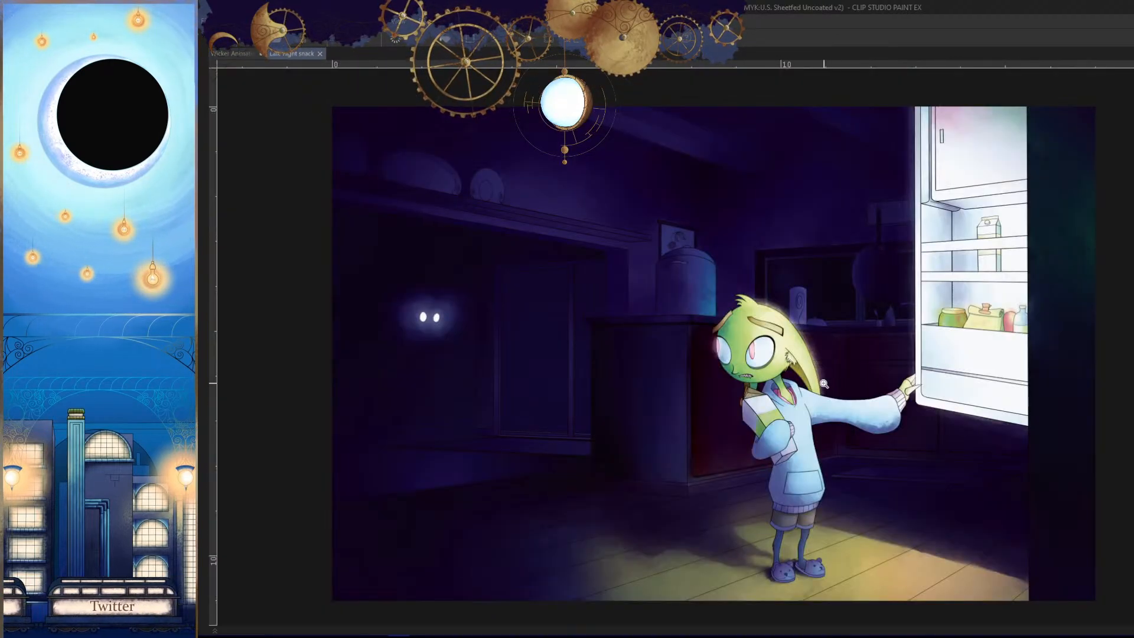
mouse_move(797, 452)
mouse_down()
mouse_move(745, 458)
mouse_move(795, 472)
mouse_up()
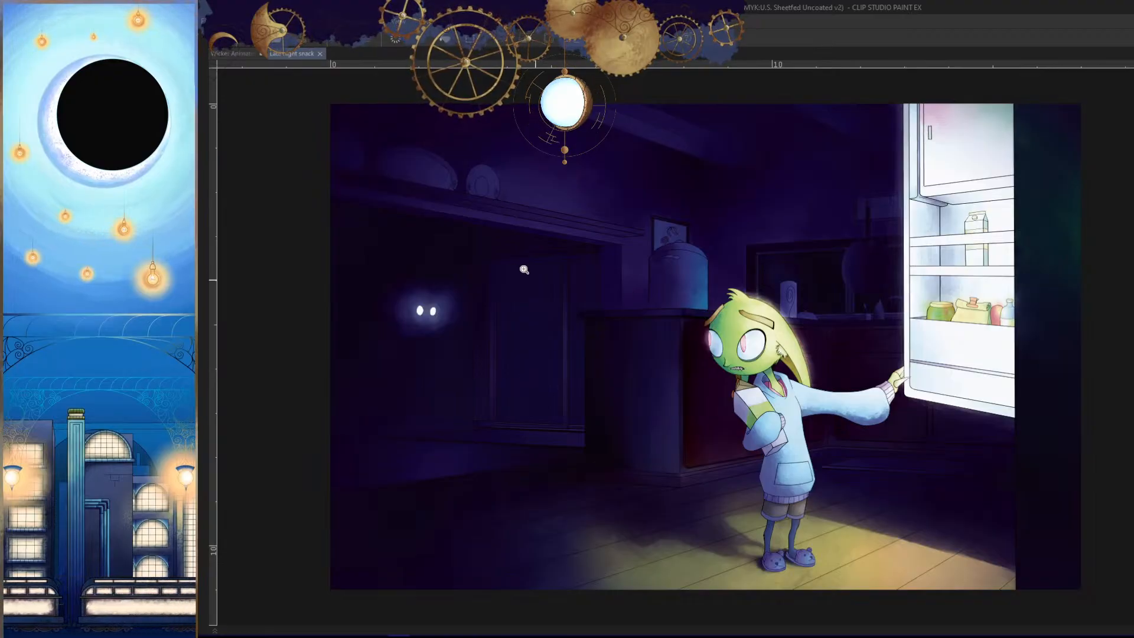
scroll(651, 332, up, 1)
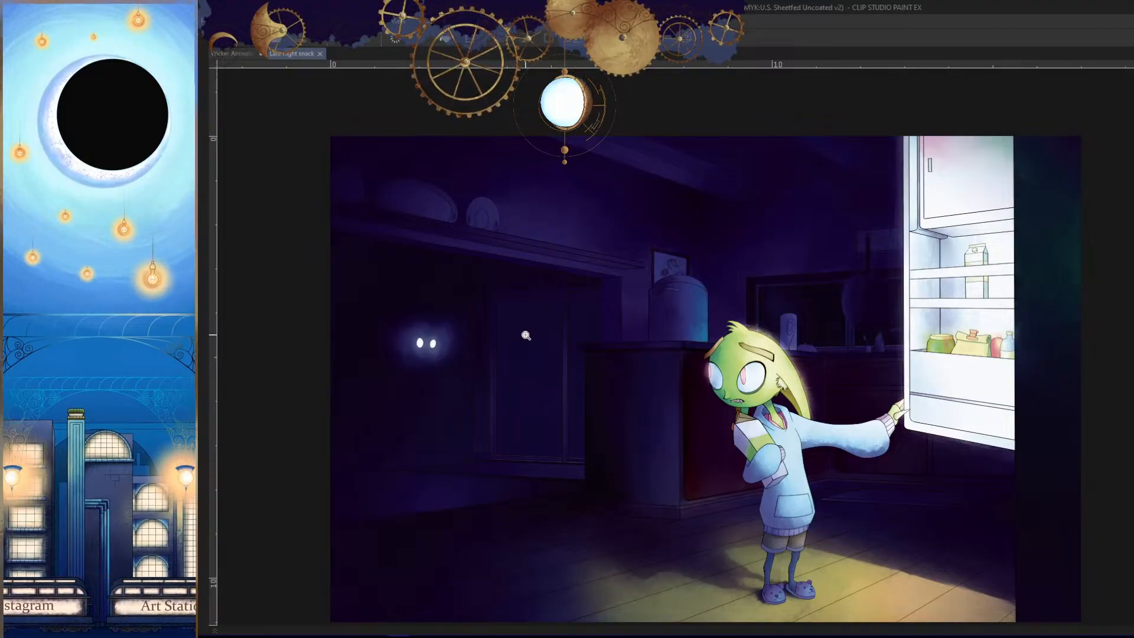
click(233, 53)
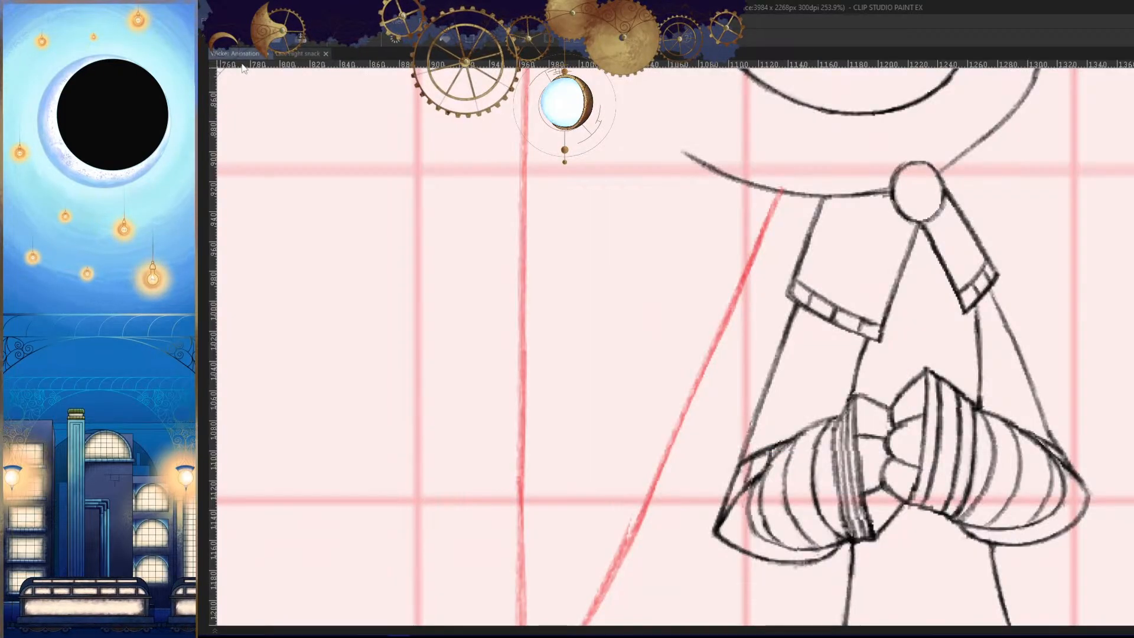
- Erase and redraw the lower part of the preceding cel's inner tail line down to its tip circle
drag(749, 258, 763, 377)
drag(679, 475, 712, 480)
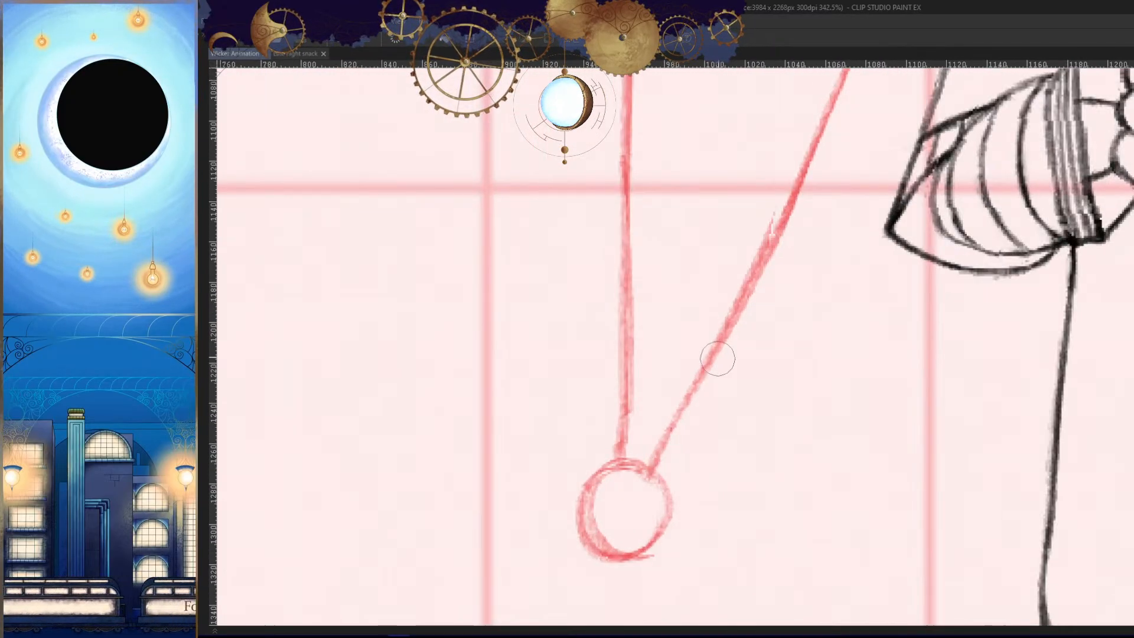
drag(764, 240, 654, 457)
key(ctrl+z)
drag(716, 339, 681, 403)
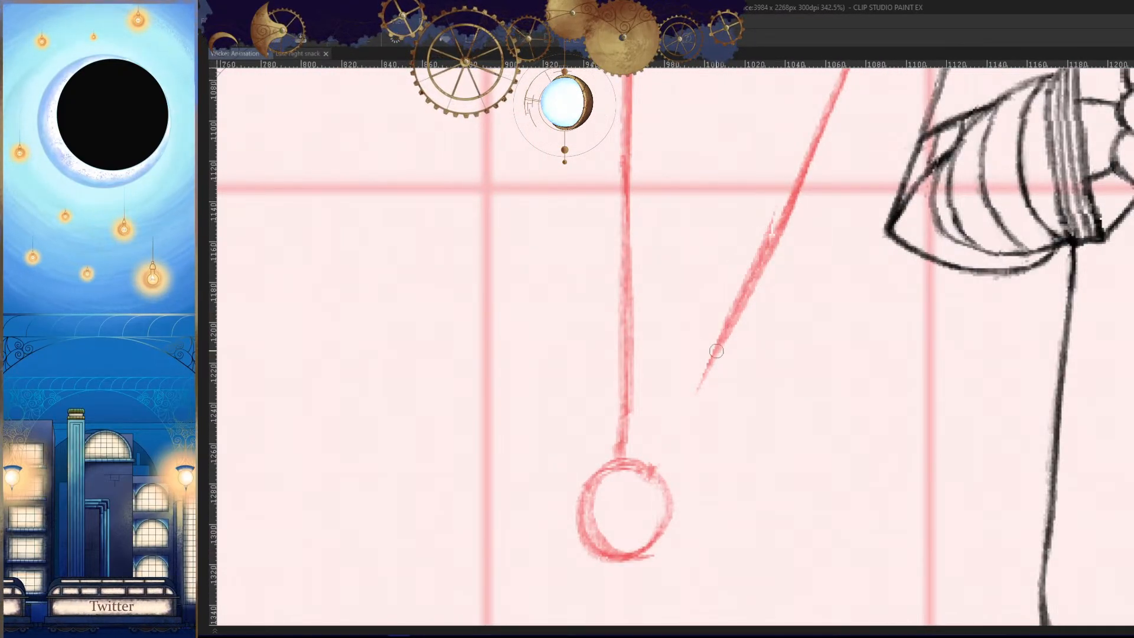
drag(717, 351, 654, 477)
key(ctrl+z)
drag(675, 439, 660, 476)
drag(728, 444, 742, 509)
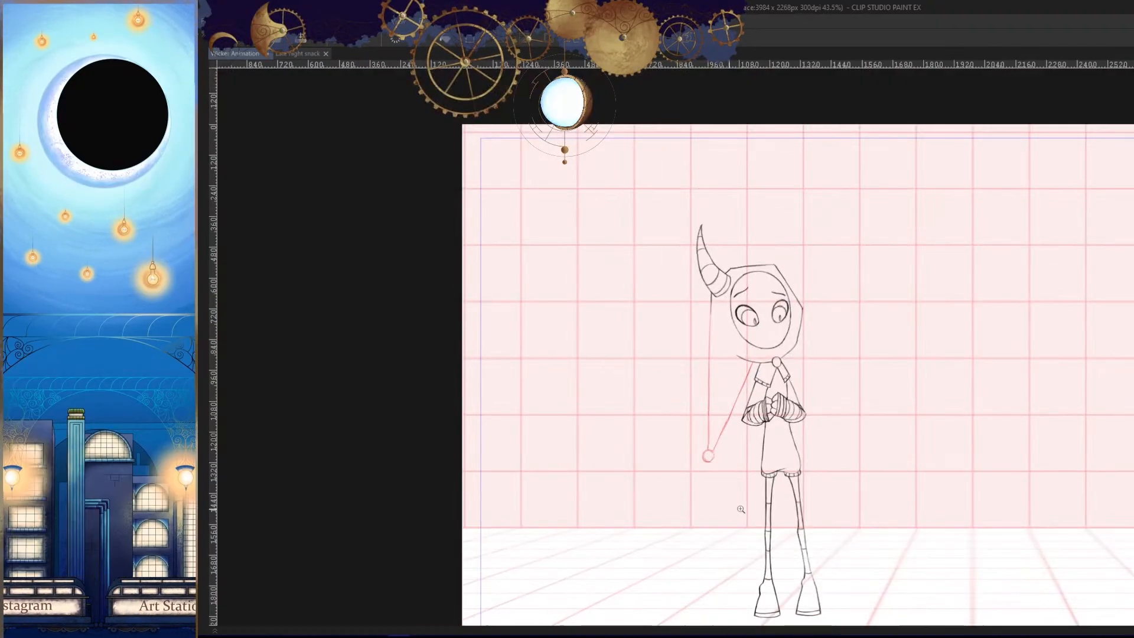
- Check the whole tail in mirrored and normal view and review its motion across the animation
key(h)
key(space)
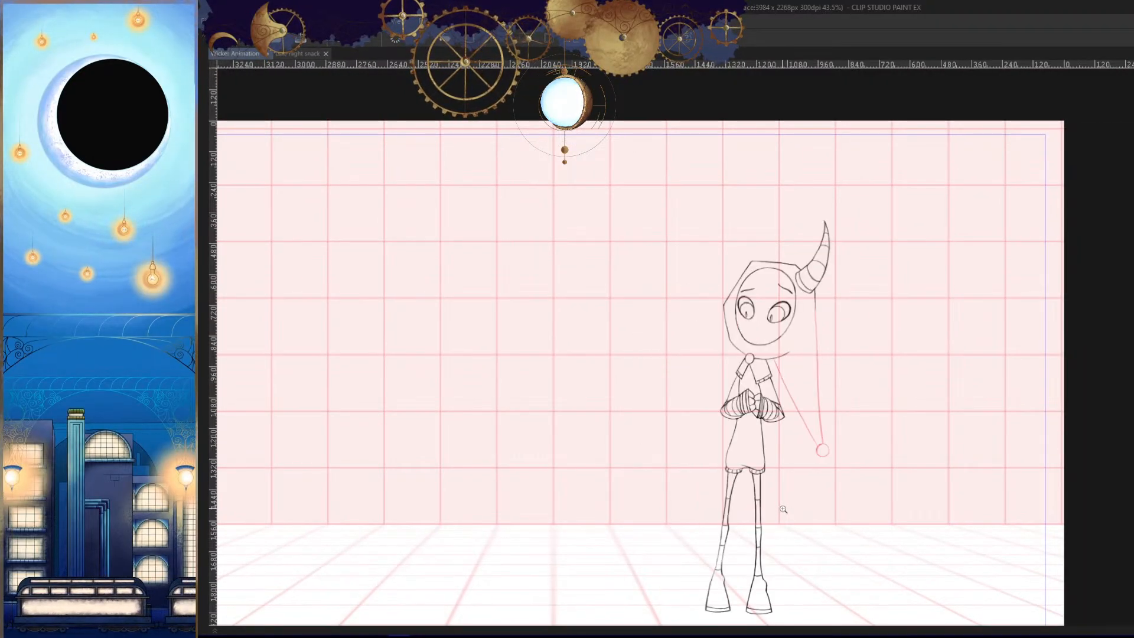
key(h)
scroll(792, 475, down, 3)
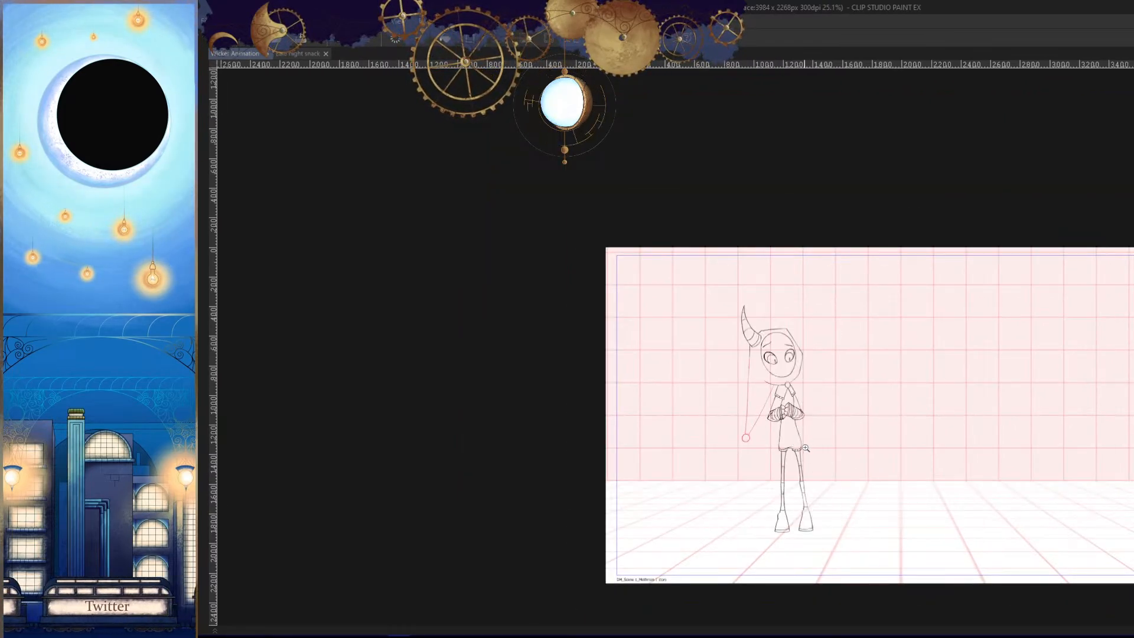
scroll(795, 434, up, 3)
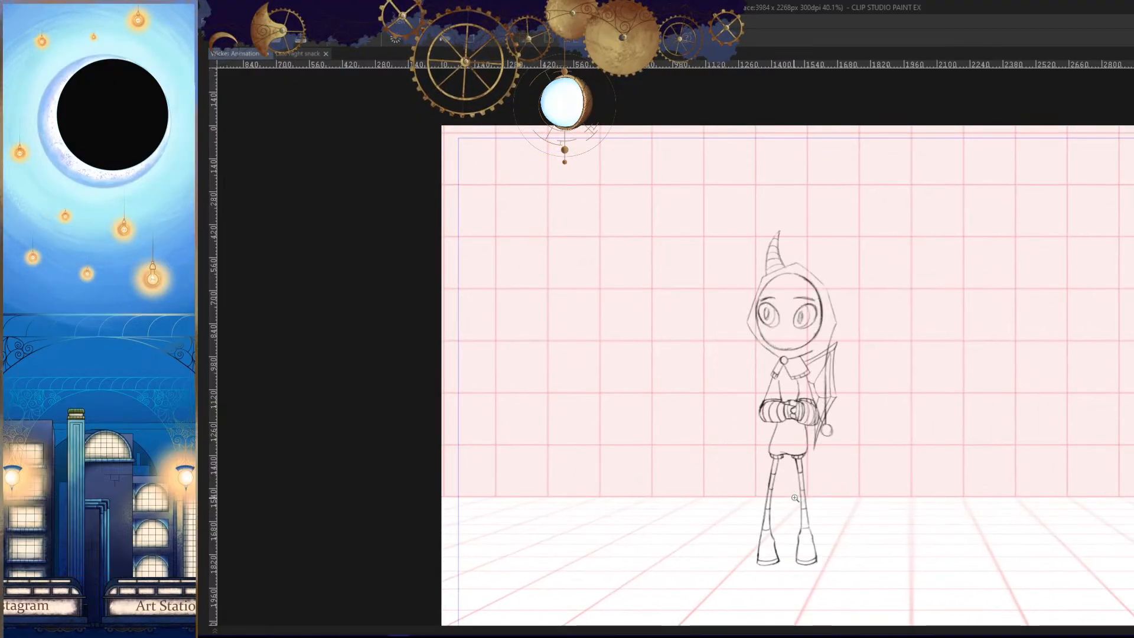
- Add a new animation cel after cel 46 on the Wicker_Hood track and return to the full canvas view
key(Tab)
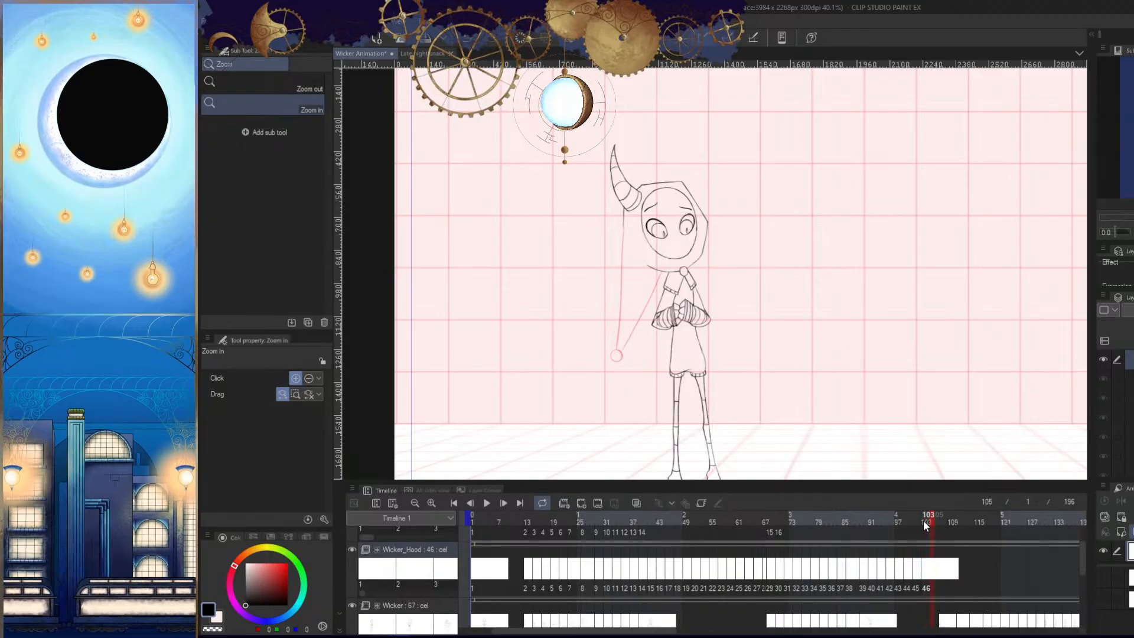
drag(659, 409, 730, 304)
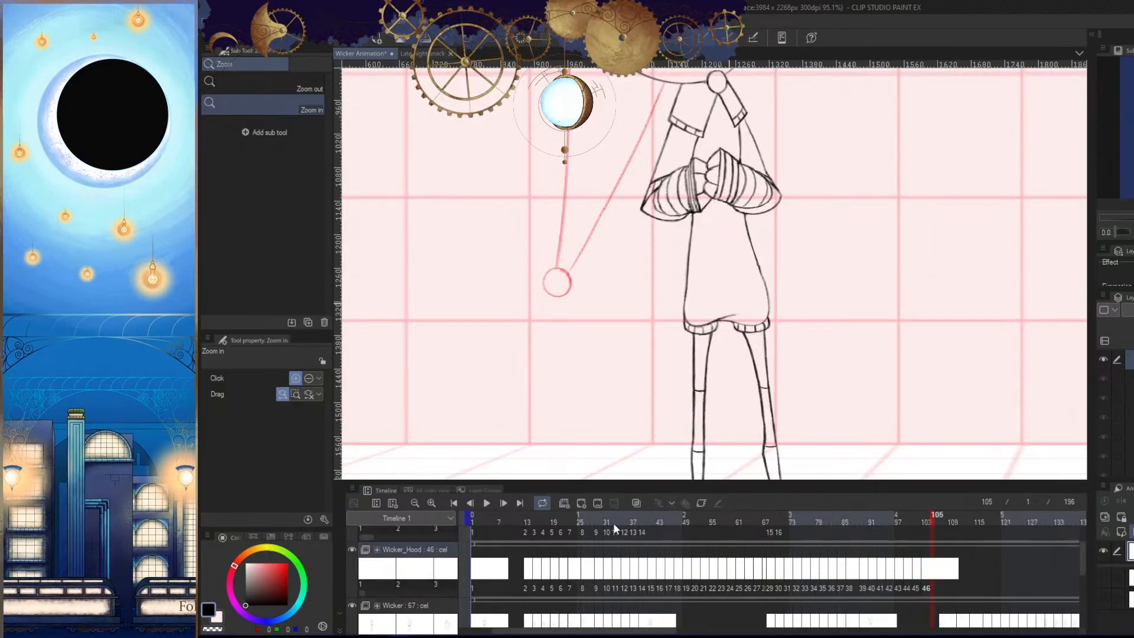
click(582, 505)
scroll(895, 427, down, 1)
key(Tab)
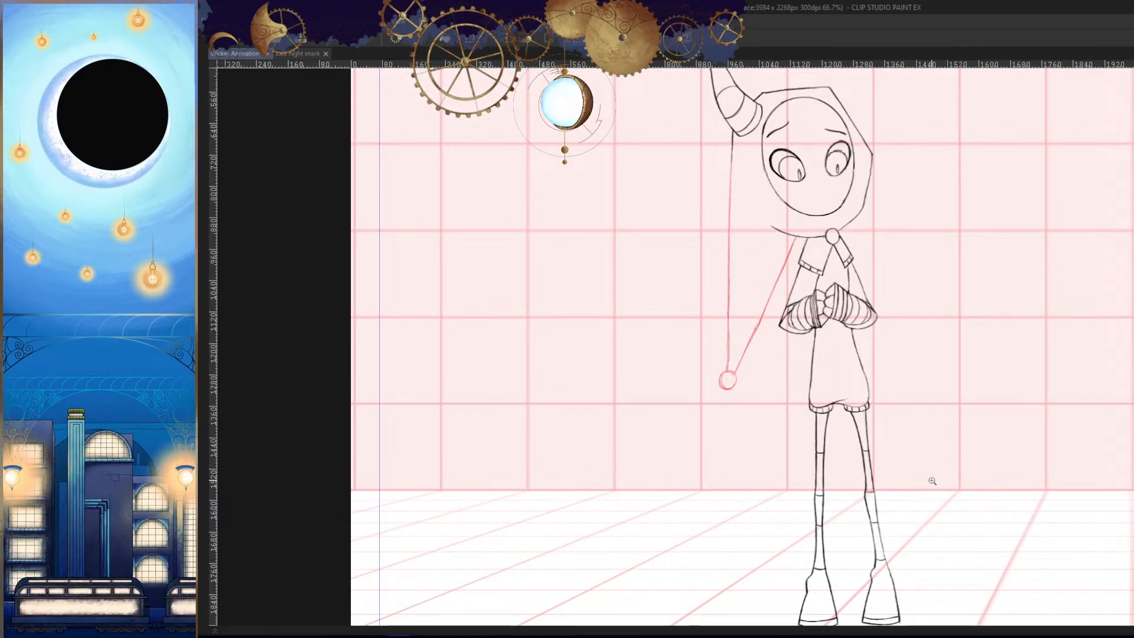
- Draw the tail's tip circle on the new Wicker_Hood cel, clear it and redraw it
scroll(747, 418, up, 4)
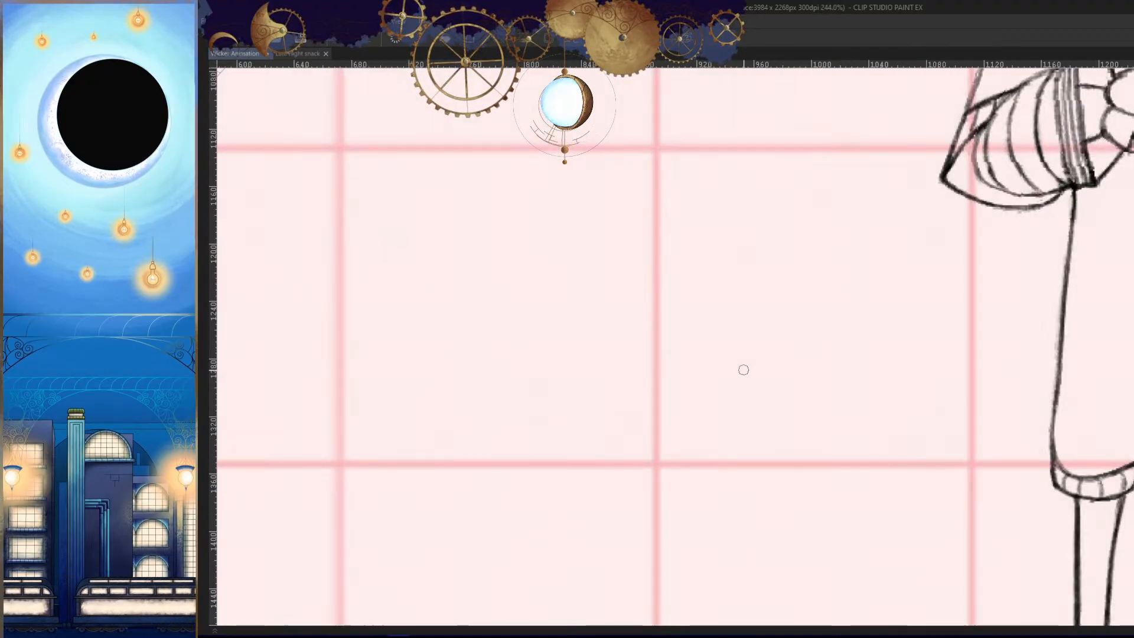
scroll(743, 370, up, 2)
mouse_move(754, 339)
mouse_down()
mouse_move(732, 329)
mouse_move(771, 399)
mouse_move(757, 339)
mouse_move(732, 347)
mouse_move(744, 412)
mouse_up()
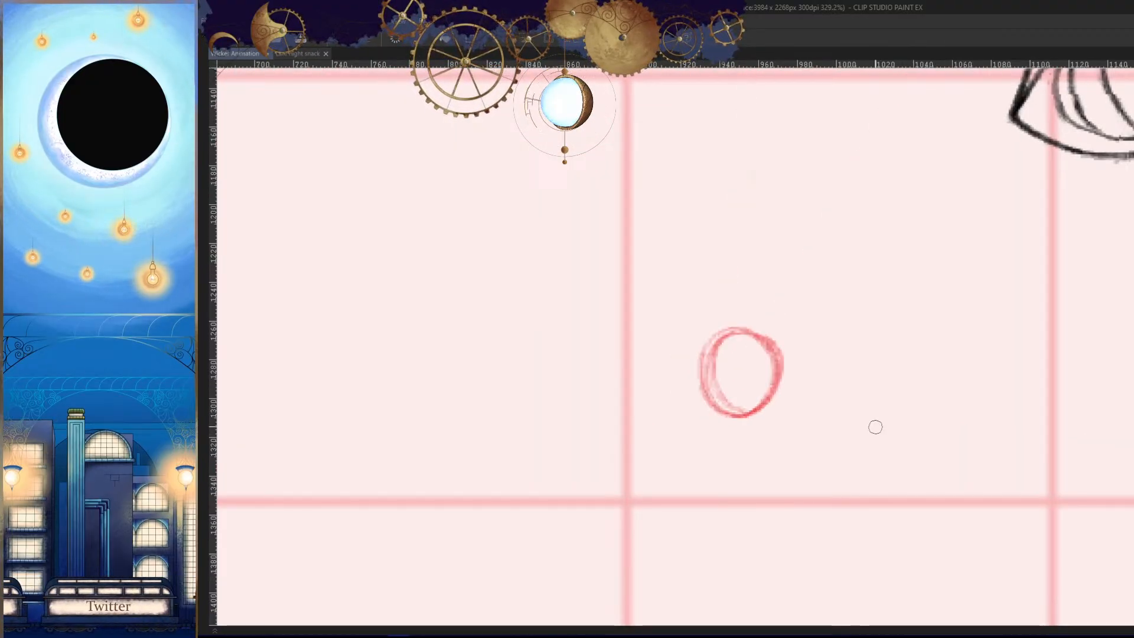
key(Delete)
mouse_move(777, 331)
mouse_down()
mouse_move(735, 345)
mouse_move(782, 376)
mouse_move(727, 413)
mouse_move(738, 383)
mouse_up()
- Try several strokes for the outer tail line, running from the hood edge below the horn to the tip circle
scroll(861, 400, down, 10)
drag(851, 481, 795, 514)
scroll(785, 408, up, 5)
mouse_move(668, 99)
mouse_down()
mouse_move(659, 481)
mouse_move(646, 417)
mouse_move(643, 484)
mouse_up()
key(ctrl+z)
key(ctrl+z)
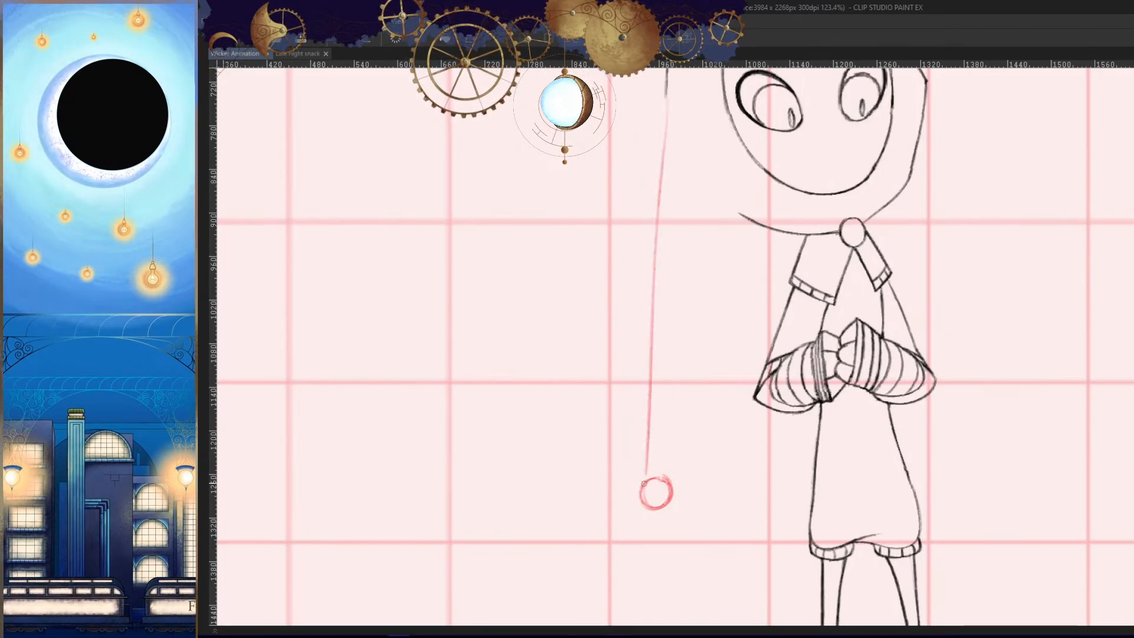
key(ctrl+z)
drag(667, 101, 647, 459)
key(ctrl+z)
drag(667, 101, 653, 477)
key(ctrl+z)
drag(667, 101, 653, 477)
key(ctrl+z)
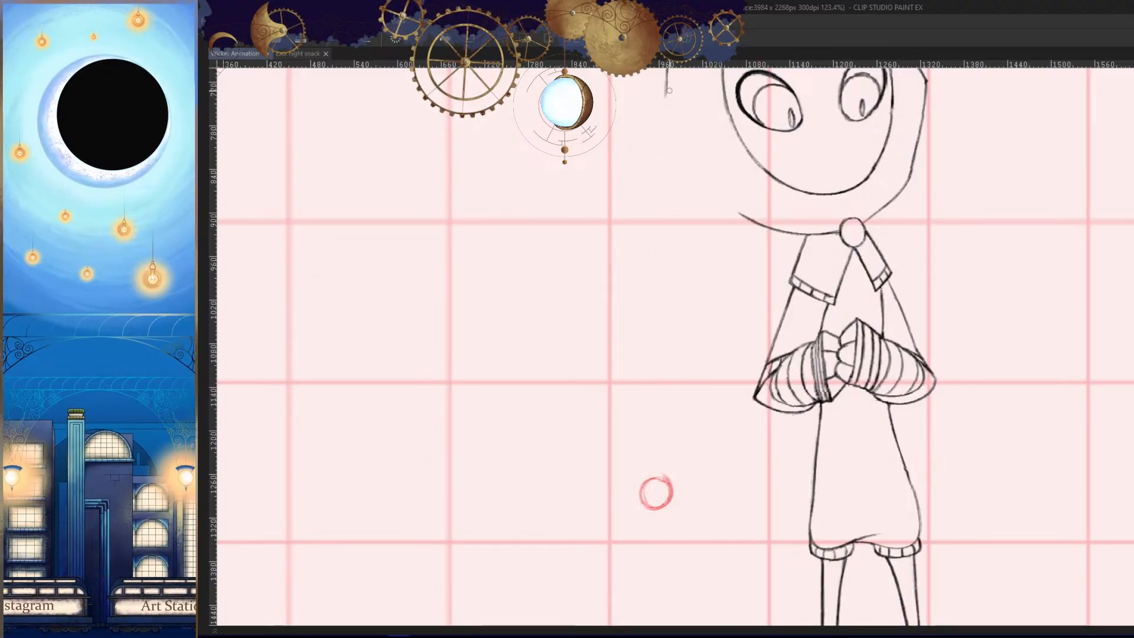
drag(668, 91, 653, 477)
key(comma)
key(period)
key(ctrl+z)
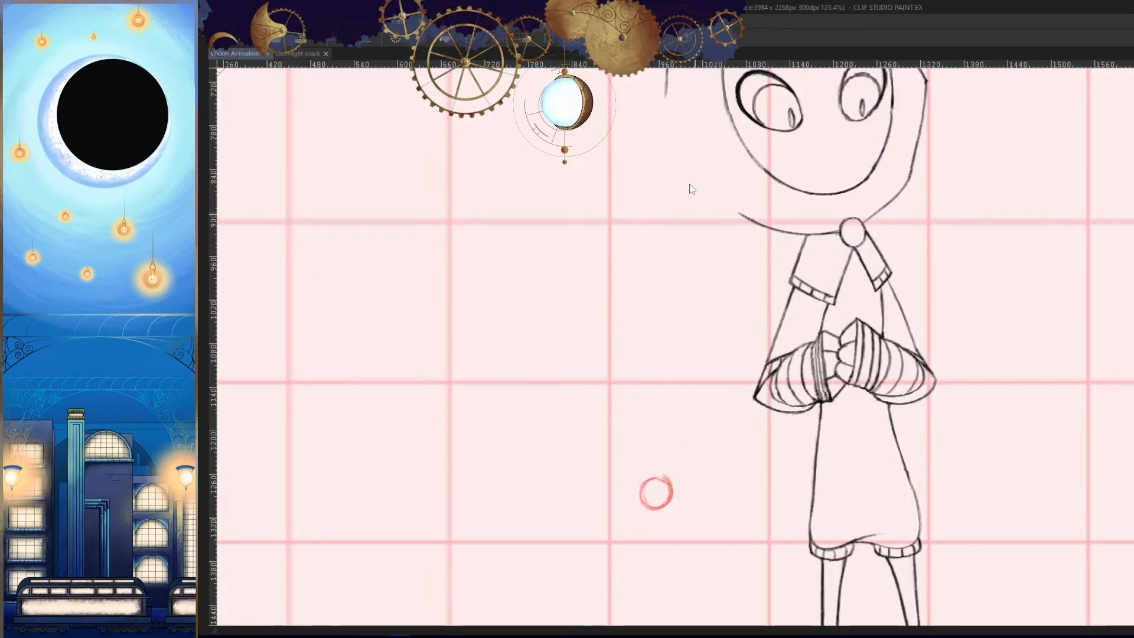
drag(652, 249, 653, 477)
key(ctrl+z)
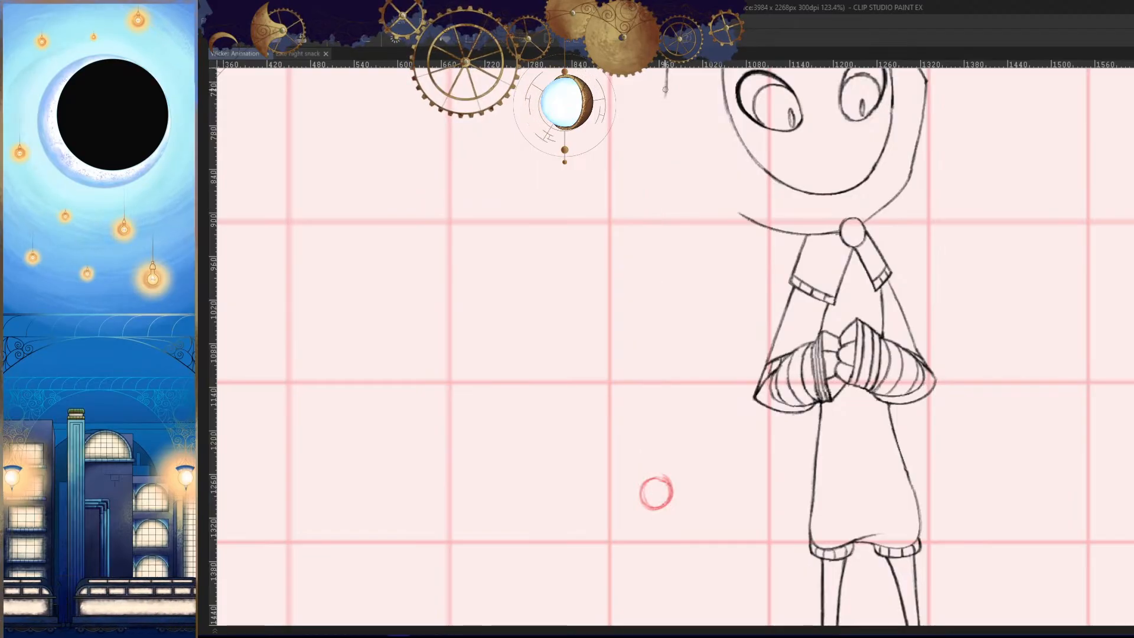
- Draw the outer tail line from the hood edge down to the tip circle and compare it with the neighbouring frame
drag(668, 88, 653, 477)
key(comma)
key(period)
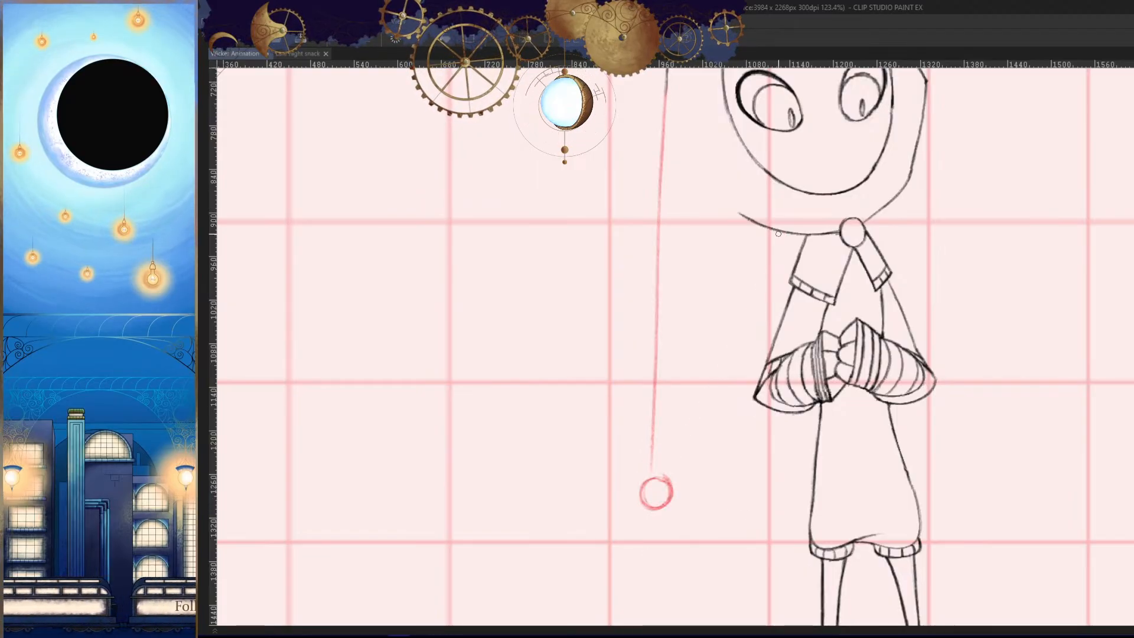
key(comma)
key(period)
- Draw the inner tail line from the hood's lower edge to the tip circle, then erase and redraw its upper part
drag(784, 235, 744, 334)
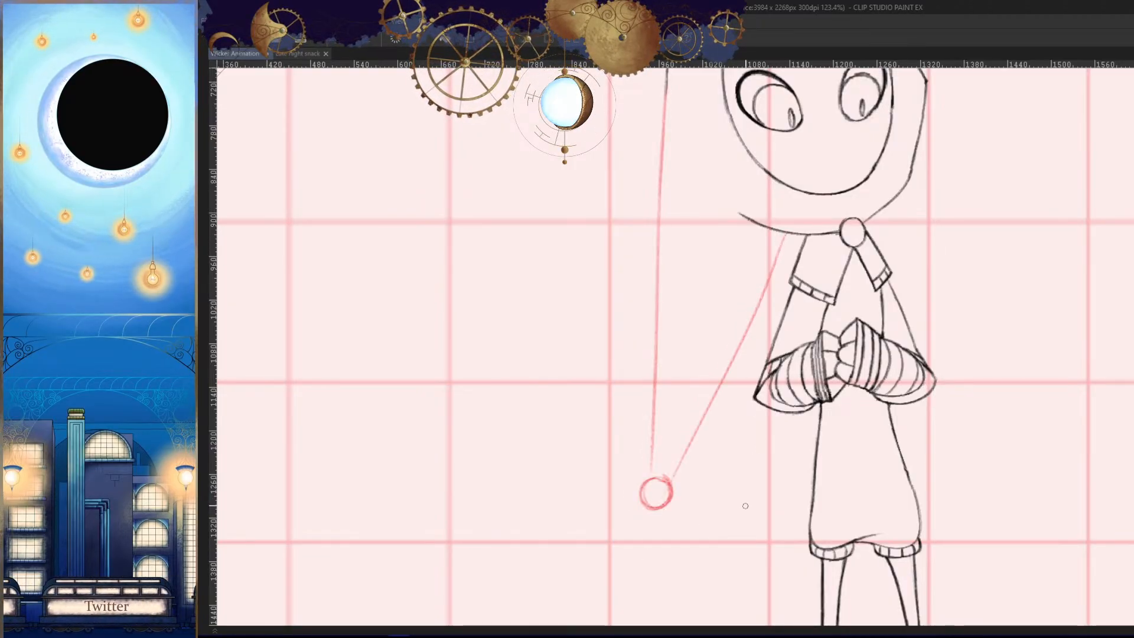
key(comma)
key(period)
scroll(783, 248, up, 4)
key(e)
drag(788, 232, 739, 371)
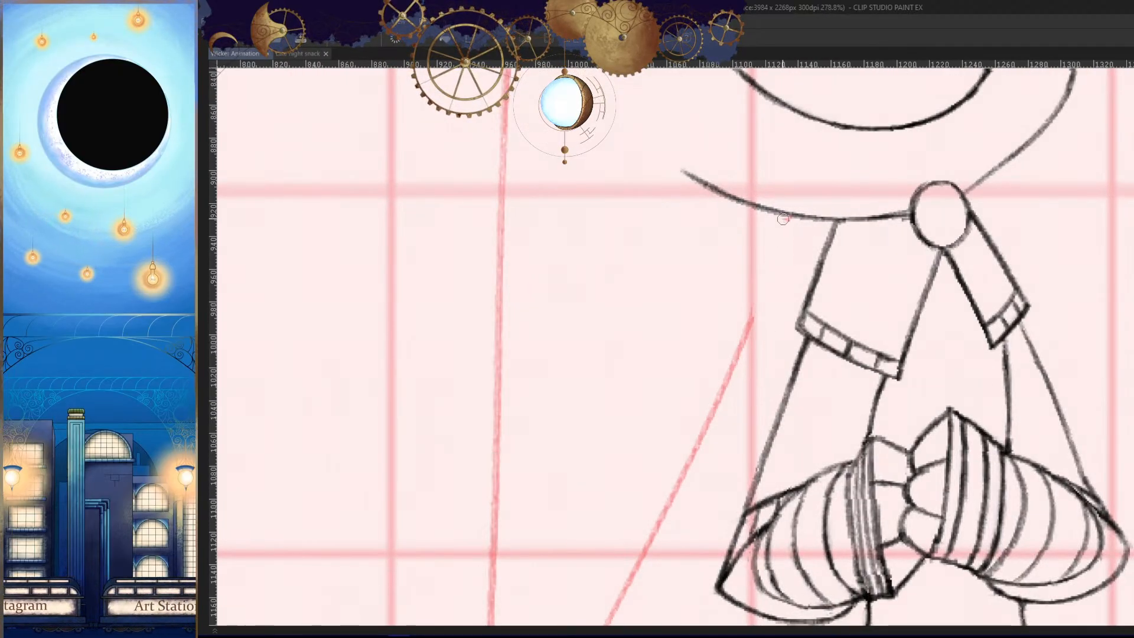
drag(783, 219, 746, 342)
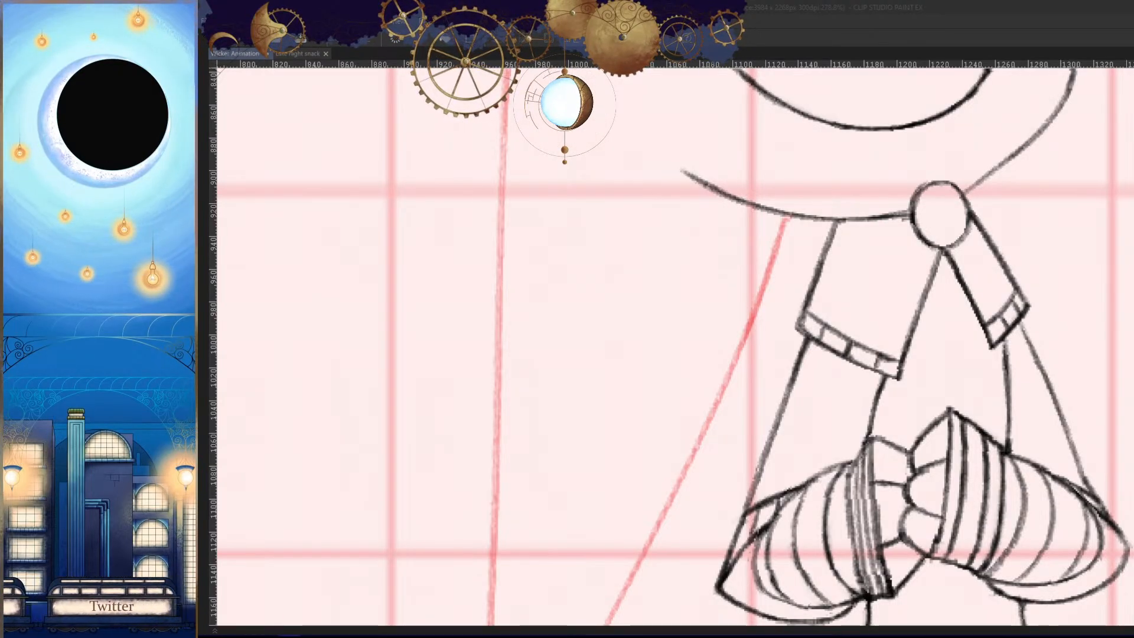
- Review the tail's swing across the animation at close and full canvas views, checking how the new cel fits the motion
click(967, 15)
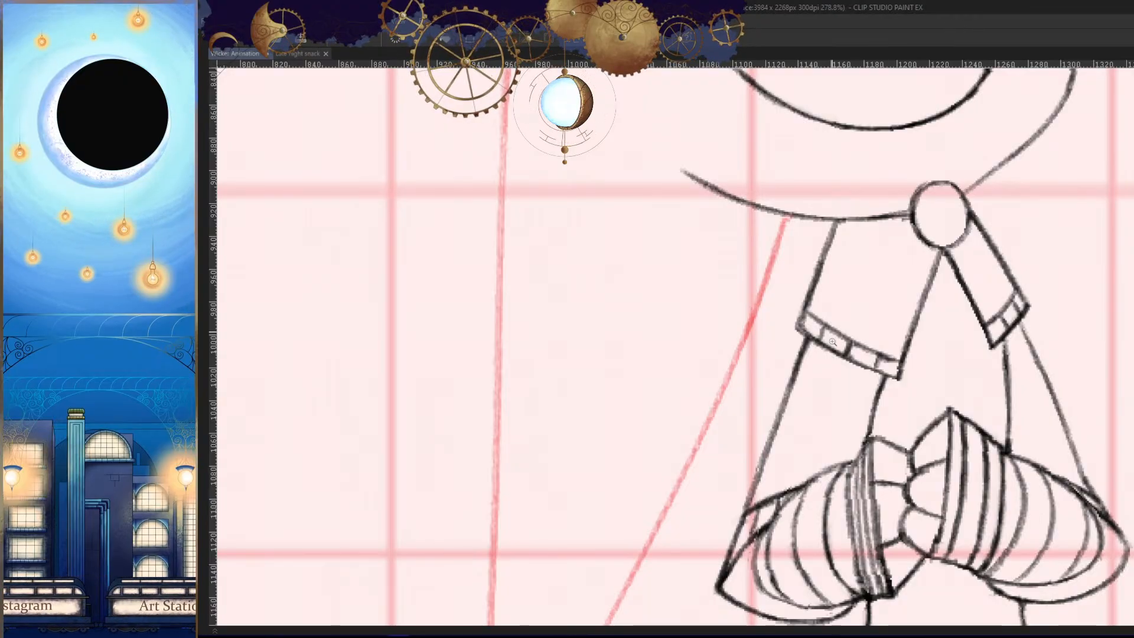
mouse_move(902, 375)
mouse_down()
mouse_move(854, 360)
mouse_move(683, 371)
mouse_up()
key(Right)
key(Right)
key(Right)
key(Right)
key(Right)
drag(684, 371, 713, 372)
key(Right)
key(Right)
key(Right)
key(Right)
key(Right)
key(Right)
key(Right)
key(Right)
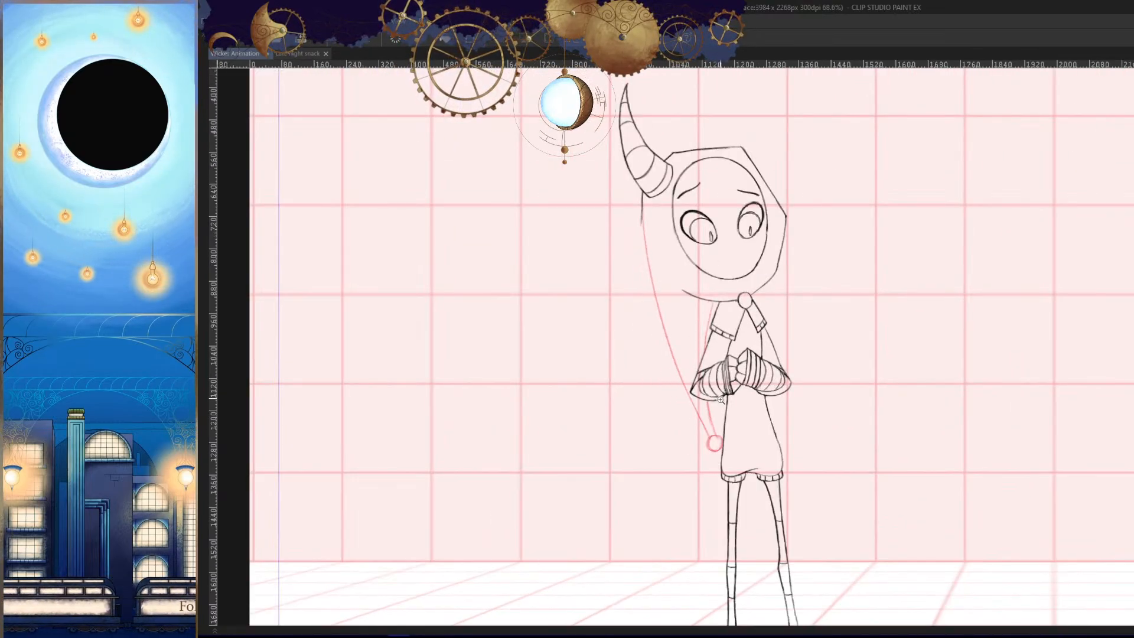
key(Right)
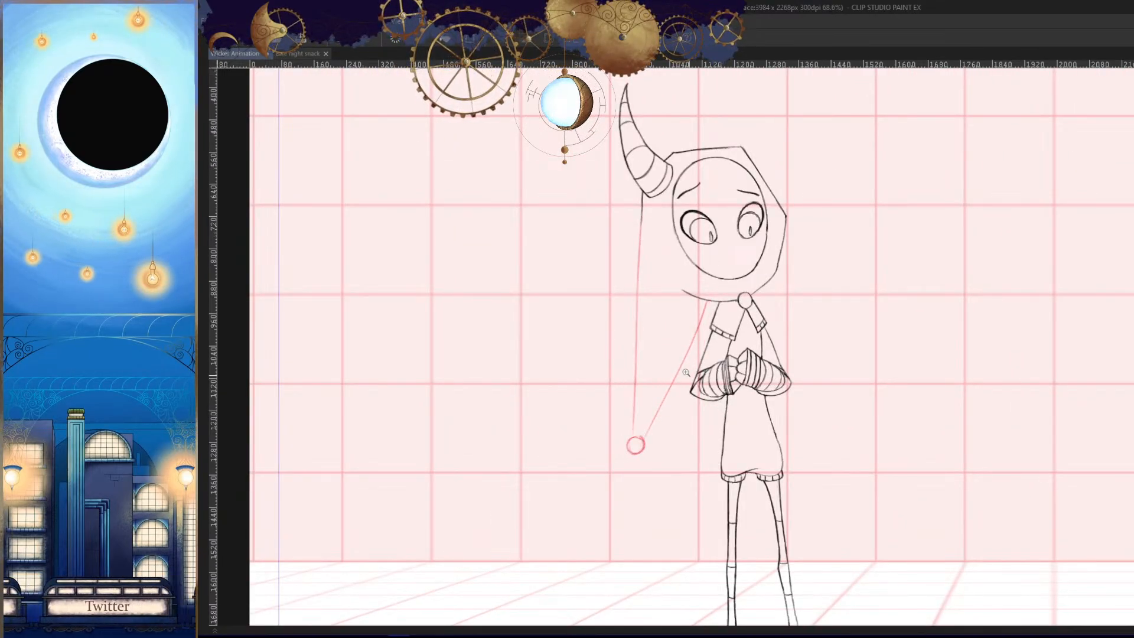
key(Right)
key(Right)
drag(686, 372, 708, 372)
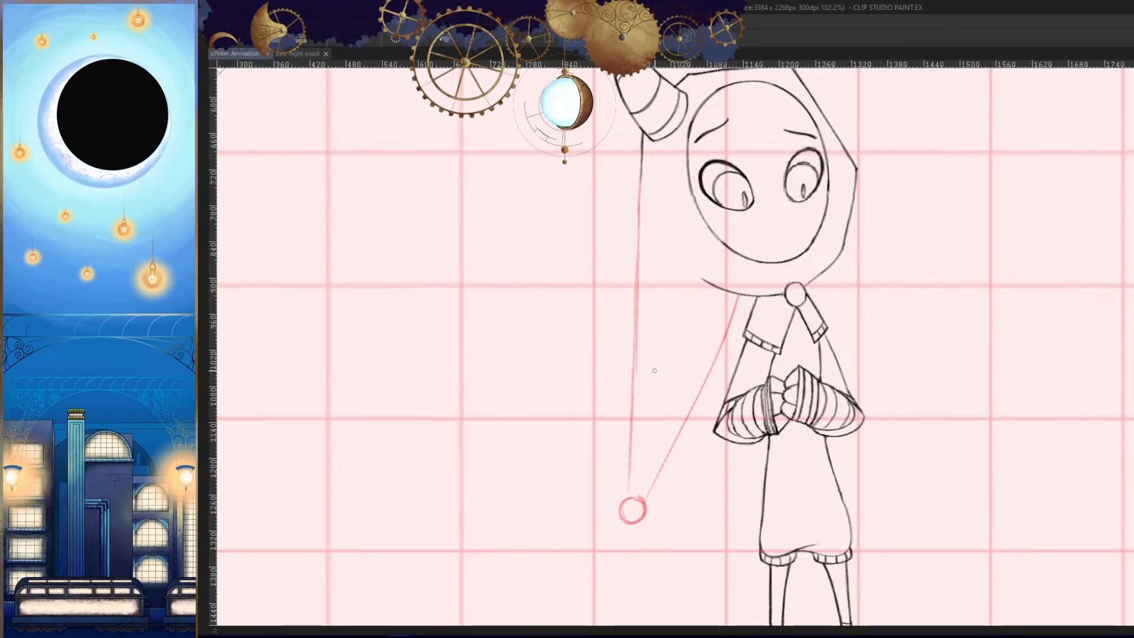
key(Right)
key(Right)
key(Right)
key(Right)
key(Right)
key(Right)
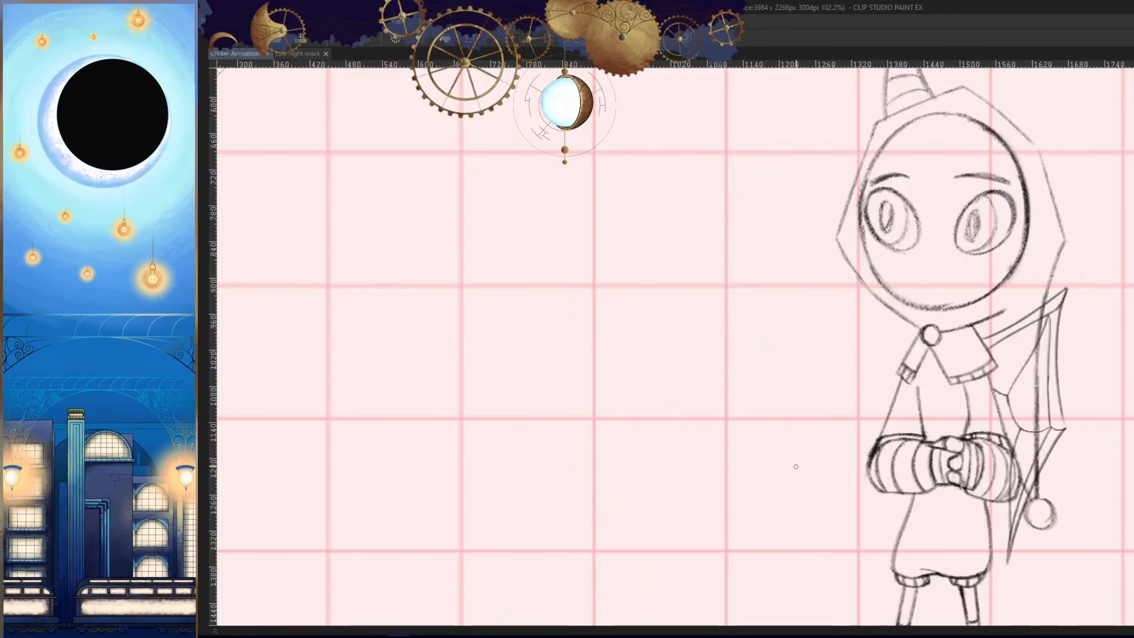
key(Right)
key(Right)
key(Right)
key(Right)
key(Right)
key(Right)
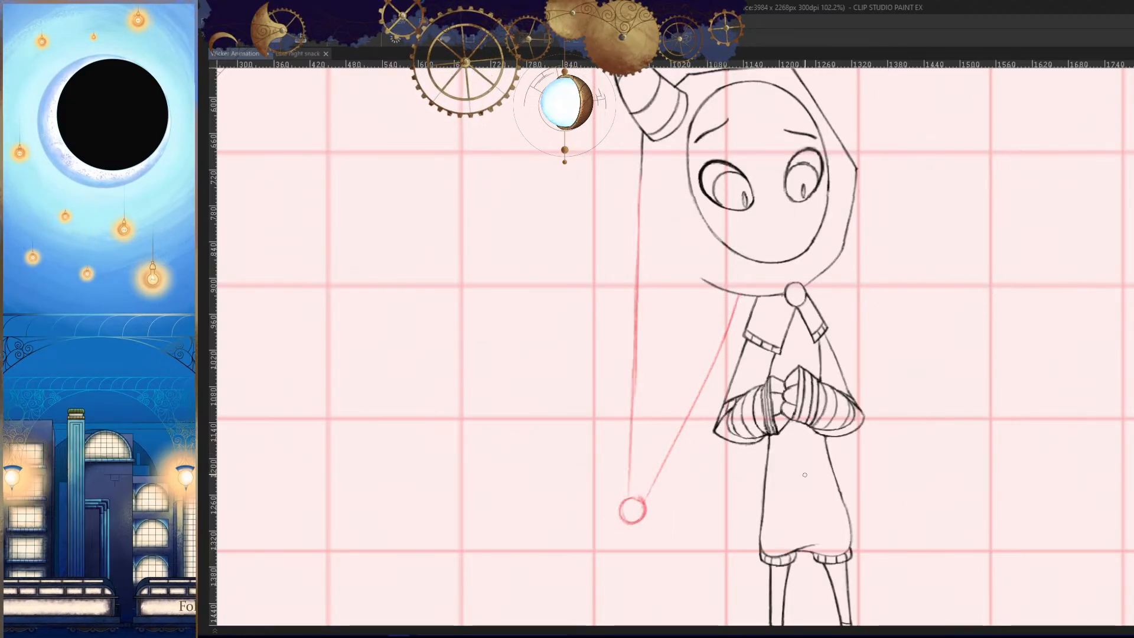
drag(800, 480, 705, 477)
key(Right)
key(Right)
key(Right)
key(Right)
key(Right)
key(Right)
key(Right)
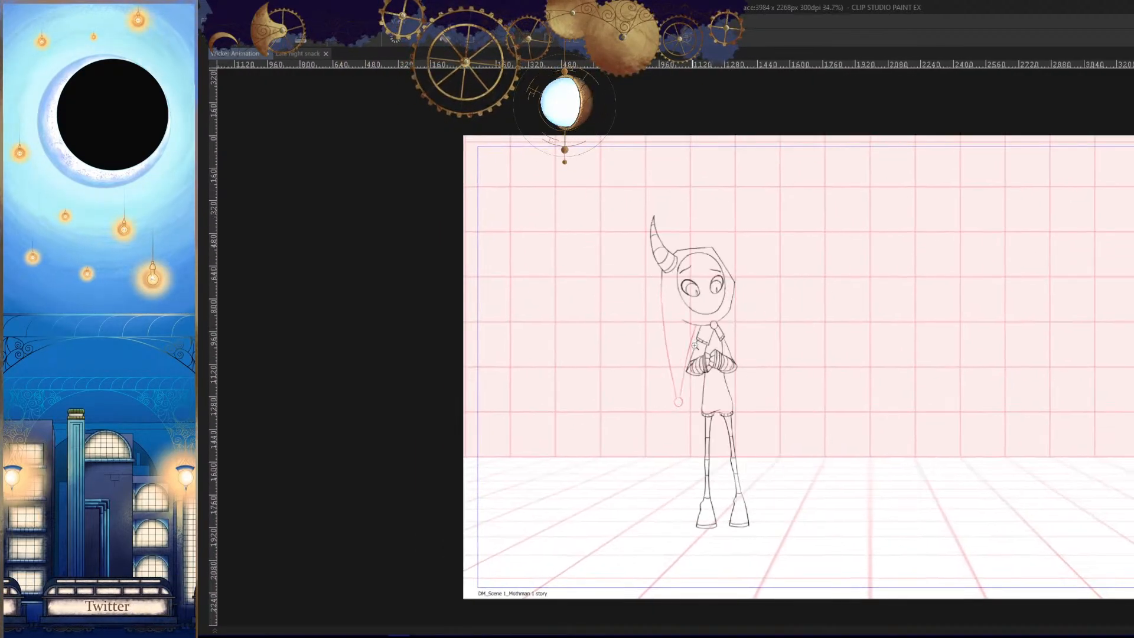
key(Right)
key(Right)
key(Right)
key(Right)
key(Right)
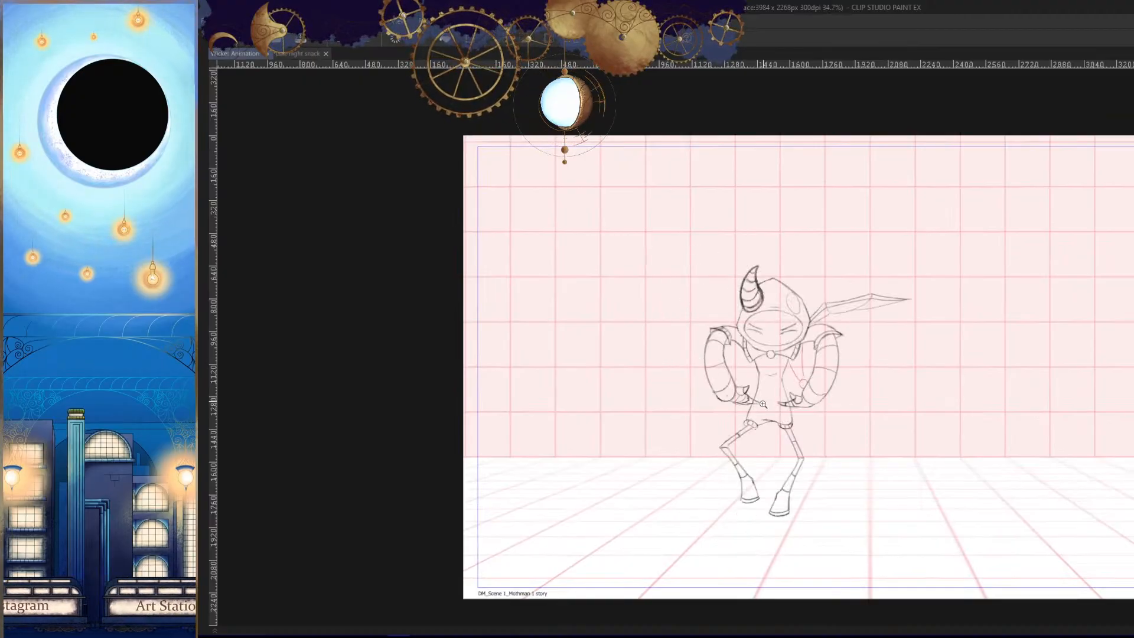
key(Right)
key(Right)
- Add a new animation cel at frame 107 on the Wicker_Hood track and save the document
key(Tab)
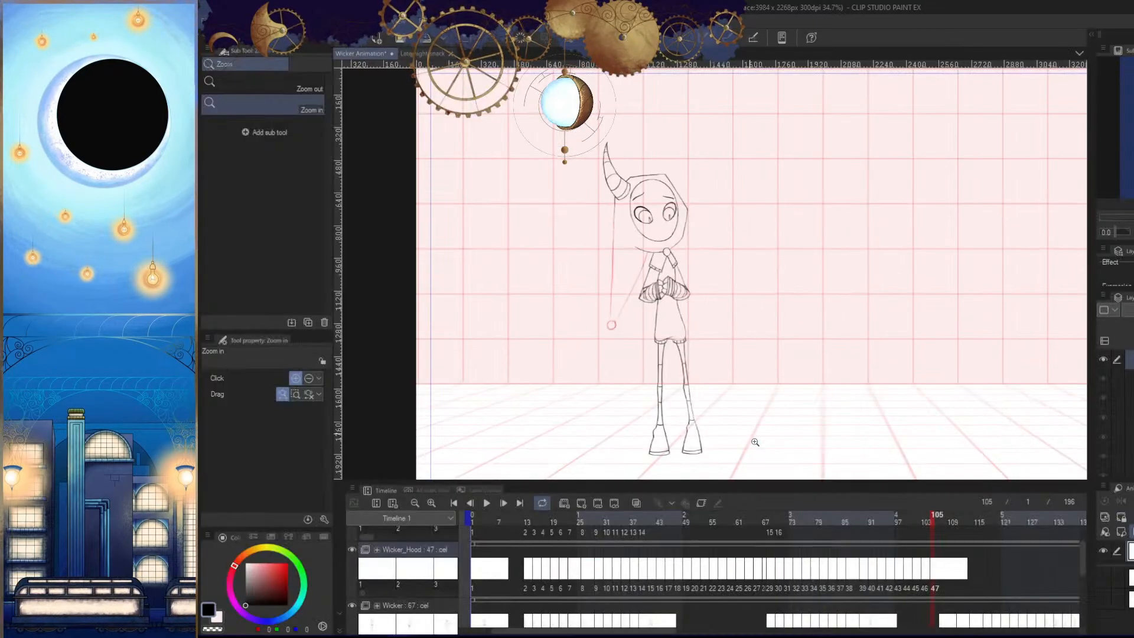
drag(933, 516, 940, 520)
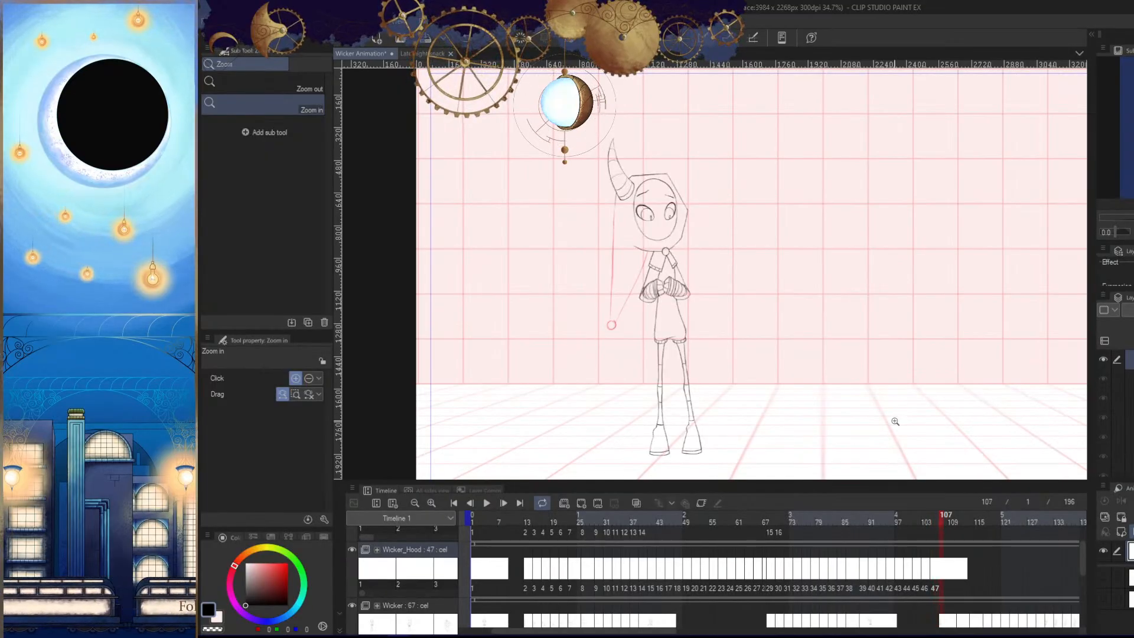
click(586, 502)
drag(903, 388, 855, 390)
drag(636, 631, 704, 622)
scroll(1078, 572, down, 1)
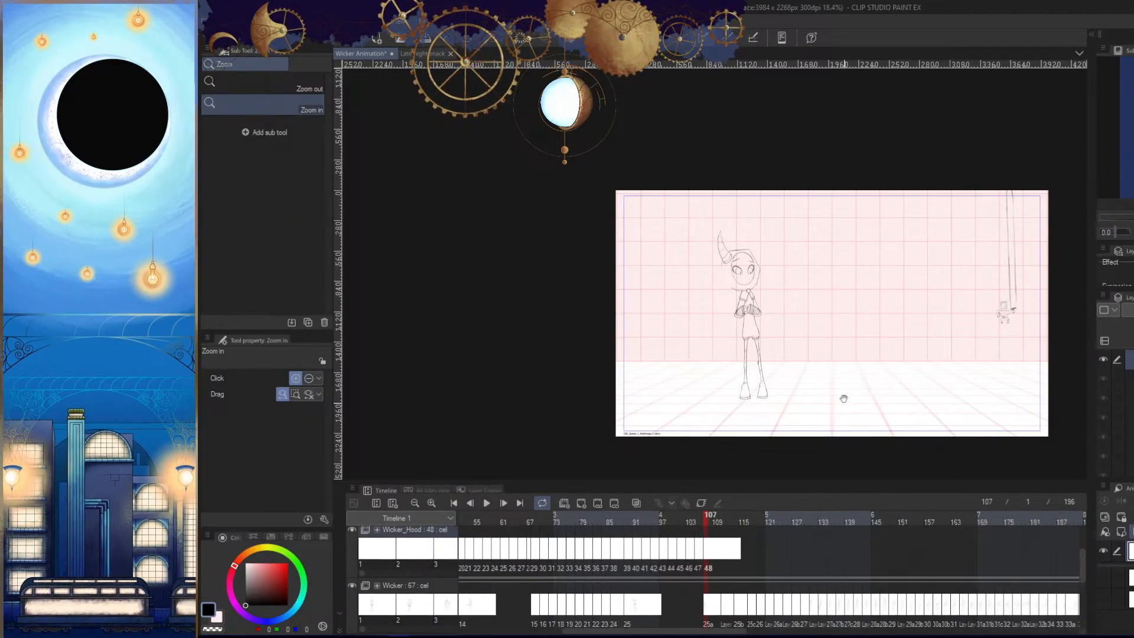
drag(843, 397, 799, 359)
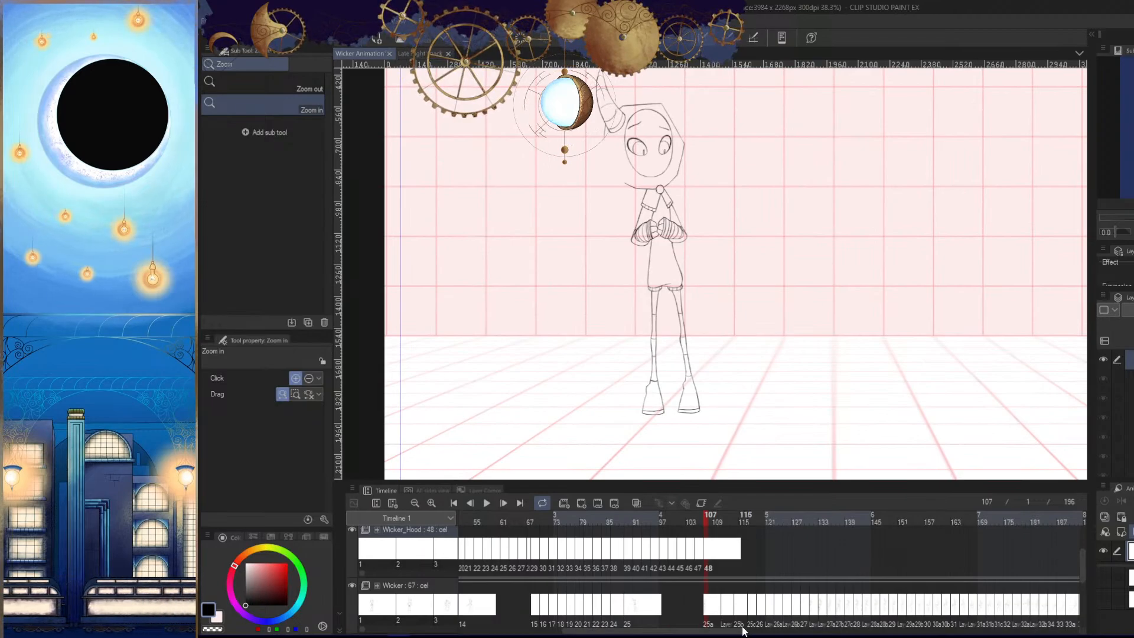
- Play back the animation in full canvas view and examine the character's motion and where the tail is drawn
mouse_move(738, 630)
mouse_down()
mouse_move(835, 624)
mouse_move(686, 626)
mouse_move(769, 626)
mouse_move(721, 614)
mouse_up()
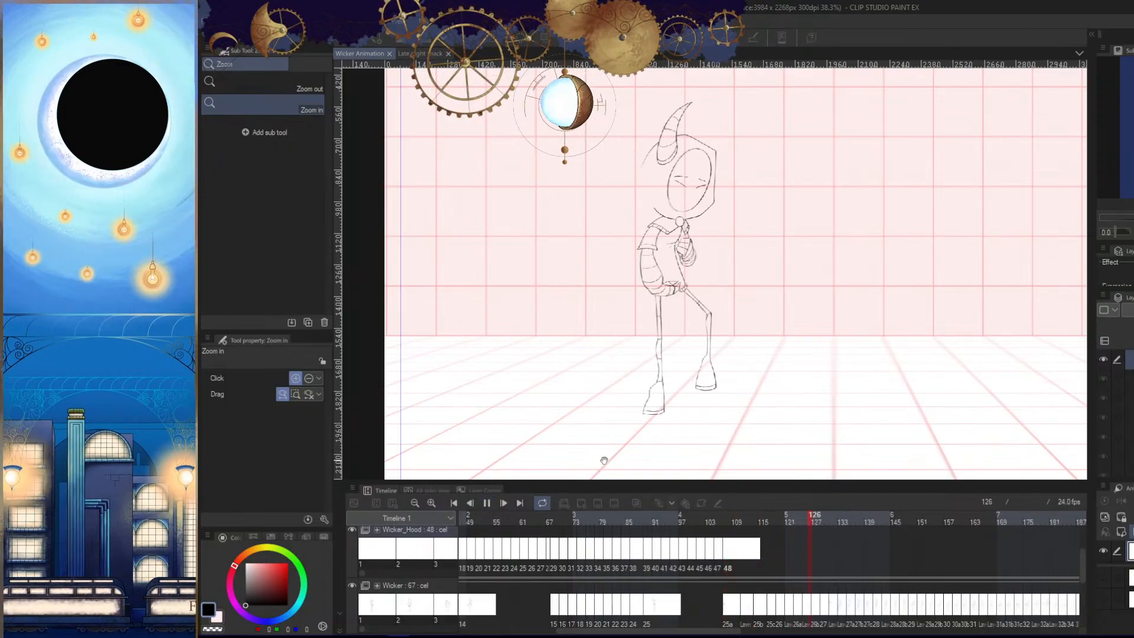
key(Tab)
scroll(602, 459, down, 1)
scroll(1131, 260, up, 2)
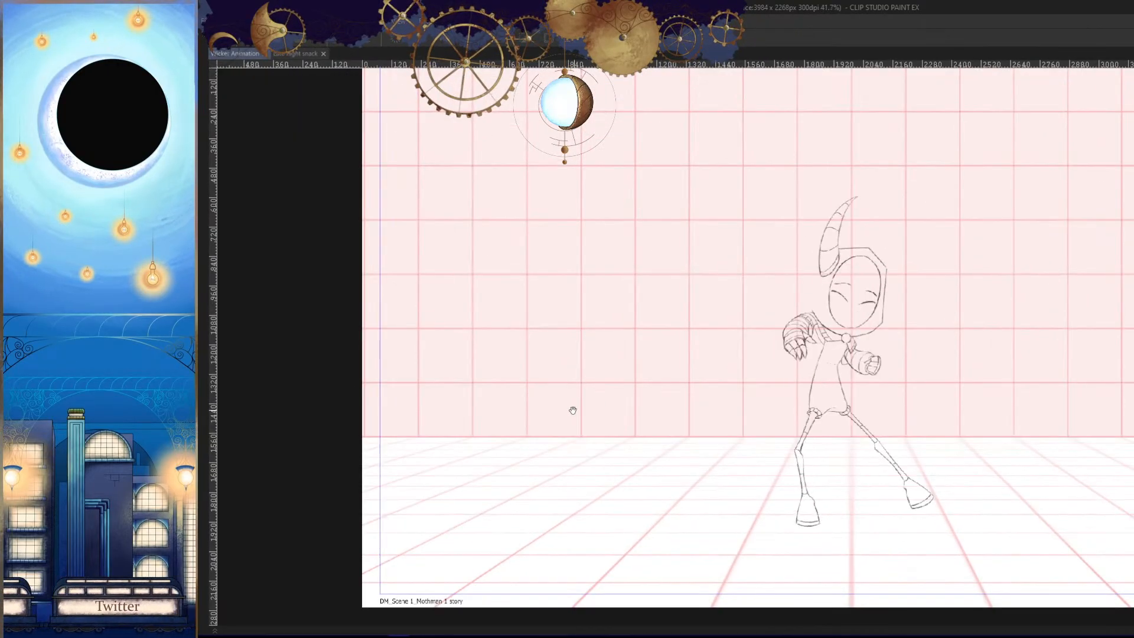
scroll(573, 407, down, 2)
scroll(1009, 380, up, 1)
scroll(1010, 380, down, 1)
scroll(1057, 309, up, 1)
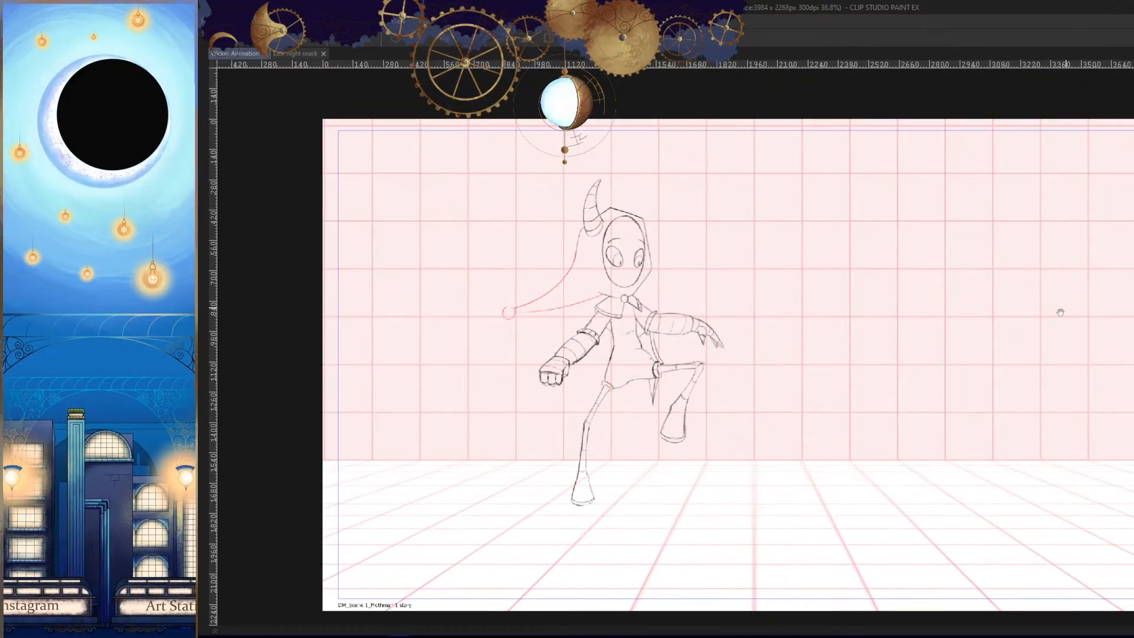